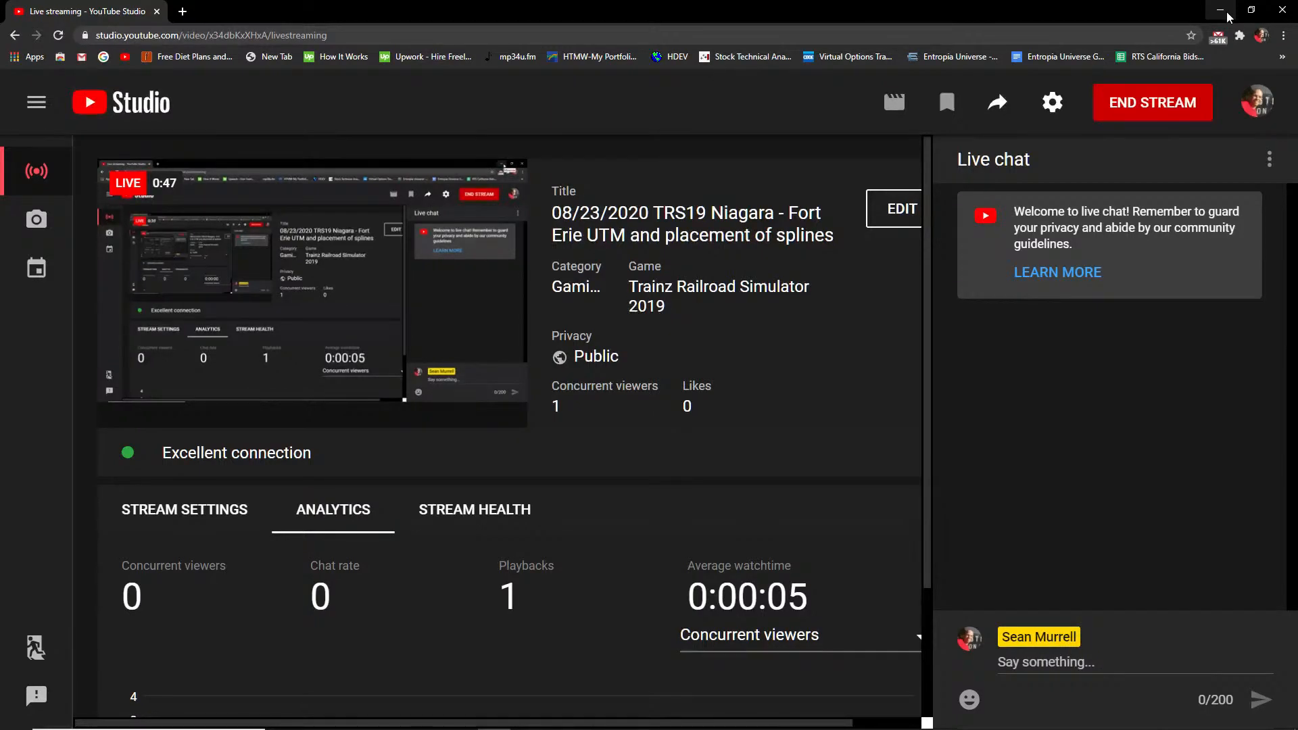
Switch from YouTube Studio to the TransDEM window with the cropped Fort Erie DEM.
left_click(1221, 11)
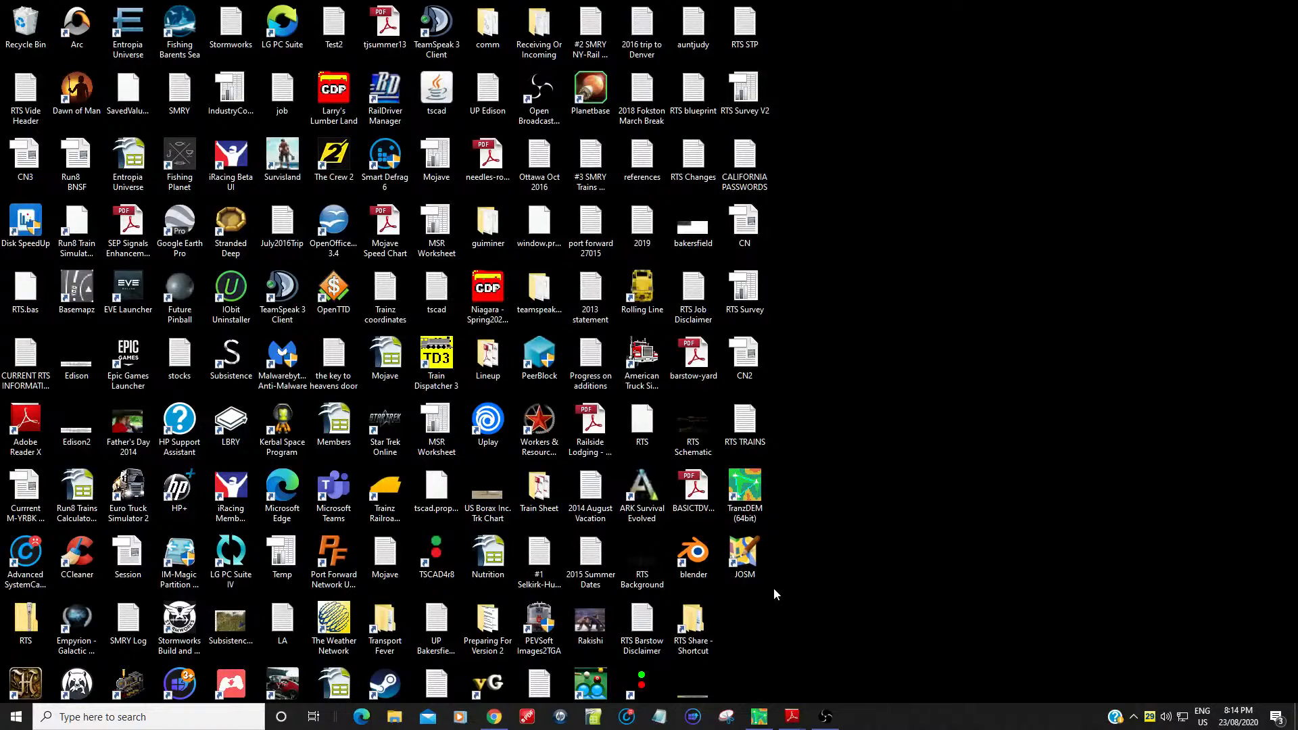
mouse_move(761, 722)
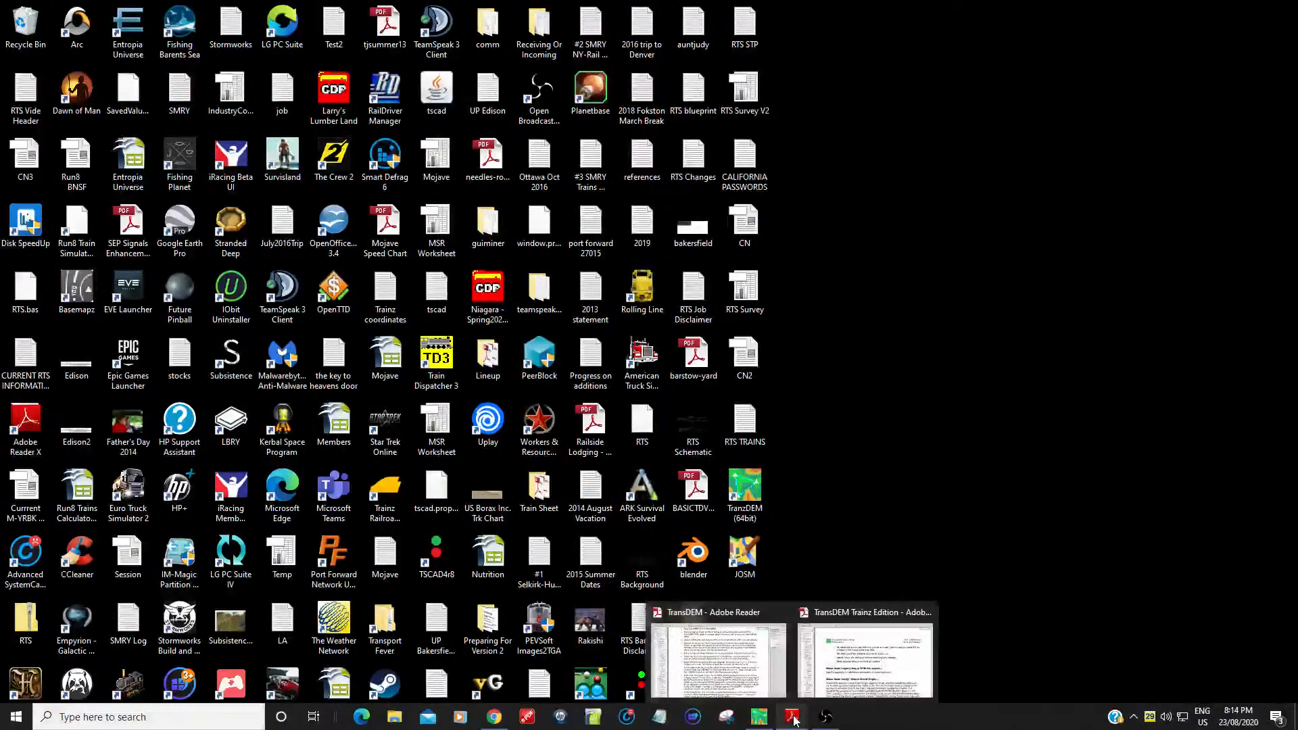
mouse_move(718, 676)
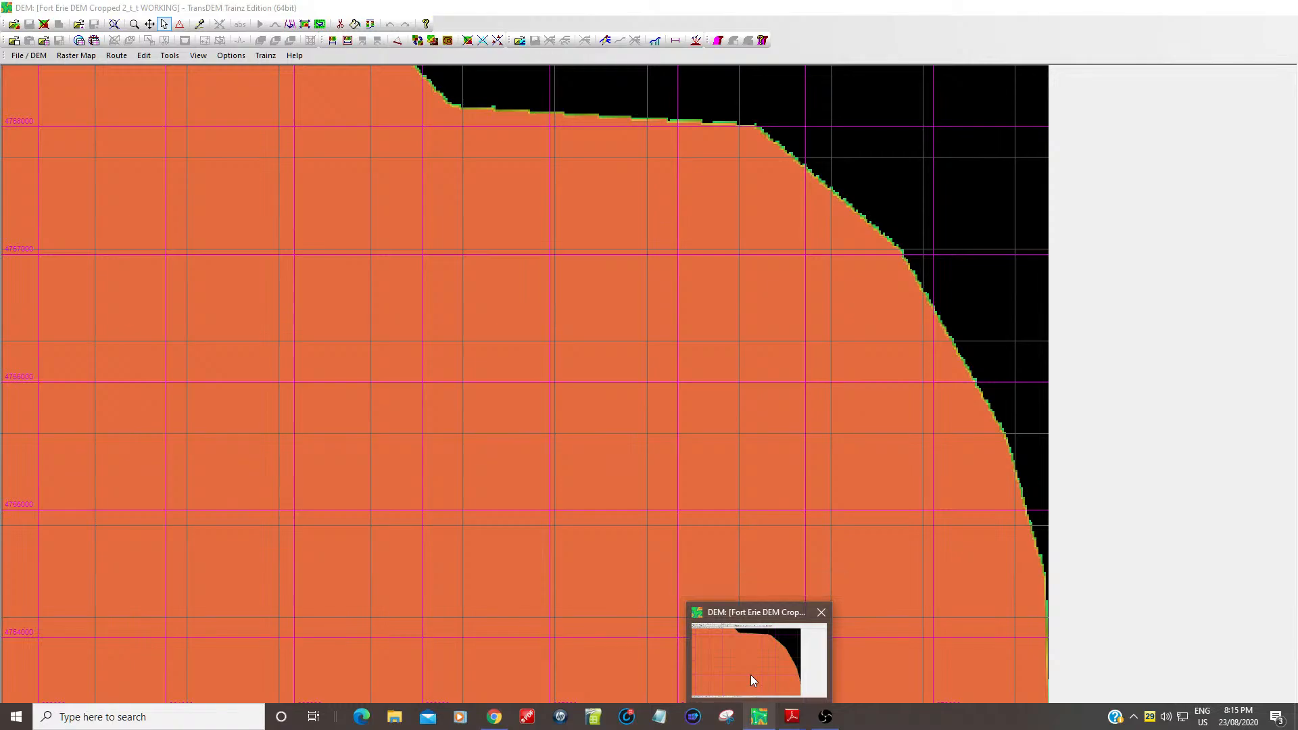
left_click(751, 675)
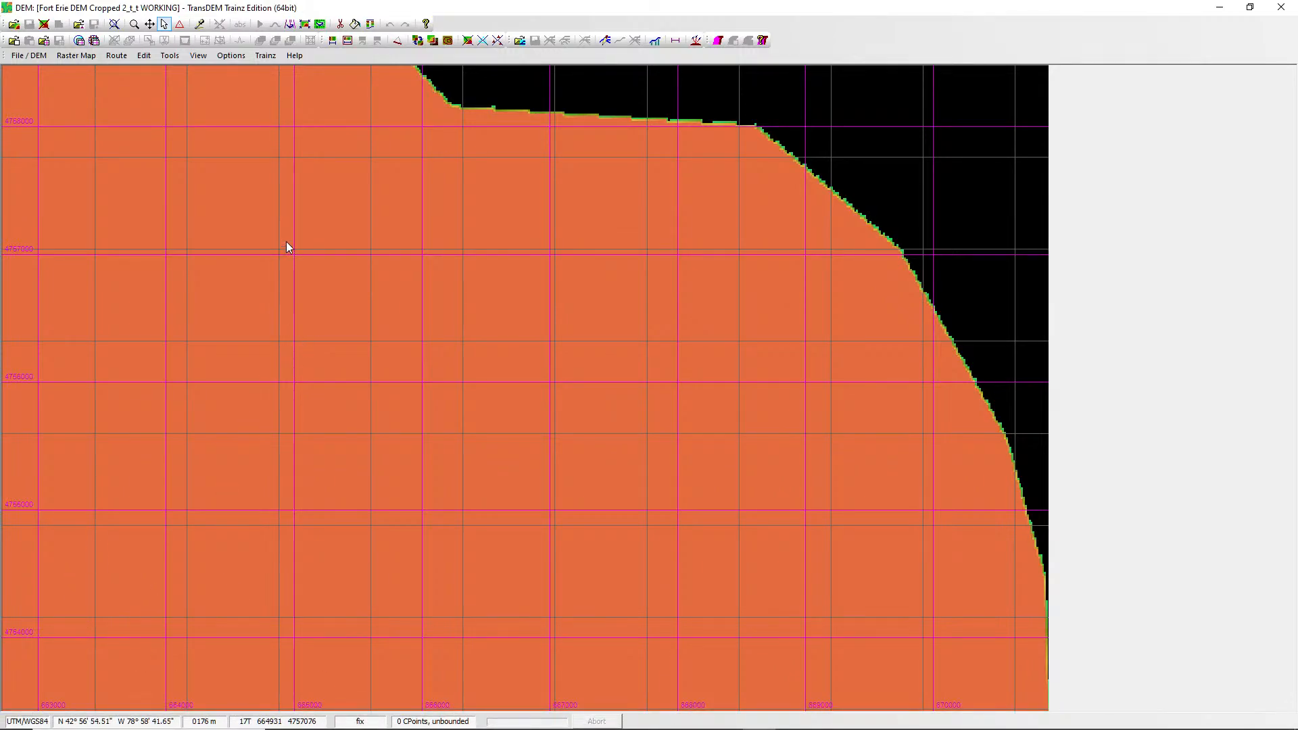
right_click(760, 329)
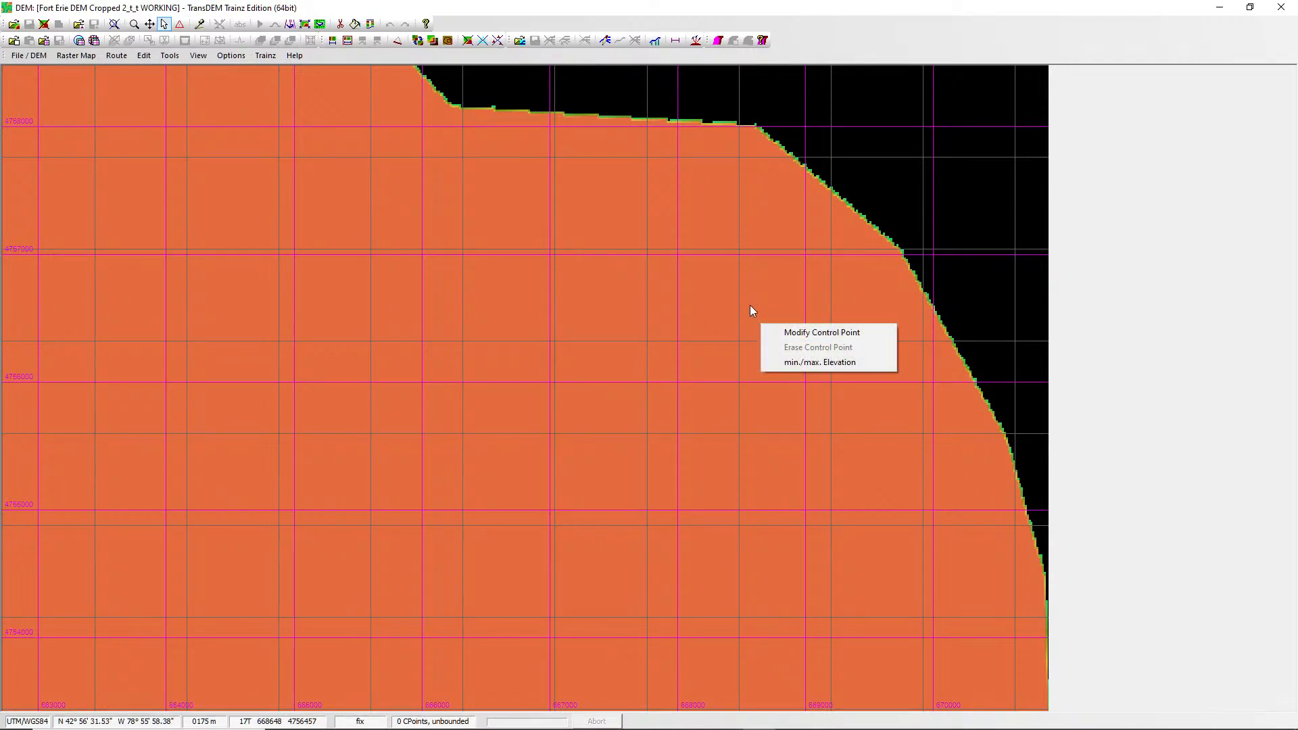
left_click(751, 306)
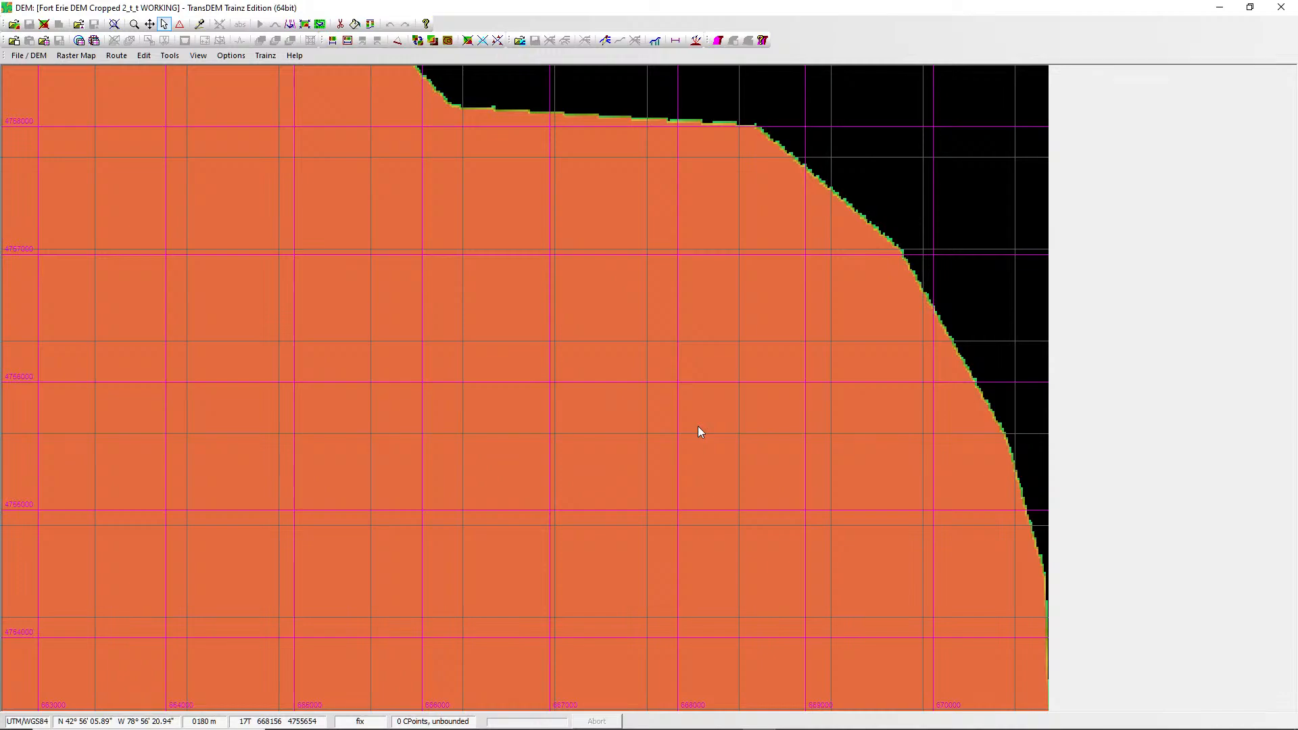
right_click(698, 426)
left_click(676, 406)
Hide the Trainz baseboard grid over the DEM and show it again.
left_click(265, 56)
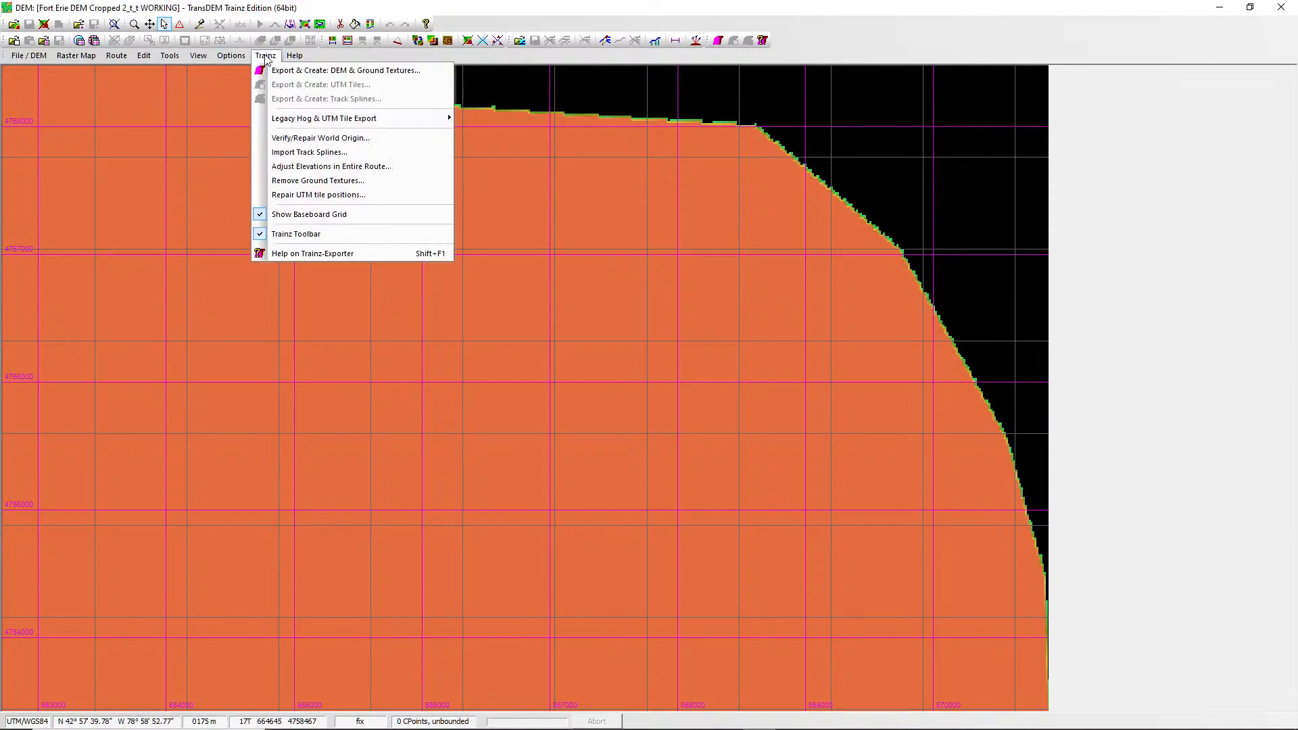
left_click(344, 214)
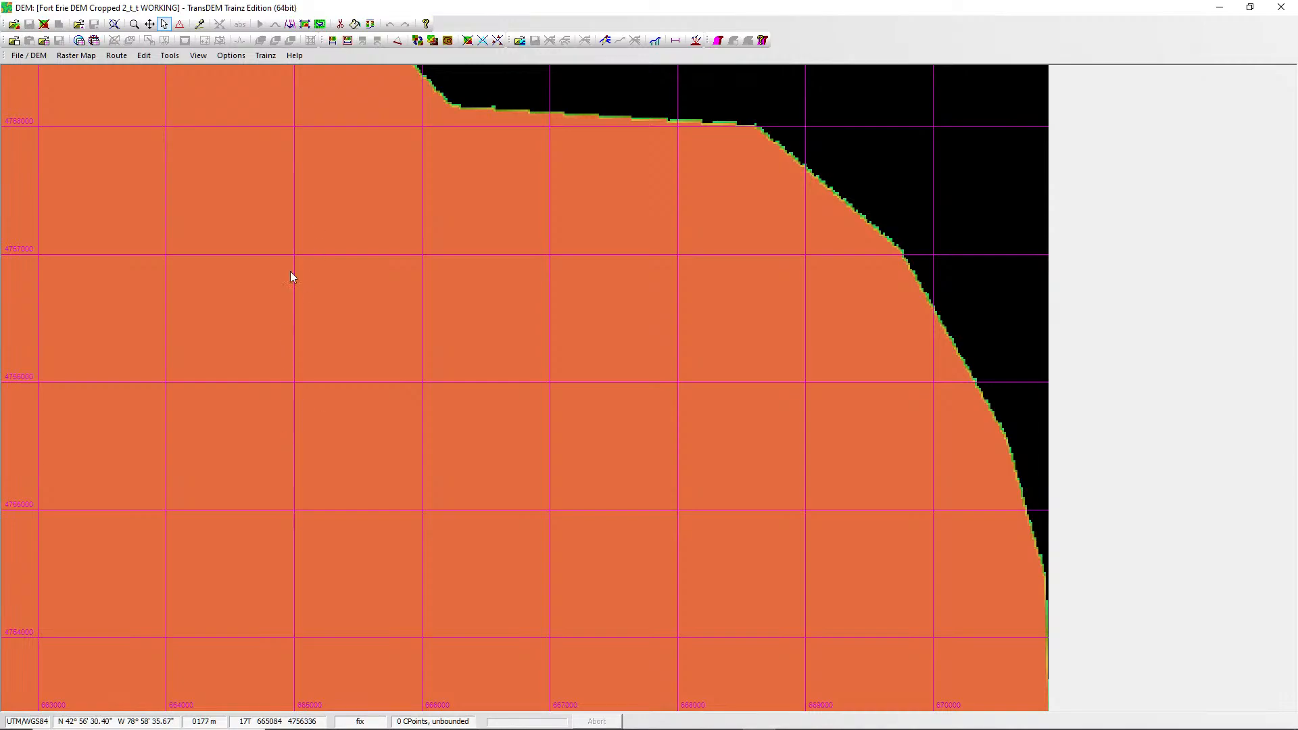
left_click(268, 54)
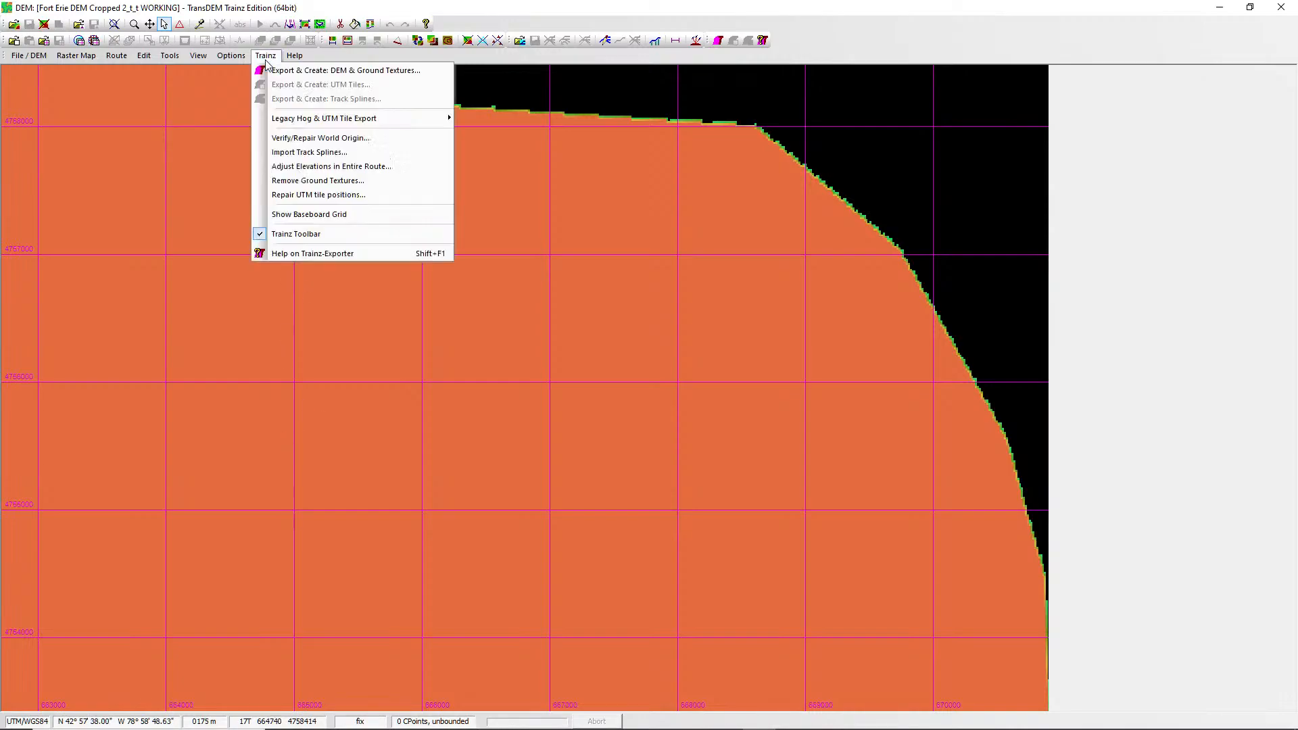
left_click(306, 214)
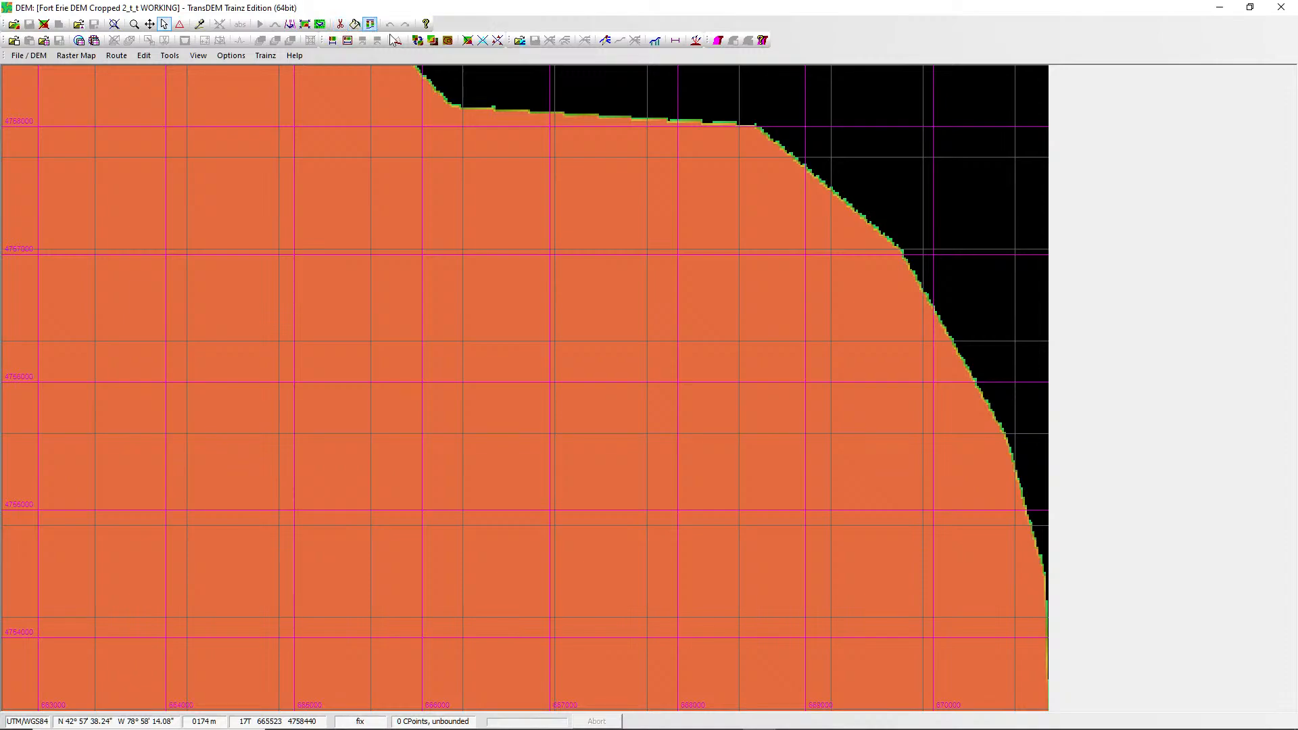
left_click(983, 207)
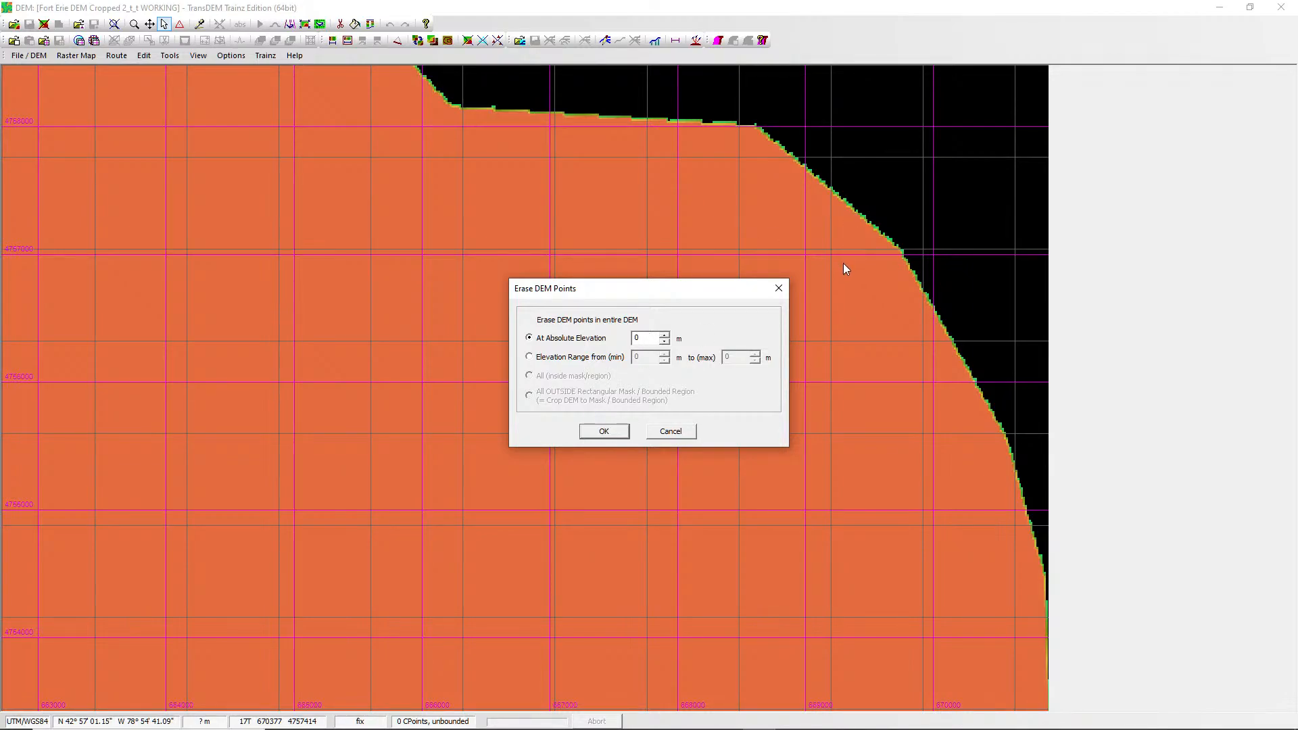
left_click(672, 431)
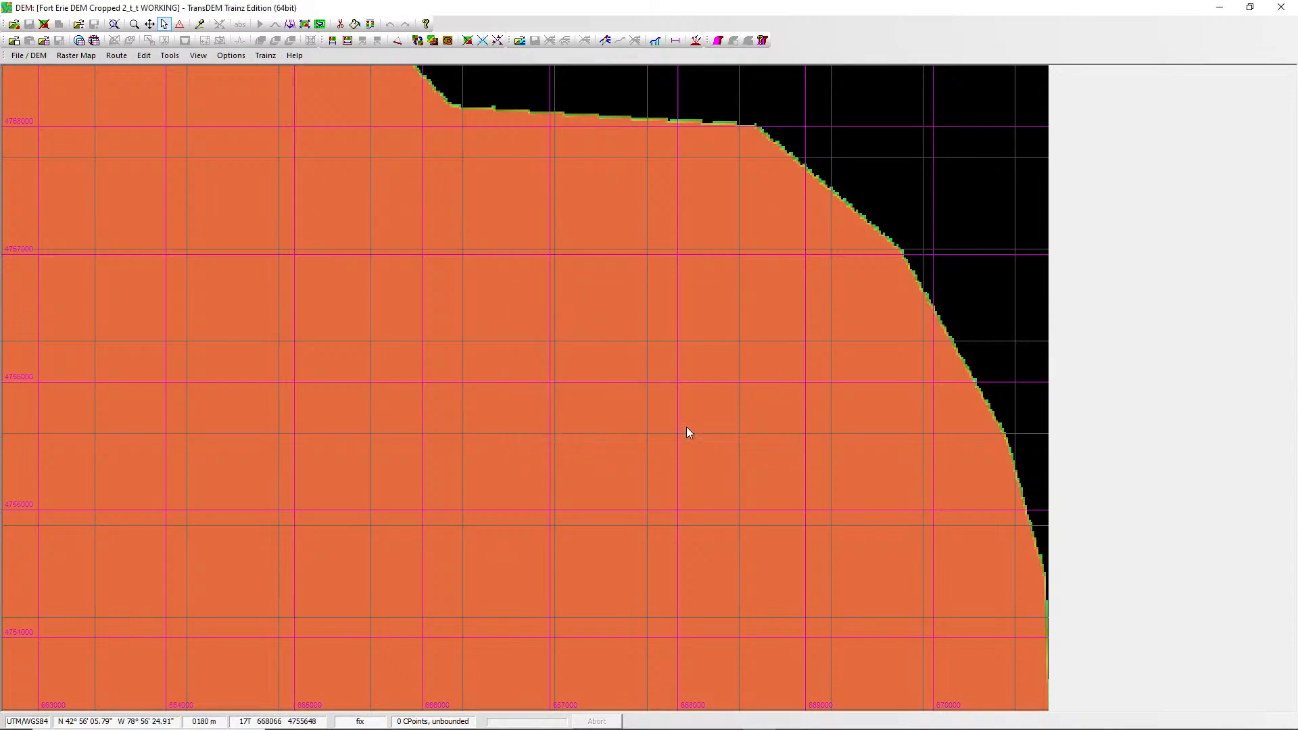
left_click(83, 58)
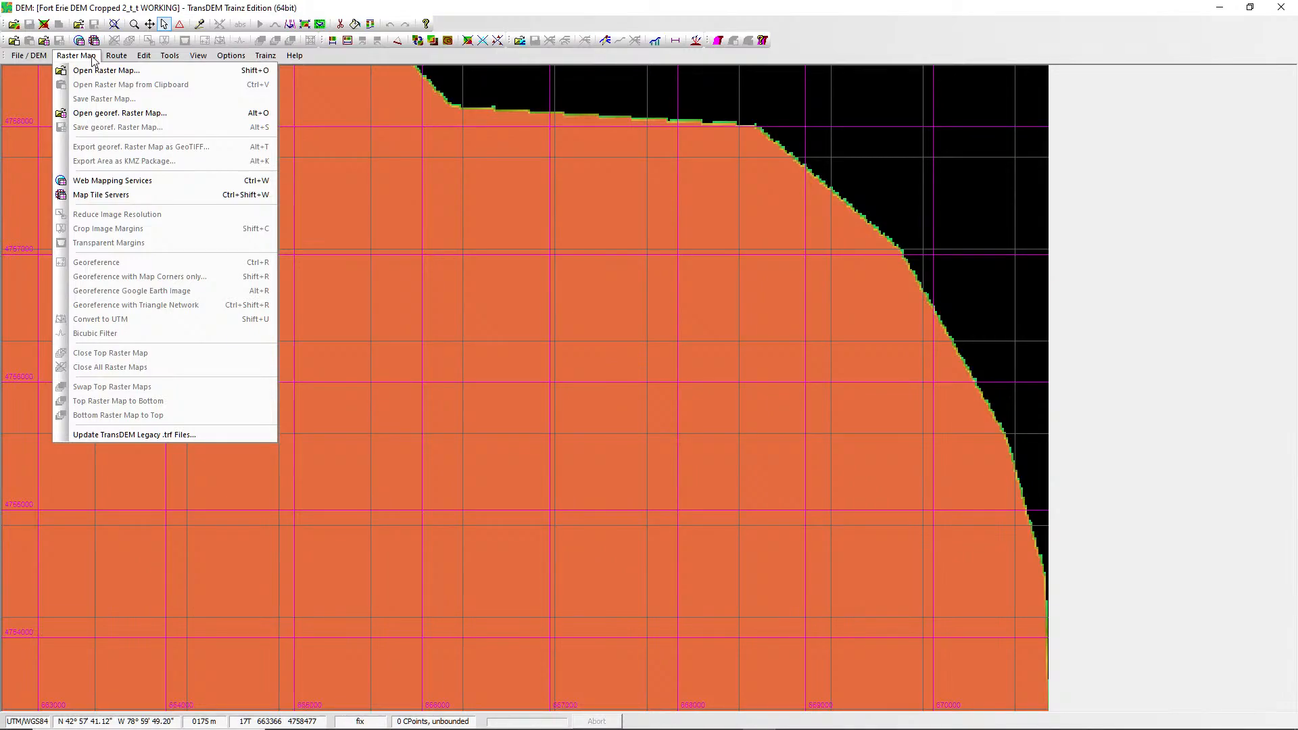
mouse_move(39, 59)
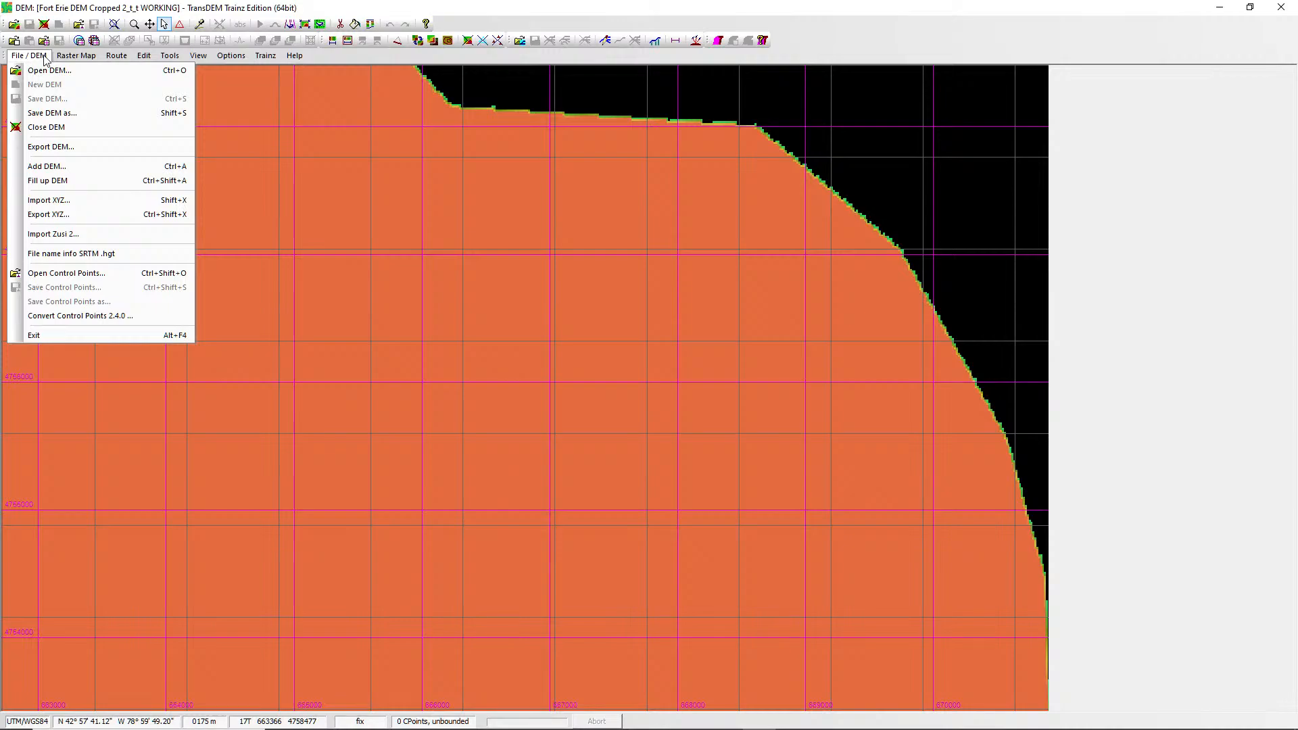
mouse_move(128, 62)
left_click(489, 60)
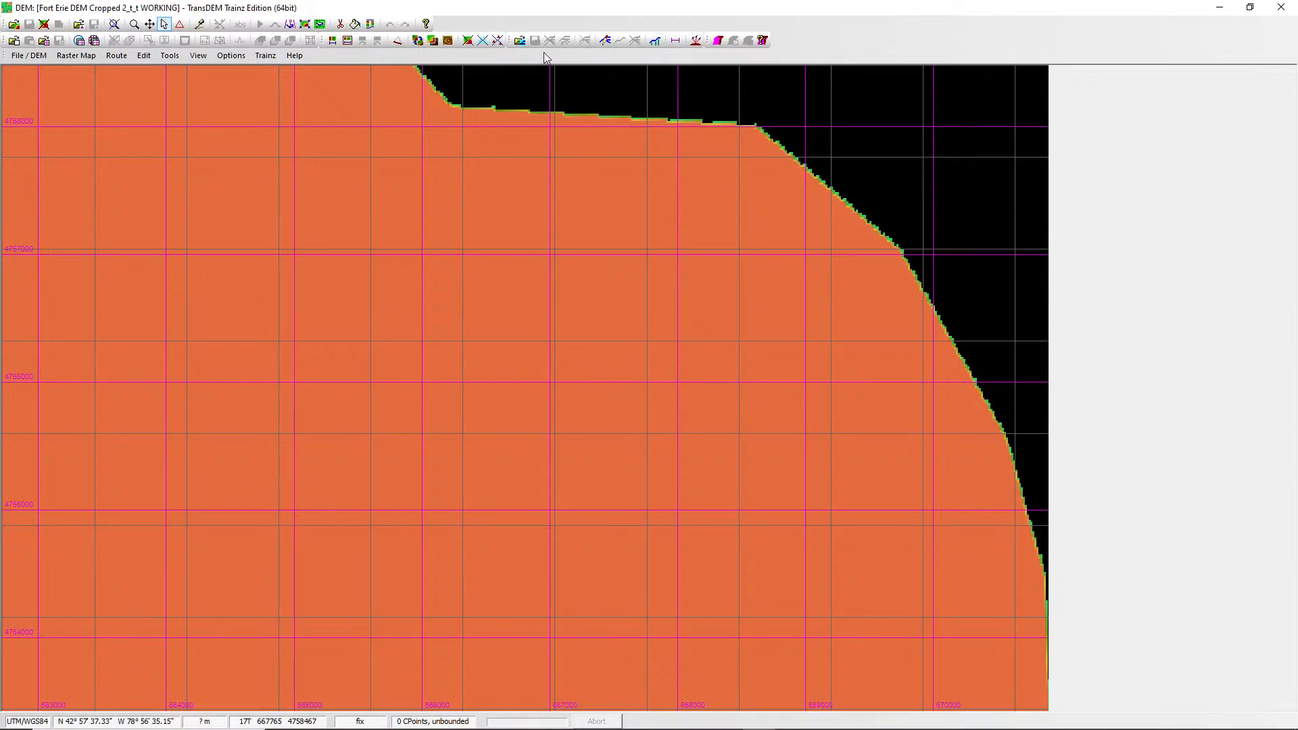
left_click(605, 41)
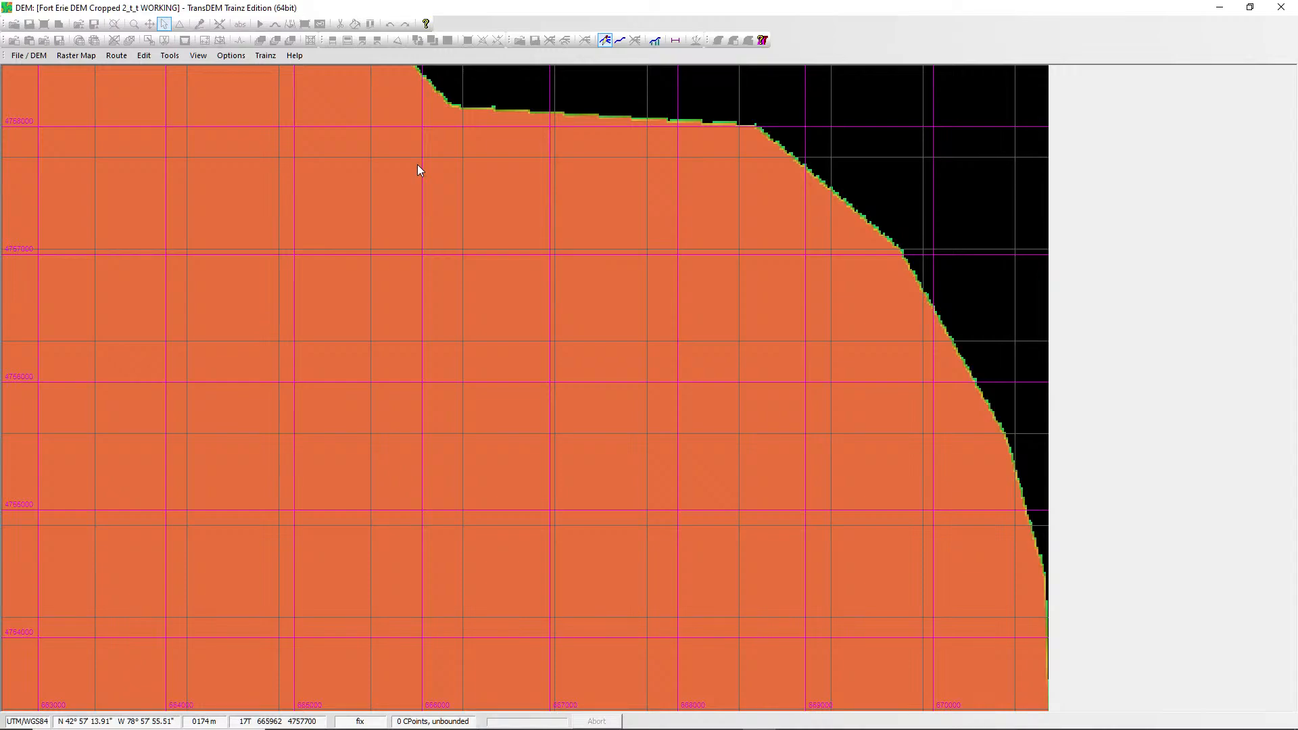
left_click(606, 42)
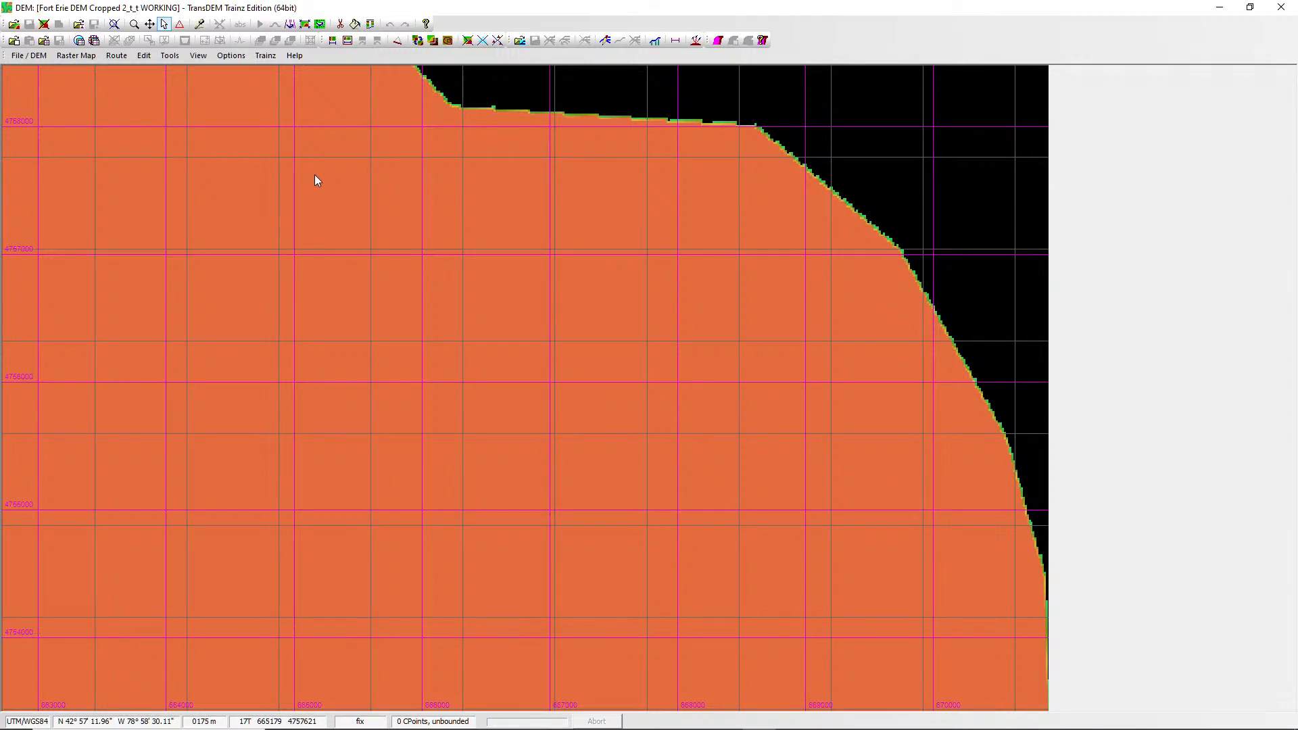
left_click(85, 61)
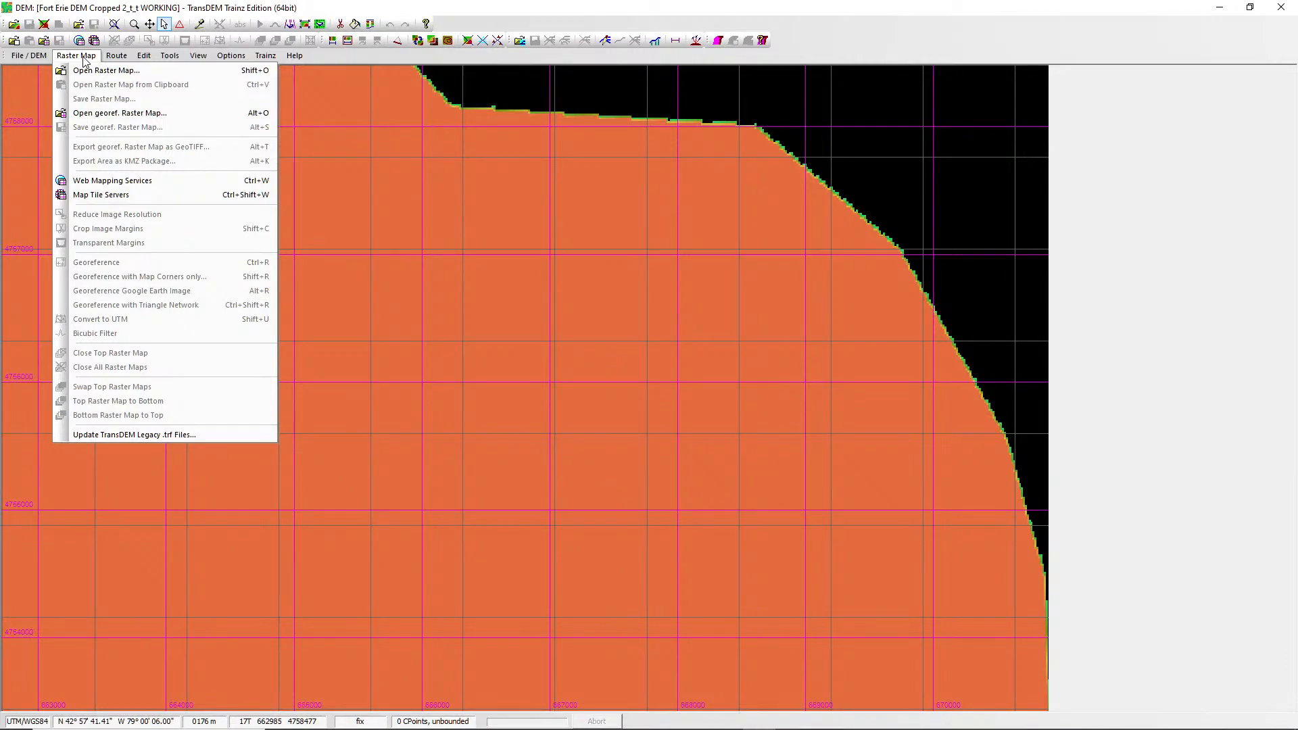
mouse_move(110, 59)
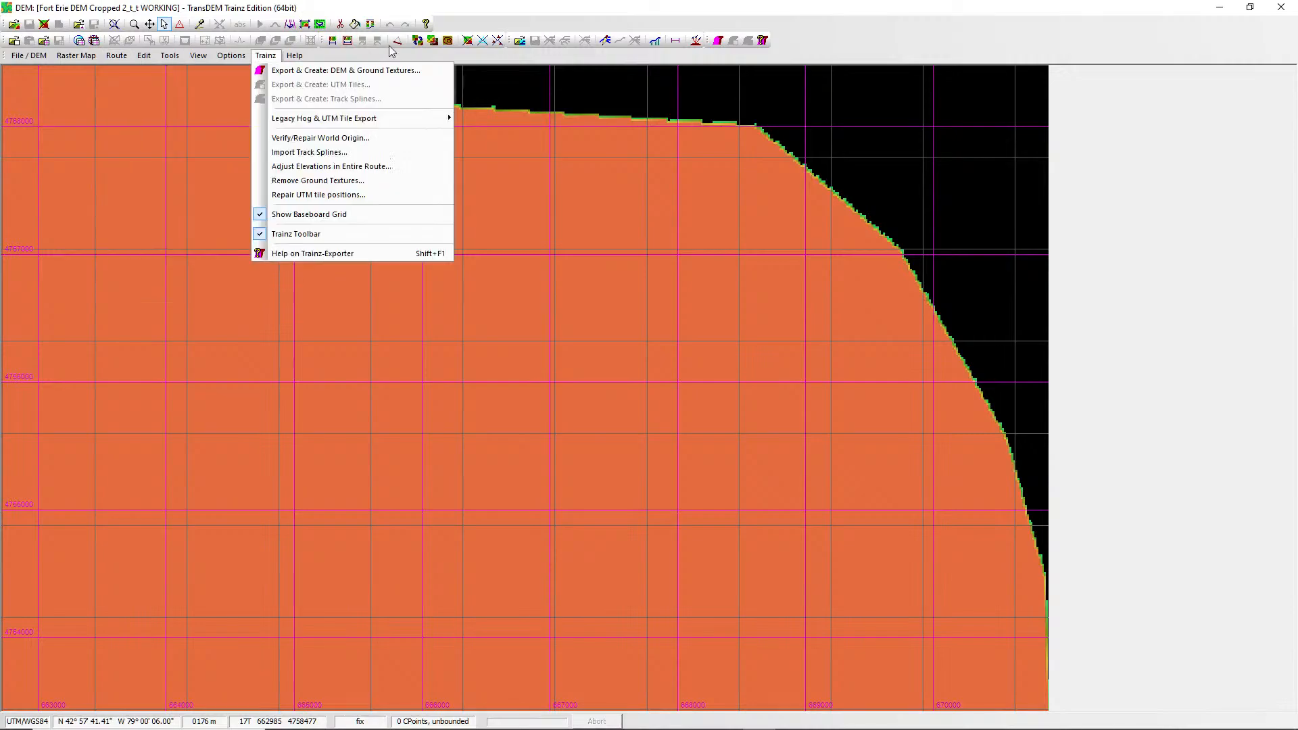
left_click(364, 57)
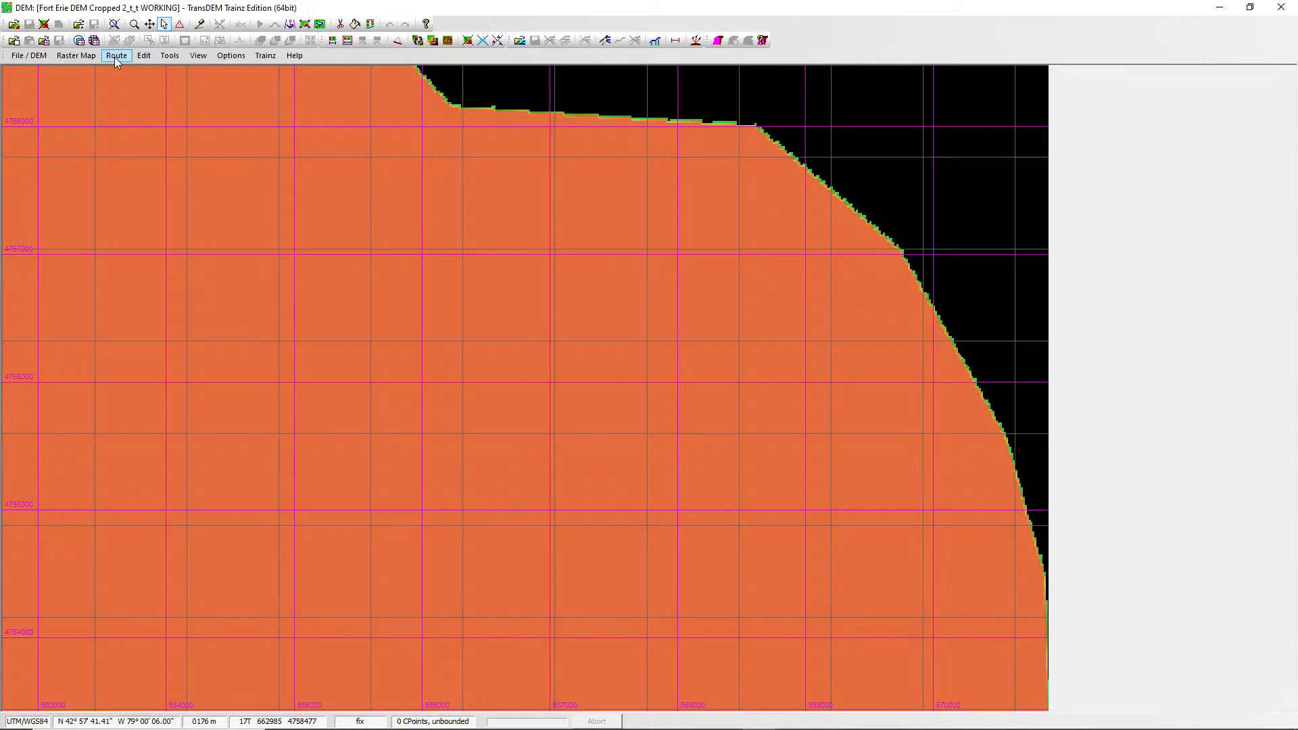
Open Map Tile Servers and set the map source to MS Bing (Virt. Earth) with the Orthophoto tile type.
left_click(70, 56)
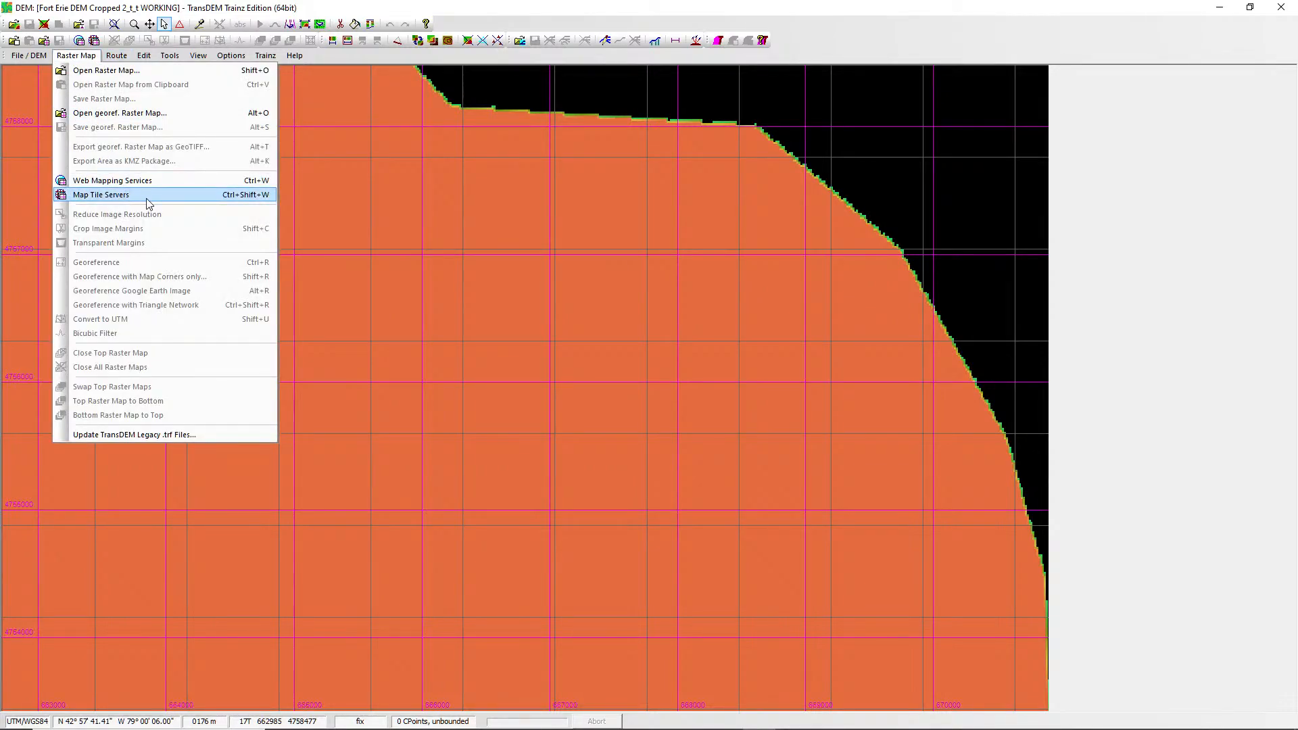
left_click(99, 197)
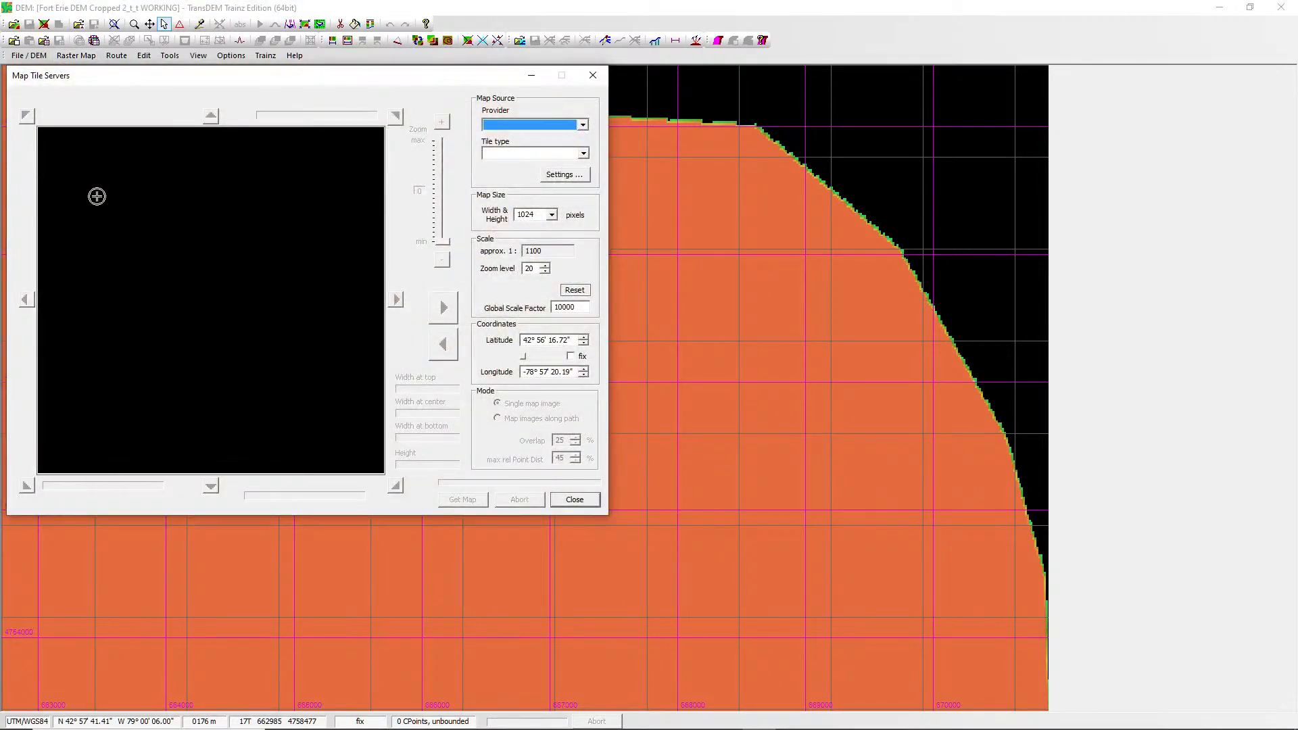
left_click(553, 125)
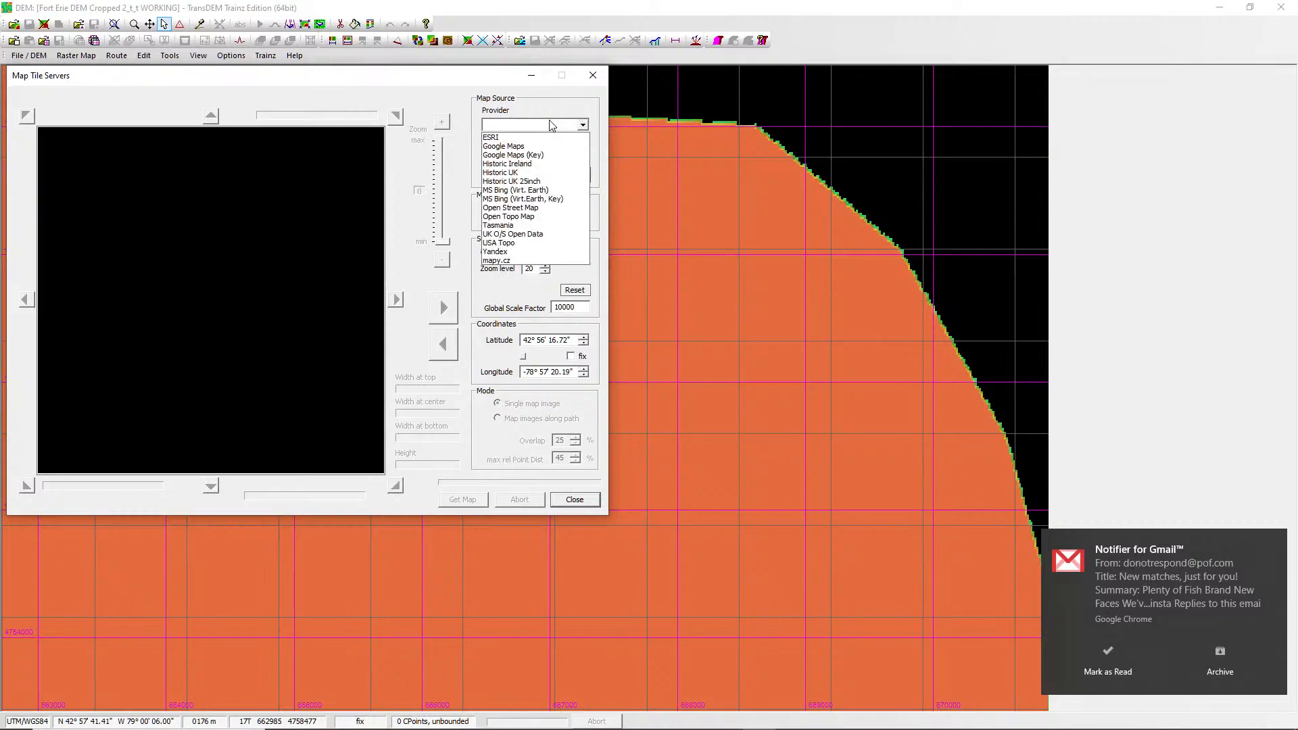
left_click(538, 190)
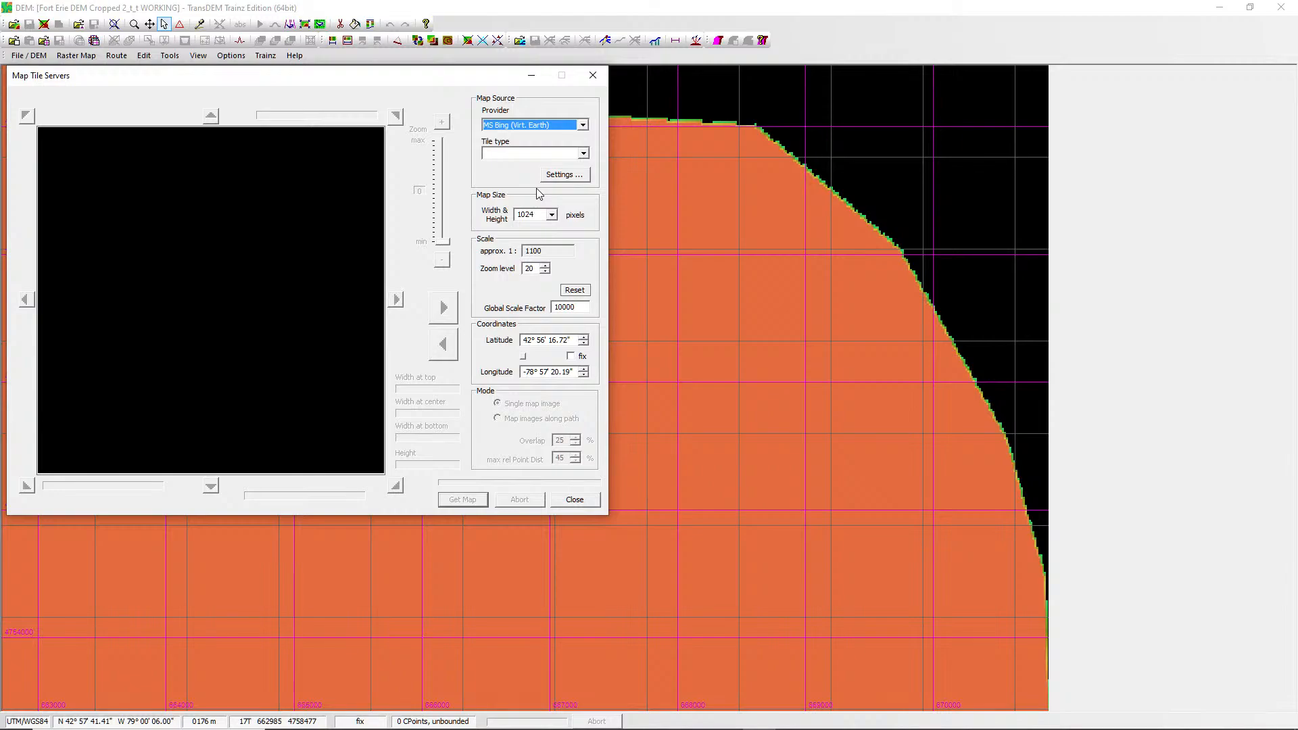
left_click(570, 155)
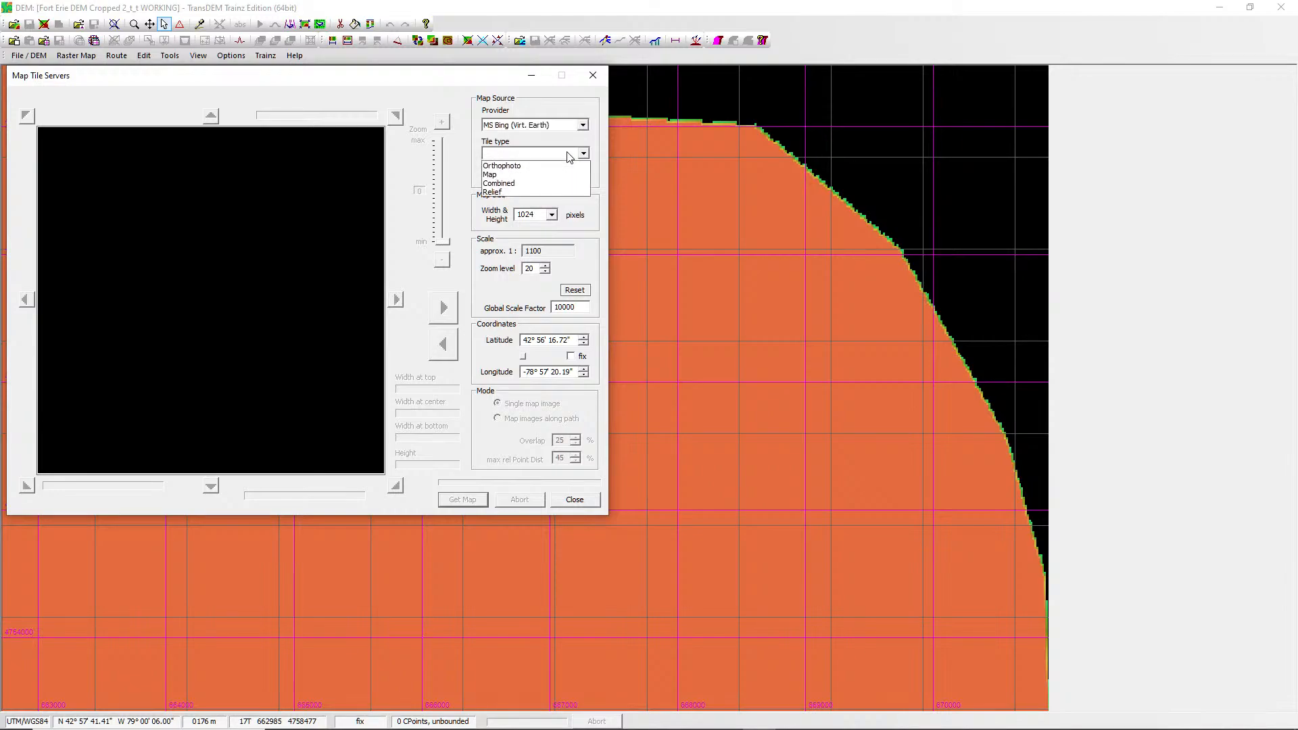
left_click(522, 166)
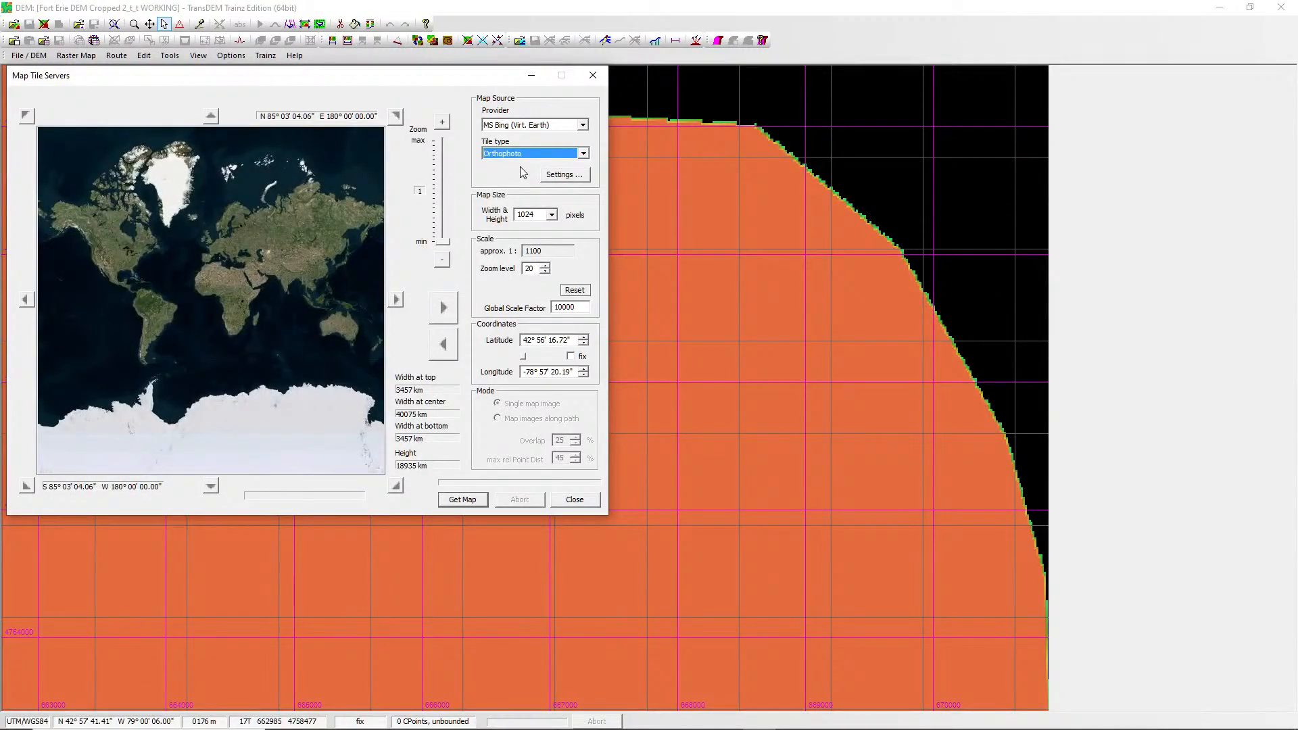
Zoom the orthophoto preview in from the world map to the Niagara Peninsula between Lake Ontario and Lake Erie, reaching zoom level 10.
left_click(135, 251)
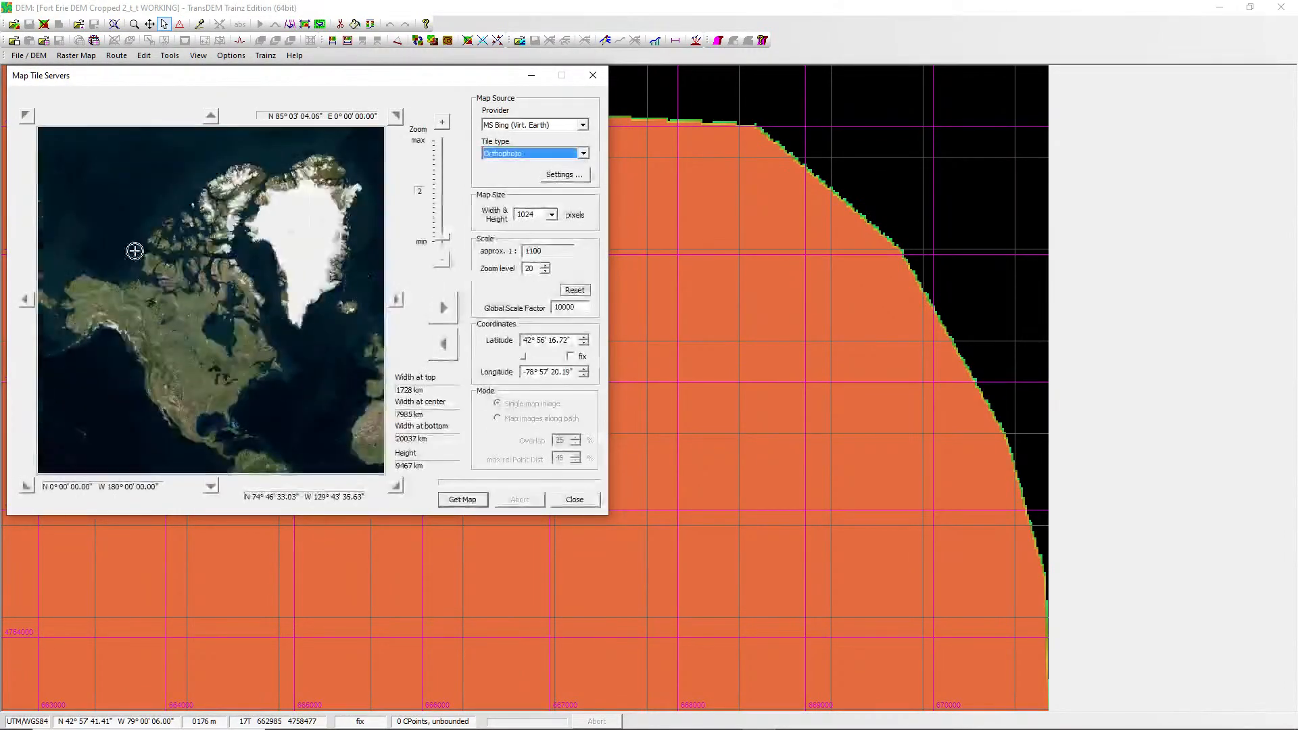
left_click(218, 378)
left_click(244, 292)
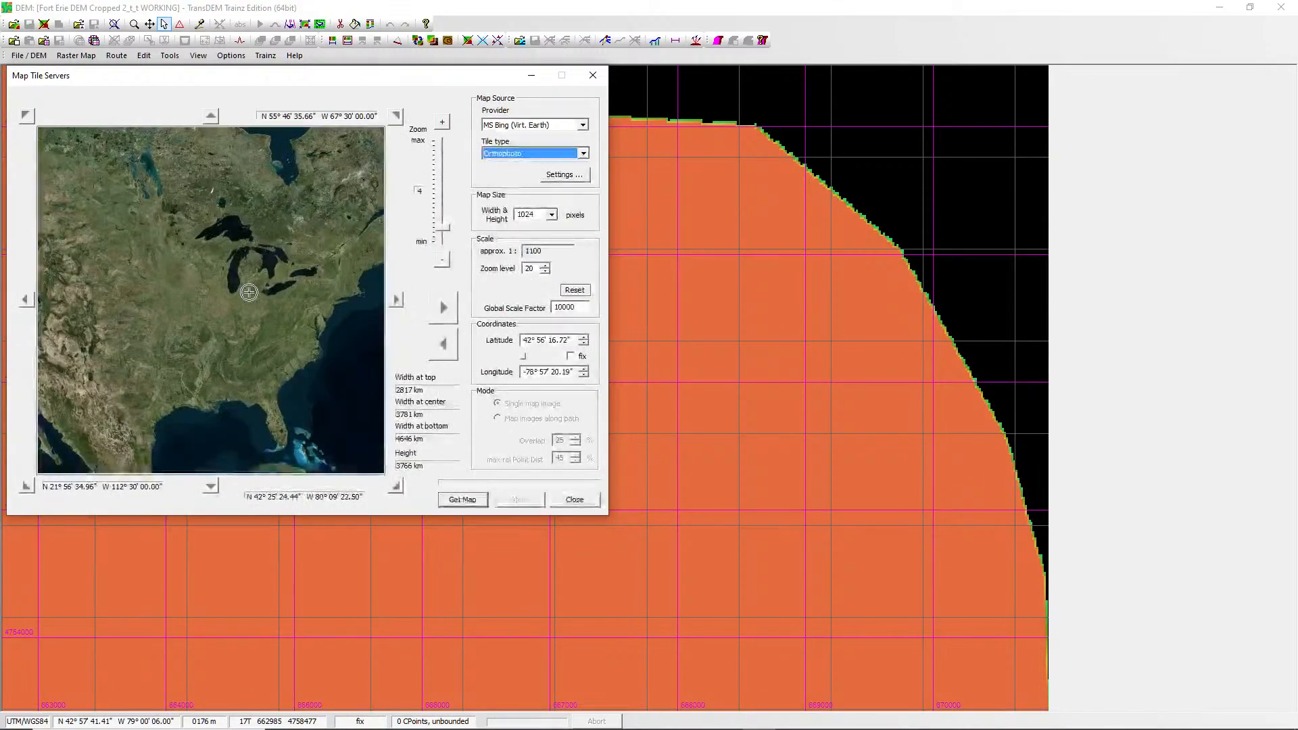
left_click(287, 284)
left_click(206, 270)
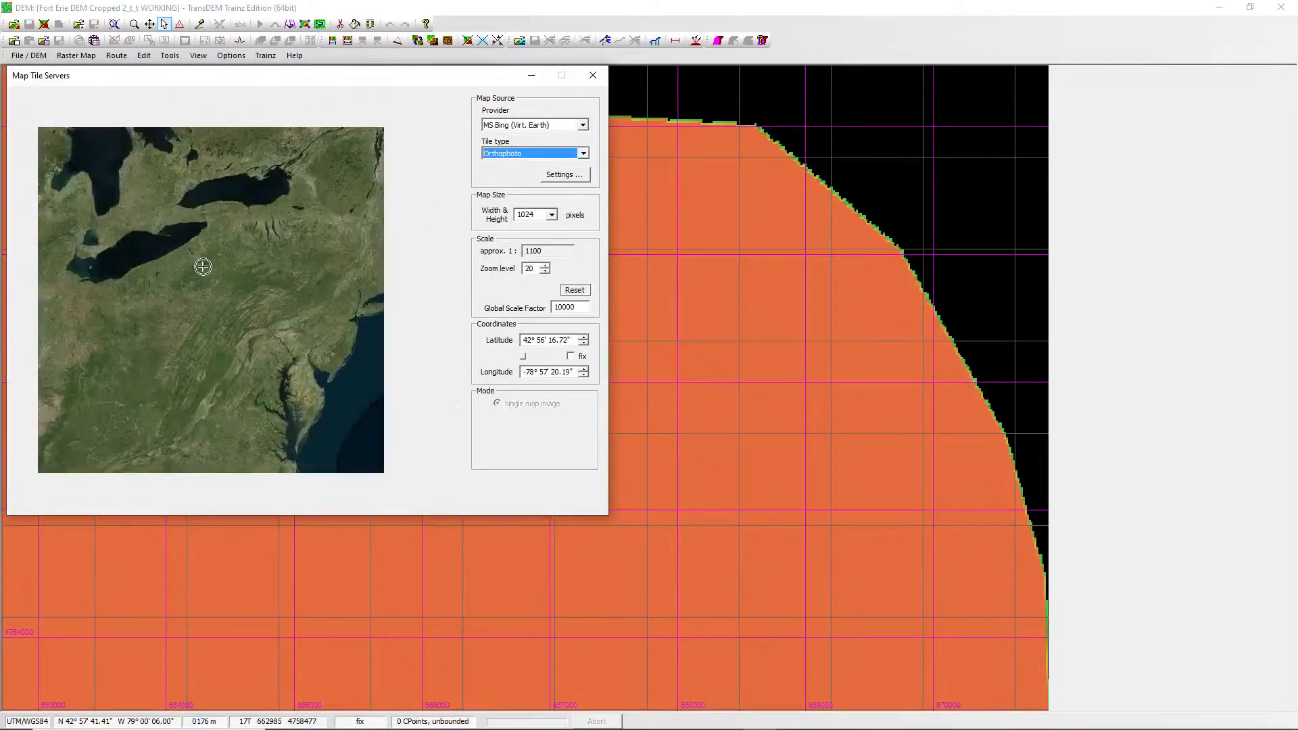
left_click(191, 222)
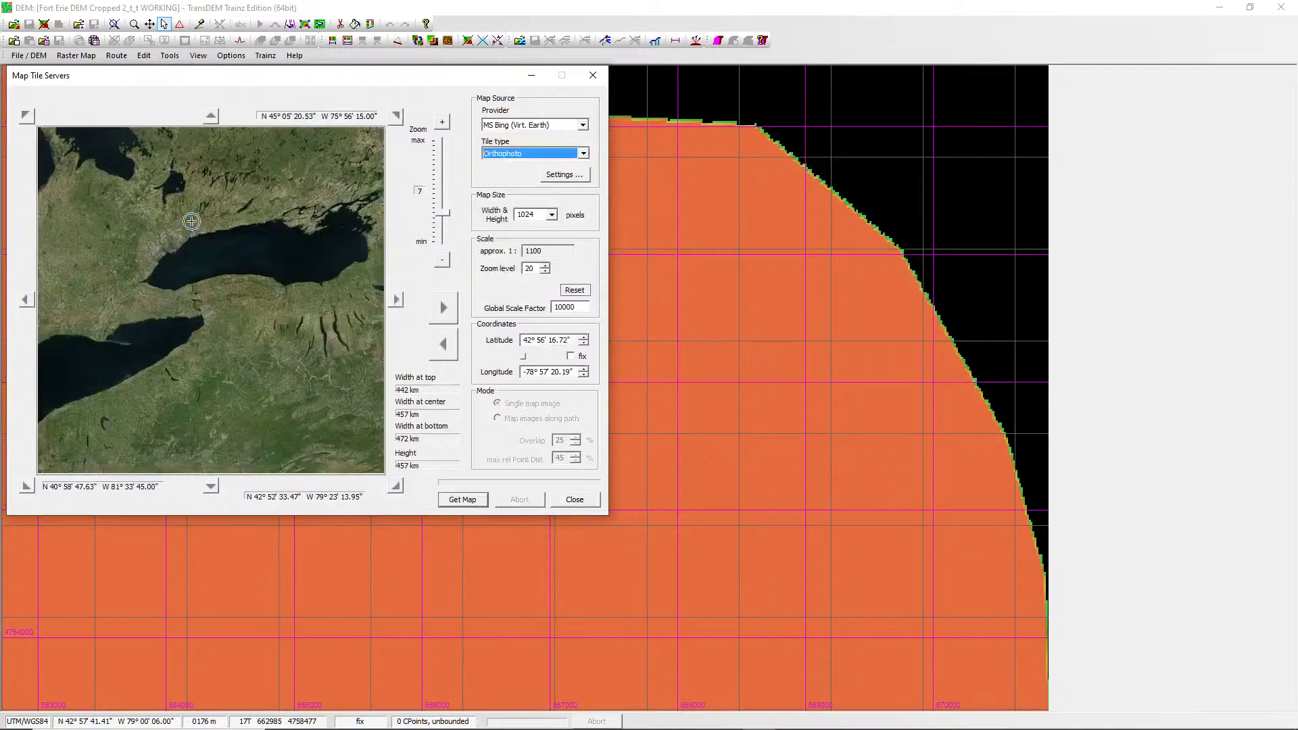
left_click(185, 308)
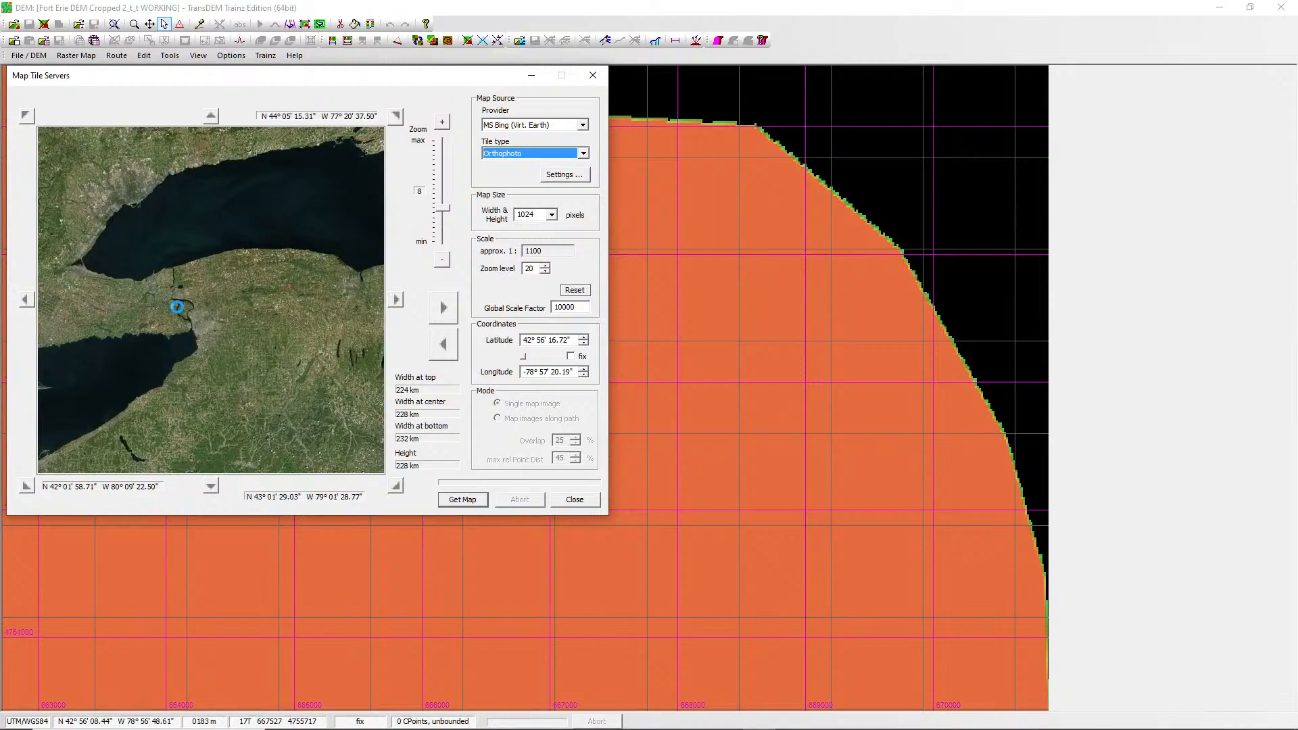
scroll(177, 307, "up", 1)
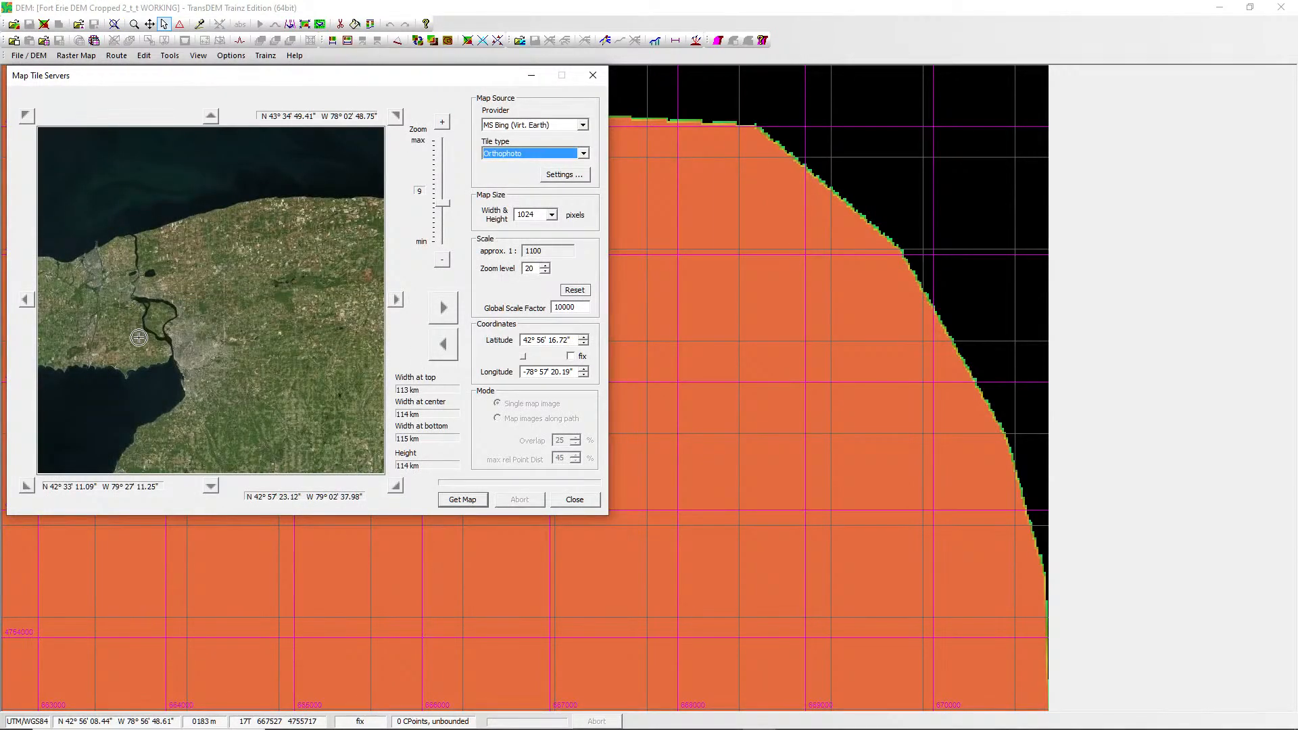
scroll(148, 332, "up", 1)
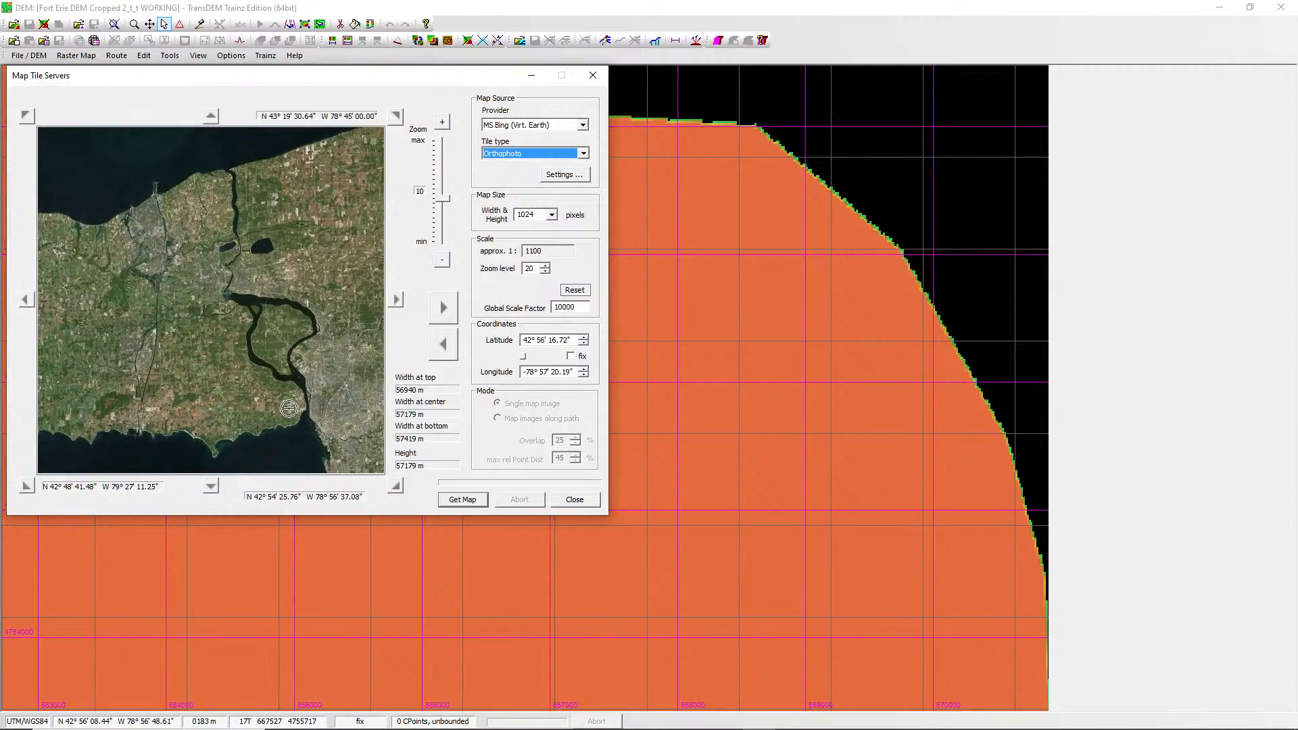
Examine Fort Erie in the orthophoto preview, closing in on the railway tracks west of the road overpass up to zoom level 21.
scroll(299, 398, "up", 1)
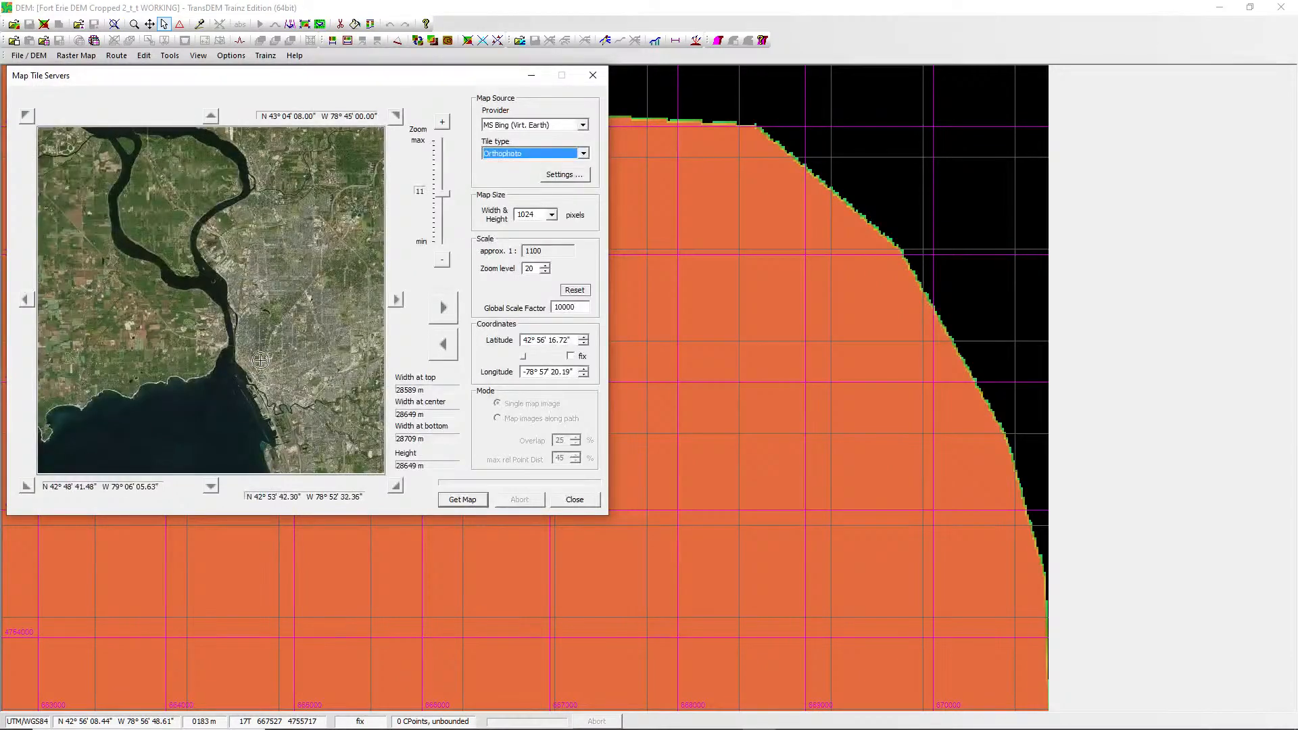
scroll(249, 346, "up", 1)
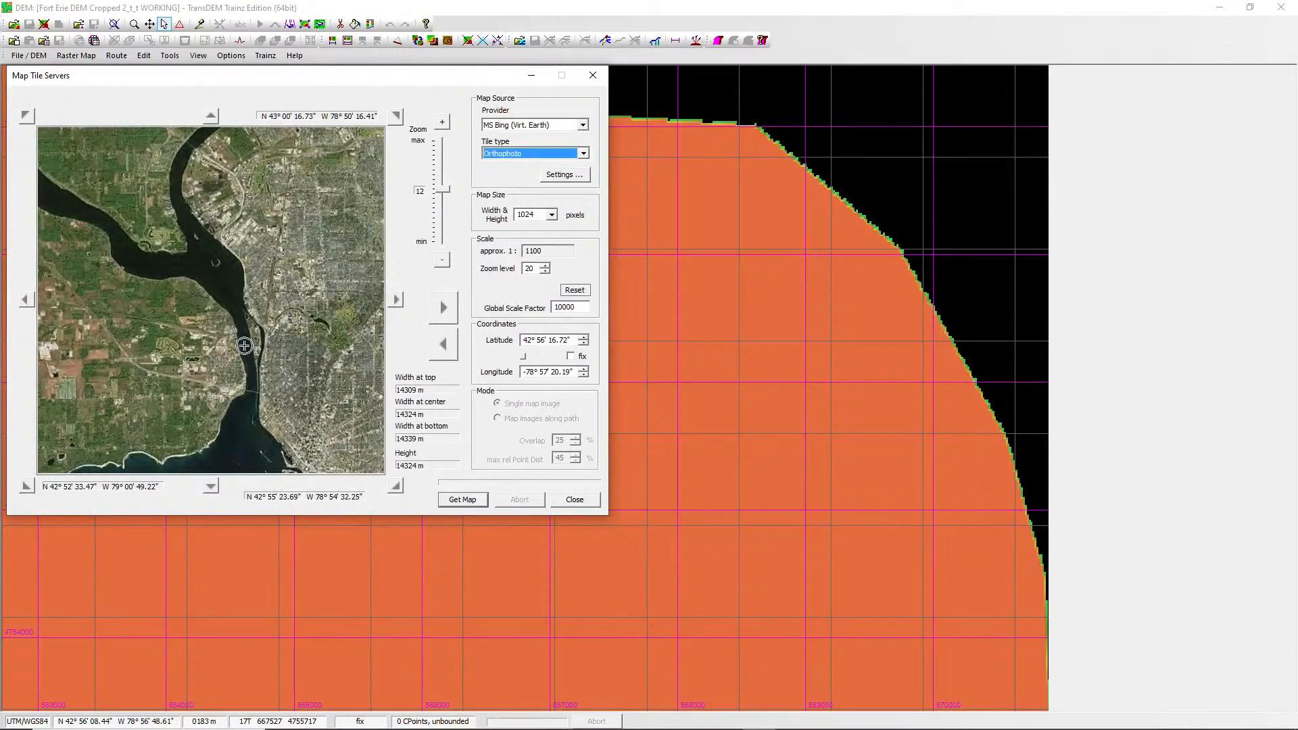
scroll(244, 346, "up", 1)
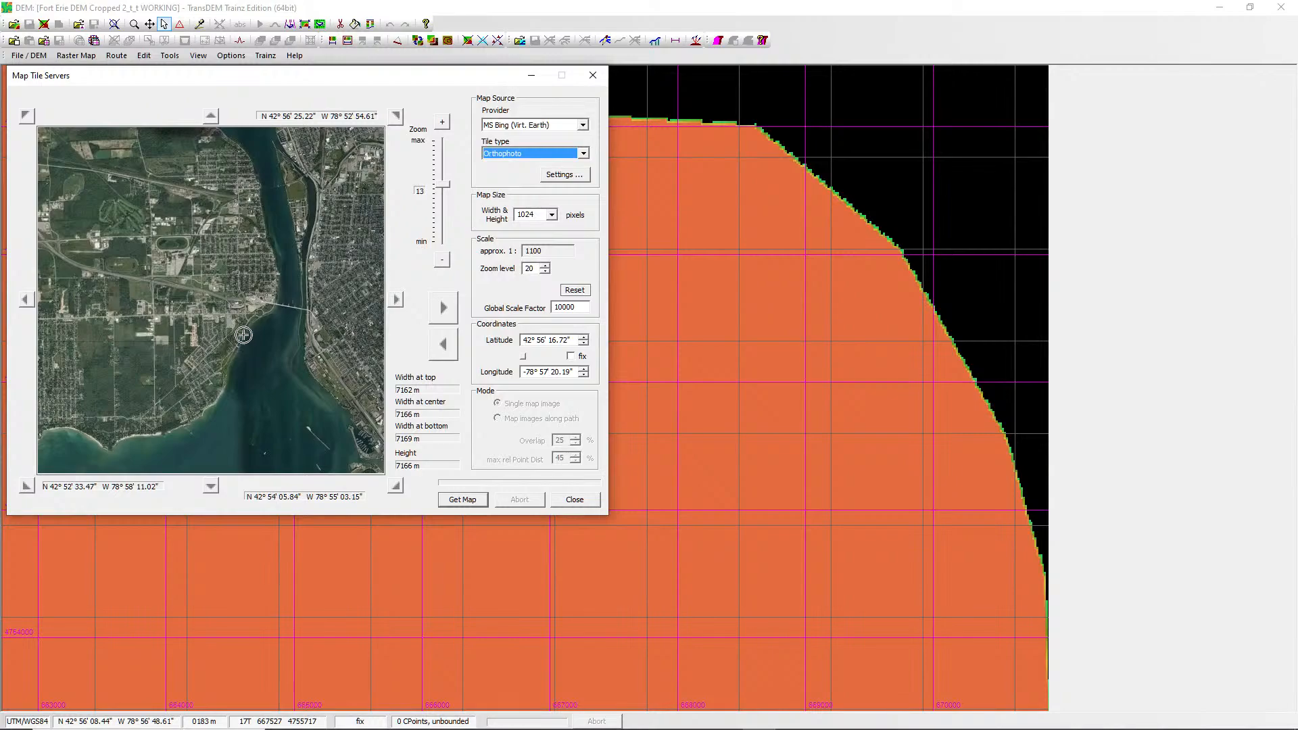
scroll(264, 260, "up", 1)
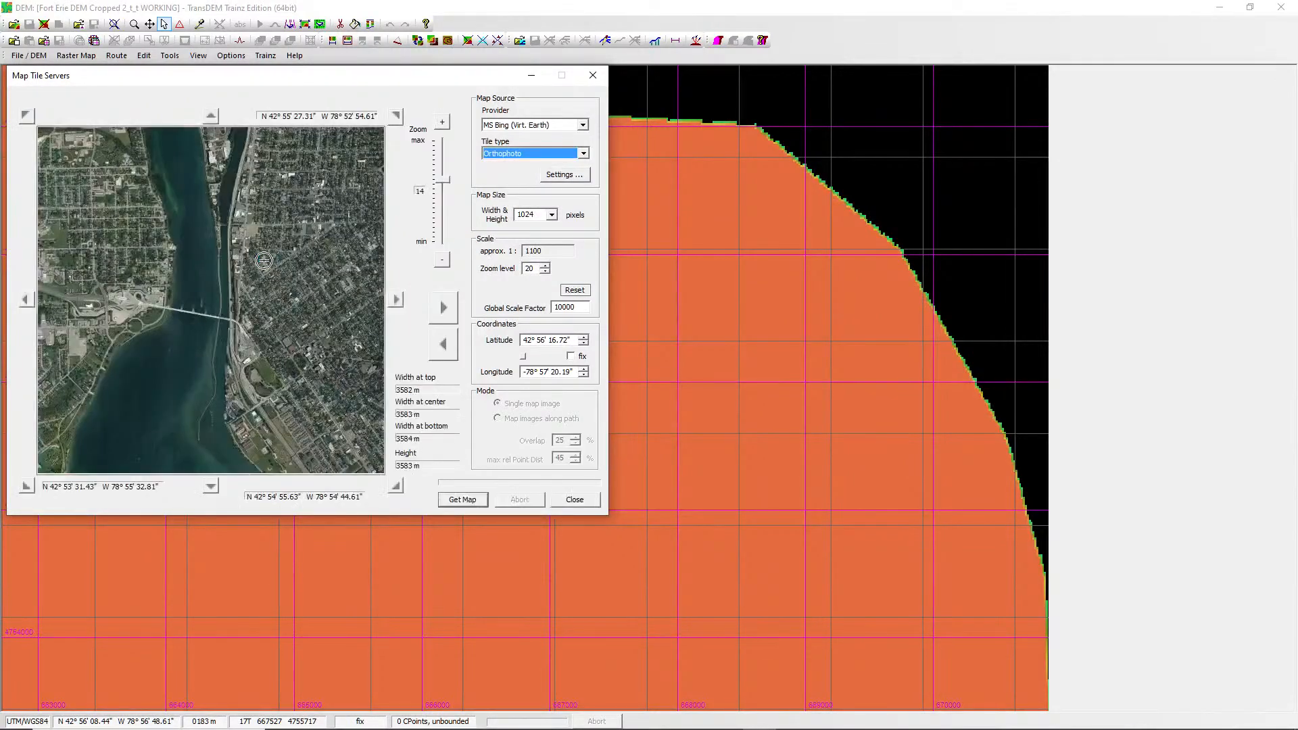
scroll(153, 243, "up", 1)
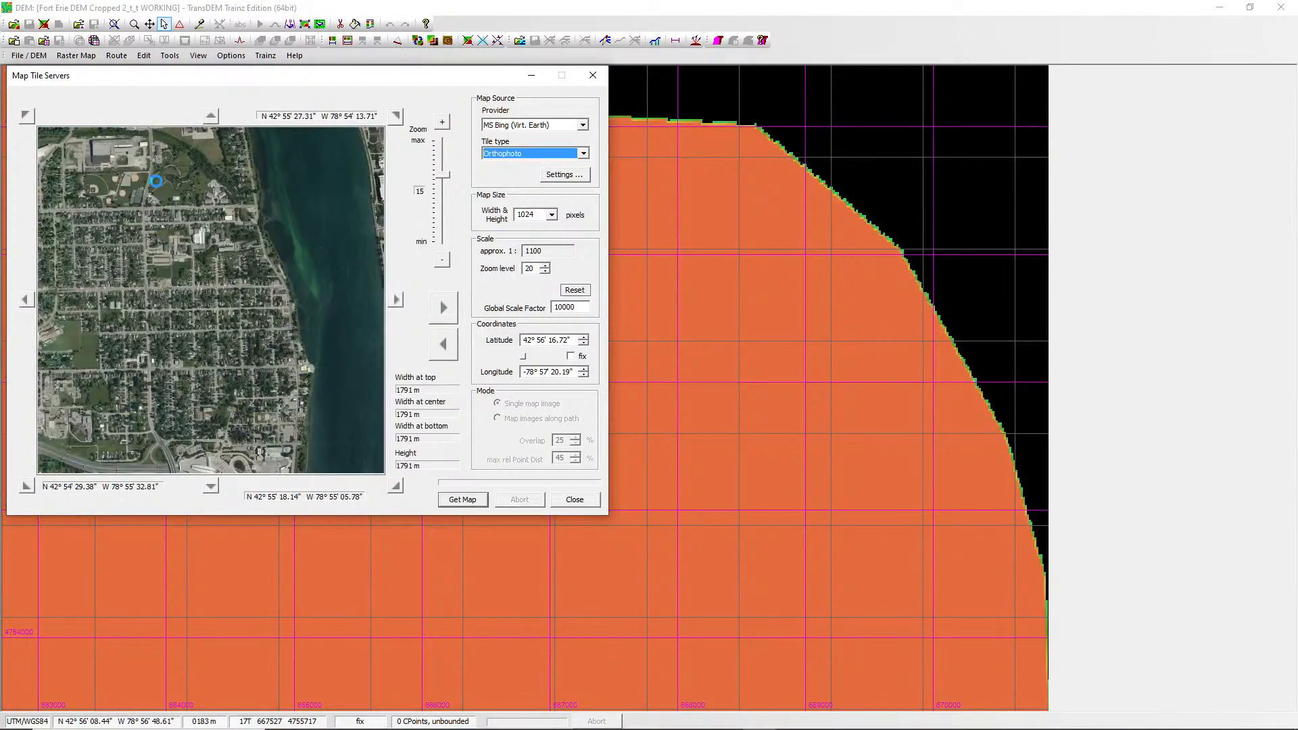
scroll(156, 180, "up", 1)
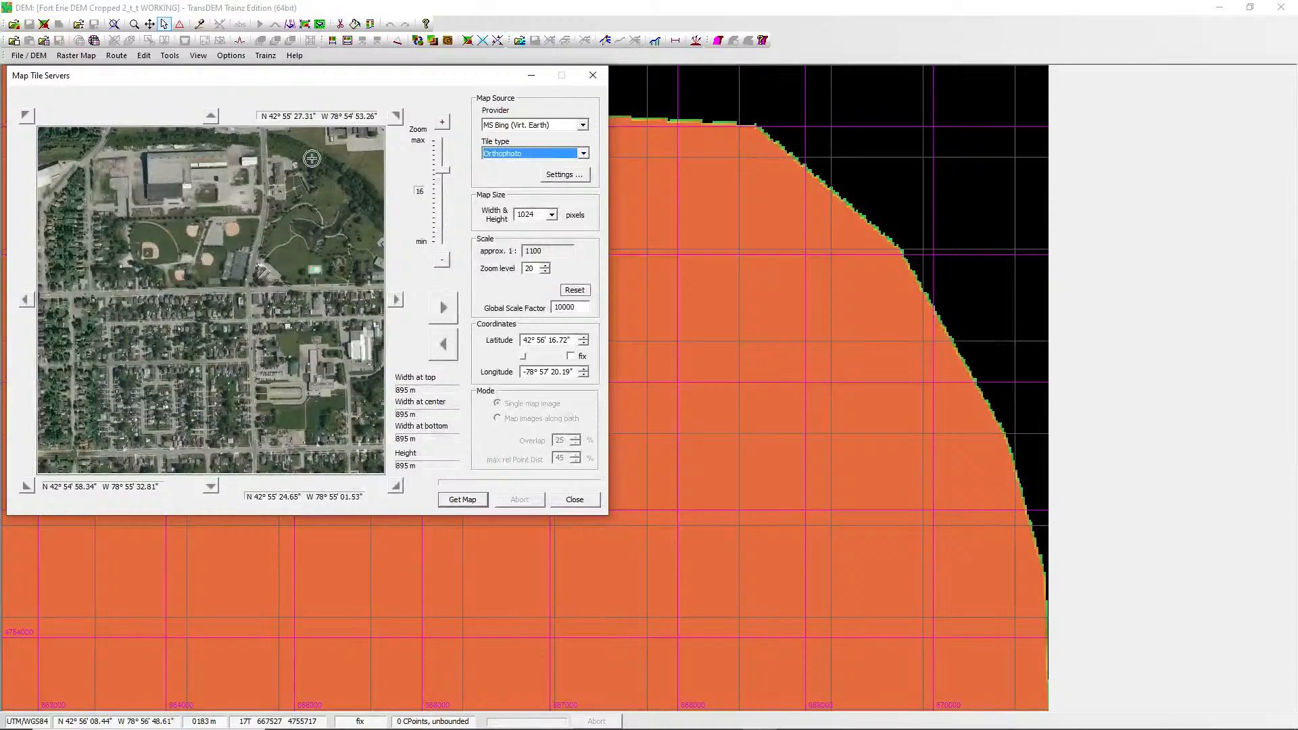
left_click(210, 116)
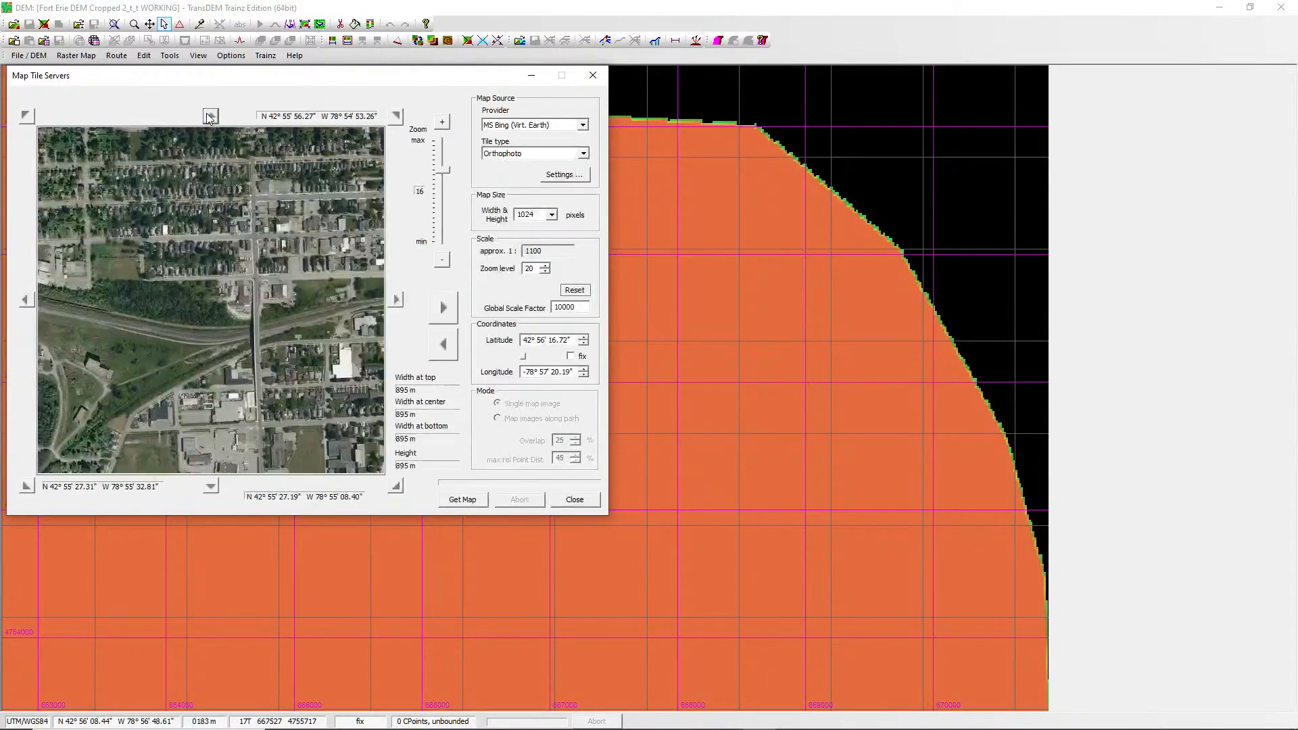
scroll(168, 314, "up", 1)
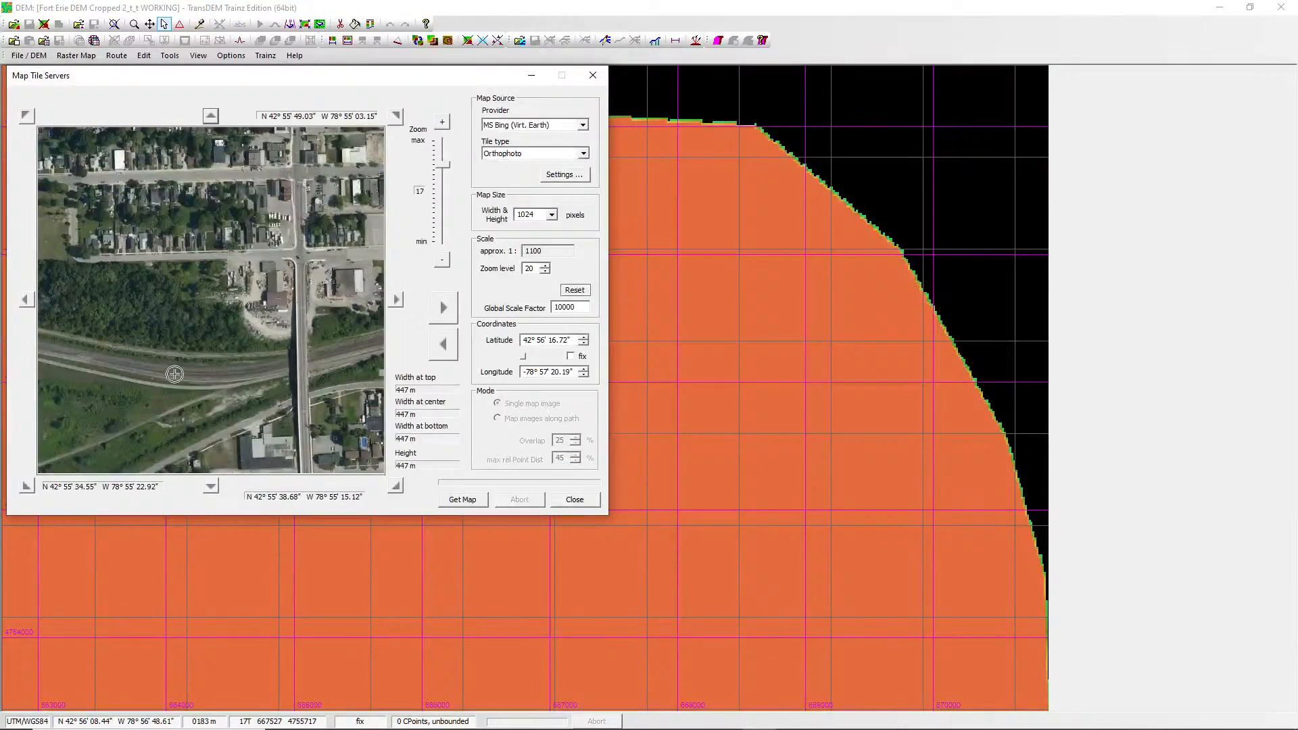
scroll(174, 374, "up", 1)
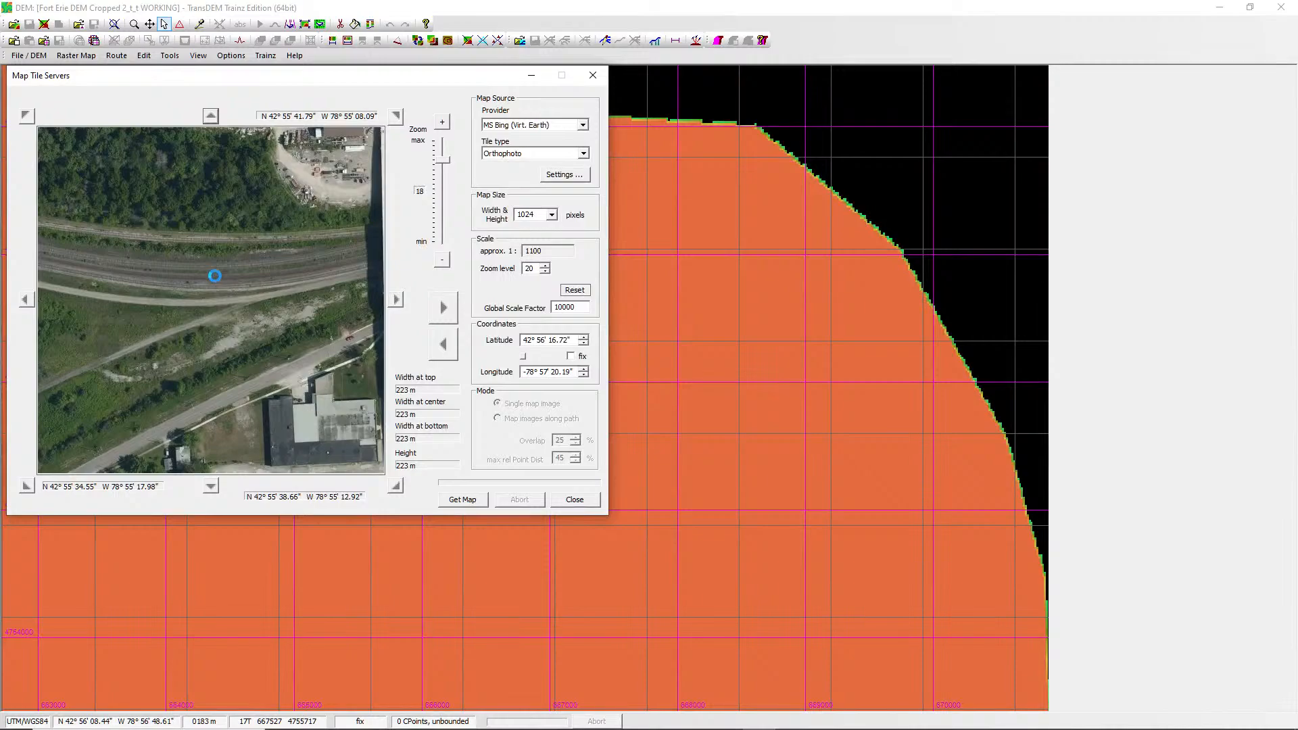
scroll(215, 276, "up", 1)
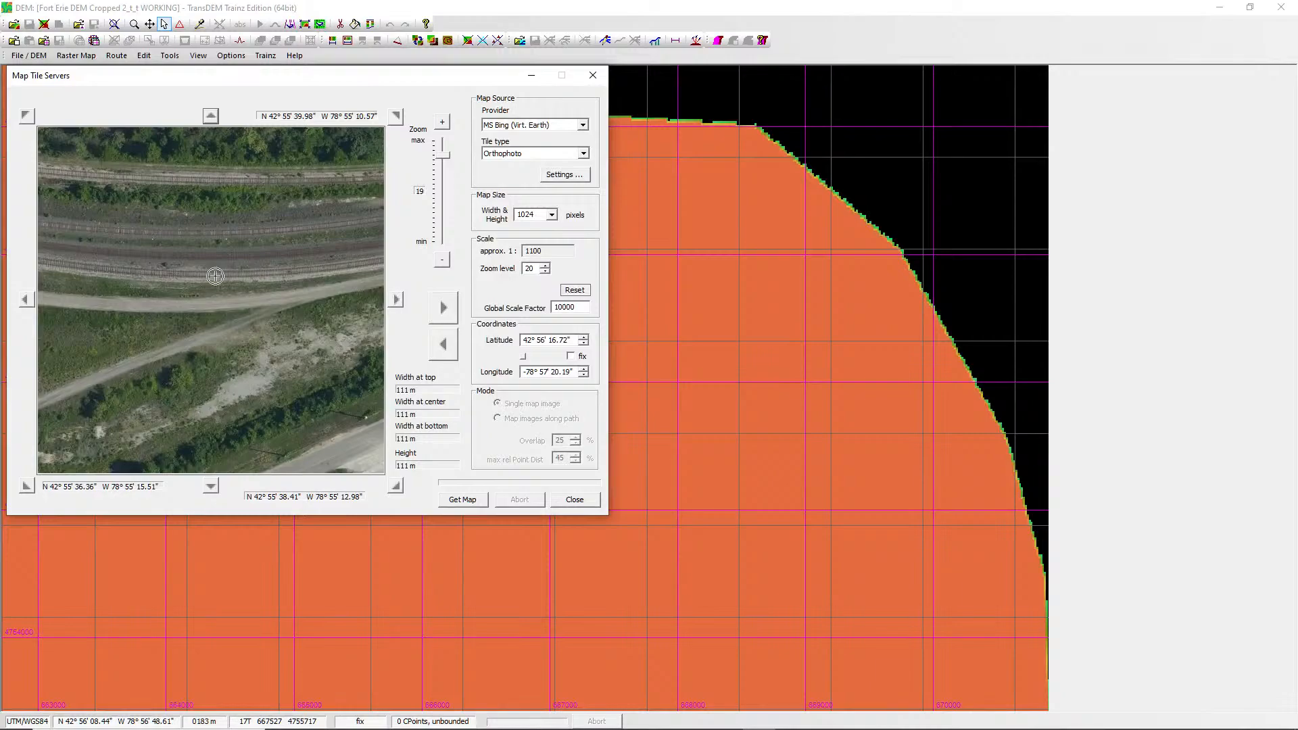
scroll(215, 276, "up", 1)
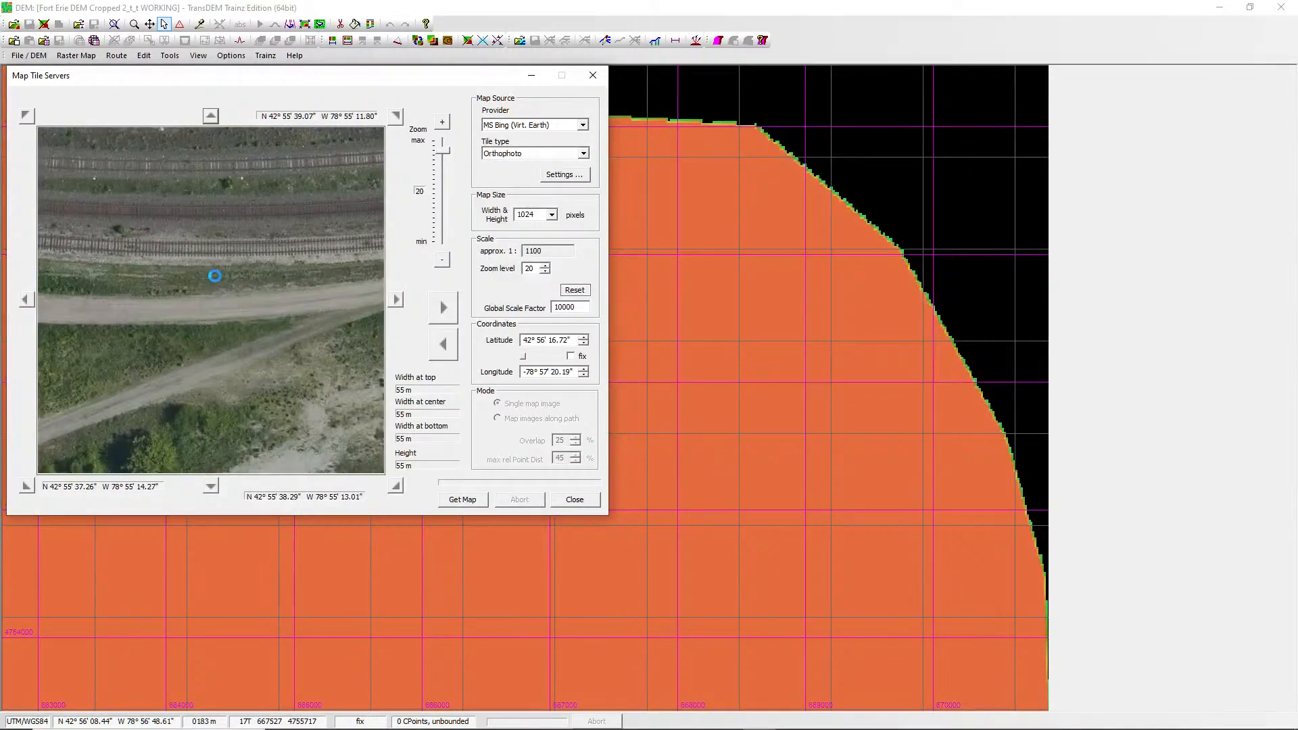
scroll(215, 275, "up", 1)
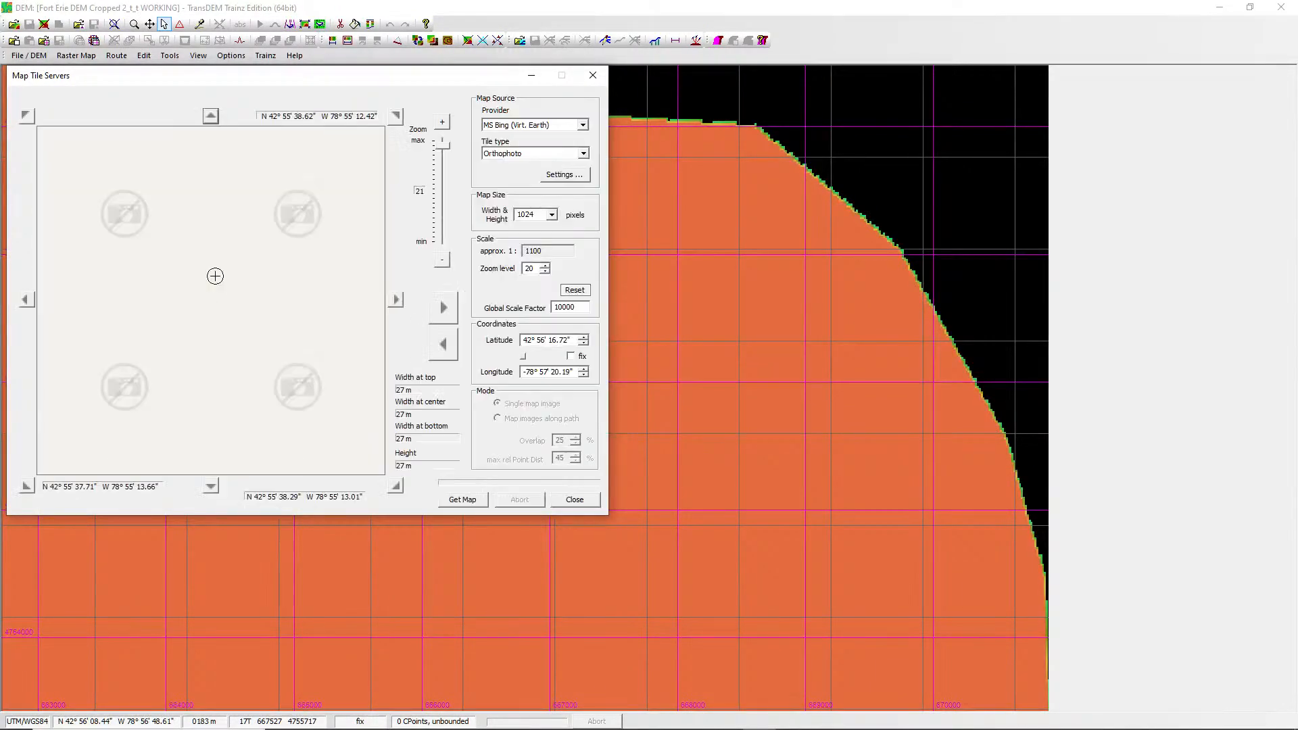
Return the preview to zoom level 20, inspect the railway tracks eastward past the overpass, and close Map Tile Servers.
left_click(442, 260)
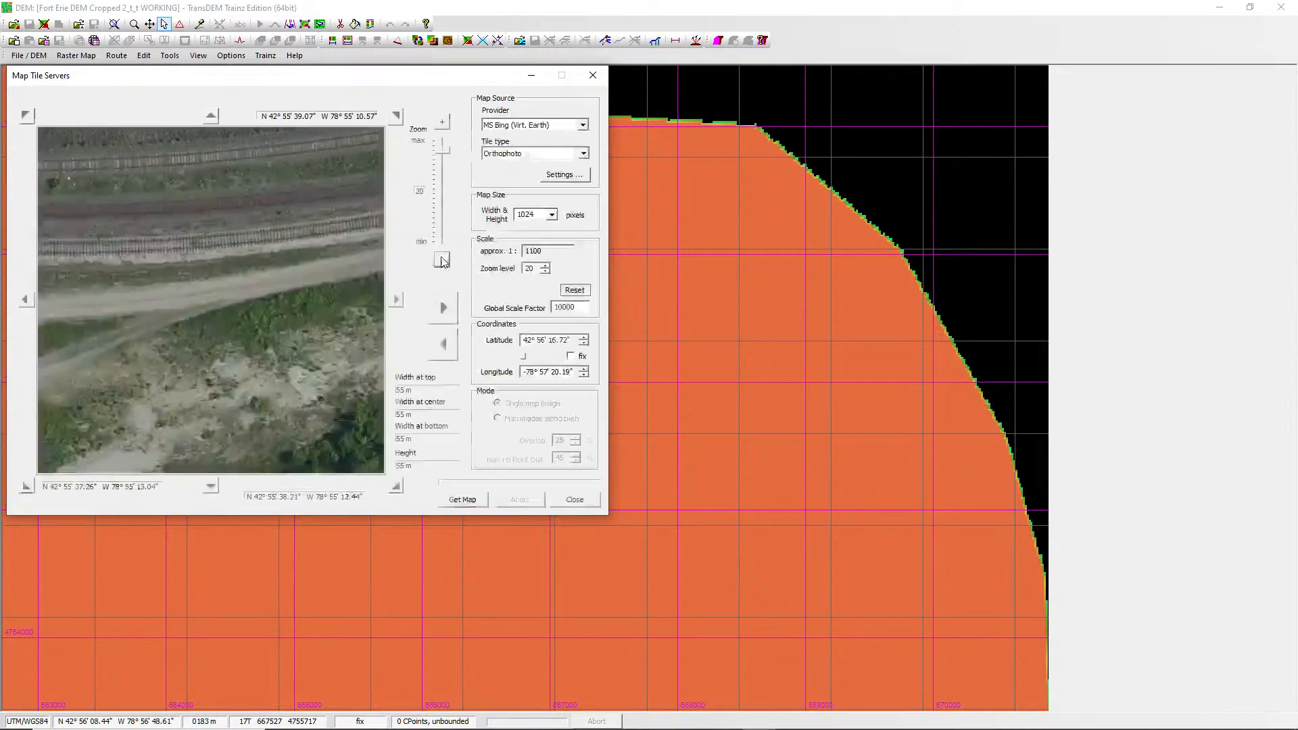
left_click(396, 299)
left_click(397, 302)
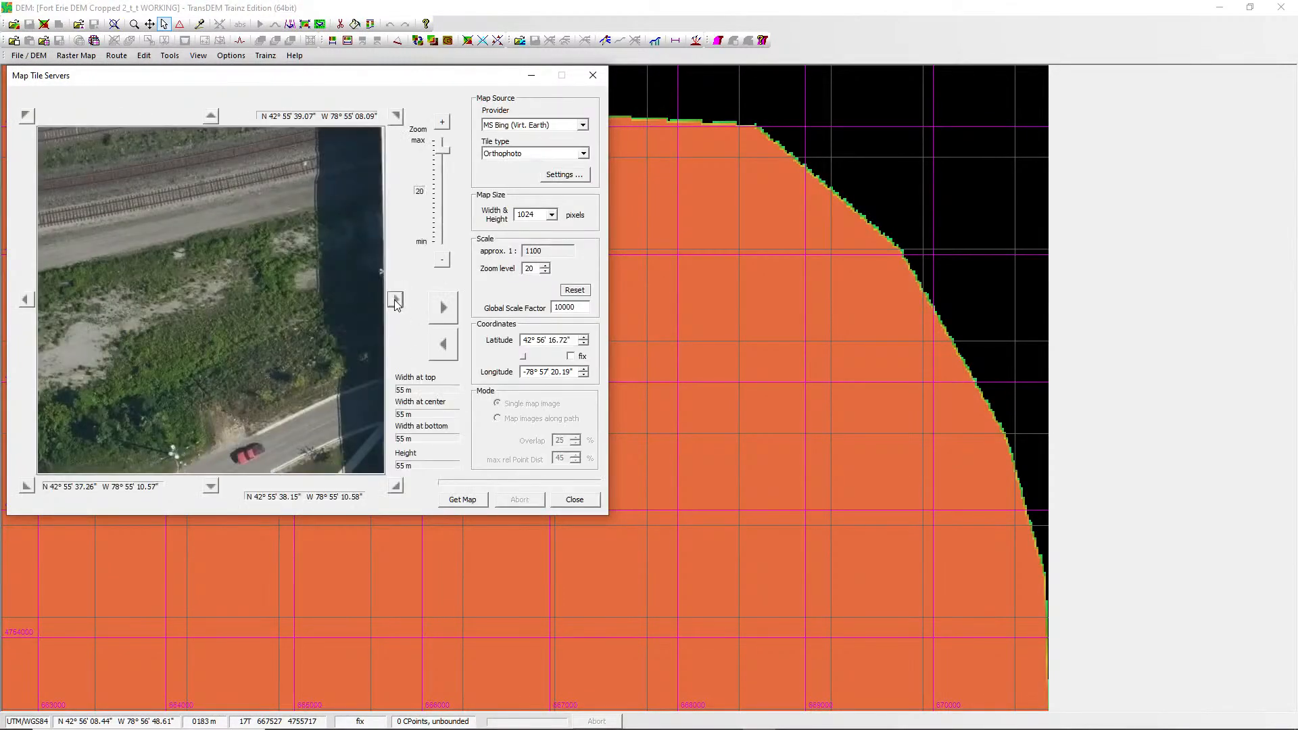
left_click(211, 116)
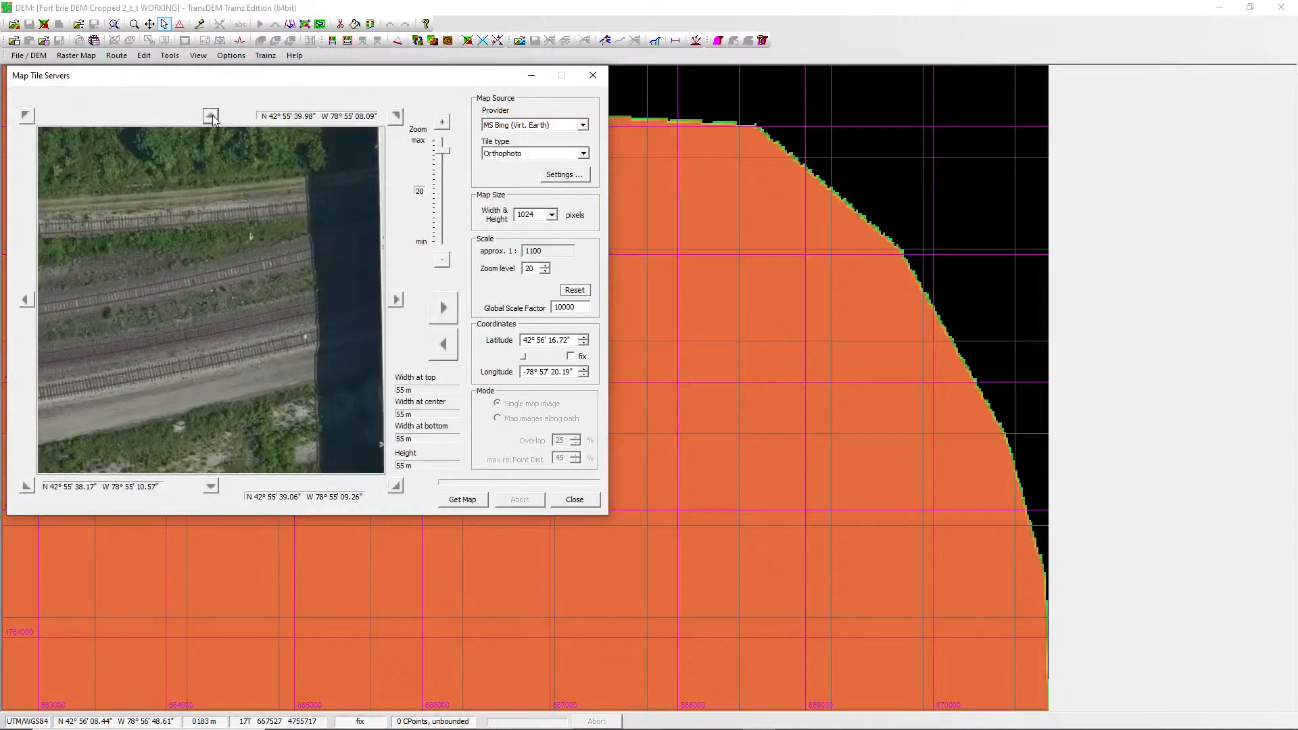
left_click(396, 300)
left_click(395, 300)
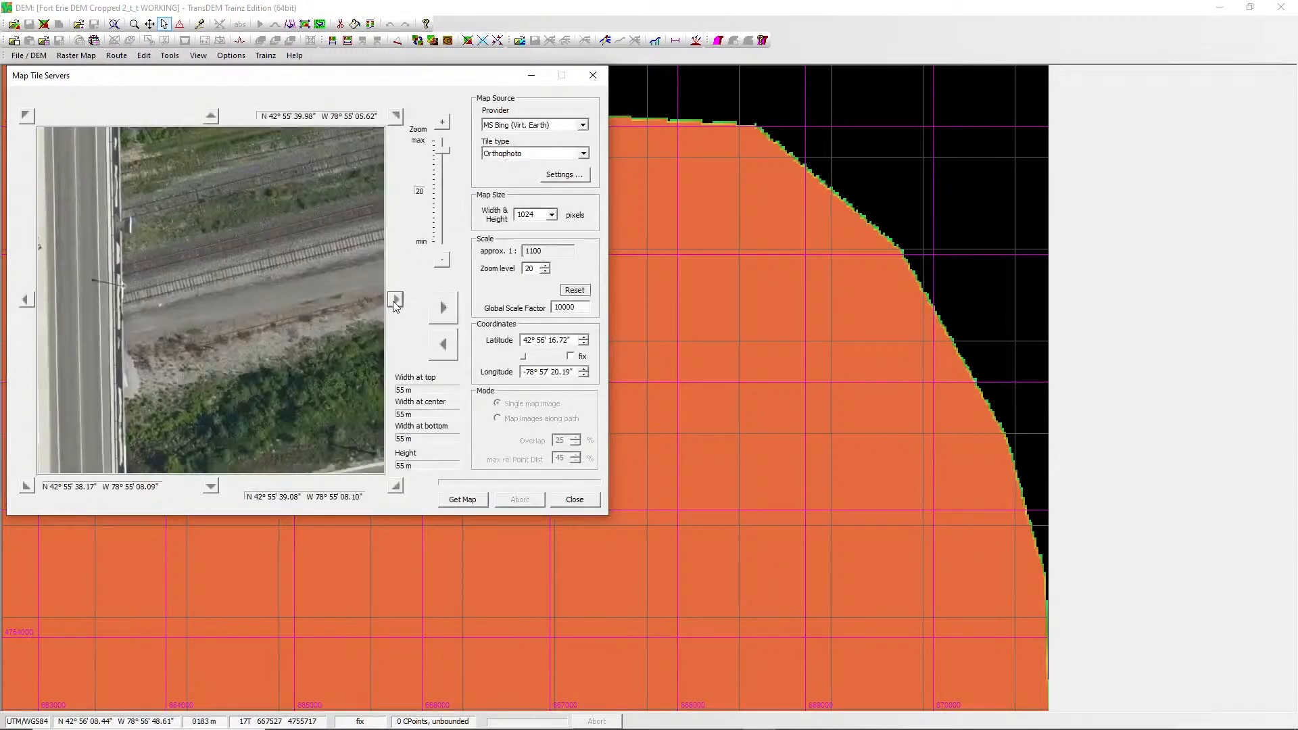
left_click(396, 300)
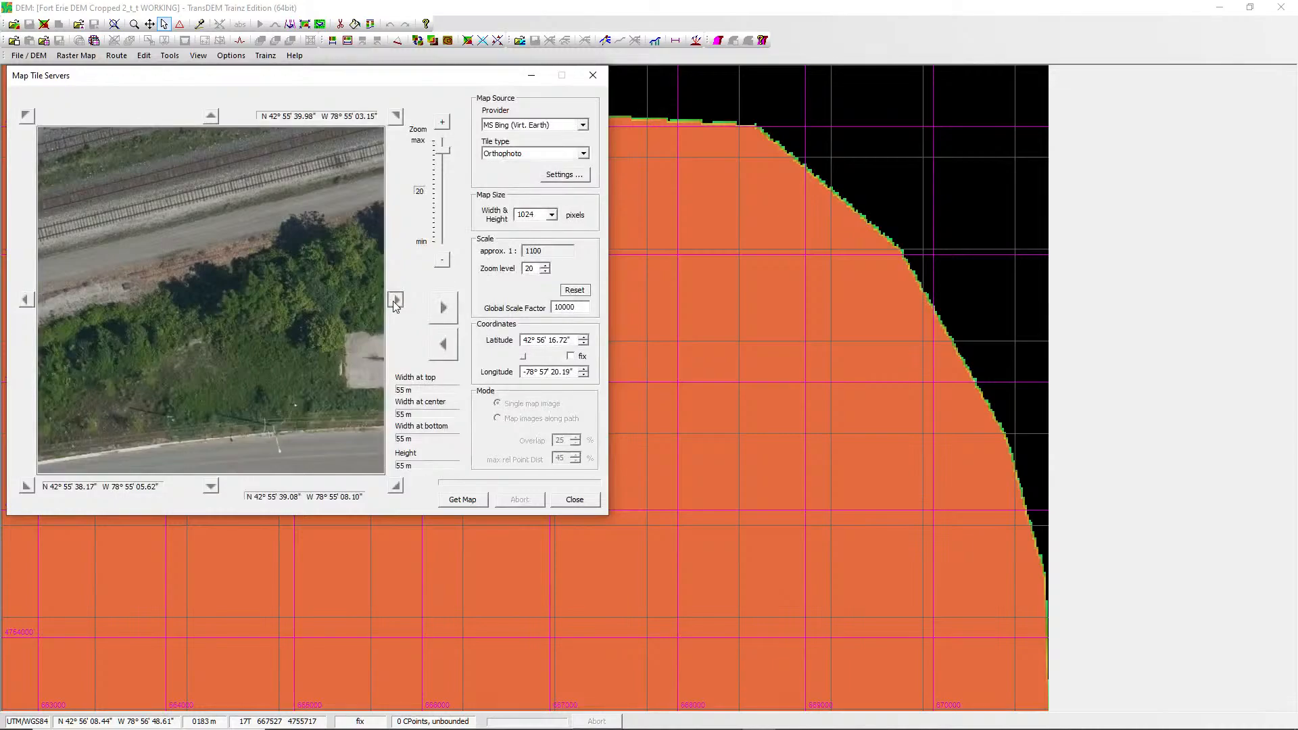
left_click(210, 117)
left_click(210, 117)
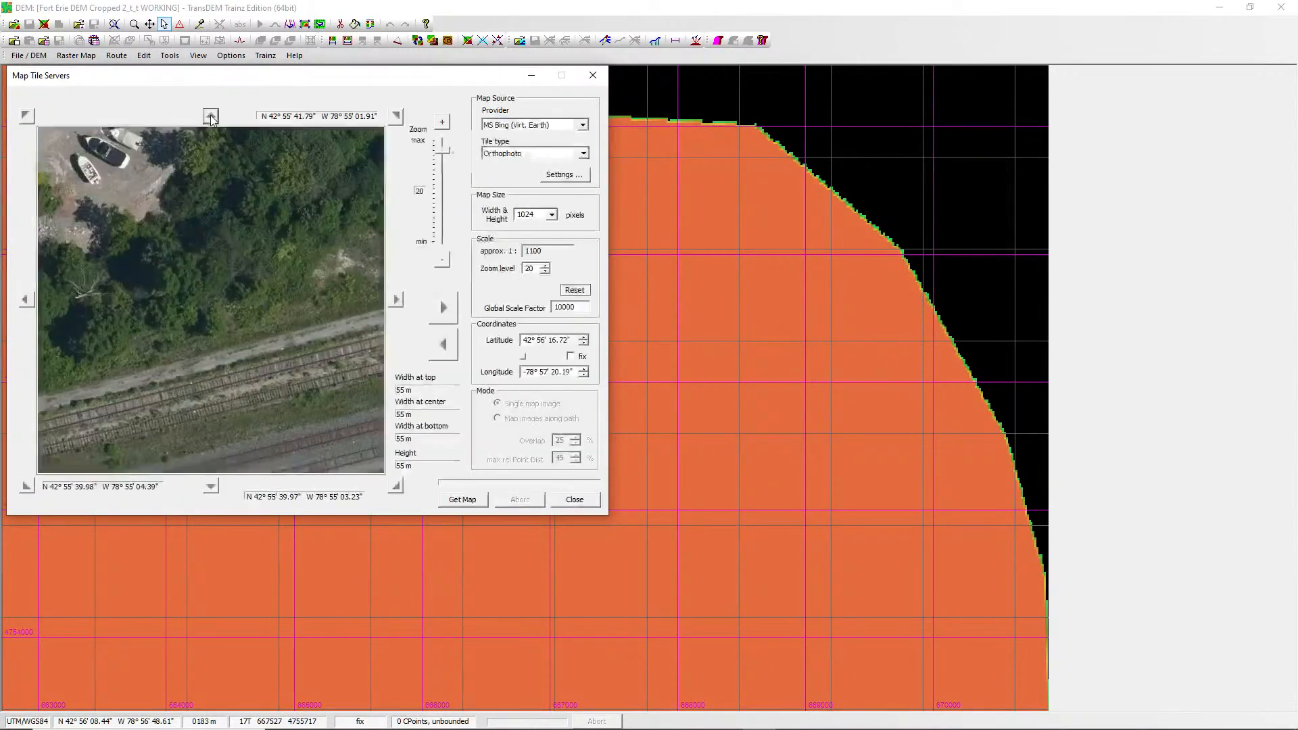
left_click(395, 300)
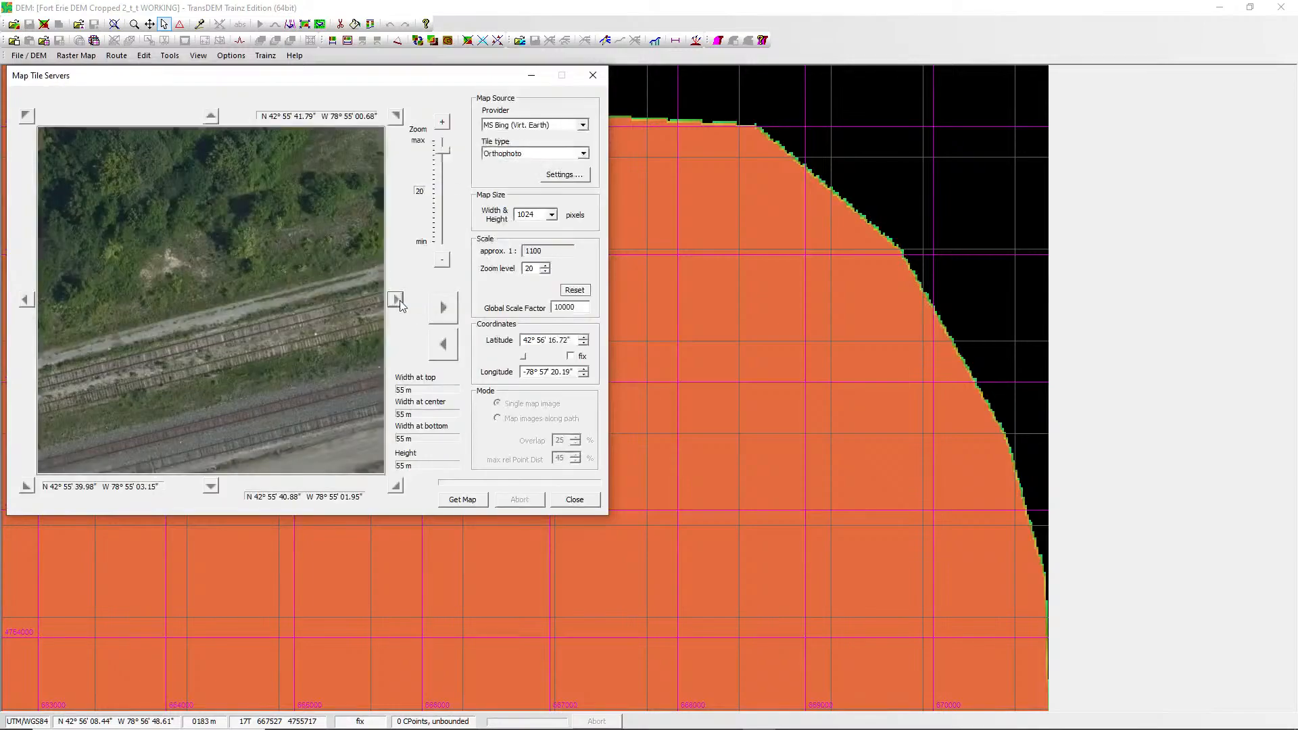
left_click(396, 300)
left_click(396, 300)
left_click(395, 301)
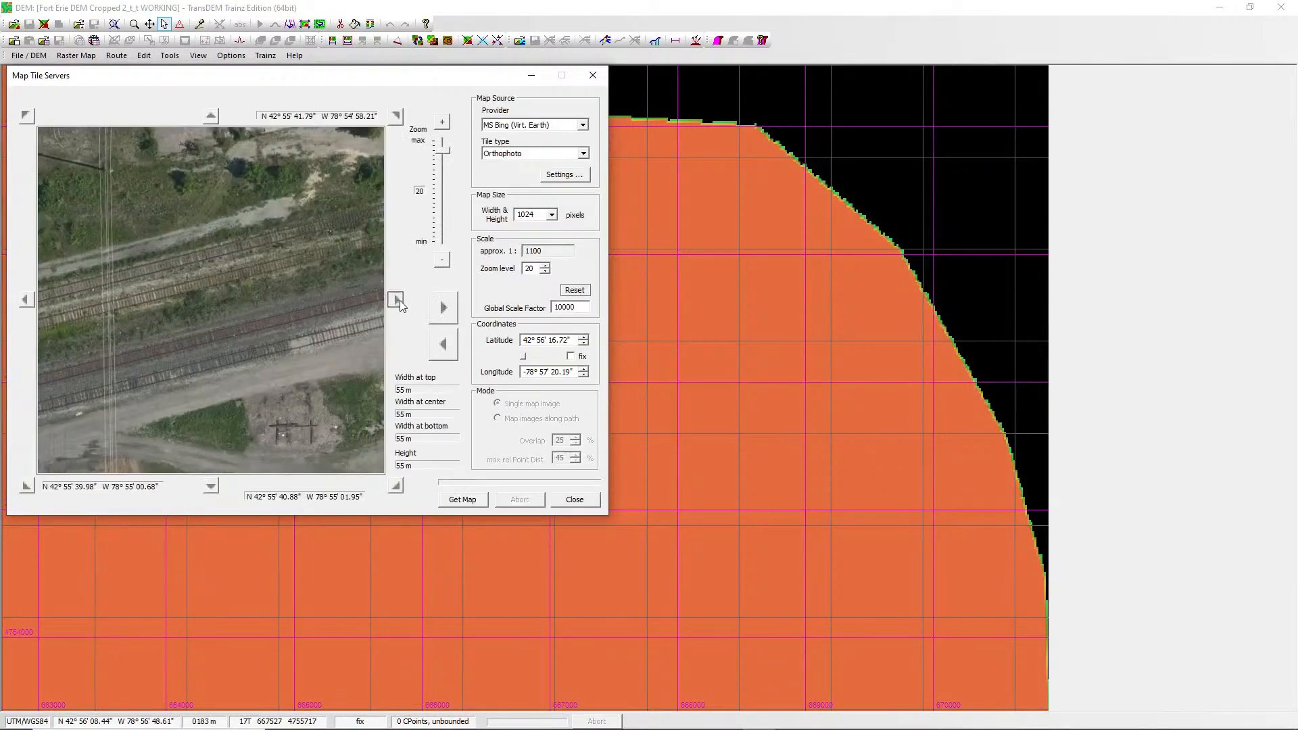
left_click(399, 303)
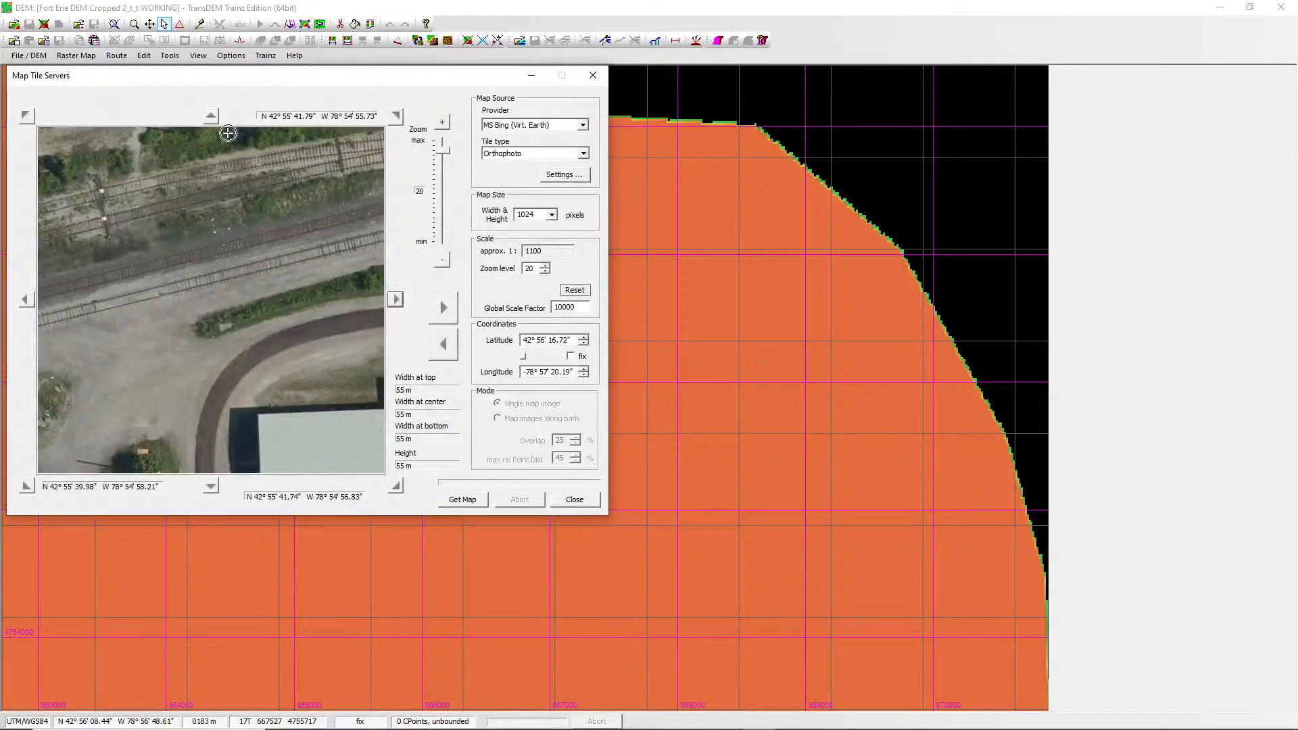
left_click(211, 117)
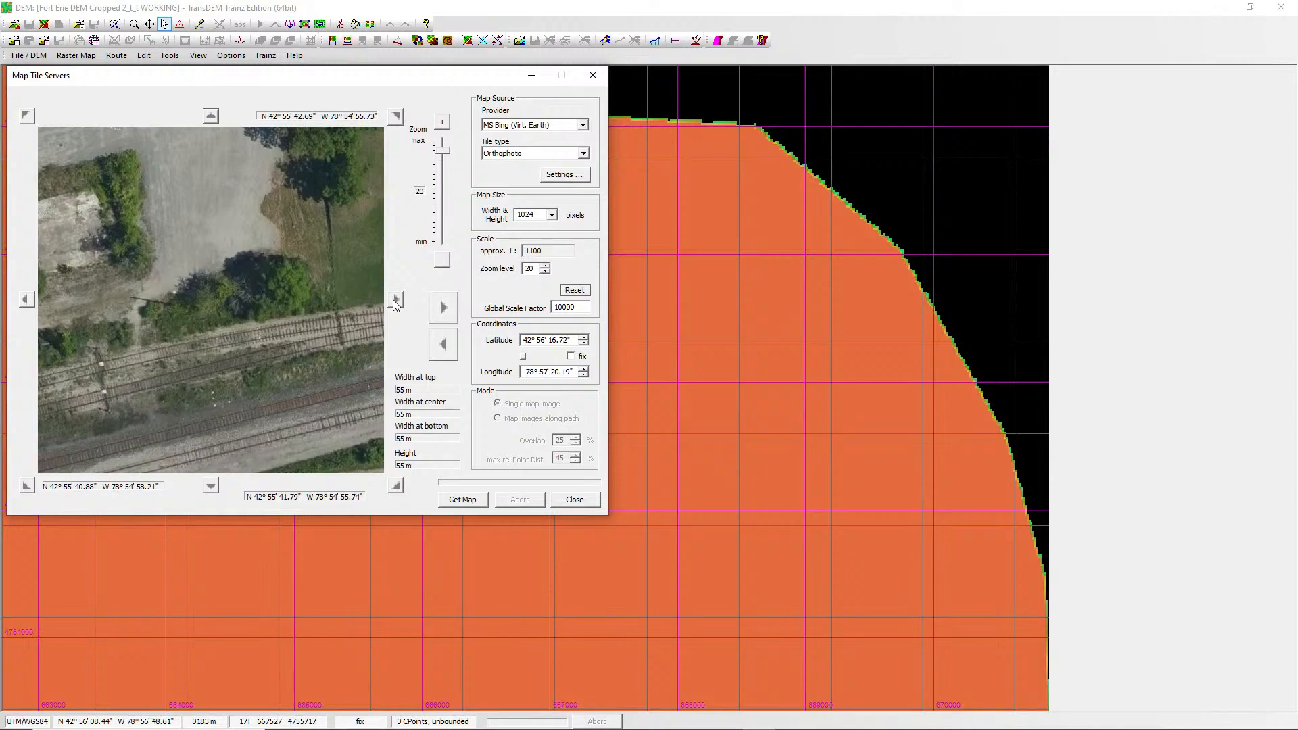
left_click(396, 303)
left_click(396, 302)
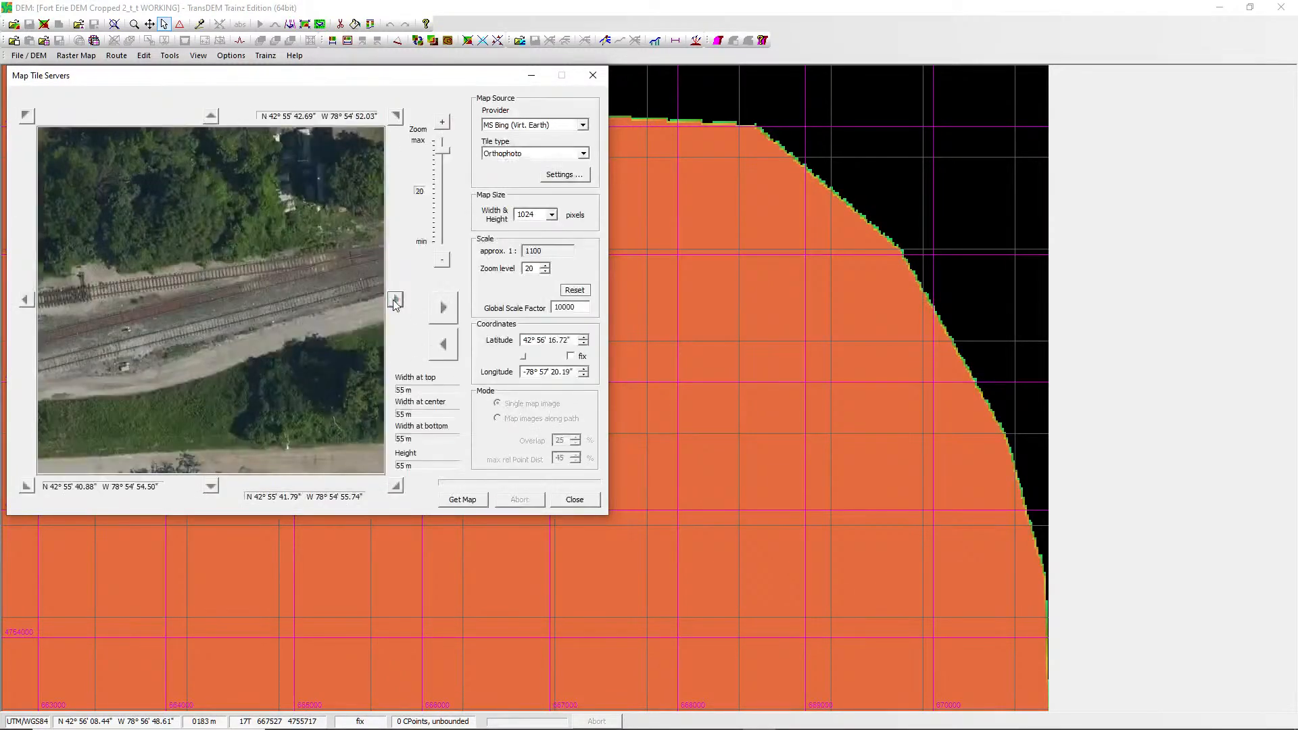
left_click(575, 500)
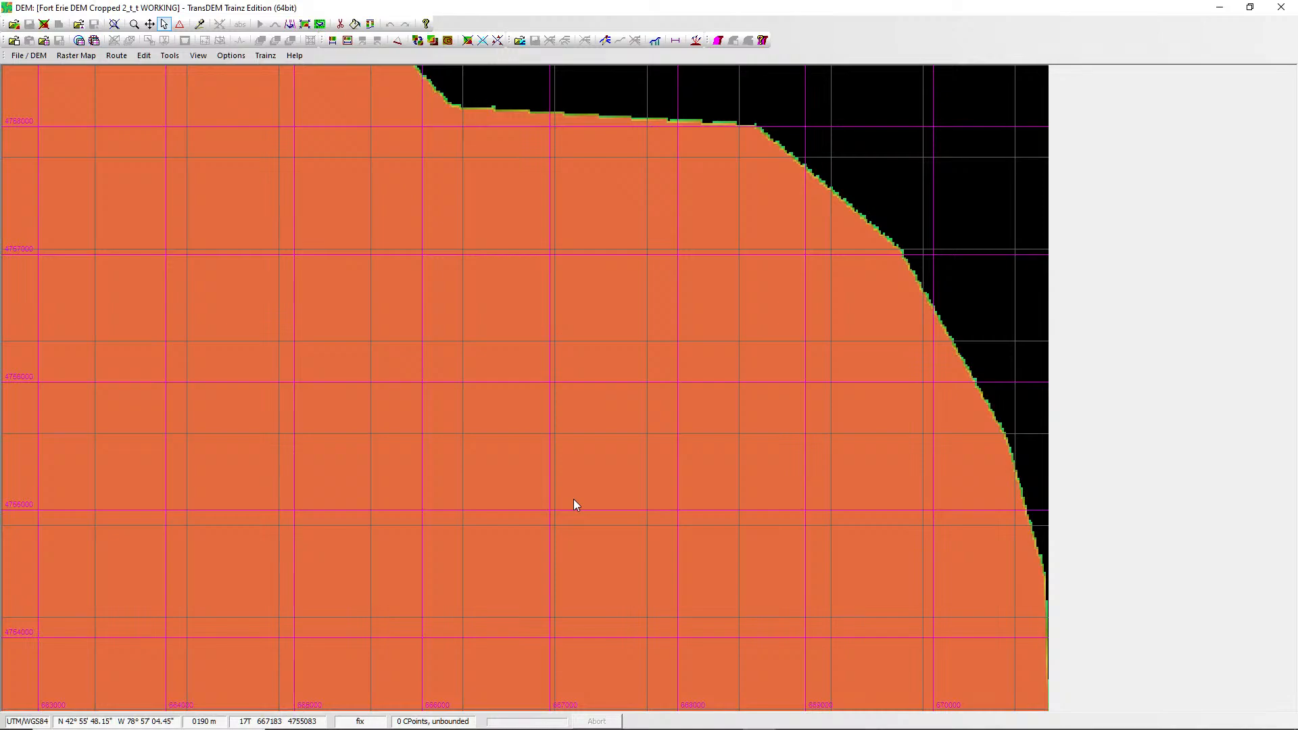
Replace the open DEM with Fort Erie DEM Cropped 2_t from the TransDem Projects folder.
left_click(32, 57)
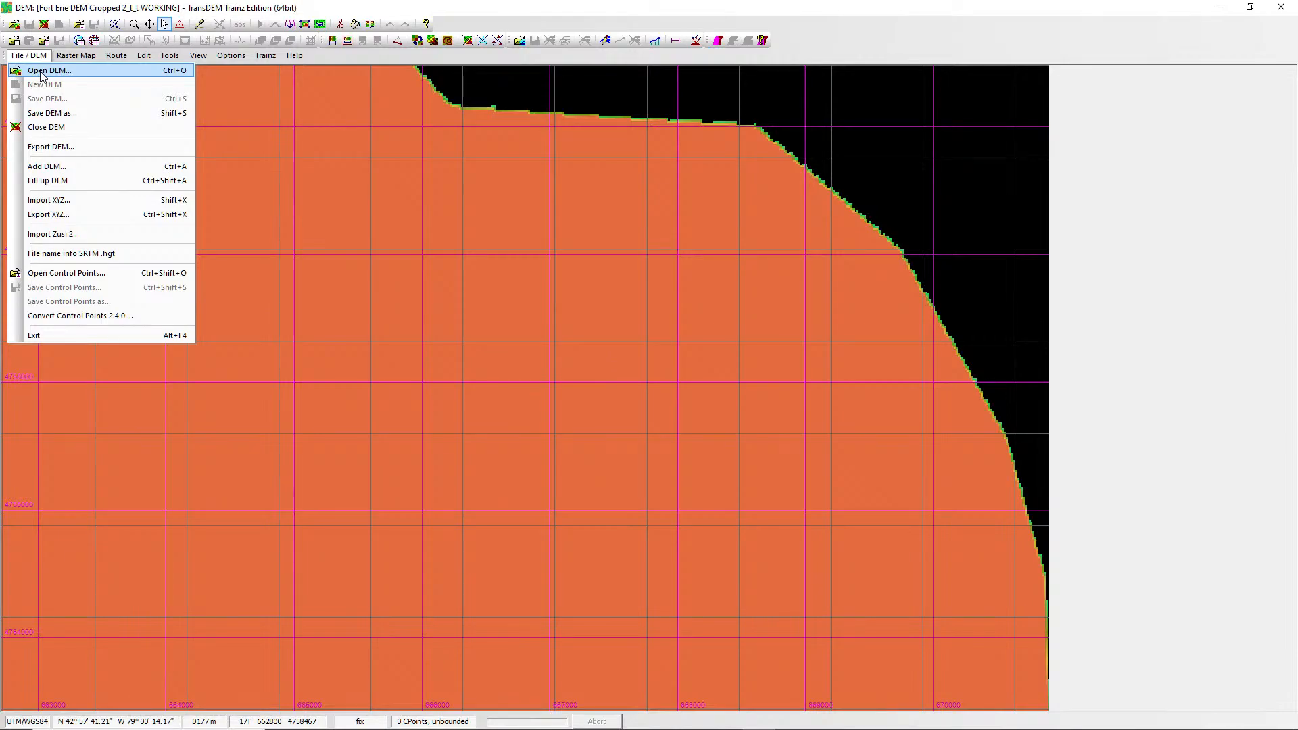
left_click(42, 71)
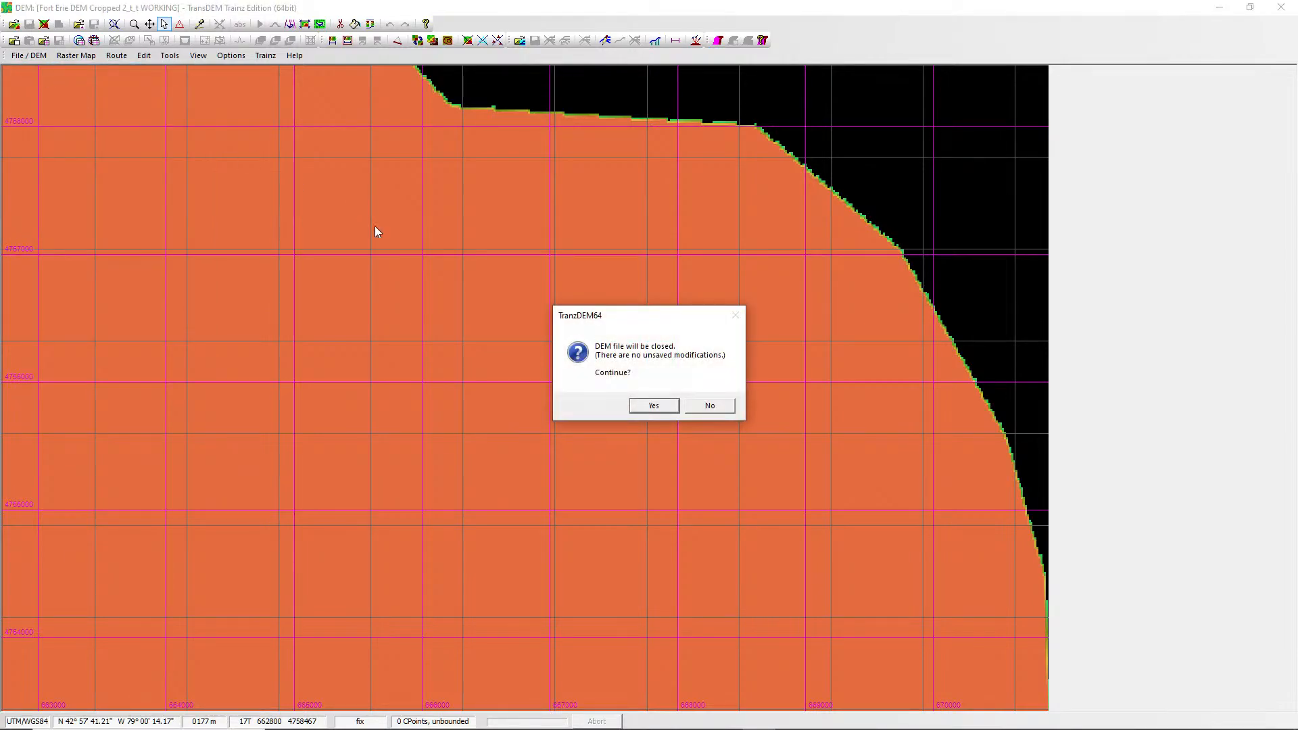
left_click(653, 407)
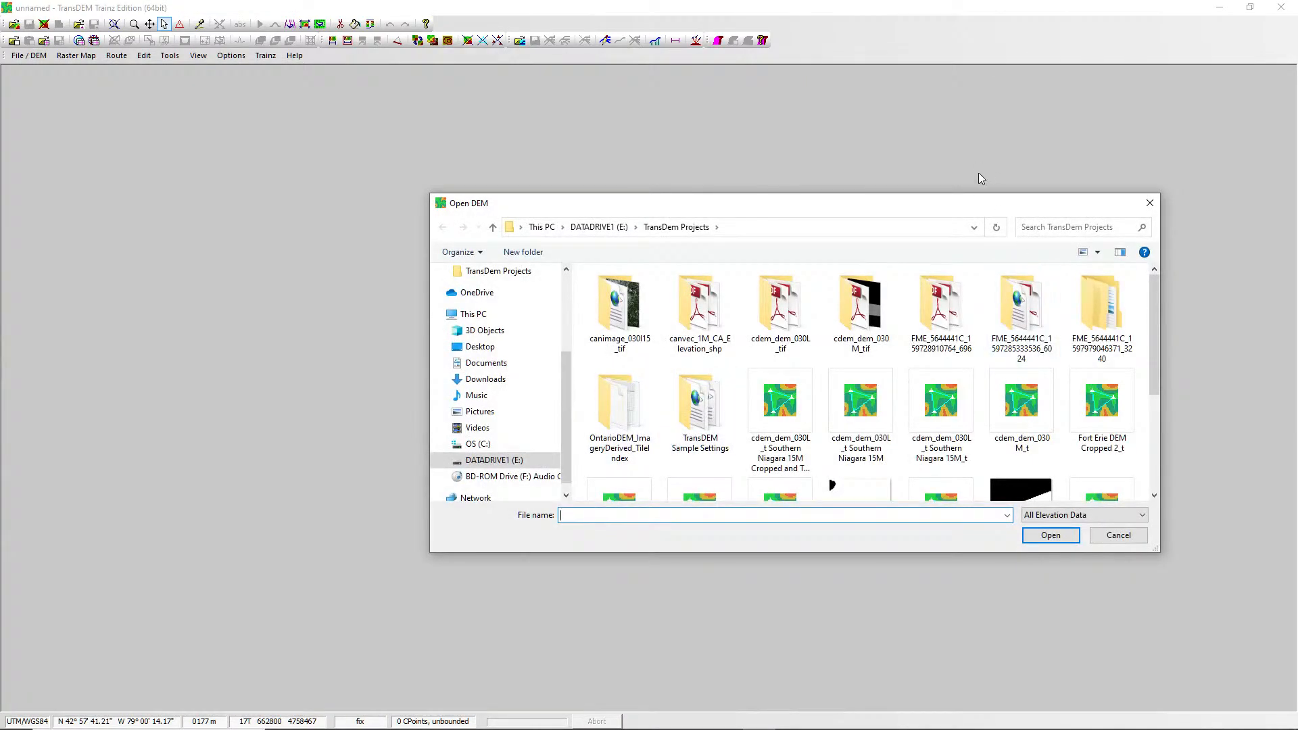
left_click_drag(936, 202, 512, 144)
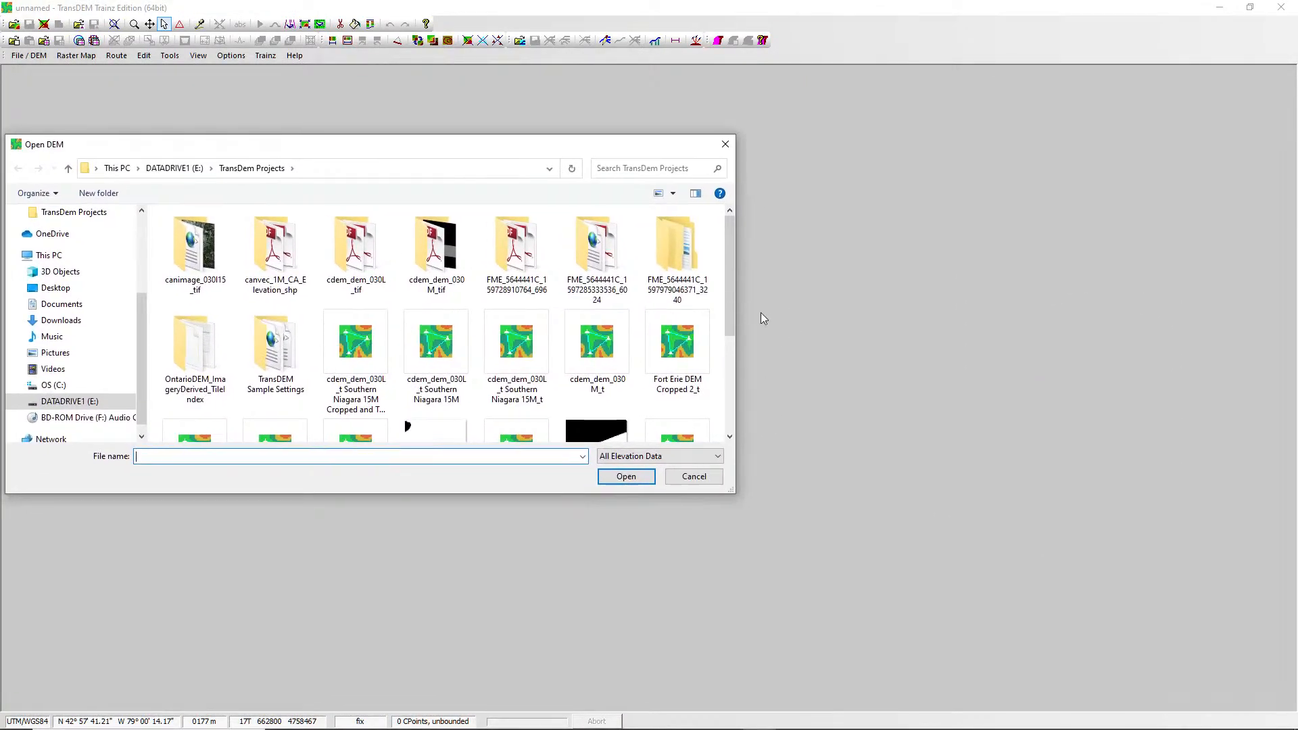
left_click_drag(730, 297, 744, 425)
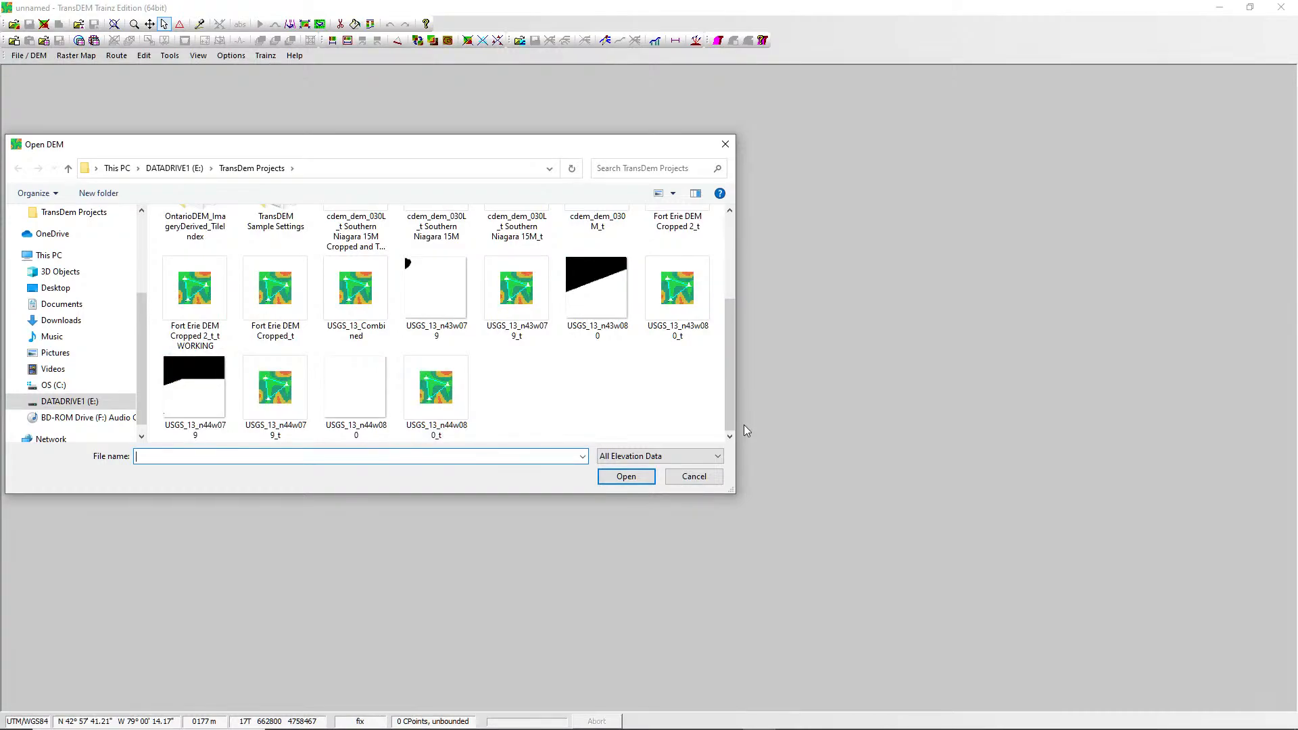
left_click_drag(729, 407, 728, 388)
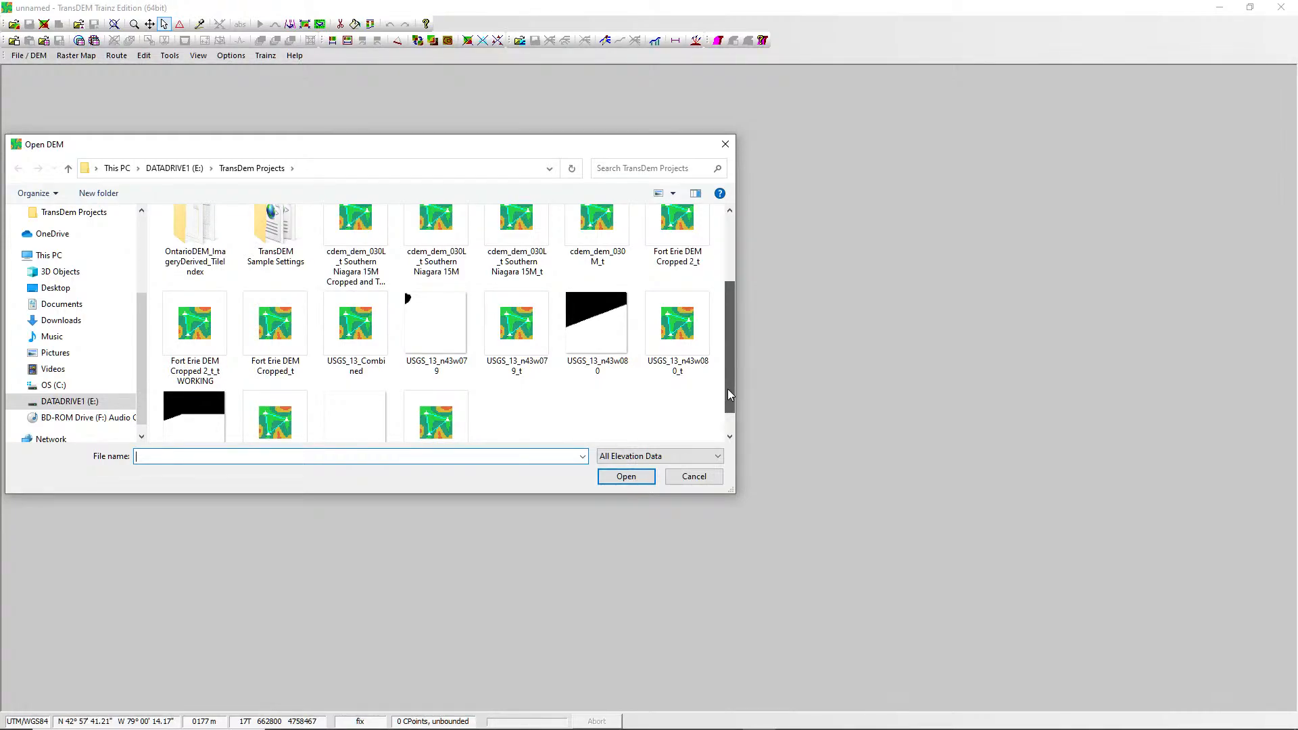
left_click_drag(728, 390, 729, 369)
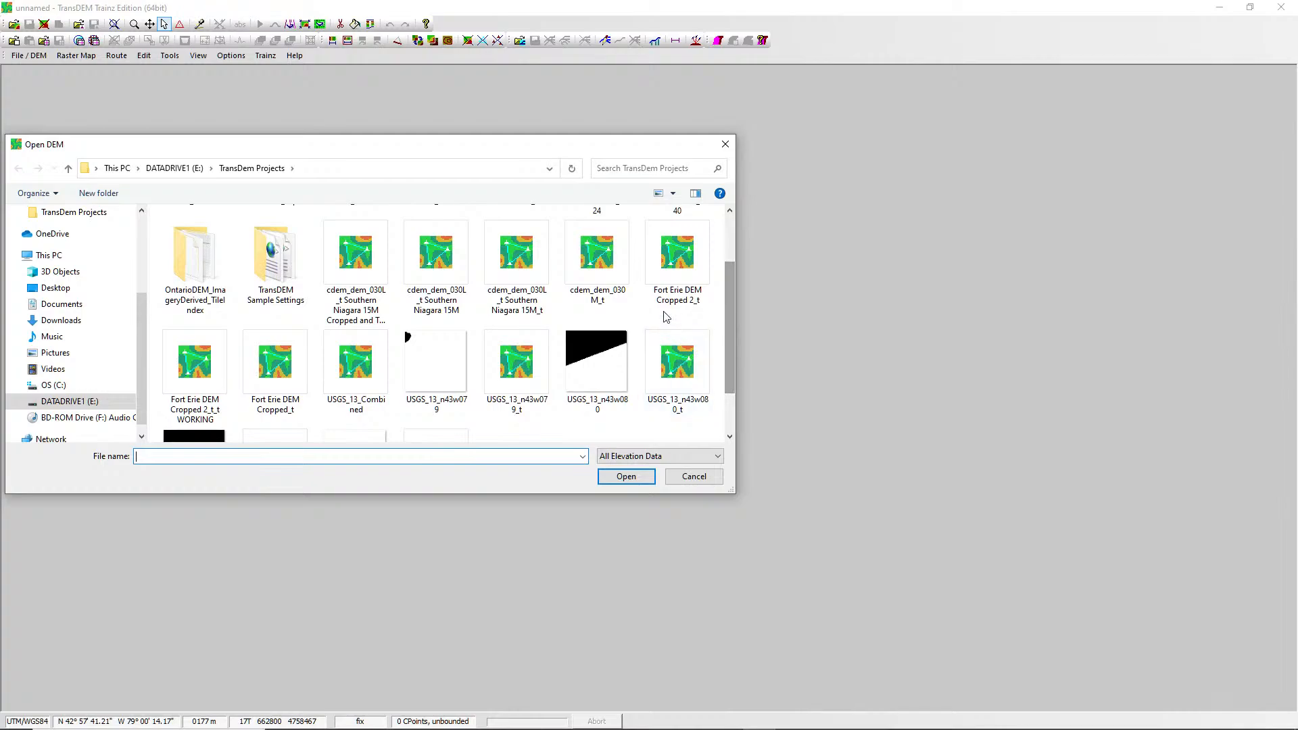
left_click(687, 252)
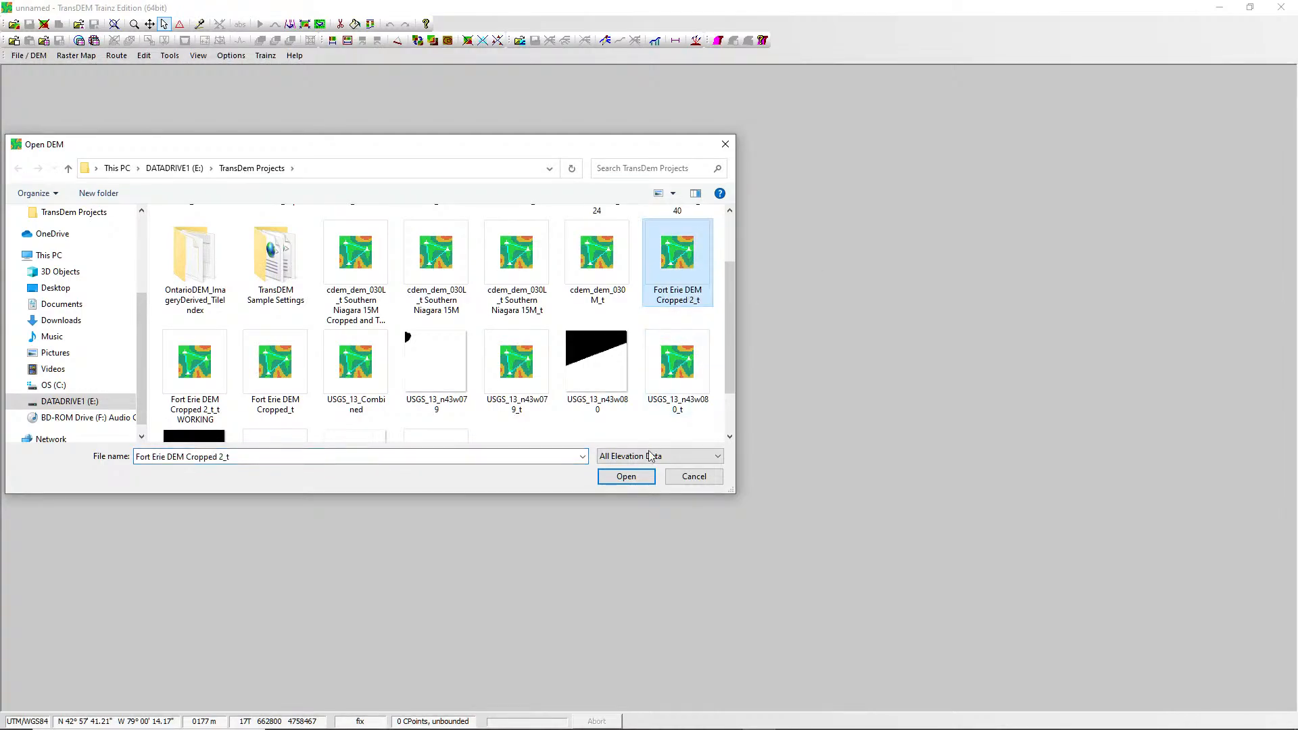
left_click(627, 477)
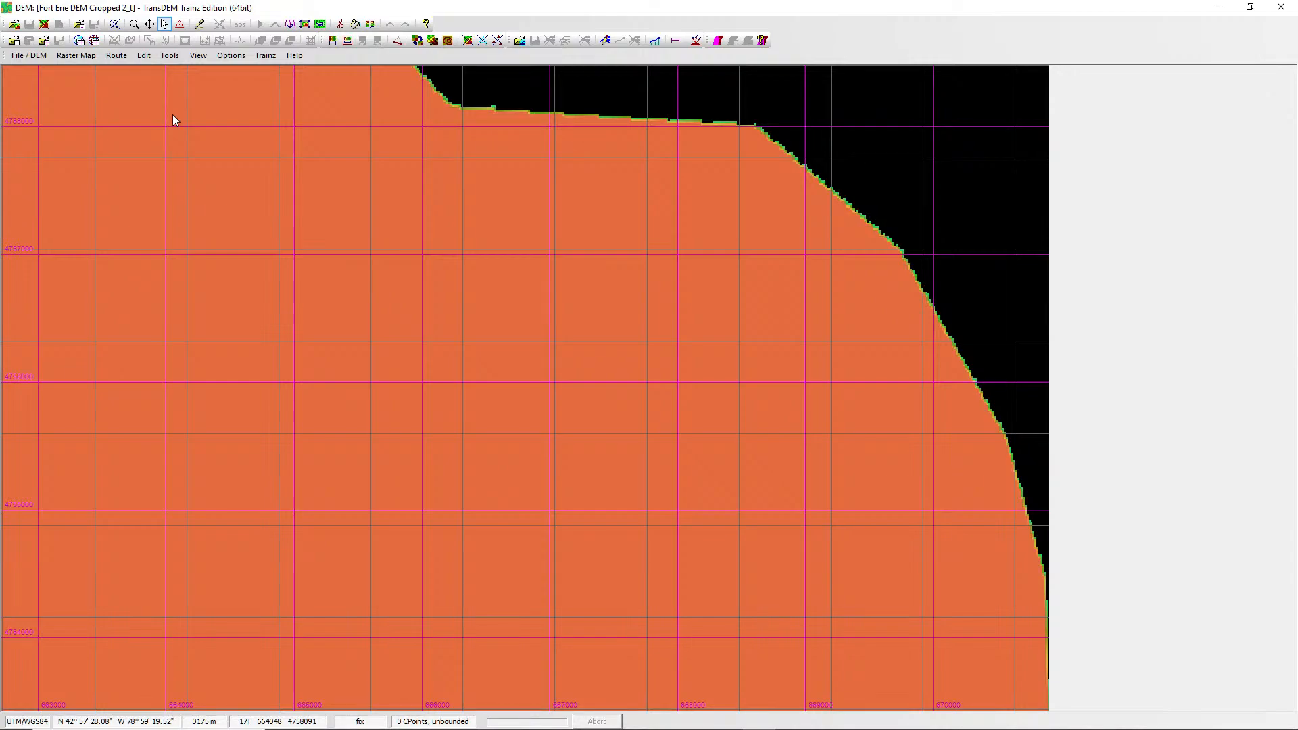
left_click(88, 60)
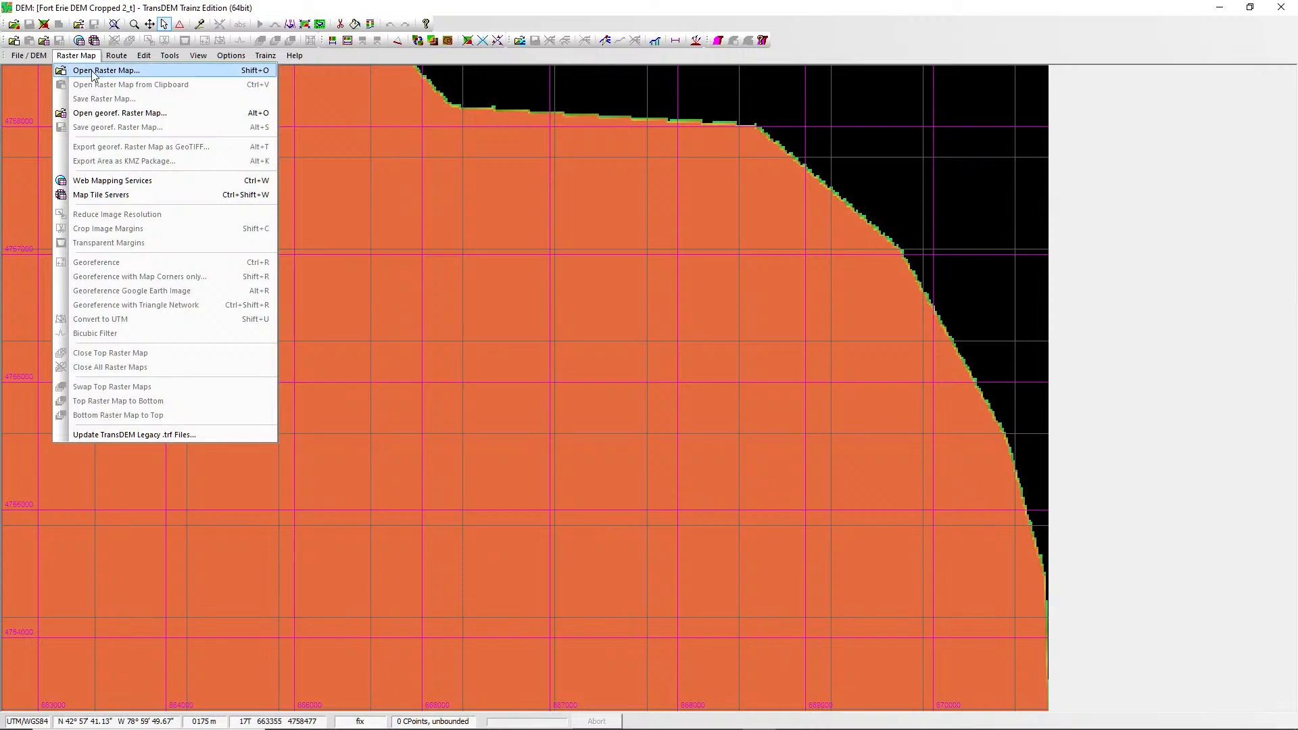
left_click(97, 72)
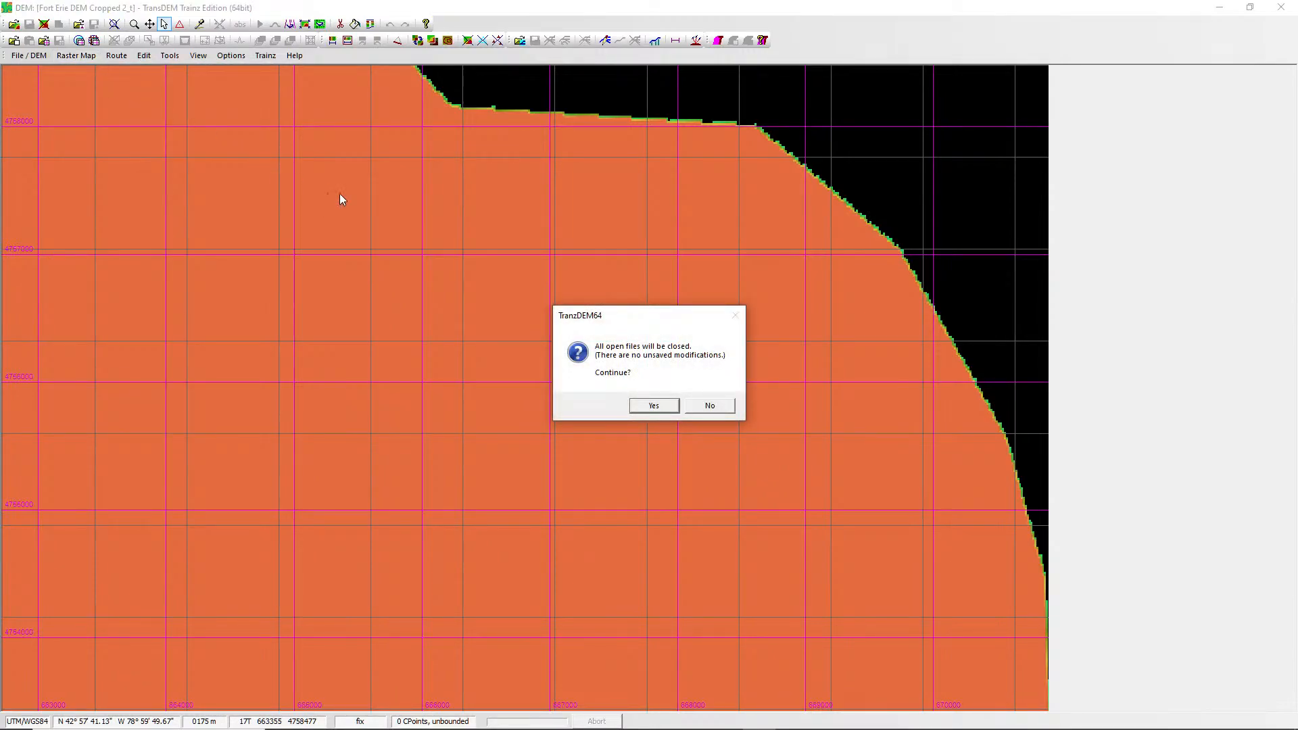
left_click(710, 406)
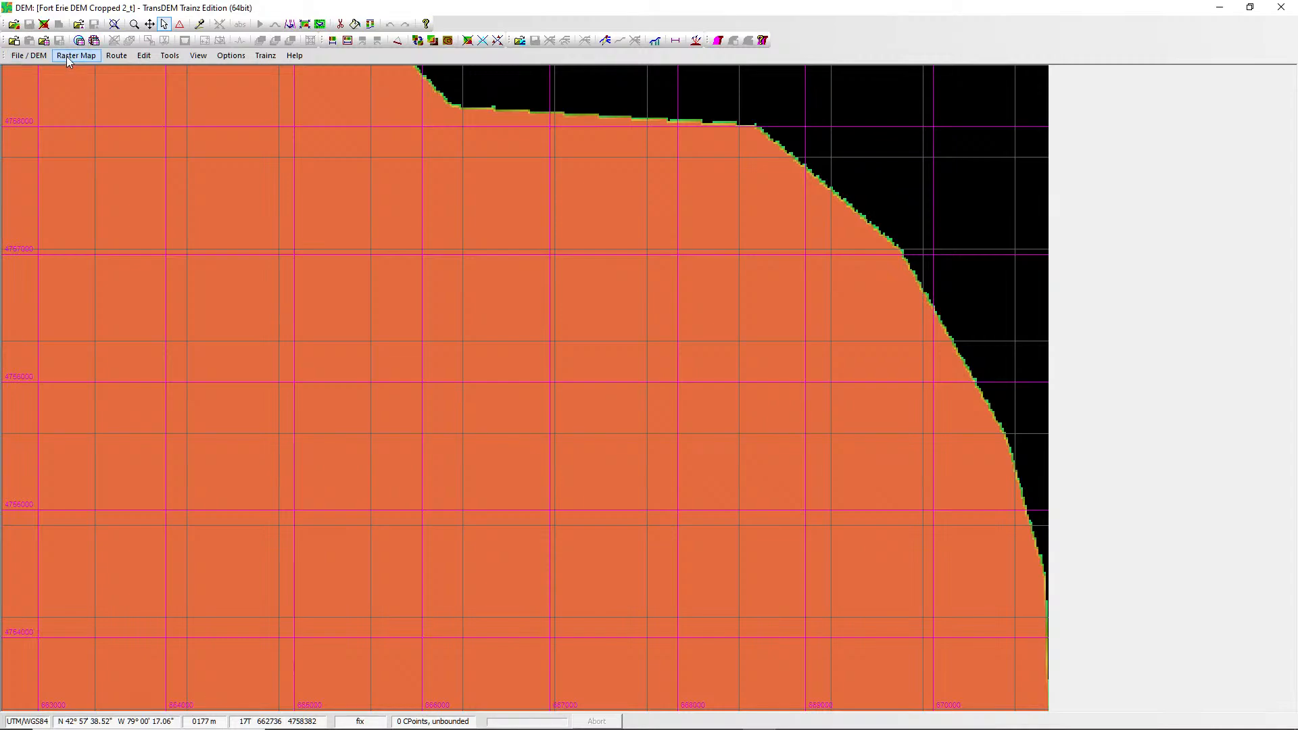
Close the Fort Erie DEM and exit TransDEM.
left_click(33, 56)
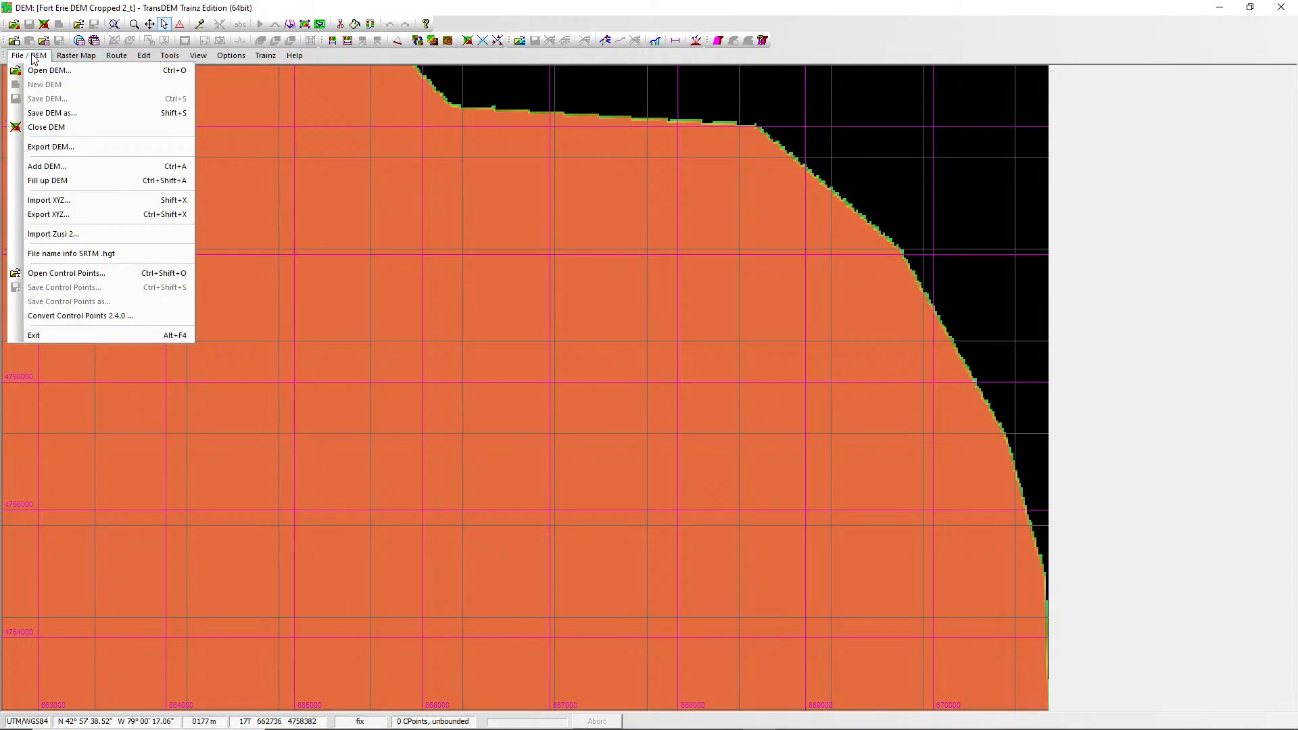
left_click(74, 135)
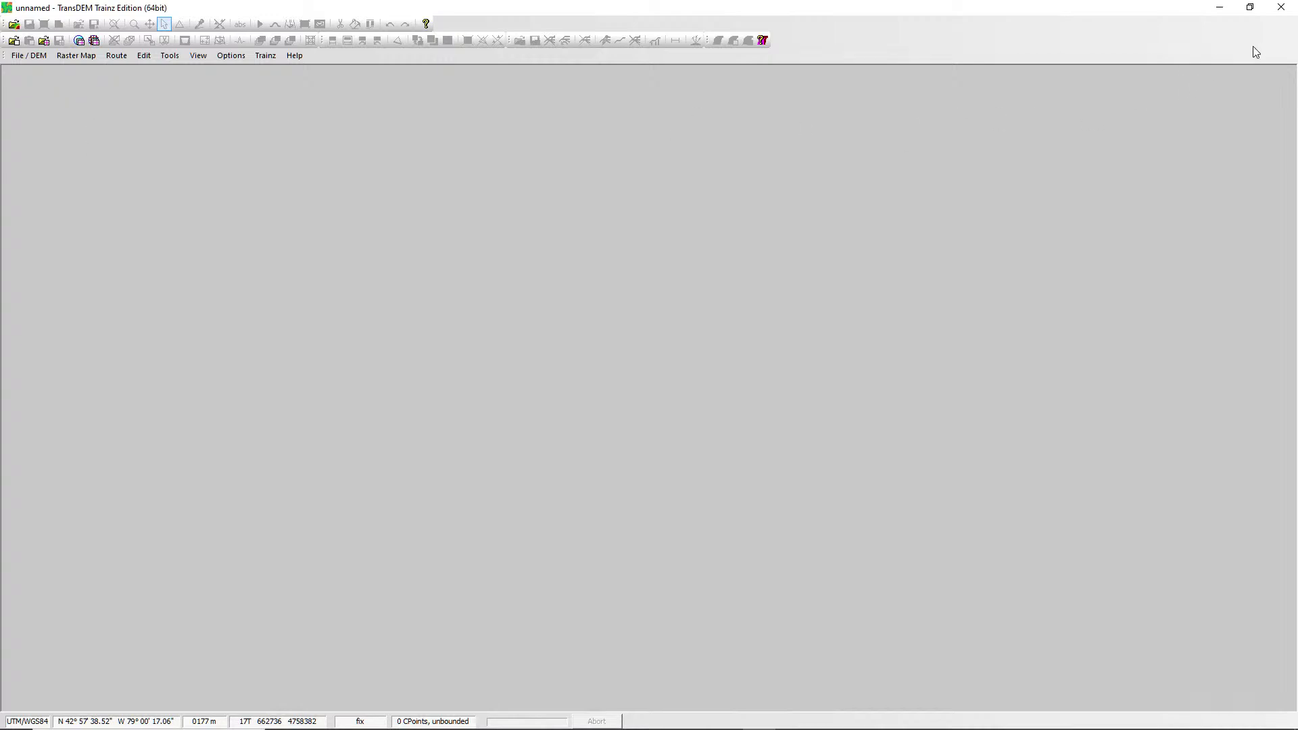
left_click(1281, 7)
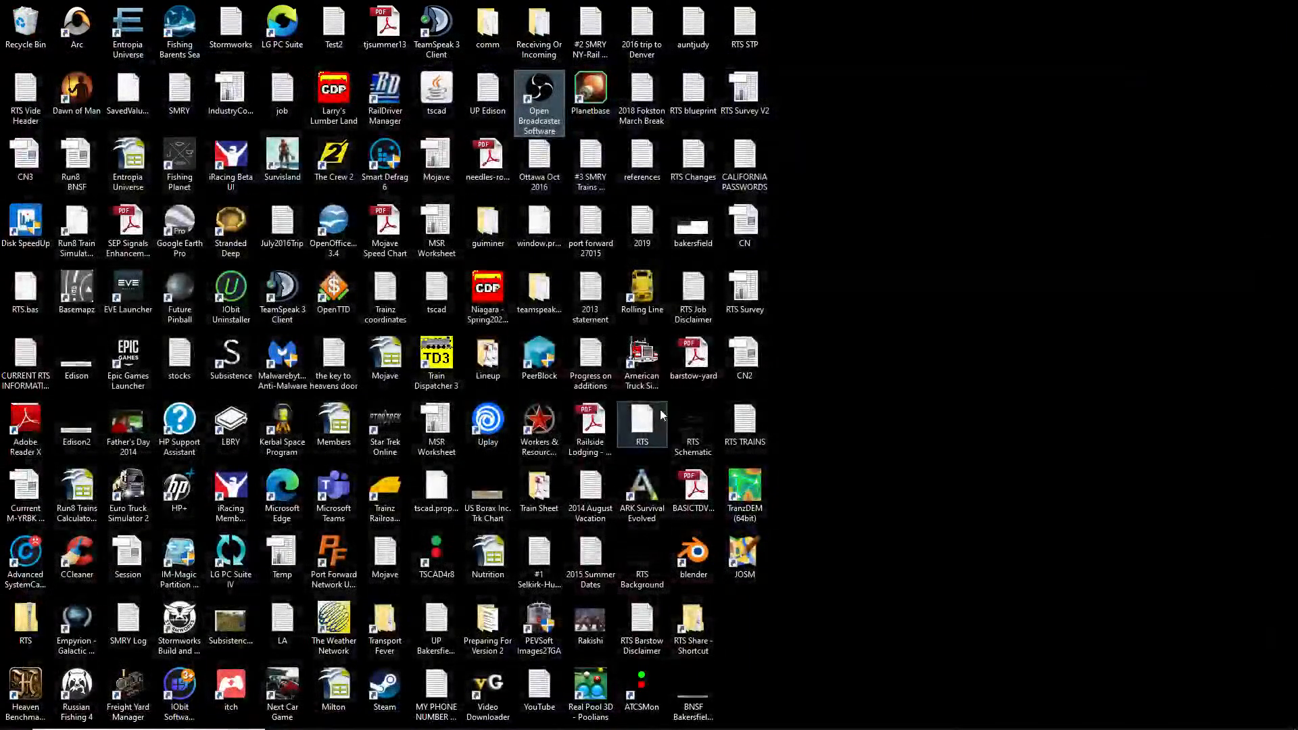
Switch to File Explorer and open the TransDem Projects folder on DATADRIVE1 (E:).
right_click(744, 494)
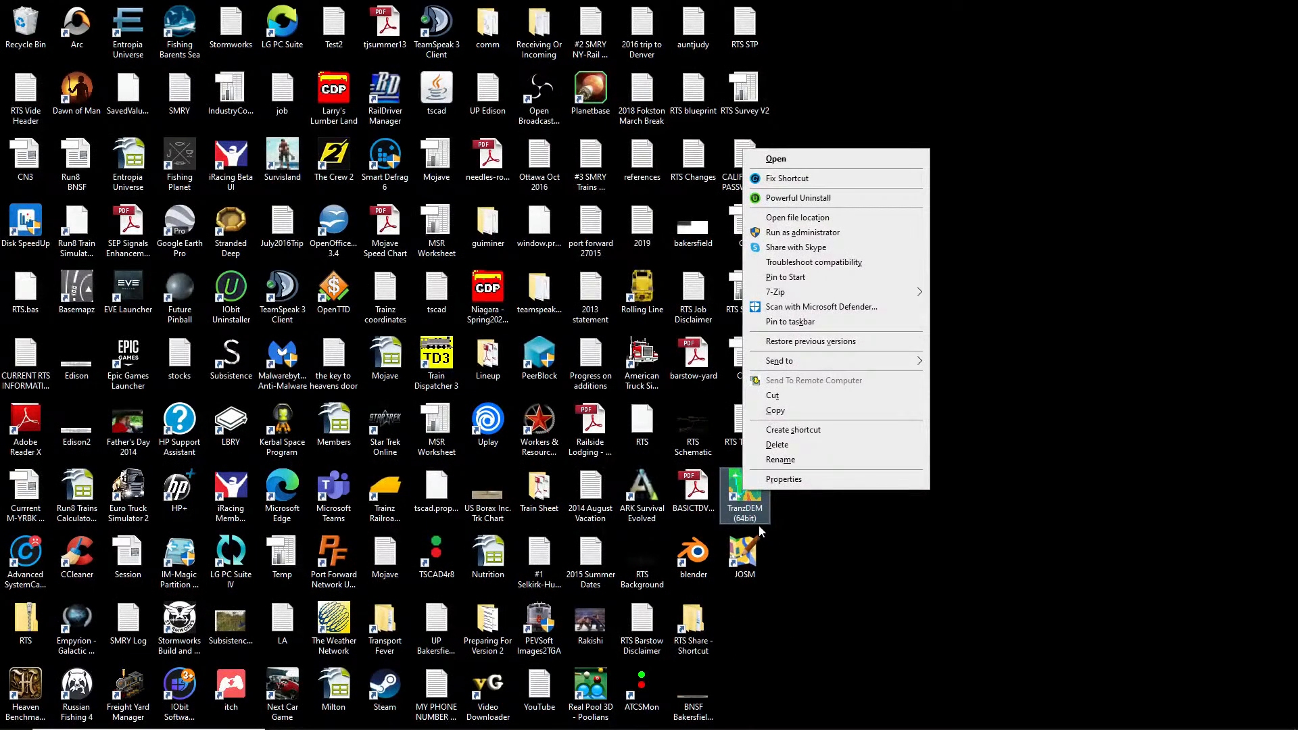
mouse_move(282, 728)
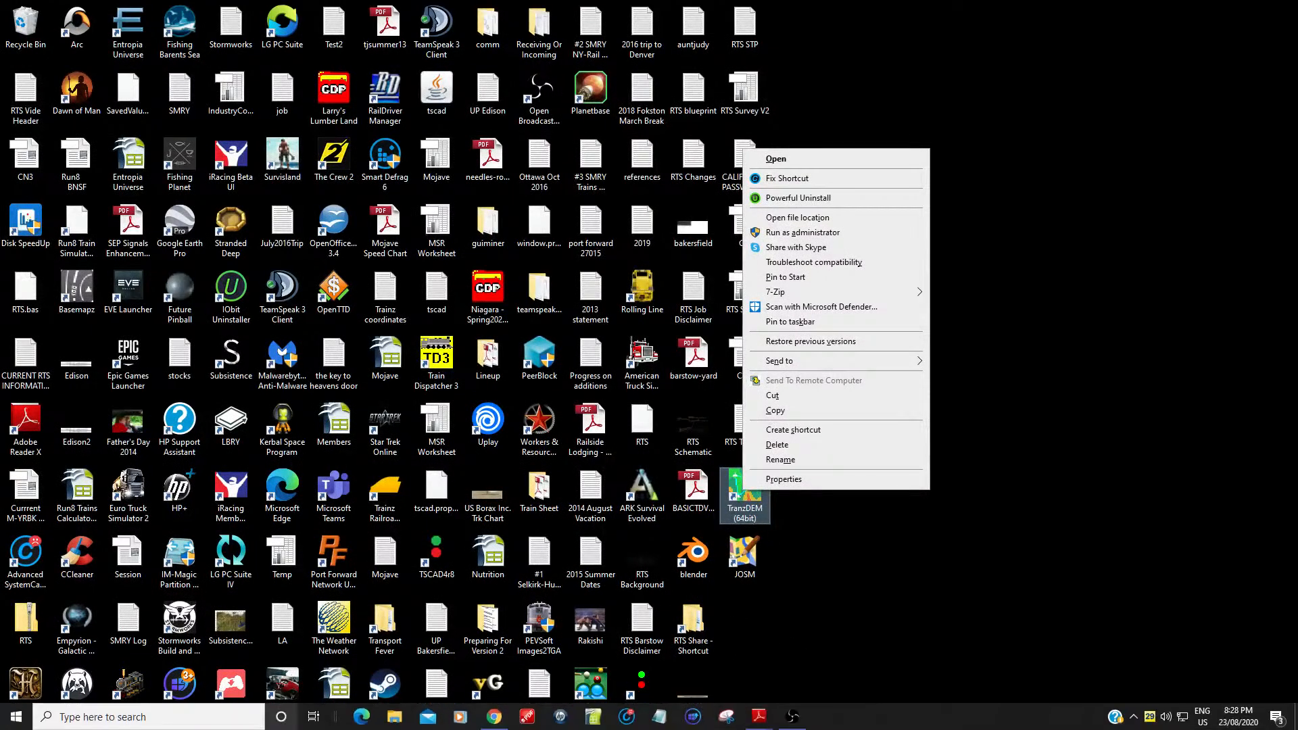
left_click(394, 720)
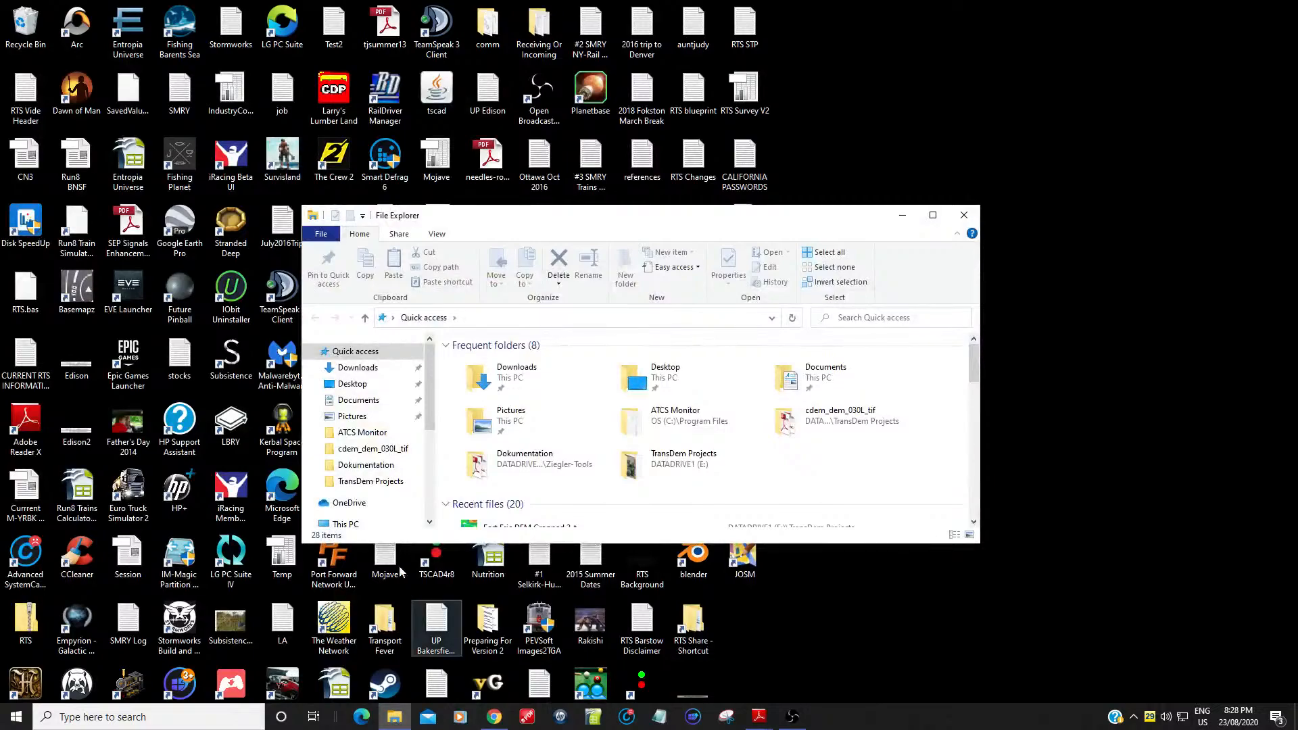
left_click(370, 483)
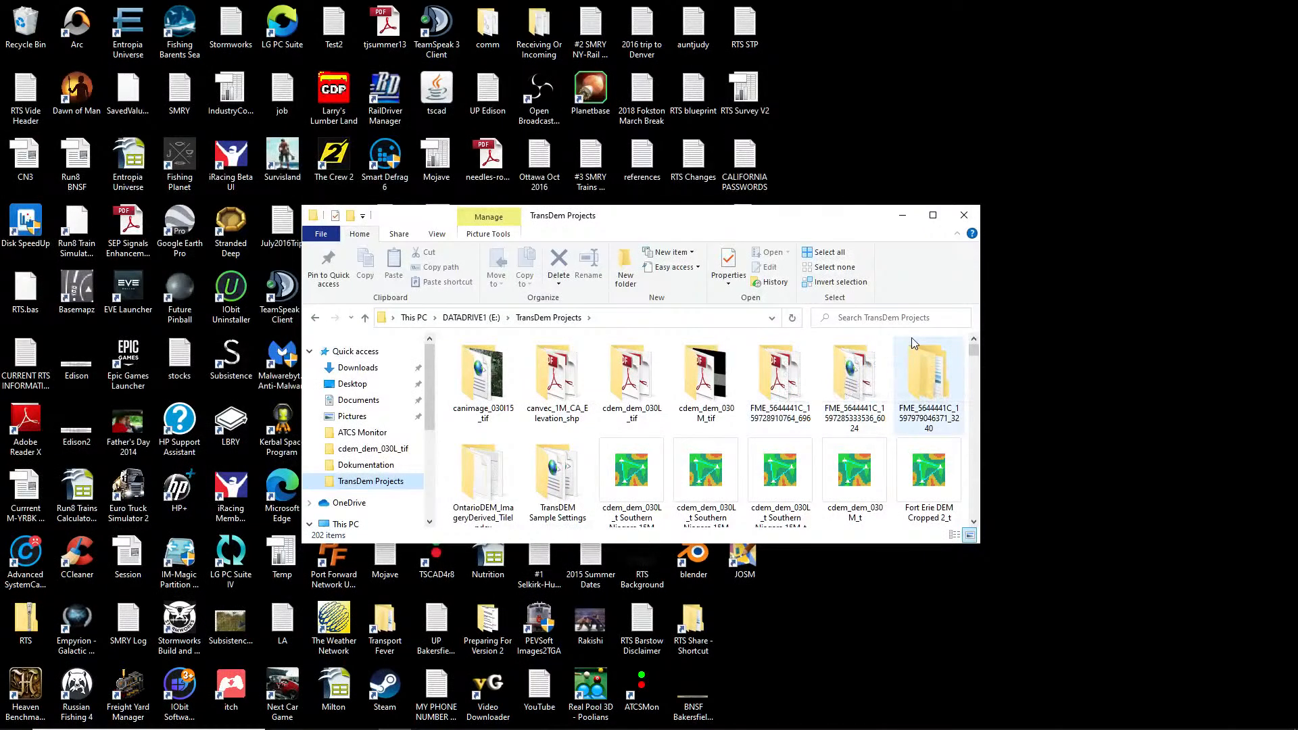
mouse_move(914, 344)
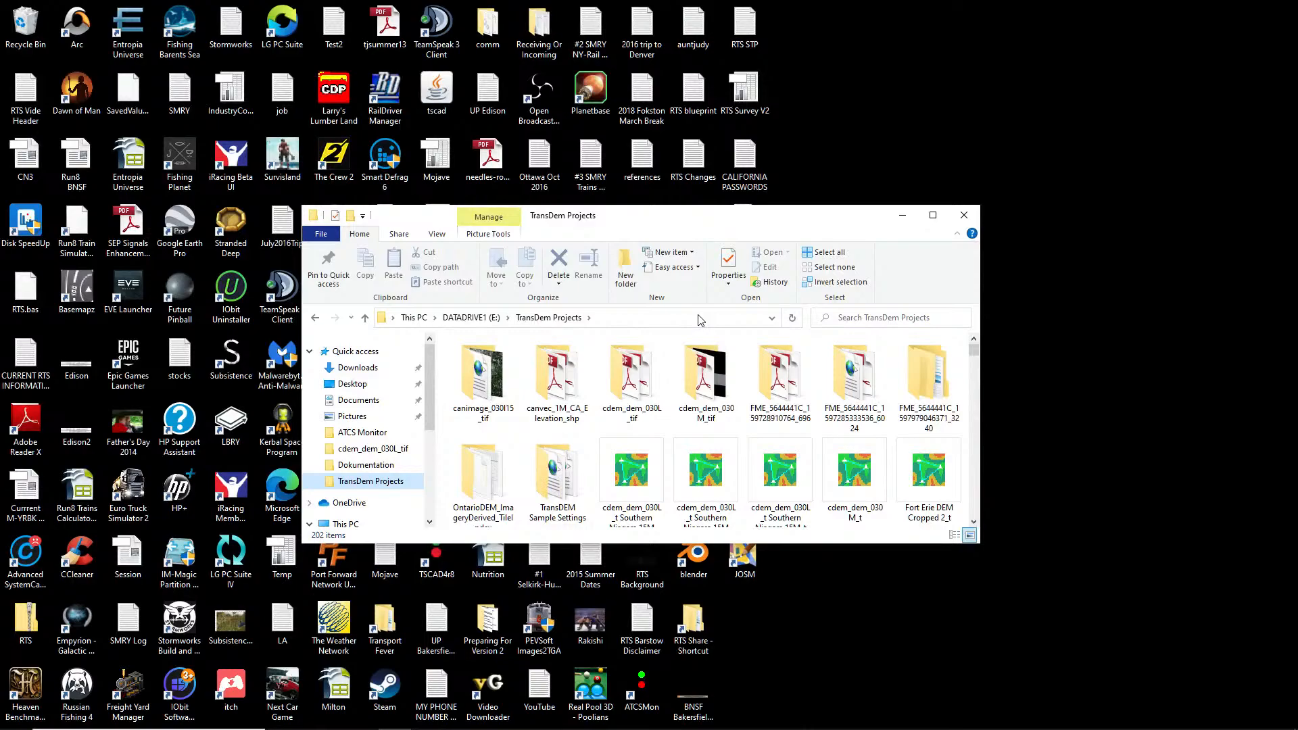
Show the TransDem Projects files in the Content layout and group them by date.
left_click(437, 235)
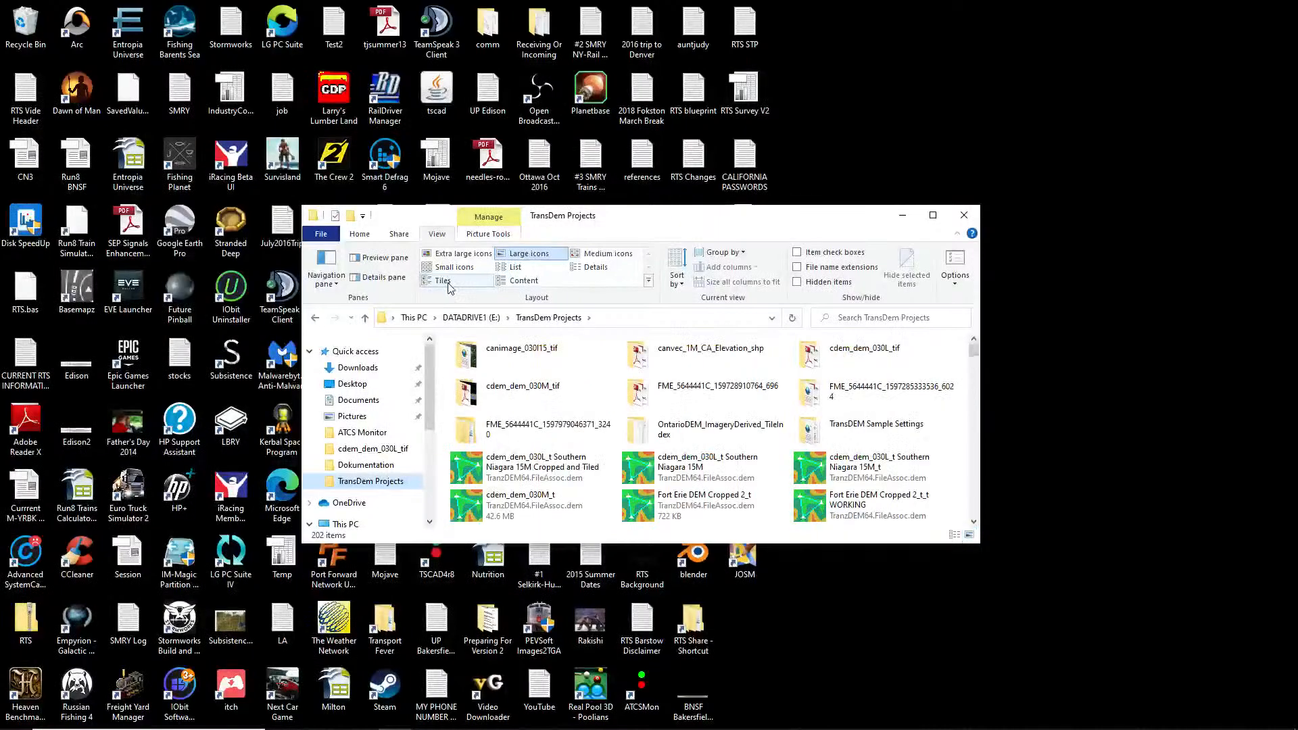
left_click(528, 281)
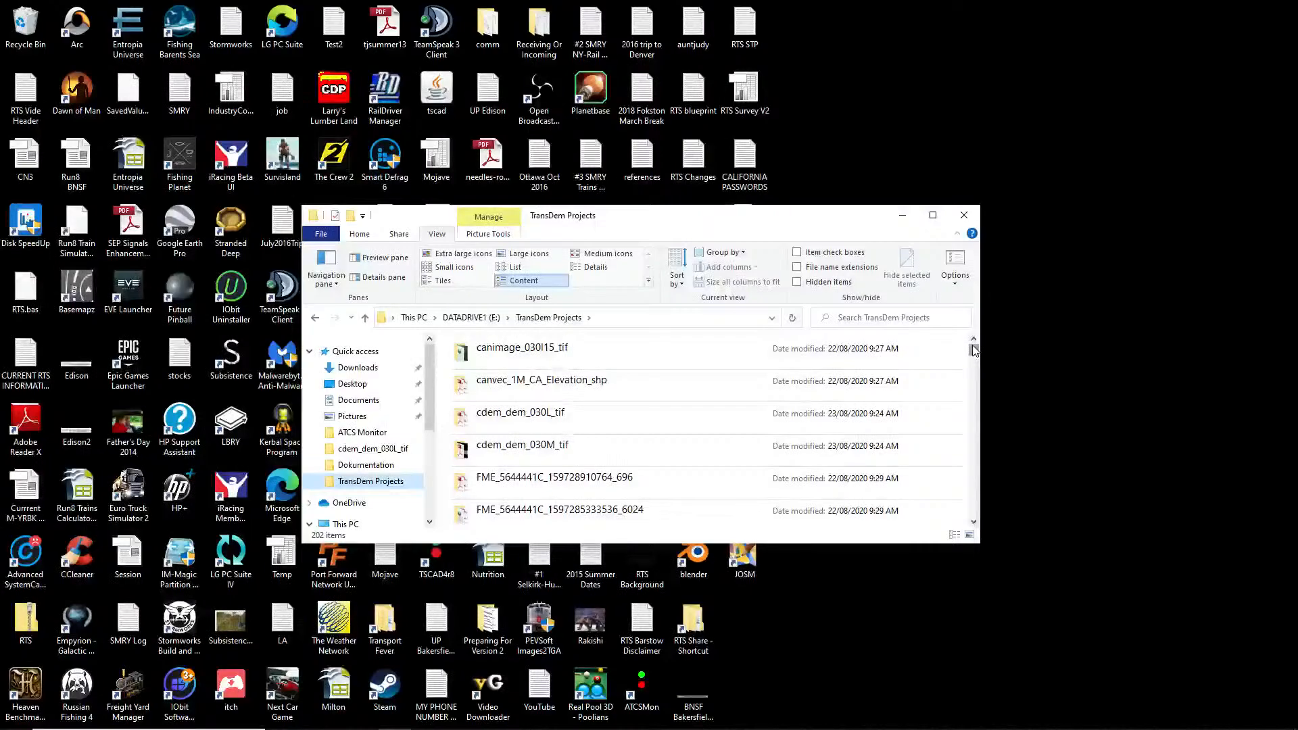
left_click_drag(974, 349, 977, 531)
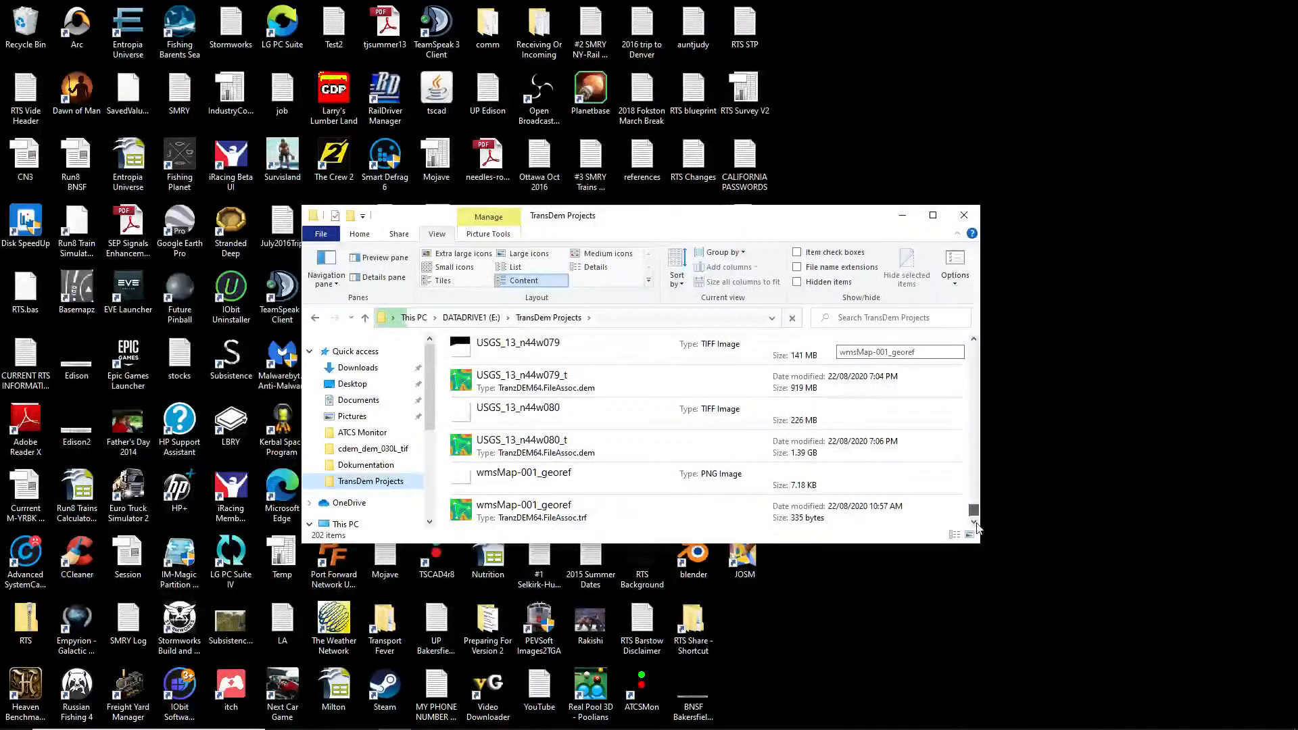
left_click_drag(976, 516, 972, 319)
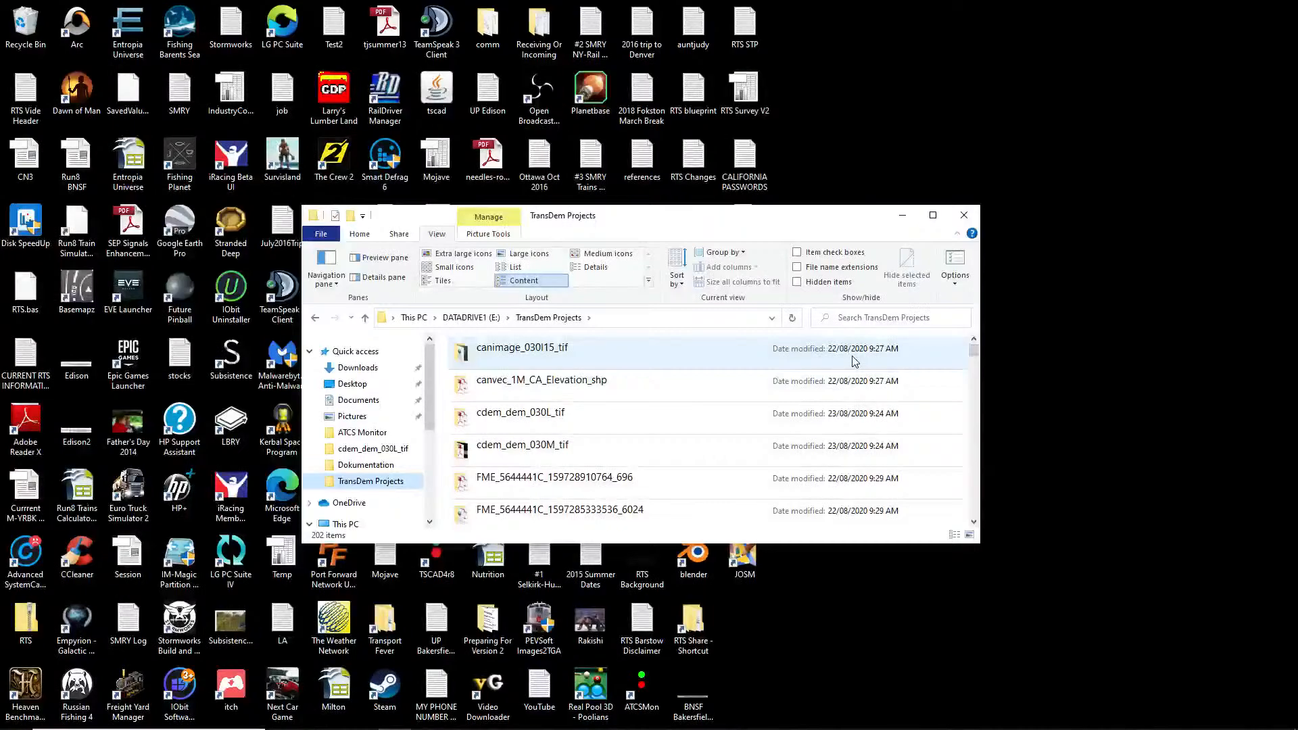
left_click(743, 252)
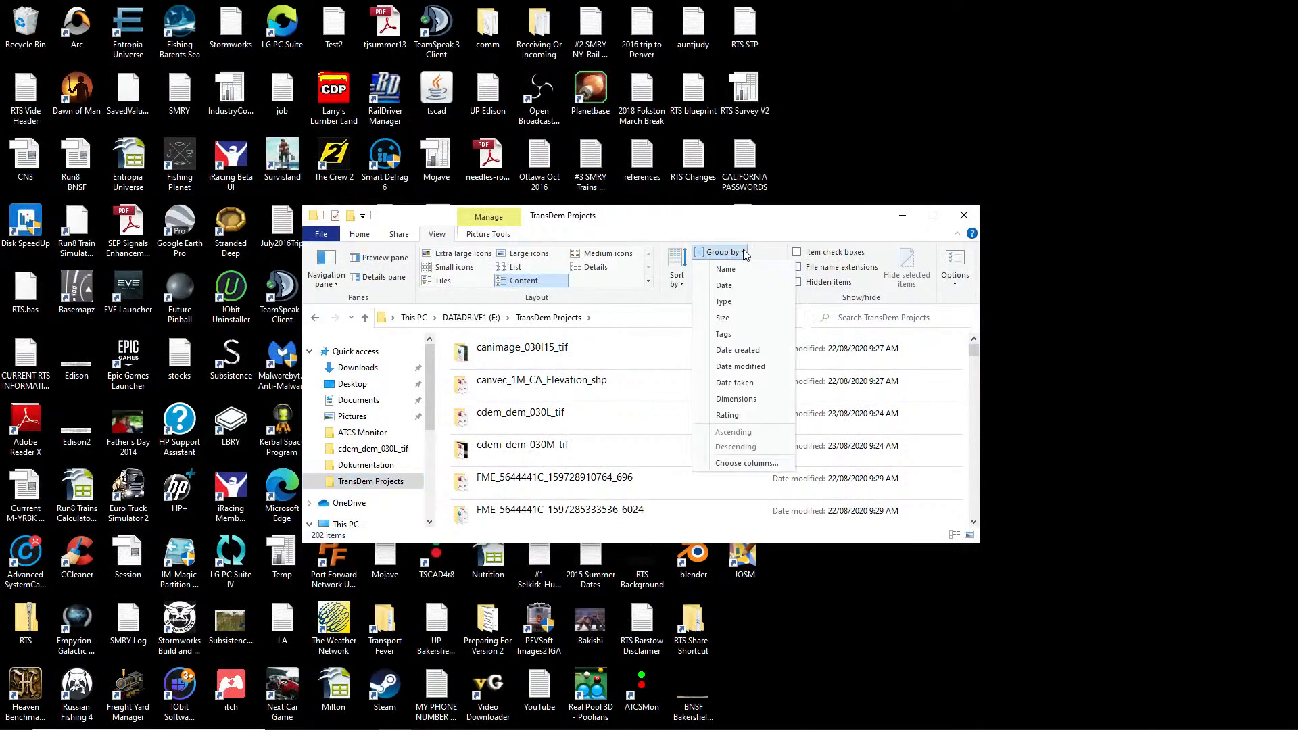
left_click(743, 289)
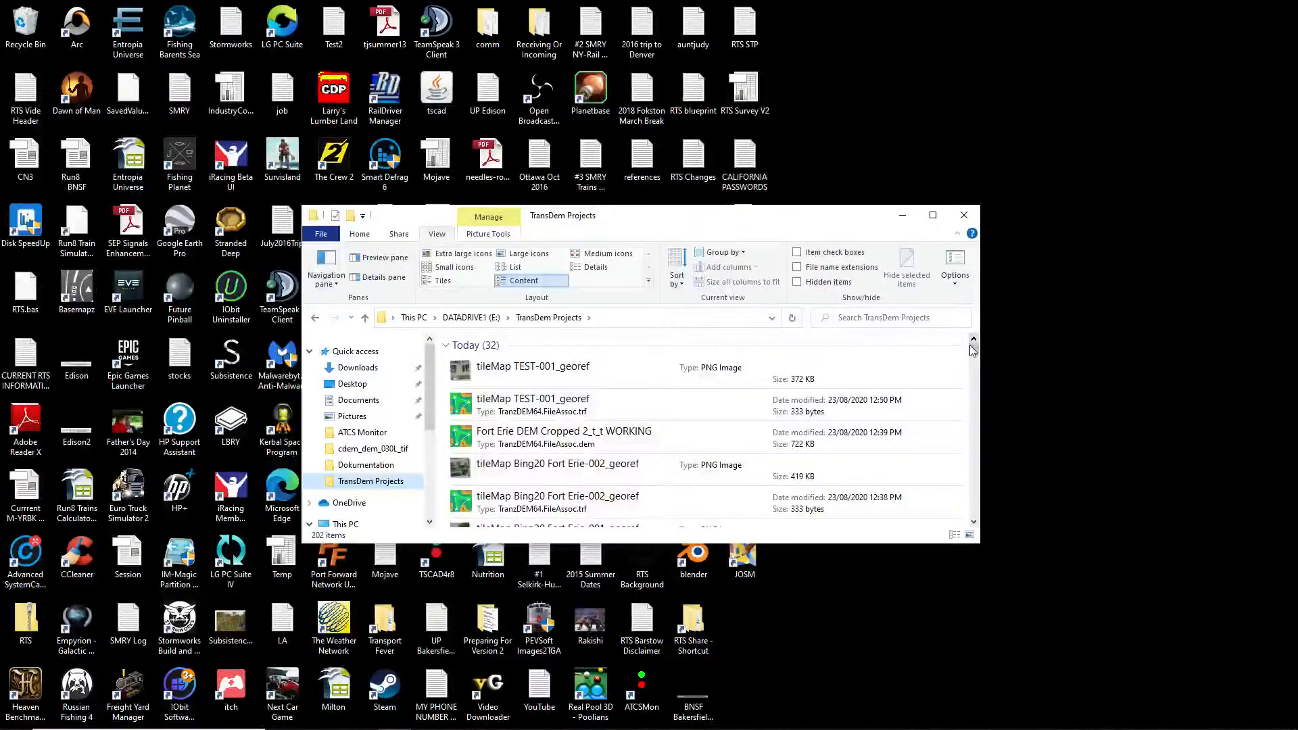
Look through the date-grouped files and open the tileMap Bing20 Fort Erie-002_georef .trf file in TransDEM.
left_click_drag(974, 351, 989, 530)
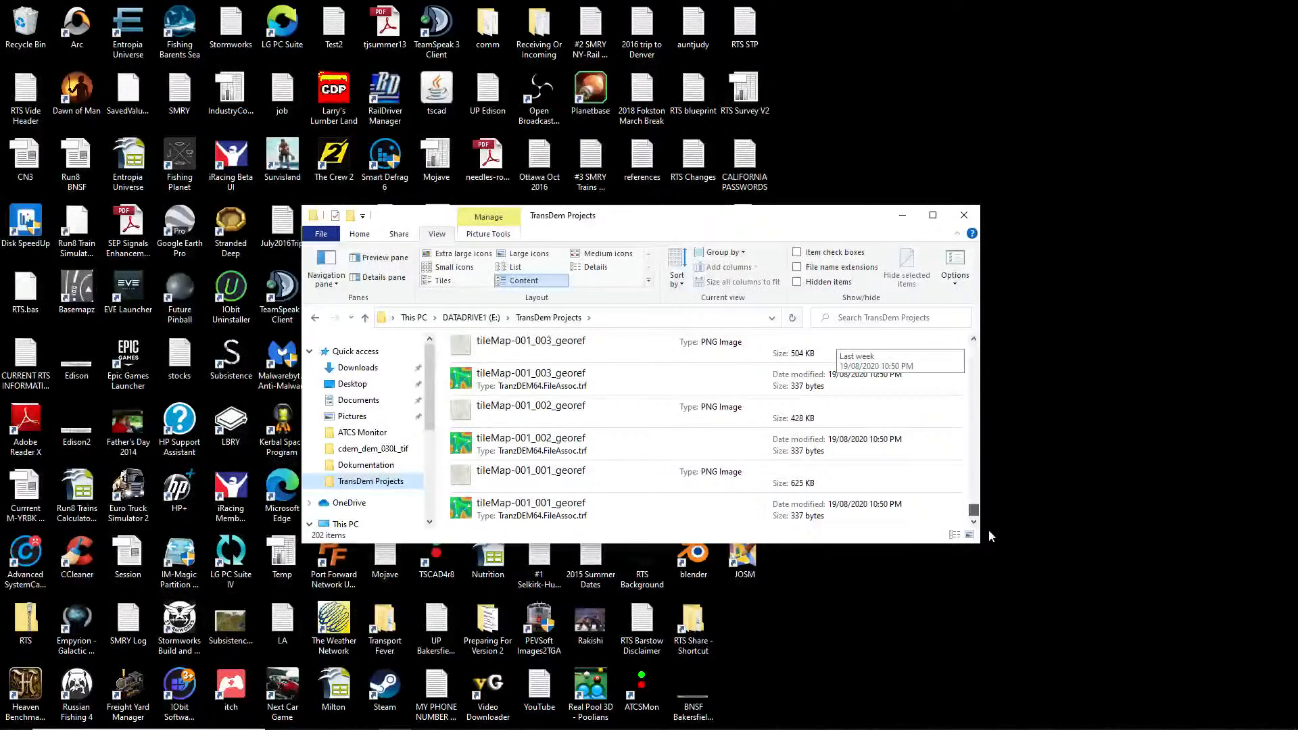
left_click_drag(989, 536, 981, 330)
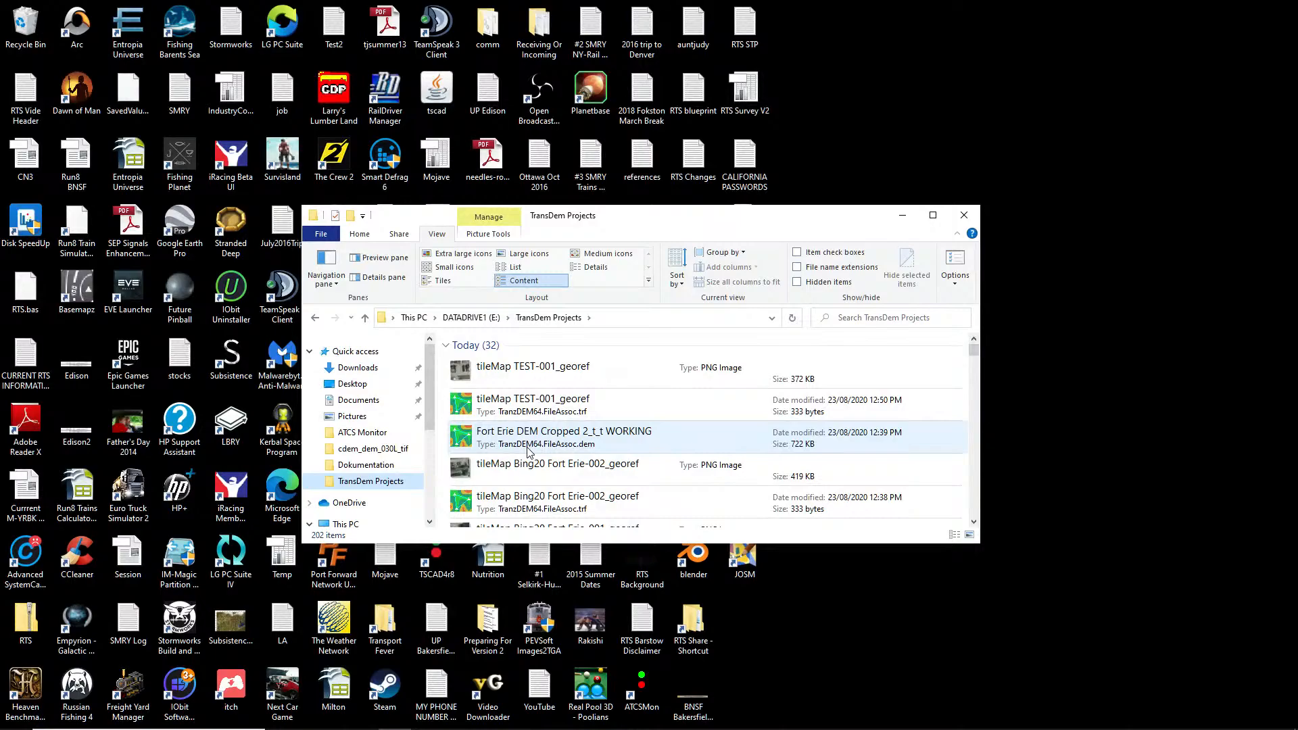
left_click(973, 525)
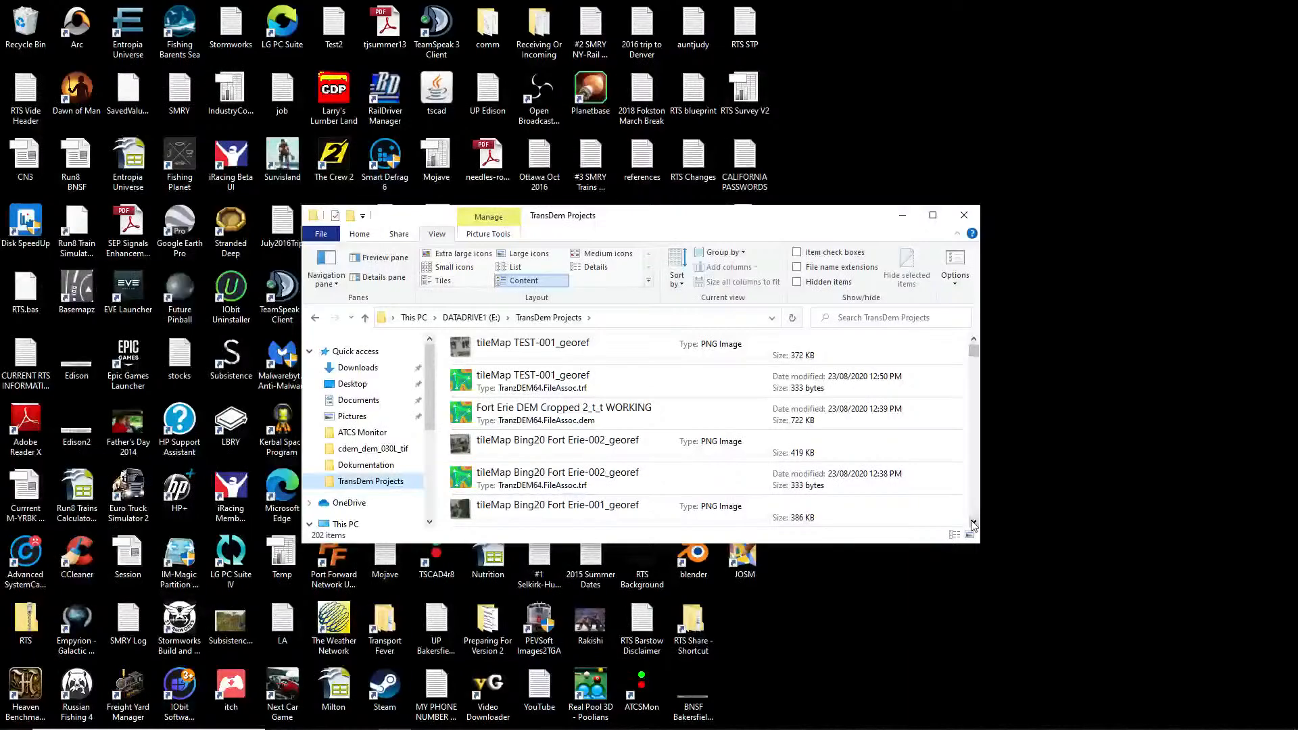
left_click(524, 478)
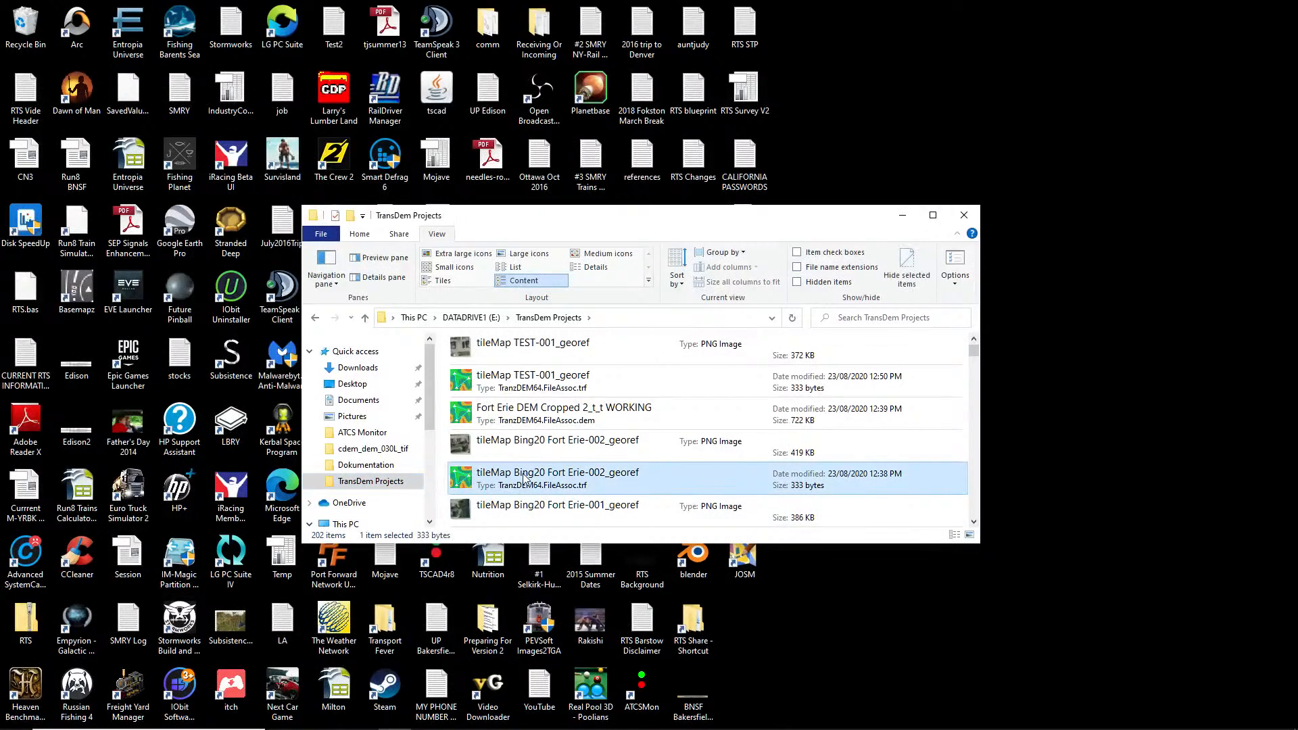
double_click(525, 478)
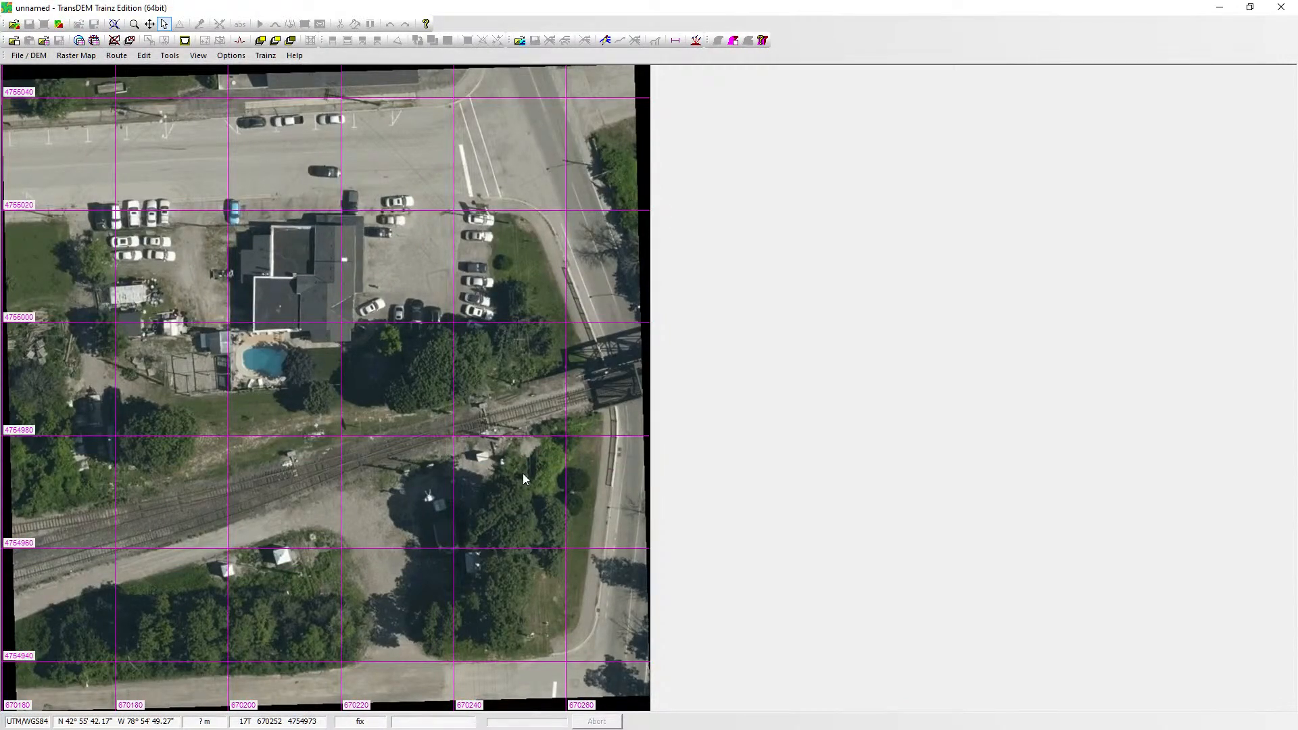
Look over the DEM and raster map commands for the loaded Fort Erie tile, and exit TransDEM to return to the project folder.
left_click(25, 58)
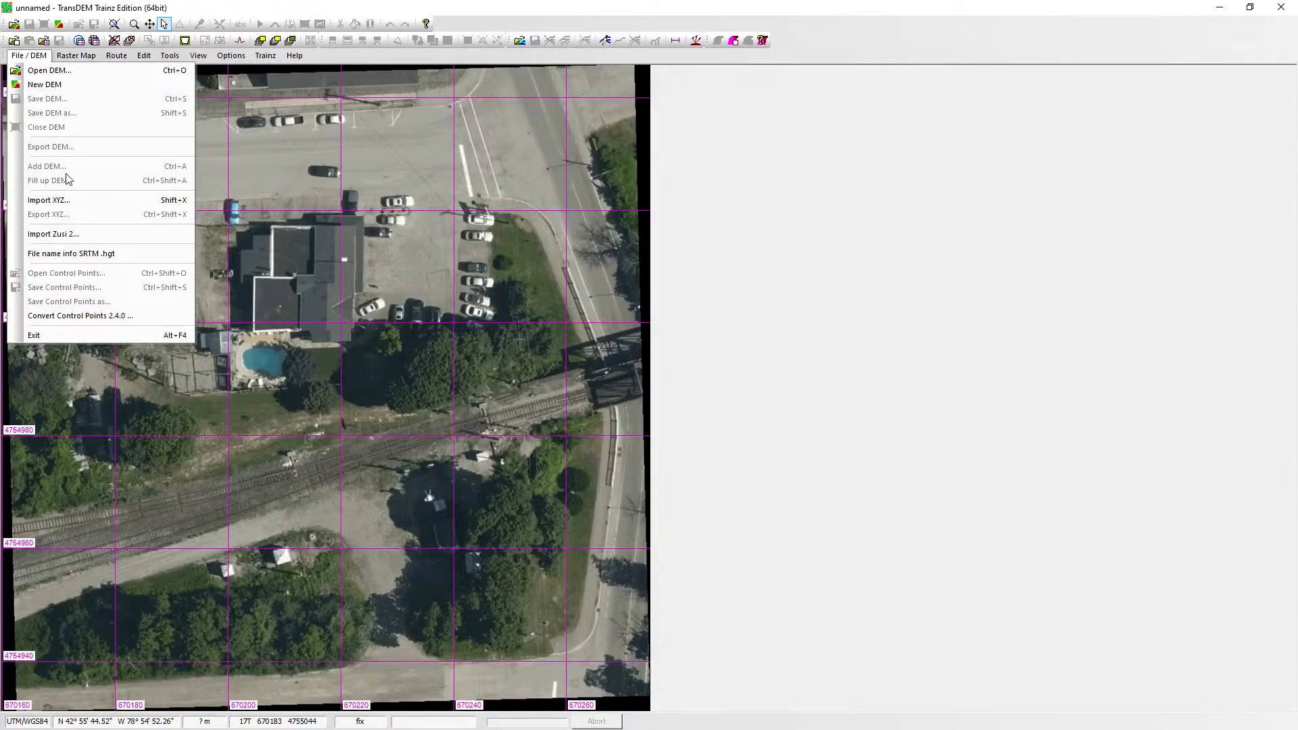
mouse_move(73, 54)
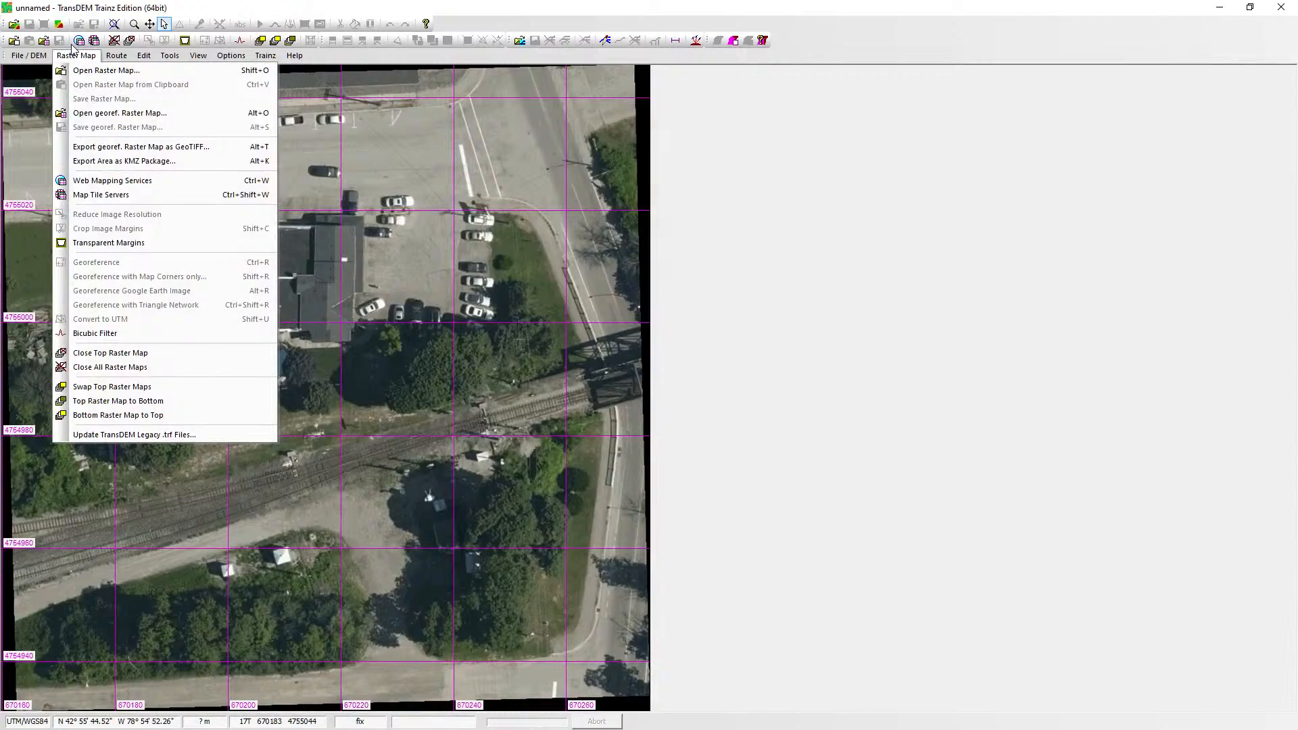
left_click(1281, 7)
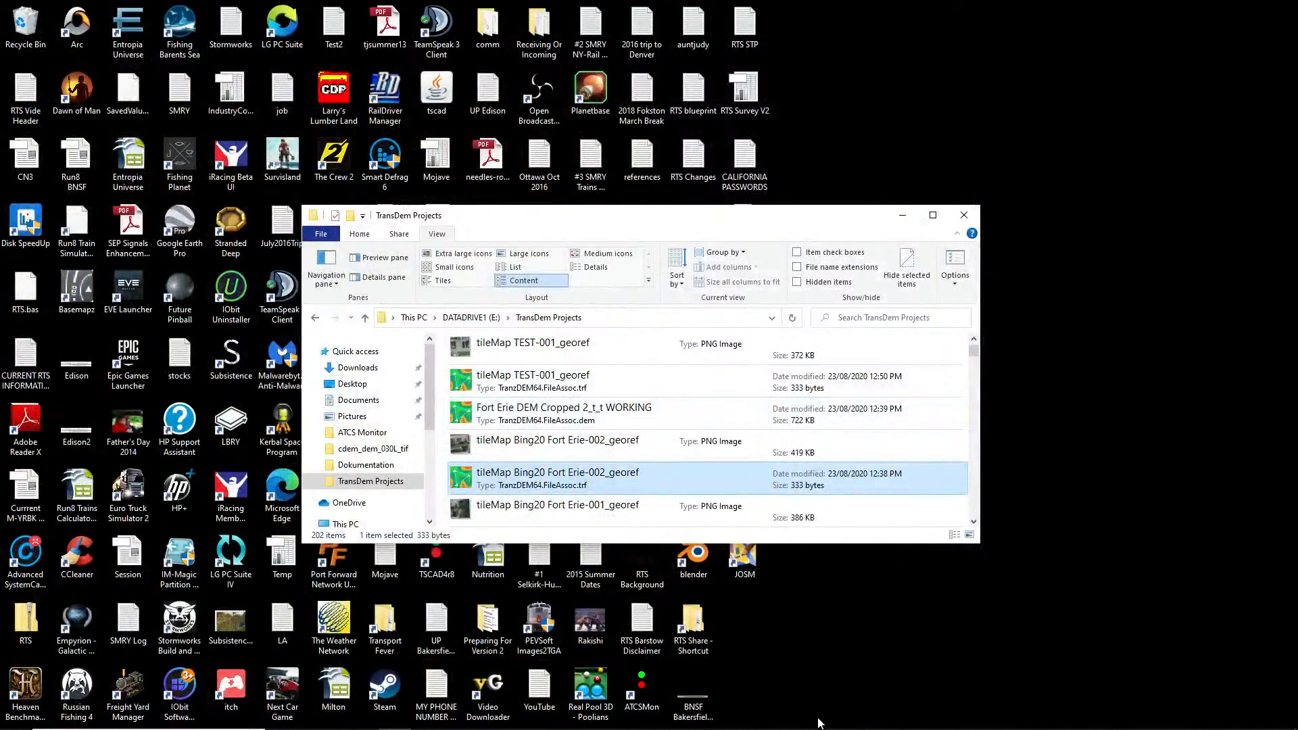
mouse_move(793, 719)
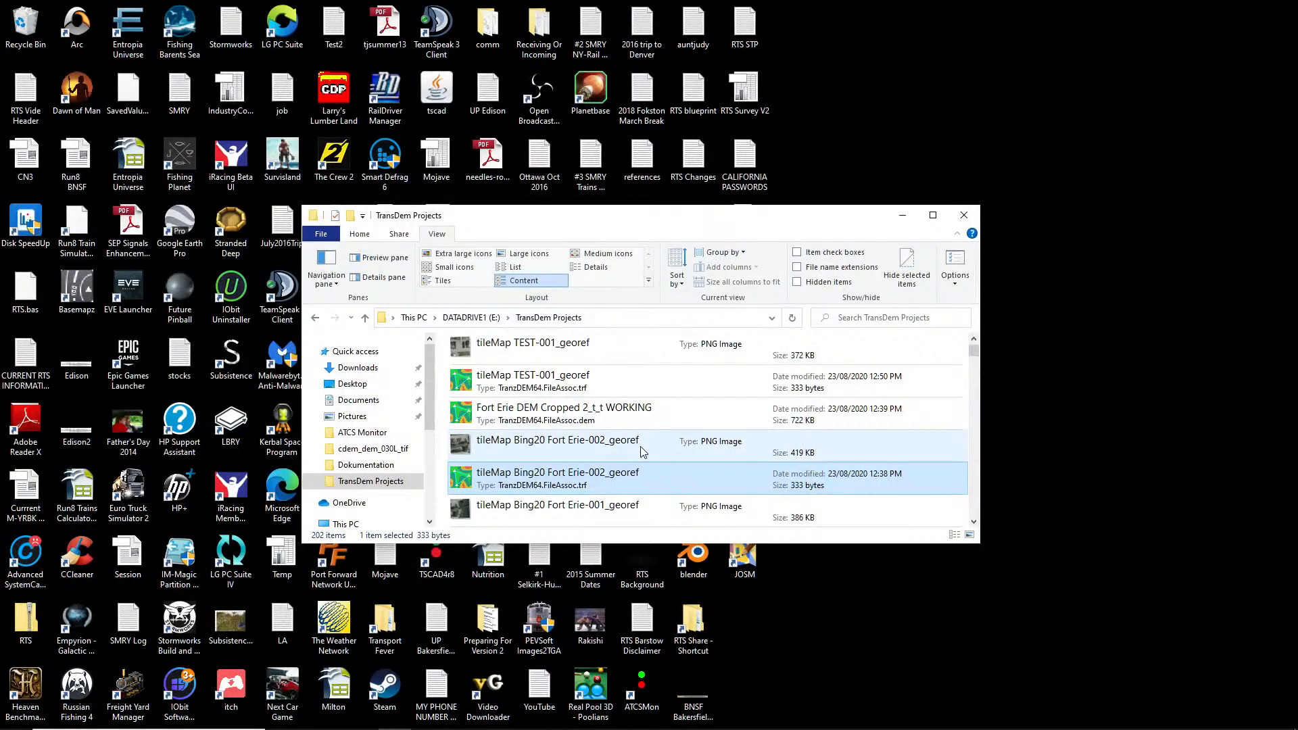
Look through today's Bing20 Fort Erie and International Bridge tile maps and the DEM files in TransDem Projects.
left_click(967, 522)
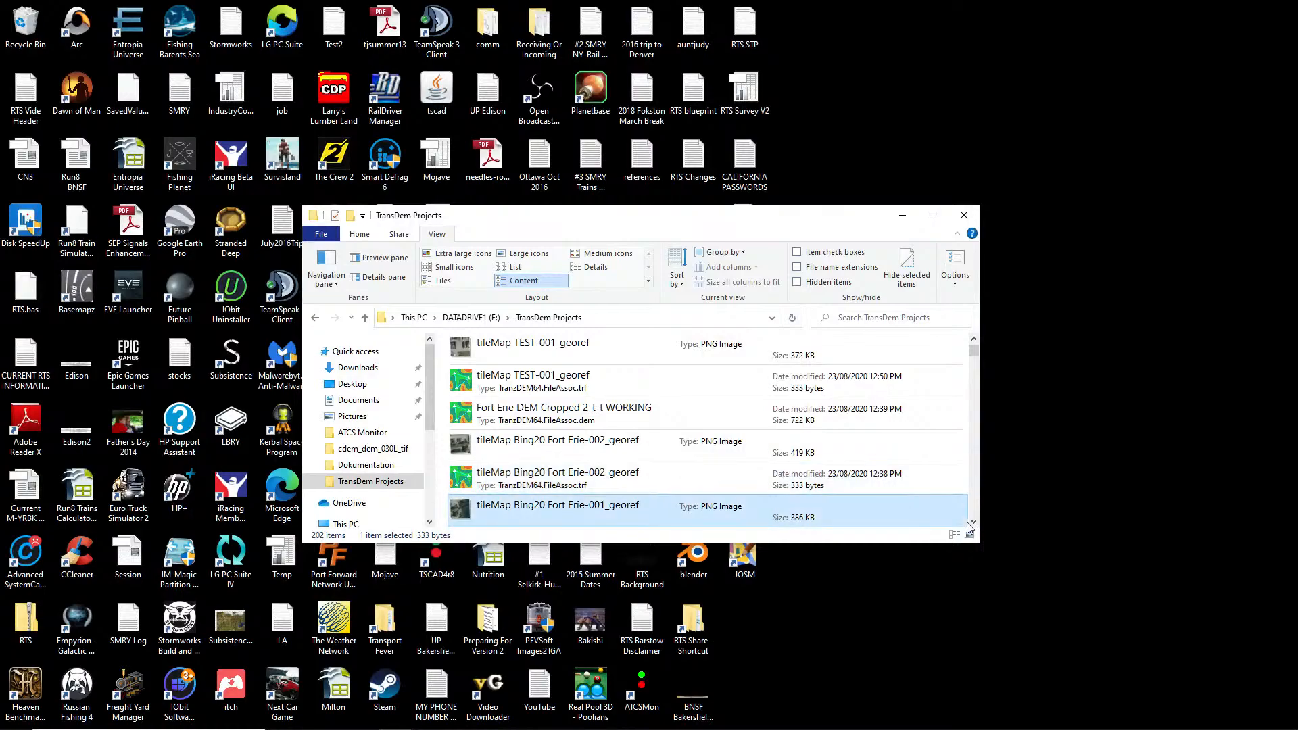
left_click(974, 522)
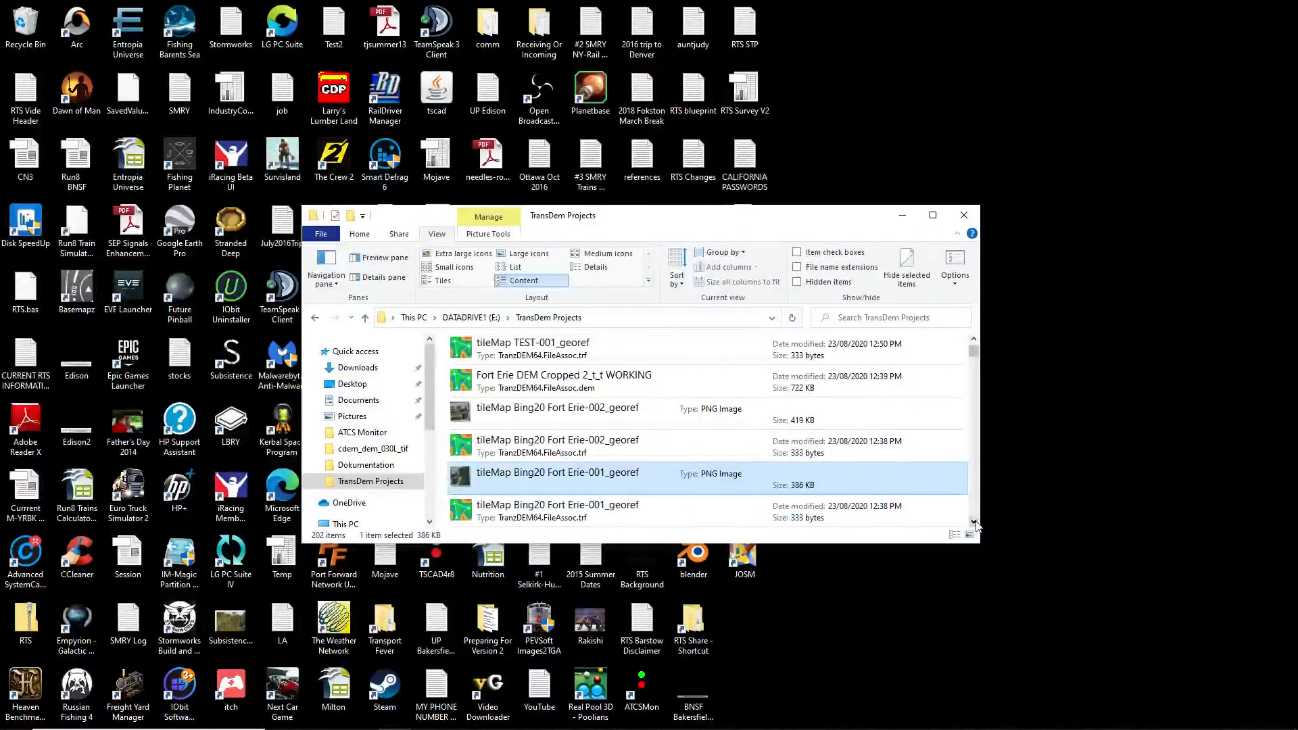
left_click(974, 522)
left_click(975, 523)
left_click(975, 522)
left_click(974, 522)
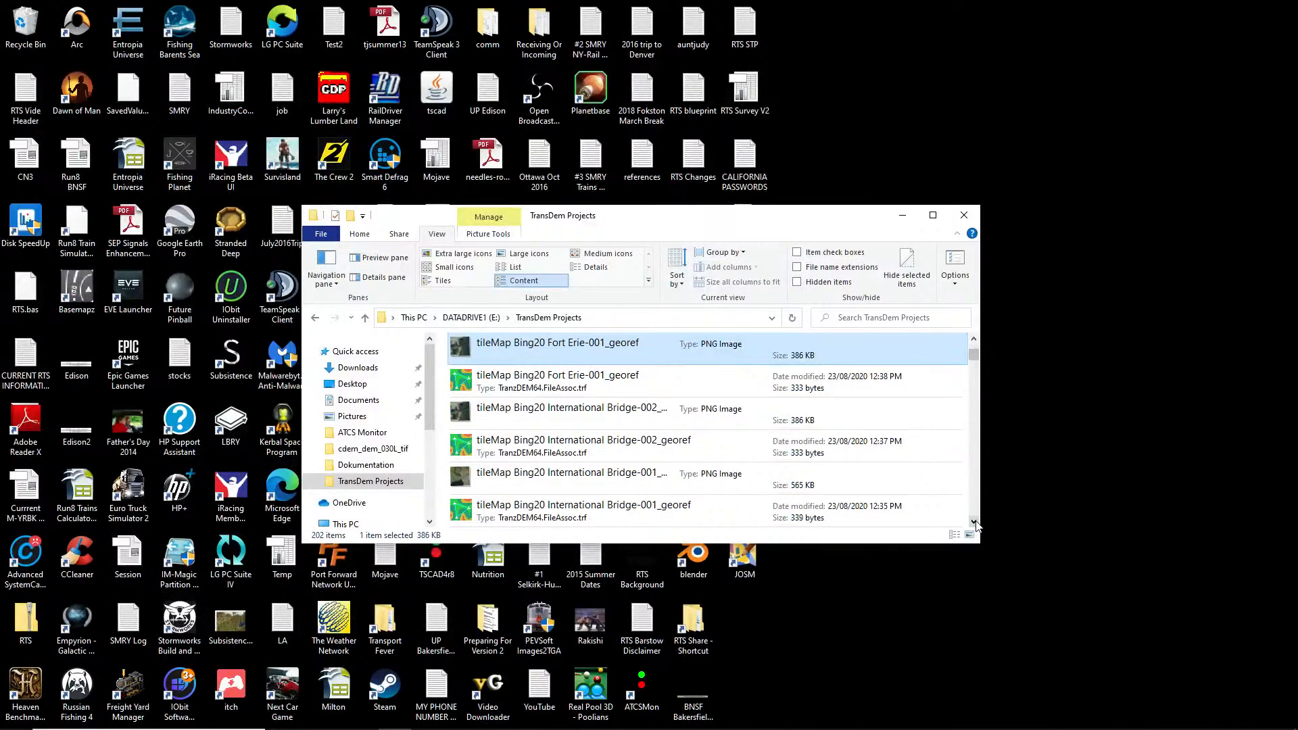
left_click(975, 522)
left_click(975, 522)
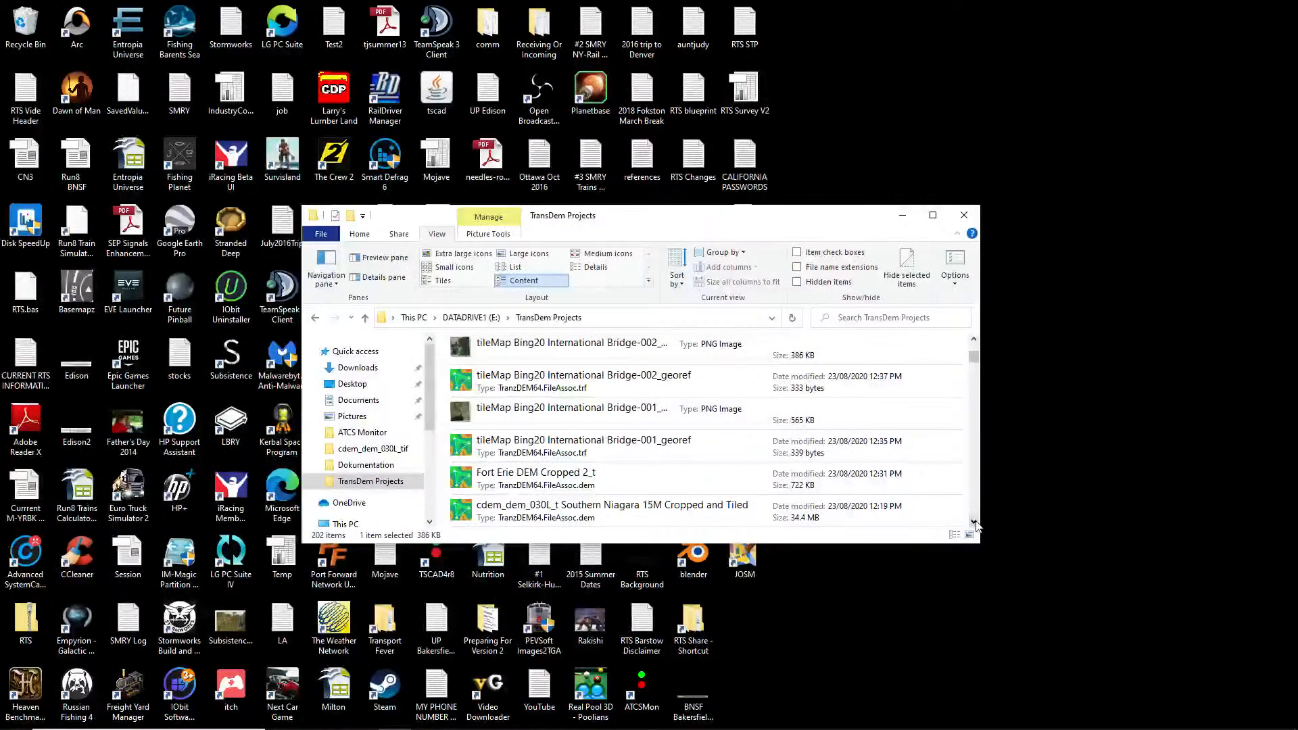
left_click(976, 338)
left_click(975, 339)
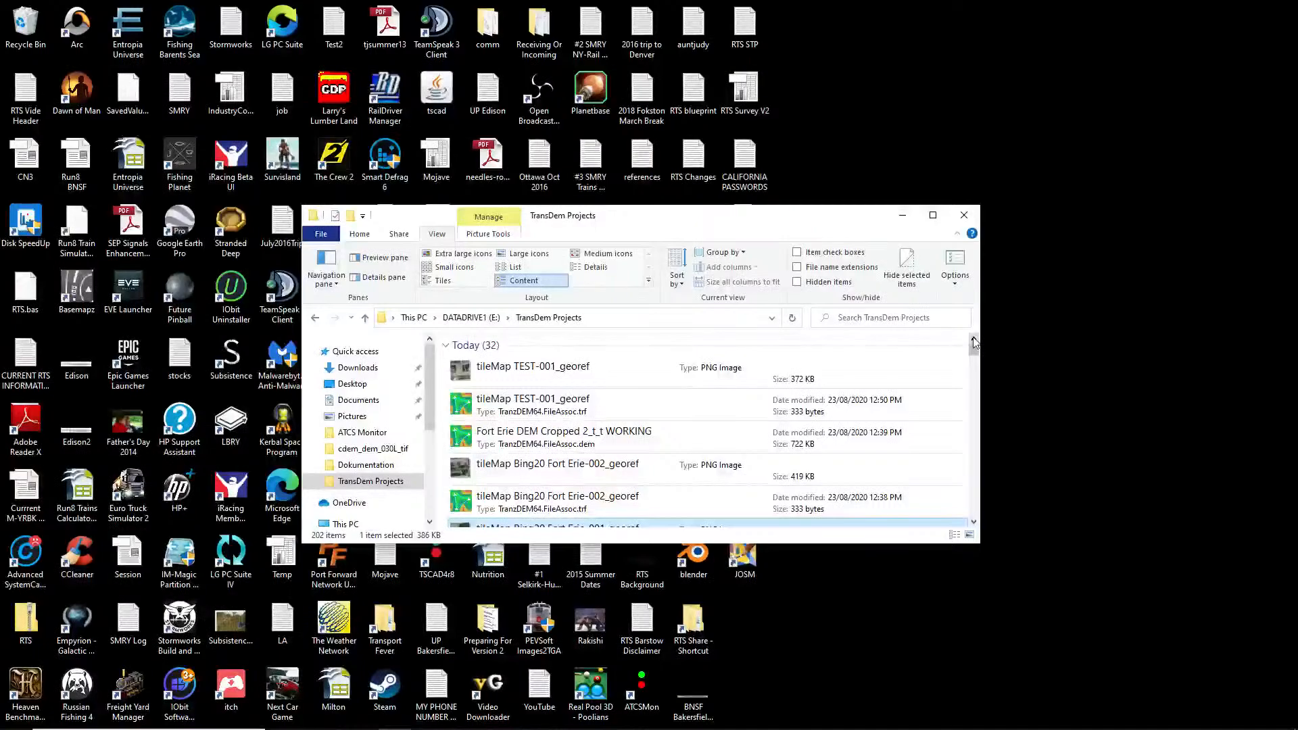
Find the cdem_dem_030L_t Southern Niagara 15M Cropped and Tiled .dem file and open it in TransDEM.
left_click(975, 521)
left_click(975, 522)
left_click(974, 521)
left_click(975, 522)
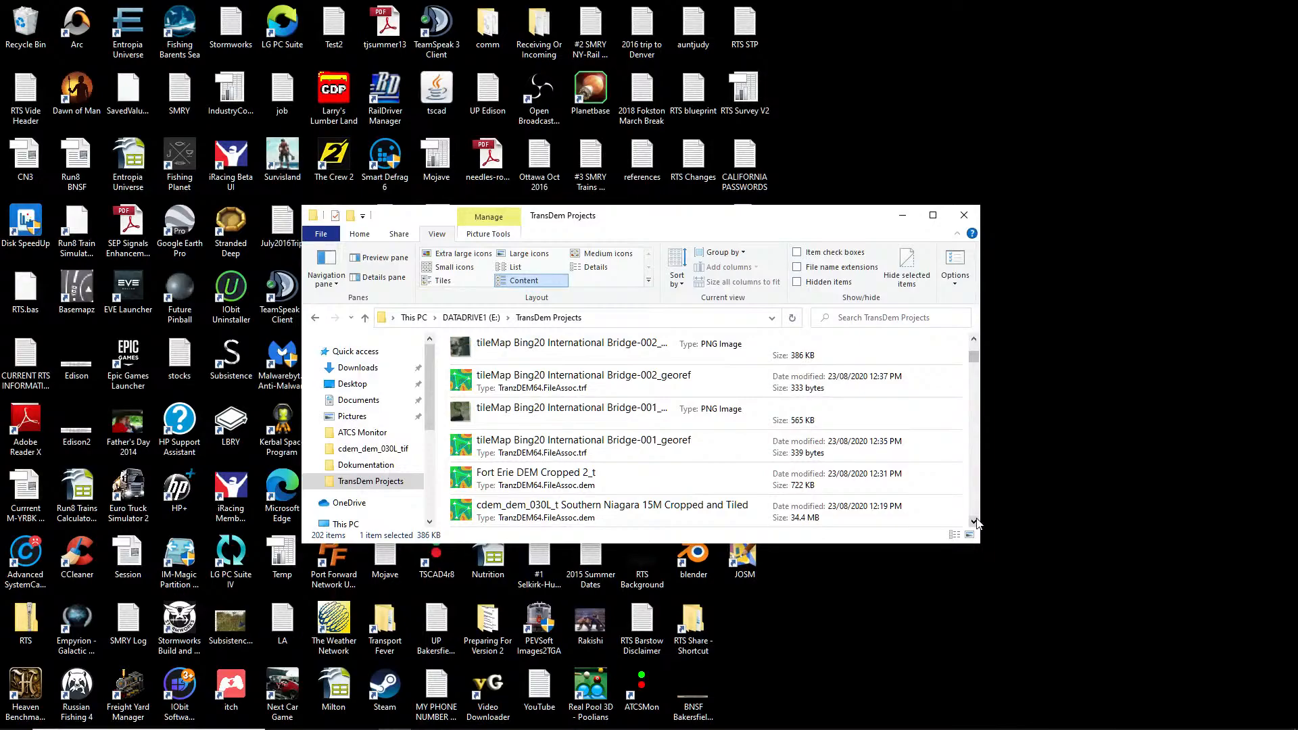
left_click(570, 485)
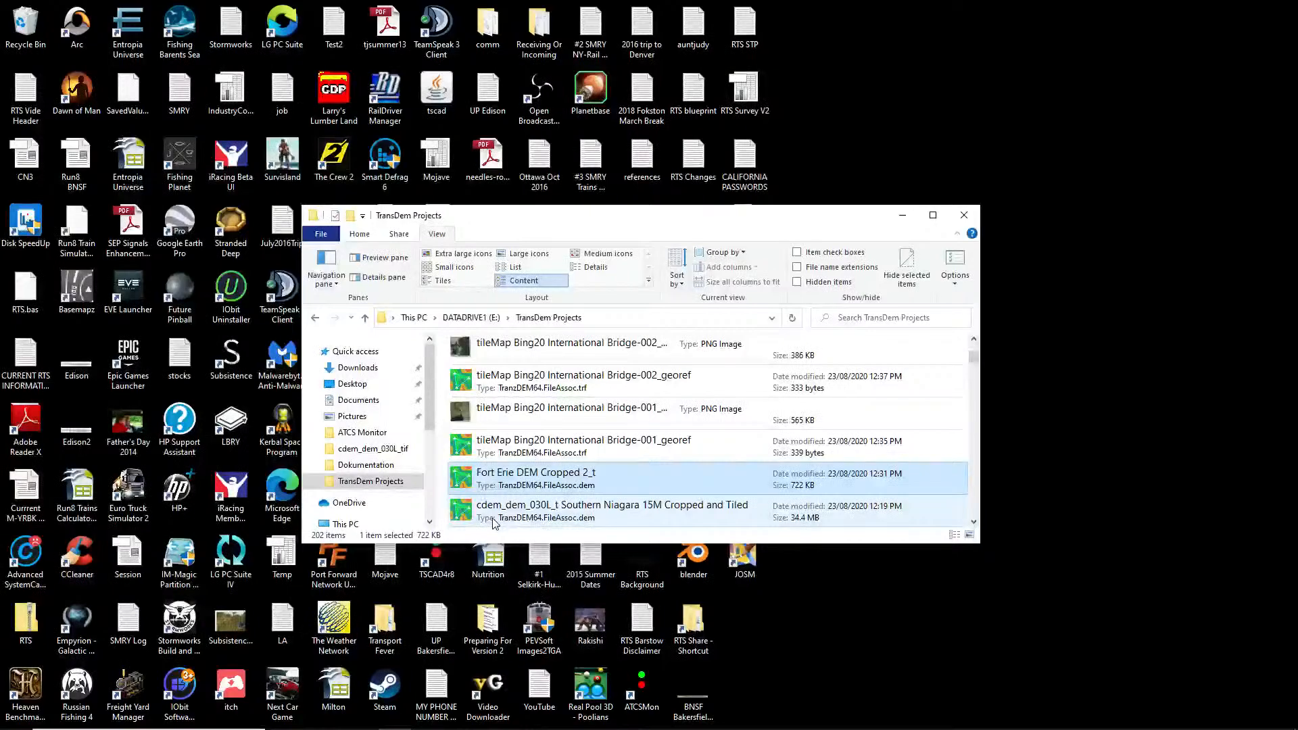
left_click(552, 523)
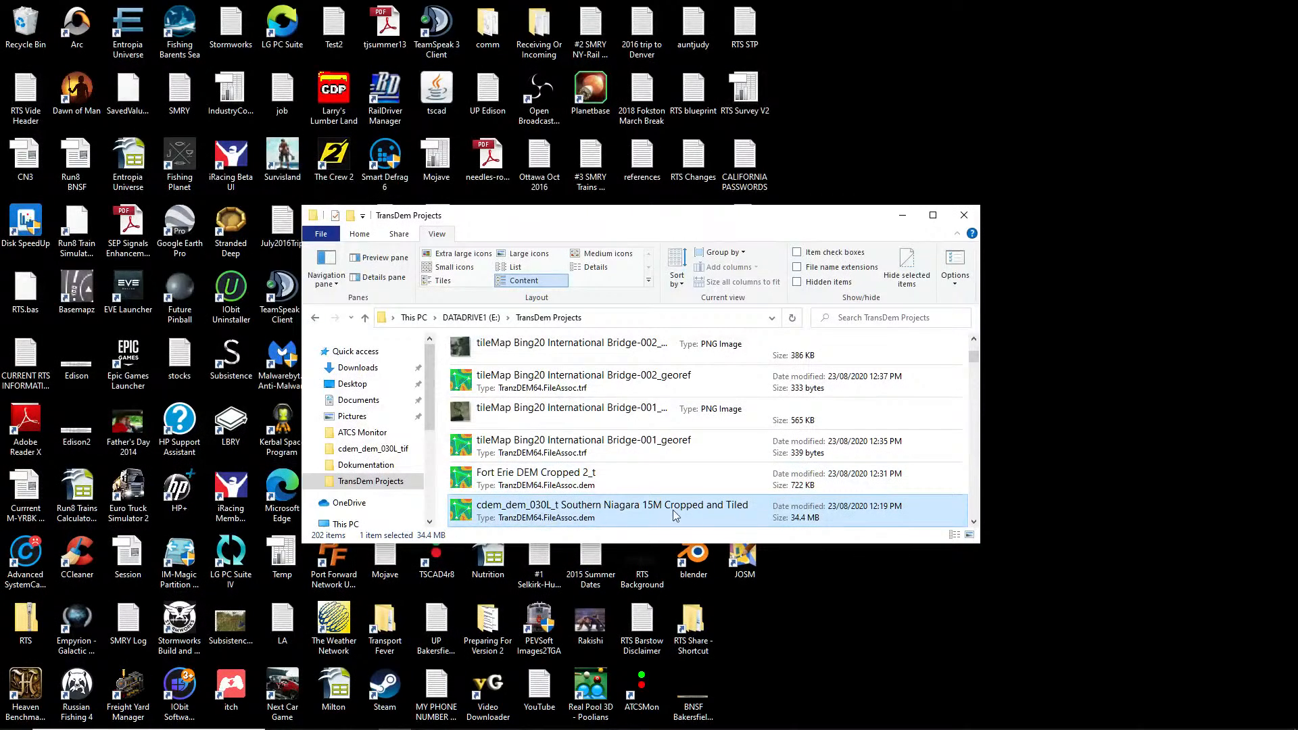
double_click(539, 518)
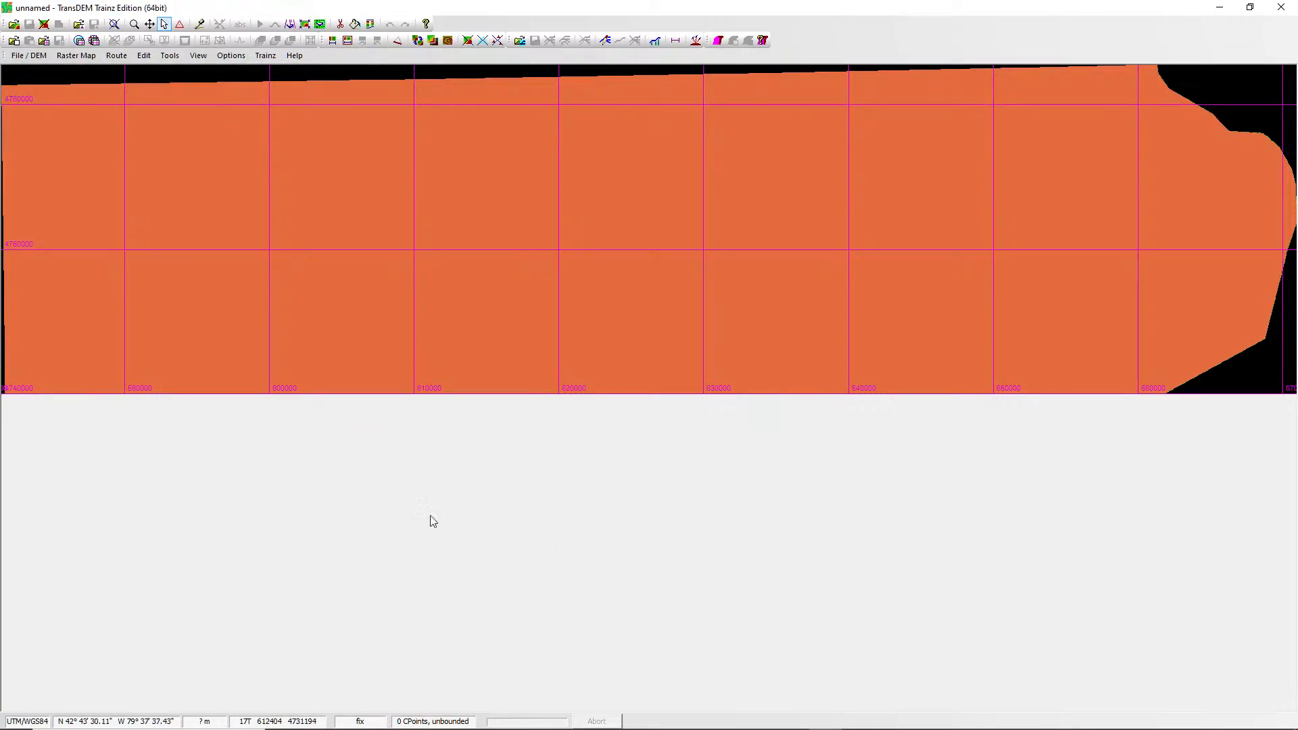
Look over the raster map commands for the loaded DEM, and switch back to the TransDem Projects folder in File Explorer.
left_click(75, 60)
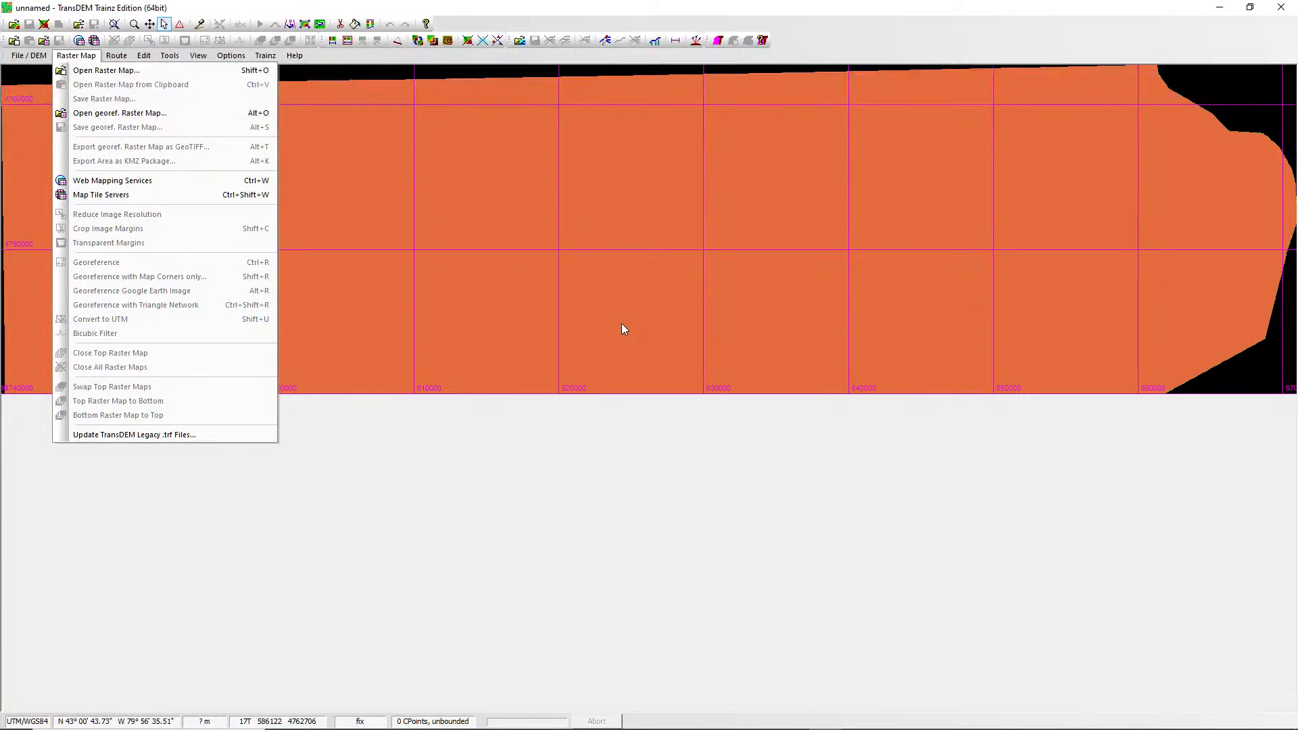
mouse_move(827, 722)
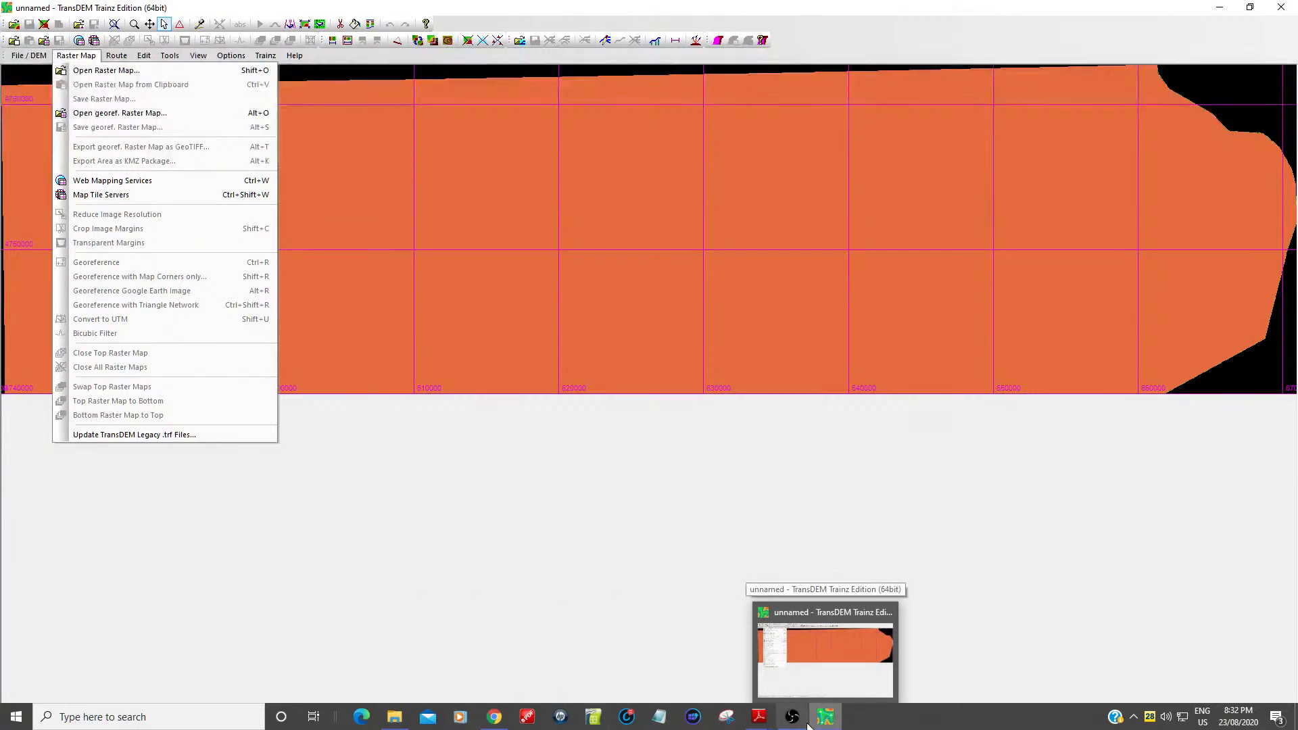
left_click(400, 721)
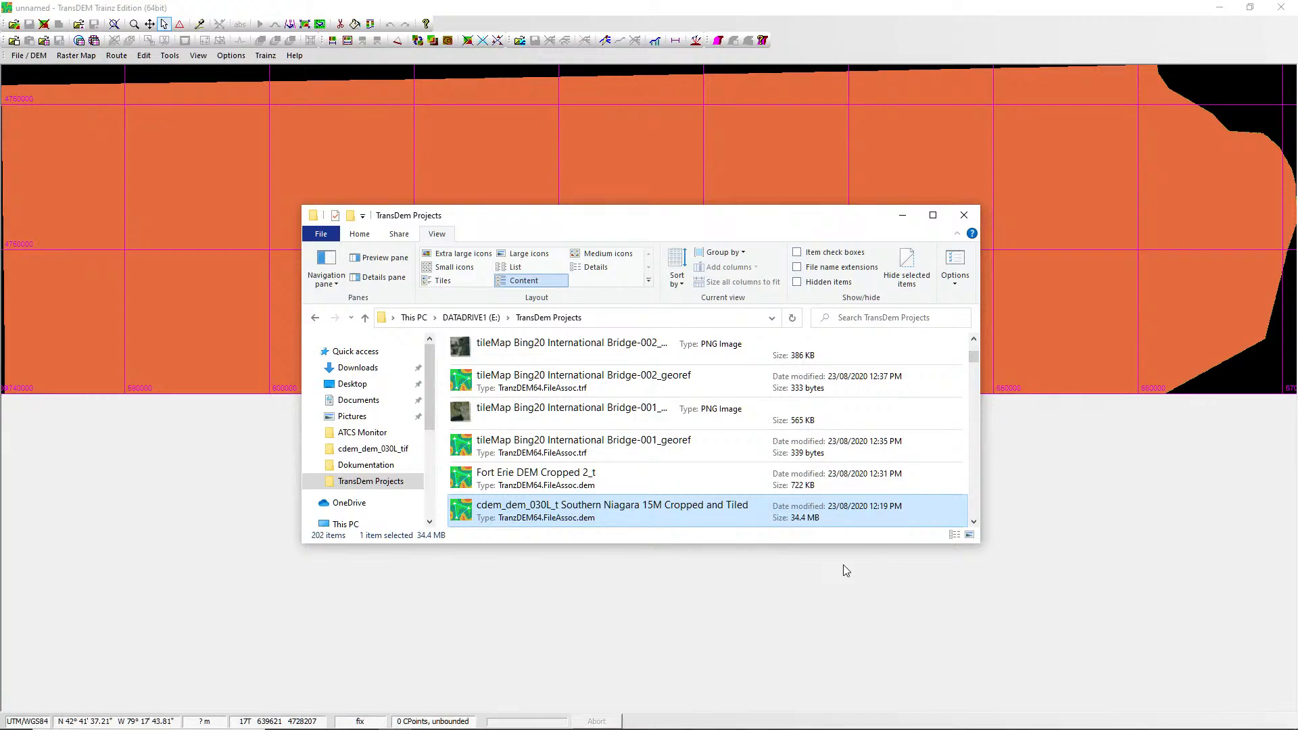
Look through the OSM12 tile maps from Cayuga to Fort Erie and the Southern Niagara DEM files among today's files.
left_click(974, 522)
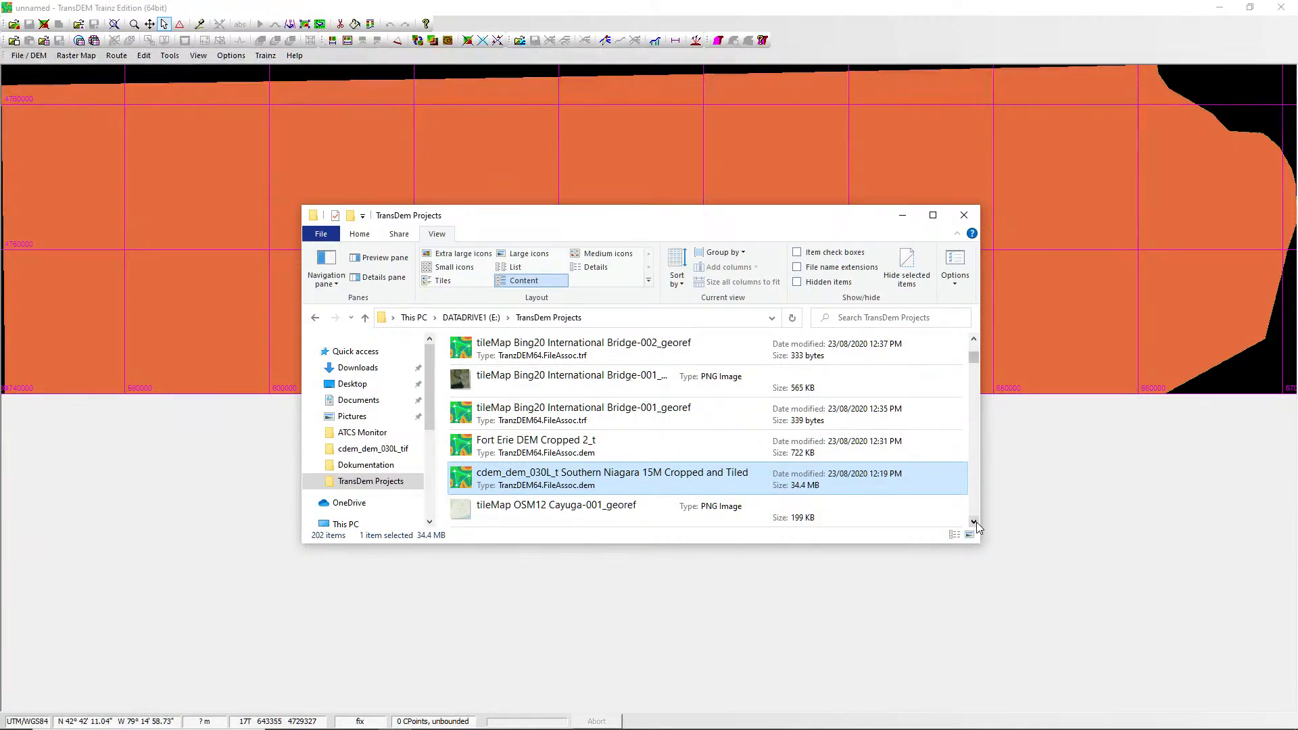
left_click(974, 522)
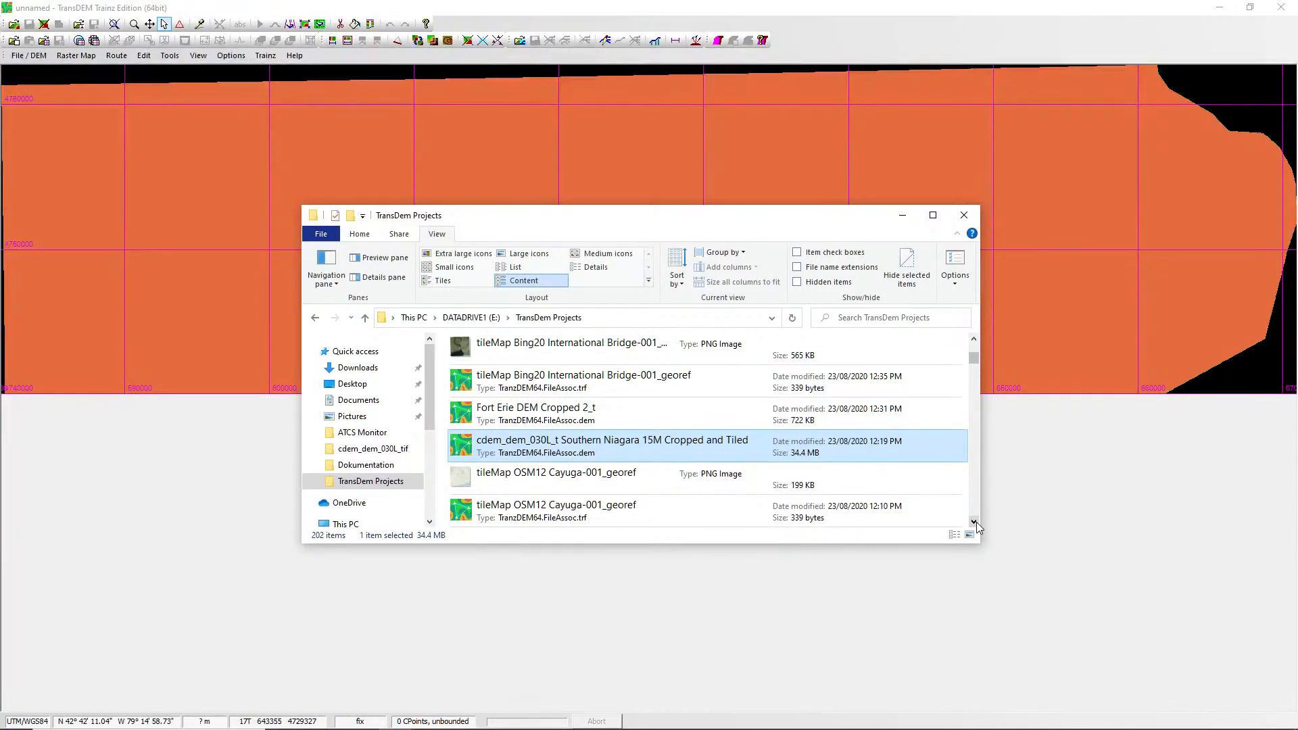
left_click(975, 522)
left_click(974, 522)
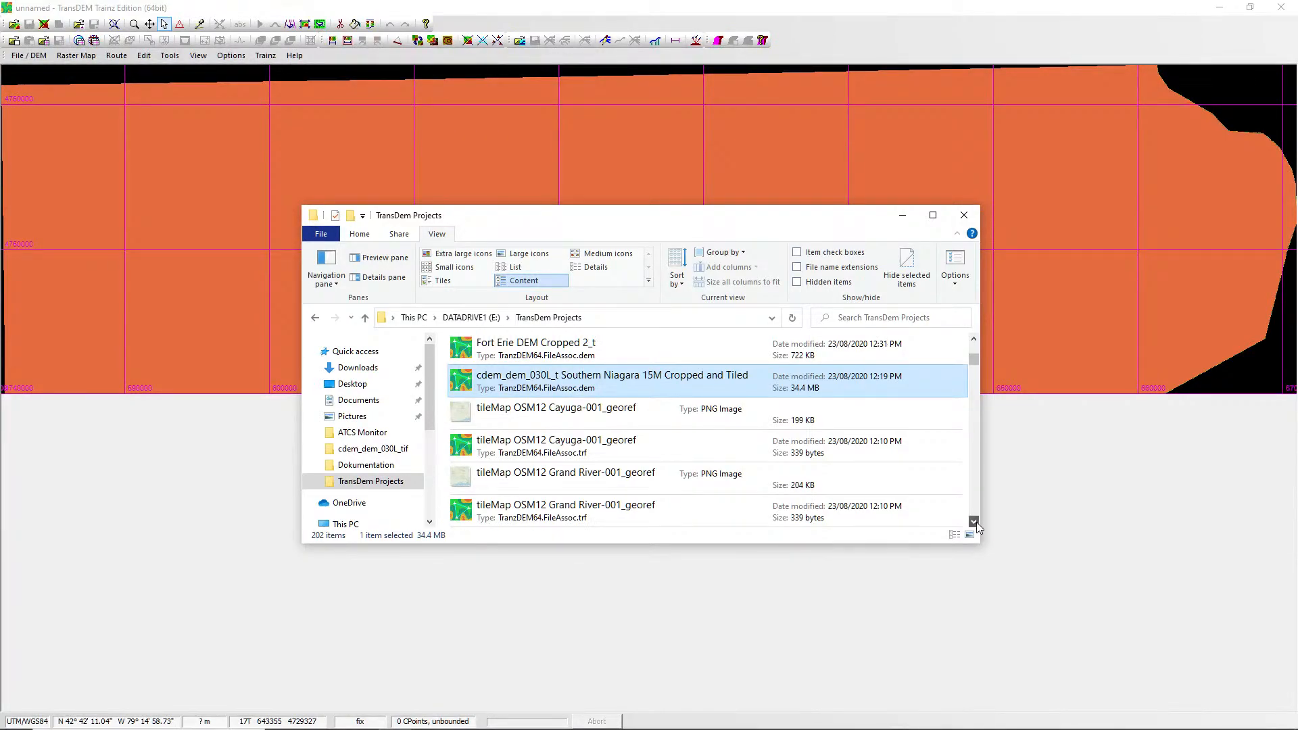
left_click(975, 522)
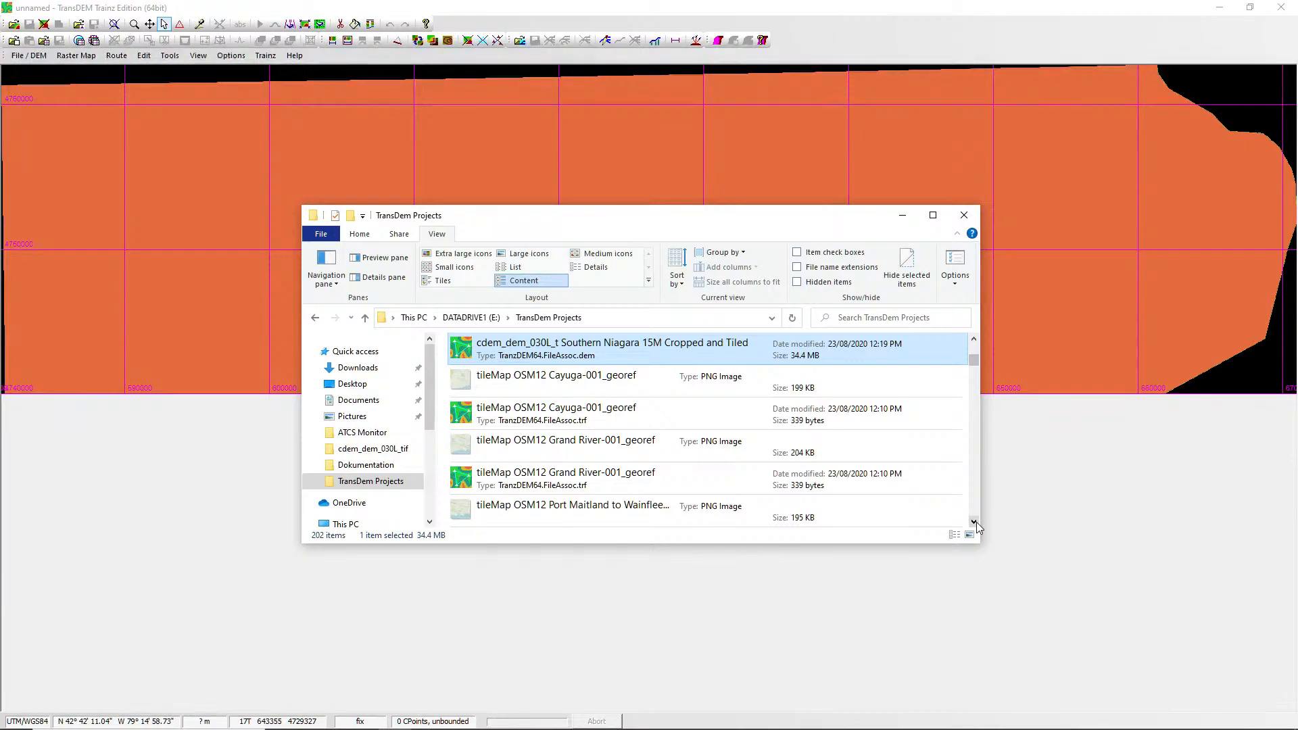
left_click(975, 522)
left_click(974, 522)
left_click(975, 522)
left_click(975, 522)
left_click(974, 522)
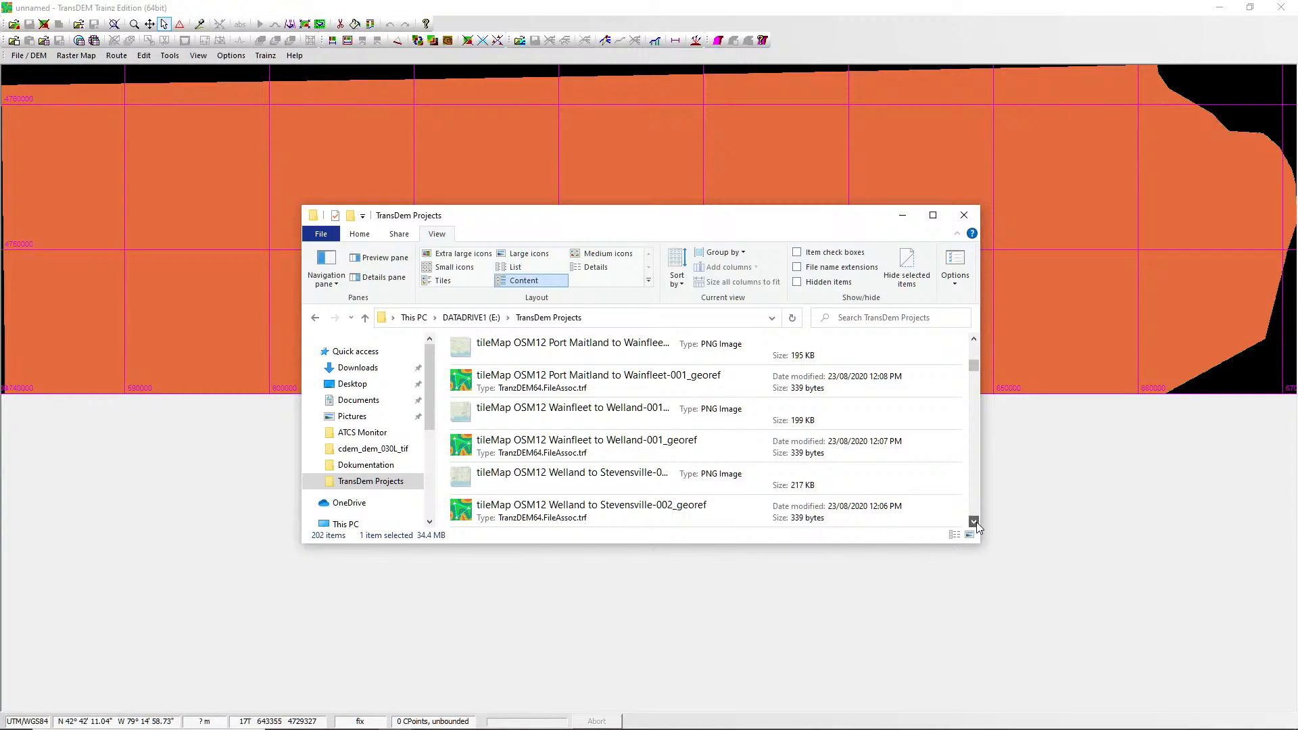
left_click(975, 522)
left_click(975, 523)
left_click(976, 522)
left_click(975, 522)
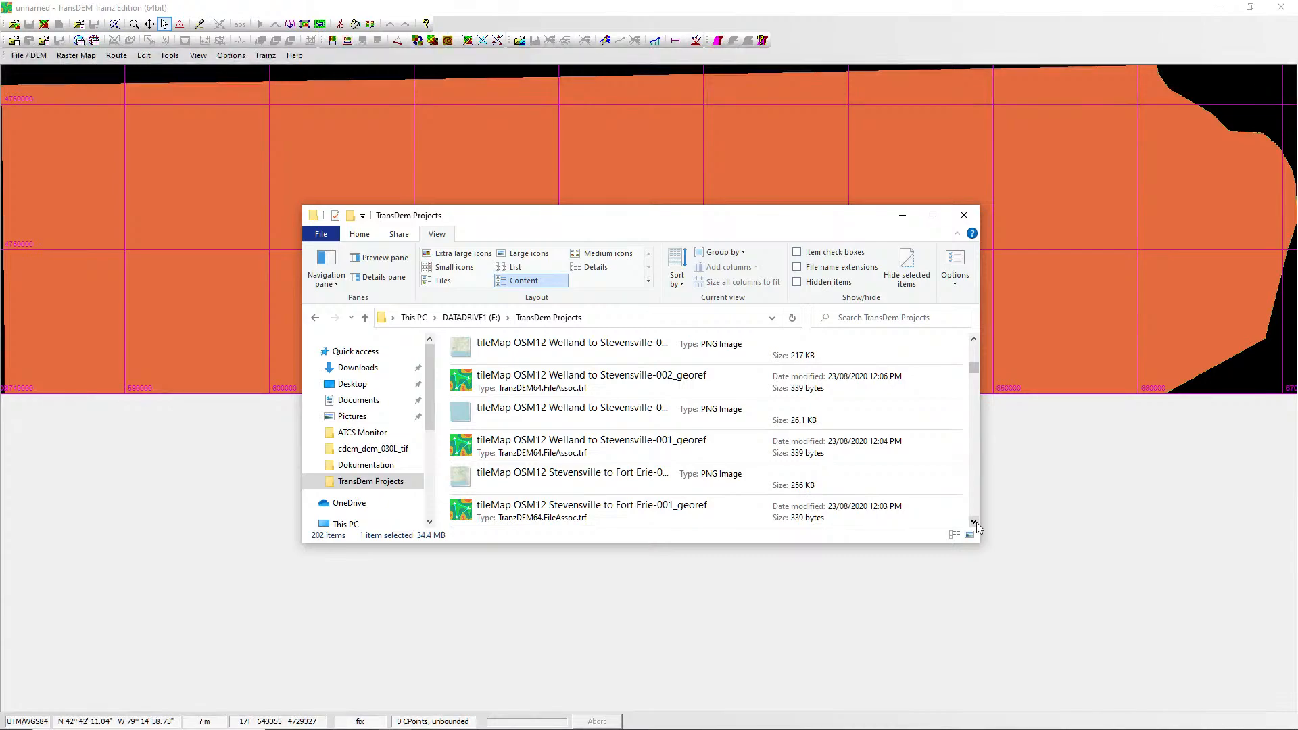
left_click(975, 522)
left_click(974, 522)
left_click(974, 522)
left_click(975, 522)
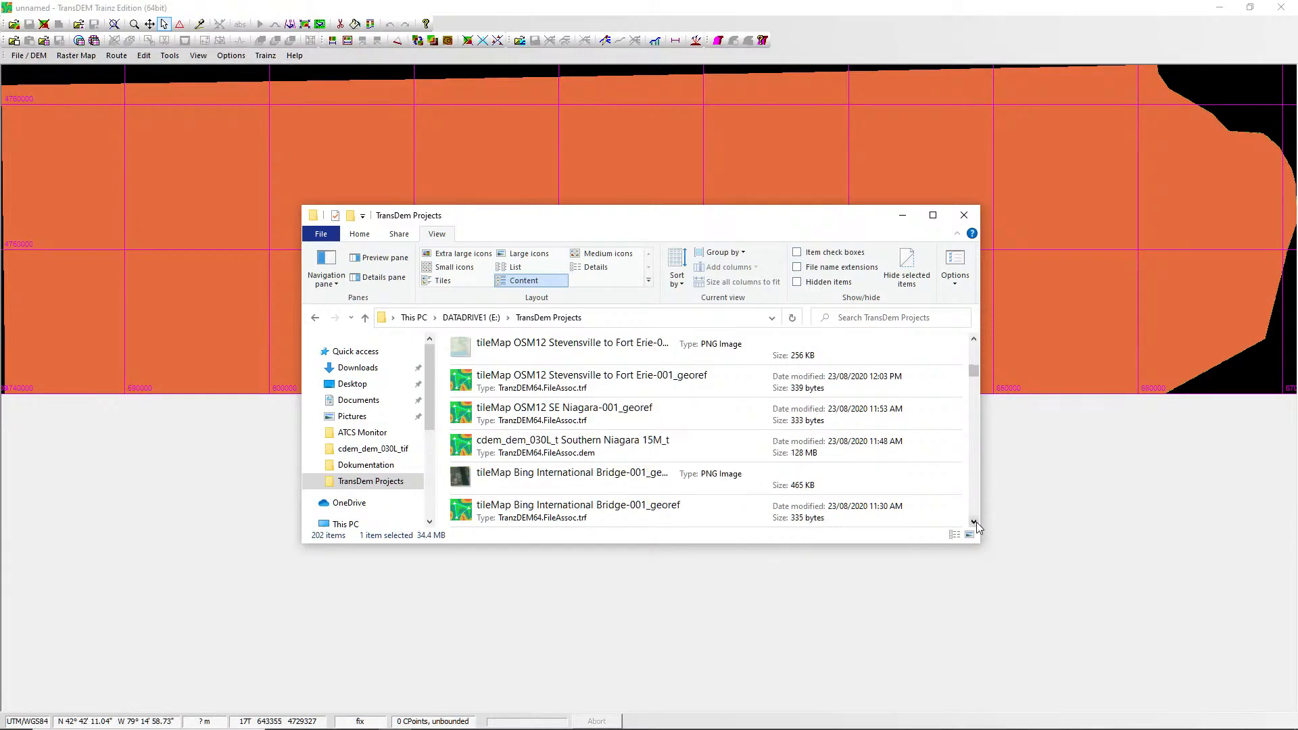
left_click(975, 522)
left_click(975, 522)
left_click(975, 522)
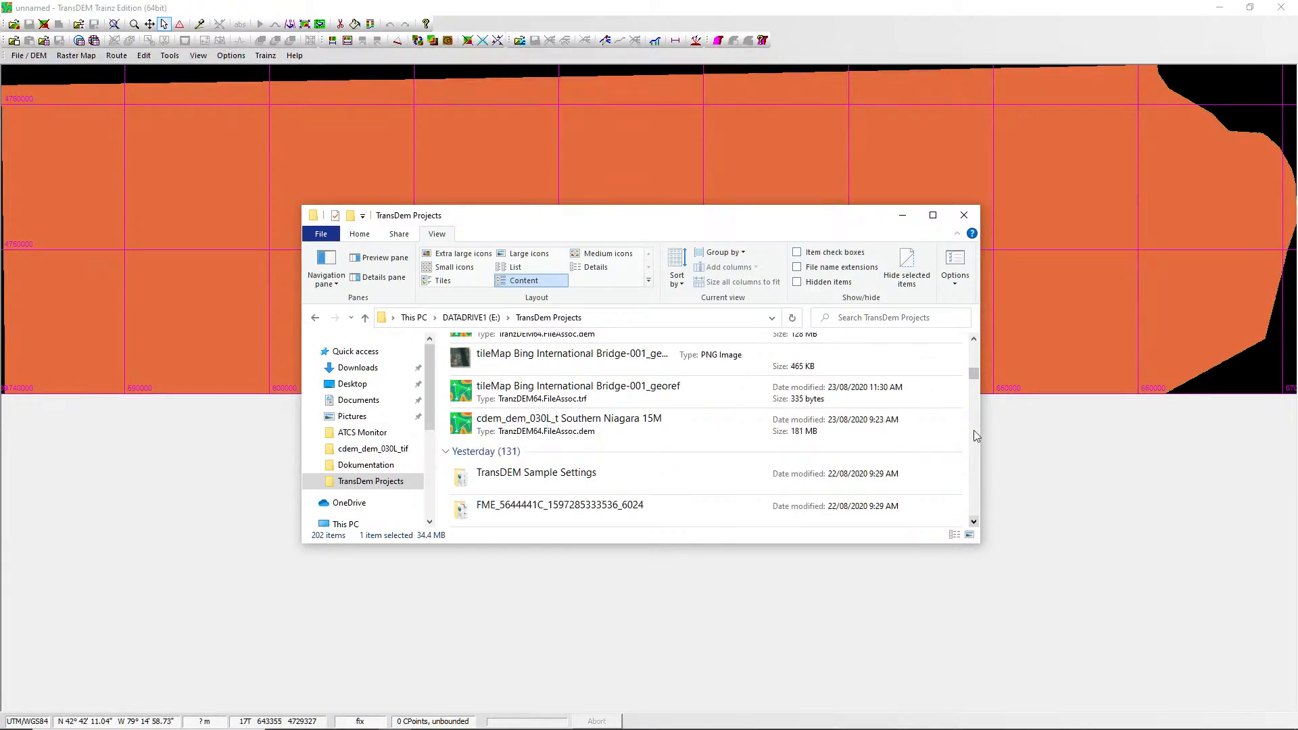
Find the tileMap OSM12 Stevensville to Fort Erie-001_georef PNG image and open it in Photos.
left_click(973, 339)
left_click(974, 340)
left_click(974, 339)
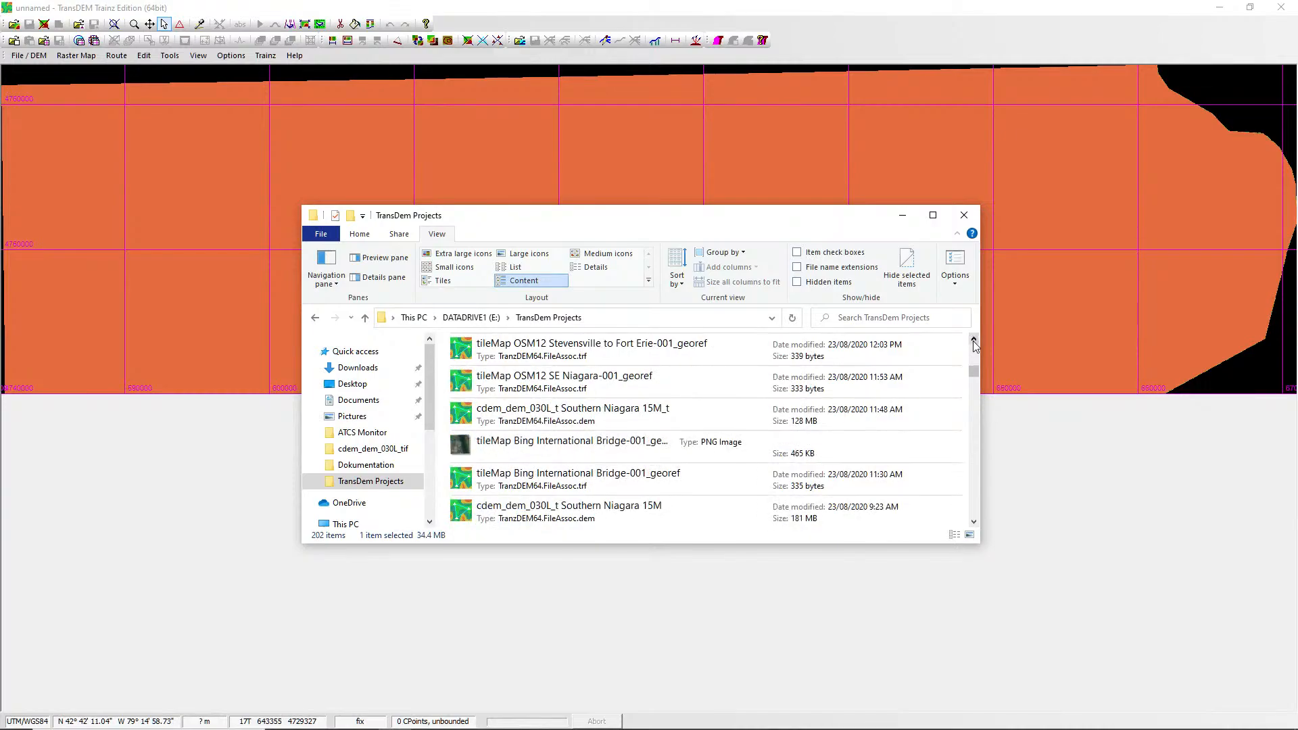
left_click(973, 340)
left_click(974, 340)
left_click(974, 339)
left_click(974, 340)
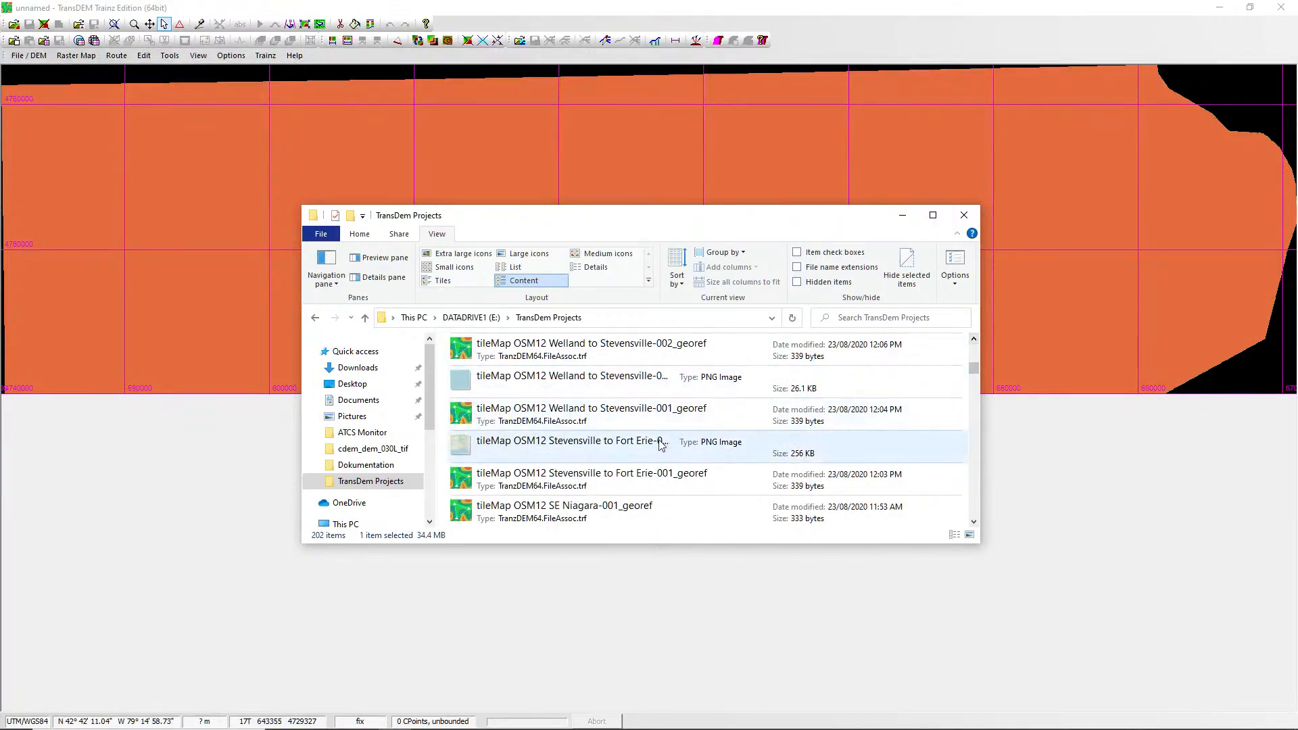
left_click(586, 454)
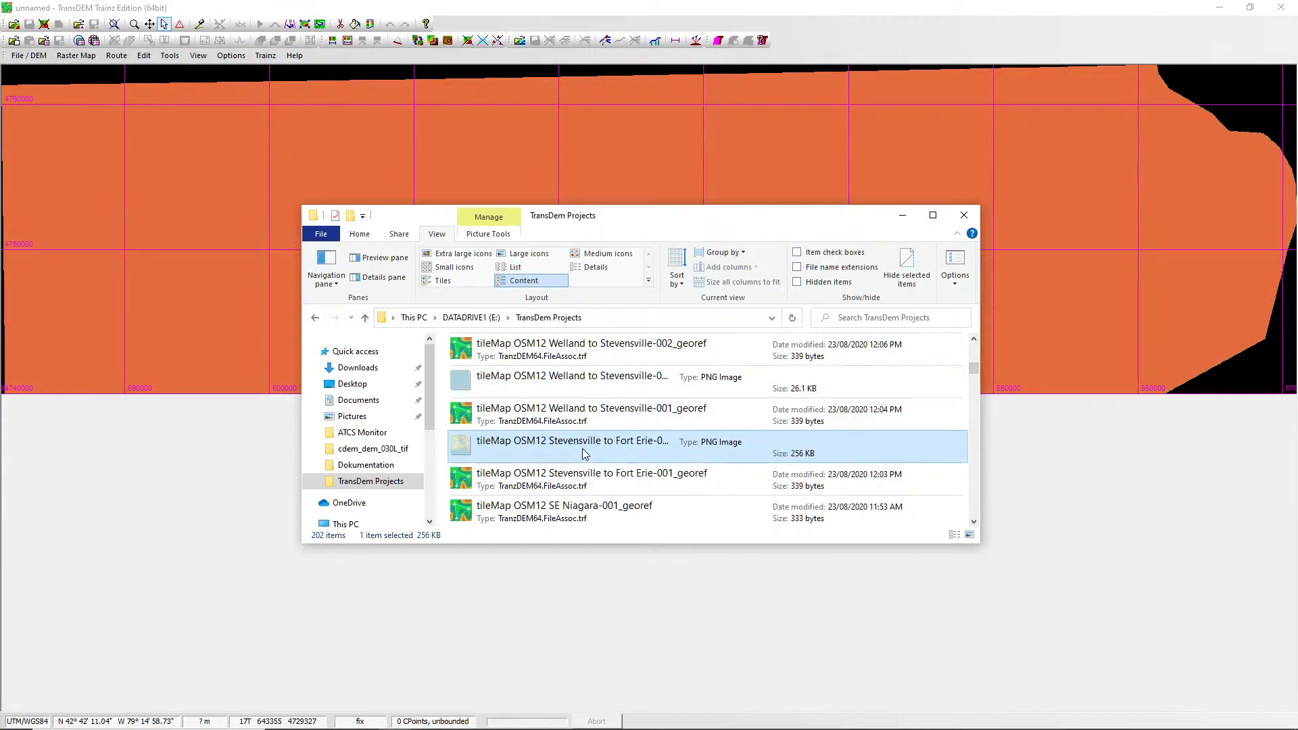
double_click(497, 443)
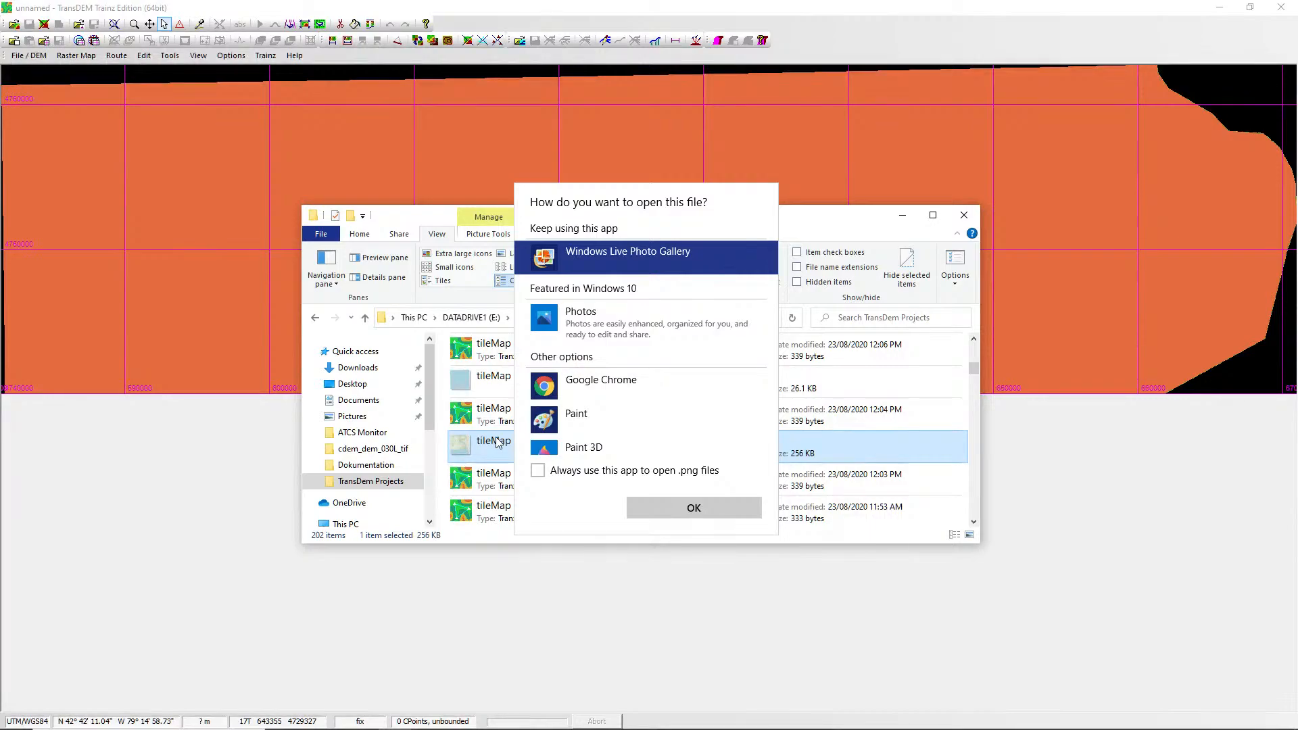
left_click(580, 313)
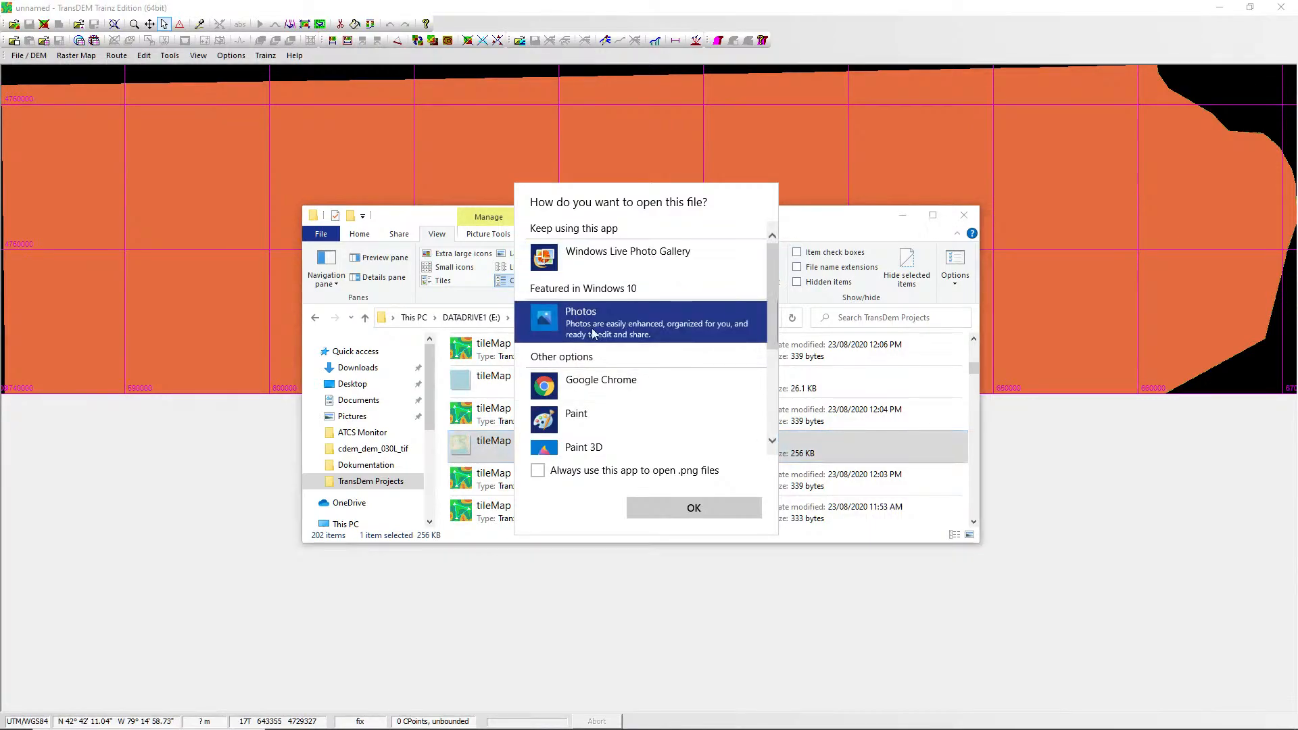
left_click(677, 499)
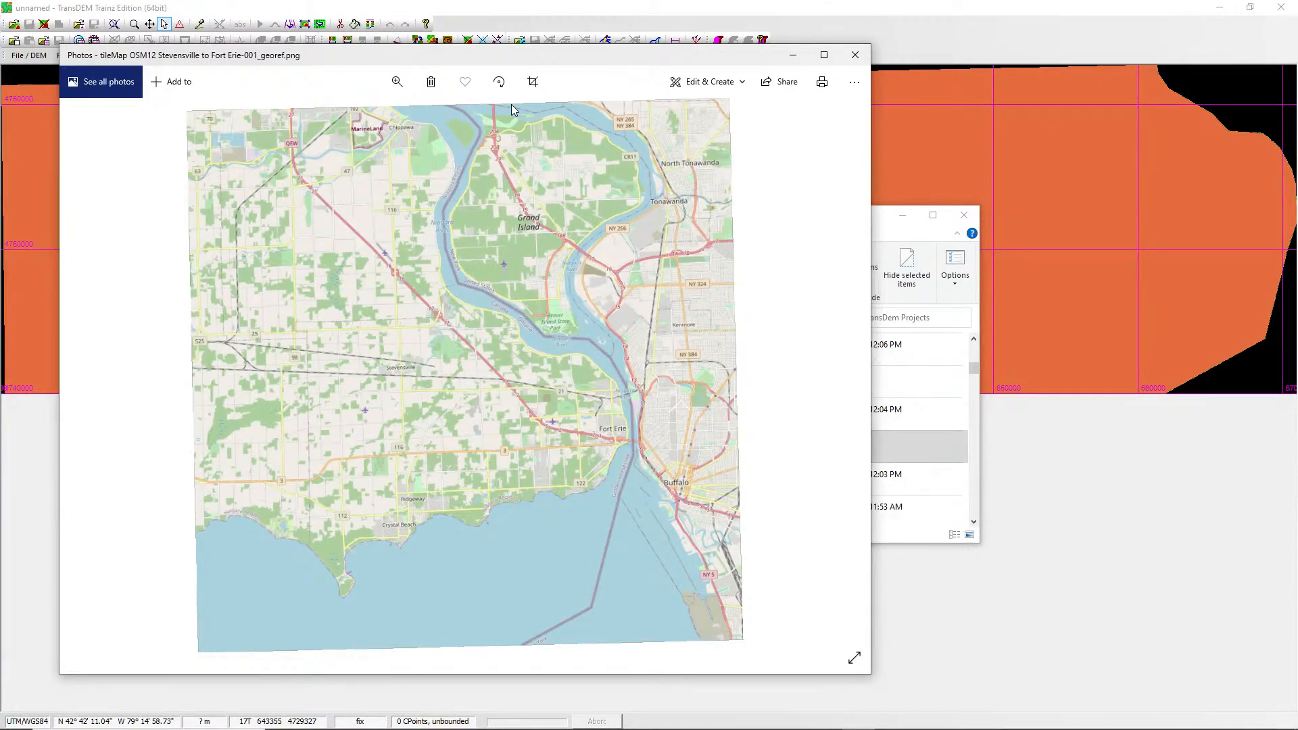
Minimize the File Explorer window and move the Stevensville to Fort Erie map image down to uncover the DEM.
left_click_drag(362, 59, 329, 162)
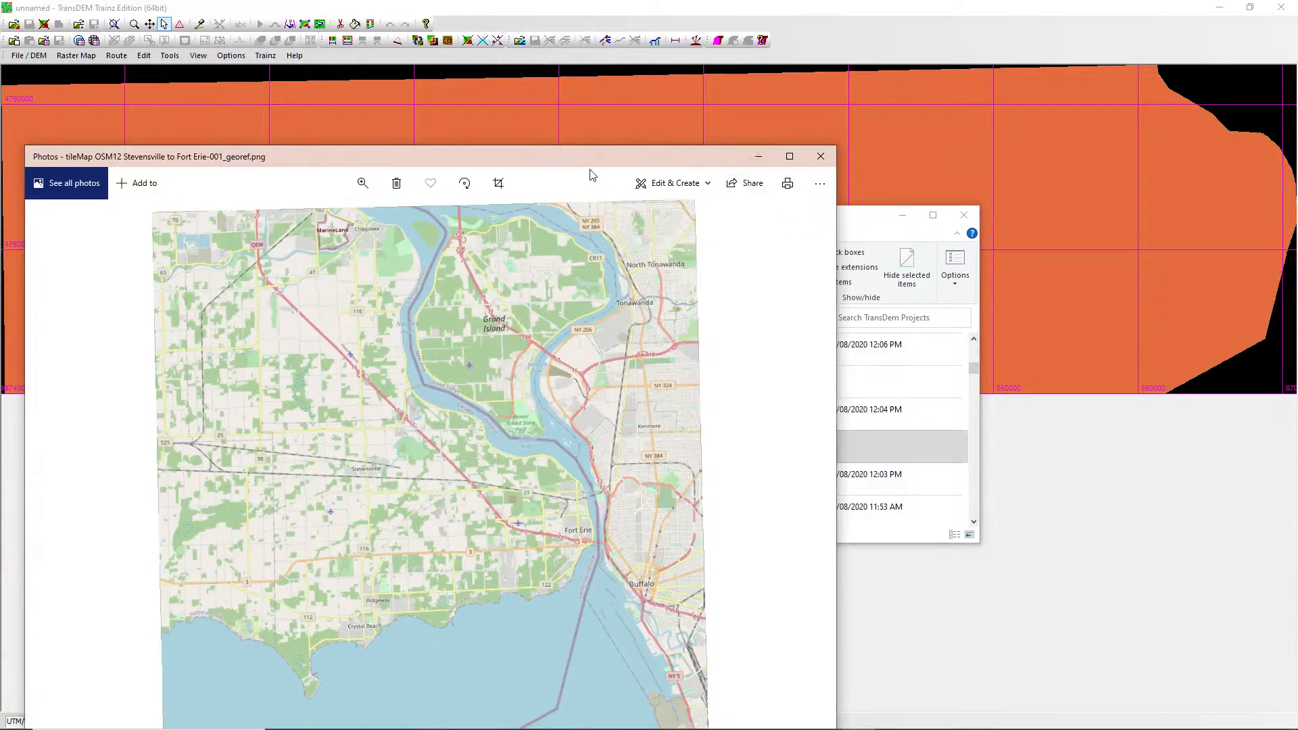
left_click(852, 217)
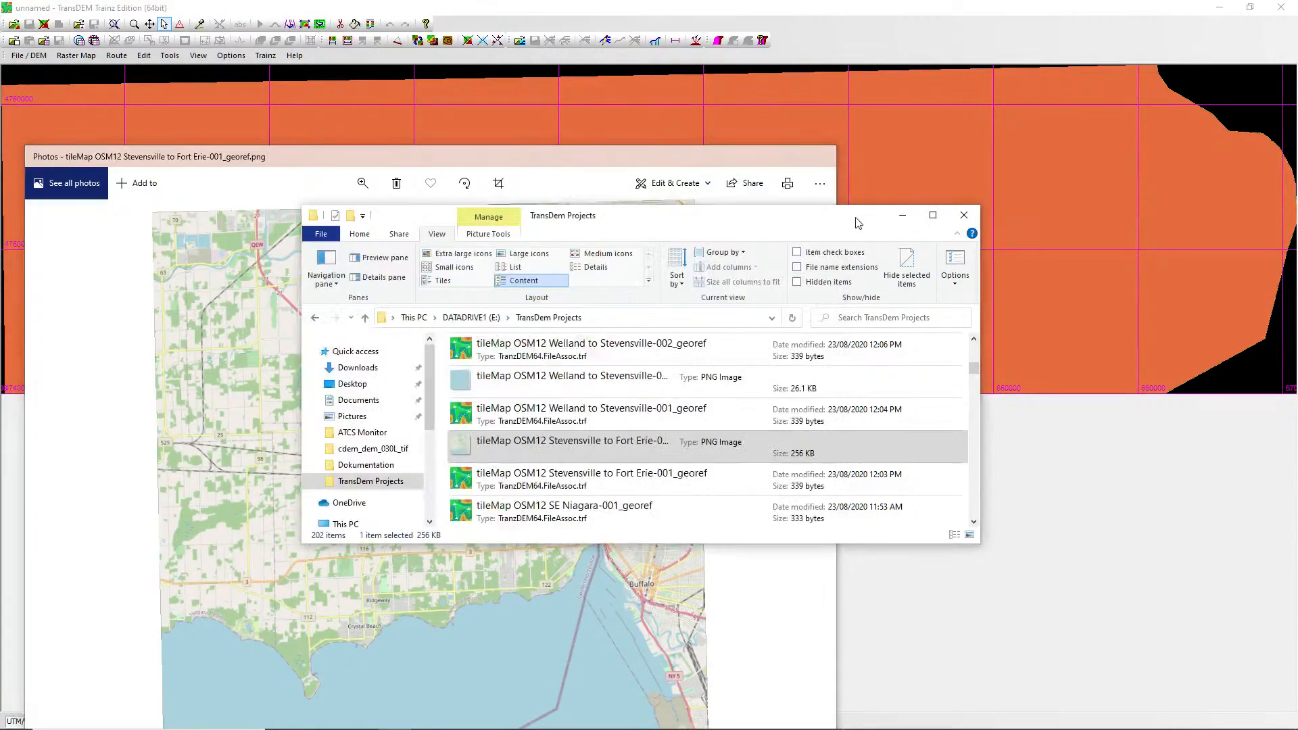
left_click(902, 215)
left_click_drag(412, 164, 514, 341)
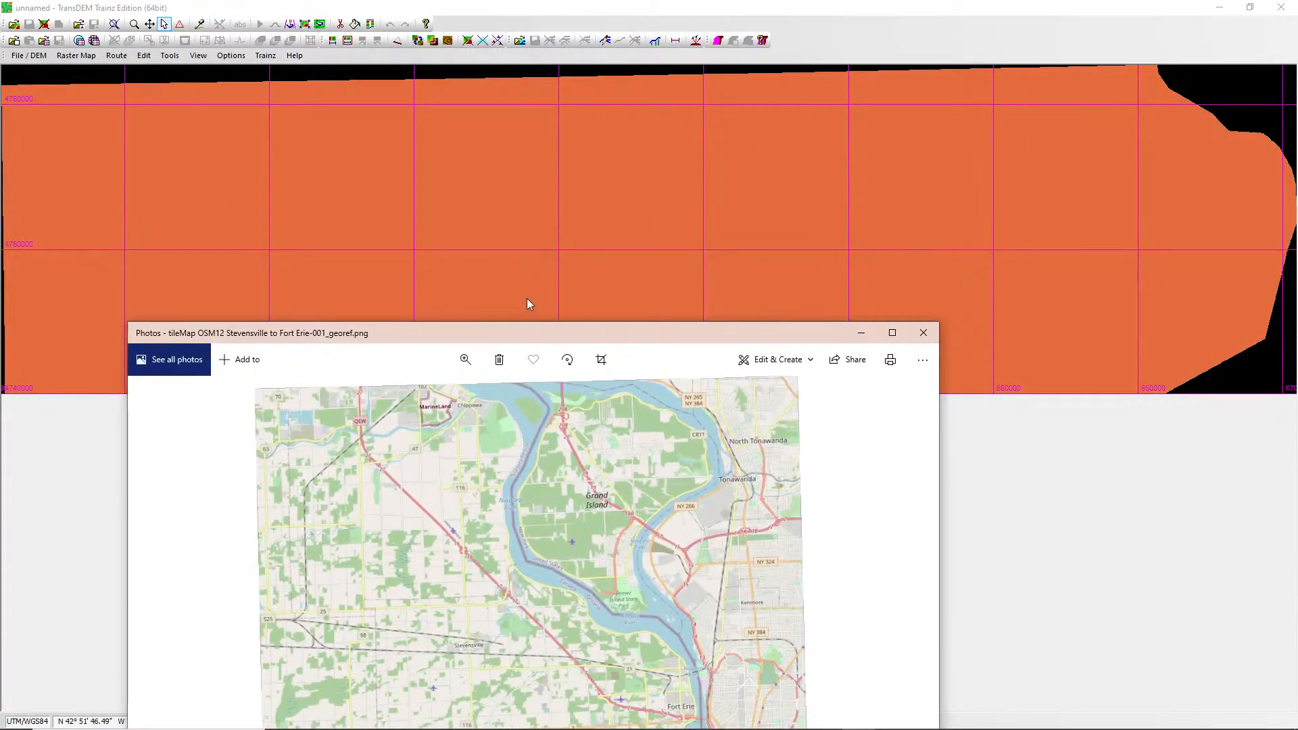
Close the loaded Southern Niagara DEM in TransDEM and open Fort Erie DEM Cropped 2_t_t WORKING in its place.
left_click(15, 24)
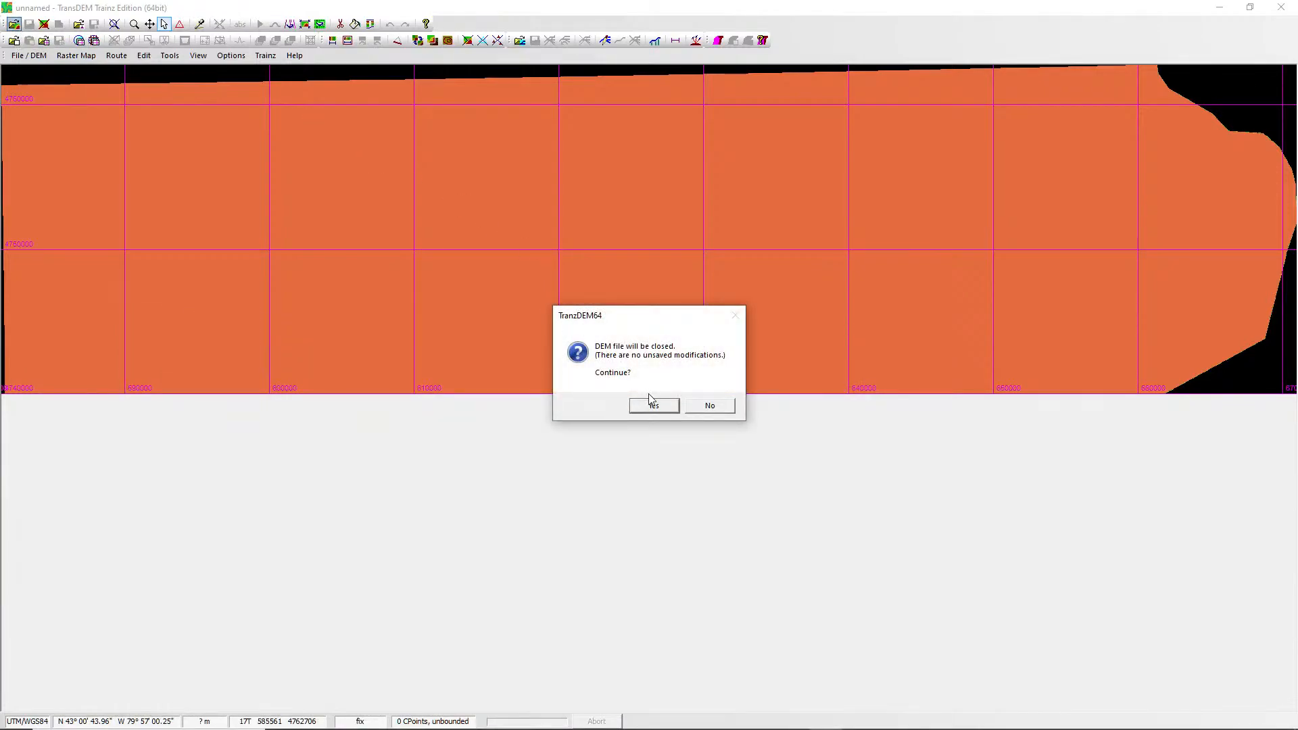
left_click(652, 409)
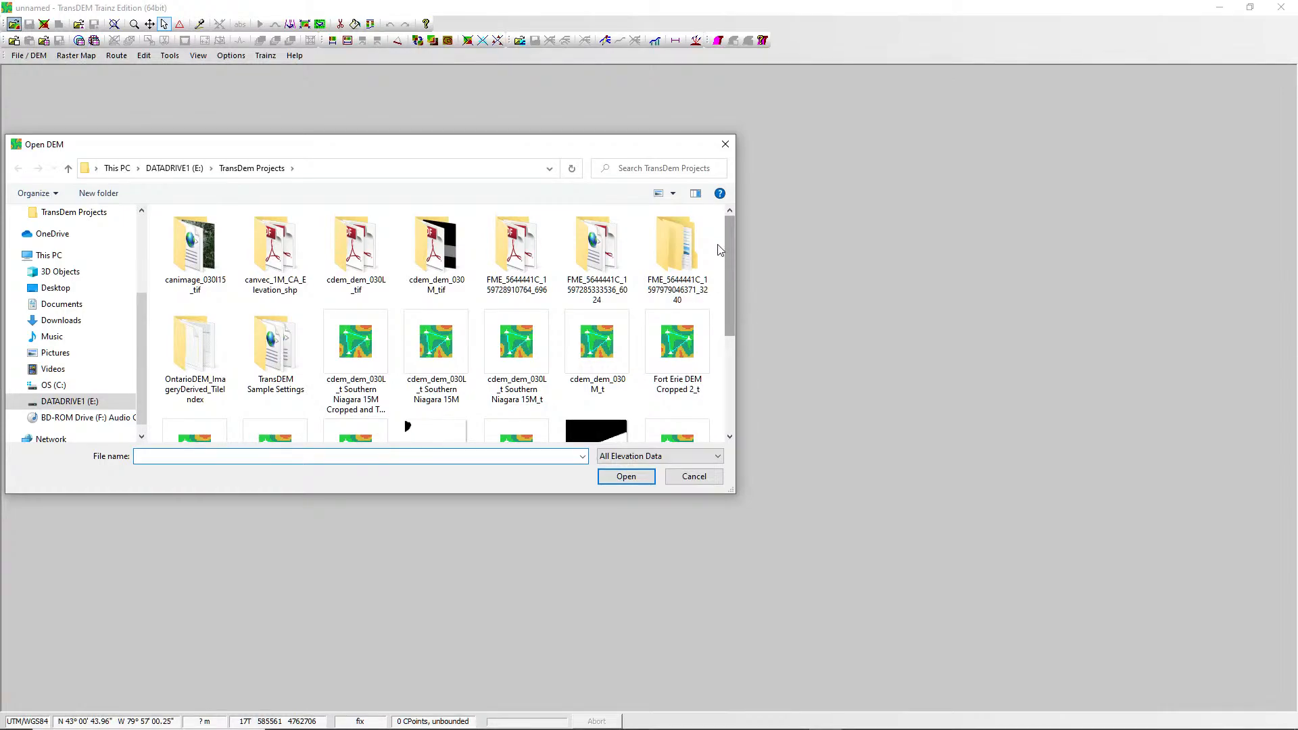
left_click_drag(730, 259, 714, 359)
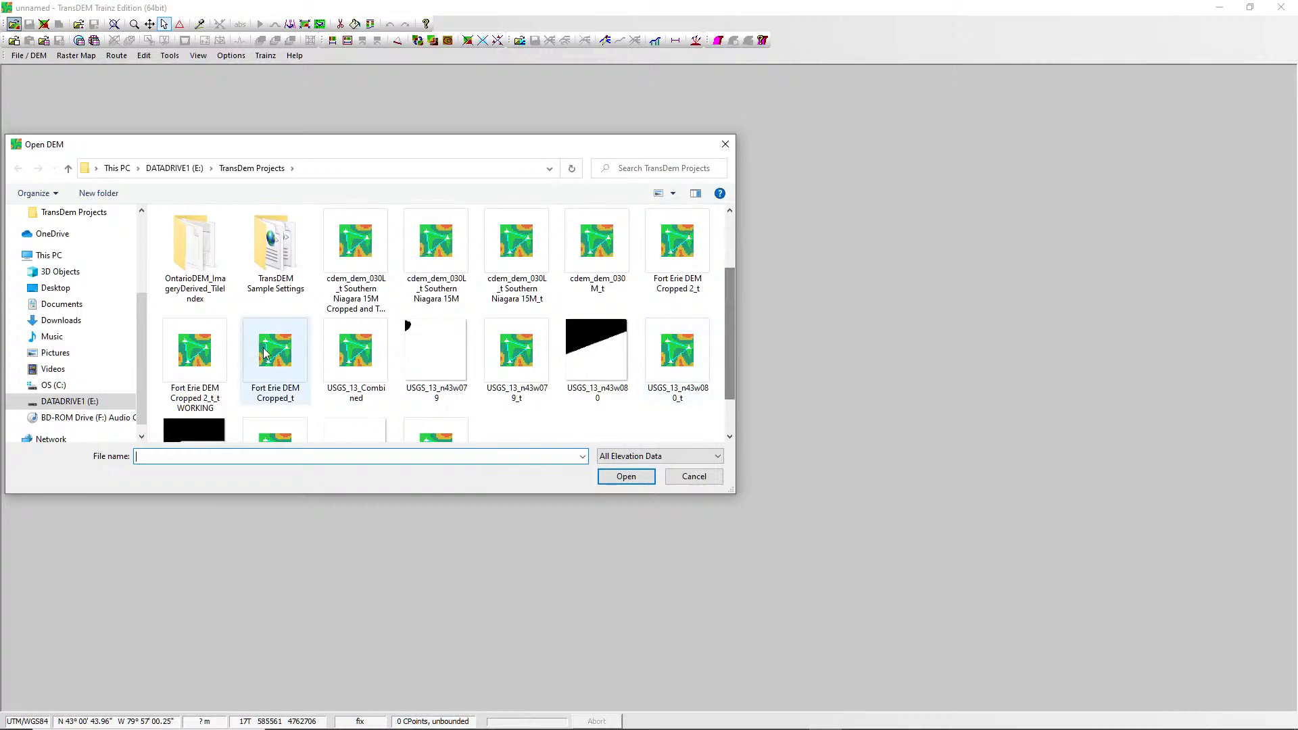
left_click(195, 365)
left_click(641, 477)
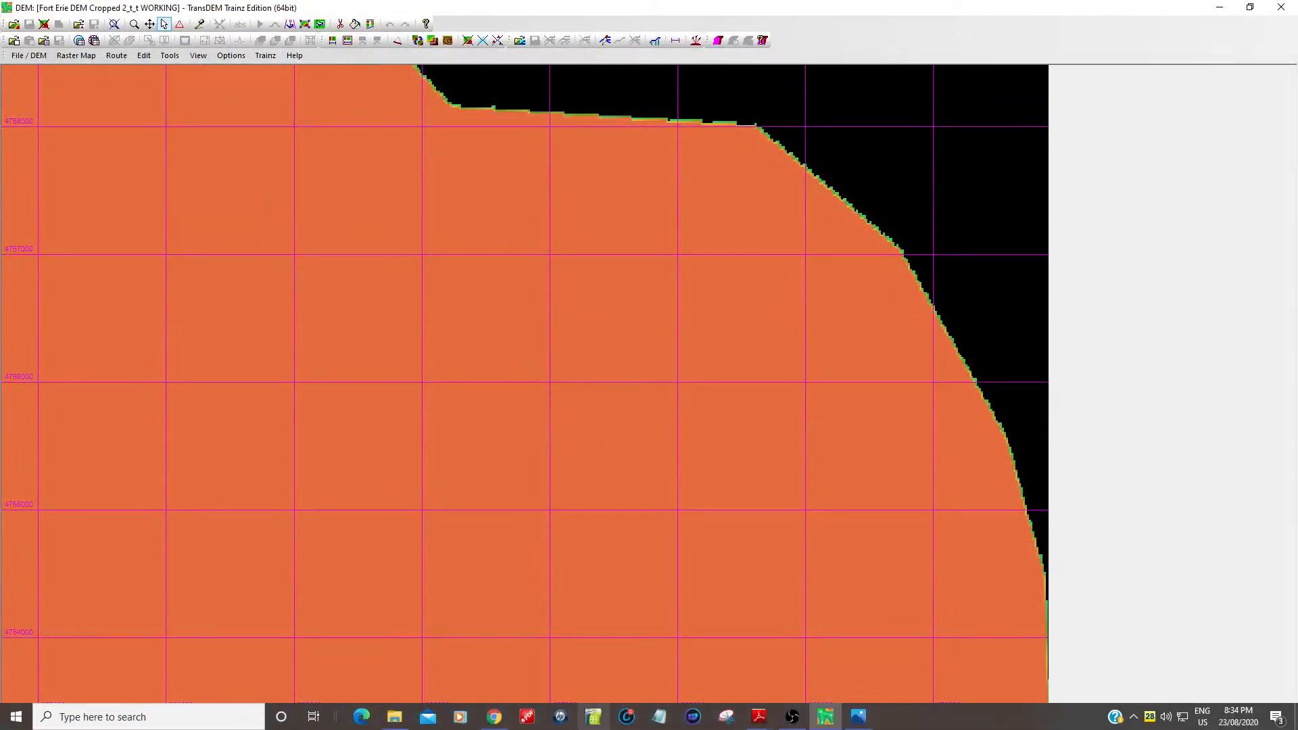
Bring up the Stevensville to Fort Erie map image, compare its Fort Erie shoreline with the DEM's edge from several positions, and close the image.
mouse_move(869, 725)
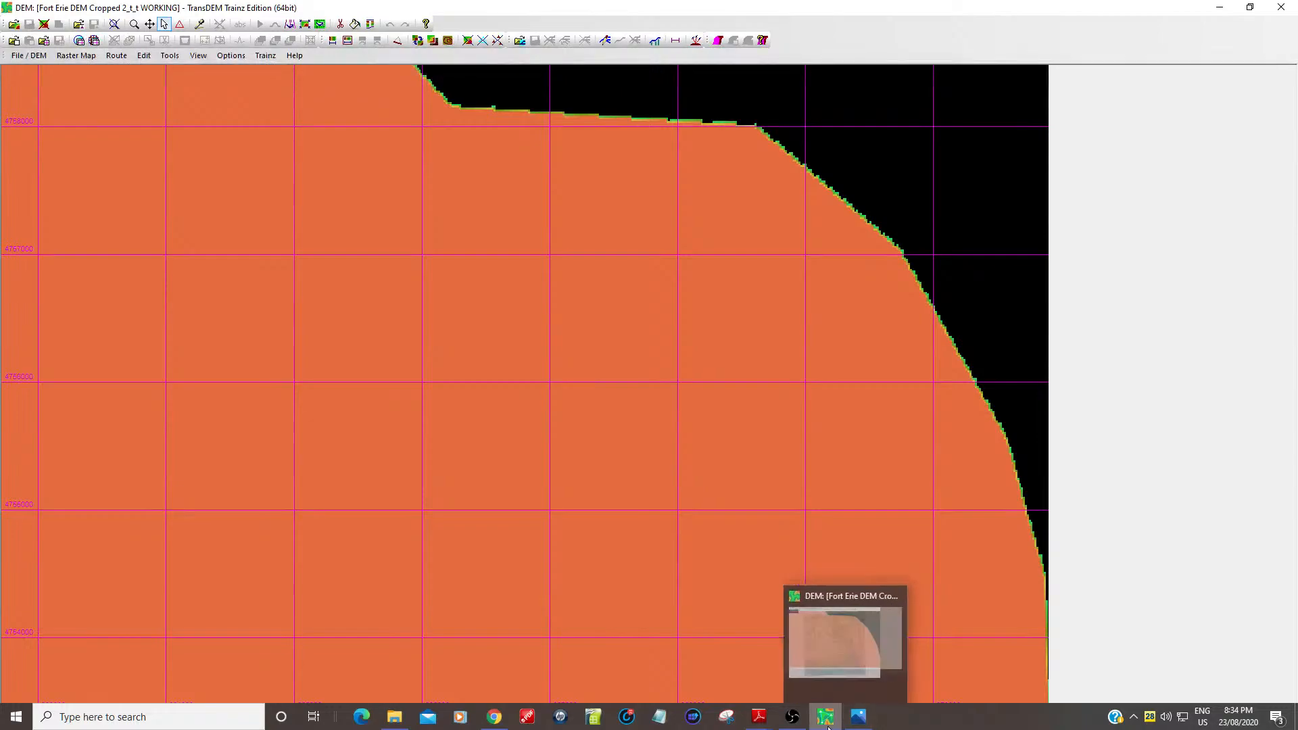
left_click(859, 719)
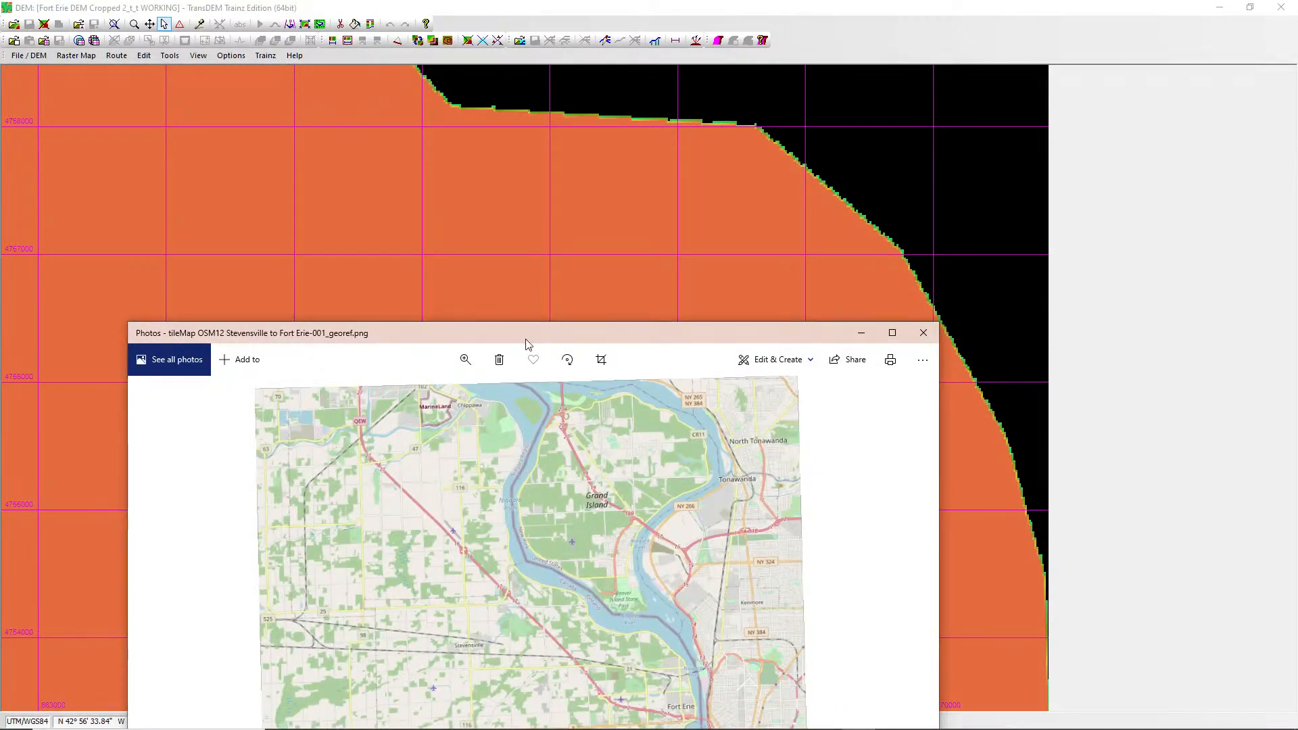
left_click_drag(529, 338, 287, 232)
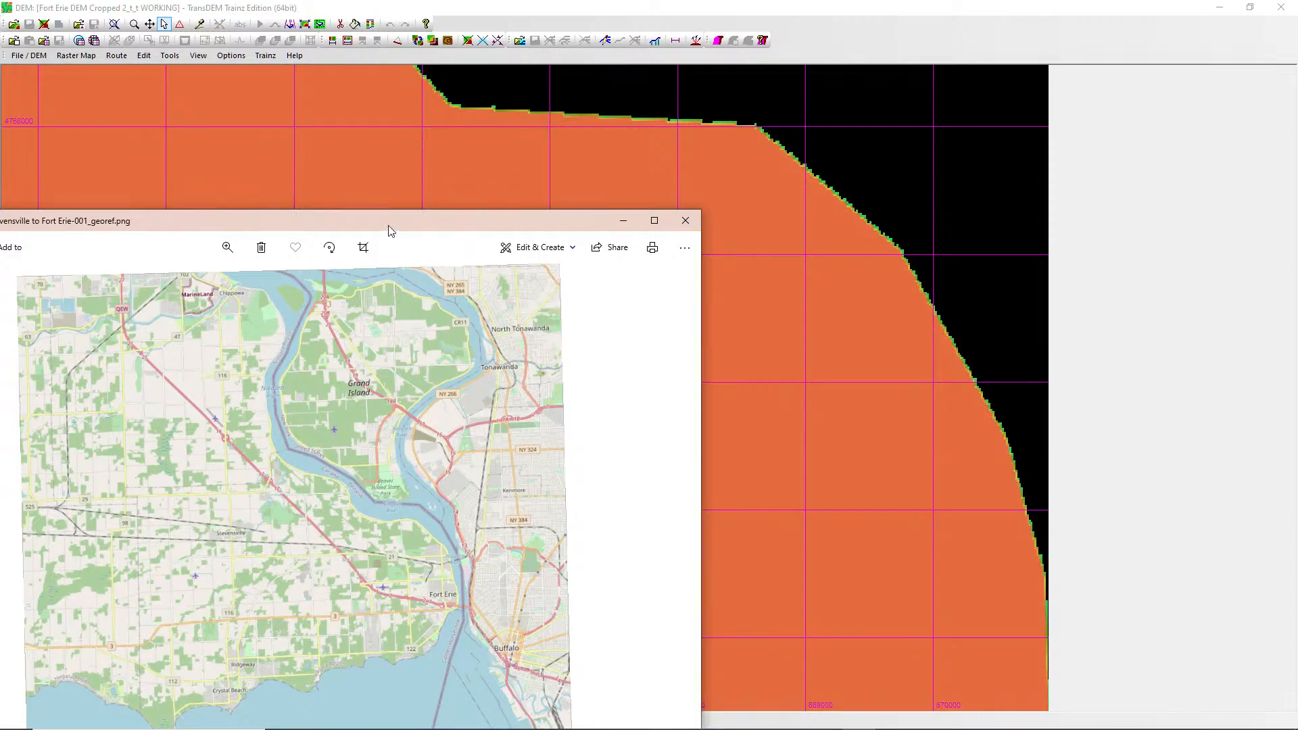
left_click_drag(387, 232, 229, 171)
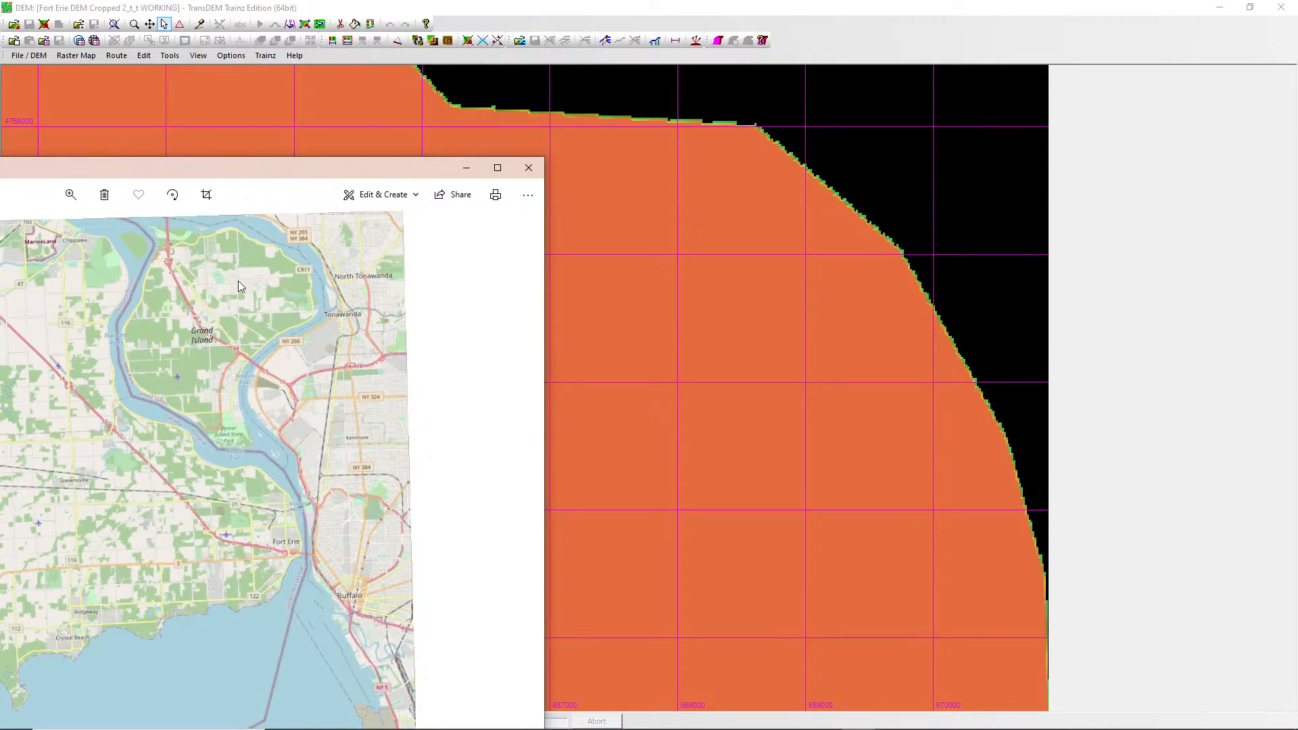
left_click_drag(241, 172, 333, 278)
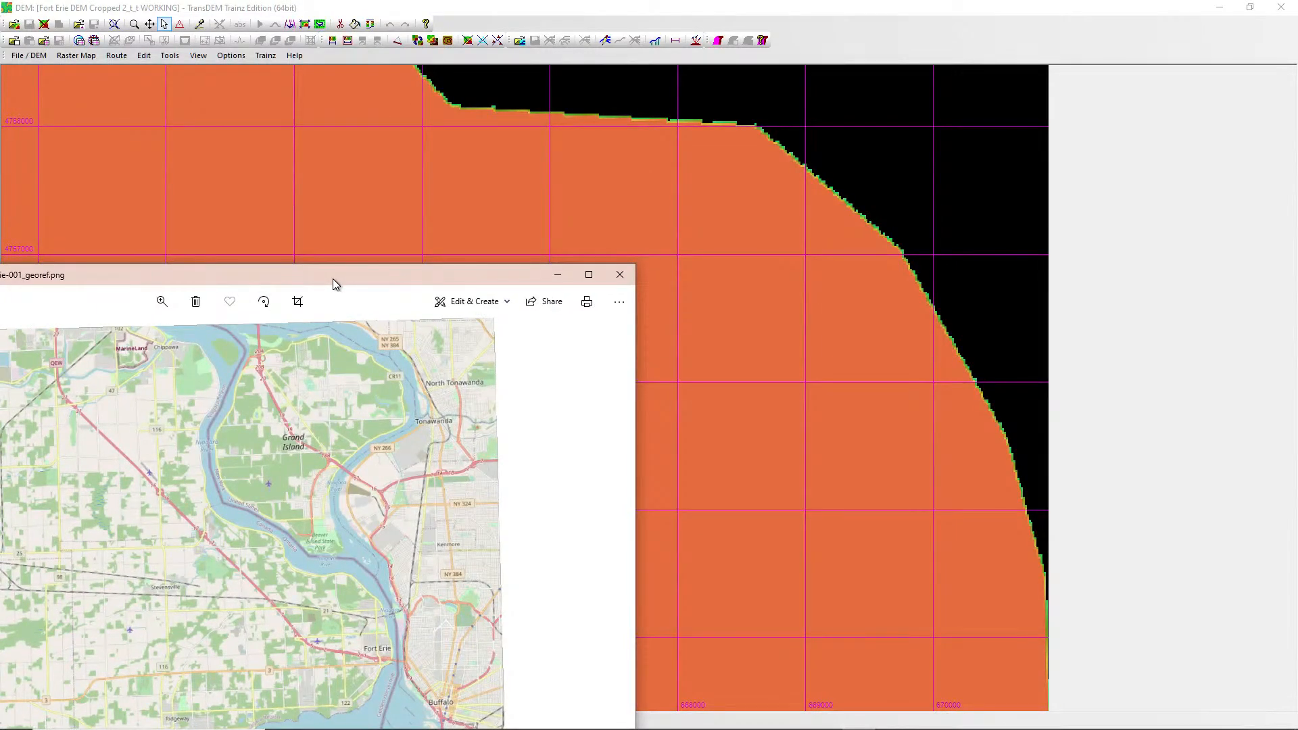
left_click_drag(332, 279, 300, 226)
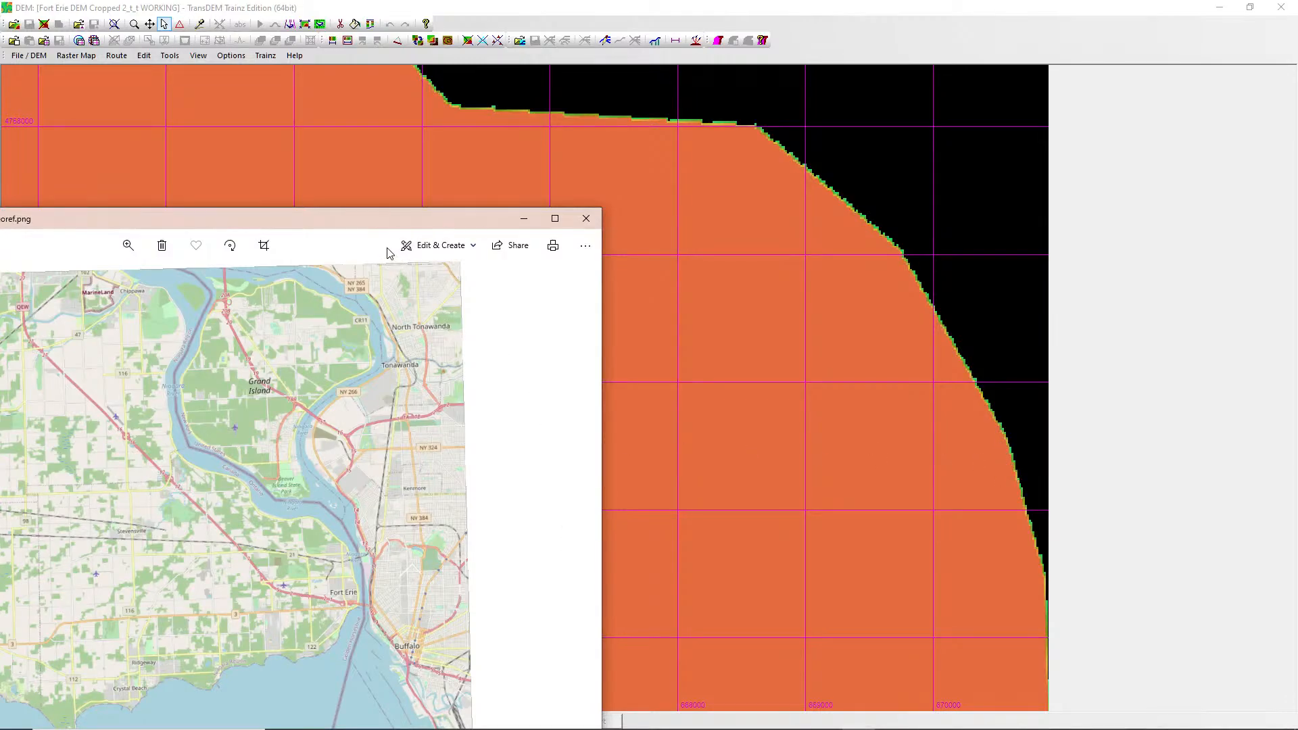
left_click(586, 218)
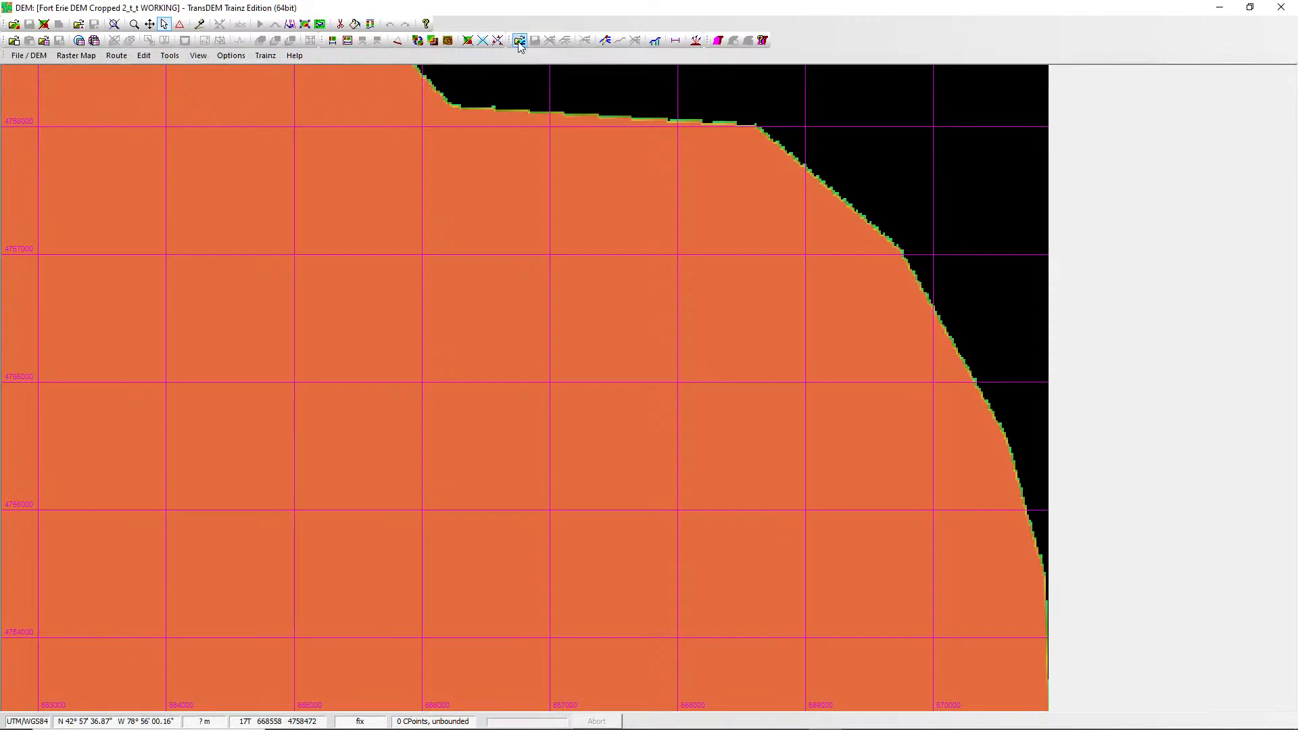
Draw a two-point polyline about 7773 m long westward across the DEM from its eastern shoreline and leave route editing.
left_click(606, 40)
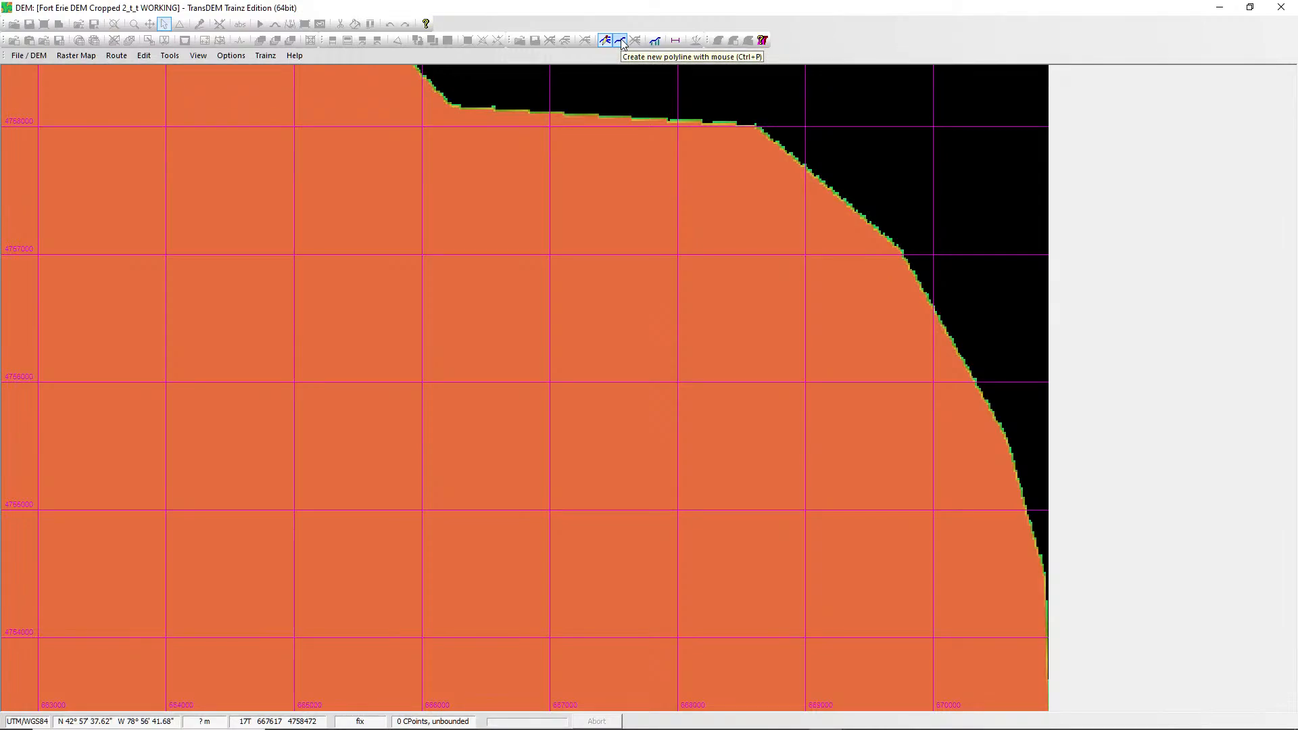
left_click(621, 40)
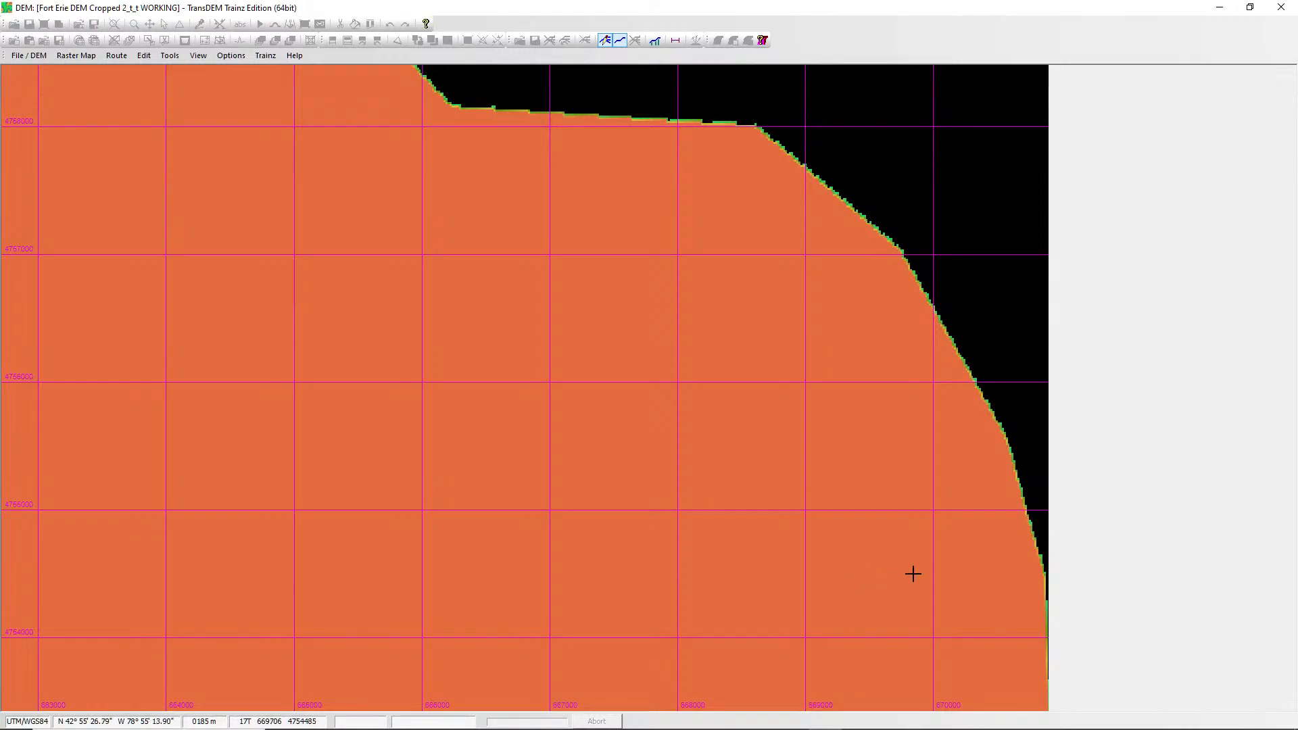
left_click(1005, 447)
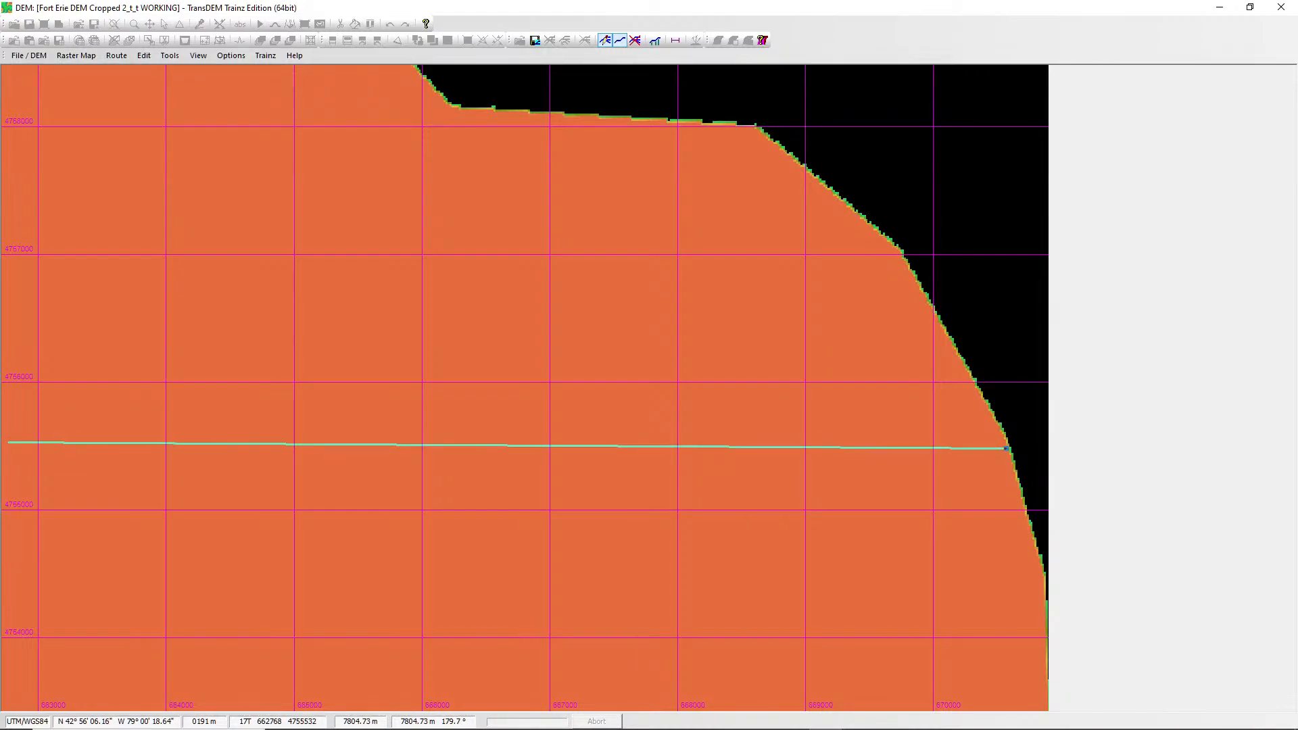
left_click(13, 443)
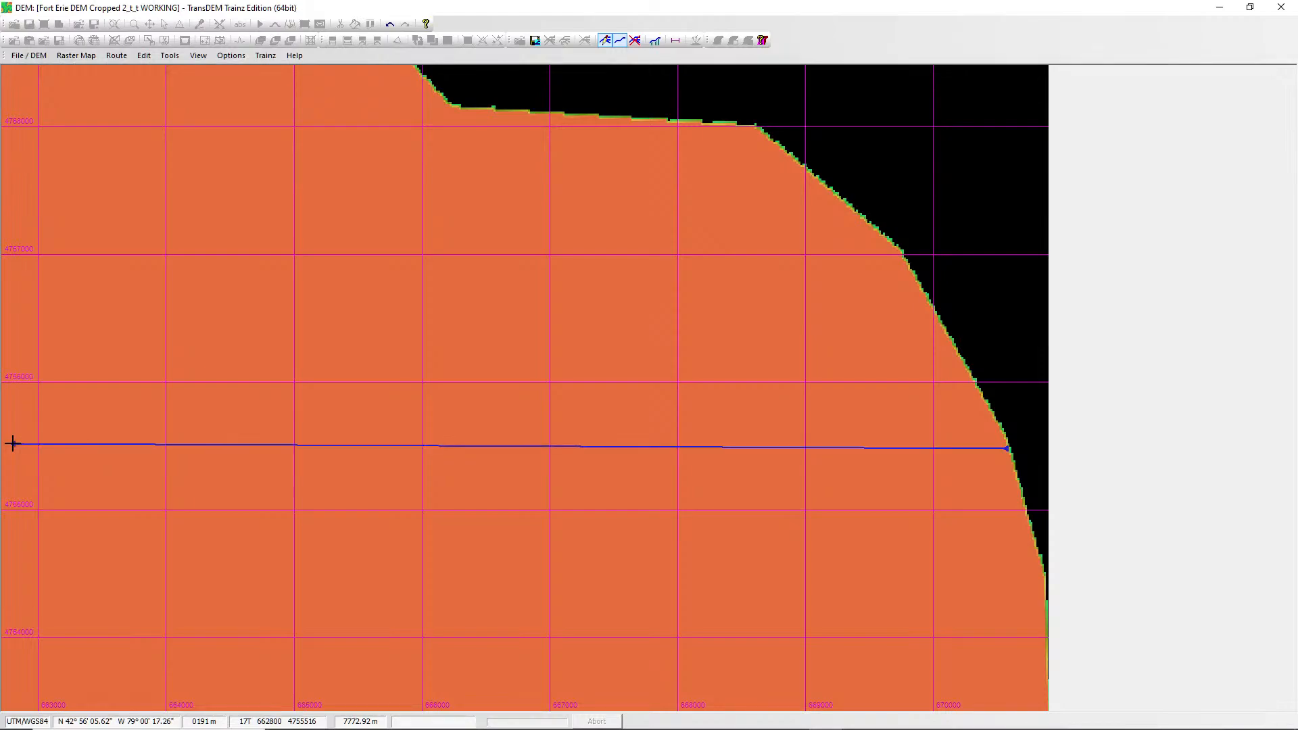
right_click(282, 337)
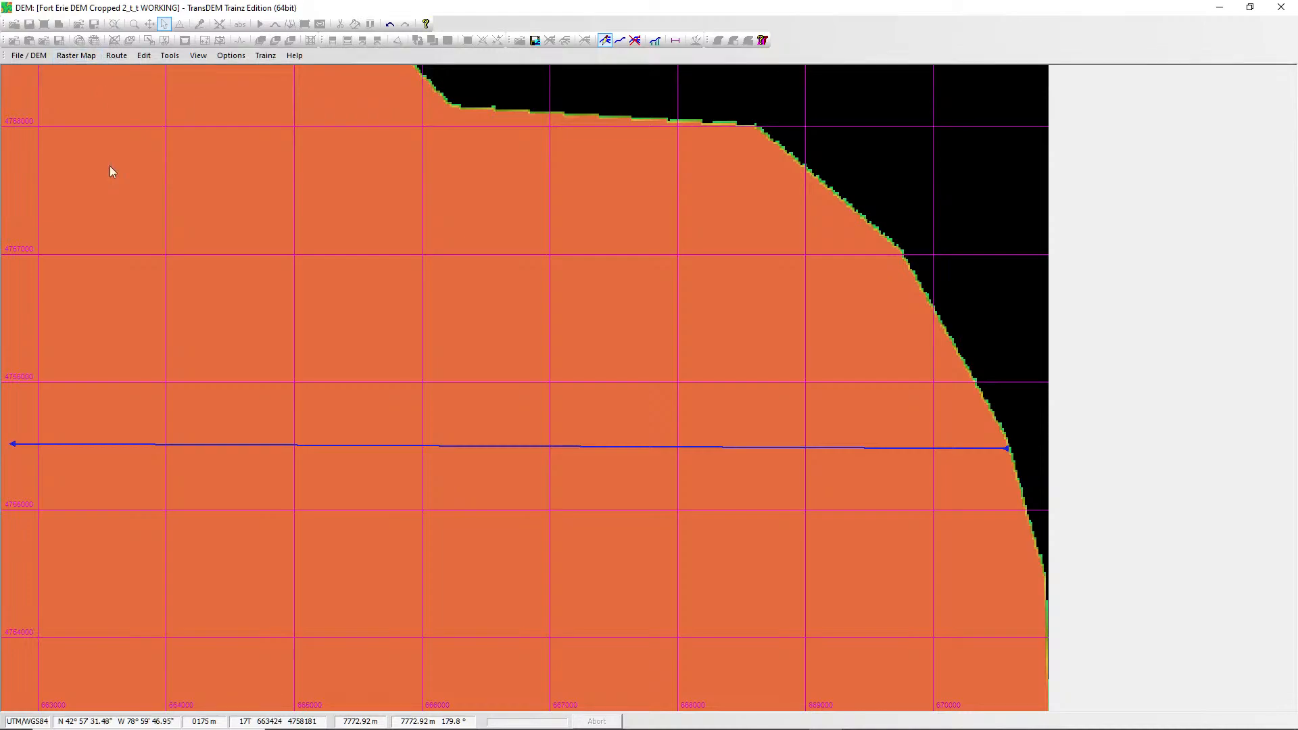
left_click(74, 57)
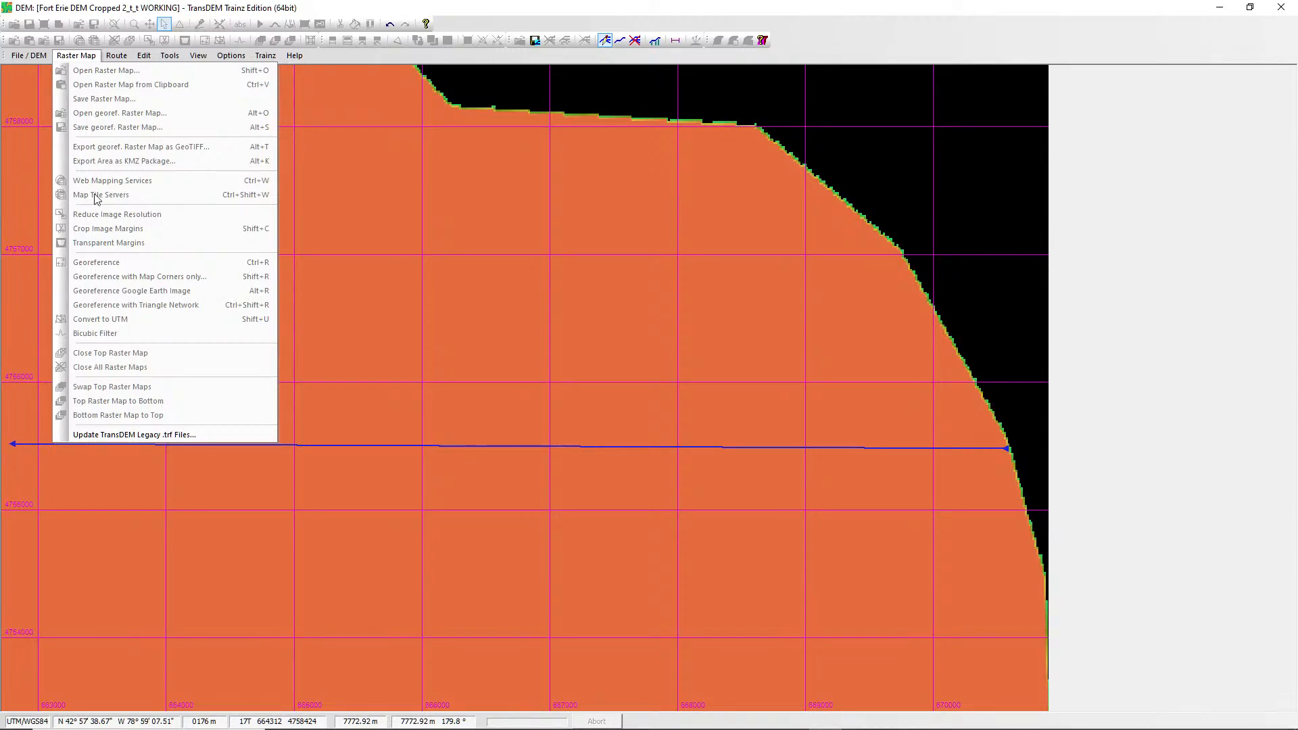
mouse_move(108, 54)
mouse_move(10, 54)
mouse_move(58, 56)
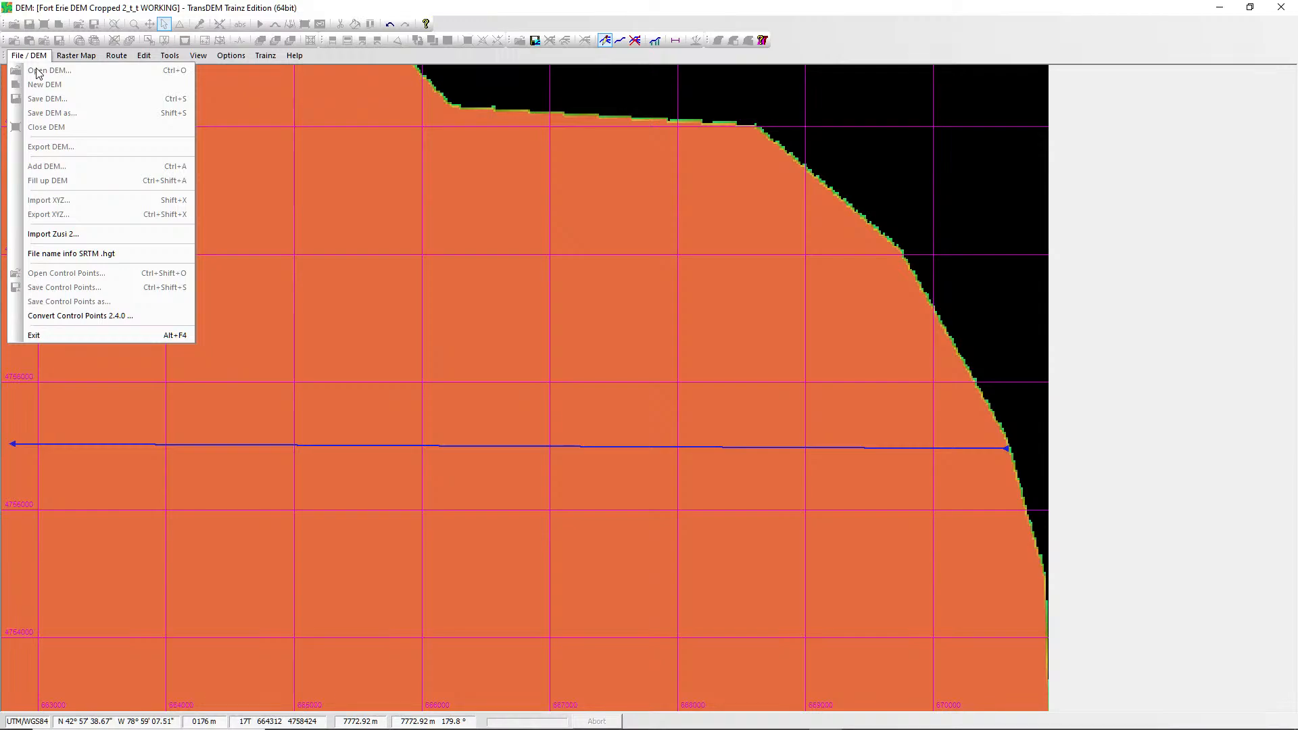
left_click(606, 40)
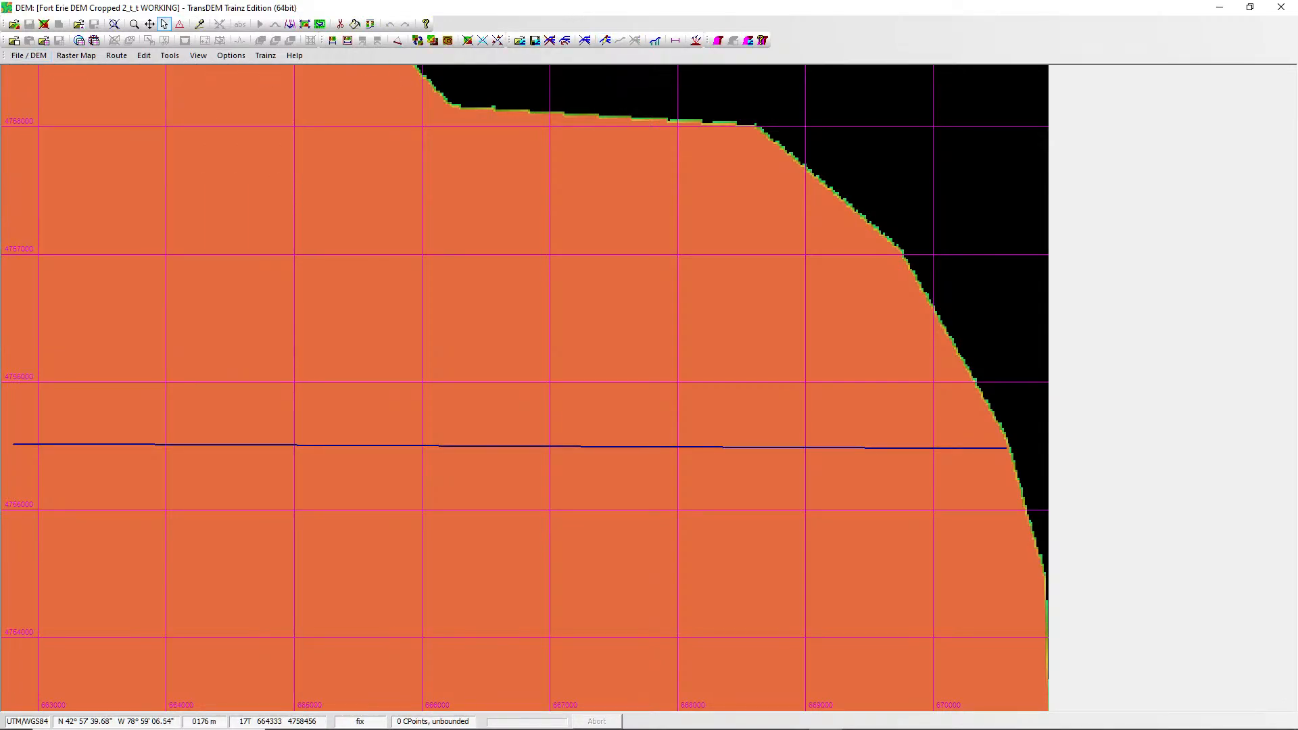
Open the Map Tile Servers dialog and set its mode to Map images along path.
left_click(77, 58)
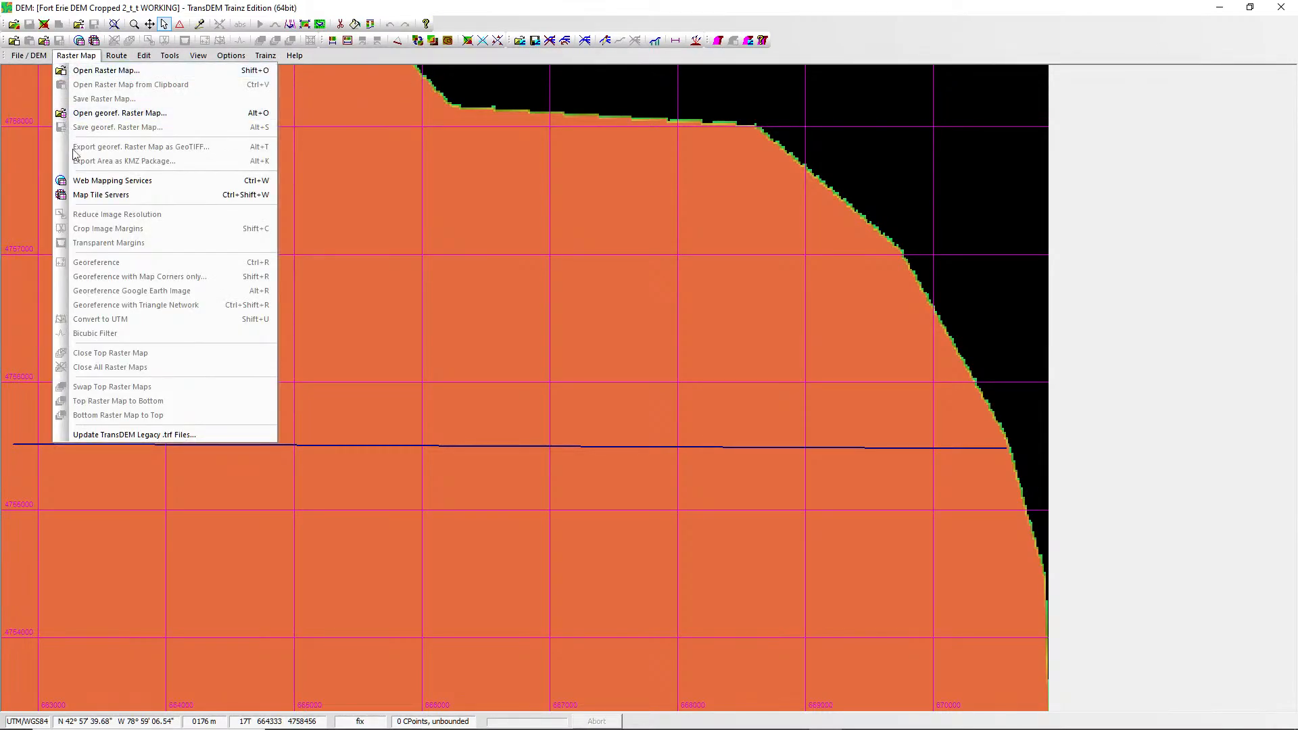
left_click(111, 197)
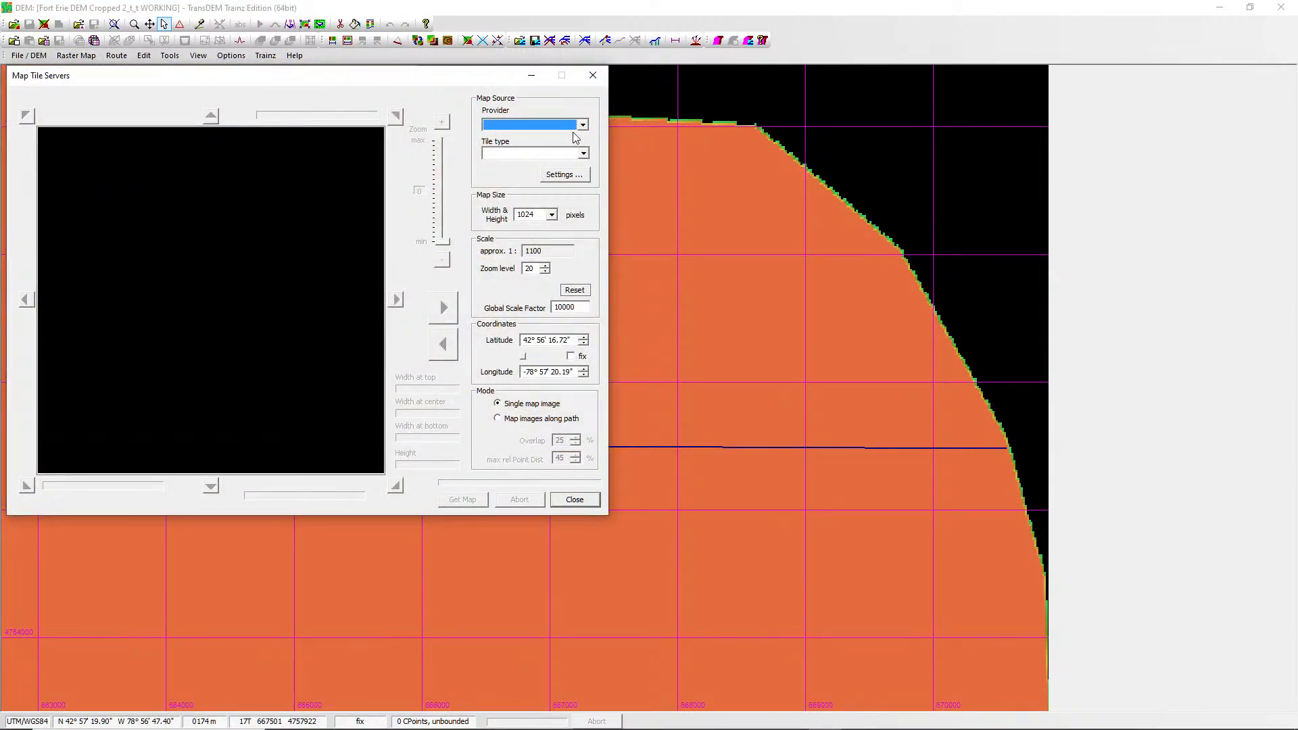
left_click(498, 420)
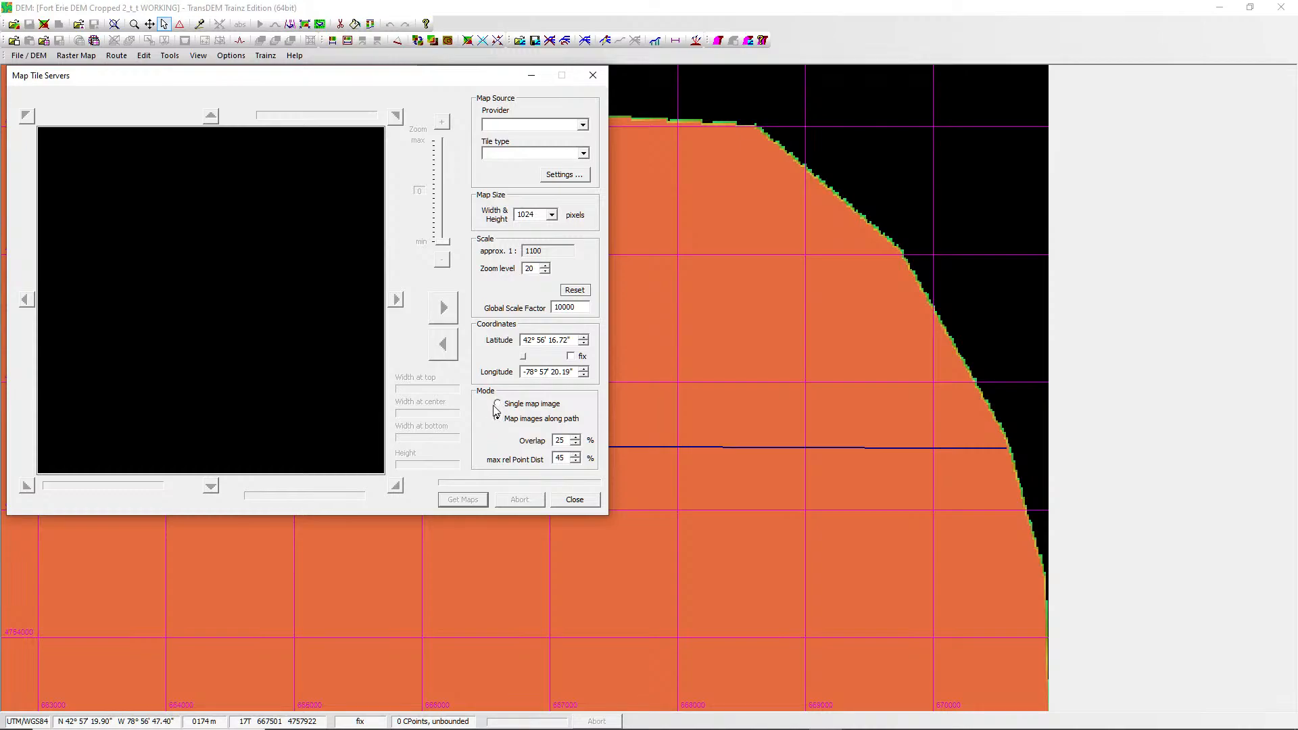
left_click(498, 404)
left_click(499, 419)
Switch to the TransDEM manual in Adobe Reader and search it from the first page for "overlap".
mouse_move(793, 719)
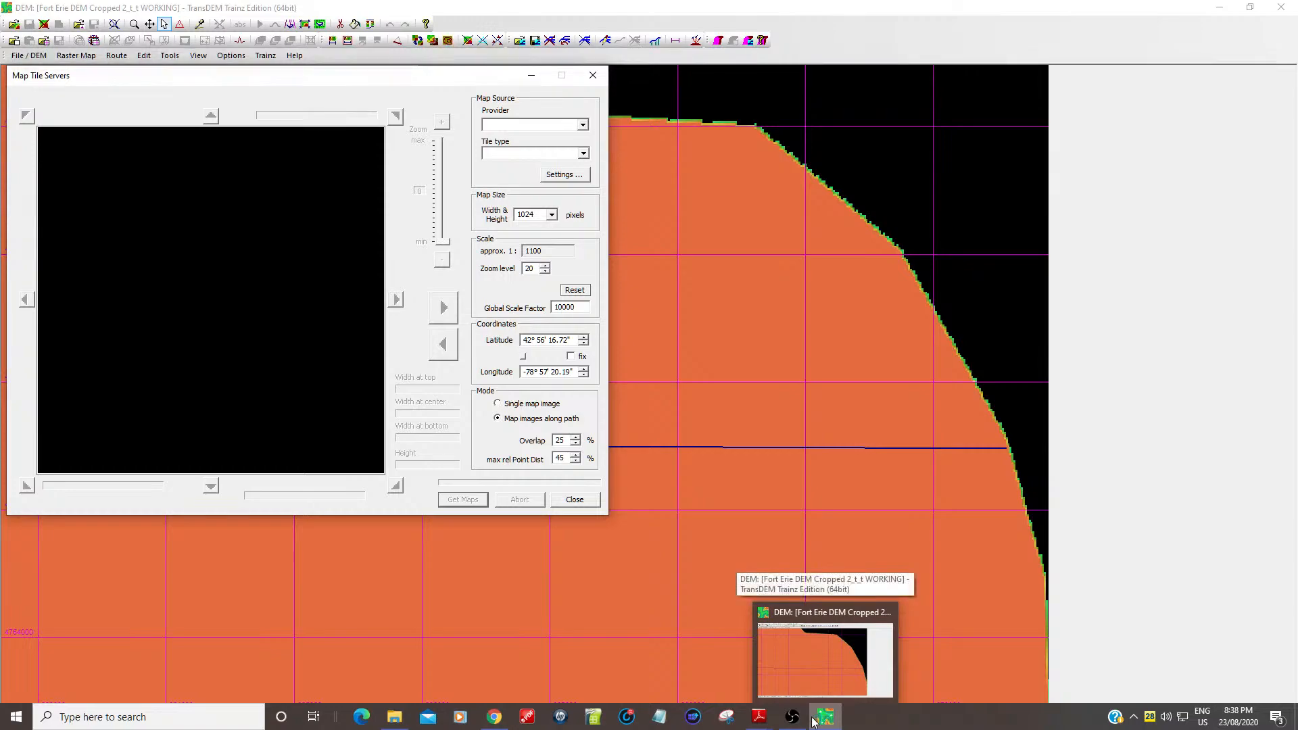
left_click(700, 673)
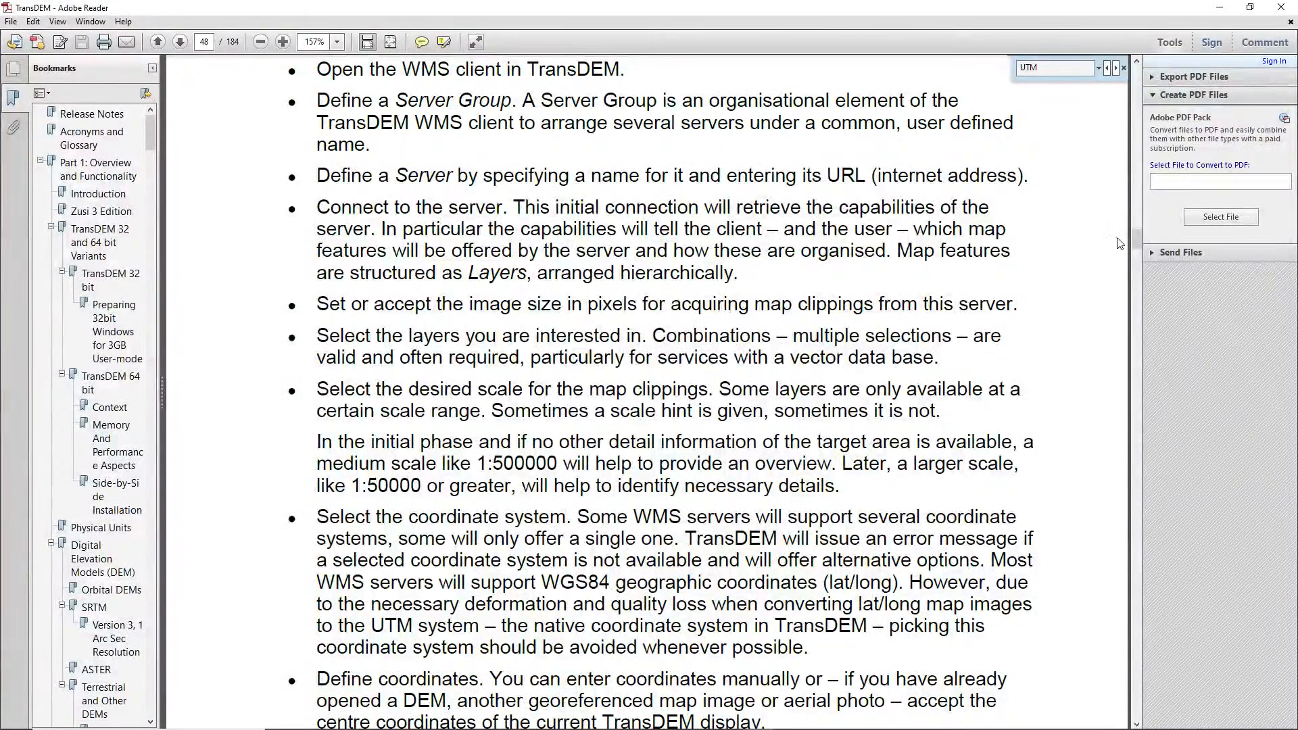
left_click_drag(1136, 238, 1136, 135)
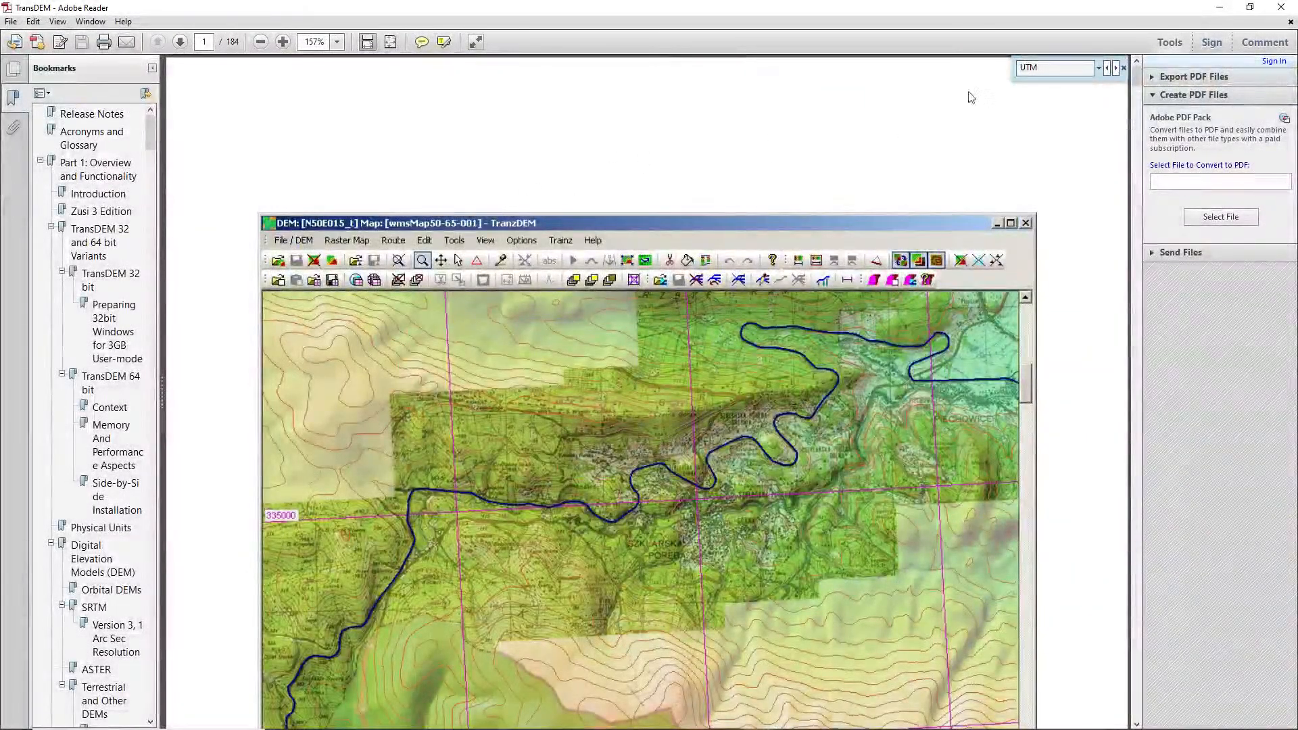
left_click(1027, 67)
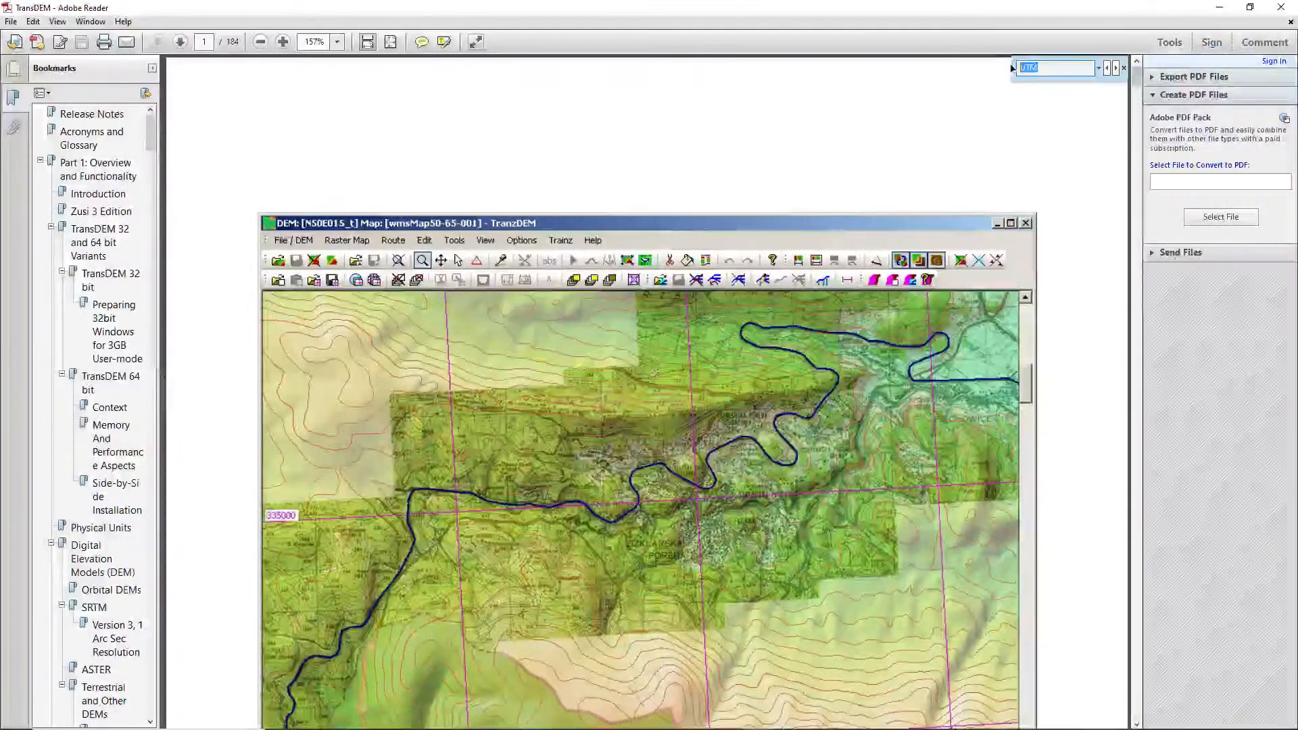
left_click(768, 162)
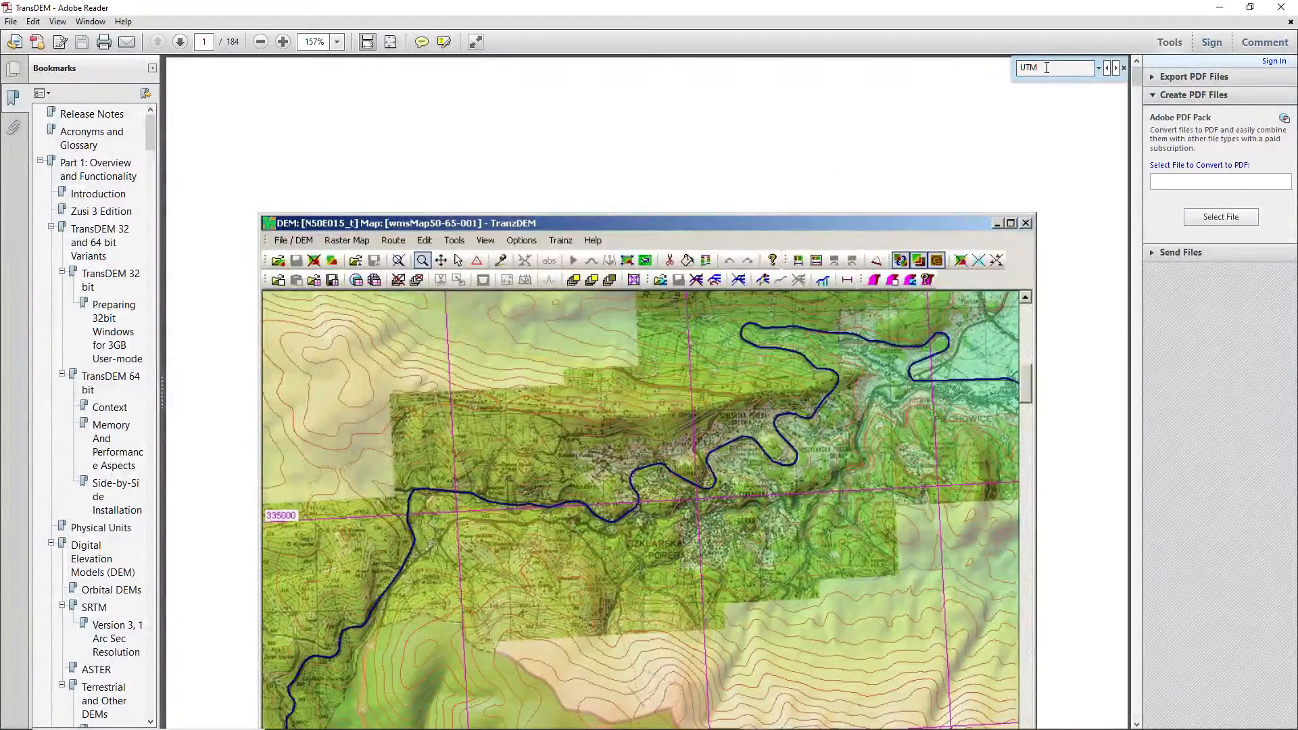
left_click_drag(1045, 68, 1007, 68)
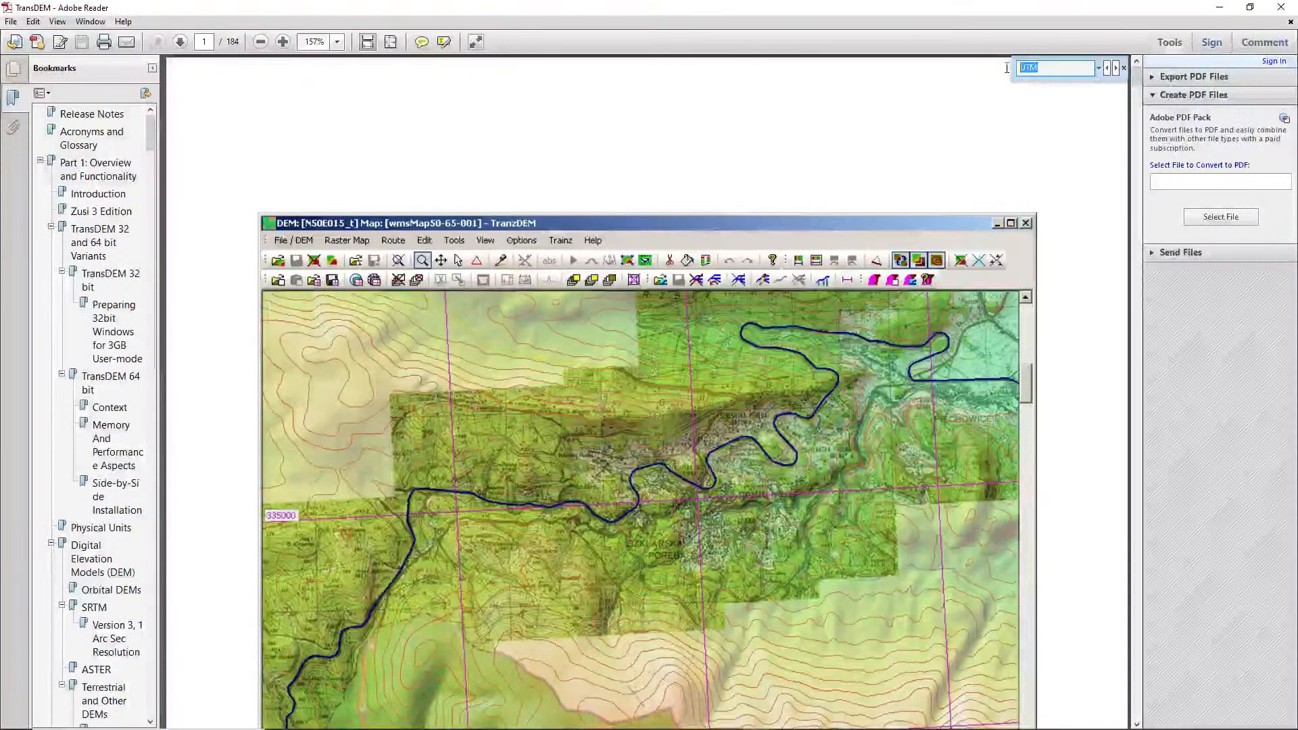
type("over")
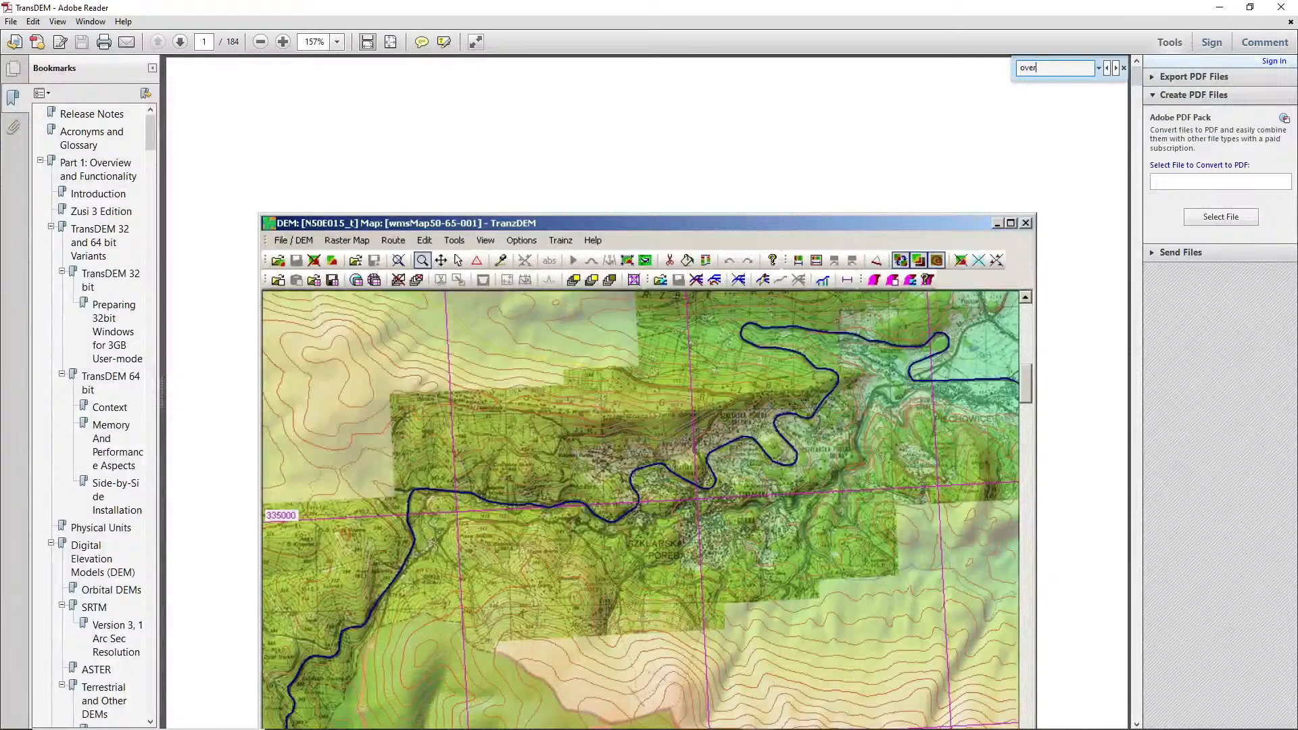
type("lap")
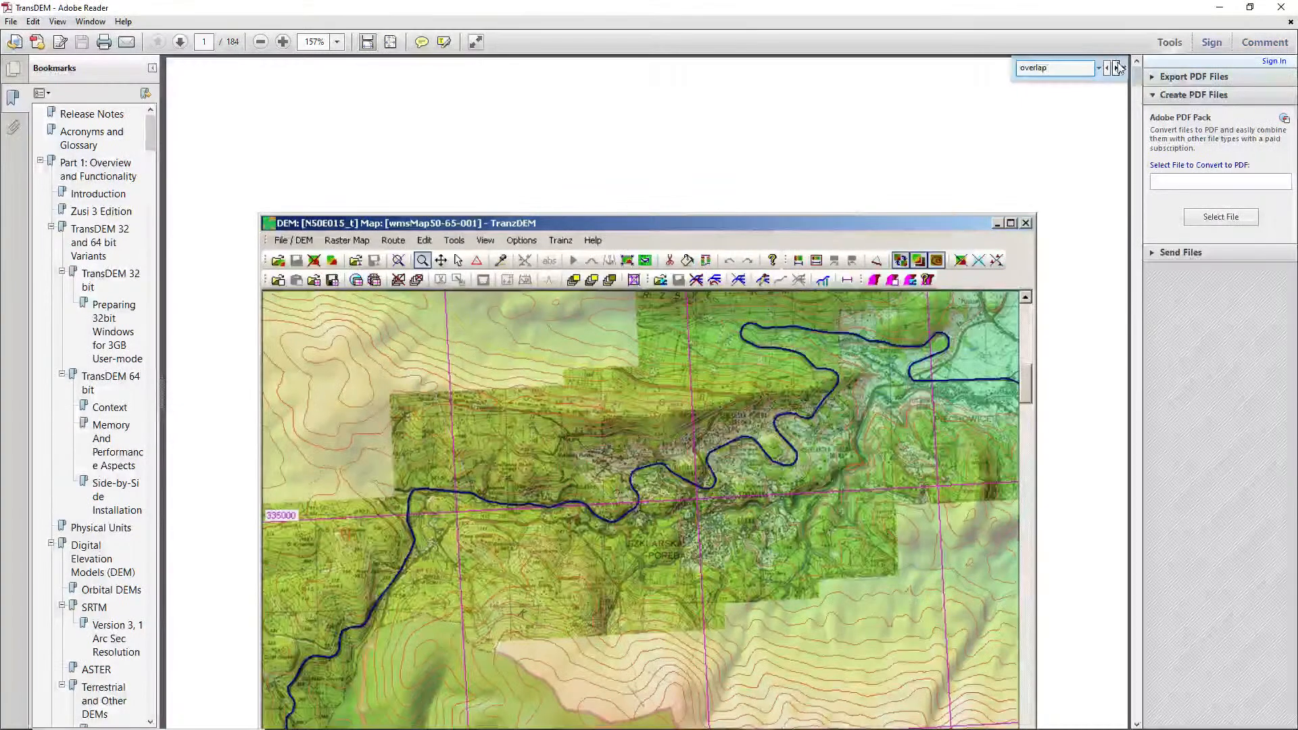
left_click(1117, 68)
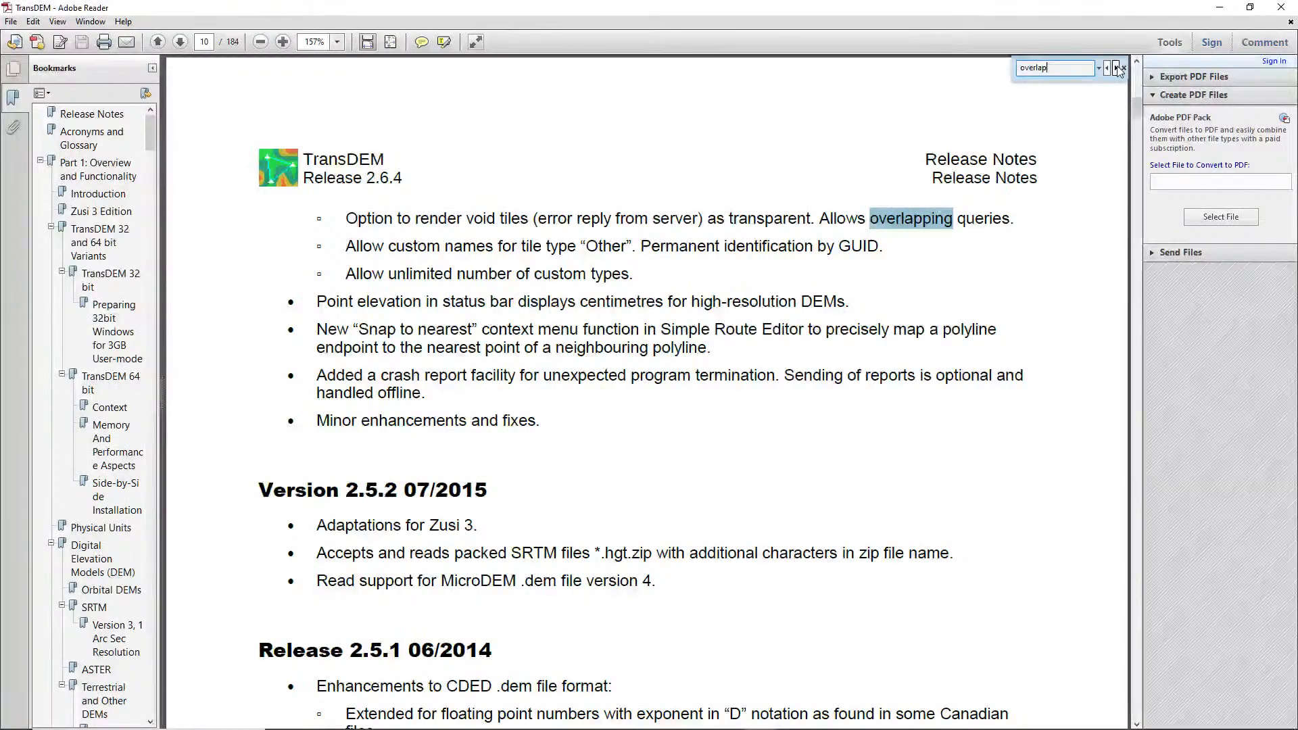
Step through the further "overlap" matches to the Overlap setting's description on page 113.
left_click(1116, 68)
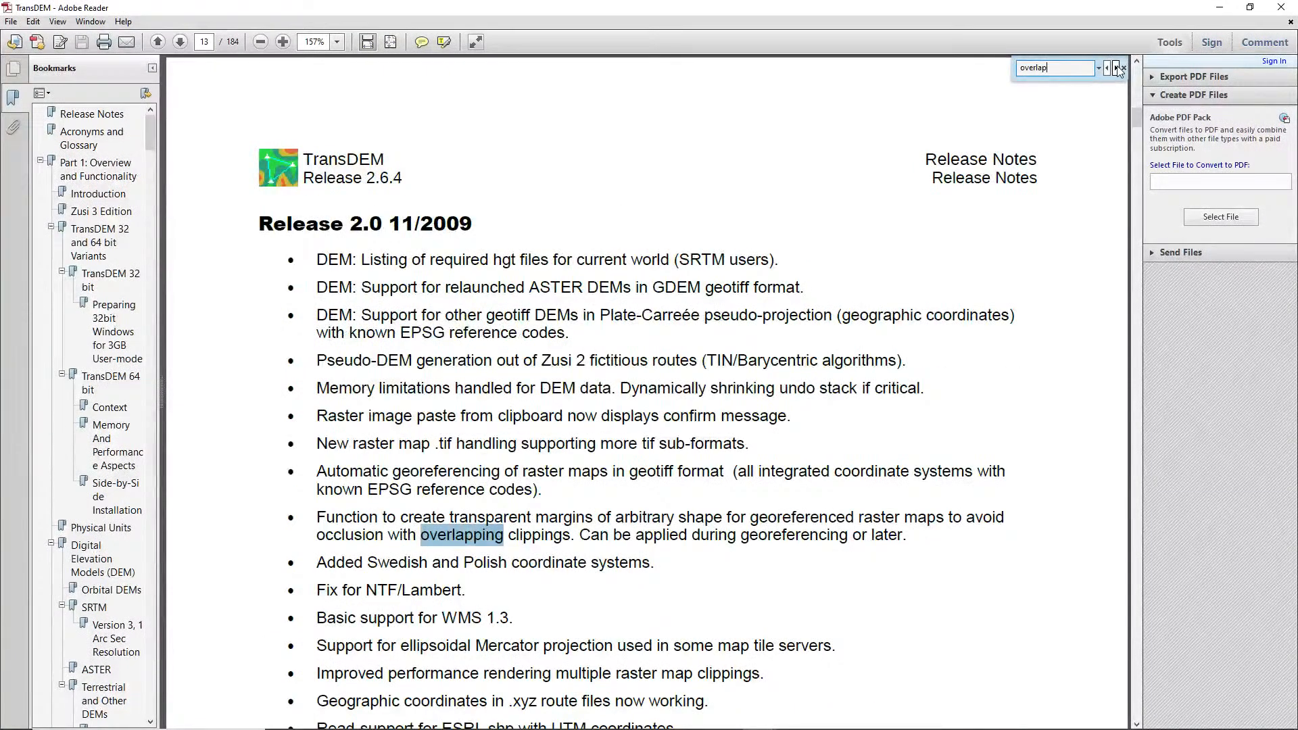
left_click(1117, 68)
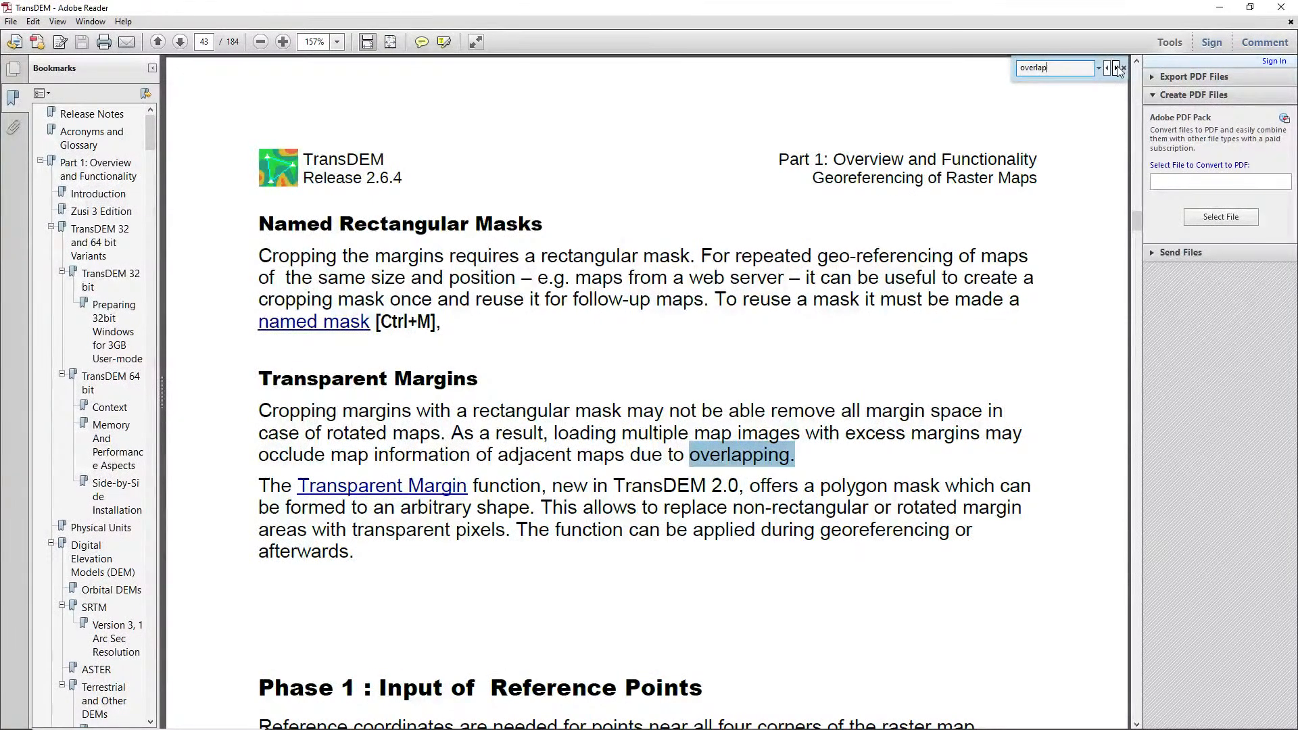
left_click(1117, 68)
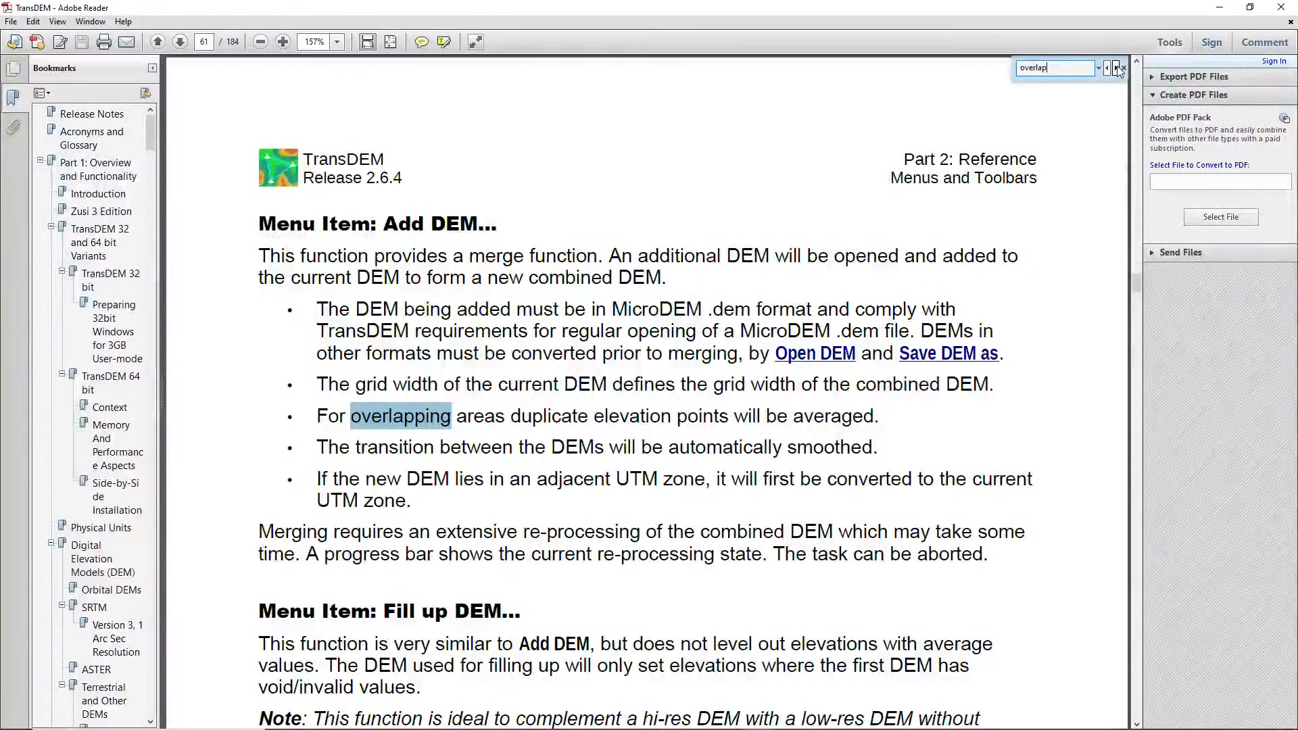
left_click(1117, 68)
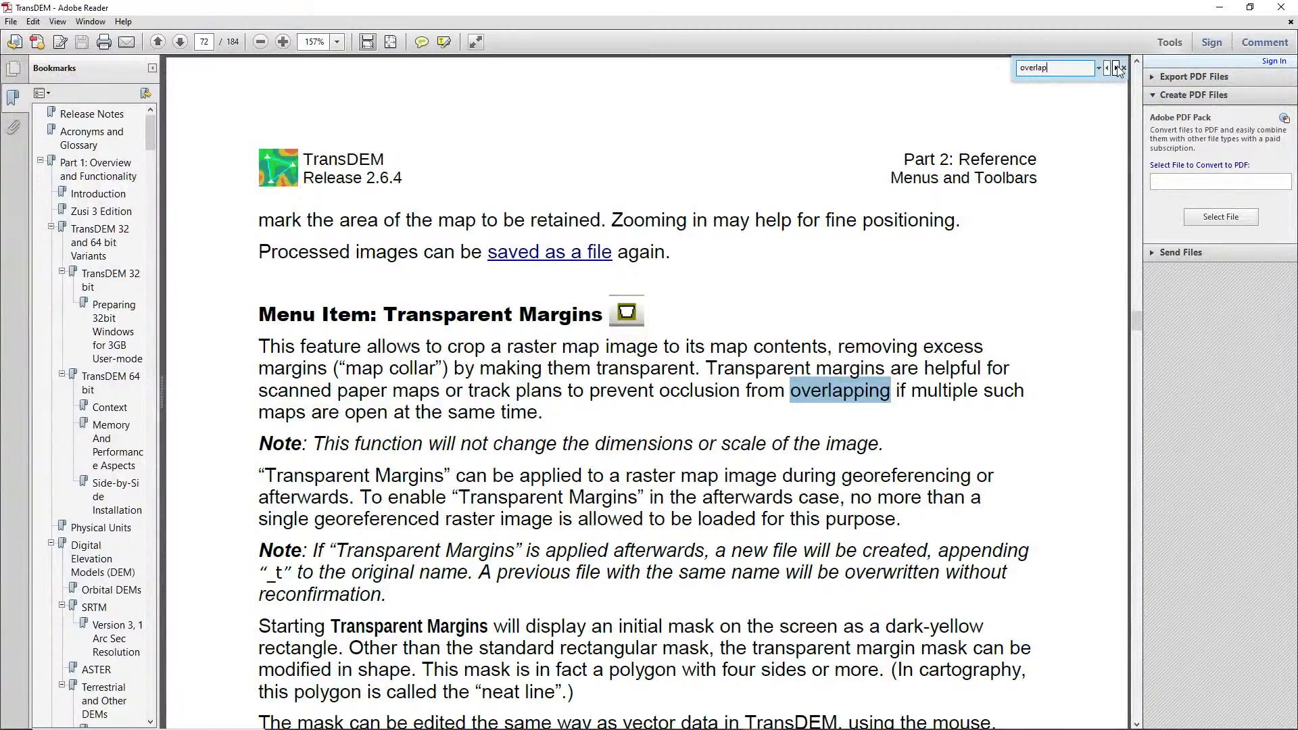
left_click(1117, 69)
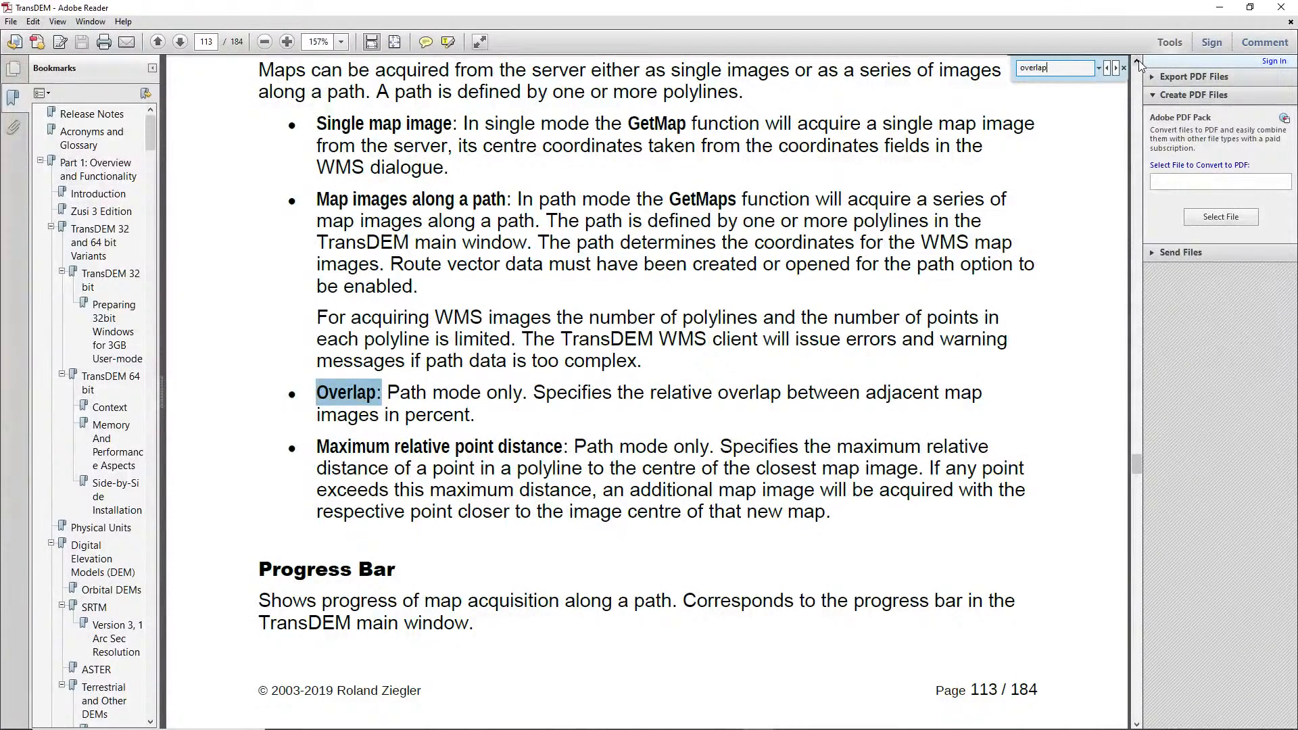
Read the Mode section on page 113, examining single map image, map images along a path, polyline limits and Overlap.
left_click(1137, 61)
left_click(1137, 61)
left_click(1137, 61)
left_click(1137, 61)
left_click(1137, 61)
left_click(1136, 61)
left_click(1136, 61)
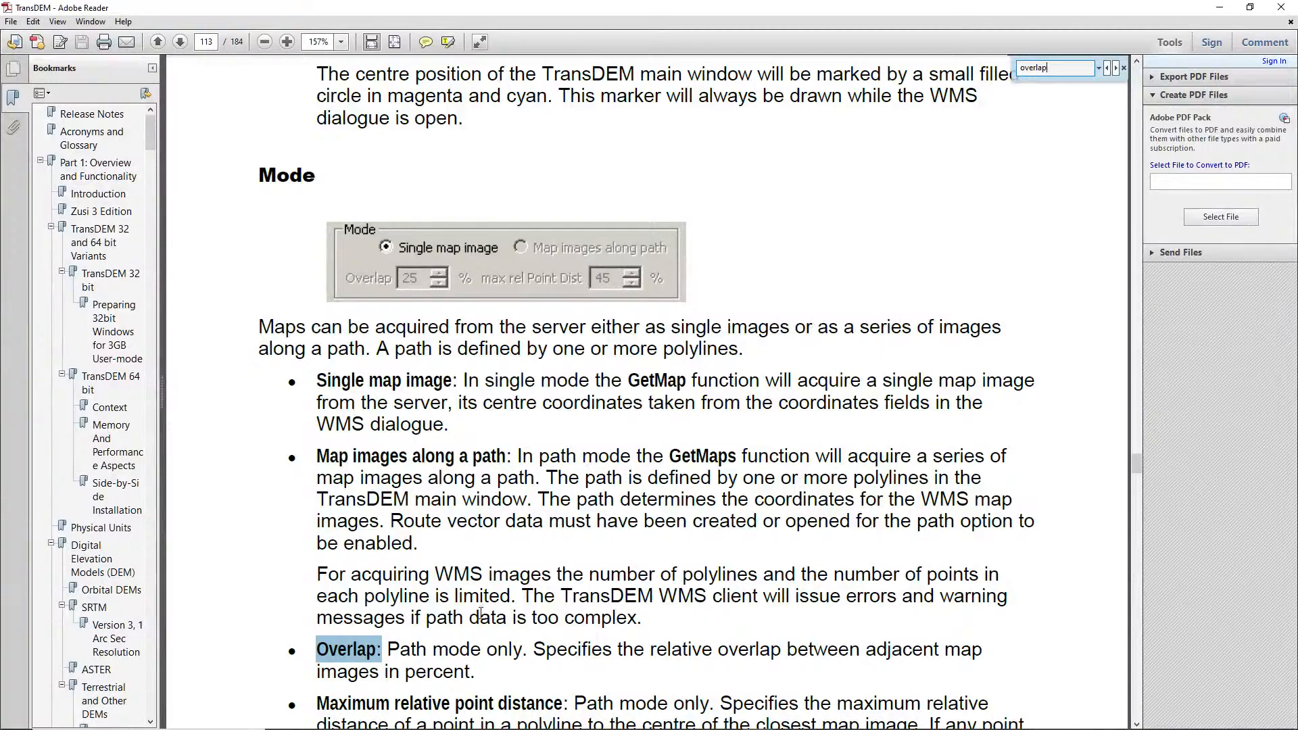
left_click_drag(654, 597, 317, 597)
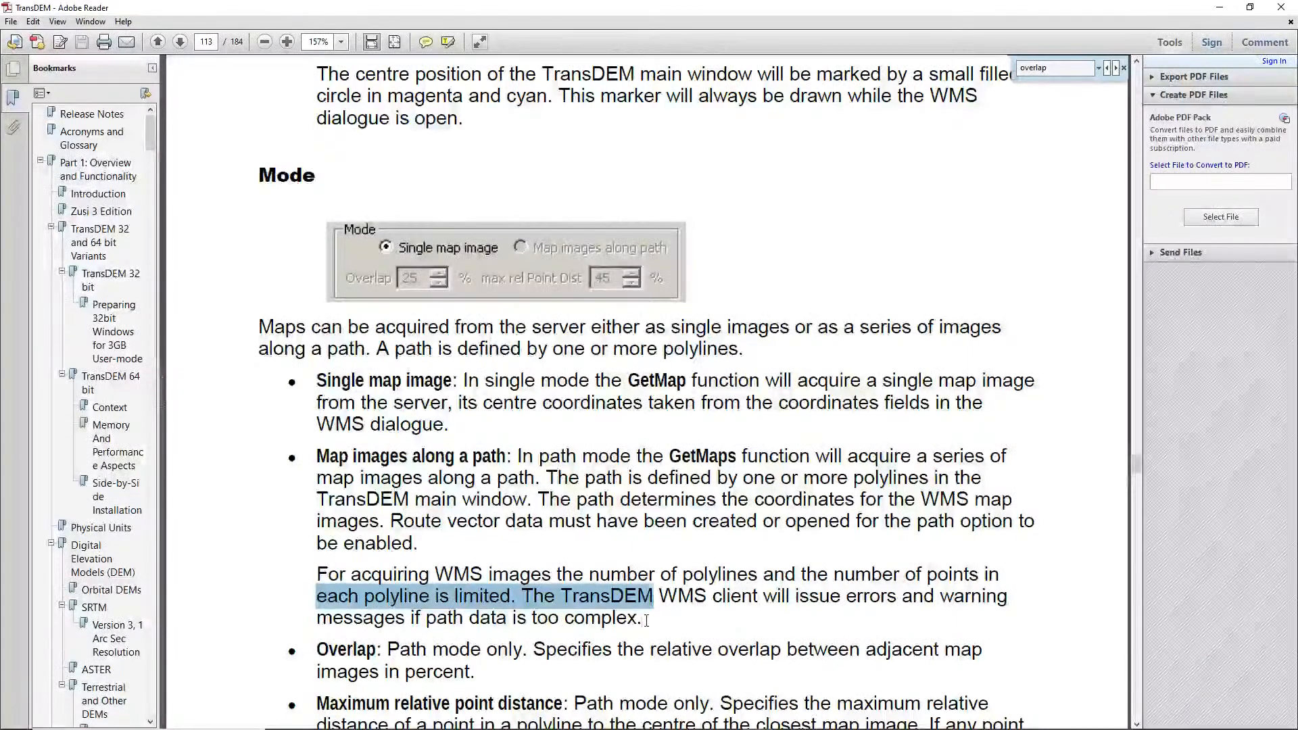
left_click(647, 619)
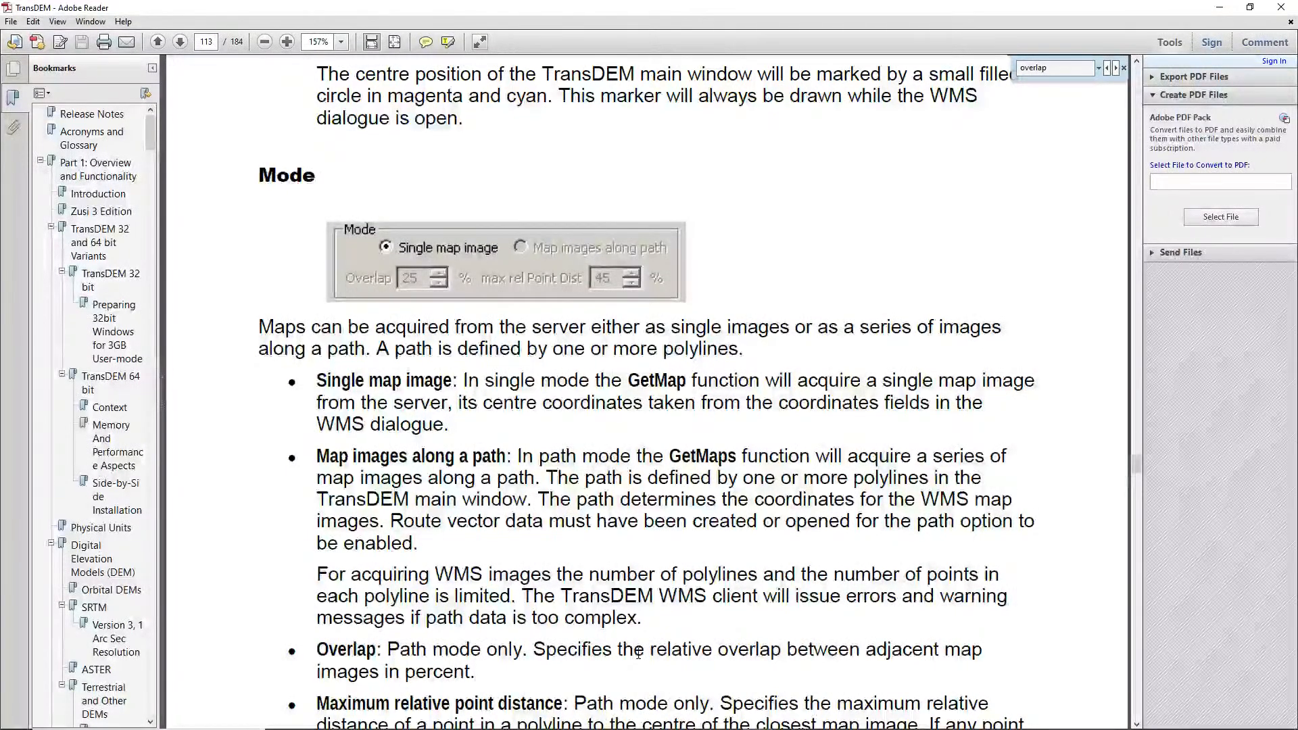
Read the Maximum relative point distance description on page 113 of the manual and close the search box.
scroll(638, 653, "down", 5)
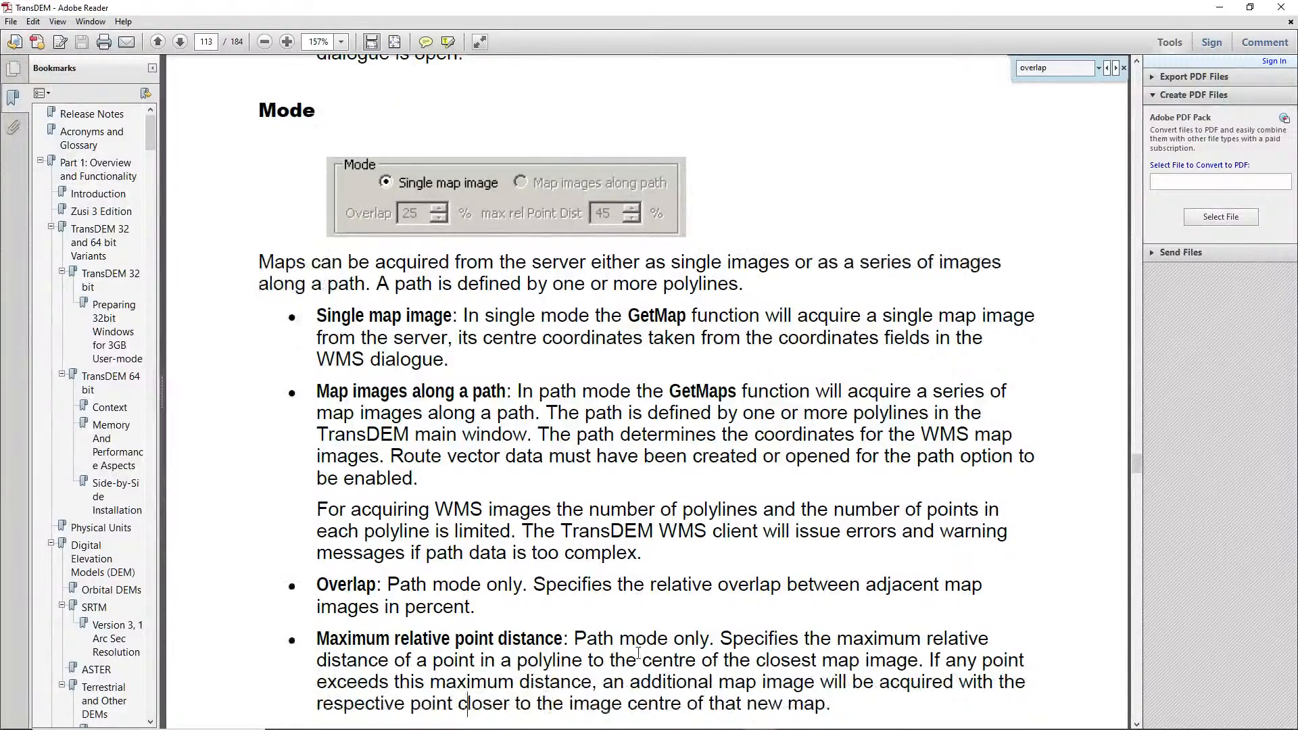
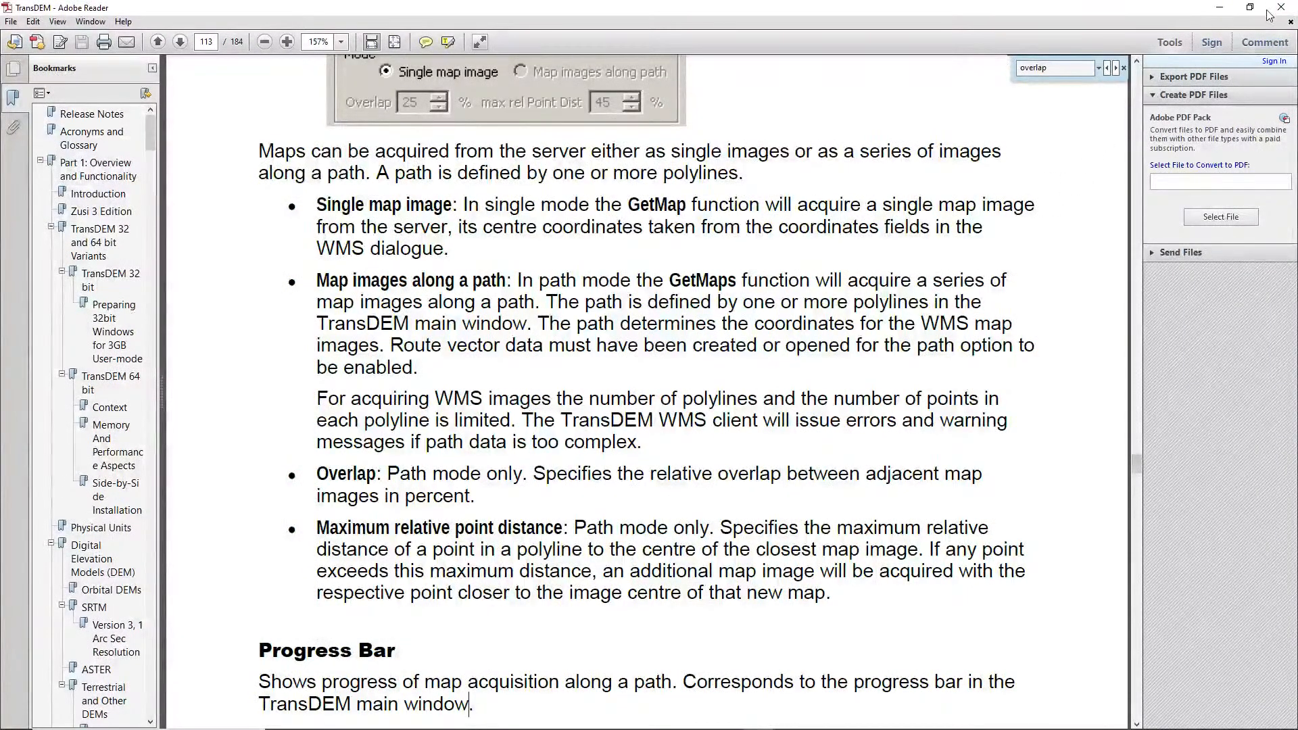
left_click(1124, 68)
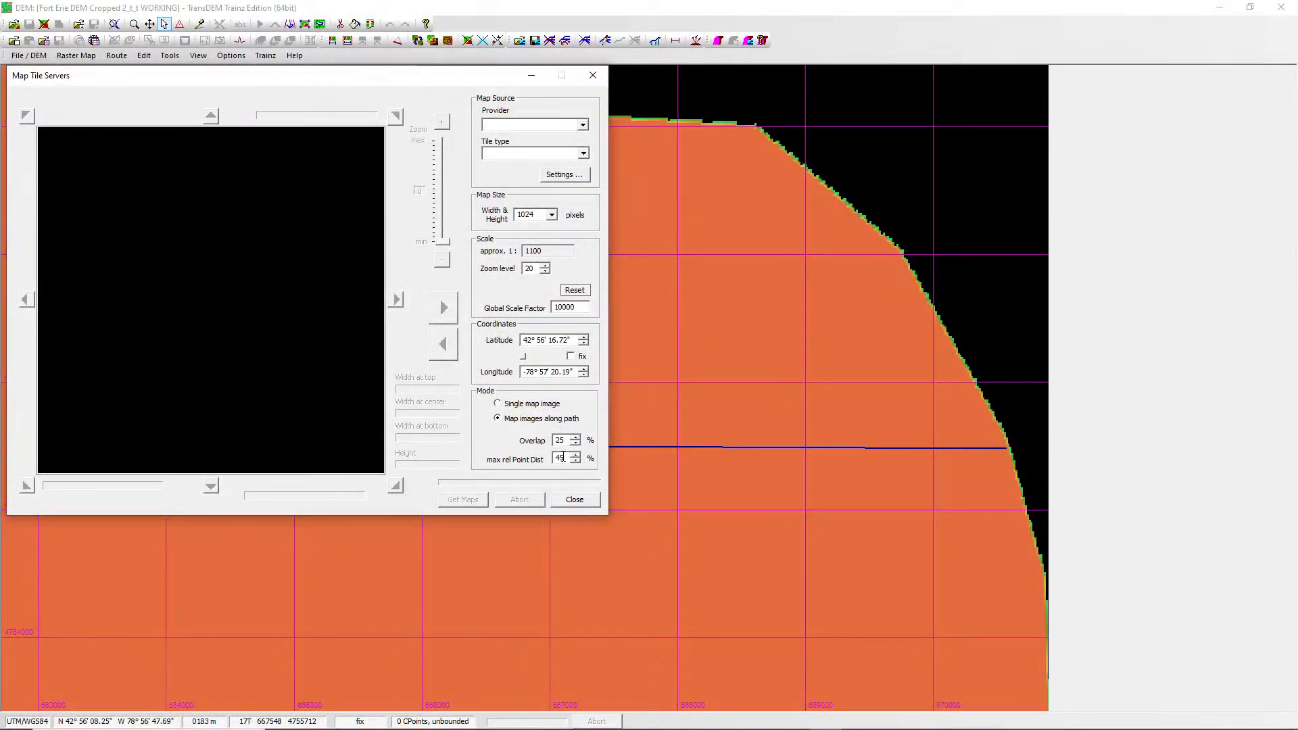
Return to TransDEM and set the Overlap for map images along the path to 0 %.
left_click(576, 438)
left_click(575, 439)
left_click(576, 438)
left_click(575, 439)
left_click(575, 439)
left_click(576, 439)
left_click(576, 440)
left_click(576, 440)
left_click(577, 443)
left_click(577, 443)
Set the map source provider to MS Bing (Virt. Earth) with the Orthophoto tile type.
left_click(583, 126)
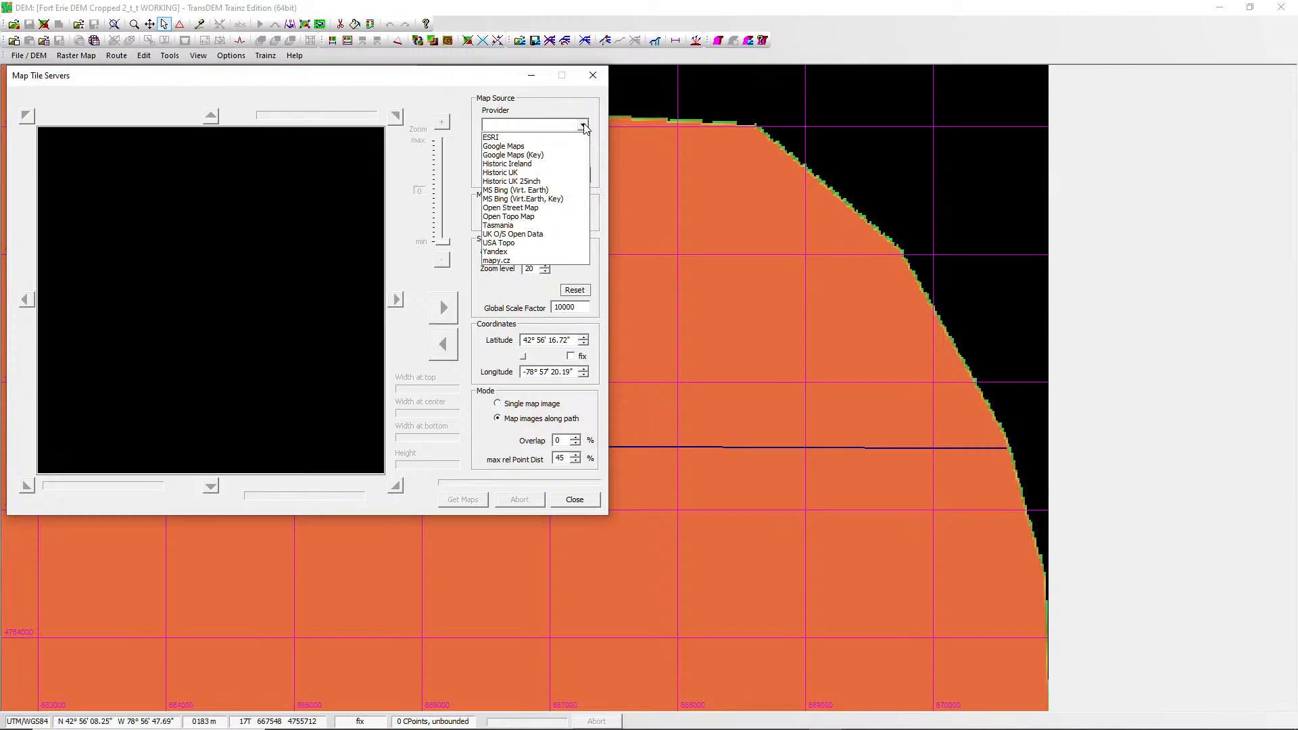
left_click(560, 191)
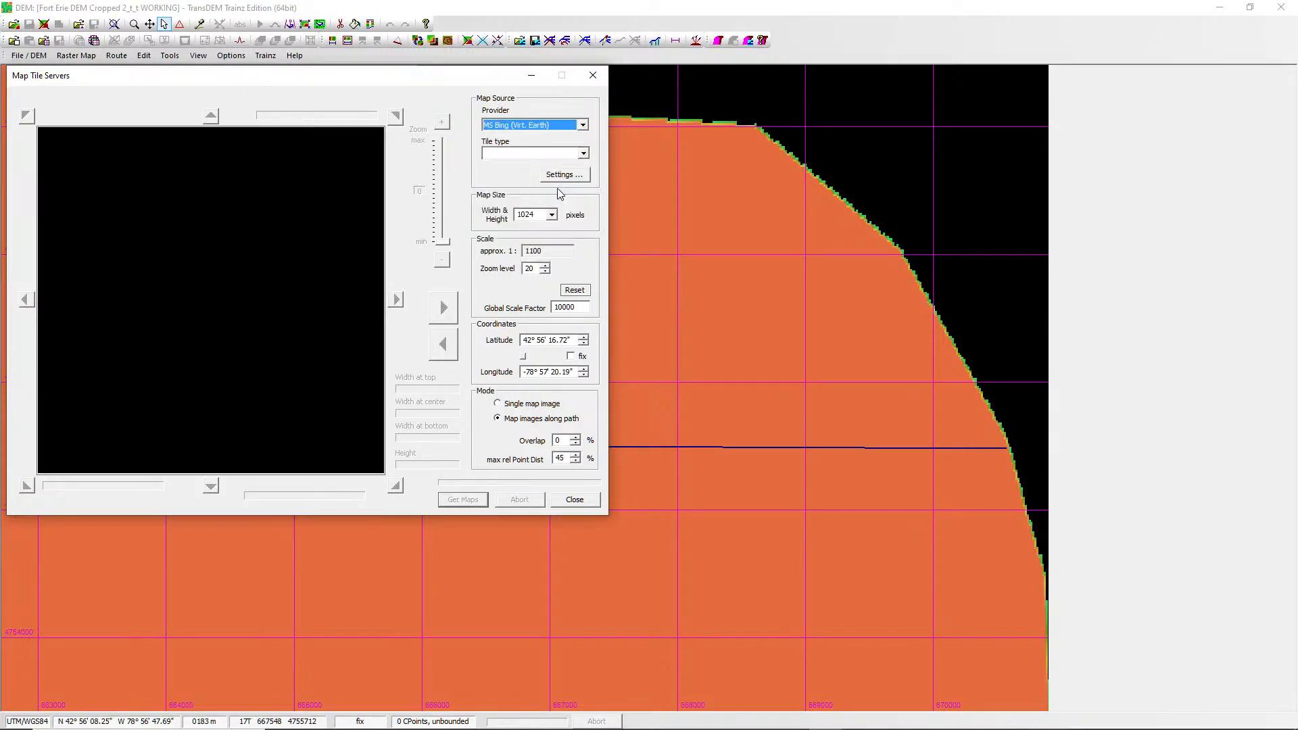
left_click(560, 154)
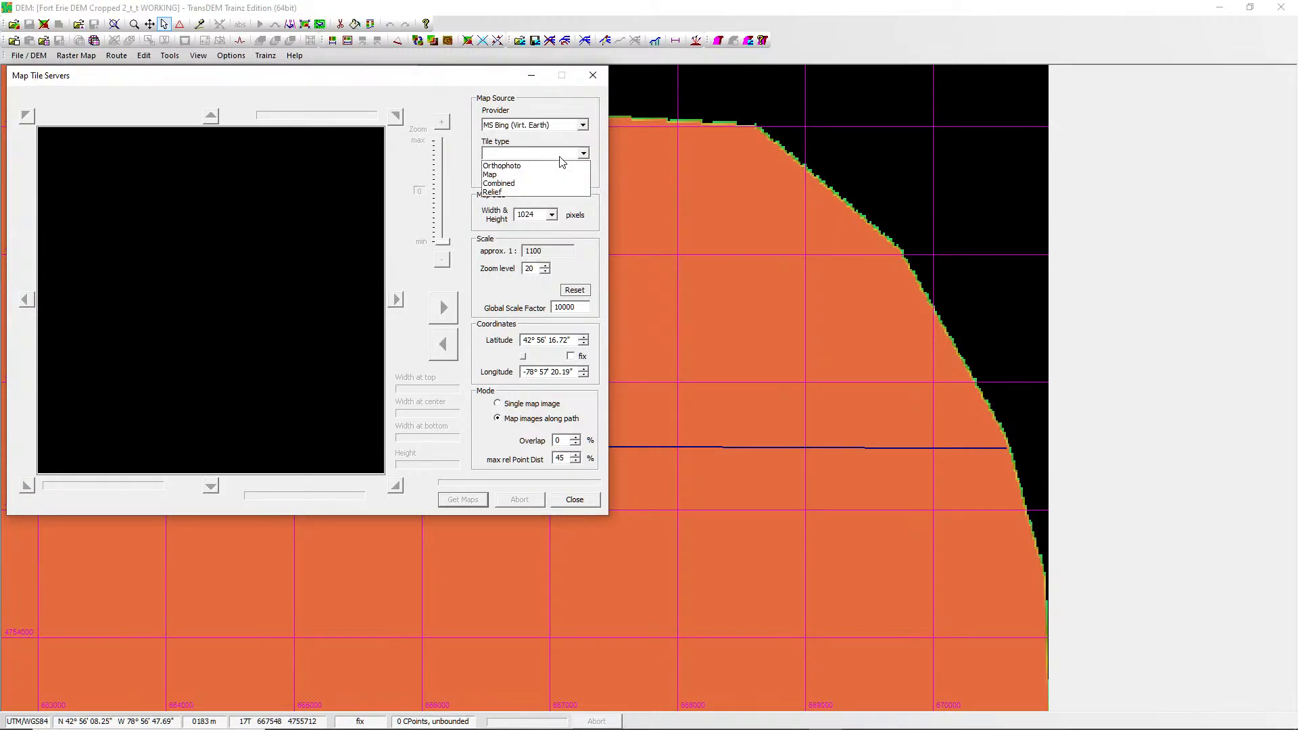
left_click(525, 172)
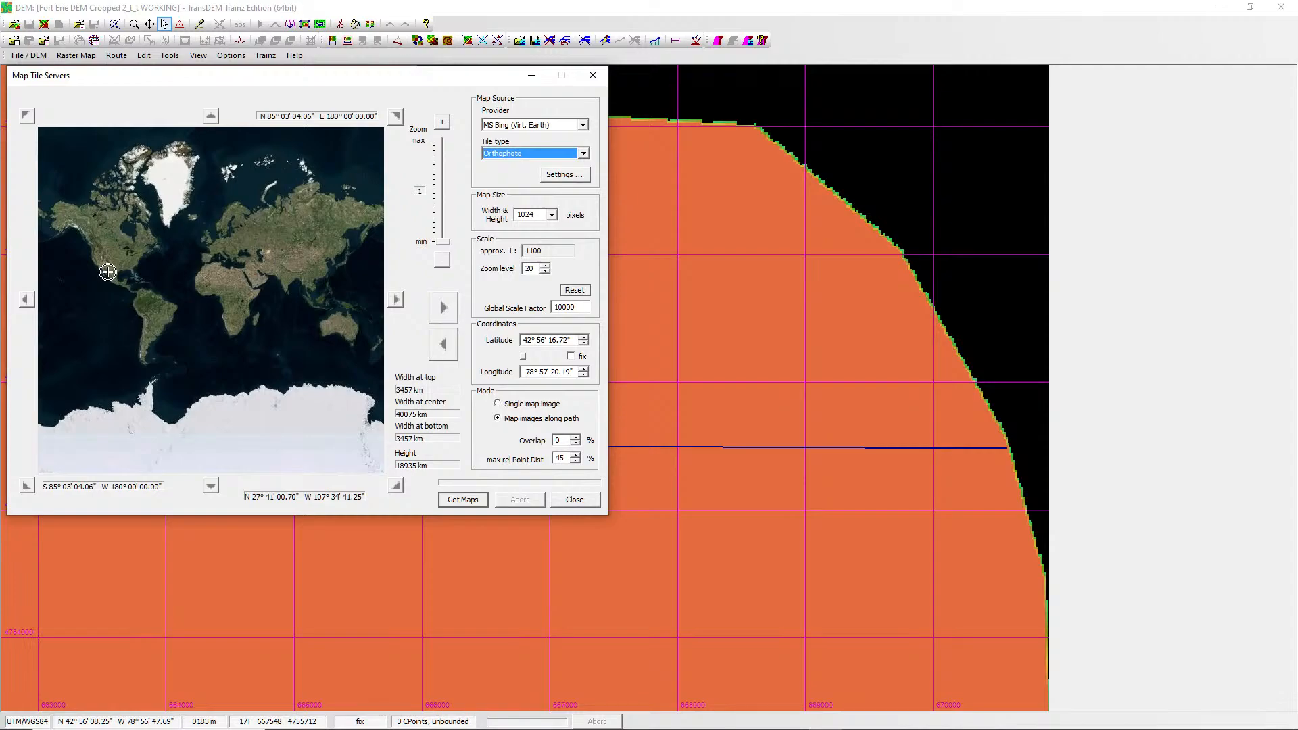
Zoom the preview map to level 20 on the railway at Fort Erie's river bridge and transfer its position to the coordinates.
scroll(130, 256, "up", 1)
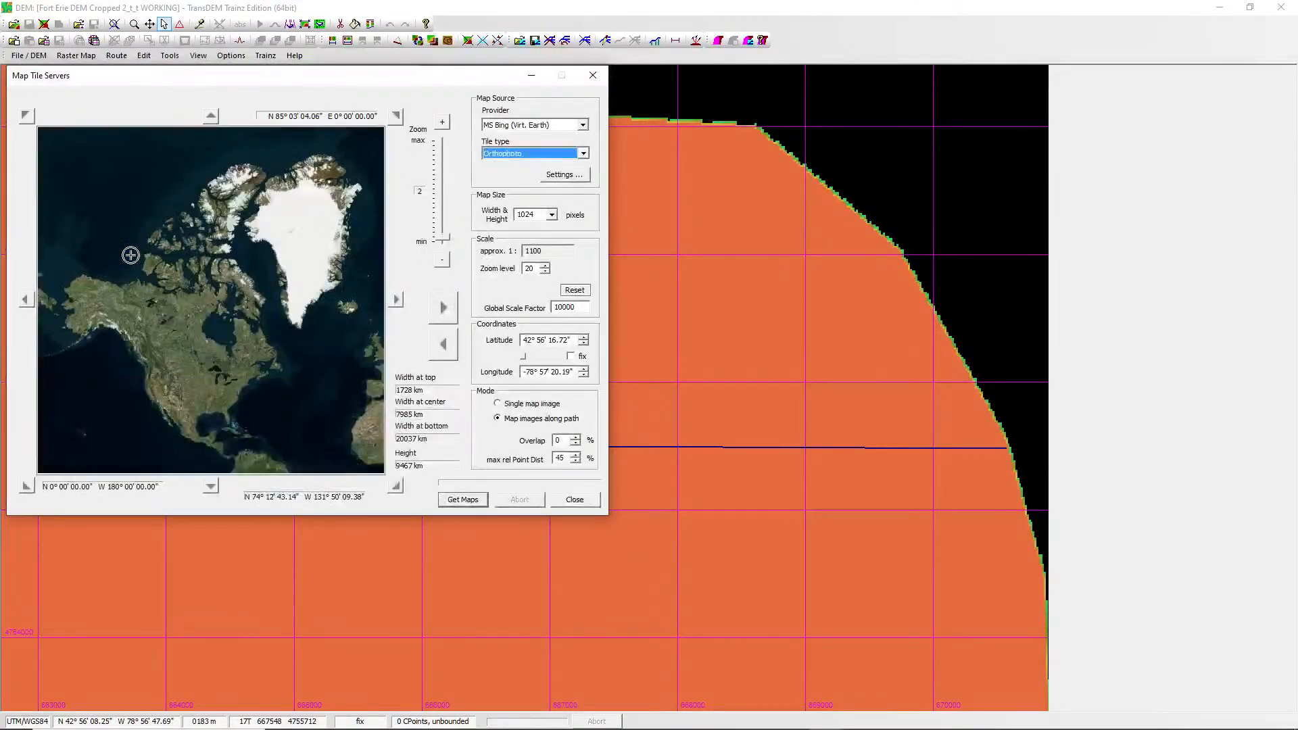
scroll(248, 362, "up", 1)
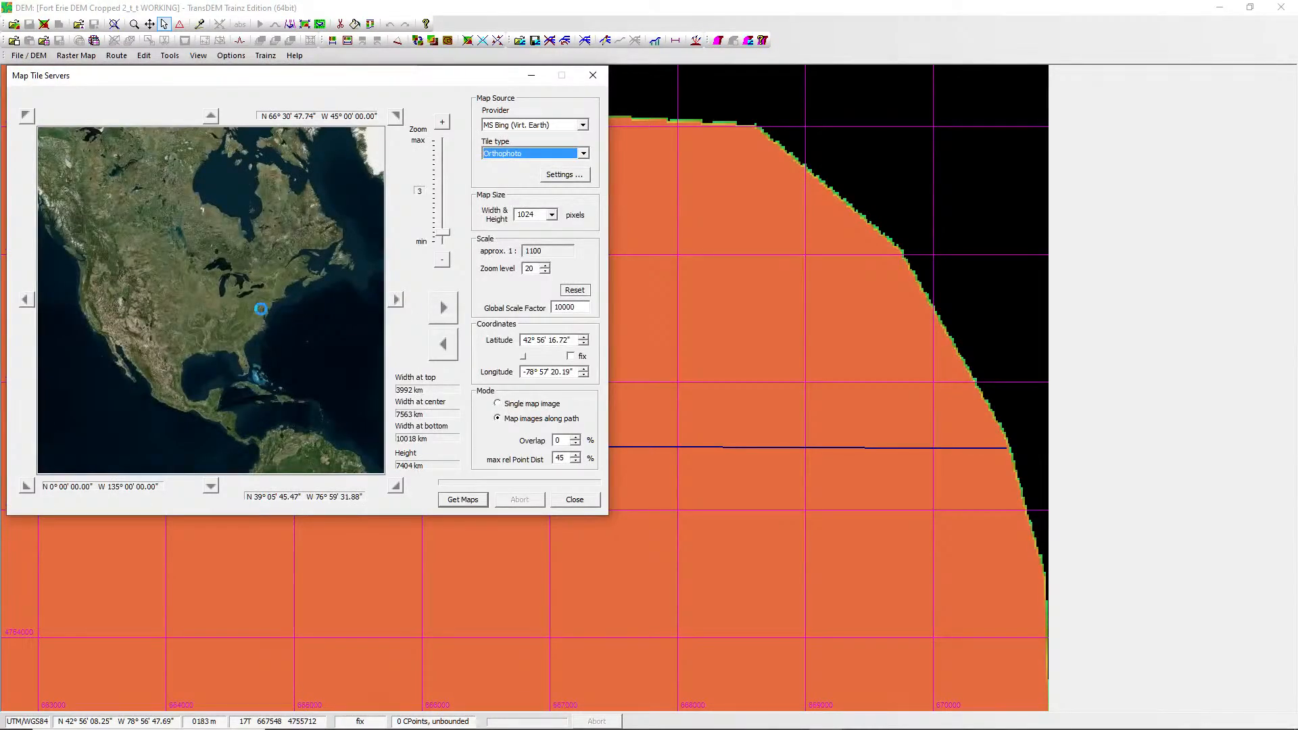
scroll(261, 309, "up", 1)
scroll(158, 284, "up", 1)
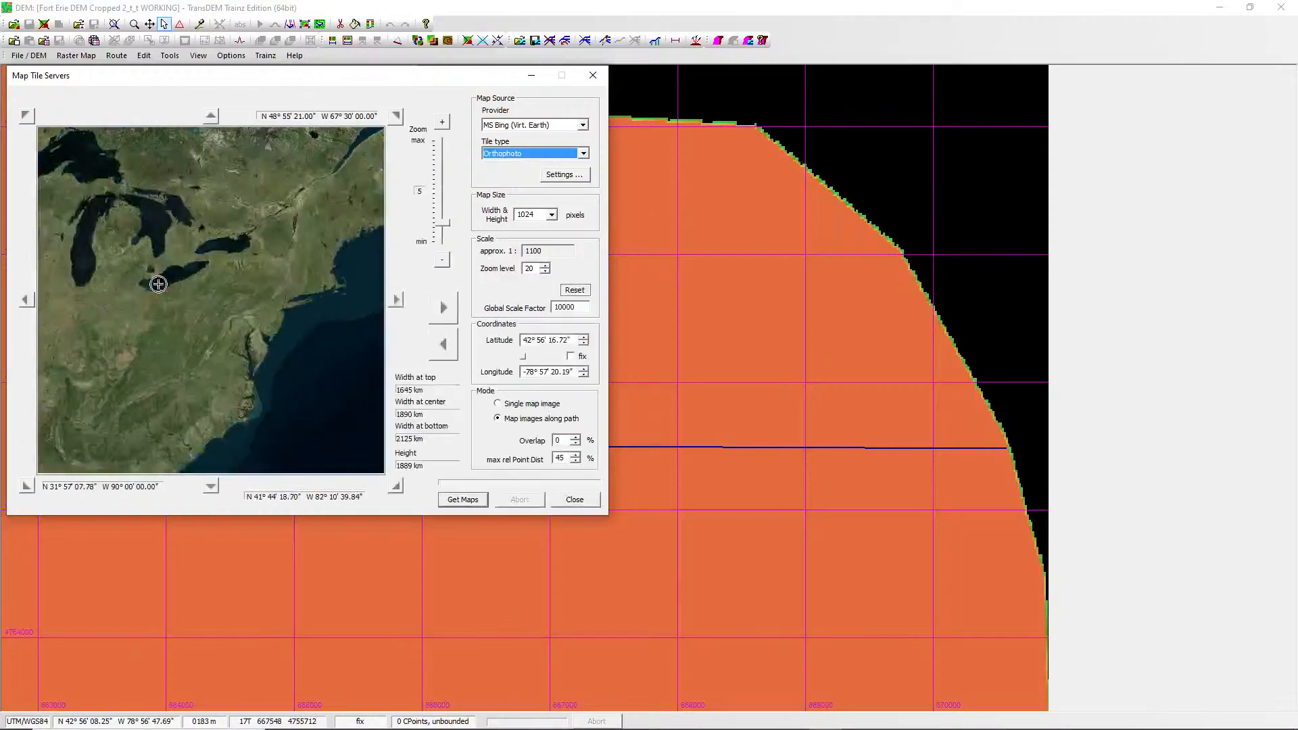
scroll(190, 269, "up", 1)
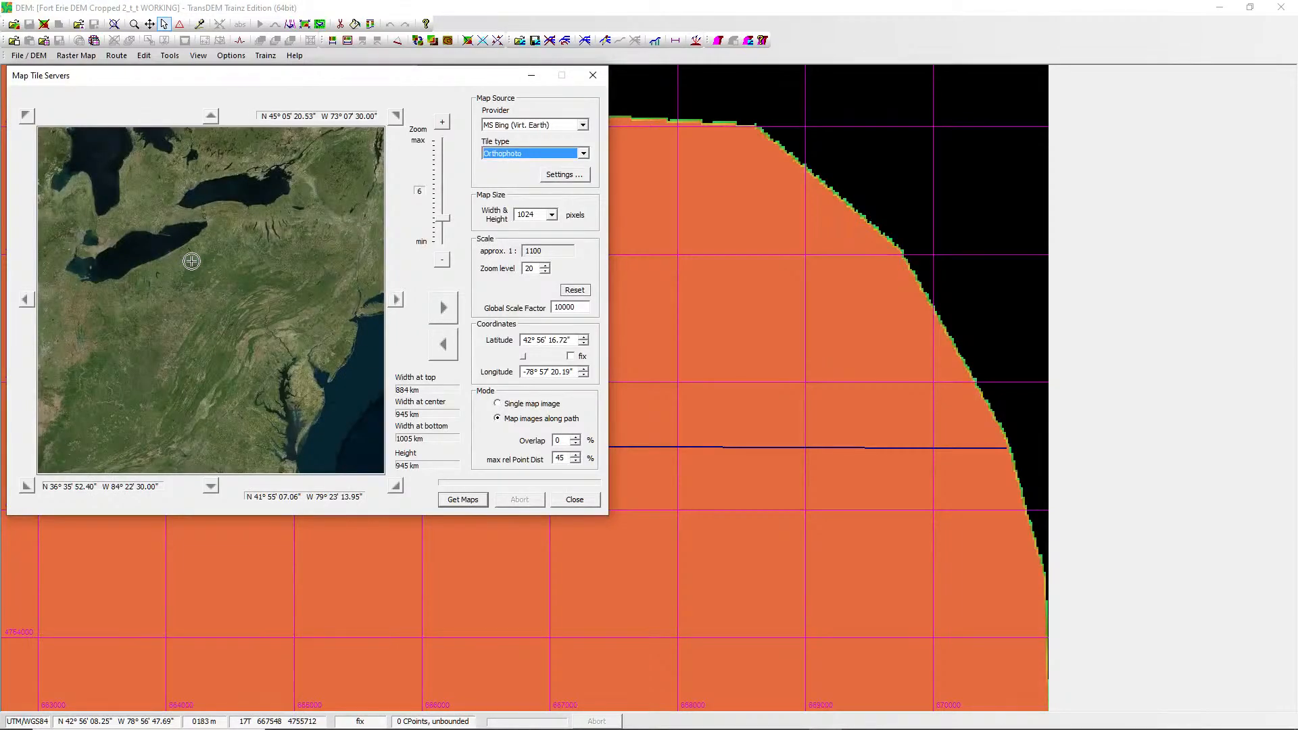
scroll(189, 252, "up", 1)
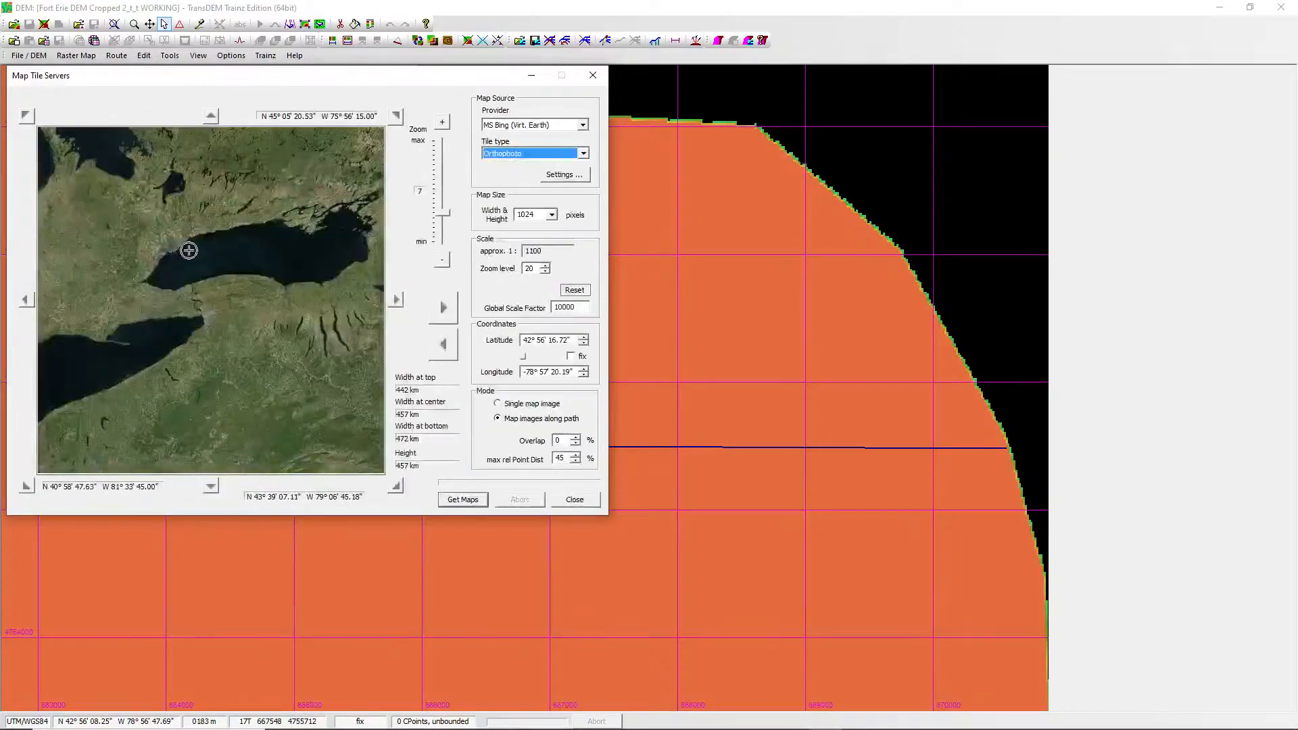
scroll(163, 290, "up", 1)
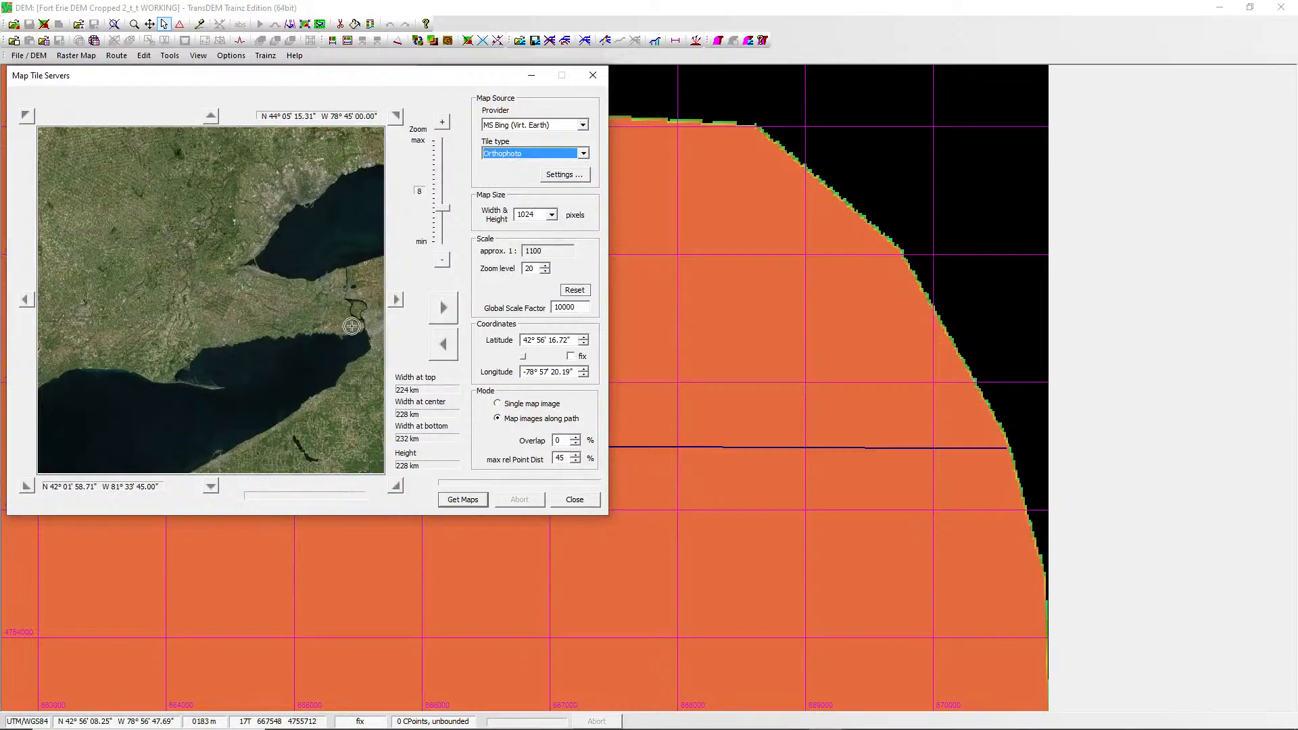
scroll(355, 323, "up", 1)
scroll(148, 345, "up", 1)
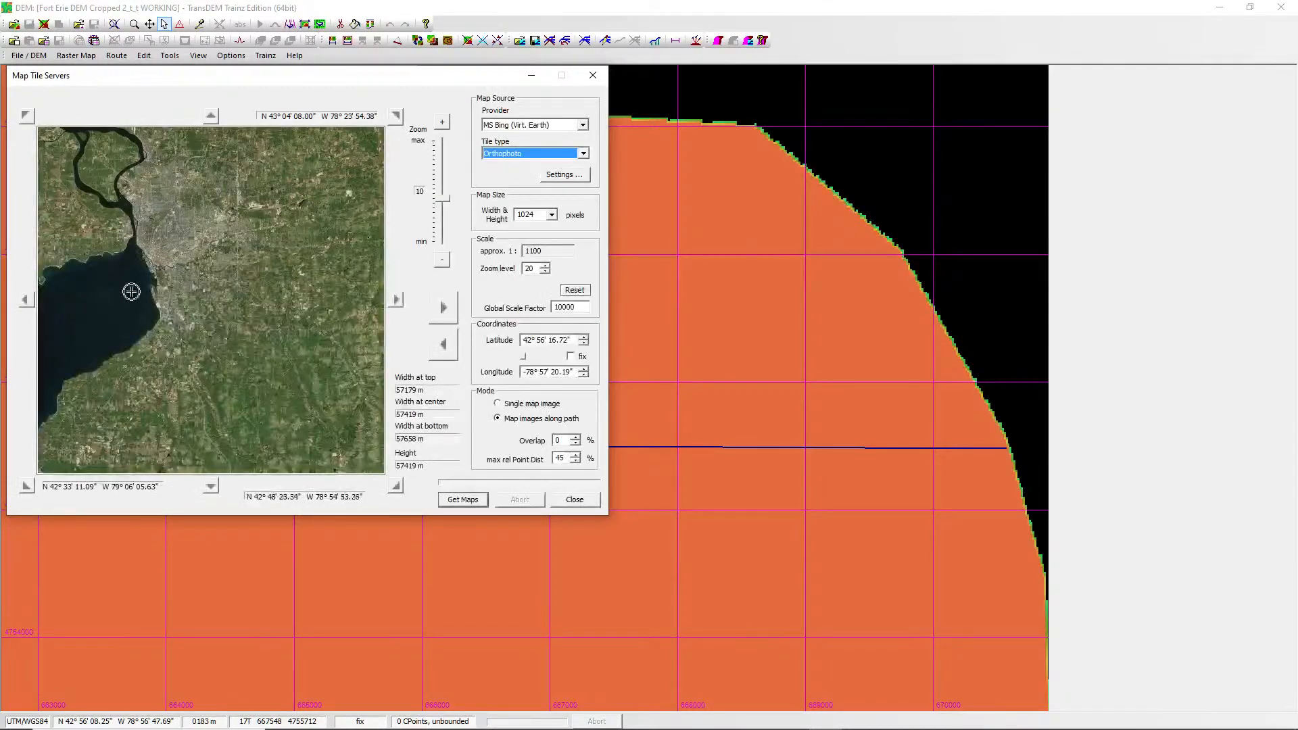
scroll(127, 229, "up", 1)
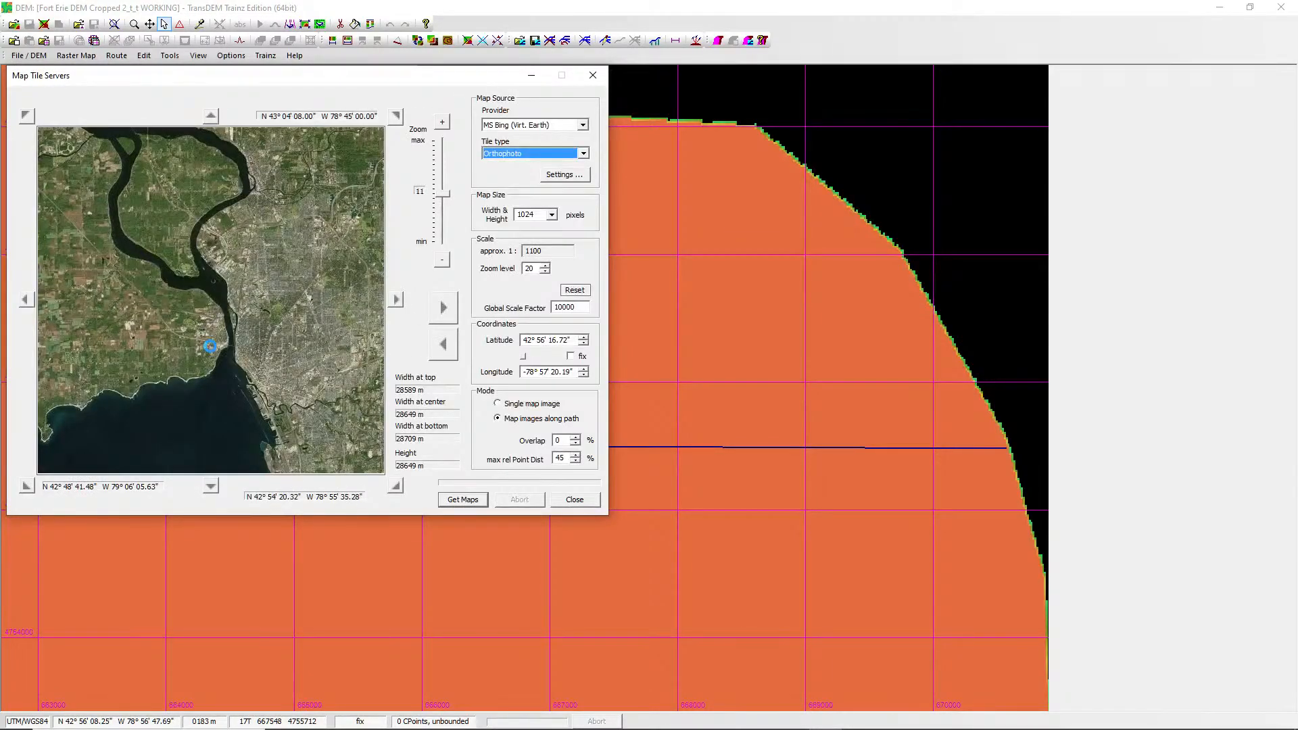
scroll(211, 347, "up", 1)
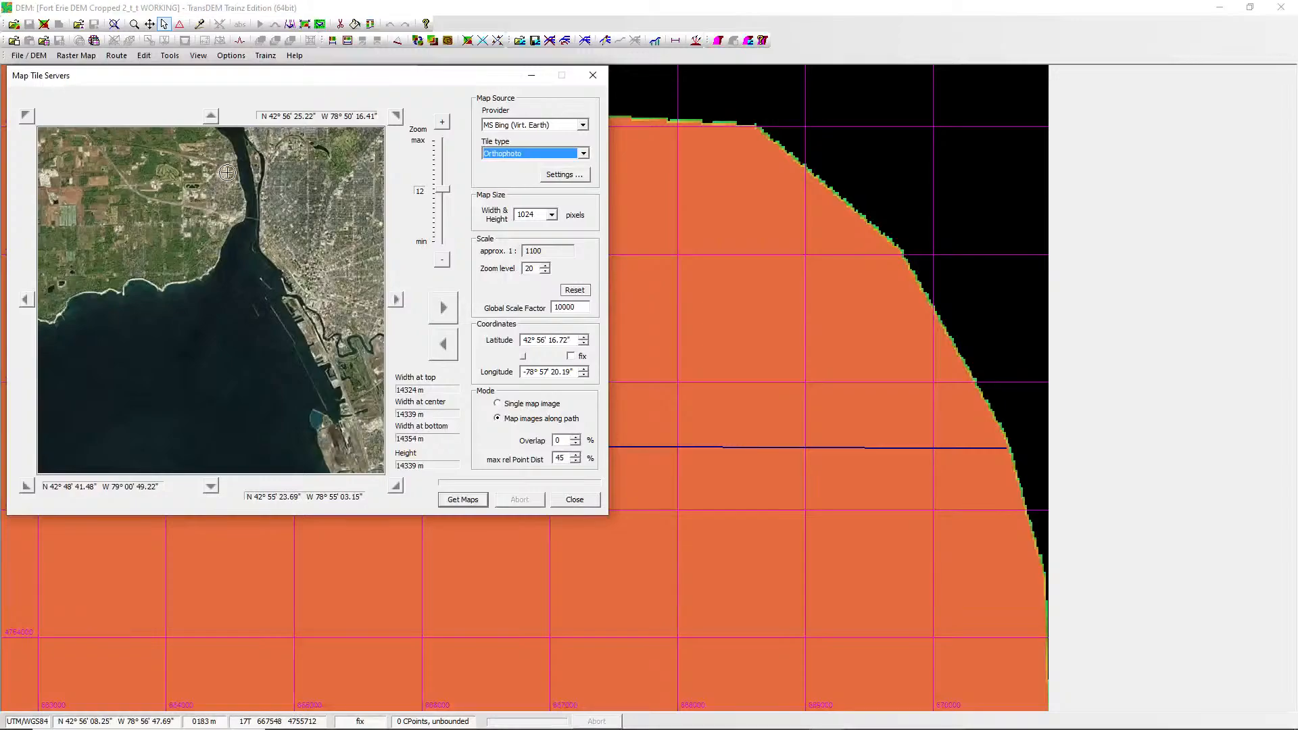
scroll(228, 176, "up", 1)
scroll(257, 202, "up", 1)
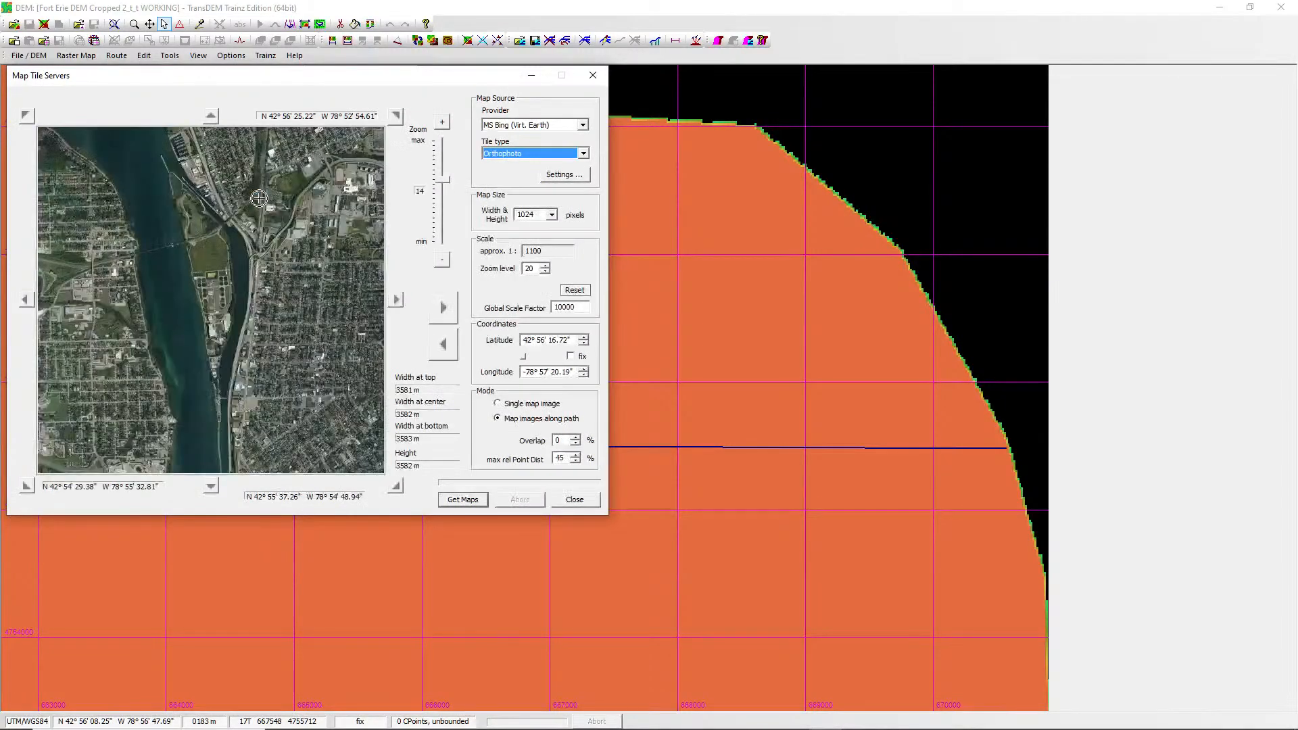
scroll(122, 272, "up", 1)
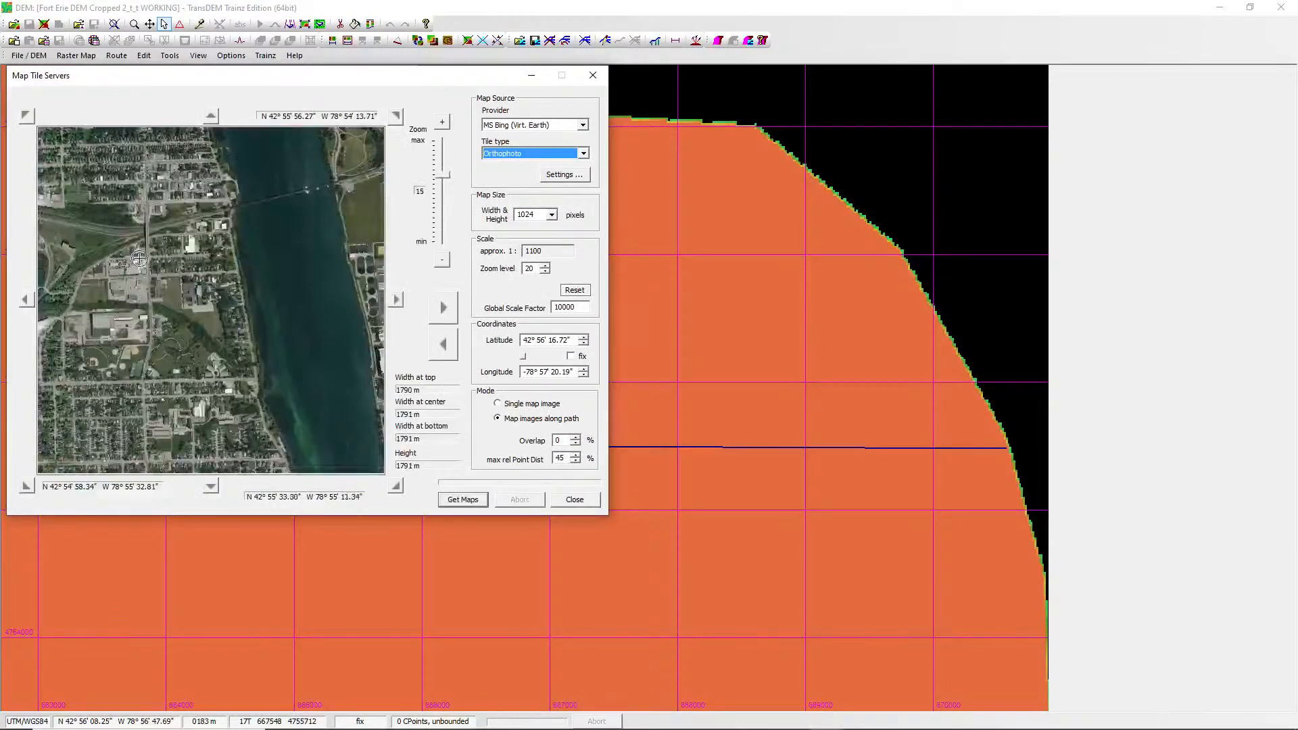
scroll(198, 215, "up", 1)
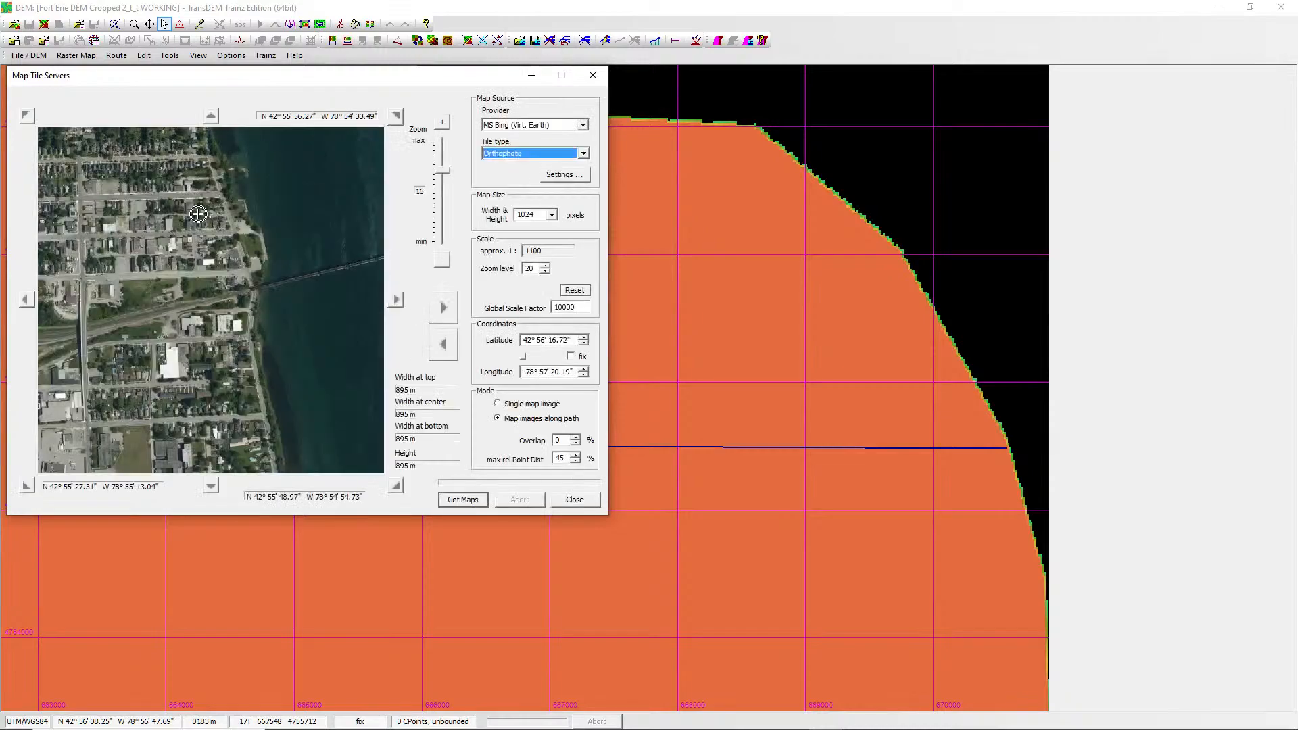
scroll(222, 298, "up", 1)
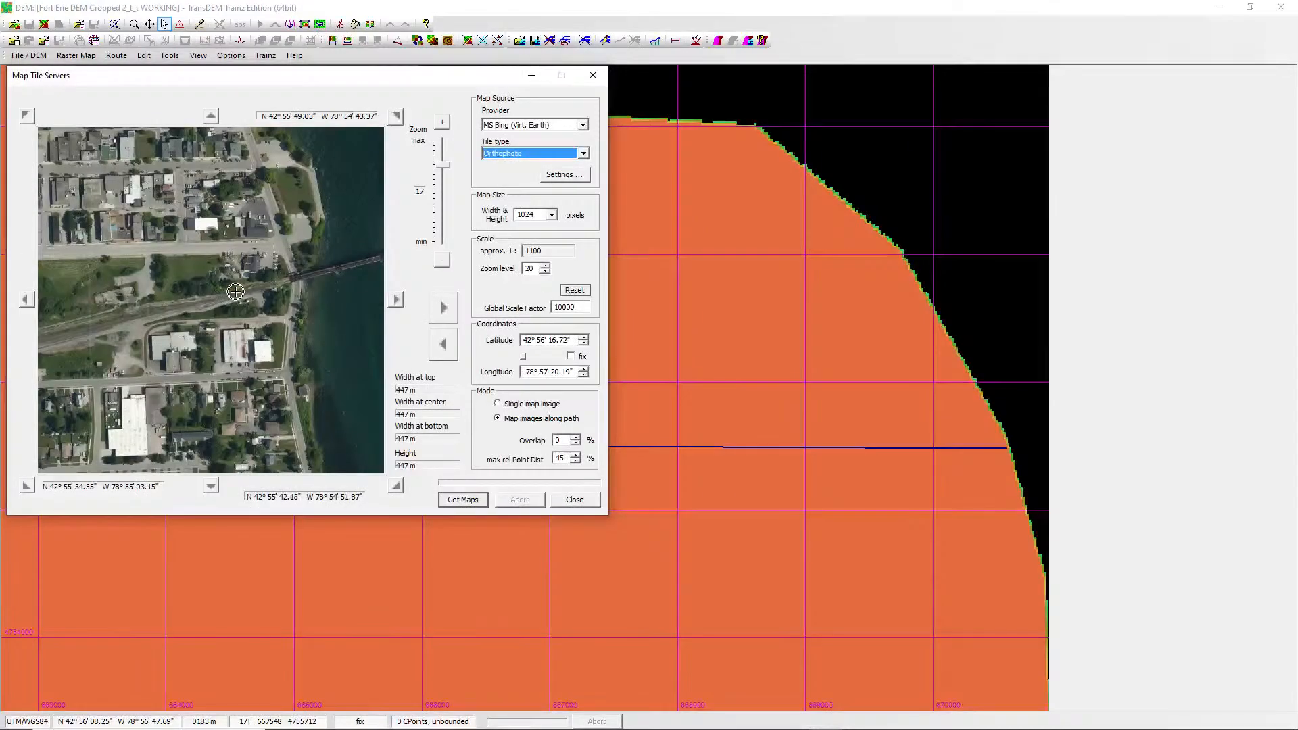
scroll(249, 289, "up", 1)
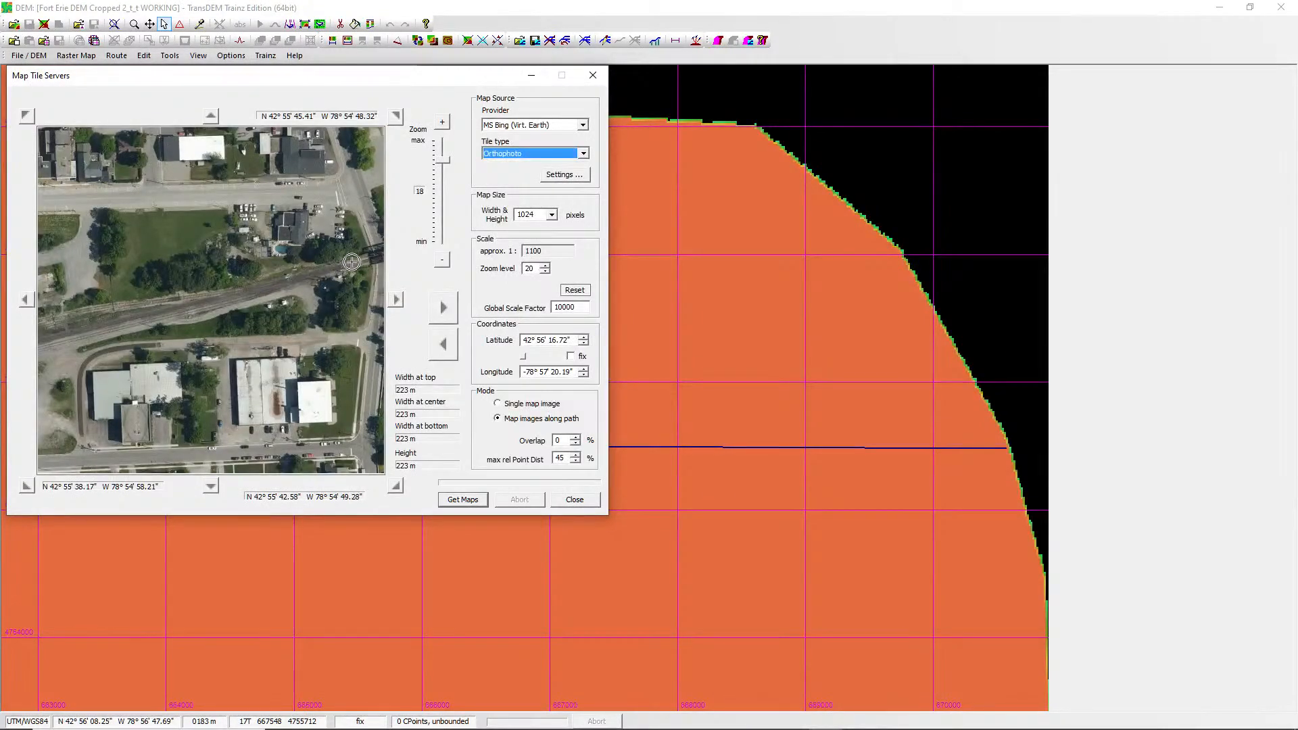
scroll(361, 259, "up", 1)
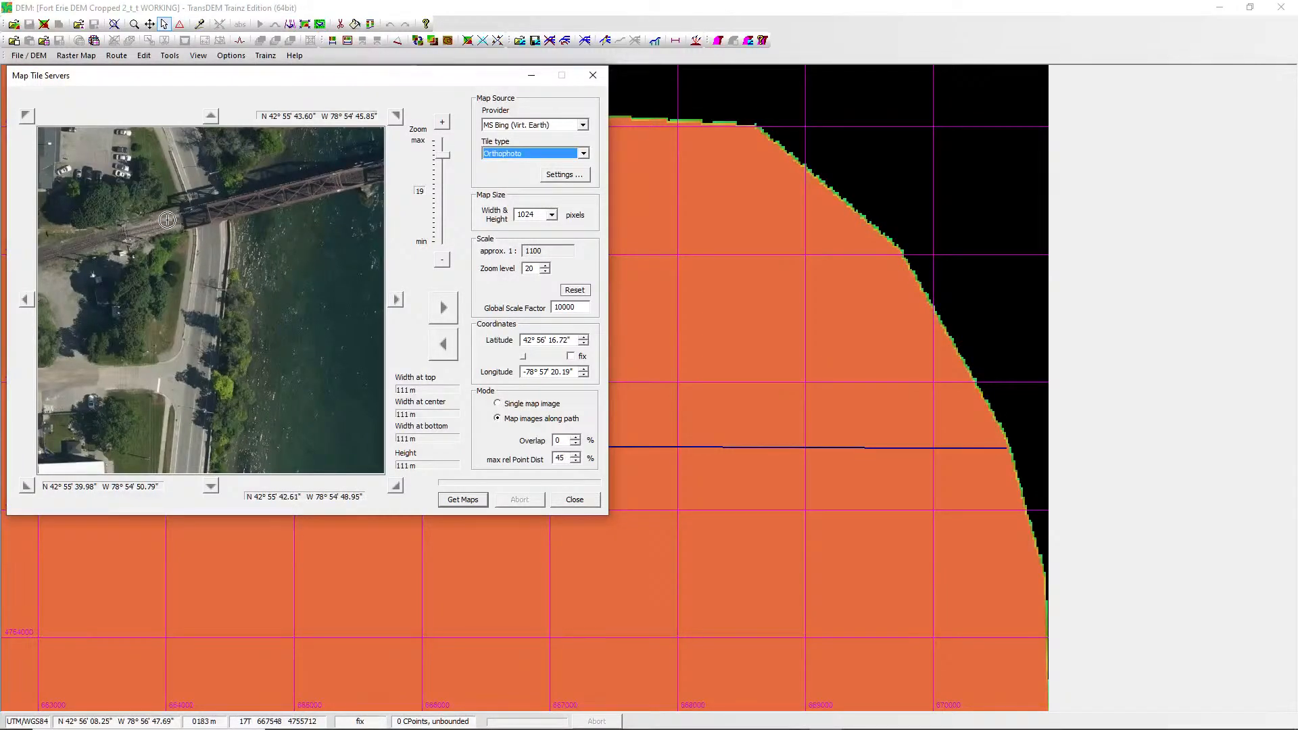
scroll(165, 222, "up", 1)
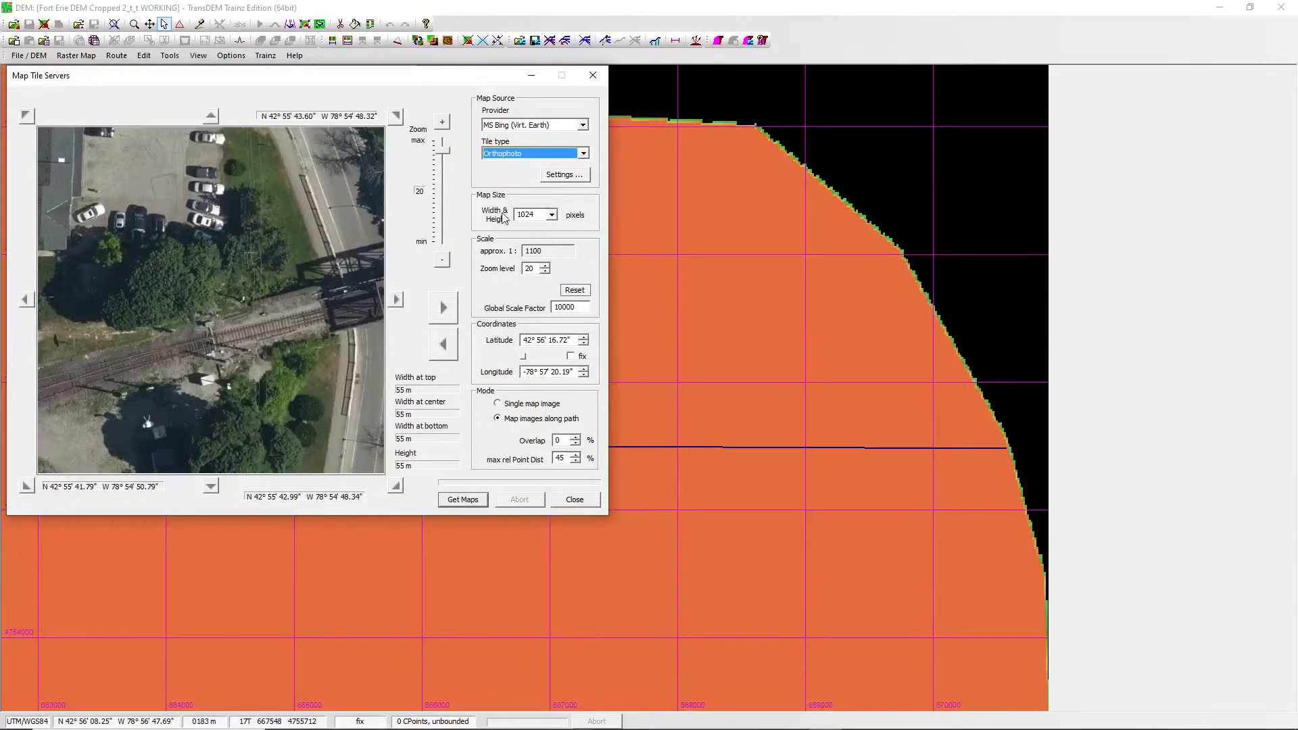
left_click(444, 308)
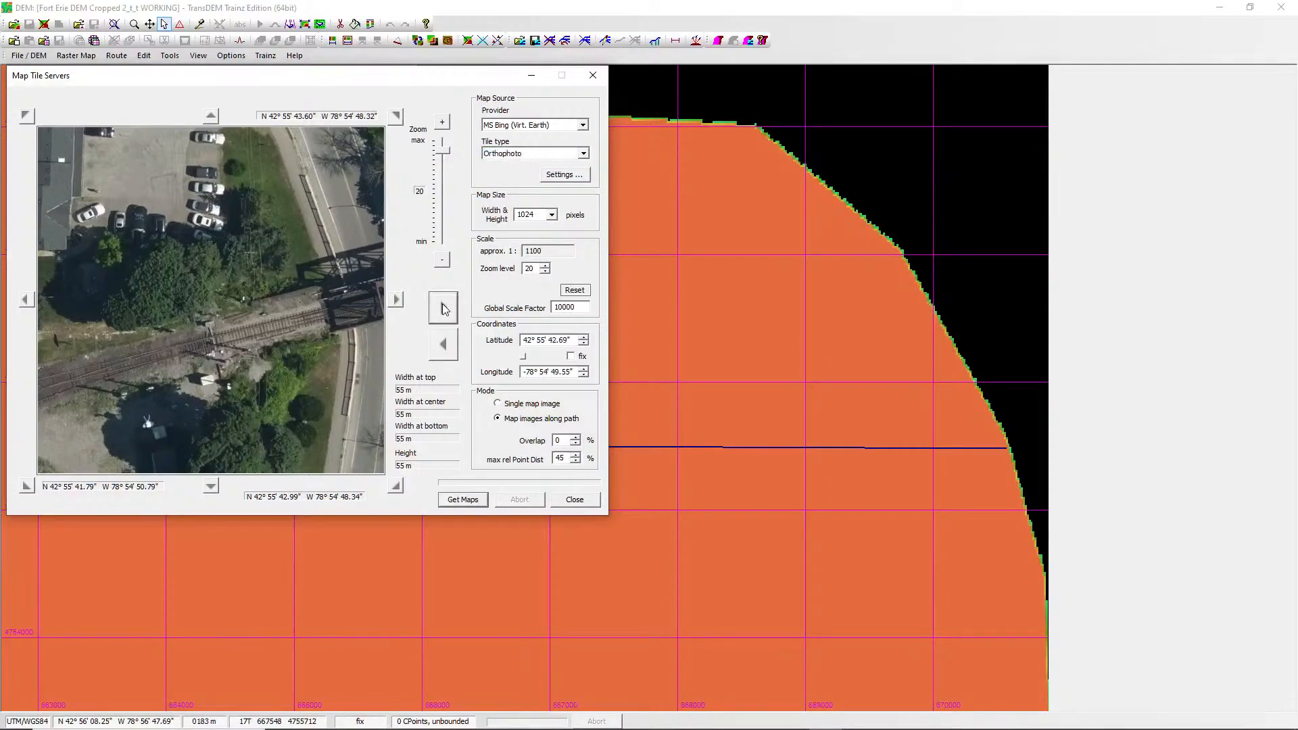
Get the maps along the path, accept the map clippings and save them as "tileMap Bing20 Multi FortErie".
left_click(464, 501)
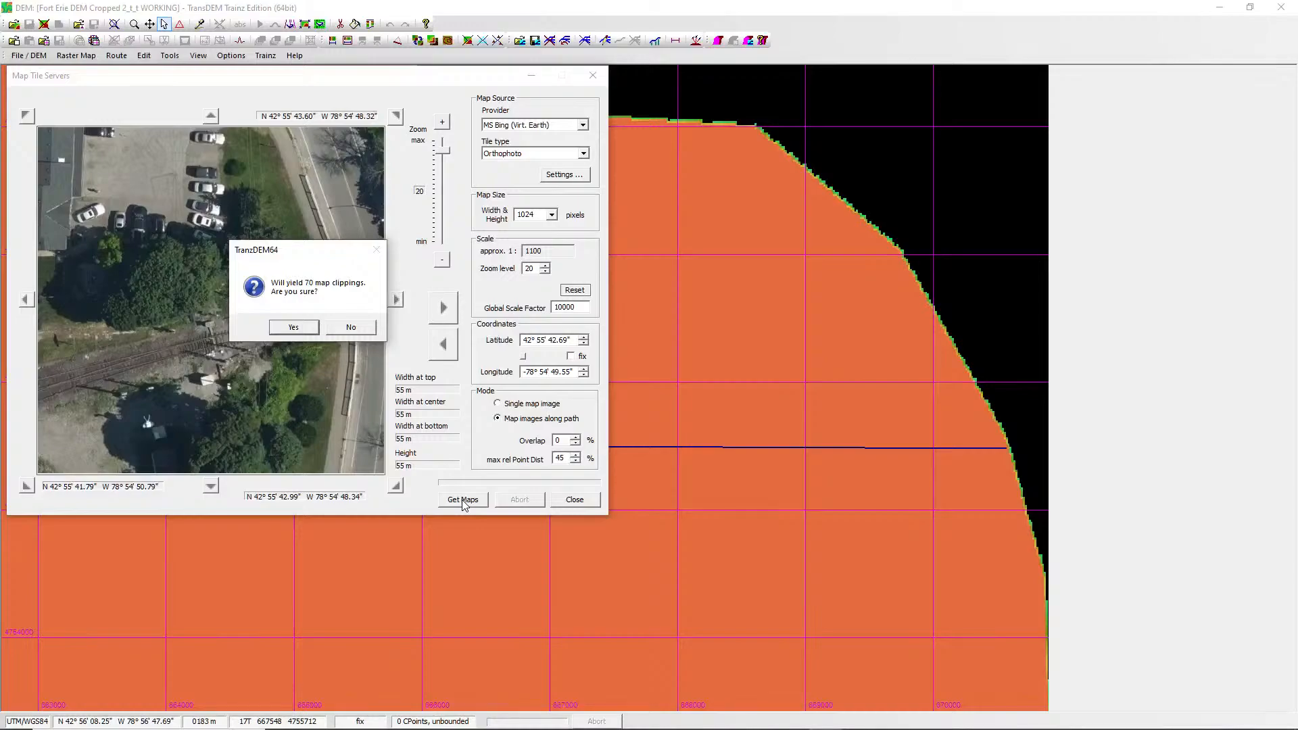
left_click(293, 329)
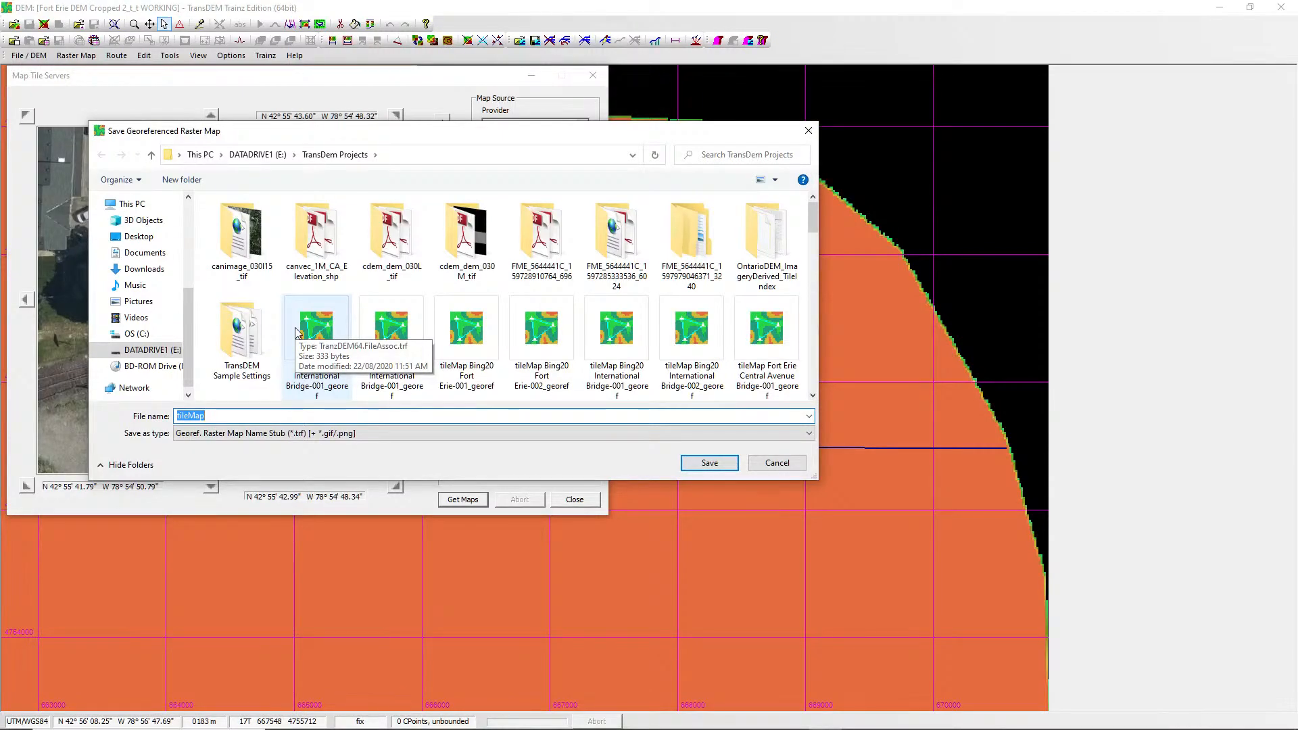
left_click(210, 416)
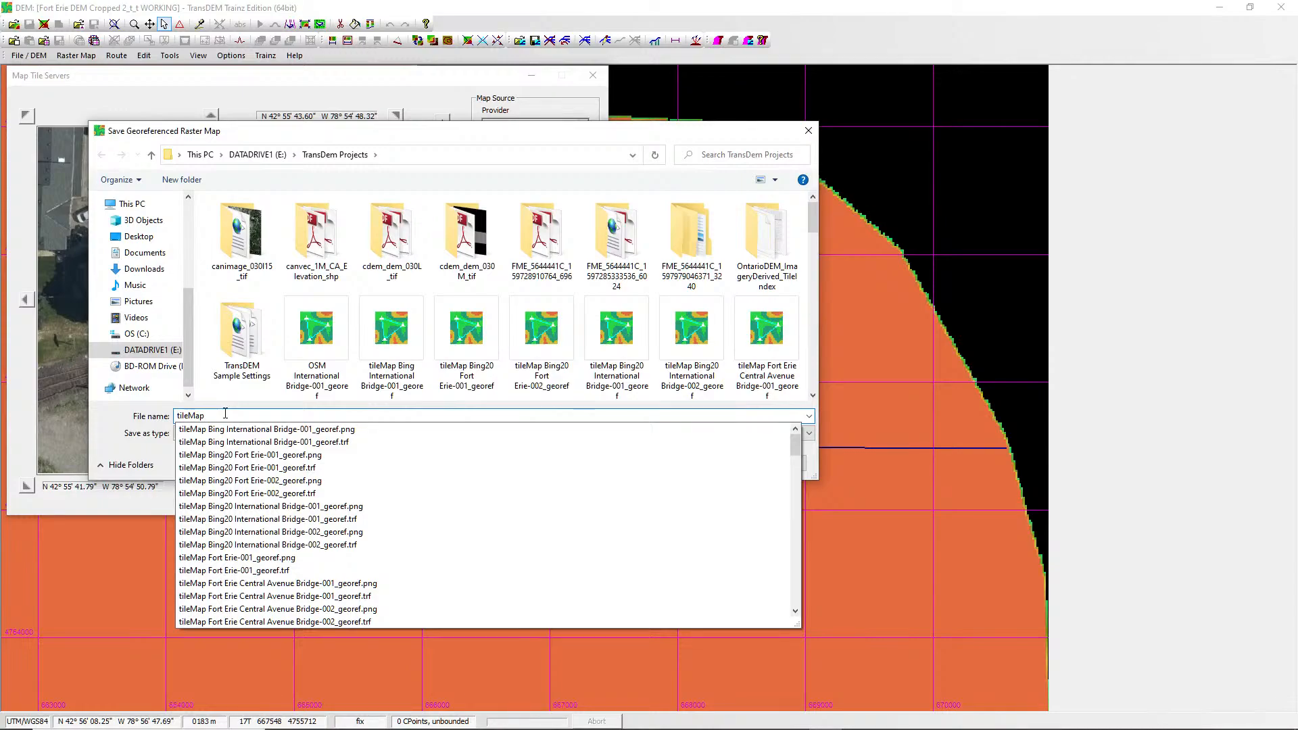
type("Bing20")
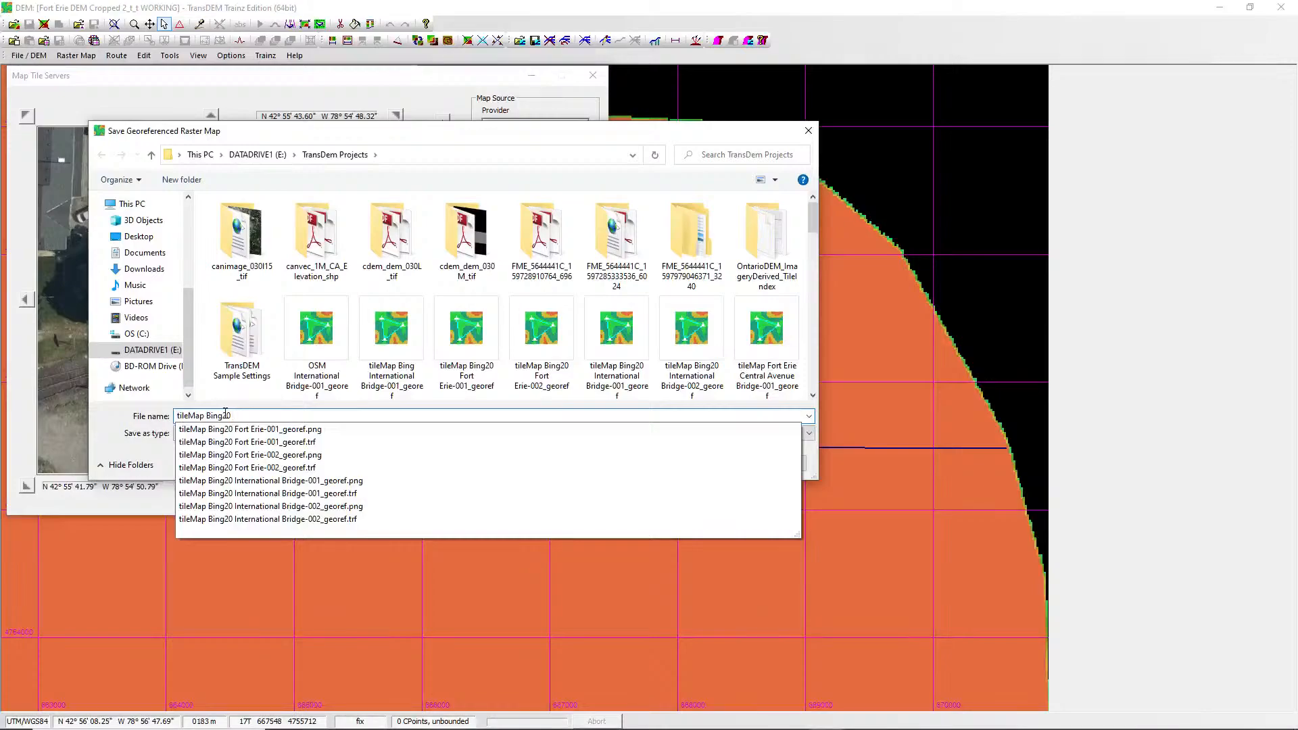
type(" M")
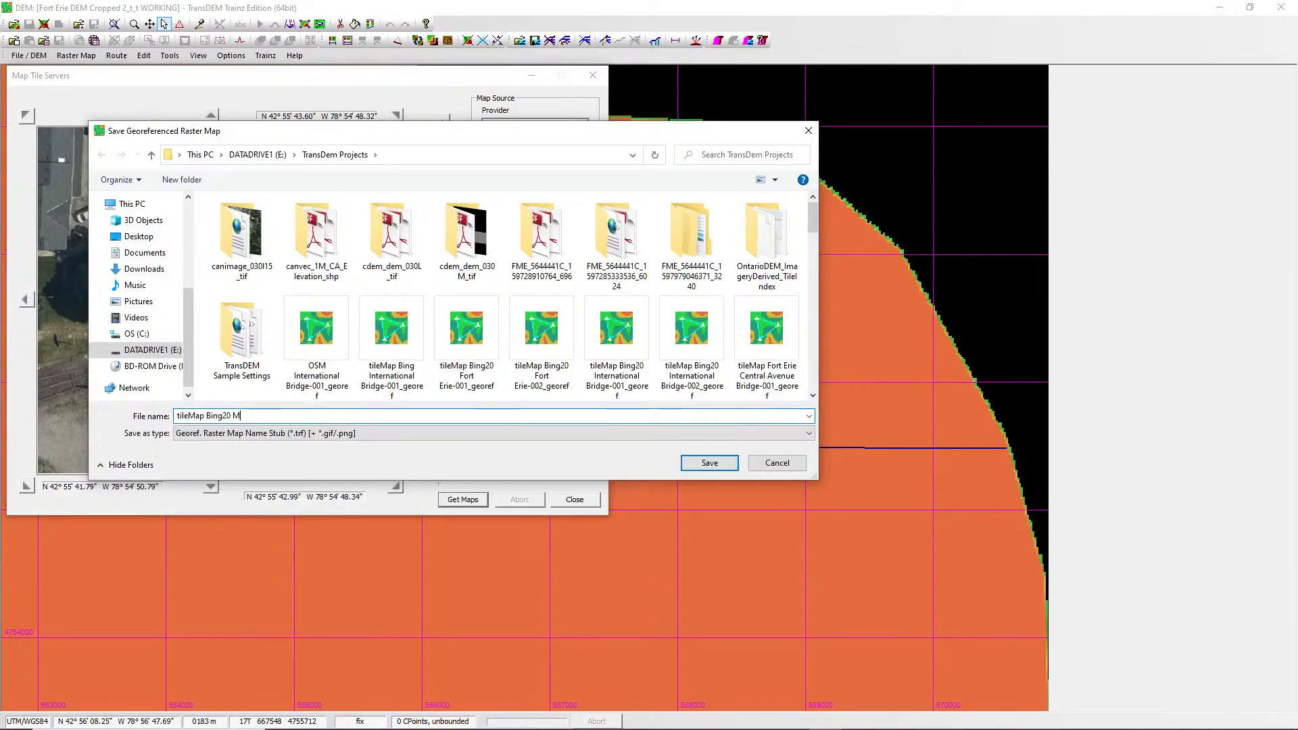
type("ulti FortErie")
left_click(711, 464)
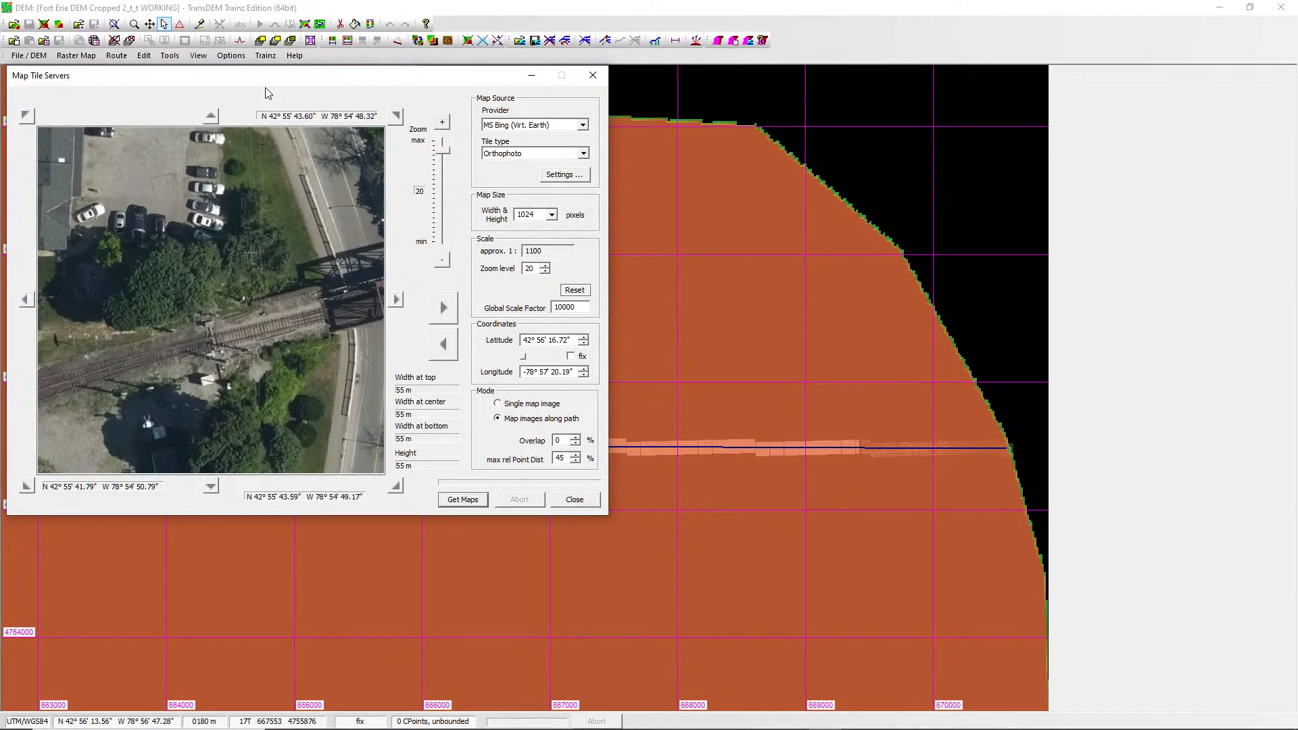
Minimize the Map Tile Servers dialog and examine the downloaded orthophoto tiles eastward along the polyline.
left_click_drag(297, 76, 338, 99)
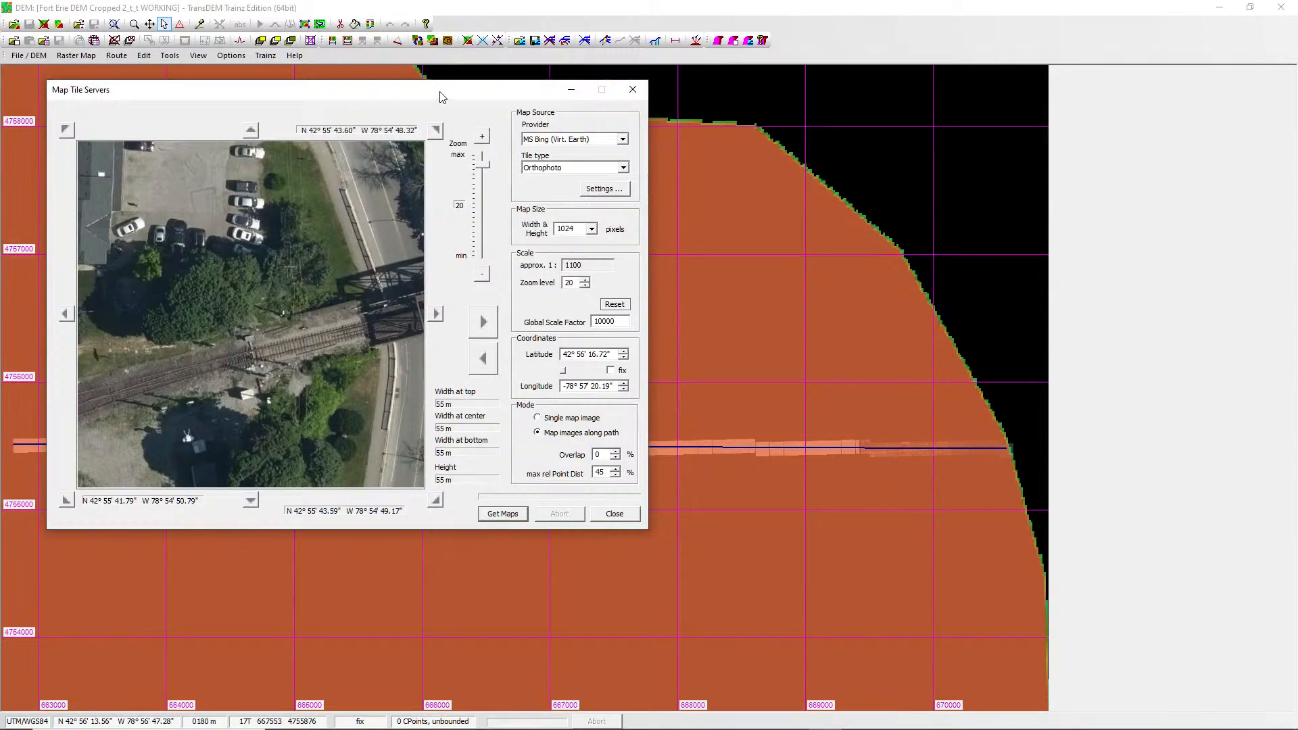
left_click(572, 90)
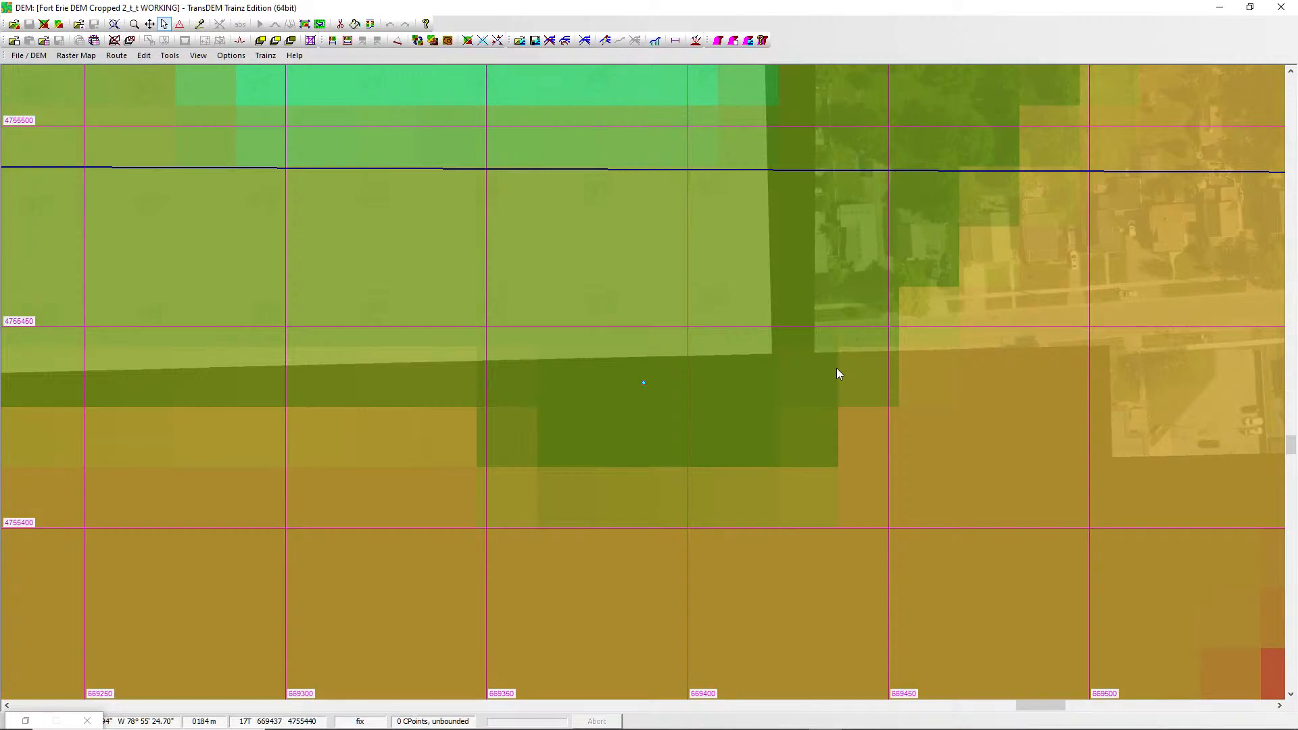
key("Right")
key("Right")
key("Right")
key("Right")
key("Right")
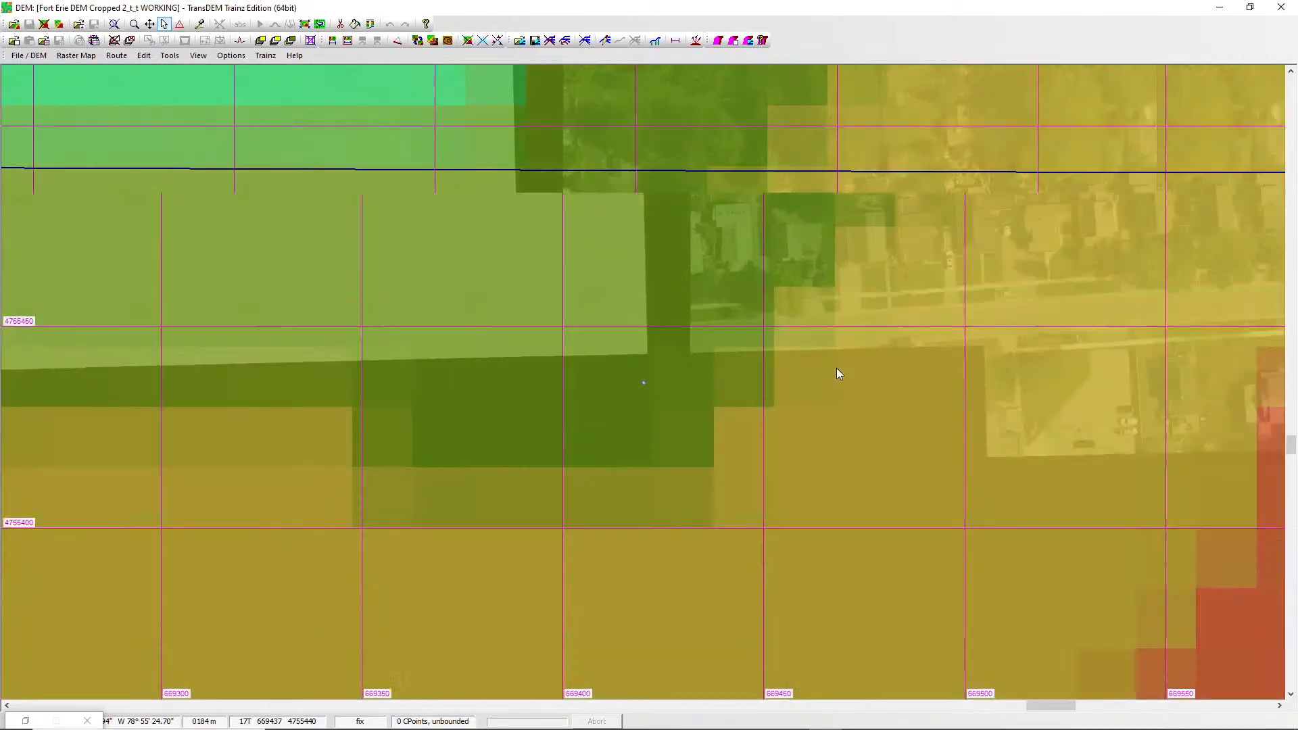
key("Right")
key("Right")
key("Right")
key("Right")
key("Right")
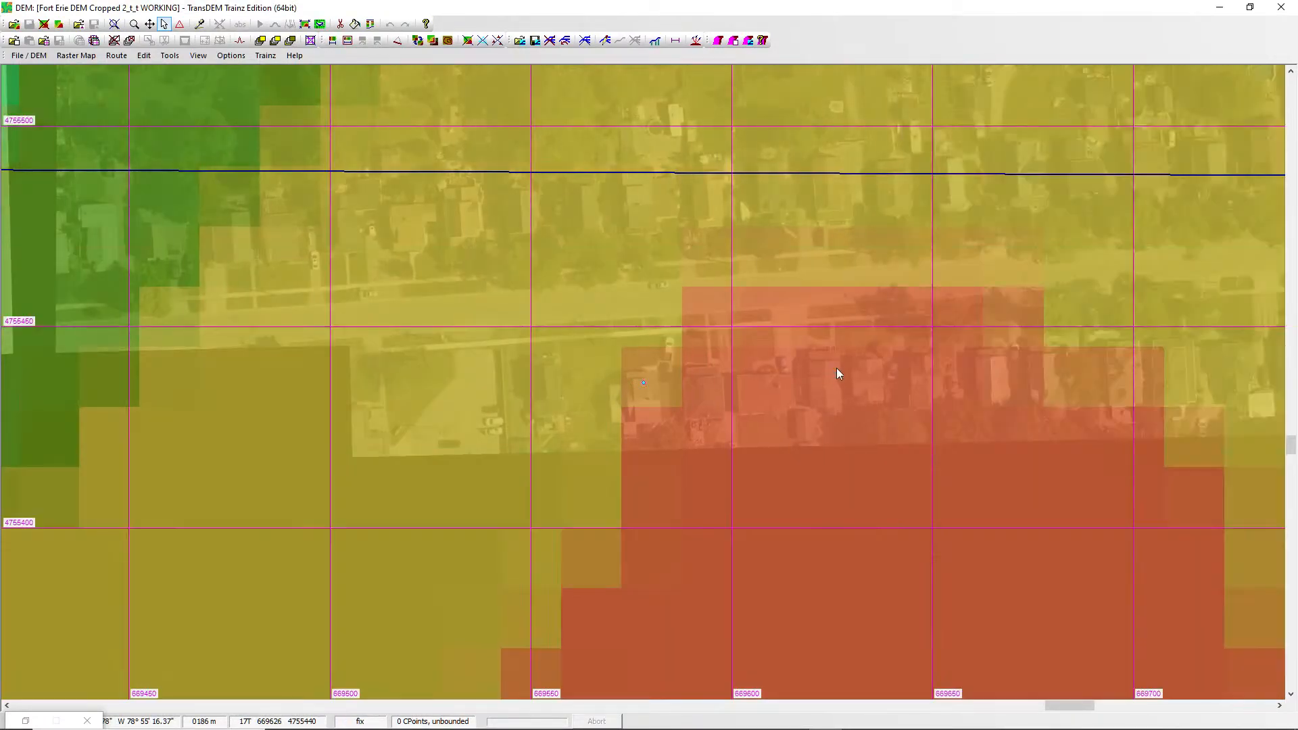
key("Right")
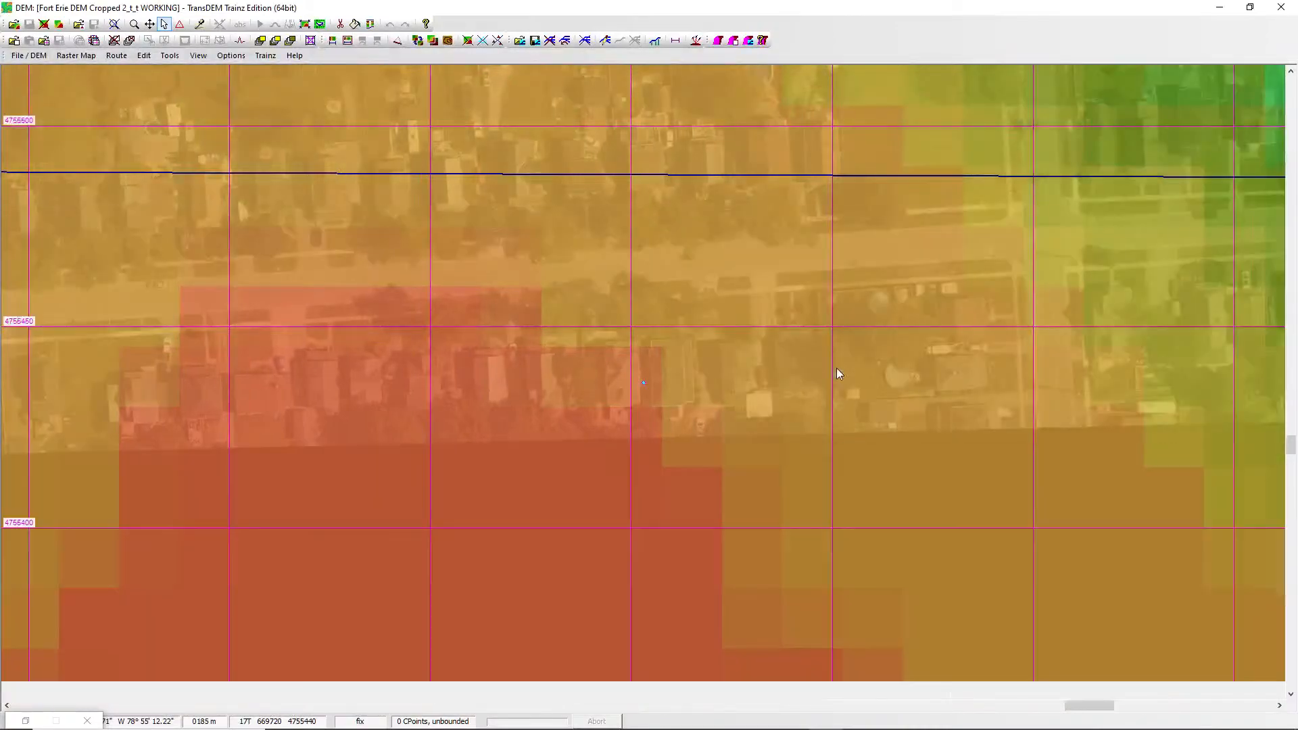
Examine the orthophoto tiles eastward along the polyline from the residential blocks to the Fort Erie shoreline.
key("Up")
key("Up")
key("Up")
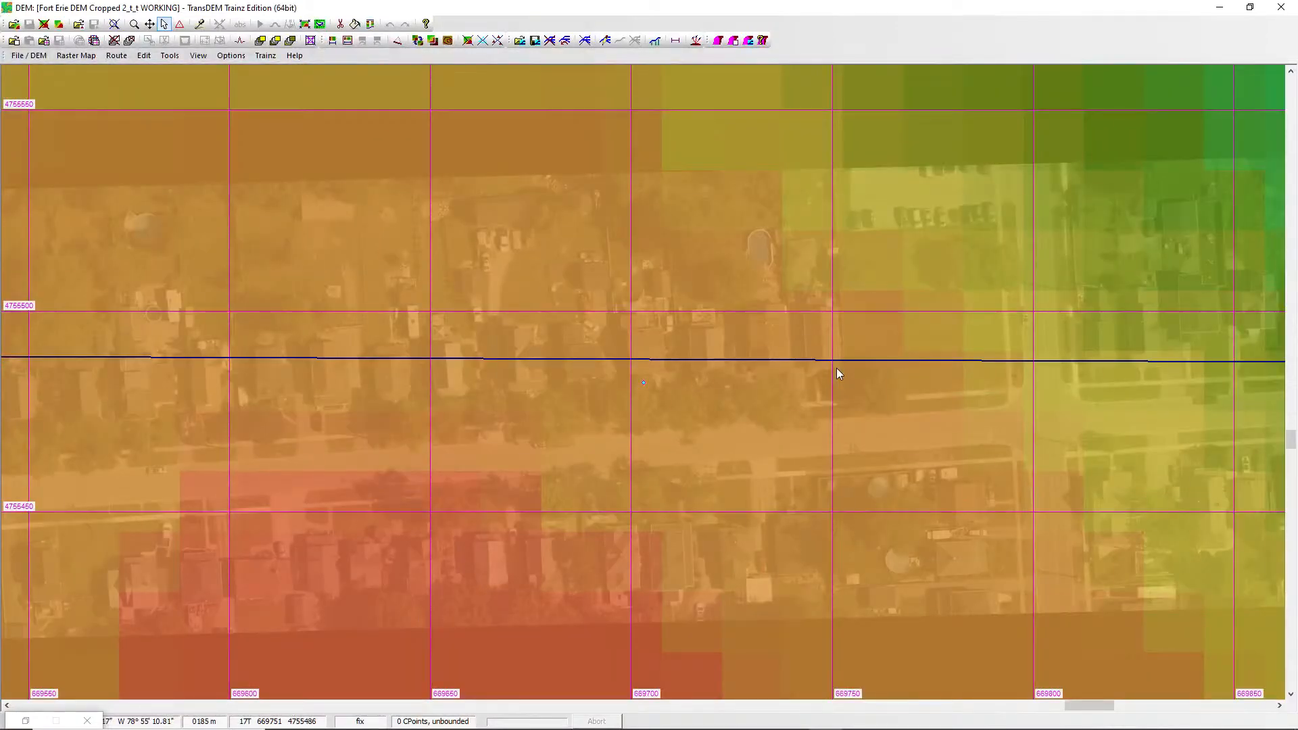
key("Right")
key("Right")
key("Right")
key("Right")
key("Right")
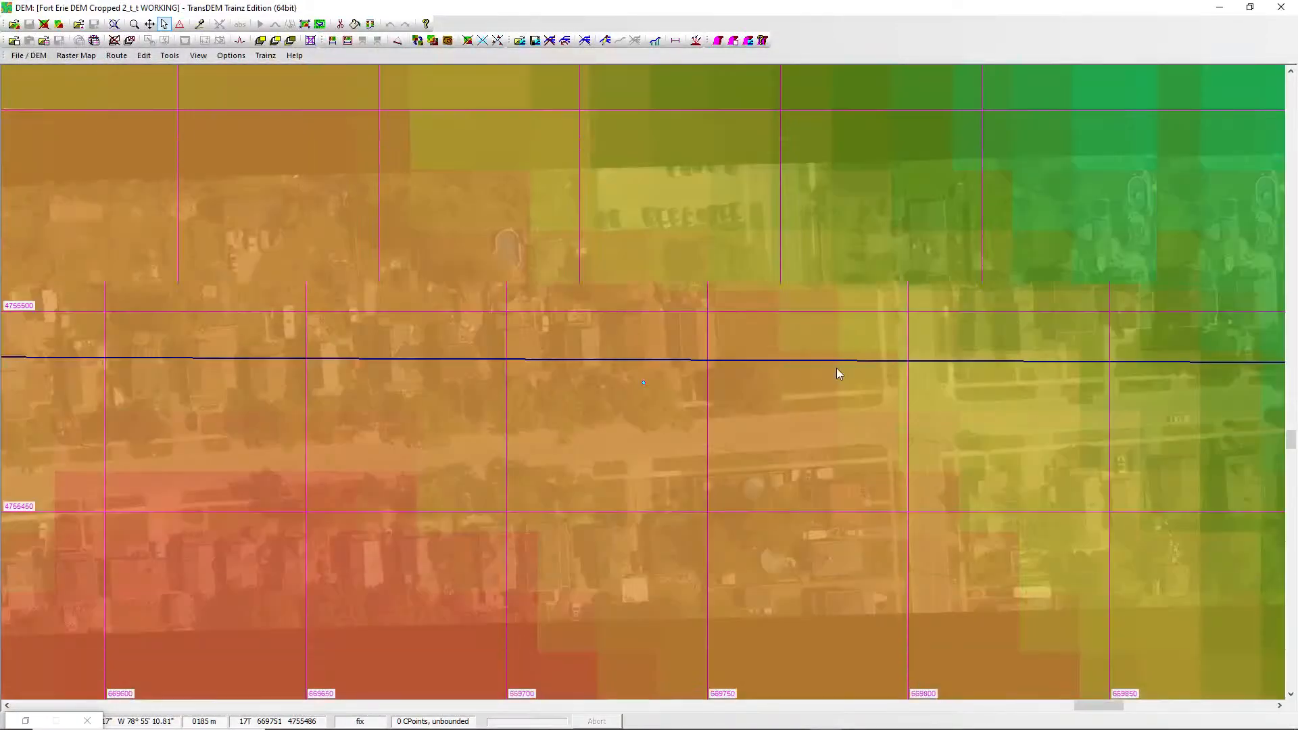
key("Right")
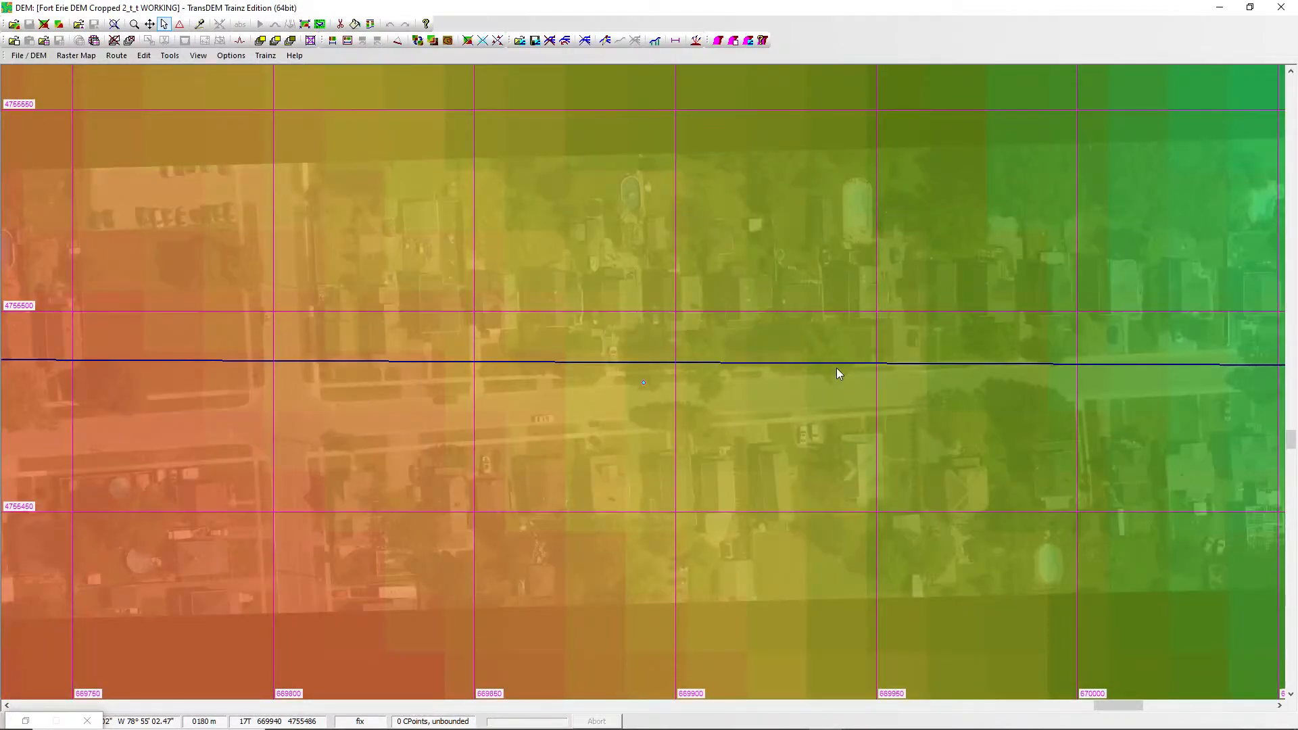
key("Right")
key("Right")
key("Right")
key("Right")
key("Right")
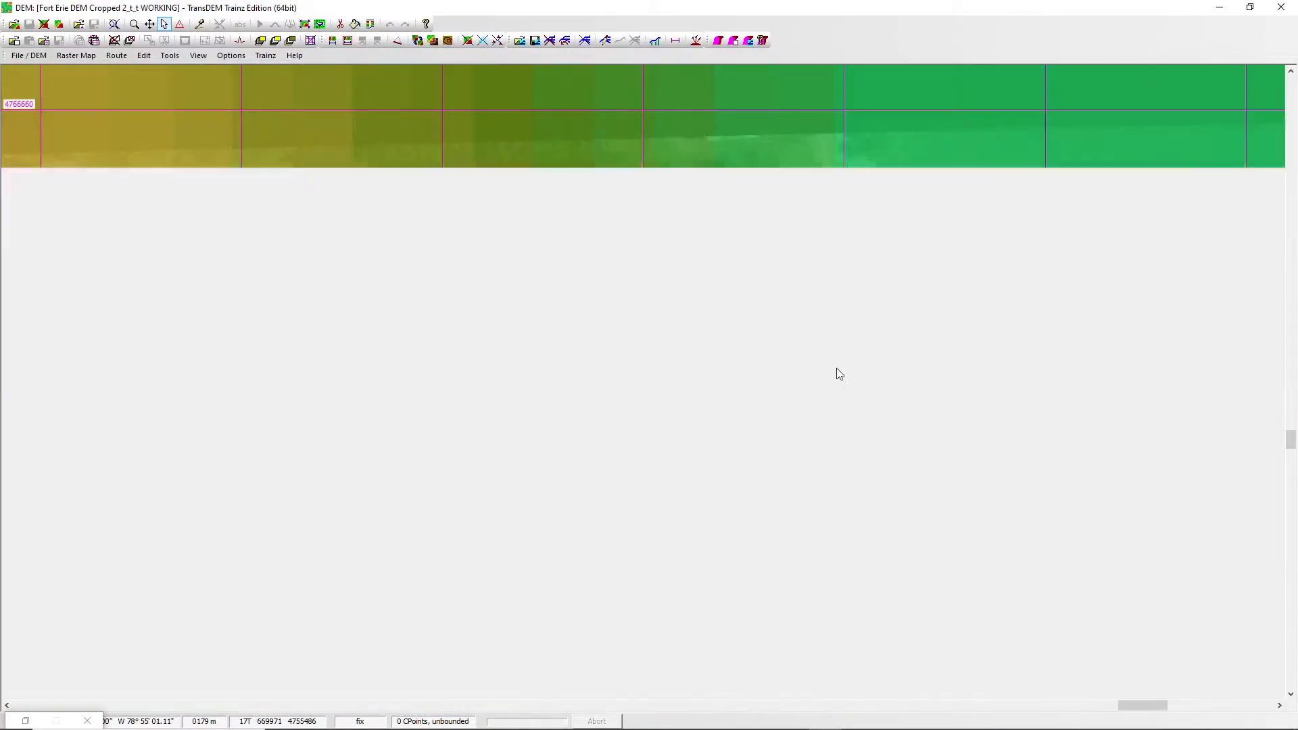
key("Right")
key("Right")
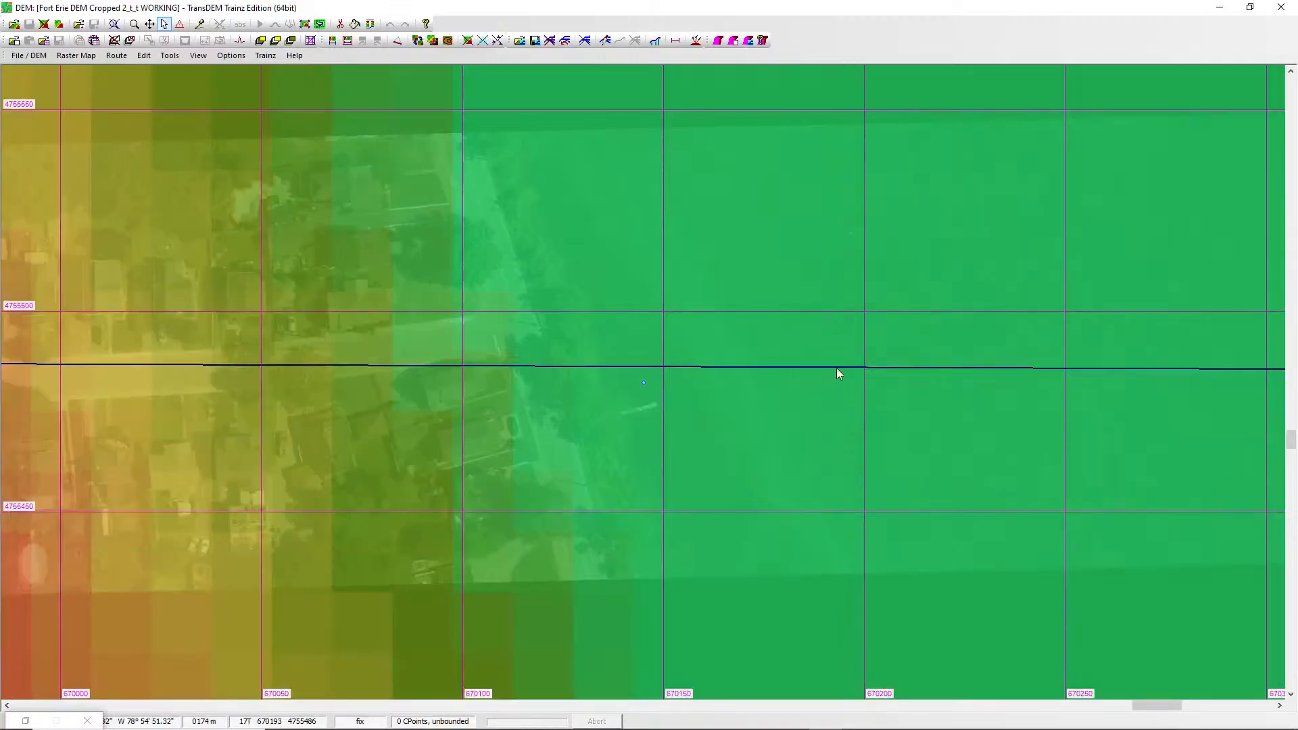
Follow the polyline back west from the shoreline and inspect the gap between the detailed and blank tiles.
key("Left")
key("Left")
key("Left")
key("Left")
key("Left")
key("Left")
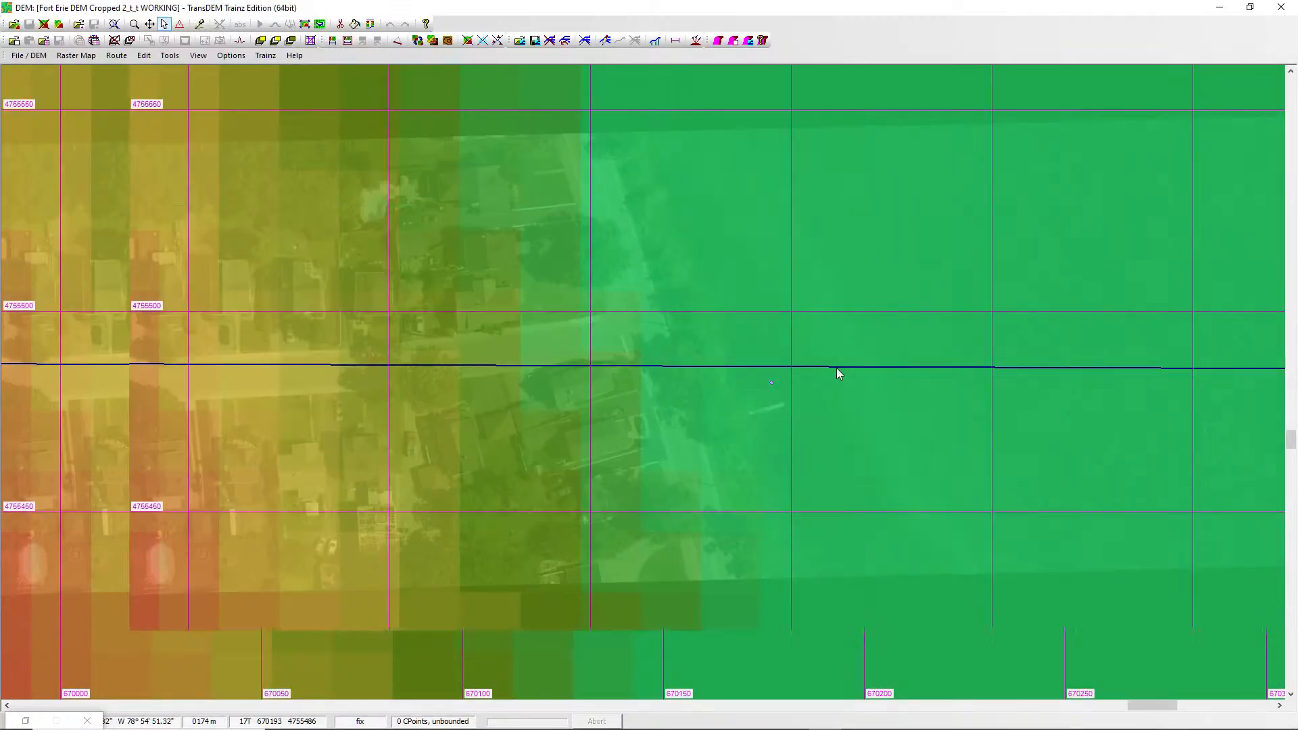
key("Left")
key("Left")
key("Left")
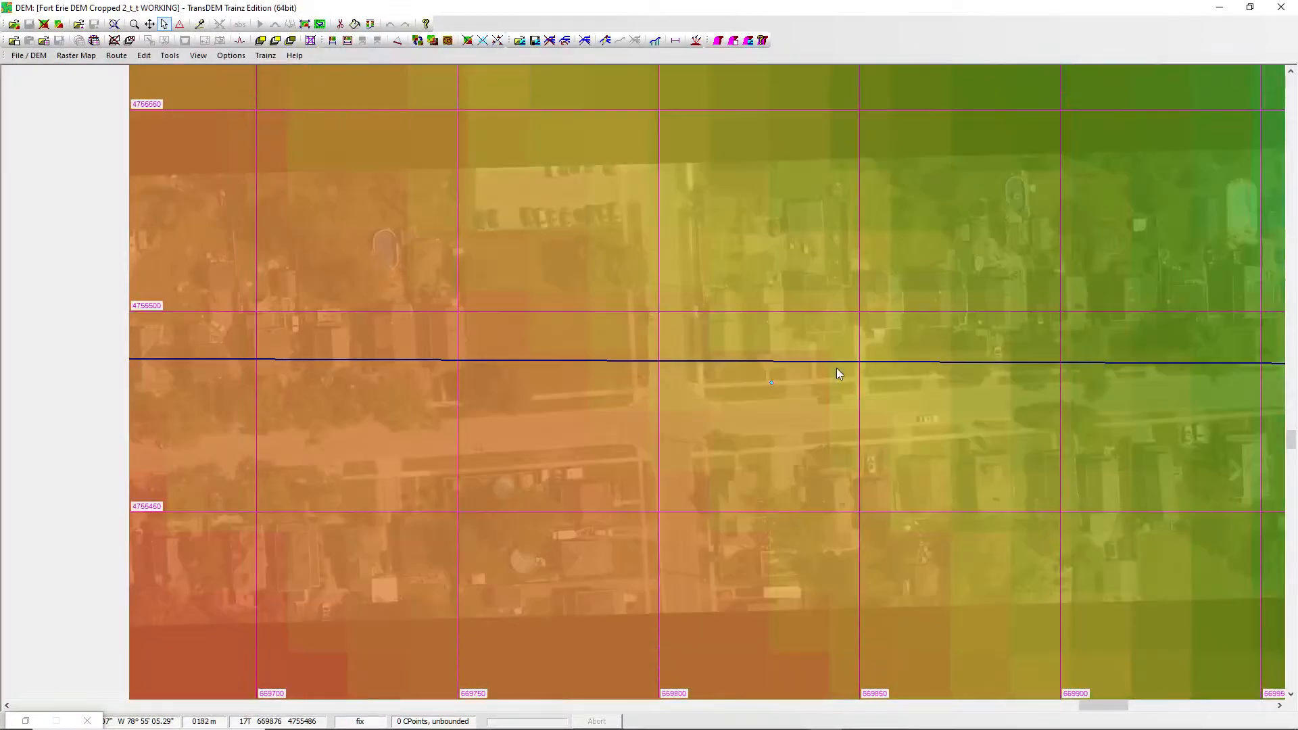
key("Left")
key("Left")
key("Left")
key("Left")
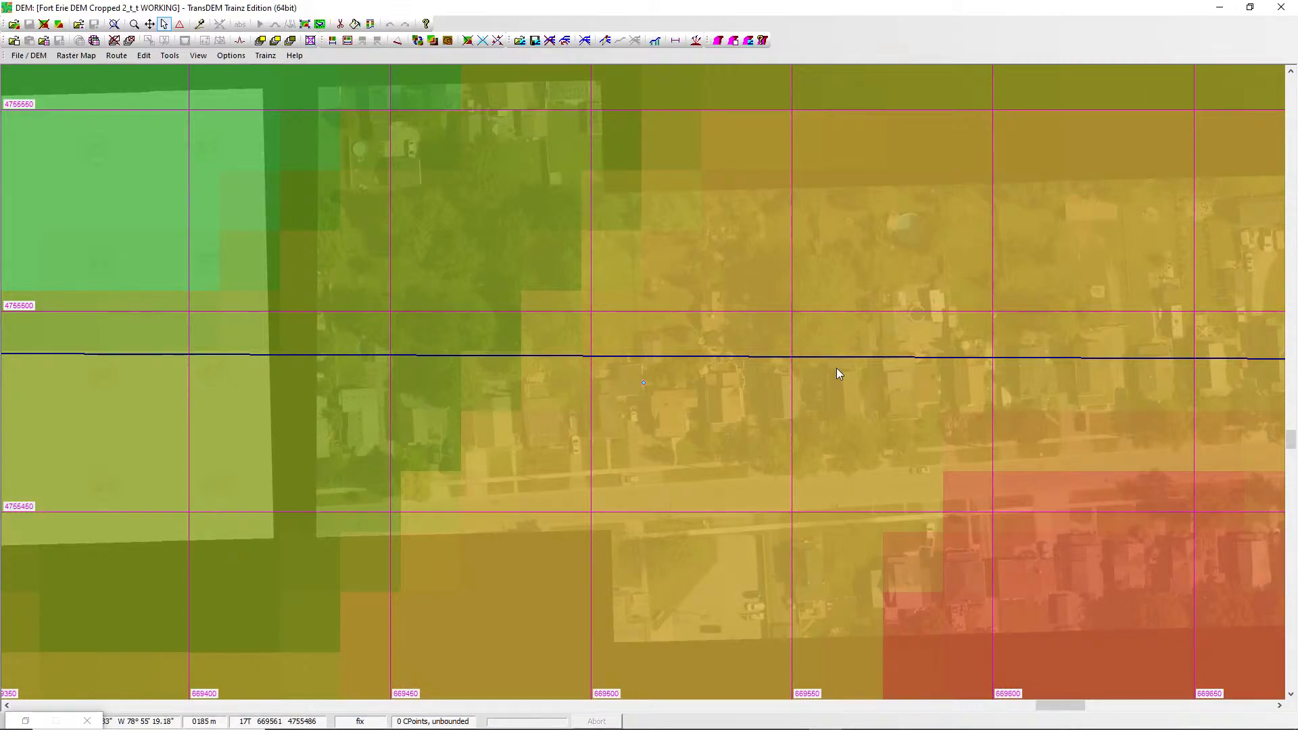
Inspect the alignment and overlap of the detailed tiles along the polyline eastward to the shore again.
key("Right")
key("Right")
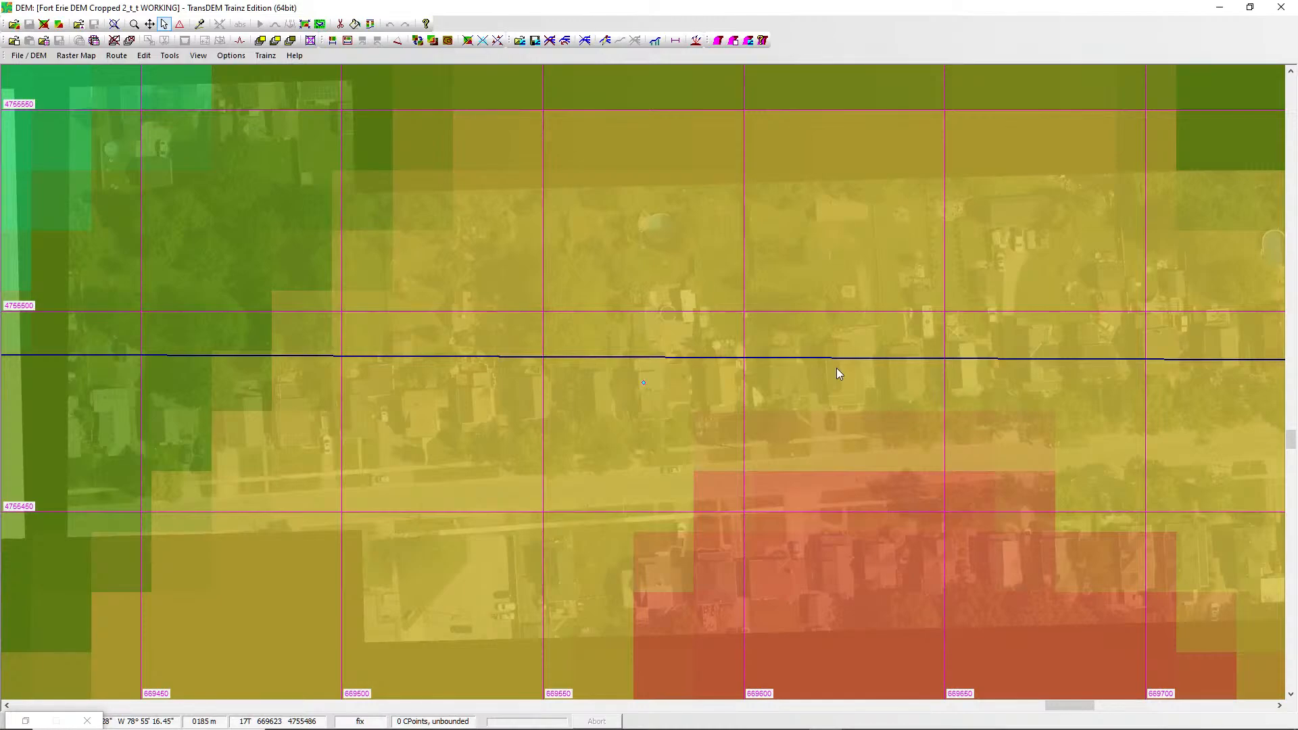
key("Right")
key("Right")
key("Right")
key("Right")
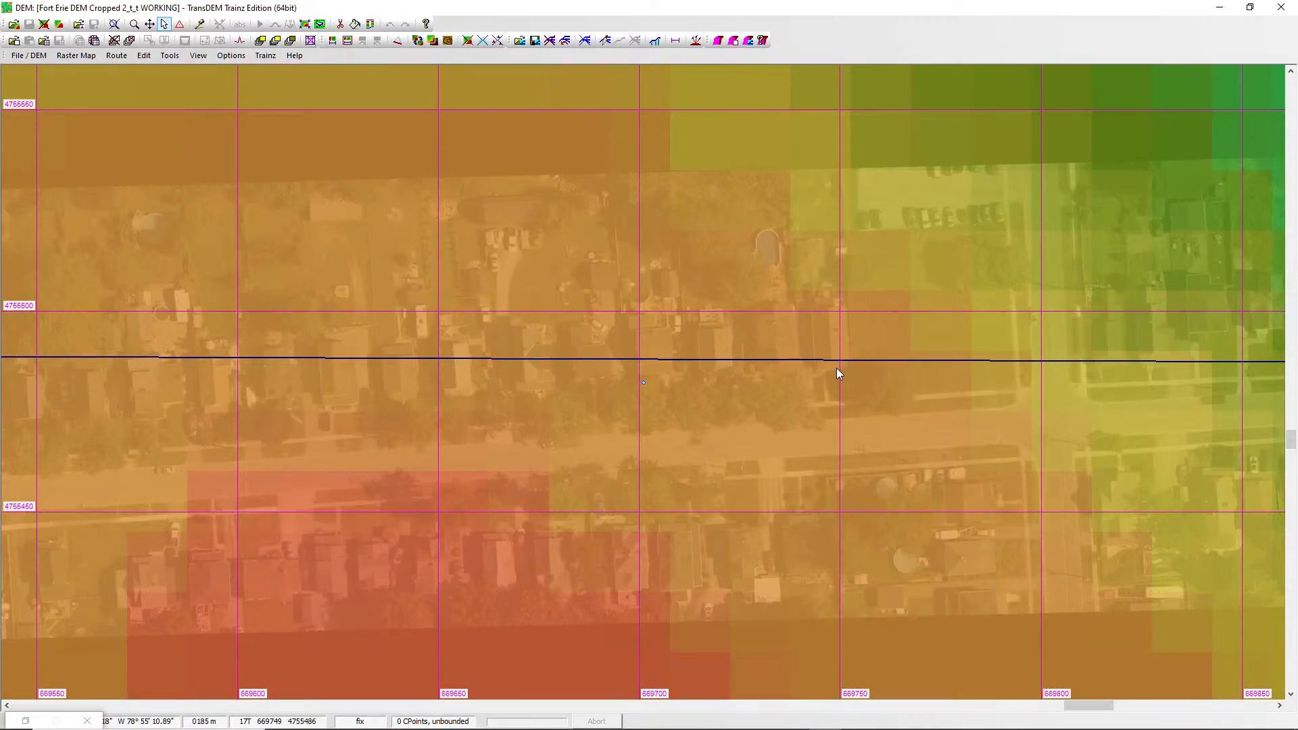
key("Right")
key("Right")
key("Right")
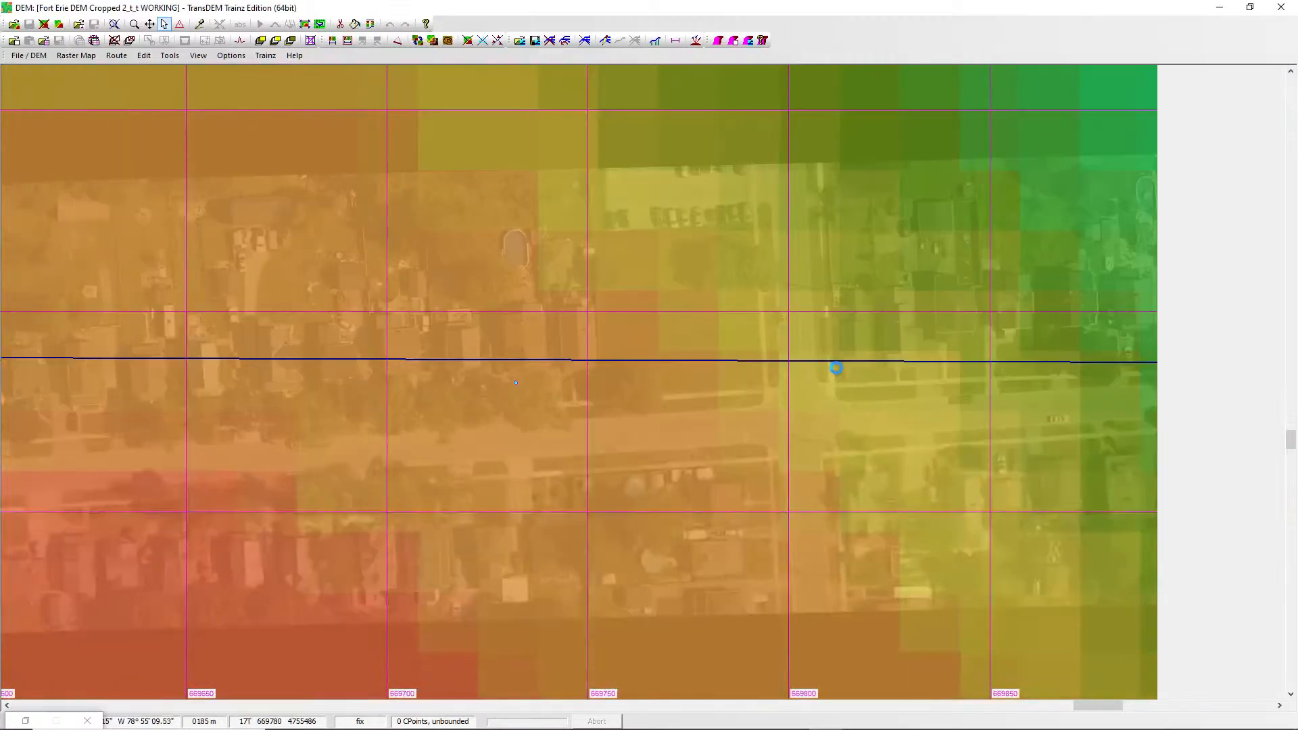
key("Right")
key("Right")
key("Right")
key("Right")
key("Right")
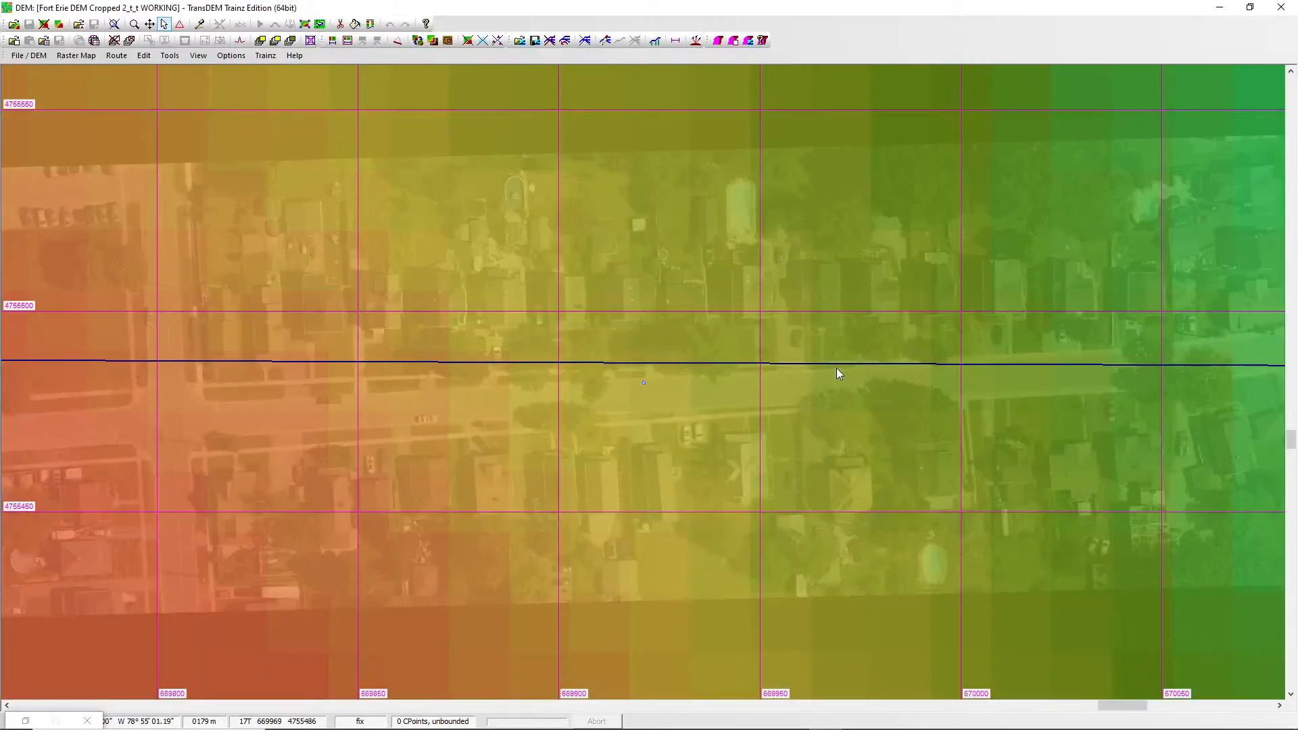
key("Right")
key("Right")
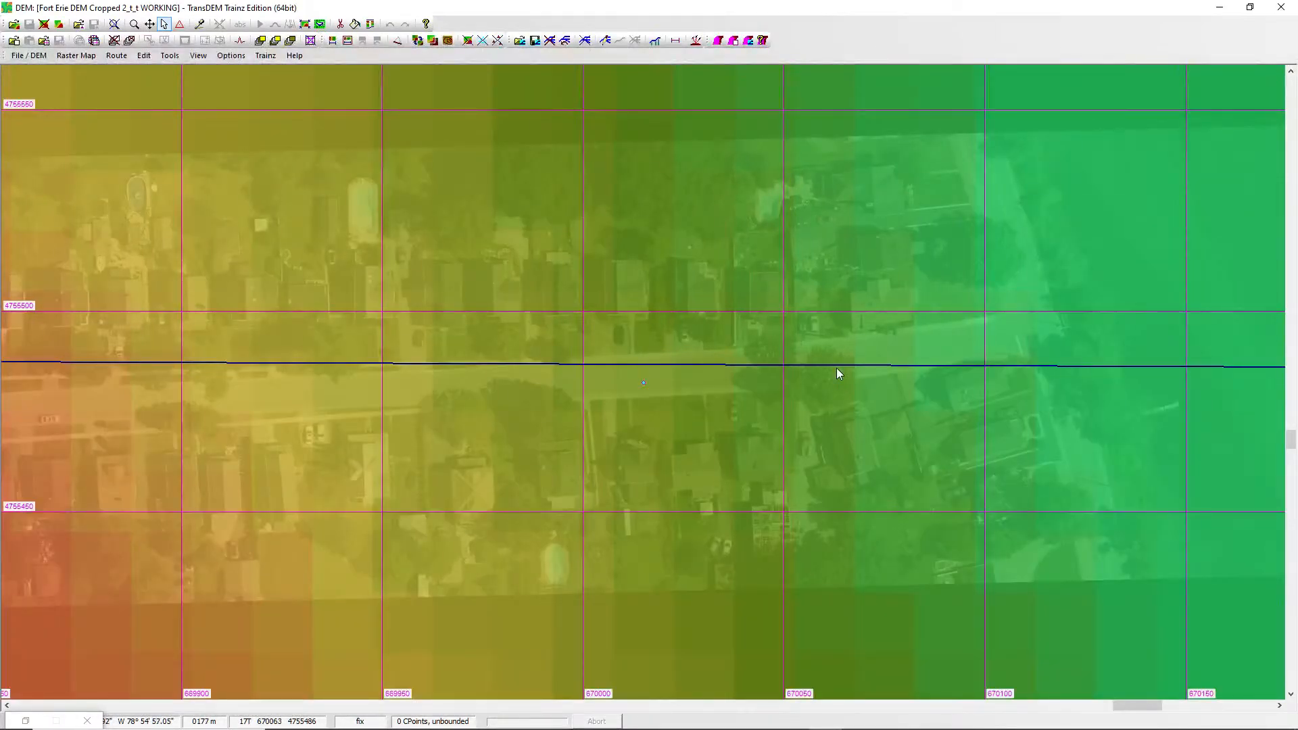
key("Right")
key("Right")
key("Right")
Return west along the polyline to the street intersection near easting 669800.
key("Left")
key("Left")
key("Left")
key("Left")
key("Left")
key("Left")
key("Left")
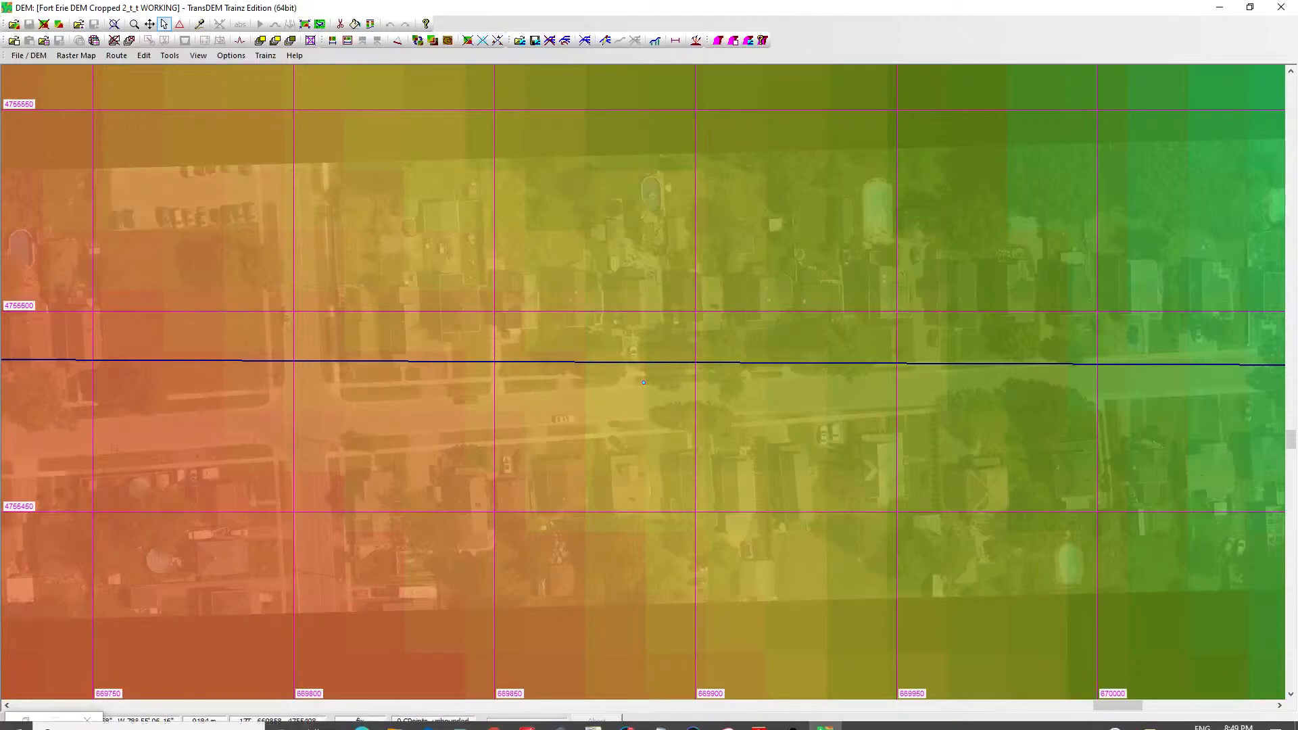
Switch to File Explorer, open the TransDem Projects folder on drive E:, widen the window and select the tile 070 PNG.
mouse_move(495, 717)
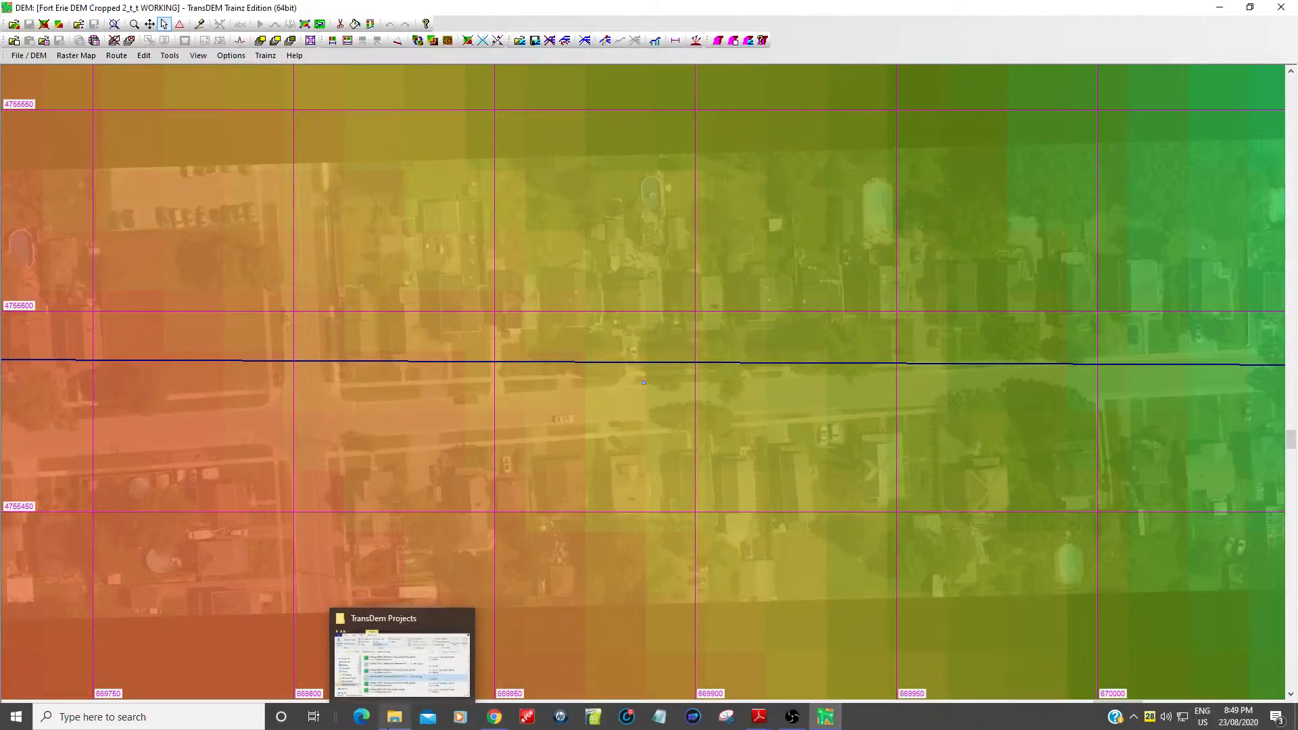
left_click(393, 722)
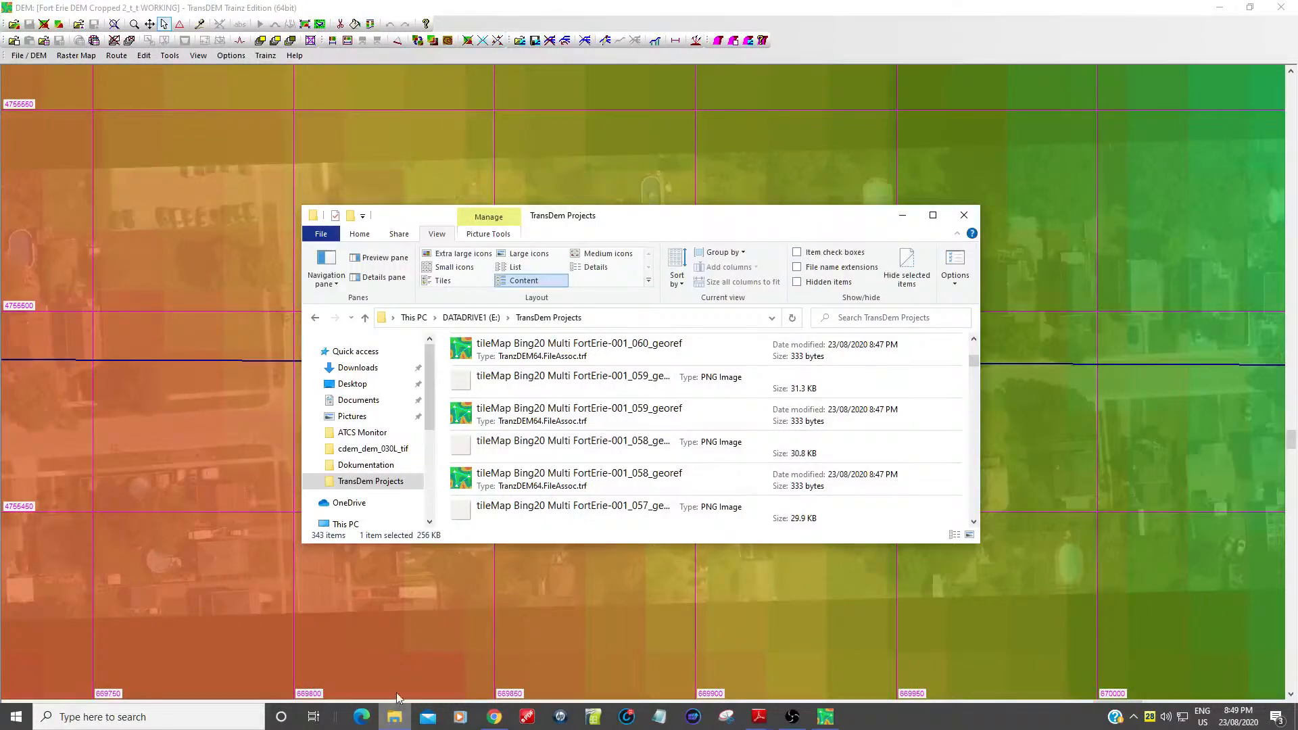
left_click(484, 319)
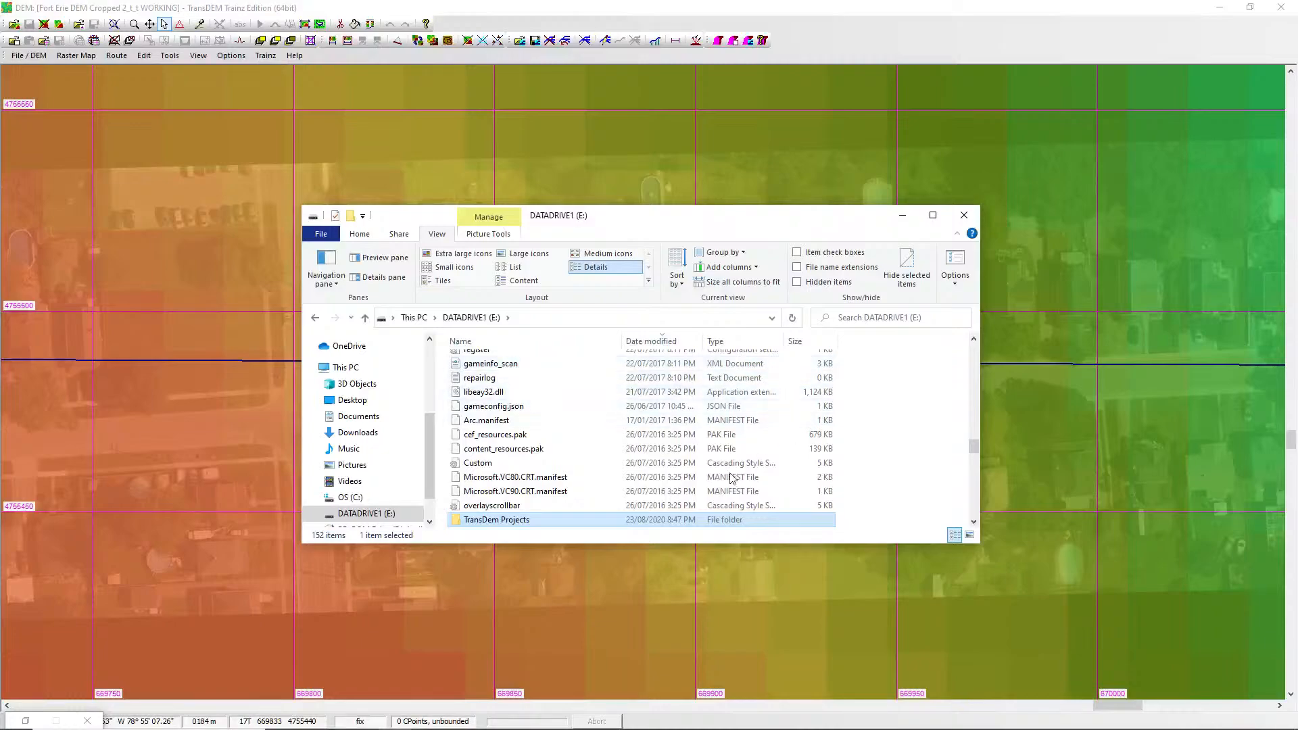
double_click(511, 521)
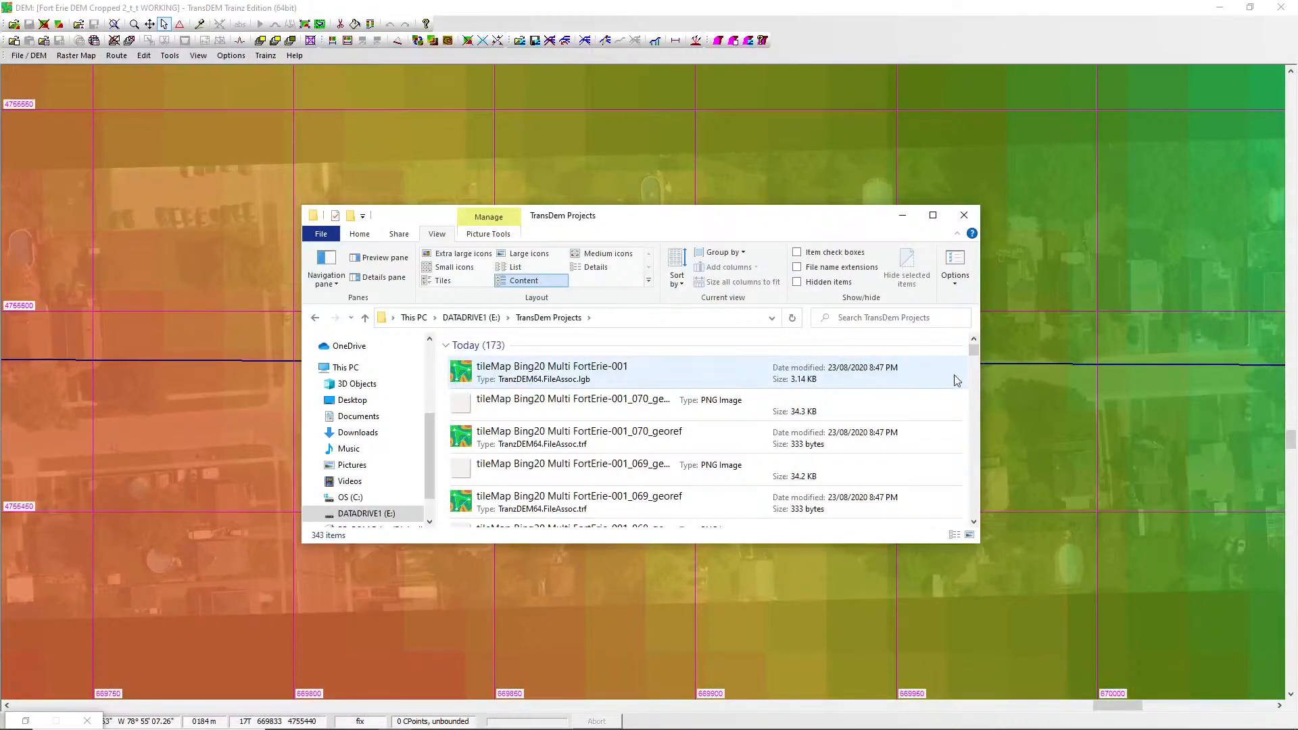
left_click_drag(982, 375, 1089, 372)
left_click(537, 409)
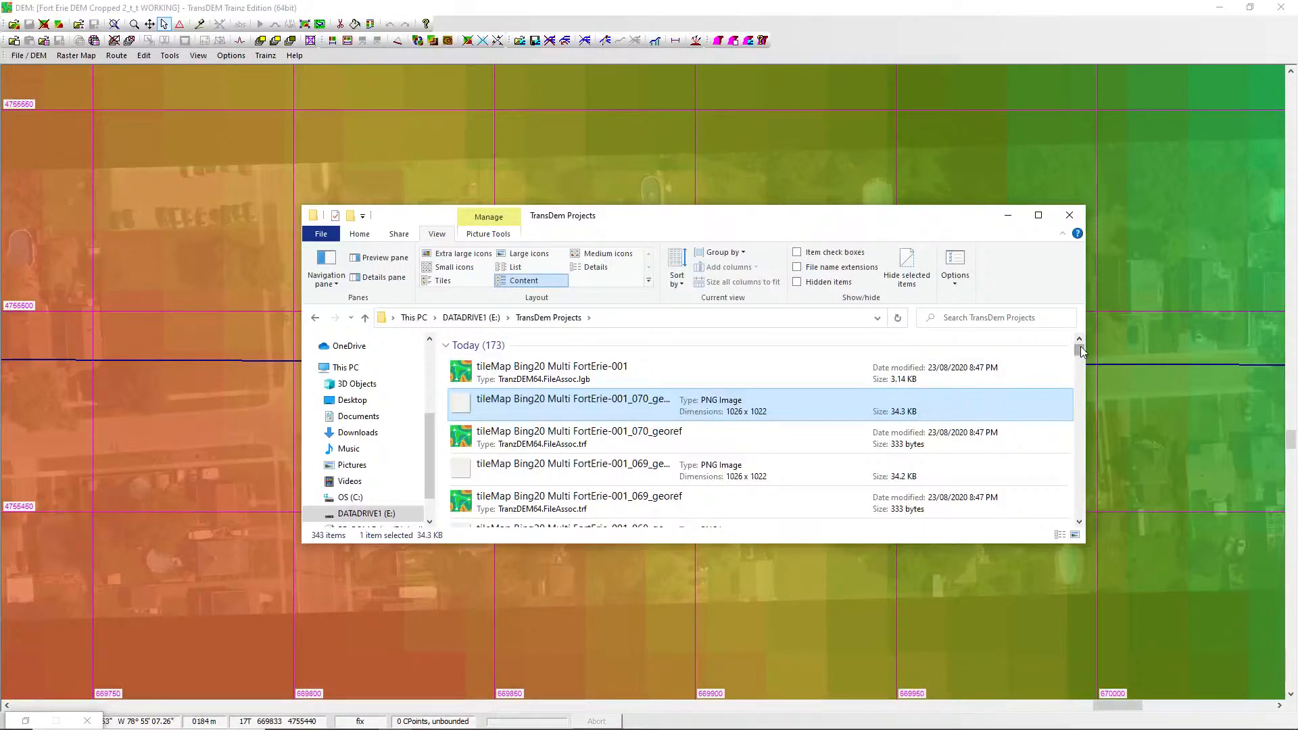
Review the saved "tileMap Bing20 Multi FortErie" PNG and georef files from tile 070 down to 001, and close the folder.
mouse_move(1081, 351)
left_mouse_down()
mouse_move(1074, 422)
mouse_move(1076, 333)
left_mouse_up()
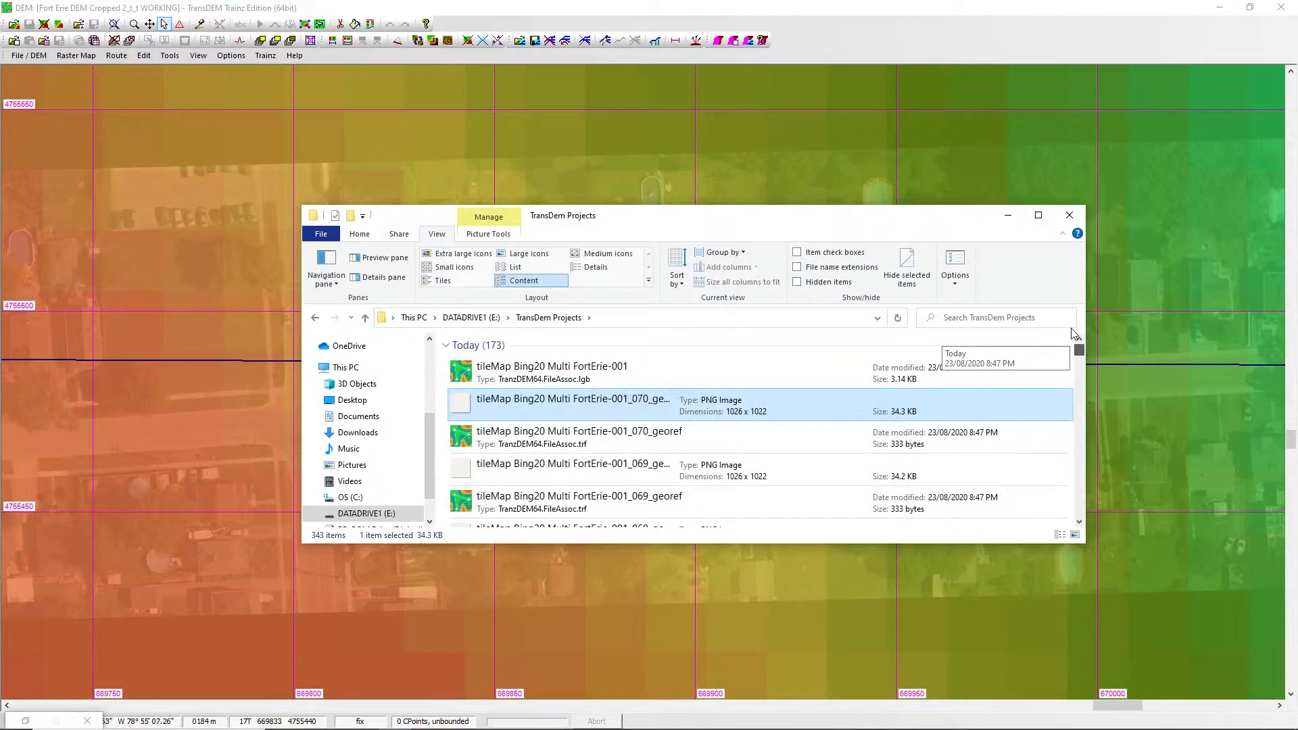
left_click_drag(1076, 333, 1069, 406)
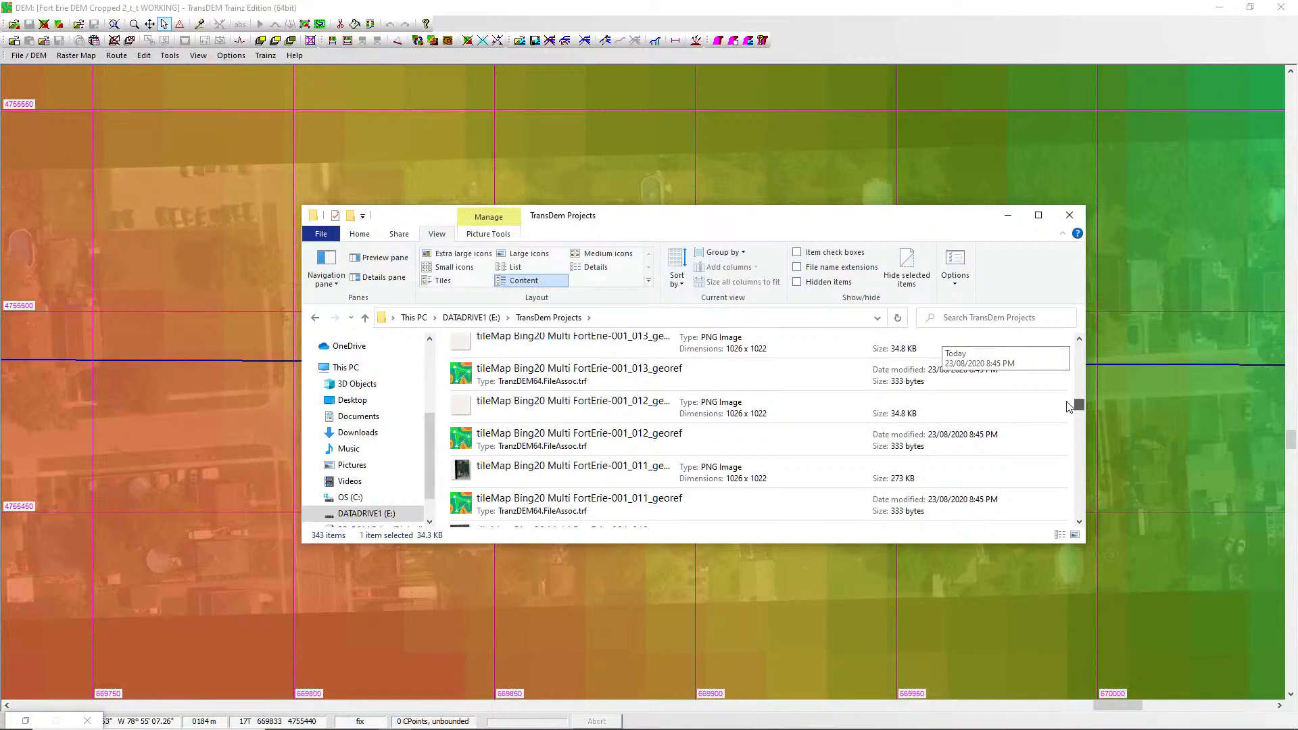
left_click_drag(1069, 406, 1070, 414)
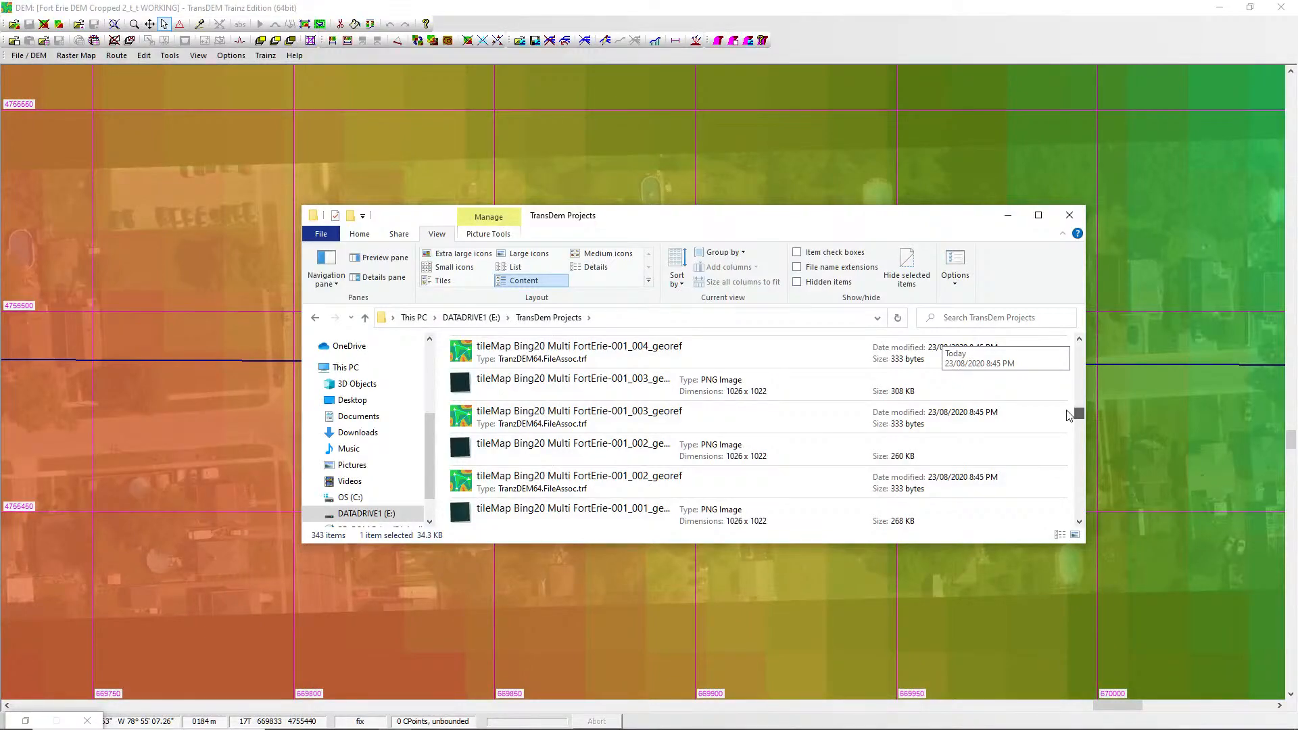
mouse_move(1069, 415)
left_mouse_down()
mouse_move(1066, 391)
mouse_move(1066, 409)
left_mouse_up()
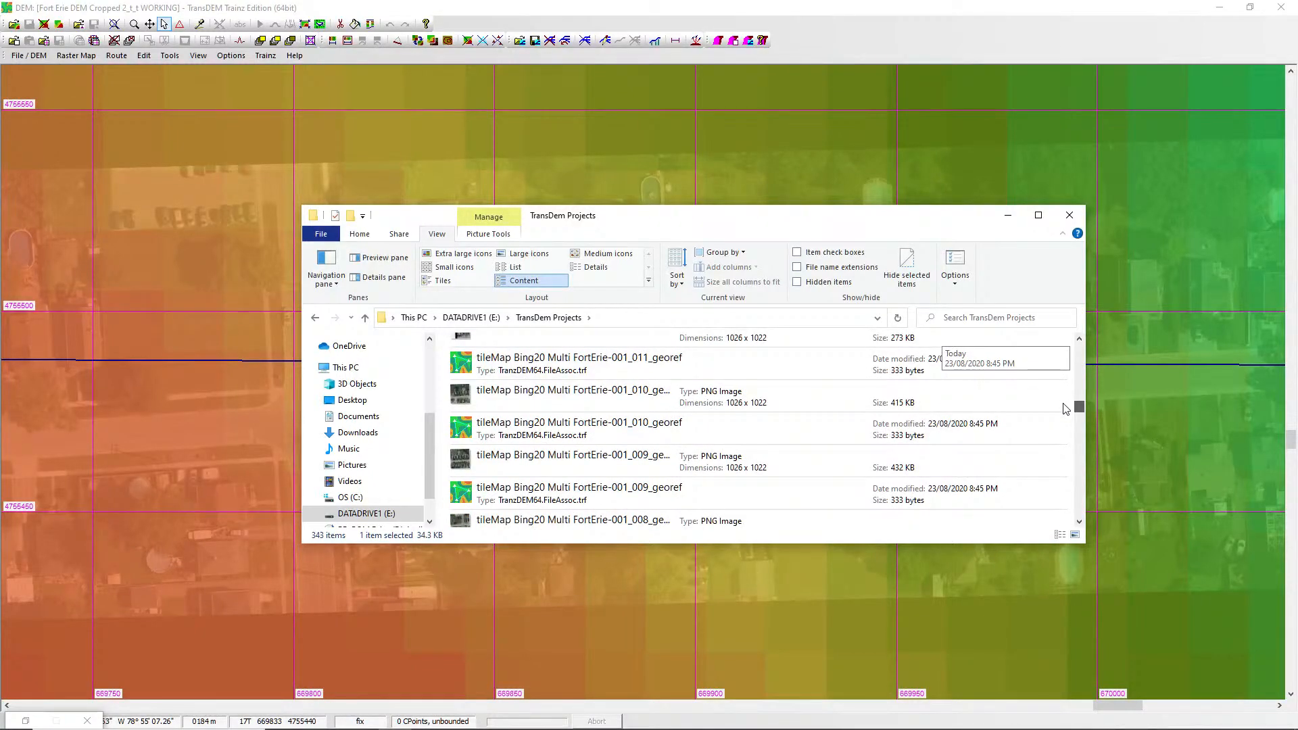
left_click_drag(1065, 408, 1063, 284)
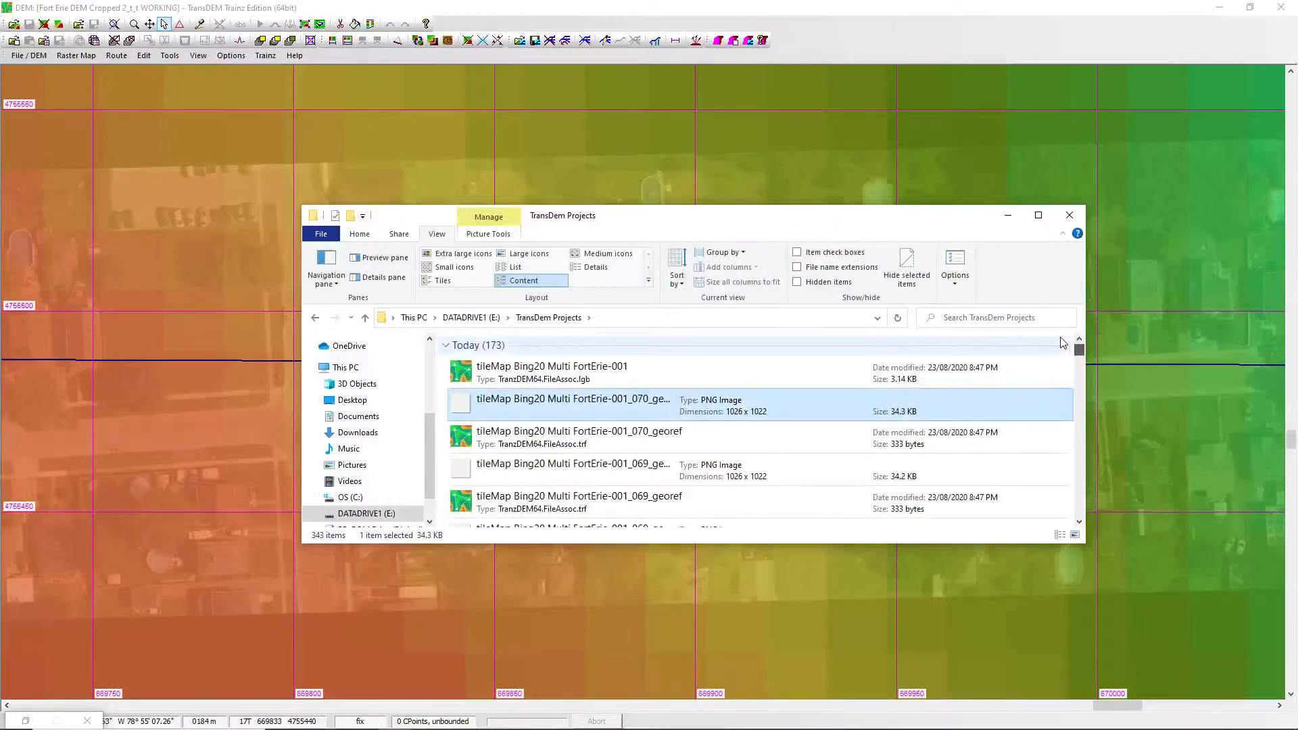
left_click(1069, 217)
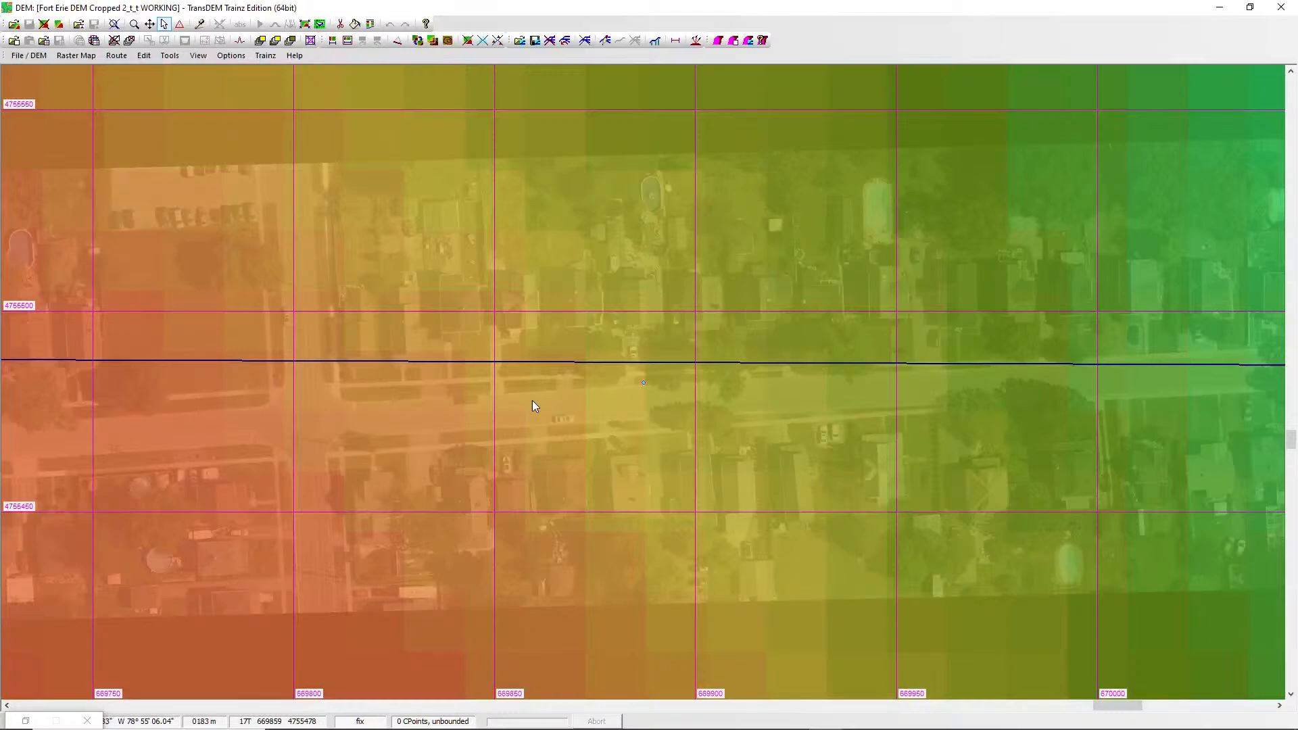
Check the orthophoto tiles' lower edge up close and their overall coverage along the polyline across the DEM.
scroll(533, 406, "down", 3)
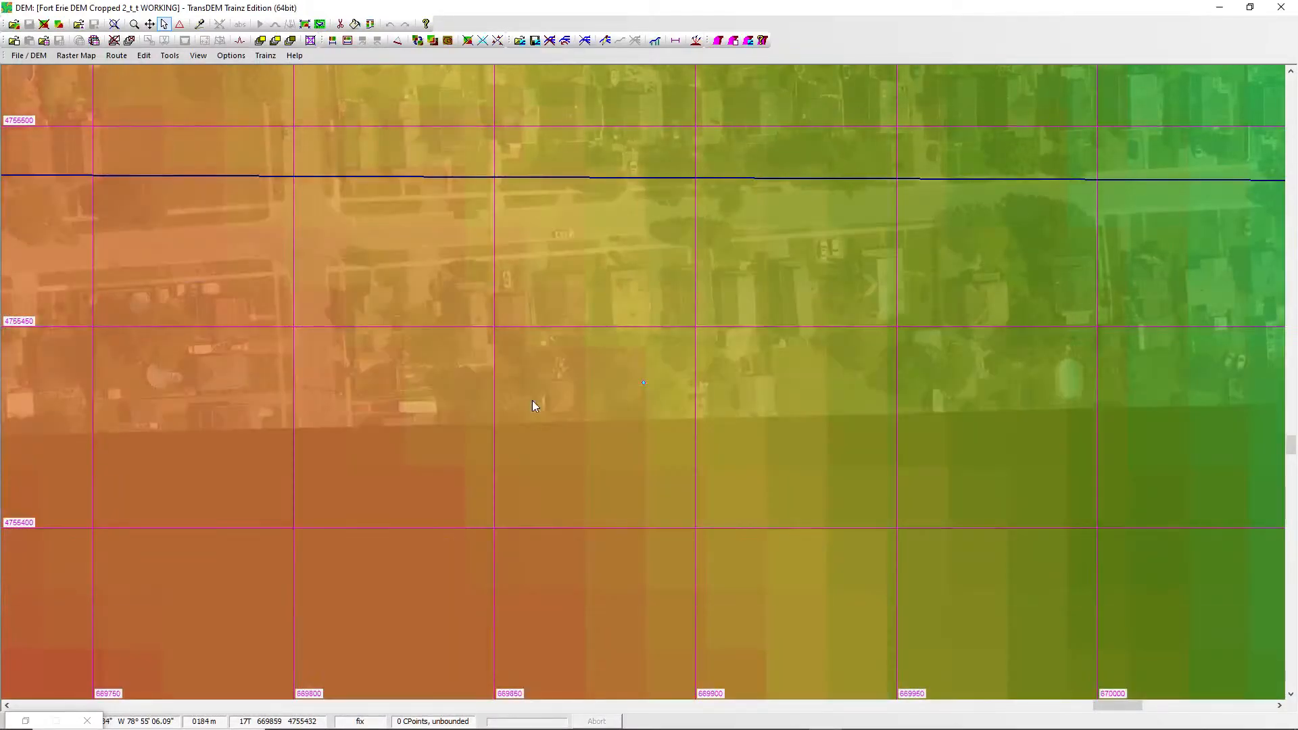
scroll(533, 400, "up", 2)
scroll(533, 401, "up", 2)
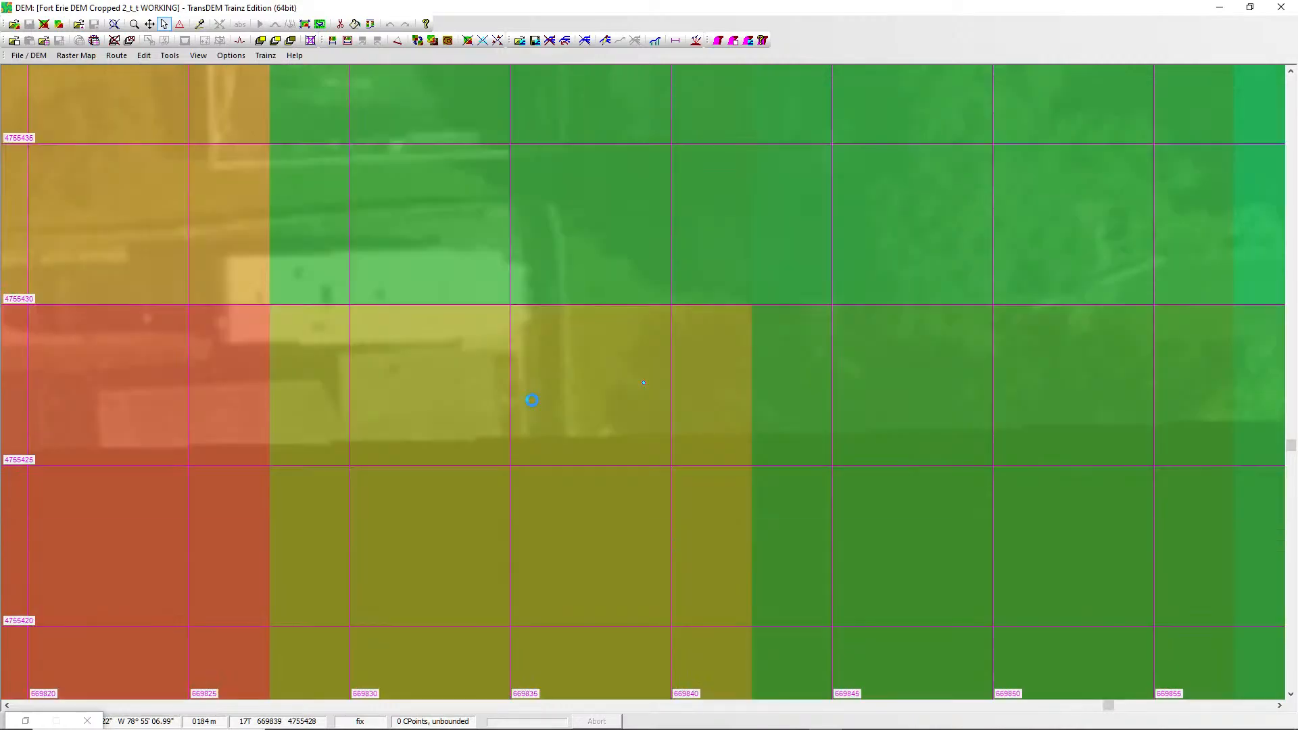
scroll(533, 401, "down", 2)
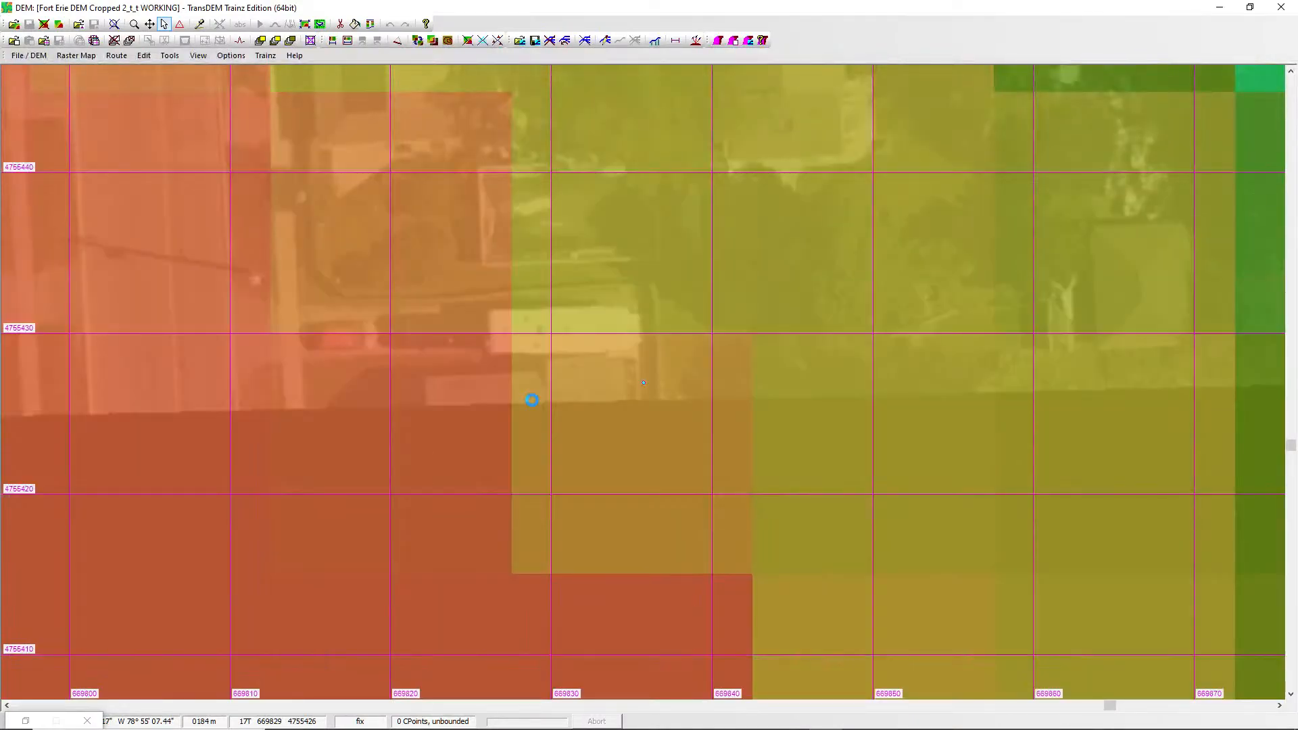
scroll(534, 405, "down", 3)
scroll(533, 401, "down", 1)
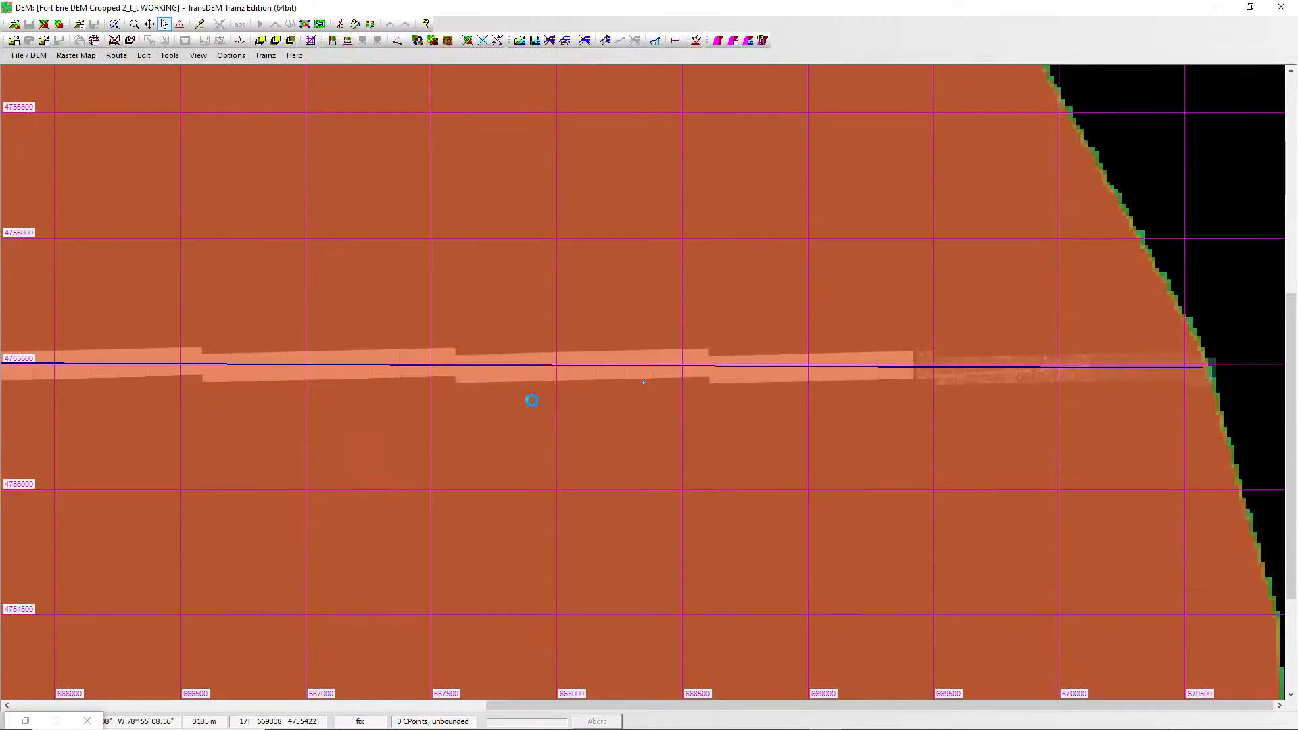
scroll(533, 400, "up", 2)
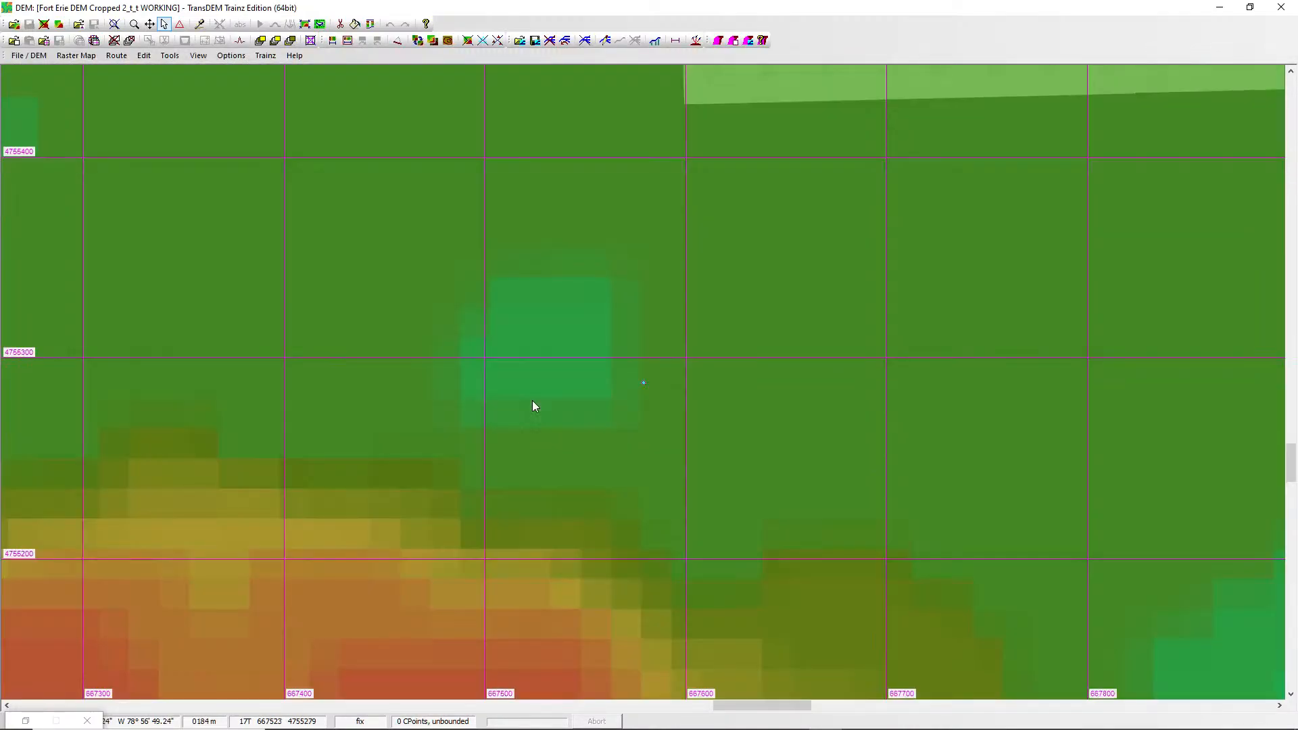
scroll(533, 404, "up", 2)
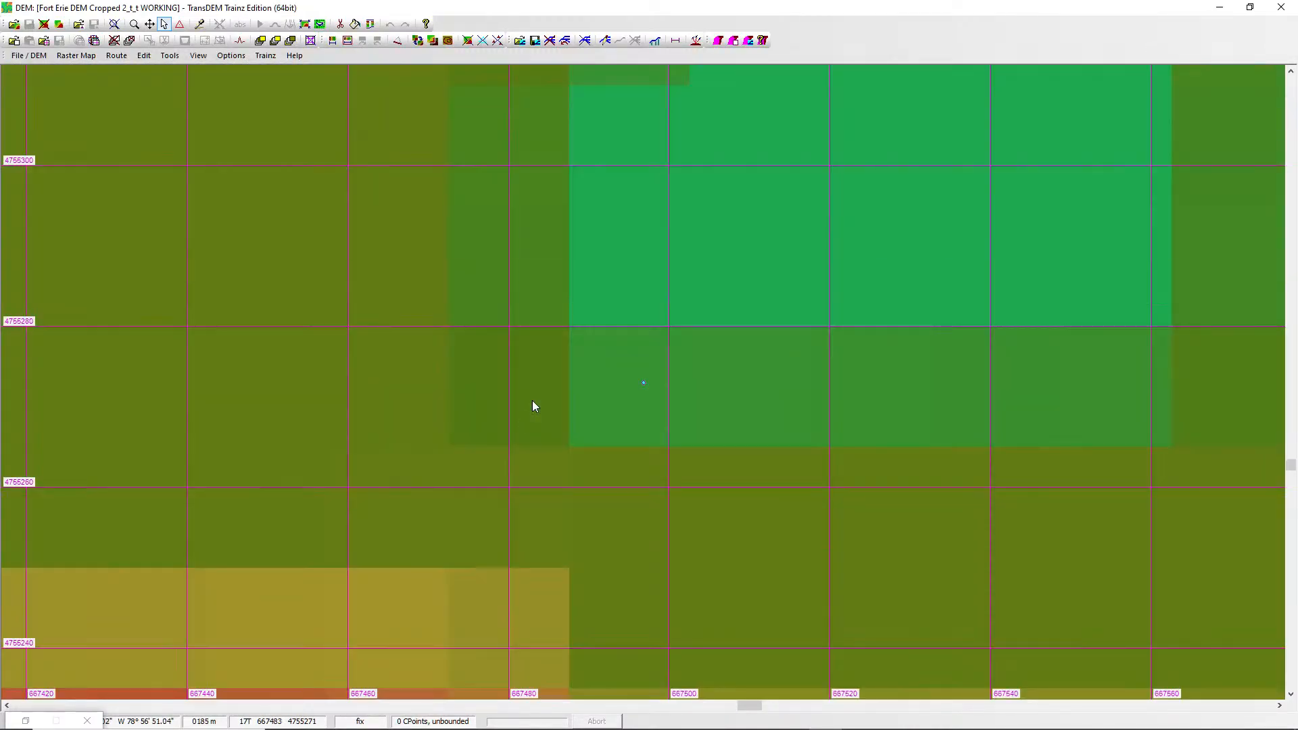
right_click(723, 238)
left_click(716, 223)
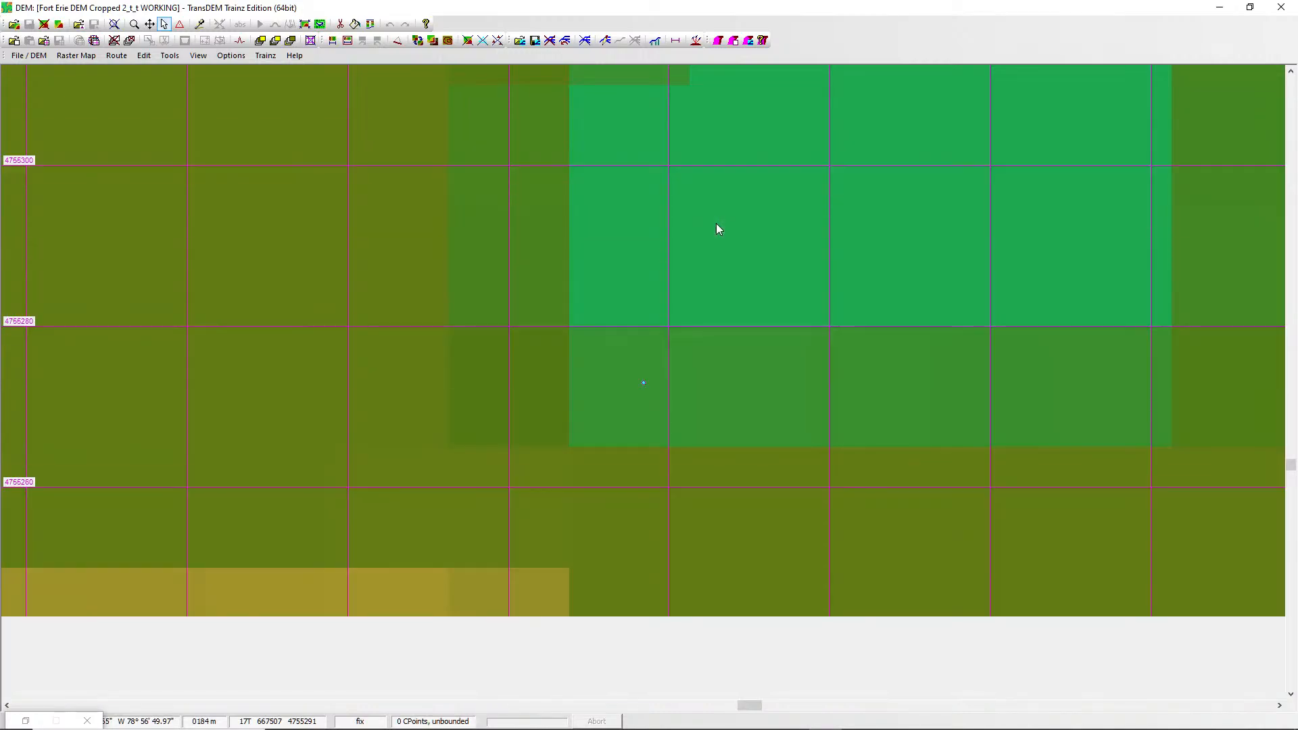
scroll(714, 226, "up", 5)
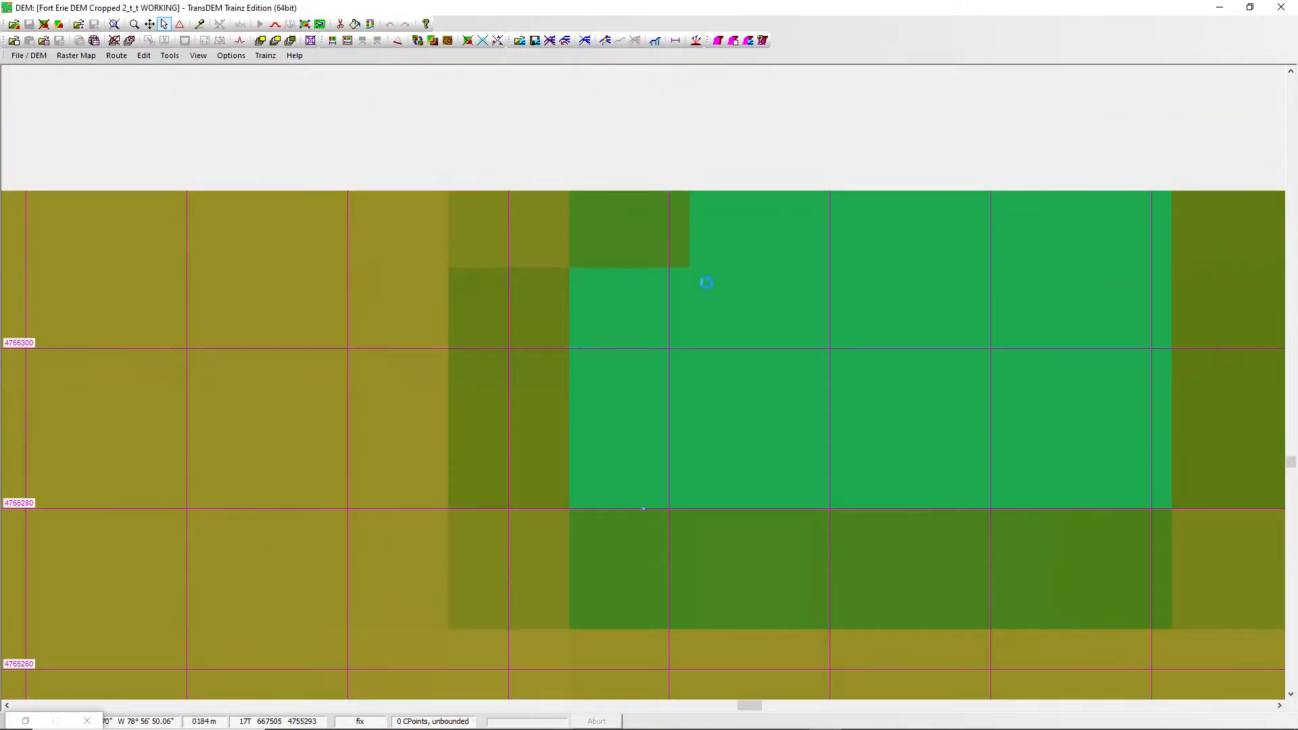
scroll(642, 293, "up", 4)
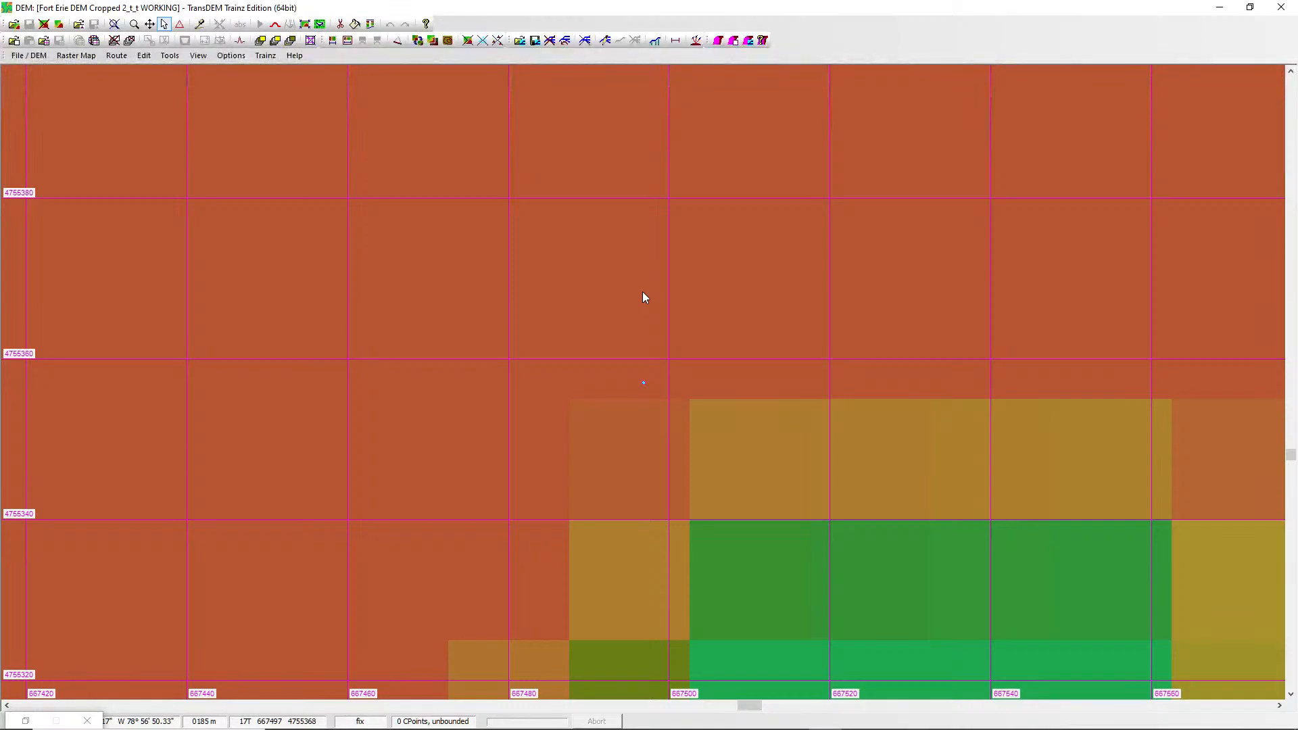
scroll(644, 298, "up", 2)
scroll(644, 297, "up", 3)
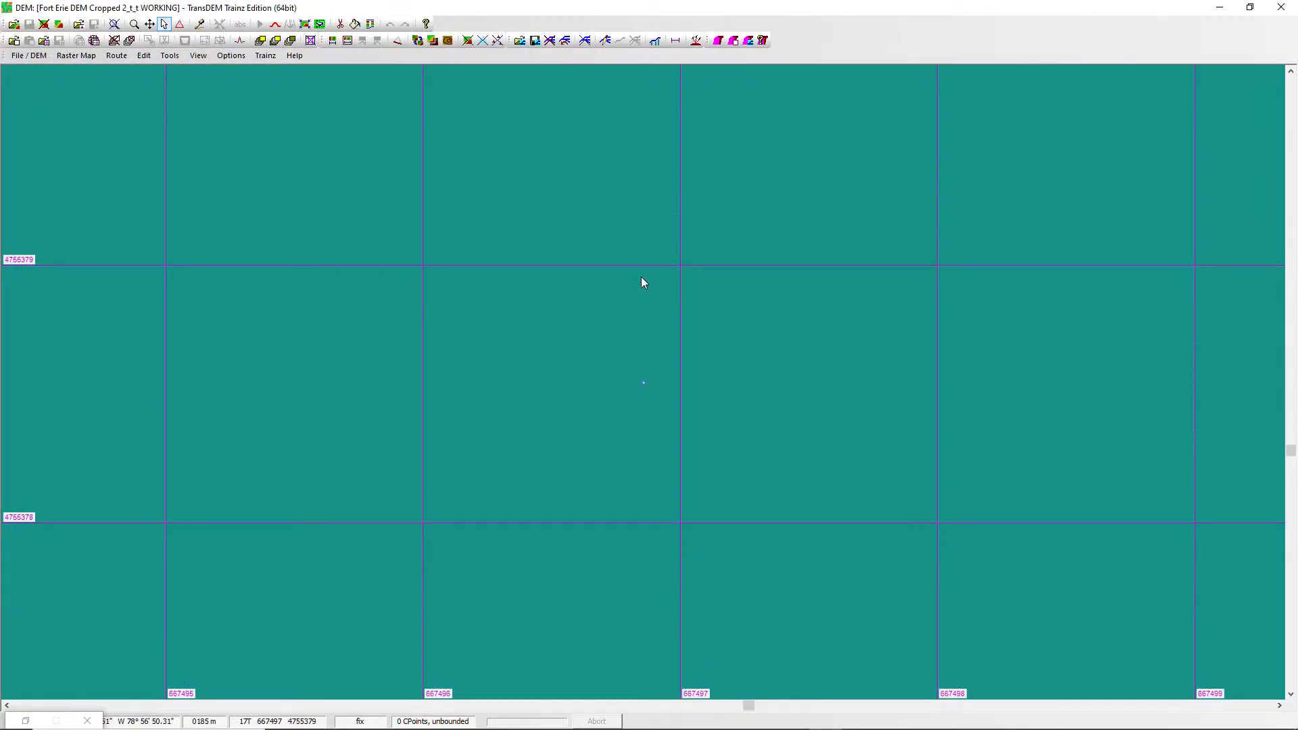
Close all raster maps over the Fort Erie DEM without saving the modified route.
scroll(642, 277, "down", 3)
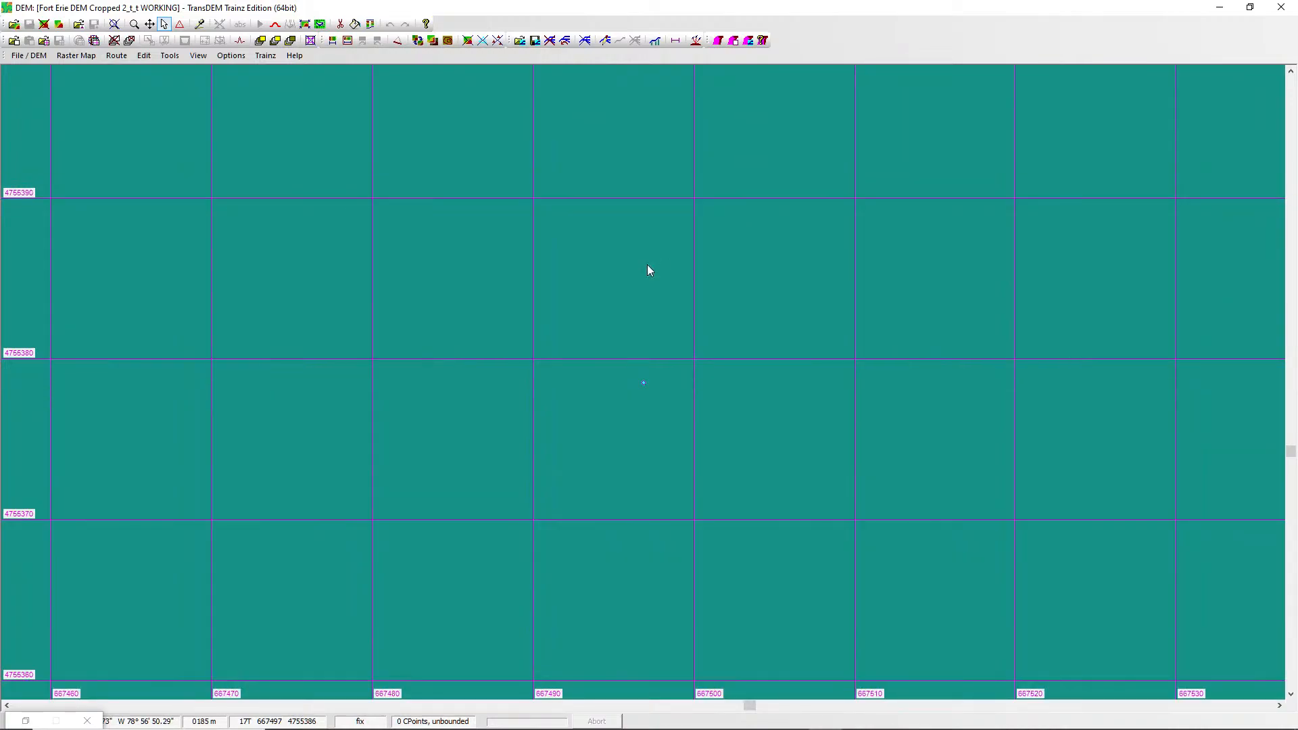
scroll(647, 264, "down", 4)
scroll(647, 264, "down", 2)
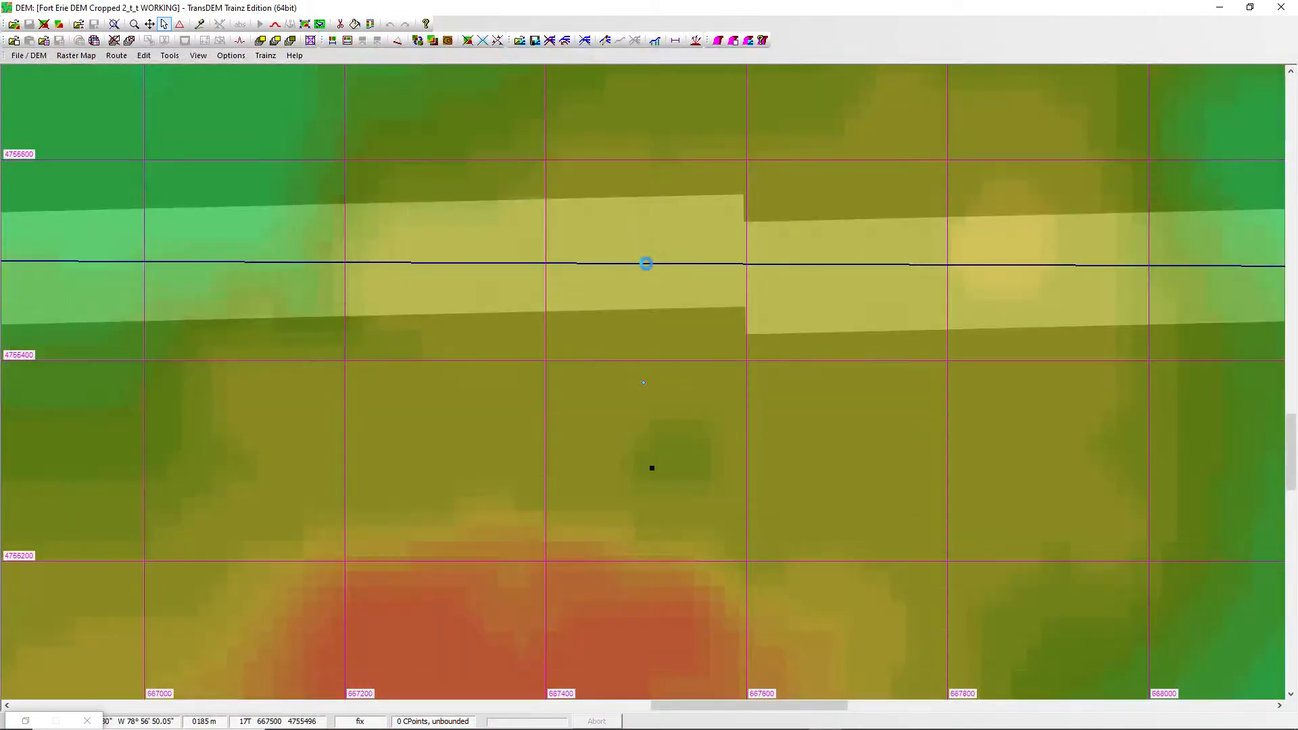
scroll(466, 349, "down", 2)
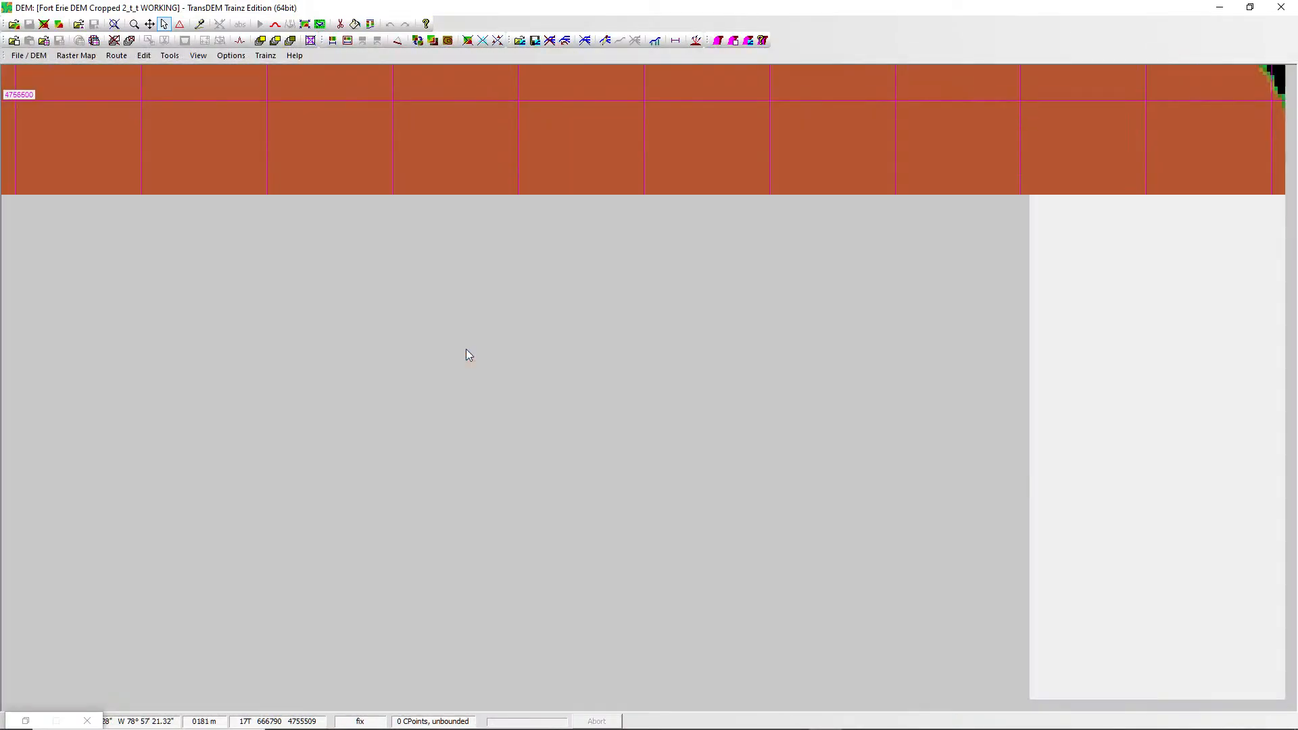
scroll(465, 349, "down", 2)
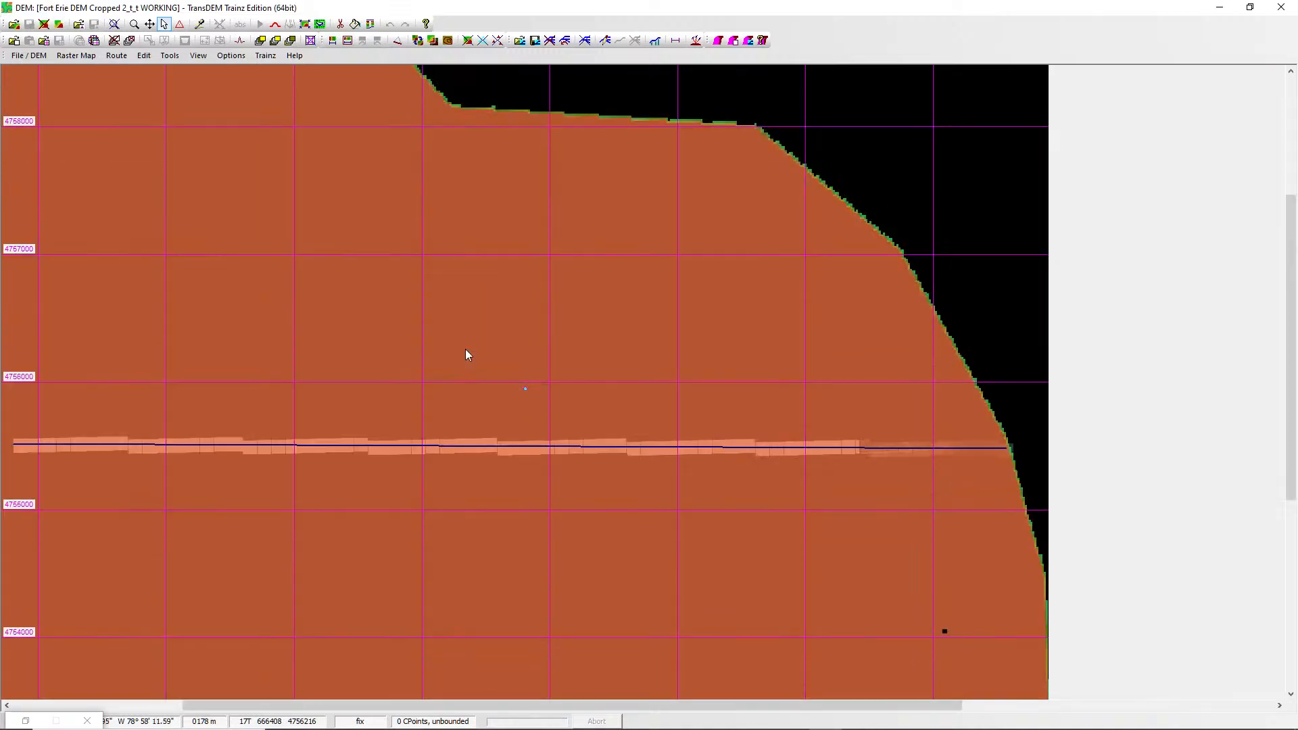
scroll(465, 349, "up", 4)
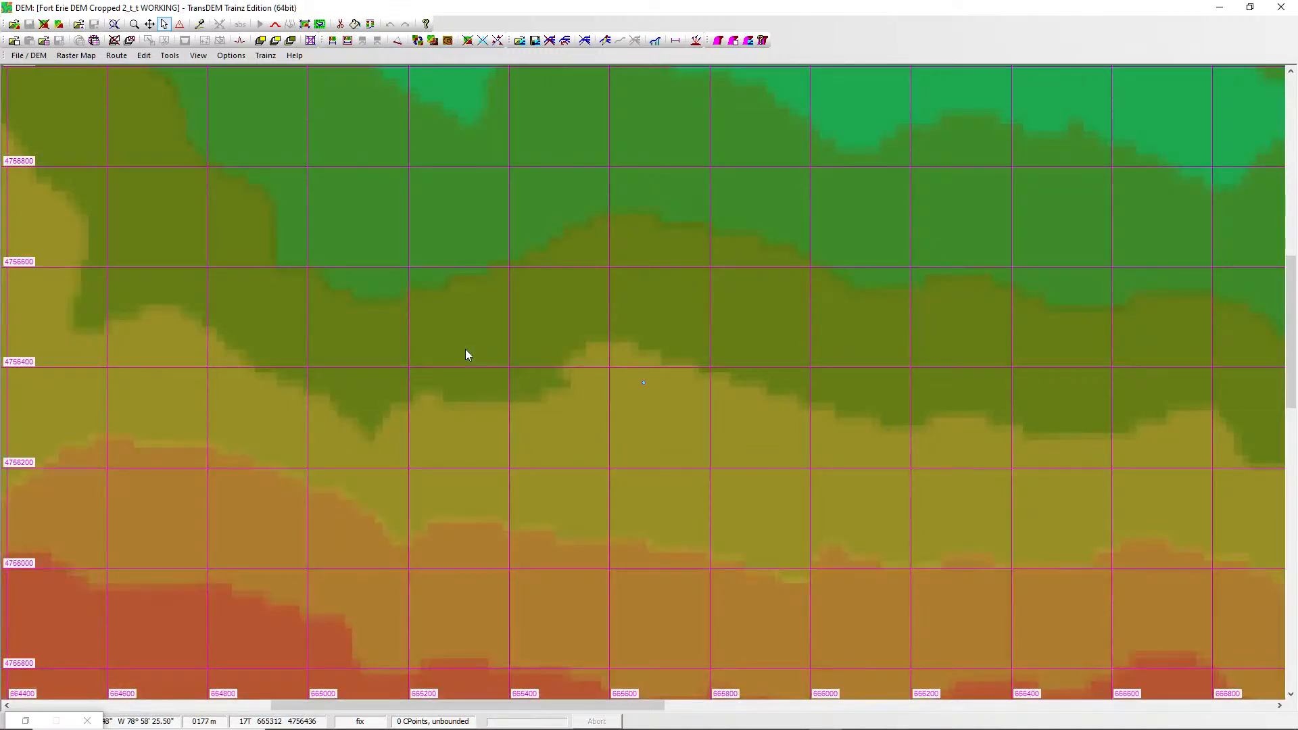
scroll(466, 349, "up", 2)
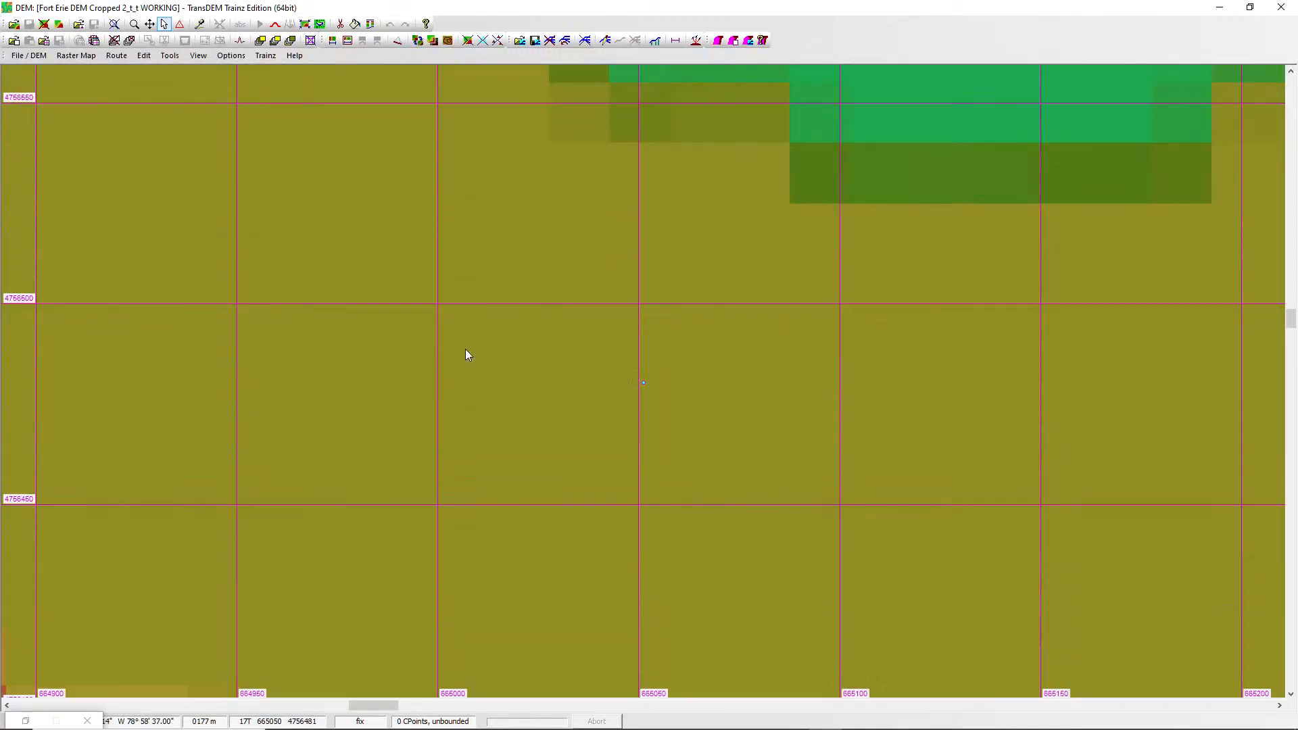
left_click(70, 55)
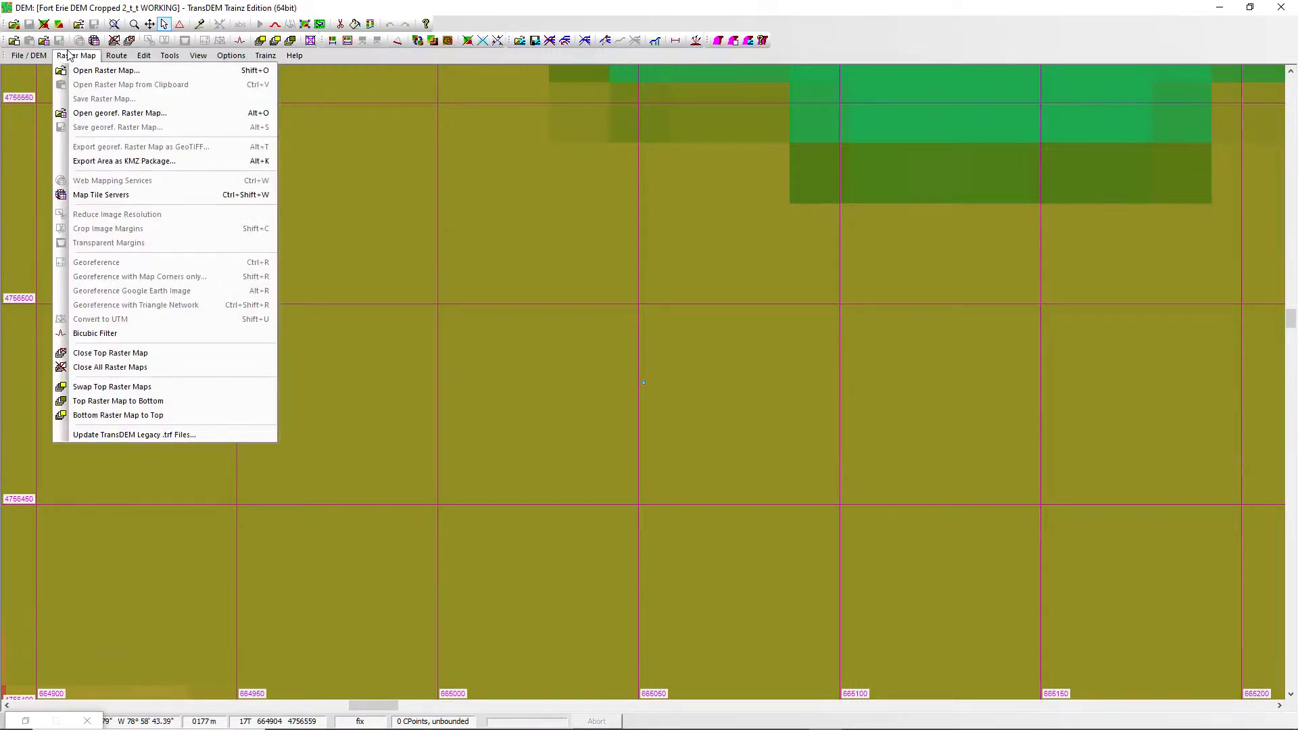
left_click(140, 371)
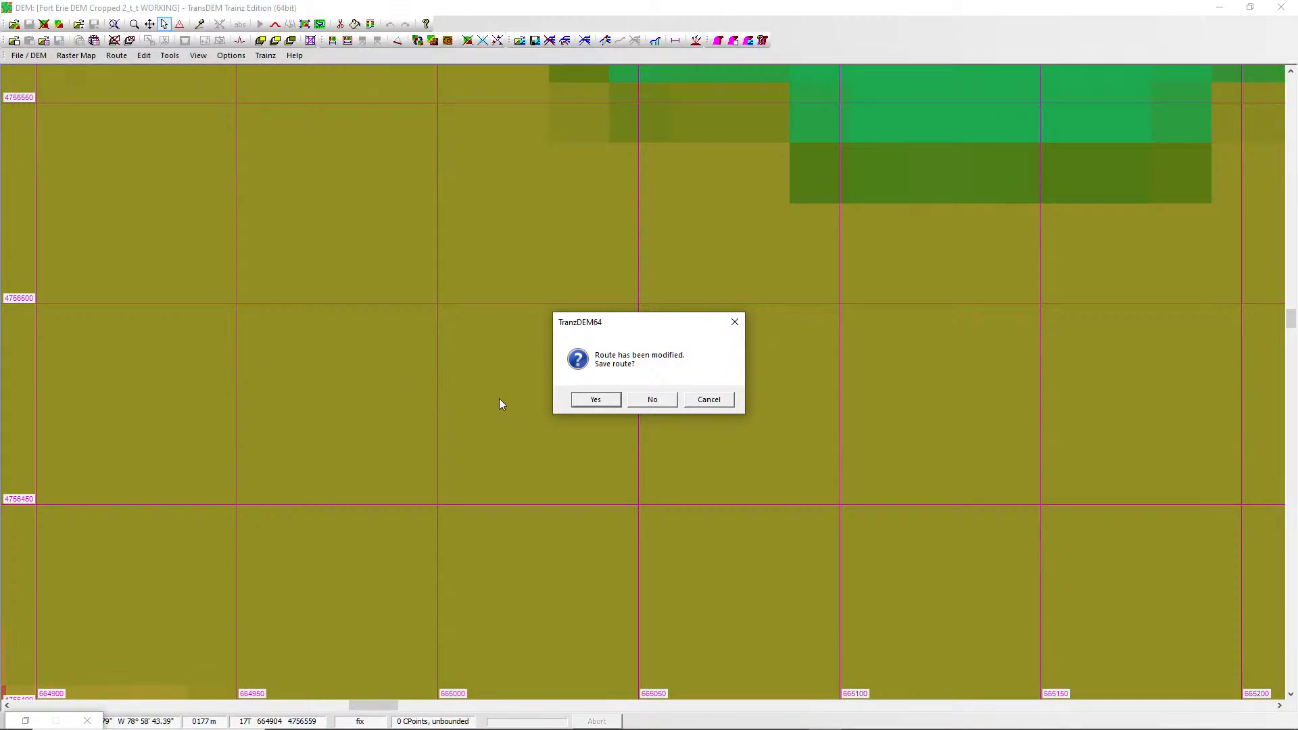
left_click(652, 400)
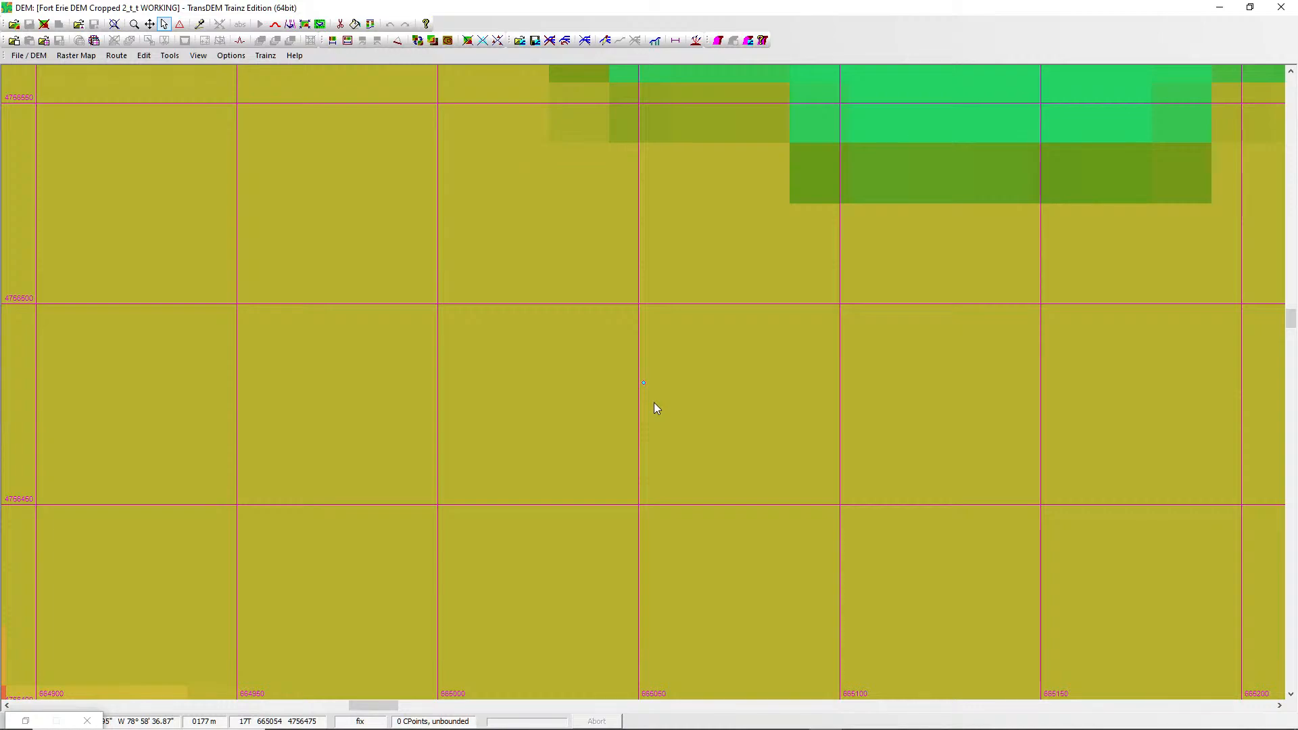
Examine the DEM terrain and the polyline up close and in overview with the orthophoto tiles removed.
scroll(654, 403, "up", 5)
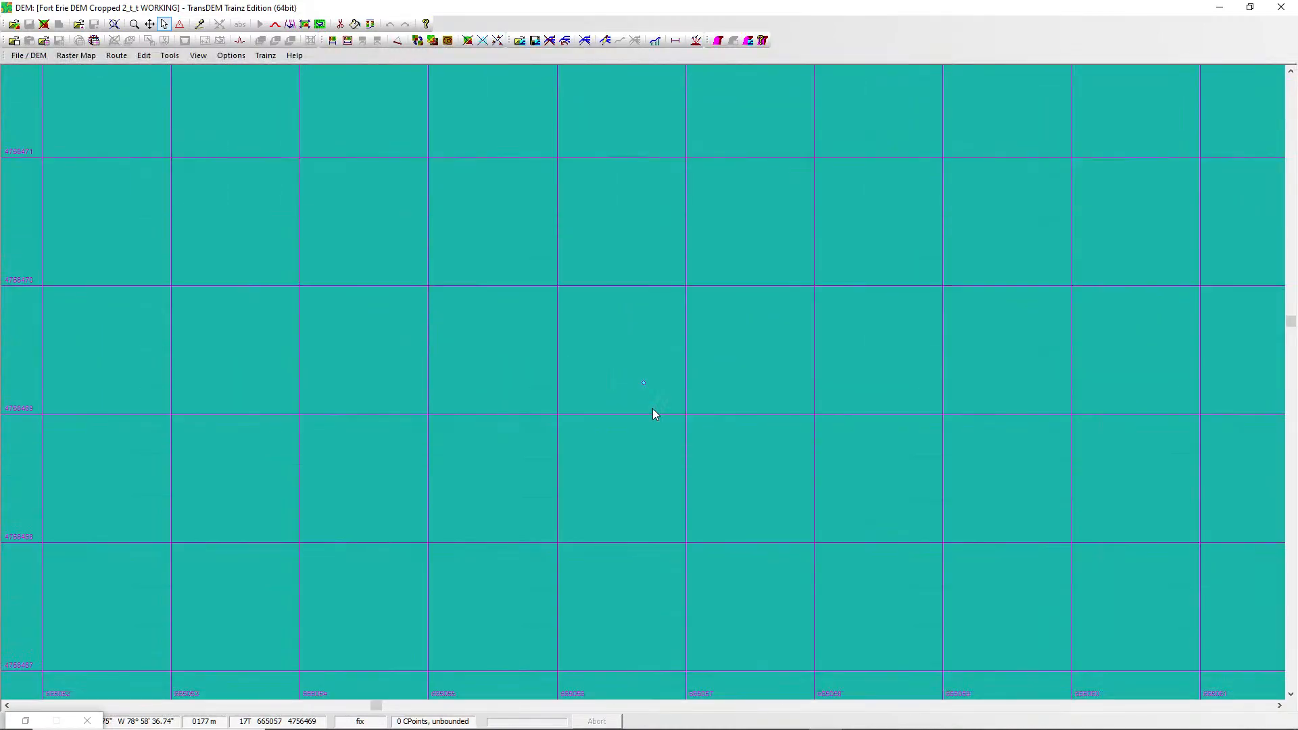
scroll(653, 409, "down", 5)
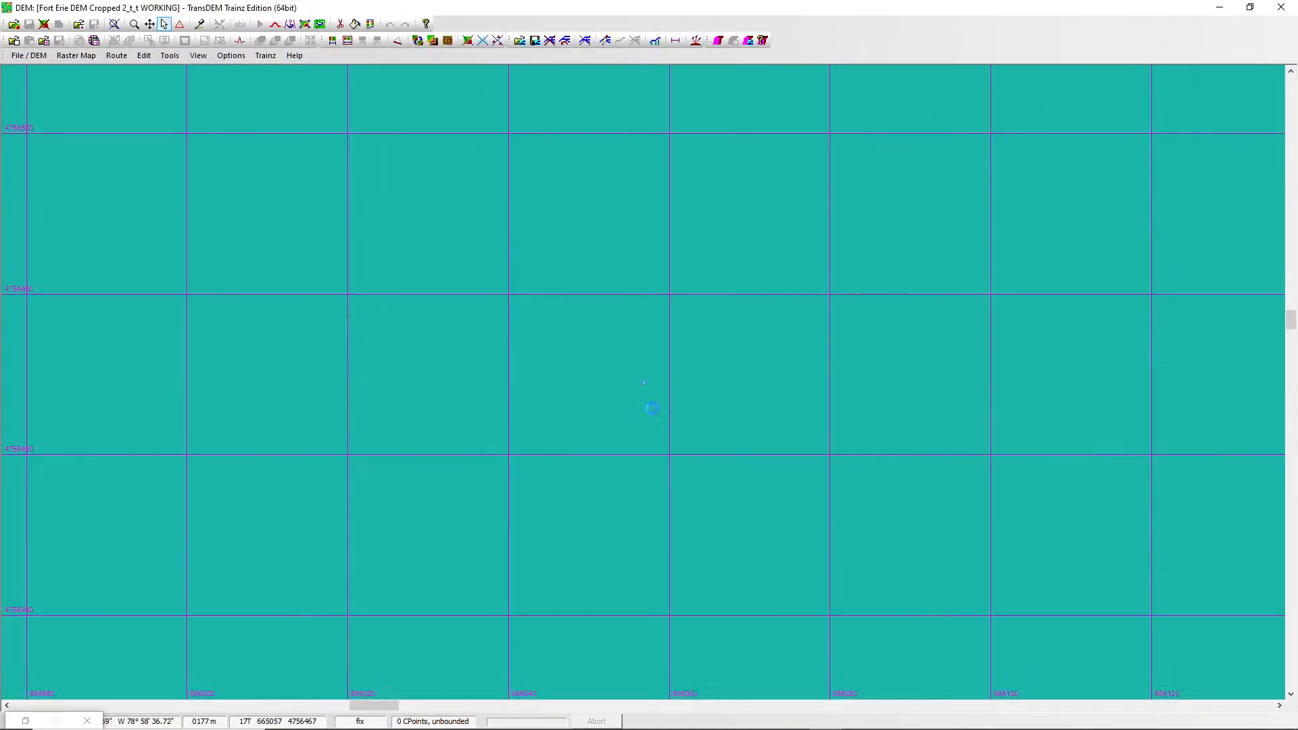
scroll(652, 409, "down", 3)
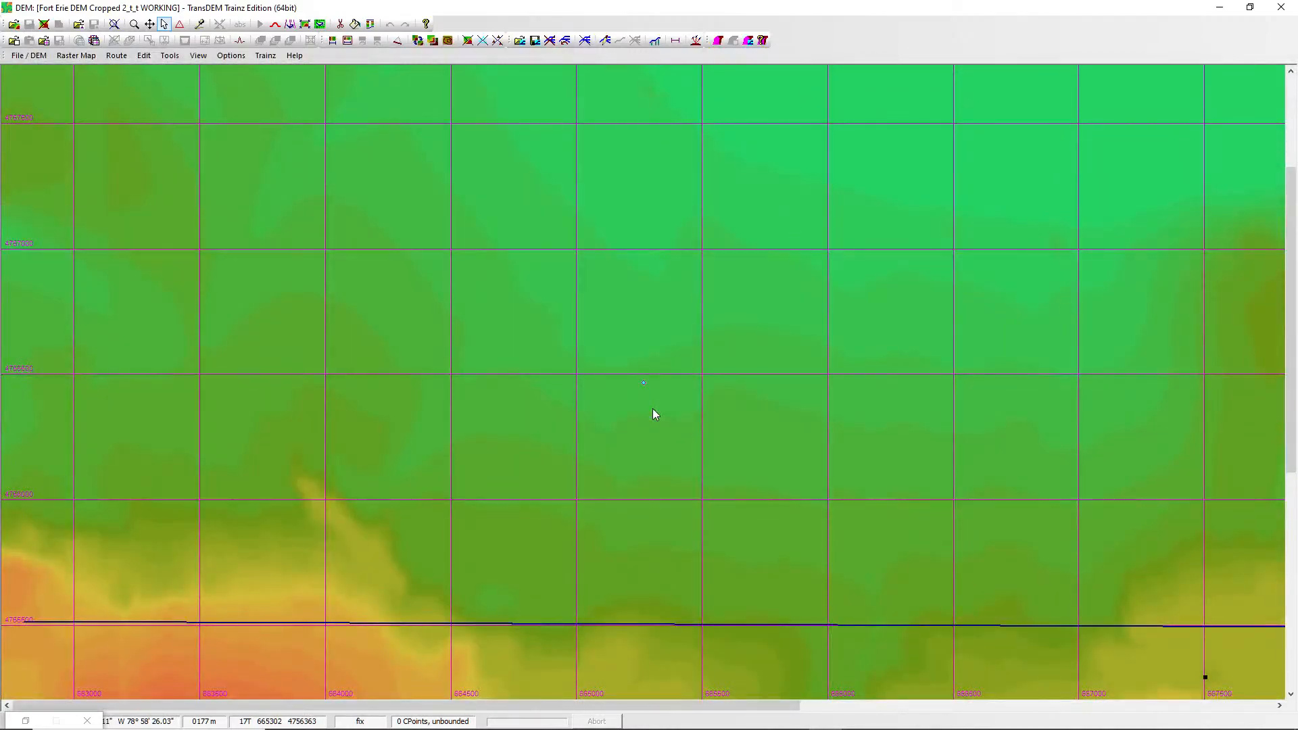
scroll(652, 409, "down", 1)
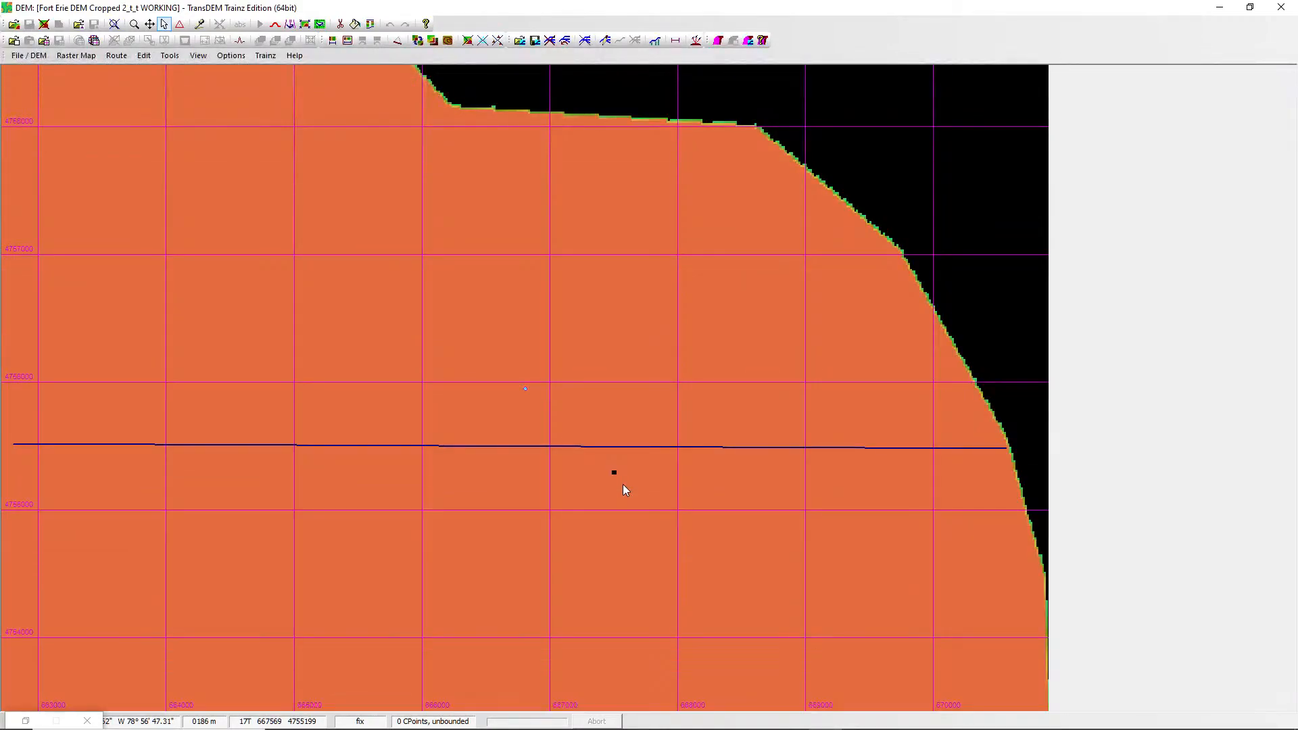
scroll(623, 484, "up", 3)
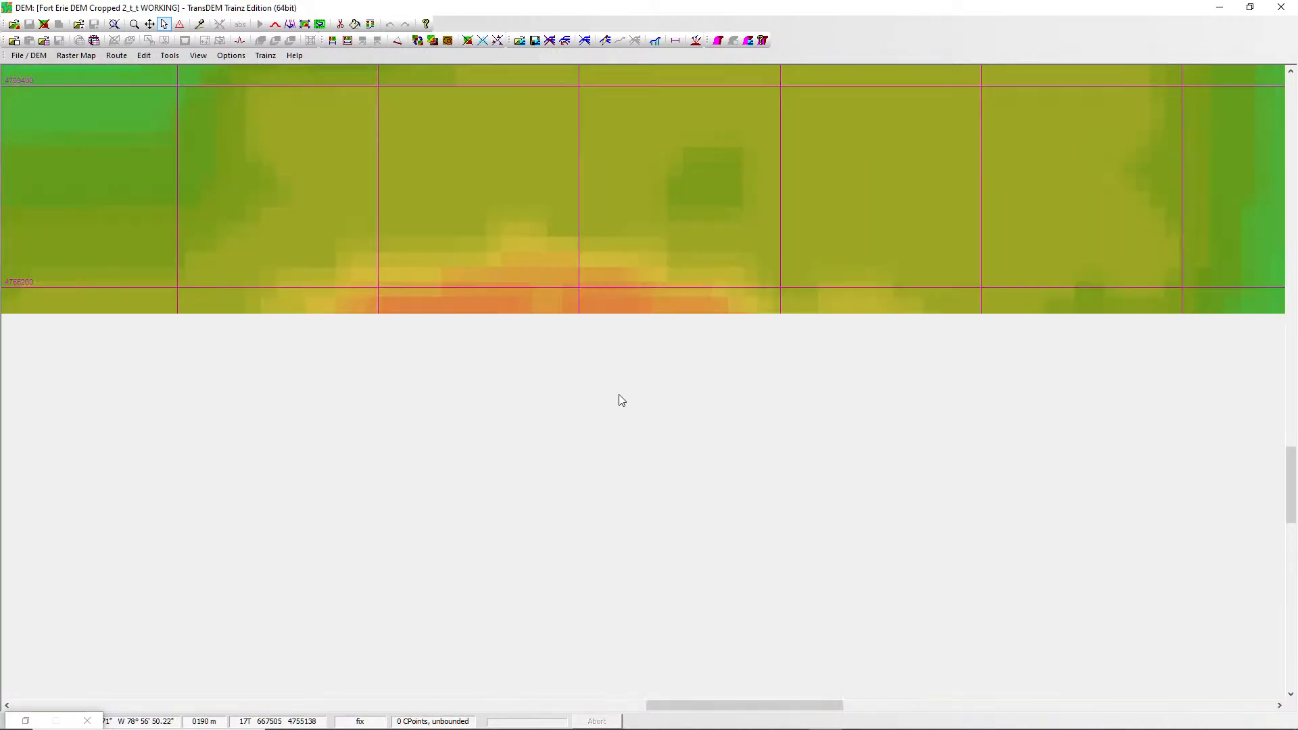
scroll(621, 401, "down", 2)
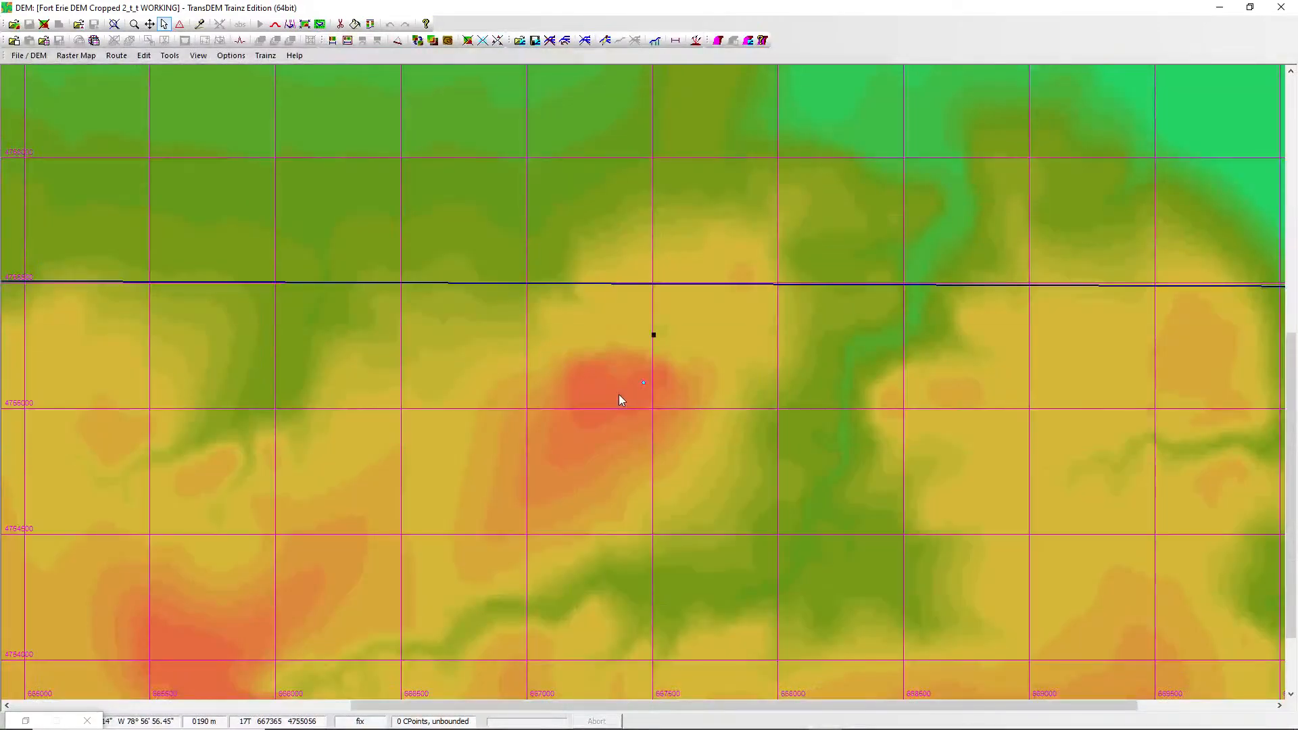
scroll(621, 401, "up", 2)
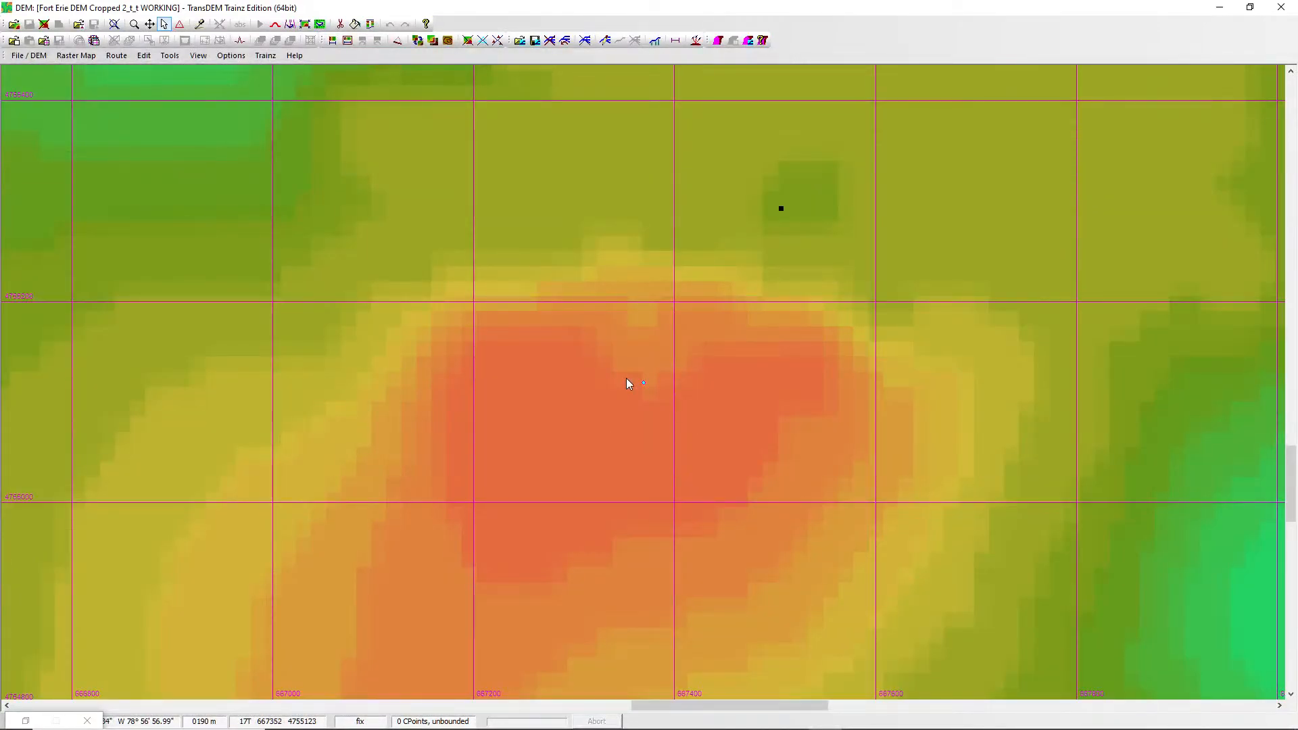
scroll(749, 215, "down", 1)
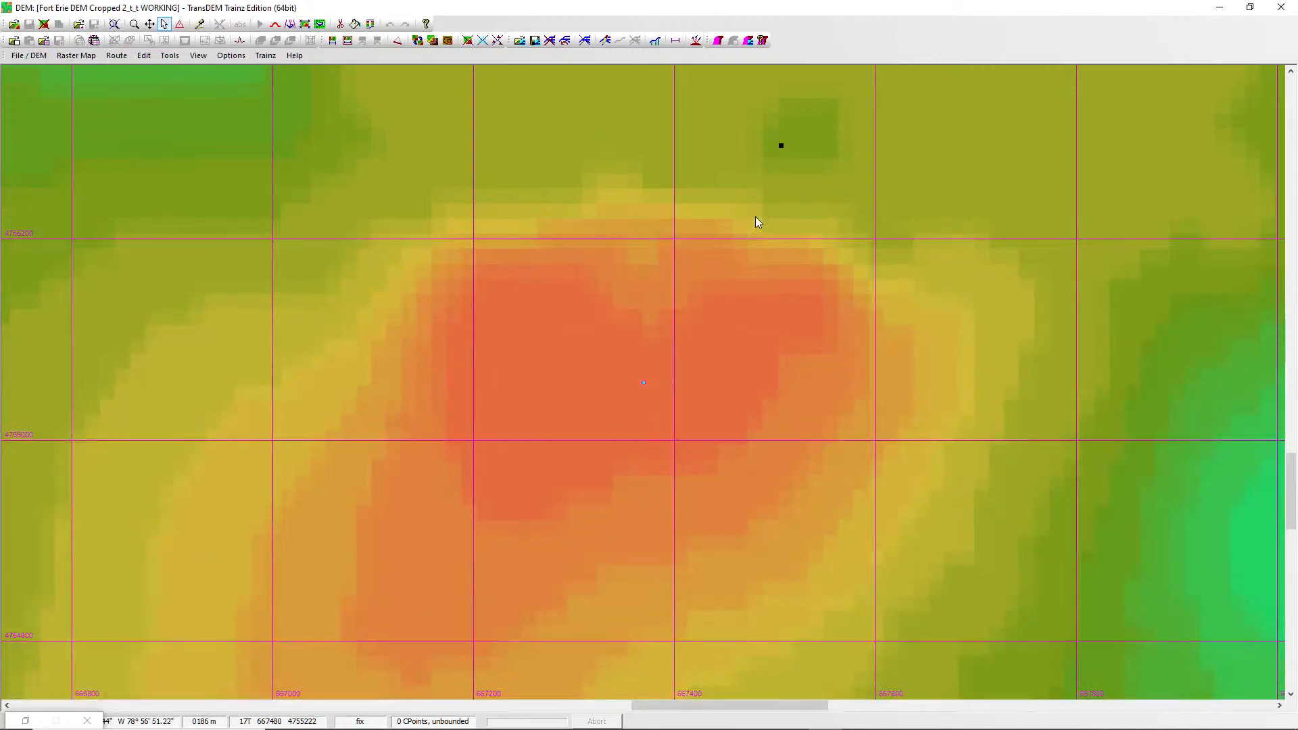
scroll(743, 171, "up", 1)
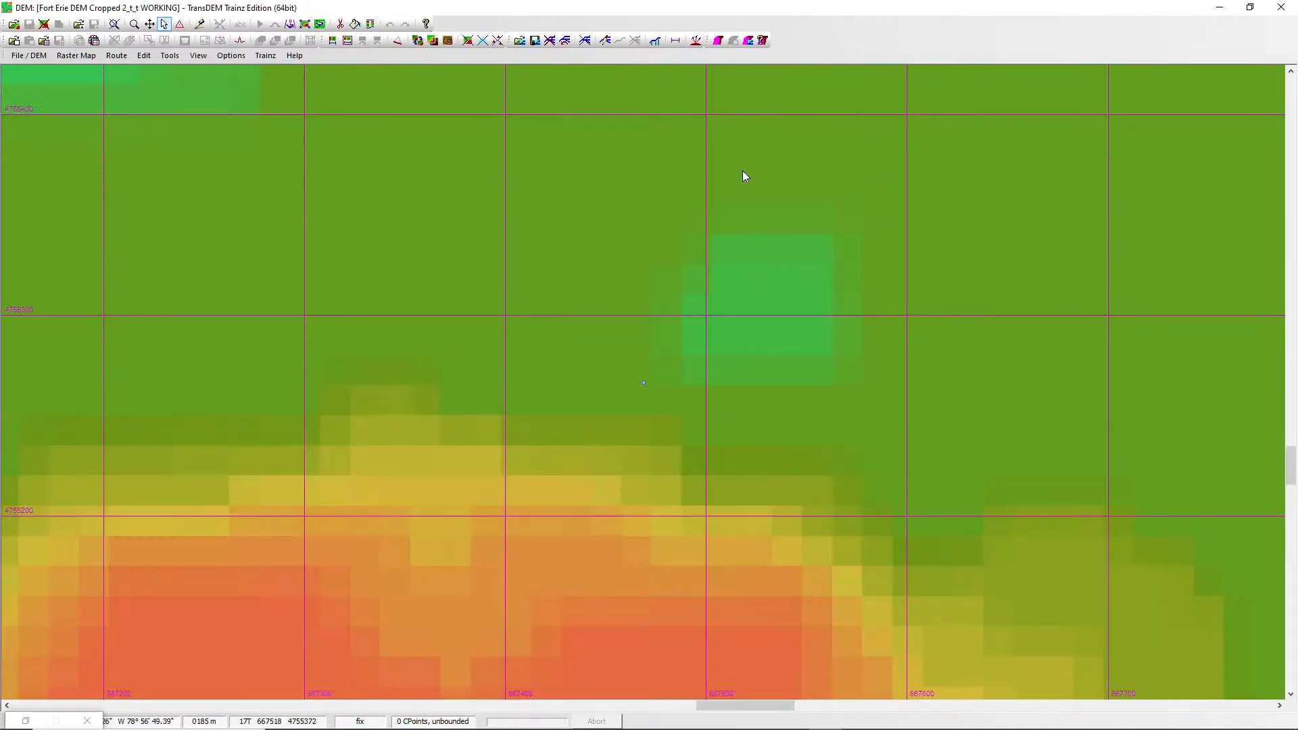
scroll(743, 172, "down", 3)
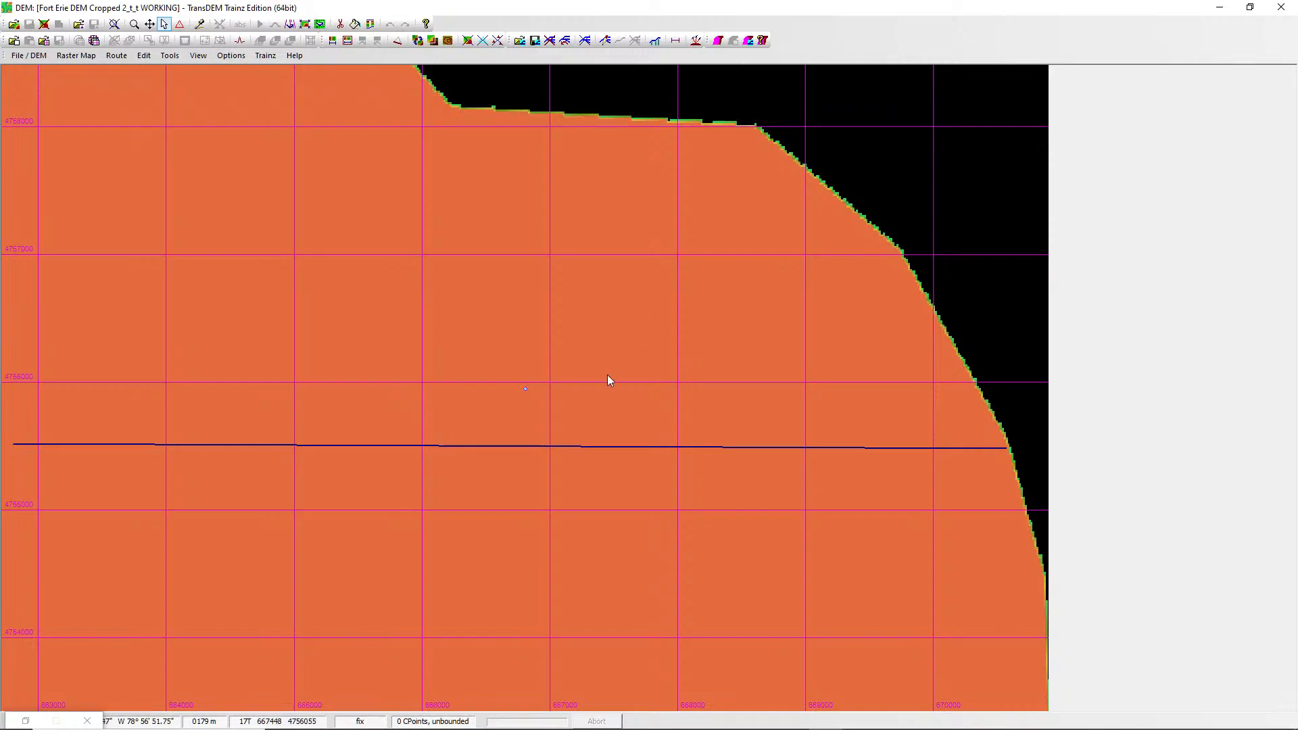
scroll(603, 381, "down", 1)
scroll(519, 389, "up", 2)
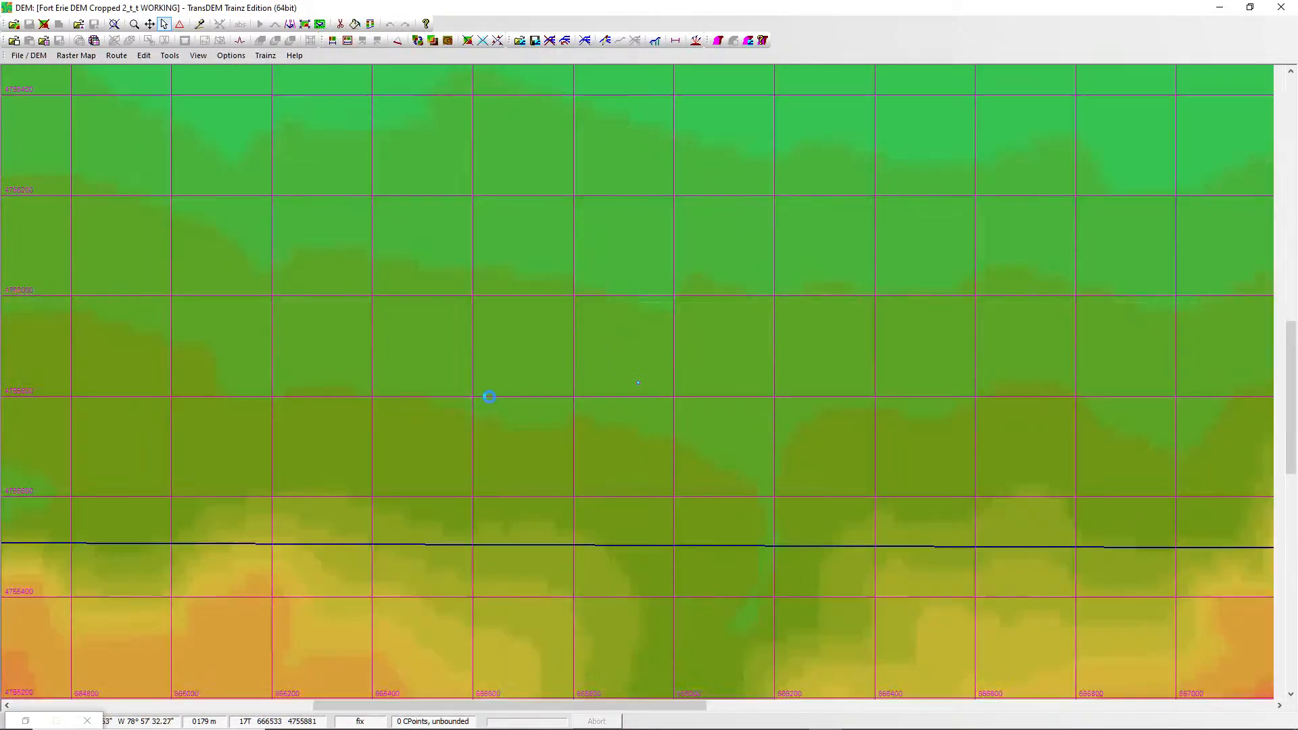
scroll(488, 392, "down", 2)
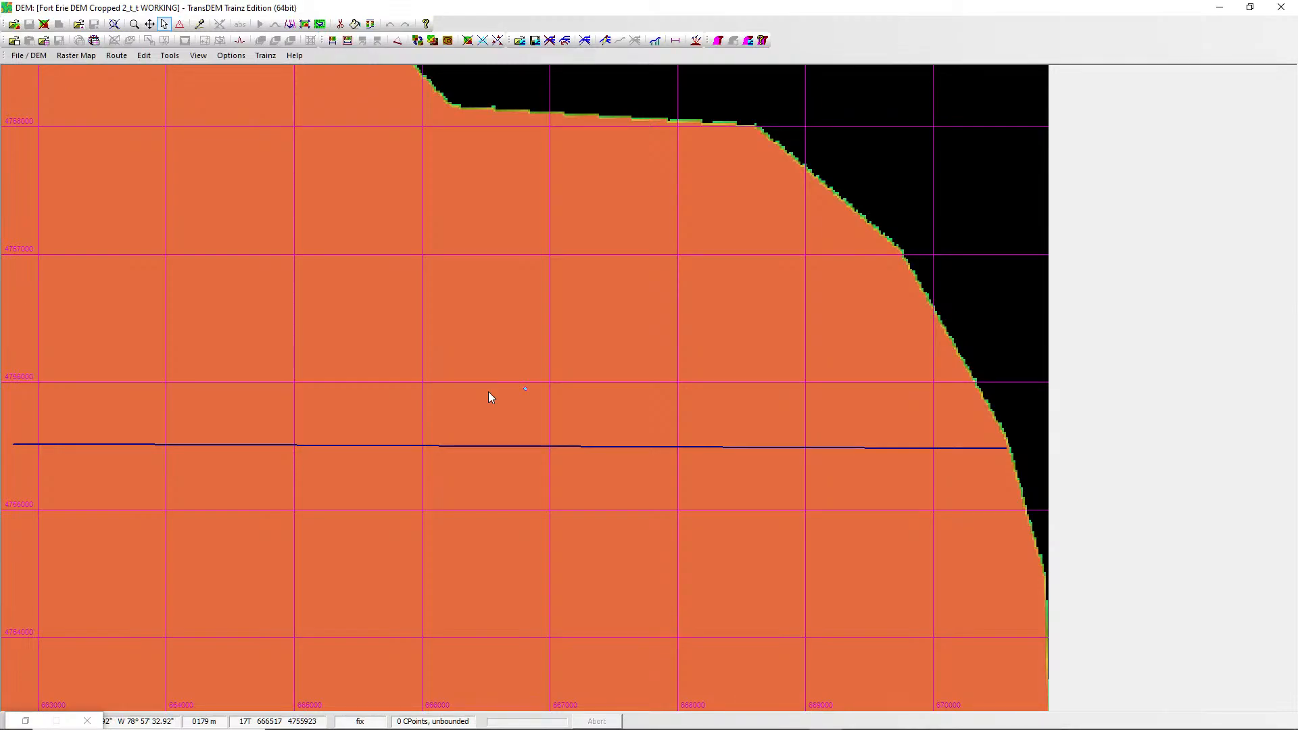
Switch to File Explorer and open the TransDem Projects folder on drive E:.
mouse_move(323, 729)
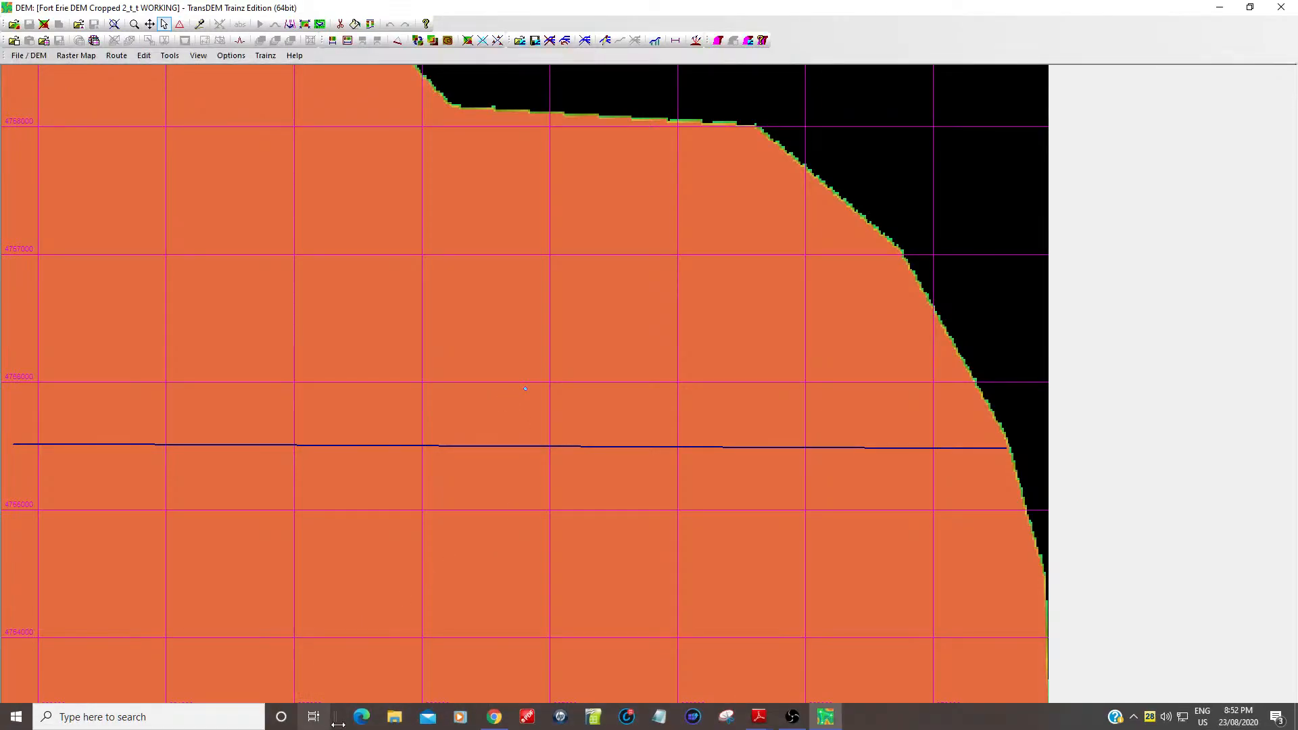
left_click(395, 726)
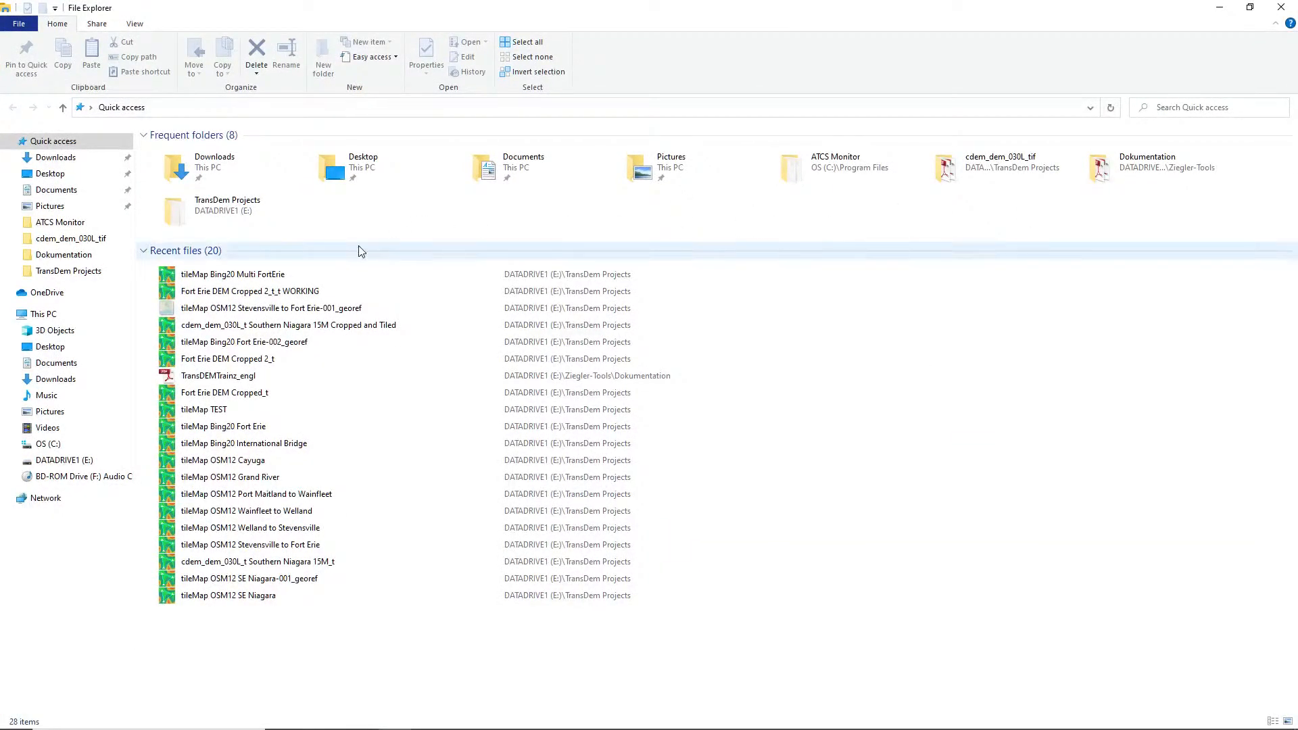
left_click(82, 272)
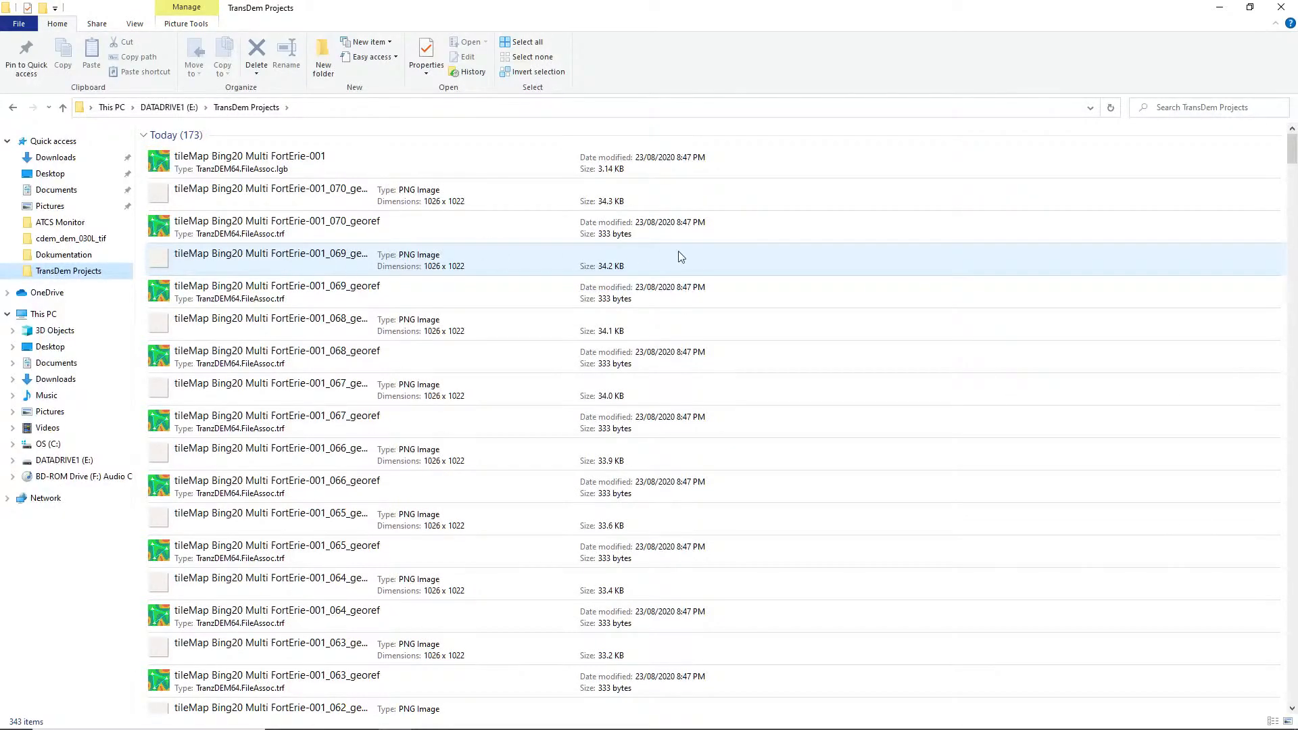
Select the tileMap Bing20 Multi FortErie-001 files from the .lgb file through the 013_georef .trf file.
left_click(733, 240)
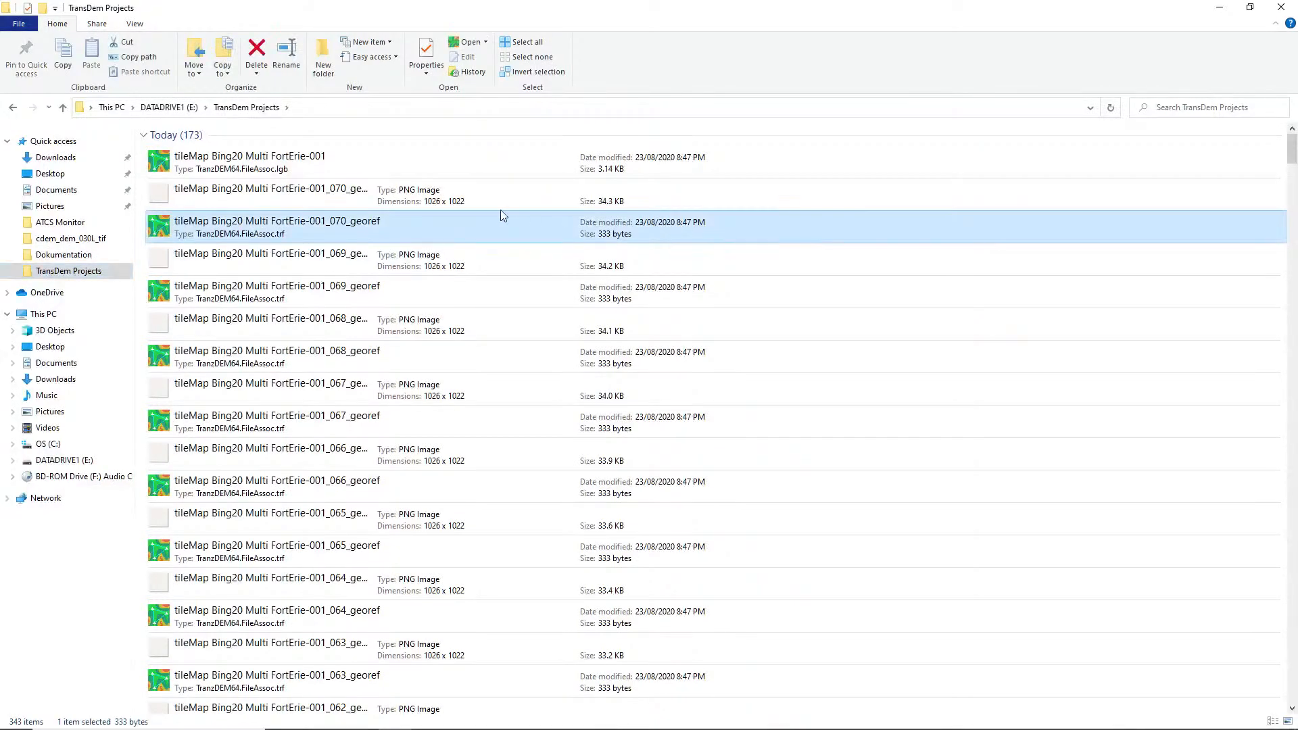
left_click(799, 152)
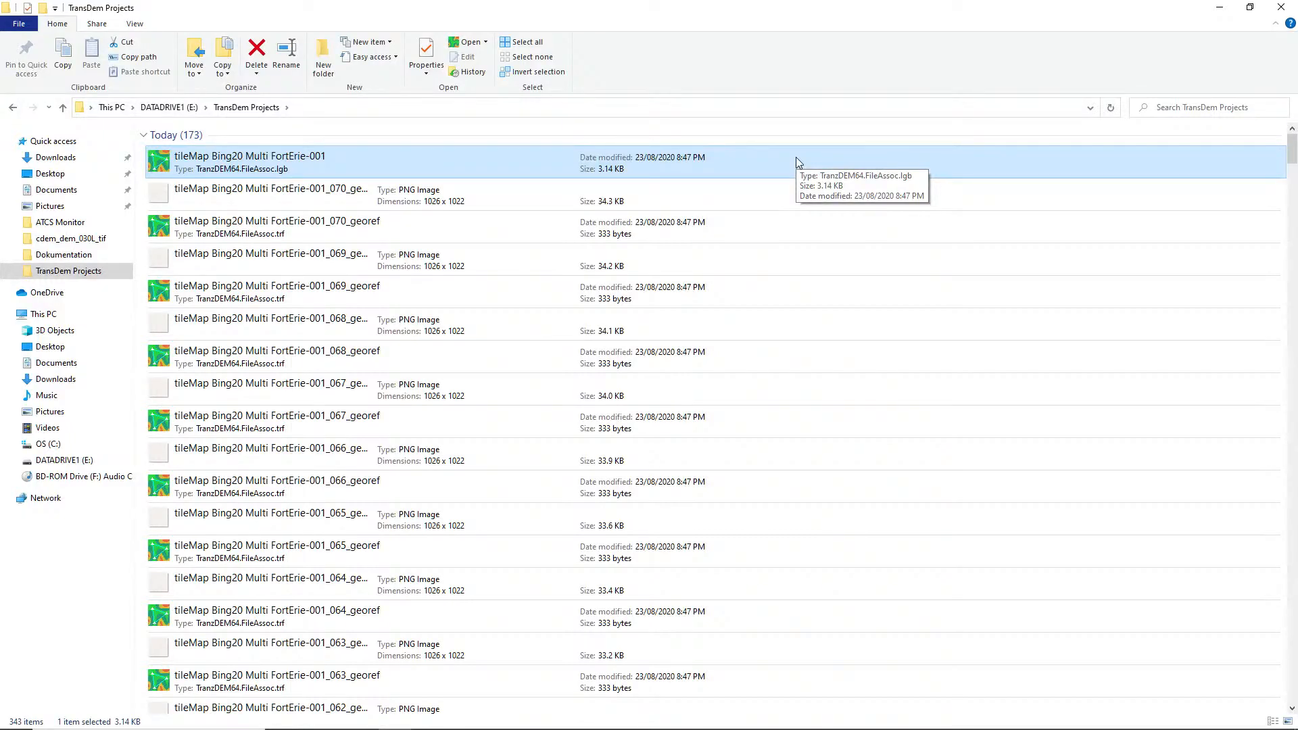
key("Up")
key("Down")
key("Down")
key("Down")
key("Up")
key("Up")
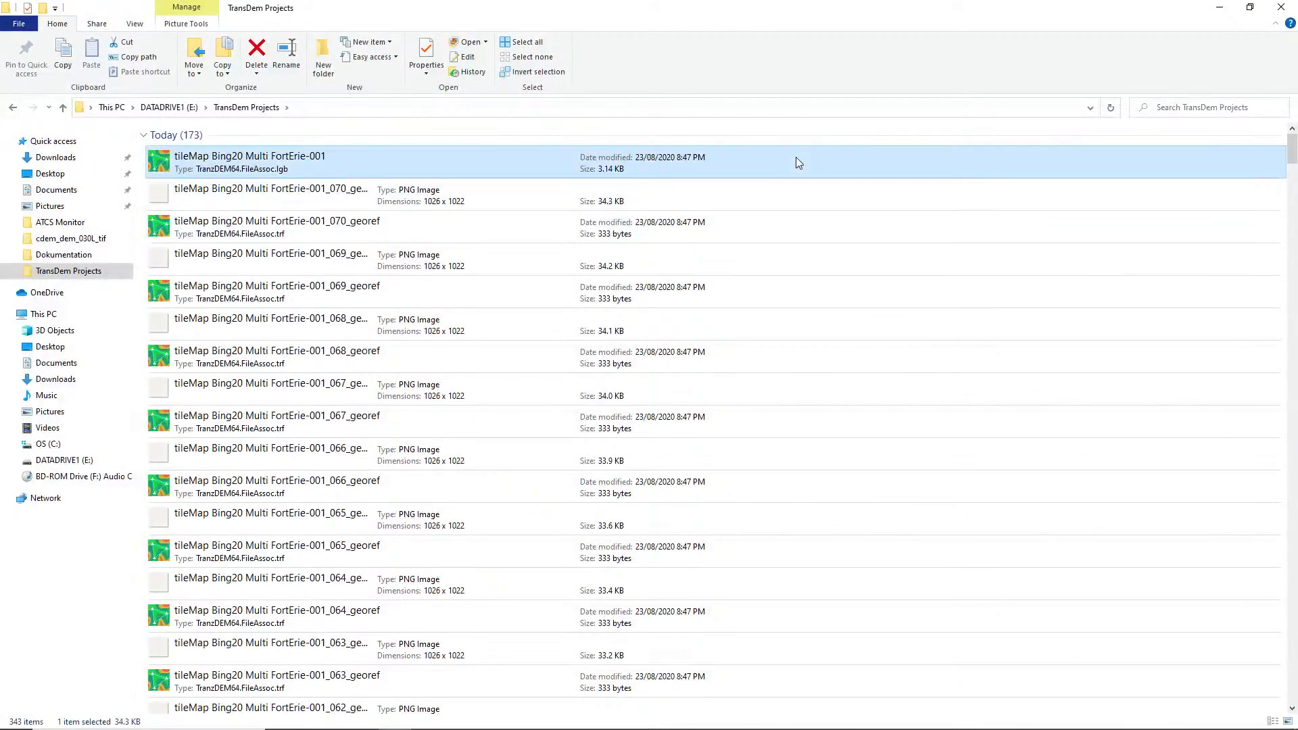
key("Up")
key("Down")
key("Down")
key("Up")
key("shift+Down")
key("shift+Down")
key("shift+Down")
key("shift+Down")
key("shift+Down")
key("shift+Down")
key("shift+Down")
key("shift+Down")
key("shift+Down")
key("shift+Down")
key("shift+Down")
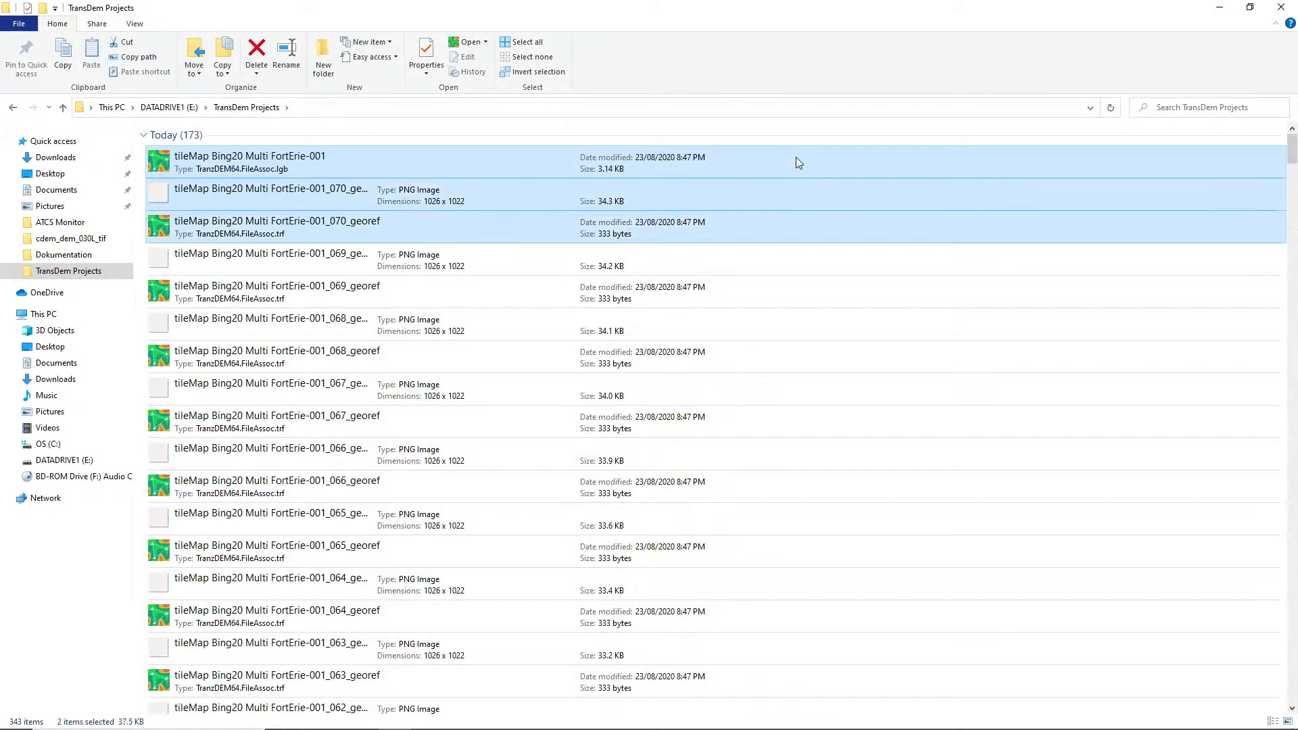
key("shift+Down")
key("shift+Down")
key("shift+Down")
key("shift+Down")
key("shift+Down")
key("shift+Down")
key("shift+Down")
key("shift+Down")
key("shift+Down")
key("shift+Down")
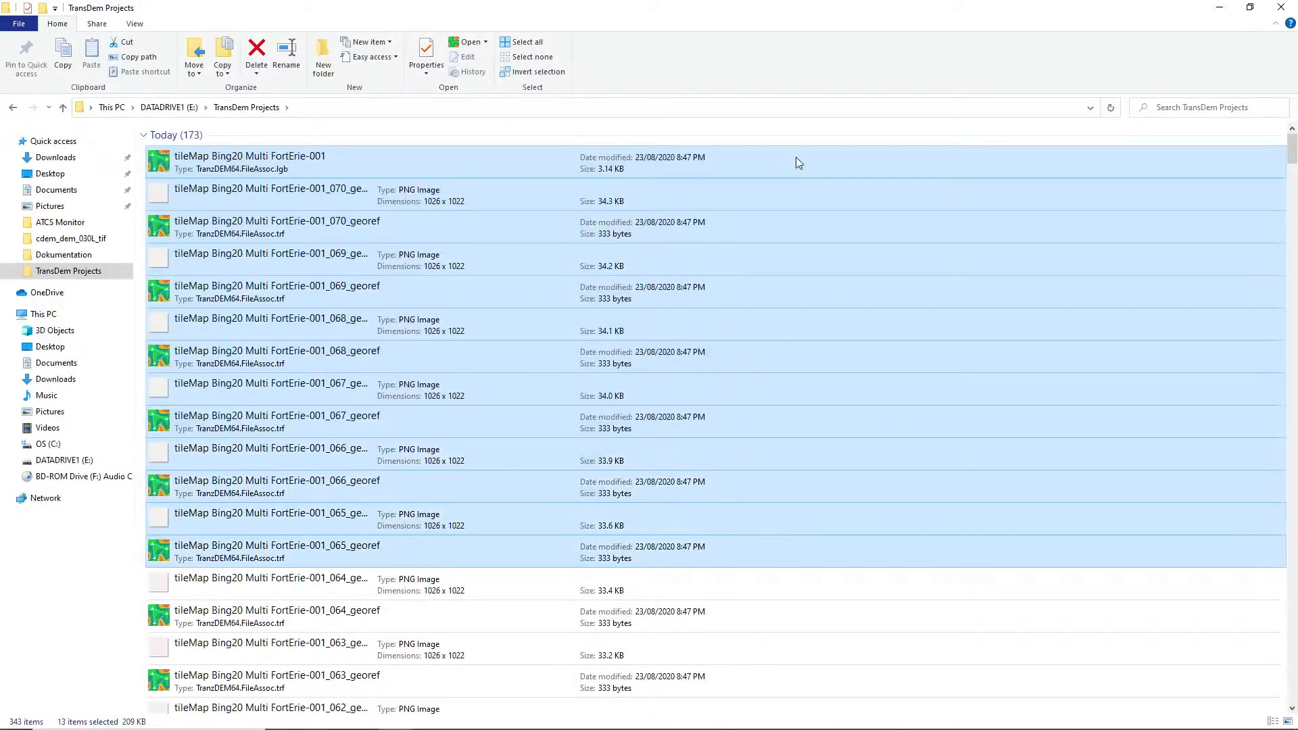
key("shift+Down")
key("shift+Down")
key("shift+Down")
key("shift+Down")
key("shift+Down")
key("shift+Down")
key("shift+Down")
key("shift+Down")
key("shift+Down")
key("shift+Down")
key("shift+Down")
key("shift+Down")
key("shift+Down")
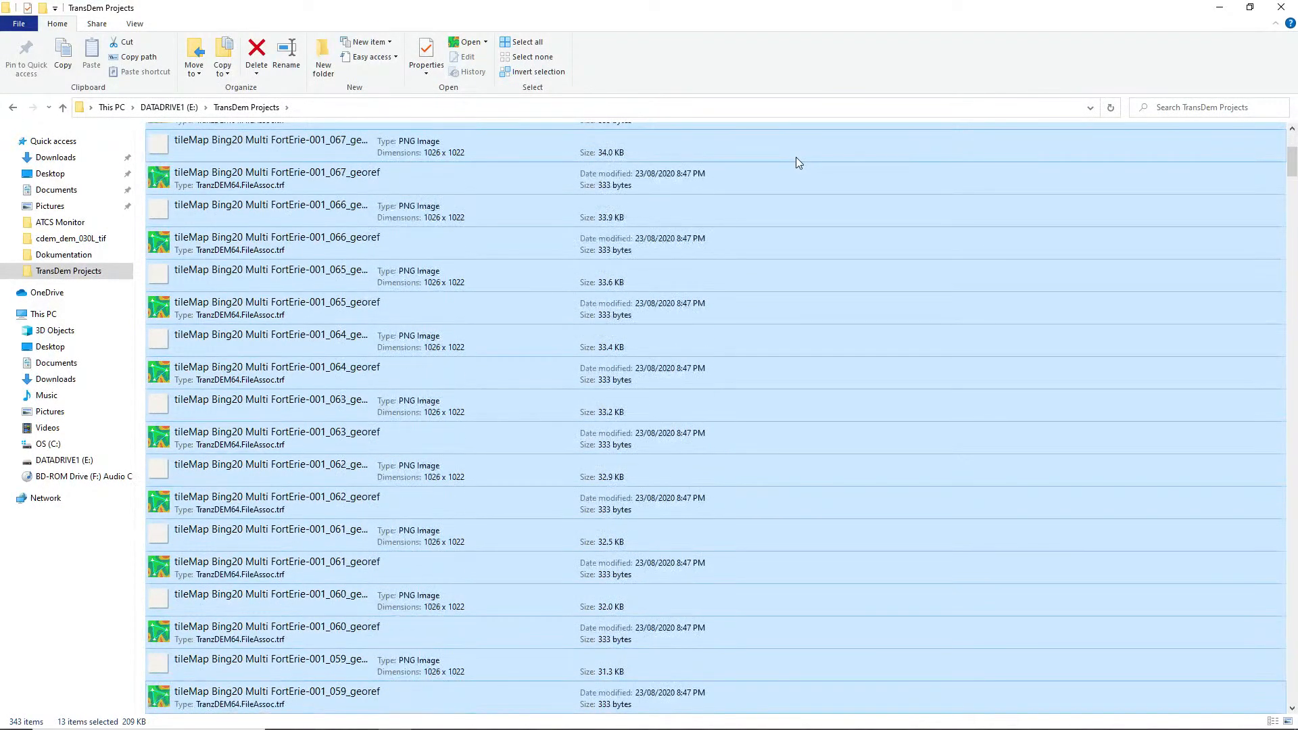
key("shift+Down")
key("shift+Down")
key("shift+Down")
key("shift+Down")
key("shift+Down")
key("shift+Down")
key("shift+Down")
key("shift+Down")
key("shift+Down")
key("shift+Down")
key("shift+Down")
key("shift+Down")
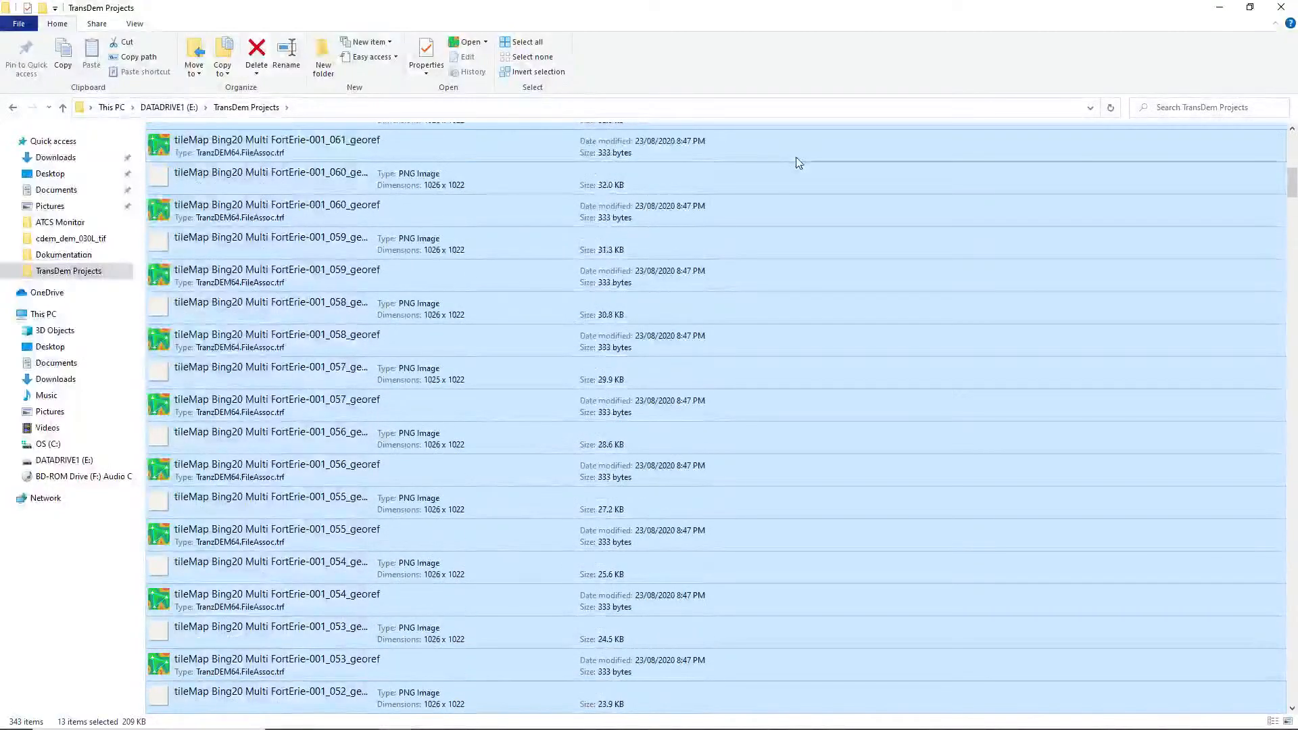
key("shift+Down")
key("shift+Down")
key("shift+Down")
key("shift+Down")
key("shift+Down")
key("shift+Down")
key("shift+Down")
key("shift+Down")
key("shift+Down")
key("shift+Down")
key("shift+Down")
key("shift+Down")
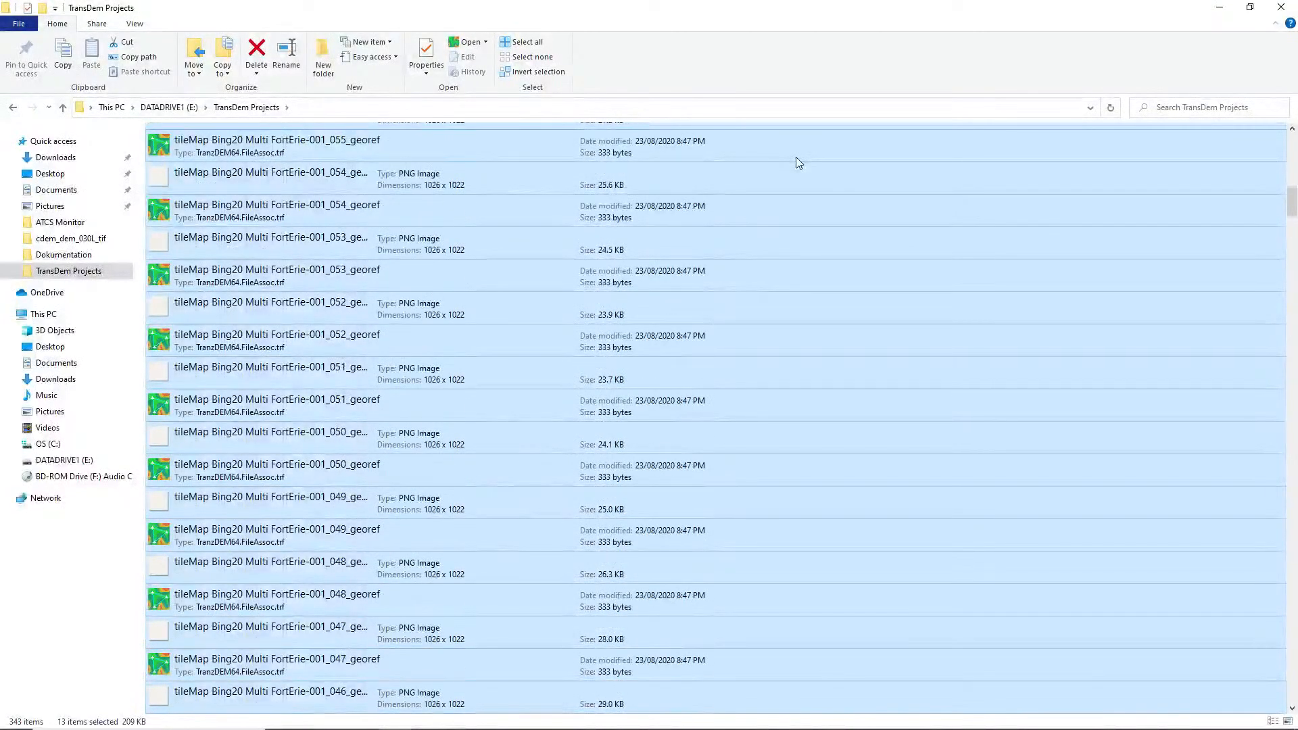
key("shift+Down")
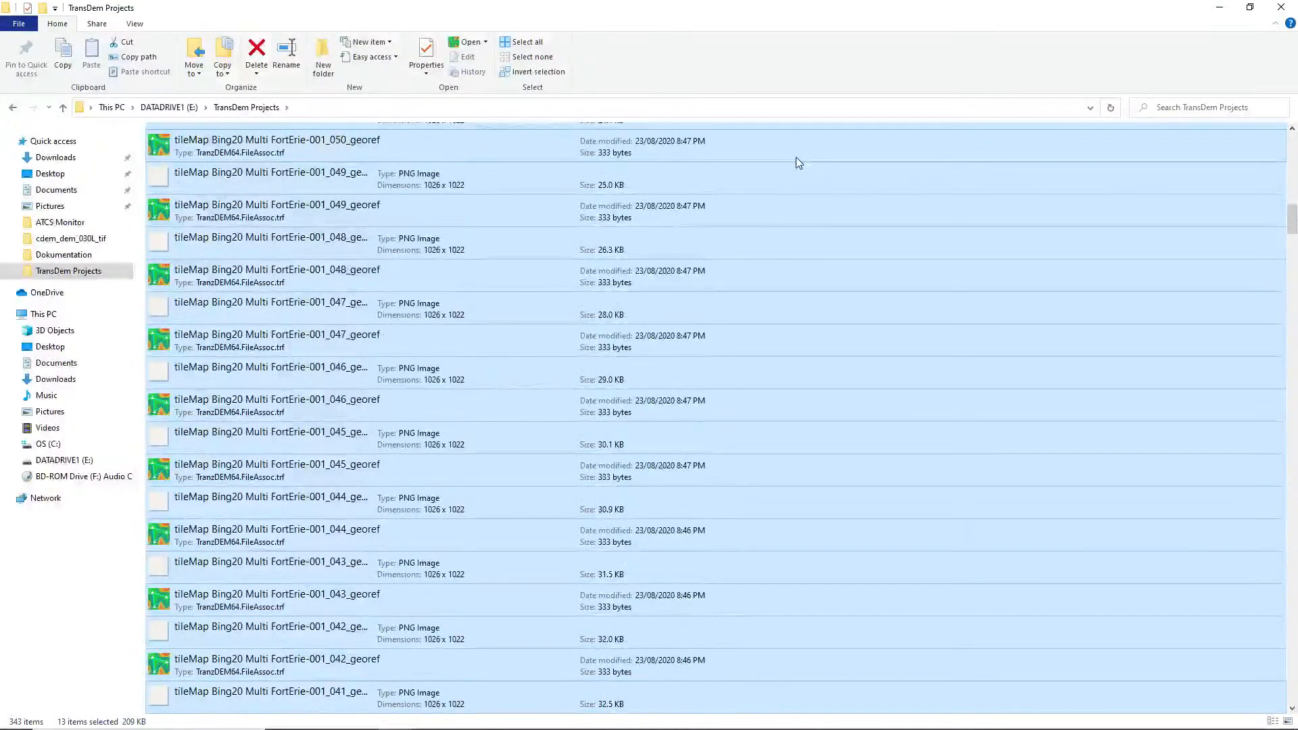
key("shift+Down")
key("shift+Down")
key("shift+Down")
key("shift+Down")
key("shift+Down")
key("shift+Down")
key("shift+Down")
key("shift+Down")
key("shift+Down")
key("shift+Down")
key("shift+Down")
key("shift+Down")
key("shift+Down")
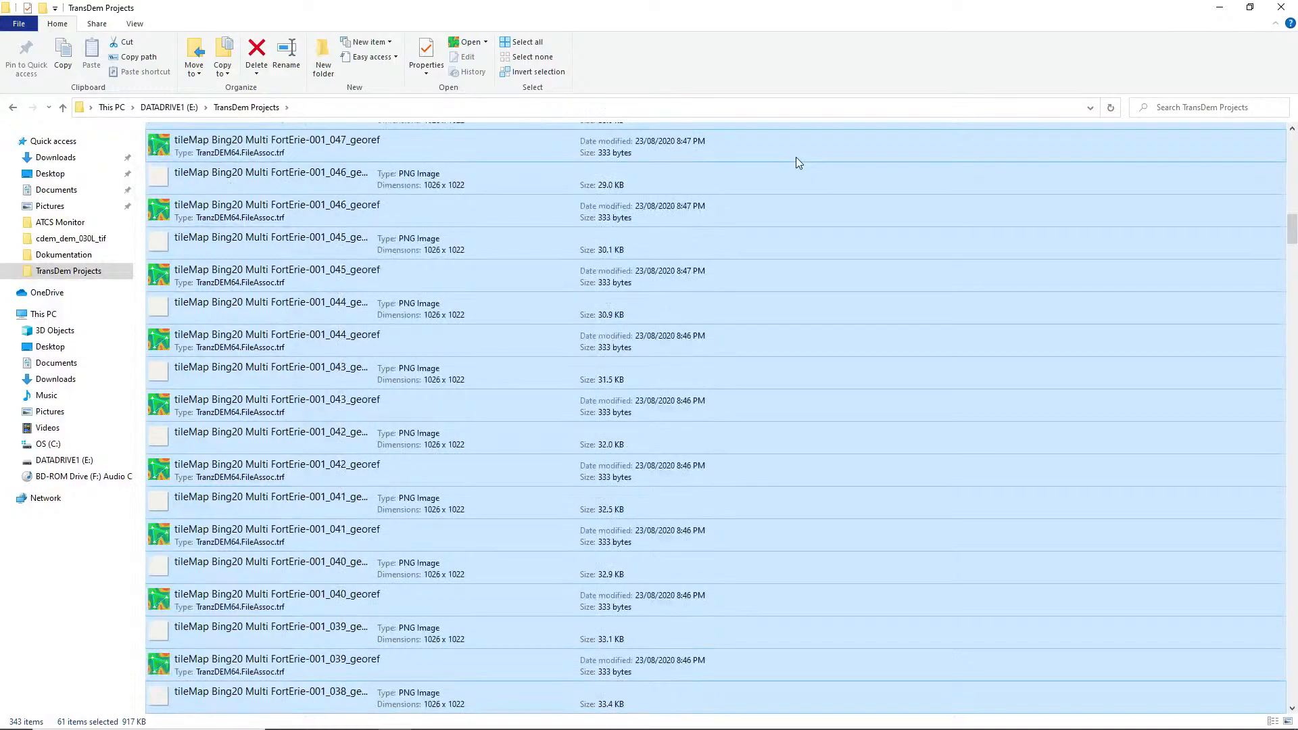
key("shift+Down")
key("shift+Down")
key("shift+Down")
key("shift+Down")
key("shift+Down")
key("shift+Down")
key("shift+Down")
key("shift+Down")
key("shift+Down")
key("shift+Down")
key("shift+Down")
key("shift+Down")
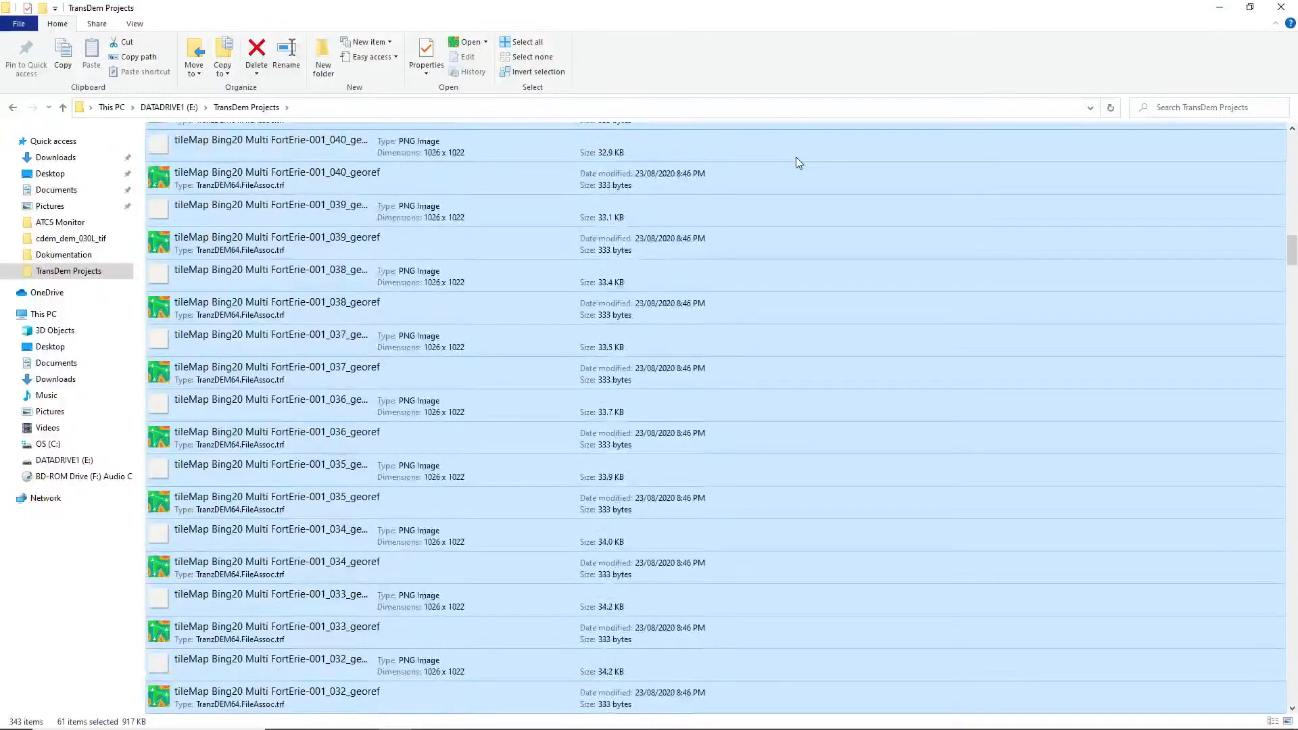
key("shift+Down")
key("shift+Down")
key("shift+Down")
key("shift+Down")
key("shift+Down")
key("shift+Down")
key("shift+Down")
key("shift+Down")
key("shift+Down")
key("shift+Down")
key("shift+Down")
key("shift+Down")
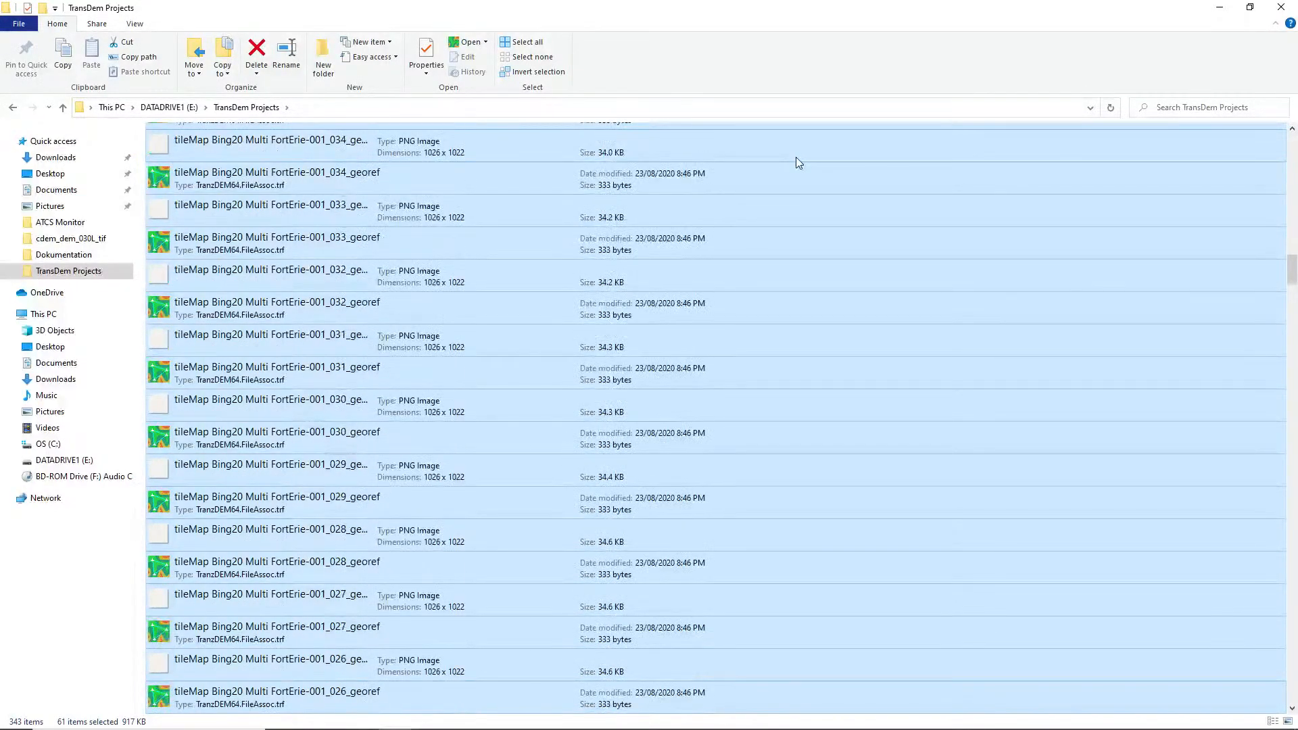
key("shift+Down")
key("shift+Down")
key("shift+Down")
key("shift+Down")
key("shift+Down")
key("shift+Down")
key("shift+Down")
key("shift+Down")
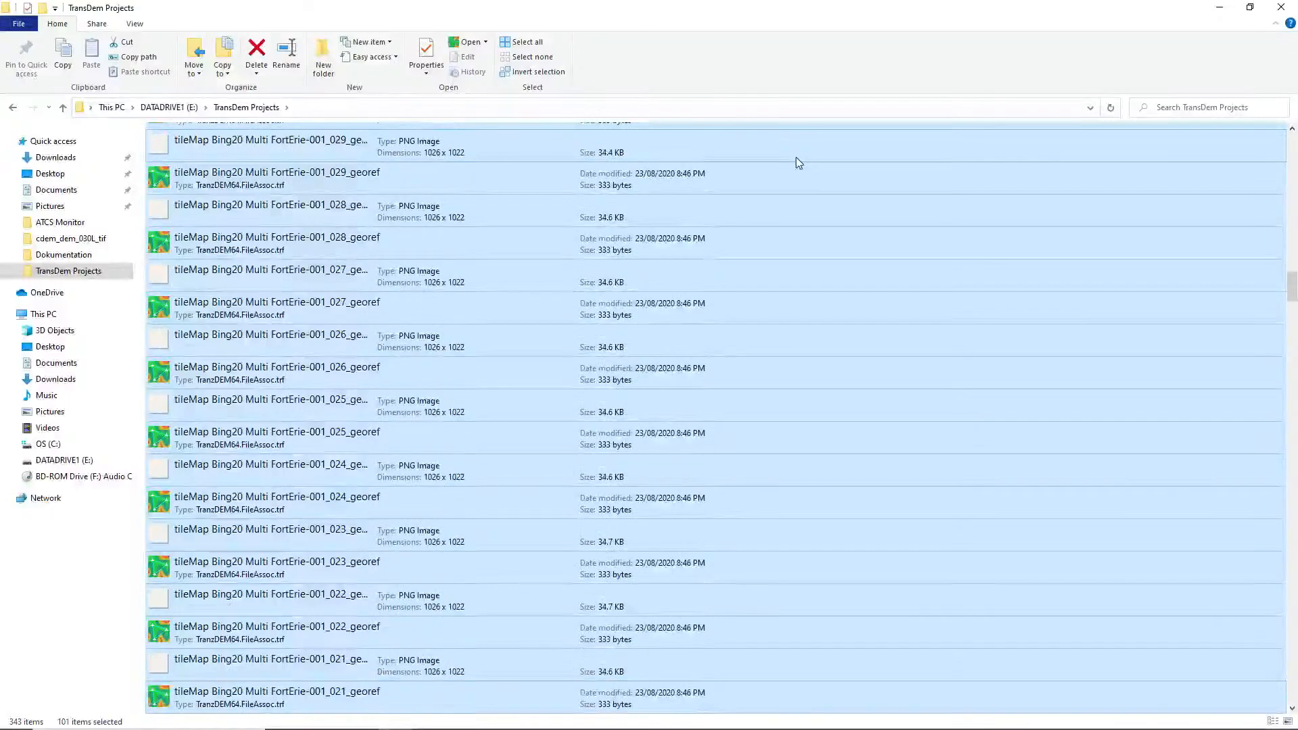
key("shift+Down")
key("shift+Down")
key("shift+Down")
key("shift+Down")
key("shift+Down")
key("shift+Down")
key("shift+Down")
key("shift+Down")
key("shift+Down")
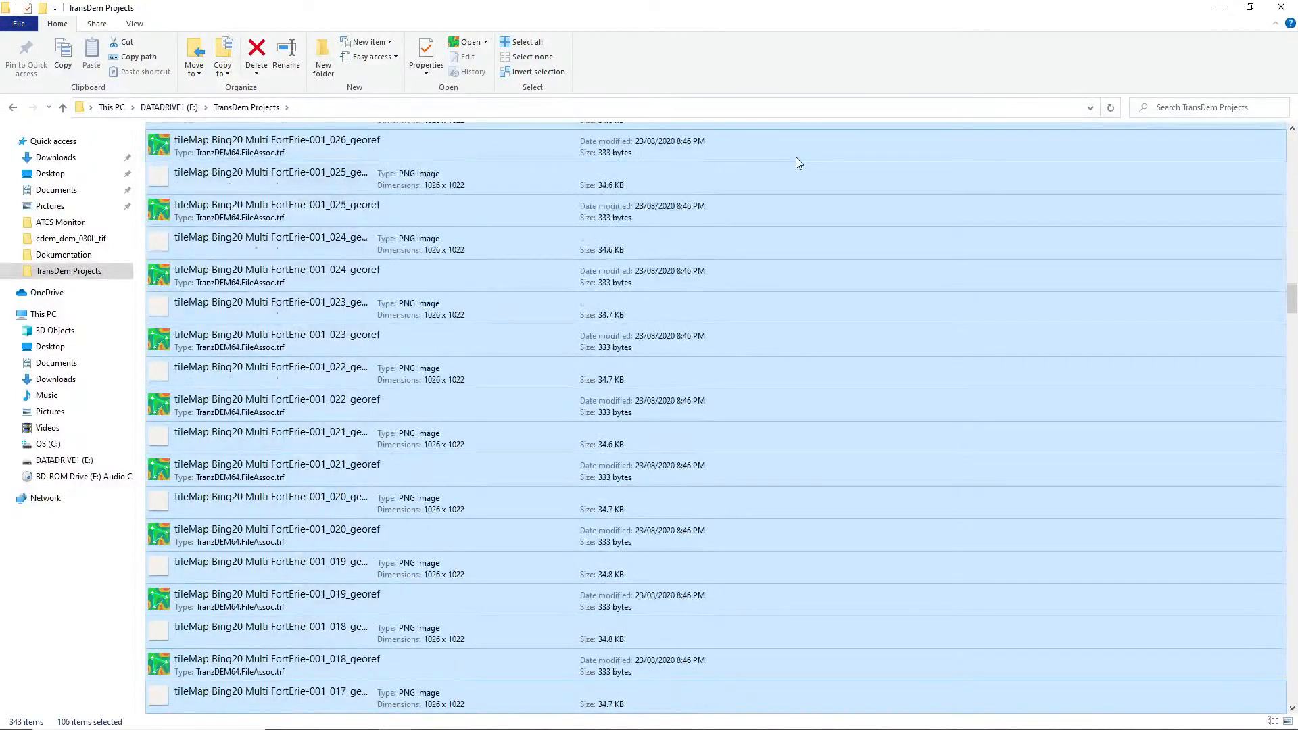
key("shift+Down")
key("shift+Down")
key("shift+Down")
key("shift+Down")
key("shift+Down")
key("shift+Down")
key("shift+Down")
key("shift+Down")
key("shift+Down")
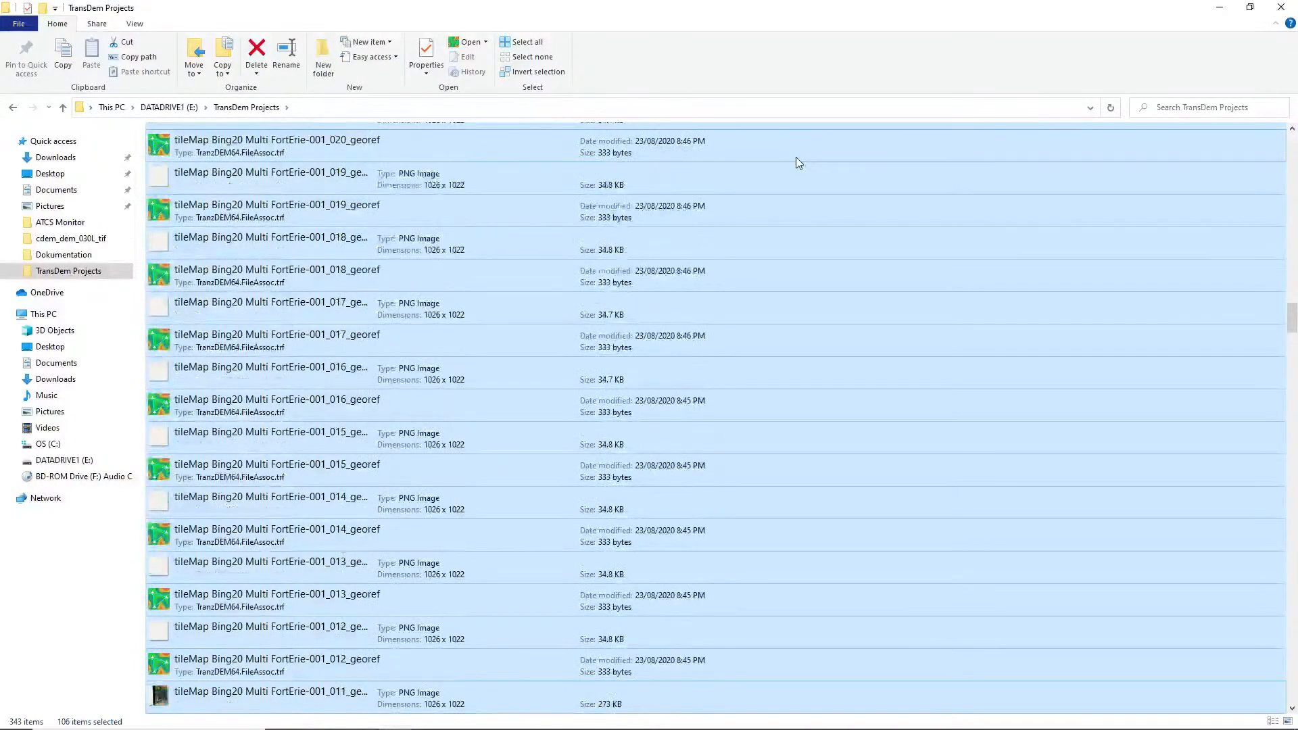
key("shift+Up")
key("shift+Up")
key("shift+Up")
key("shift+Up")
key("shift+Up")
key("shift+Up")
key("shift+Up")
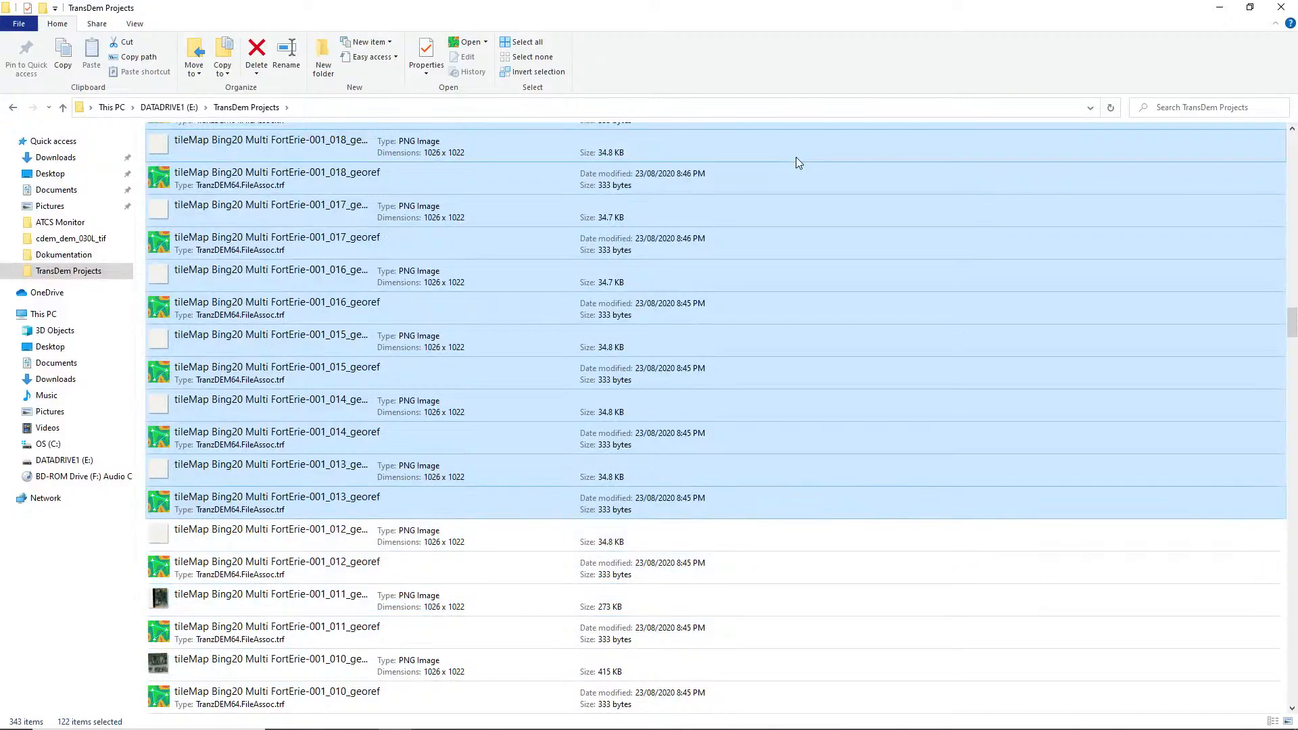
Extend the selection through the tileMap Bing20 Multi FortErie-001_001 and tileMap TEST-001_georef files, and move all selected files to the Recycle Bin.
key("shift+Down")
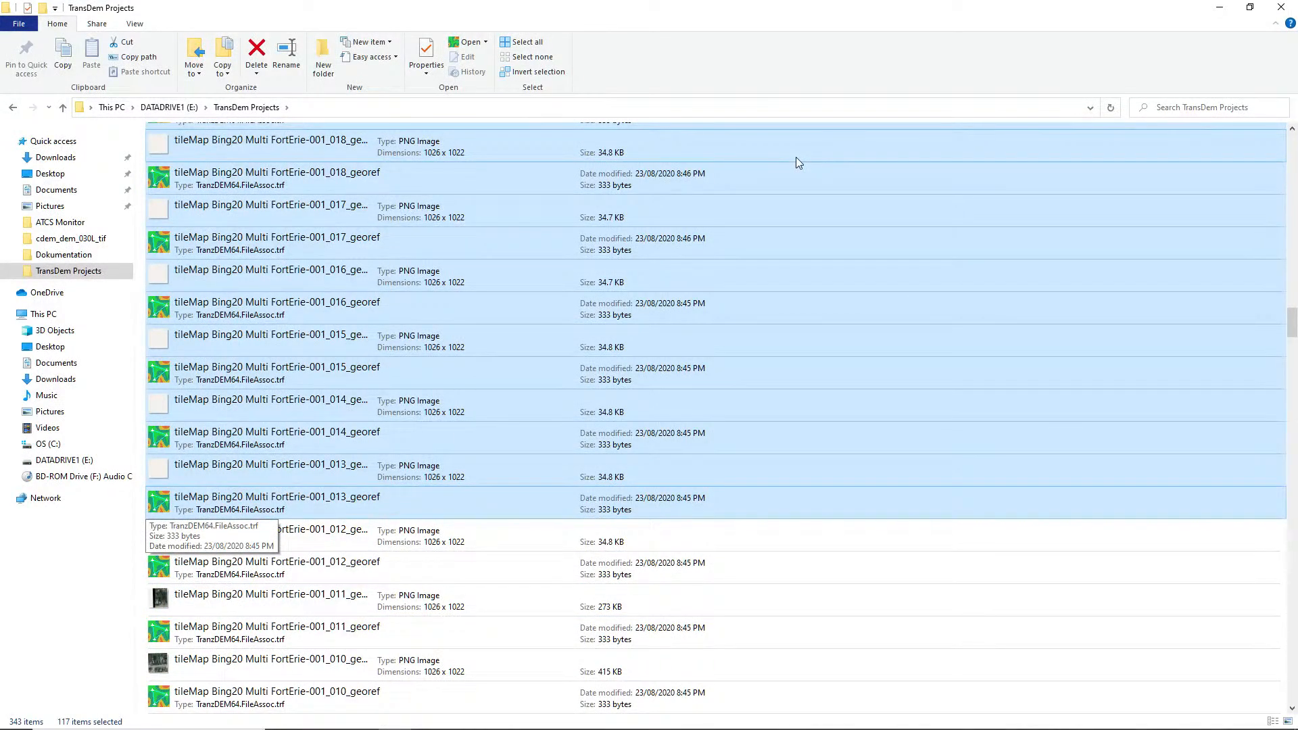
key("shift+Down")
key("shift+Down")
key("shift+Down")
key("shift+Down")
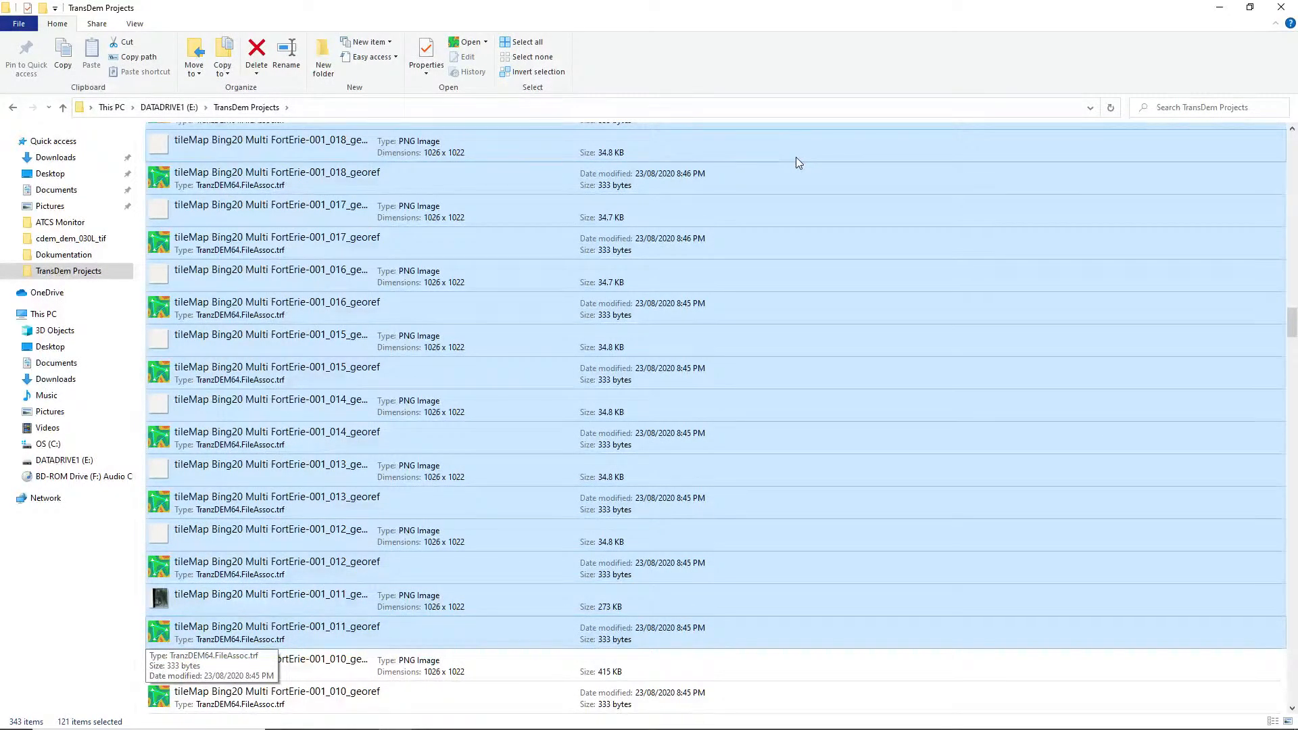
key("shift+Down")
key("shift+Down")
key("shift+Down")
key("shift+Down")
key("shift+Down")
key("shift+Down")
key("shift+Down")
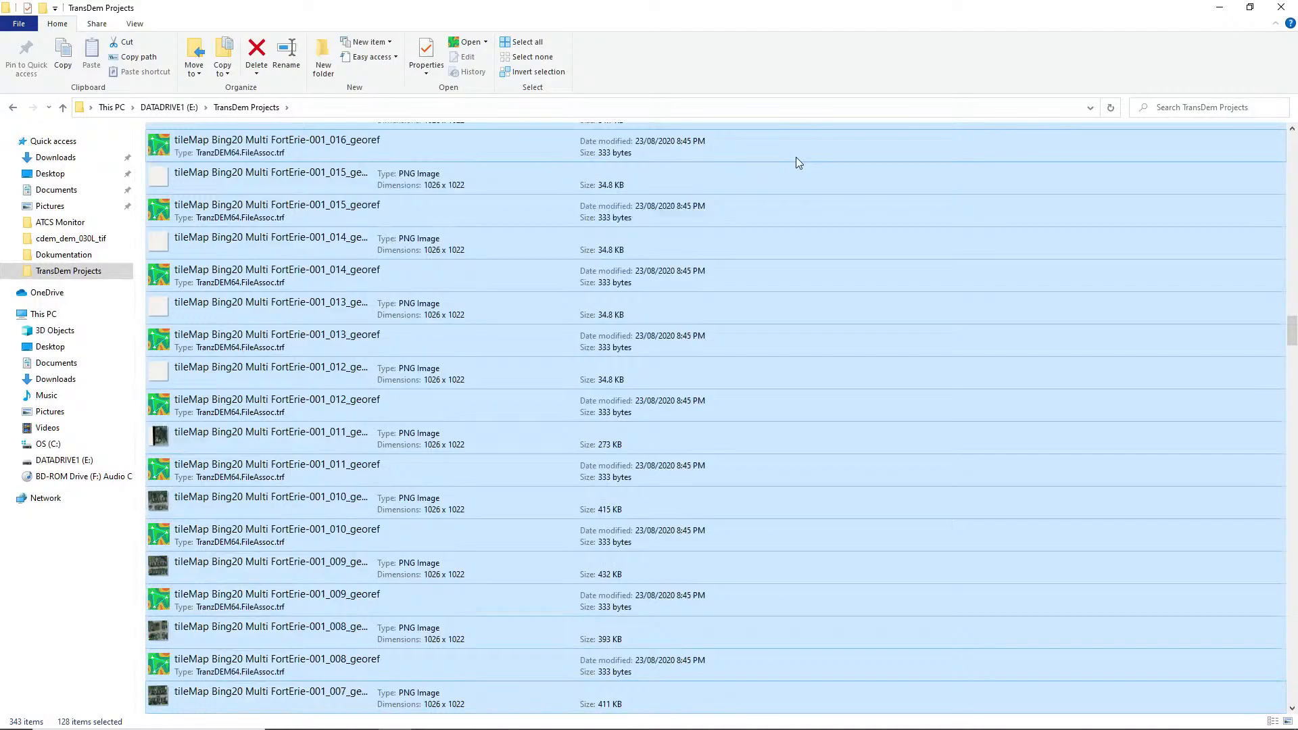
key("shift+Down")
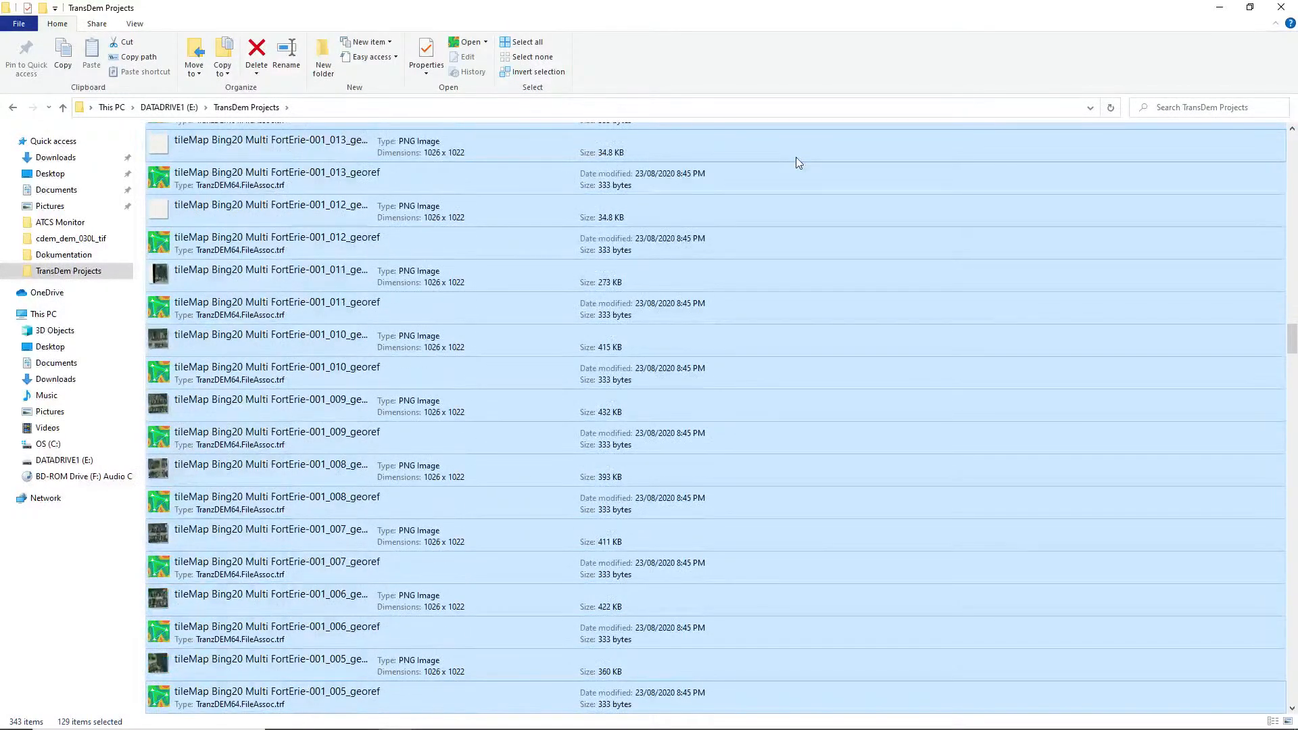
key("shift+Down")
key("shift+Down")
key("shift+Down")
key("shift+Down")
key("shift+Down")
key("shift+Down")
key("shift+Down")
key("shift+Down")
key("shift+Down")
key("shift+Down")
key("shift+Down")
key("shift+Down")
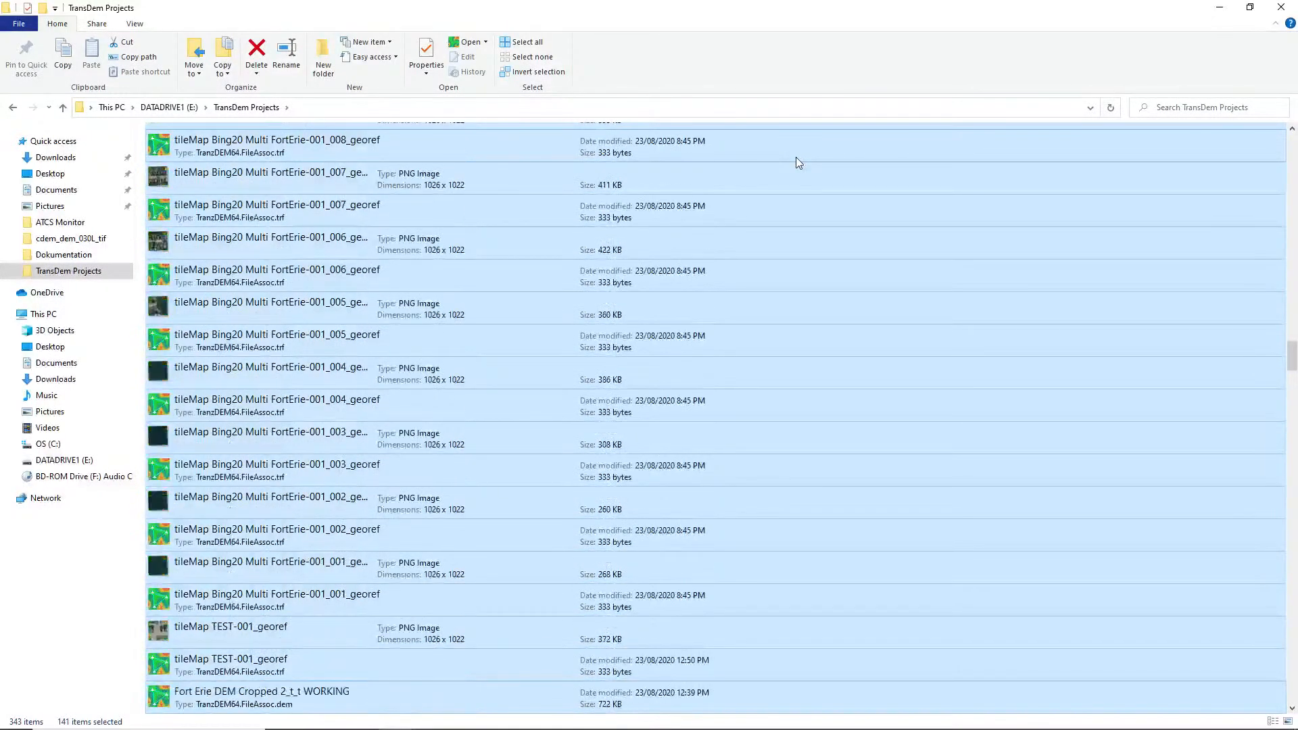
key("shift+Up")
key("shift+Up")
key("shift+Up")
key("shift+Up")
key("shift+Up")
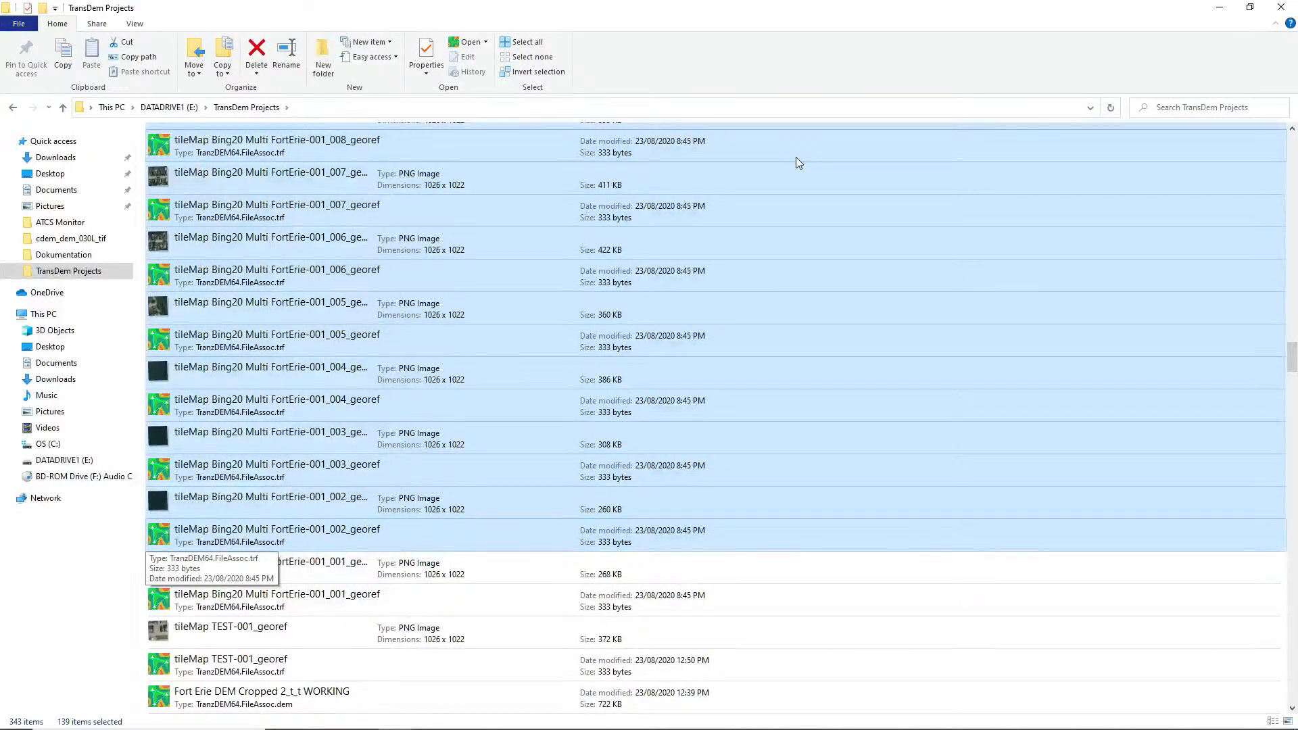
key("shift+Down")
key("shift+Down")
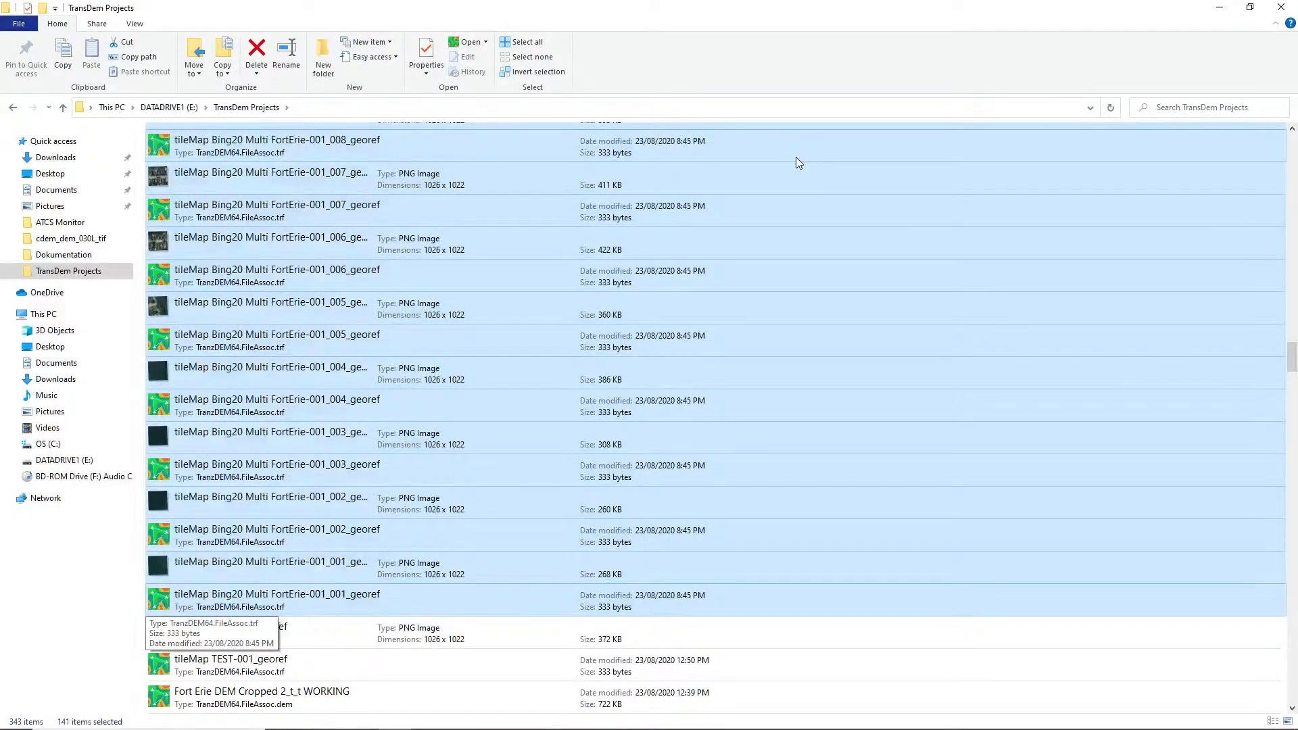
key("shift+Down")
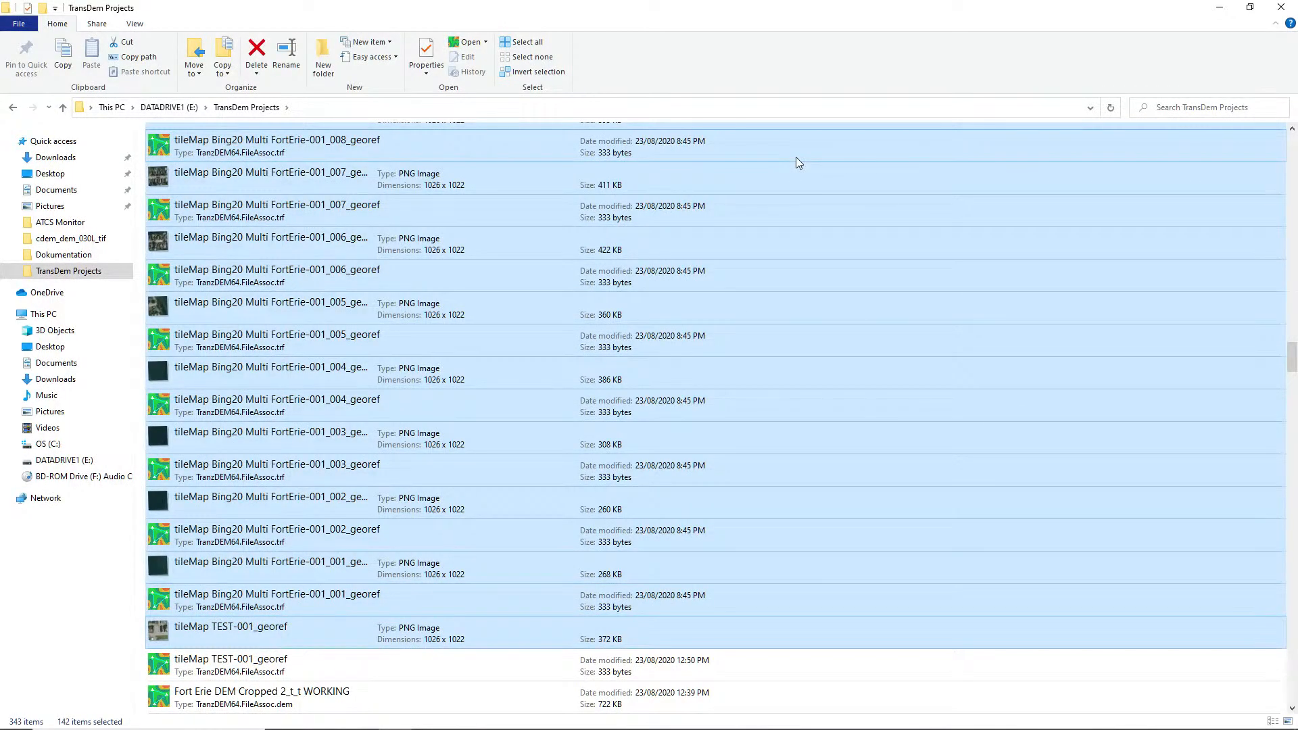
key("shift+Down")
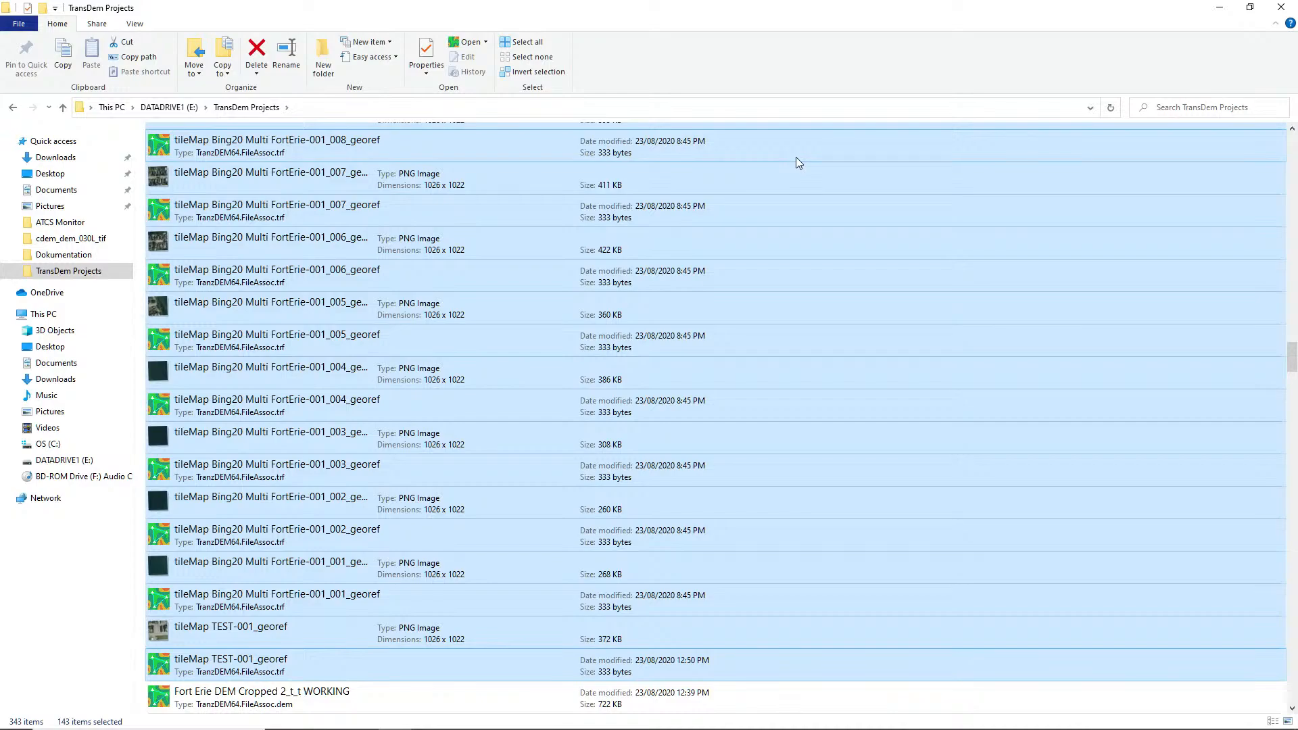
key("Delete")
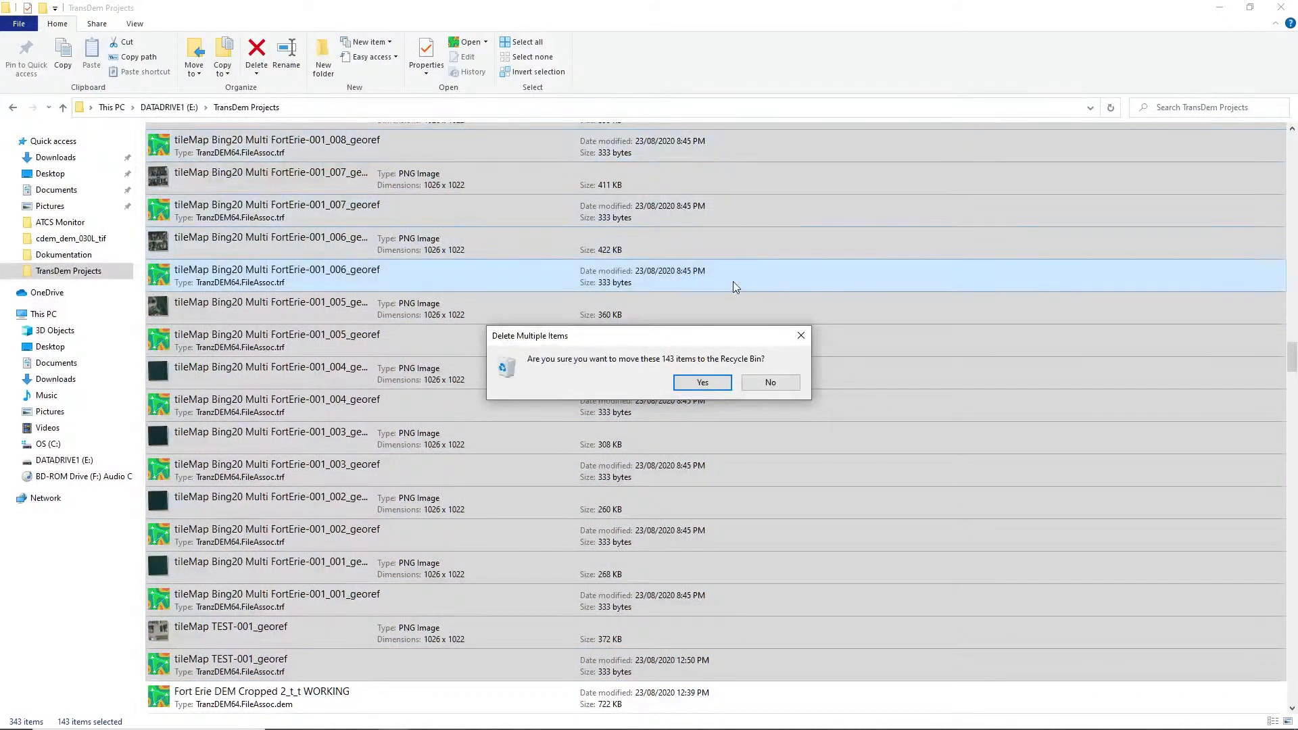
left_click(703, 383)
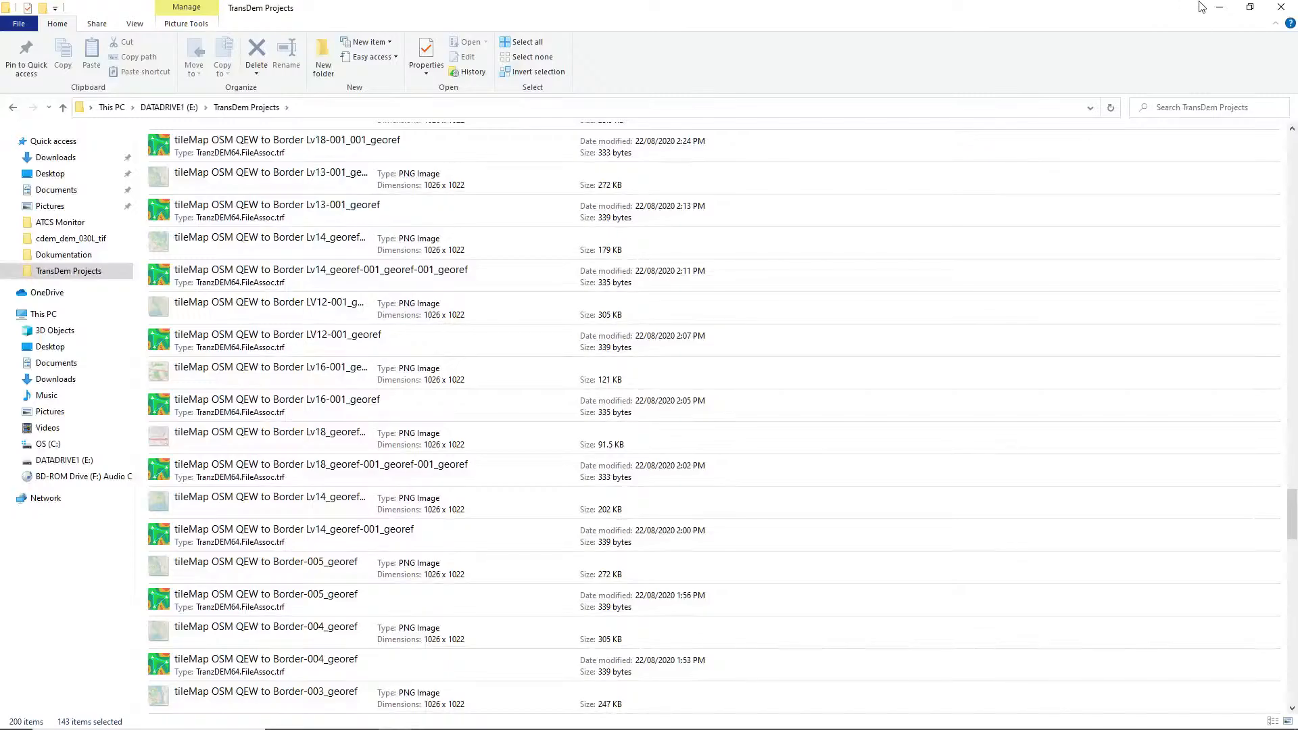
Switch back to TransDem and close the last route over the Fort Erie DEM.
left_click(1221, 8)
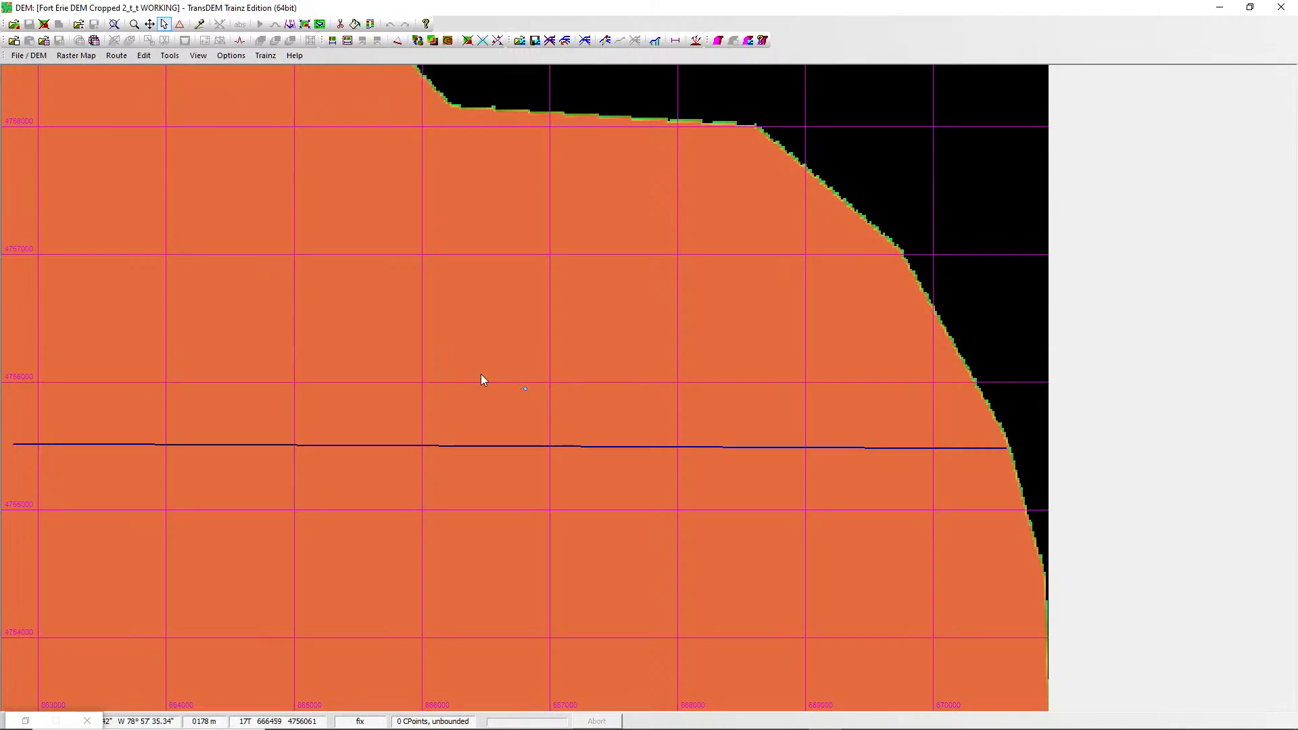
left_click(113, 58)
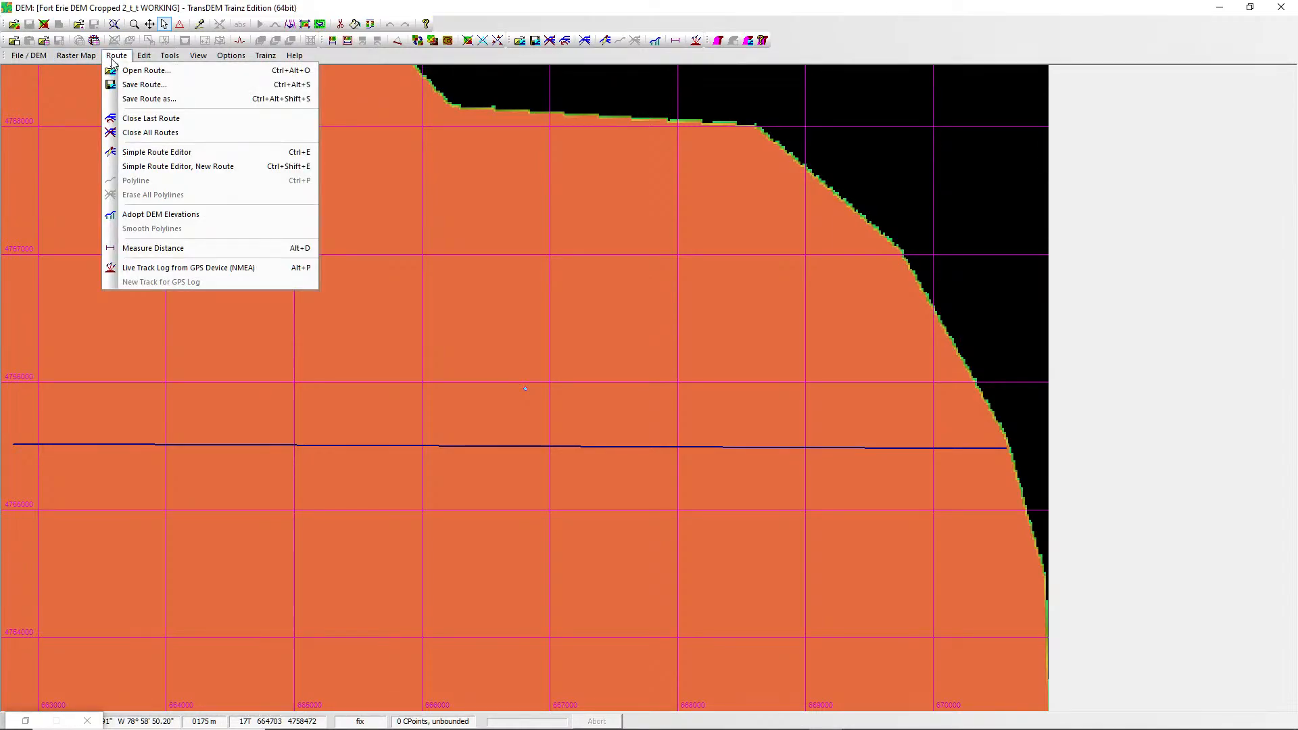
left_click(175, 120)
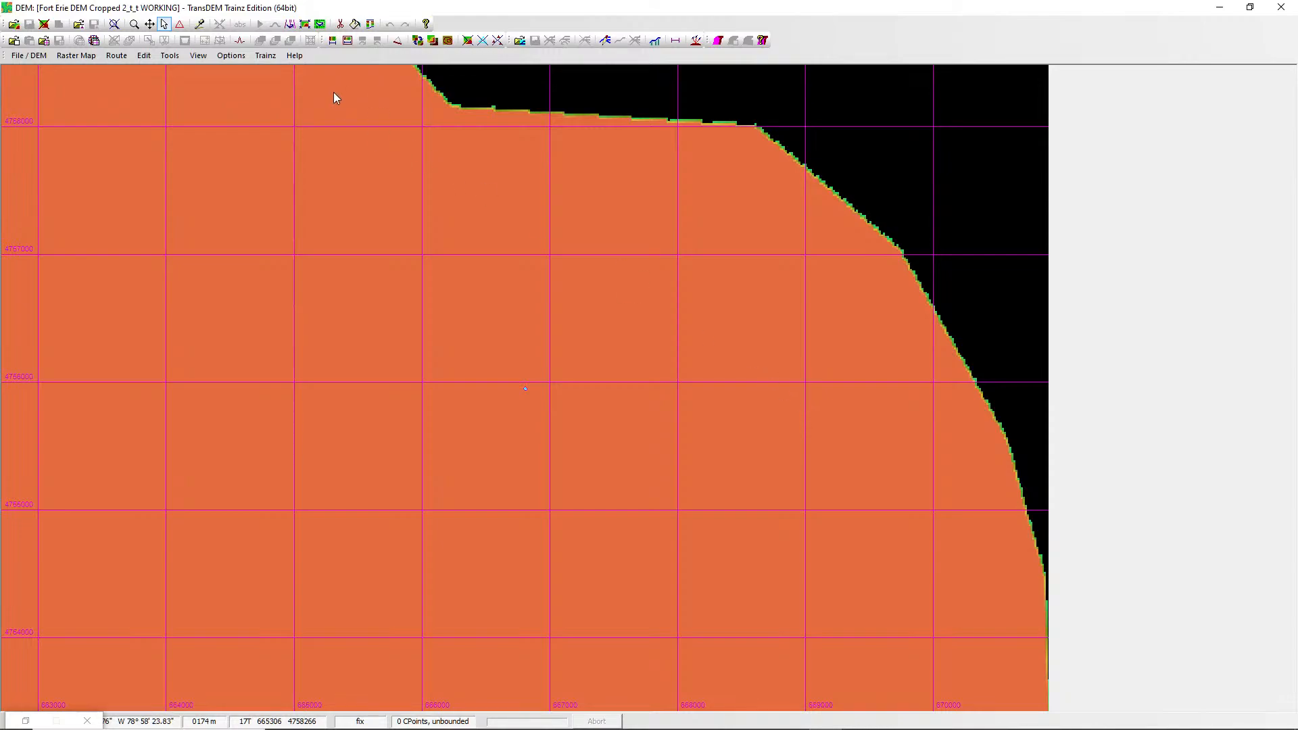
Draw a two-point polyline about 984 m long near the DEM's eastern edge with the Simple Route Editor.
left_click(602, 39)
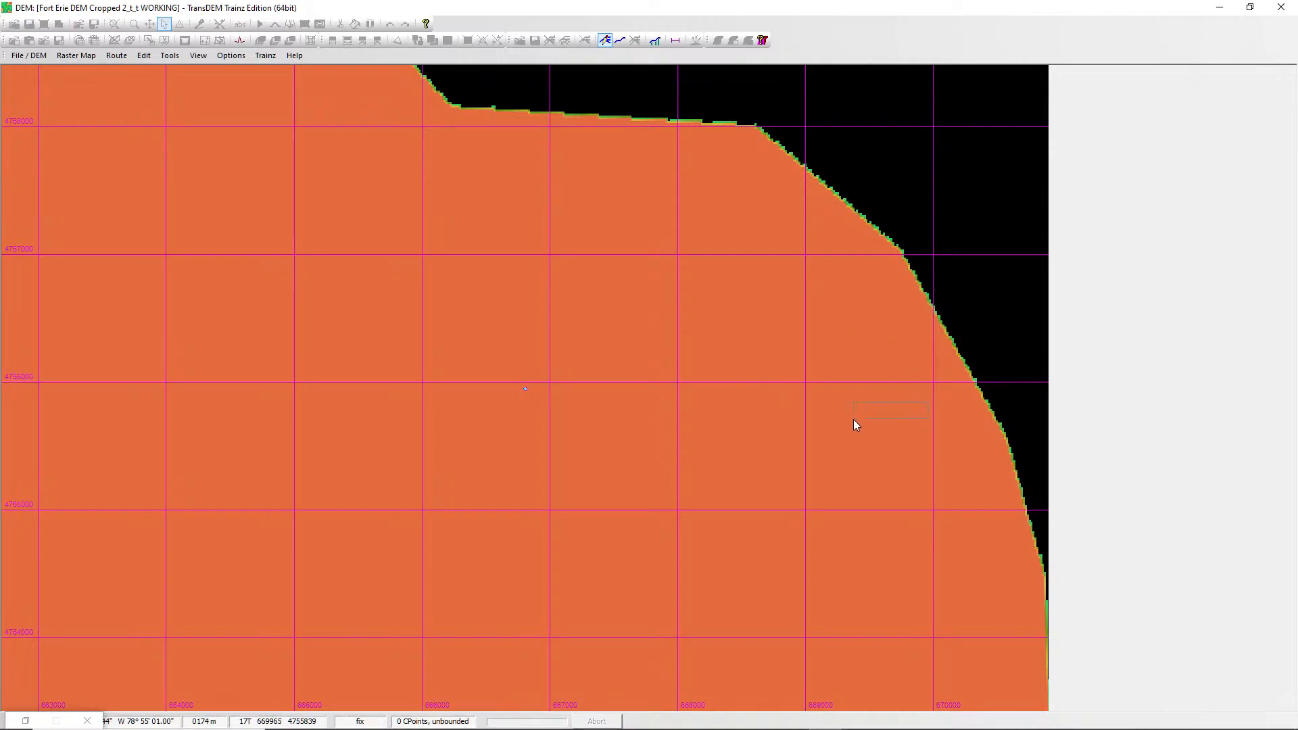
left_click(621, 40)
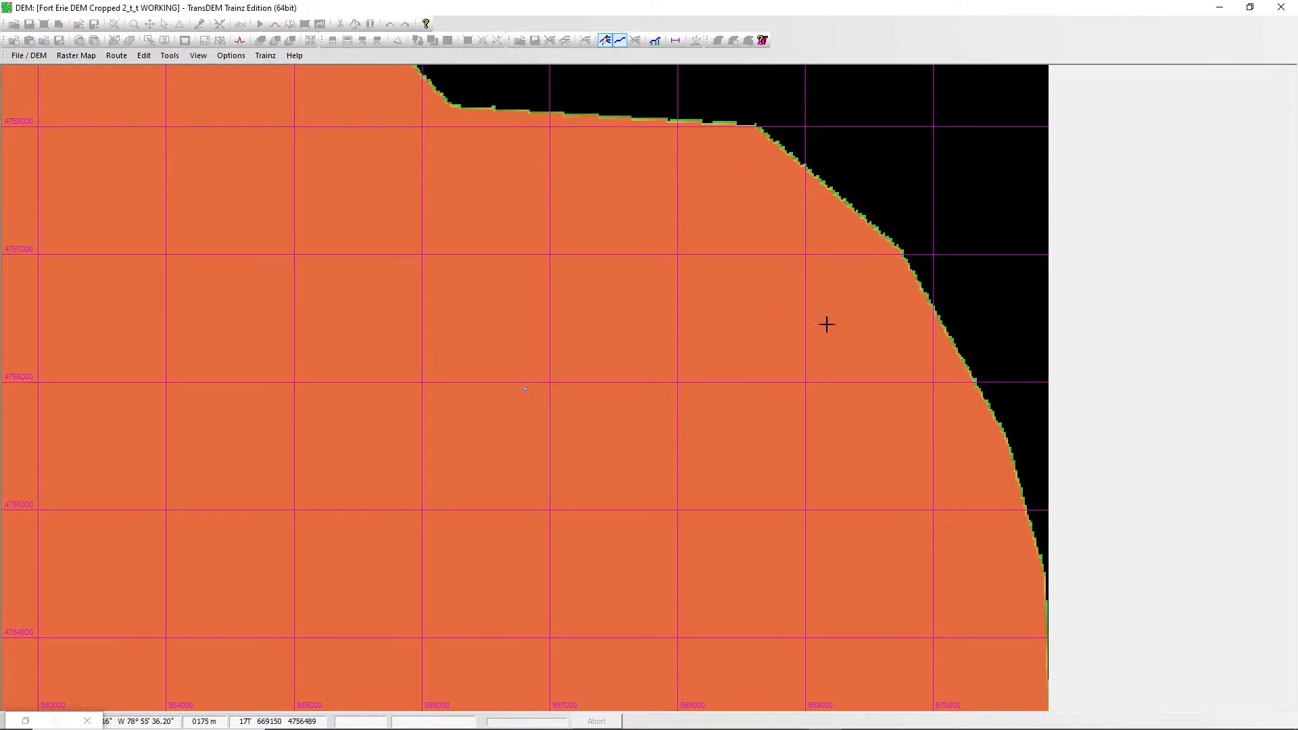
left_click(931, 397)
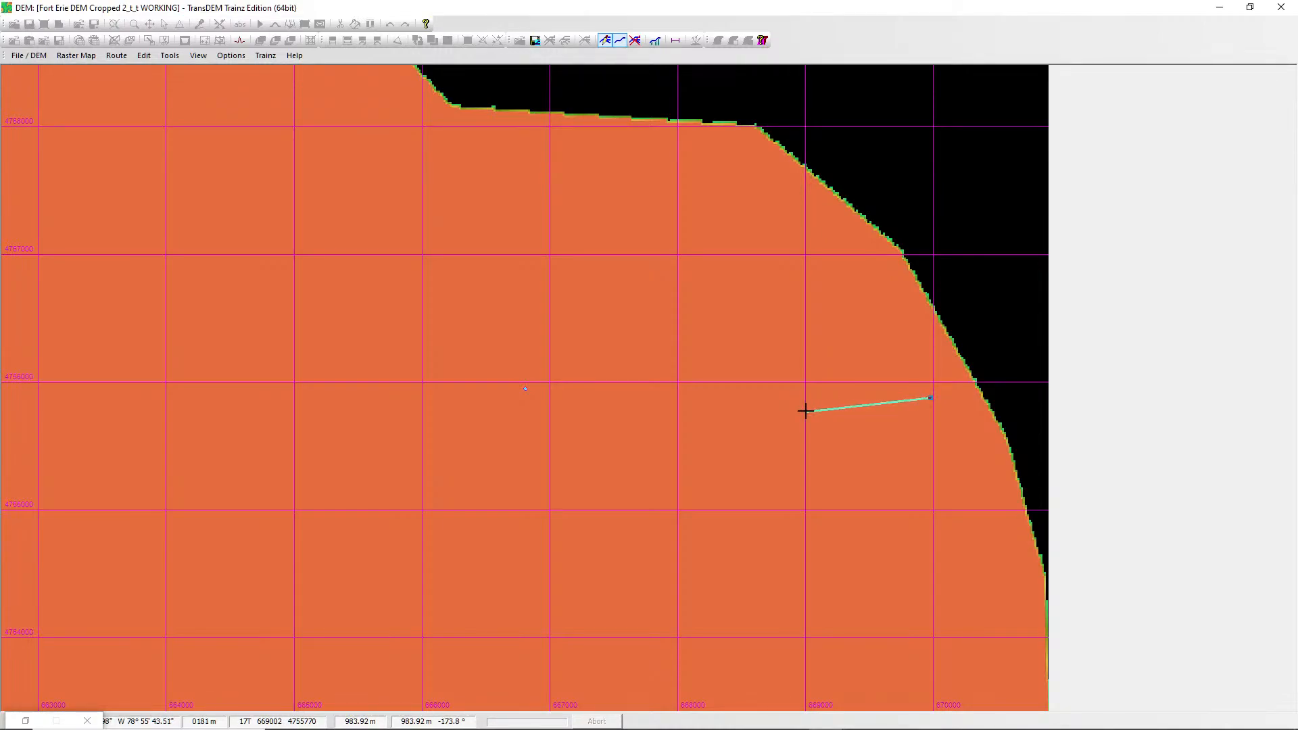
left_click(806, 411)
right_click(824, 367)
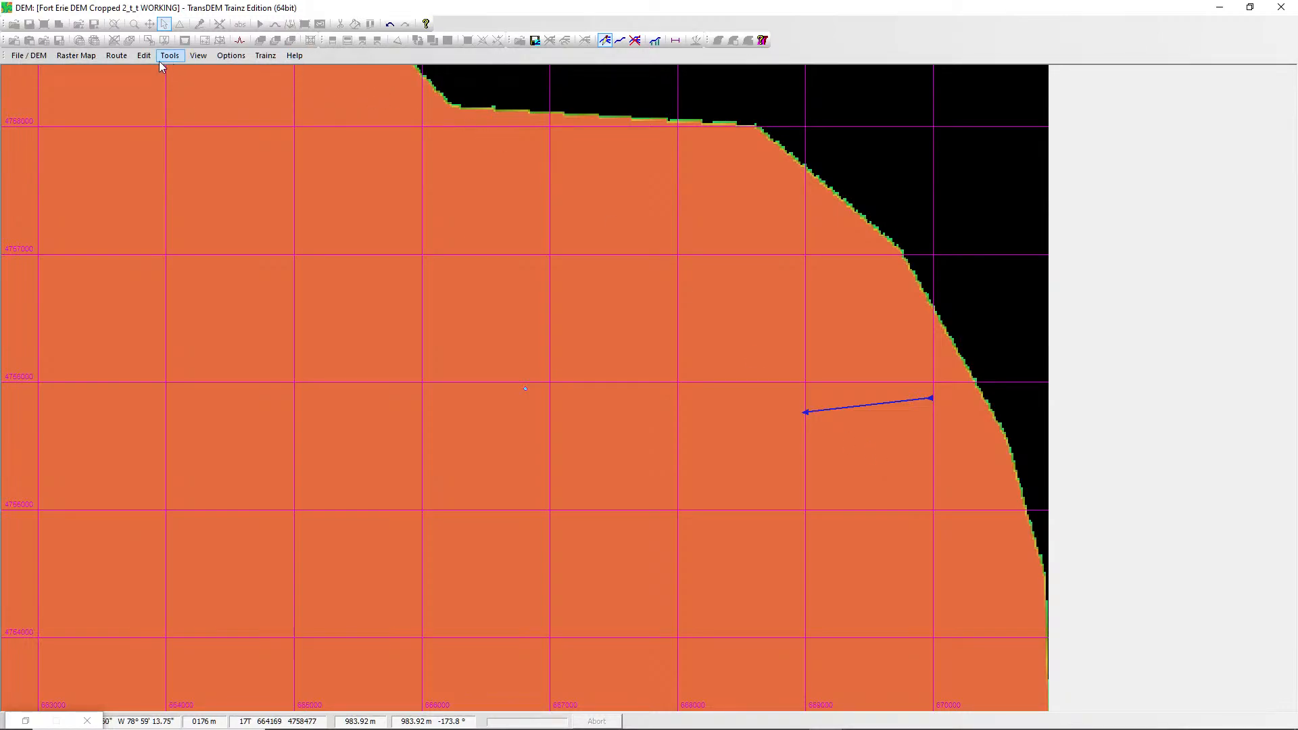
Leave the Simple Route Editor, keeping the new polyline on the DEM.
left_click(234, 58)
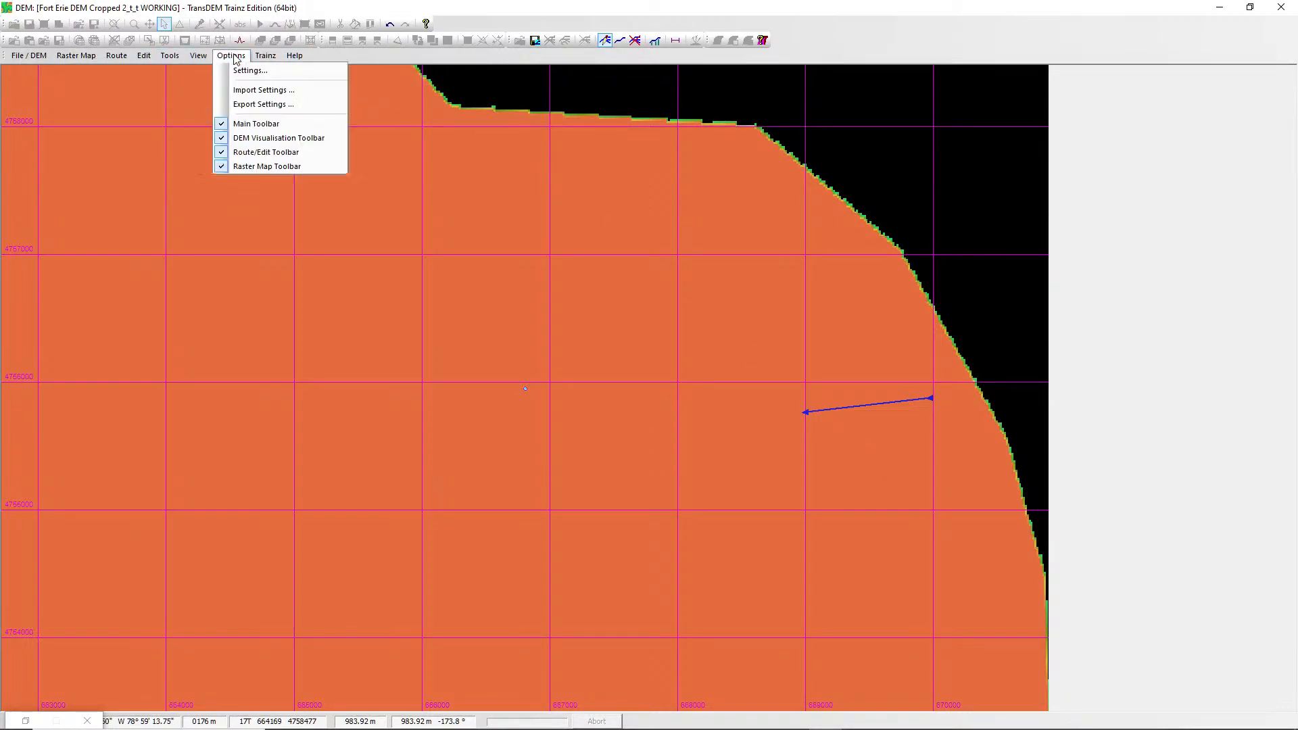
left_click(235, 58)
left_click(171, 57)
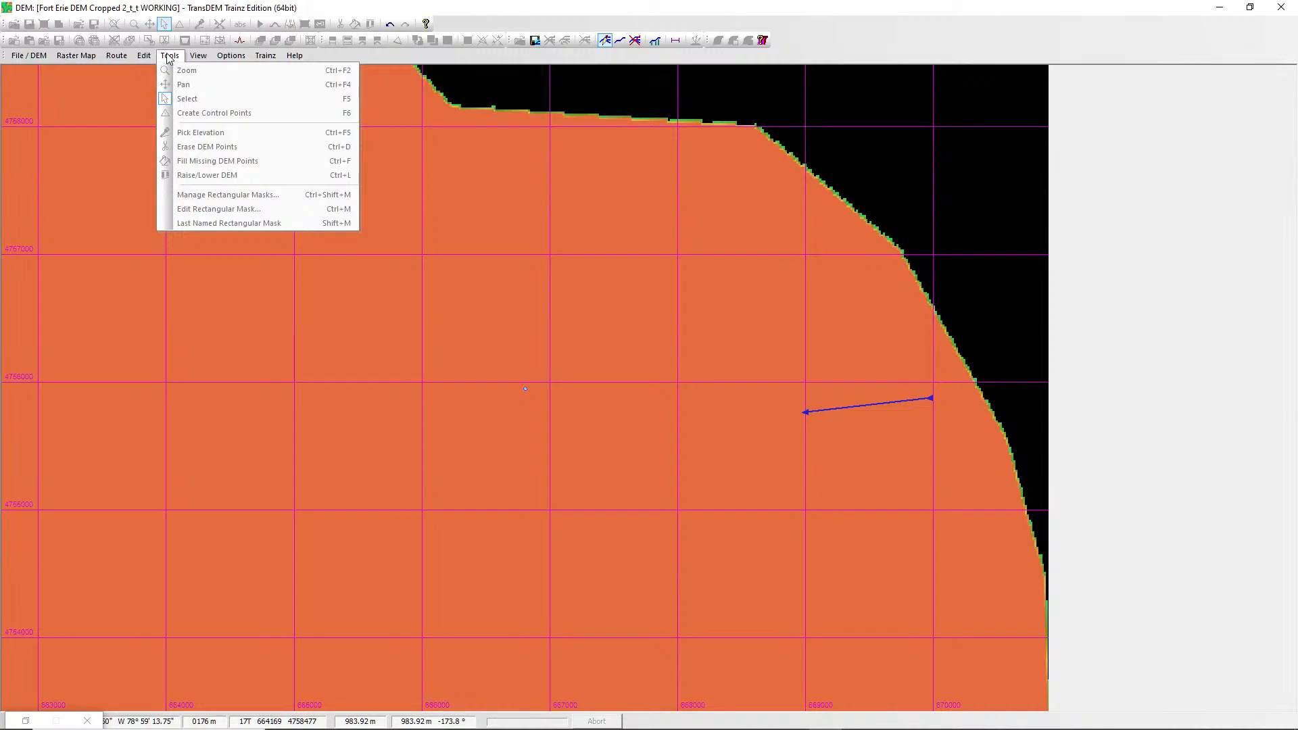
mouse_move(79, 60)
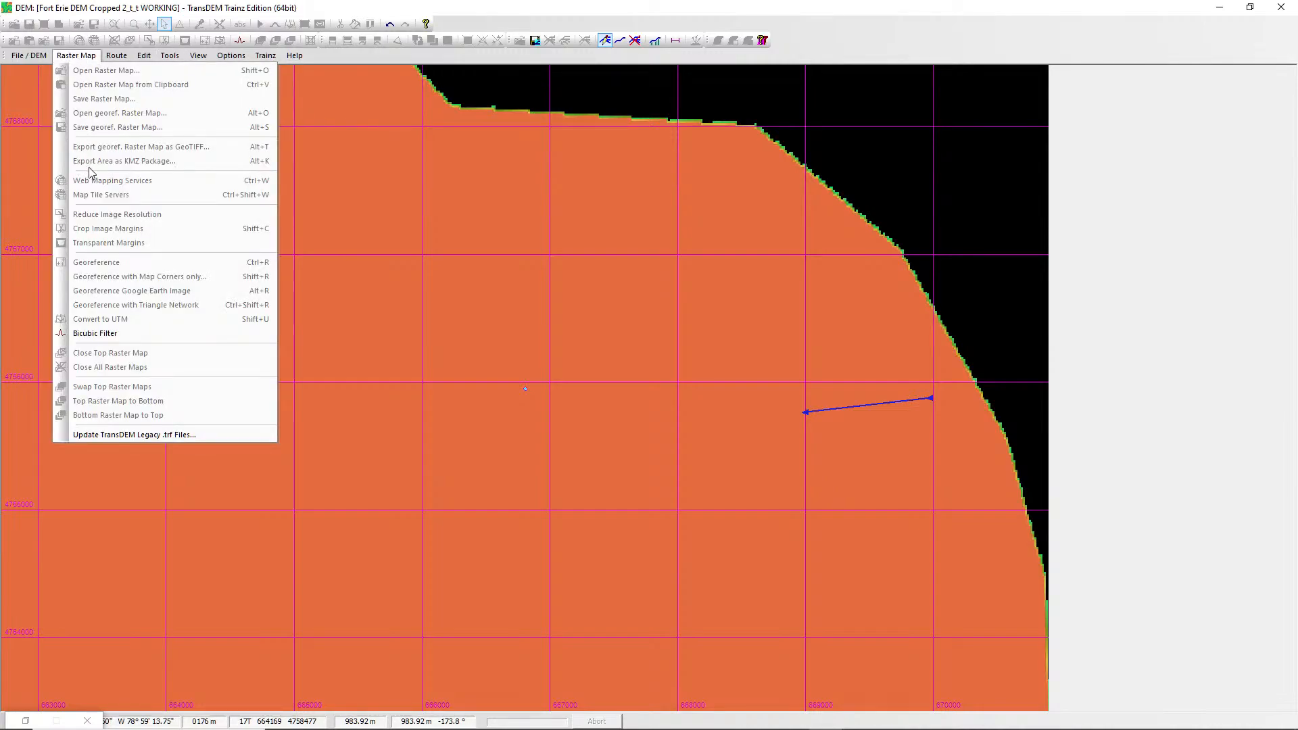
left_click(670, 3)
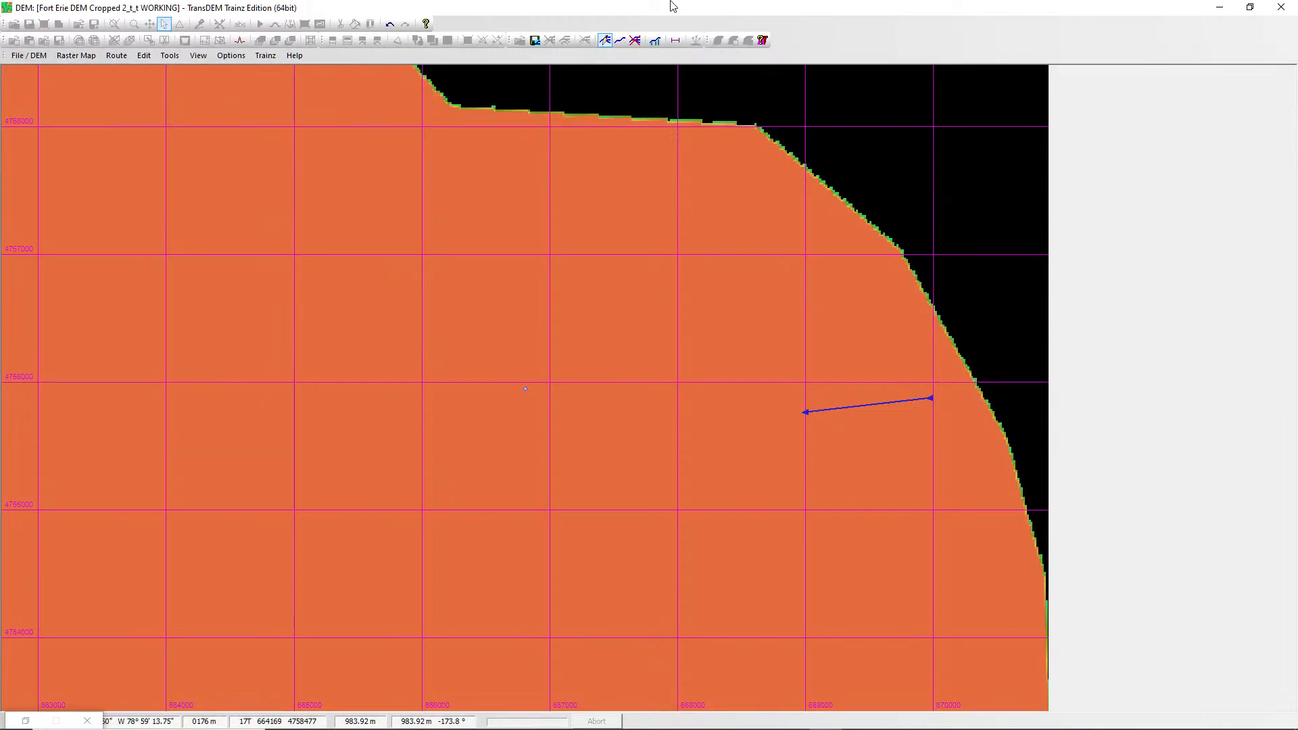
left_click(605, 41)
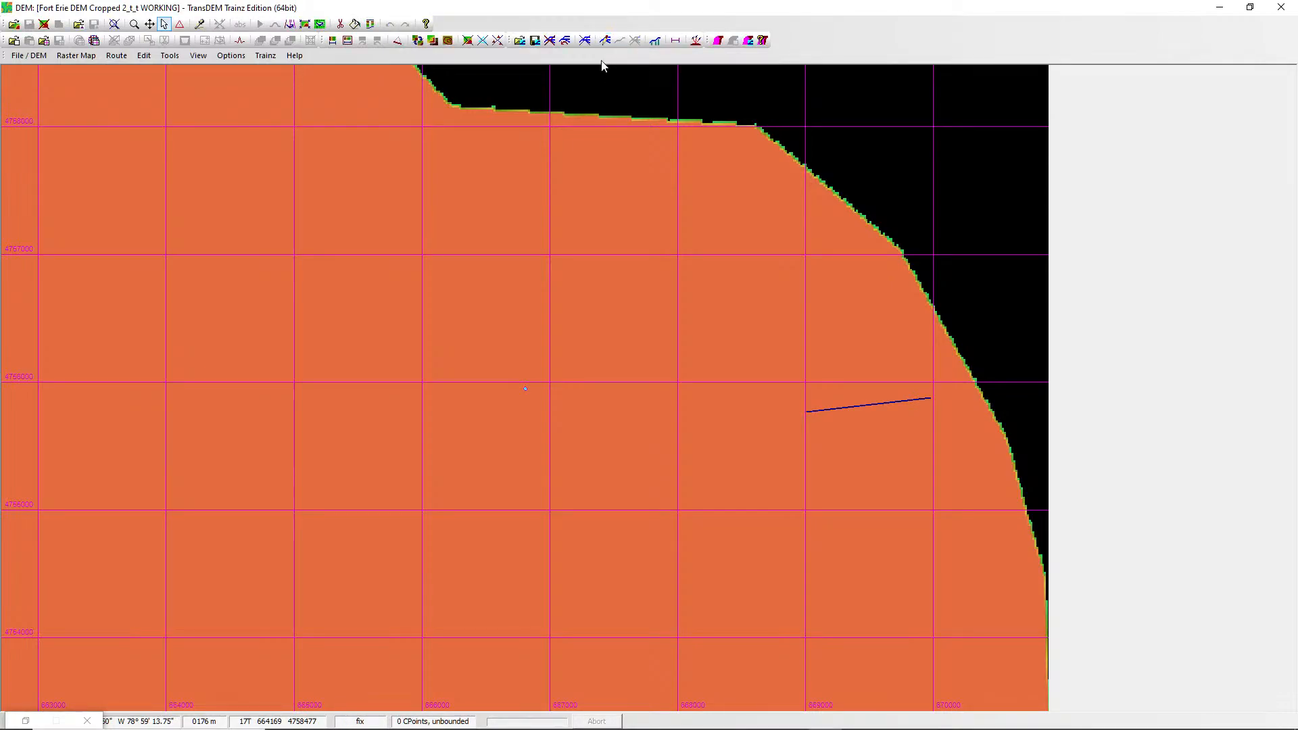
Open Map Tile Servers and set the mode to Map images along path for the Bing orthophotos.
left_click(76, 56)
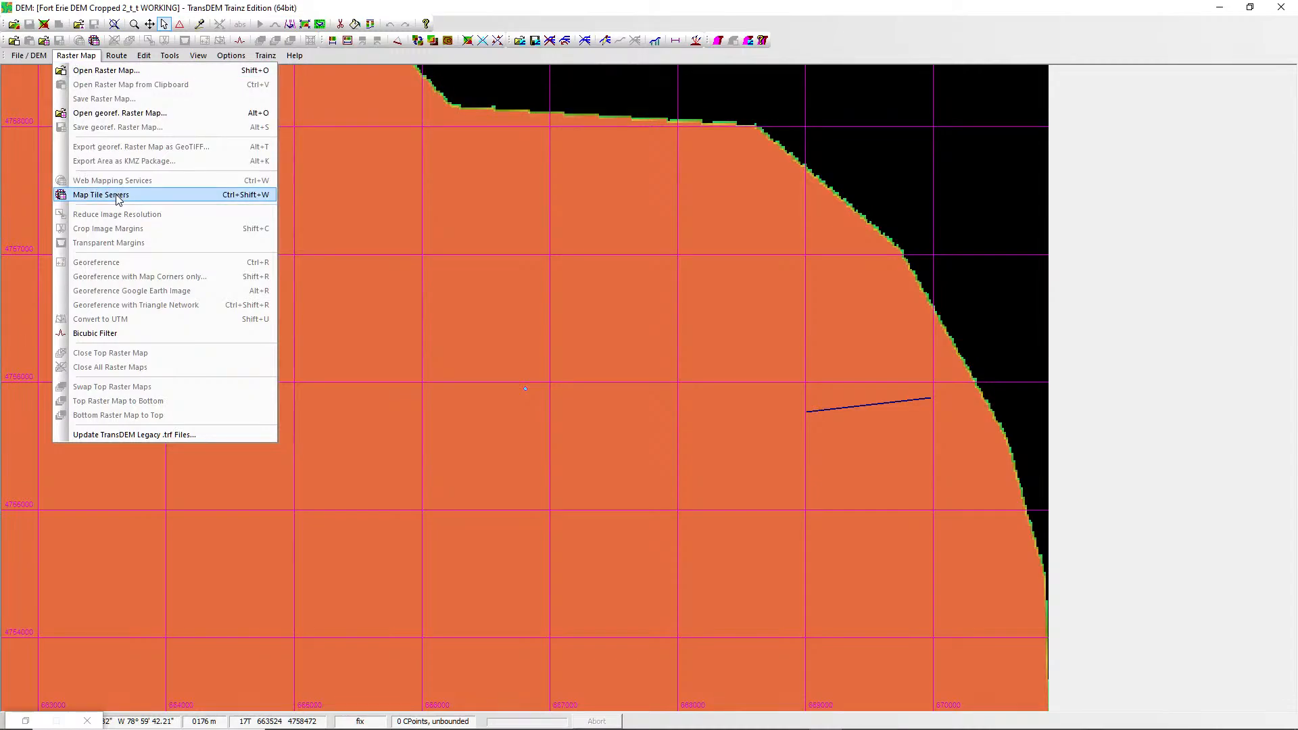
left_click(102, 195)
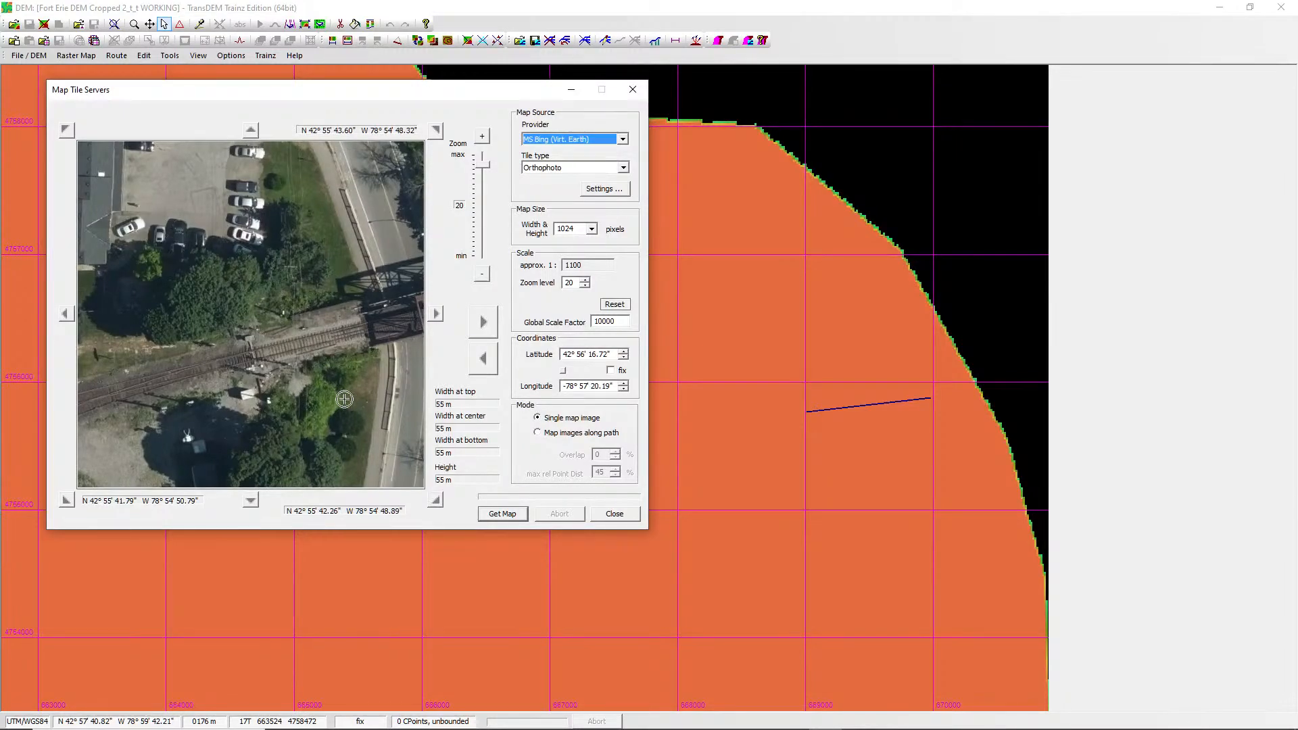
left_click(539, 433)
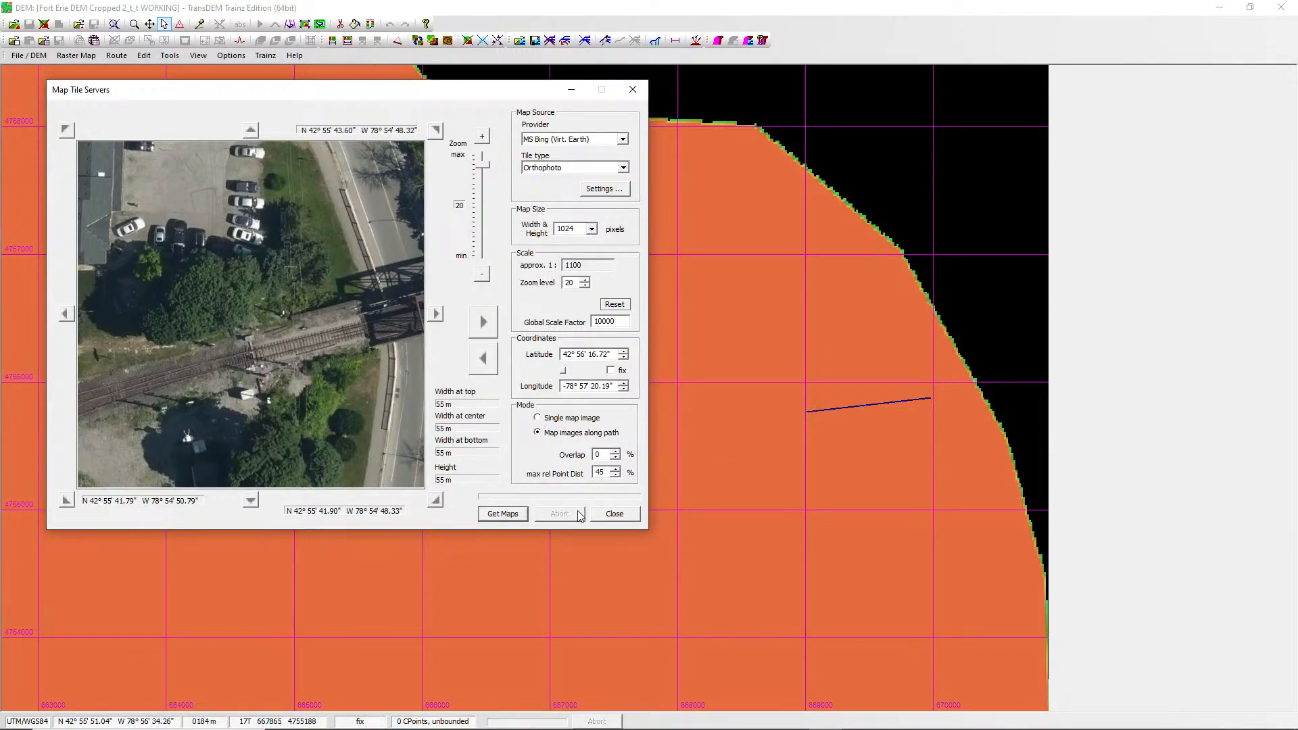
Get the maps along the polyline and save them in TransDem Projects under the name stub tileMap Bing20 CP Fort Erie.
left_click(500, 515)
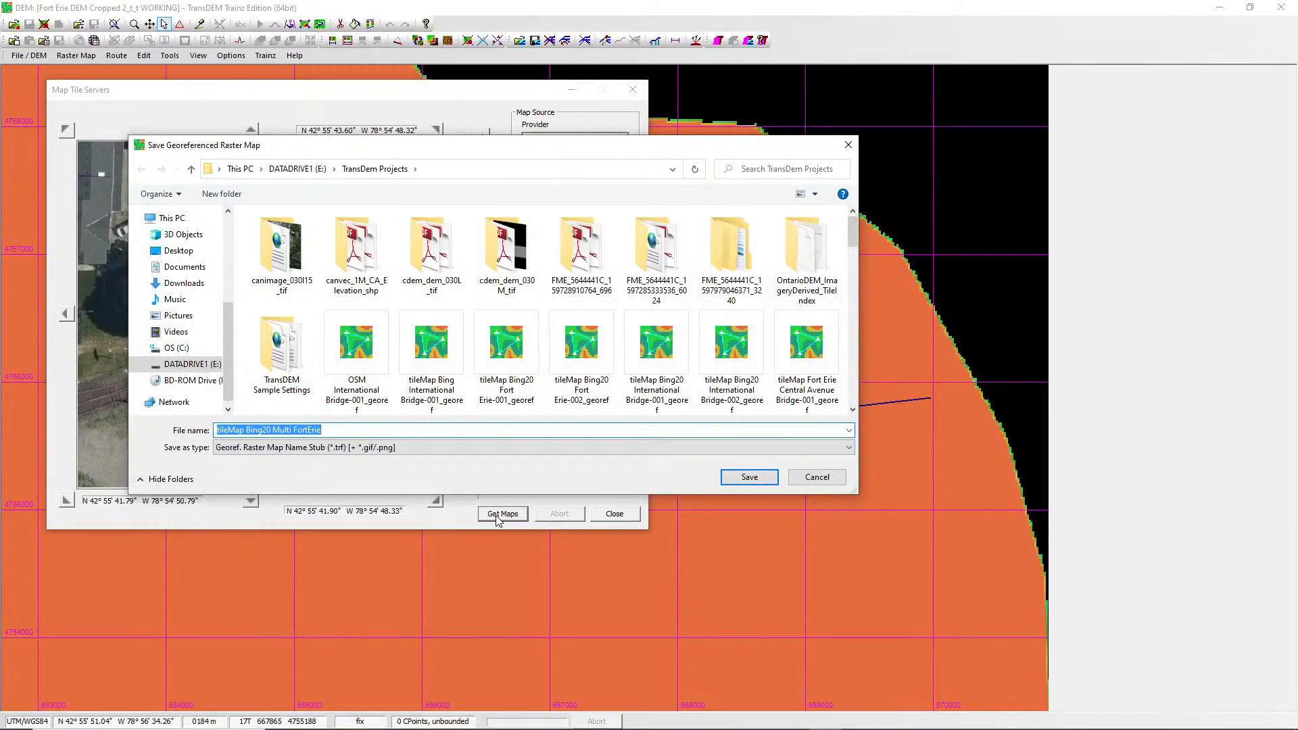
left_click(324, 430)
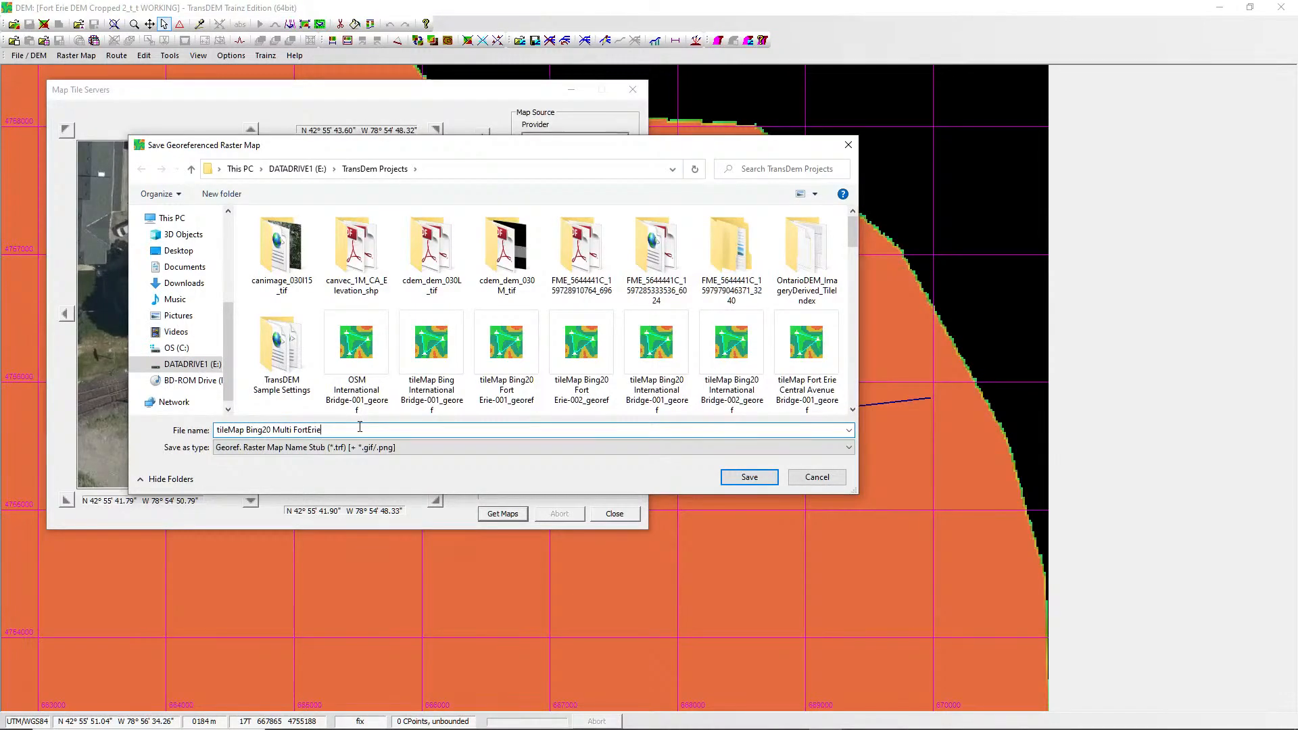
key("BackSpace")
key("BackSpace")
key("BackSpace")
key("BackSpace")
key("BackSpace")
key("BackSpace")
key("BackSpace")
key("BackSpace")
key("BackSpace")
key("BackSpace")
key("BackSpace")
key("BackSpace")
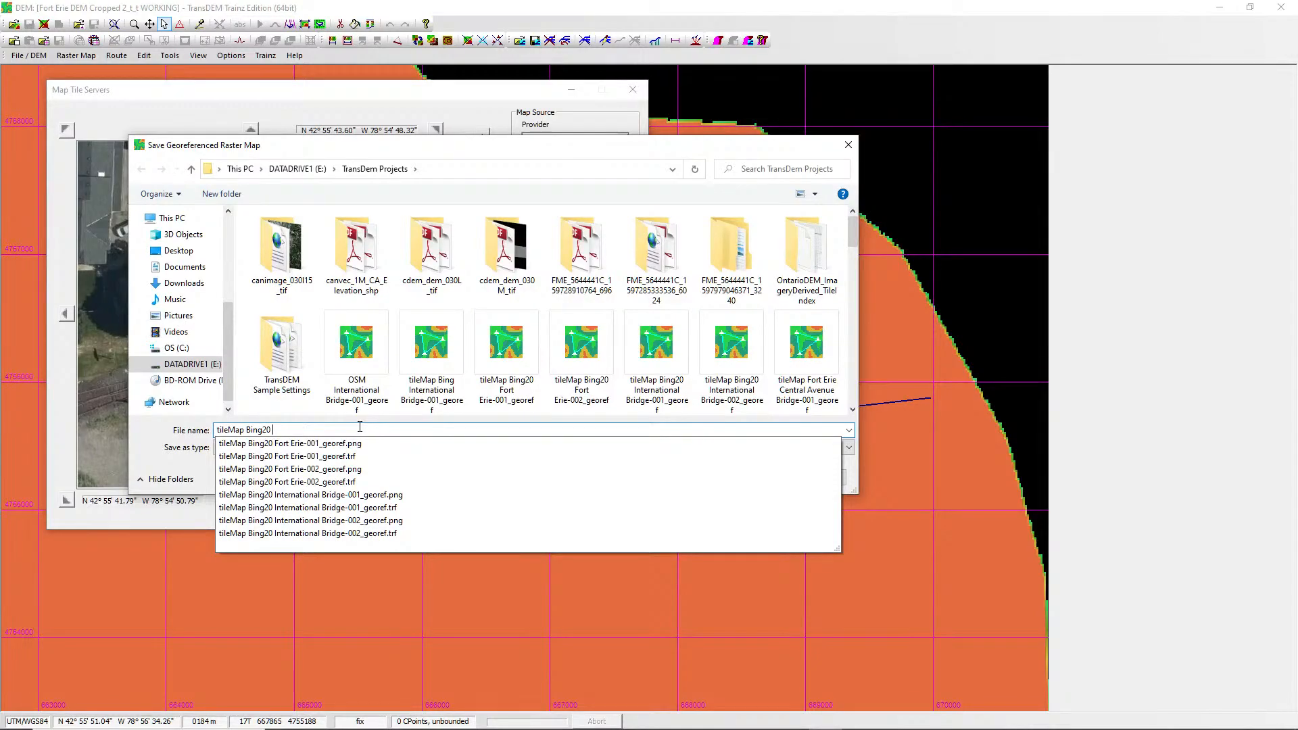
type("Fot")
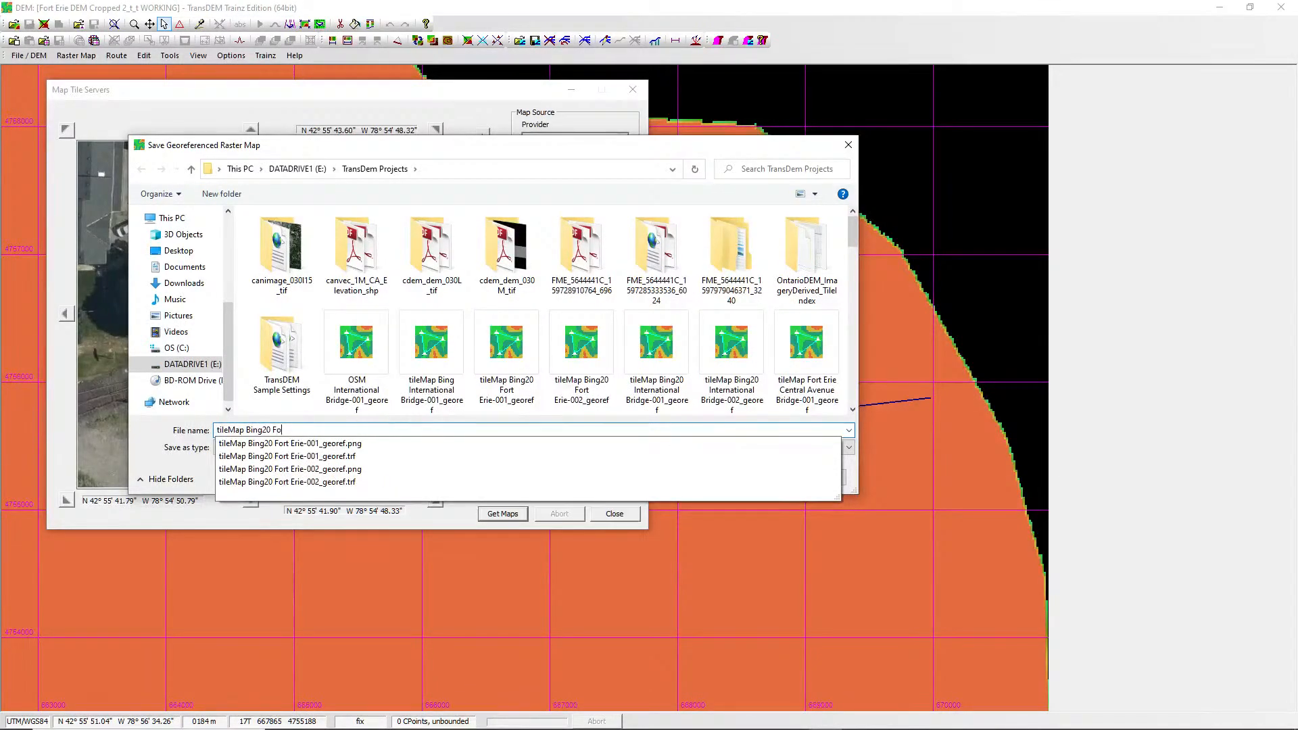
key("BackSpace")
key("BackSpace")
key("BackSpace")
key("BackSpace")
key("BackSpace")
key("BackSpace")
type("CP")
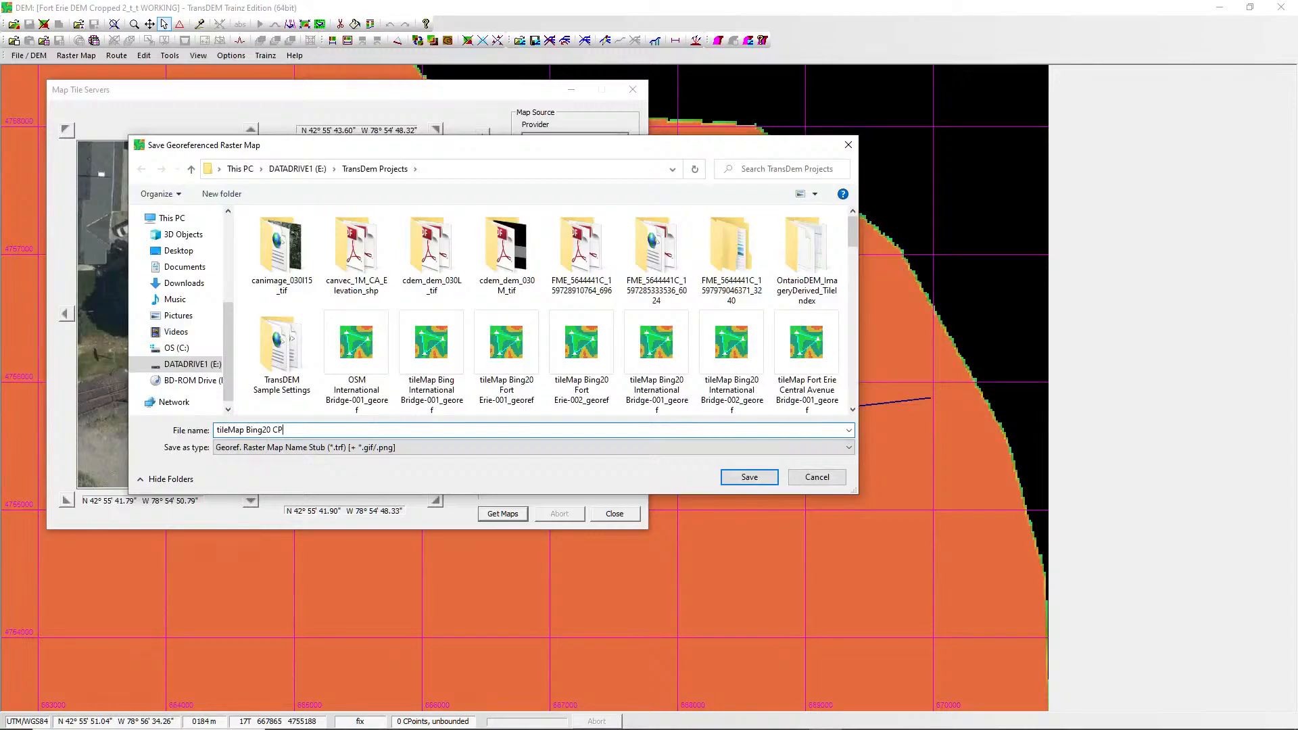
type(" Fort Erie")
key("Tab")
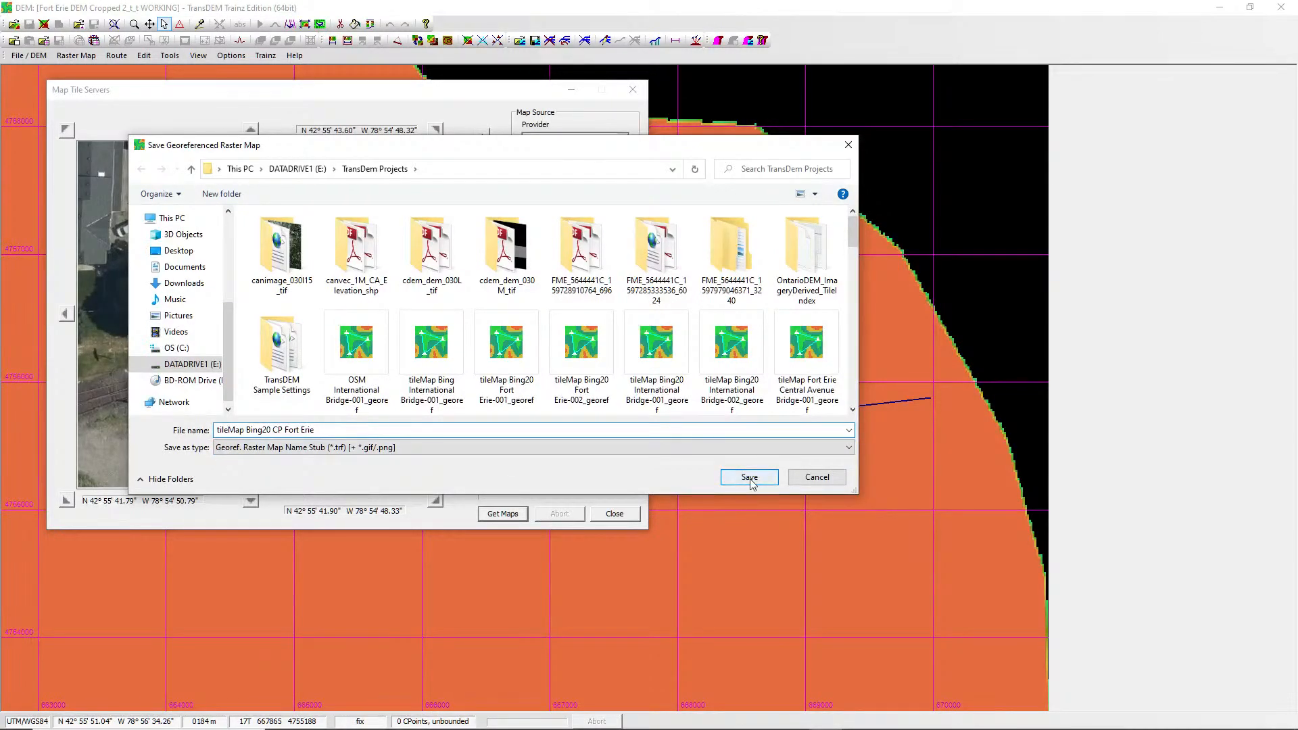
left_click_drag(340, 151, 332, 79)
left_click(736, 405)
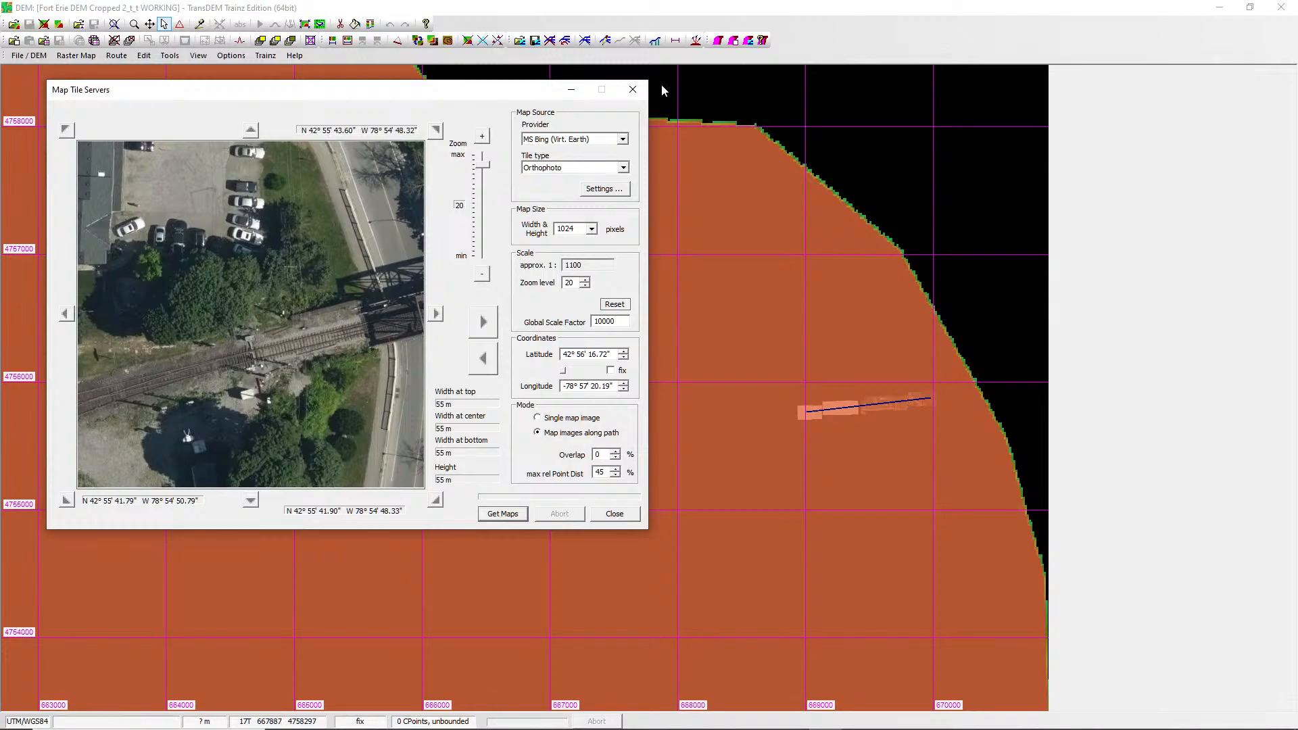
Minimize Map Tile Servers and examine the new Bing orthophoto tiles along the polyline, including the shoreline end and the blank western tiles.
left_click(571, 89)
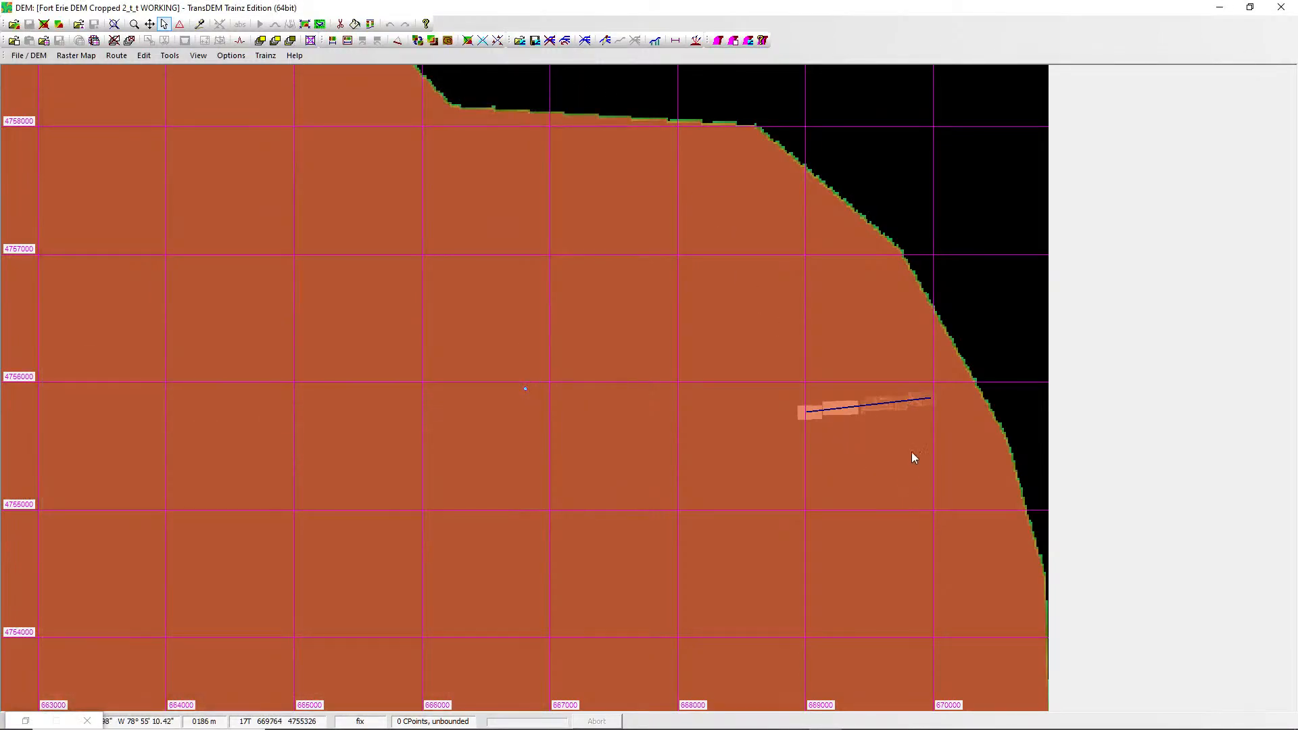
scroll(901, 447, "up", 3)
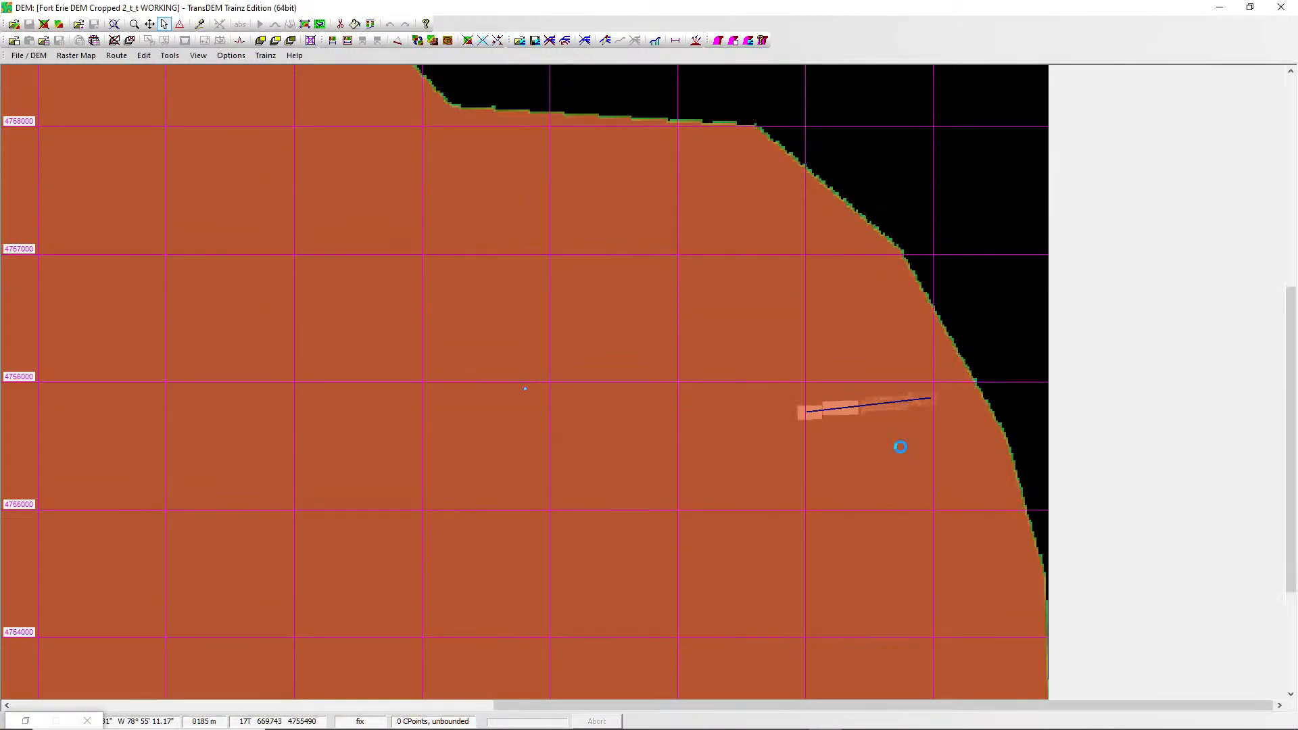
scroll(900, 448, "down", 2)
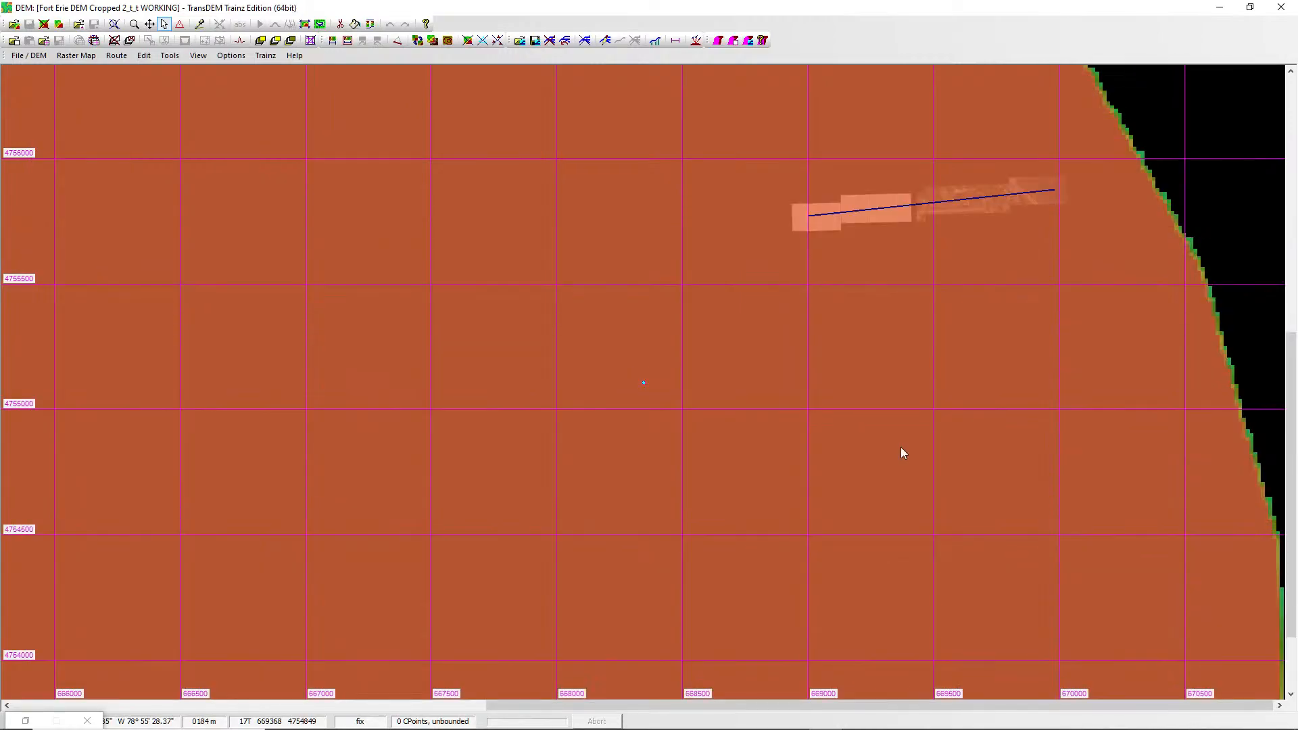
right_click(928, 236)
left_click(934, 242)
scroll(930, 241, "up", 1)
scroll(723, 329, "up", 1)
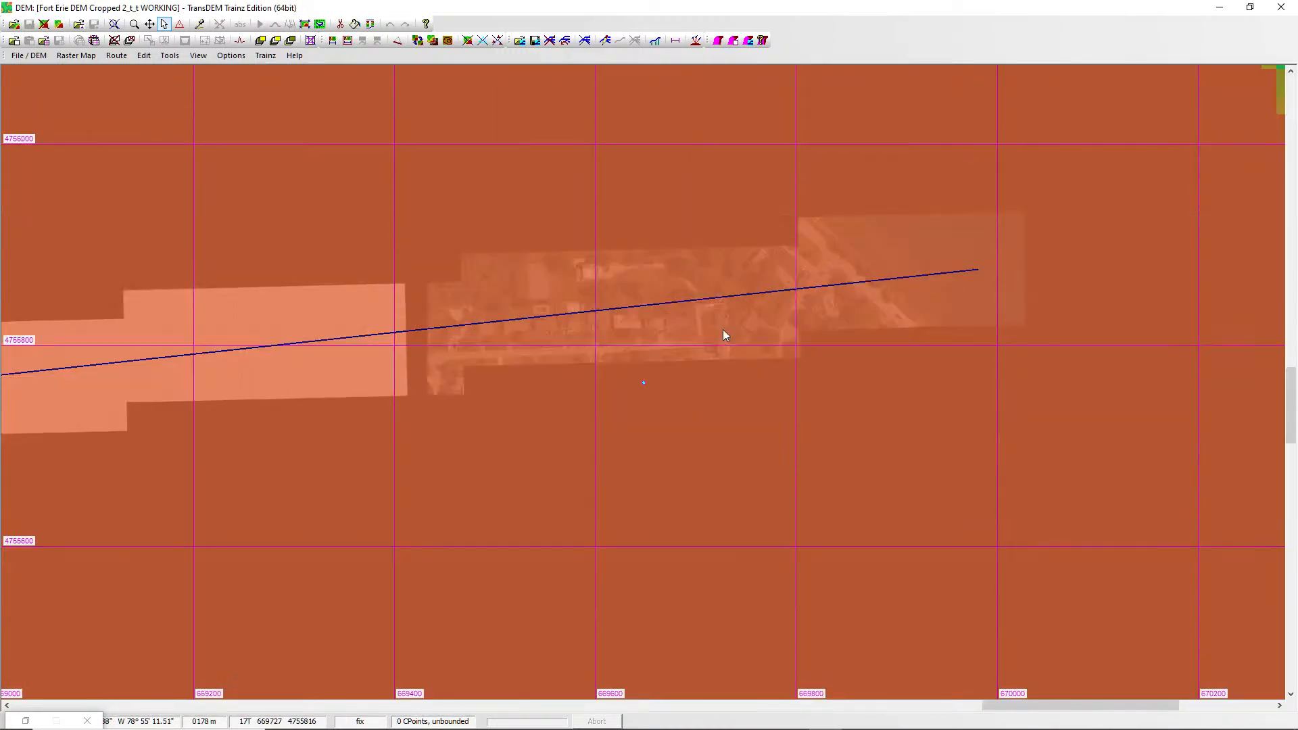
scroll(724, 330, "up", 1)
scroll(724, 330, "down", 1)
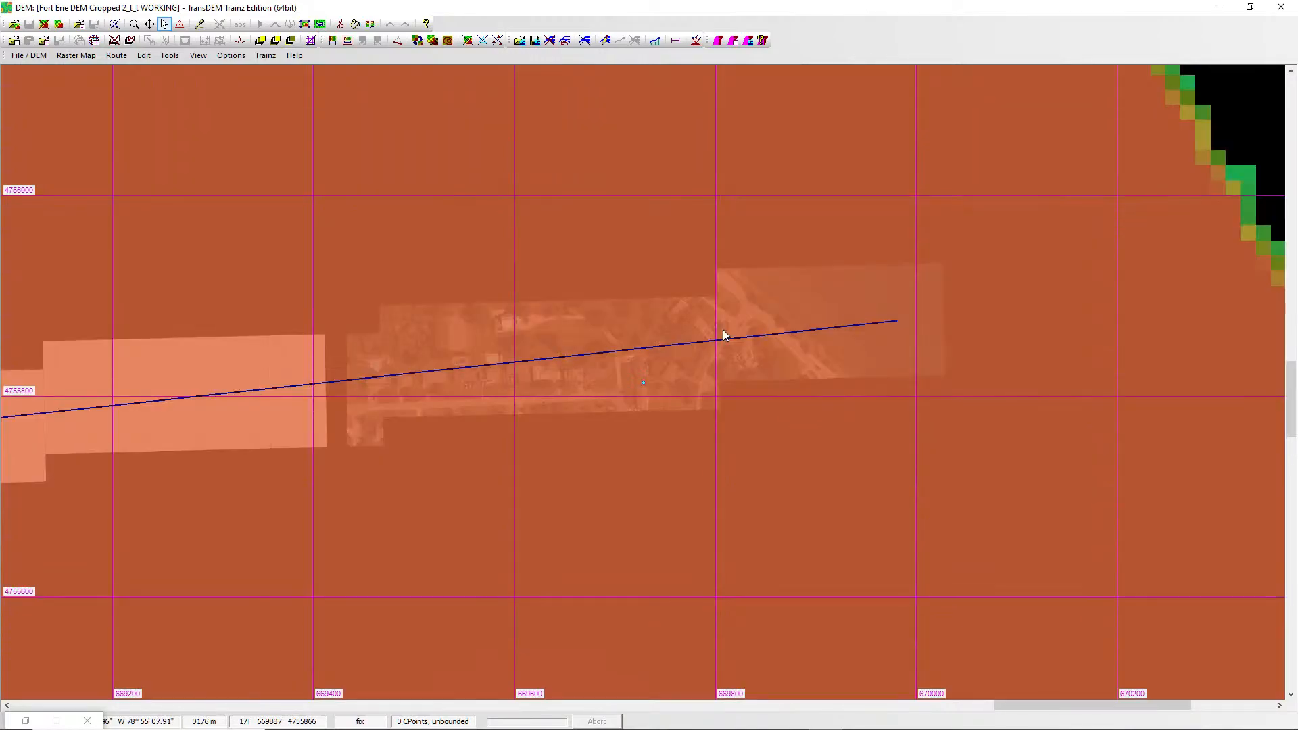
scroll(723, 330, "up", 1)
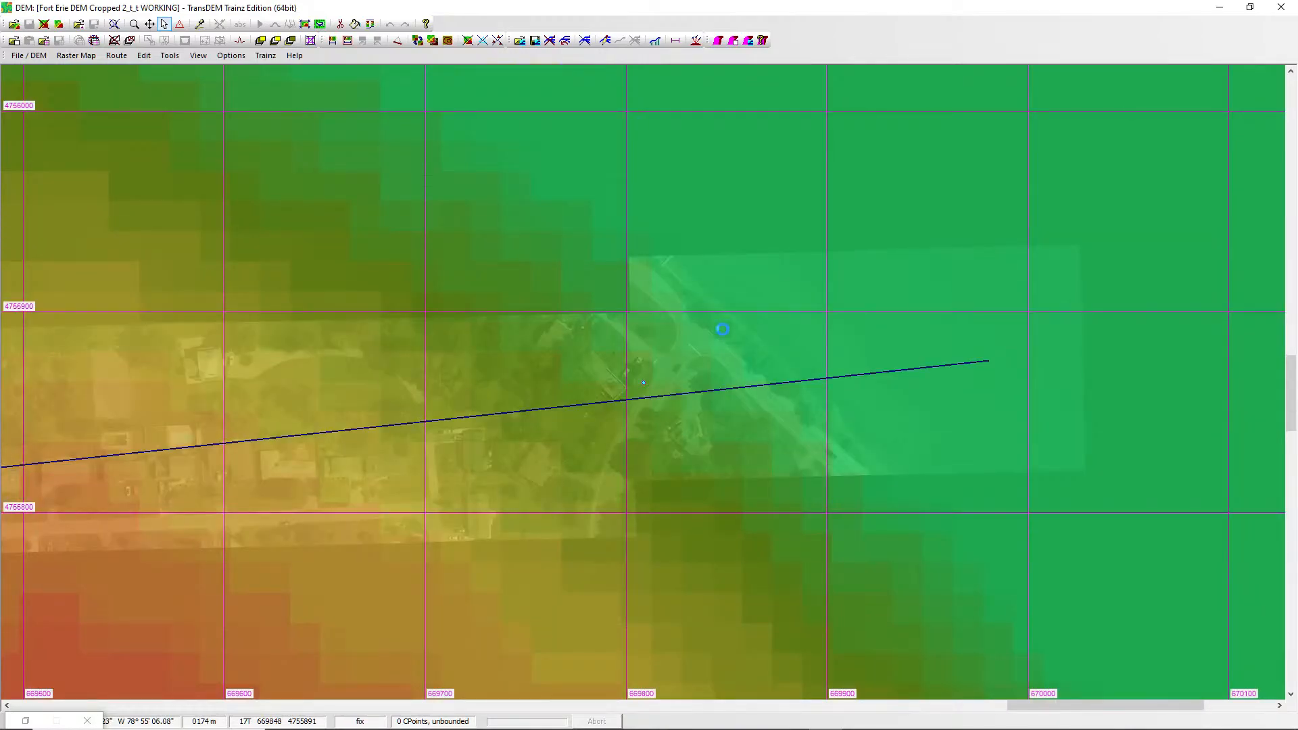
scroll(724, 330, "down", 1)
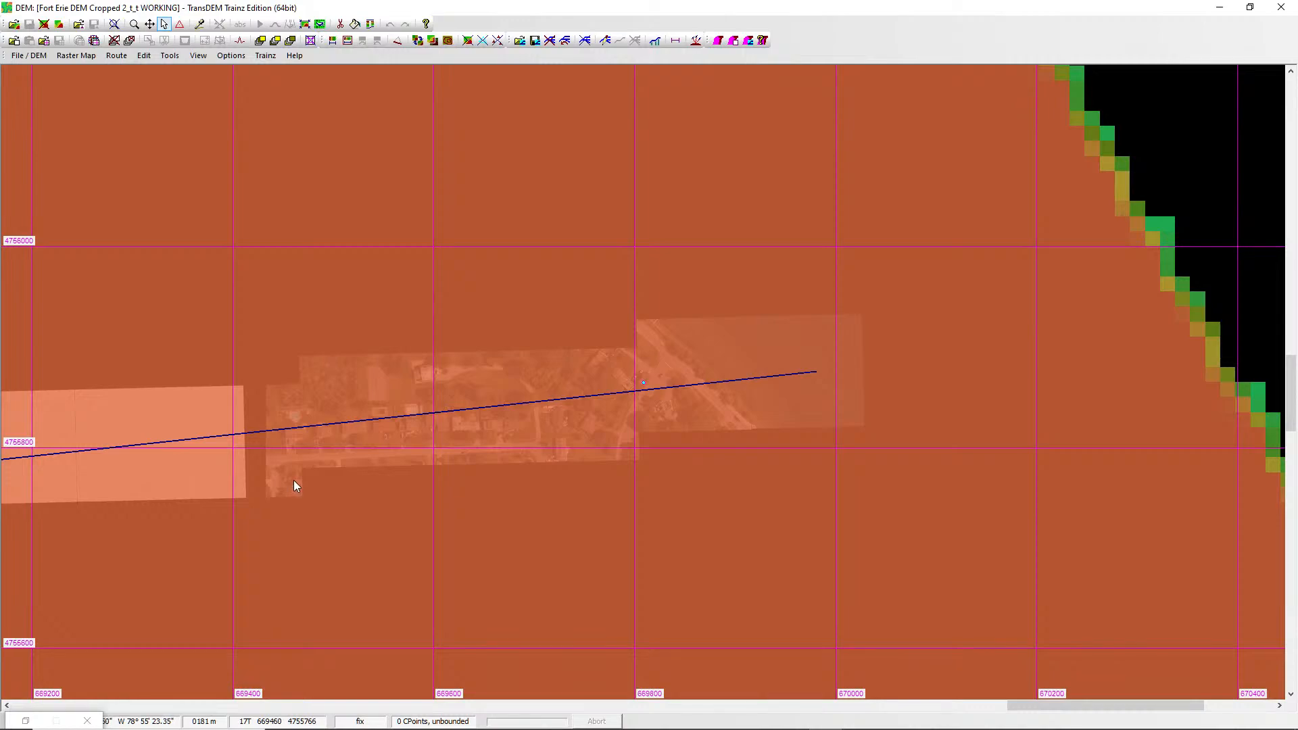
scroll(351, 412, "up", 1)
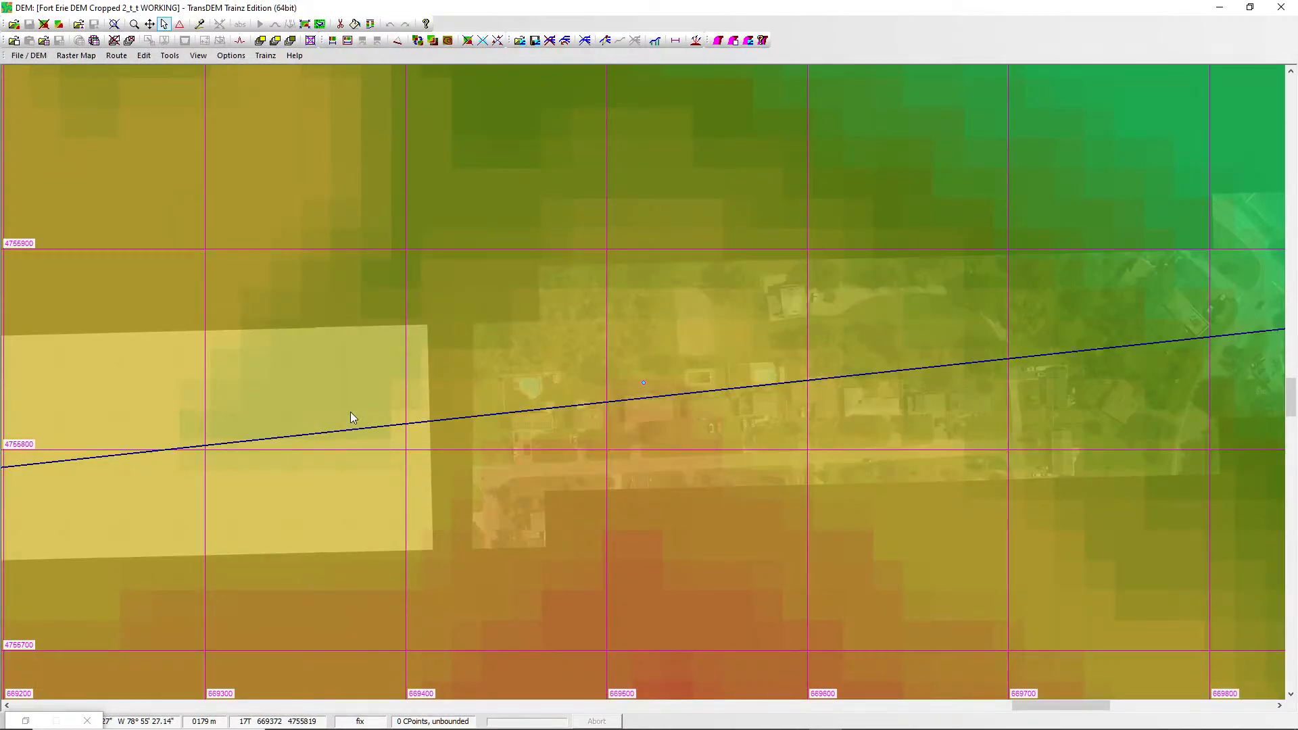
Inspect the orthophoto detail up close beside the gap next to the blank tiles, then return to the full tile strip.
left_click(537, 384)
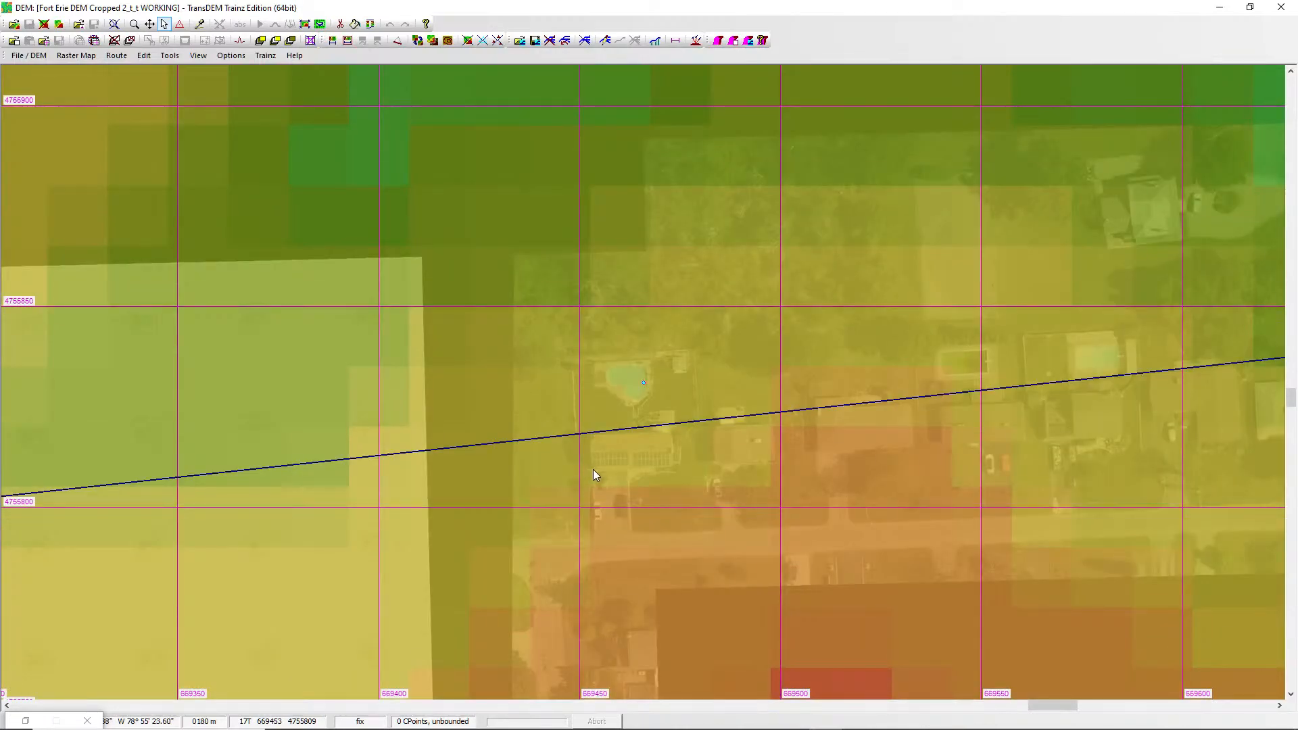
left_click(706, 420)
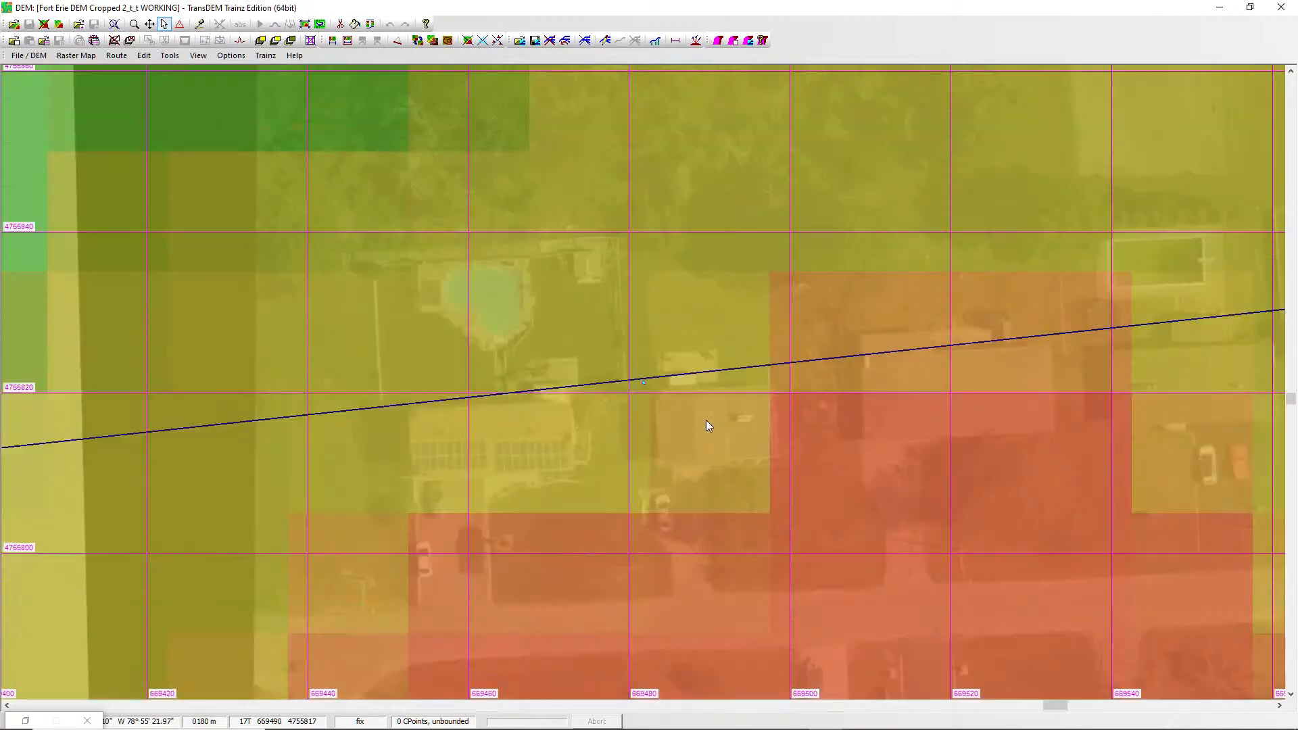
right_click(706, 420)
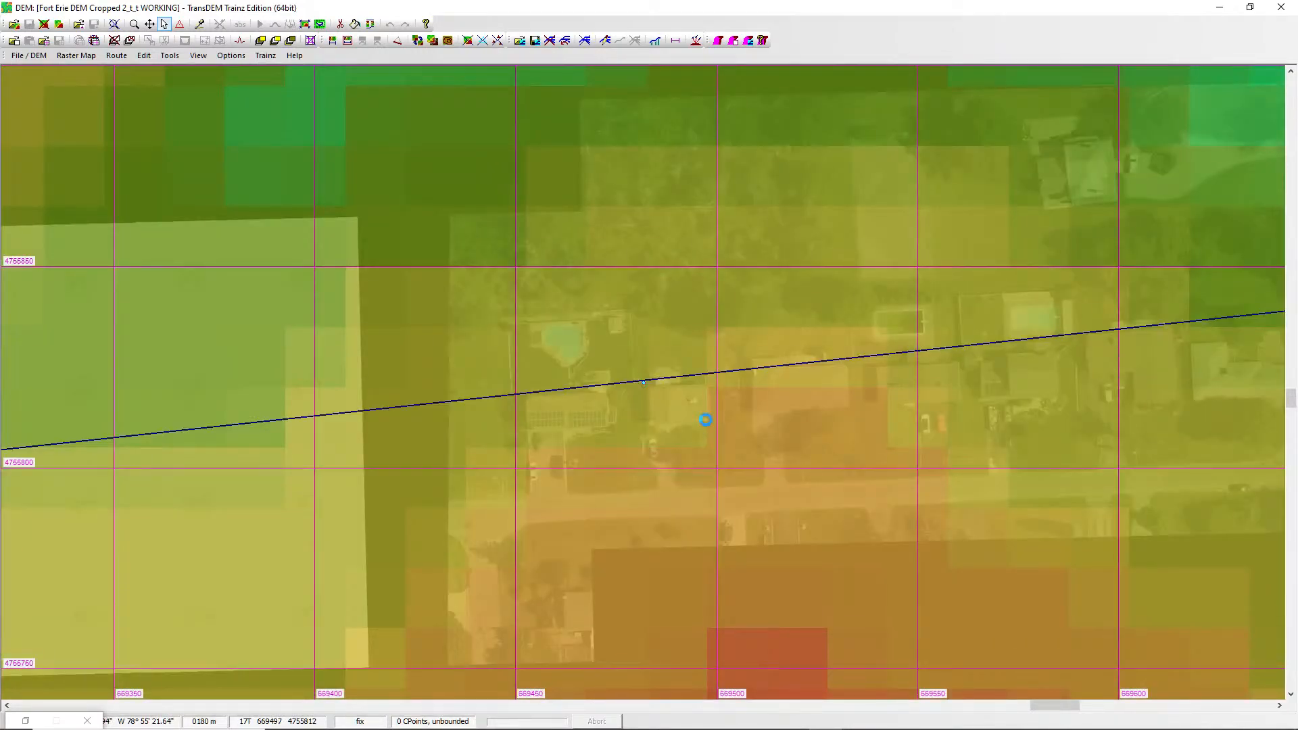
right_click(706, 420)
right_click(706, 420)
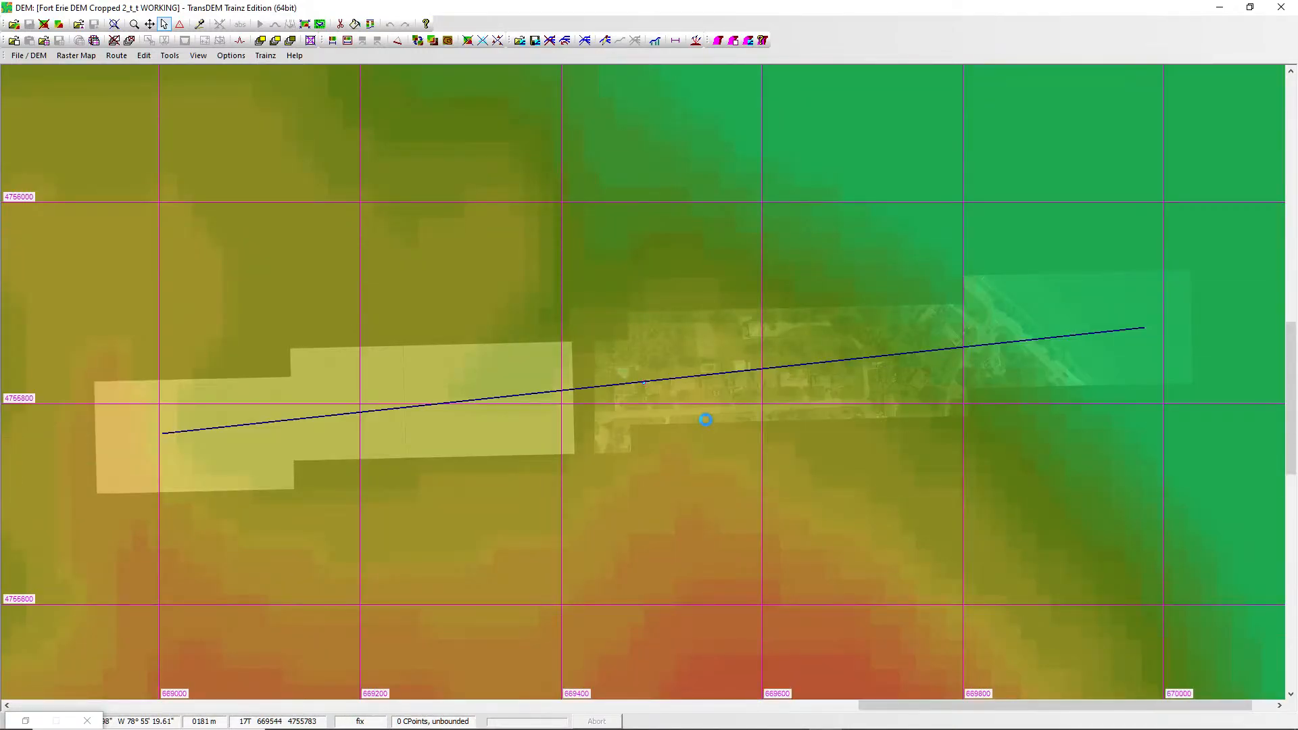
right_click(706, 420)
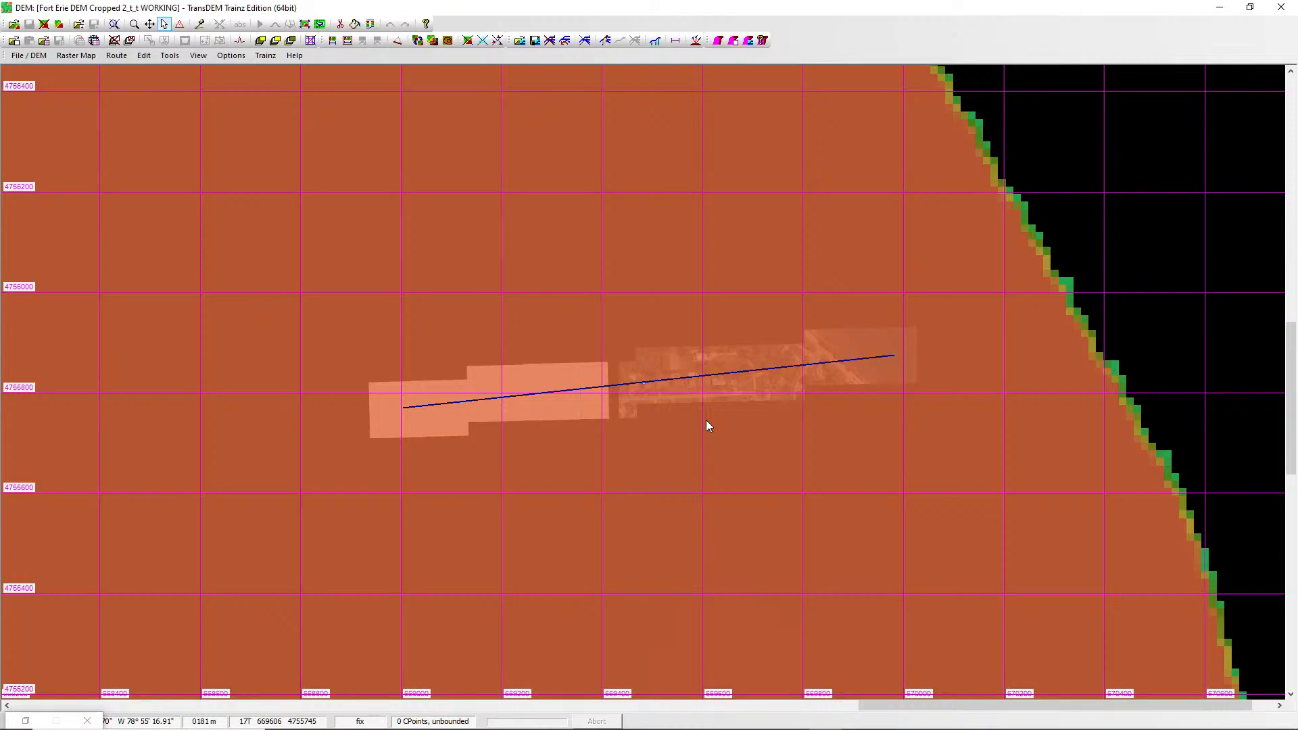
right_click(706, 420)
left_click(706, 420)
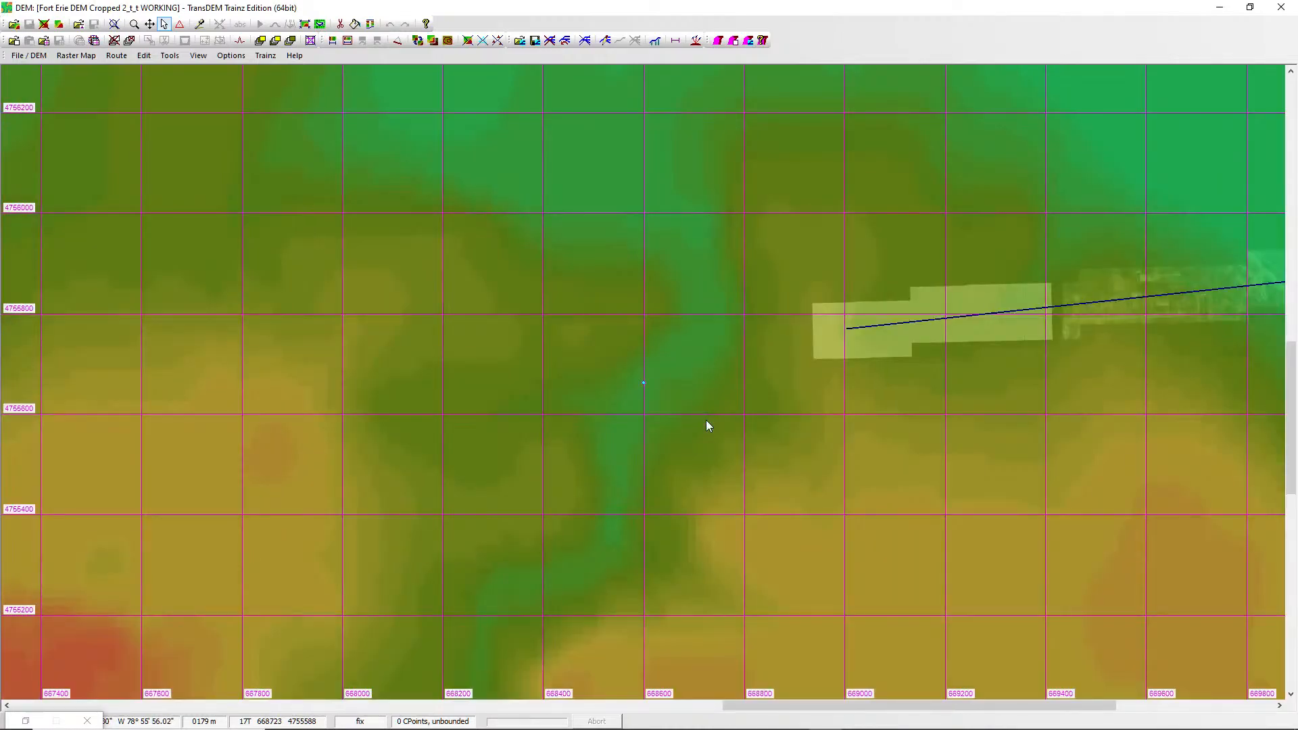
right_click(706, 420)
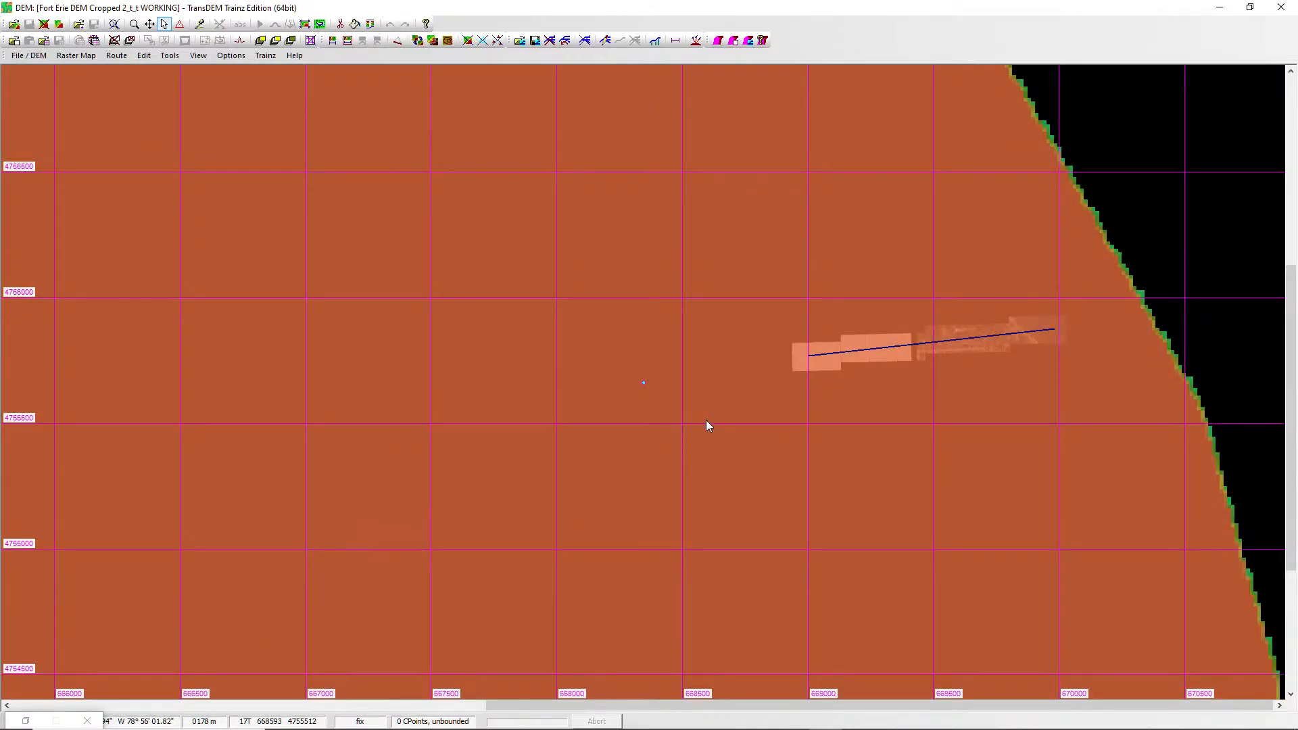
right_click(706, 420)
left_click(706, 420)
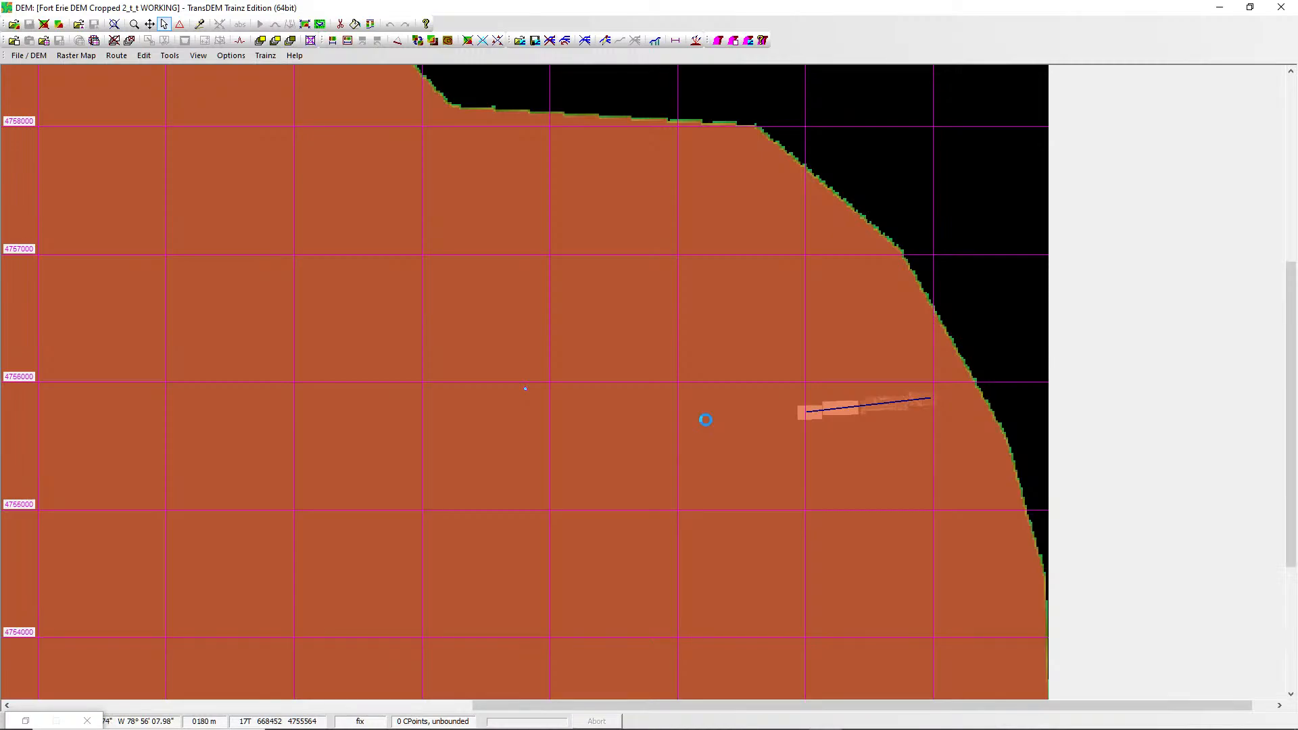
scroll(706, 420, "up", 1)
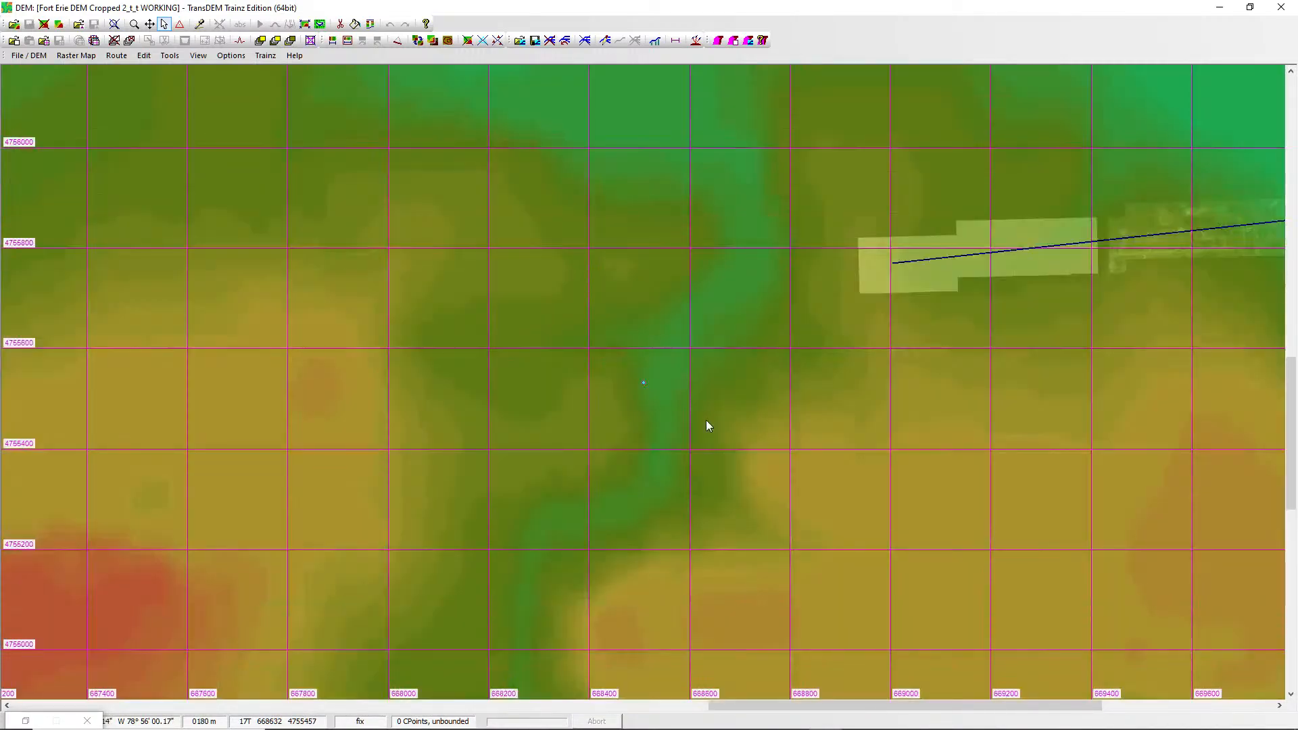
scroll(706, 420, "down", 1)
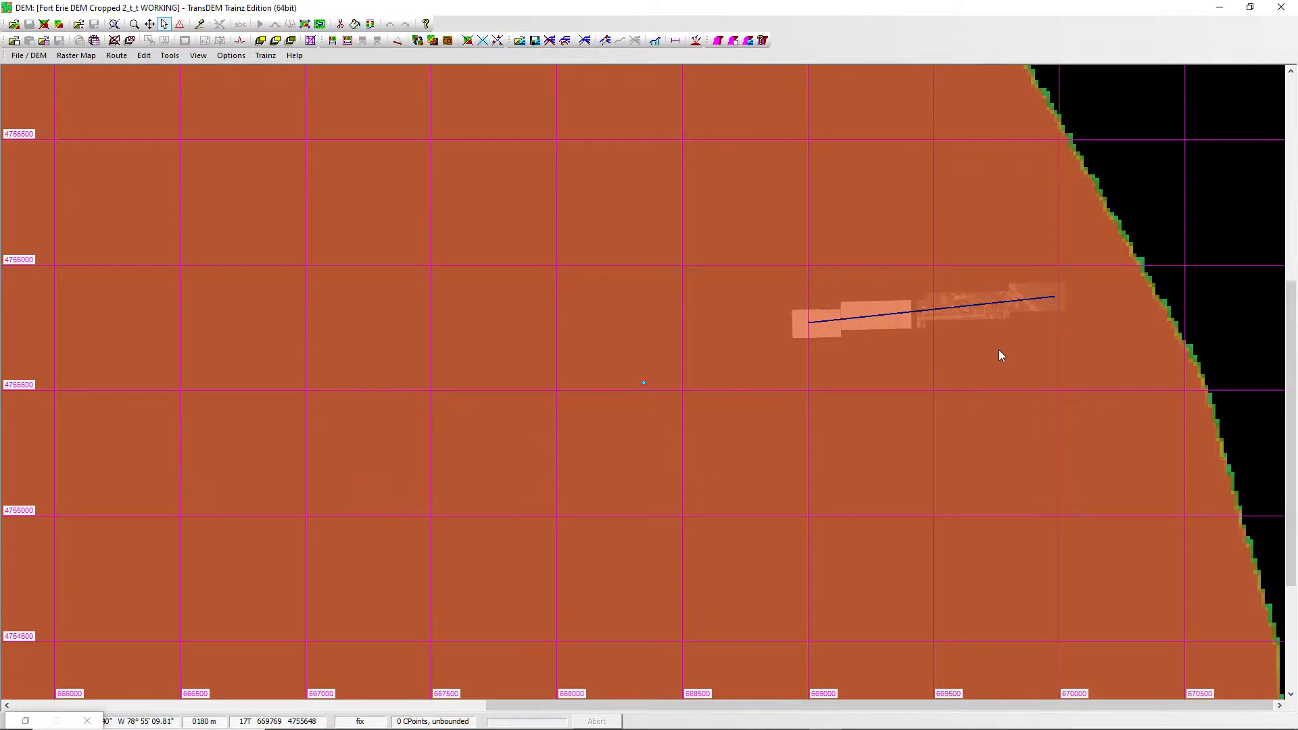
scroll(1000, 345, "up", 1)
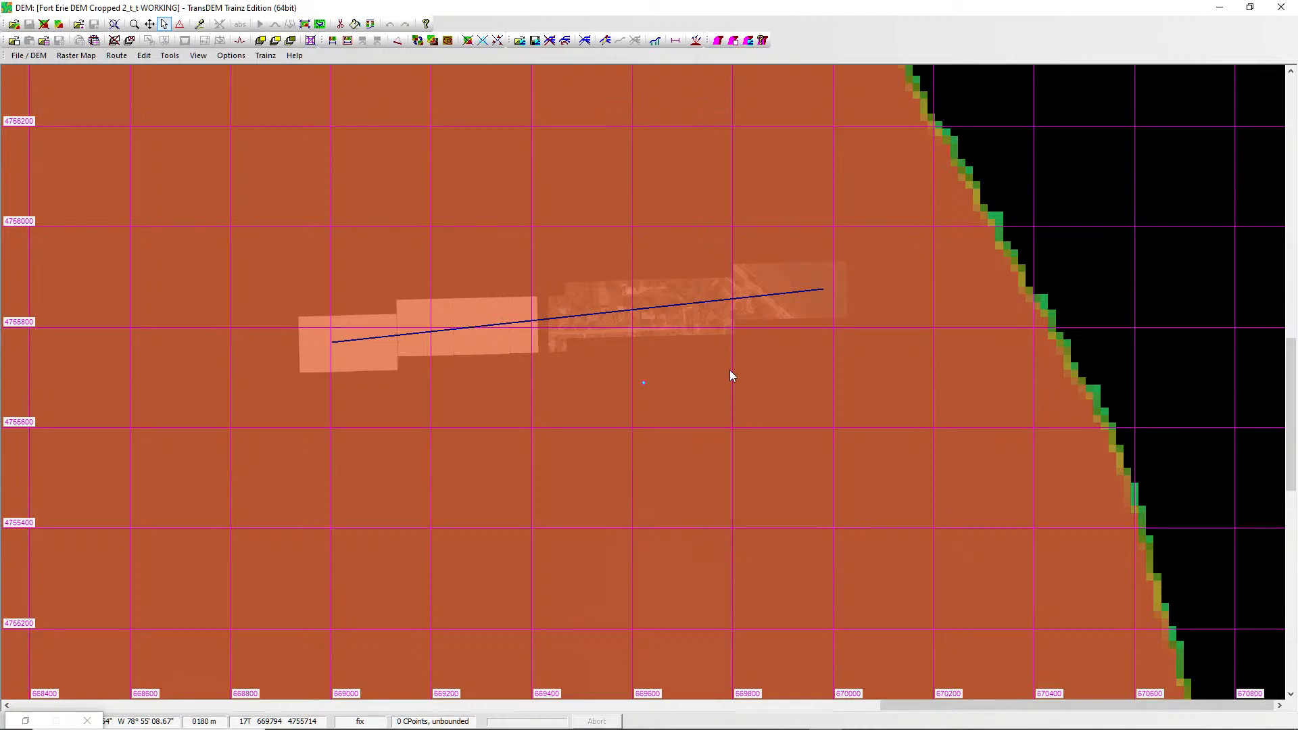
scroll(731, 376, "down", 1)
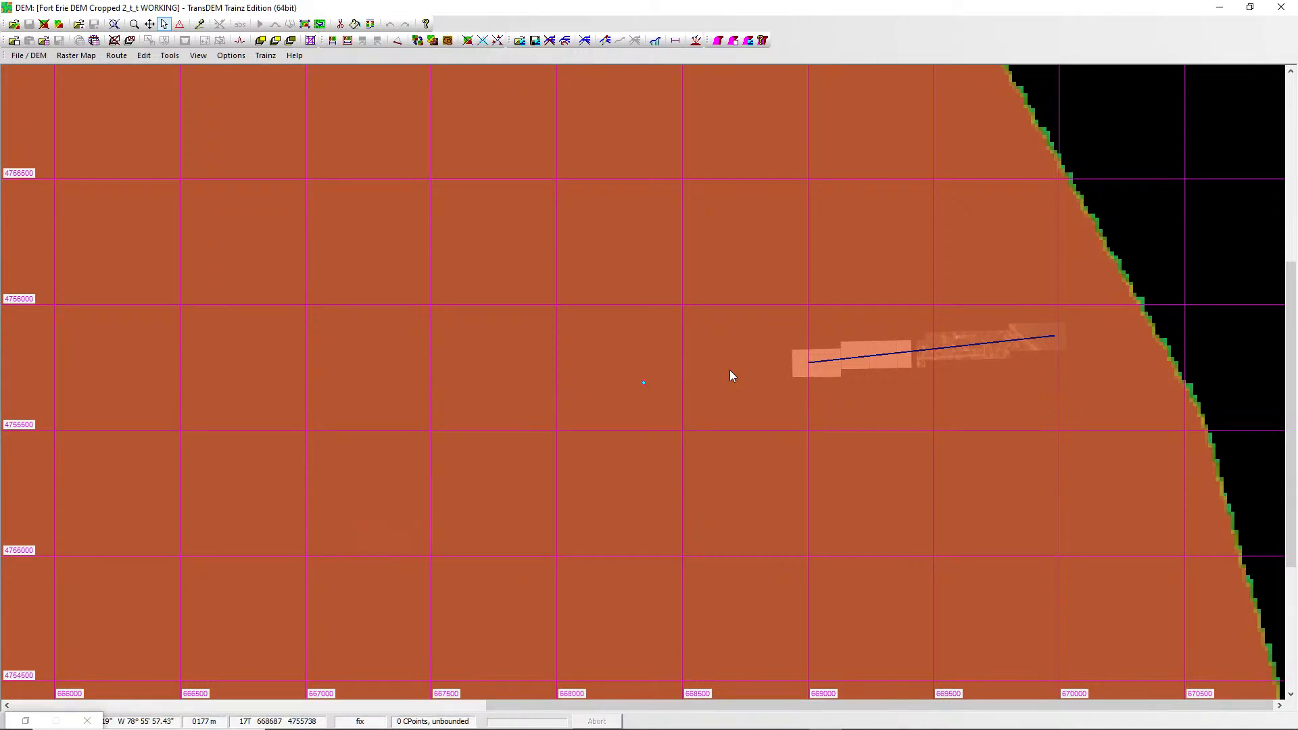
scroll(729, 371, "down", 1)
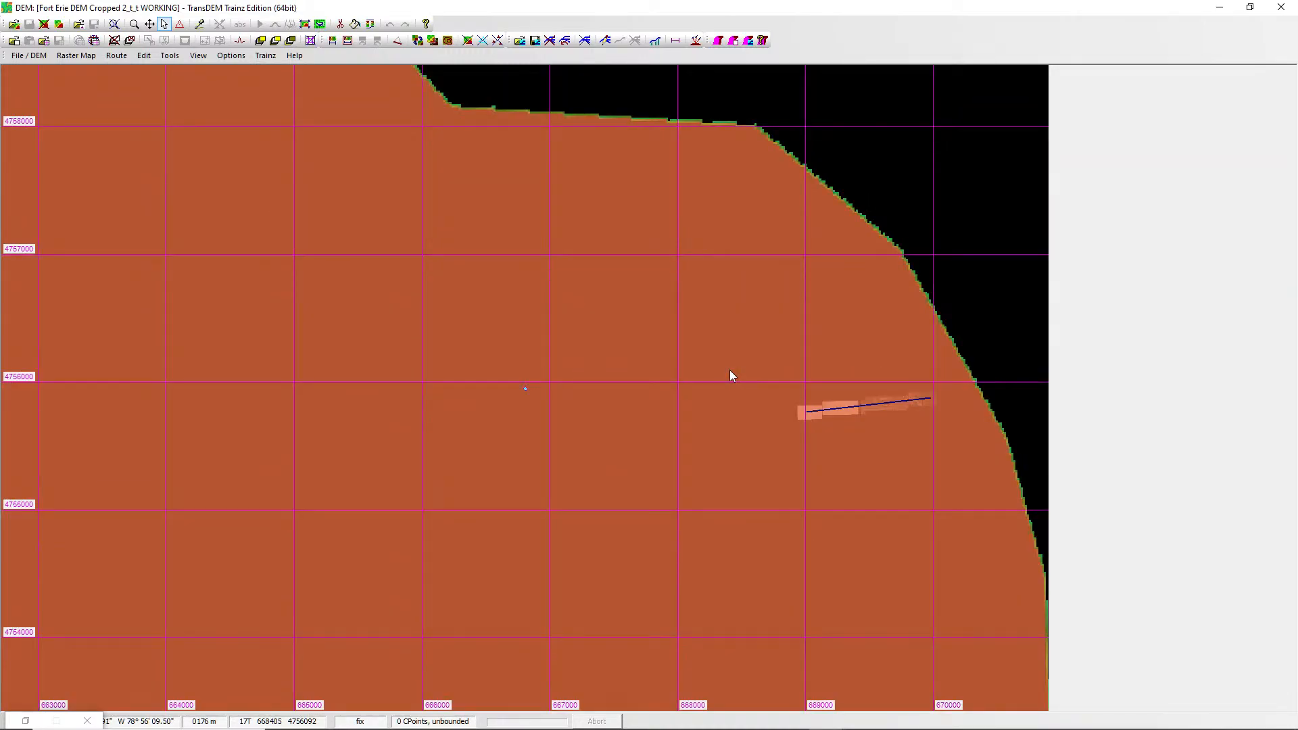
scroll(731, 376, "up", 1)
scroll(731, 374, "down", 1)
Close the last route to remove the polyline from the DEM while keeping the downloaded tiles.
left_click(121, 56)
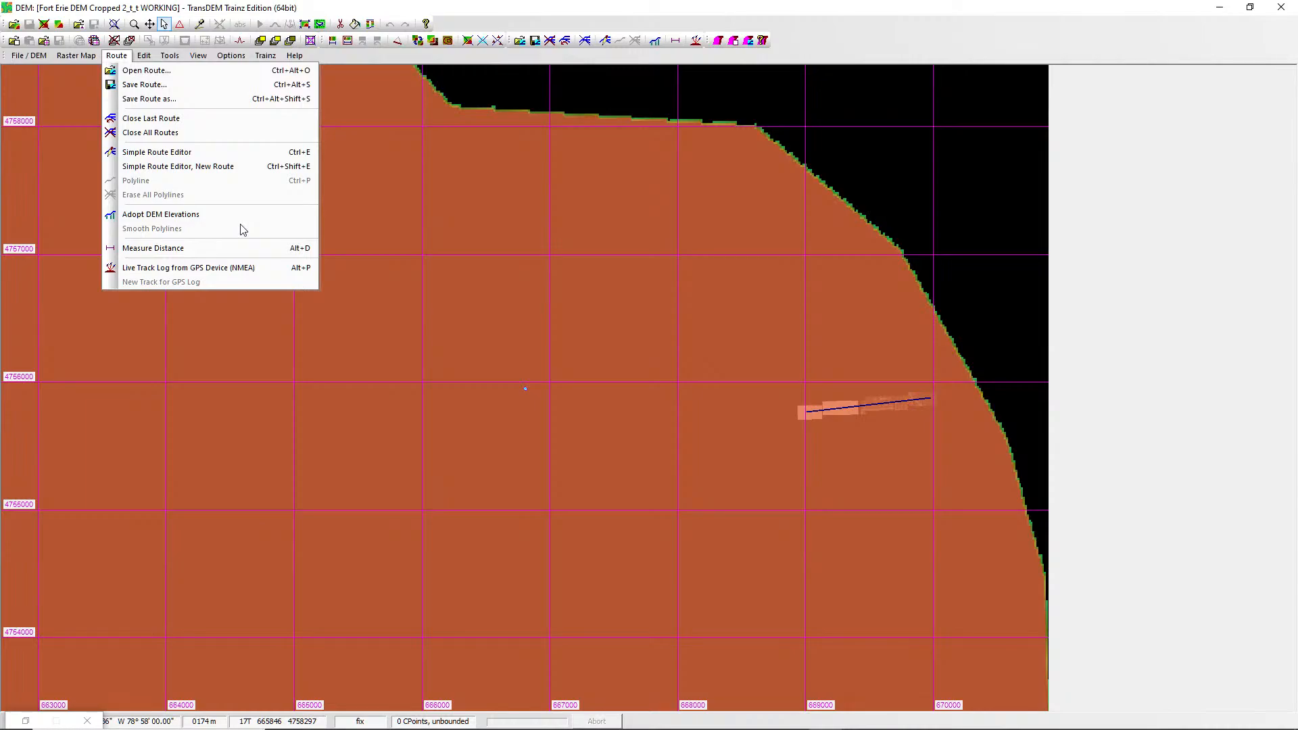
left_click(189, 119)
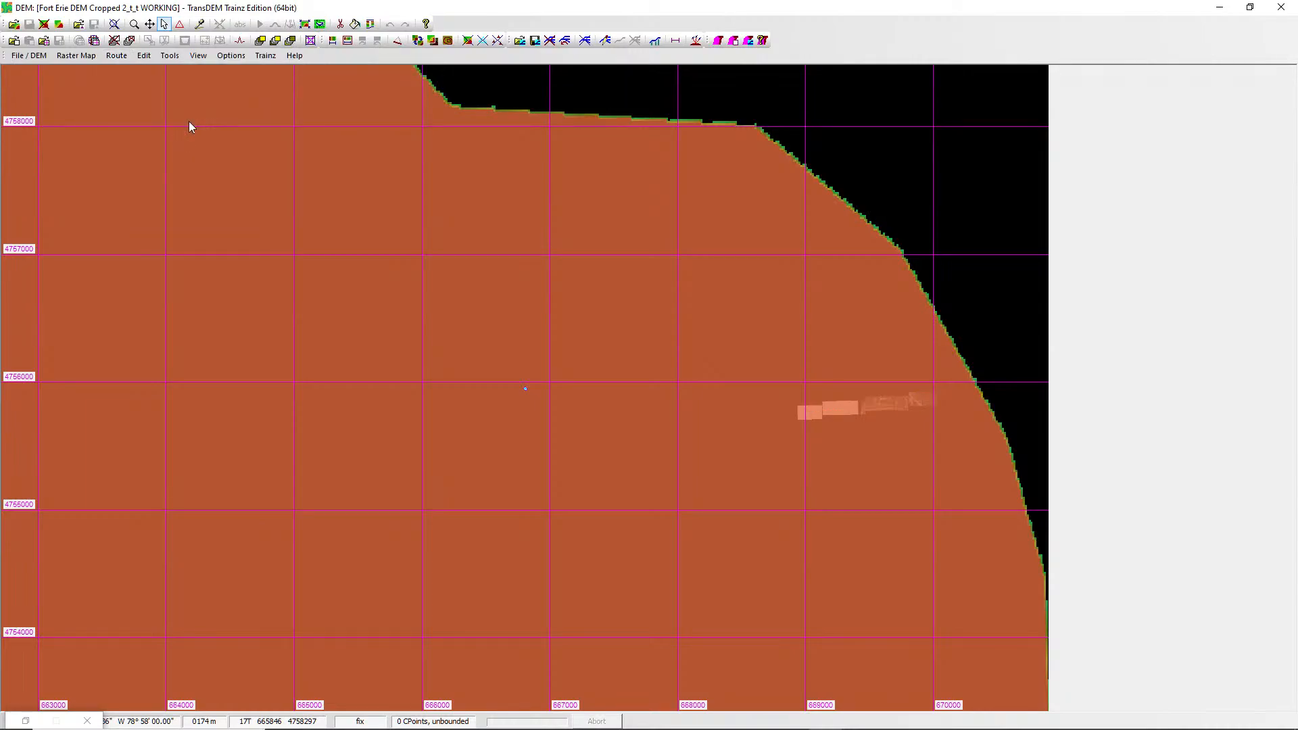
Start the Simple Route Editor for a new polyline on the DEM.
left_click(606, 41)
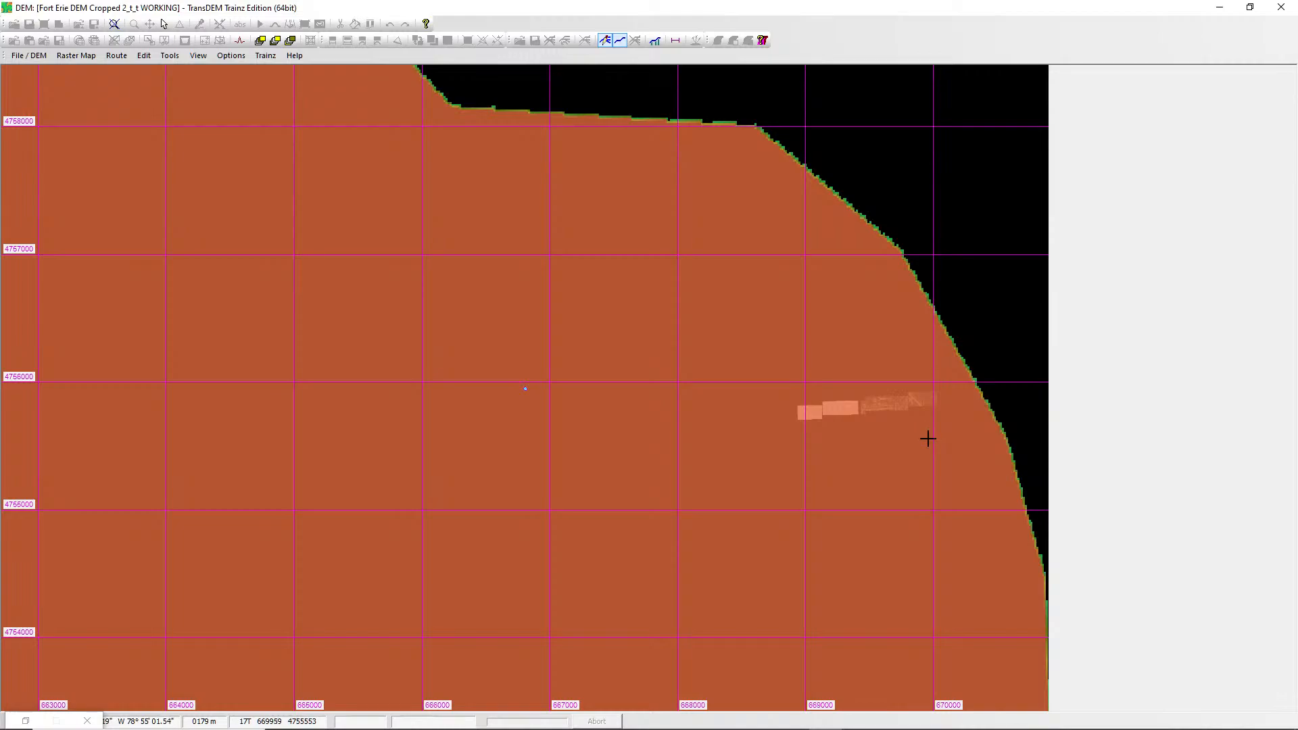
Draw a straight two-point route segment about 943 m long just south of the existing map image strip.
left_click_drag(928, 440, 807, 446)
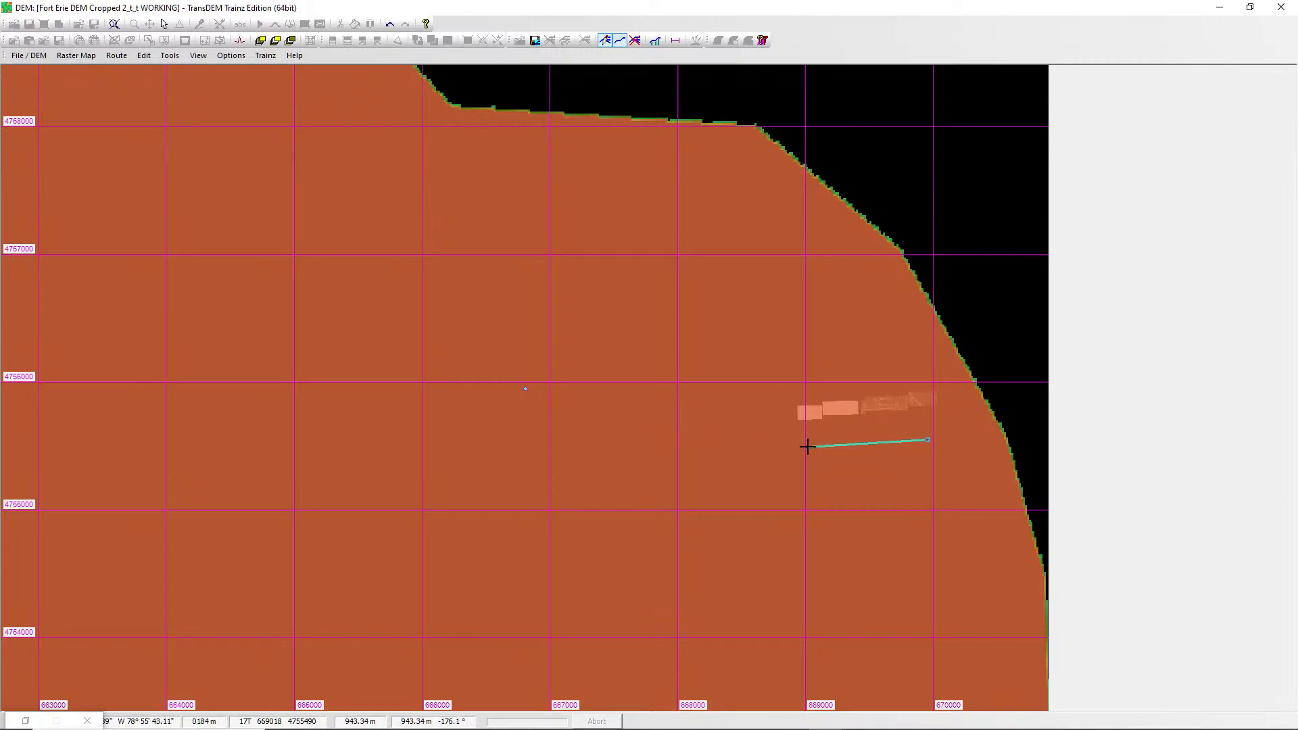
left_click(807, 447)
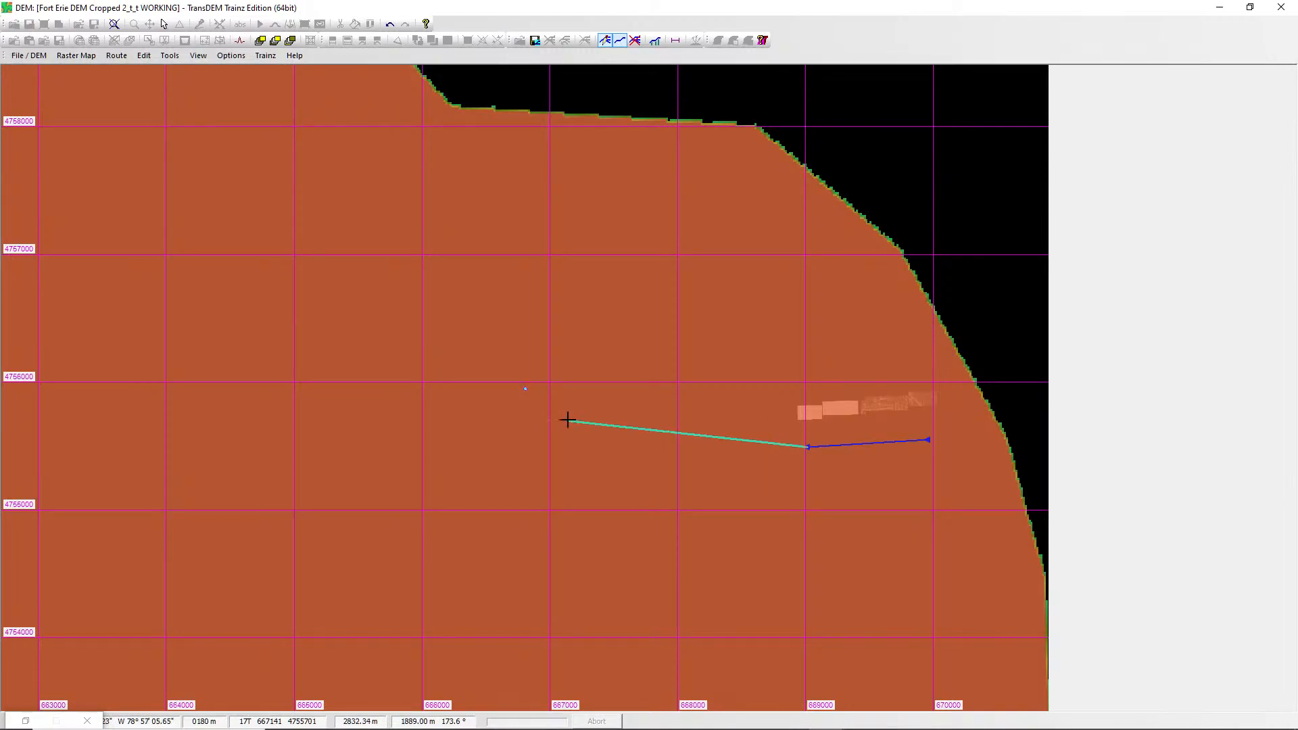
right_click(604, 414)
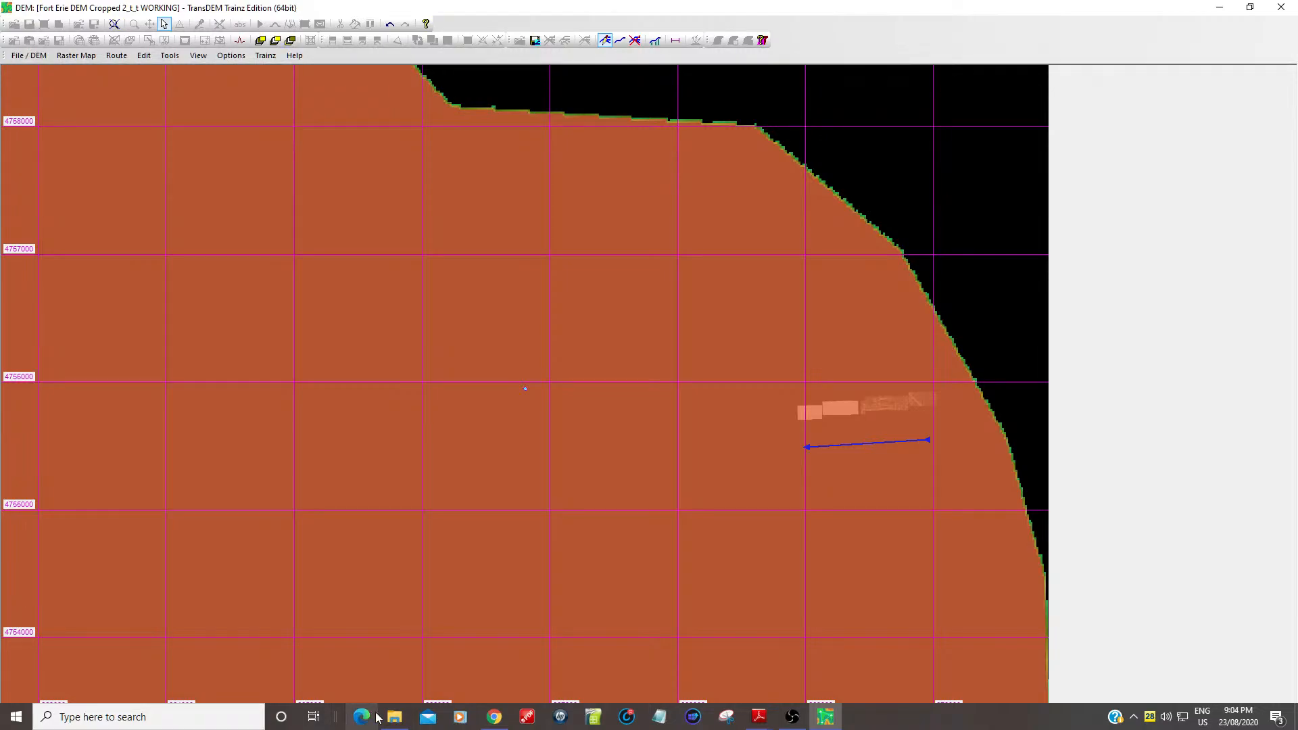
Restore the minimized Map Tile Servers window and leave route editing mode so its settings become available.
mouse_move(837, 726)
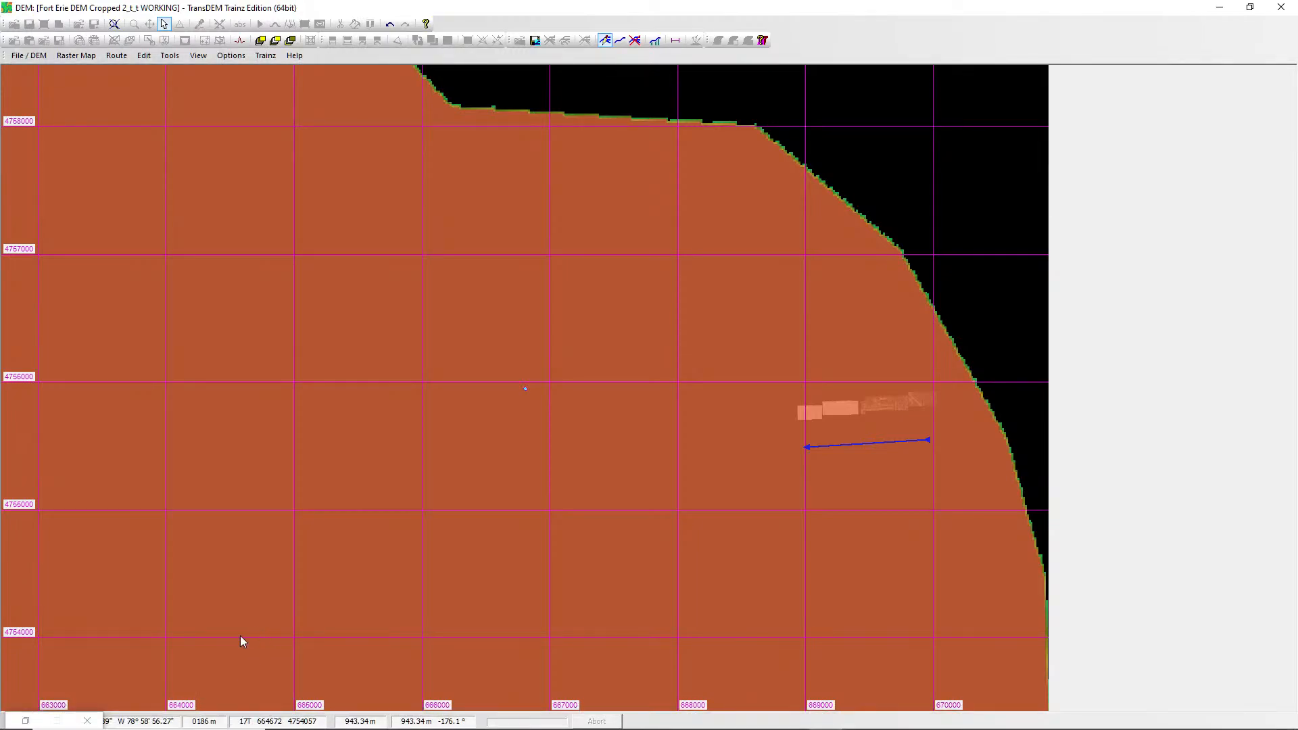
left_click(25, 721)
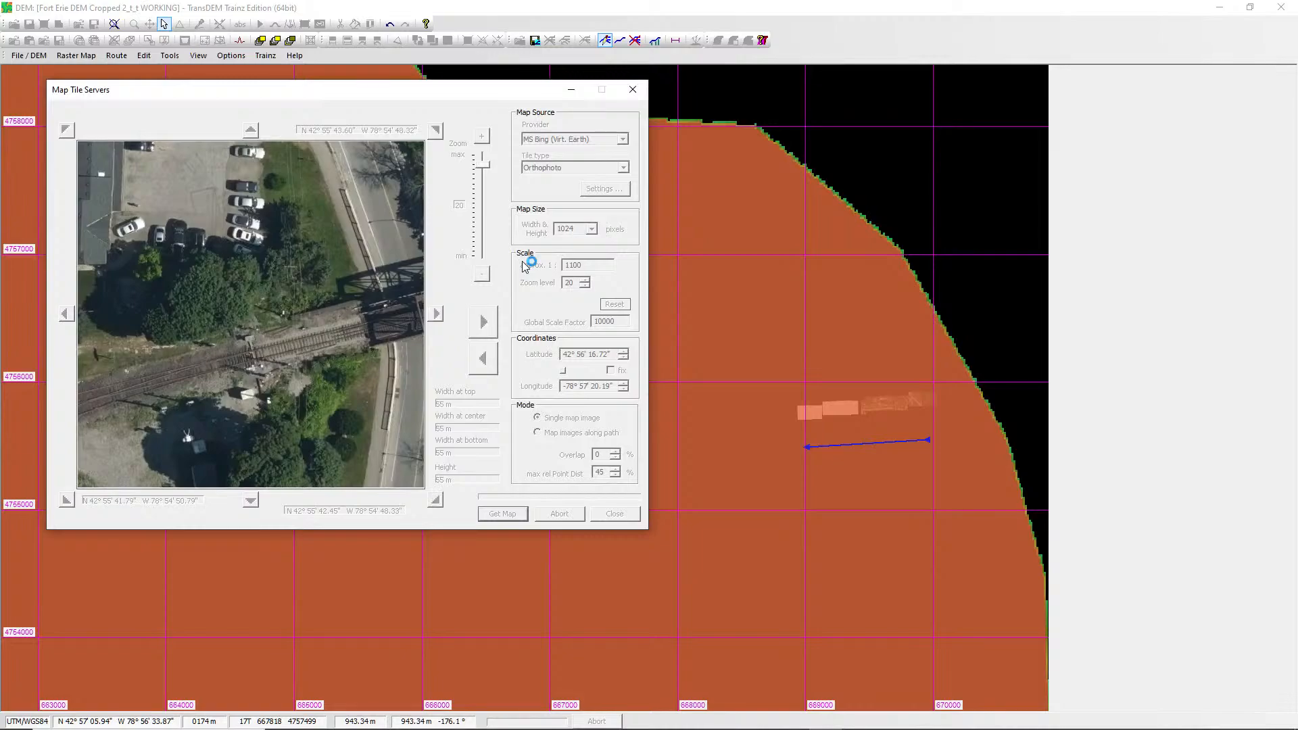
left_click(349, 2)
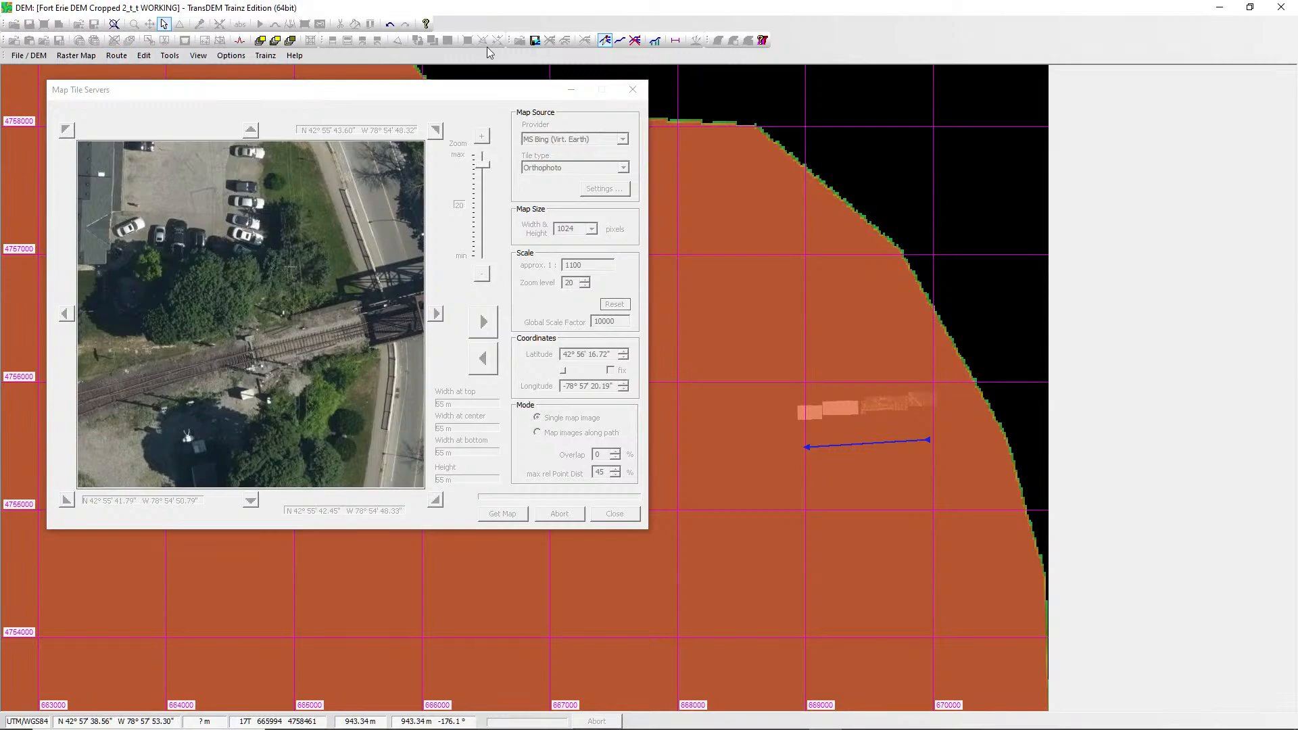
left_click(607, 42)
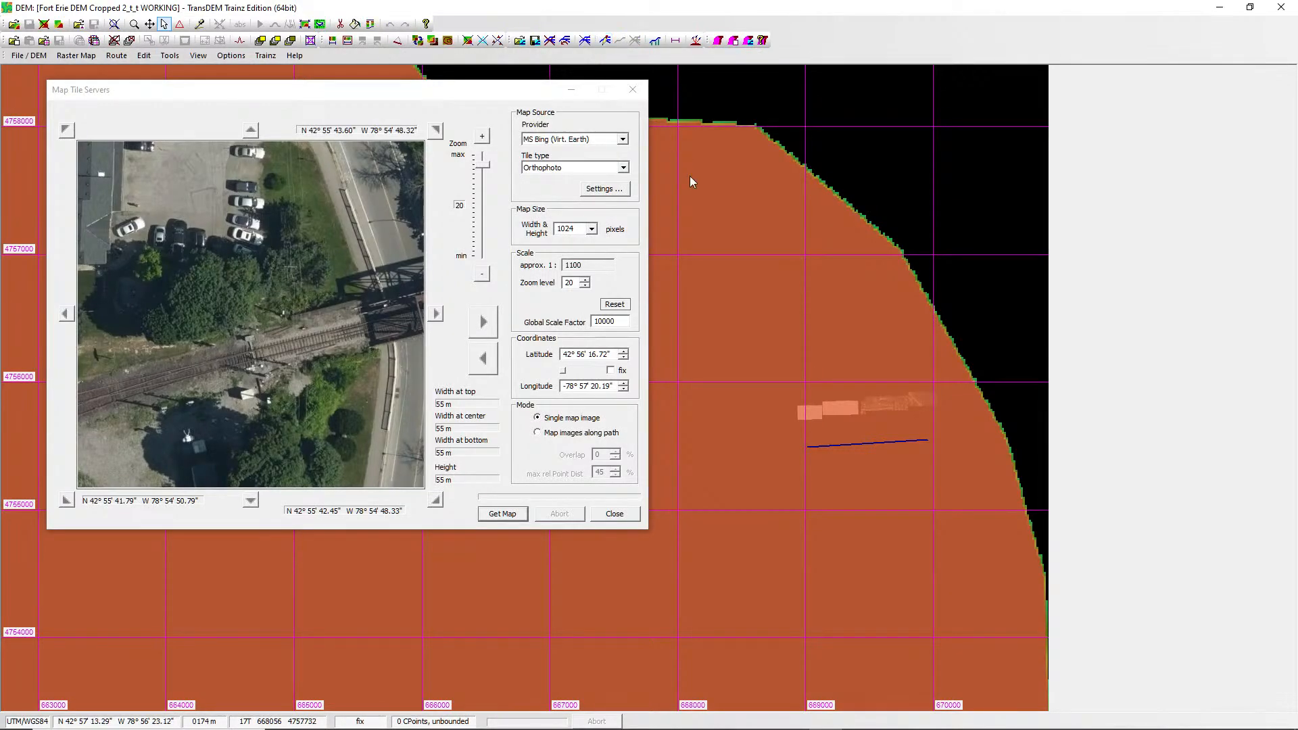
Adopt the preview's position as the coordinates and set the download to map images along path with 50% overlap.
left_click(484, 321)
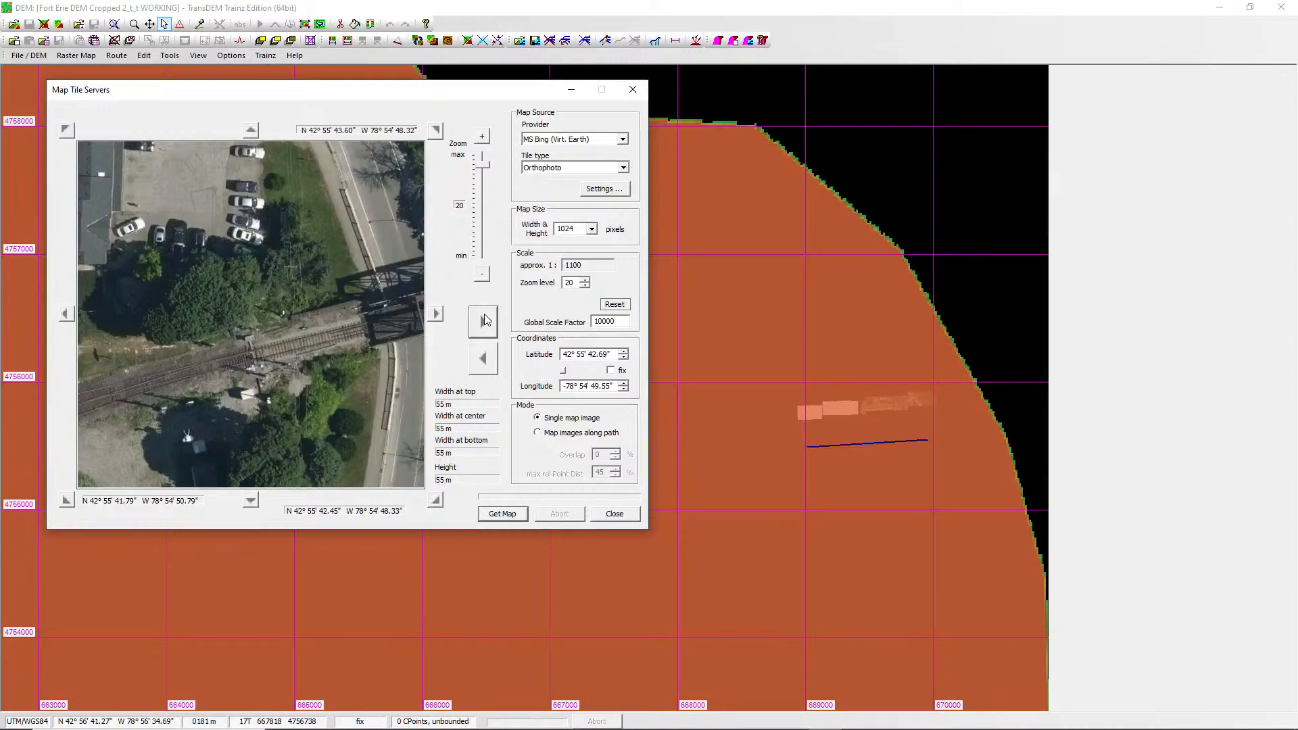
left_click(541, 435)
left_click(538, 419)
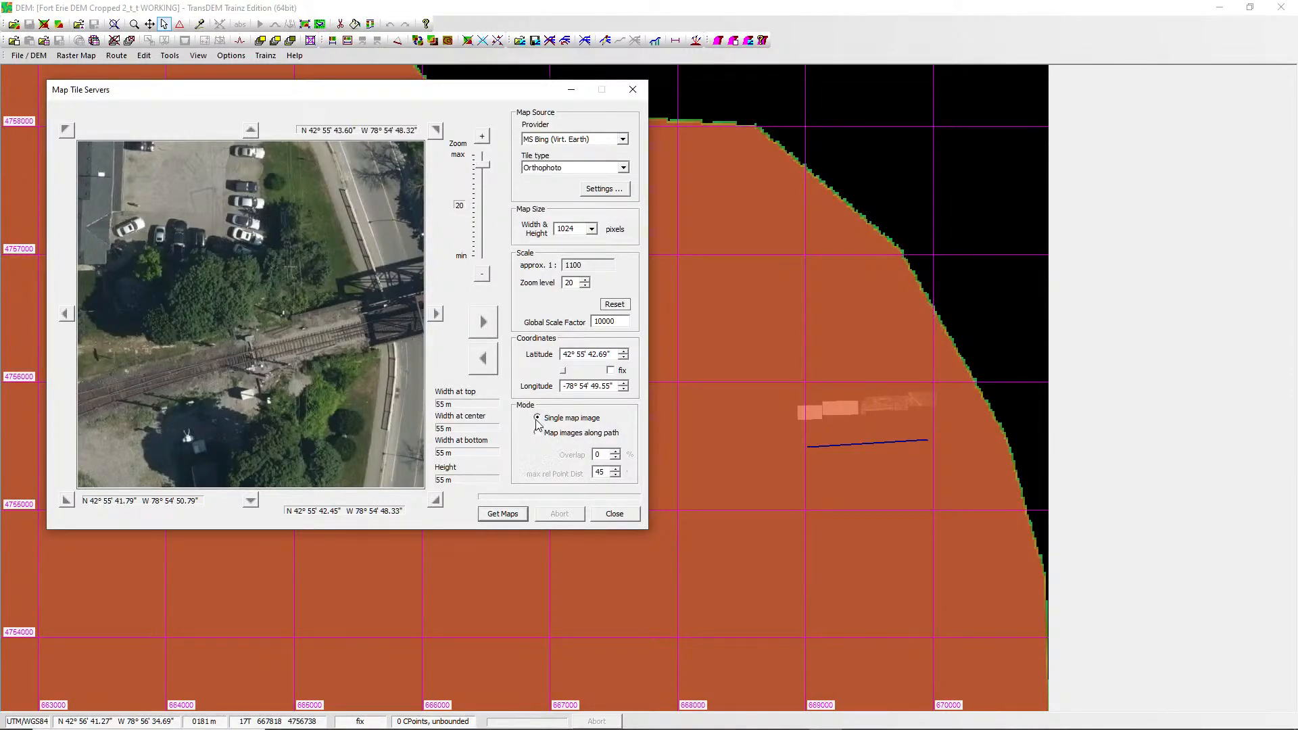
left_click(539, 434)
left_click(618, 455)
left_click(619, 458)
left_click(619, 458)
left_click(618, 458)
left_click(618, 458)
left_click(618, 458)
left_click(618, 458)
left_click(618, 458)
left_click(618, 458)
left_click(618, 458)
left_click(618, 458)
left_click(618, 458)
left_click(618, 458)
left_click(618, 458)
left_click(606, 471)
Download the path's map images, saving them under the name stub "tileMap Bing20 CP Fort Erie2".
left_click(502, 514)
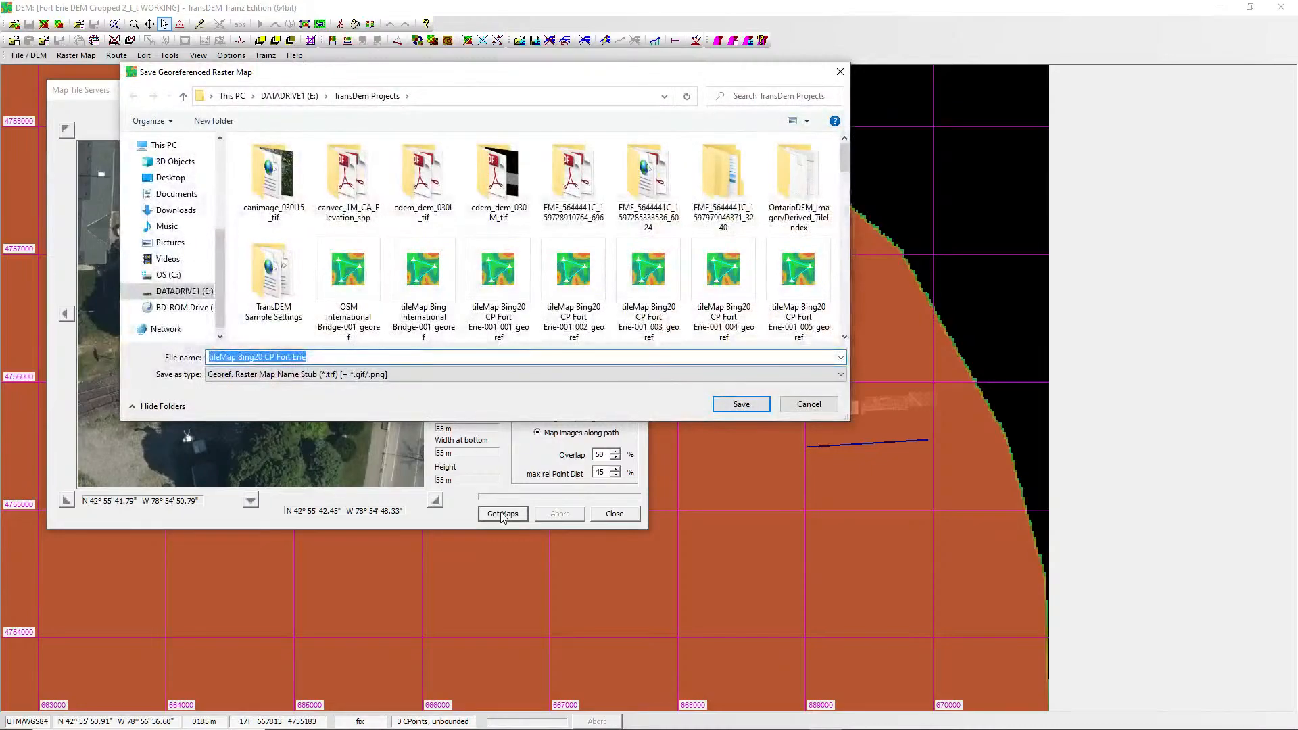
left_click(328, 356)
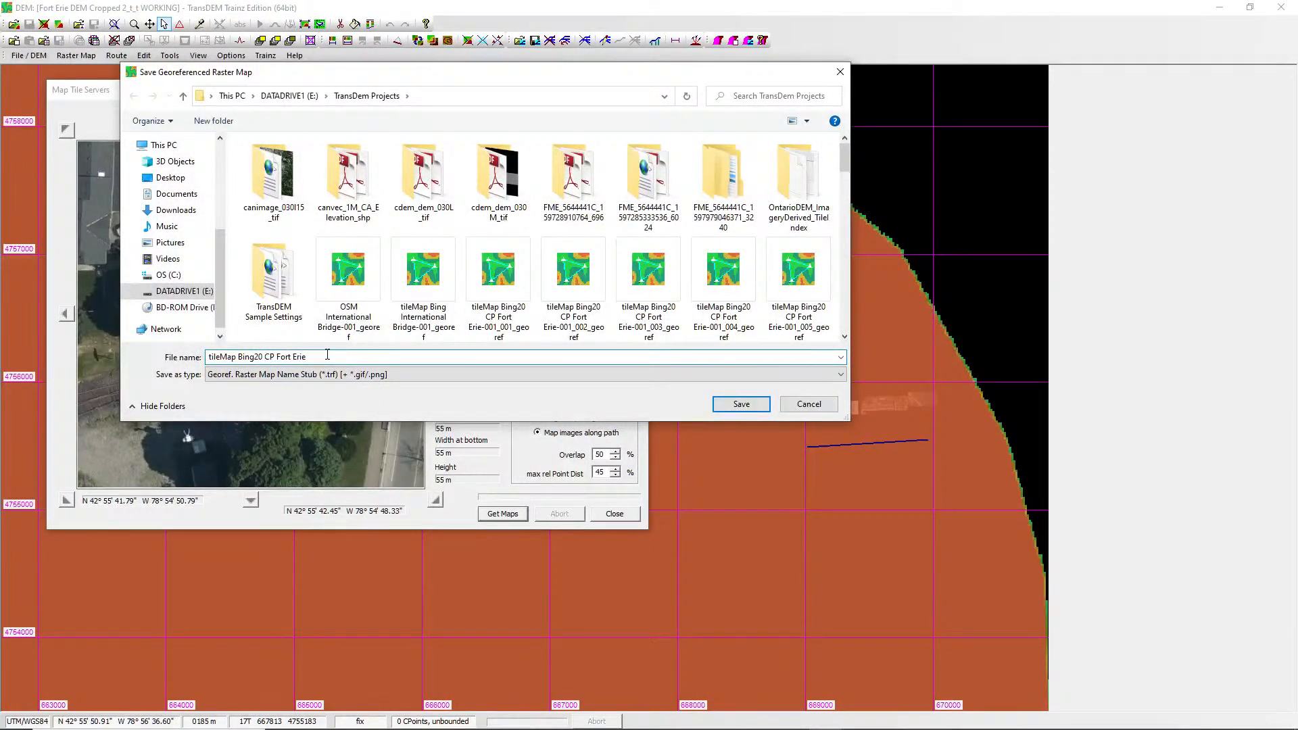
type("2")
left_click_drag(501, 79, 389, 37)
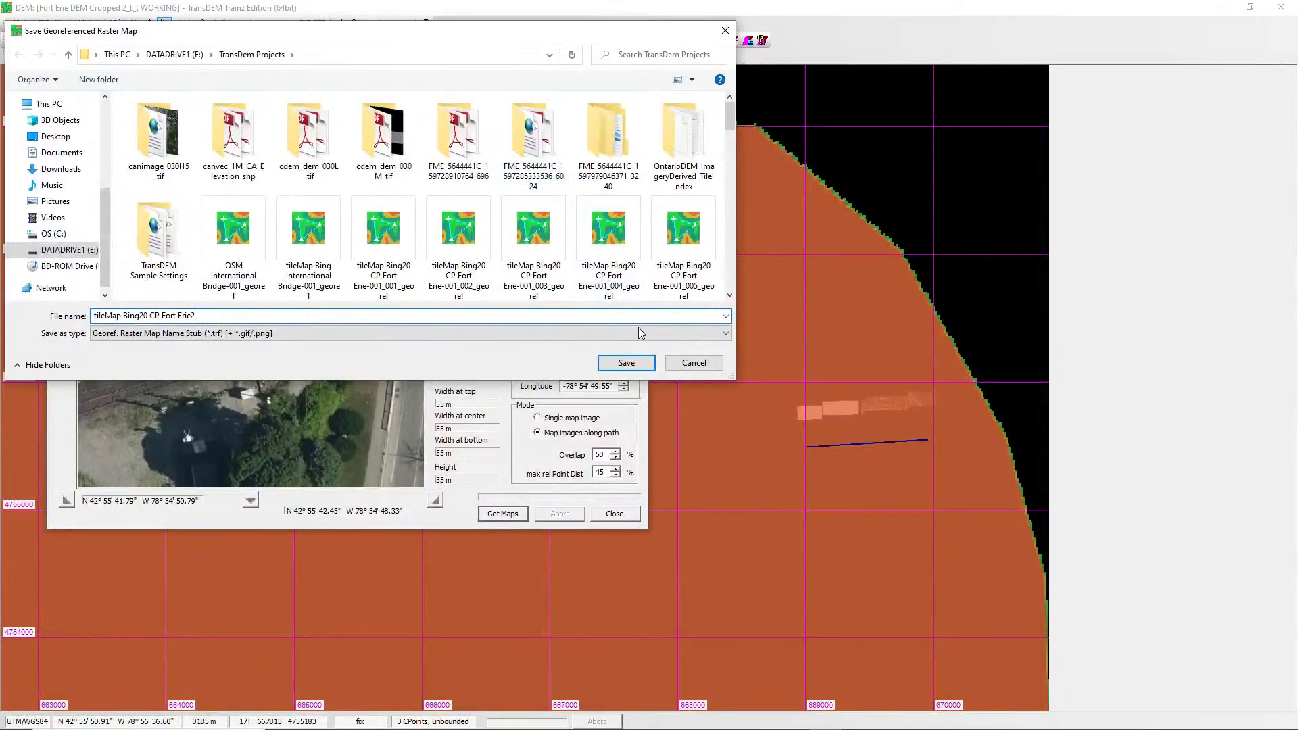
left_click(626, 363)
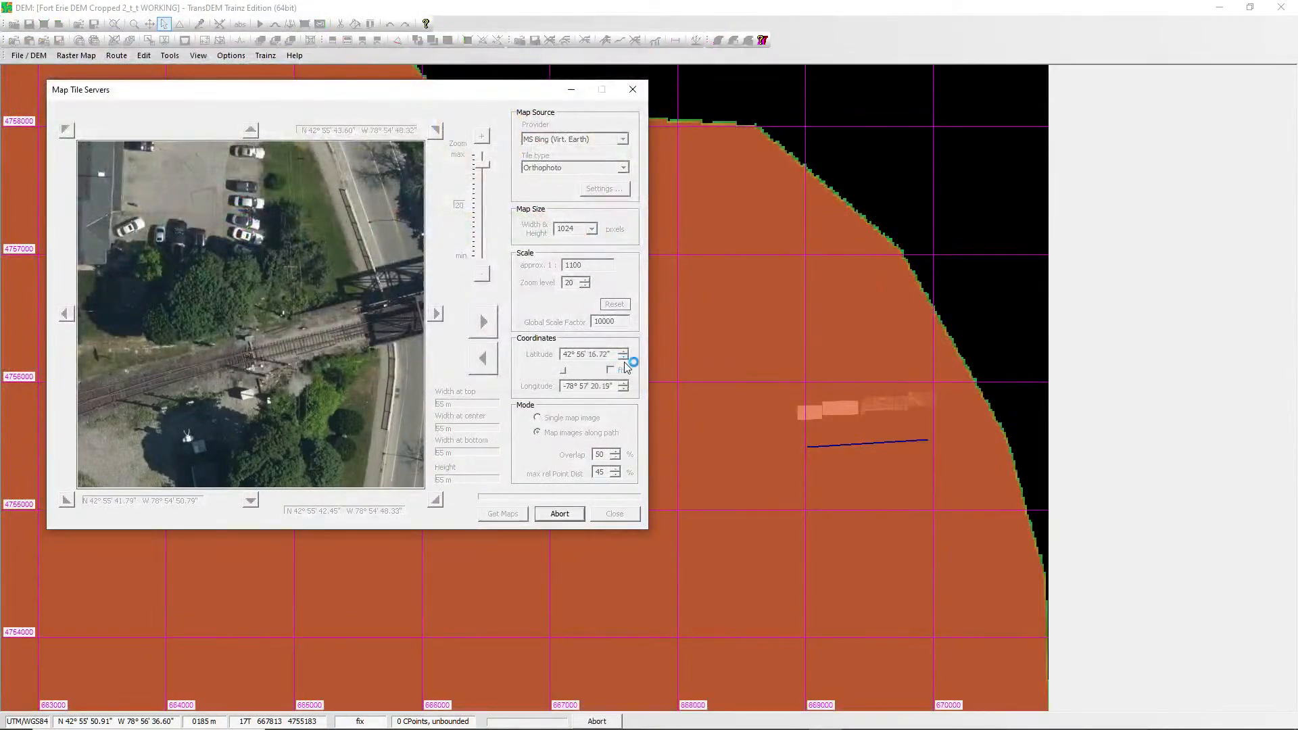
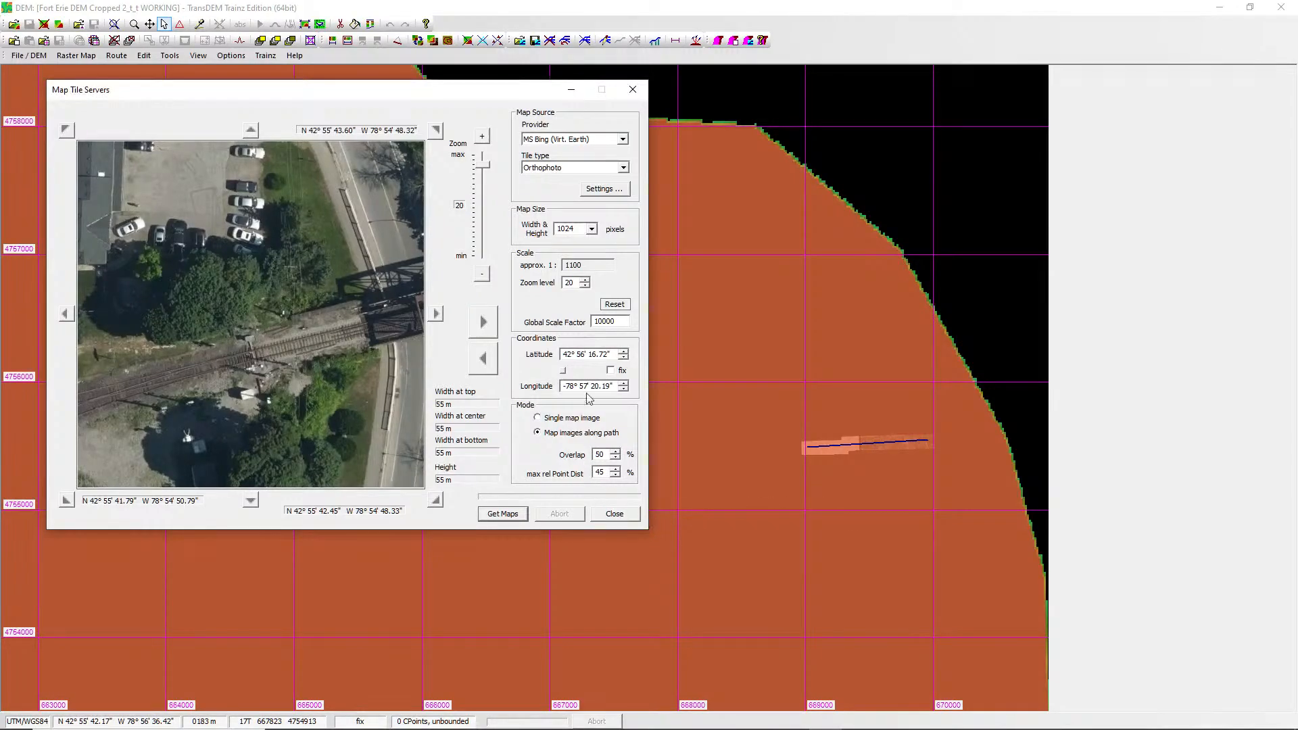
Minimize the Map Tile Servers window and examine the newly downloaded image strip along the route line, from overview to close-up.
left_click(572, 90)
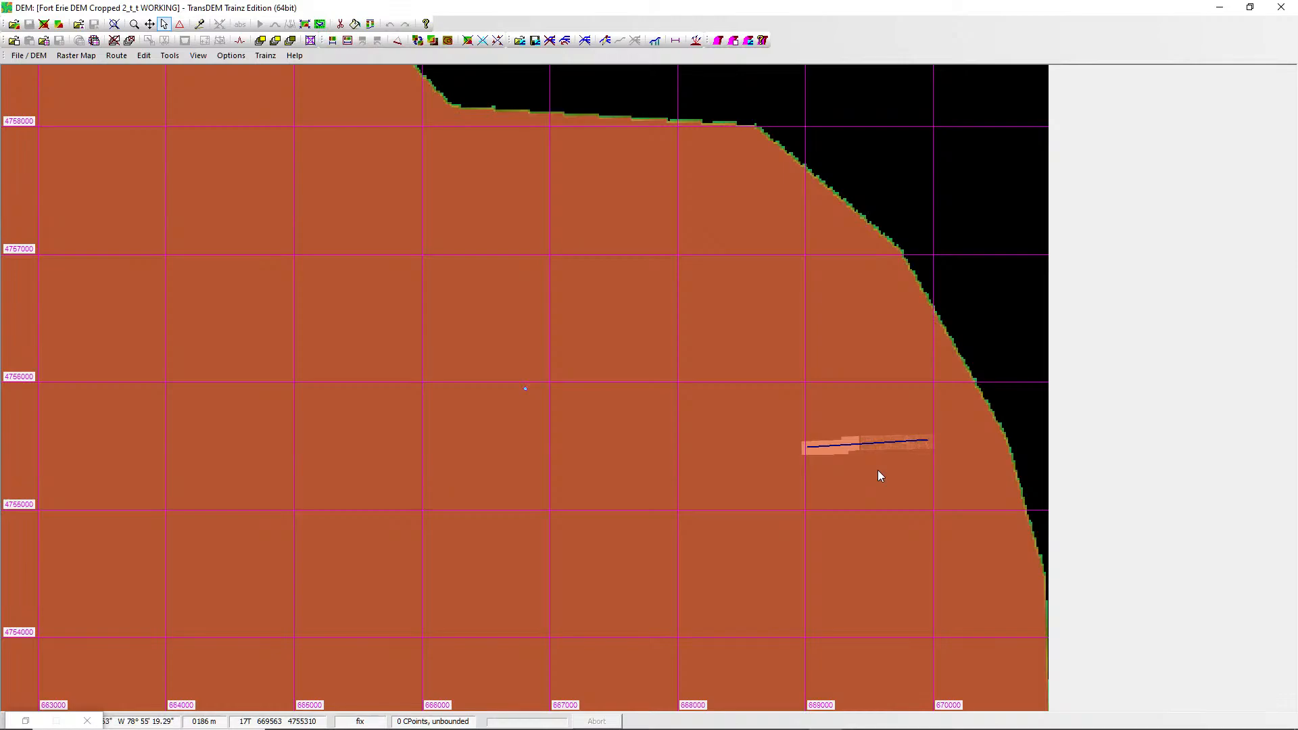
scroll(886, 436, "up", 2)
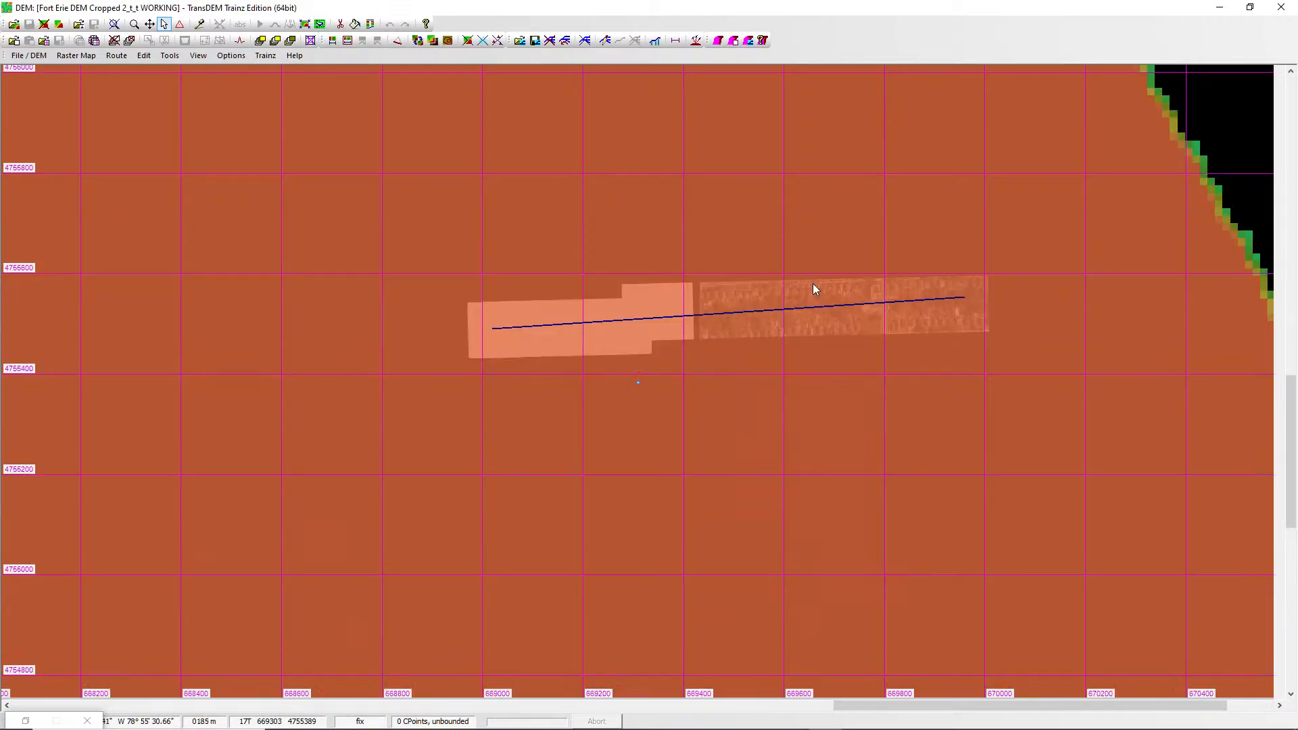
scroll(815, 289, "down", 2)
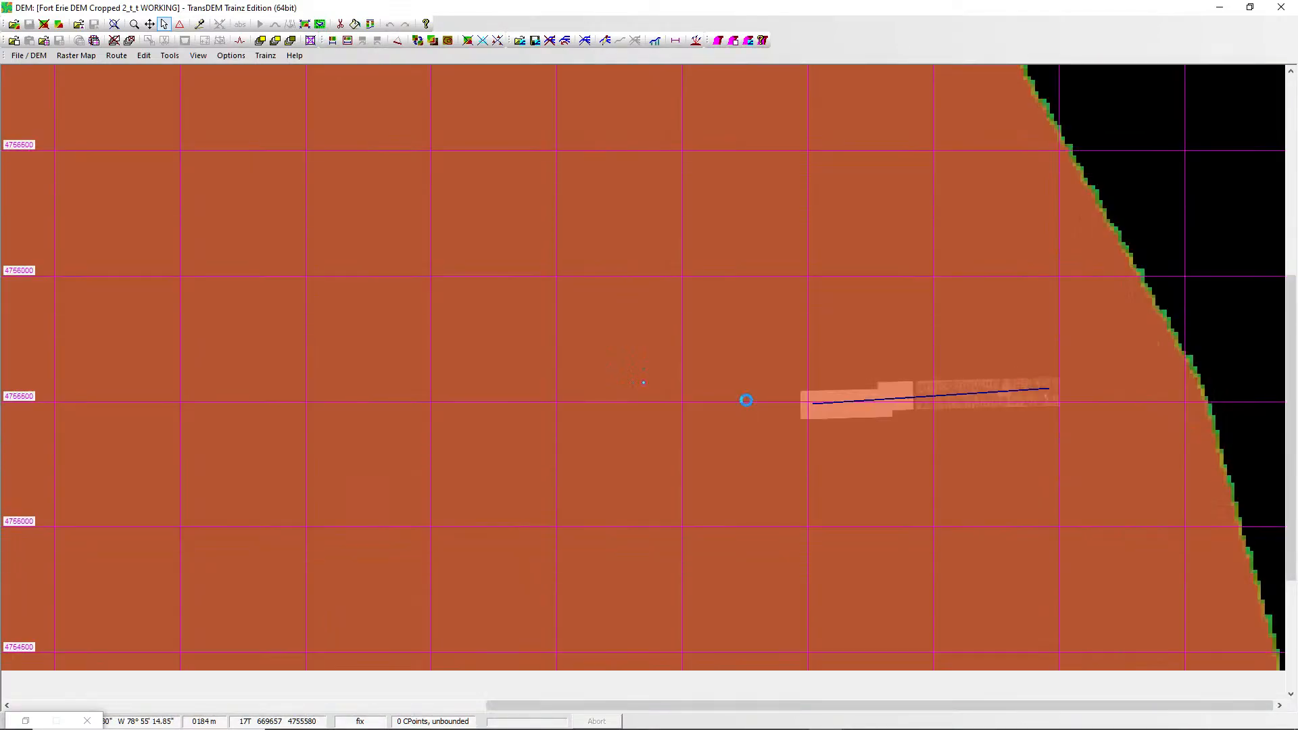
scroll(875, 400, "up", 2)
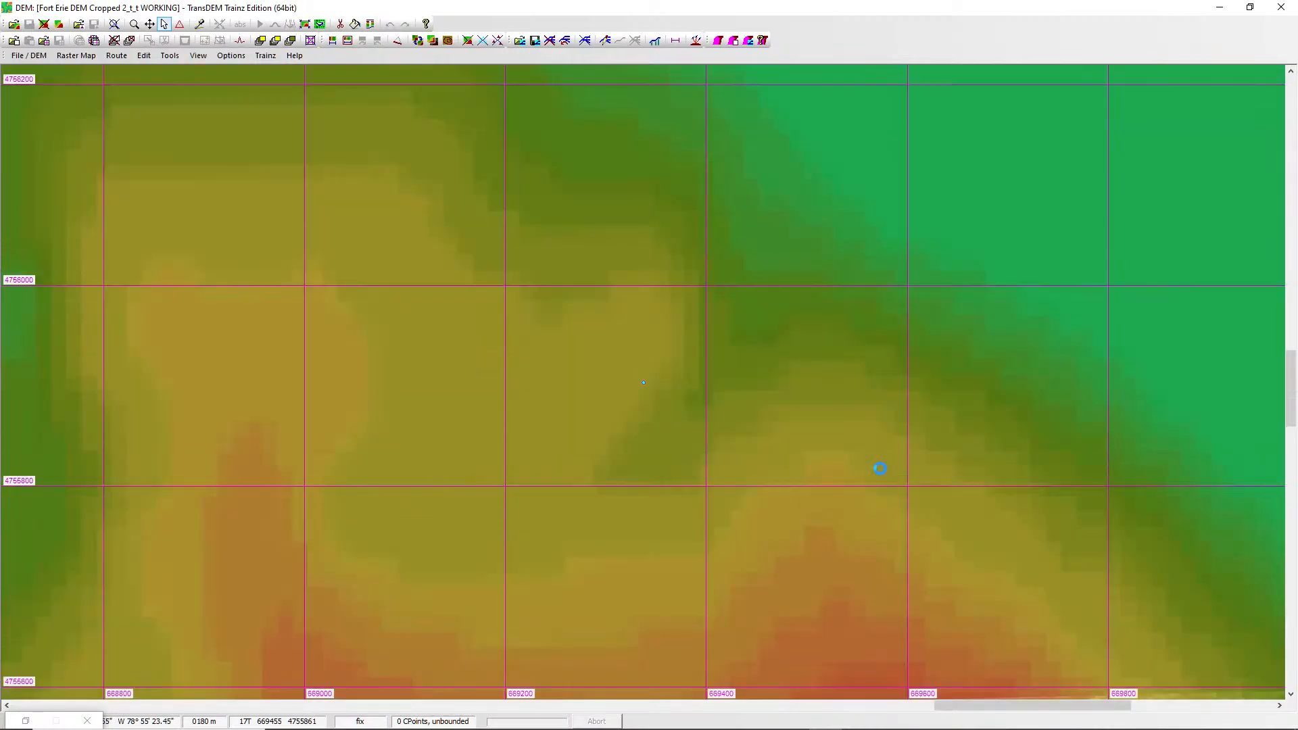
scroll(880, 469, "down", 2)
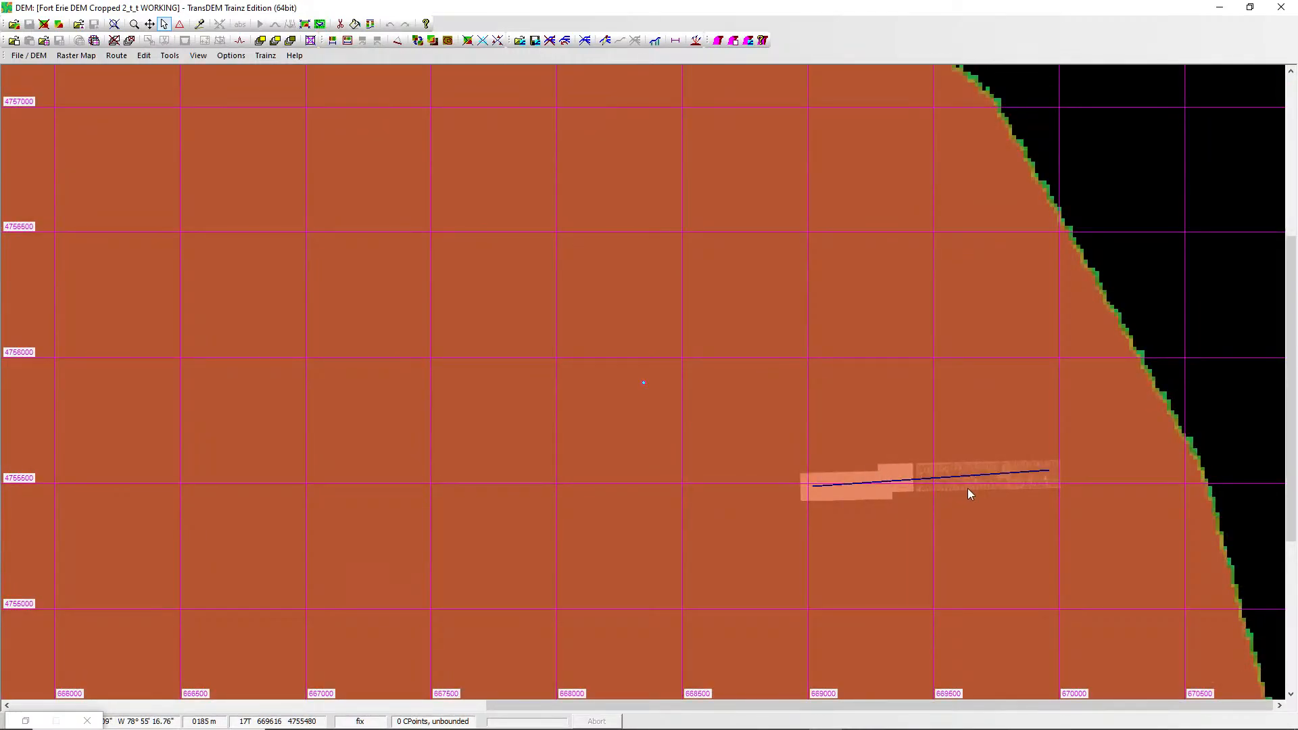
right_click(985, 491)
left_click(963, 493)
scroll(992, 468, "up", 1)
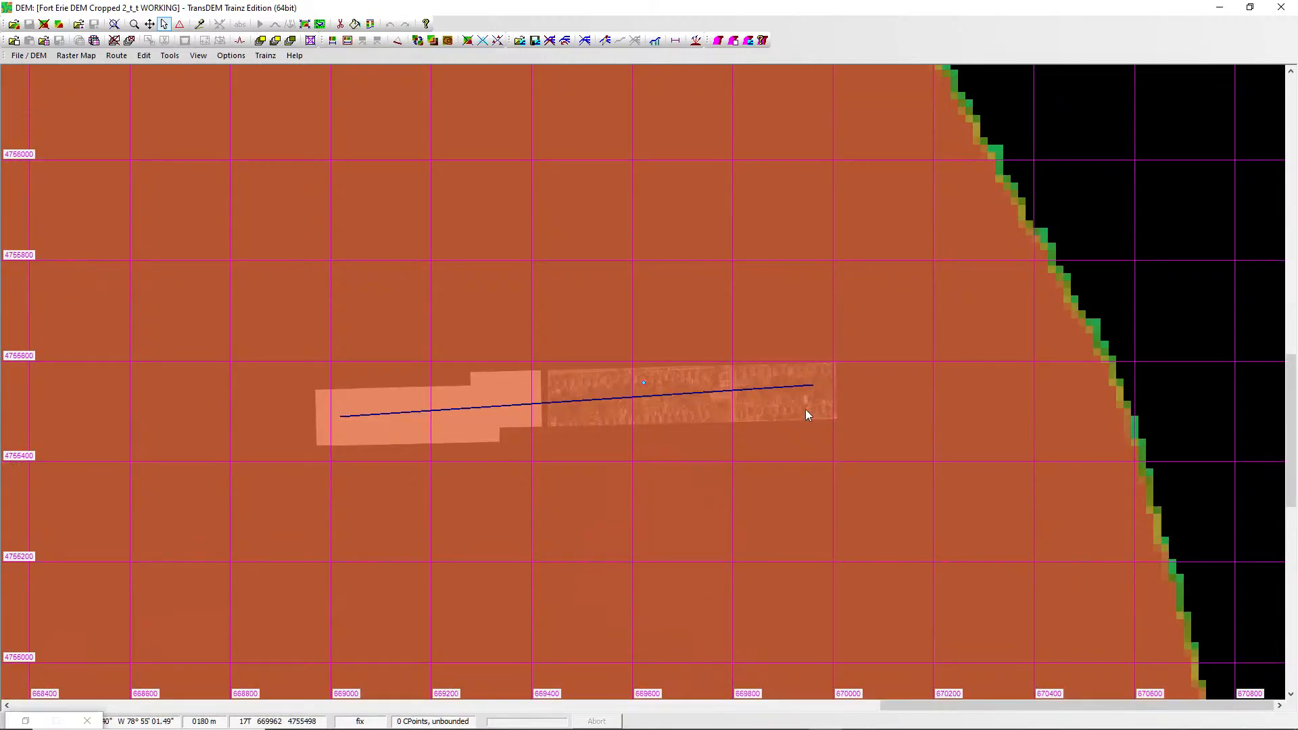
scroll(744, 382, "up", 1)
scroll(516, 344, "up", 1)
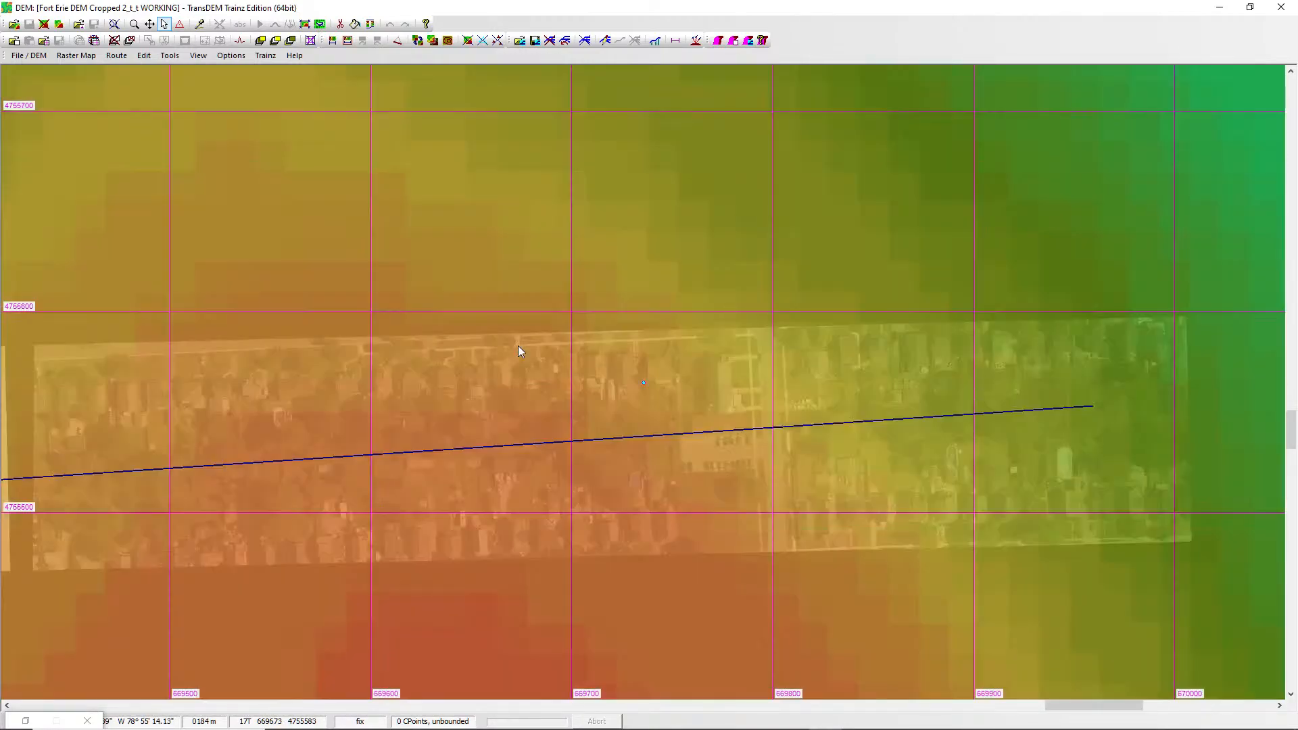
scroll(537, 373, "up", 1)
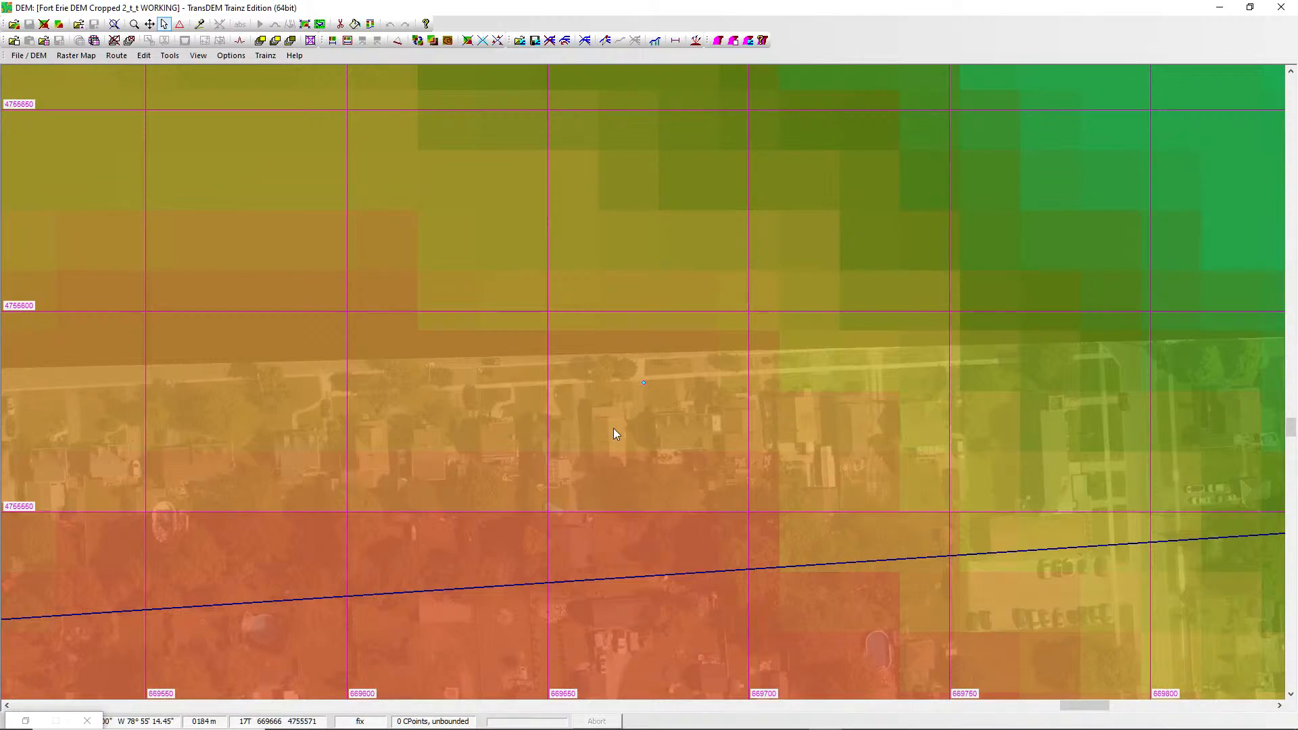
scroll(614, 428, "up", 1)
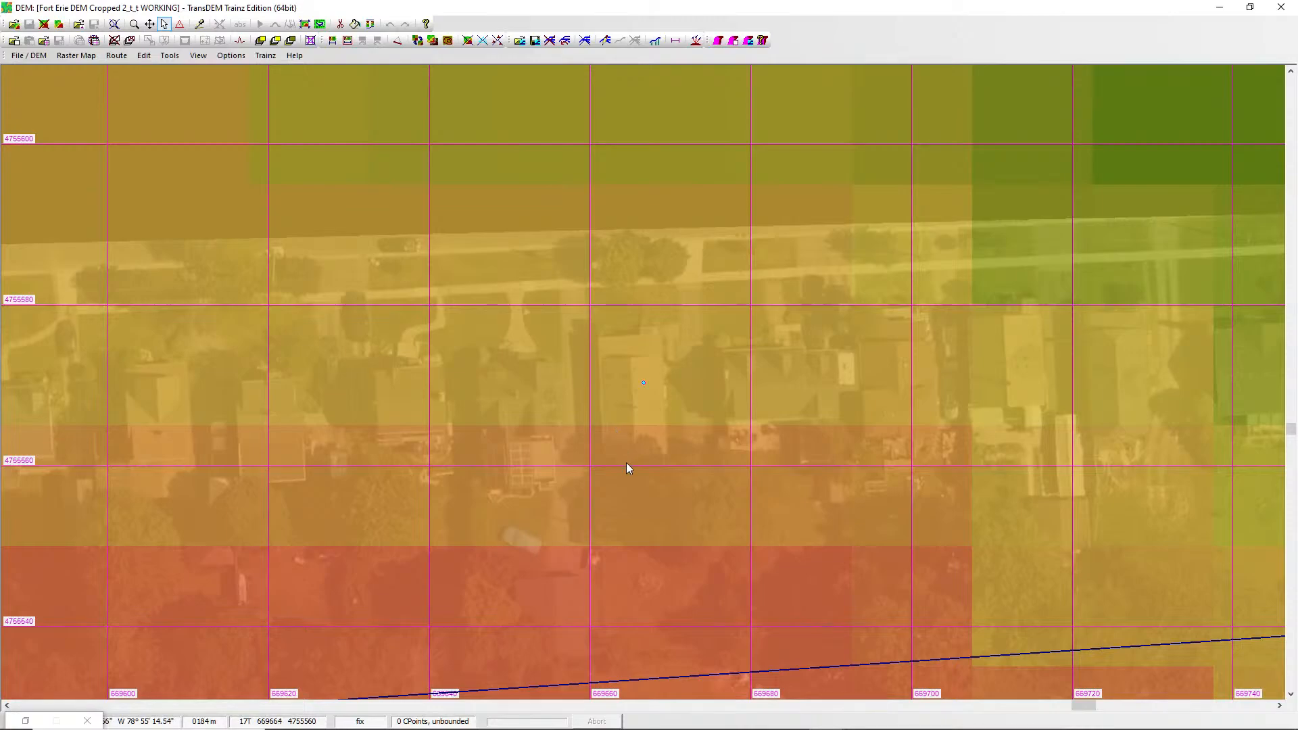
Examine the orthophoto detail and coverage on both sides of the route line, following it to its eastern end.
scroll(650, 488, "down", 2)
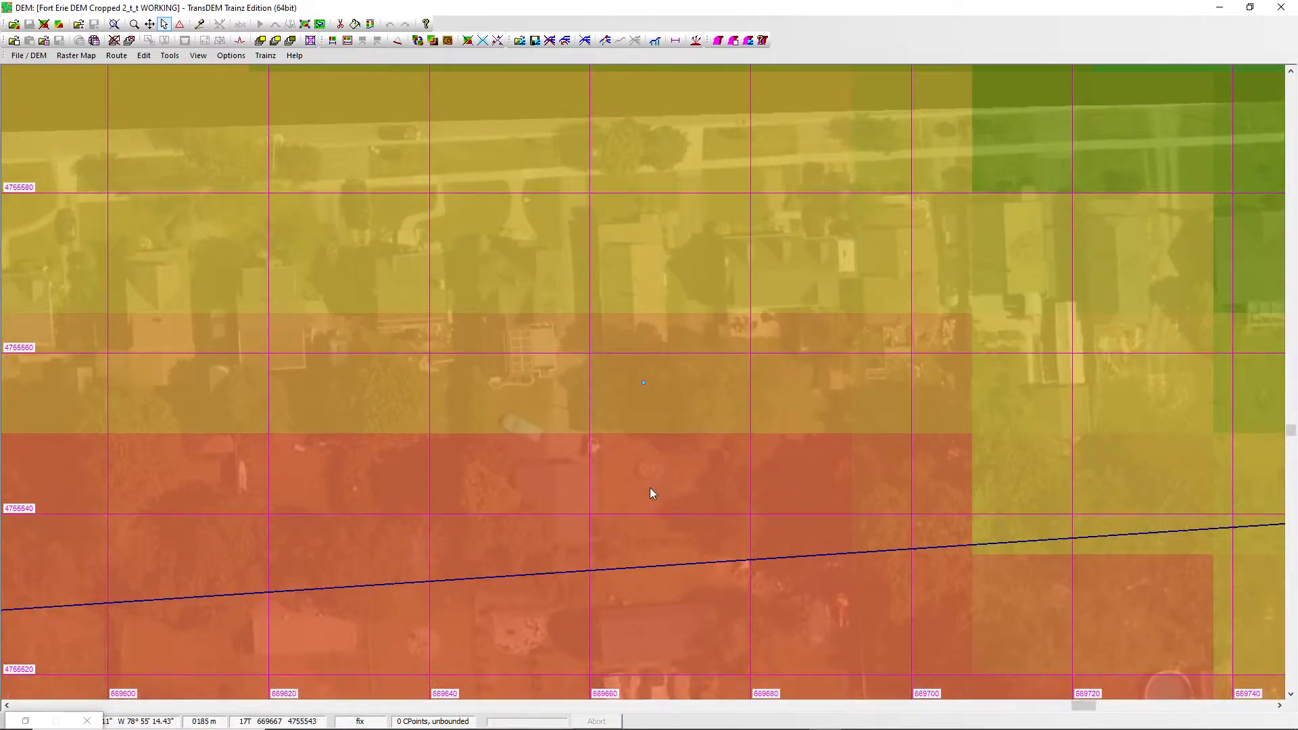
scroll(651, 489, "down", 5)
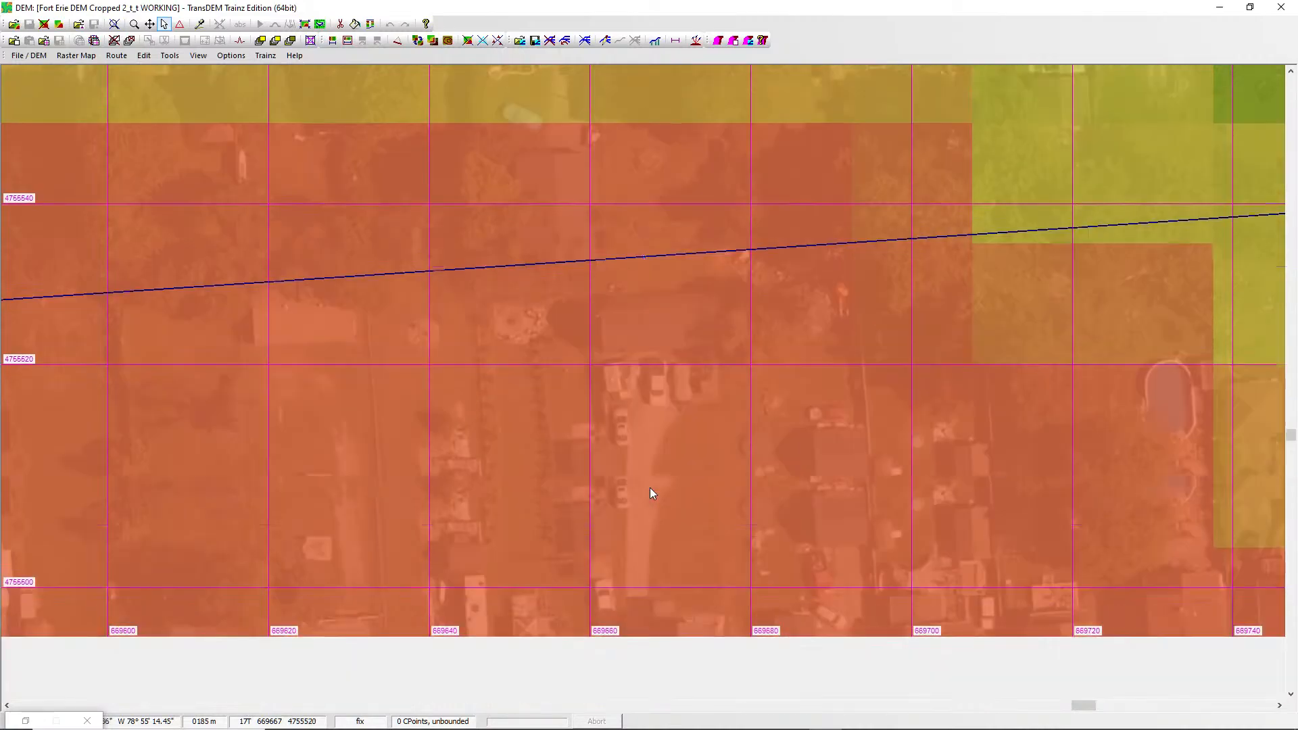
scroll(651, 489, "right", 6)
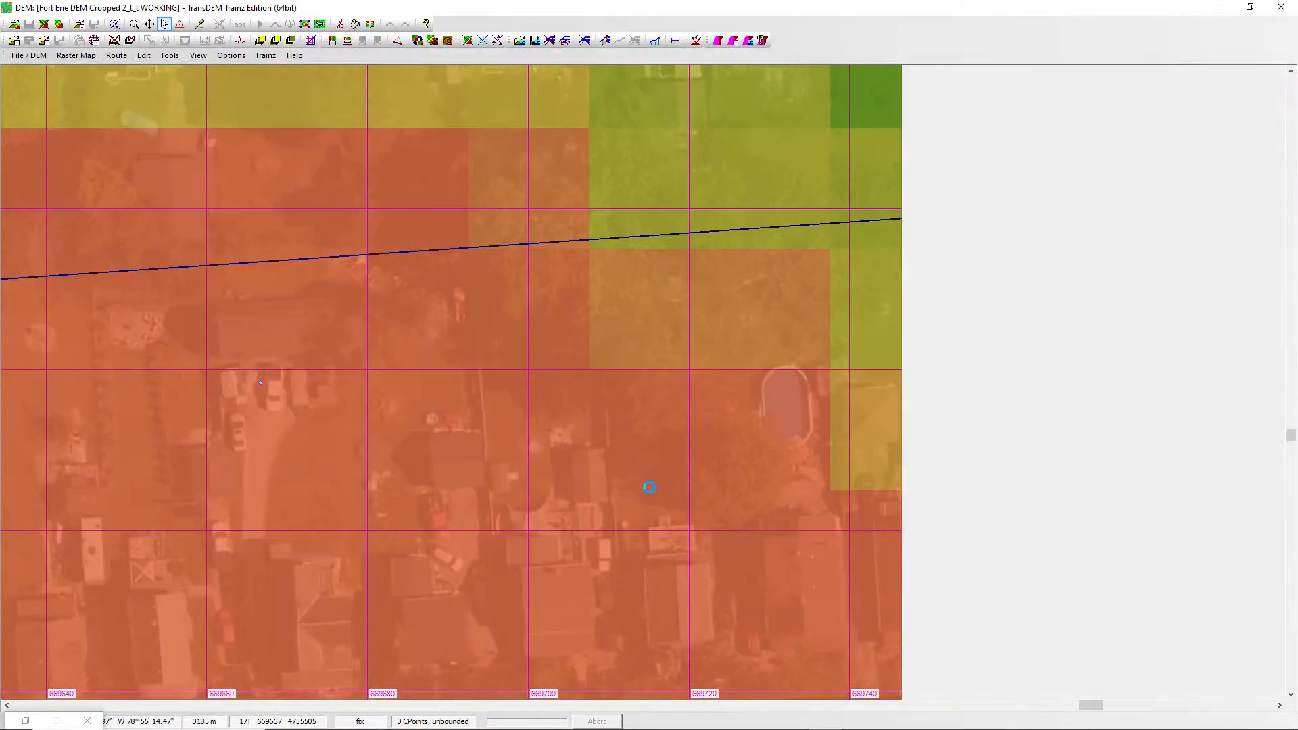
scroll(651, 488, "down", 3)
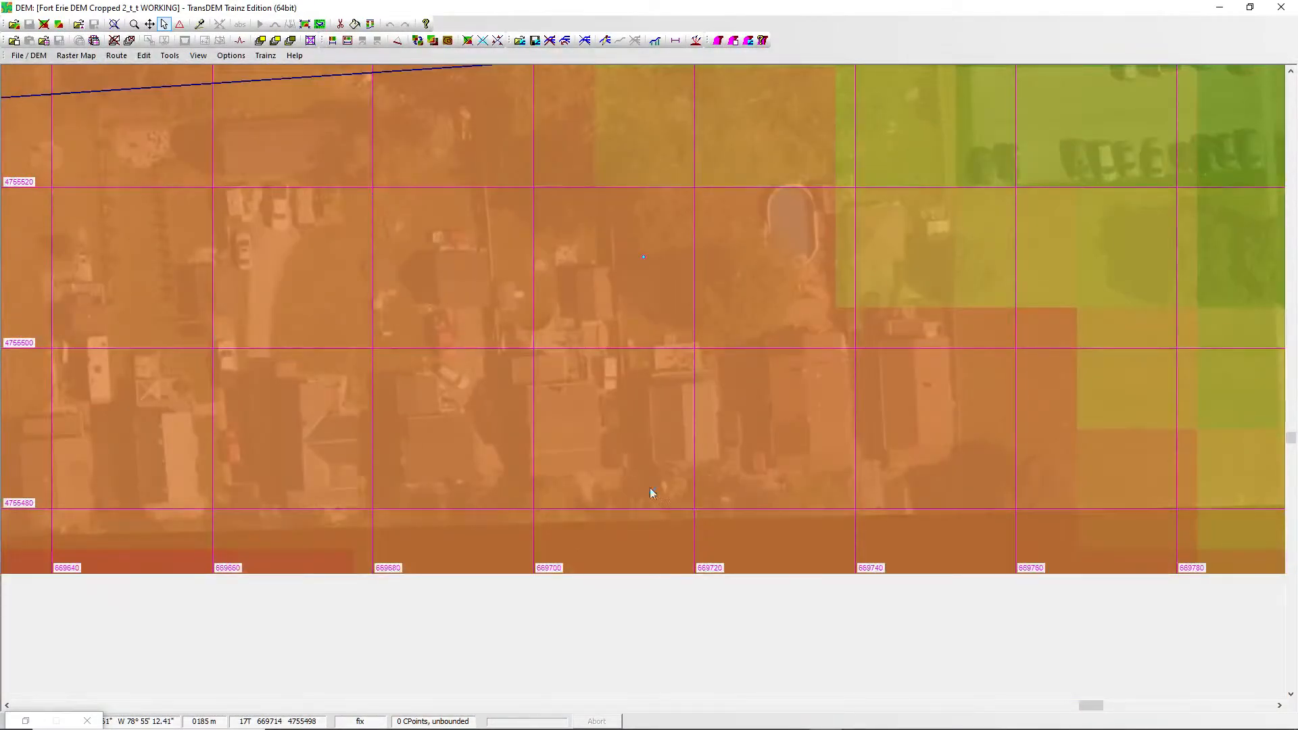
scroll(651, 489, "up", 2)
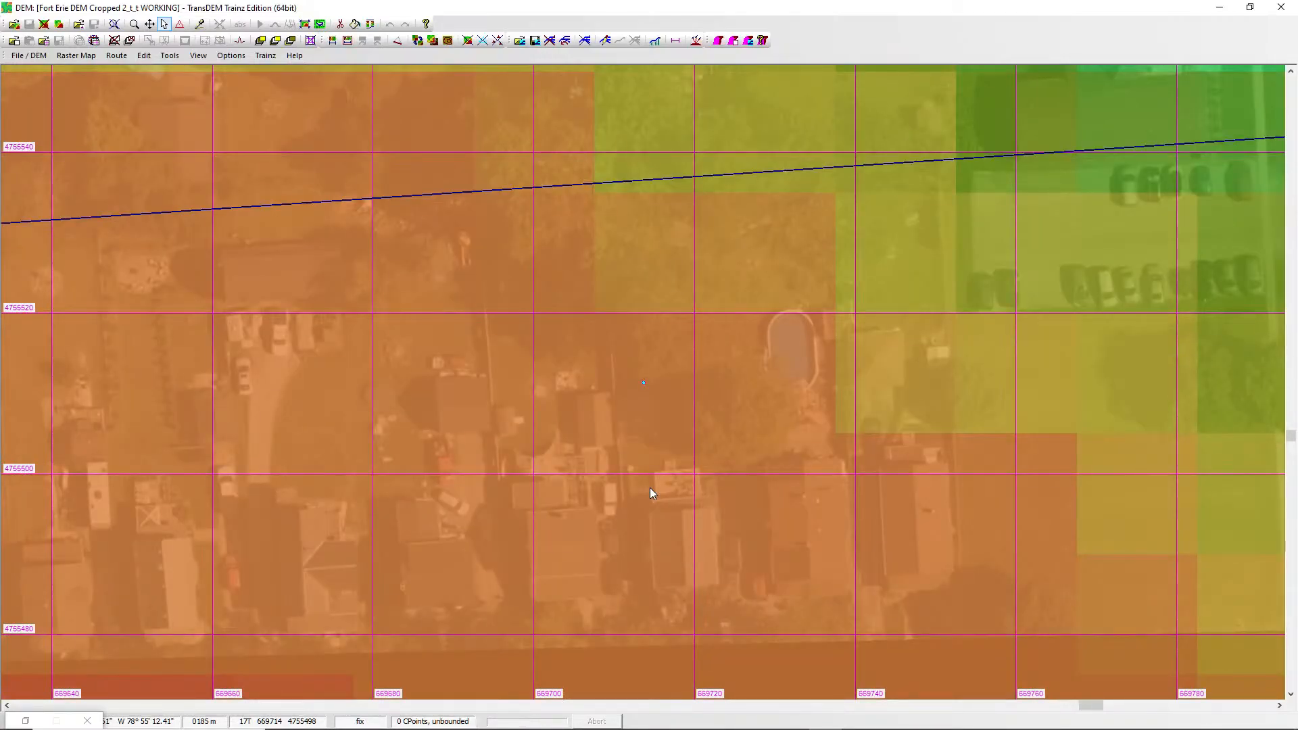
scroll(651, 488, "right", 5)
scroll(650, 494, "right", 6)
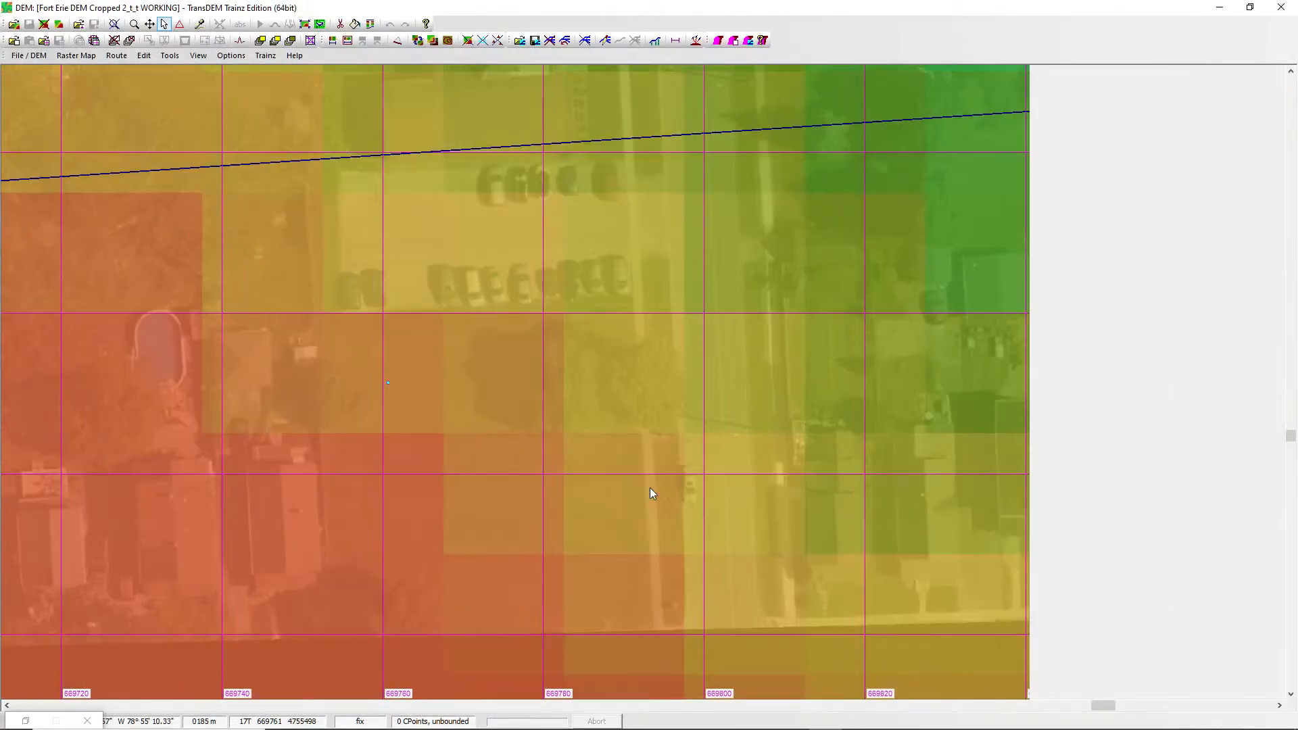
scroll(651, 488, "right", 4)
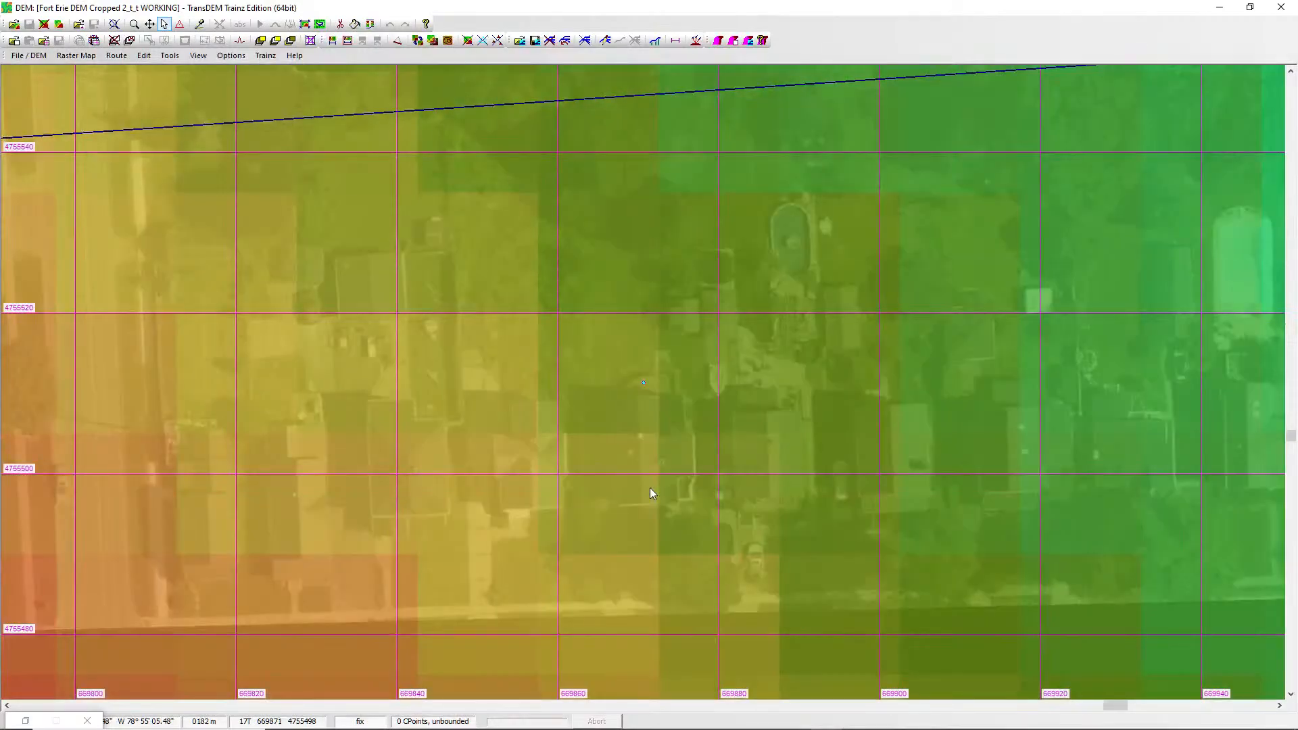
right_click(651, 489)
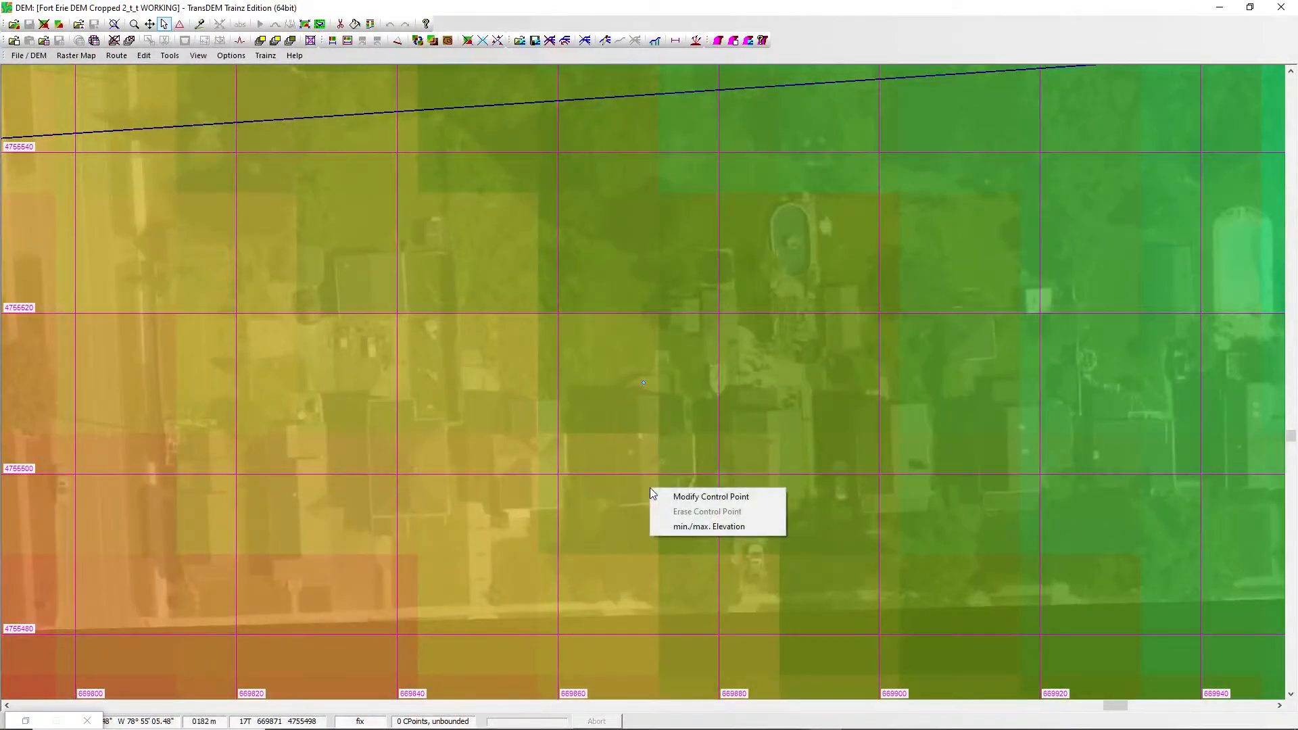
left_click(636, 432)
scroll(635, 432, "right", 2)
scroll(635, 431, "right", 6)
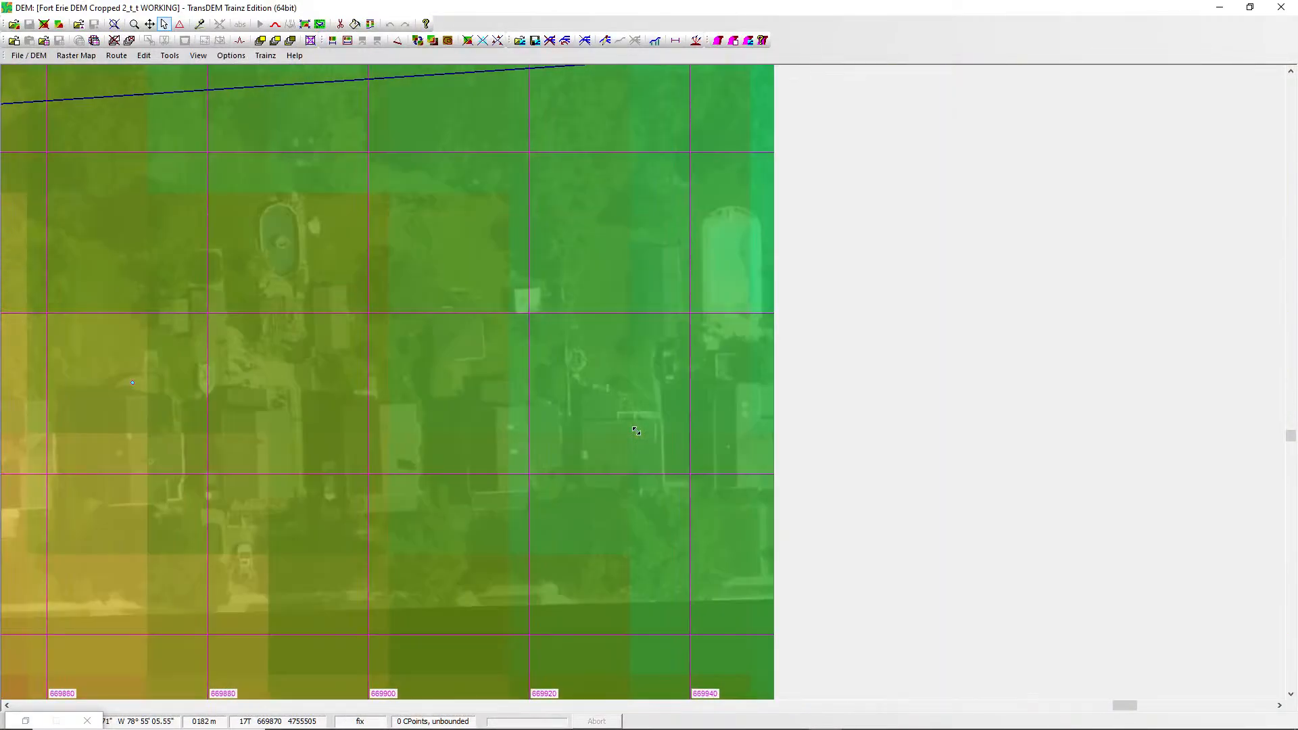
scroll(636, 431, "up", 2)
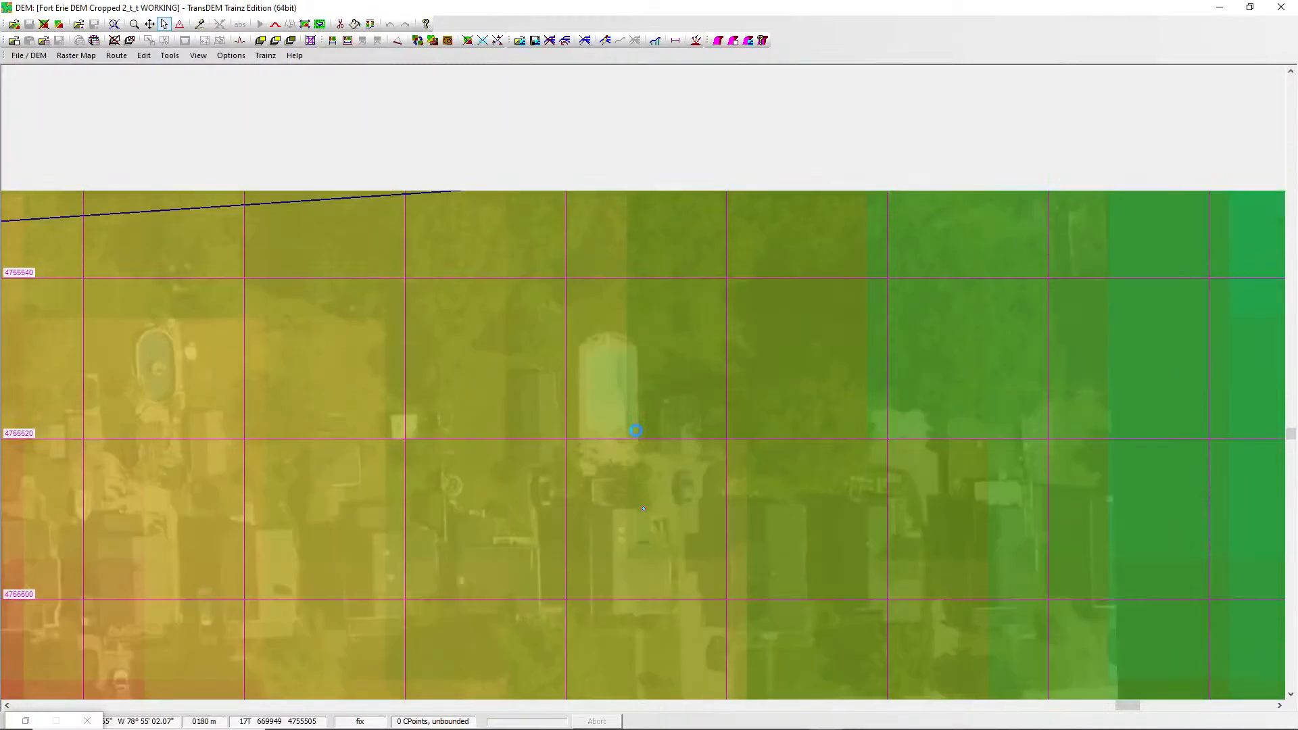
scroll(639, 437, "left", 1)
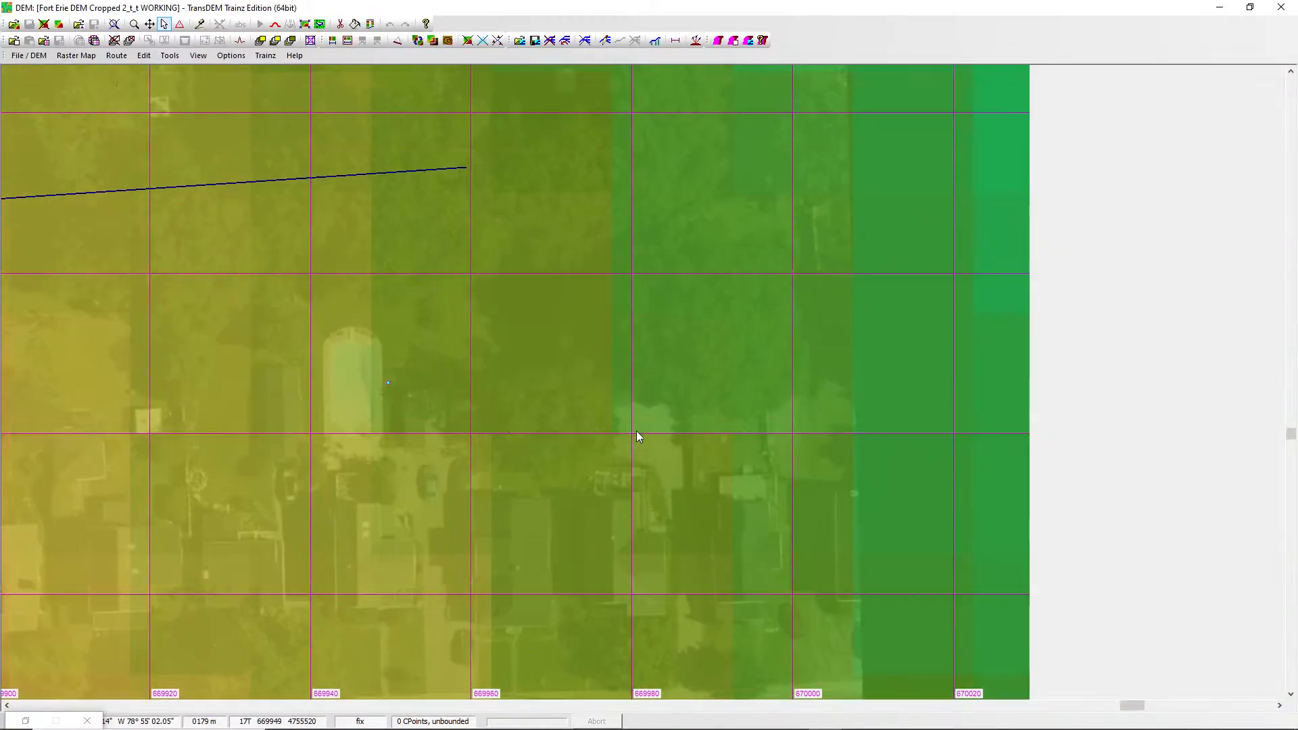
scroll(639, 437, "up", 3)
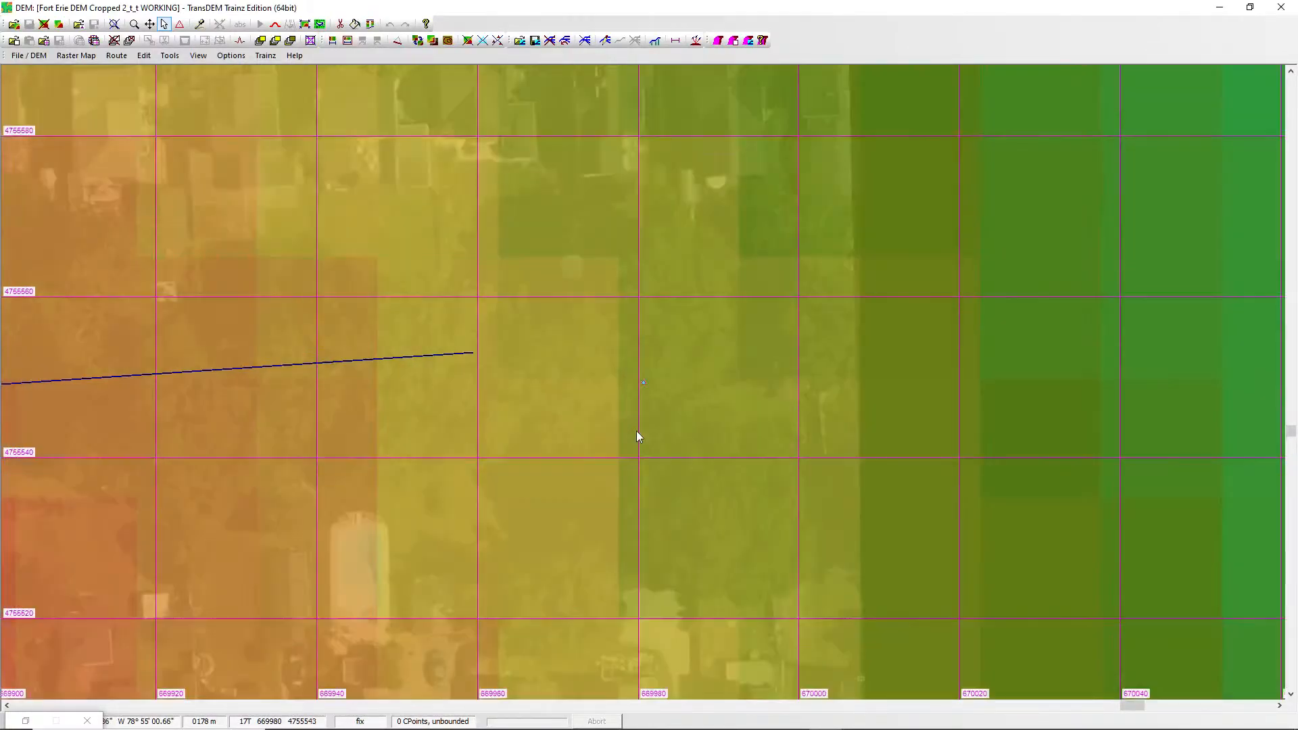
Examine the orthophoto coverage along the image strip's northern edge, working west from the route line's eastern end.
scroll(638, 436, "left", 5)
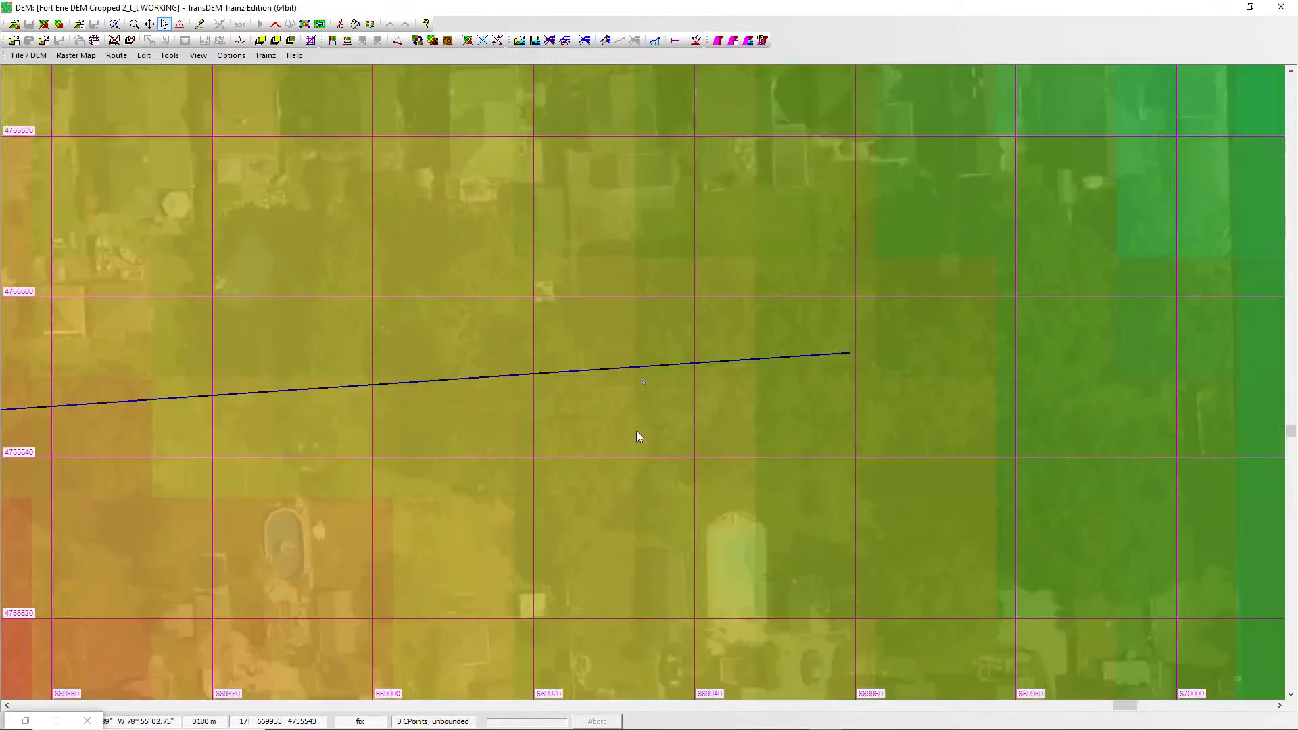
scroll(636, 431, "up", 4)
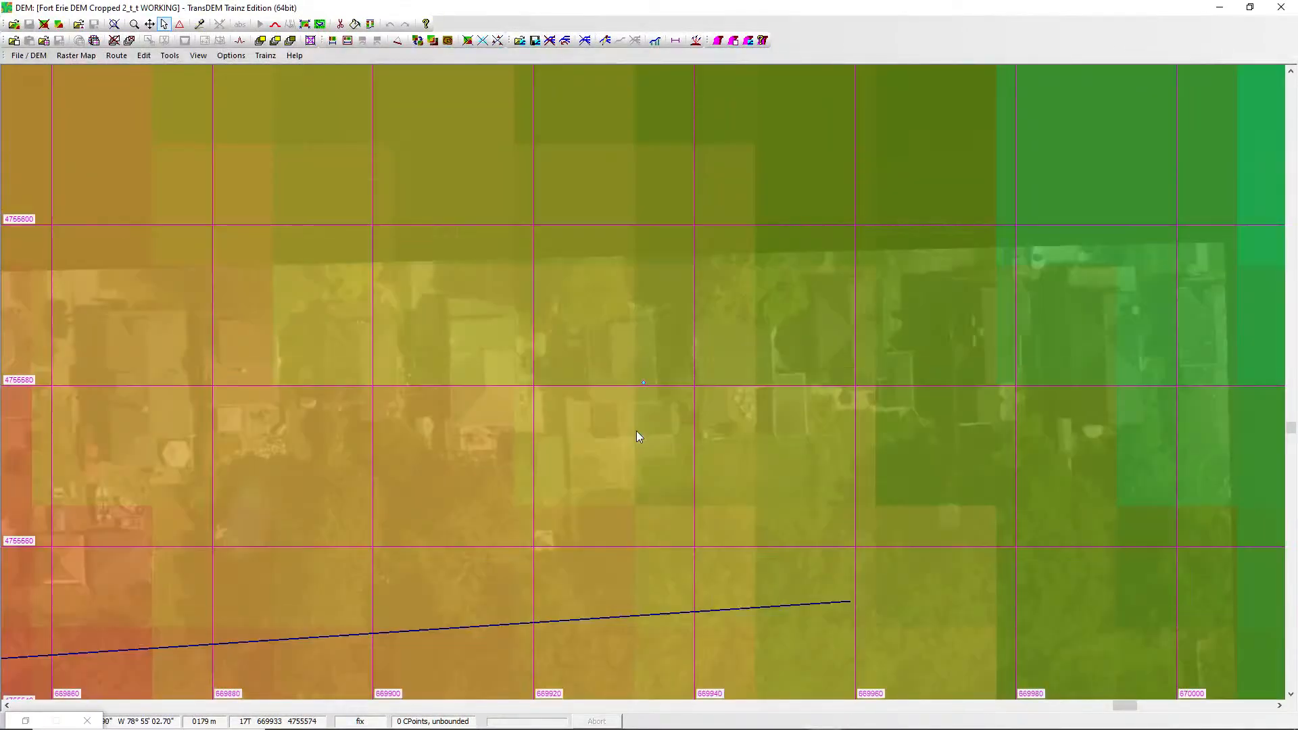
scroll(636, 433, "left", 1)
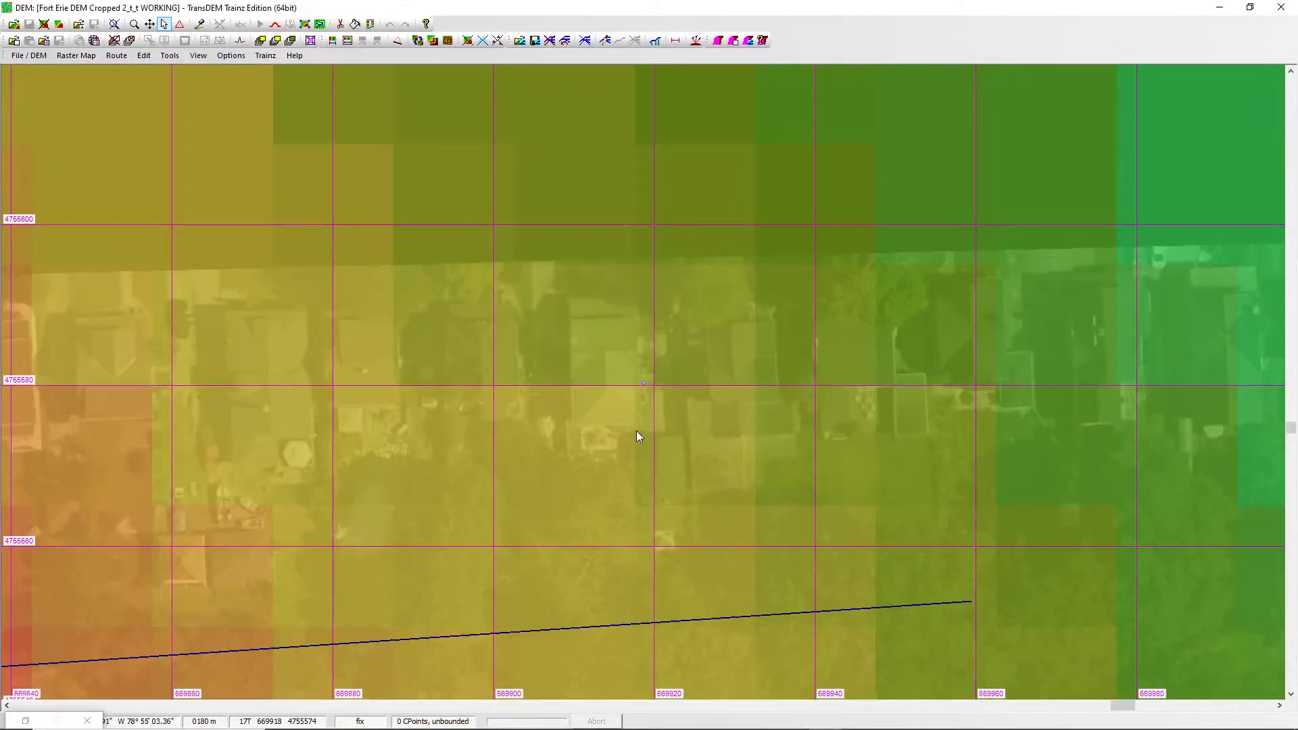
key("Left")
key("Left")
key("Left")
key("Left")
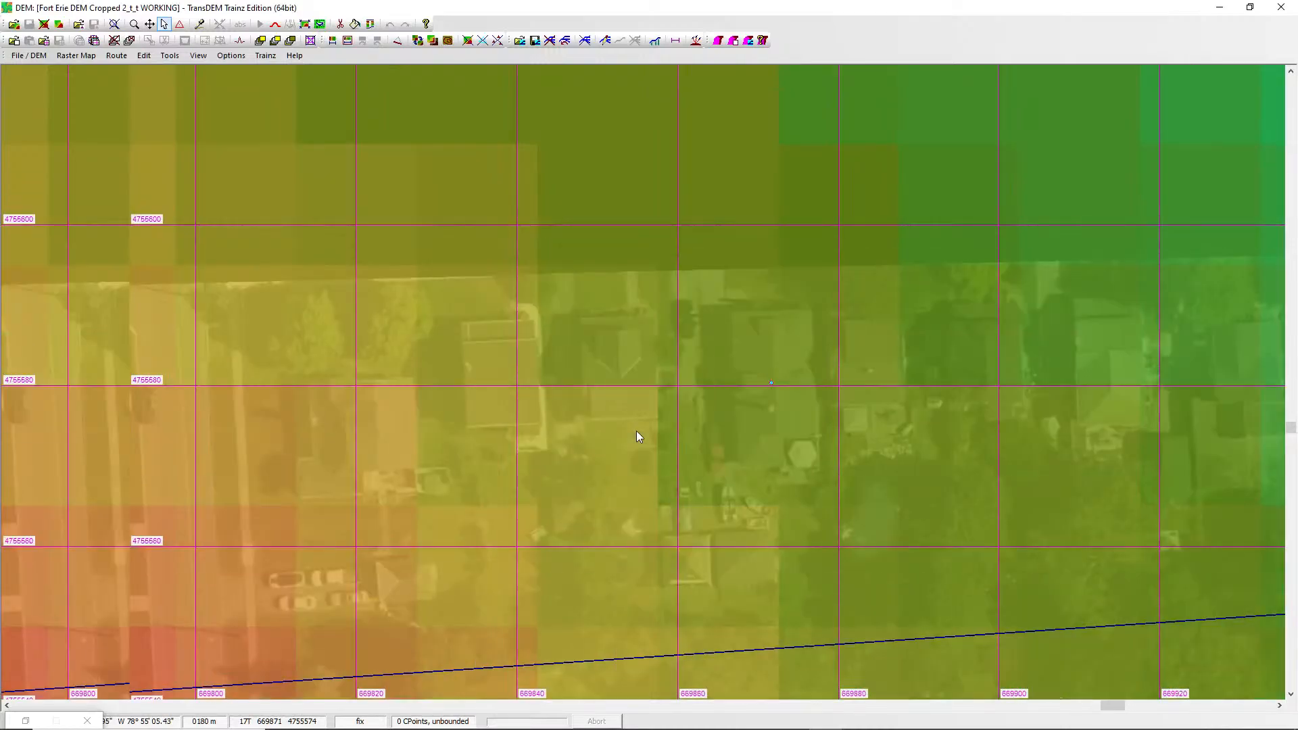
key("Left")
key("Left")
key("Left")
key("Left")
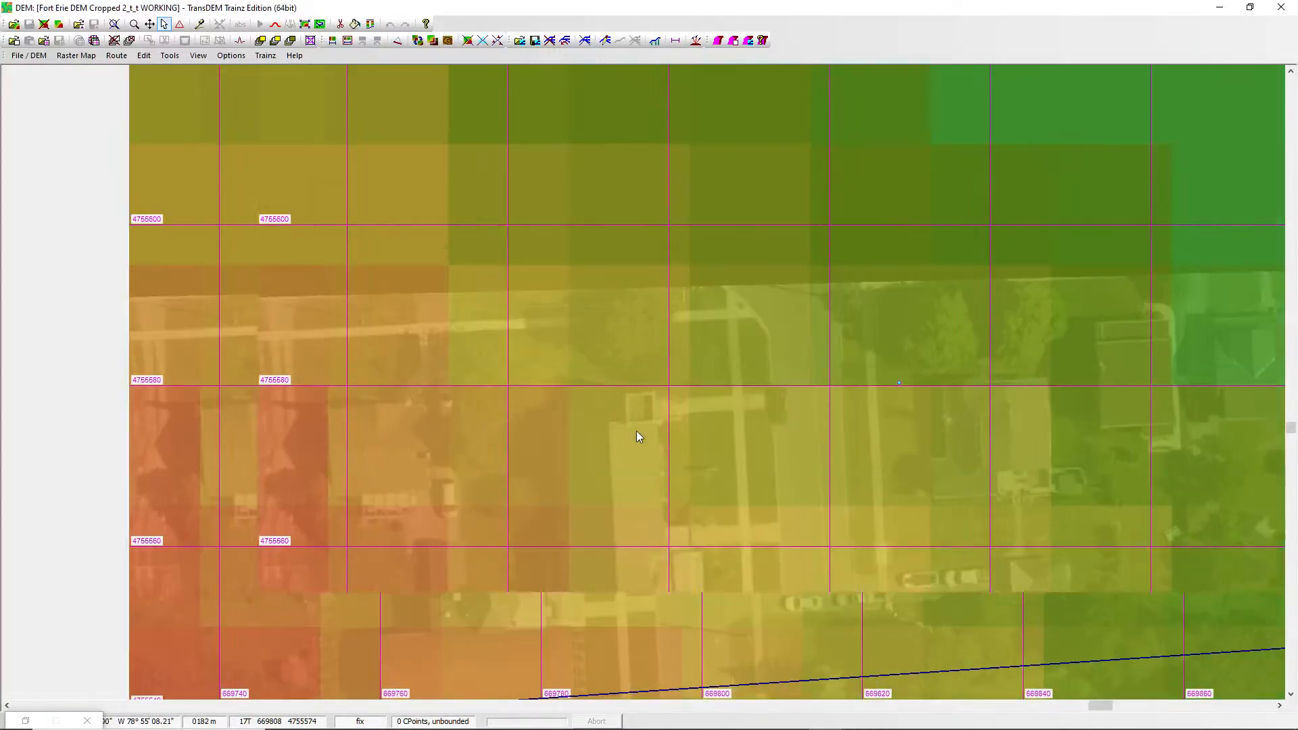
key("Left")
key("Left")
Examine the imagery south of the route line, following the strip's southern edge west to the boundary between detailed and blank tiles.
key("Down")
key("Down")
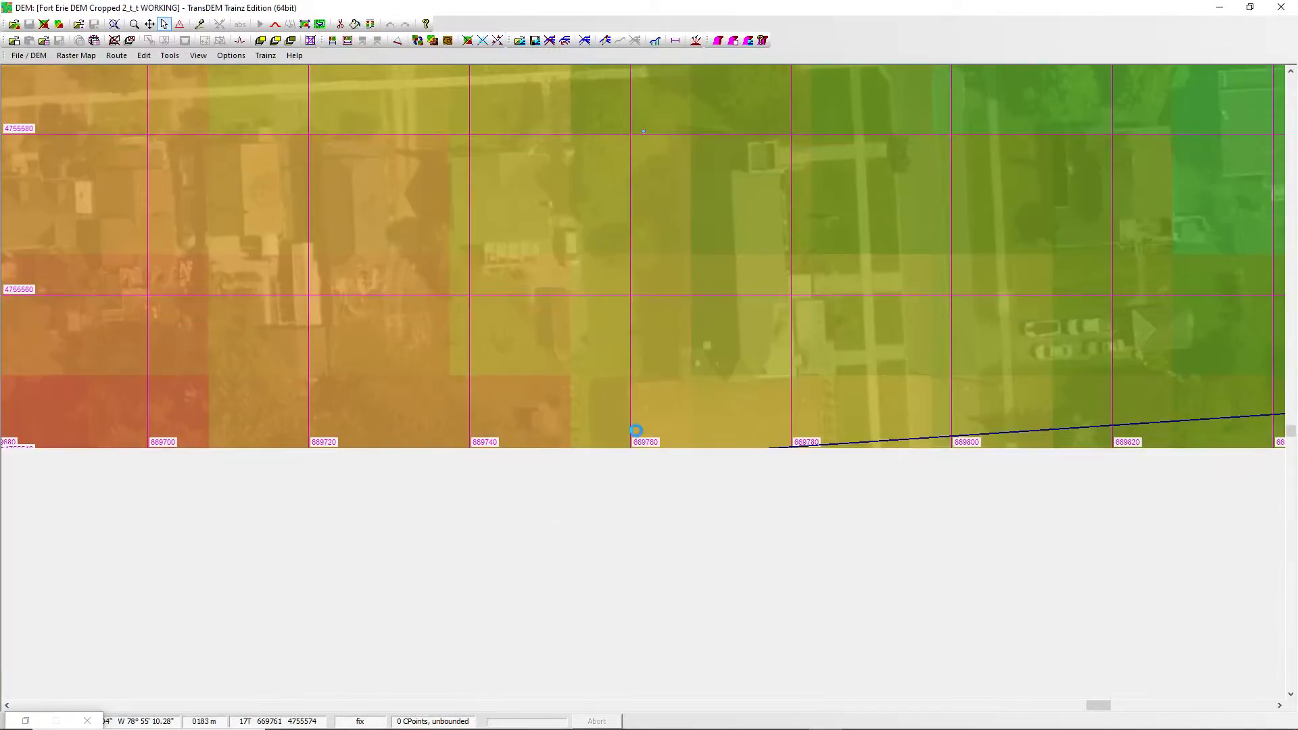
key("Down")
key("Down")
key("Down")
key("Down")
key("Down")
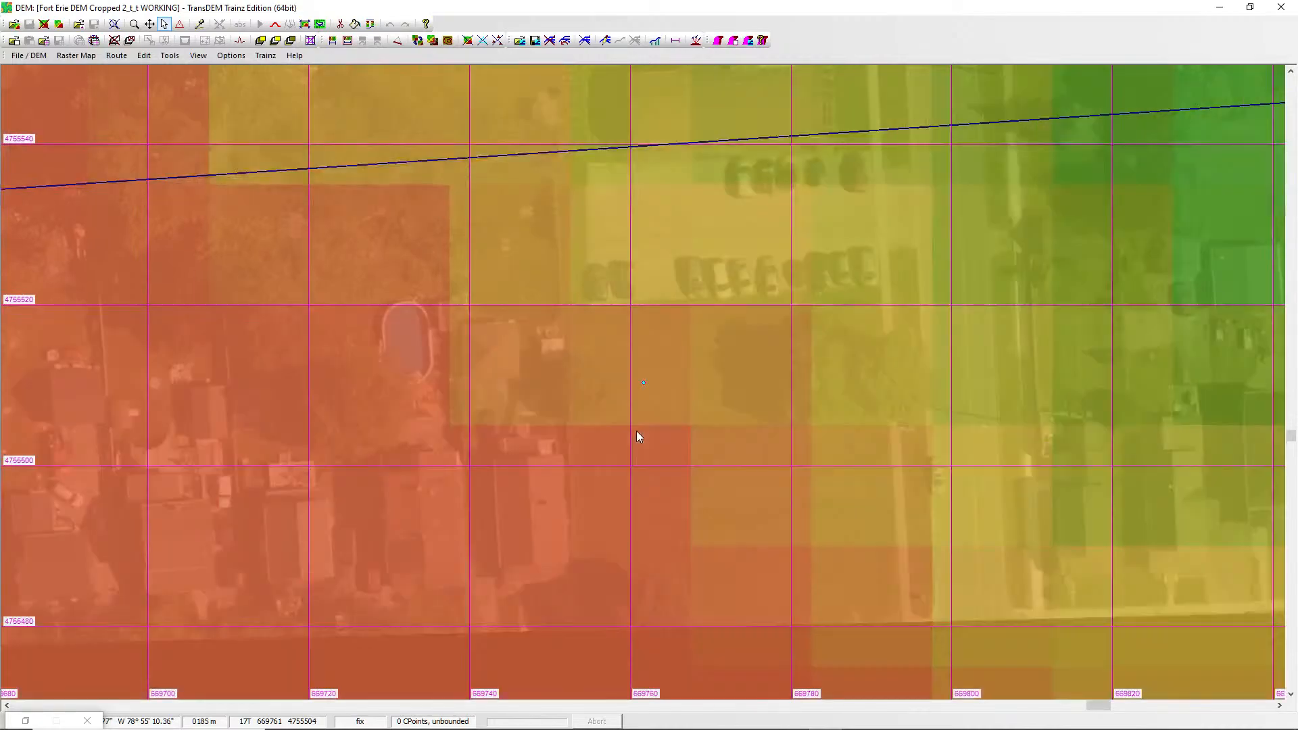
key("Down")
key("Down")
key("Down")
key("Left")
key("Left")
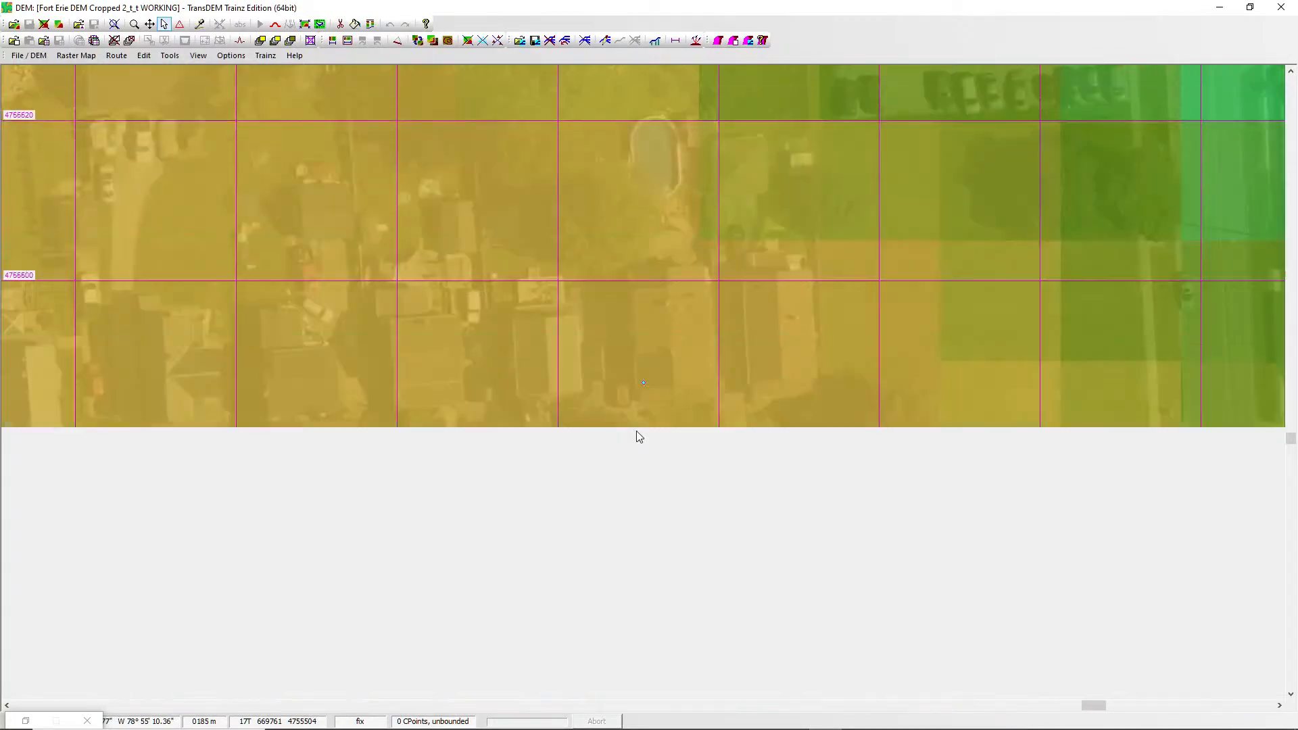
key("Left")
key("Left")
key("Left")
key("Left")
key("Left")
key("Left")
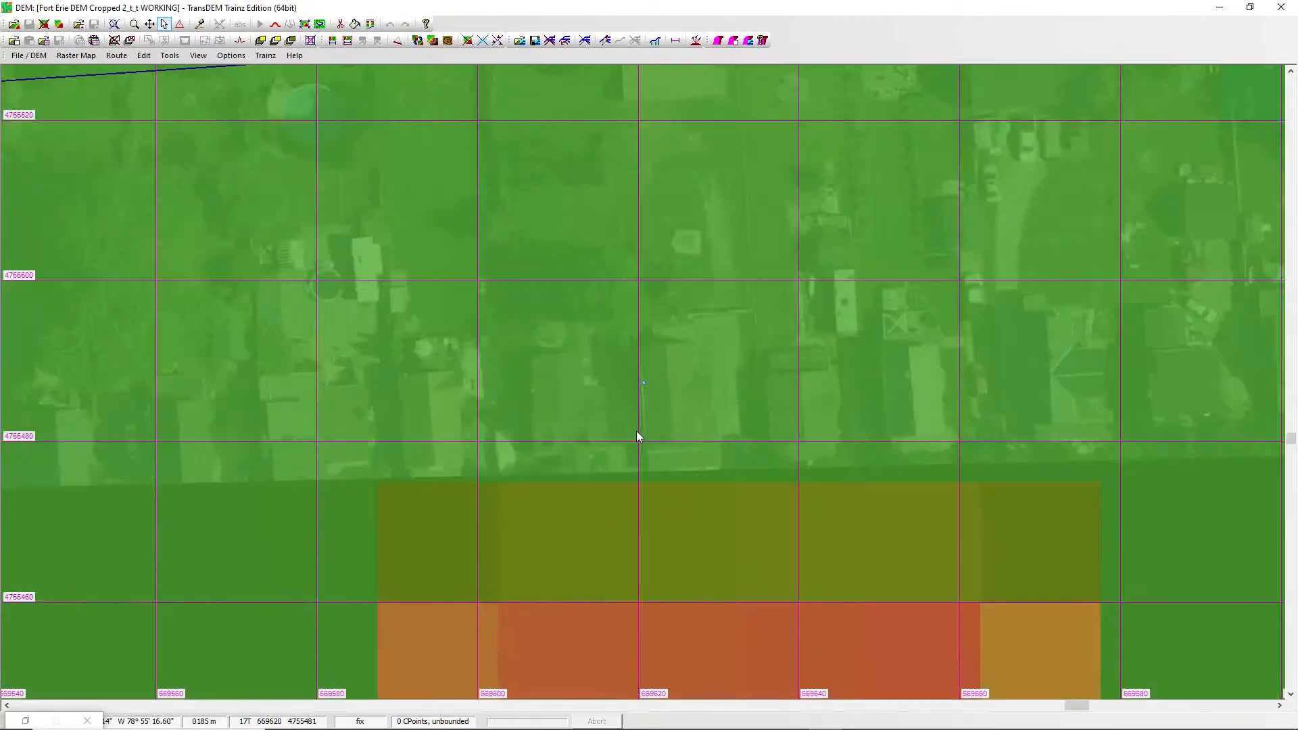
key("Left")
key("Left")
key("Left")
key("Left")
key("Left")
key("Left")
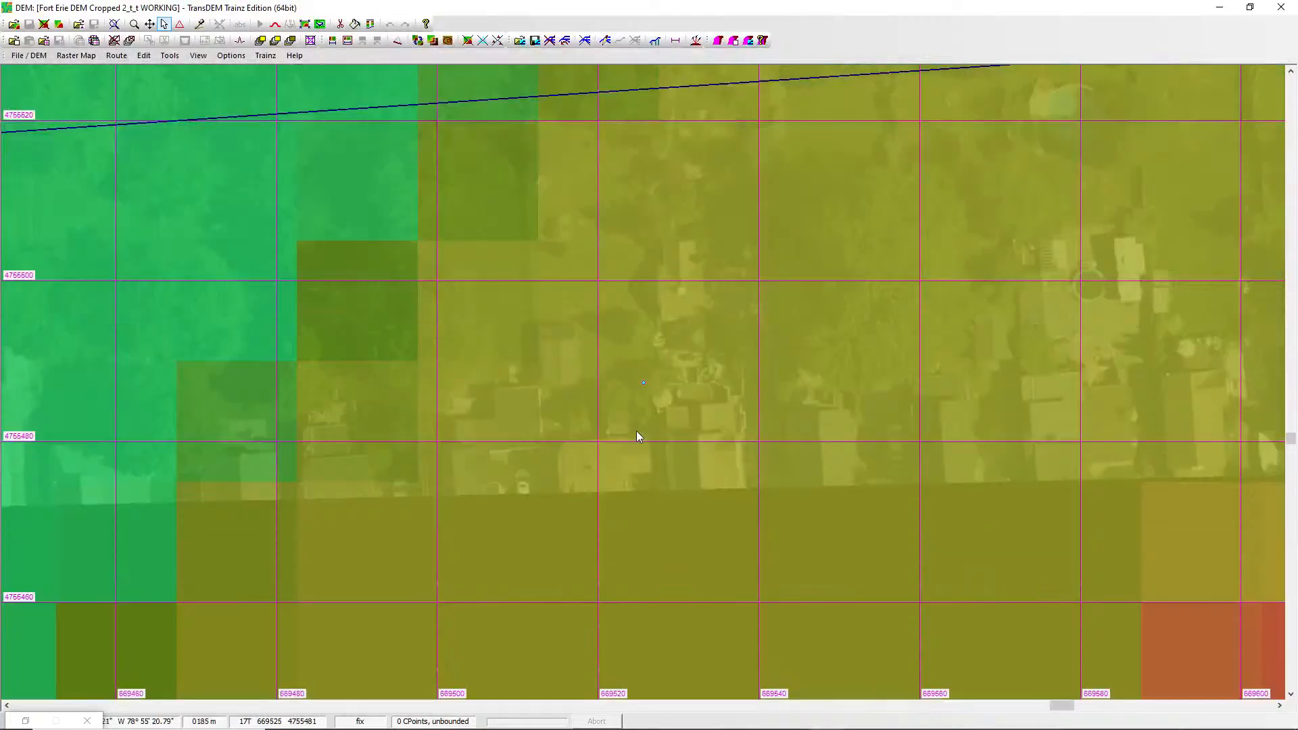
key("Left")
key("Left")
key("Left")
key("Left")
key("Left")
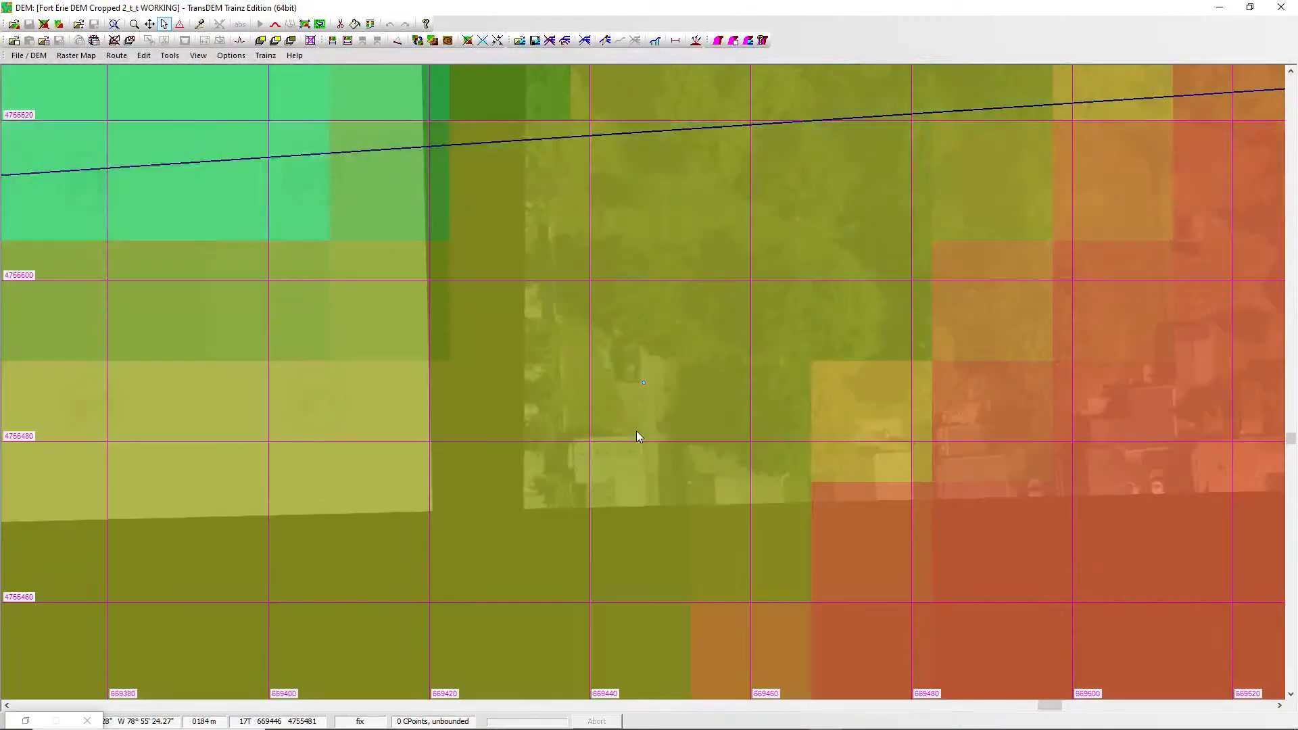
Inspect the boundary between detailed and blank tiles from the strip's southern edge up to its northern edge.
key("Up")
key("Up")
key("Up")
key("Up")
key("Up")
key("Up")
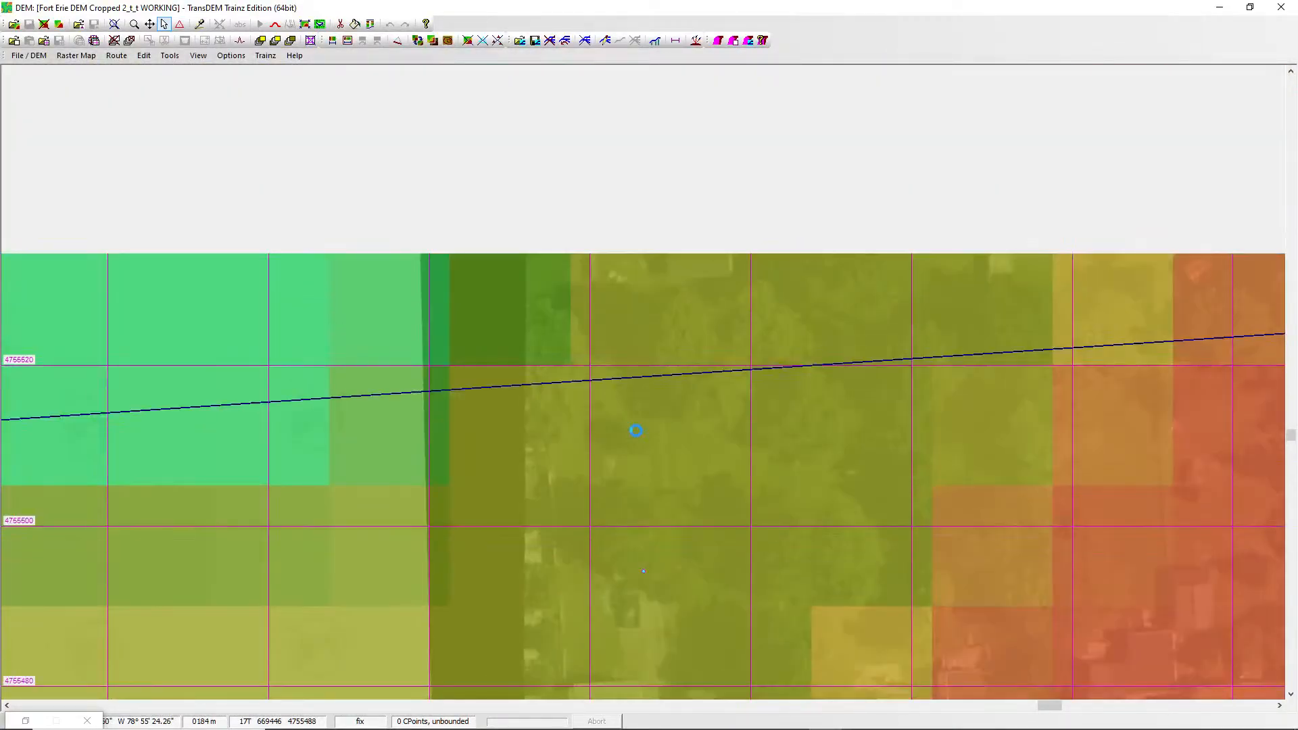
key("Up")
key("Up")
key("Up")
key("Up")
key("Up")
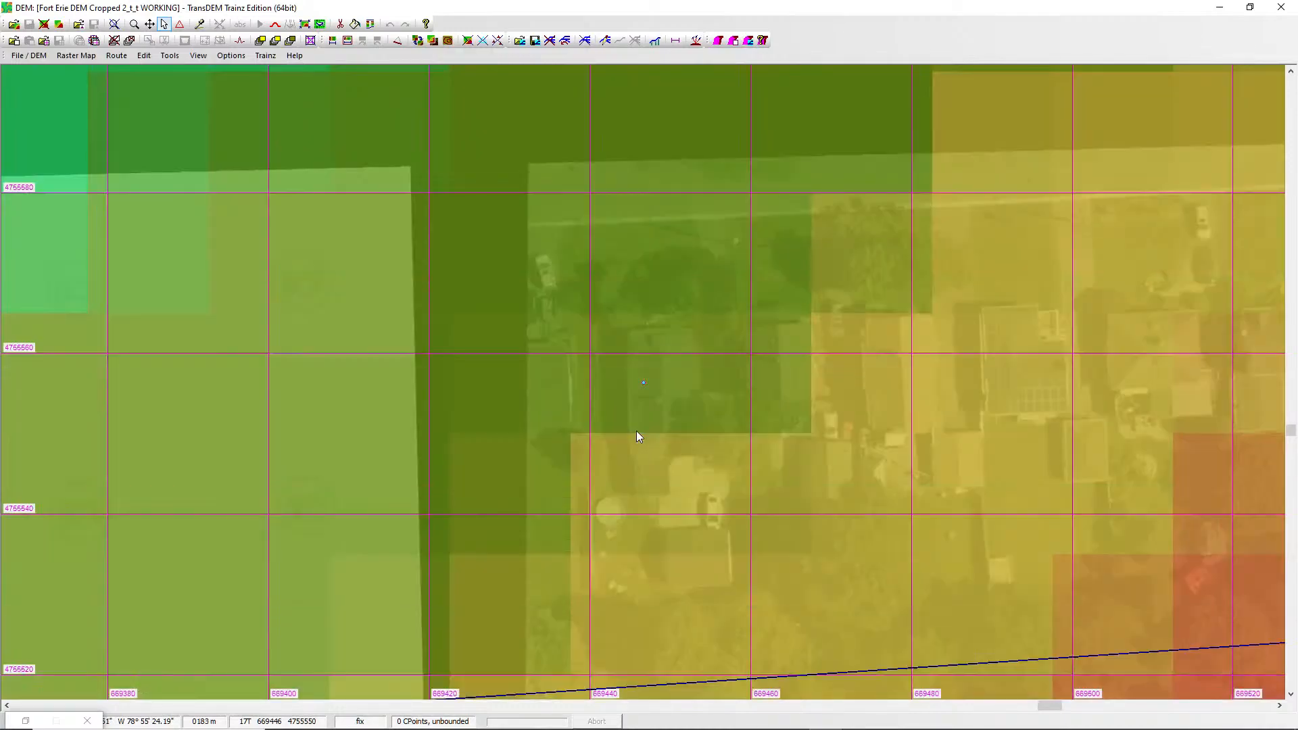
key("Up")
key("Up")
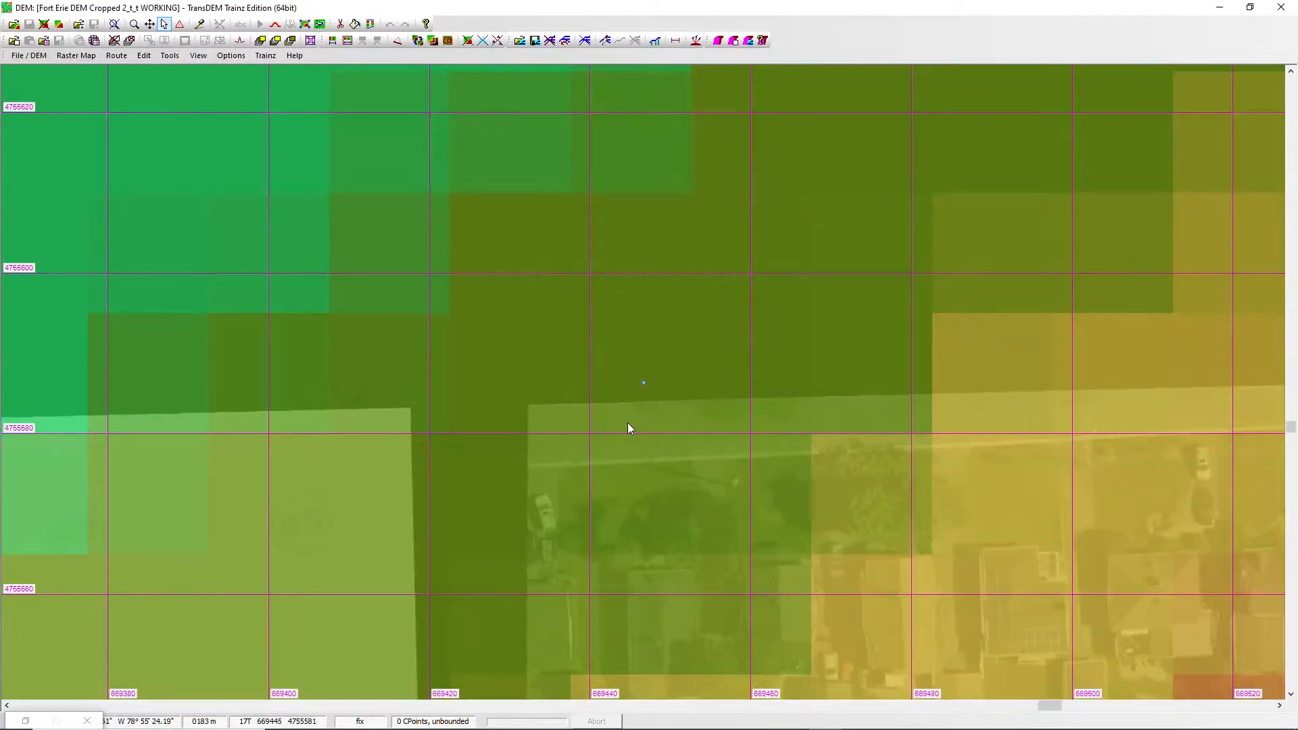
Check the northern tile corner in close-up and compare the whole image strip's extent with the surrounding DEM.
scroll(618, 415, "up", 2)
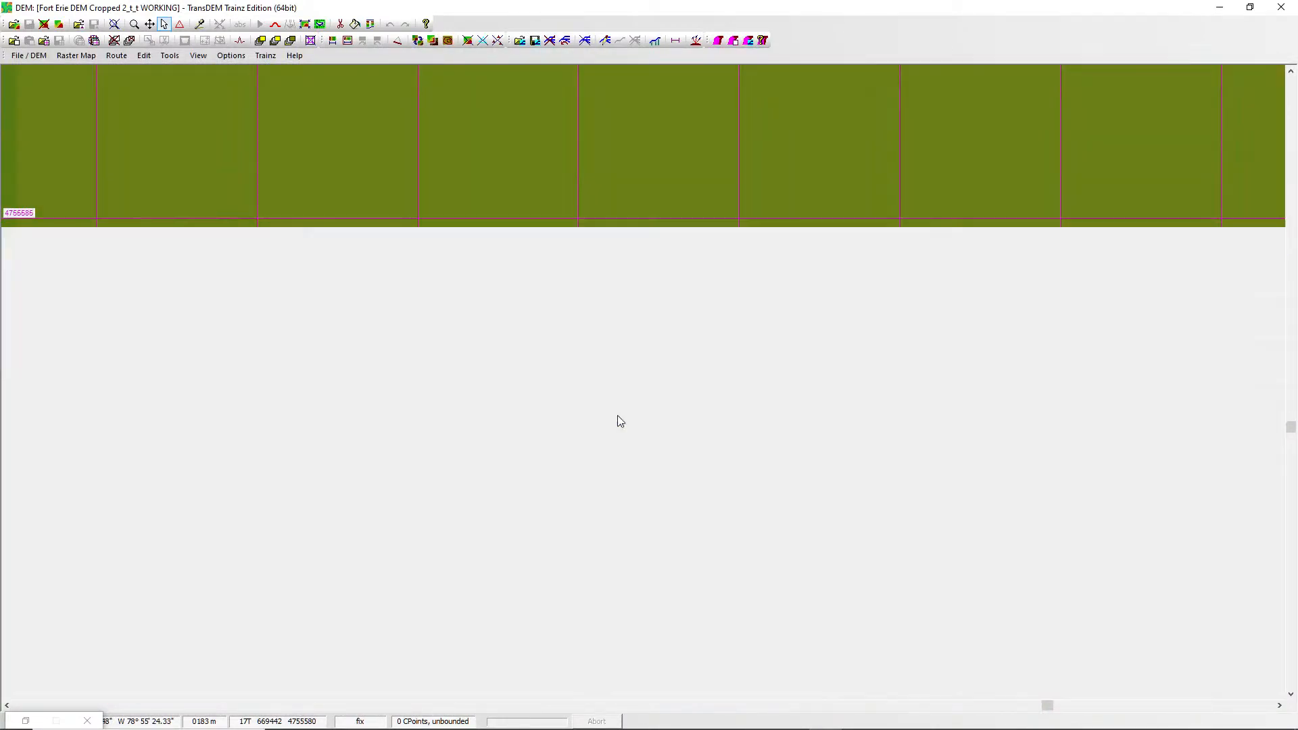
scroll(618, 415, "up", 1)
scroll(618, 415, "down", 1)
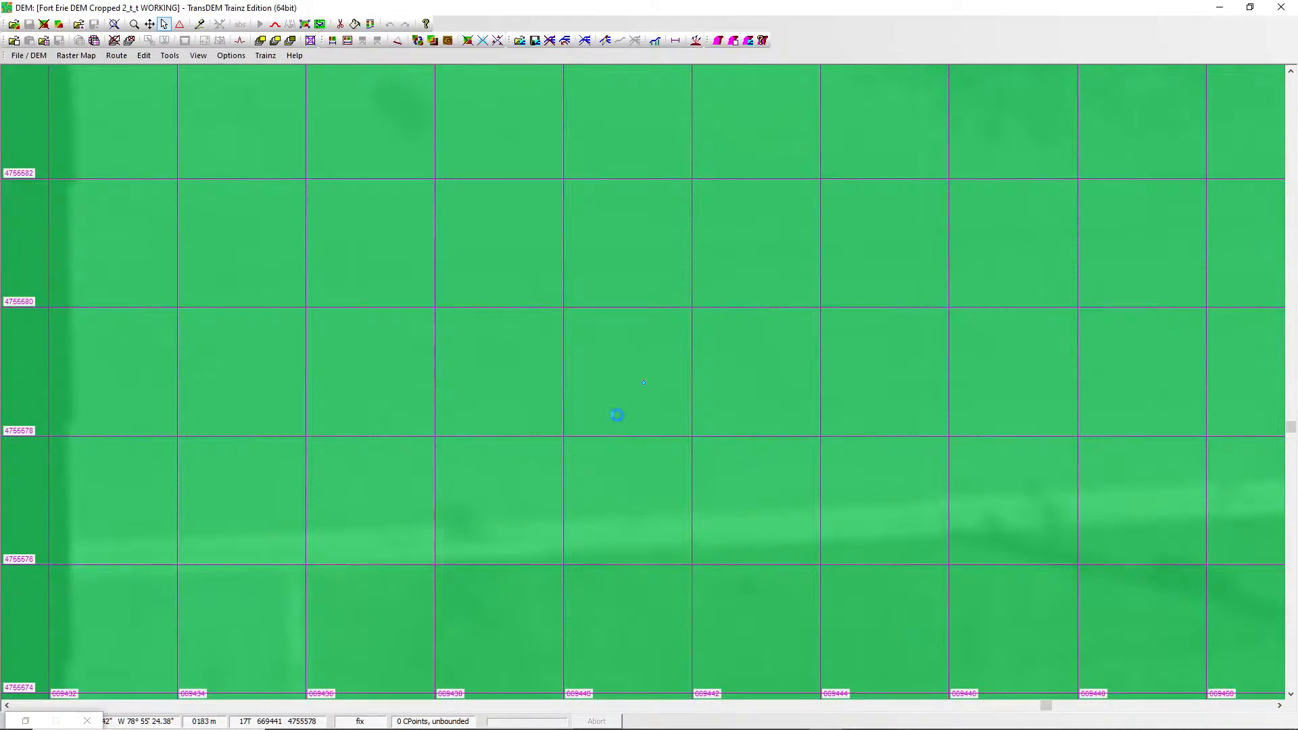
scroll(618, 415, "down", 4)
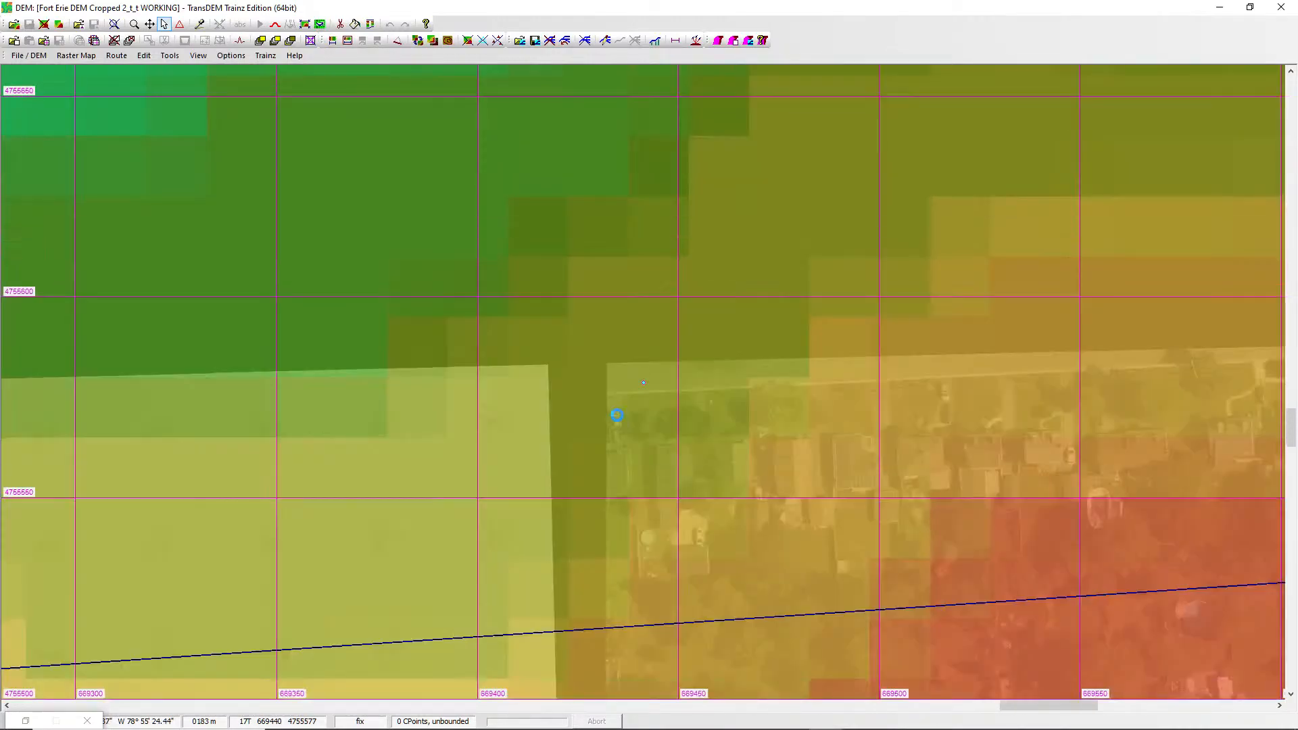
scroll(617, 415, "down", 2)
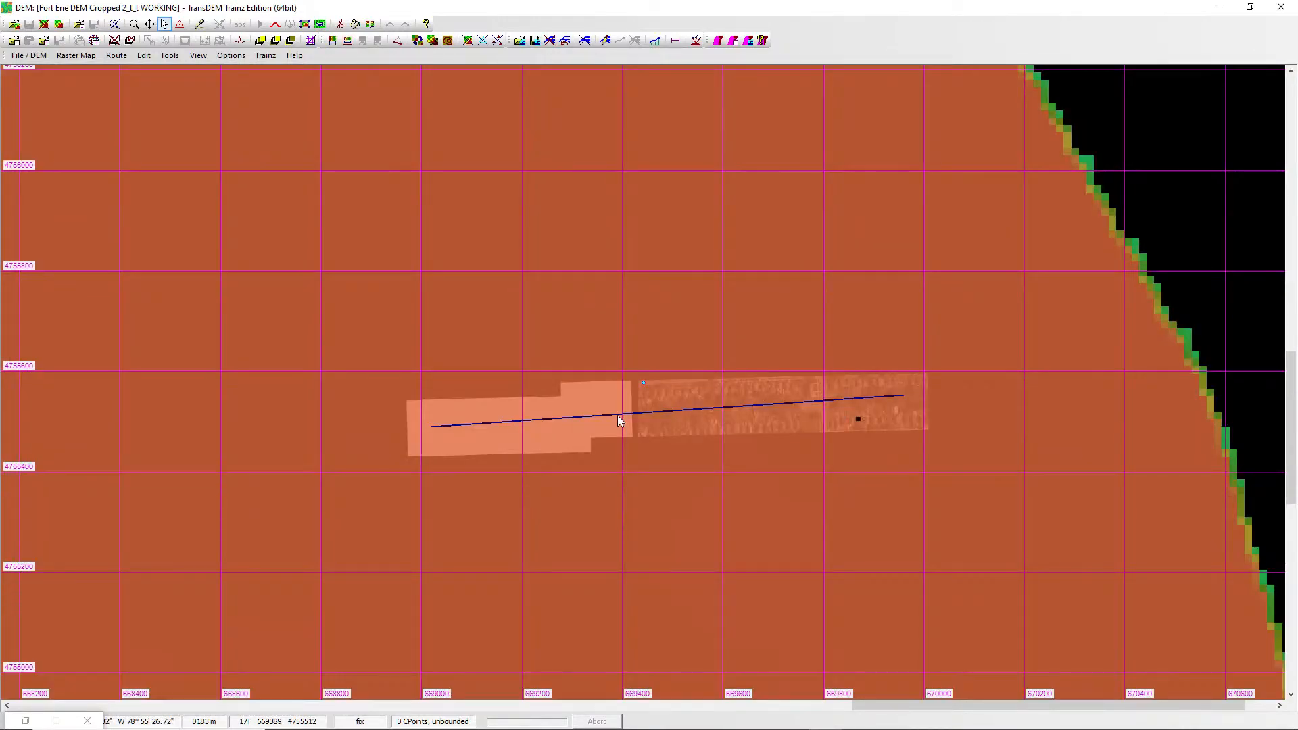
scroll(618, 415, "down", 1)
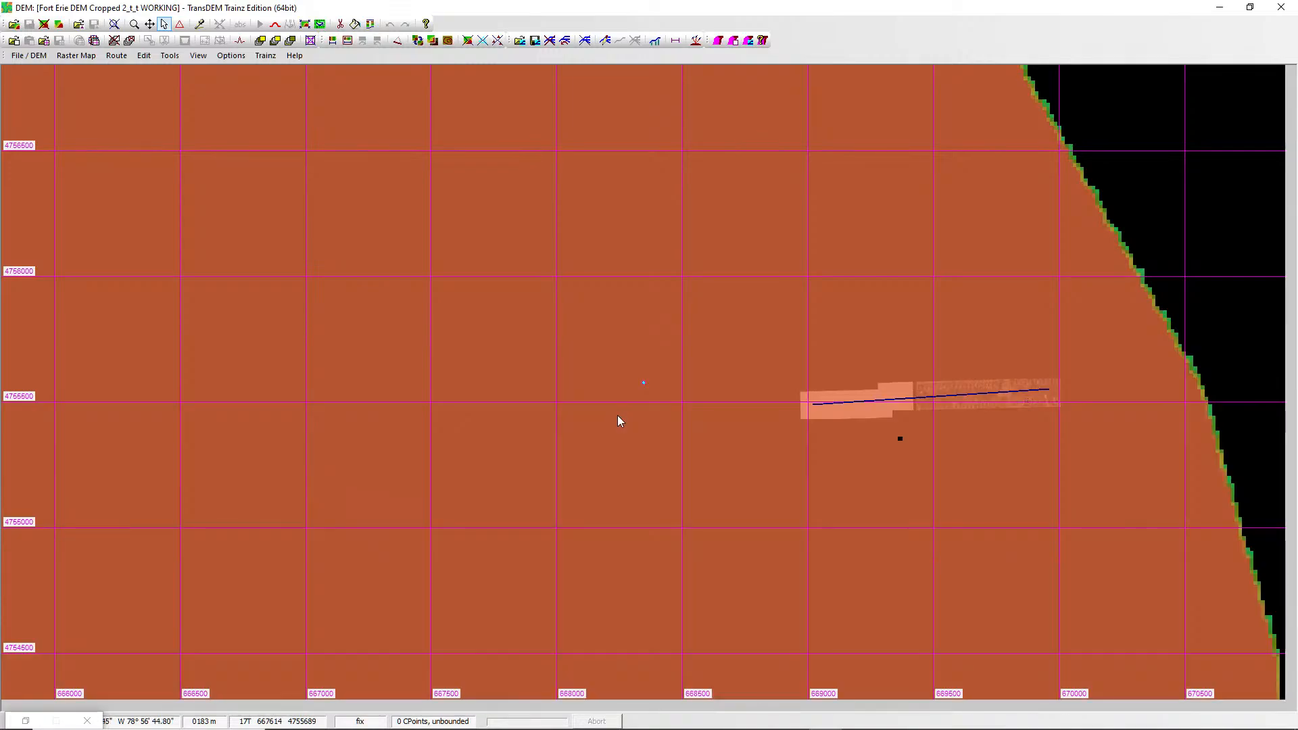
scroll(618, 415, "down", 1)
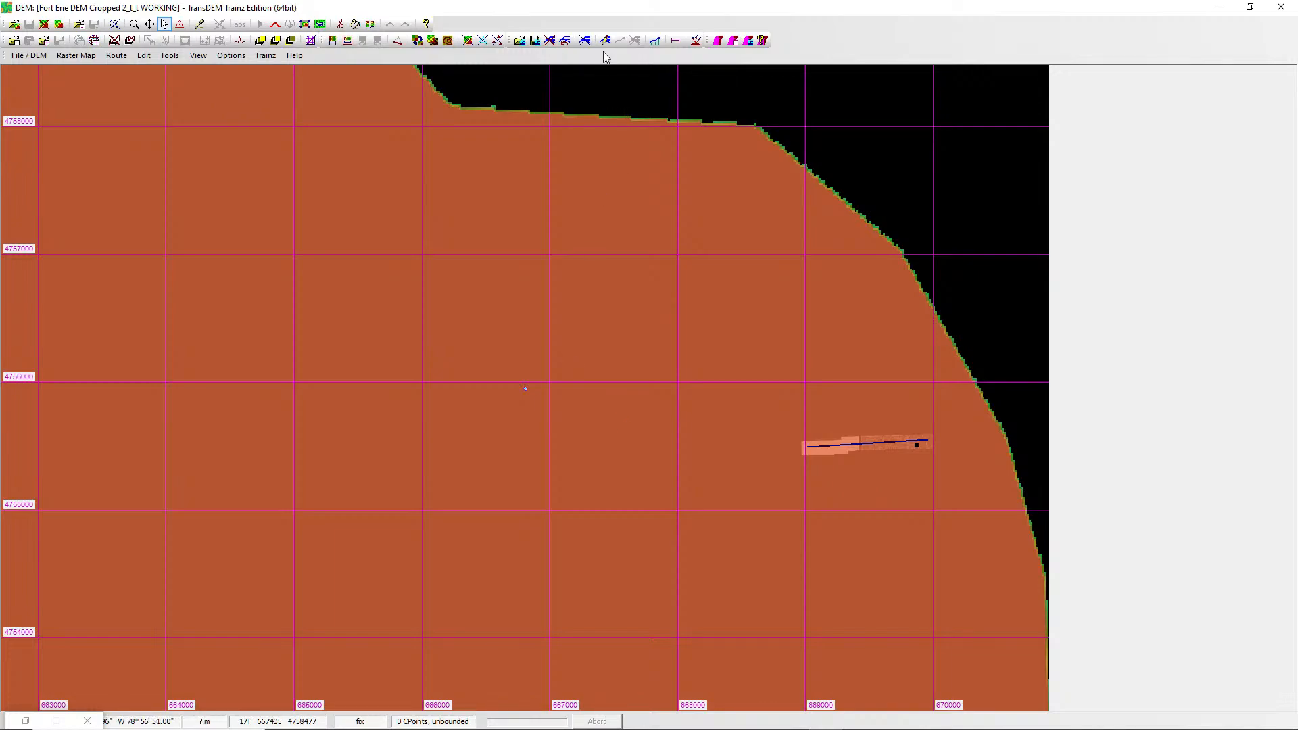
left_click(656, 42)
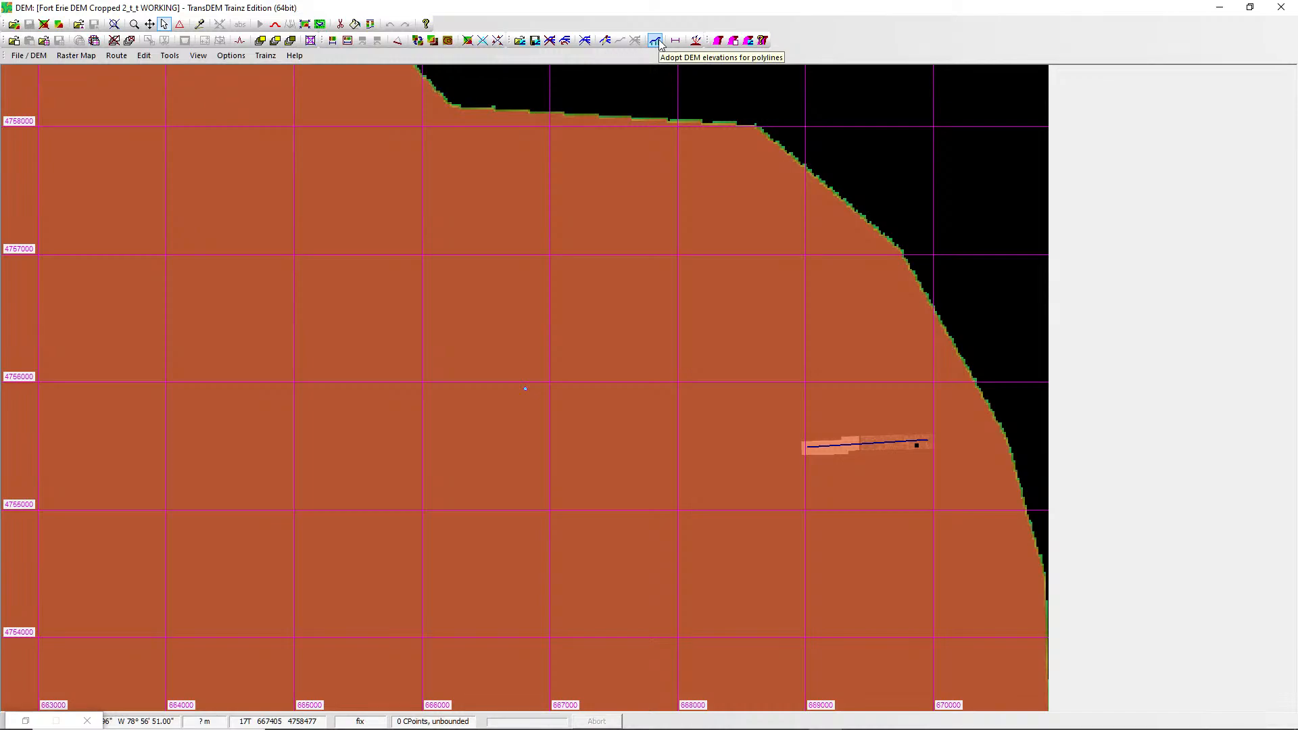
left_click(606, 40)
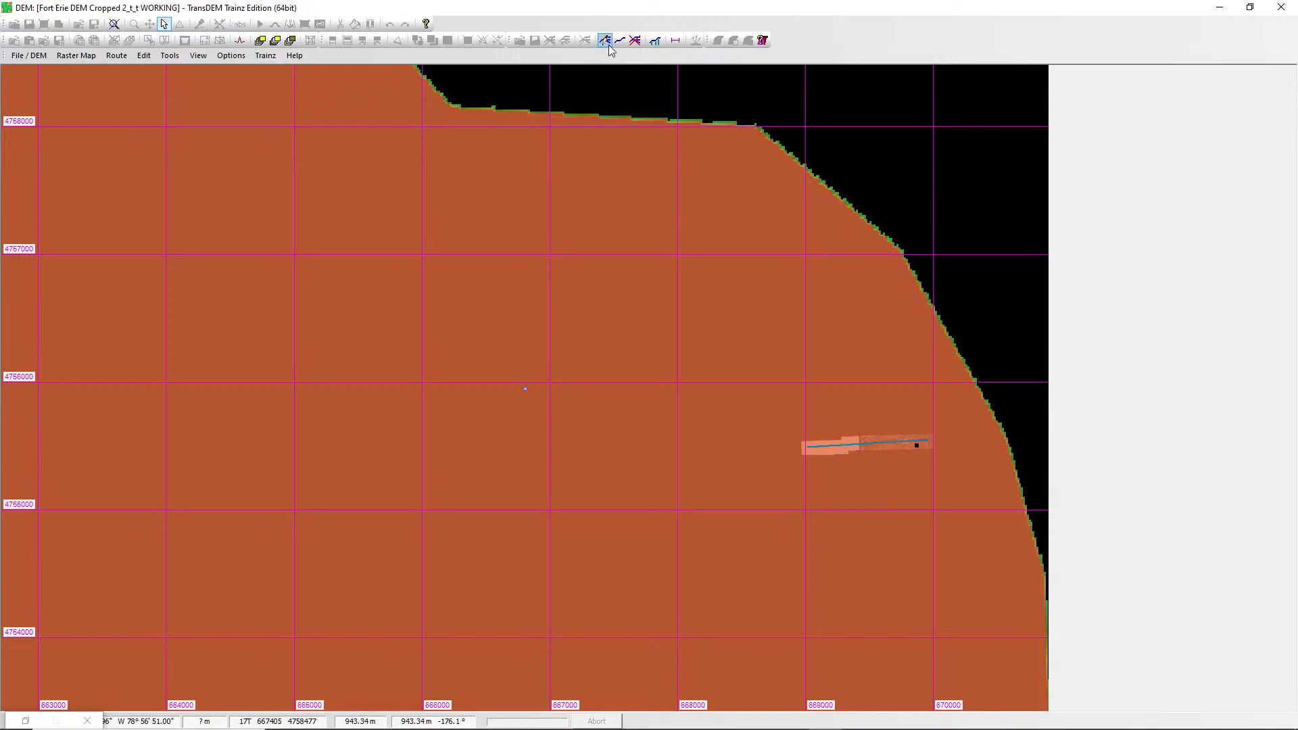
left_click(610, 45)
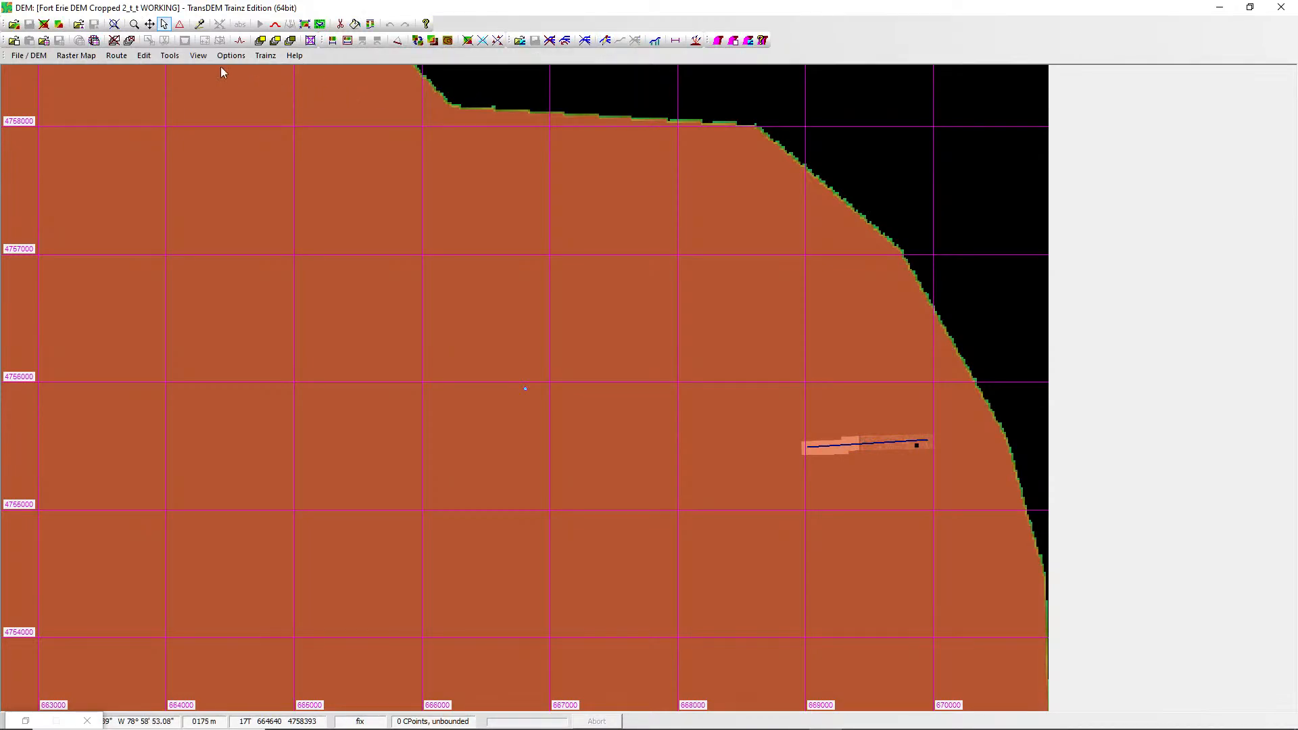
Close the last route to remove the drawn path line from the DEM.
left_click(116, 56)
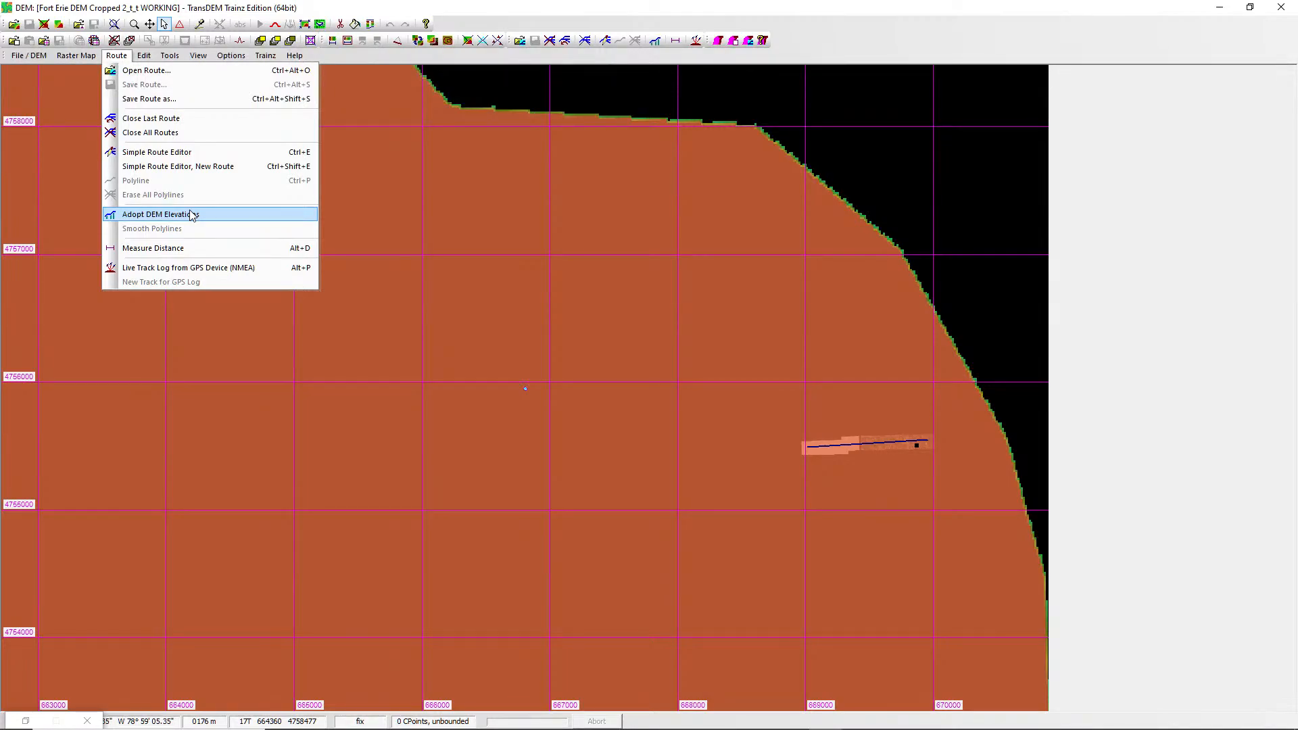
left_click(175, 120)
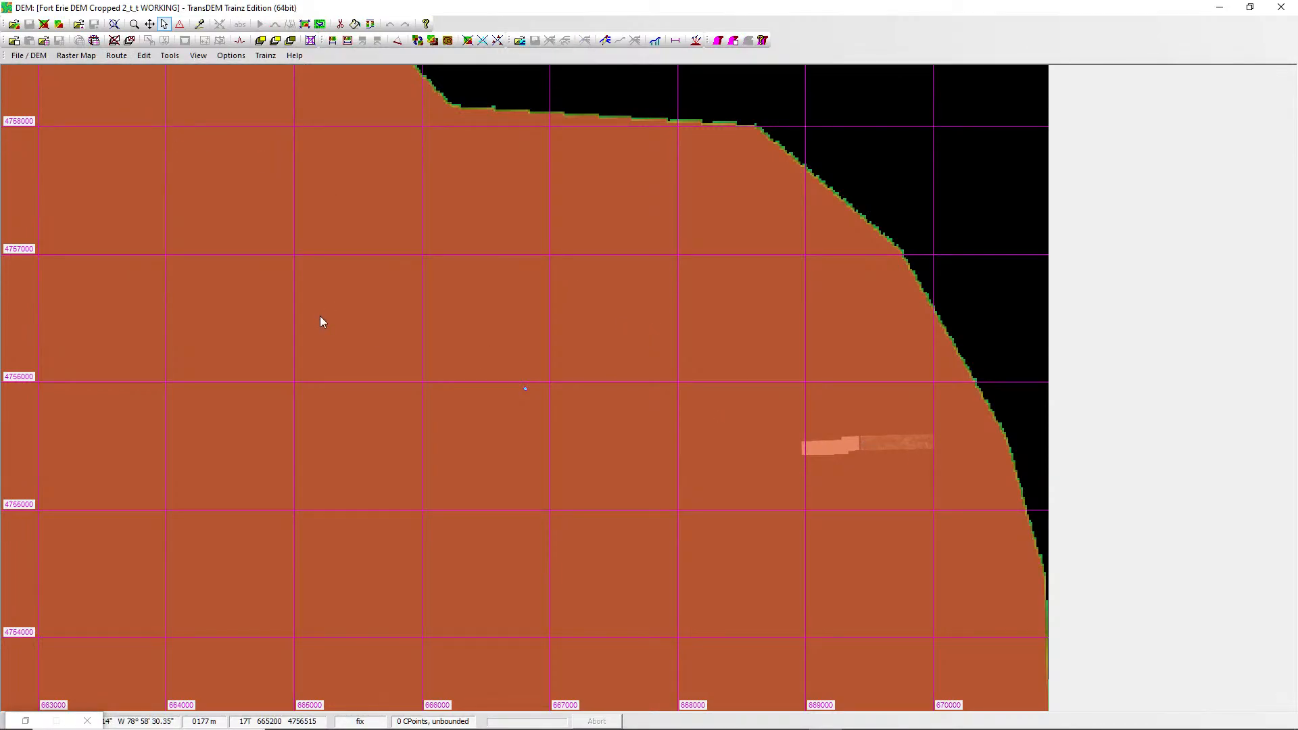
Create a rectangular mask enclosing the whole downloaded image strip for the Trainz UTM tile export.
left_click(734, 41)
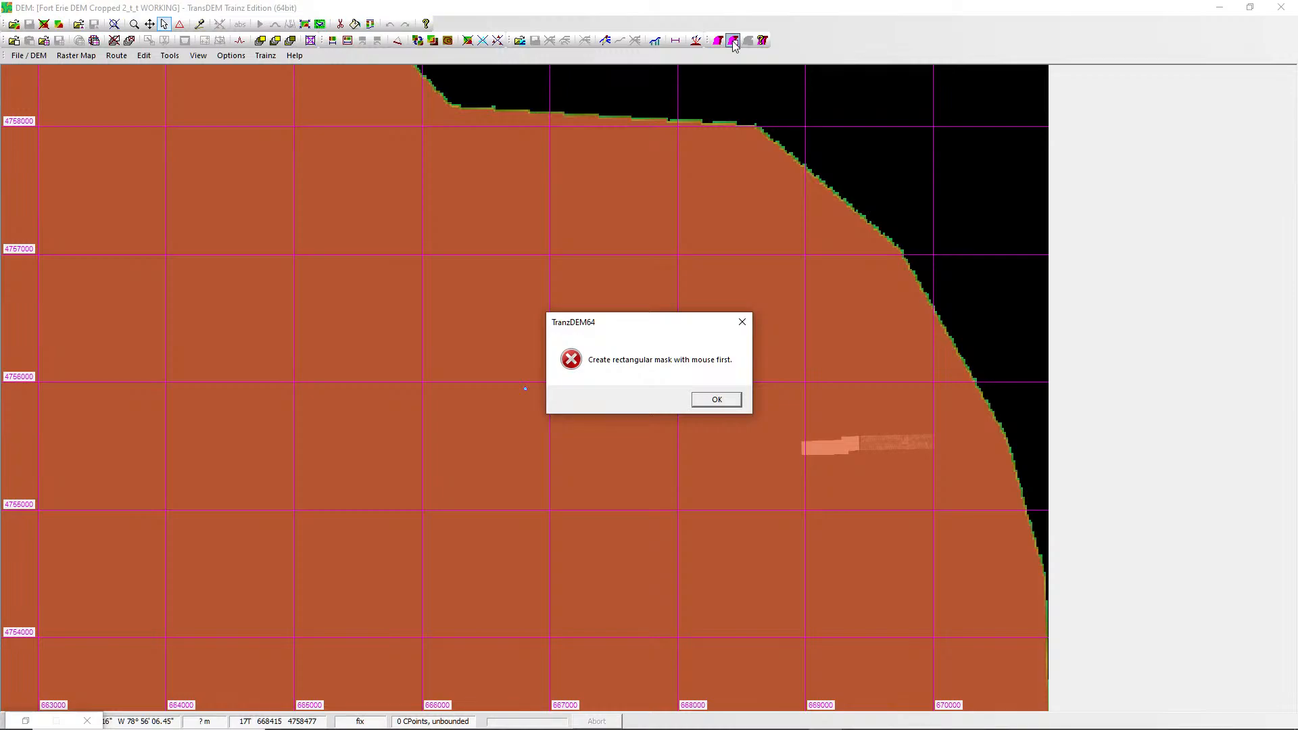
left_click(719, 399)
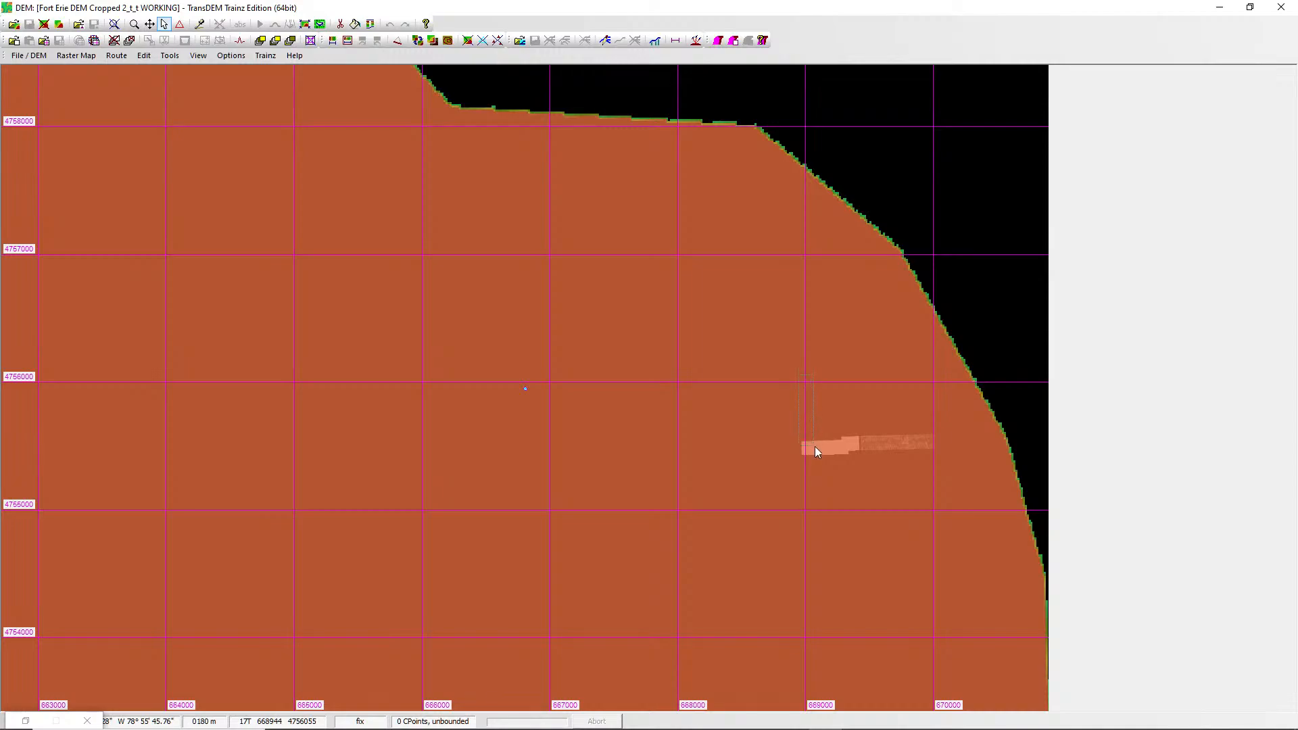
left_click_drag(926, 517, 940, 518)
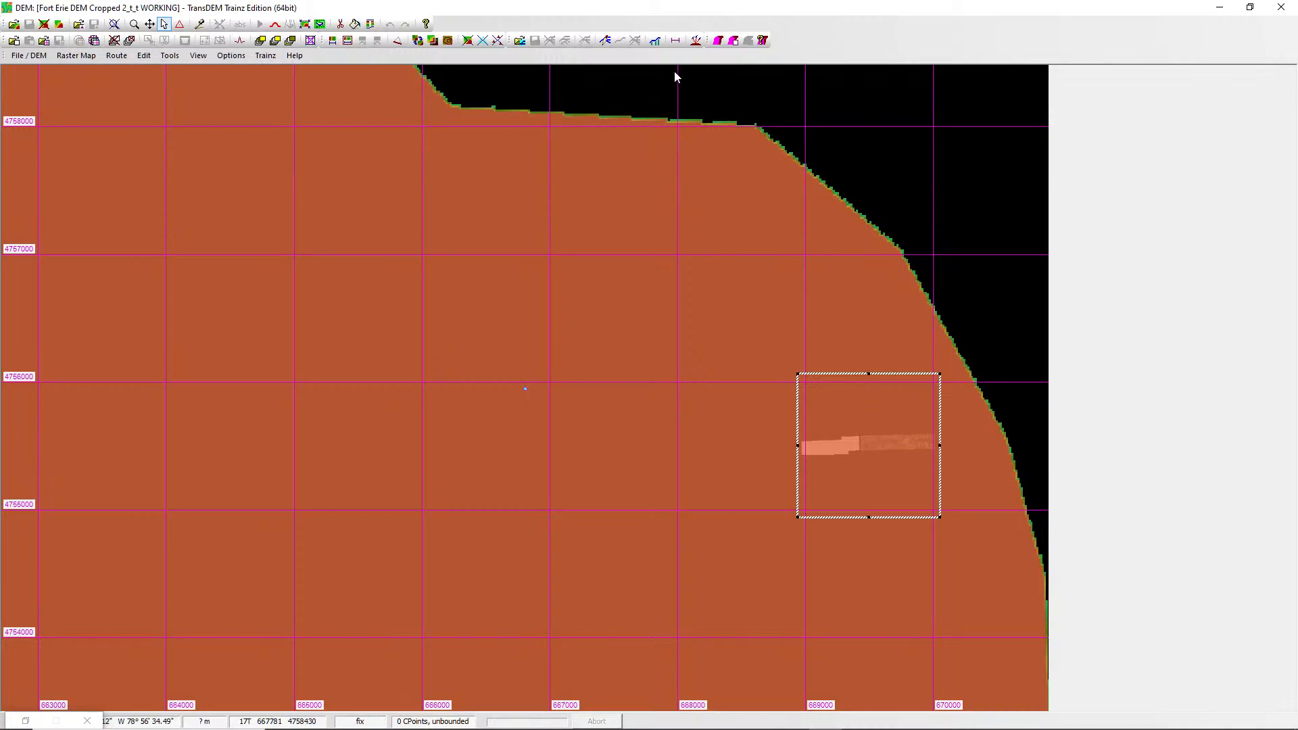
Export the masked area to Trainz as a 3D 1000 m UTM tile with 1024 px textures, 10 cm above ground, on layer TransDEM-UTM.
left_click(734, 41)
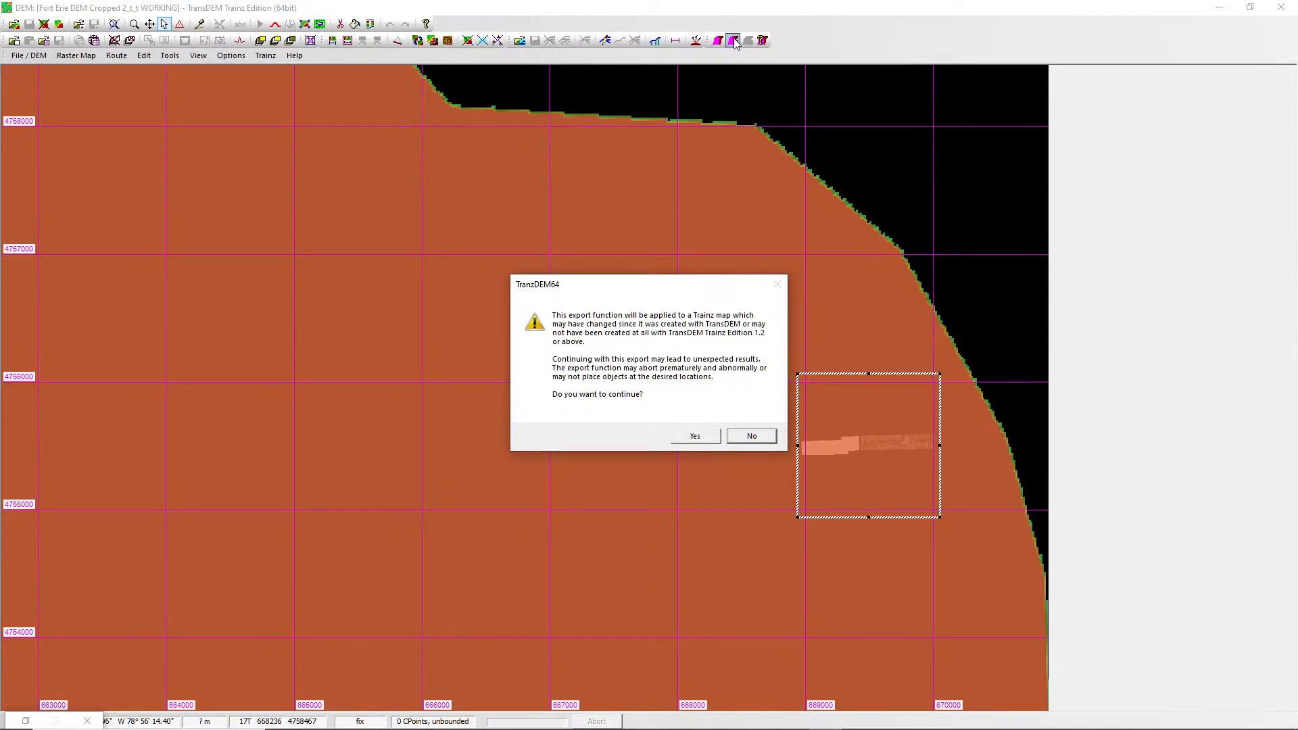
left_click(702, 434)
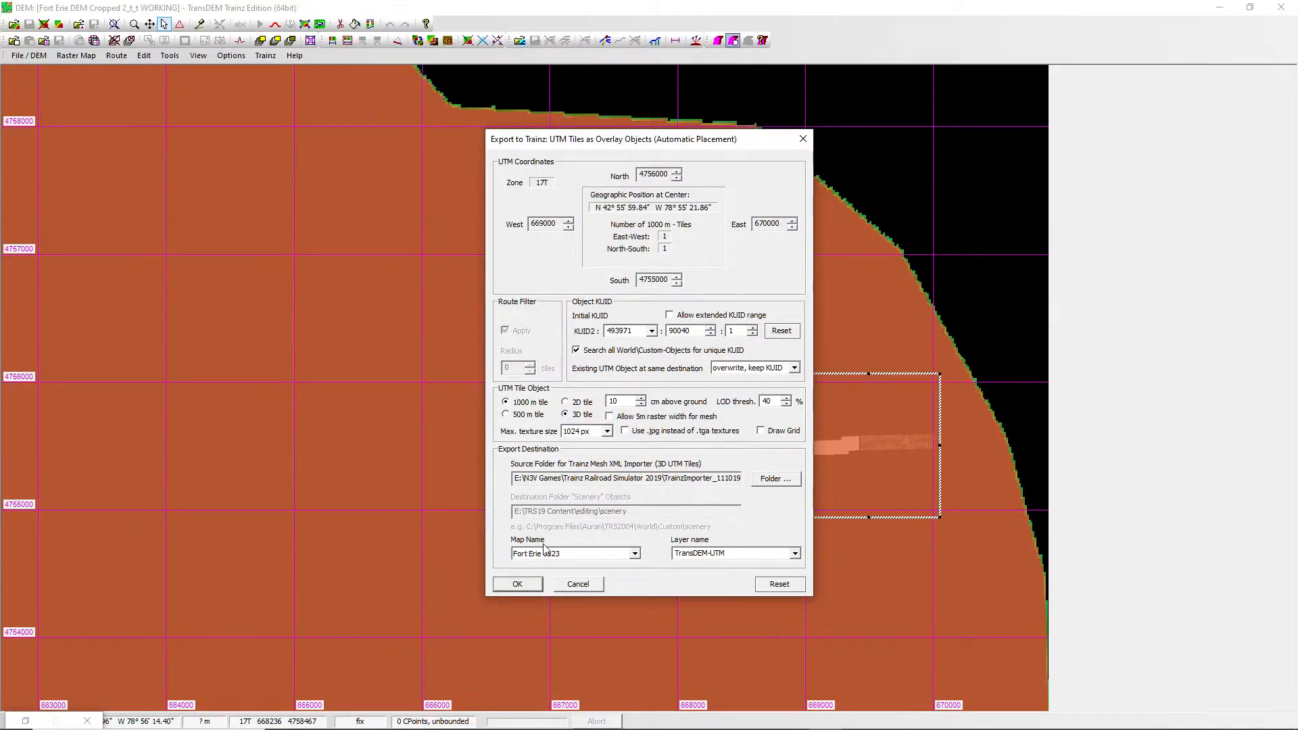
left_click(525, 586)
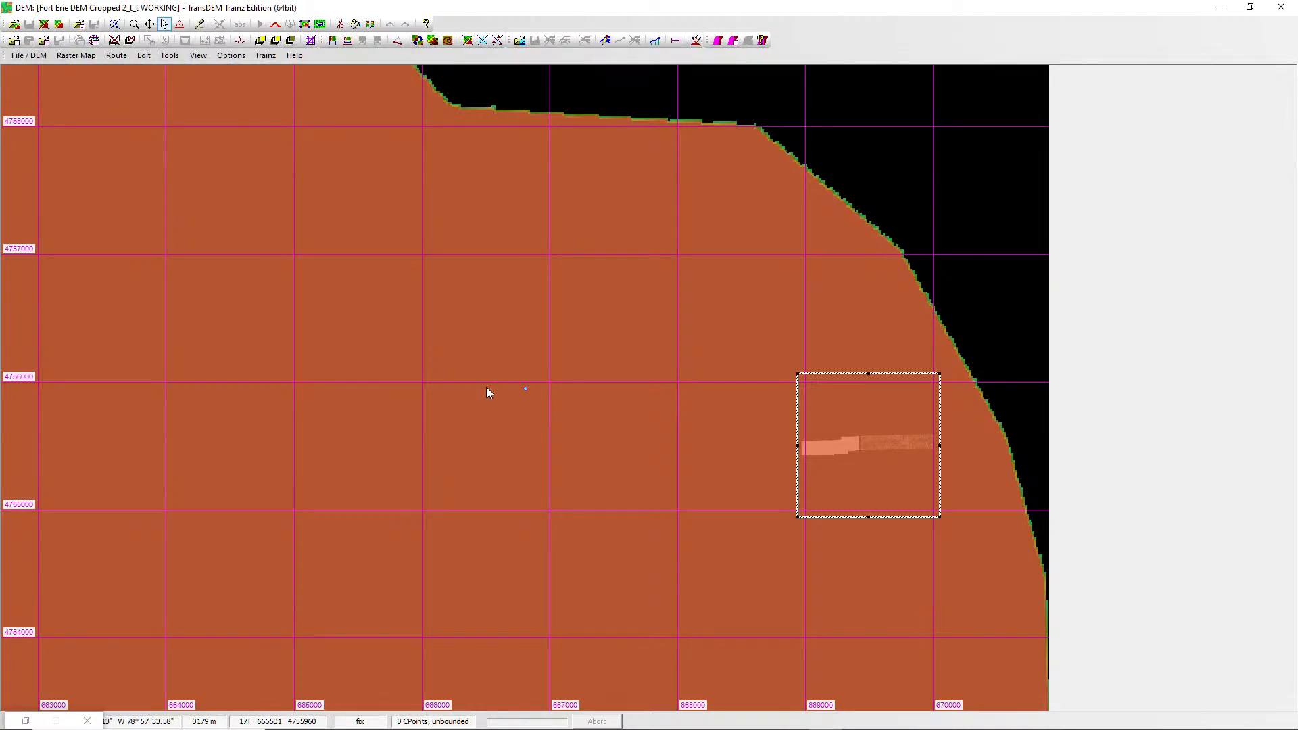
Close TransDEM and return to the desktop with no icon selected.
left_click(26, 61)
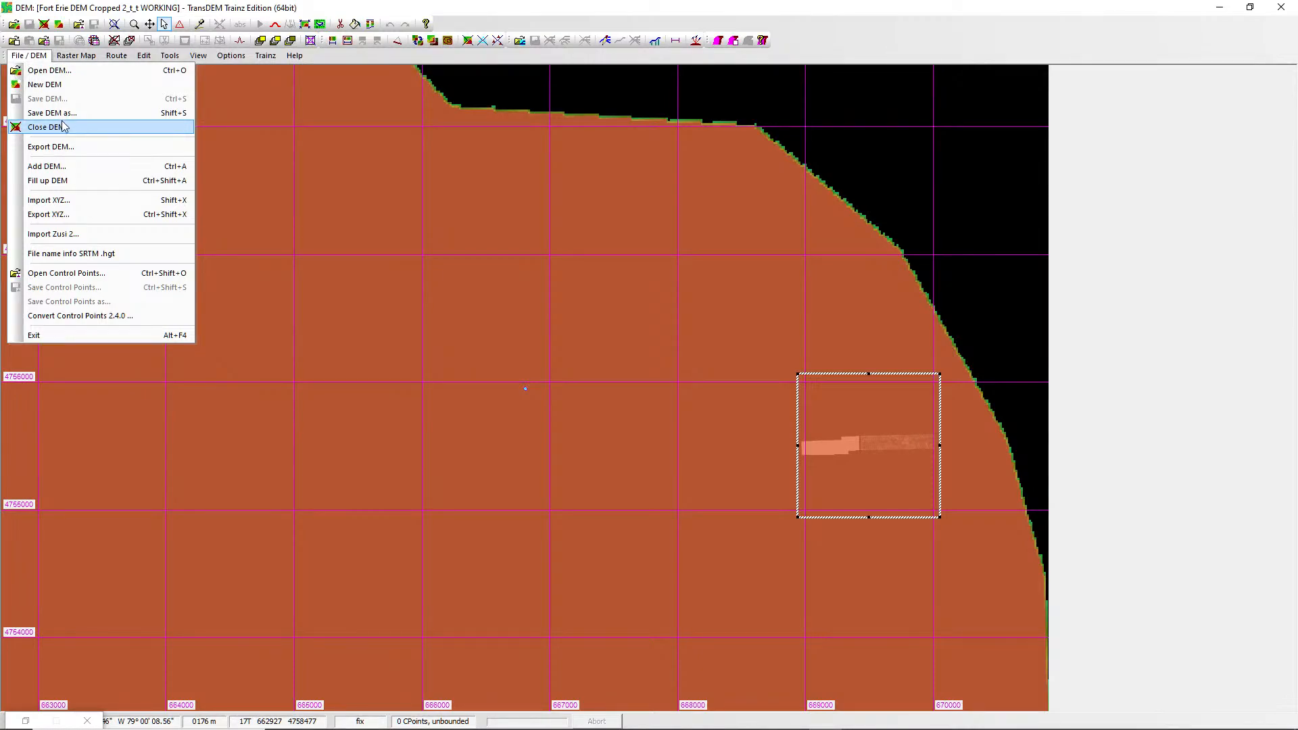
left_click(1075, 7)
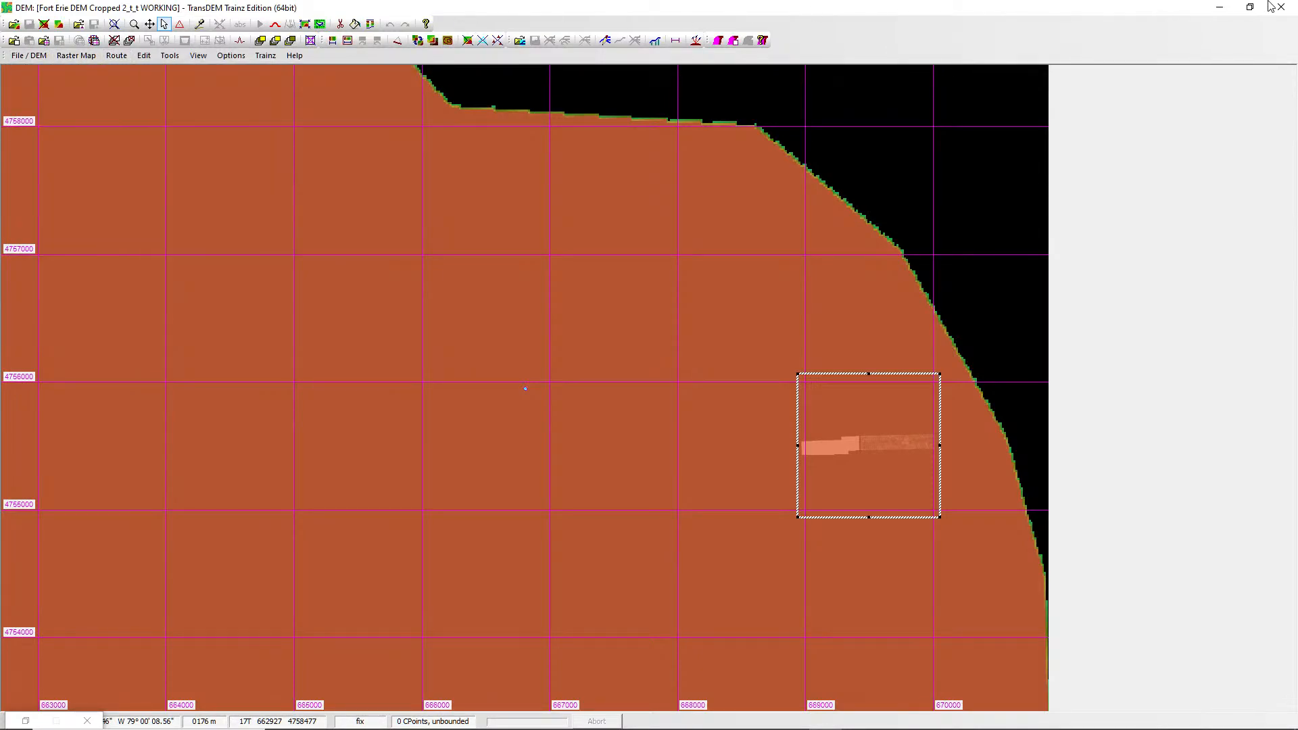
left_click(1281, 7)
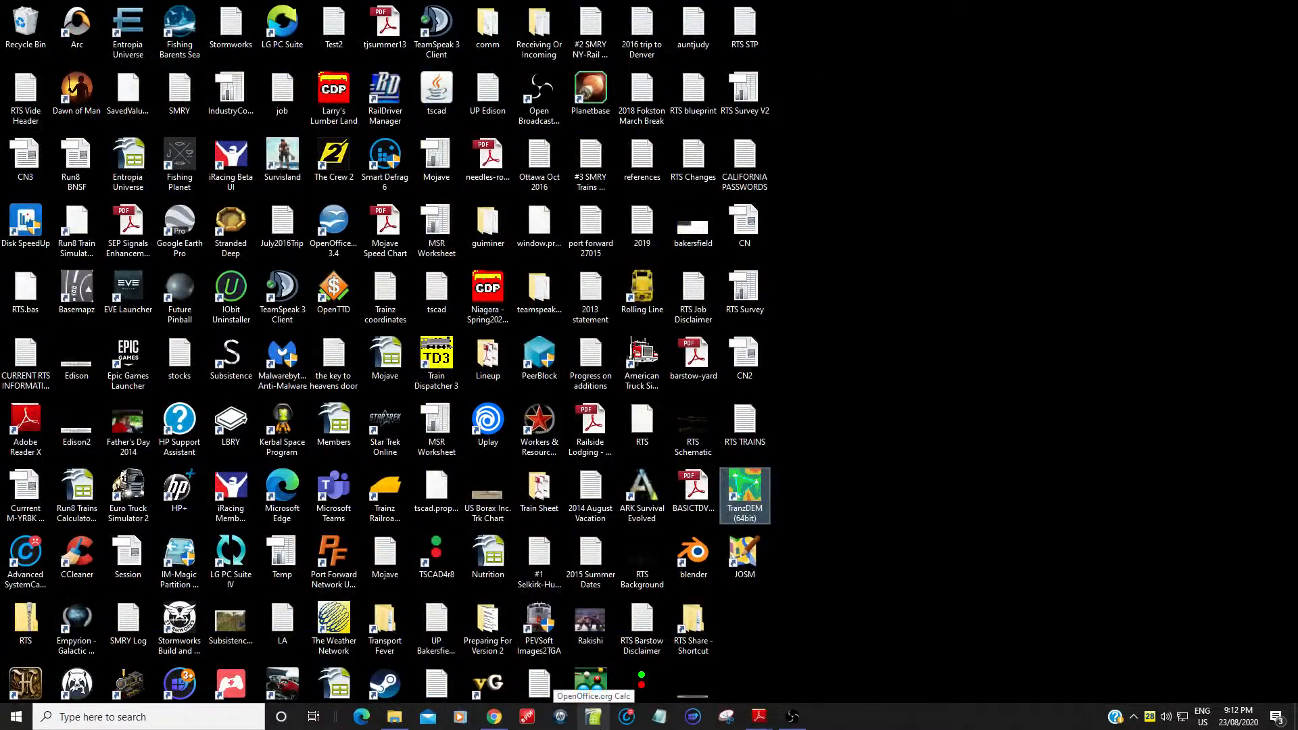
left_click(1013, 552)
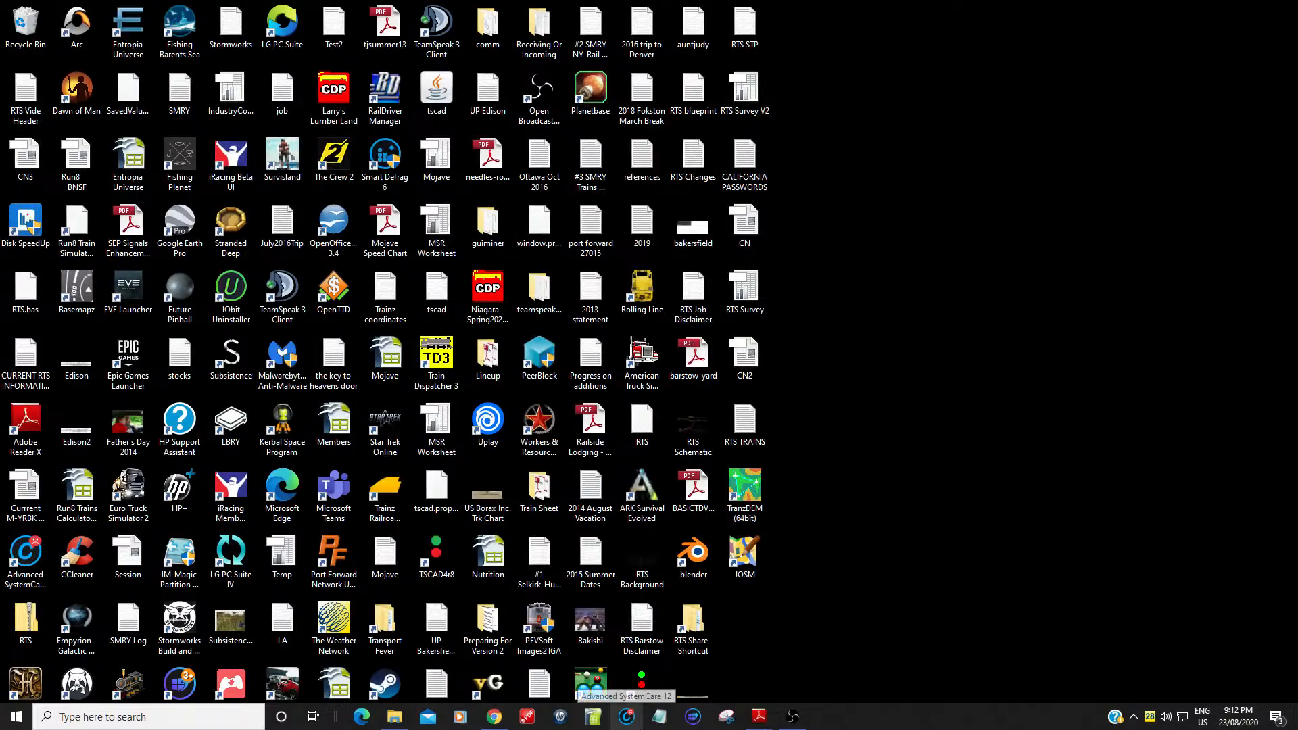
left_click(492, 722)
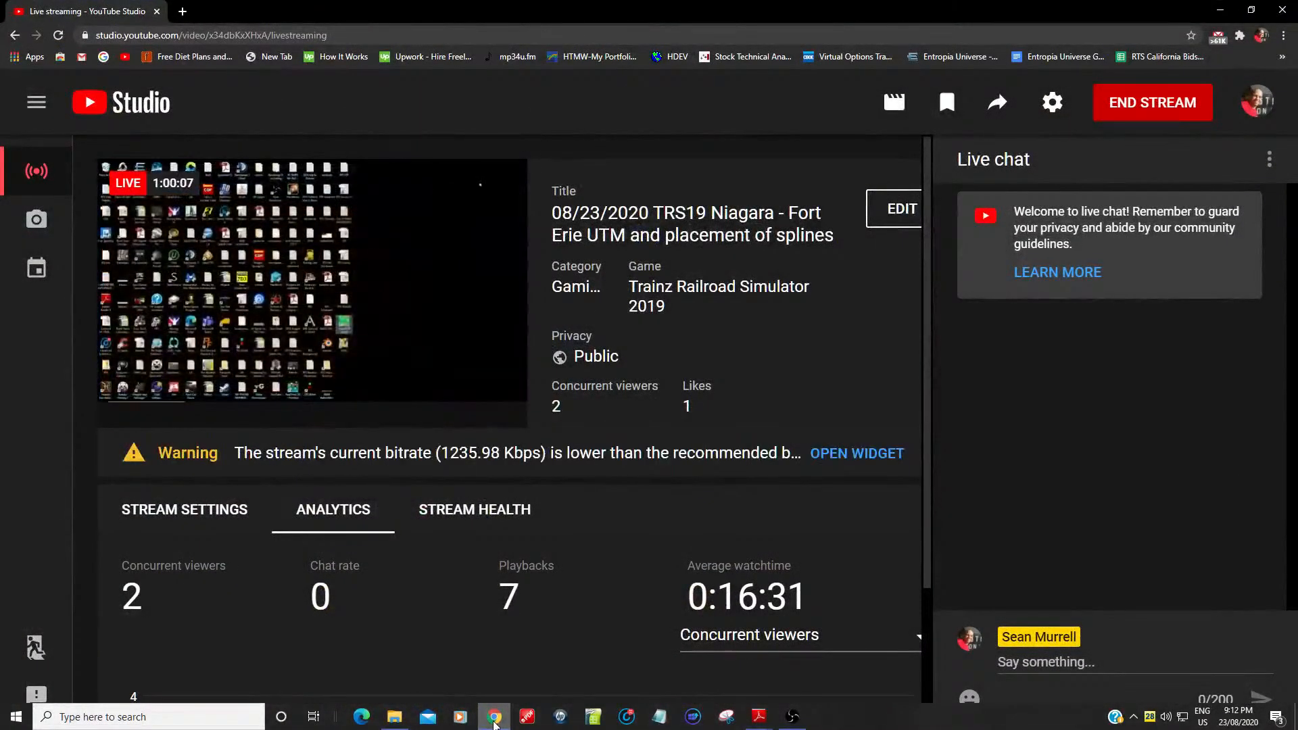
left_click(494, 721)
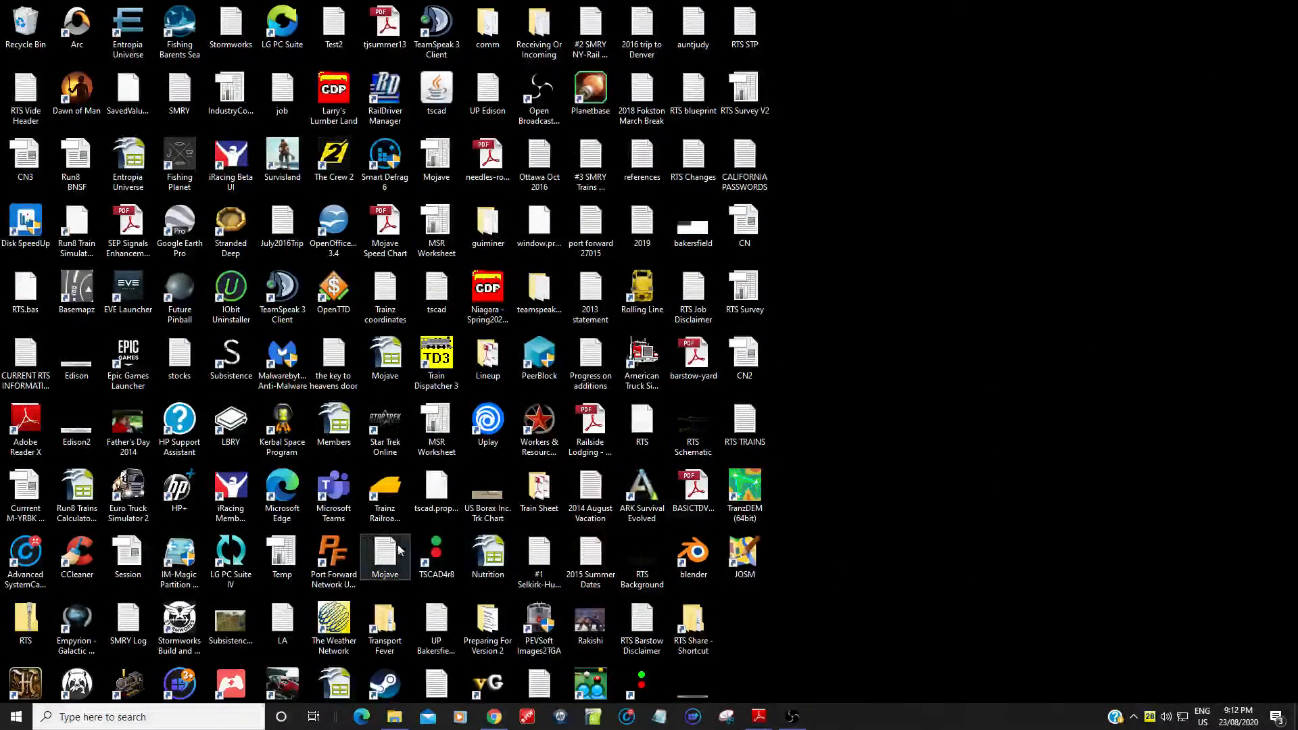
Launch Trainz Railroad Simulator 2019 as administrator and open its Content Manager.
right_click(388, 491)
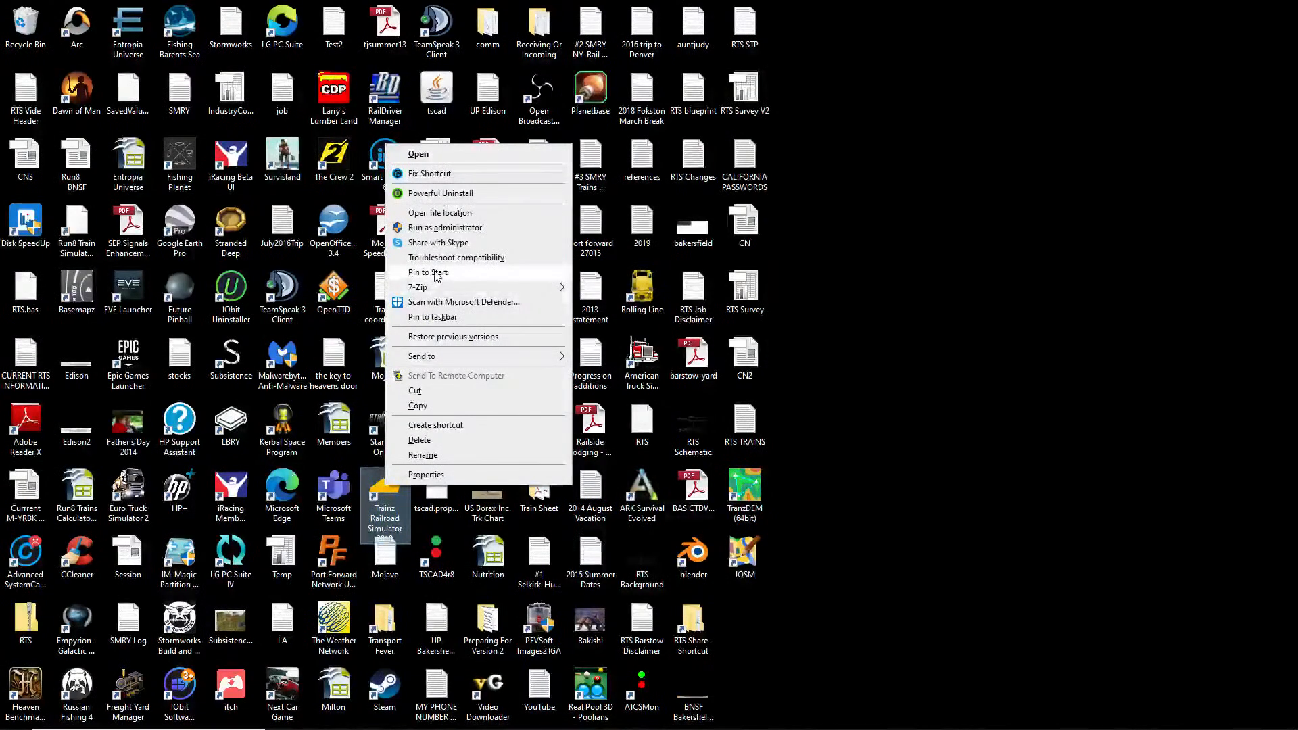
left_click(464, 231)
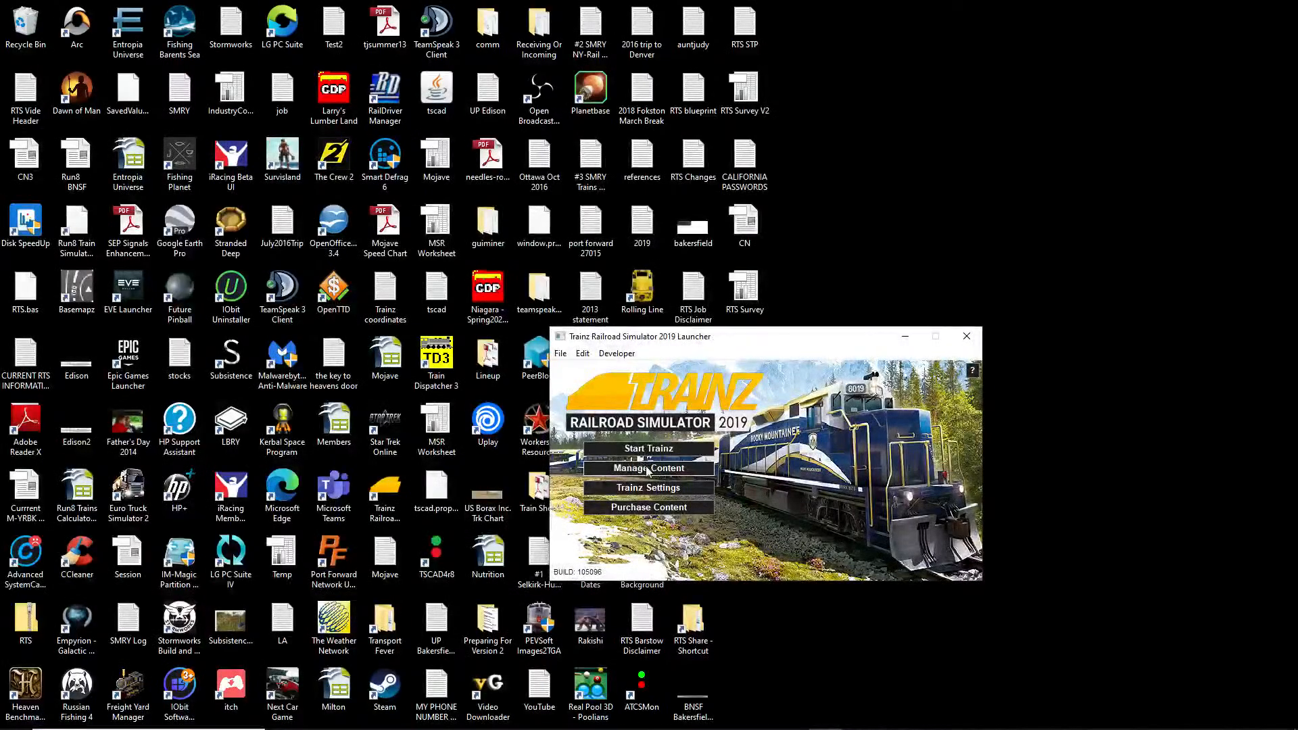
left_click(647, 469)
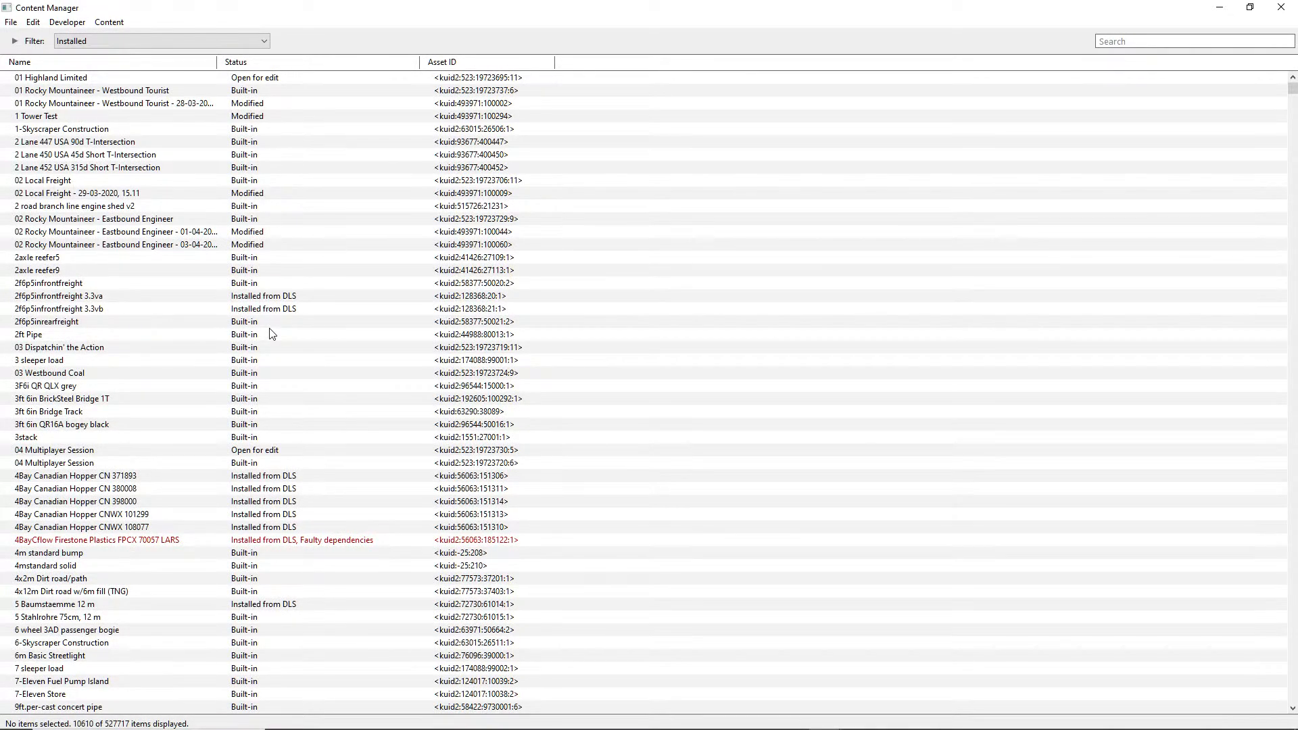
Import the content folder Fort Erie 0823 from TRS19 Content\editing on drive E.
left_click(13, 23)
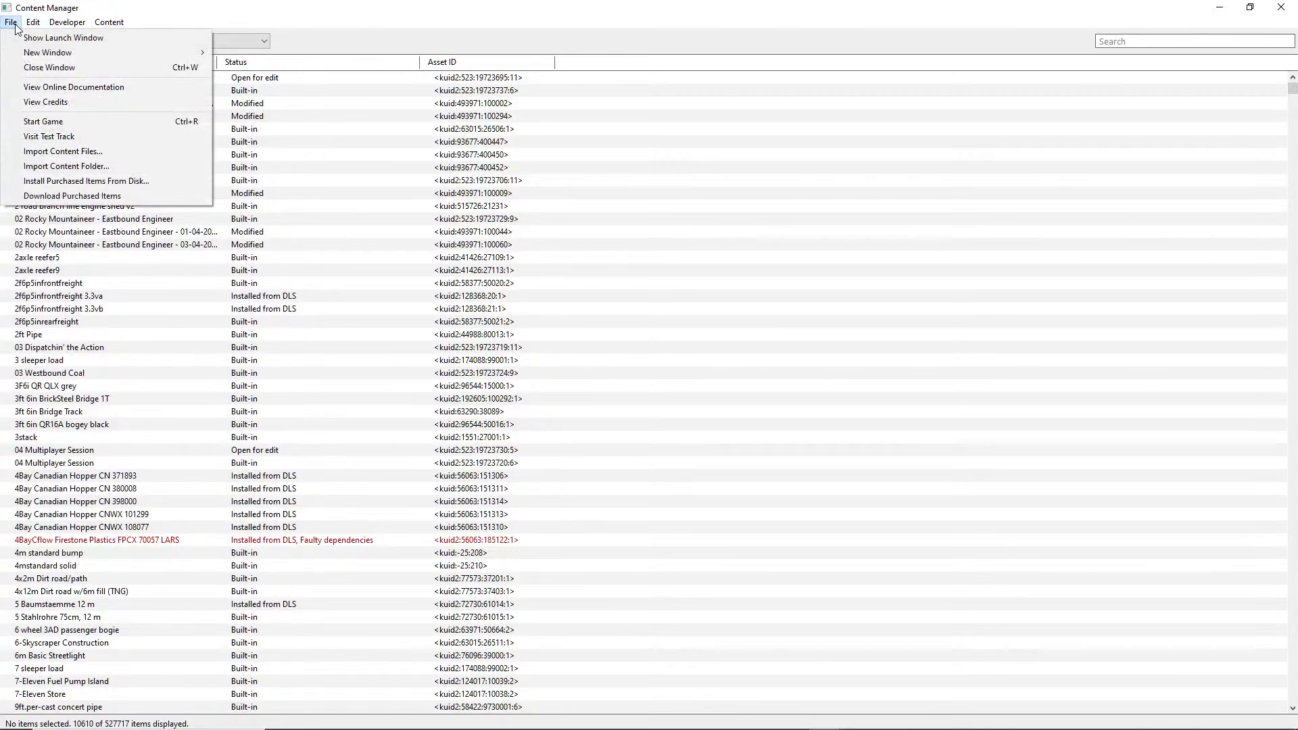
left_click(106, 169)
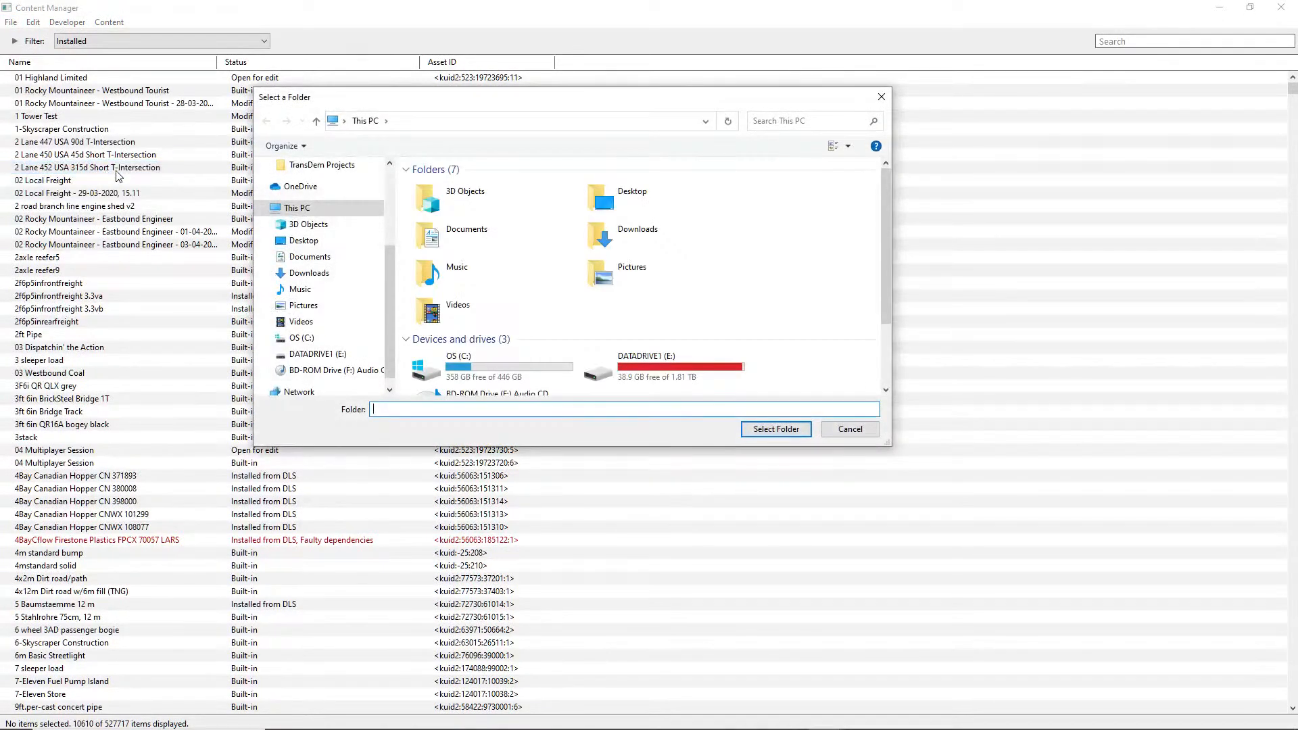
left_click(324, 169)
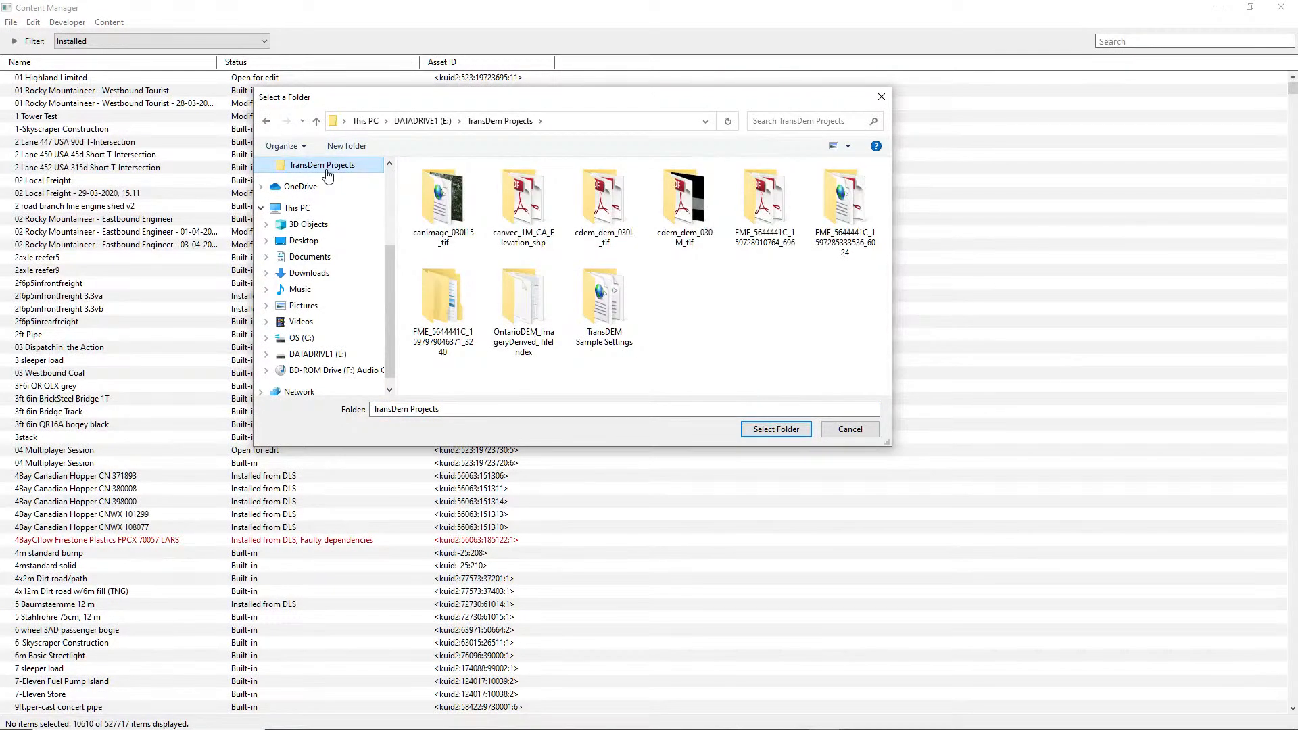
left_click(423, 121)
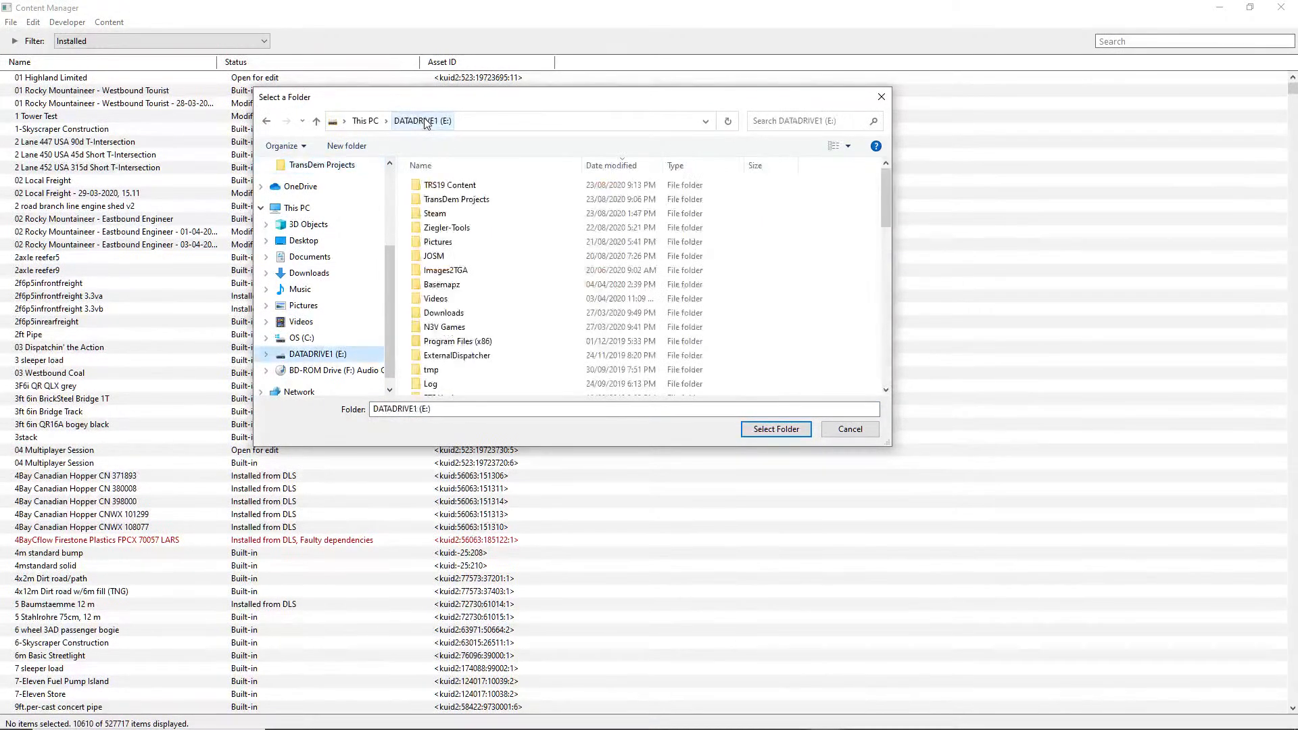
double_click(472, 188)
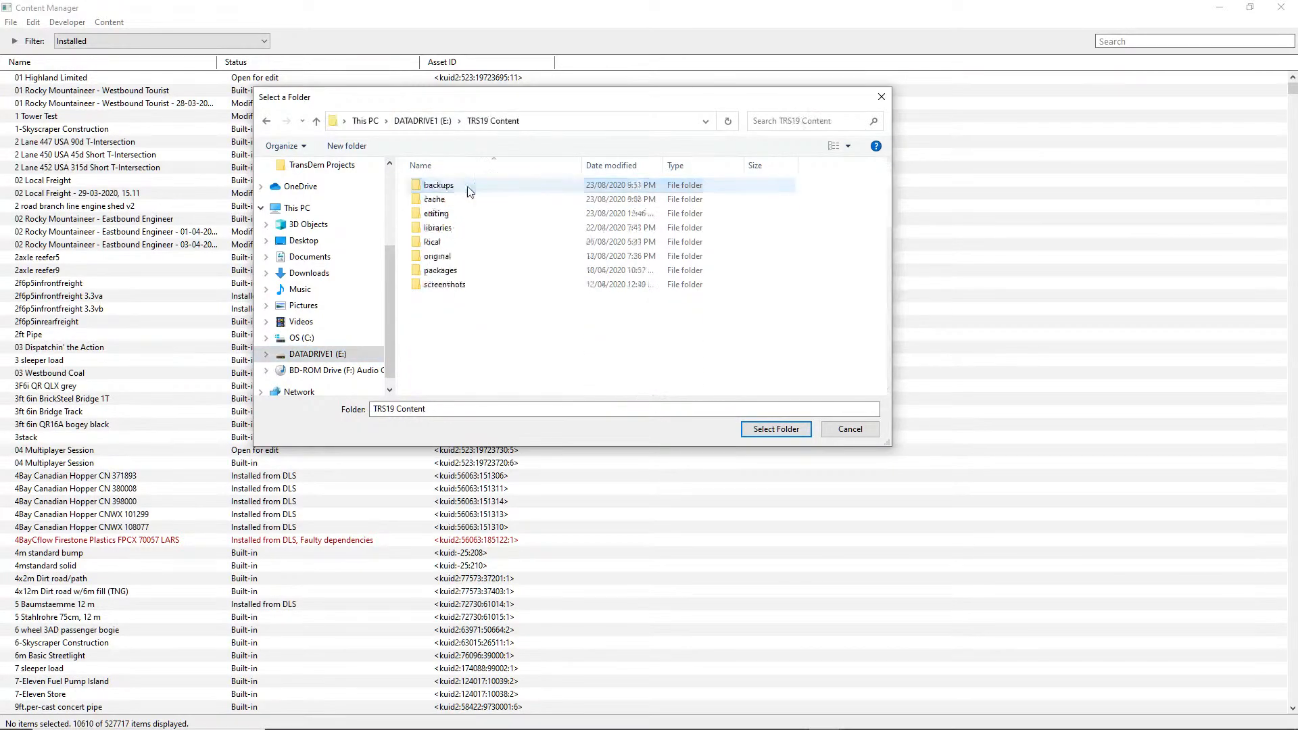
double_click(437, 213)
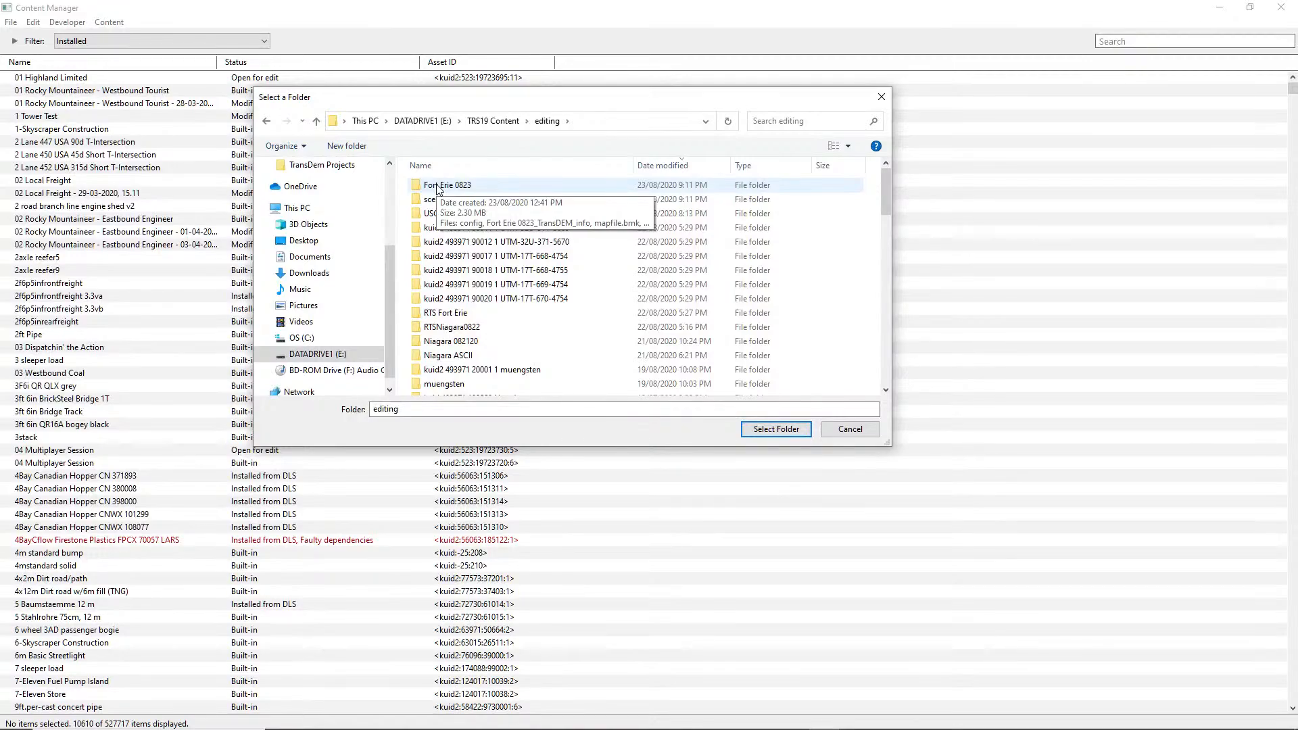
left_click(438, 190)
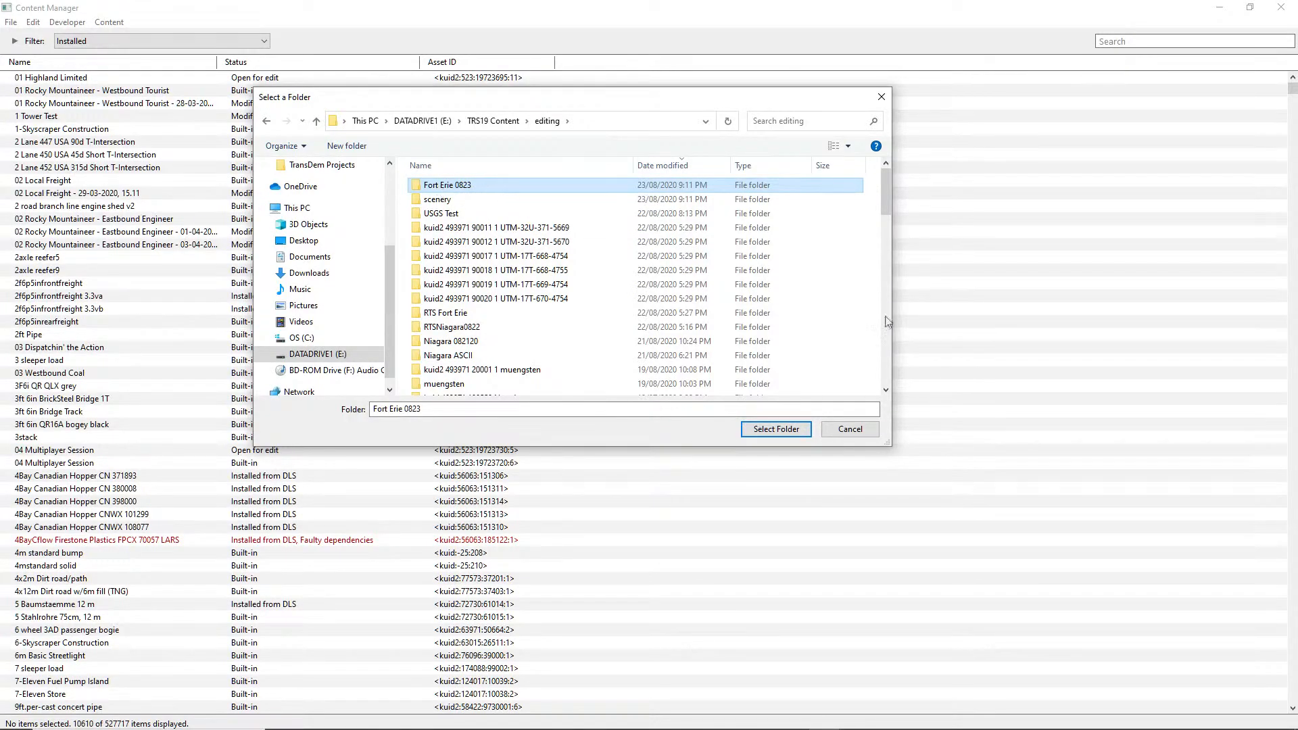
left_click(773, 431)
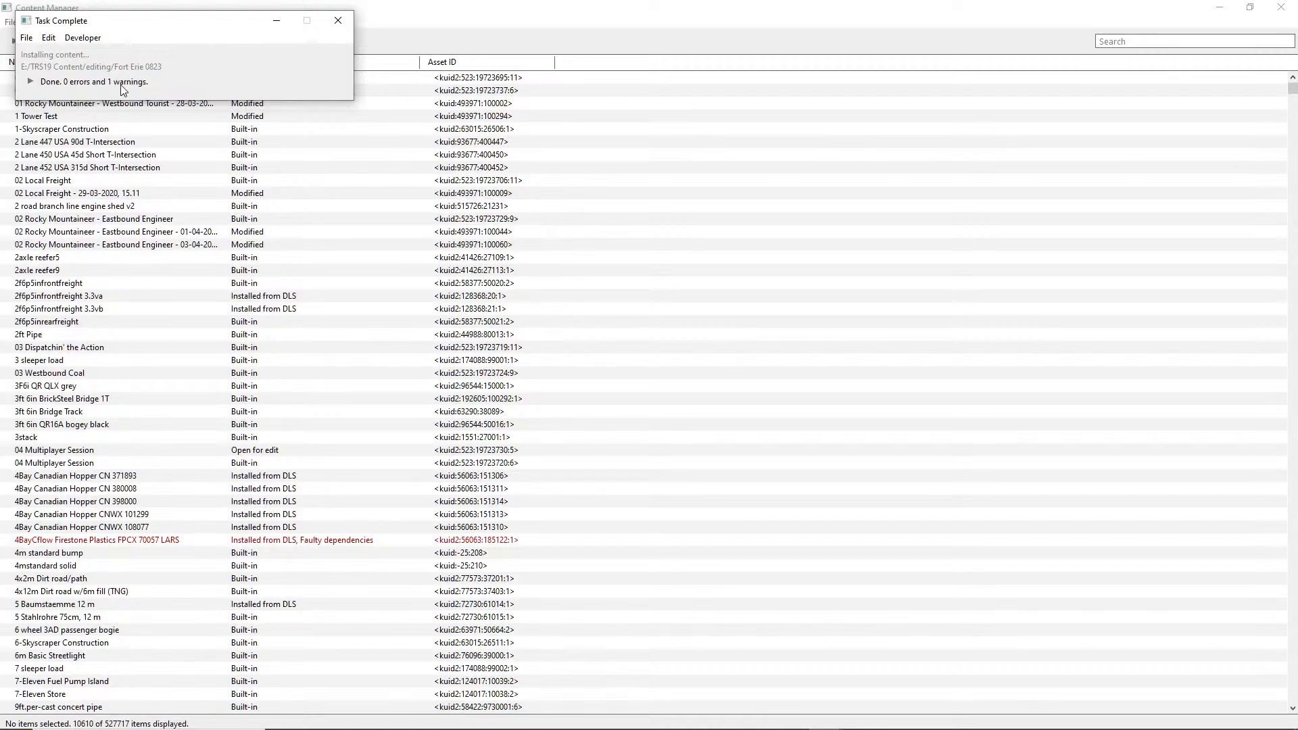
Examine the warnings for the Fort Erie 0823 import in the Trainz logs, and close the log and task windows.
left_click(27, 39)
mouse_move(77, 42)
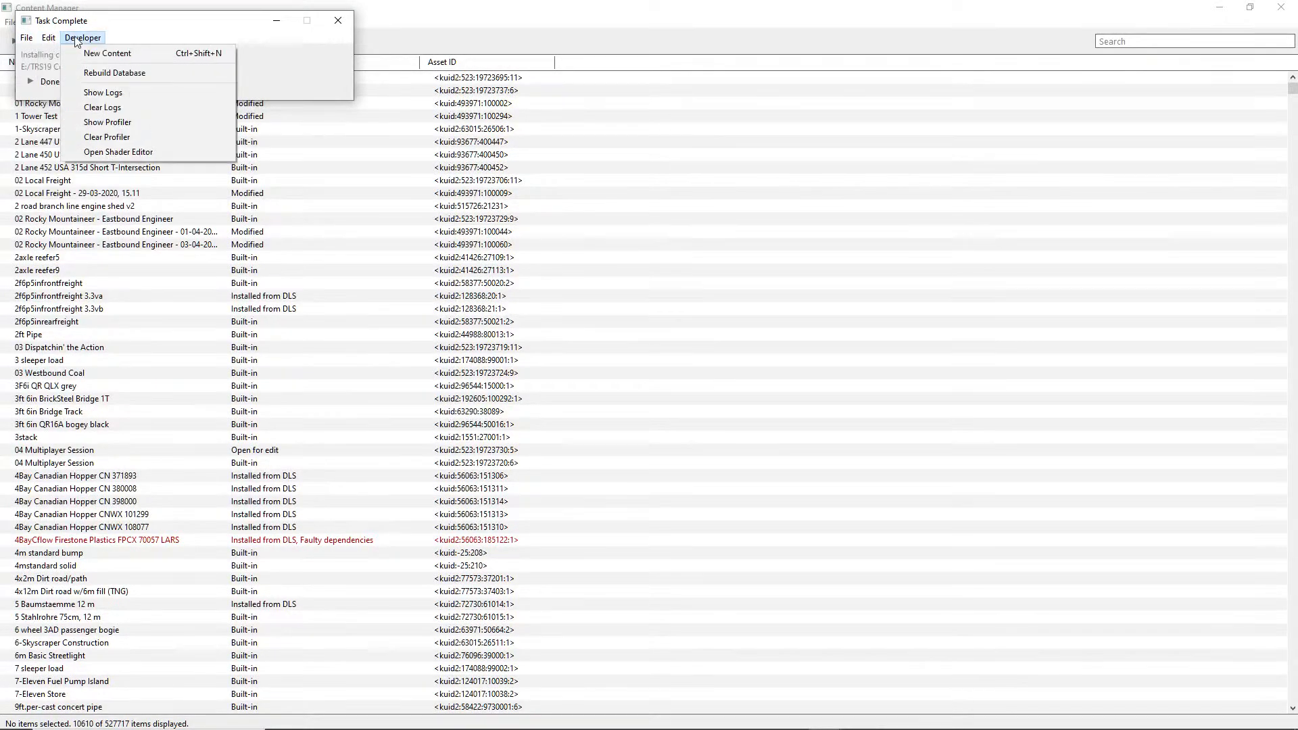
mouse_move(33, 40)
left_click(101, 92)
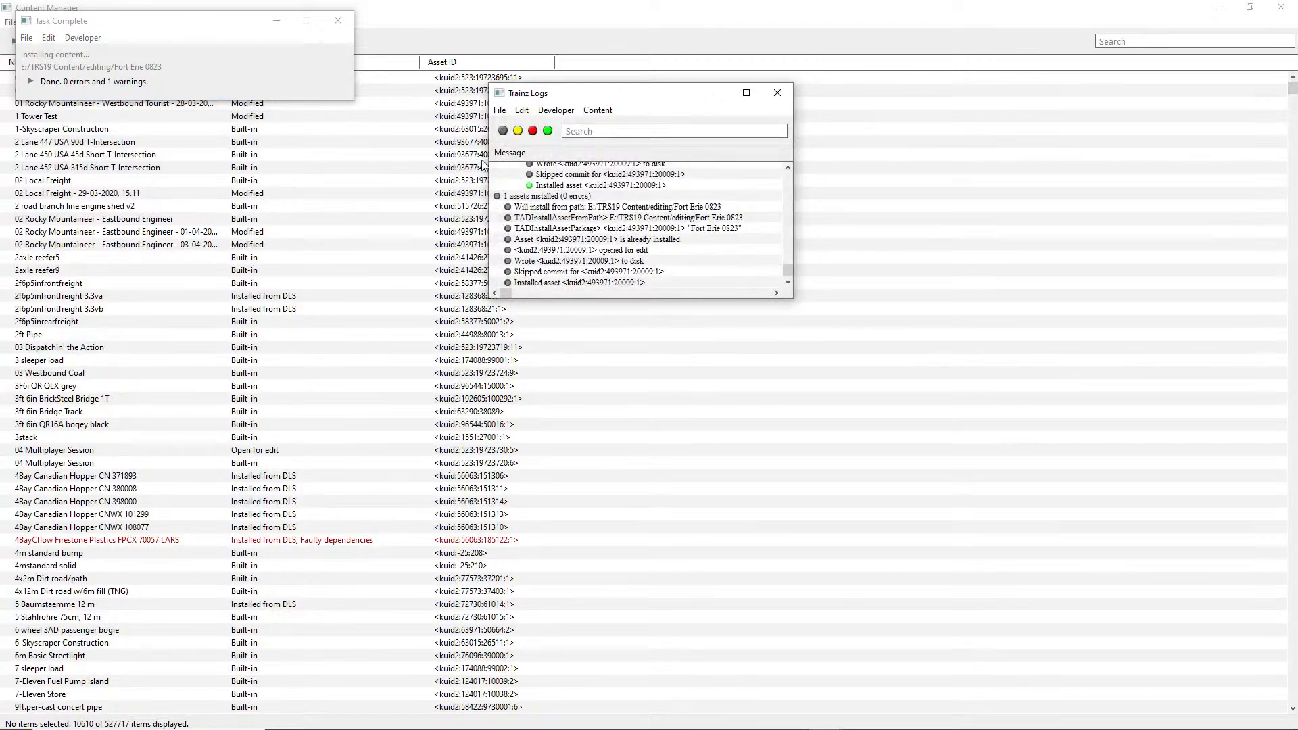
left_click(549, 131)
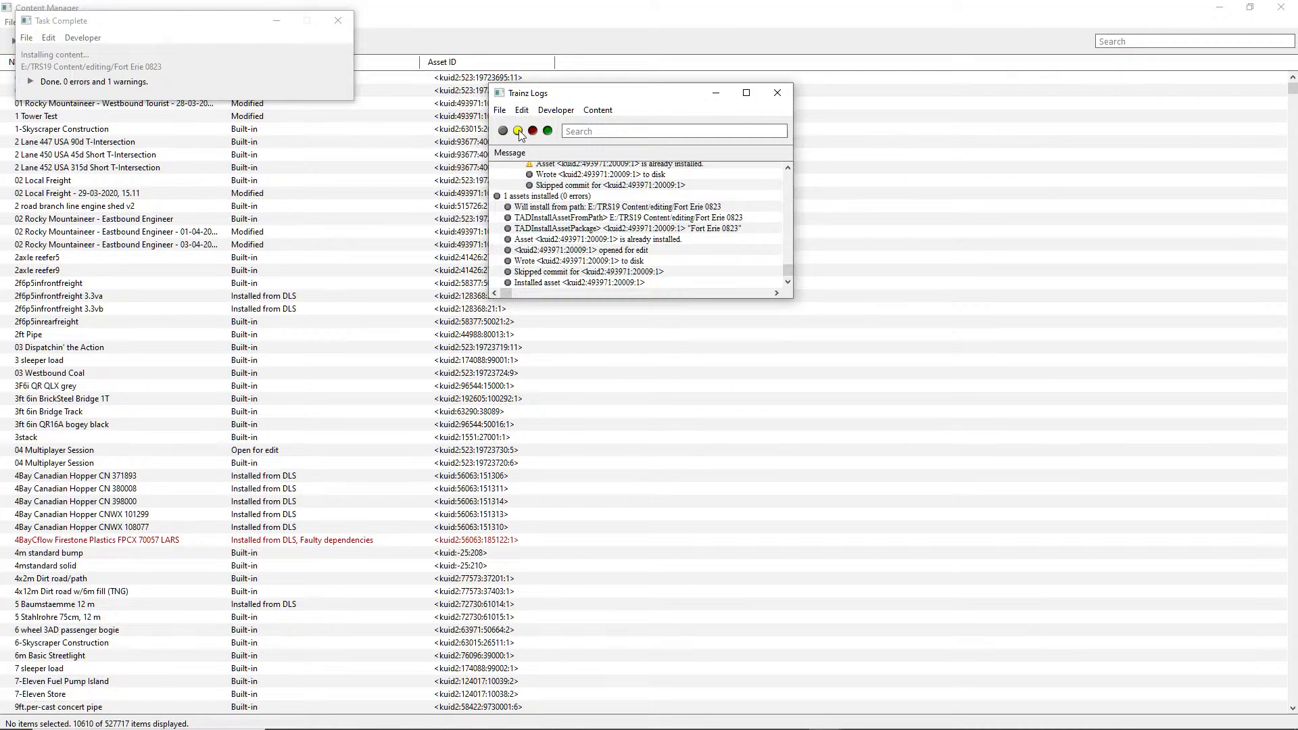
left_click(519, 131)
left_click(519, 132)
left_click(787, 168)
left_click(787, 169)
left_click(787, 168)
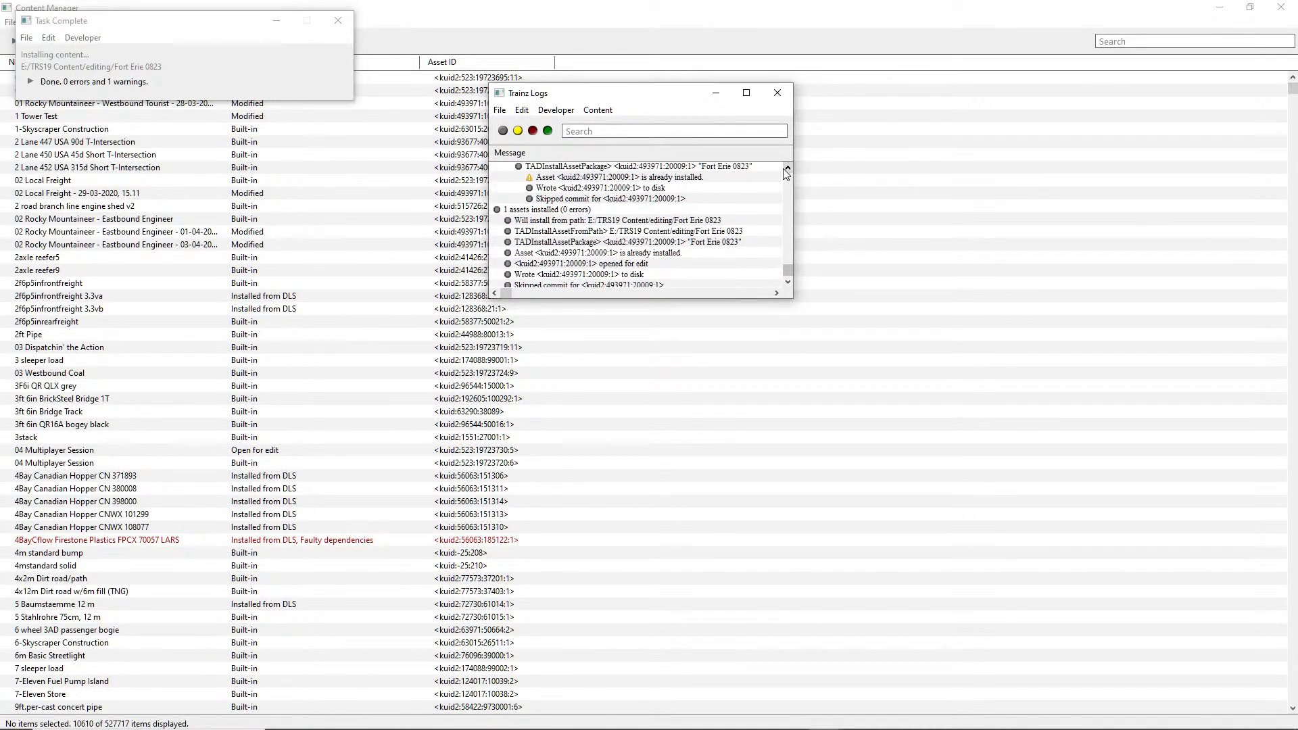
left_click(784, 170)
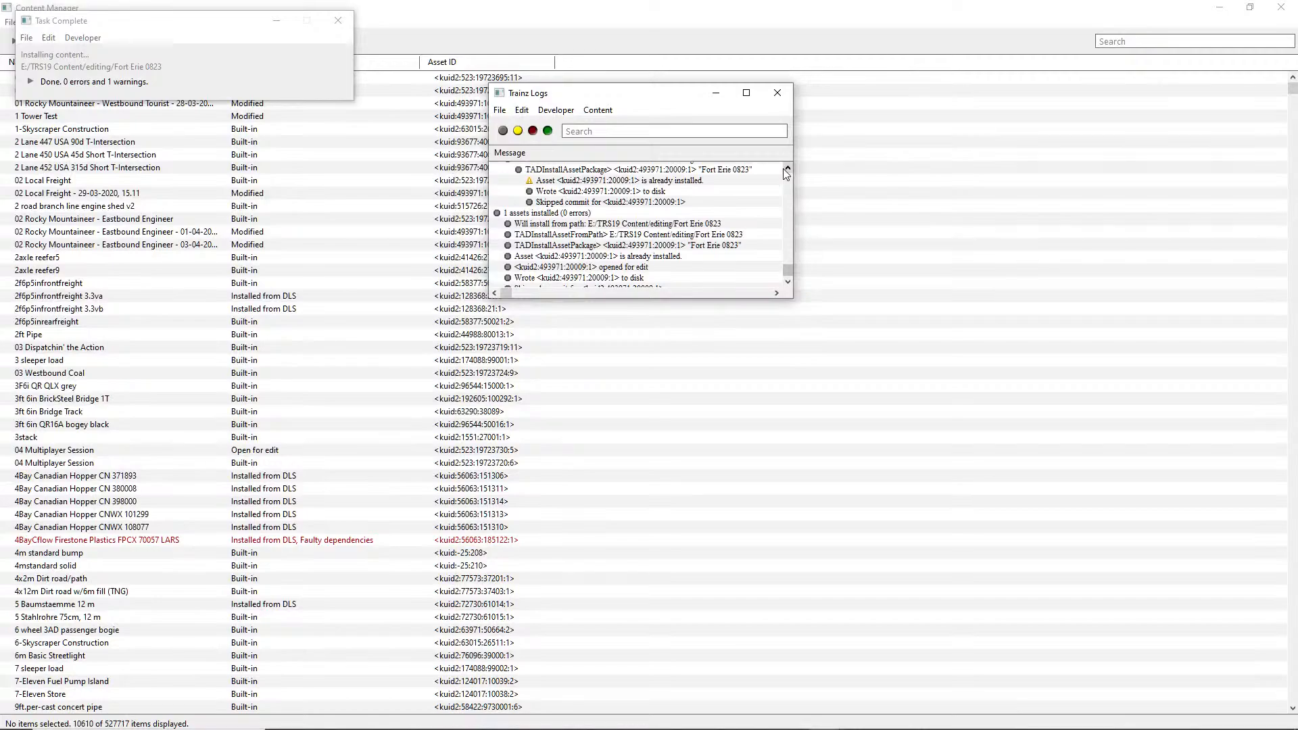
left_click(777, 93)
left_click(338, 21)
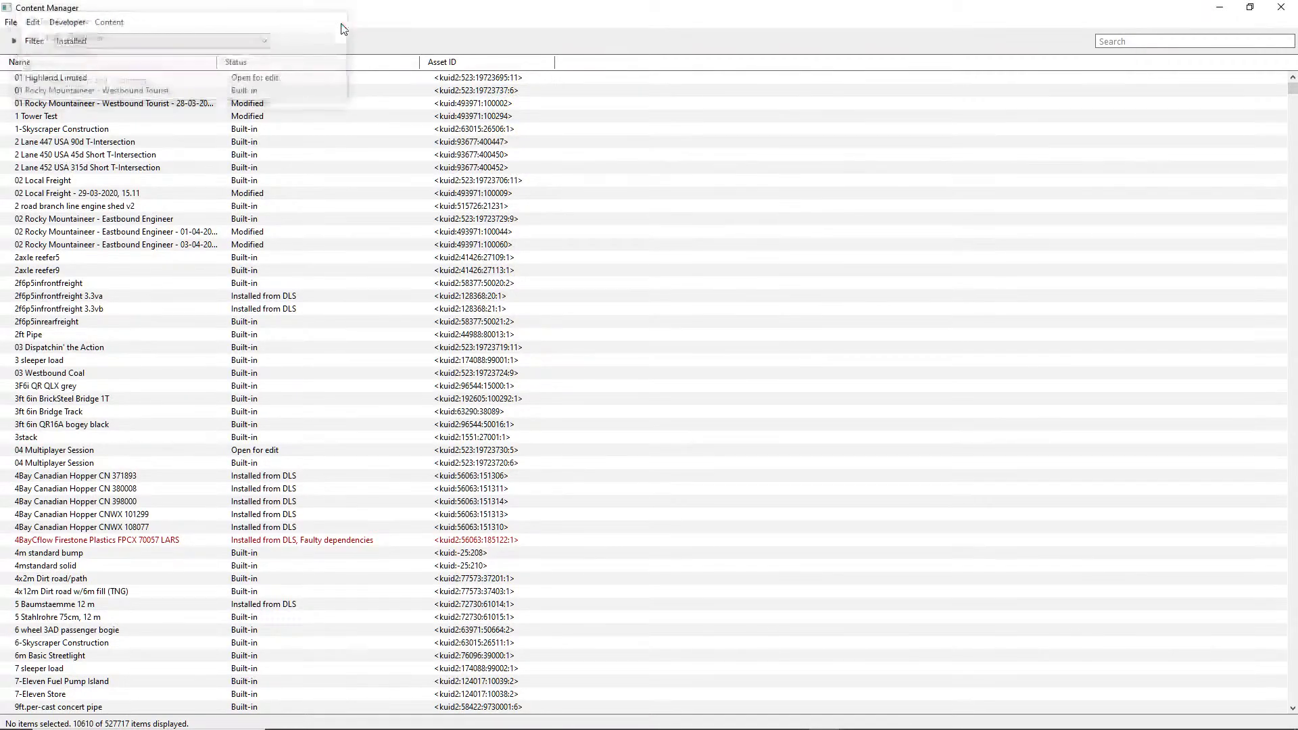
Import the scenery folder with the UTM tiles from TRS19 Content\editing on drive E.
left_click(11, 22)
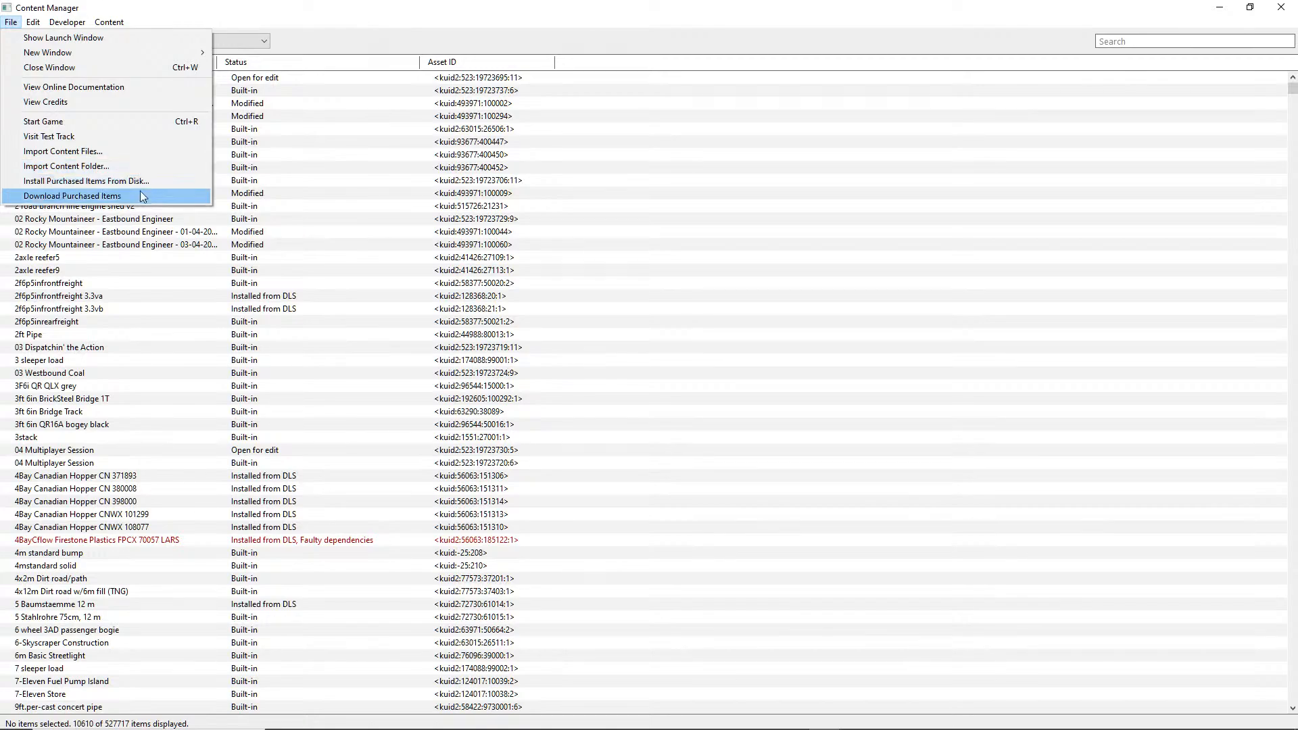
left_click(113, 169)
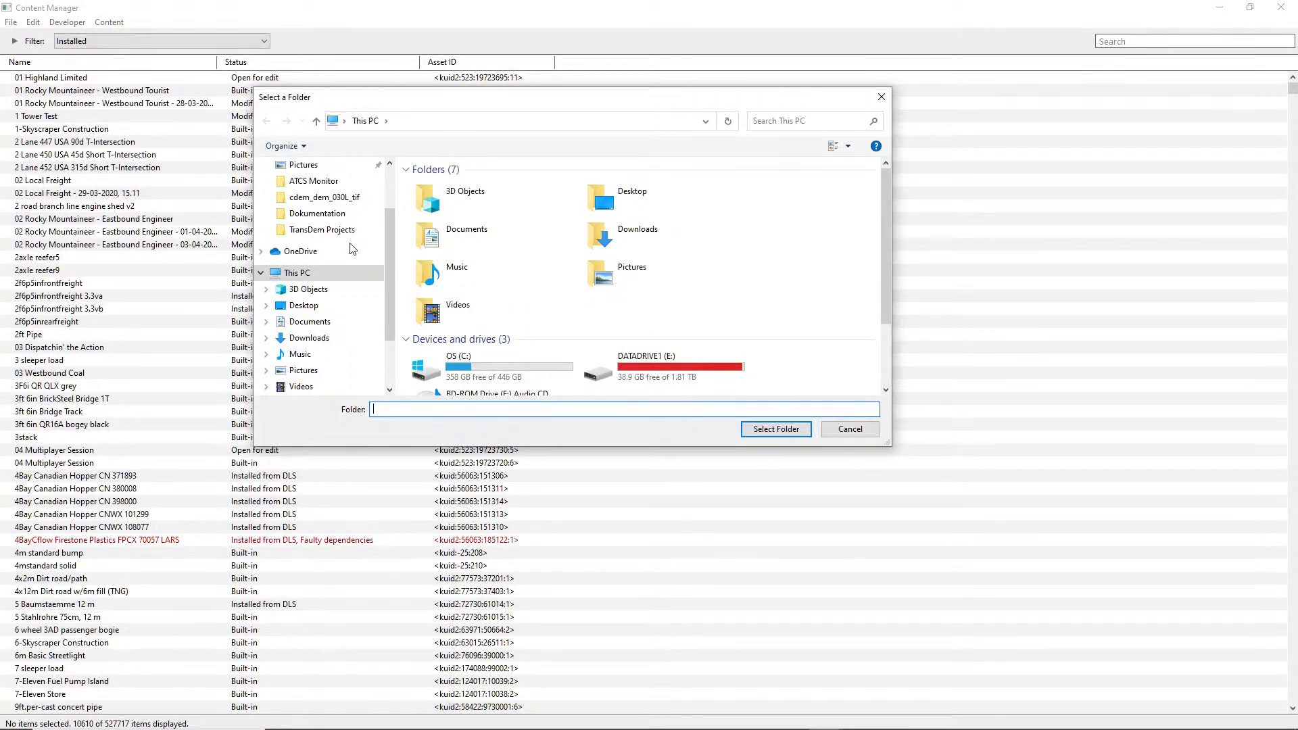
left_click(330, 230)
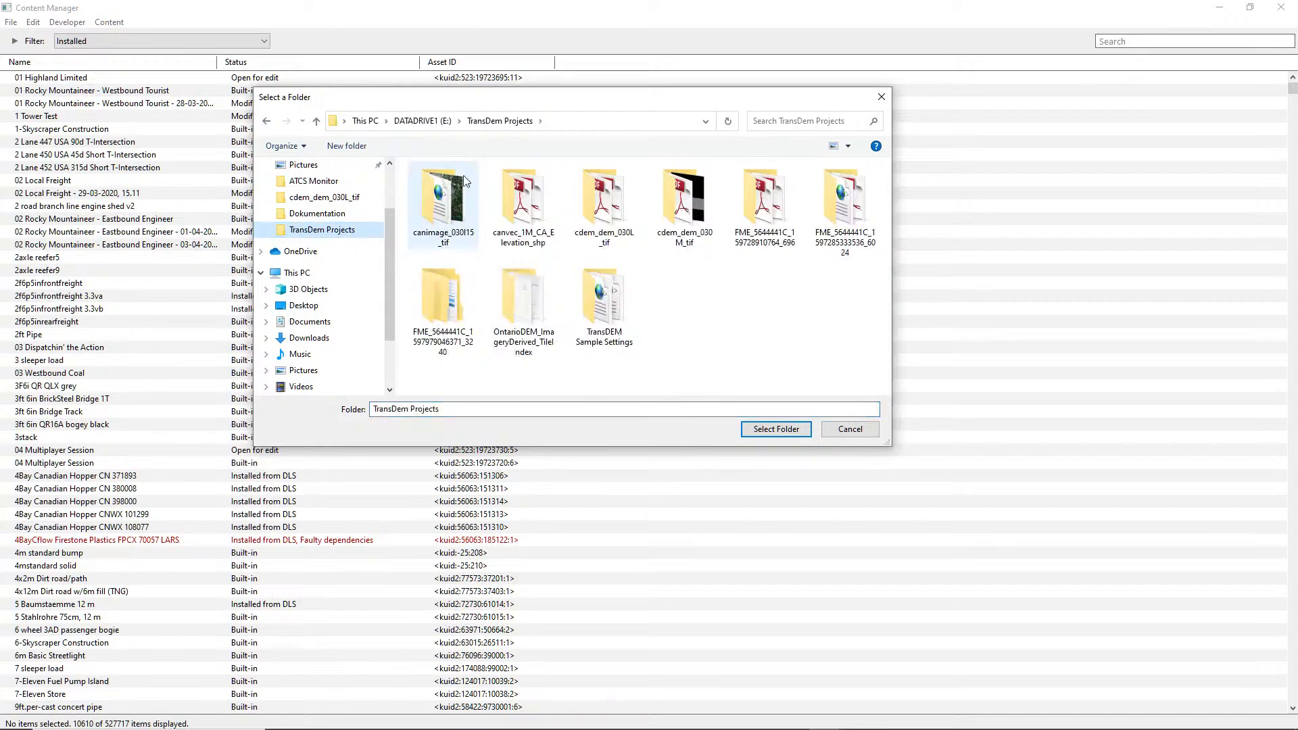
left_click(438, 121)
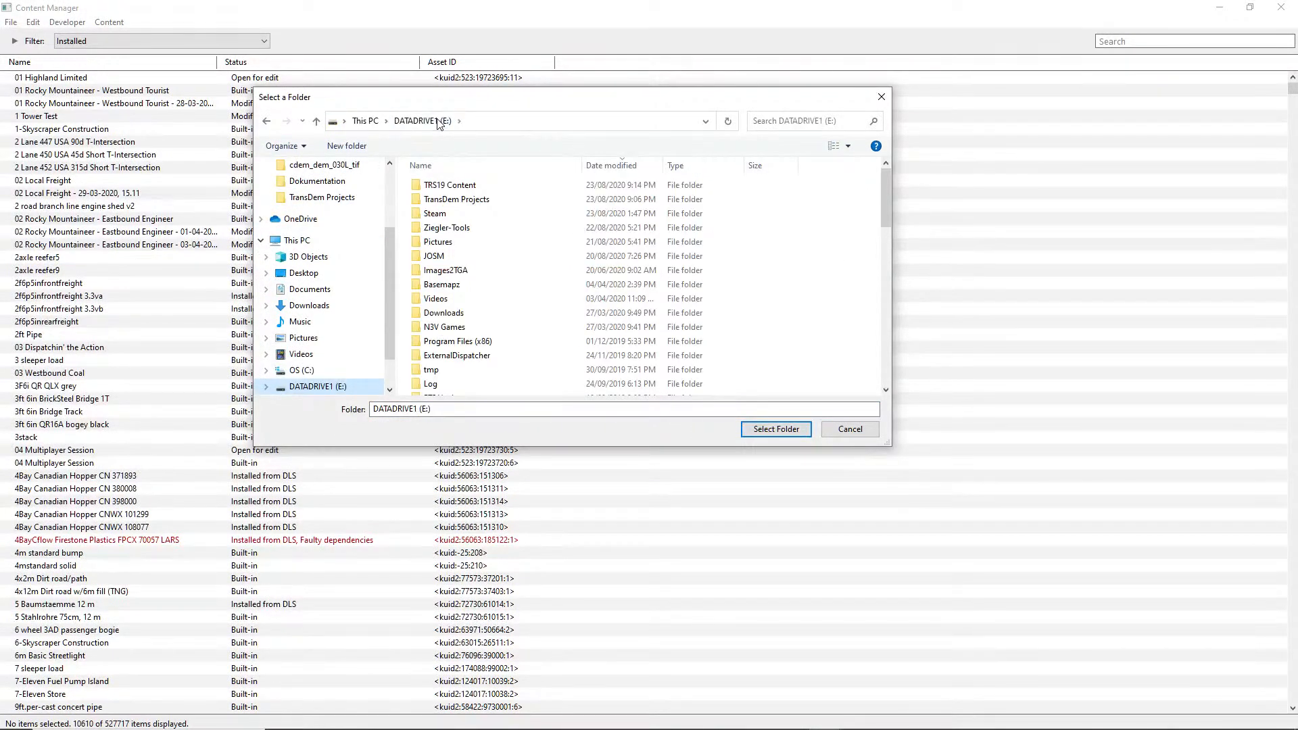
double_click(450, 186)
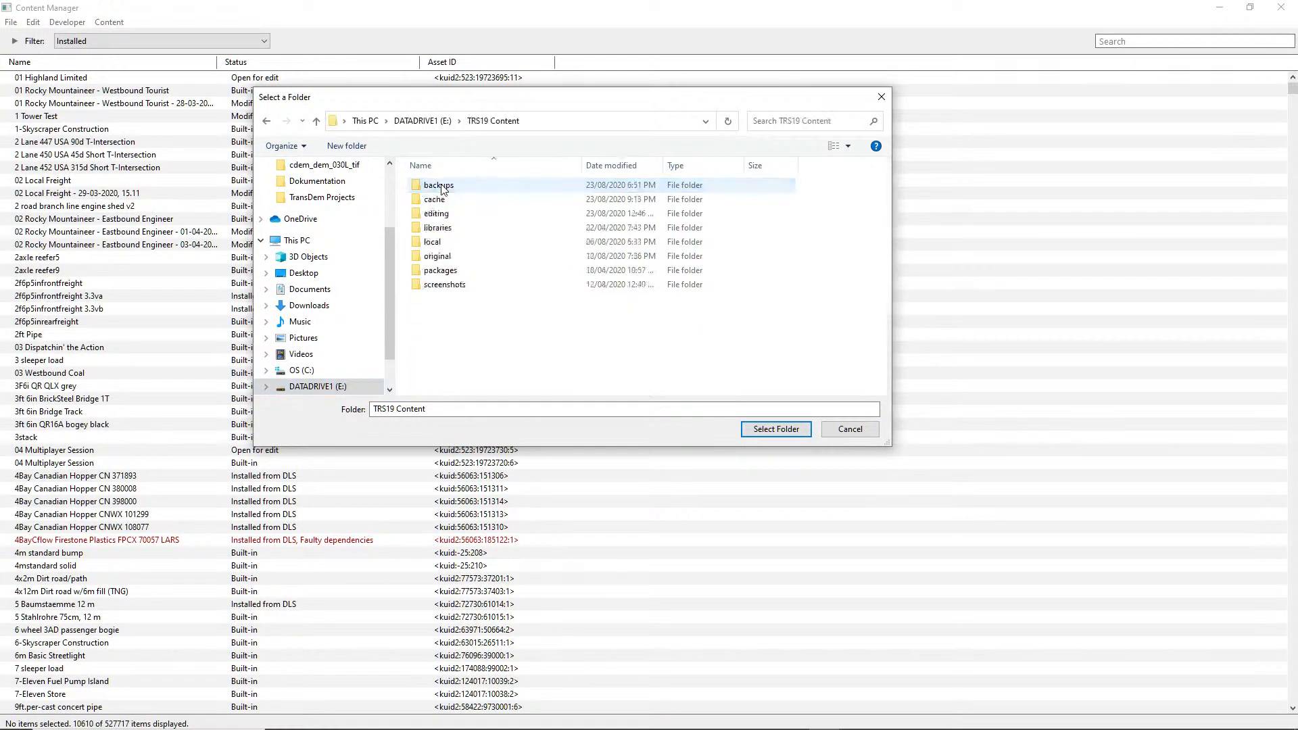
double_click(436, 213)
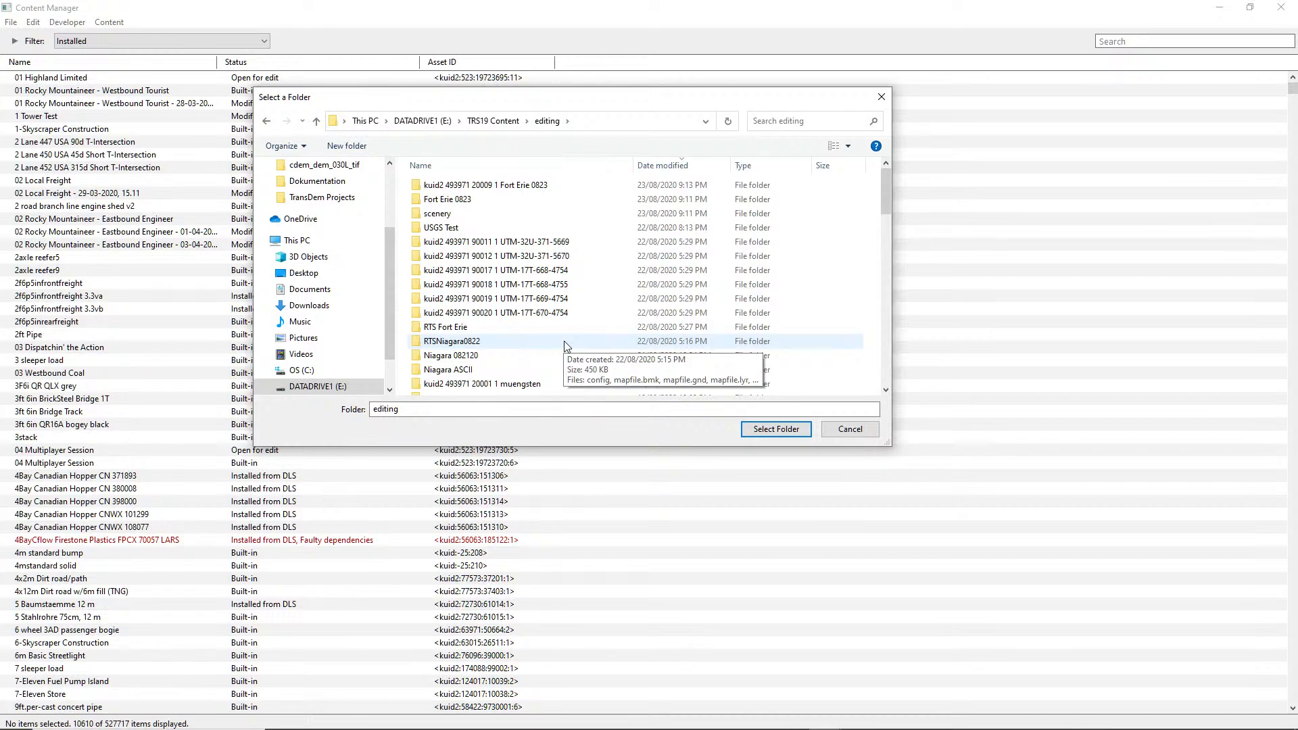
left_click(439, 214)
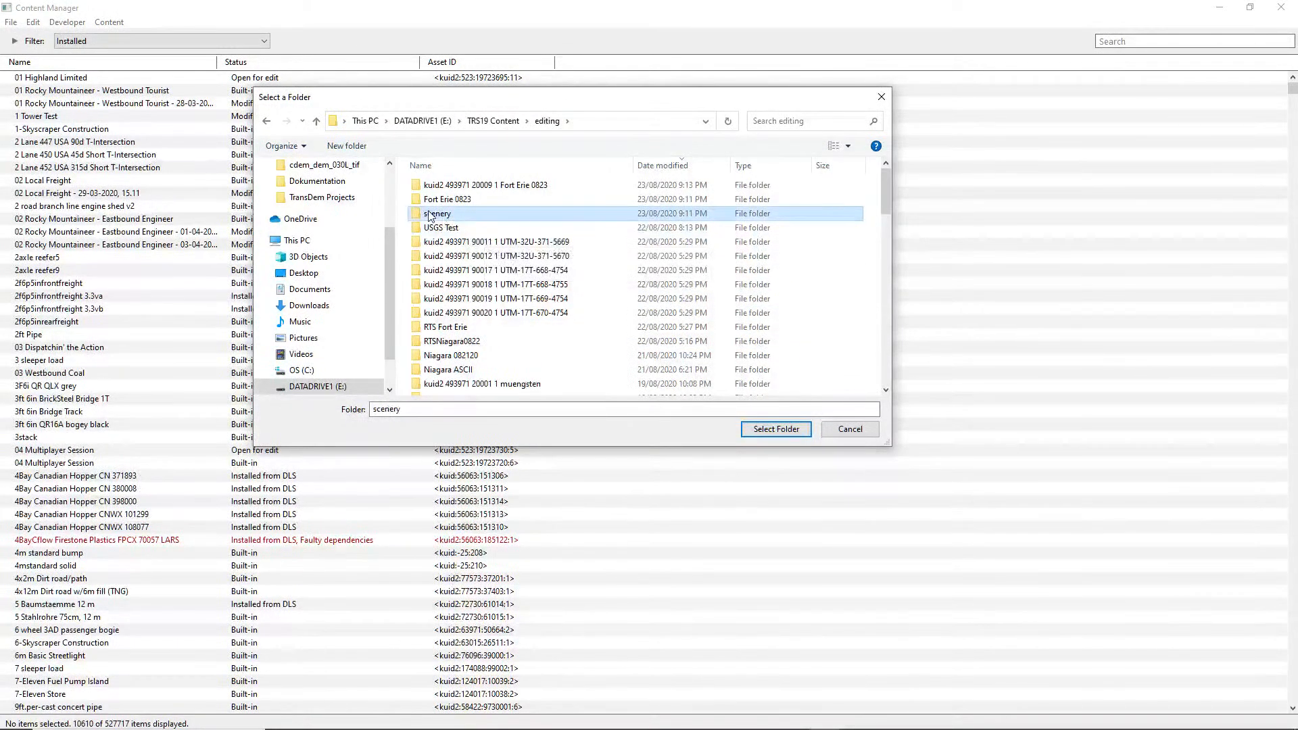
left_click(765, 430)
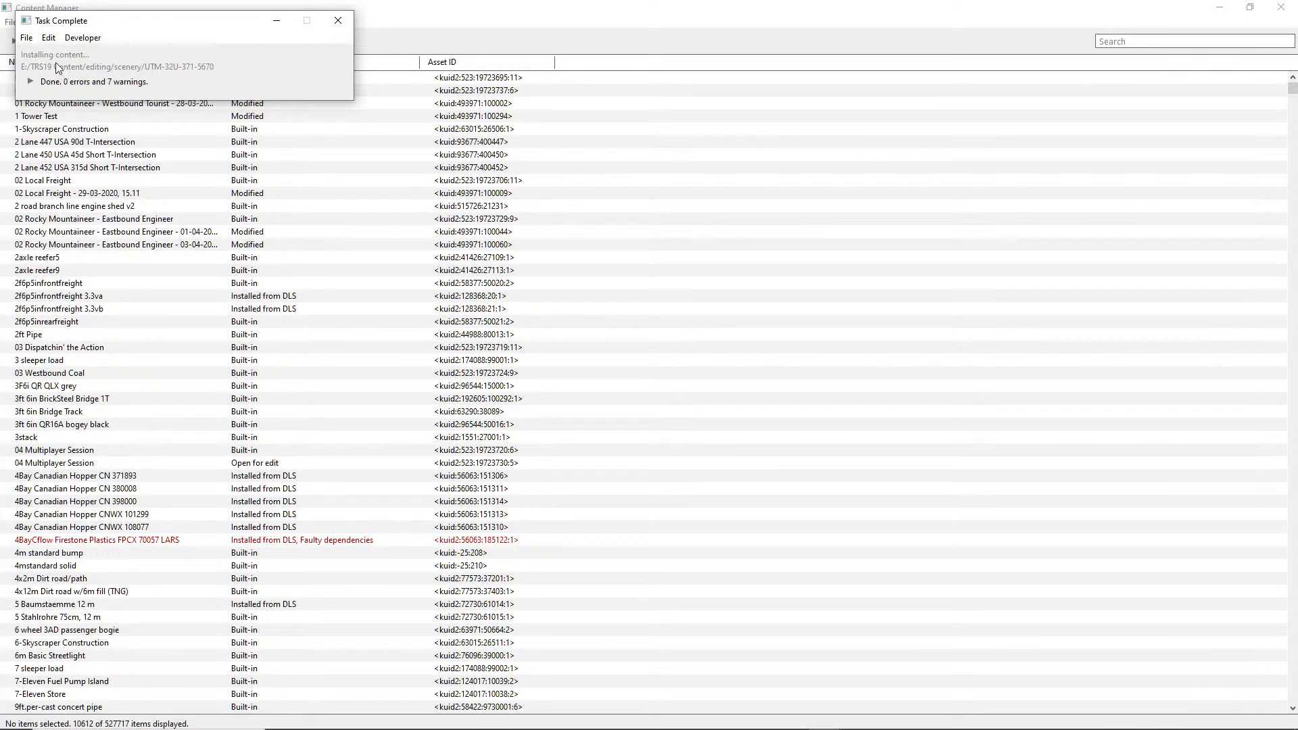
Open the Trainz logs for the scenery import and filter the messages to the warning category.
left_click(48, 38)
mouse_move(28, 42)
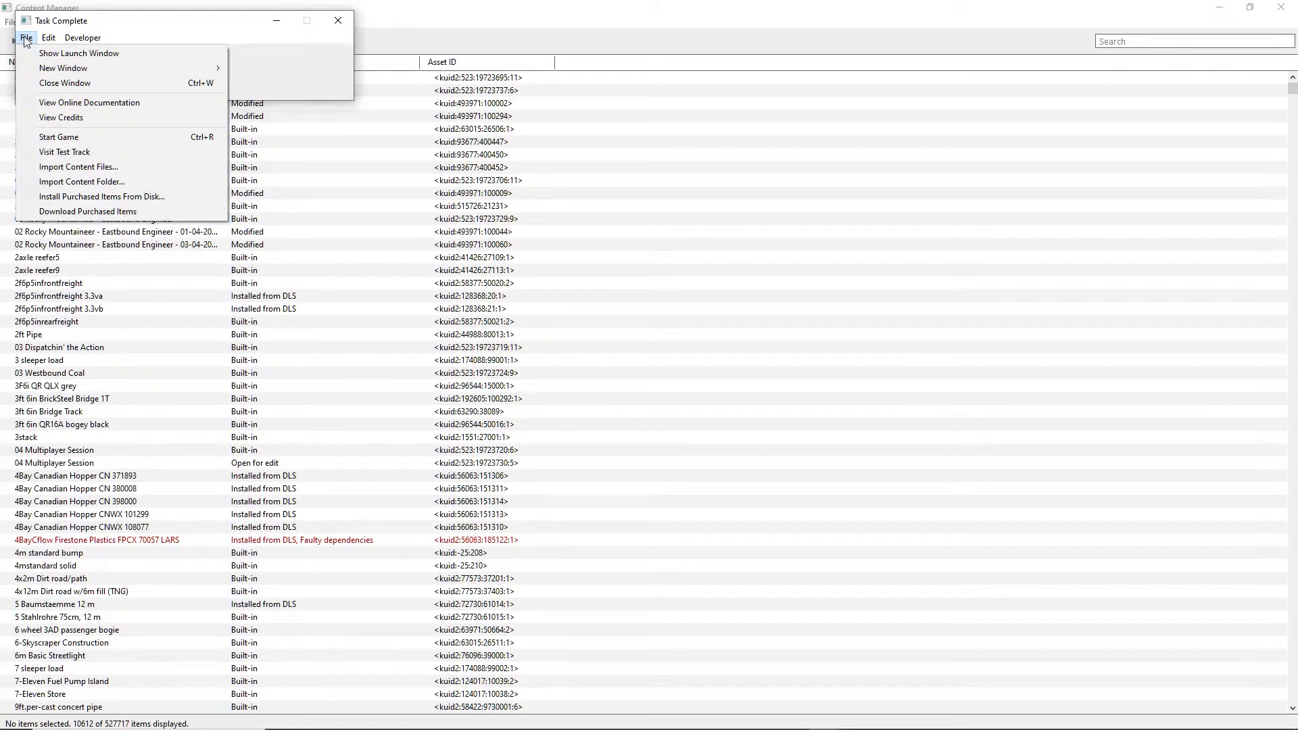
mouse_move(75, 42)
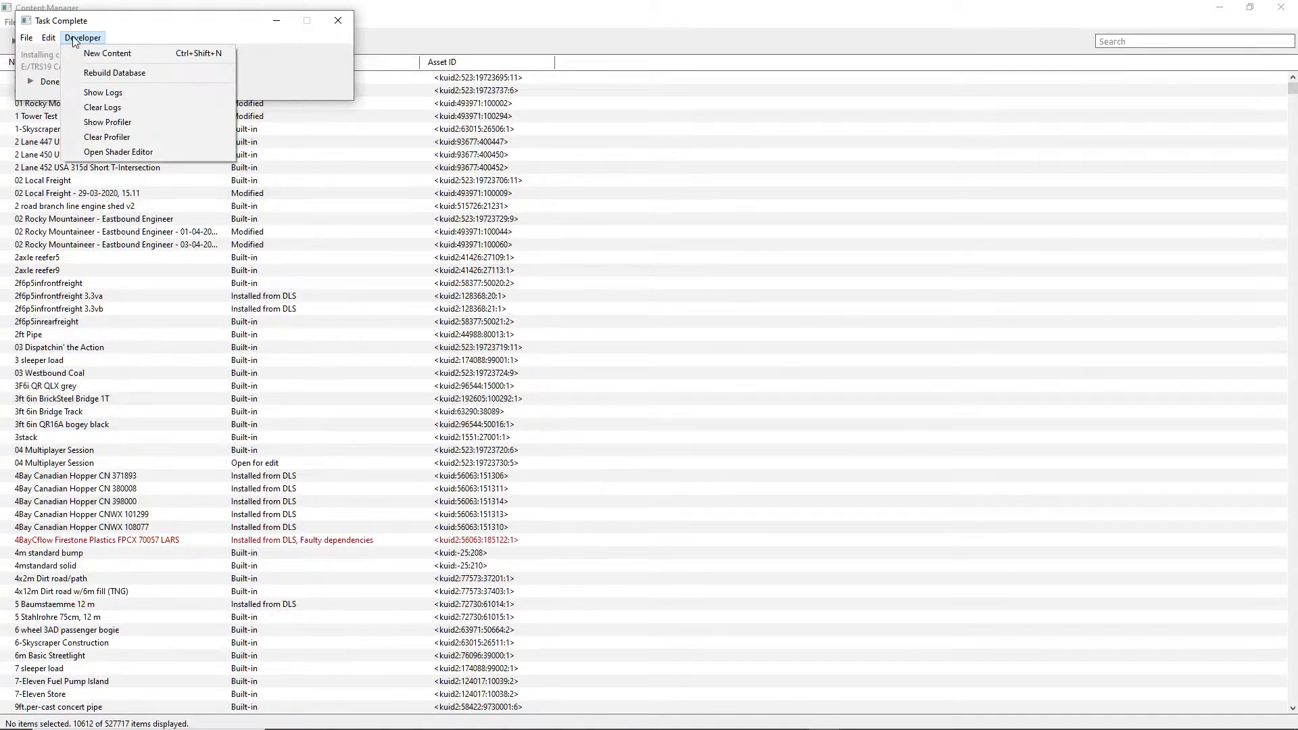
left_click(101, 93)
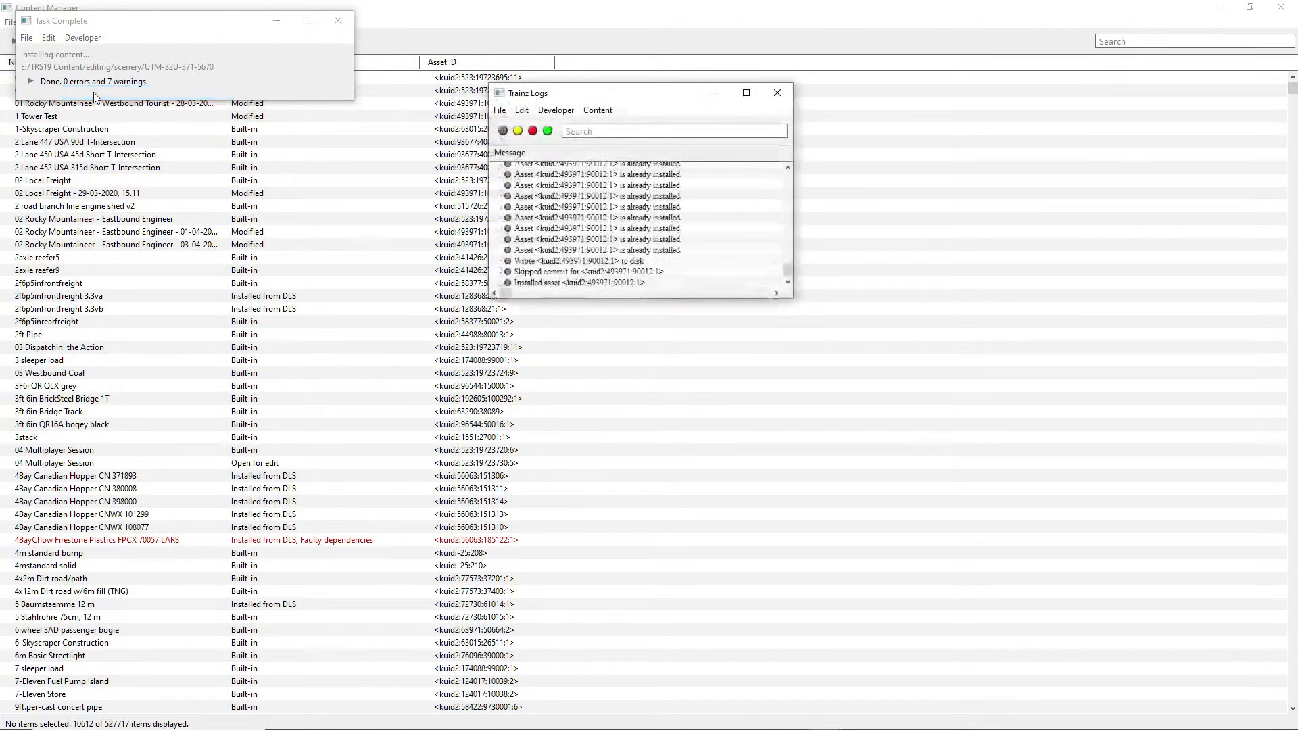
left_click(533, 131)
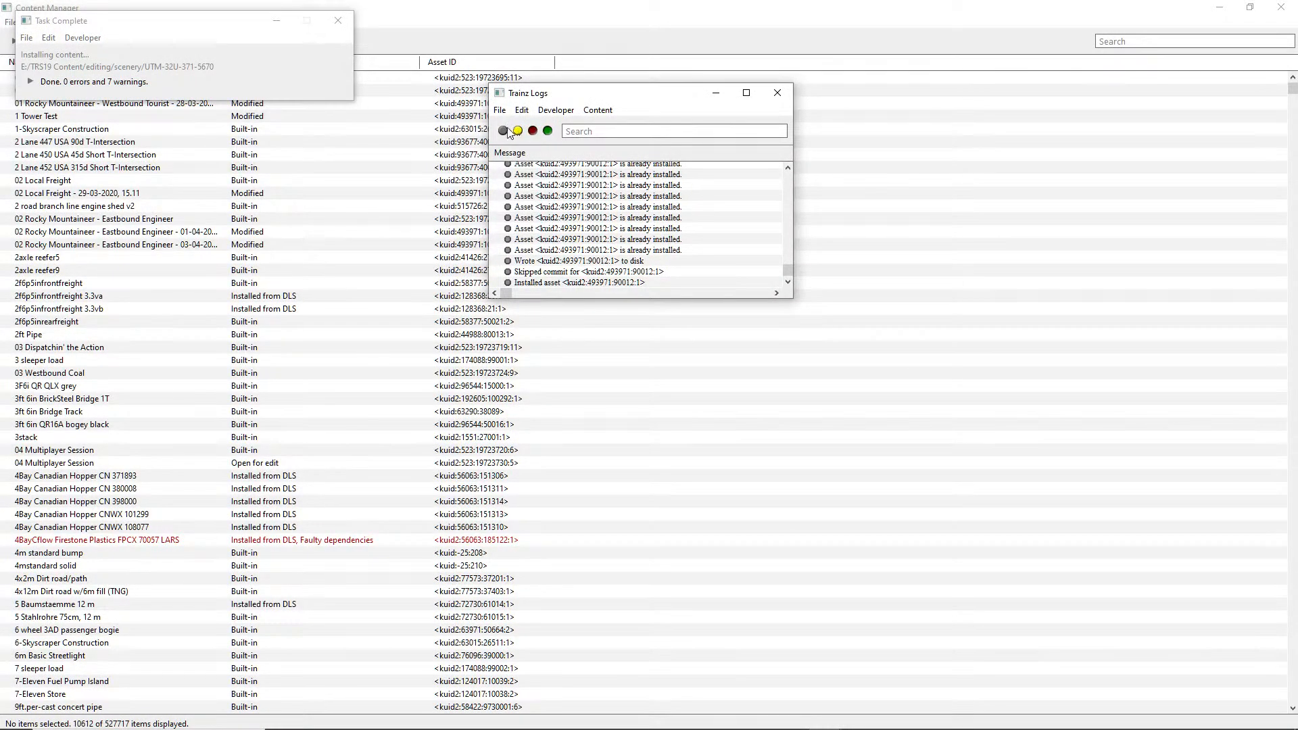
left_click(503, 130)
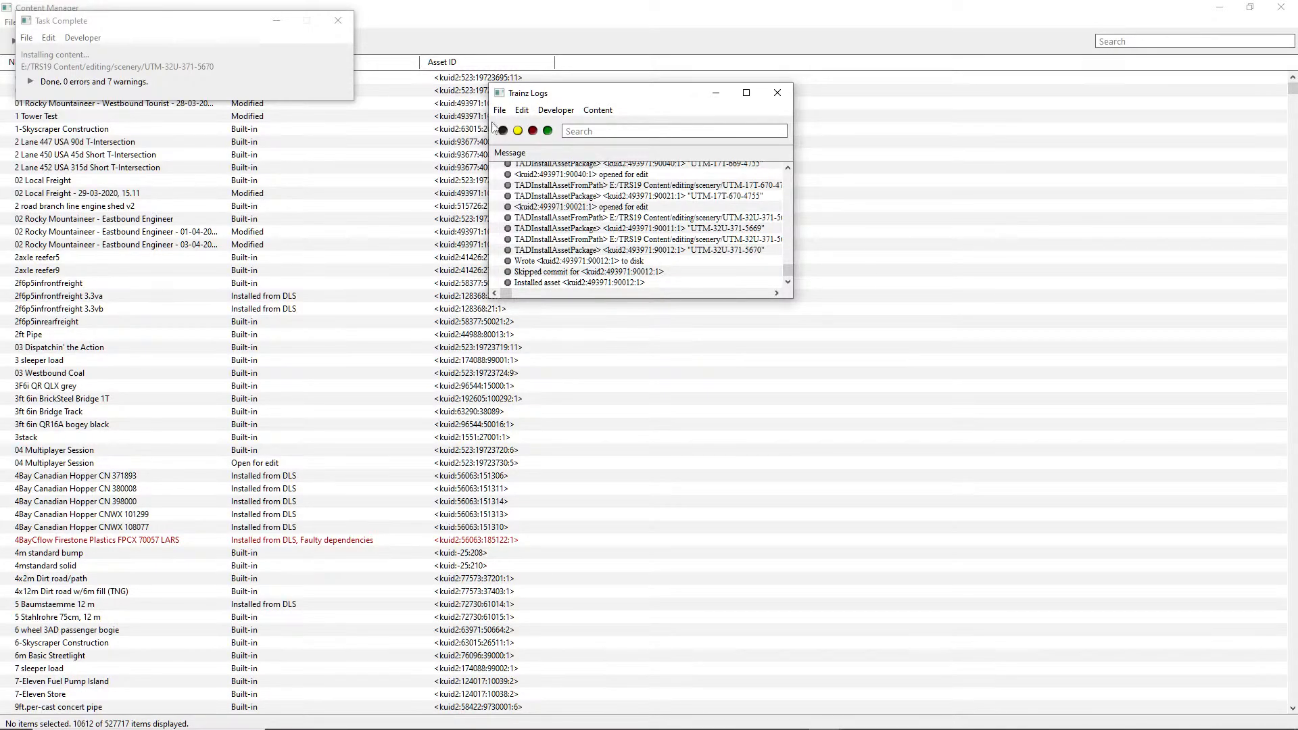
left_click(503, 131)
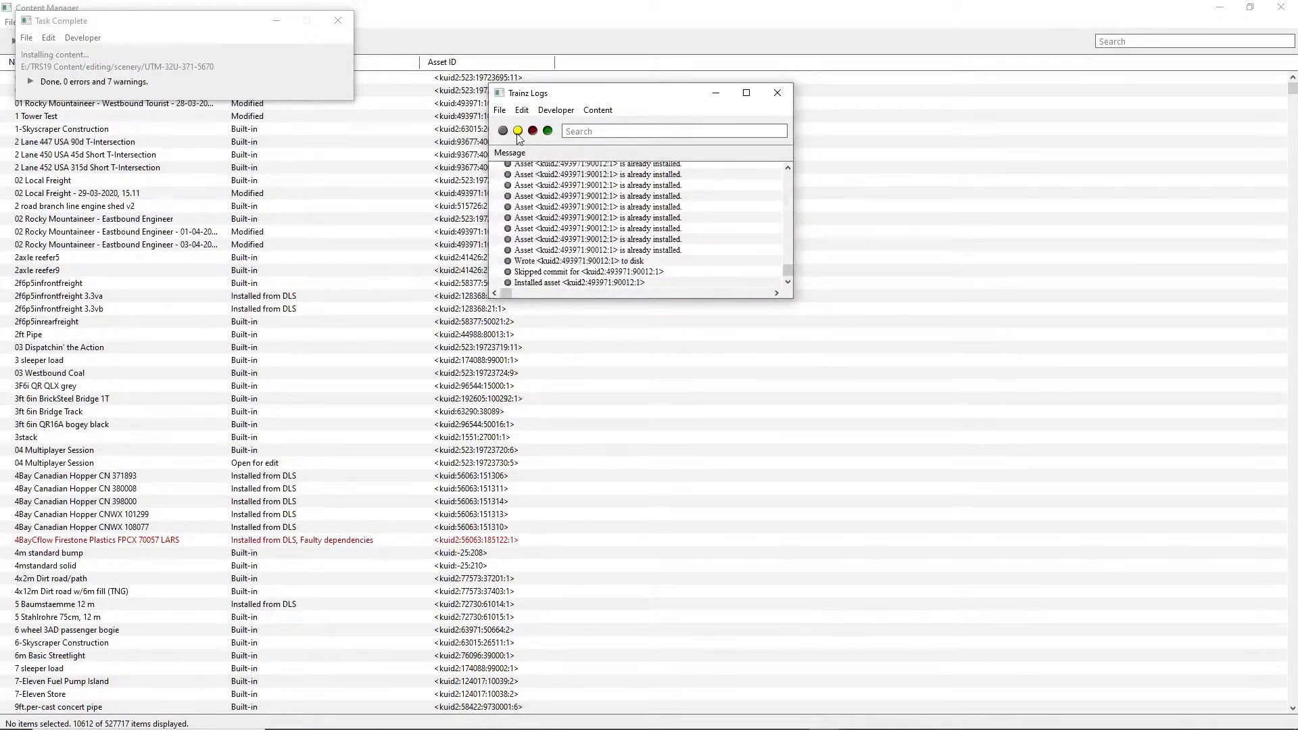
left_click(518, 131)
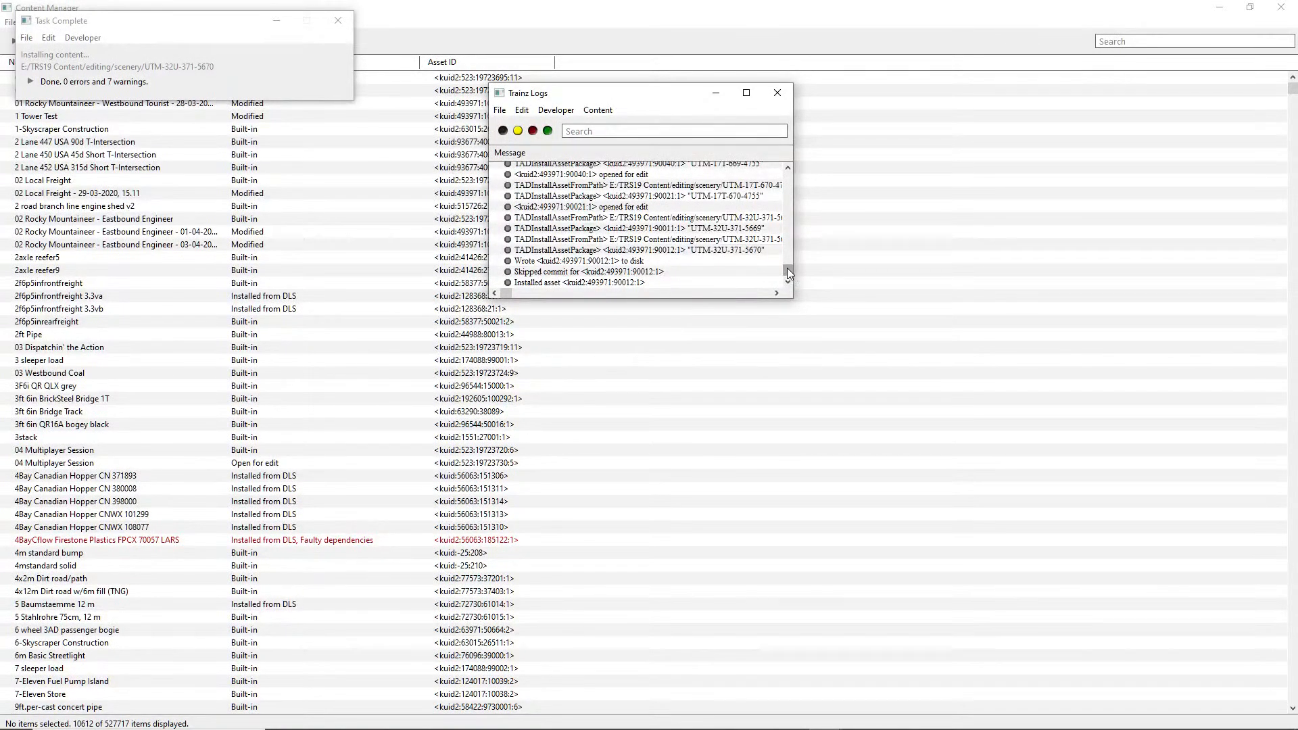
Look through the filtered log entries for the scenery import, toggling the warning and error filters.
left_click_drag(787, 268, 787, 194)
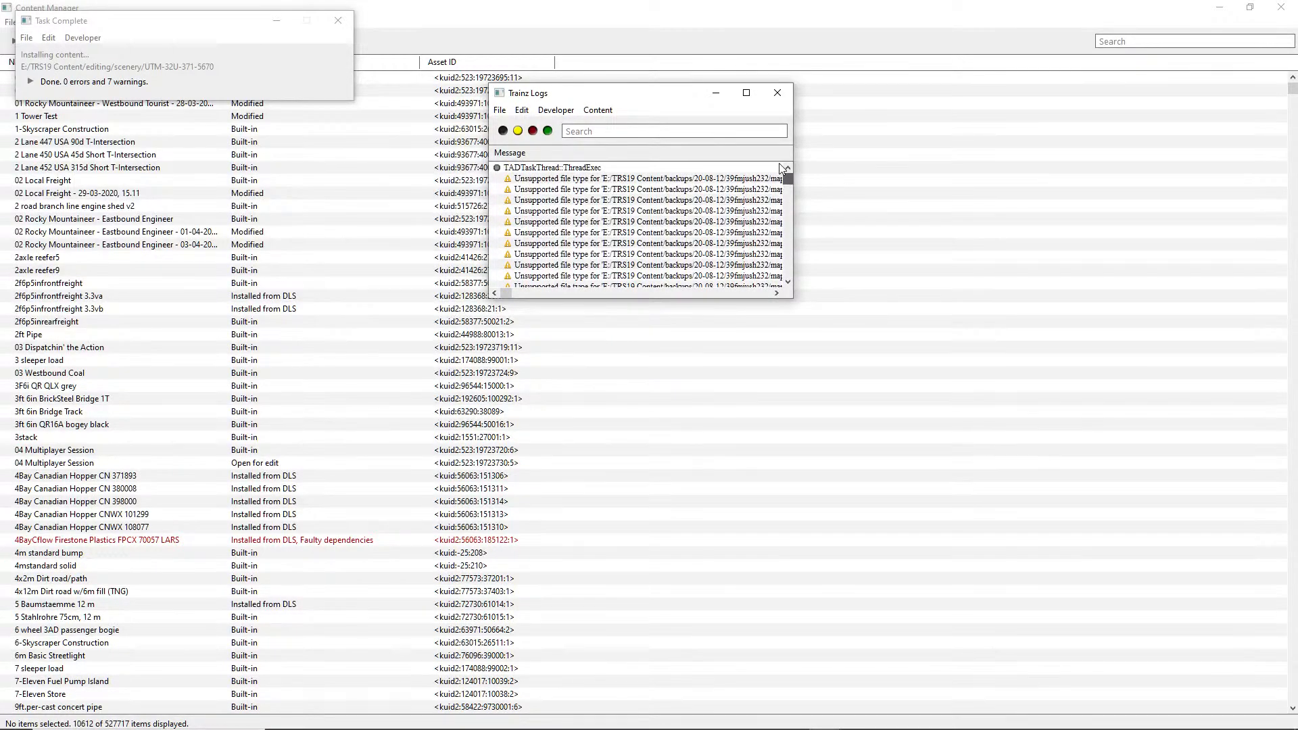
left_click_drag(786, 176, 778, 306)
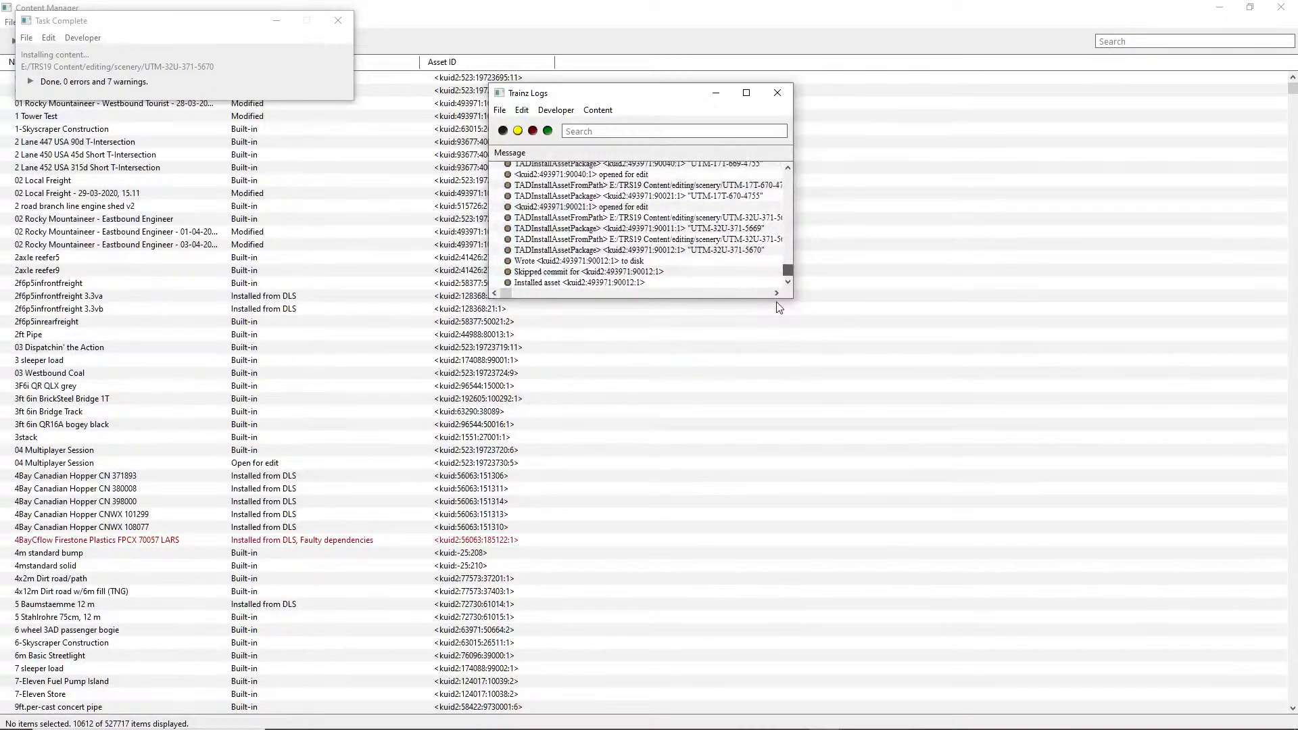
left_click(788, 168)
left_click(789, 169)
left_click(789, 169)
left_click(789, 168)
left_click(788, 168)
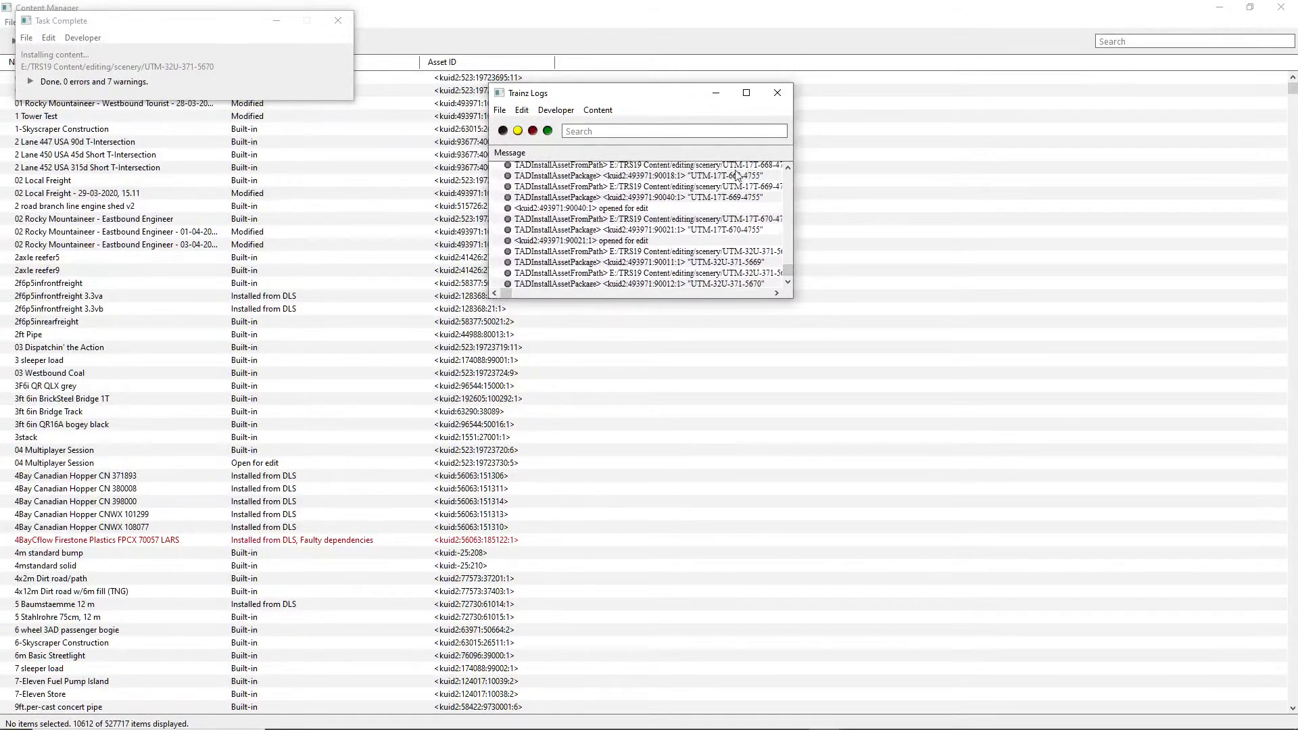
left_click(518, 132)
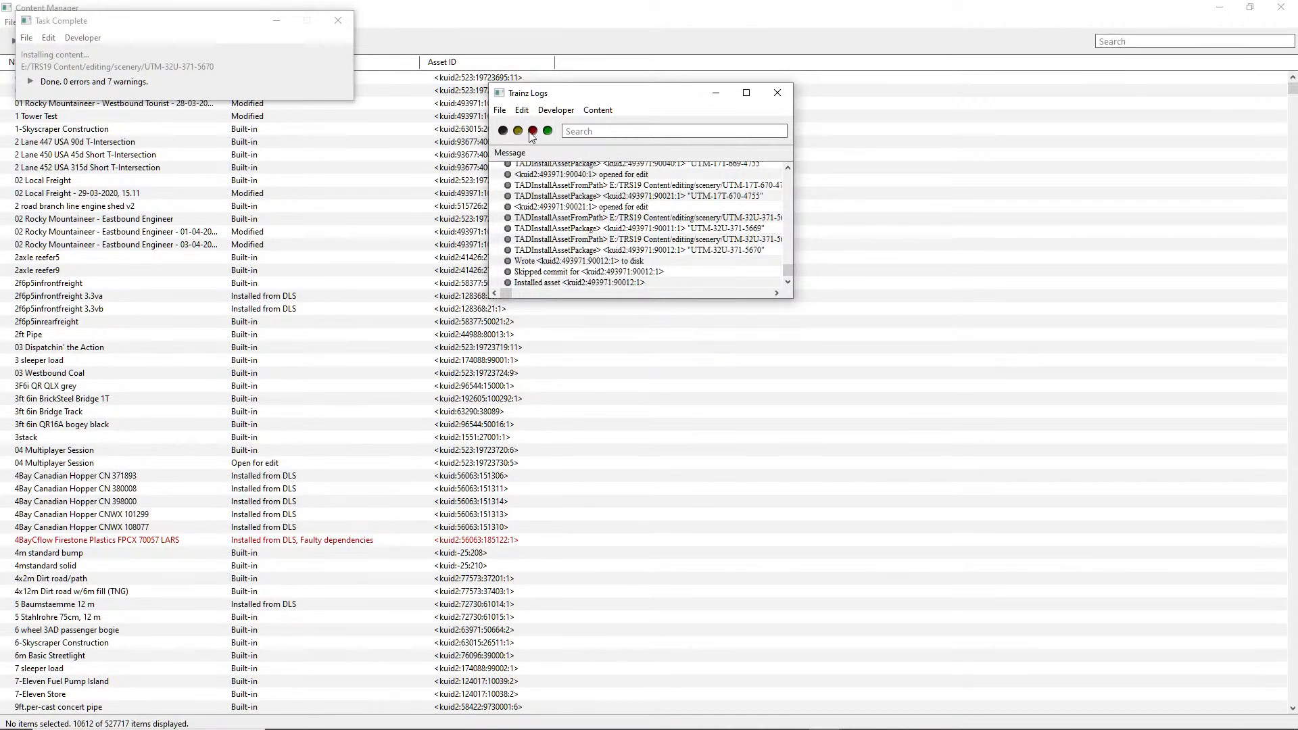
left_click(533, 132)
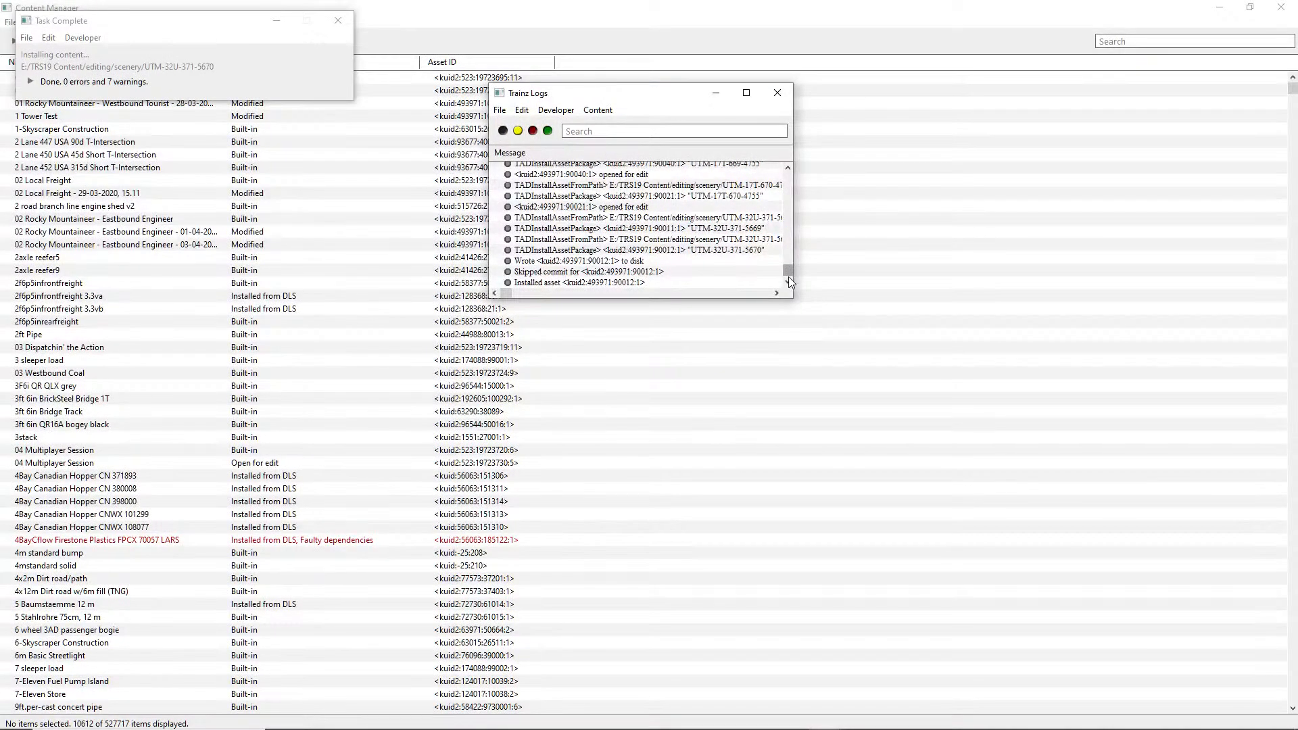
Maximize the log, examine the warnings for the UTM scenery tiles, and close the log and task windows.
left_click(747, 92)
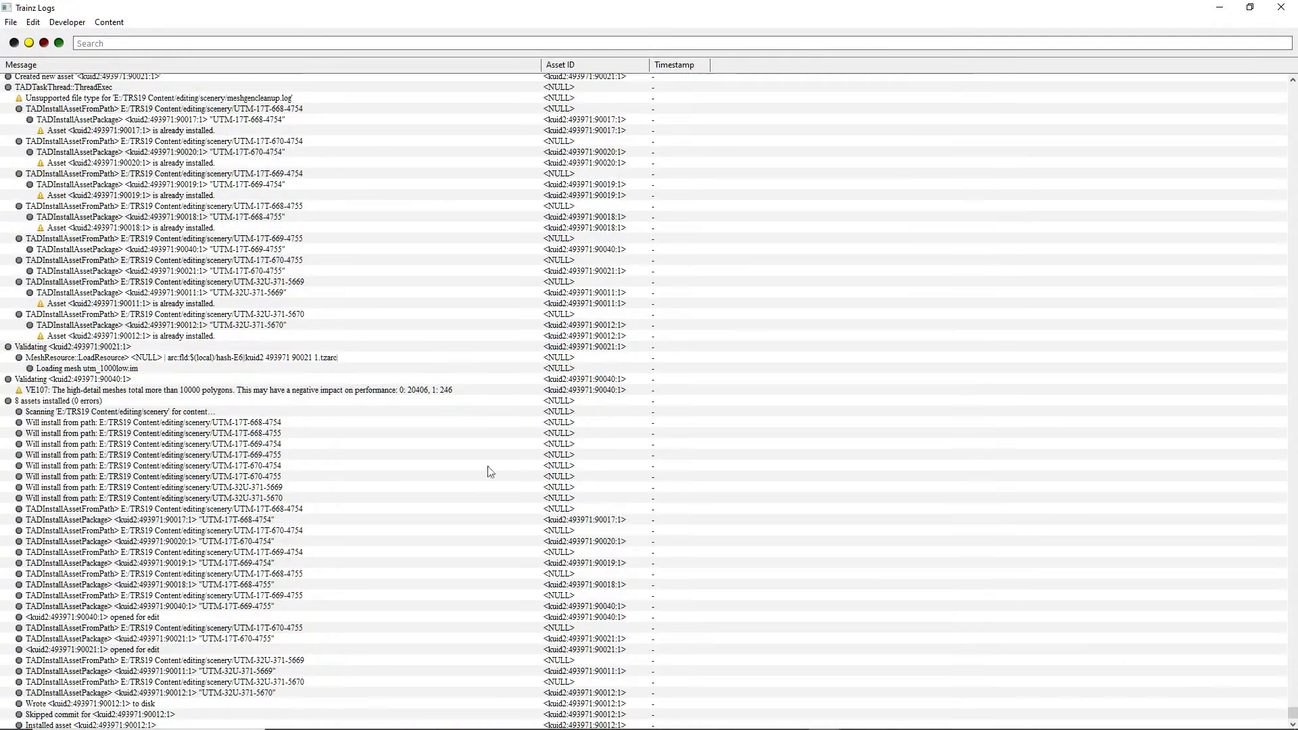
left_click(59, 391)
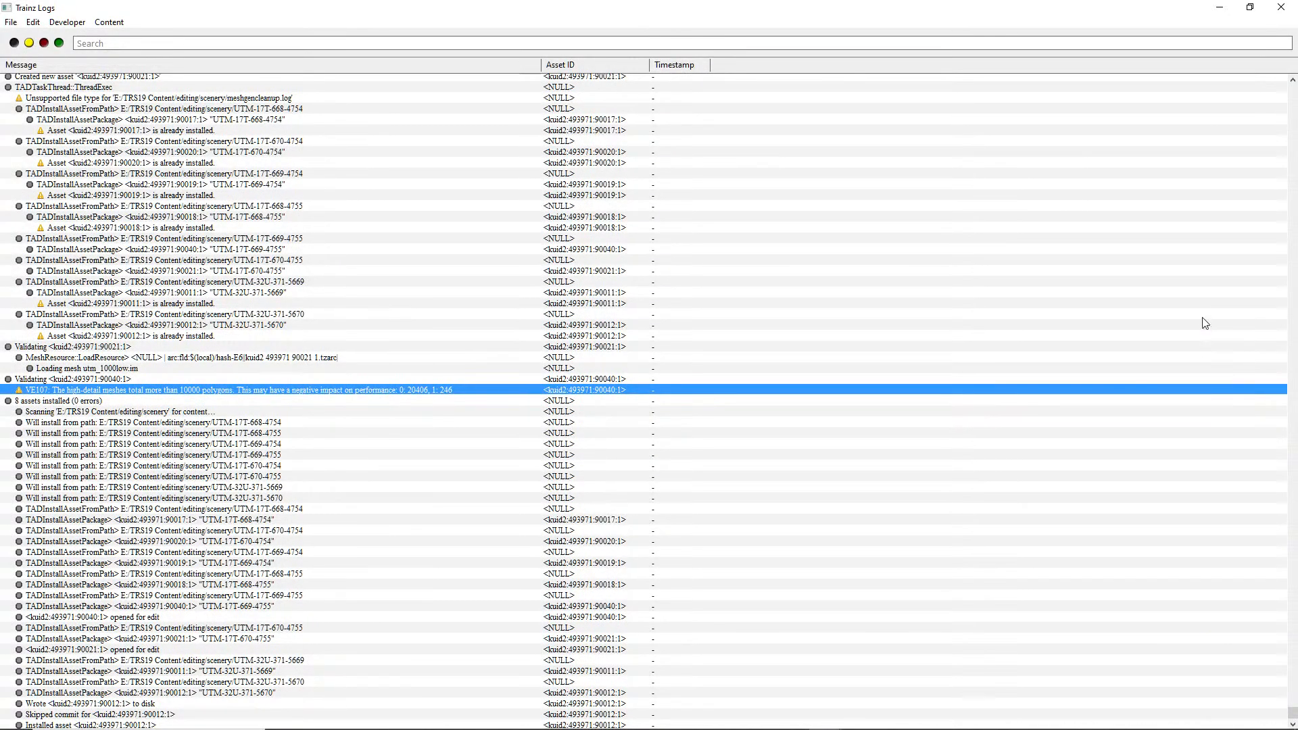
left_click(1293, 83)
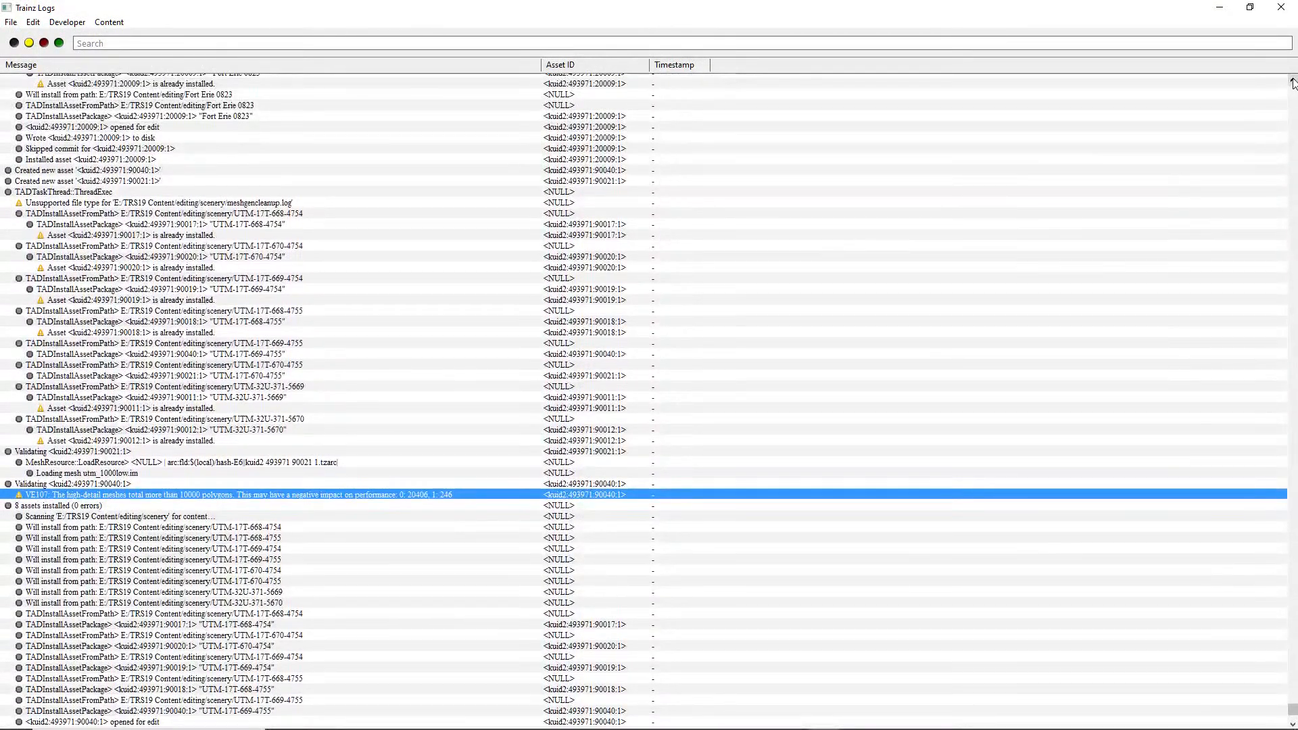
left_click(1293, 80)
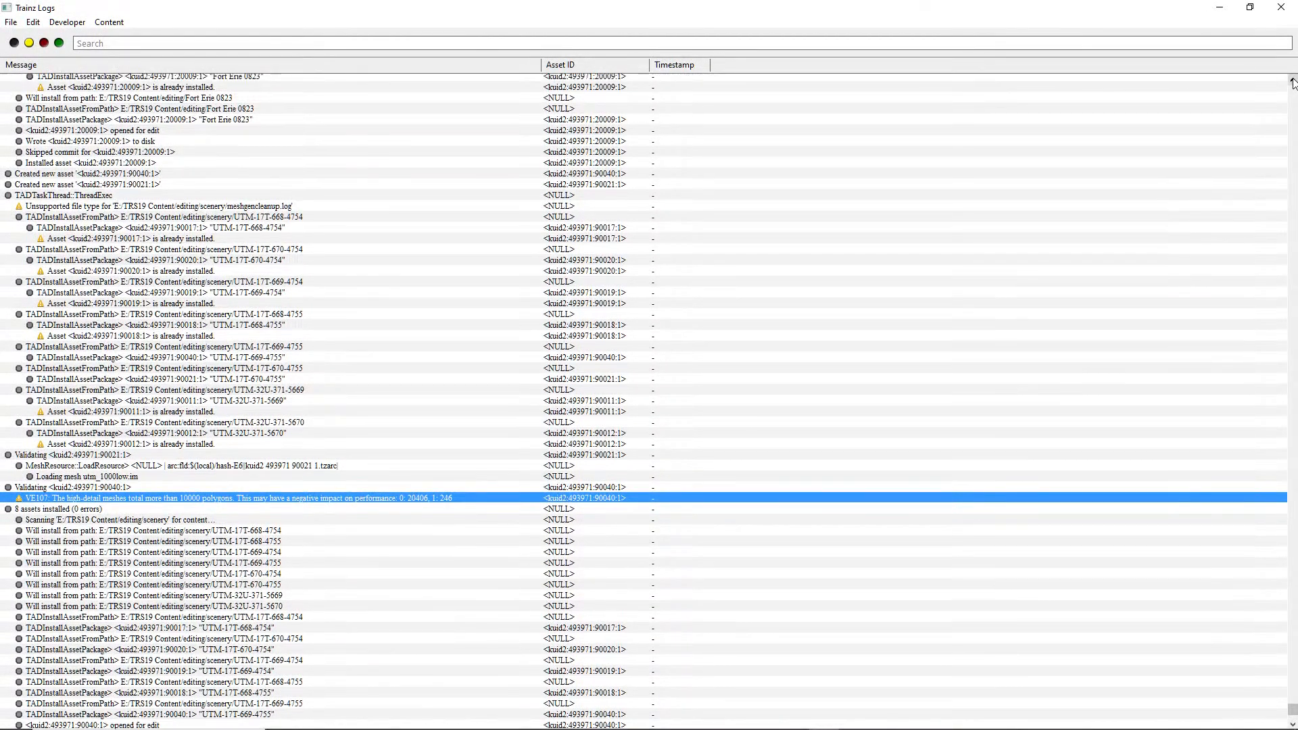
left_click(1293, 79)
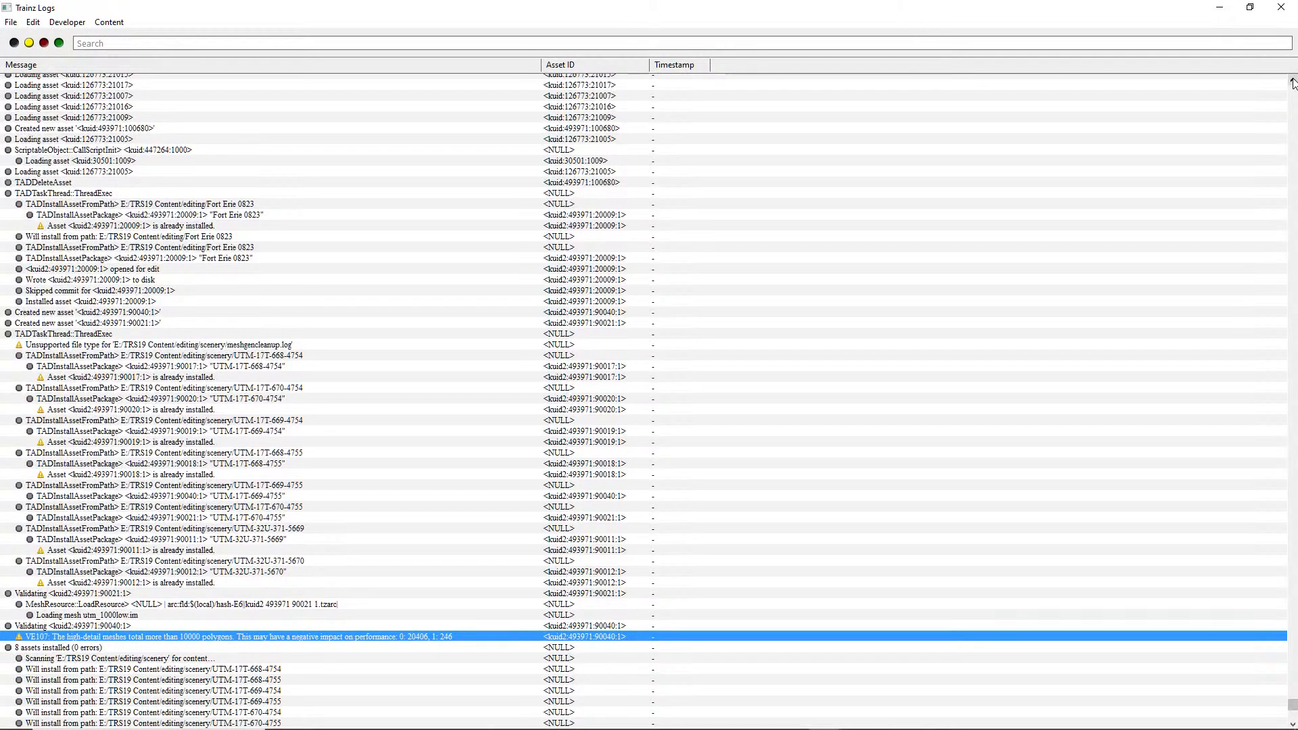
left_click(1293, 80)
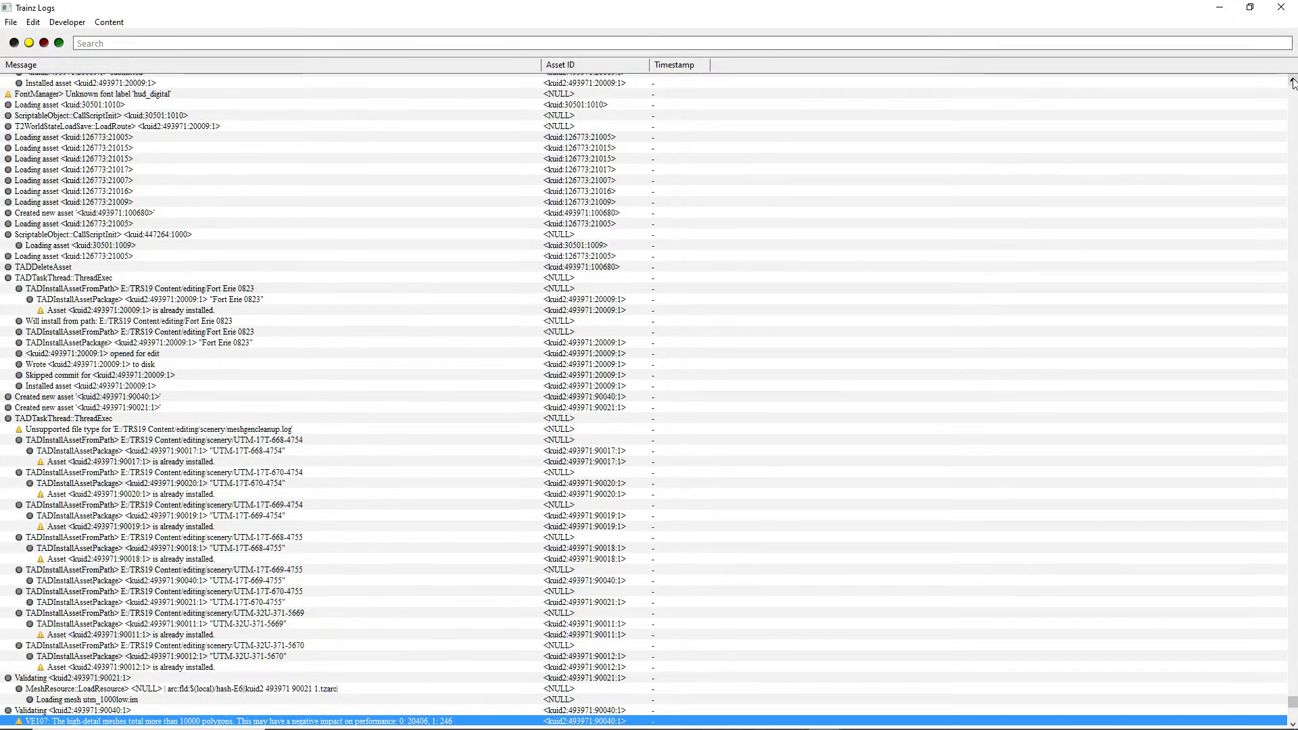
left_click(1293, 81)
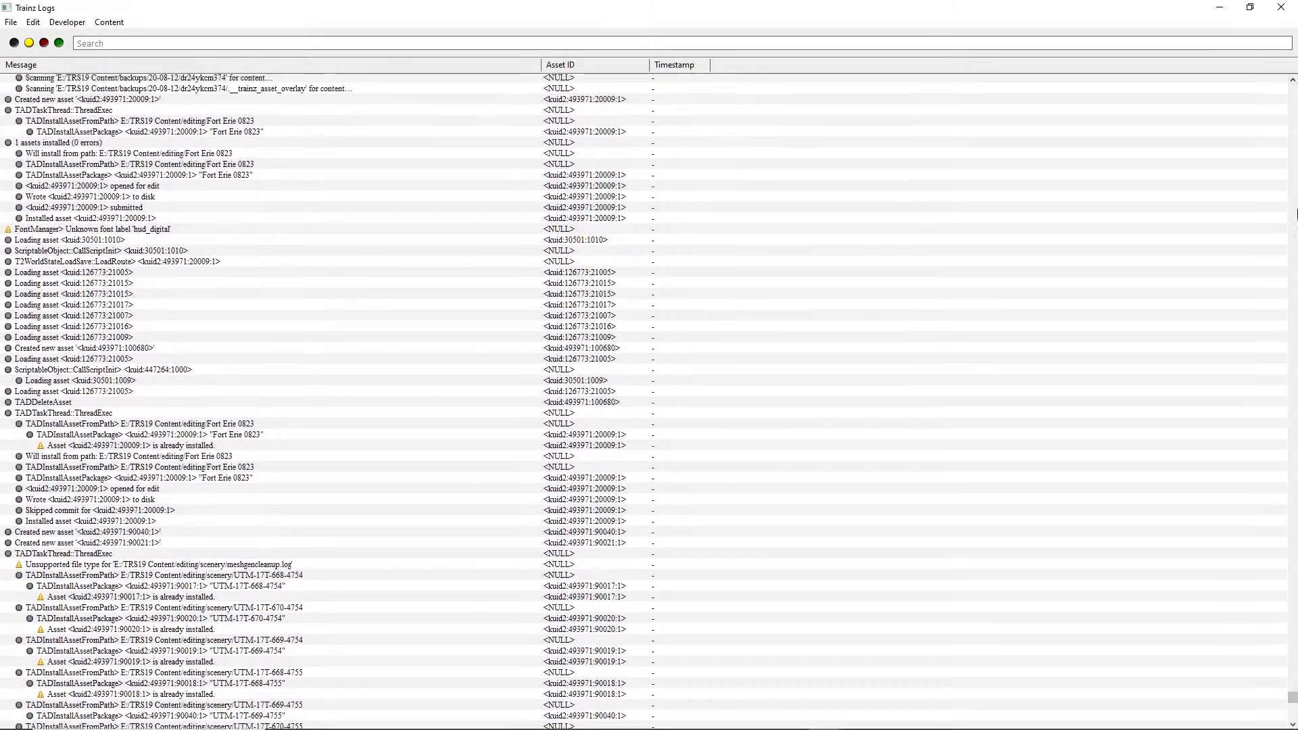
left_click_drag(1293, 703, 1294, 673)
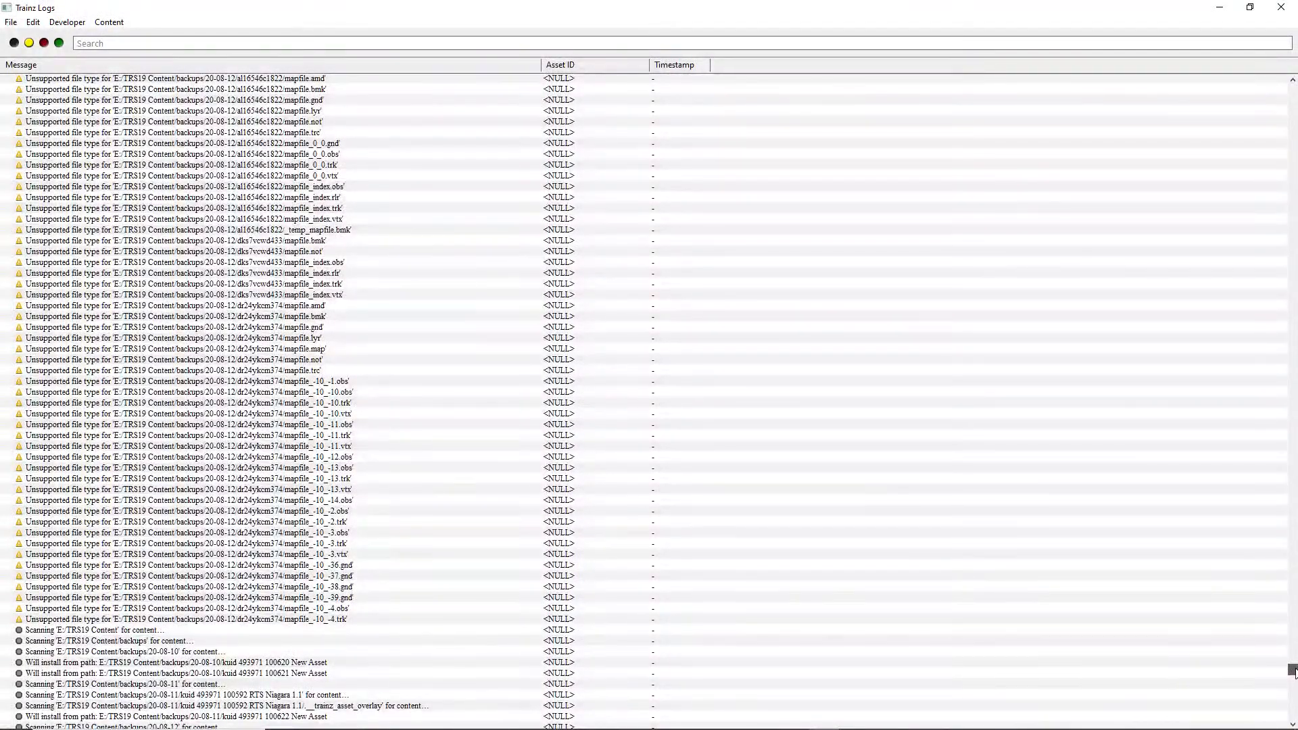
left_click_drag(1293, 671, 1285, 728)
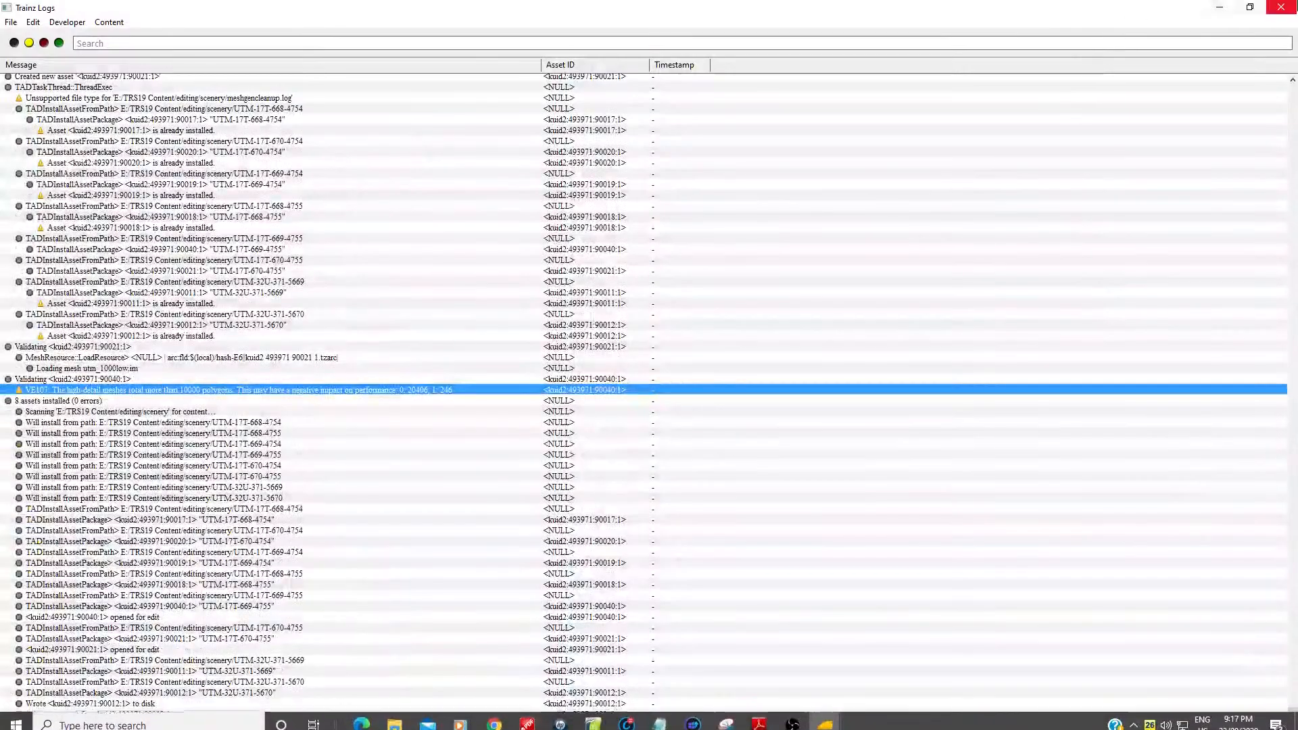
left_click(1285, 8)
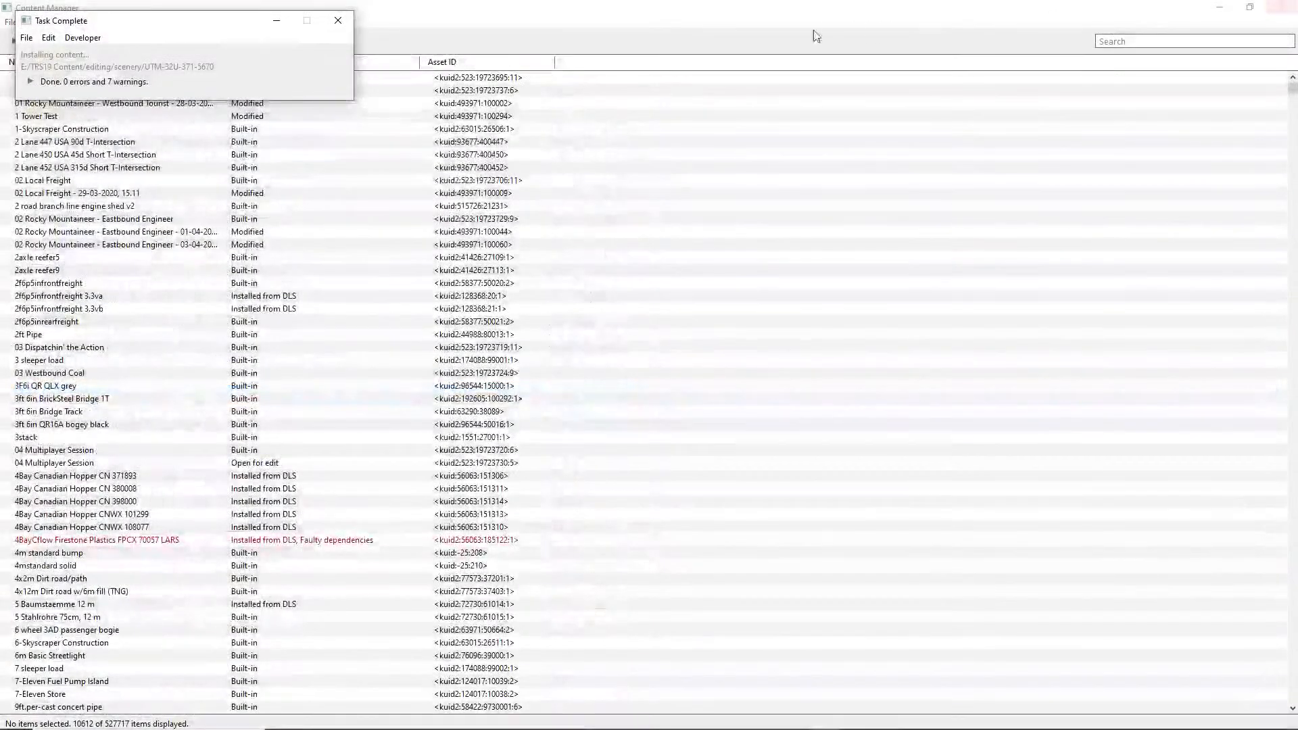
left_click(350, 21)
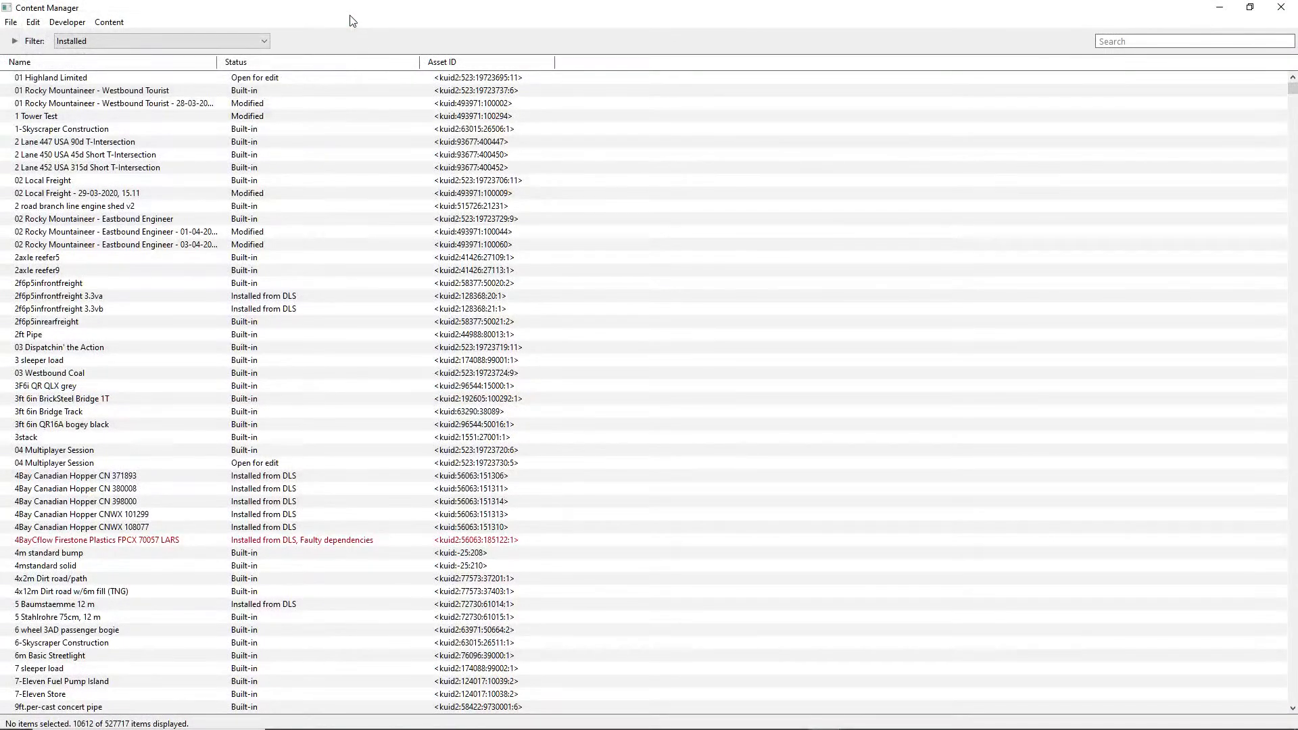
Minimize Content Manager, start Trainz from the launcher, and go to the Driver / Surveyor route selection.
left_click(1222, 10)
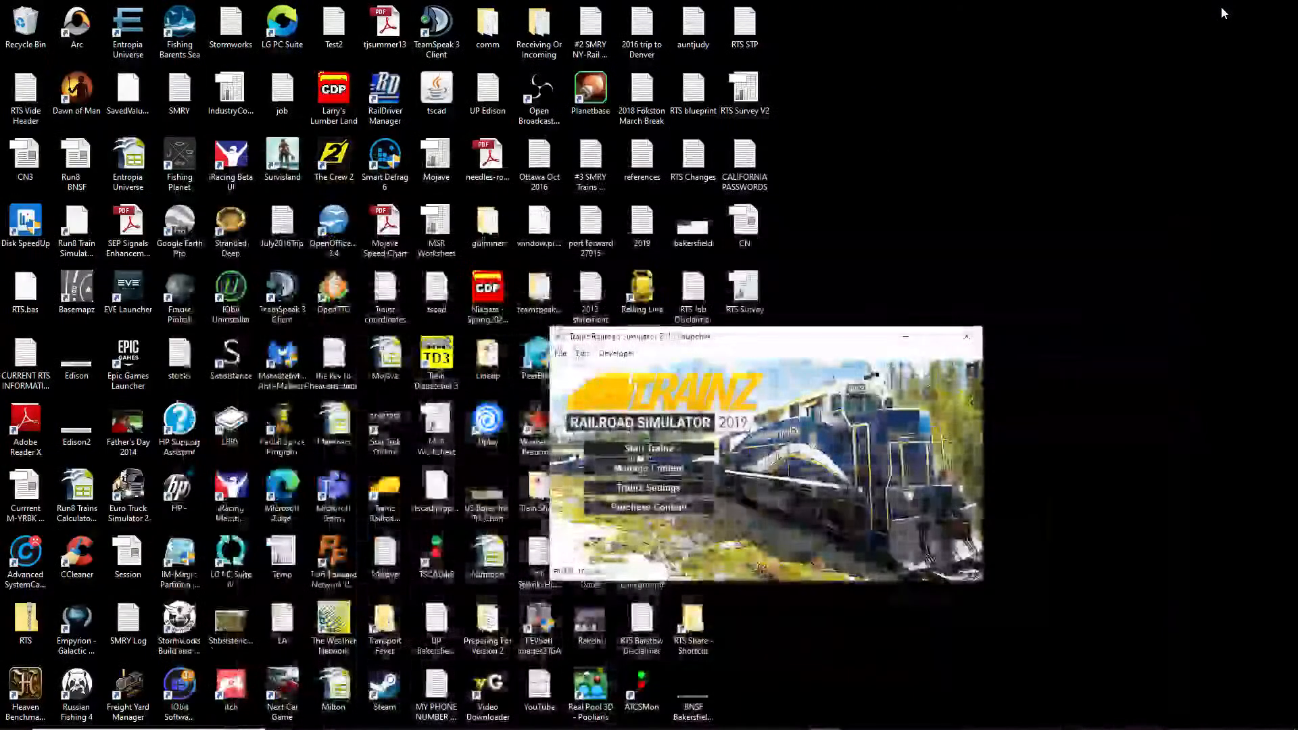
left_click(642, 448)
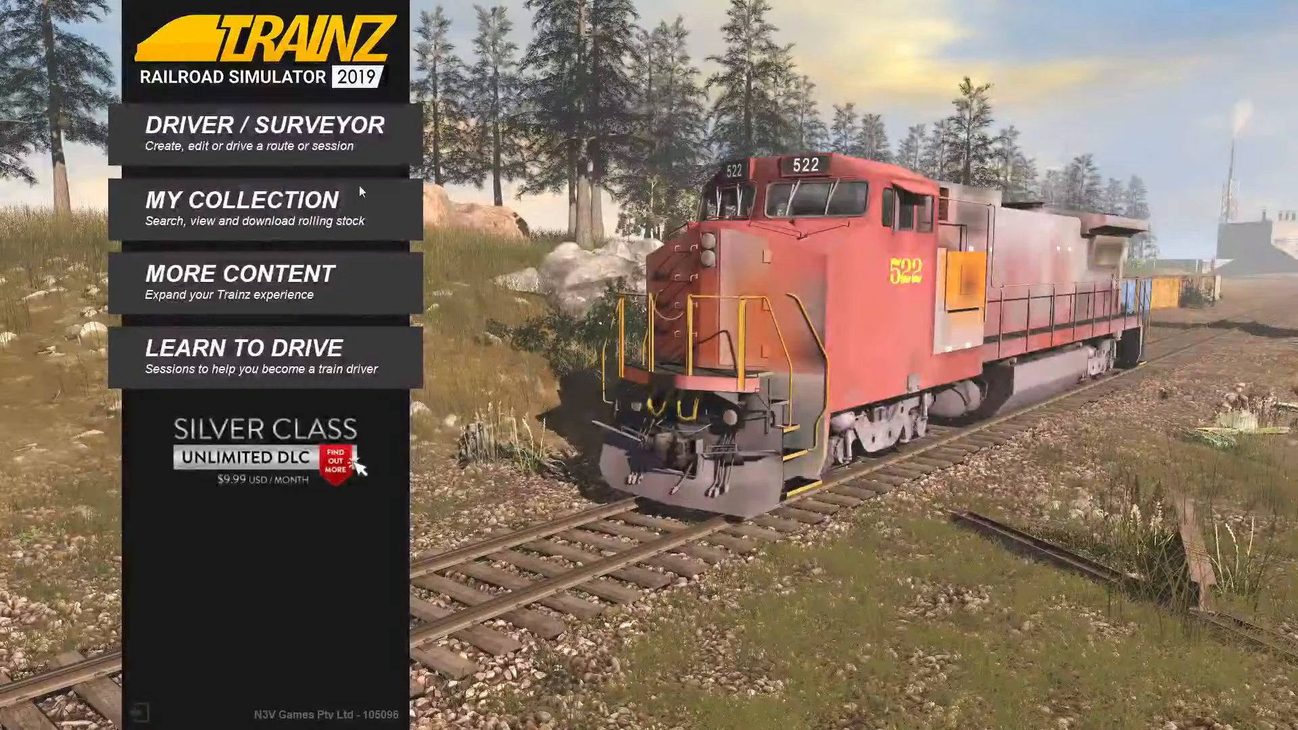
left_click(302, 148)
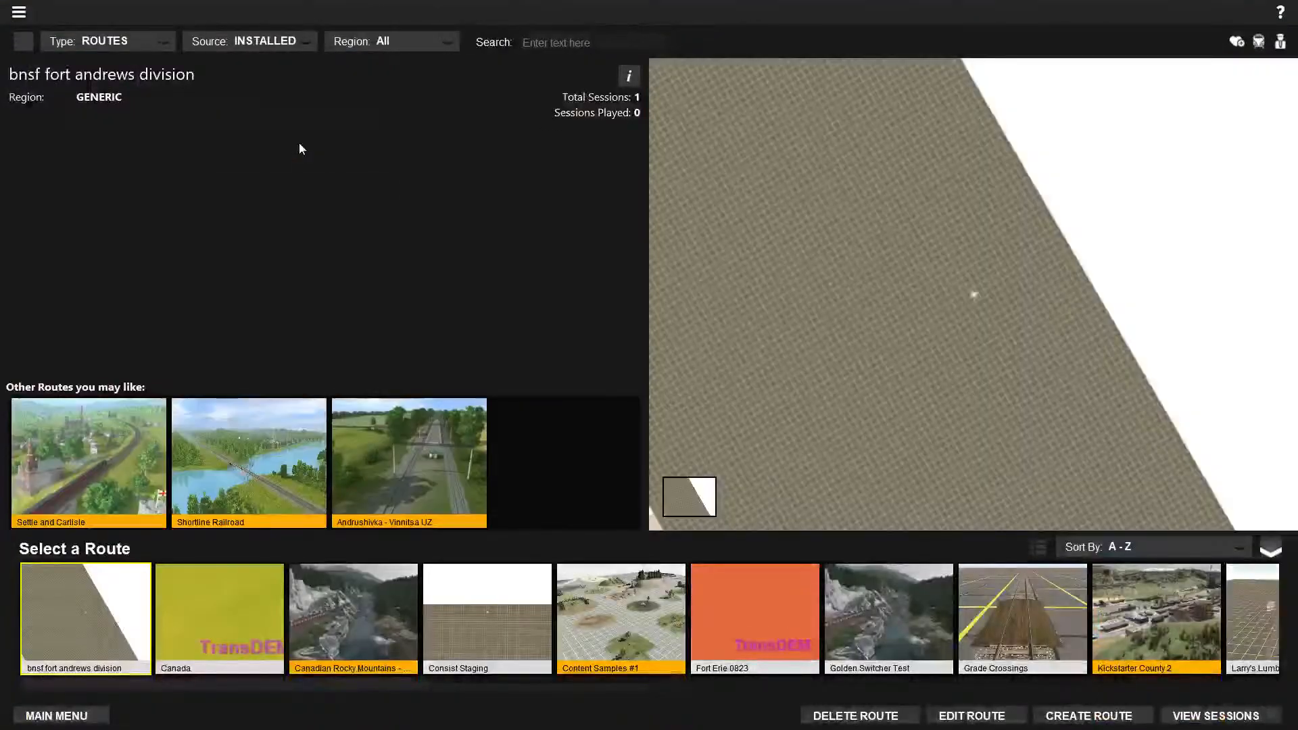
Open the Fort Erie 0823 route for editing, using its unsubmitted changes.
left_click(764, 629)
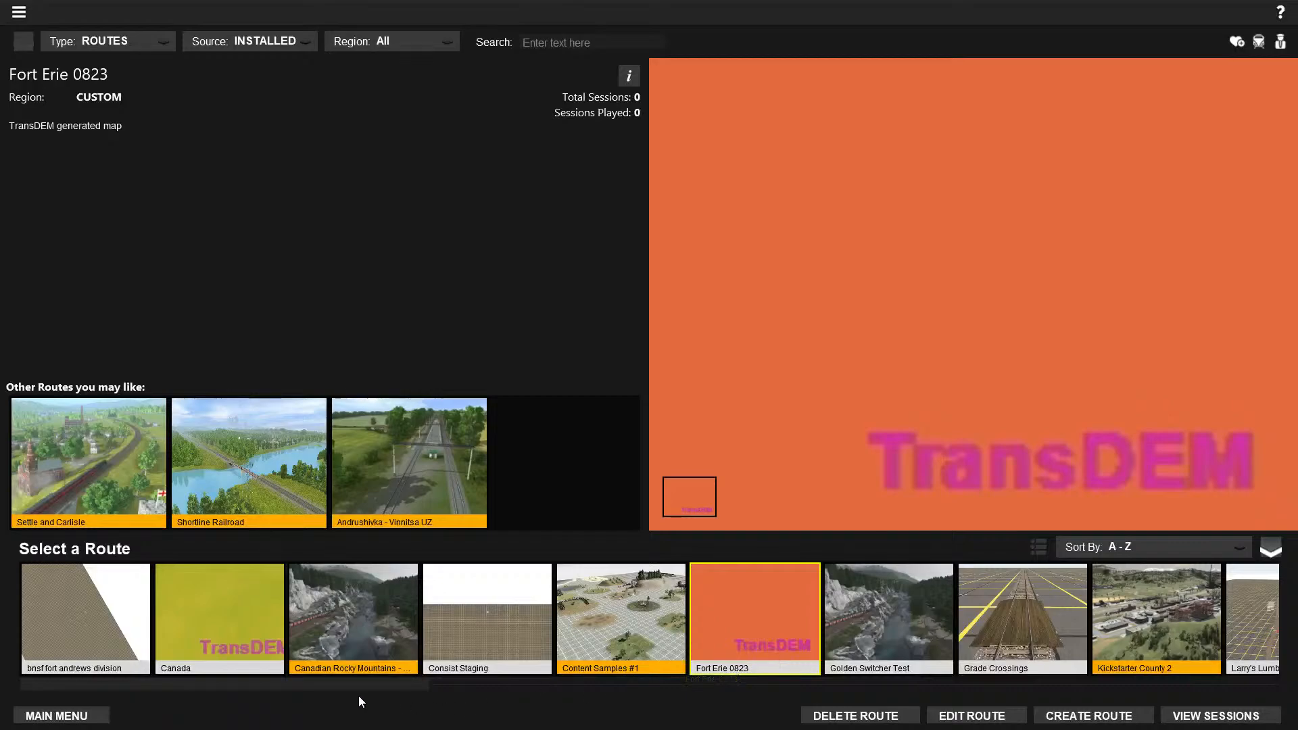
left_click_drag(340, 685, 1262, 693)
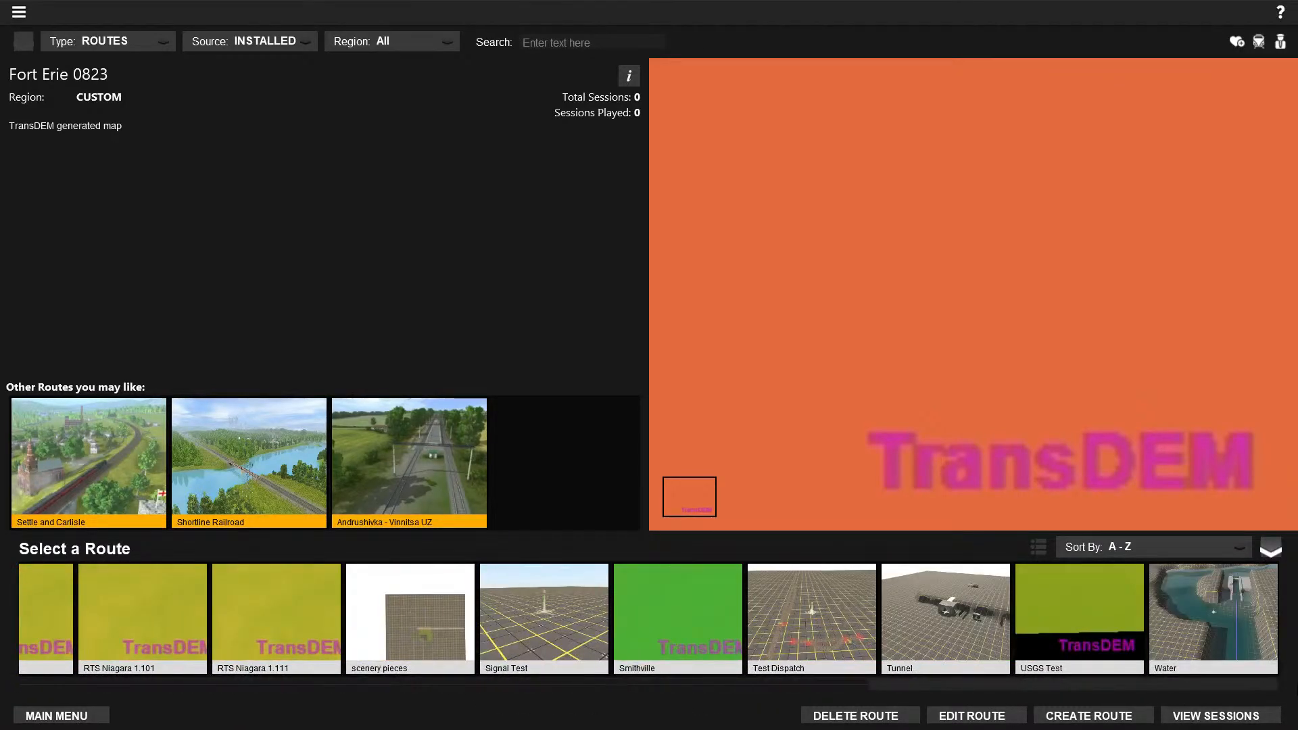
left_click_drag(1033, 708, 444, 724)
left_click(959, 718)
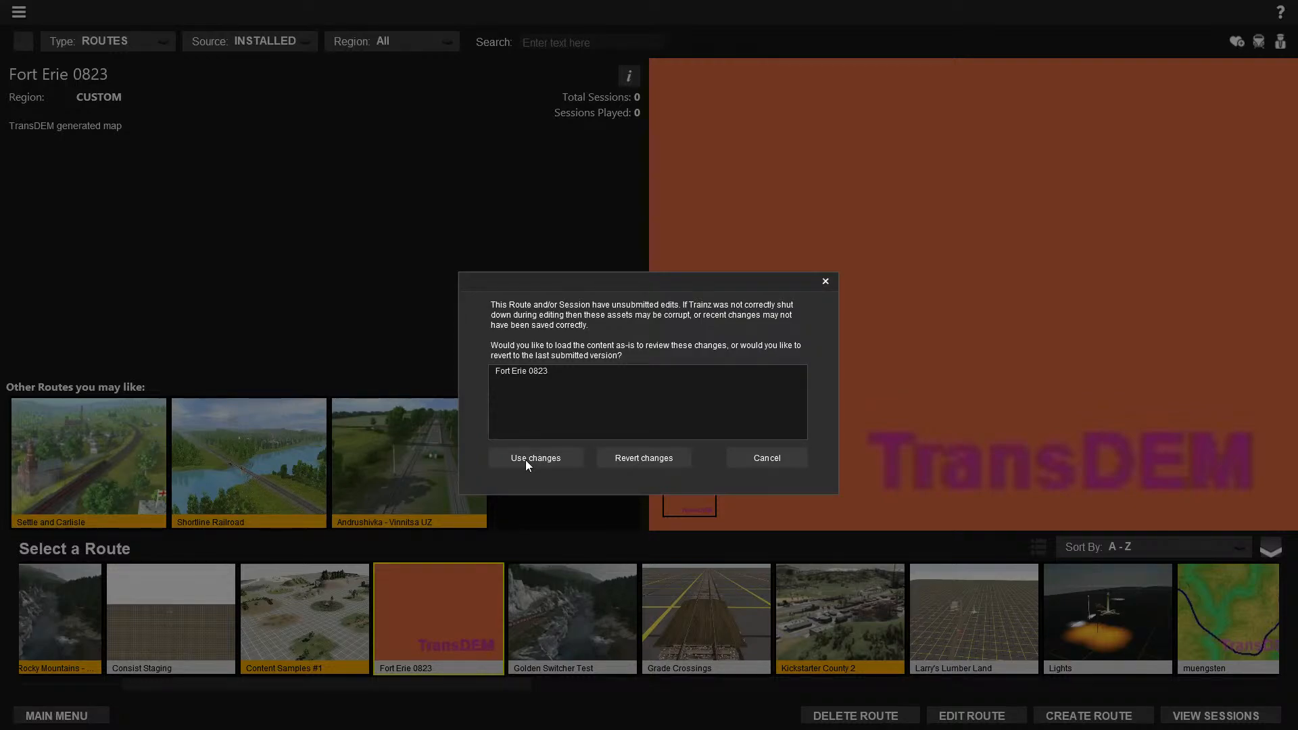
left_click(526, 459)
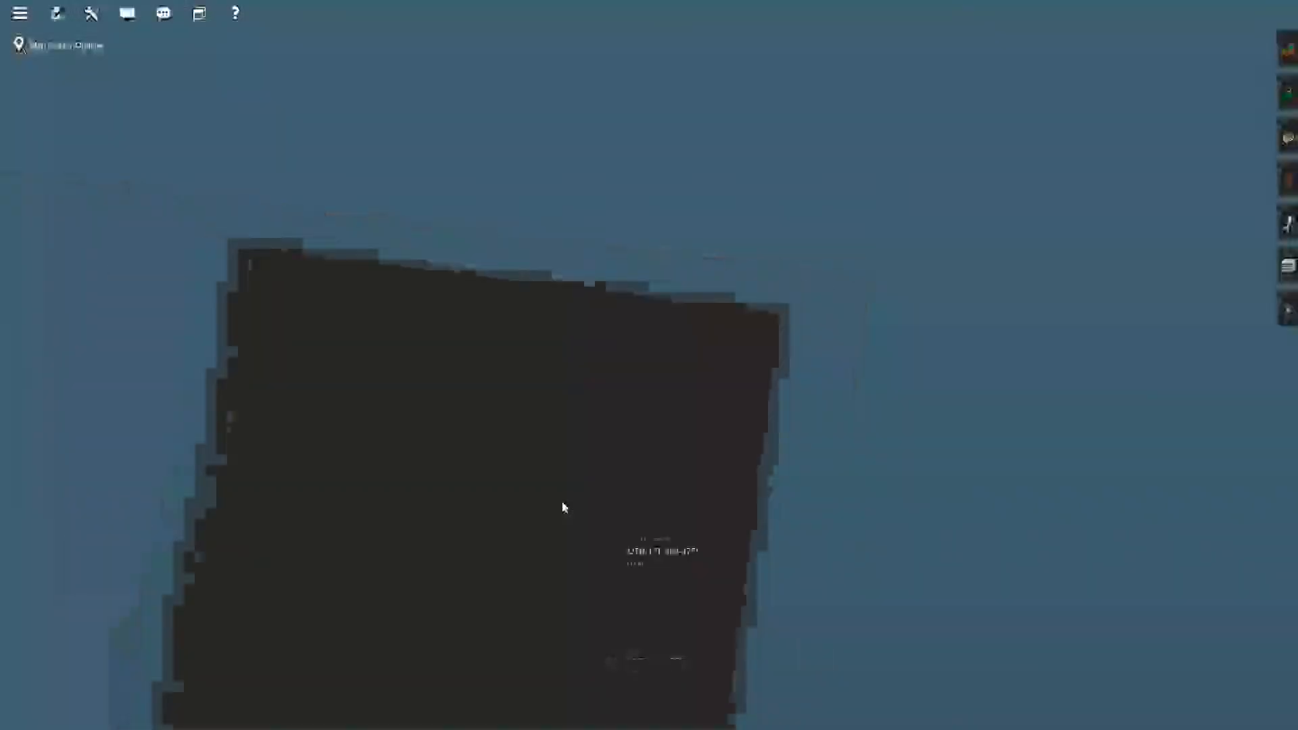
Locate the UTM-17T-669-4755 tile on the route map and inspect its orthophoto strip in the terrain view.
scroll(562, 501, "down", 5)
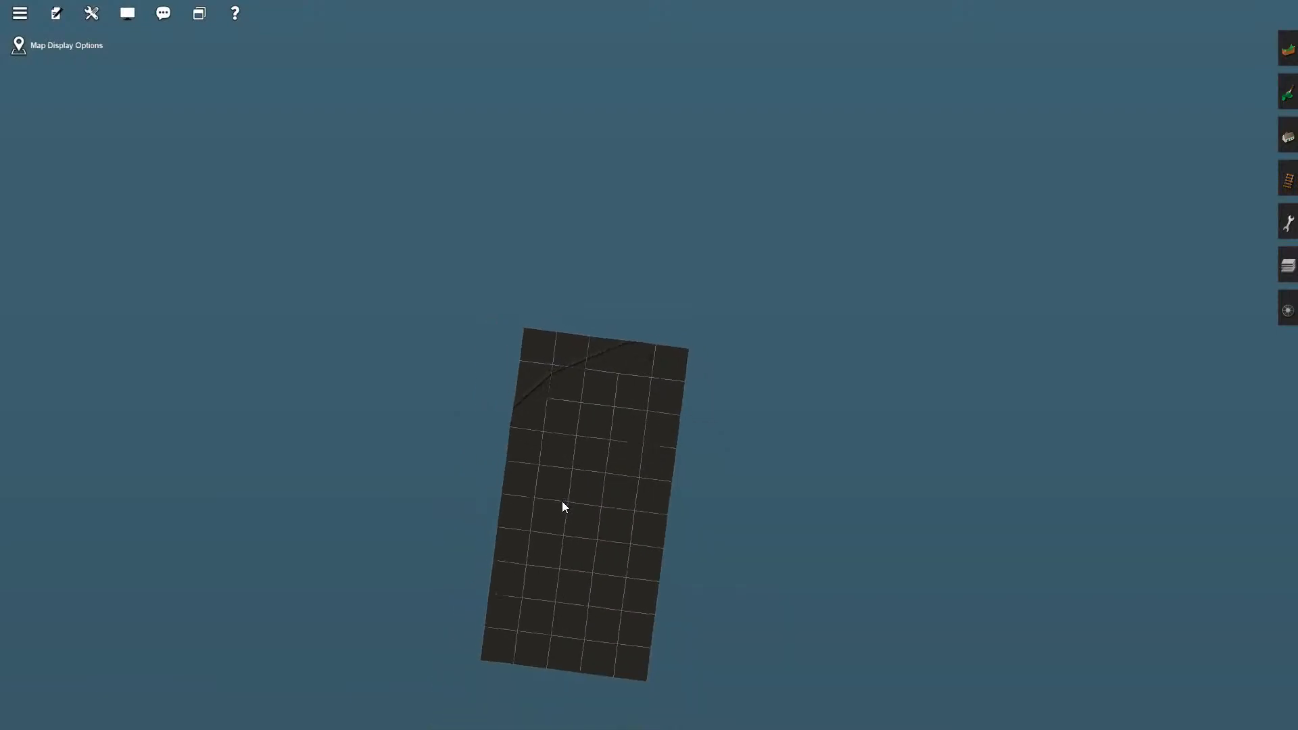
scroll(647, 436, "up", 2)
scroll(647, 437, "up", 5)
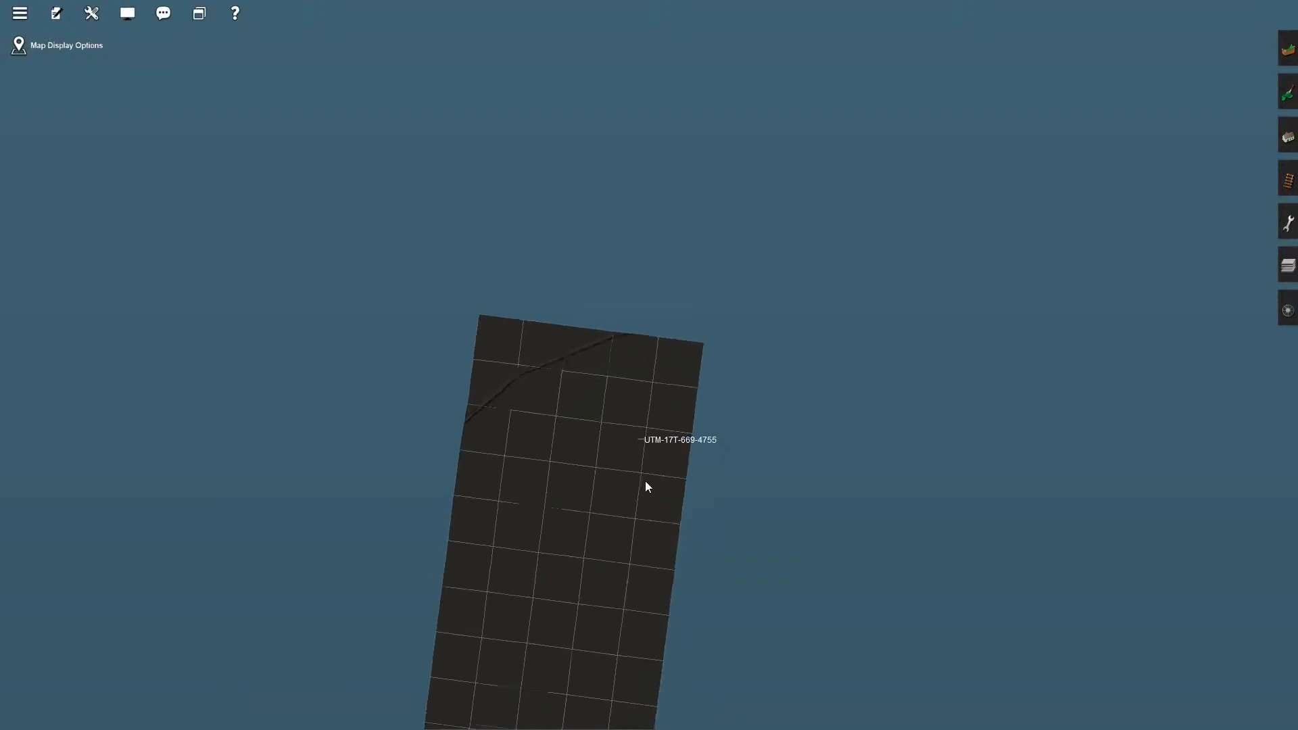
scroll(572, 573, "up", 4)
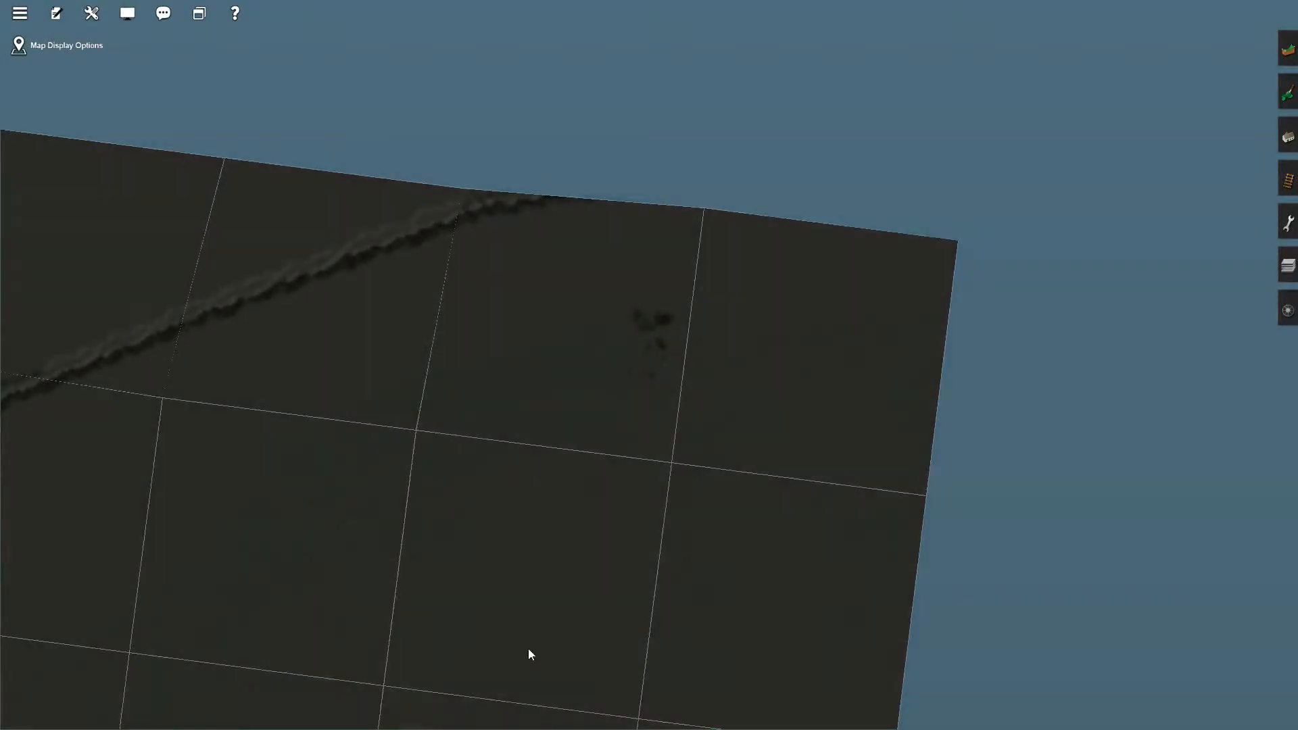
right_click(541, 693)
scroll(606, 565, "down", 5)
scroll(606, 565, "up", 1)
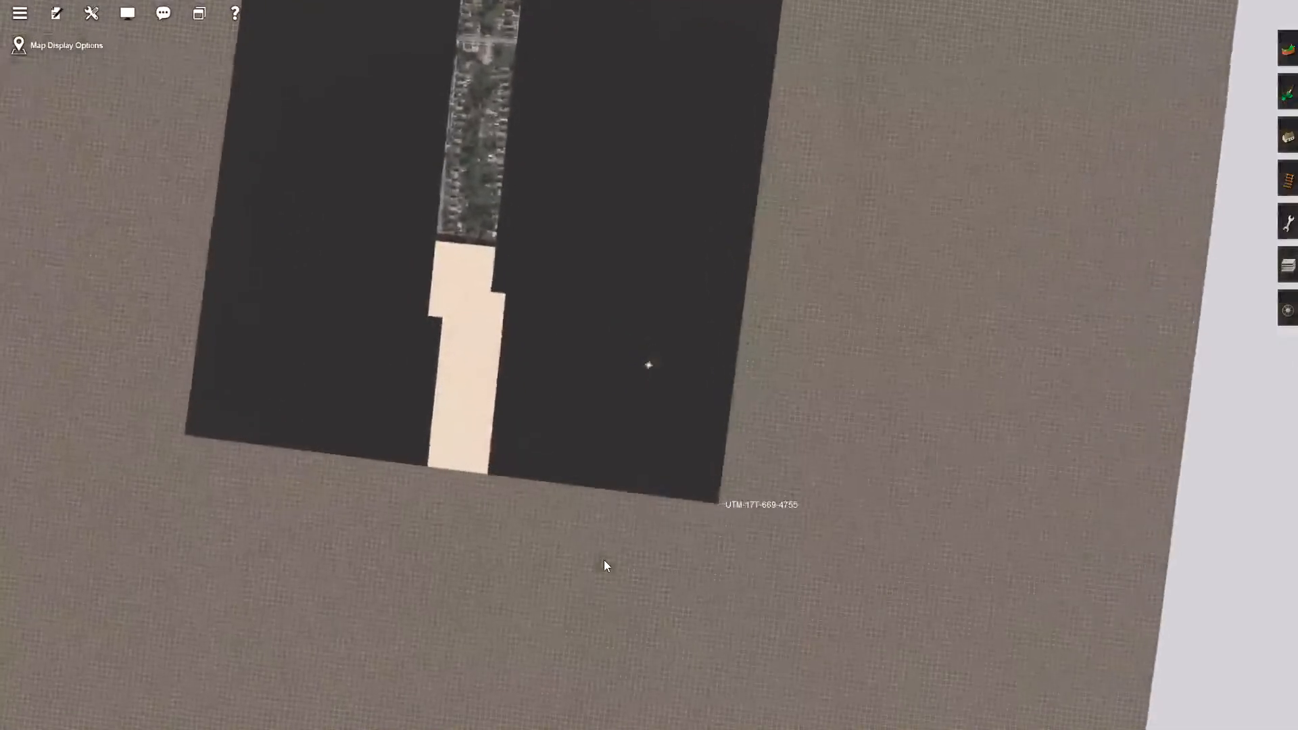
scroll(606, 560, "up", 2)
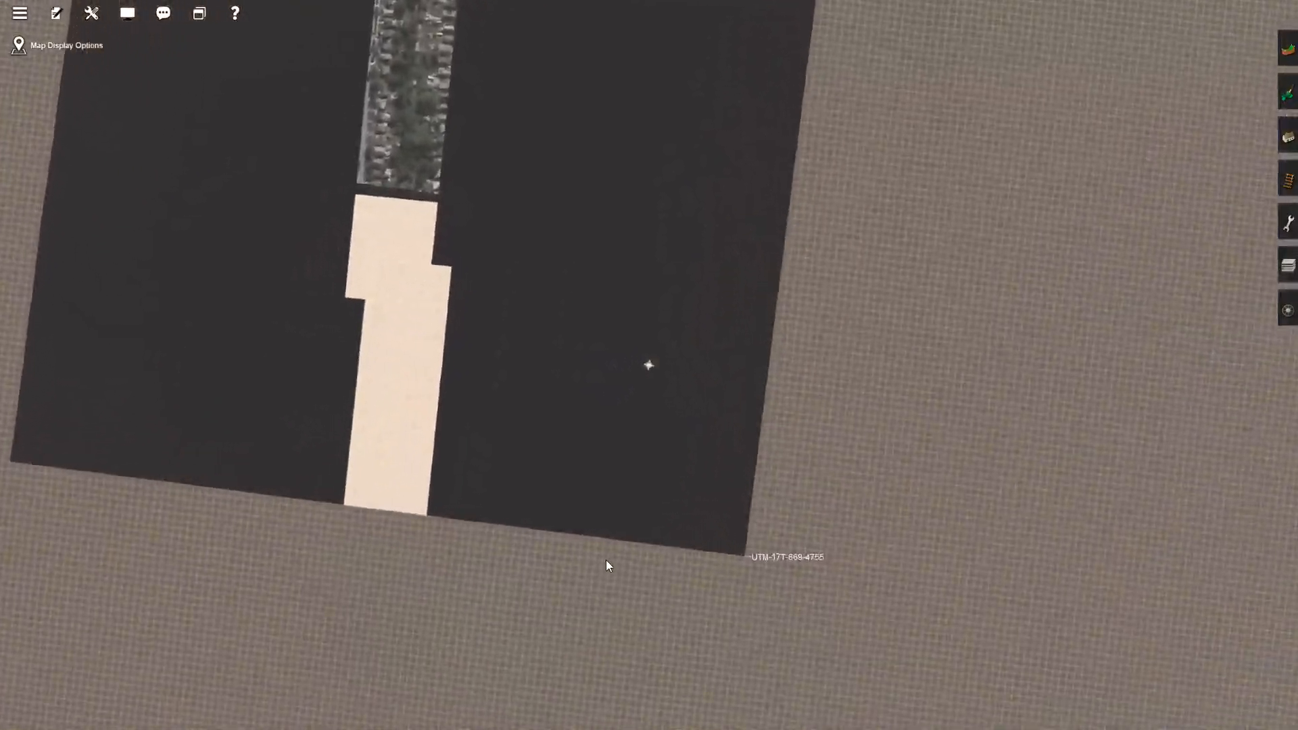
scroll(606, 560, "up", 4)
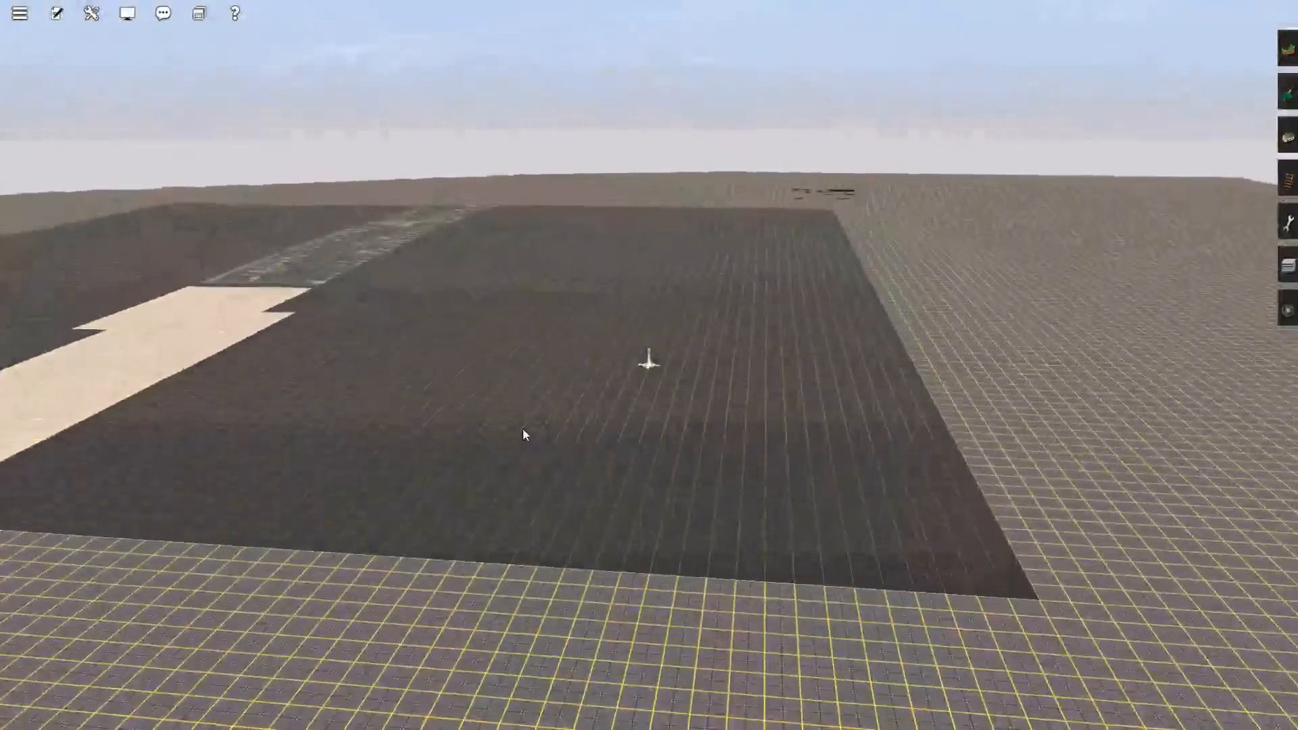
right_click(524, 430)
scroll(597, 355, "up", 4)
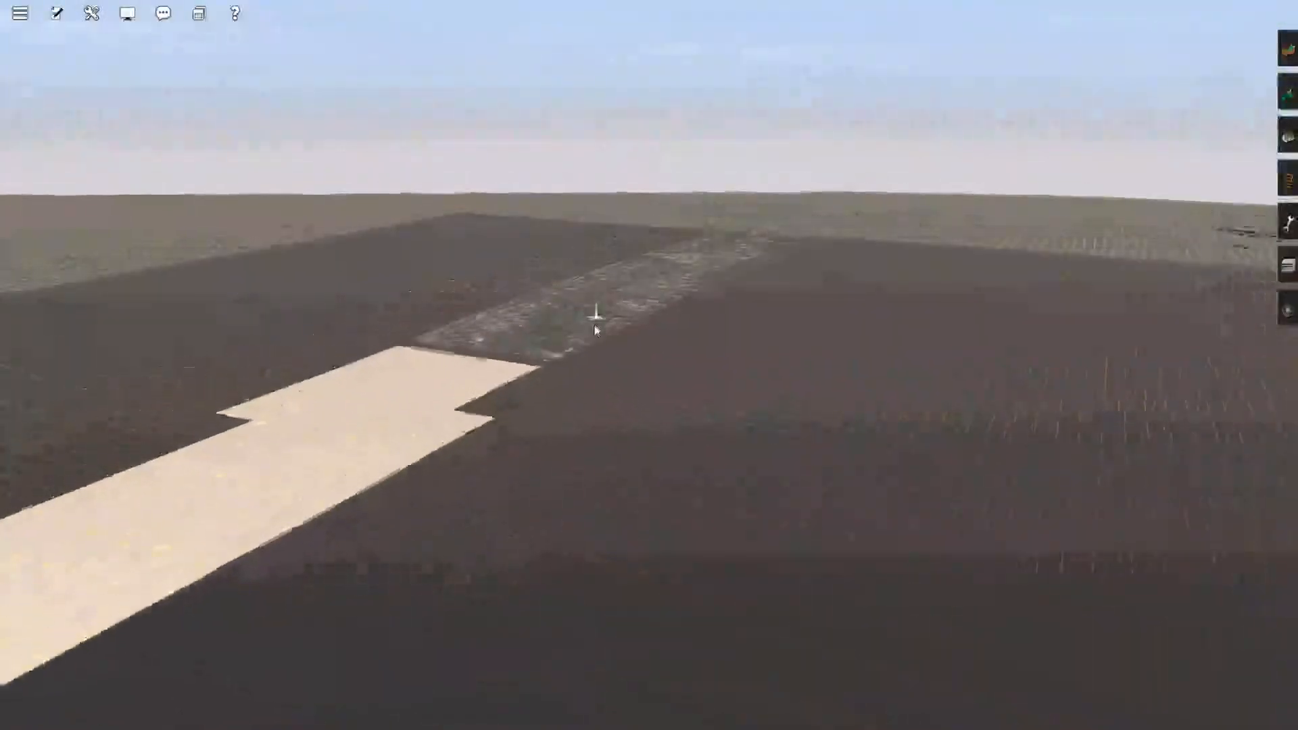
scroll(612, 405, "up", 5)
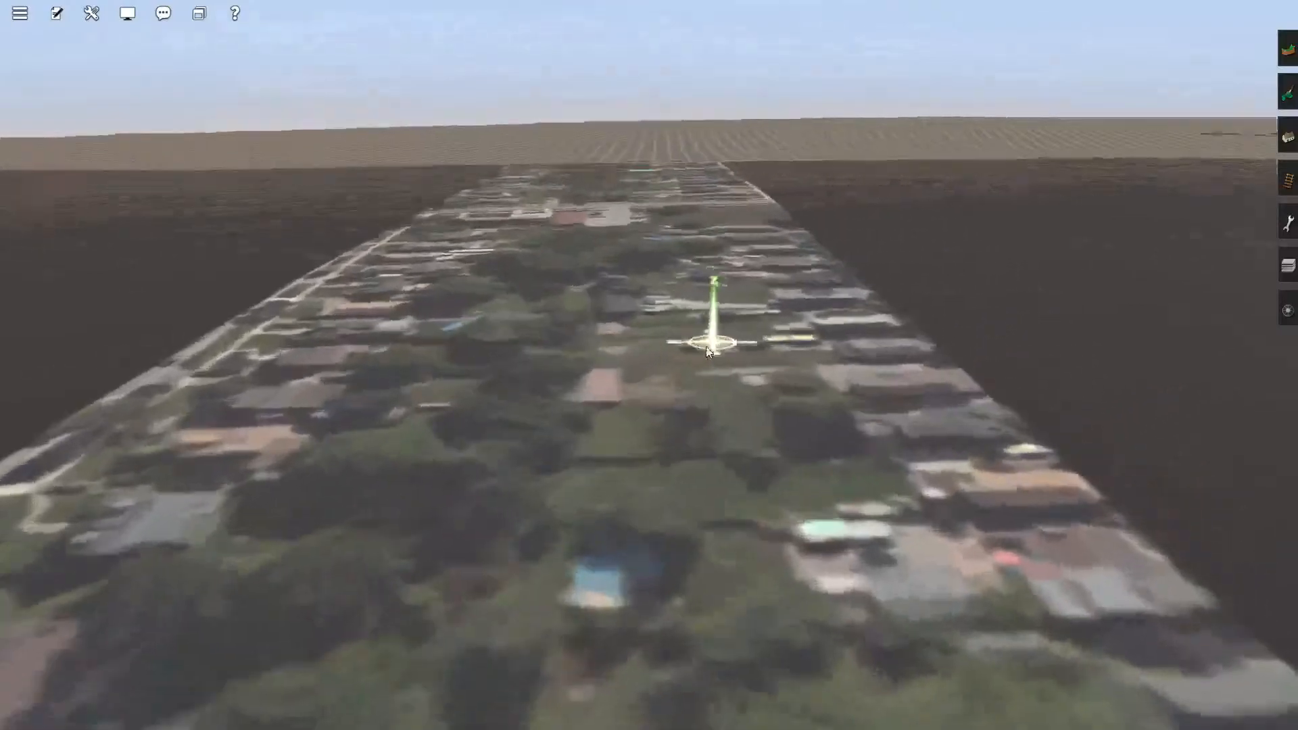
Examine the orthophoto's houses and cross street from directly above, comparing close-up detail with the wider tile and map view.
key("Up")
right_click(590, 411)
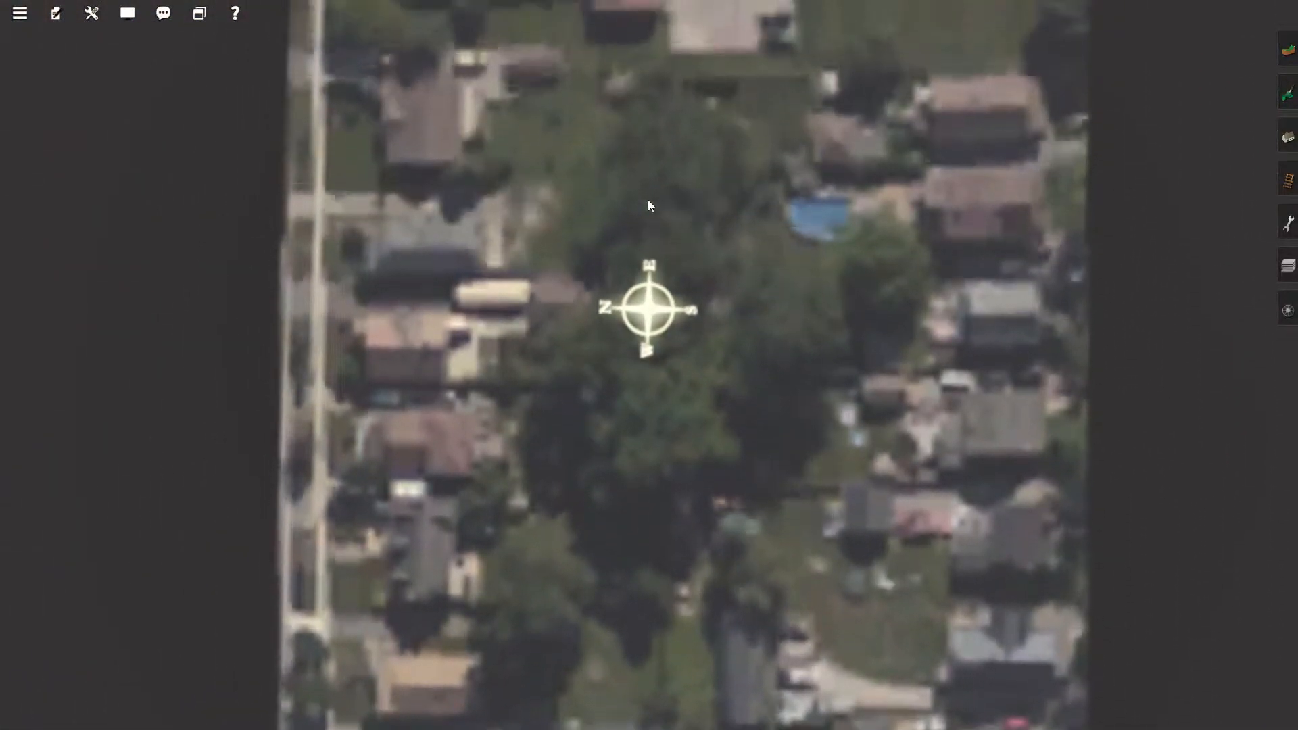
right_click(598, 214)
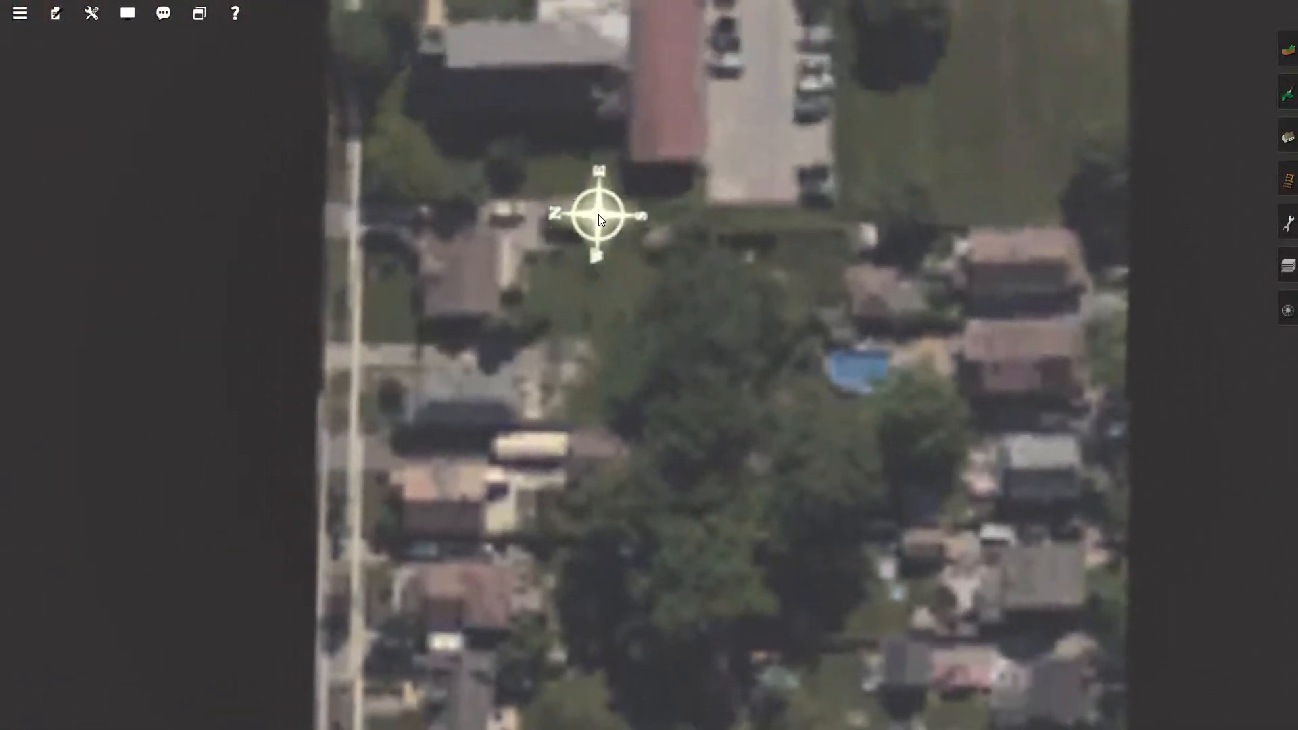
scroll(706, 365, "up", 8)
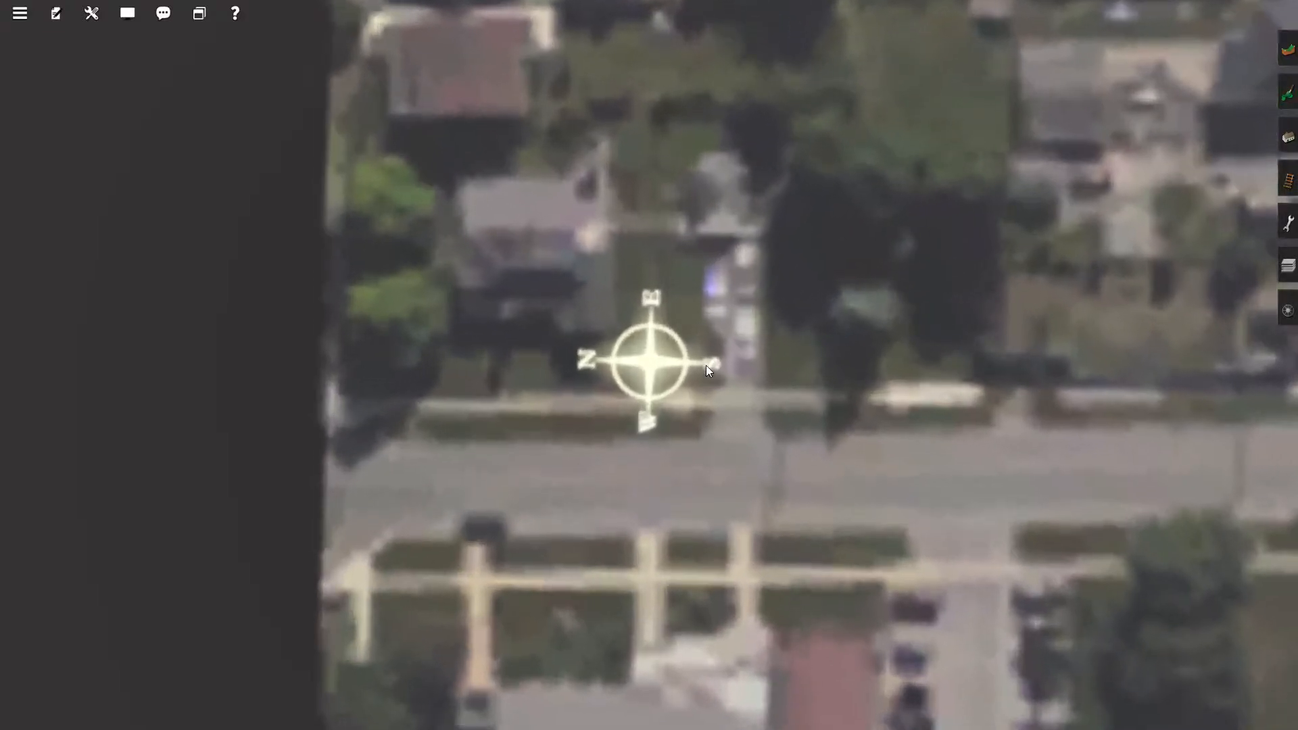
scroll(714, 396, "down", 10)
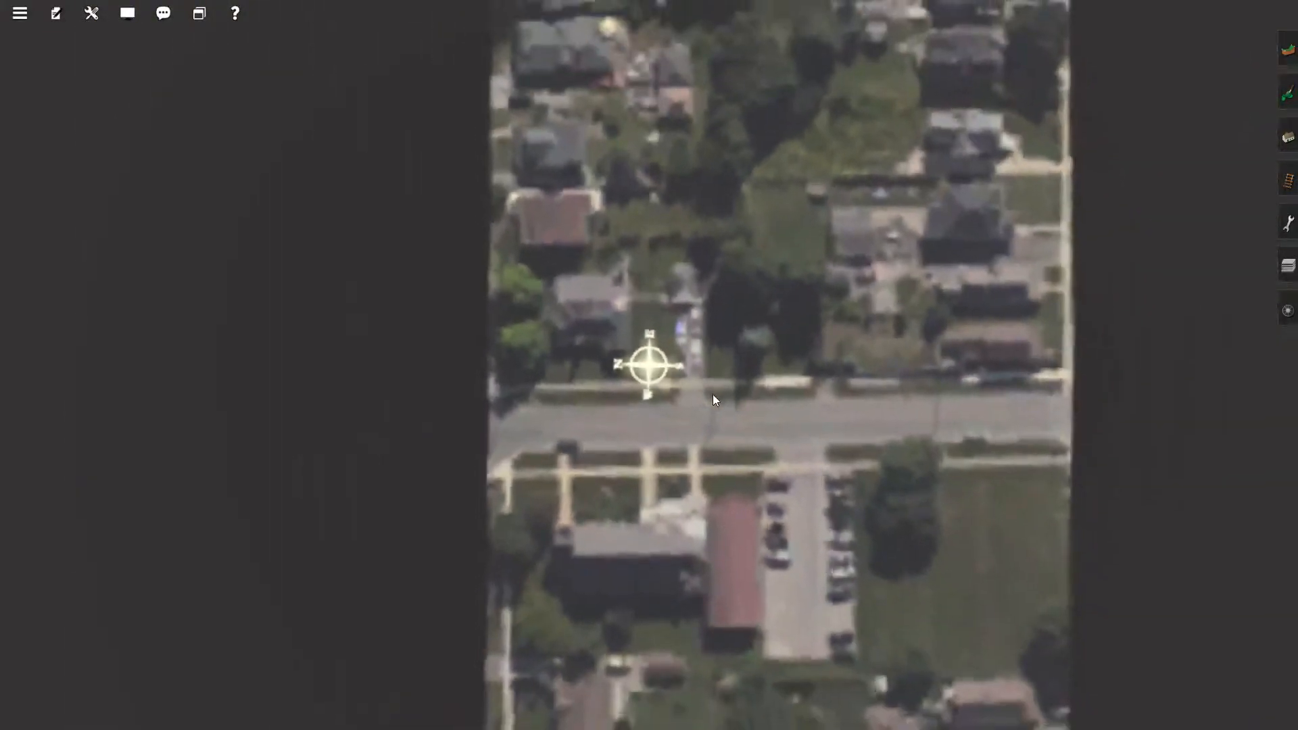
scroll(715, 399, "up", 4)
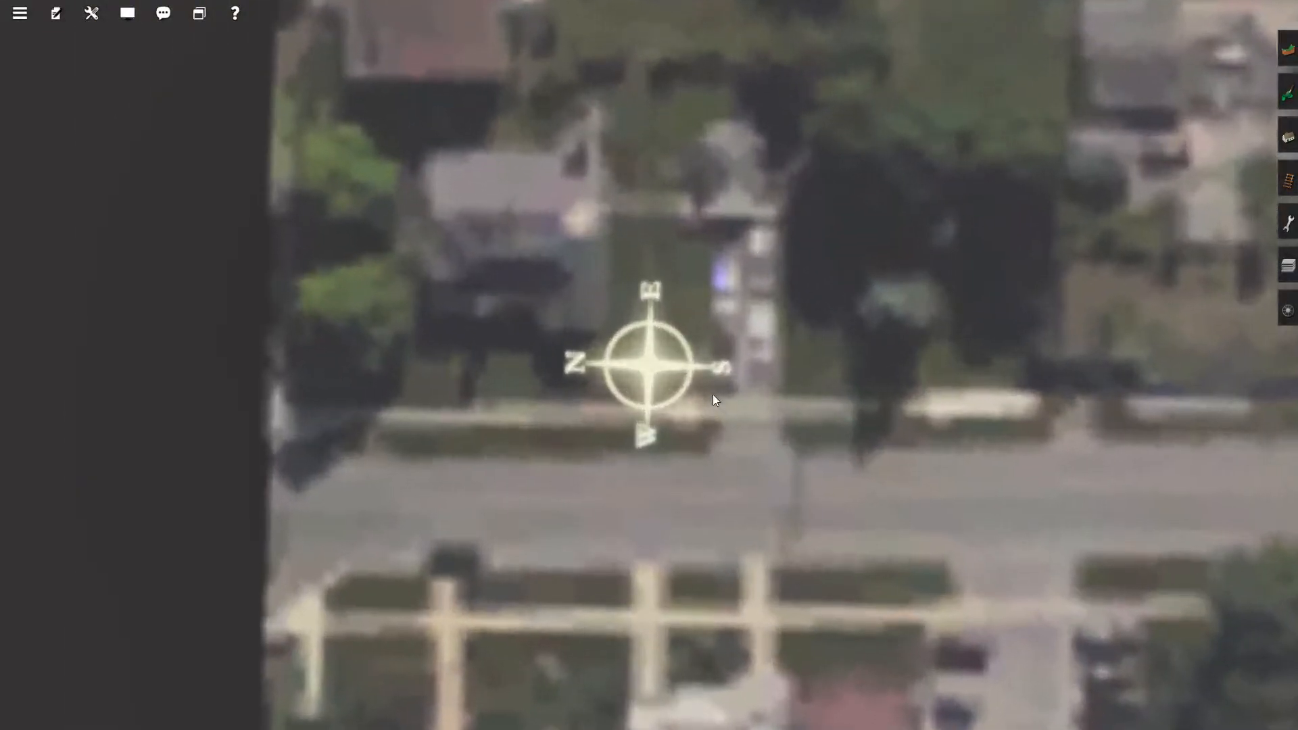
scroll(715, 399, "down", 6)
scroll(715, 400, "down", 10)
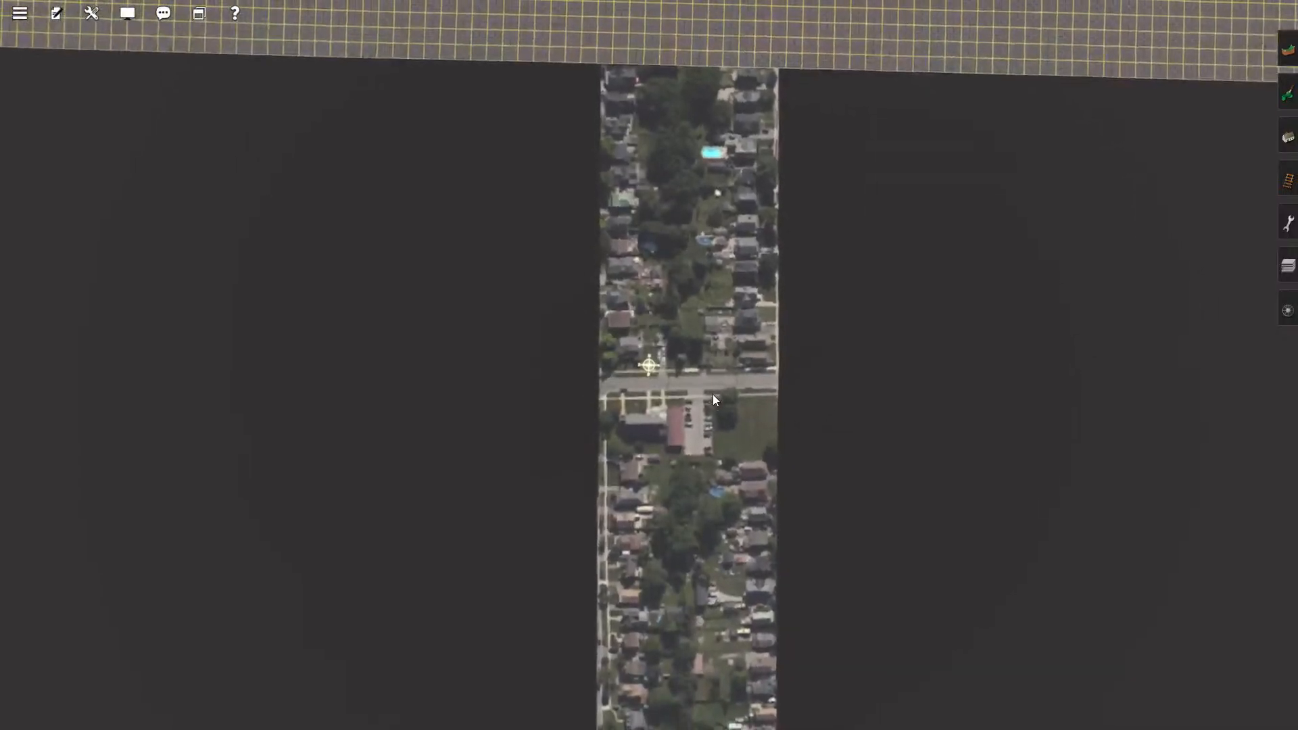
scroll(715, 400, "up", 10)
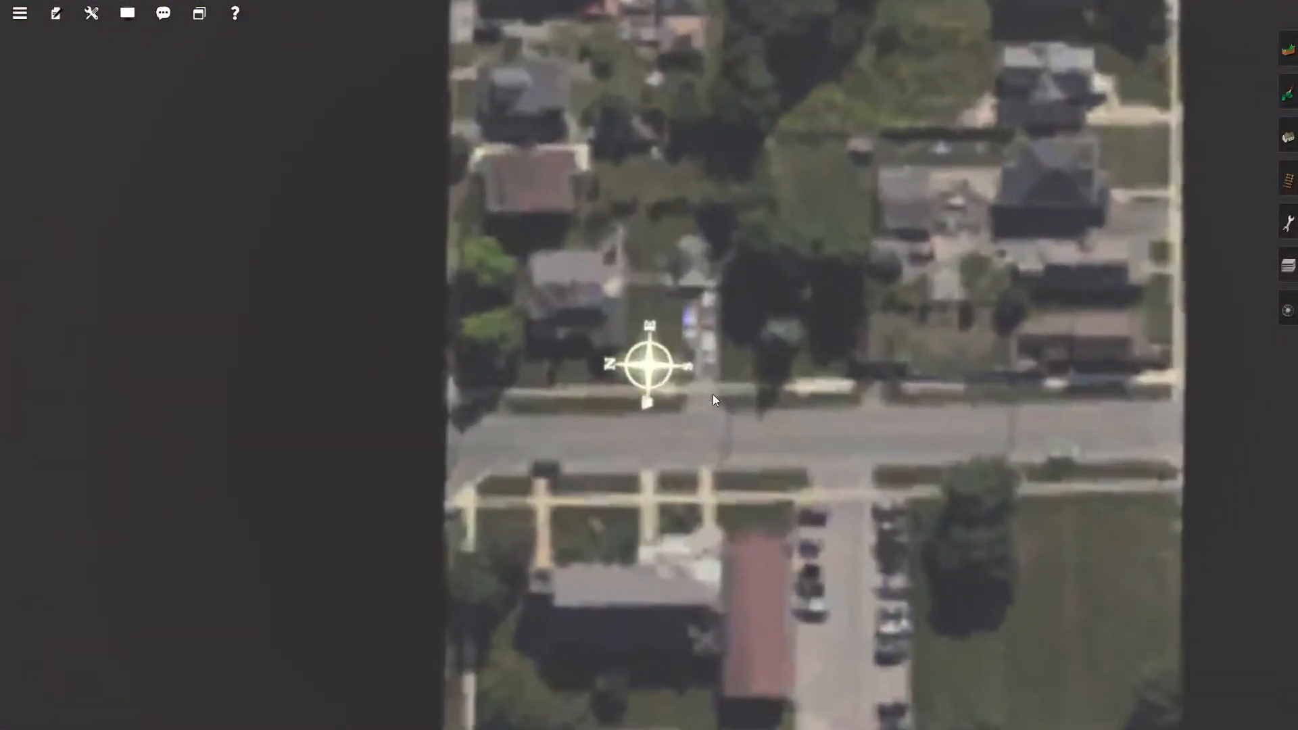
scroll(714, 400, "down", 10)
scroll(714, 400, "up", 10)
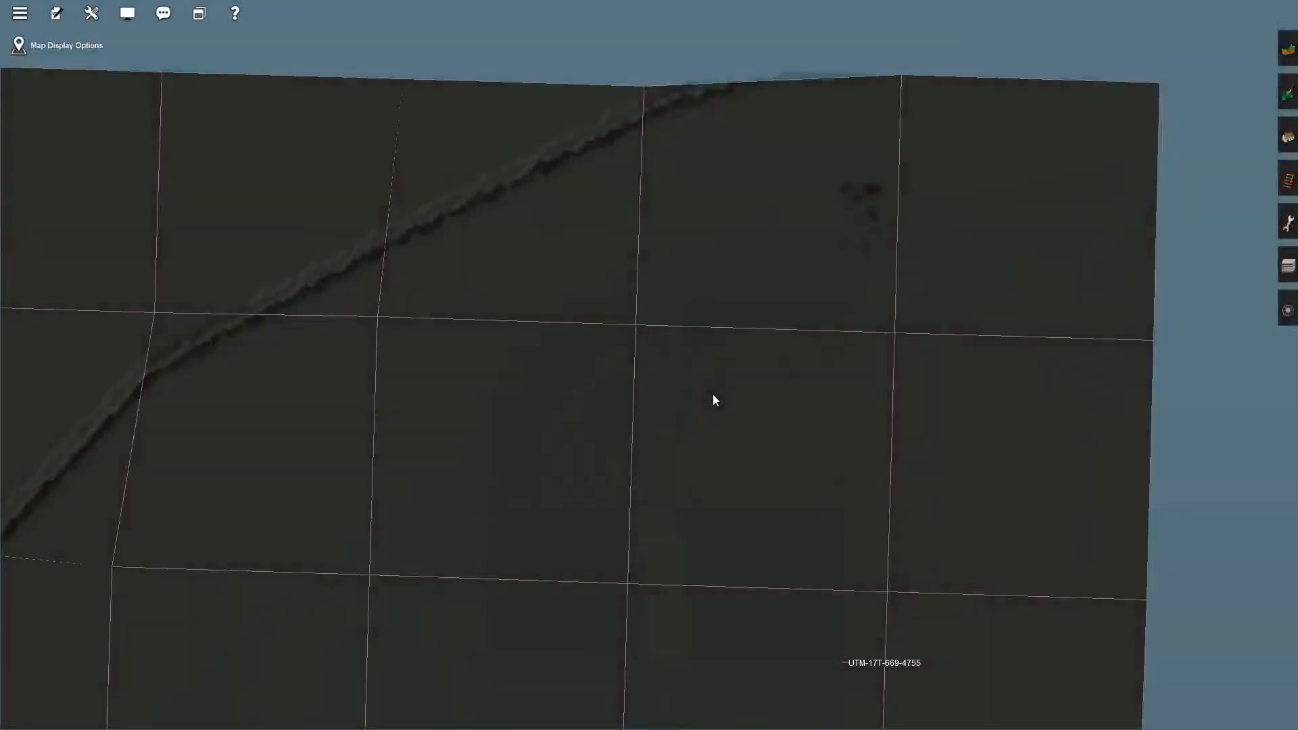
scroll(714, 401, "down", 10)
scroll(714, 400, "up", 3)
scroll(714, 396, "up", 5)
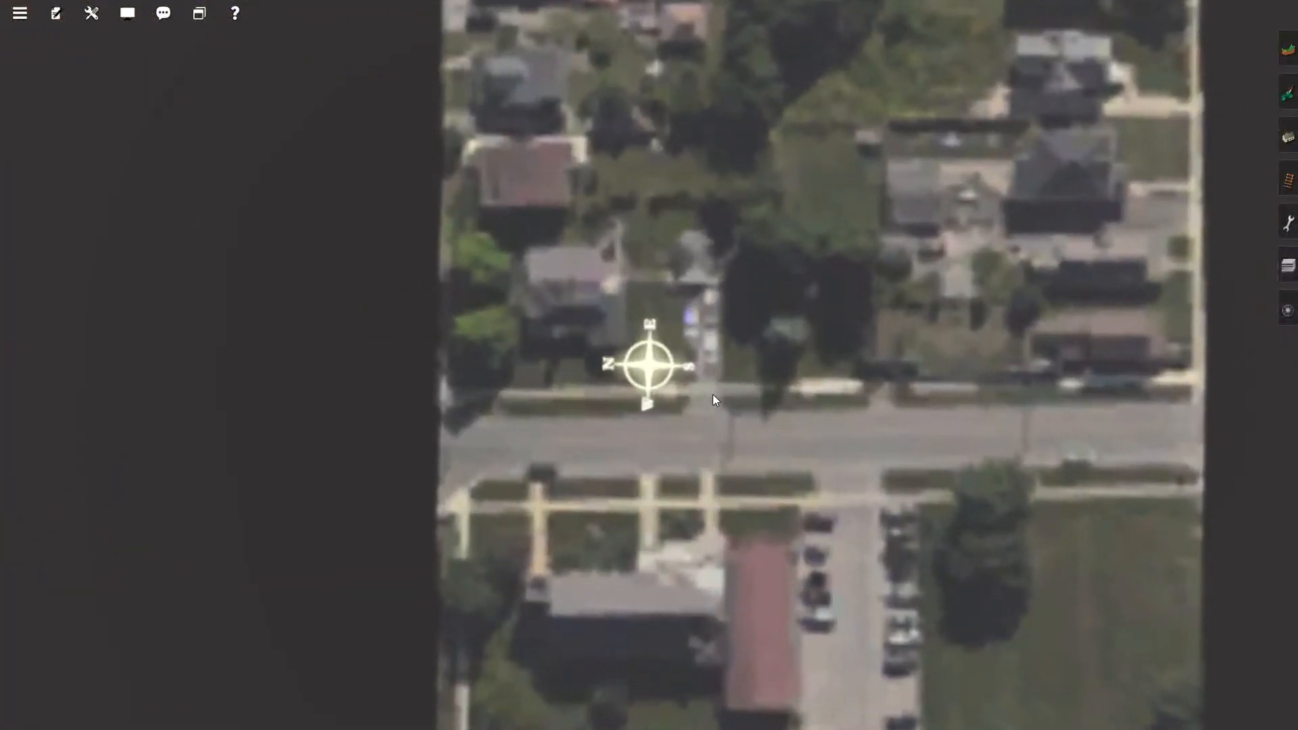
Inspect the orthophoto strip around the cross street from low, near-ground viewing angles.
key("Down")
key("Right")
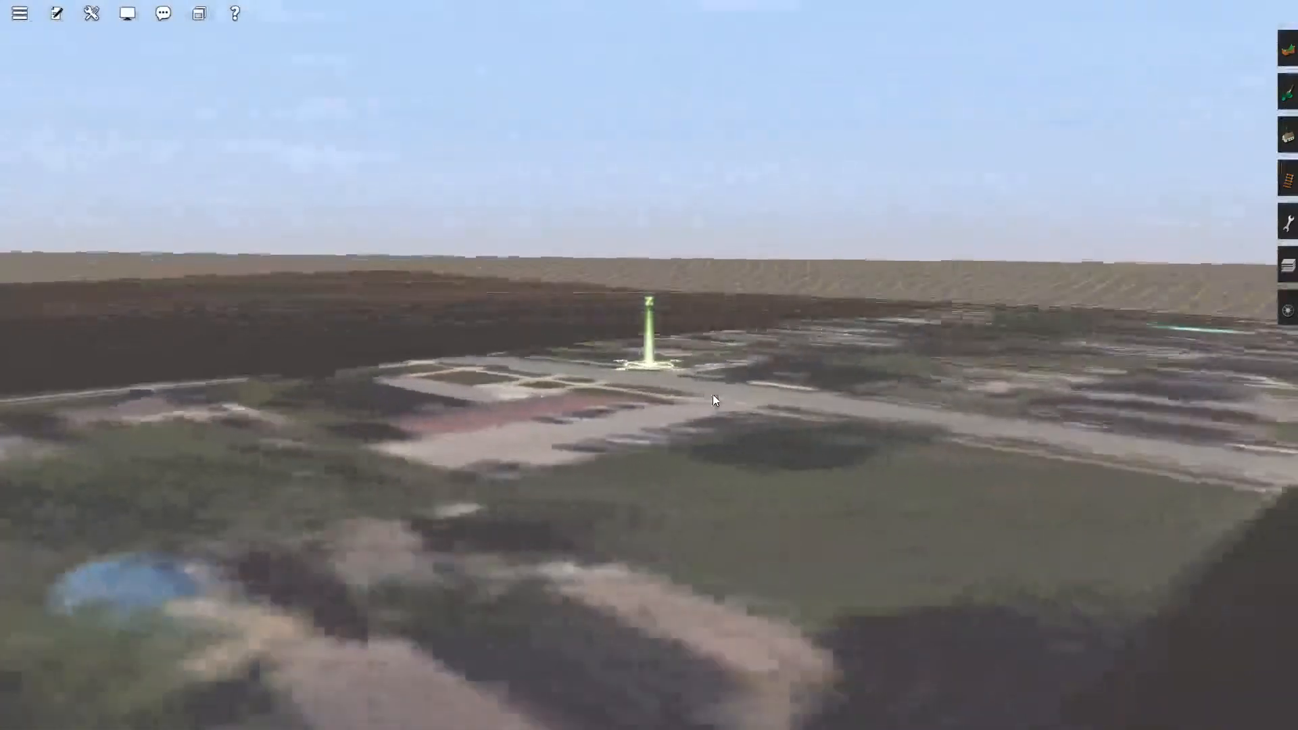
key("Down")
key("Right")
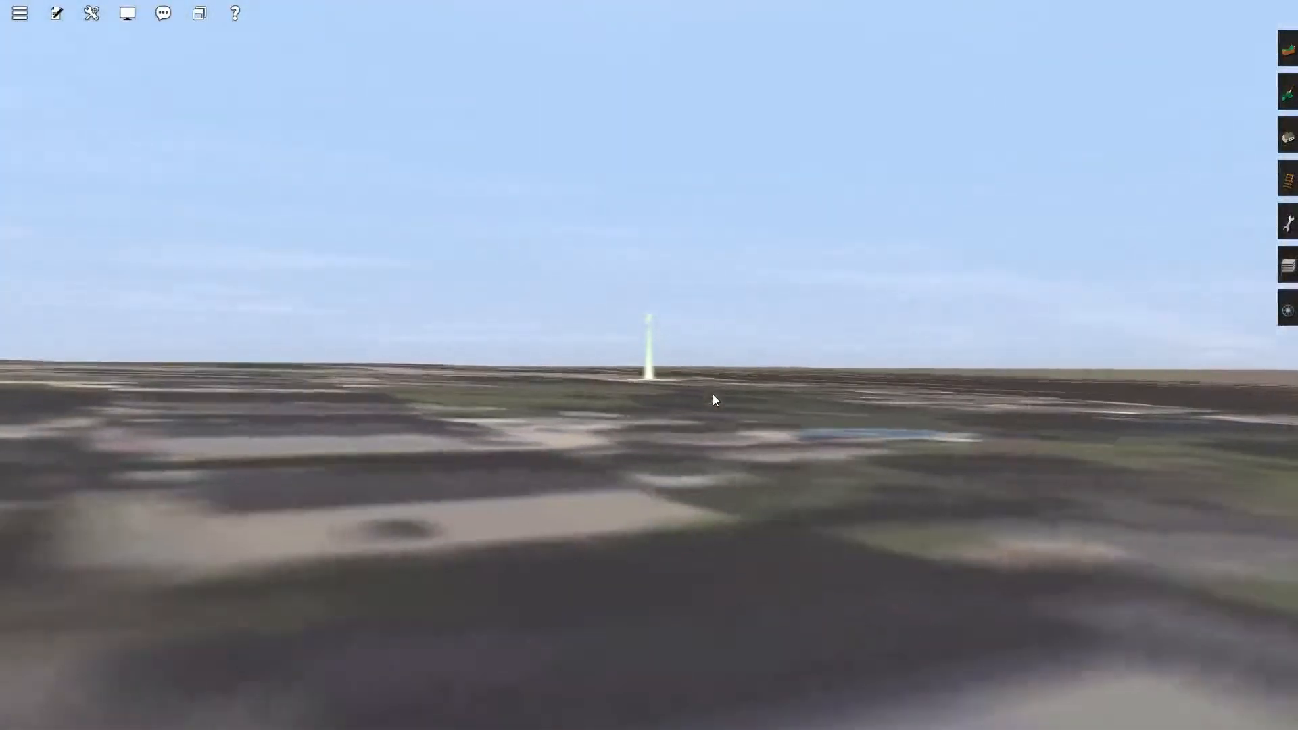
key("Up")
right_click(517, 411)
right_click(610, 293)
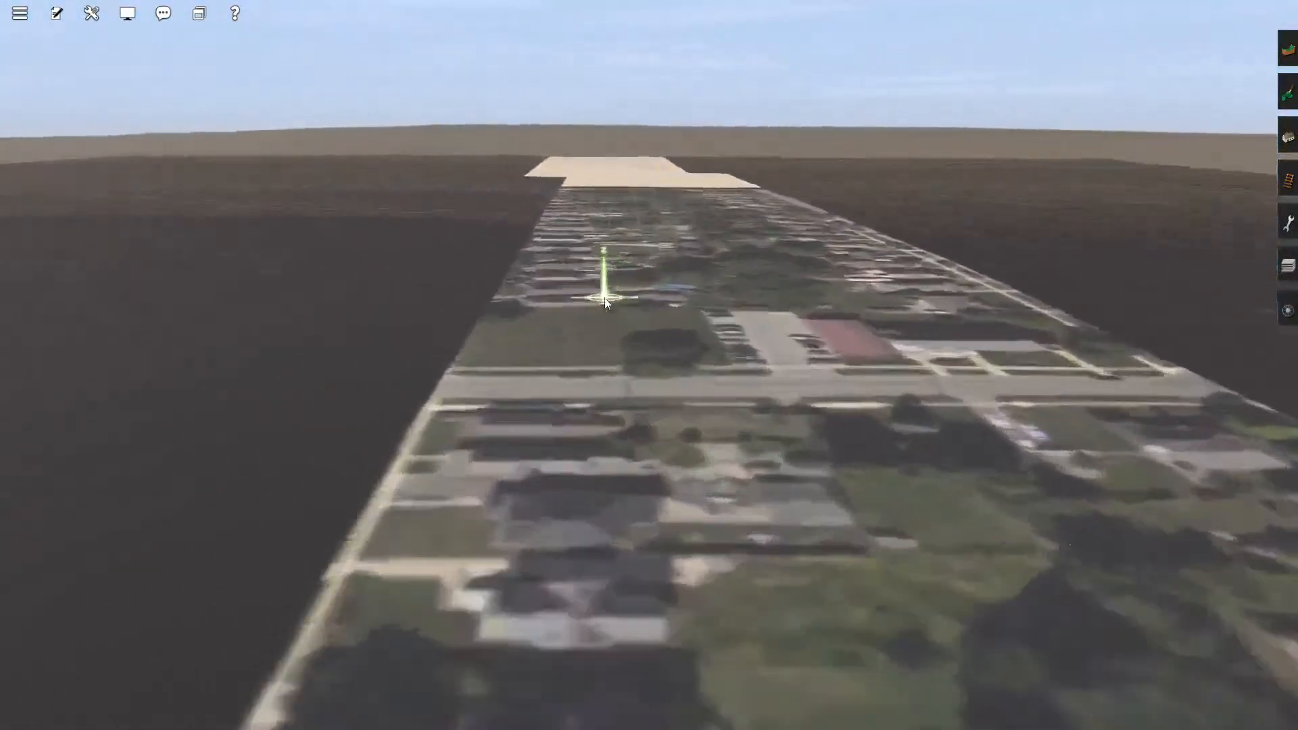
right_click(662, 274)
Inspect the blank beige section of the tile up to its outer edge and its position within the whole tile.
key("Down")
right_click(636, 354)
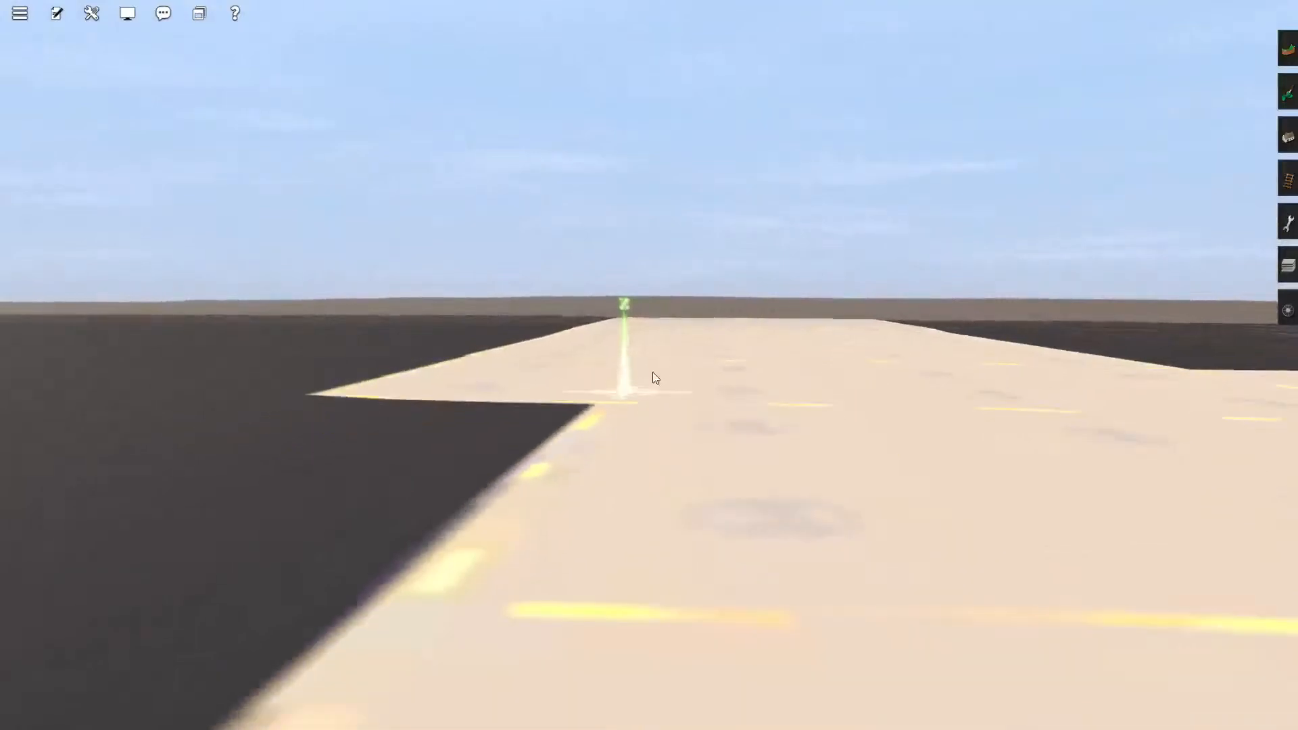
right_click(666, 344)
right_click(671, 335)
right_click(669, 366)
right_click(670, 377)
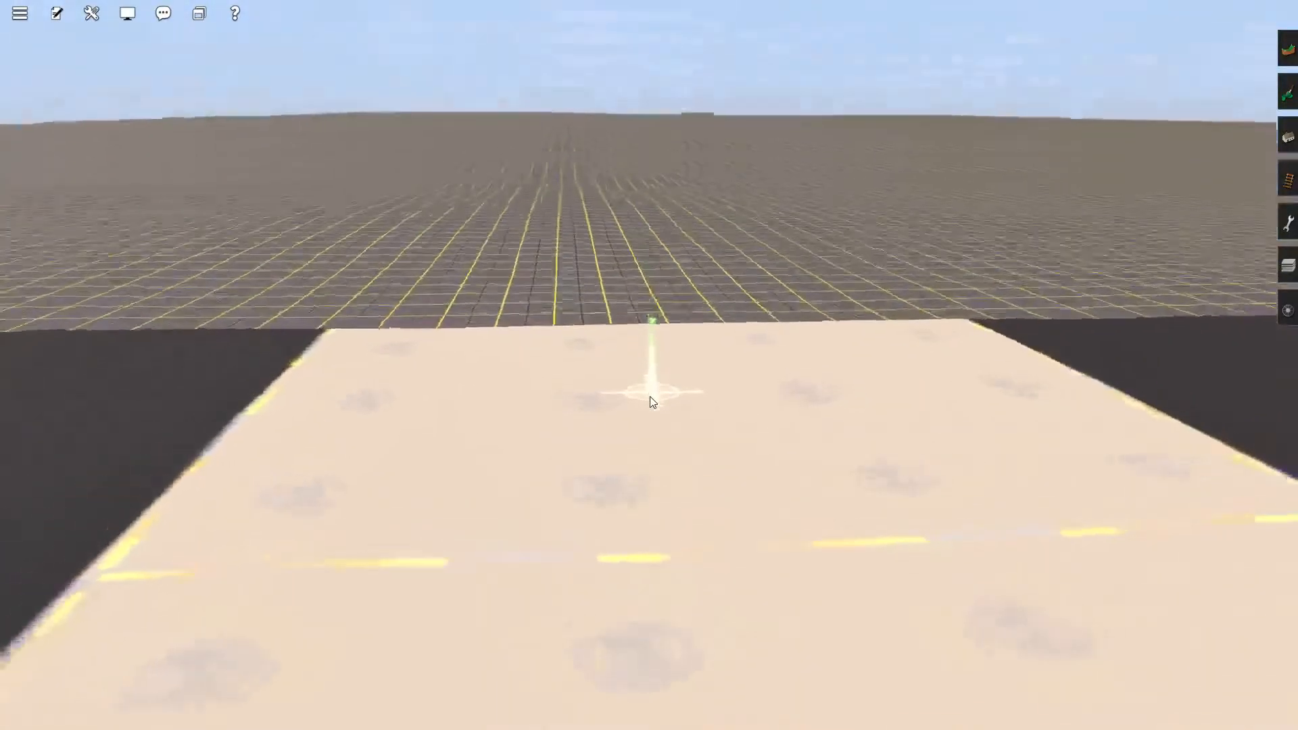
scroll(655, 525, "up", 4)
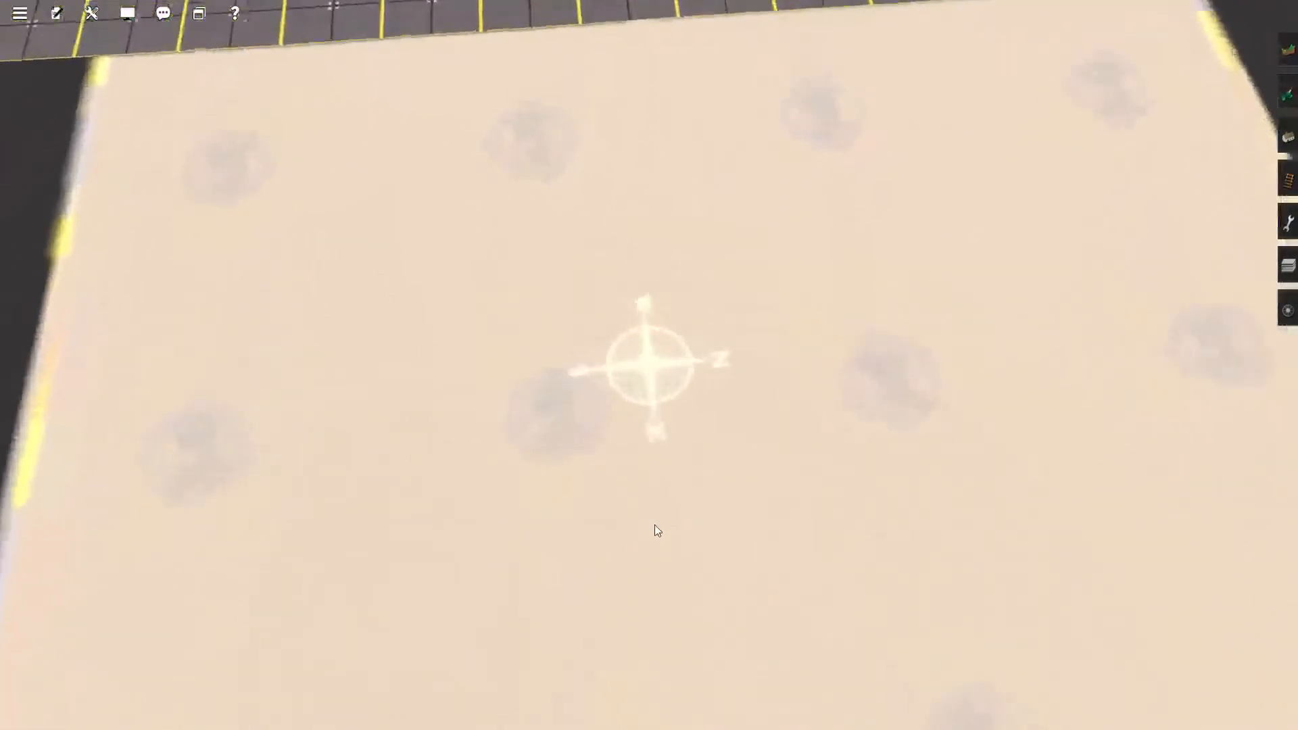
scroll(655, 525, "down", 8)
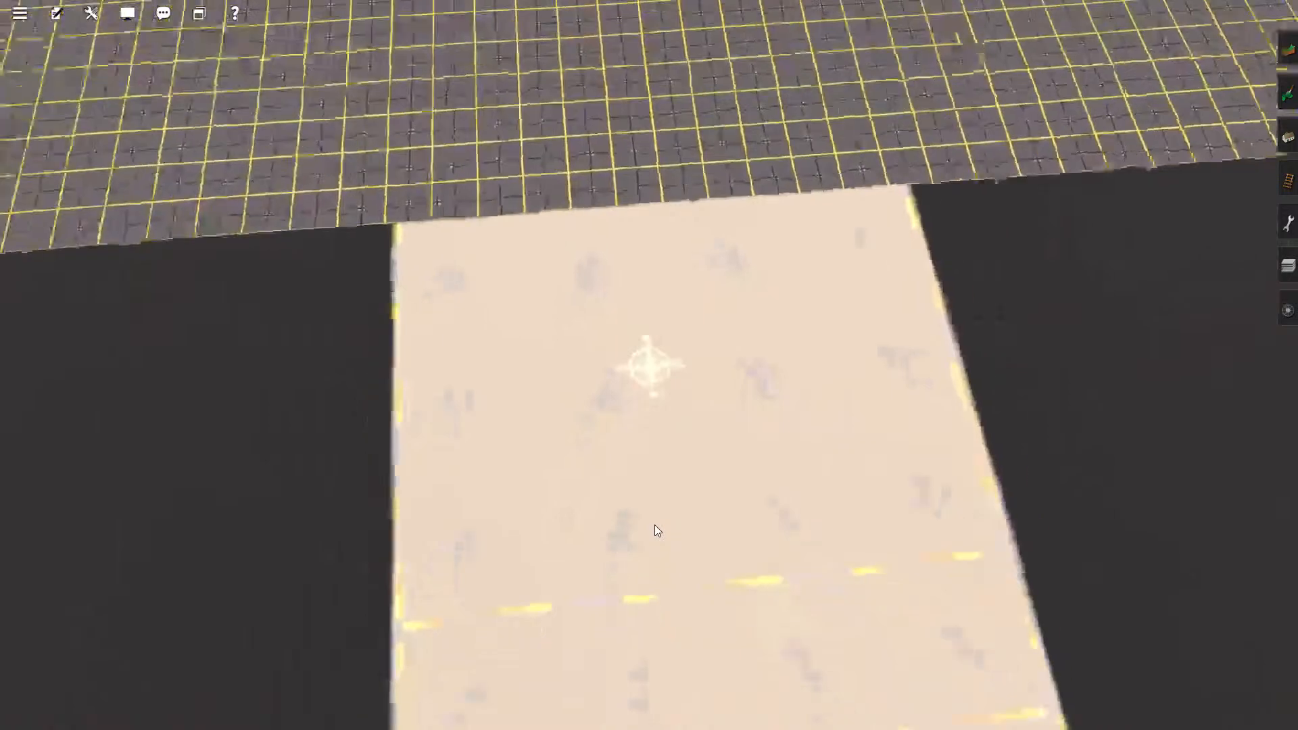
scroll(655, 525, "down", 8)
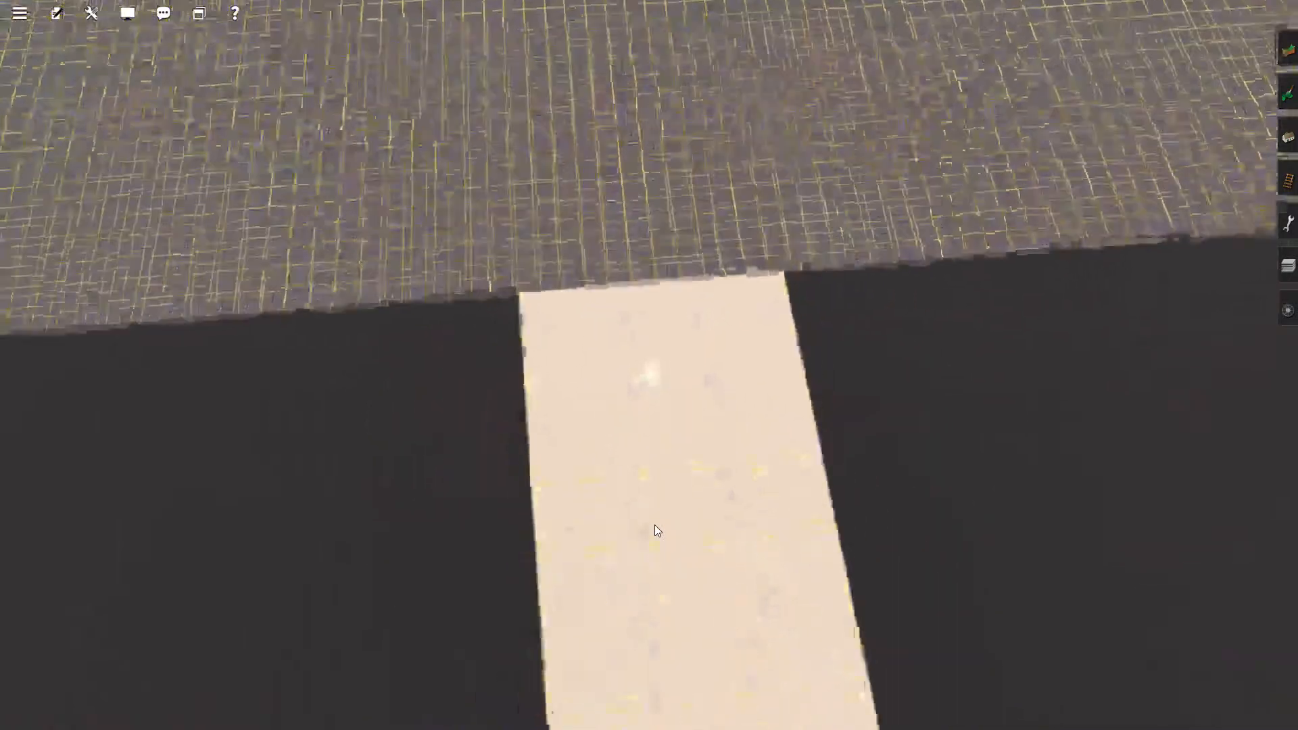
scroll(654, 525, "down", 2)
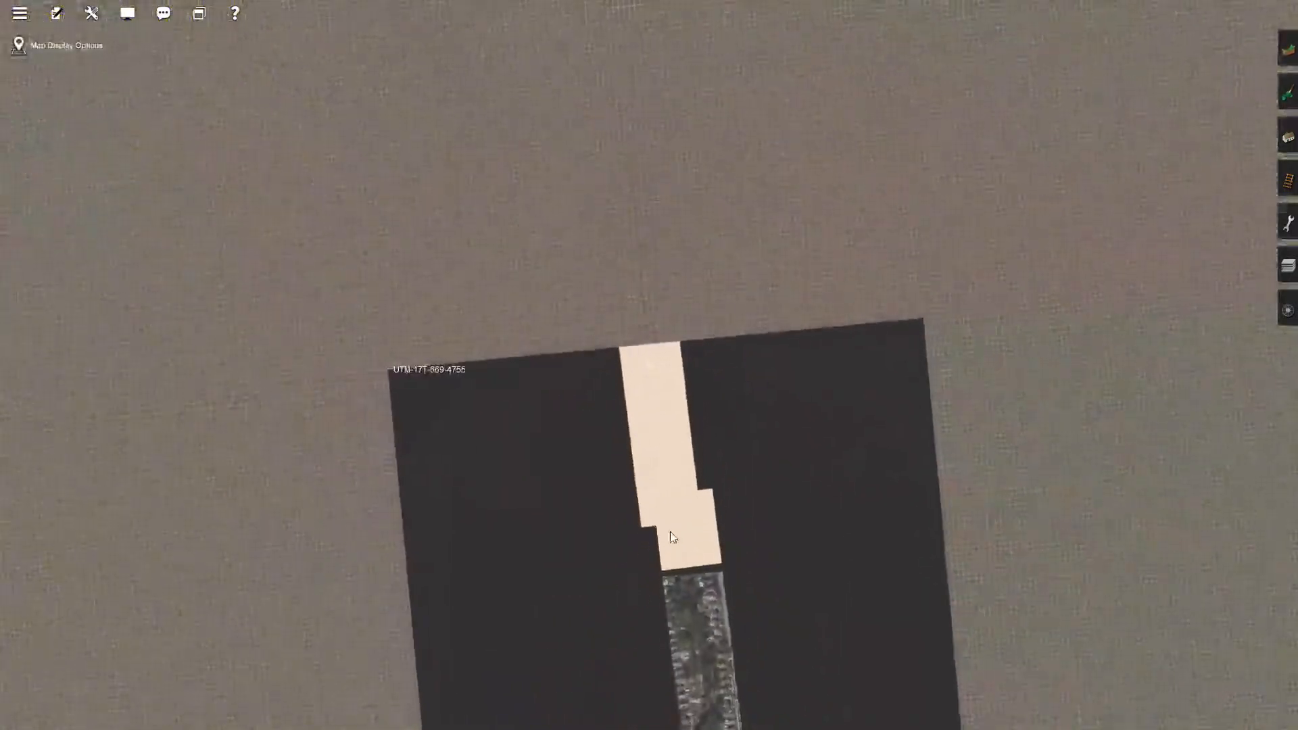
right_click(671, 537)
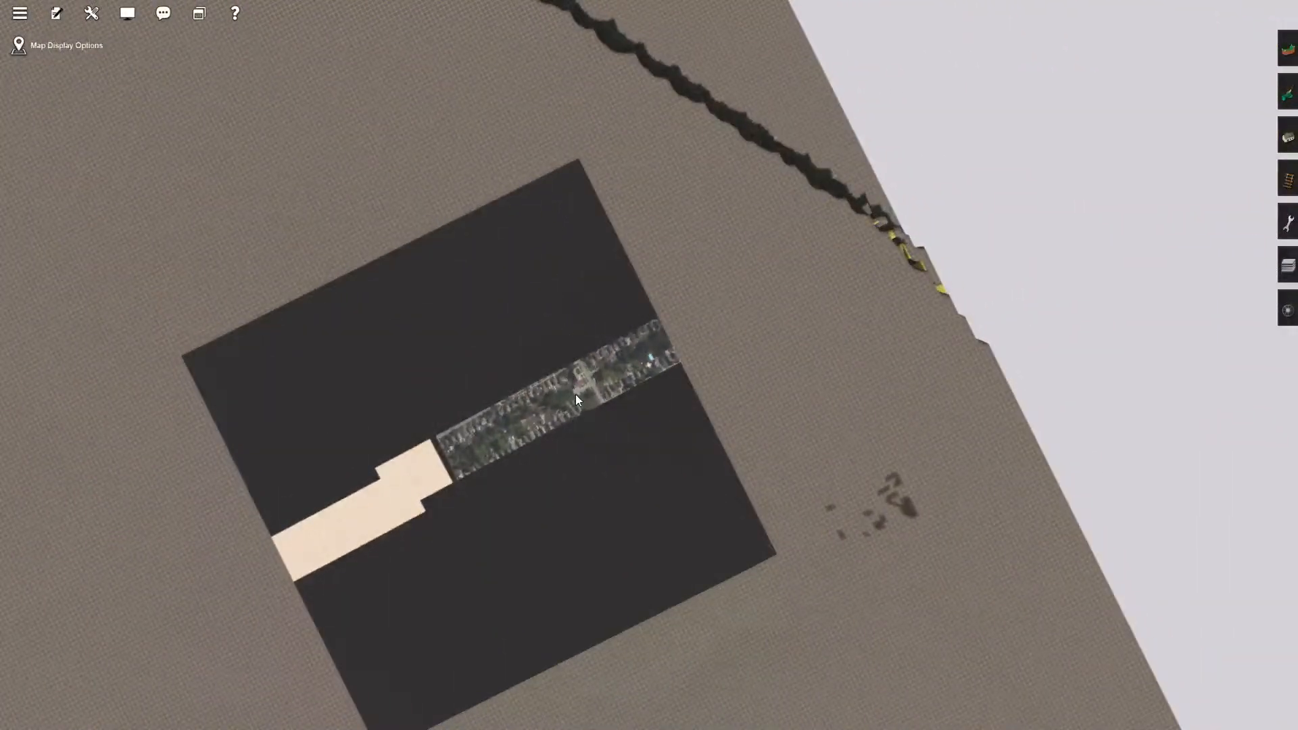
Examine the orthophoto near the swimming pool at the tile's edge, comparing close-up detail with the full tile overview.
scroll(576, 395, "down", 2)
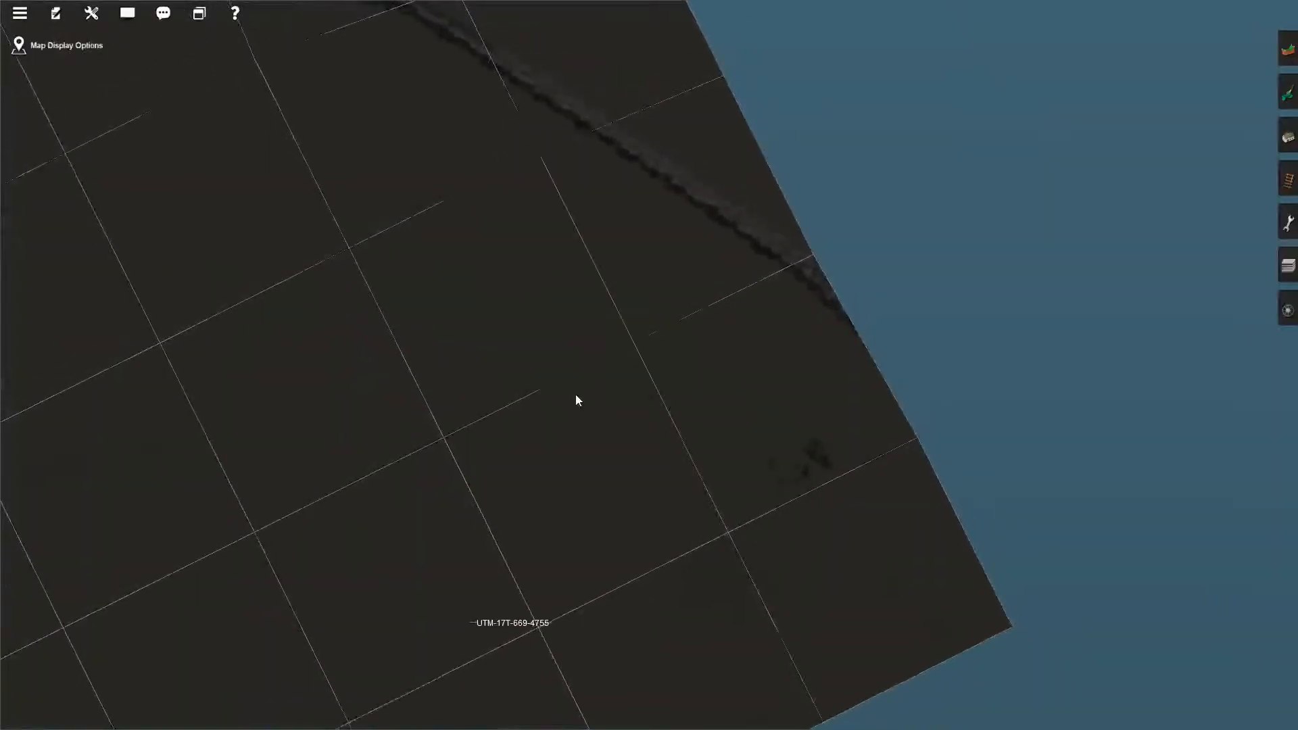
scroll(576, 387, "up", 5)
scroll(559, 416, "up", 5)
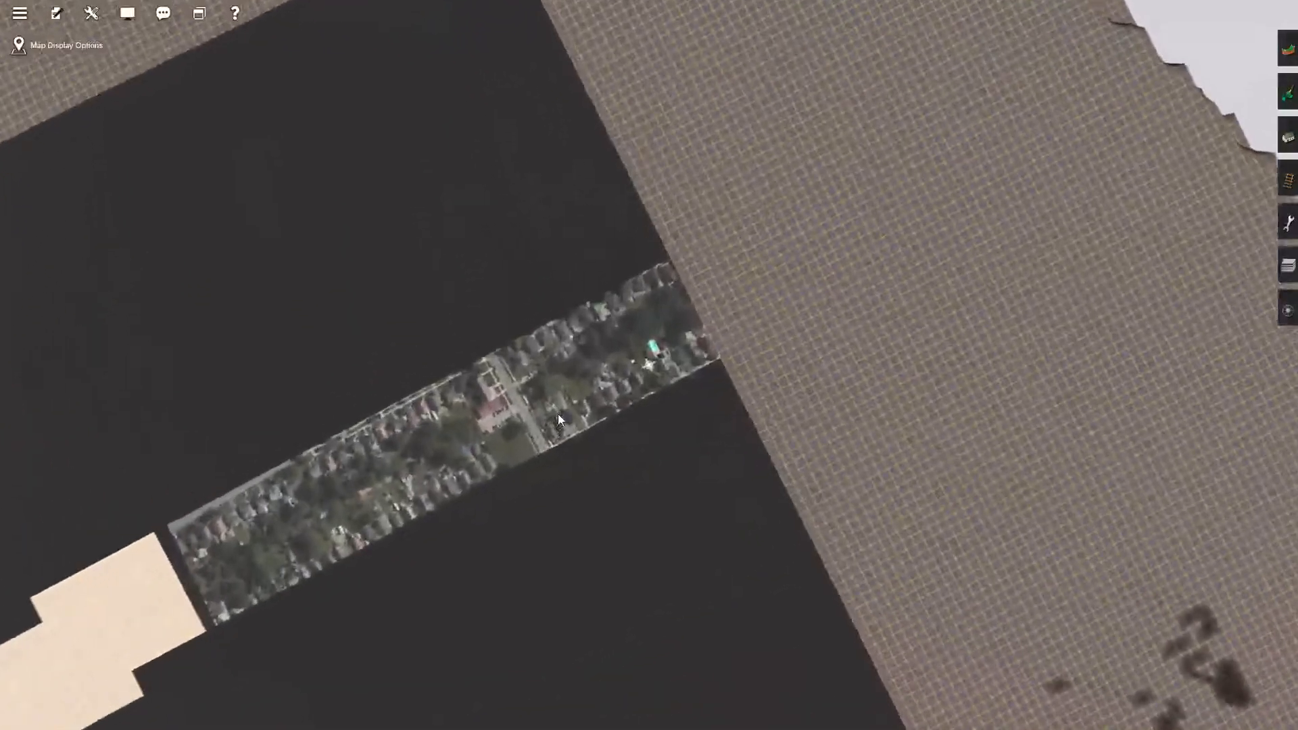
scroll(558, 414, "up", 5)
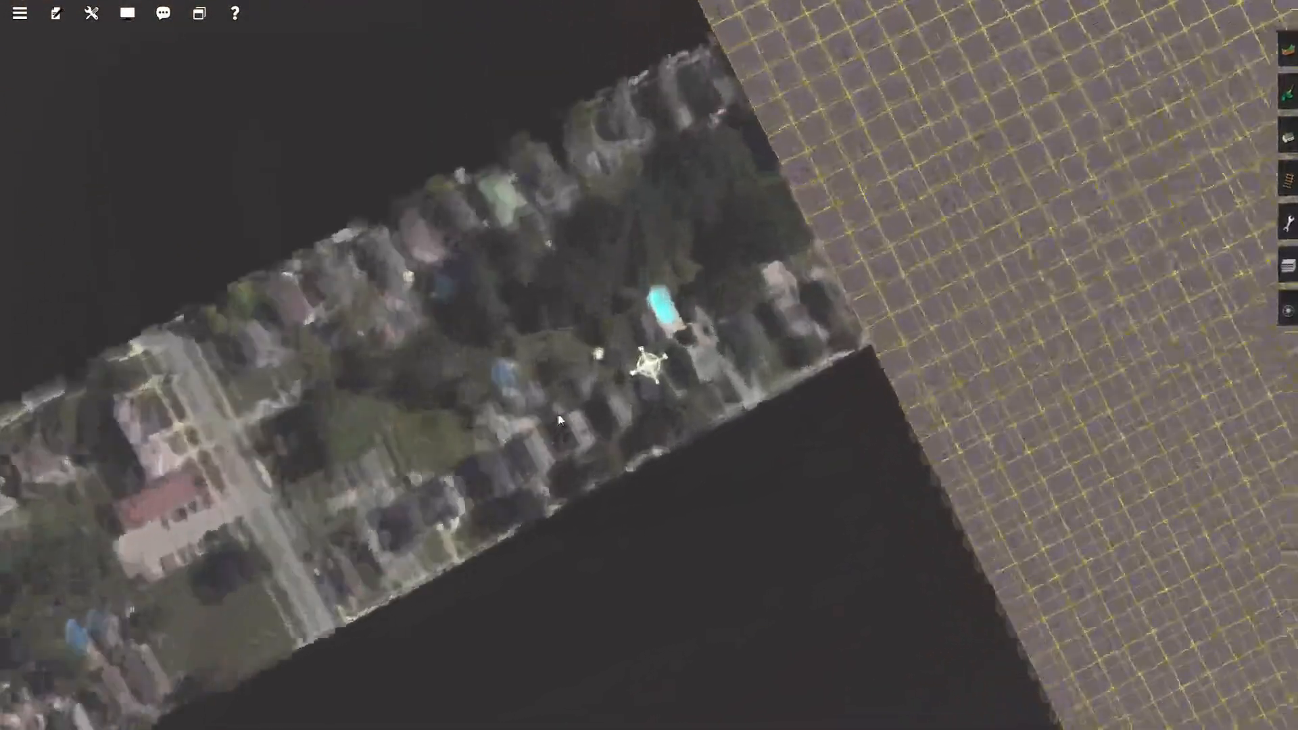
scroll(558, 414, "up", 4)
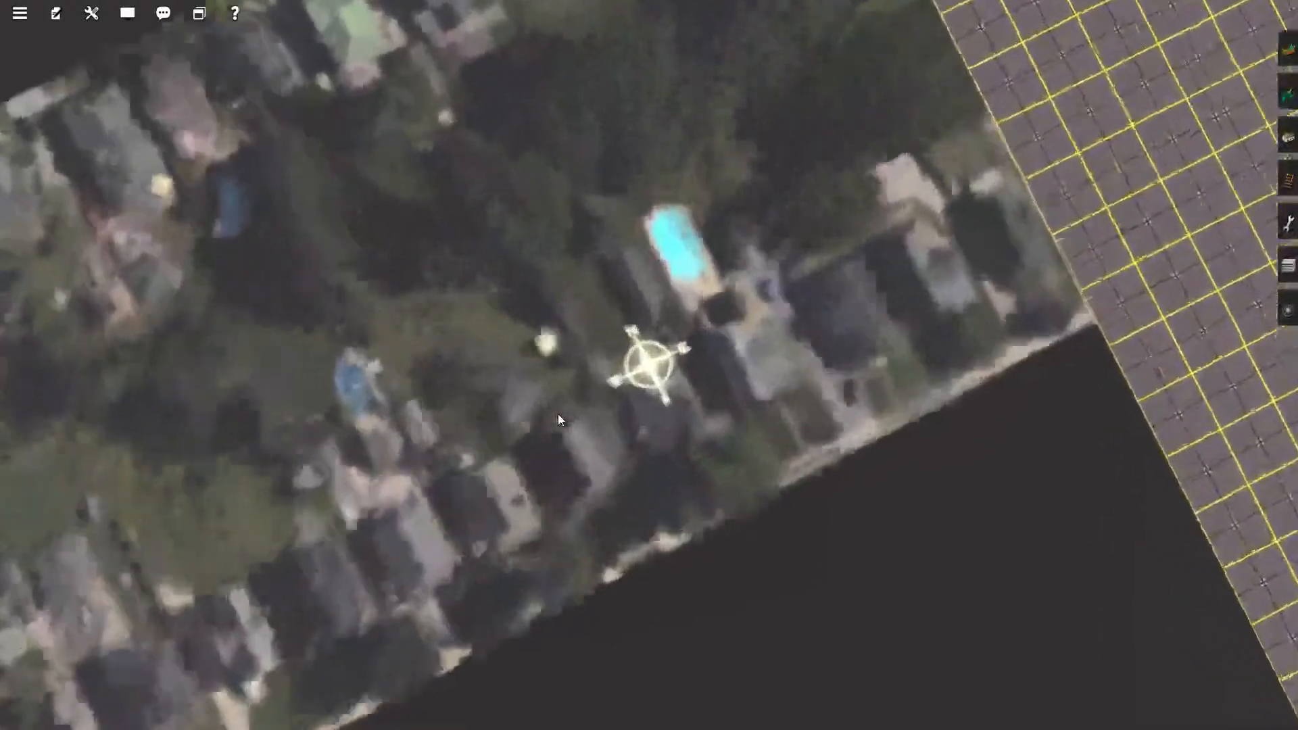
scroll(557, 413, "down", 3)
scroll(558, 414, "down", 5)
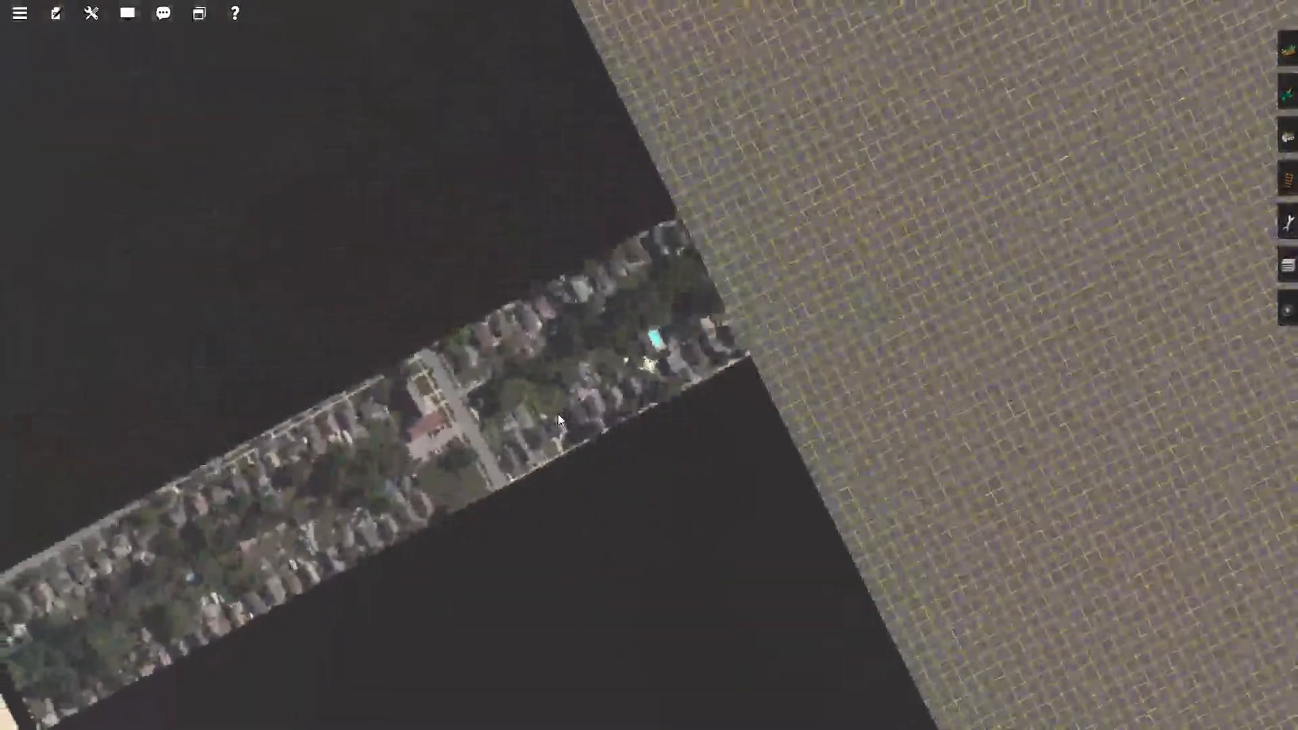
scroll(558, 414, "down", 3)
scroll(557, 414, "up", 8)
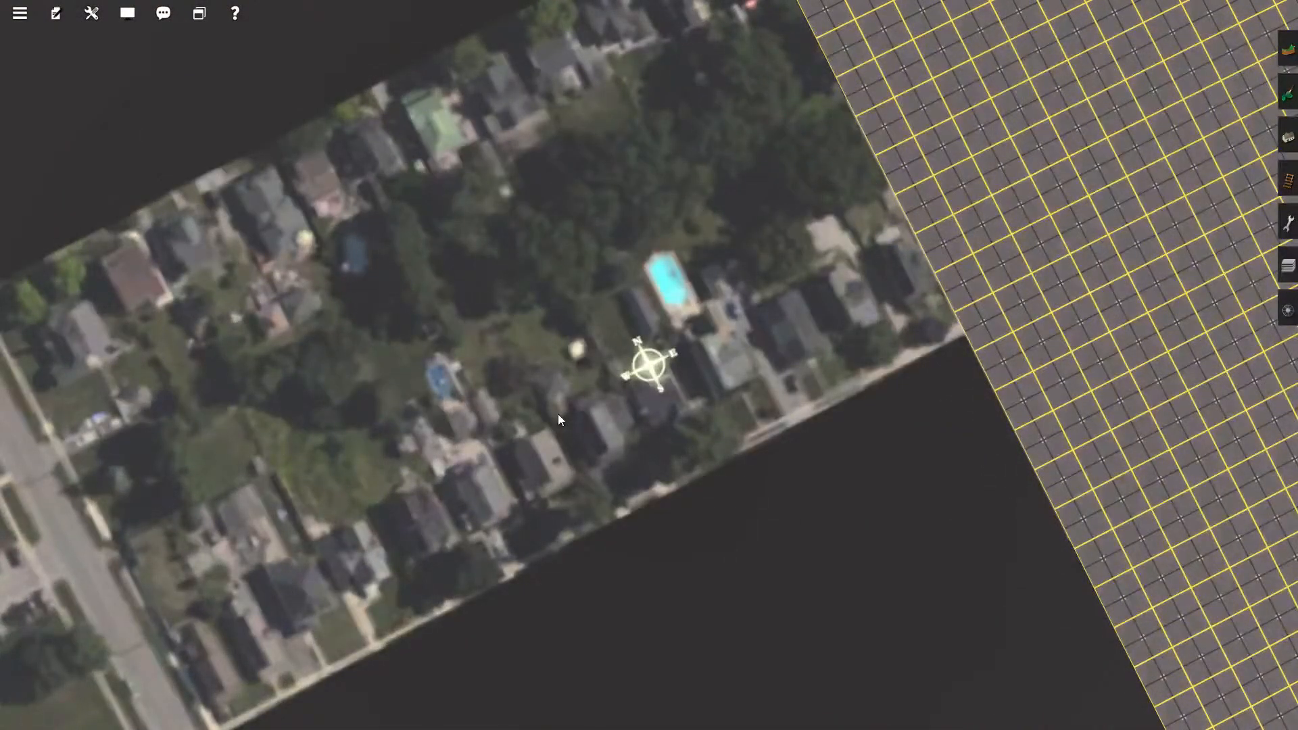
scroll(558, 418, "down", 5)
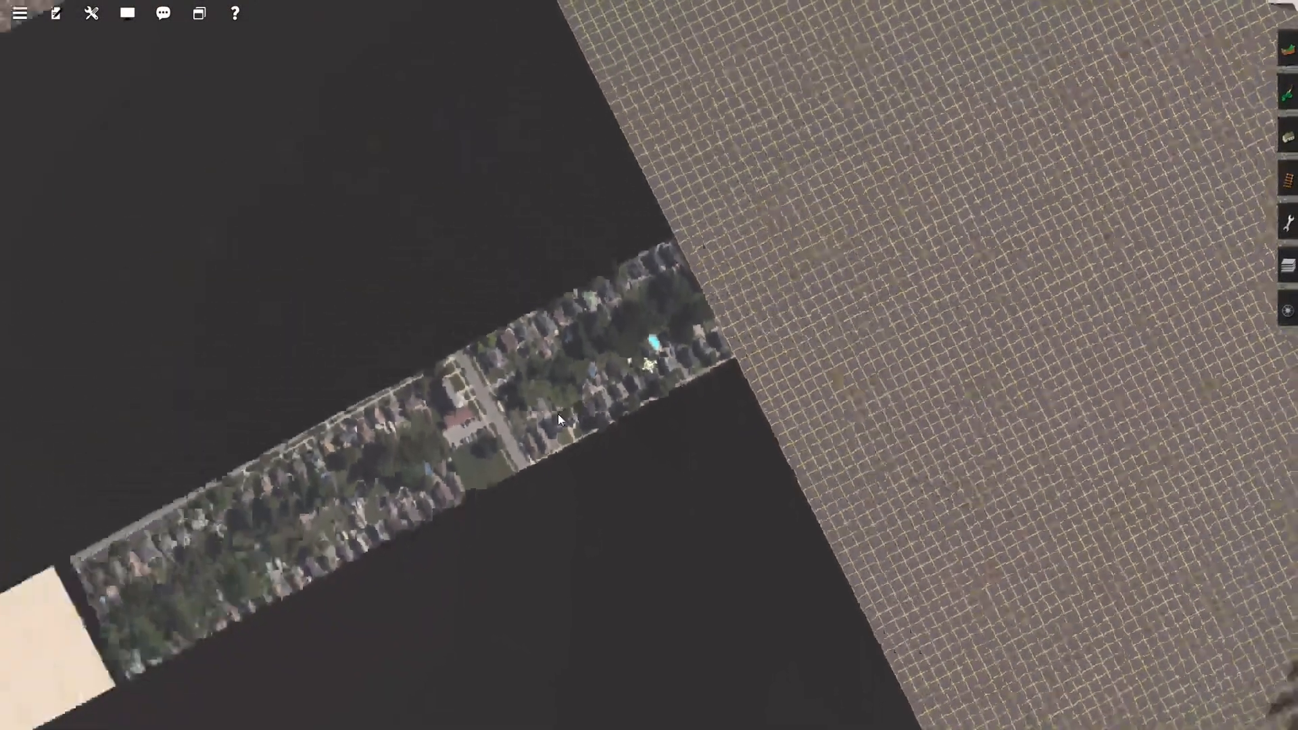
scroll(558, 414, "down", 5)
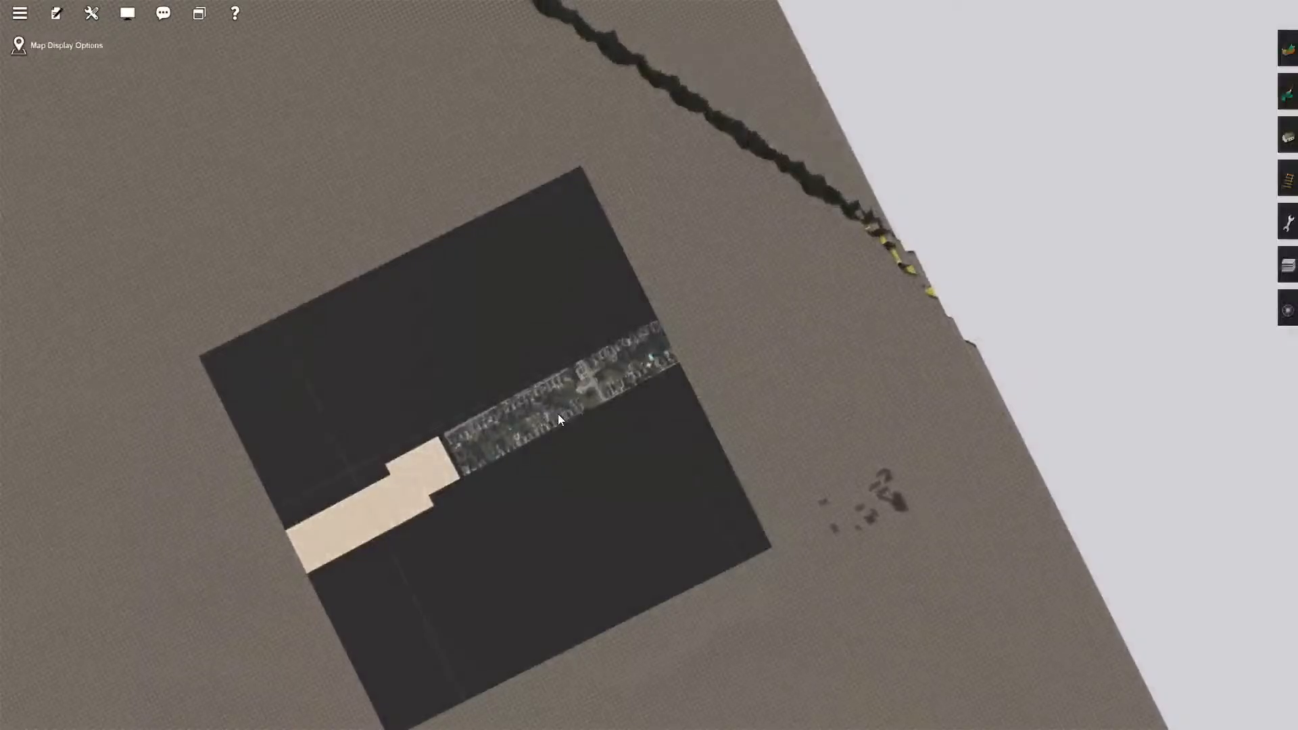
Examine the houses along the orthophoto strip between the beige section and the tile's edge, comparing close-up detail with the wider tile.
scroll(558, 419, "up", 3)
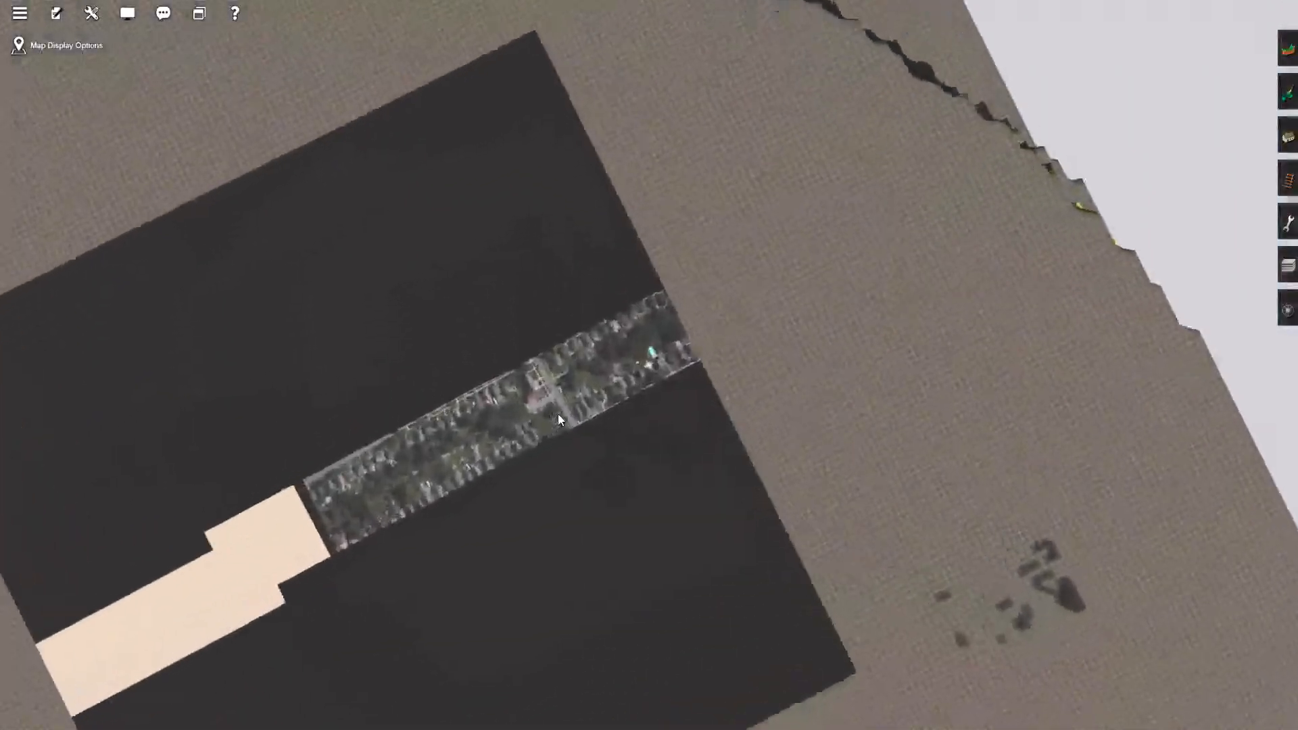
scroll(558, 416, "up", 3)
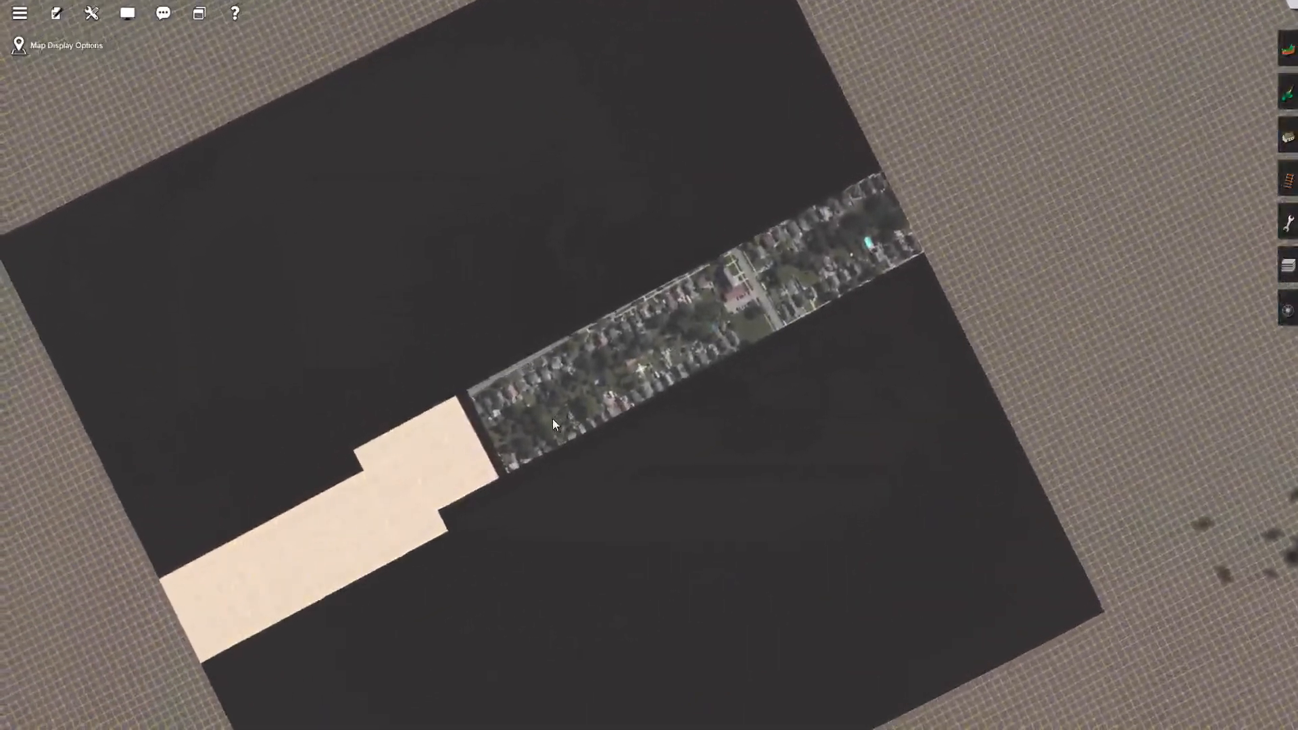
scroll(554, 421, "down", 3)
scroll(553, 421, "up", 4)
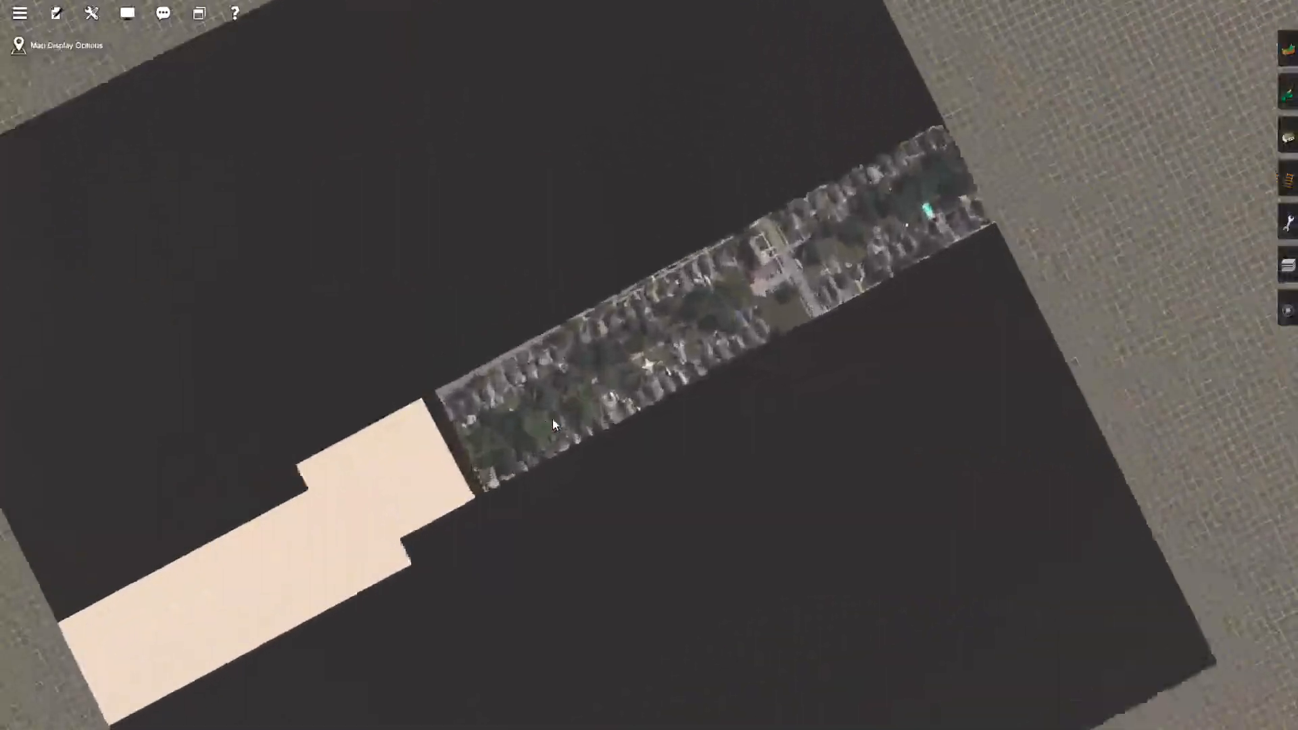
scroll(553, 423, "up", 5)
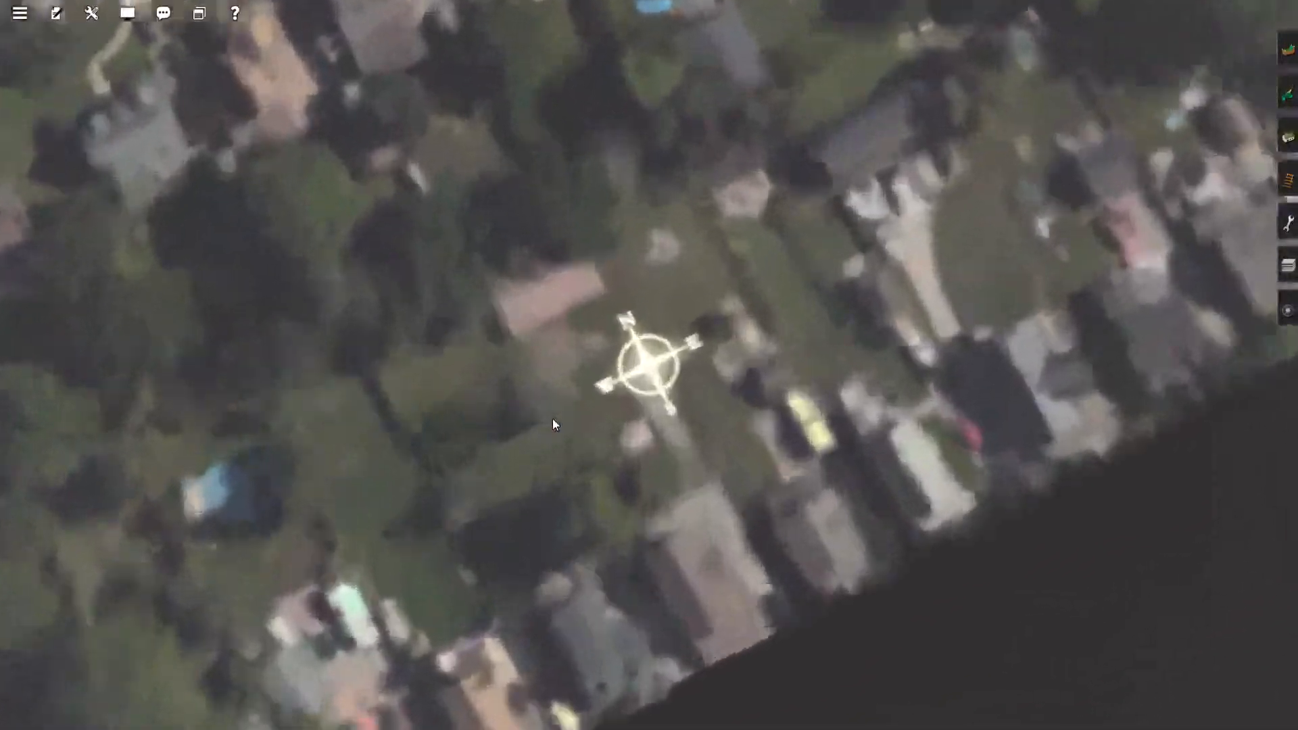
scroll(553, 424, "down", 5)
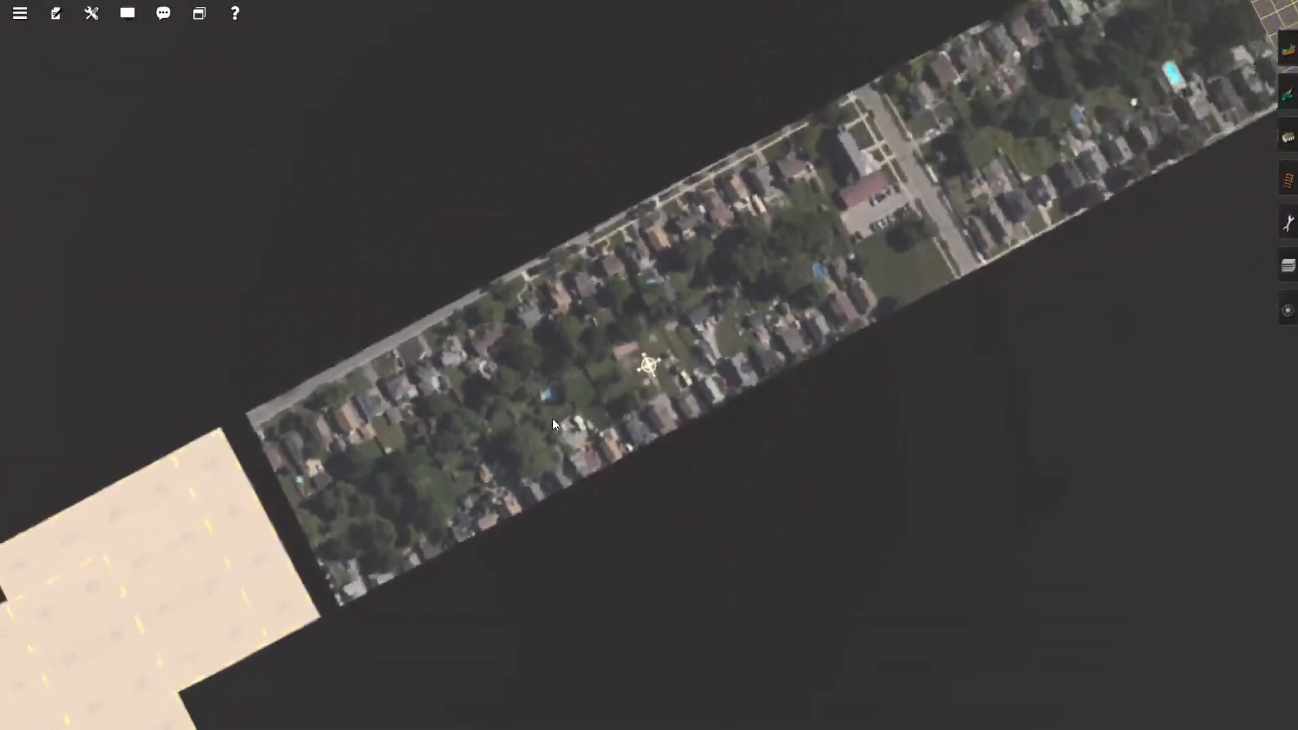
scroll(553, 425, "down", 4)
scroll(553, 424, "up", 5)
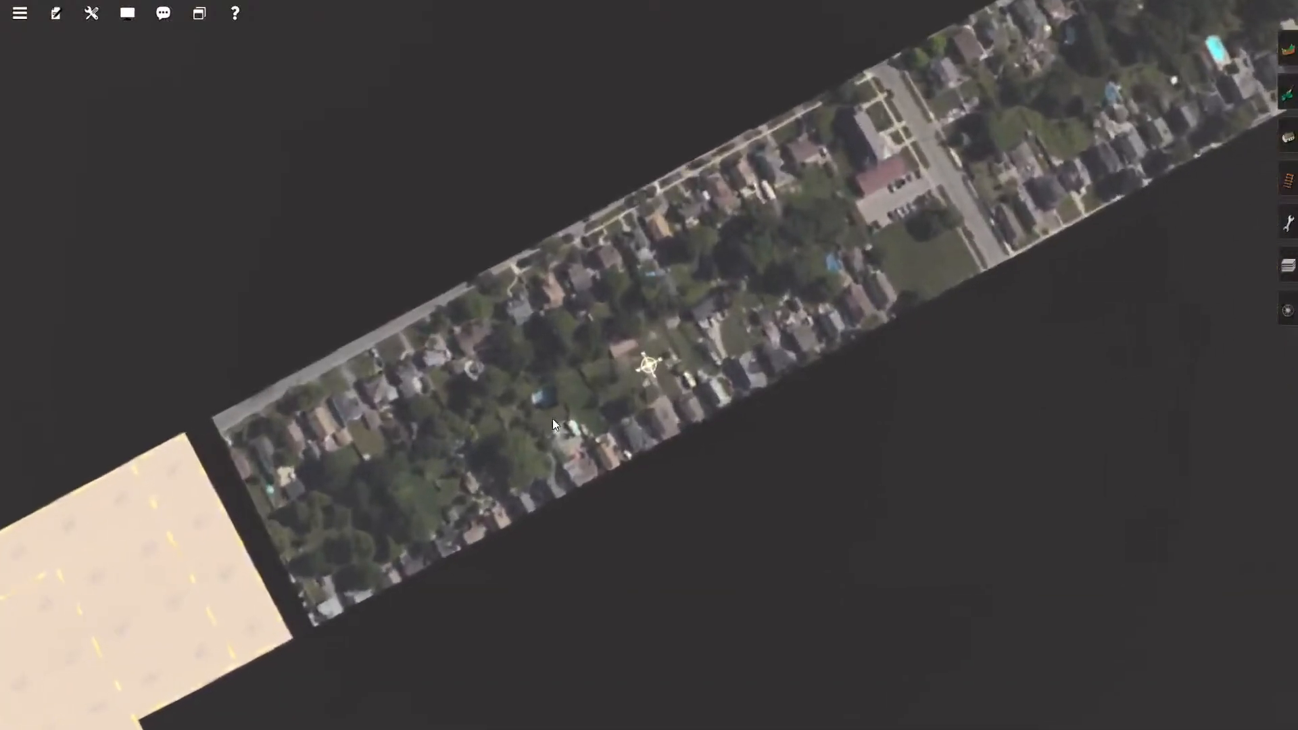
scroll(553, 424, "up", 3)
scroll(553, 425, "down", 2)
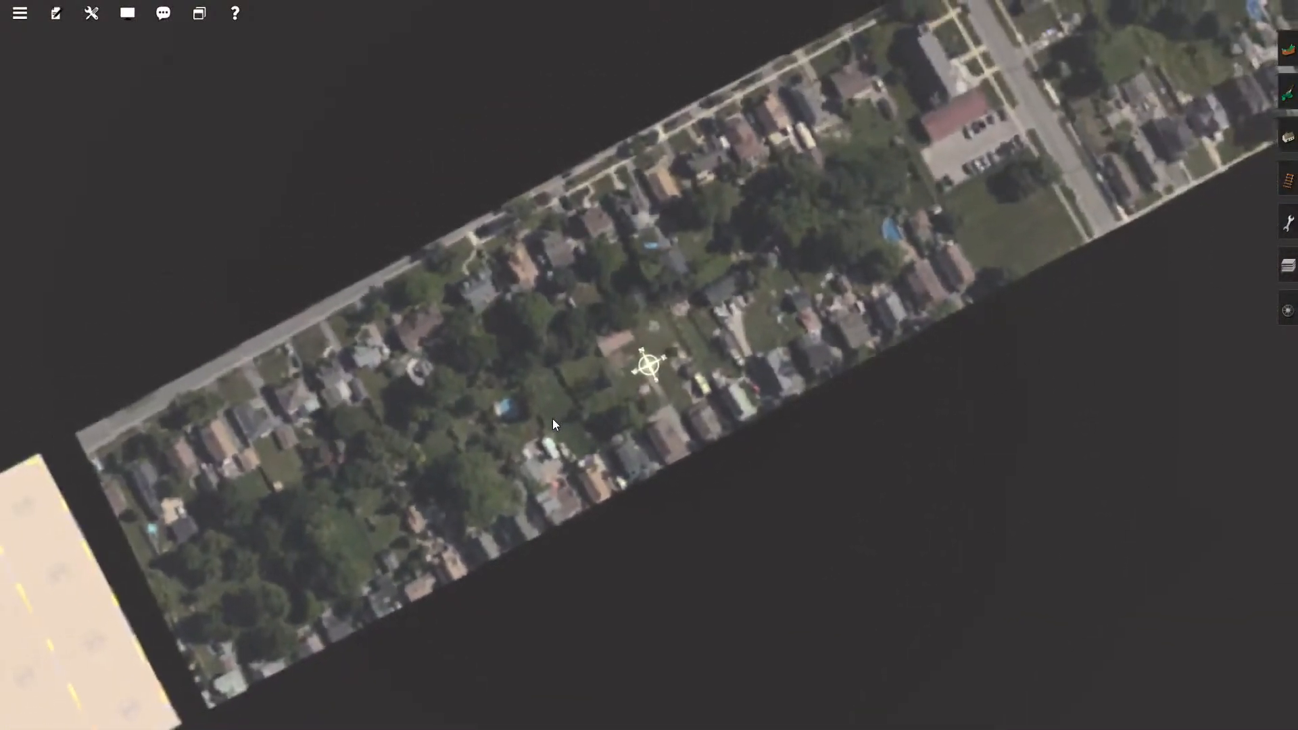
scroll(553, 420, "down", 5)
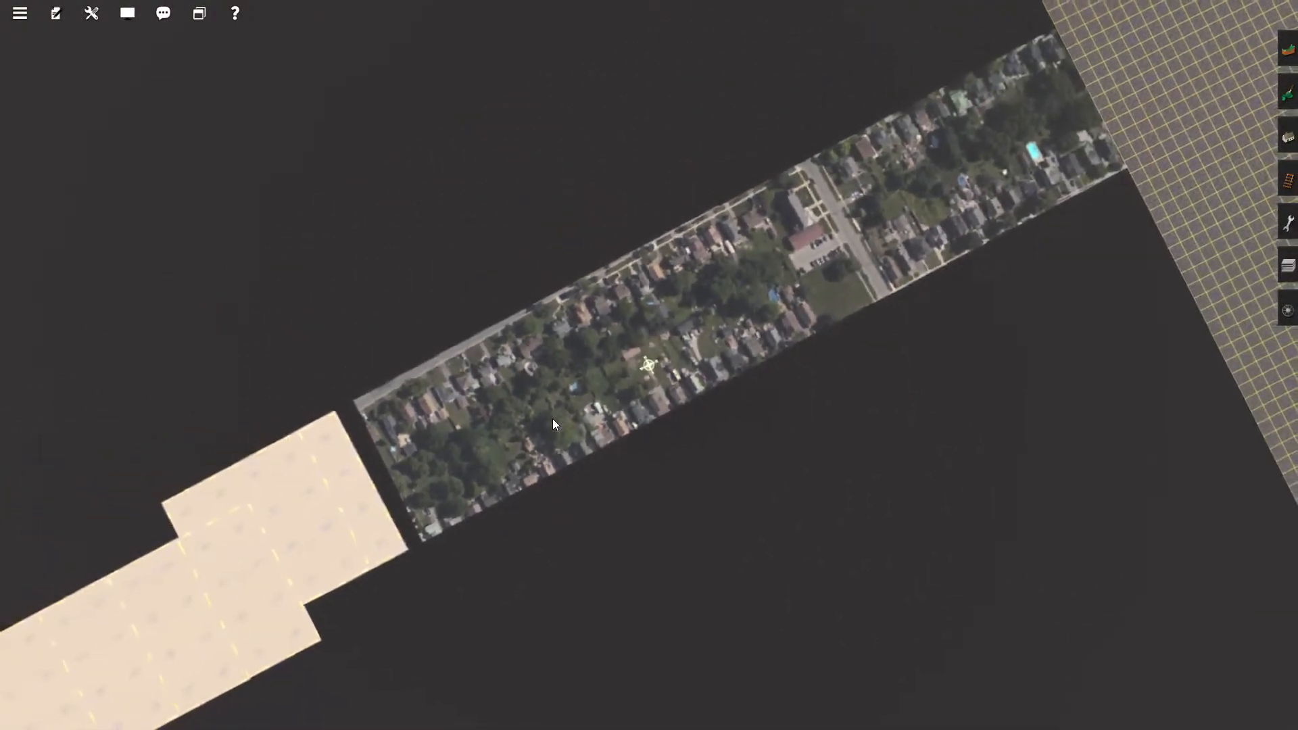
scroll(553, 425, "up", 2)
Examine the orthophoto strip from a rotated overhead angle, including a close-up of the cross street and parking lot.
key("Left")
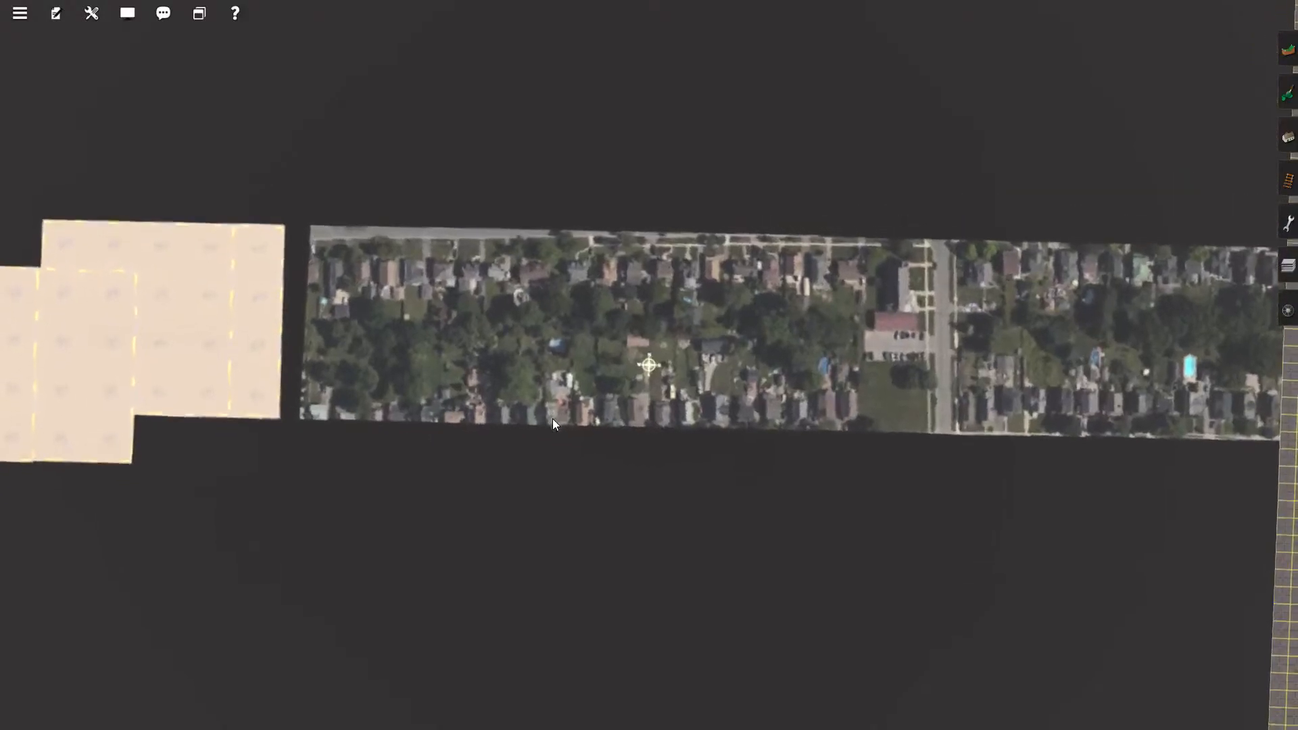
scroll(553, 425, "down", 10)
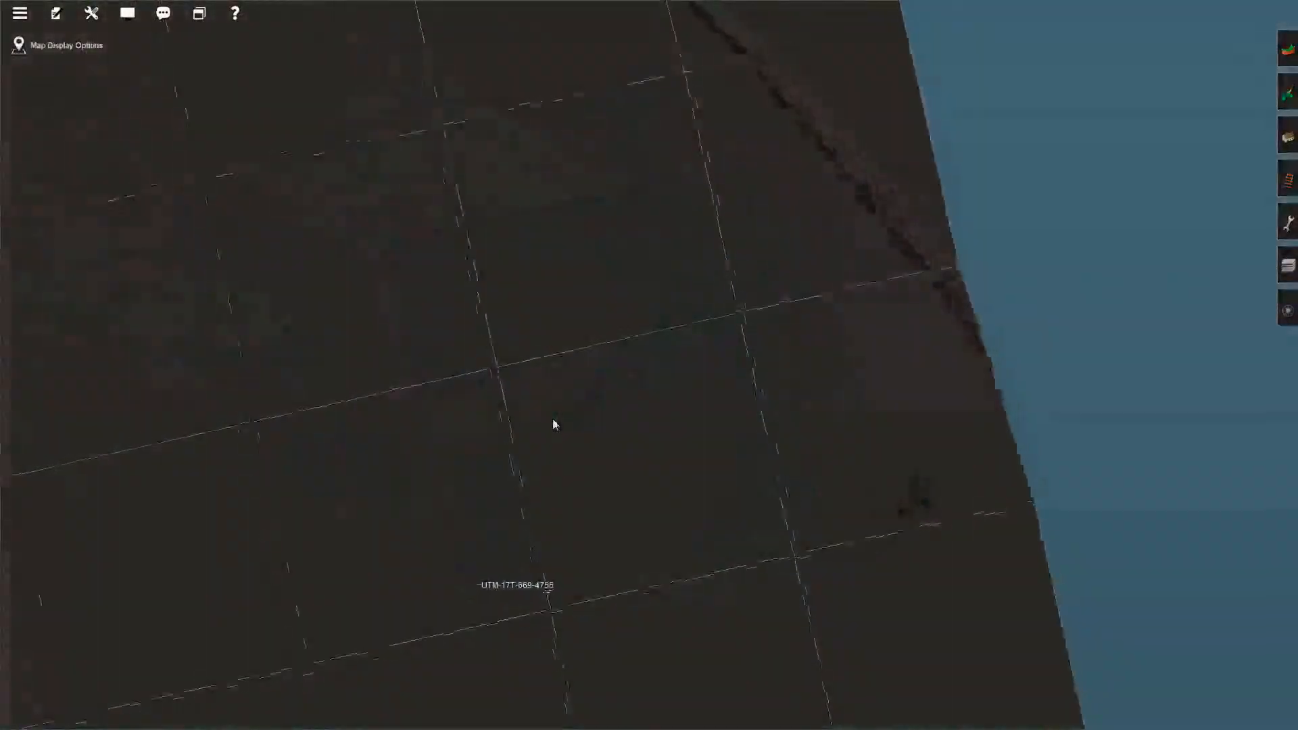
scroll(553, 425, "up", 10)
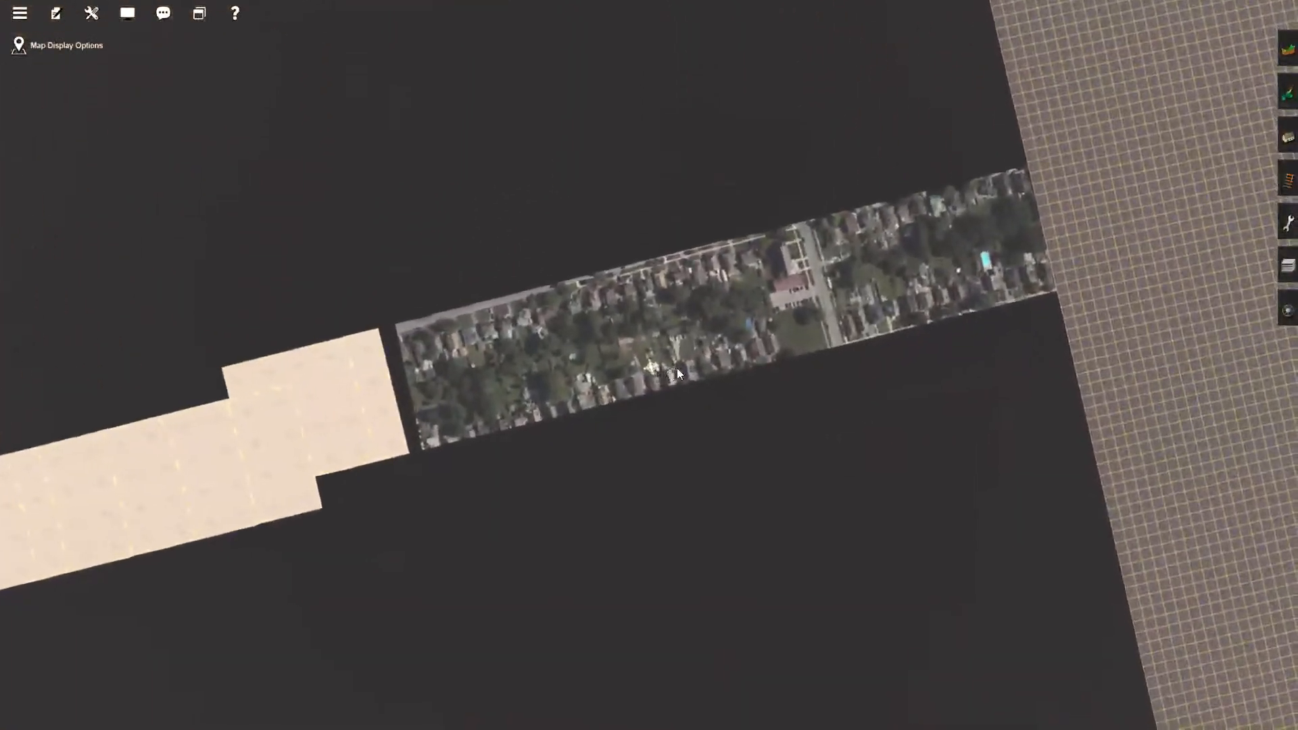
right_click(716, 348)
scroll(686, 328, "up", 4)
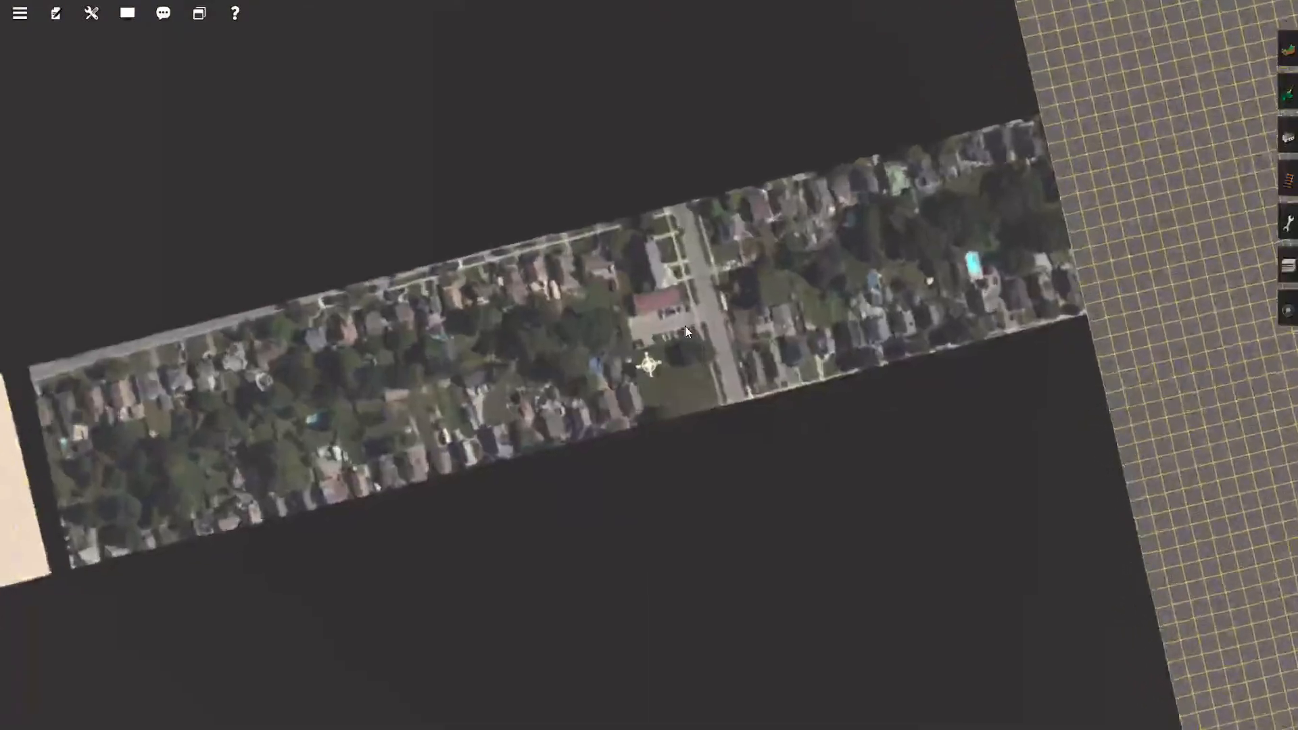
scroll(687, 330, "up", 5)
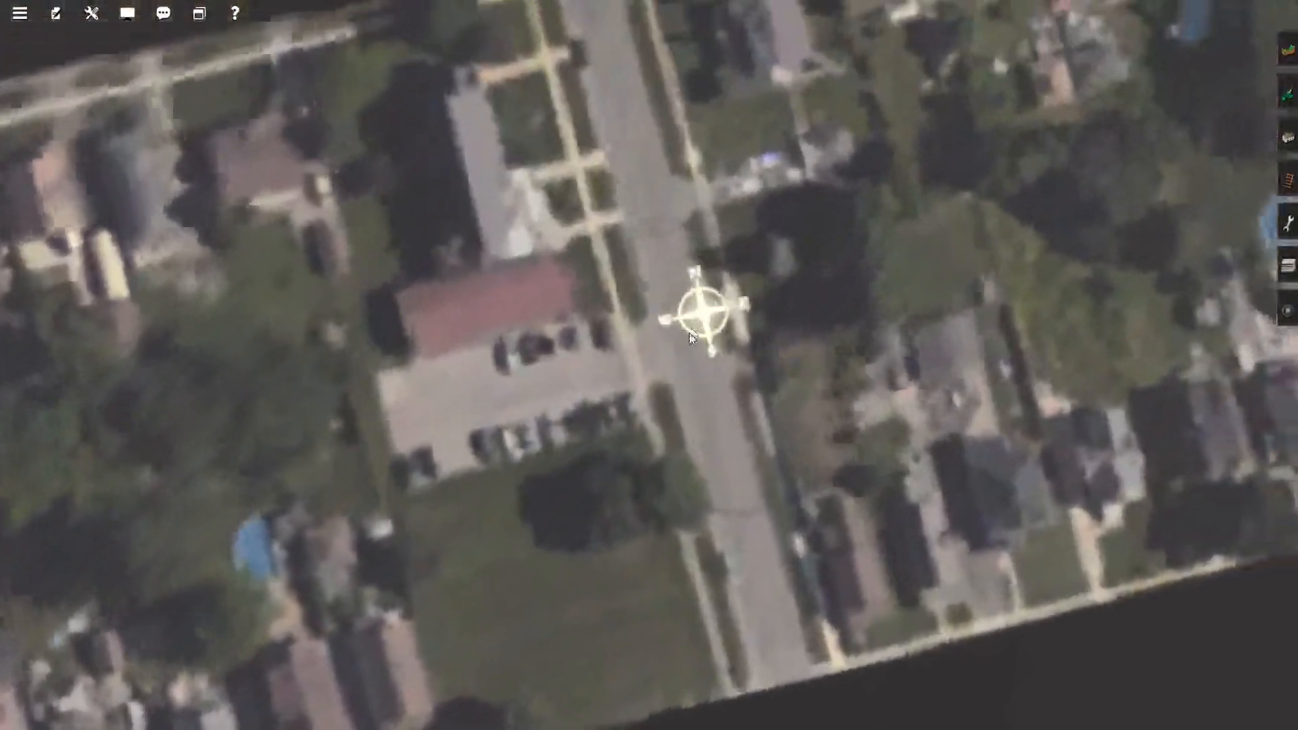
scroll(691, 336, "down", 10)
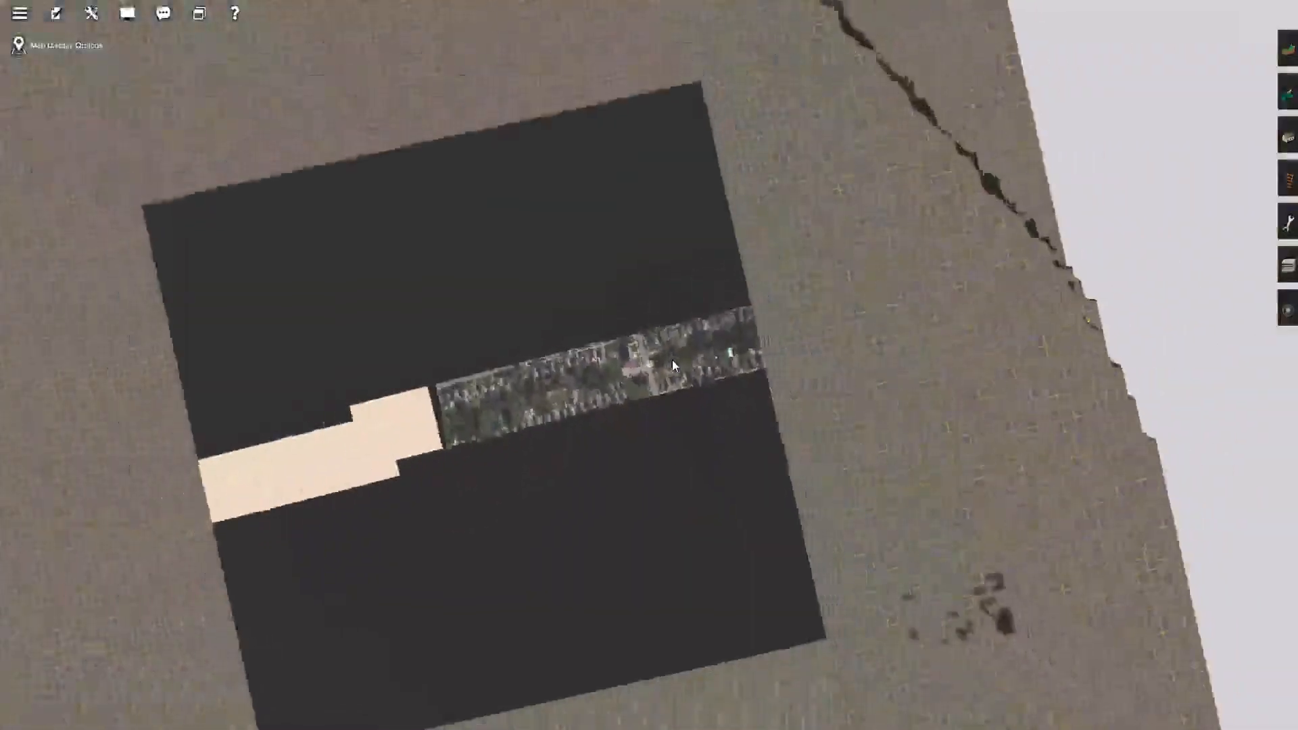
Compare the orthophoto tile's placement with the surrounding grid lines, including its corner at the UTM-17T-669-4755 label.
scroll(672, 359, "down", 3)
scroll(673, 359, "up", 3)
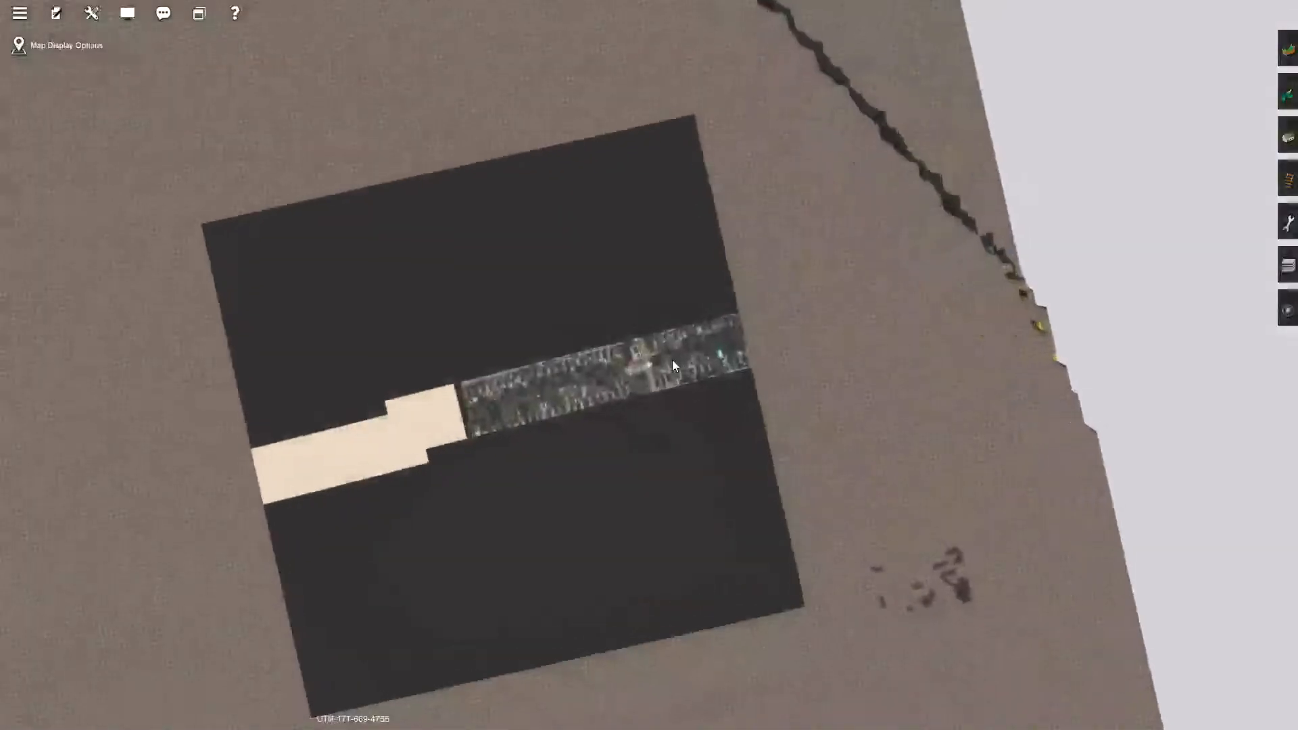
scroll(673, 365, "up", 3)
scroll(673, 365, "down", 6)
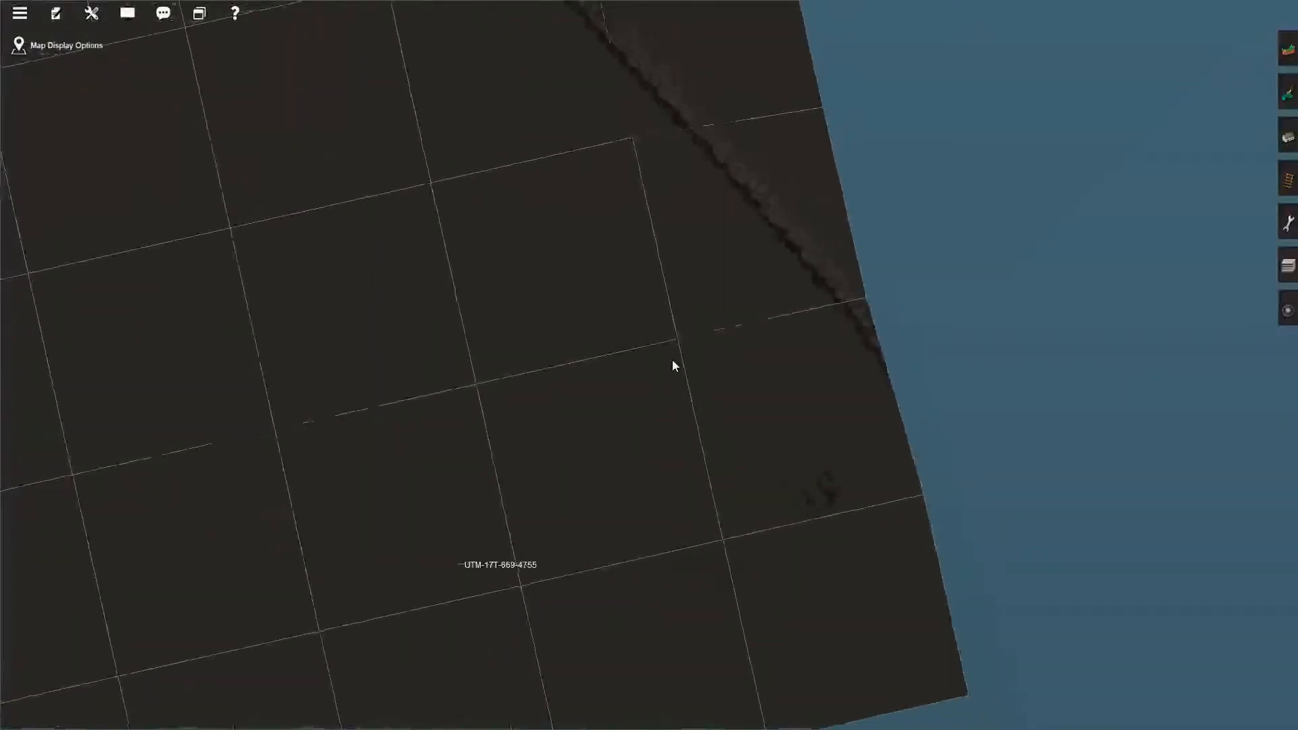
scroll(673, 365, "up", 5)
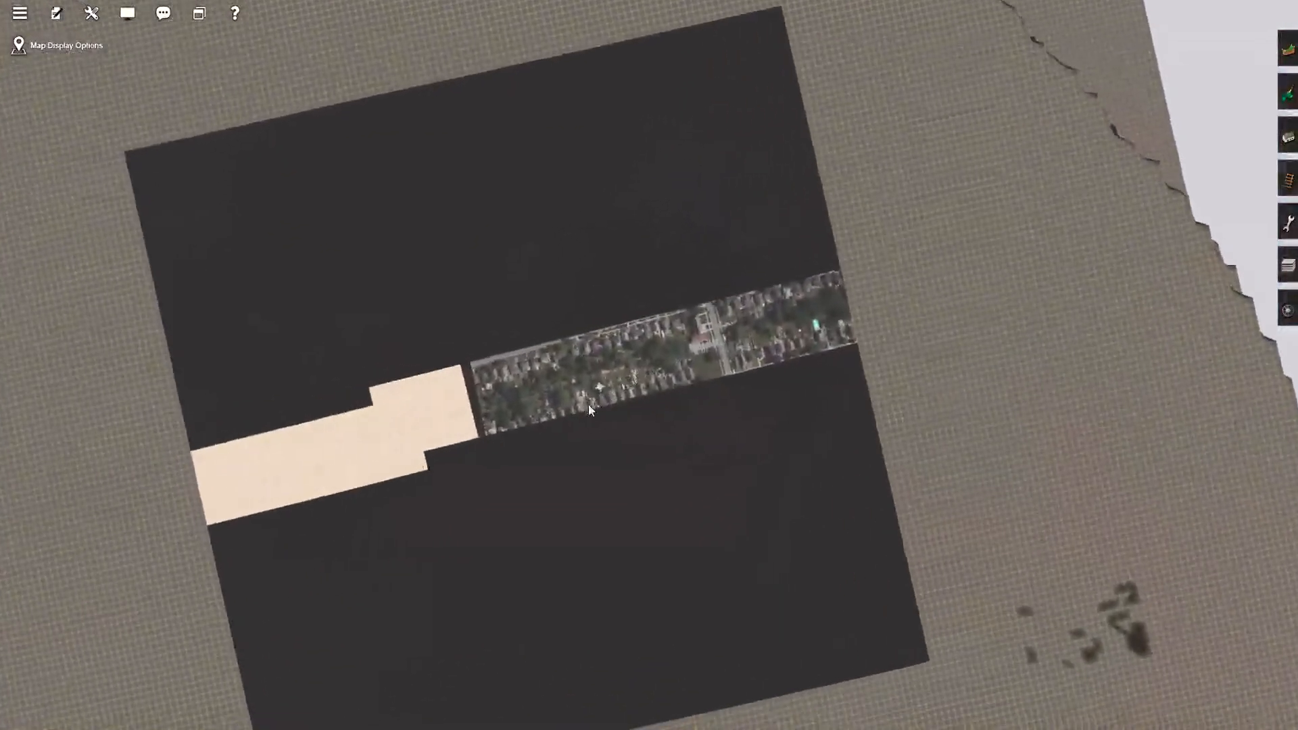
scroll(648, 453, "down", 5)
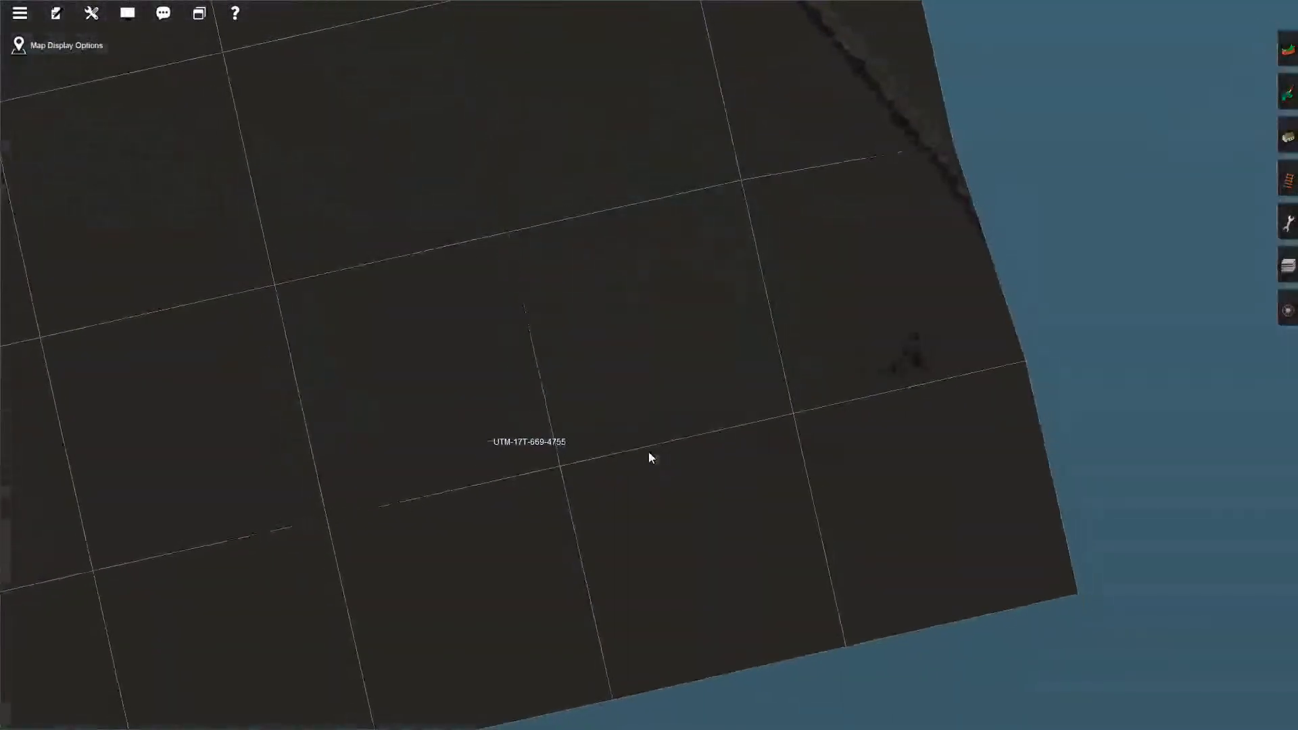
scroll(650, 458, "up", 5)
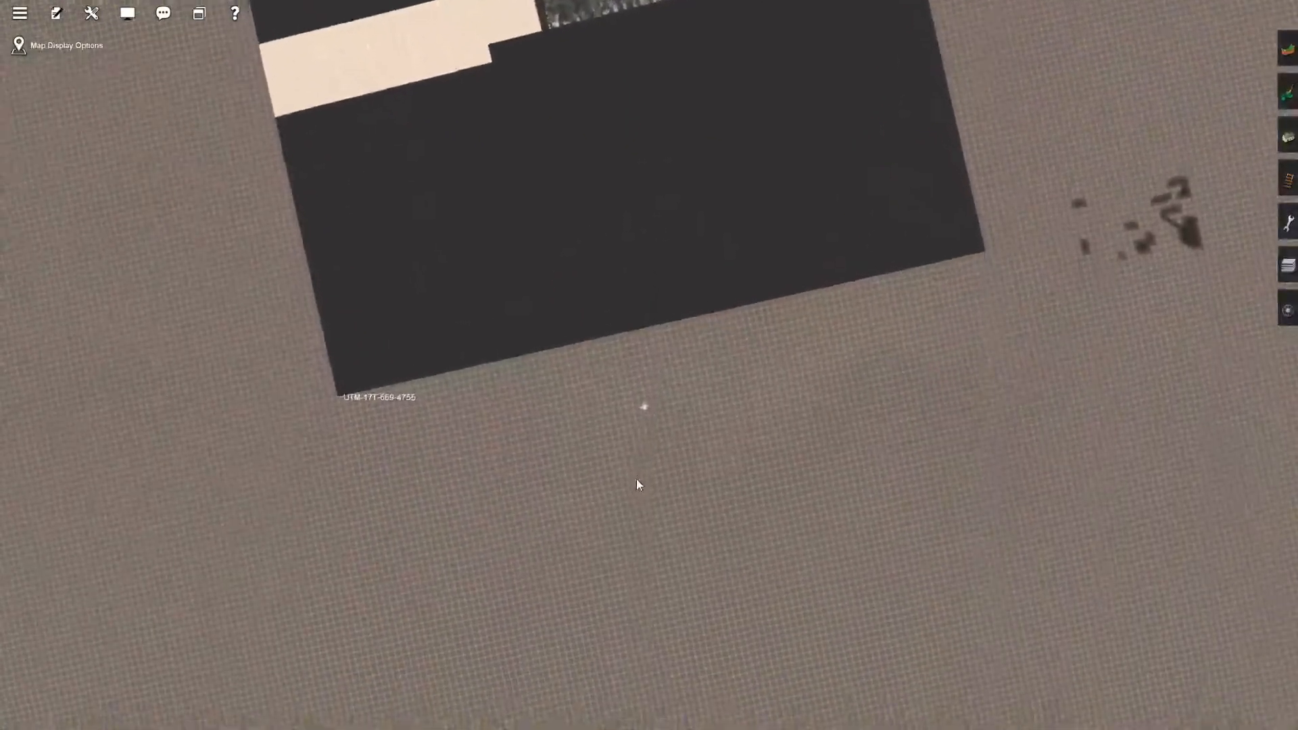
scroll(689, 424, "down", 5)
scroll(690, 424, "up", 5)
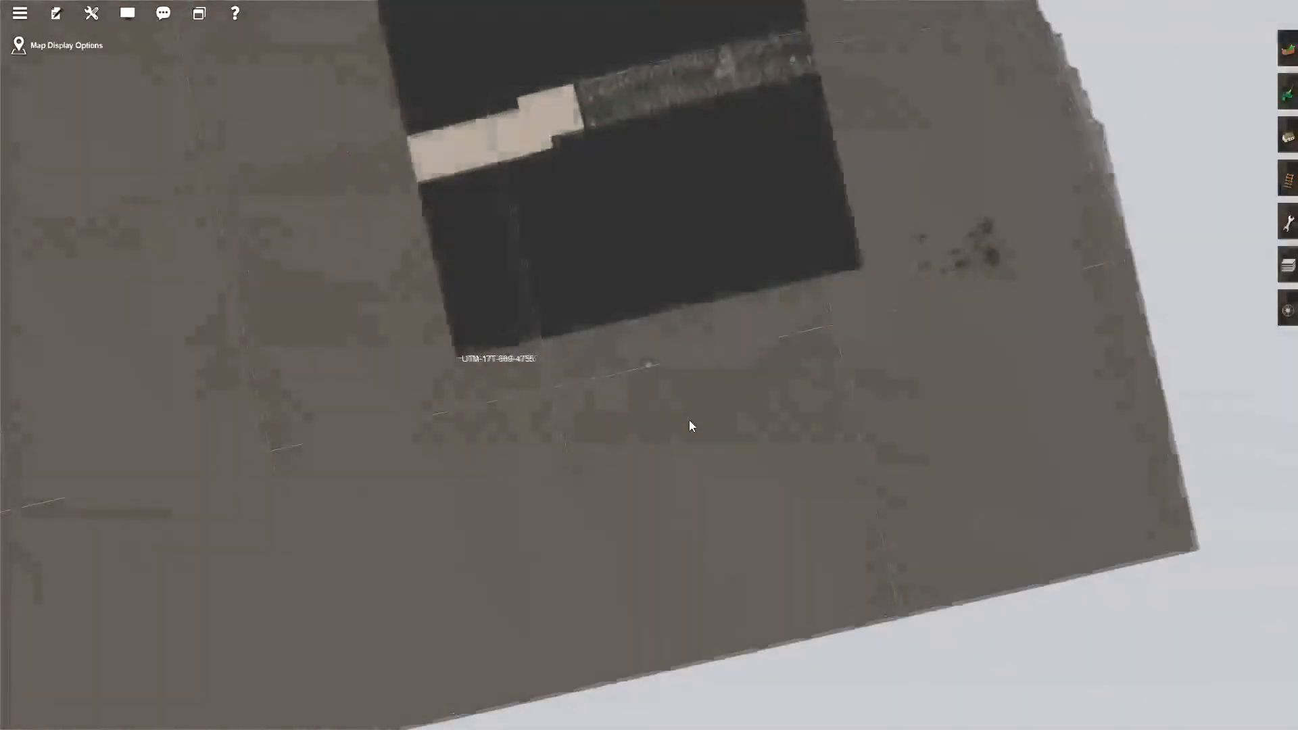
scroll(690, 424, "down", 5)
scroll(690, 424, "up", 5)
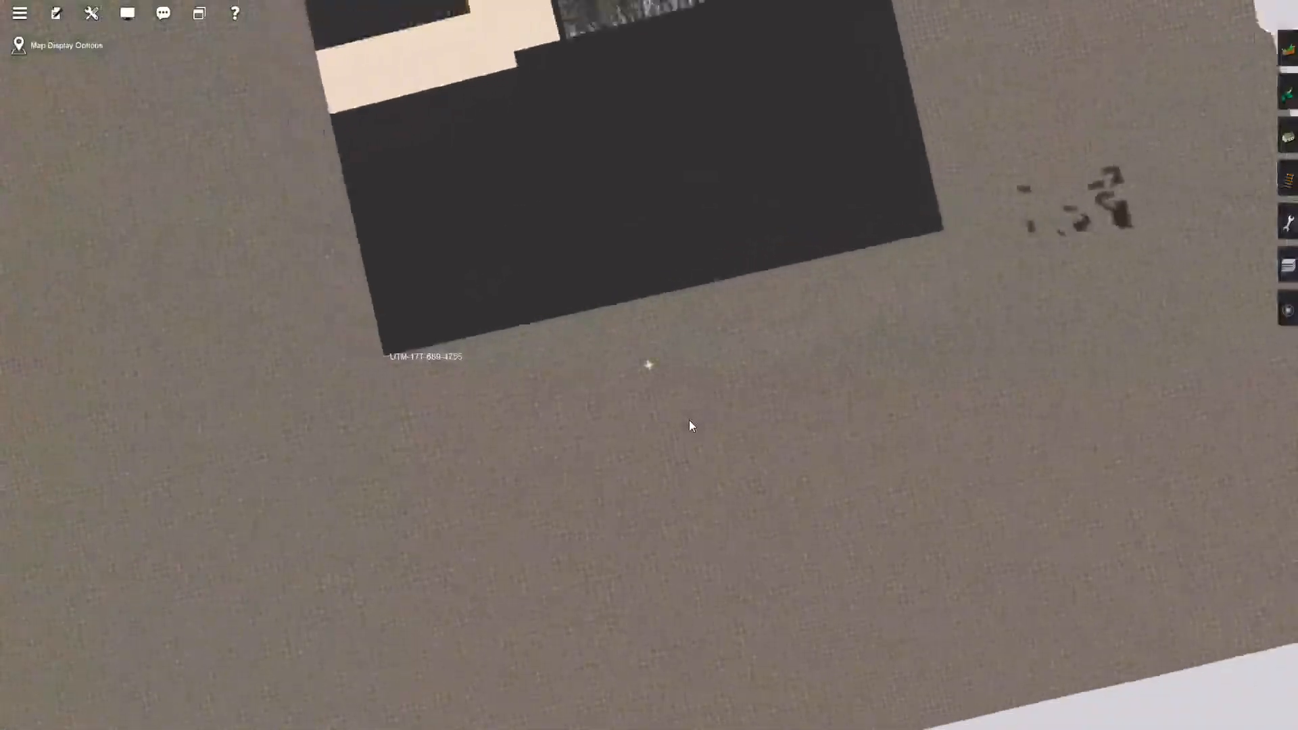
scroll(689, 422, "down", 5)
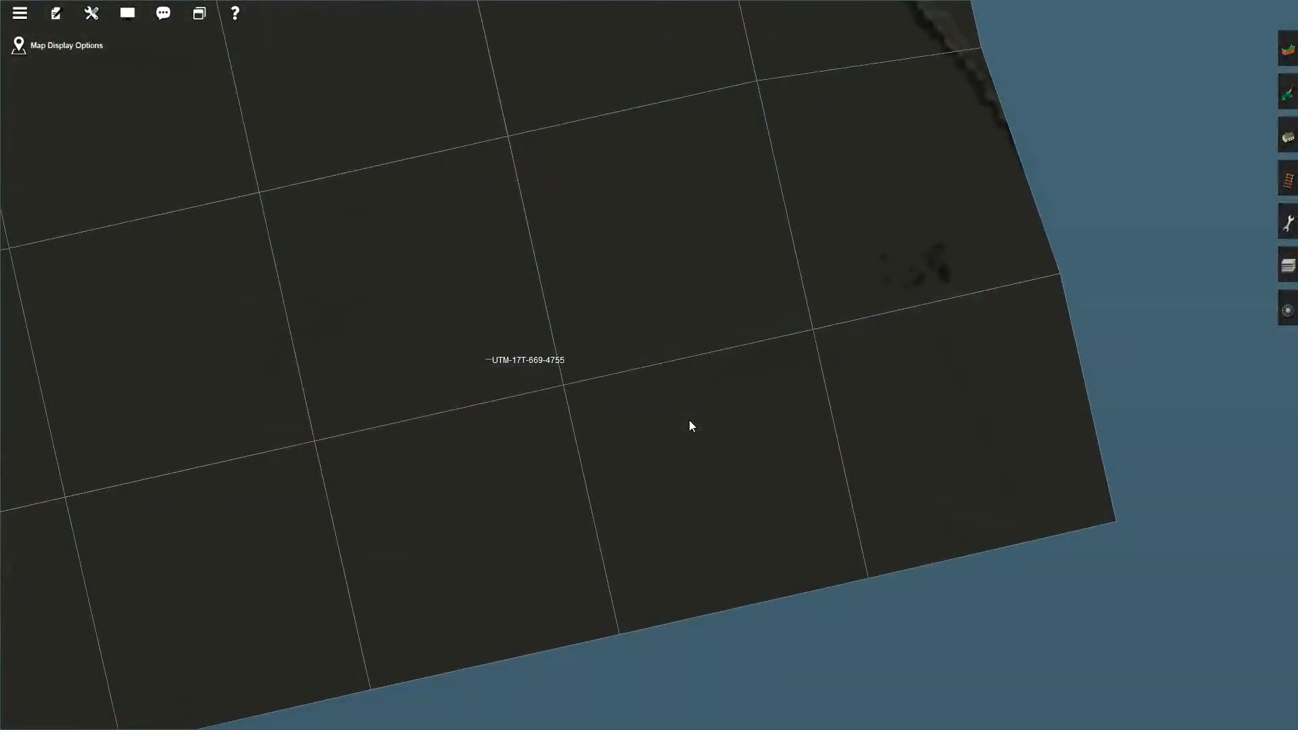
scroll(690, 425, "up", 3)
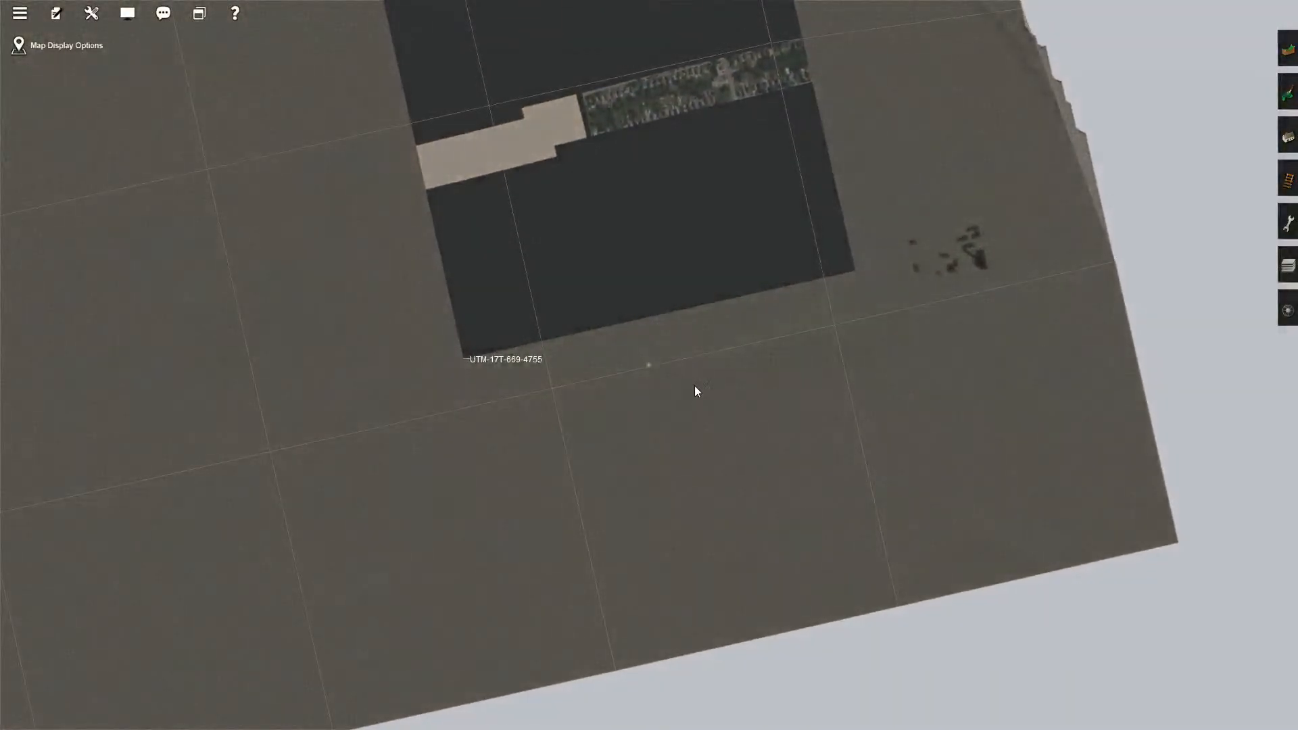
Inspect the ground between the orthophoto tile and the nearby map edge, down to near-ground level.
right_click(659, 349)
right_click(659, 349)
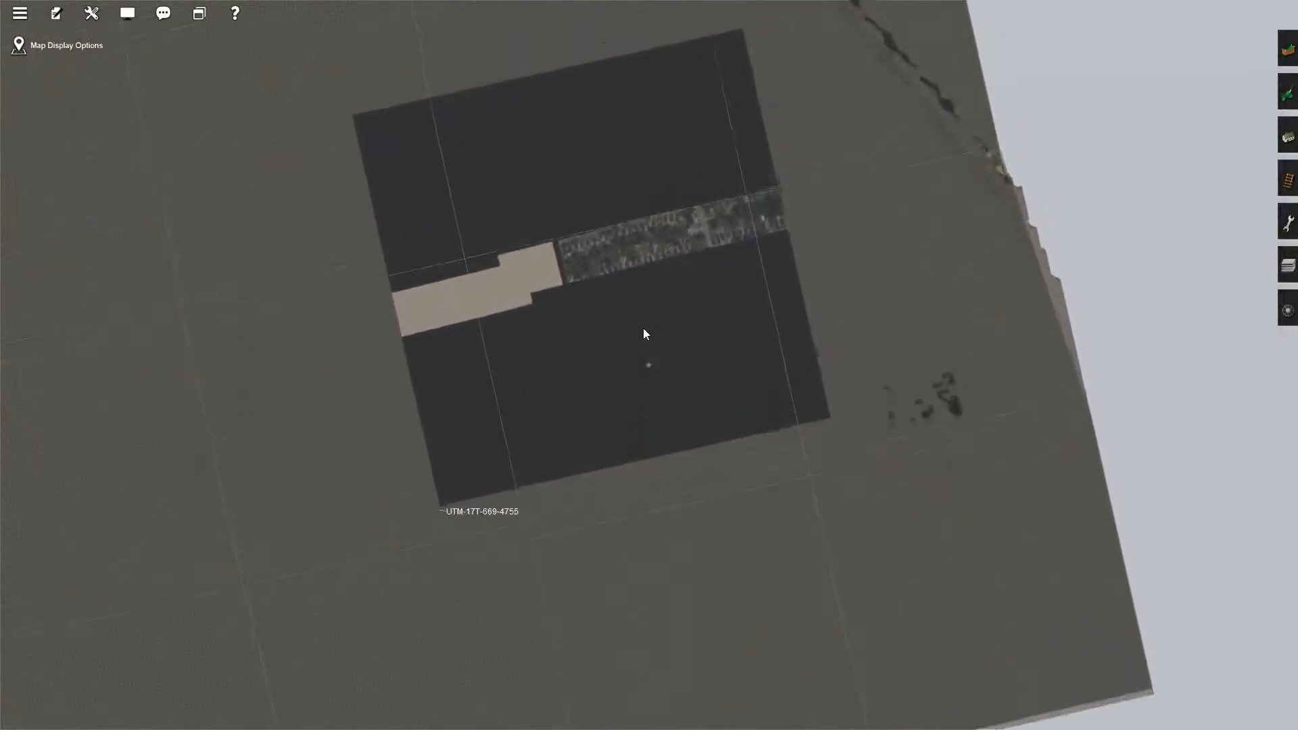
right_click(643, 328)
right_click(821, 321)
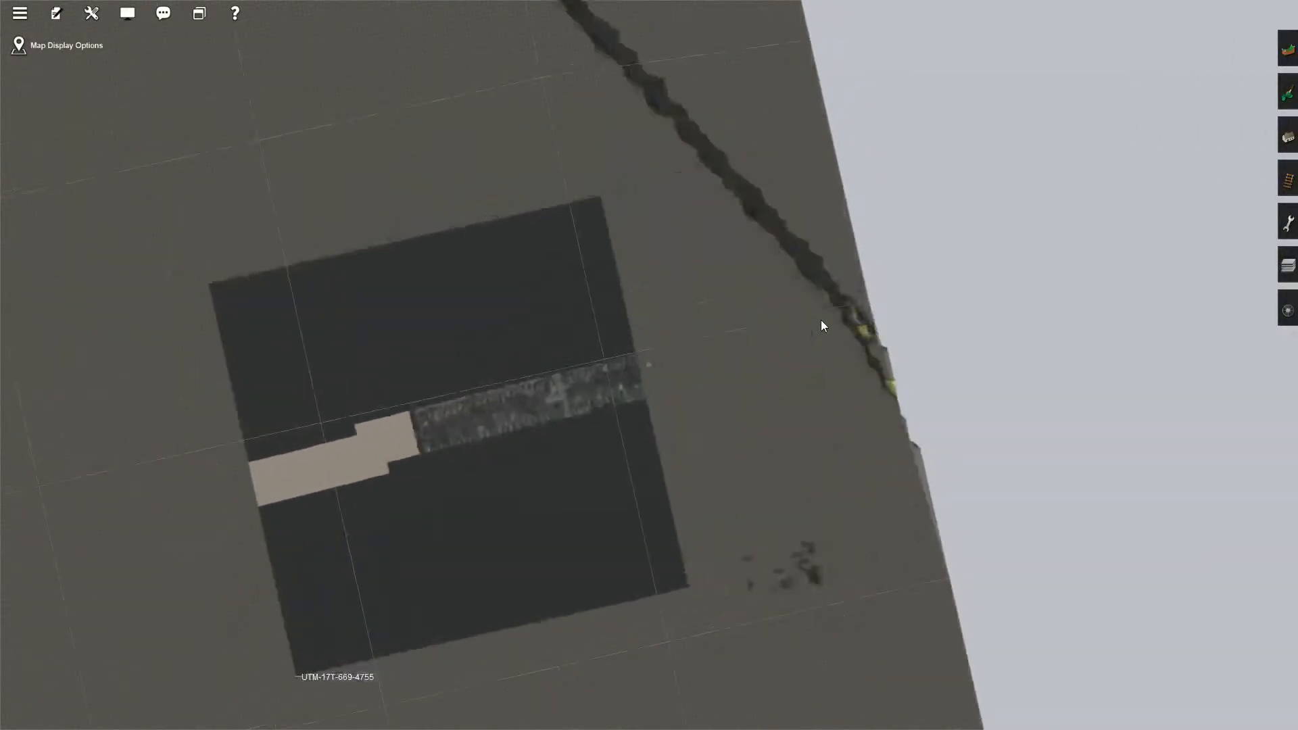
right_click(821, 321)
right_click(659, 330)
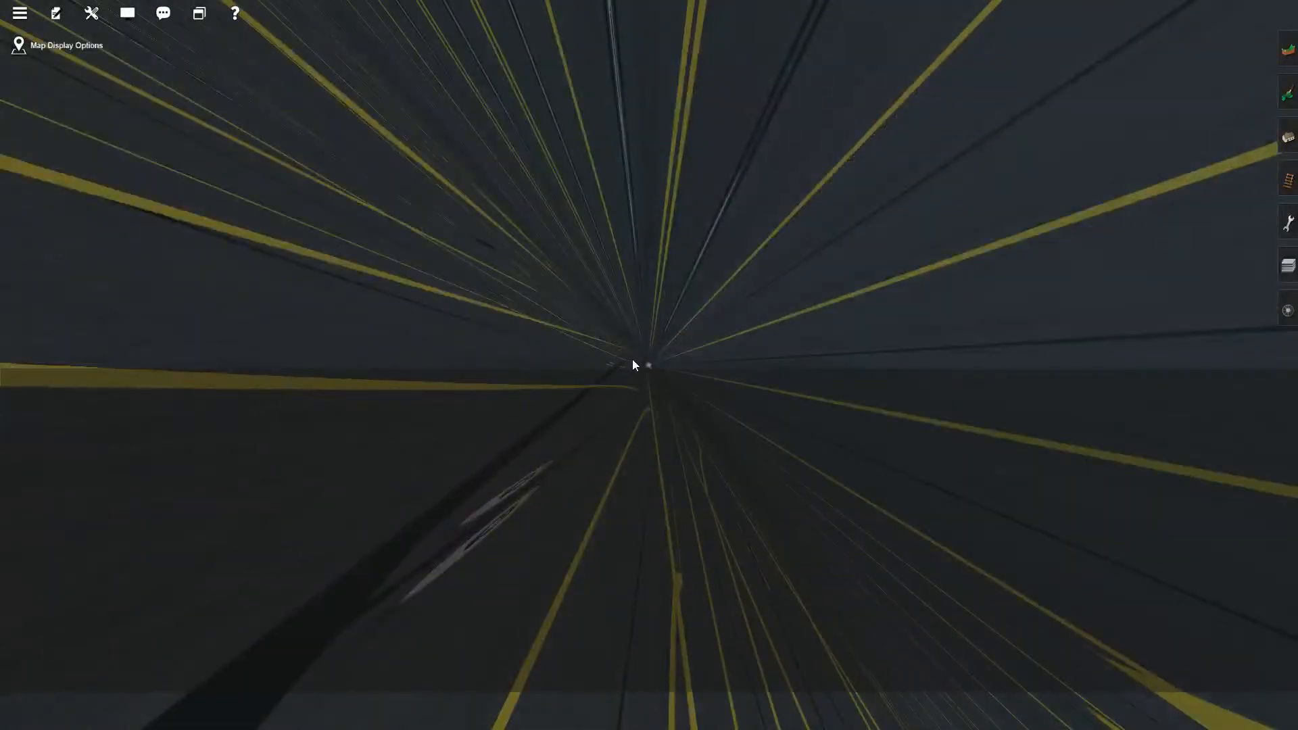
Check where the UTM-17T-669-4755 label and its tile sit within the whole route's grid.
scroll(631, 359, "down", 10)
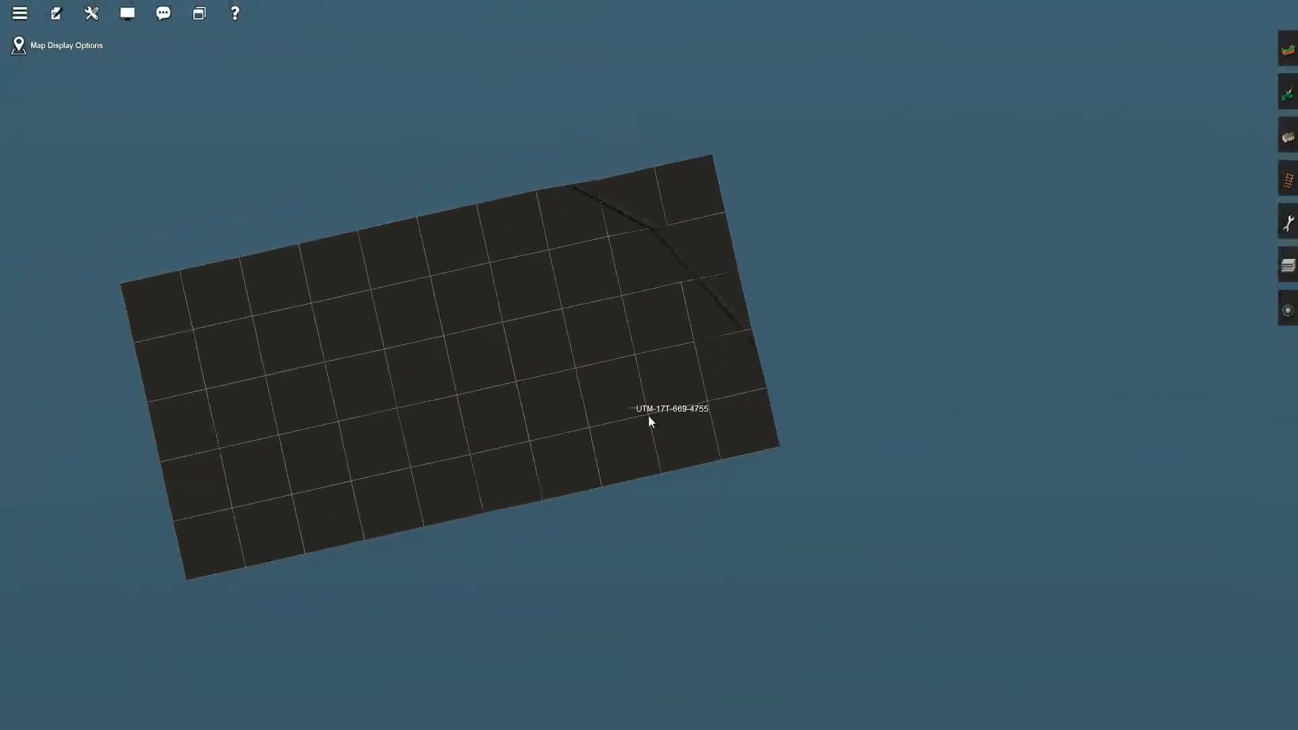
scroll(658, 408, "up", 6)
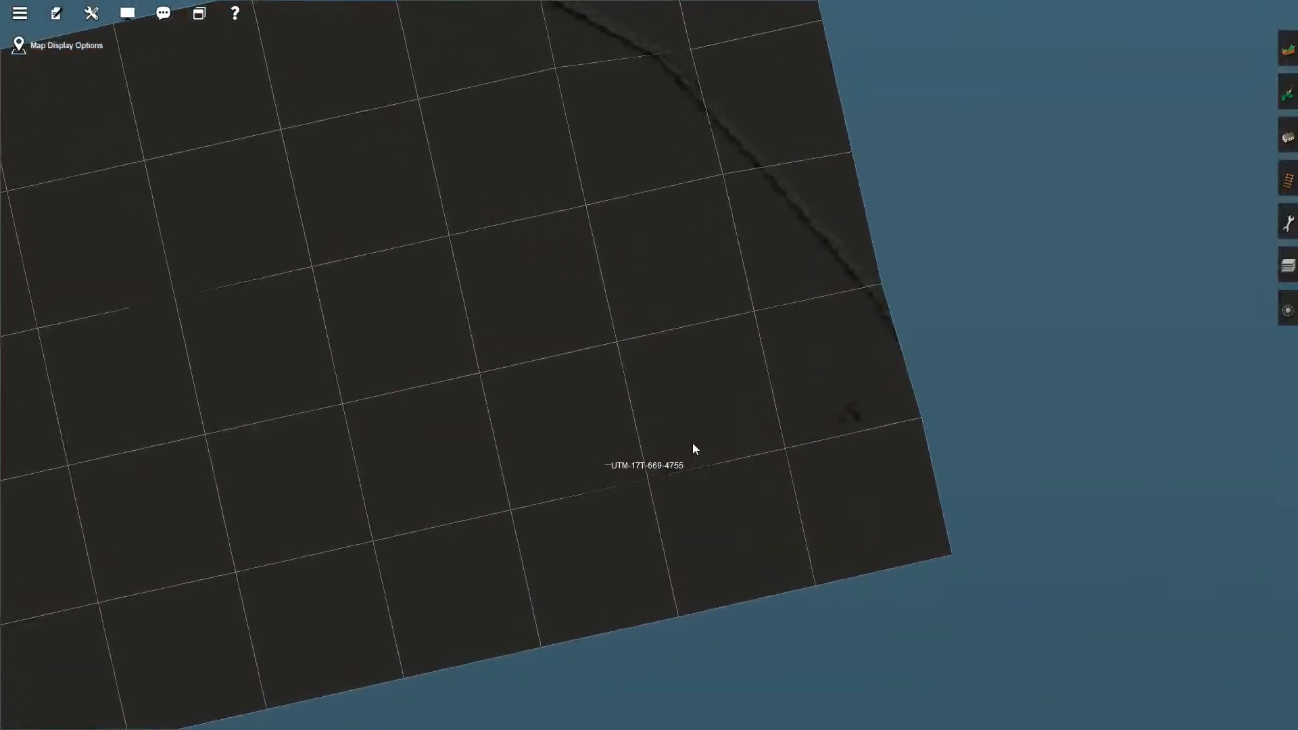
scroll(695, 449, "up", 3)
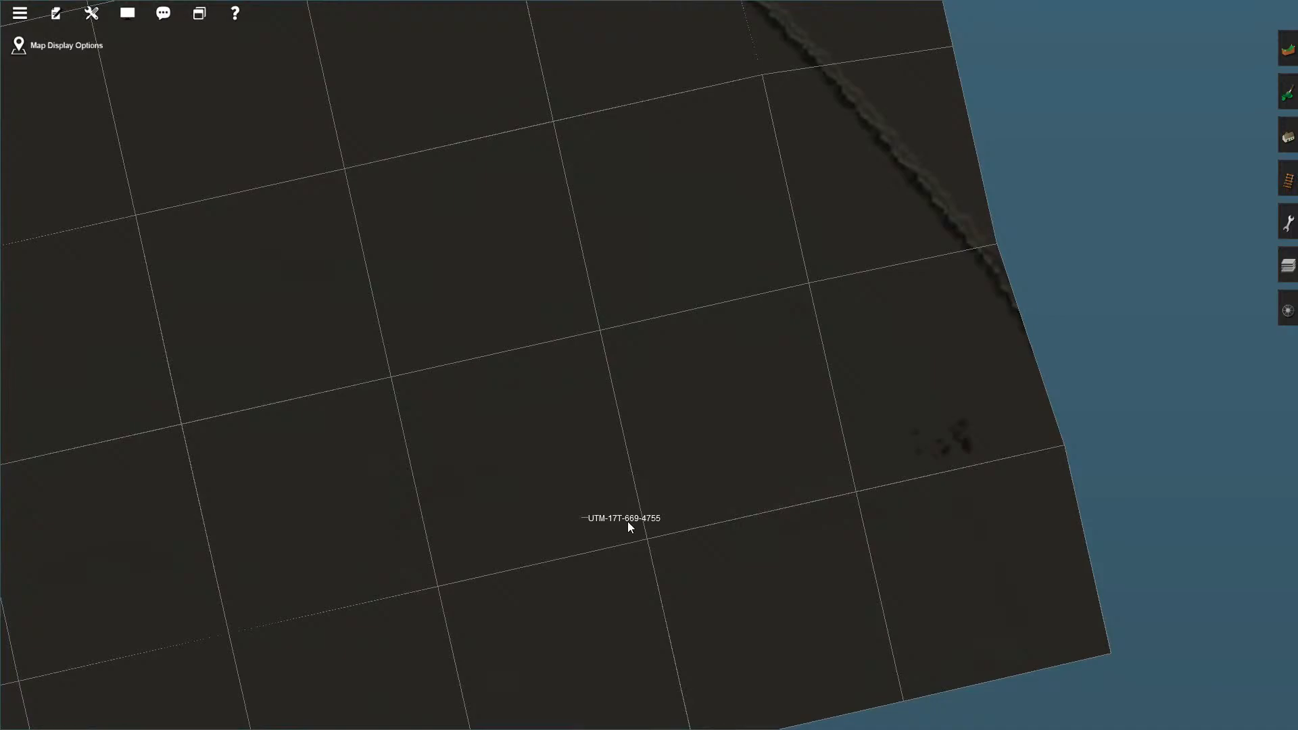
scroll(703, 489, "down", 5)
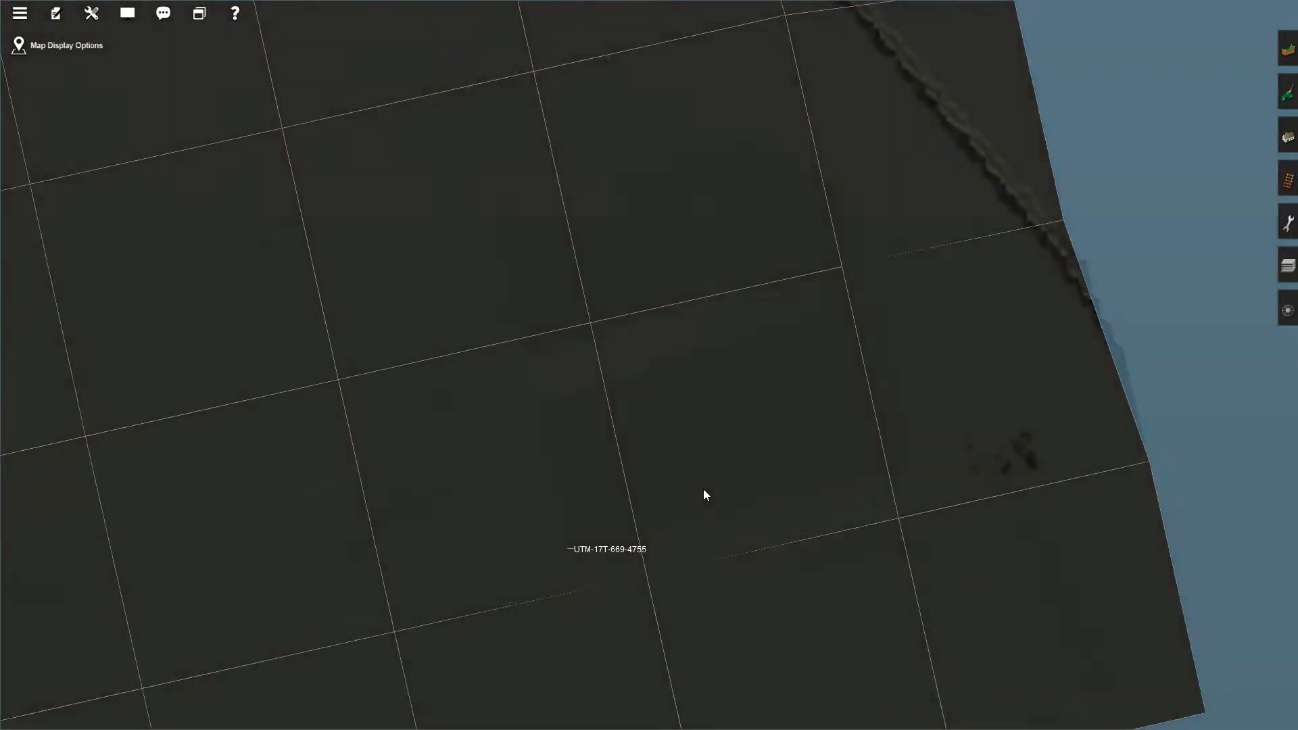
scroll(704, 489, "down", 3)
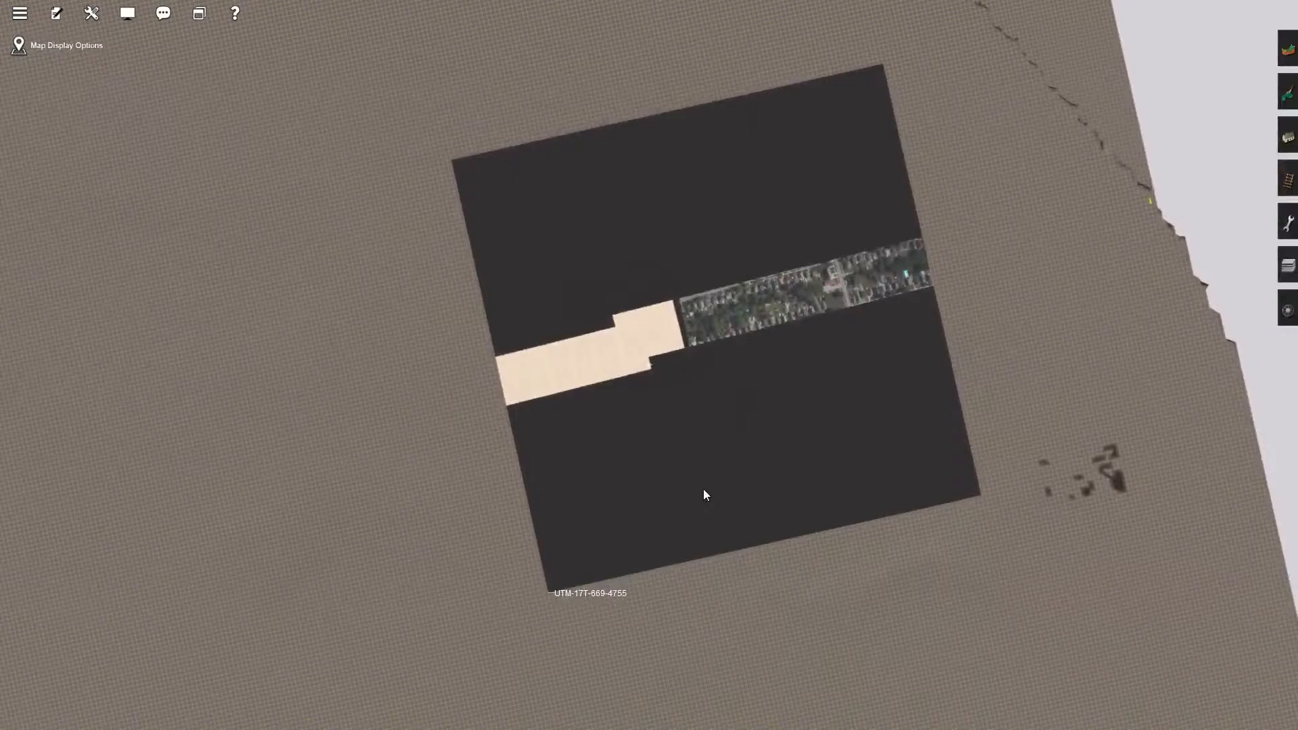
scroll(704, 489, "down", 2)
scroll(703, 489, "up", 2)
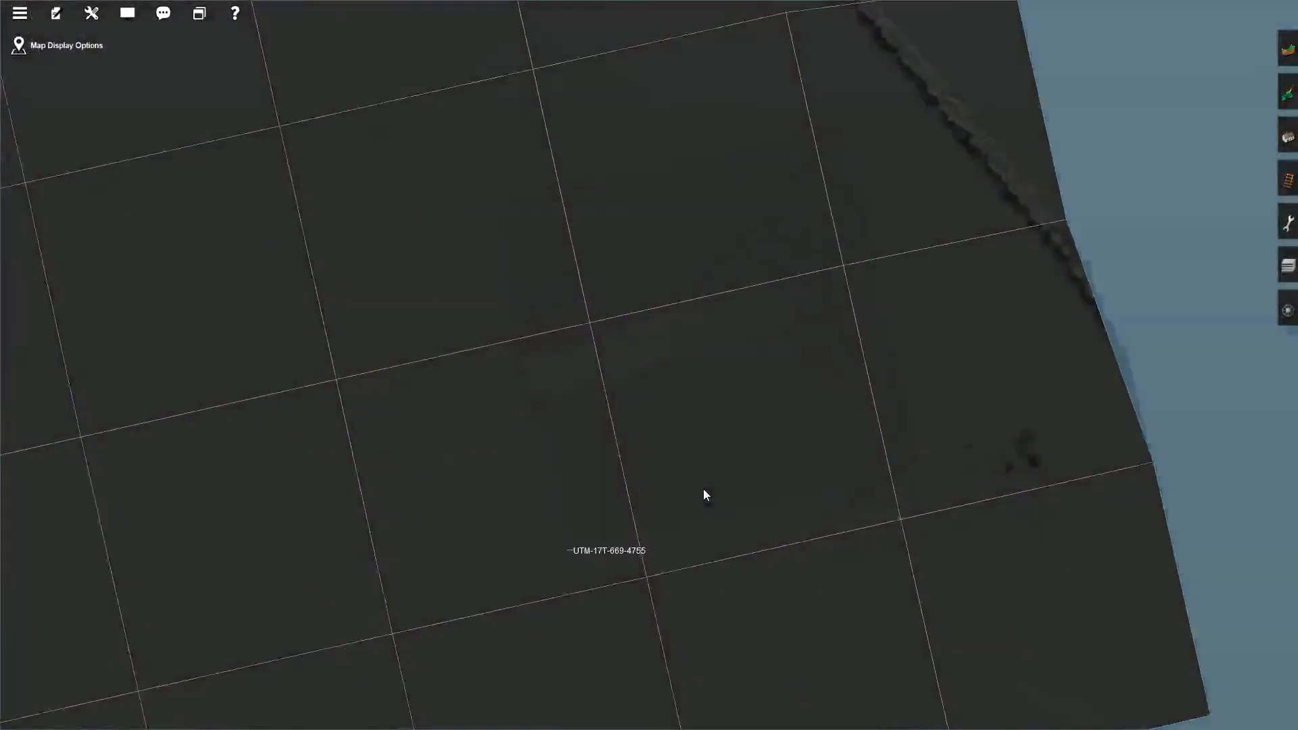
Examine the terrain between the orthophoto tile, the long dark ridge and the map's outer edge from above.
right_click(770, 378)
right_click(770, 379)
right_click(770, 379)
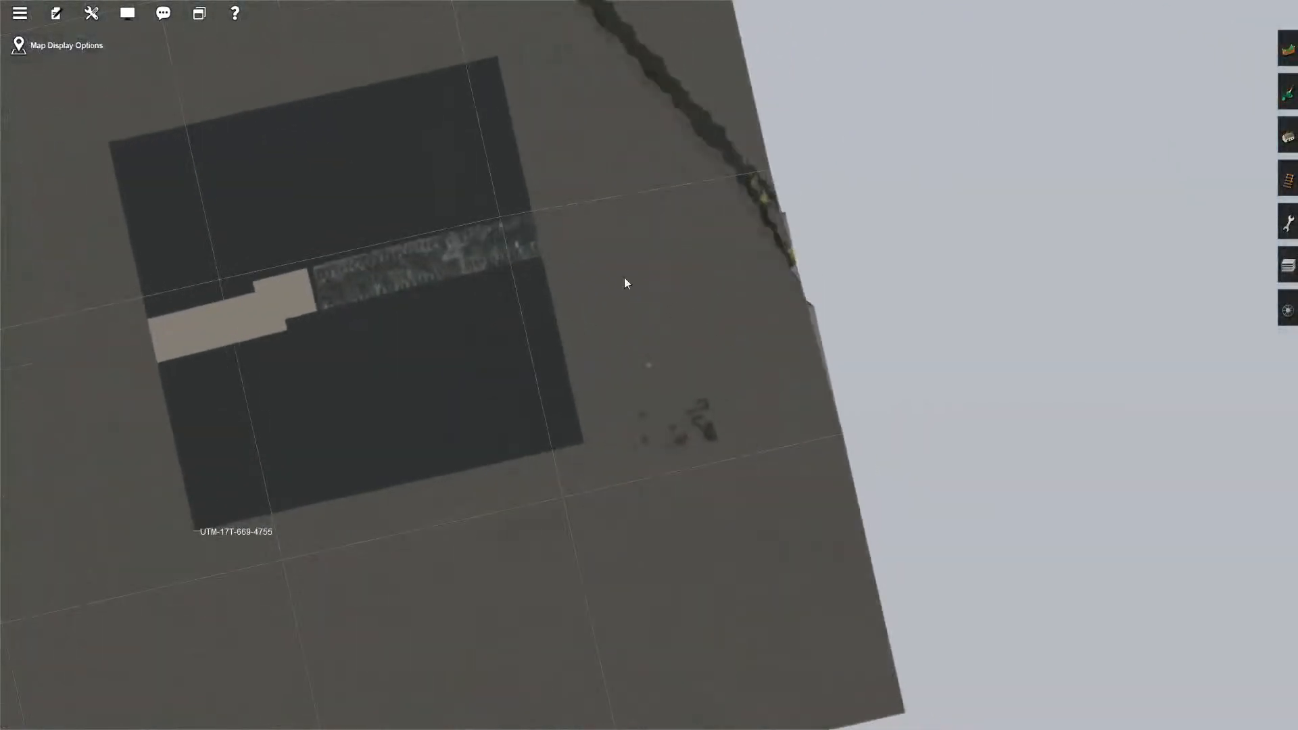
right_click(625, 277)
right_click(625, 278)
right_click(621, 377)
right_click(671, 390)
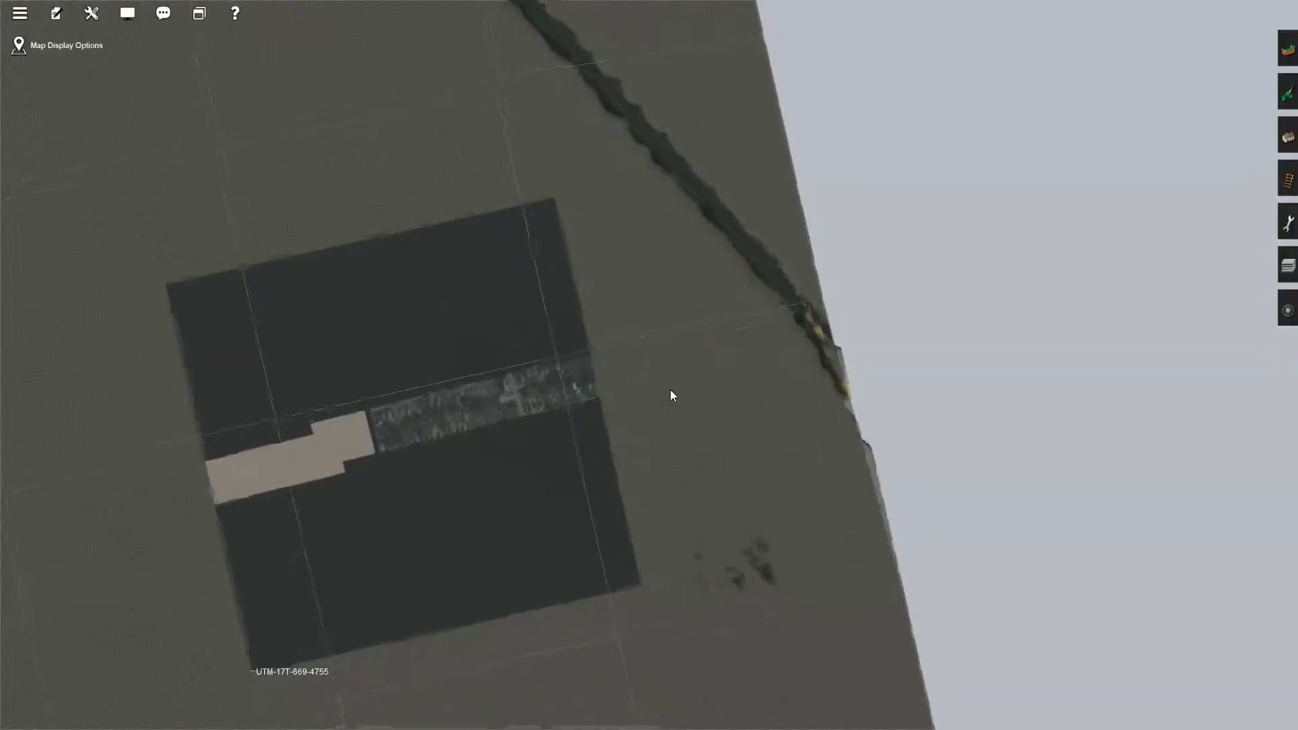
right_click(671, 364)
right_click(671, 364)
right_click(671, 364)
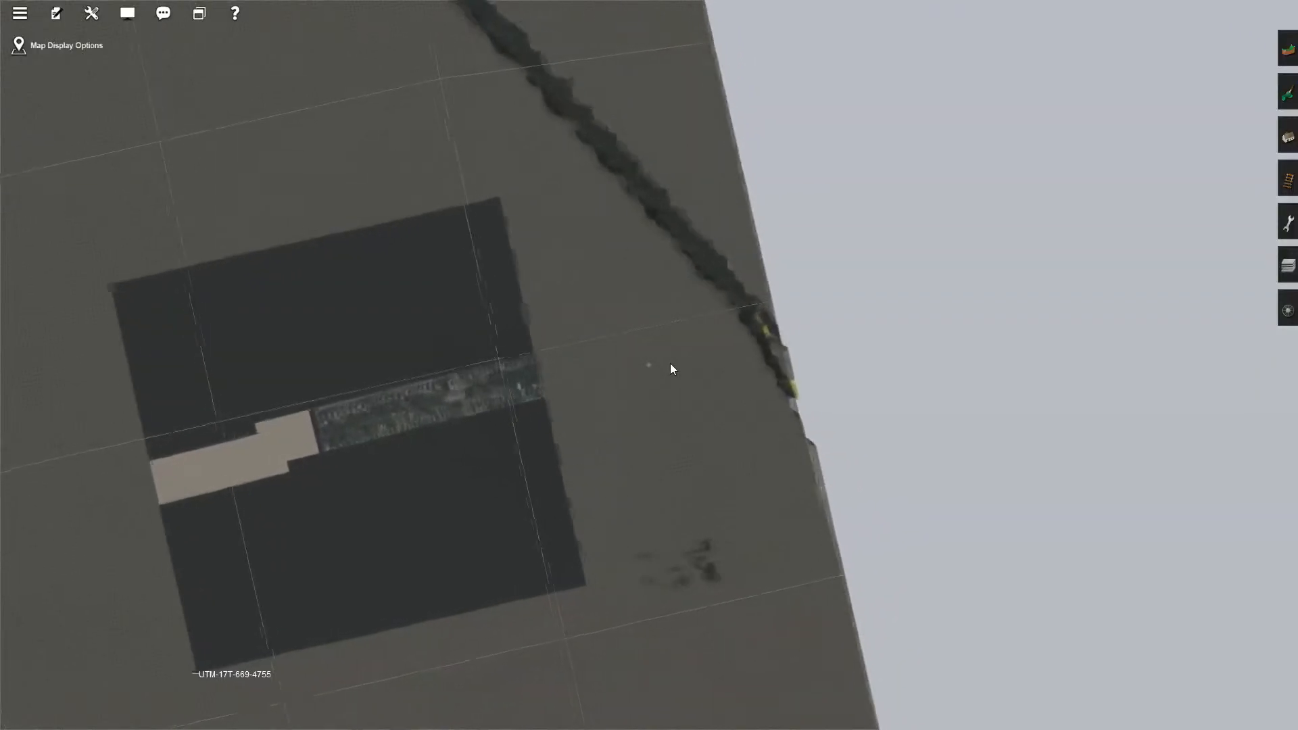
Examine how the UTM-17T-669-4755 orthophoto tile lies relative to the map's eastern edge and the long dark ridge.
right_click(671, 364)
right_click(671, 363)
right_click(671, 363)
right_click(671, 363)
right_click(671, 363)
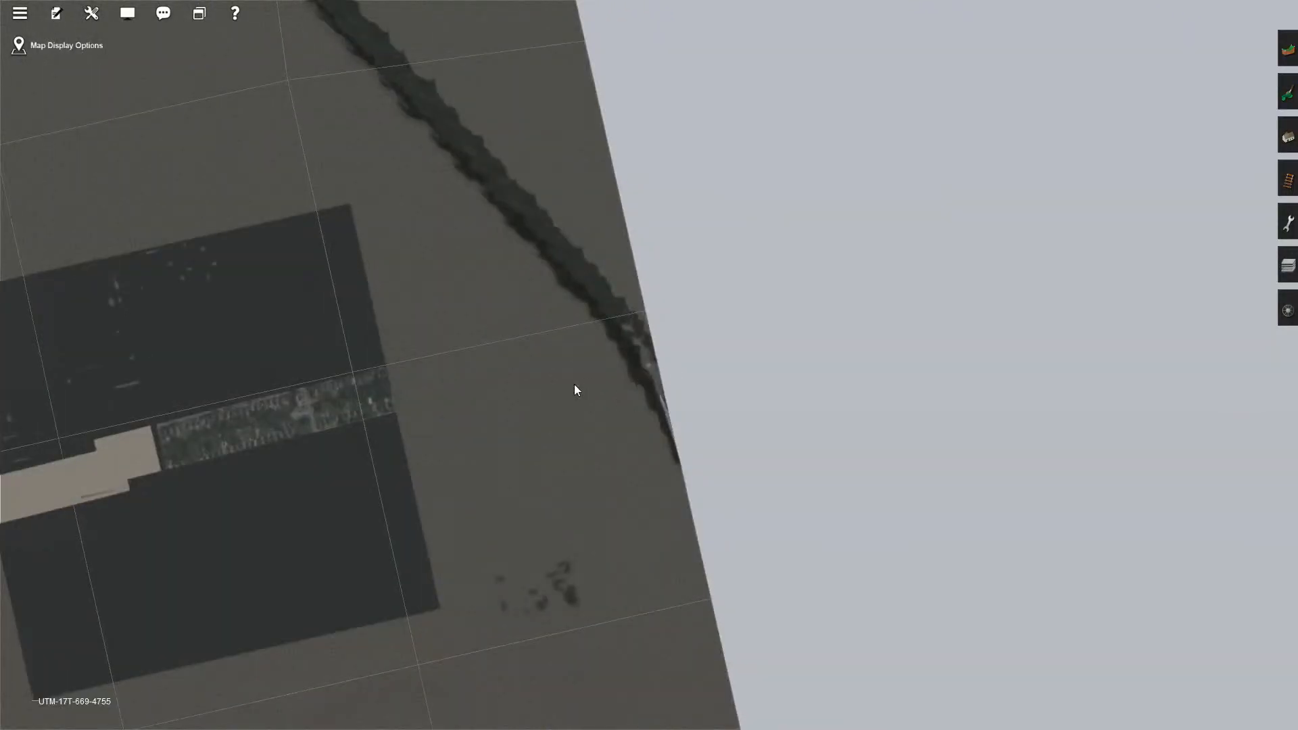
right_click(525, 400)
right_click(525, 400)
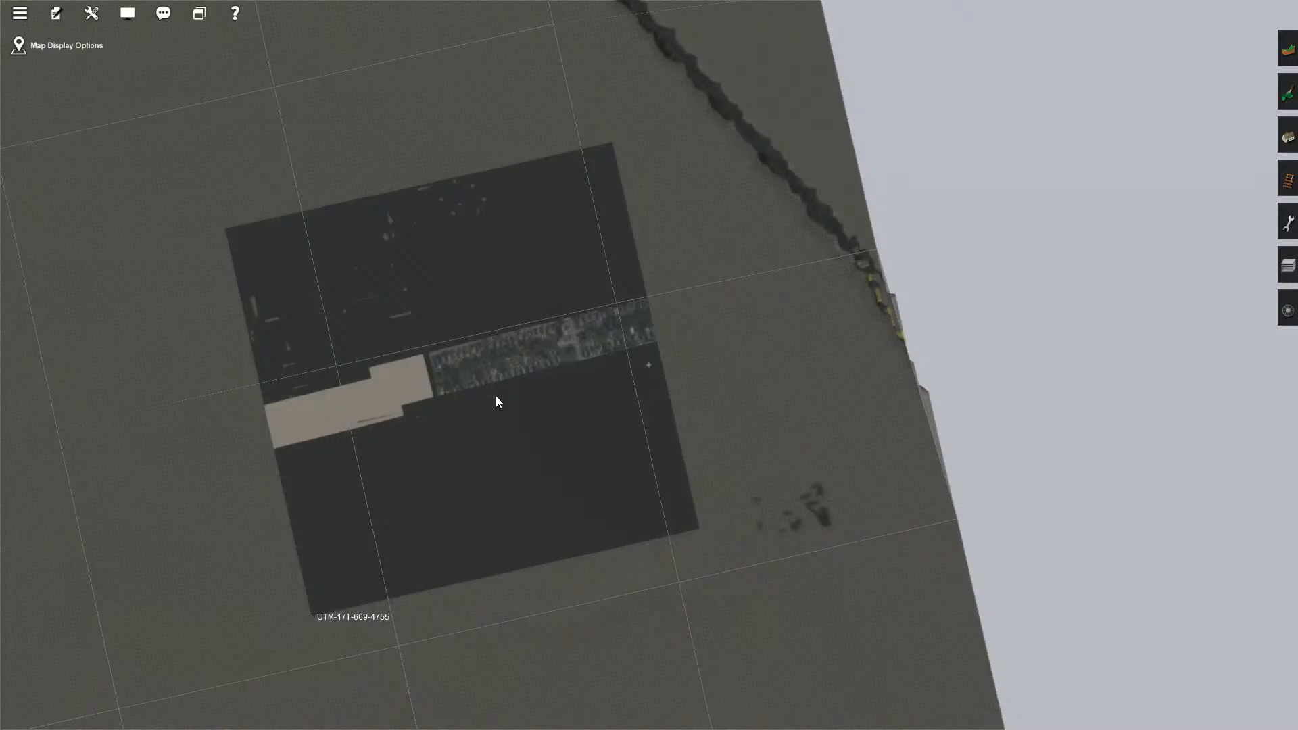
scroll(497, 401, "up", 3)
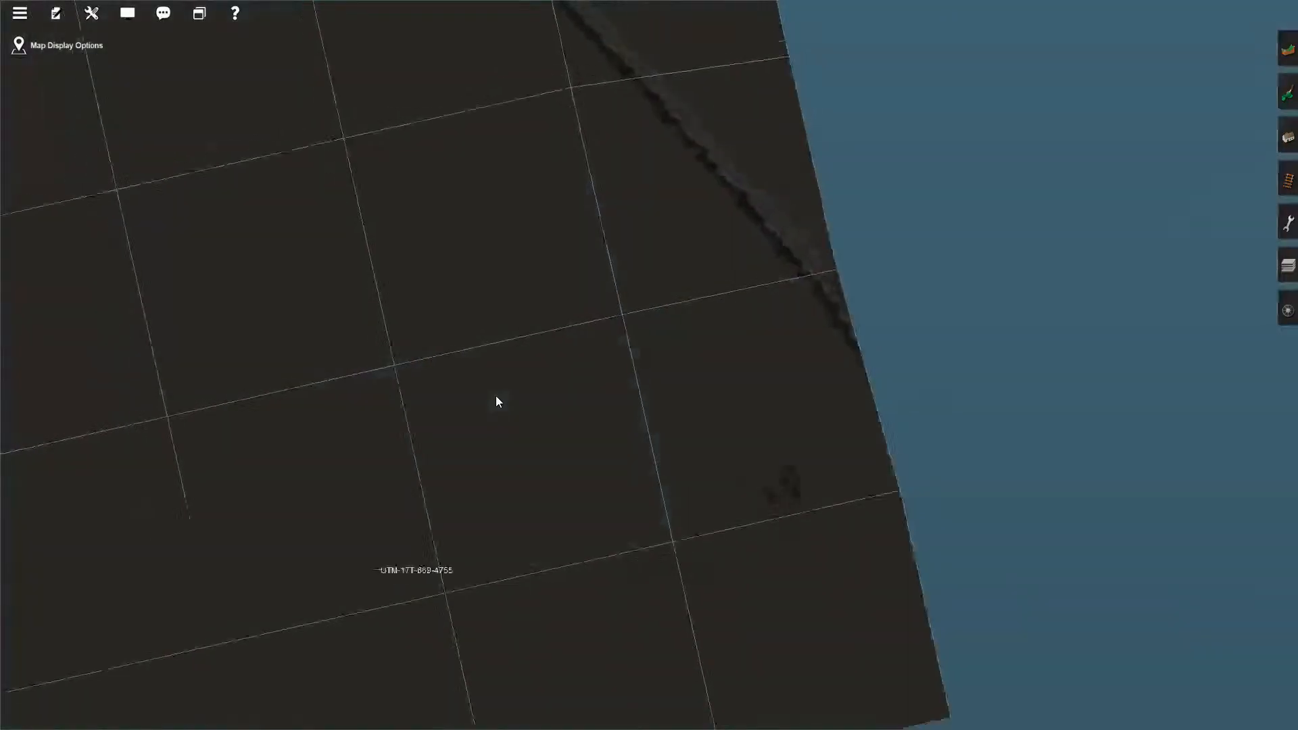
scroll(496, 397, "up", 3)
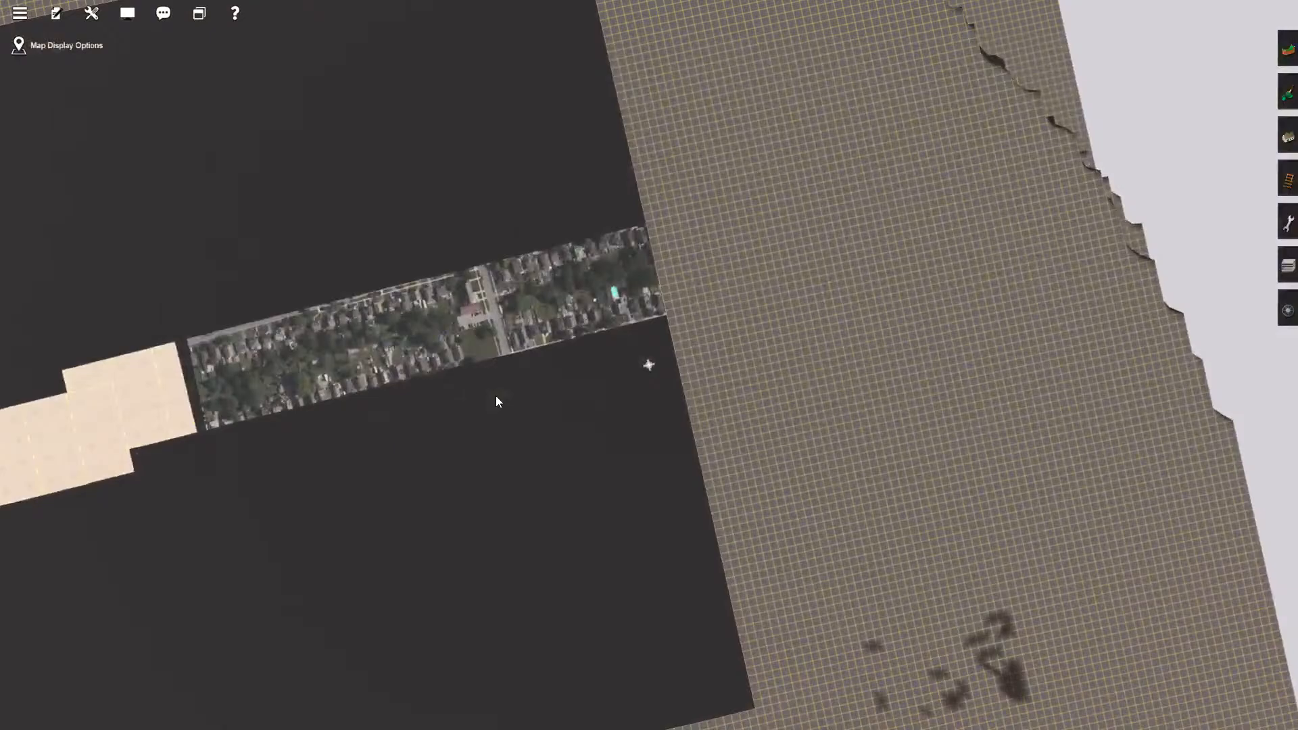
scroll(497, 402, "down", 3)
scroll(496, 402, "up", 5)
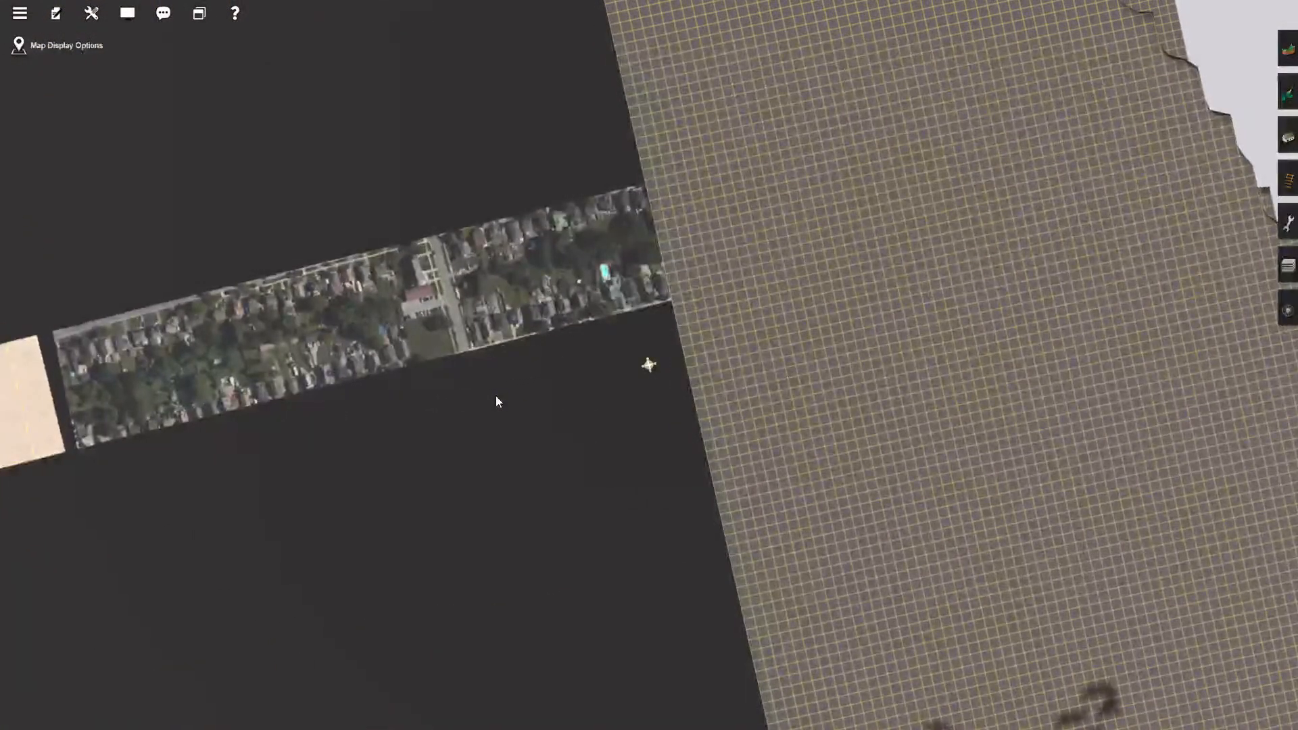
Compare the orthophoto tile's housing strip and outline with the surrounding grid squares at close and distant range.
scroll(496, 401, "down", 3)
scroll(496, 402, "up", 6)
scroll(496, 401, "down", 2)
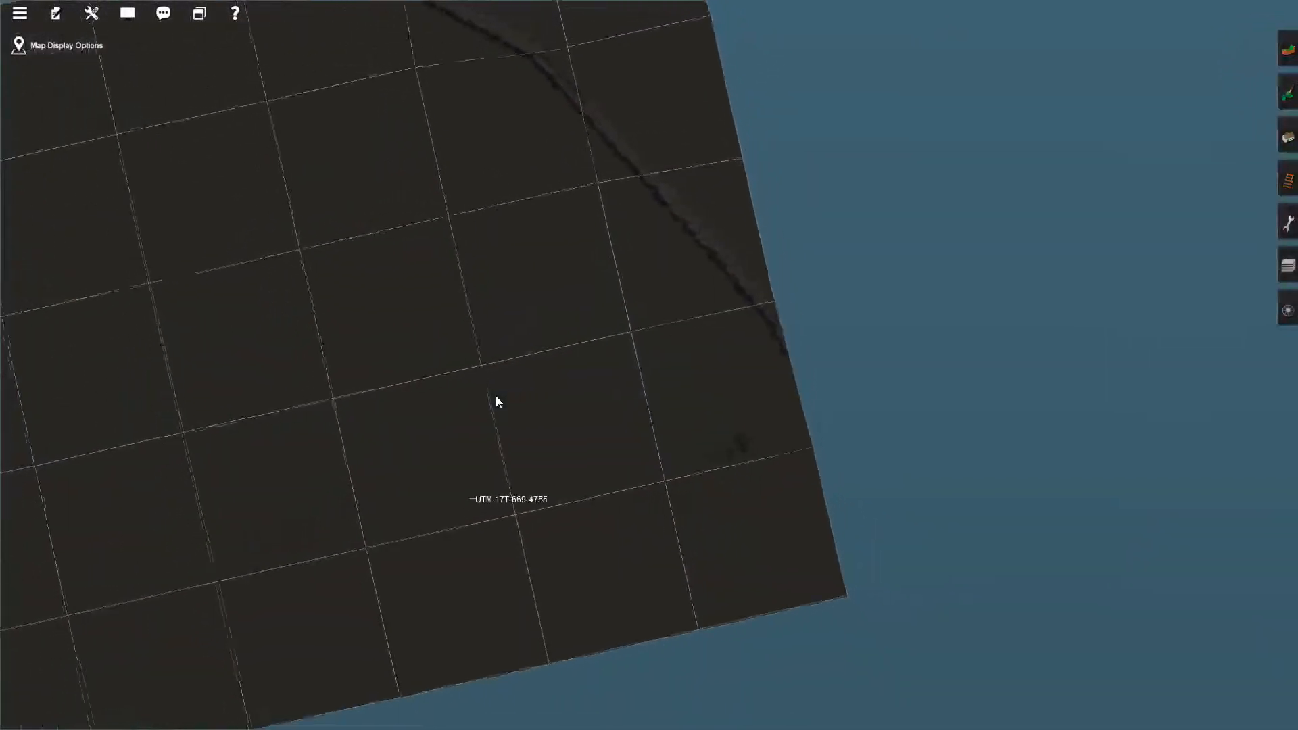
scroll(496, 402, "up", 6)
scroll(496, 401, "down", 3)
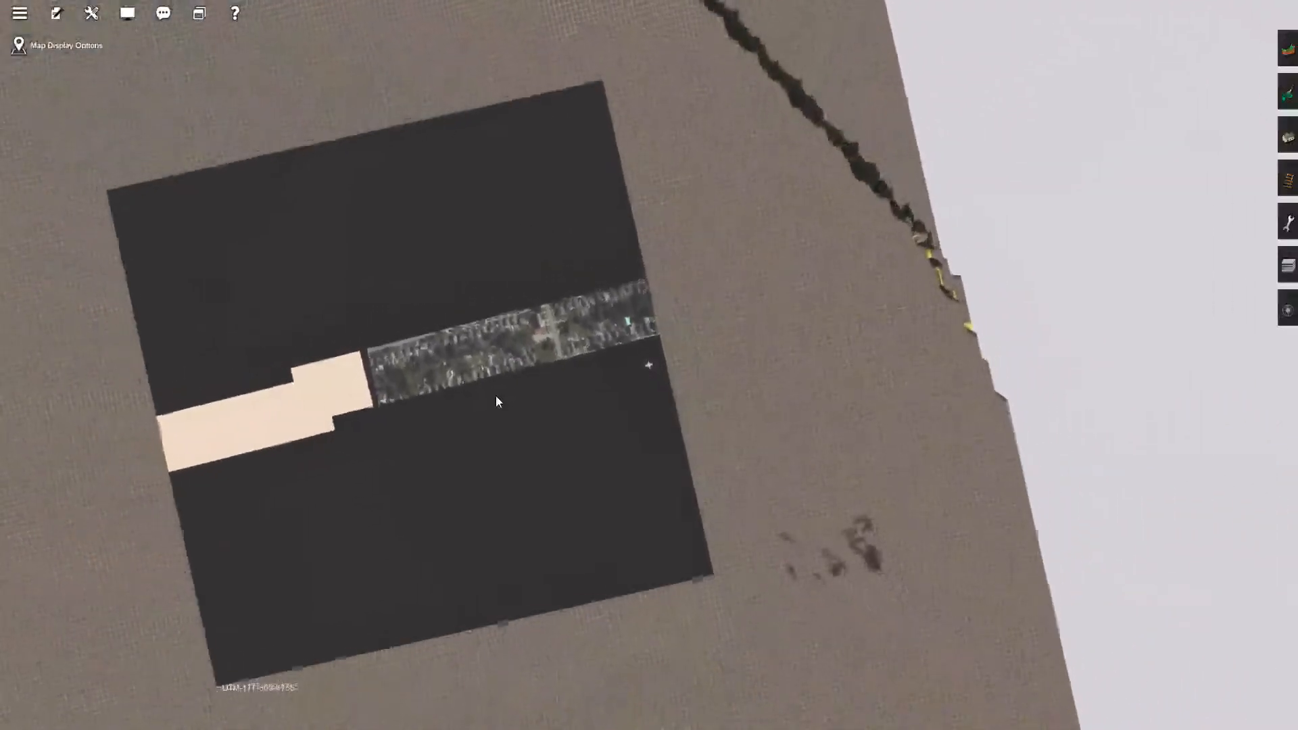
scroll(497, 402, "up", 6)
scroll(496, 401, "down", 3)
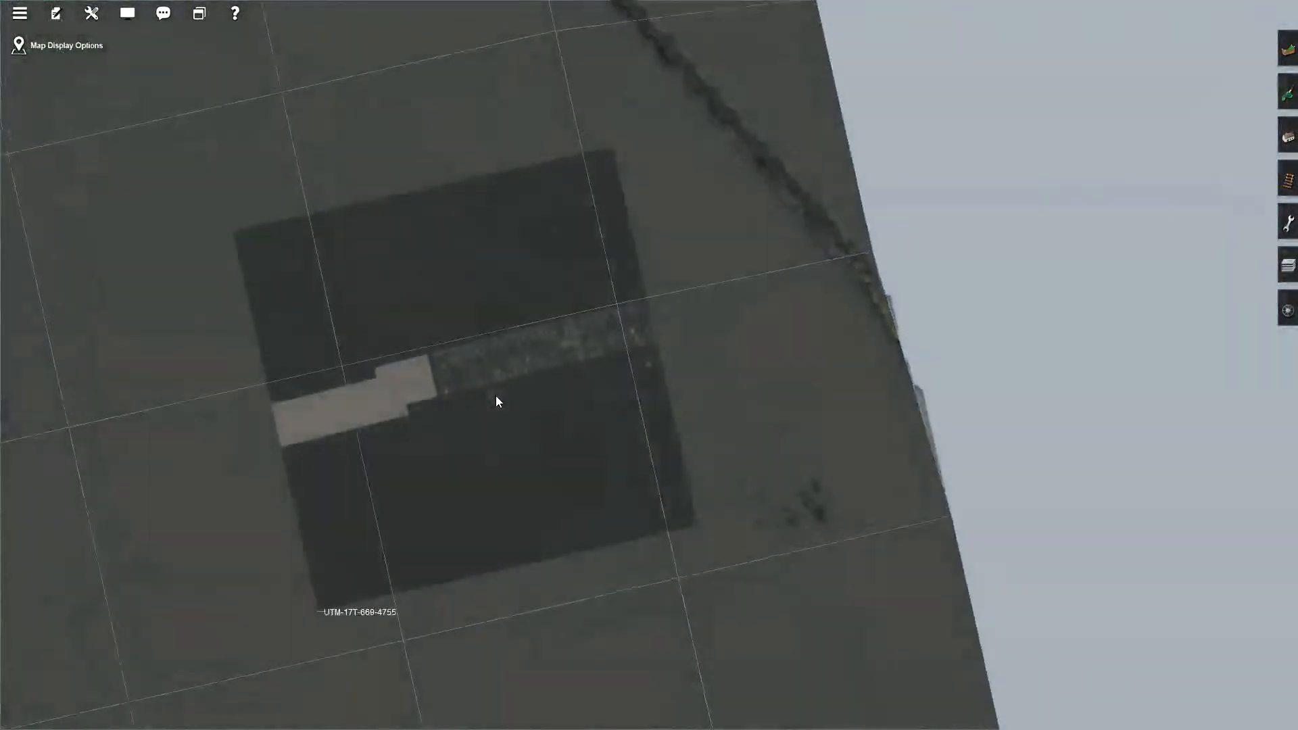
scroll(496, 401, "up", 6)
scroll(497, 397, "up", 2)
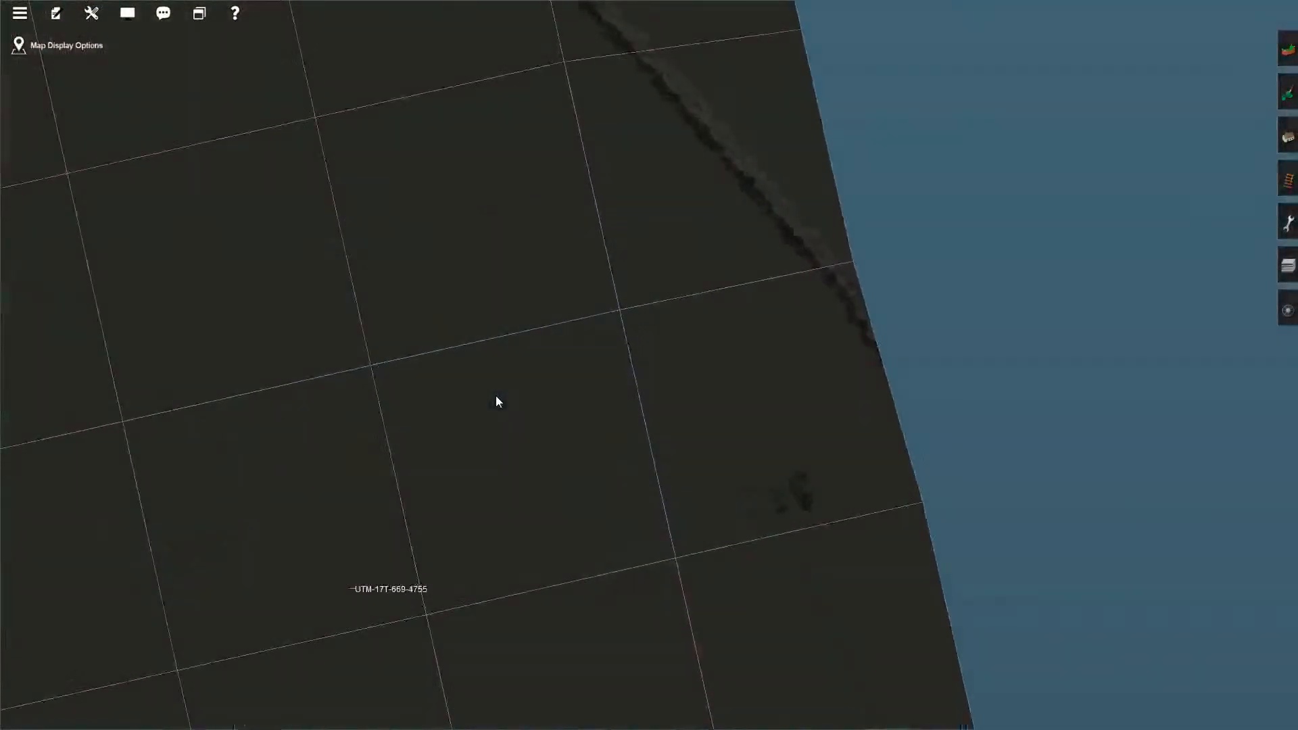
Inspect the ground between the UTM-17T-669-4755 label and the map's nearby outer corner.
scroll(518, 377, "down", 3)
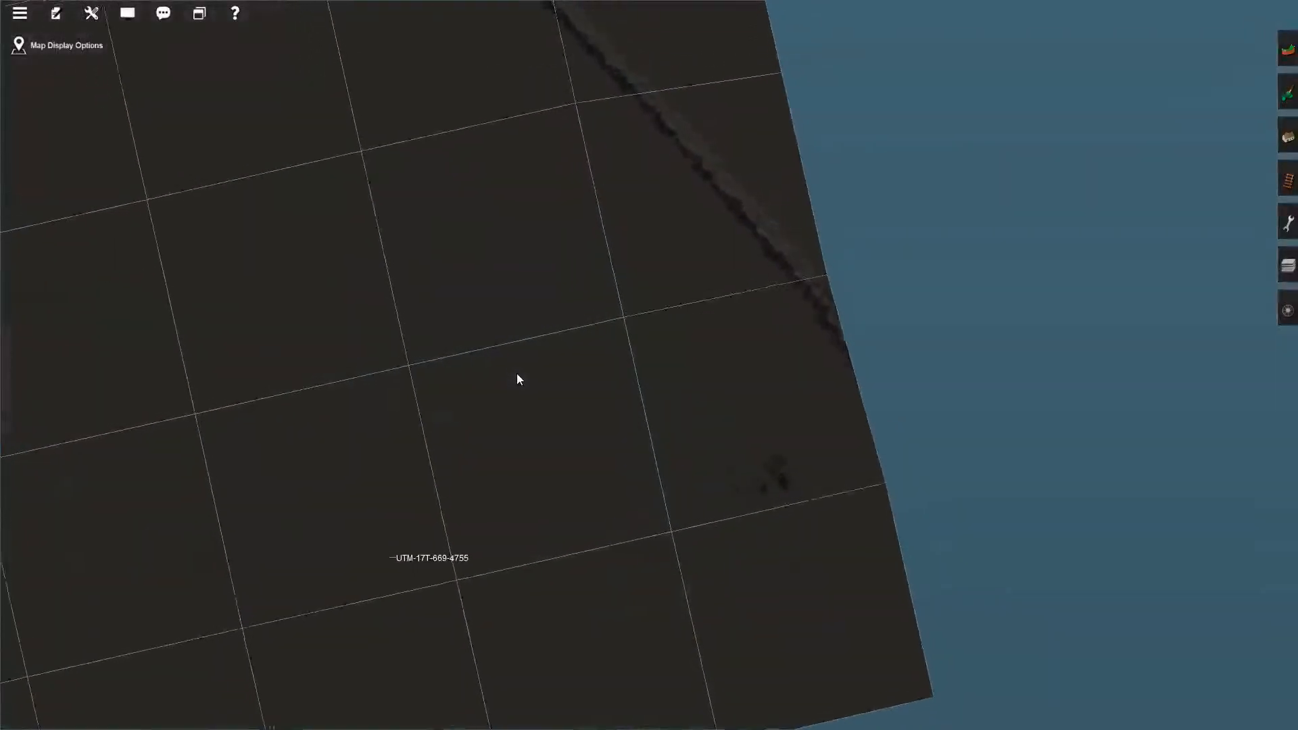
scroll(517, 376, "up", 3)
right_click(514, 576)
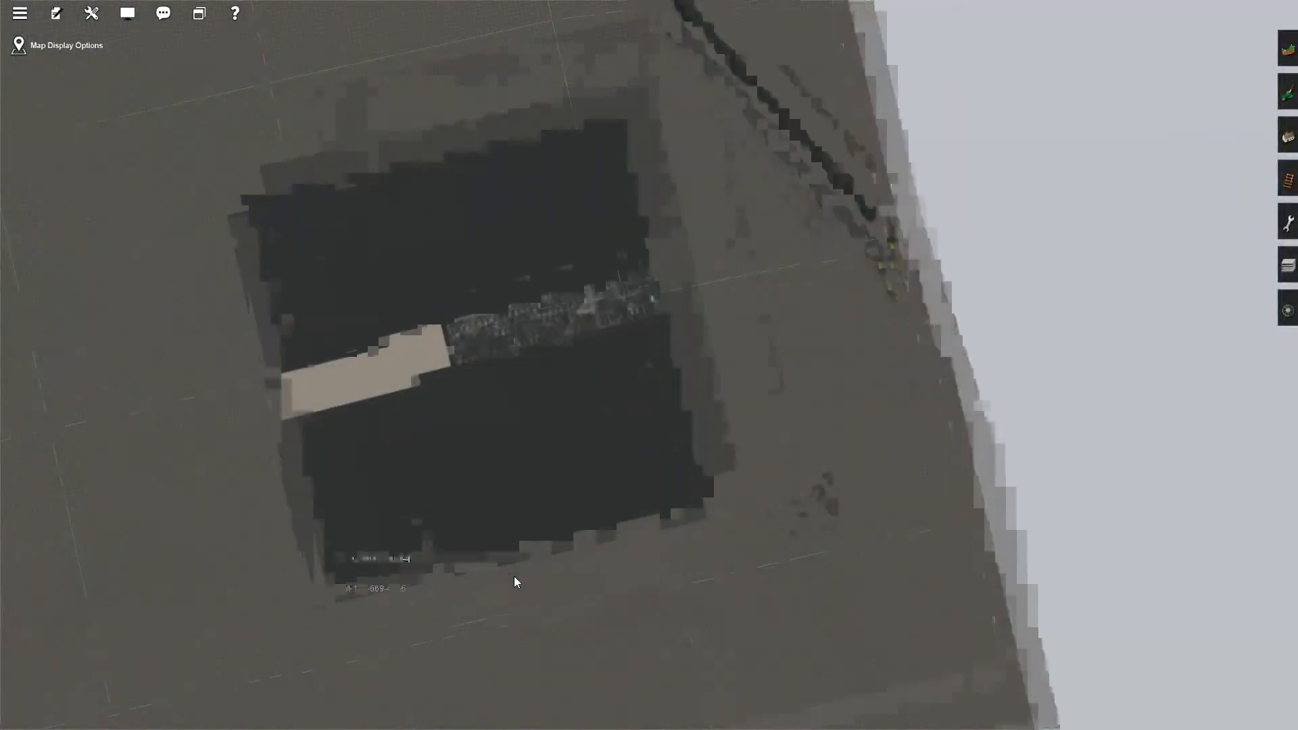
scroll(585, 506, "down", 2)
scroll(585, 512, "up", 2)
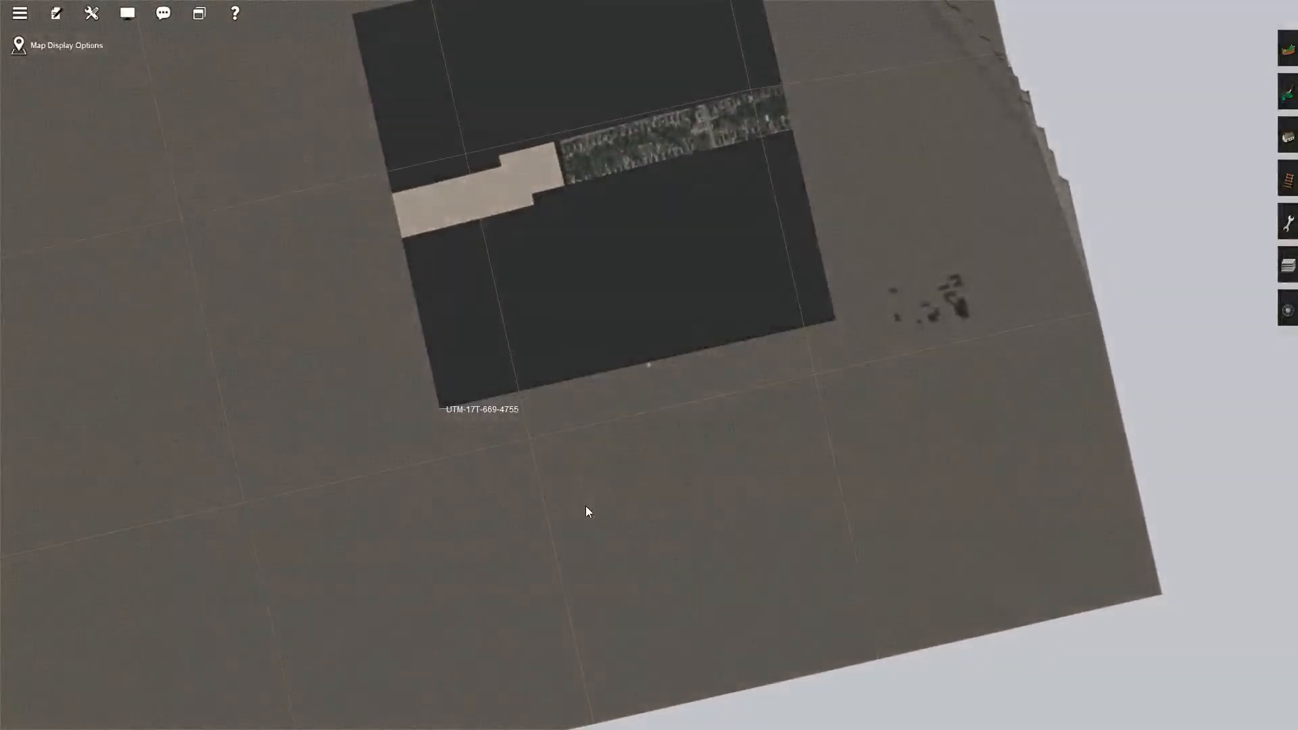
scroll(586, 506, "up", 2)
scroll(585, 512, "down", 2)
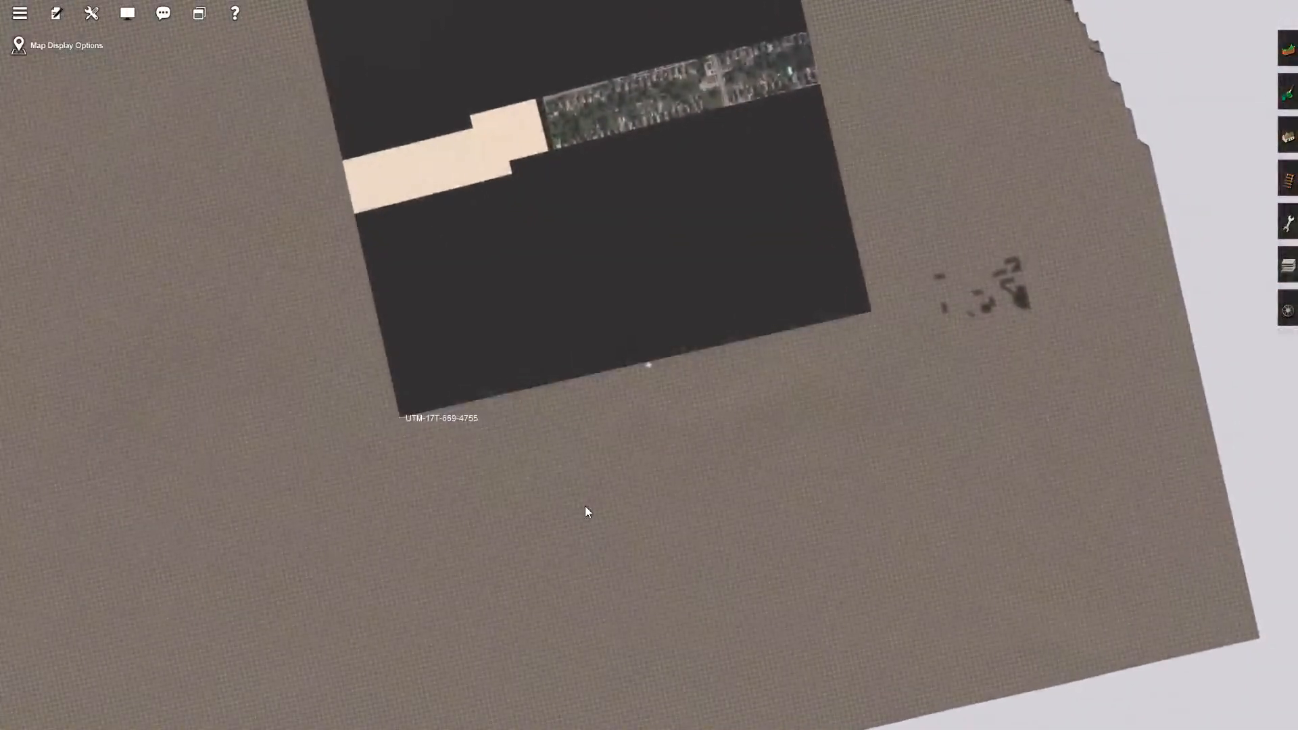
scroll(585, 508, "up", 2)
scroll(585, 506, "down", 1)
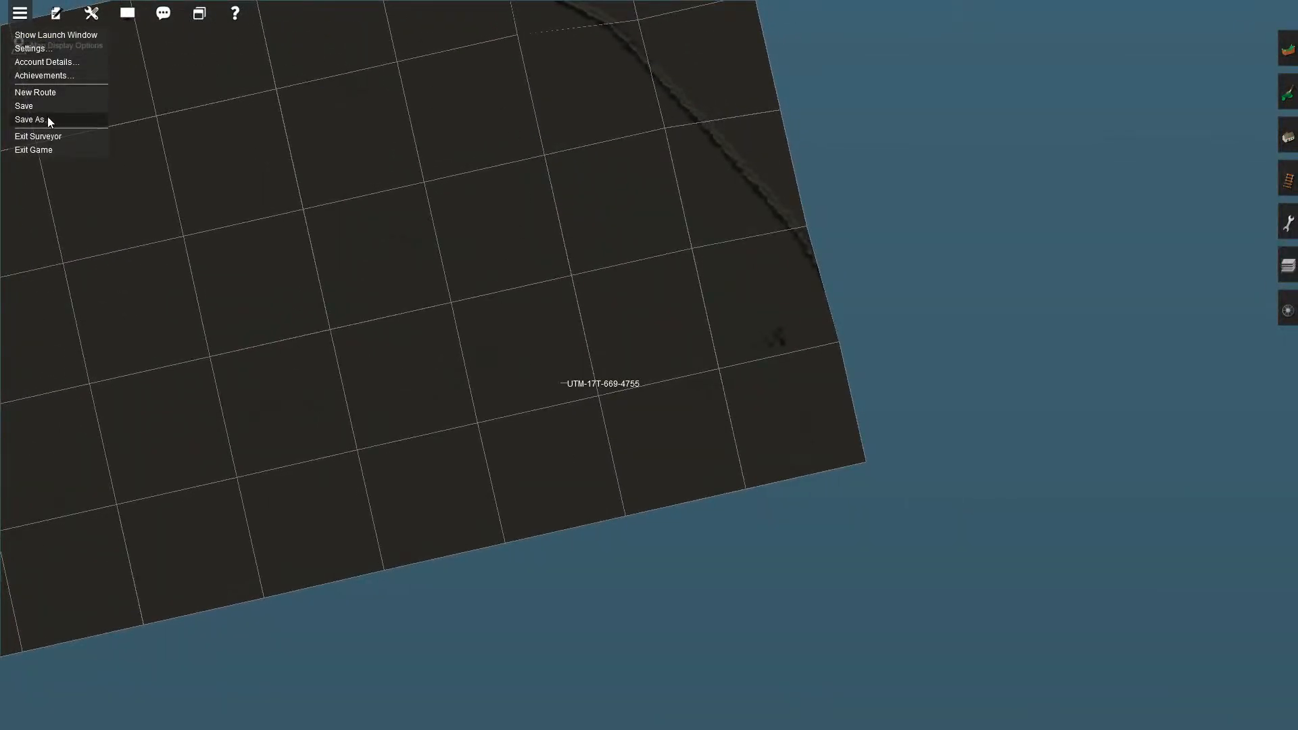
Exit the game without saving the route changes and close the Trainz Railroad Simulator 2019 launcher.
left_click(41, 137)
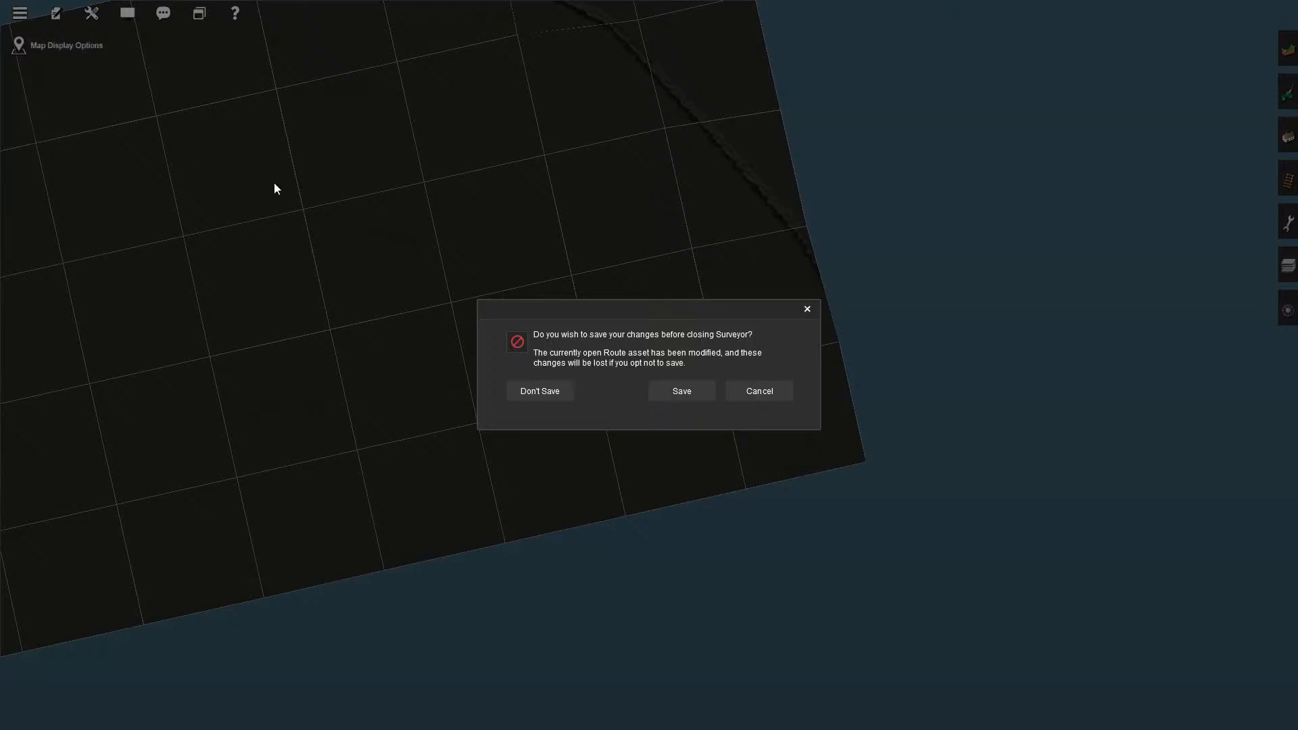
left_click(752, 395)
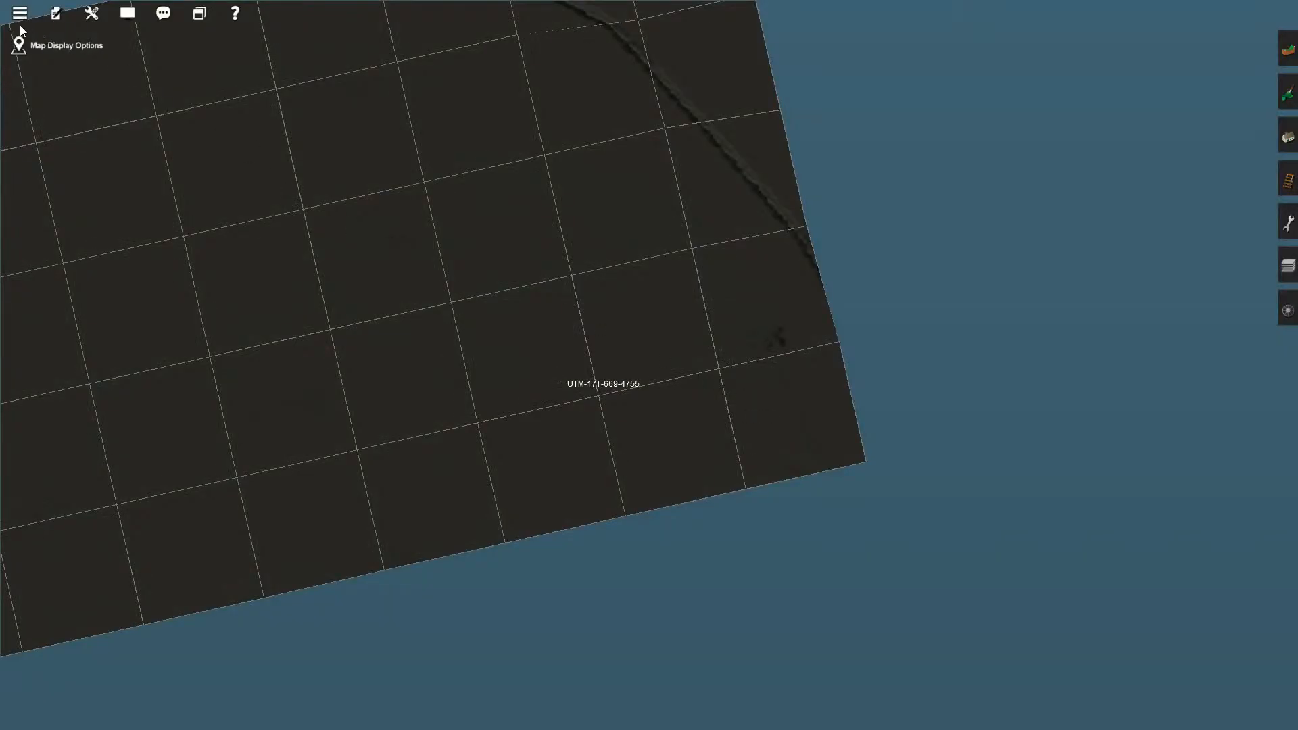
left_click(38, 152)
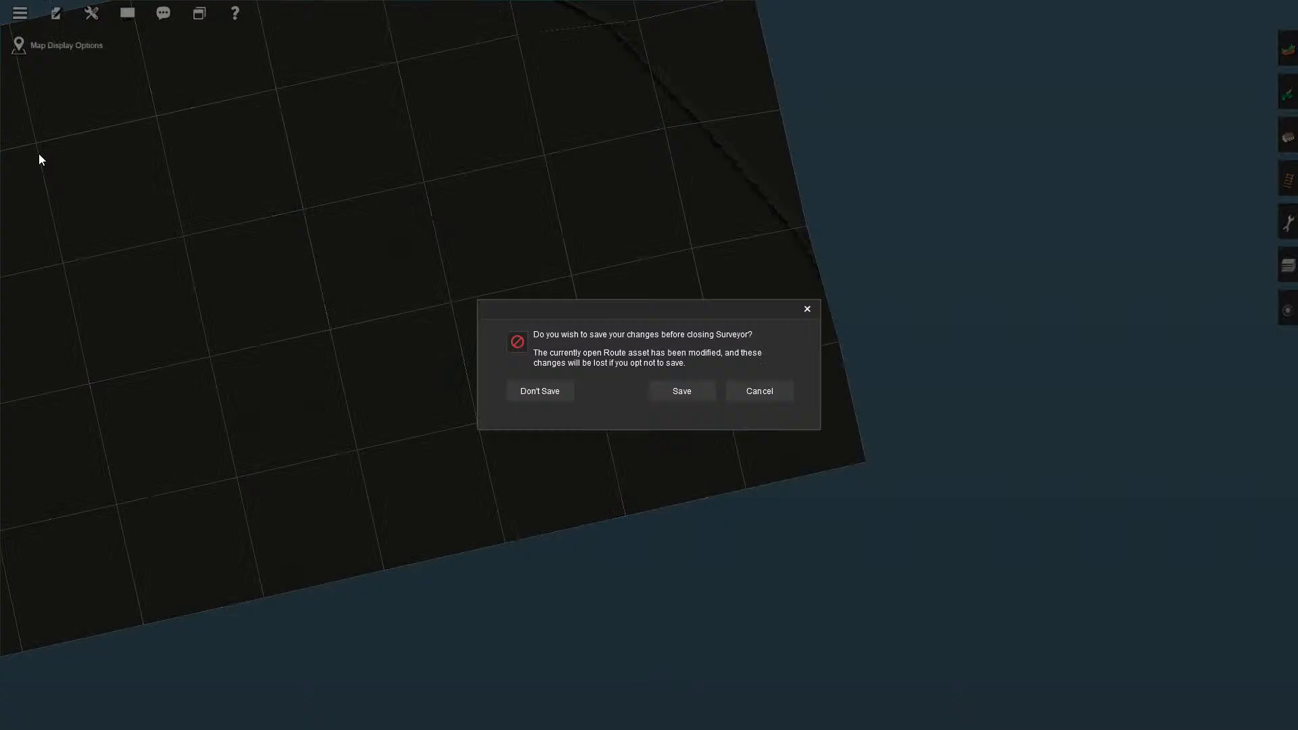
left_click(531, 391)
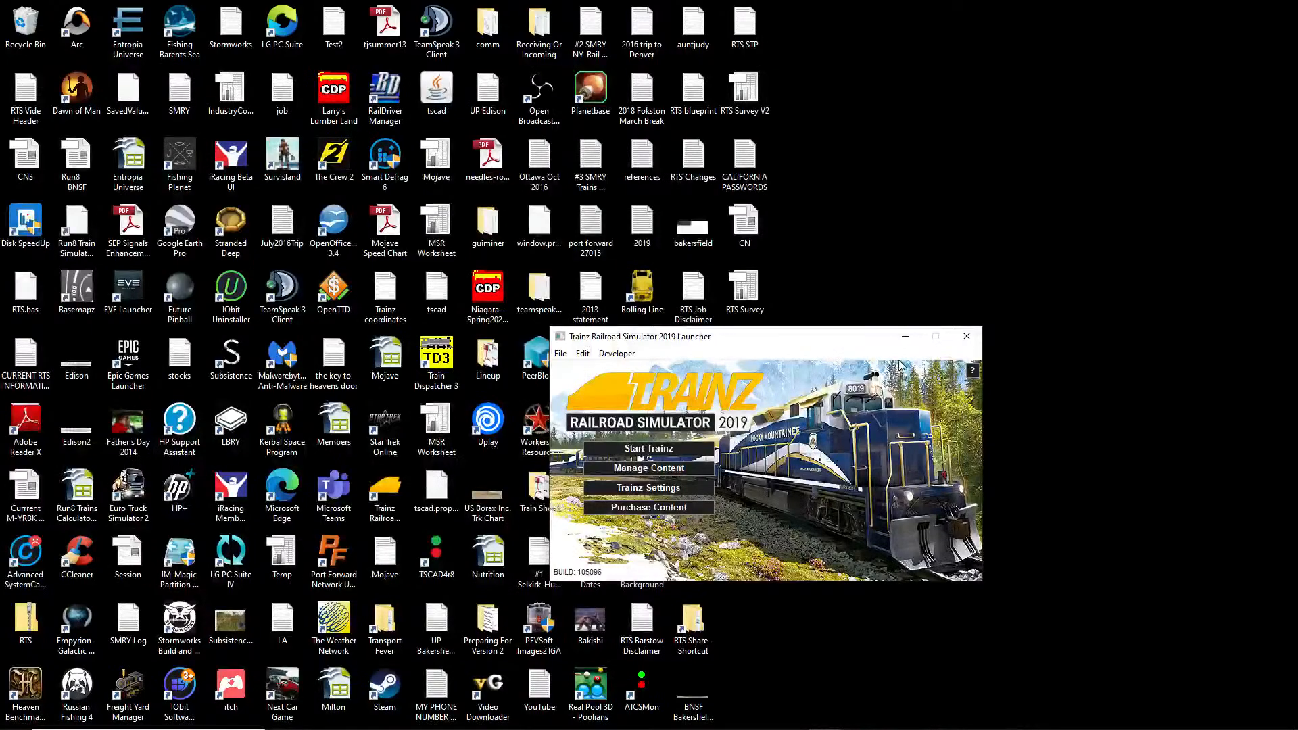
left_click(964, 341)
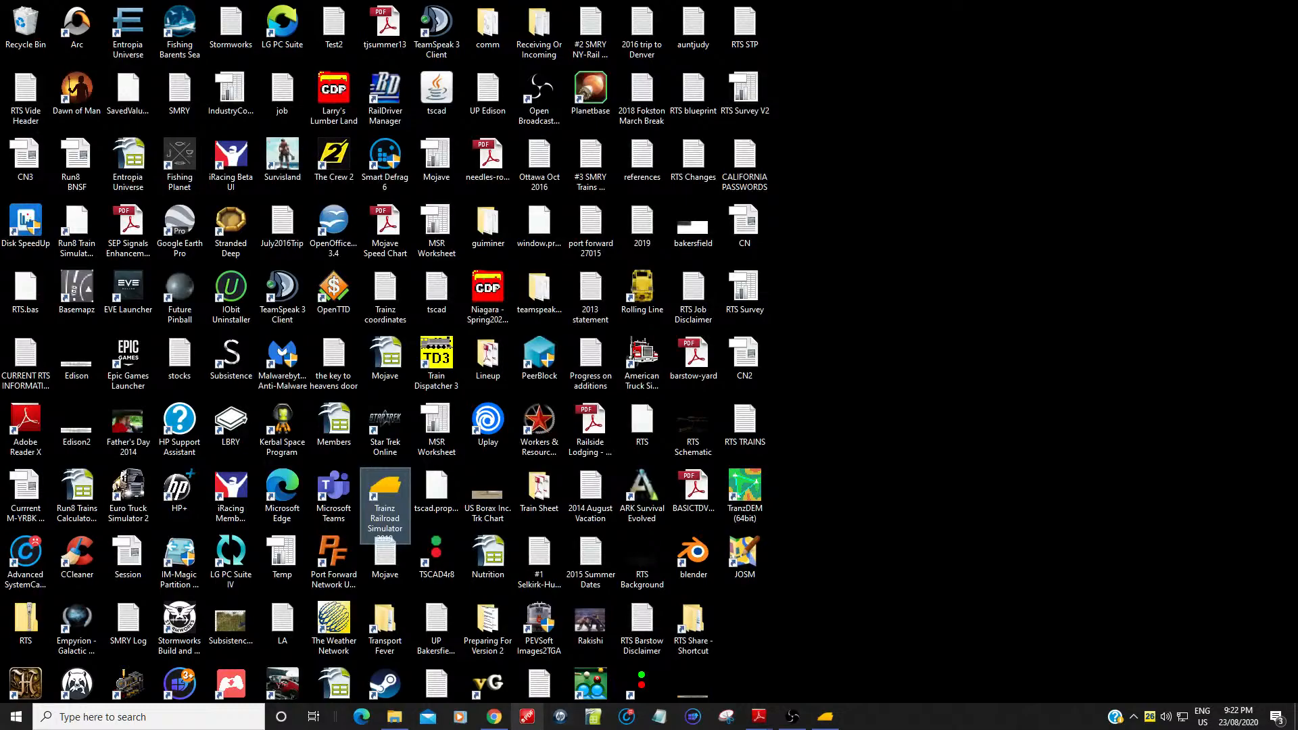
Check the live stream's chat and analytics in YouTube Studio in Chrome, and return to the desktop.
mouse_move(506, 728)
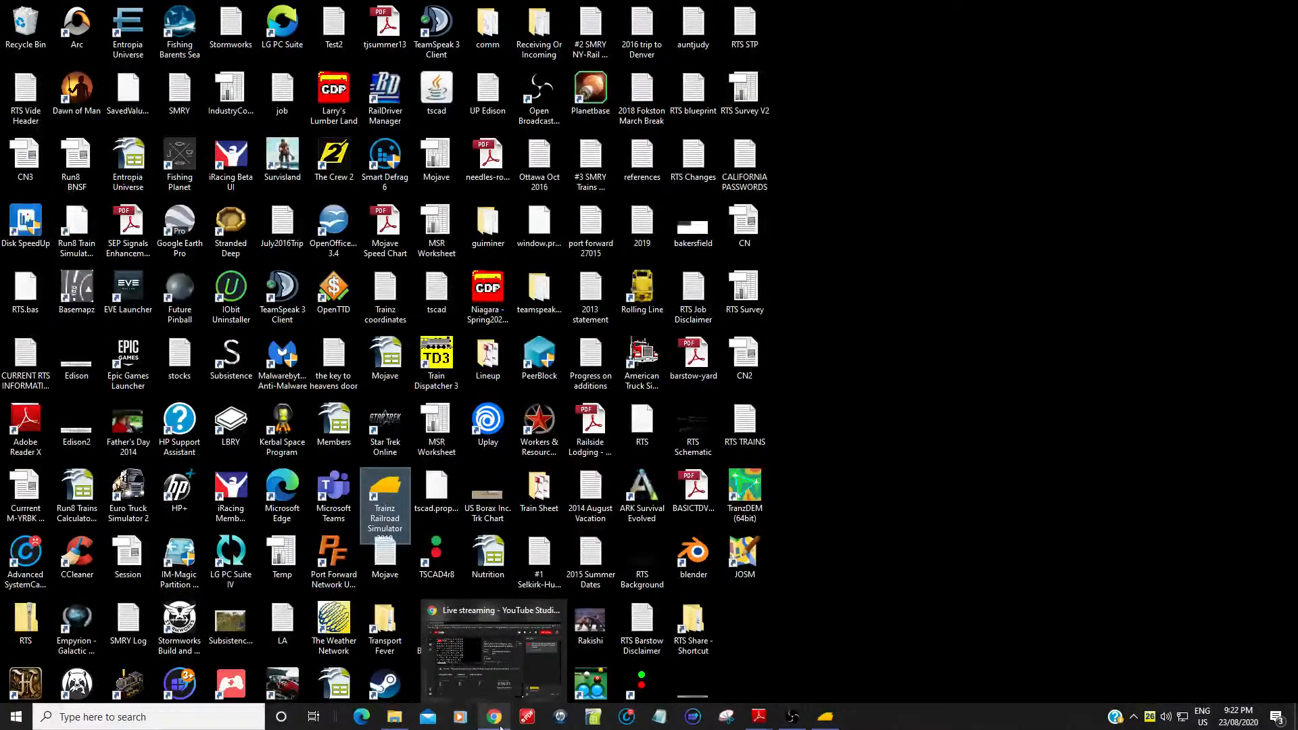
left_click(501, 728)
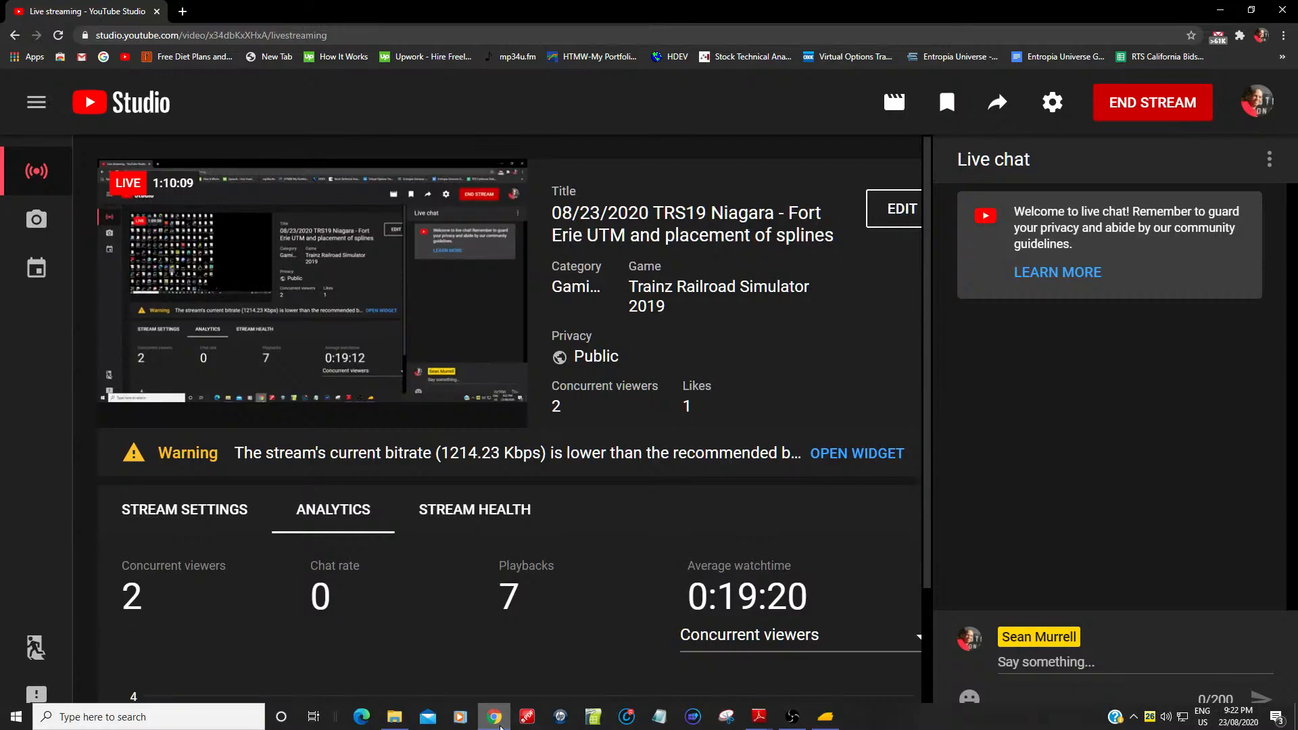
left_click(495, 719)
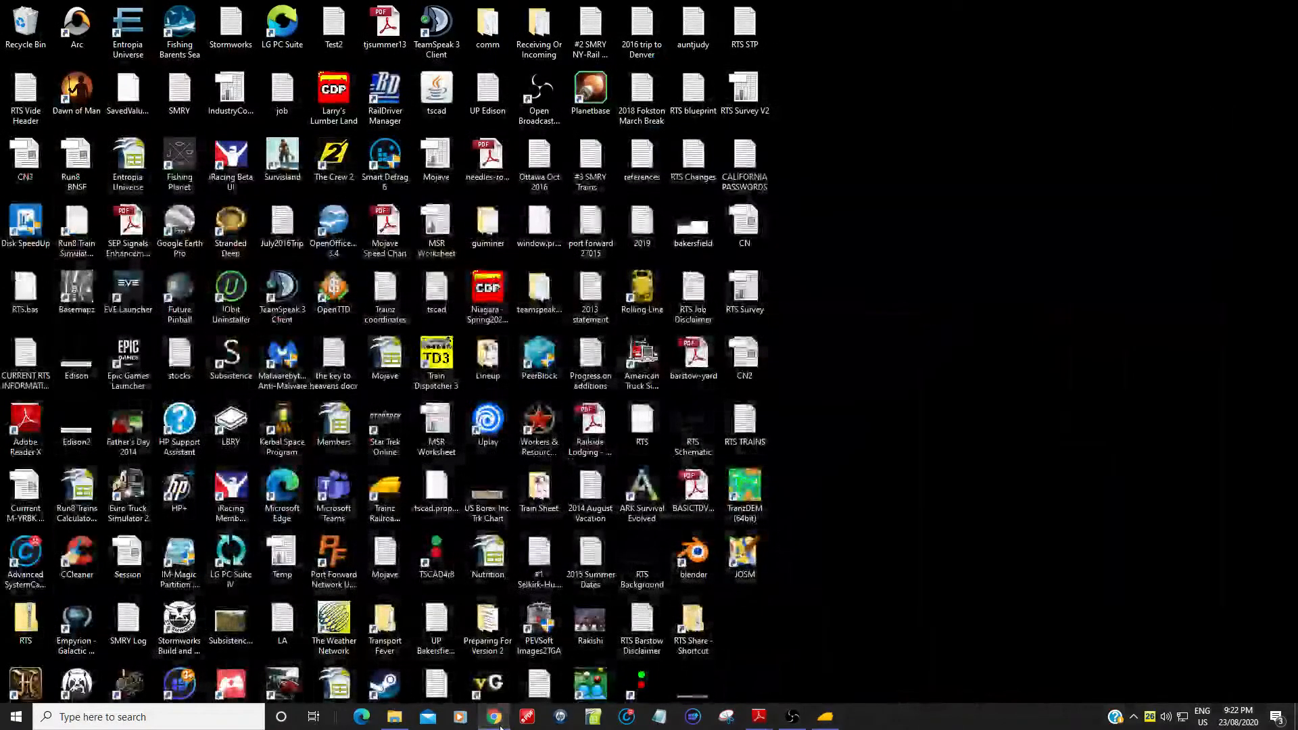
left_click(500, 726)
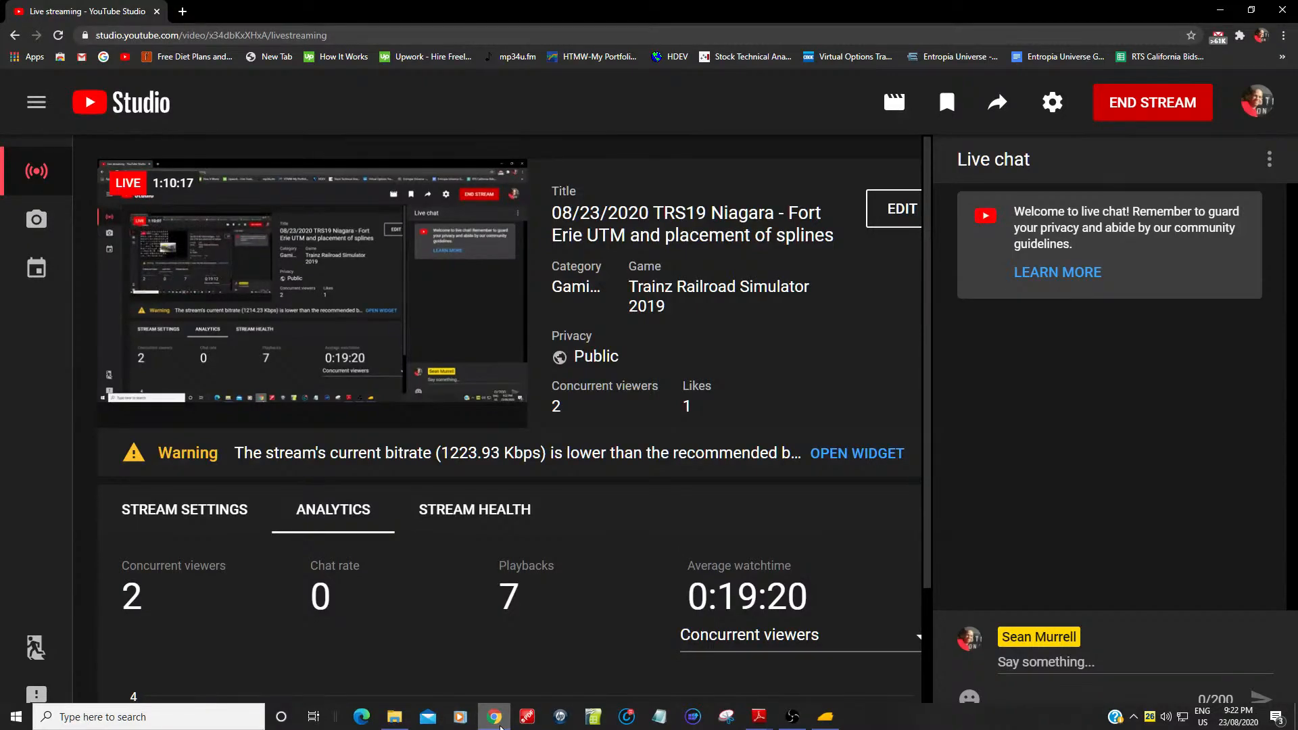
left_click(501, 726)
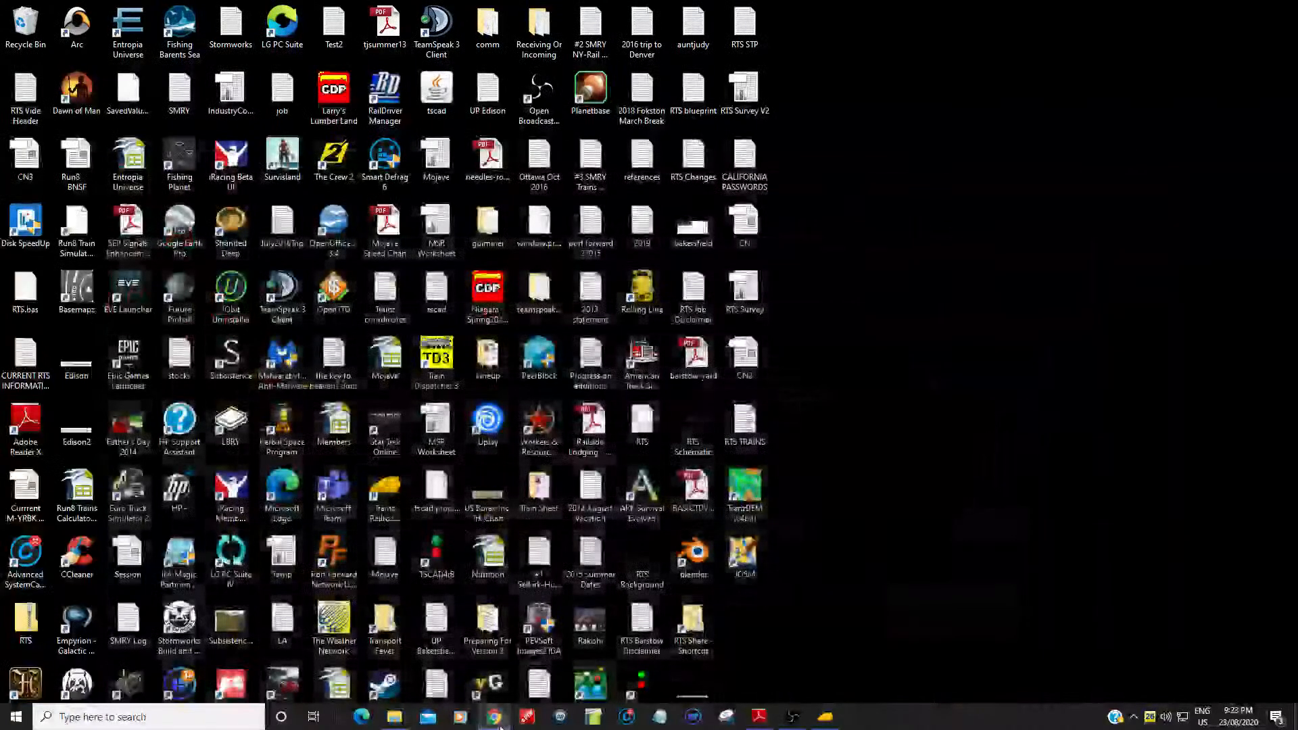
left_click(500, 726)
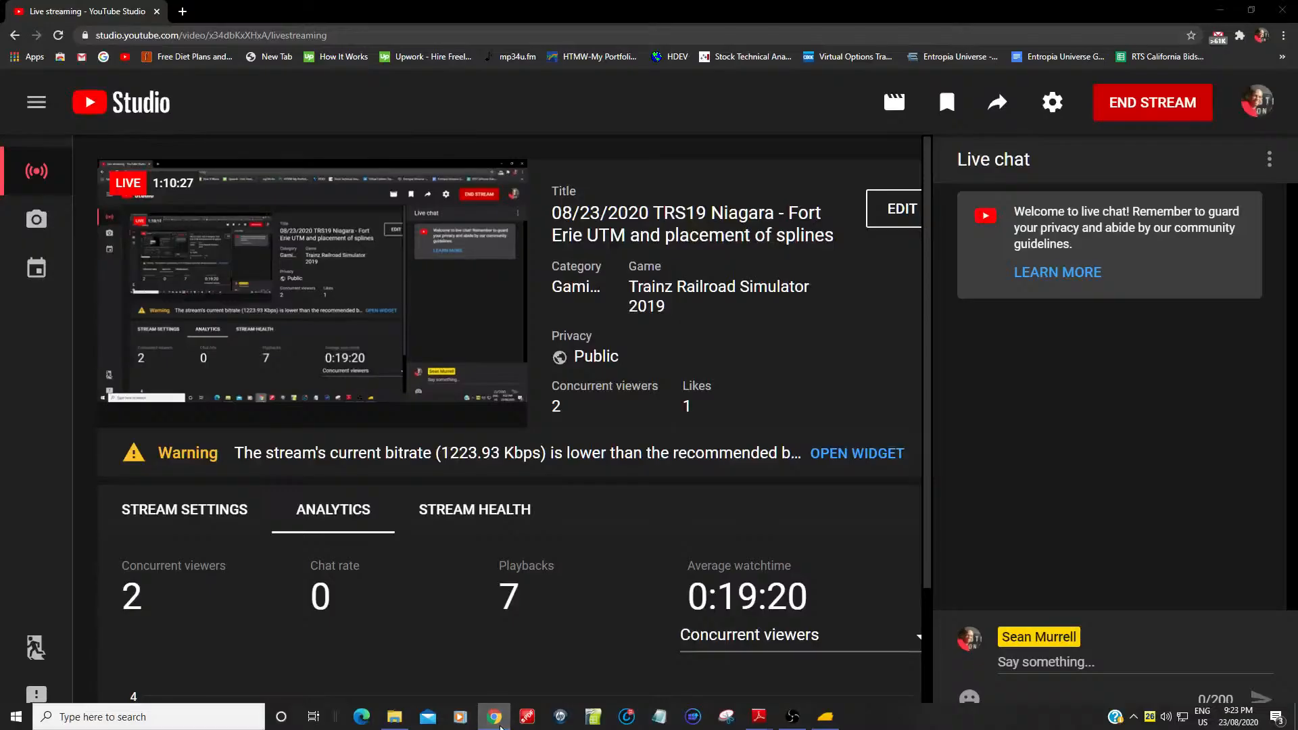
left_click(494, 719)
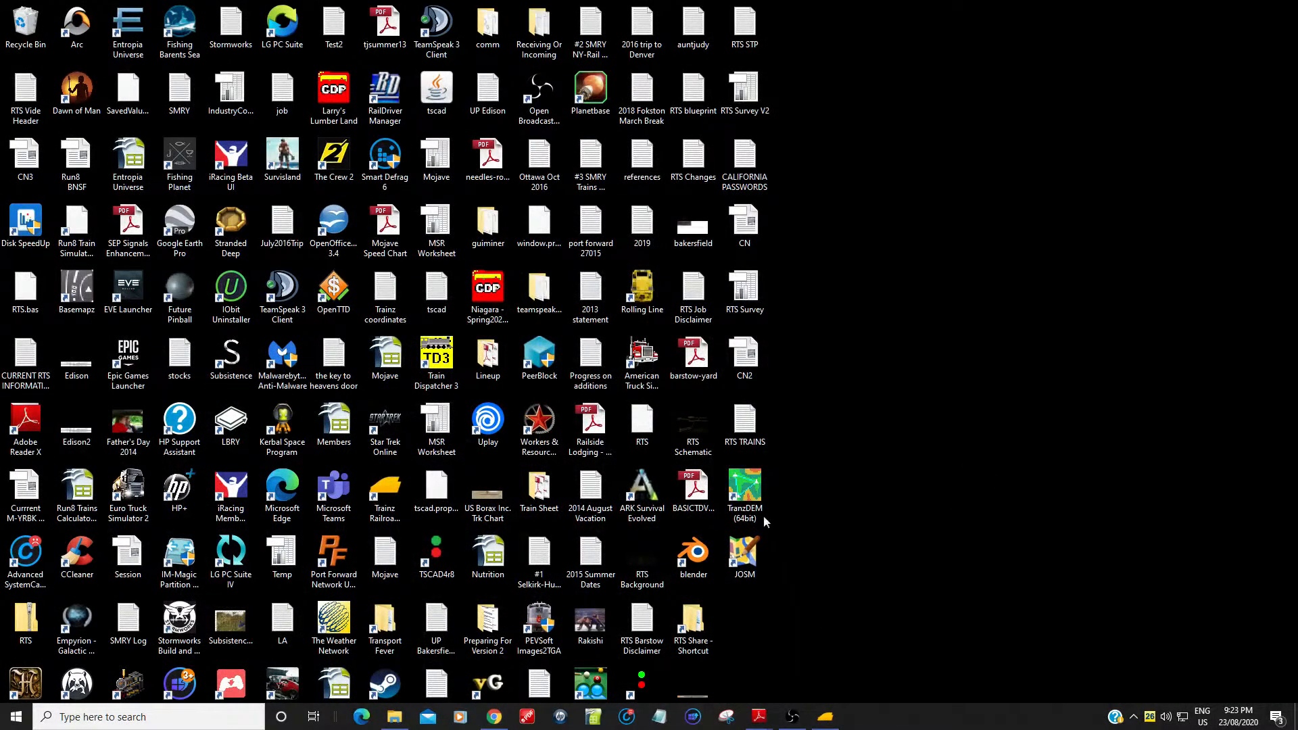
Launch TransDEM (64bit) from the desktop with administrator rights.
right_click(753, 496)
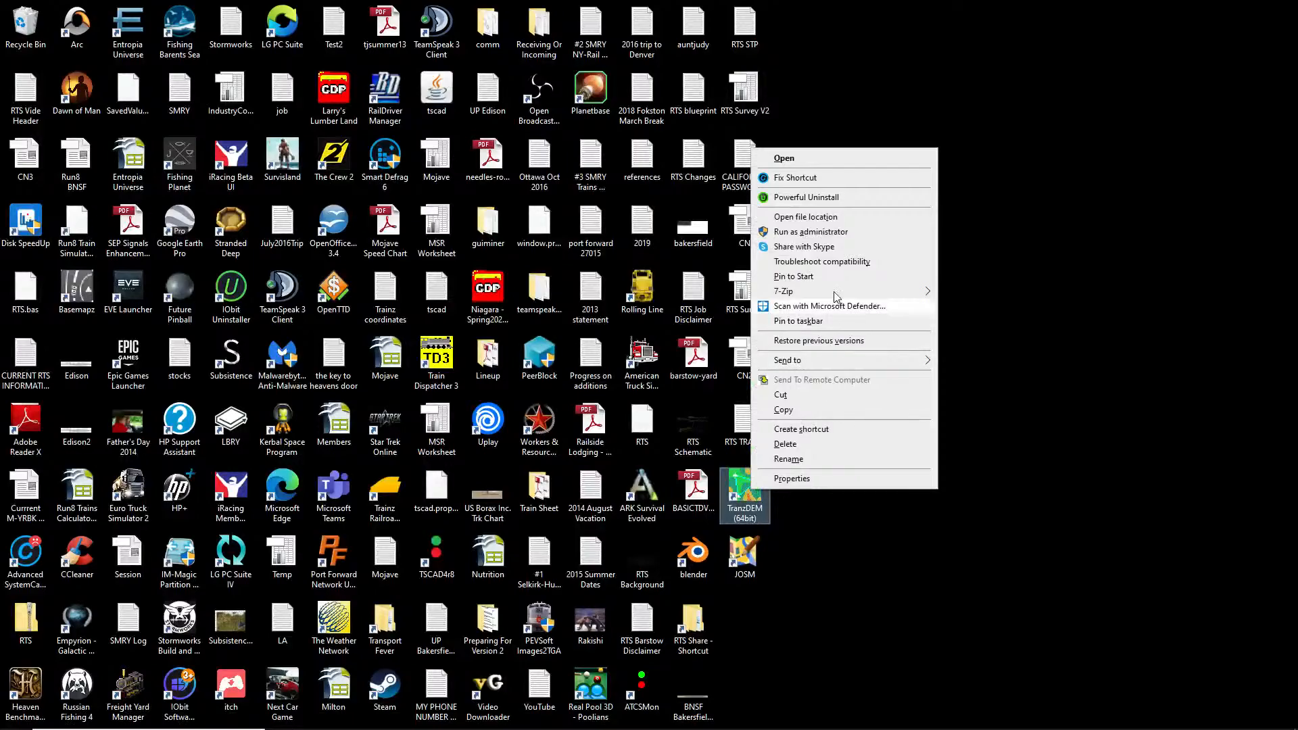
left_click(842, 234)
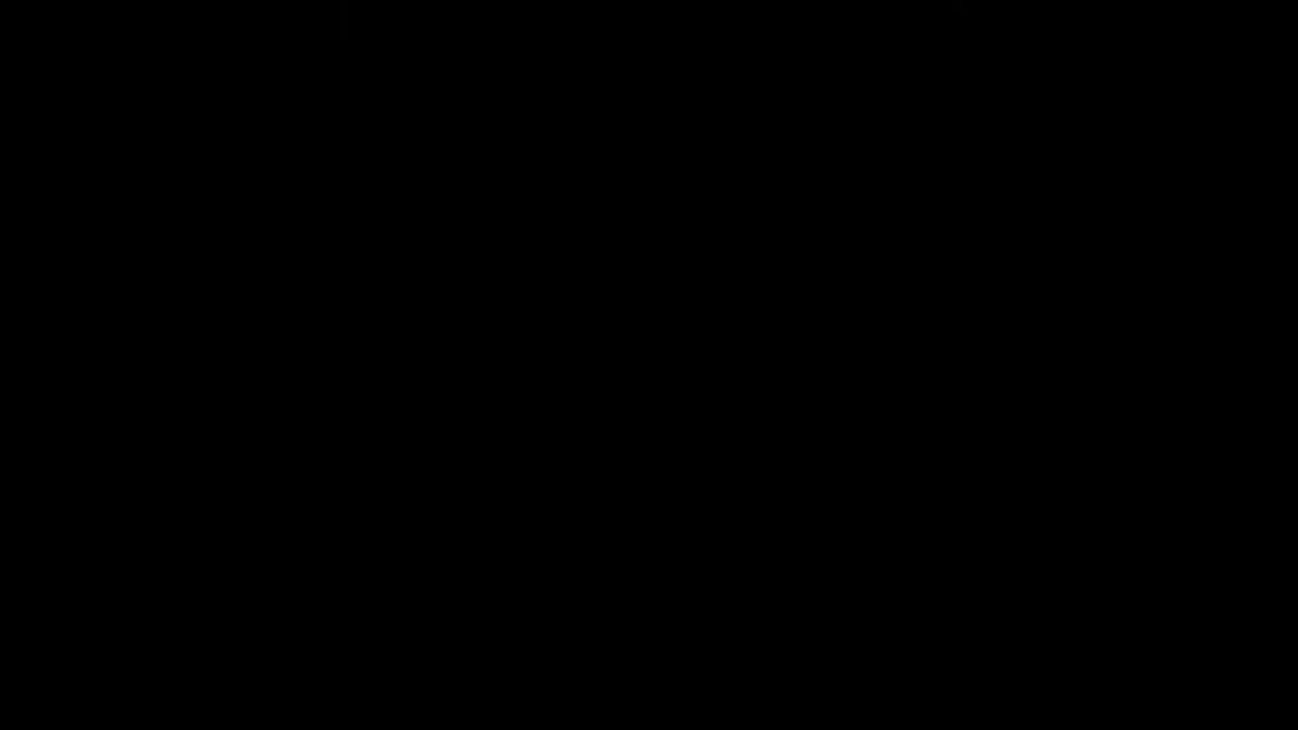
left_click(590, 457)
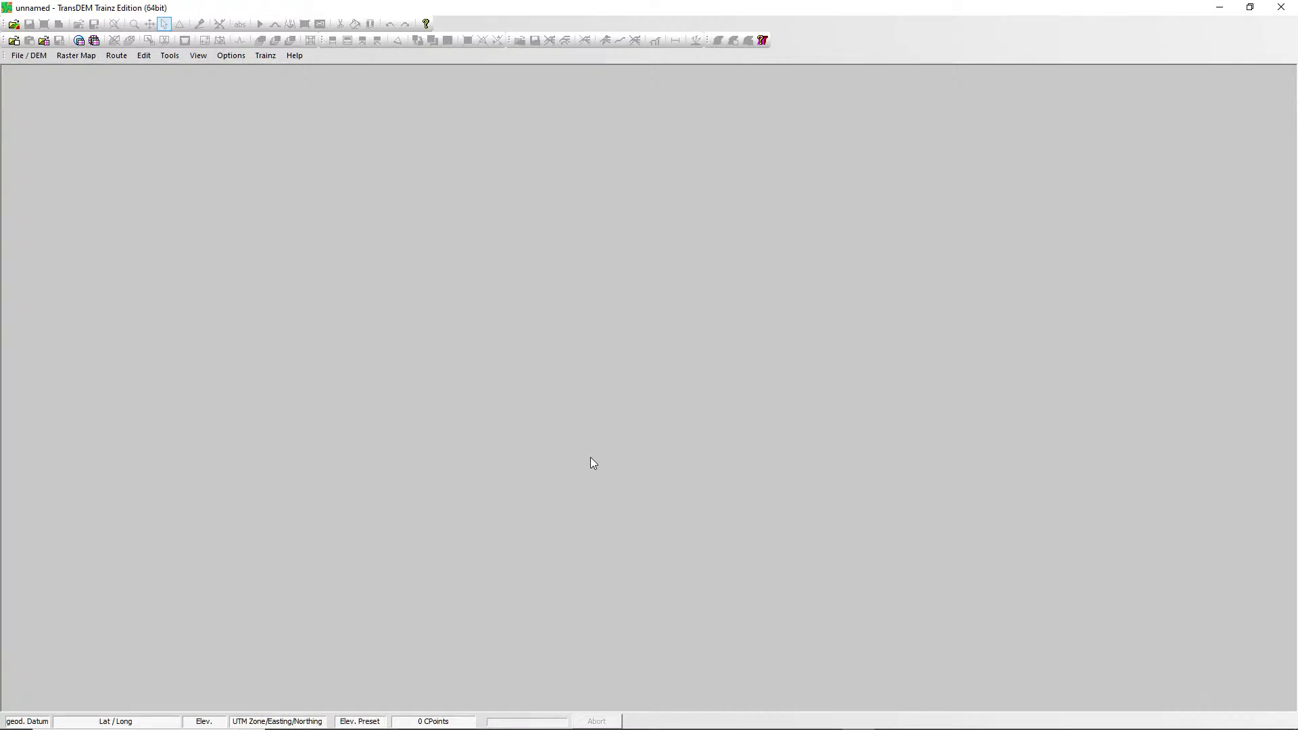
Open the Fort Erie DEM Cropped 2_t_t WORKING elevation model from the TransDem Projects folder.
left_click(23, 55)
left_click(35, 66)
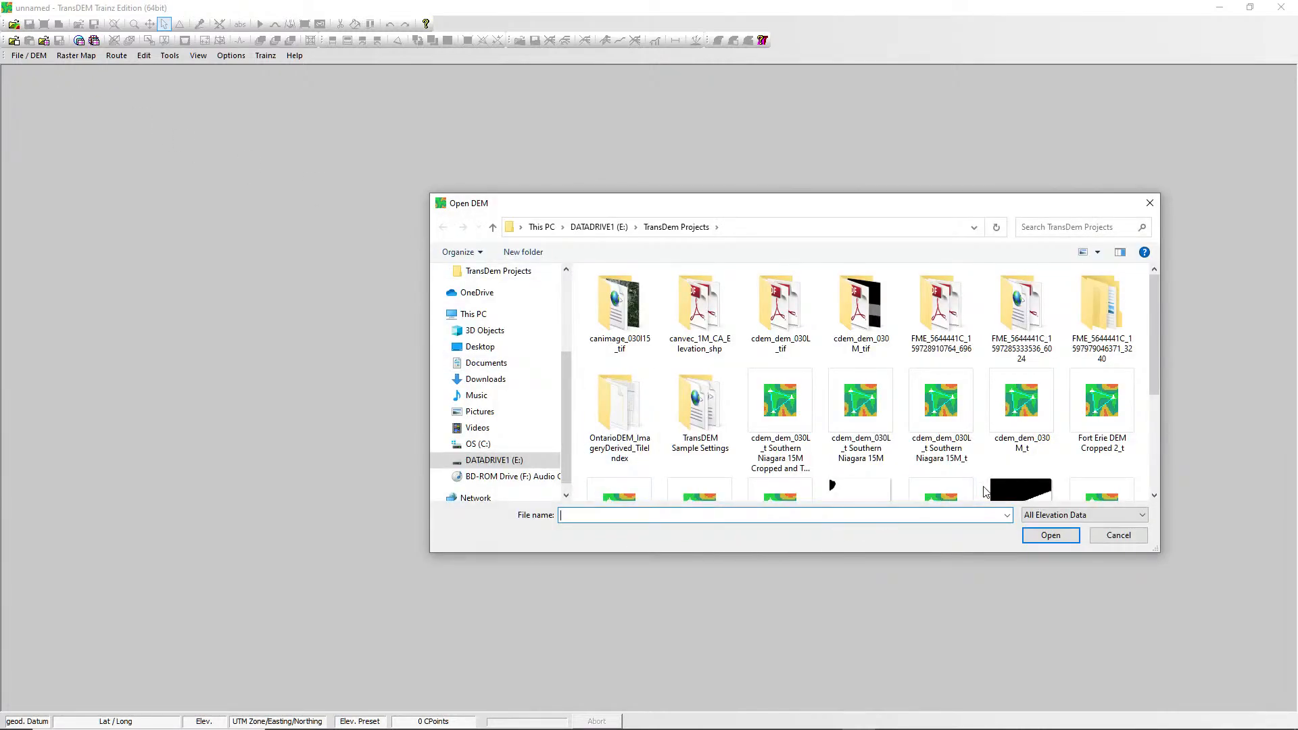
left_click_drag(1158, 343, 1159, 397)
double_click(632, 411)
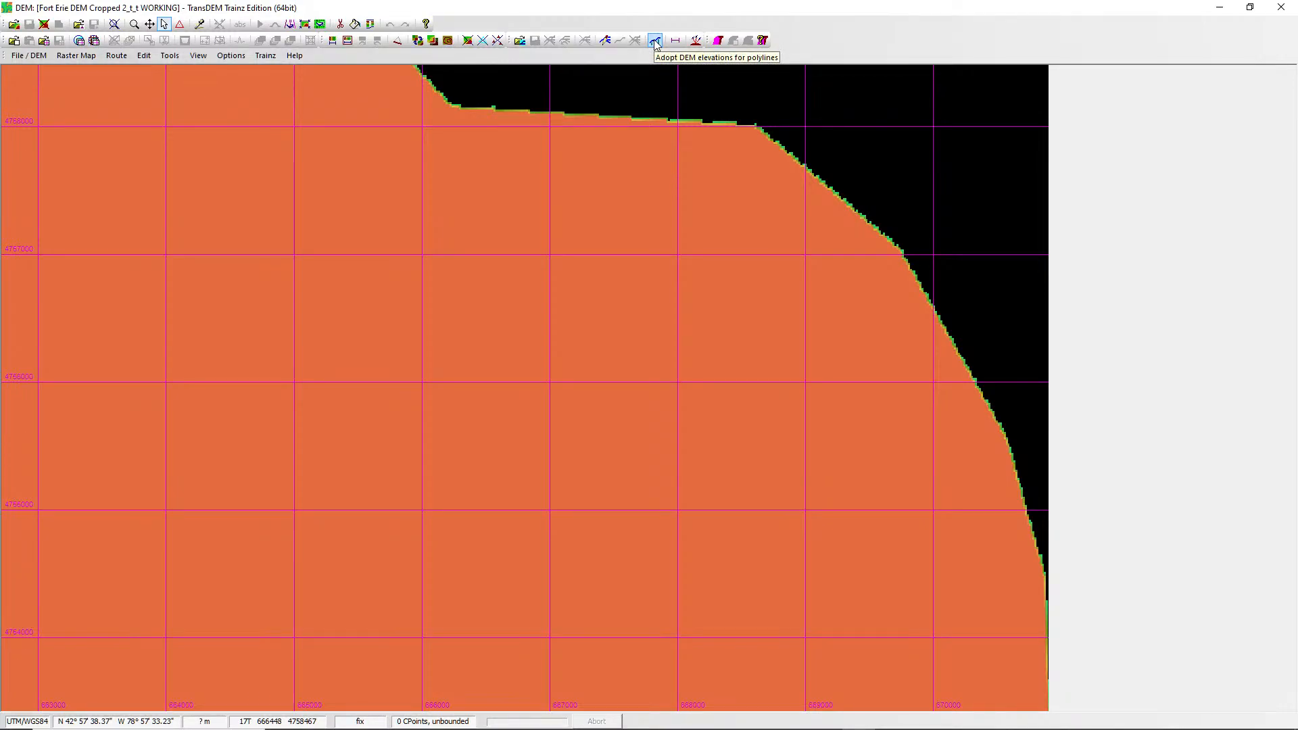
left_click(600, 42)
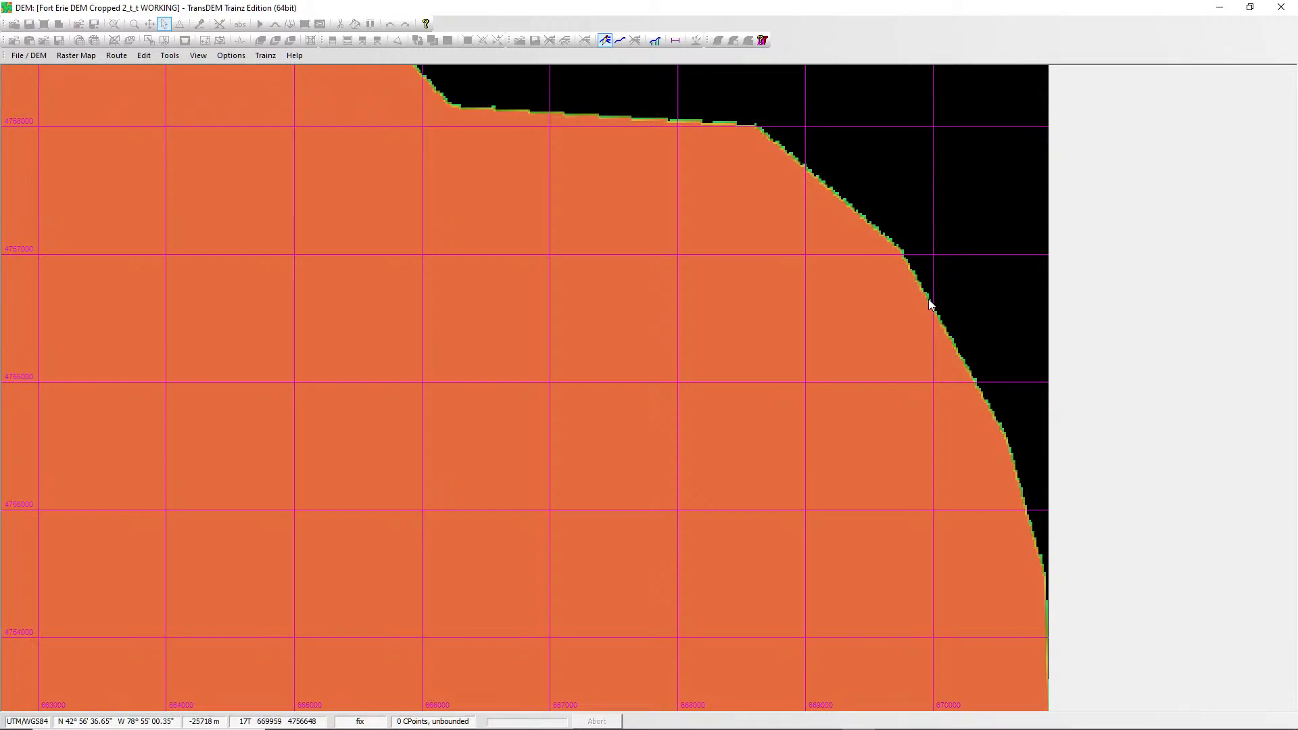
left_click_drag(930, 303, 801, 306)
left_click_drag(646, 309, 646, 309)
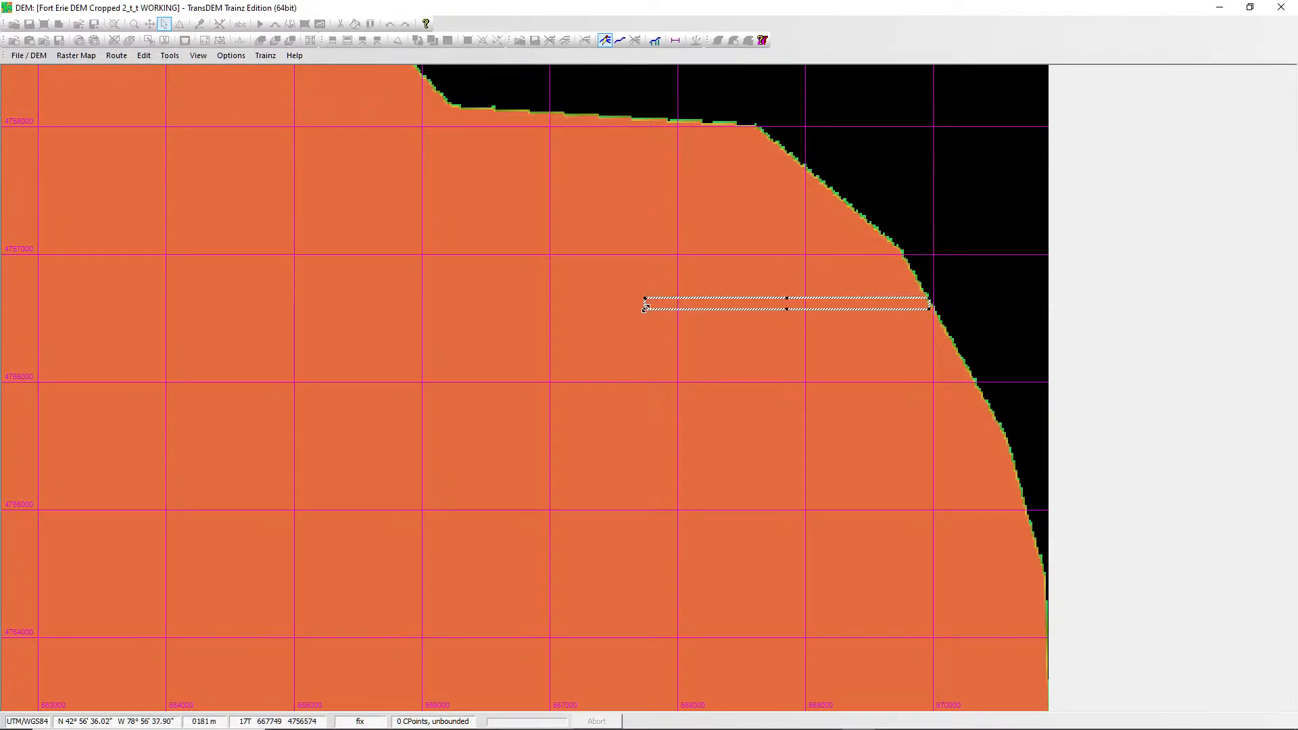
left_click(650, 354)
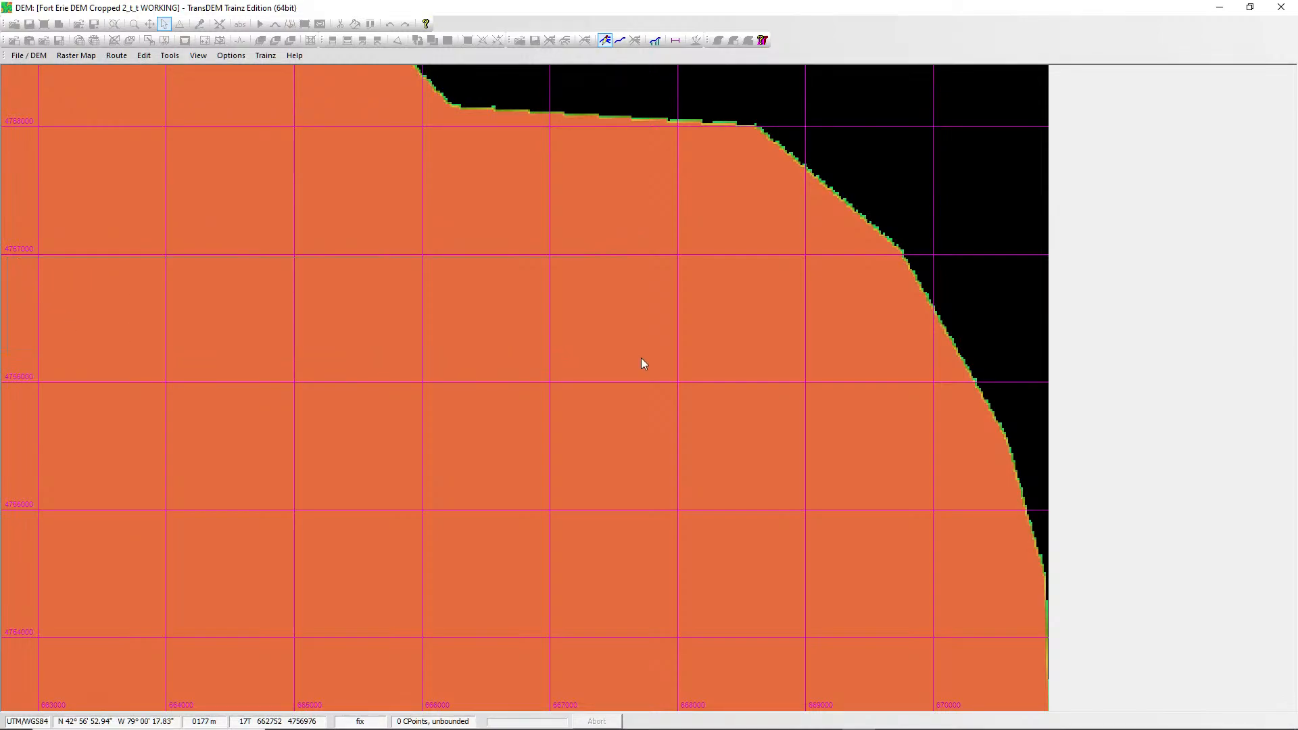
left_click_drag(867, 376, 989, 384)
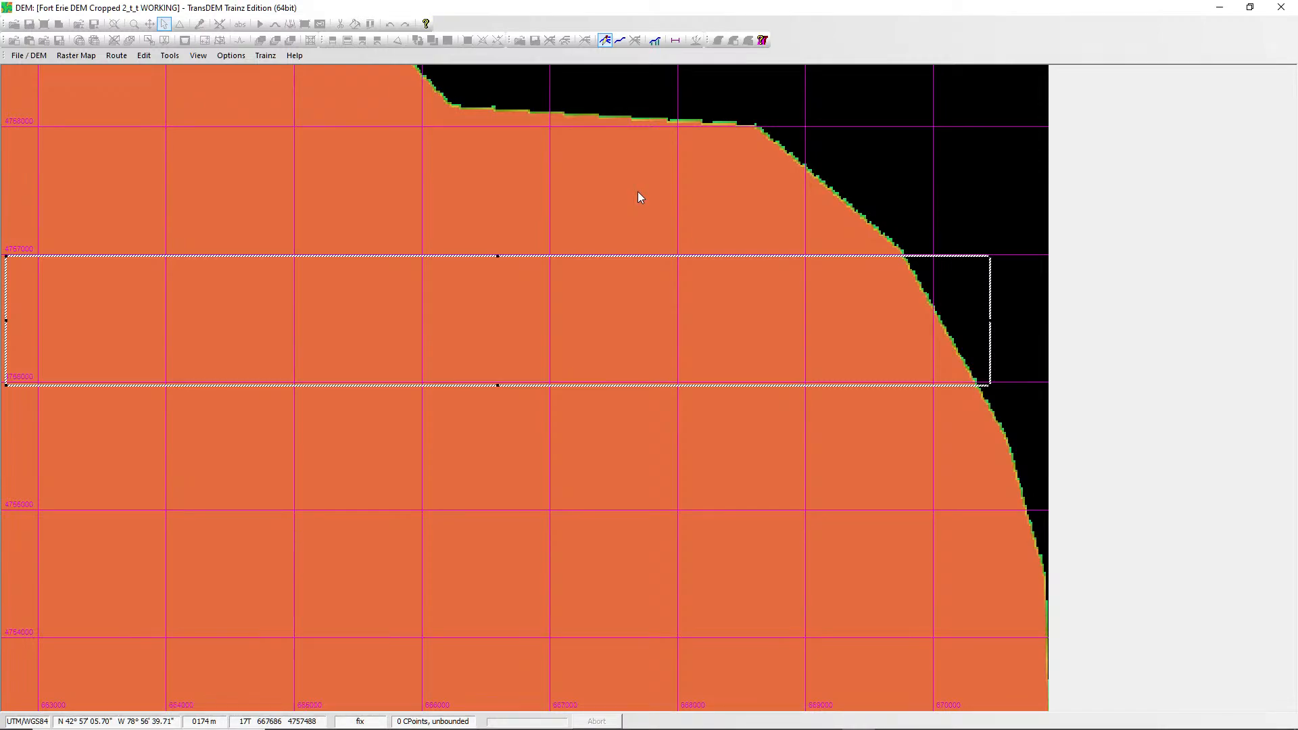
left_click(609, 40)
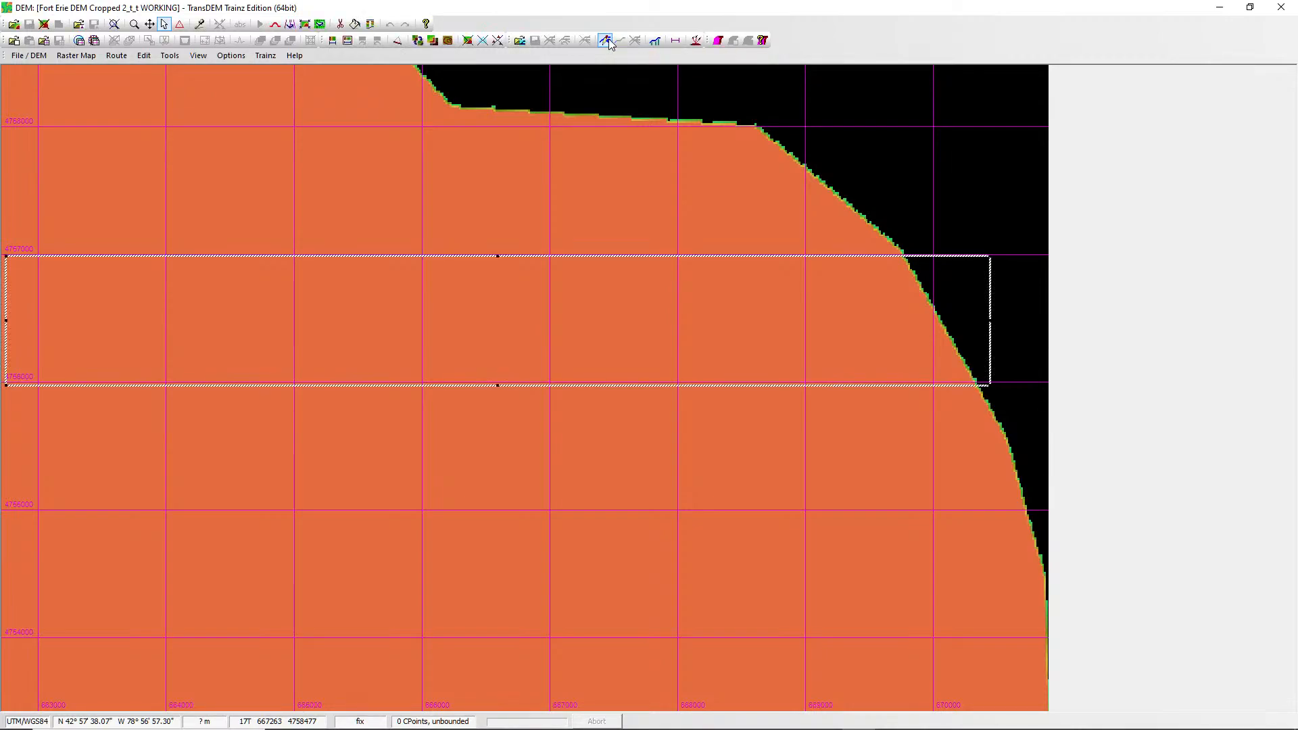
Draw a short trial polyline about 1563 m long across the upper part of the DEM, and close all routes.
left_click(606, 42)
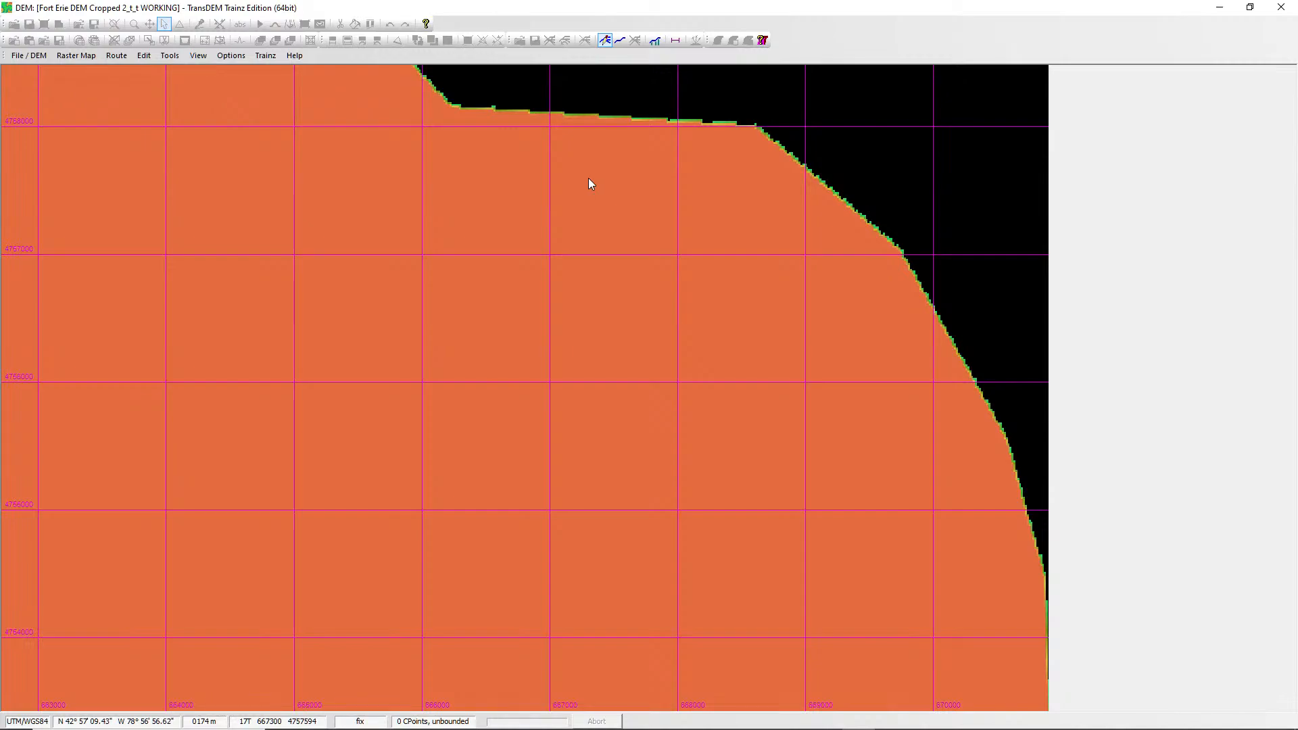
left_click(614, 188)
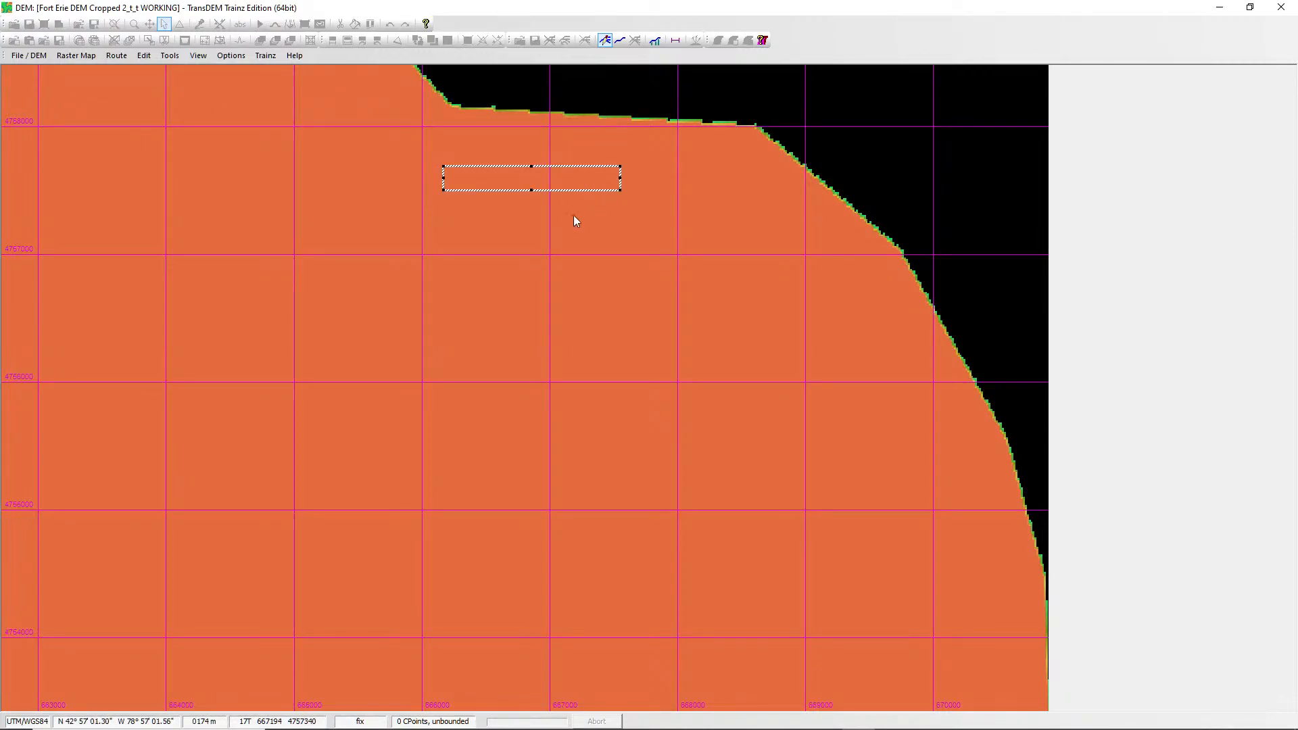
left_click(620, 41)
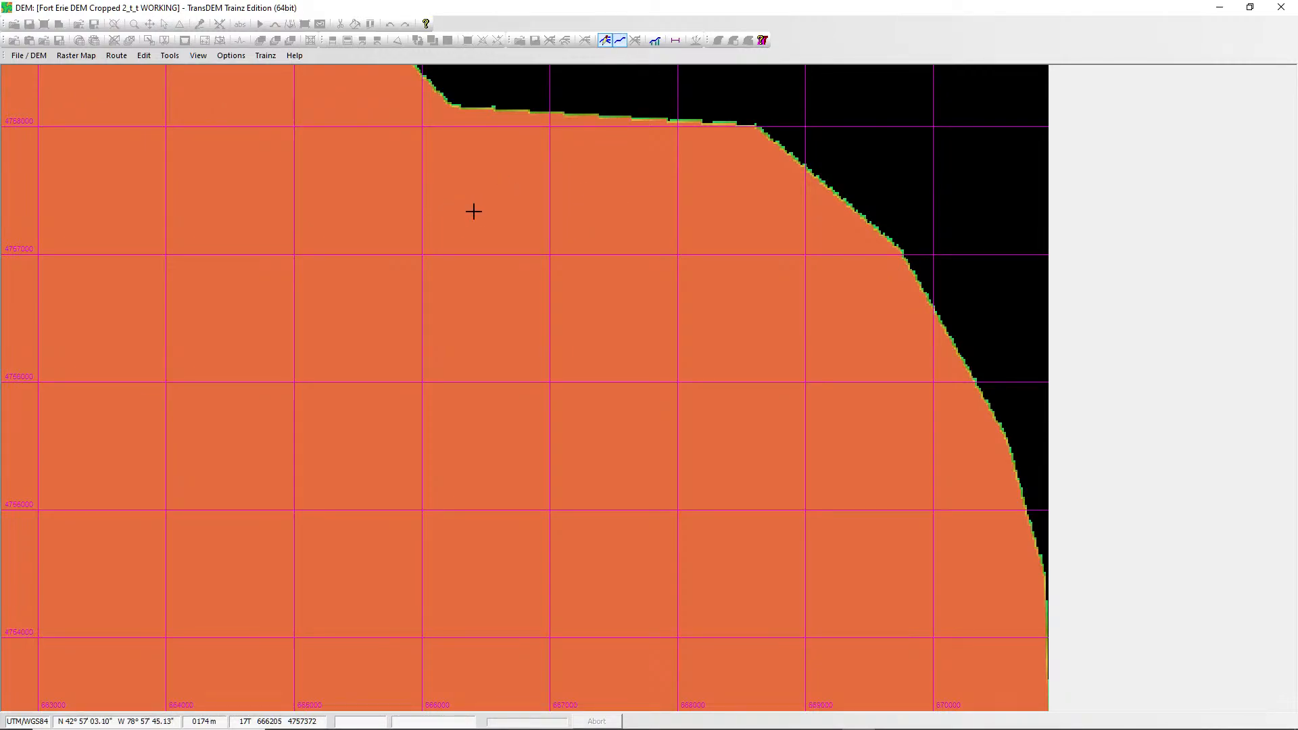
left_click_drag(448, 207, 644, 222)
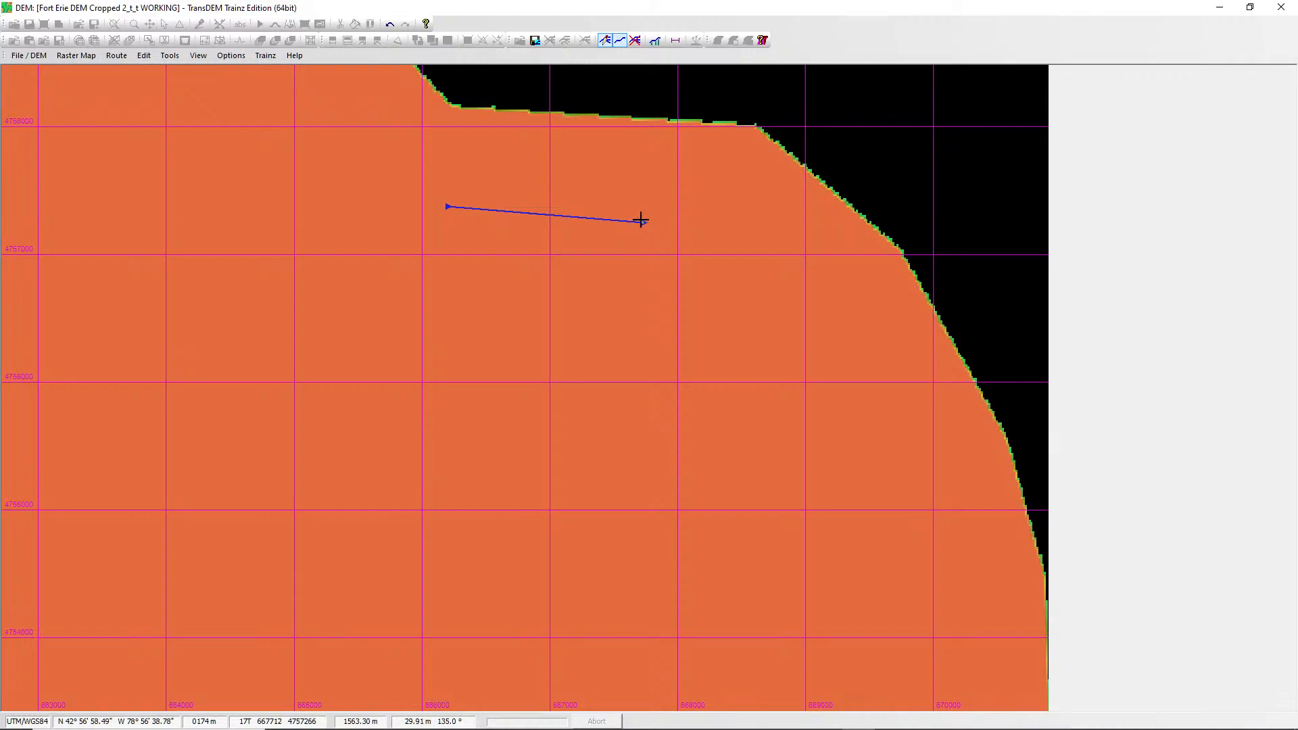
left_click(605, 40)
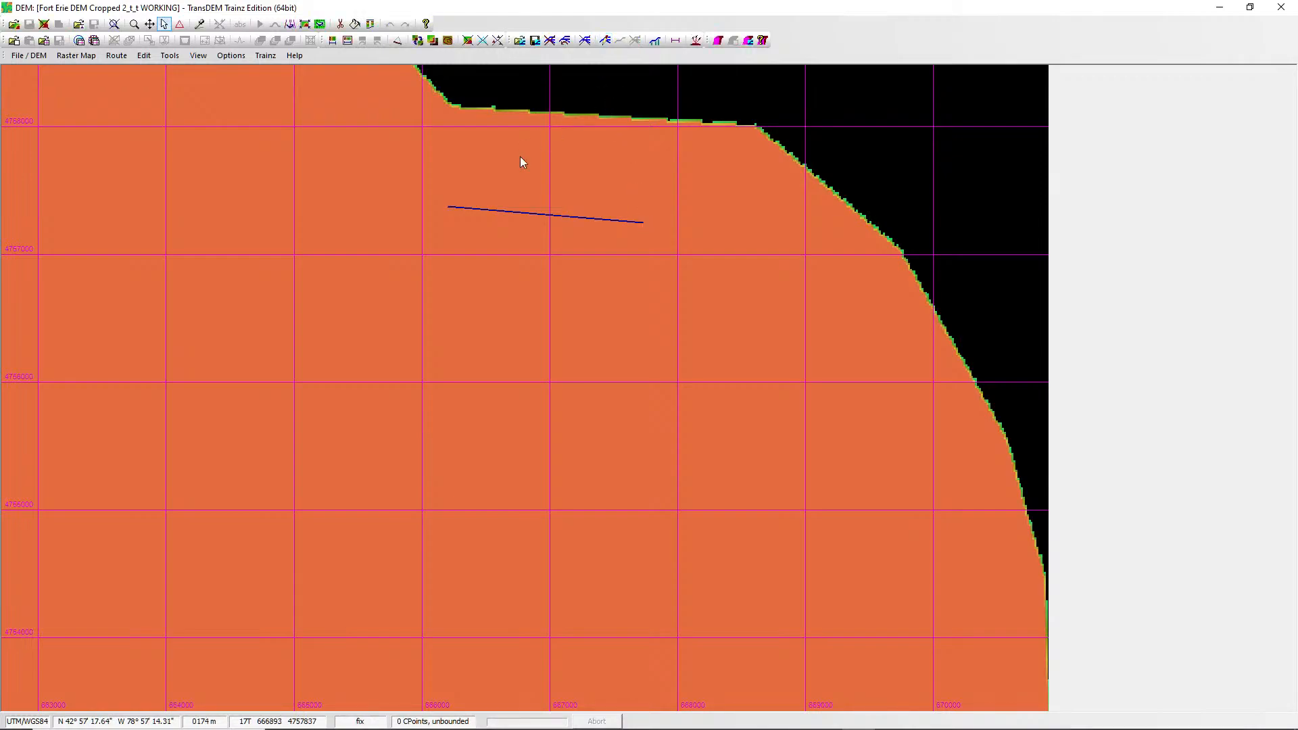
left_click(117, 57)
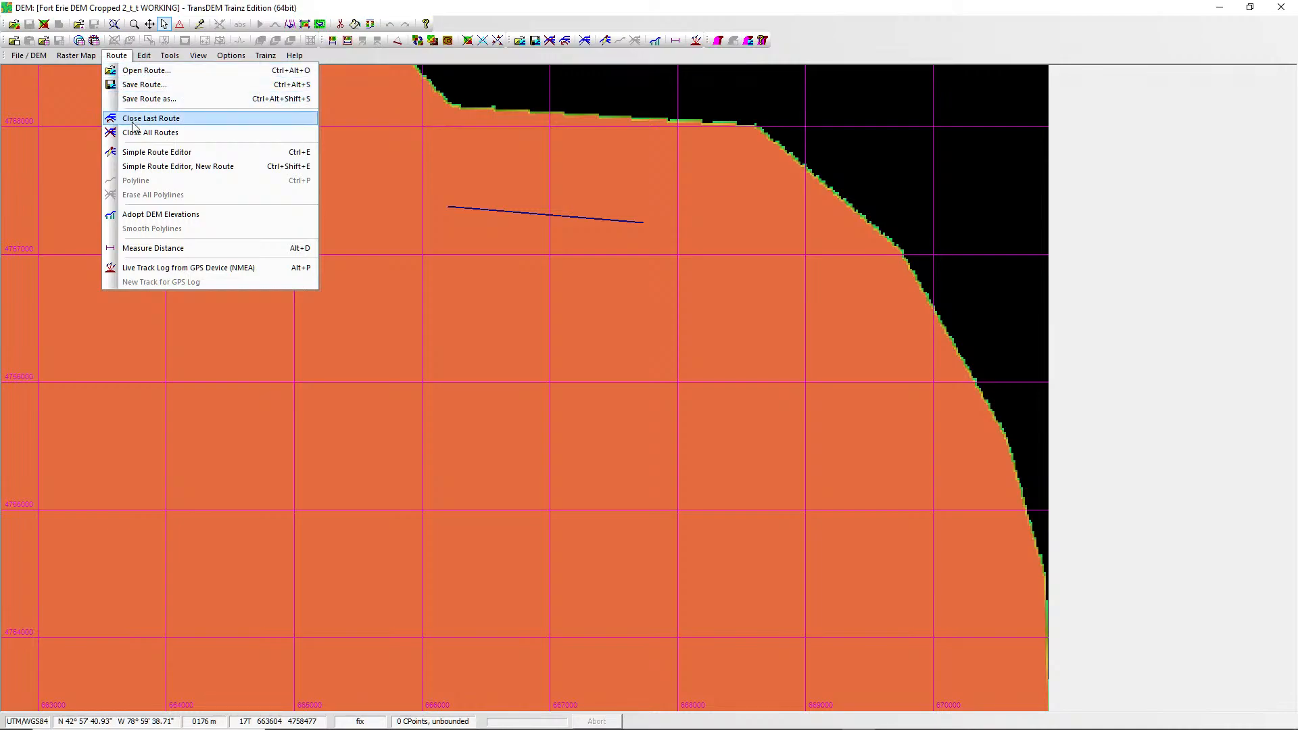
left_click(177, 133)
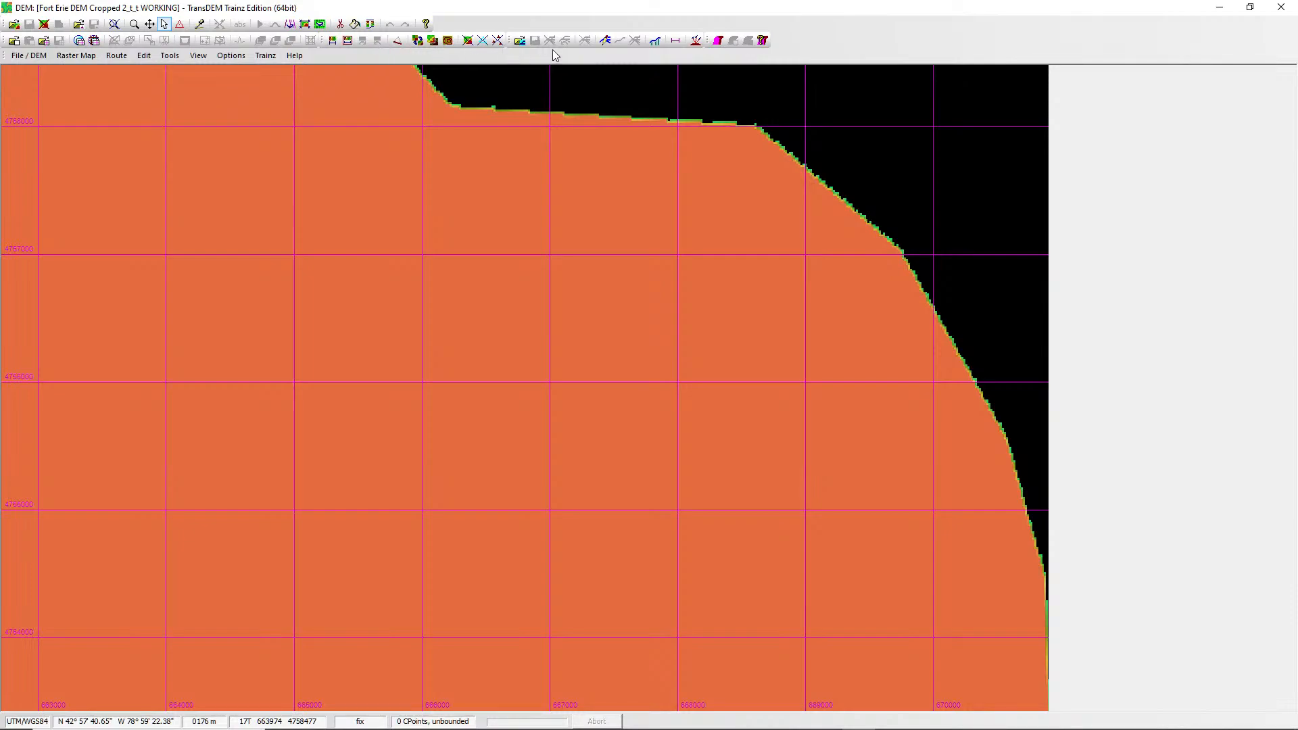
Select an east-west strip of the DEM roughly between northings 4756000 and 4757000, reaching past the eastern edge.
left_click(606, 42)
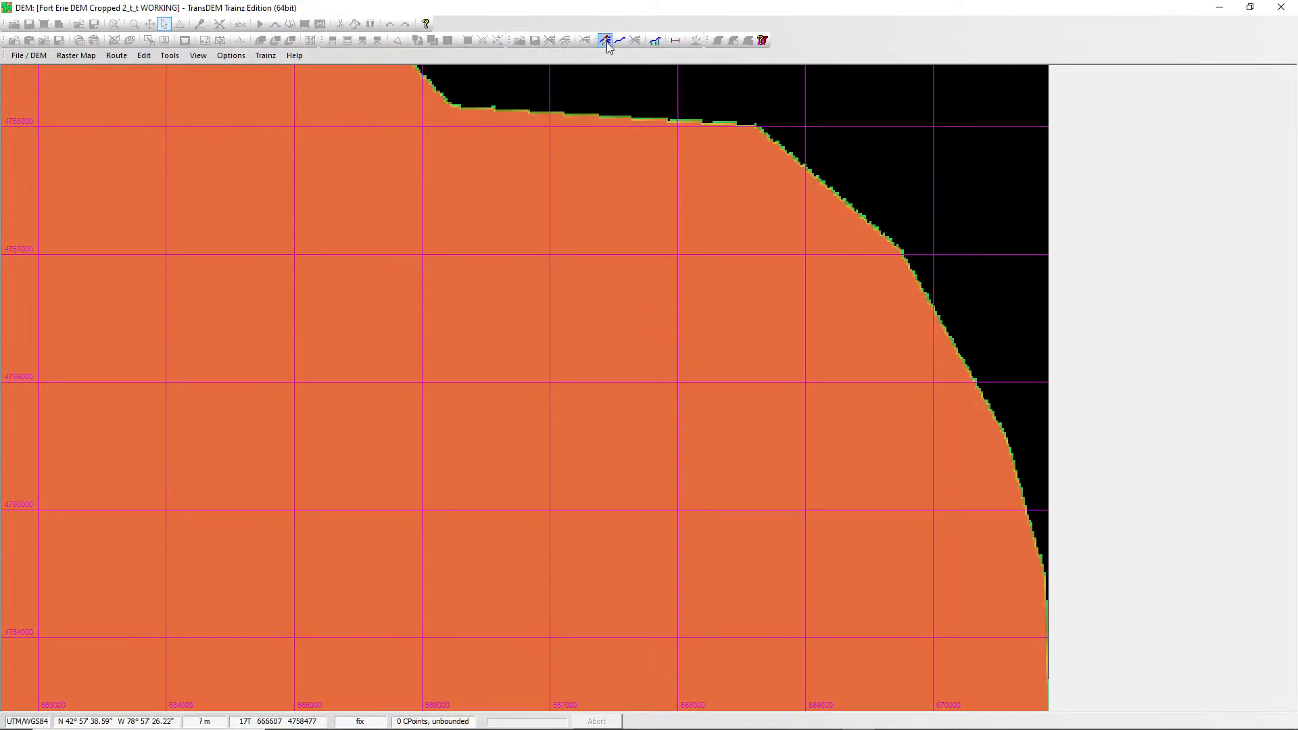
left_click(607, 42)
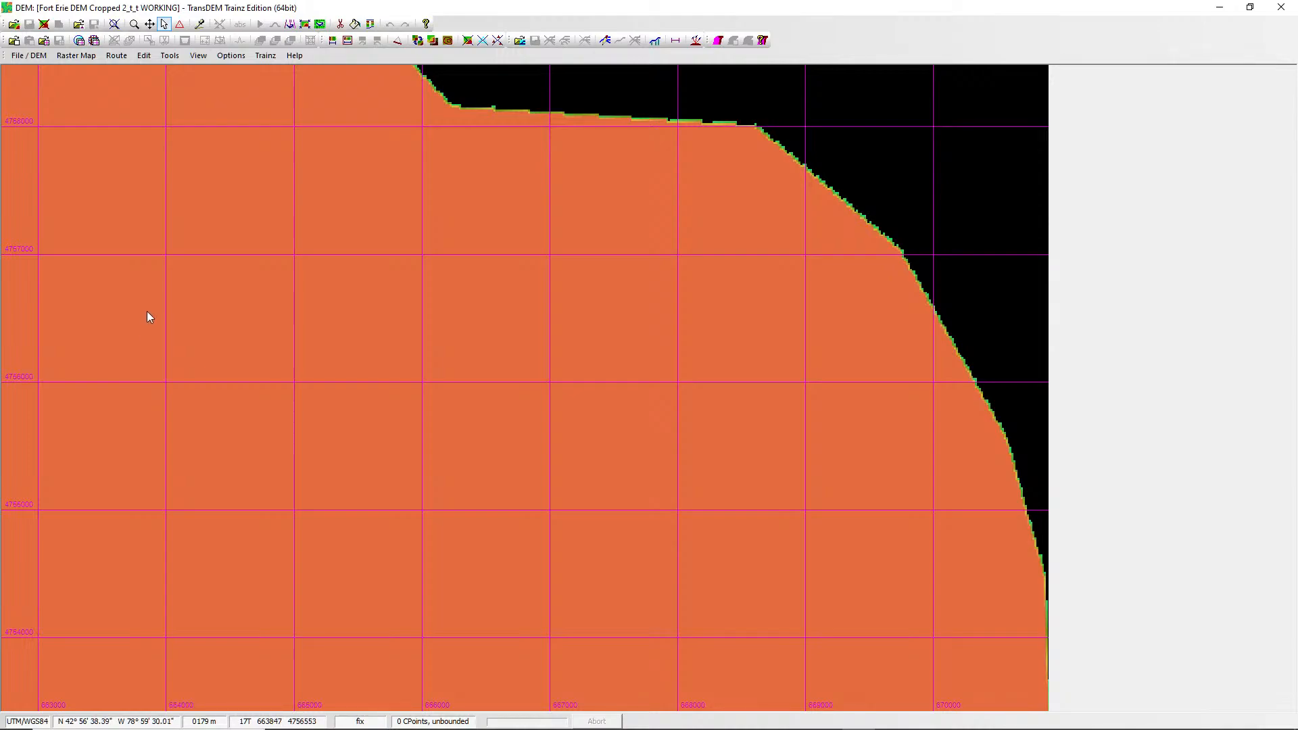
left_click_drag(158, 215, 263, 301)
left_click(322, 339)
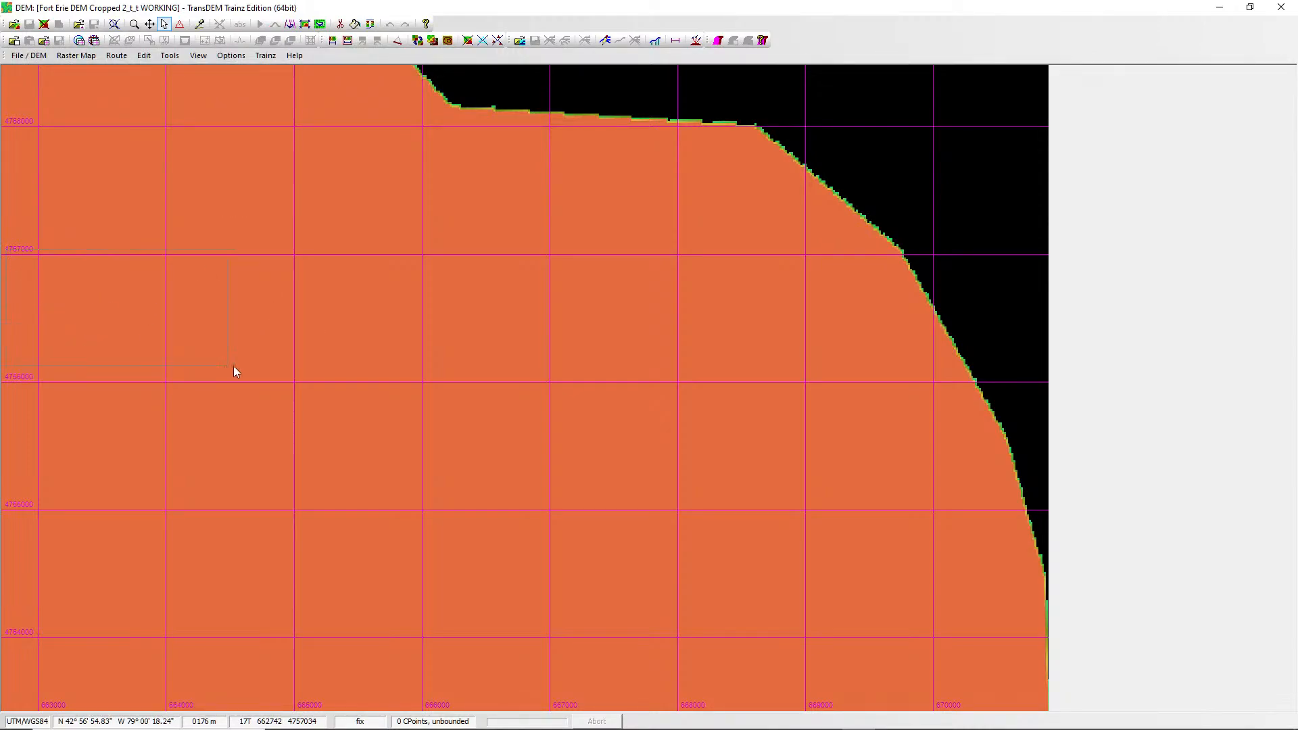
left_click_drag(844, 391, 979, 387)
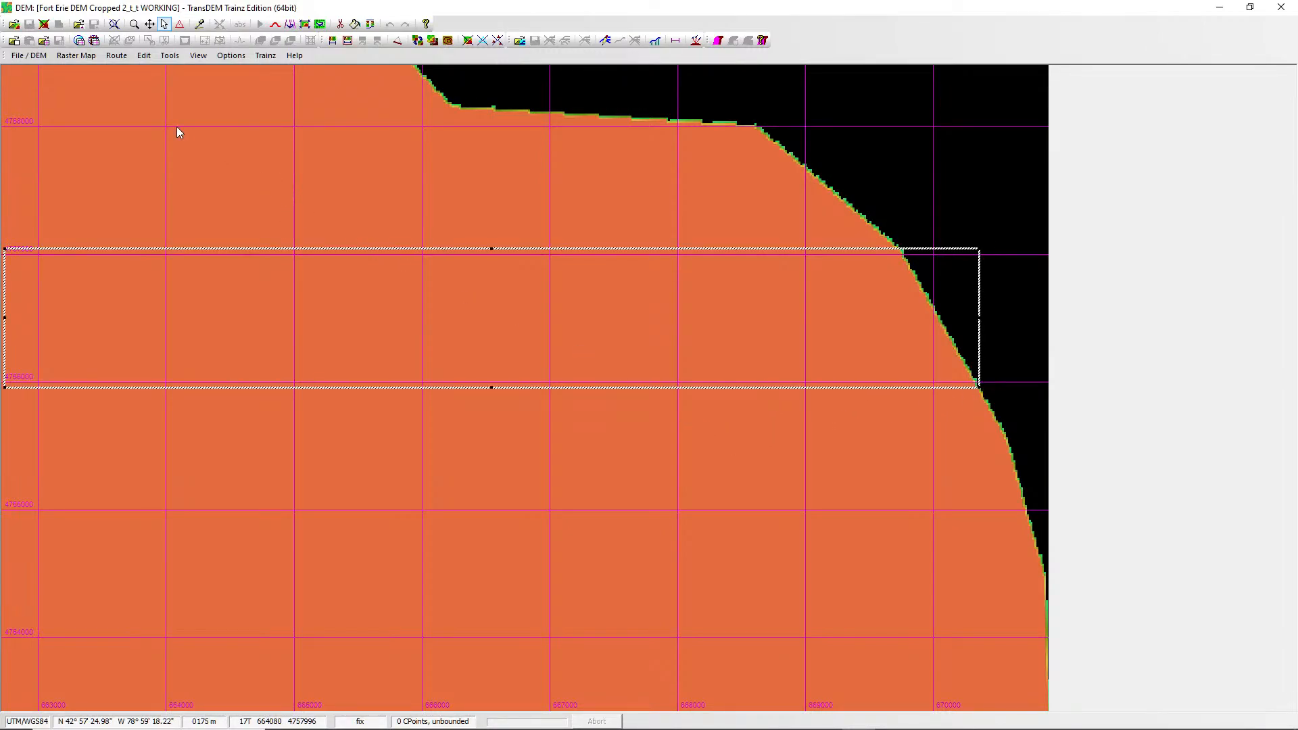
Open the Map Tile Servers and choose MS Bing (Virt. Earth) as provider with the Orthophoto tile type.
left_click(80, 57)
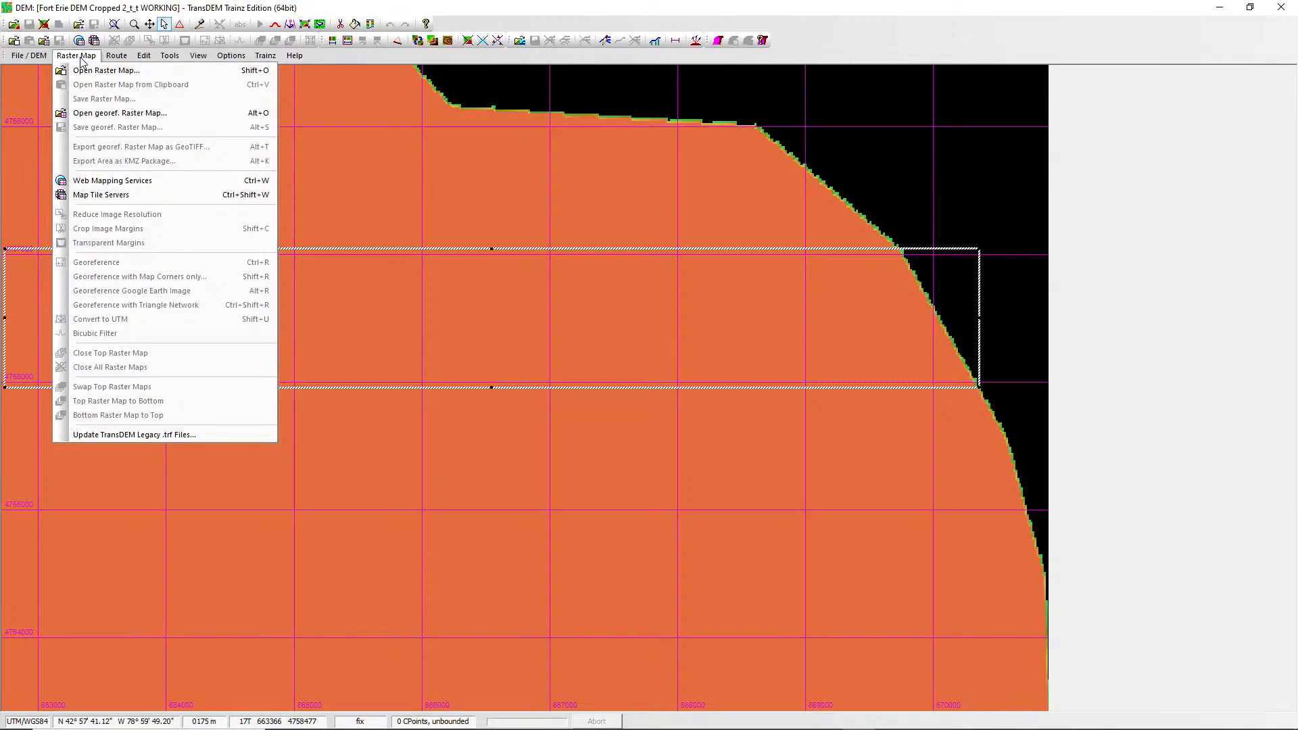
left_click(130, 196)
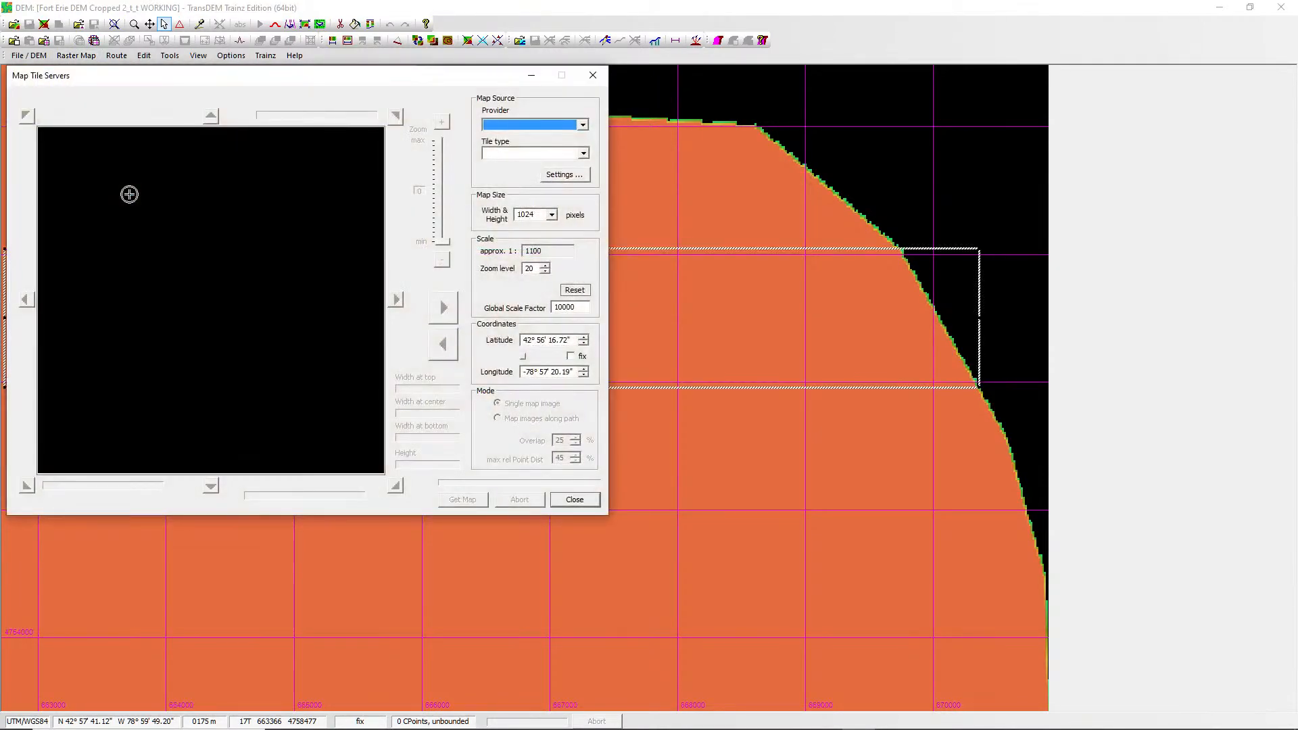
left_click(572, 127)
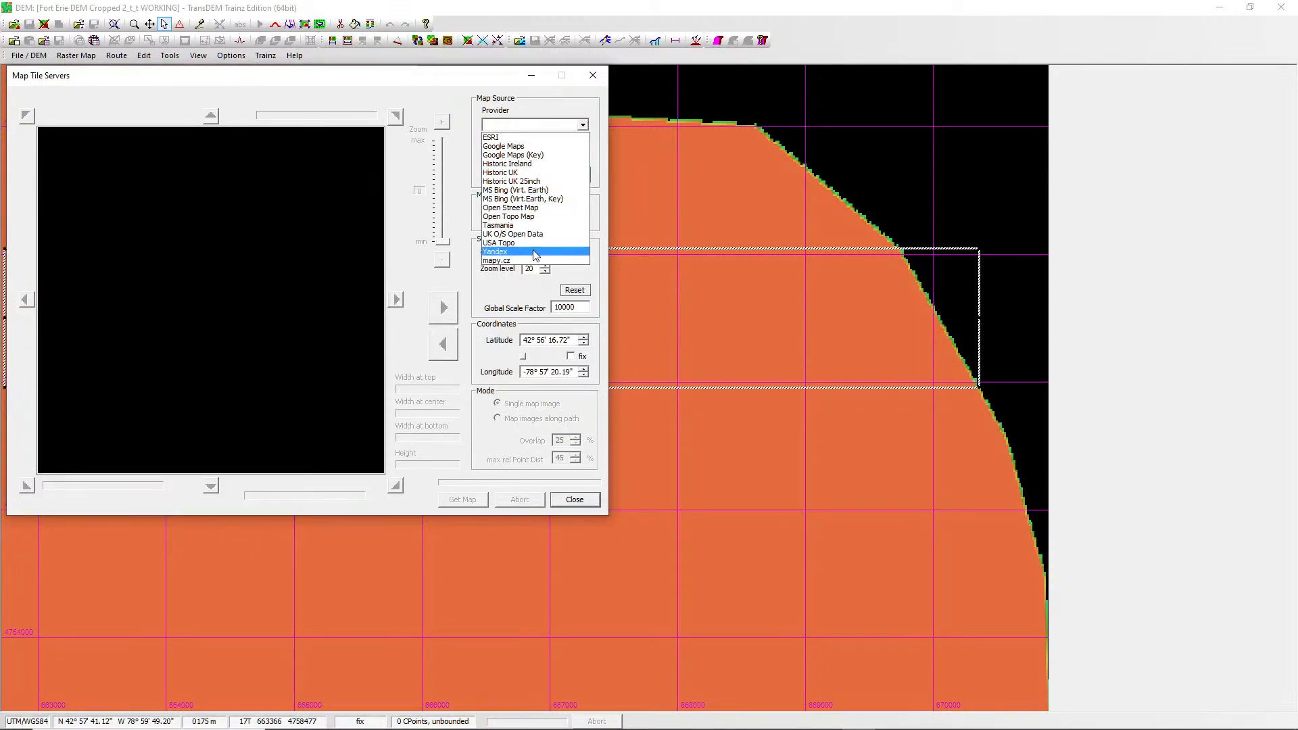
left_click(548, 191)
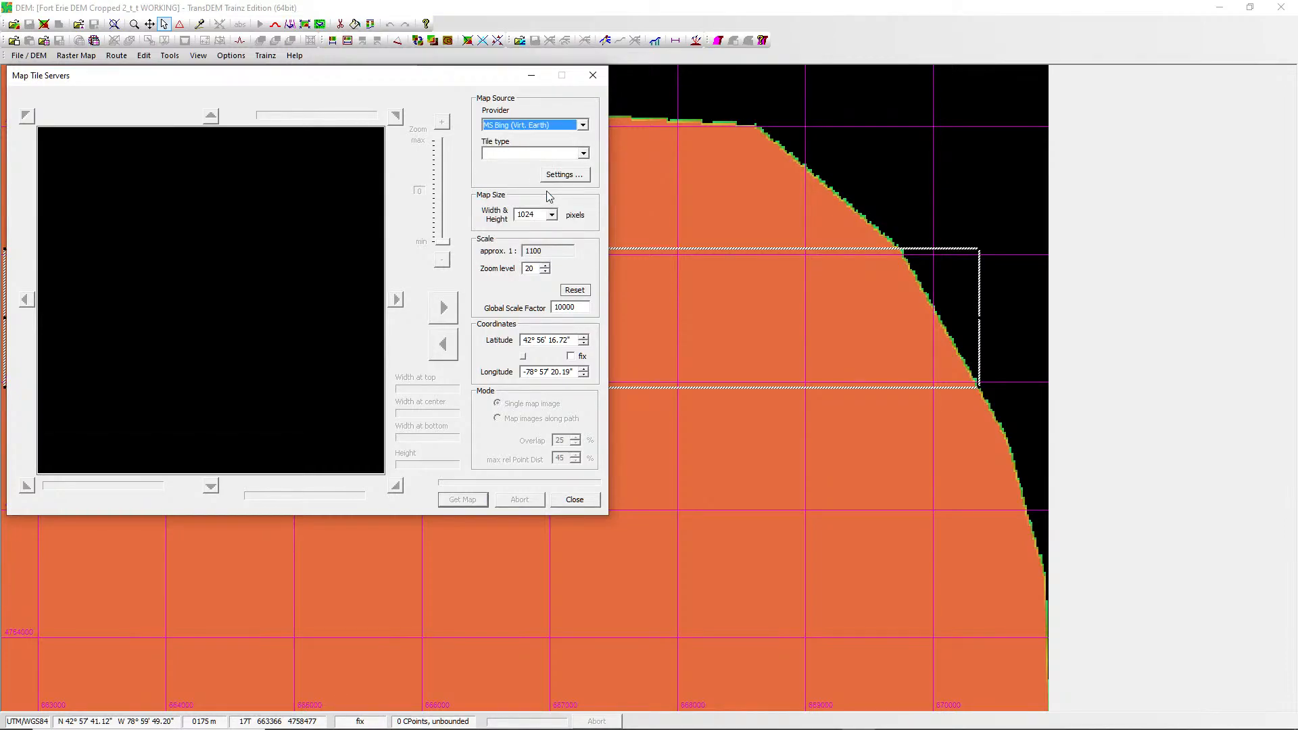
left_click(561, 154)
left_click(502, 166)
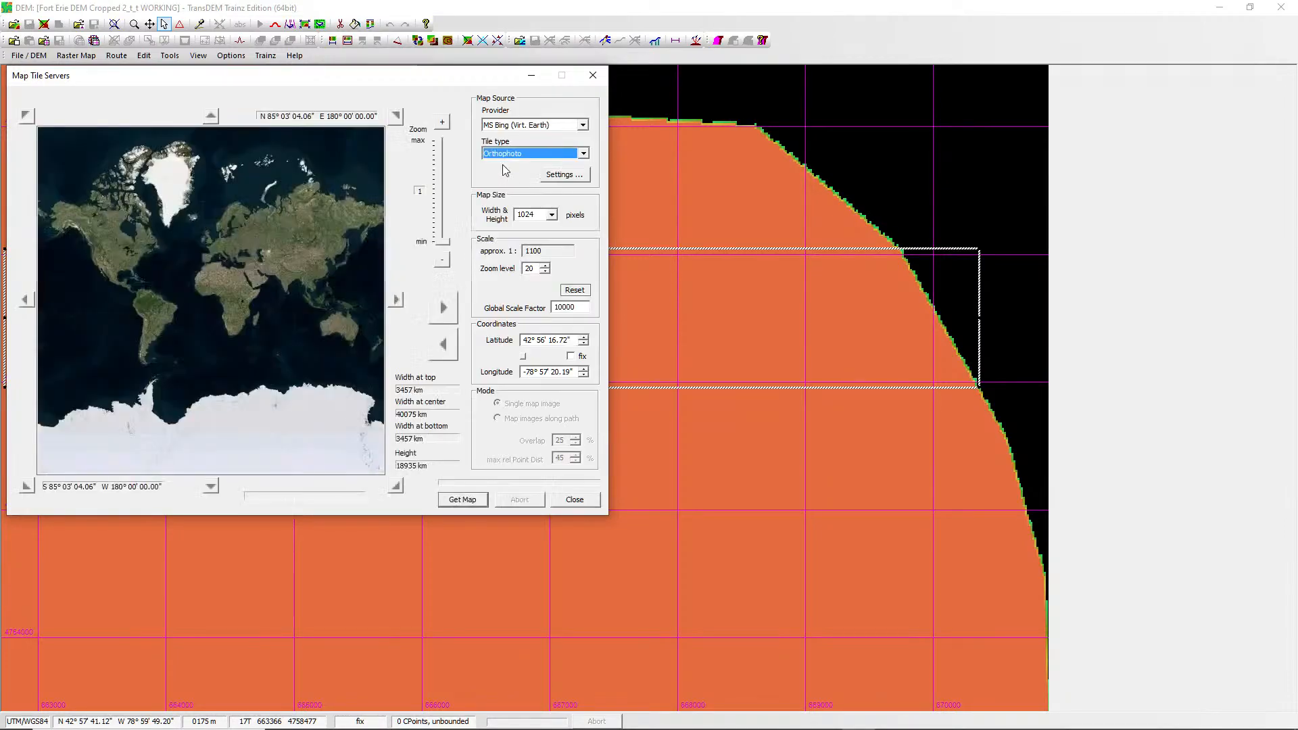
Zoom the orthophoto preview in on the Niagara River at Fort Erie, close the map tile window without getting a map, and clear the DEM selection.
left_click(144, 246)
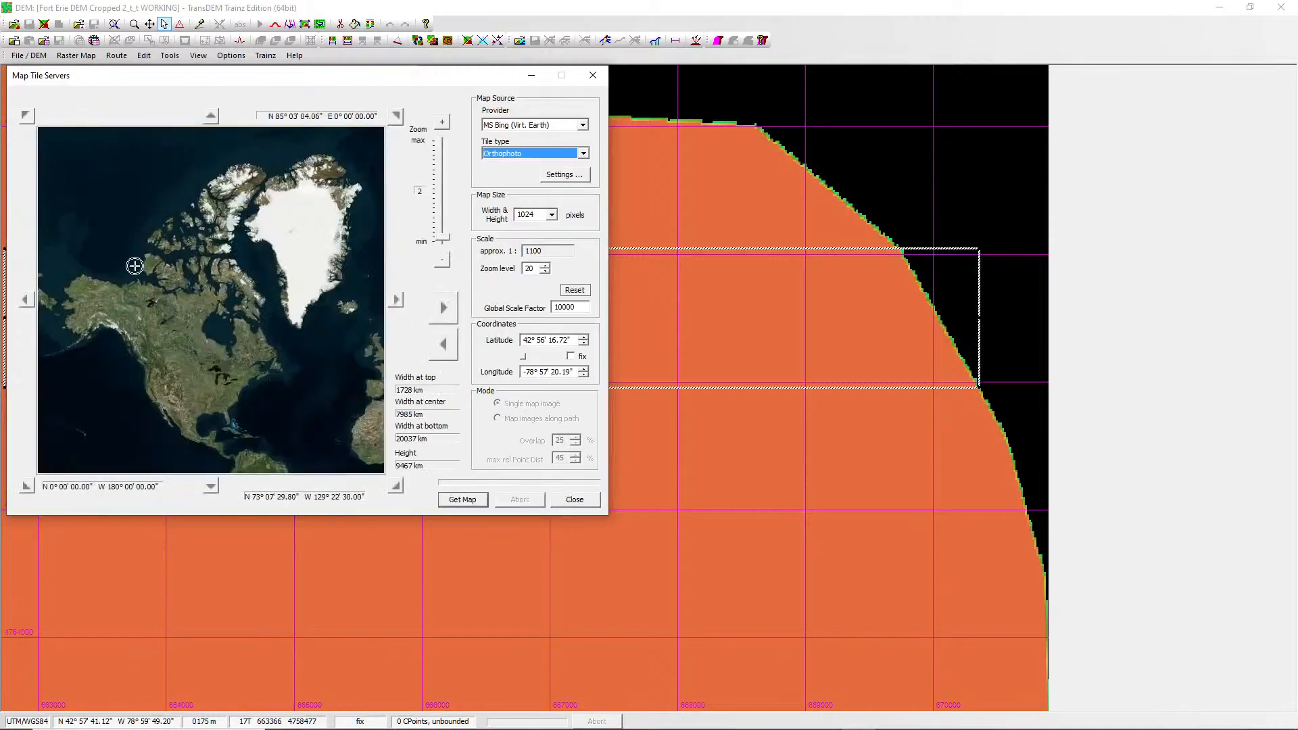
left_click(225, 375)
left_click(240, 281)
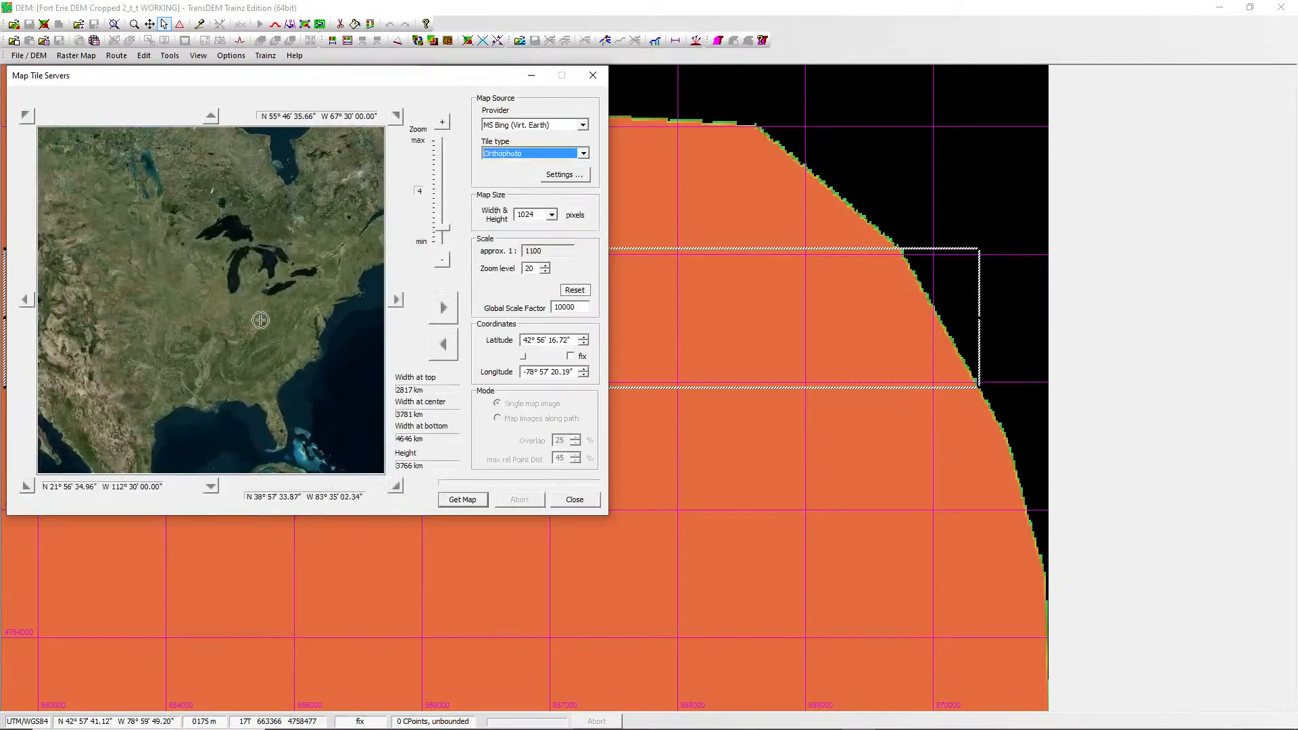
left_click(282, 288)
left_click(224, 274)
left_click(197, 232)
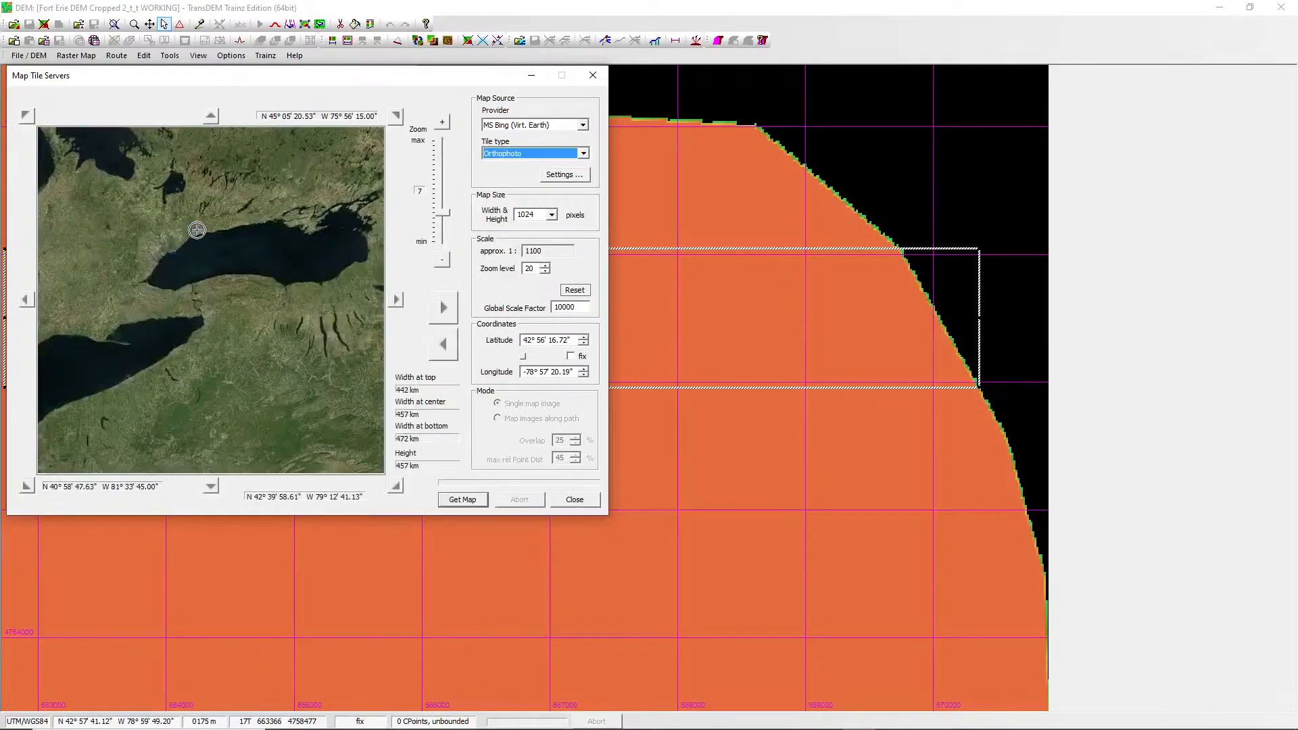
left_click(180, 304)
left_click(177, 304)
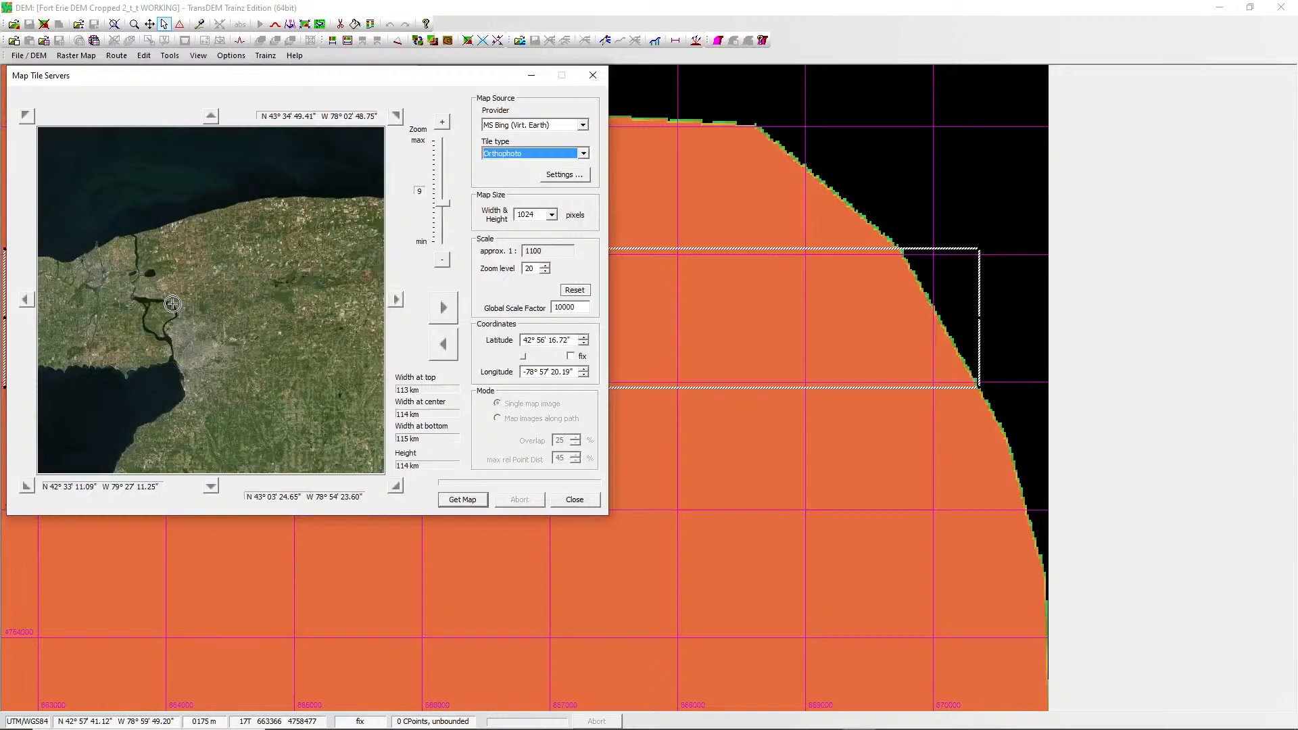
left_click(139, 330)
left_click(268, 366)
left_click(199, 313)
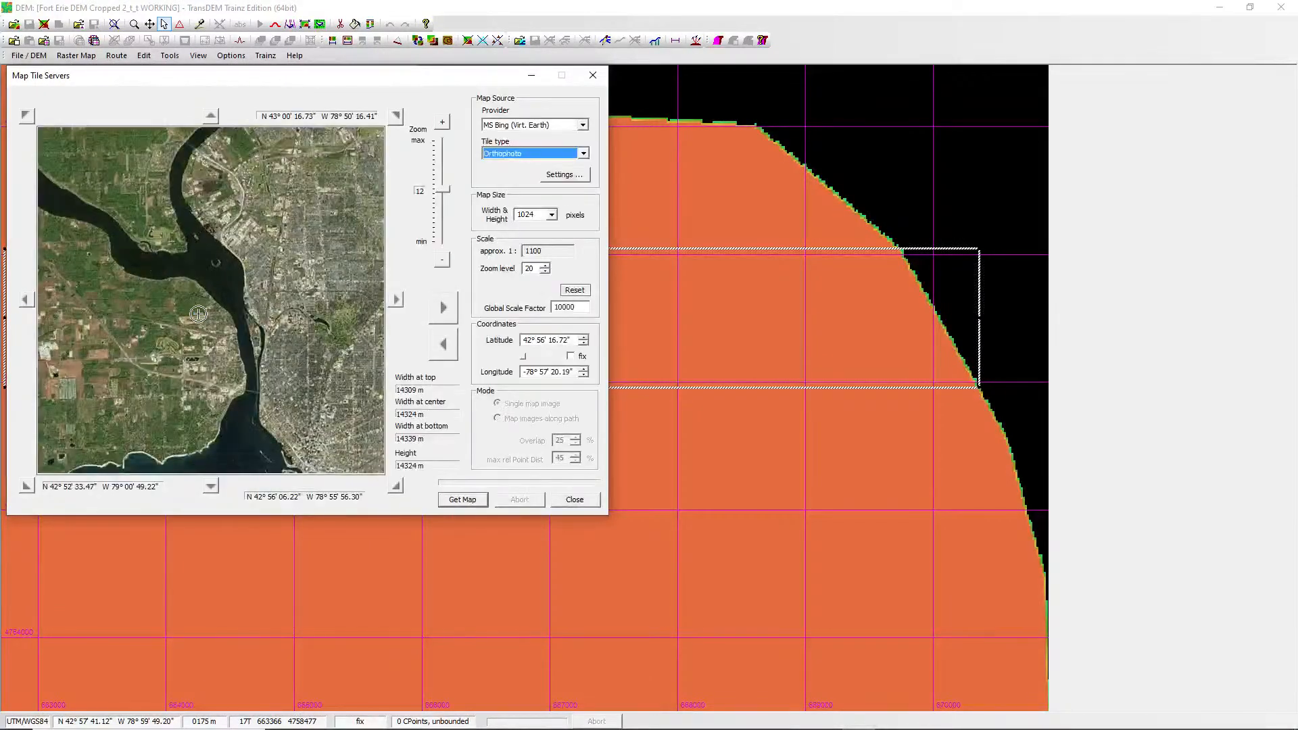
left_click(198, 314)
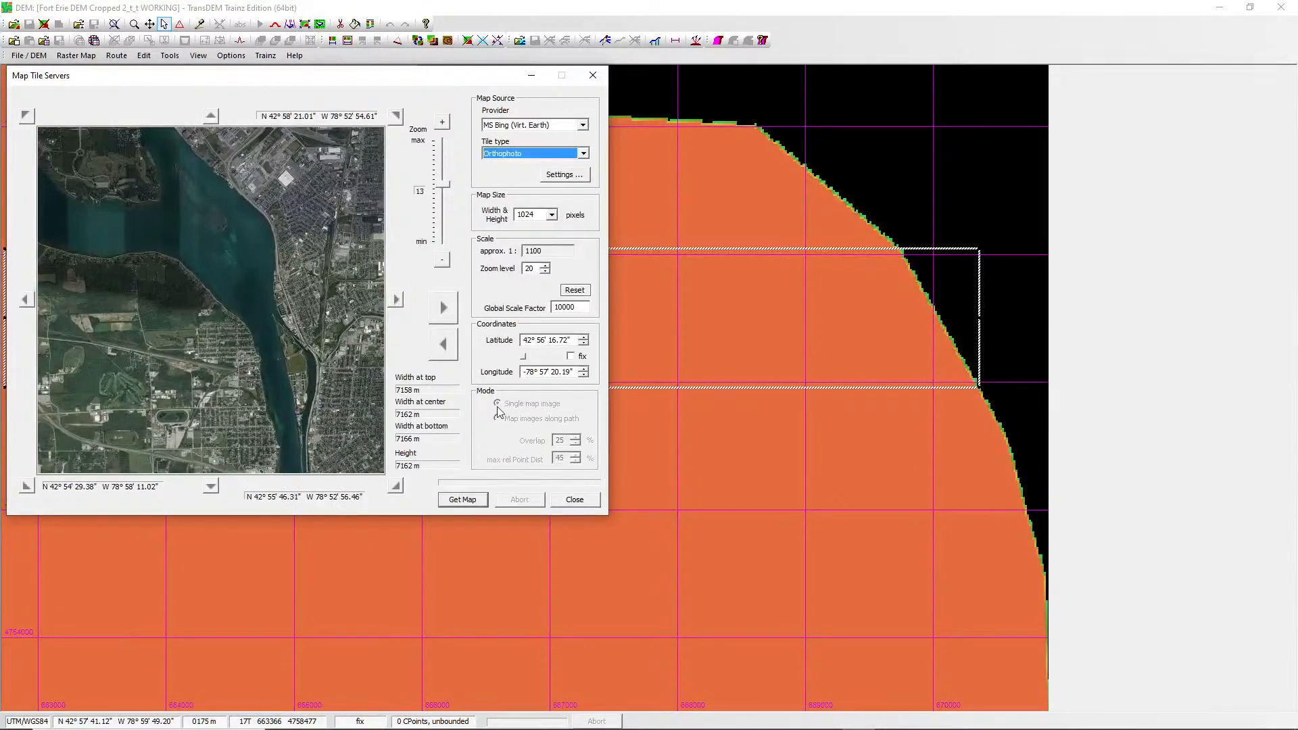
left_click(572, 501)
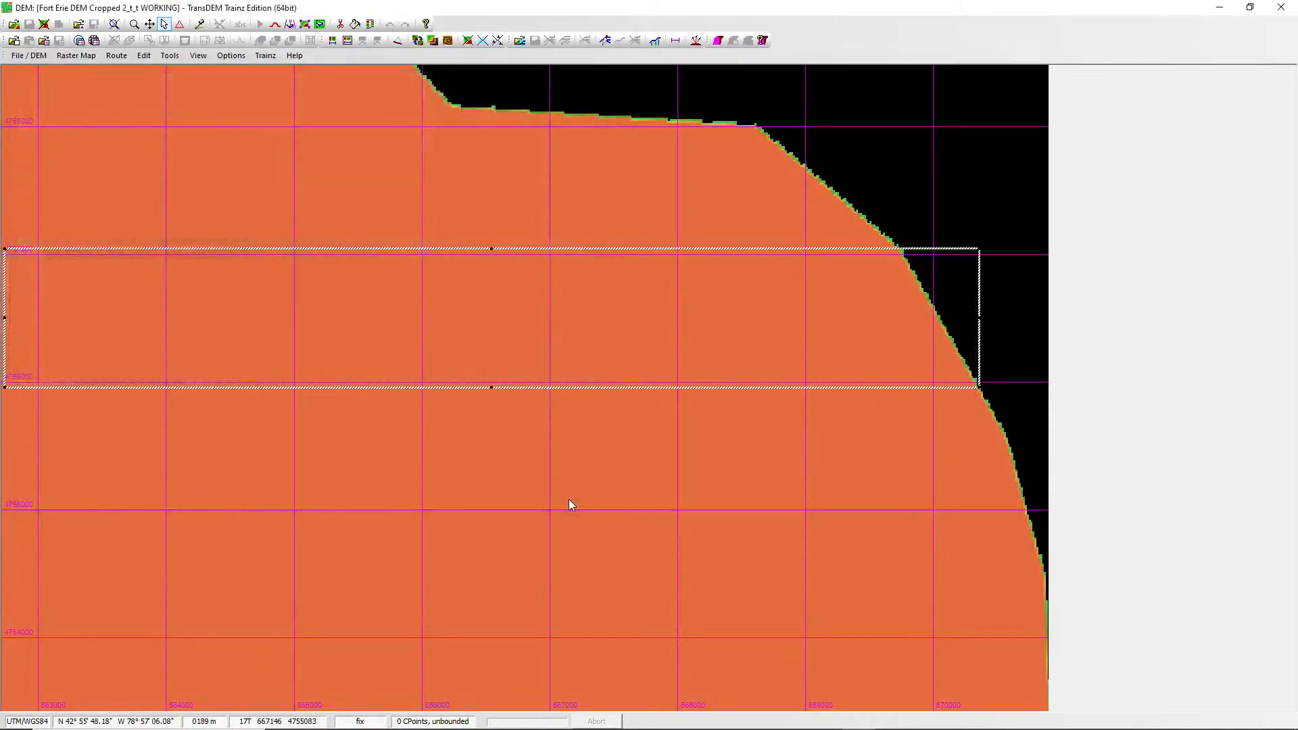
left_click(589, 421)
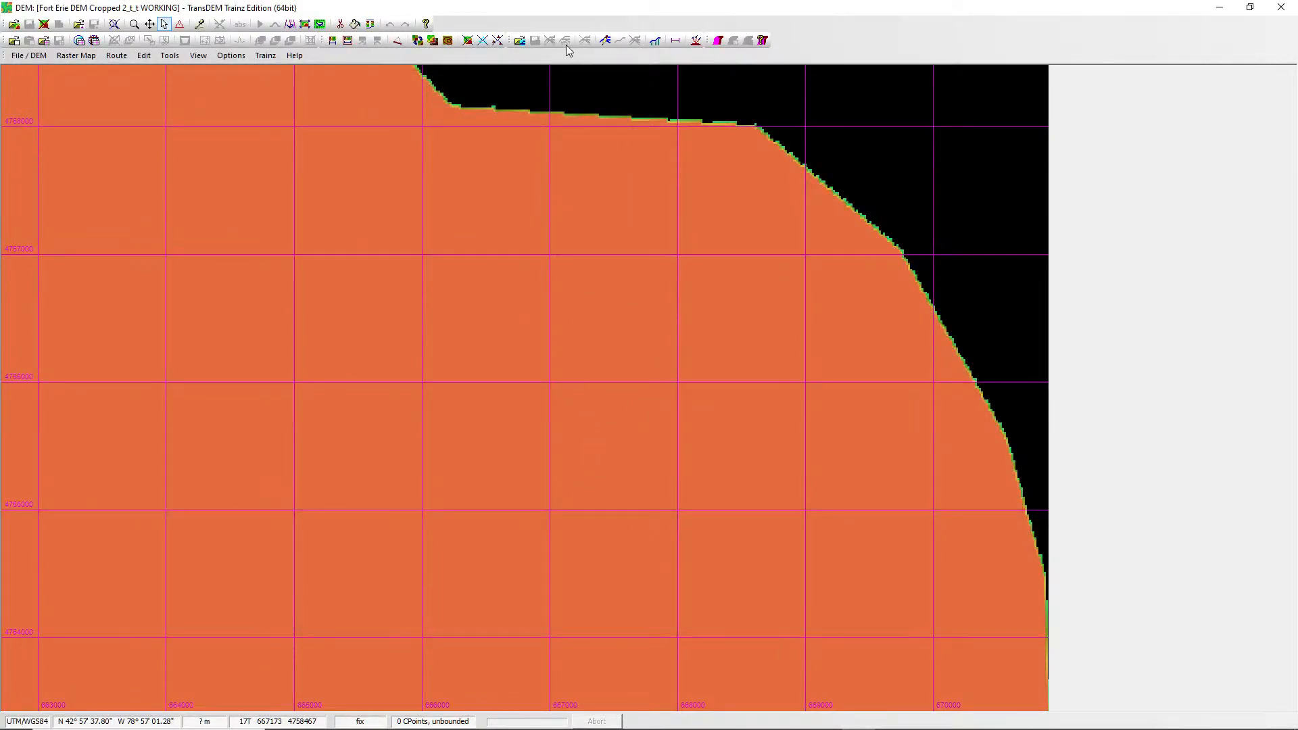
Draw a route polyline about 7065 m long from the DEM's eastern edge westward across the model, just below northing 4757000.
left_click(605, 41)
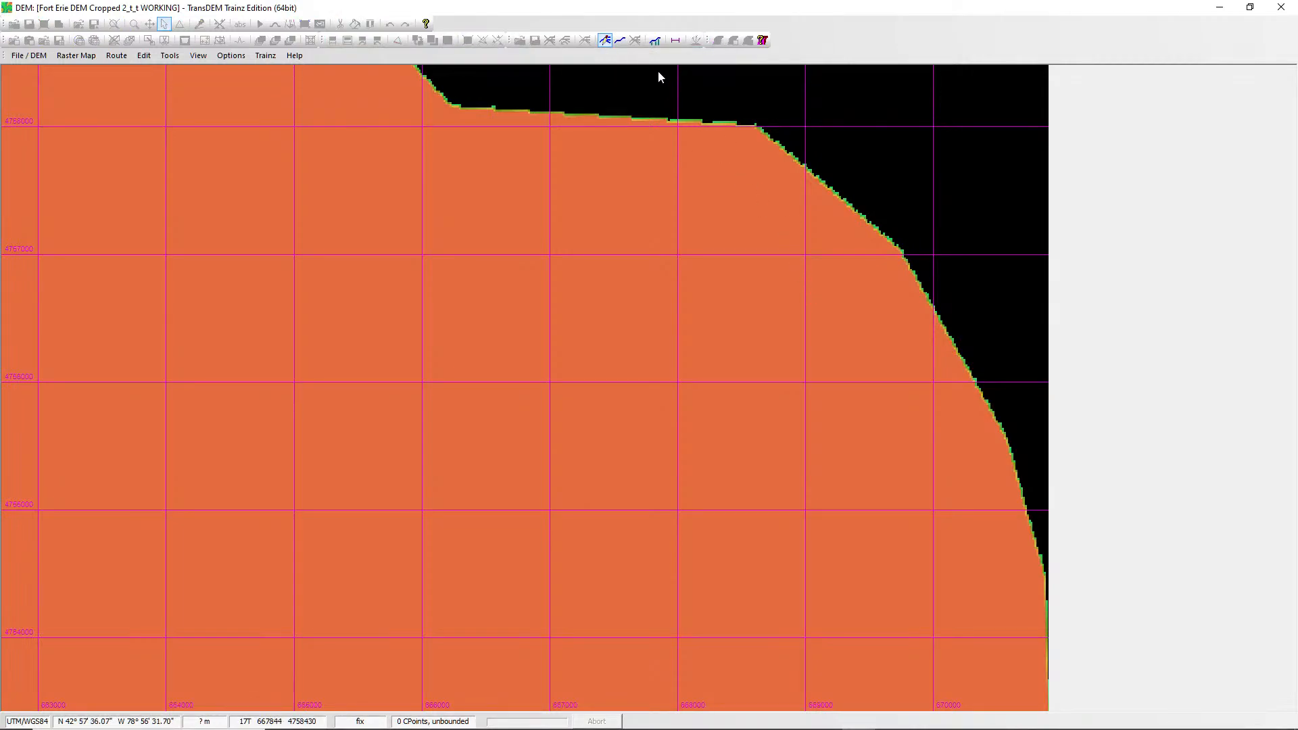
left_click(620, 42)
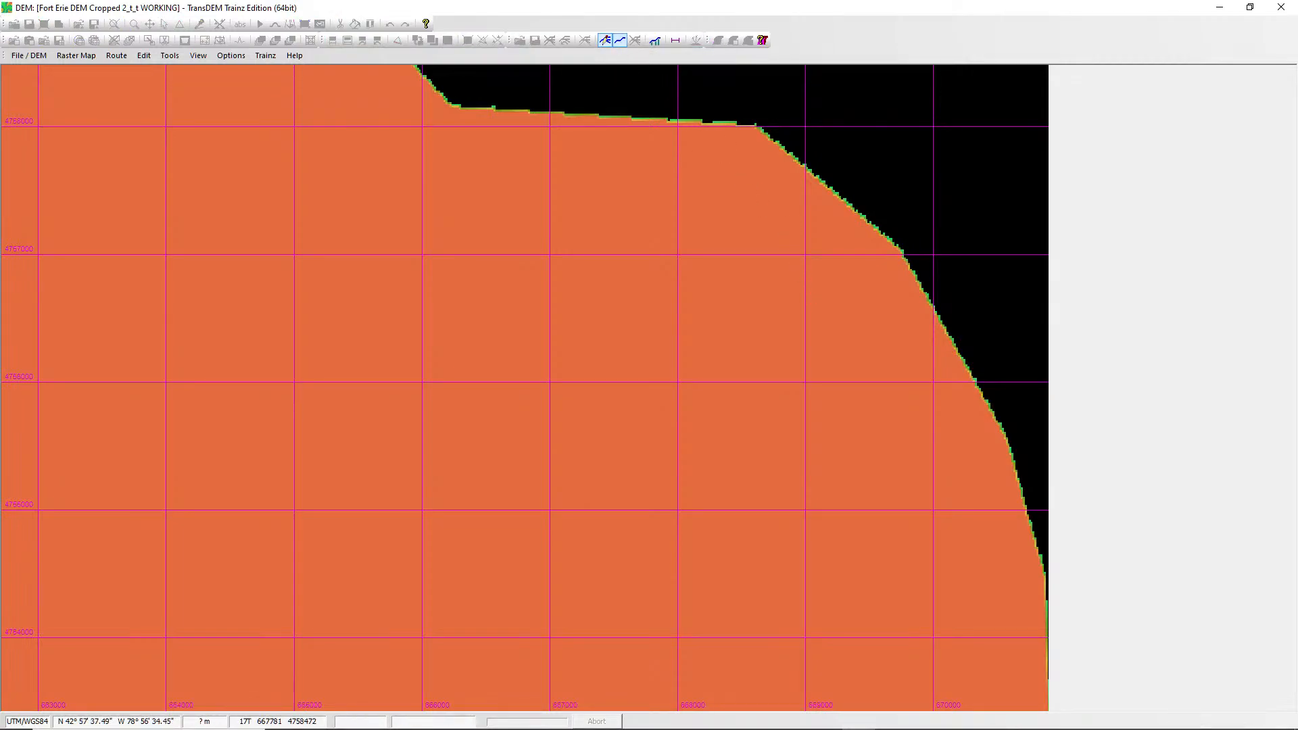
left_click(912, 278)
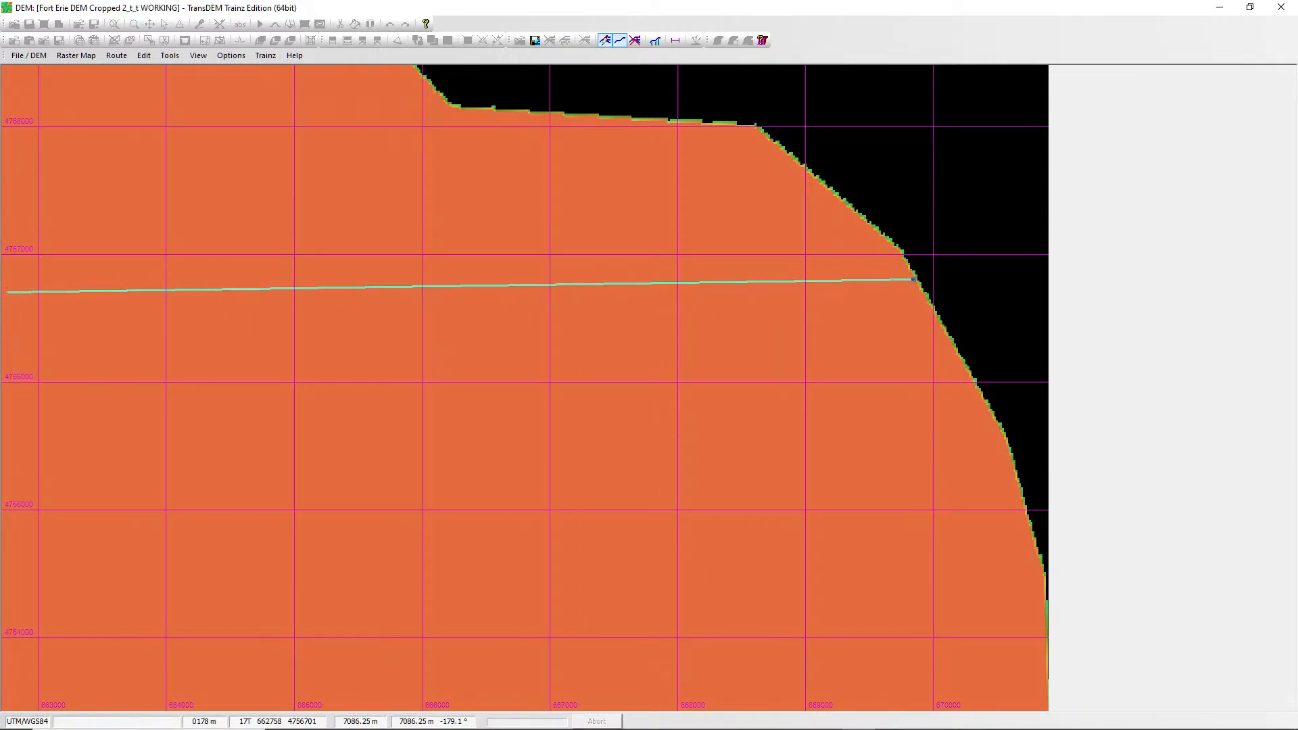
double_click(9, 291)
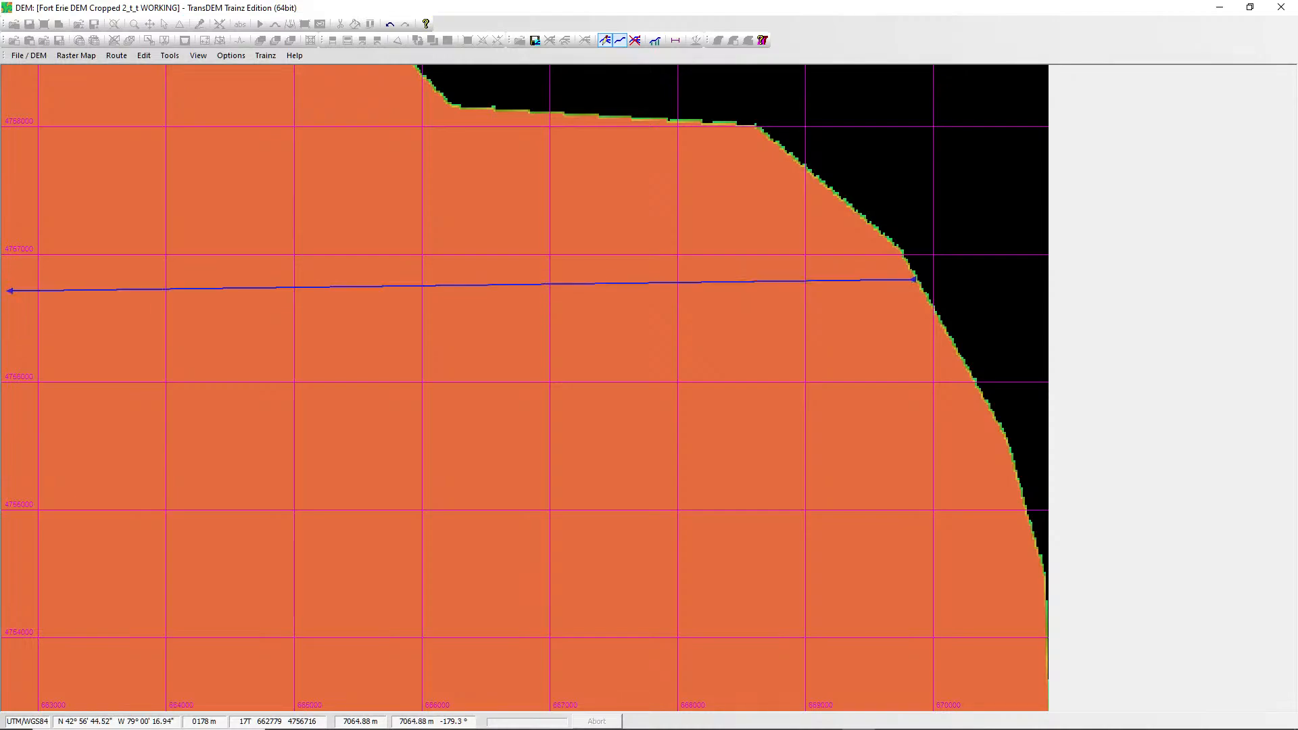
right_click(220, 157)
left_click(534, 41)
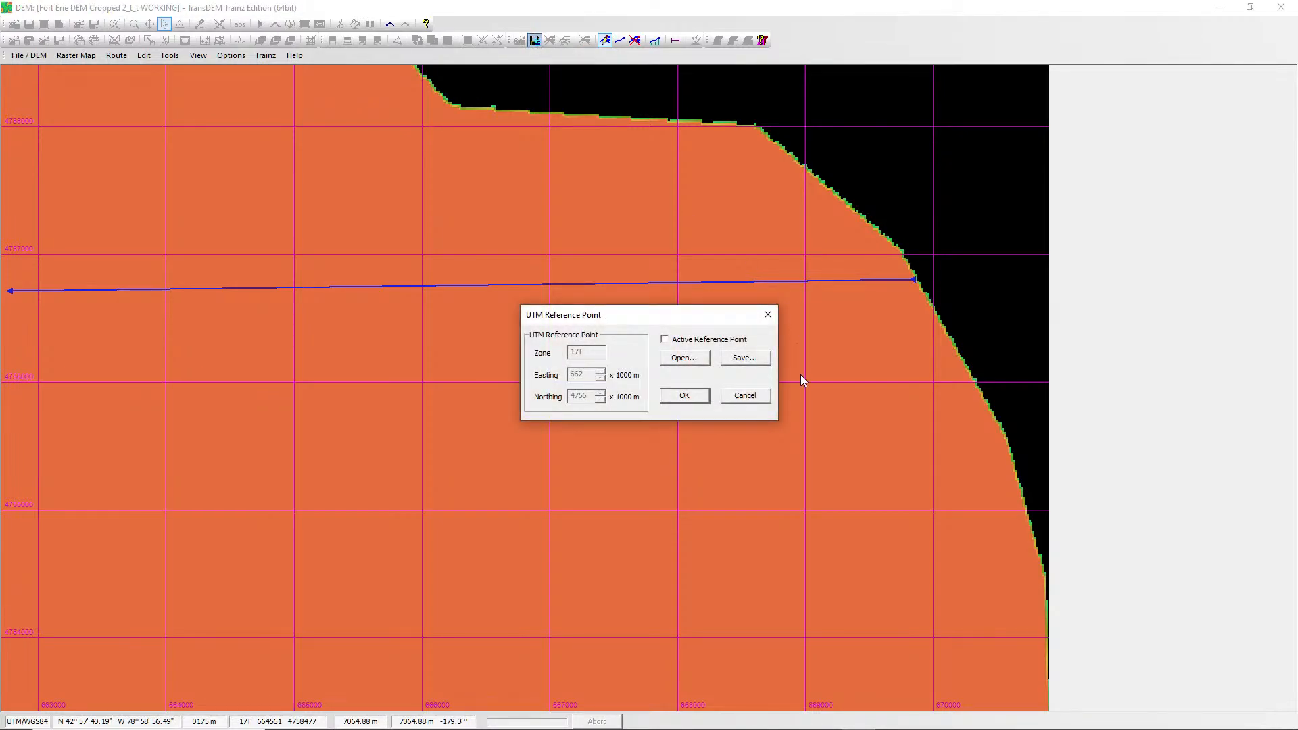
left_click(745, 395)
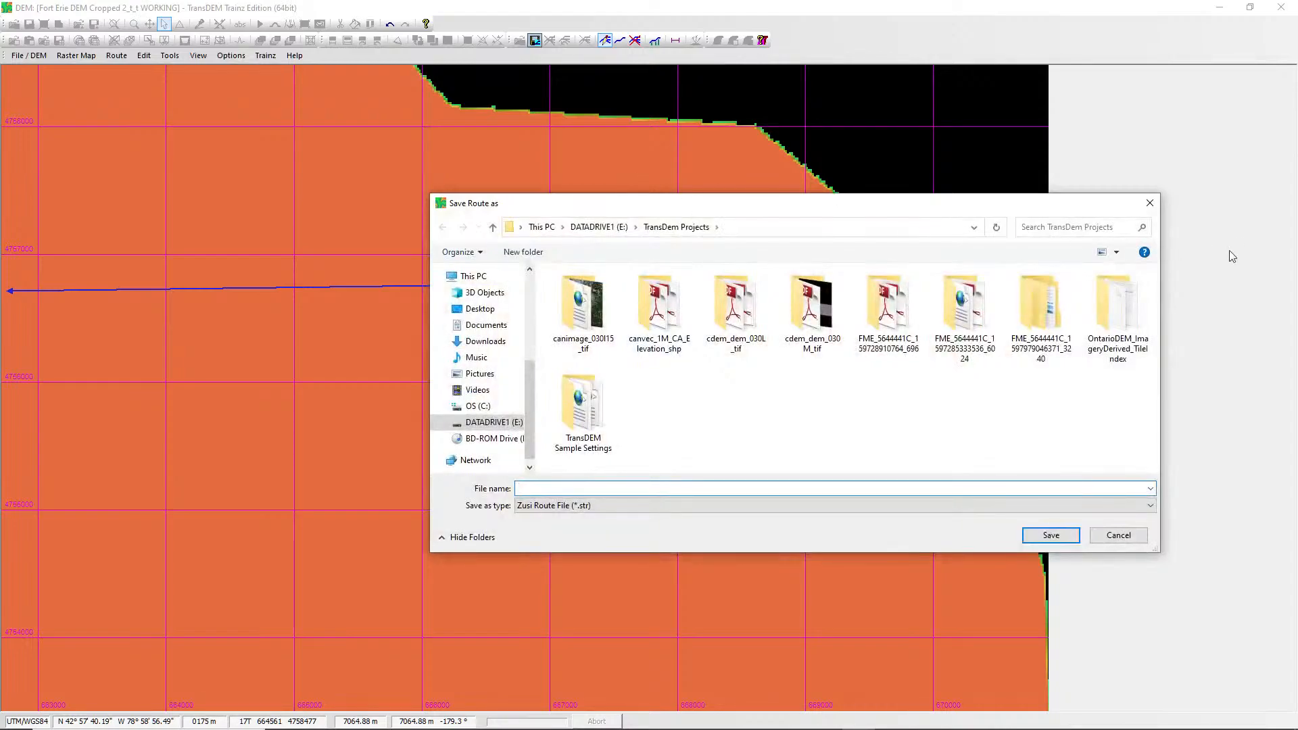
left_click(1118, 535)
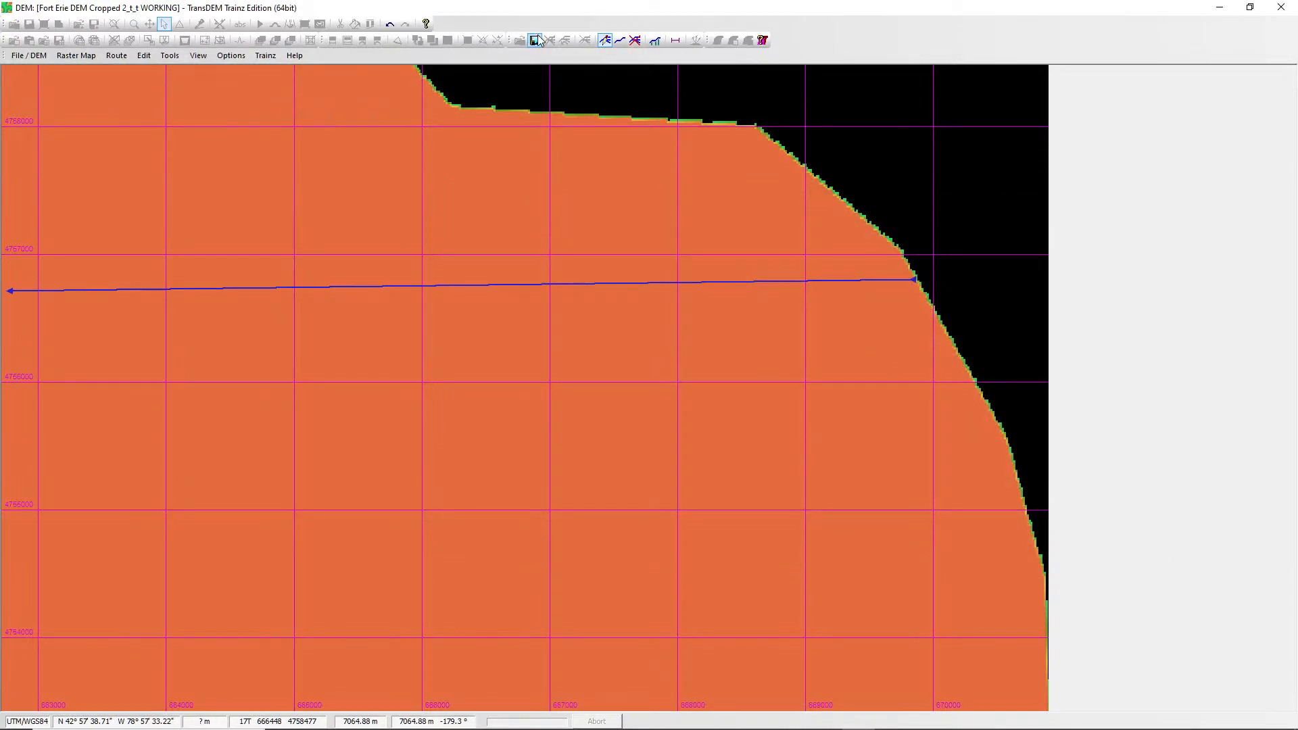
Finish editing the route polyline and open the Map Tile Servers.
left_click(609, 41)
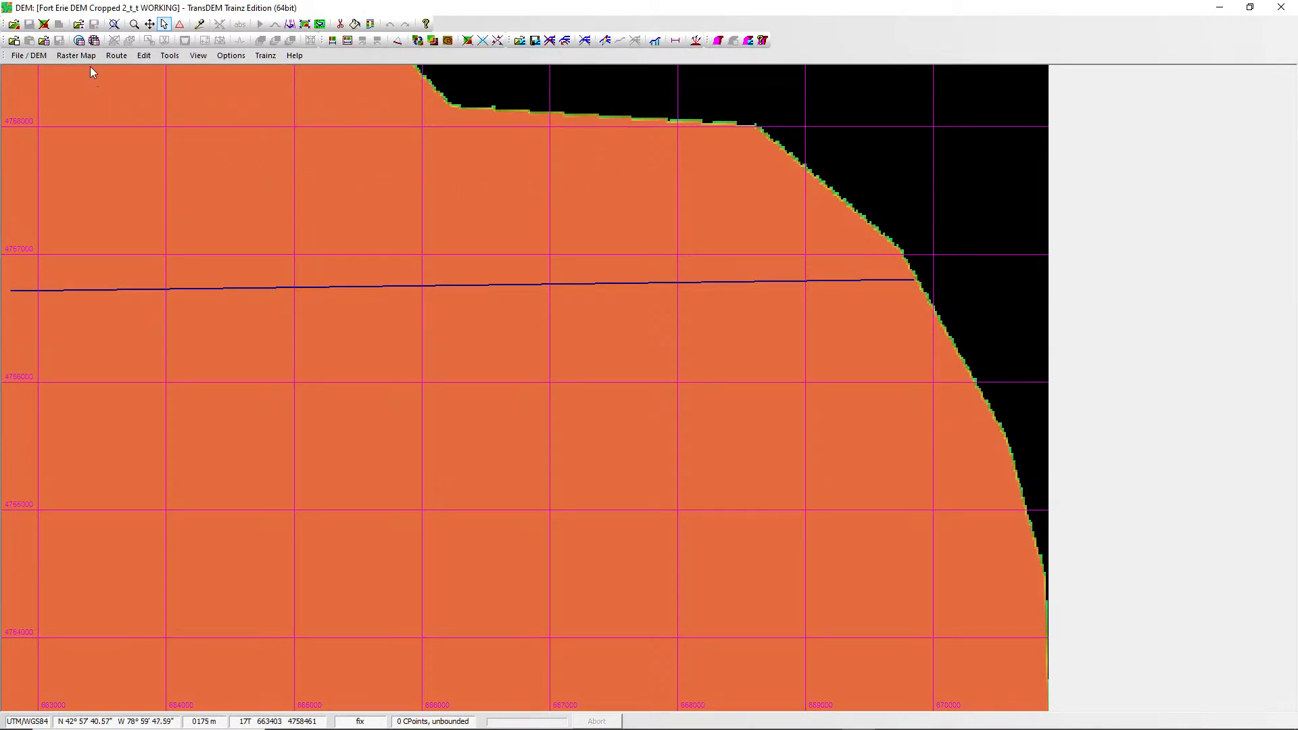
left_click(73, 58)
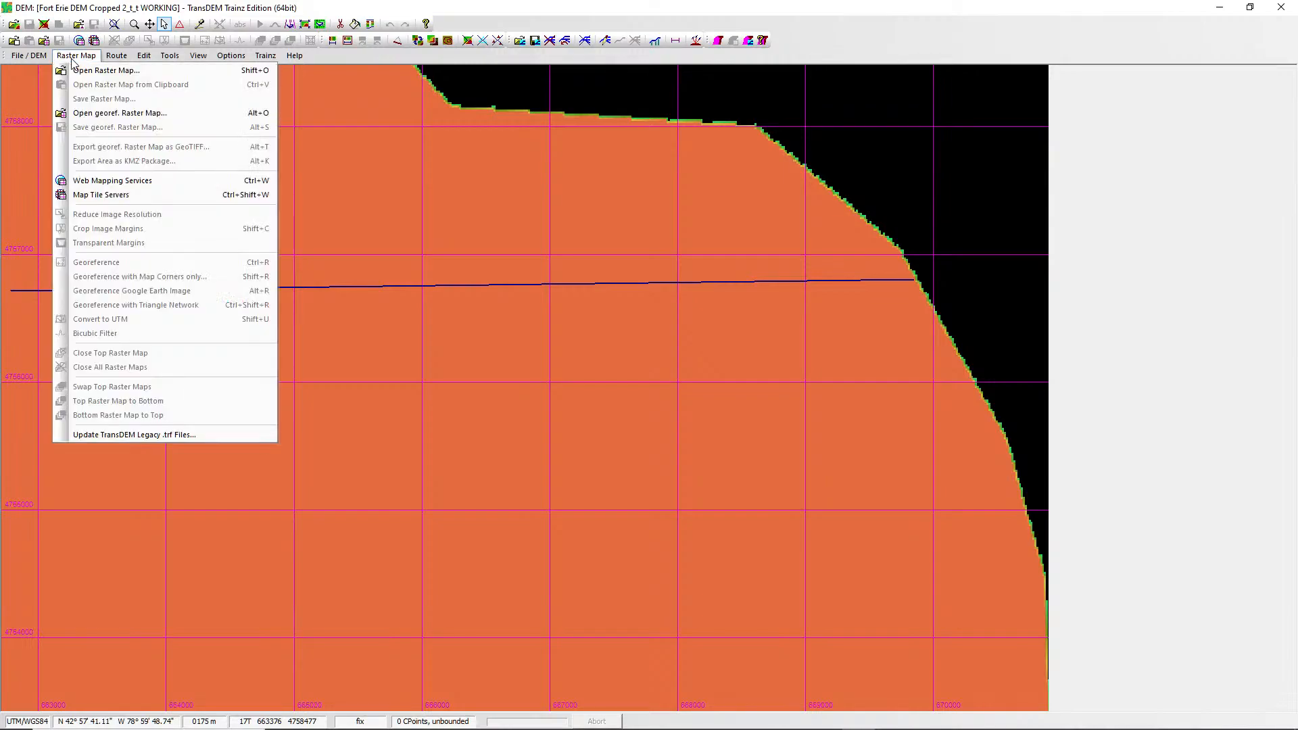
left_click(143, 196)
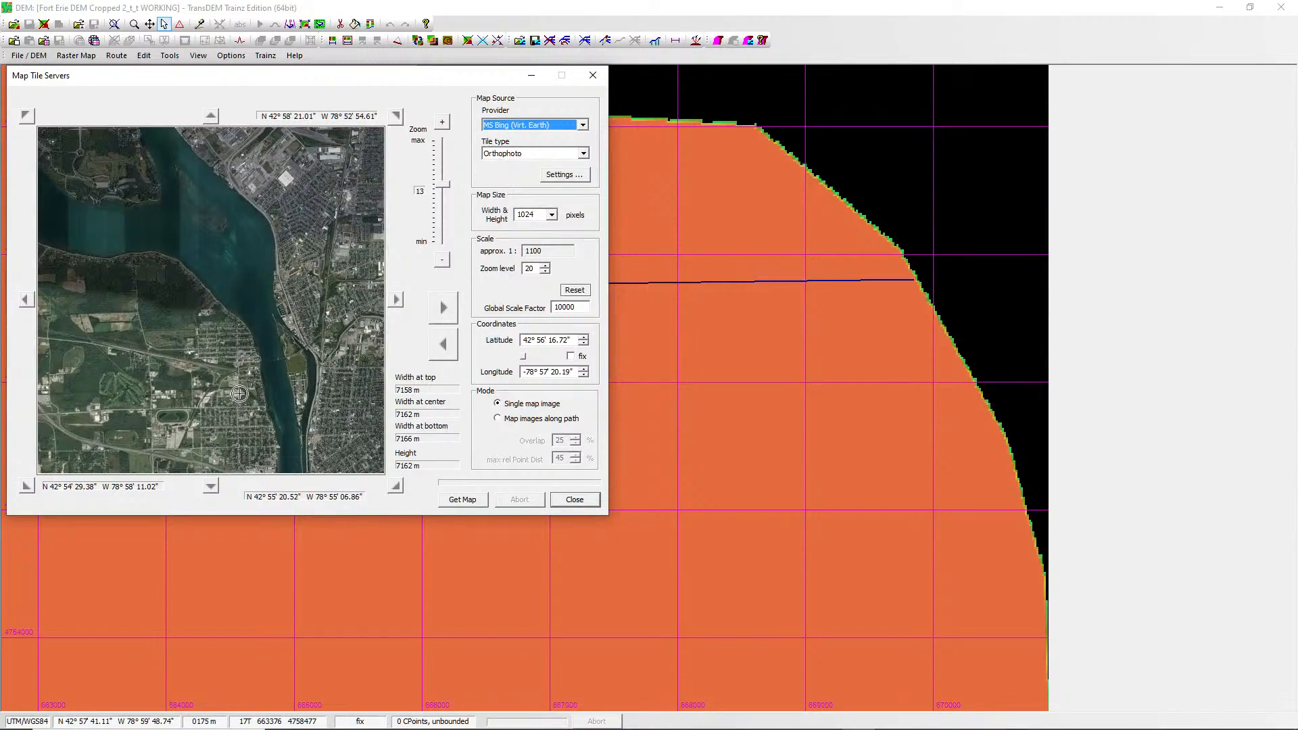
Examine the orthophoto preview of Fort Erie's railway and river from zoom level 16 out to regional zoom level 7.
scroll(240, 371, "up", 1)
scroll(274, 270, "up", 1)
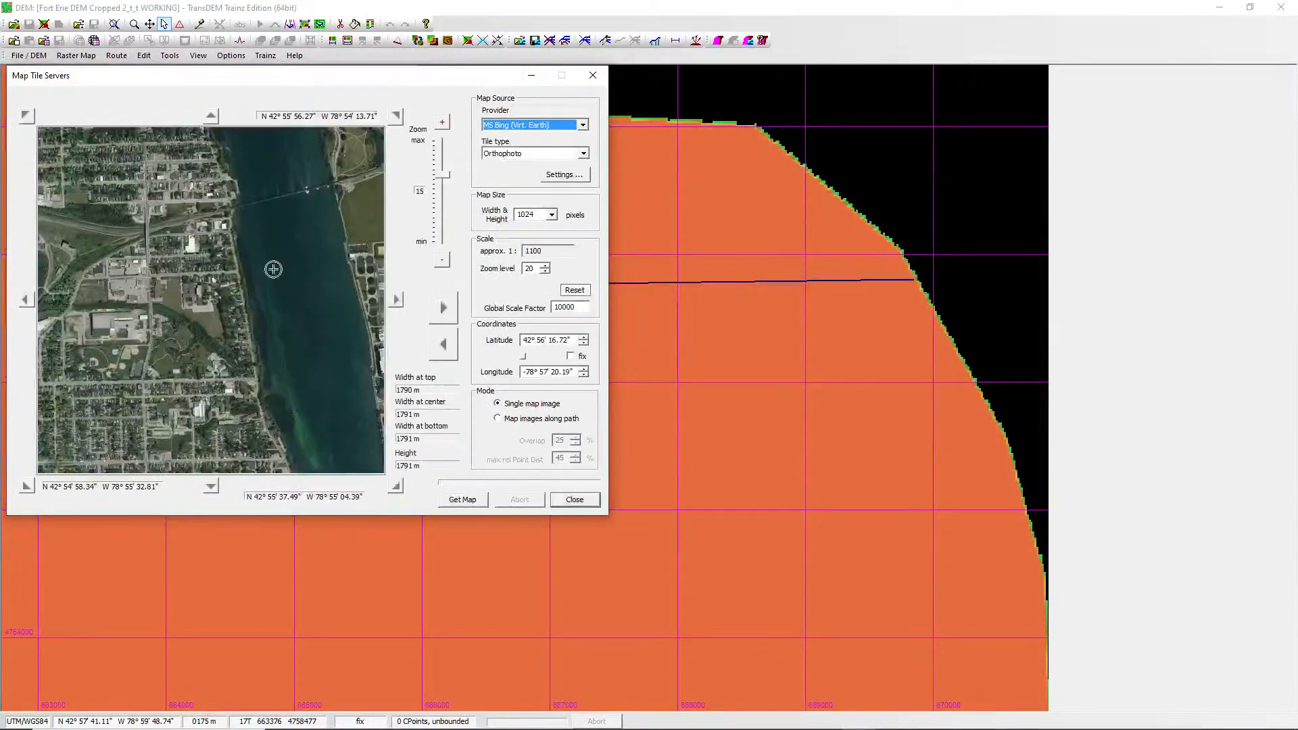
scroll(166, 211, "up", 1)
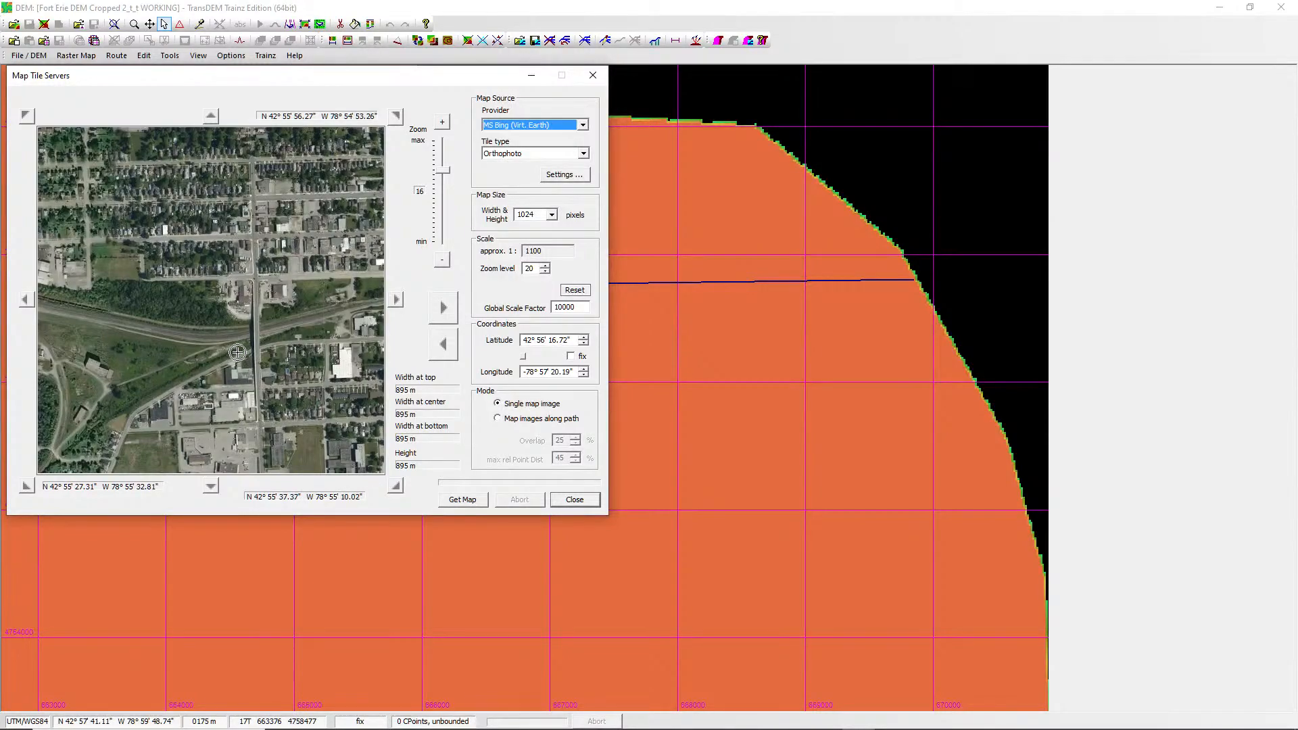
left_click(443, 261)
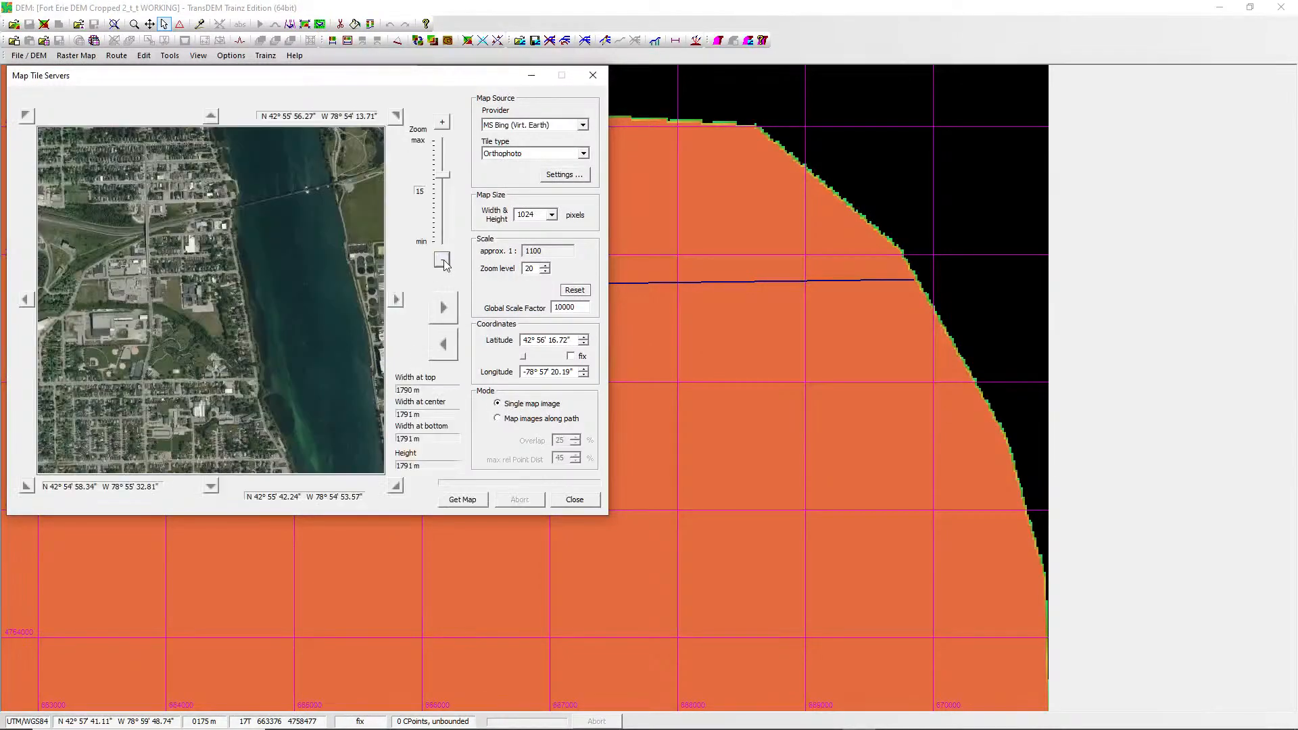
left_click(443, 261)
left_click(443, 261)
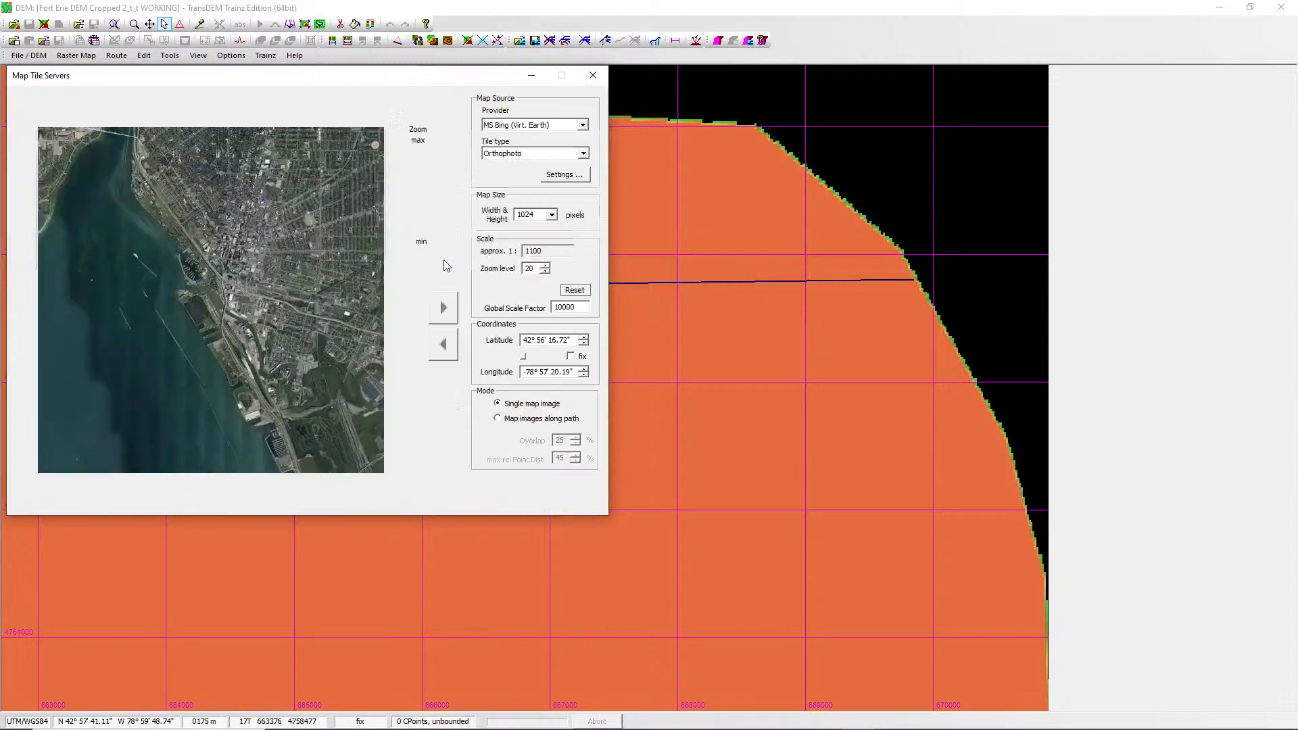
left_click(443, 261)
left_click(443, 261)
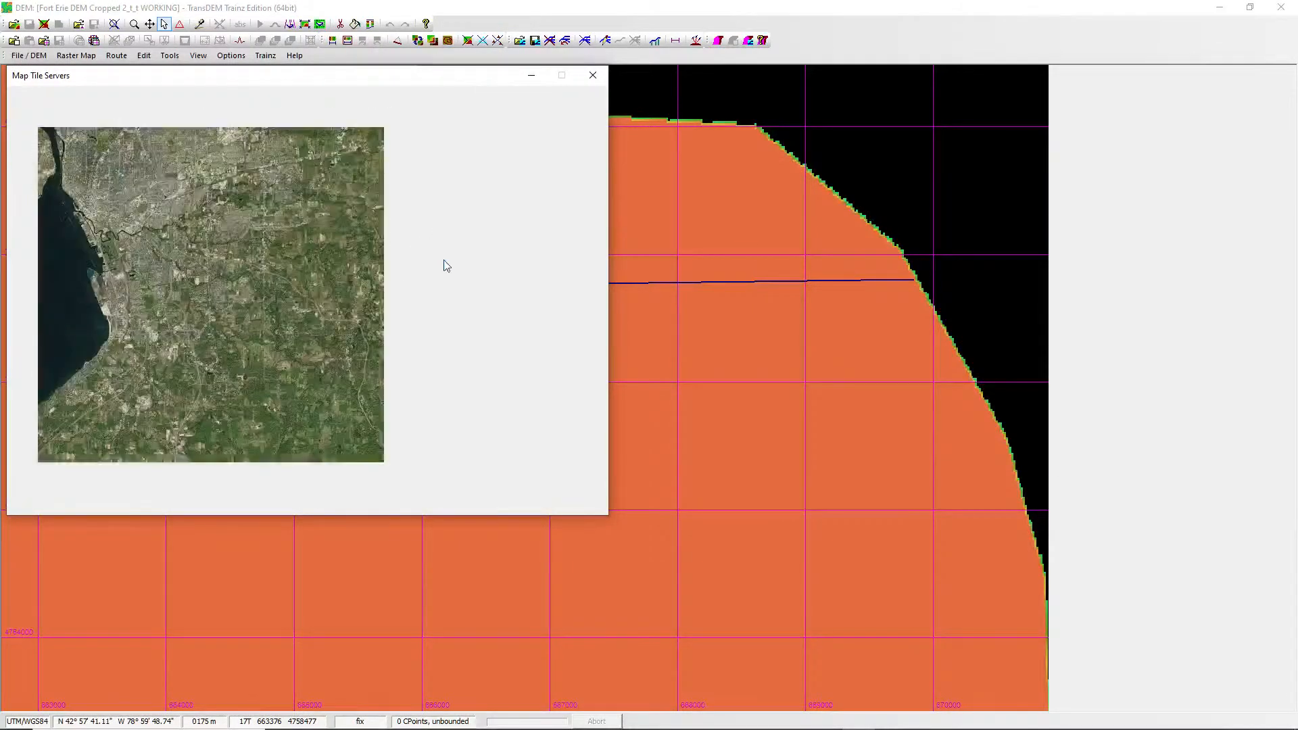
left_click(443, 261)
left_click(443, 261)
left_click(443, 261)
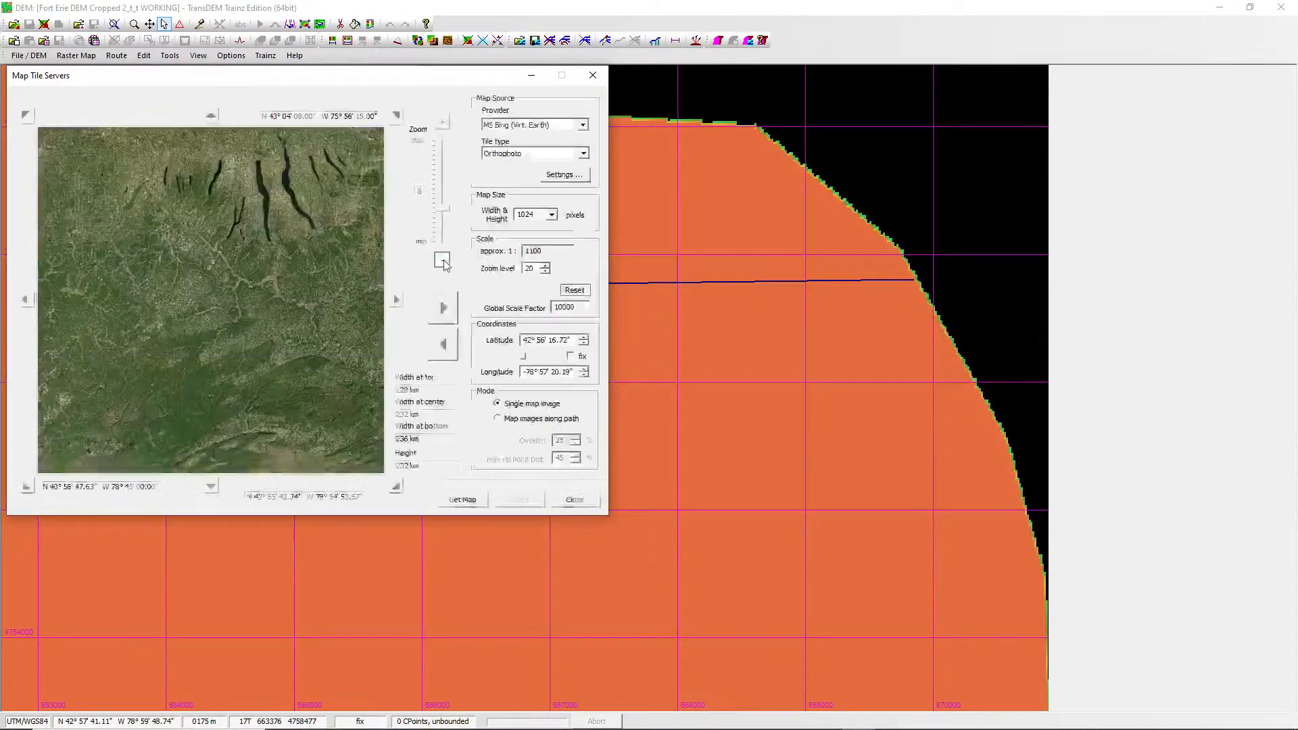
left_click(443, 261)
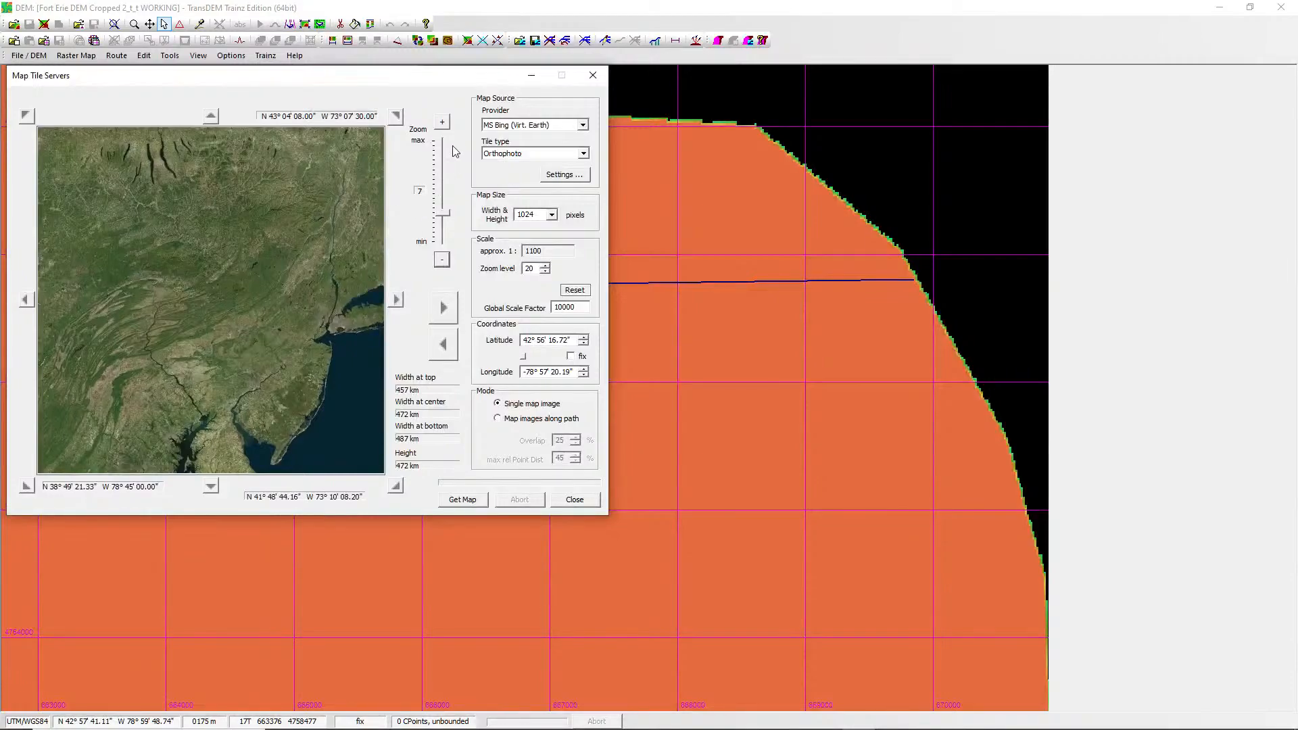
left_click(443, 120)
left_click(445, 155)
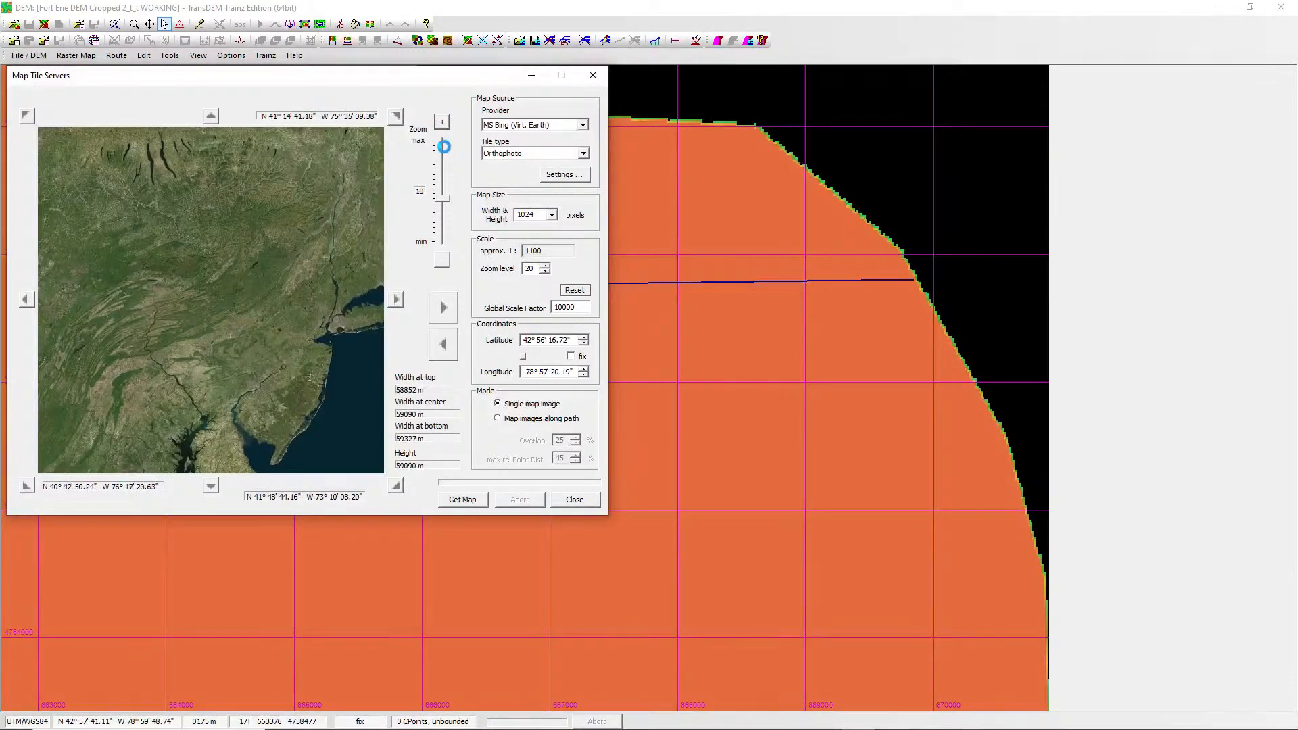
left_click(442, 122)
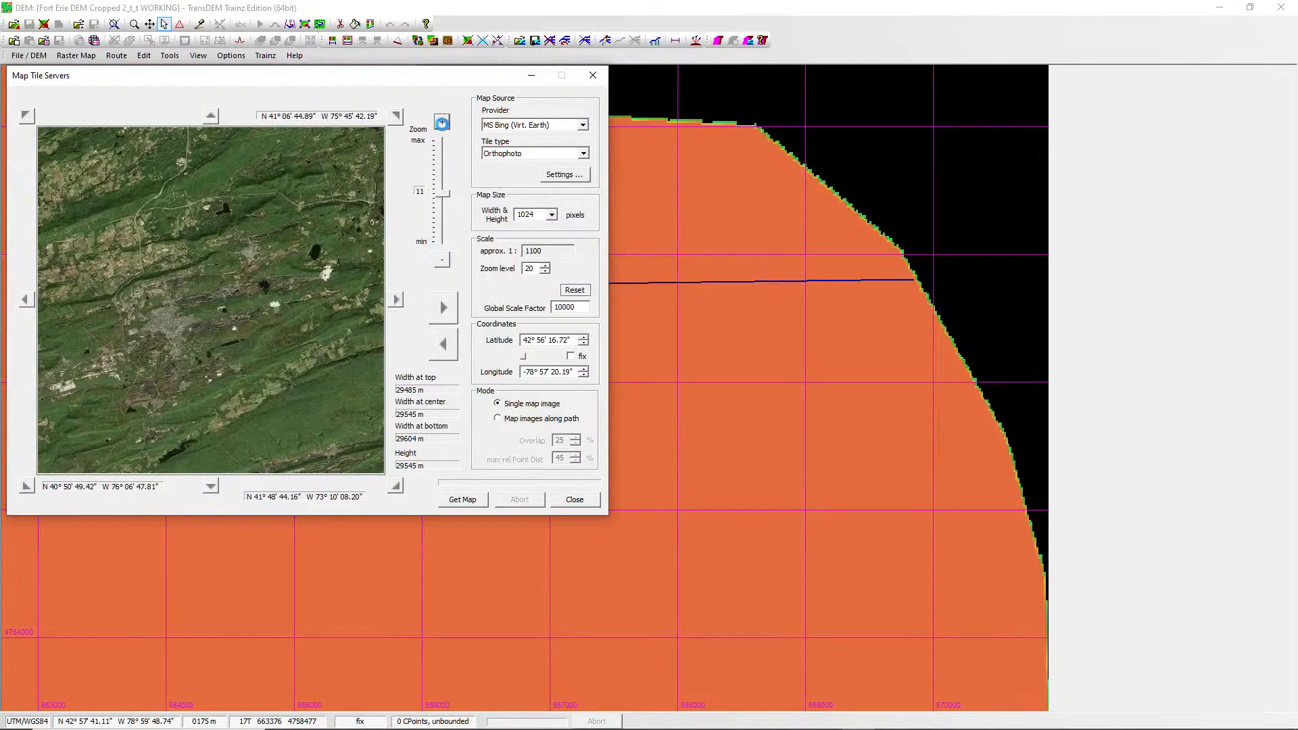
left_click(442, 123)
left_click(443, 124)
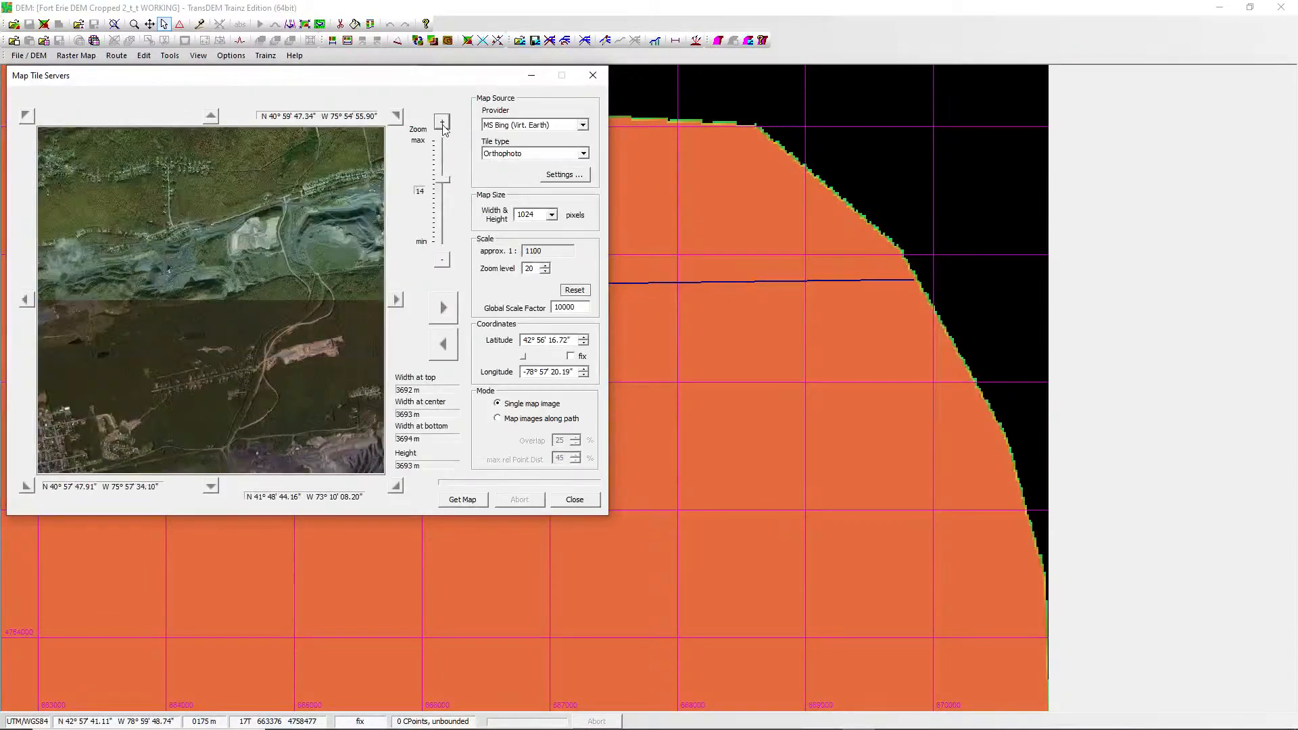
left_click(443, 125)
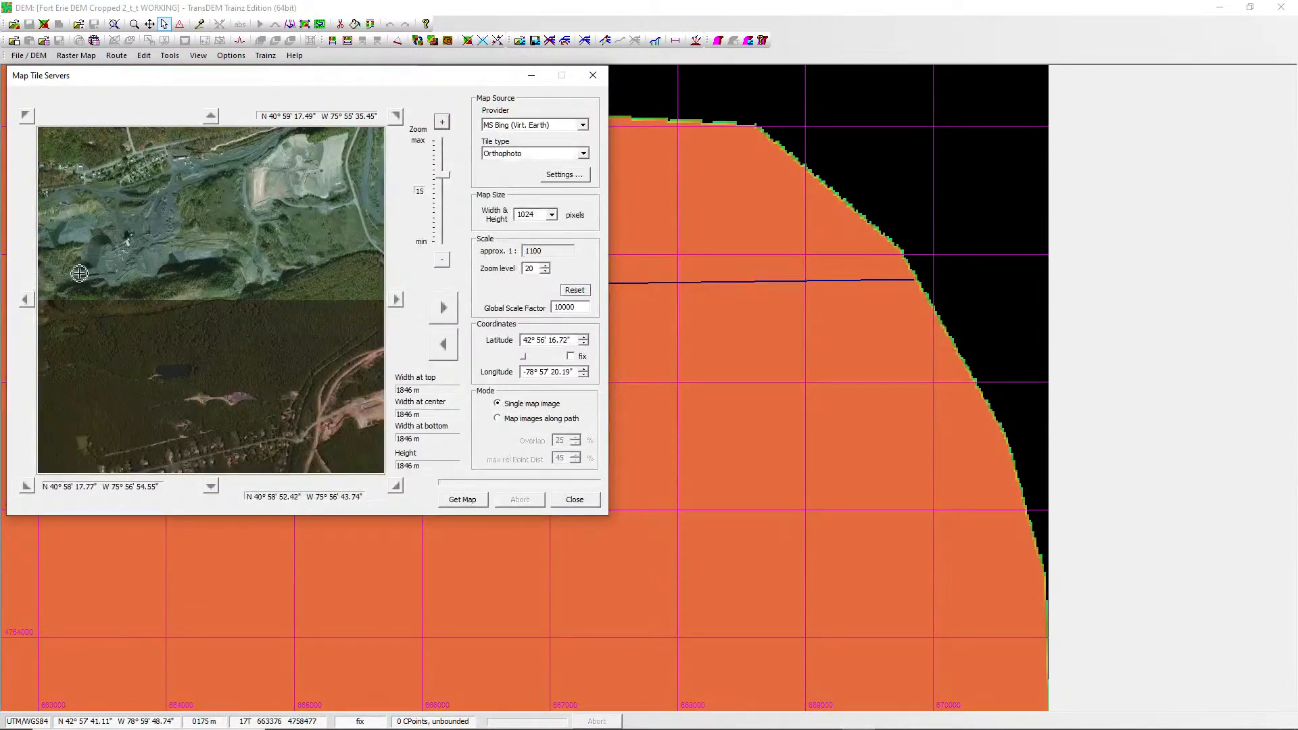
left_click(445, 262)
left_click(444, 262)
left_click(444, 262)
left_click(444, 262)
left_click(444, 262)
left_click(445, 262)
left_click(444, 262)
left_click(444, 262)
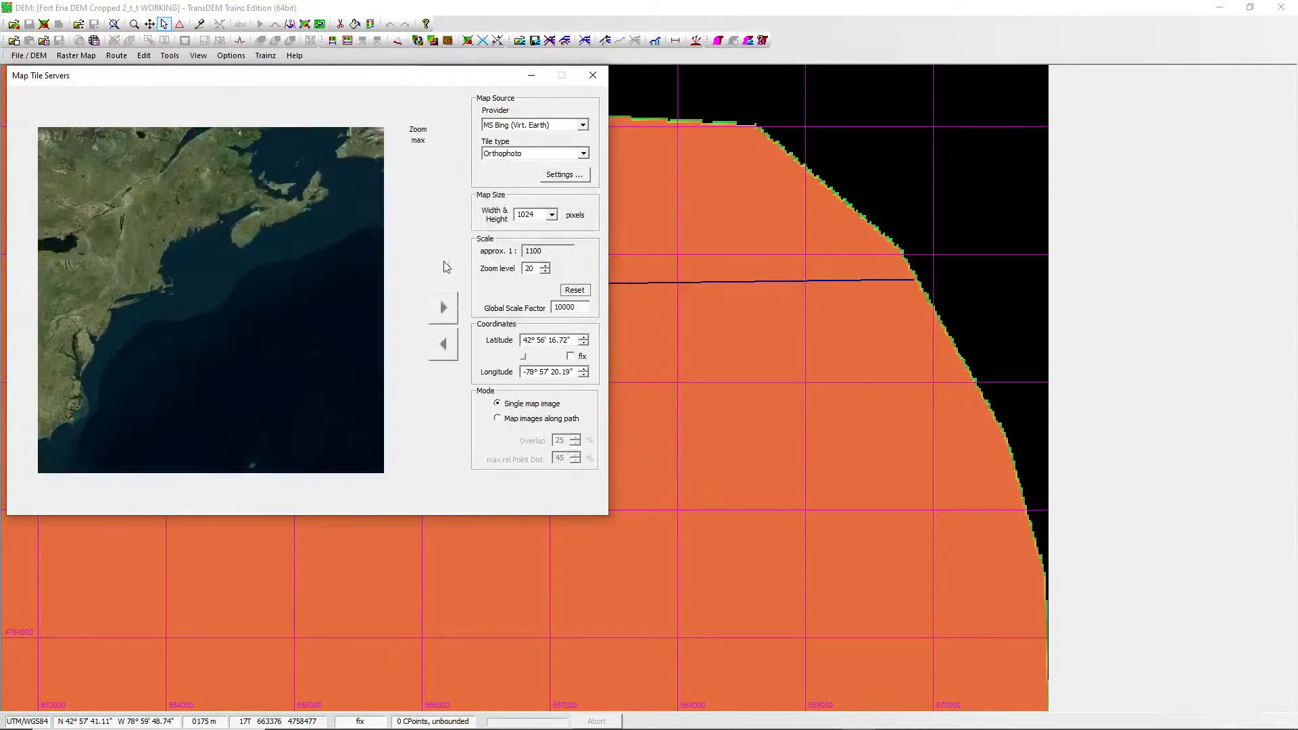
Zoom the orthophoto preview from the Great Lakes region in on Fort Erie's riverside streets at zoom level 15.
left_click(50, 261)
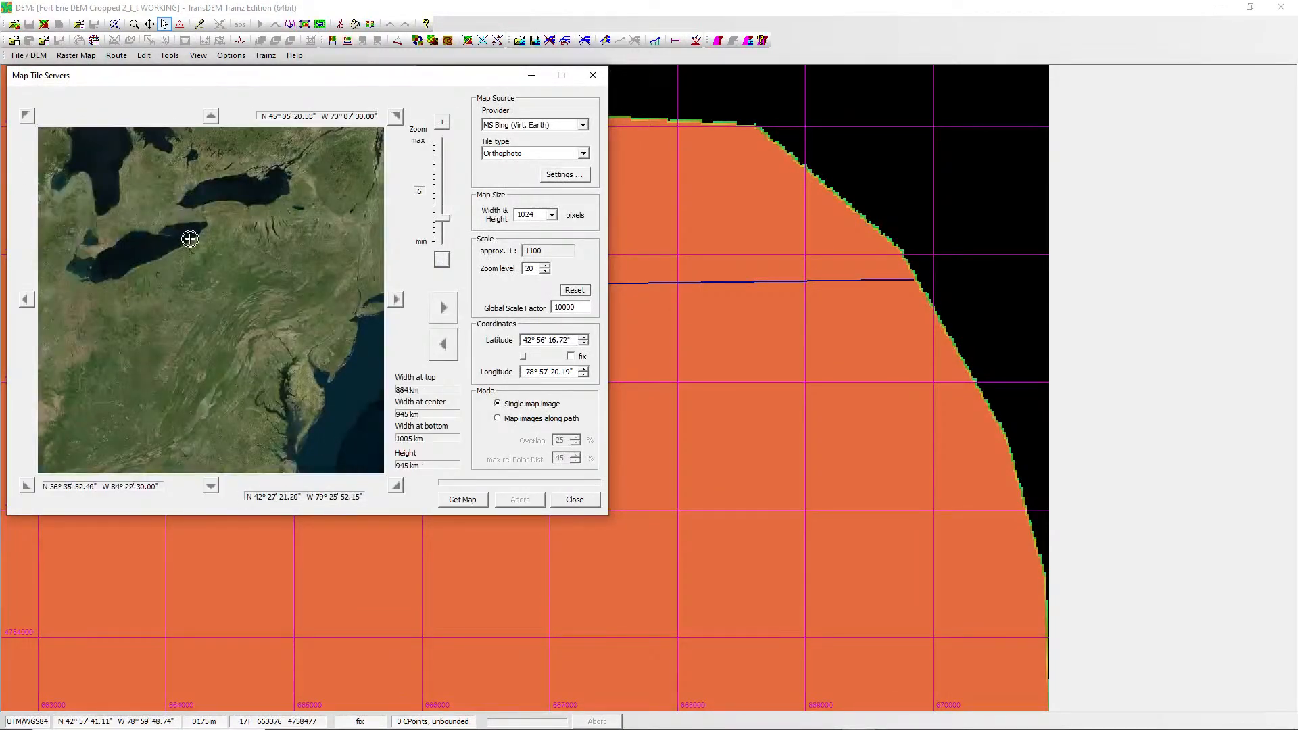
left_click(200, 222)
left_click(182, 302)
left_click(188, 301)
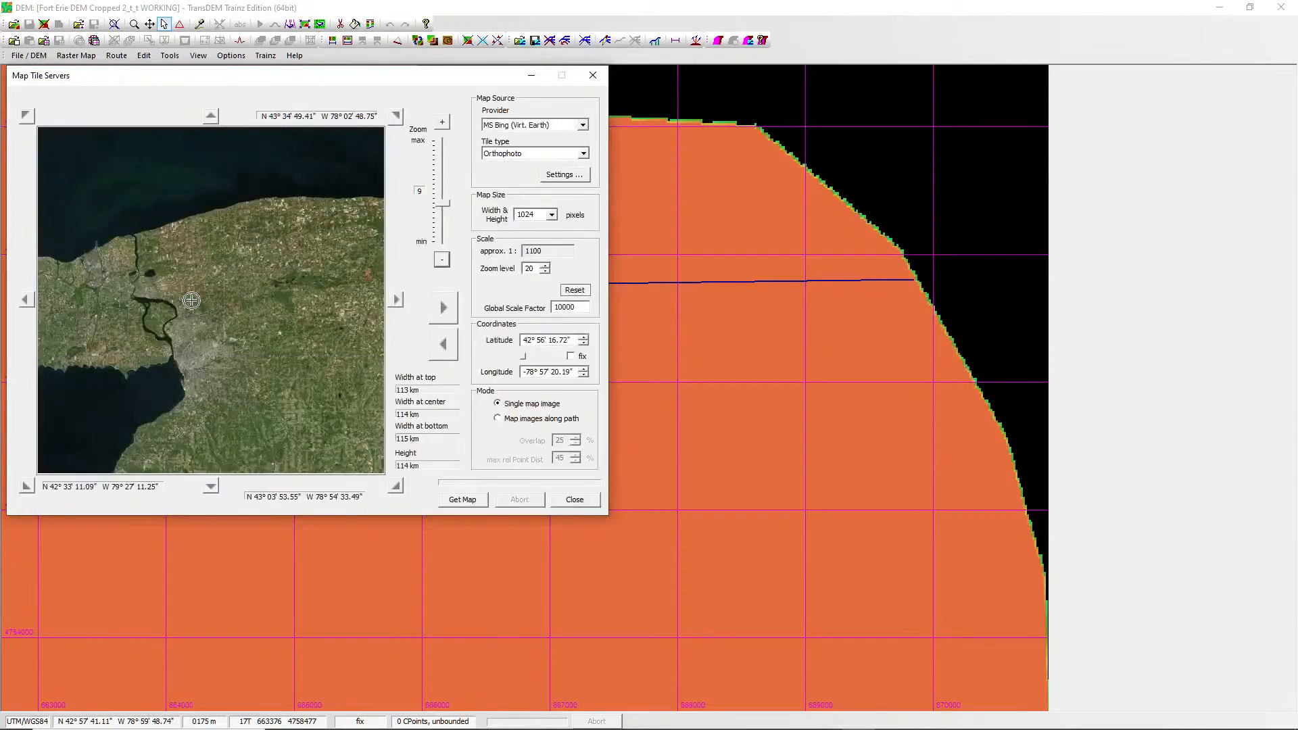
left_click(148, 327)
left_click(209, 345)
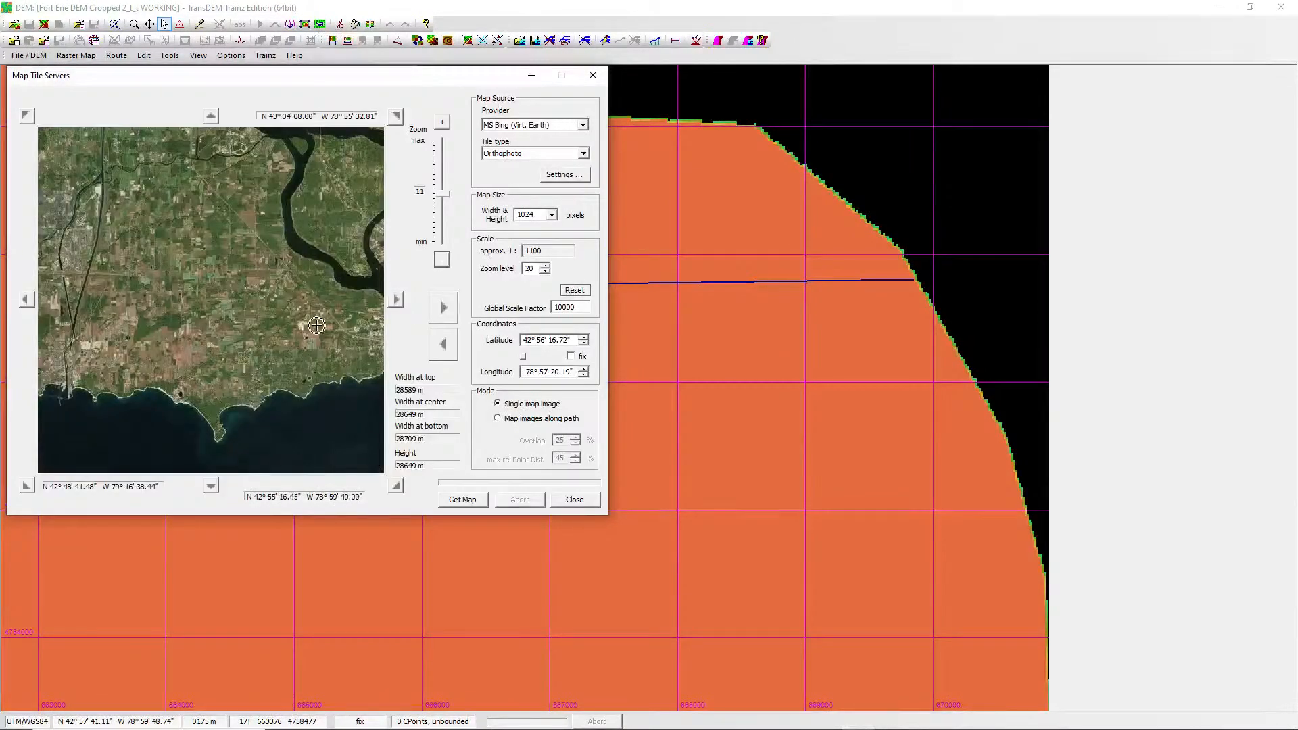
left_click(345, 313)
left_click(225, 347)
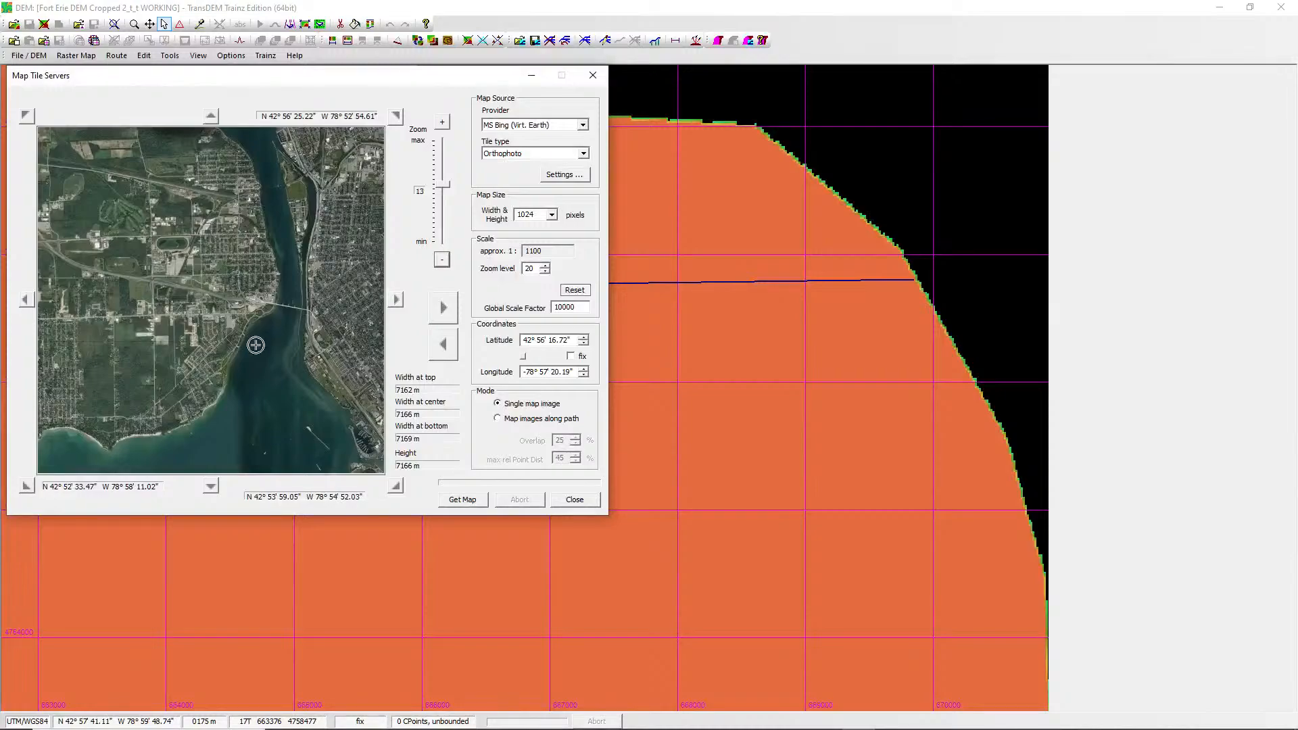
left_click(253, 257)
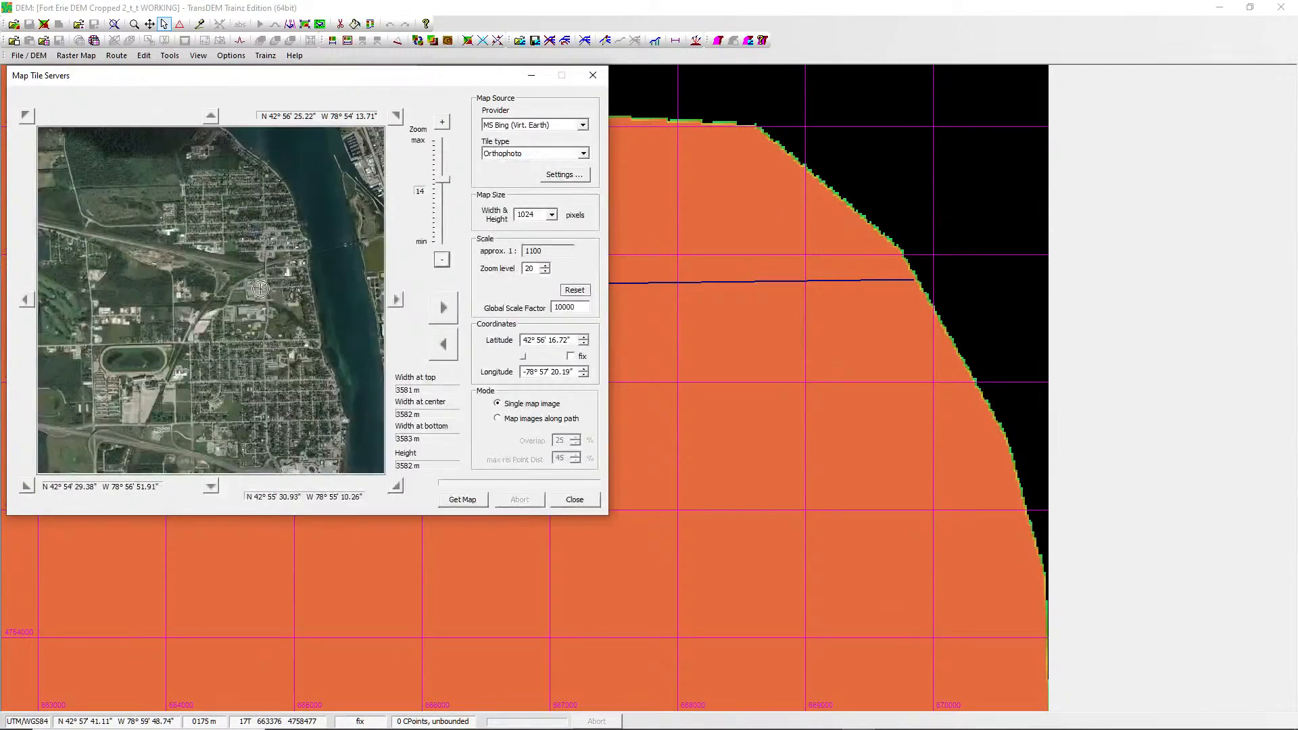
left_click(270, 349)
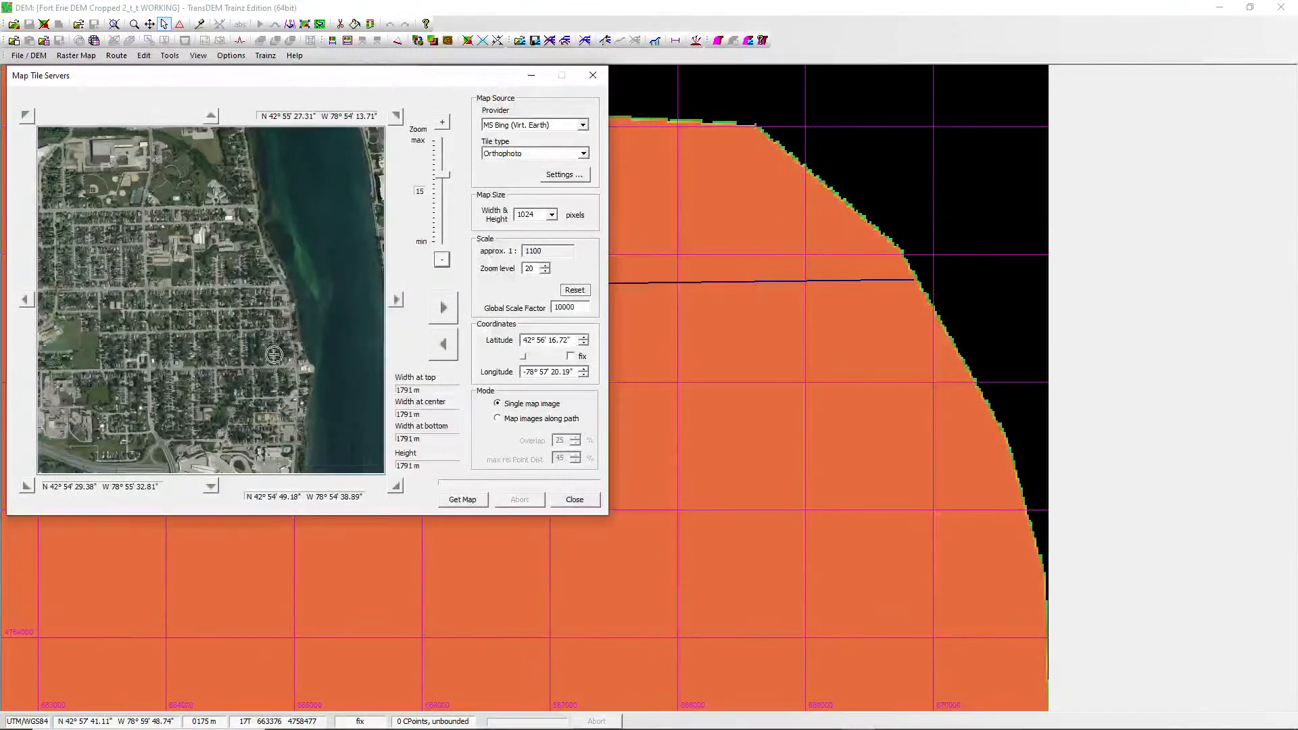
Examine the Niagara River and Fort Erie in the orthophoto preview at zoom level 13, both north and south of town.
left_click(441, 259)
left_click(442, 260)
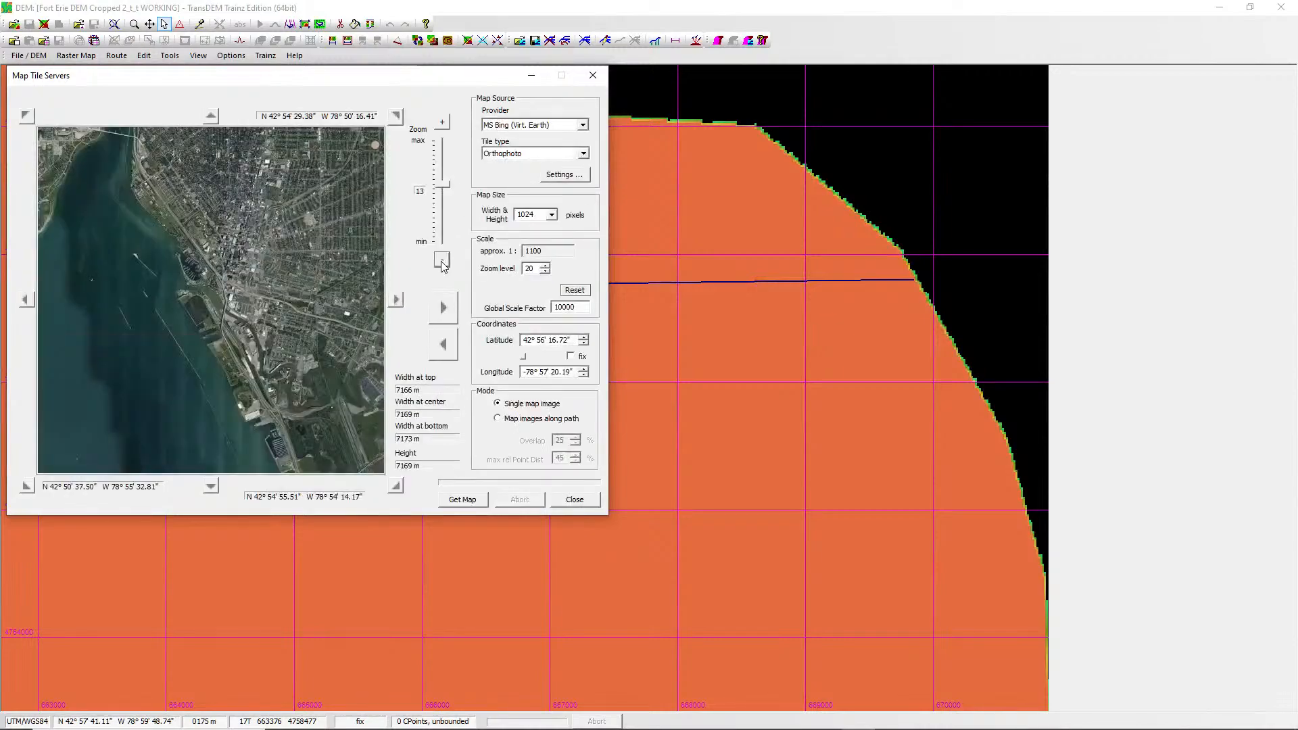
left_click(27, 300)
left_click(211, 116)
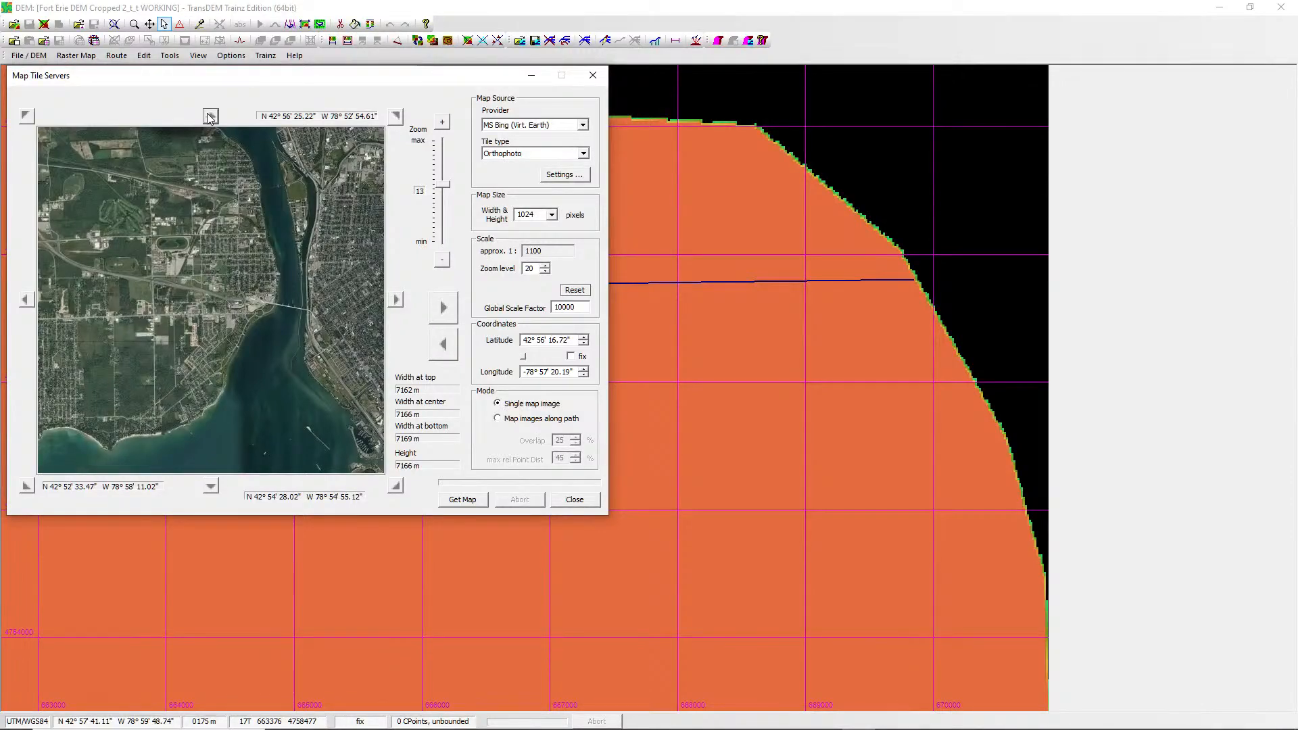
left_click(211, 116)
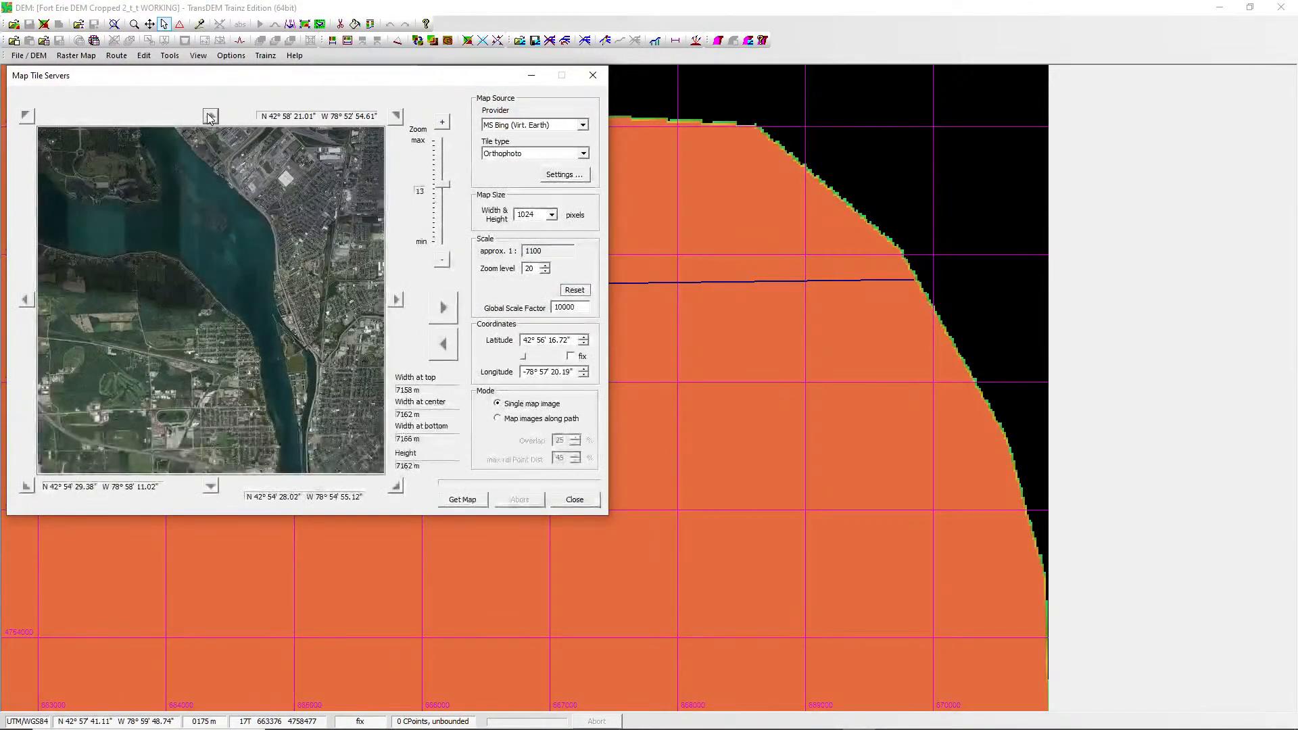
left_click(211, 486)
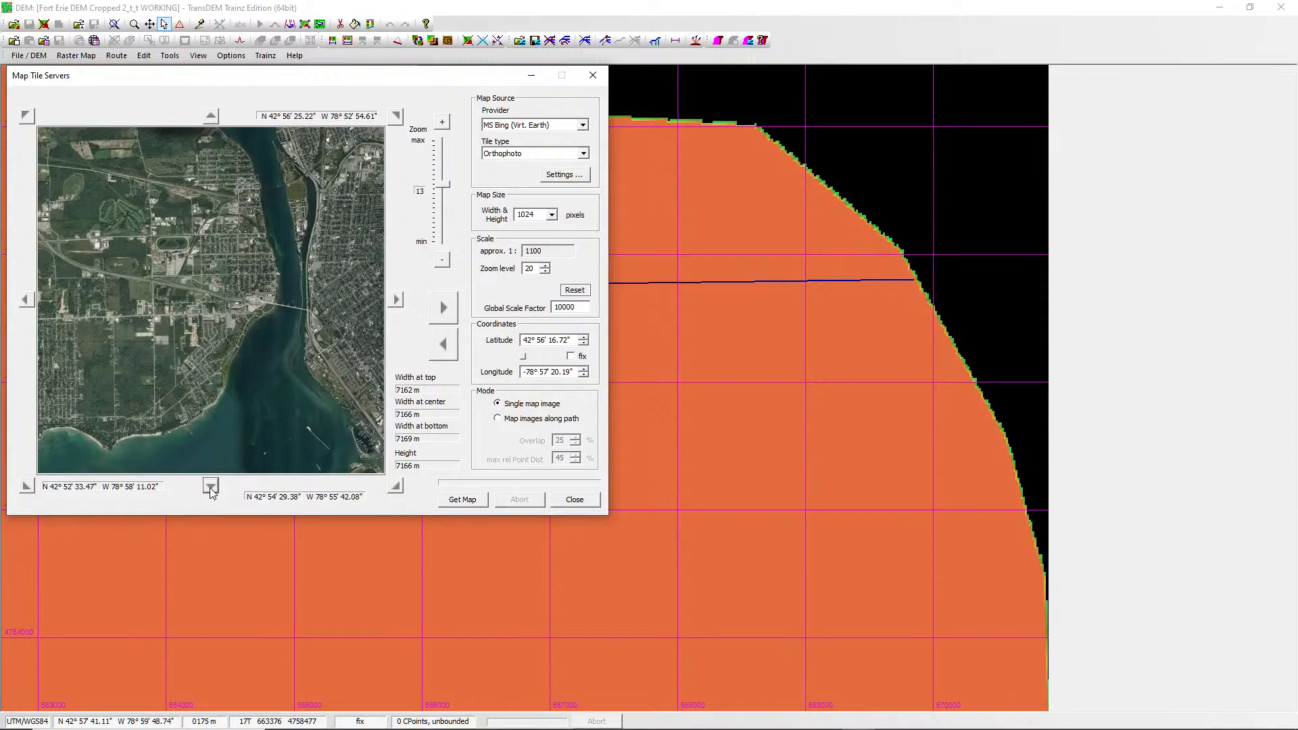
Bring northern Fort Erie's railway into the preview at zoom level 15 and apply the preview's zoom level and coordinates to the map request.
left_click(443, 125)
left_click(443, 125)
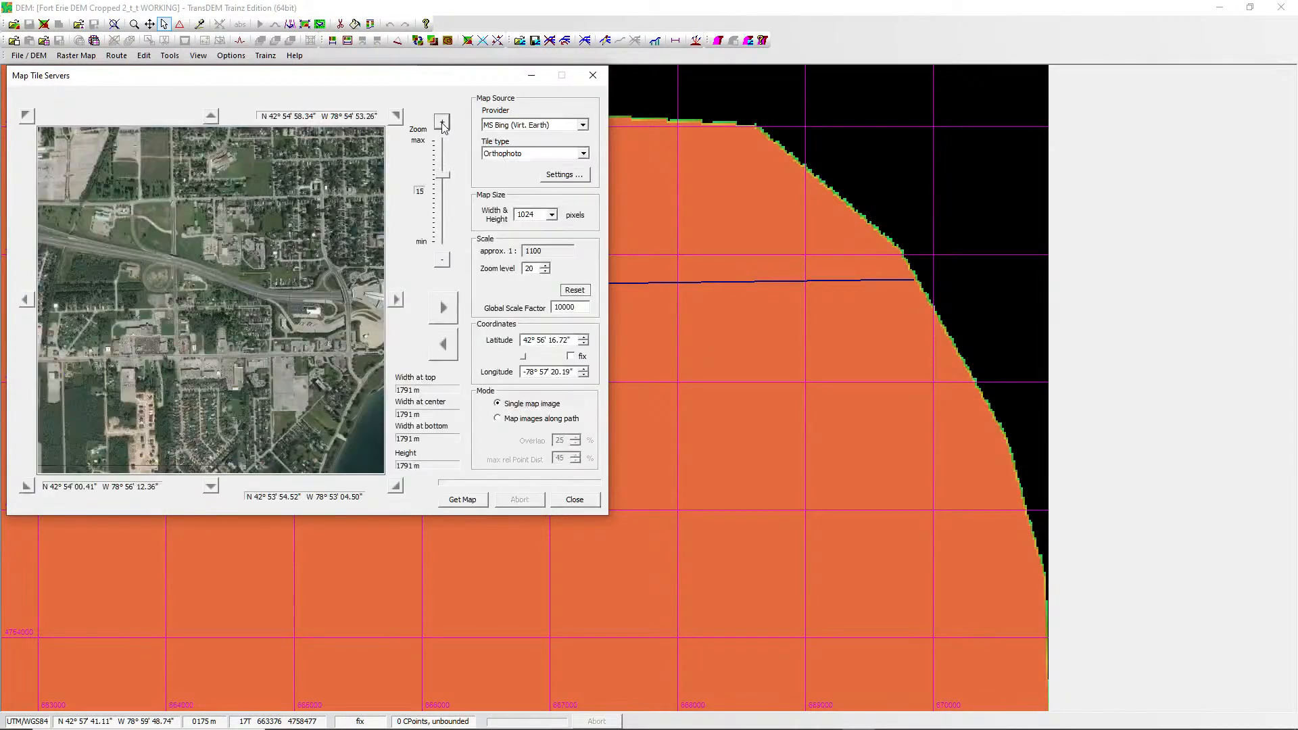
left_click(396, 301)
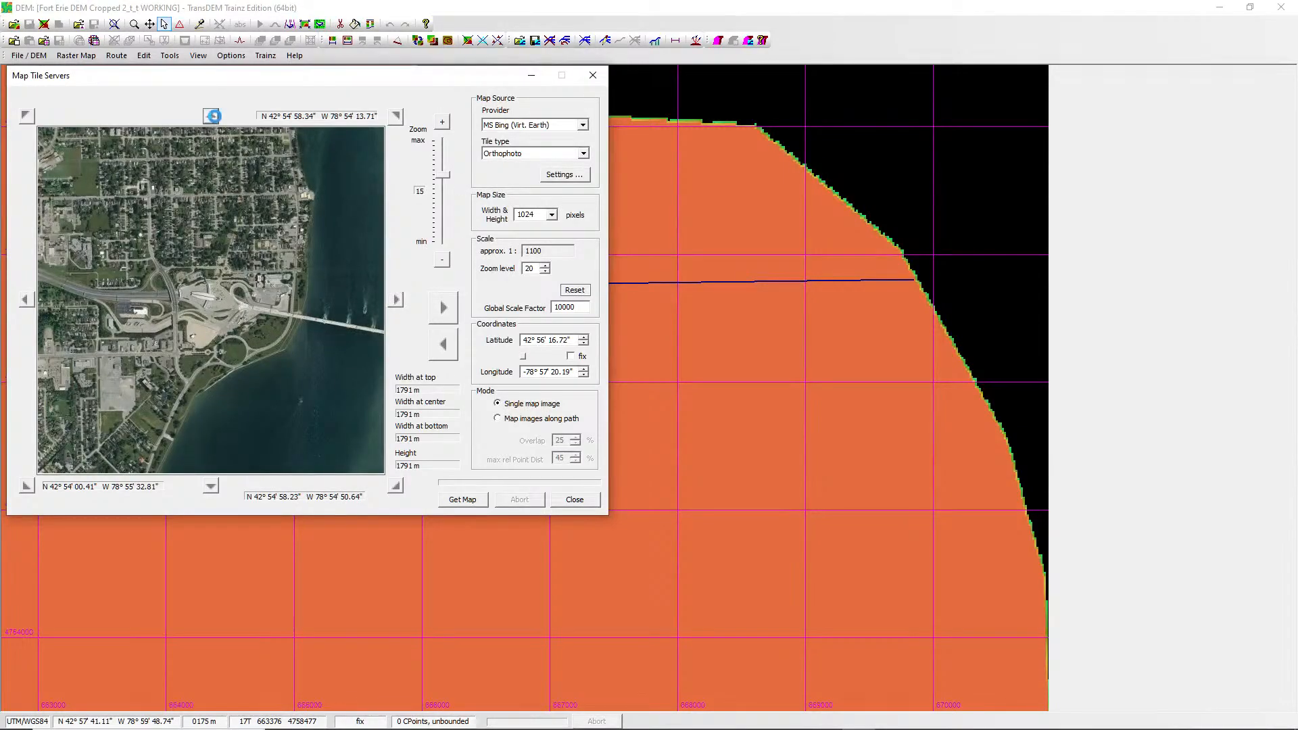
left_click(211, 116)
left_click(211, 117)
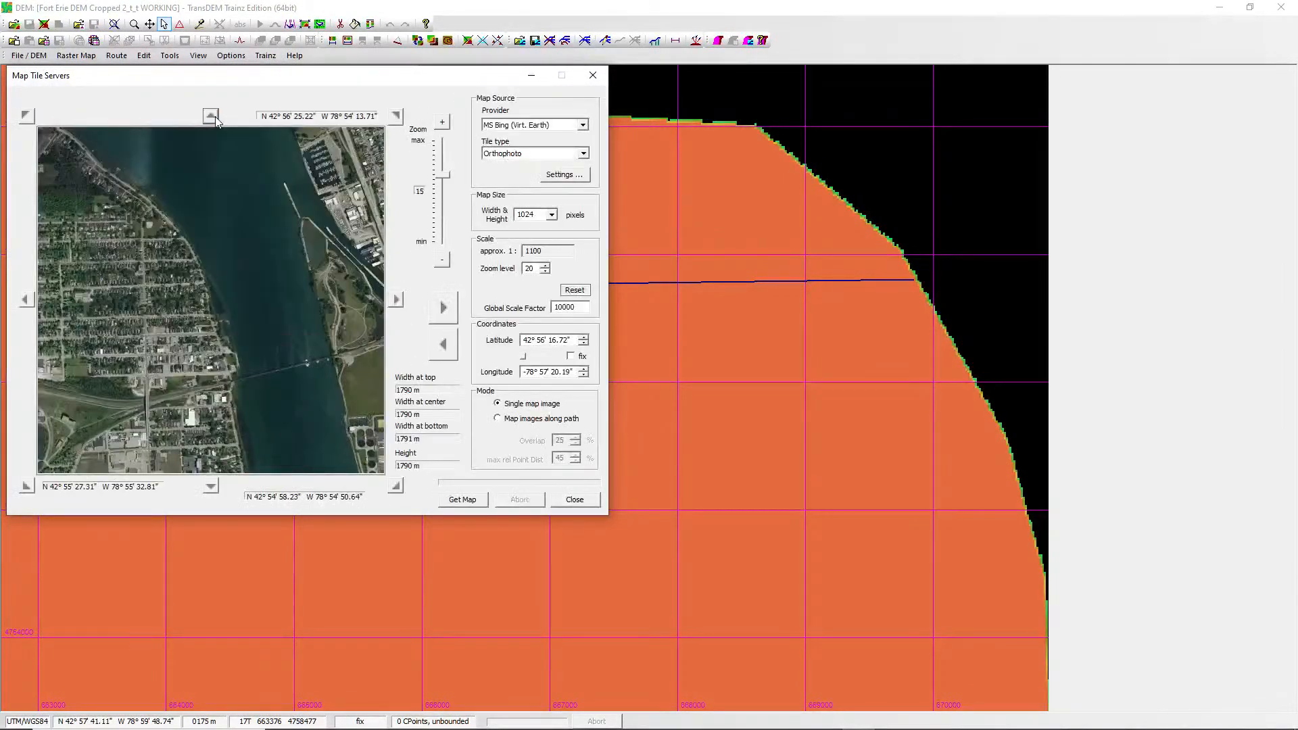
left_click(25, 300)
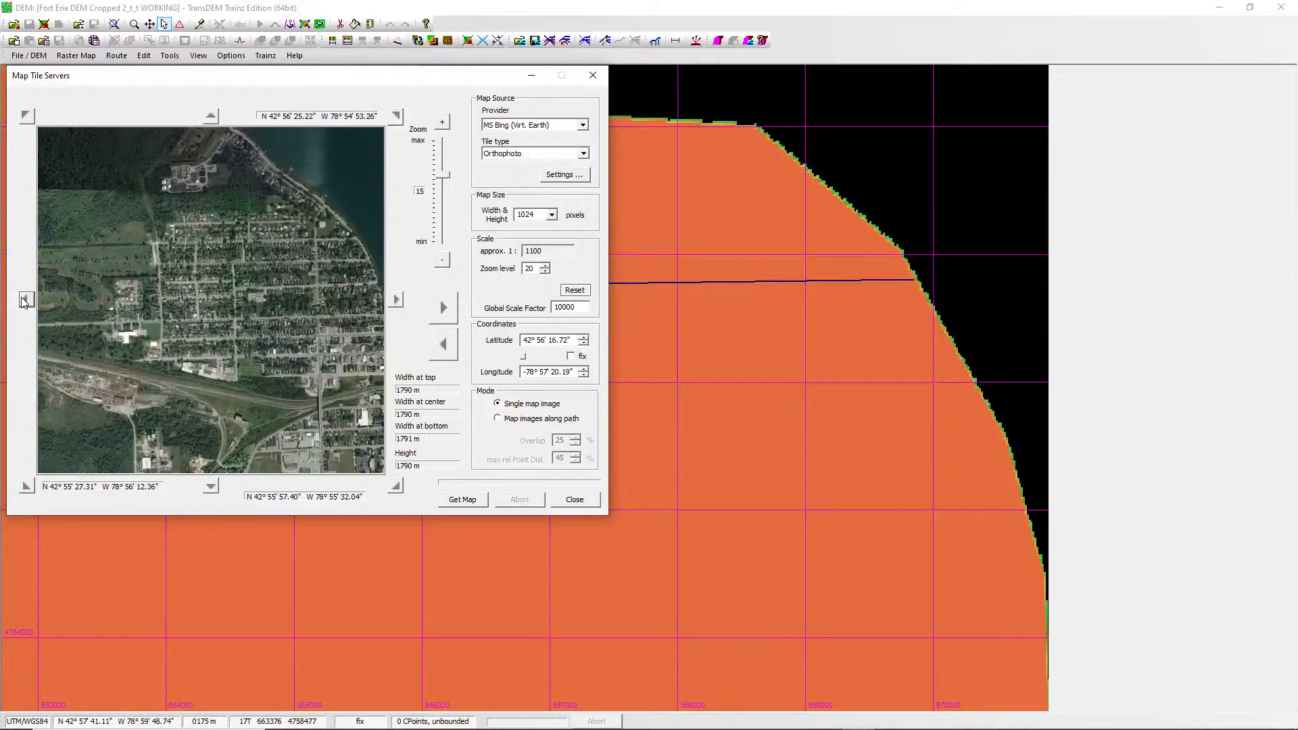
left_click(444, 308)
Fetch the Bing orthophoto map images along the drawn path and save them under the name stub tileMap.
left_click(499, 419)
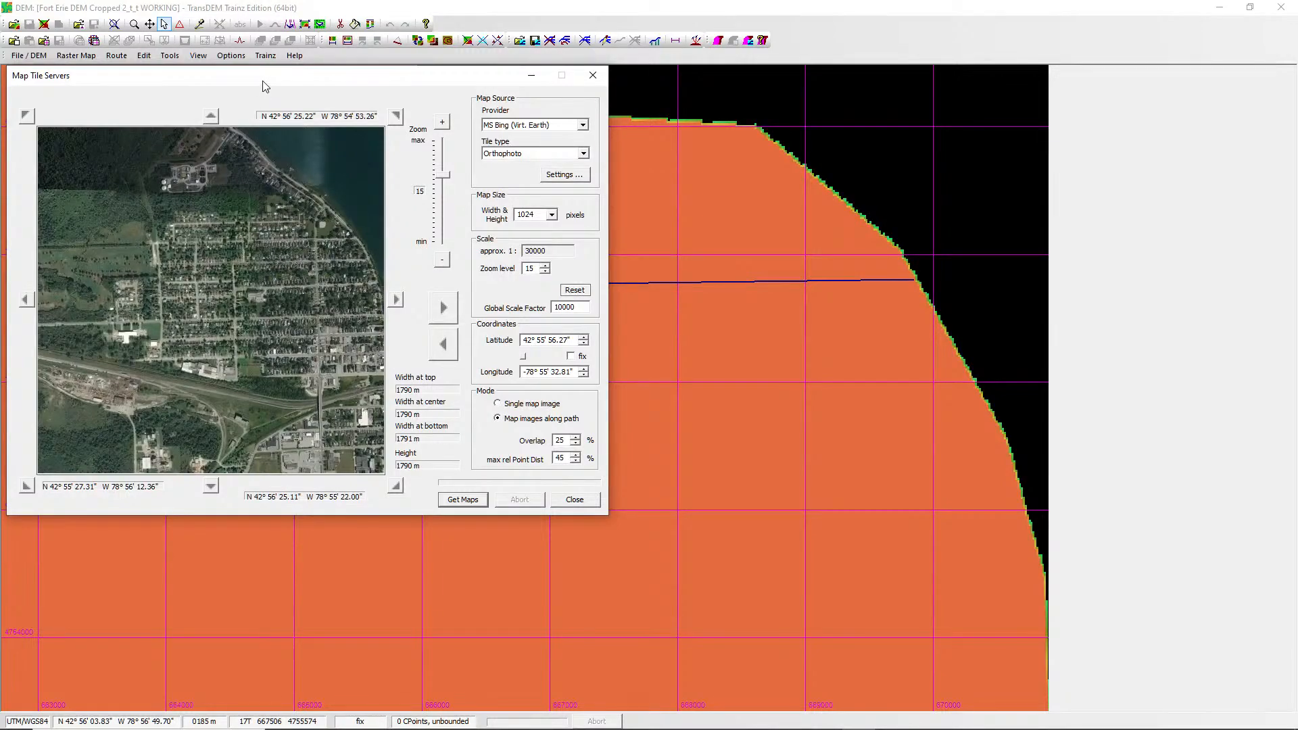
left_click_drag(264, 86, 63, 72)
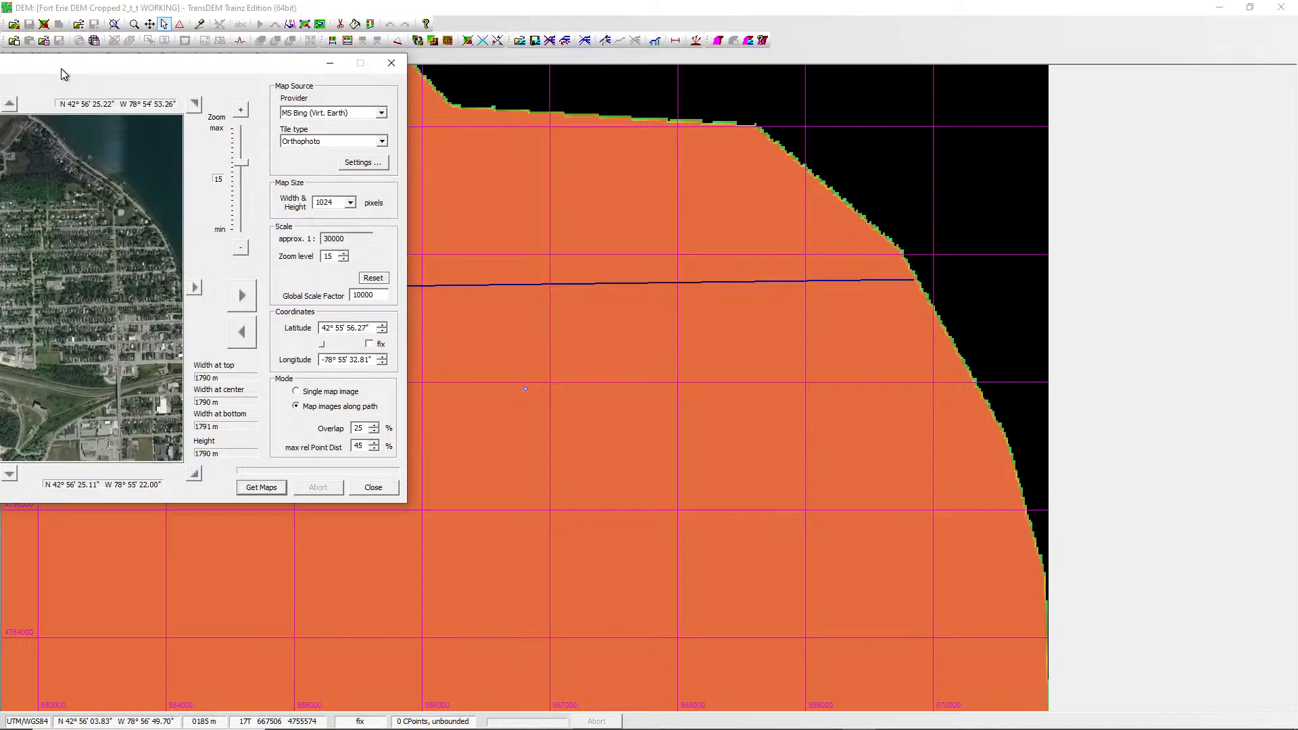
left_click(261, 488)
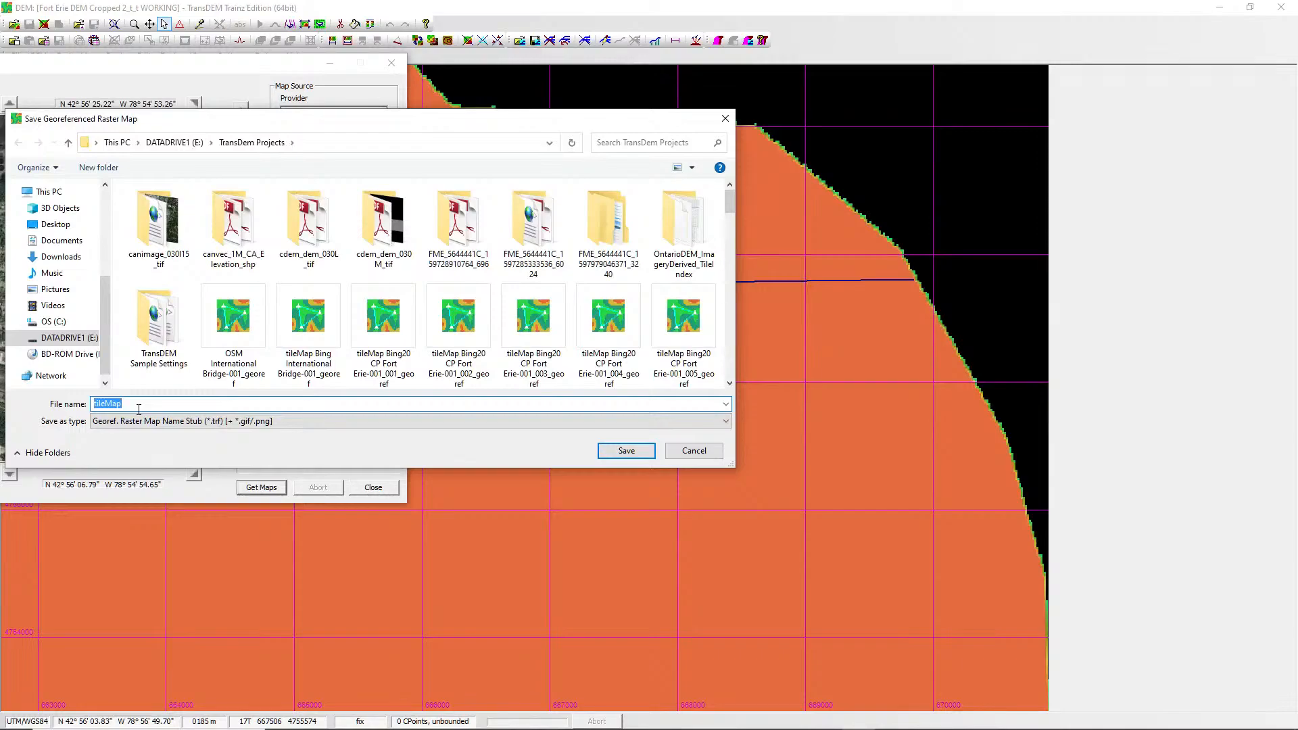
left_click(630, 451)
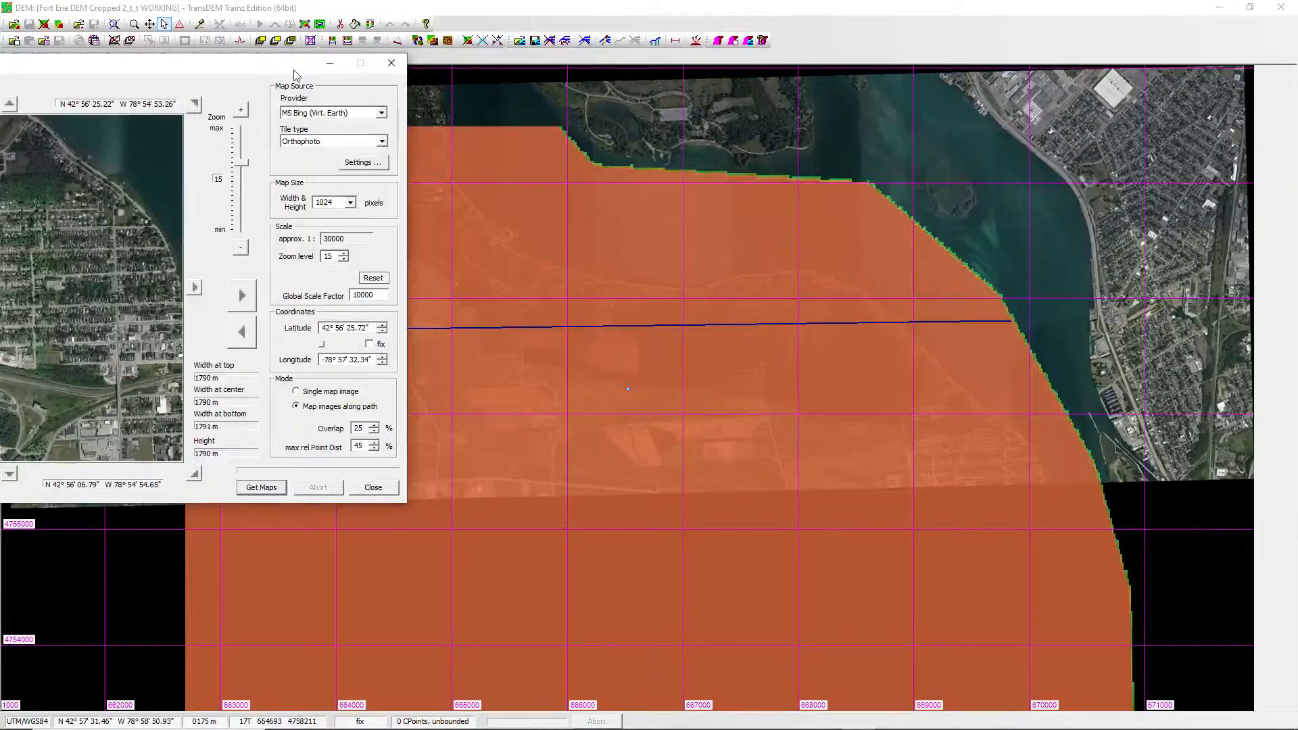
Examine the fetched orthophoto coverage around the DEM's western and eastern sides, clearing the Map Tile Servers window out of the way.
left_click_drag(276, 69, 603, 165)
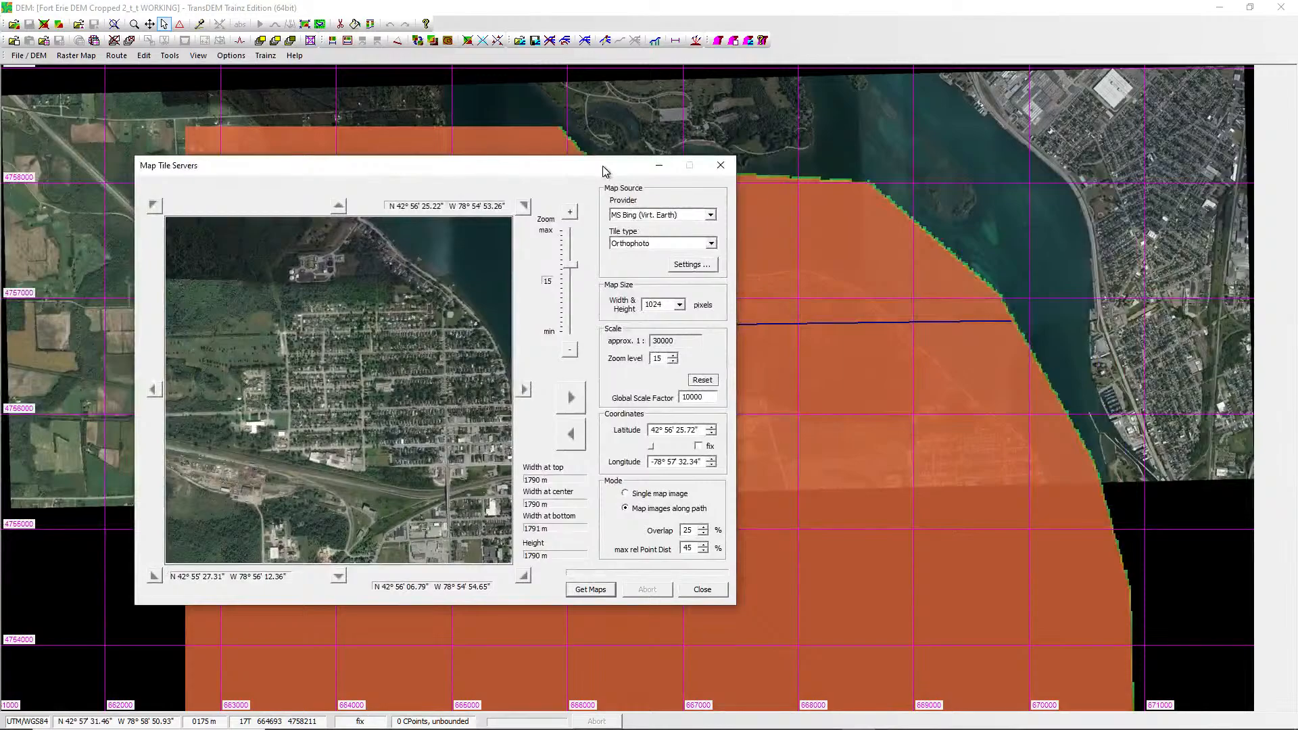
left_click_drag(604, 170, 991, 296)
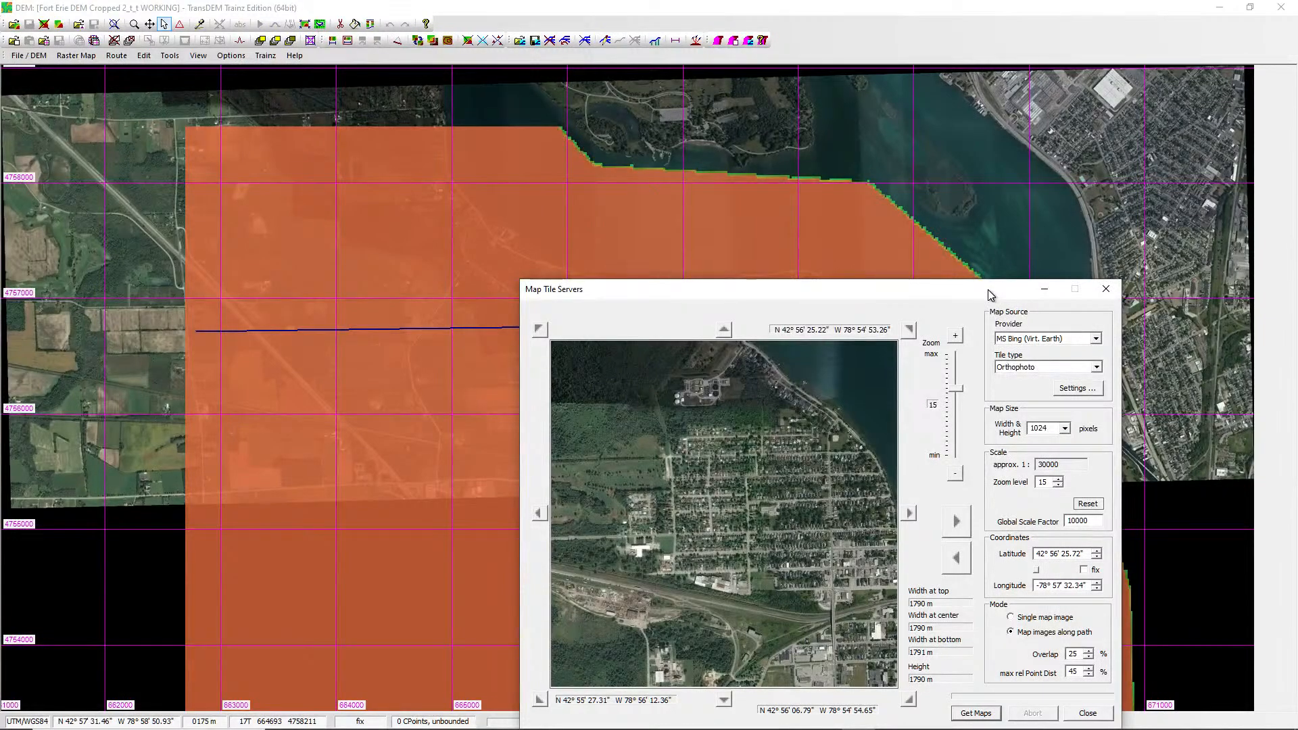
left_click_drag(989, 295, 585, 130)
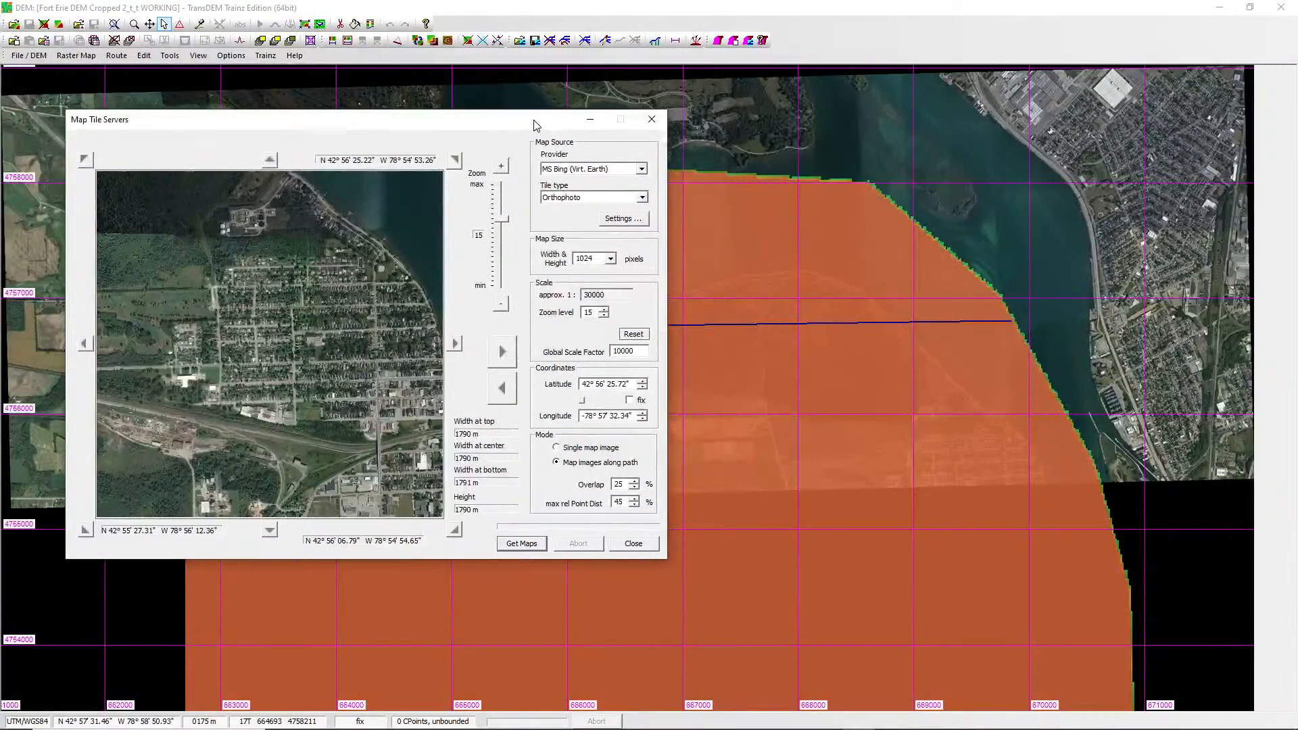
left_click(591, 122)
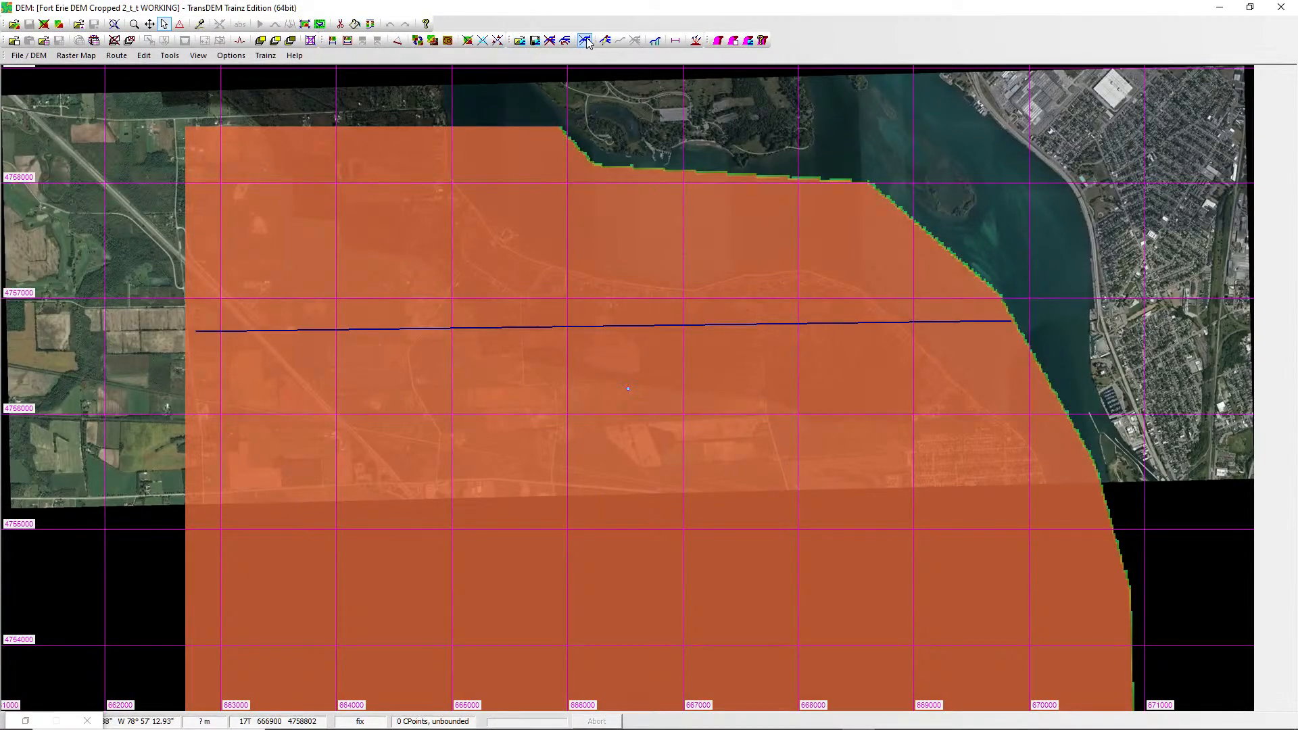
Toggle the route display off and on, and close the last opened route across the northern DEM.
left_click(585, 40)
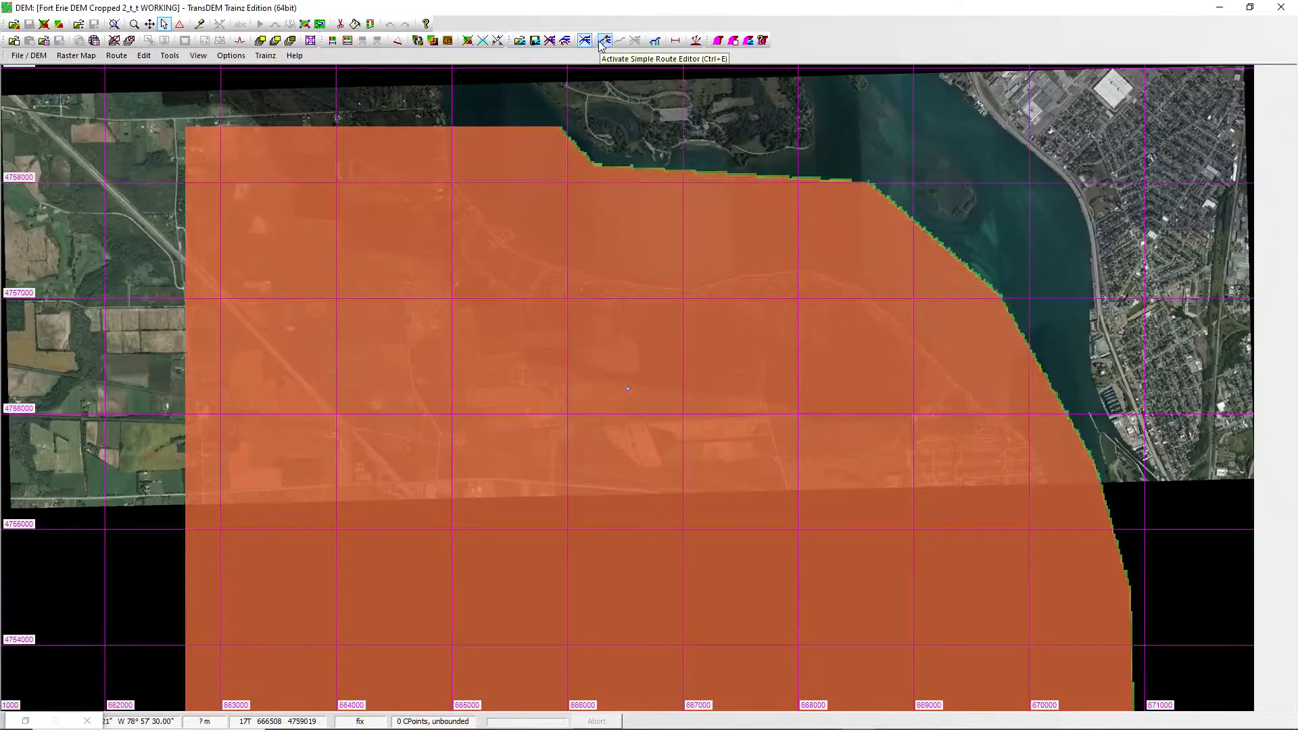
left_click(602, 42)
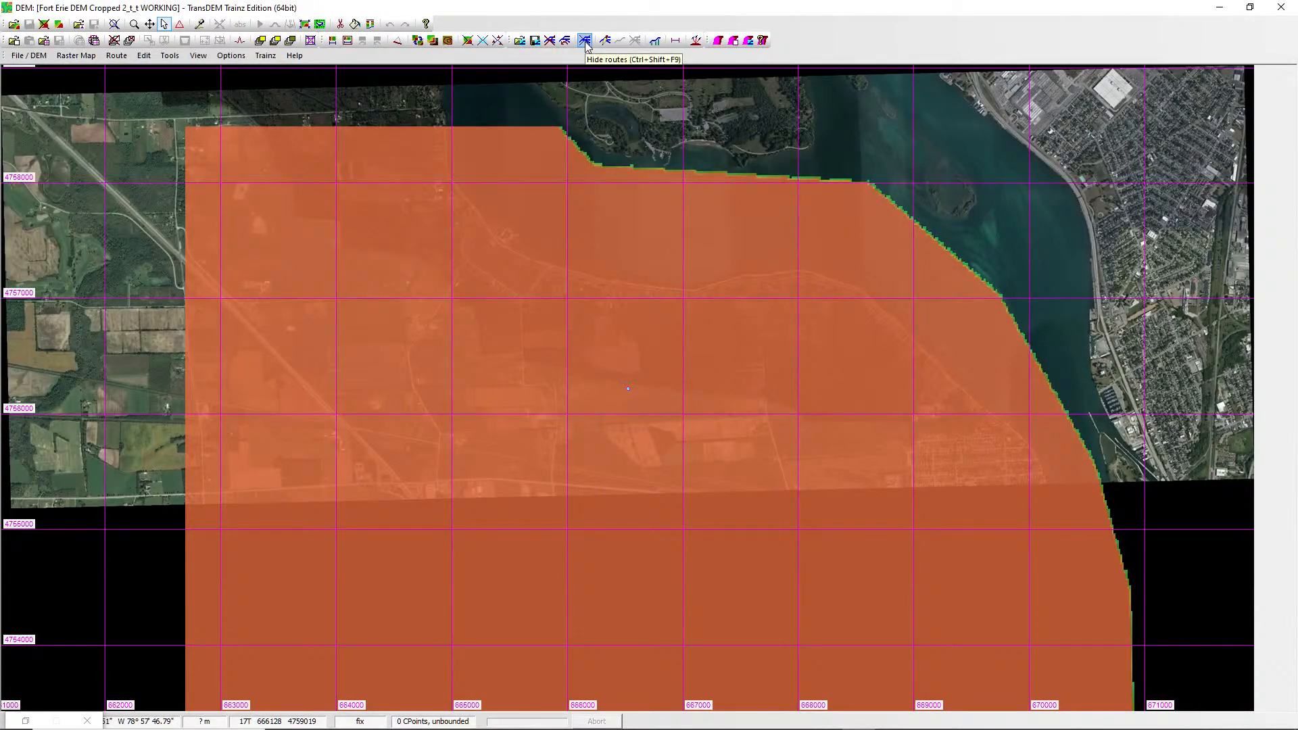
left_click(585, 41)
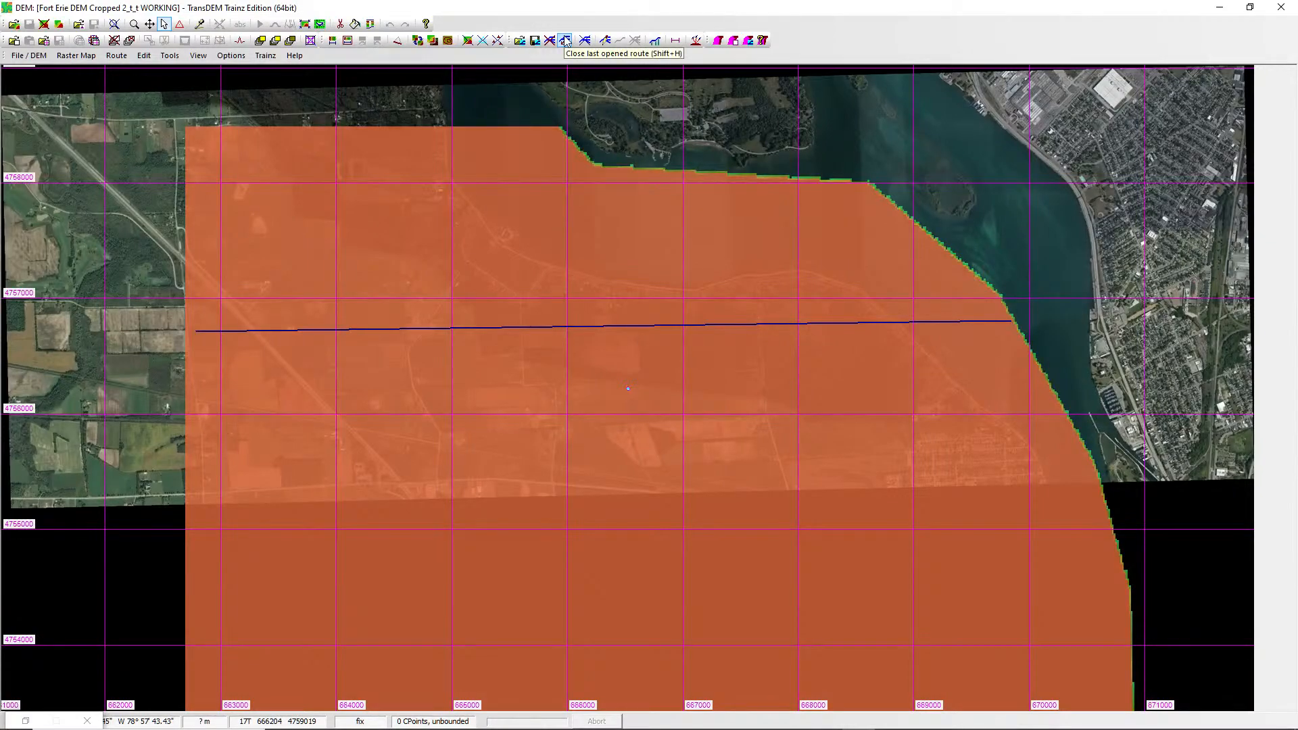
left_click(566, 41)
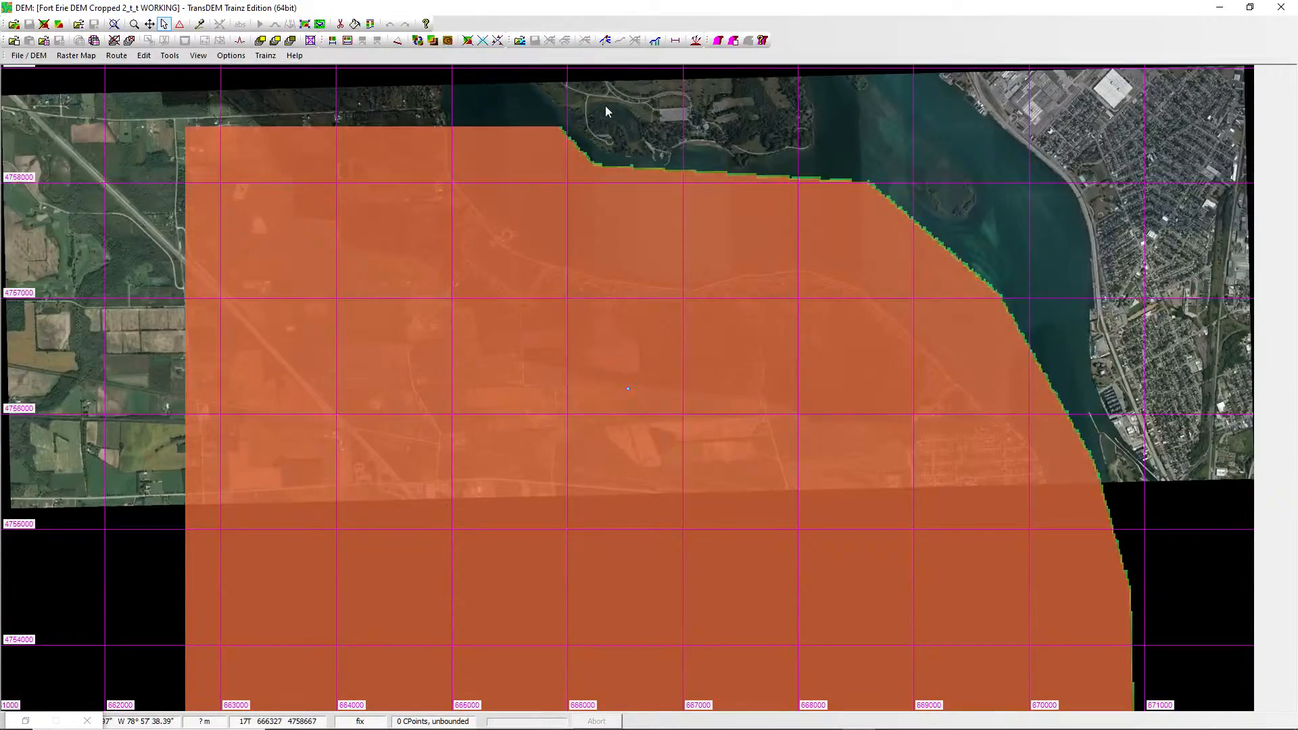
Draw a straight east-to-west route about 10.1 km long across the DEM's southern part and leave the route editor.
left_click(605, 42)
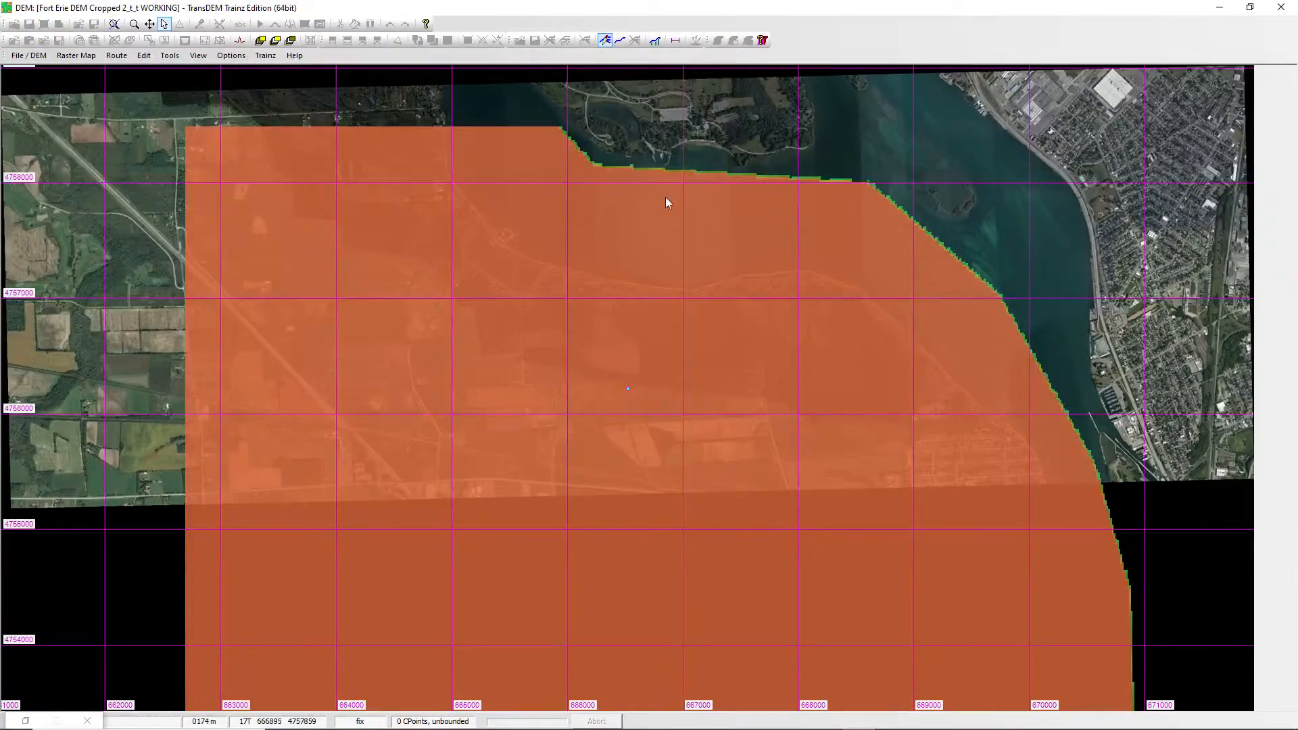
left_click(619, 41)
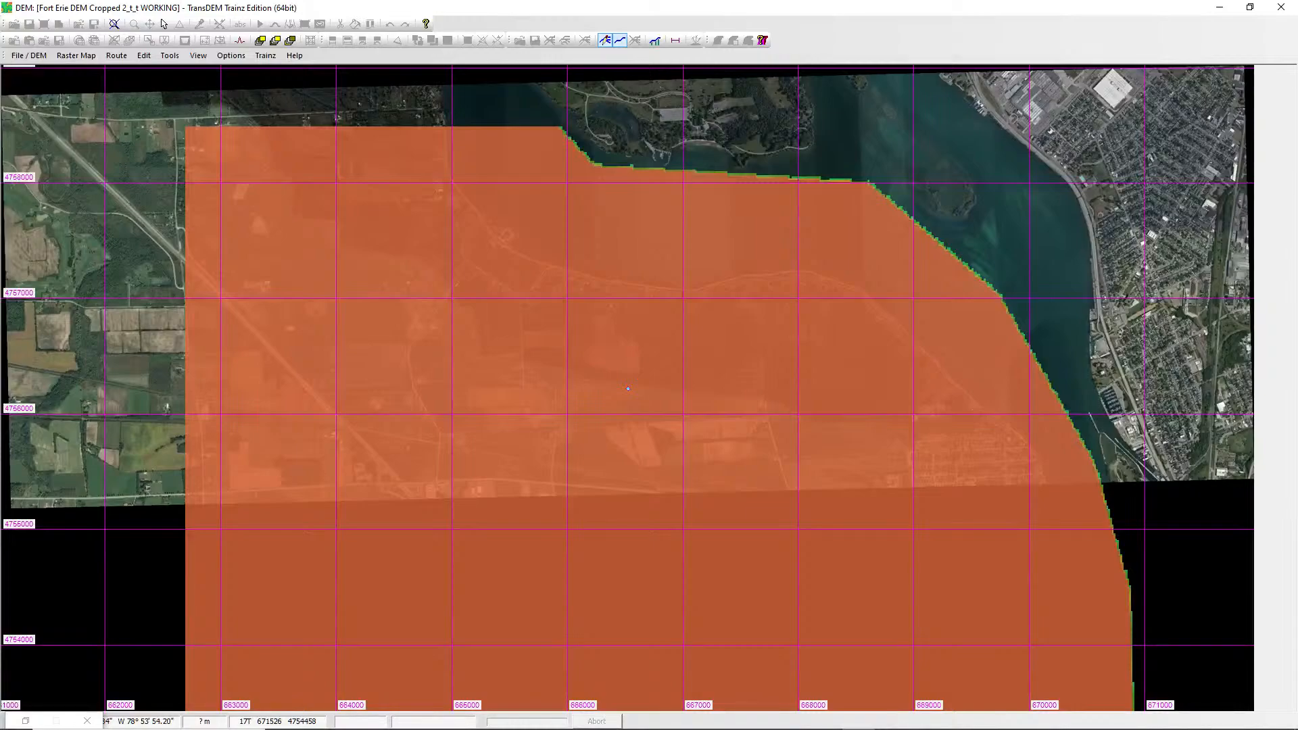
left_click(1196, 603)
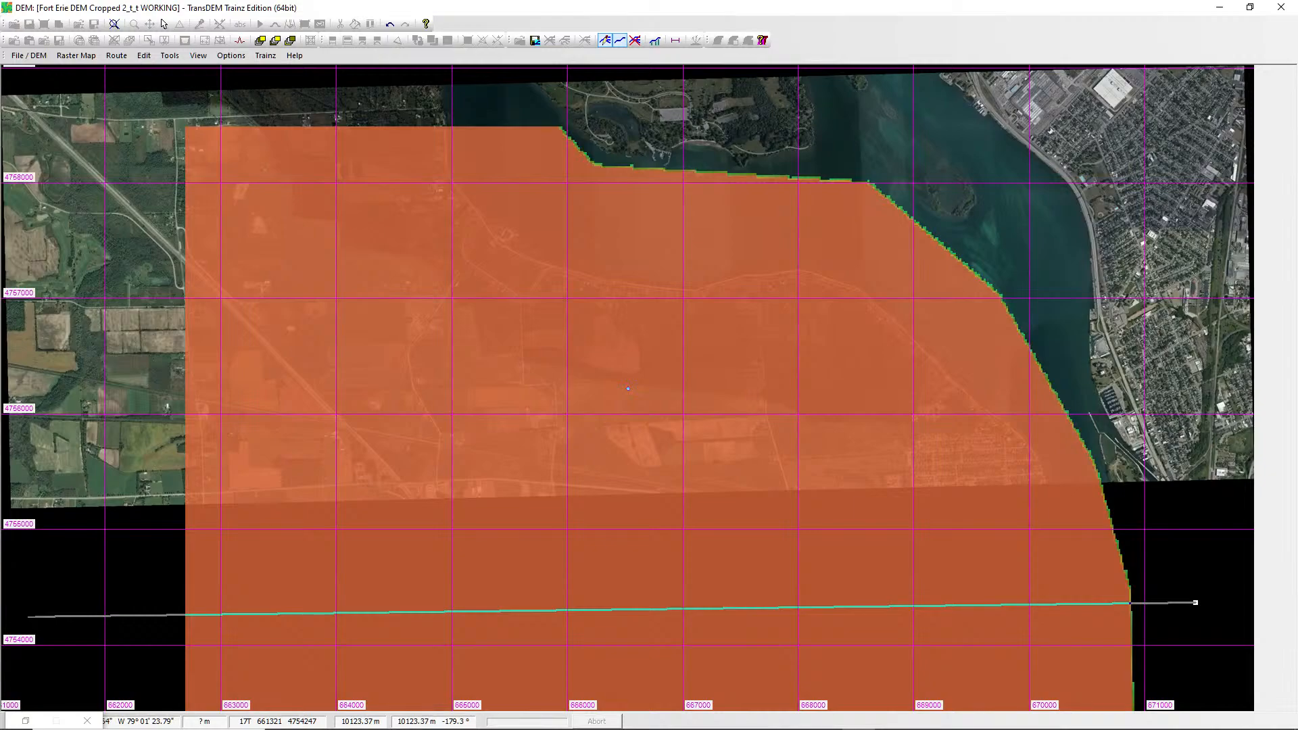
left_click(28, 616)
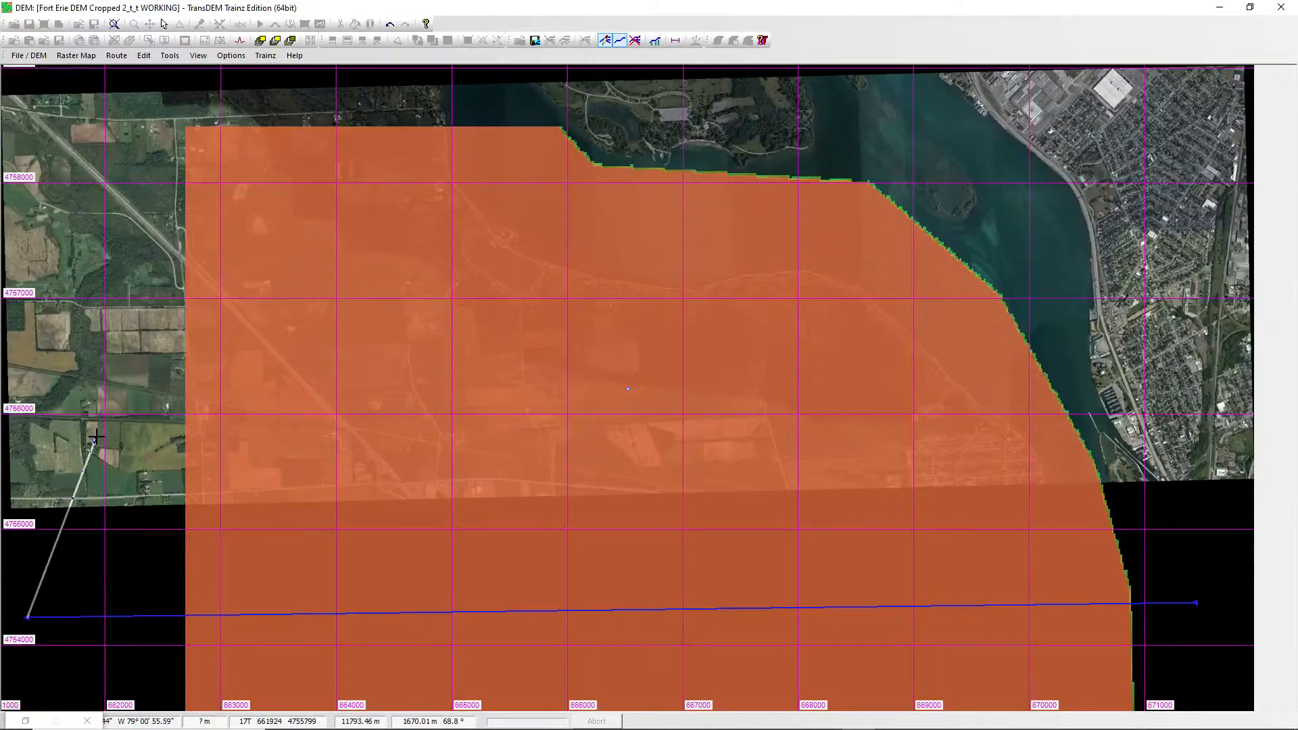
key("Escape")
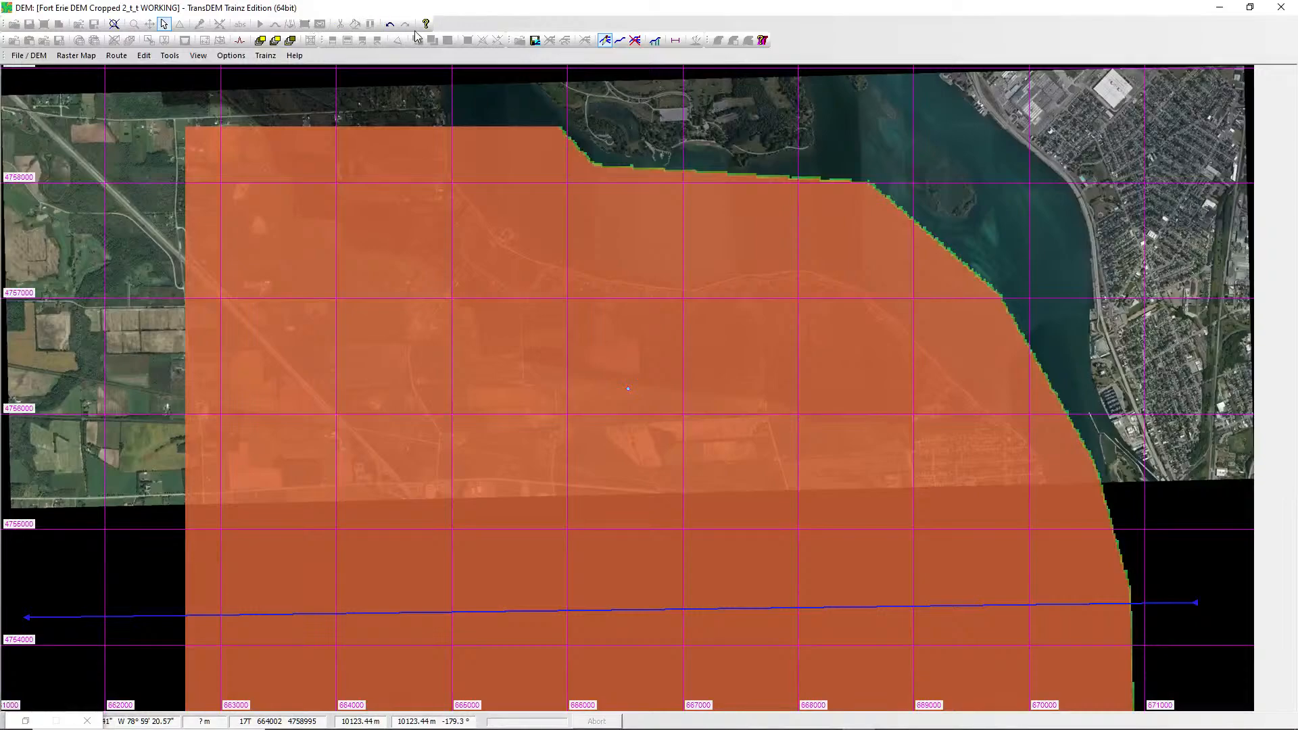
left_click(620, 42)
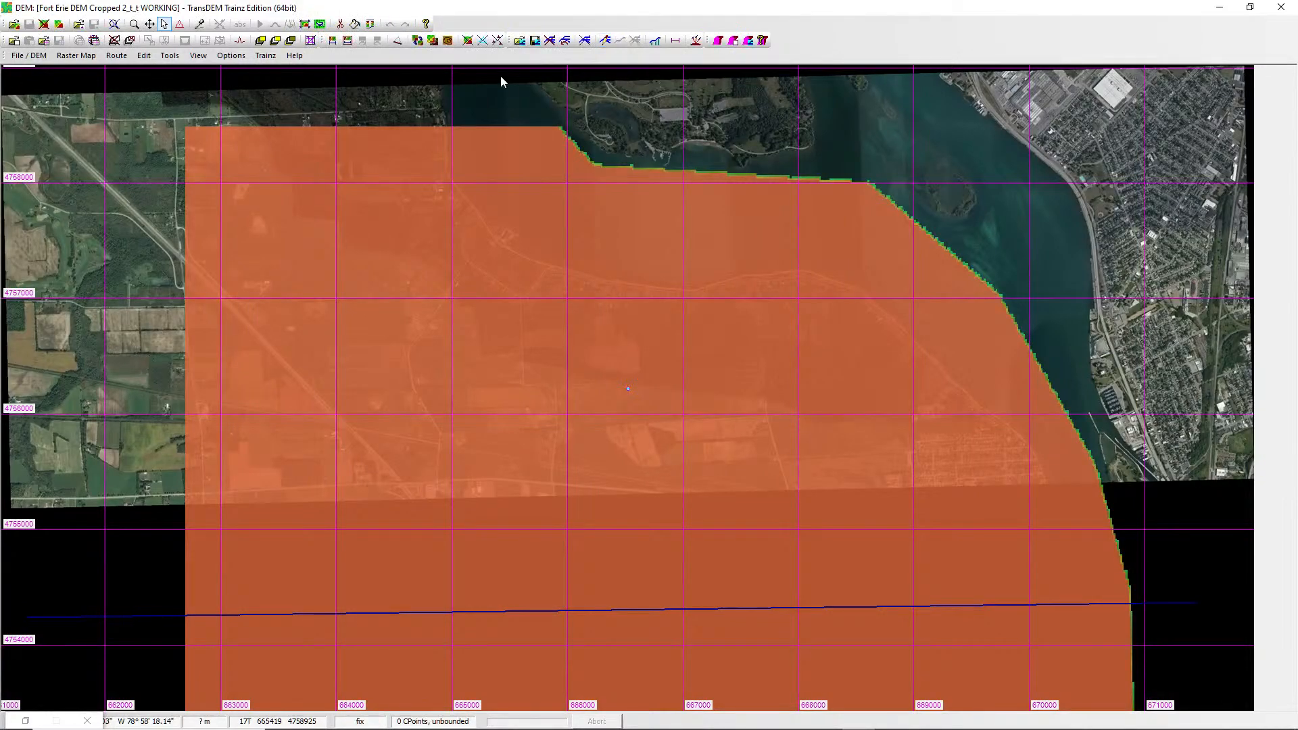
Fetch Bing orthophoto map images along the new southern route, save them as tileMap, and close the Map Tile Servers window.
left_click(90, 60)
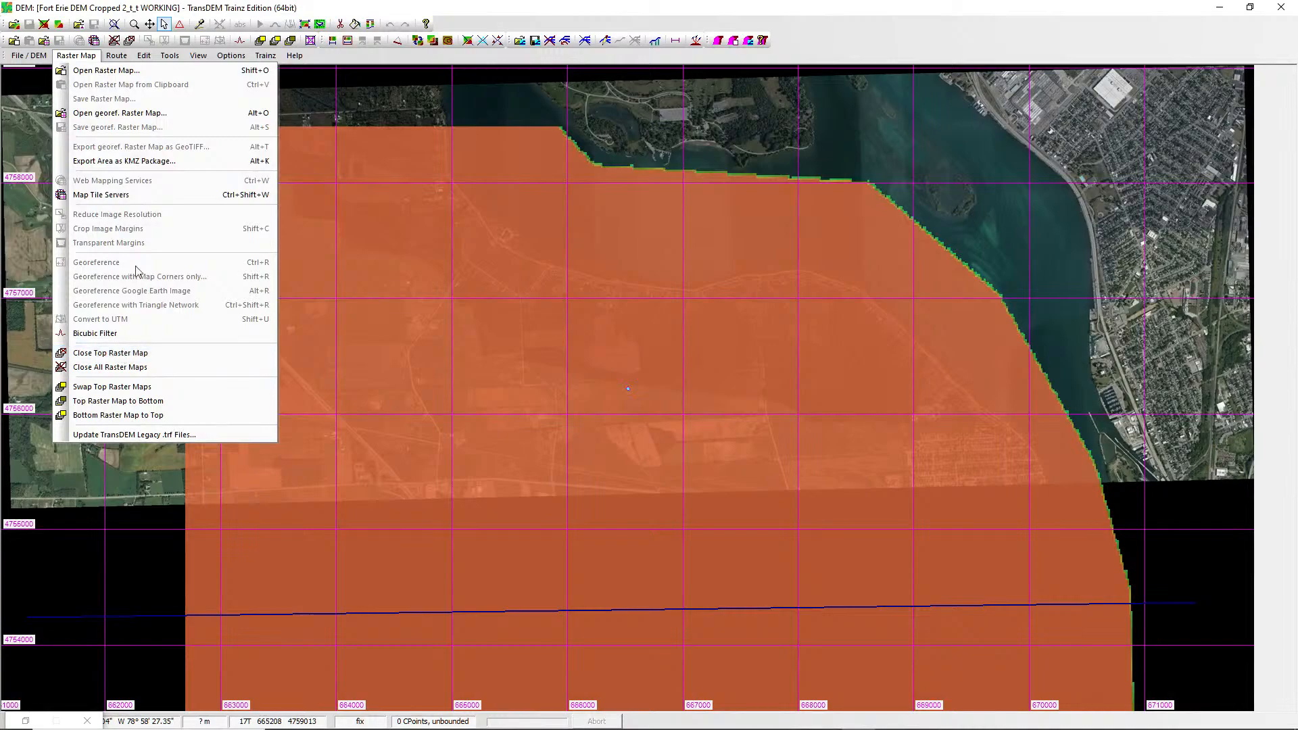
left_click(134, 196)
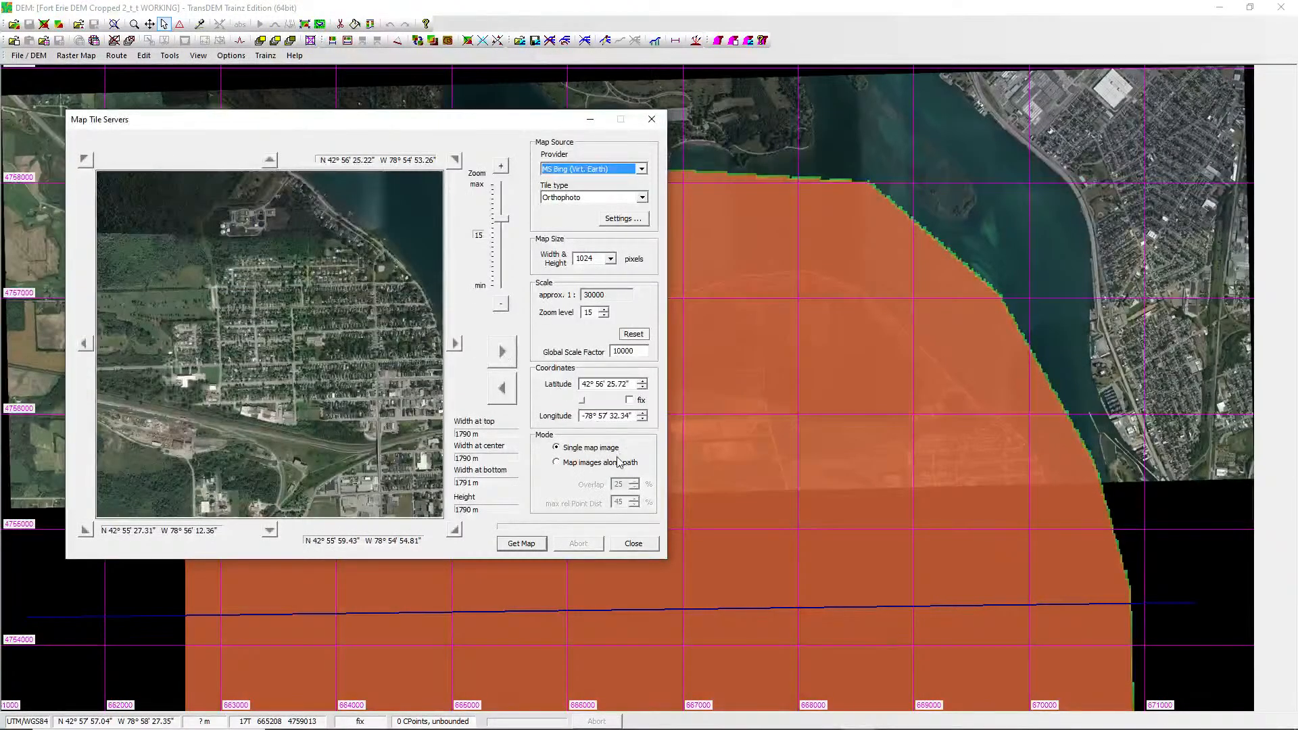
left_click(556, 464)
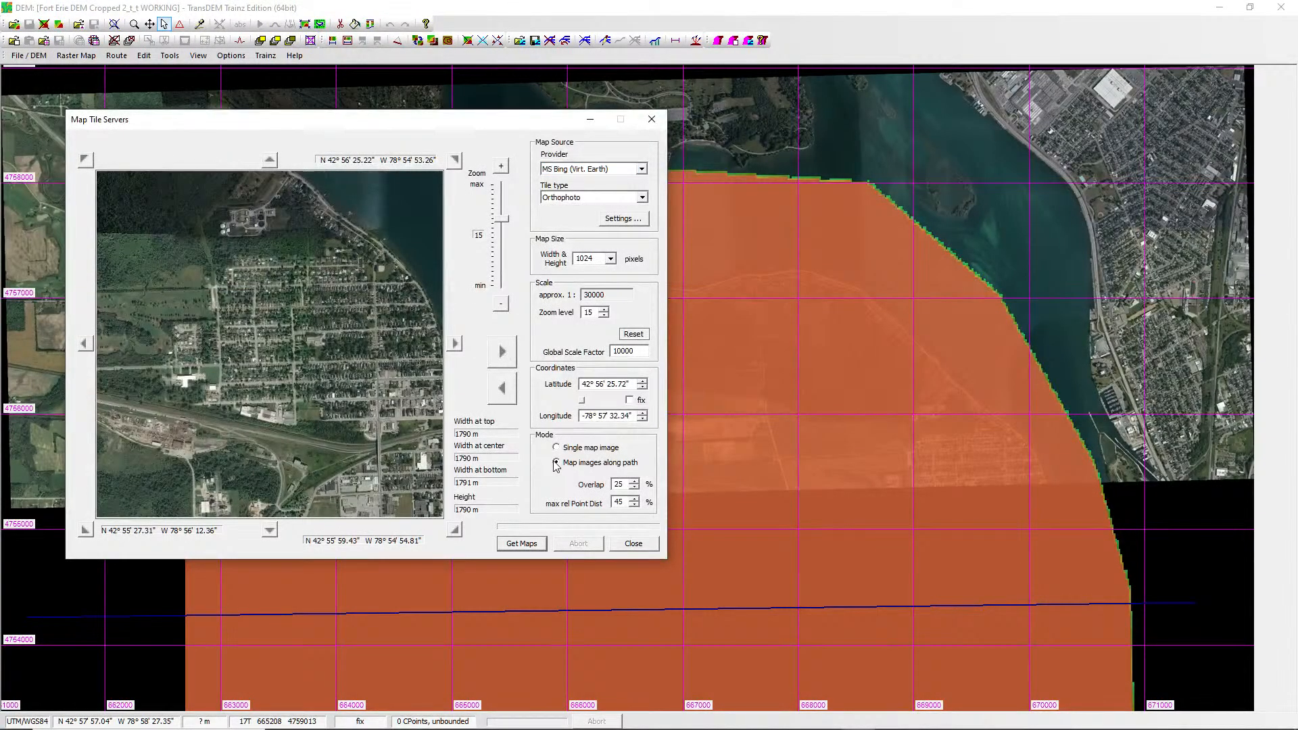
left_click(521, 545)
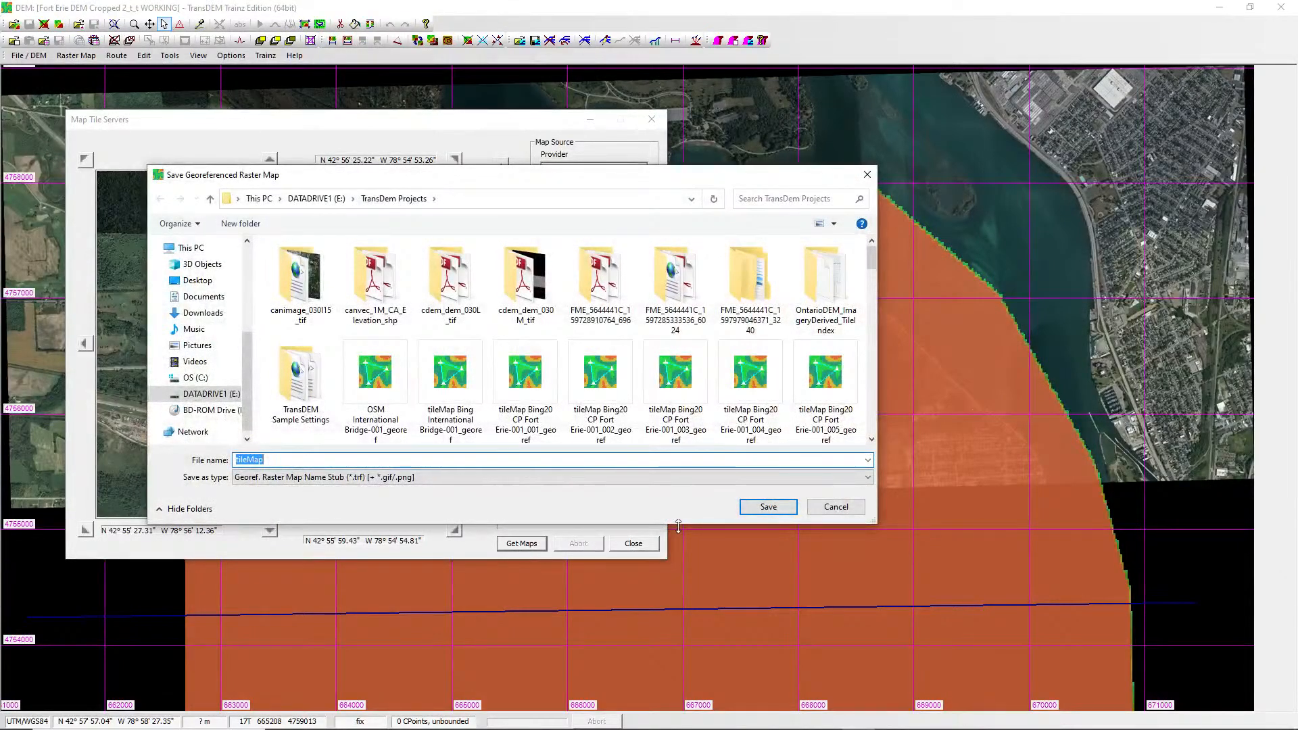
left_click(770, 507)
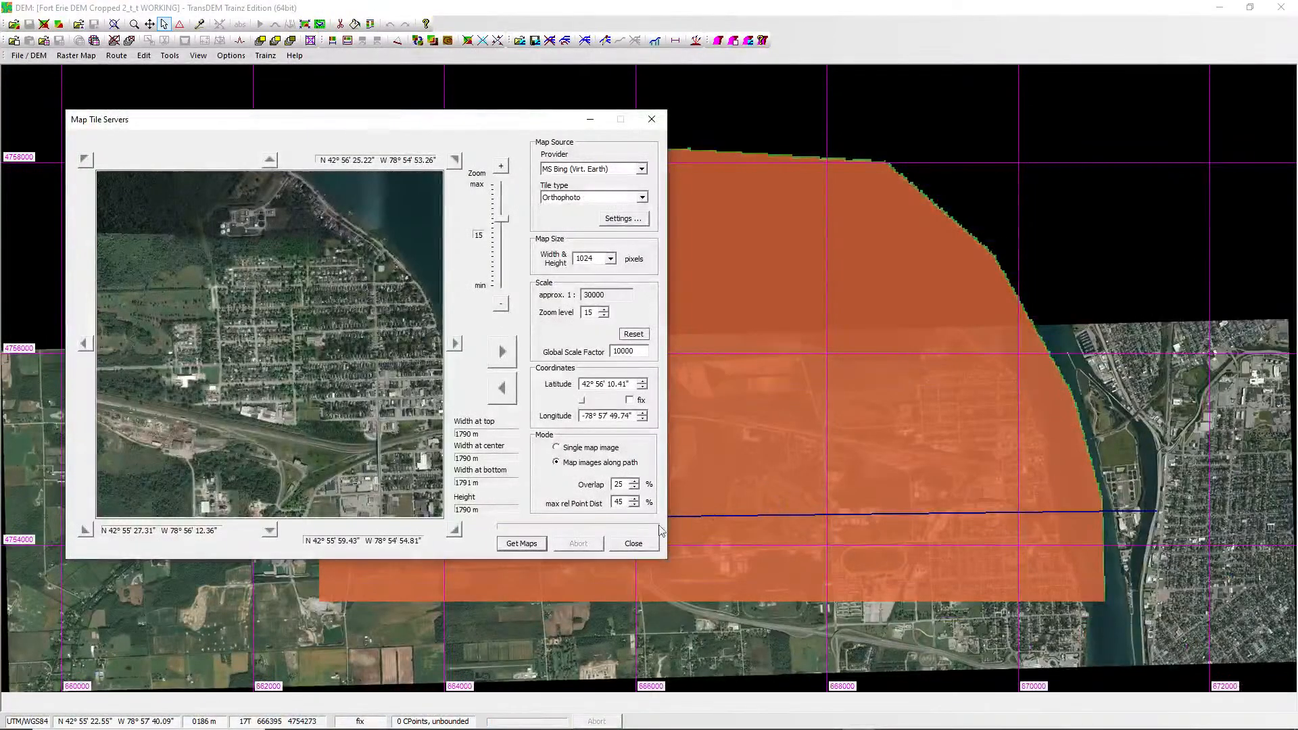
left_click(631, 545)
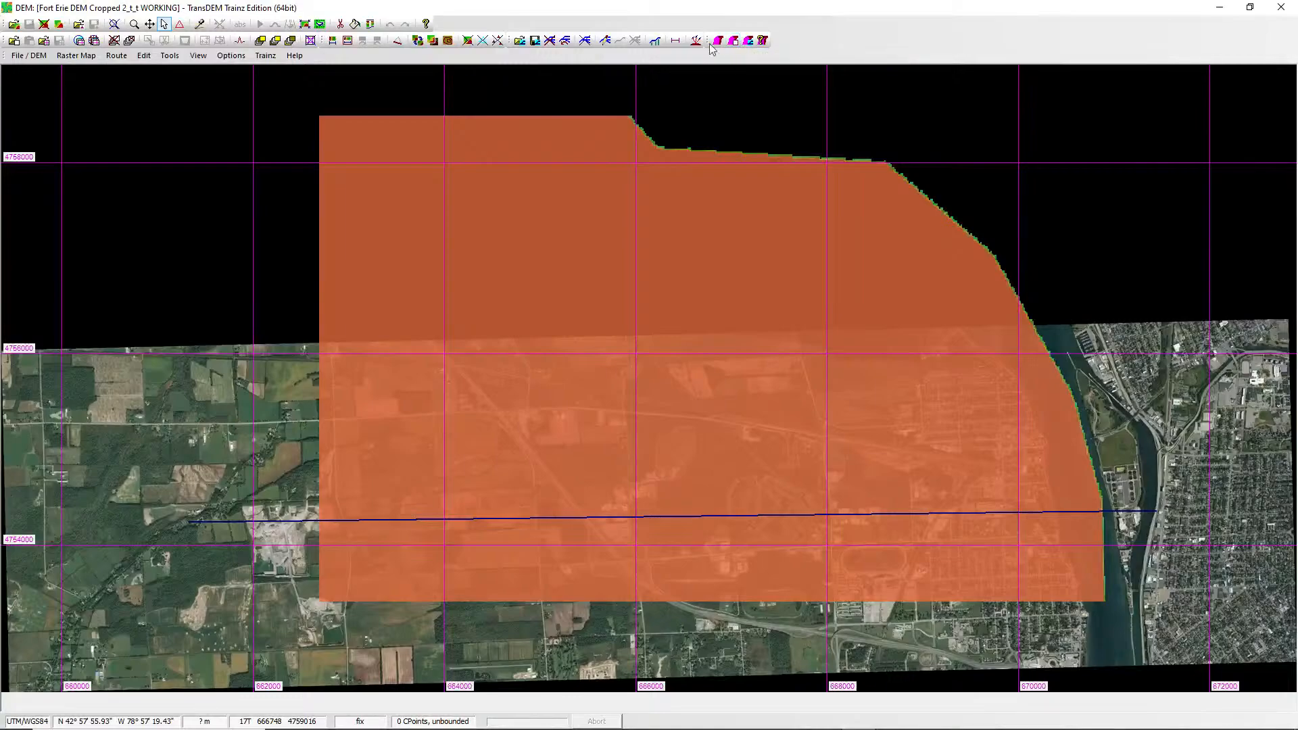
Hide the routes and create a rectangular mask around the entire DEM for the UTM tile export.
left_click(584, 41)
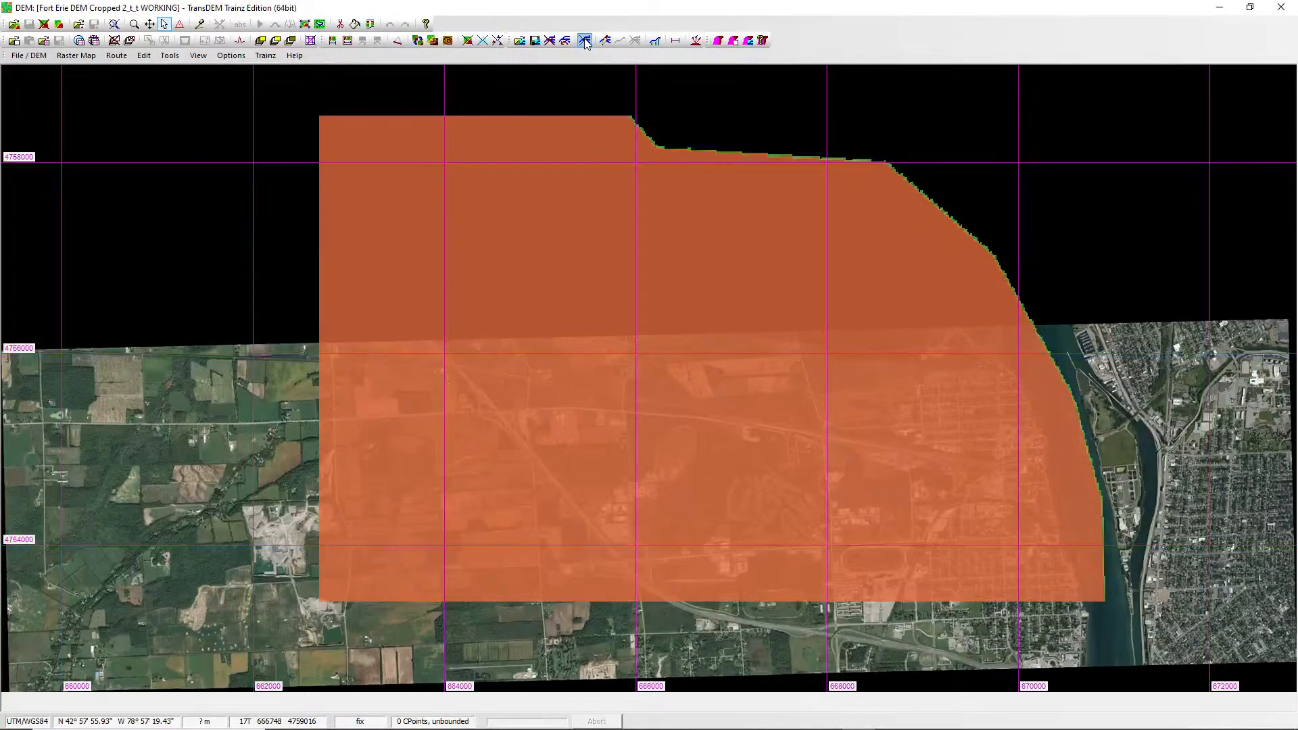
left_click(734, 41)
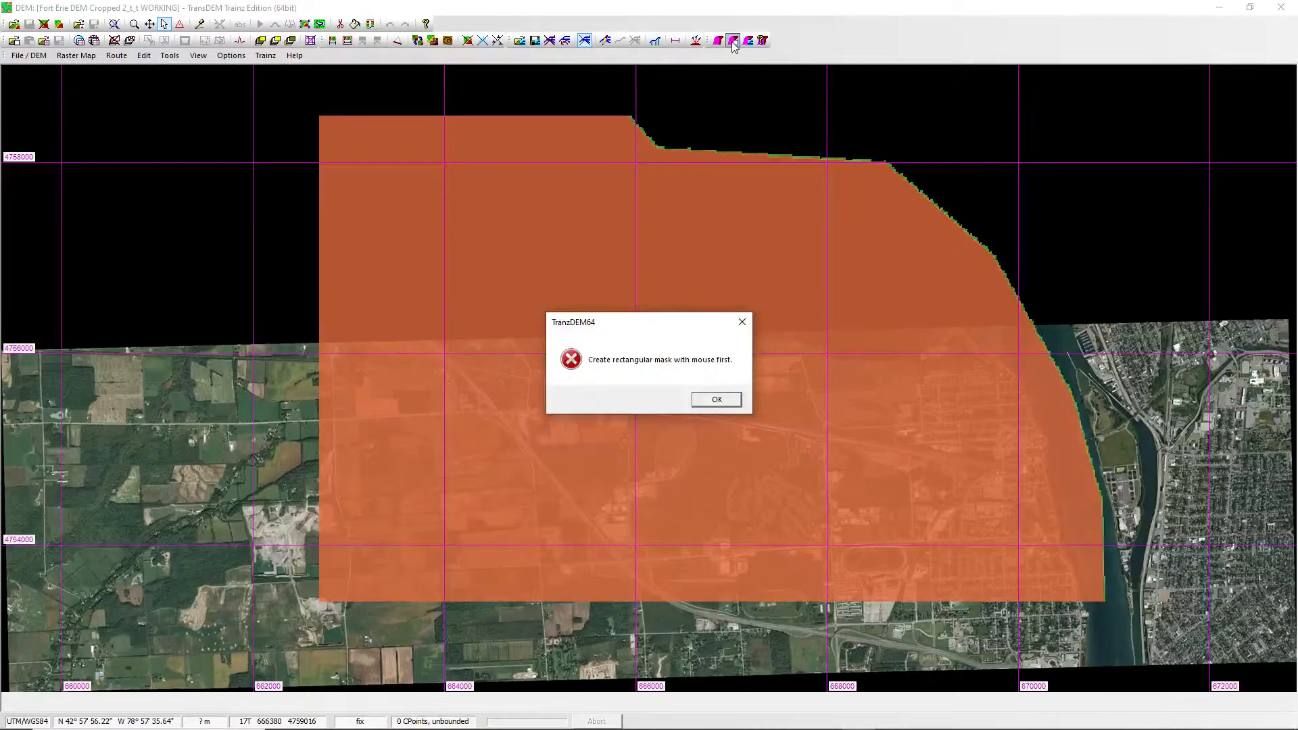
left_click(716, 400)
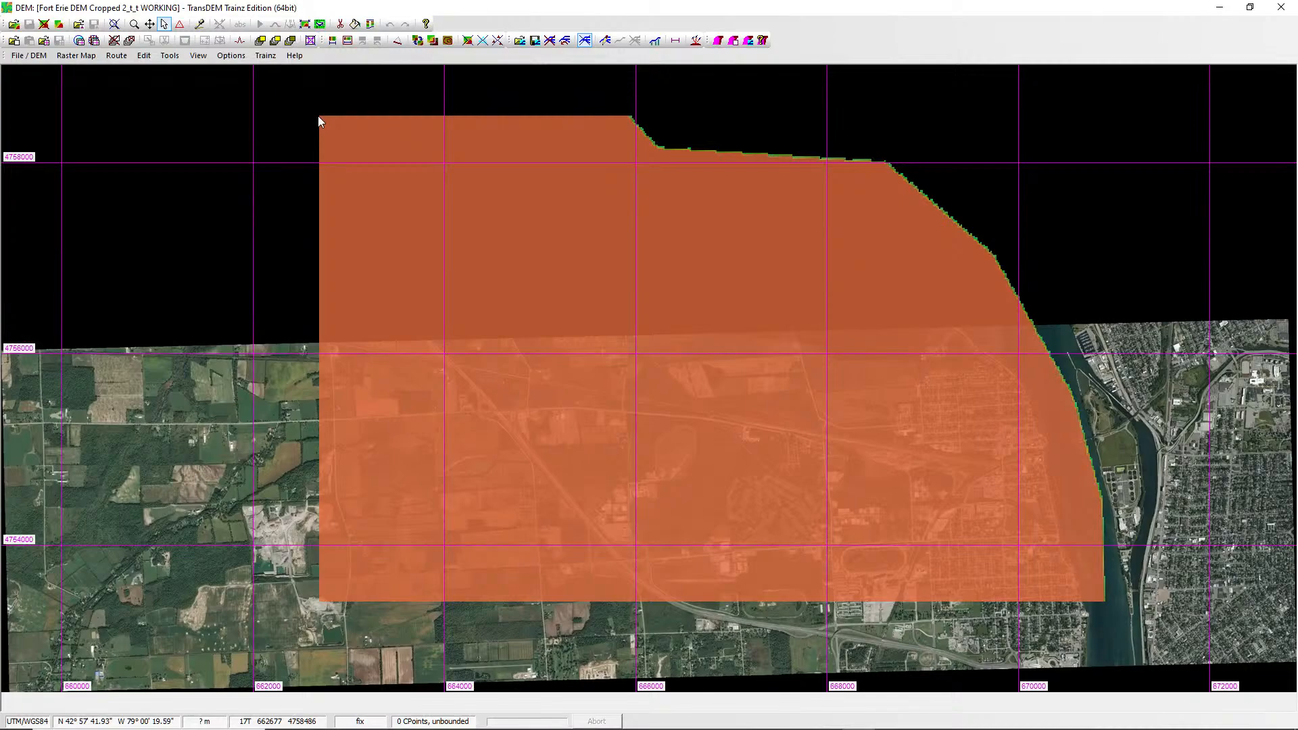
left_click_drag(317, 115, 359, 314)
left_click_drag(640, 577, 1108, 606)
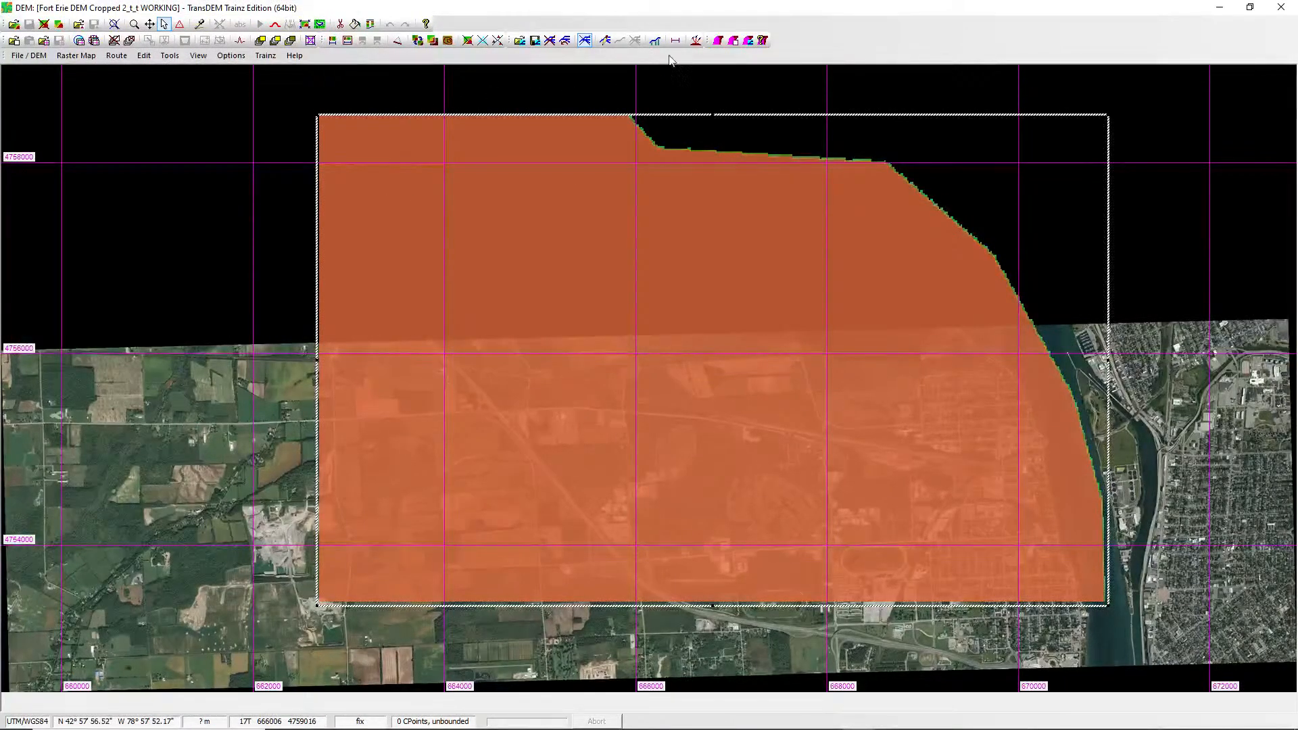
Export the masked area as 1000 m 3D UTM tile overlays into the Trainz map Fort Erie 0823, on layer TransDEM-UTM.
left_click(734, 40)
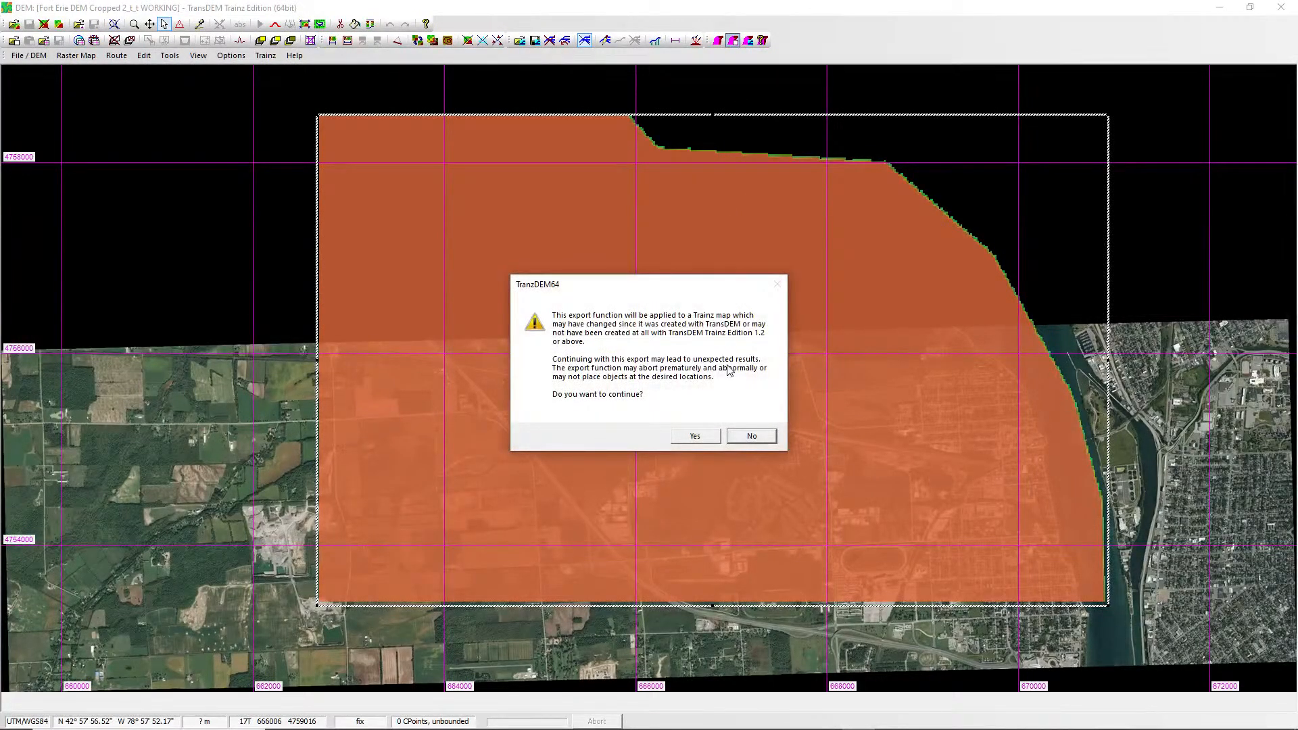
left_click(702, 438)
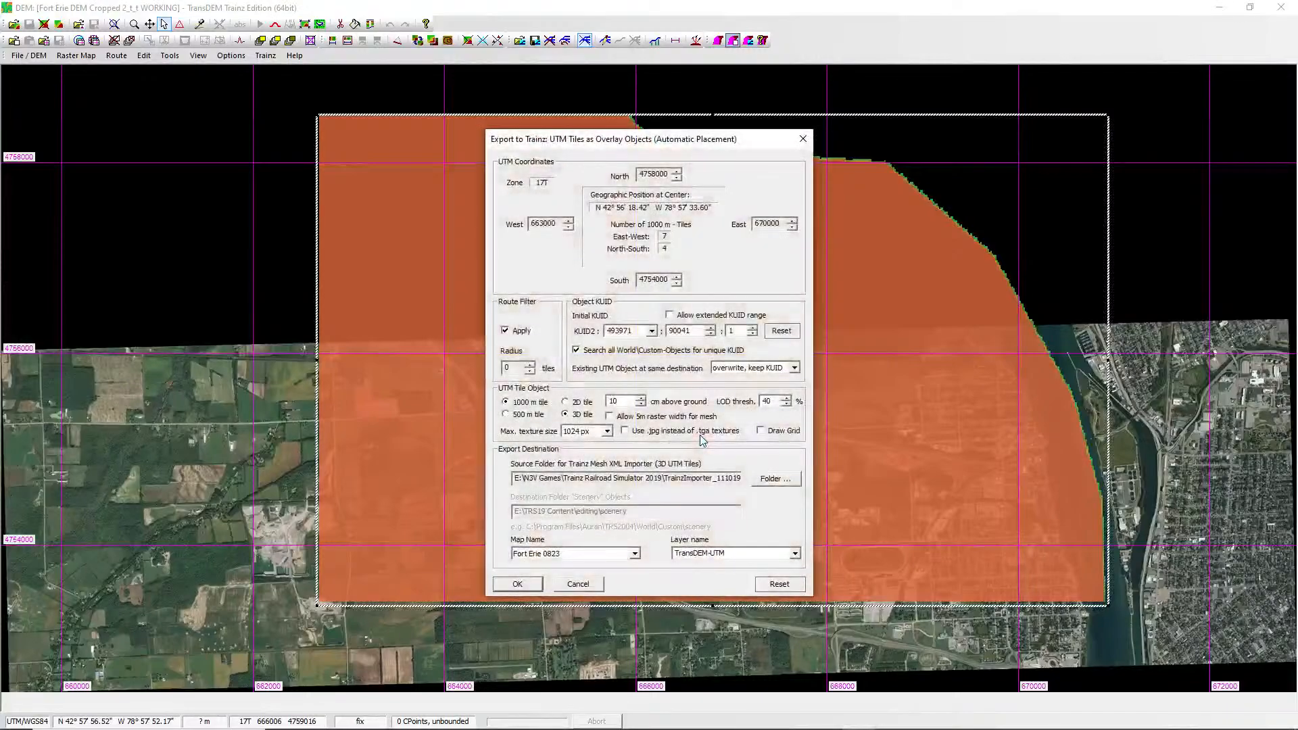
left_click(518, 586)
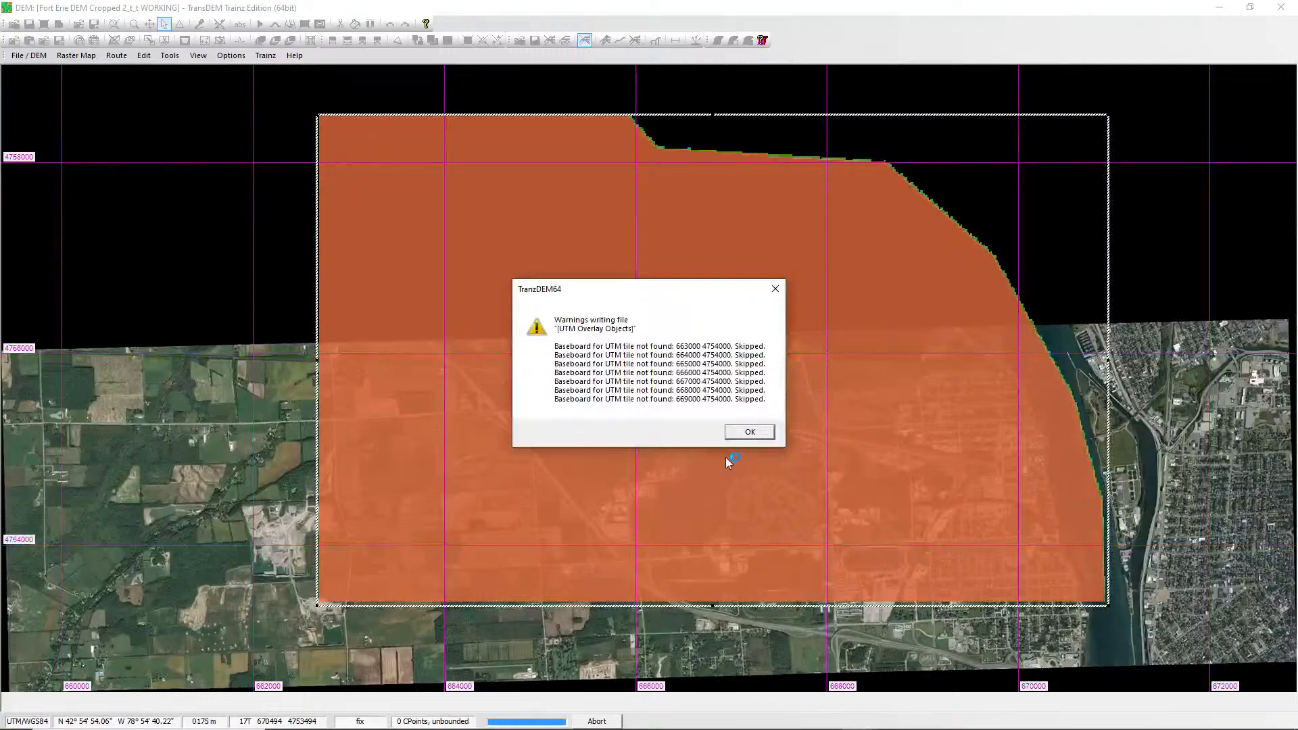
left_click(751, 432)
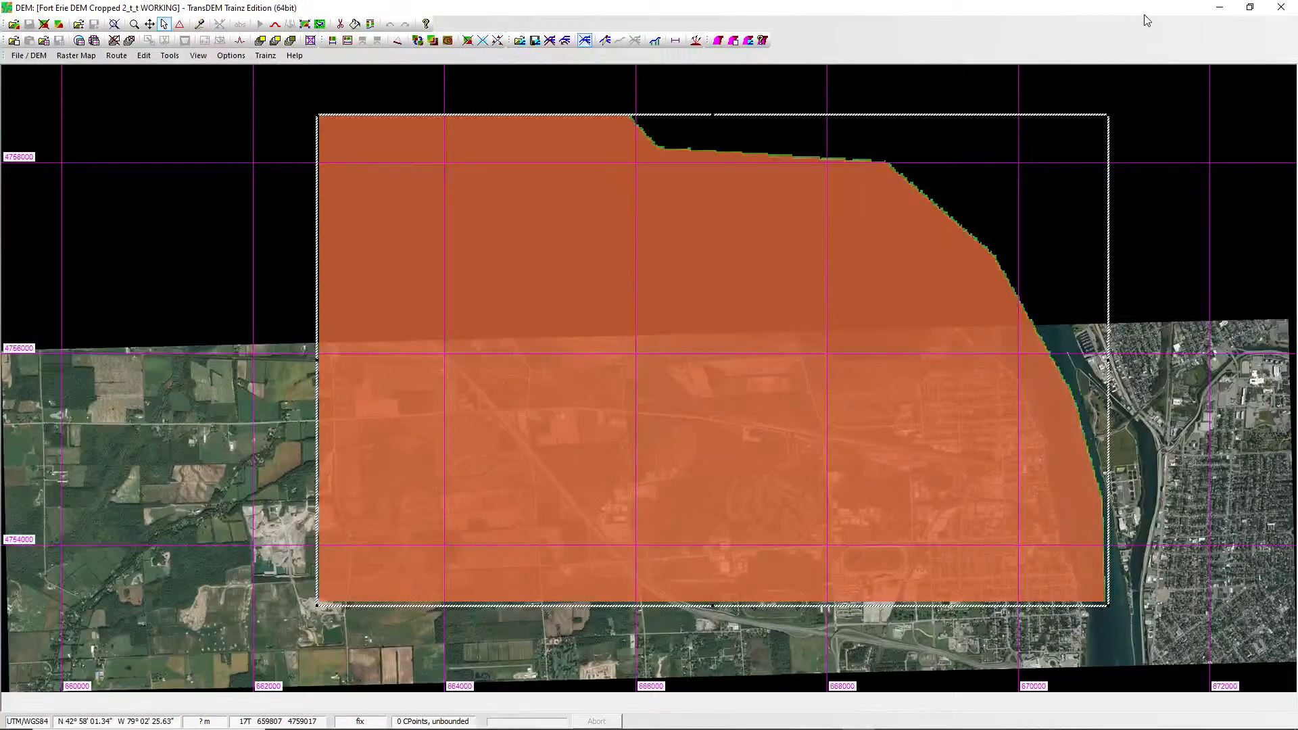
Close the DEM program.
left_click(1282, 10)
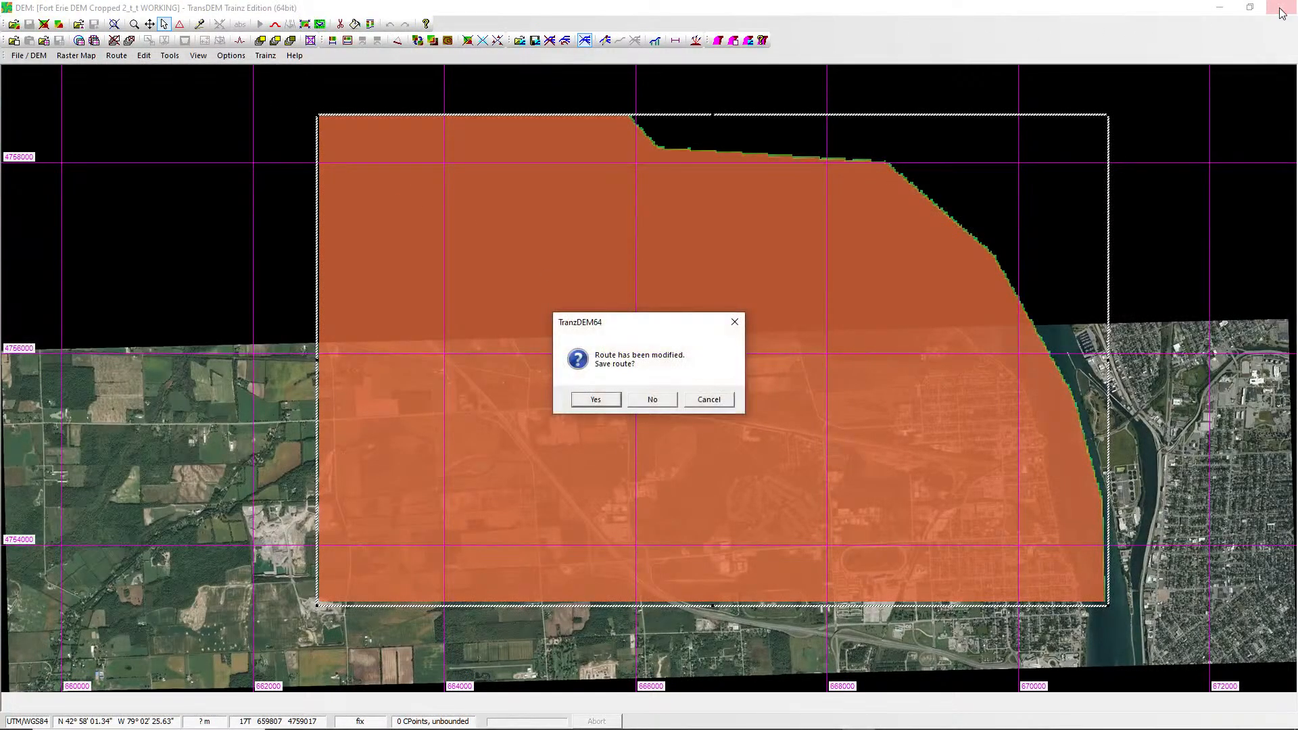
Close TransDEM without saving the modified route and switch to the Trainz Content Manager.
left_click(653, 400)
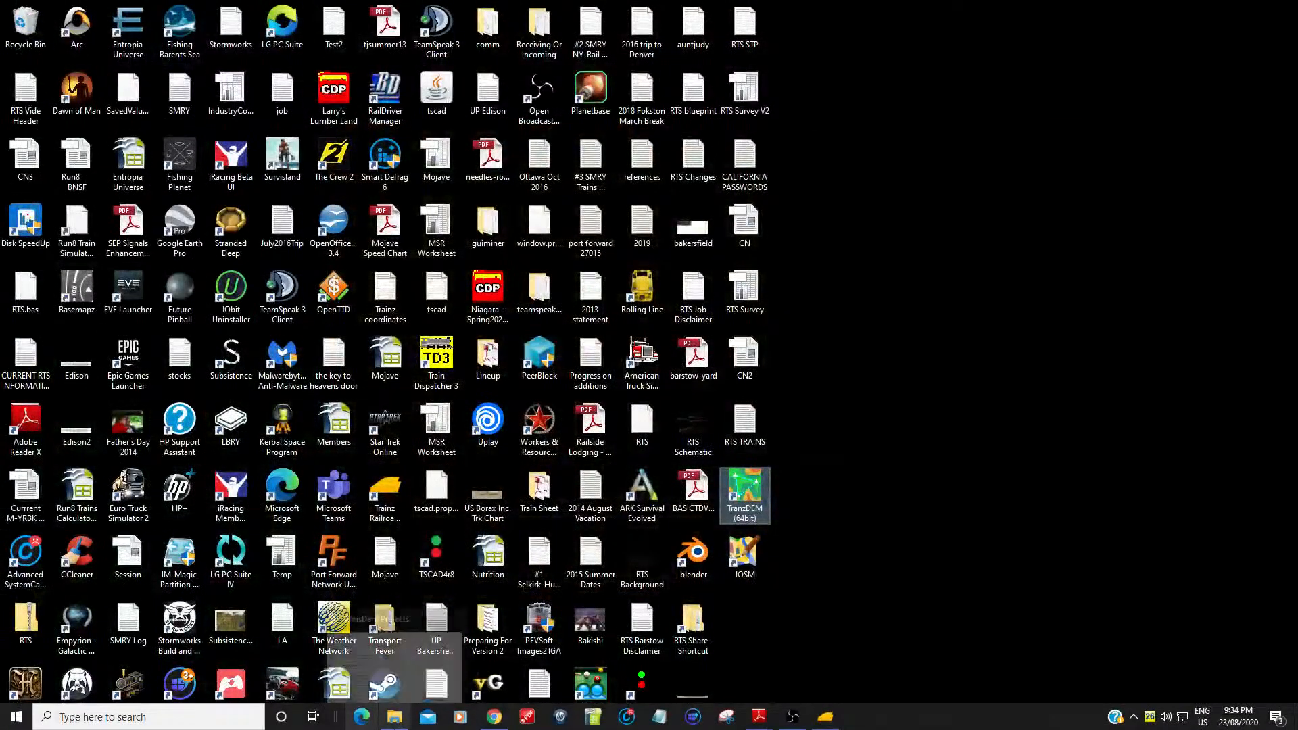
mouse_move(822, 723)
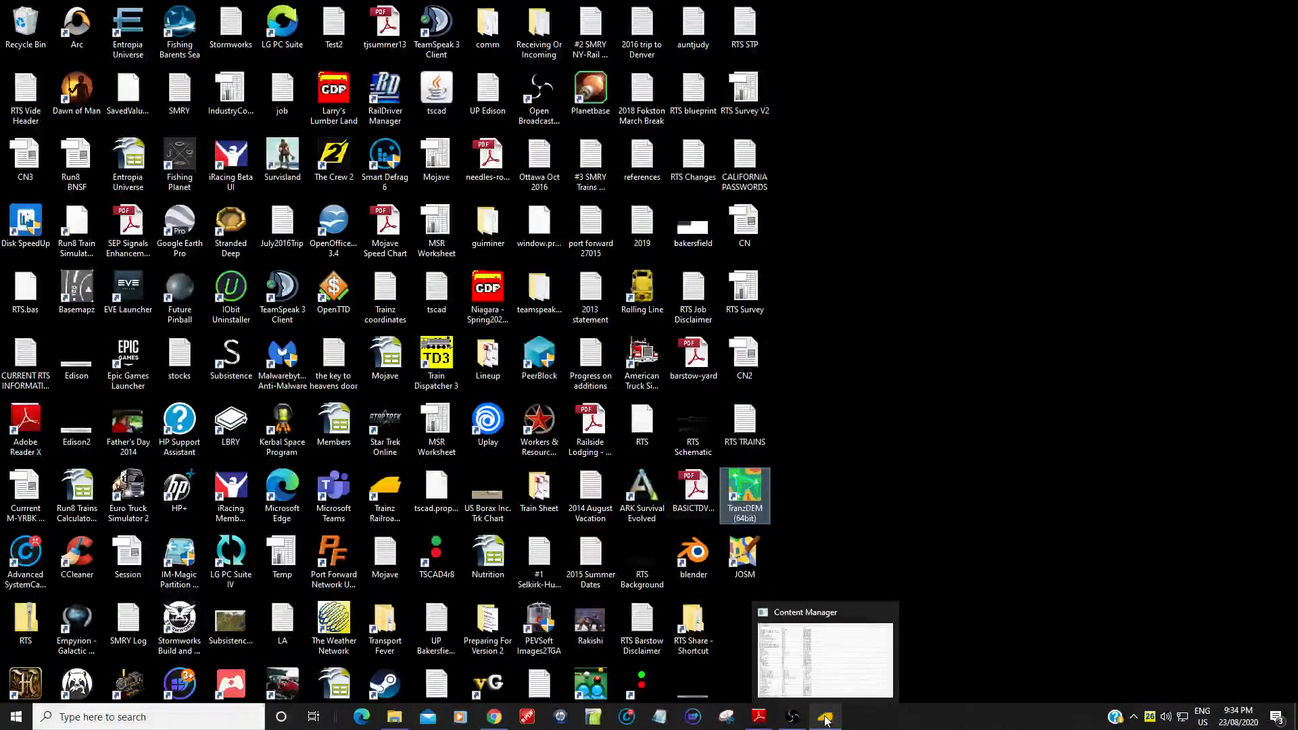
left_click(826, 673)
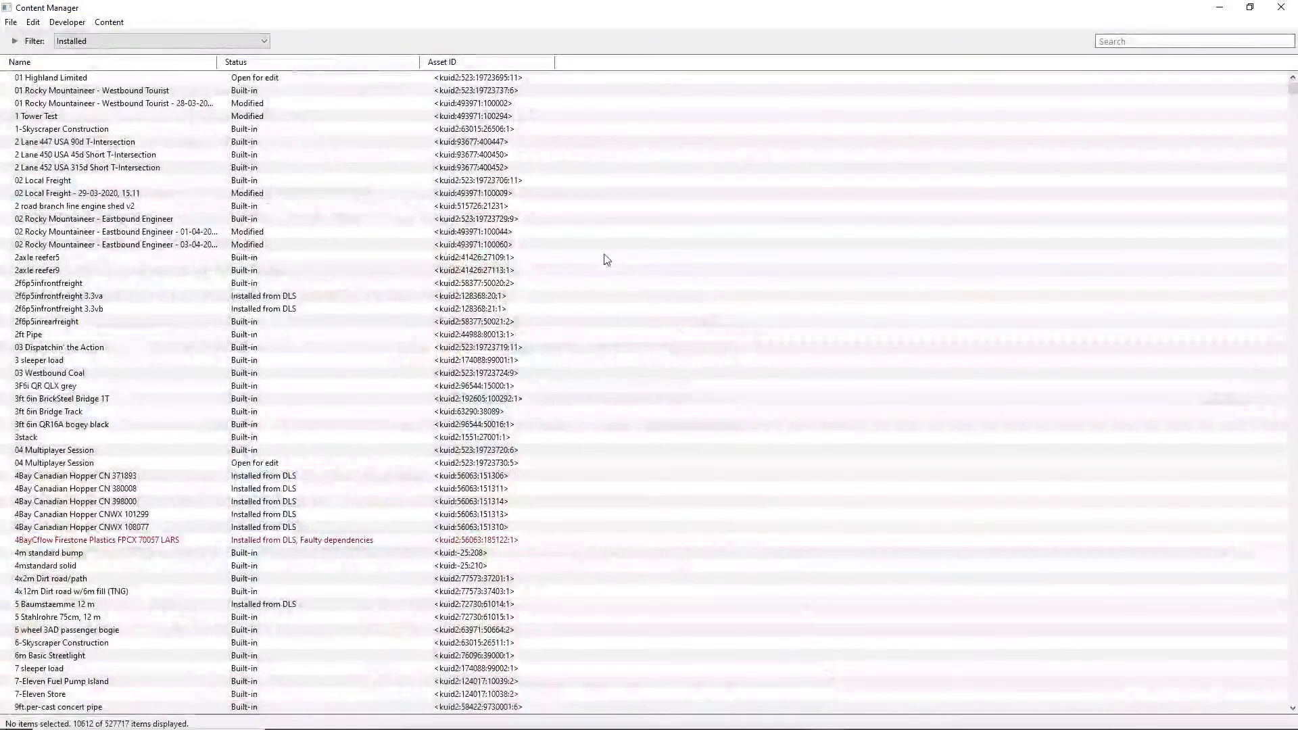
Import the Fort Erie 0823 content folder from E:/TRS19 Content/editing and close the installation task window.
left_click(10, 23)
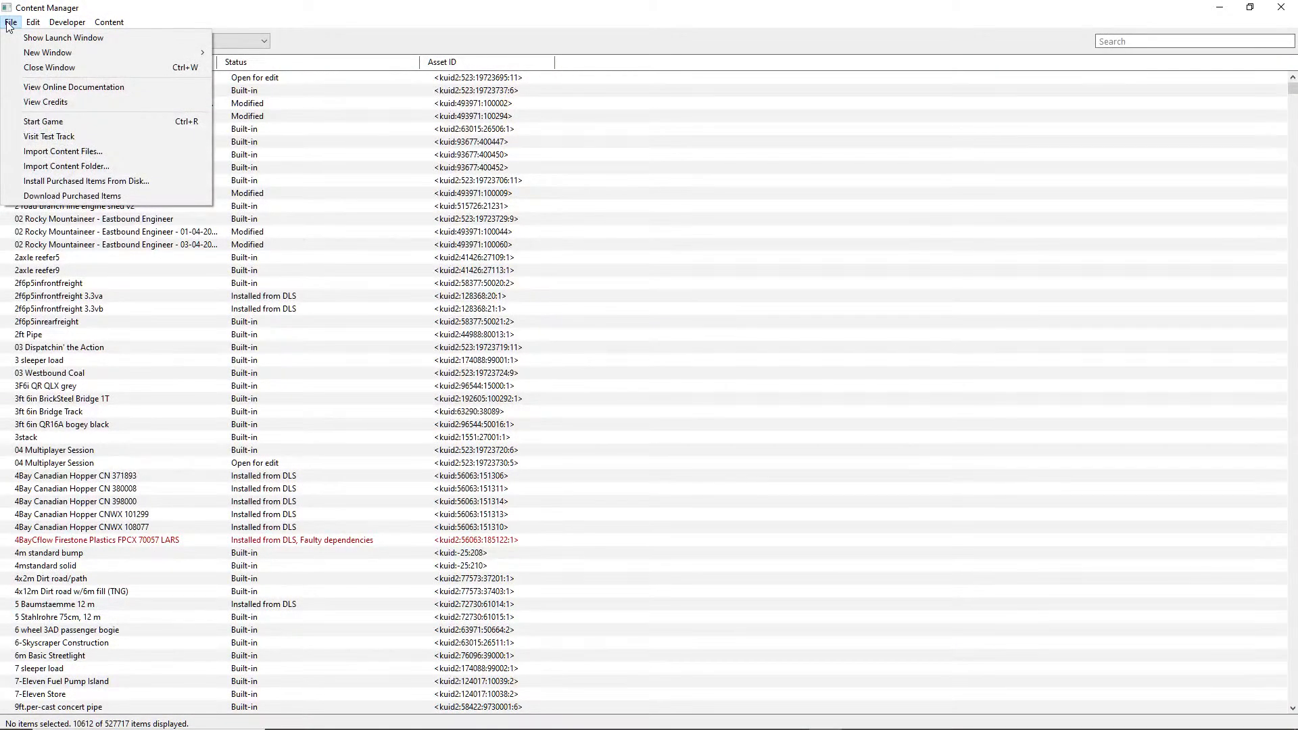
mouse_move(34, 25)
left_click(100, 172)
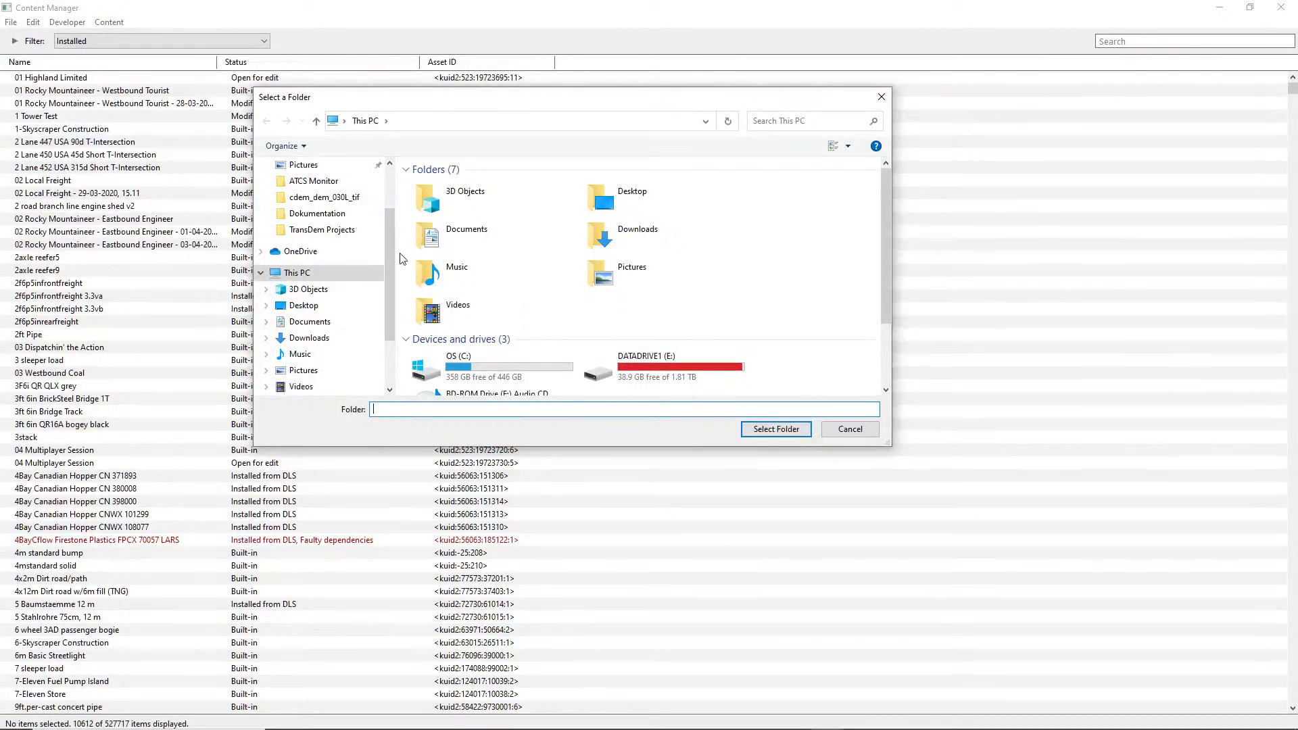
left_click(330, 231)
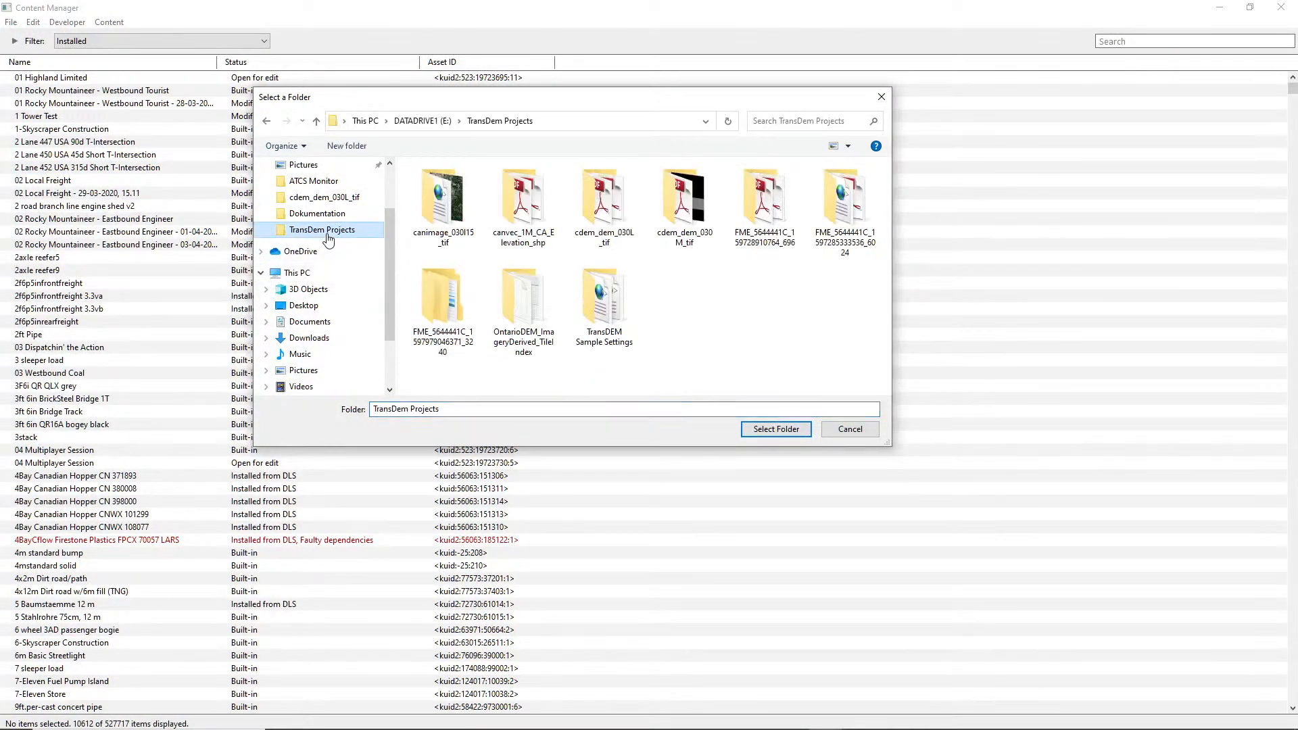
left_click(426, 121)
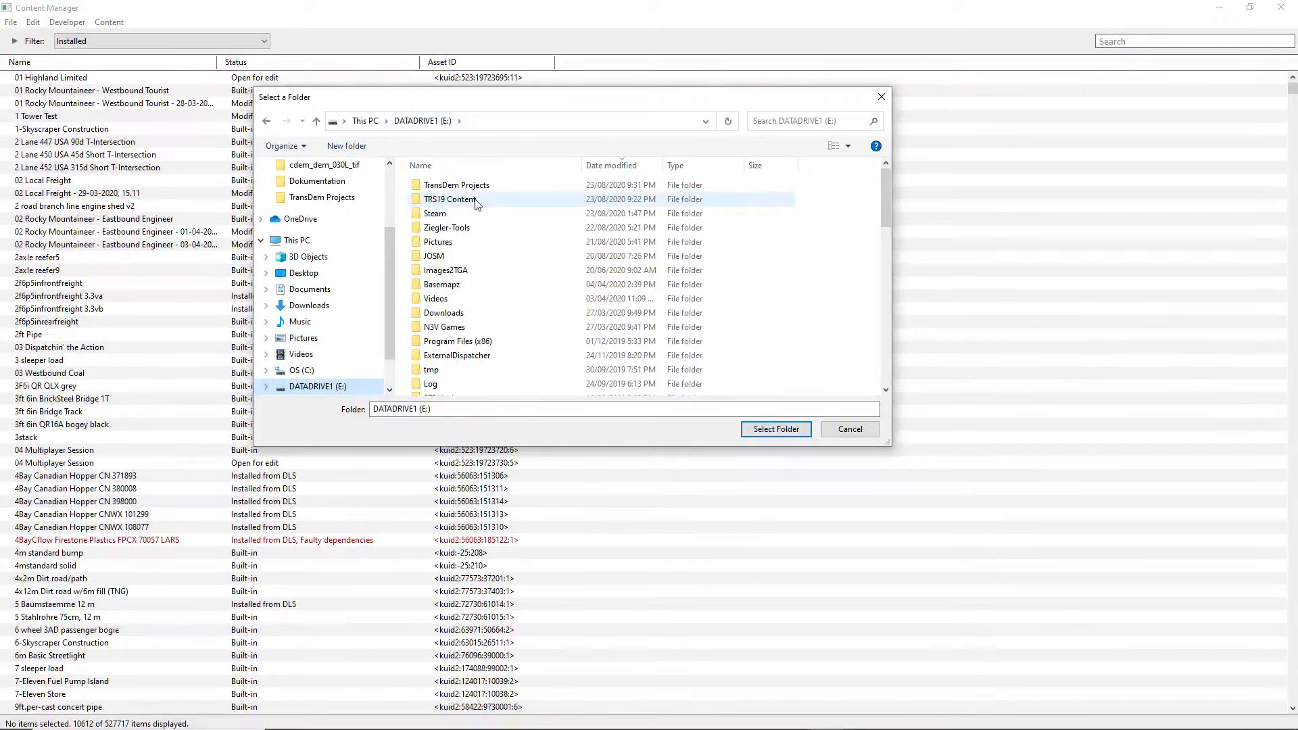
double_click(443, 203)
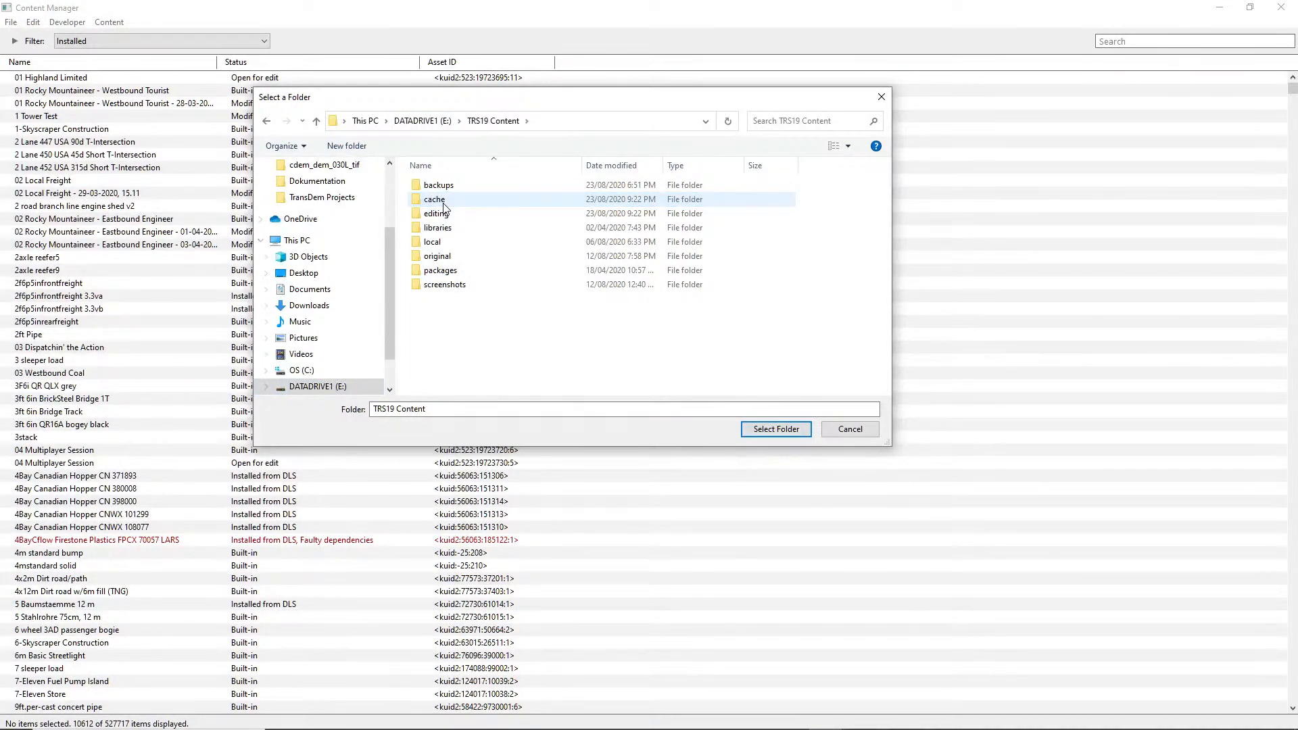
double_click(443, 214)
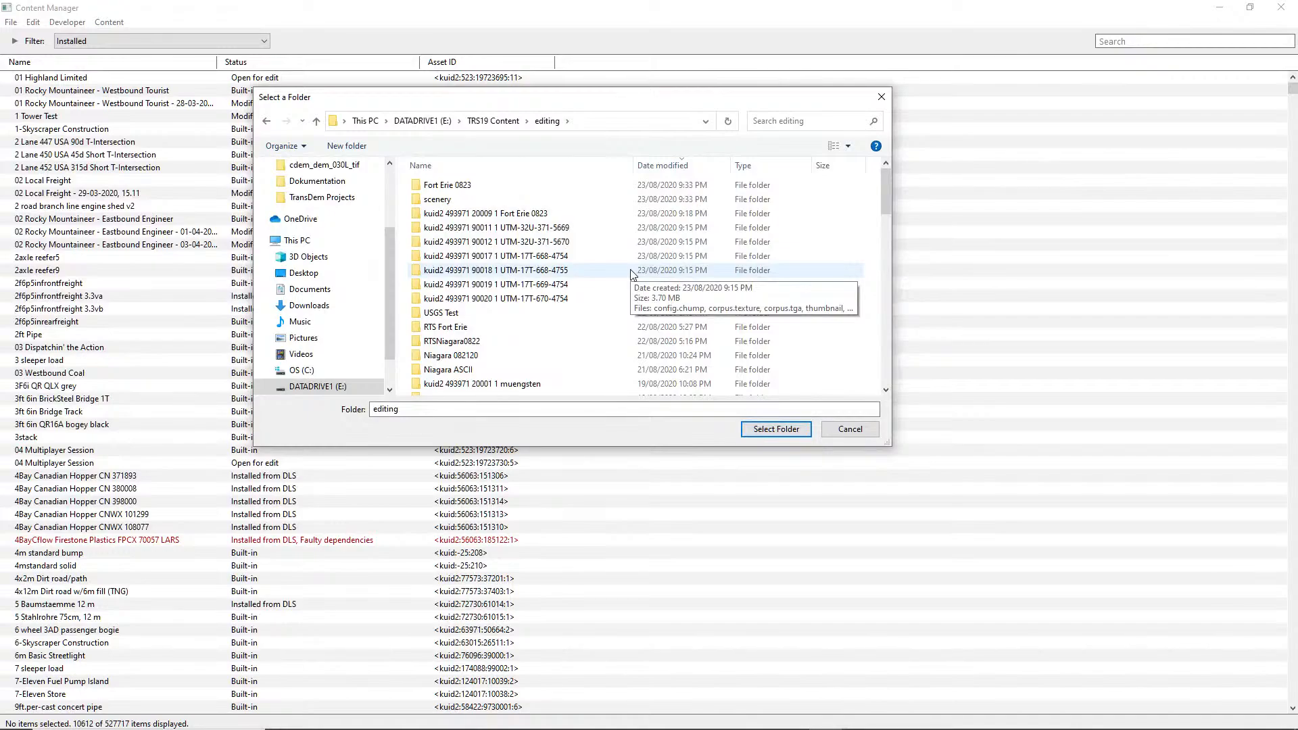
left_click(437, 190)
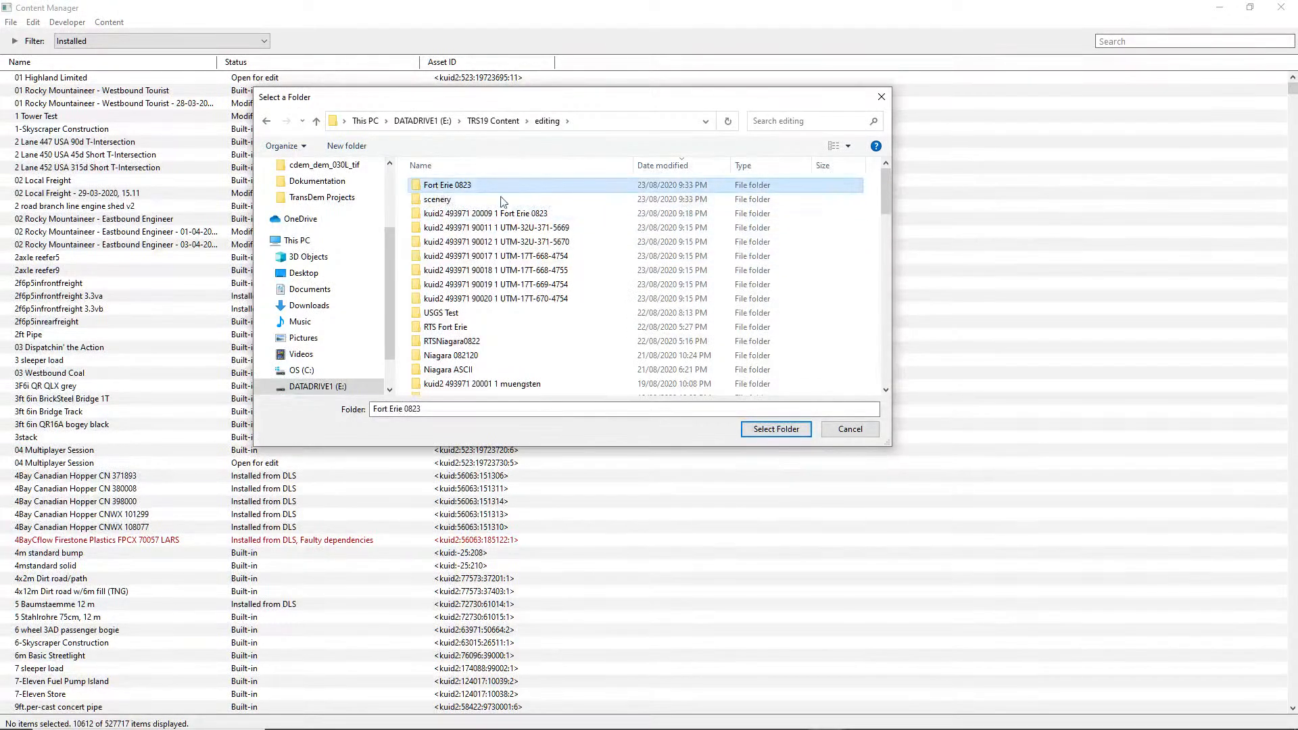
left_click(764, 431)
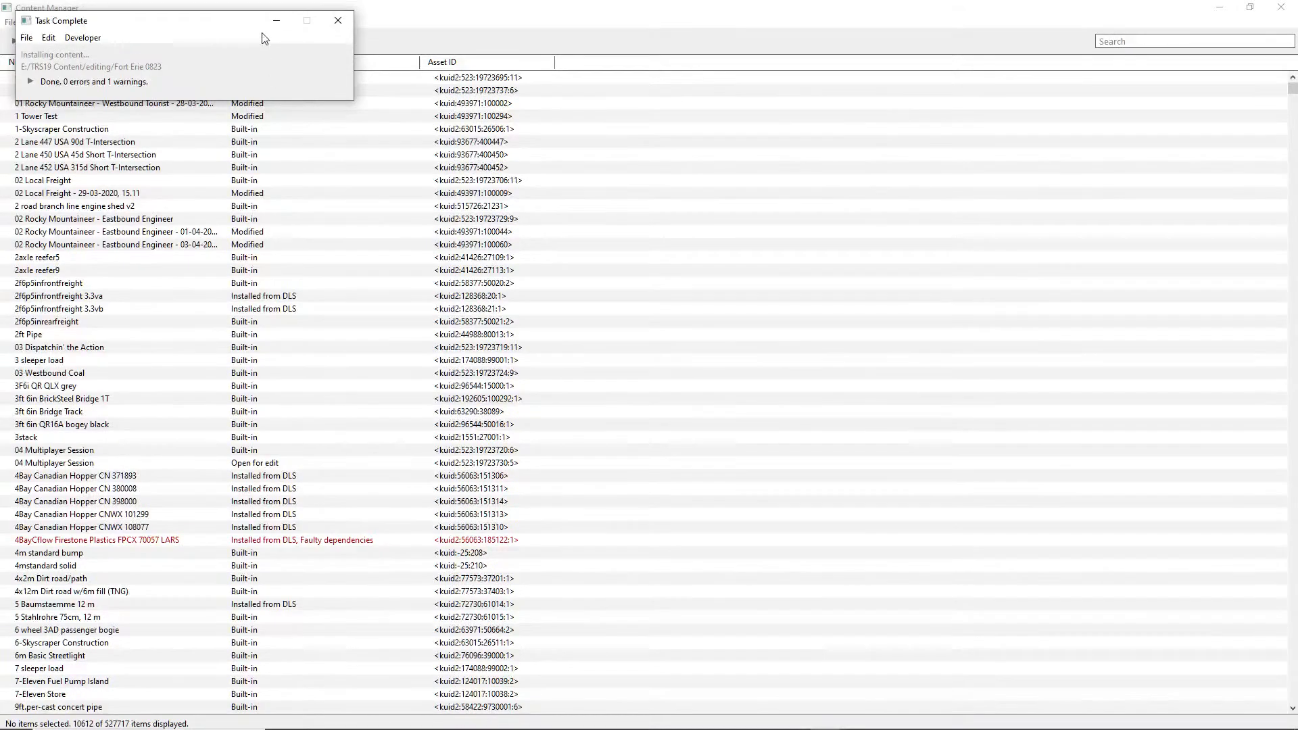
left_click(338, 21)
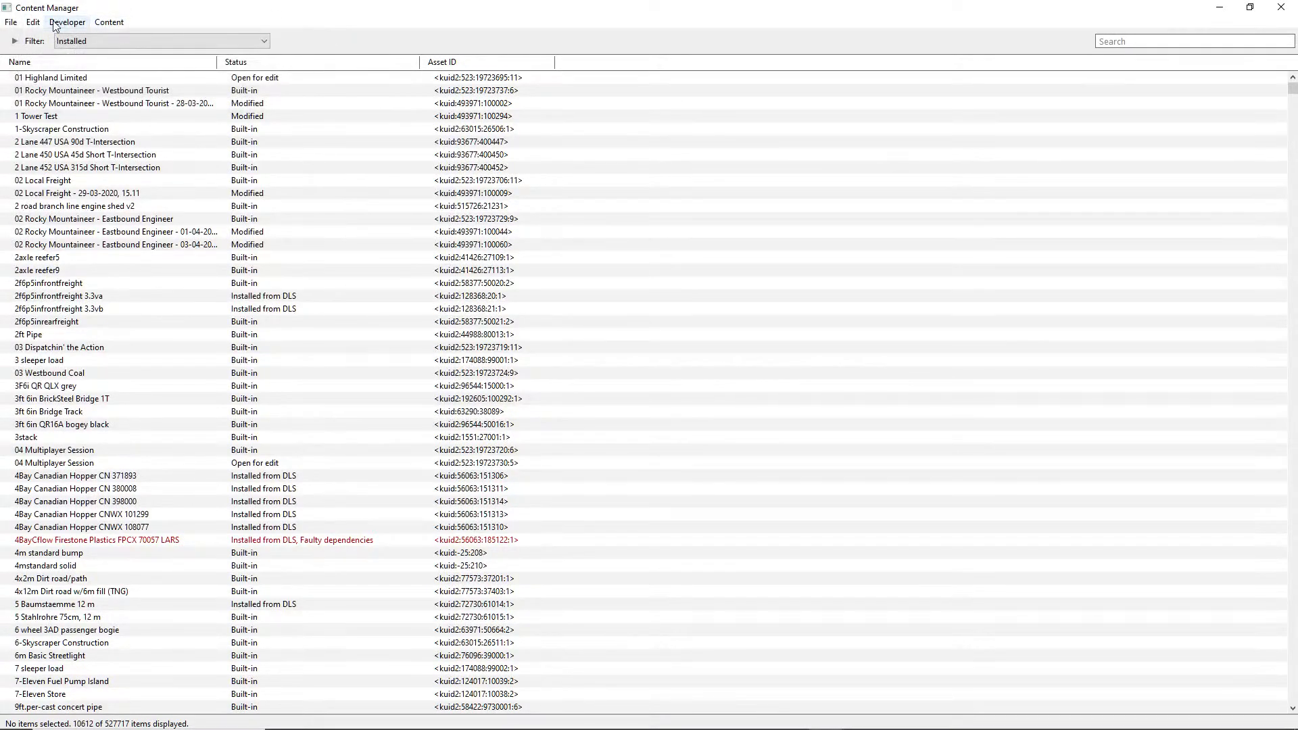
Import the entire editing folder from TRS19 Content on the E: drive as content.
left_click(11, 22)
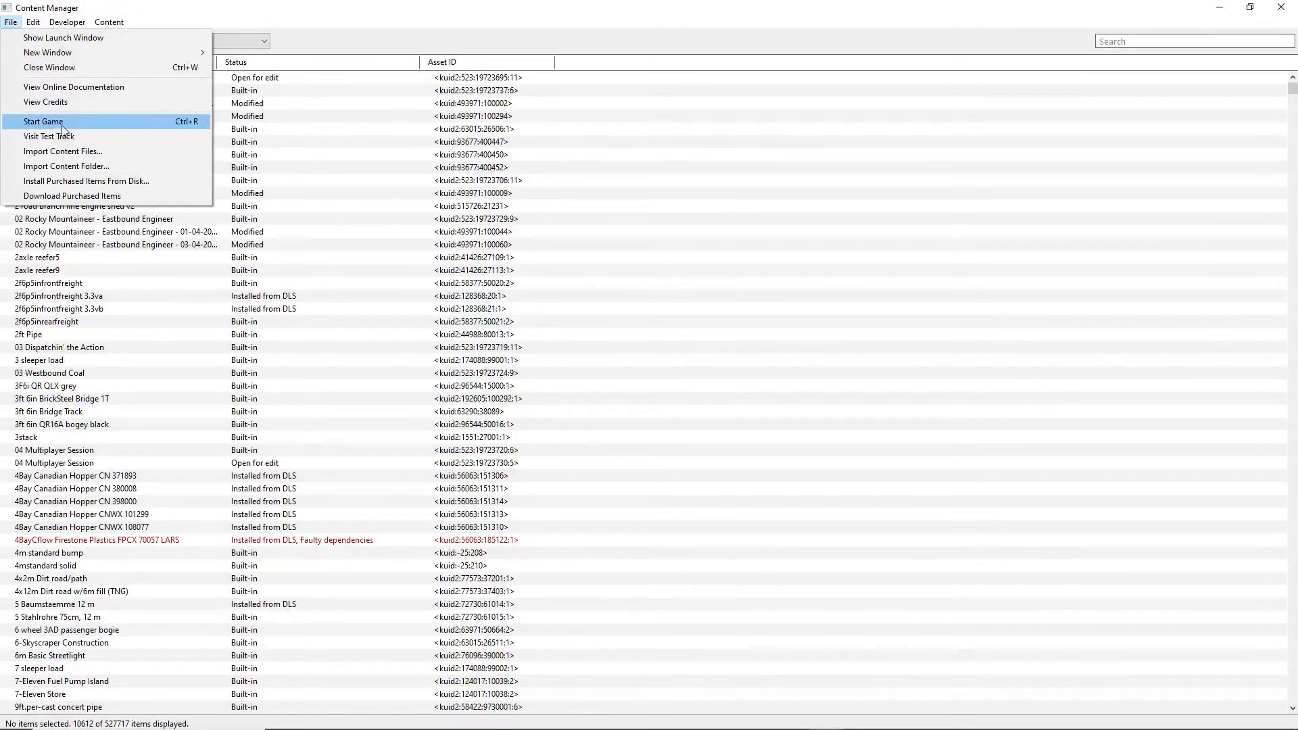
left_click(99, 168)
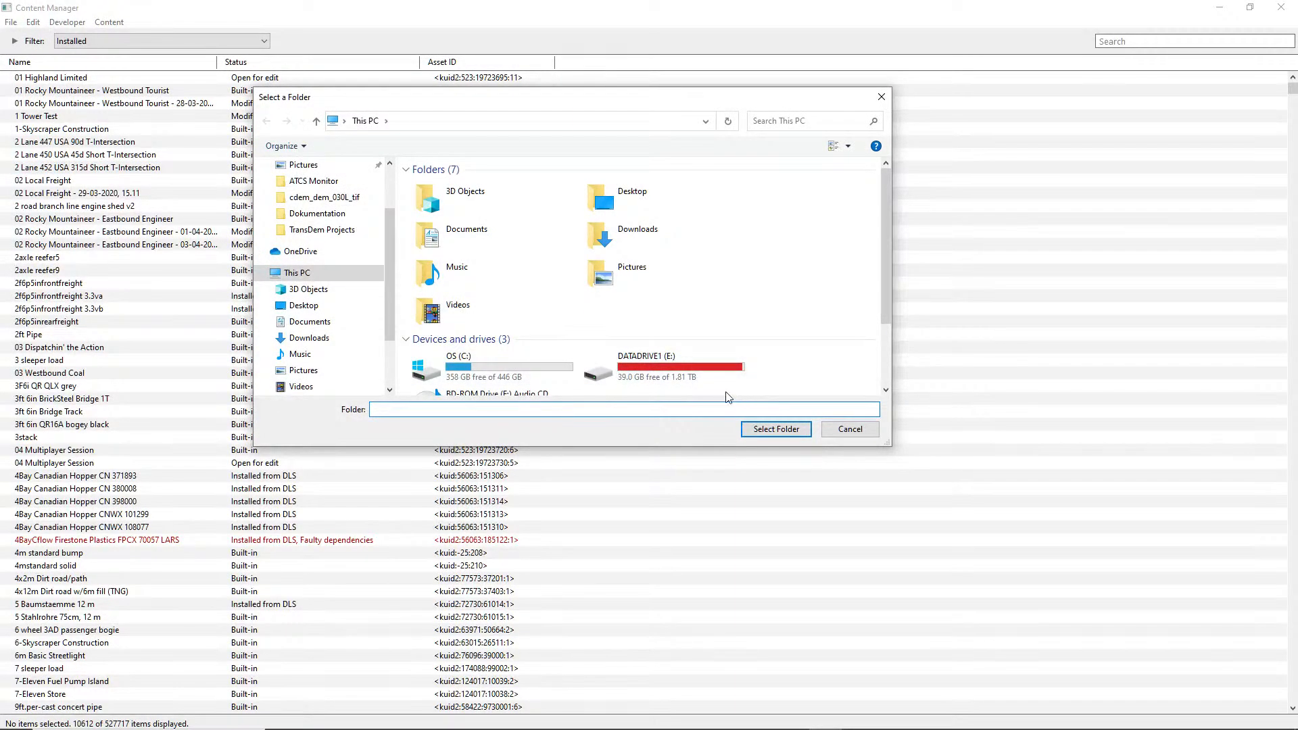
left_click(666, 376)
double_click(665, 376)
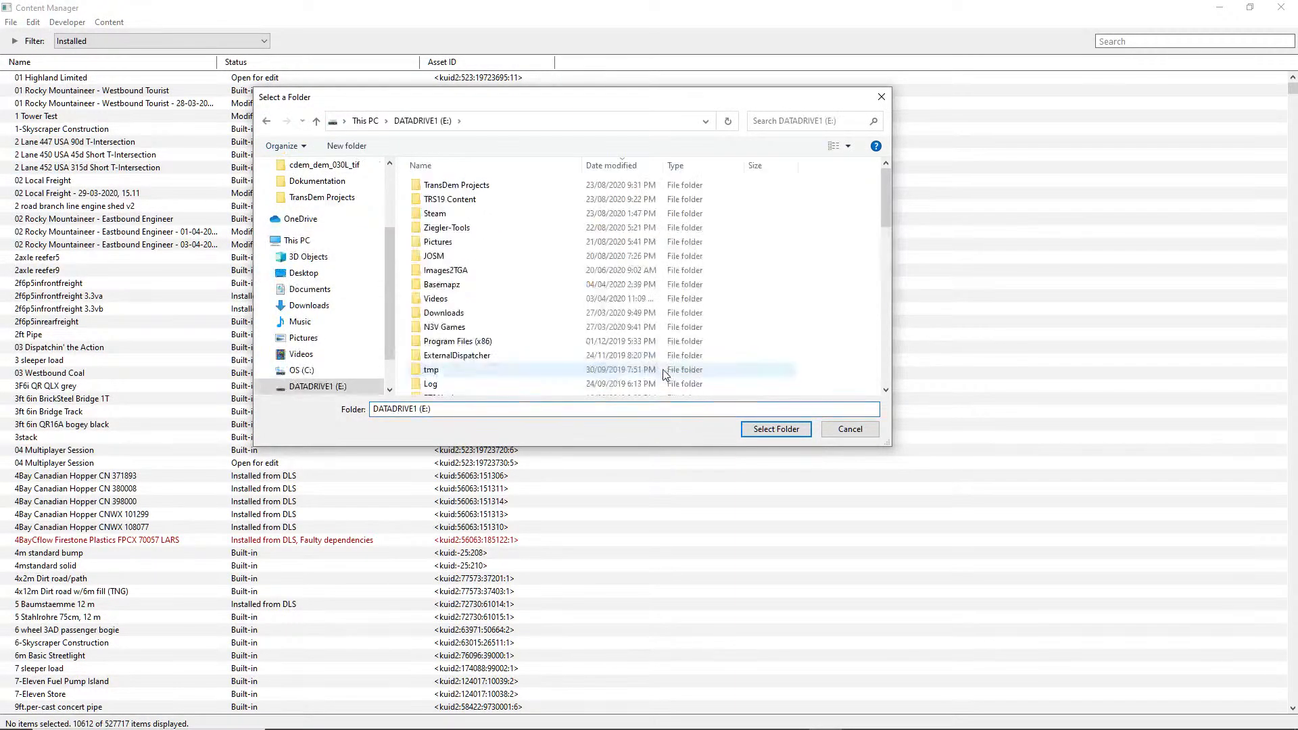
double_click(451, 201)
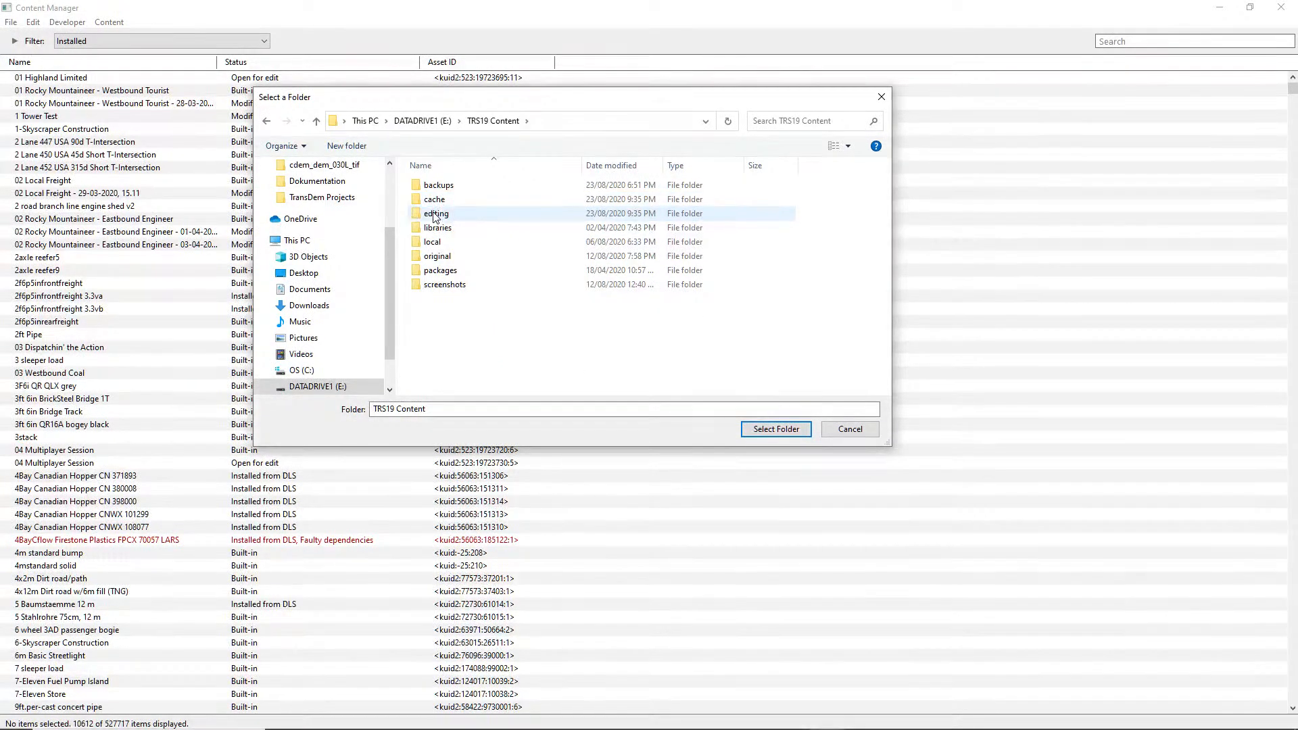
left_click(436, 215)
left_click(776, 434)
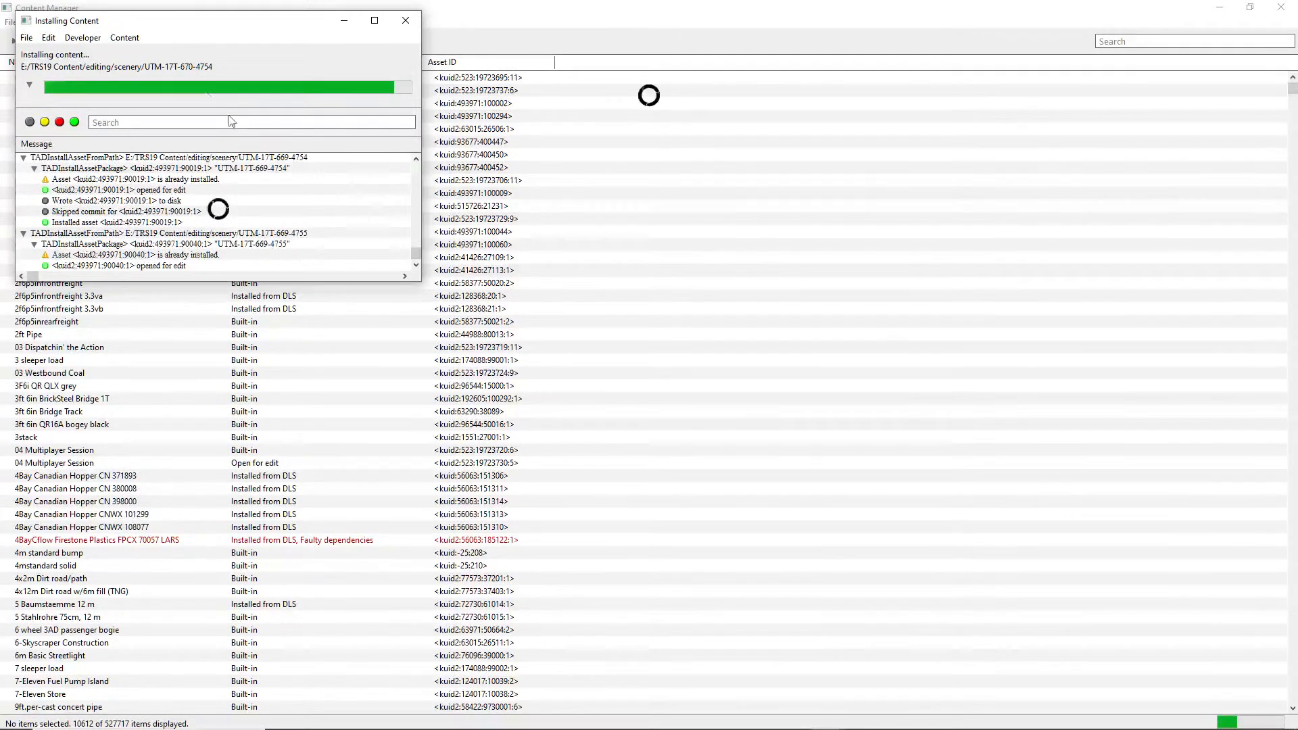
Review the installation messages of the editing folder import and close the task window.
left_click_drag(163, 21, 415, 134)
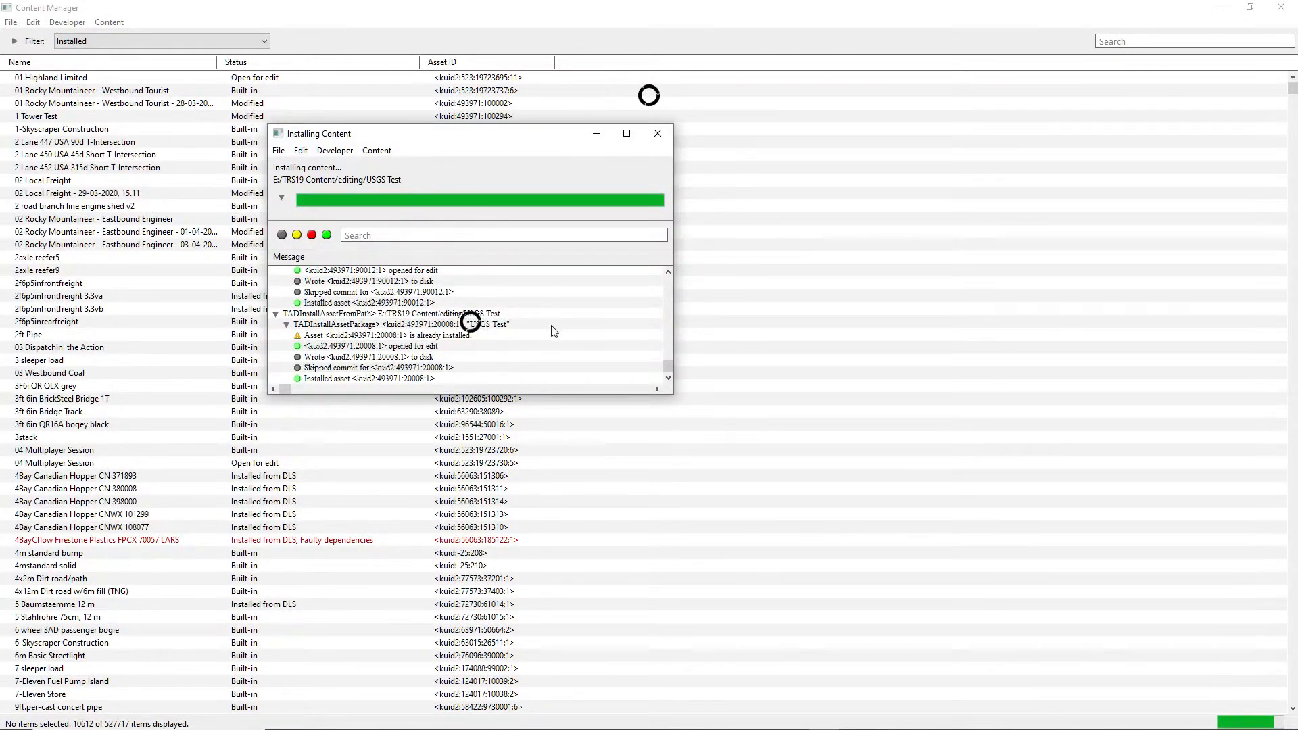
left_click_drag(671, 364, 673, 296)
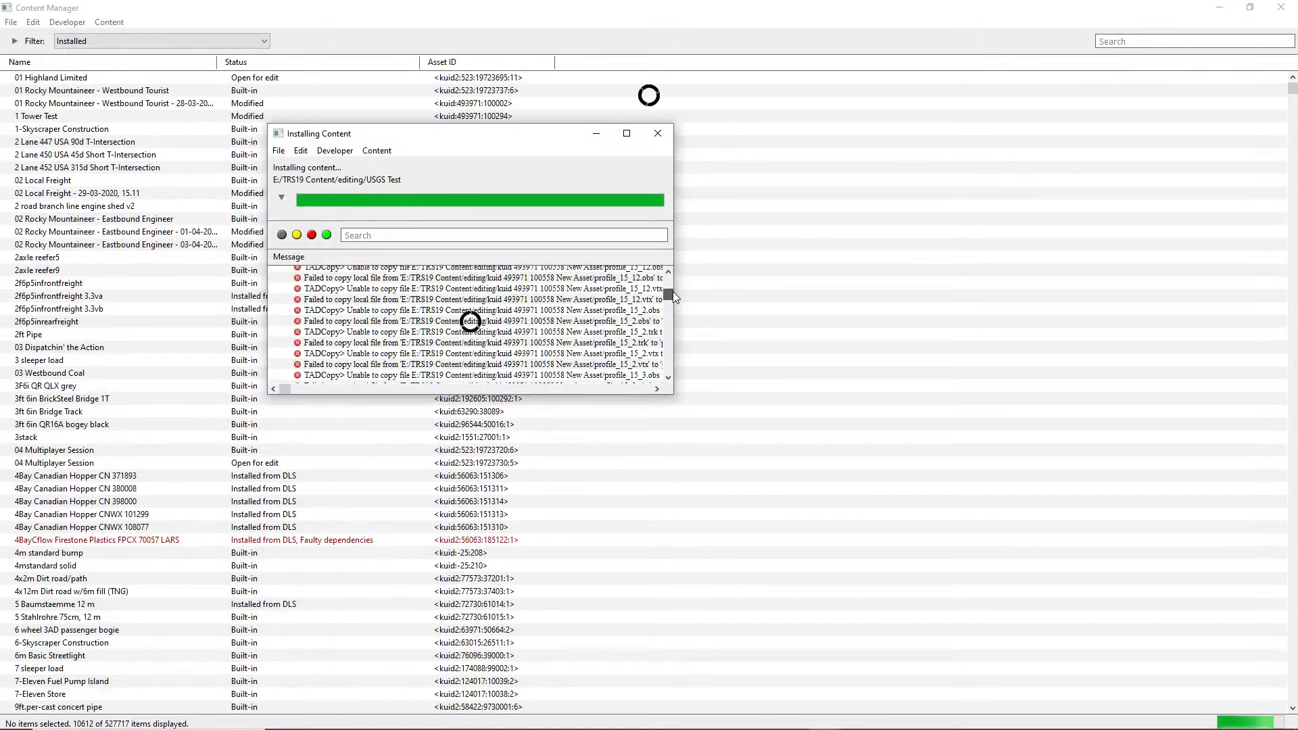
left_click_drag(668, 300, 670, 266)
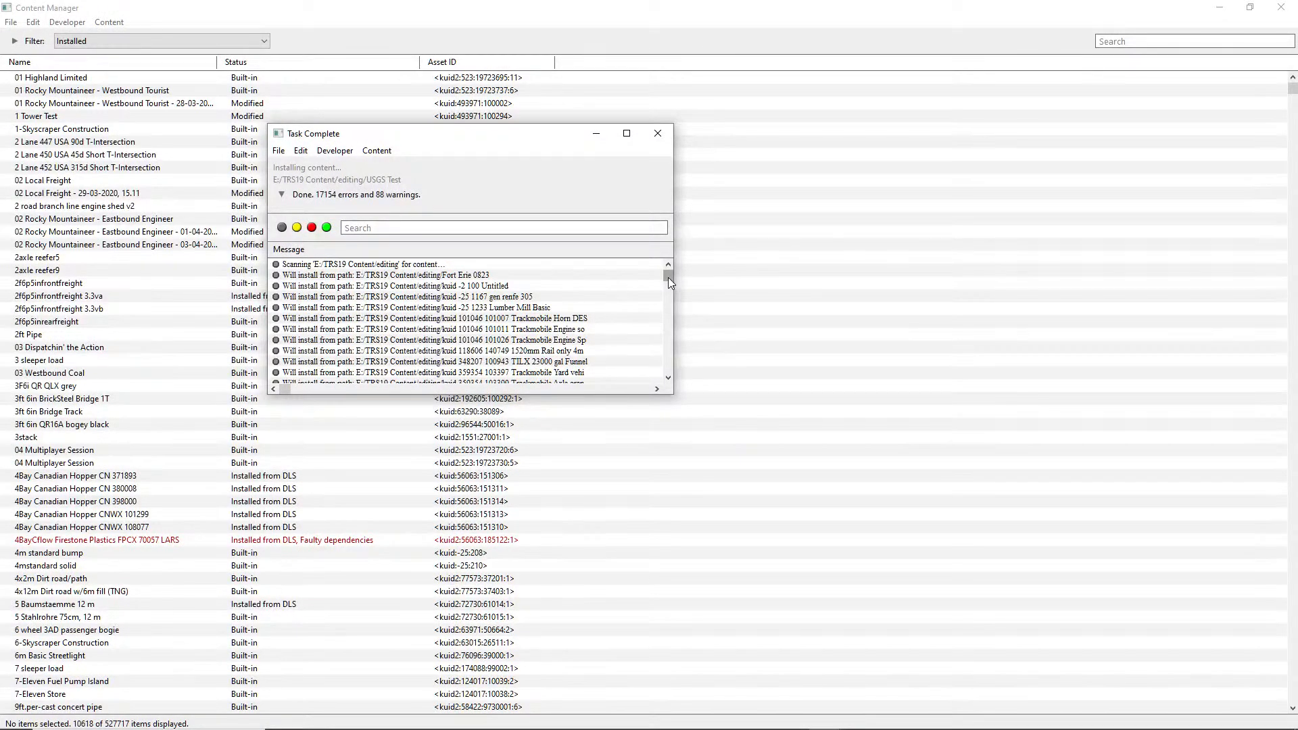
left_click(658, 133)
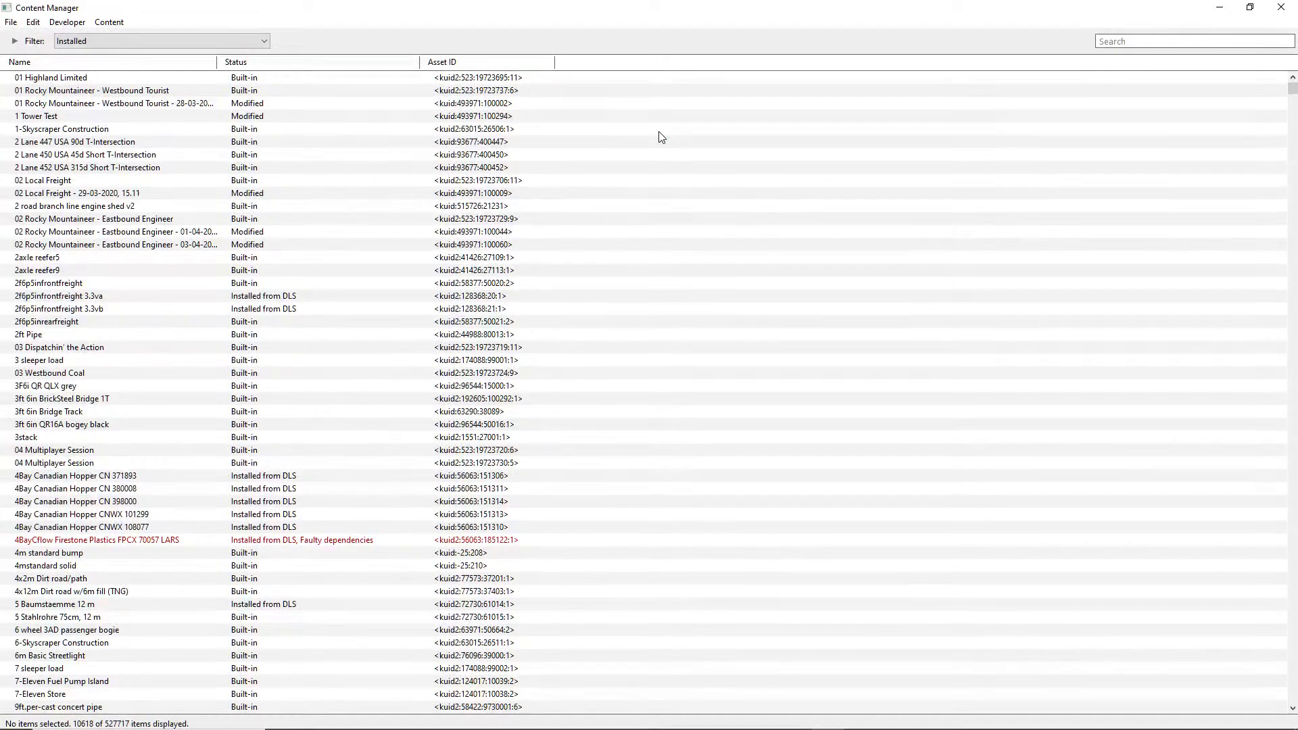
Close the Content Manager.
left_click(8, 23)
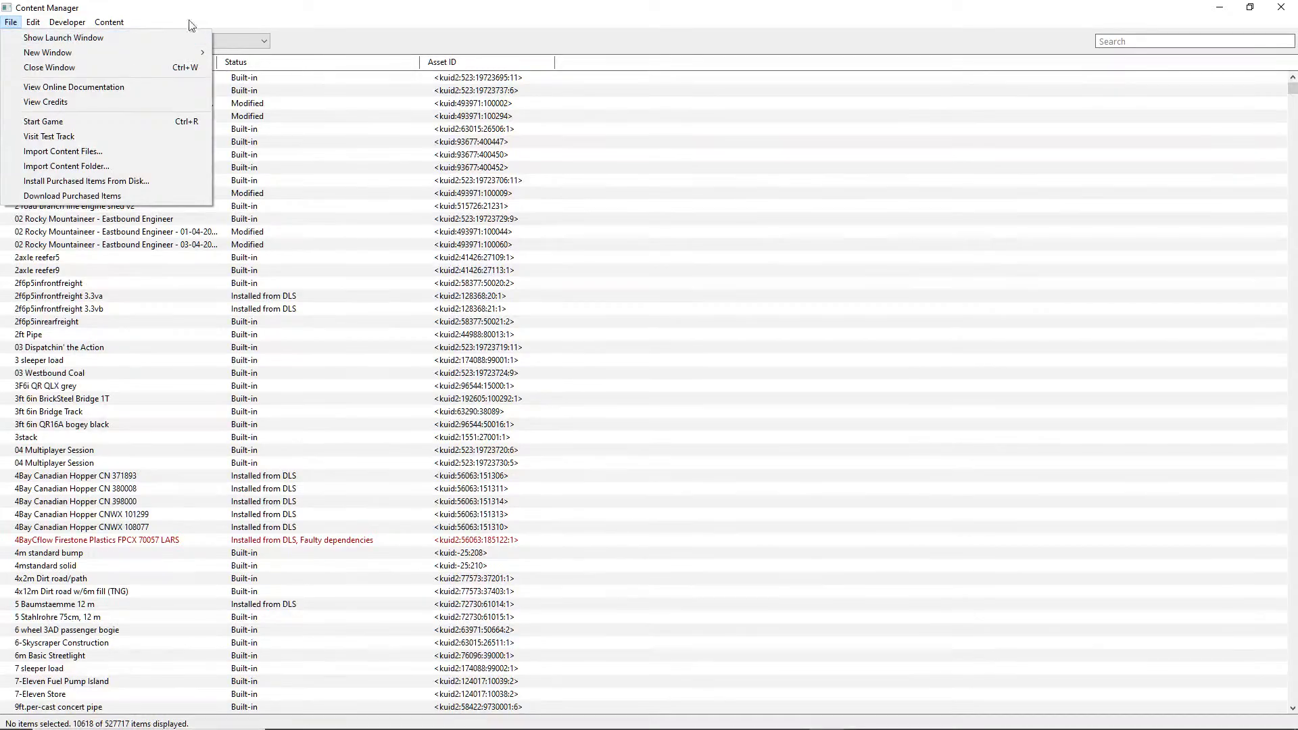
left_click(242, 7)
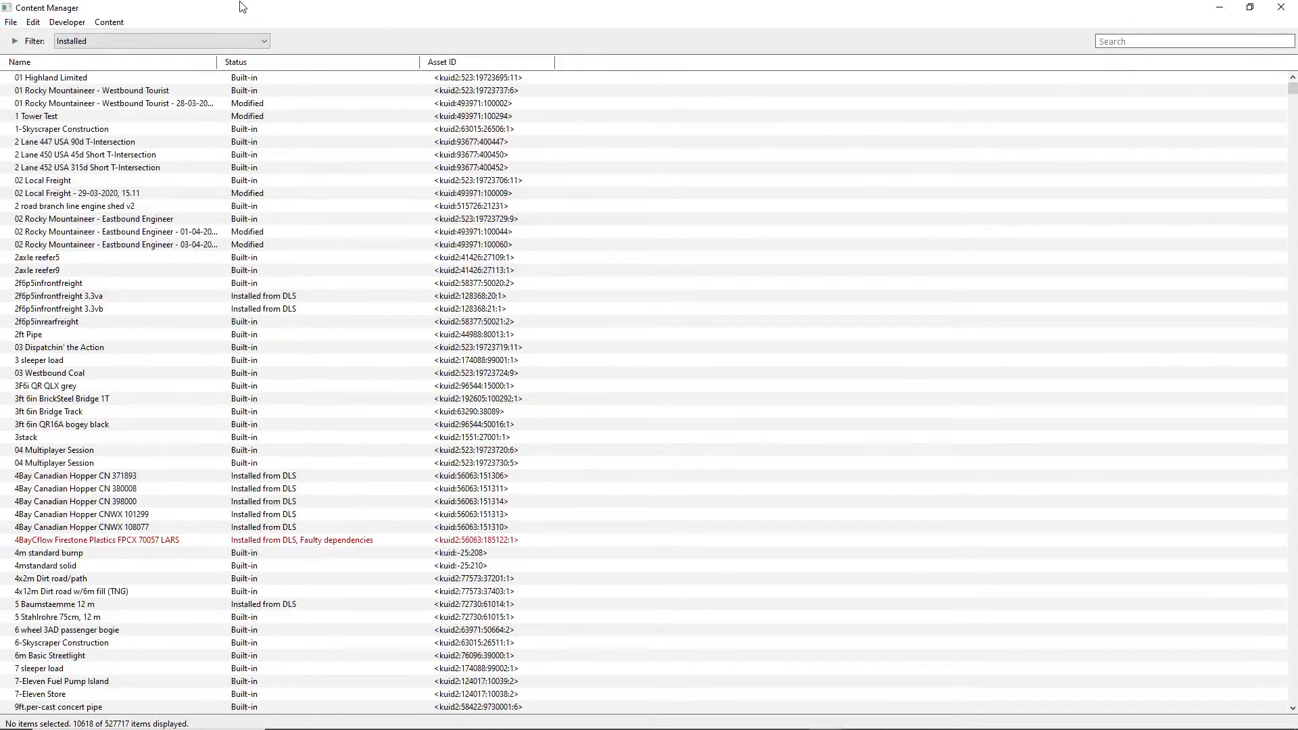
left_click(11, 22)
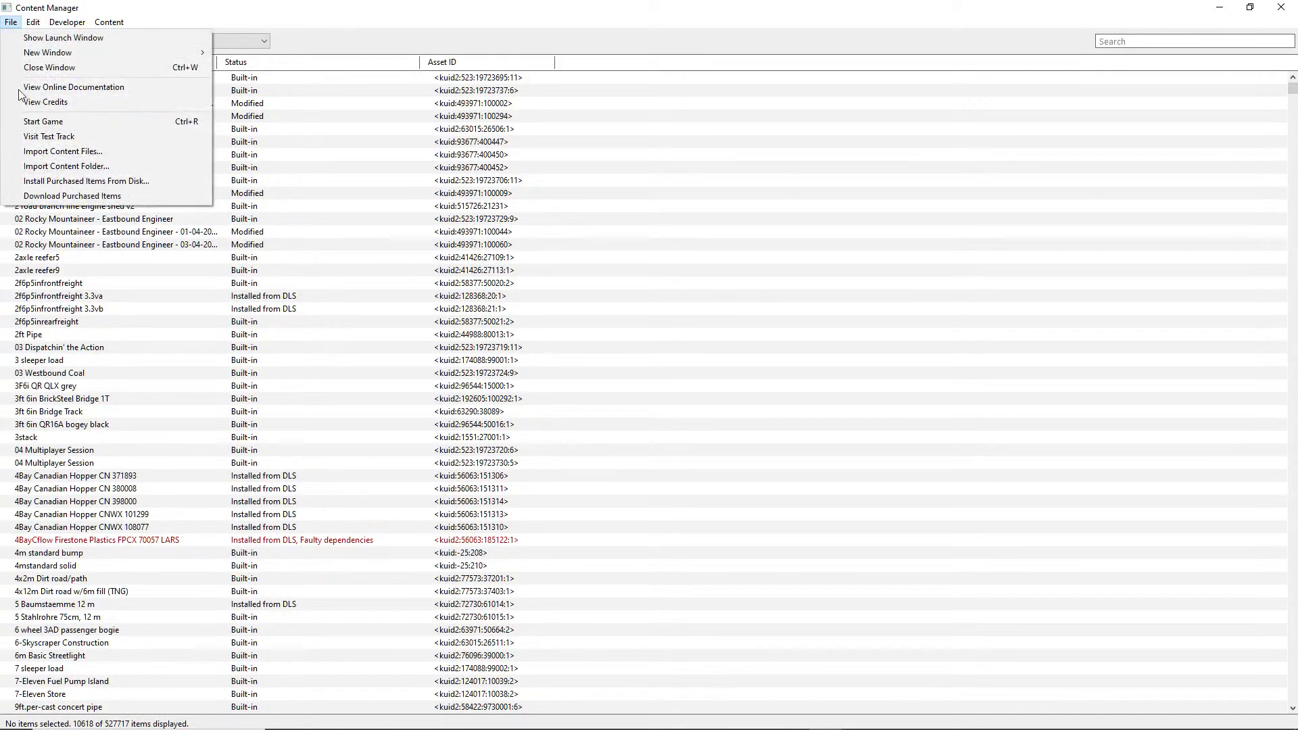
left_click(997, 24)
left_click(1287, 7)
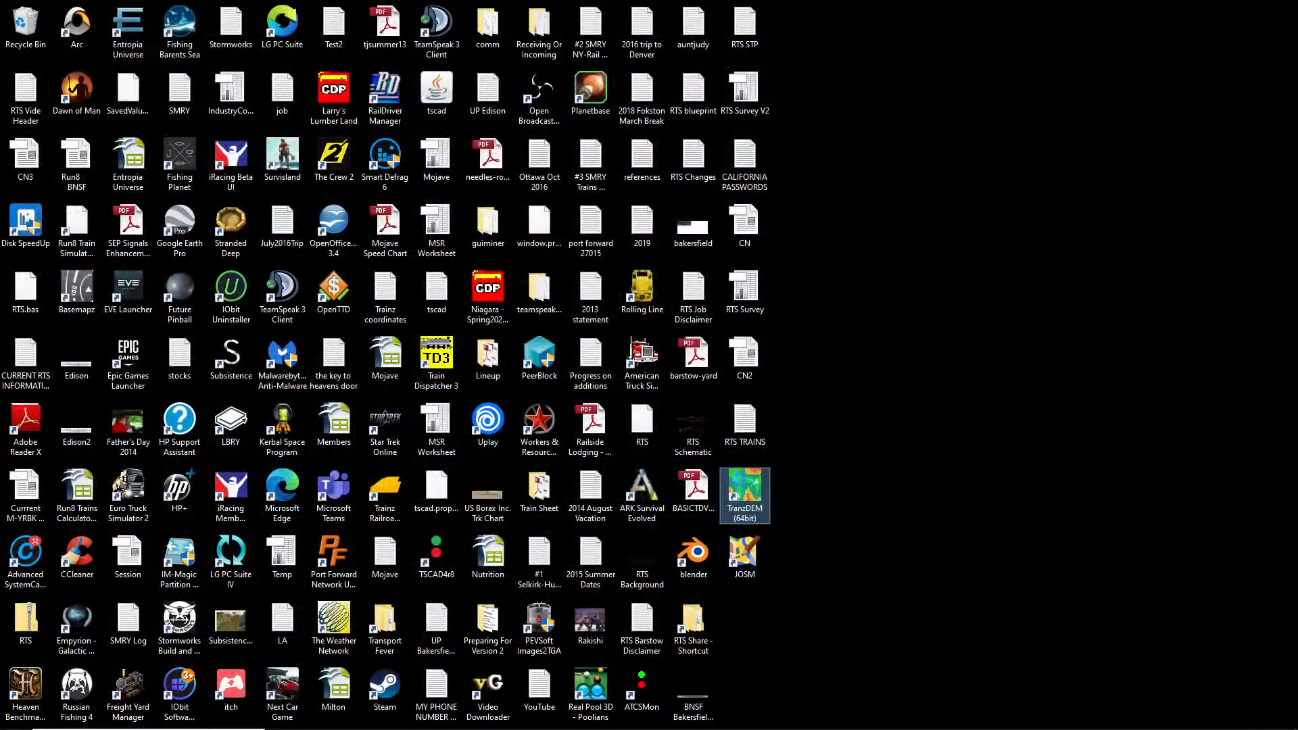
Try to start TransDEM with administrator rights from its desktop shortcut.
right_click(741, 485)
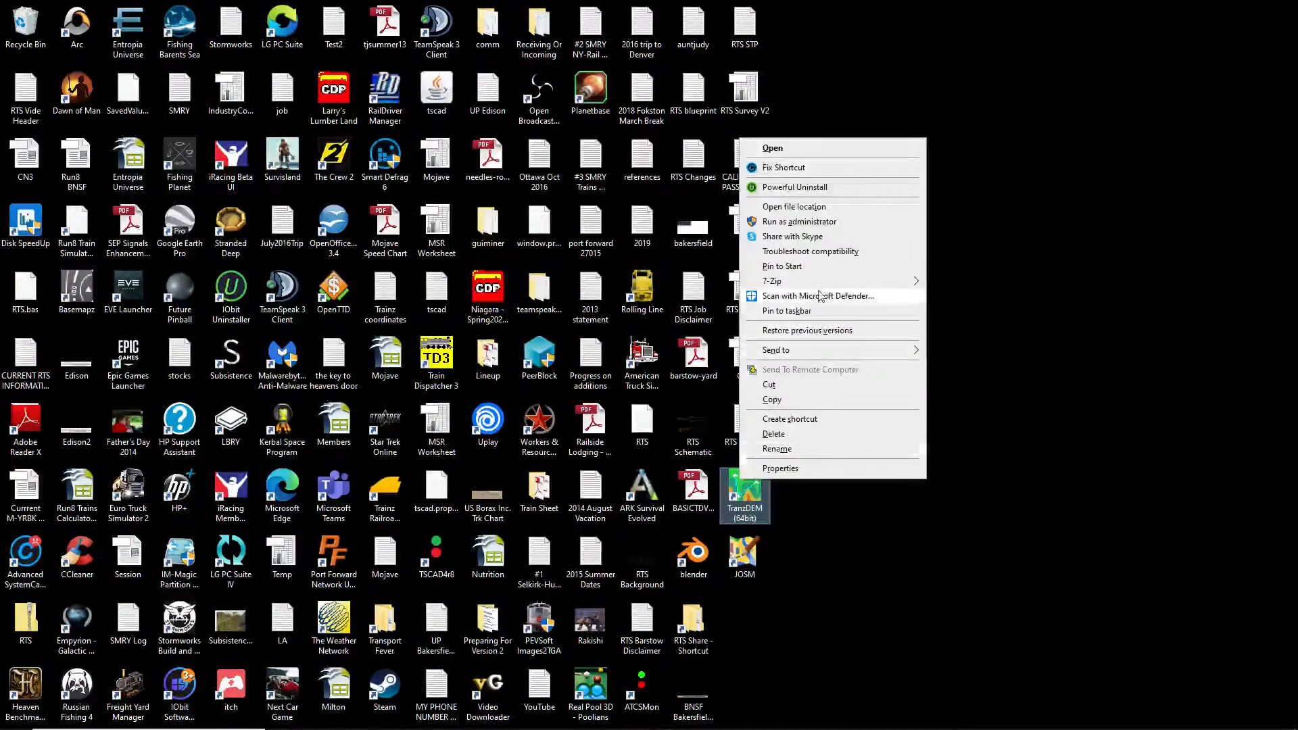
left_click(810, 223)
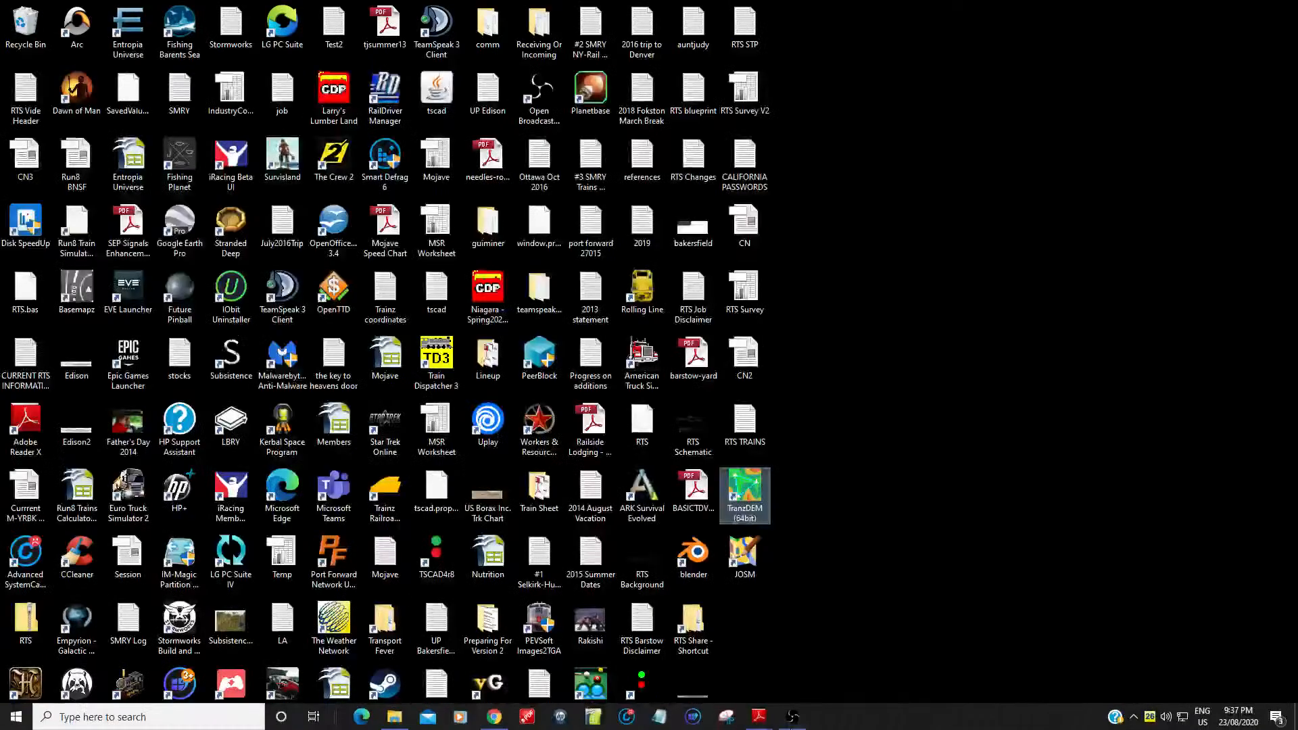
Check the live stream's status page in YouTube Studio in Chrome and minimize the browser.
mouse_move(791, 728)
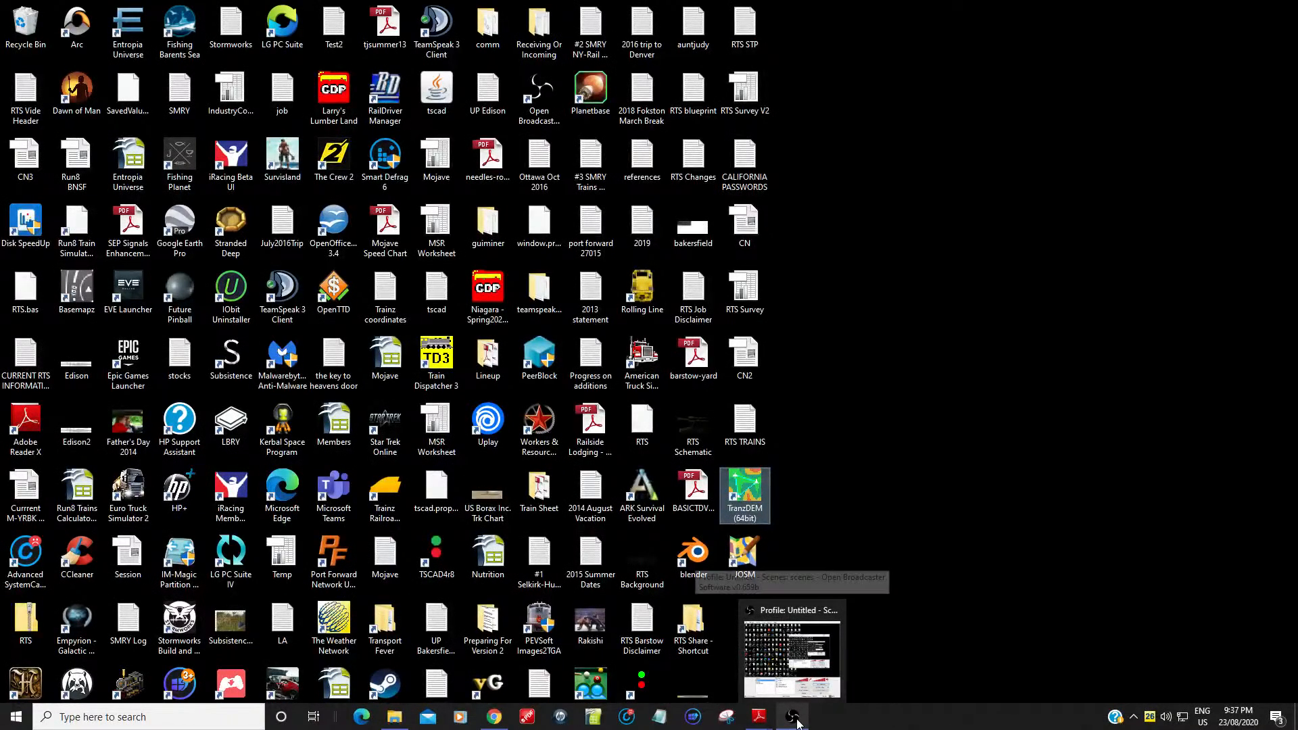
left_click(496, 720)
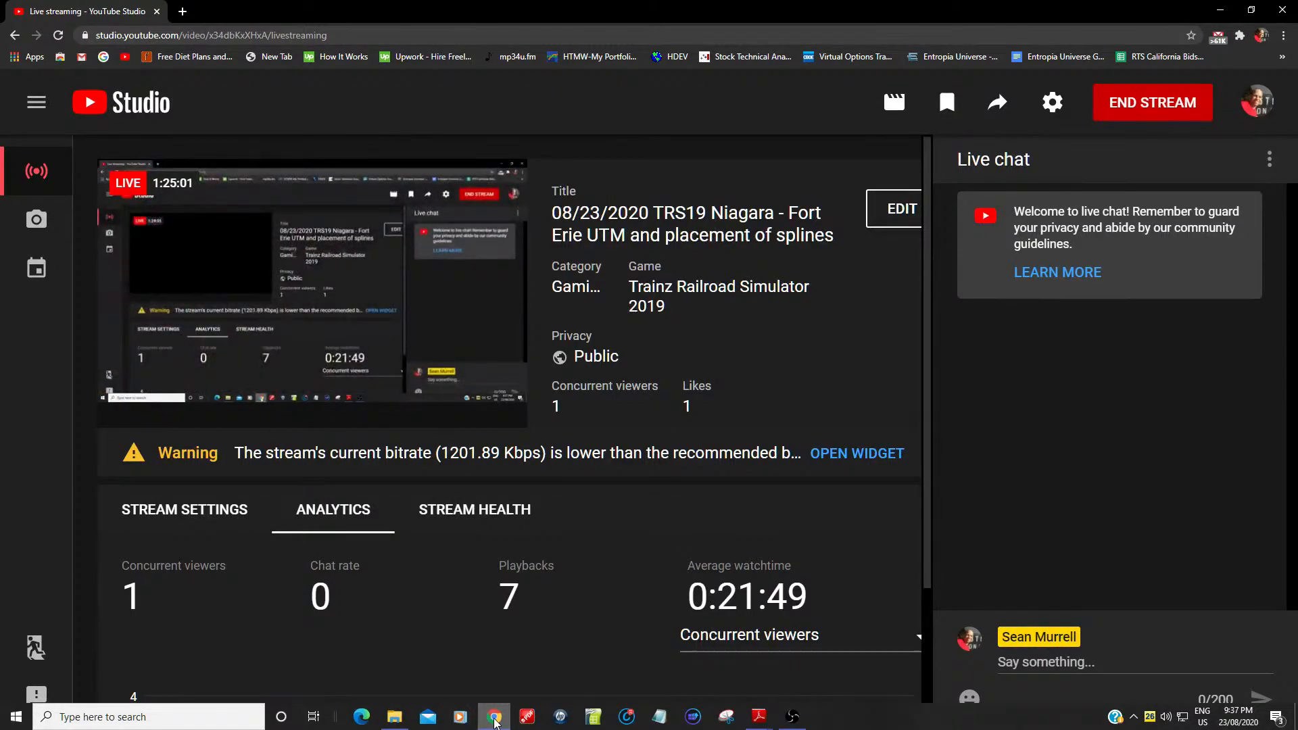
left_click(494, 718)
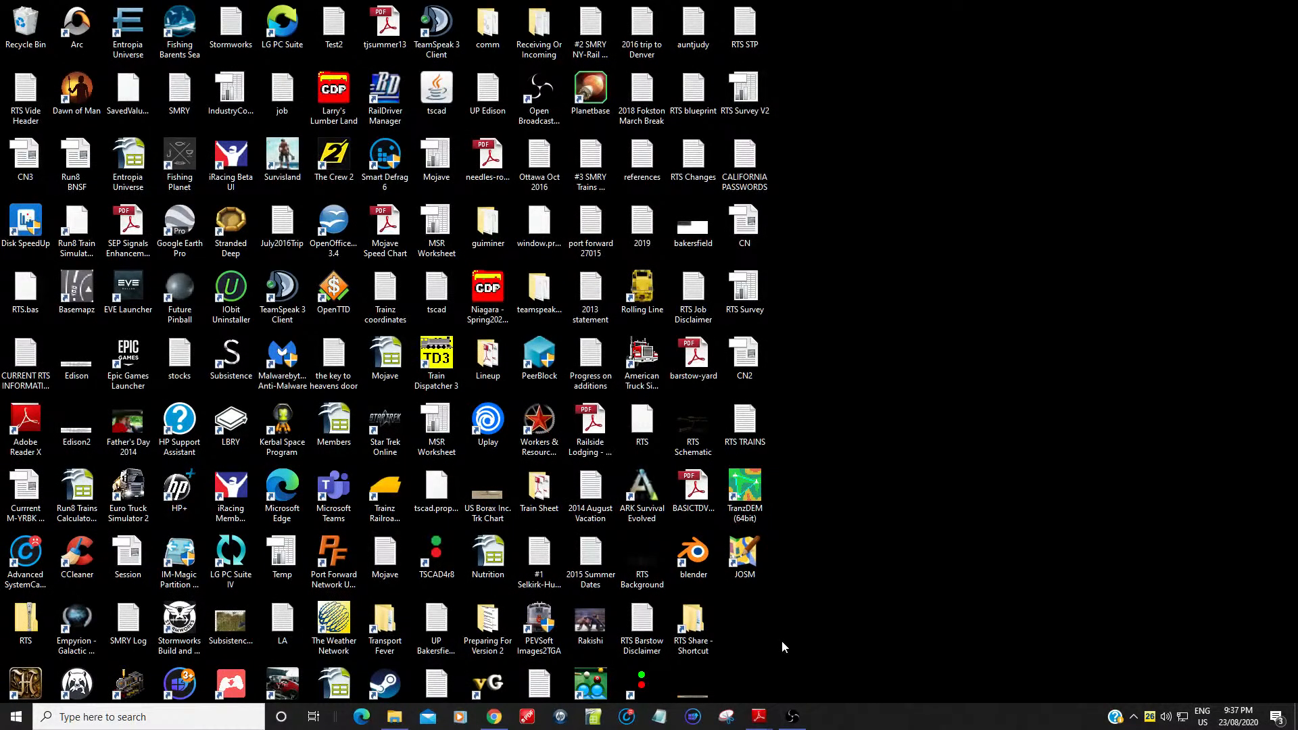
Run the TranzDEM (64bit) shortcut as administrator, approve the launch, and close the program's empty window.
right_click(748, 495)
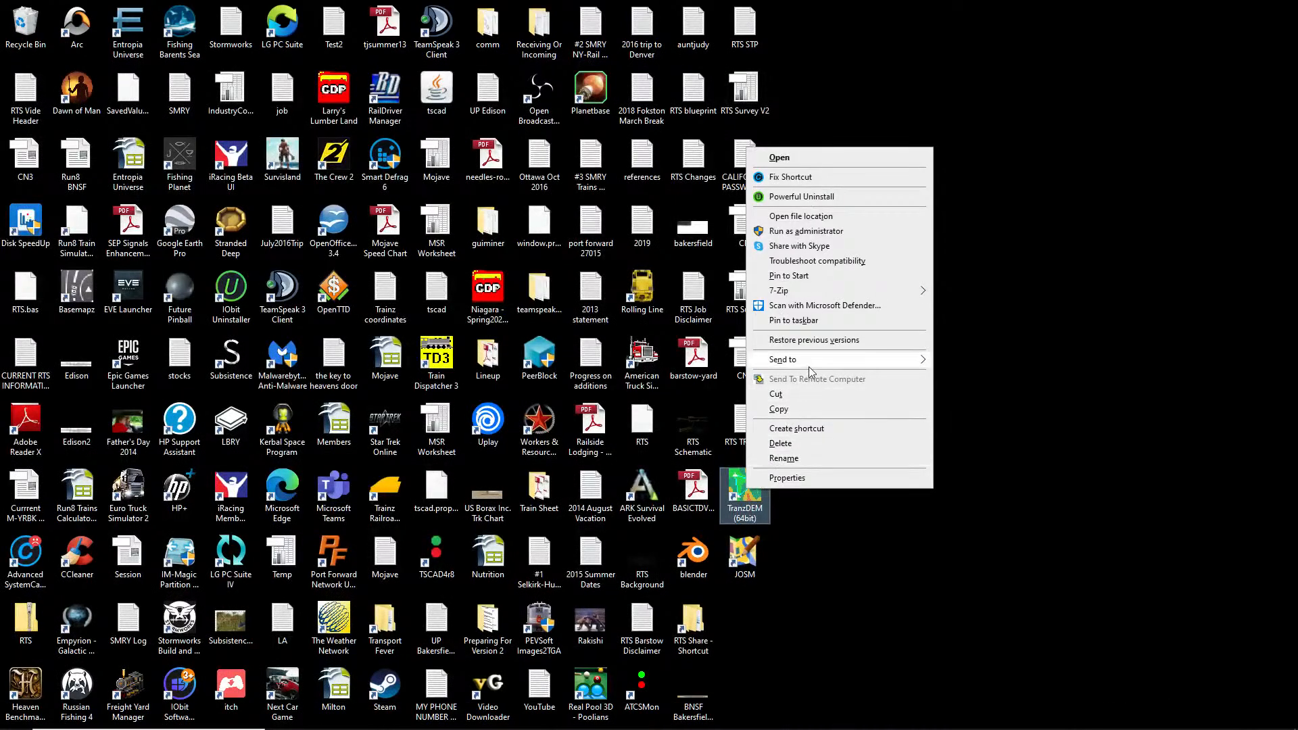
left_click(805, 231)
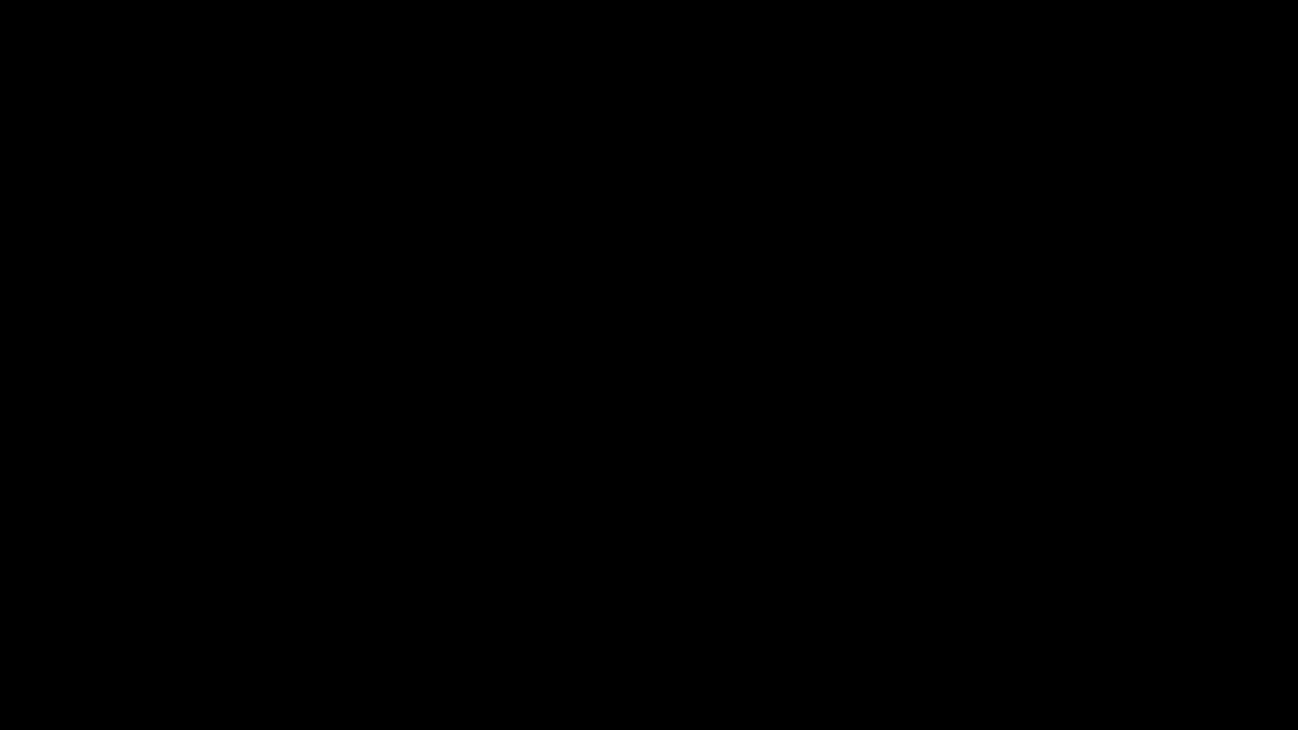
left_click(591, 452)
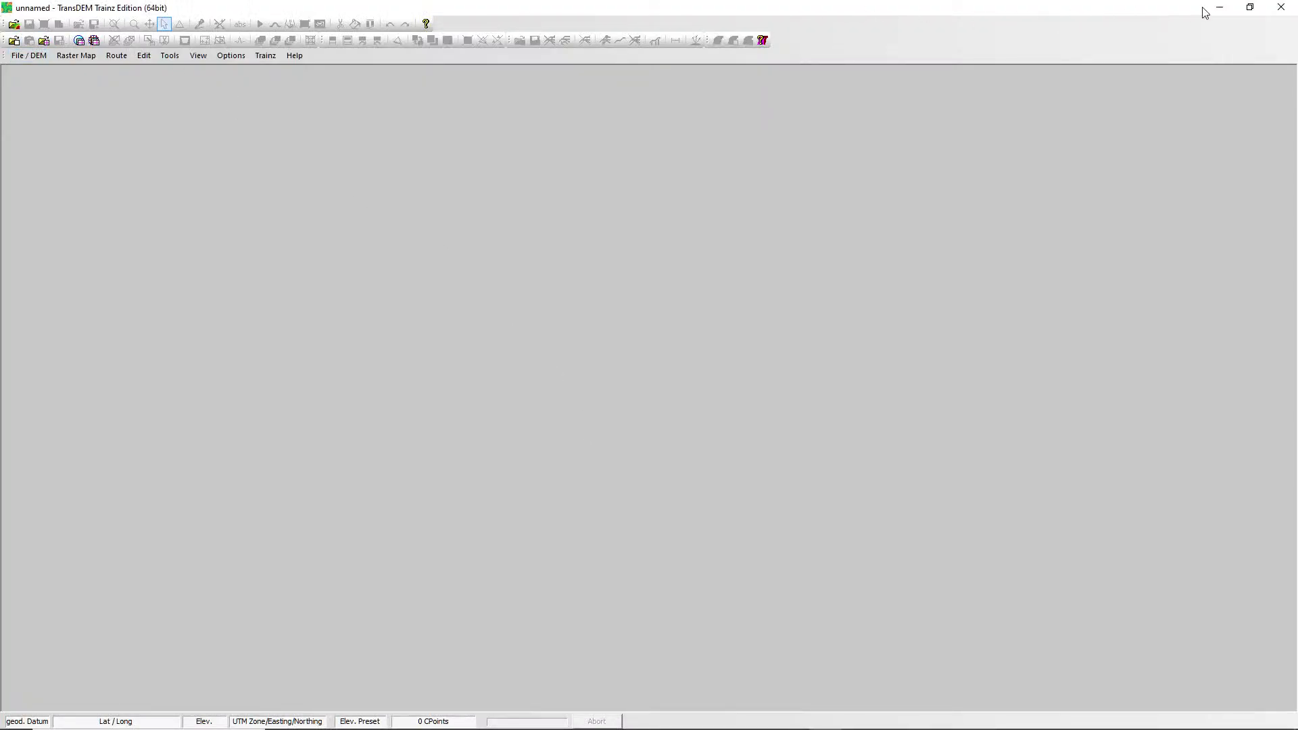
left_click(1282, 7)
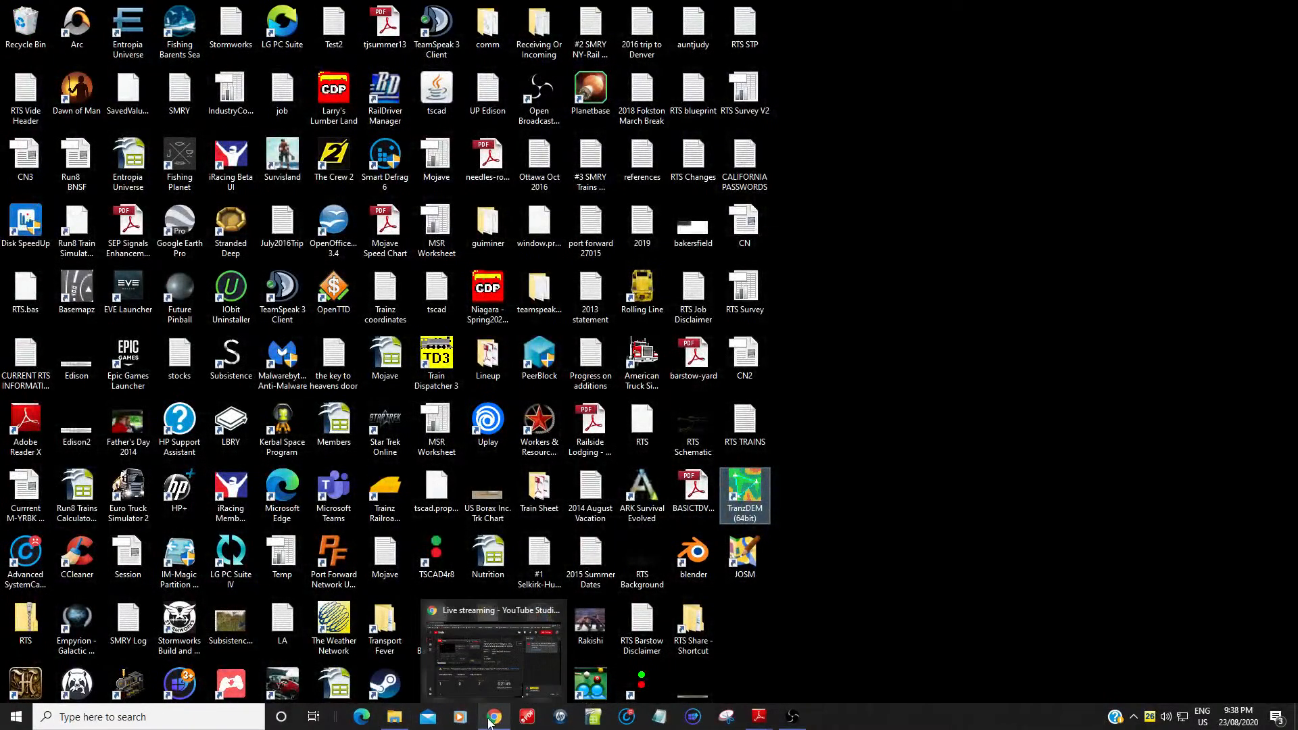
Bring the YouTube Studio live streaming page back up in Chrome.
left_click(490, 722)
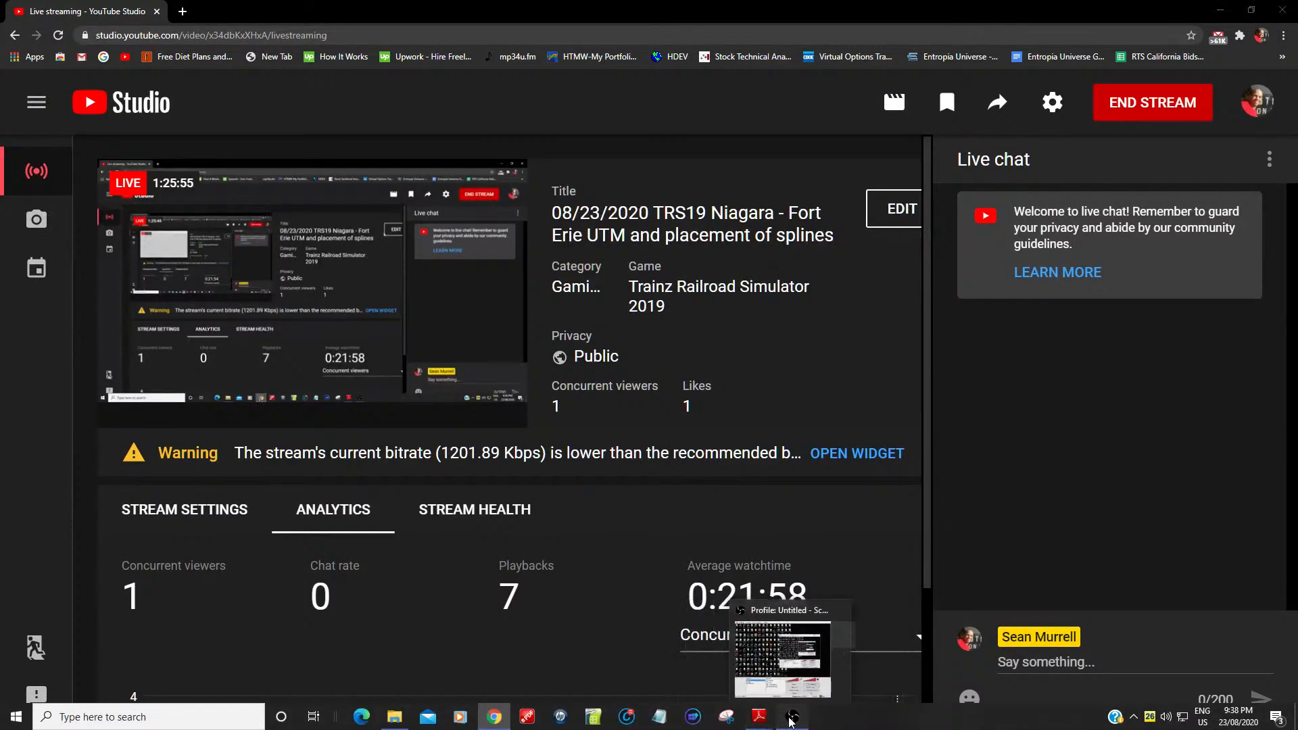
Check the Open Broadcaster Software window and the YouTube Studio live stream page, then minimize both to return to the desktop.
left_click(789, 719)
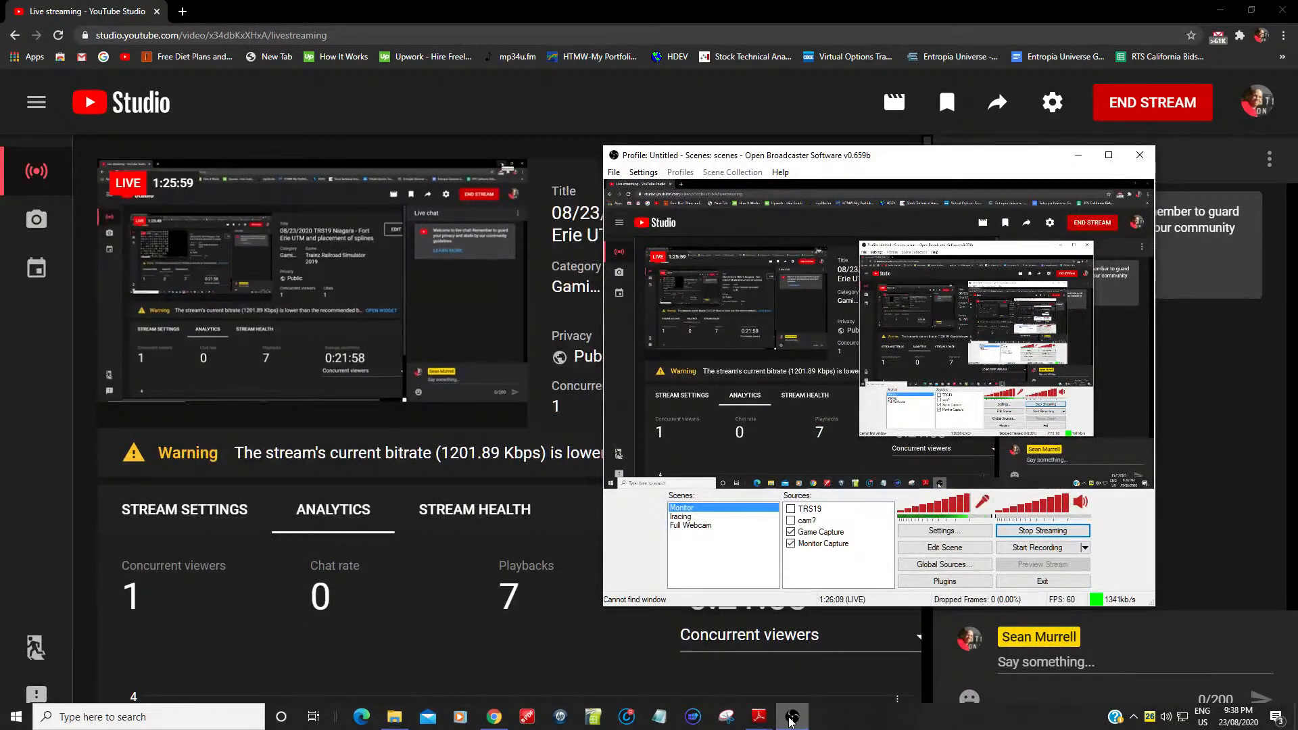
left_click(790, 721)
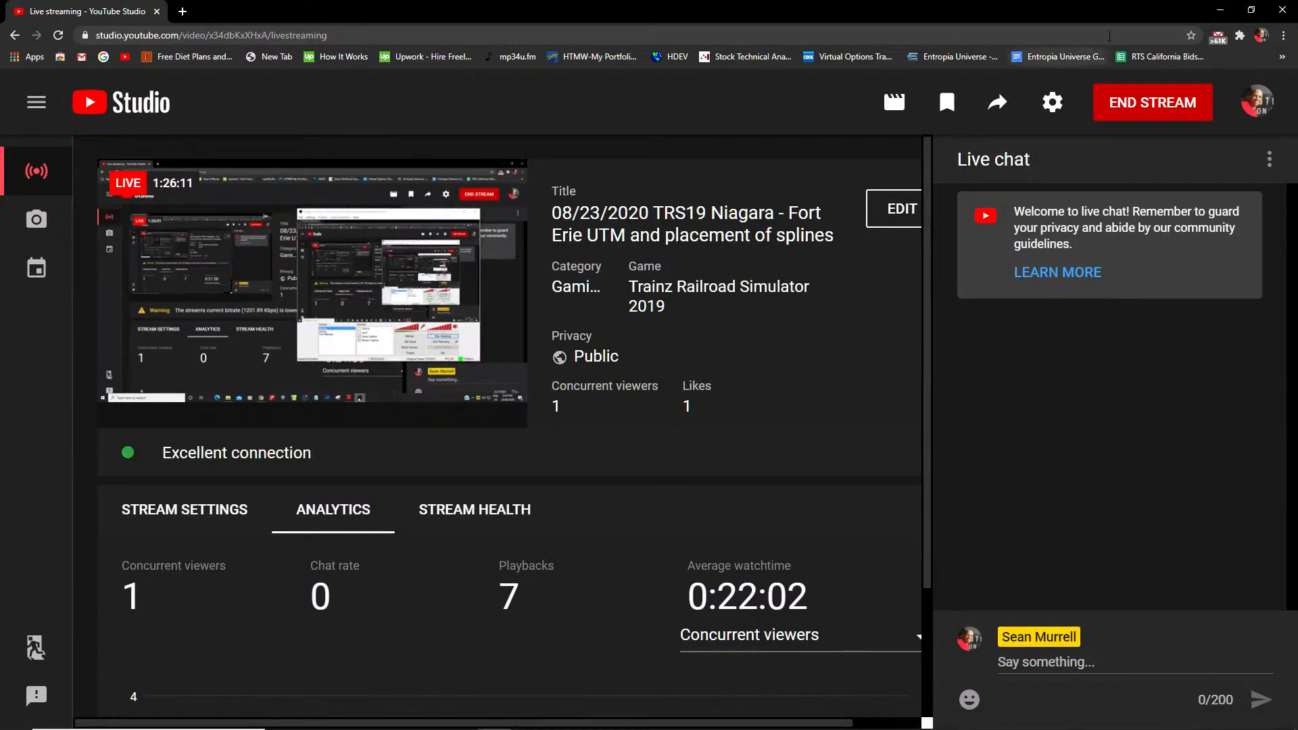
left_click(1221, 11)
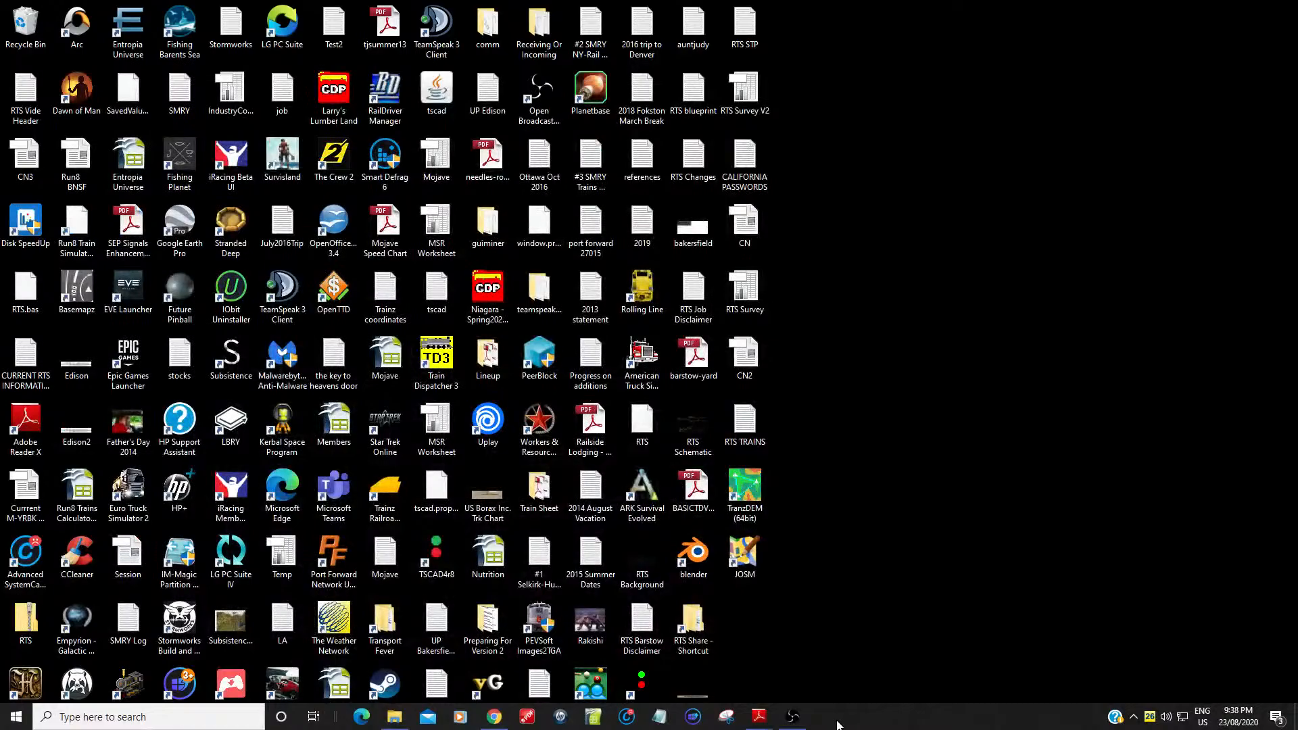
mouse_move(768, 723)
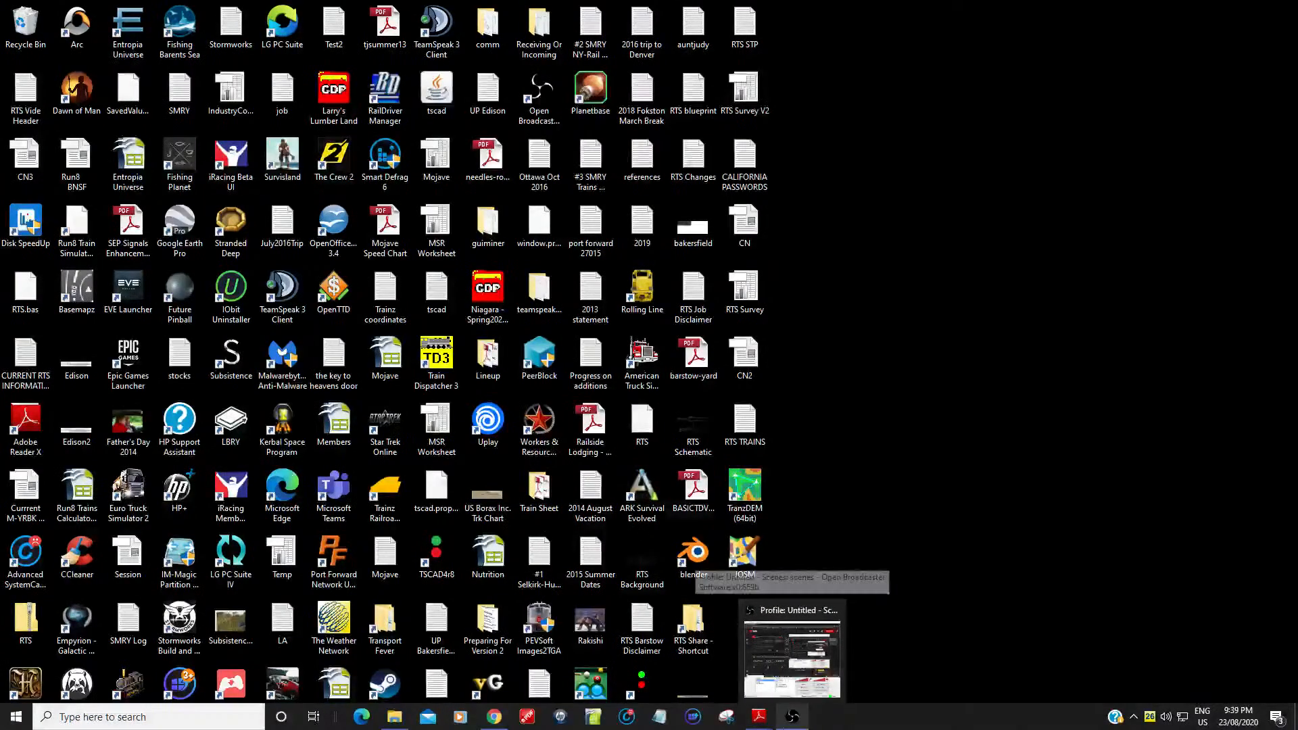
left_click(502, 725)
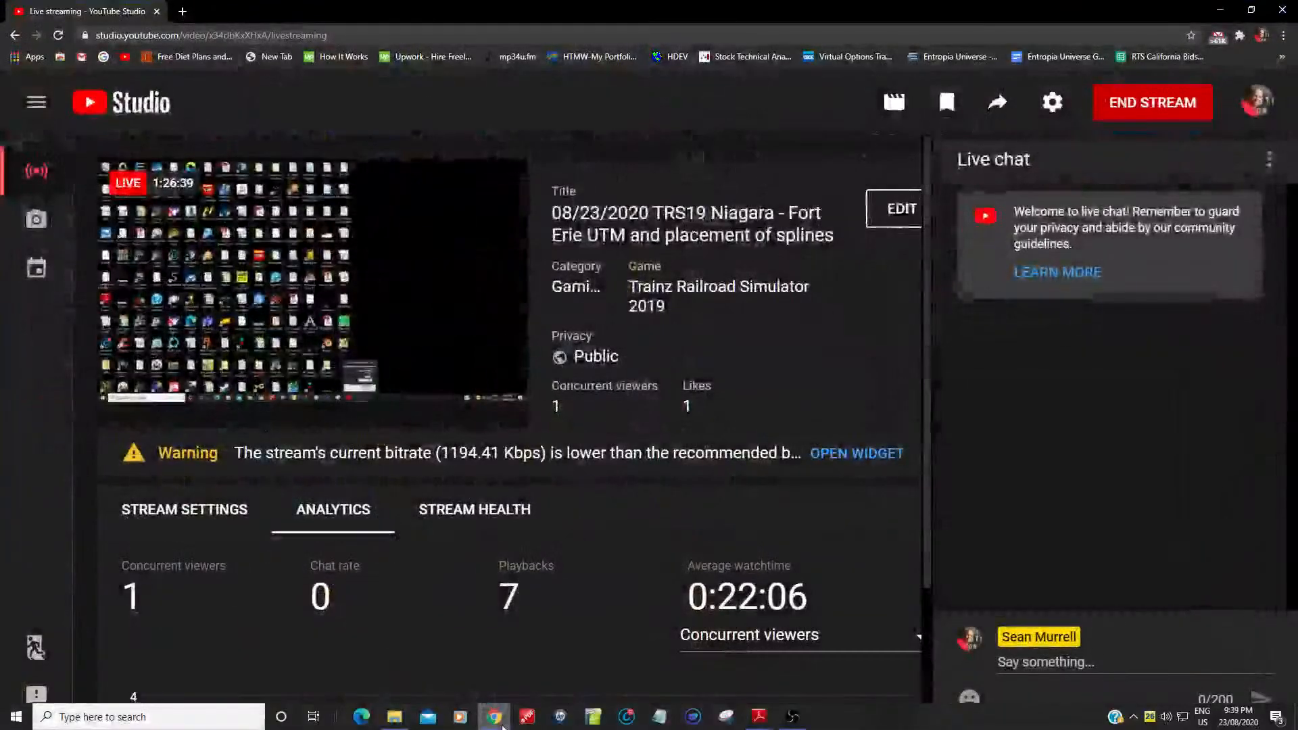
left_click(501, 725)
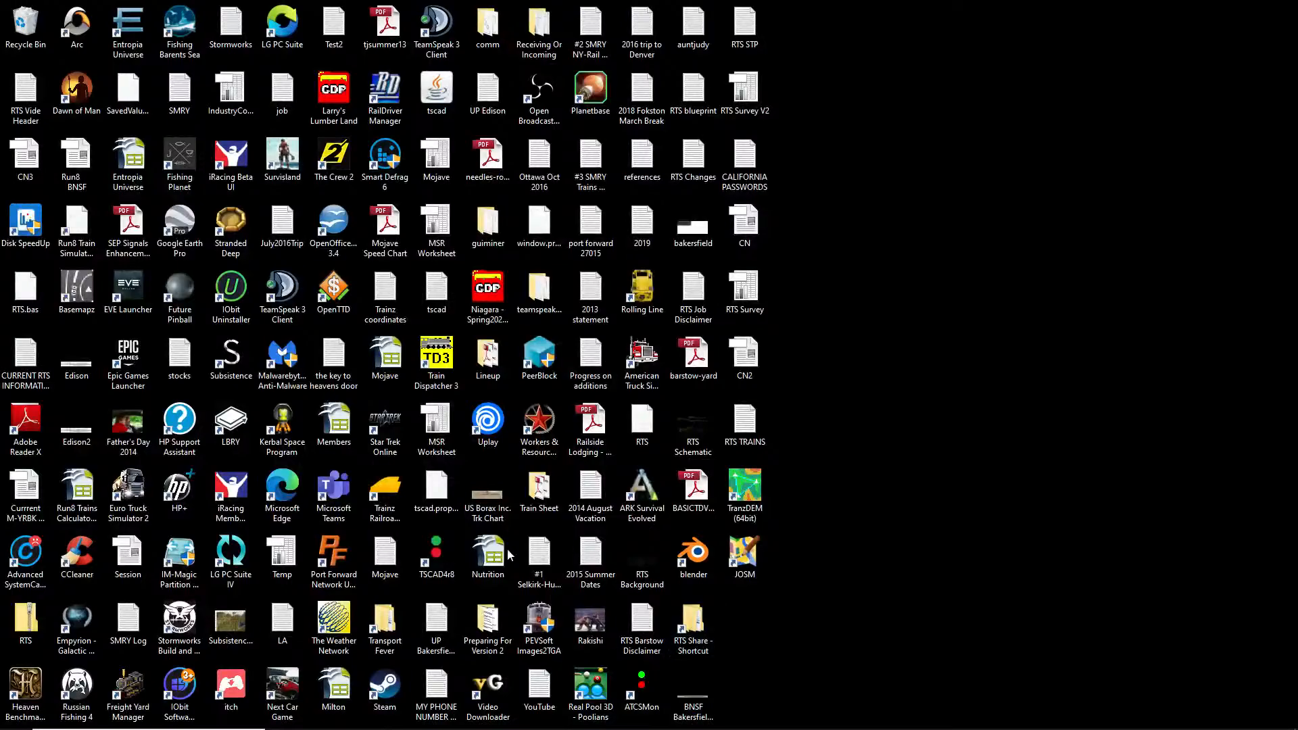
Run Trainz Railroad Simulator 2019 as administrator from its desktop shortcut, approve the launch, and start Trainz from the launcher.
right_click(398, 496)
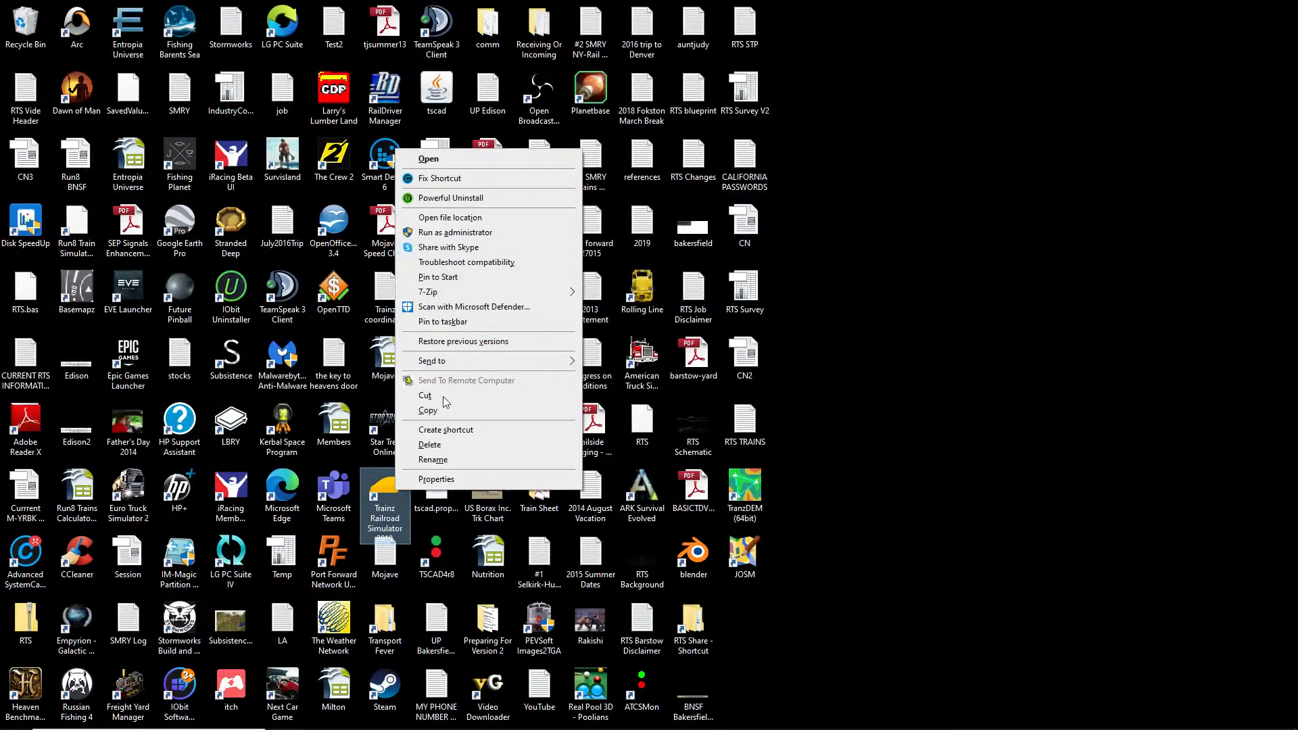
left_click(455, 232)
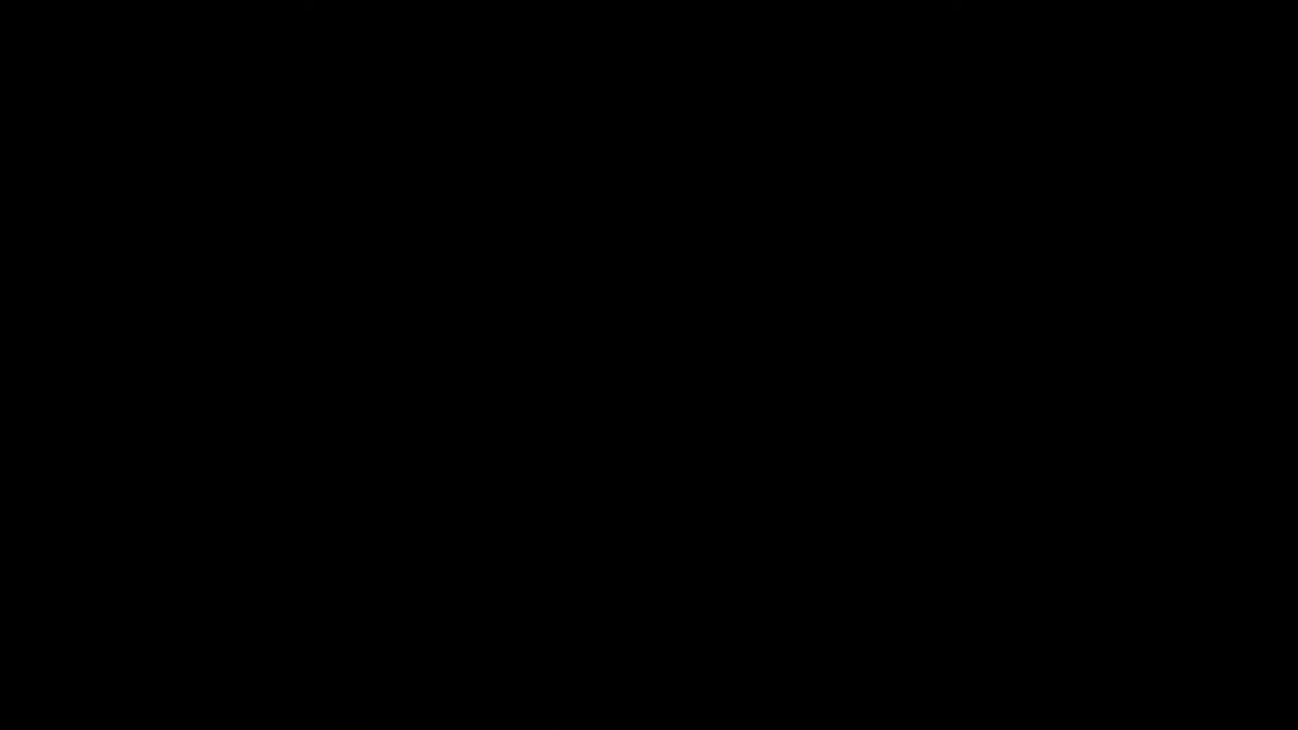
left_click(585, 448)
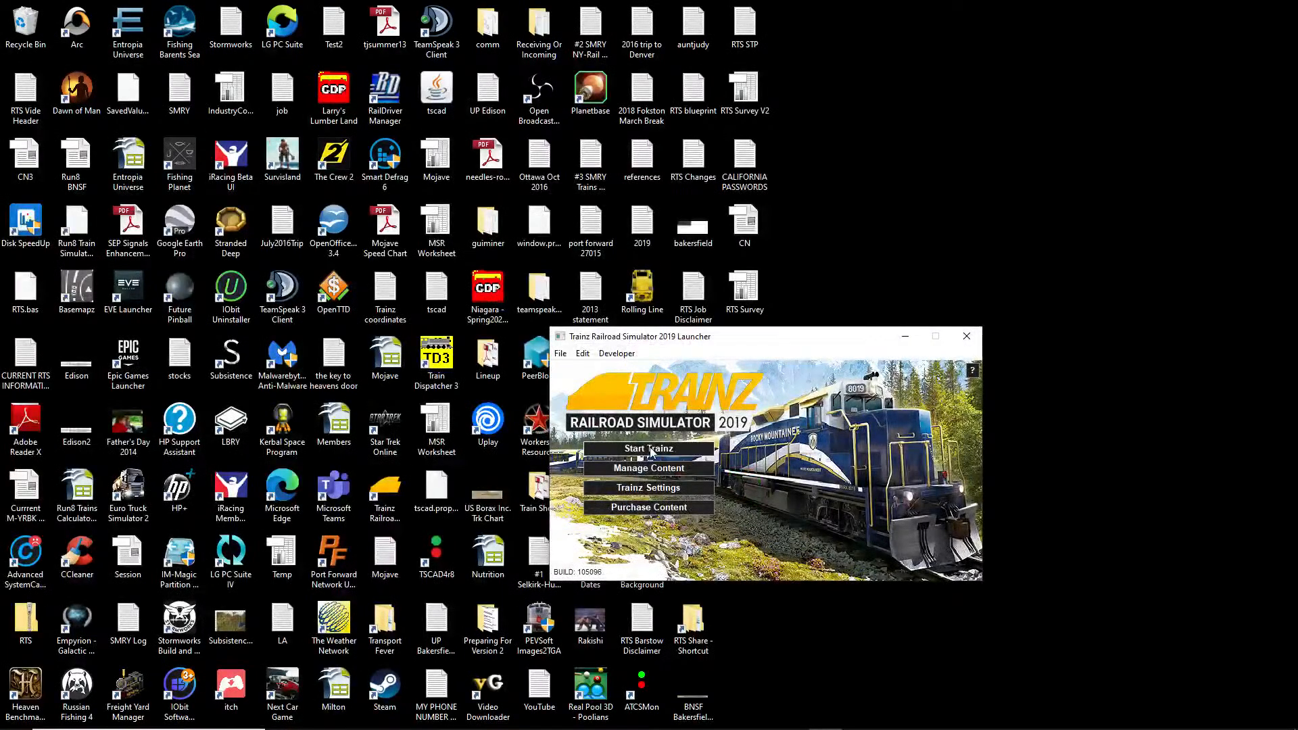
left_click(655, 450)
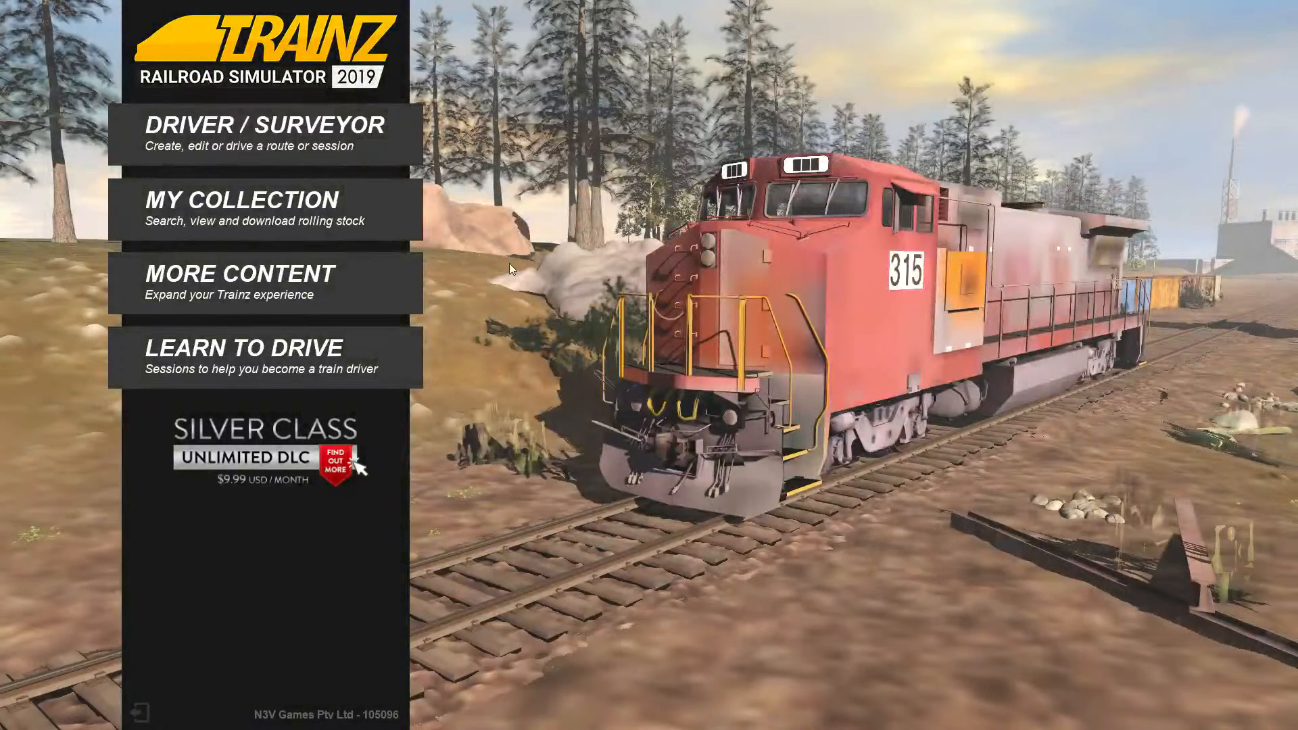
Find the Fort Erie 0823 route among the installed Driver / Surveyor routes and open it for editing.
left_click(302, 131)
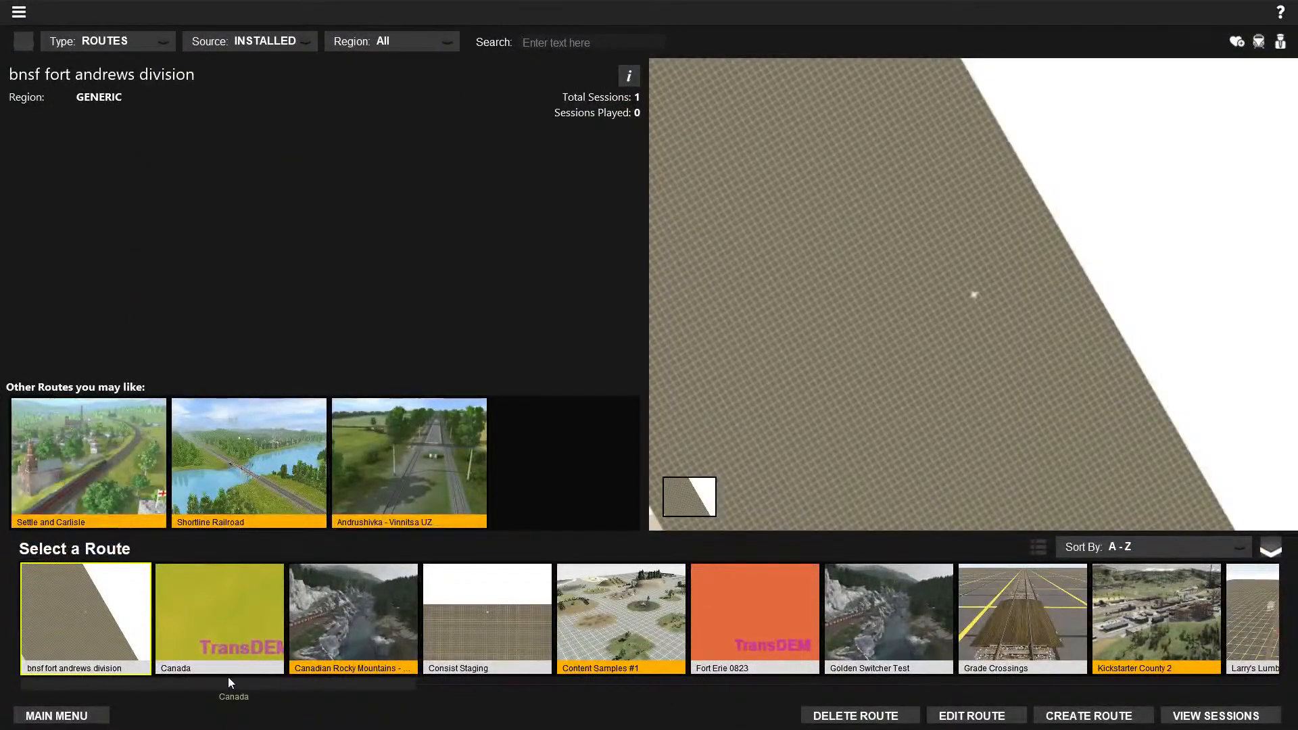
left_click_drag(230, 679, 1183, 688)
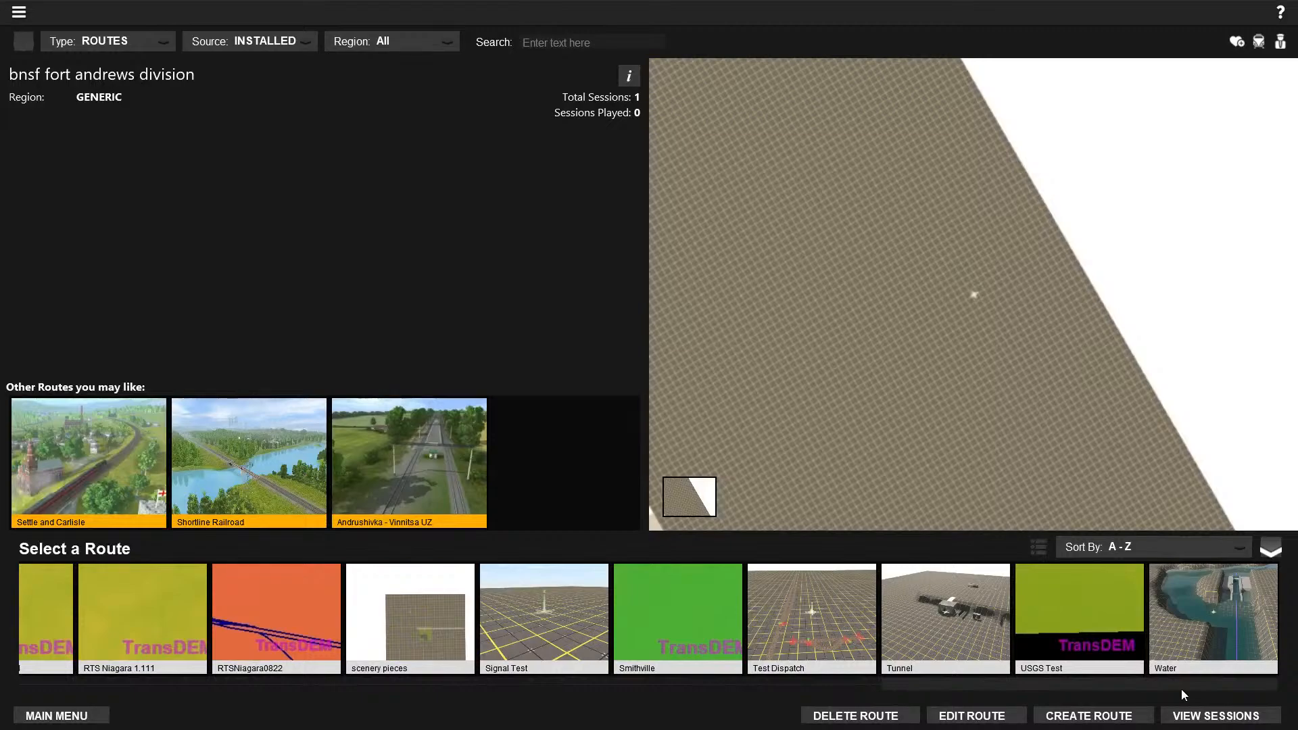
left_click_drag(1182, 689, 363, 716)
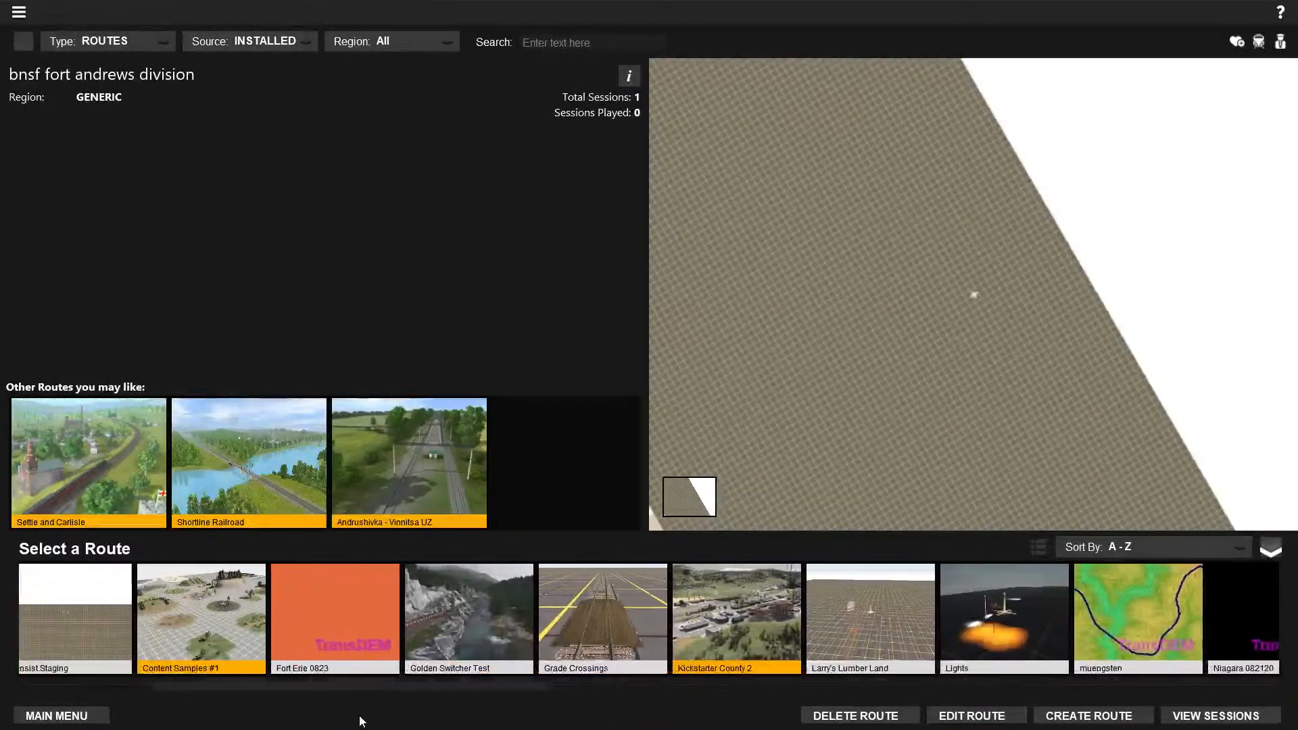
left_click(340, 626)
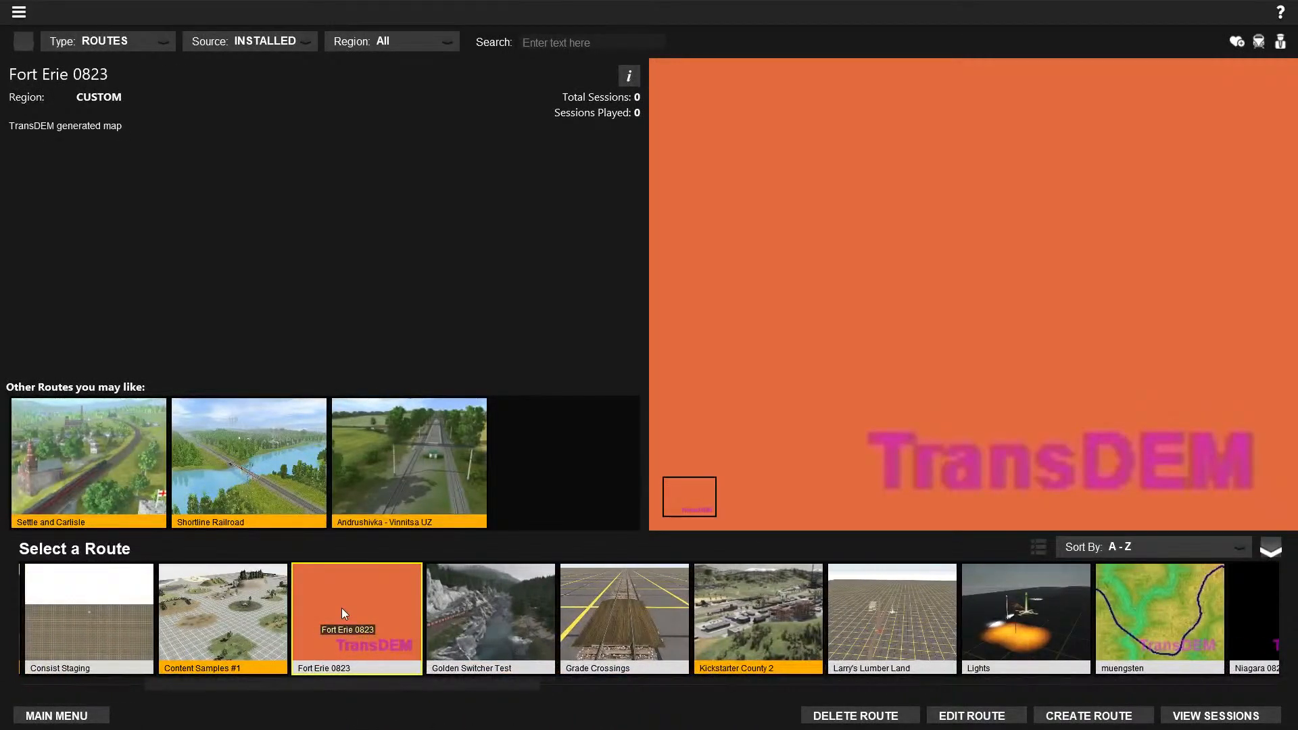
left_click(972, 715)
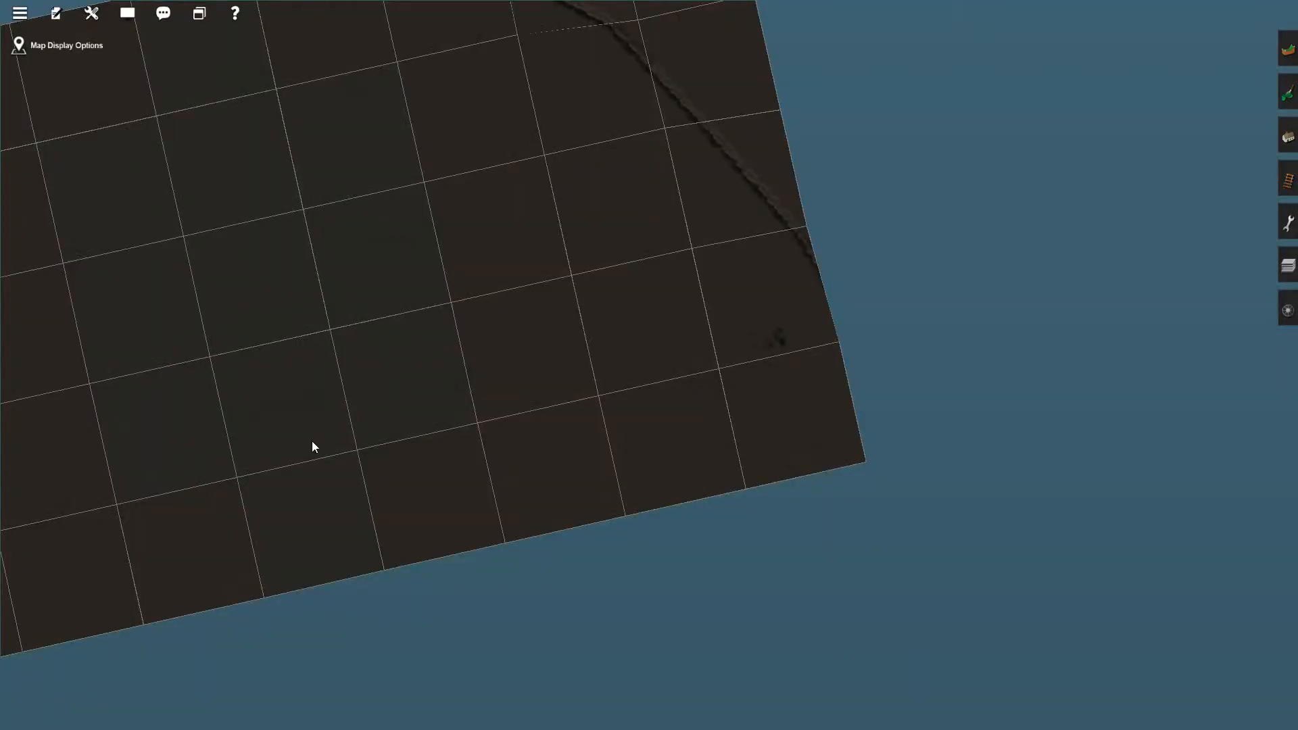
Examine the Fort Erie 0823 terrain and its baseboard grid, both in the overhead map and close to the ground.
scroll(313, 446, "down", 10)
scroll(313, 446, "up", 10)
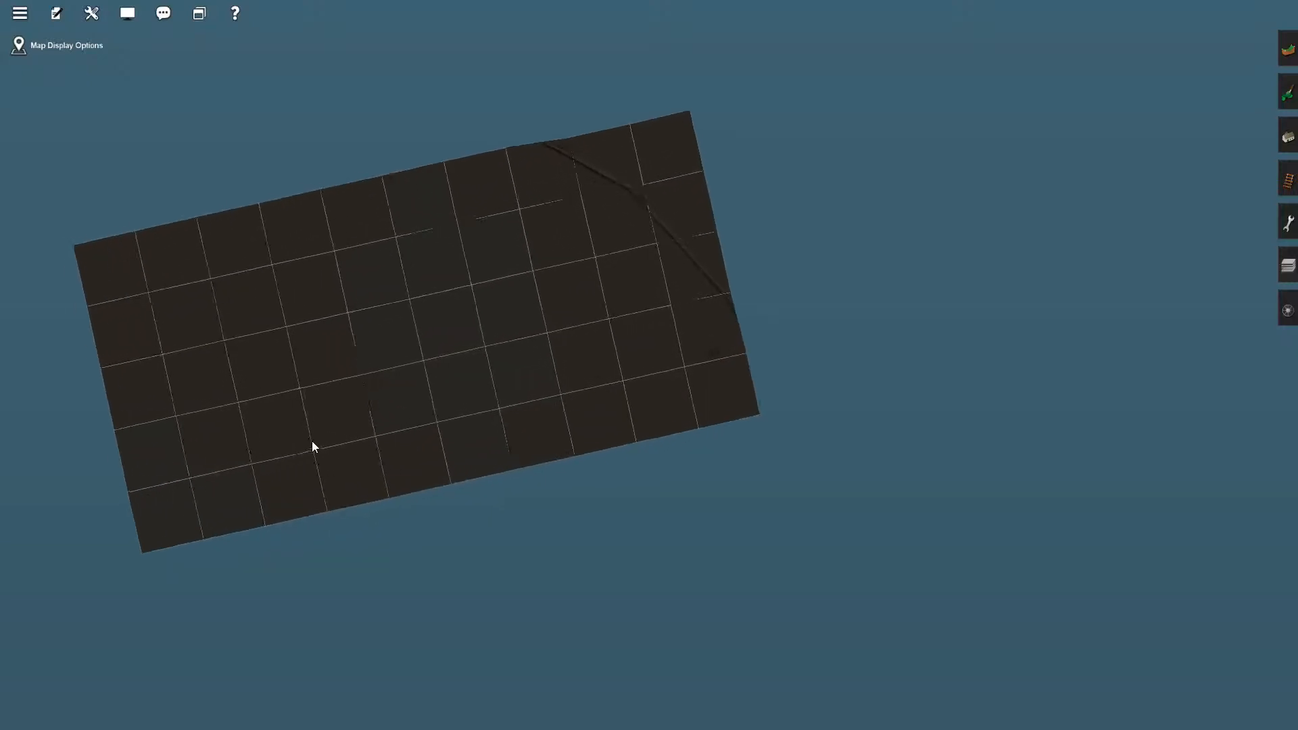
scroll(312, 447, "up", 10)
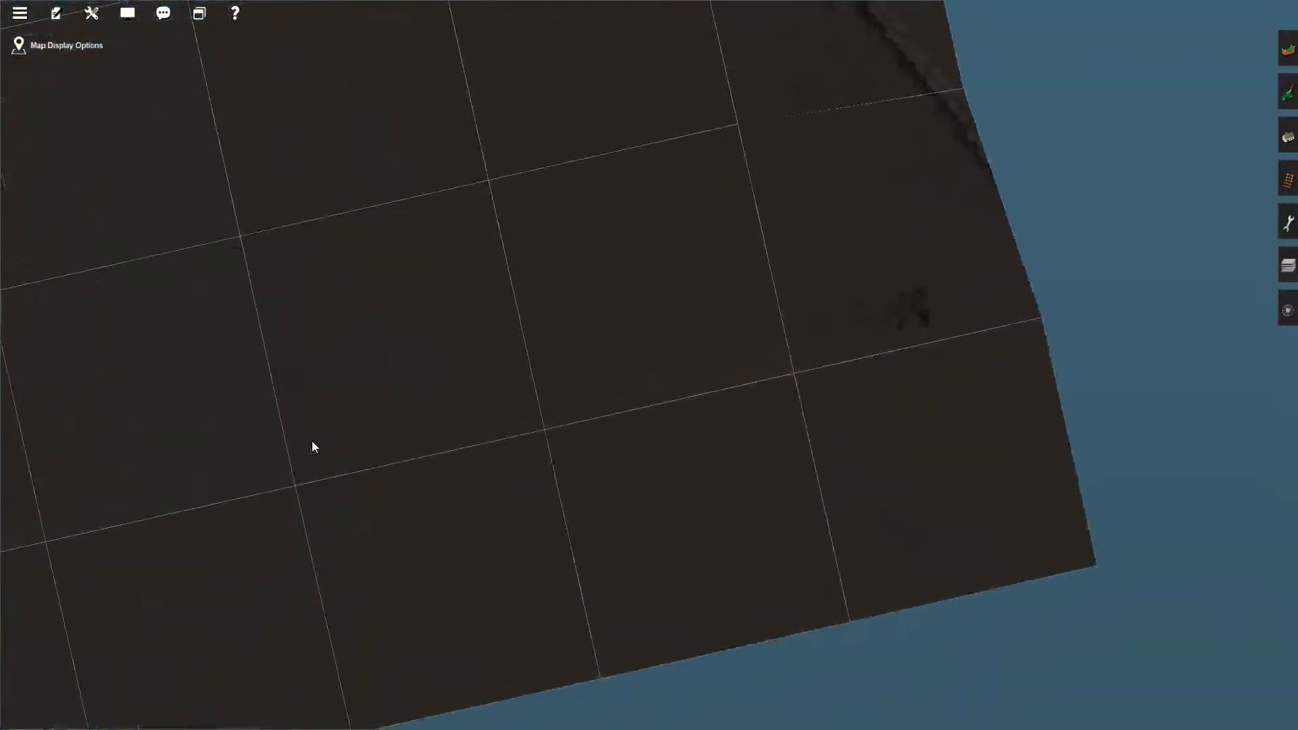
scroll(313, 447, "up", 10)
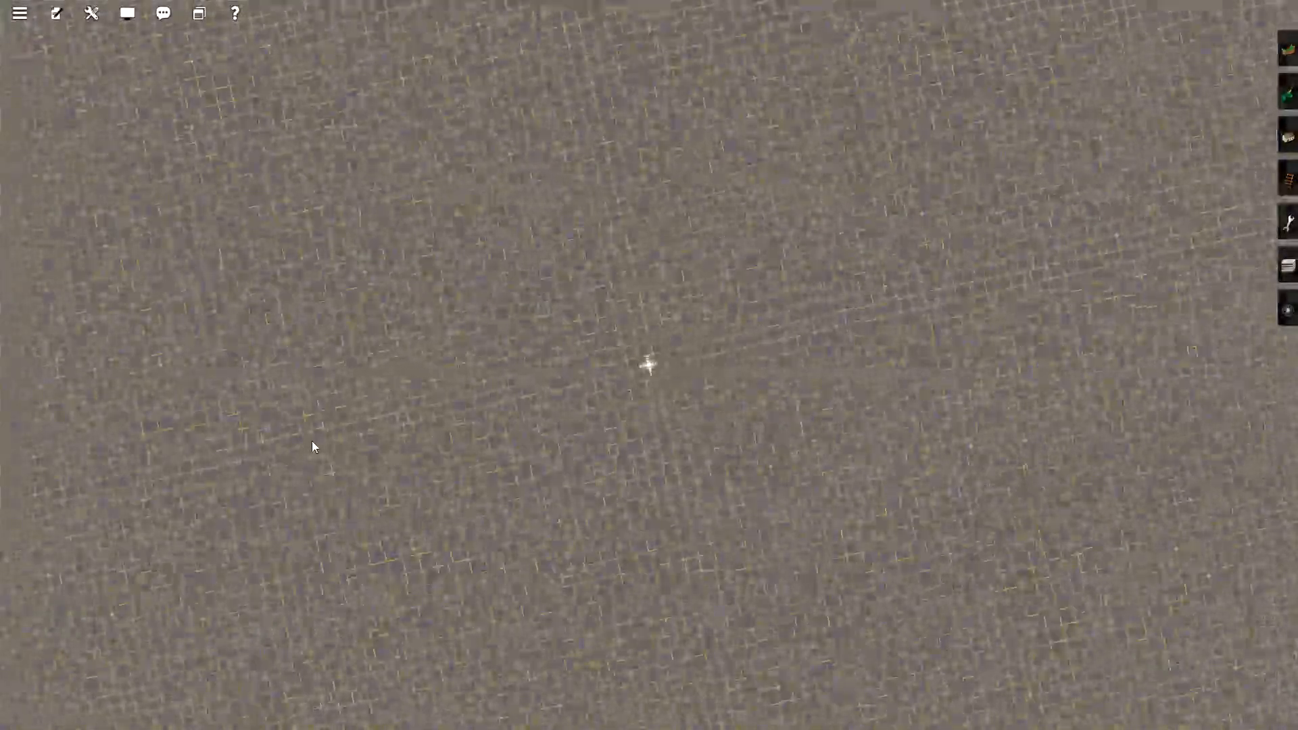
scroll(312, 447, "up", 4)
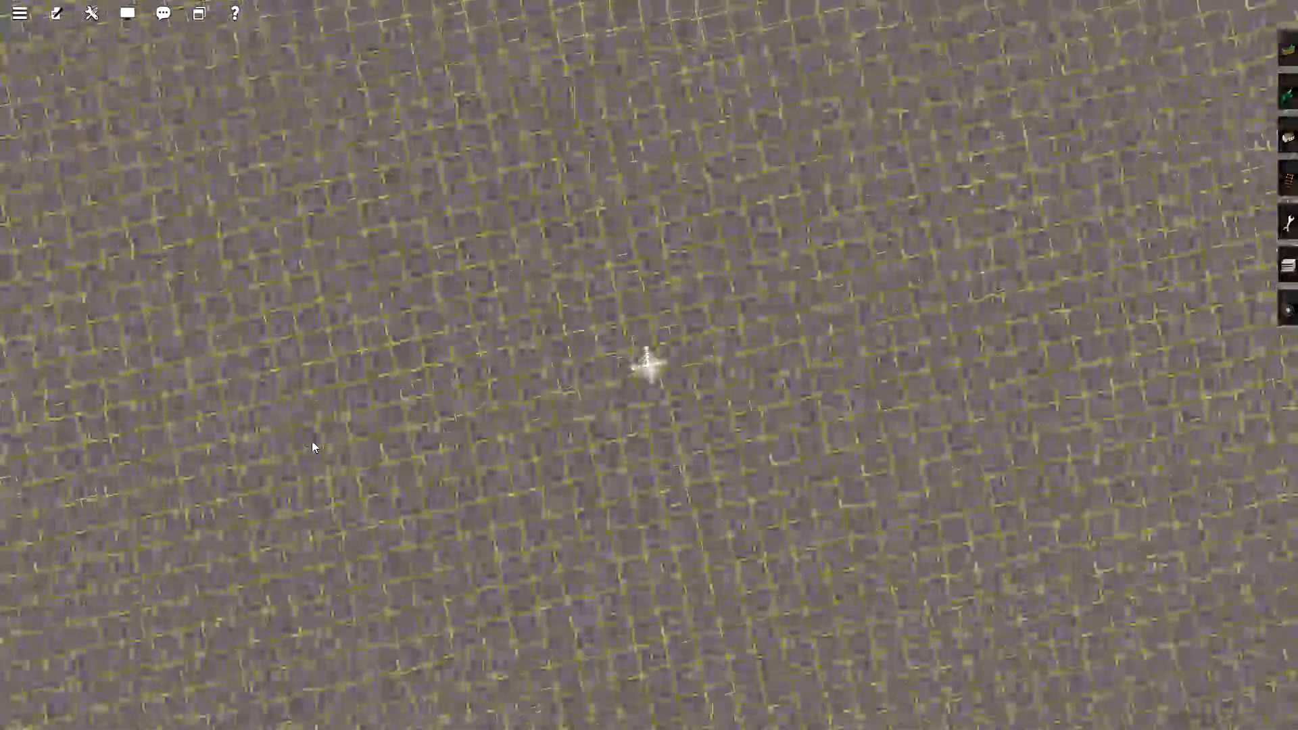
key("Down")
mouse_move(650, 358)
left_mouse_down()
mouse_move(472, 449)
mouse_move(956, 423)
mouse_move(771, 317)
mouse_move(658, 296)
mouse_move(690, 292)
left_mouse_up()
scroll(666, 338, "up", 5)
scroll(665, 352, "up", 6)
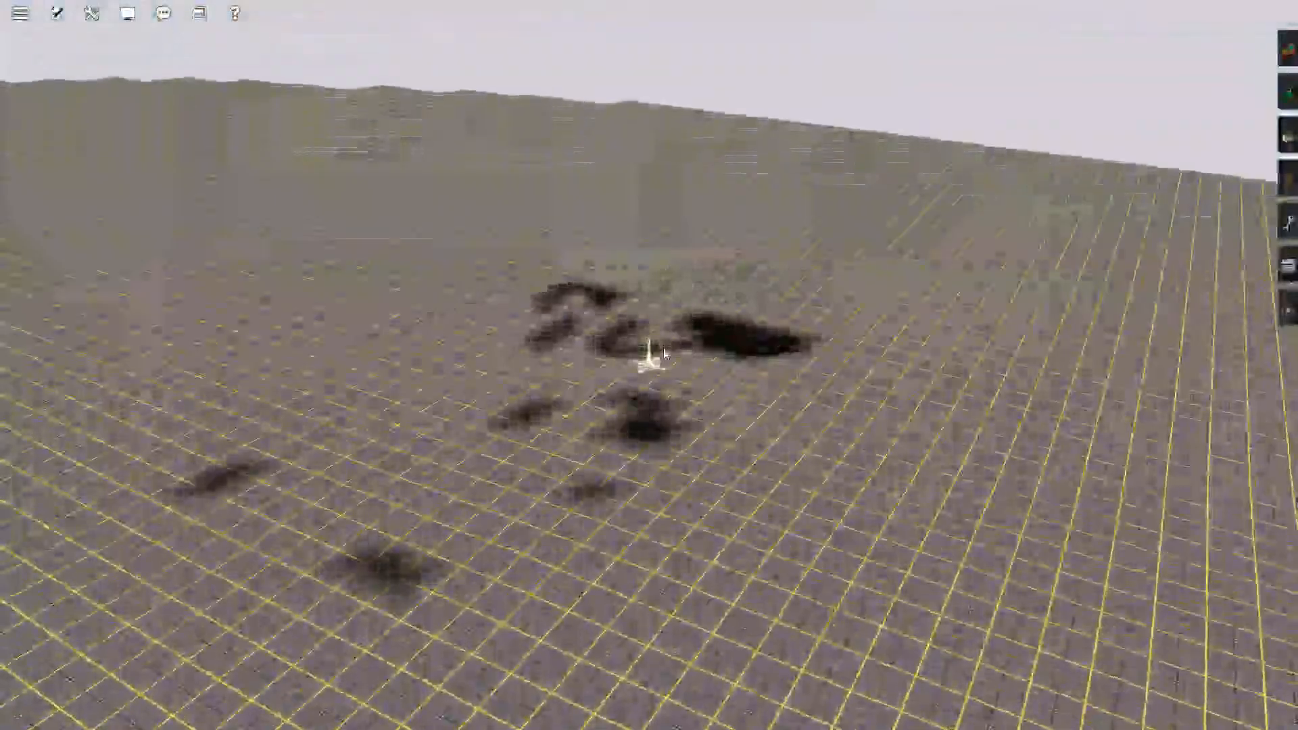
scroll(664, 349, "down", 15)
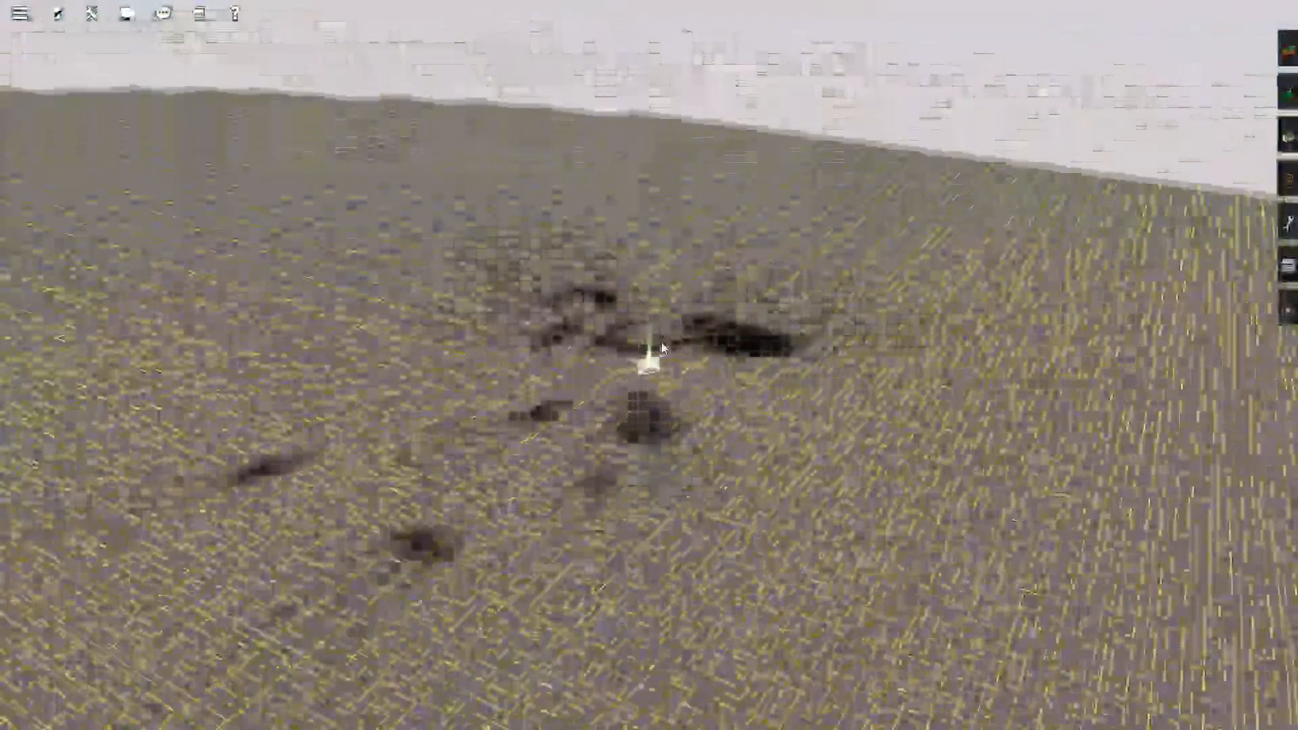
scroll(662, 342, "down", 6)
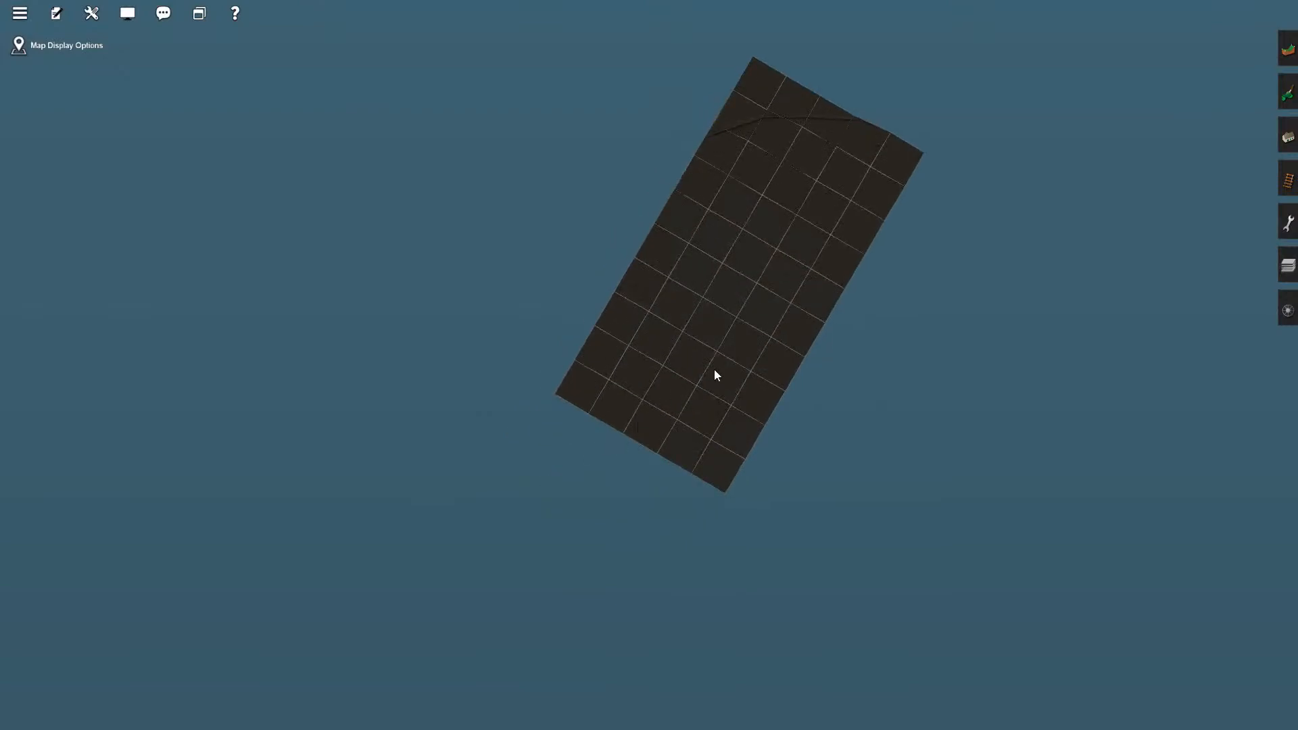
scroll(714, 370, "up", 10)
scroll(714, 371, "up", 1)
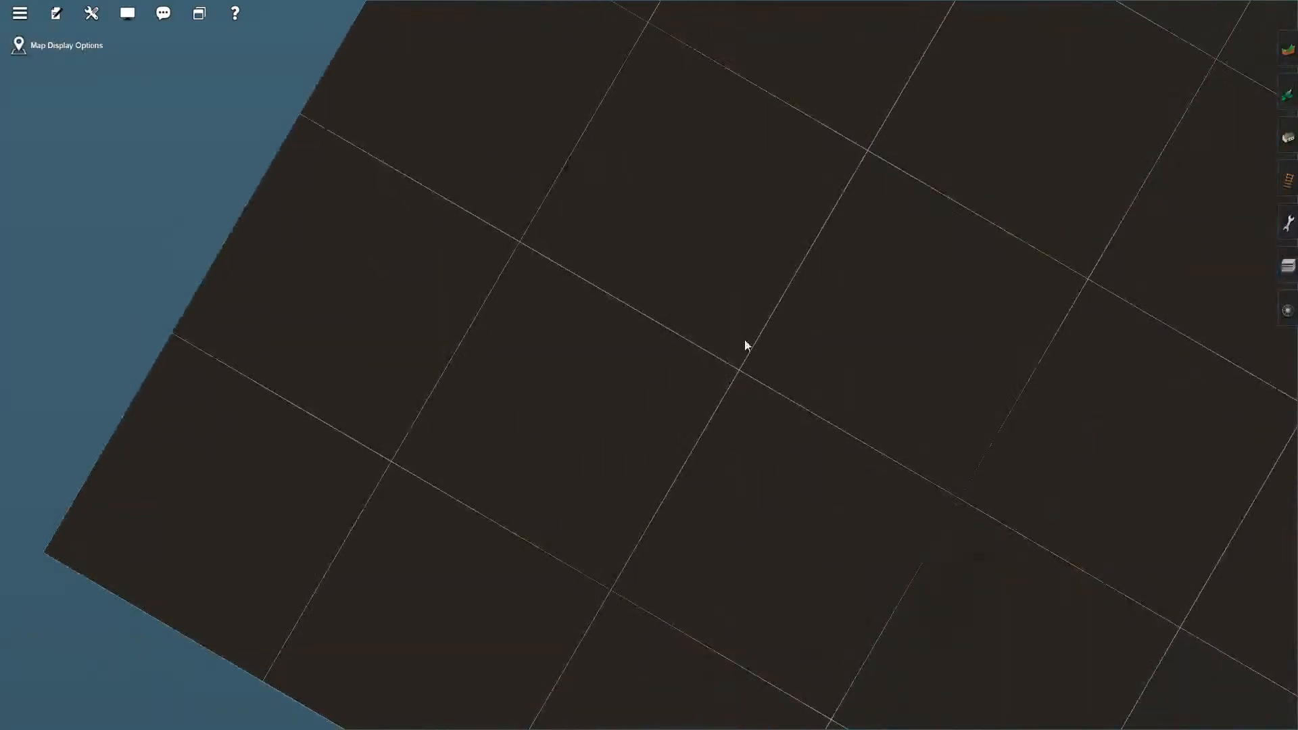
right_click(747, 340)
right_click(752, 242)
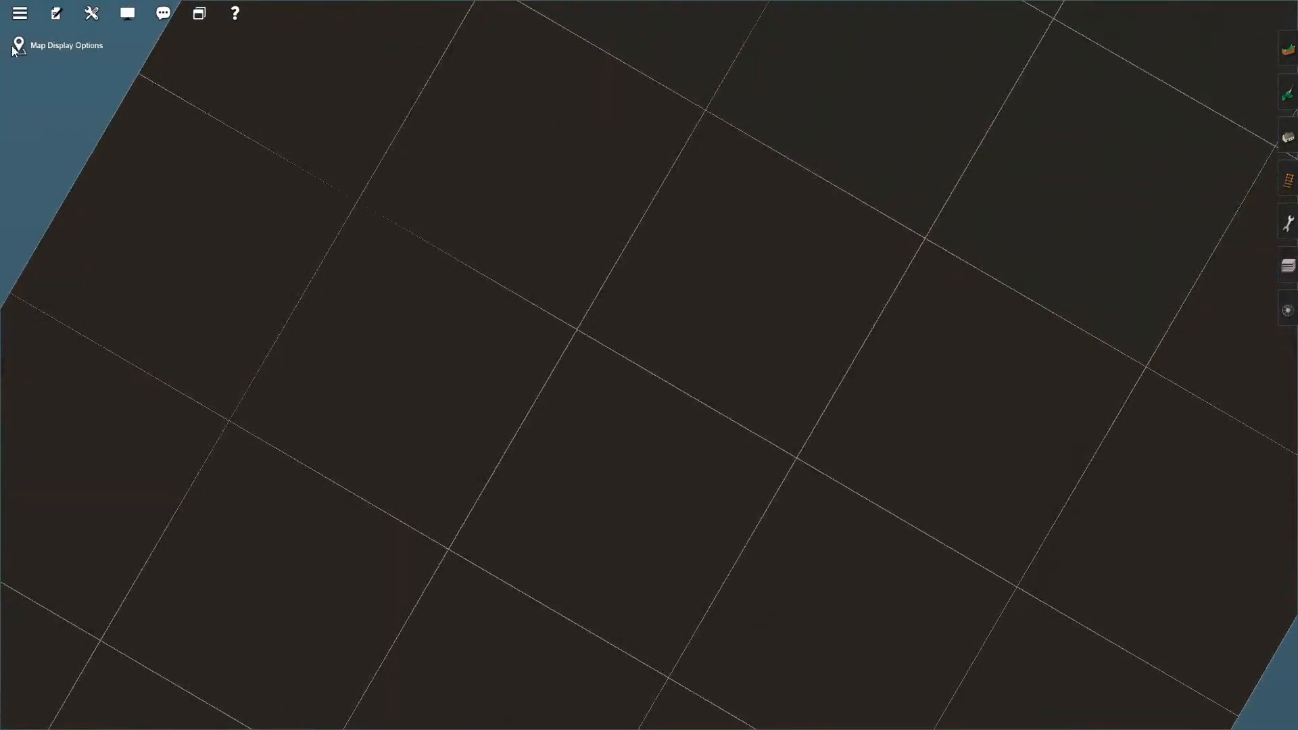
Exit the game from Surveyor and confirm the exit to get back to the Trainz launcher.
left_click(21, 13)
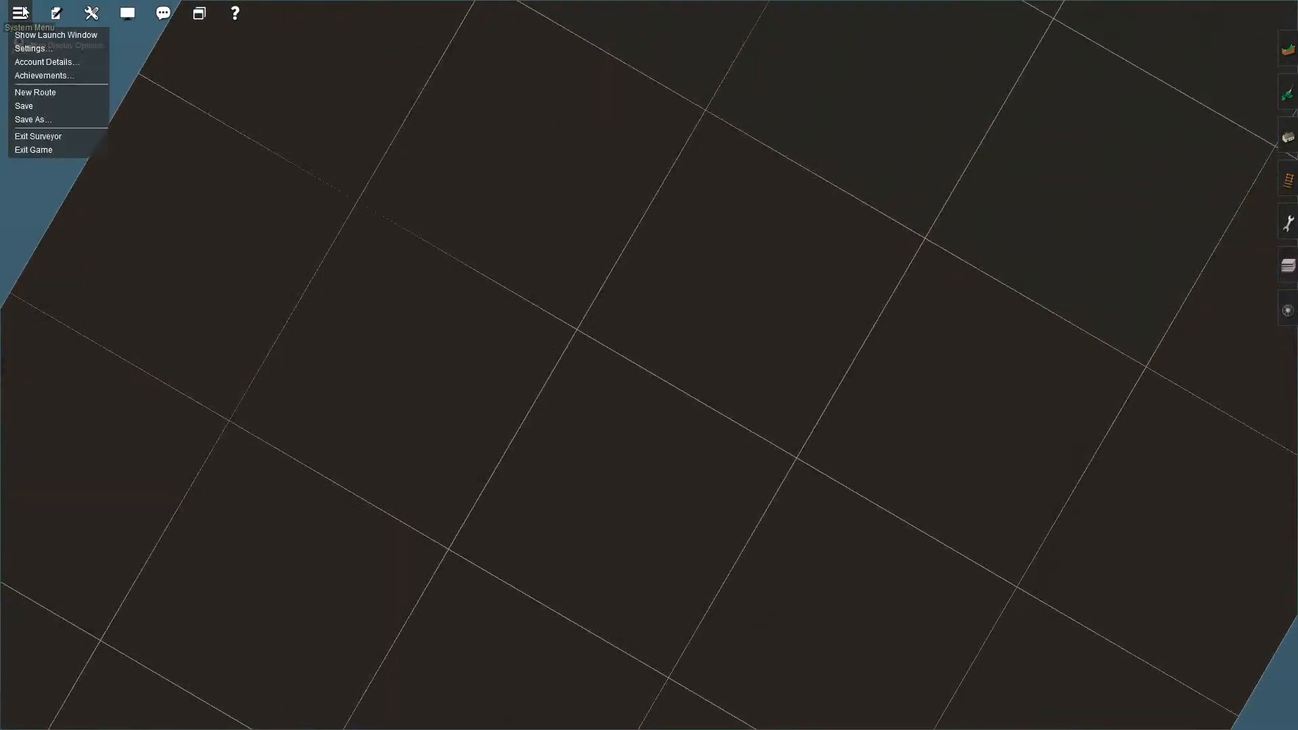
left_click(40, 149)
left_click(547, 391)
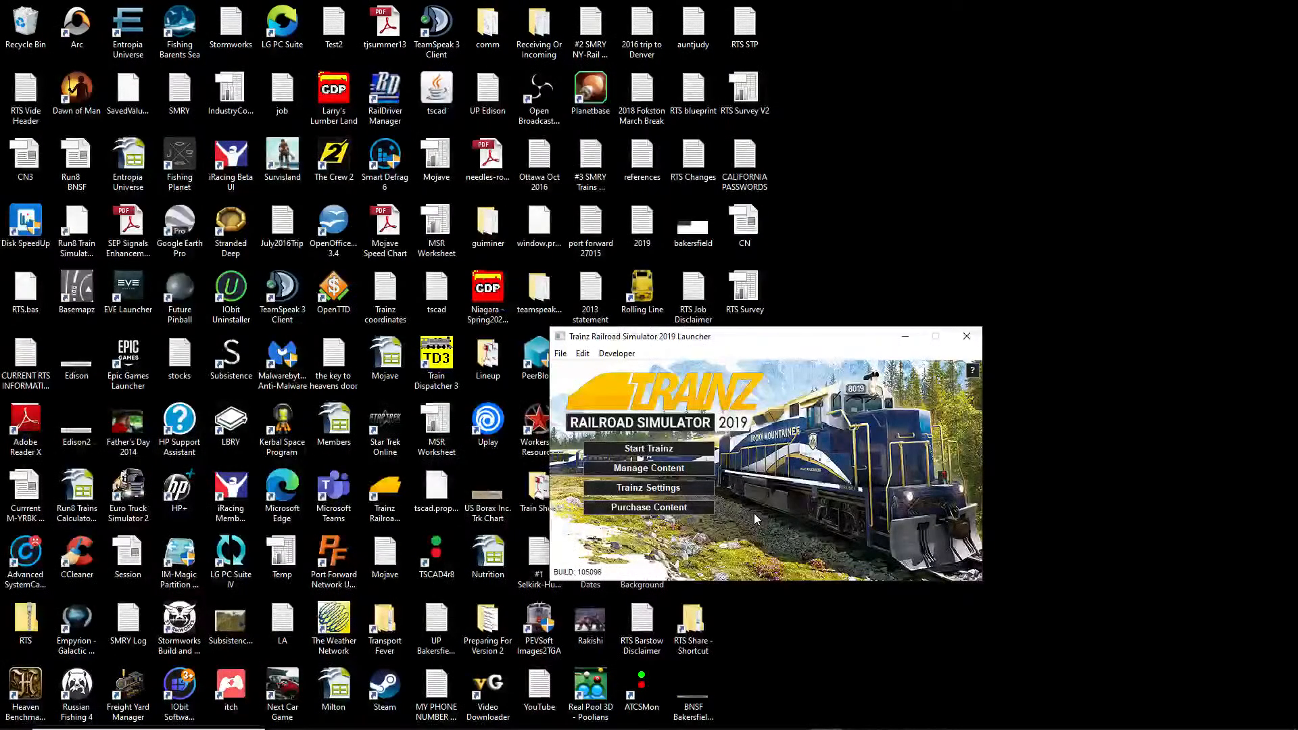
Open Content Manager, begin a content folder import, and browse to the editing folder inside TRS19 Content on DATADRIVE1 (E:).
left_click(656, 470)
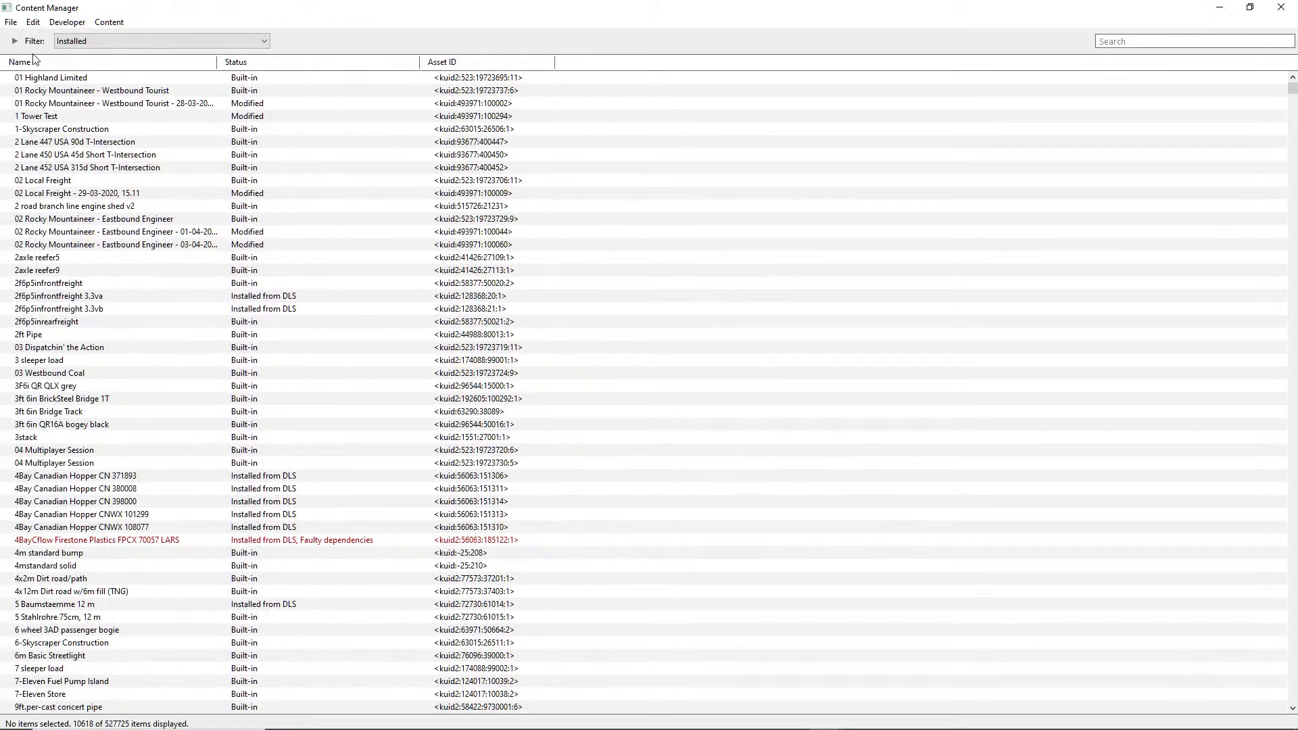
left_click(12, 25)
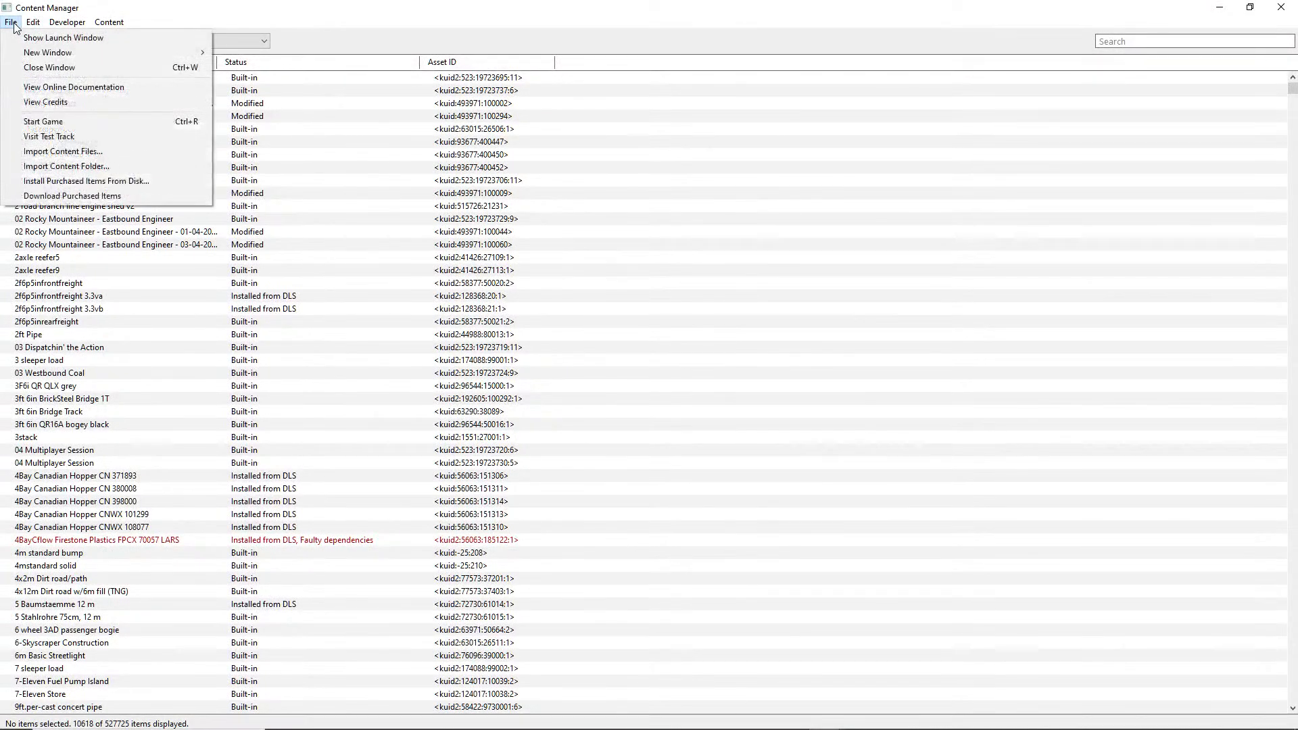
left_click(81, 166)
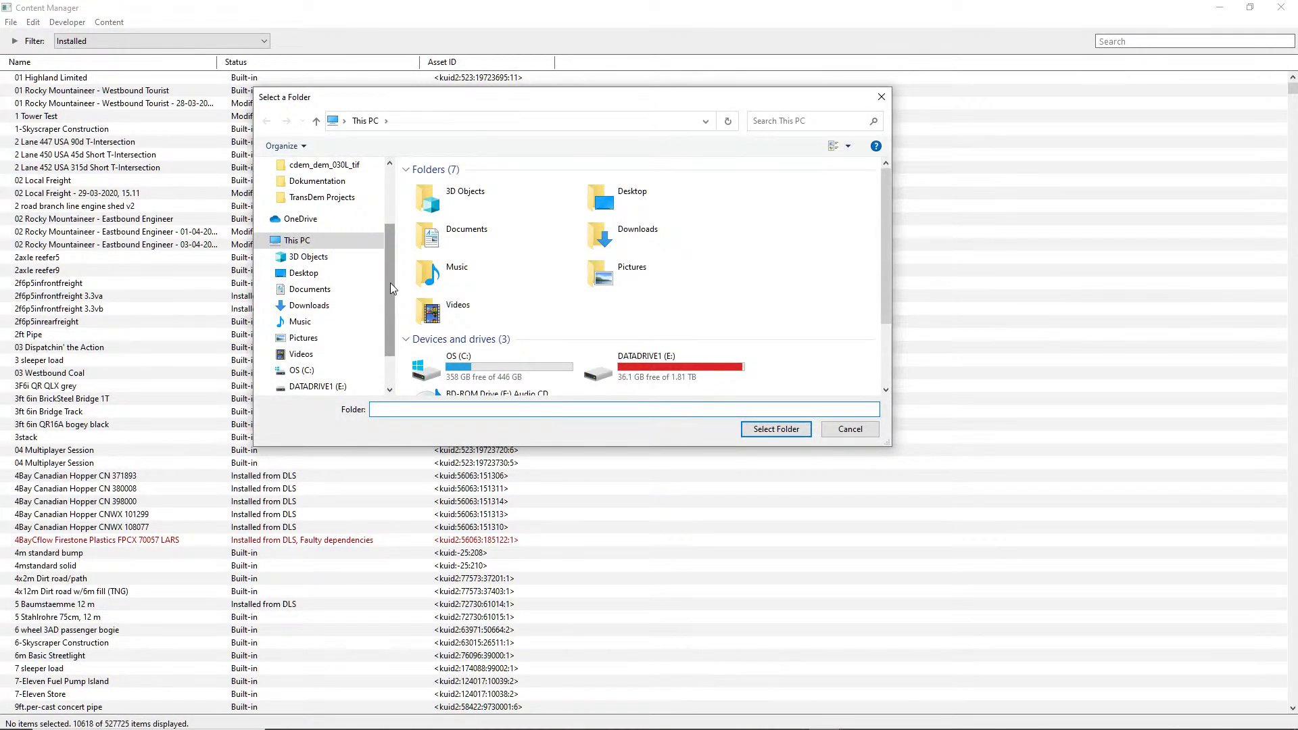
left_click_drag(391, 287, 379, 198)
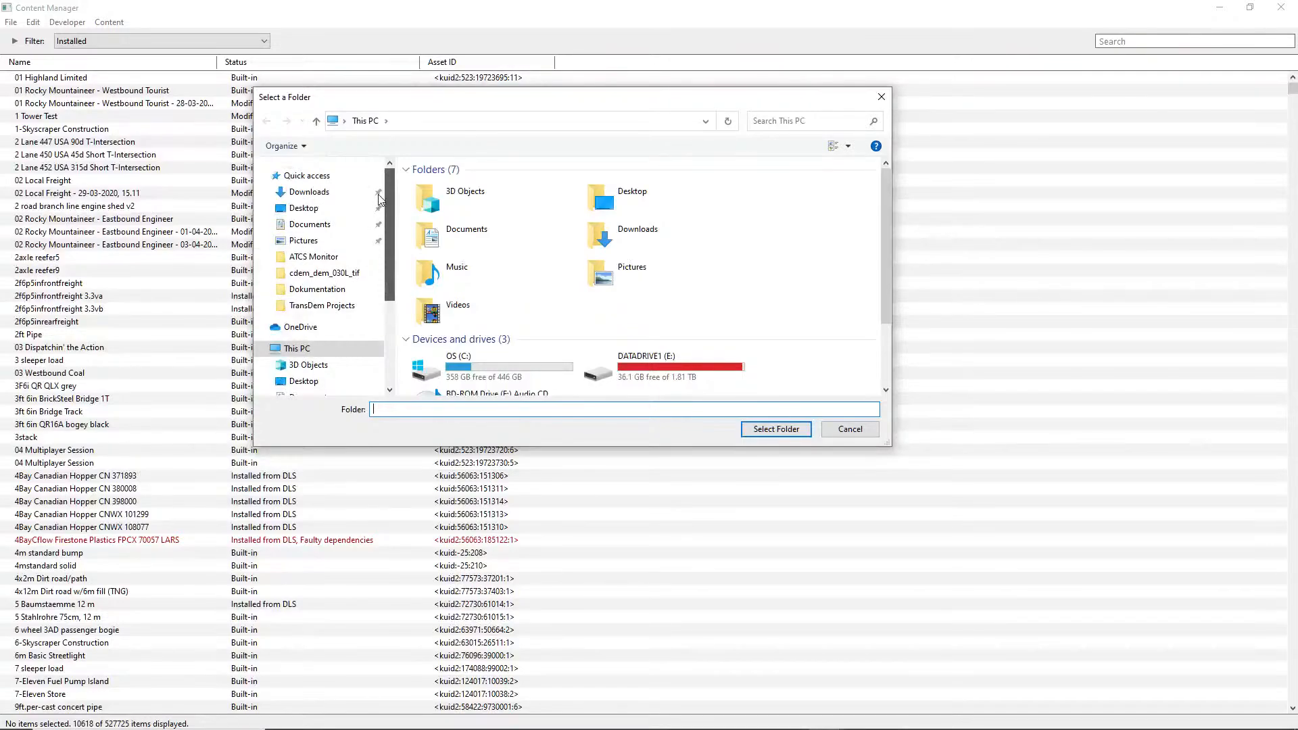
scroll(380, 232, "down", 2)
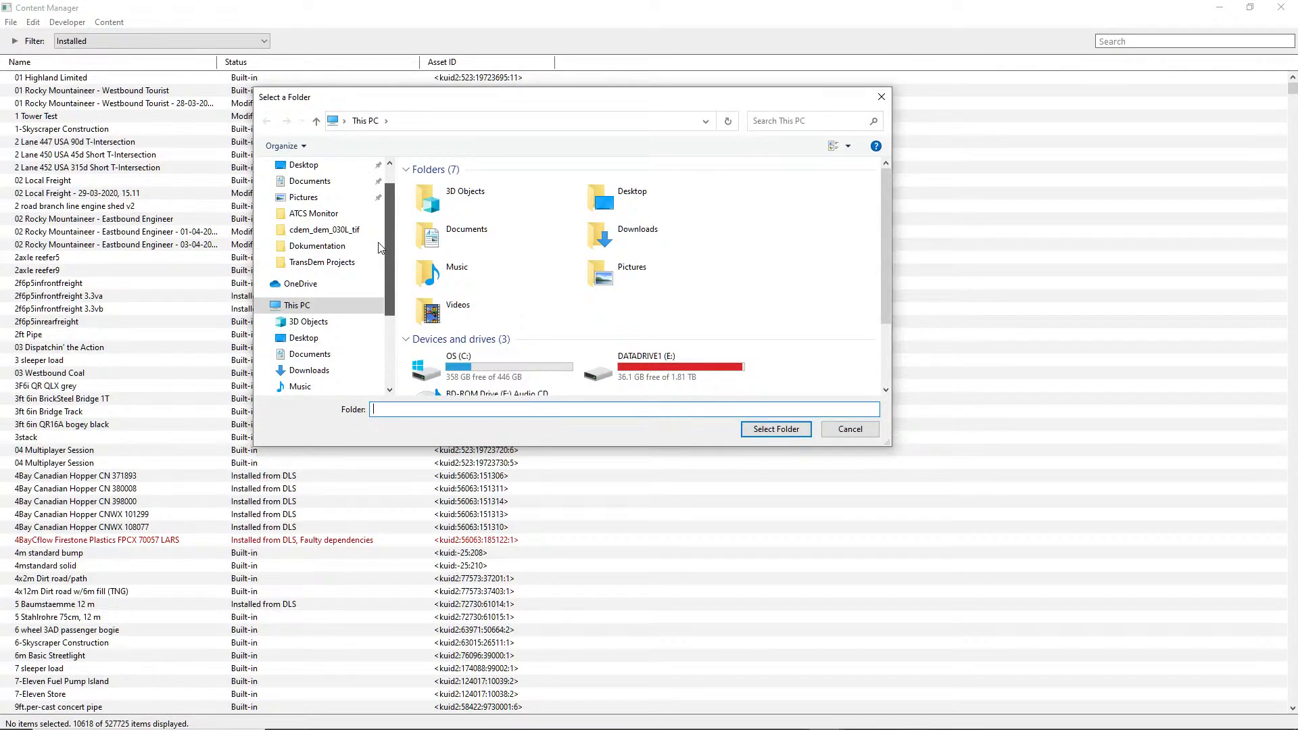
scroll(382, 205, "up", 2)
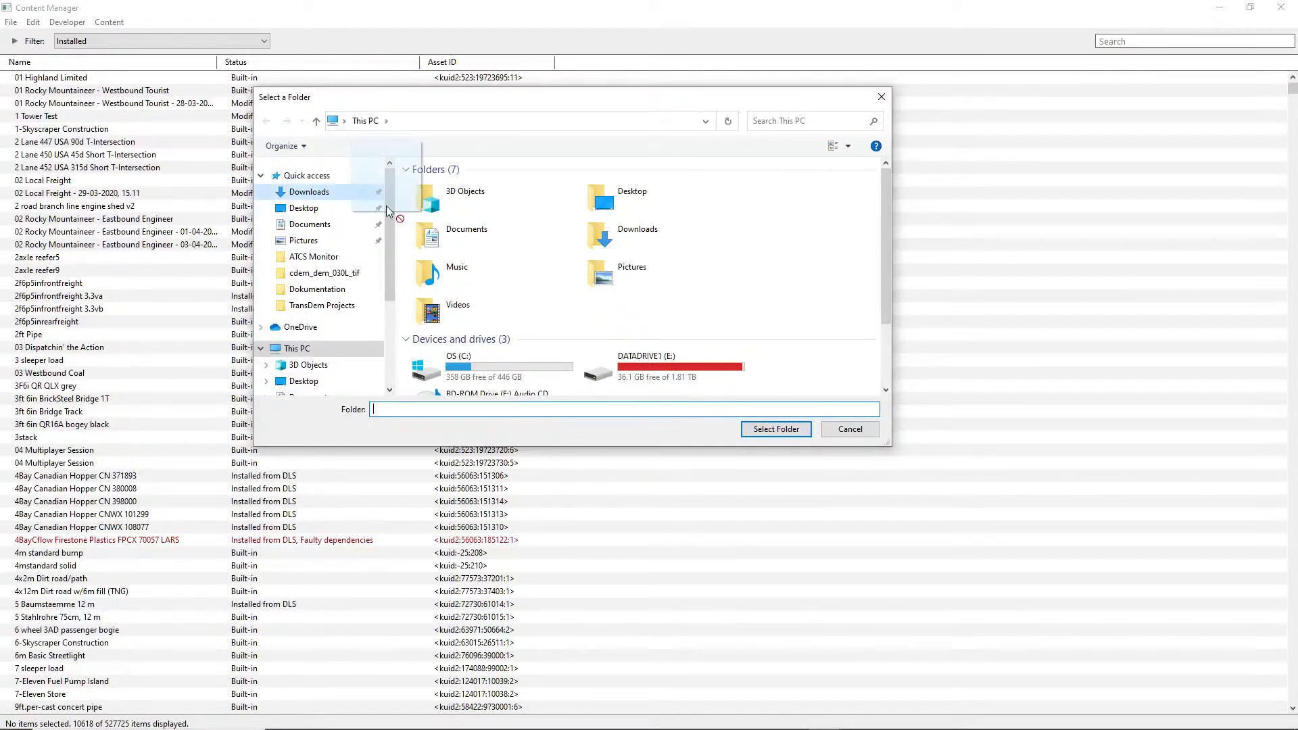
double_click(720, 383)
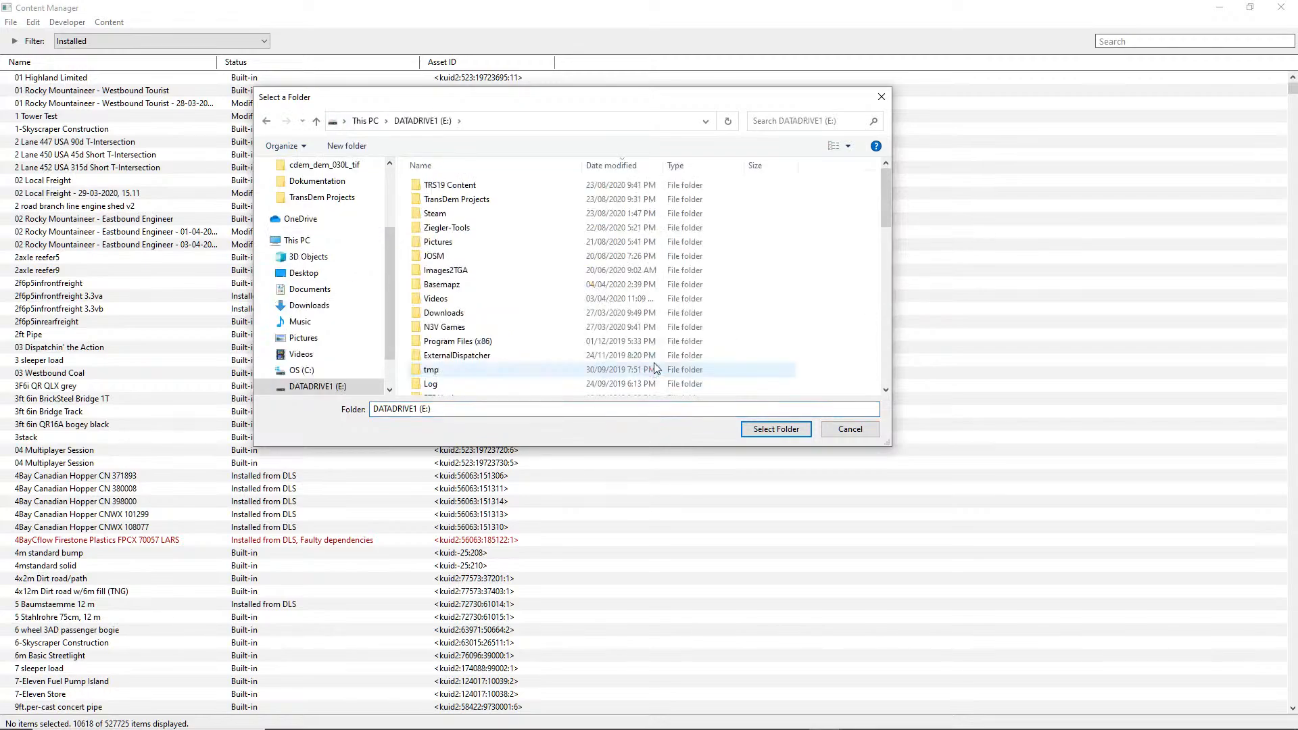
double_click(454, 192)
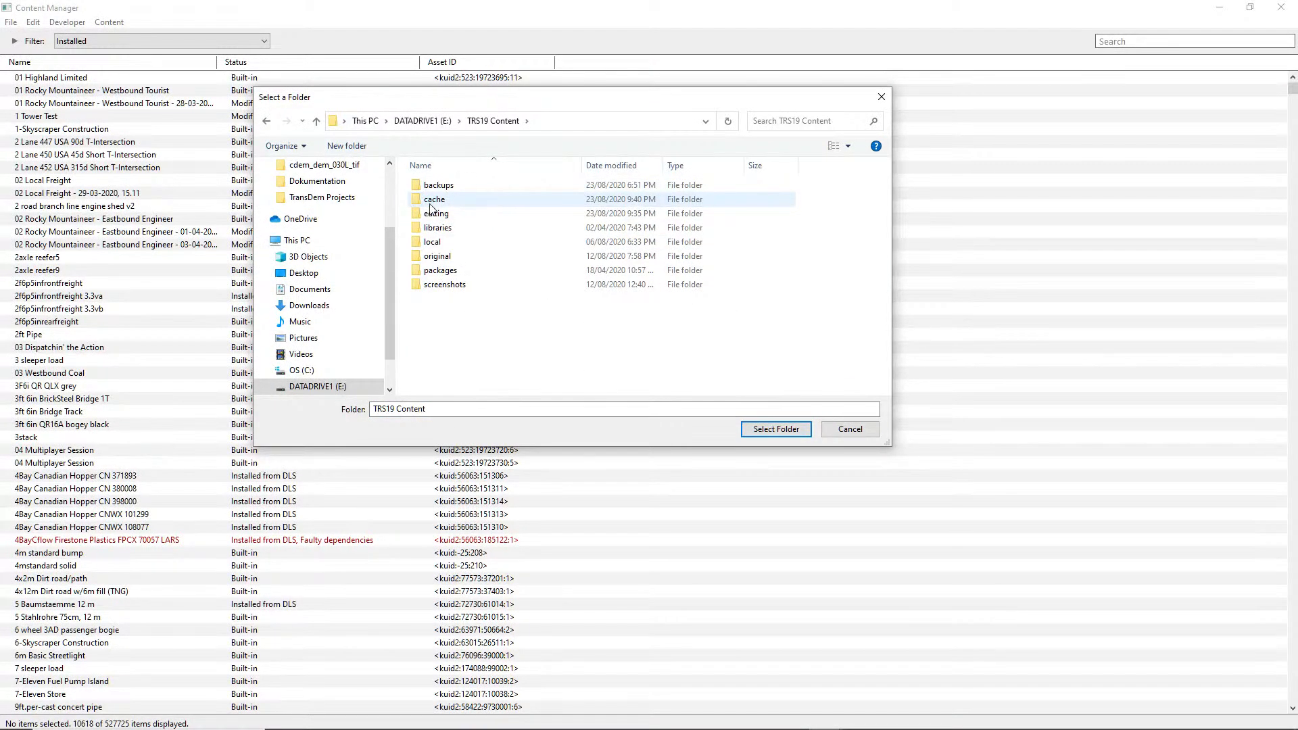
double_click(438, 215)
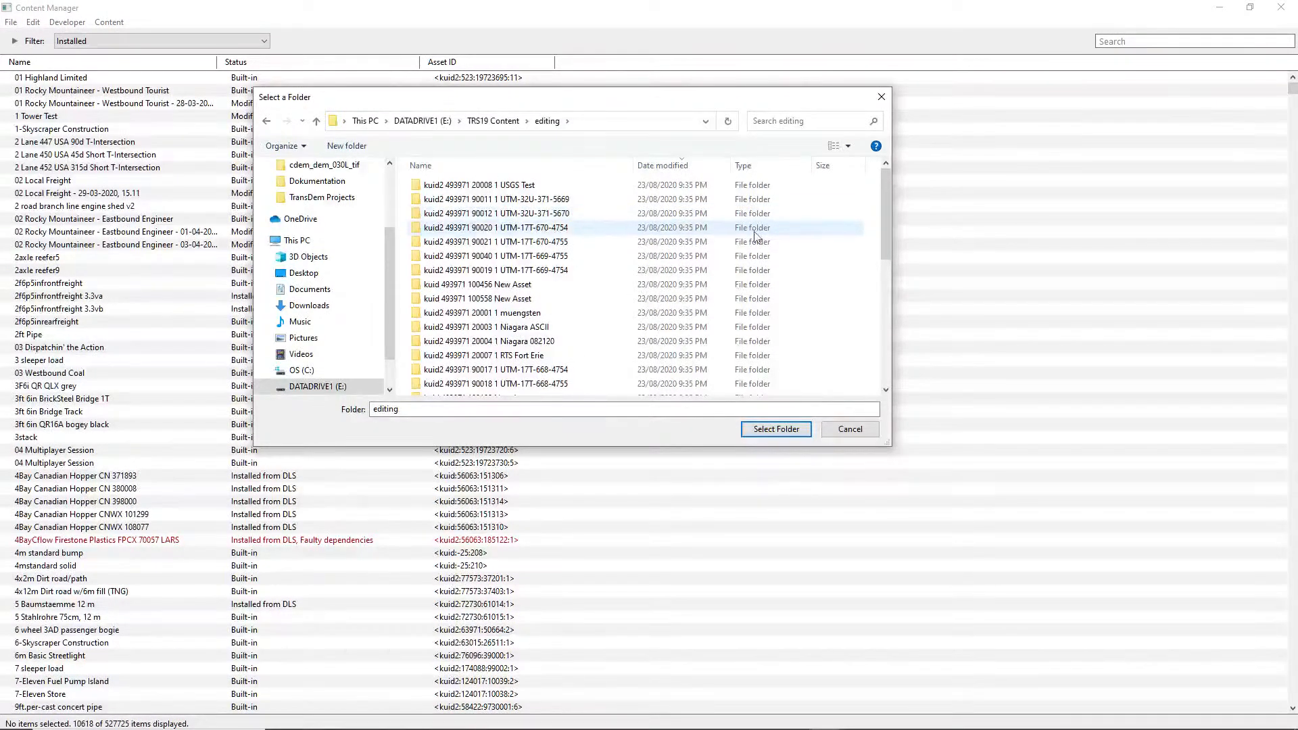
Import the scenery folder from the editing folder and close the import task window once it is done.
mouse_move(887, 203)
left_mouse_down()
mouse_move(895, 334)
mouse_move(890, 224)
left_mouse_up()
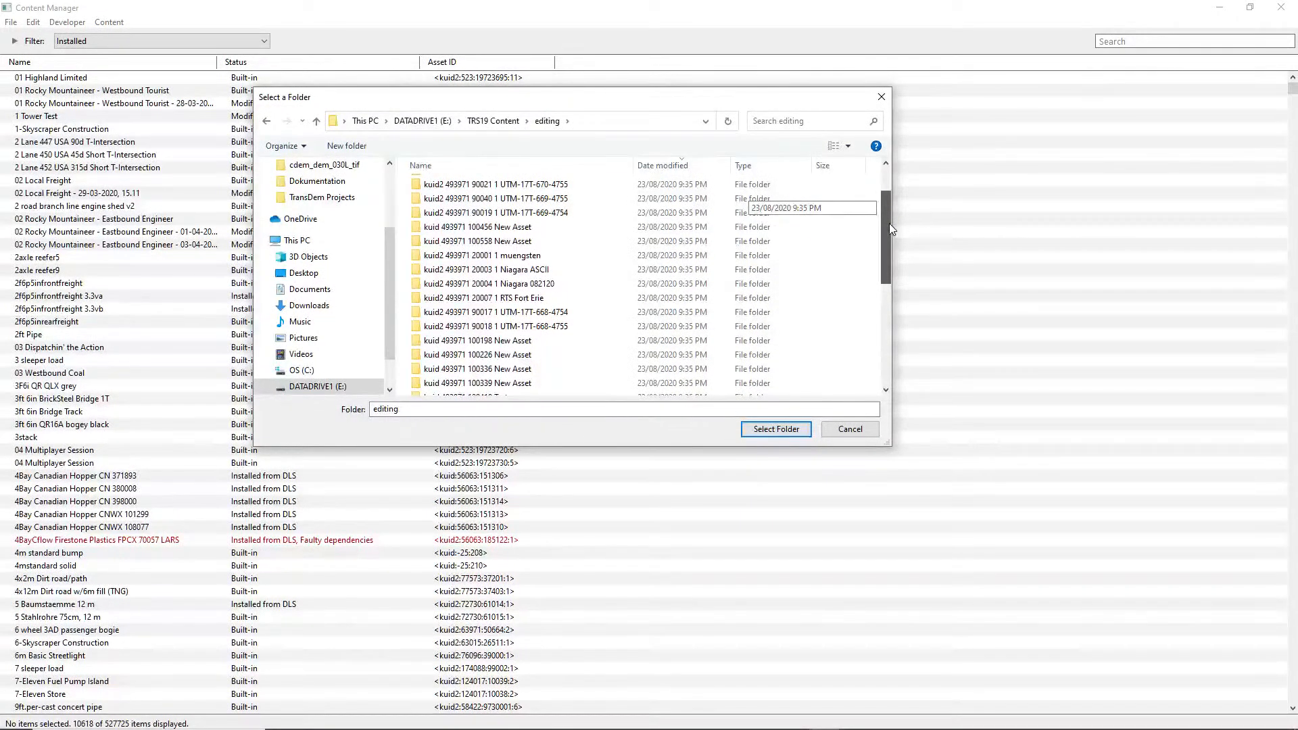
left_click_drag(890, 223, 878, 180)
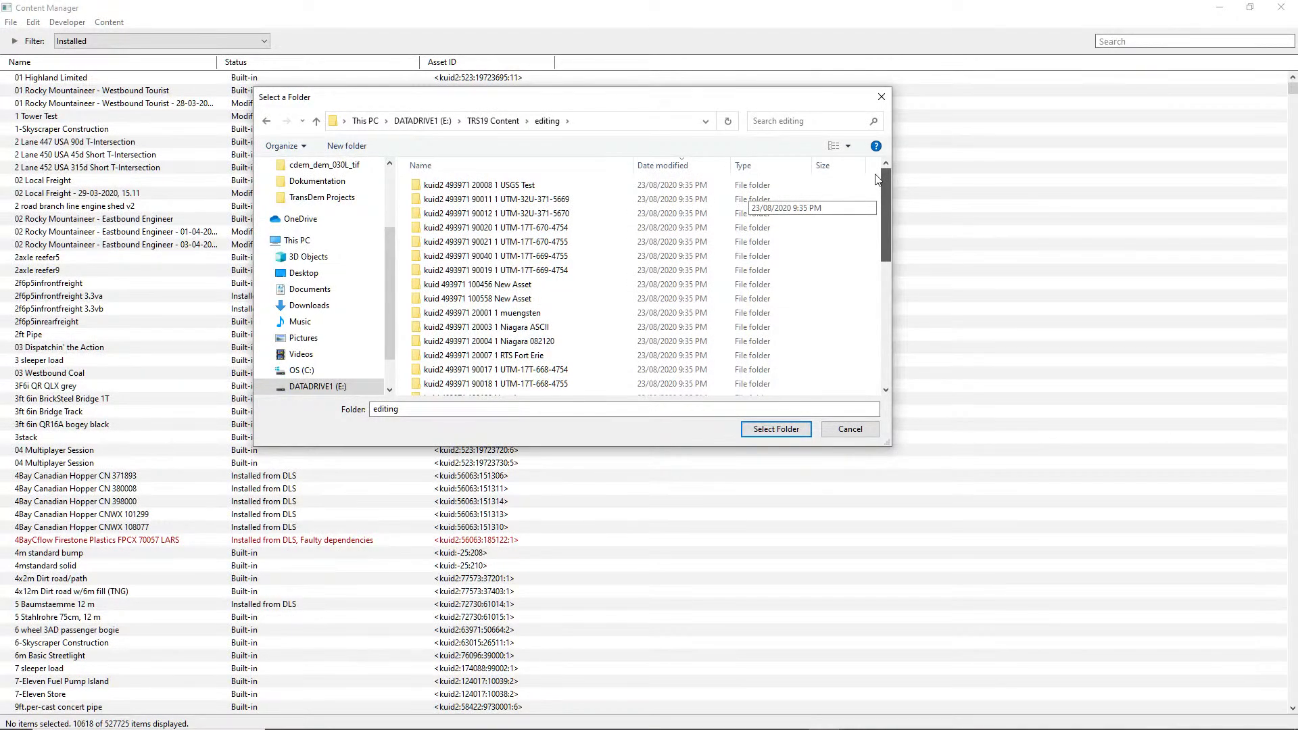
left_click_drag(875, 199, 876, 334)
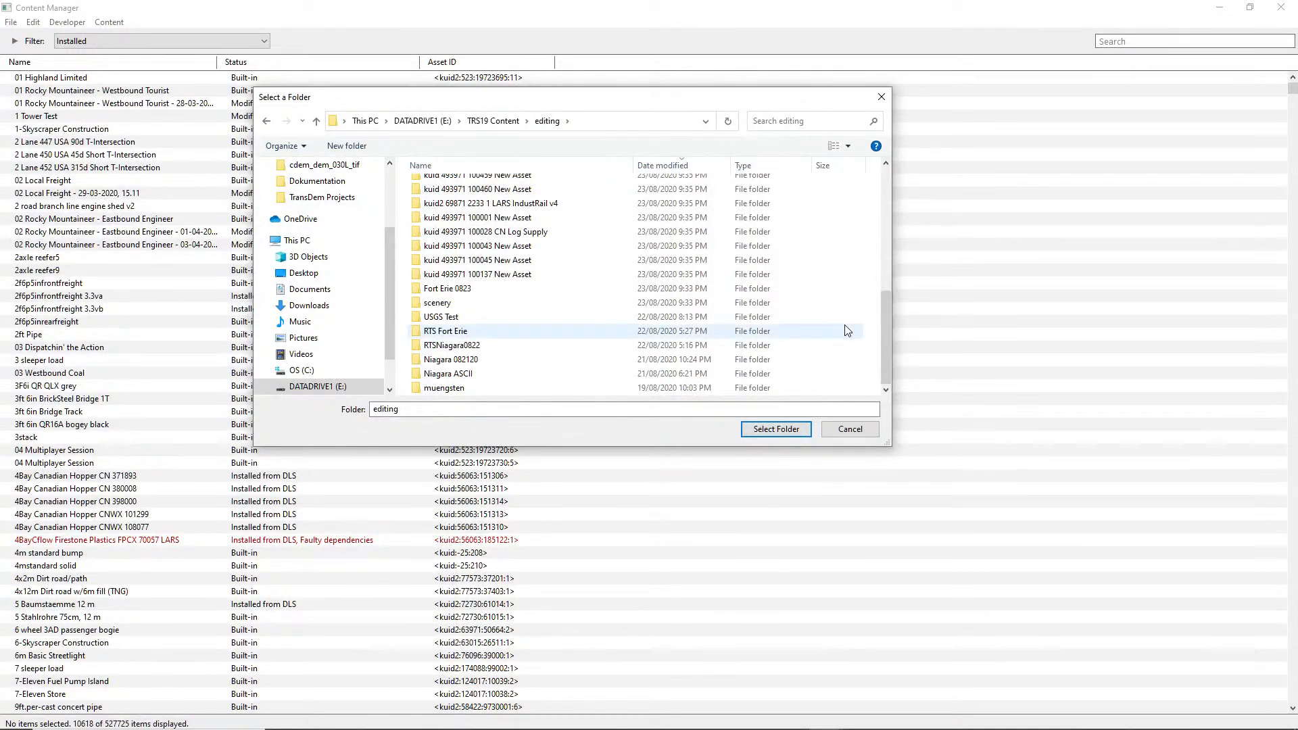
left_click(429, 306)
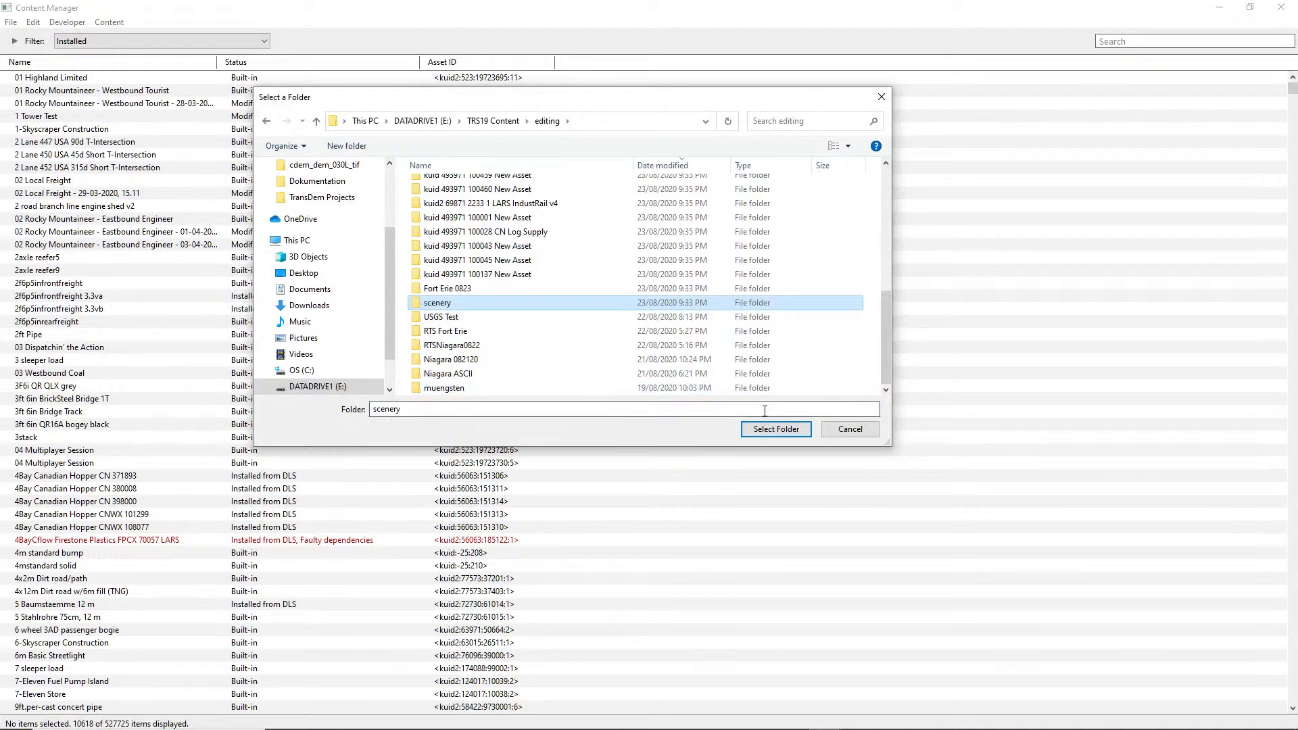
left_click(778, 430)
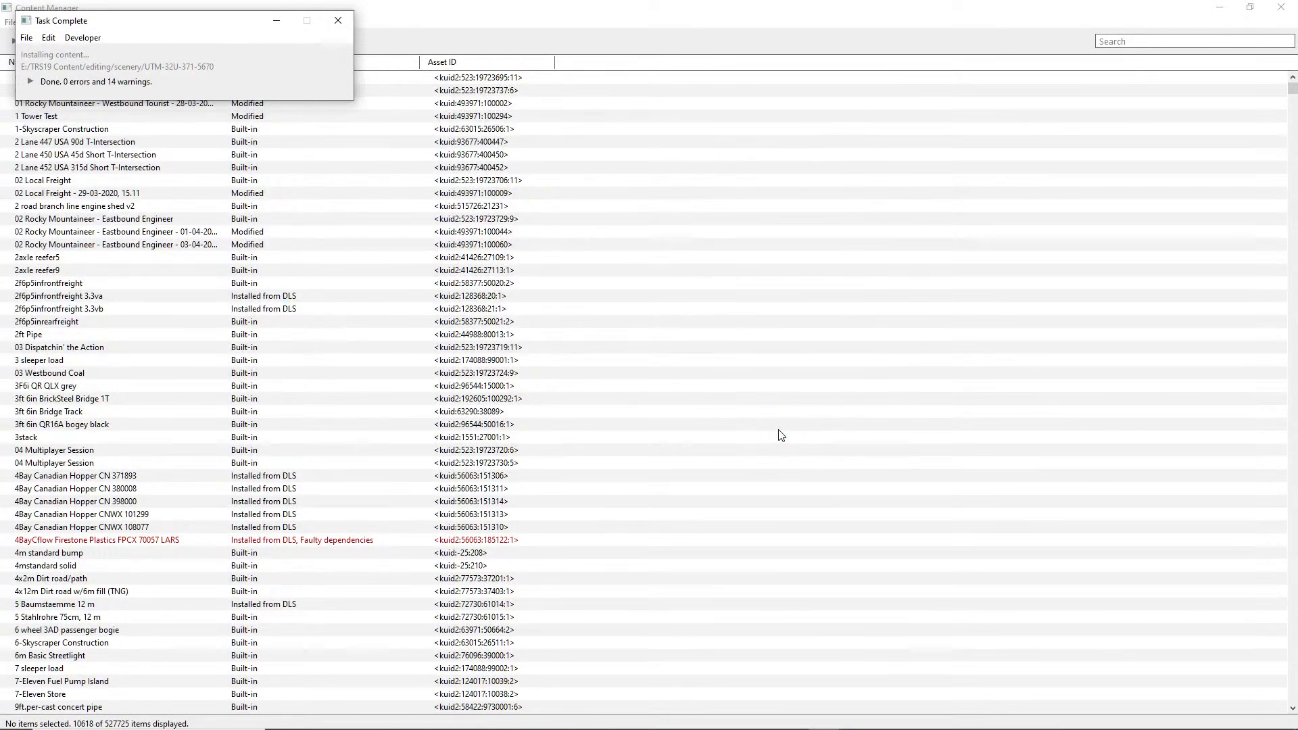
left_click(333, 23)
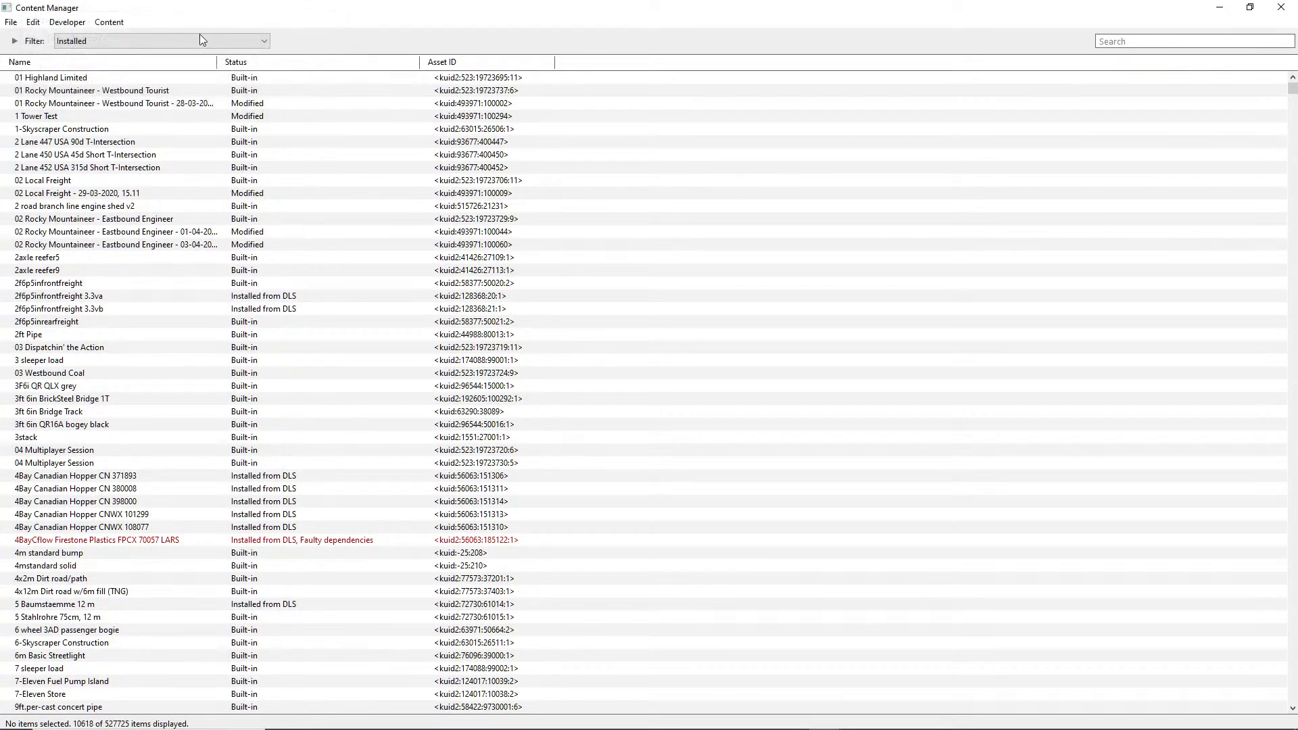
Close Content Manager and start Trainz from the launcher.
left_click(11, 24)
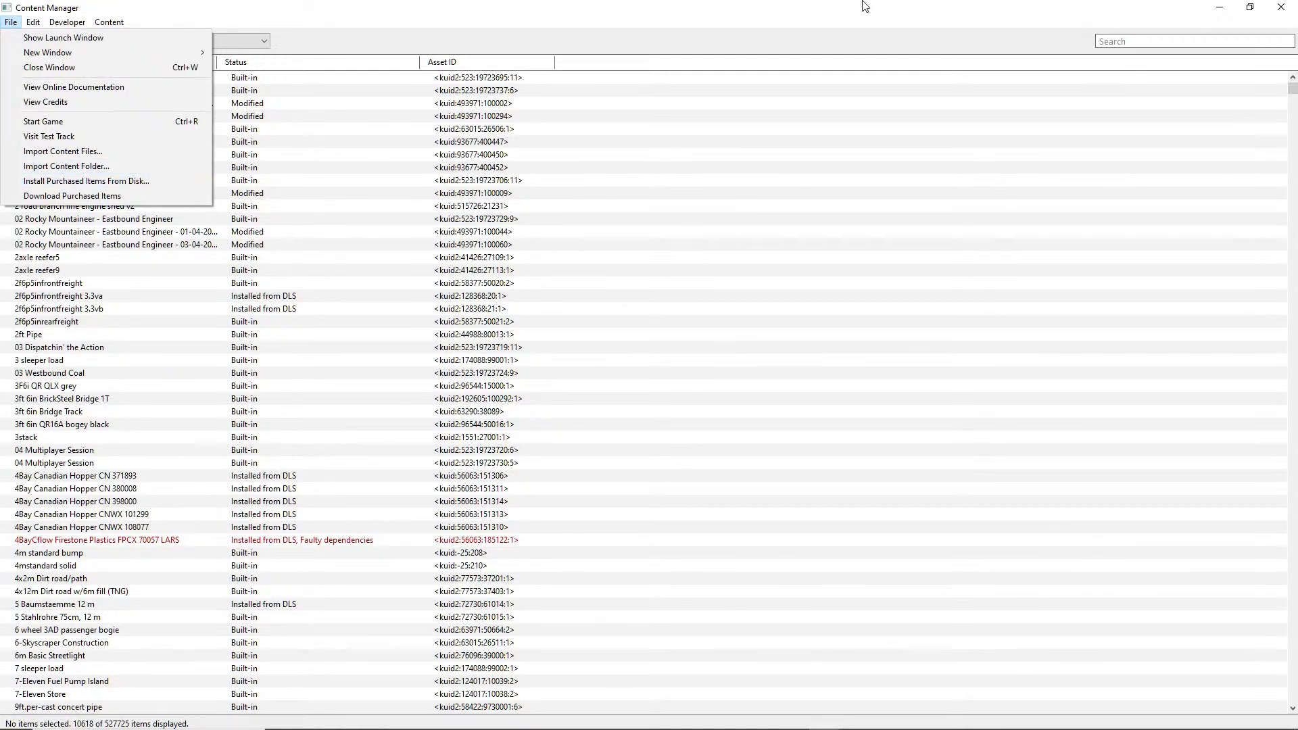
left_click(1281, 7)
left_click(1281, 8)
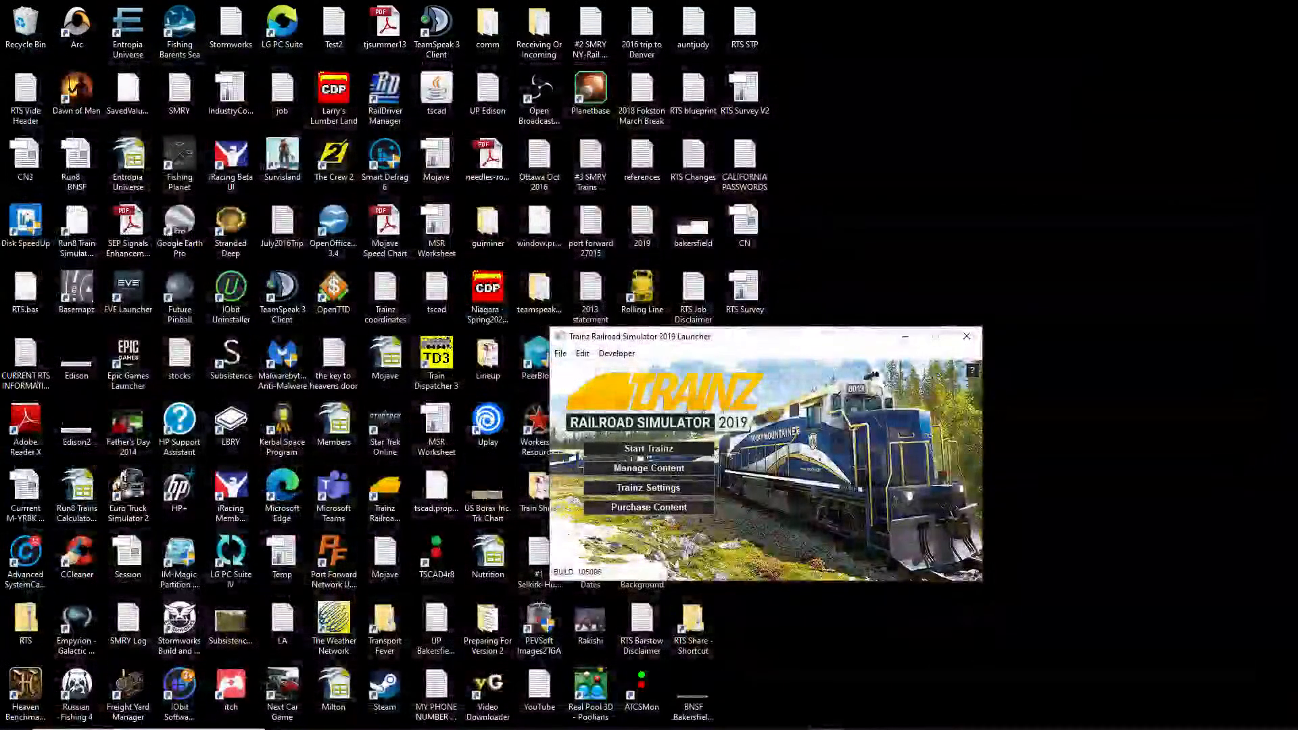
left_click(633, 452)
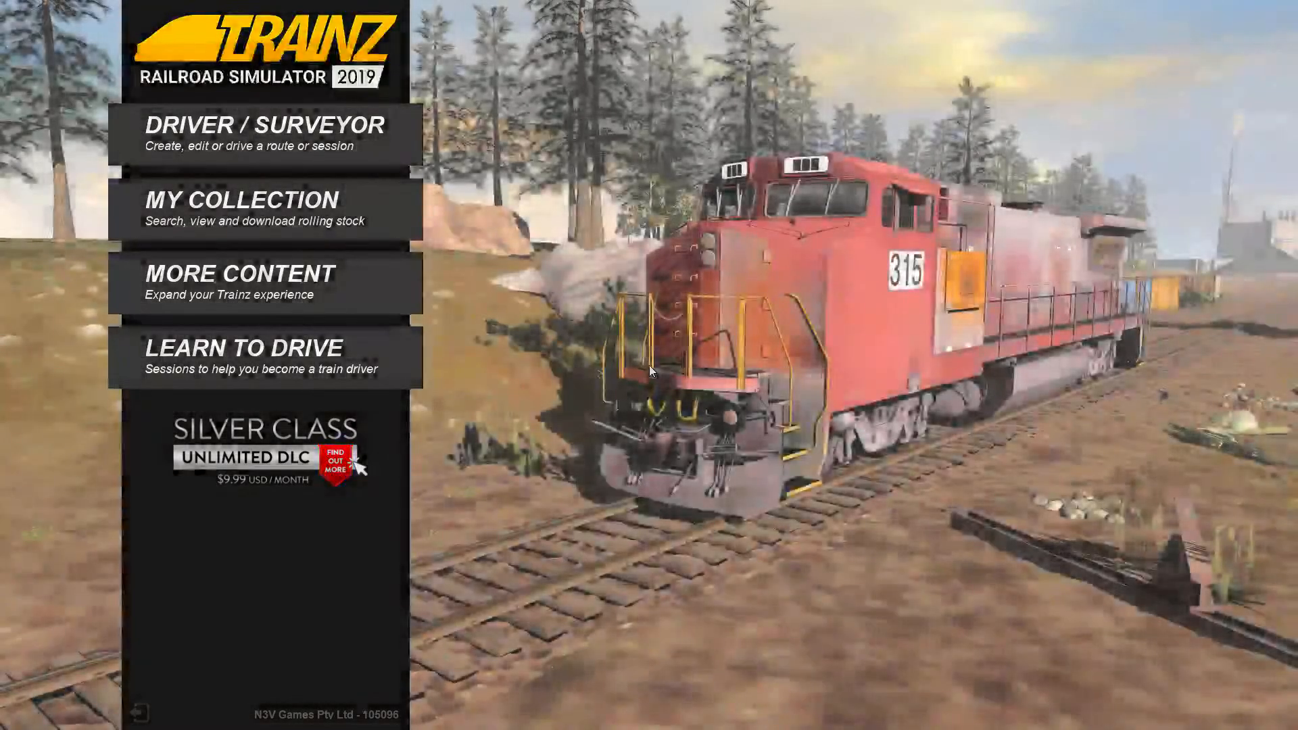
Select the Fort Erie 0823 route in Driver / Surveyor and open it for editing.
left_click(272, 132)
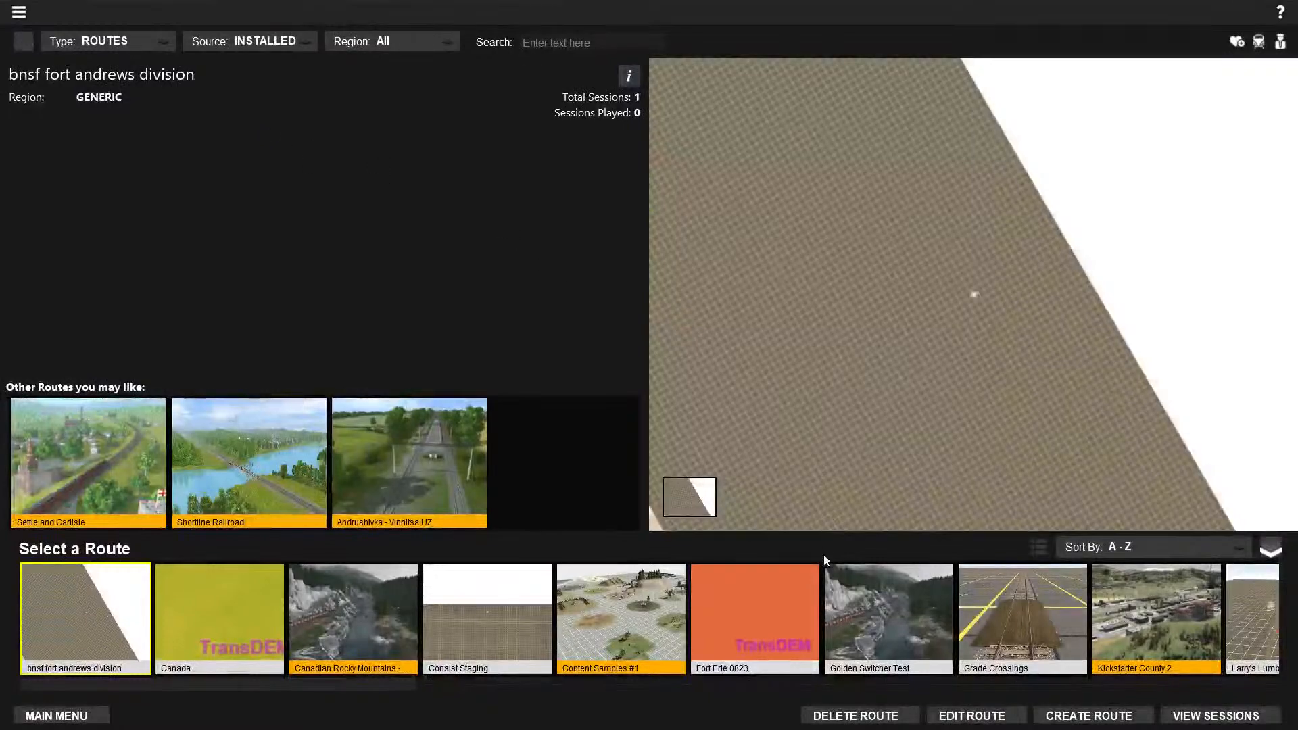
left_click(767, 610)
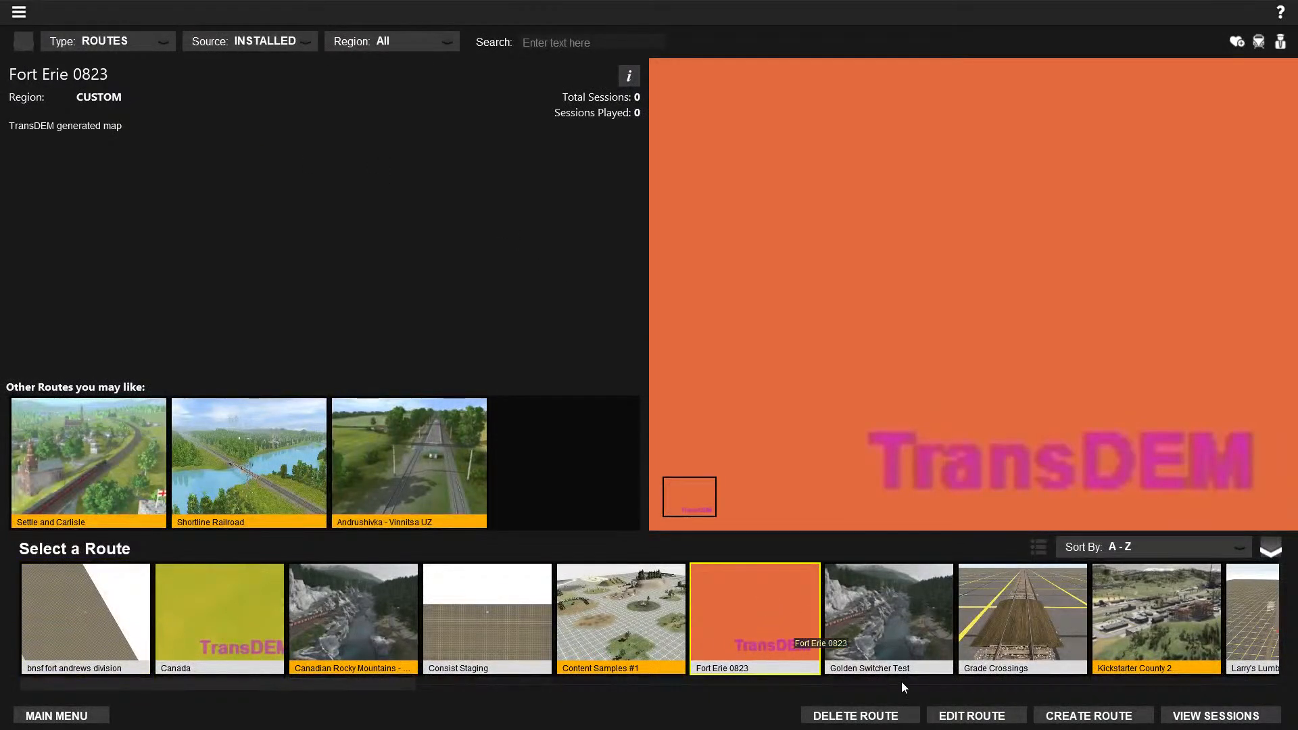
left_click(972, 716)
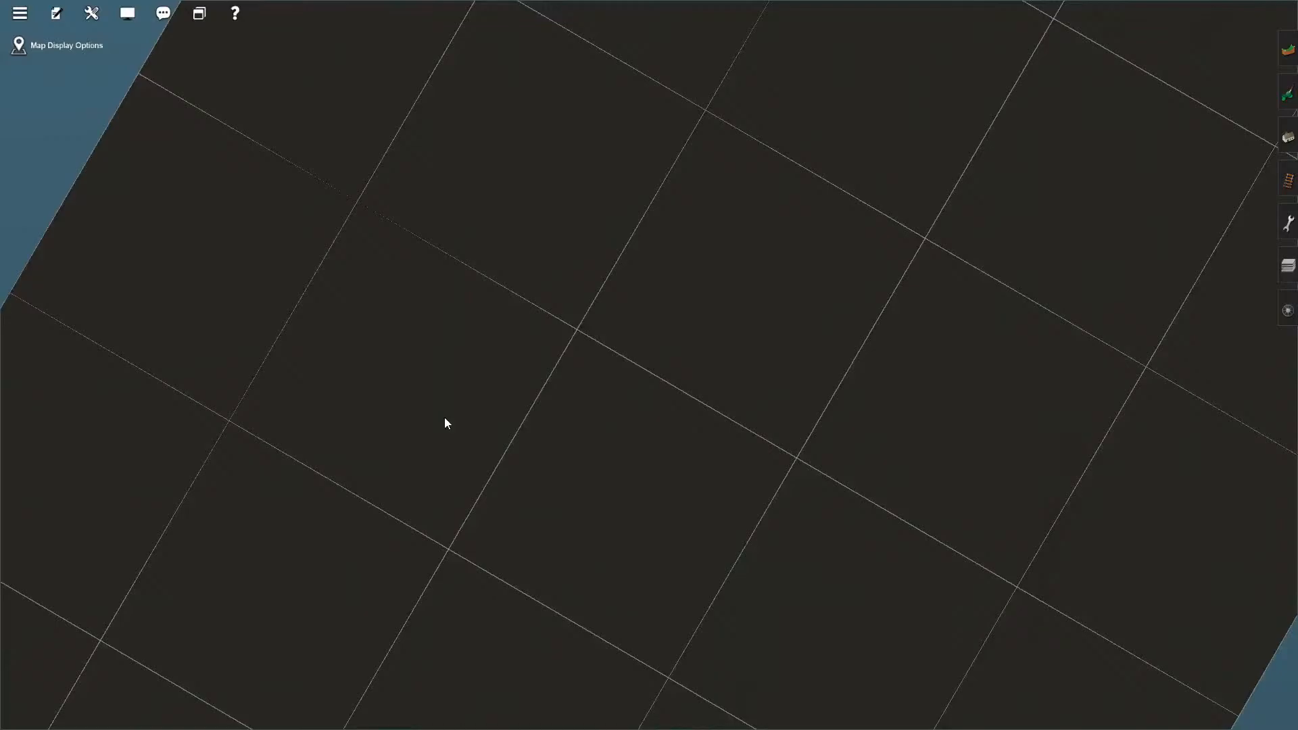
Inspect the Fort Erie 0823 baseboards for the imported scenery tiles, both in the overhead map and near the ground.
scroll(548, 410, "down", 10)
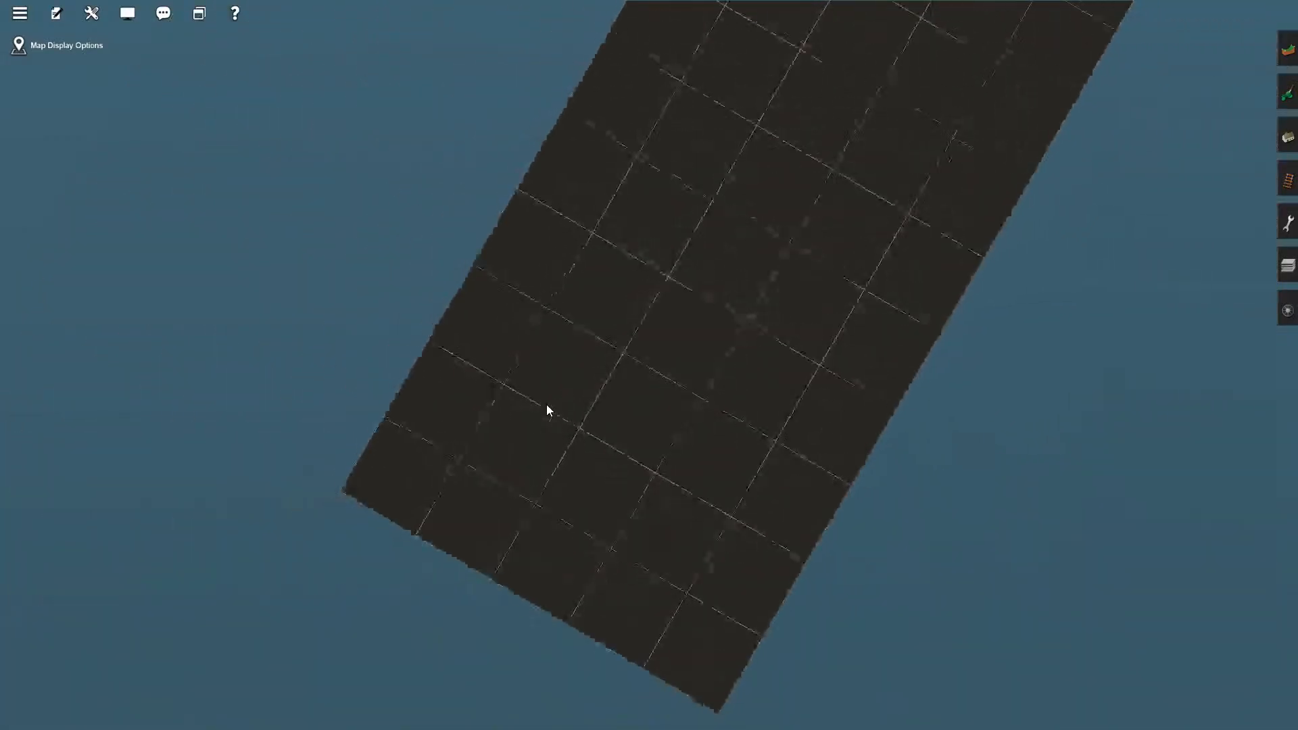
scroll(546, 404, "down", 3)
right_click(623, 406)
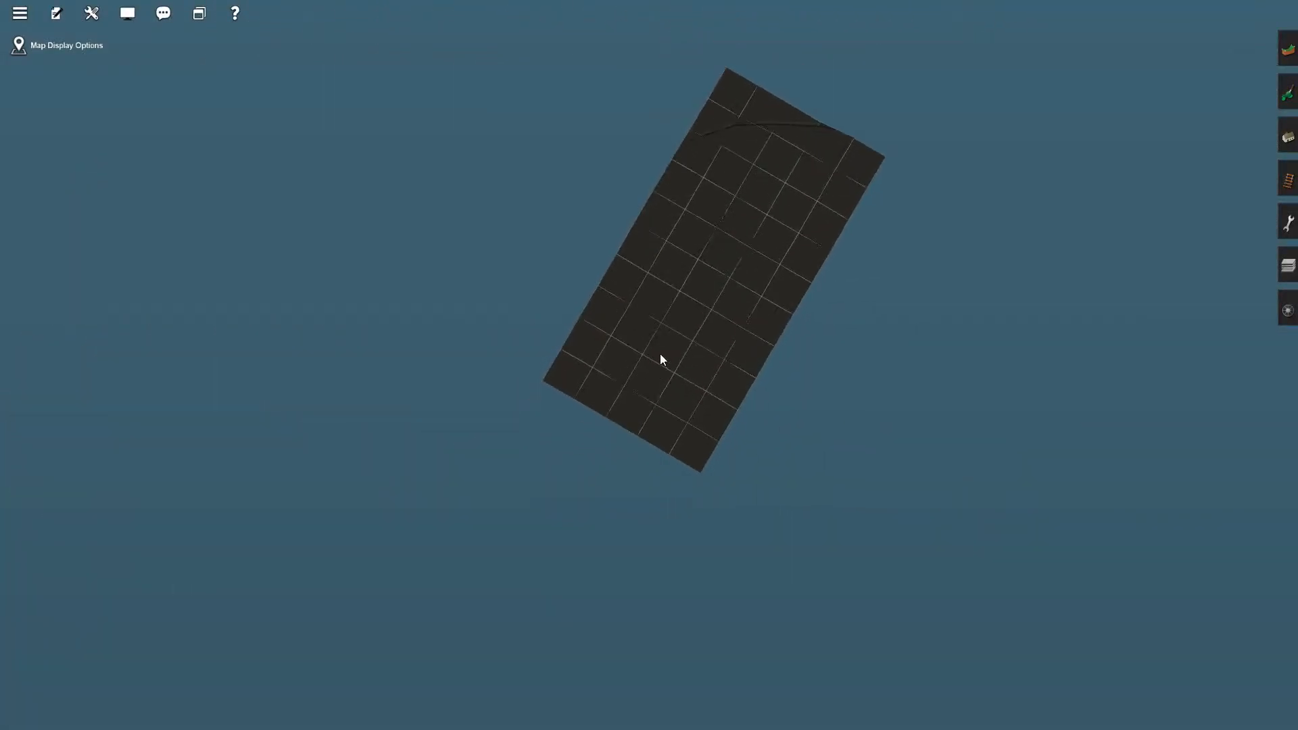
right_click(700, 306)
scroll(695, 297, "up", 8)
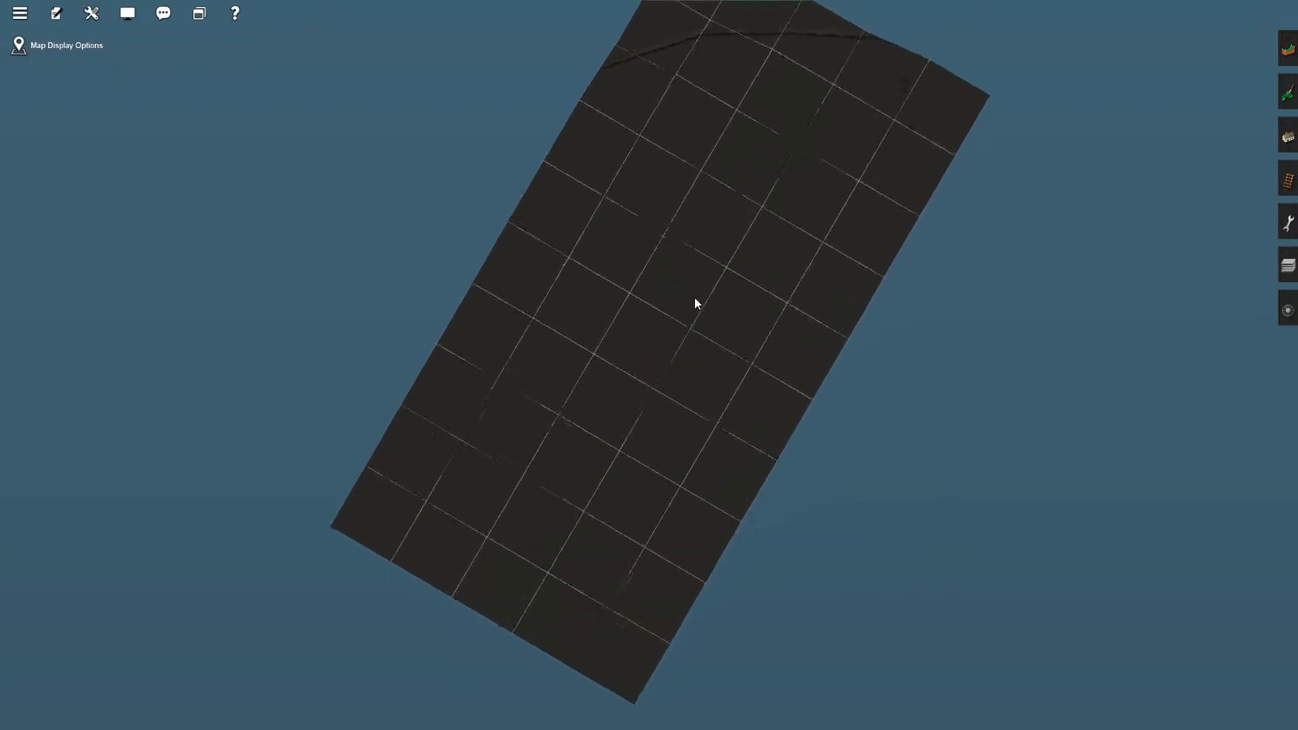
scroll(695, 303, "up", 6)
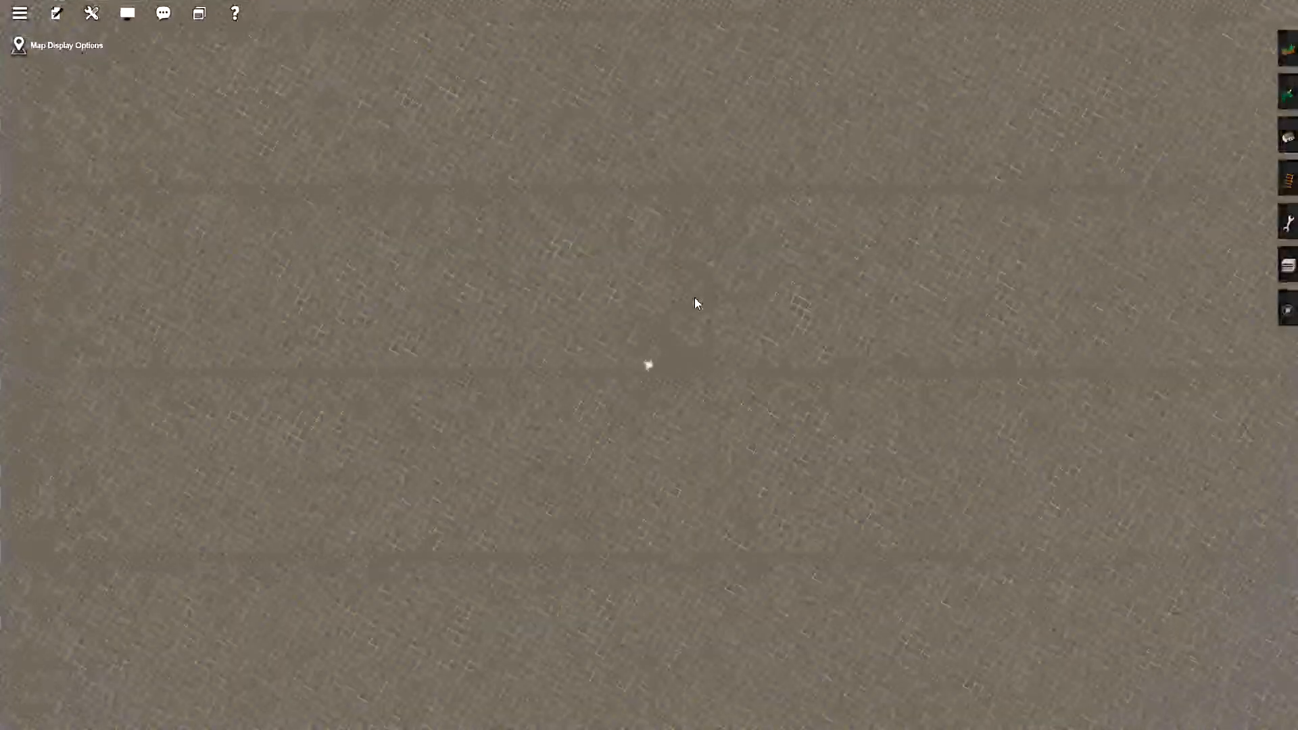
scroll(695, 298, "up", 4)
key("Down")
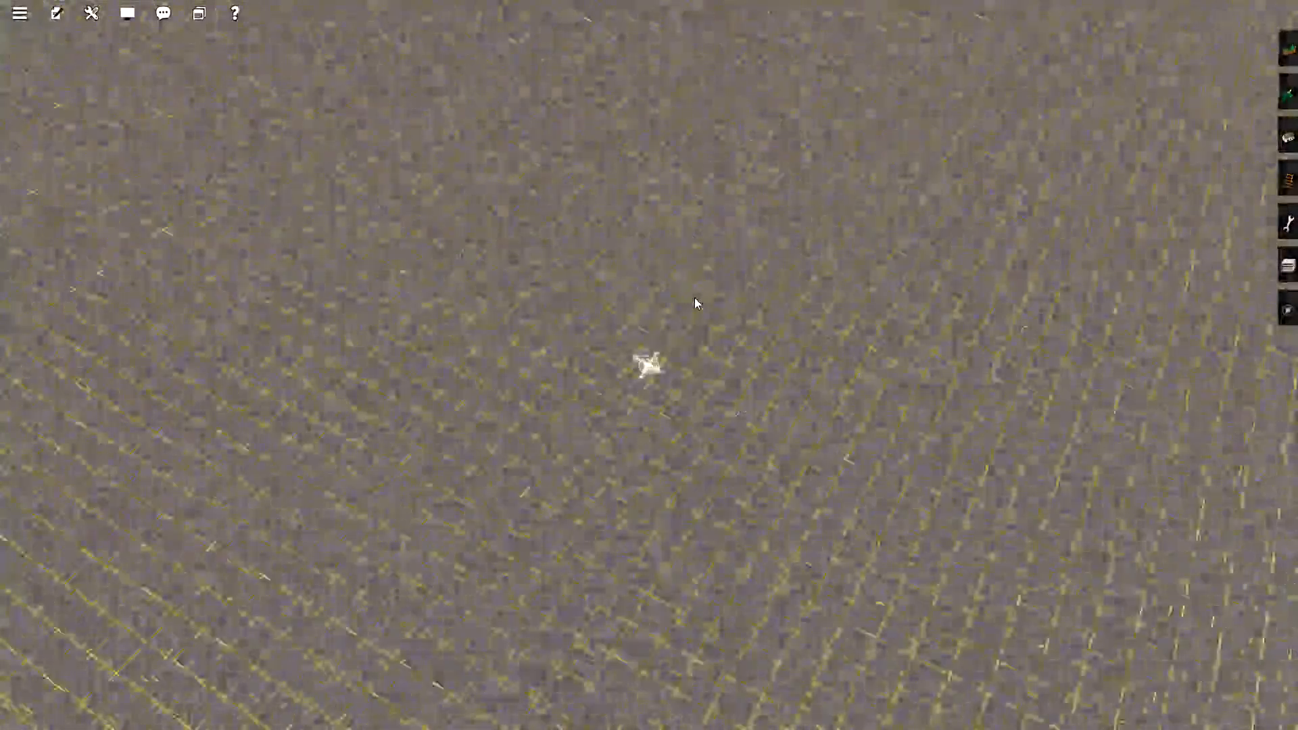
scroll(700, 316, "down", 5)
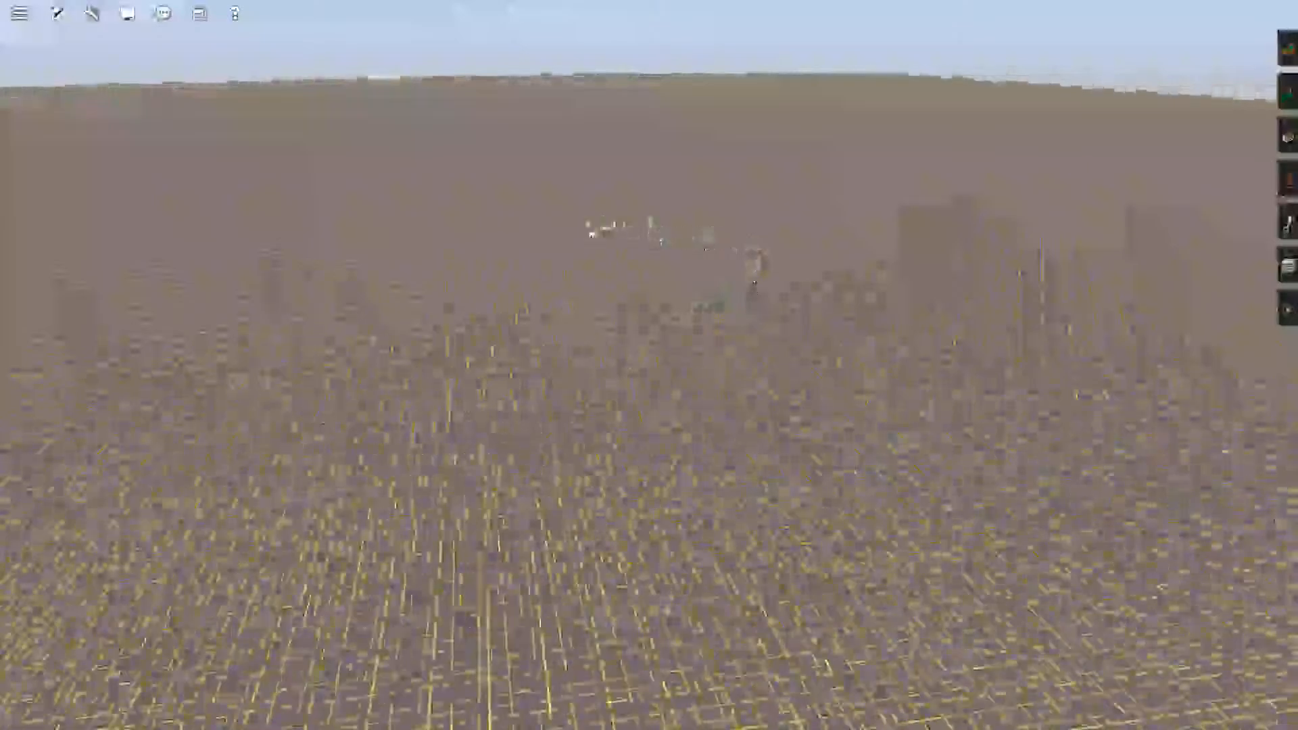
key("Right")
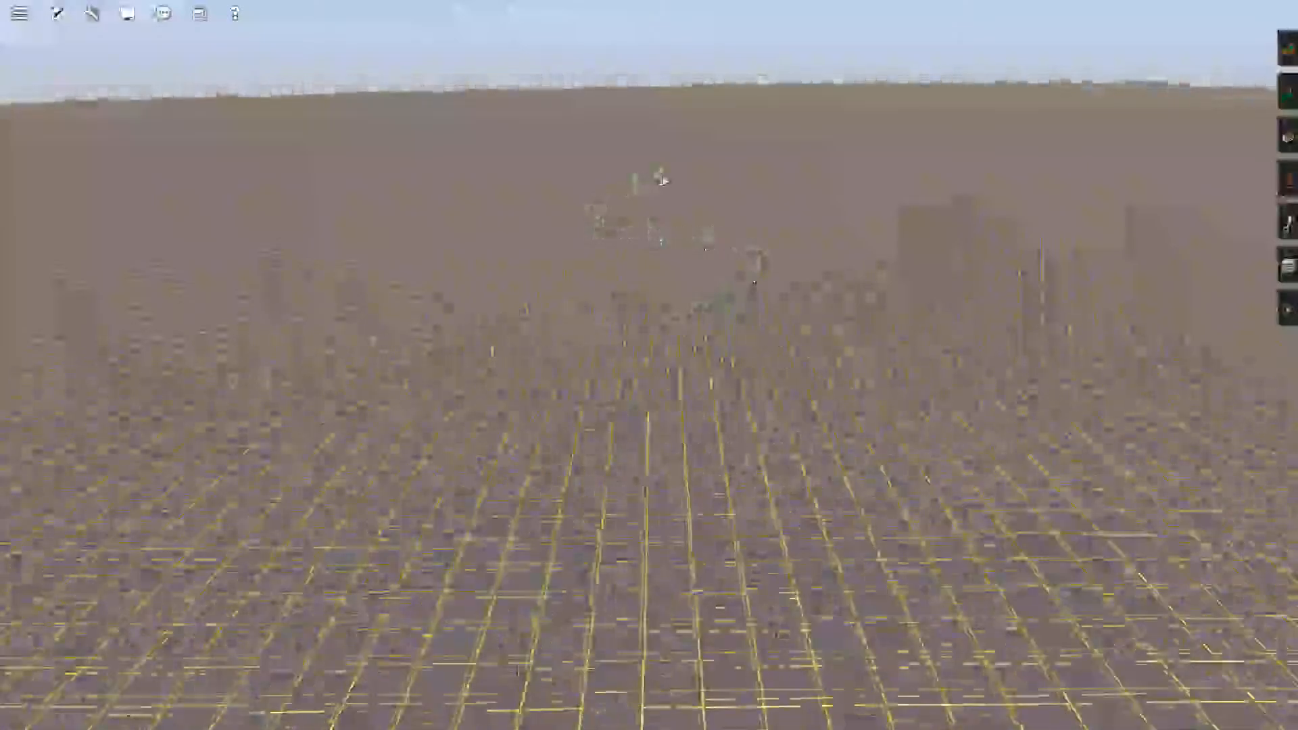
right_click(653, 178)
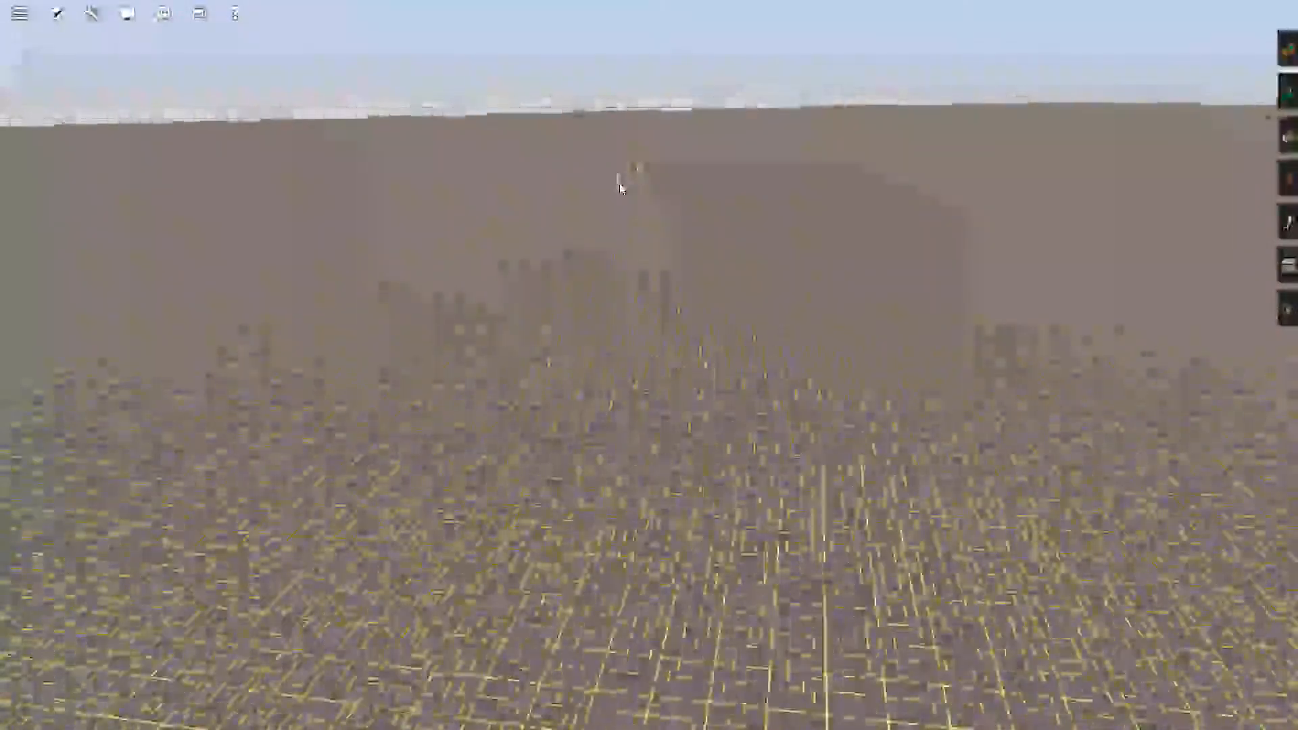
key("Right")
left_click_drag(667, 202, 419, 245)
key("Left")
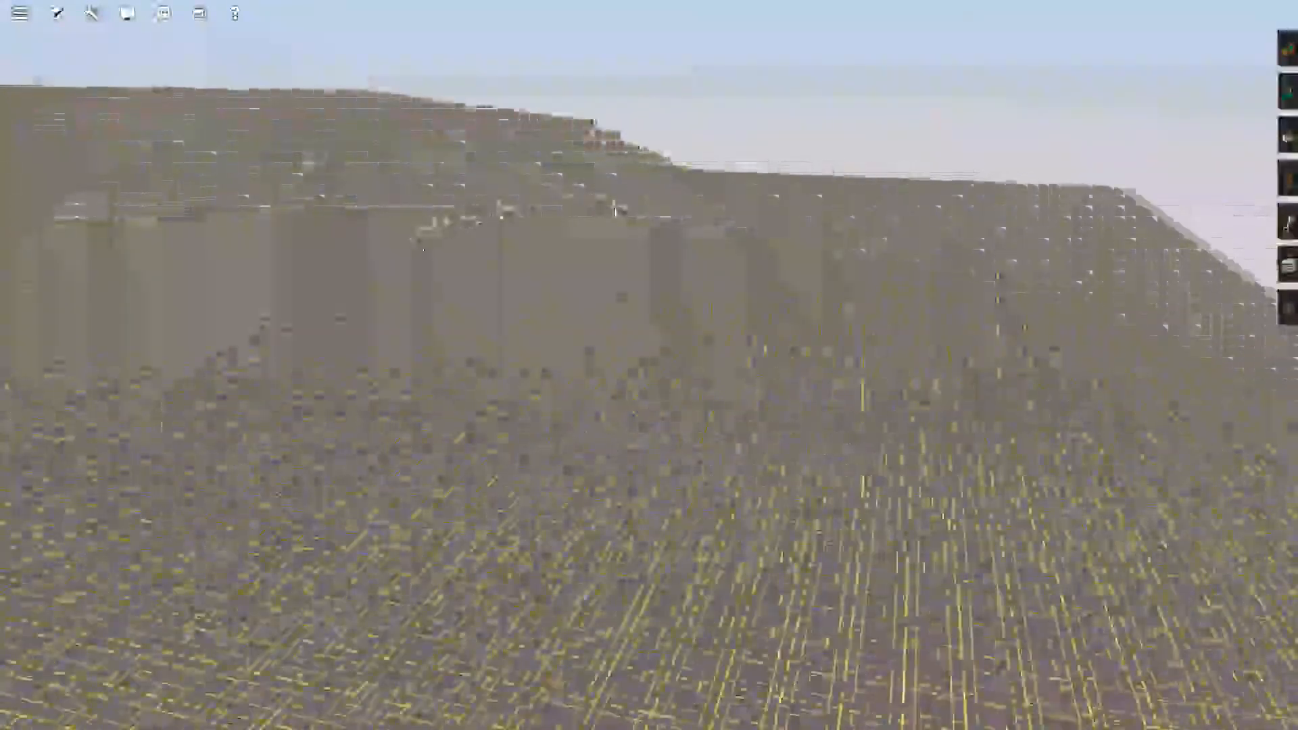
scroll(609, 219, "down", 10)
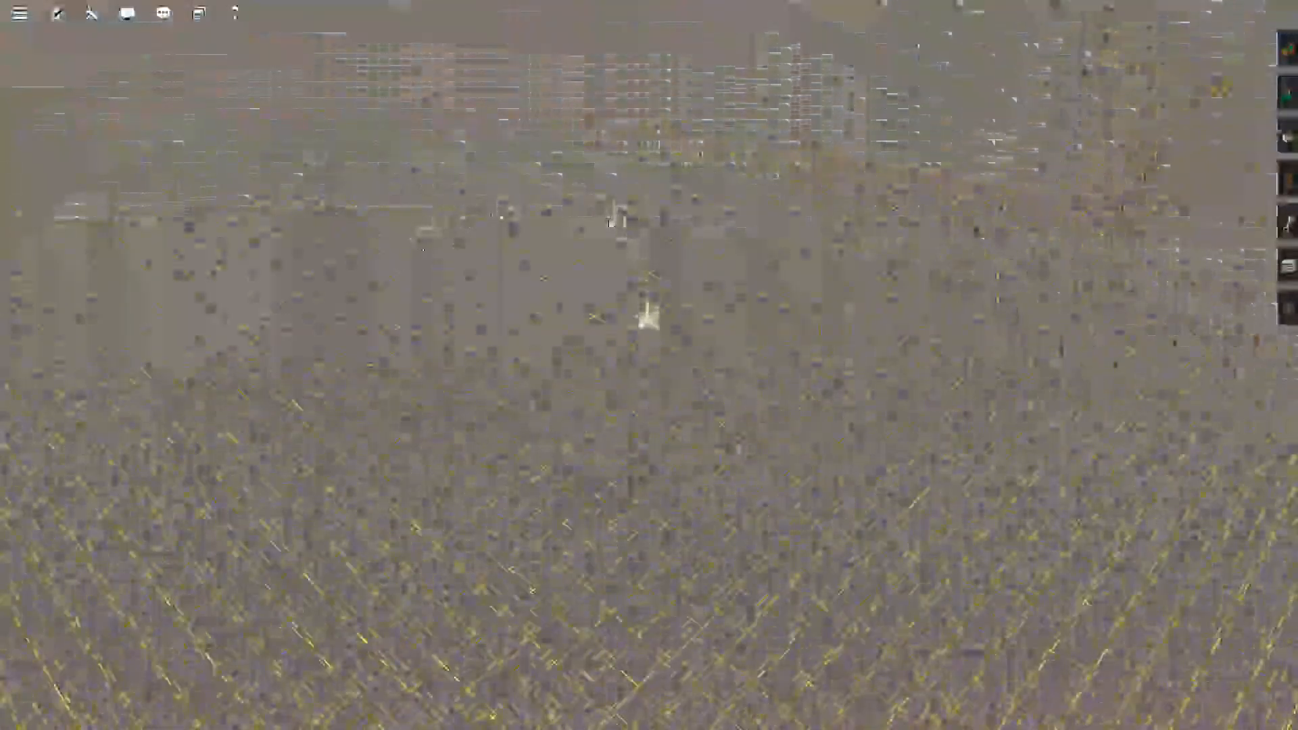
scroll(609, 219, "down", 10)
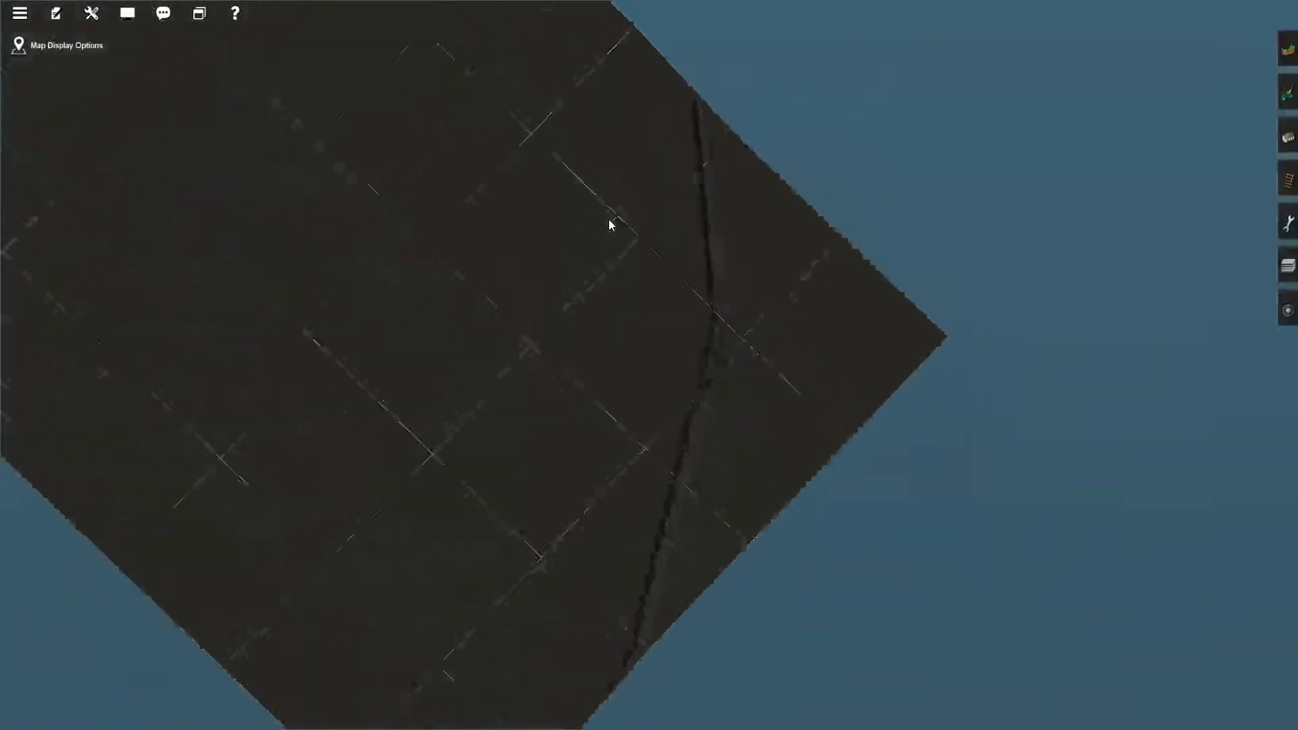
scroll(629, 388, "up", 10)
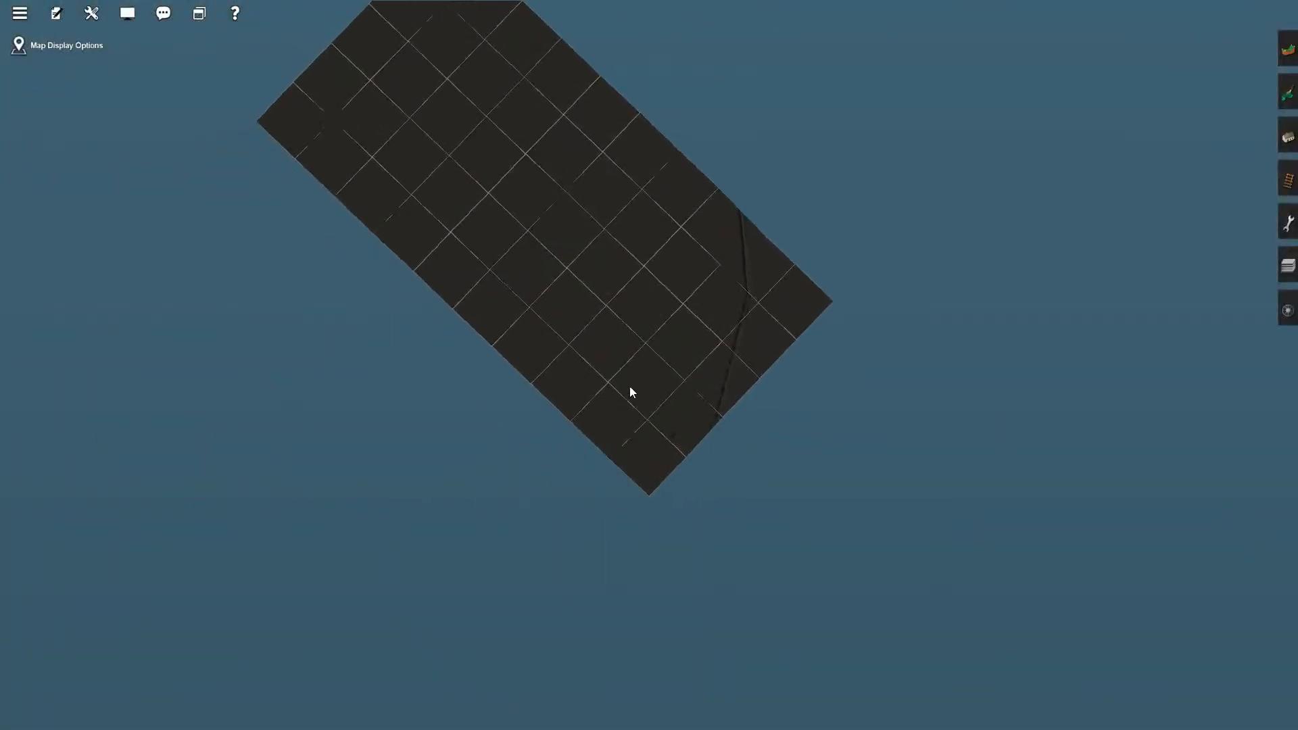
scroll(670, 568, "down", 5)
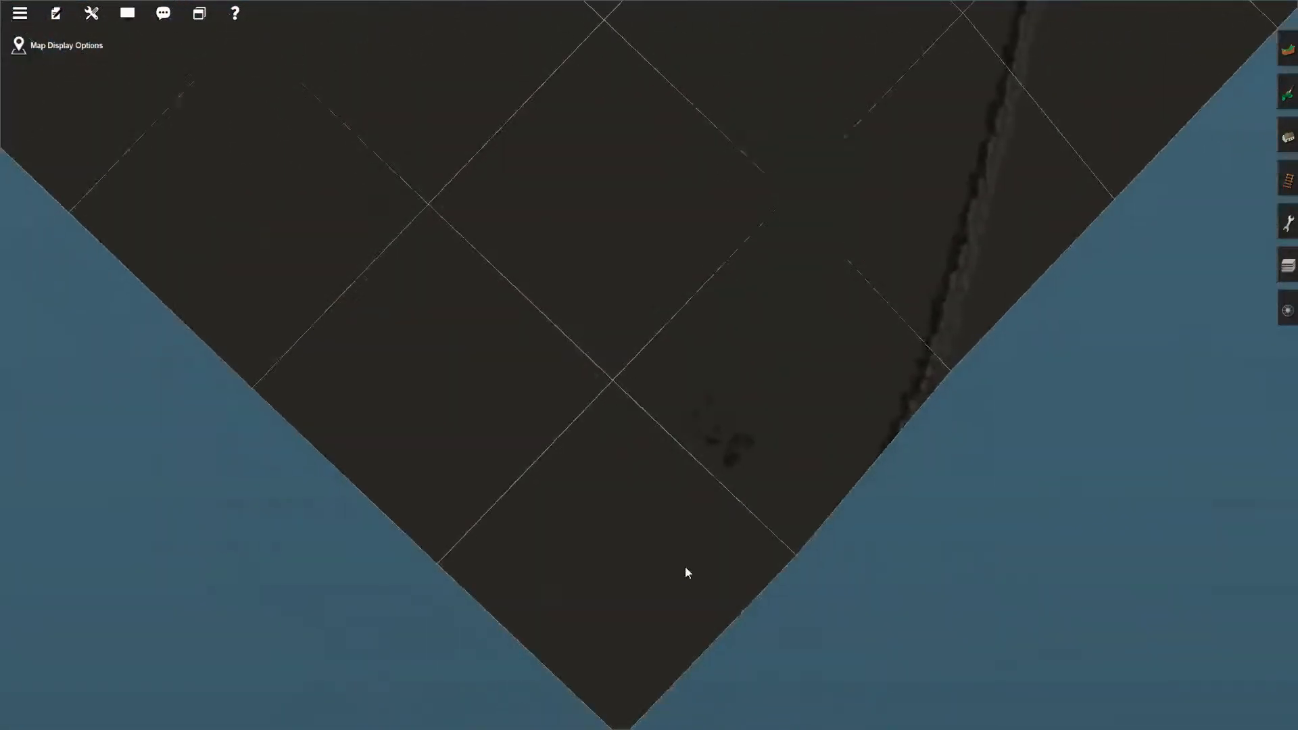
scroll(690, 509, "up", 8)
scroll(698, 495, "down", 8)
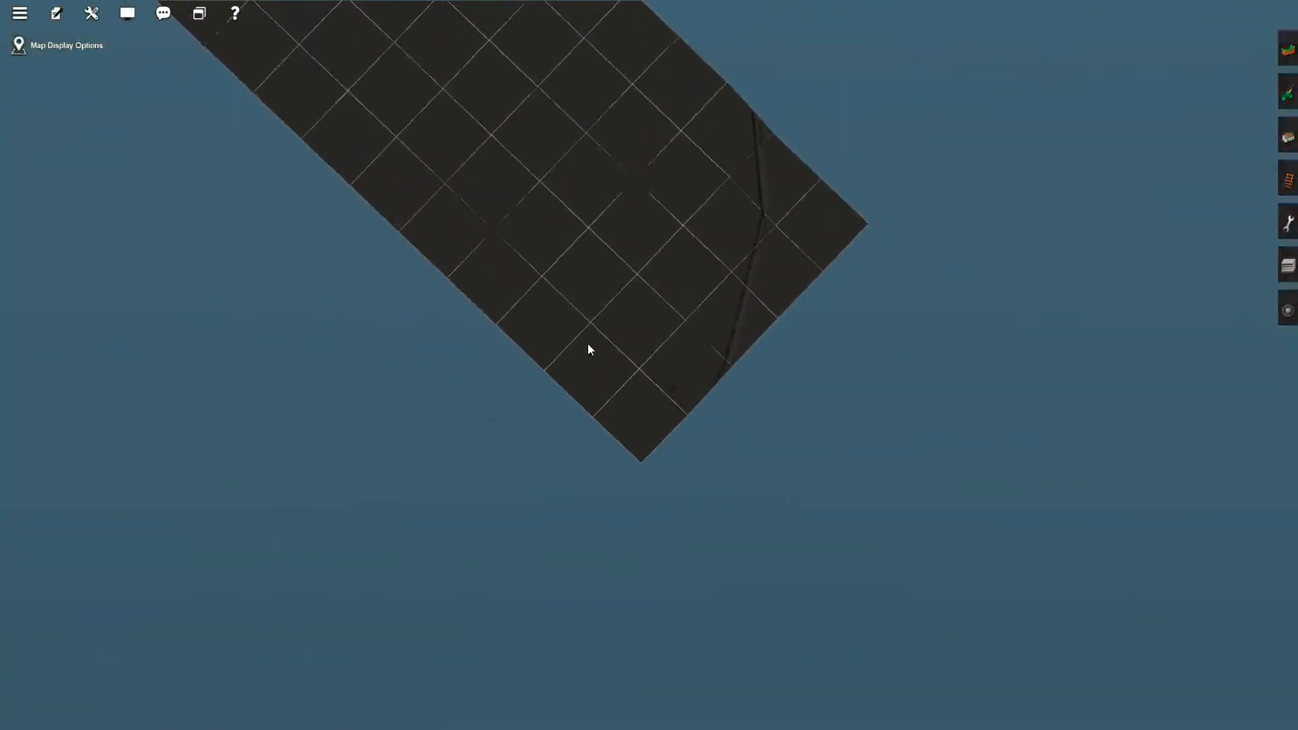
Look over the Fort Erie 0823 baseboards once more and exit Surveyor without saving the route.
right_click(587, 344)
right_click(602, 278)
right_click(612, 248)
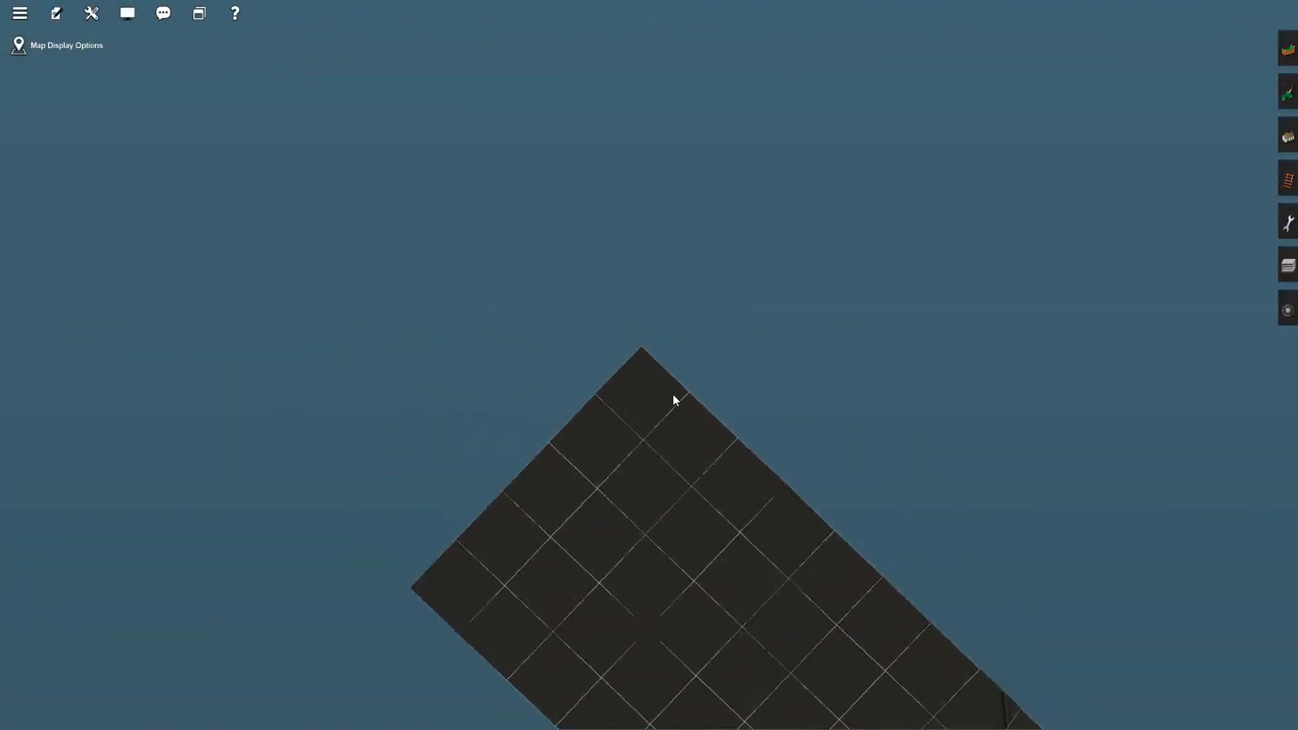
scroll(687, 482, "up", 5)
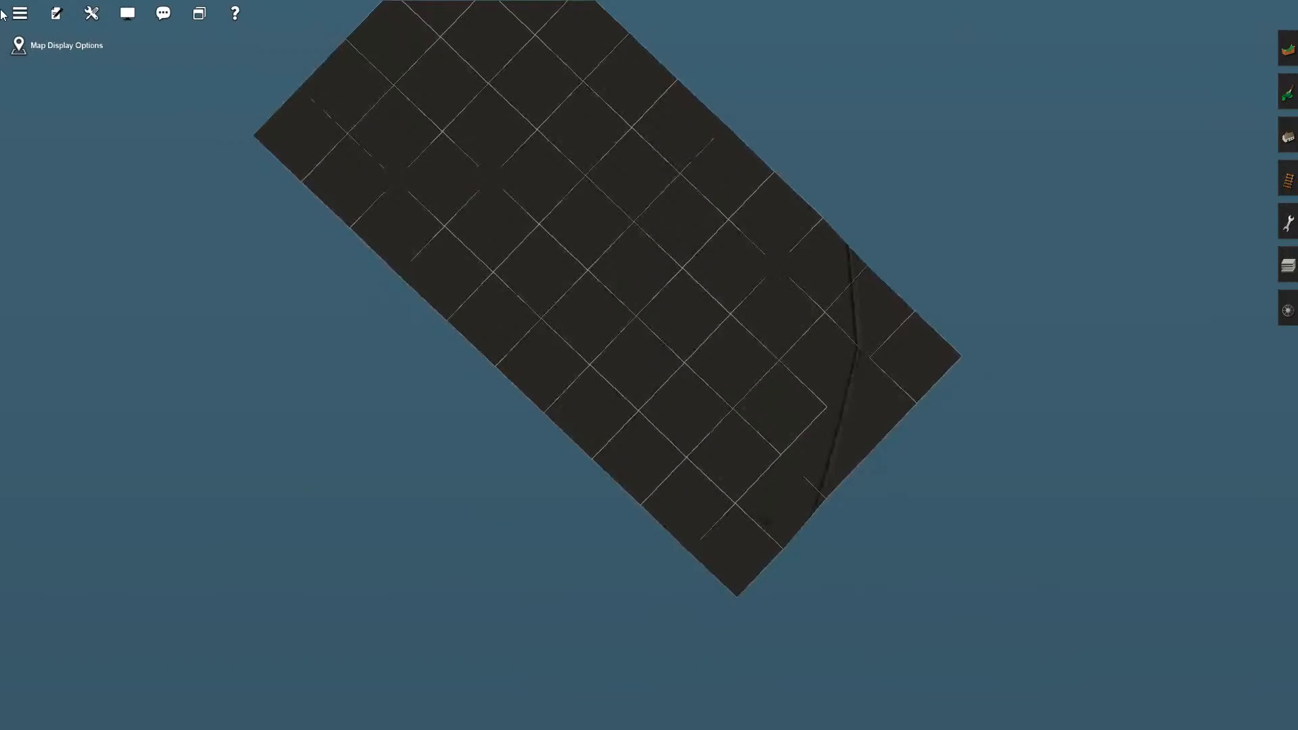
left_click(20, 13)
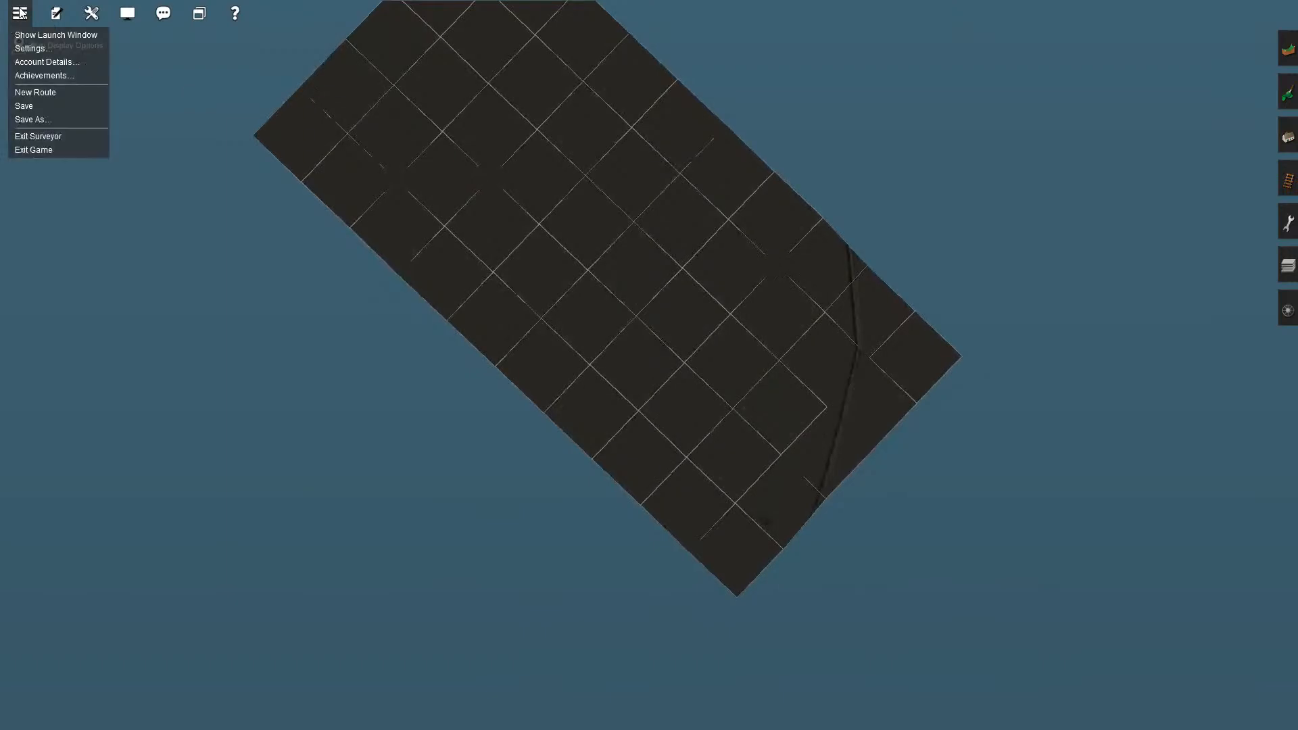
left_click(56, 138)
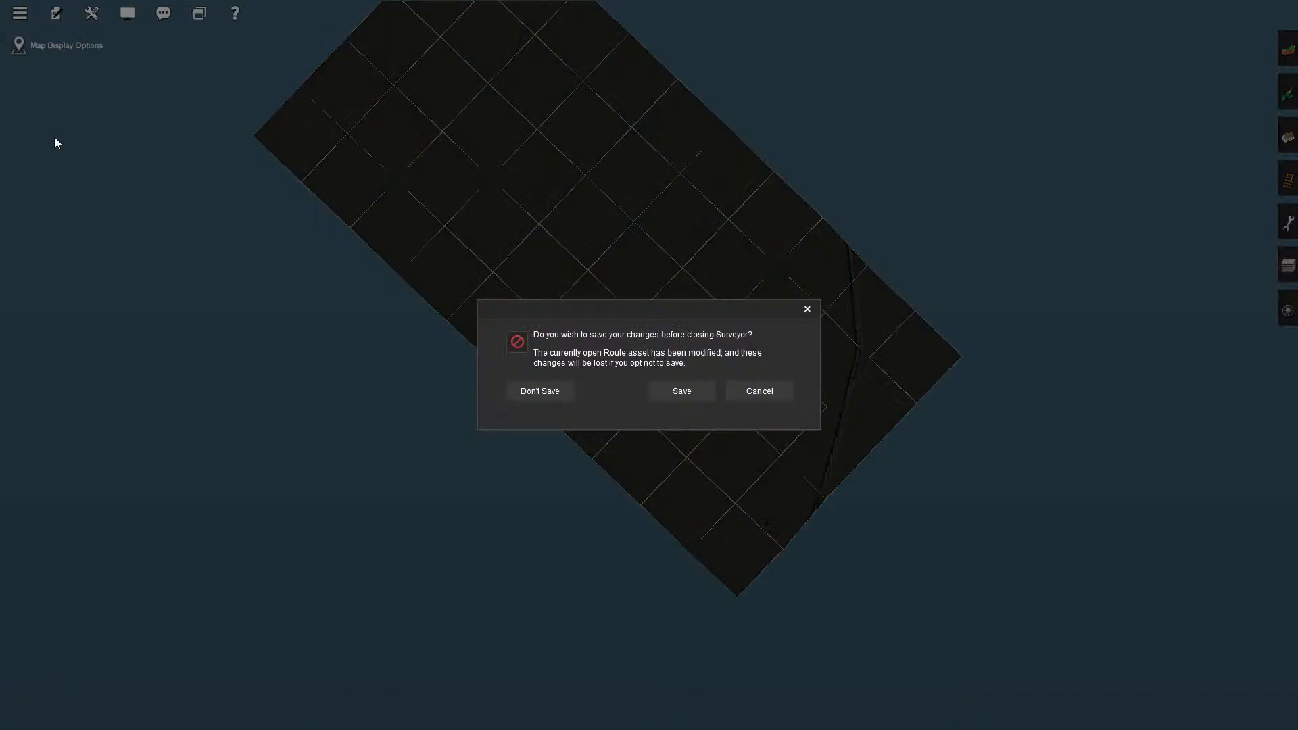
left_click(530, 391)
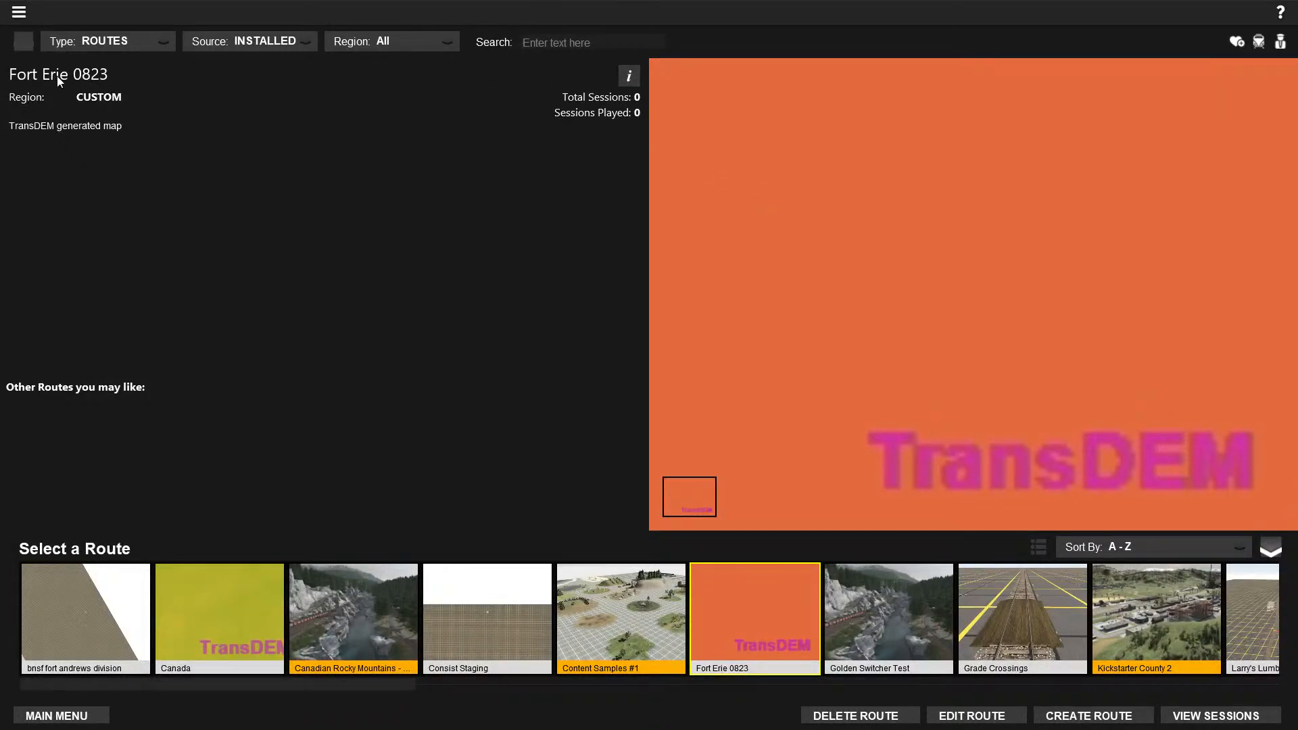
Look through the installed routes to the end of the list and exit the game to the launcher.
left_click(20, 13)
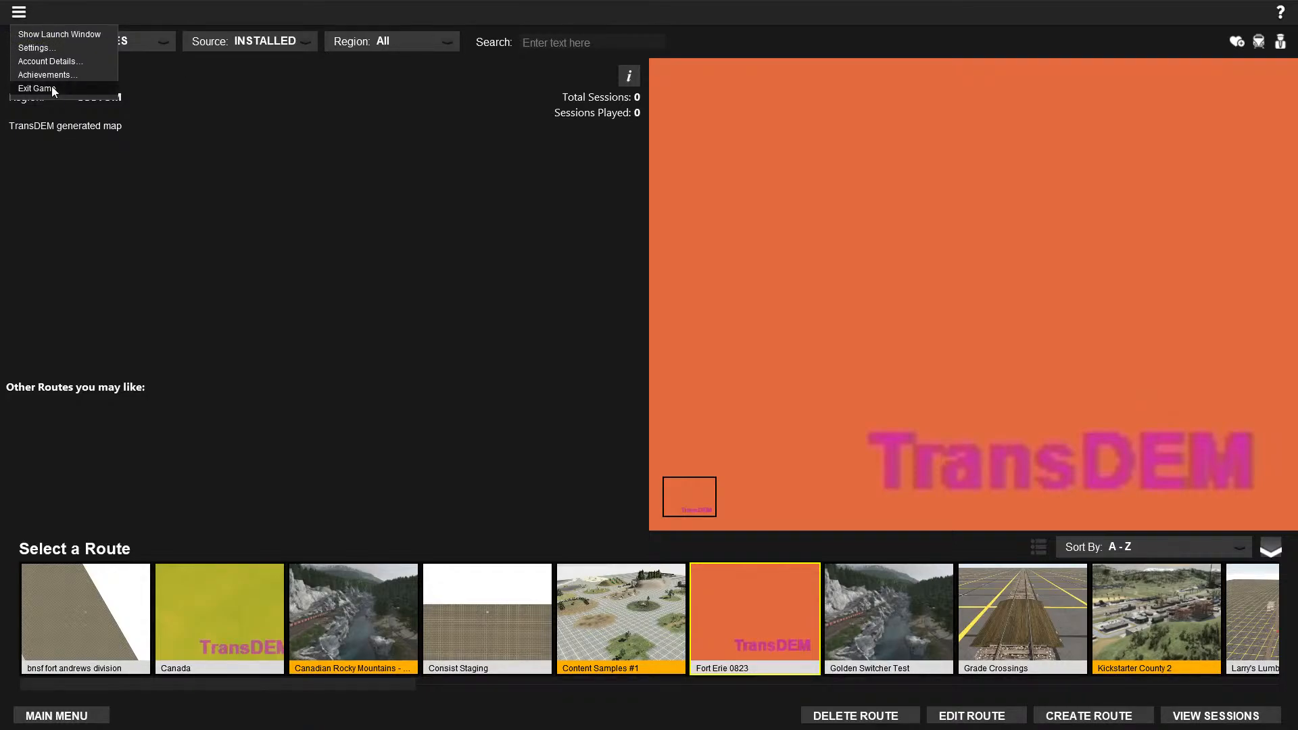
left_click(337, 293)
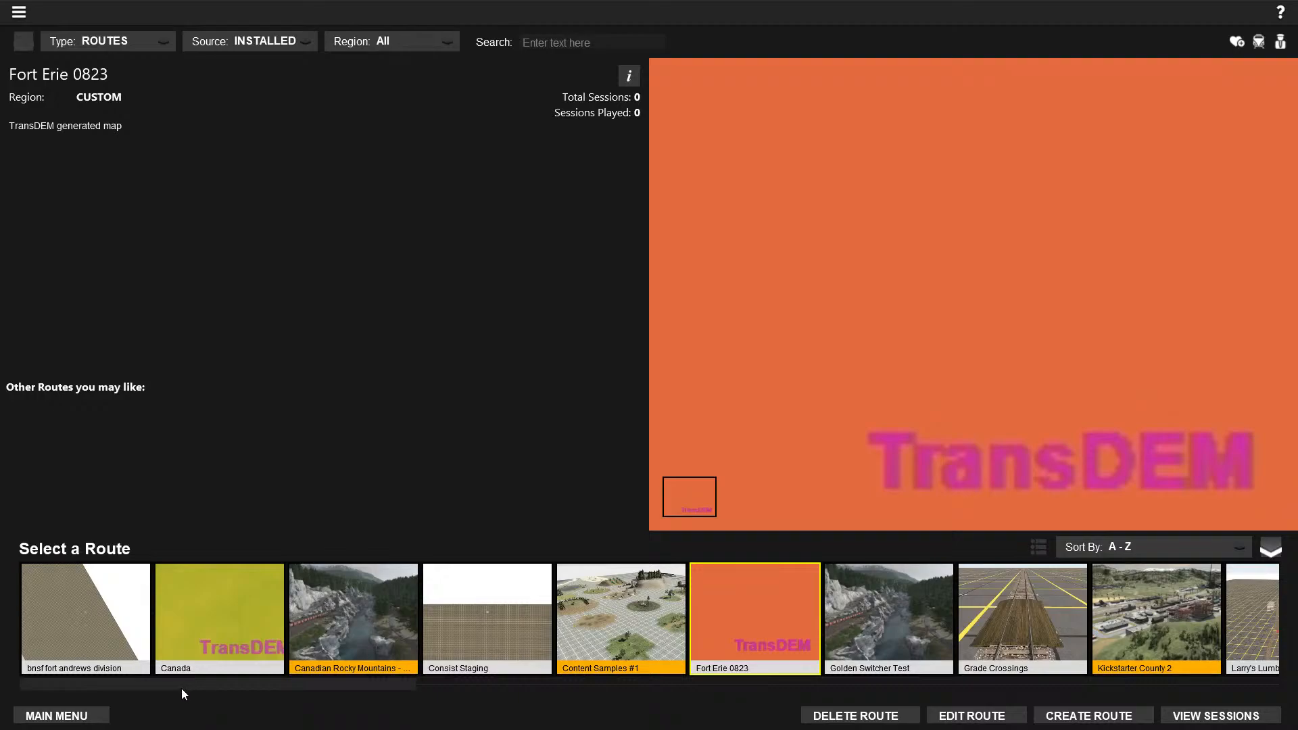
left_click_drag(181, 689, 1110, 696)
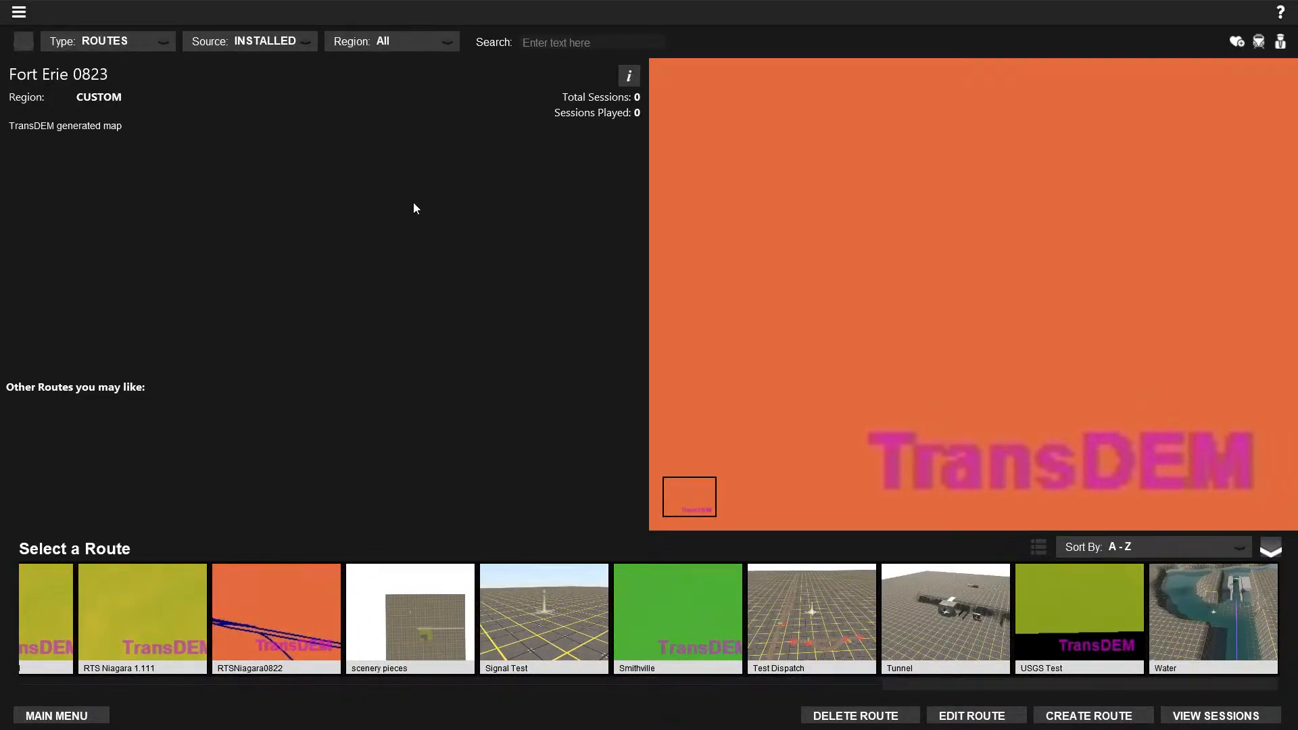
left_click(26, 12)
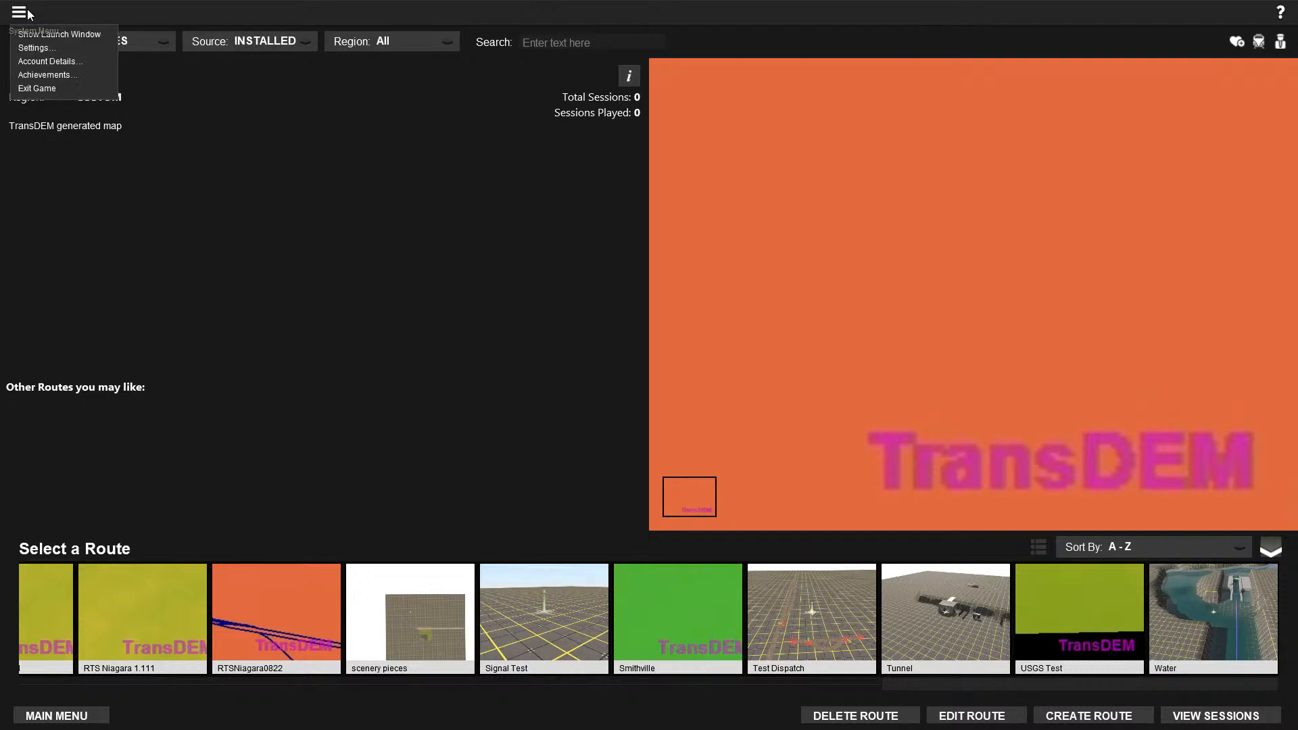
left_click(42, 90)
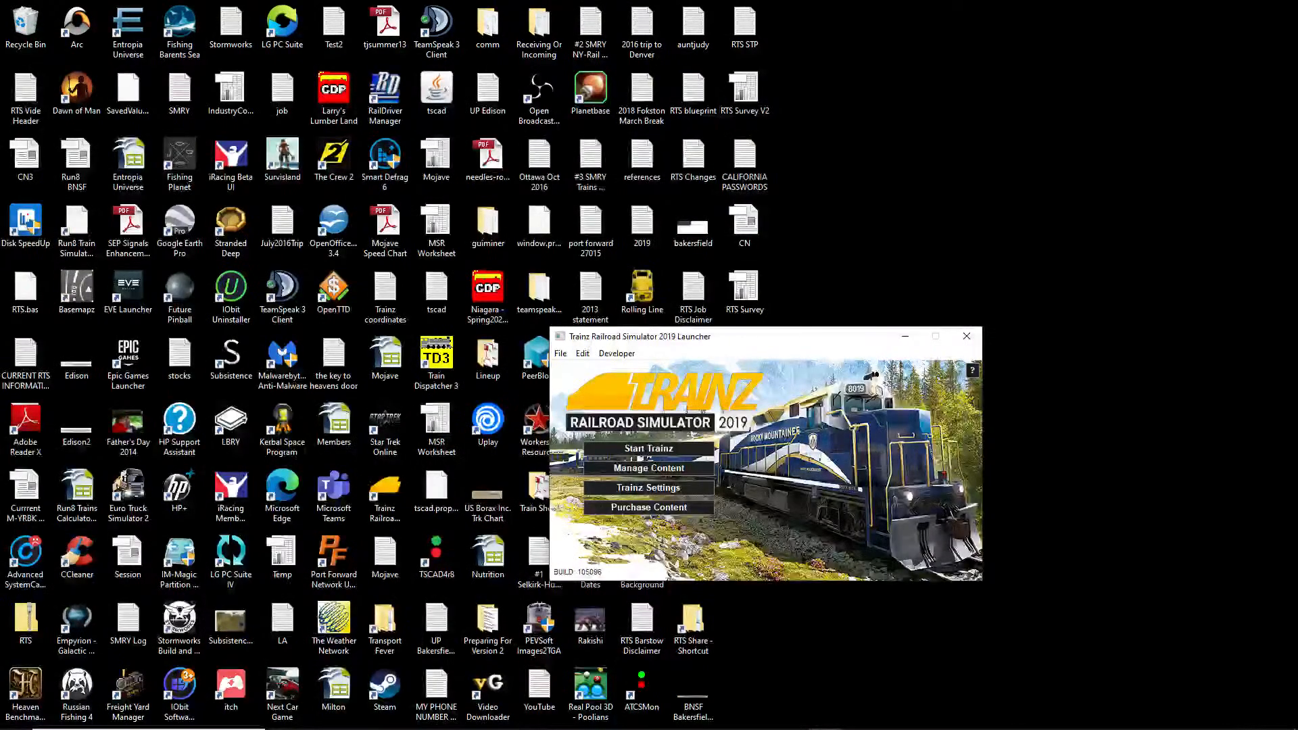
Open Content Manager, import the Fort Erie 0823 folder from E:\TRS19 Content\editing, and close the completed task window.
left_click(667, 472)
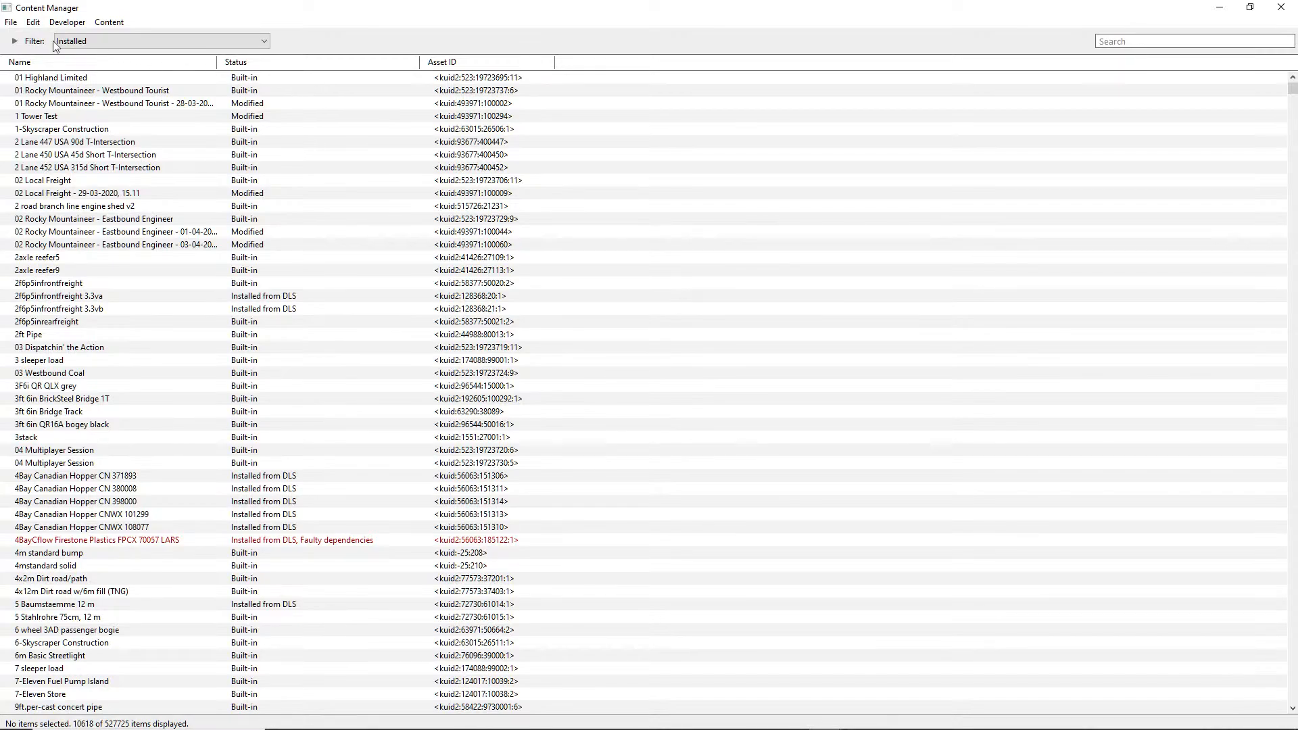
left_click(12, 23)
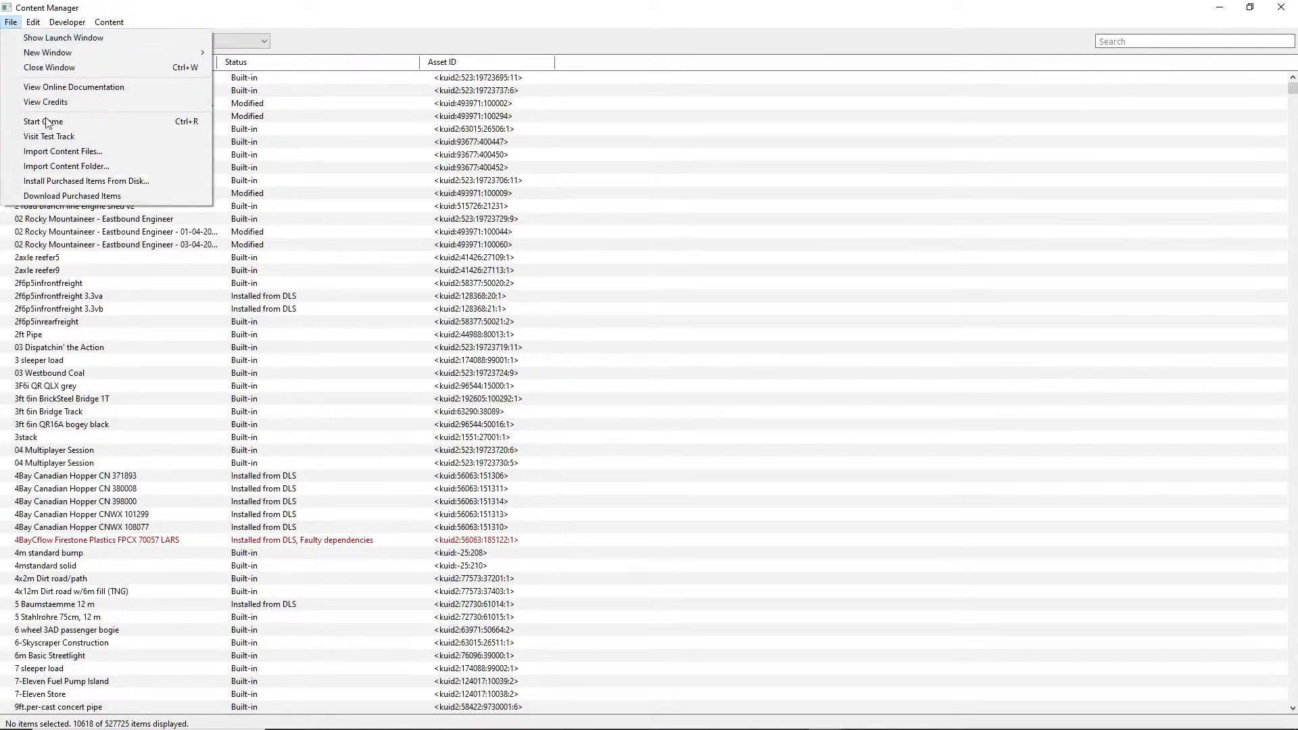
left_click(82, 167)
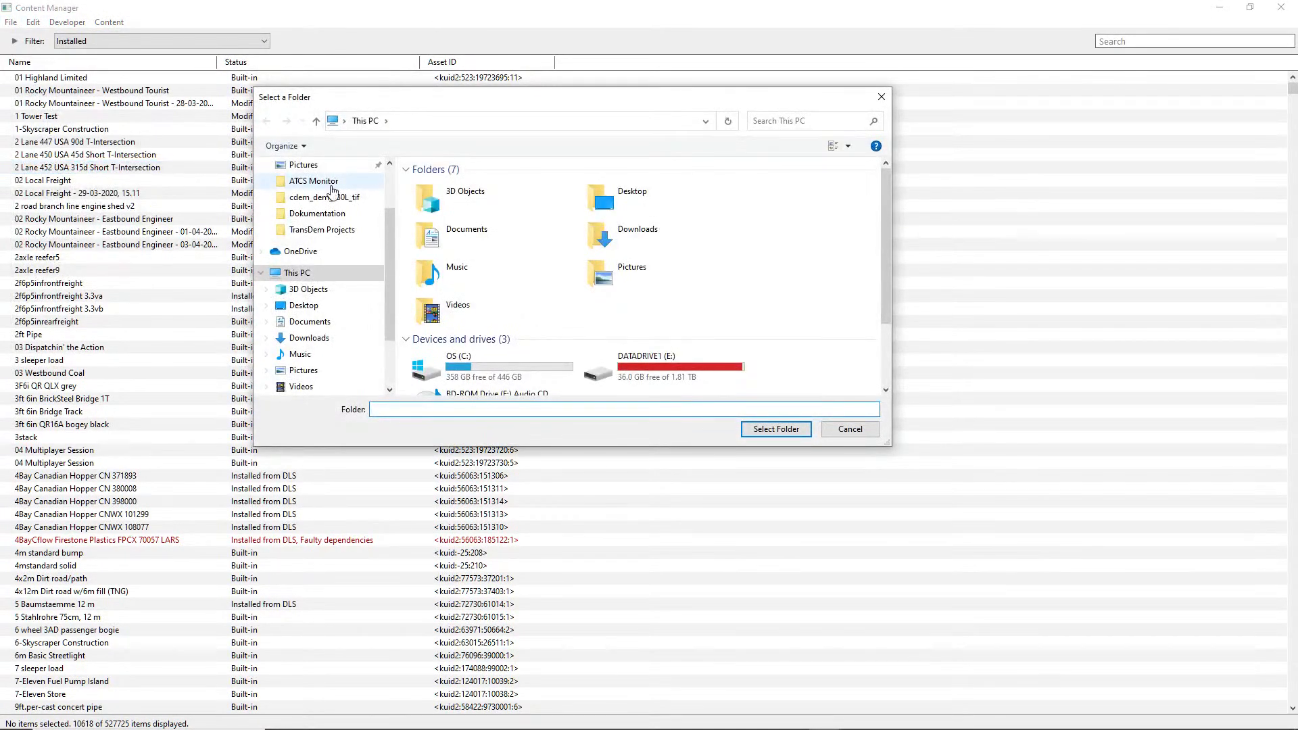
double_click(650, 373)
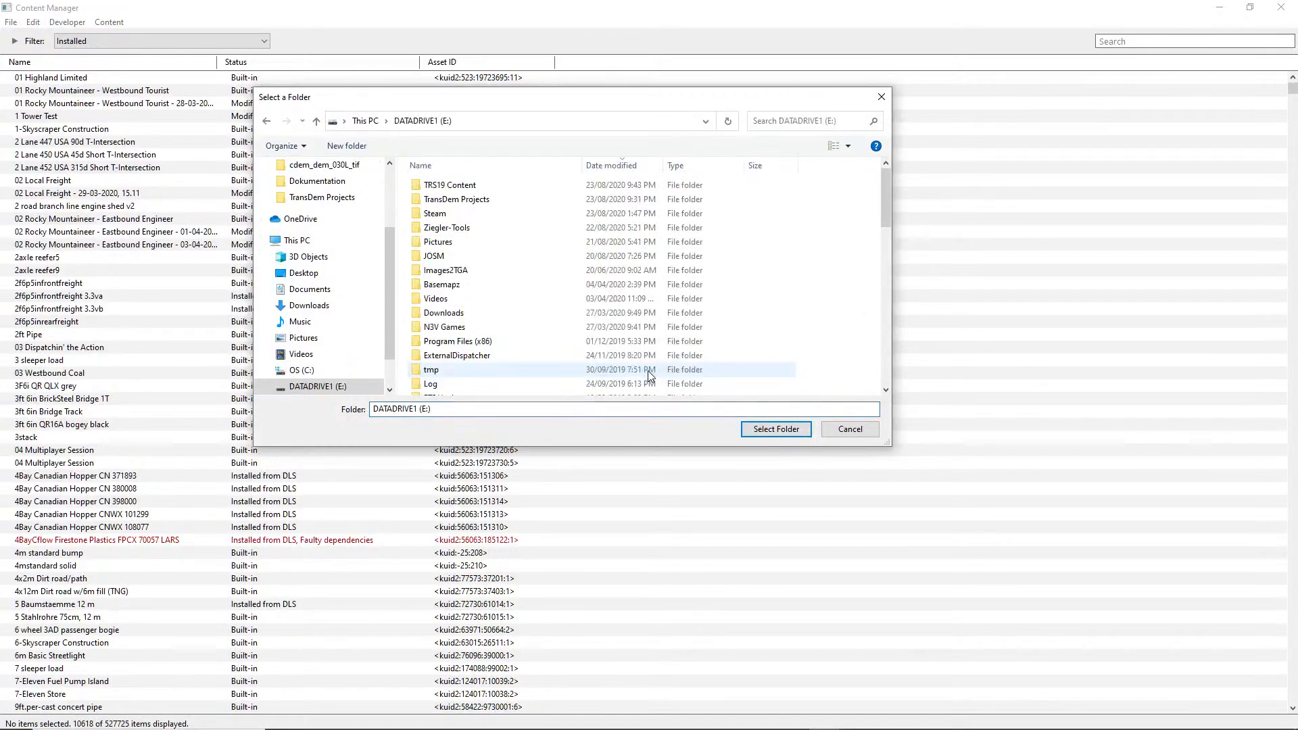
double_click(438, 187)
double_click(440, 215)
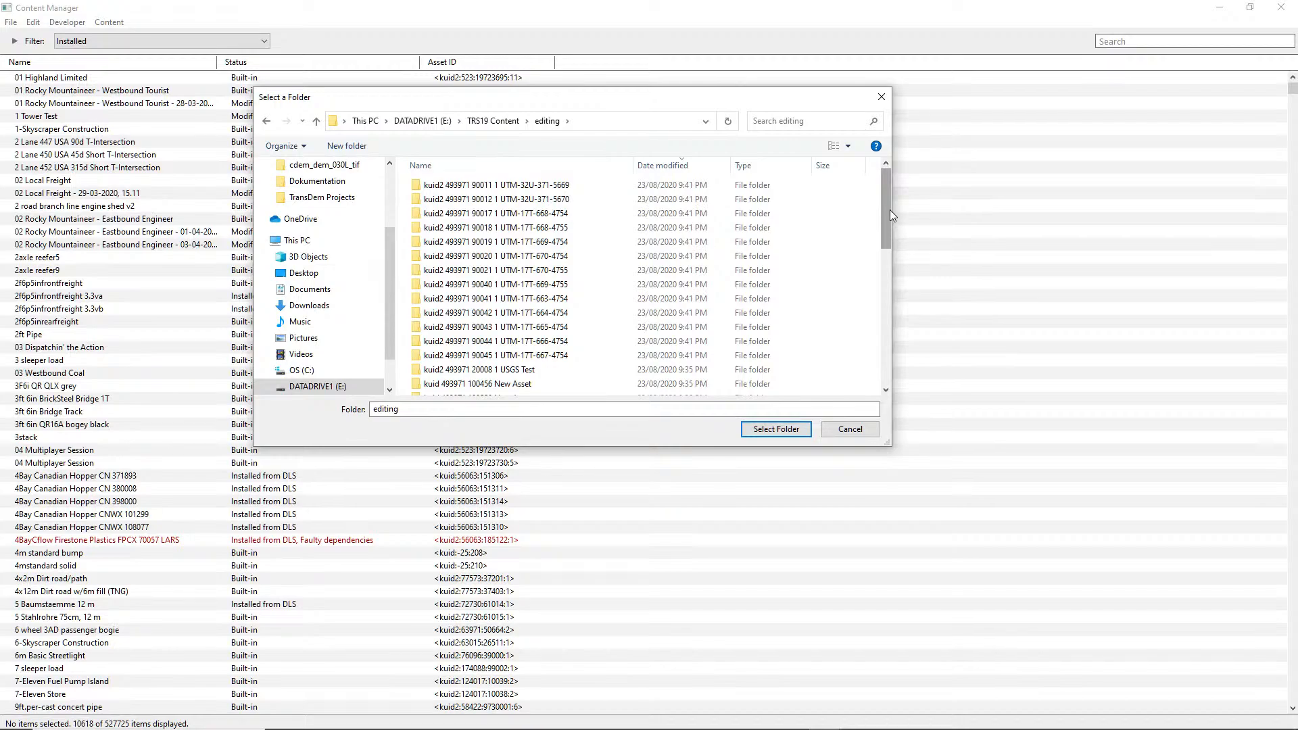
left_click_drag(890, 211, 883, 388)
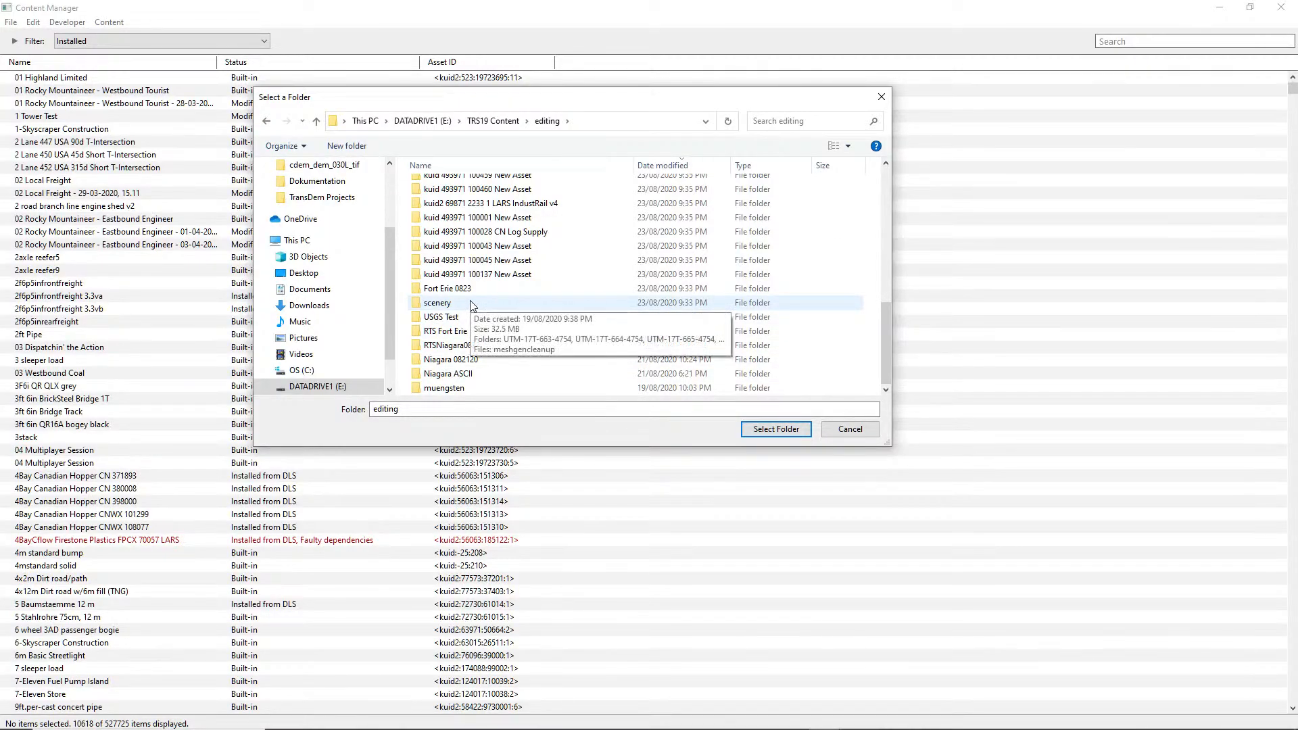
double_click(449, 290)
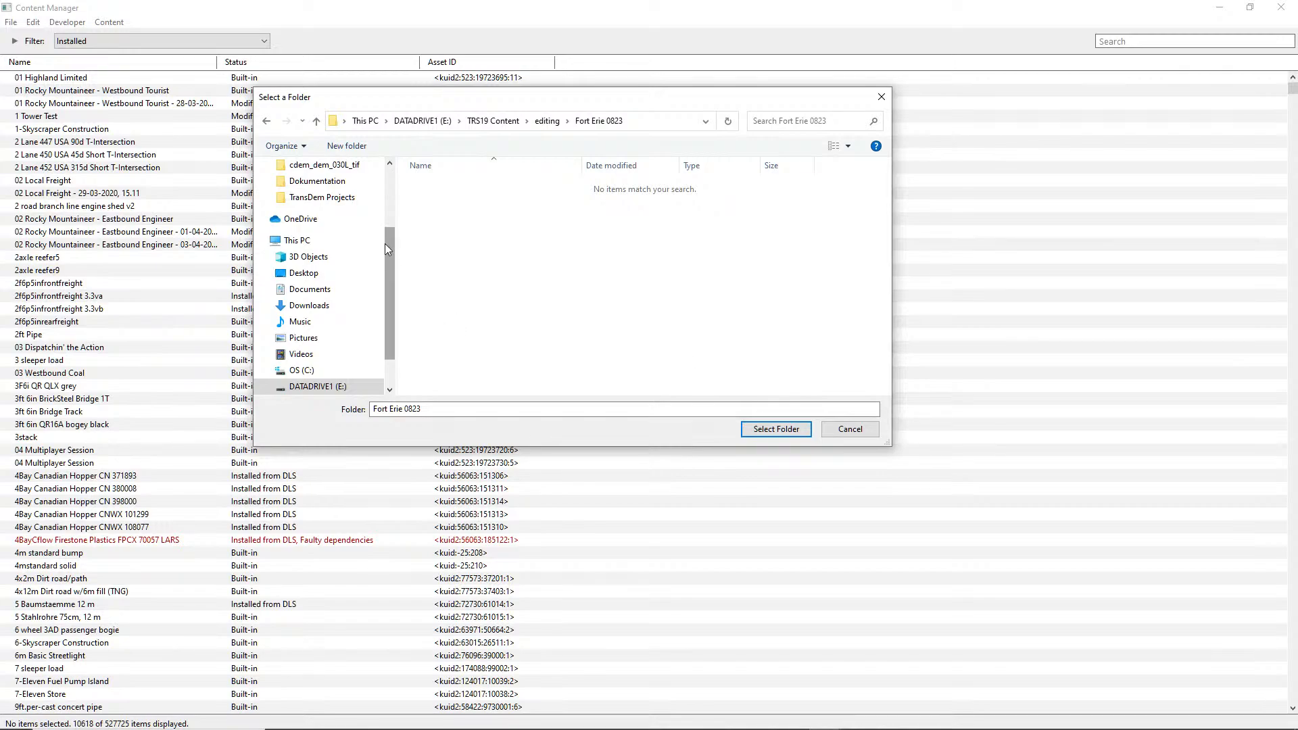
left_click(772, 432)
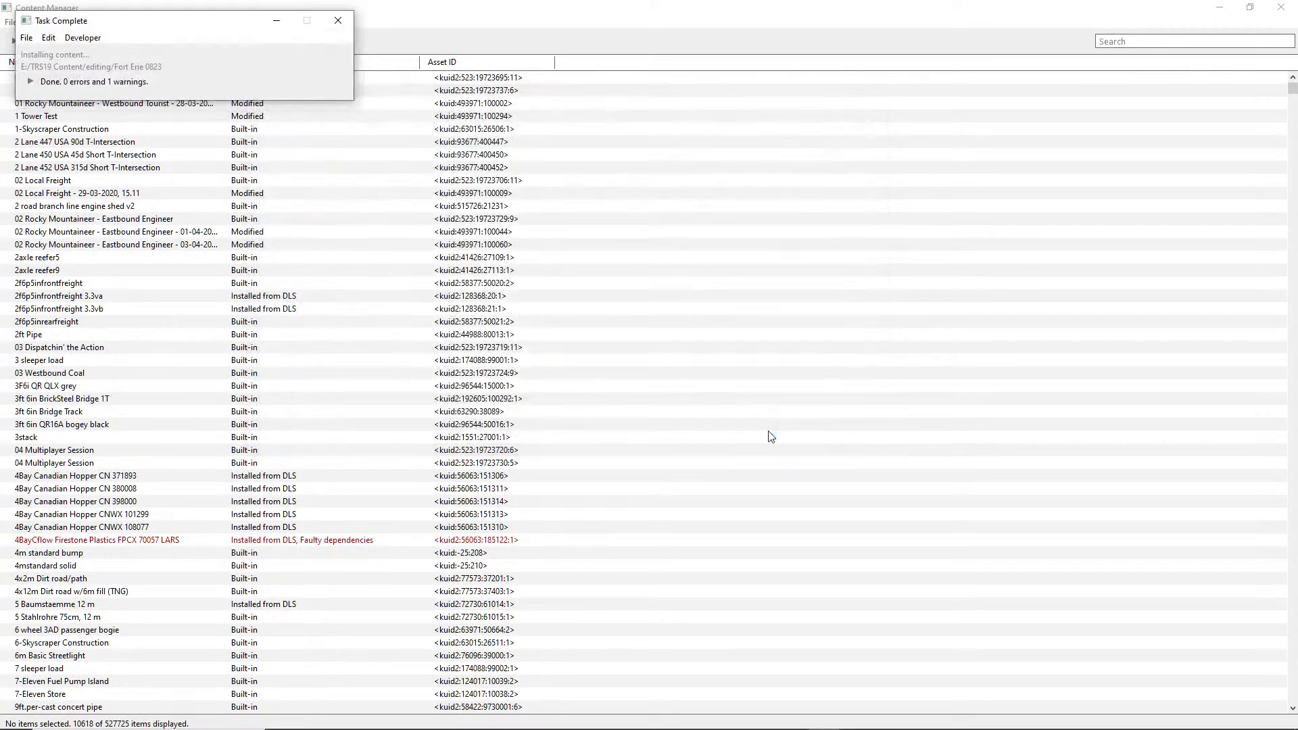
left_click(339, 21)
Start another content folder import and browse to the scenery folder's location in E:\TRS19 Content\editing.
left_click(12, 23)
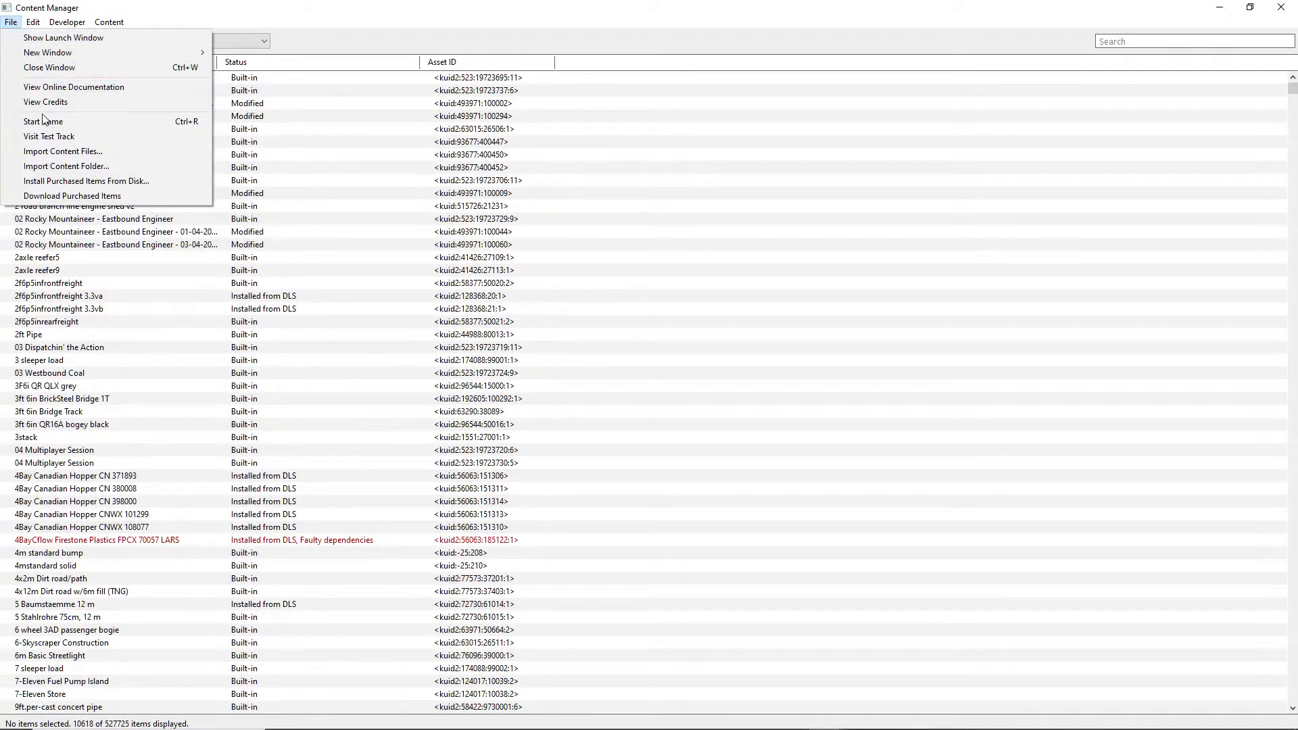
left_click(94, 173)
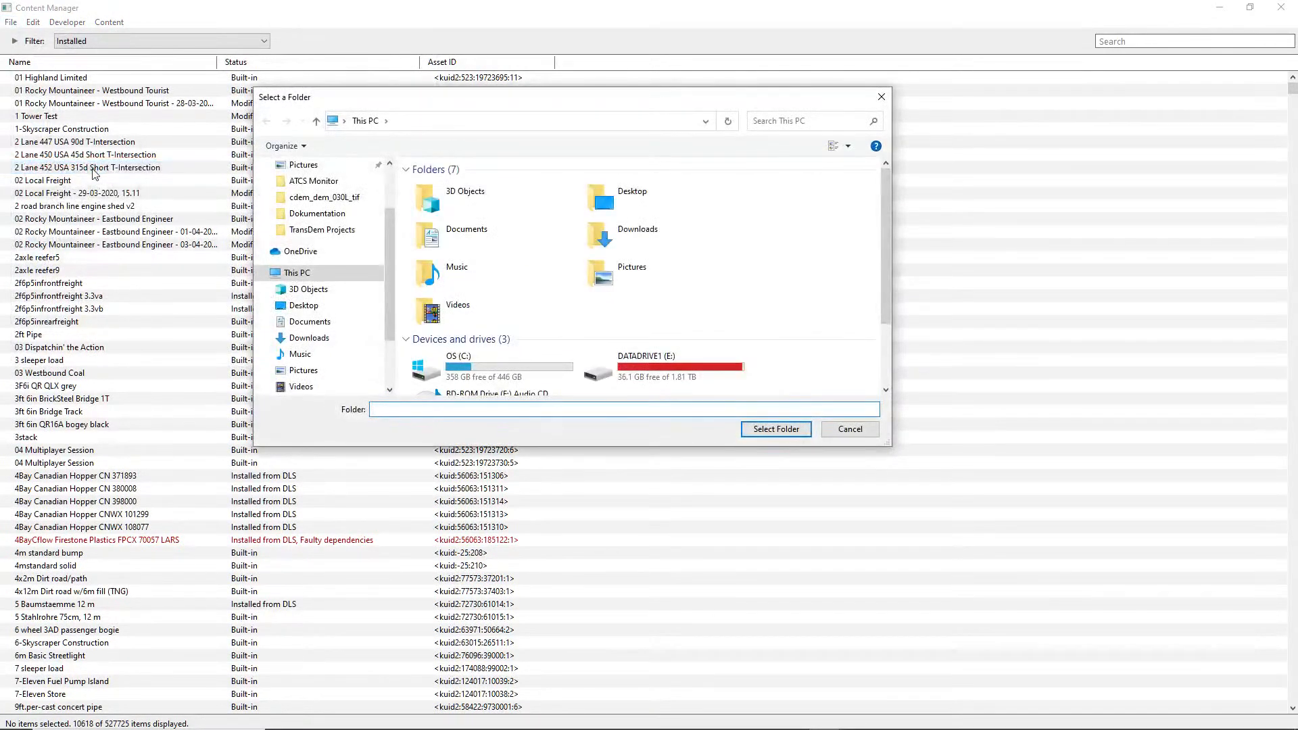
left_click_drag(888, 211, 872, 237)
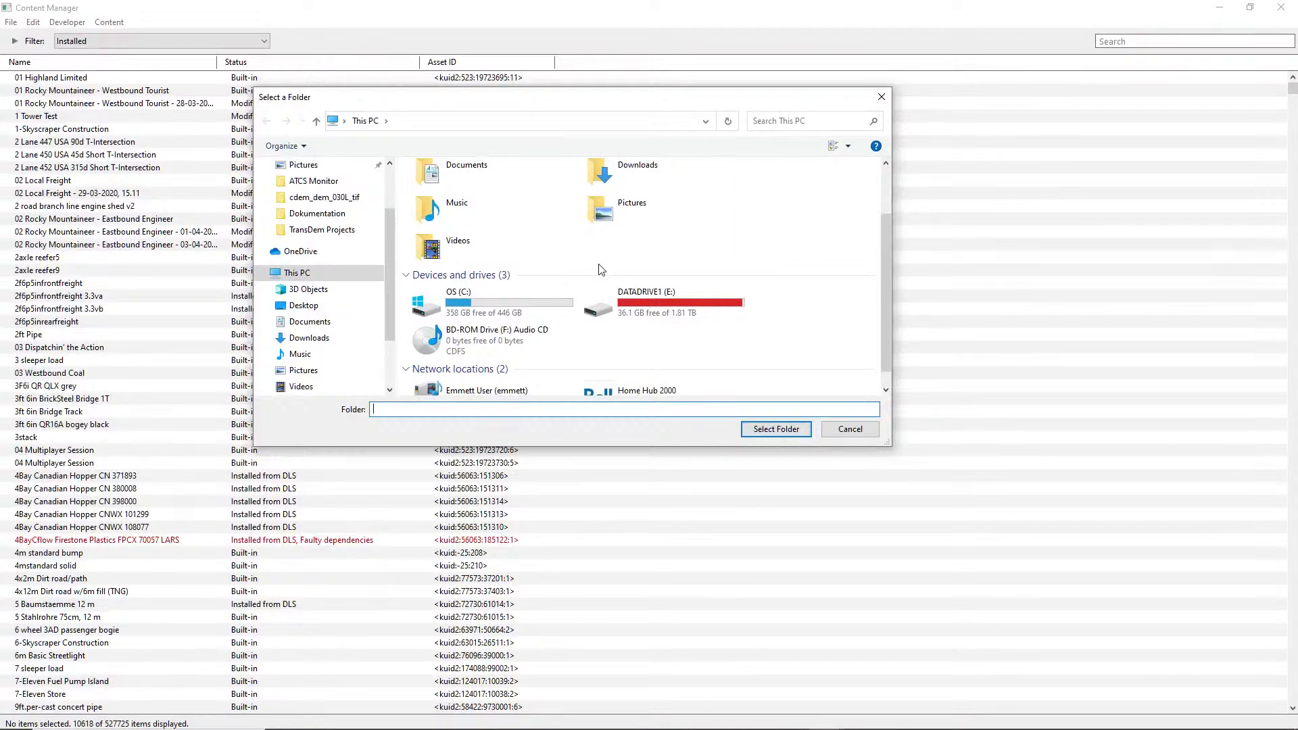
double_click(653, 302)
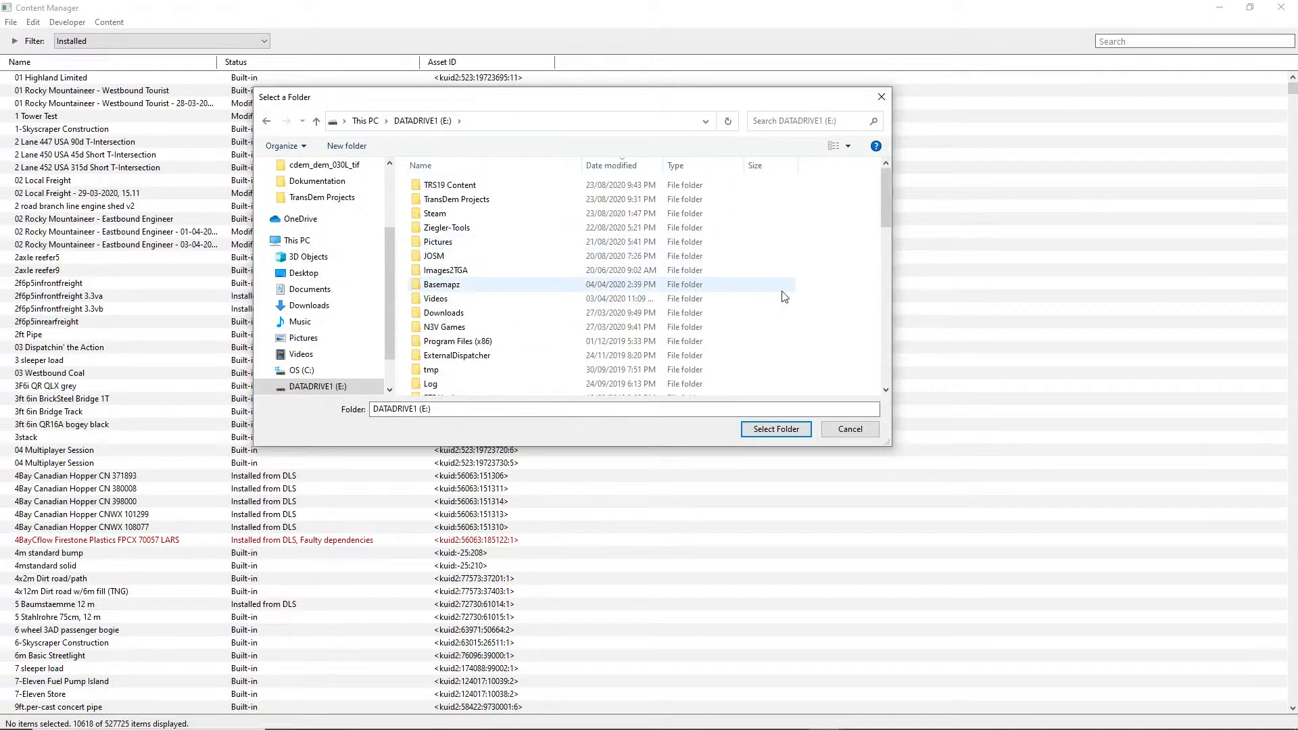
left_click_drag(892, 200, 851, 210)
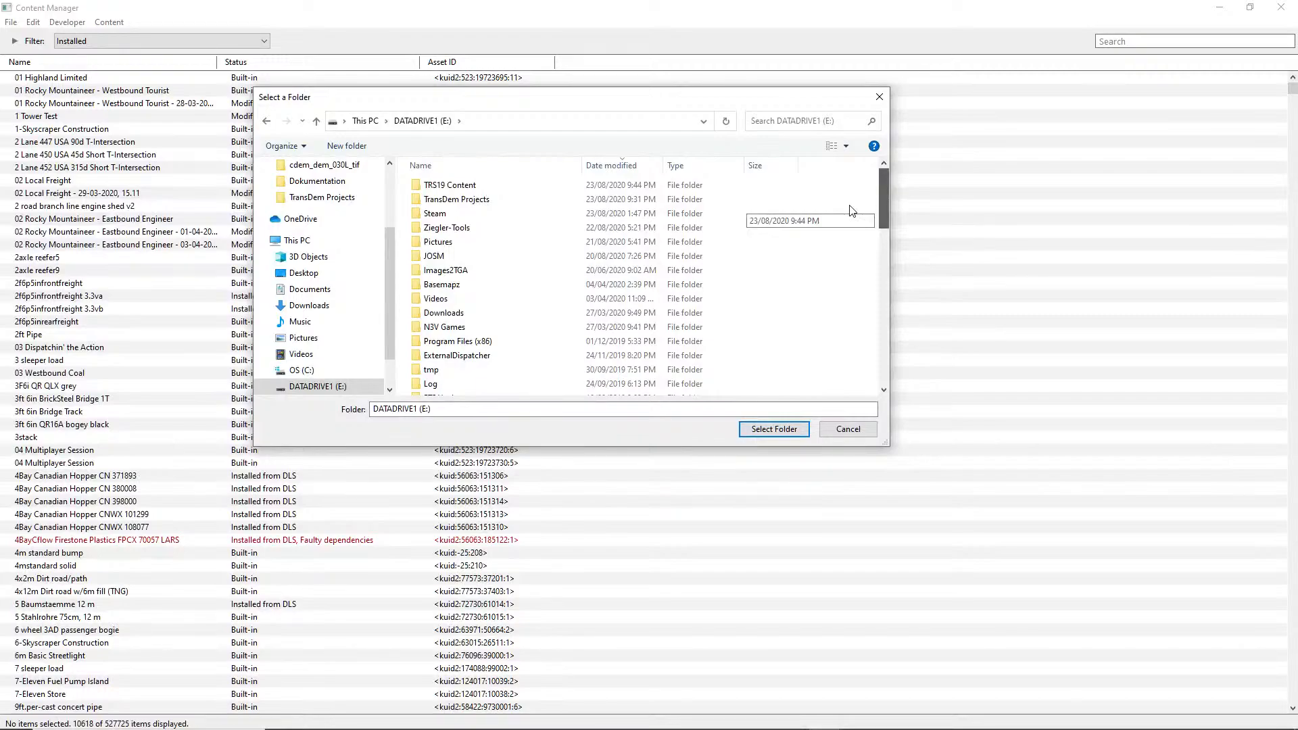
double_click(445, 187)
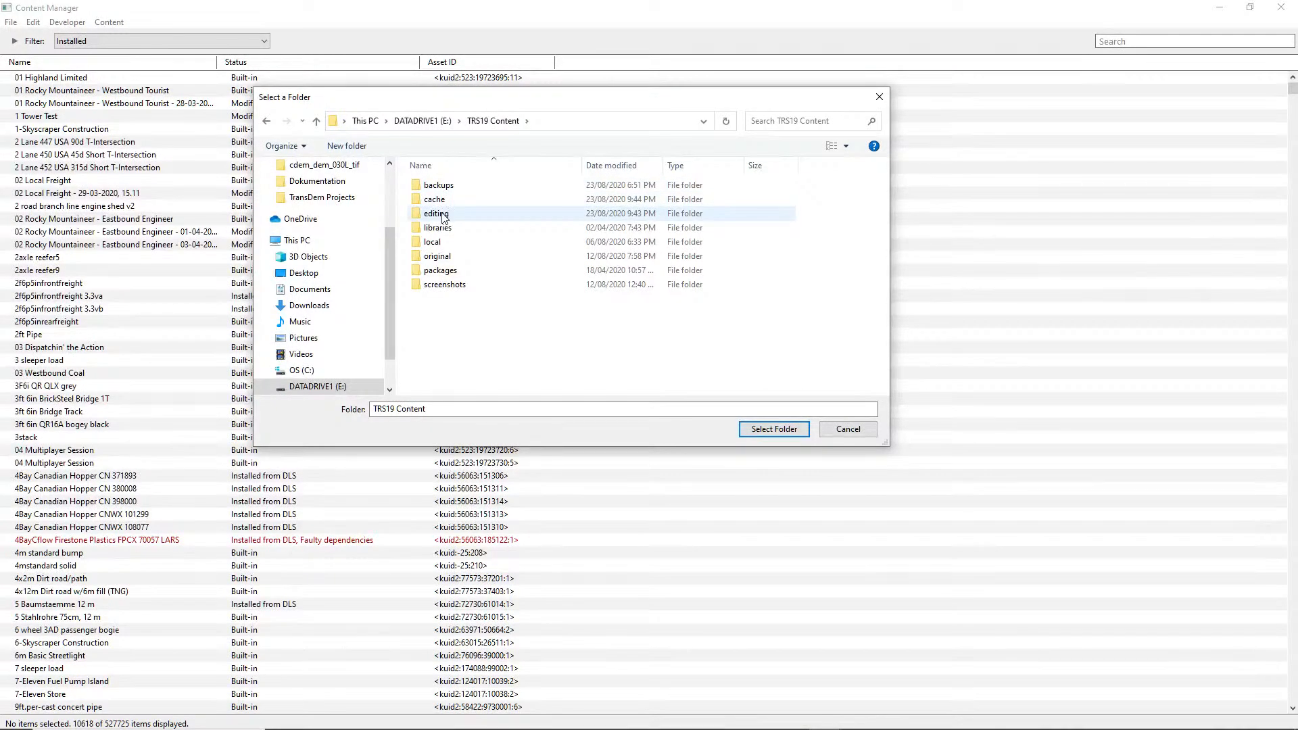
double_click(443, 214)
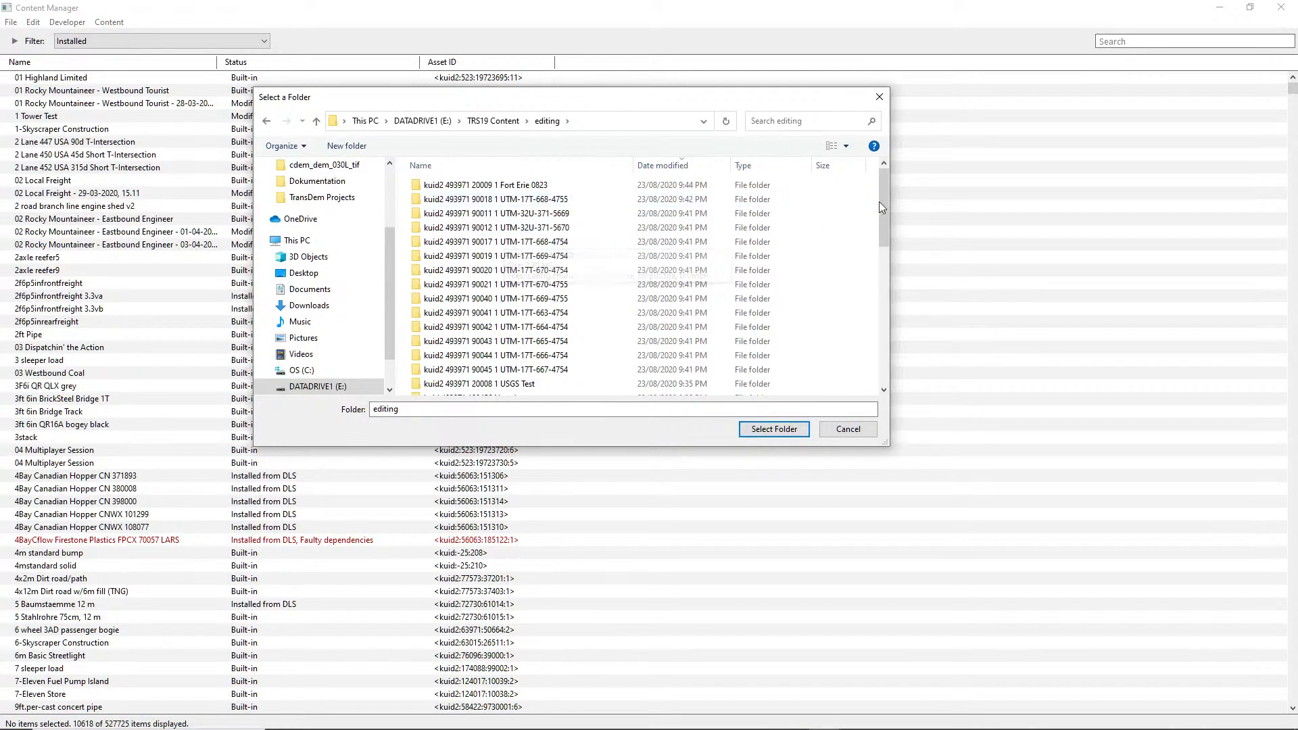
left_click_drag(880, 204, 886, 347)
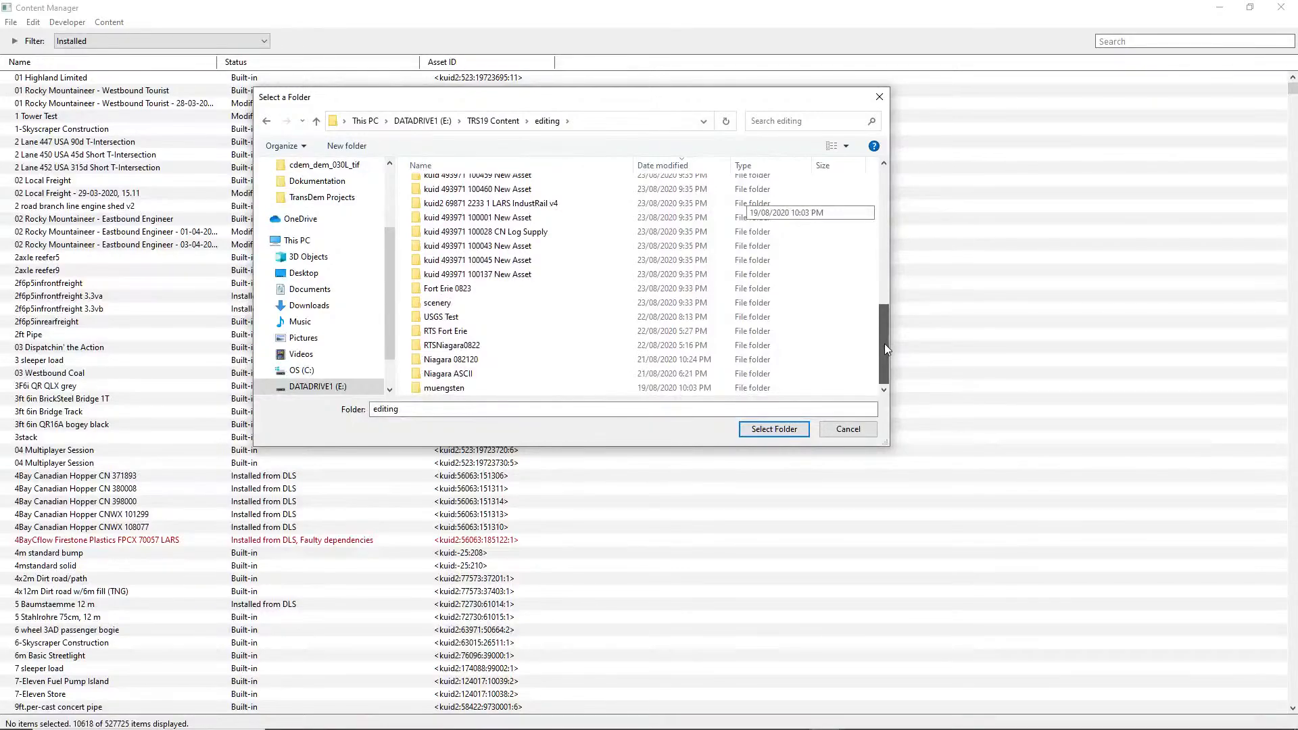
Import the UTM-17T-663-4754 tile folder from the scenery folder and close the completed task window.
double_click(430, 305)
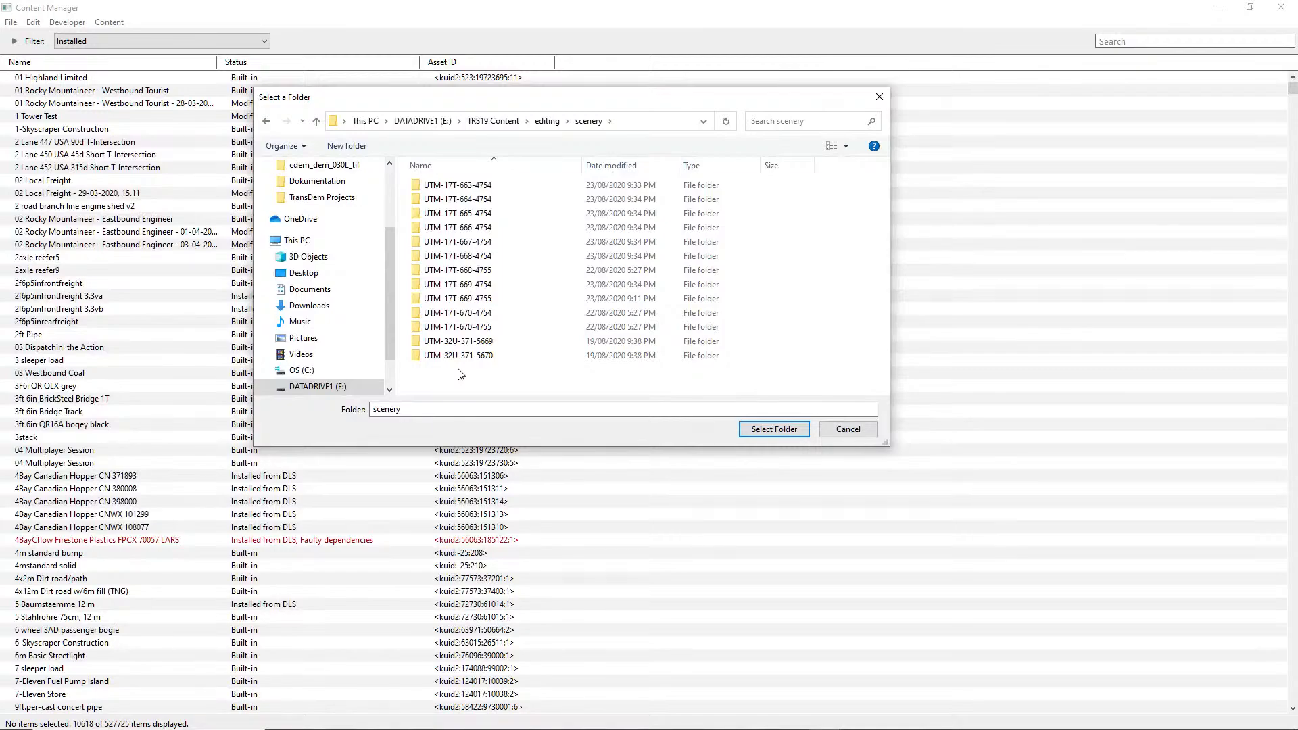
double_click(417, 188)
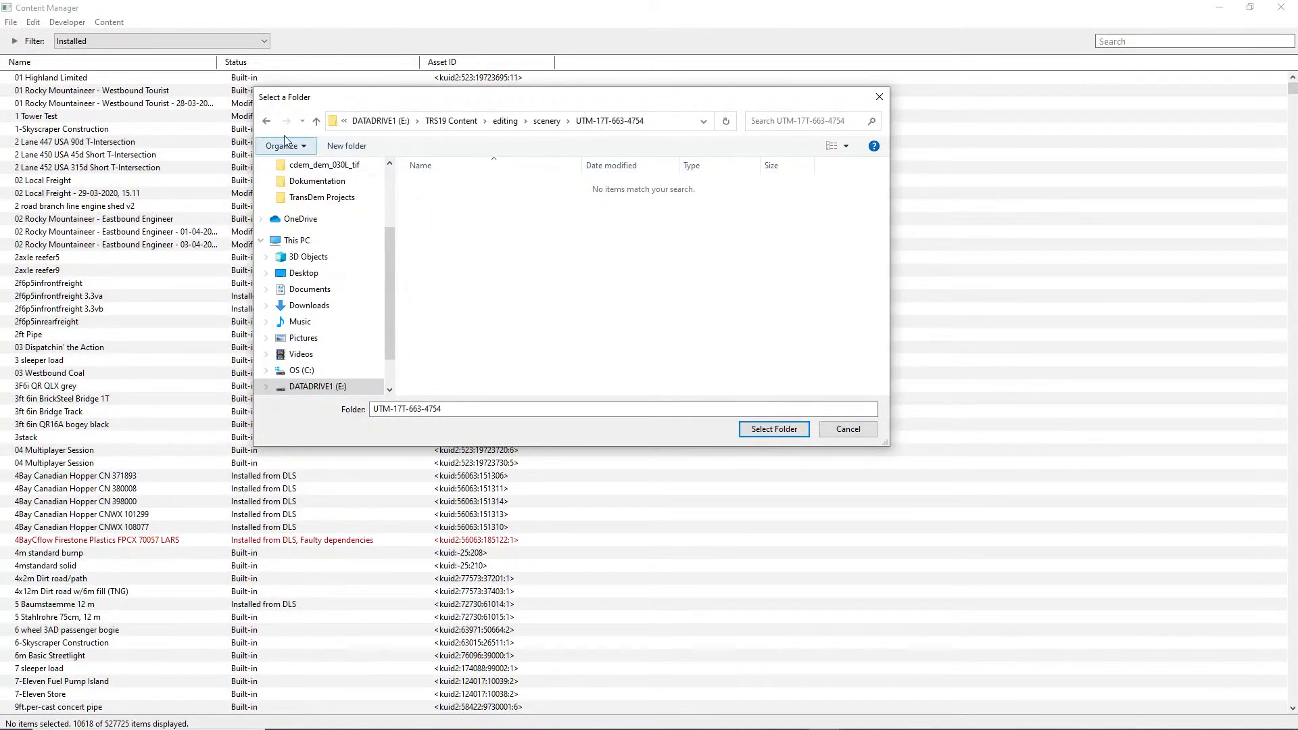
left_click(266, 121)
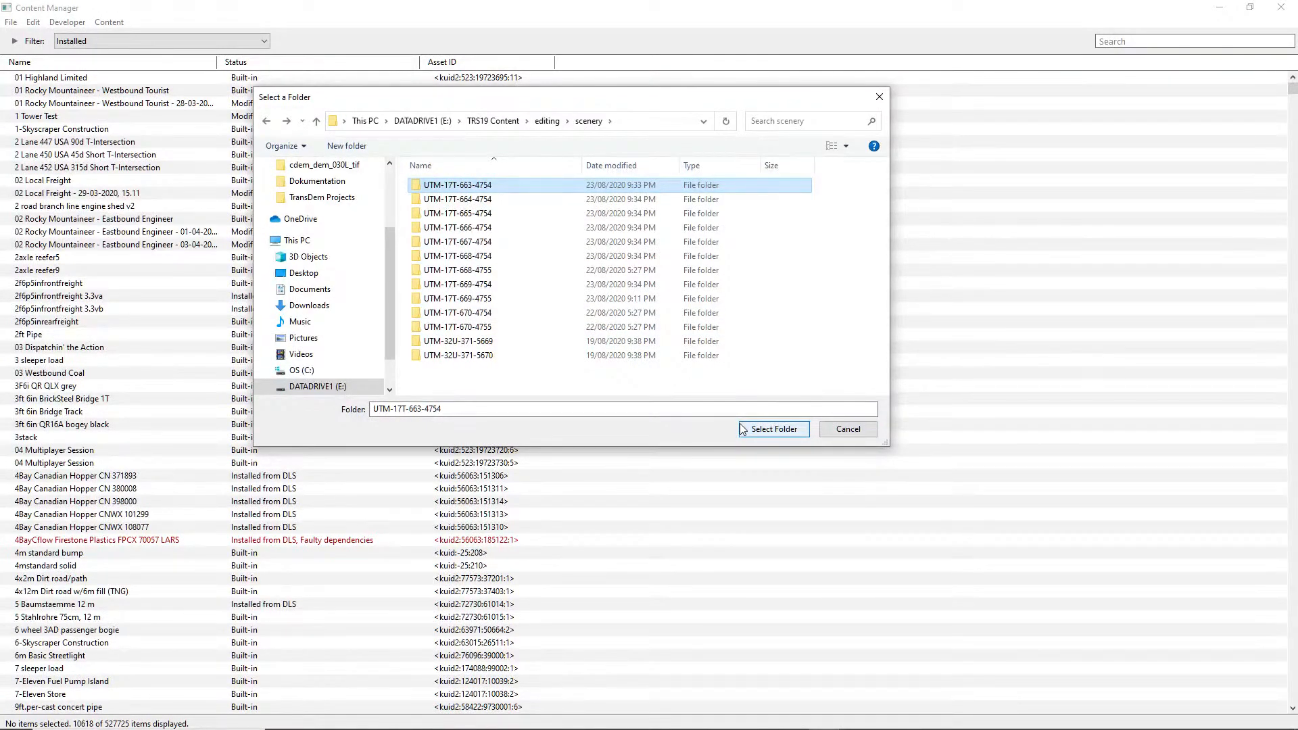
left_click(761, 433)
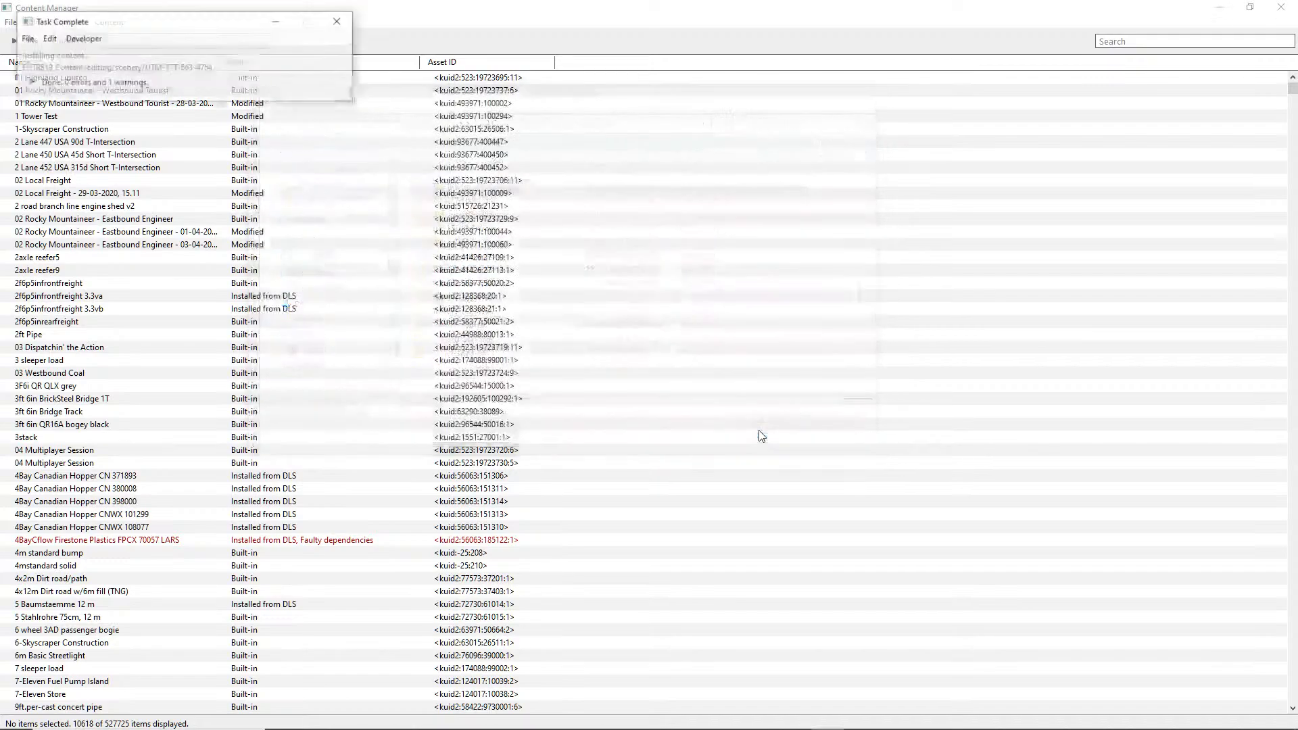
left_click(339, 21)
Import the UTM-17T-664-4754 tile folder from E:\TRS19 Content\editing\scenery and close the completed task window.
left_click(13, 23)
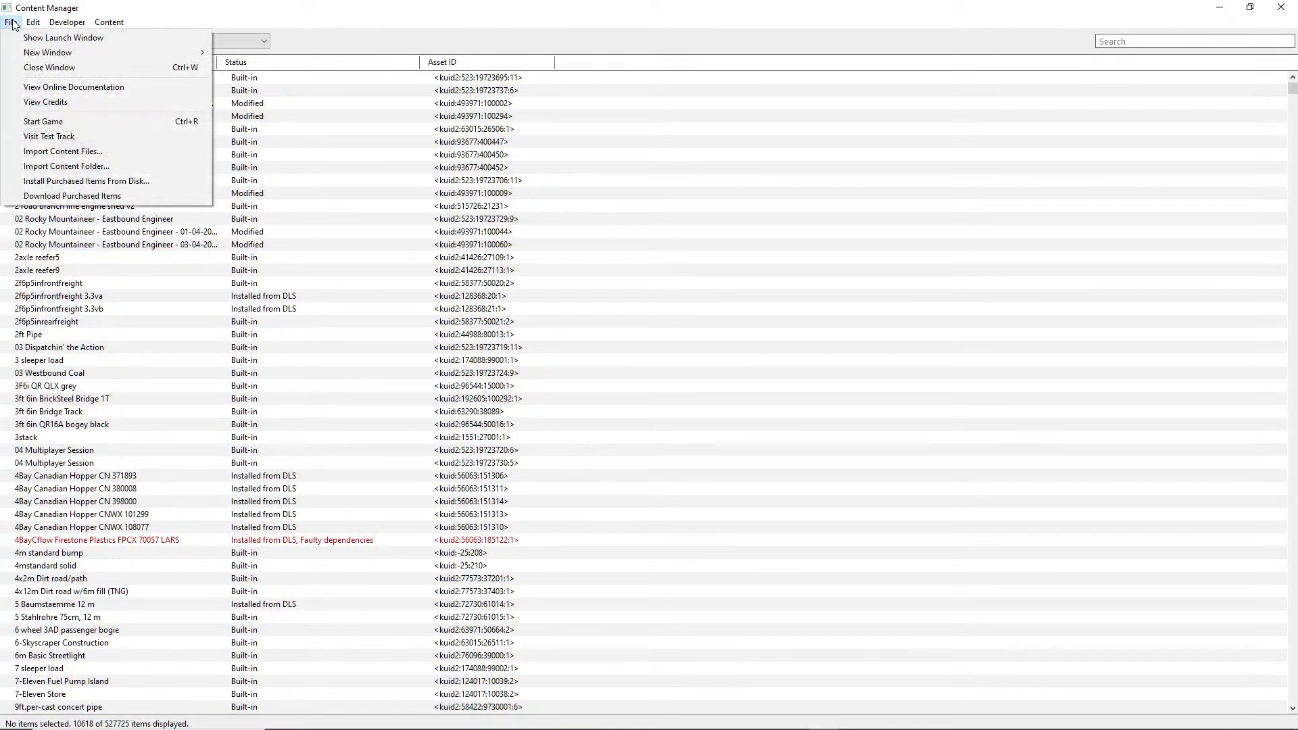
left_click(87, 169)
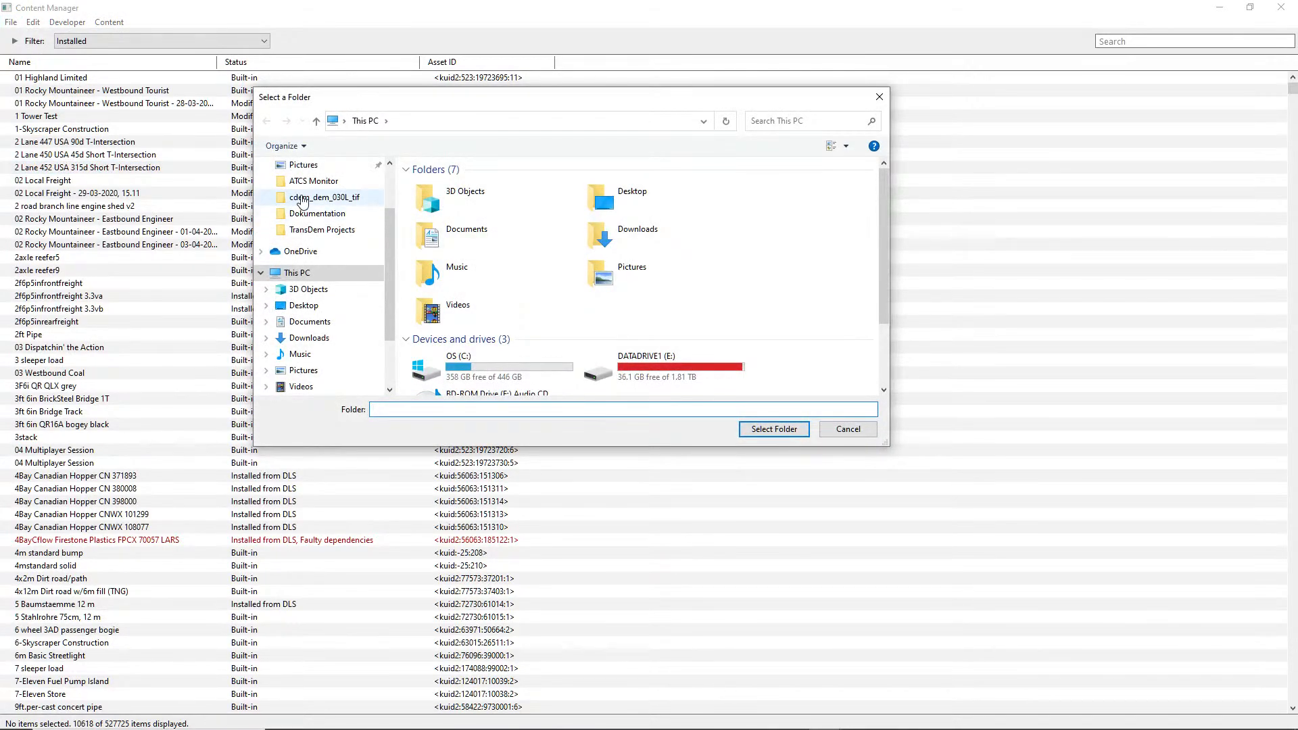
double_click(690, 380)
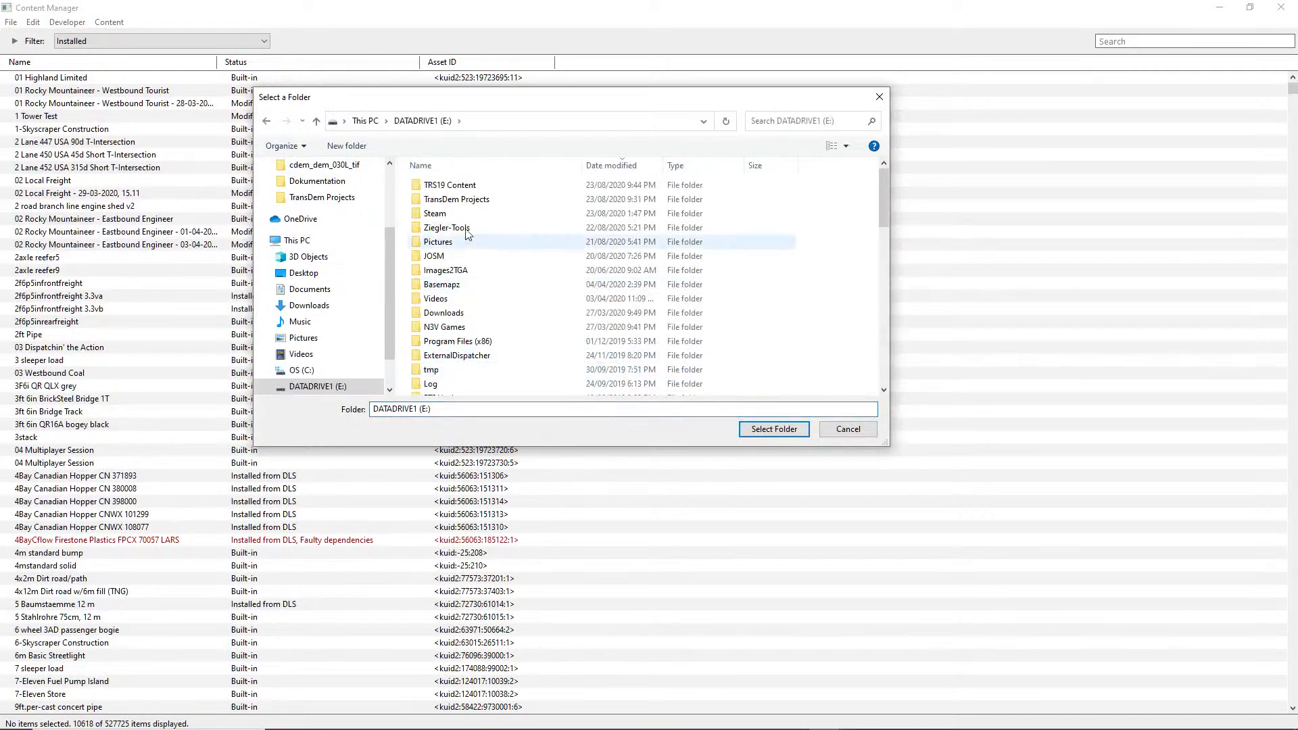
double_click(448, 200)
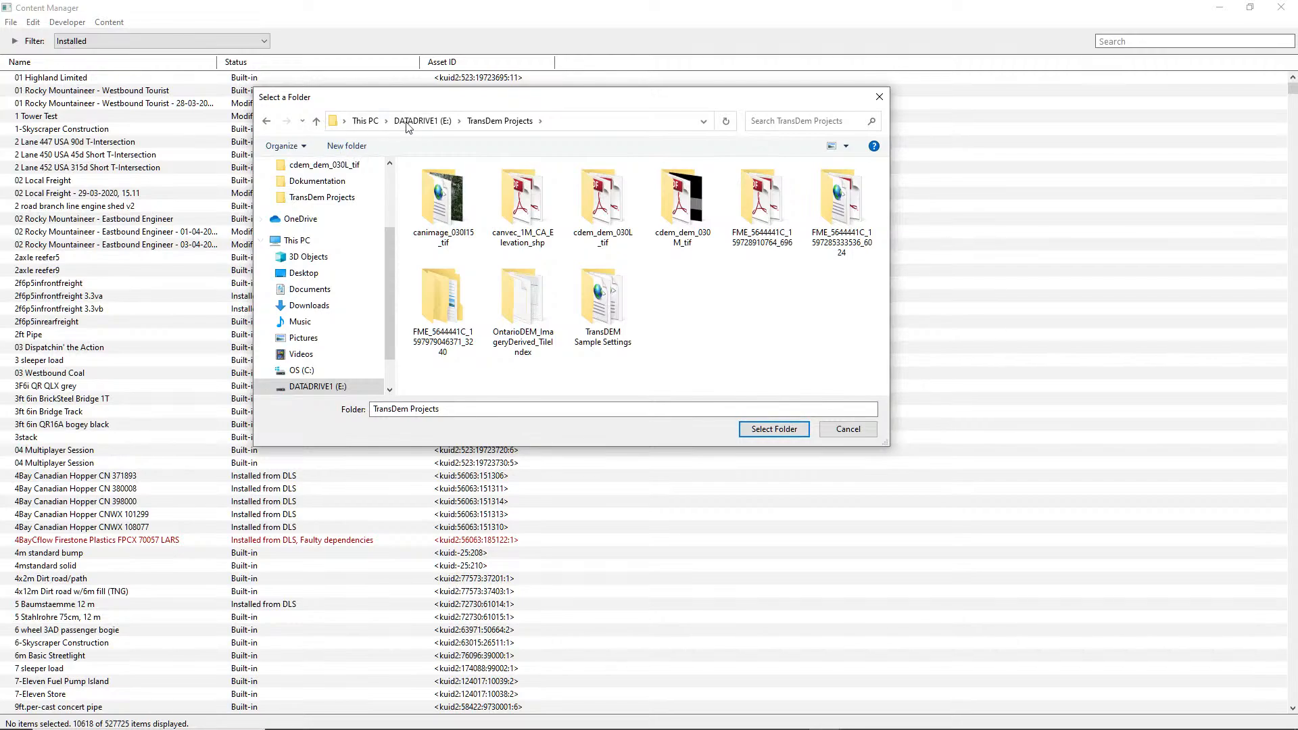
left_click(408, 121)
double_click(436, 185)
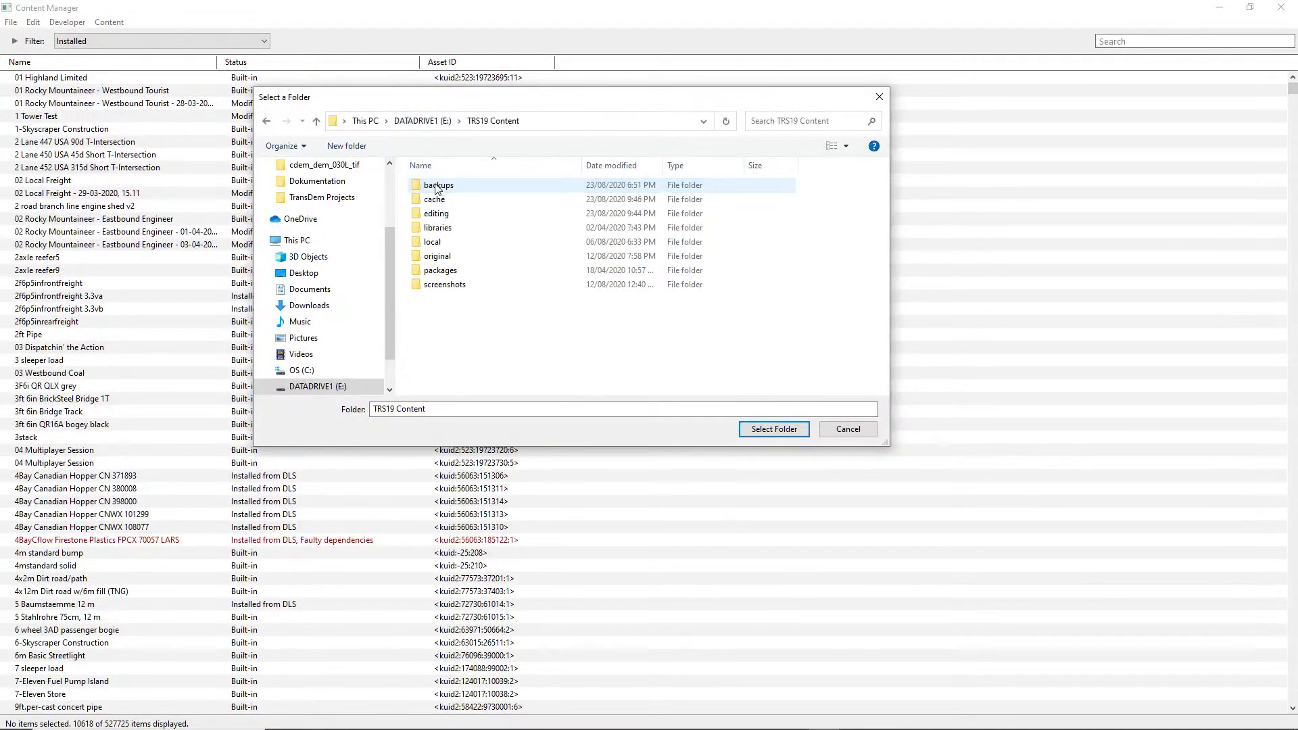
double_click(436, 214)
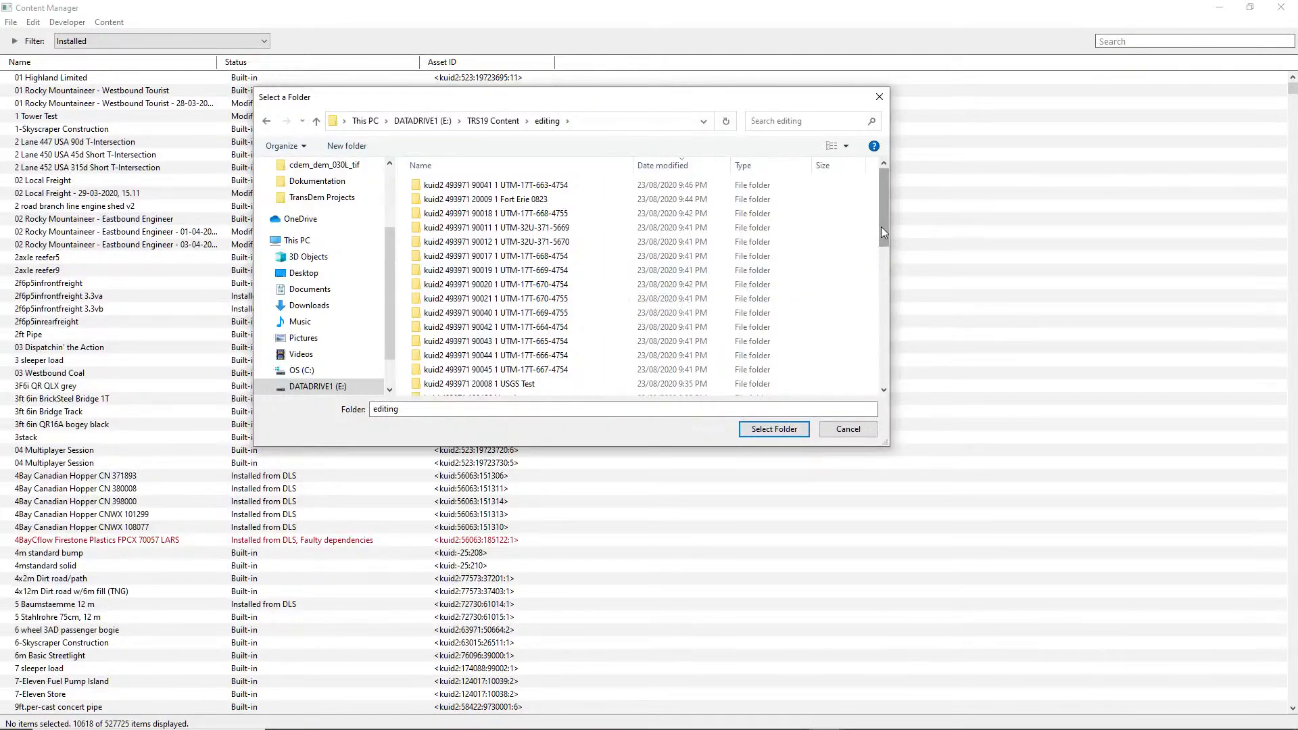
left_click_drag(882, 226, 882, 350)
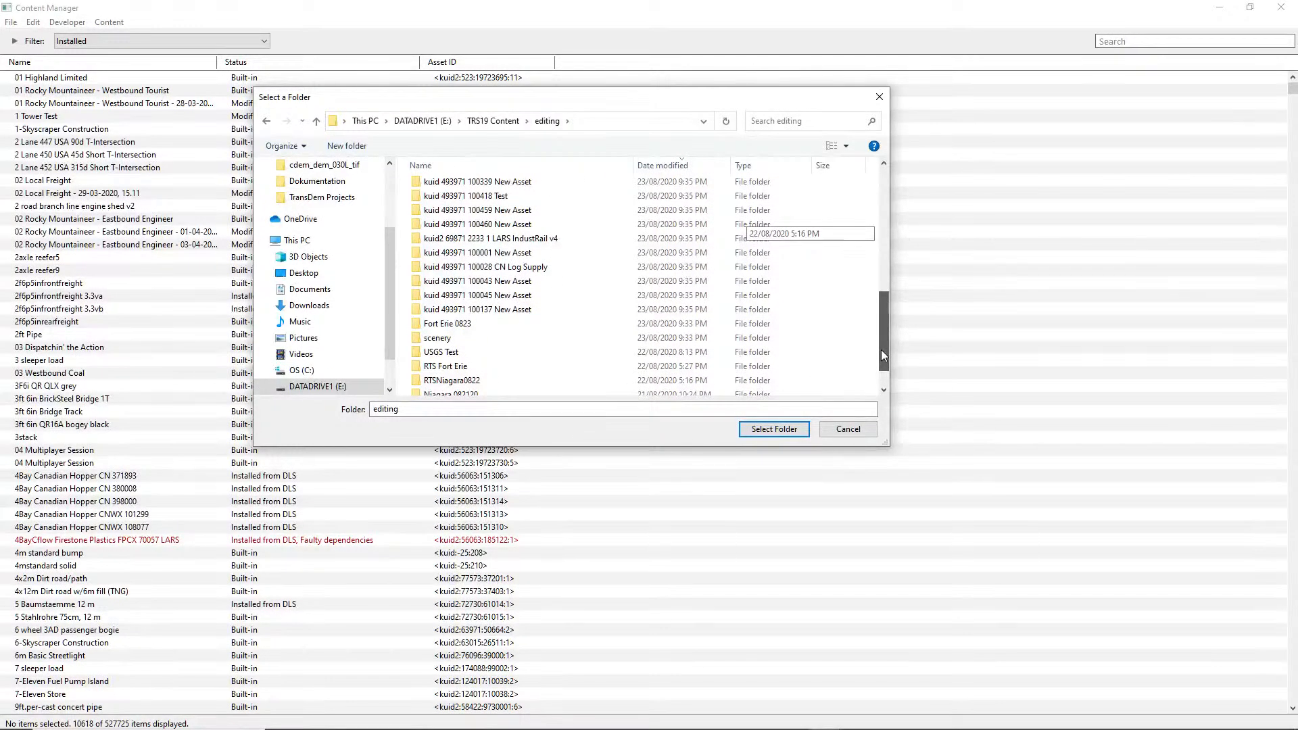
double_click(437, 338)
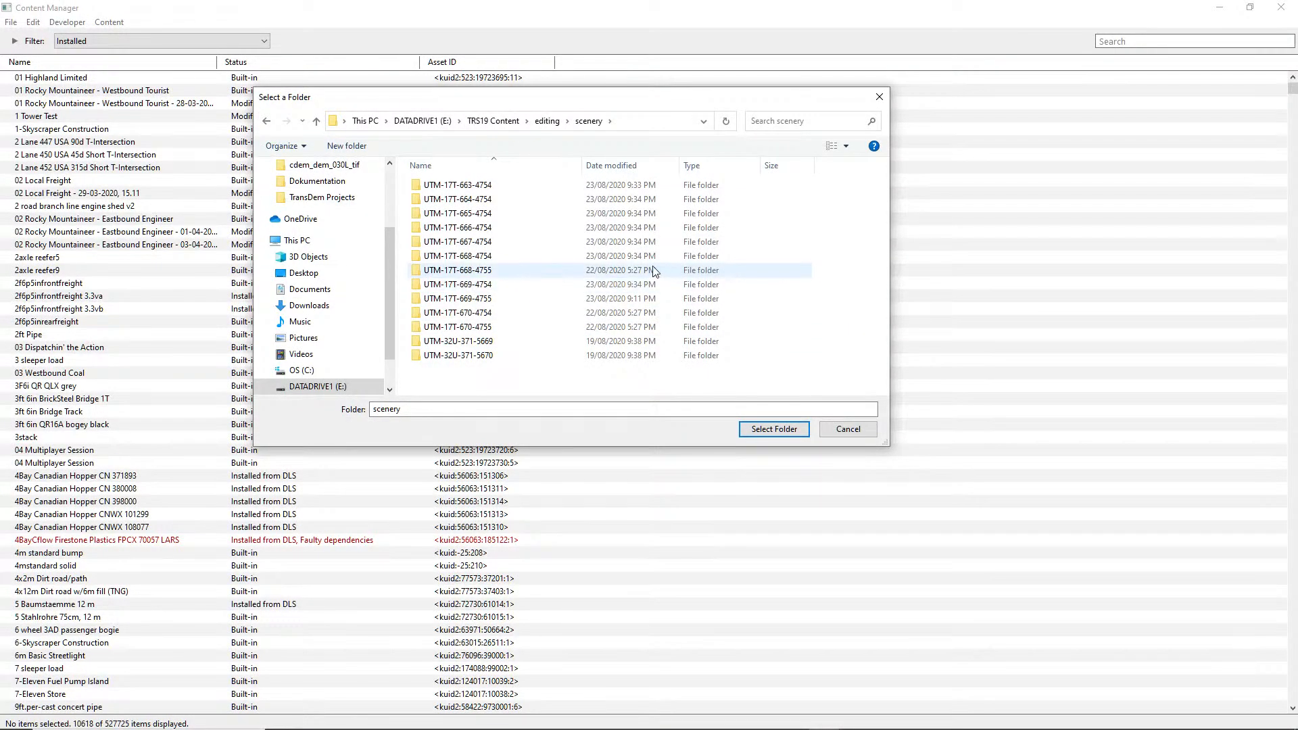
left_click(471, 203)
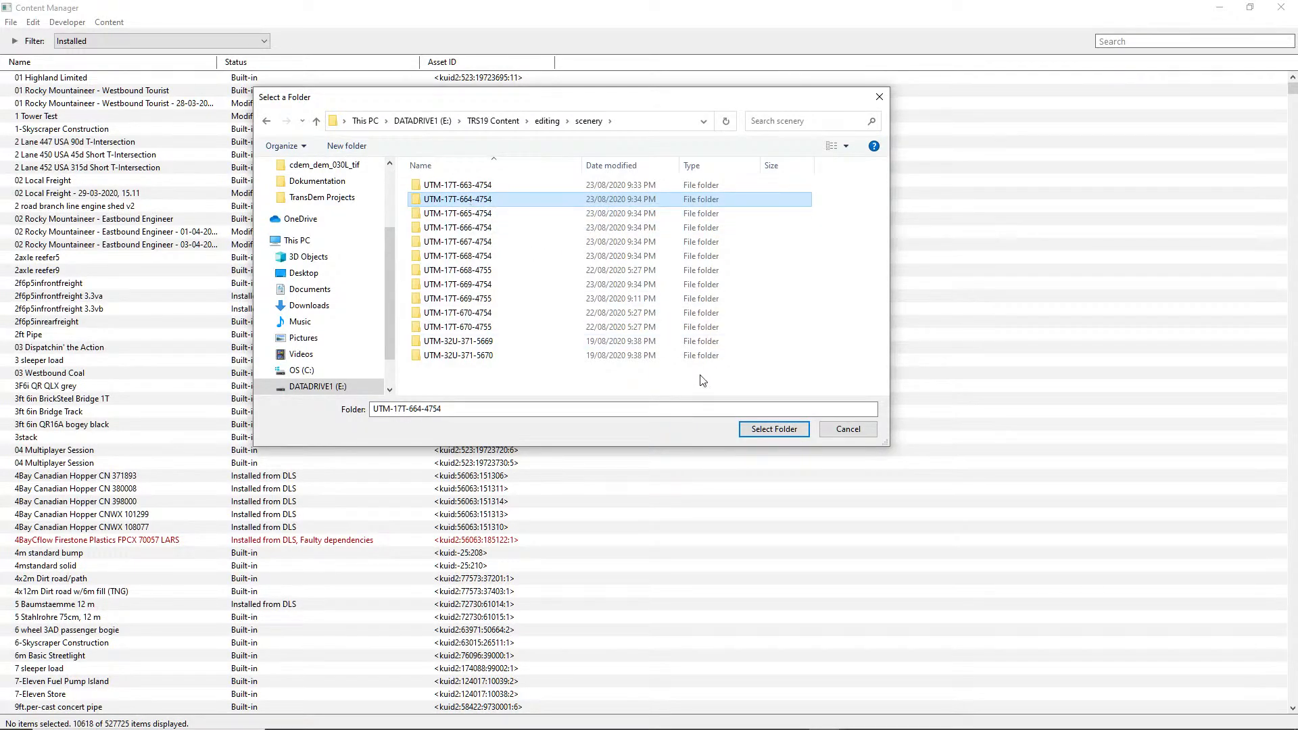
left_click(756, 430)
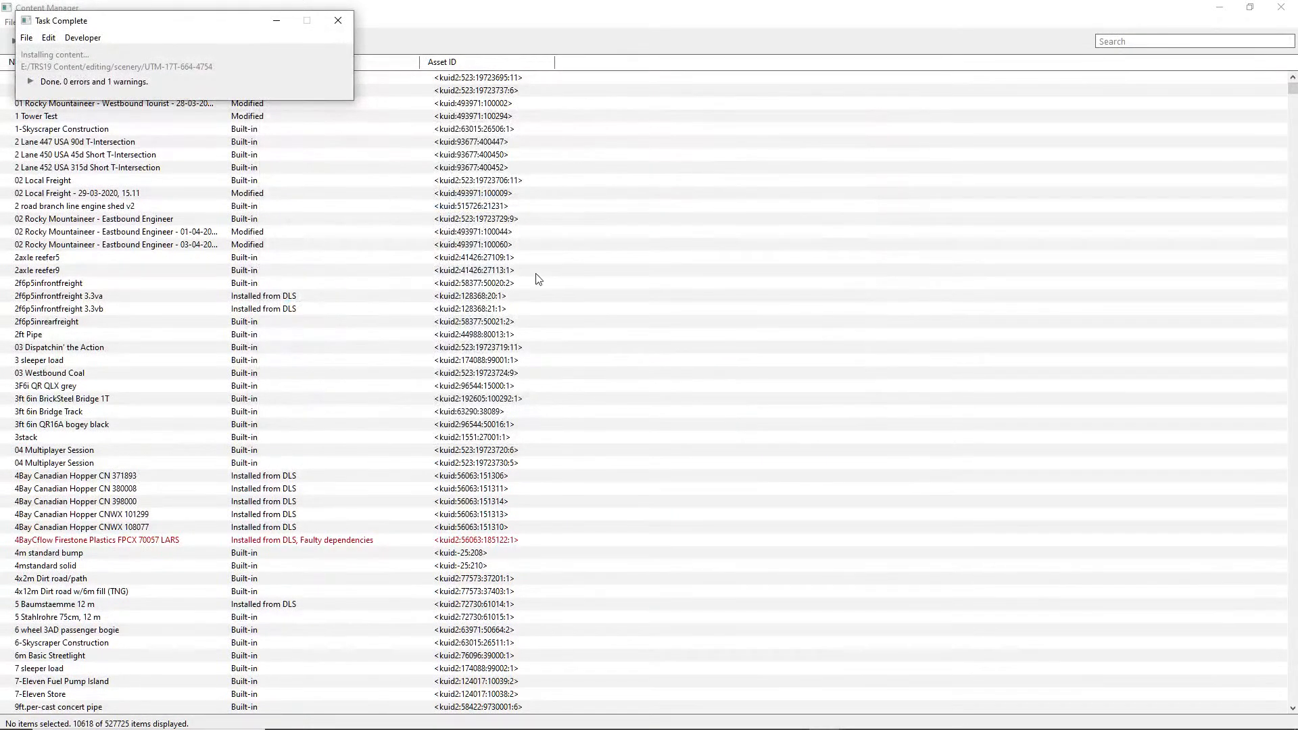
left_click(339, 21)
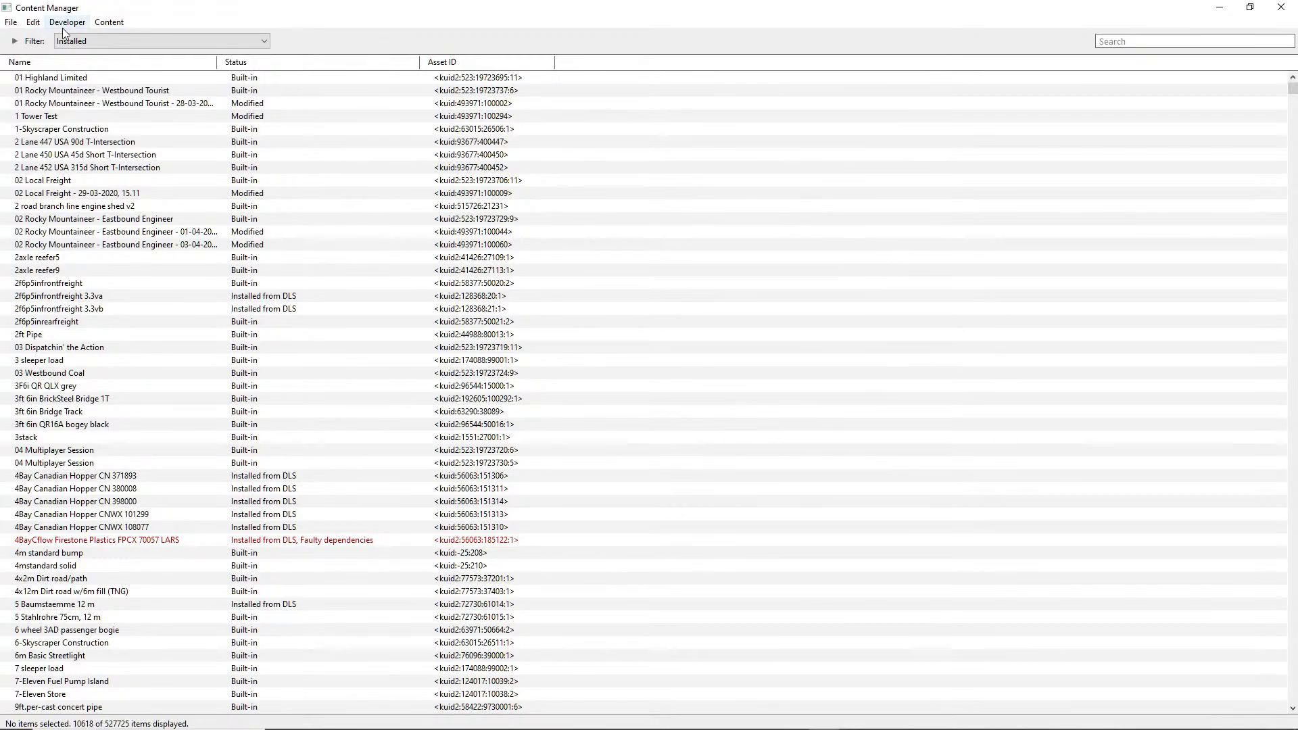
Import the UTM-17T-665-4754 tile folder from E:\TRS19 Content\editing\scenery and close the completed task window.
left_click(10, 22)
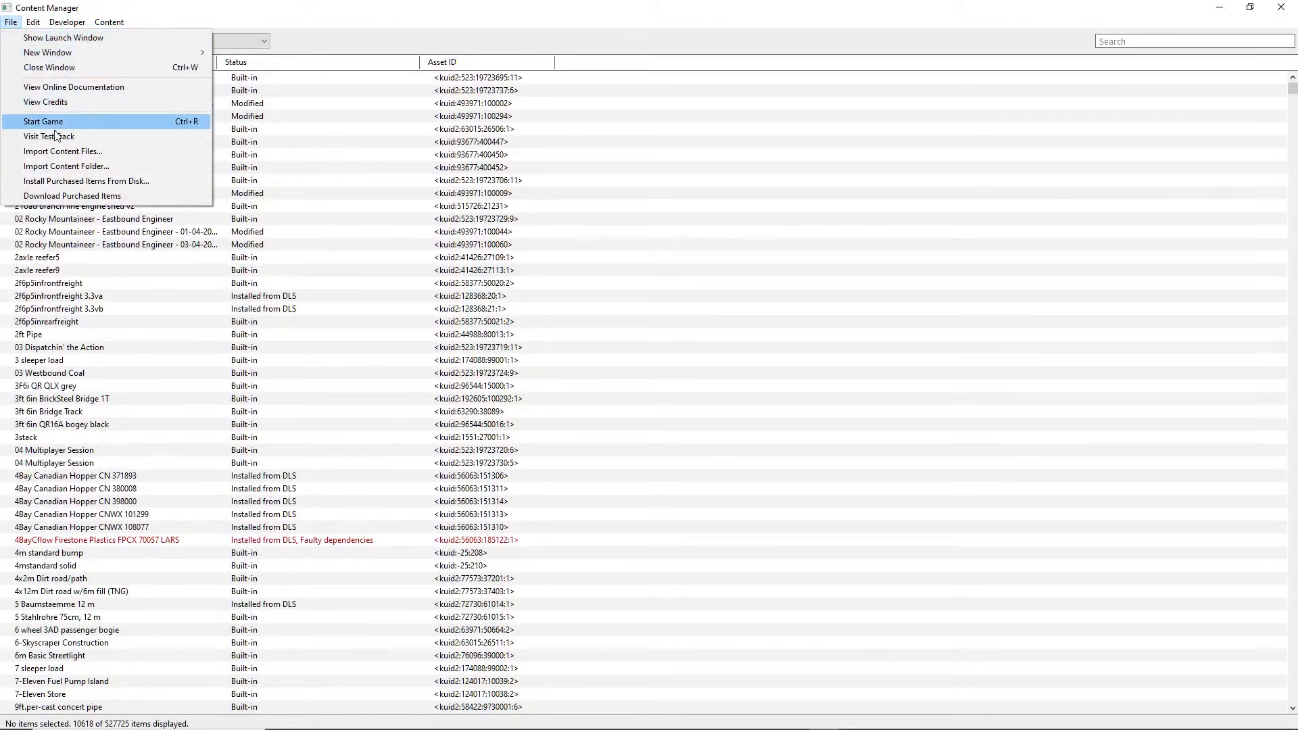
left_click(97, 167)
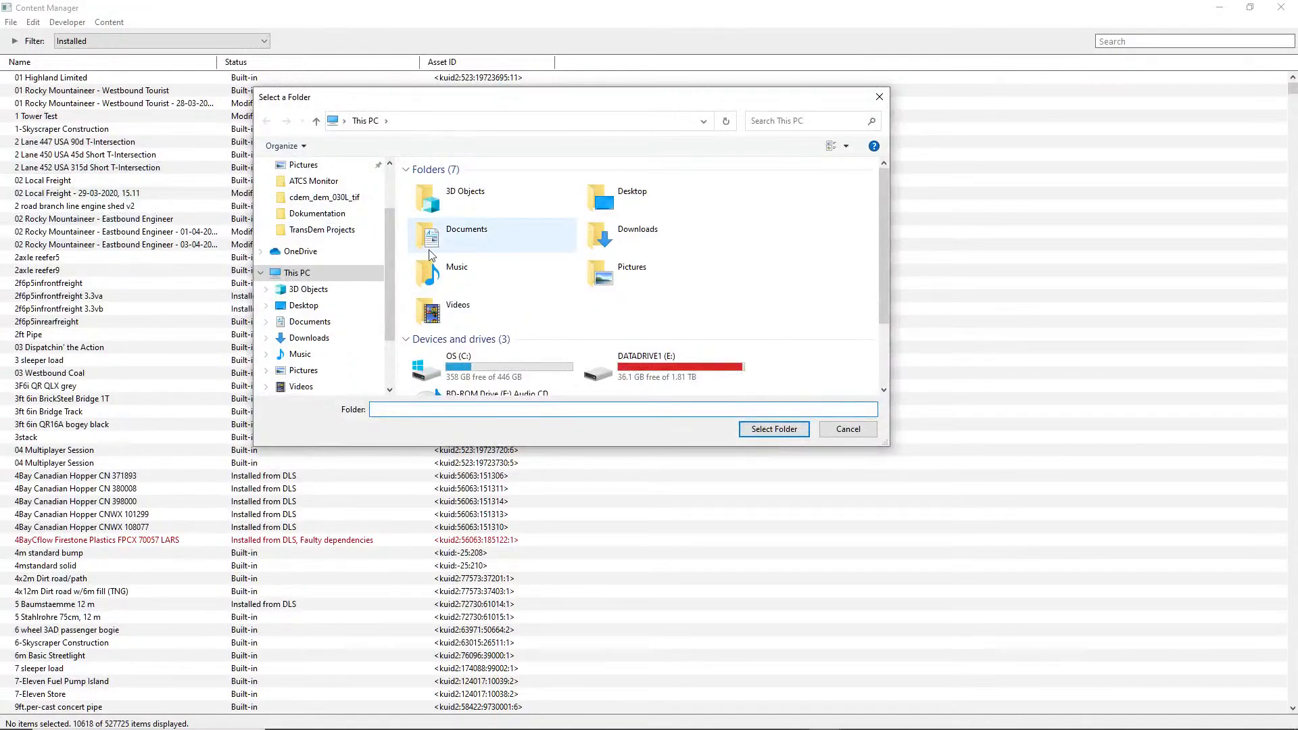
double_click(642, 366)
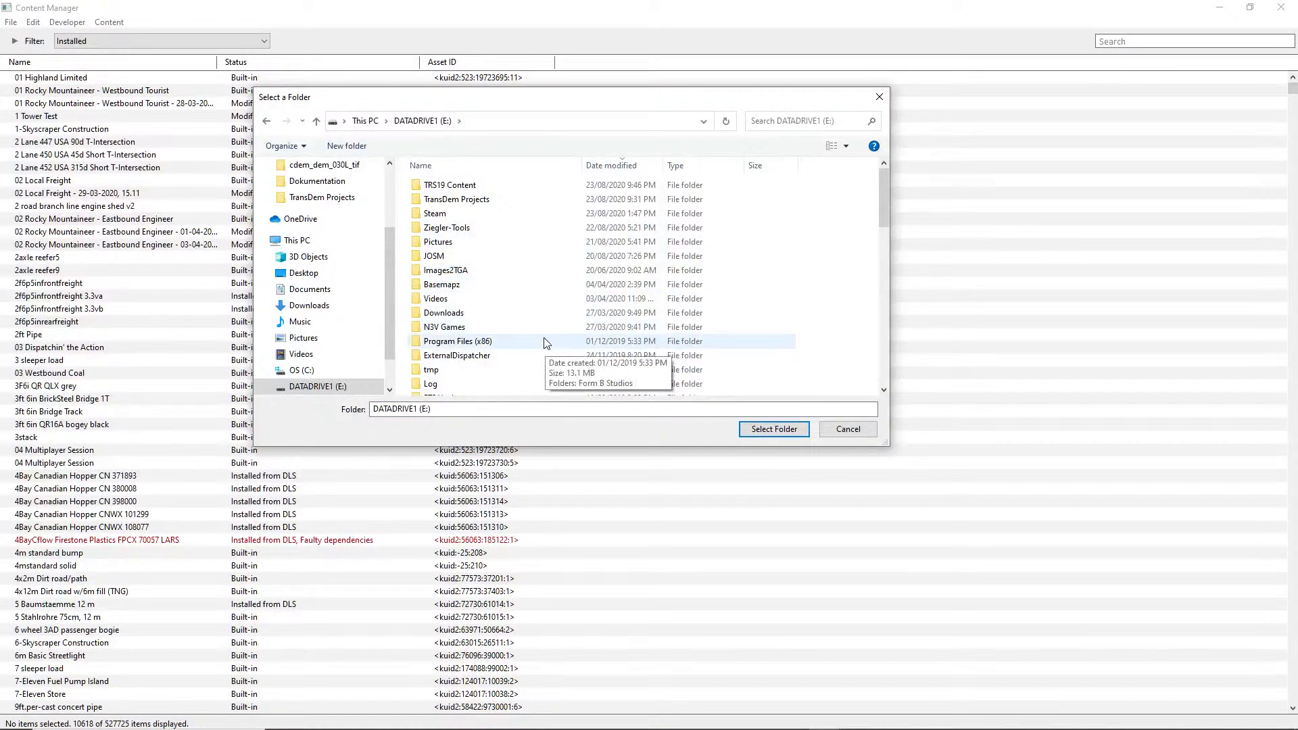
double_click(464, 188)
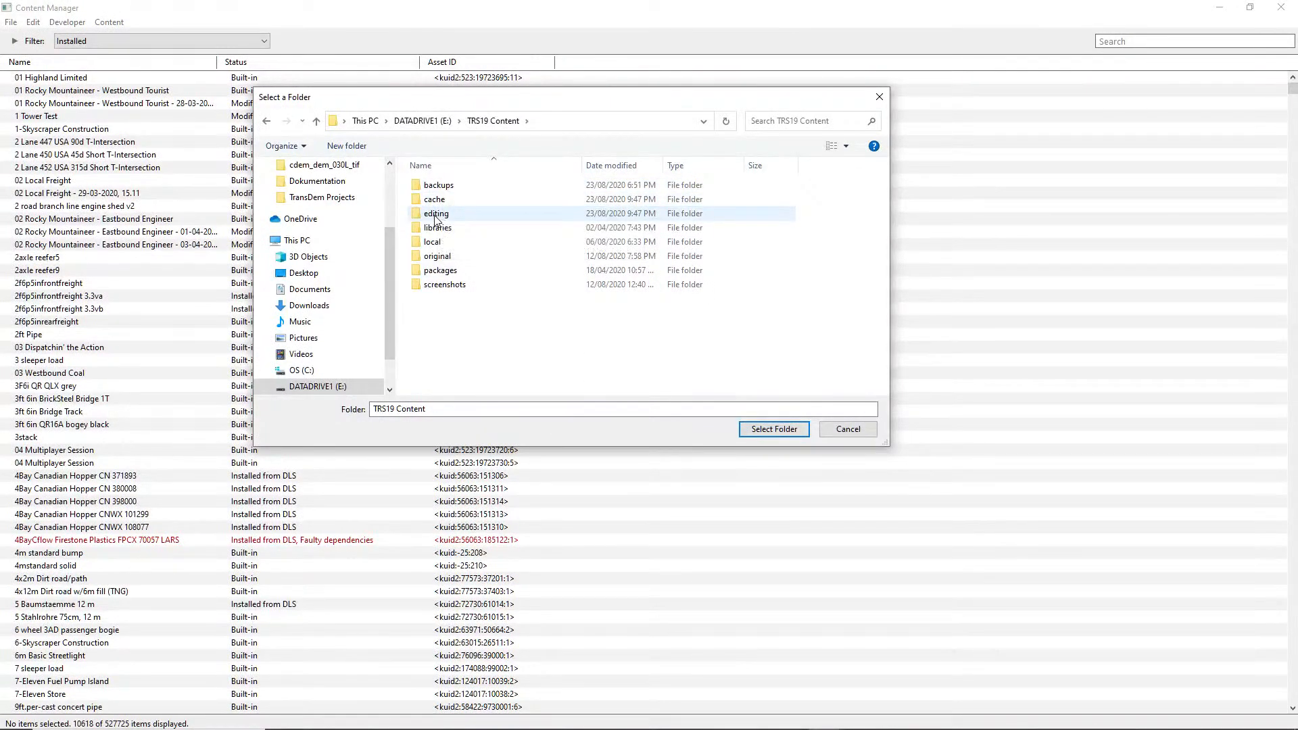
double_click(437, 214)
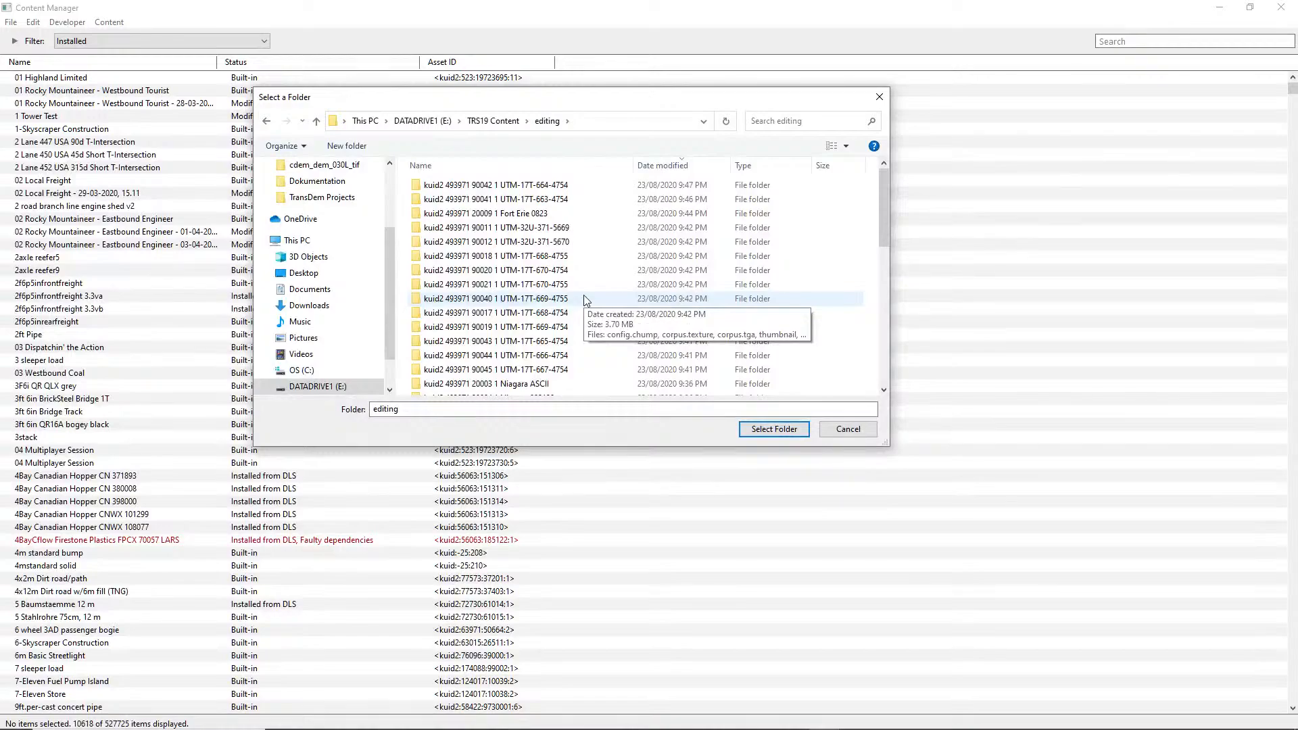
left_click(525, 234)
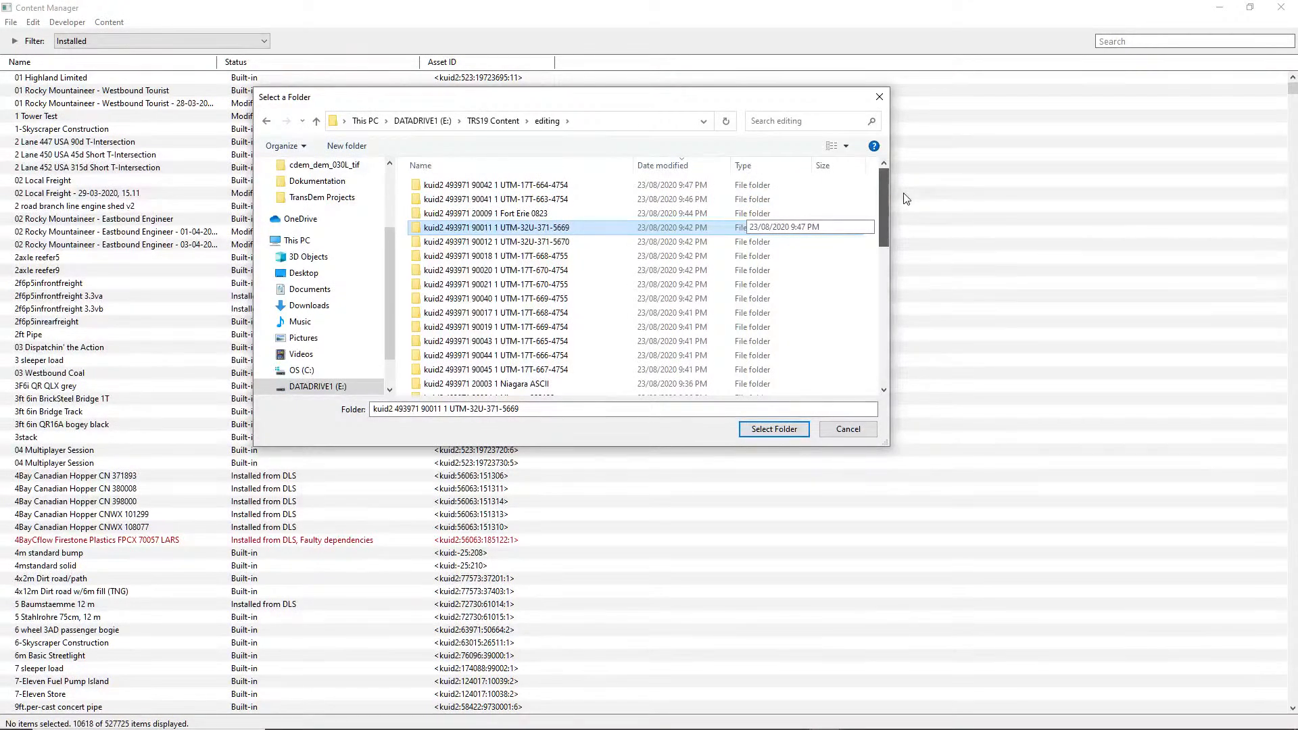
left_click_drag(906, 198, 890, 347)
left_click(434, 333)
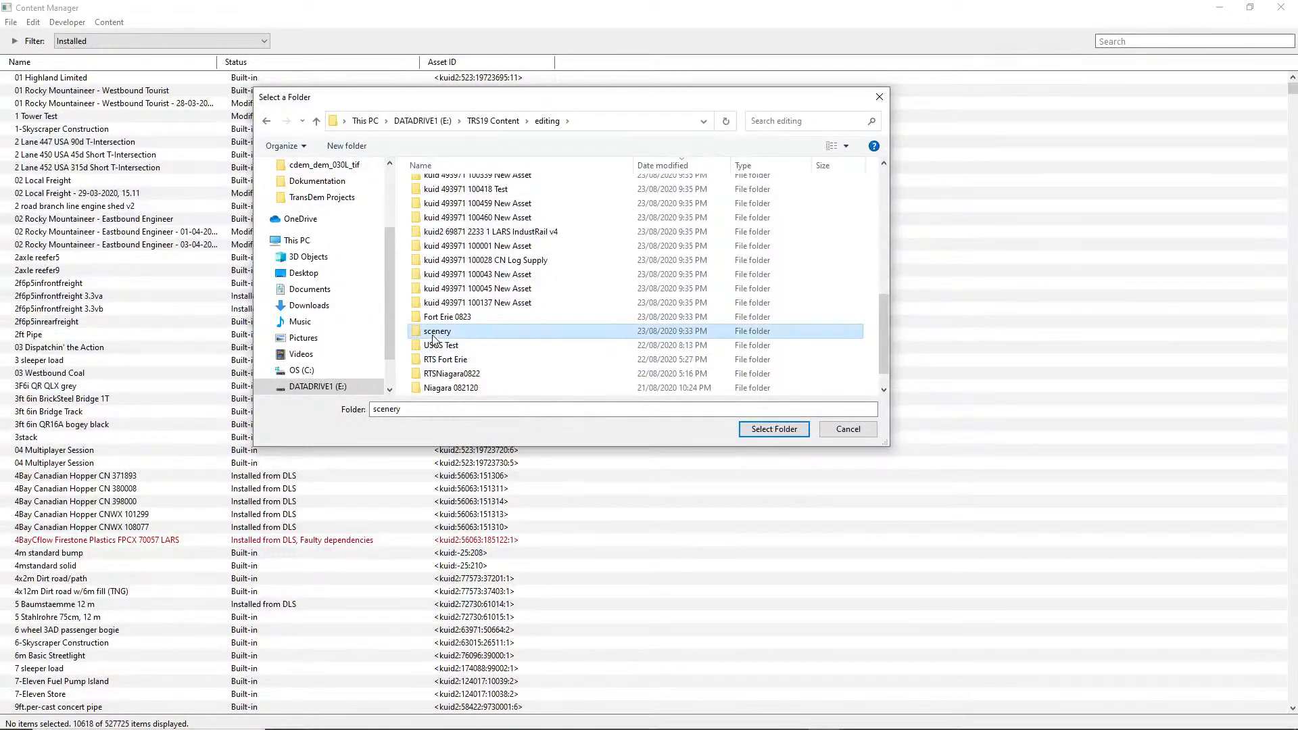
double_click(433, 334)
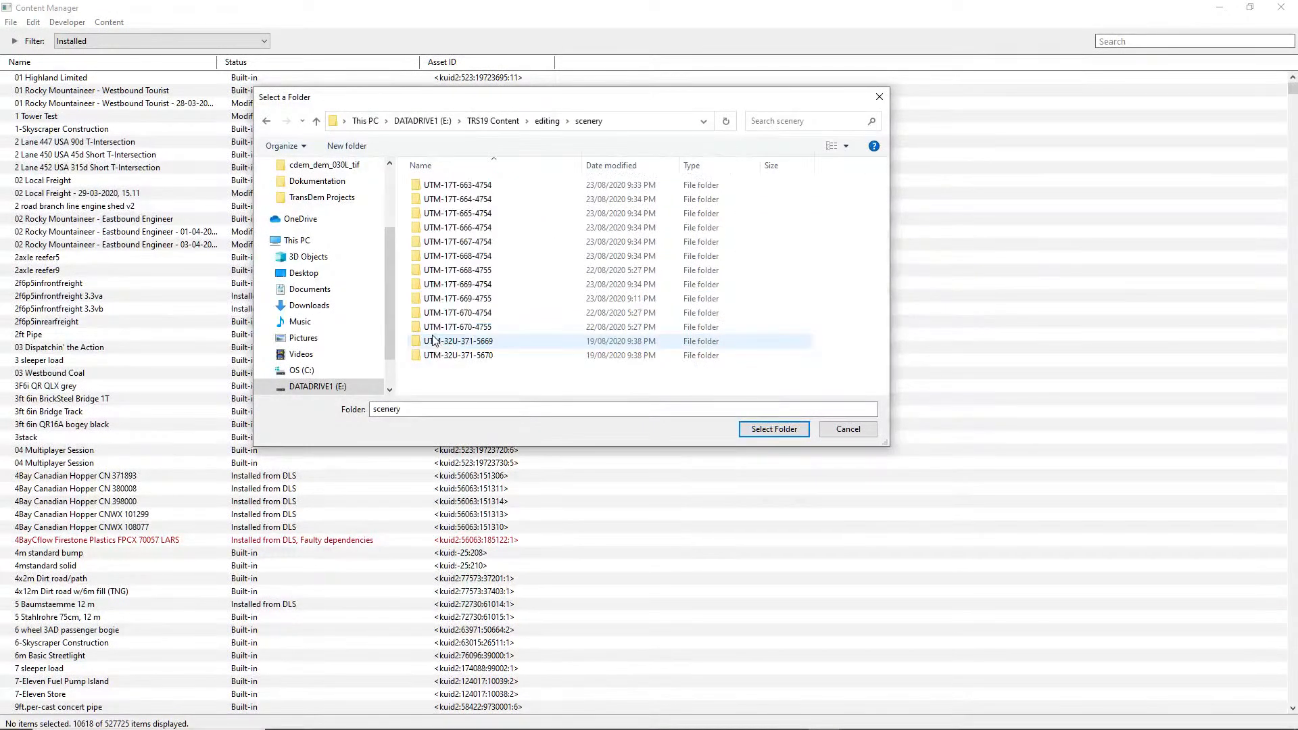
left_click(488, 216)
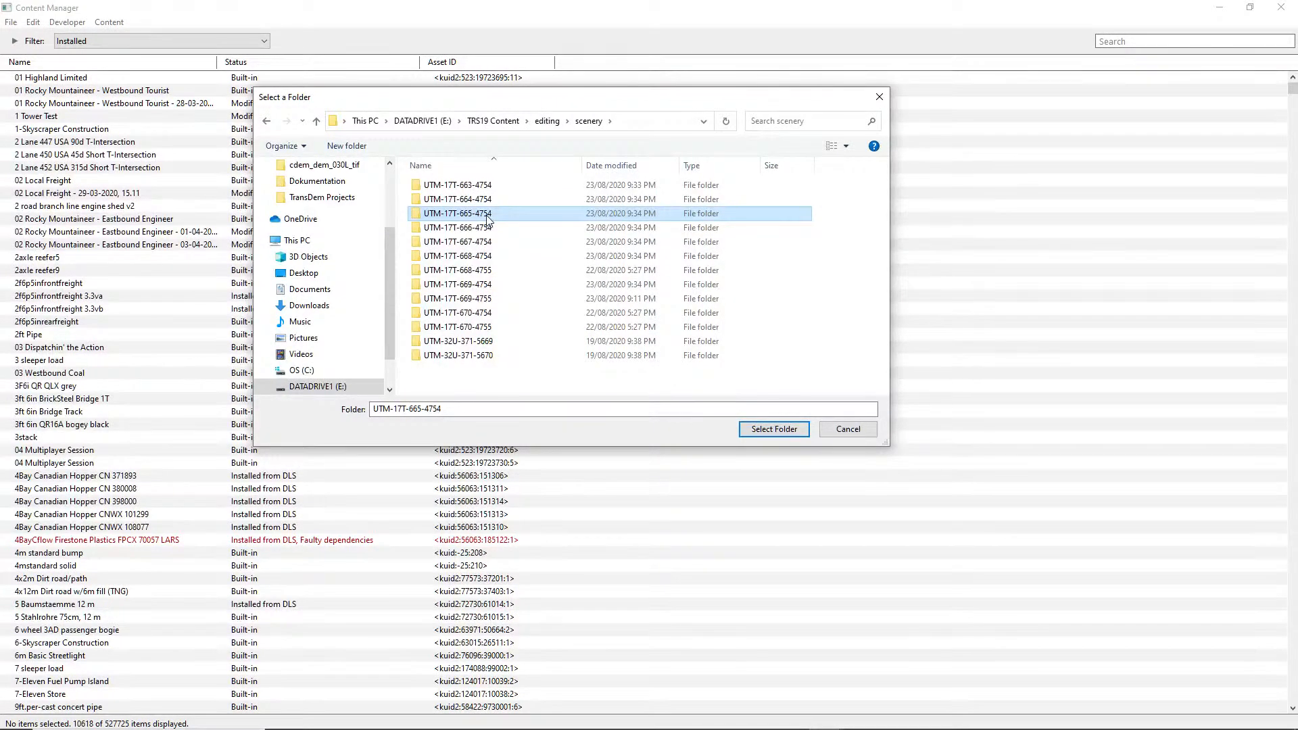
left_click(774, 430)
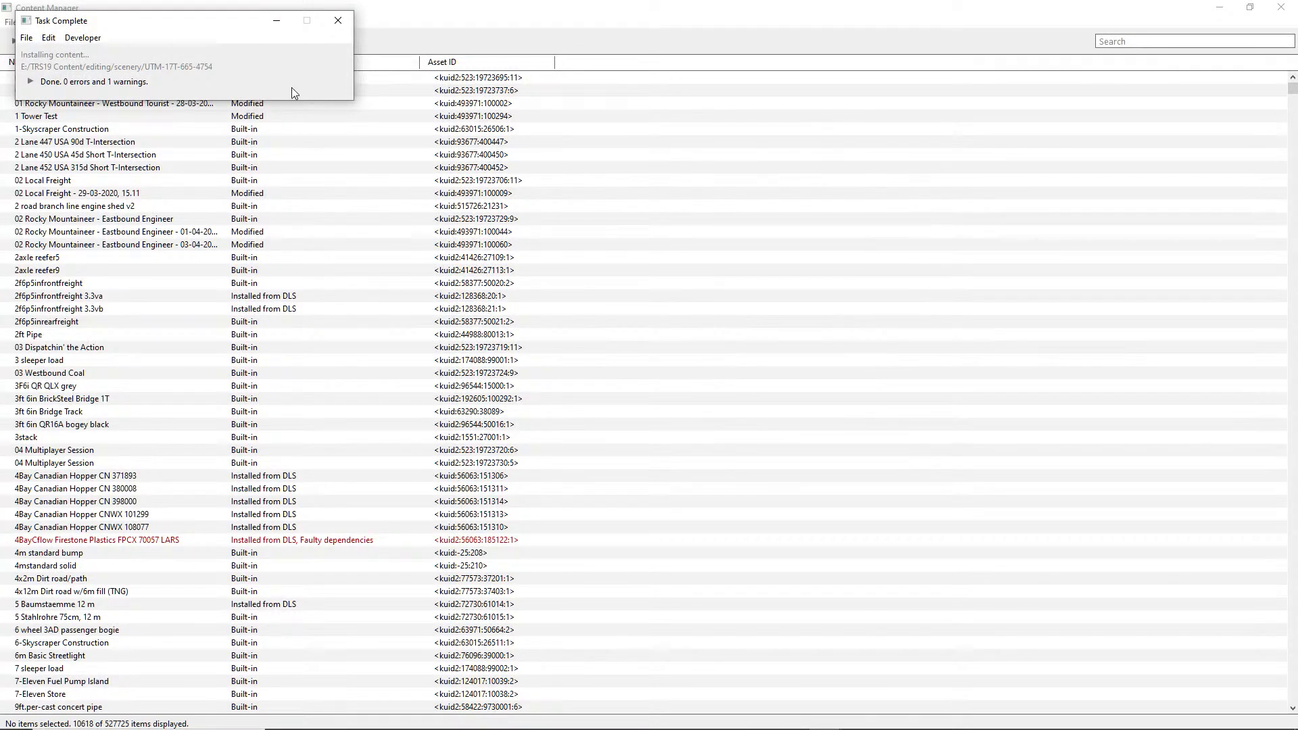
left_click(339, 23)
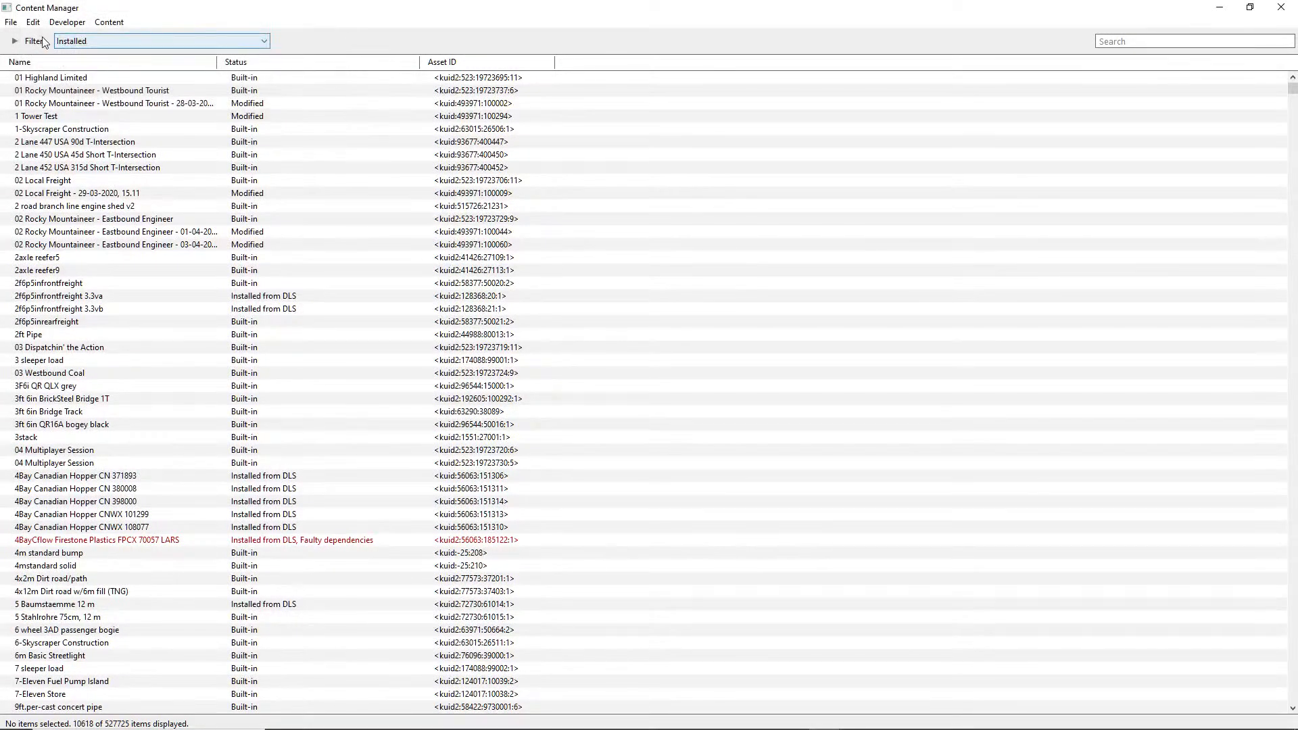
Import the UTM-17T-666-4754 tile folder from E:\TRS19 Content\editing\scenery and close the completed task window.
left_click(8, 22)
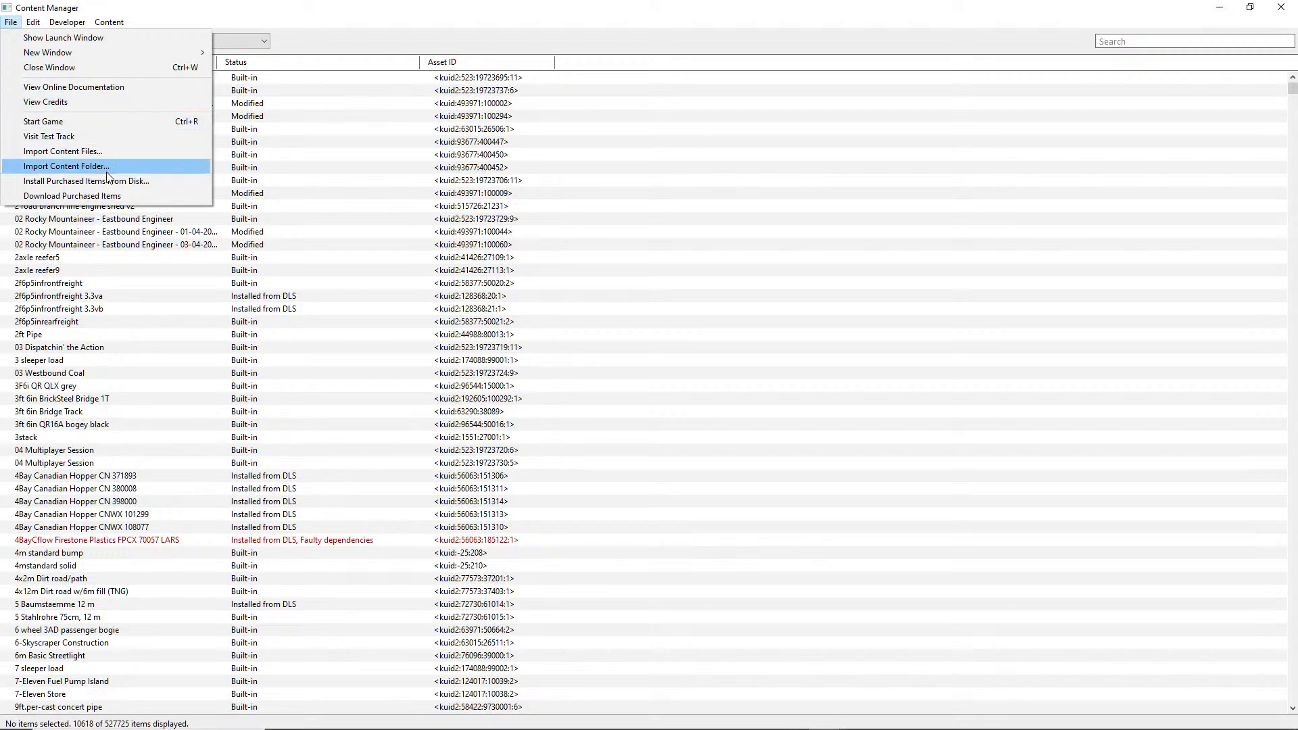
left_click(84, 169)
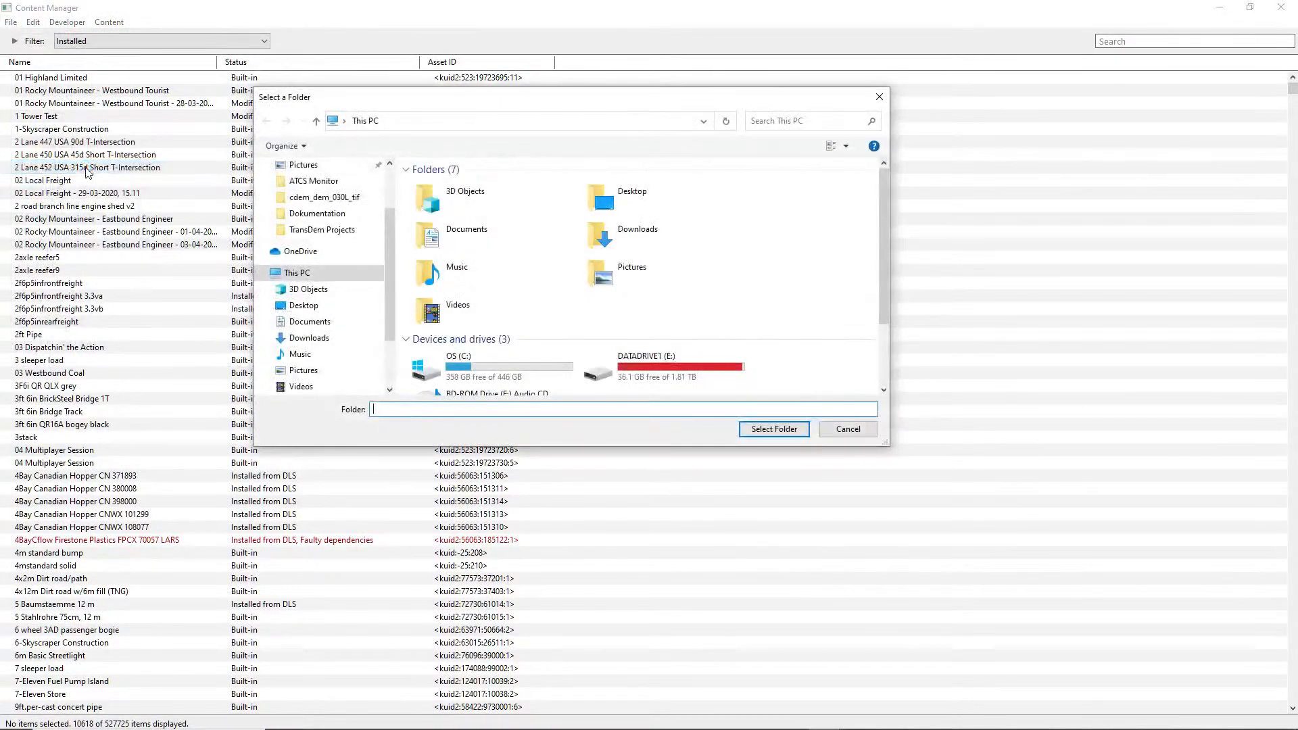
double_click(610, 360)
left_click(610, 356)
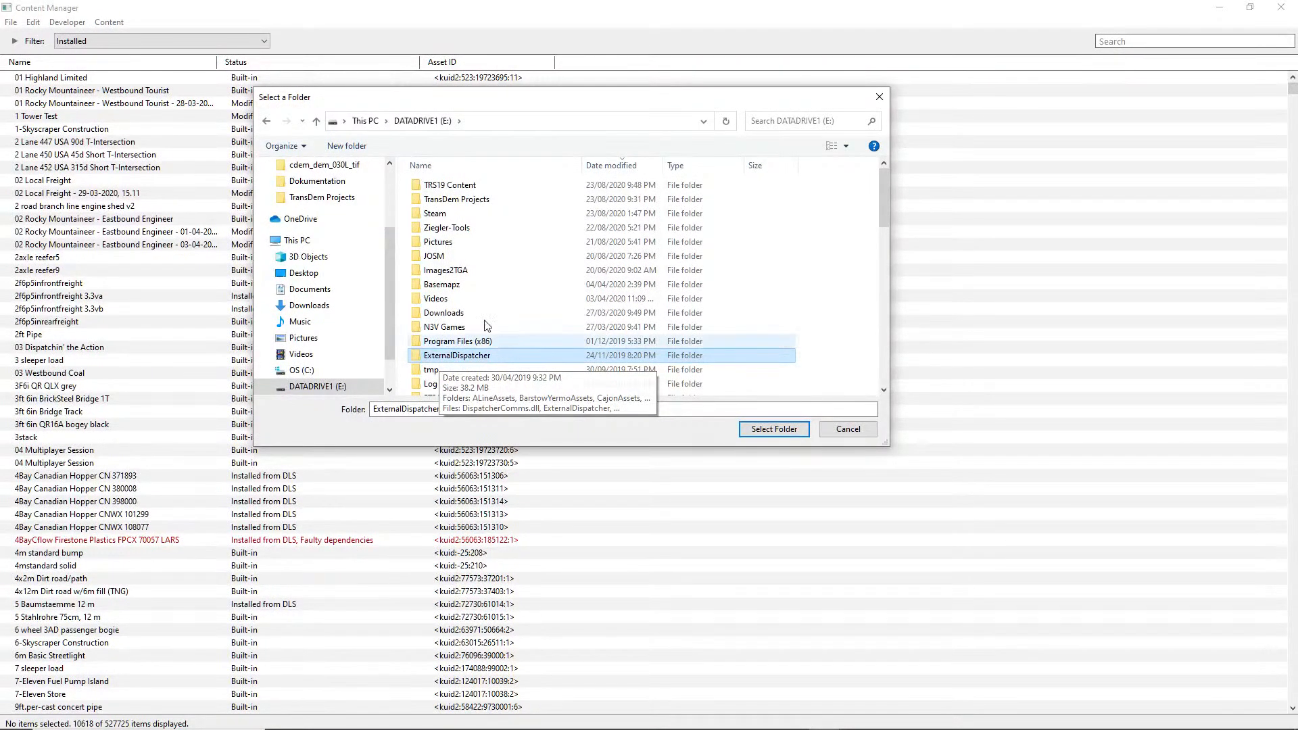
double_click(458, 191)
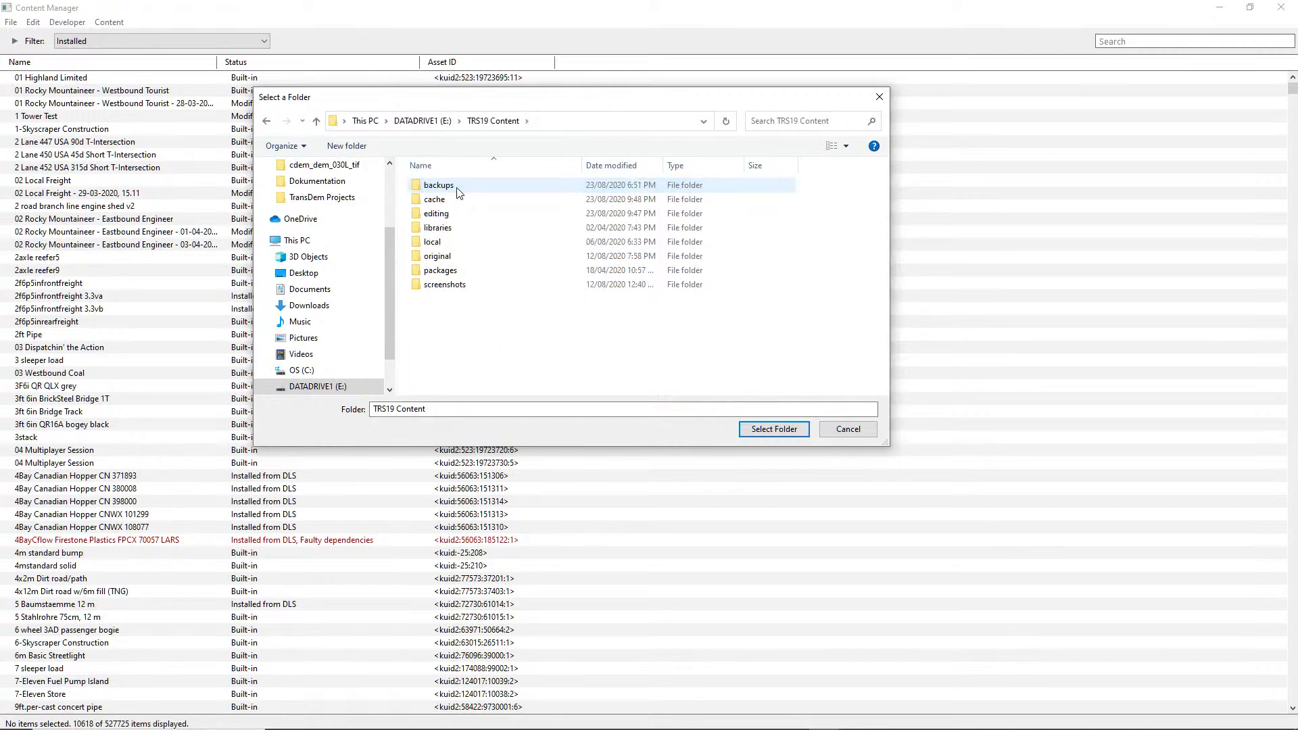
double_click(437, 214)
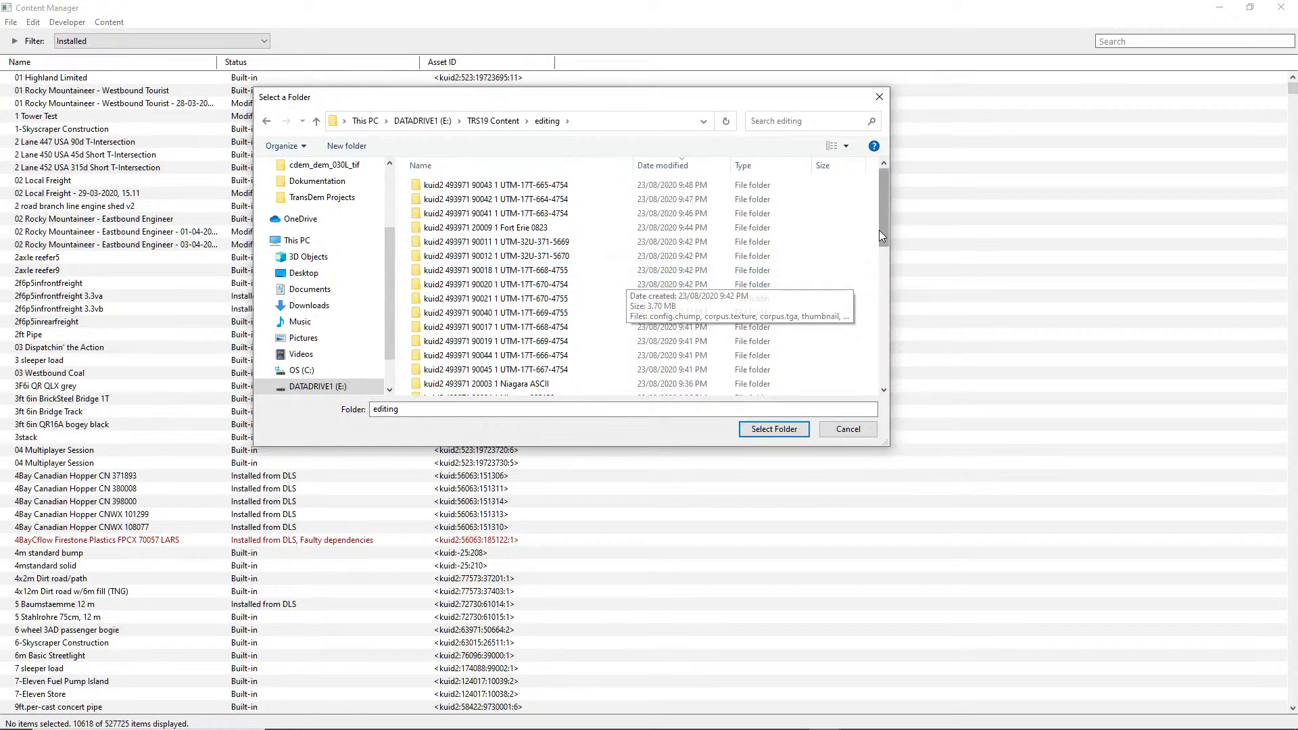
left_click_drag(882, 230, 879, 348)
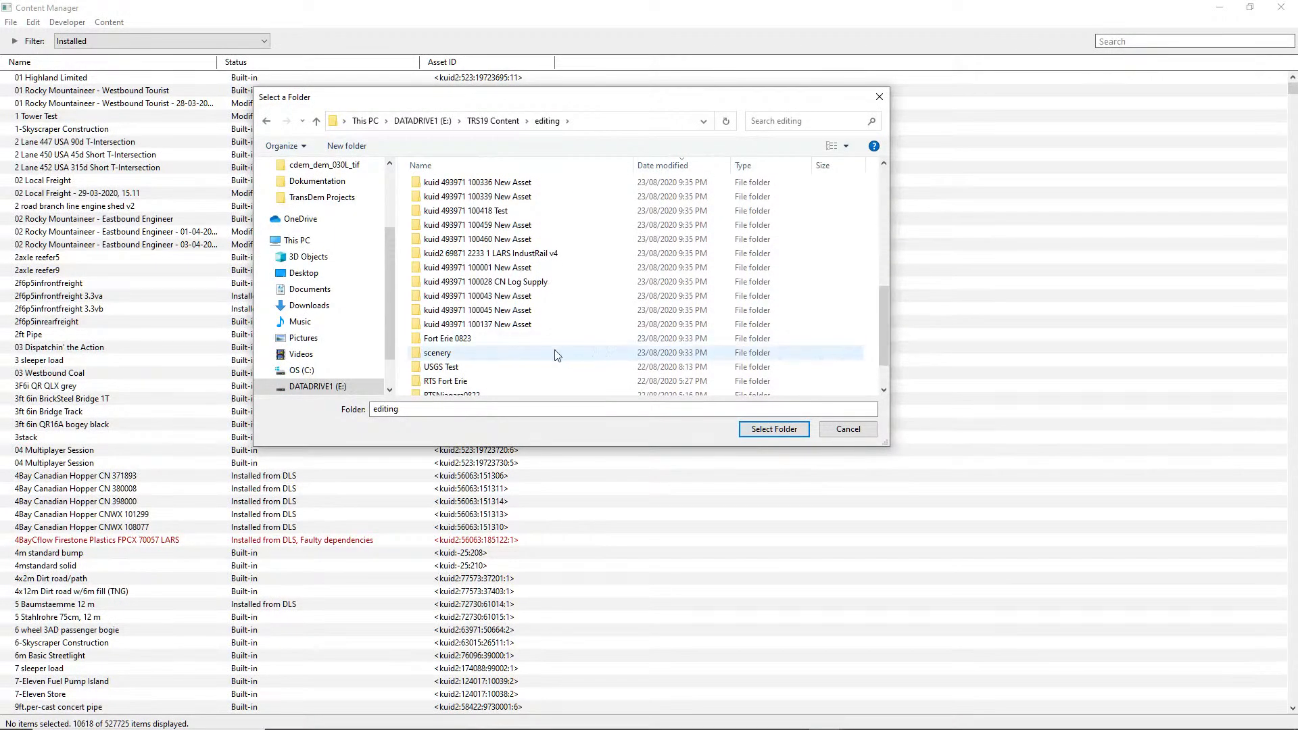
double_click(472, 353)
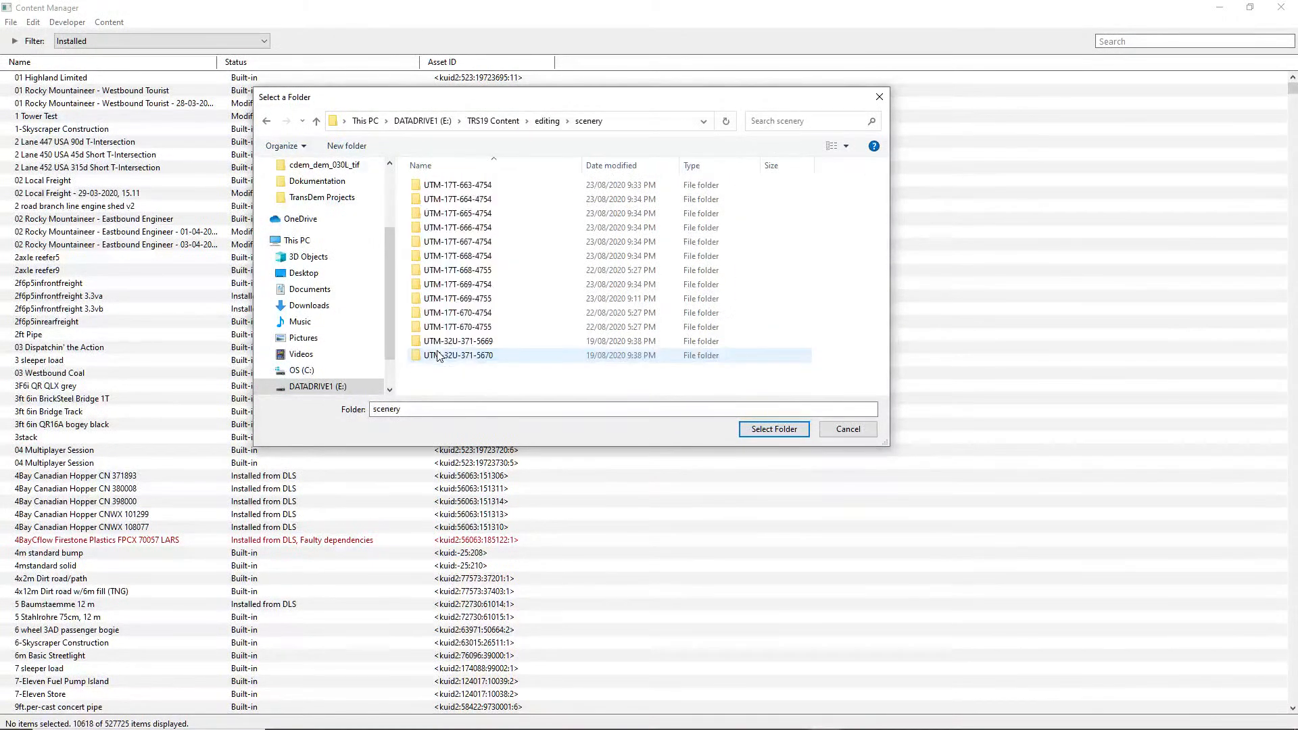
left_click(464, 234)
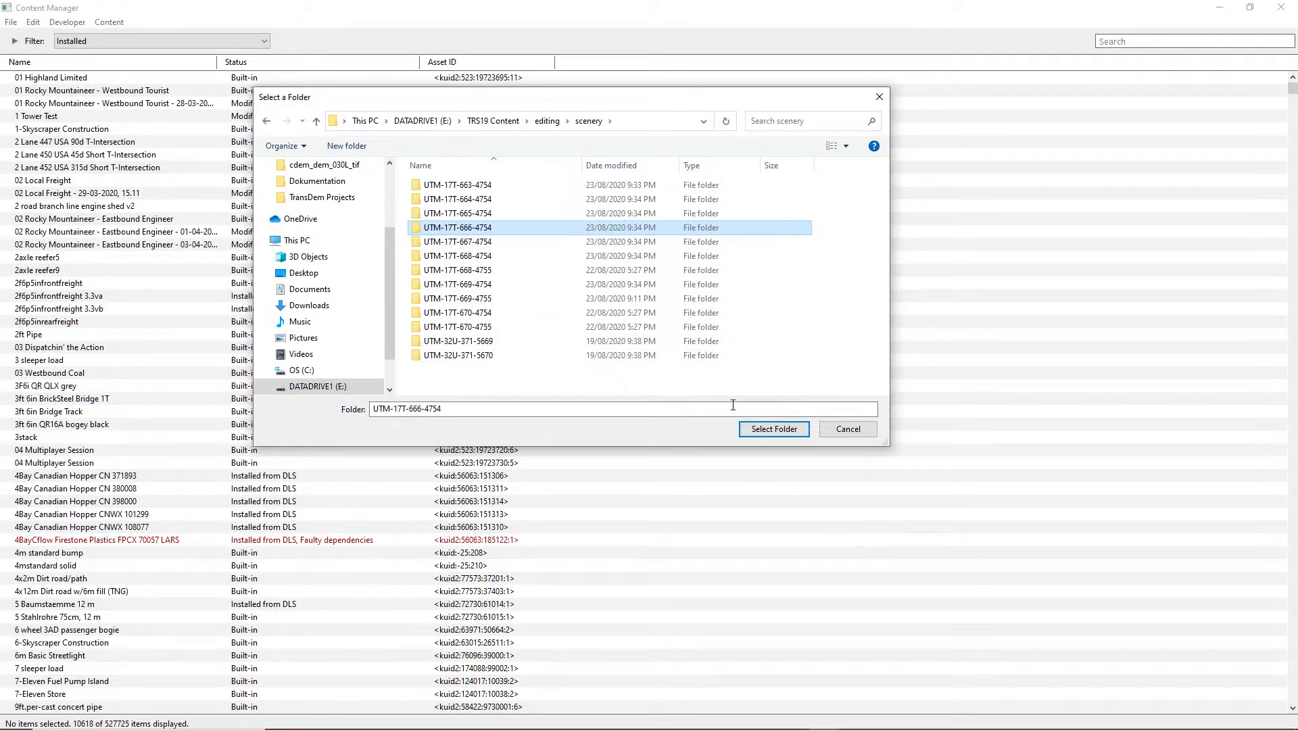
left_click(772, 431)
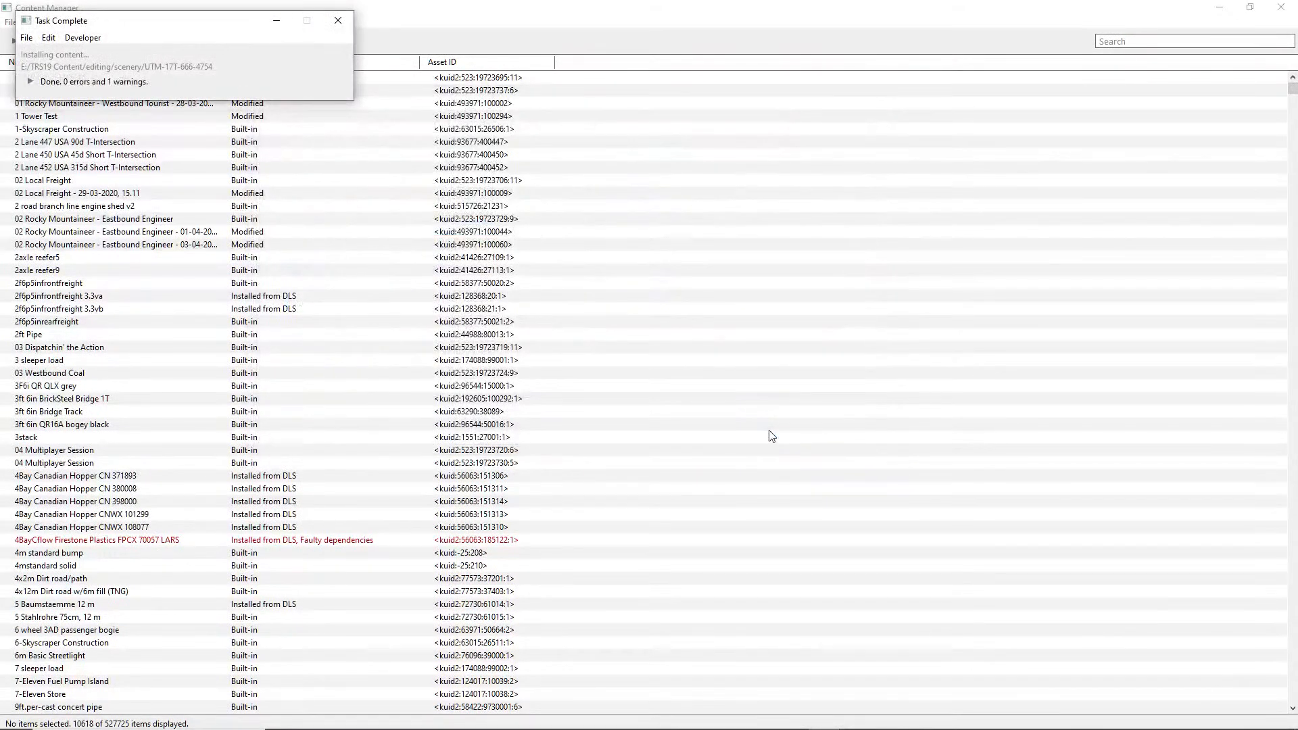
left_click(338, 20)
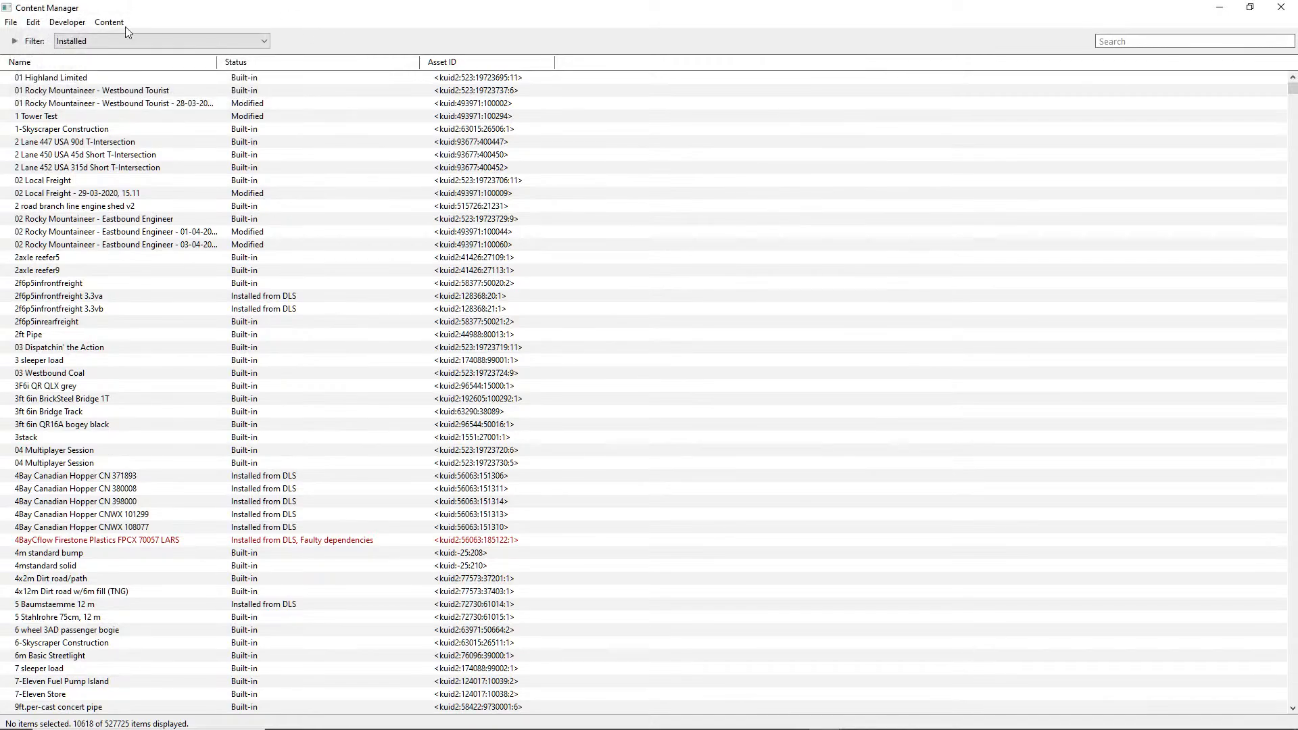
Import the UTM-17T-667-4754 tile folder from E:\TRS19 Content\editing\scenery and close the completed task window.
left_click(10, 22)
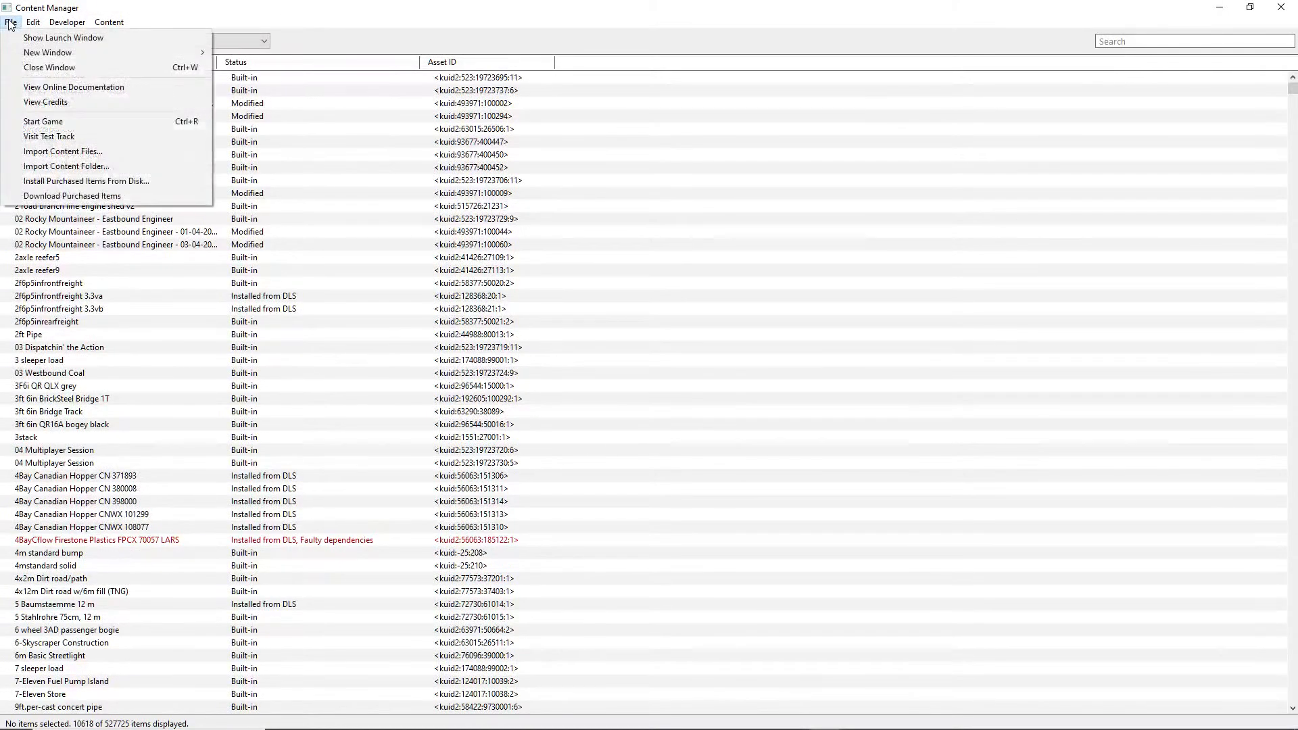
left_click(96, 170)
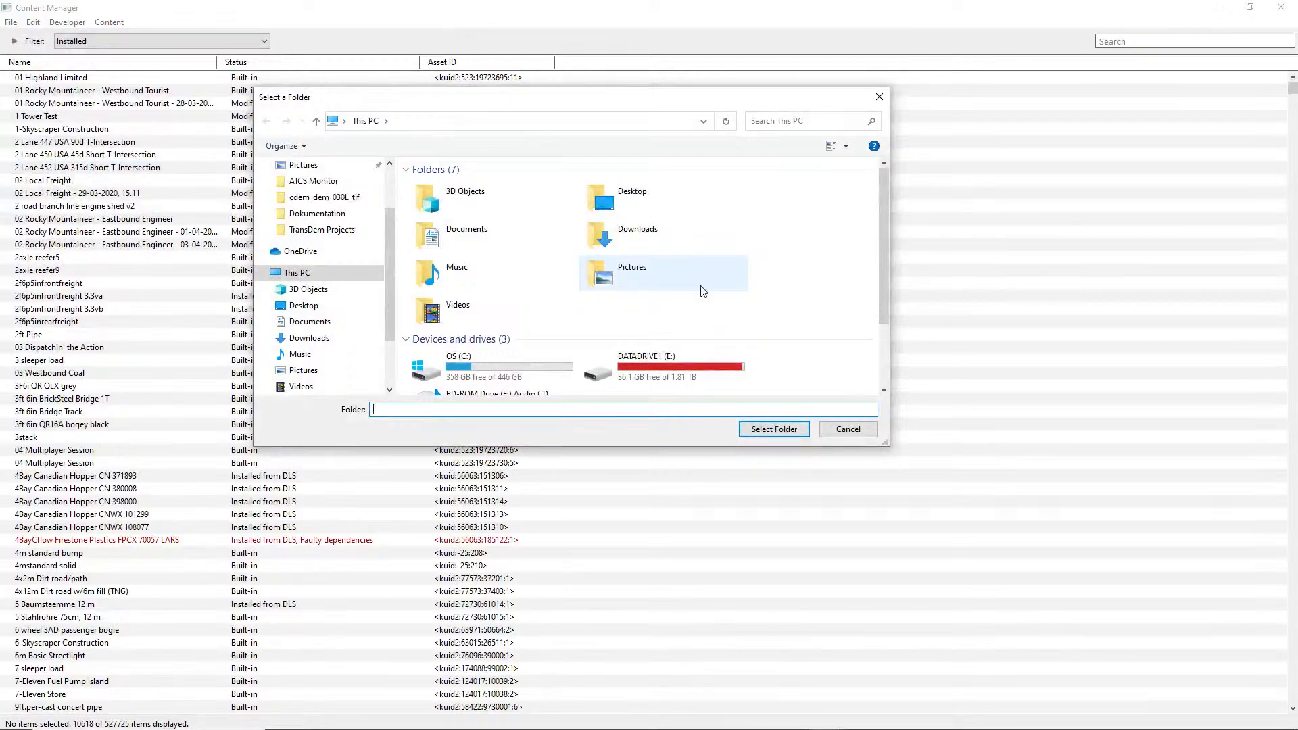
double_click(668, 372)
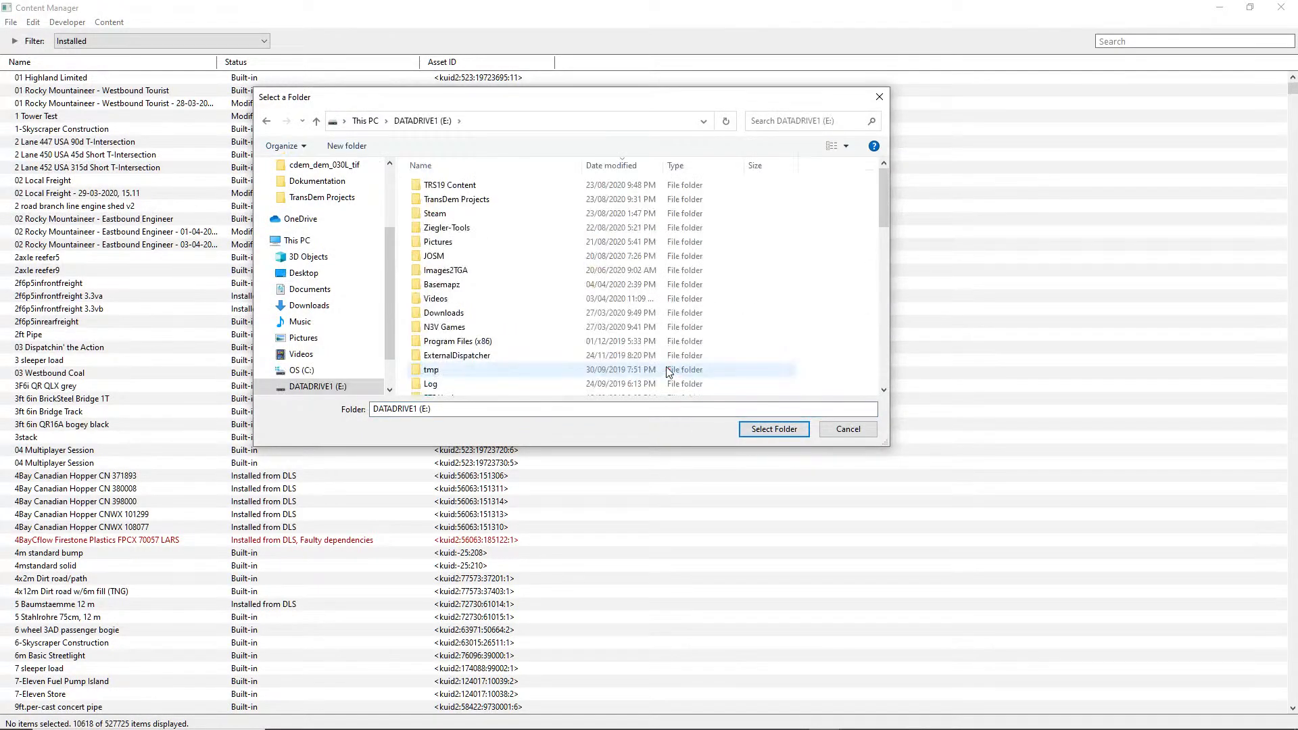
double_click(460, 186)
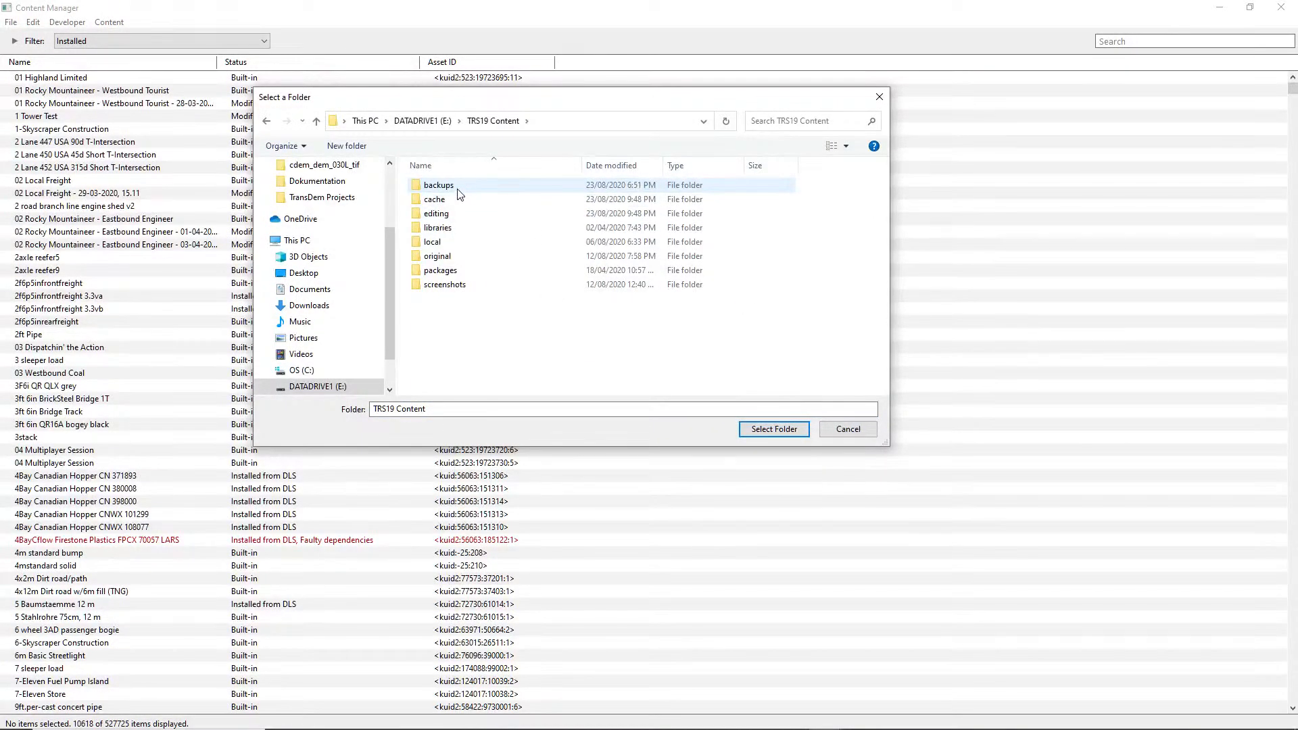
double_click(435, 215)
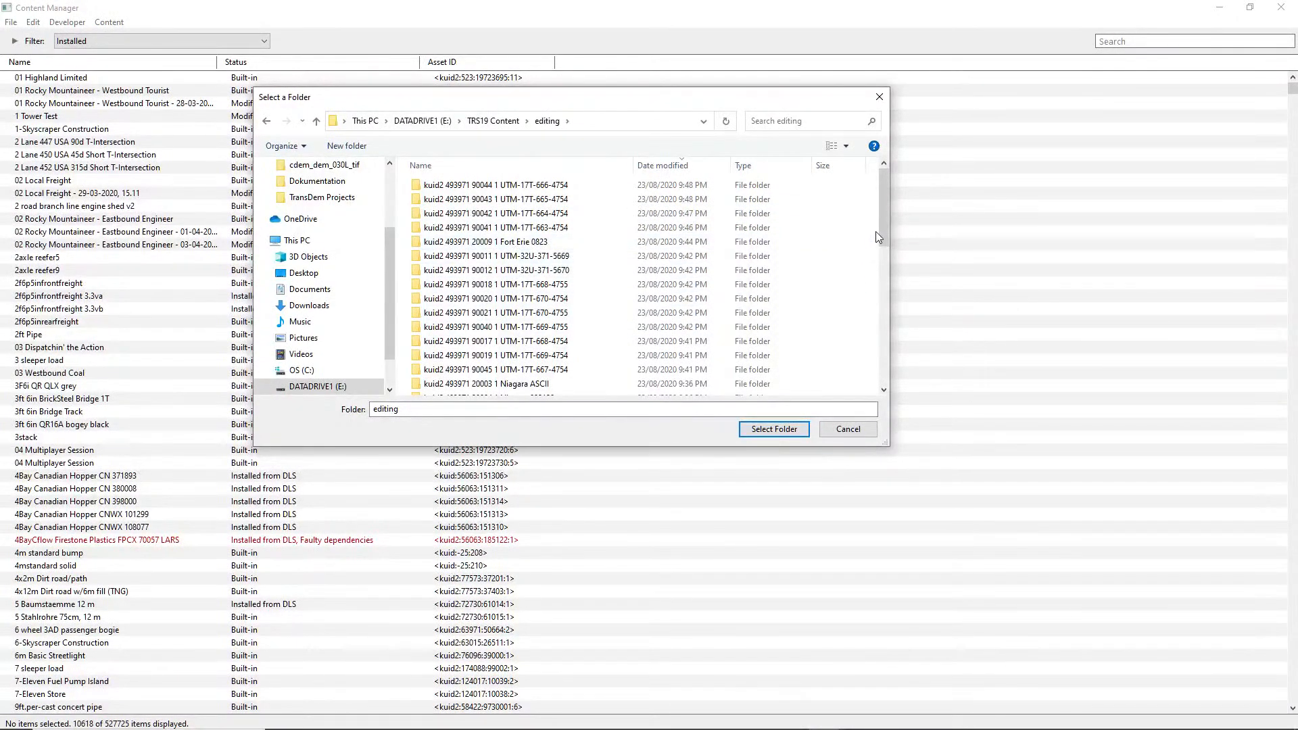
left_click_drag(882, 233, 883, 369)
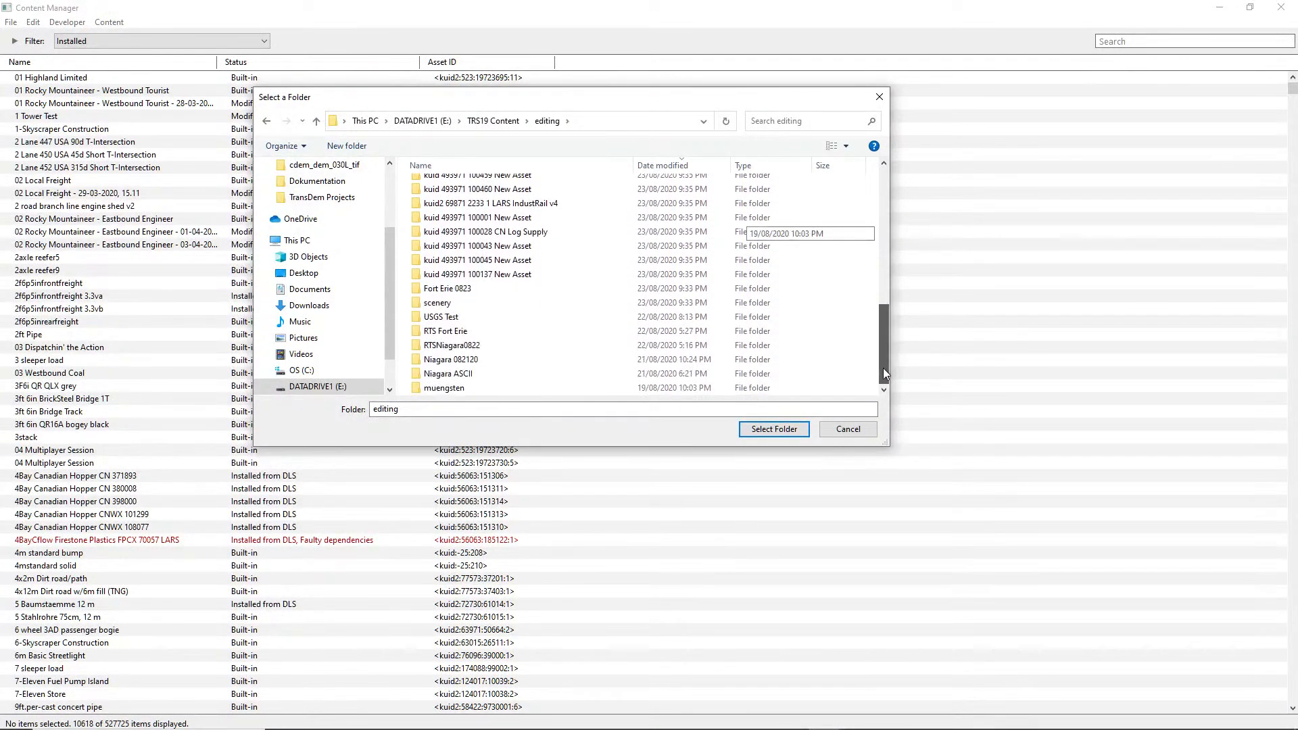
double_click(446, 303)
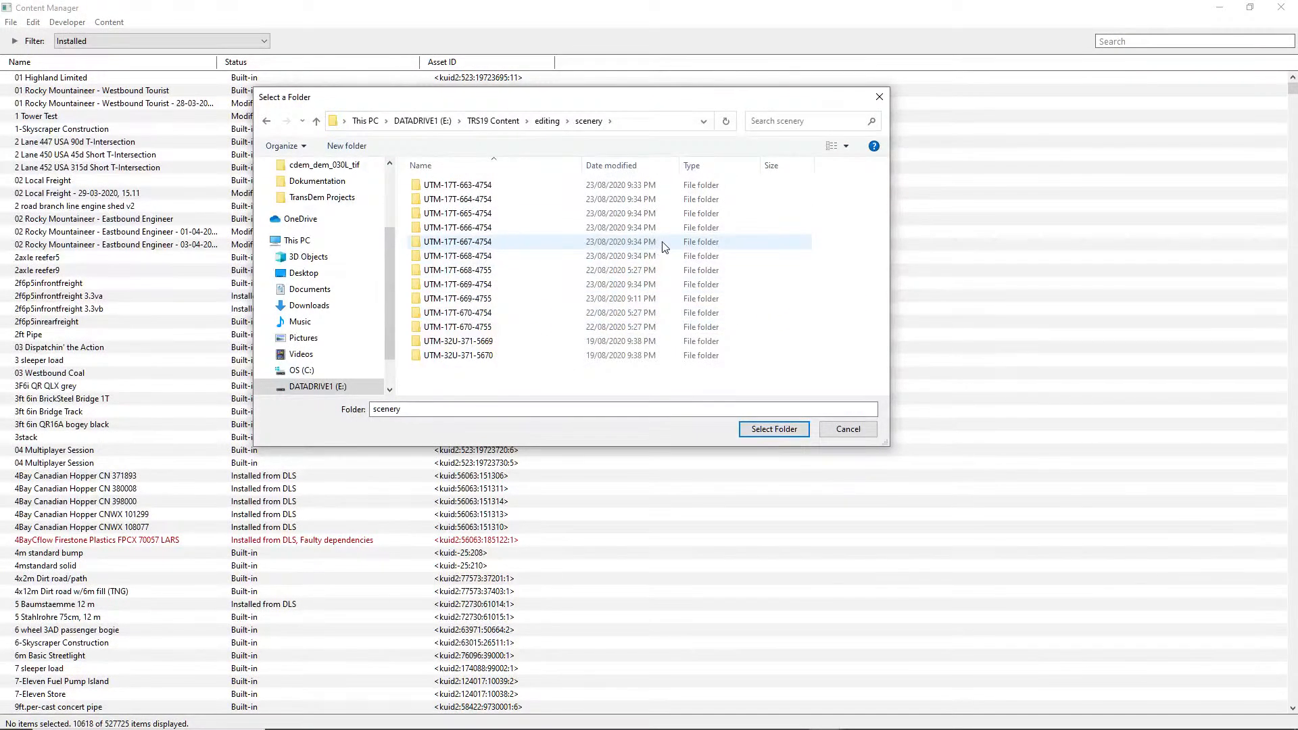
left_click(468, 243)
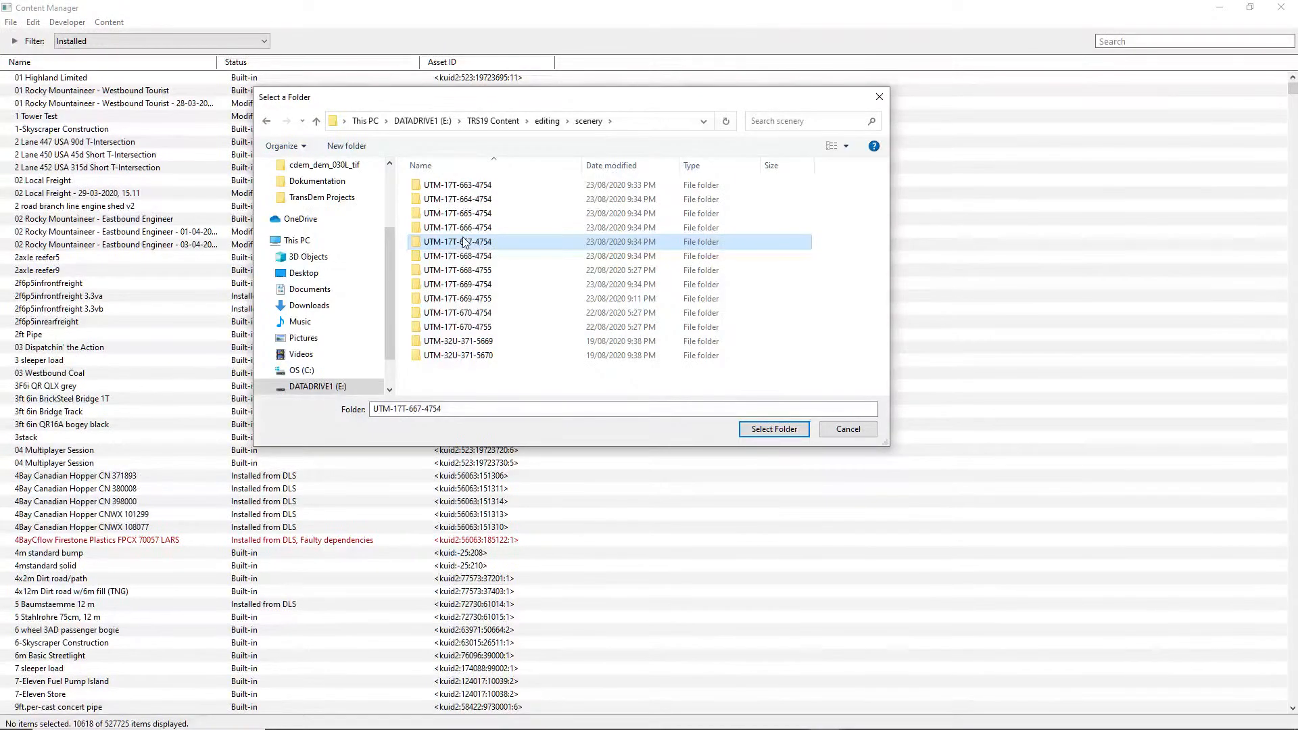
left_click(766, 432)
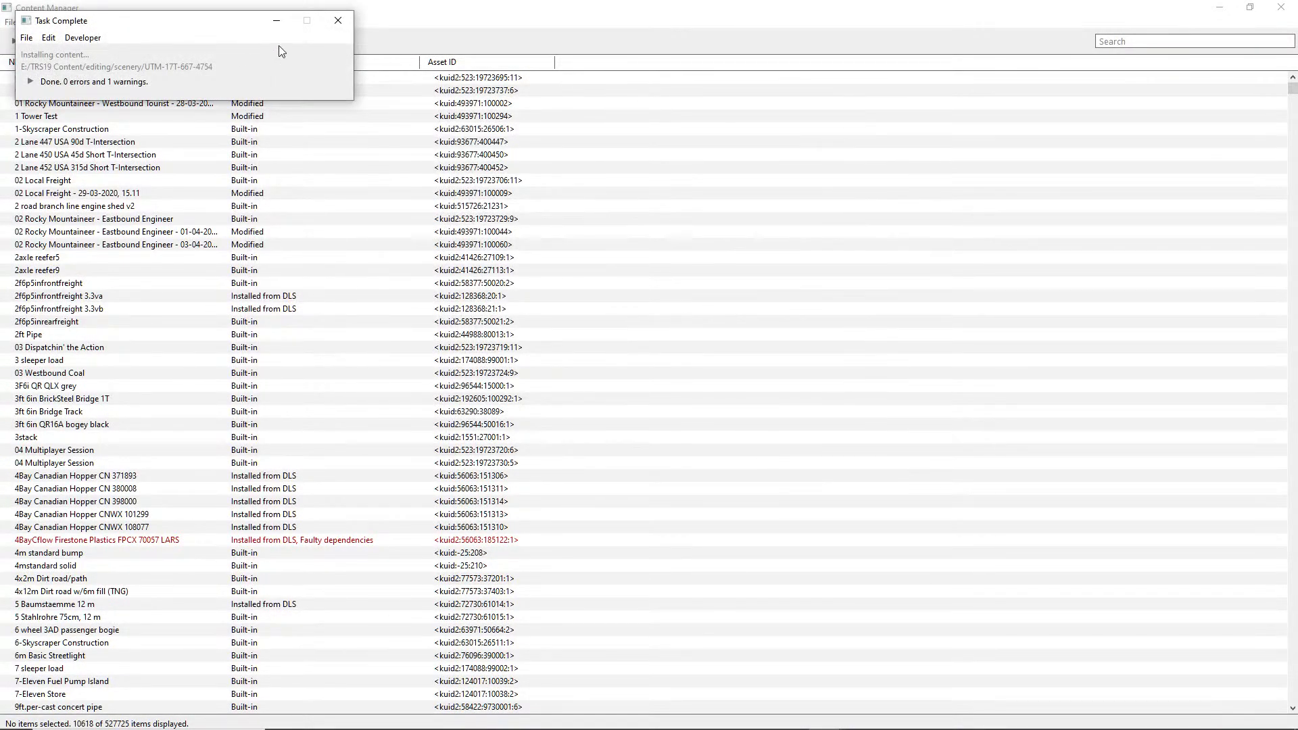
left_click(336, 20)
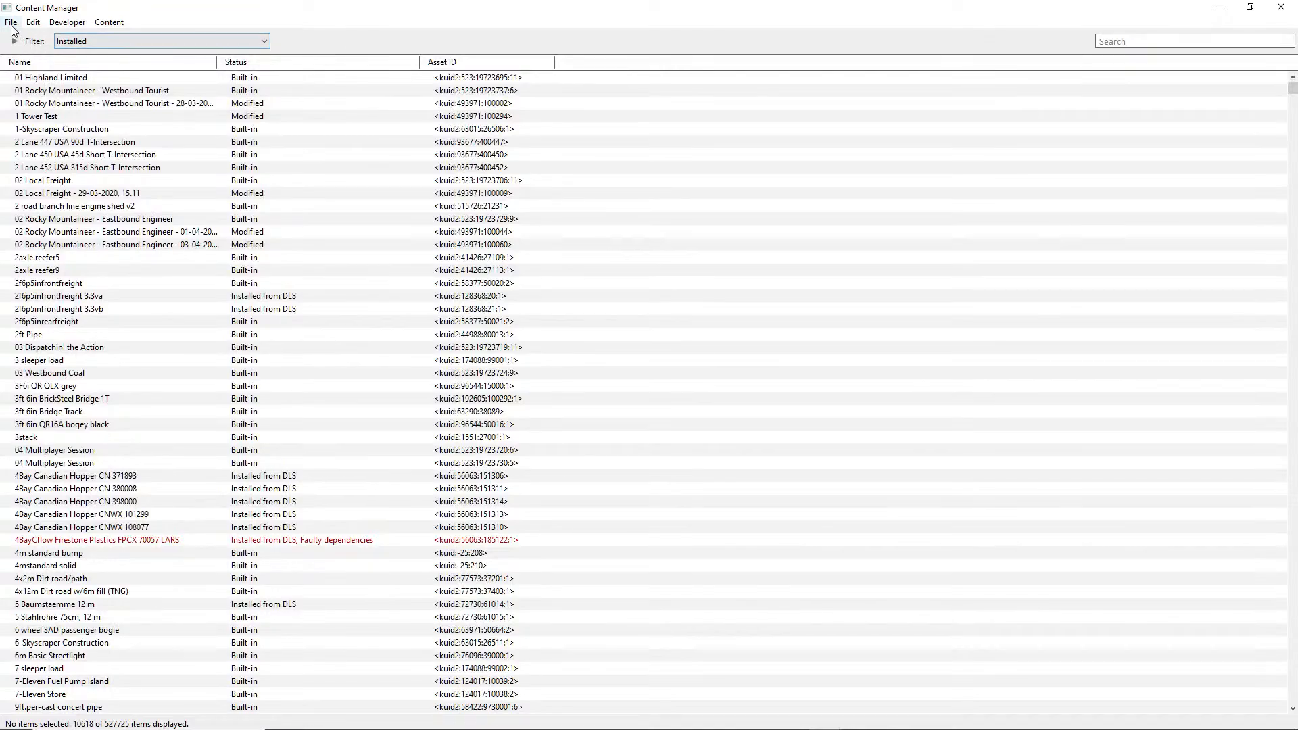
Import the UTM-17T-669-4754 tile folder from E:\TRS19 Content\editing\scenery and close the completed task window.
left_click(11, 24)
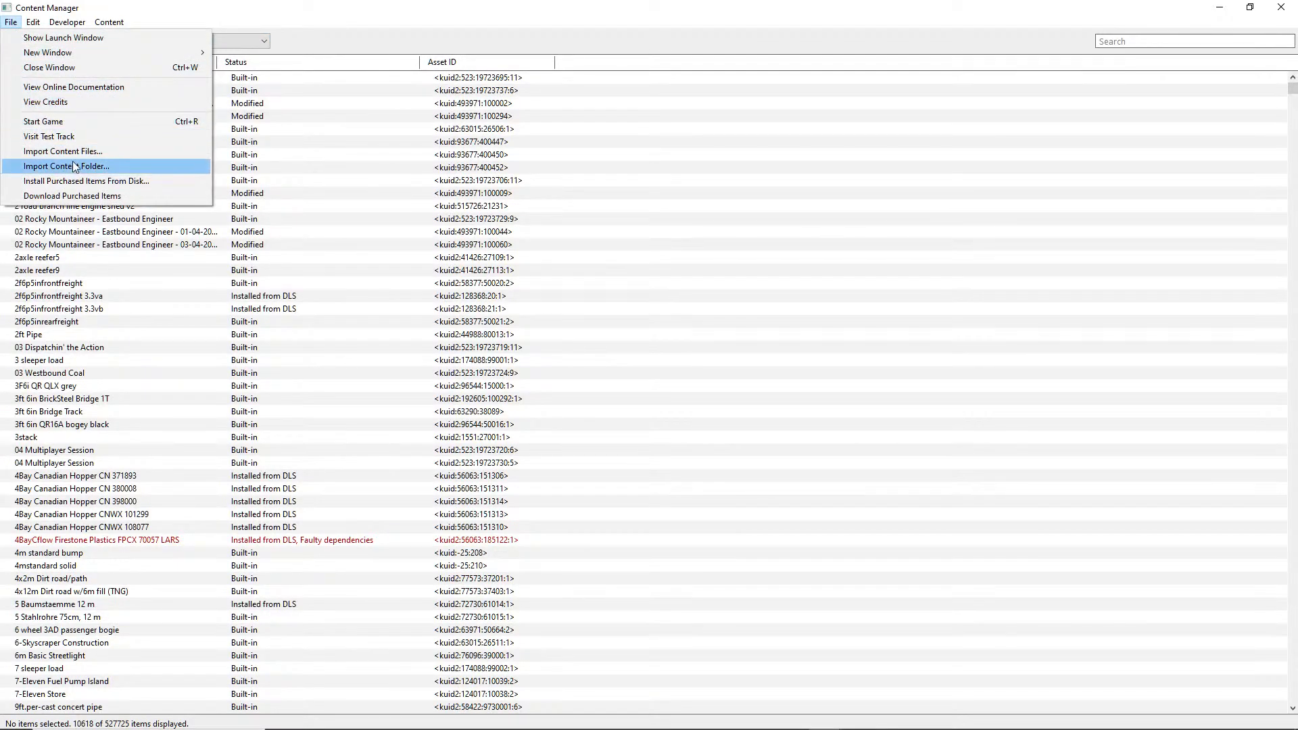
left_click(98, 169)
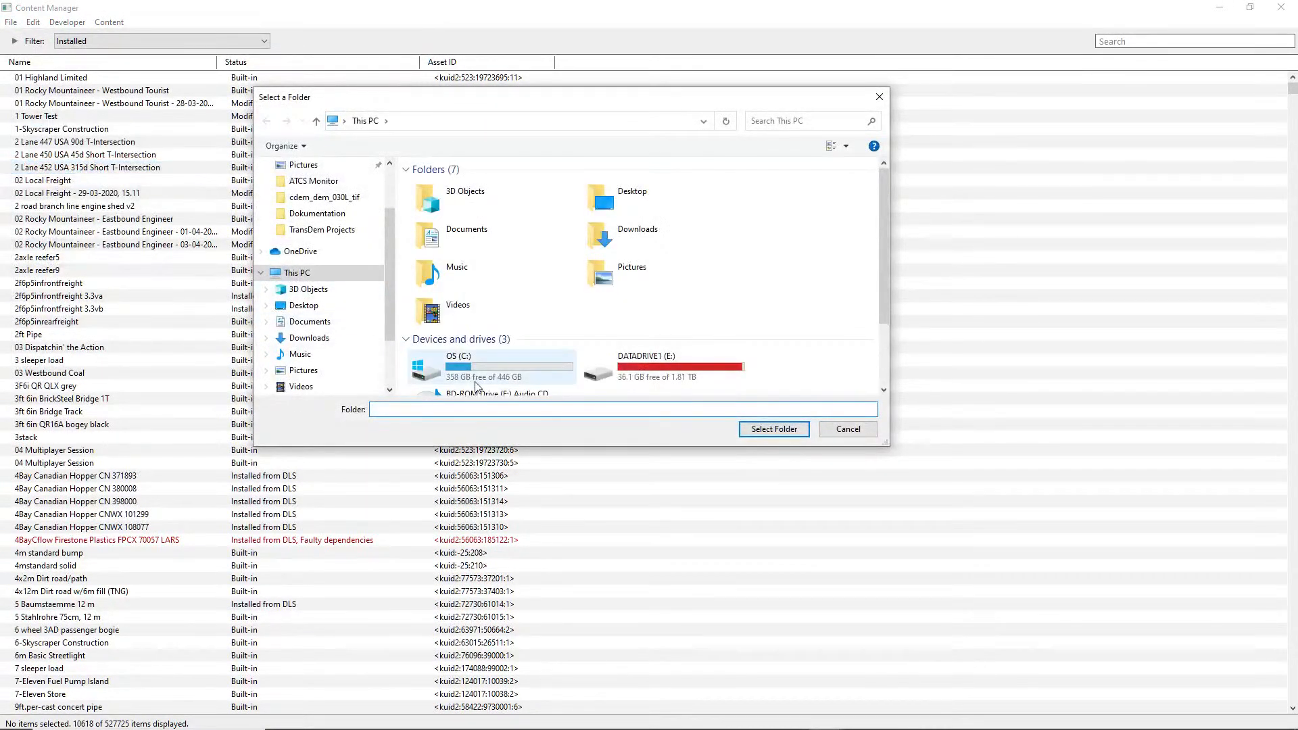
double_click(671, 362)
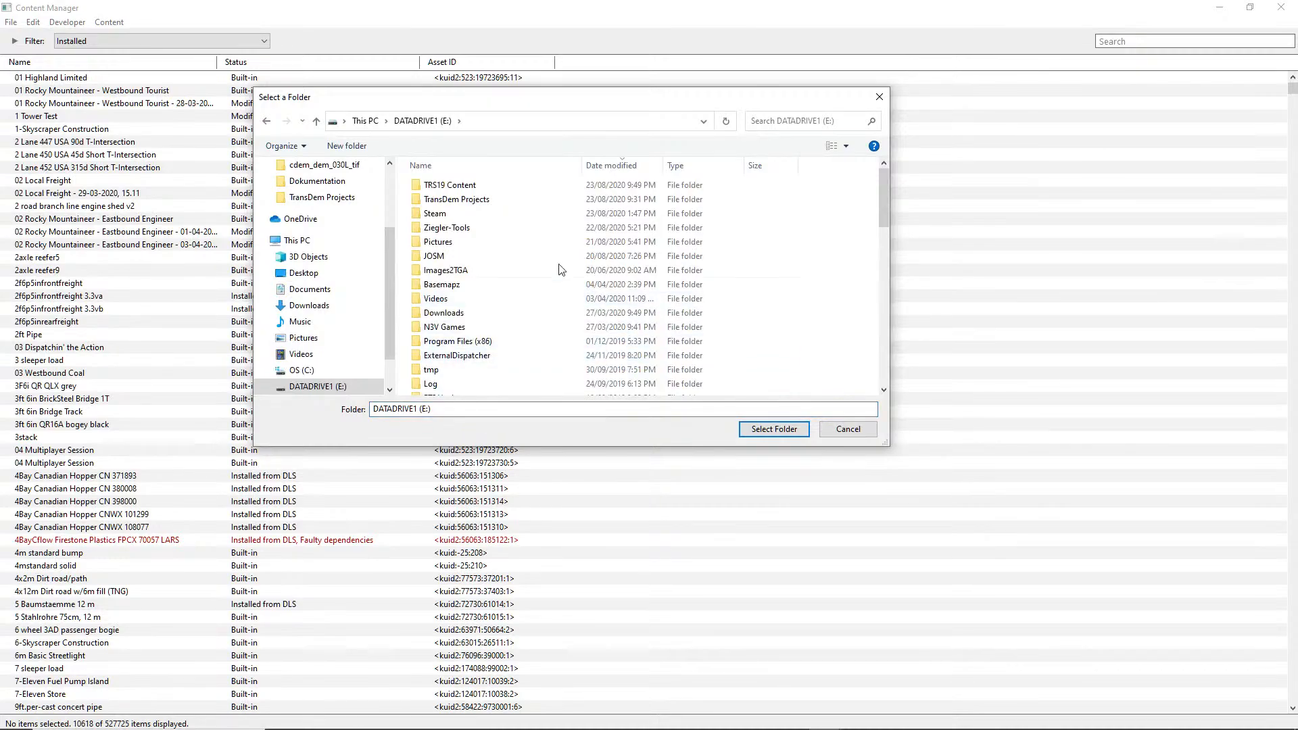
left_click(458, 189)
double_click(458, 188)
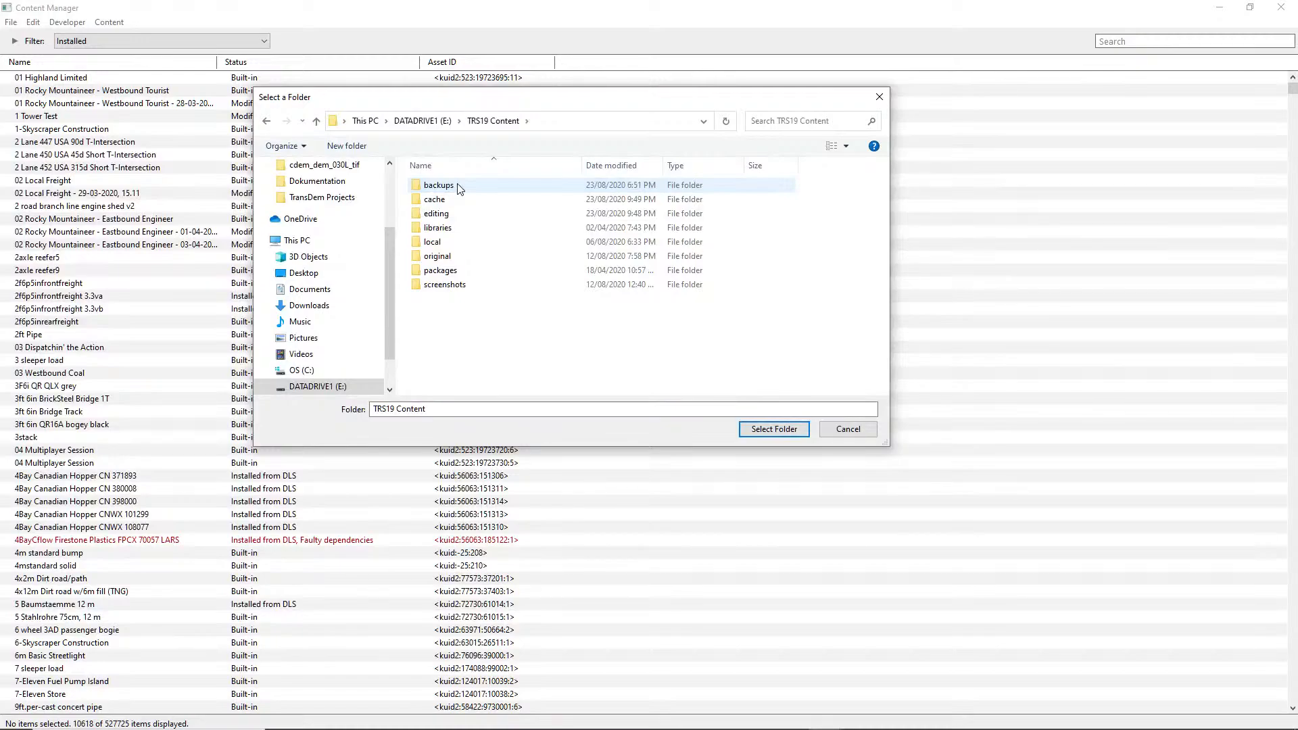
double_click(437, 214)
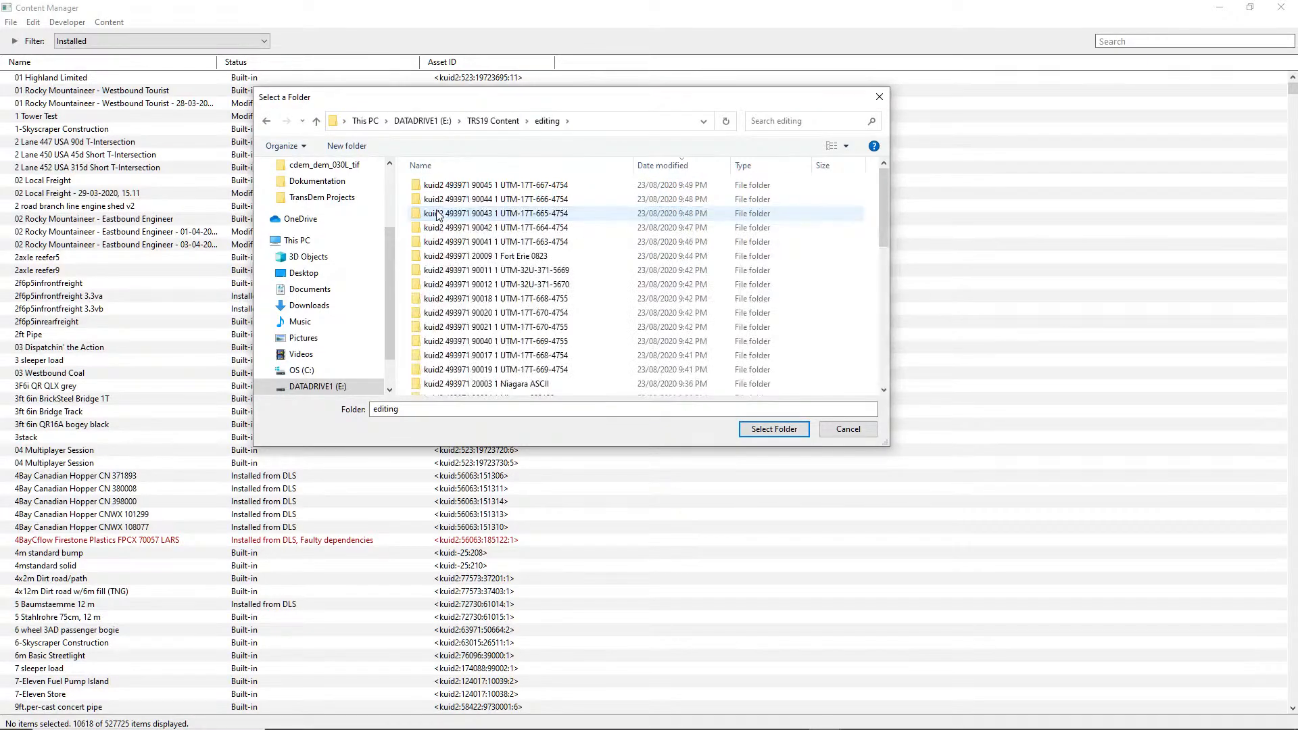
left_click_drag(882, 213, 882, 344)
left_click(436, 331)
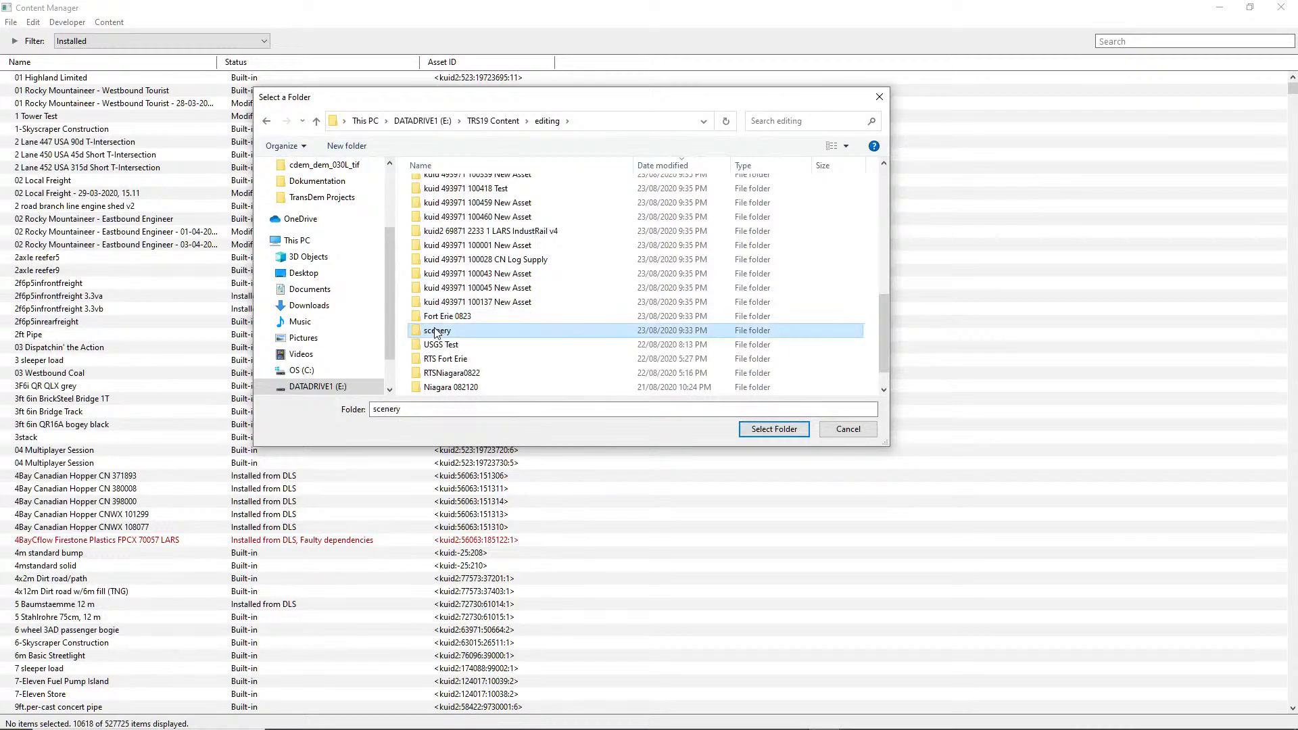
double_click(437, 332)
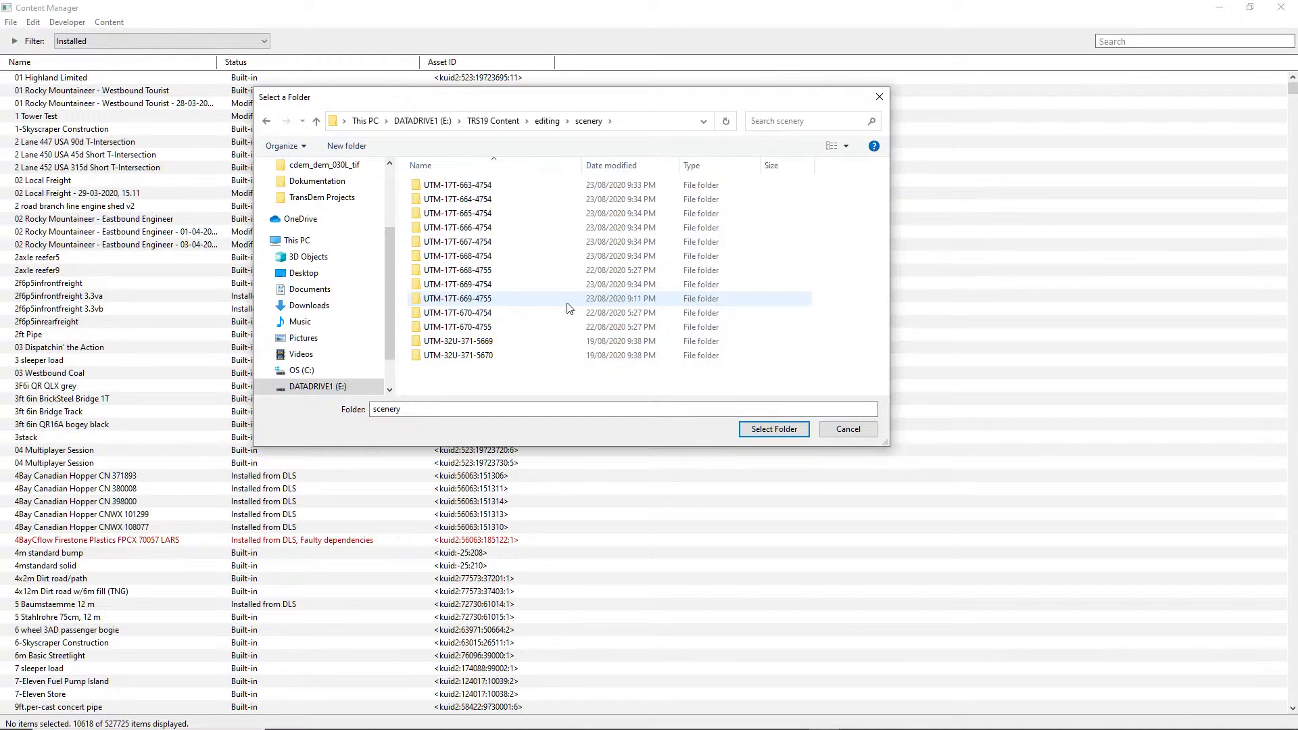
left_click(482, 285)
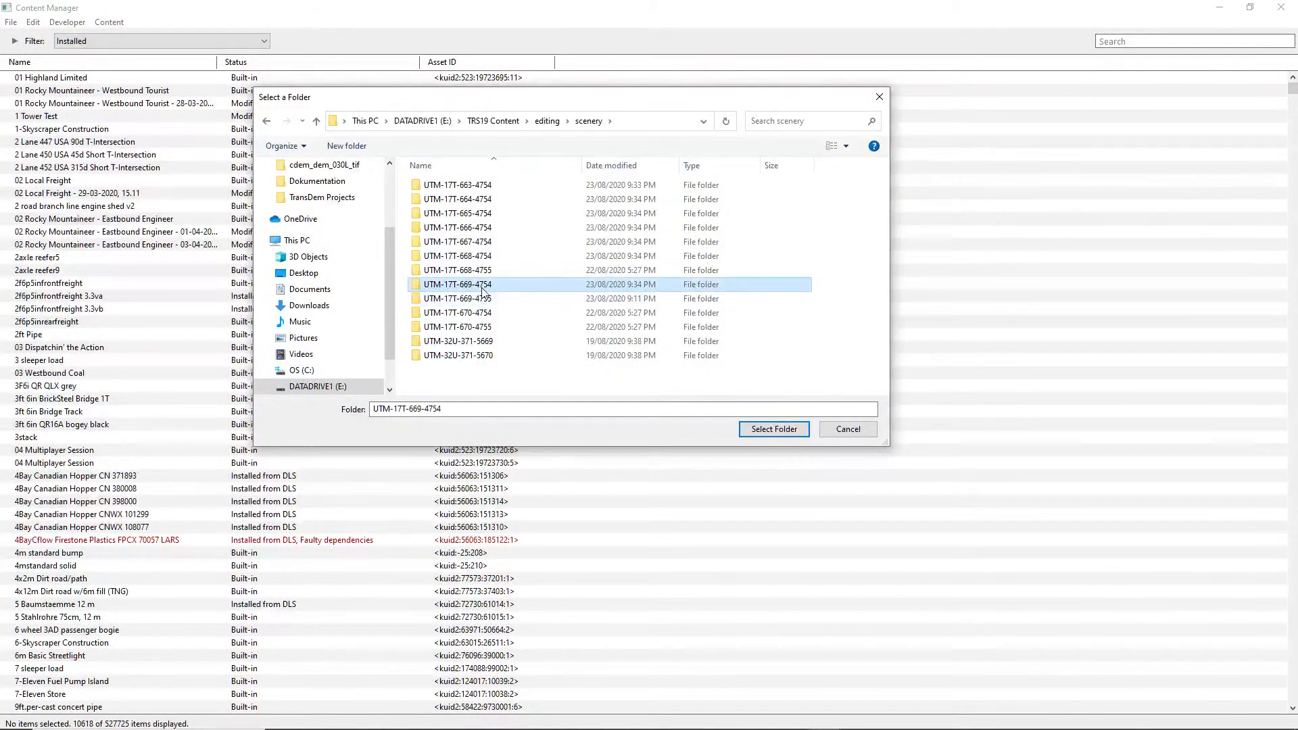
left_click(760, 429)
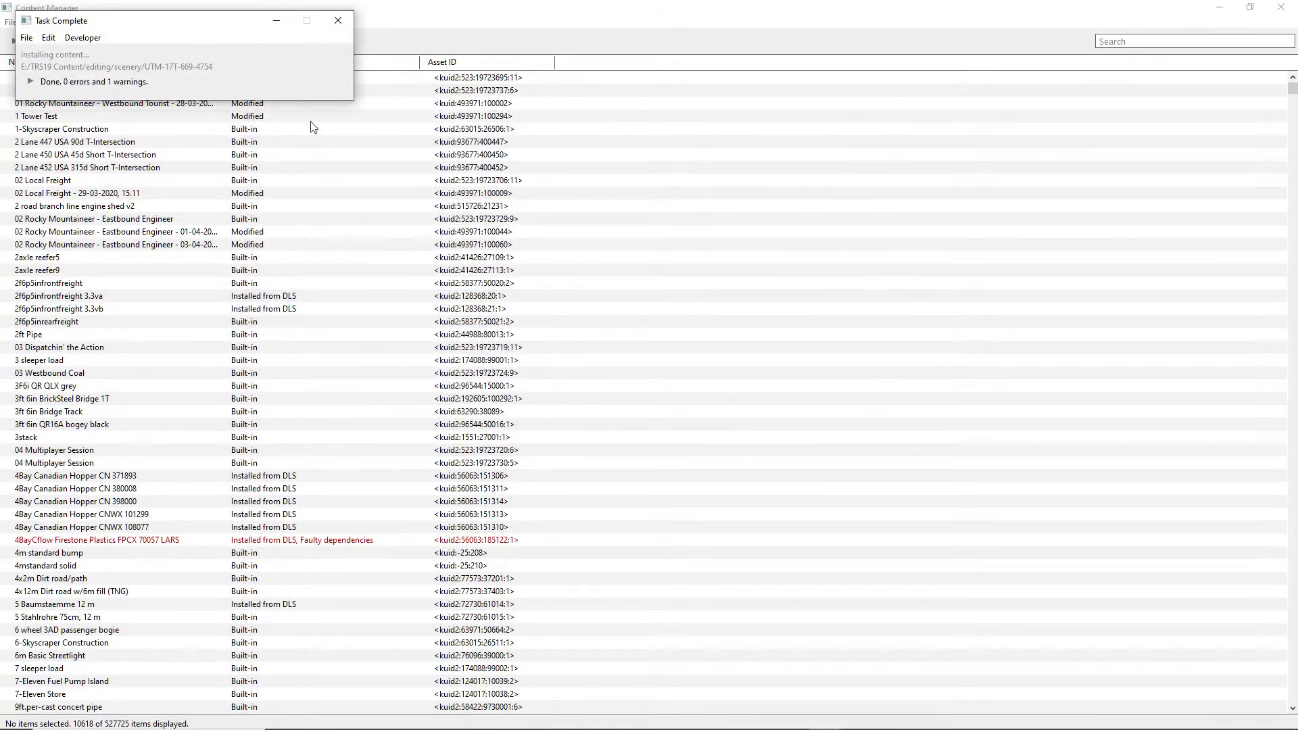
left_click(337, 23)
Import the UTM-17T-669-4755 tile folder from E:\TRS19 Content\editing\scenery and close the completed task window.
left_click(11, 22)
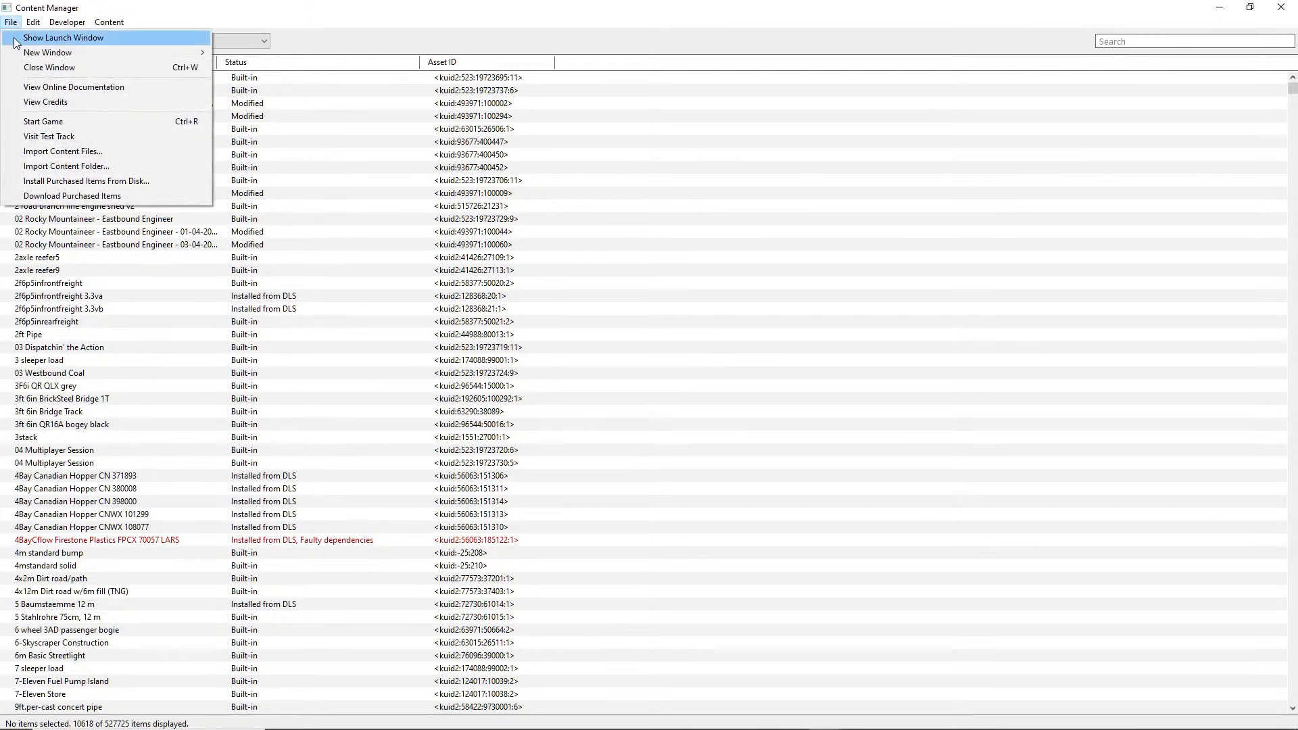
left_click(96, 166)
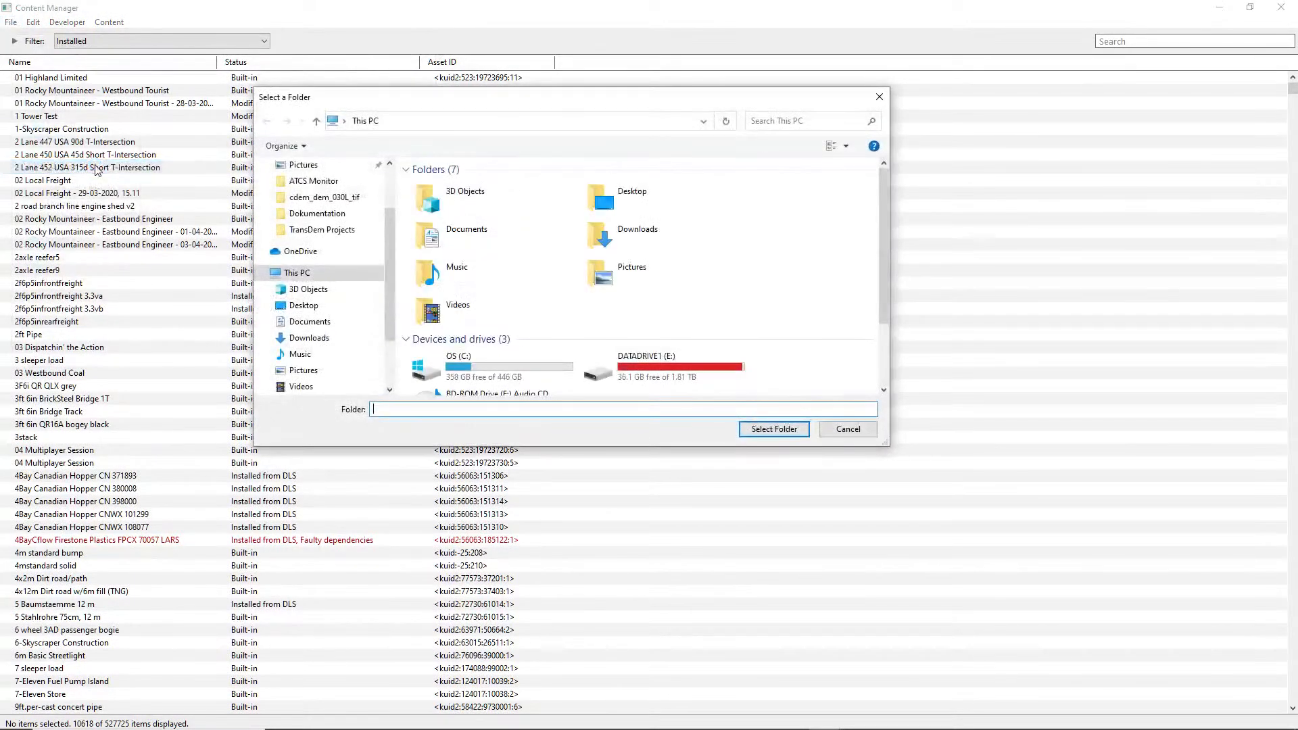
double_click(673, 371)
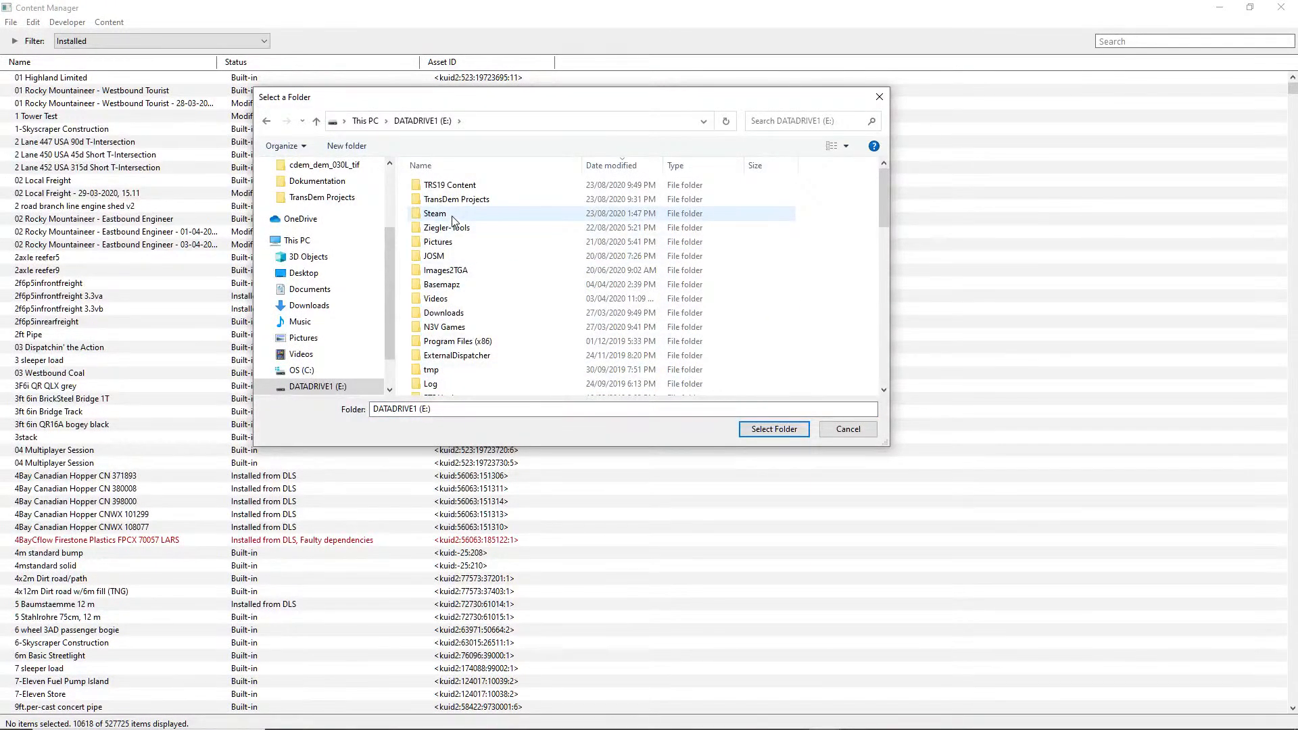
double_click(440, 185)
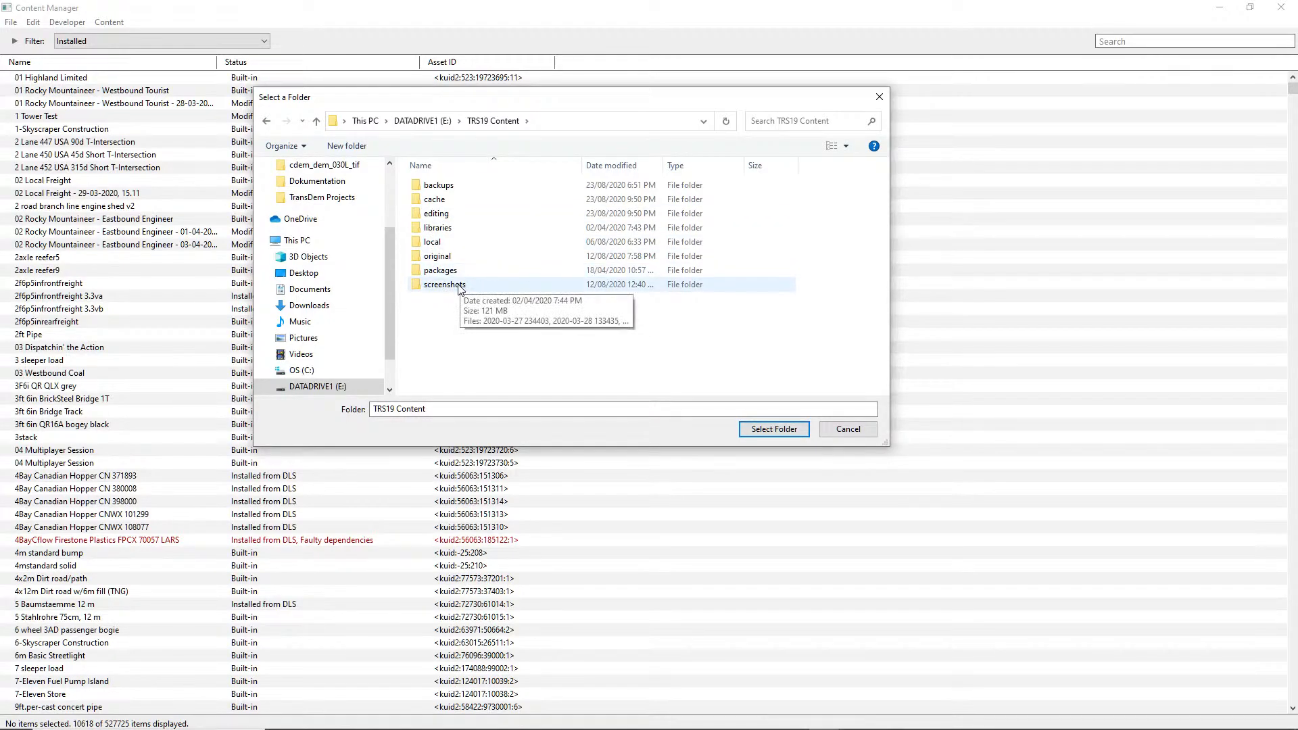
double_click(436, 214)
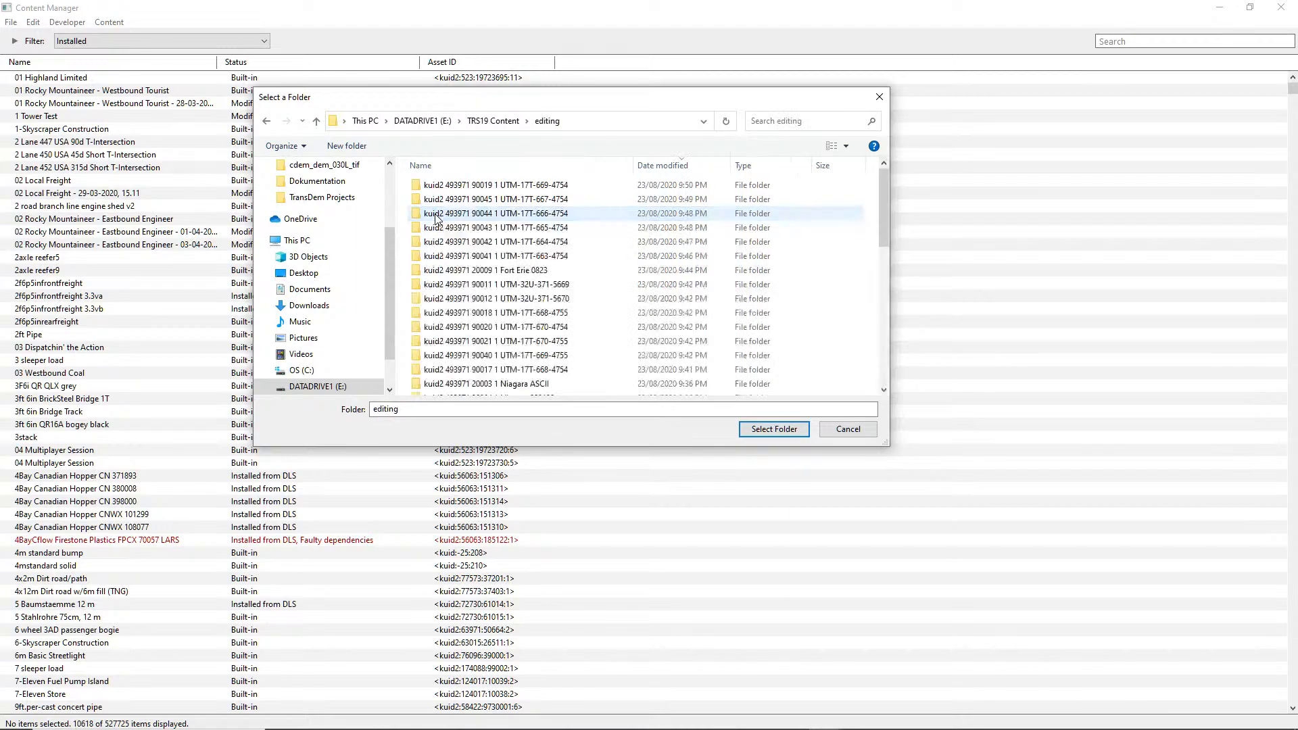
left_click_drag(887, 216, 891, 369)
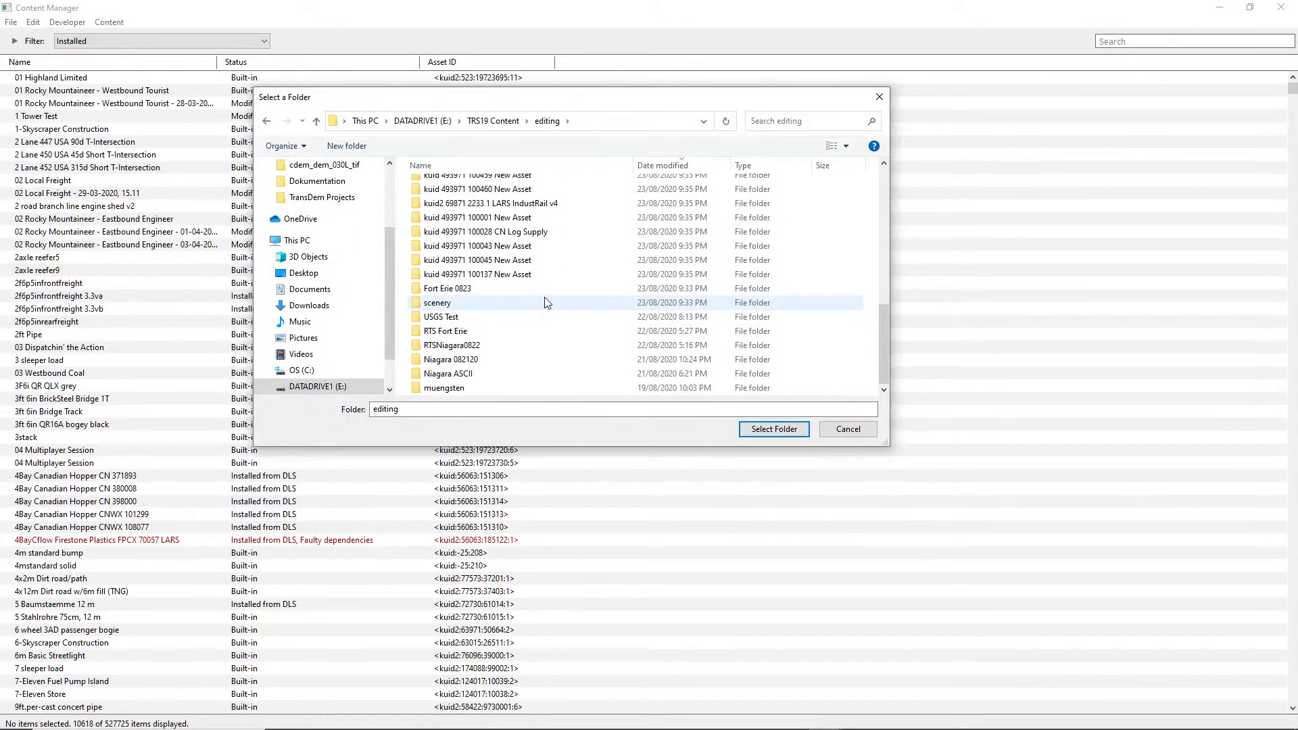
double_click(426, 302)
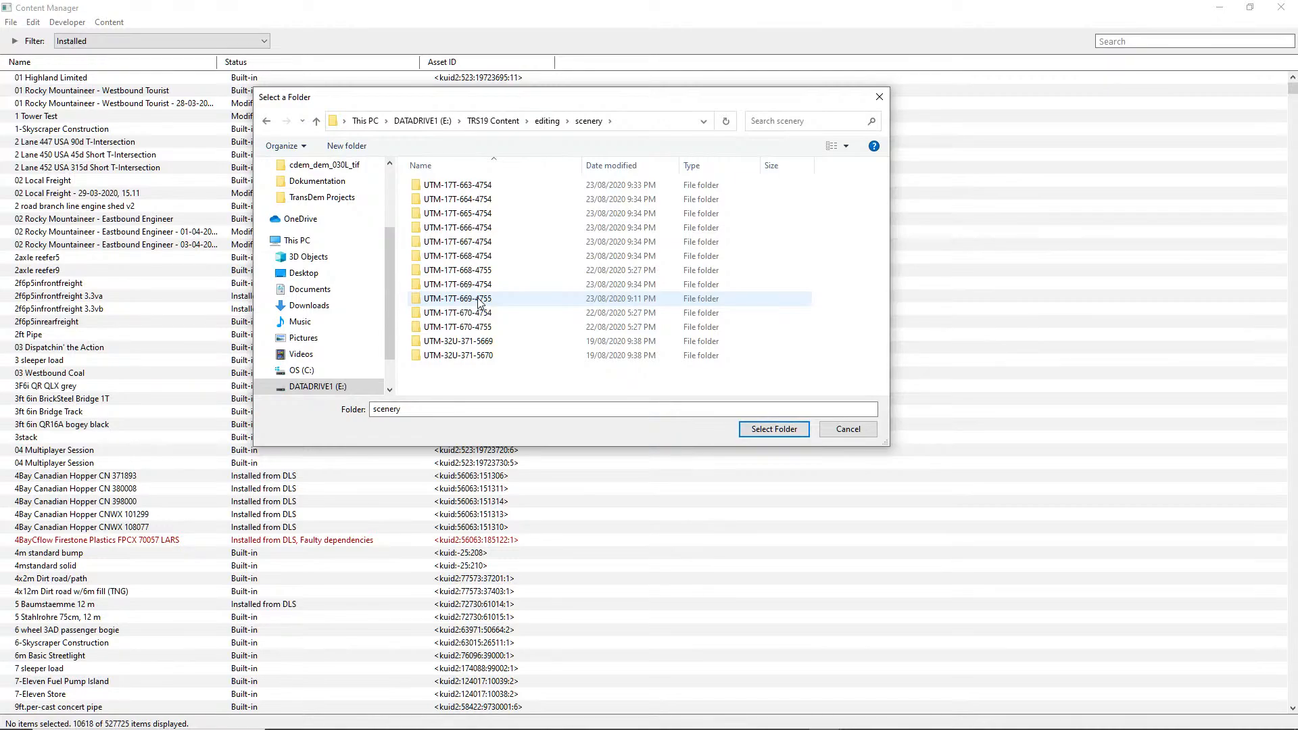
mouse_move(477, 302)
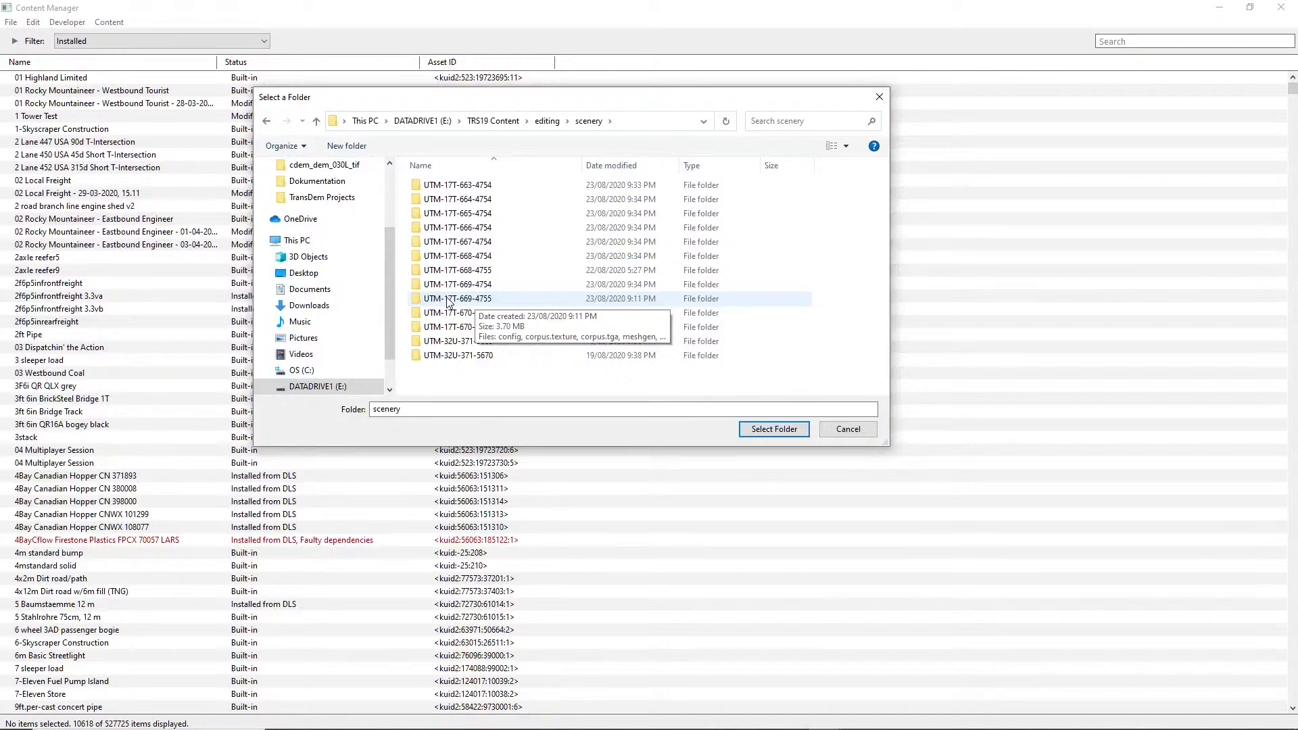
left_click(449, 302)
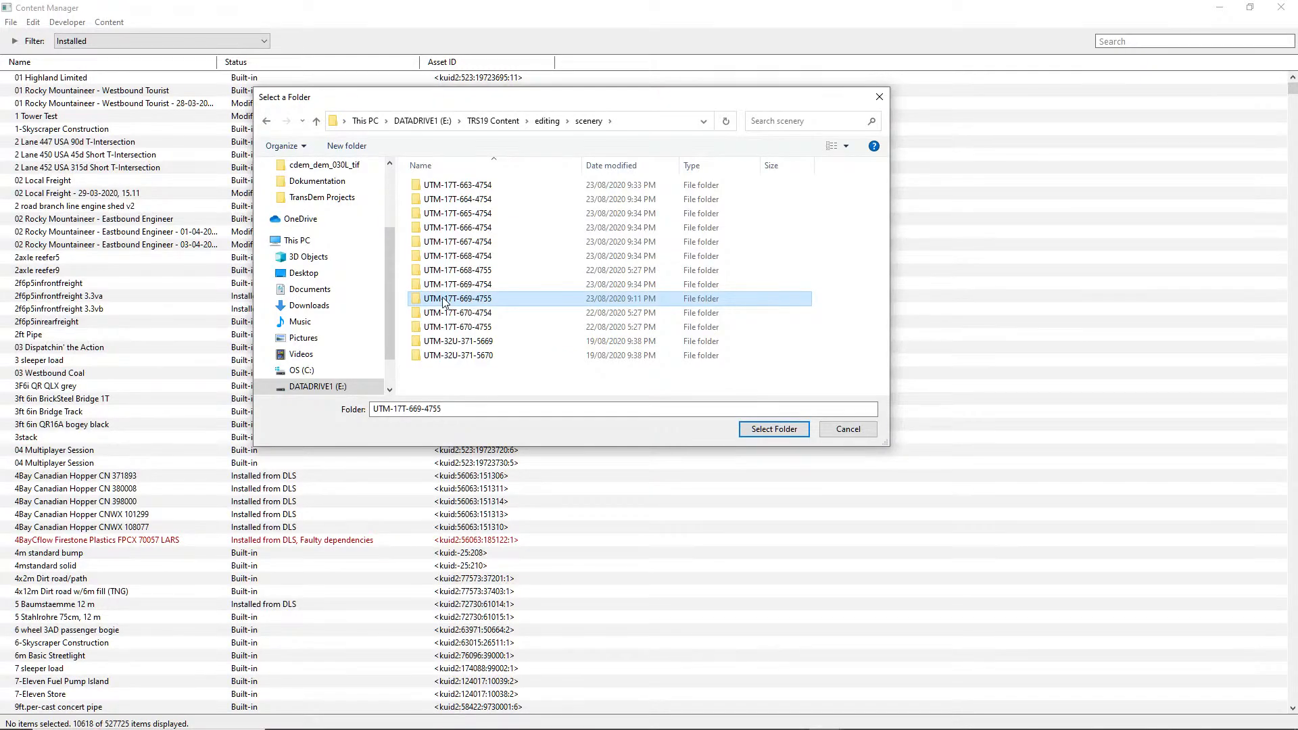
left_click(774, 429)
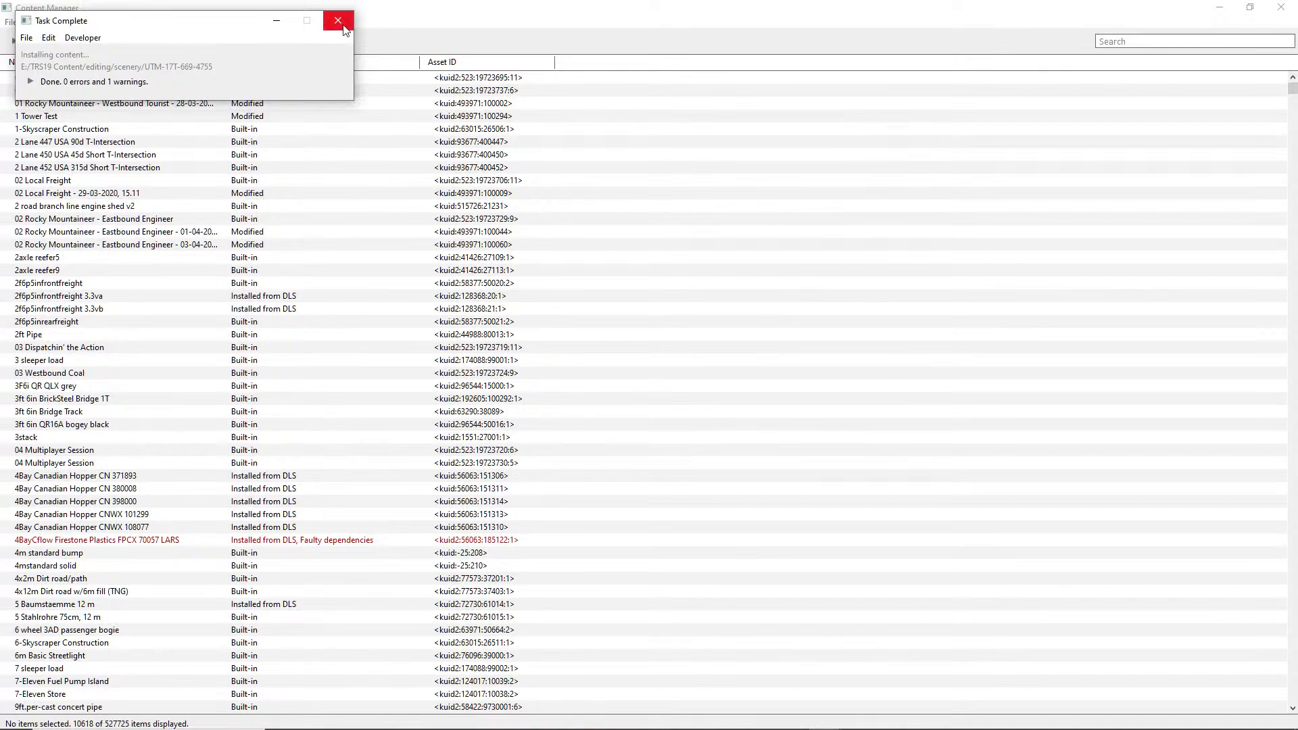
left_click(338, 21)
Close Content Manager and the Trainz launcher, and relaunch Trainz Railroad Simulator 2019 as administrator from the desktop.
left_click(1282, 8)
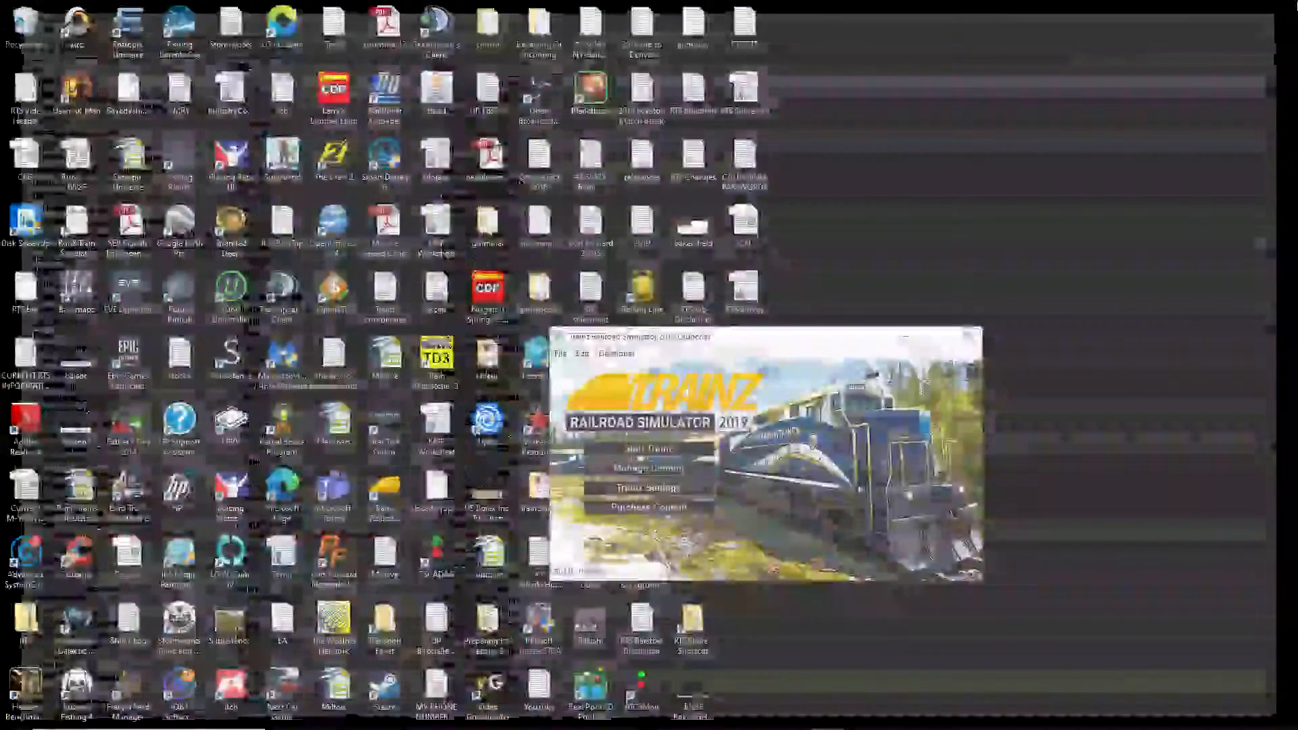
left_click(965, 335)
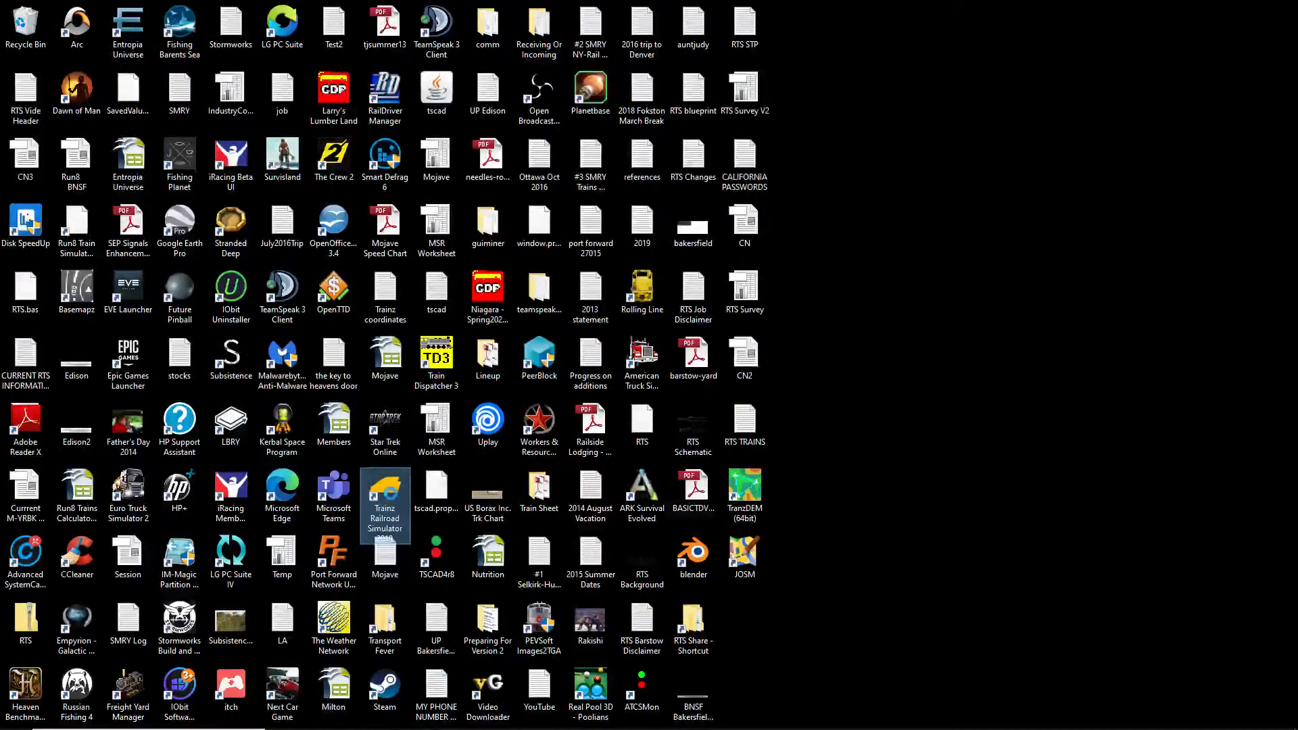
right_click(393, 499)
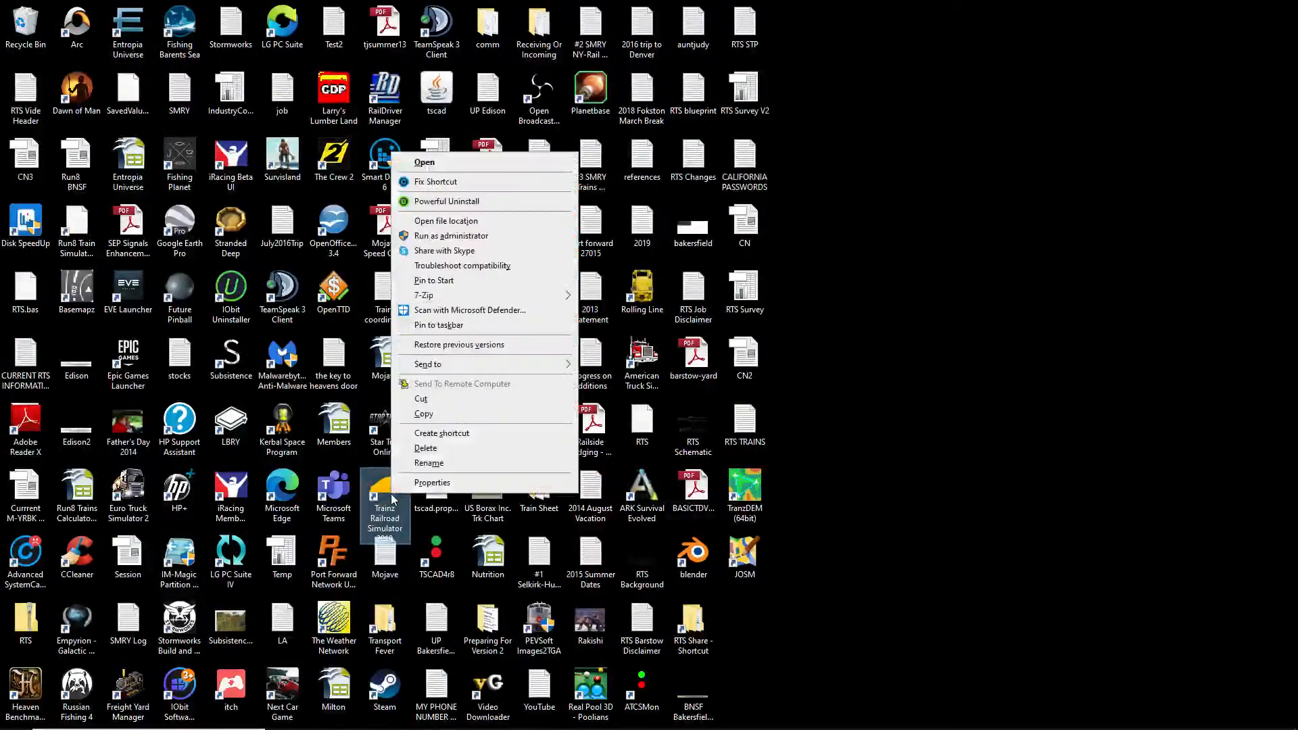
left_click(448, 238)
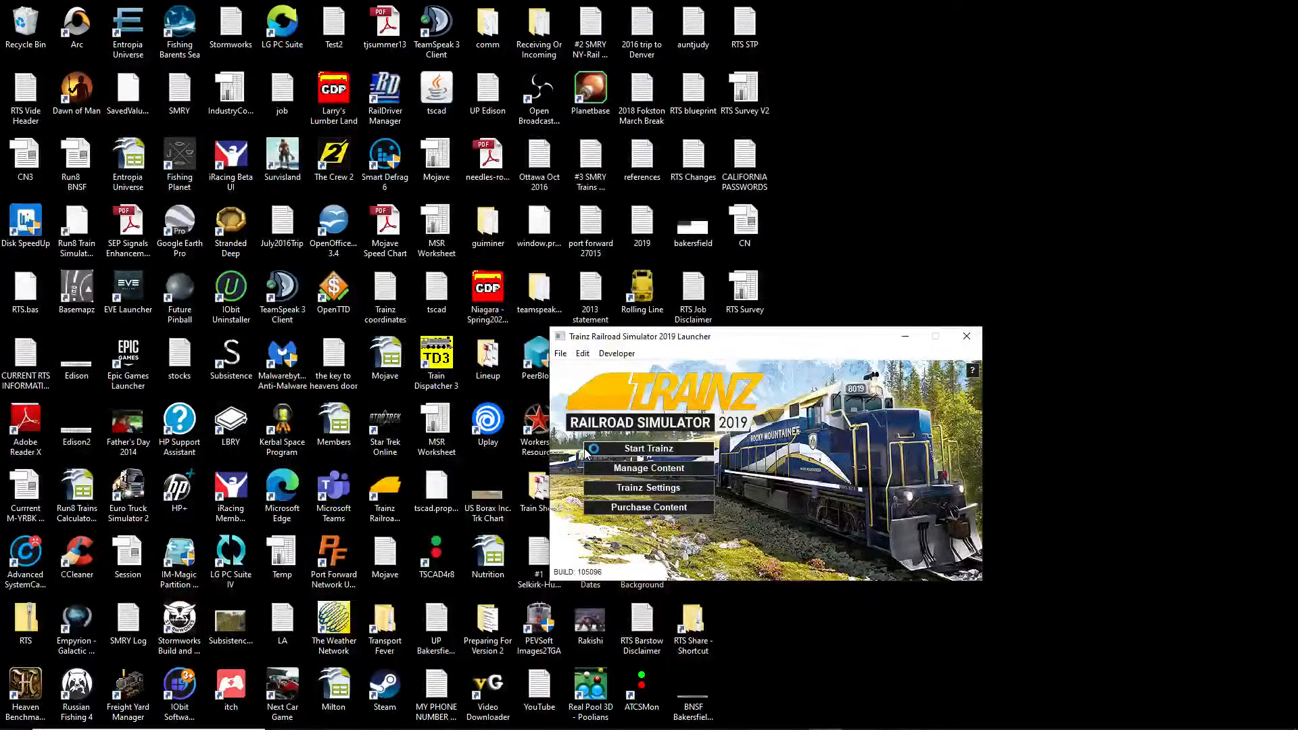
Start Trainz from the launcher and open the Driver / Surveyor route selection.
left_click(632, 449)
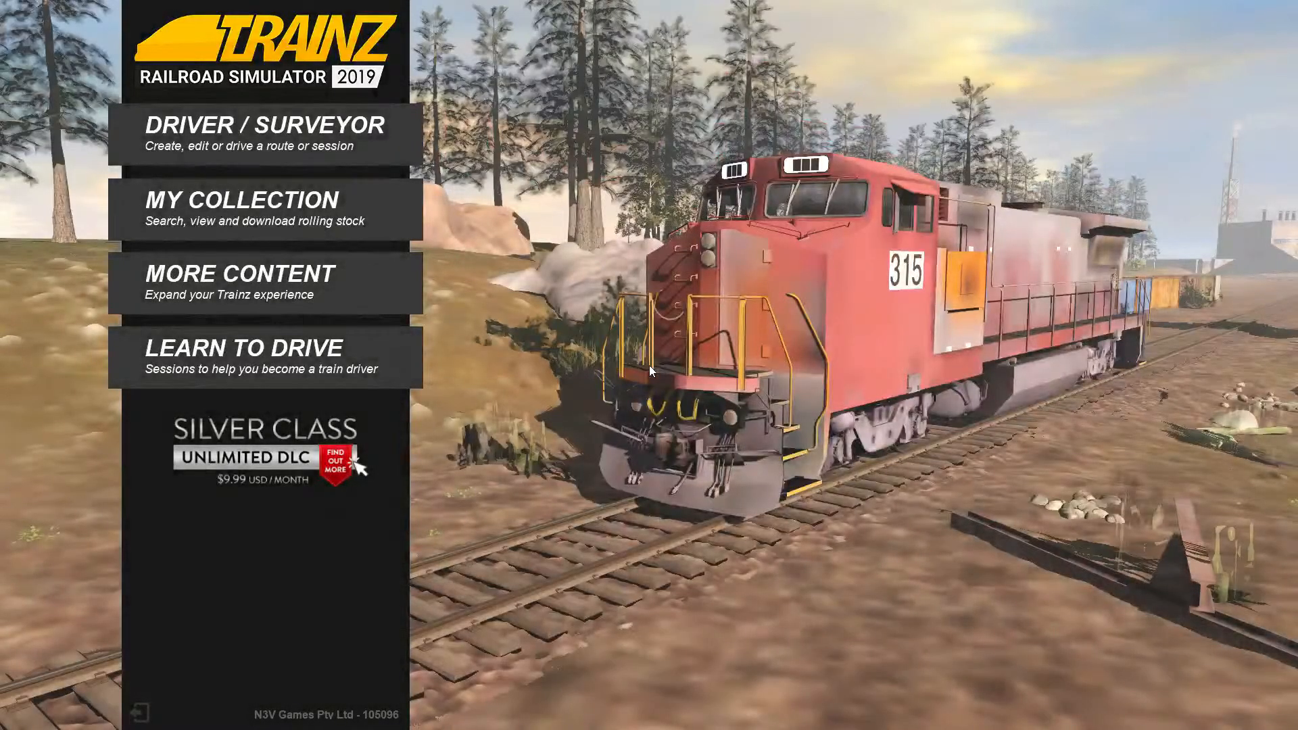
left_click(267, 128)
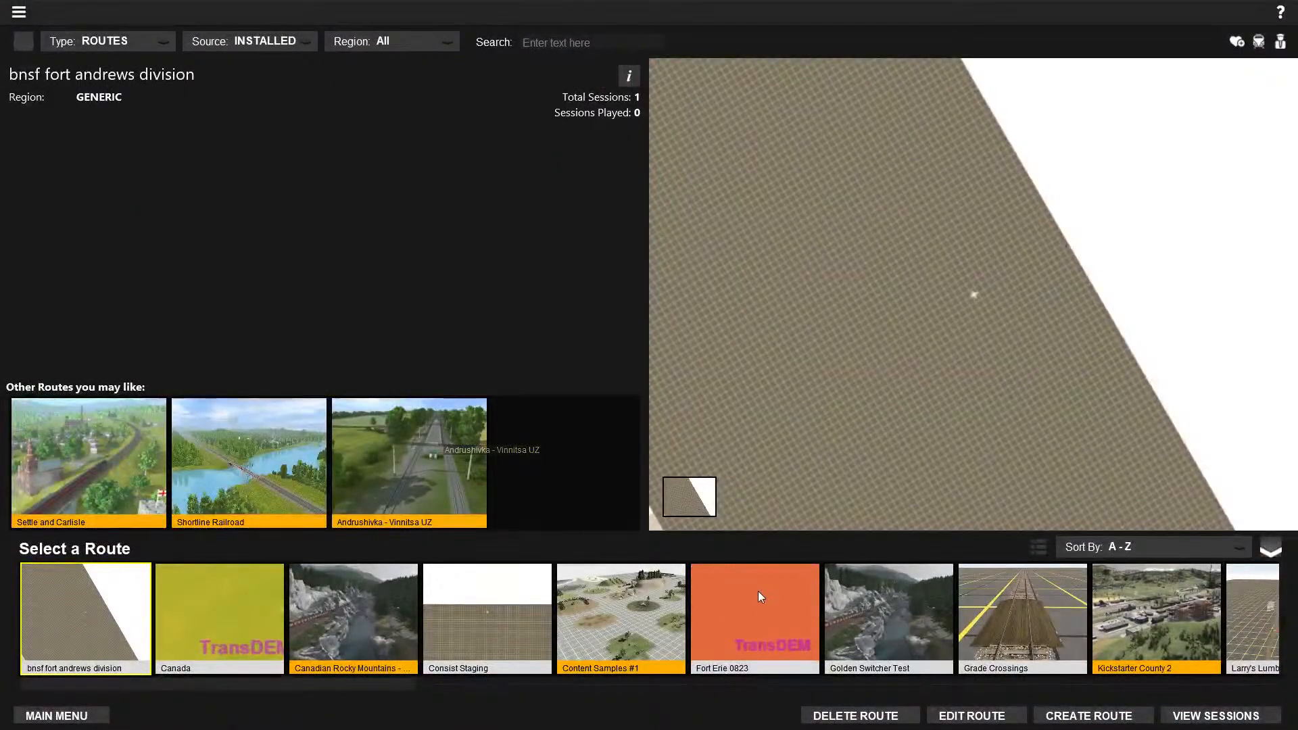
Open the Fort Erie 0823 route for editing, loading it with its unsubmitted changes.
left_click(757, 601)
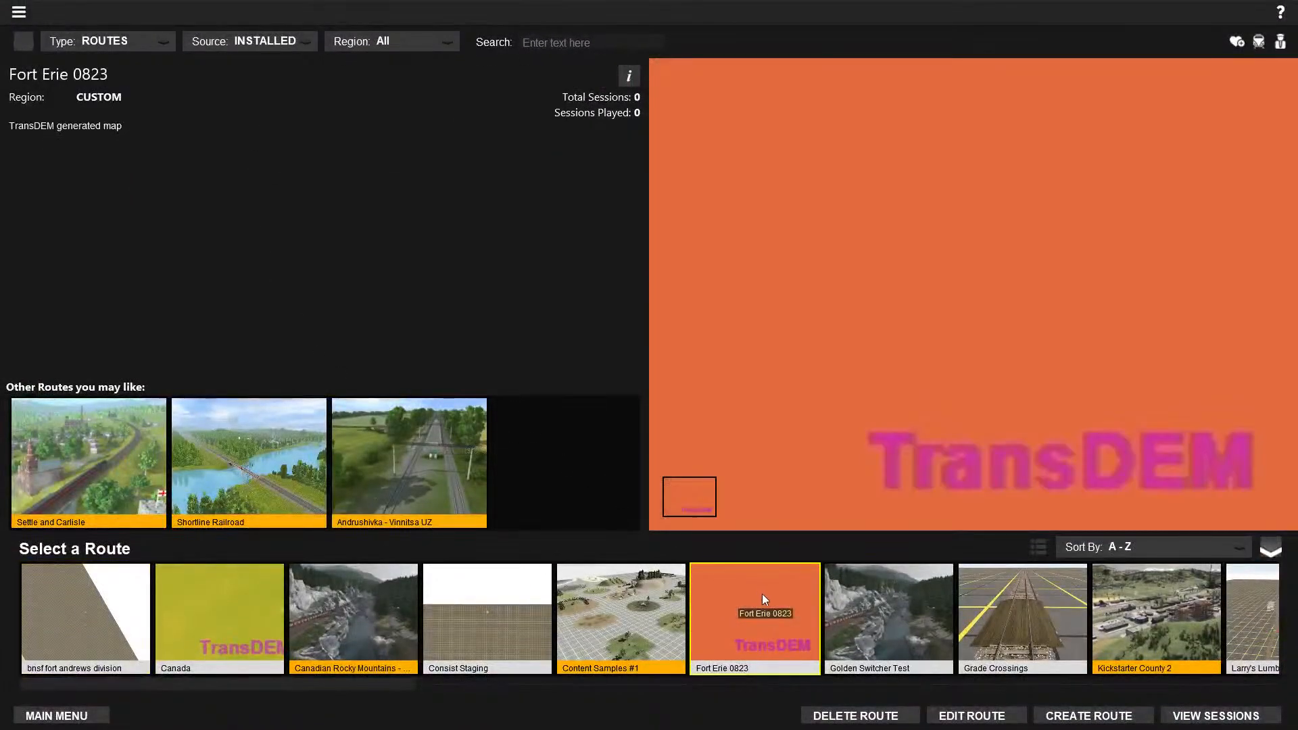
left_click(986, 723)
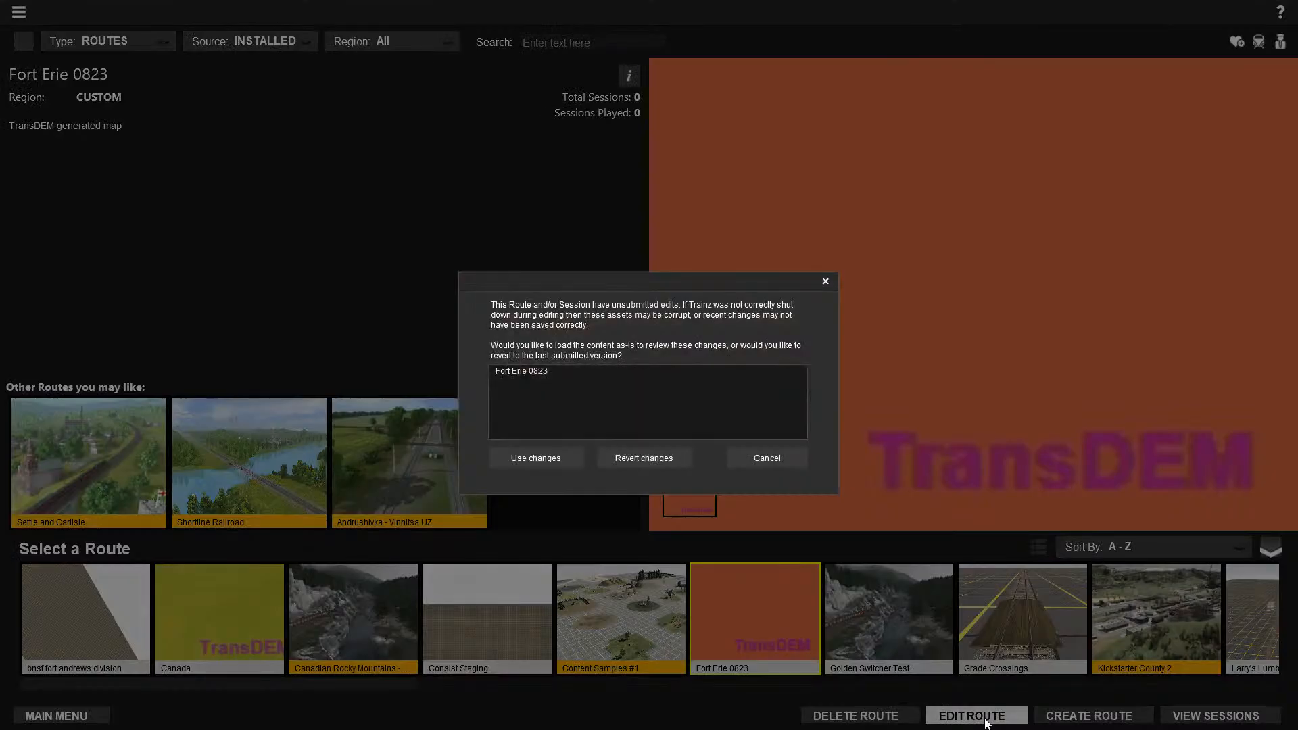
left_click(533, 460)
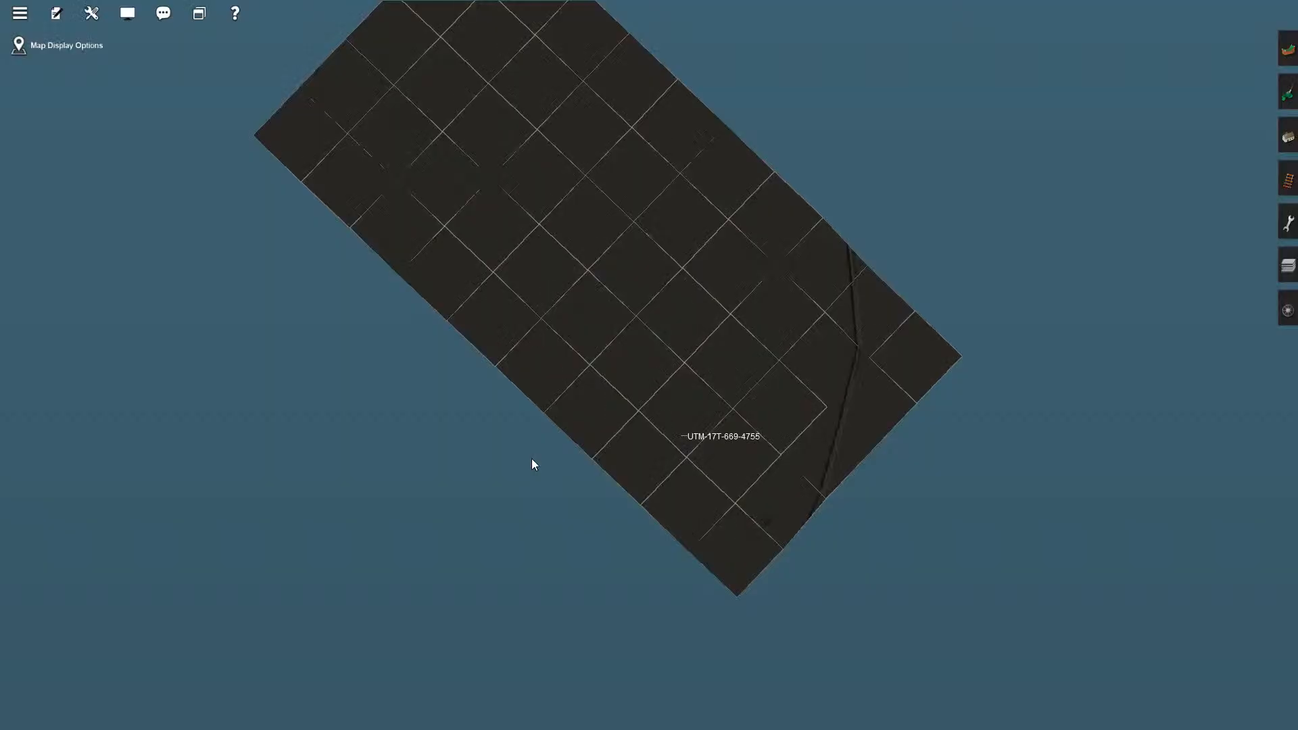
Examine the aerial imagery on the UTM-17T-669-4755 tile up close, including the strip of houses between the dark areas.
scroll(681, 462, "up", 10)
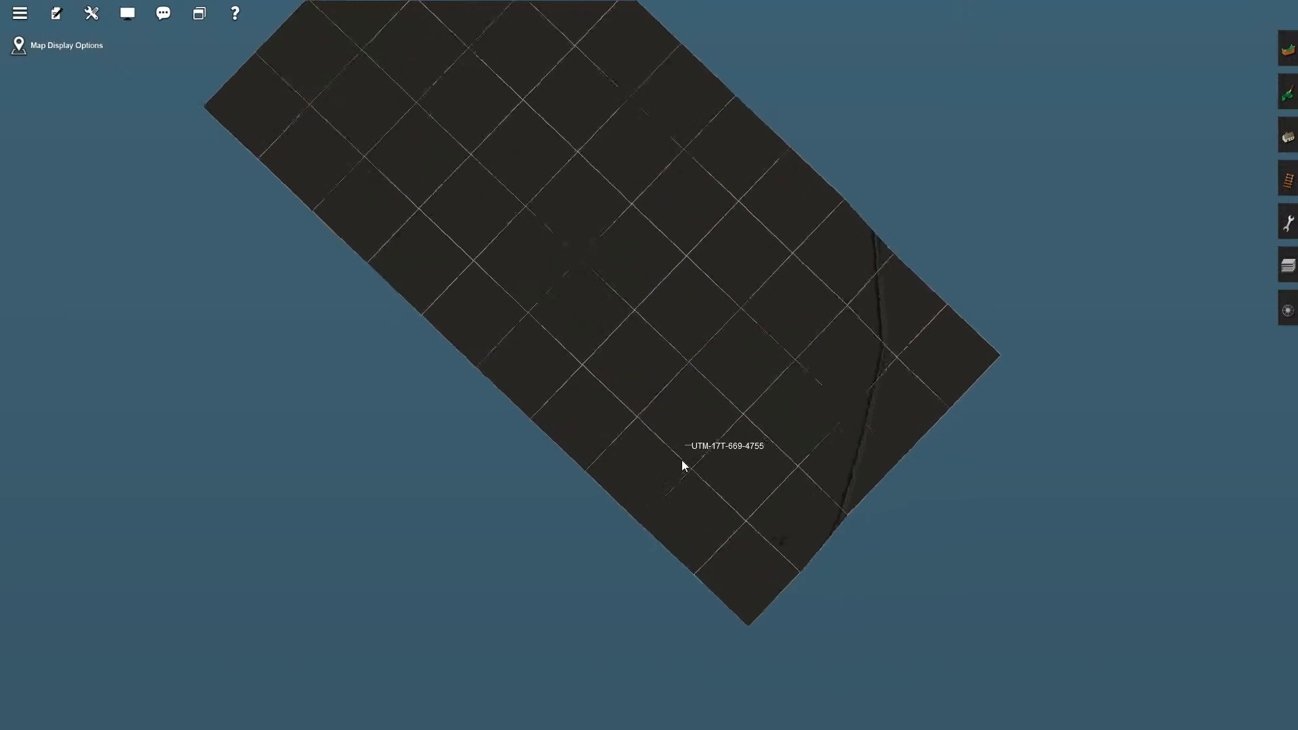
scroll(683, 461, "up", 4)
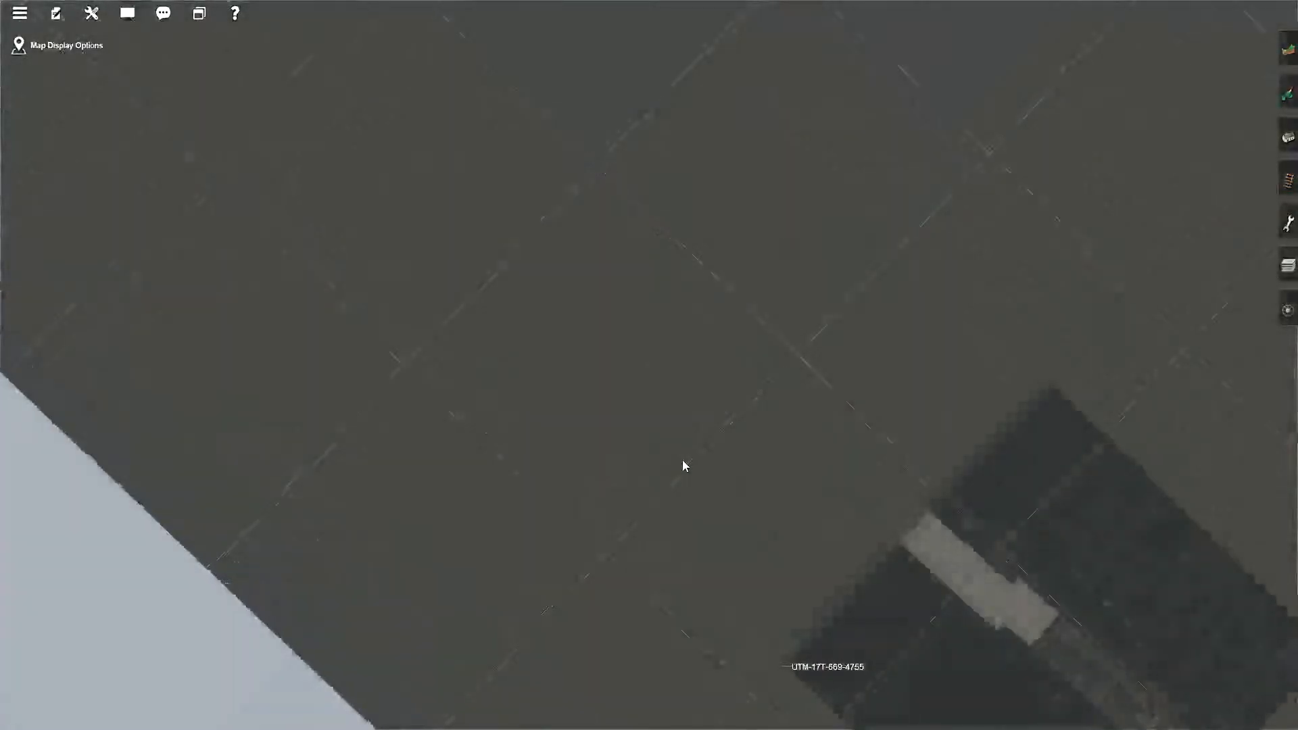
right_click(782, 518)
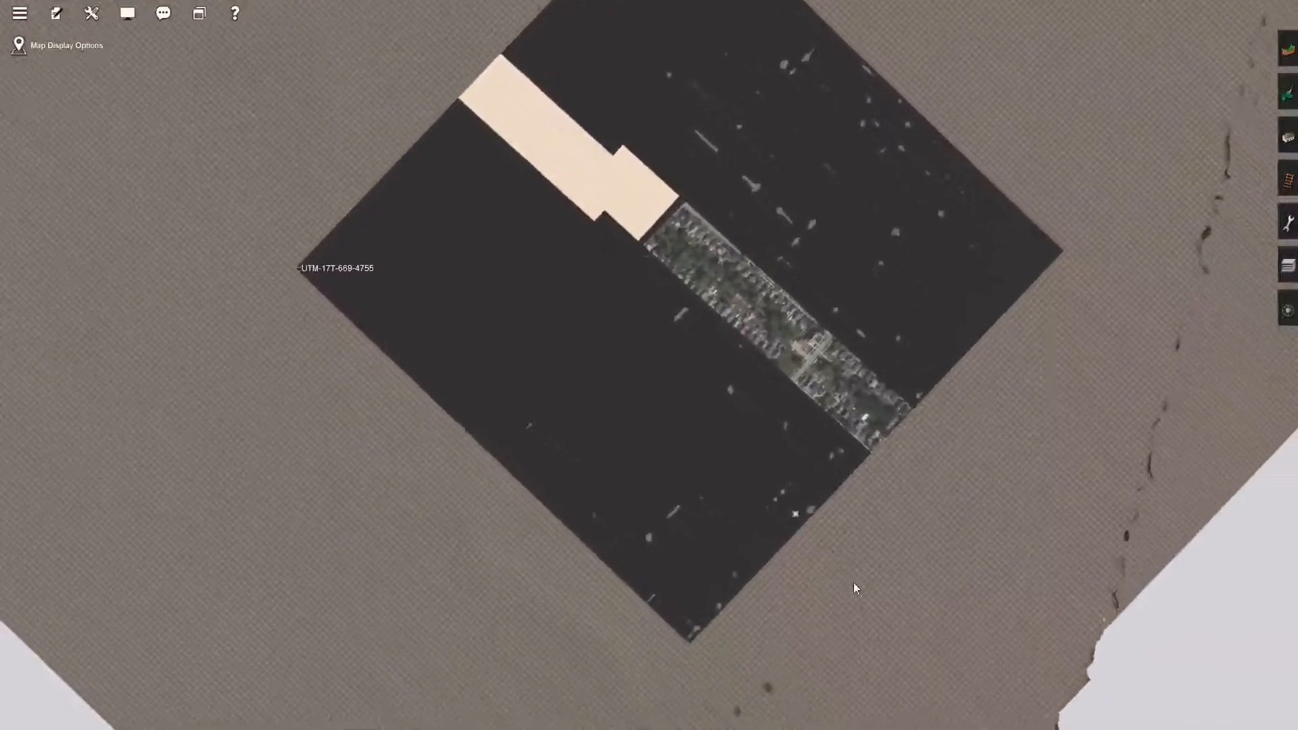
scroll(646, 380, "up", 10)
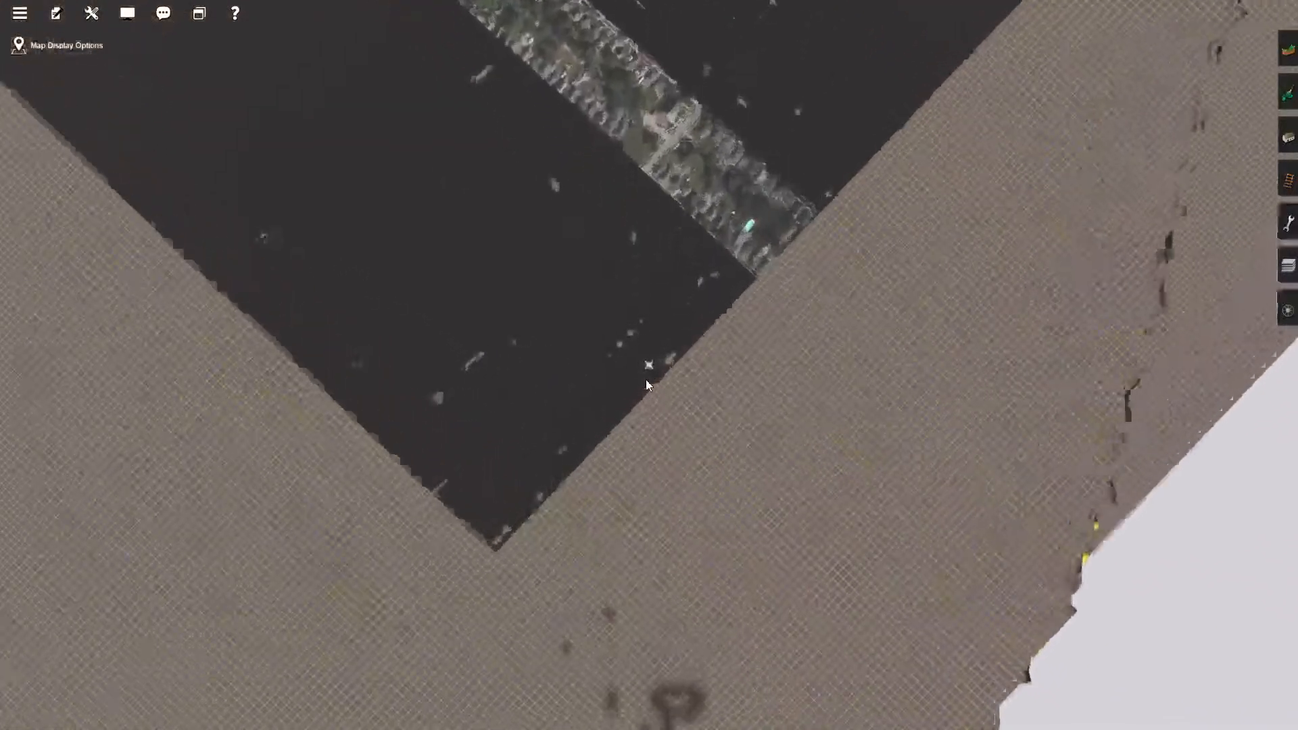
scroll(647, 384, "down", 10)
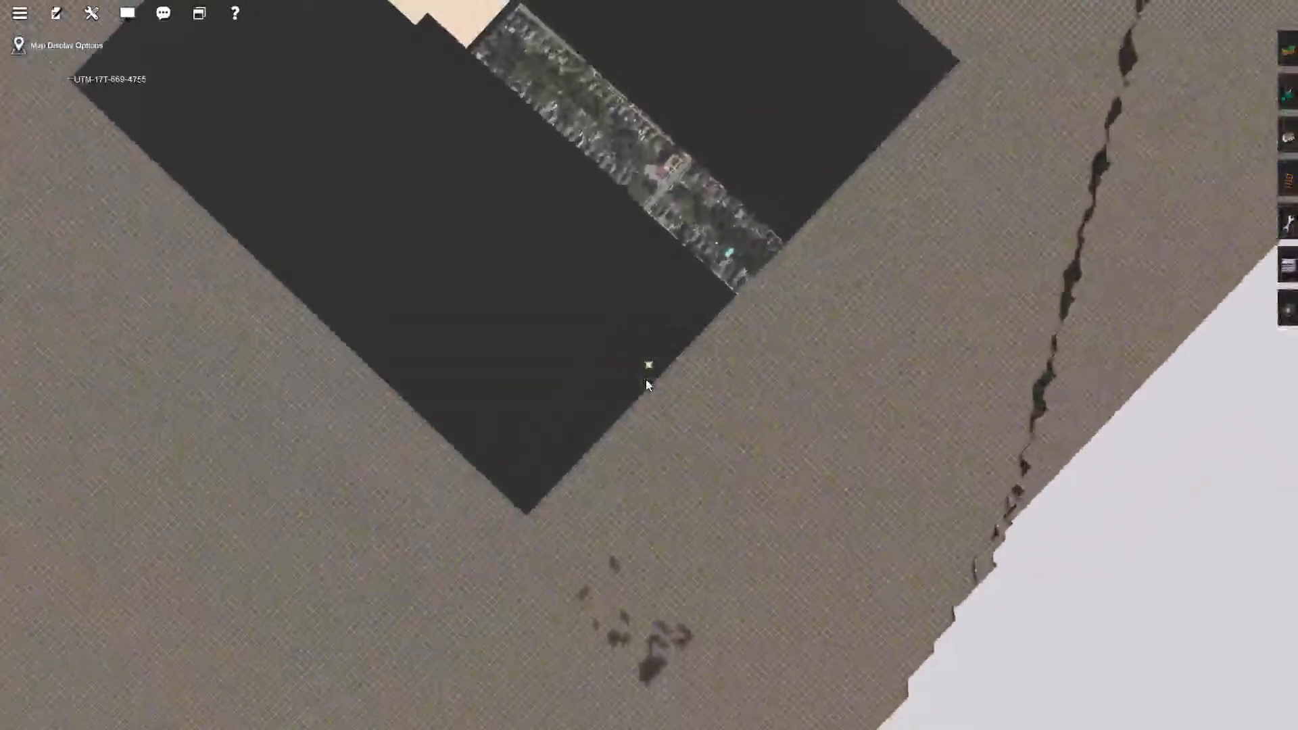
scroll(647, 379, "up", 5)
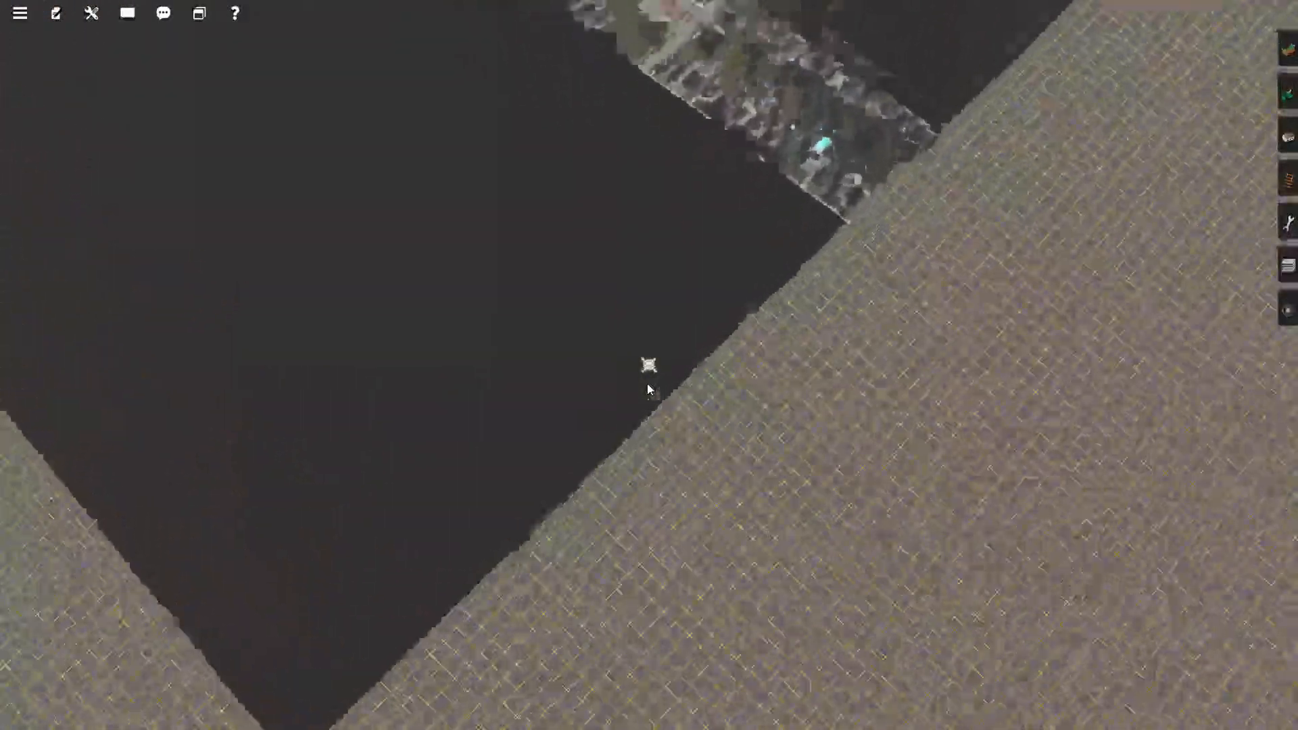
scroll(647, 384, "down", 10)
scroll(647, 384, "up", 10)
right_click(636, 352)
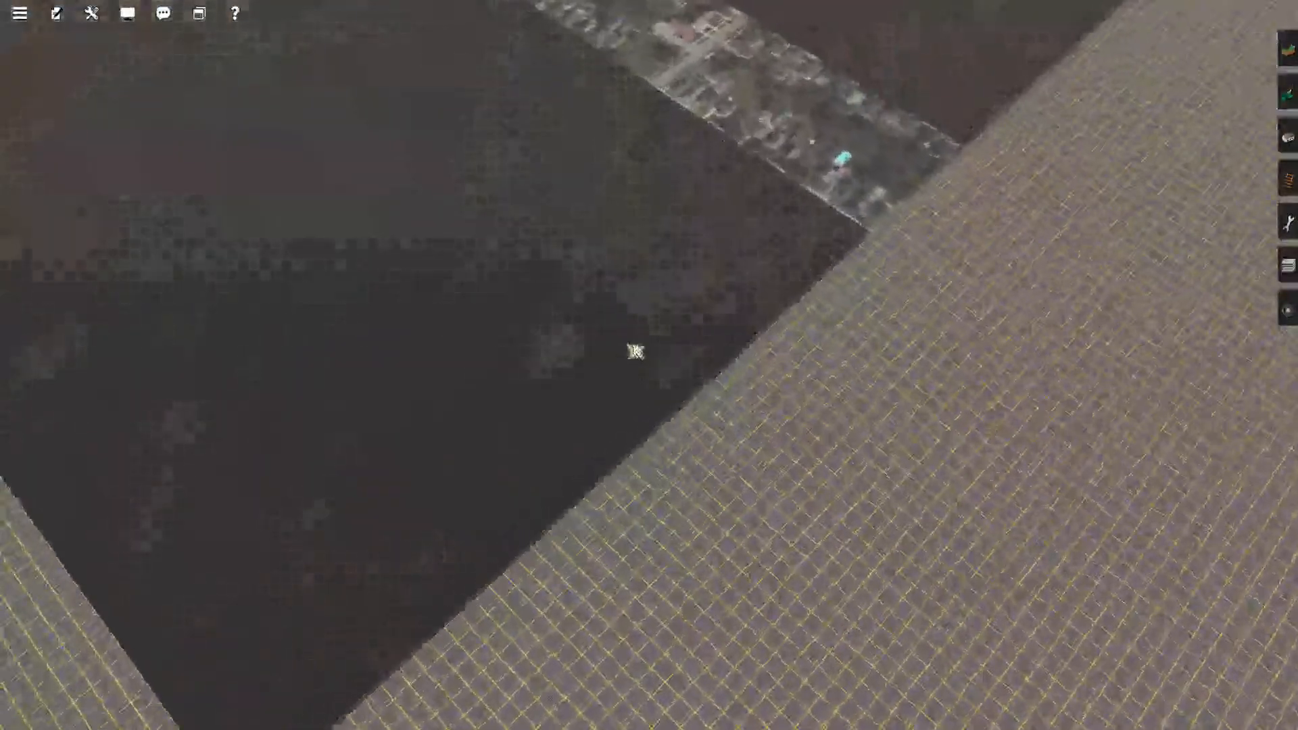
scroll(653, 271, "up", 6)
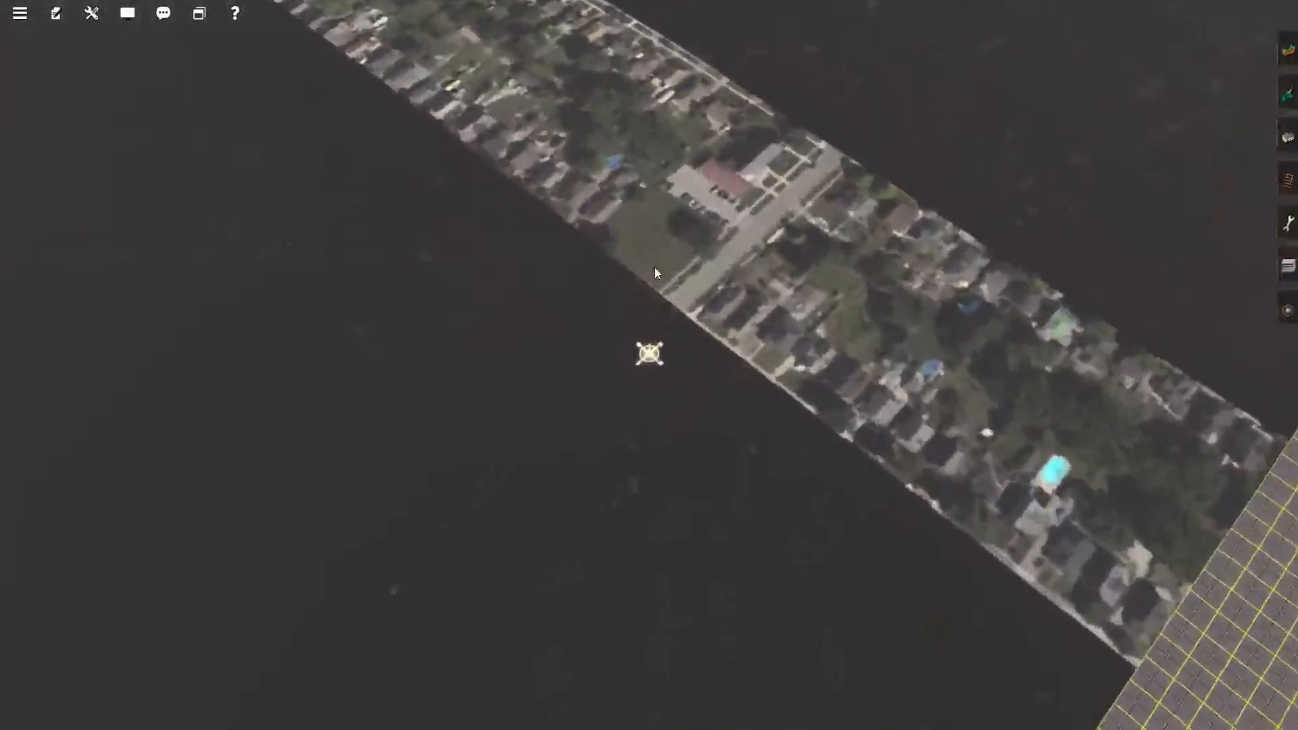
right_click(659, 260)
scroll(555, 222, "up", 5)
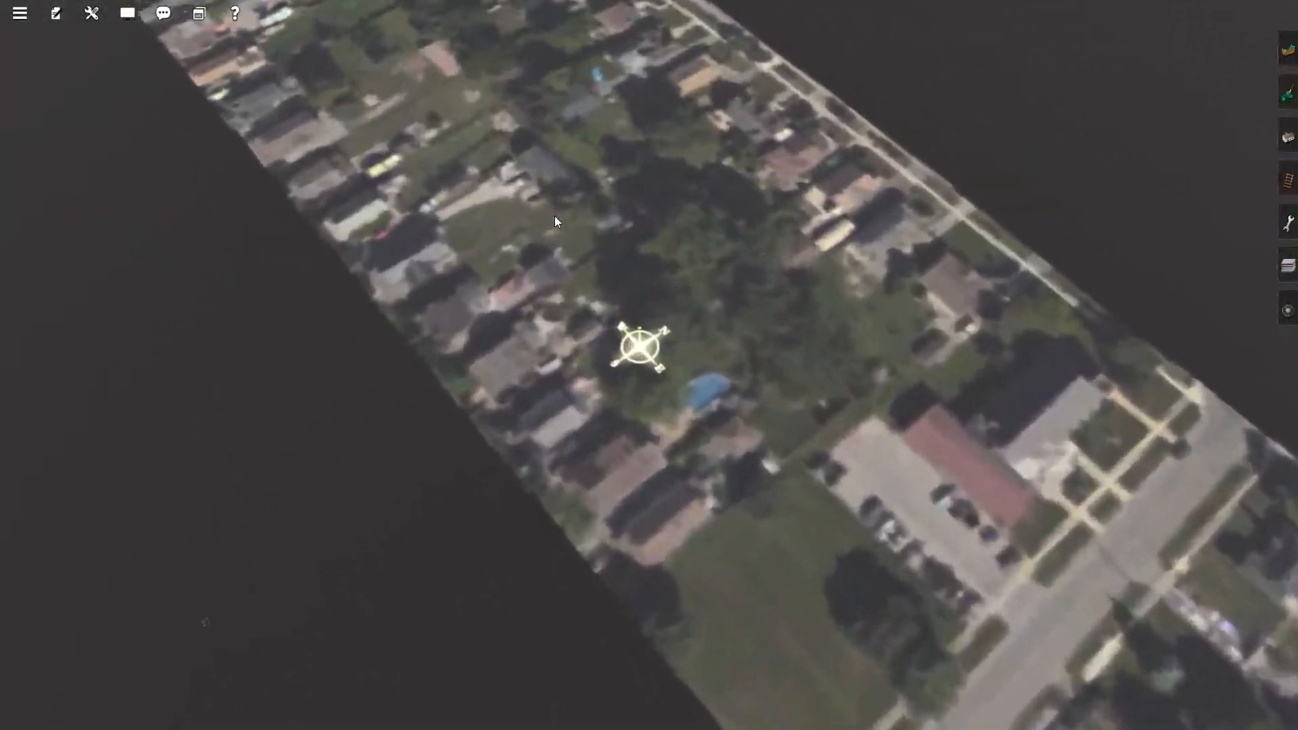
Inspect how the UTM-17T-669-4755 tile sits within the overall Fort Erie 0823 baseboard layout.
scroll(554, 222, "down", 8)
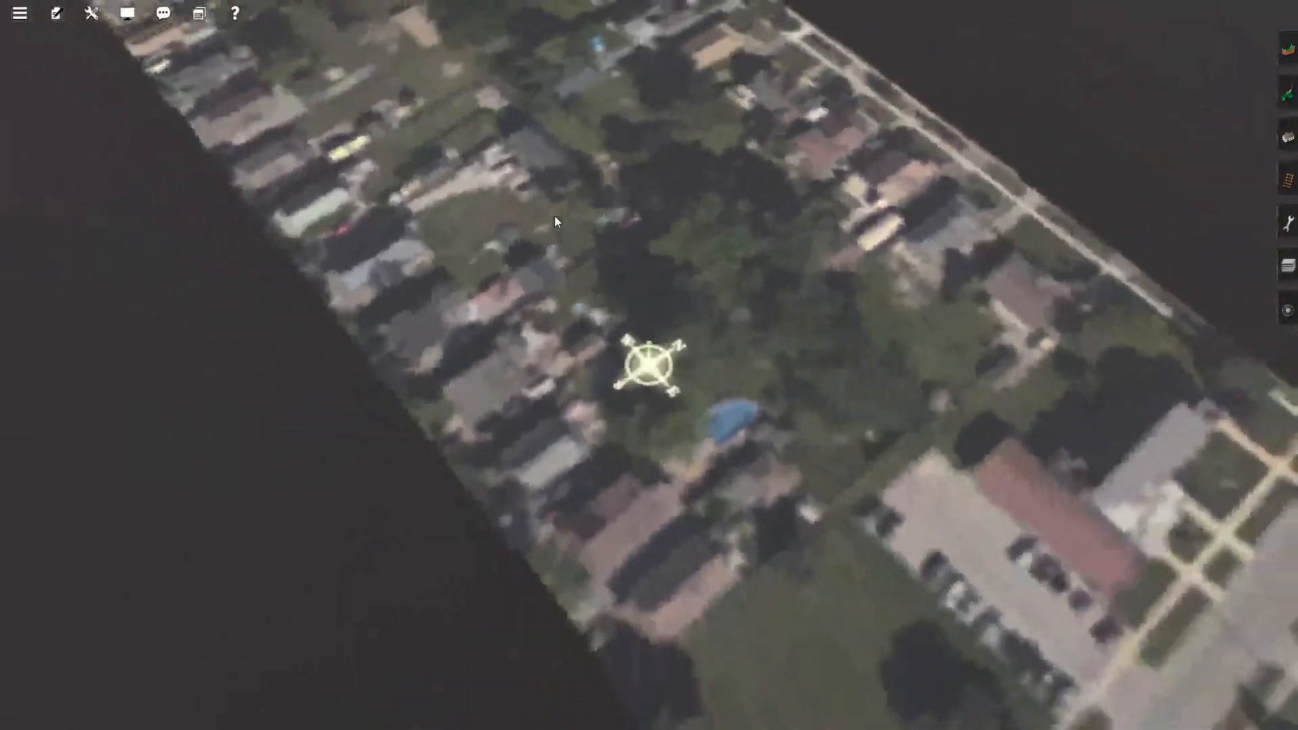
scroll(554, 222, "down", 3)
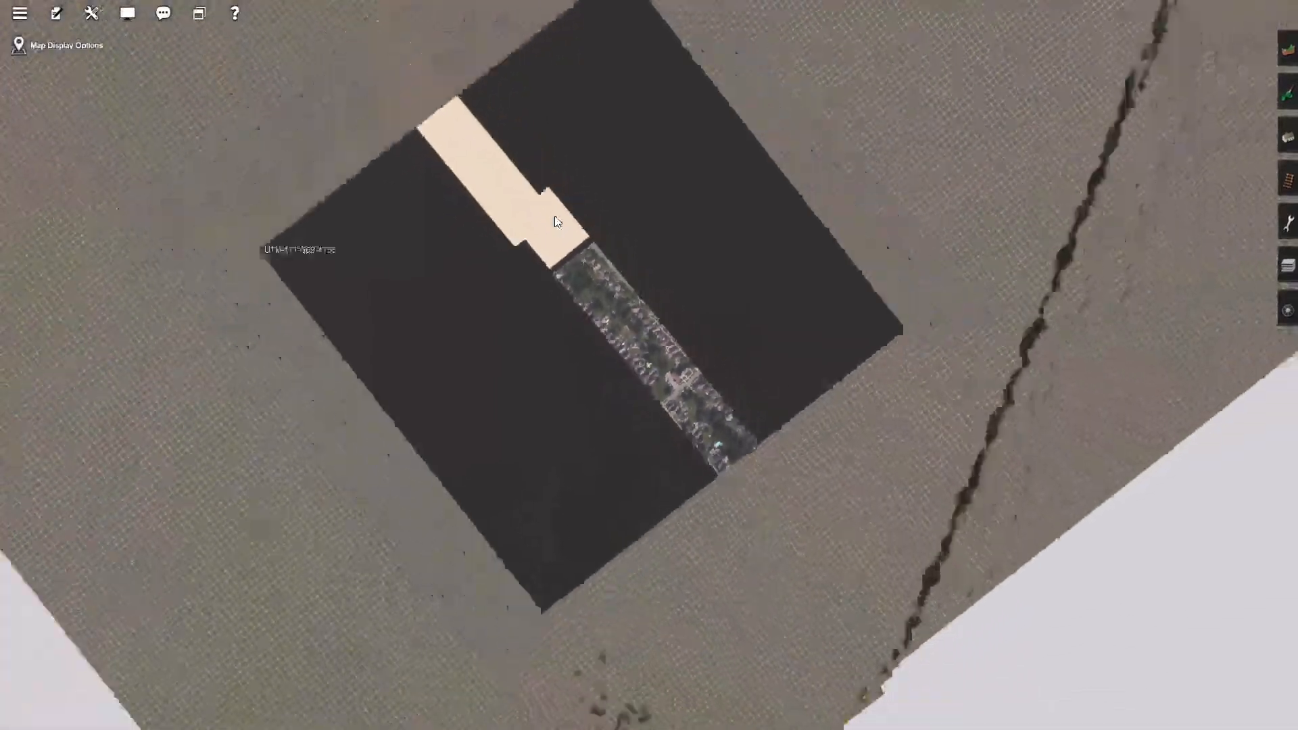
scroll(558, 222, "up", 8)
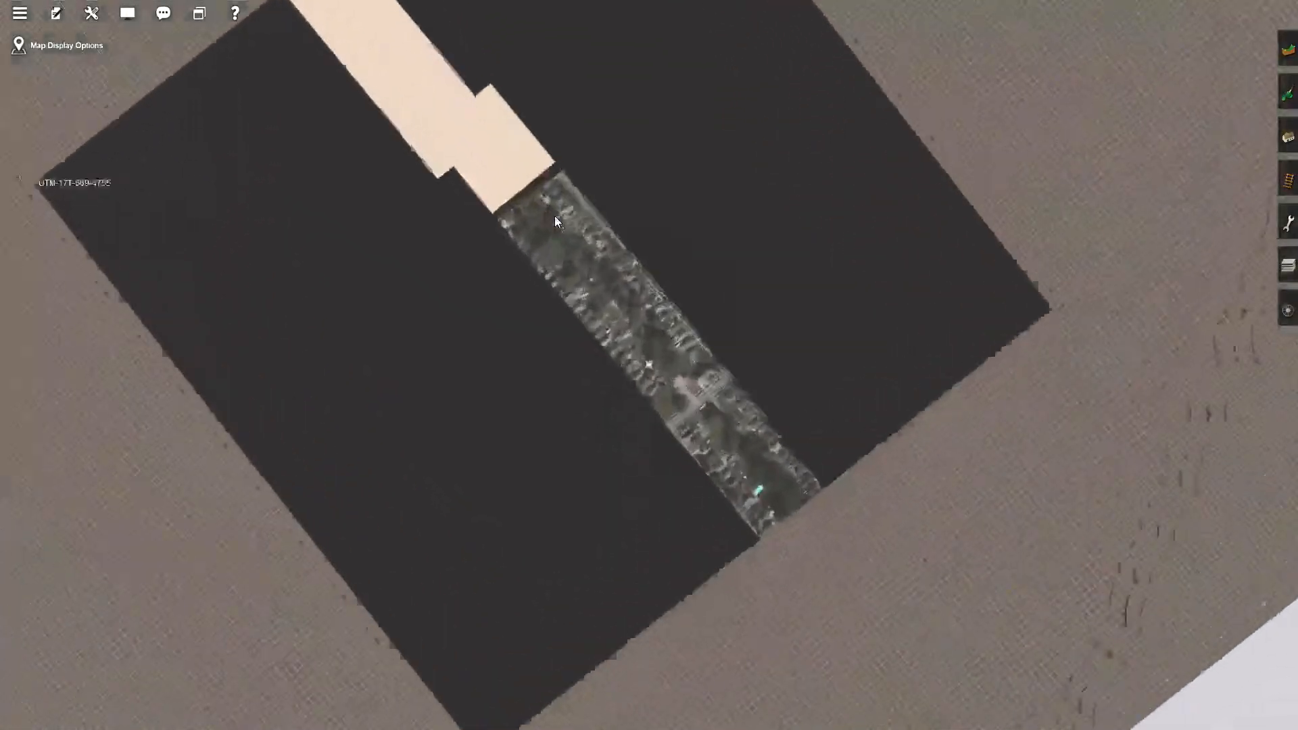
scroll(558, 222, "down", 10)
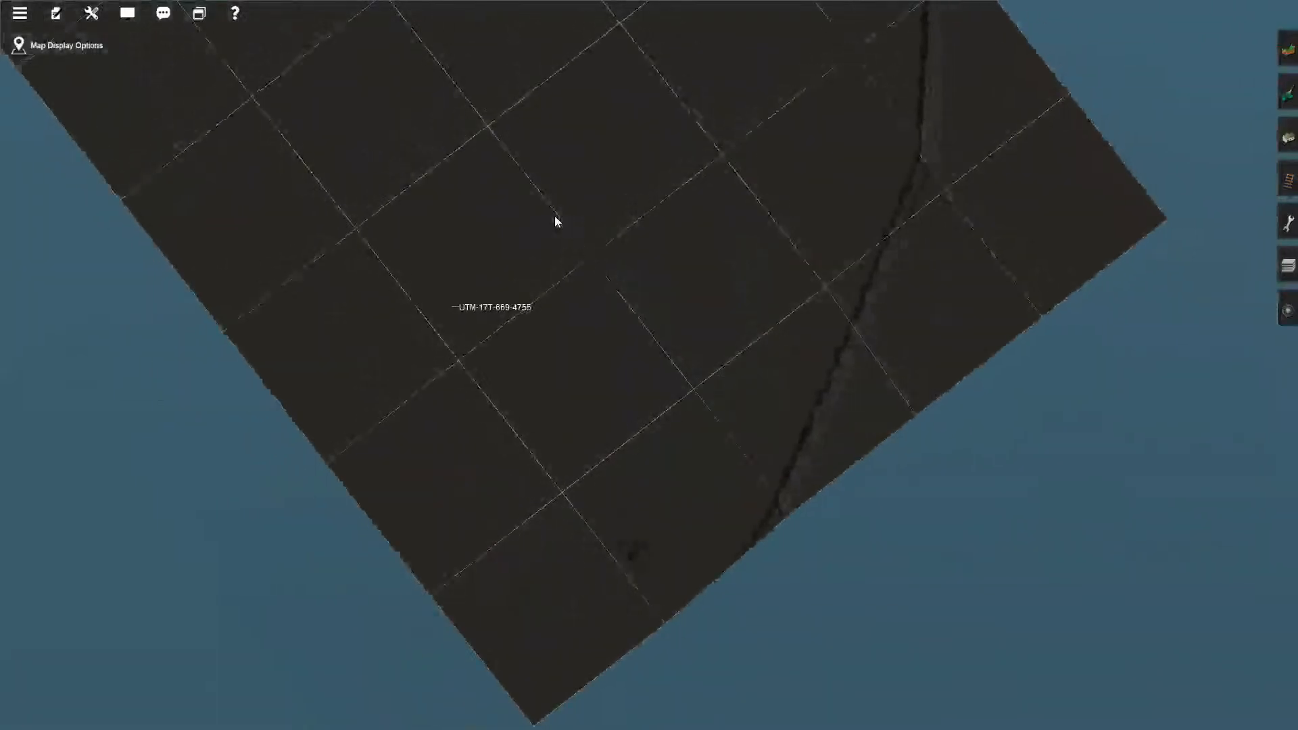
scroll(558, 222, "up", 6)
scroll(558, 221, "down", 6)
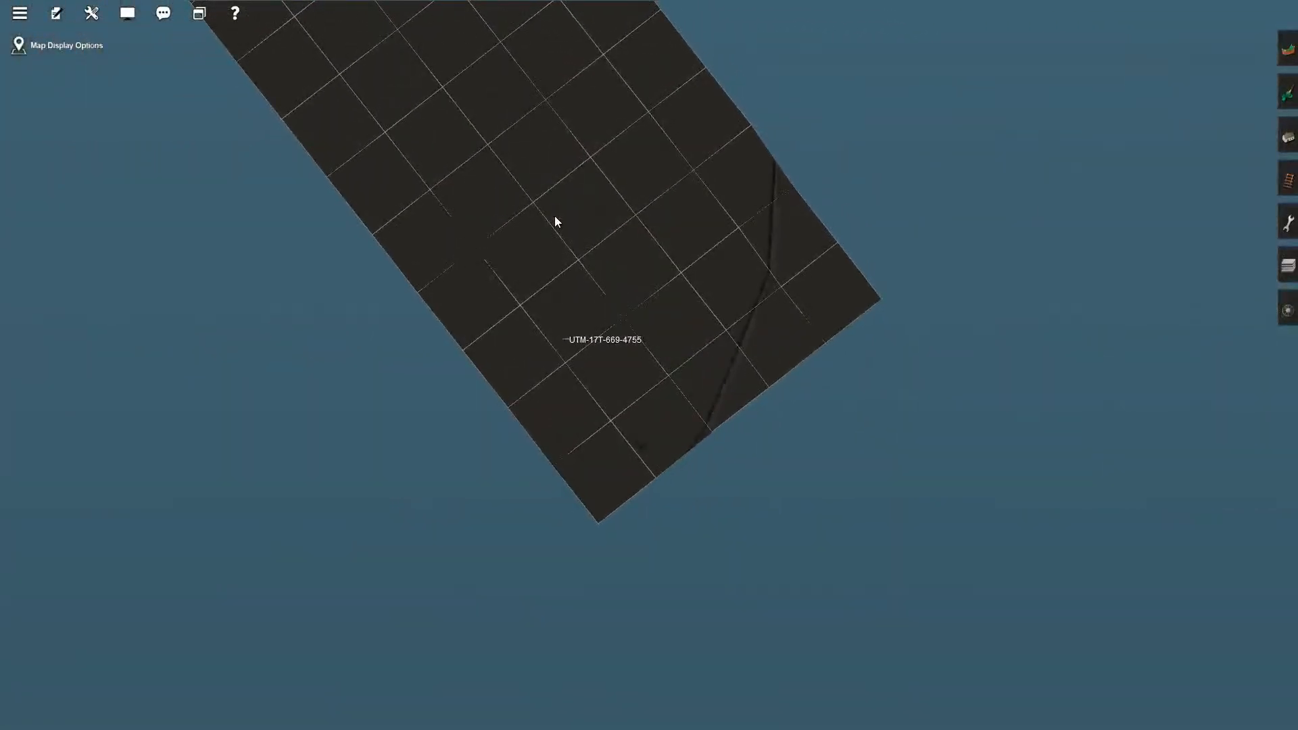
scroll(555, 218, "down", 3)
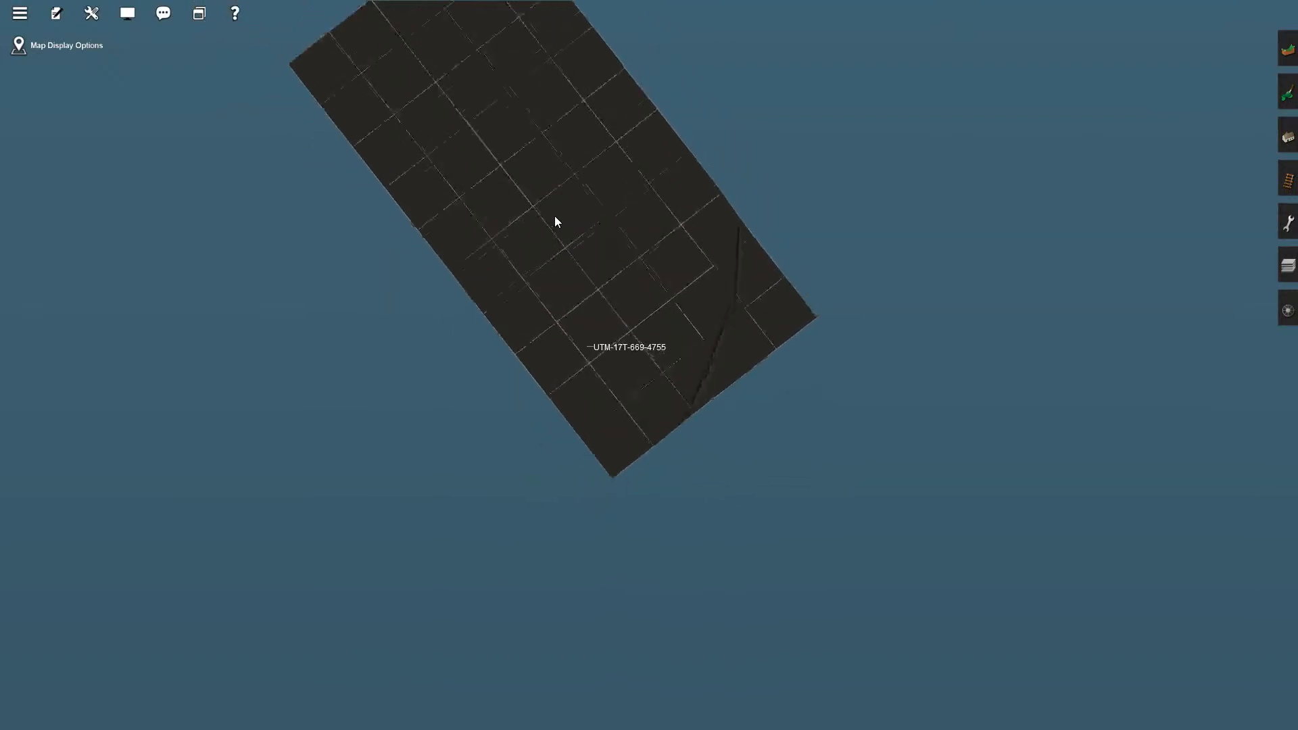
scroll(555, 218, "up", 1)
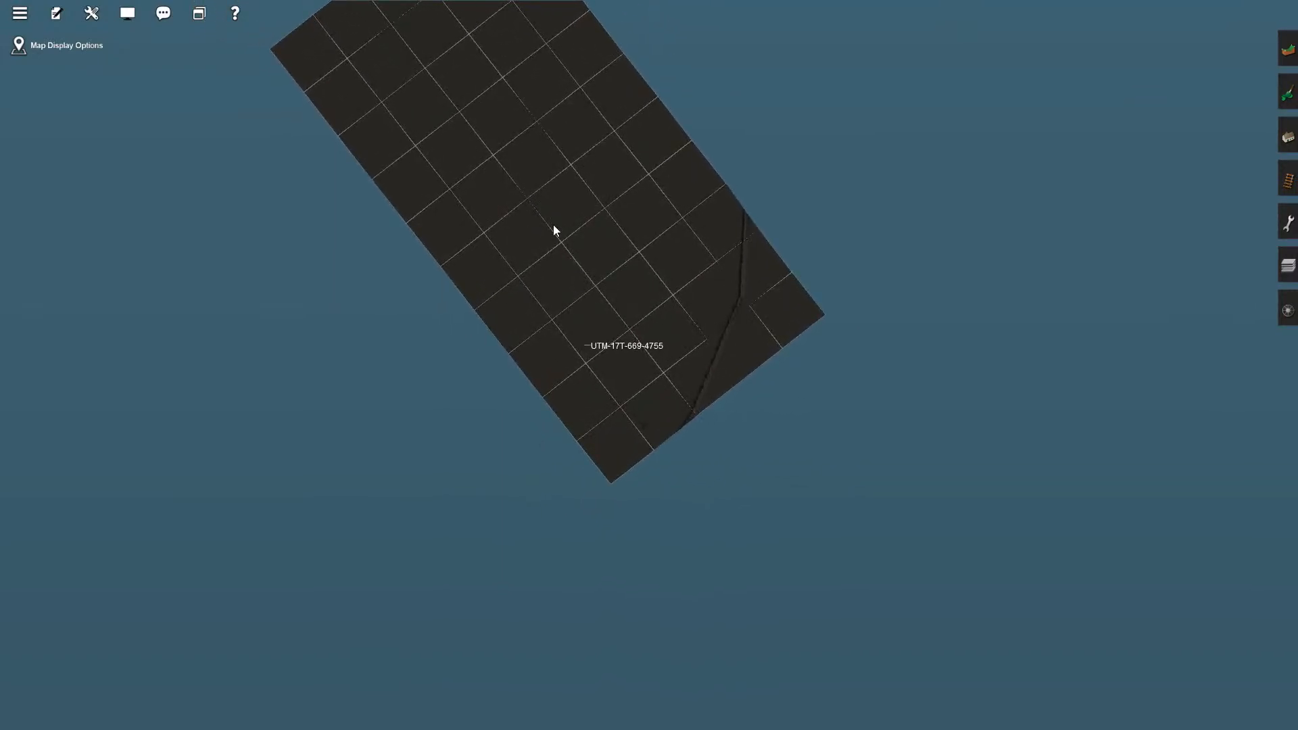
Exit the game without saving the route changes and close the Trainz launcher.
left_click(22, 16)
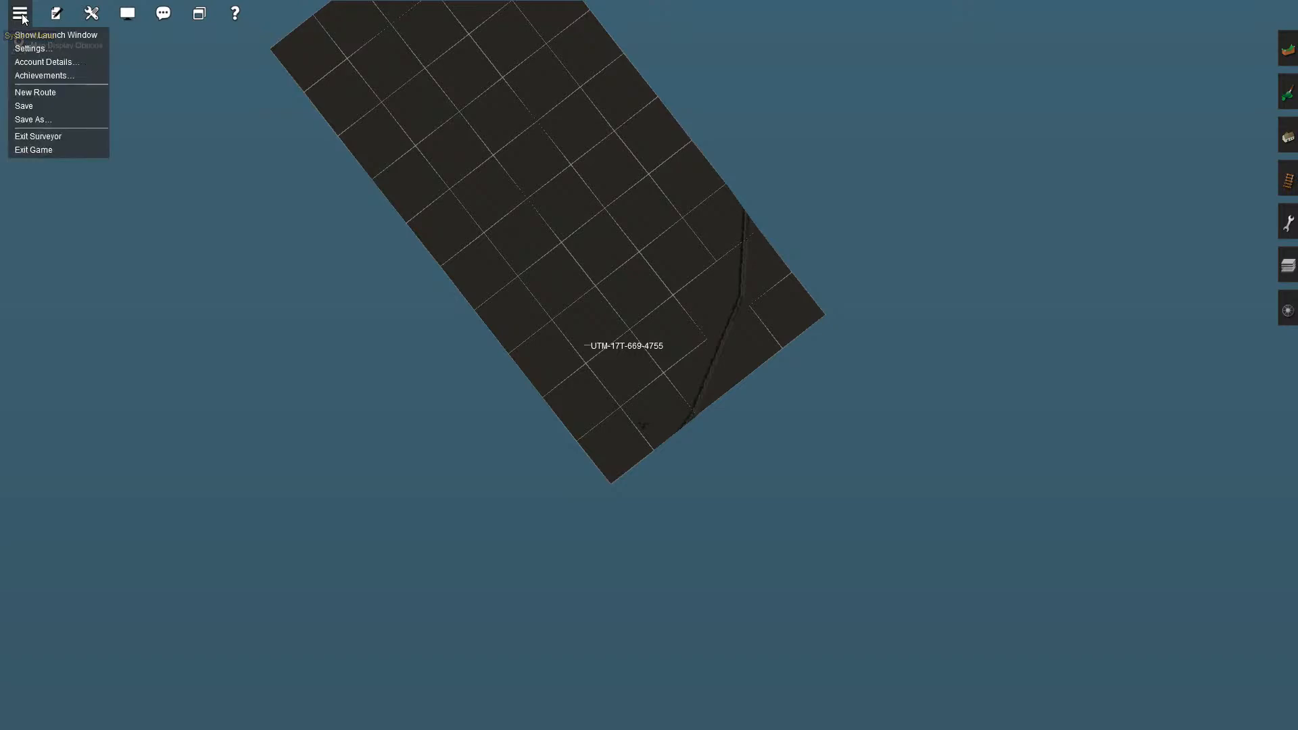
left_click(33, 149)
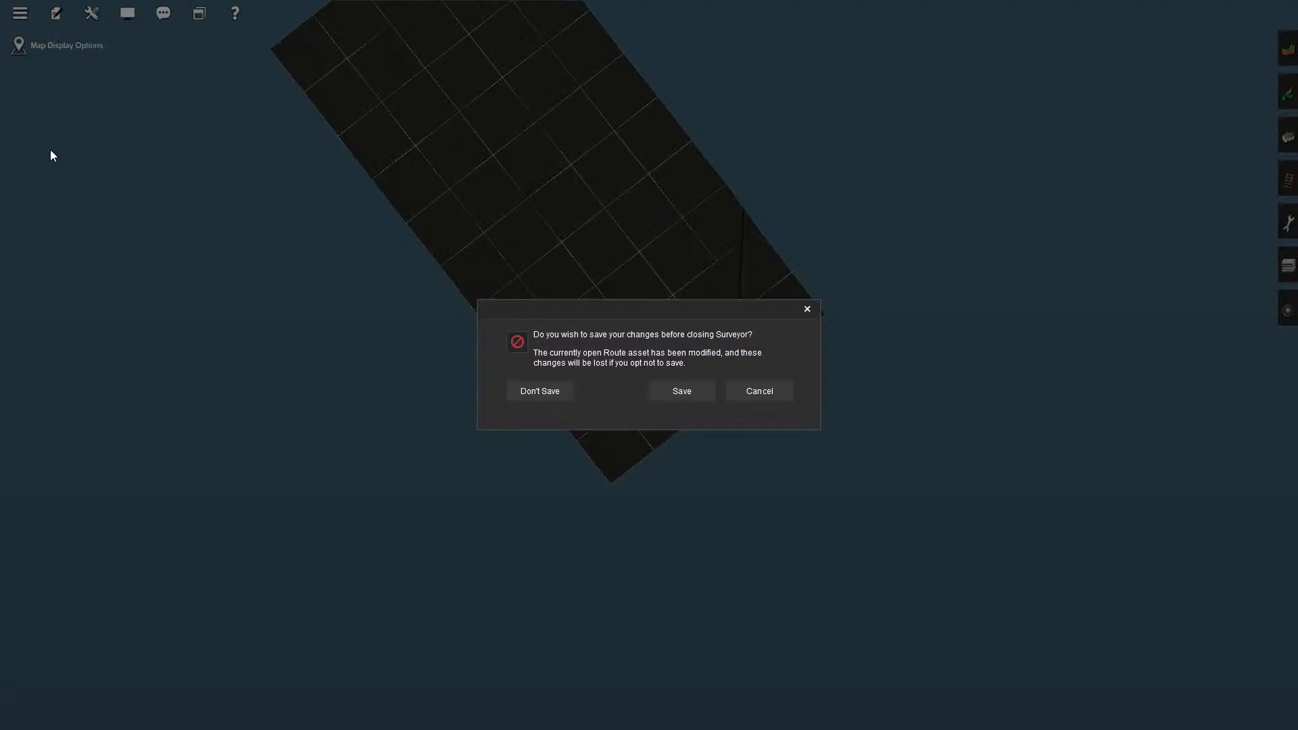
left_click(541, 392)
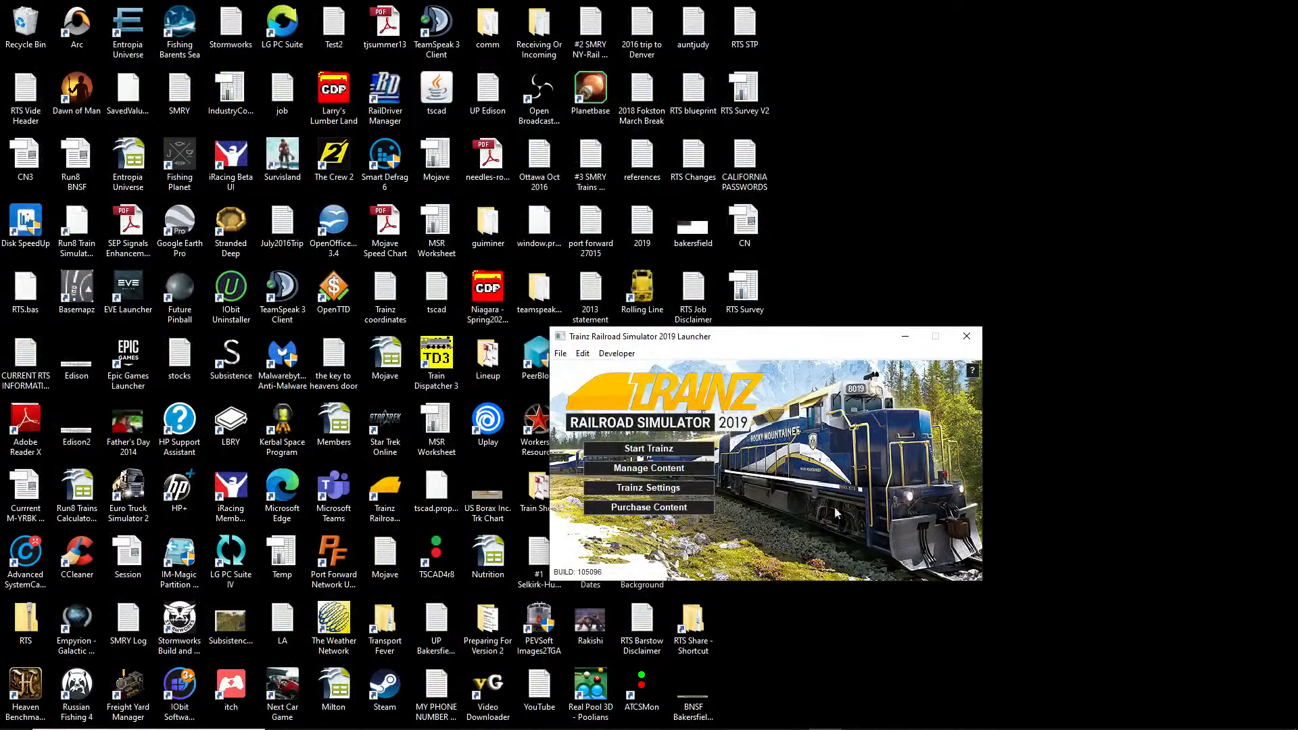
left_click(967, 340)
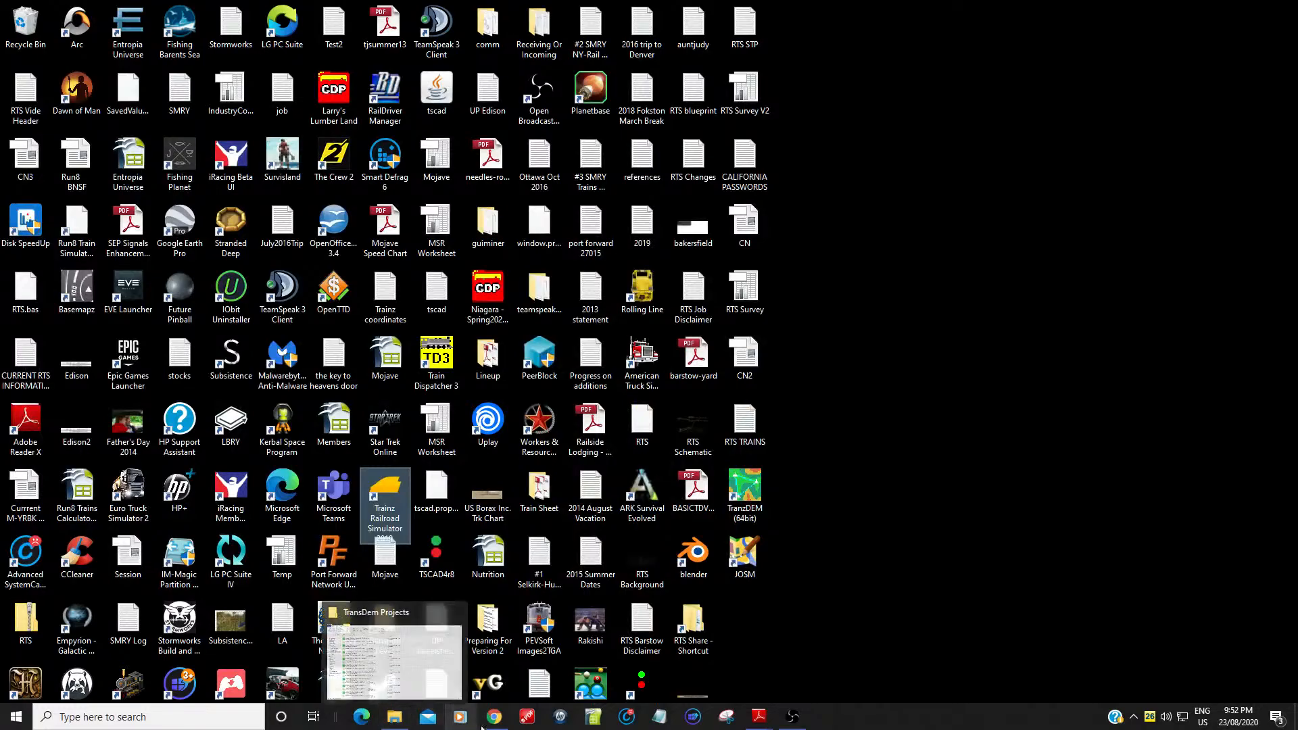
Check the live stream status and chat in YouTube Studio in Chrome, and return to the desktop.
left_click(495, 721)
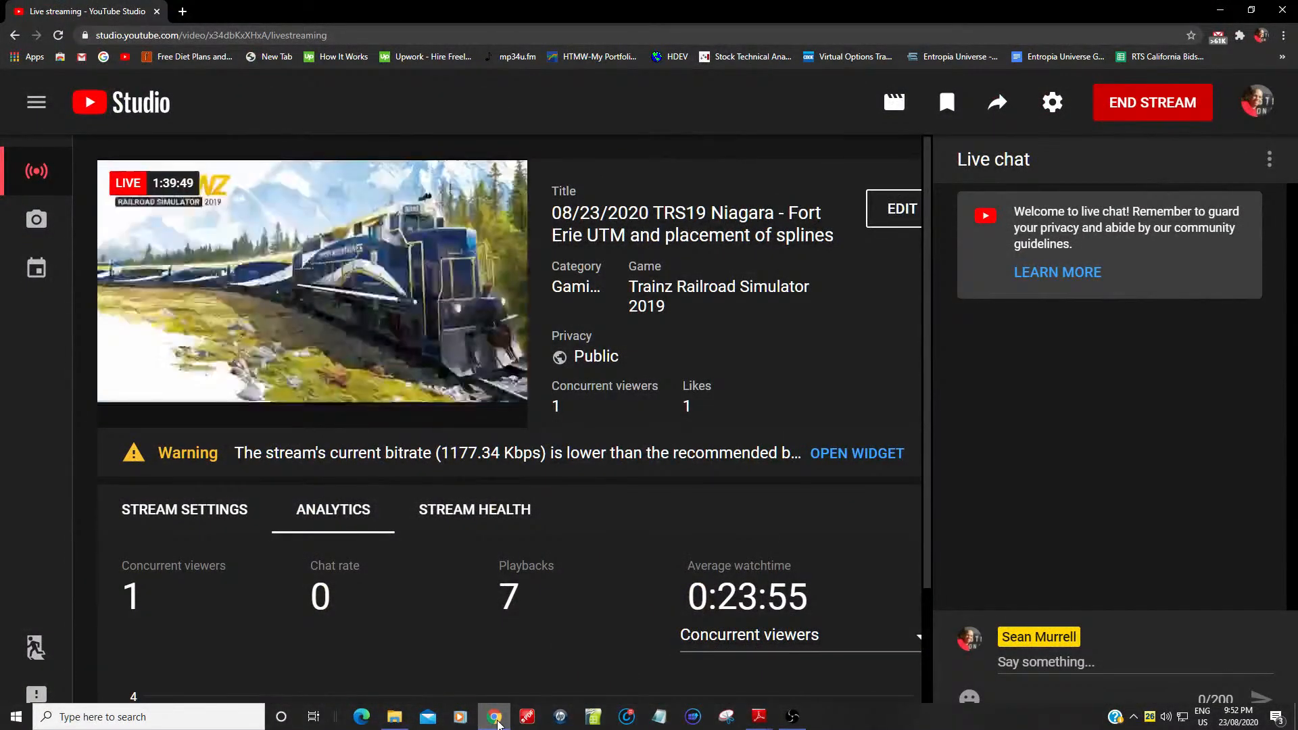
left_click(498, 724)
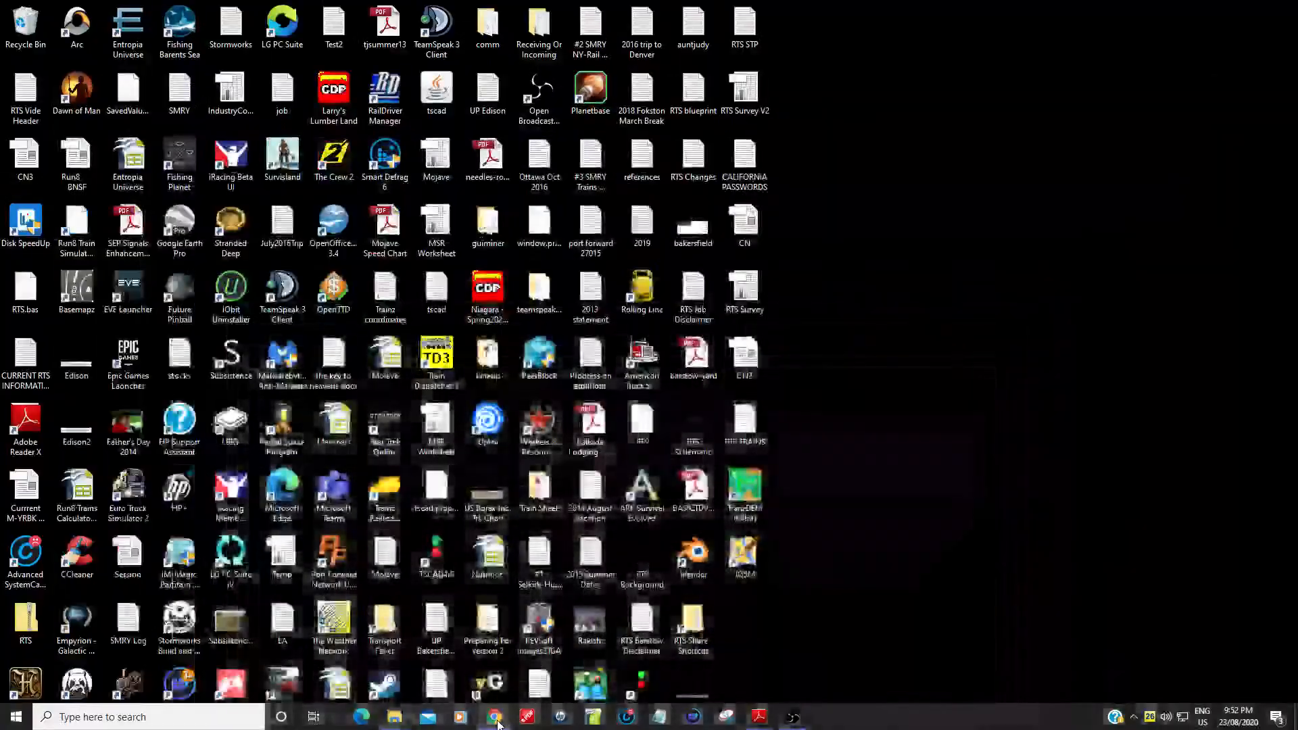
left_click(498, 724)
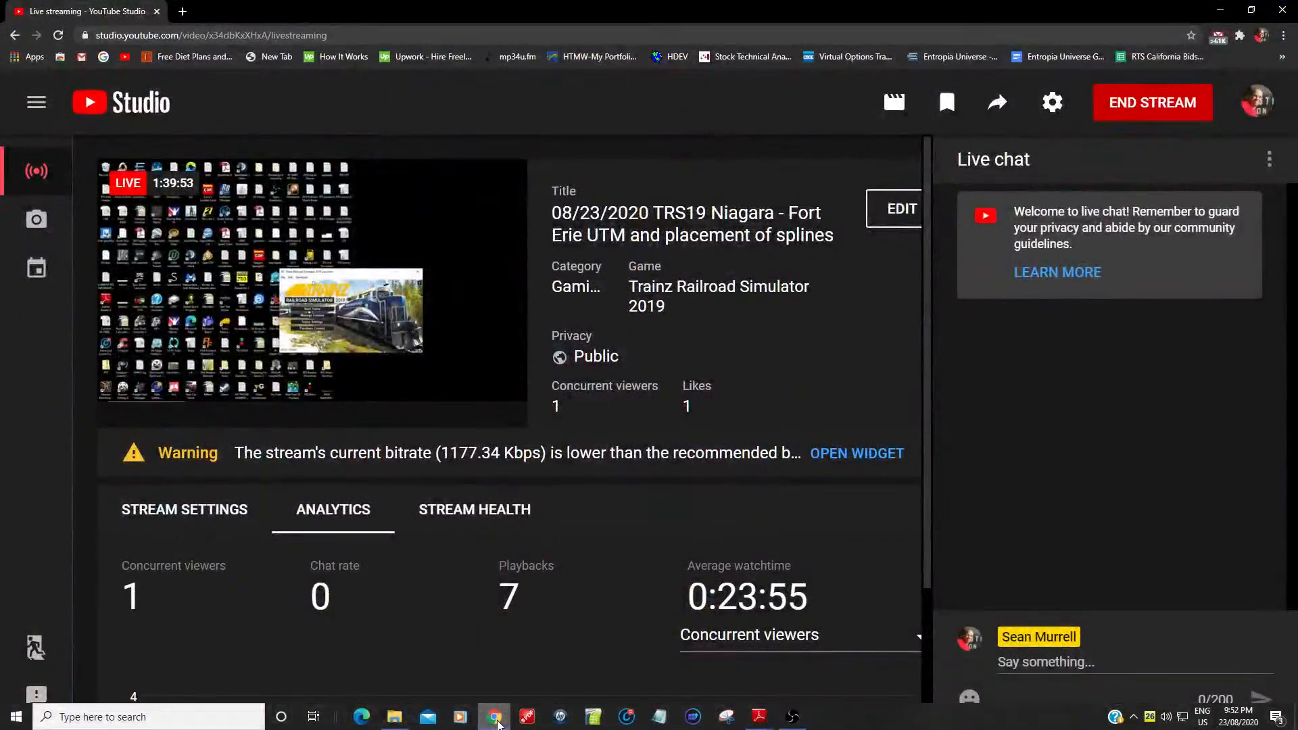
left_click(497, 723)
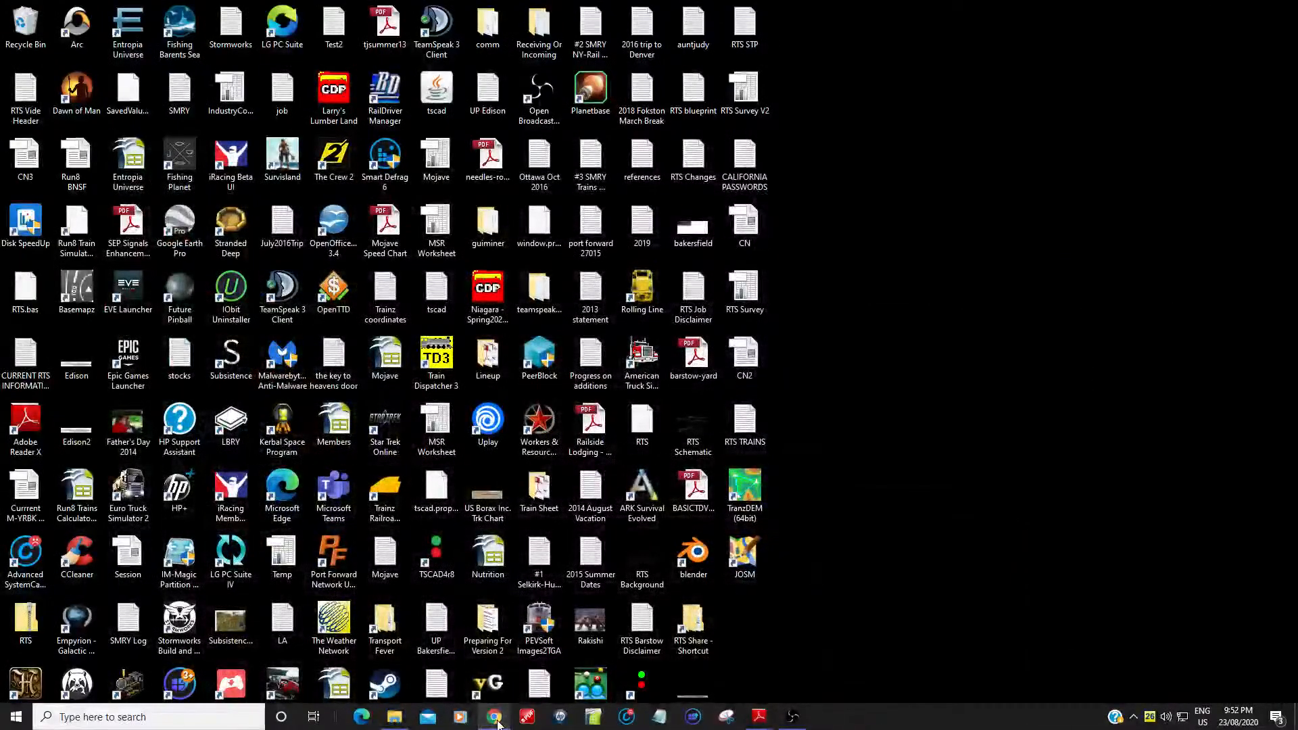
Launch TransDEM (64bit) as administrator from the desktop.
mouse_move(774, 727)
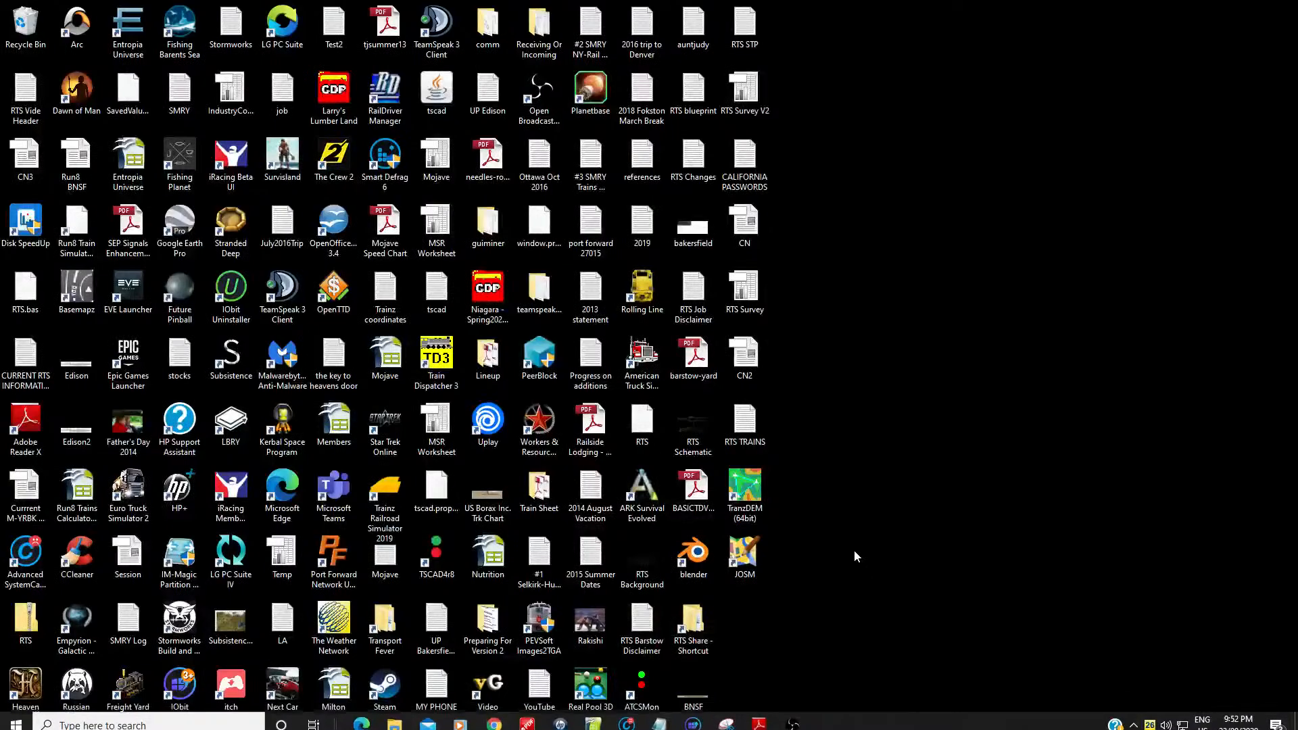
right_click(749, 495)
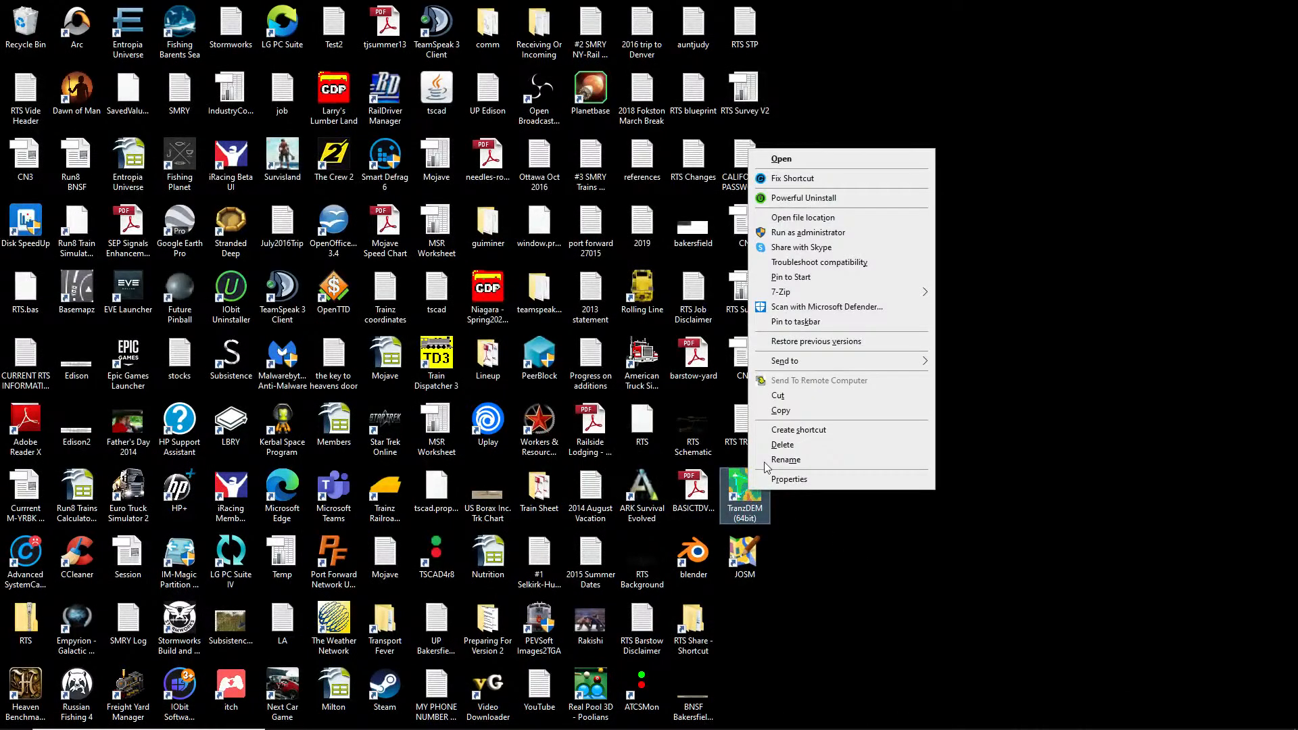
left_click(805, 233)
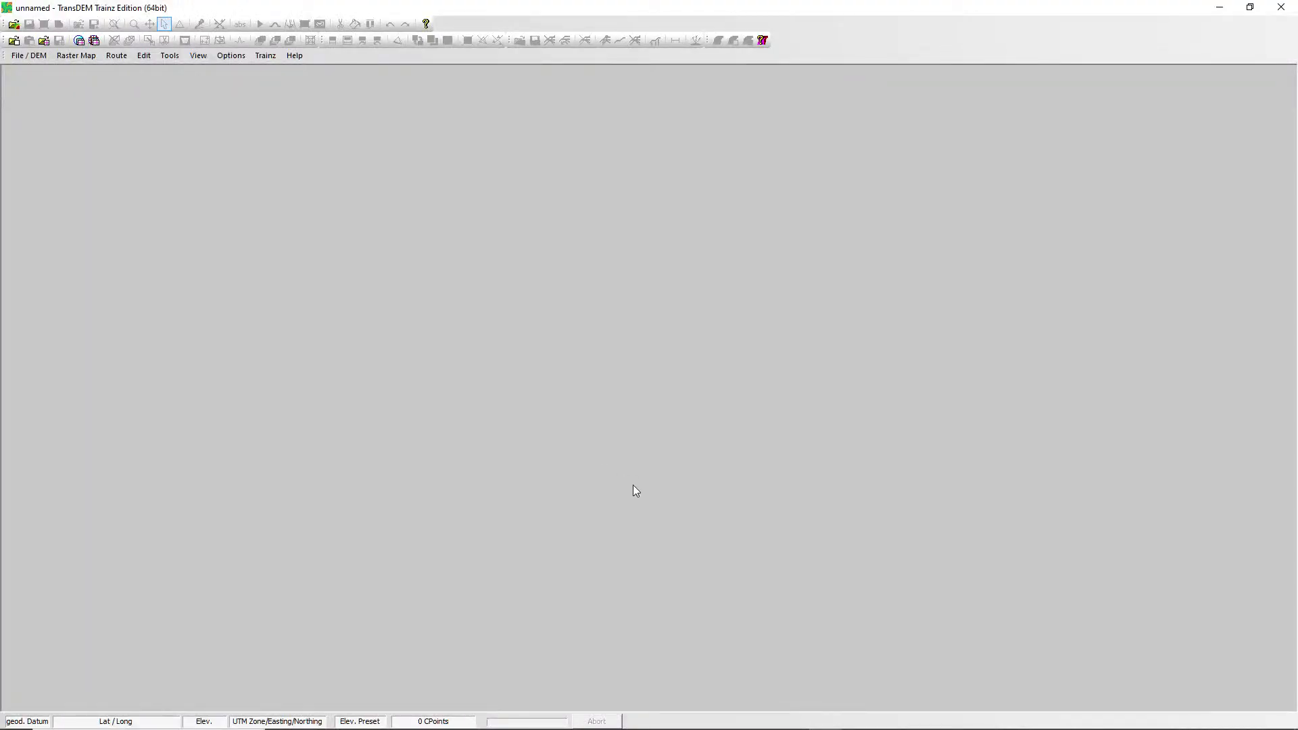
Open the DEM file Fort Erie DEM Cropped 2_t_t WORKING from E:\TransDem Projects.
left_click(39, 55)
left_click(47, 79)
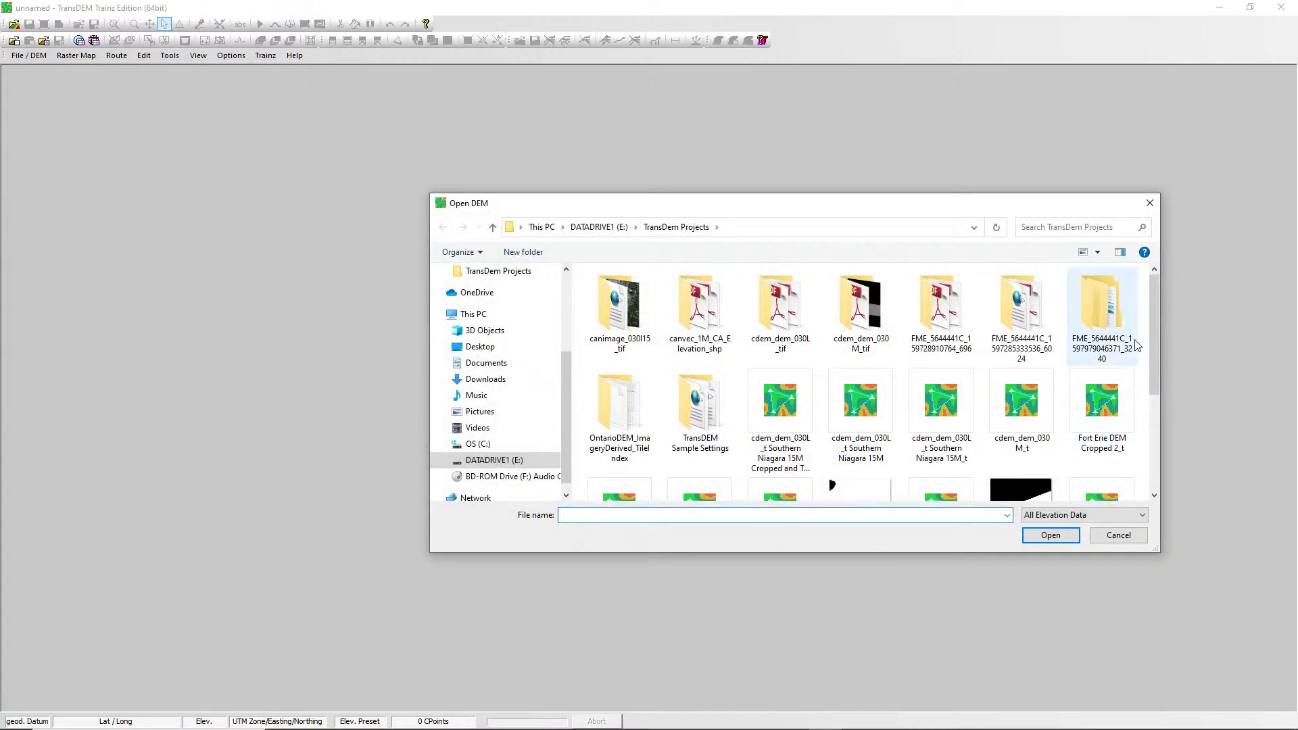
left_click_drag(1157, 305, 1171, 416)
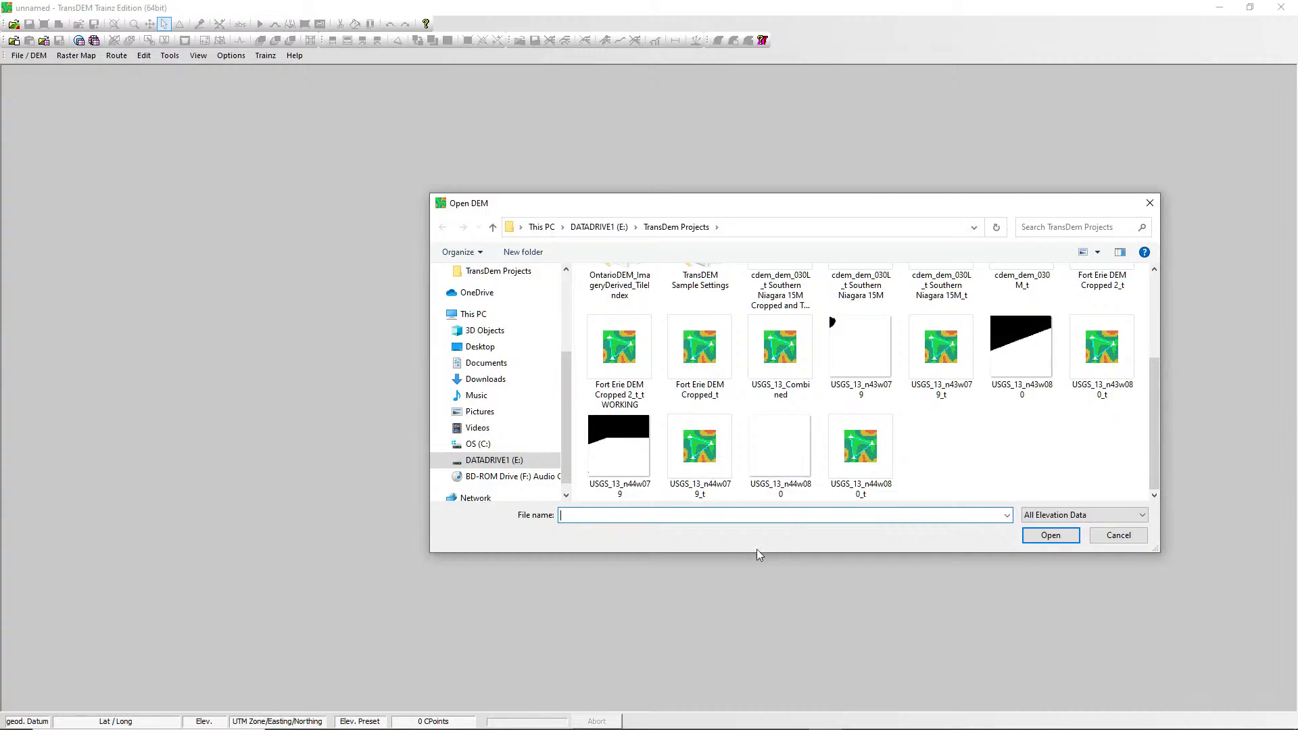
left_click(620, 355)
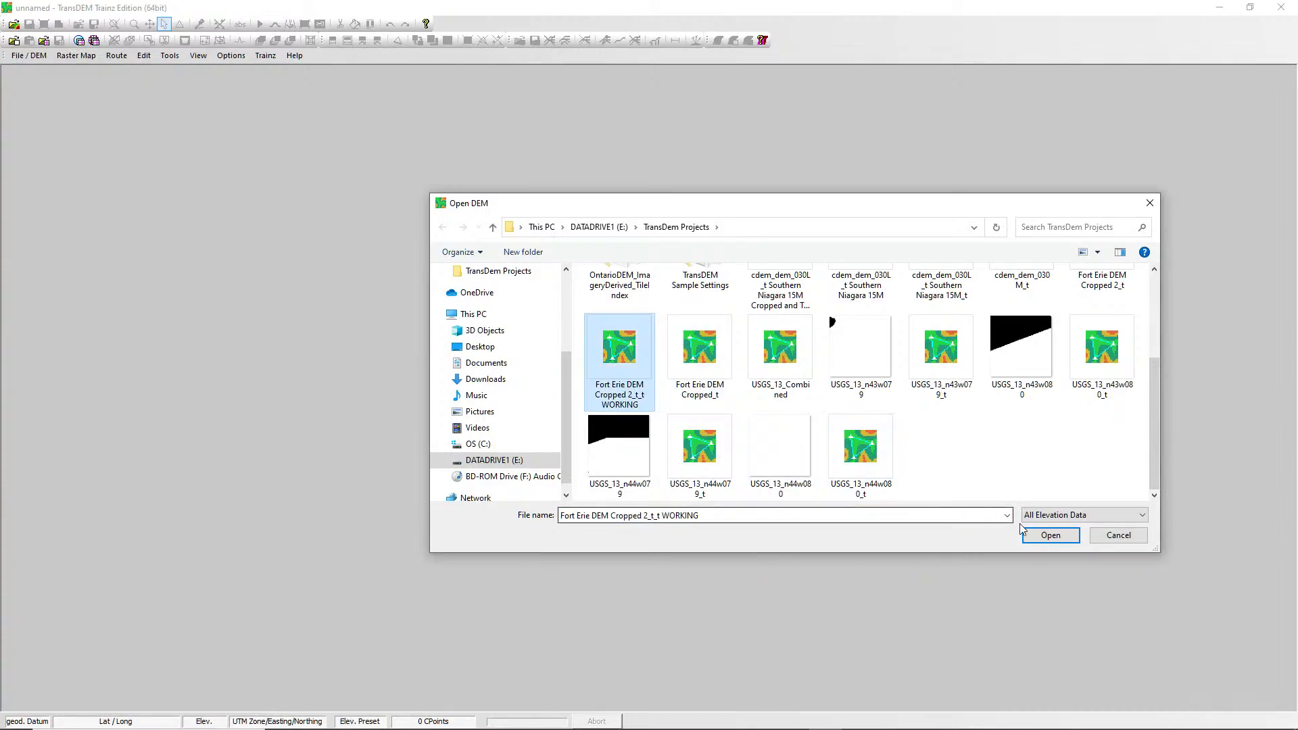
left_click(1045, 536)
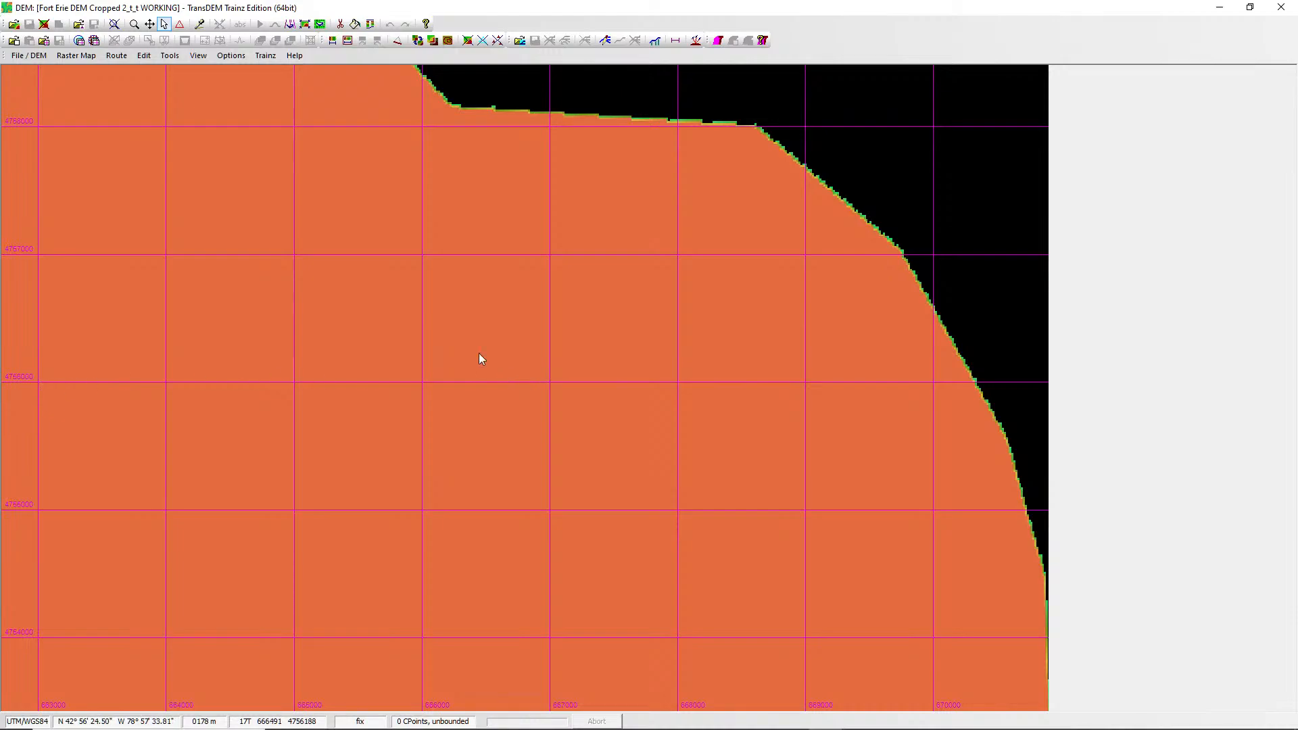
Draw a simple route straight across the middle of the DEM, about 7516 m long, and close the route editor.
left_click(607, 39)
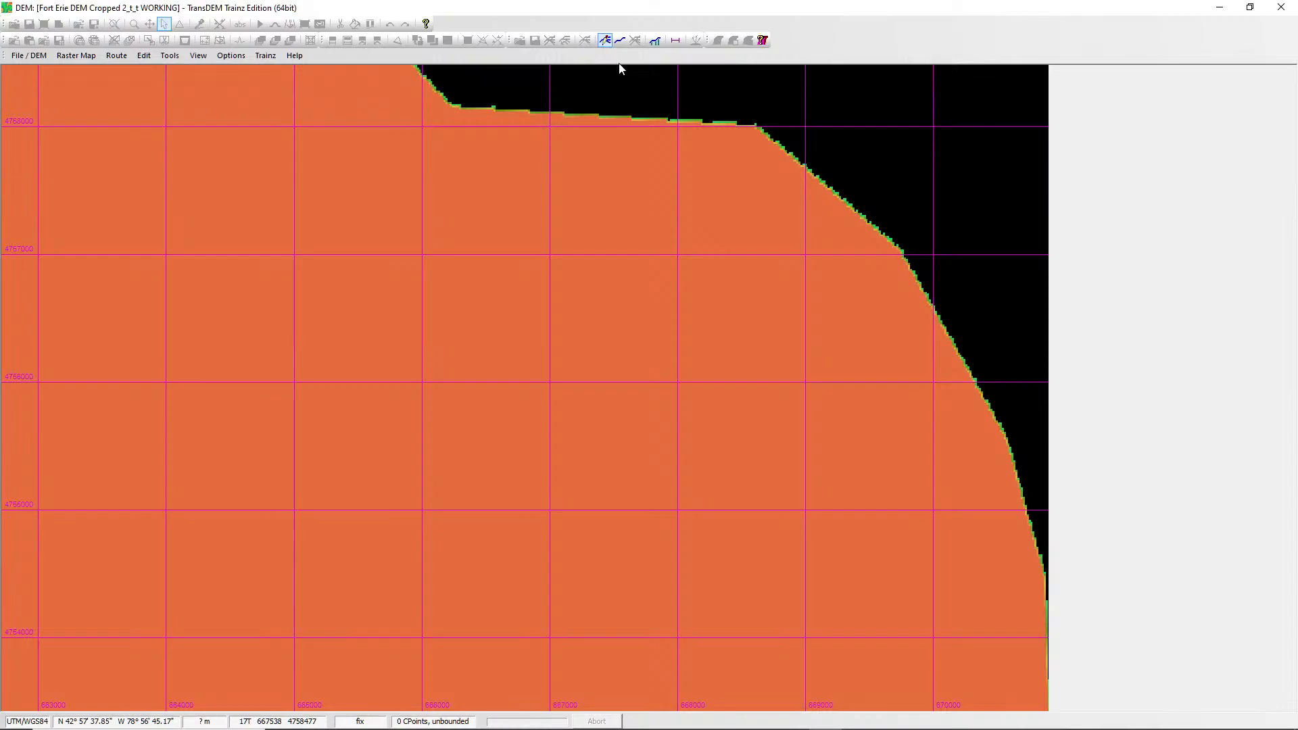
left_click(619, 41)
left_click(965, 371)
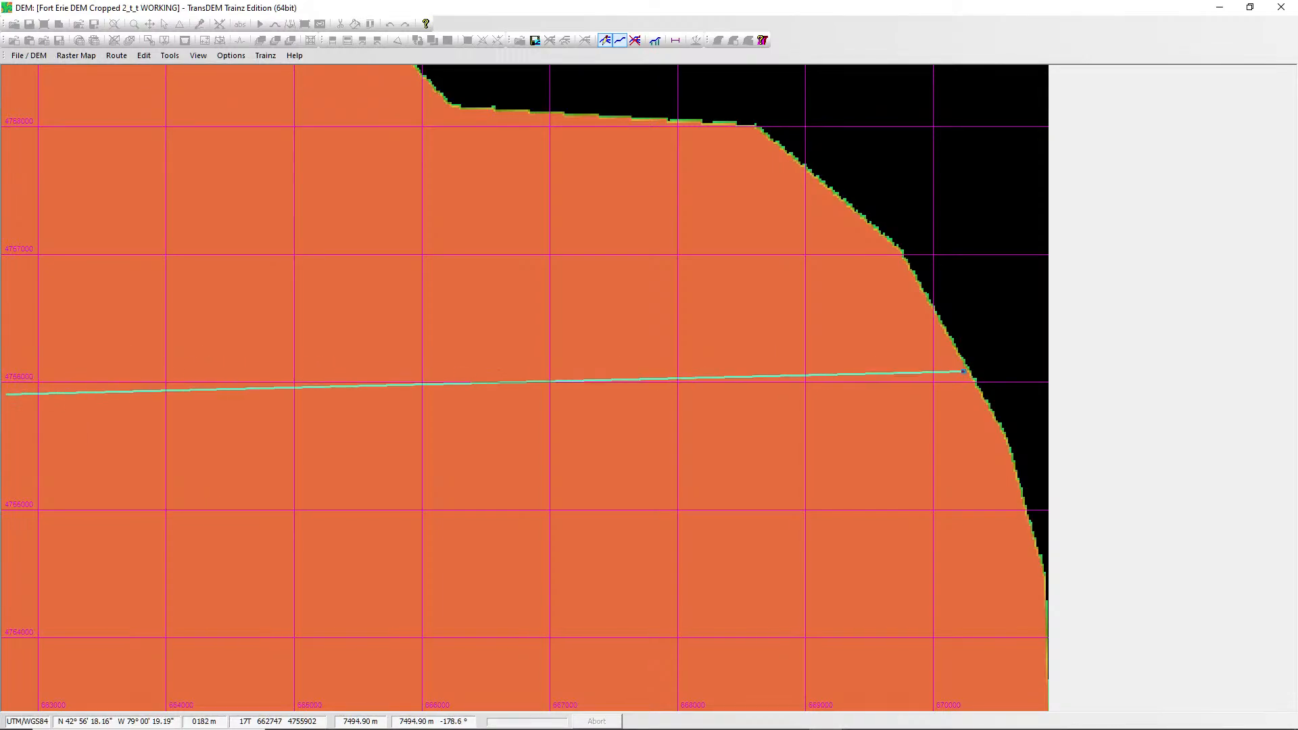
left_click(3, 394)
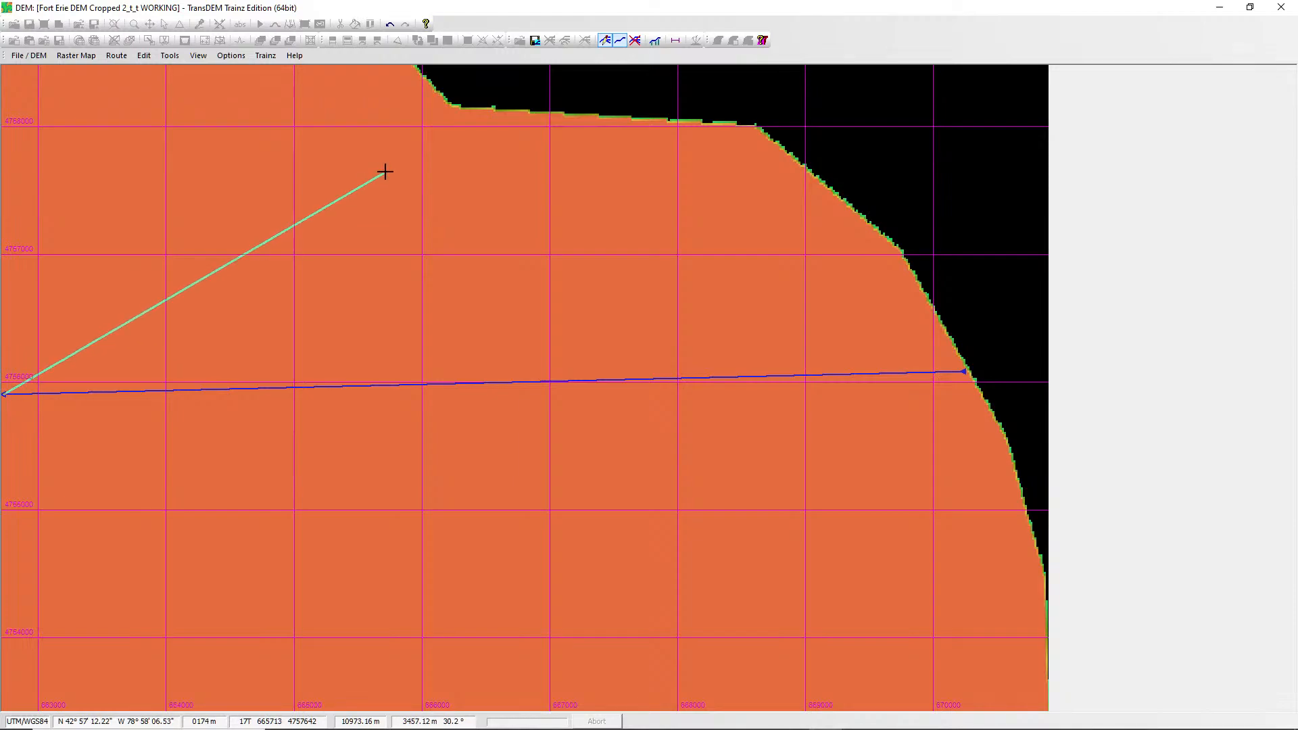
right_click(359, 197)
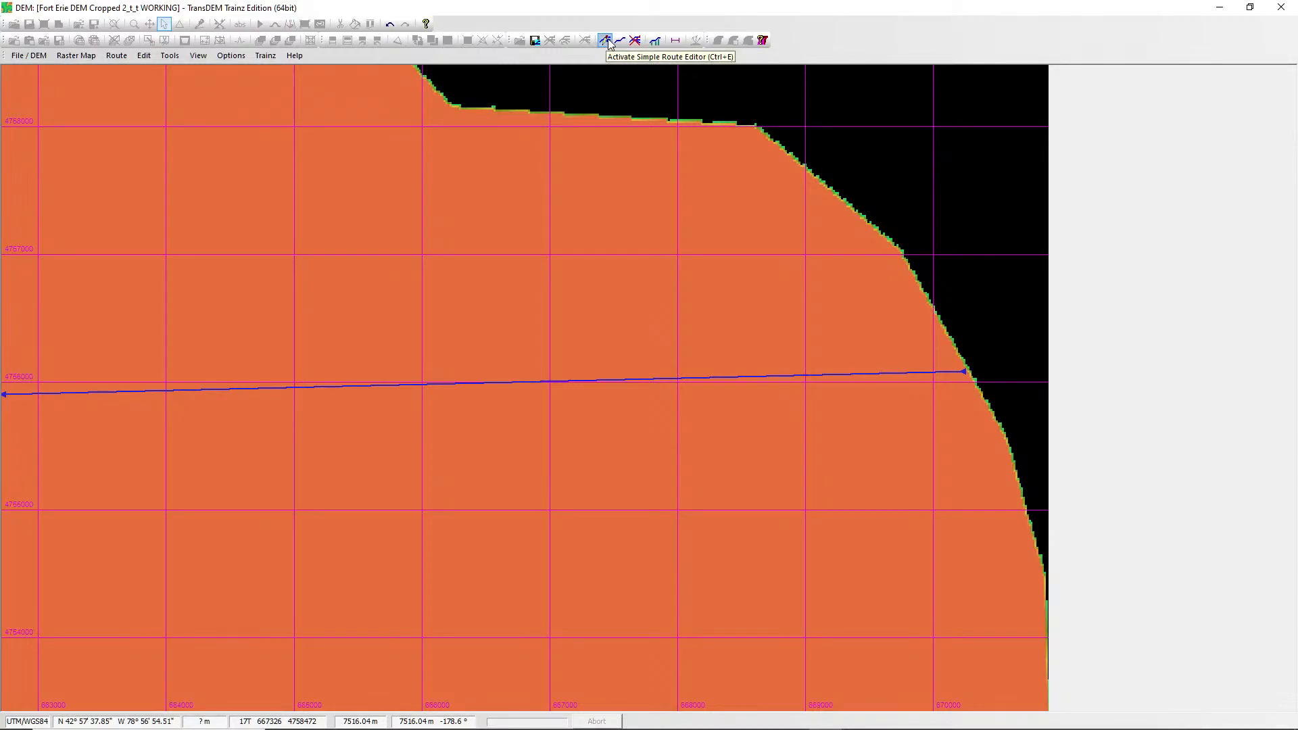
left_click(606, 41)
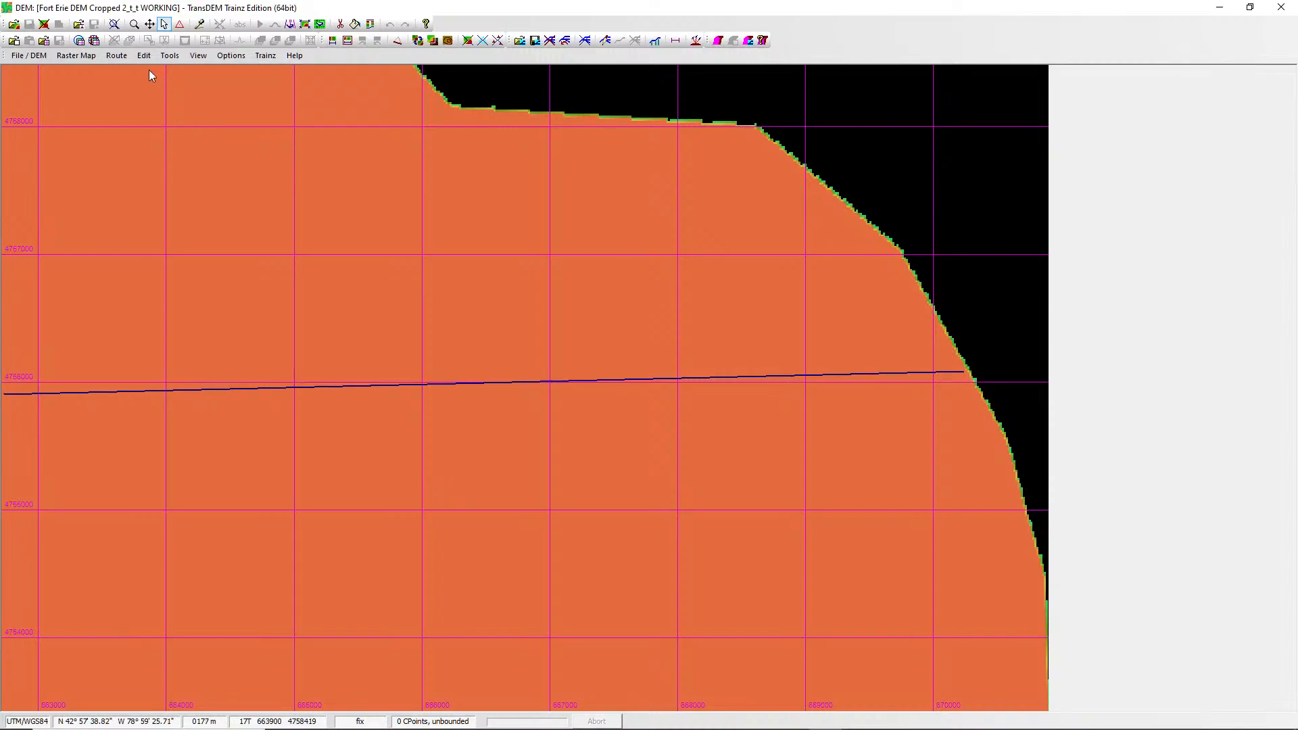
Download MS Bing (Virt. Earth) Orthophoto map images along the drawn path from Map Tile Servers and save them as tileMap.
left_click(87, 57)
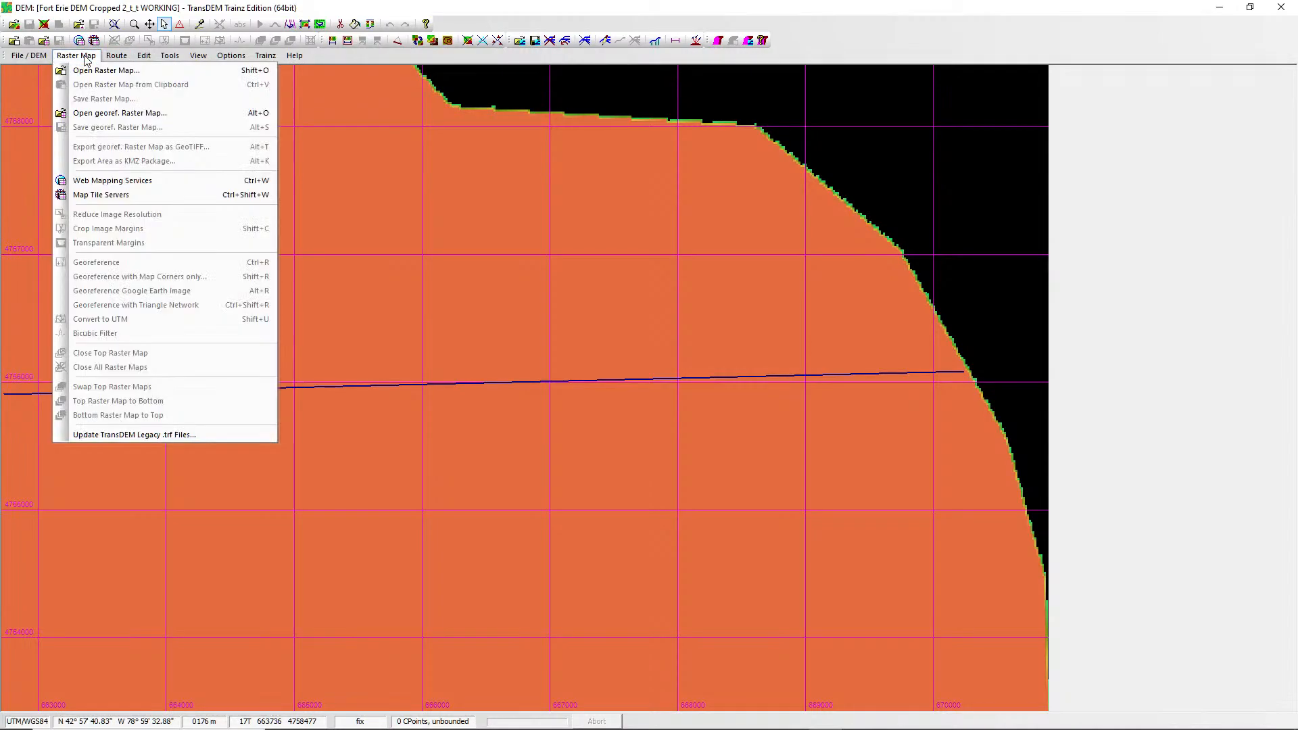
left_click(115, 197)
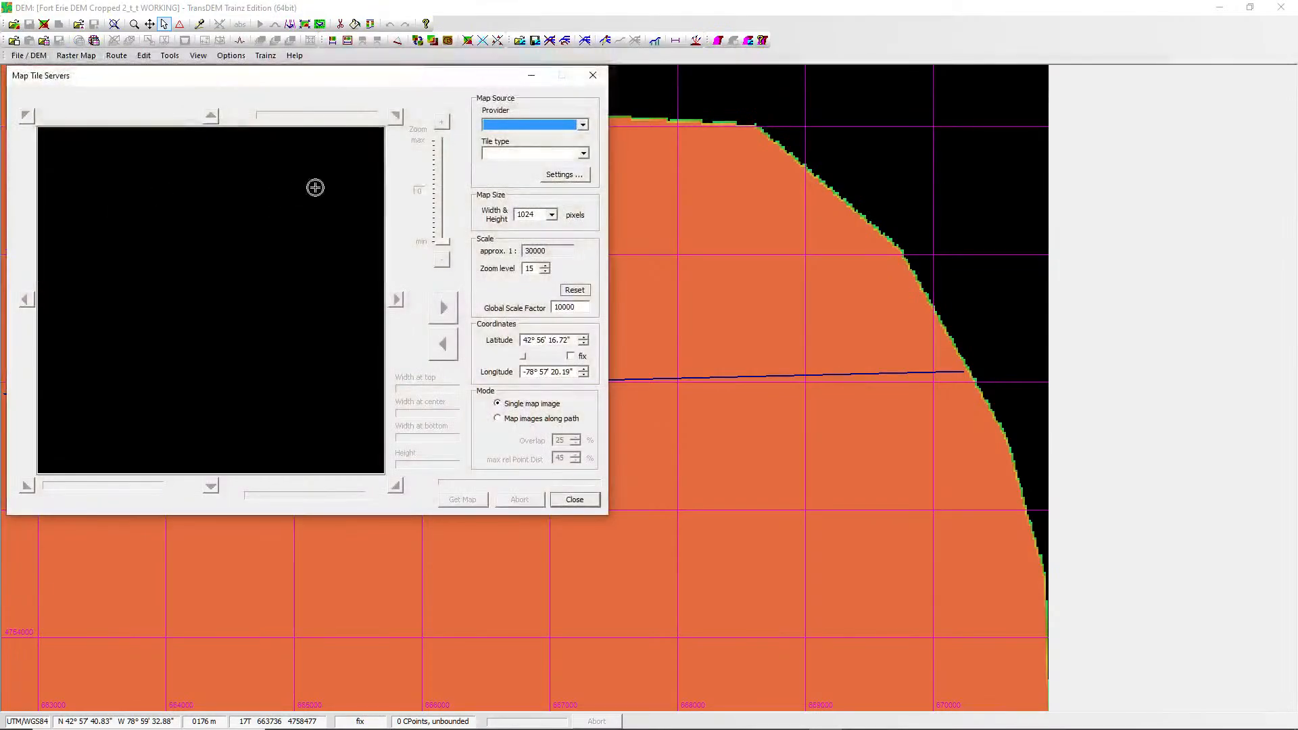
left_click(547, 128)
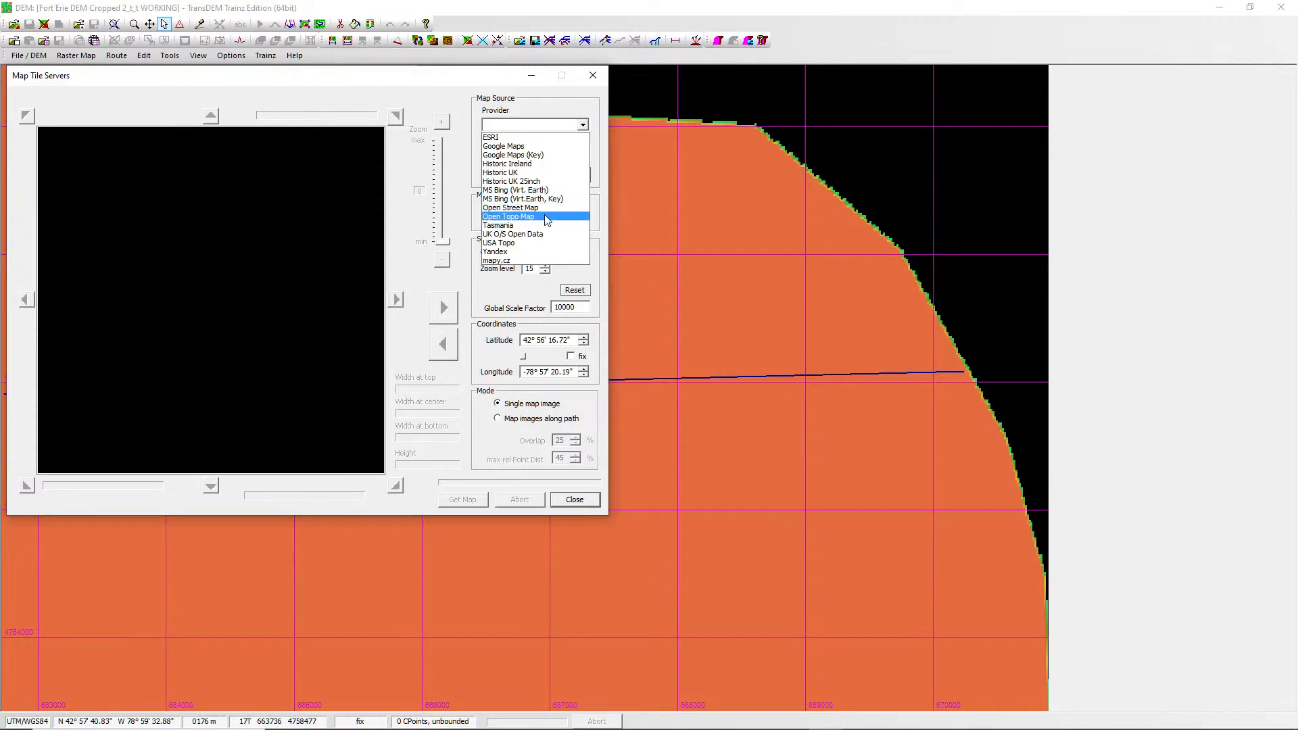
left_click(545, 192)
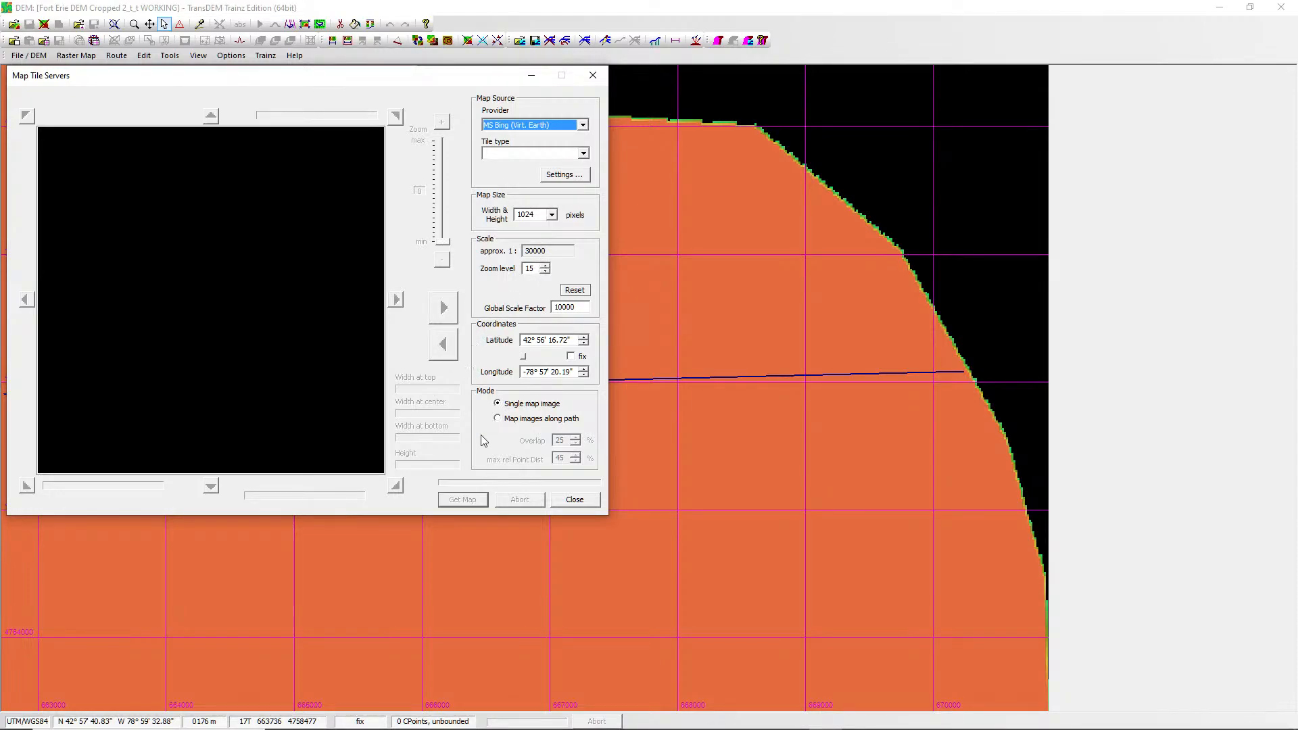
left_click(500, 424)
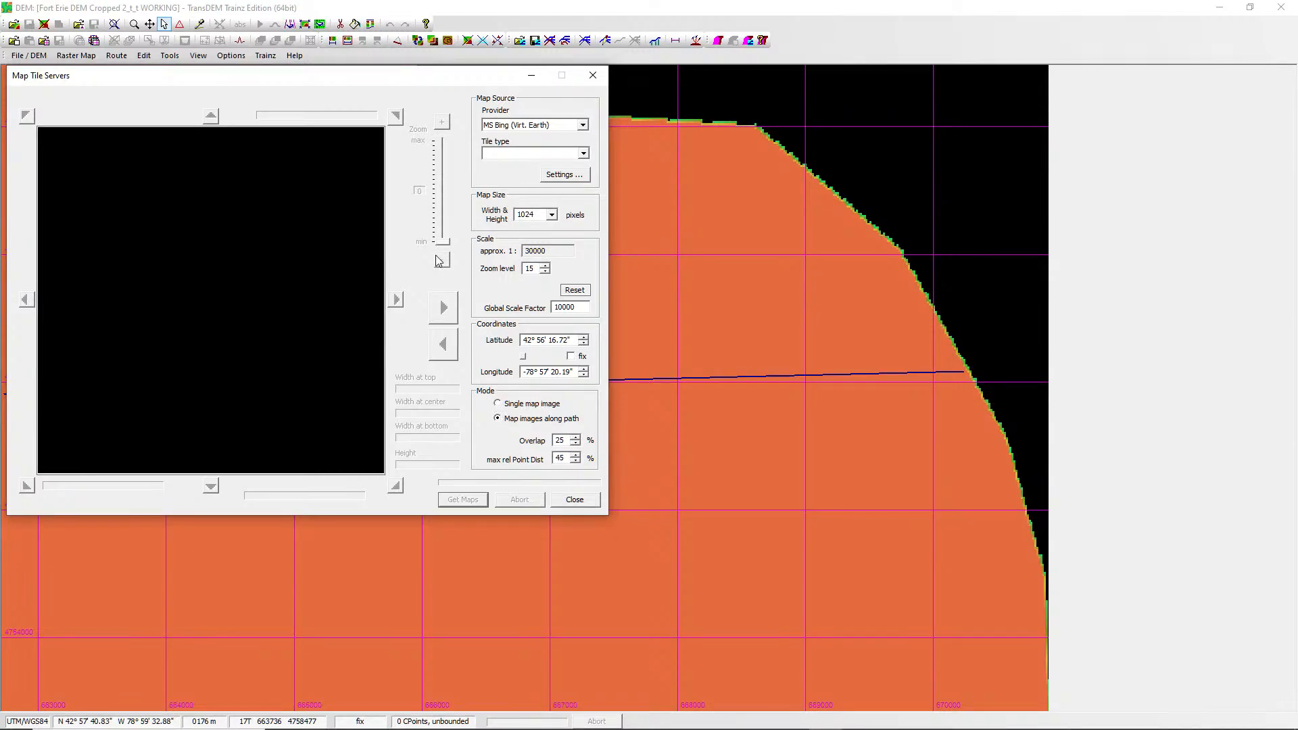
left_click(498, 404)
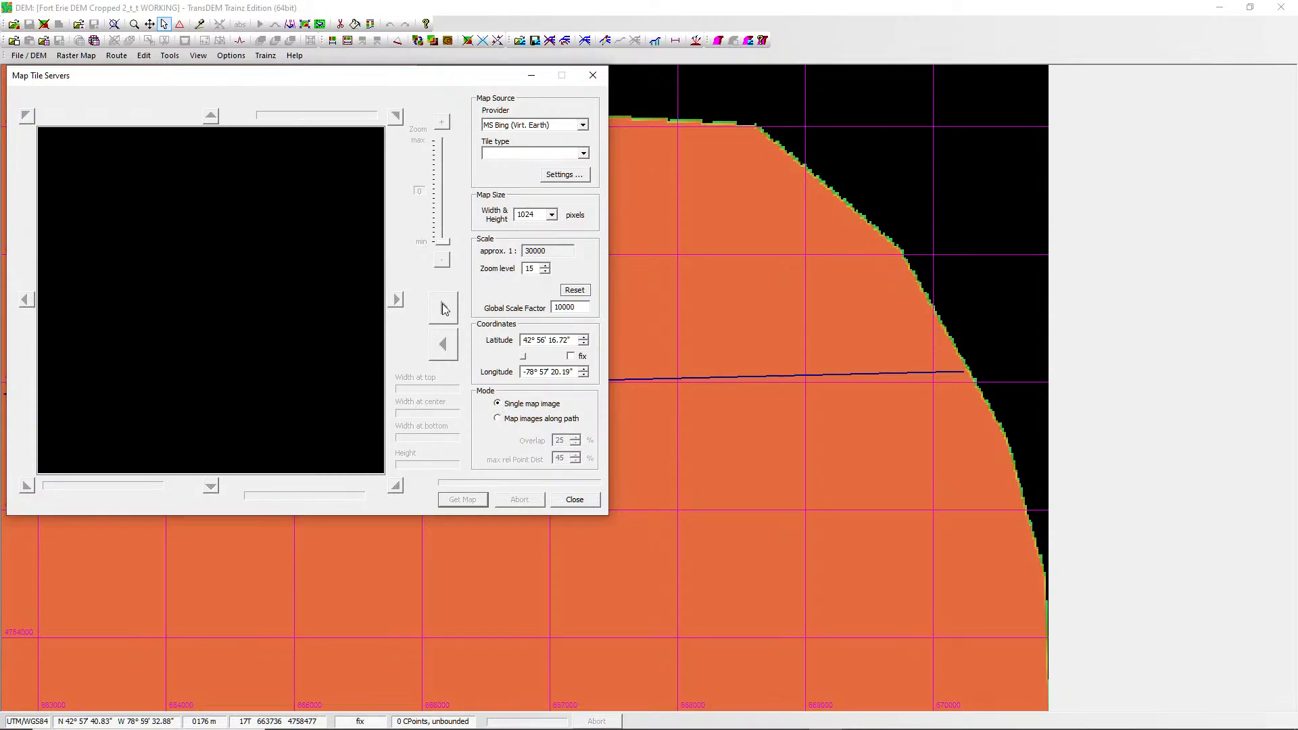
left_click(572, 158)
left_click(539, 170)
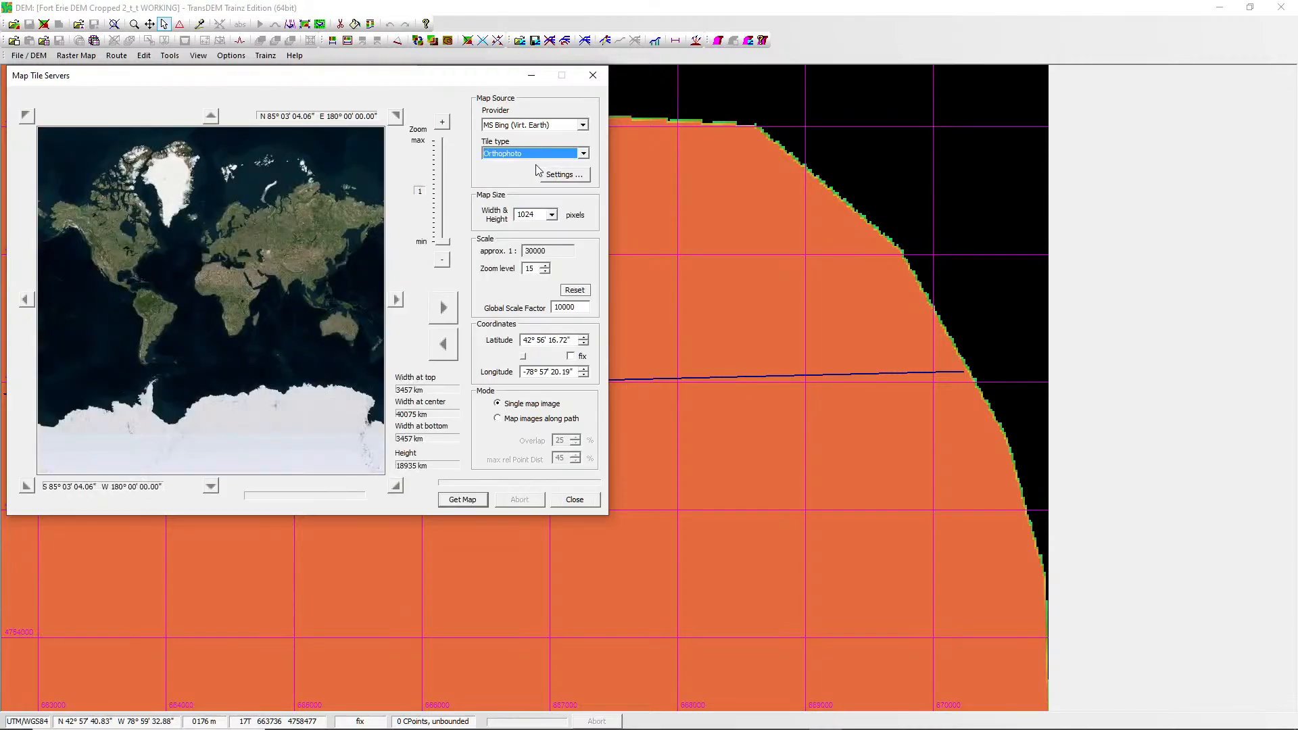
left_click(497, 419)
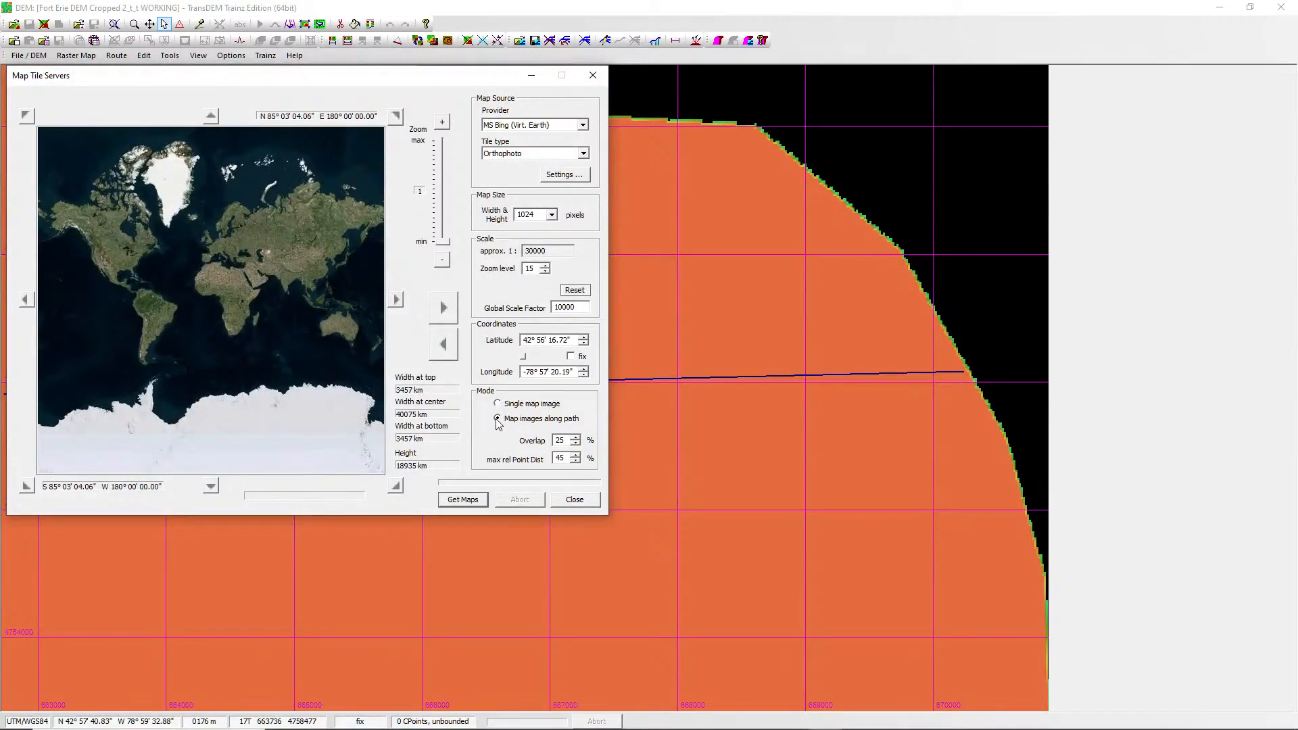
left_click(463, 500)
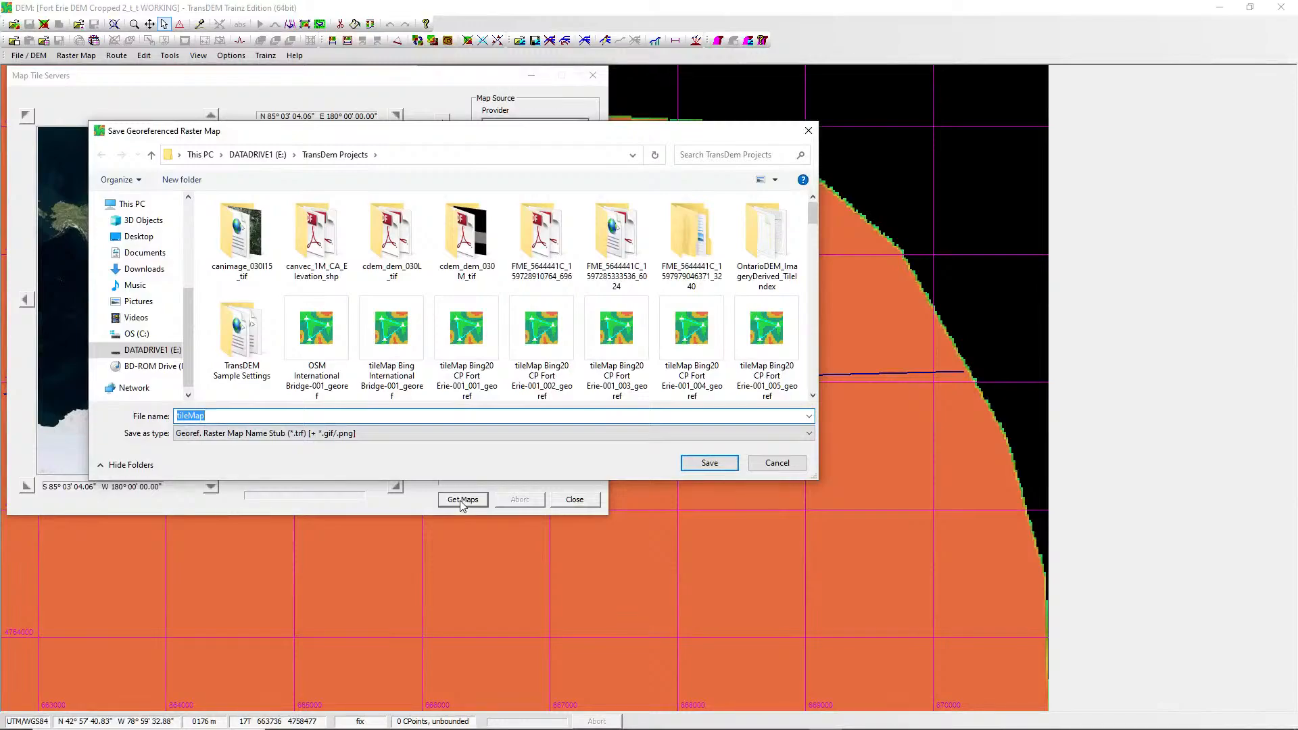
left_click(700, 463)
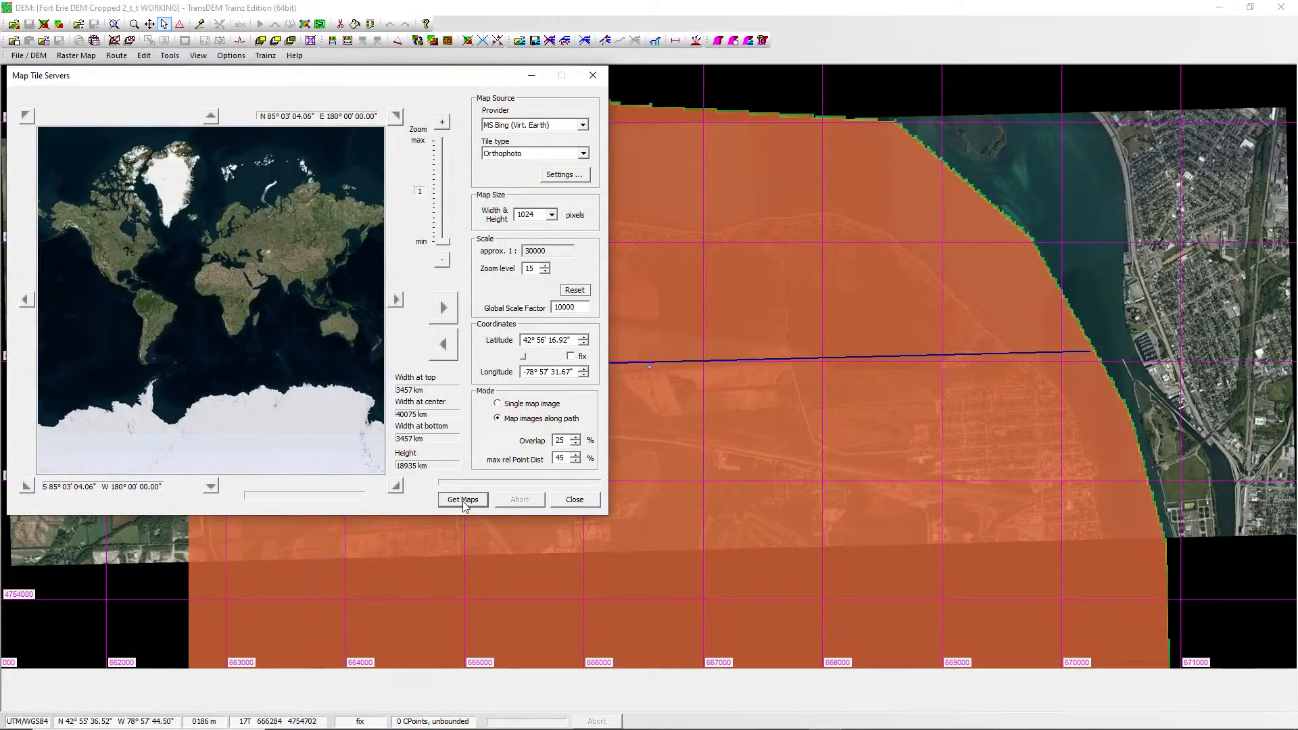
Minimize the map tile dialog and try to start the Trainz export of the raster maps without an area selected.
left_click(533, 78)
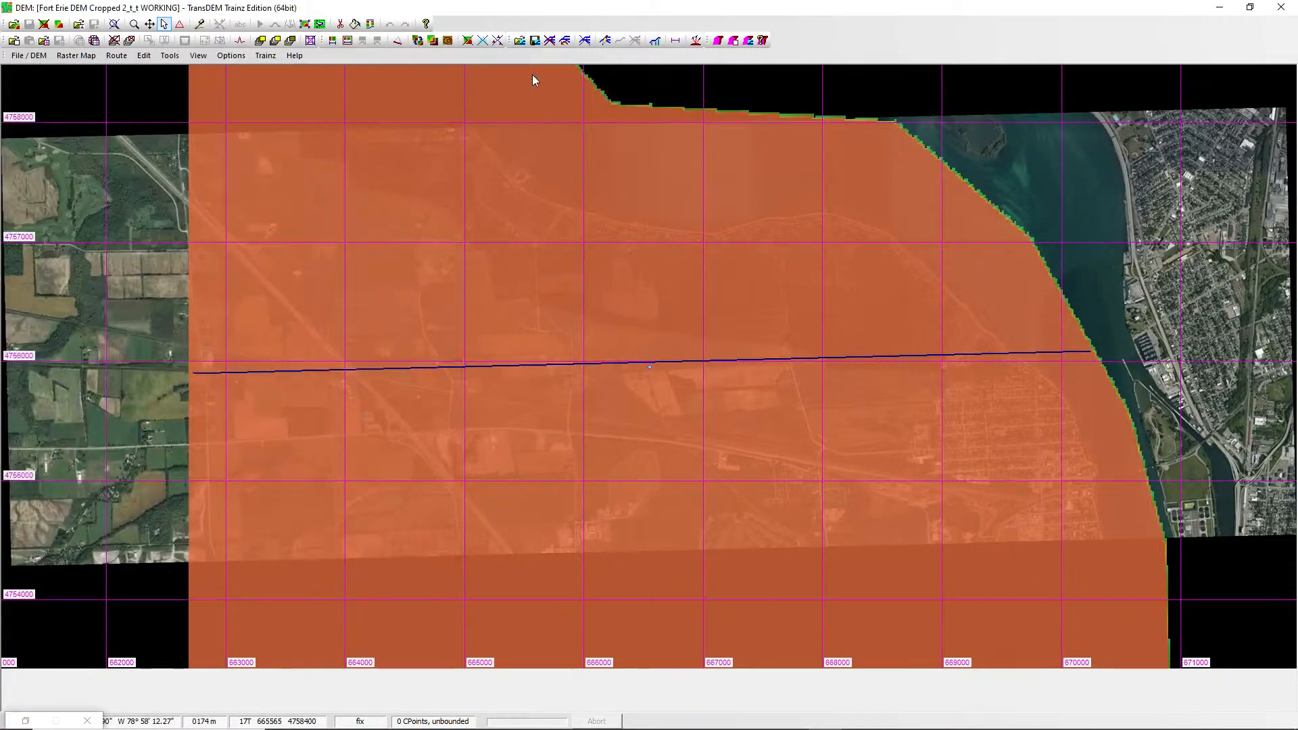
left_click(733, 41)
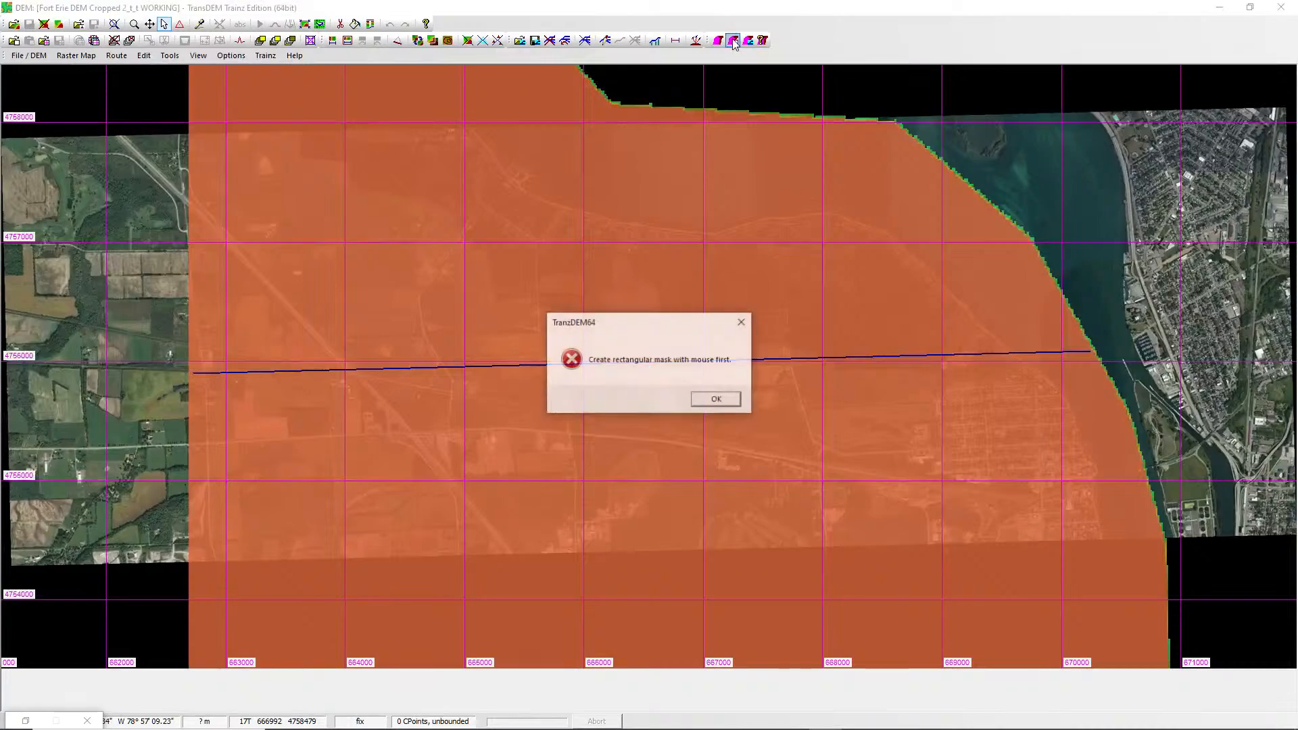
left_click(731, 402)
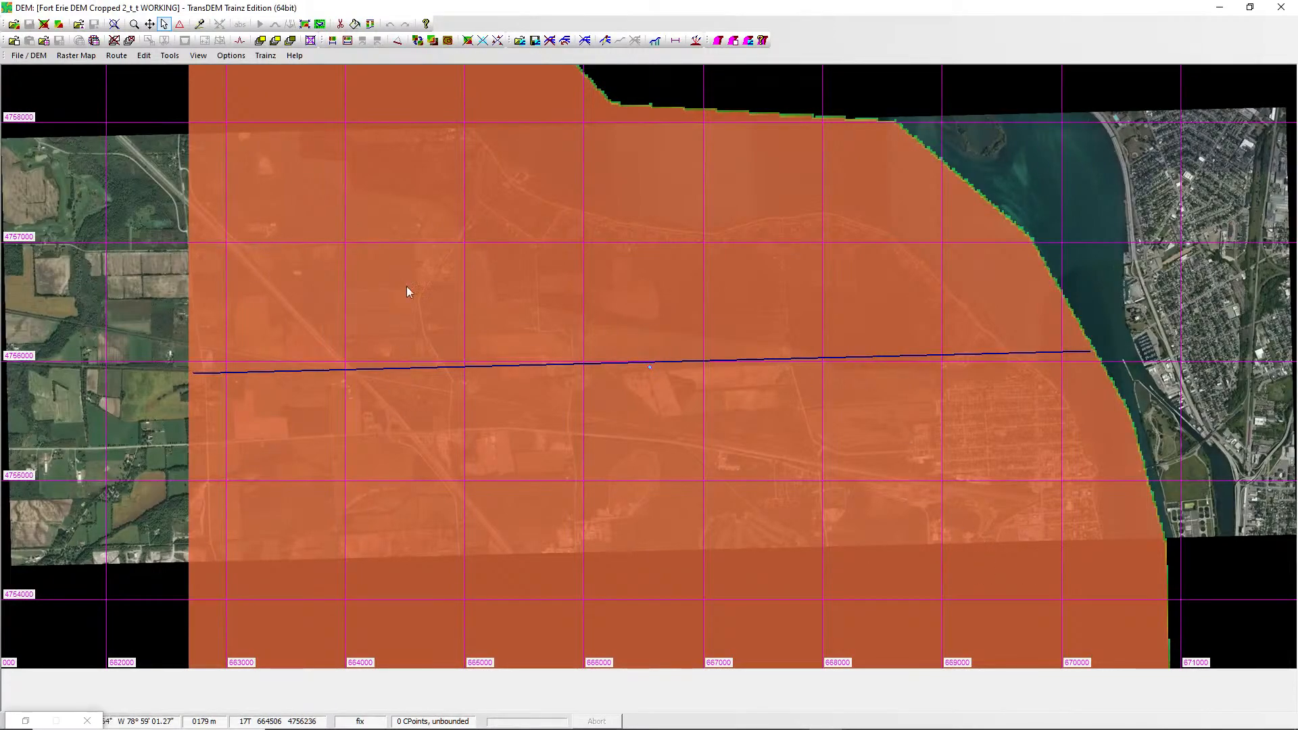
Hide the displayed route, draw a closed four-sided route about 19.3 km long around the DEM area, and exit the route editor.
left_click(587, 41)
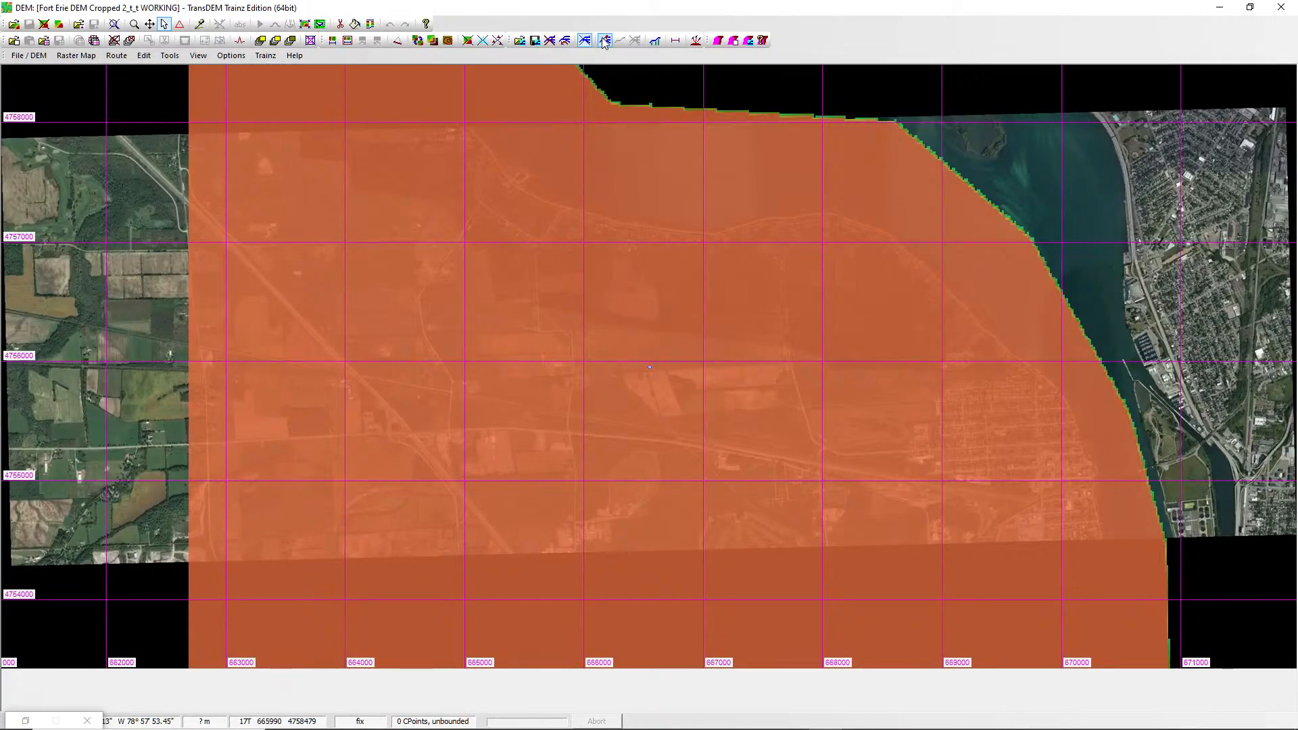
left_click(605, 41)
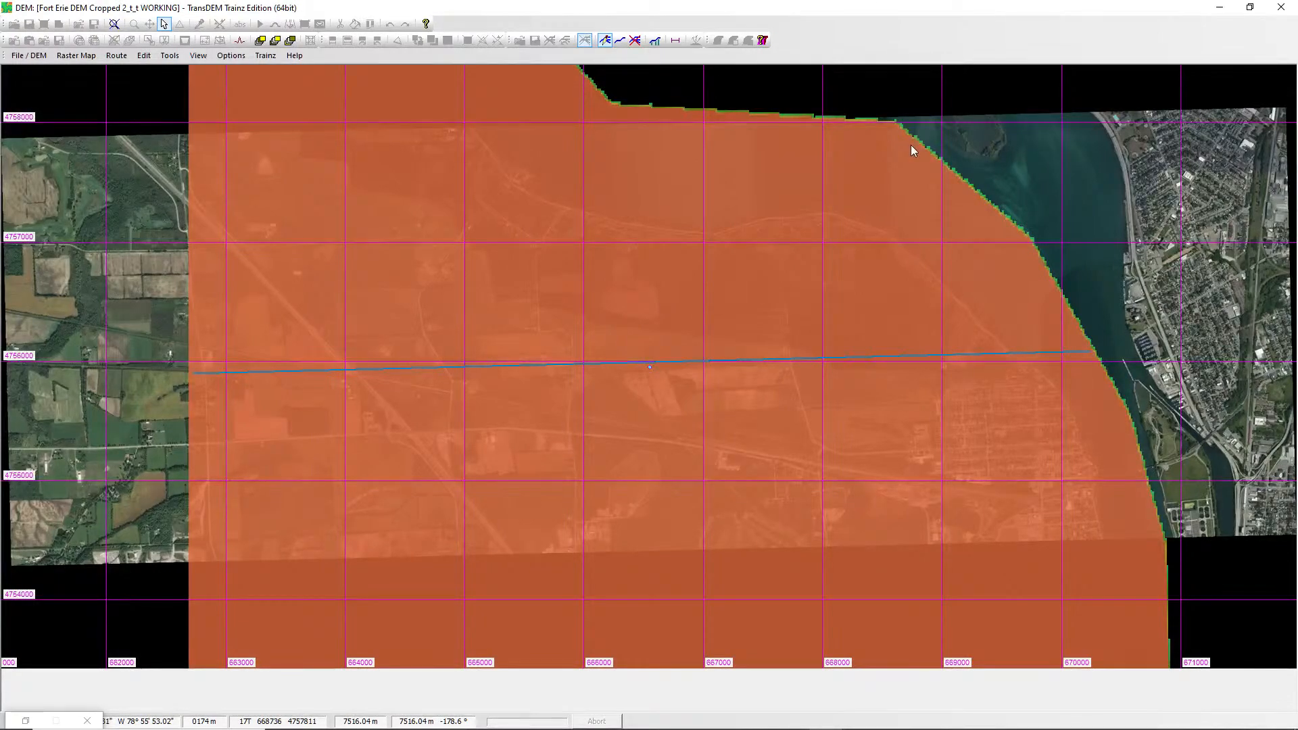
left_click(619, 42)
left_click(930, 165)
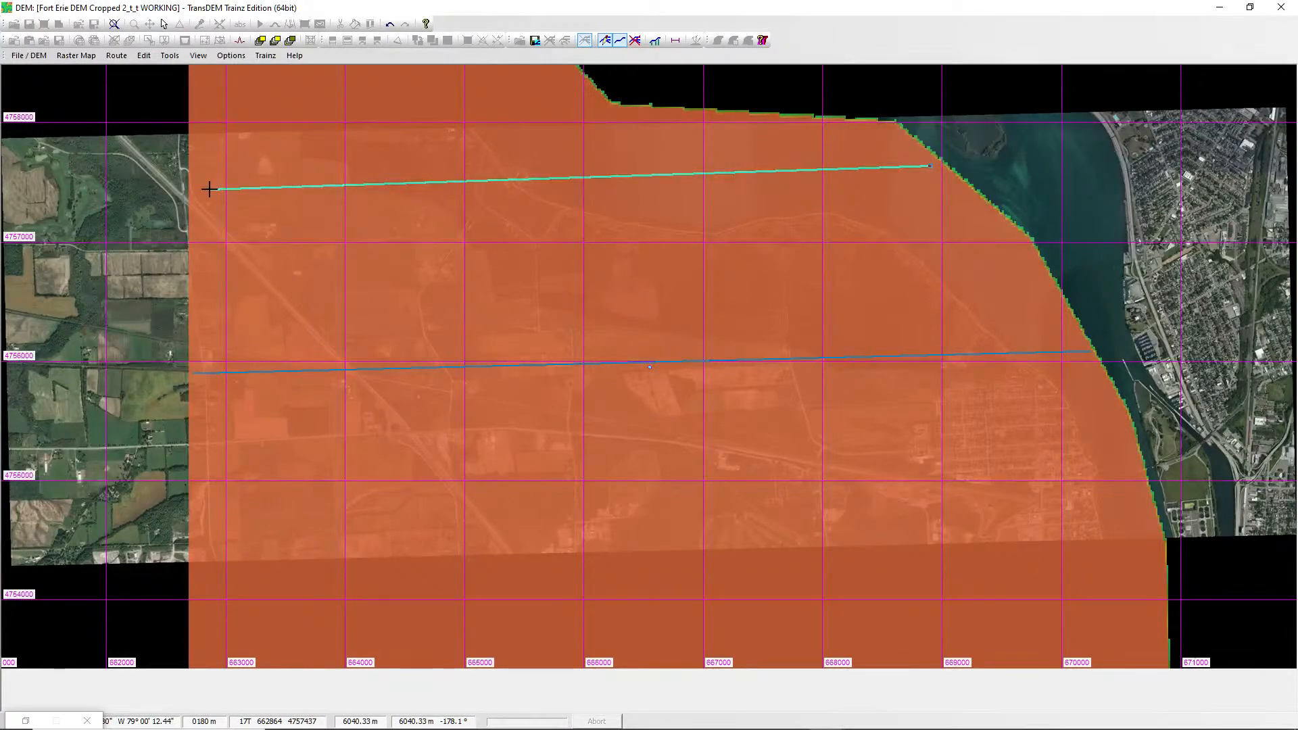
key("Escape")
left_click(209, 189)
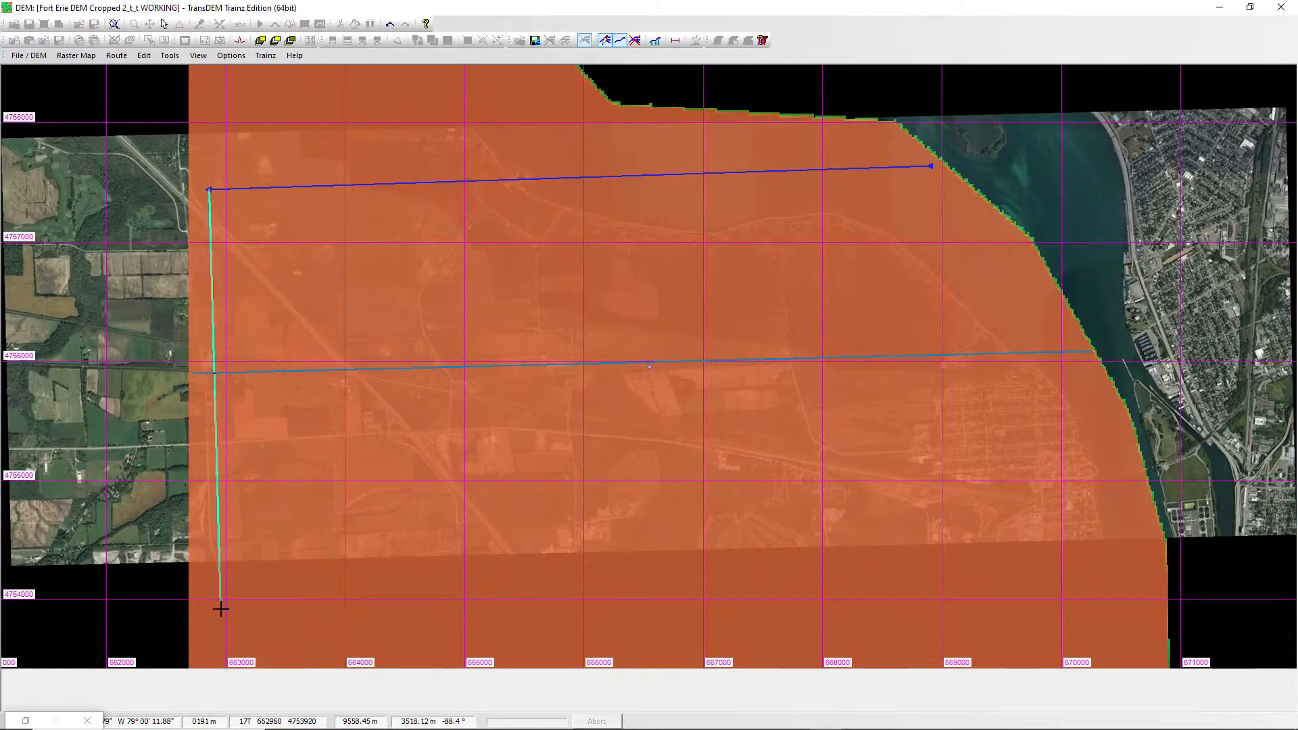
left_click(216, 579)
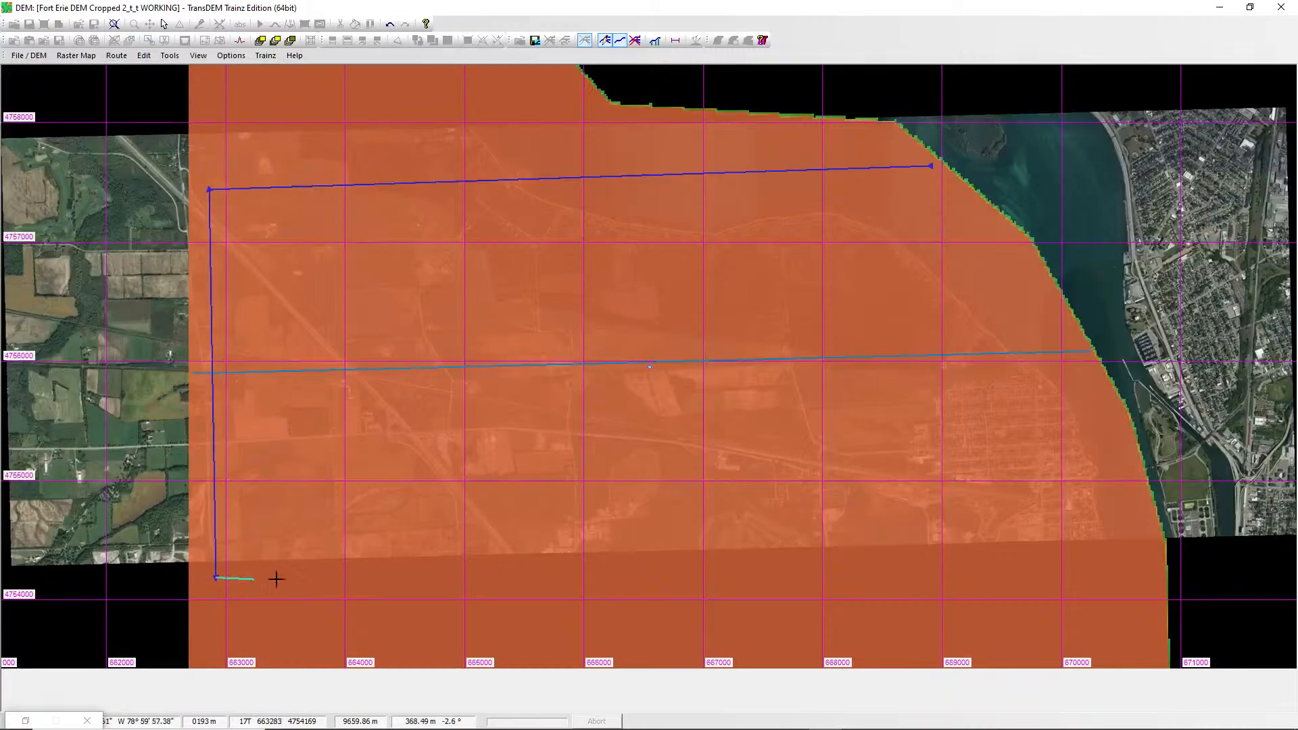
left_click(997, 574)
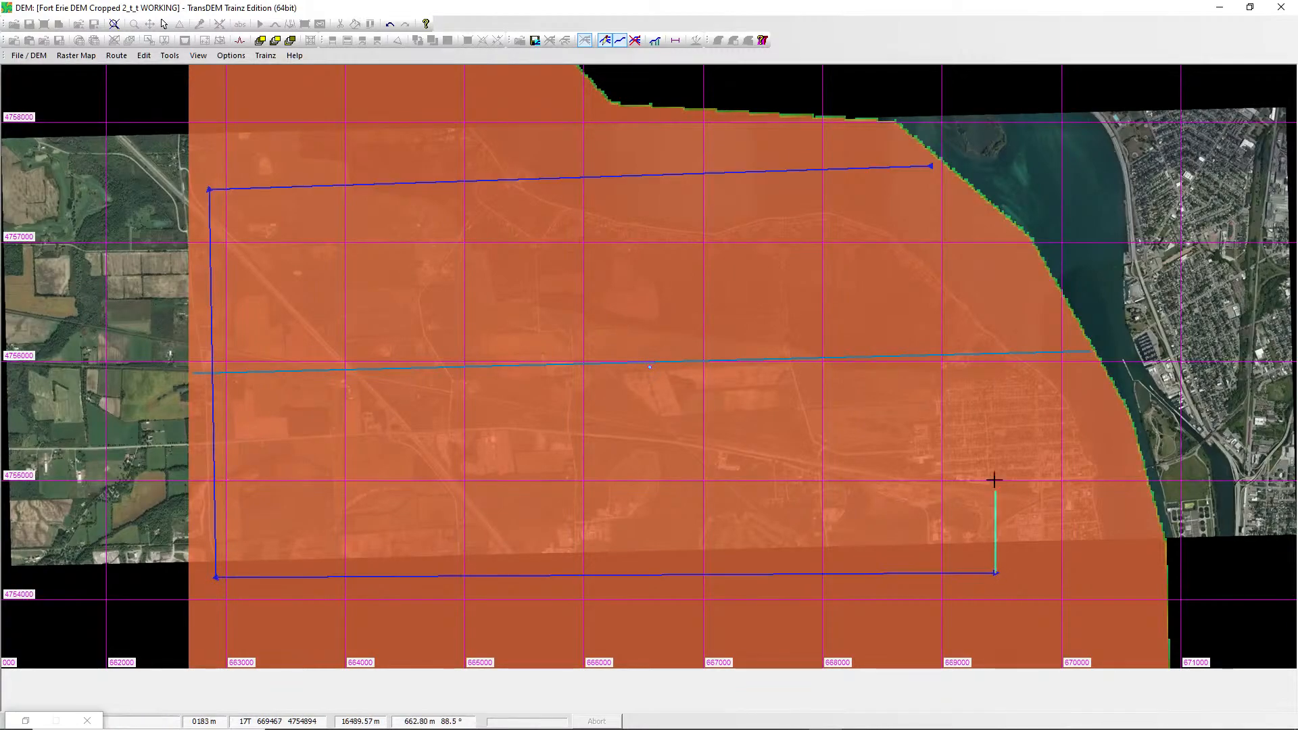
key("Escape")
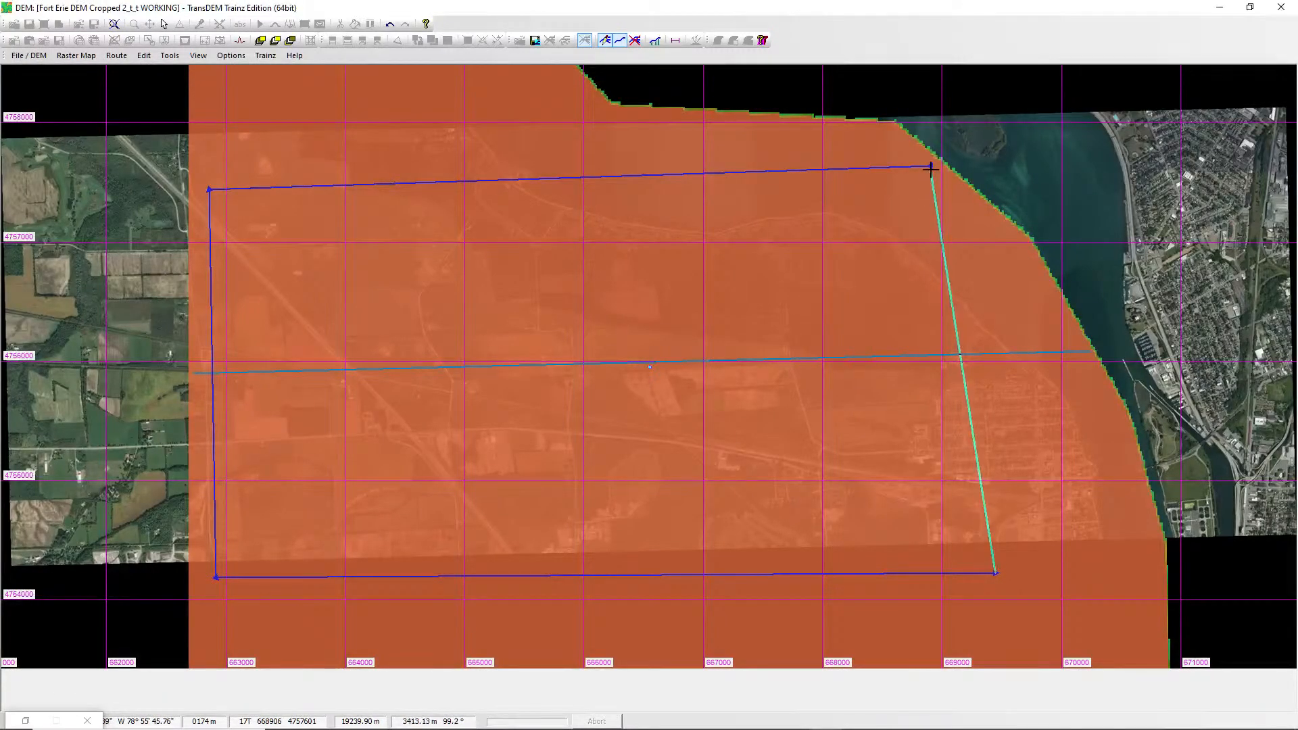
left_click(931, 167)
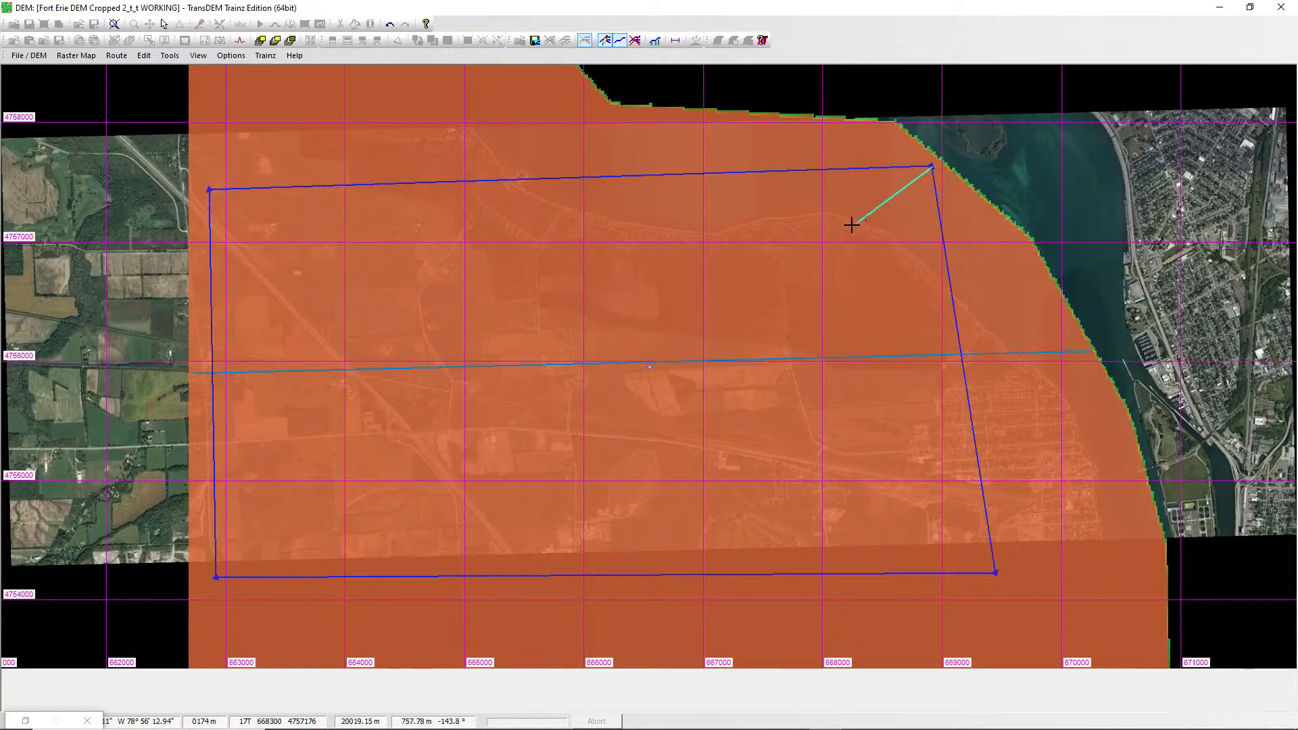
key("Escape")
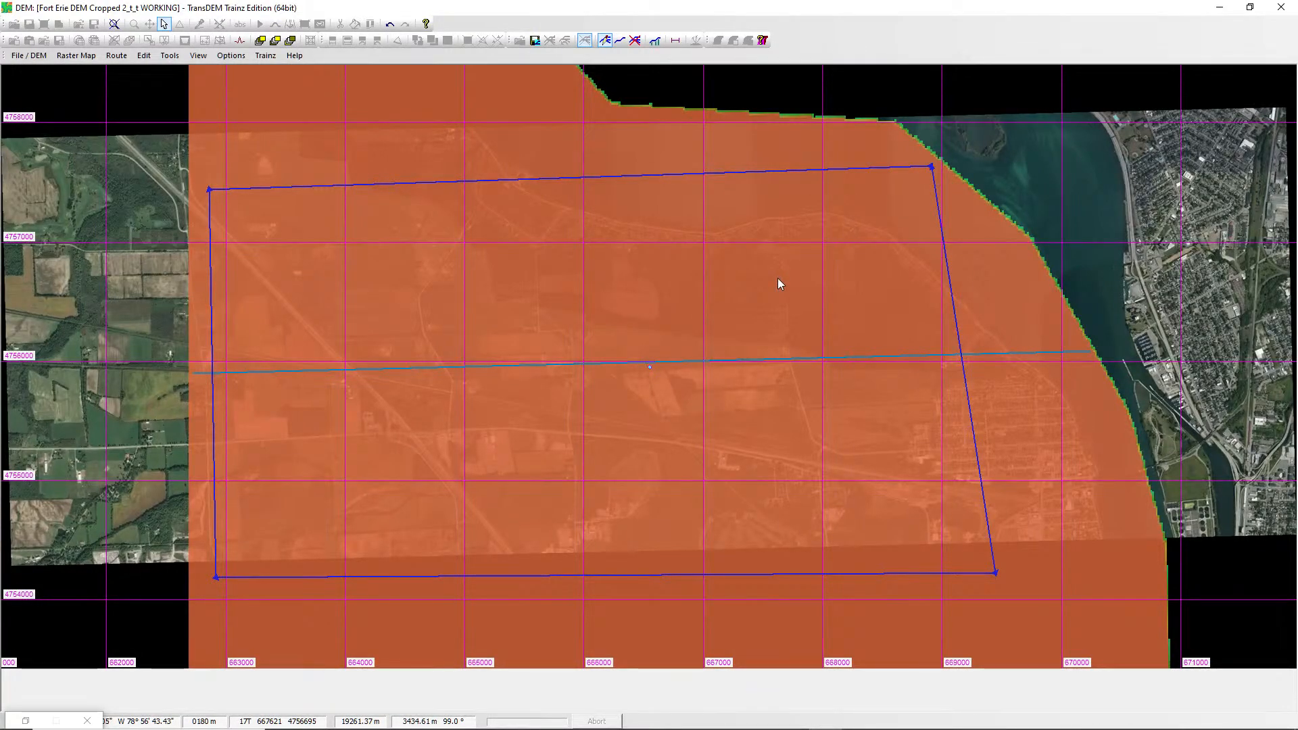
left_click(605, 42)
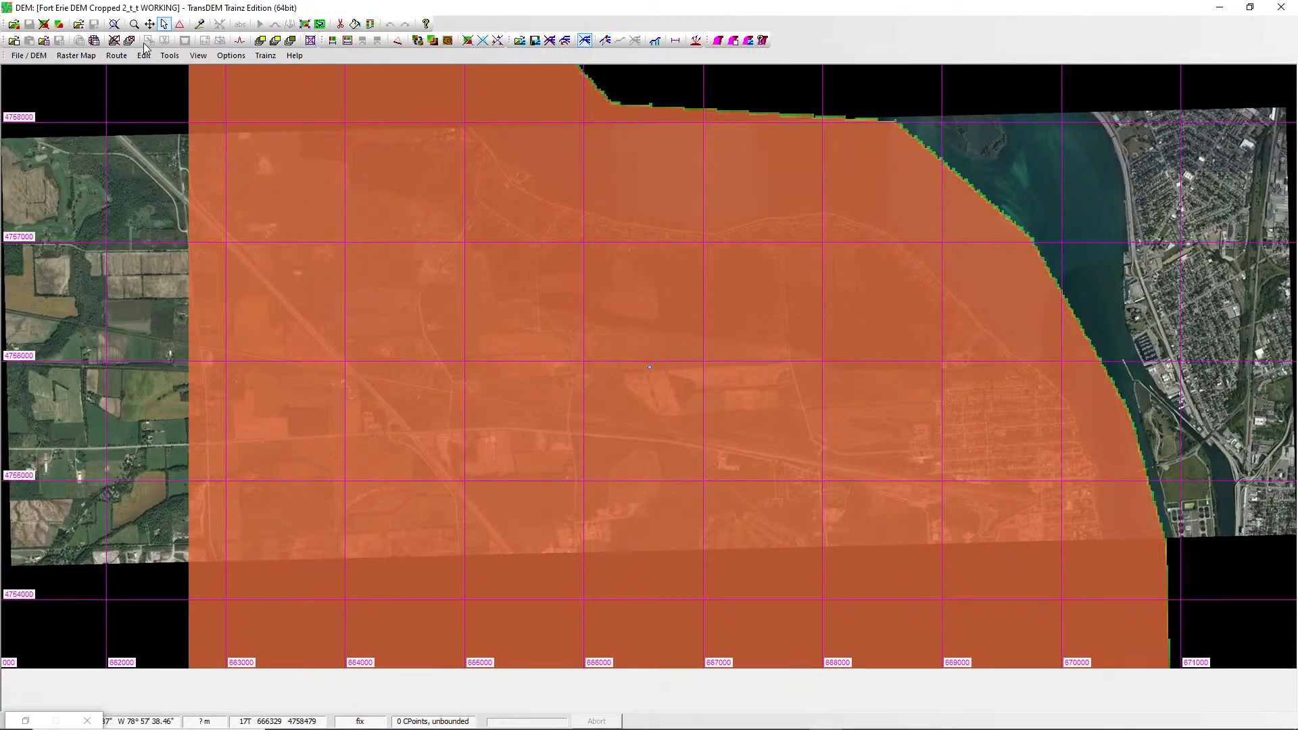
Get the MS Bing orthophoto maps along the new four-sided path, save them as tileMap, and close the Map Tile Servers dialog.
left_click(80, 57)
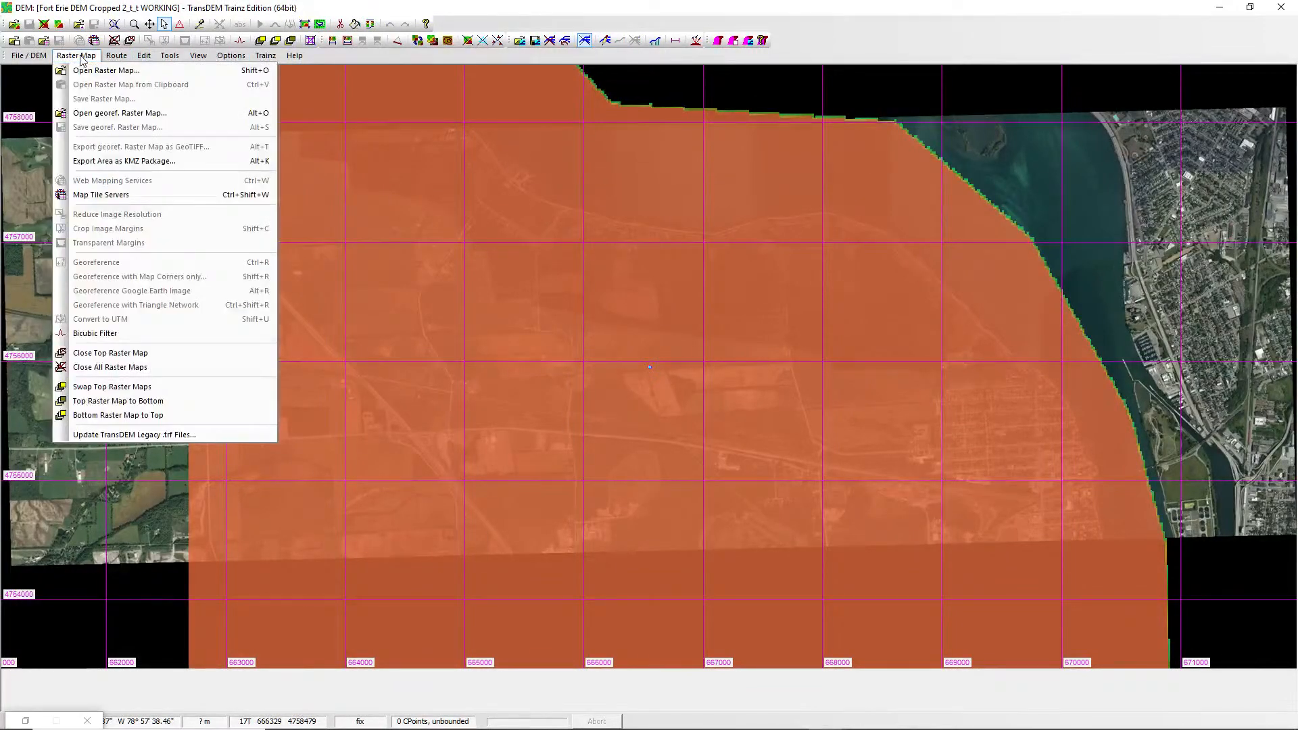
left_click(134, 195)
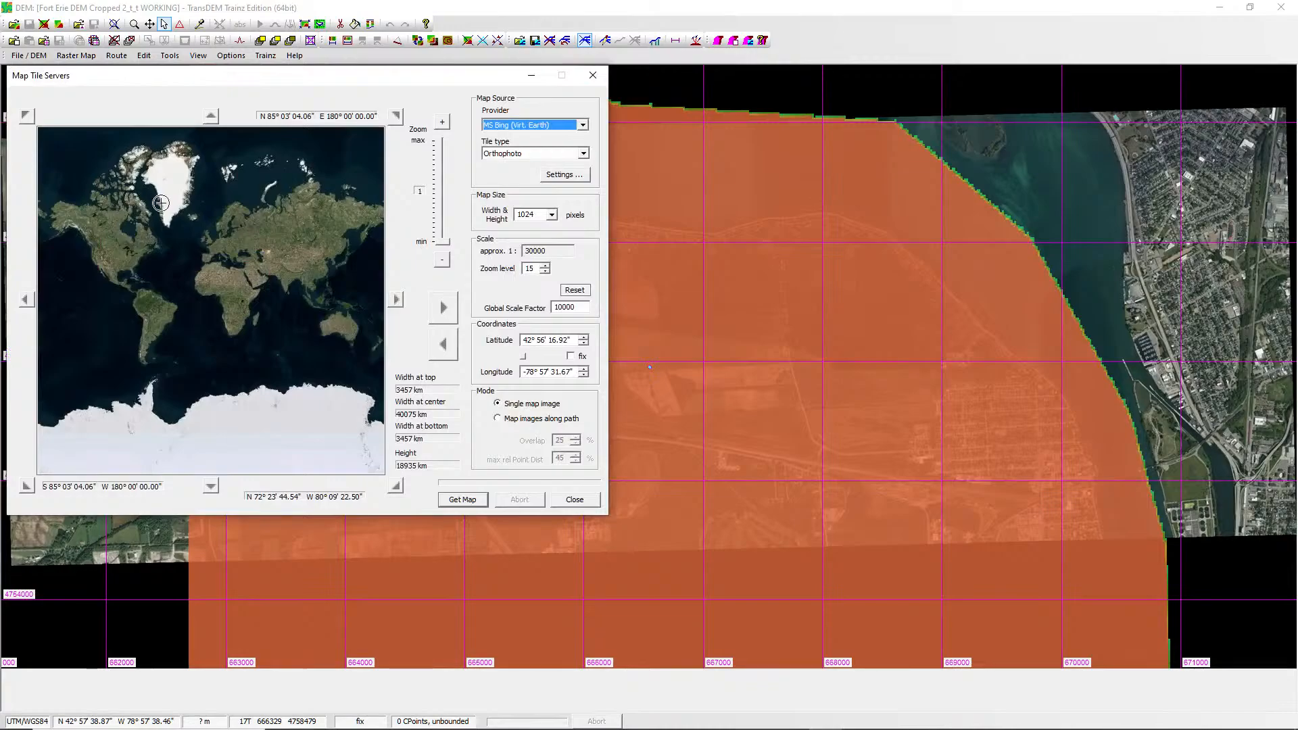
left_click(497, 419)
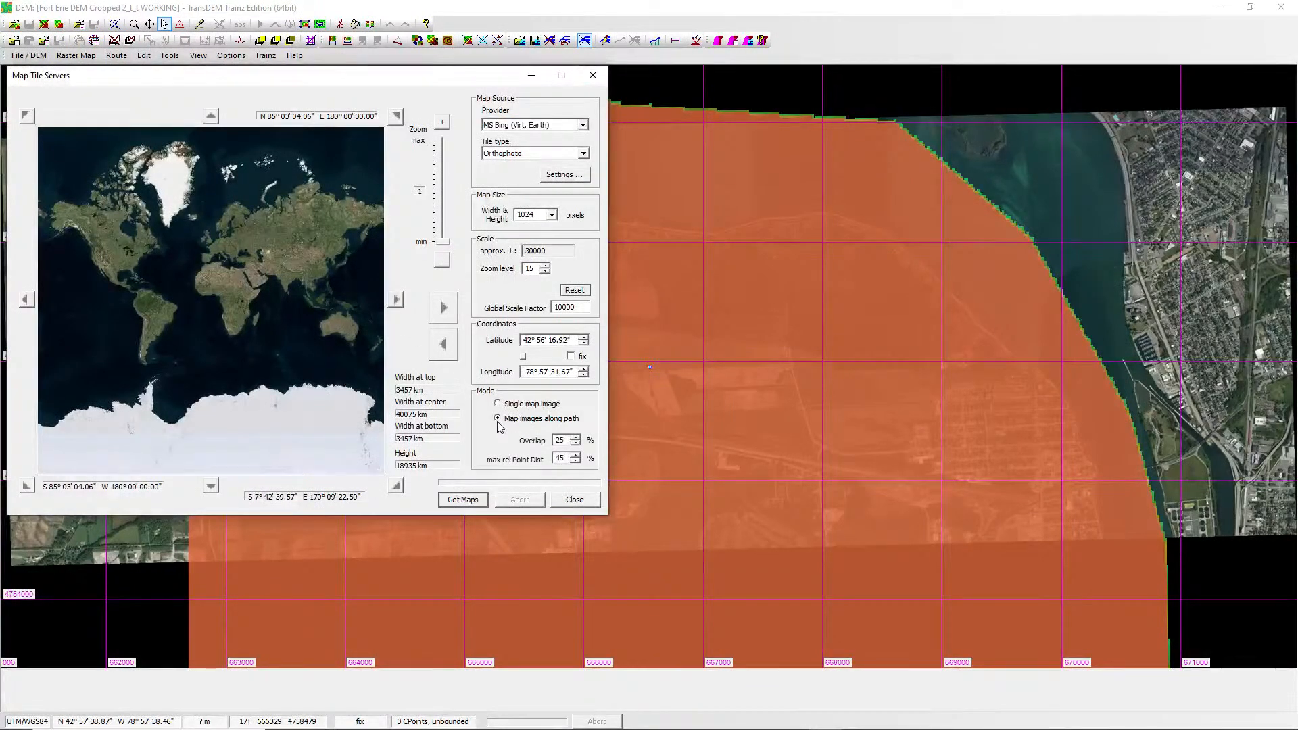
left_click(464, 500)
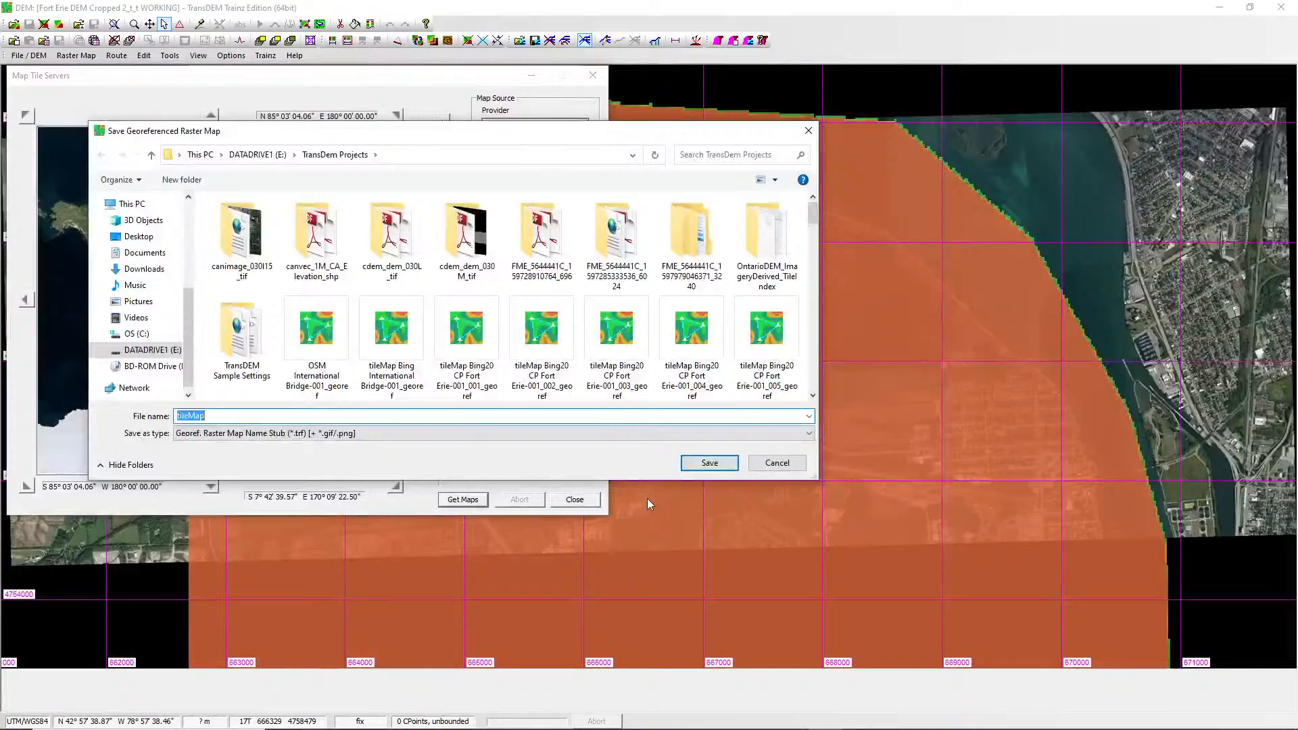
left_click(708, 464)
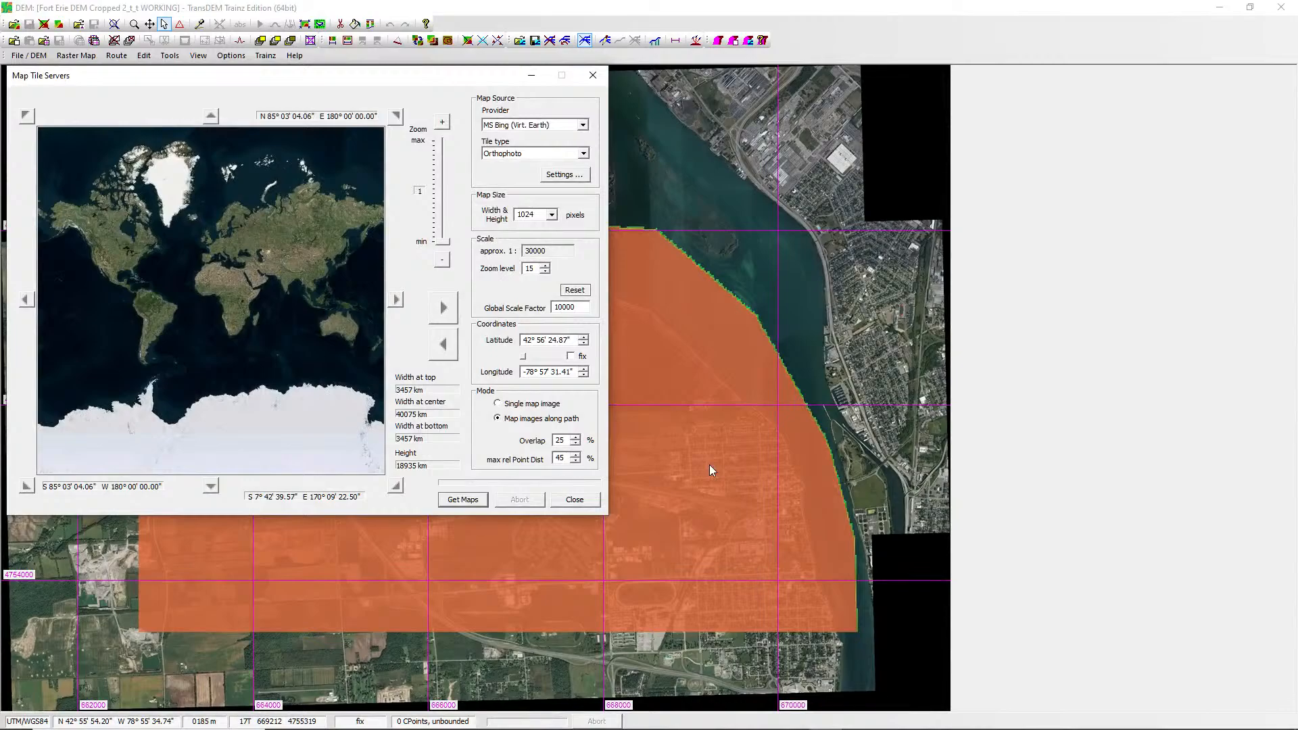
left_click(575, 501)
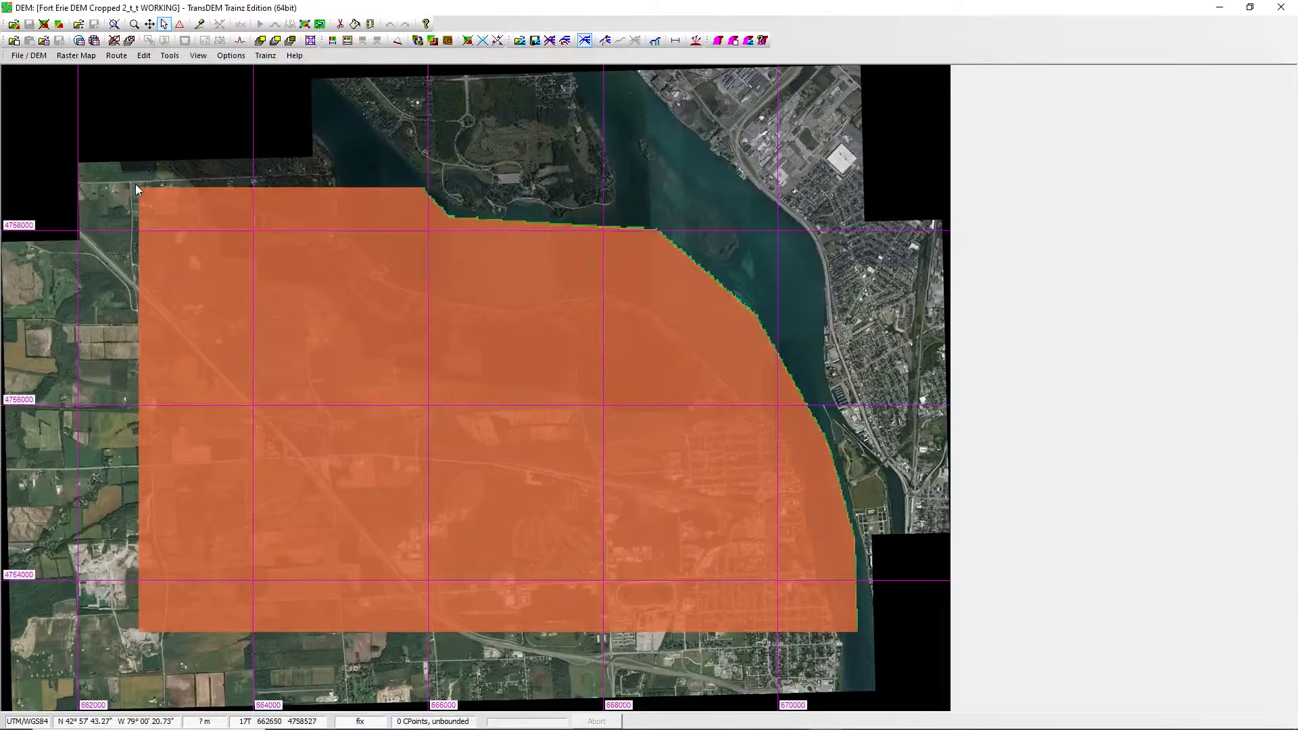
Select a rectangle around the whole DEM area and export it as 3D 1000 m UTM tiles to the map Fort Erie 0823.
left_click_drag(165, 288, 863, 639)
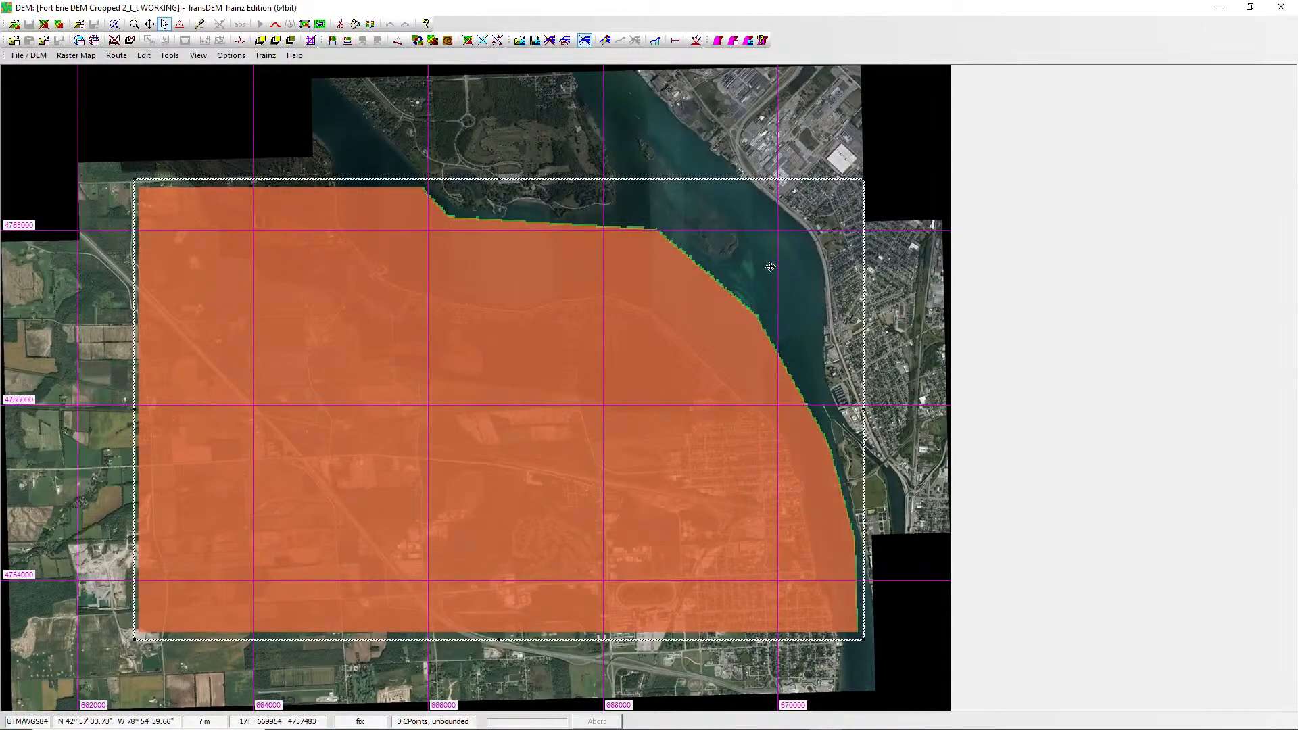
left_click(734, 41)
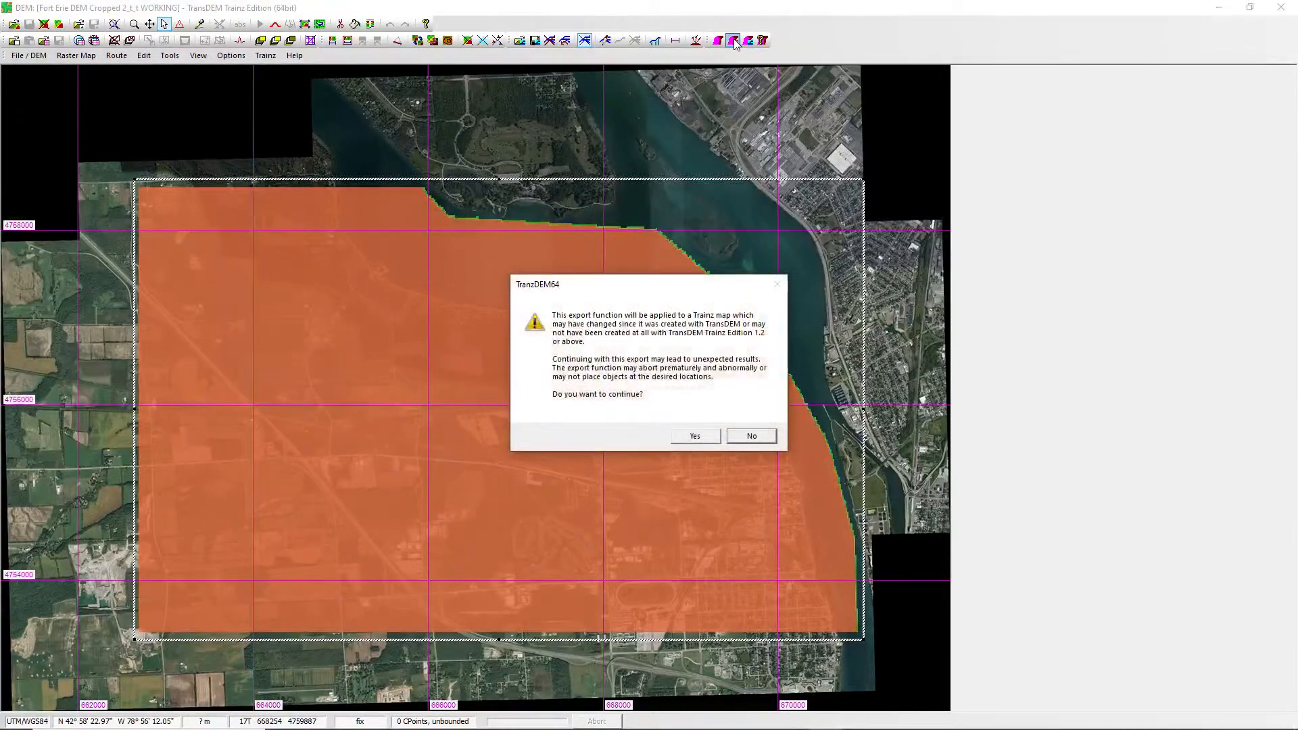
left_click(704, 439)
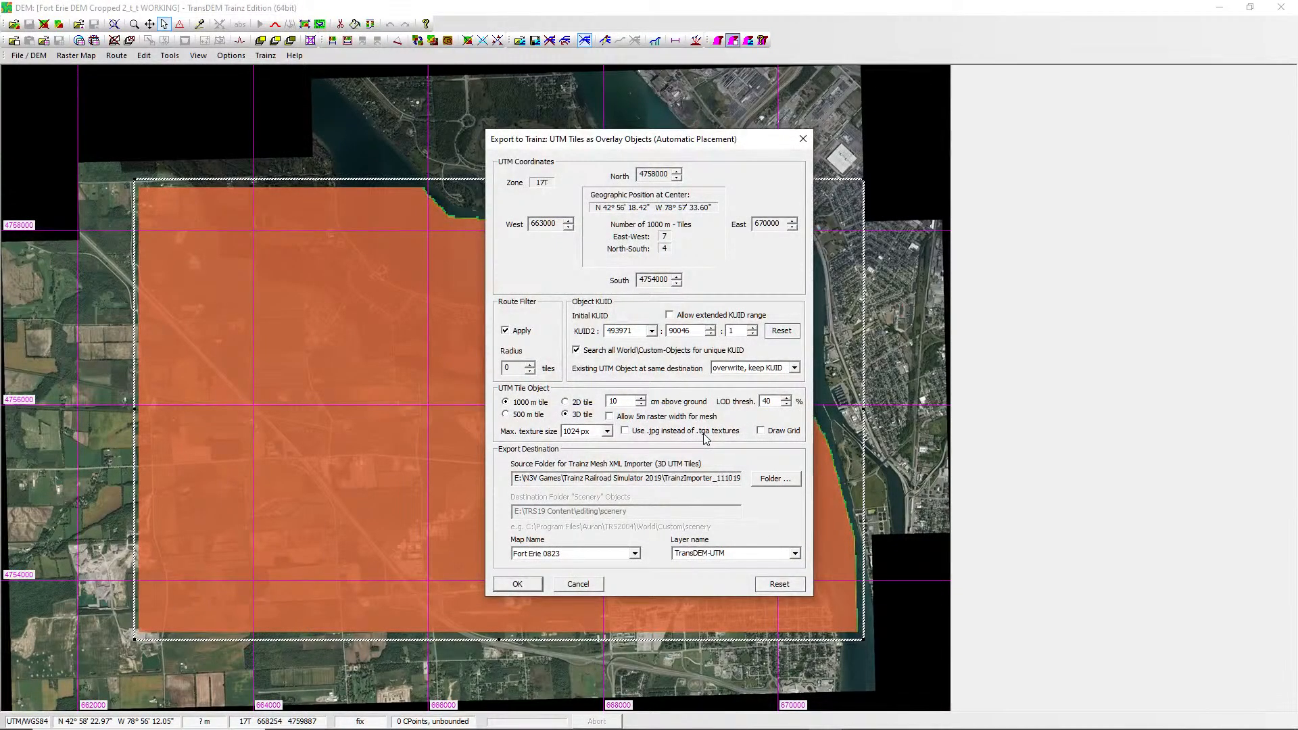
left_click(516, 585)
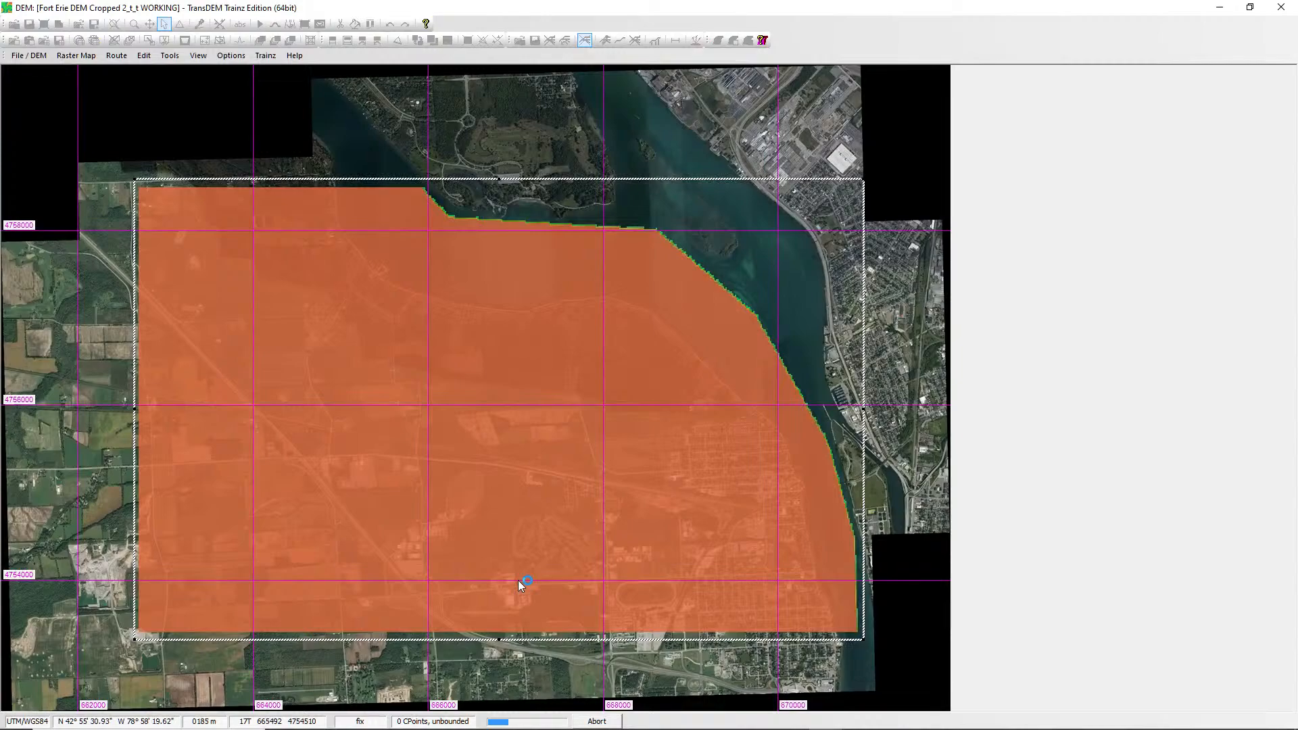
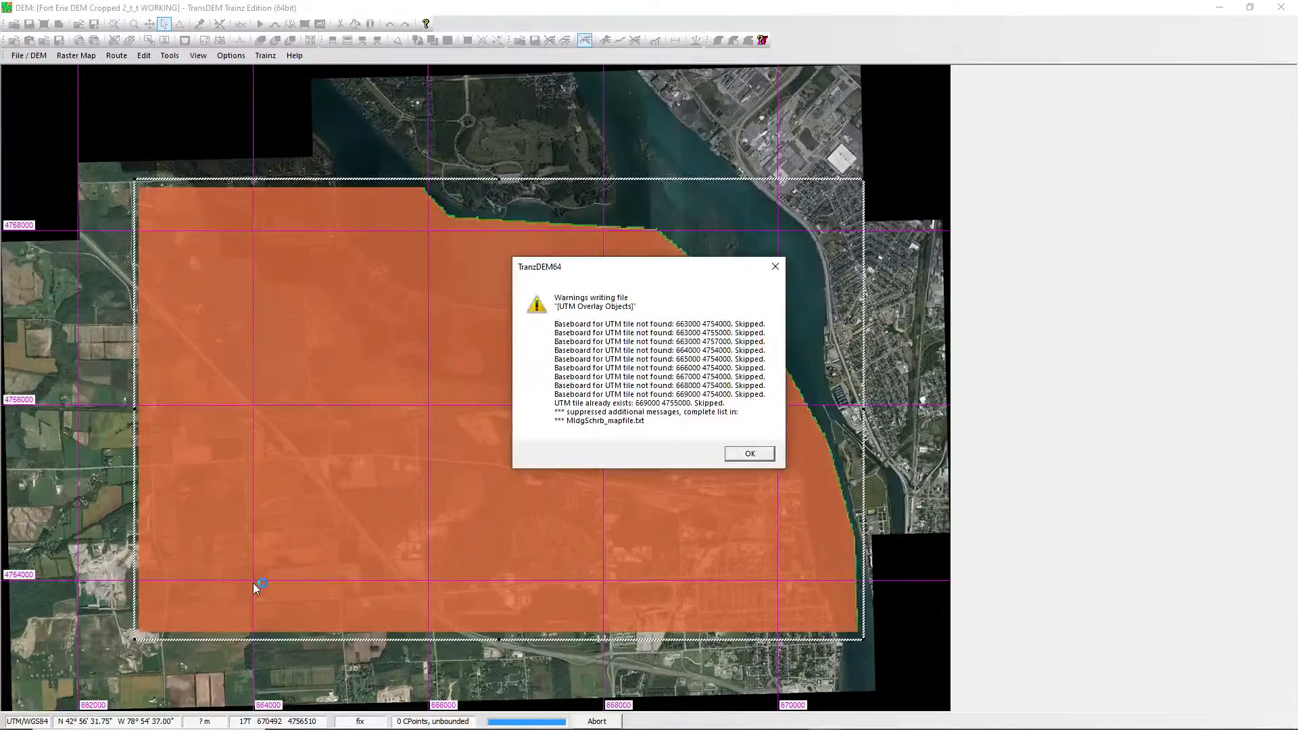
left_click(747, 455)
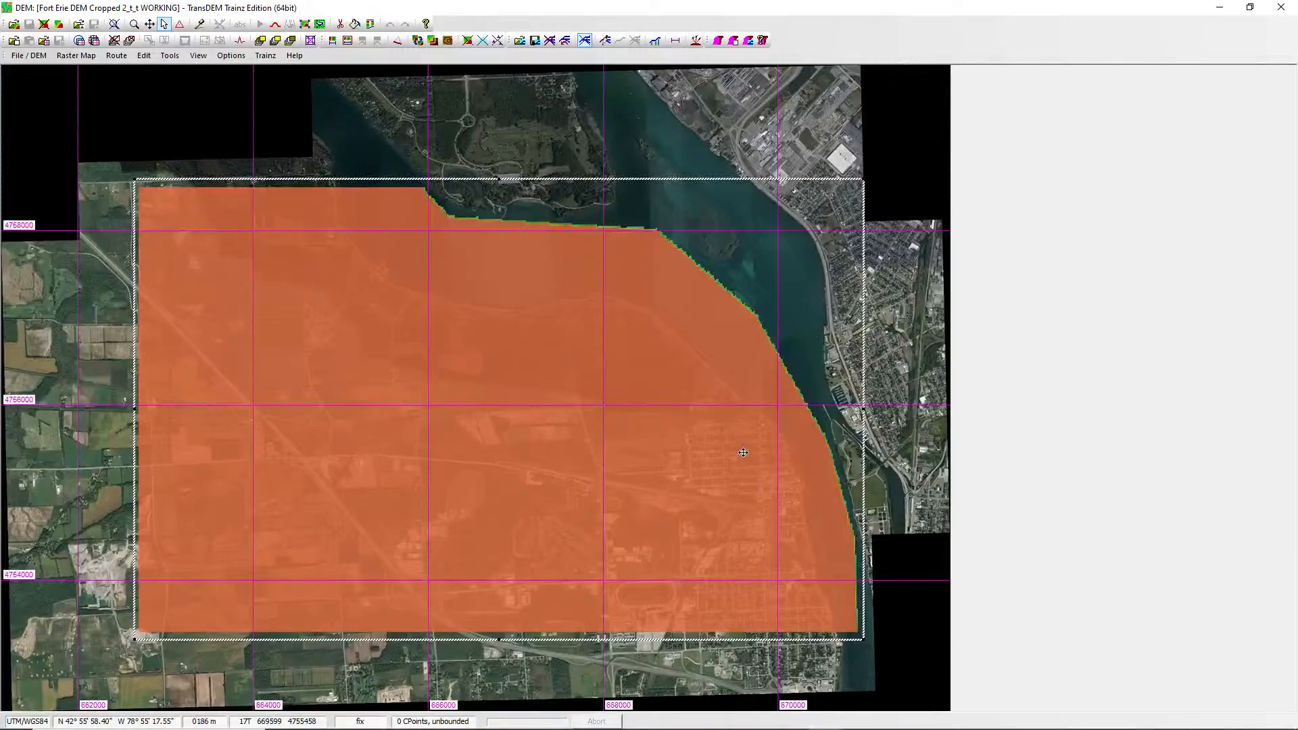
Set up an export of basic files, DEM and ground textures, choosing the existing Fort Erie 0823 entry with the kuid2 prefix as map name.
left_click(719, 41)
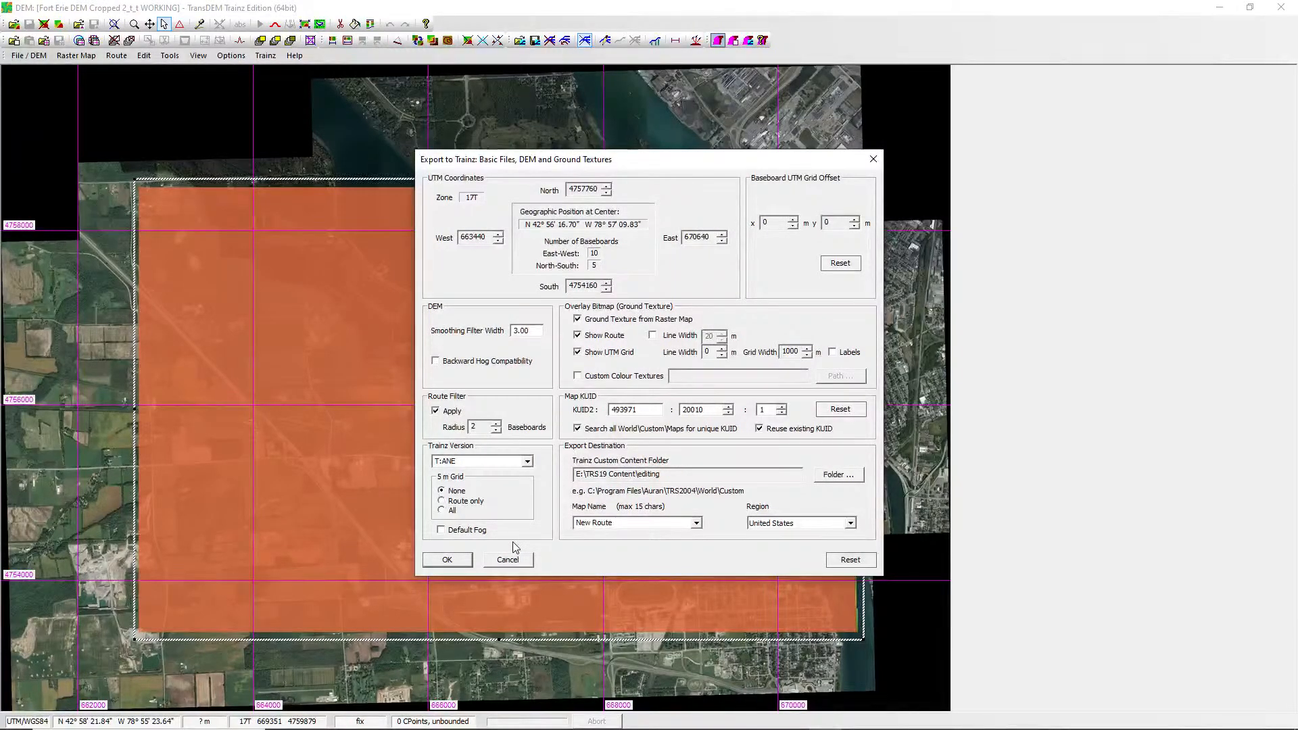
left_click(696, 524)
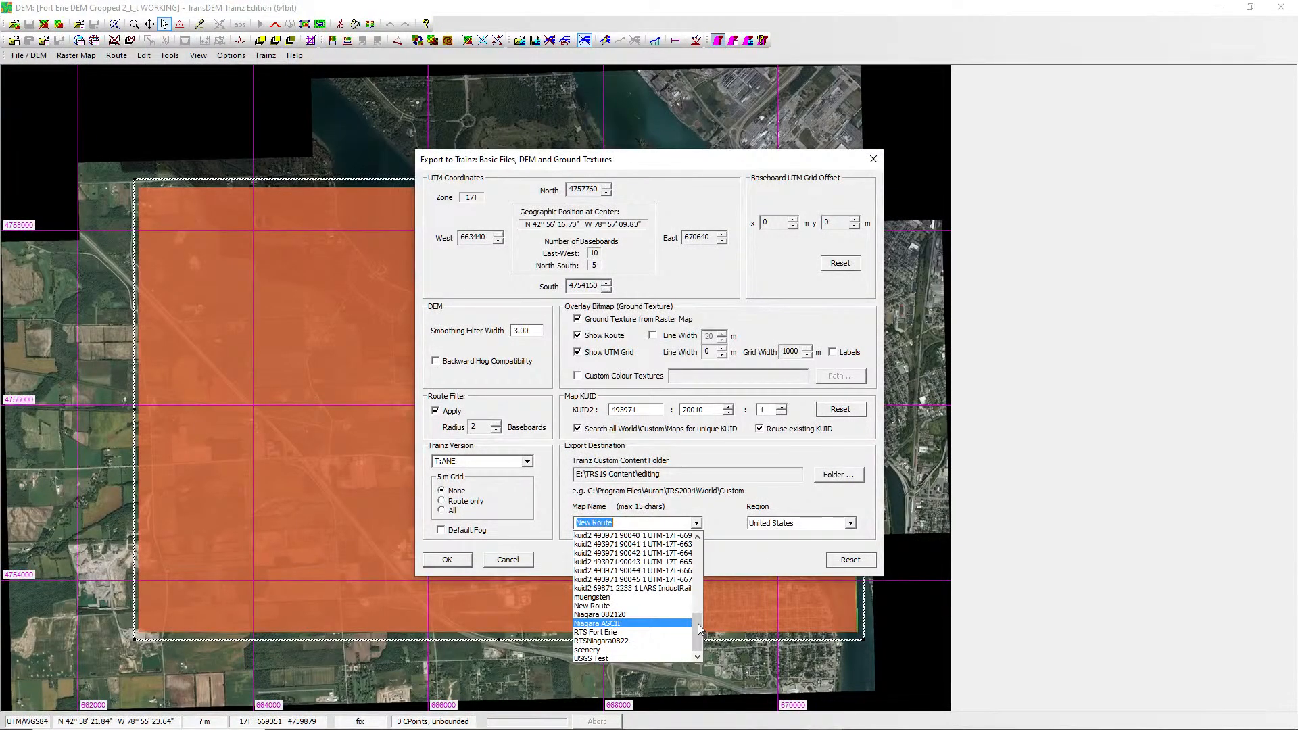
left_click_drag(699, 629, 703, 588)
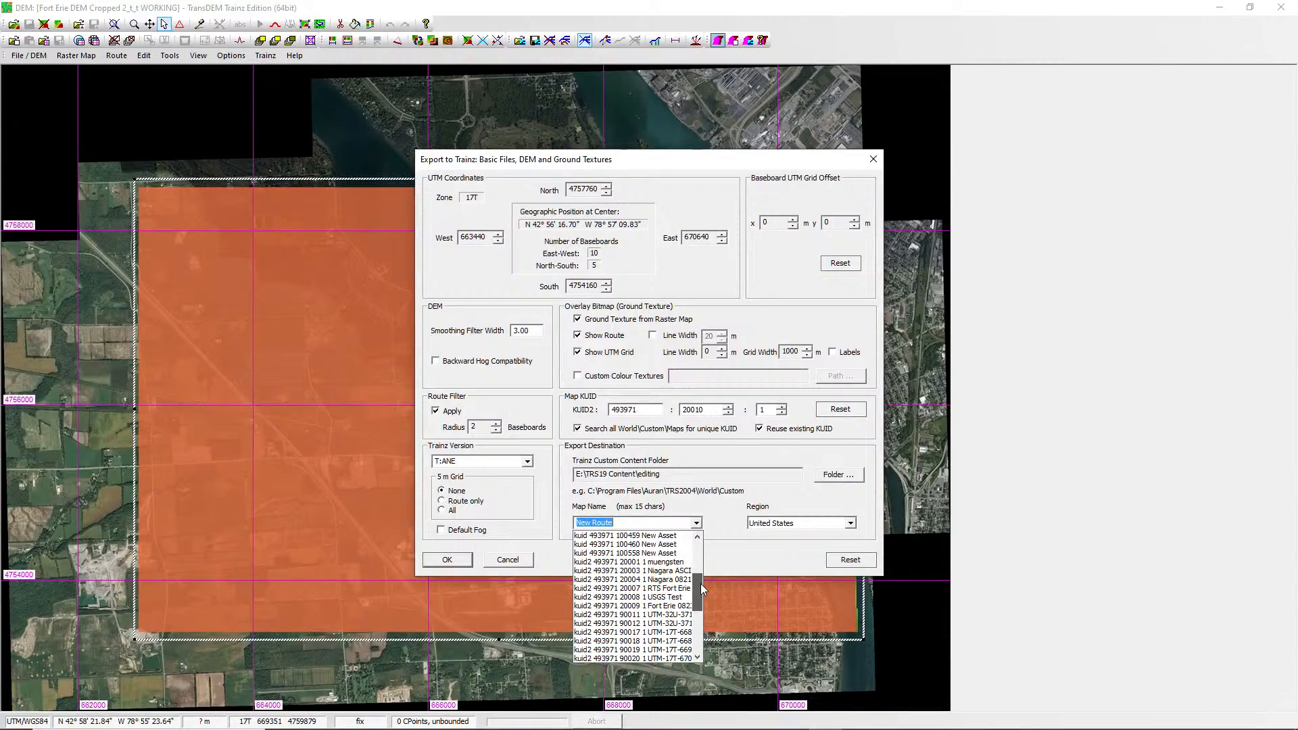
left_click_drag(702, 588, 690, 637)
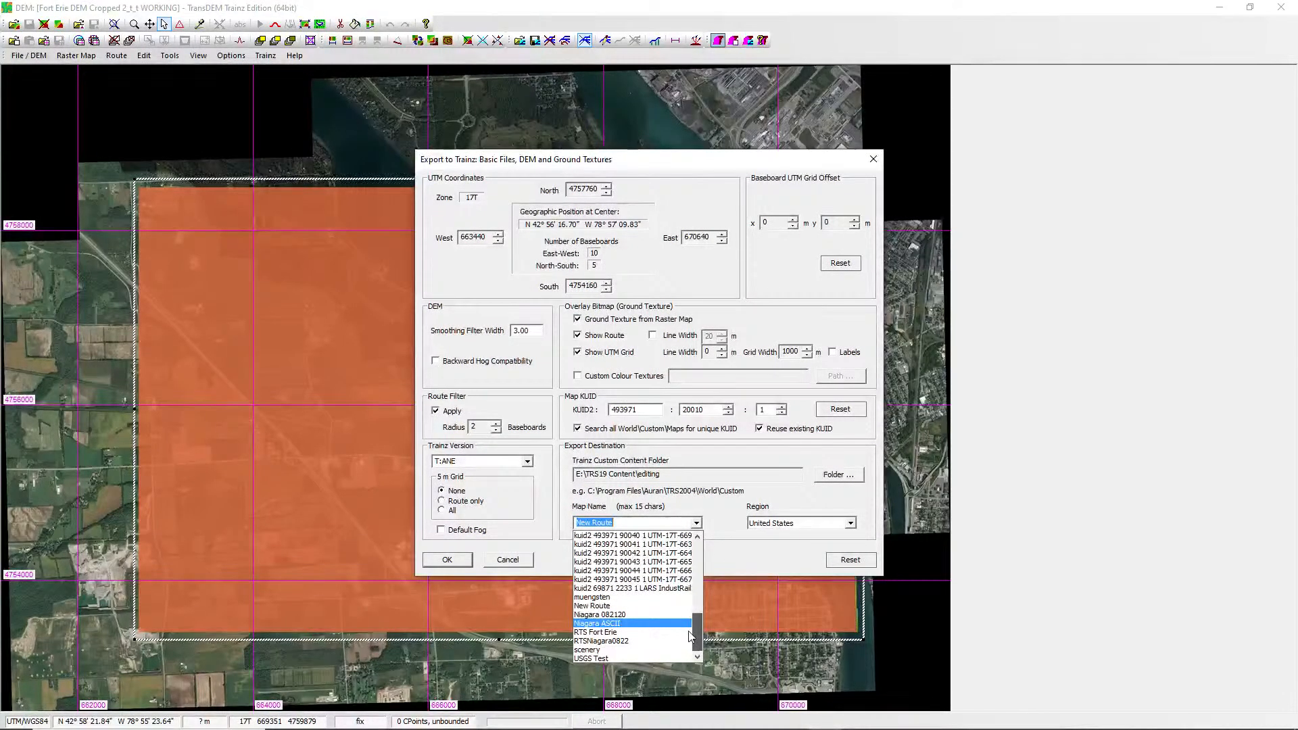
scroll(688, 621, "up", 1)
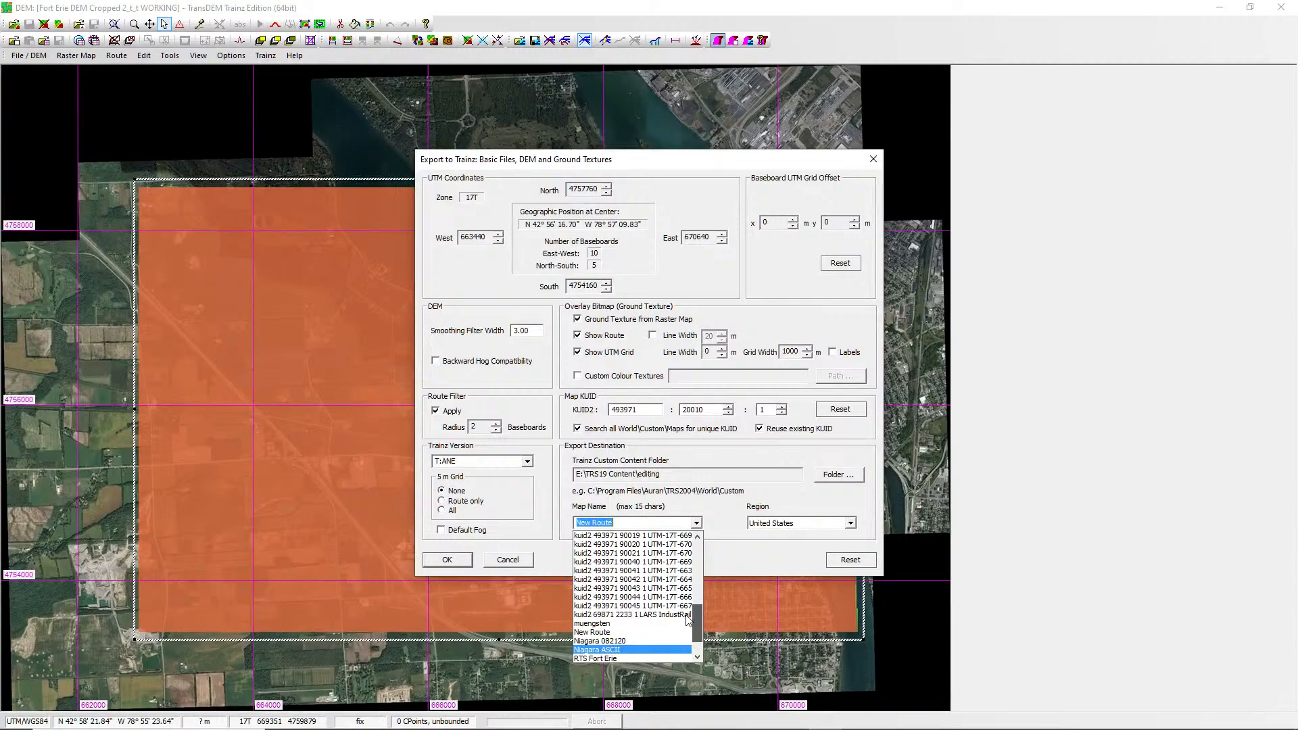
left_click_drag(697, 615, 700, 593)
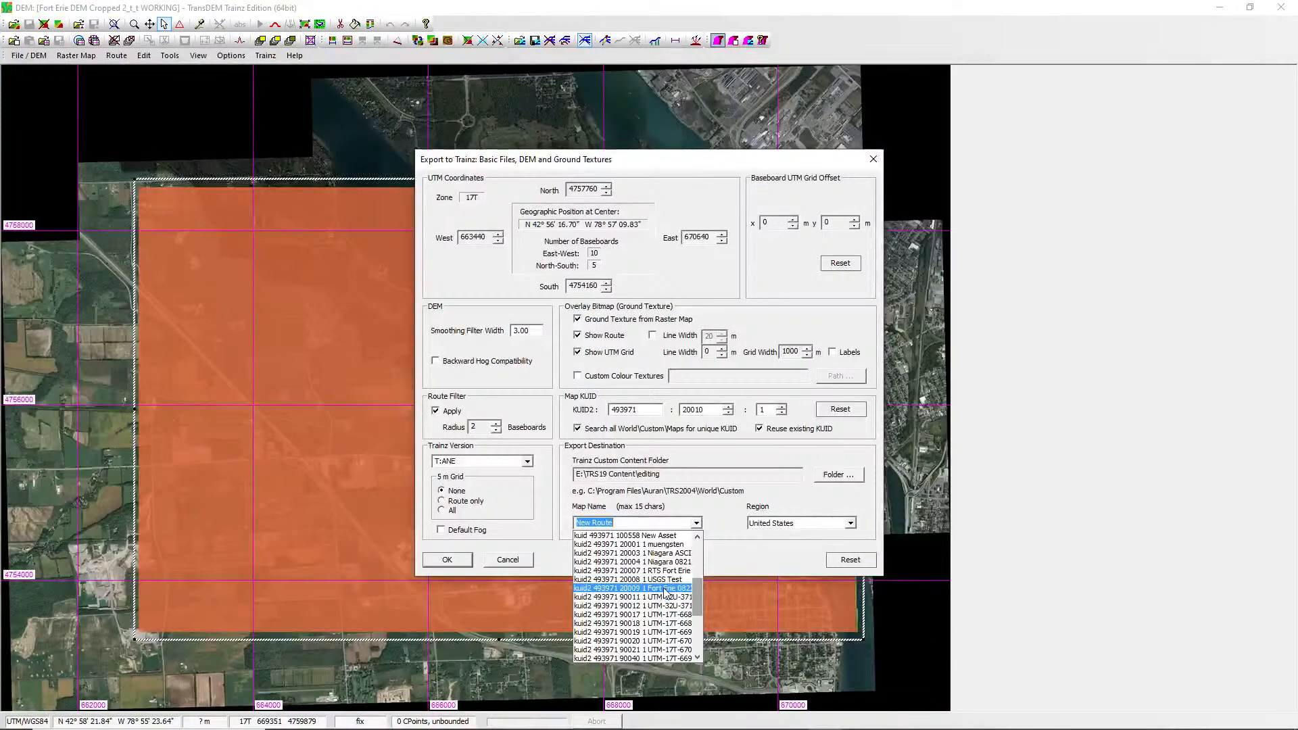
left_click(666, 592)
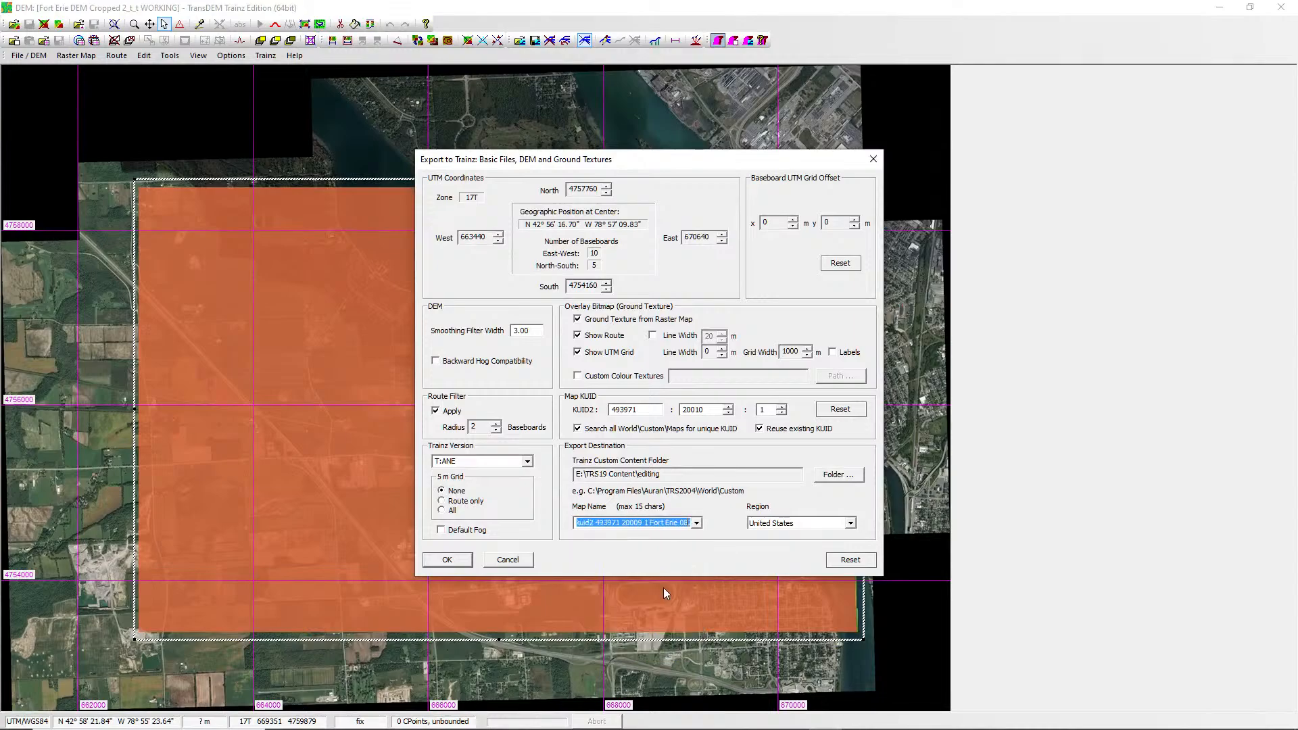
left_click(636, 521)
key("Right")
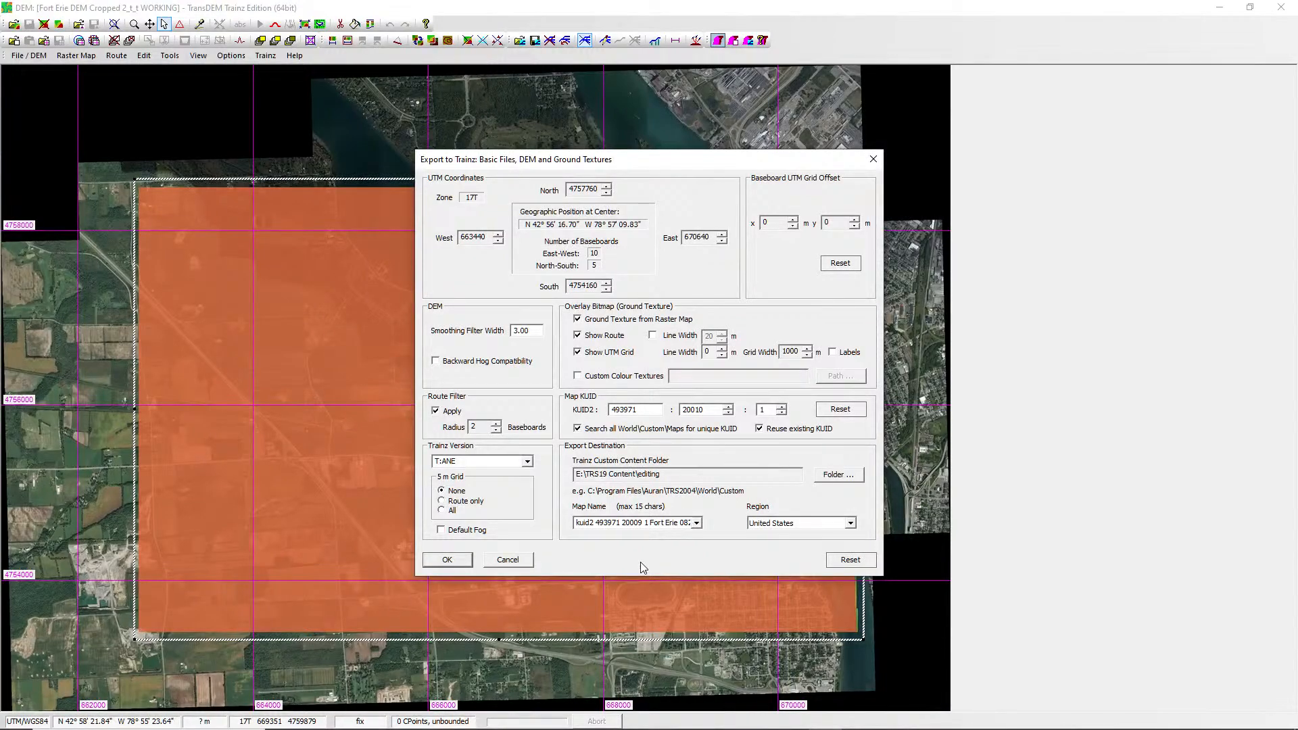
Run the DEM and ground texture export, agreeing to overwrite the existing Fort Erie 0823 map.
left_click(449, 562)
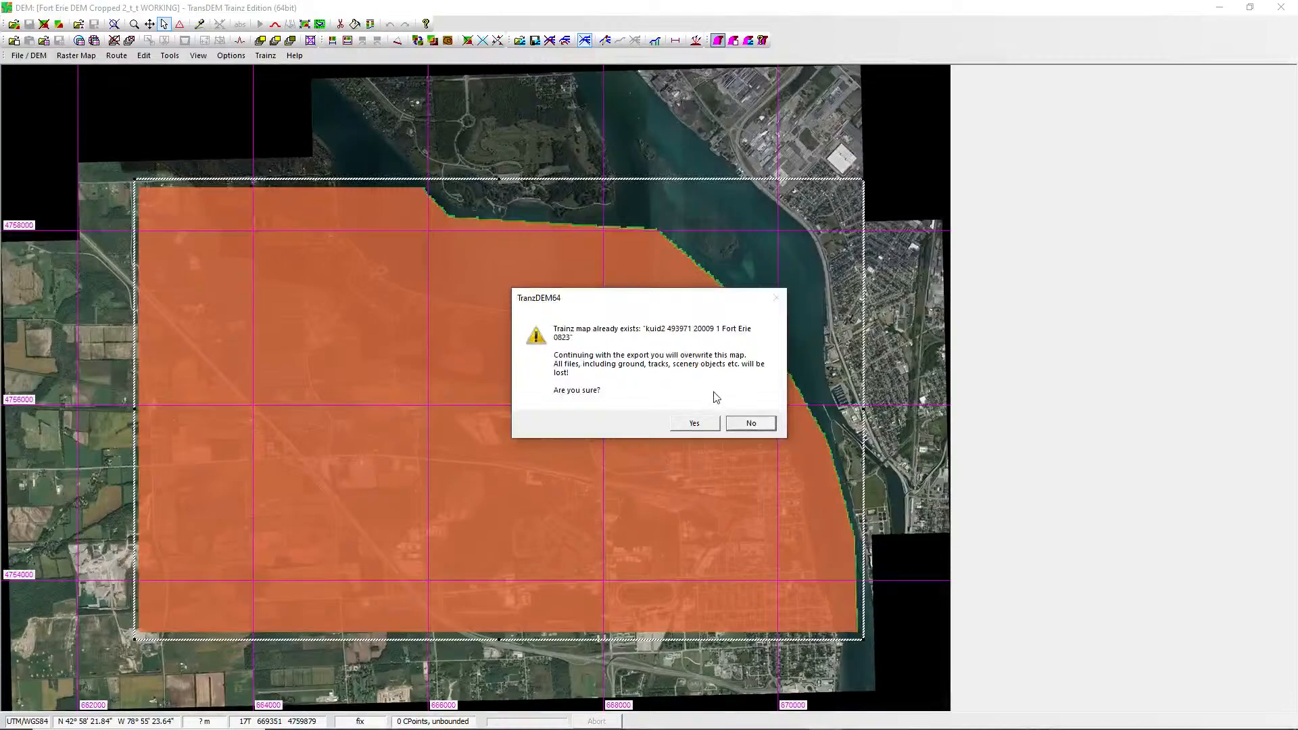
left_click(696, 424)
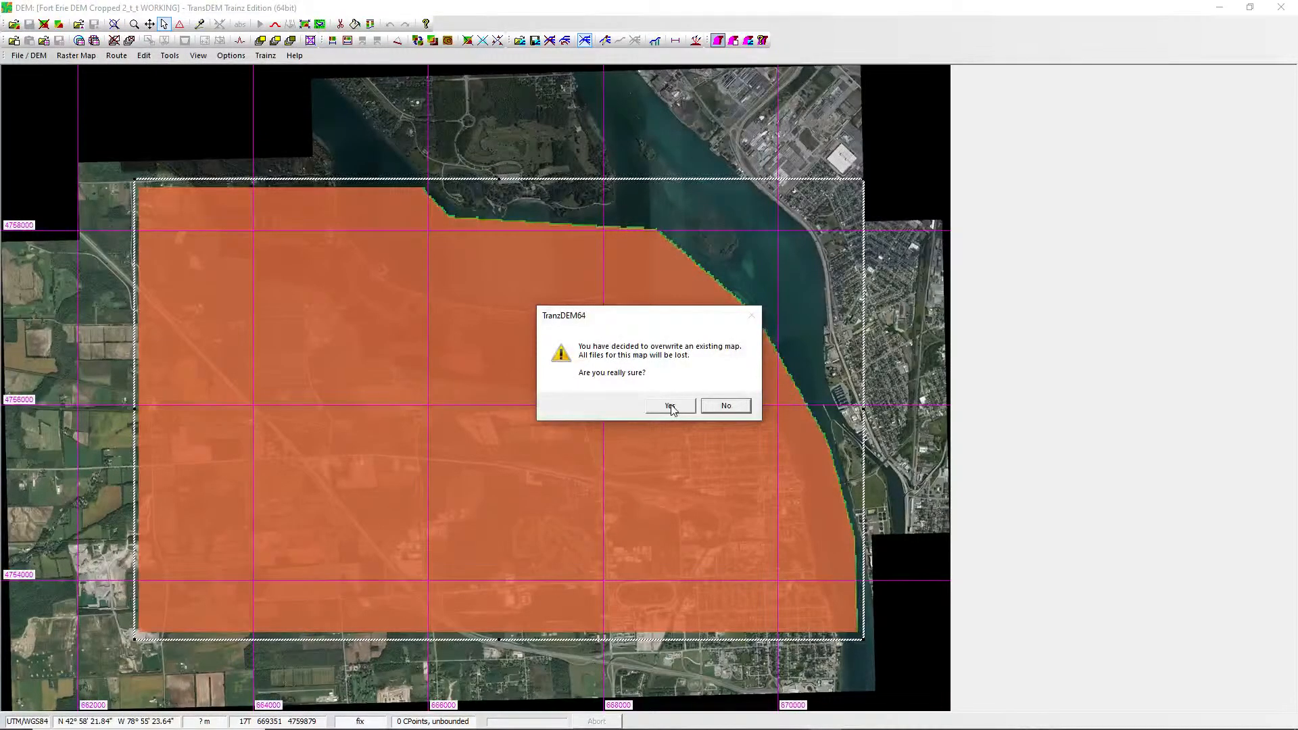
left_click(671, 406)
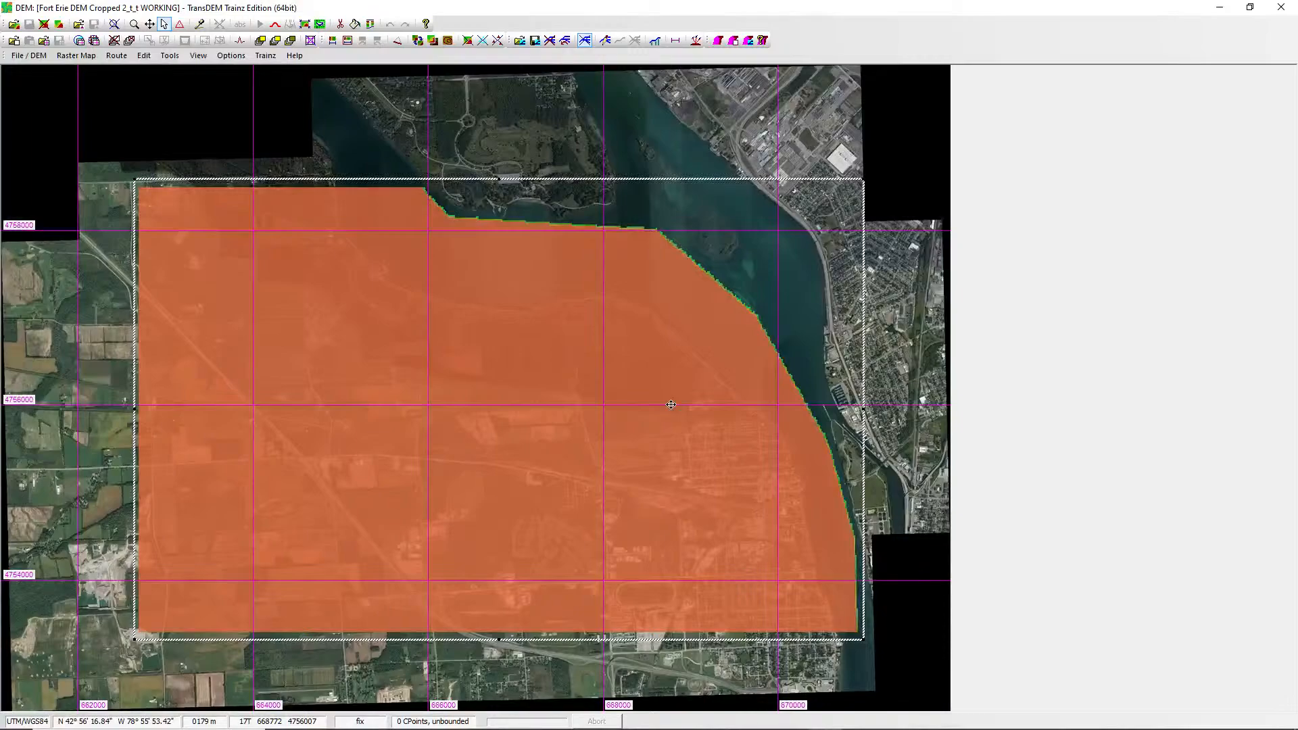
Export the selected area's UTM tiles as 3D 1000 m overlay objects to the overwritten kuid2 Fort Erie 0823 map.
left_click(735, 42)
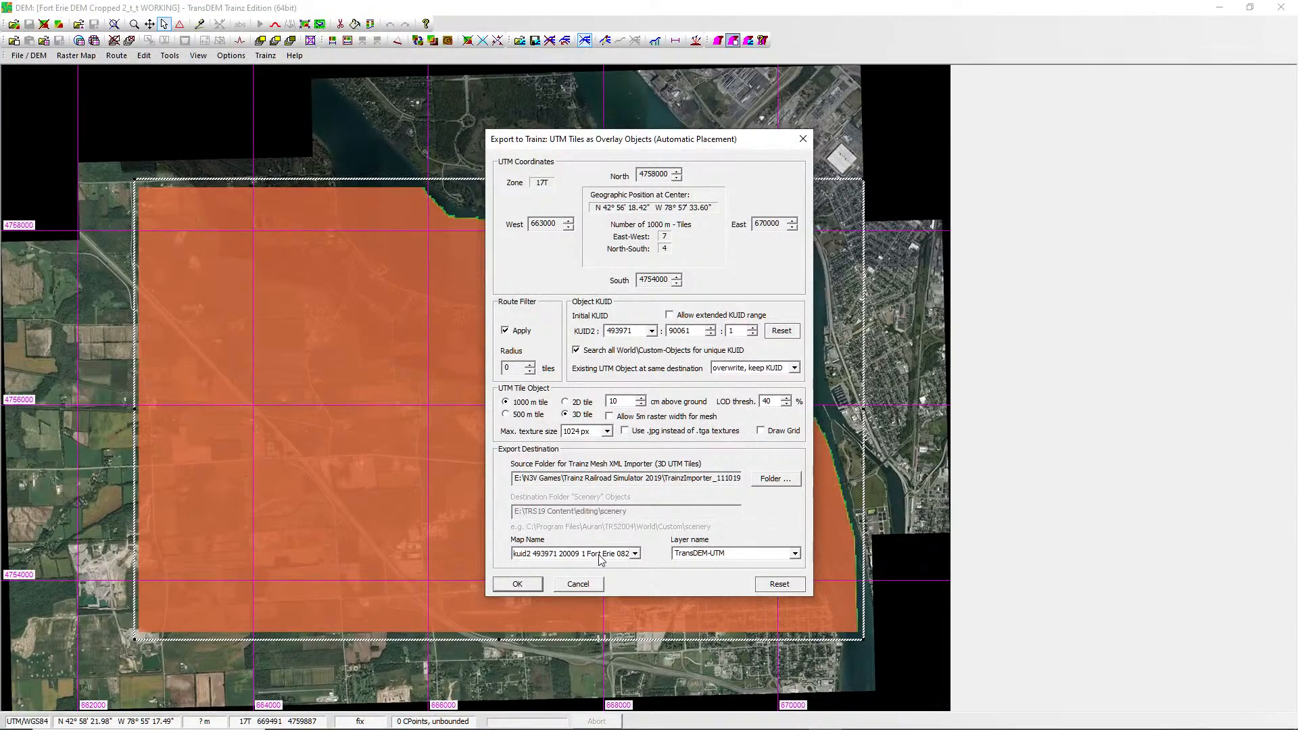
left_click(518, 585)
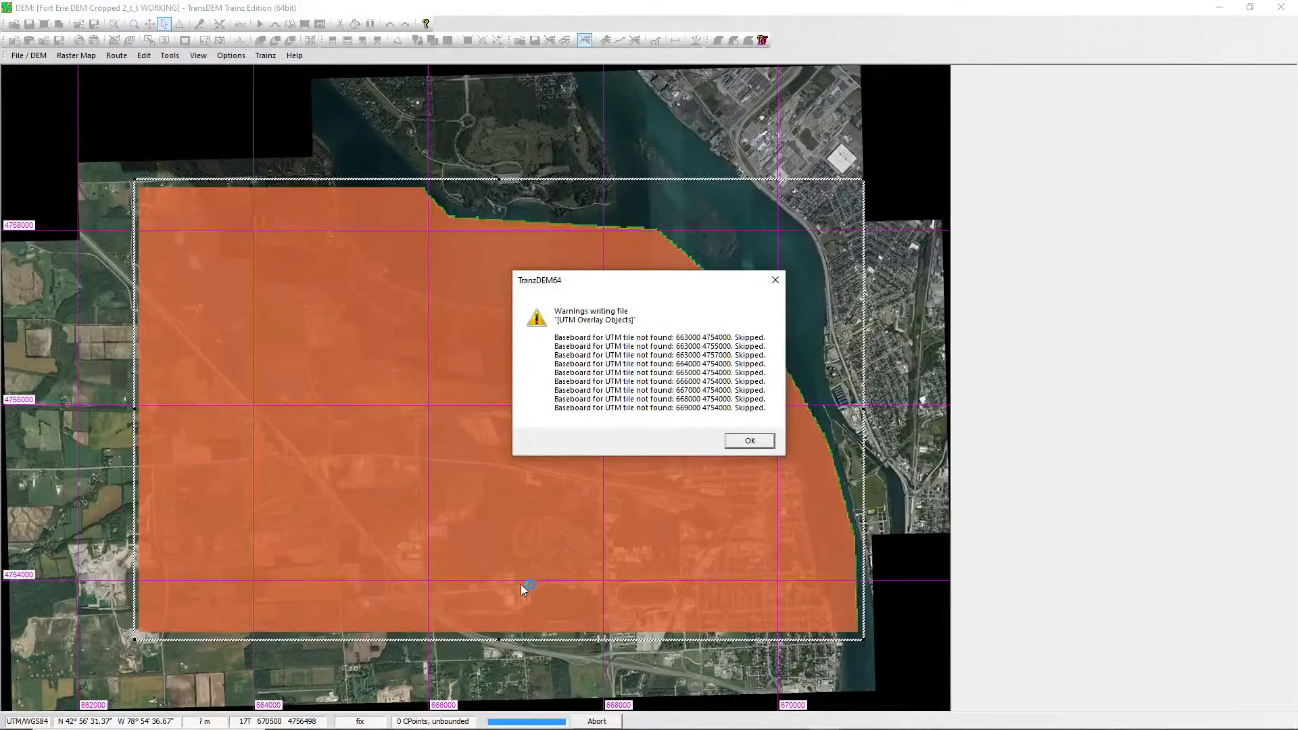
left_click(753, 441)
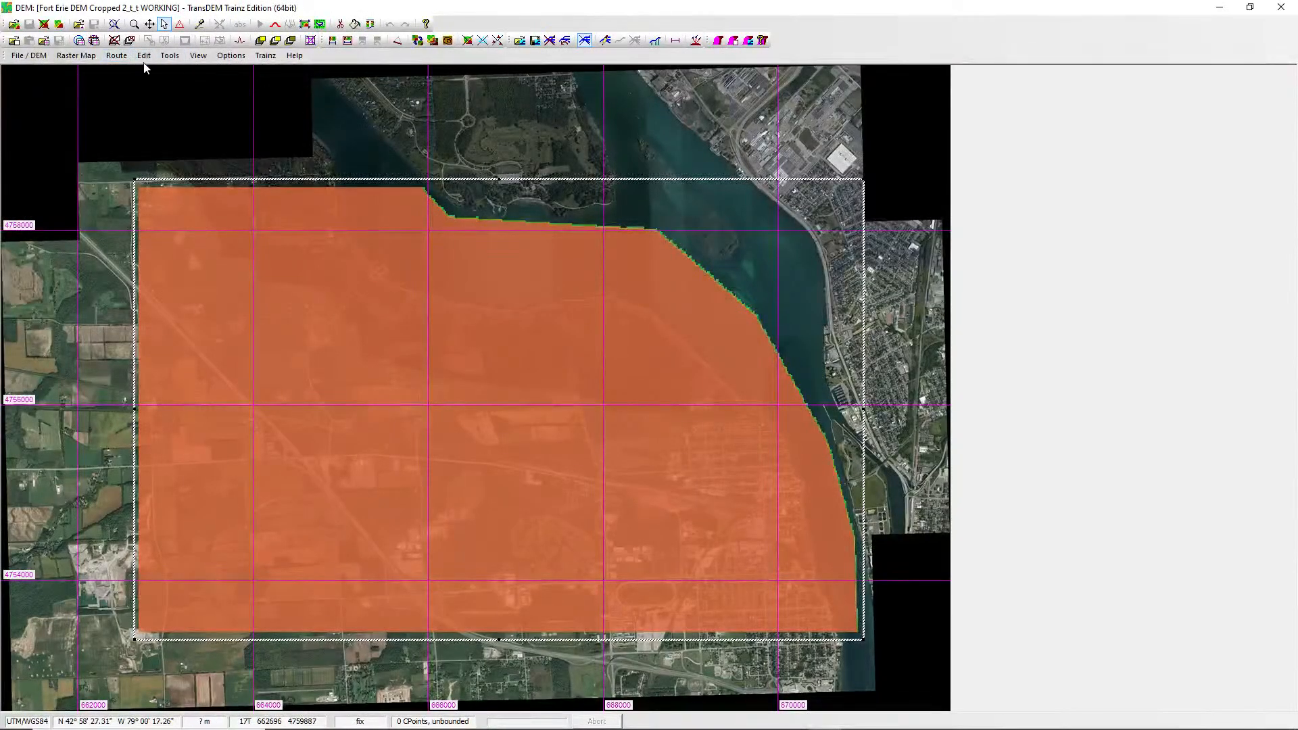
Show the Trainz baseboard grid and compare it with the UTM grid across the DEM area.
left_click(199, 55)
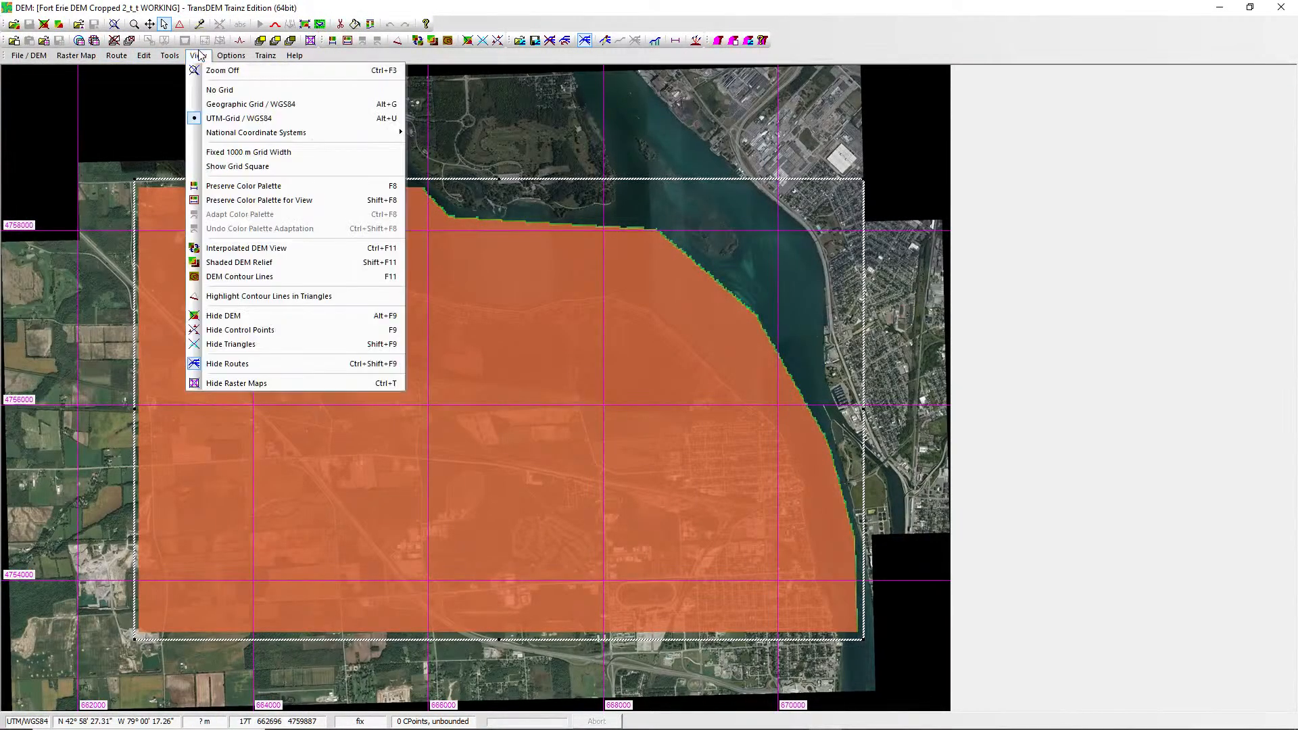
mouse_move(266, 55)
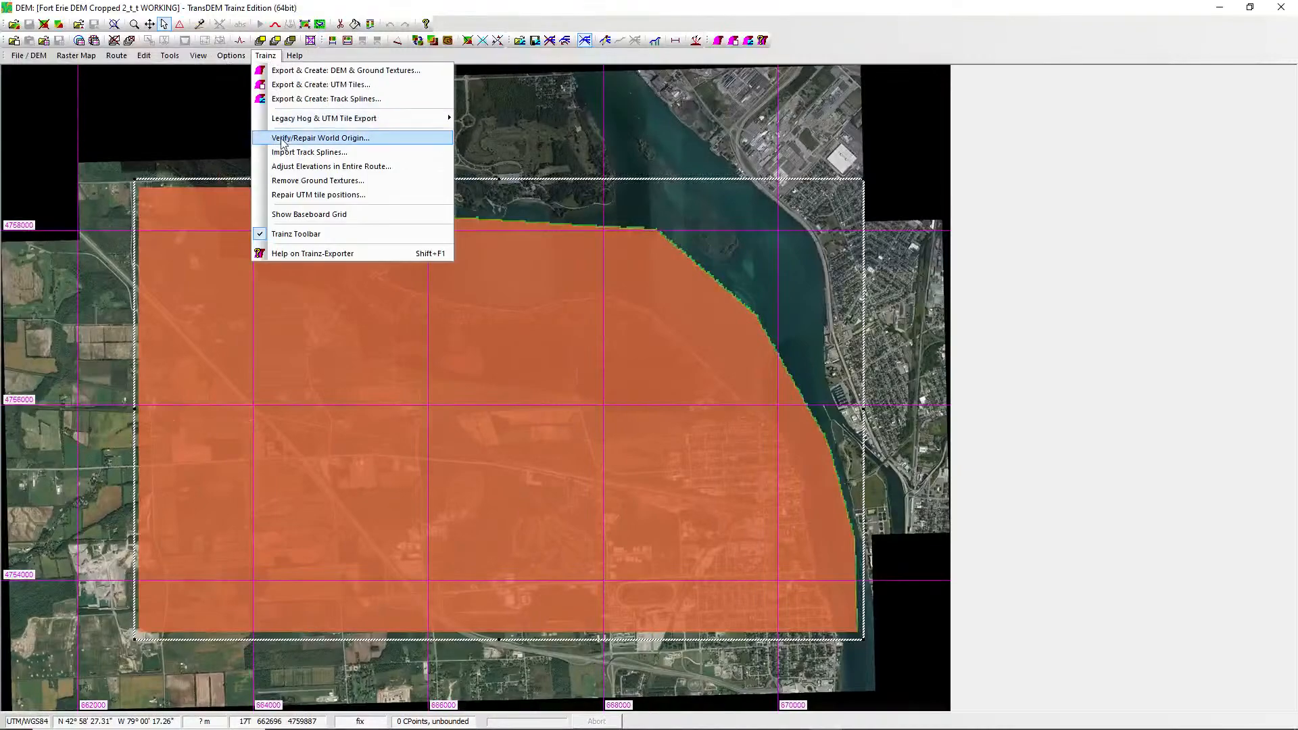
left_click(337, 215)
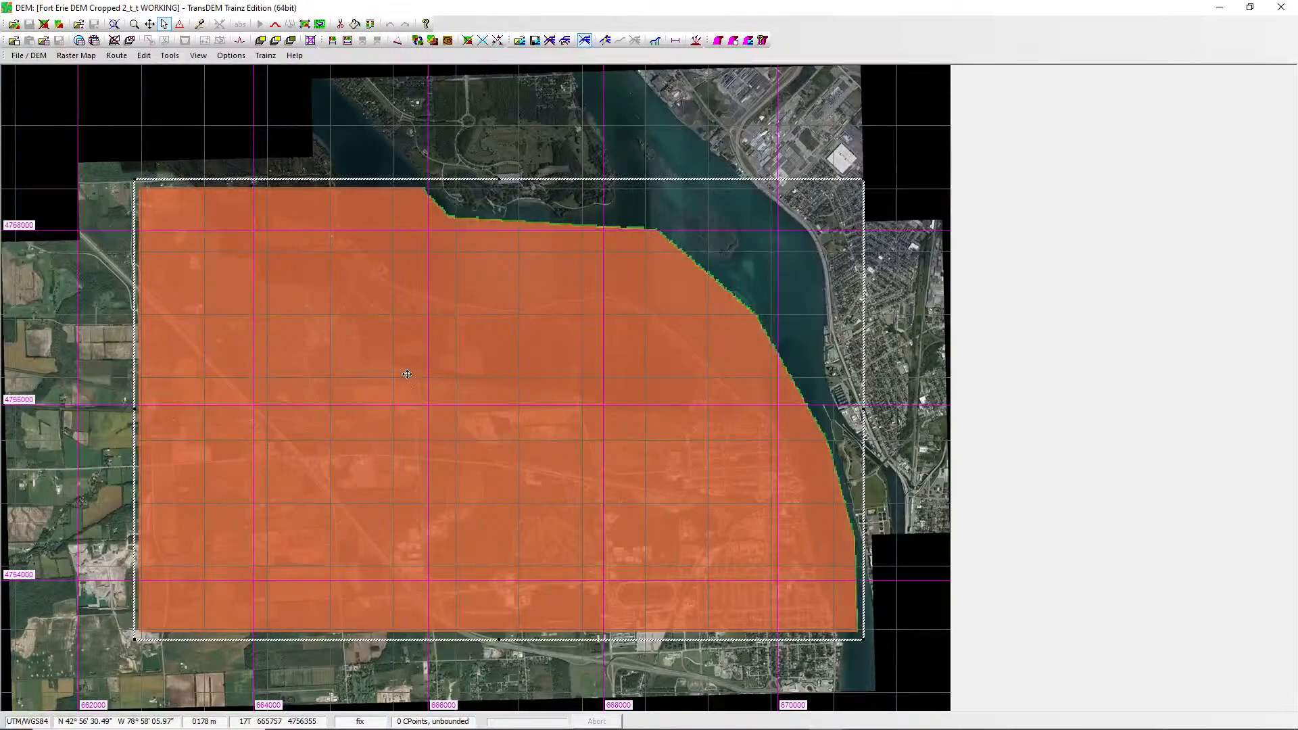
scroll(407, 374, "up", 1)
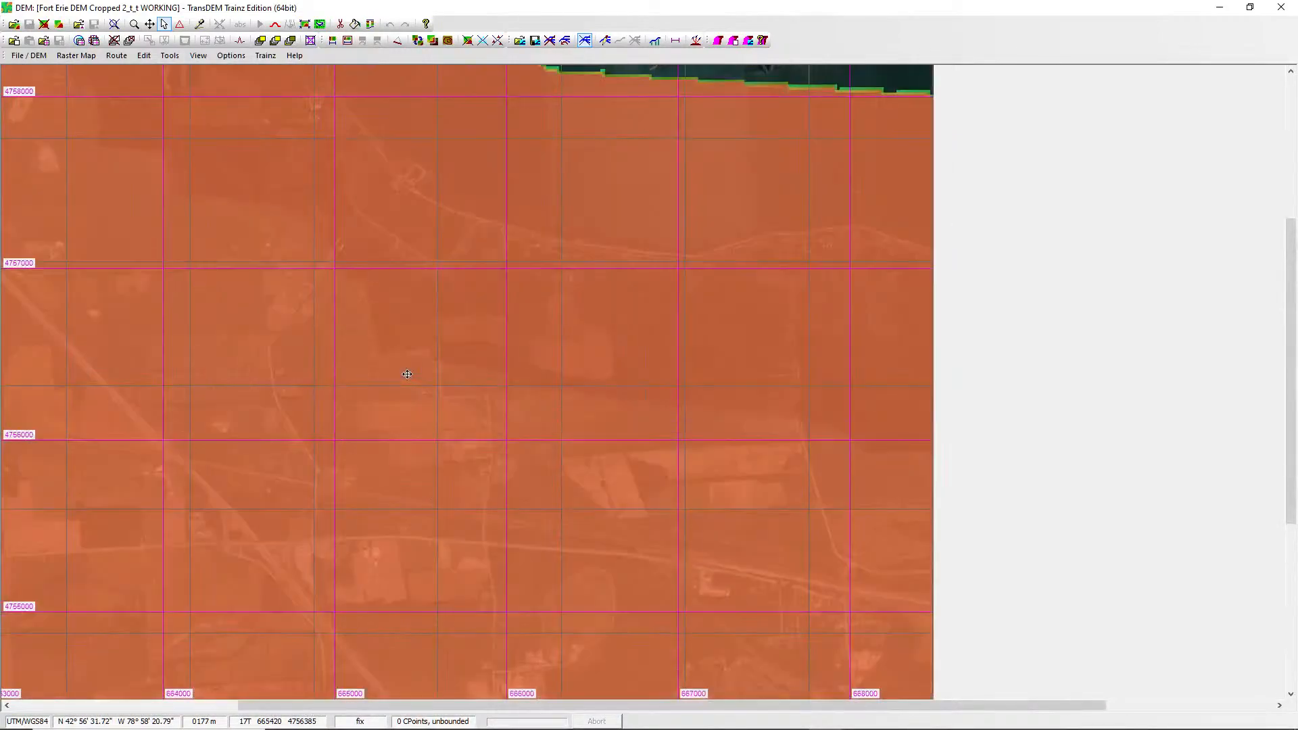
scroll(407, 374, "down", 1)
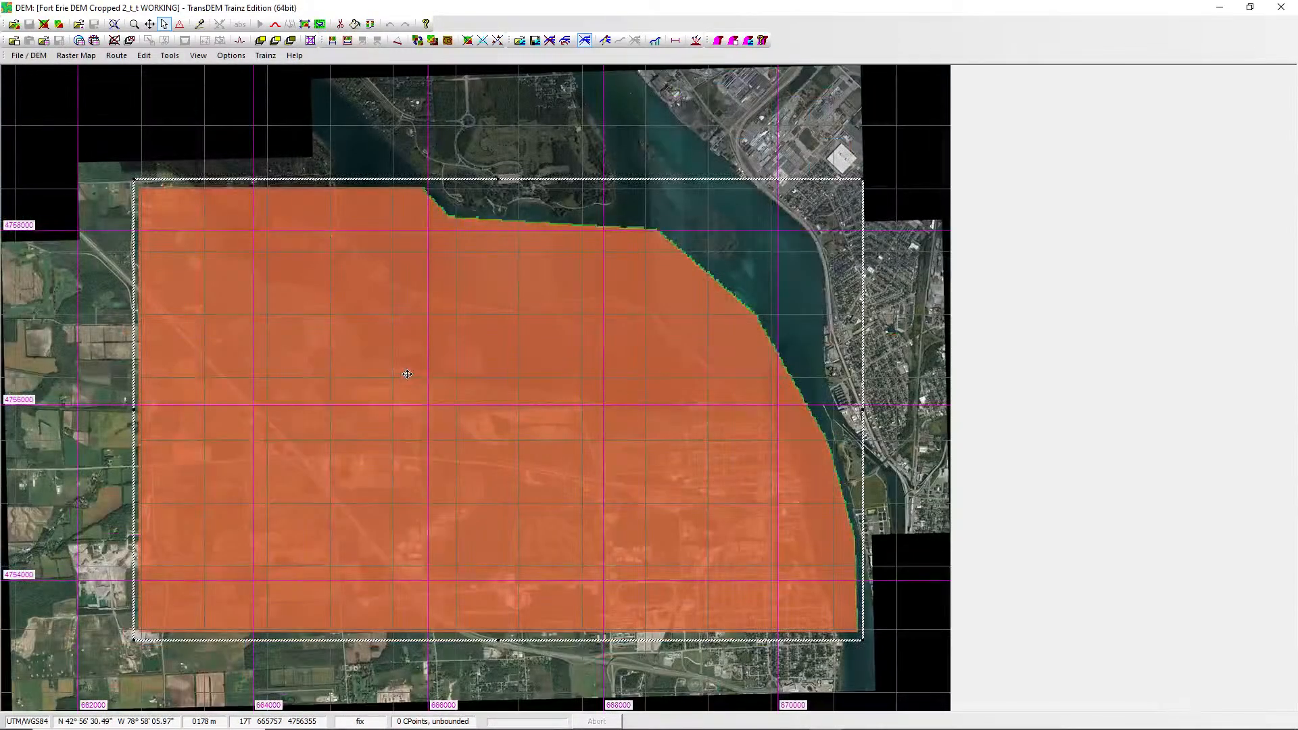
scroll(407, 374, "up", 1)
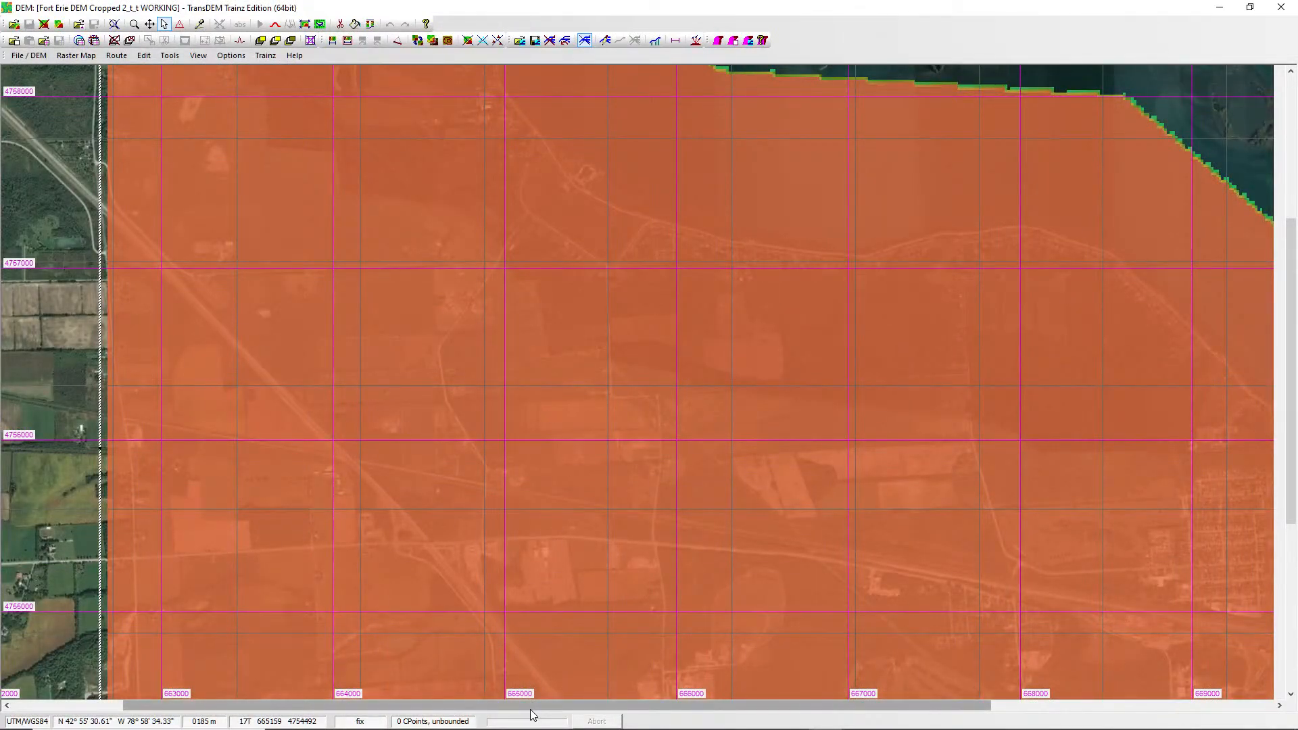
left_click_drag(532, 710, 576, 712)
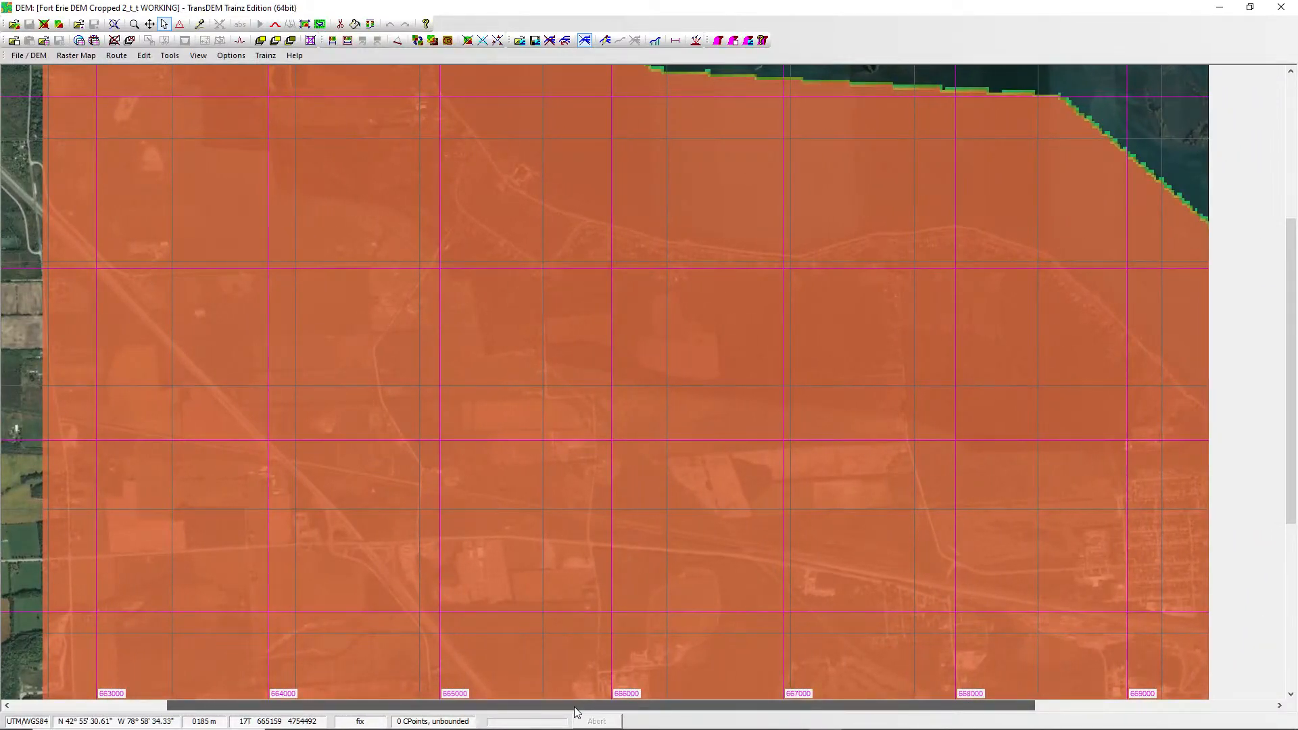
left_click_drag(576, 712, 517, 713)
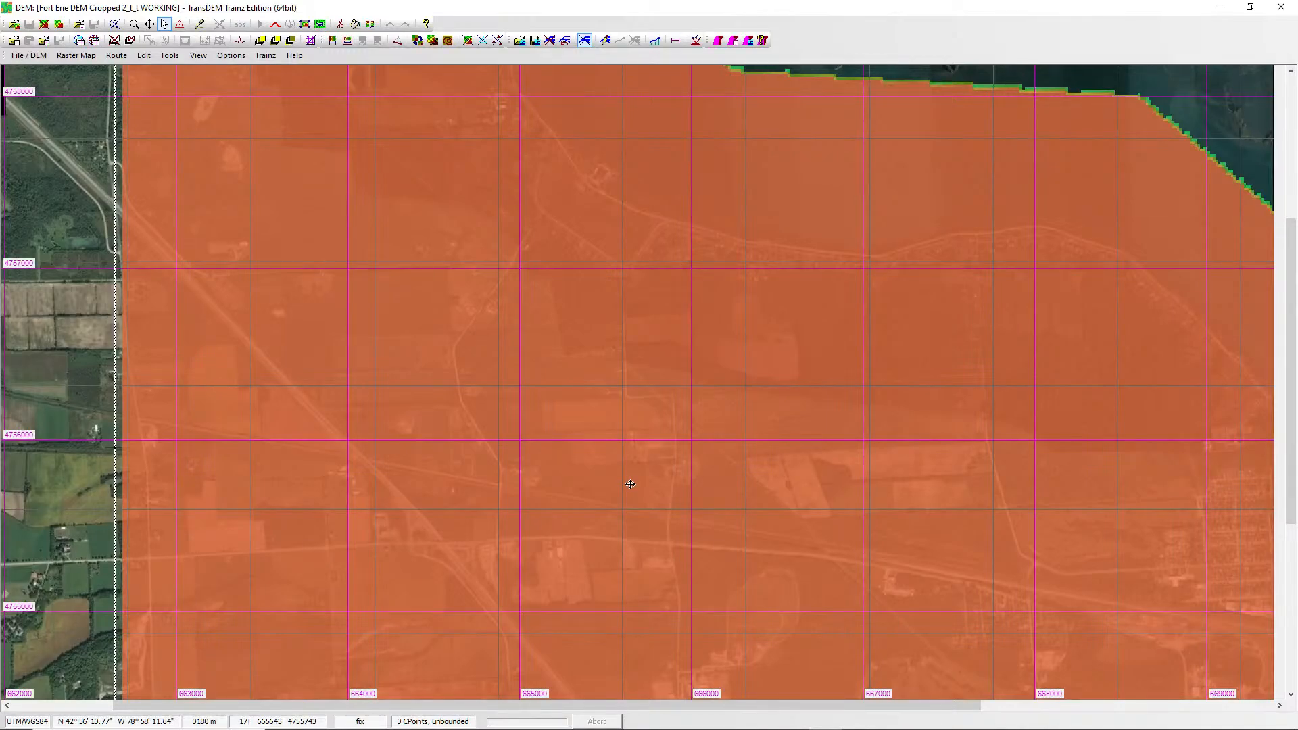
Repeat the UTM tile export to the kuid2 Fort Erie 0823 map and inspect the southern part of the DEM.
left_click(734, 40)
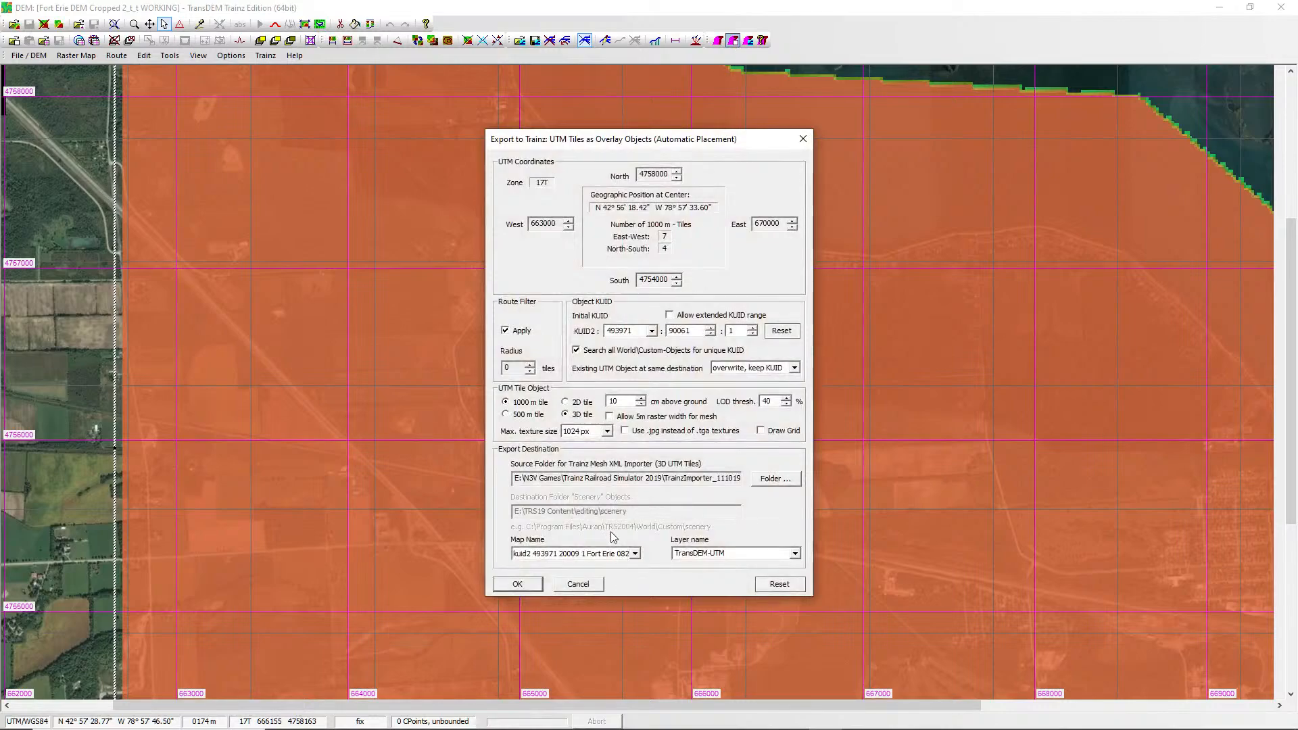
left_click(529, 583)
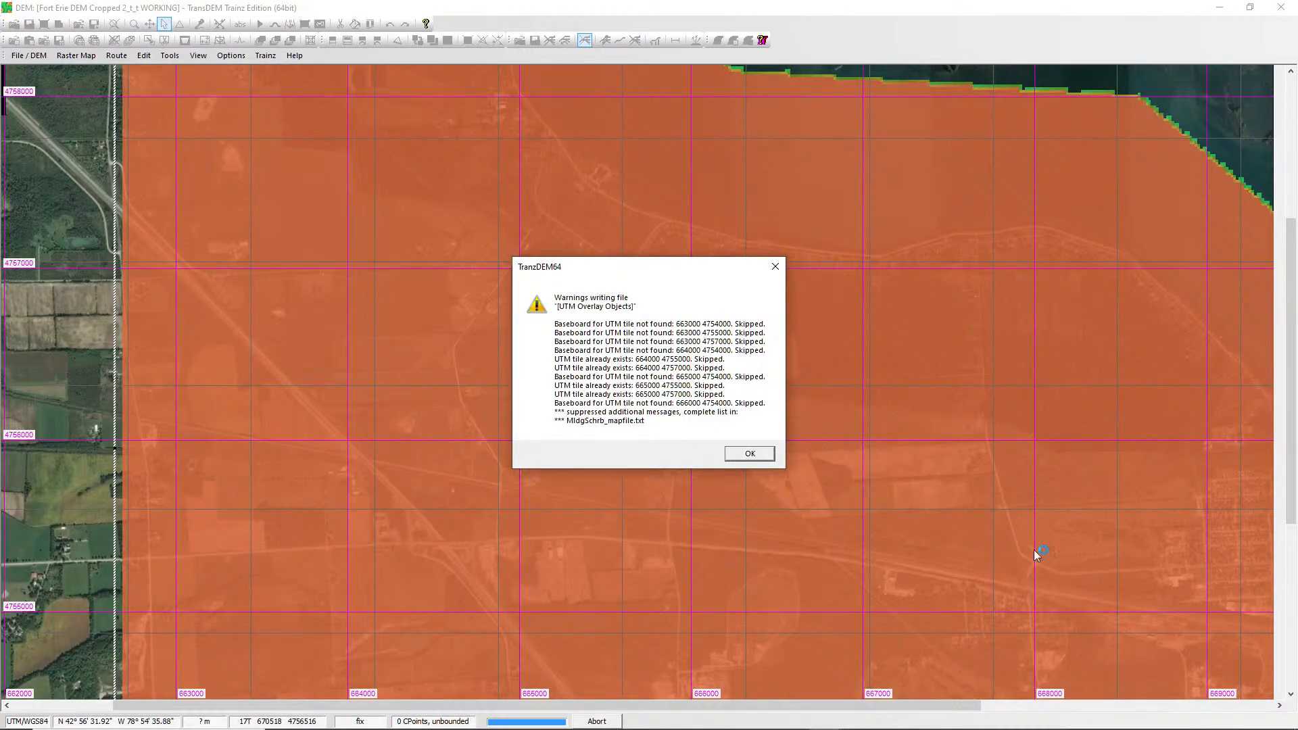
left_click_drag(1292, 515, 1293, 585)
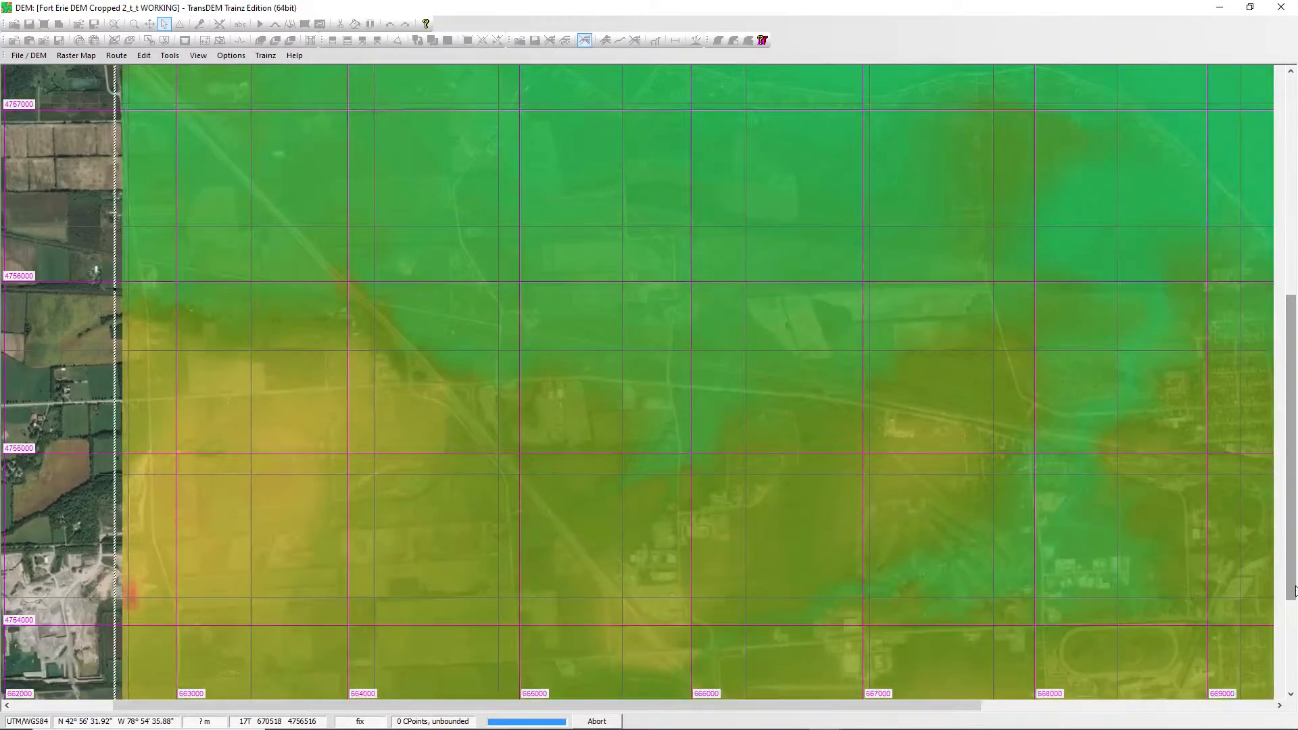
left_click_drag(1293, 590, 1293, 624)
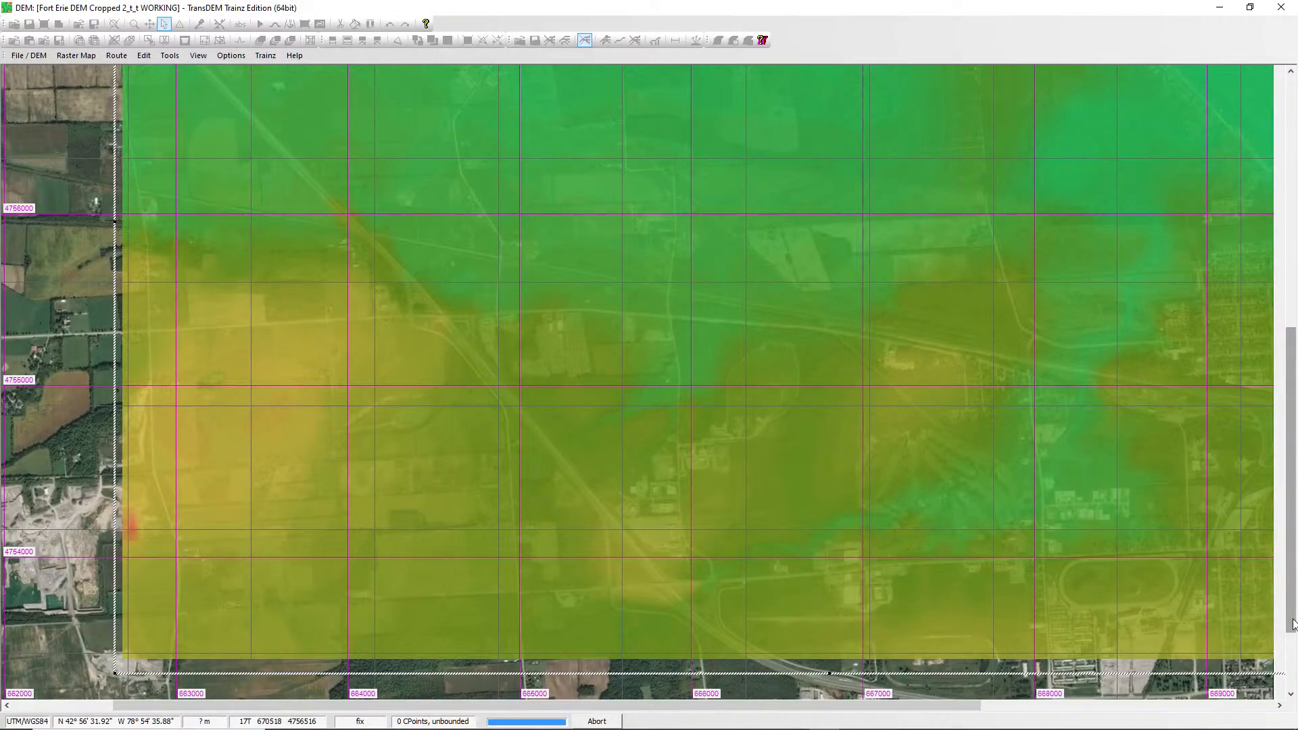
left_click_drag(1293, 623, 1293, 623)
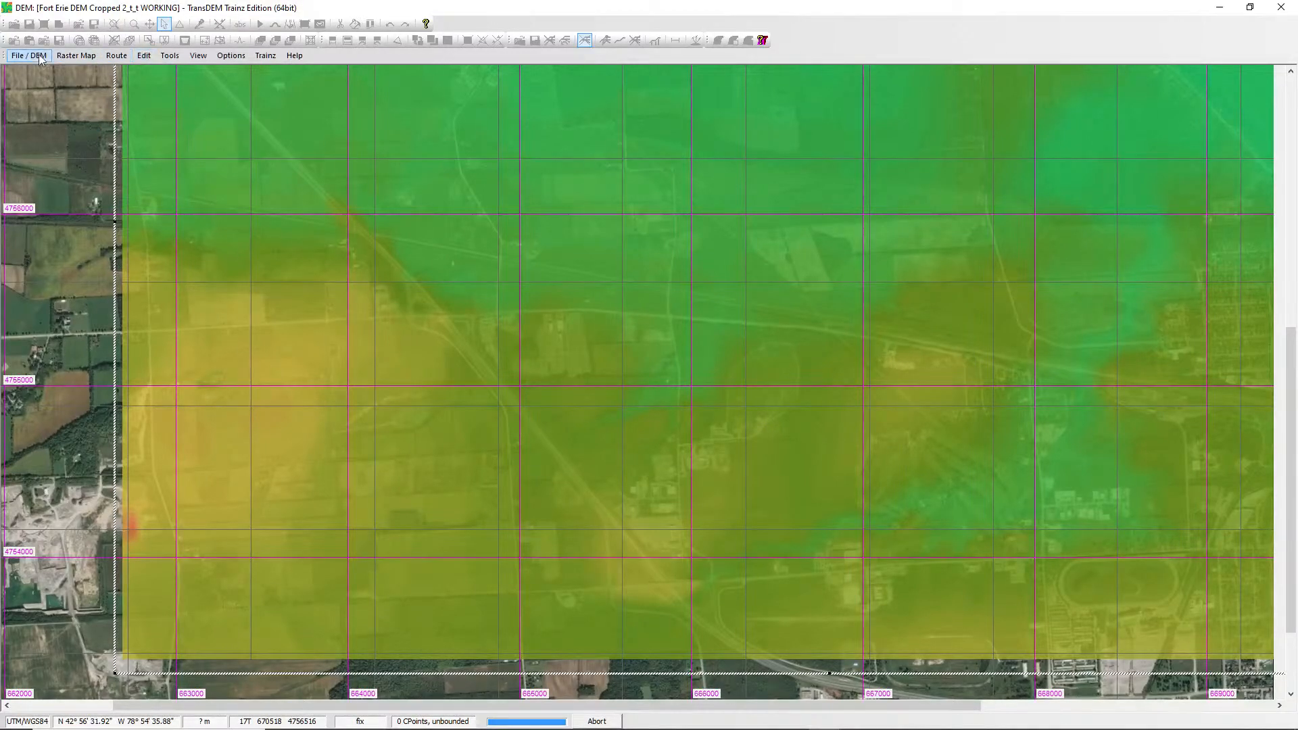
Close the program without saving the modified route.
left_click(1280, 9)
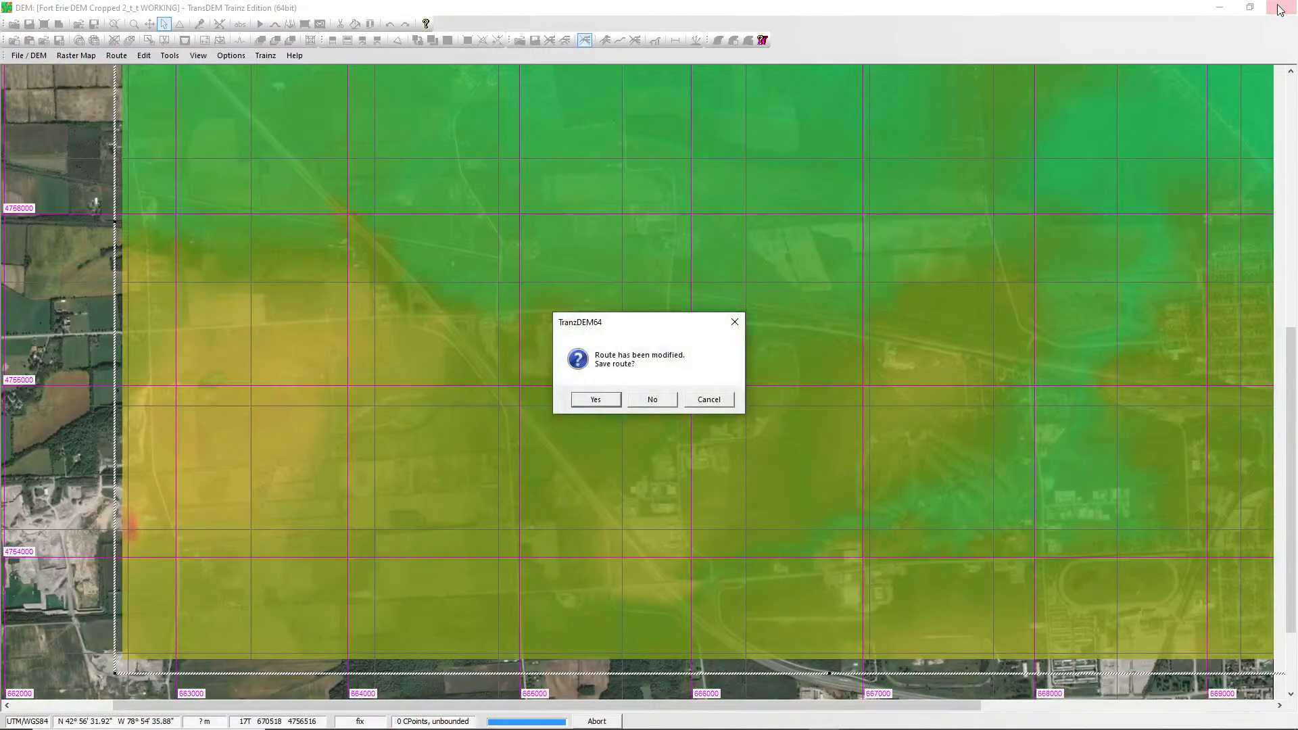
left_click(647, 400)
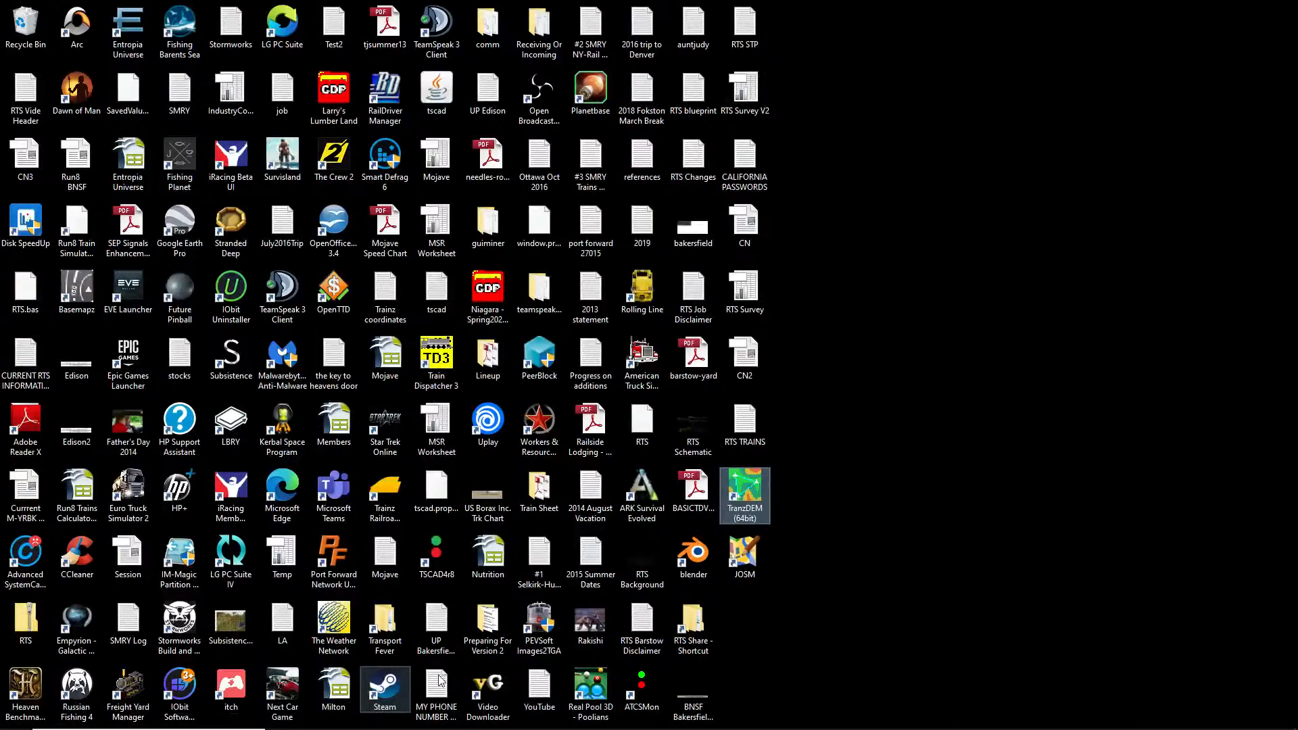
Launch Trainz Railroad Simulator as administrator and open its content manager.
right_click(390, 496)
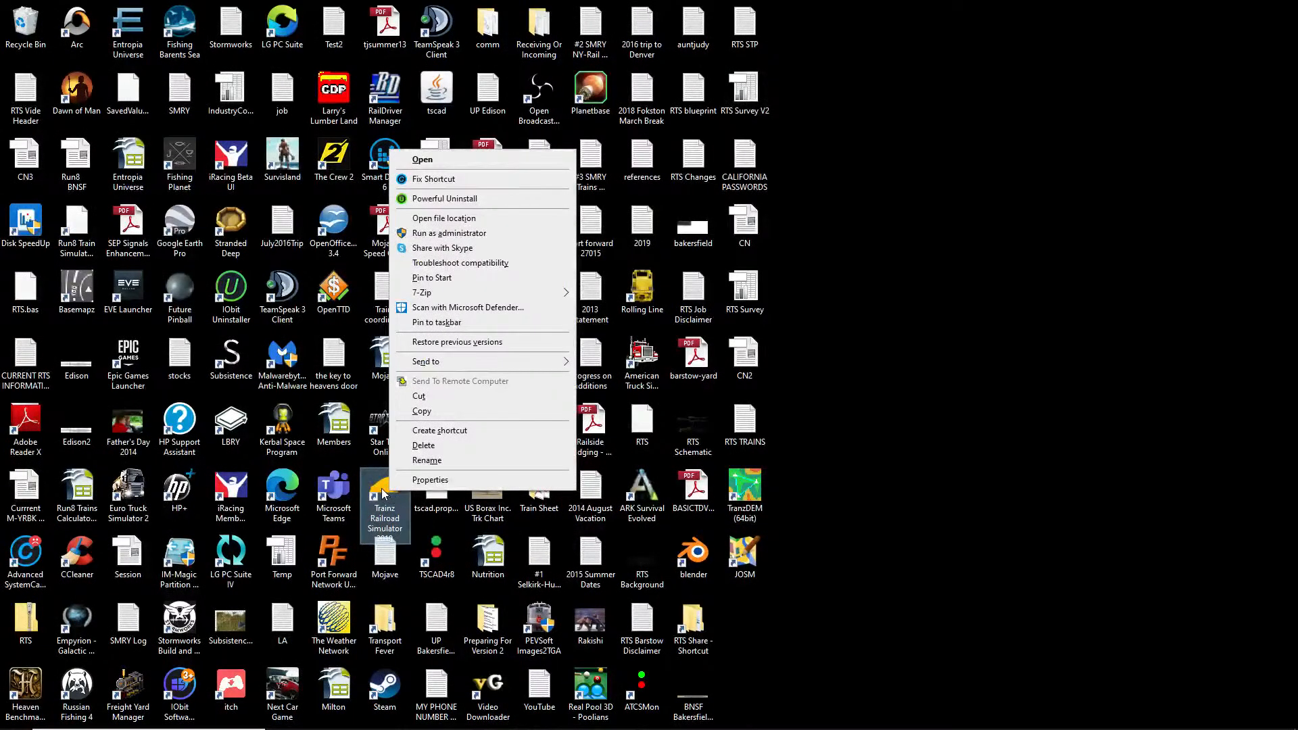
left_click(460, 232)
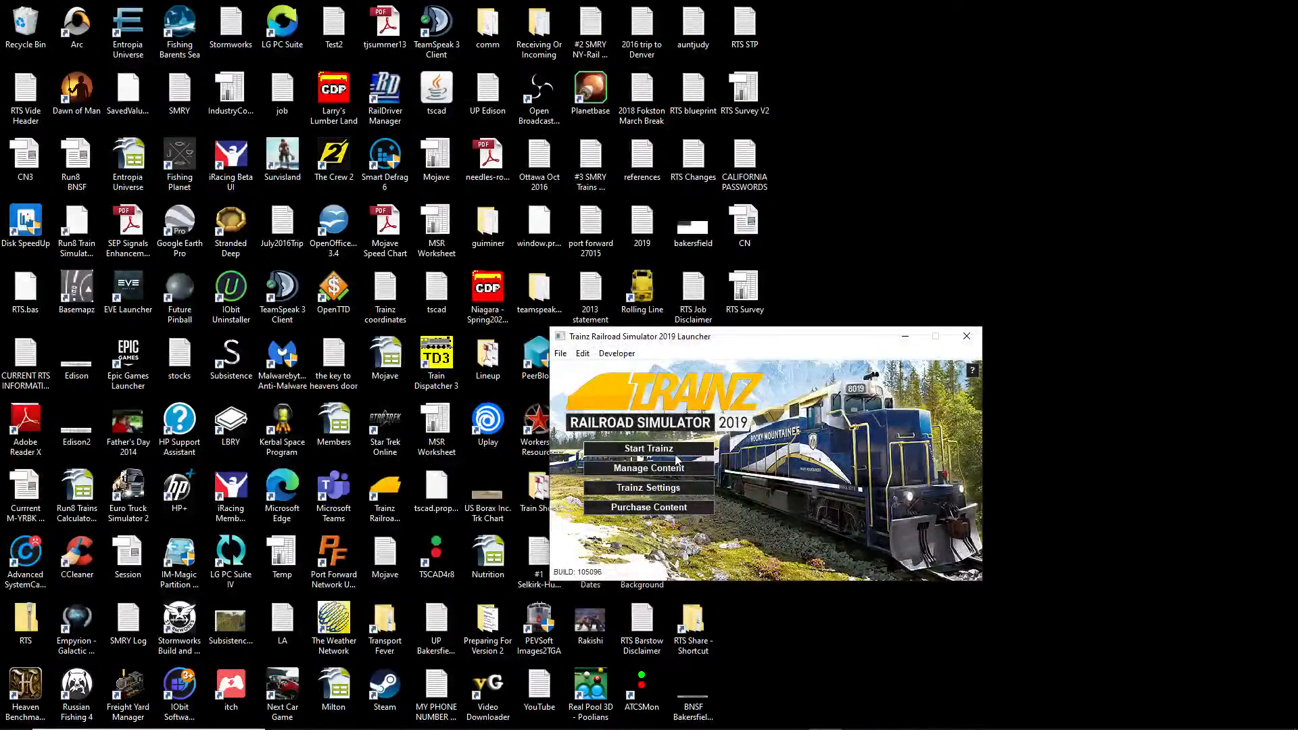
left_click(654, 473)
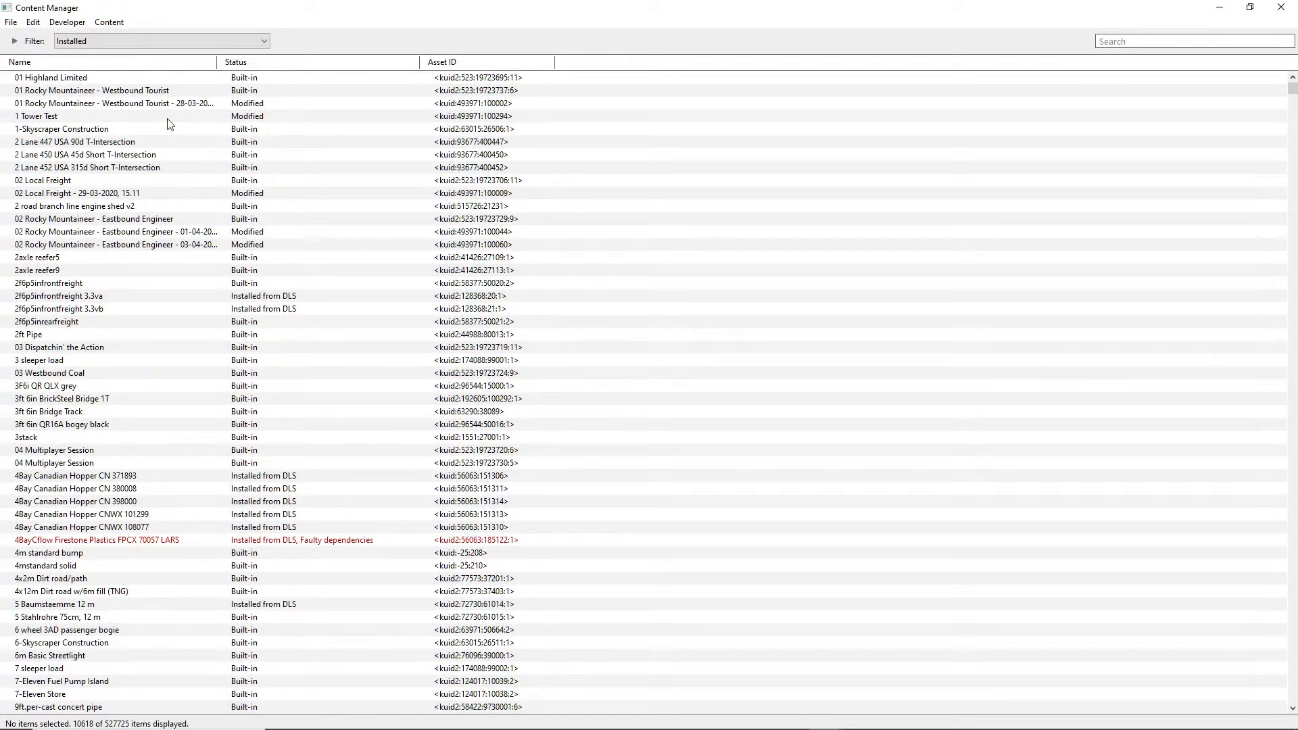
Start a content folder import and browse to TRS19 Content\editing on DATADRIVE1 (E:), sorted by newest modification date.
left_click(11, 23)
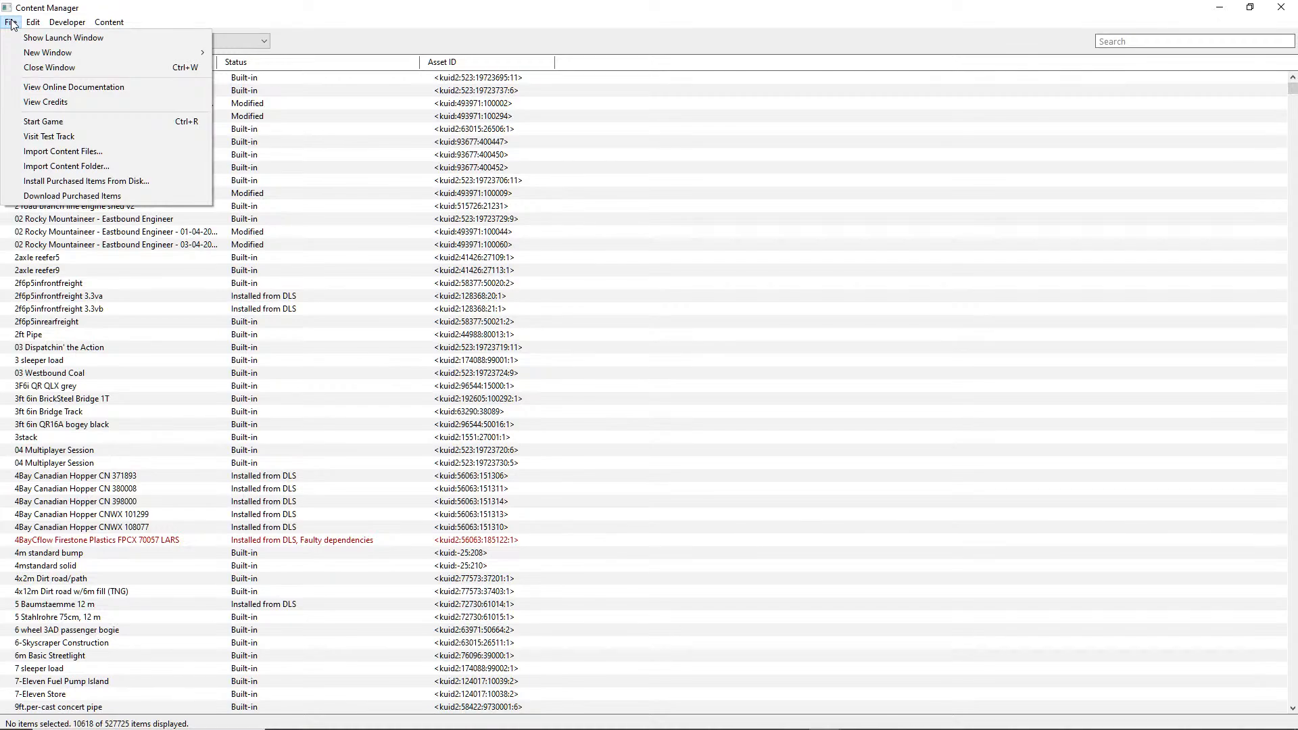
left_click(105, 167)
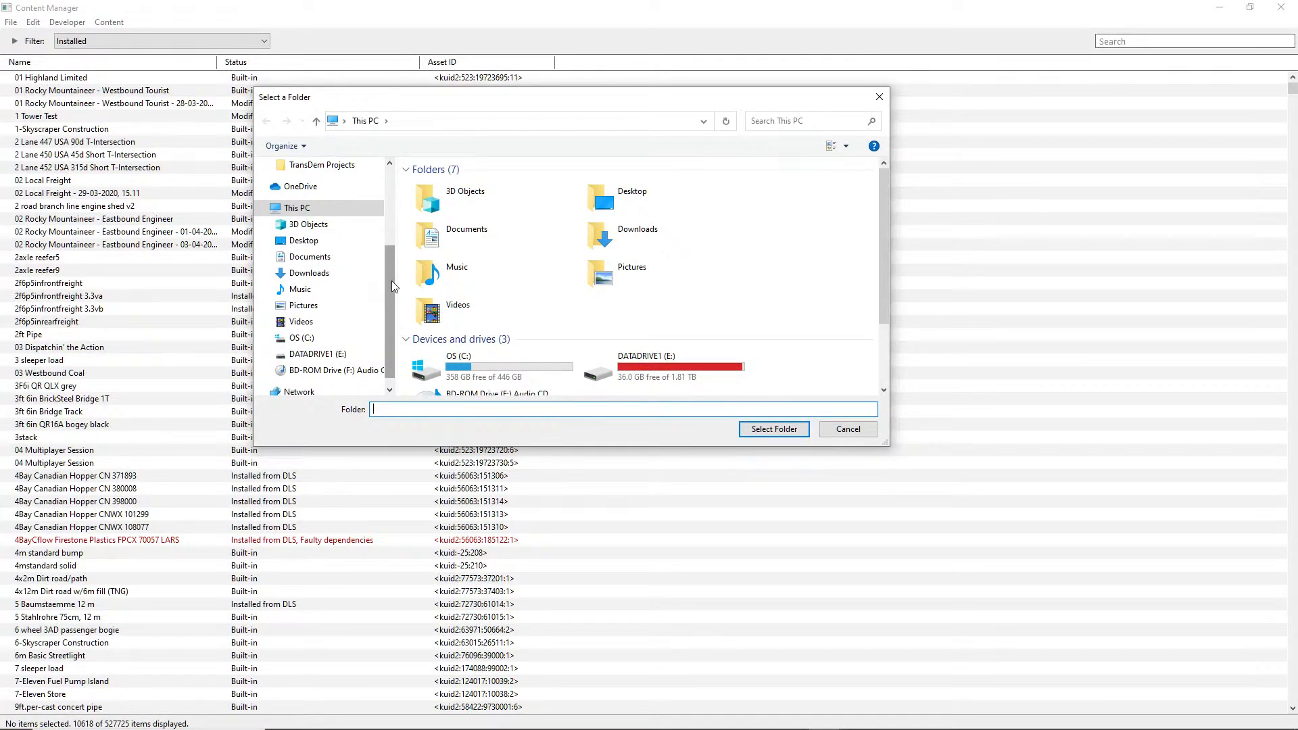
double_click(673, 368)
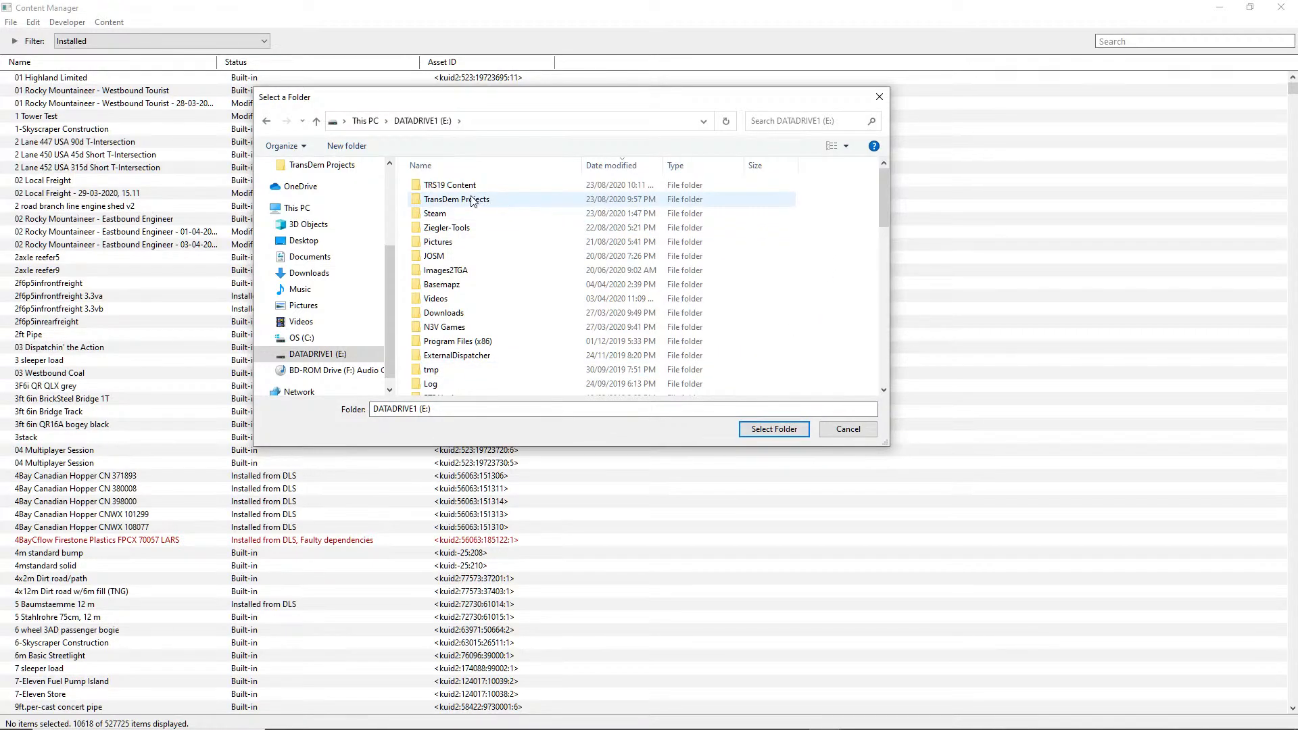
double_click(441, 186)
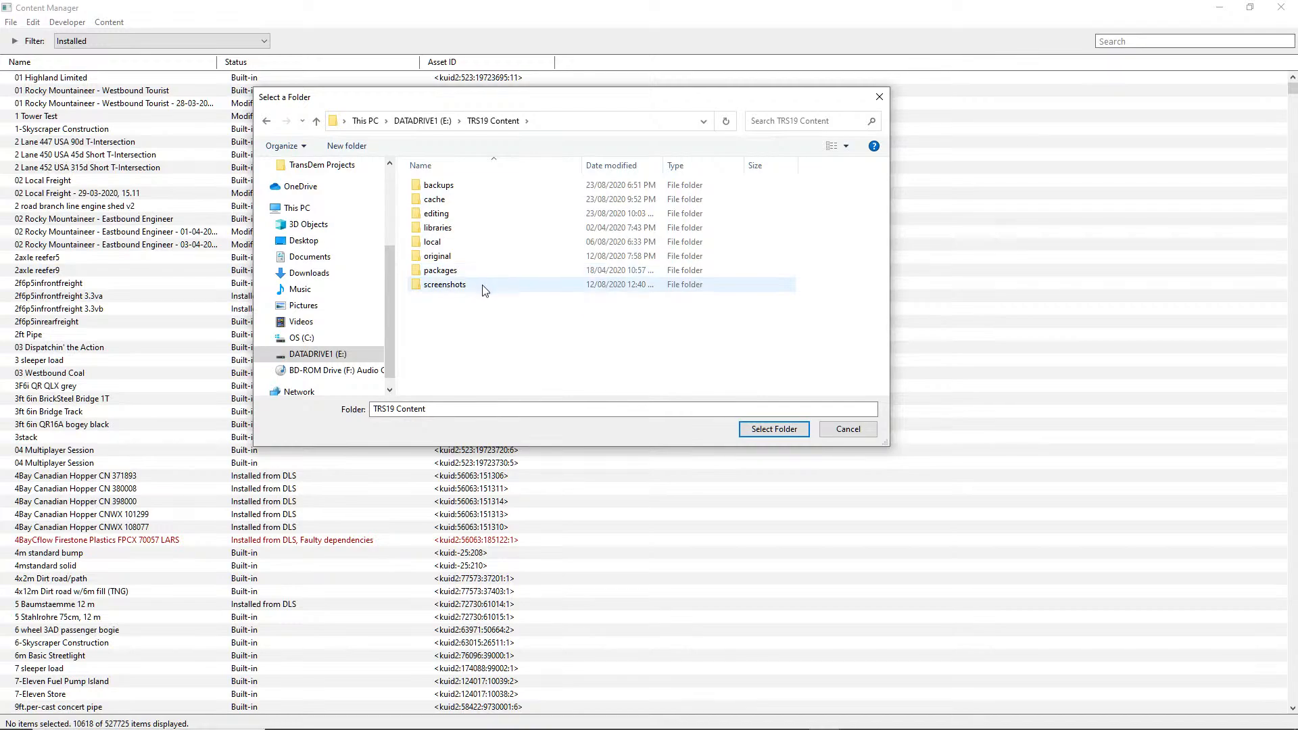
double_click(436, 213)
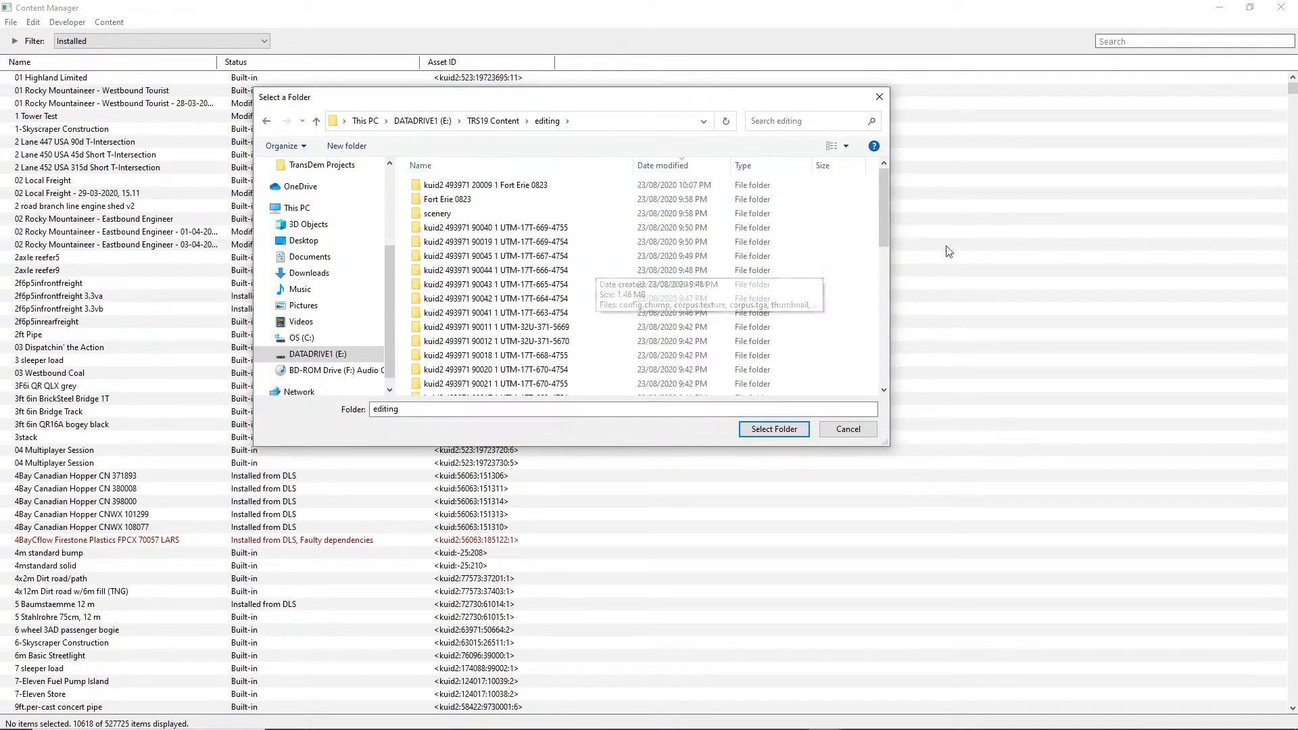
left_click(666, 168)
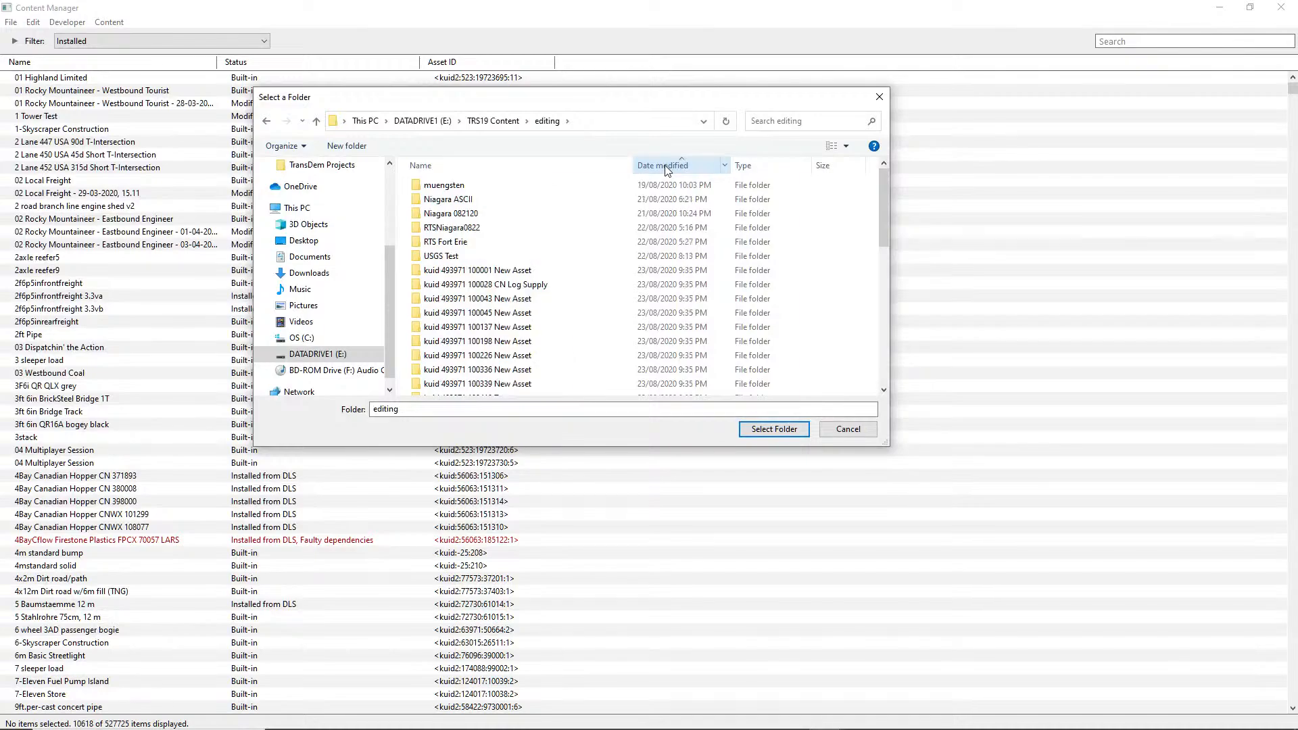
left_click(666, 168)
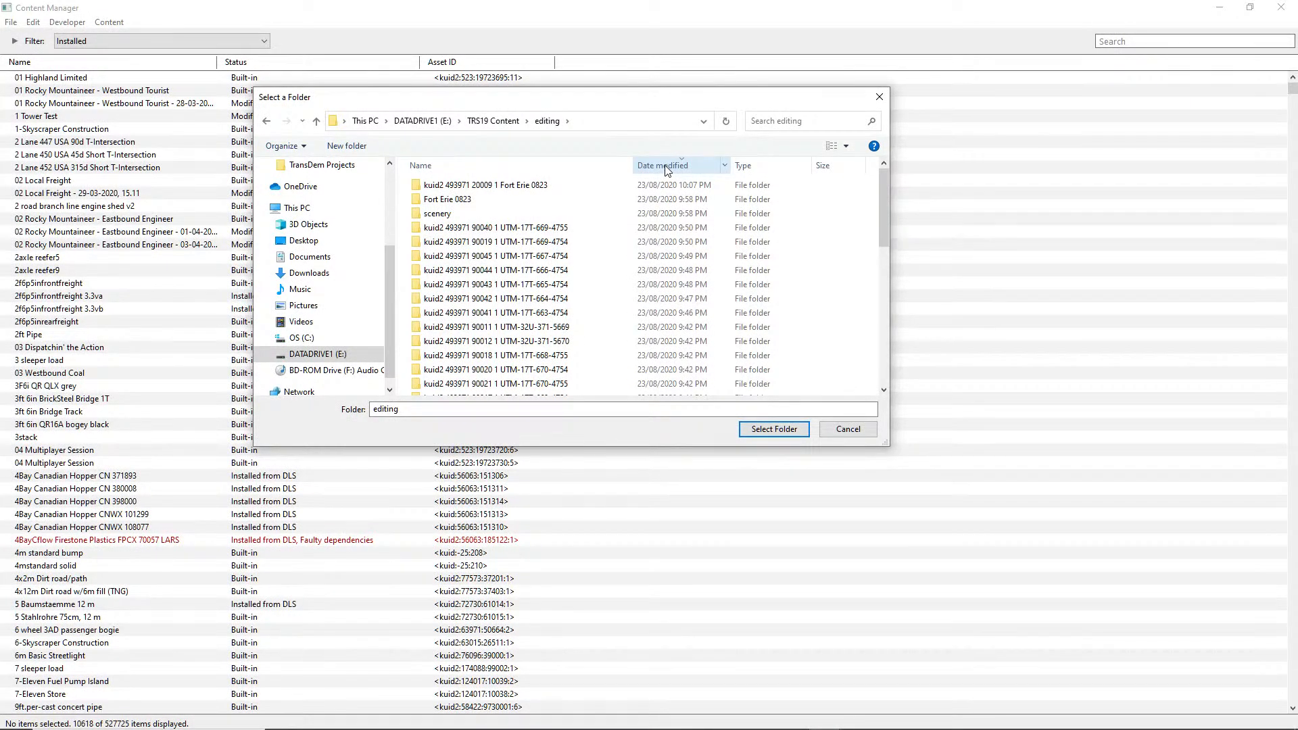
right_click(699, 251)
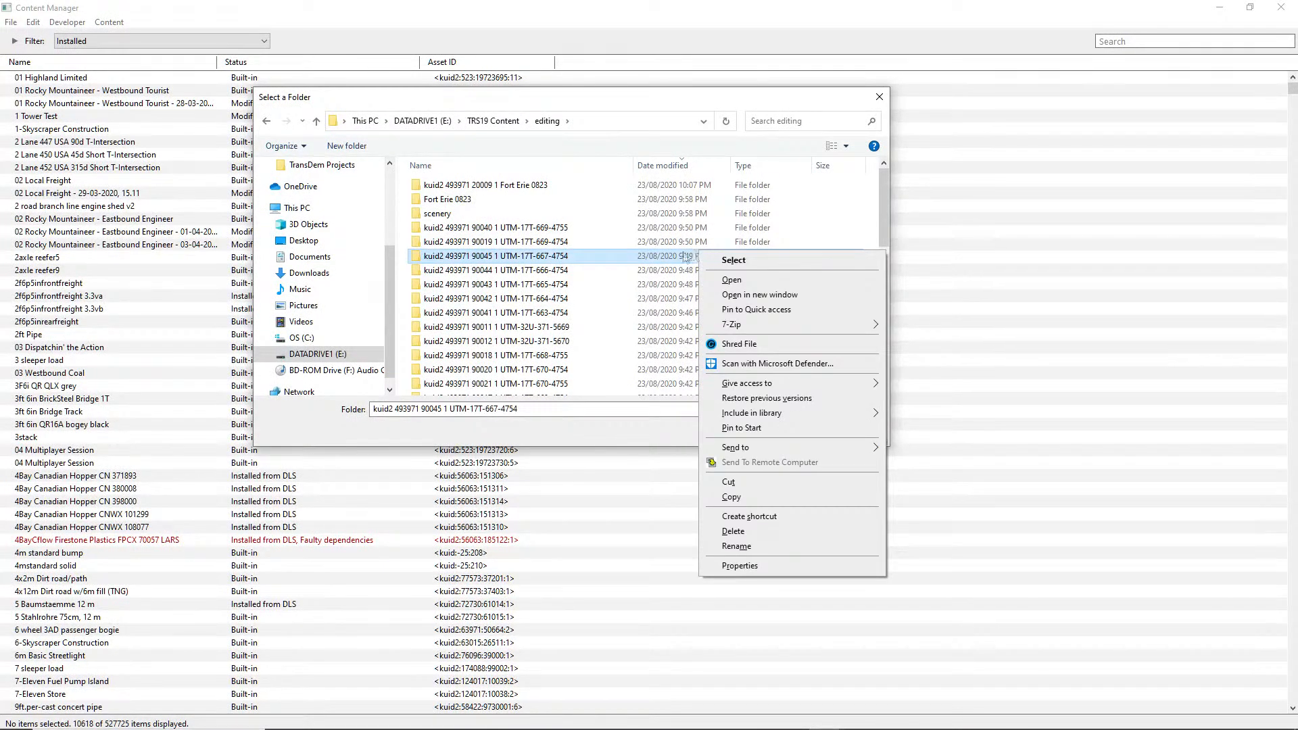
left_click(624, 258)
key("F2")
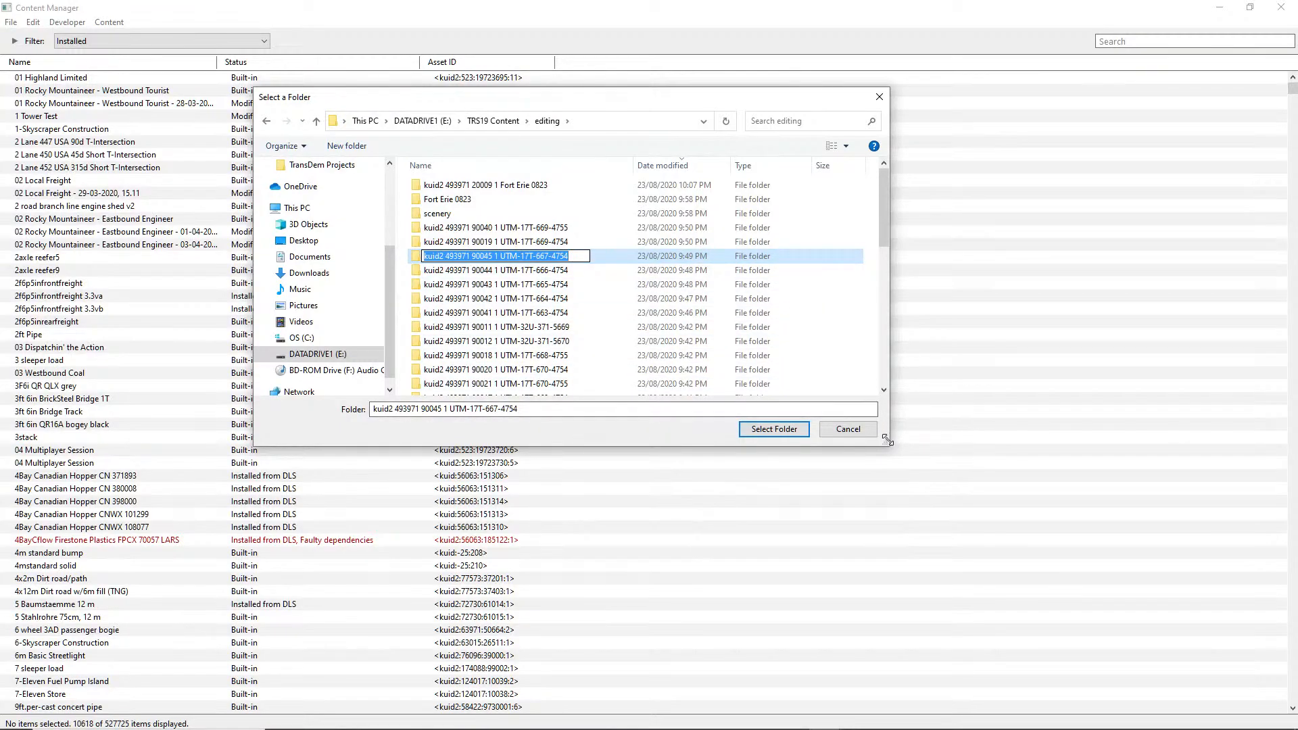
left_click_drag(887, 440, 887, 440)
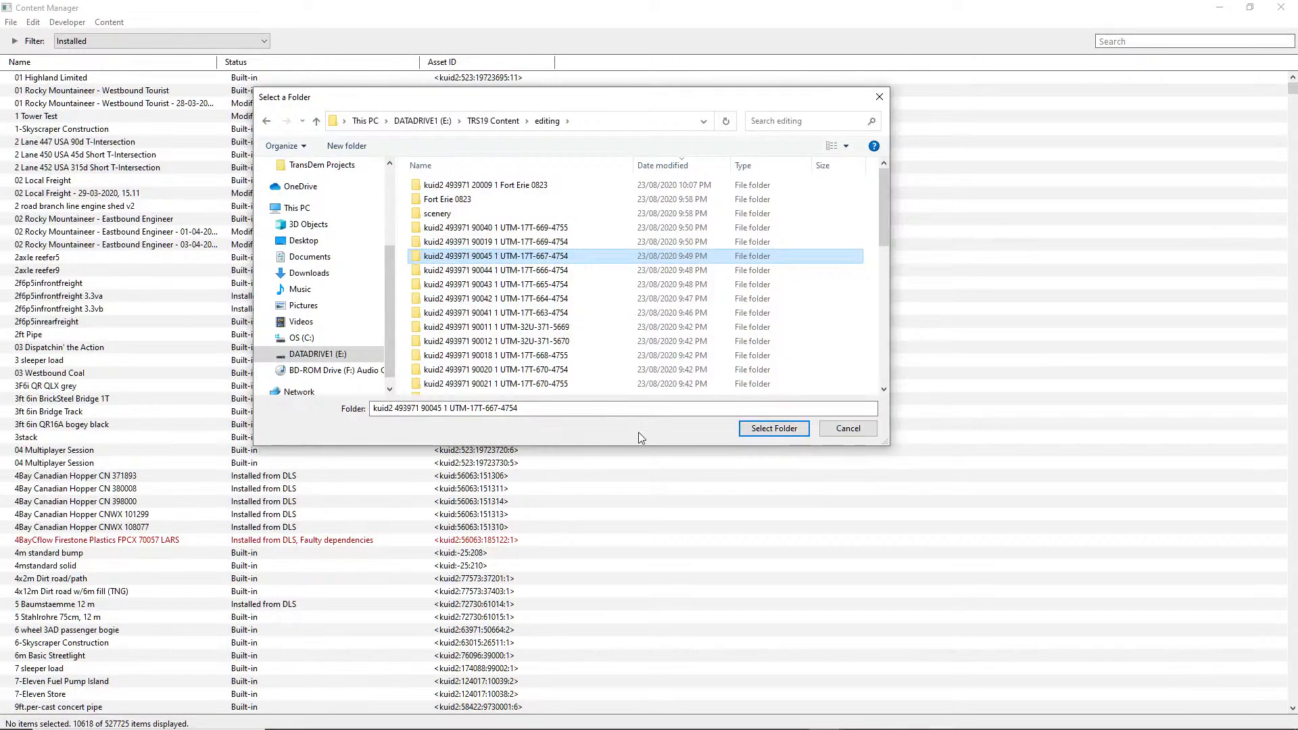
left_click(442, 271)
left_click(439, 230)
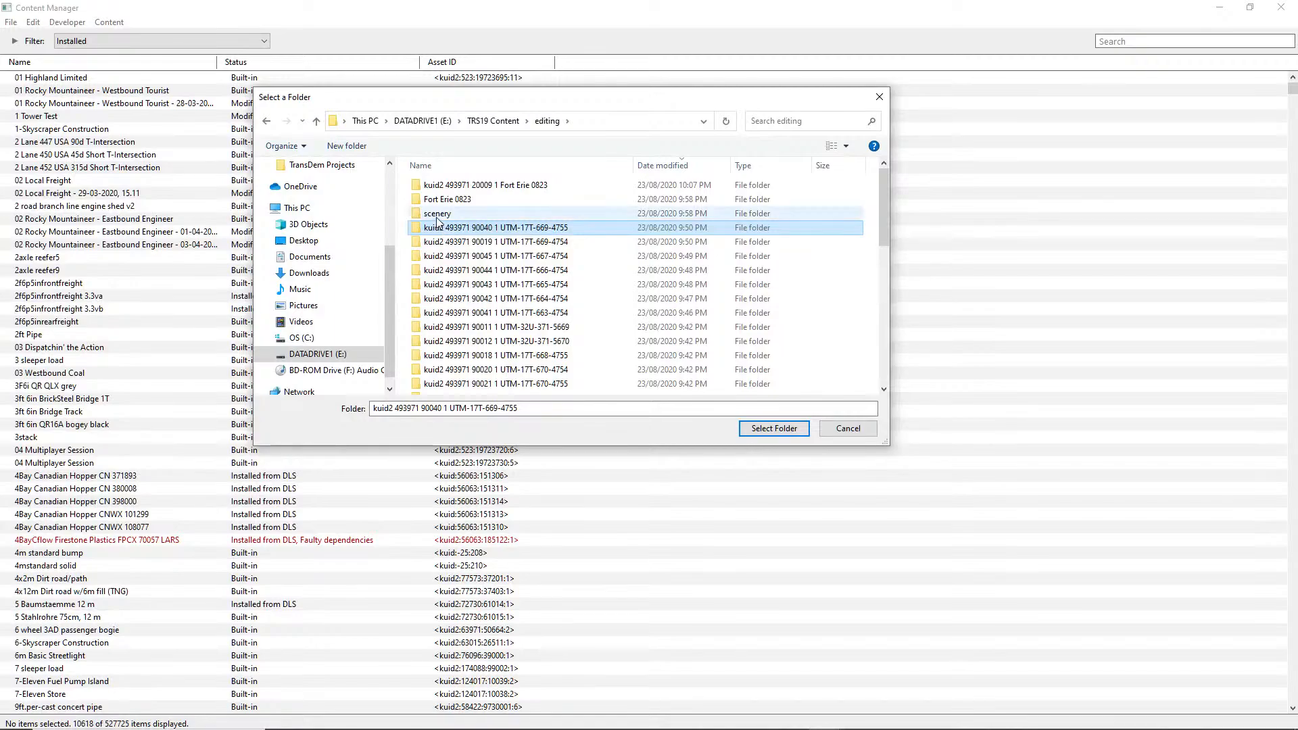
Examine the UTM tile folders in scenery by newest modification date, and check the contents of the plain Fort Erie 0823 folder.
double_click(436, 215)
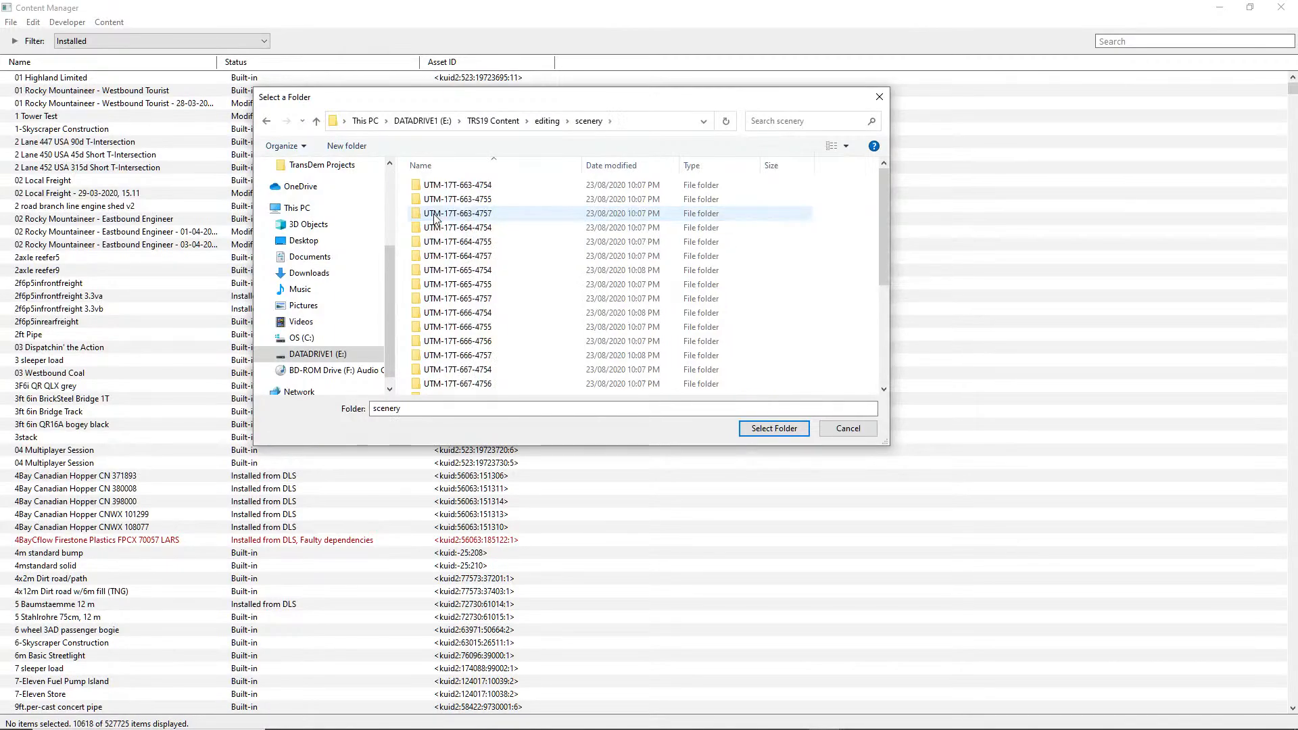
left_click(622, 168)
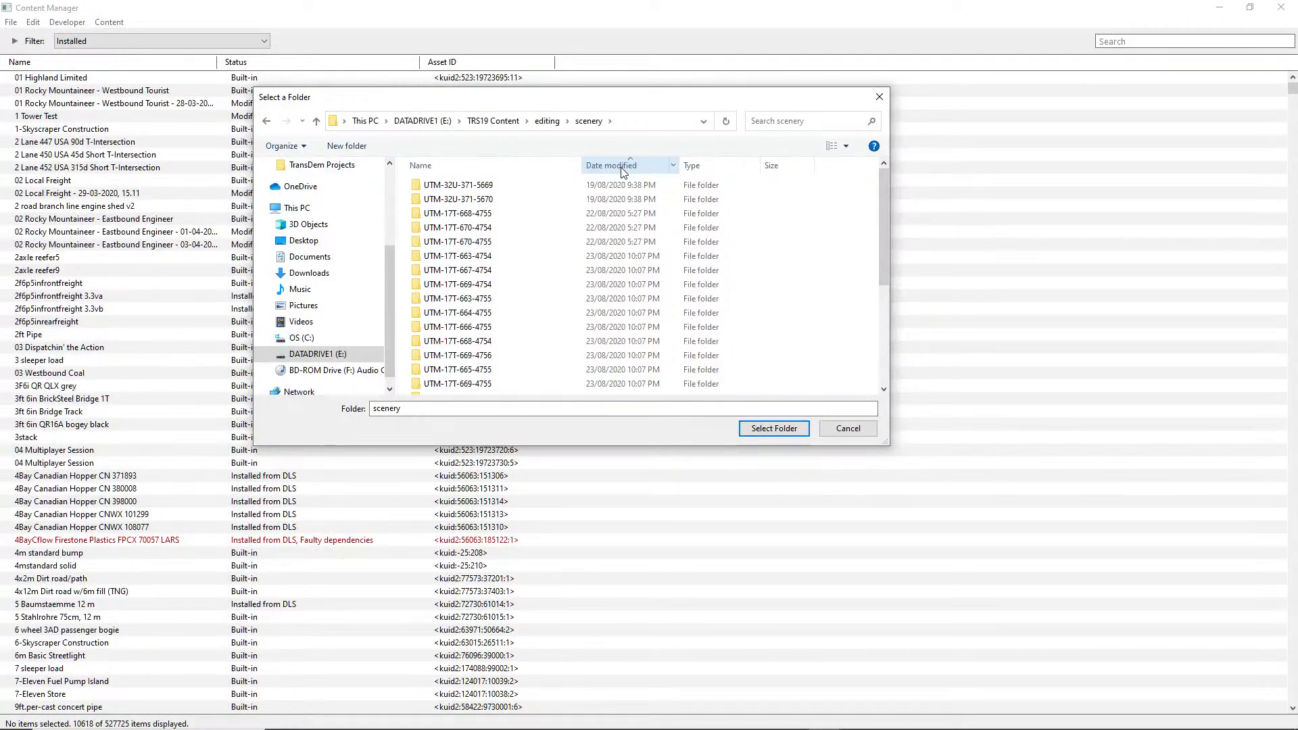
left_click(622, 169)
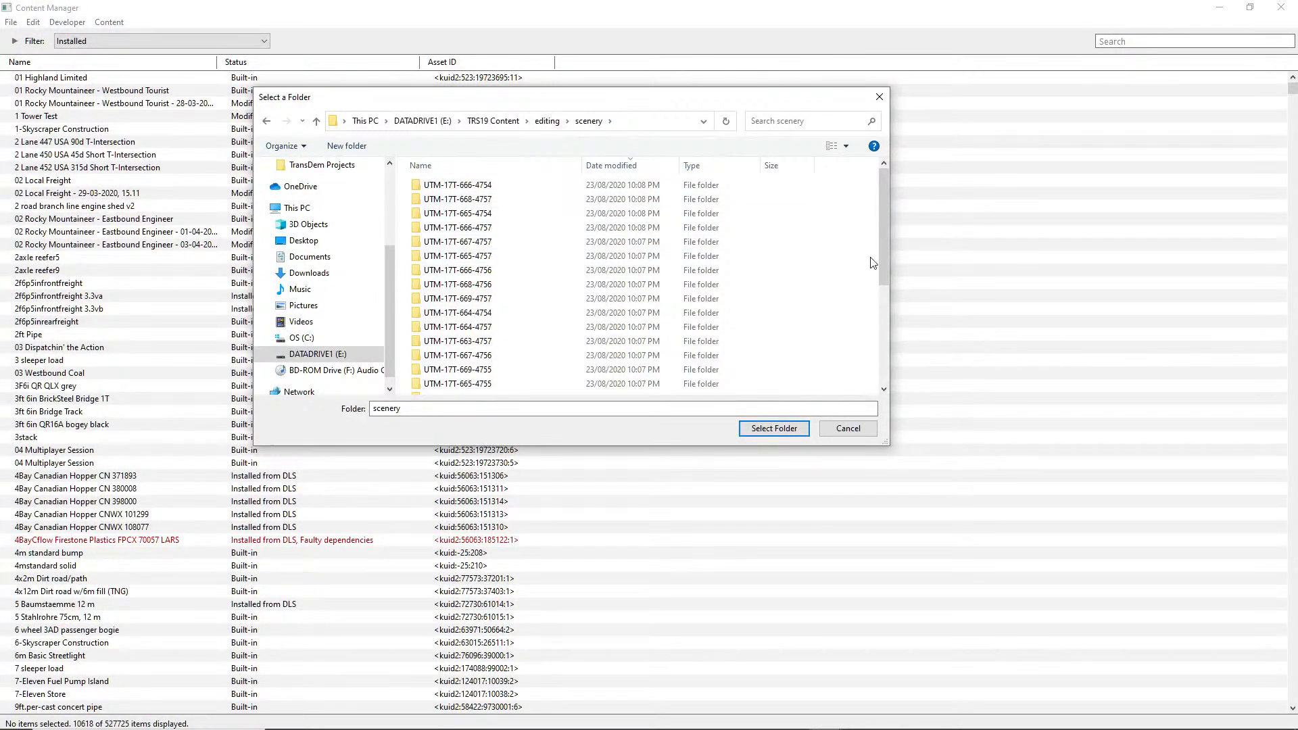
left_click_drag(883, 241, 874, 201)
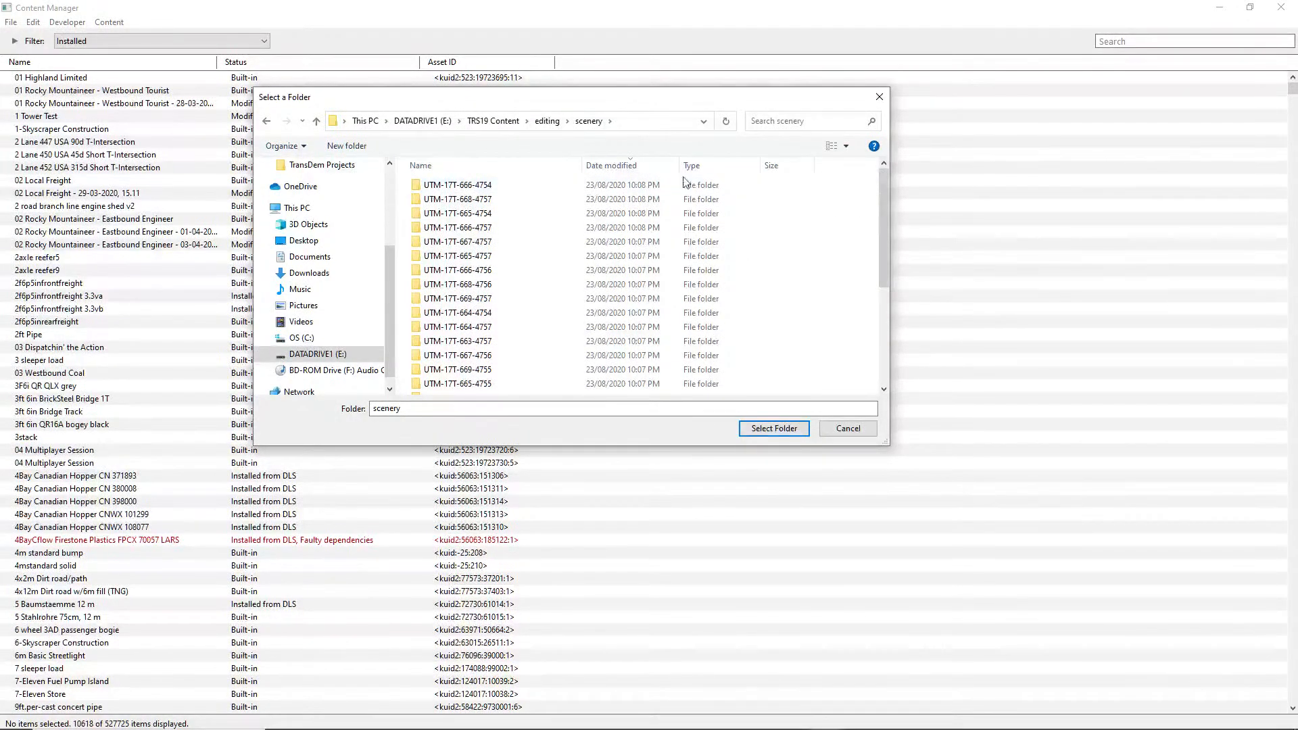
left_click(547, 124)
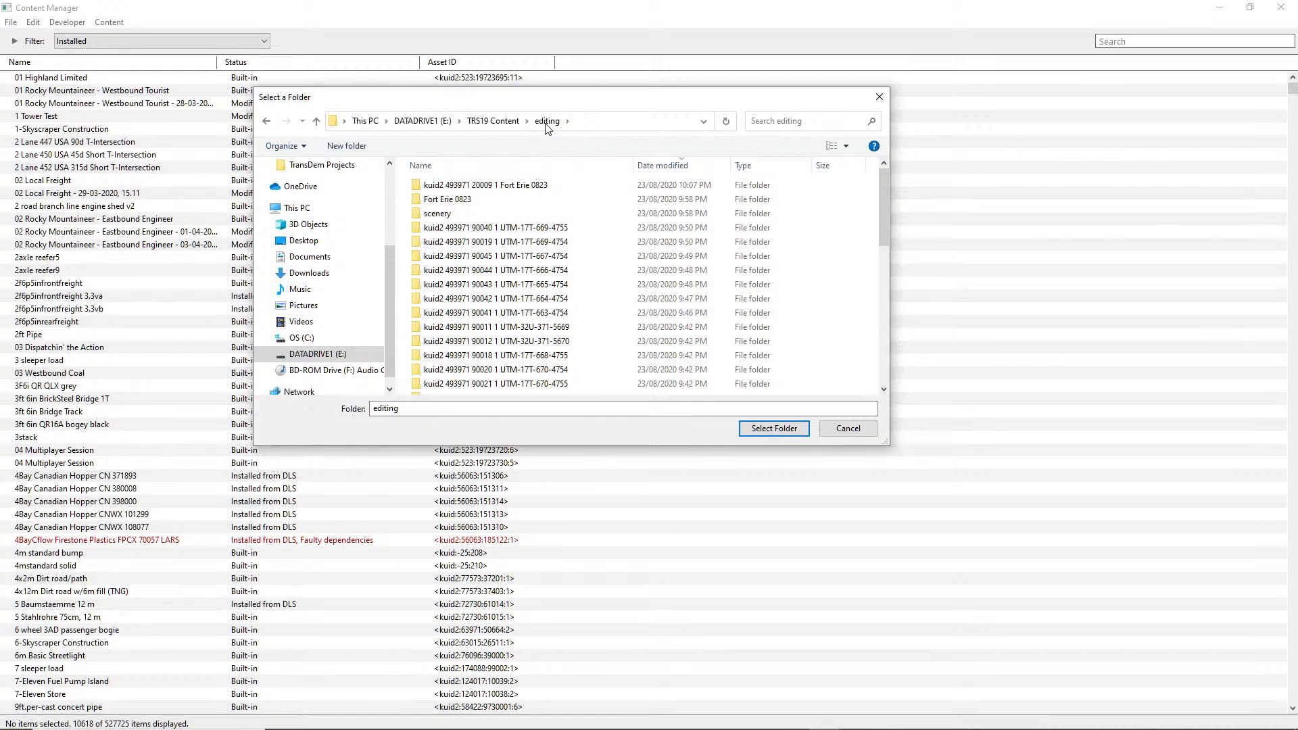
double_click(456, 202)
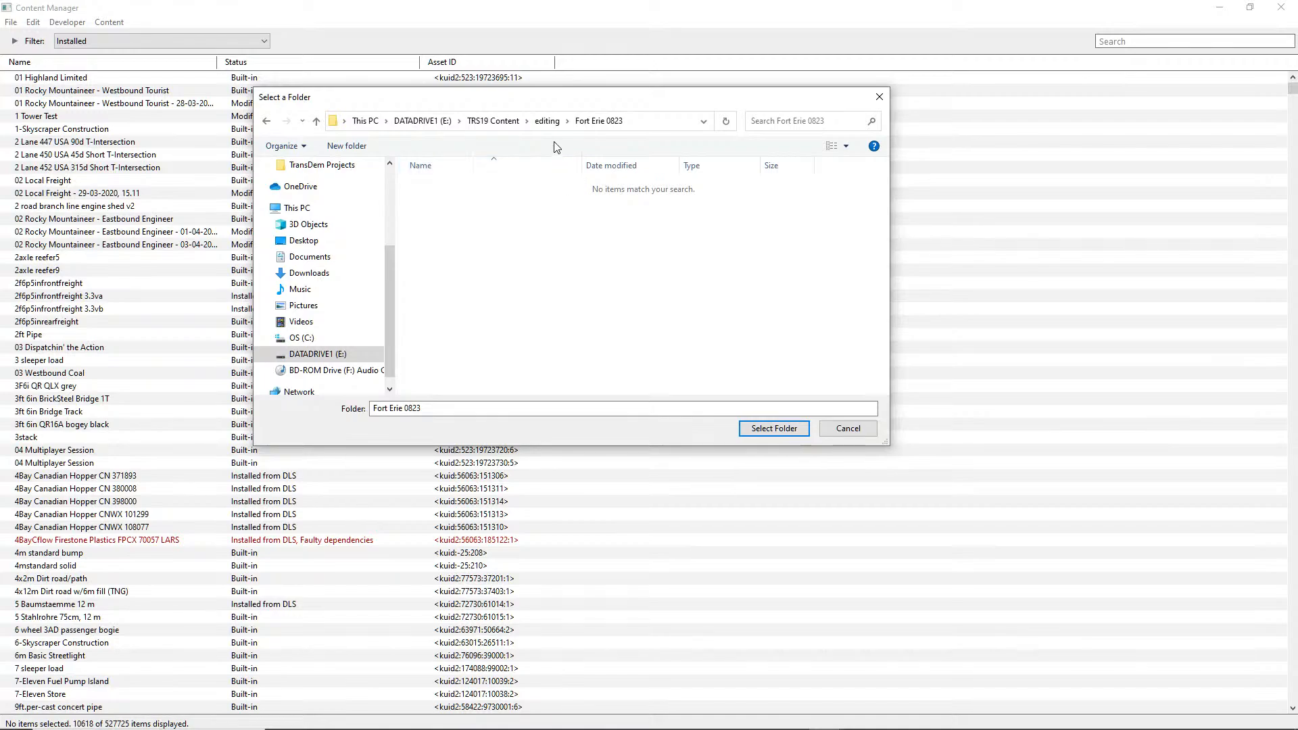
left_click(548, 120)
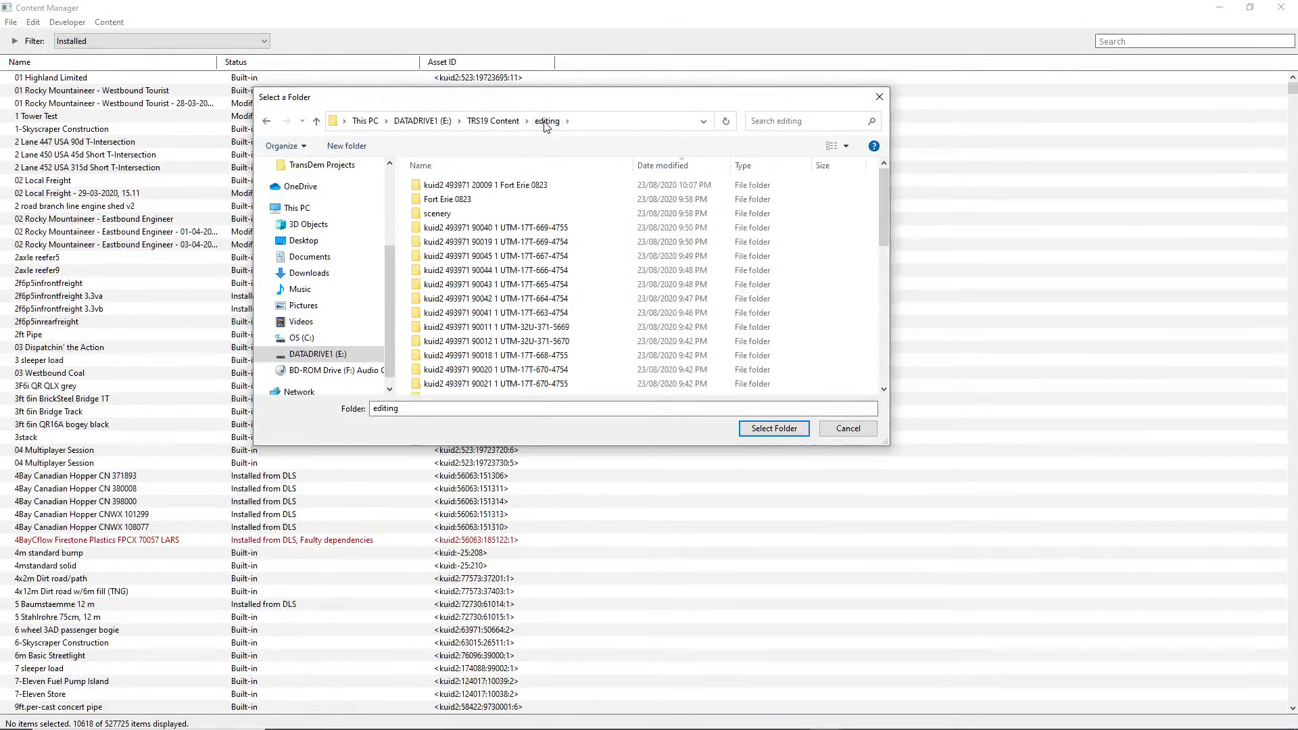
Import the kuid2 Fort Erie 0823 map folder from the editing folder and close the completed task report.
left_click(447, 201)
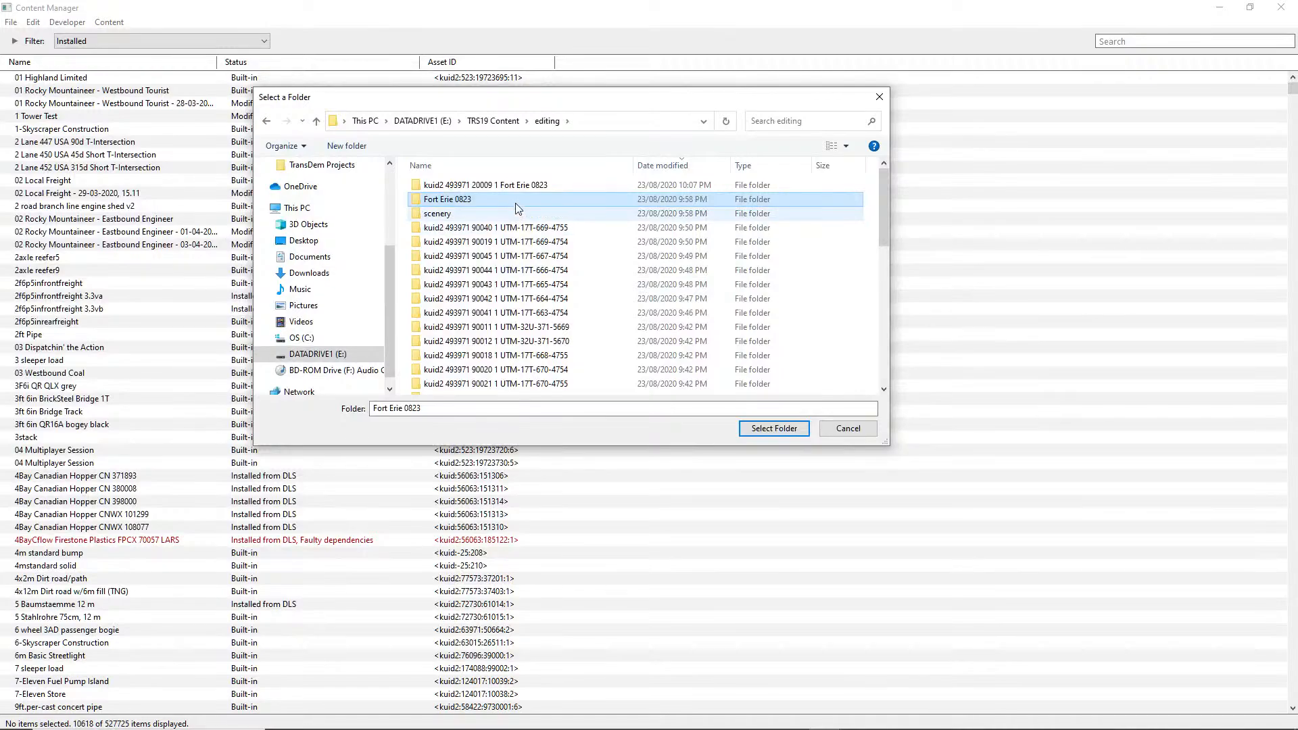
double_click(485, 186)
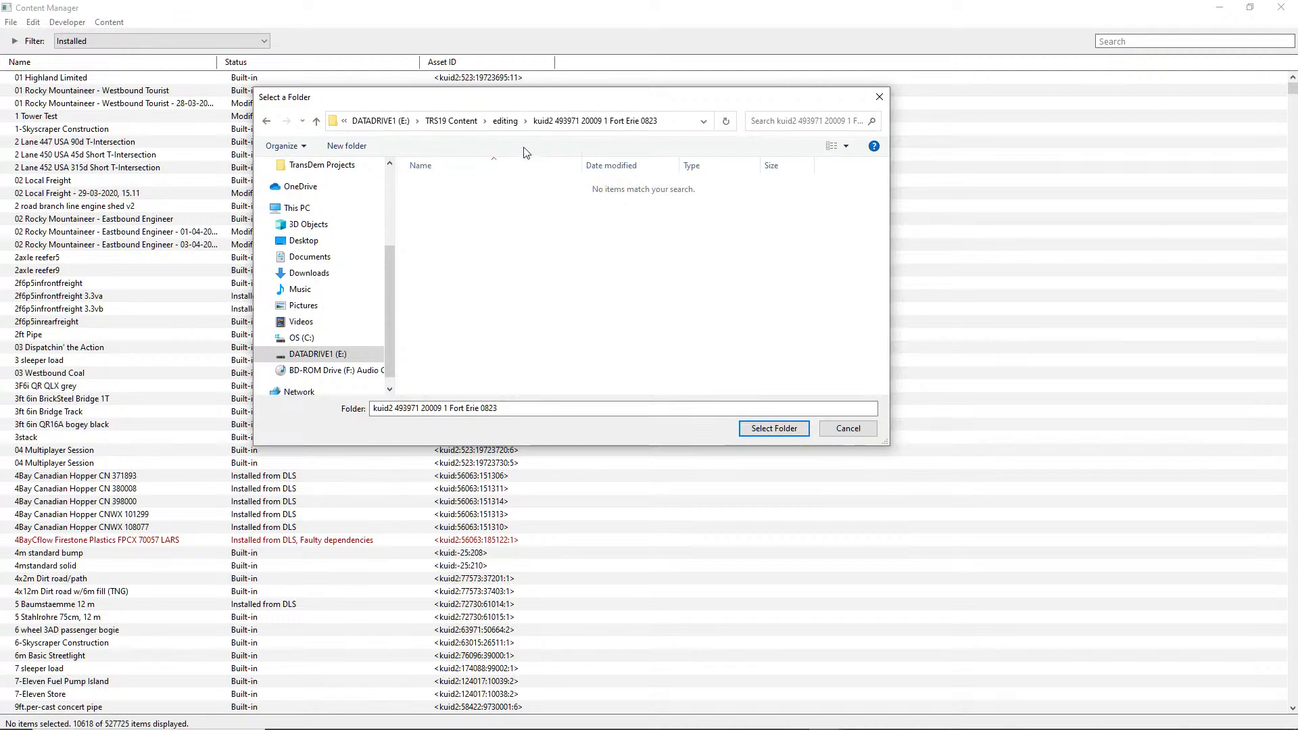
left_click(506, 120)
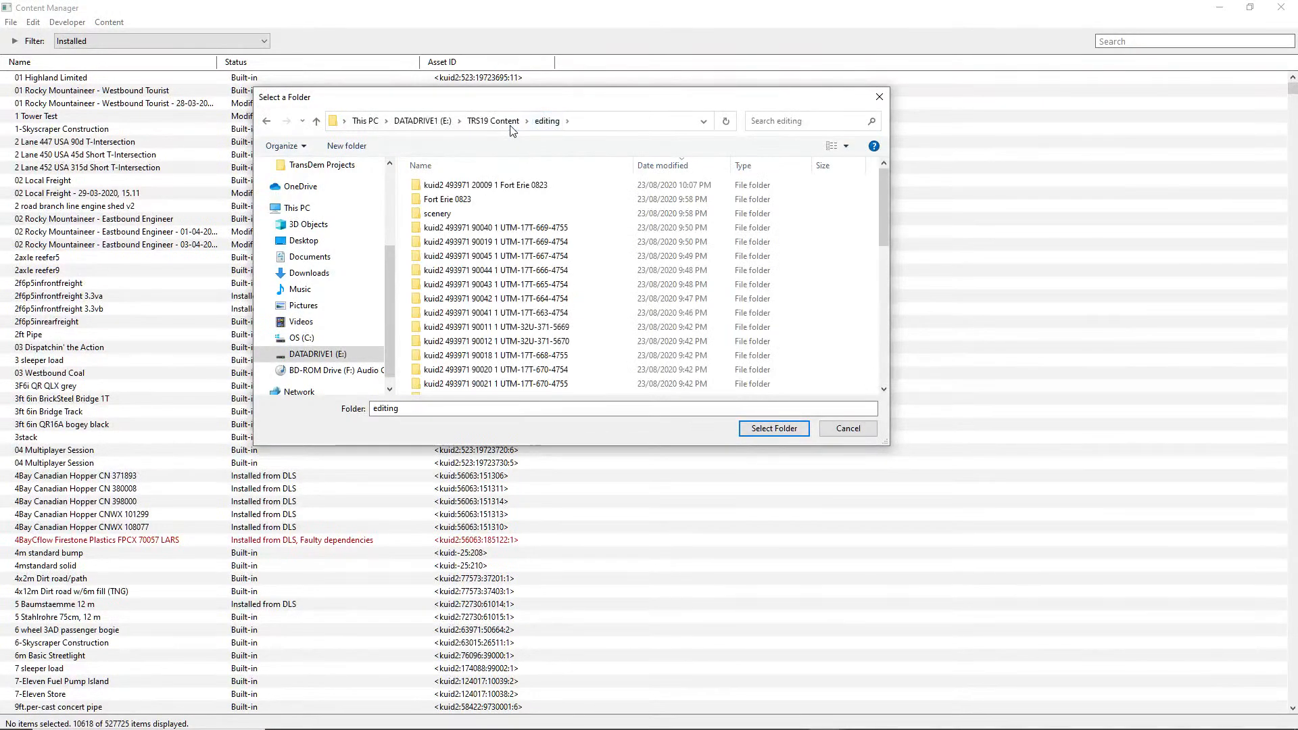
left_click(495, 187)
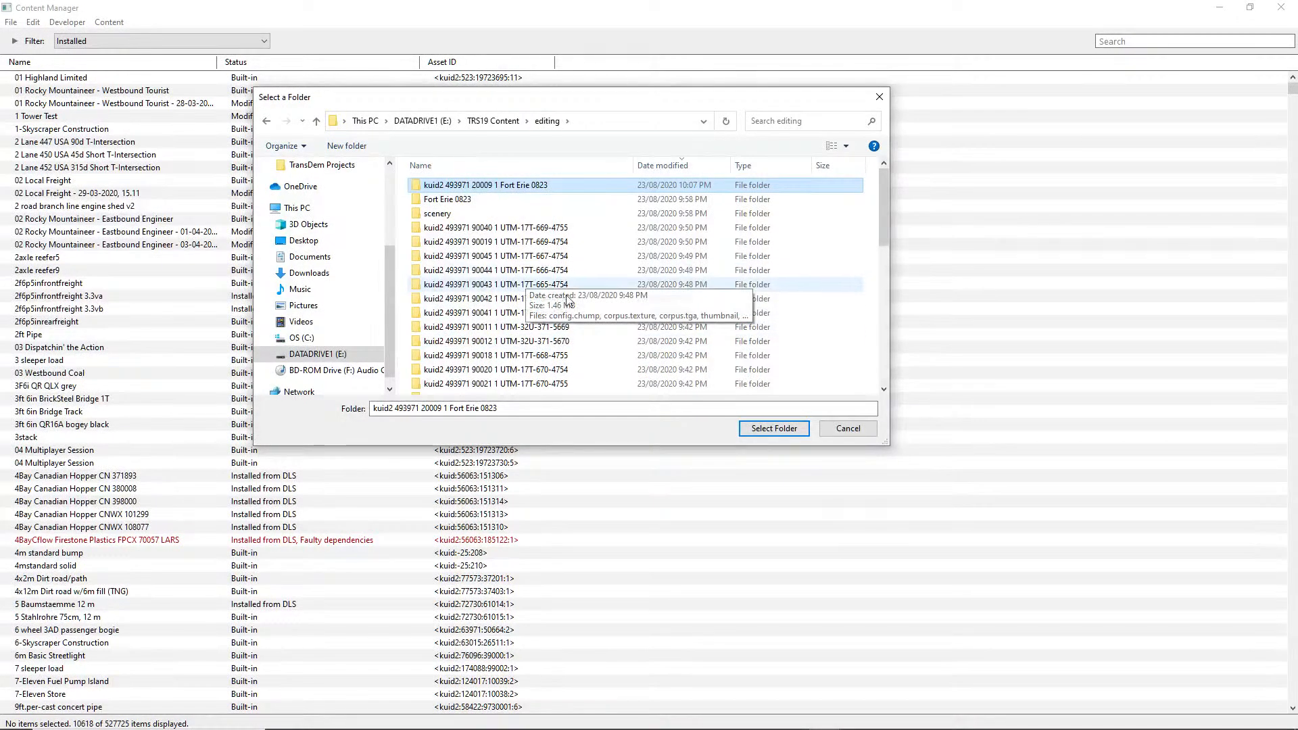
left_click(774, 429)
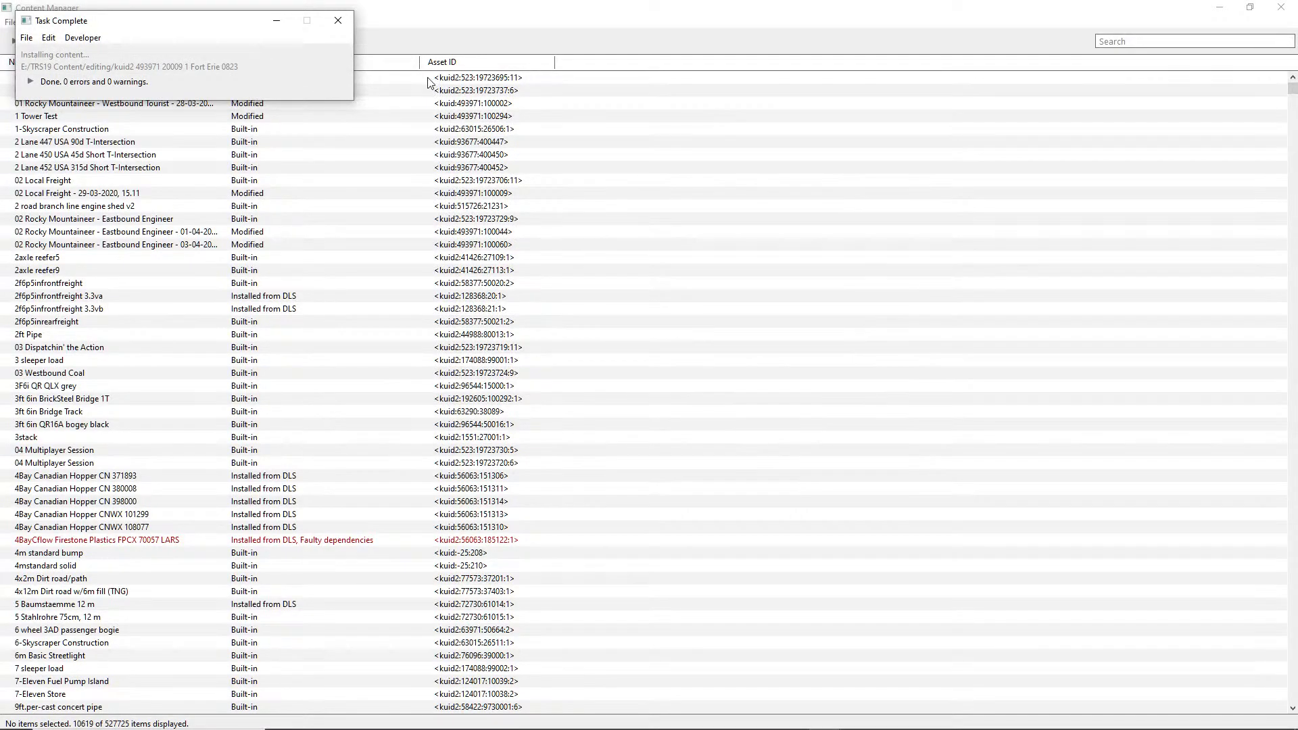
left_click(338, 21)
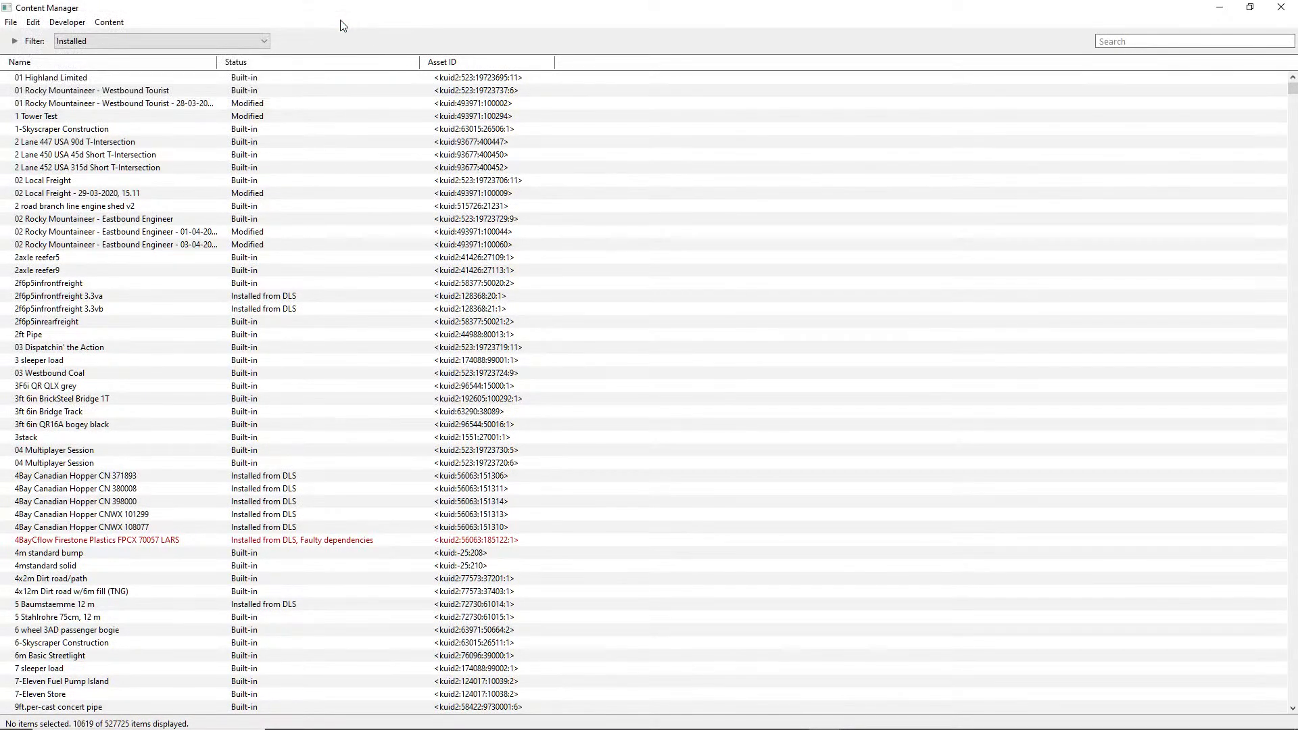
Start another content folder import and browse to DATADRIVE1 (E:).
left_click(11, 22)
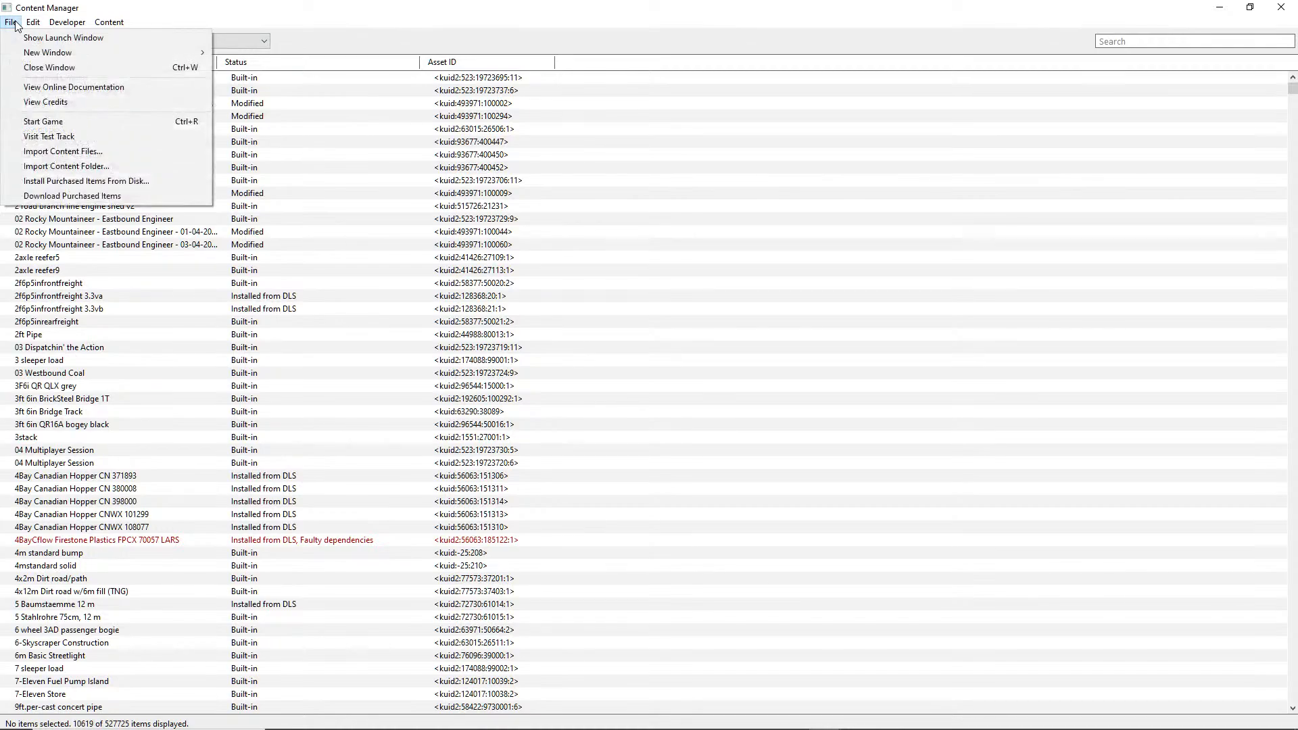
left_click(103, 167)
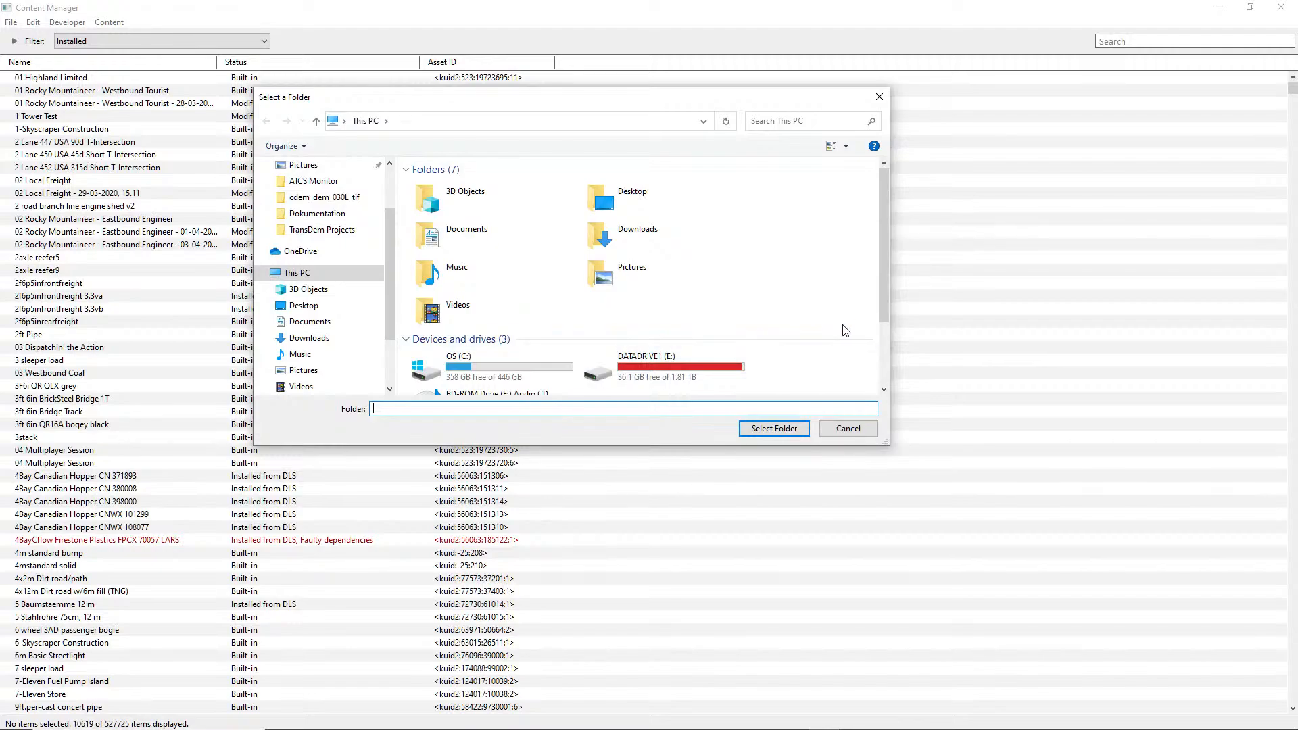
scroll(880, 303, "down", 3)
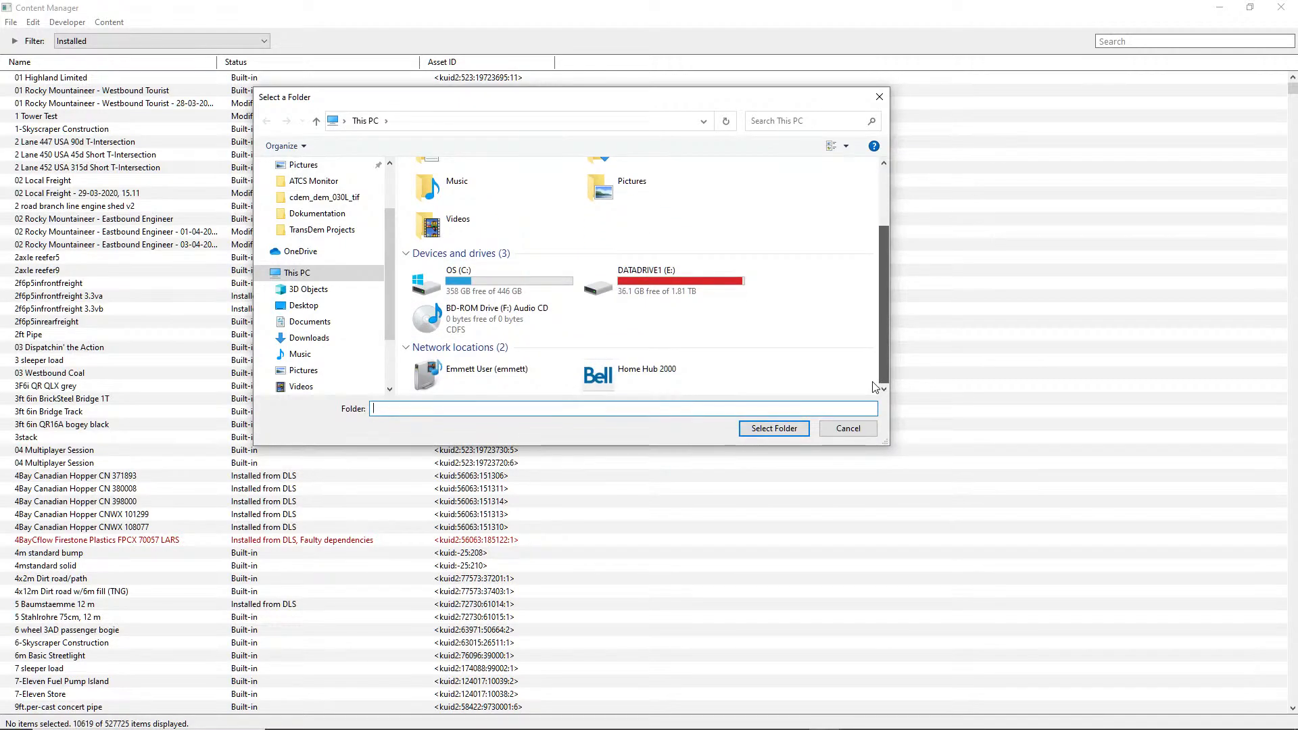
scroll(875, 303, "up", 3)
double_click(655, 365)
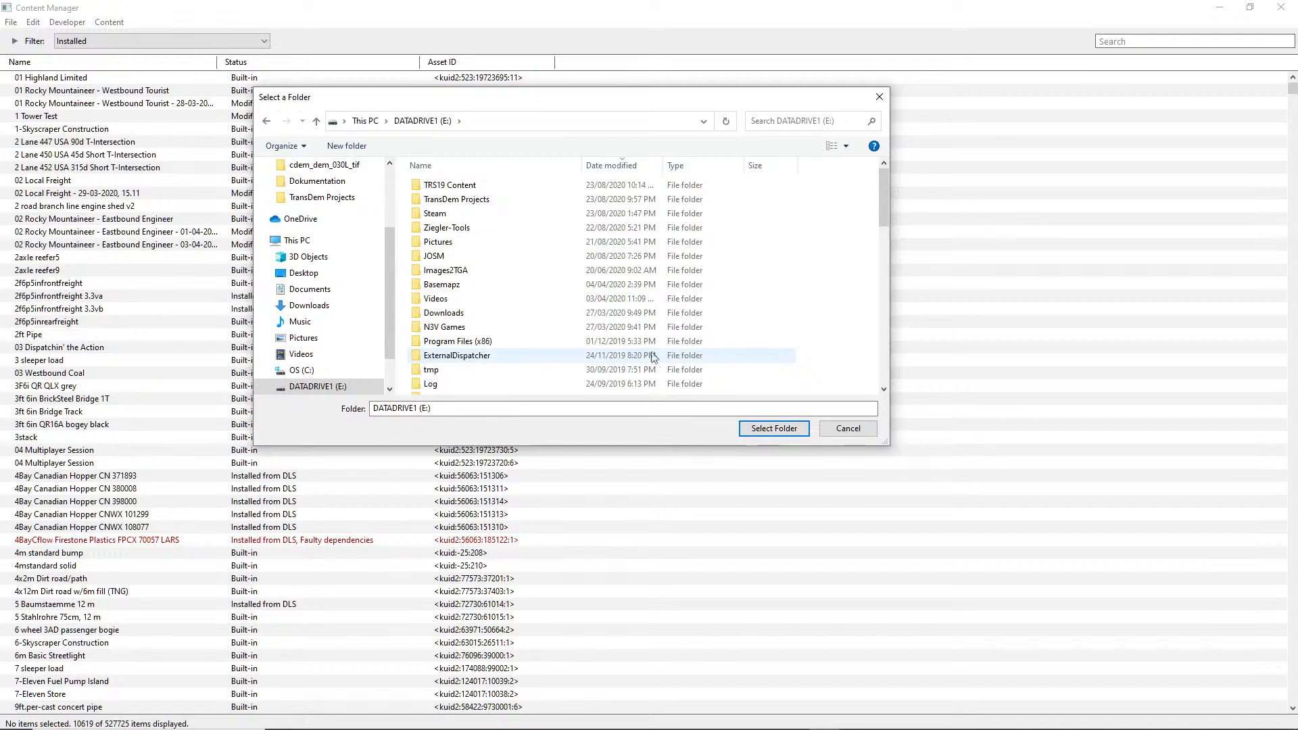
Import the scenery folder from TRS19 Content\editing on drive E as content and dismiss the completed import task.
mouse_move(886, 185)
left_mouse_down()
mouse_move(887, 233)
mouse_move(886, 177)
left_mouse_up()
double_click(441, 184)
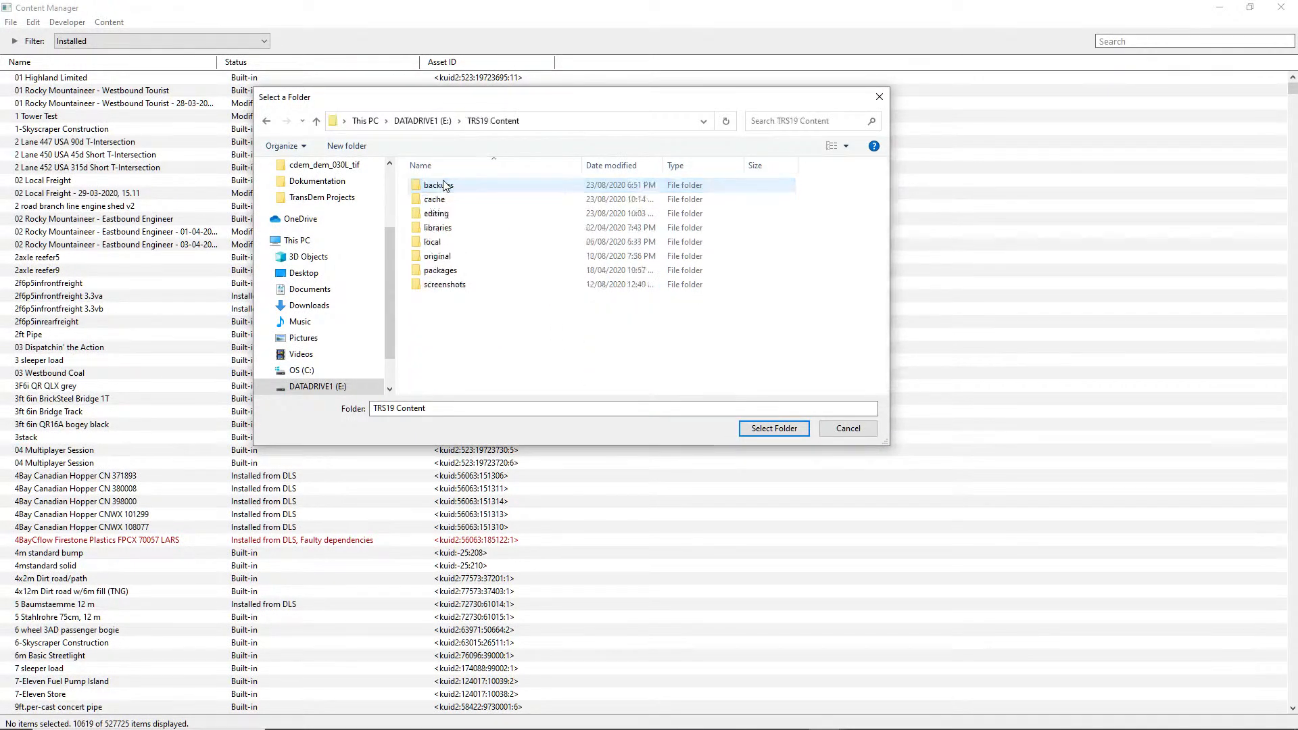
left_click(437, 217)
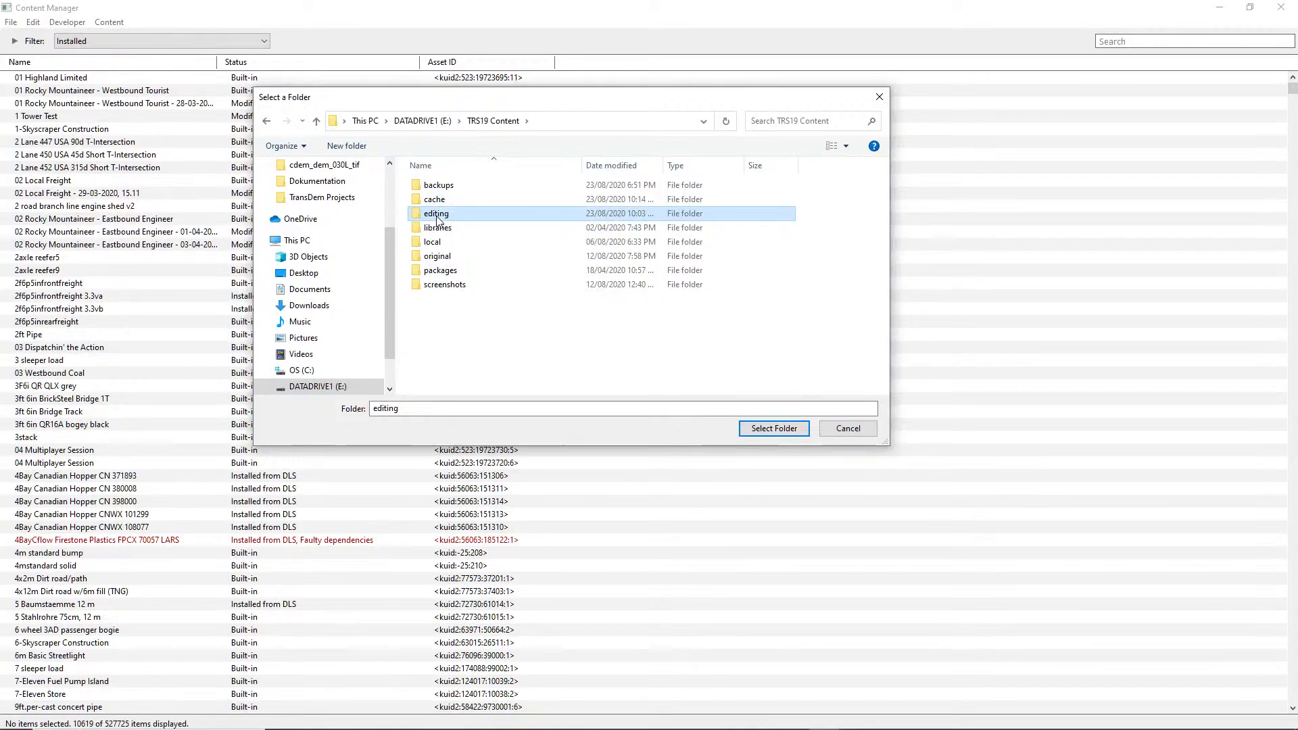
double_click(438, 217)
left_click(431, 217)
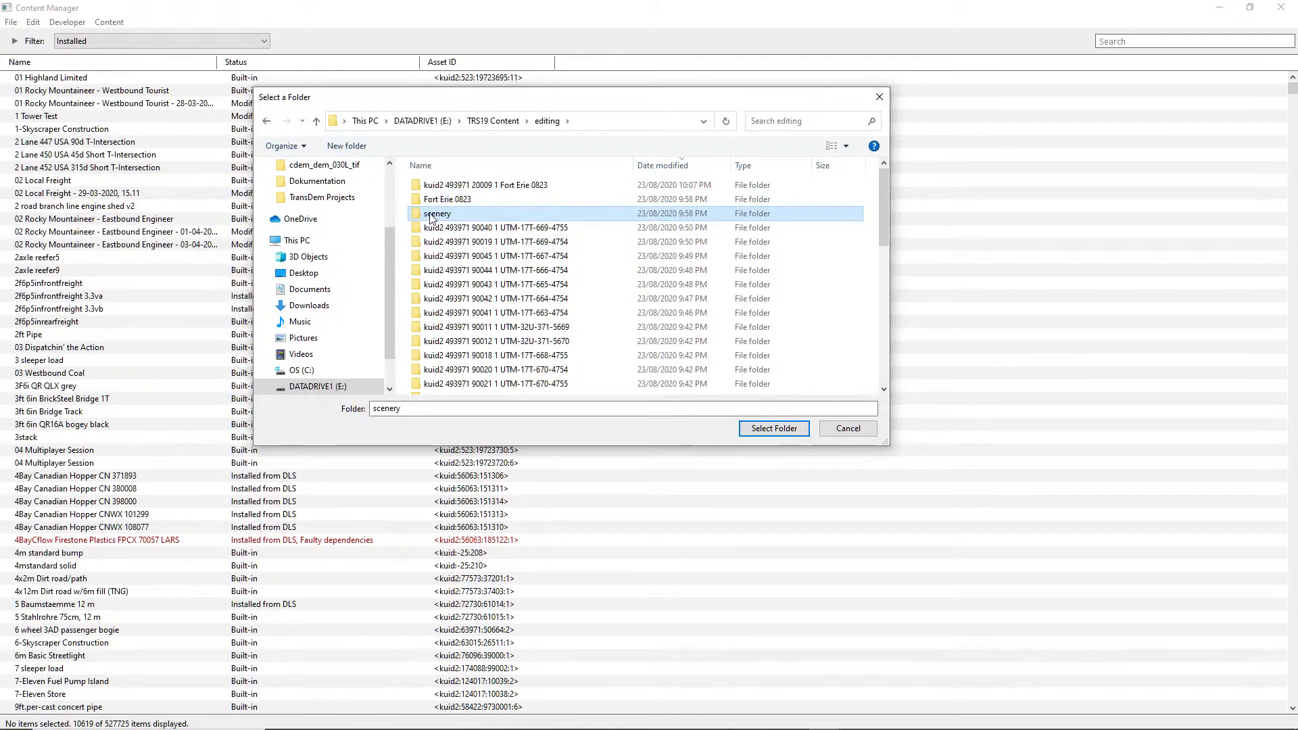
left_click(765, 431)
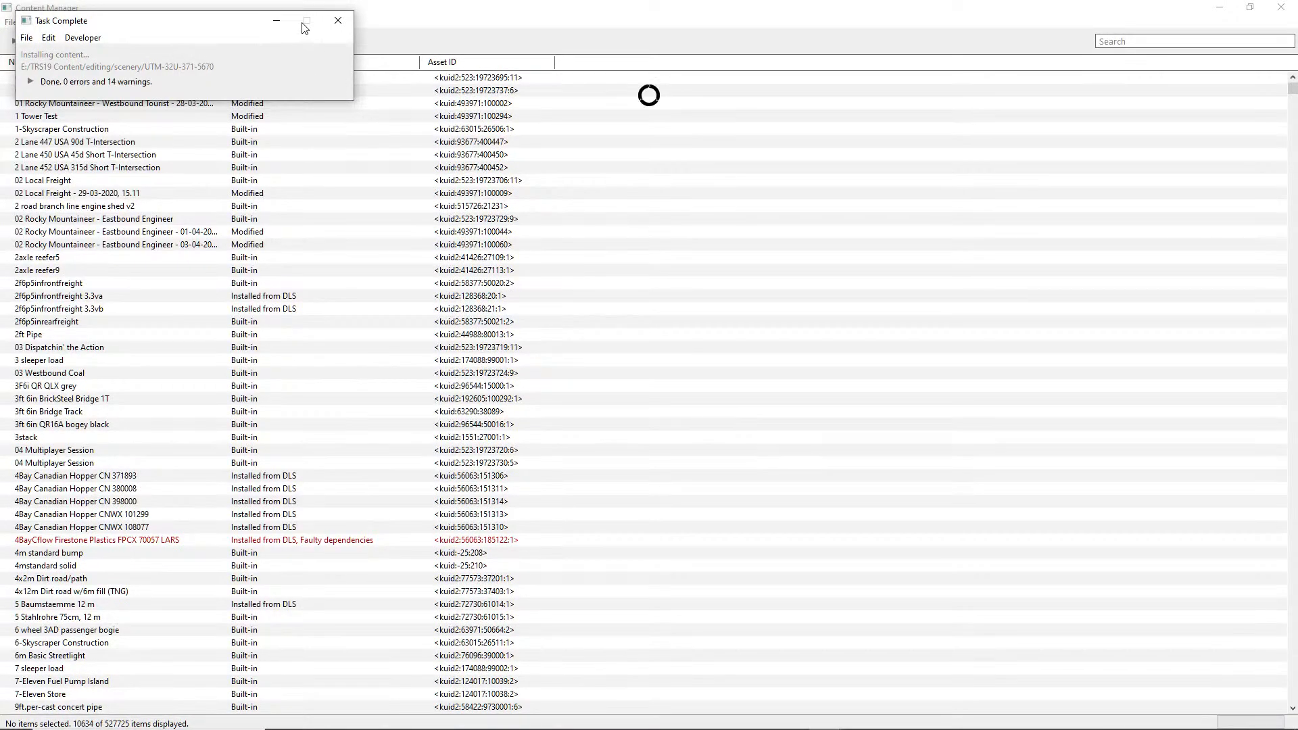
left_click(338, 22)
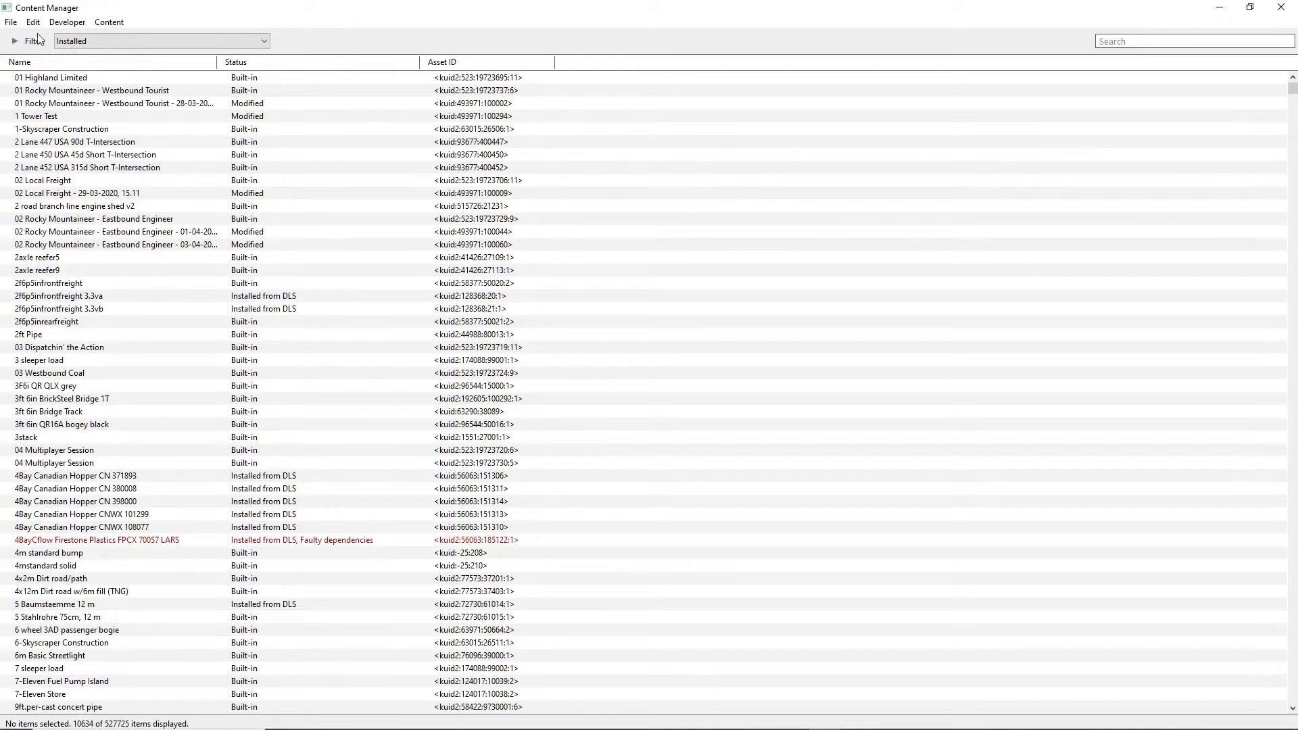
Close Content Manager, start Trainz from the launcher and open the Driver / Surveyor route selection.
left_click(11, 24)
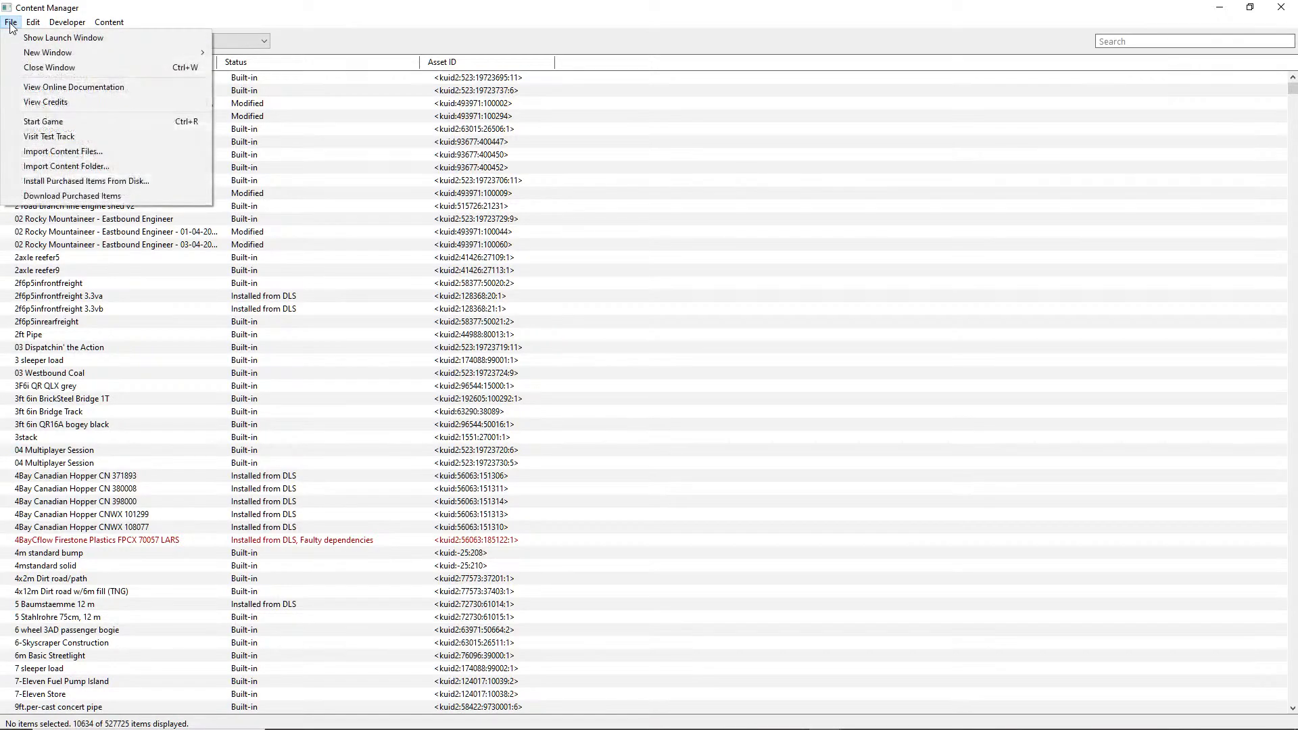
left_click(1281, 8)
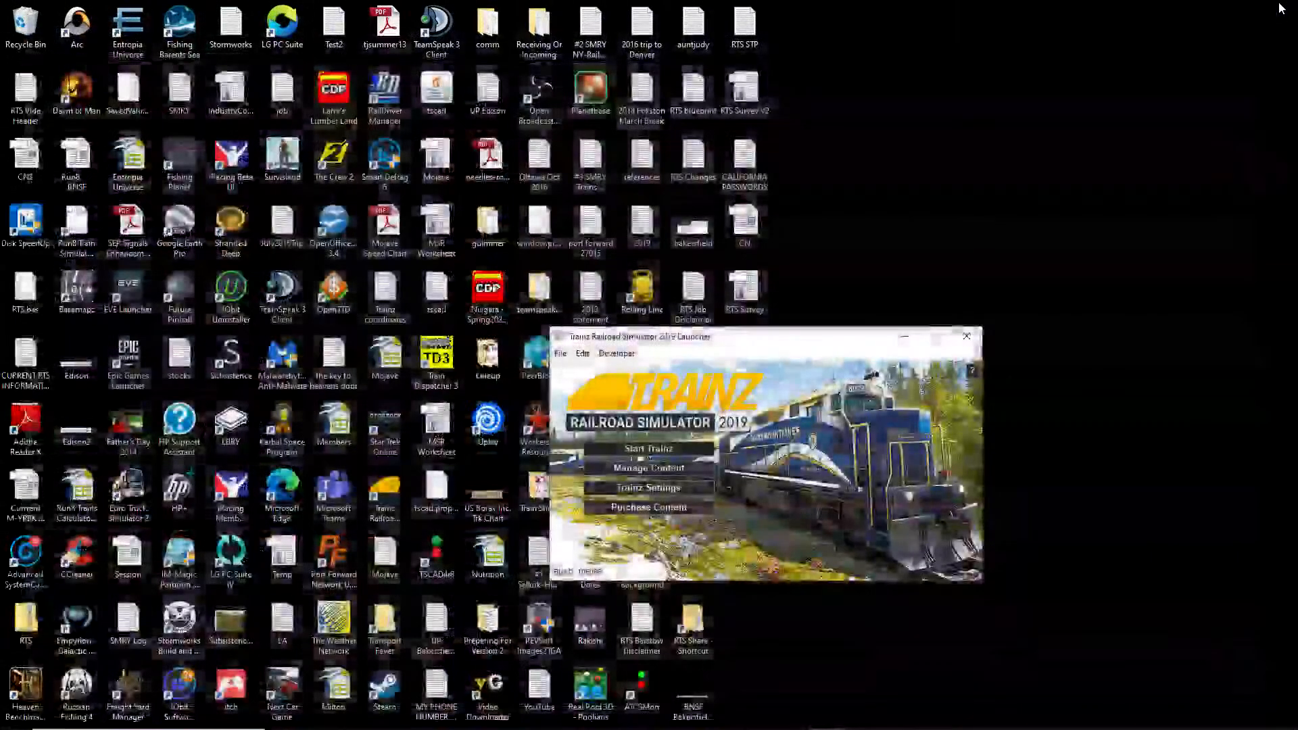
left_click(645, 450)
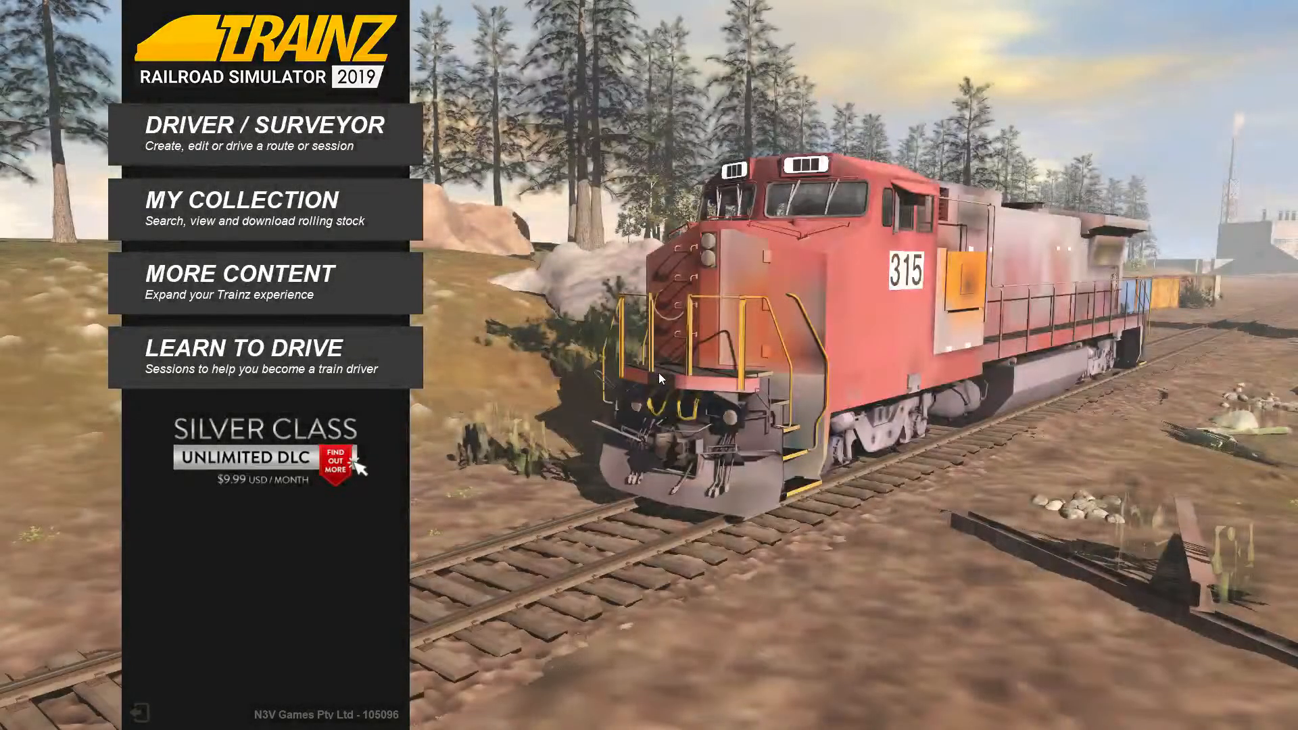
left_click(287, 144)
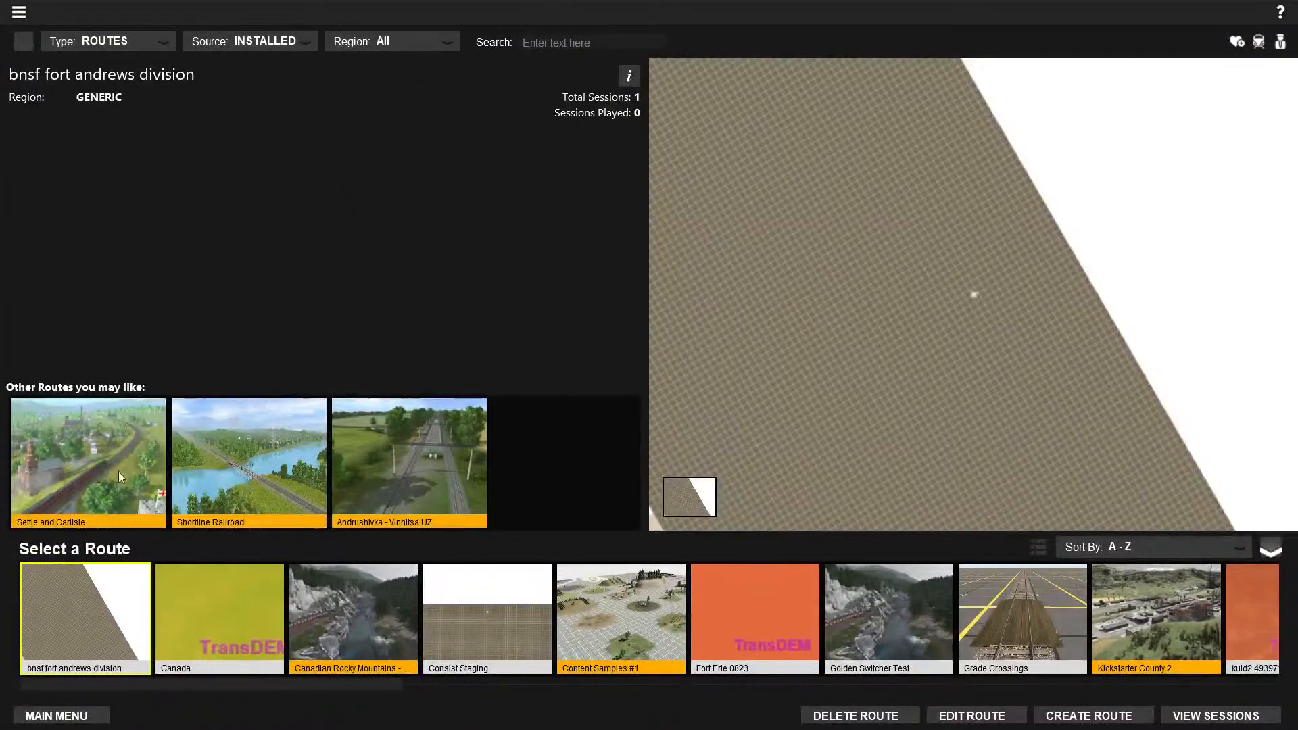
left_click_drag(118, 689, 994, 689)
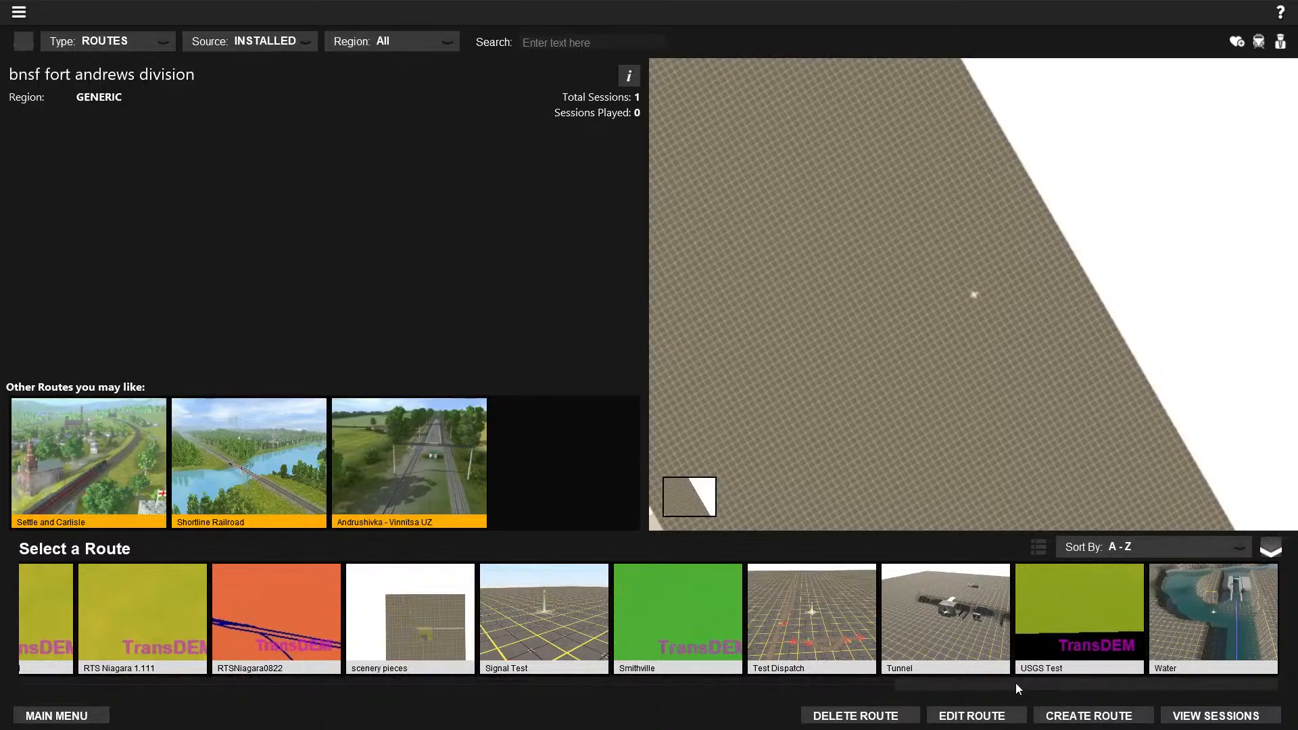
left_click_drag(1005, 683, 224, 682)
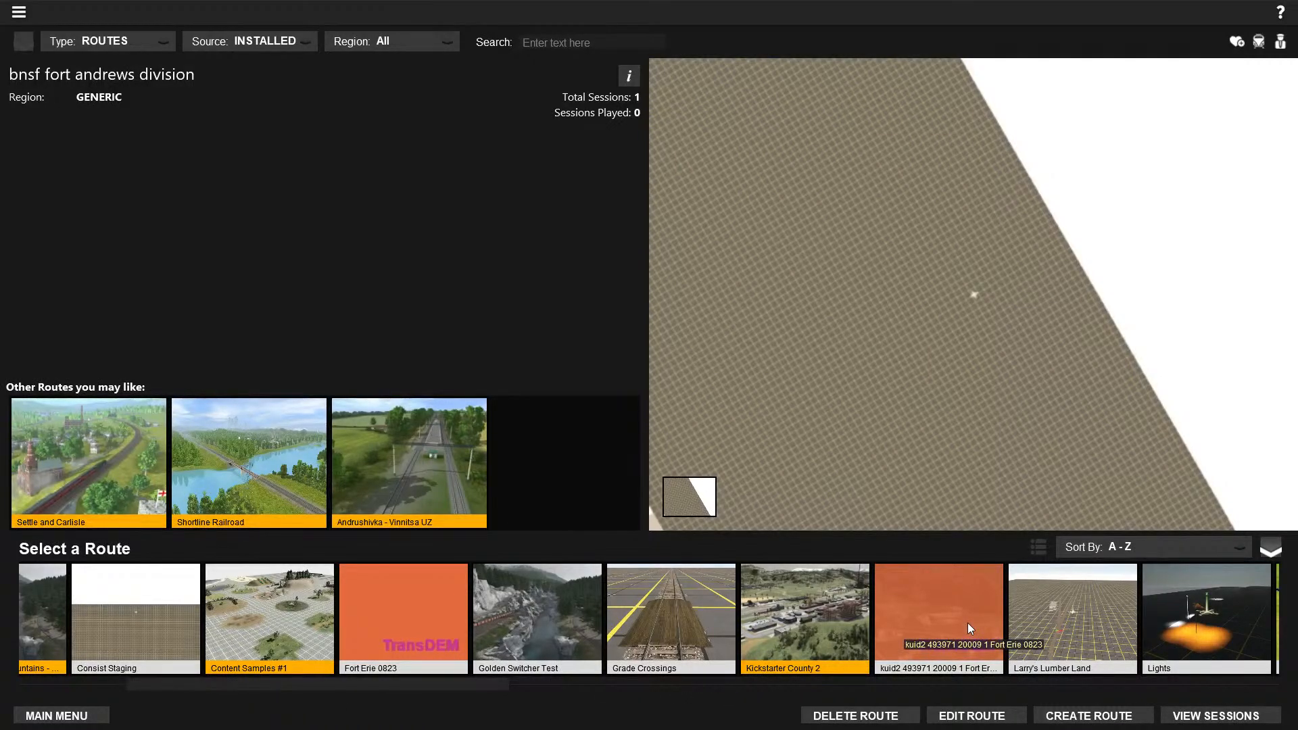
mouse_move(968, 622)
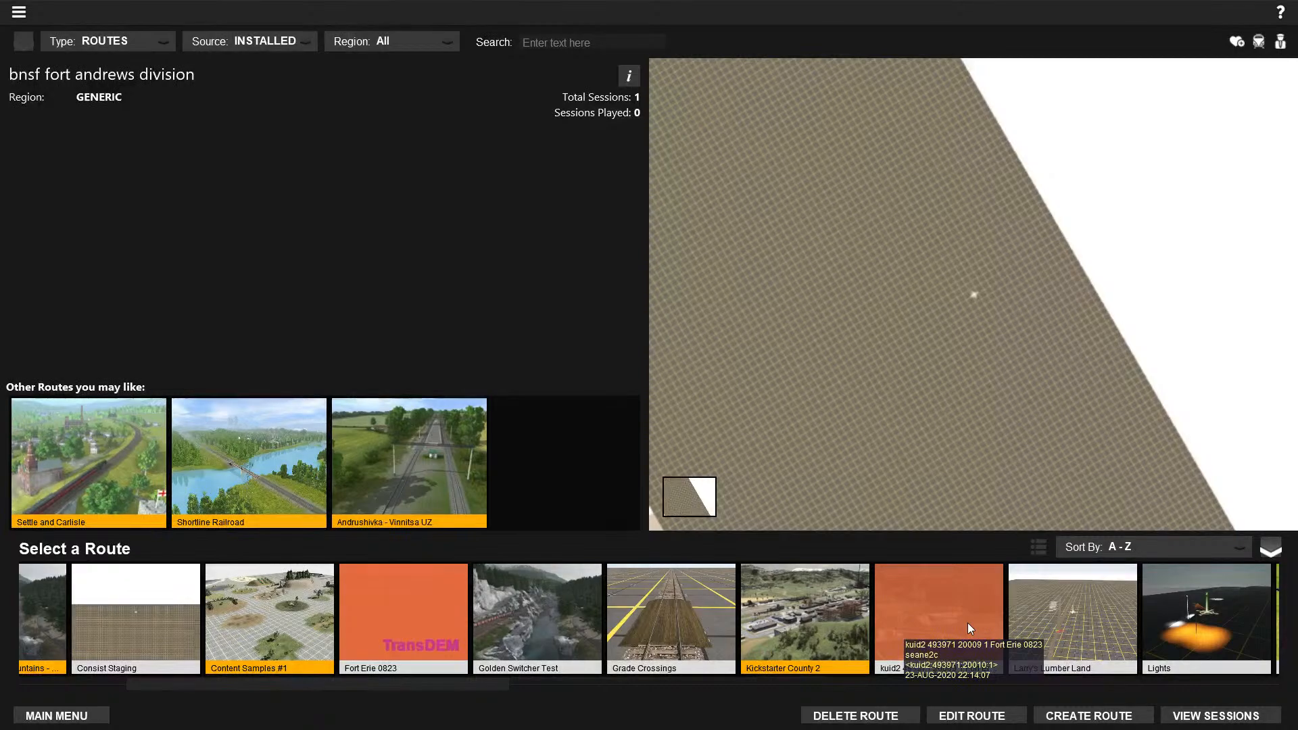
left_click(944, 613)
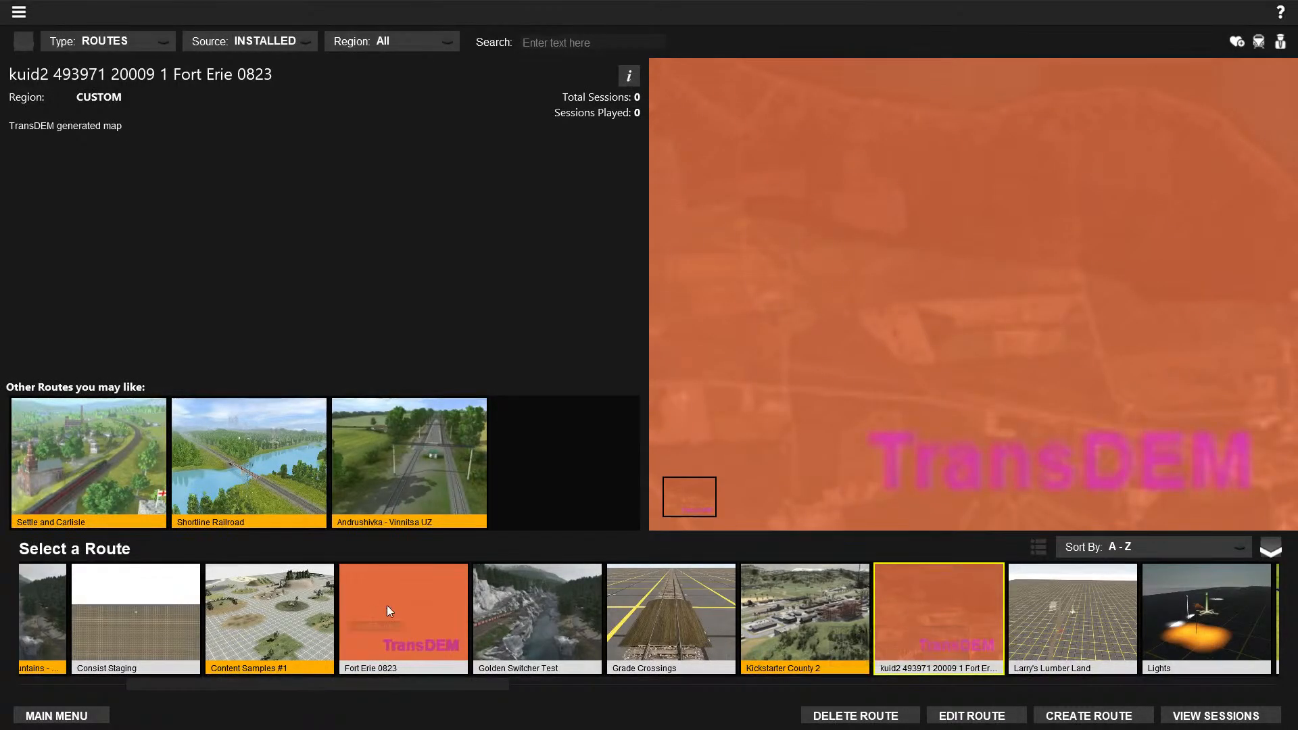
left_click(390, 606)
left_click(955, 623)
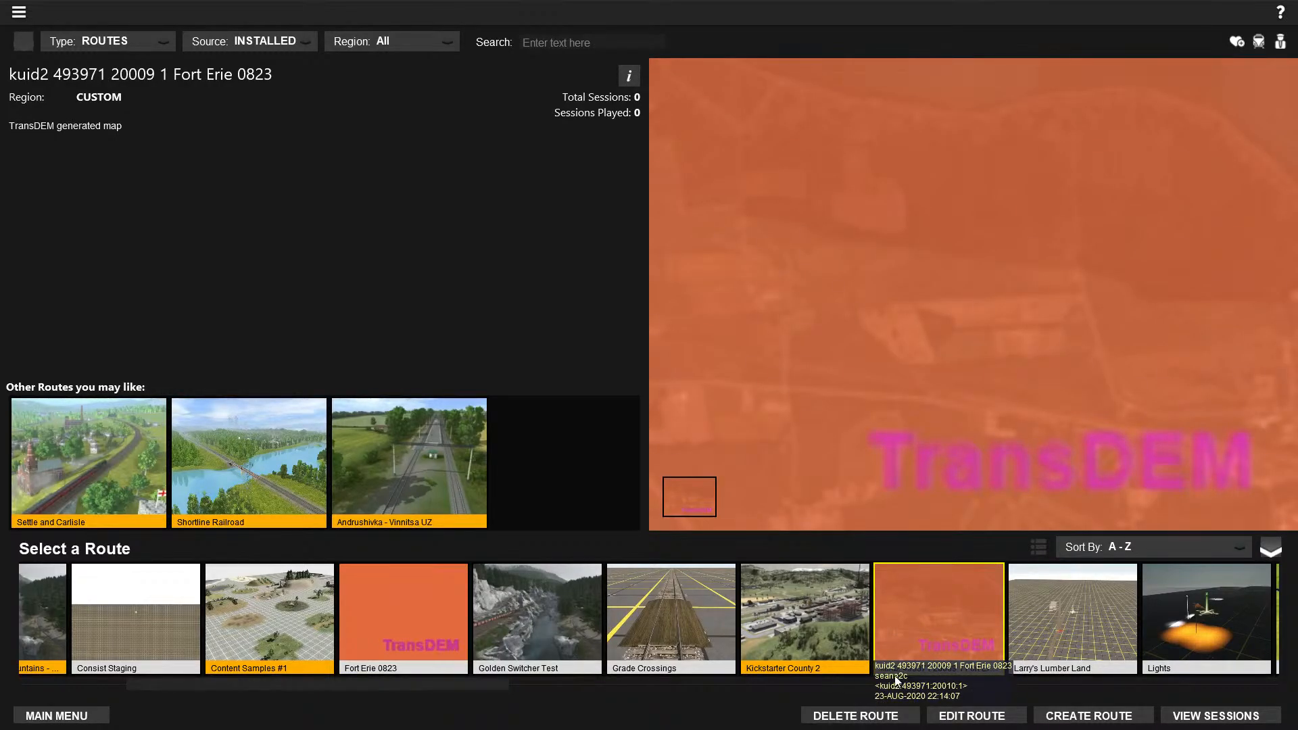
left_click(959, 719)
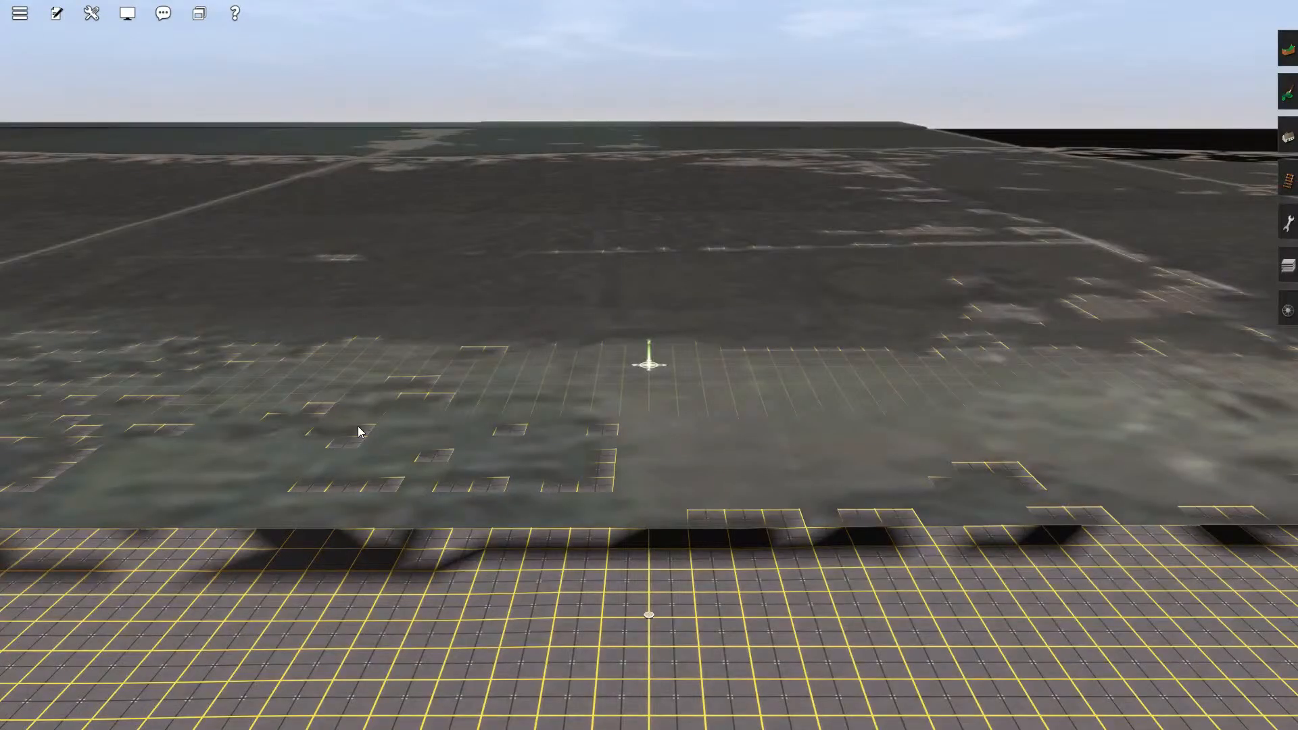
Examine the Fort Erie route's overall tile layout on the overview map and its ground imagery close up.
key("m")
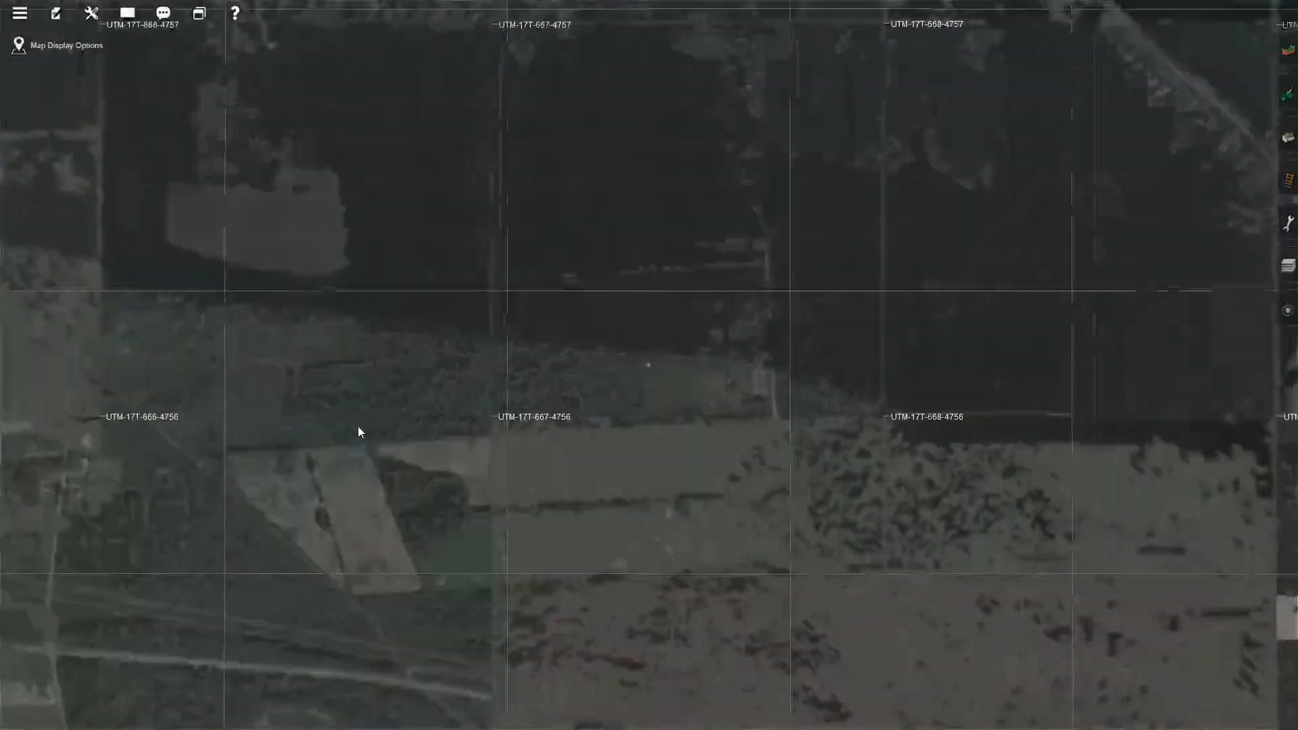
scroll(359, 428, "down", 7)
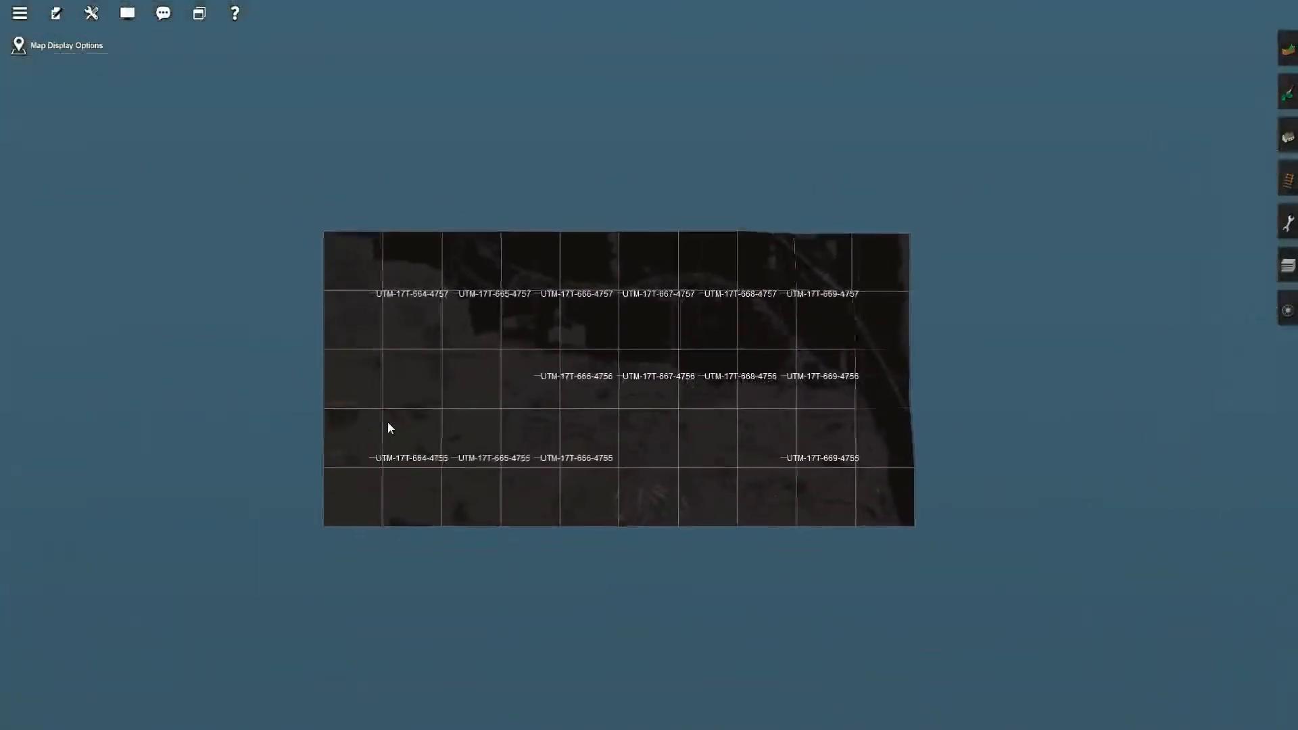
scroll(388, 422, "up", 3)
scroll(387, 428, "up", 8)
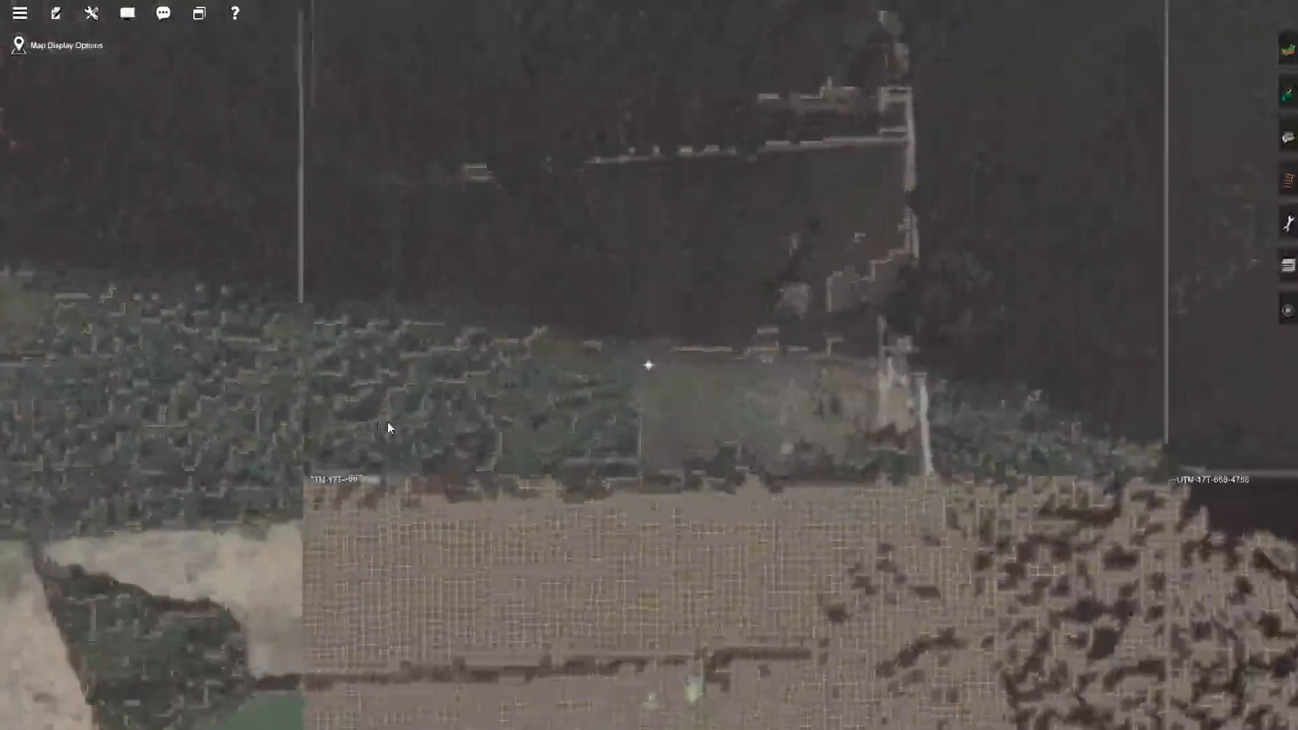
scroll(388, 428, "up", 5)
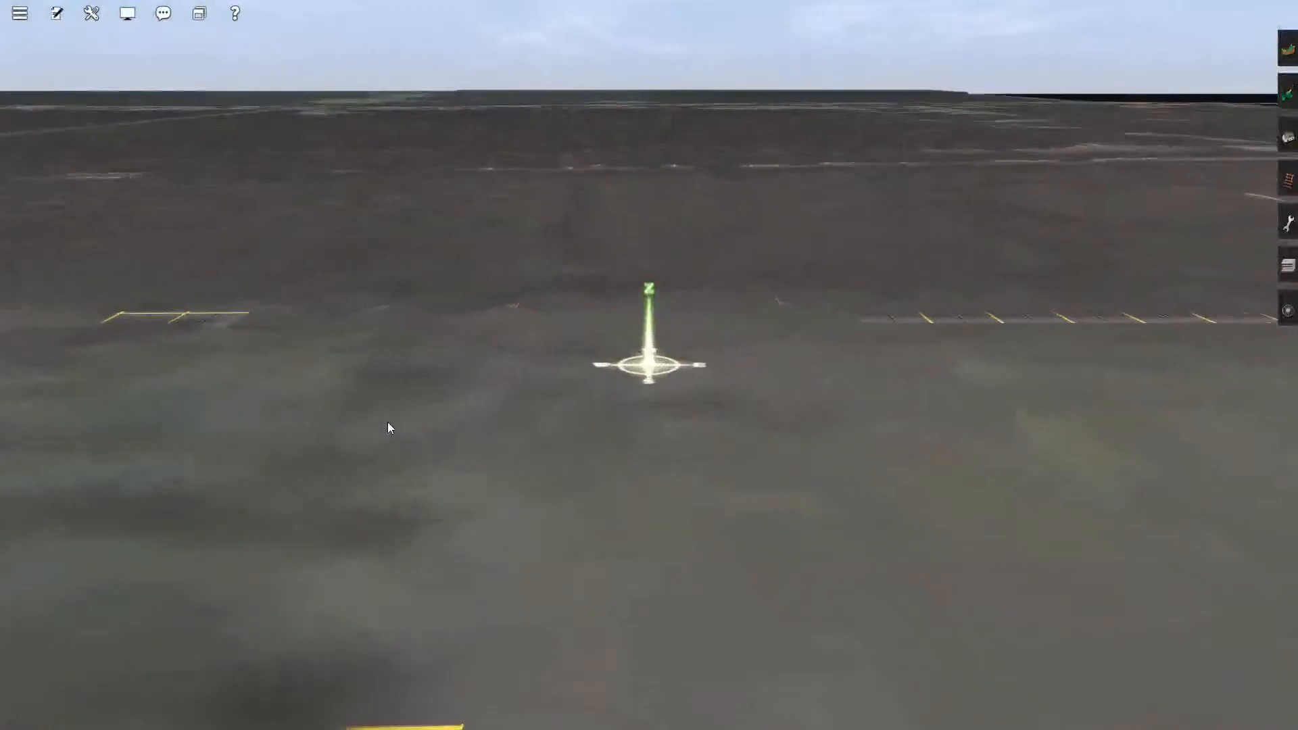
key("Up")
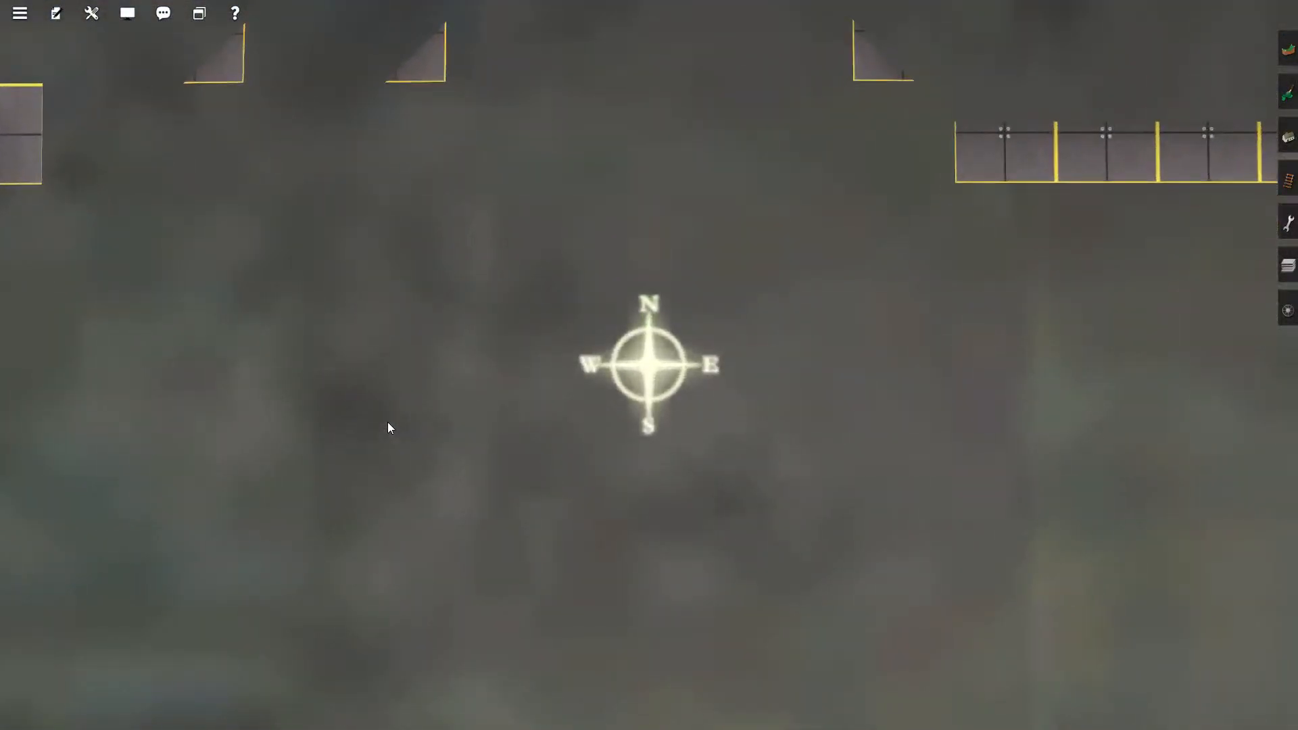
scroll(388, 428, "down", 3)
scroll(387, 427, "down", 4)
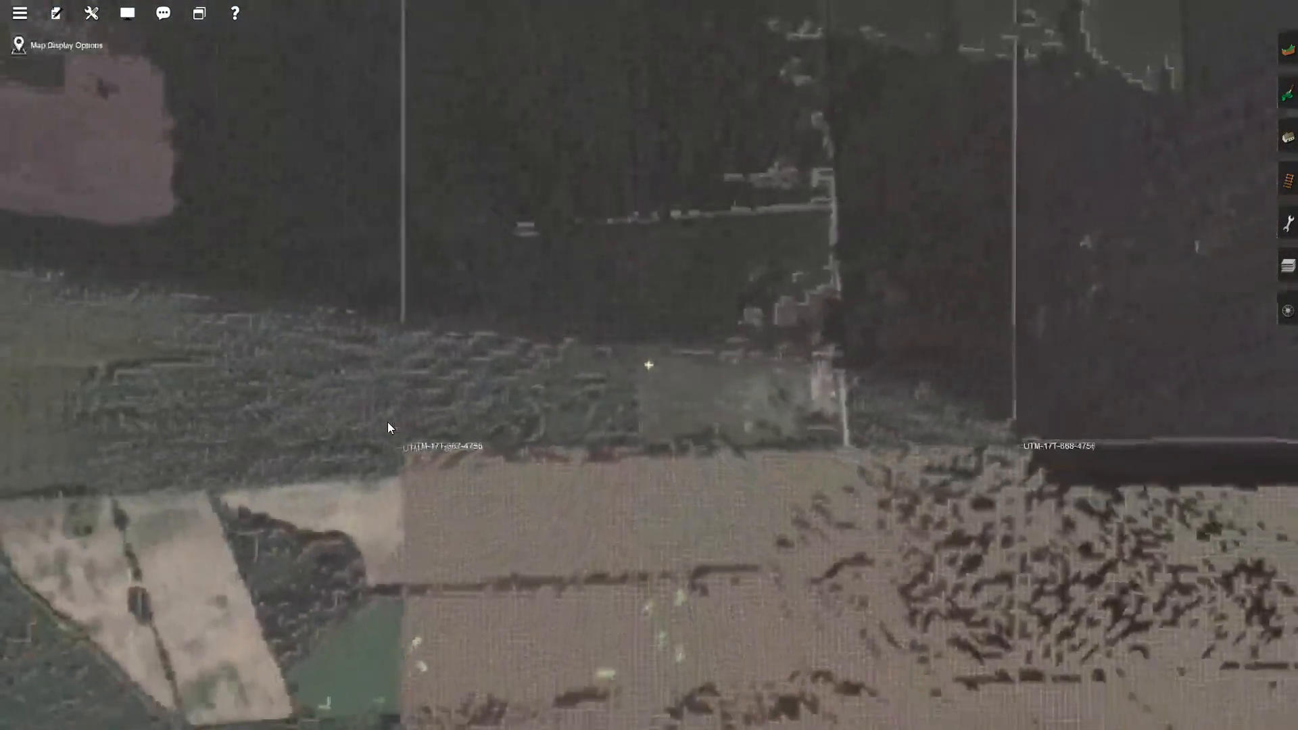
Inspect the aerial imagery southwest of the starting point, around tiles UTM-17T-666-4755 and UTM-17T-665-4755, for coverage gaps.
right_click(444, 445)
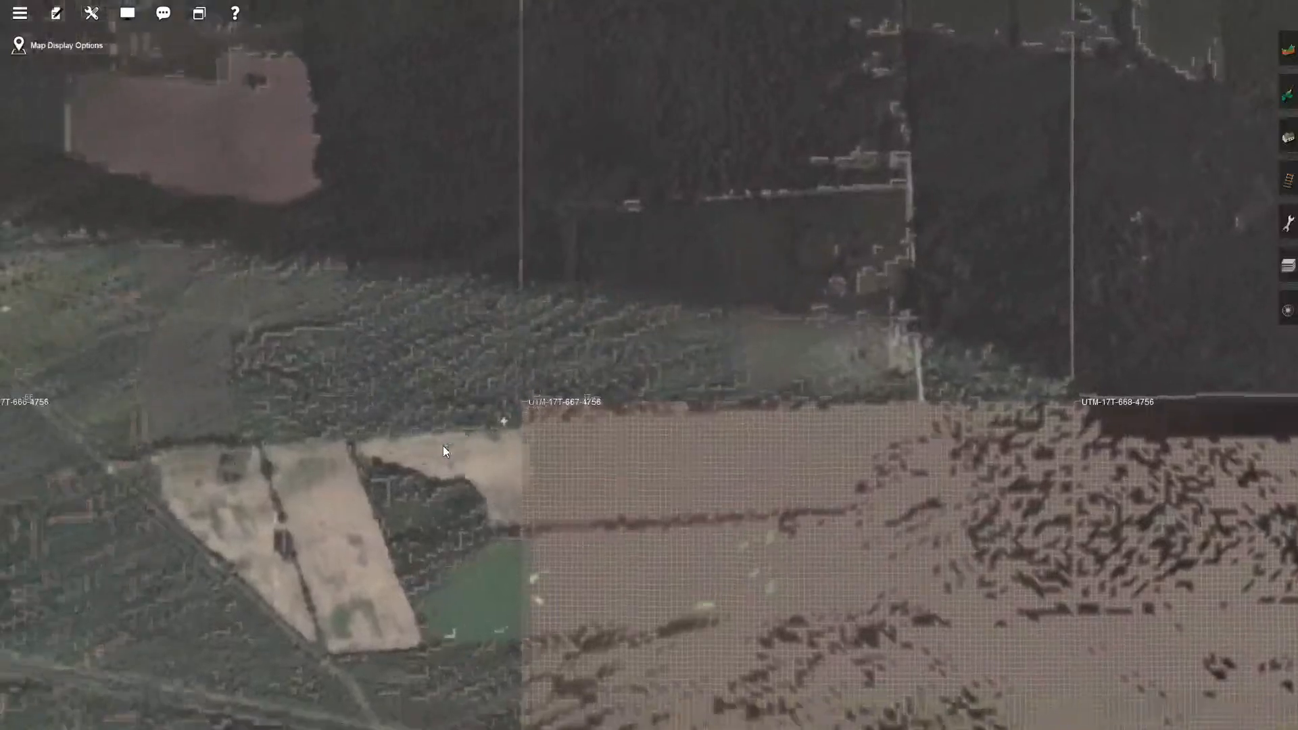
right_click(360, 522)
right_click(343, 525)
right_click(343, 525)
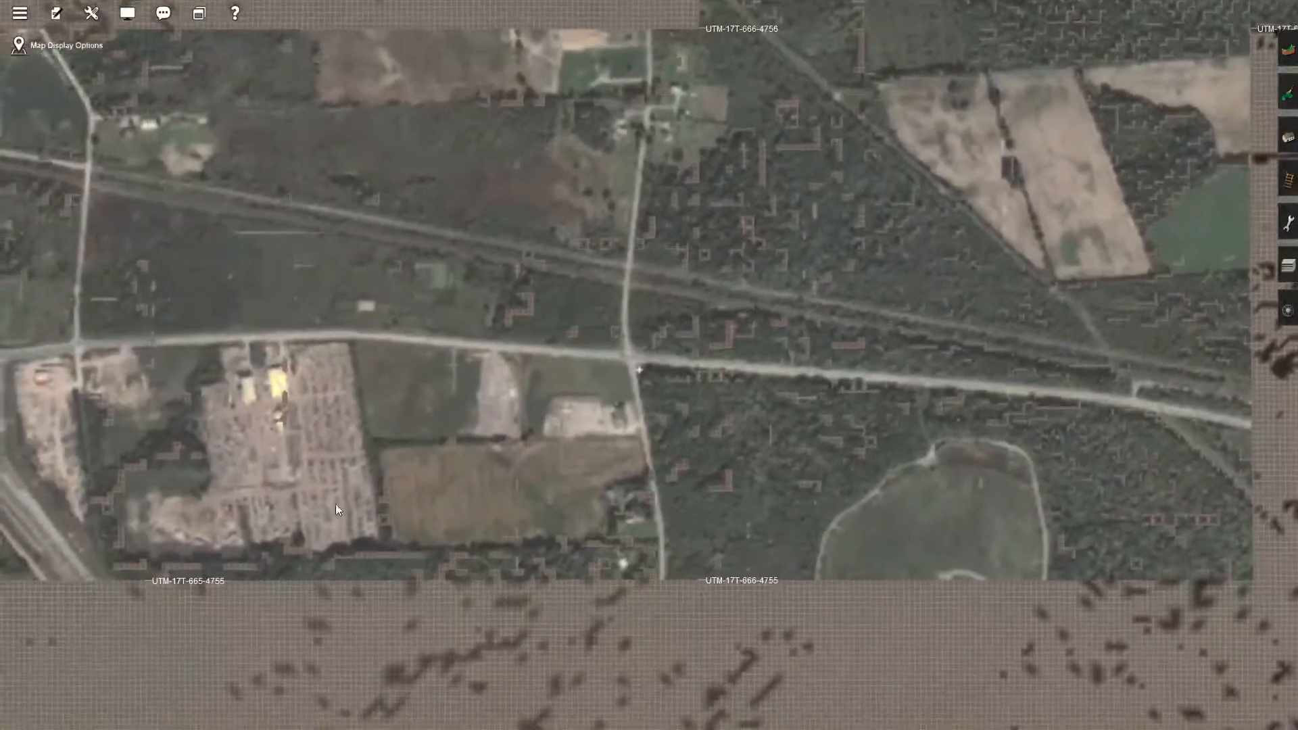
right_click(316, 503)
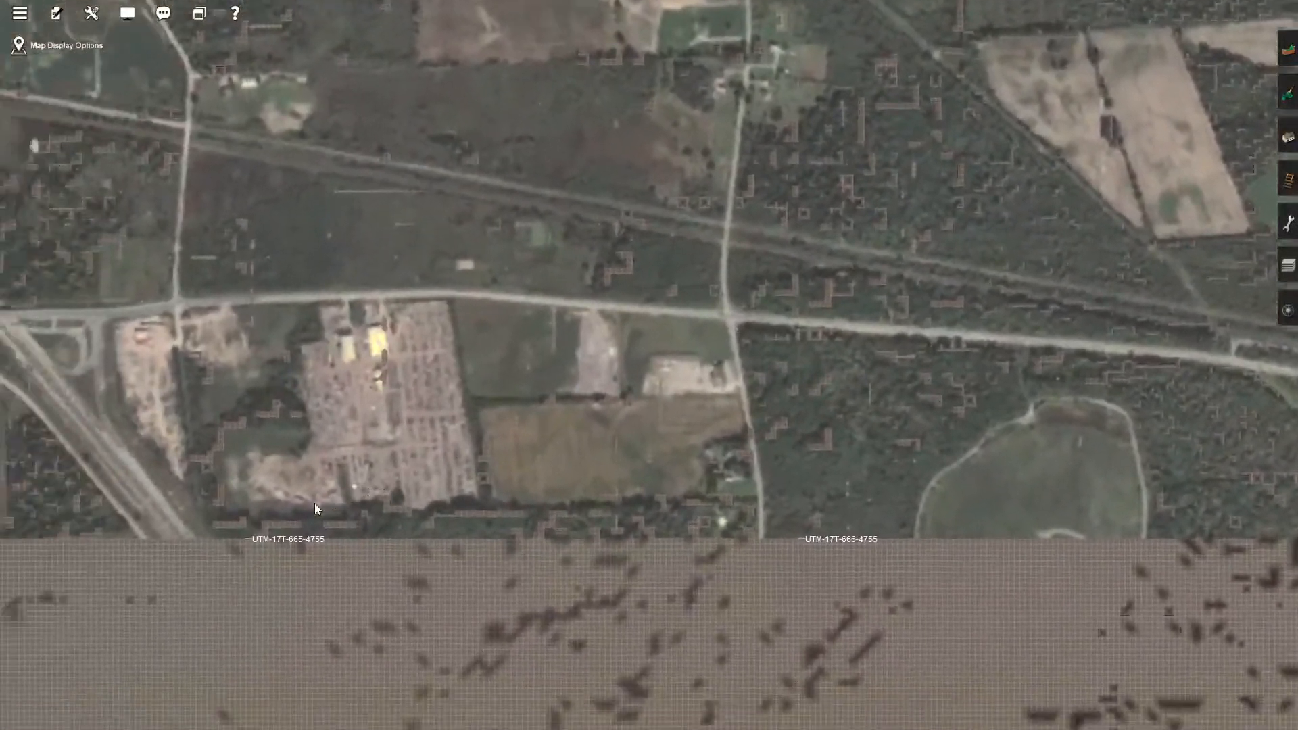
right_click(315, 503)
right_click(314, 503)
scroll(299, 472, "up", 4)
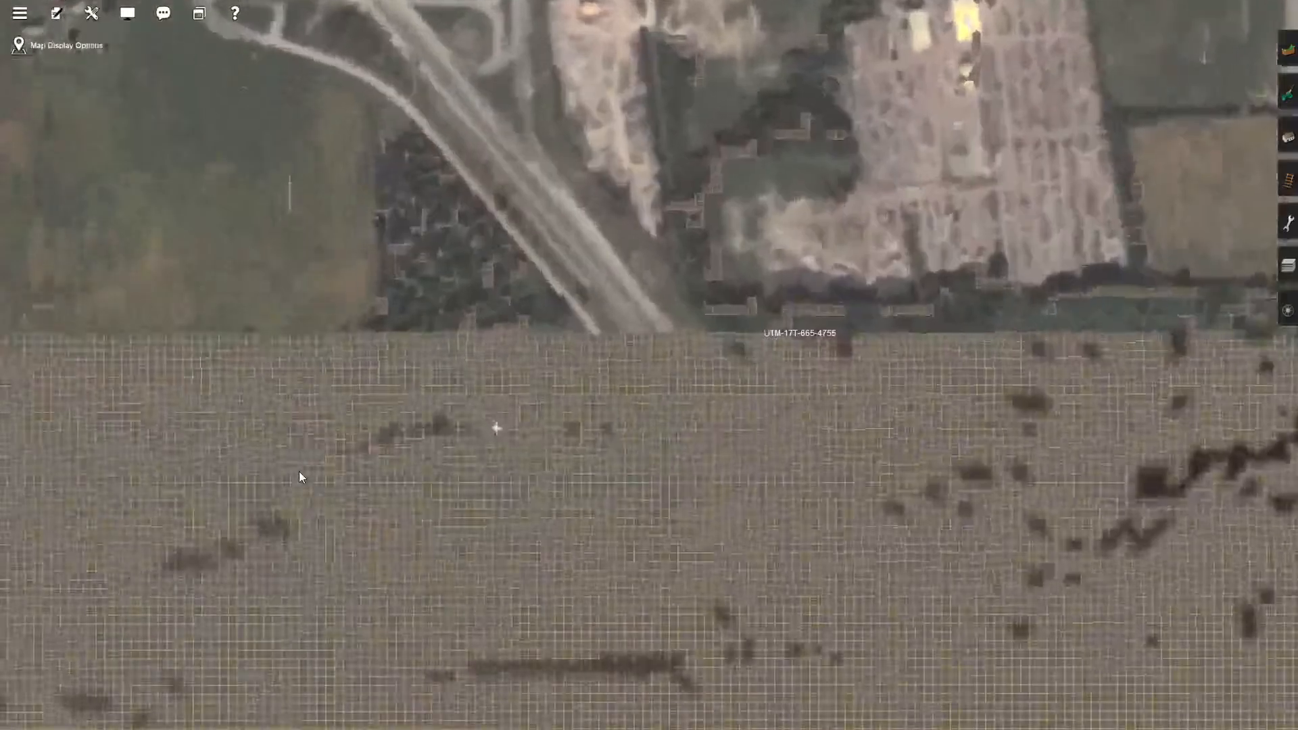
Examine the bare grid area beyond the imagery and the highway crossing just north of it from above.
scroll(300, 477, "down", 5)
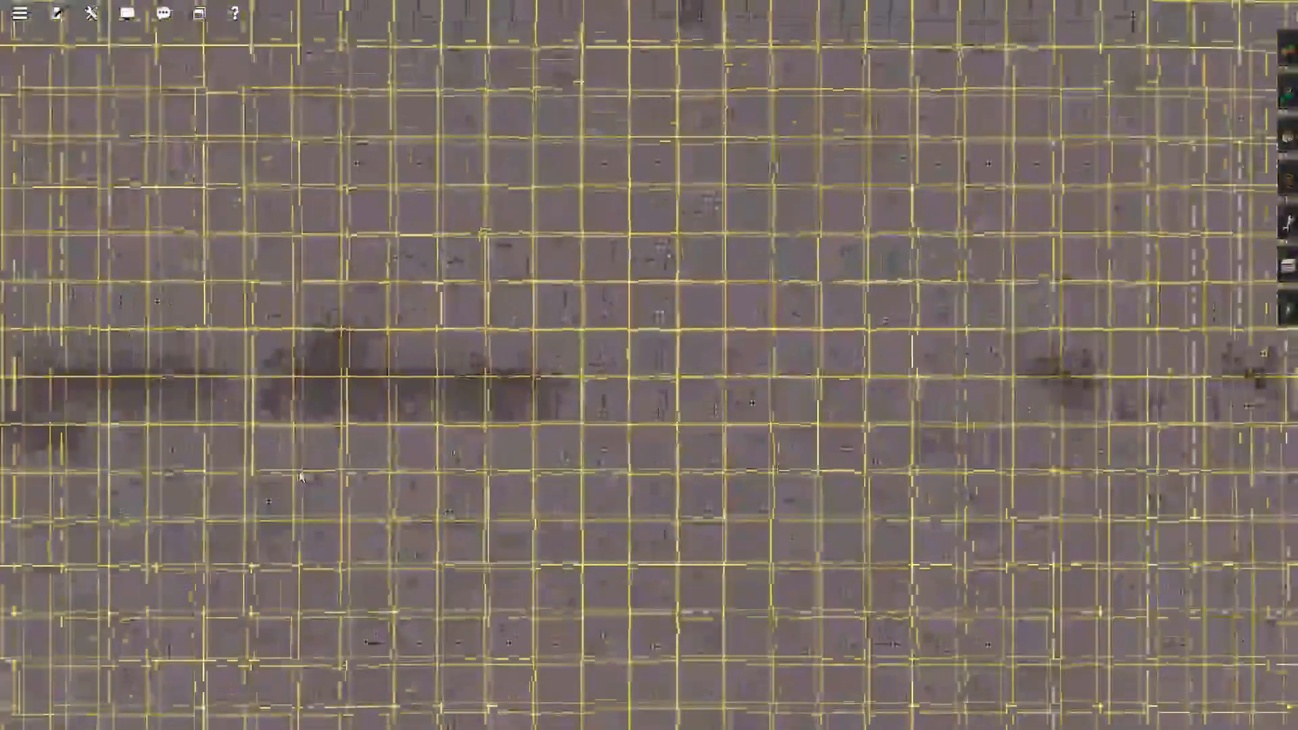
scroll(302, 477, "down", 4)
right_click(326, 365)
right_click(503, 196)
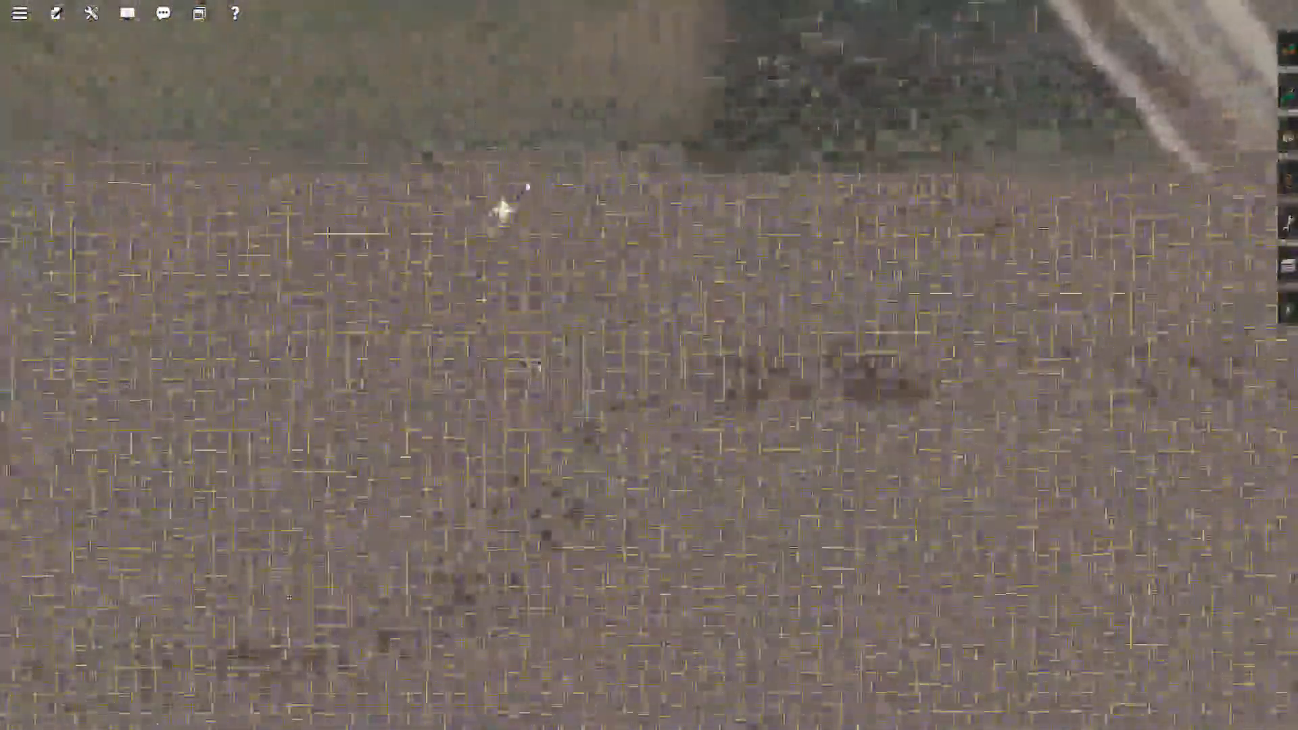
right_click(575, 193)
right_click(697, 237)
right_click(764, 254)
right_click(690, 257)
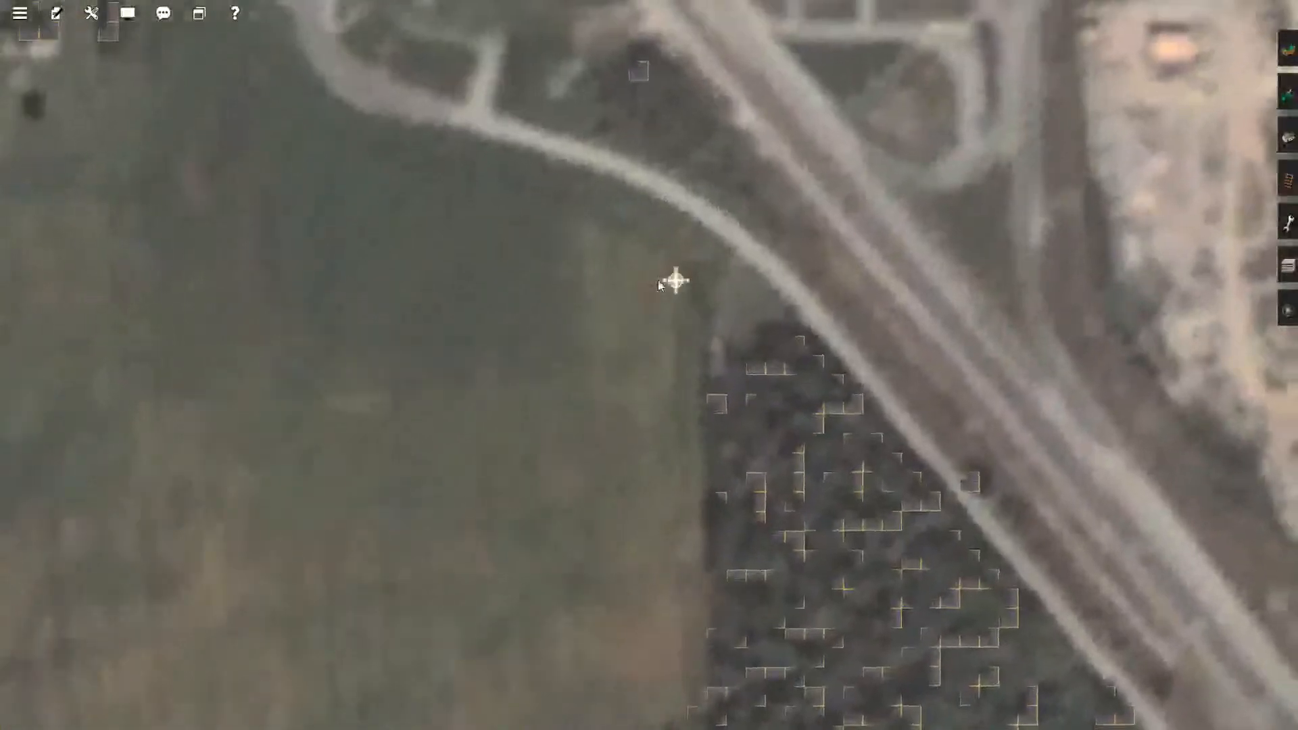
right_click(658, 280)
scroll(658, 278, "up", 4)
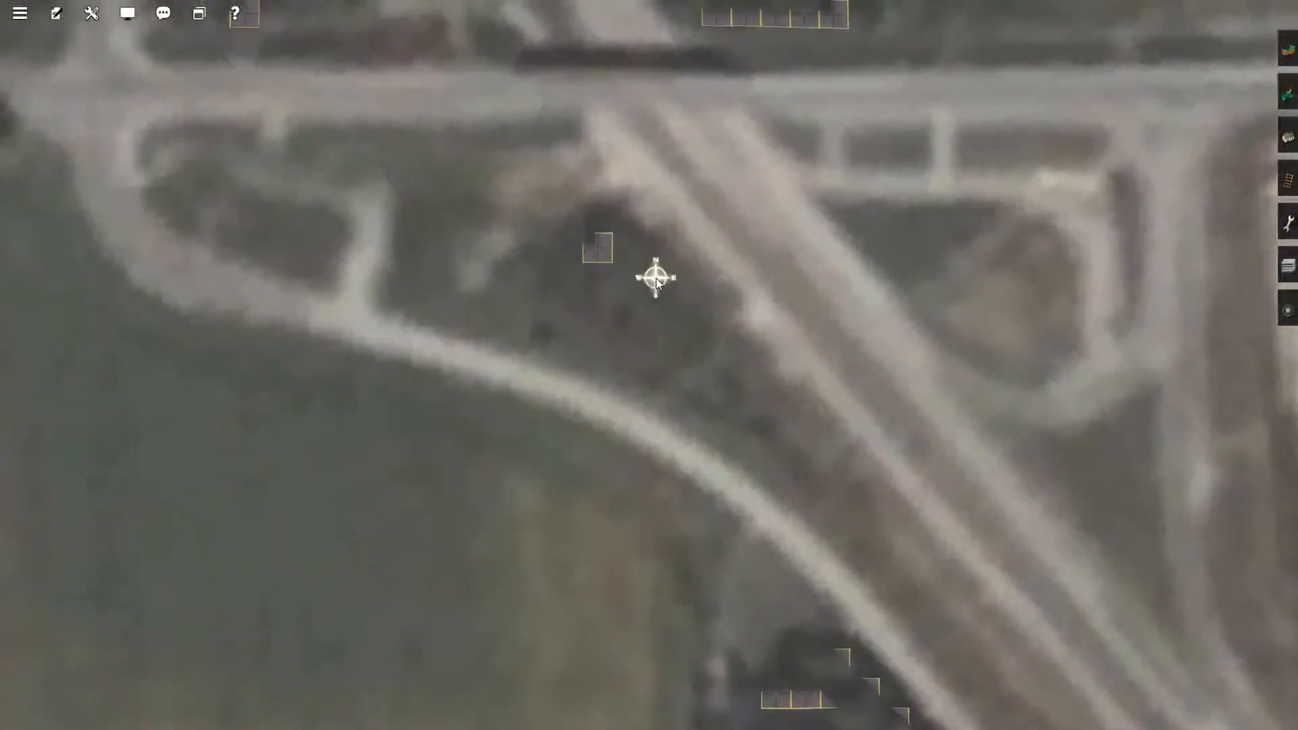
Inspect the terrain and grid breakthrough around the highway crossing and the surrounding fields from several angles.
key("Down")
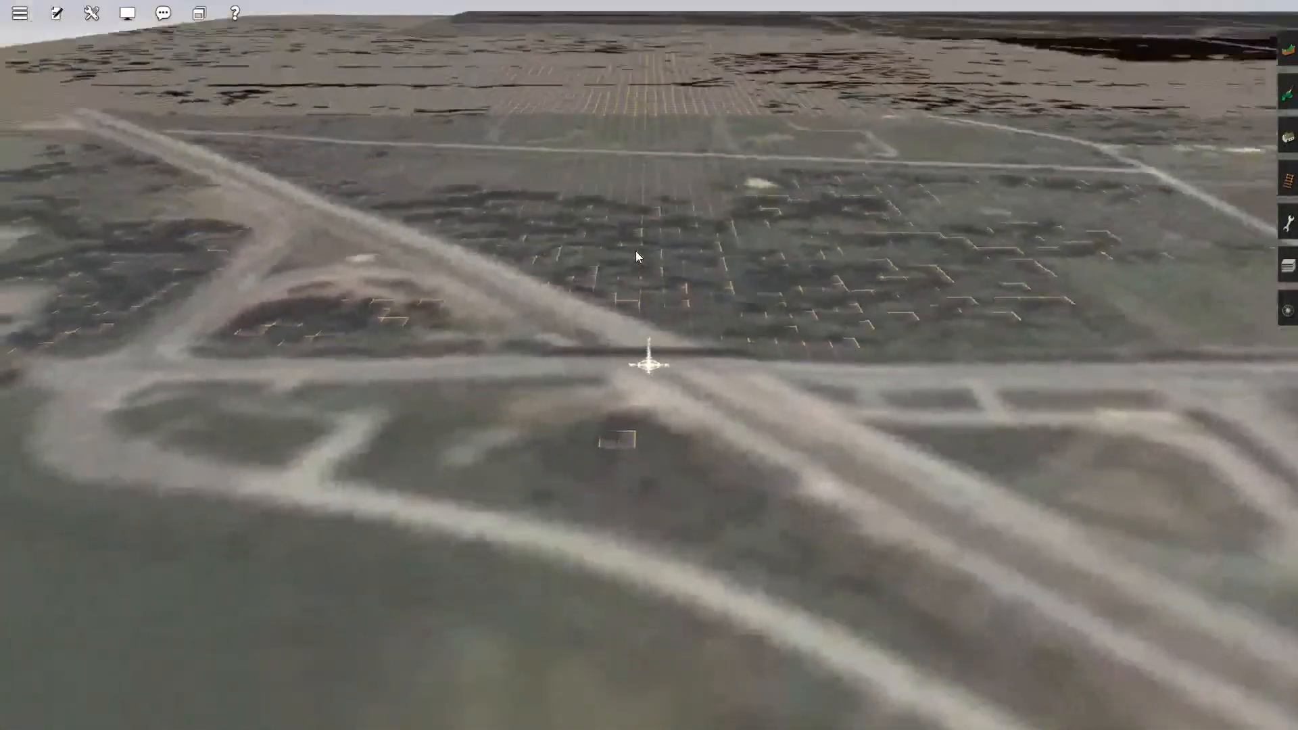
key("Left")
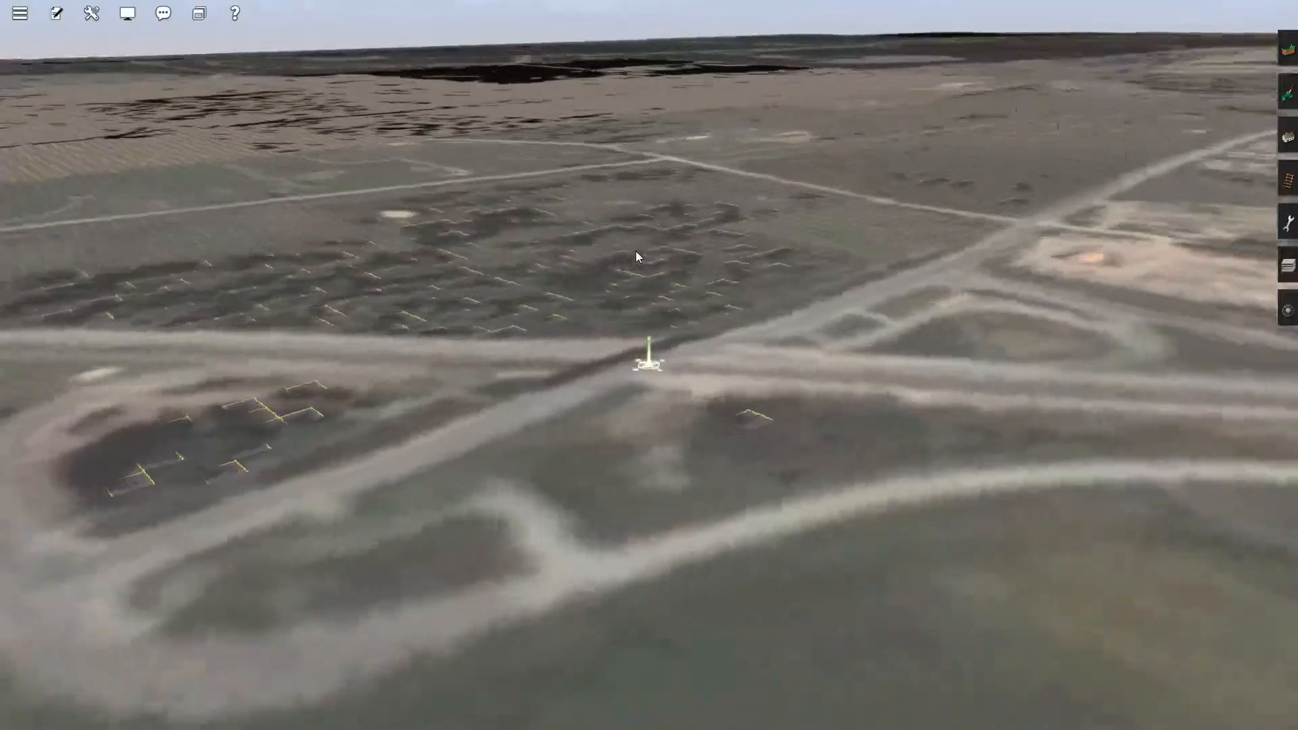
key("Left")
key("Up")
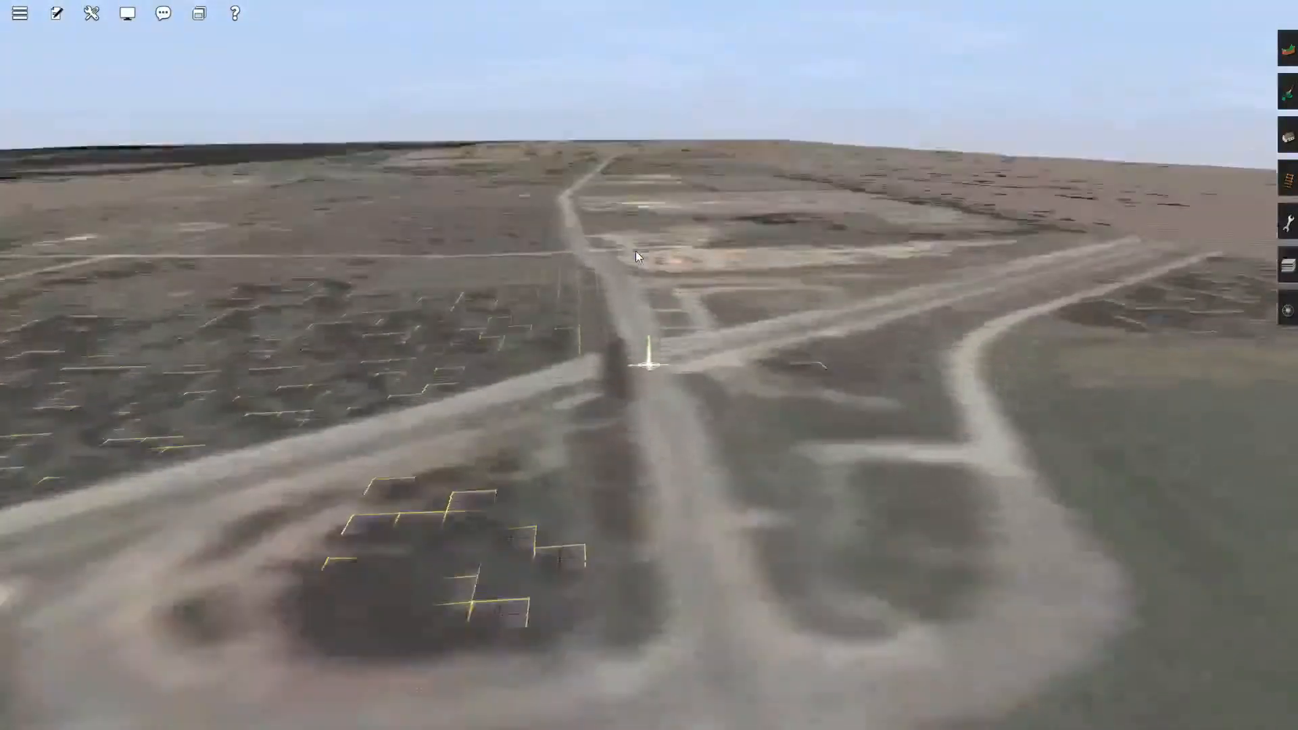
right_click(597, 253)
right_click(565, 251)
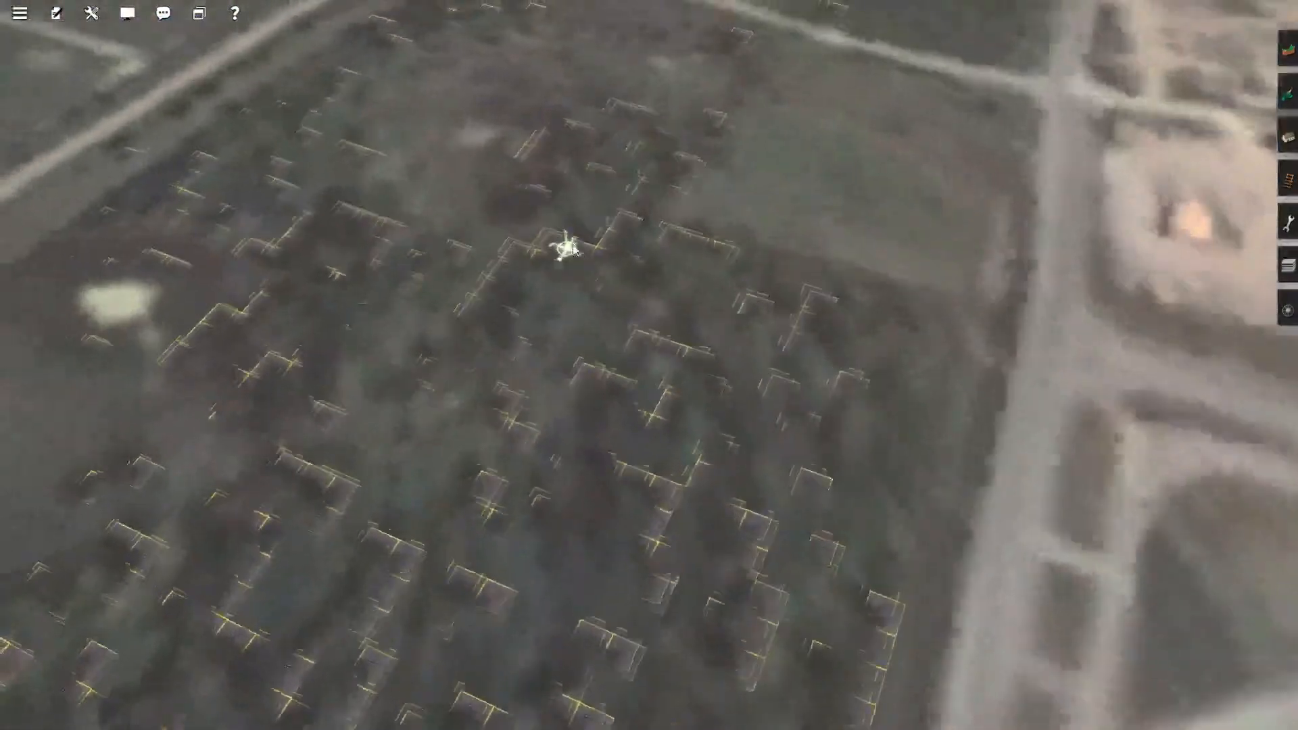
right_click(623, 222)
right_click(660, 218)
right_click(715, 220)
right_click(565, 222)
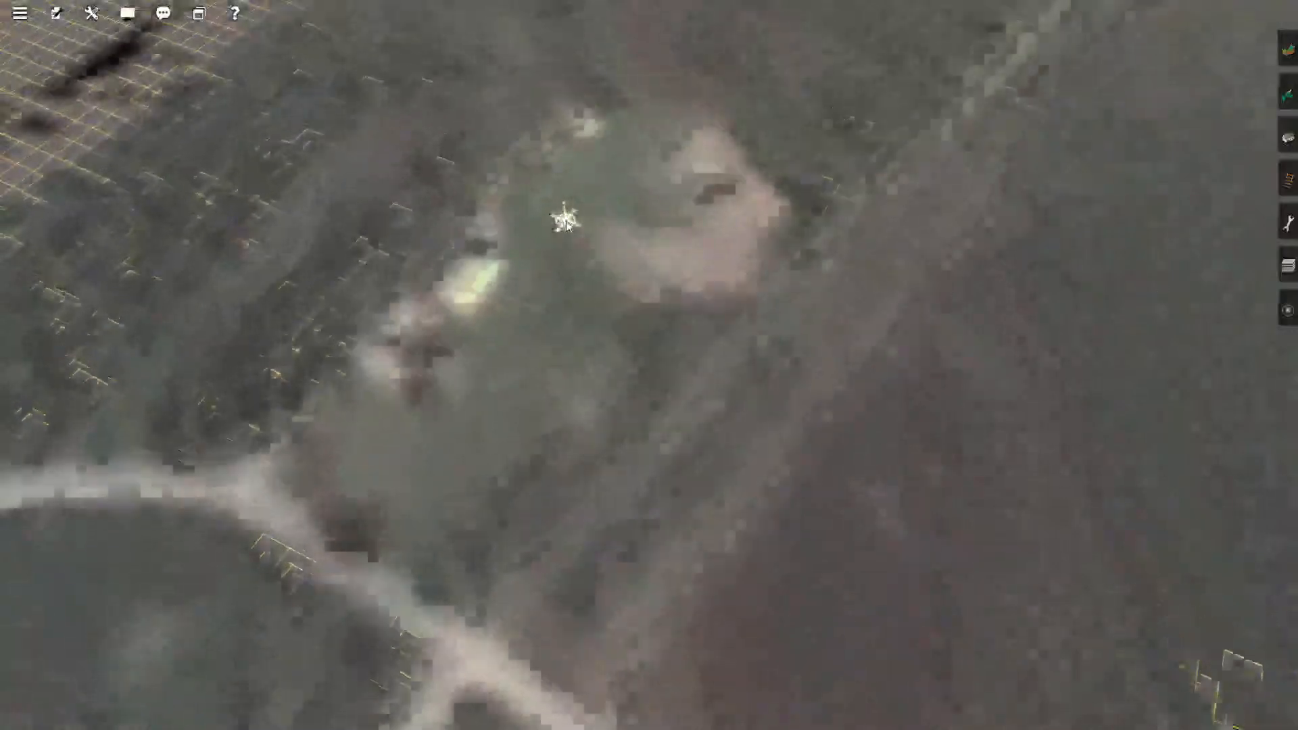
right_click(523, 211)
right_click(673, 210)
right_click(767, 321)
right_click(710, 384)
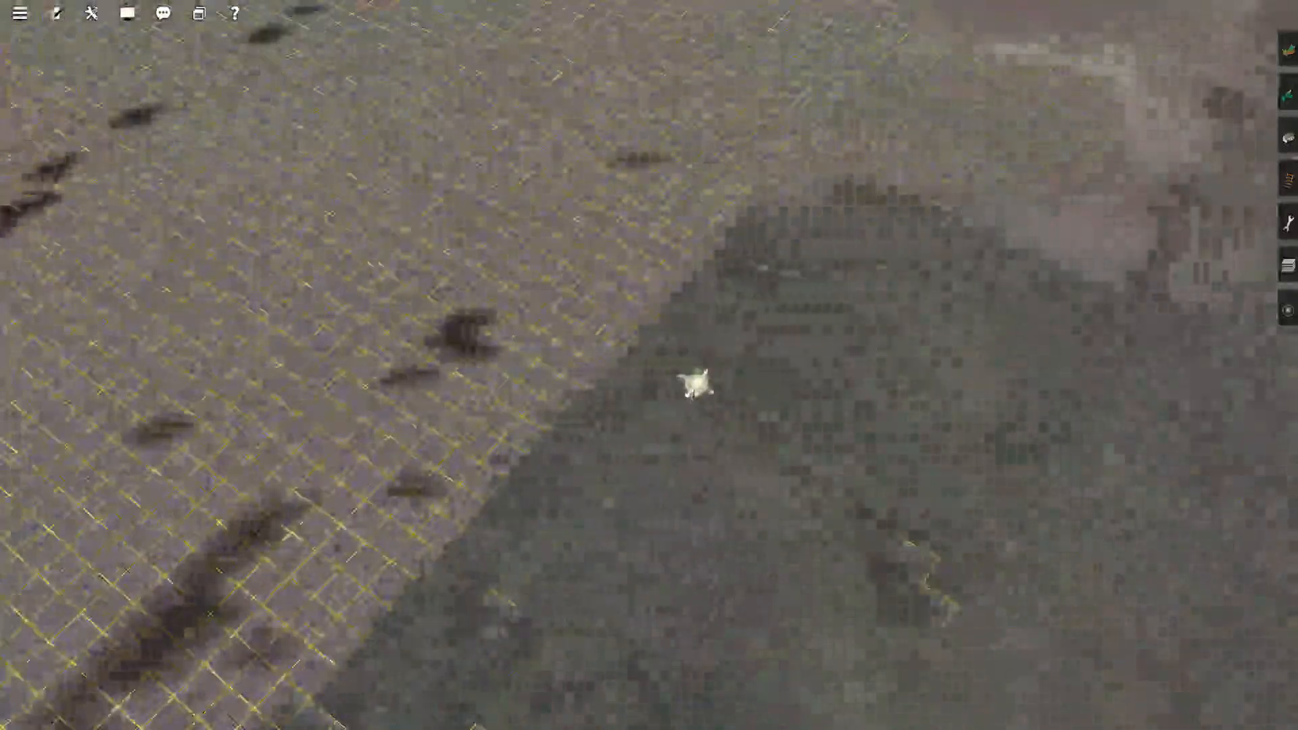
Inspect the ground imagery along the border between the bare grid area and the neighbouring fields from several angles.
right_click(688, 410)
right_click(586, 457)
right_click(666, 432)
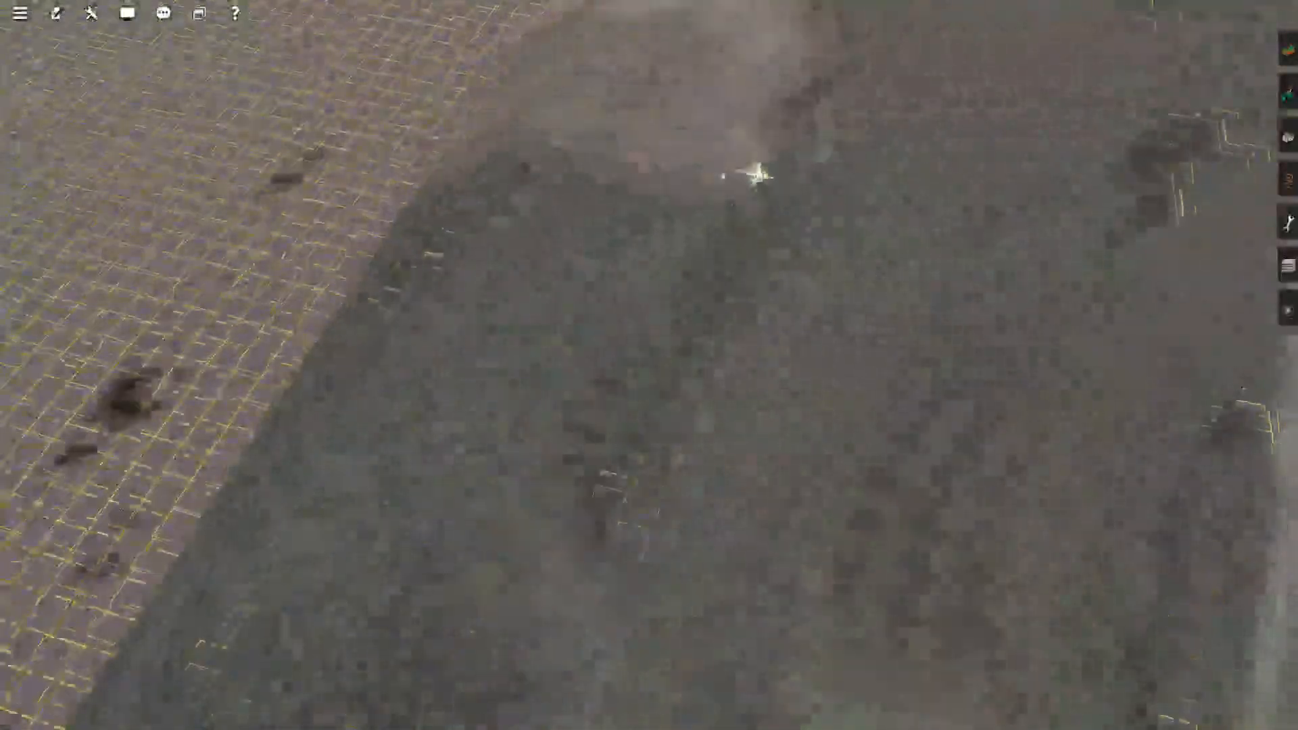
right_click(666, 183)
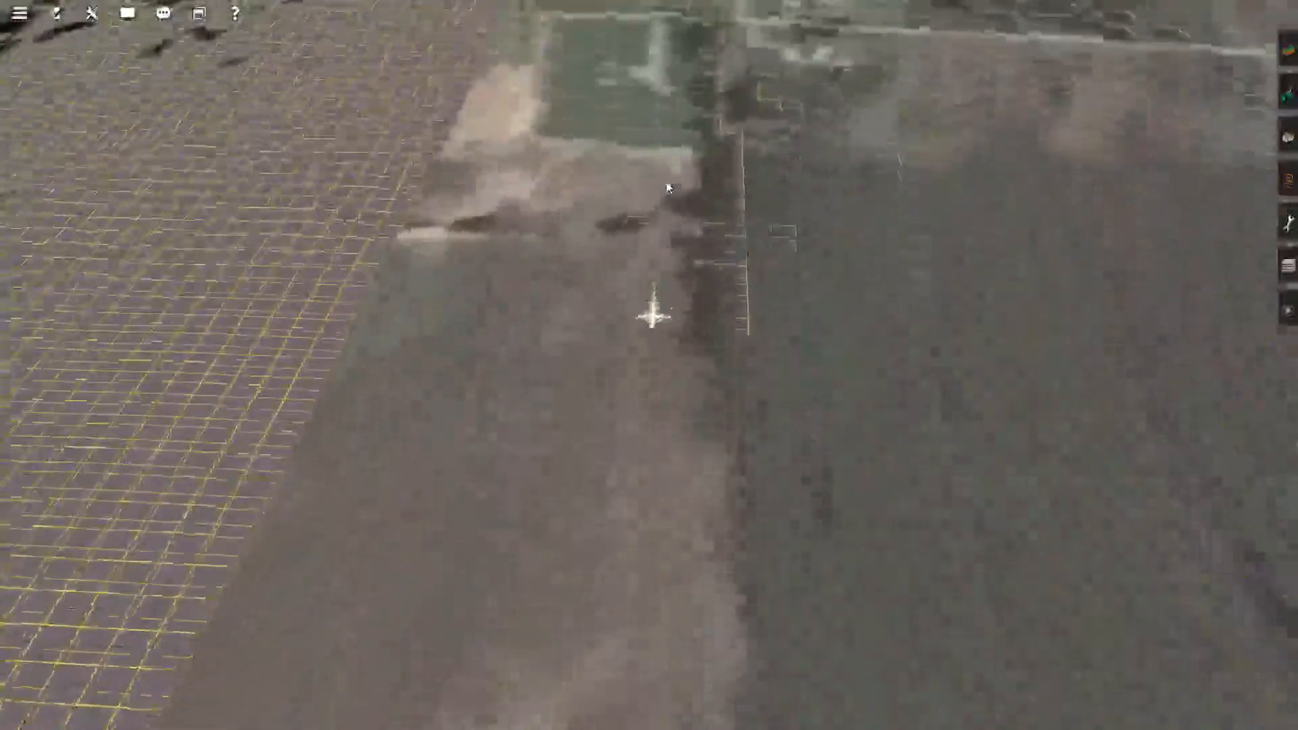
key("Down")
key("Up")
right_click(647, 203)
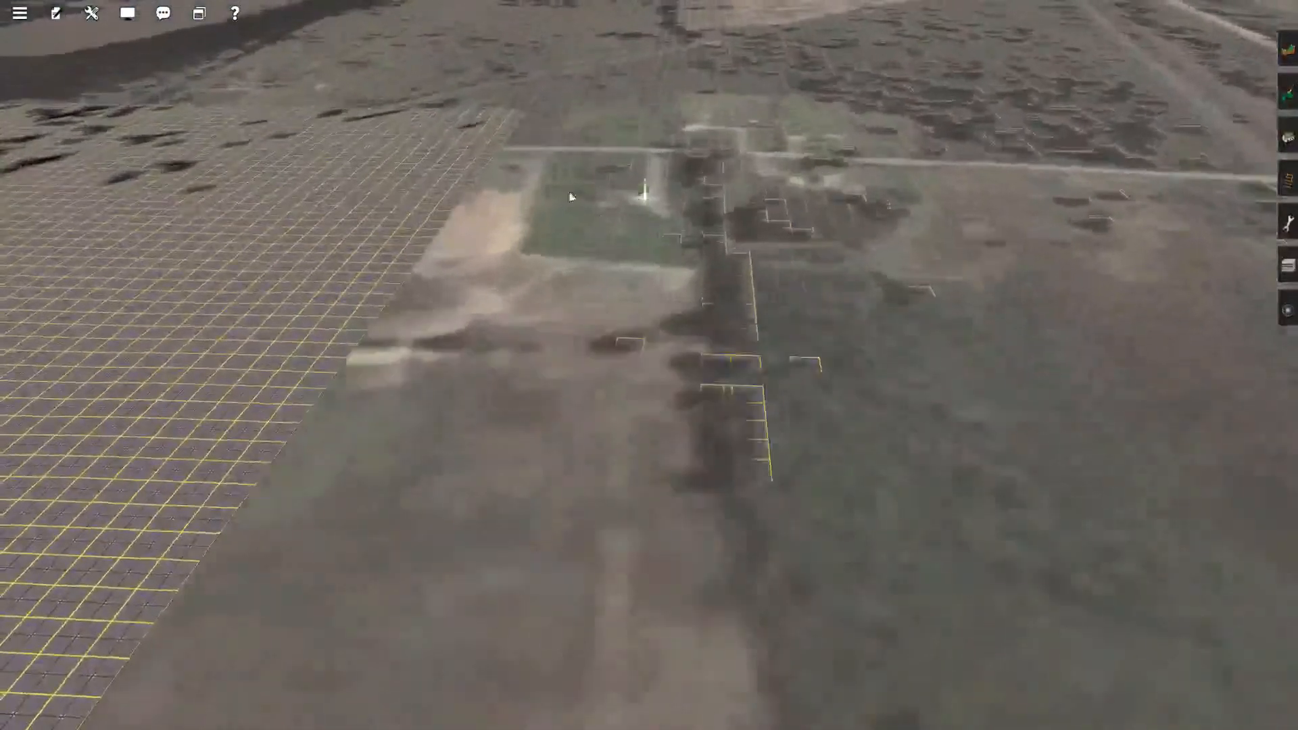
right_click(430, 155)
right_click(607, 161)
right_click(702, 172)
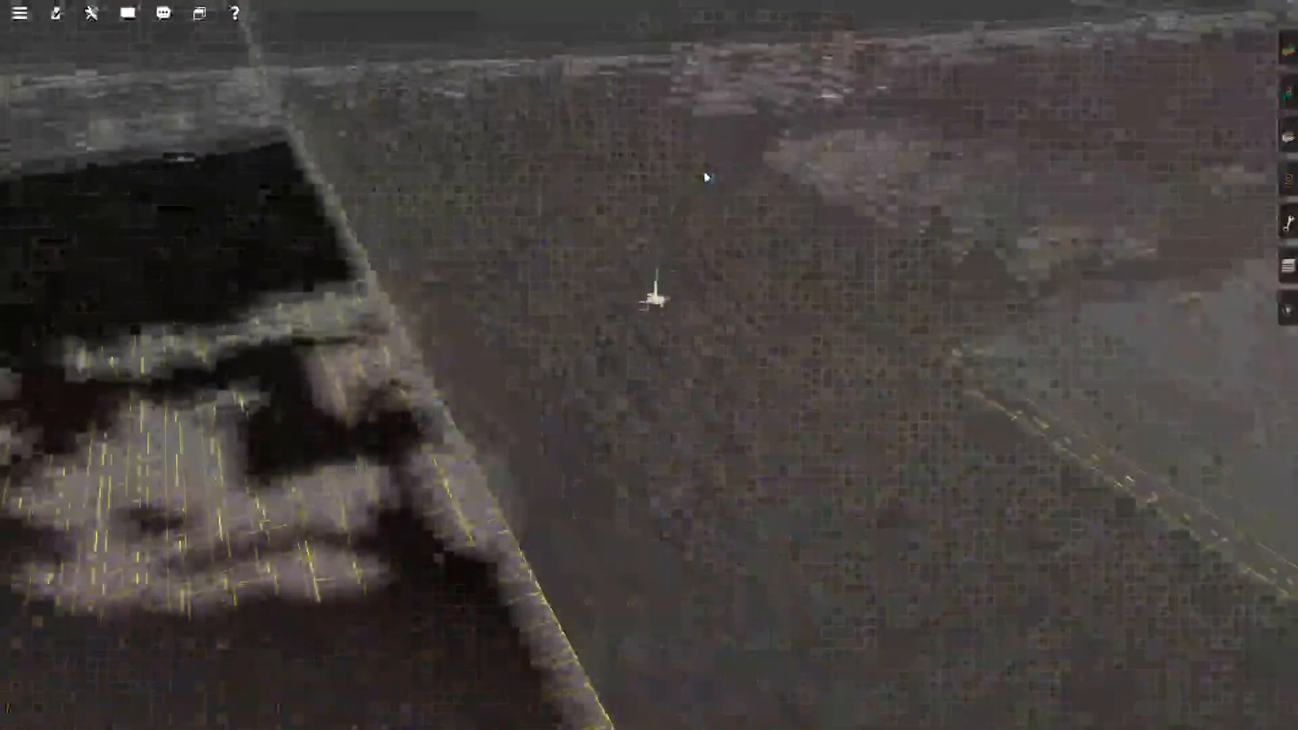
Examine tile UTM-17T-666-4757 on the overview map, following the shoreline road and the water north of it.
key("Up")
scroll(706, 177, "down", 10)
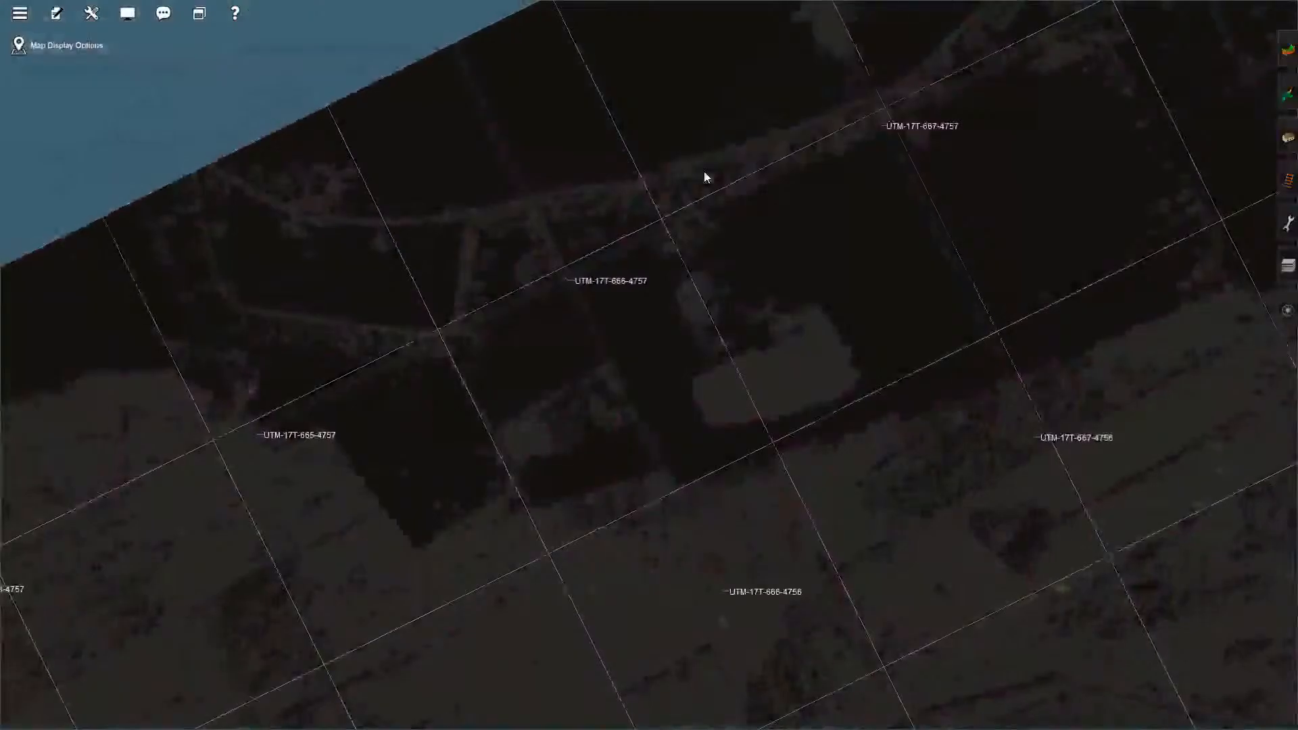
scroll(706, 178, "up", 2)
key("Right")
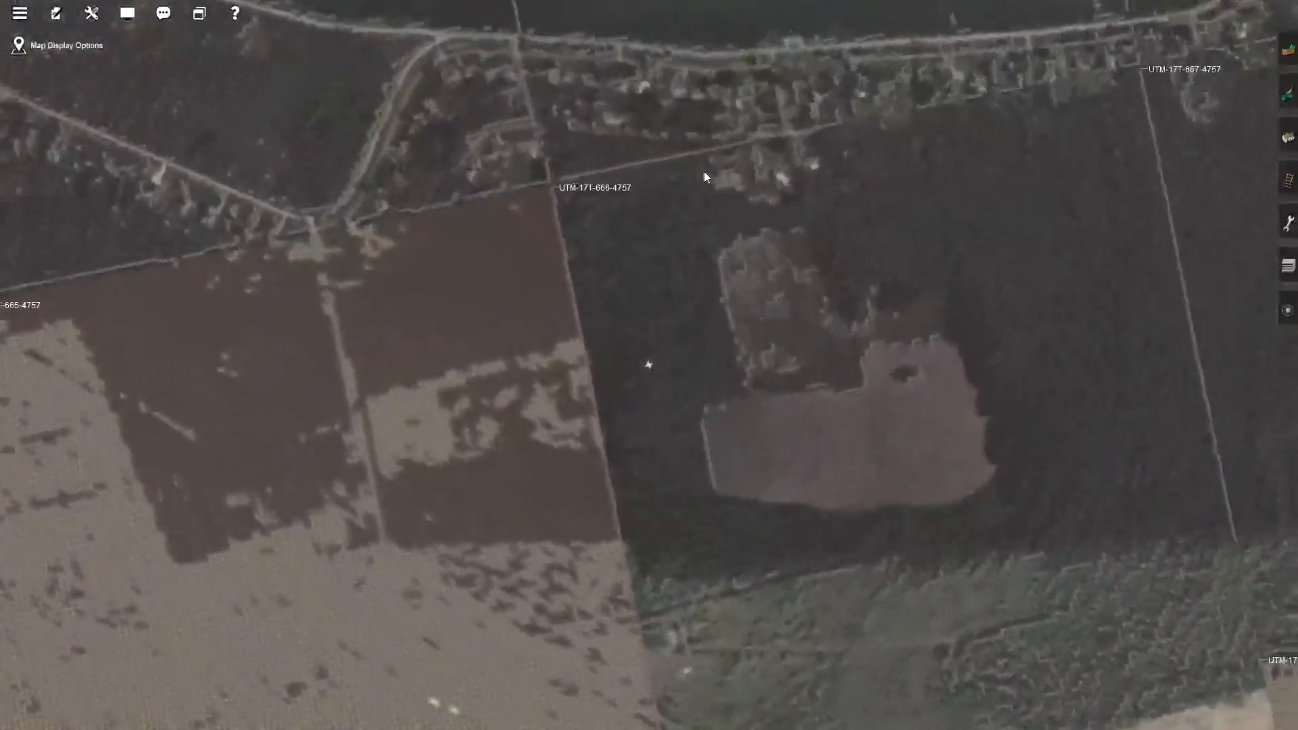
right_click(719, 149)
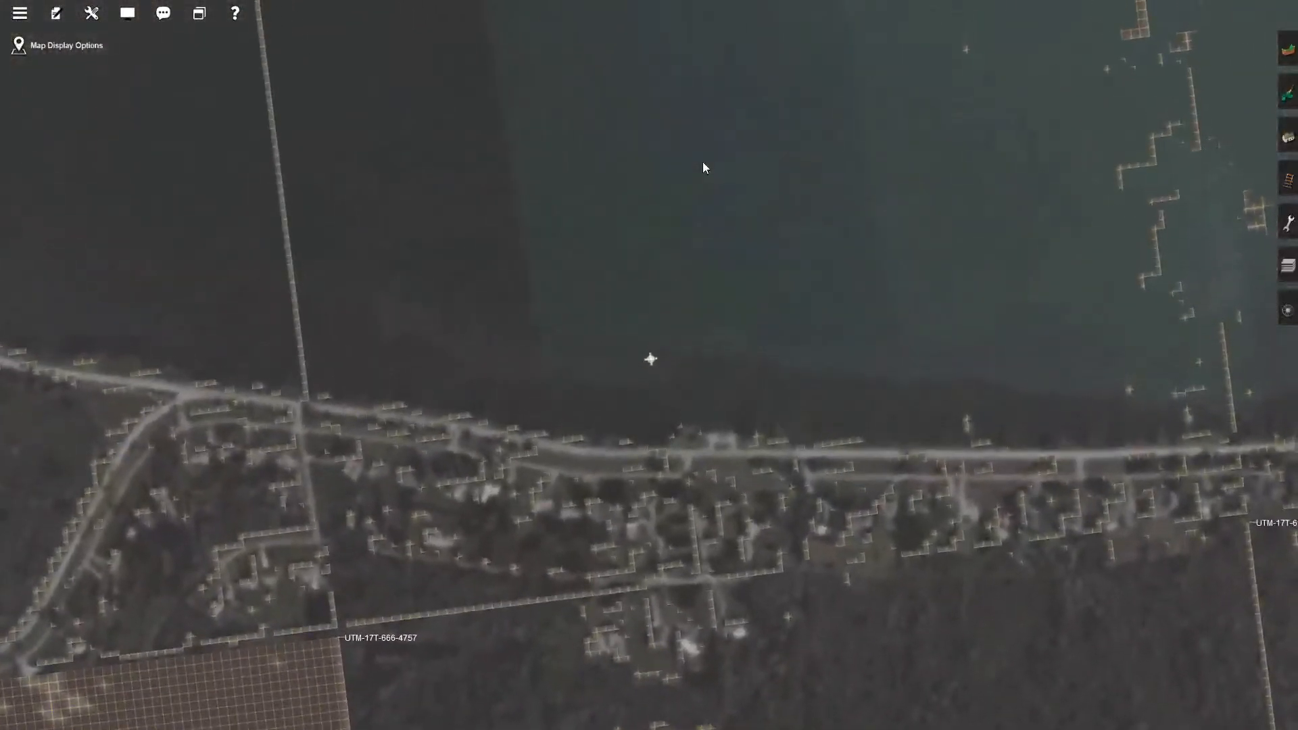
right_click(704, 161)
right_click(733, 322)
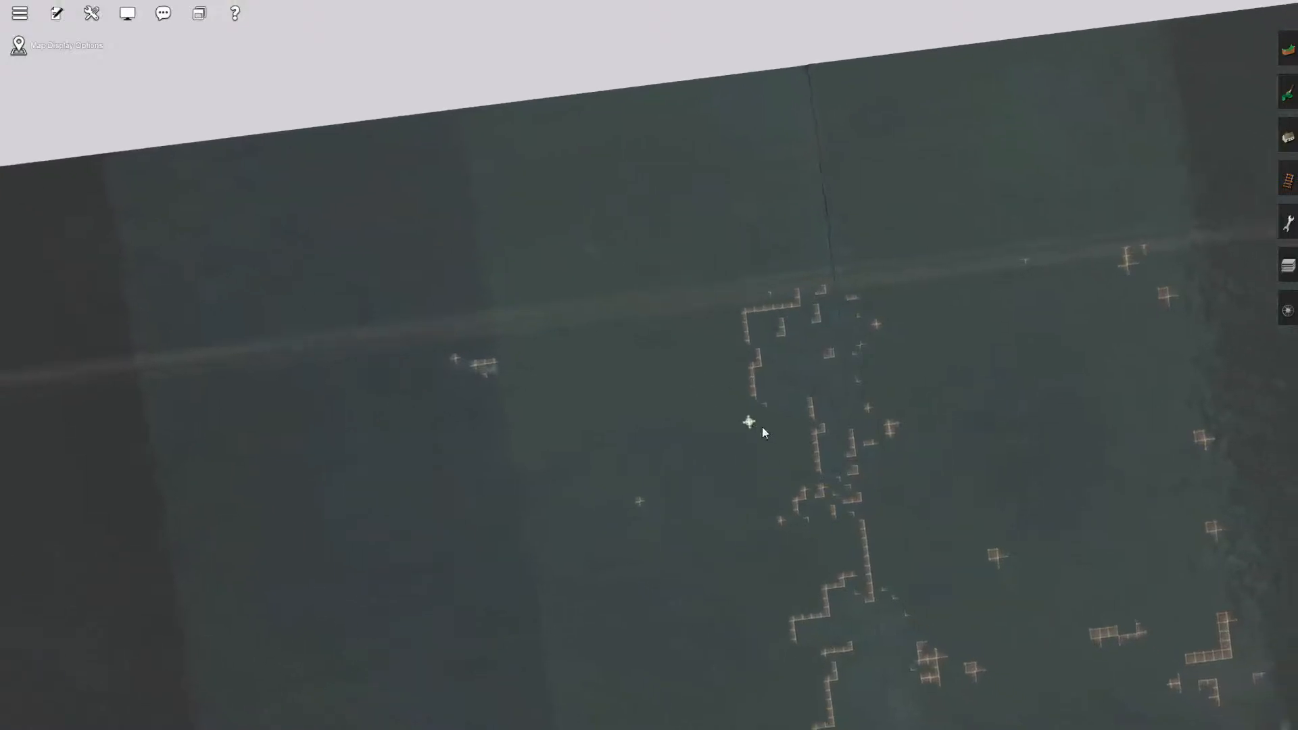
Inspect the grid breakthrough in the water and the dark shoreline tile near UTM-17T-668-4757, in both map and 3D view.
key("ctrl+m")
scroll(536, 344, "up", 3)
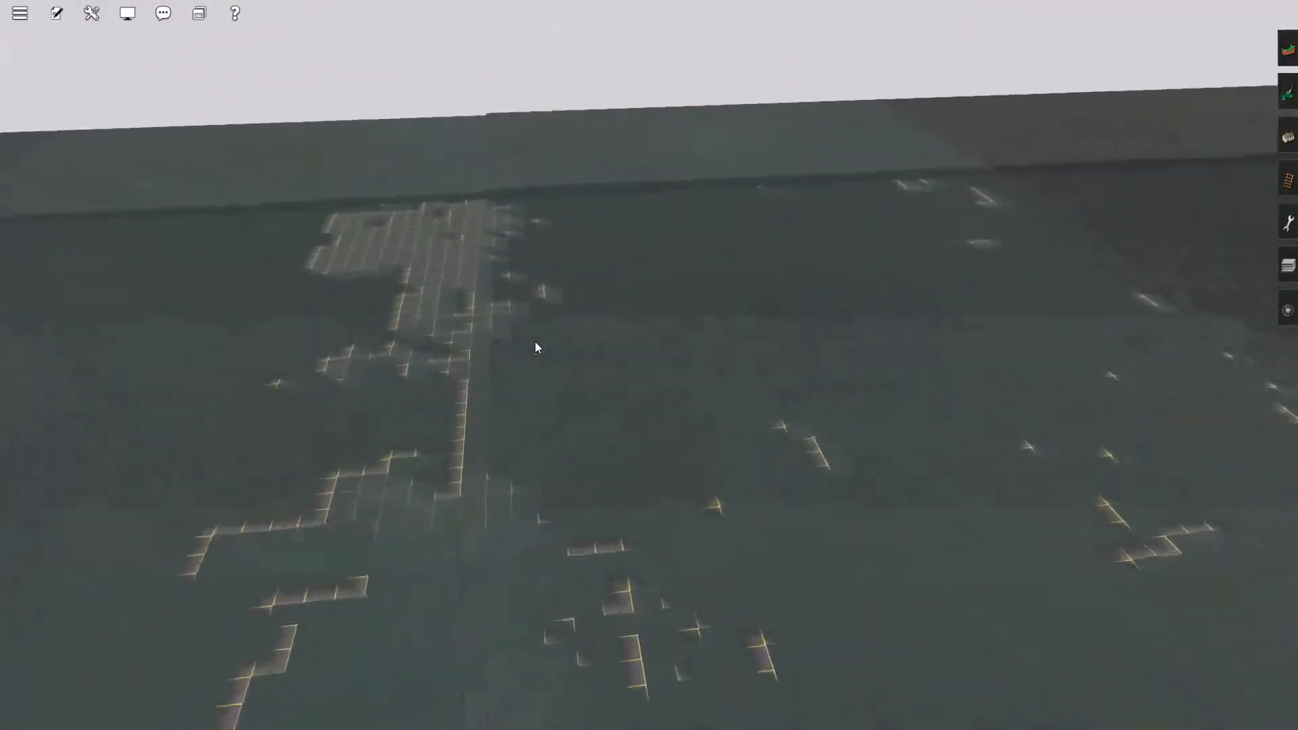
scroll(536, 351, "down", 1)
scroll(537, 364, "down", 5)
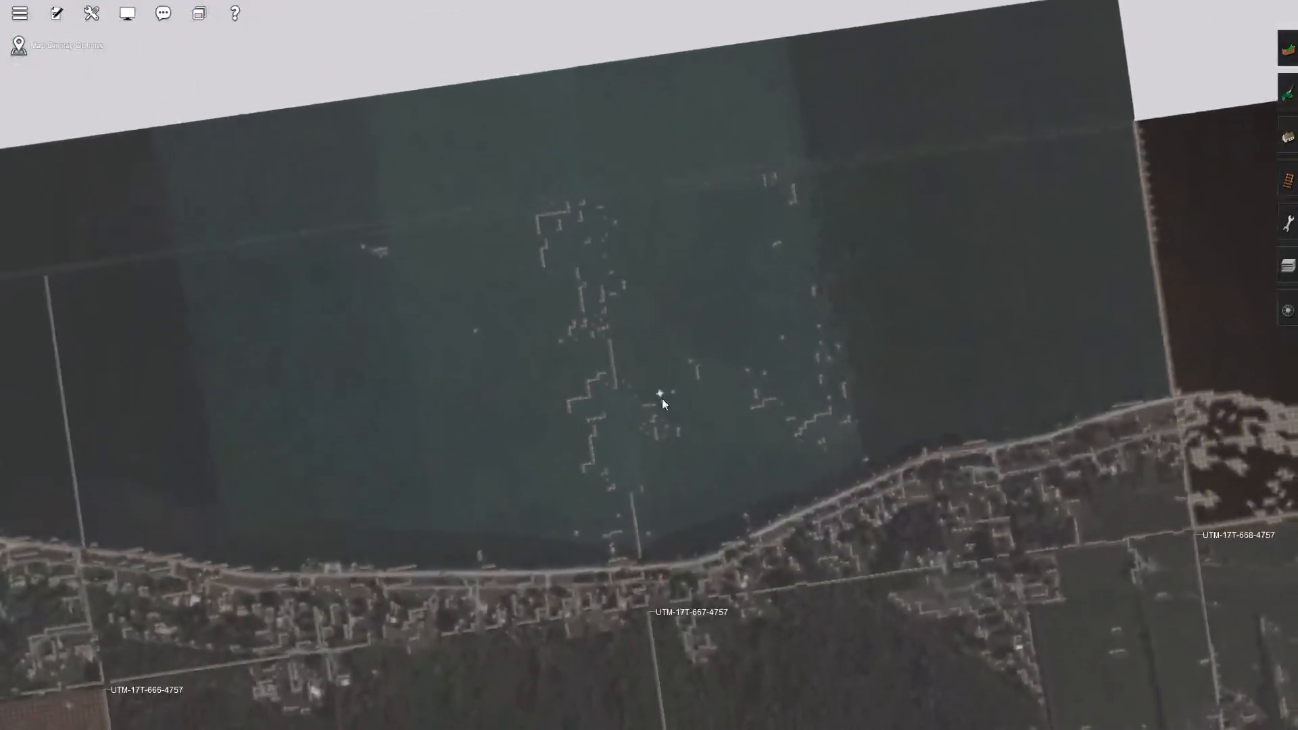
right_click(666, 403)
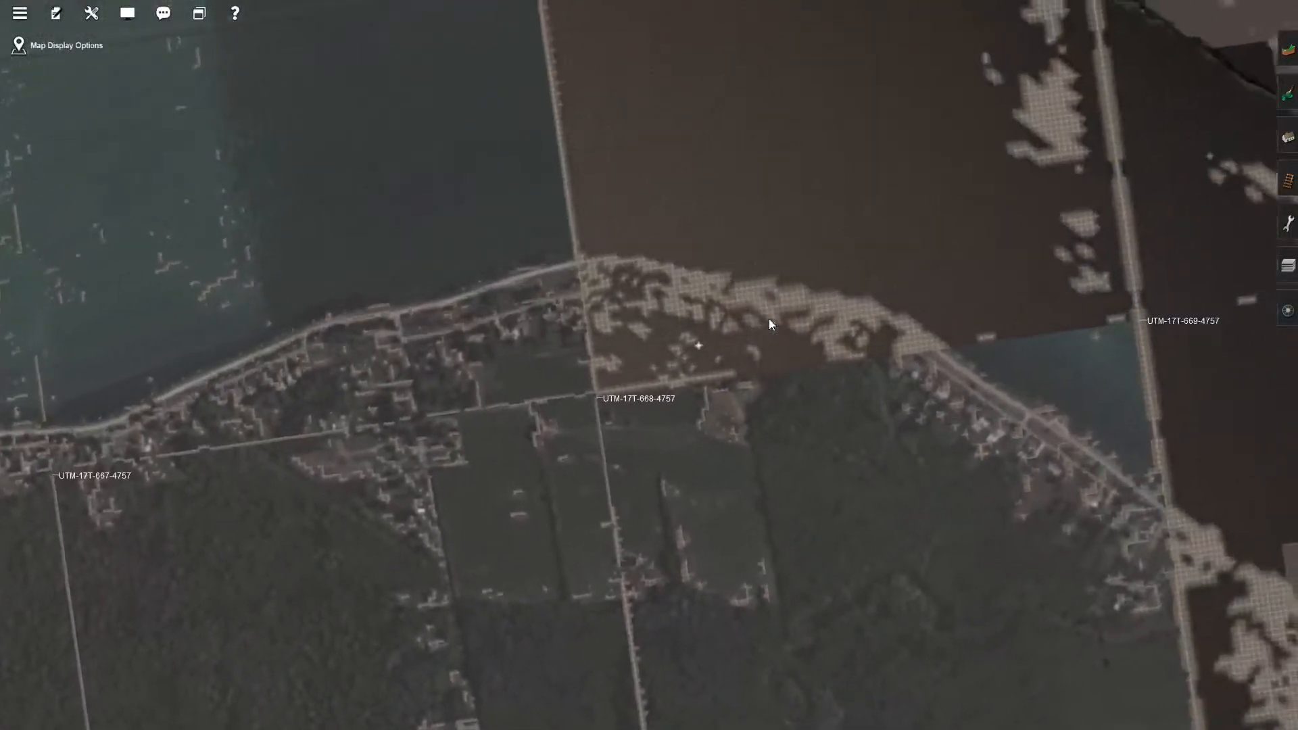
scroll(769, 318, "up", 5)
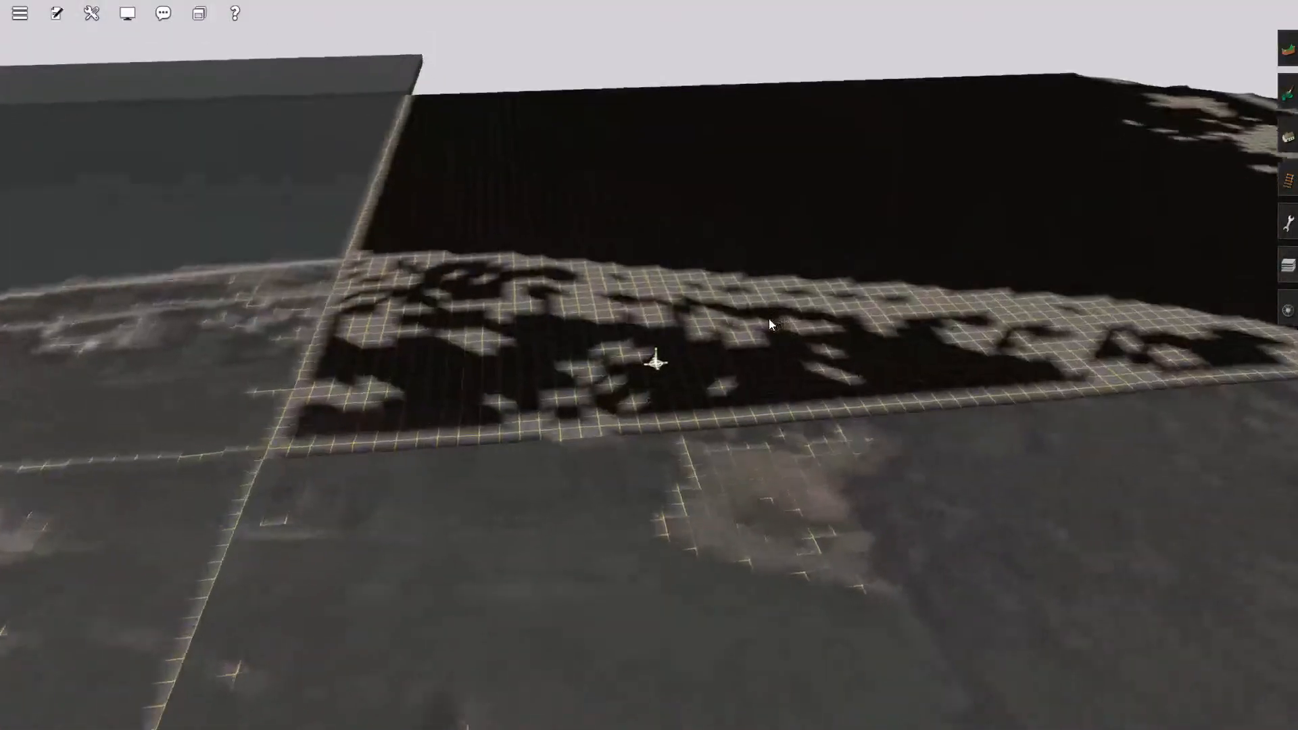
scroll(769, 318, "down", 5)
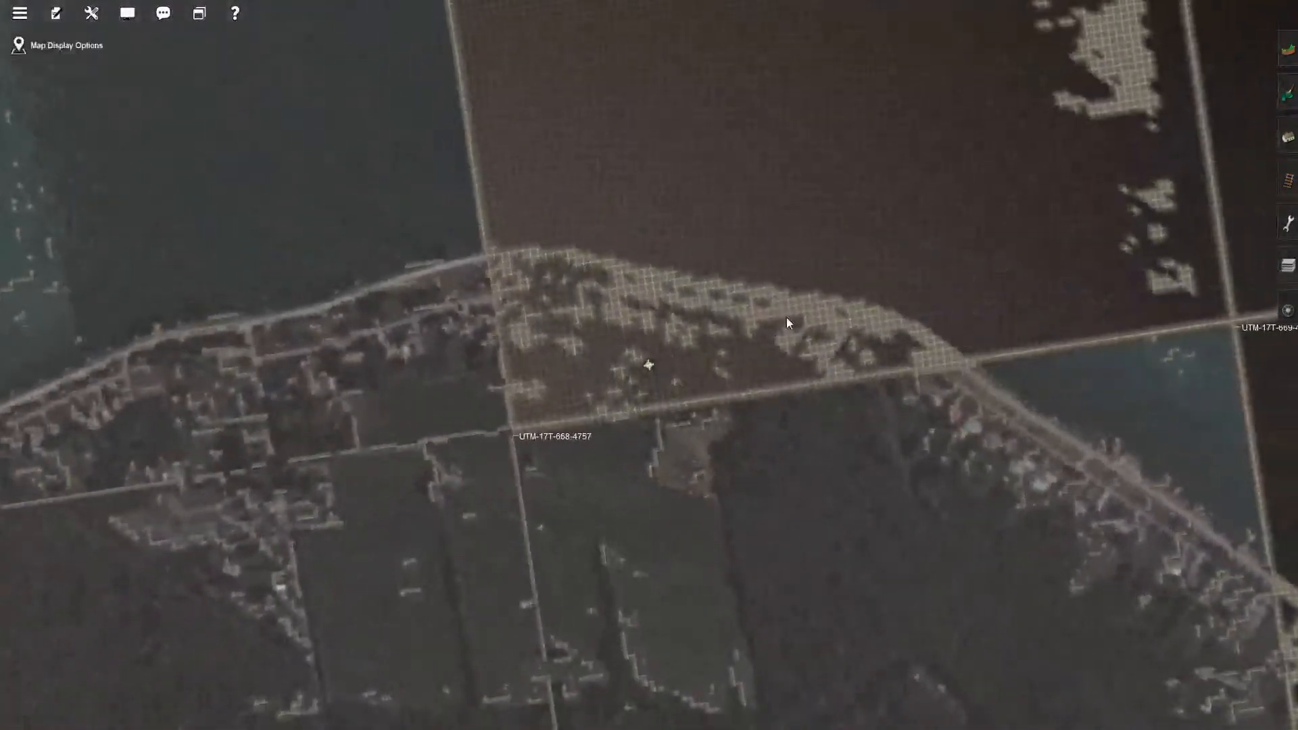
right_click(789, 261)
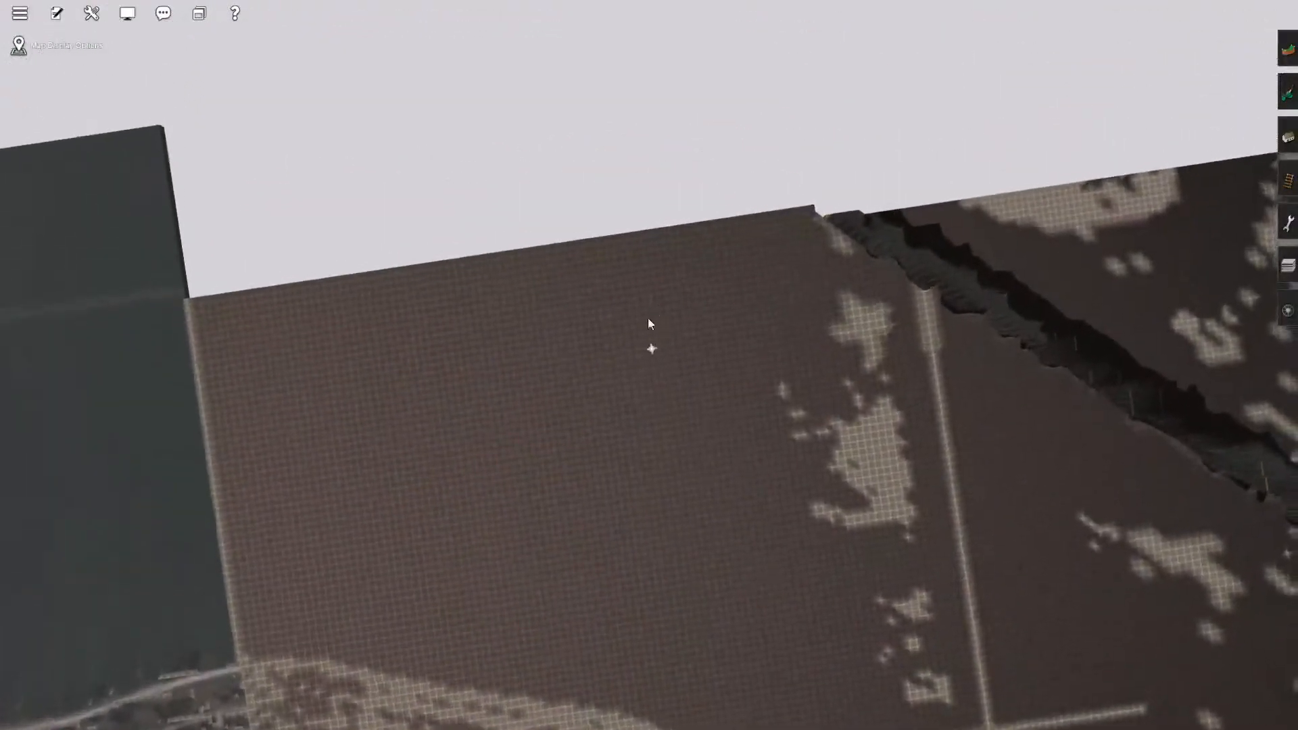
right_click(785, 602)
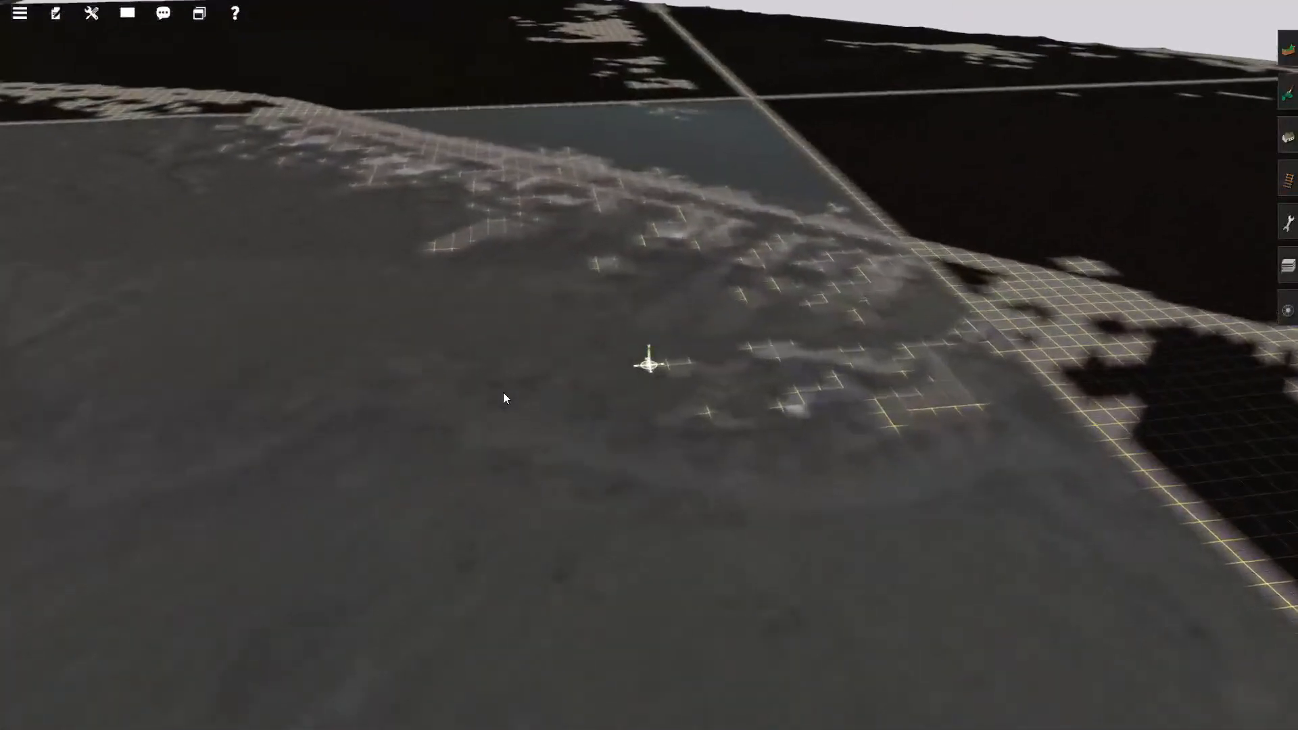
Examine the tile boundaries around UTM-17T-668-4756 and the dark, partly textured tile beside UTM-17T-669-4755 from above.
key("ctrl+m")
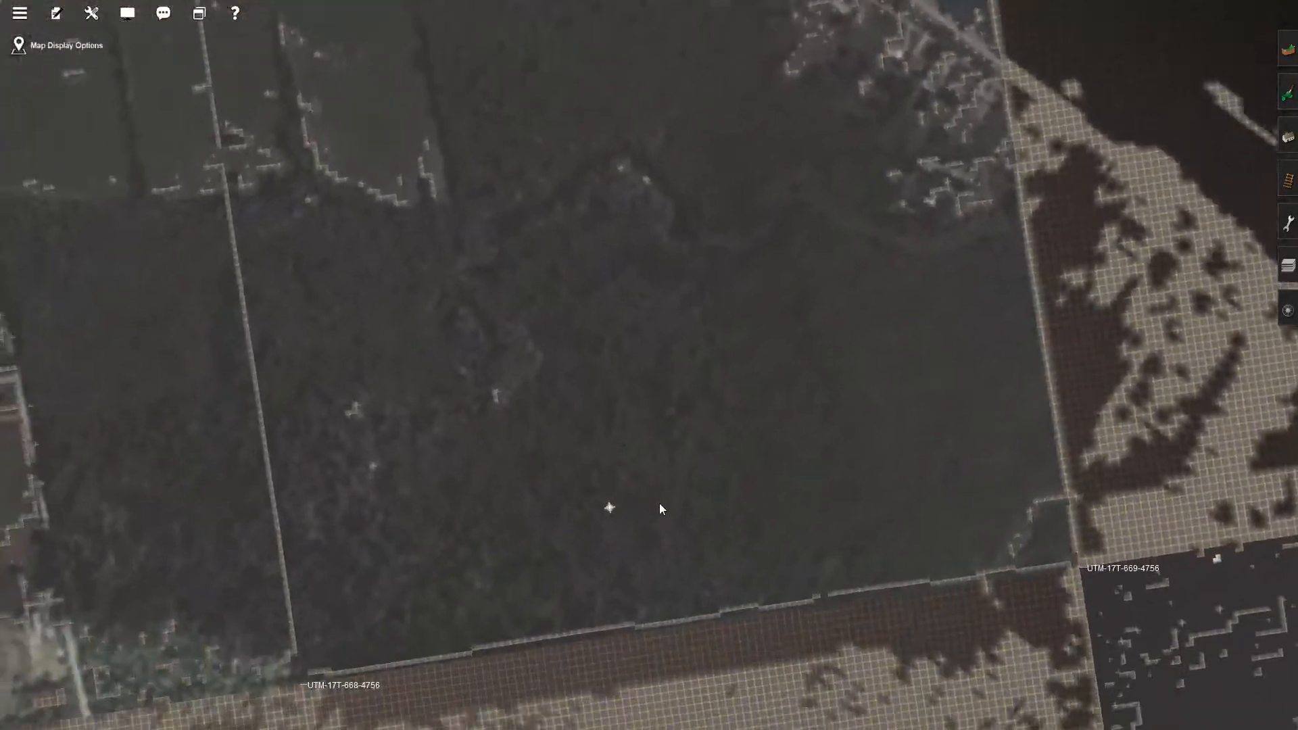
right_click(661, 502)
right_click(687, 484)
right_click(774, 441)
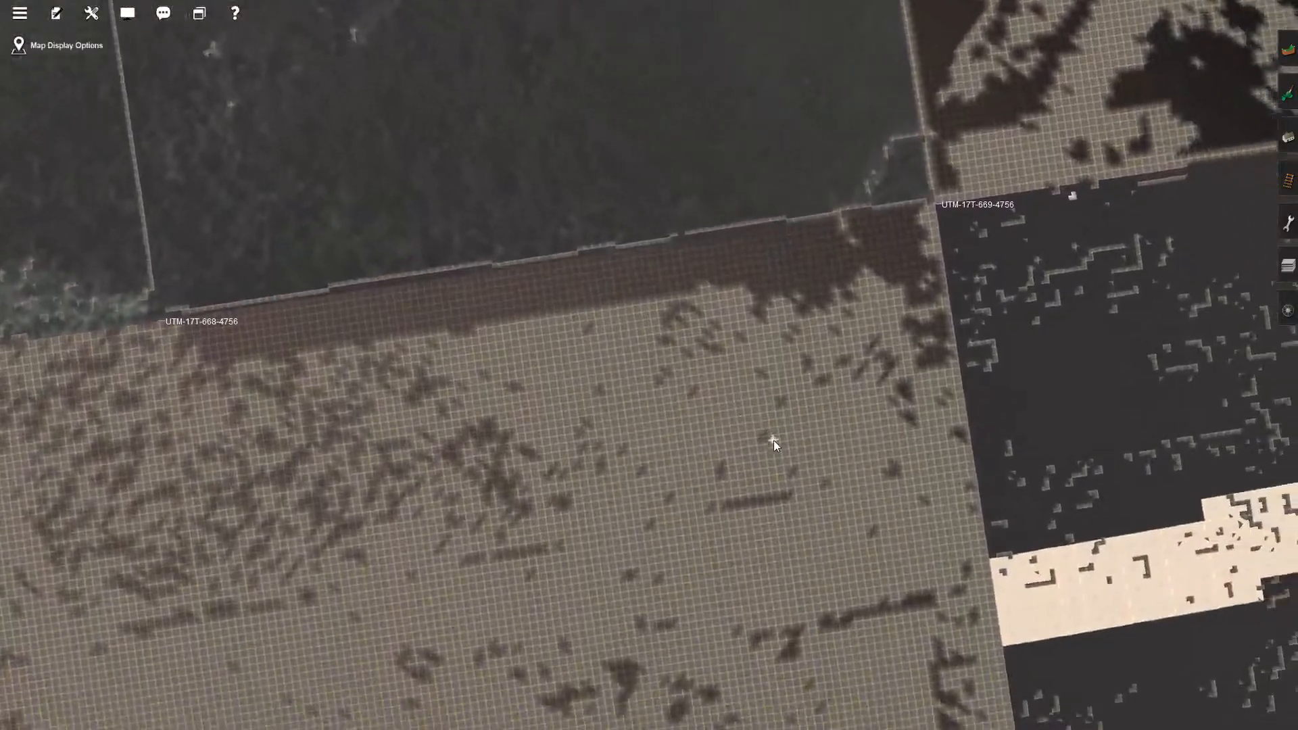
right_click(779, 437)
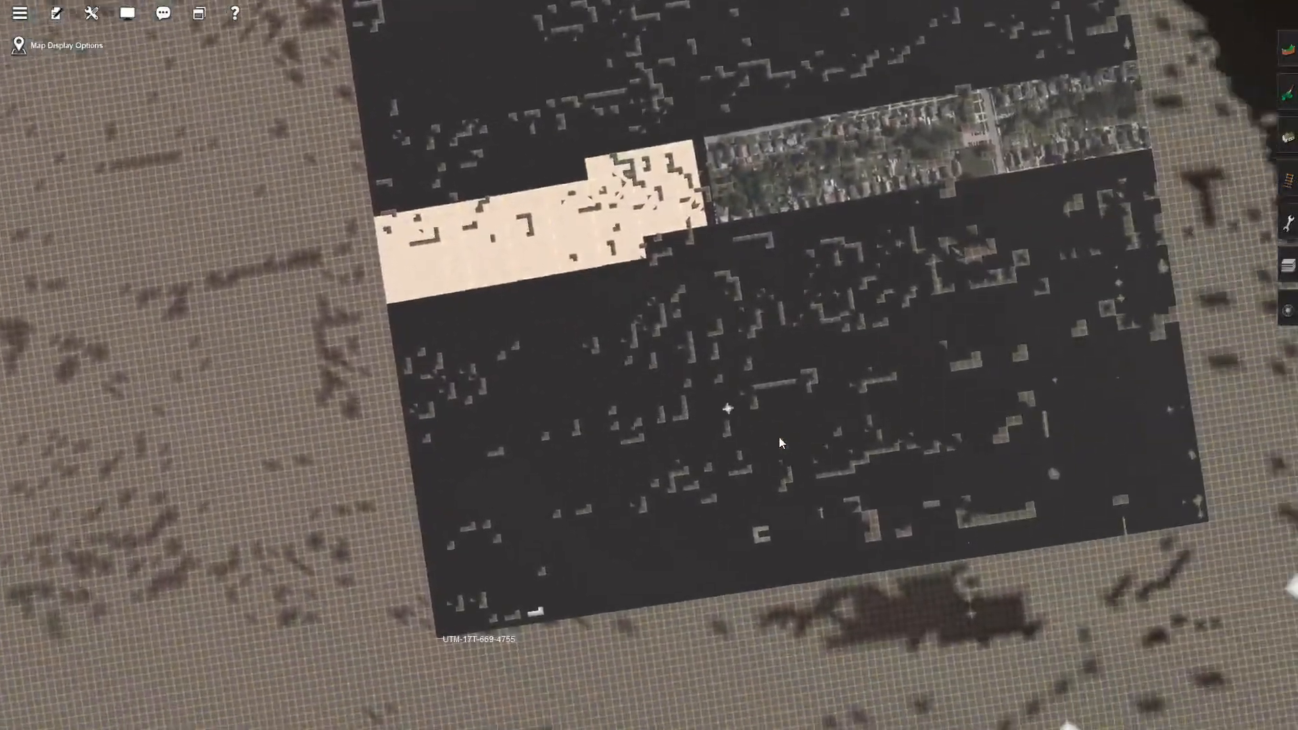
scroll(779, 437, "down", 3)
scroll(779, 437, "down", 5)
scroll(779, 436, "up", 6)
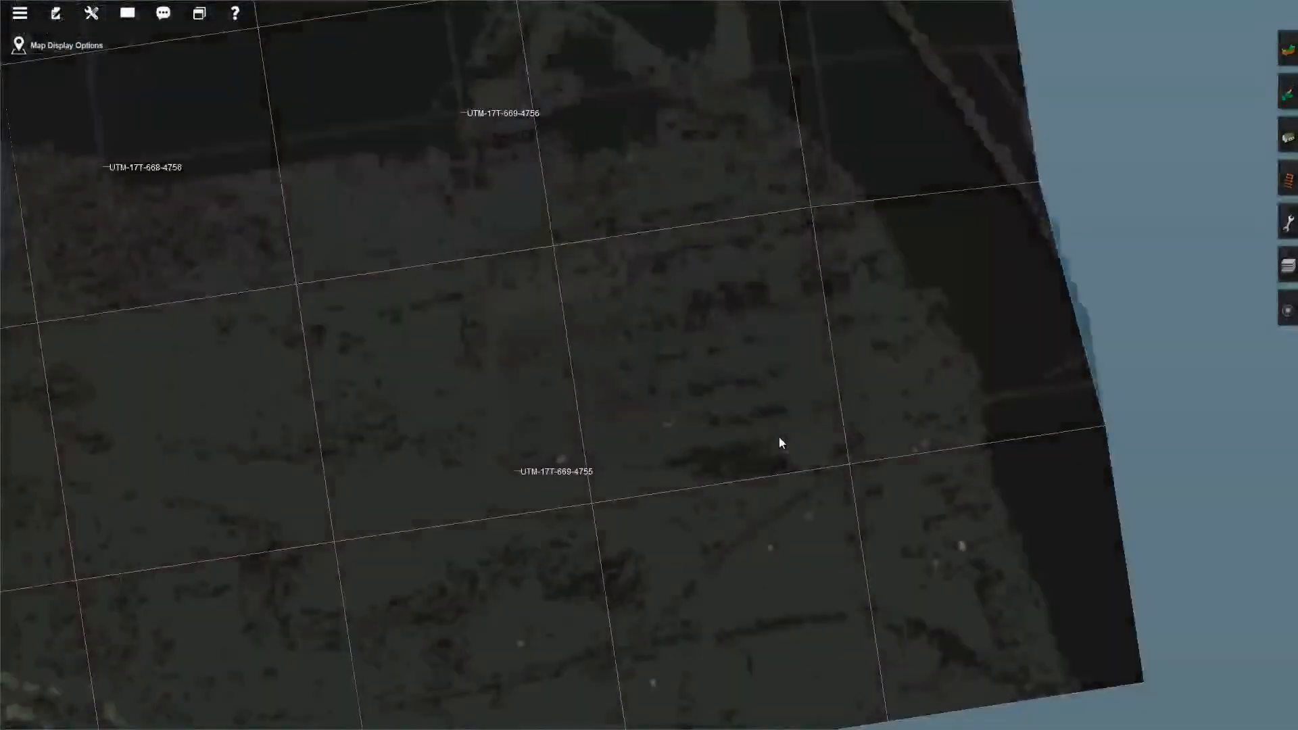
scroll(779, 443, "up", 5)
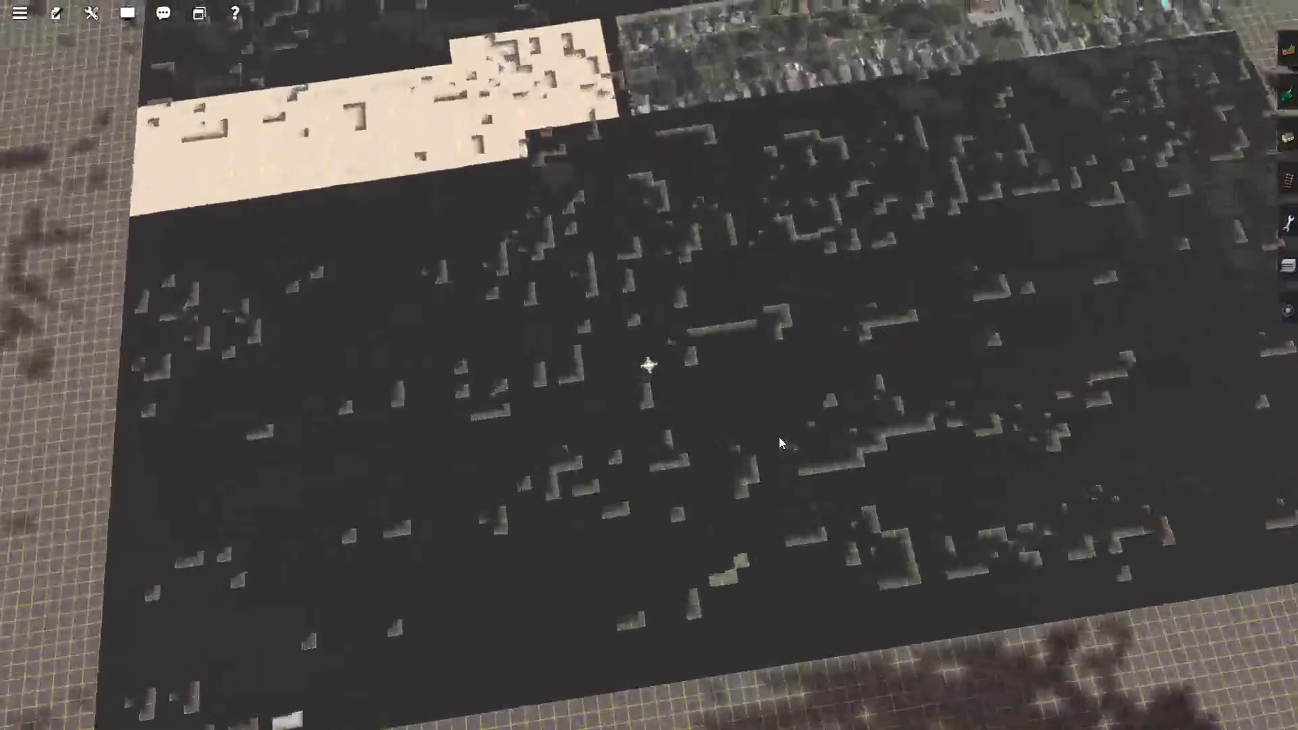
right_click(780, 437)
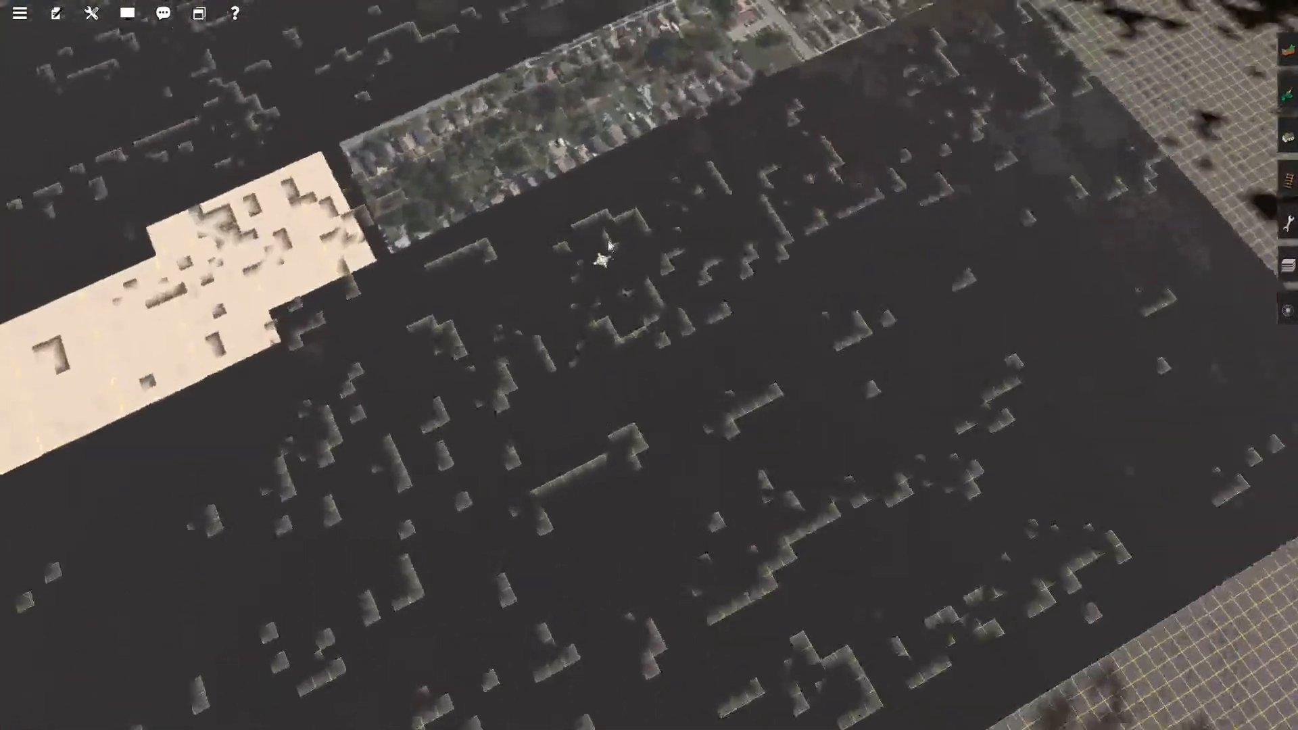
Inspect the residential imagery strip inside the dark tile up close, along with the terrain surrounding that tile.
scroll(635, 265, "up", 5)
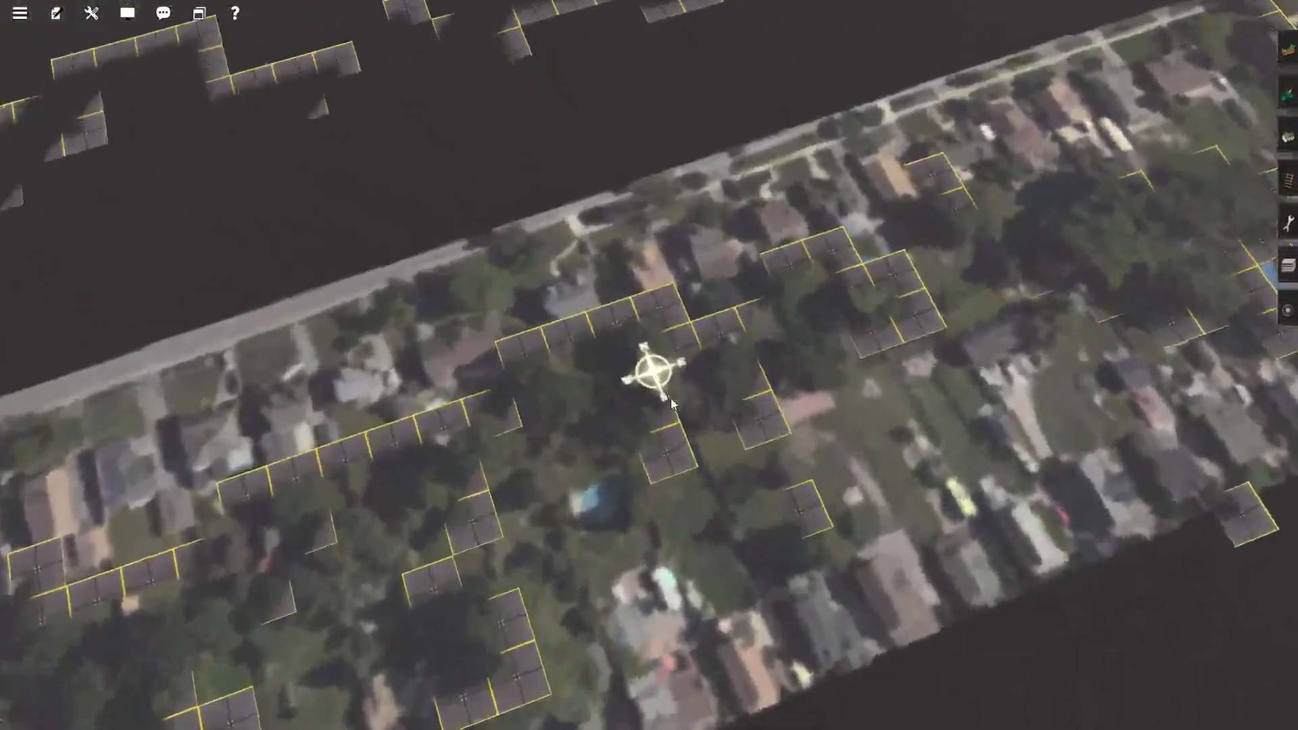
scroll(677, 405, "up", 3)
right_click(681, 408)
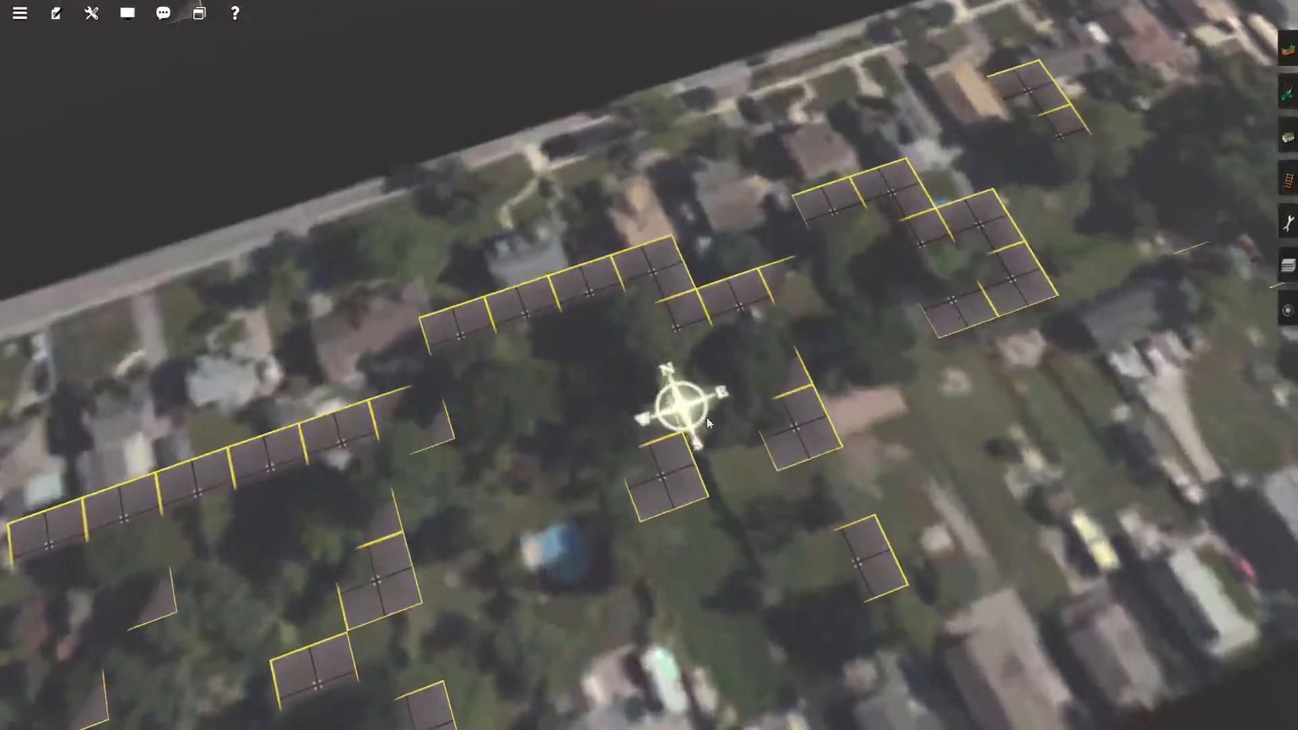
mouse_move(742, 403)
left_mouse_down()
mouse_move(725, 223)
mouse_move(636, 296)
mouse_move(674, 223)
mouse_move(681, 242)
mouse_move(629, 307)
mouse_move(634, 321)
mouse_move(601, 327)
left_mouse_up()
right_click(601, 326)
scroll(587, 311, "down", 10)
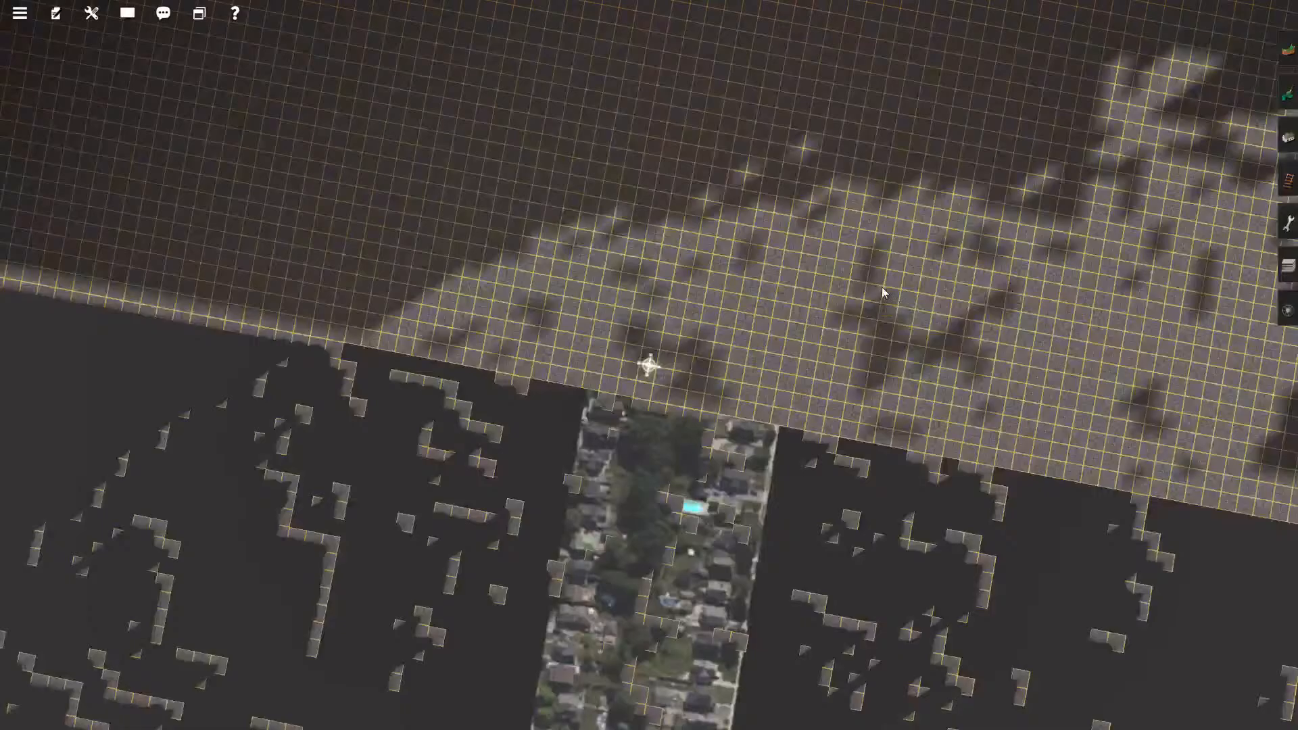
scroll(884, 293, "down", 5)
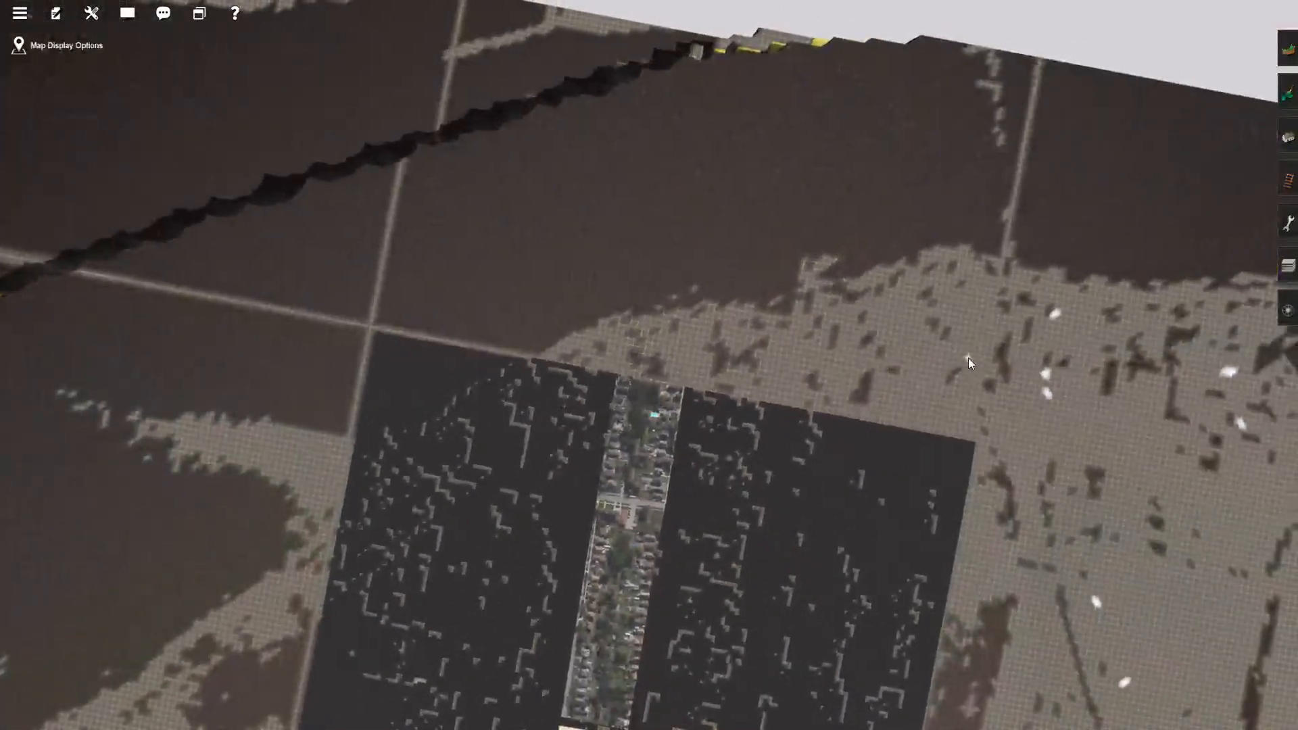
left_click_drag(969, 358, 416, 276)
key("Left")
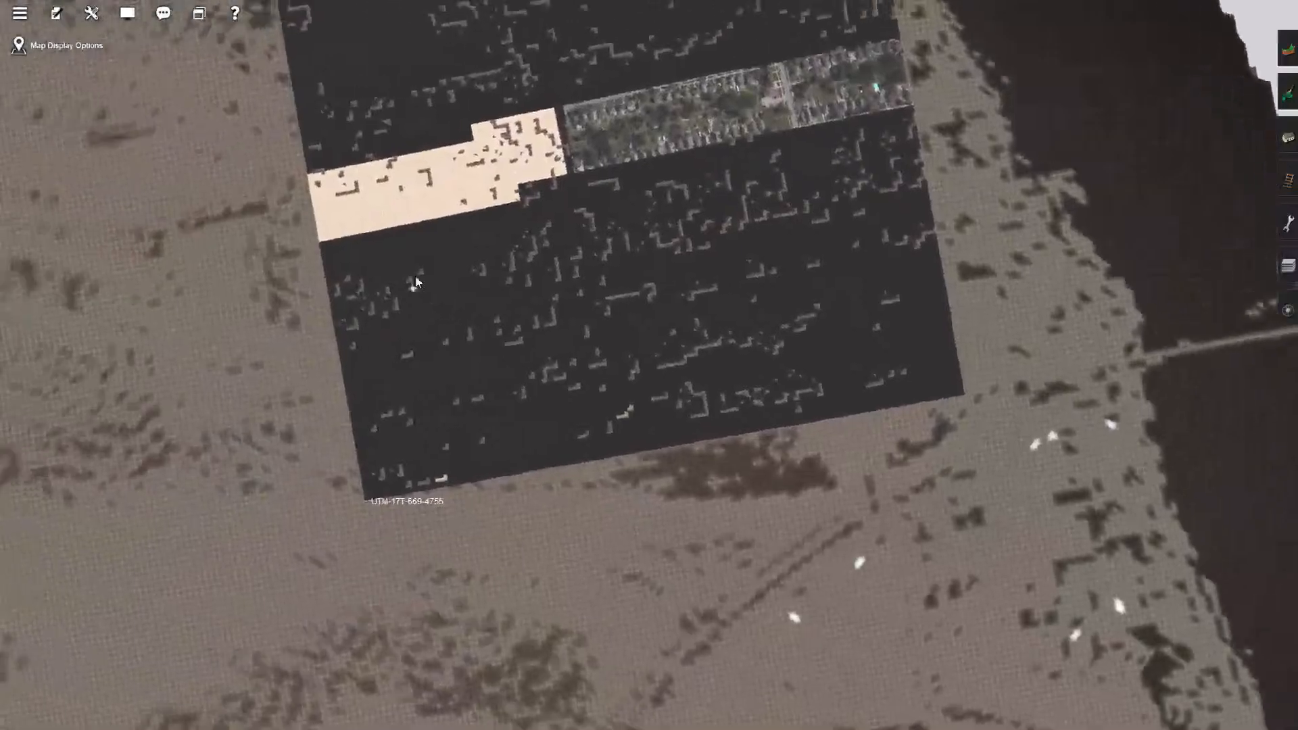
scroll(461, 263, "up", 5)
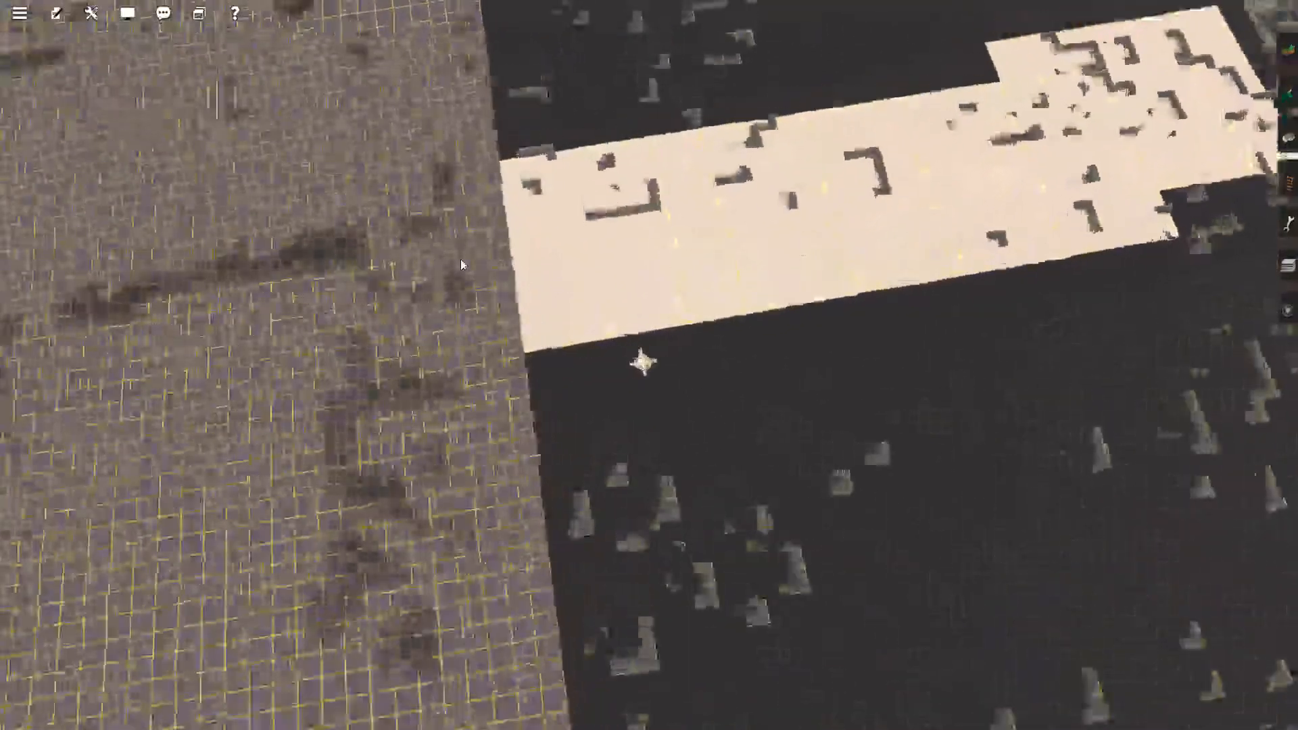
Survey the dark tile's edge and the adjoining wooded tile near UTM-17T-668-4756 from low angles and on the map.
key("Down")
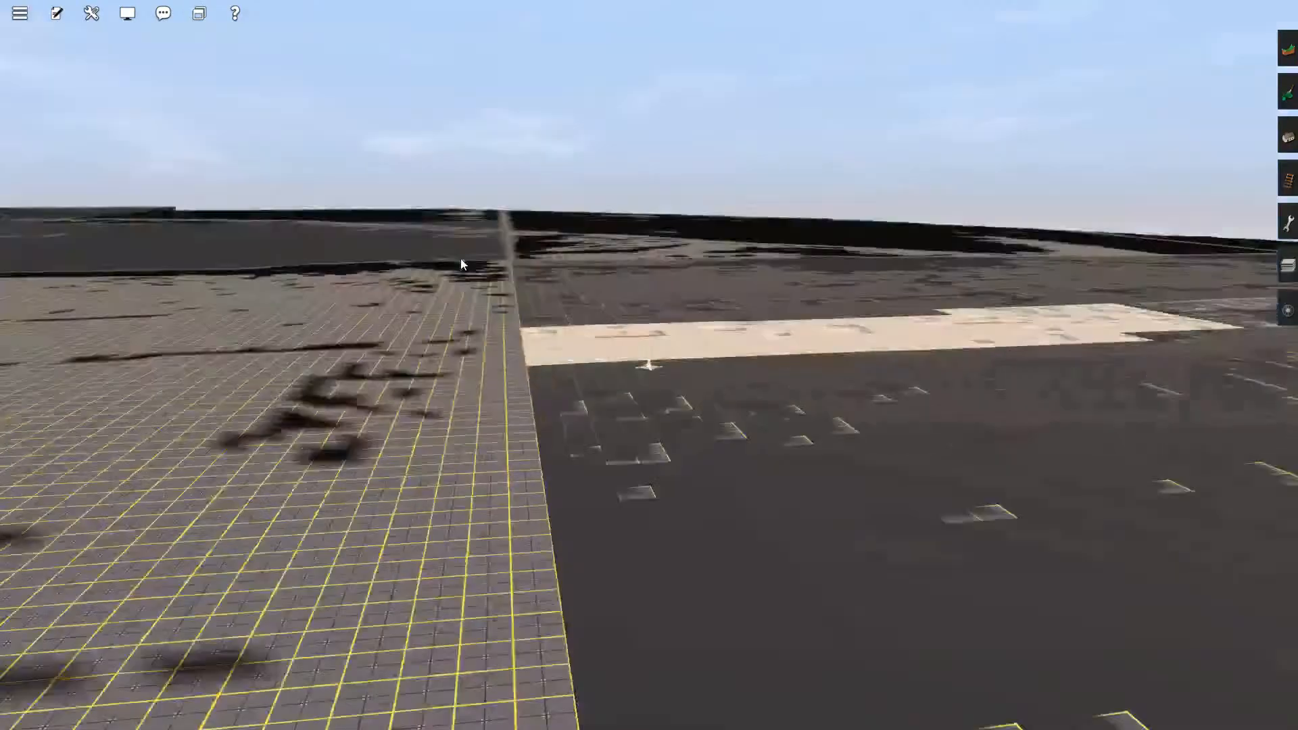
scroll(463, 264, "up", 5)
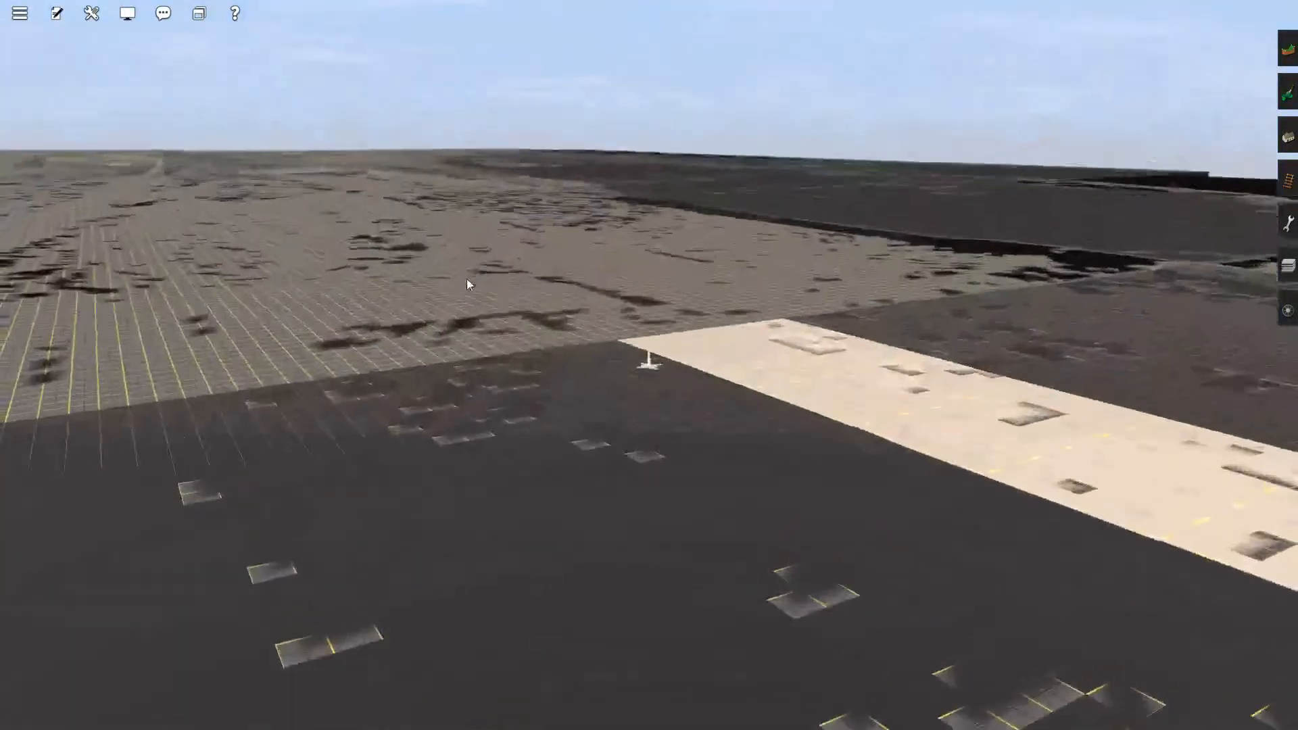
key("Up")
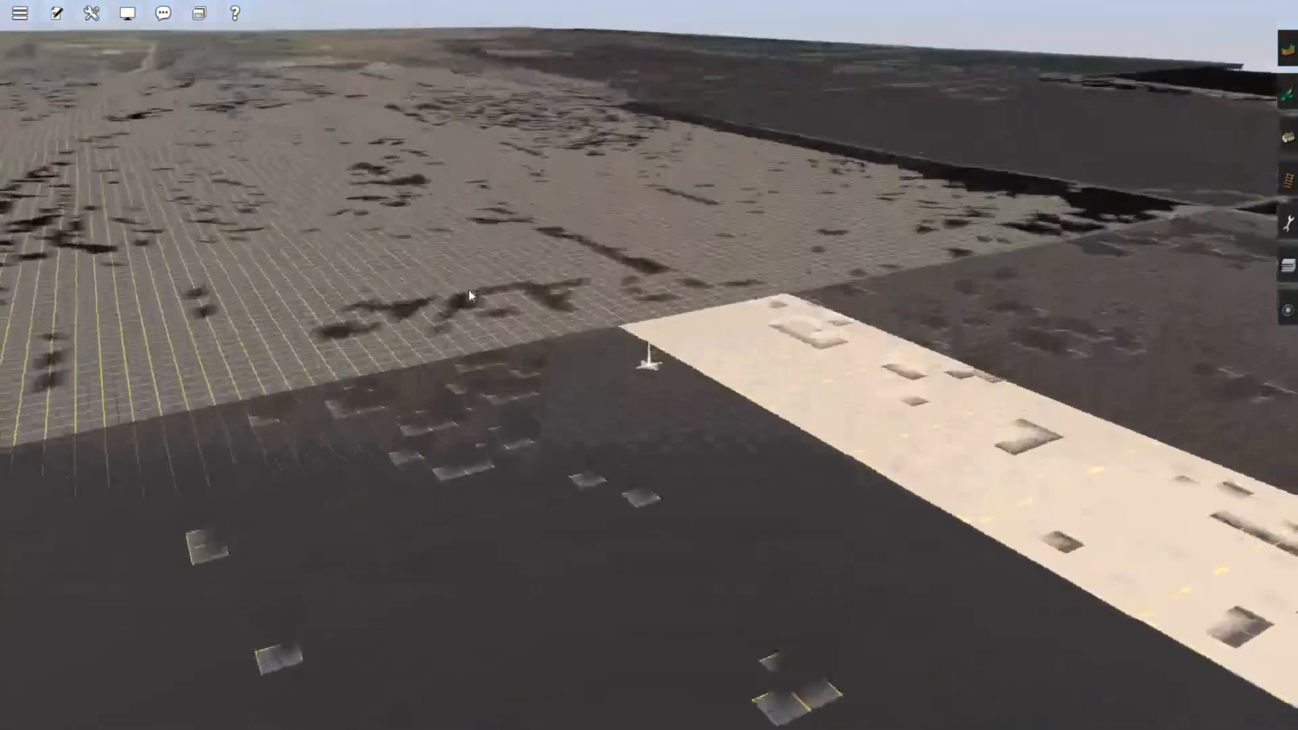
right_click(487, 290)
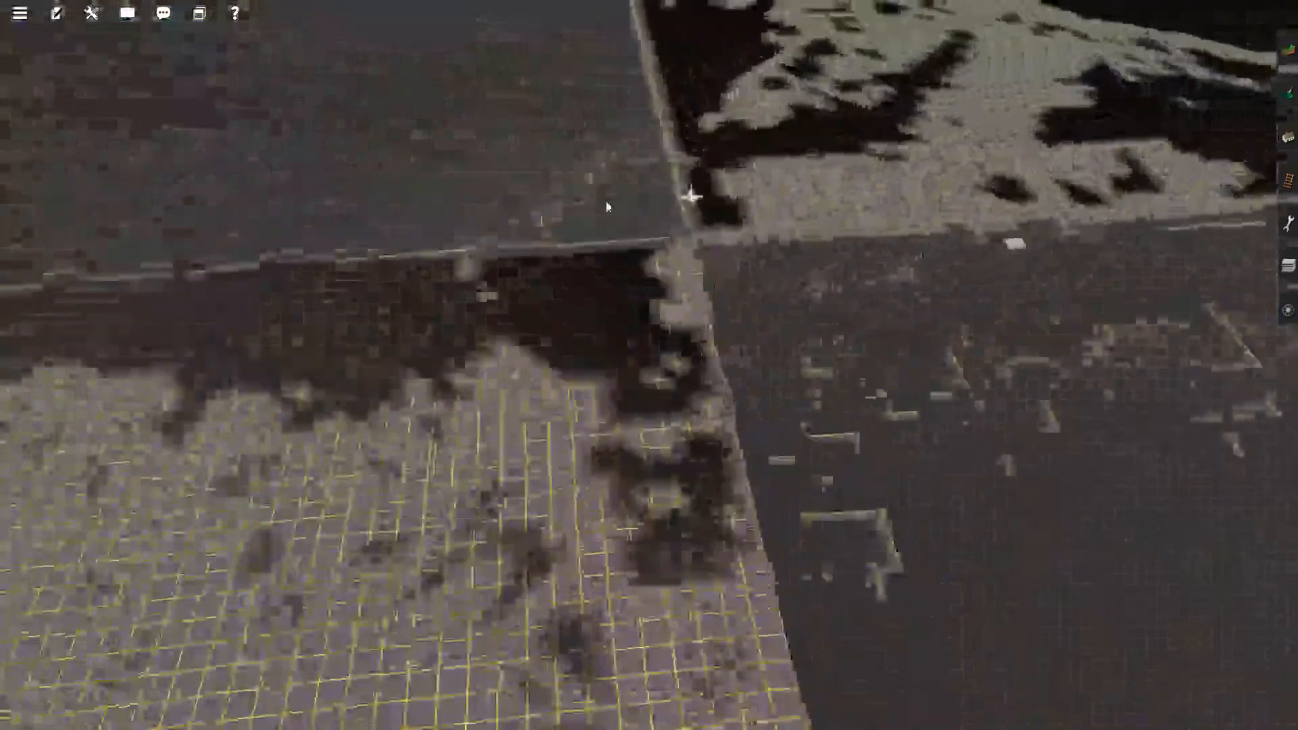
right_click(537, 203)
key("Down")
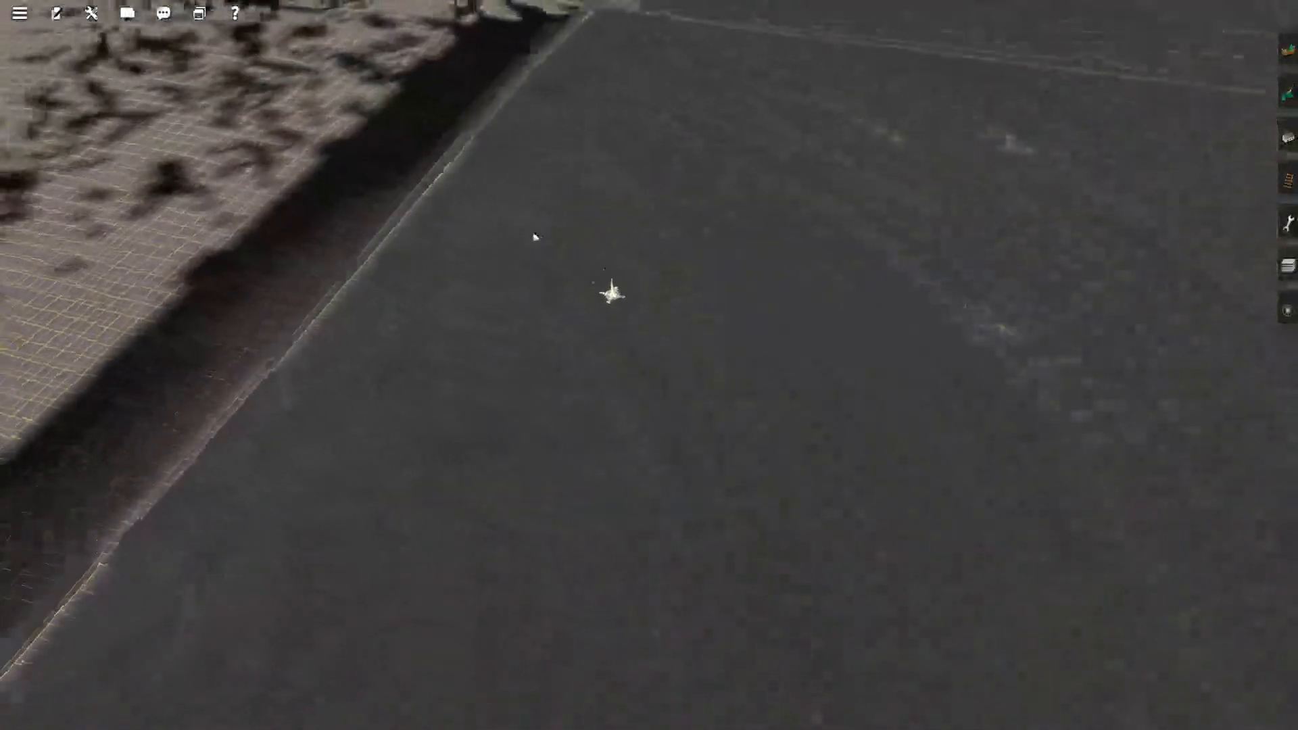
key("Up")
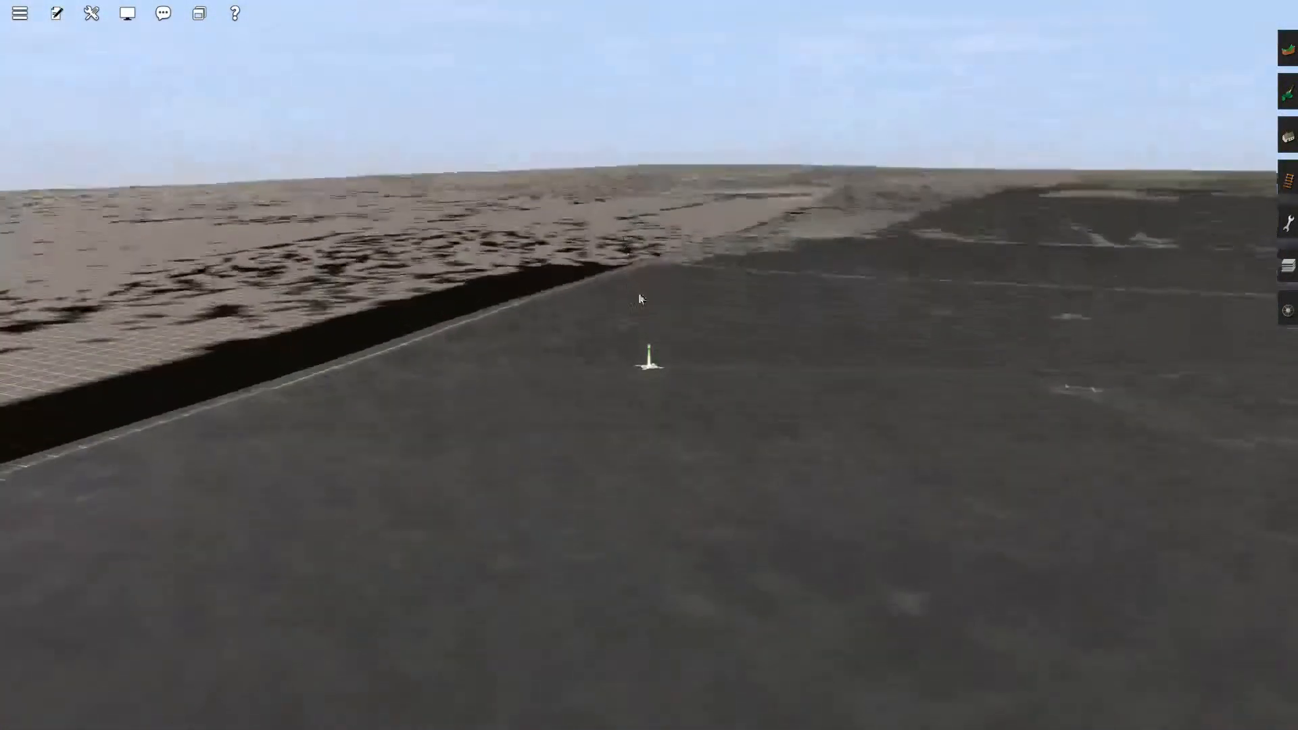
right_click(800, 282)
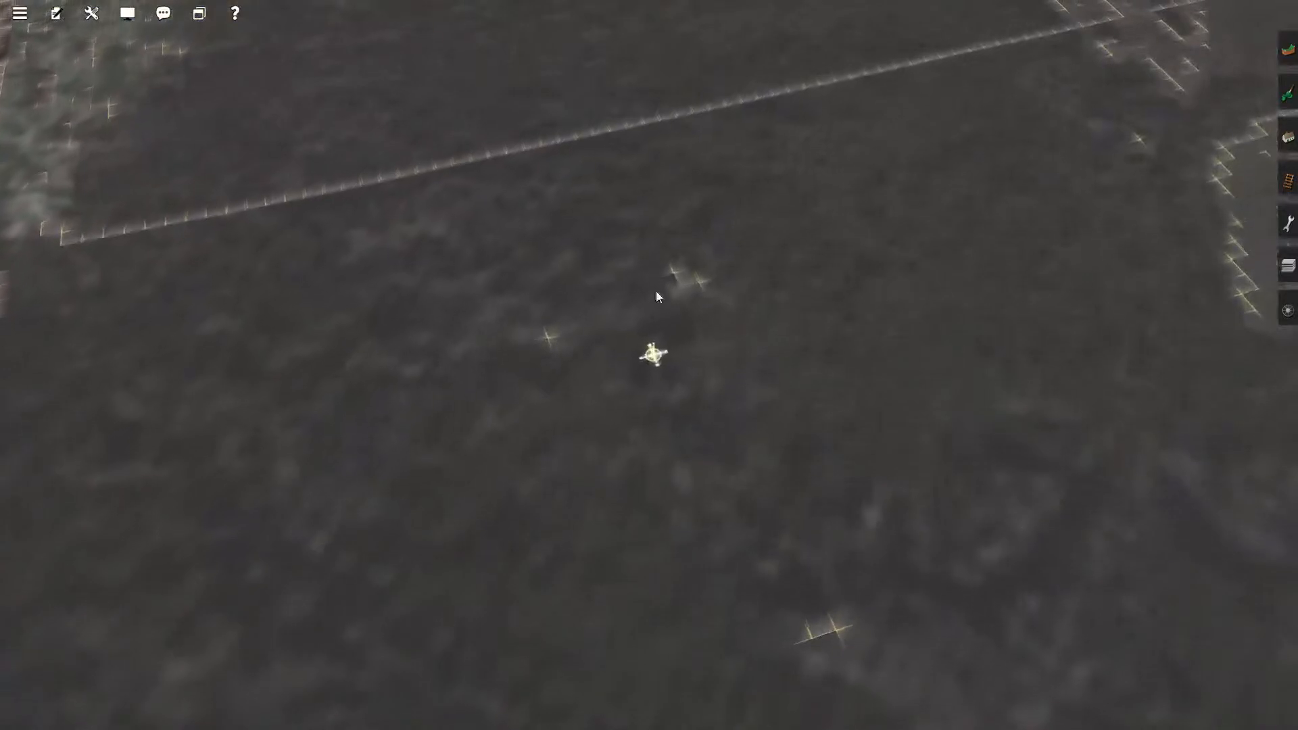
scroll(656, 295, "down", 8)
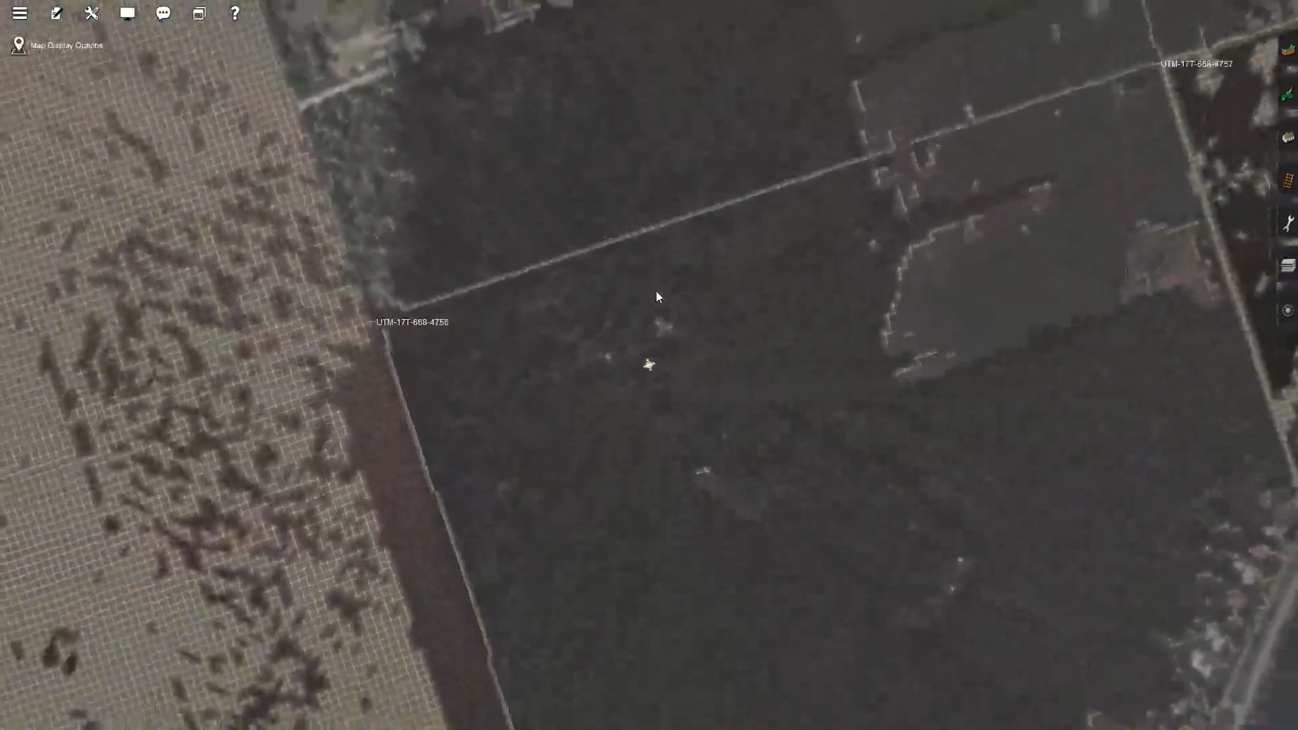
Inspect the wooded tiles between UTM-17T-668-4756 and UTM-17T-668-4757 up close, including the grid patches along their roads.
scroll(656, 290, "down", 3)
right_click(656, 271)
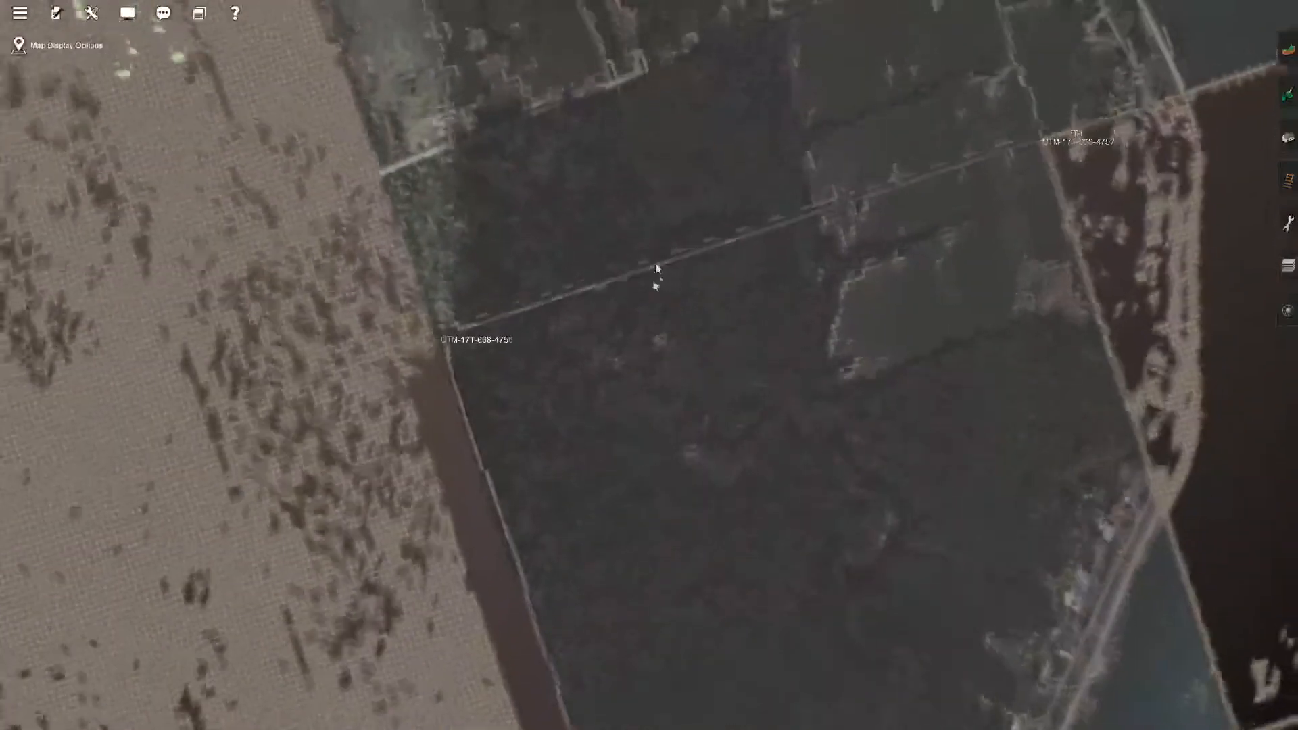
right_click(637, 238)
scroll(595, 379, "up", 3)
scroll(582, 399, "up", 5)
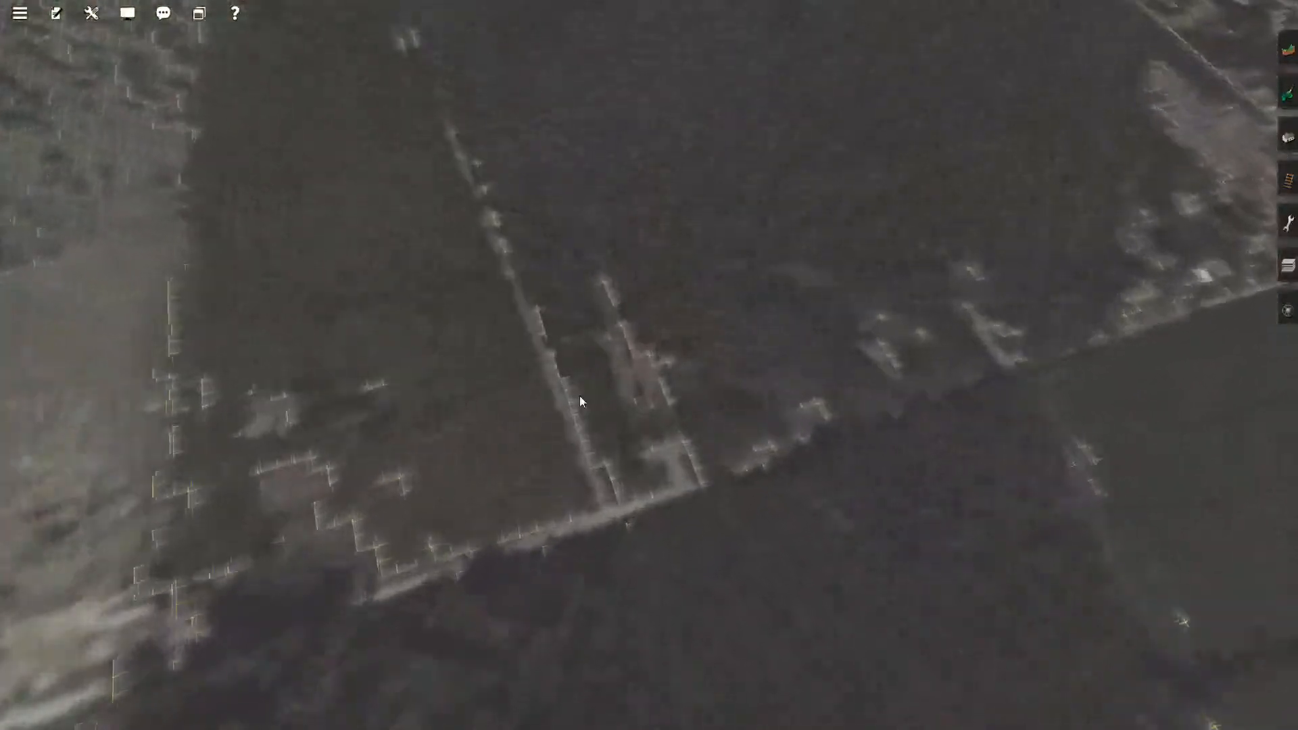
scroll(449, 518, "up", 3)
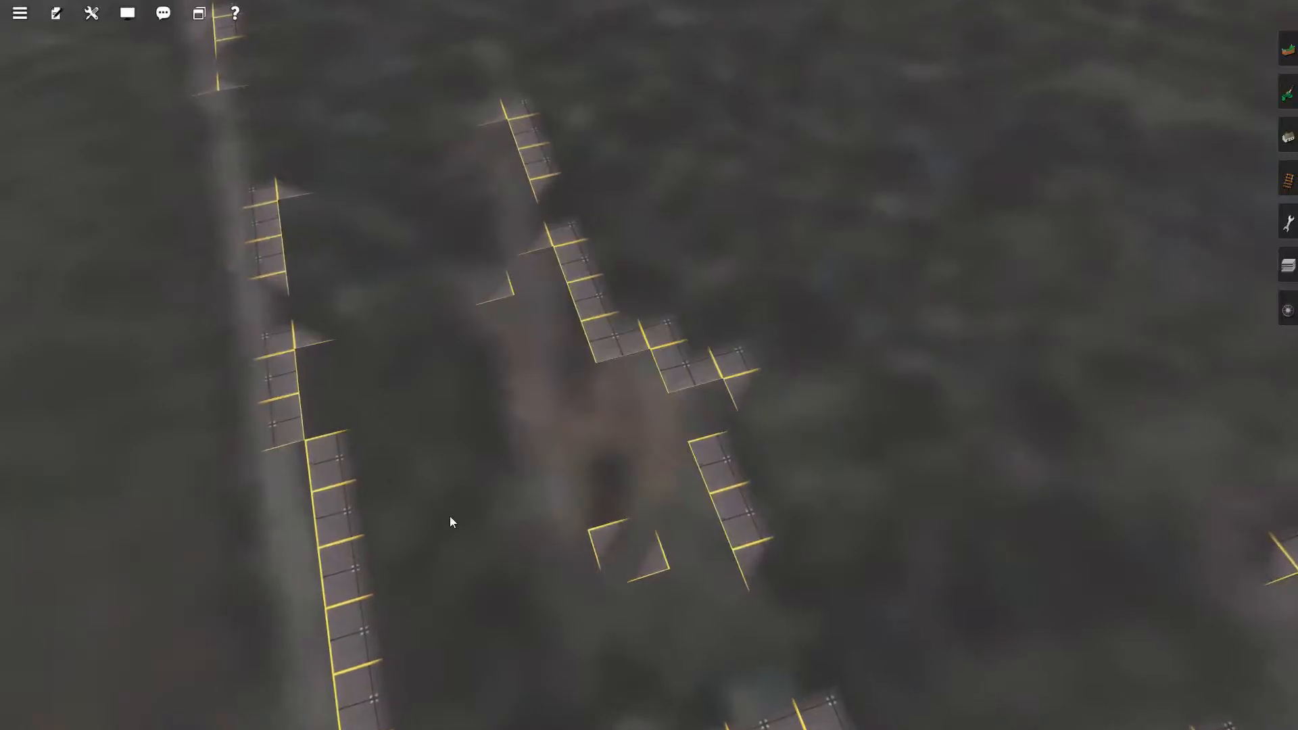
right_click(436, 513)
right_click(467, 375)
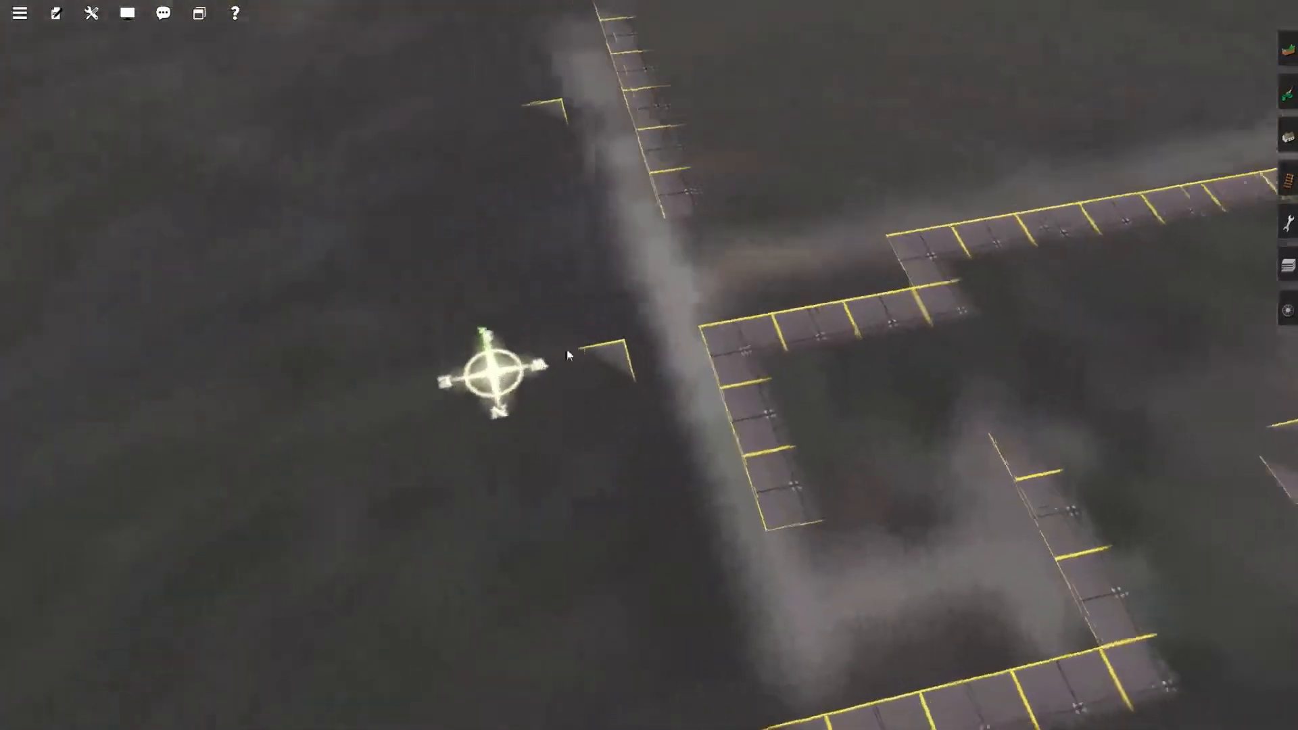
right_click(688, 272)
scroll(664, 278, "up", 3)
scroll(664, 278, "down", 5)
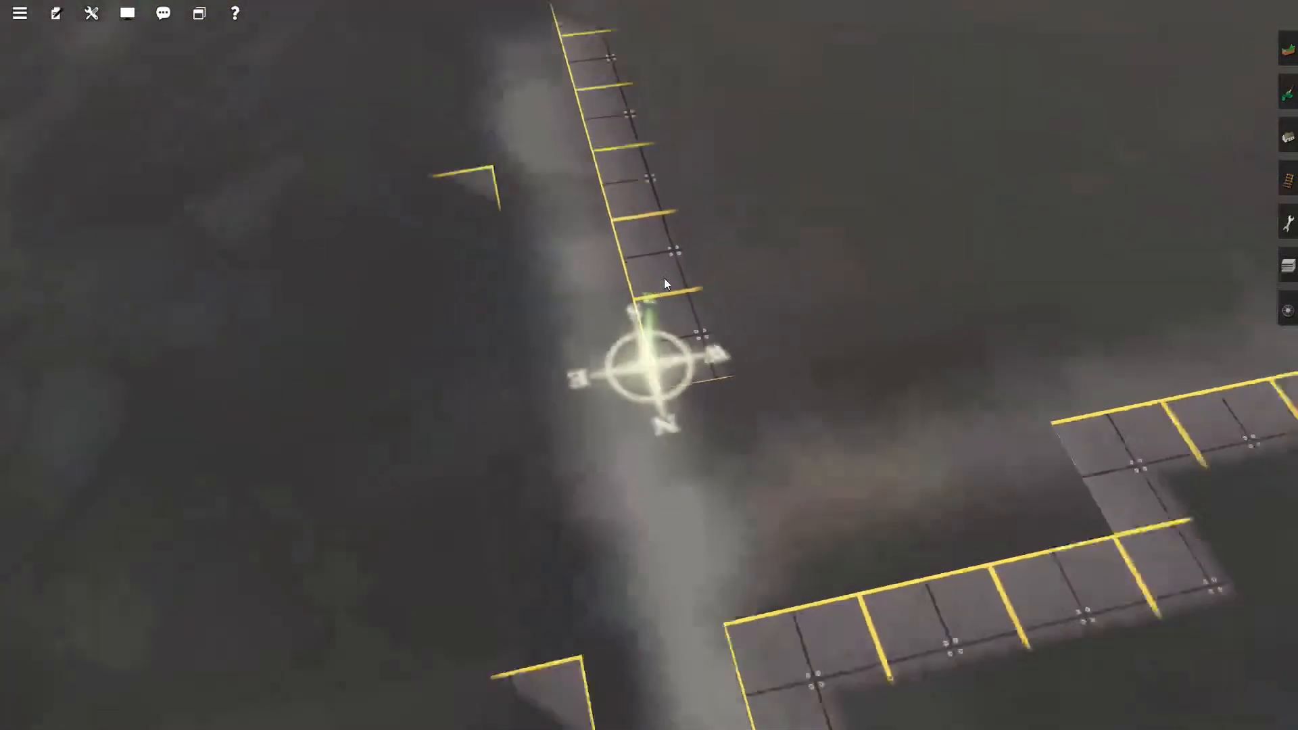
scroll(664, 278, "down", 3)
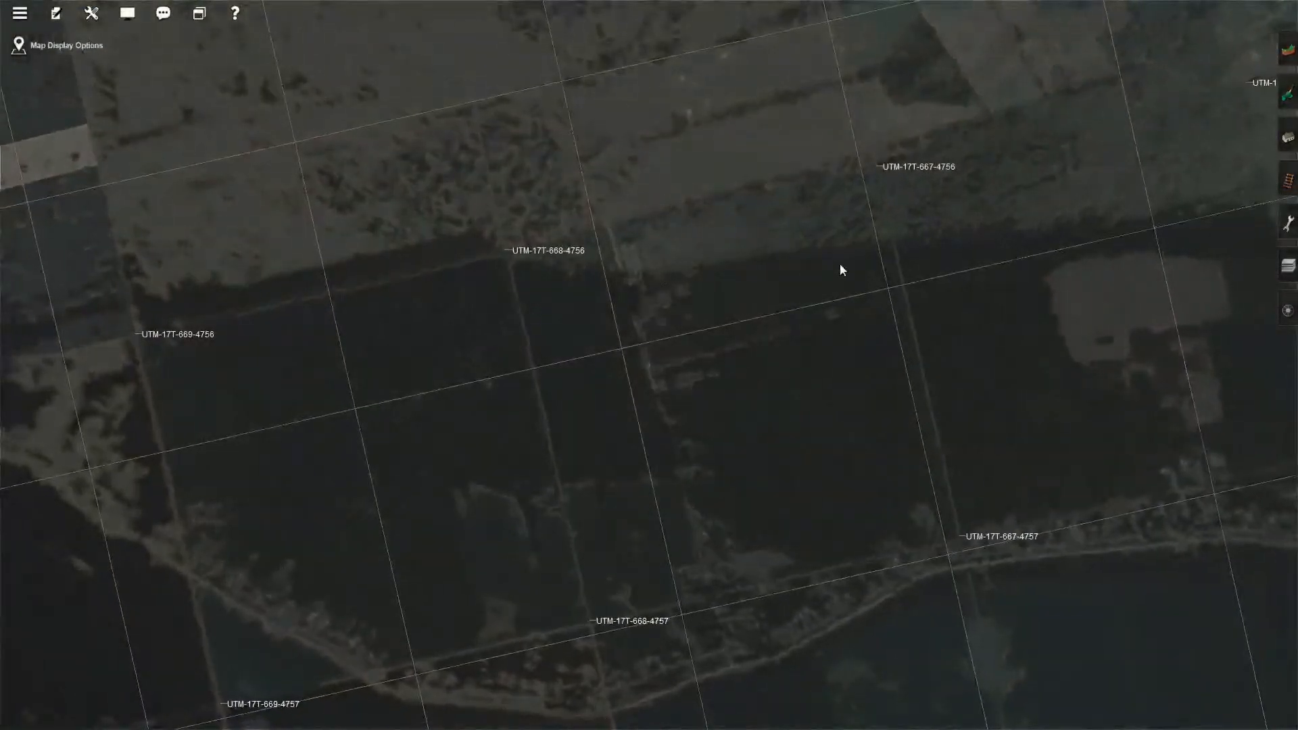
Move along the shoreline from UTM-17T-668-4757 and examine the coastal road and the triangular water patch beside it.
right_click(840, 264)
right_click(671, 453)
right_click(574, 505)
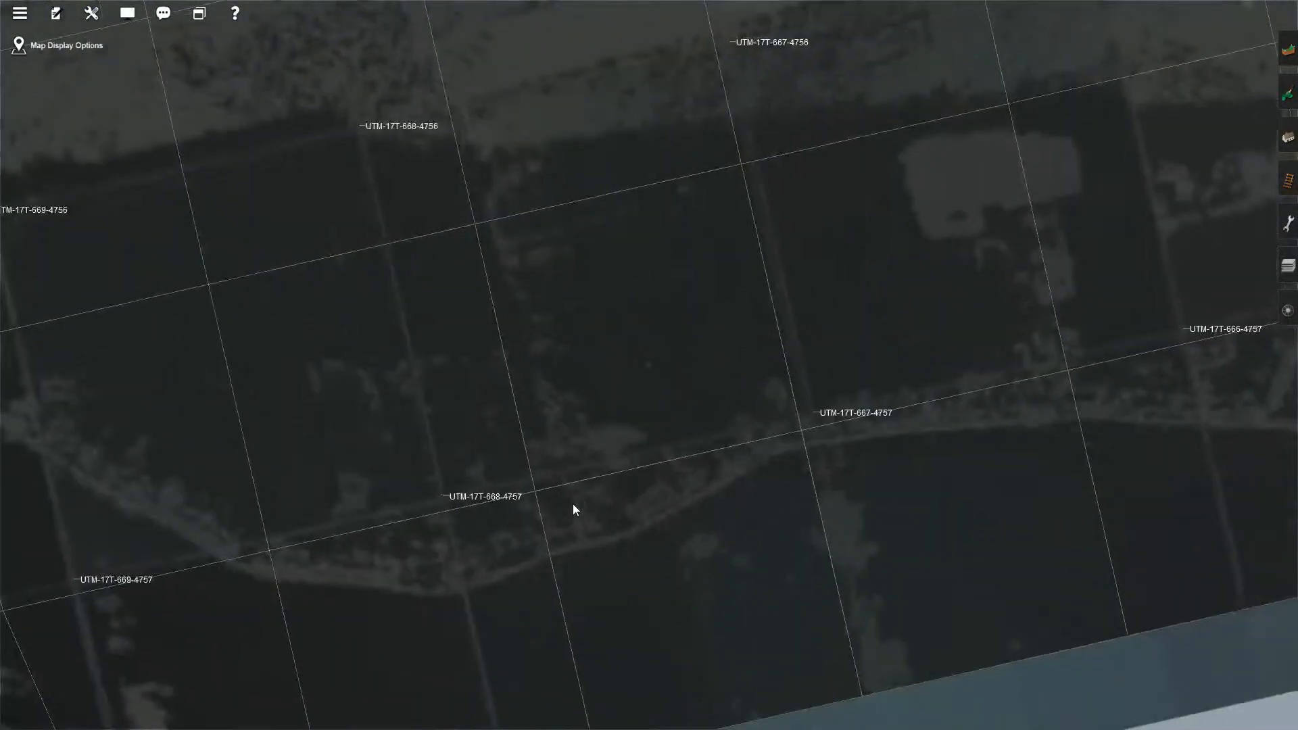
key("ctrl+m")
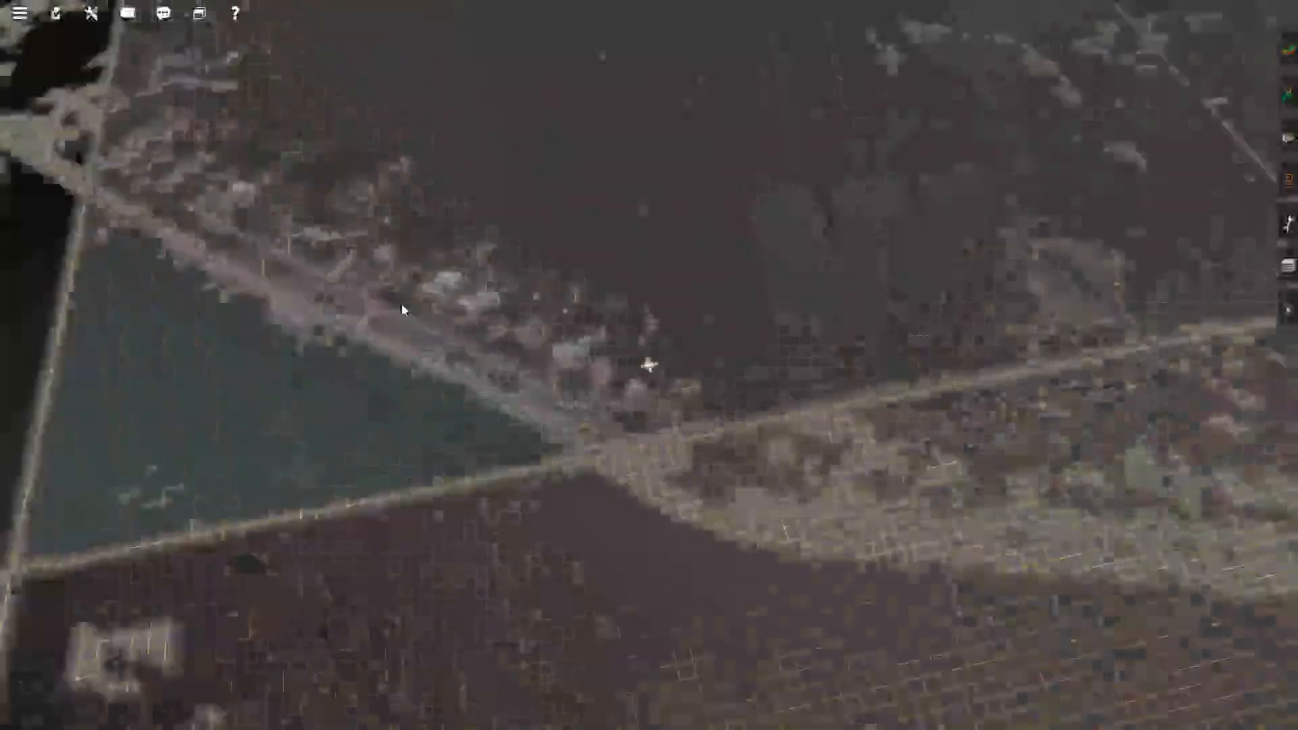
right_click(305, 329)
right_click(406, 265)
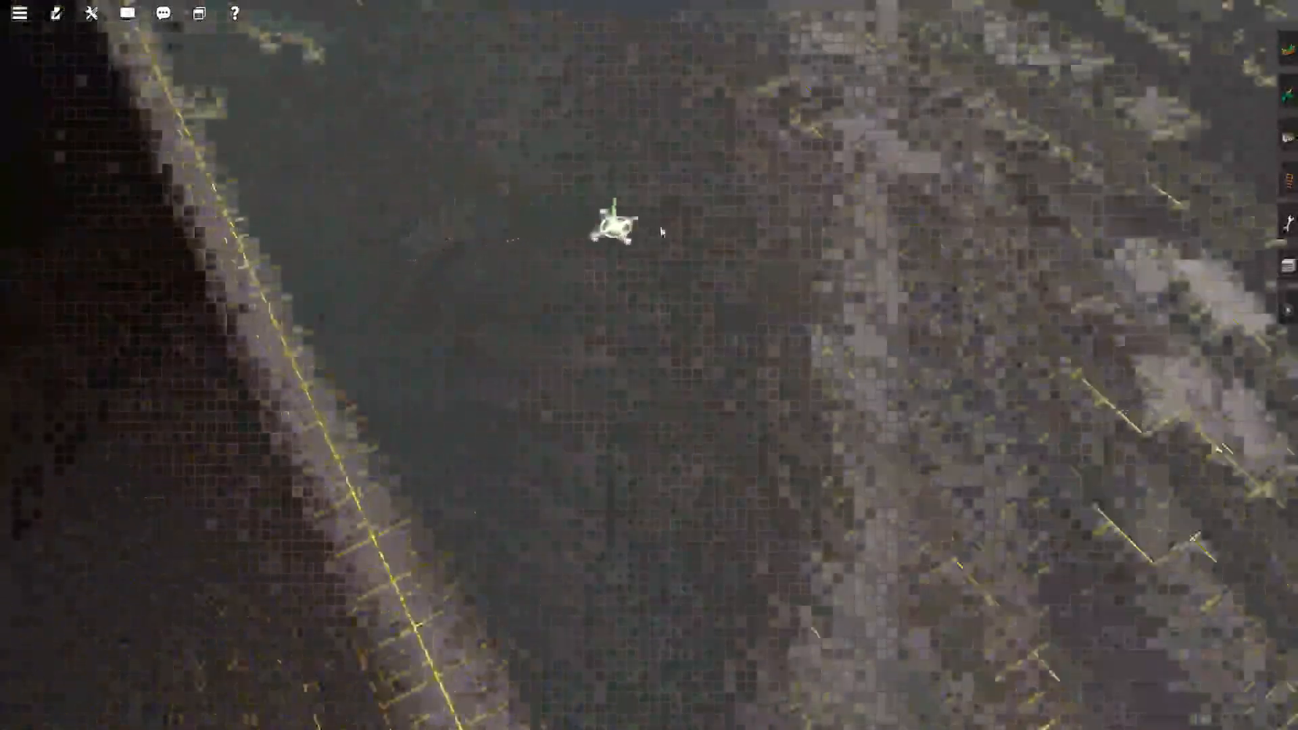
key("Down")
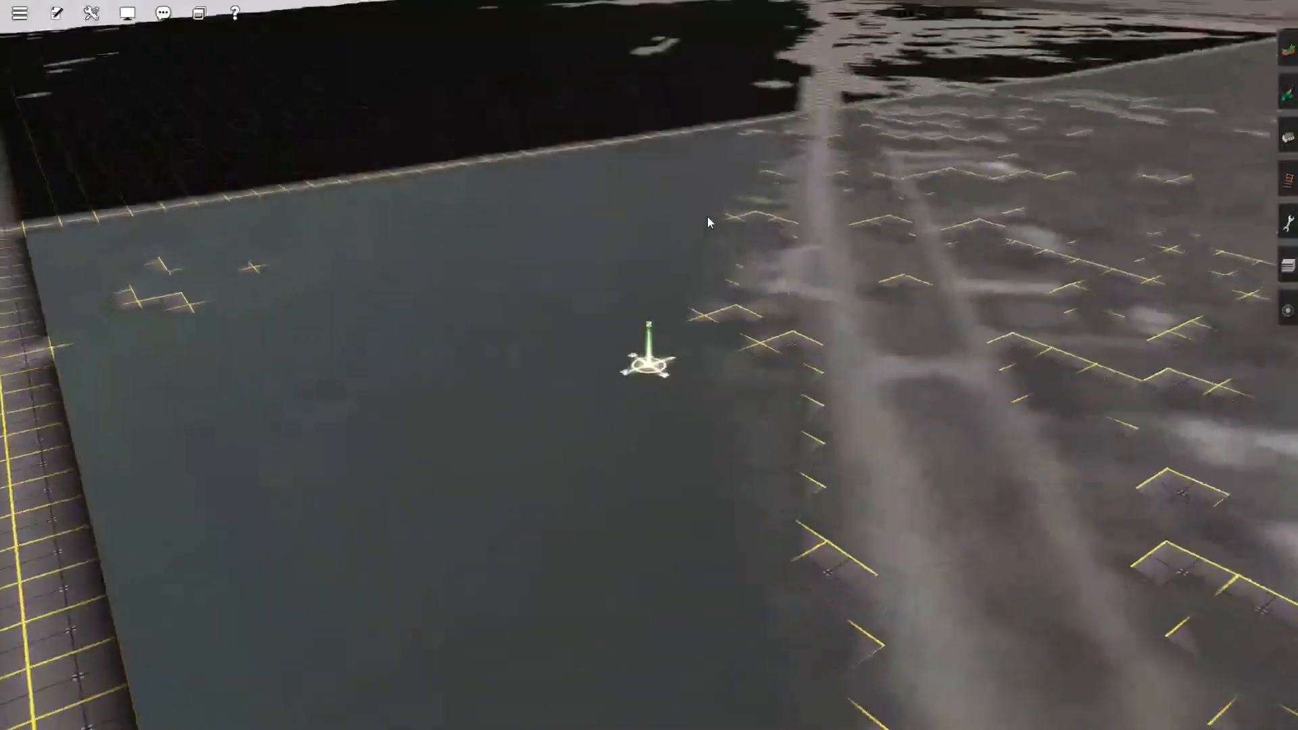
Compare the triangular water patch and neighbouring tile edges at UTM-17T-669-4757 in map view and from above in 3D.
scroll(707, 223, "down", 4)
key("ctrl+m")
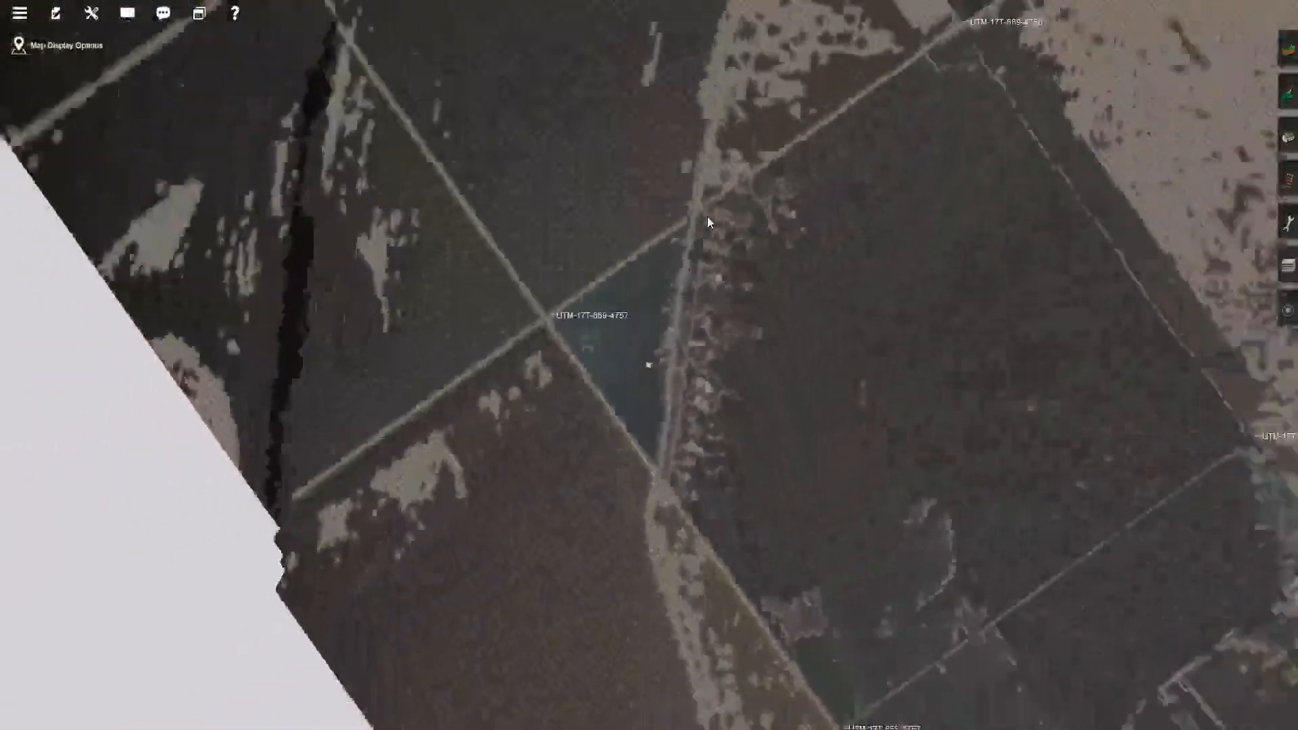
scroll(708, 217, "up", 8)
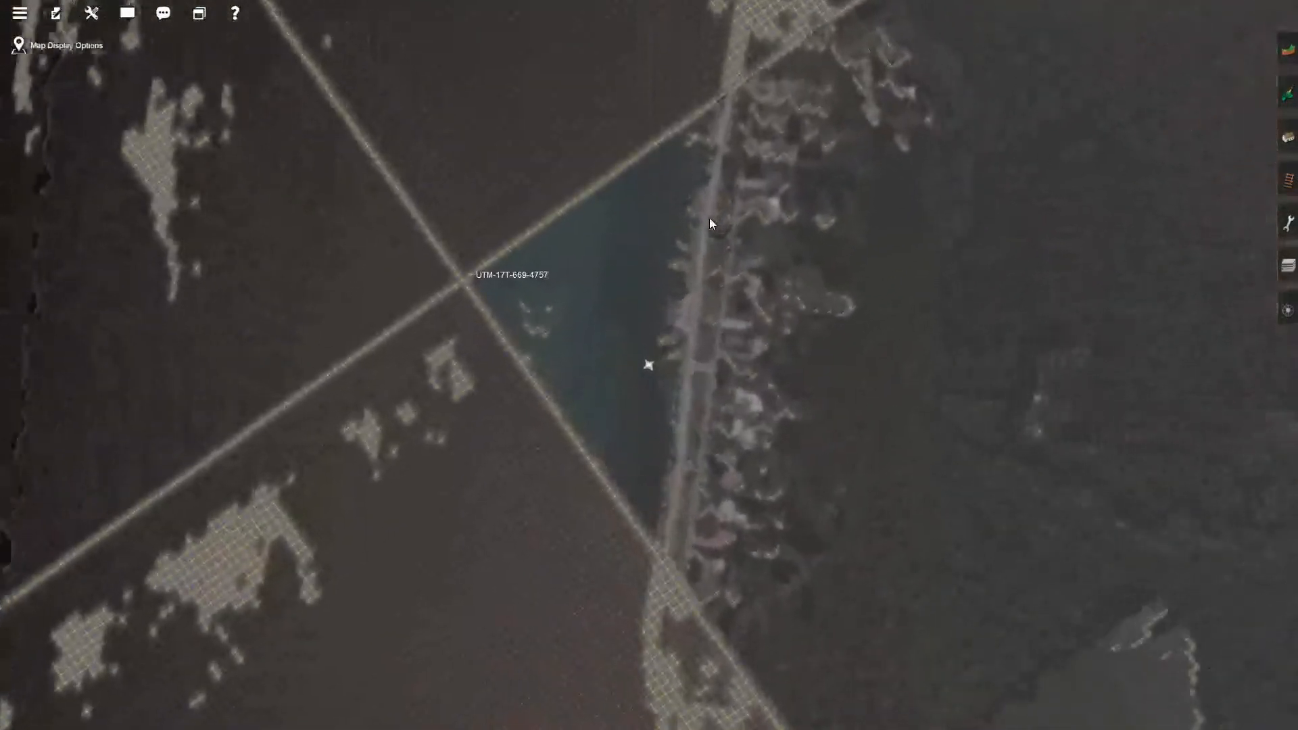
scroll(708, 218, "down", 8)
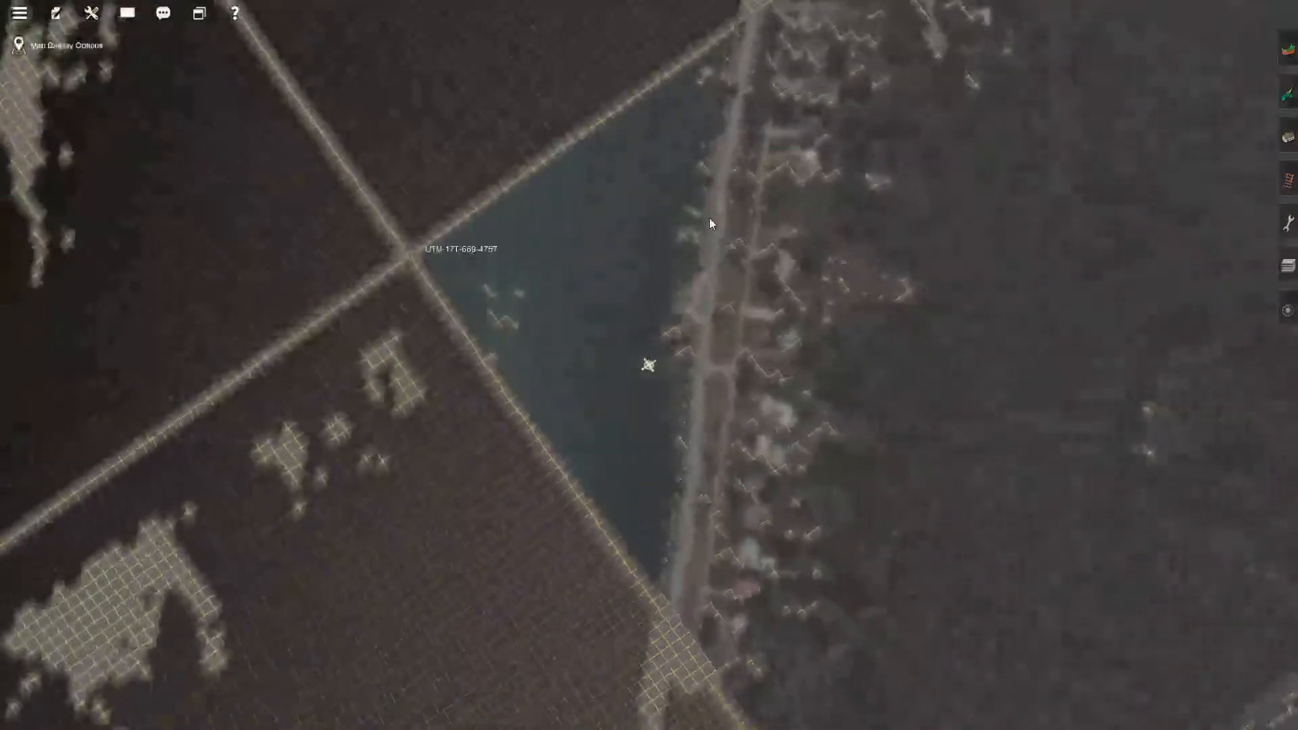
scroll(710, 223, "up", 5)
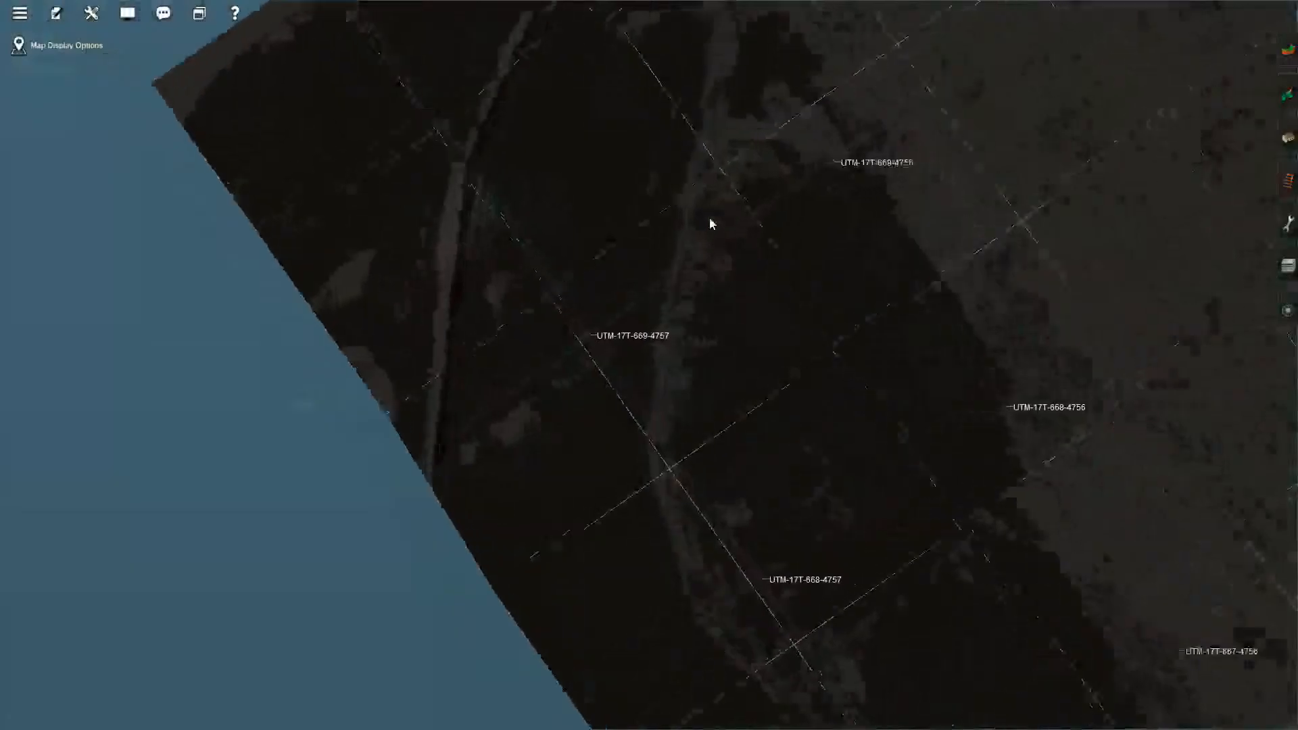
scroll(710, 220, "up", 8)
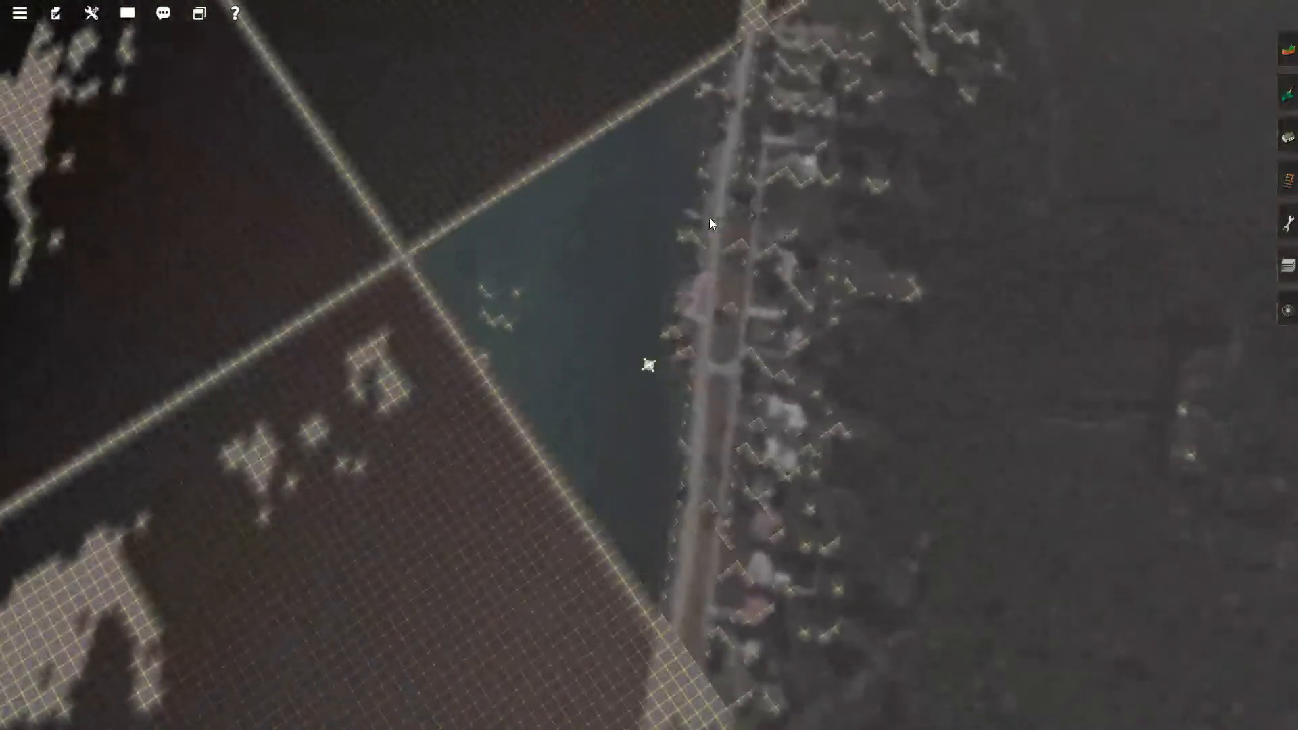
scroll(710, 224, "down", 8)
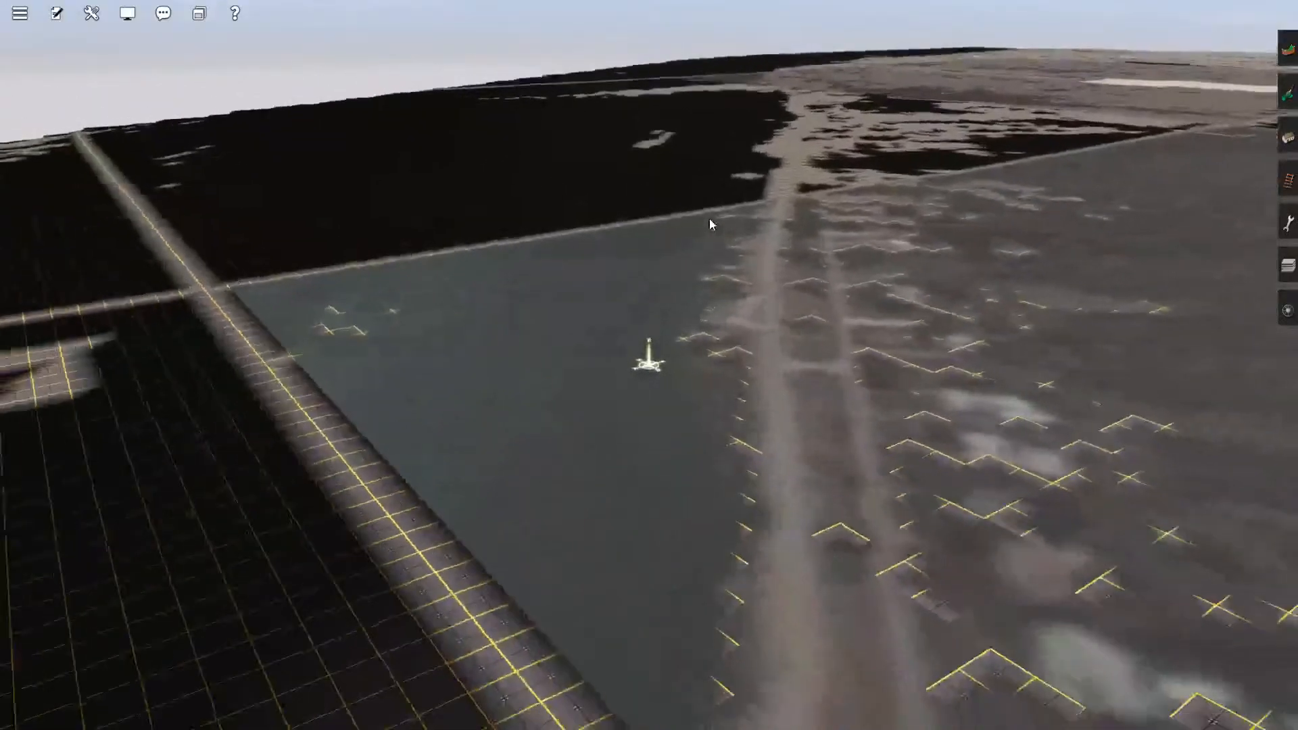
scroll(710, 224, "down", 5)
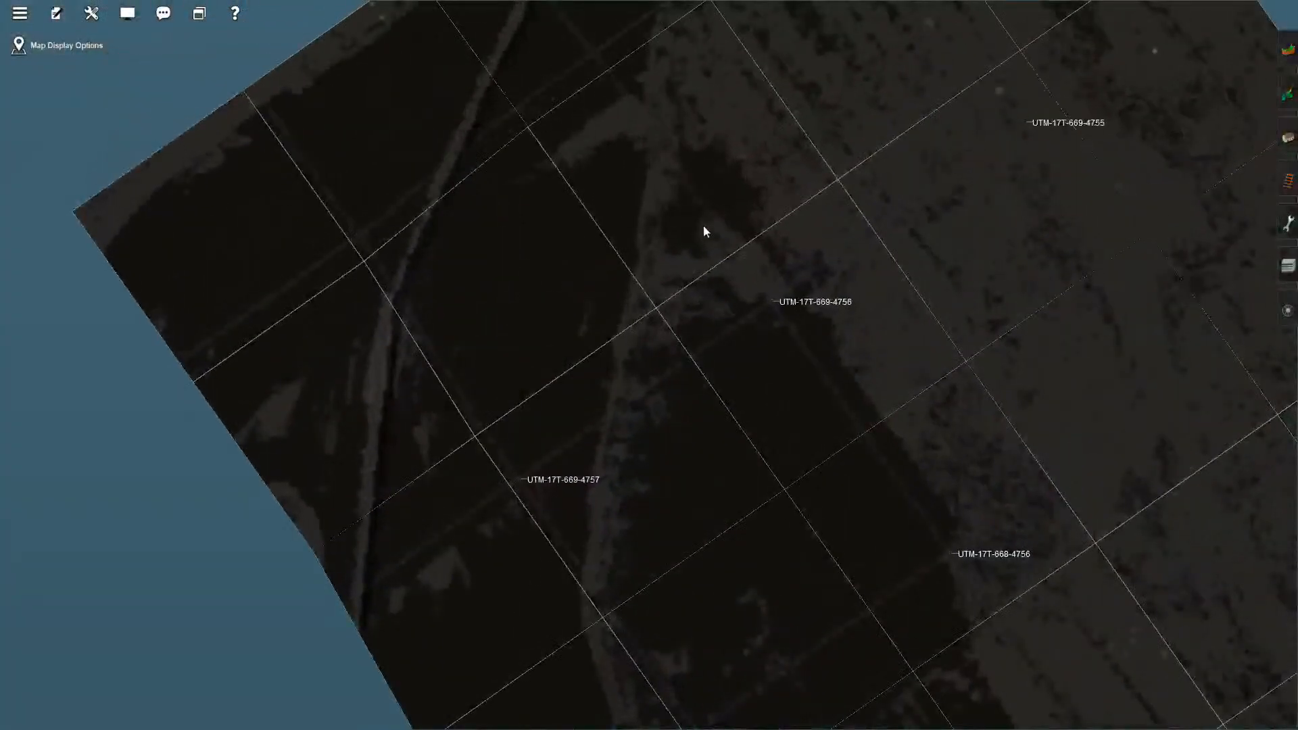
Check the dark water and exposed grid at the route's outer corner beyond UTM-17T-669-4755, in map and 3D view.
right_click(703, 225)
right_click(703, 225)
right_click(703, 225)
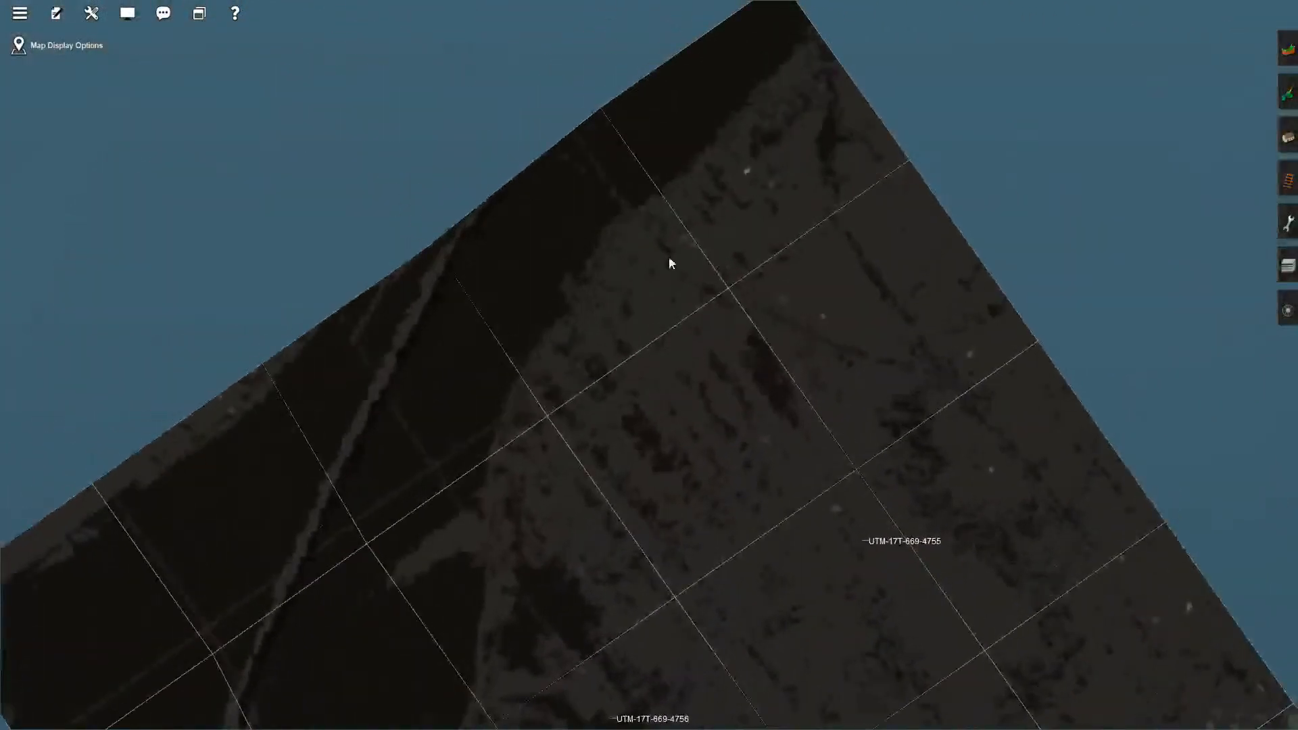
right_click(667, 259)
right_click(651, 297)
scroll(627, 389, "up", 6)
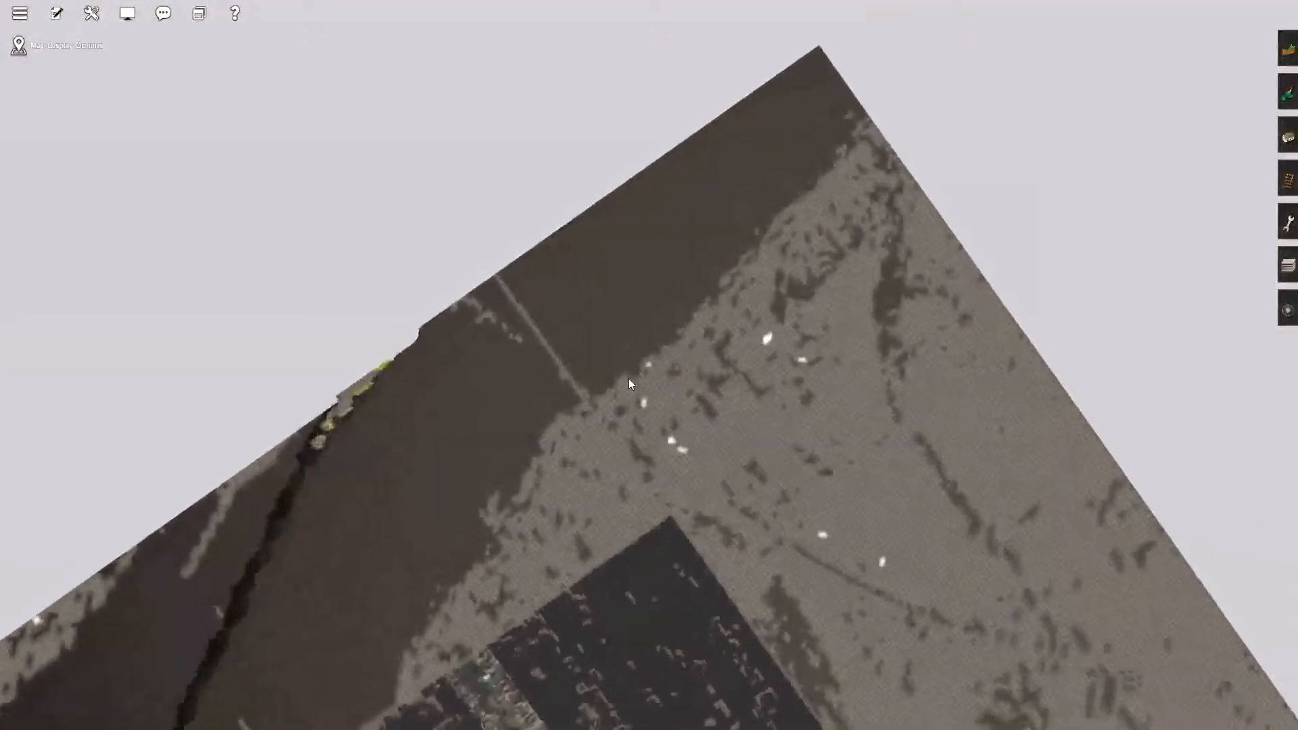
scroll(632, 368, "up", 8)
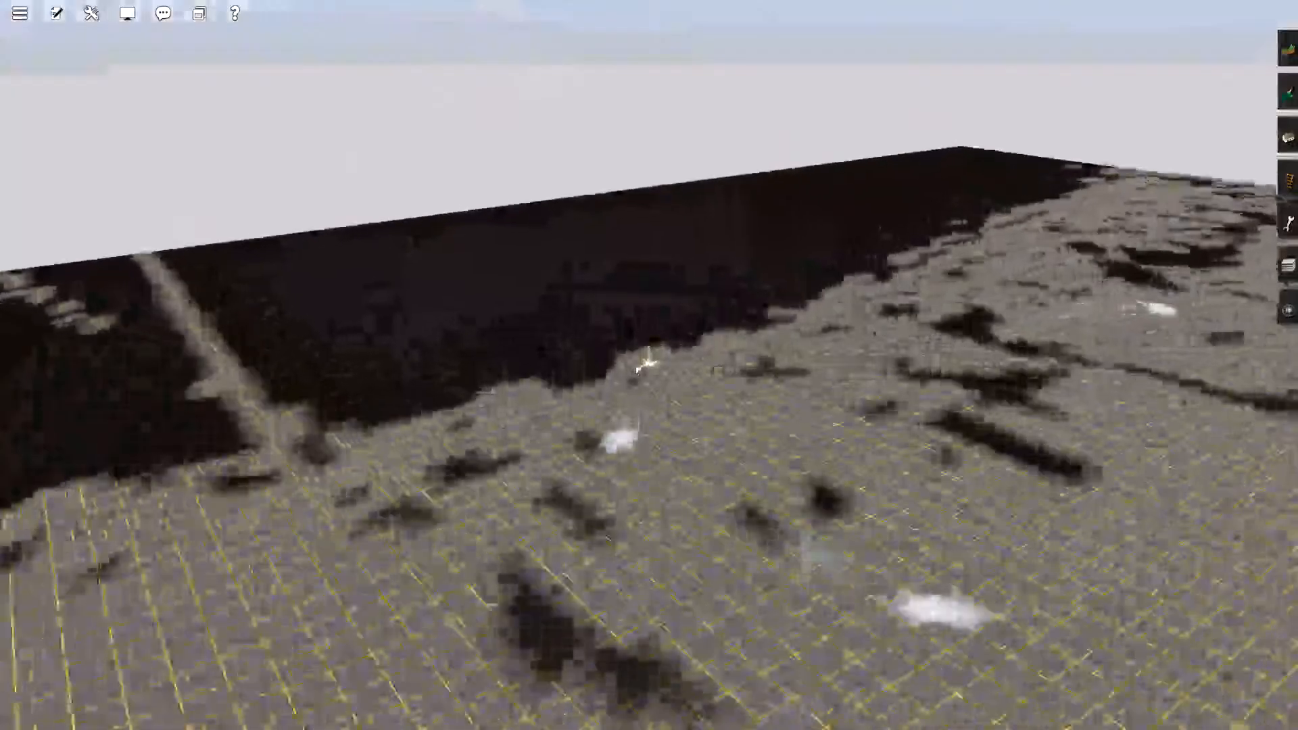
scroll(636, 368, "down", 10)
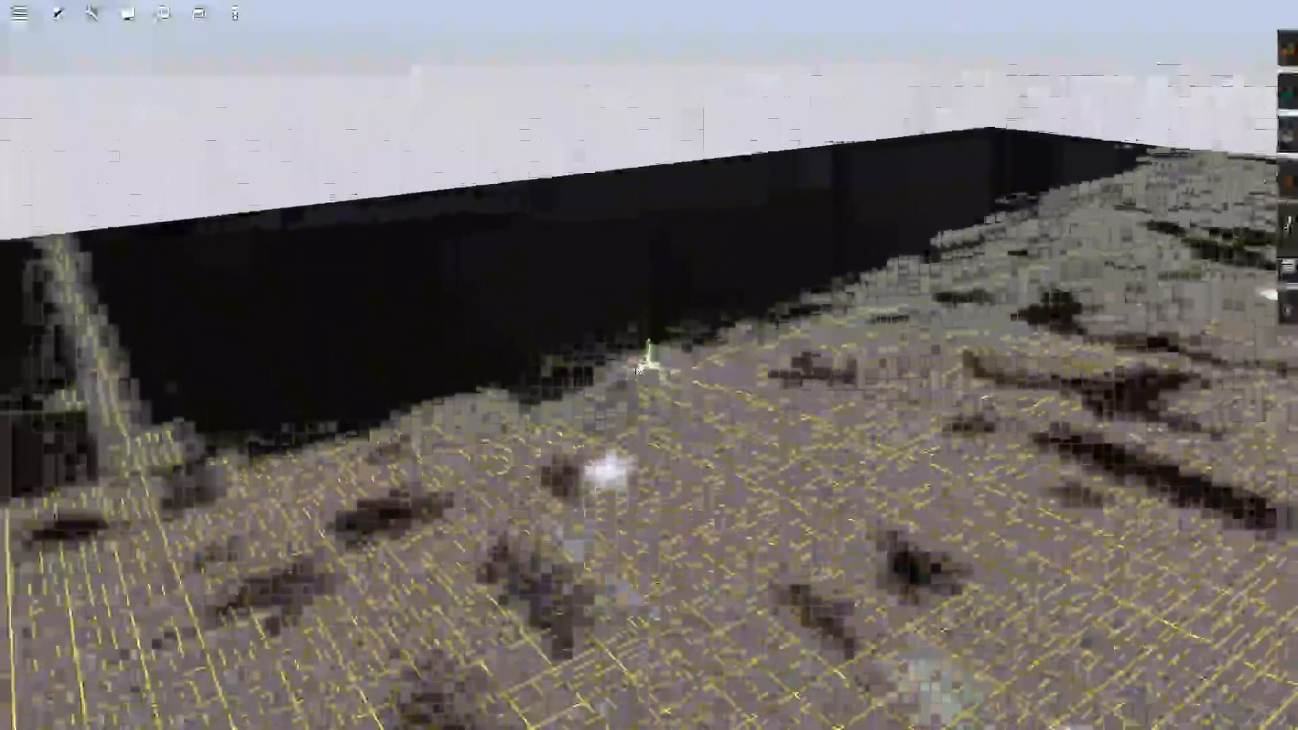
scroll(631, 399, "down", 6)
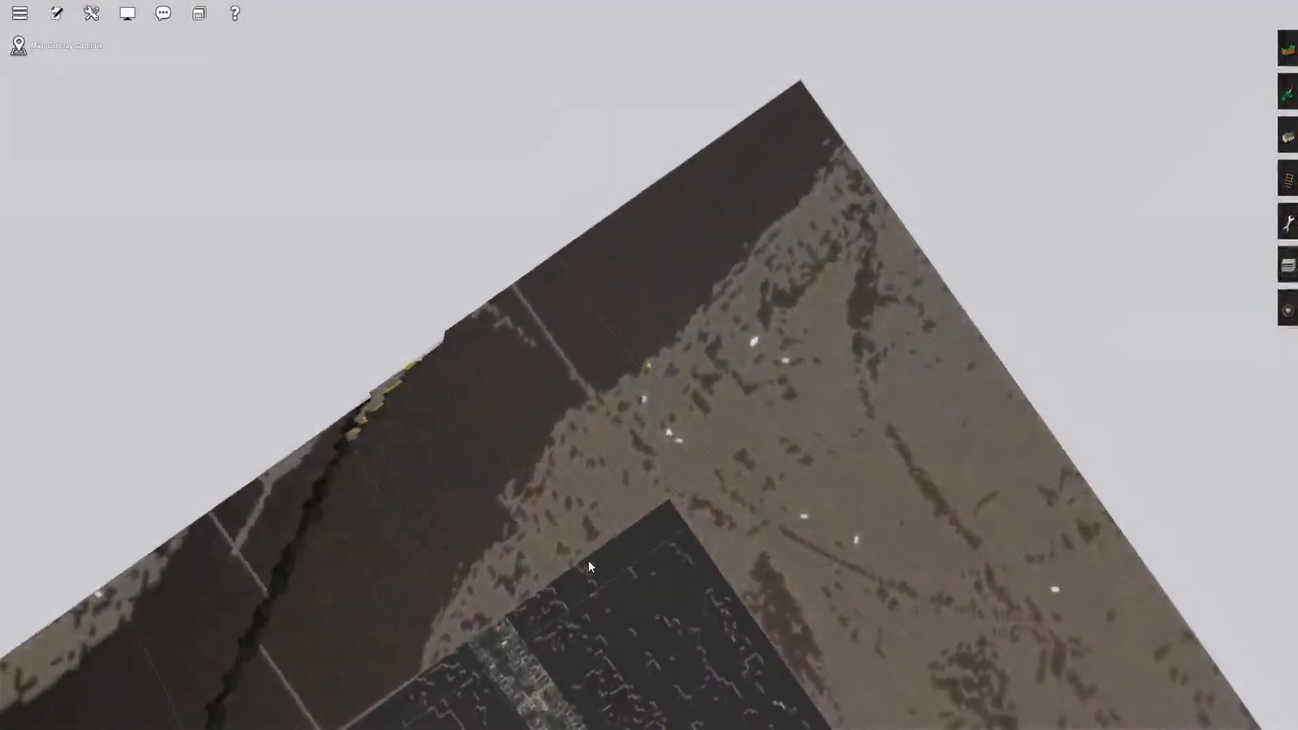
Examine the residential imagery strip and the adjoining pale patch inside the dark tile, from above and at low angle.
scroll(570, 537, "up", 8)
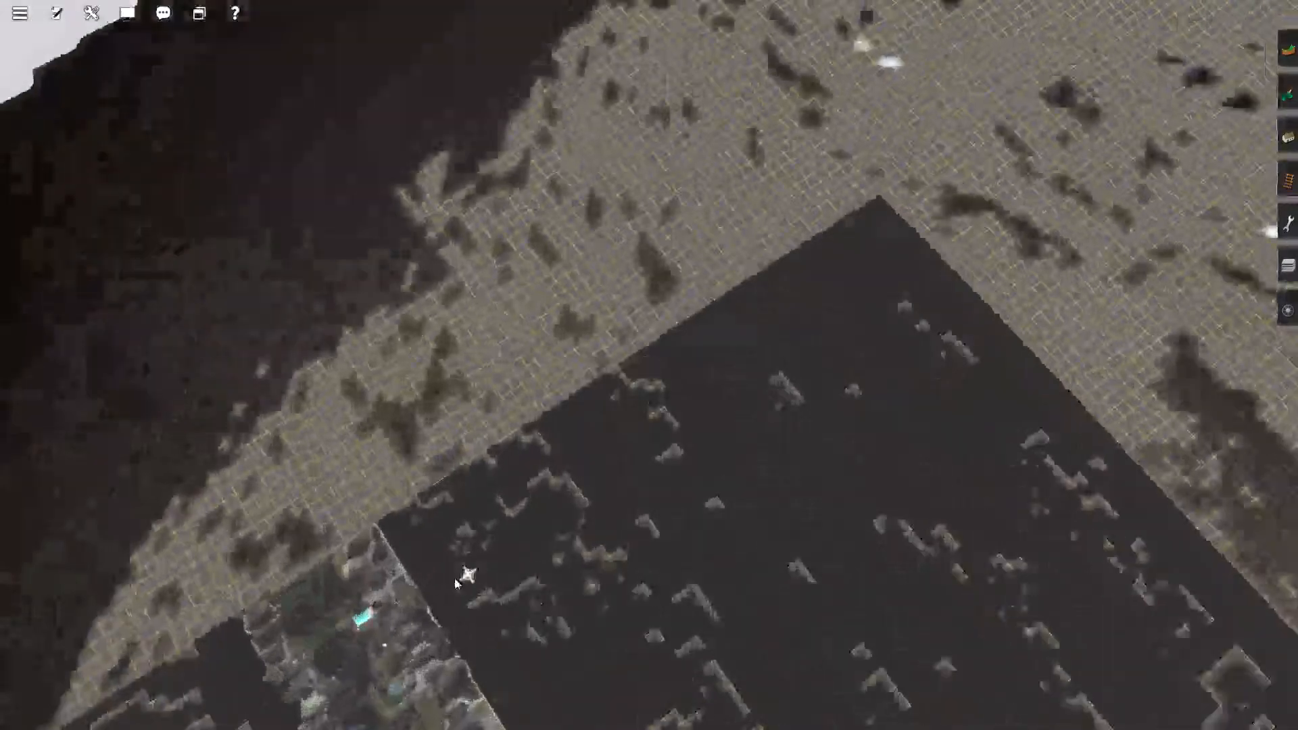
scroll(682, 295, "up", 5)
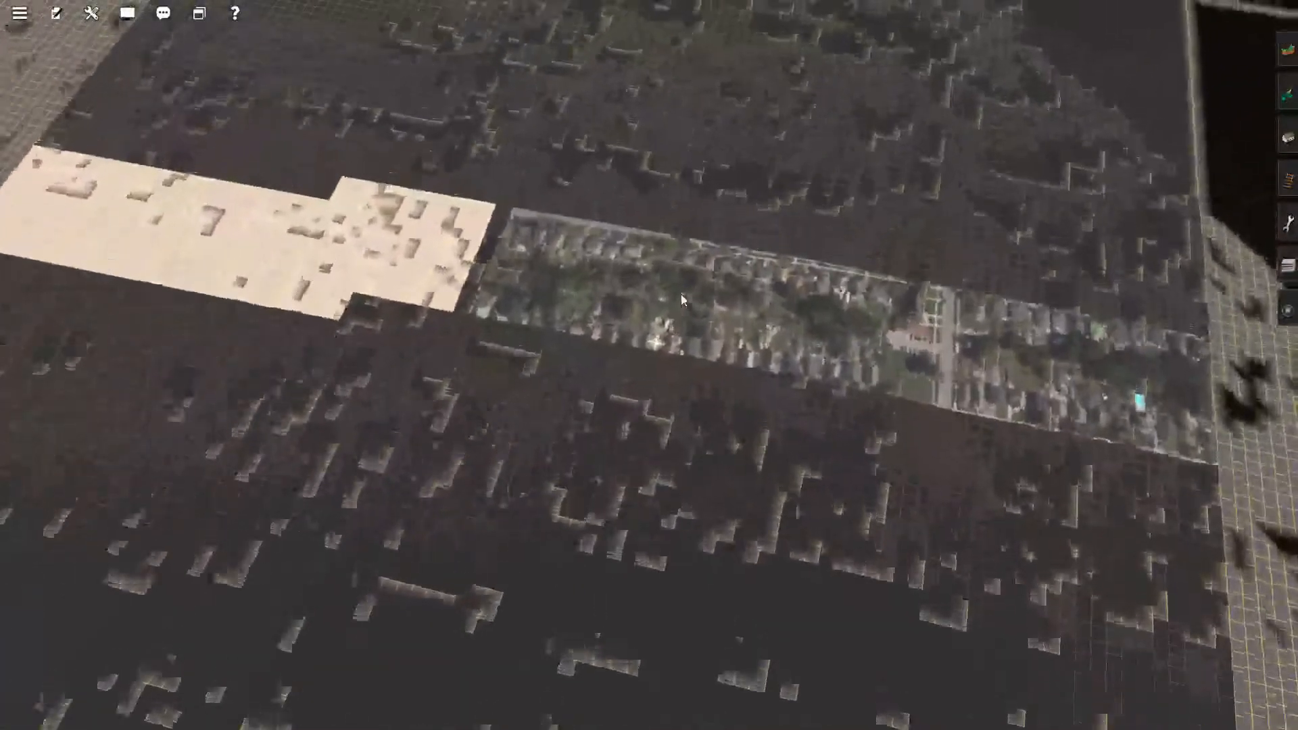
scroll(681, 294, "up", 6)
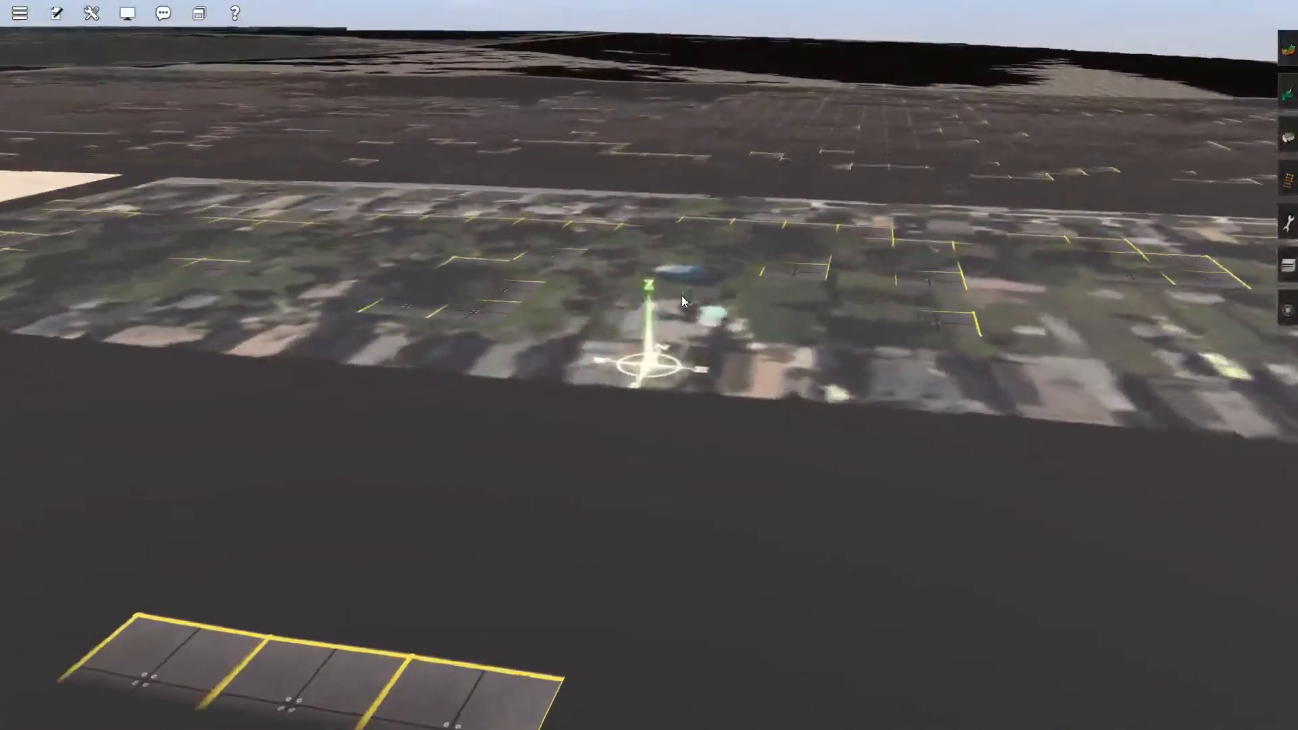
scroll(681, 295, "down", 10)
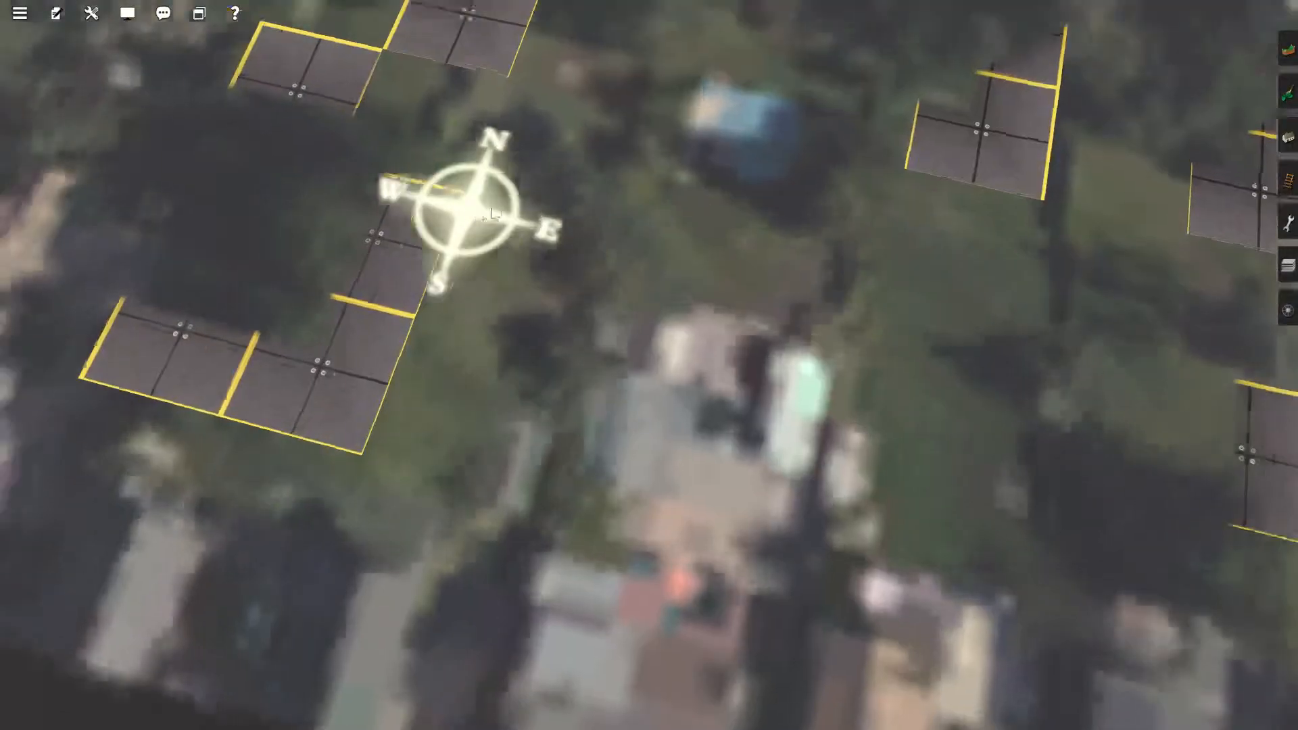
scroll(507, 215, "down", 10)
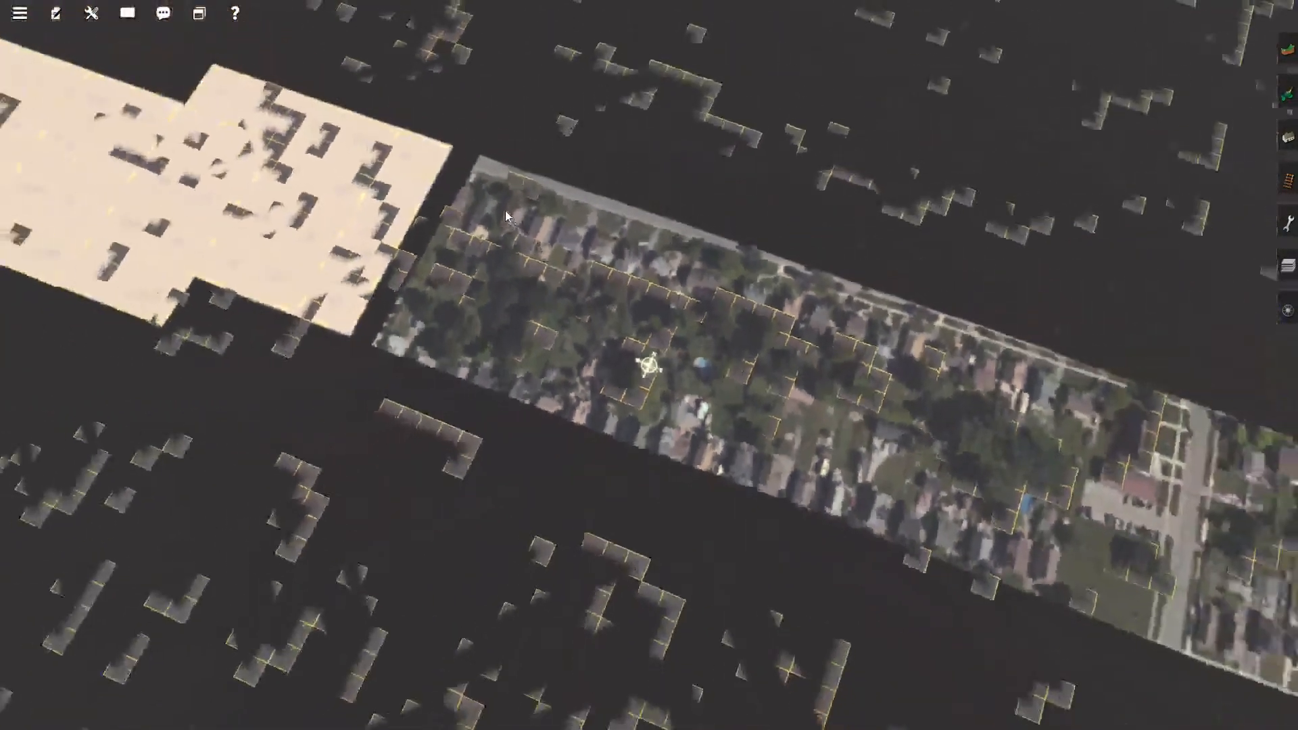
Review the whole route's tile layout on the map, from UTM-17T-664-4755 across to UTM-17T-669-4757.
scroll(507, 216, "down", 8)
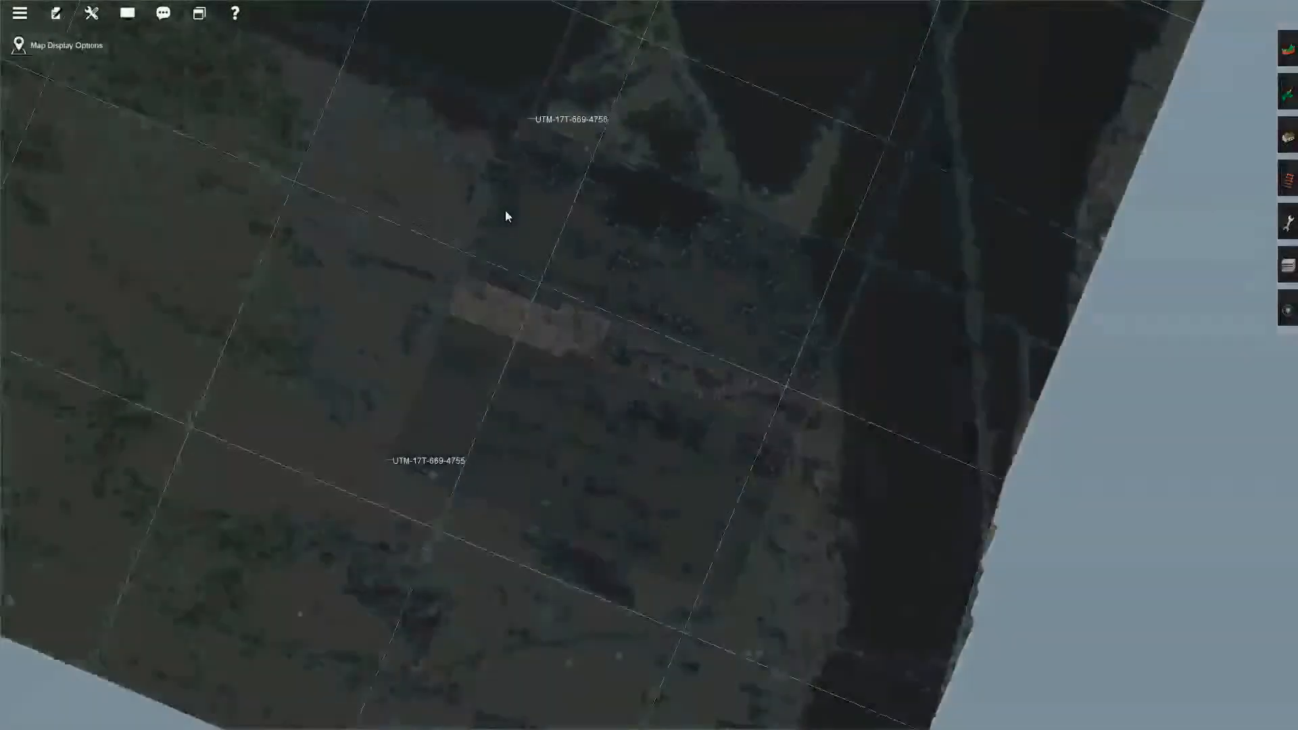
scroll(507, 216, "down", 4)
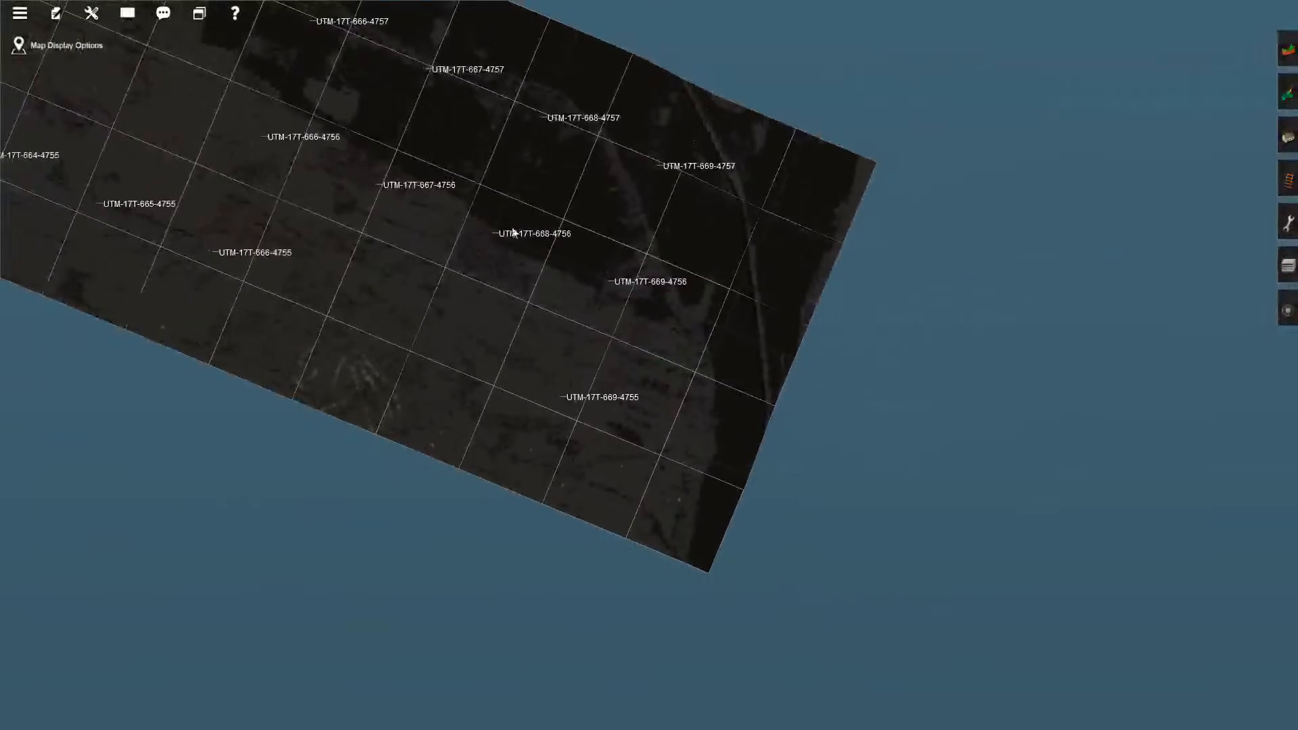
right_click(503, 234)
right_click(711, 472)
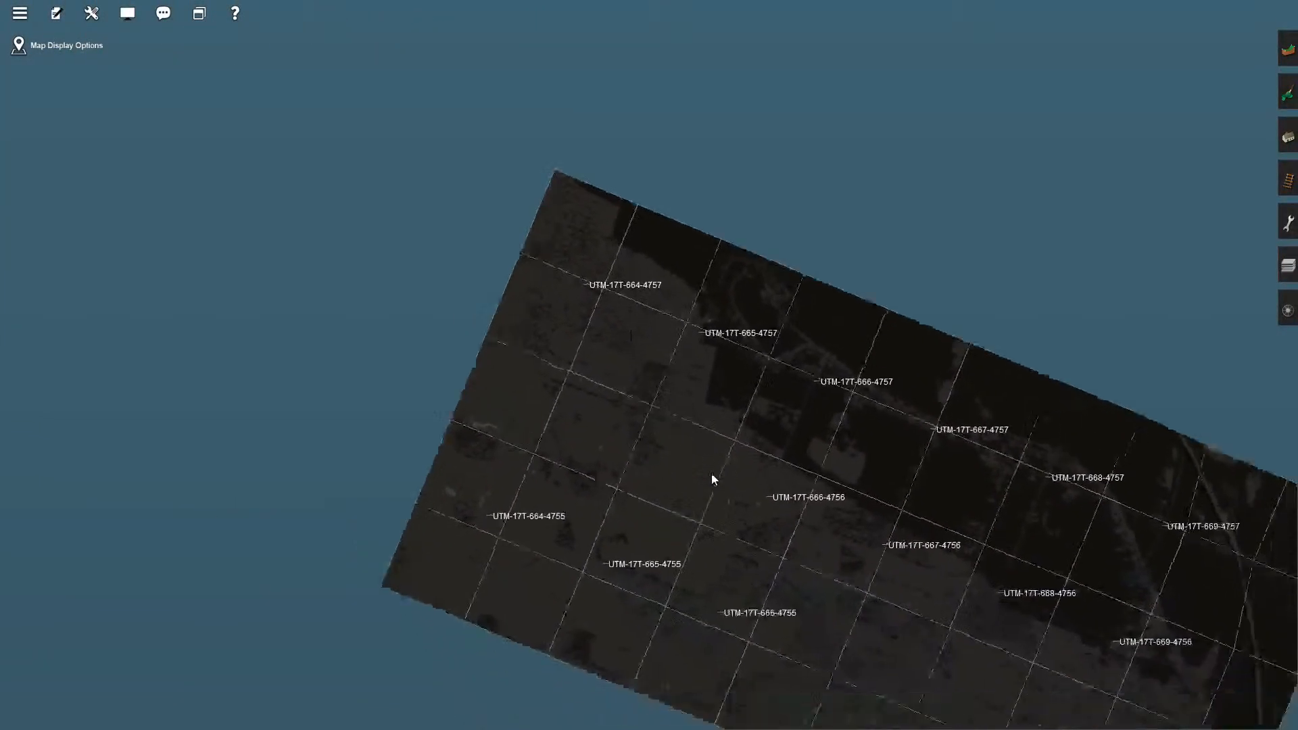
right_click(801, 390)
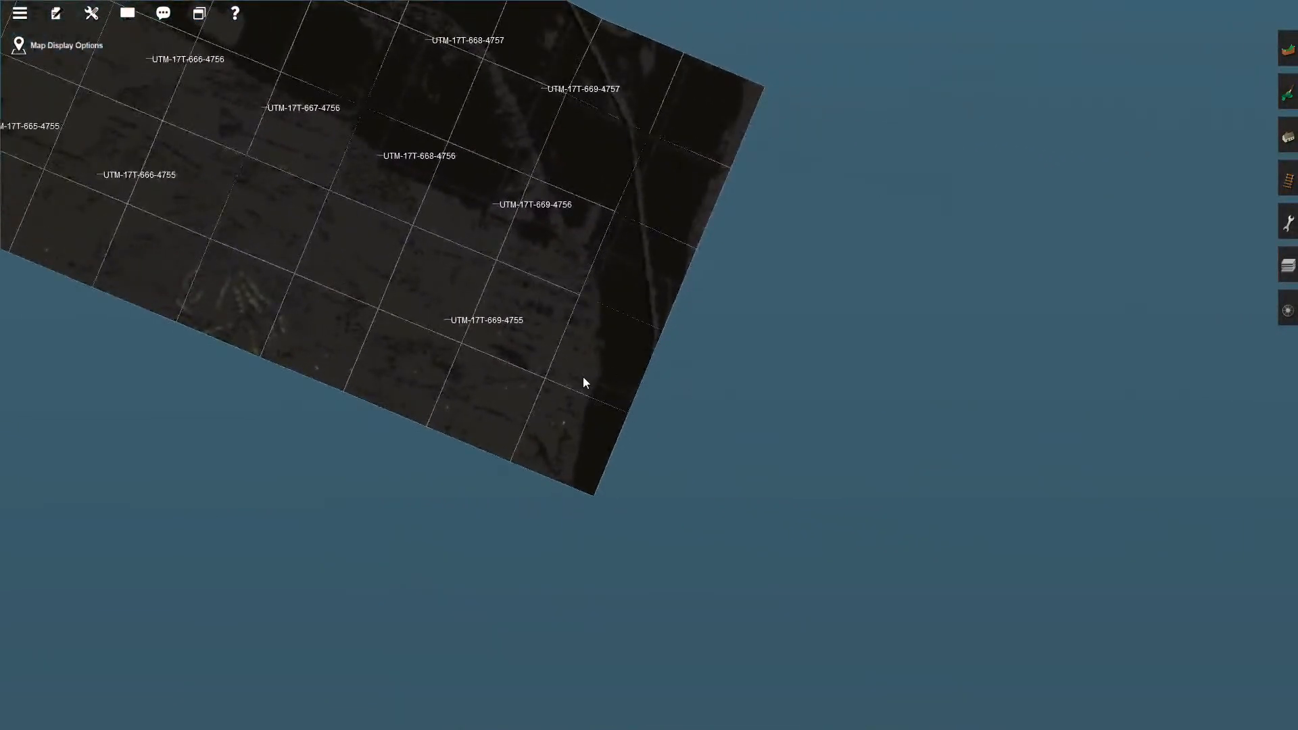
right_click(583, 376)
right_click(636, 264)
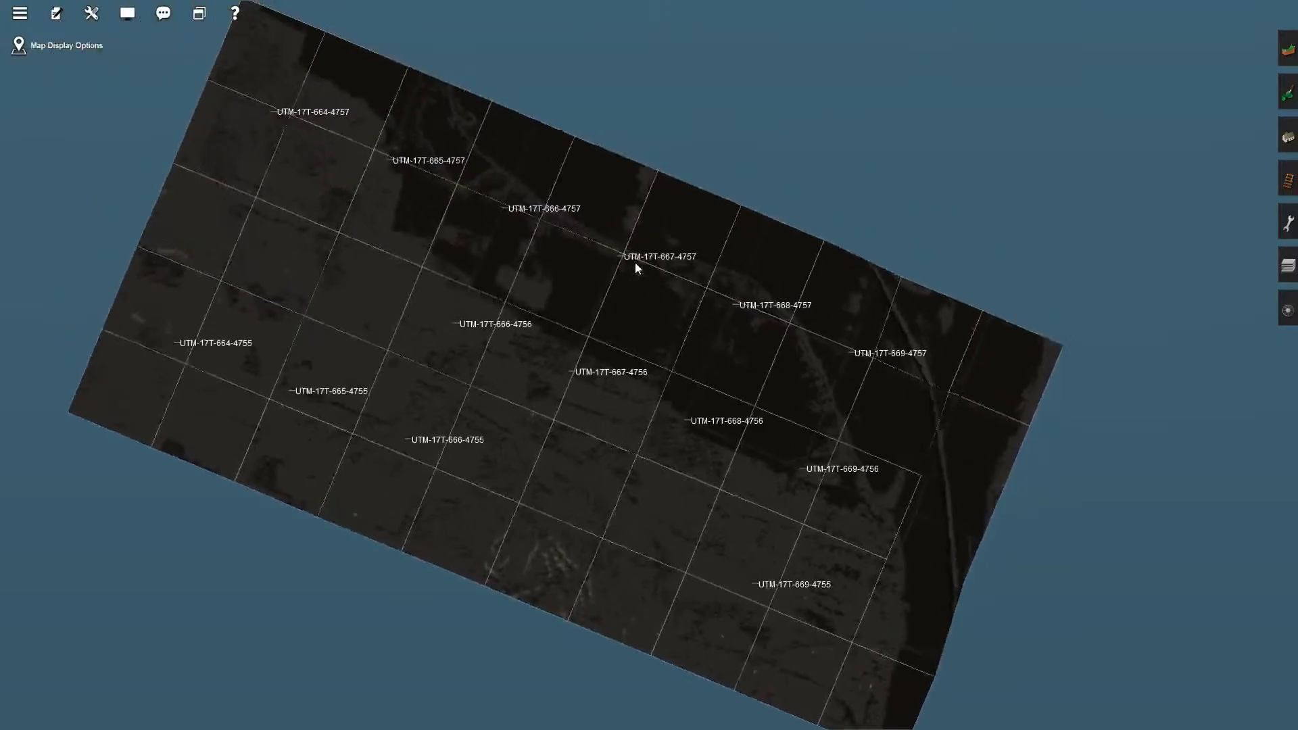
scroll(645, 276, "up", 5)
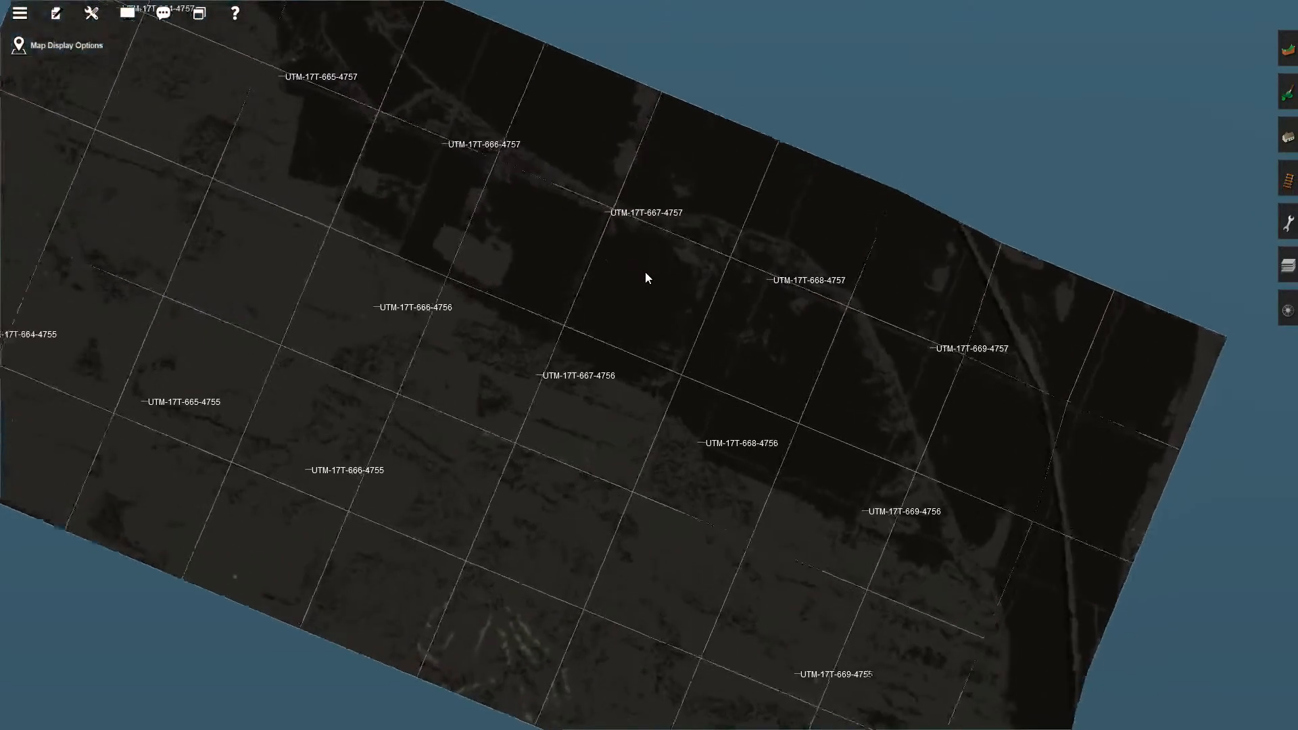
scroll(647, 277, "down", 8)
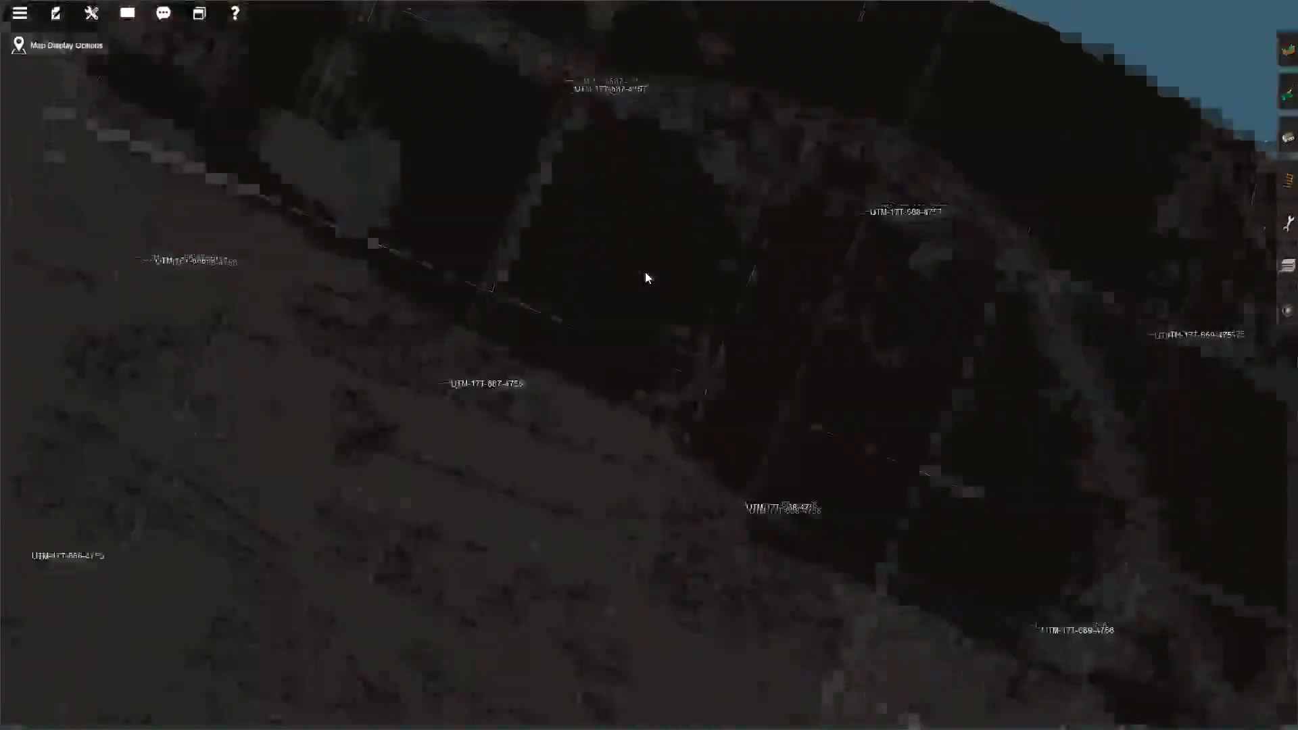
scroll(645, 272, "down", 3)
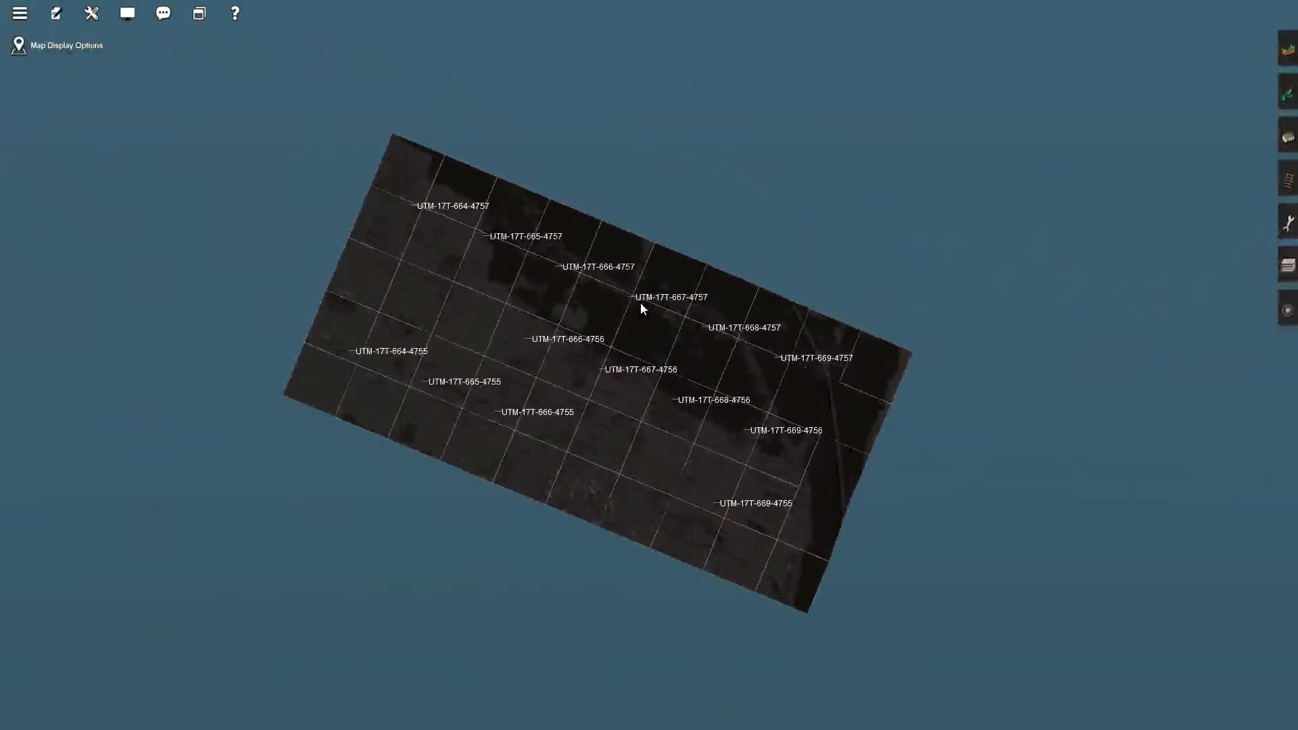
Exit Trainz without saving the route changes and close the Trainz Railroad Simulator 2019 launcher.
right_click(640, 302)
right_click(544, 368)
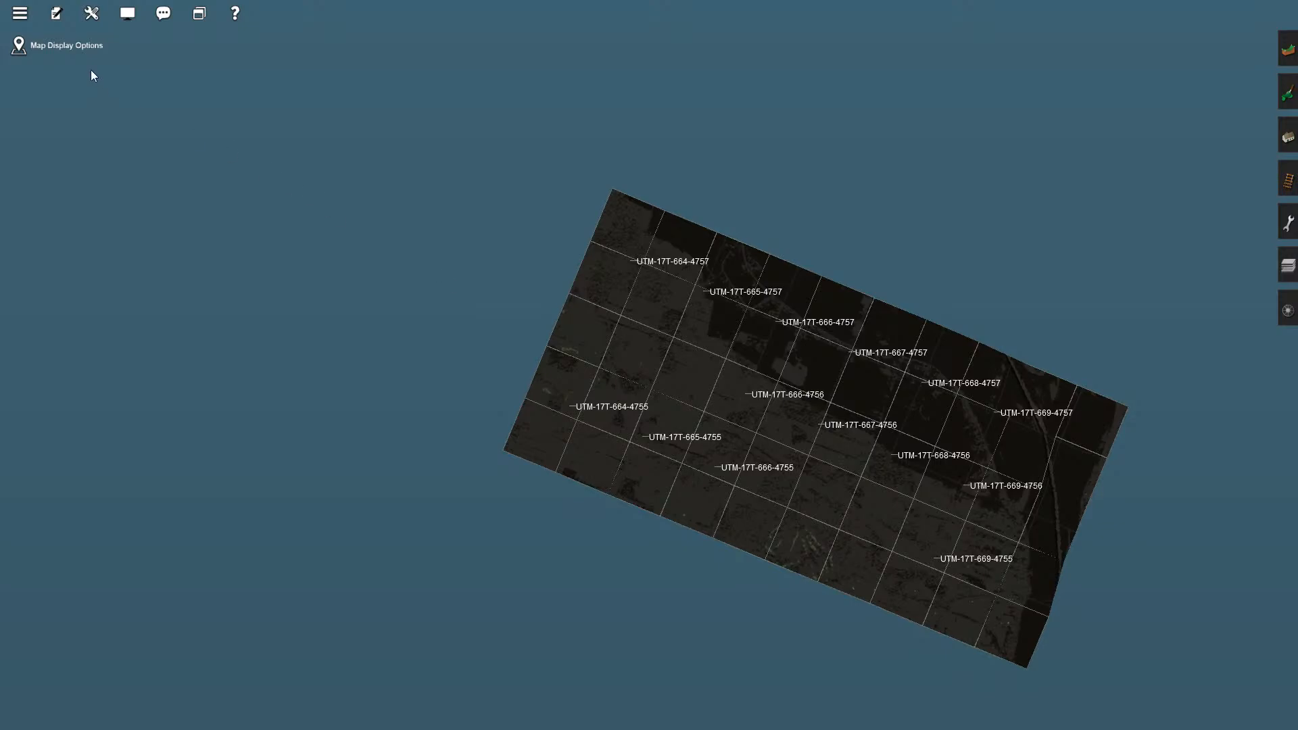
left_click(21, 15)
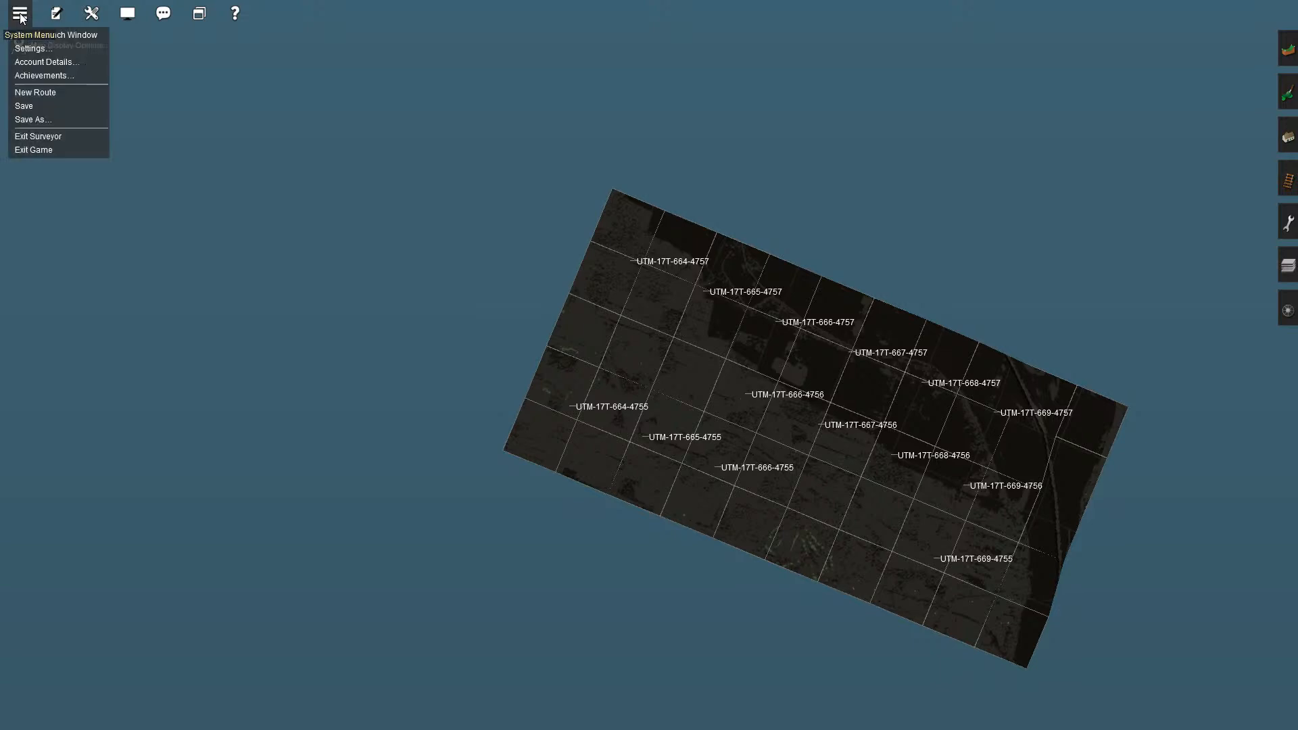
left_click(45, 150)
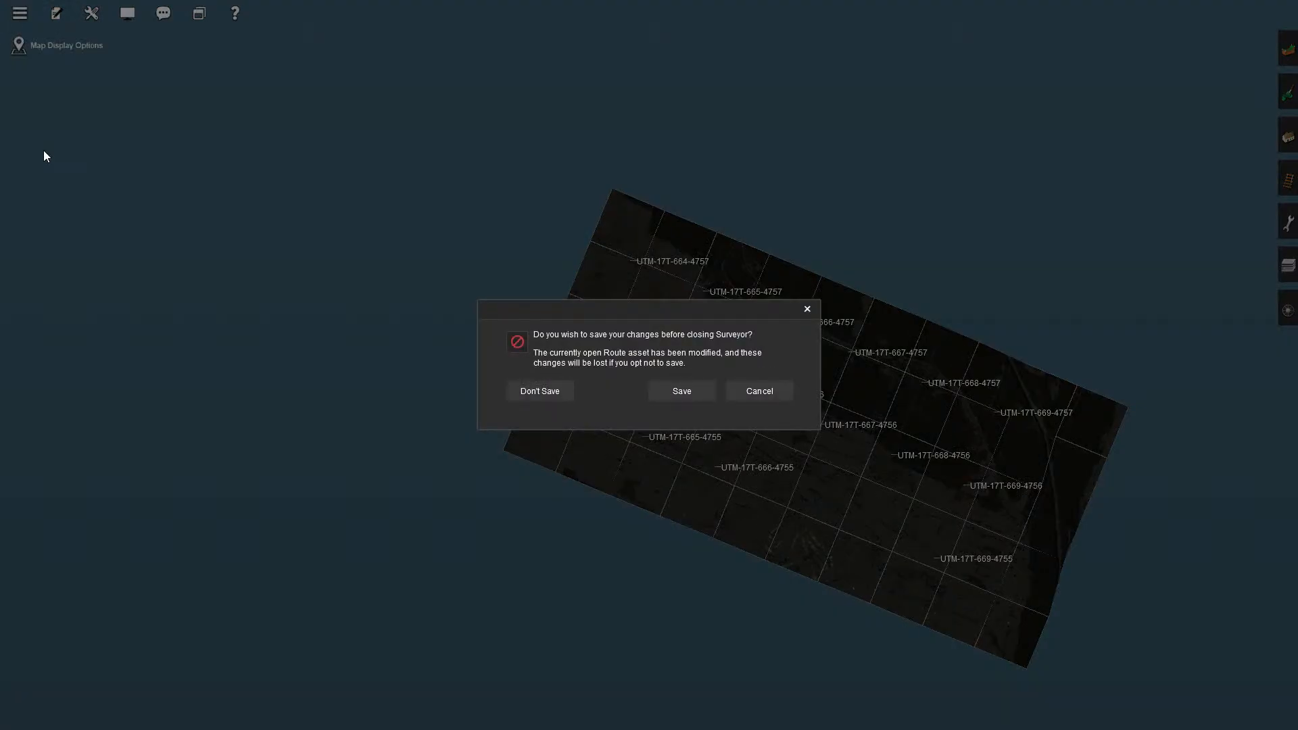
left_click(538, 392)
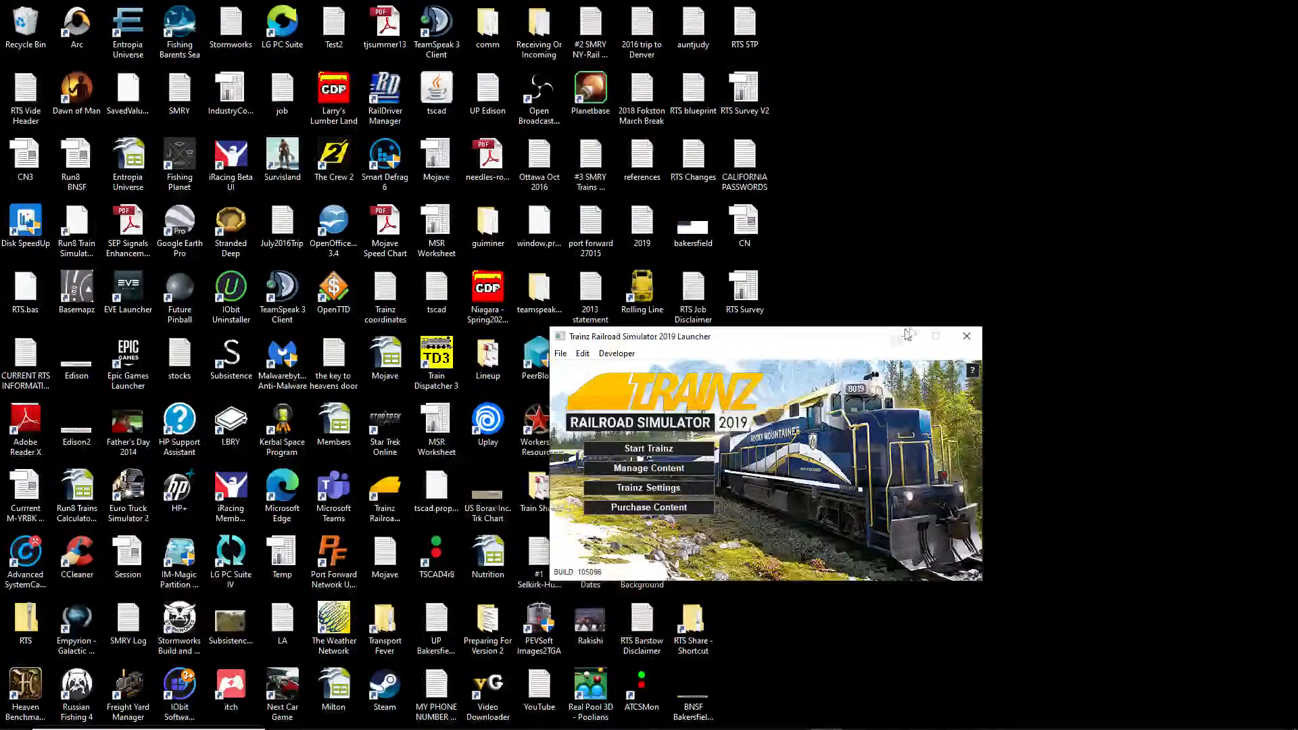
left_click(968, 337)
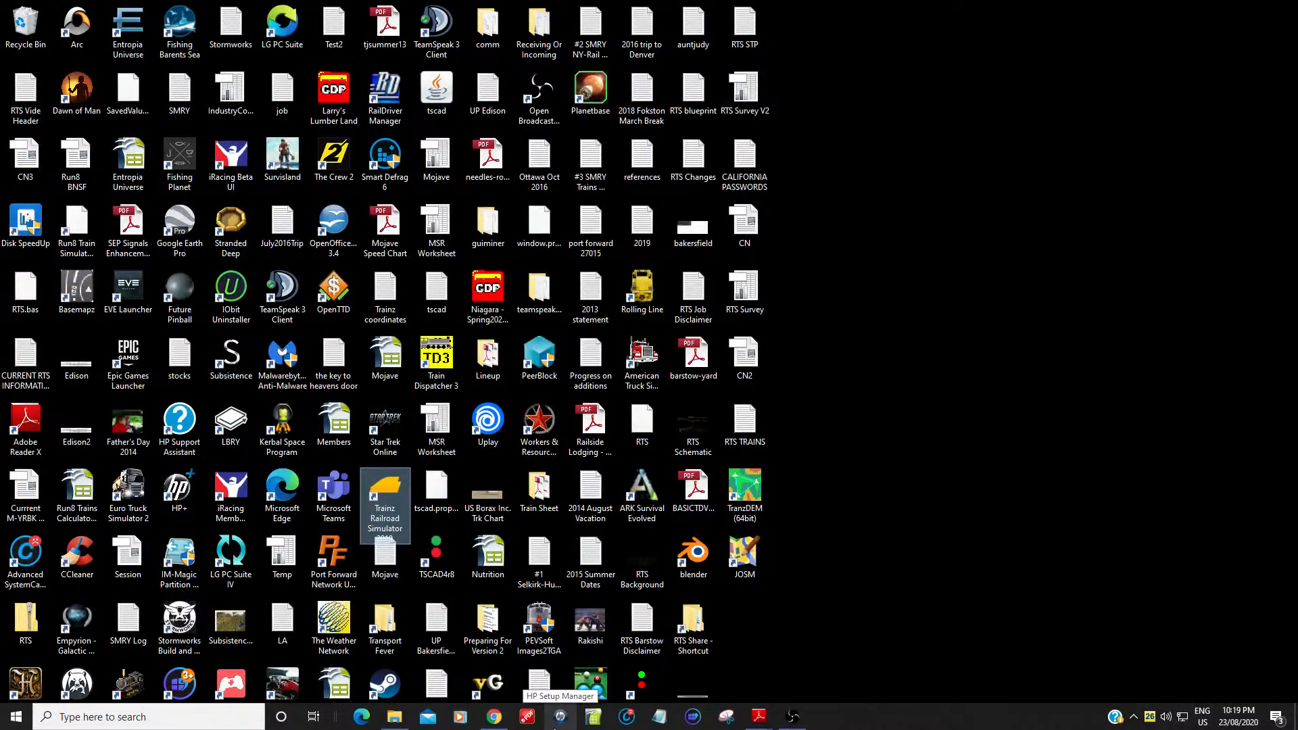
Switch to the YouTube Studio page in Chrome to check the live stream and its chat, then minimise it.
left_click(496, 718)
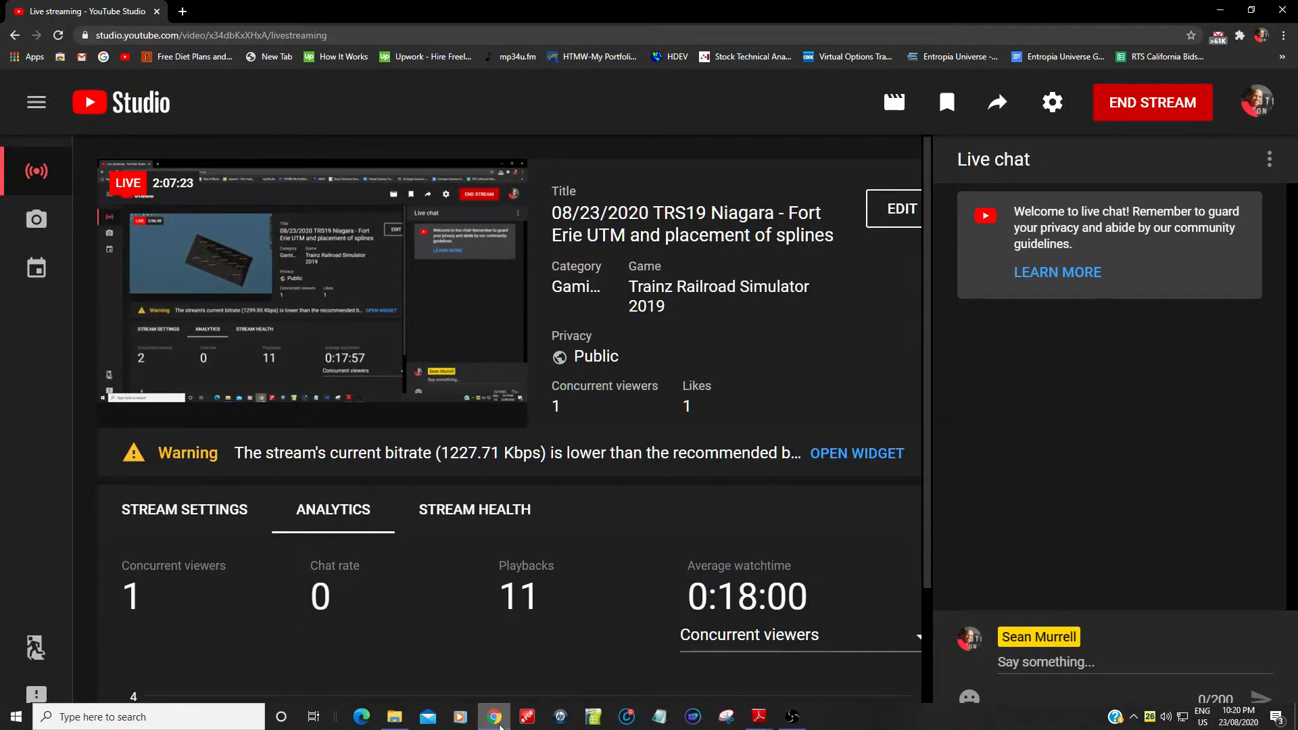
left_click(1224, 11)
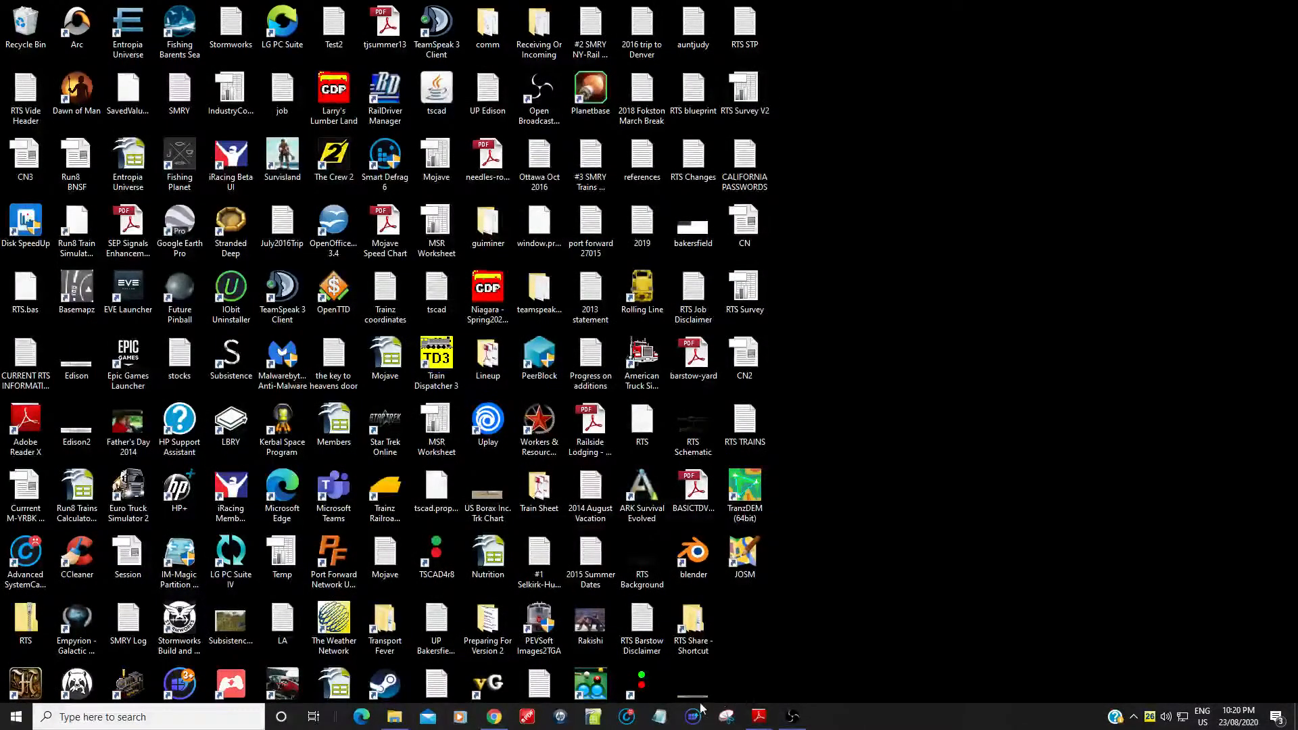
mouse_move(482, 727)
mouse_move(788, 725)
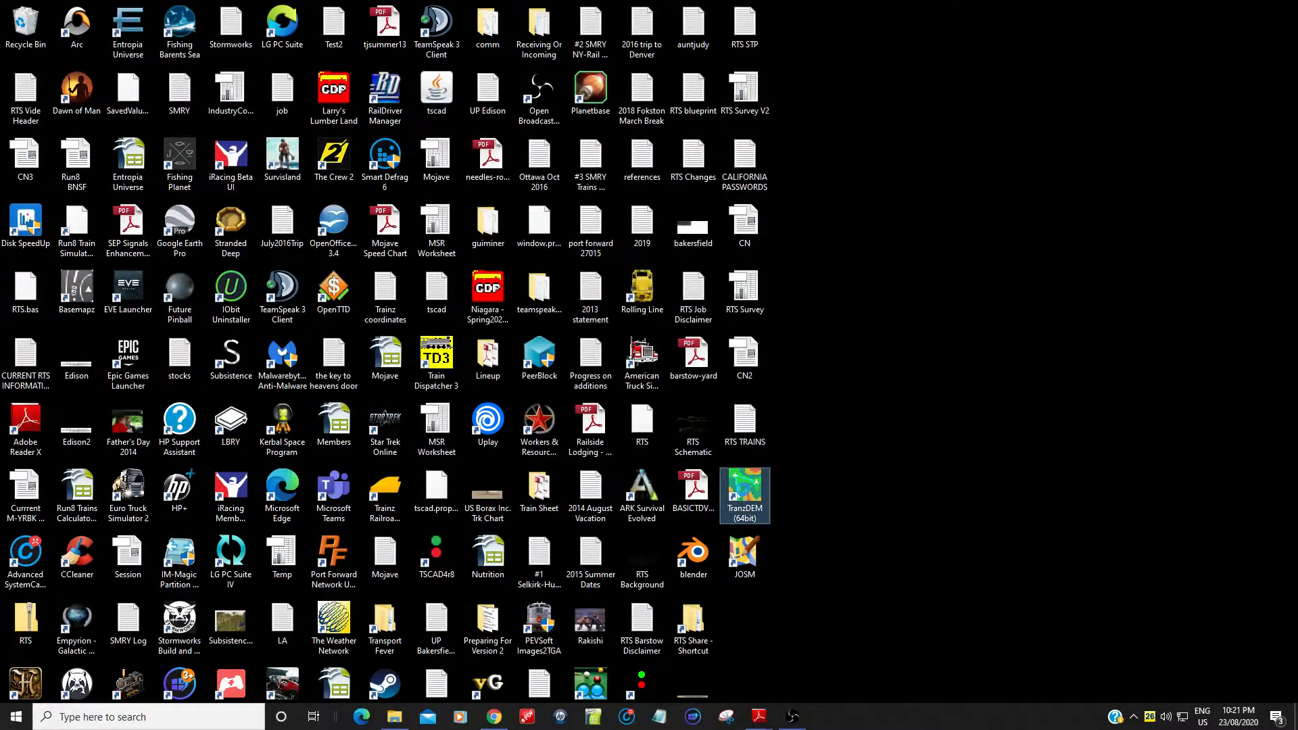
Start TransDEM as administrator and open the elevation model "Fort Erie DEM Cropped 2_t_t WORKING" from the TransDem Projects folder.
right_click(745, 490)
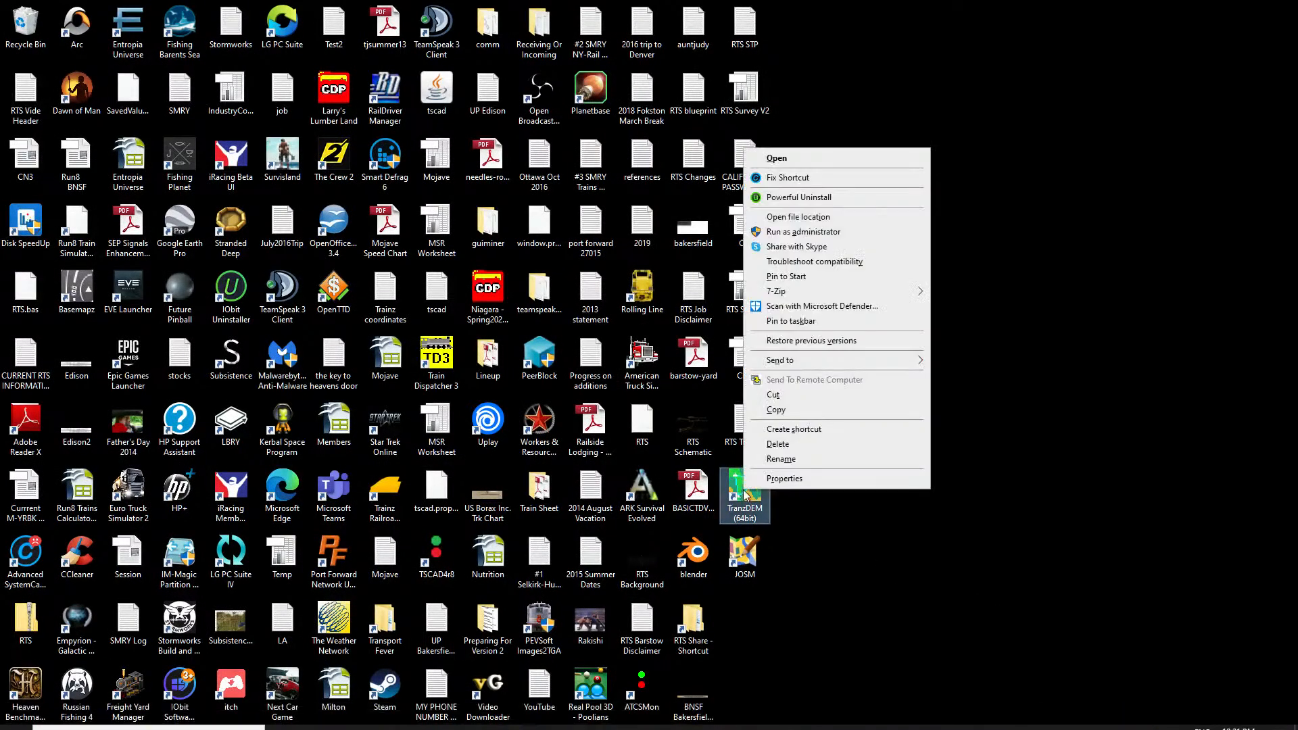
left_click(811, 232)
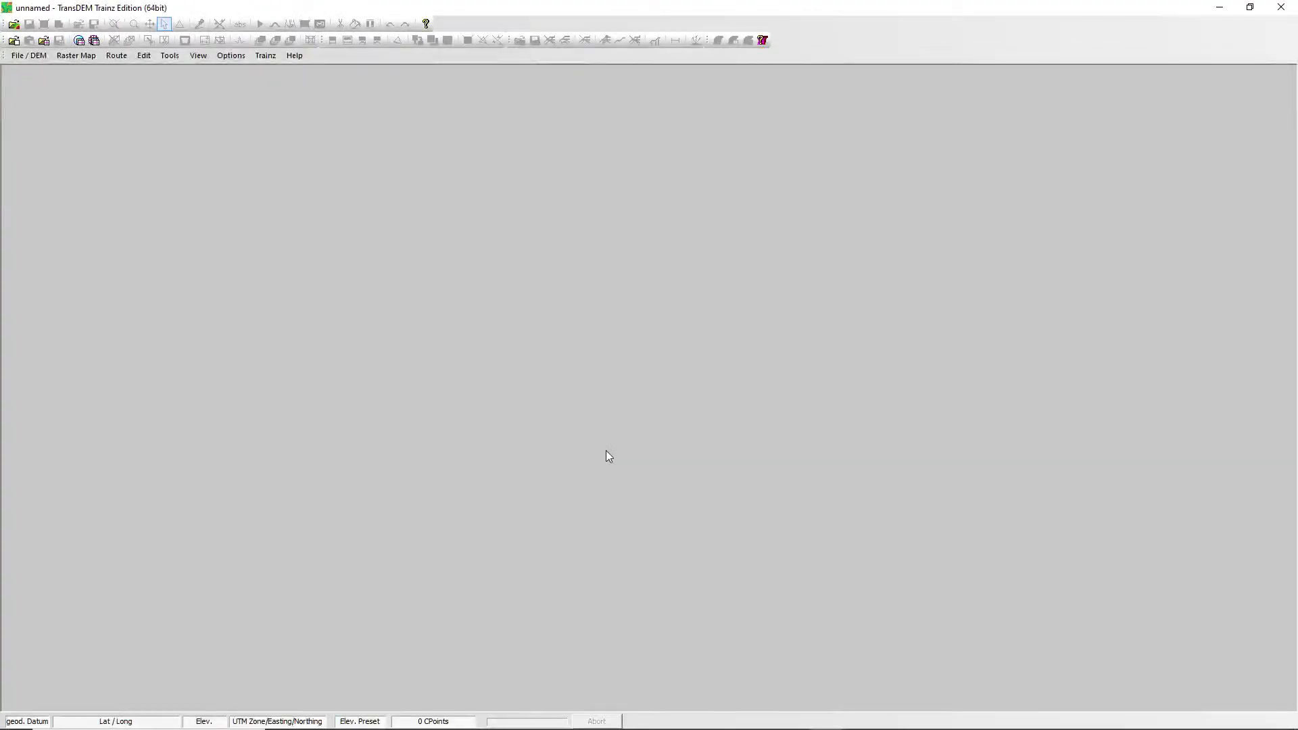
left_click(29, 56)
left_click(40, 71)
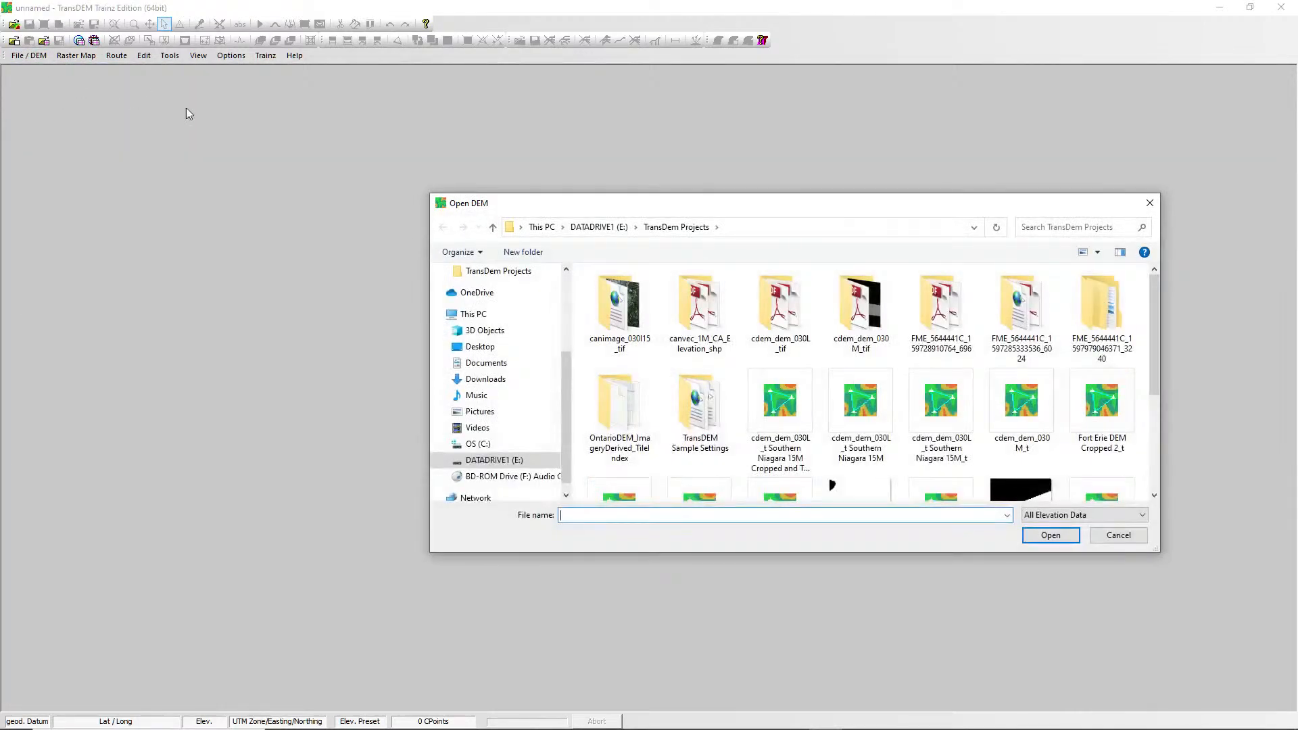
left_click_drag(1155, 360, 1159, 493)
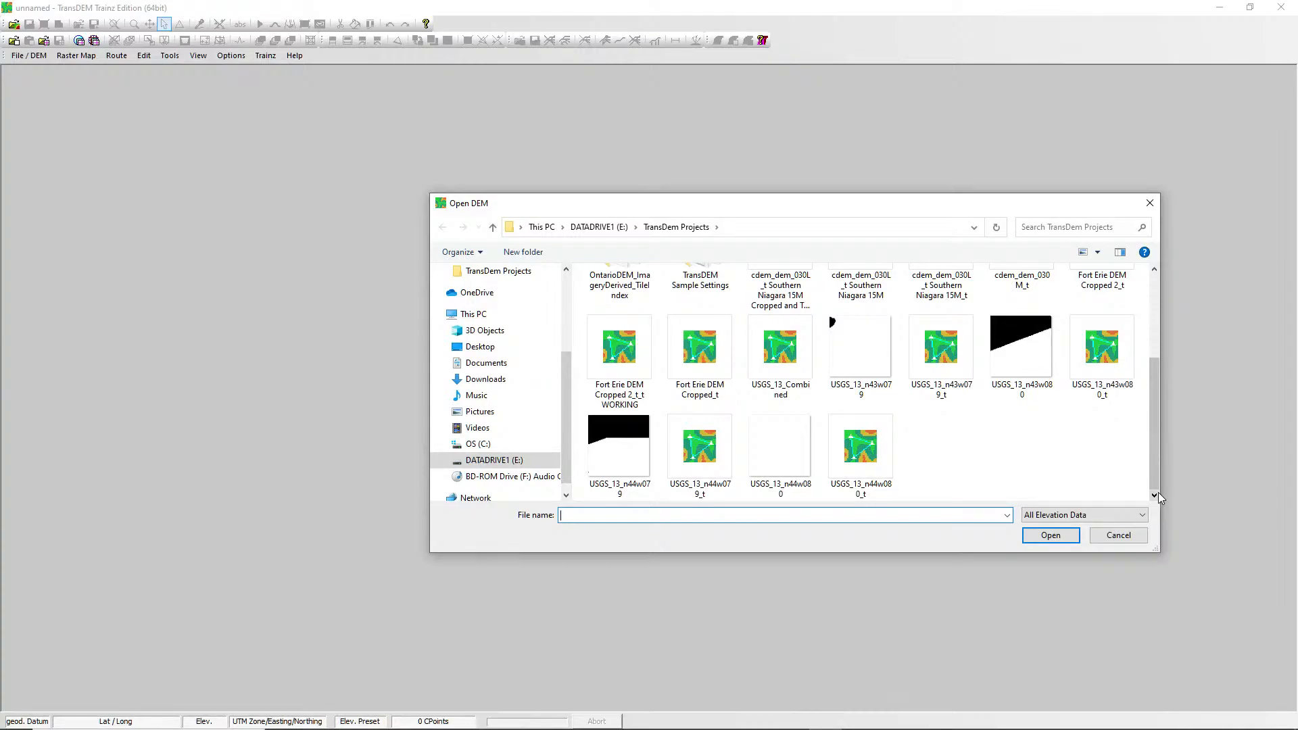
left_click(626, 372)
left_click(1050, 536)
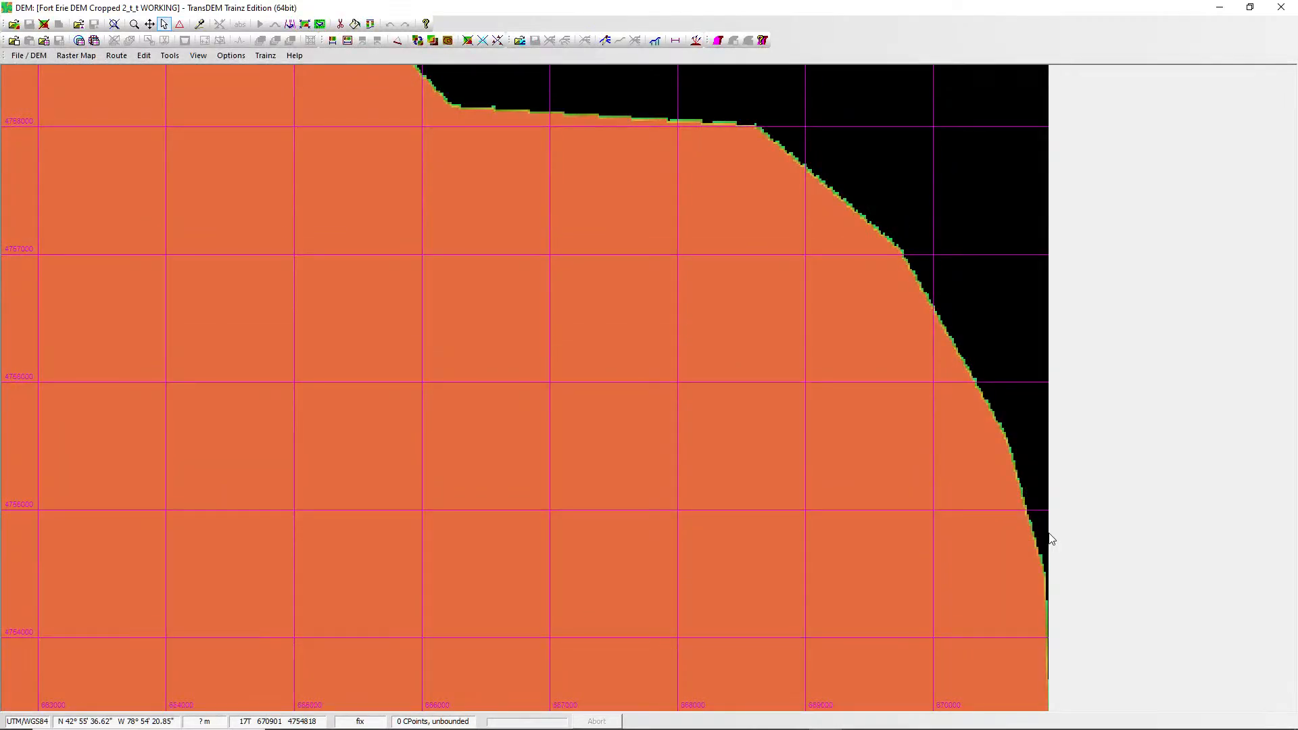
left_click(76, 56)
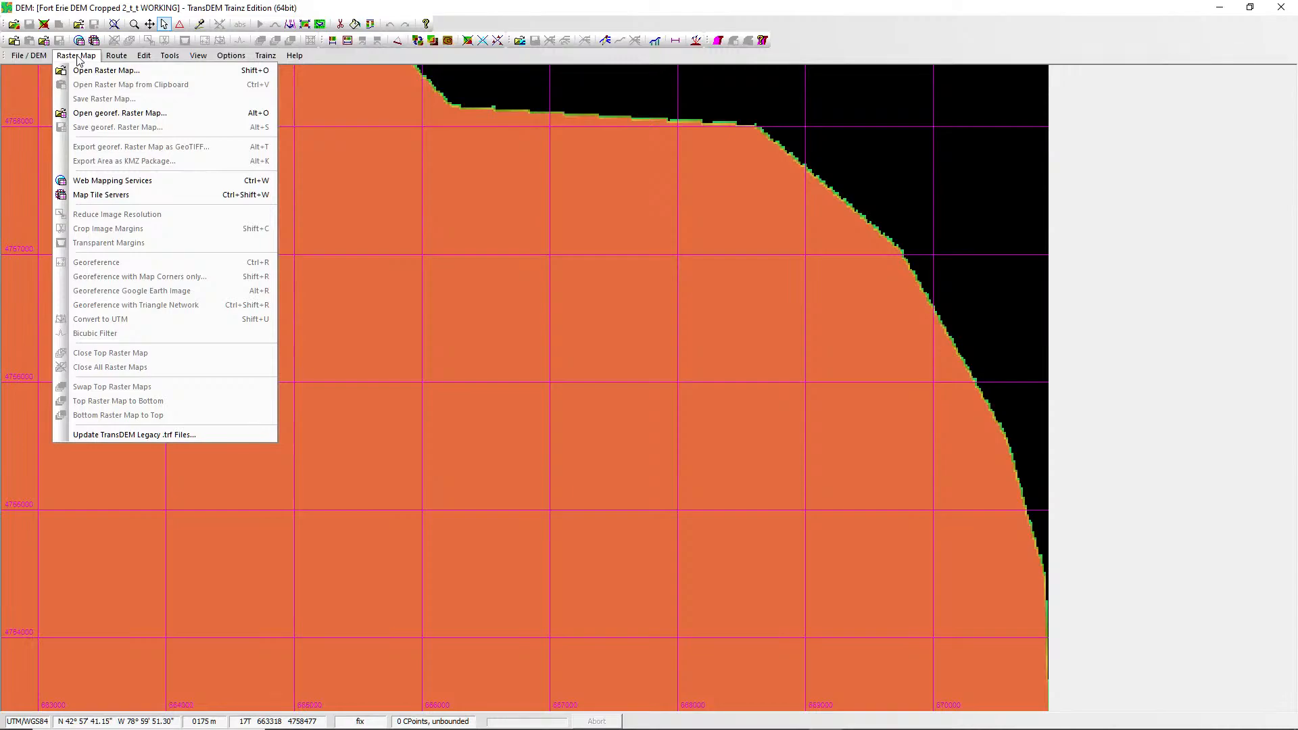
mouse_move(239, 61)
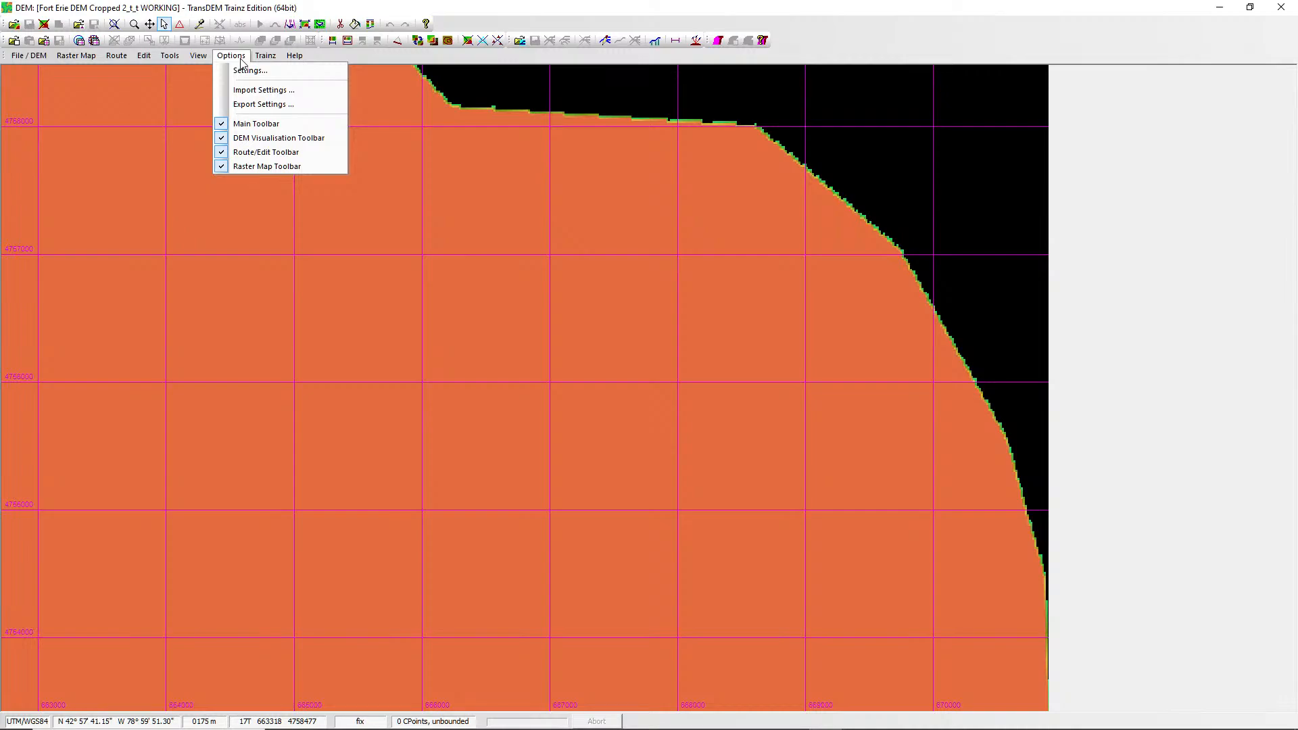
mouse_move(200, 62)
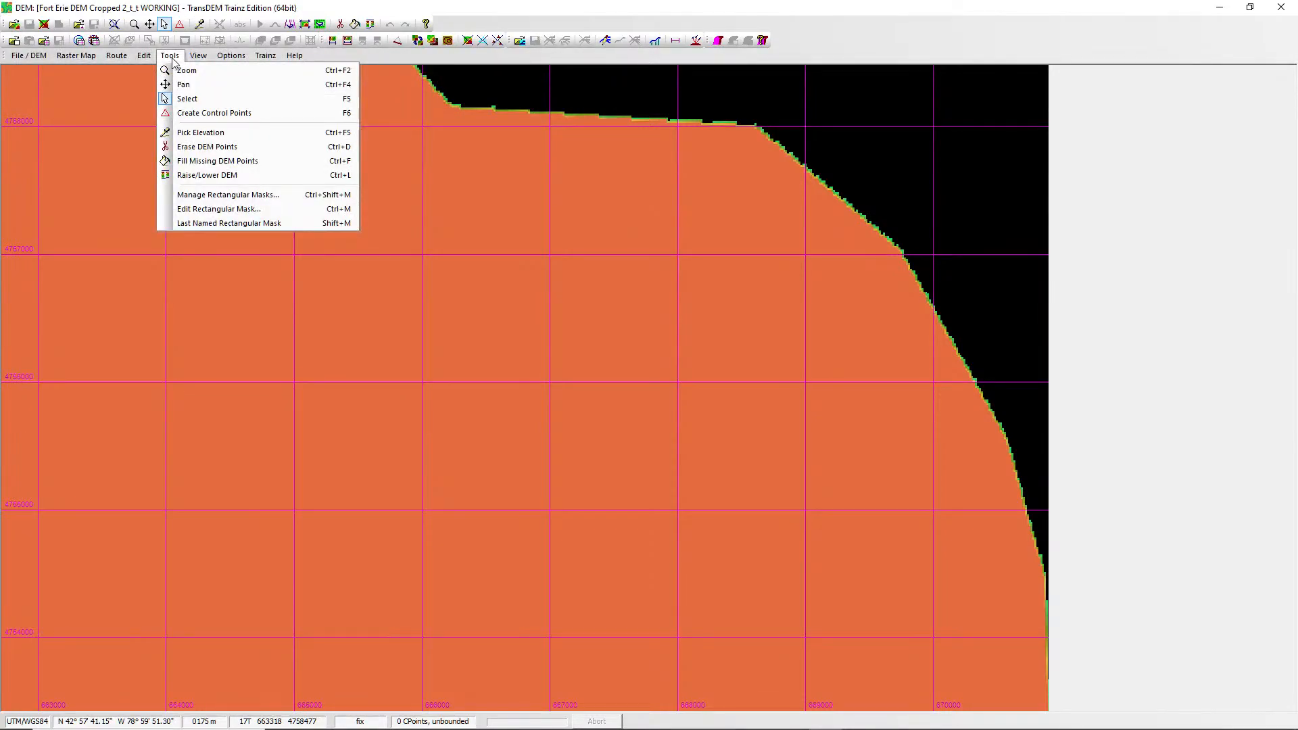
Switch to the TransDEM Trainz Edition manual in Adobe Reader and go back to its first page.
mouse_move(748, 715)
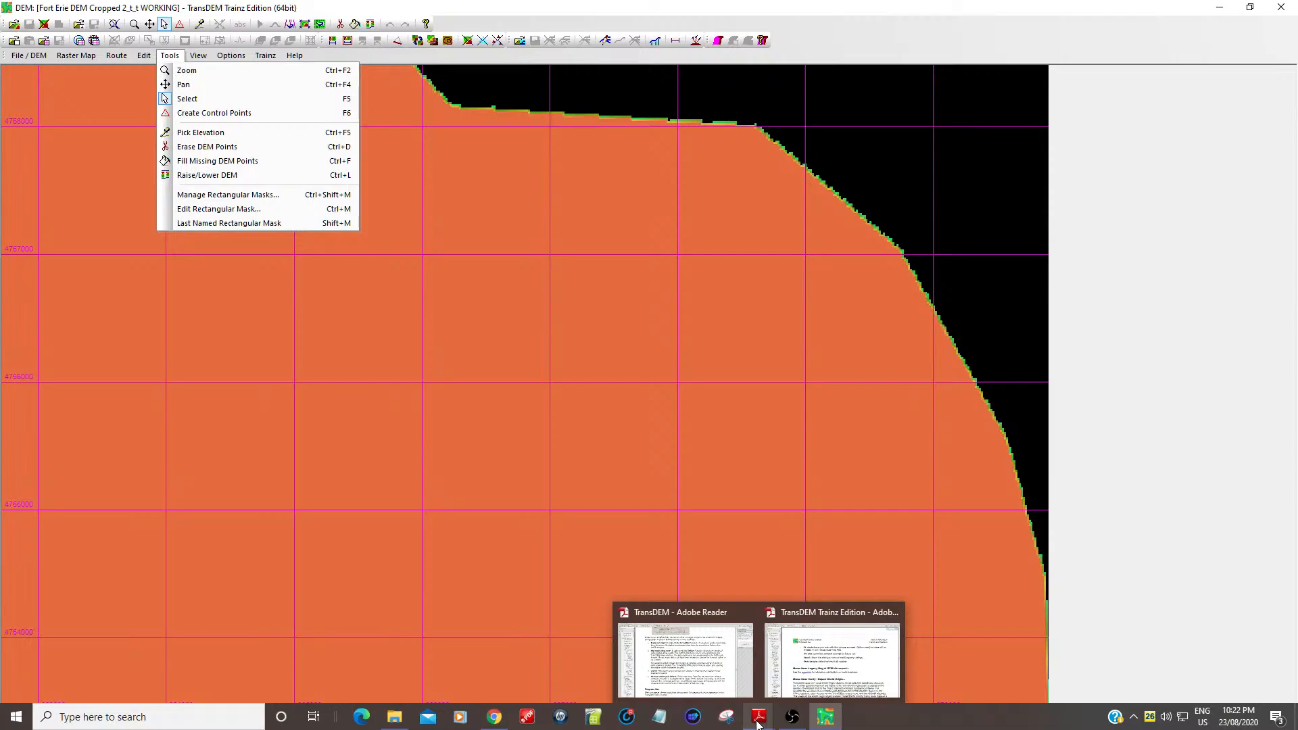
left_click(685, 659)
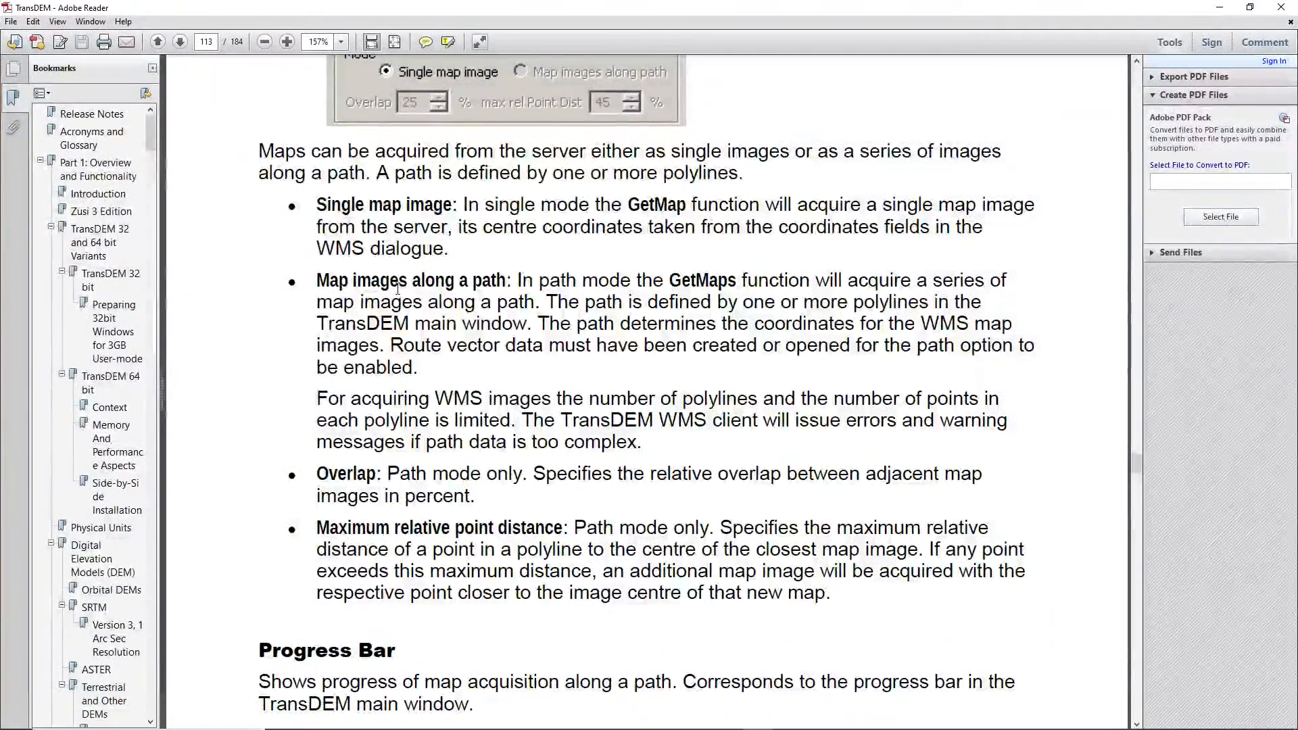
left_click(1220, 8)
mouse_move(761, 721)
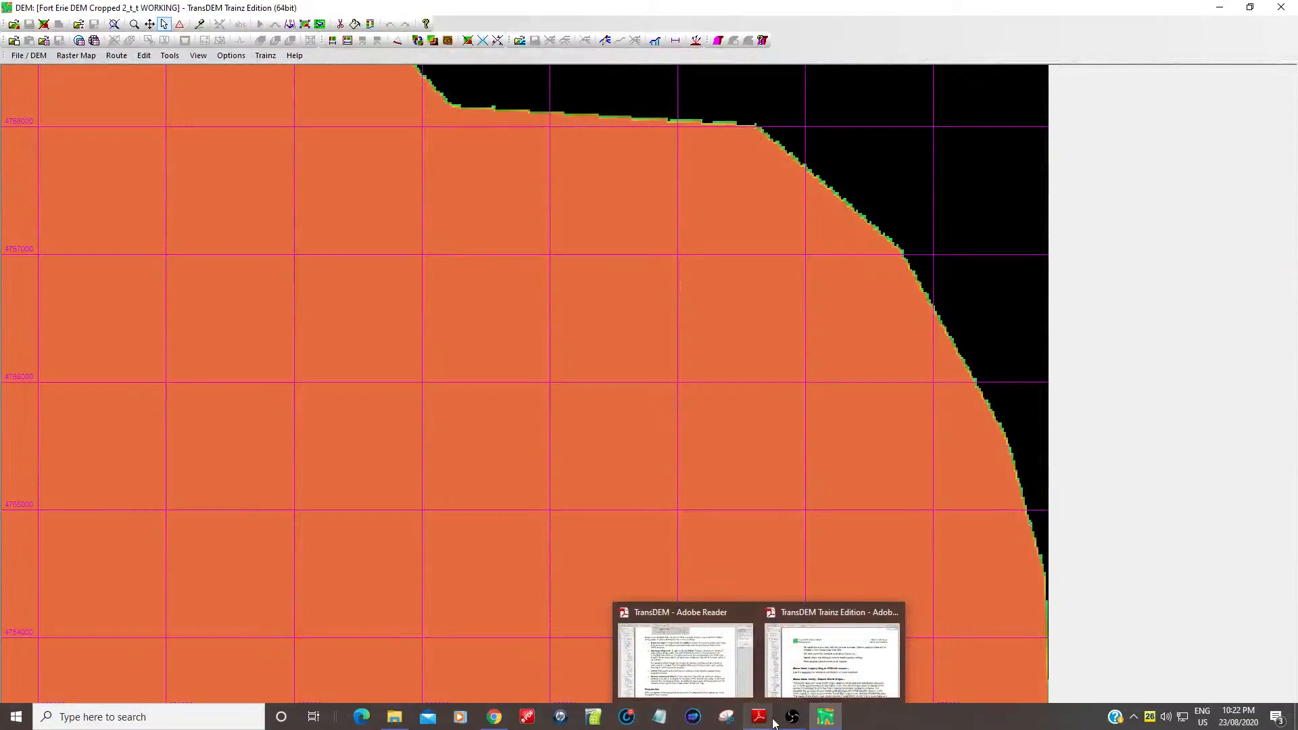
left_click(831, 659)
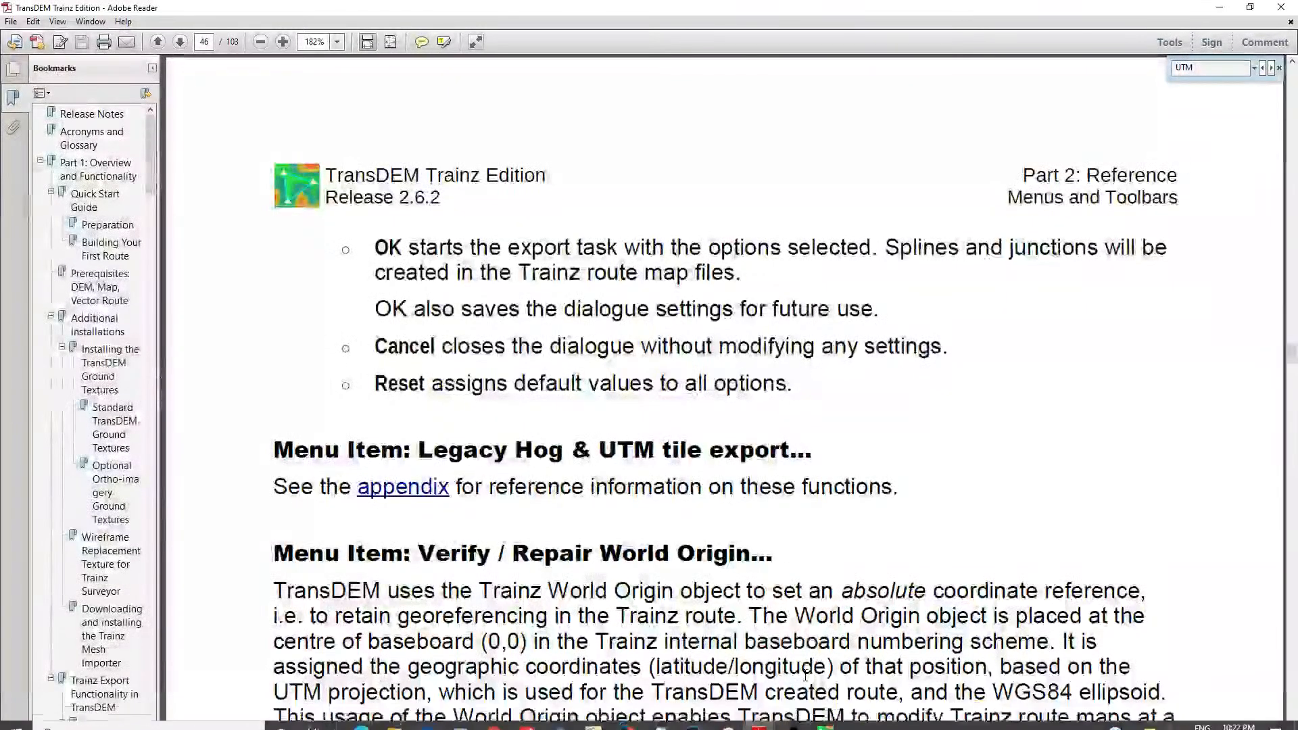
left_click_drag(1293, 353, 1296, 76)
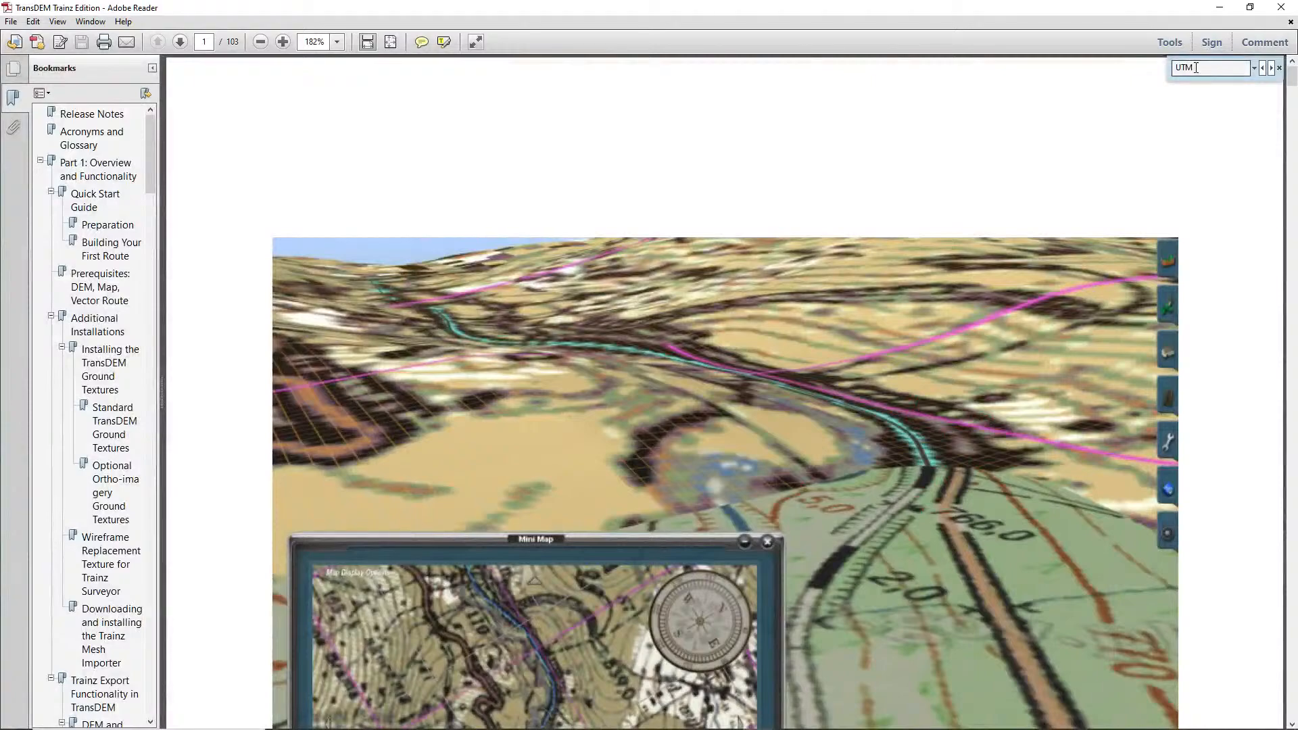
Search the manual for "ground textures" and follow the contents entry for Optional Ortho-imagery Ground Textures.
double_click(1190, 67)
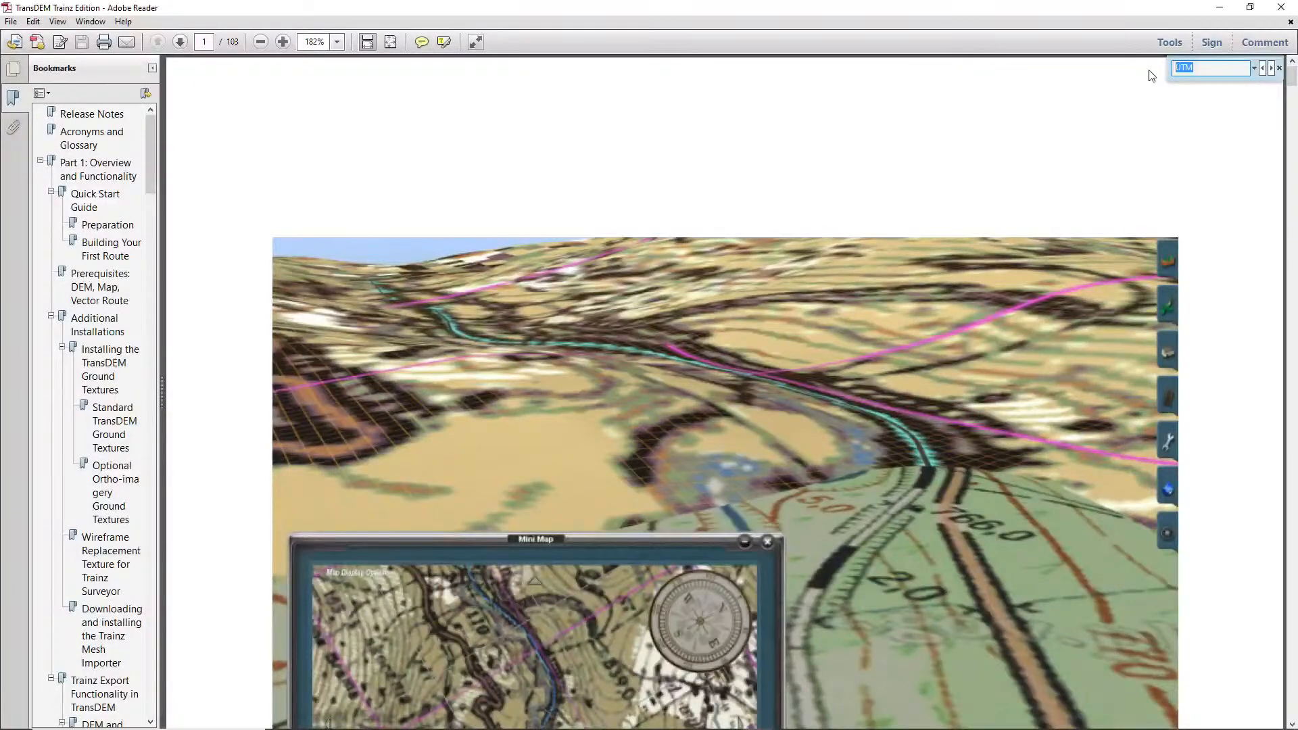
type("ground textures")
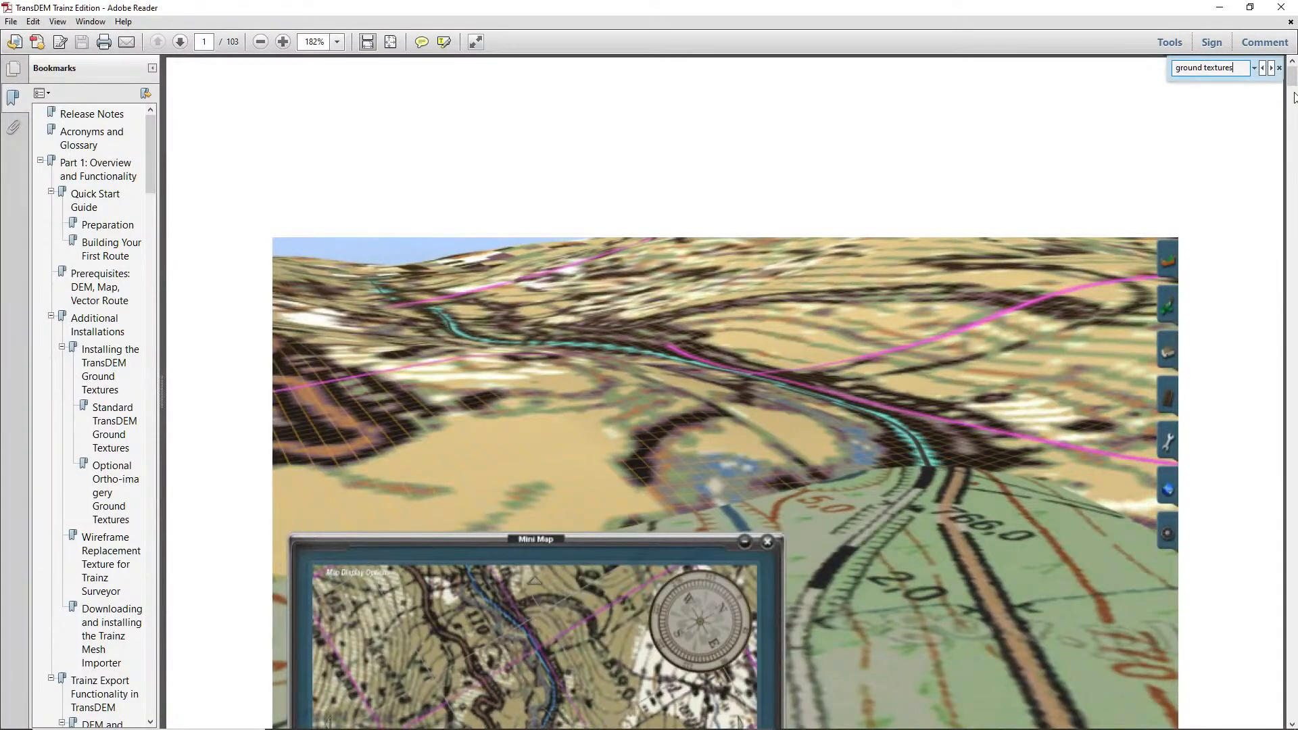
left_click(1272, 68)
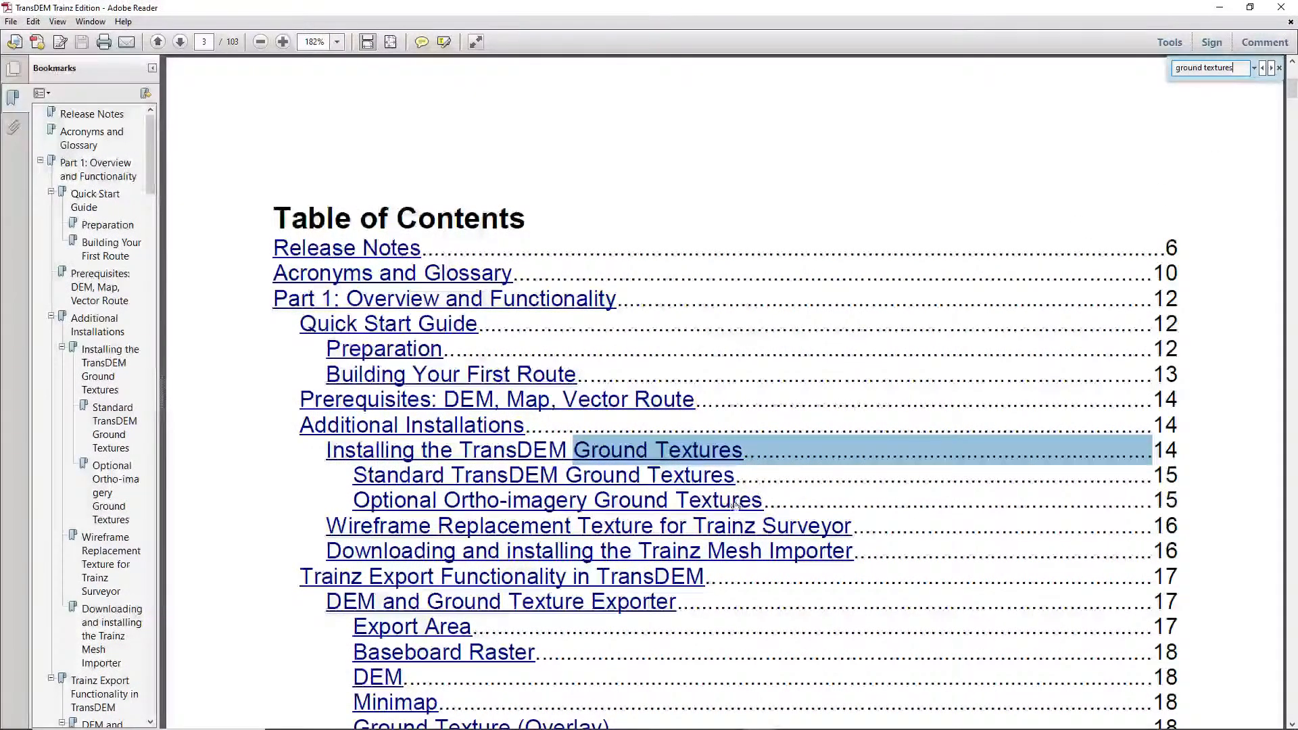
left_click(673, 506)
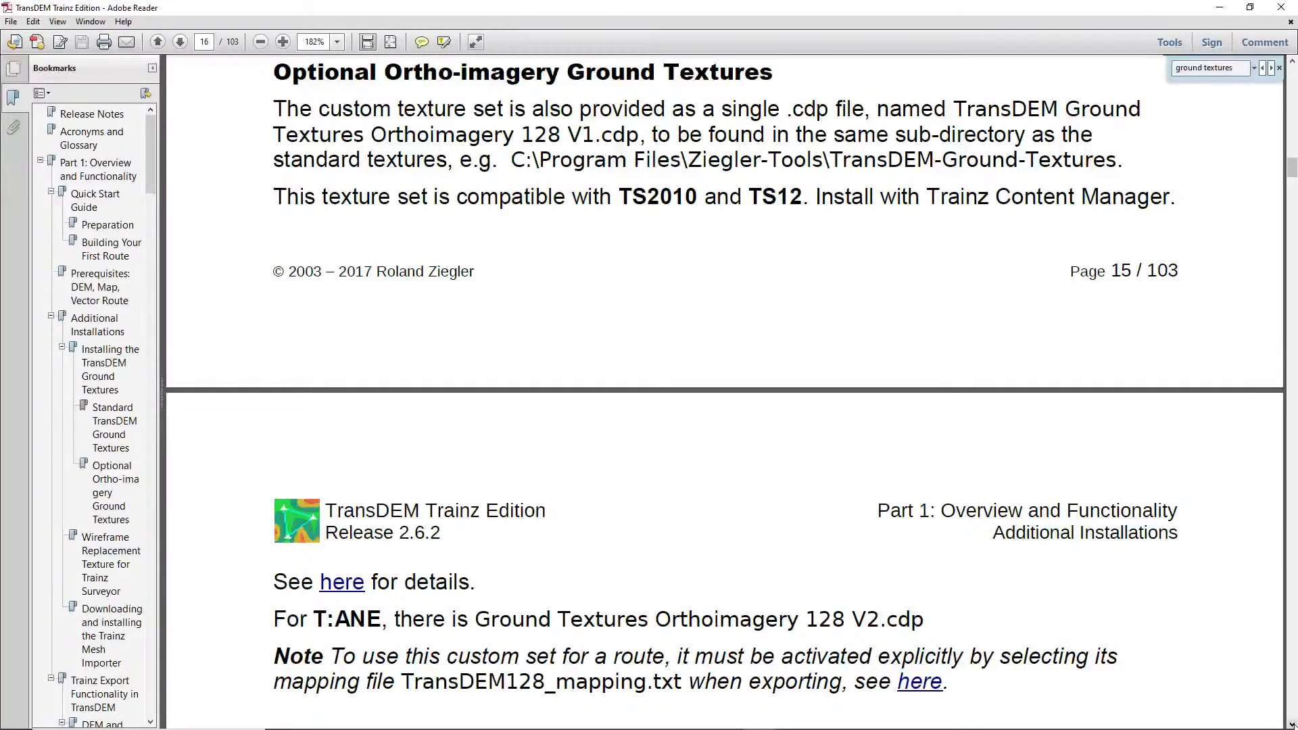
Read the manual from Optional Ortho-imagery Ground Textures through the wireframe replacement texture section to the Trainz Mesh Importer section.
left_click(1292, 725)
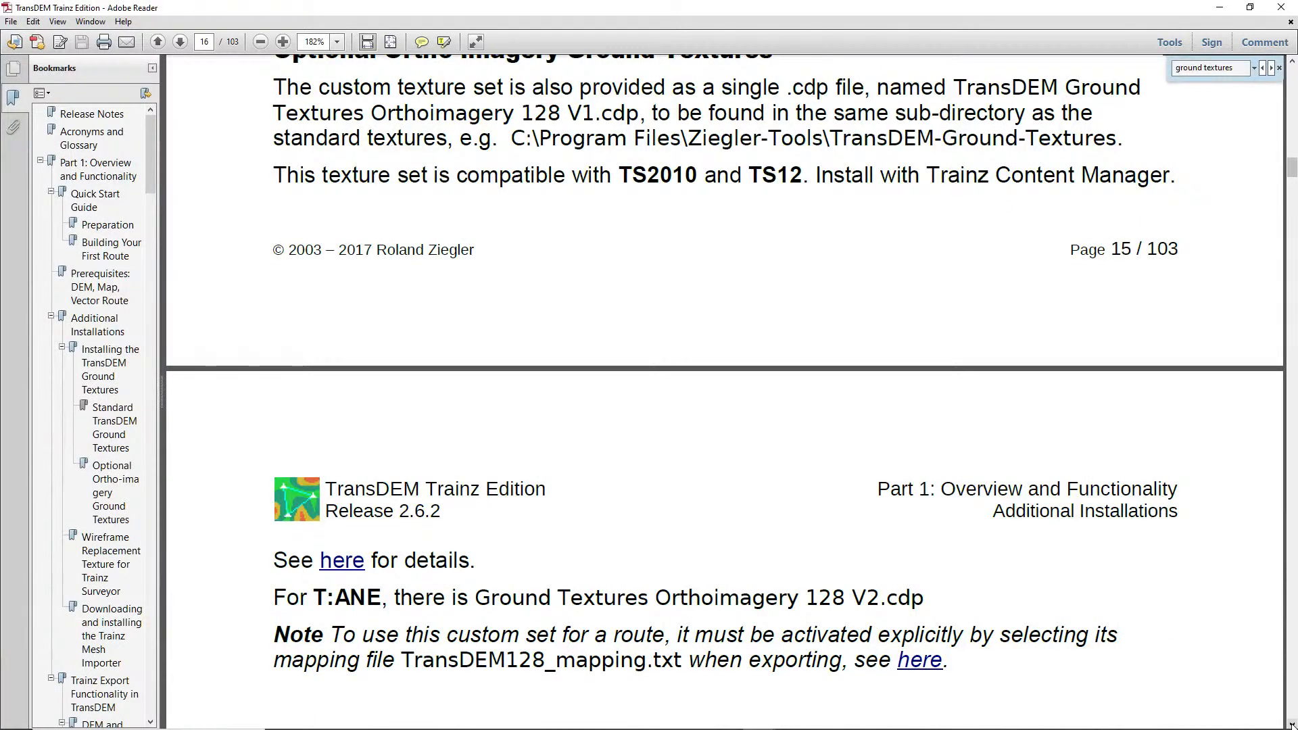
left_click(1291, 725)
left_click(1292, 725)
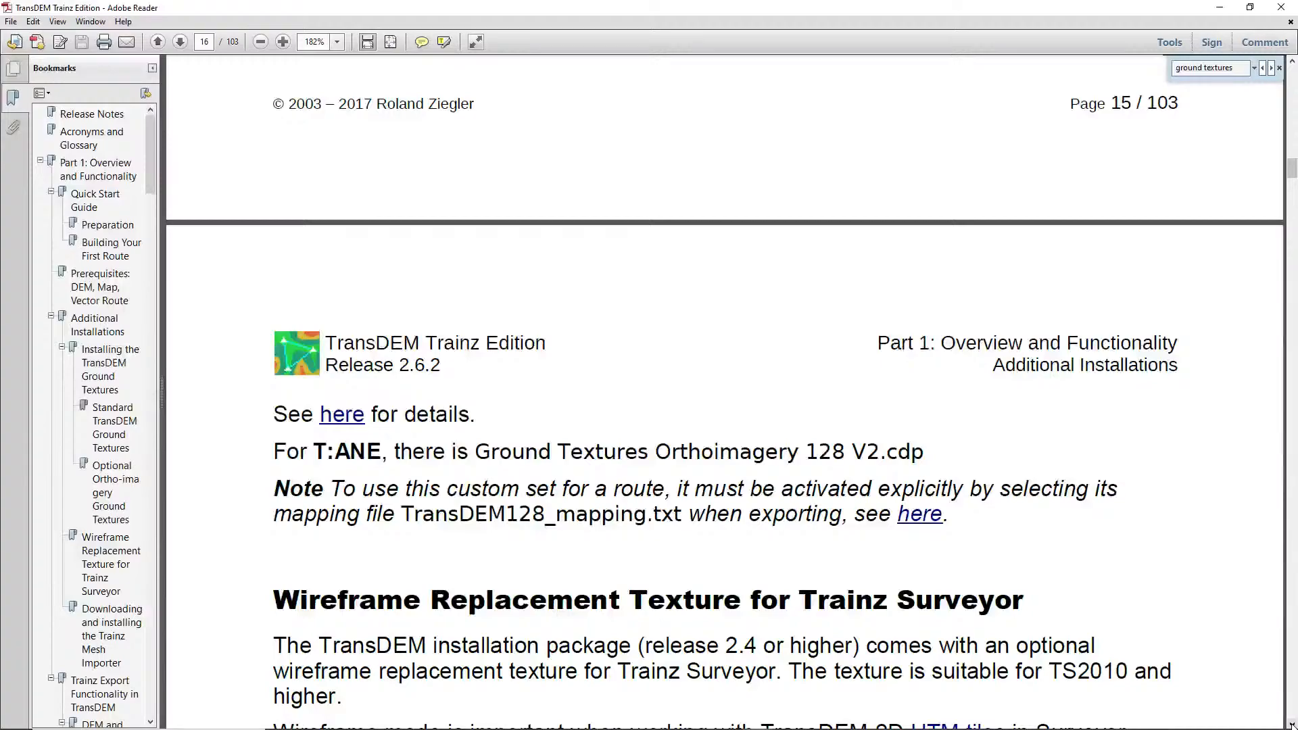
left_click(1292, 725)
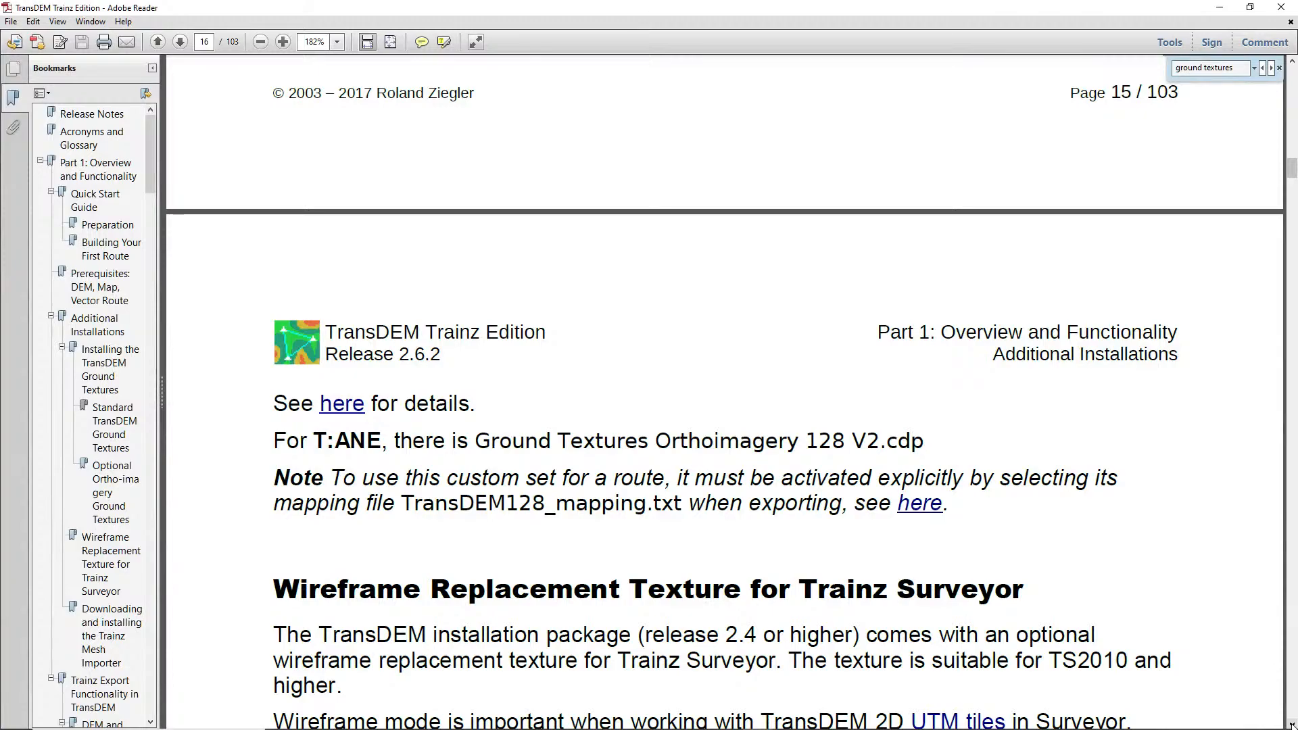
left_click(1292, 725)
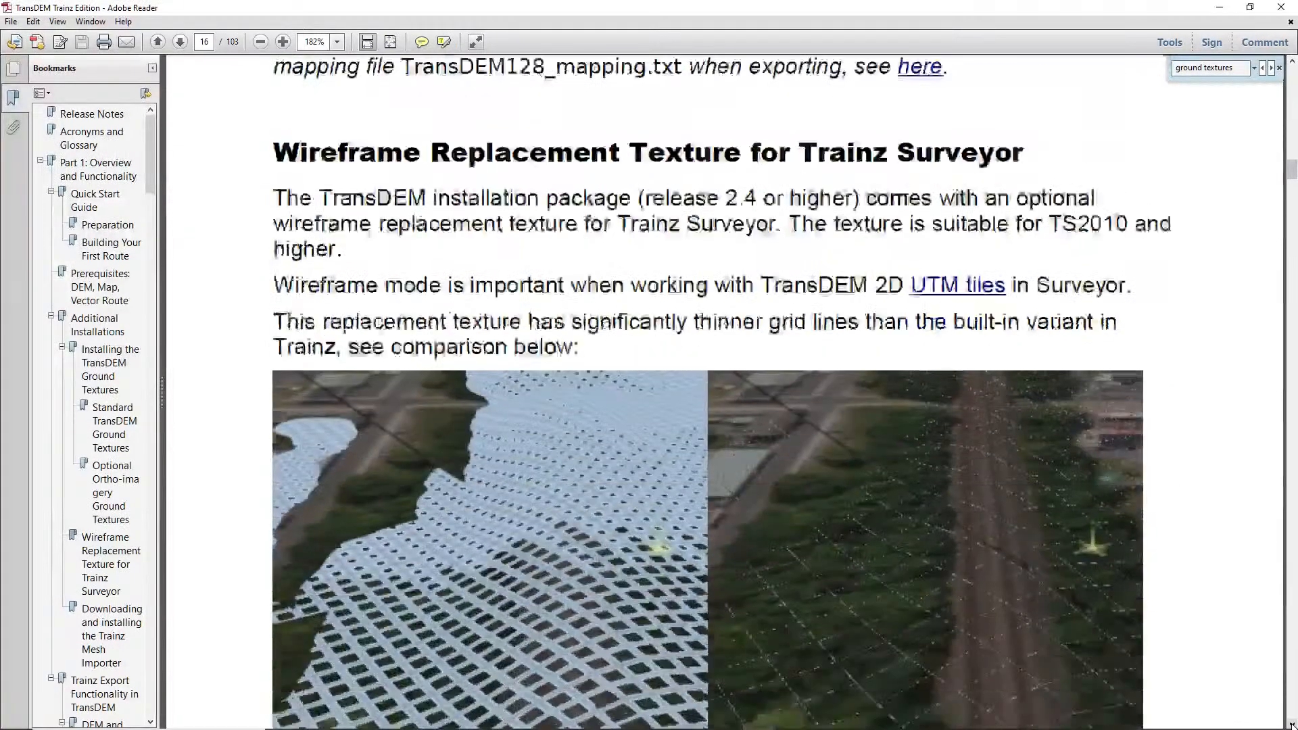
left_click(1292, 724)
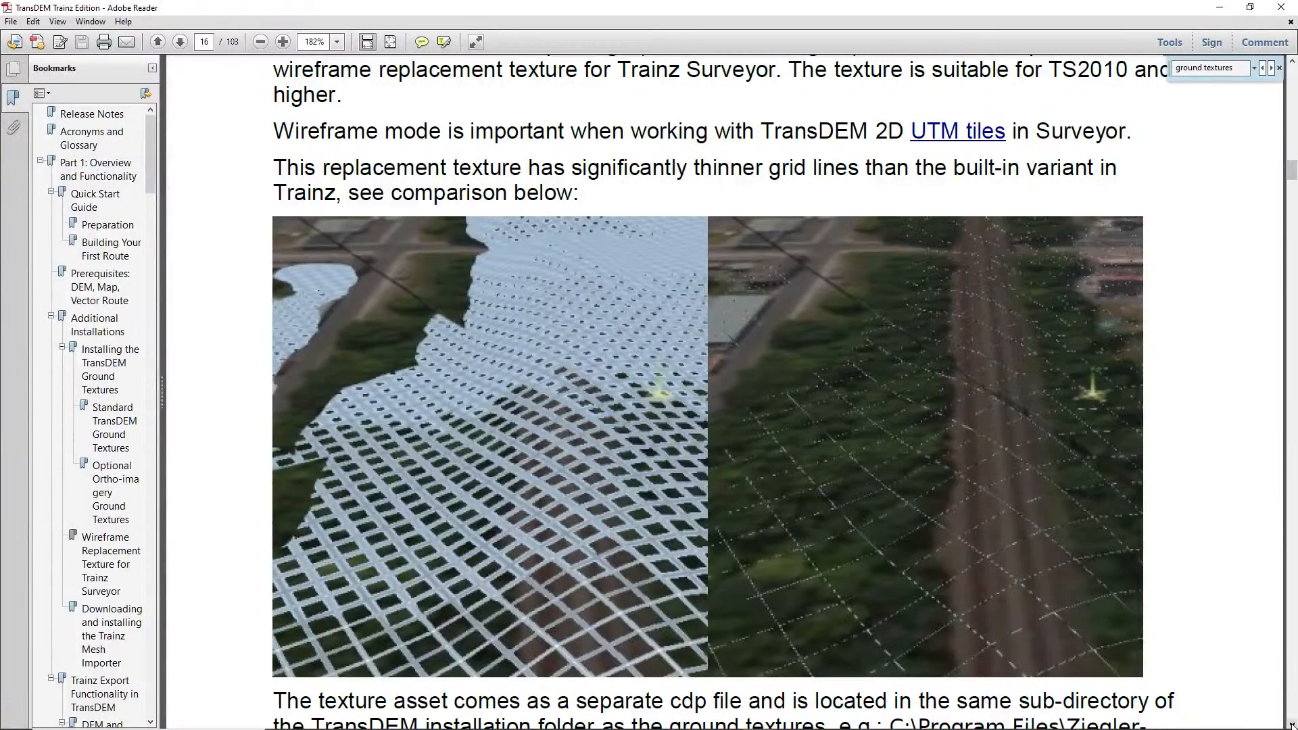
left_click(1291, 725)
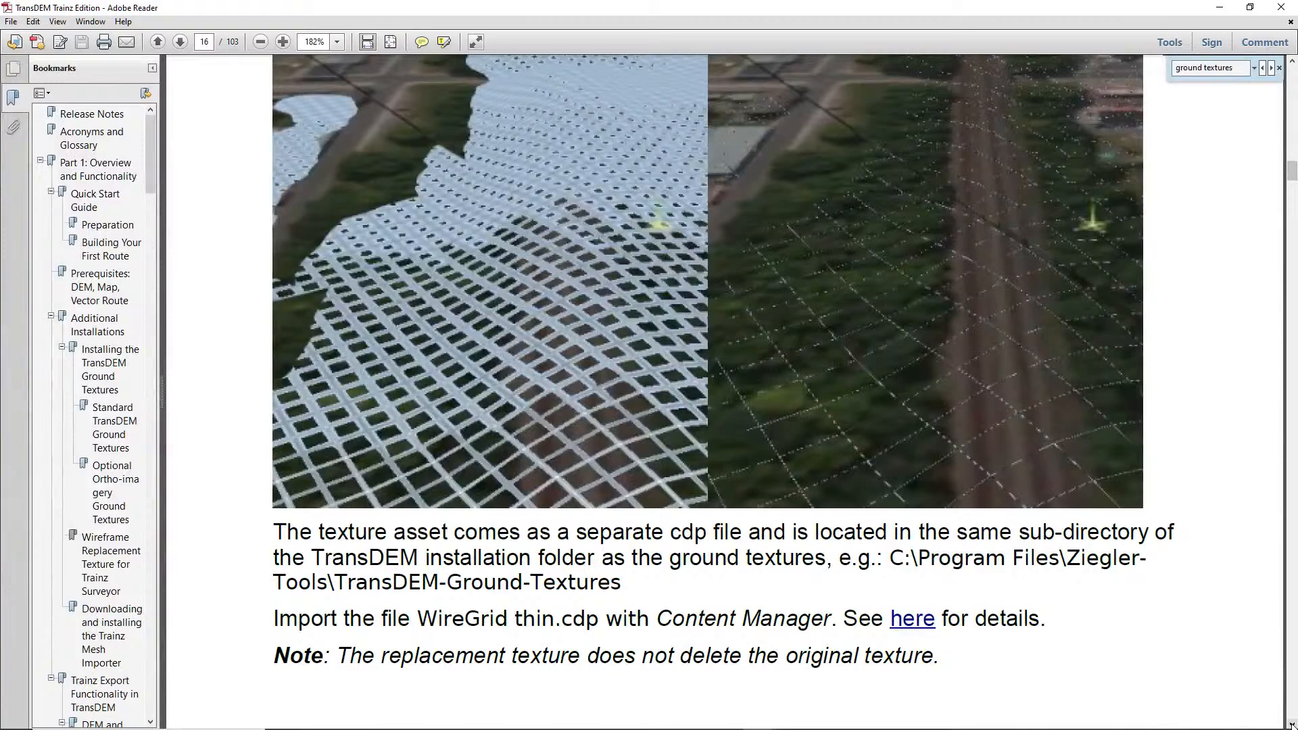
left_click(1292, 725)
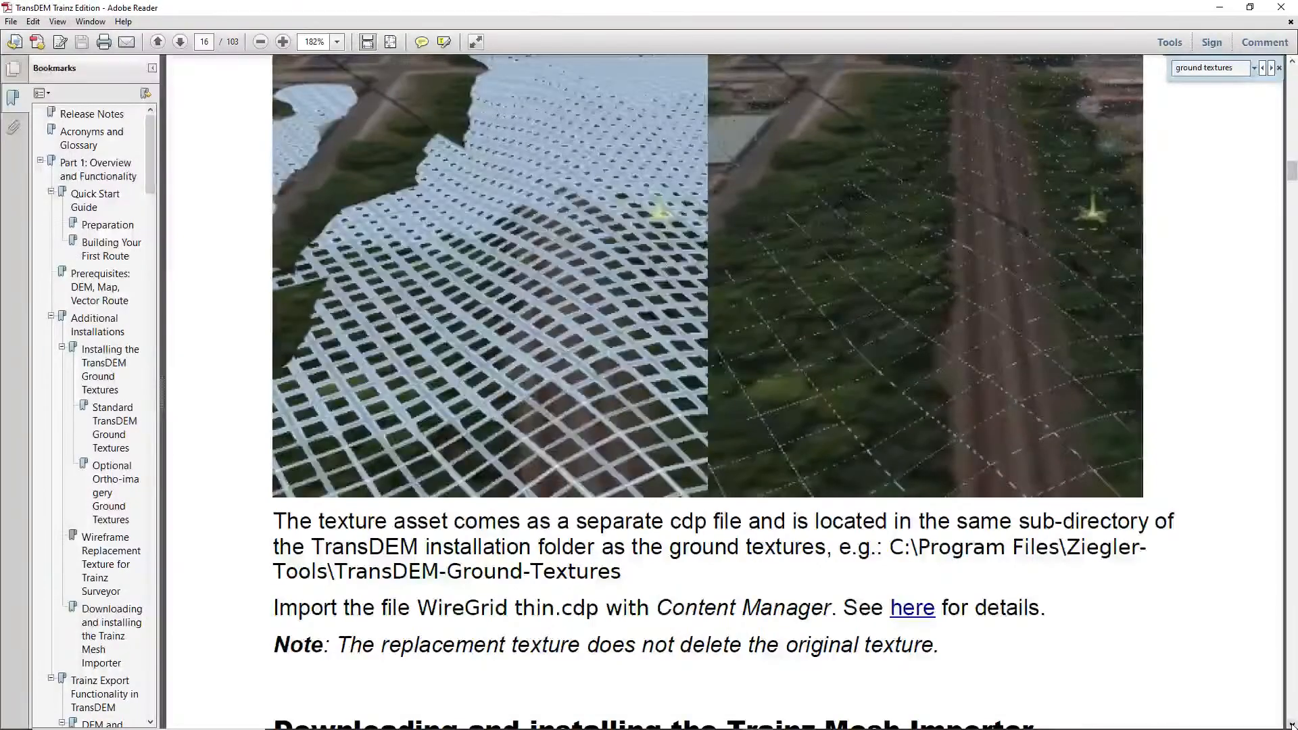
left_click(1293, 726)
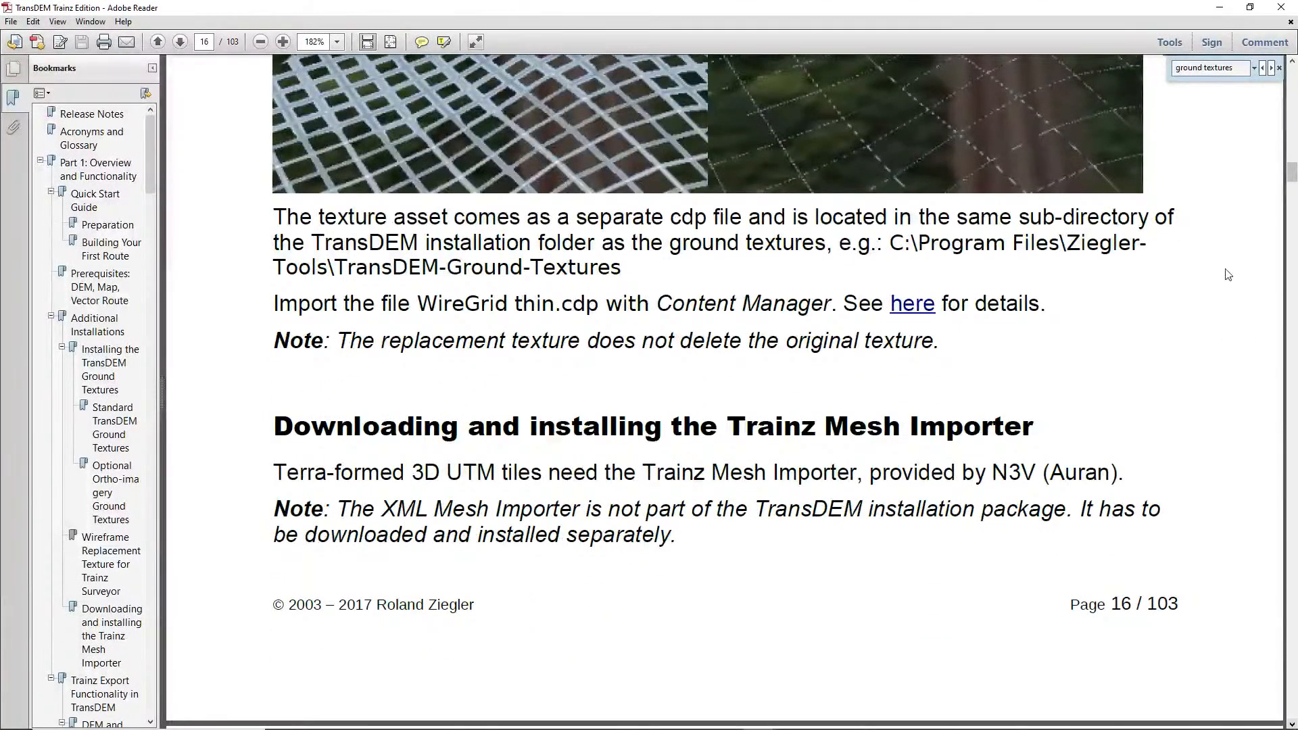
Go through the manual's "ground textures" matches from the wireframe replacement texture section to the Removing Ground Textures section on page 24.
left_click(1271, 68)
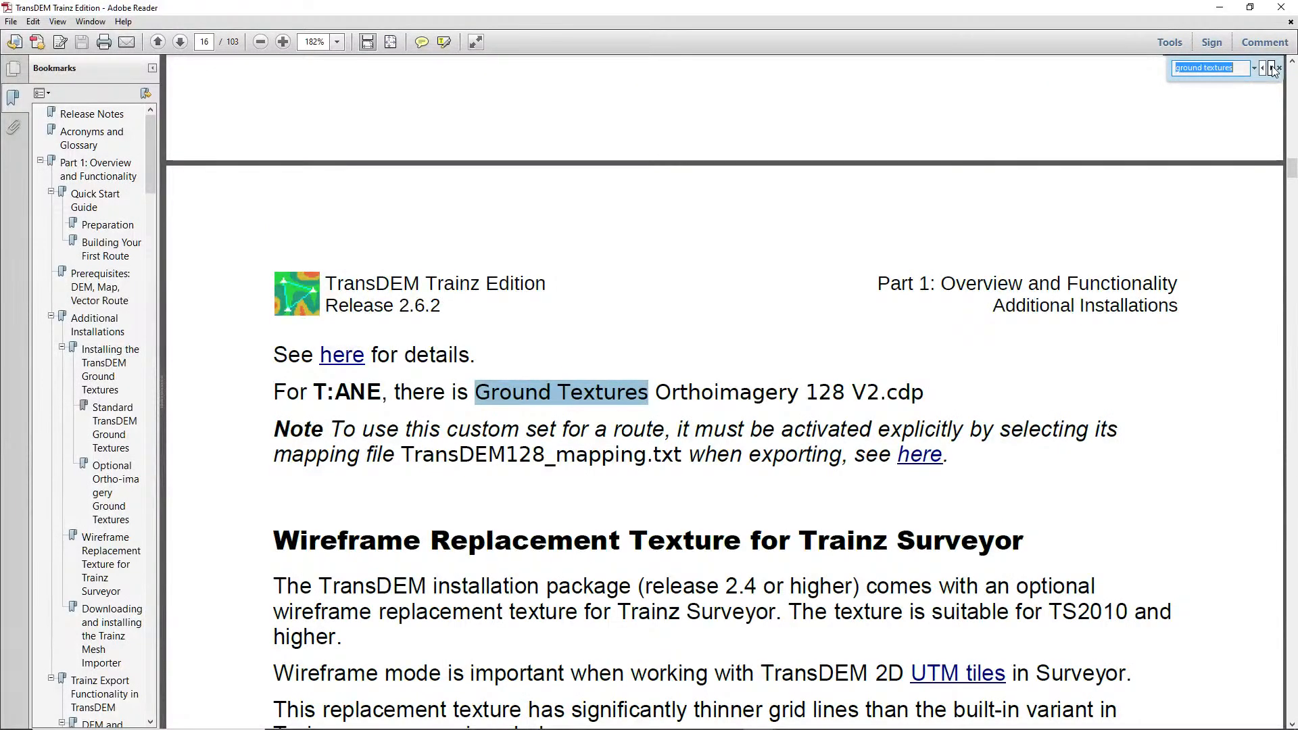
left_click(1272, 69)
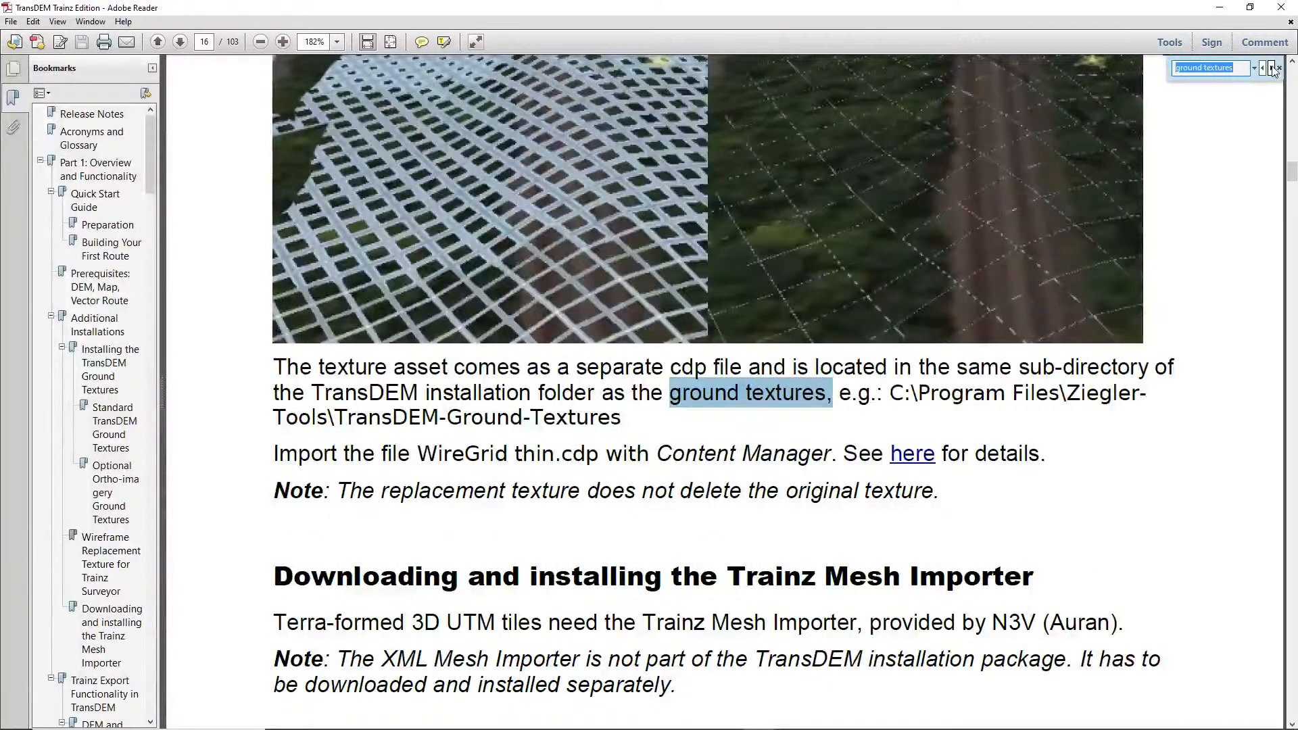
left_click(1272, 69)
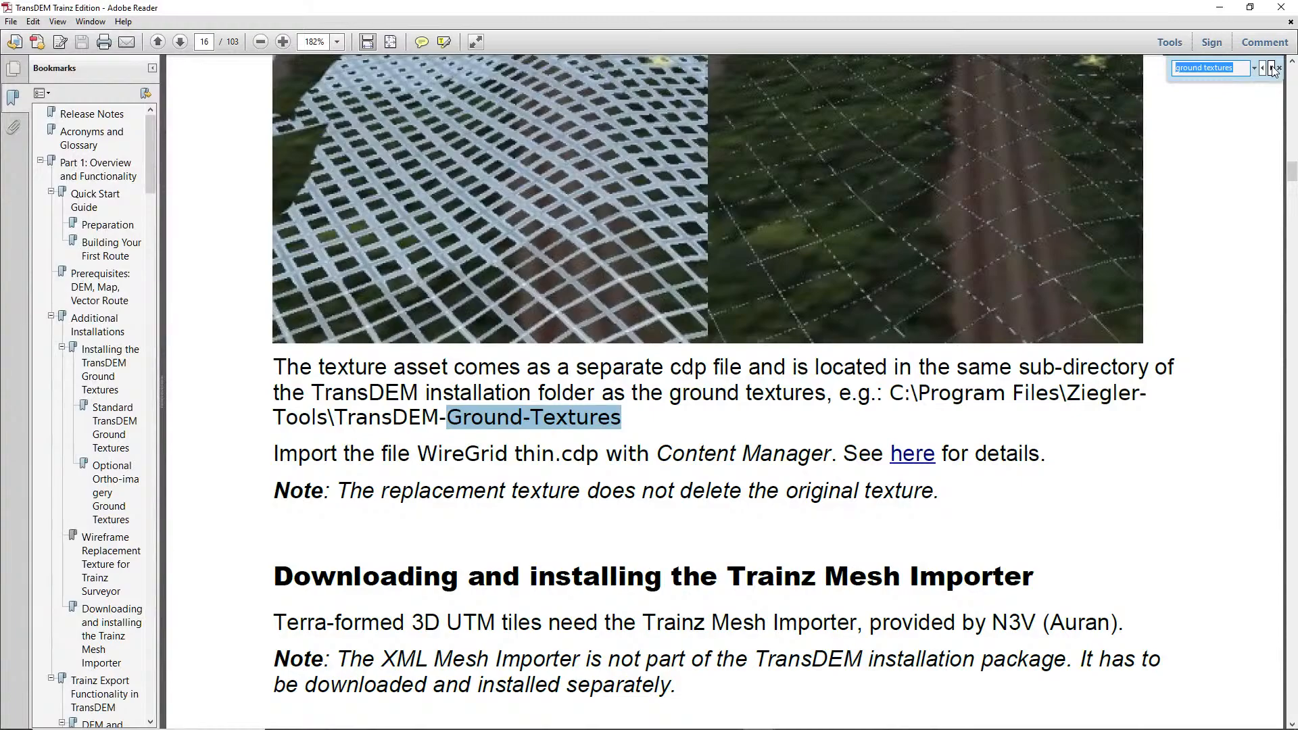
left_click(1272, 68)
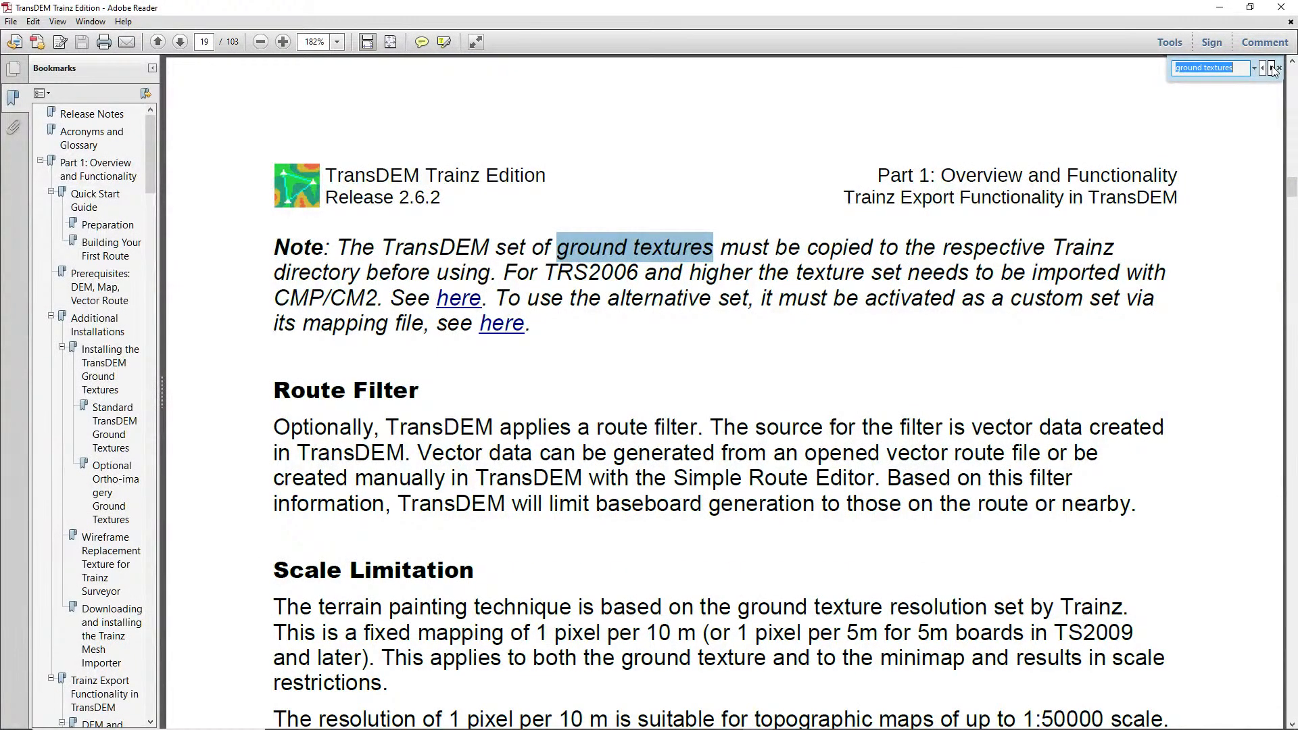
left_click(1272, 68)
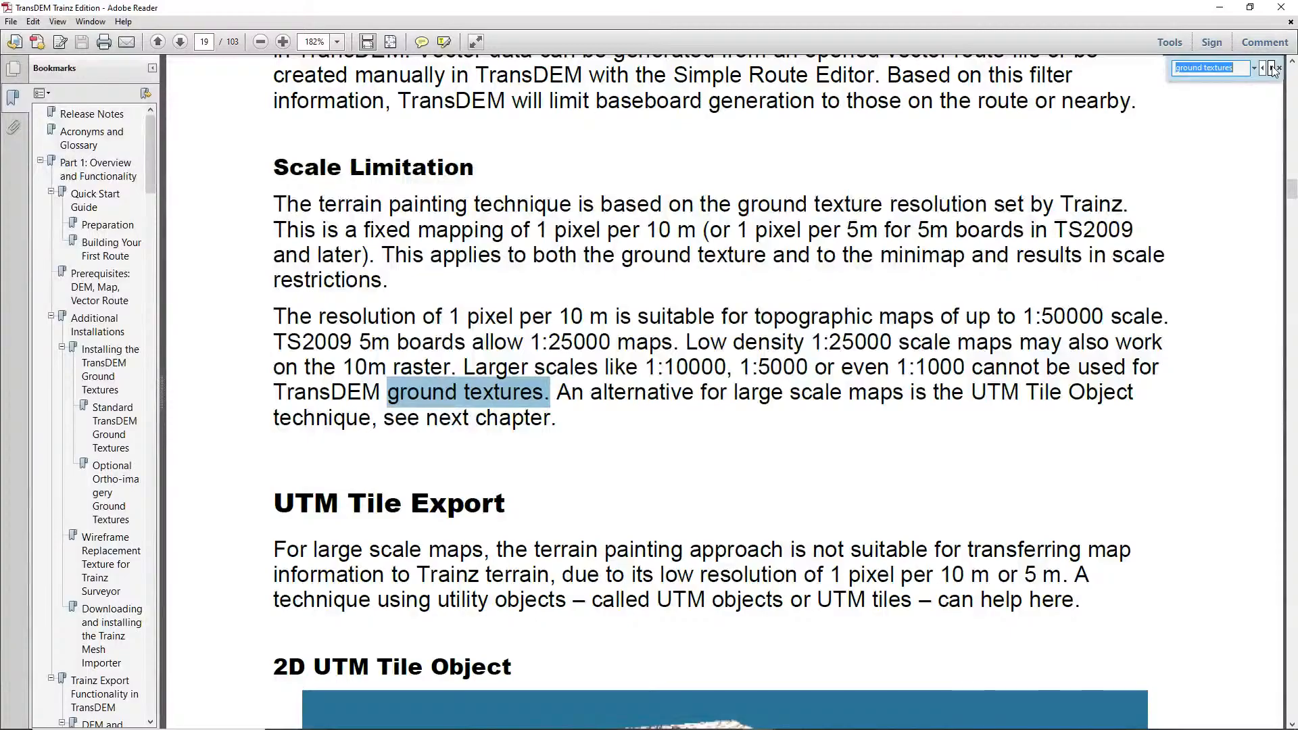
left_click(1272, 68)
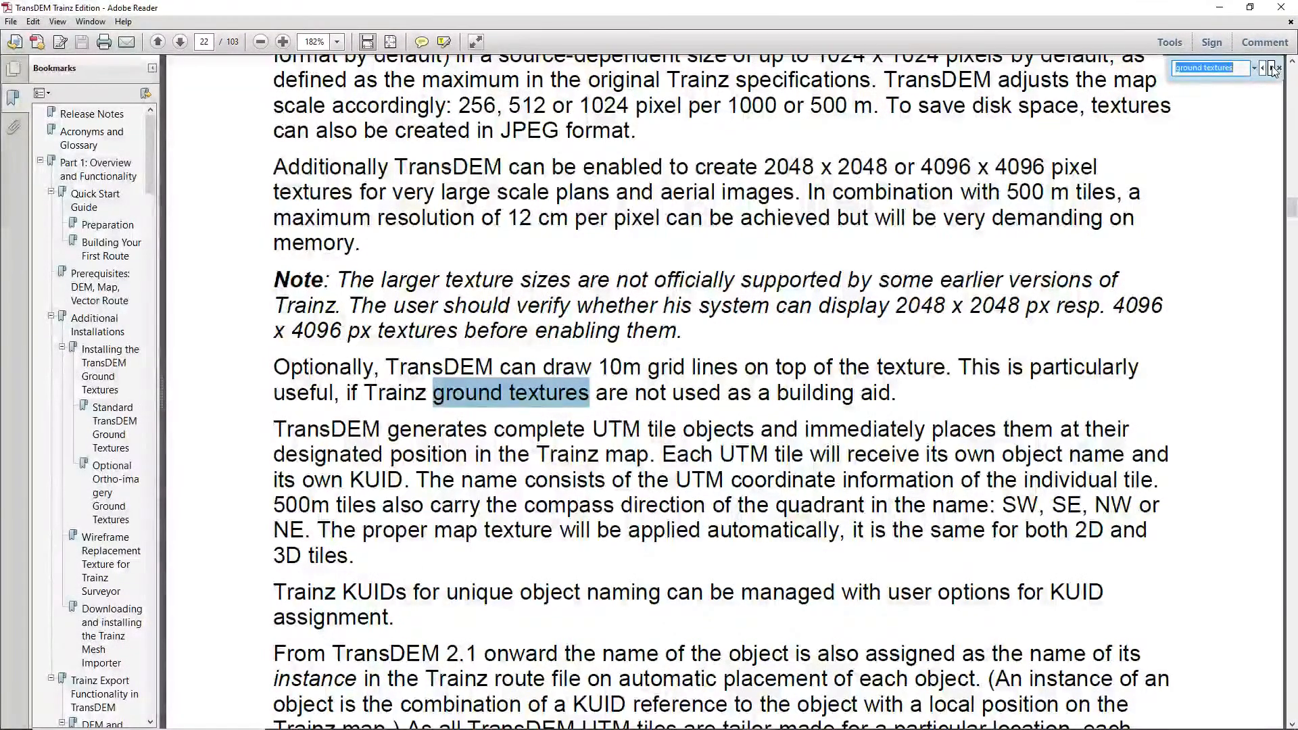
left_click(1272, 69)
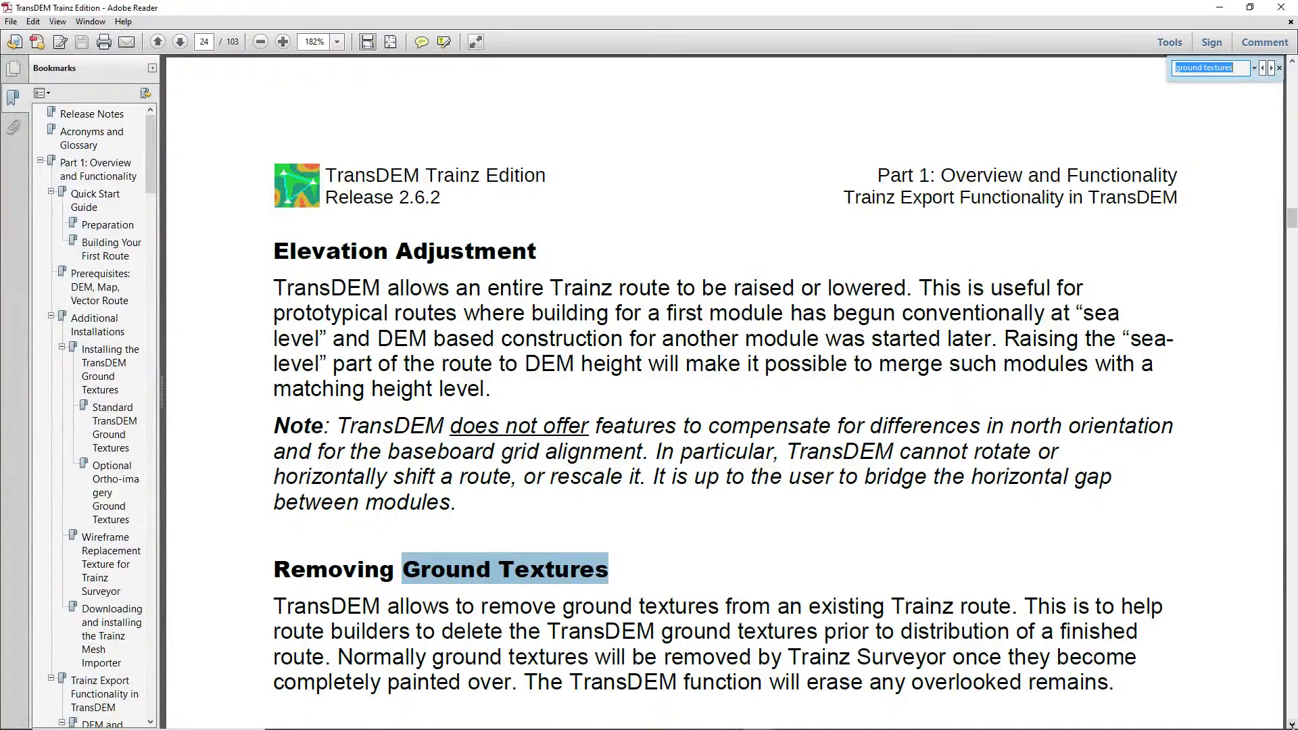
Read the Removing Ground Textures section, then go back through Elevation Adjustment to Other TransDEM Trainz Edition Features on page 23.
left_click(1293, 725)
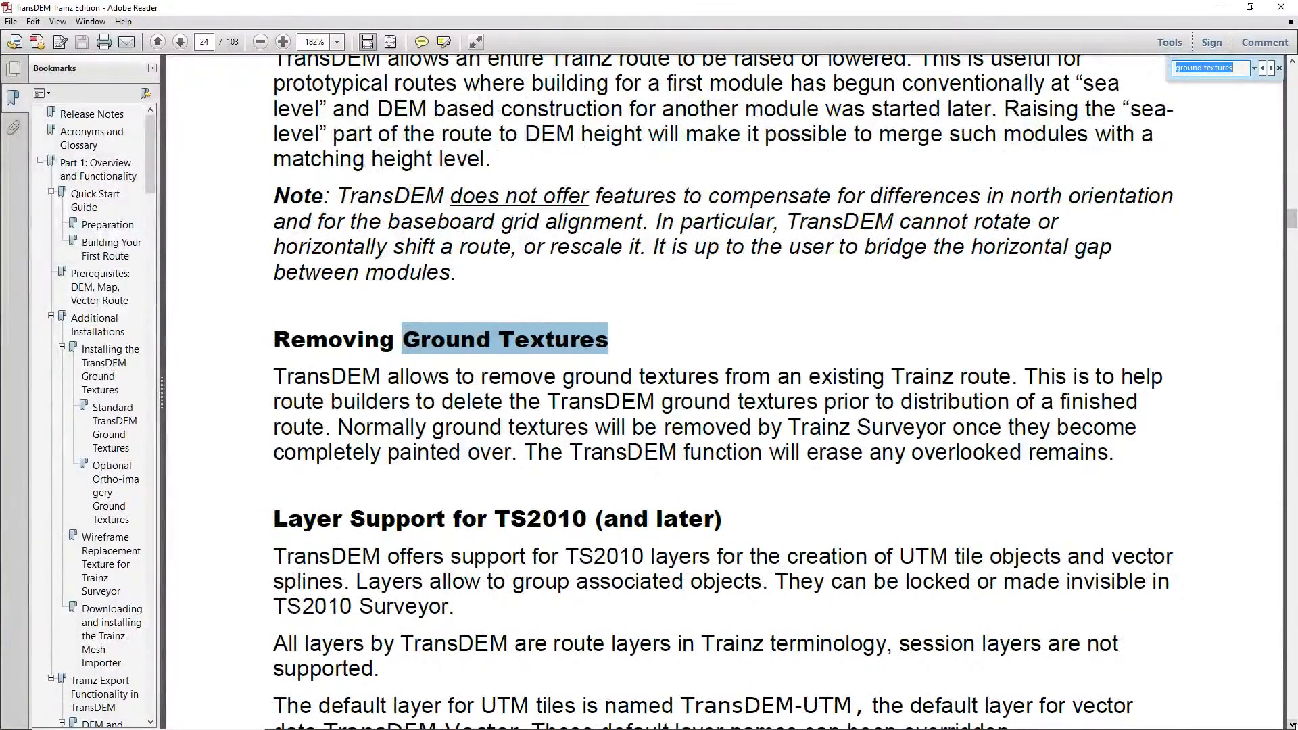
left_click(1293, 725)
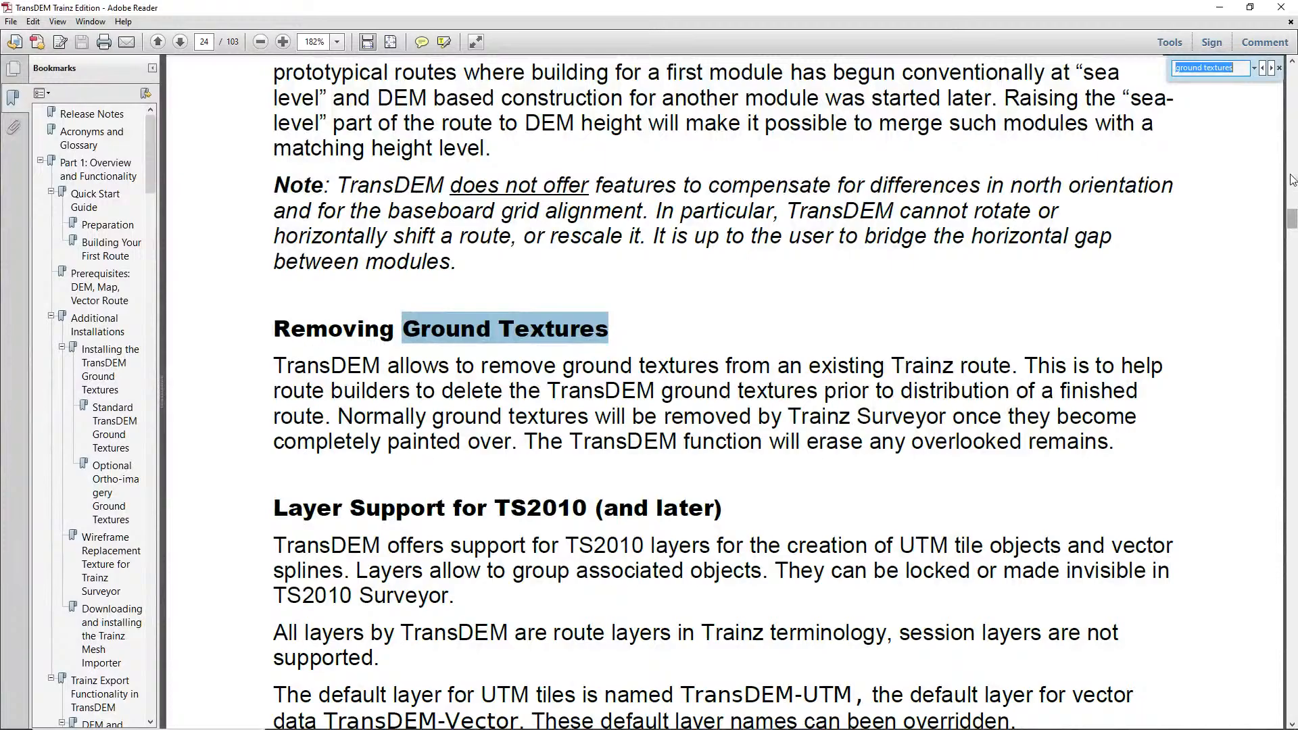
left_click(1293, 62)
scroll(1292, 62, "up", 5)
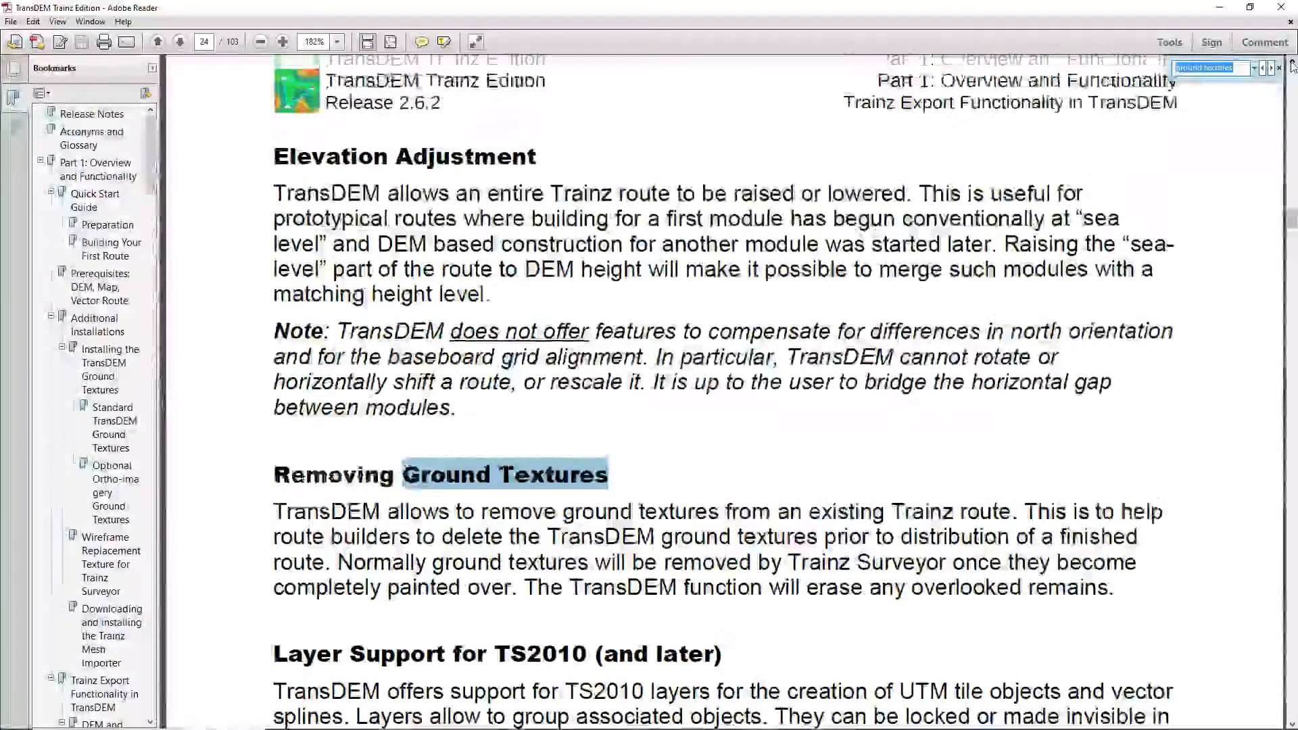
scroll(1292, 62, "up", 15)
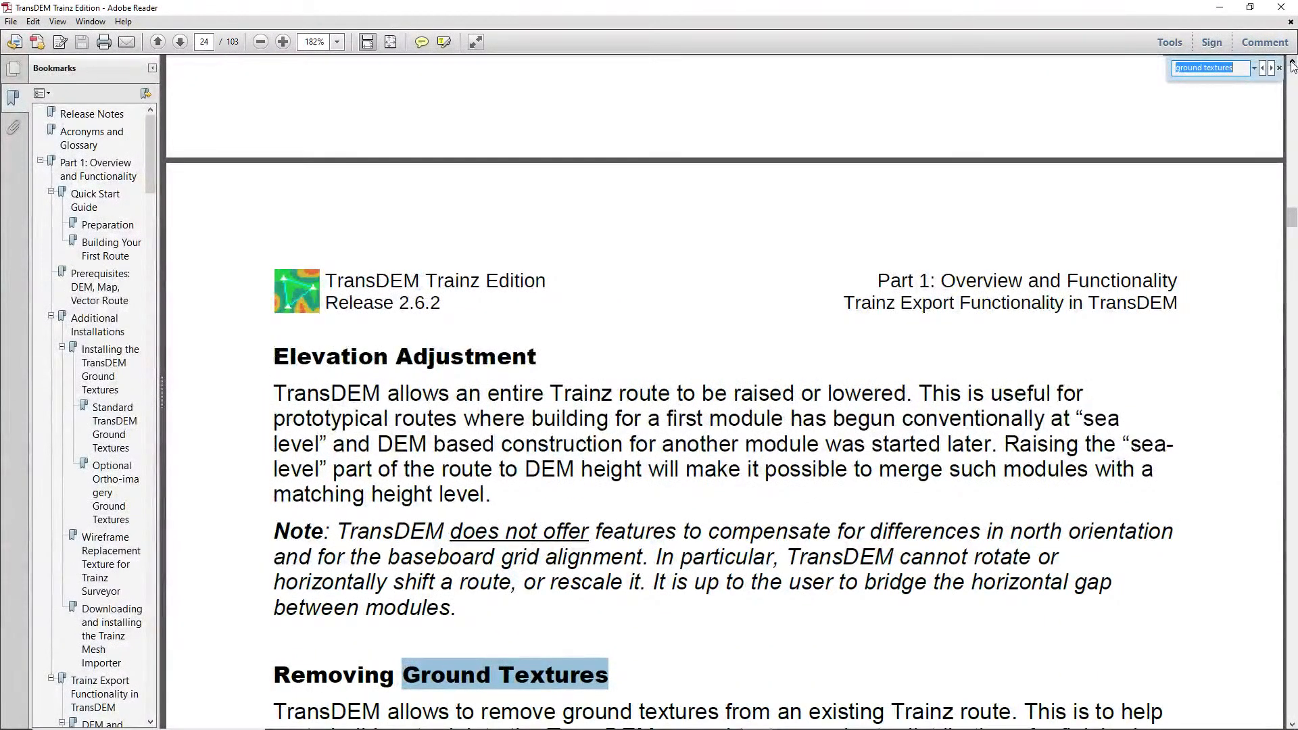
scroll(1293, 62, "up", 8)
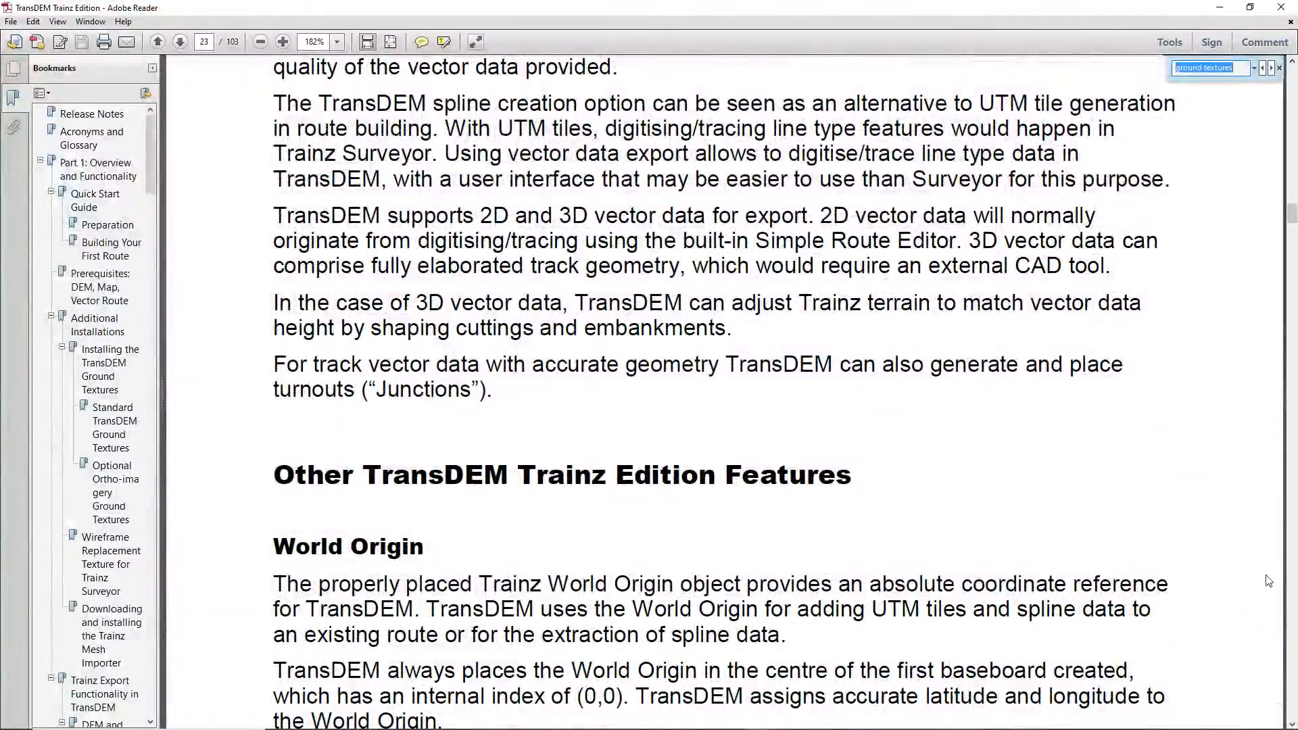
Continue through the "ground textures" matches to the section on the Export to Trainz: Basic Files, DEM and Ground Textures dialogue.
left_click(1272, 69)
left_click(1271, 69)
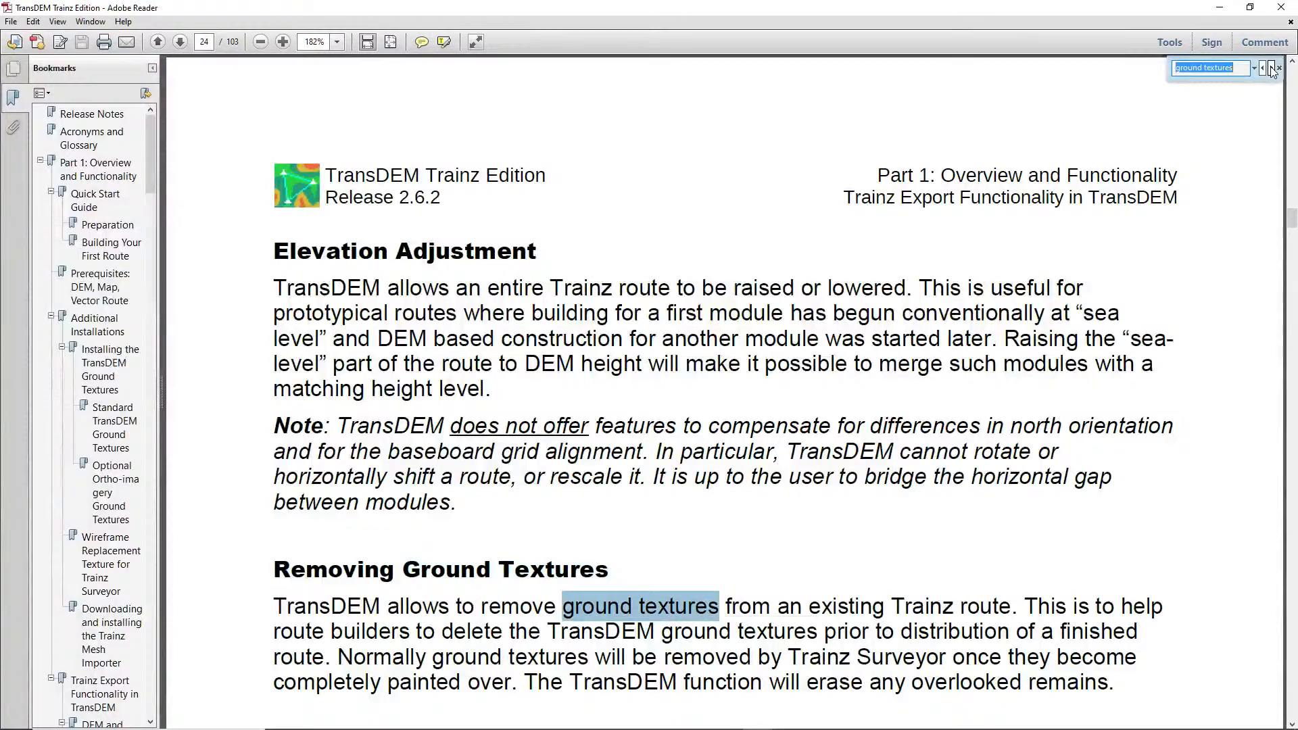
left_click(1271, 69)
left_click(1271, 69)
left_click(1271, 69)
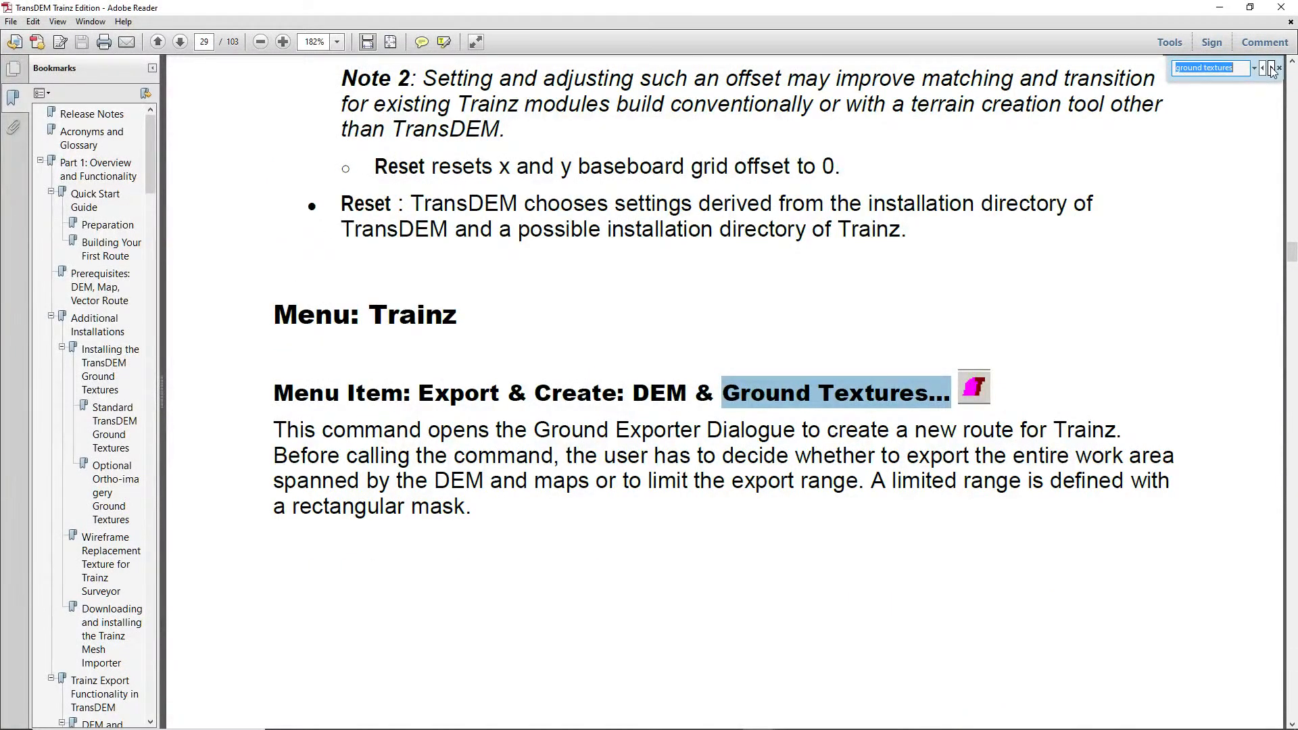
left_click(1272, 69)
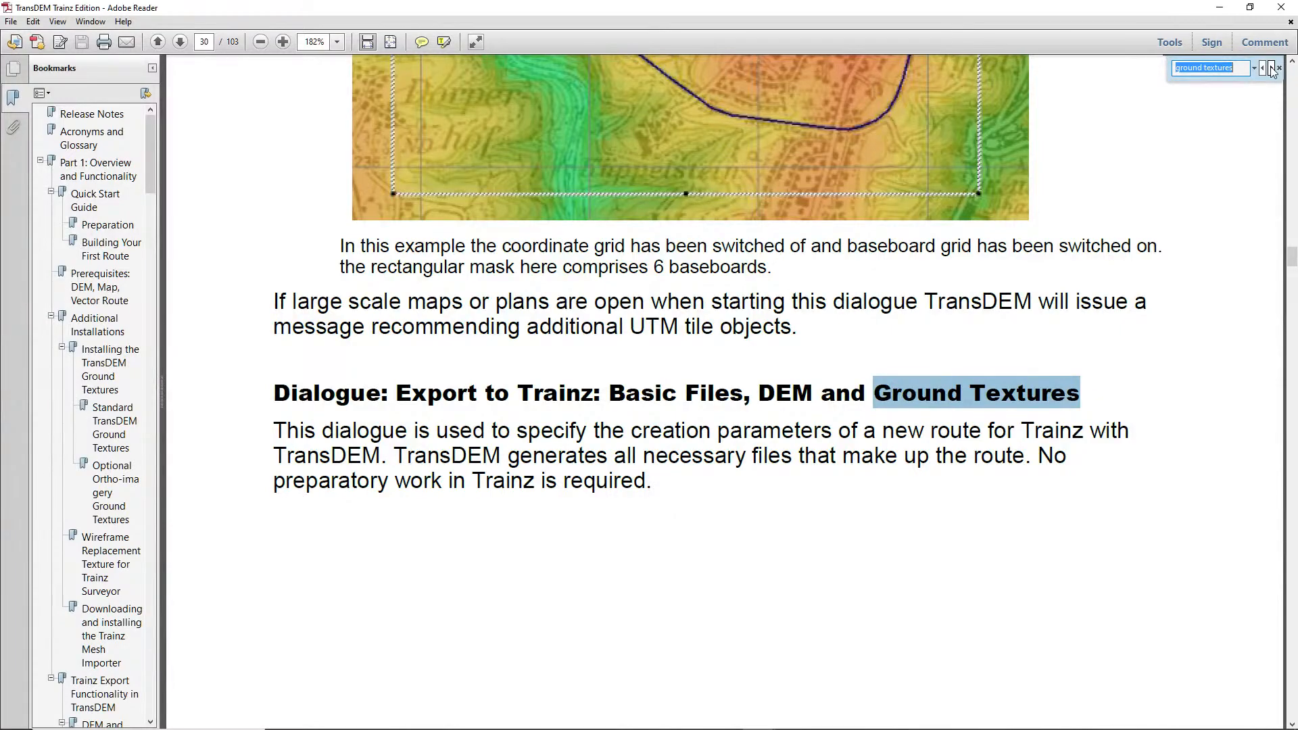
Review the matches on custom colour/texture mapping, the UTM tile Draw Grid option and the export destination folders.
left_click(1271, 69)
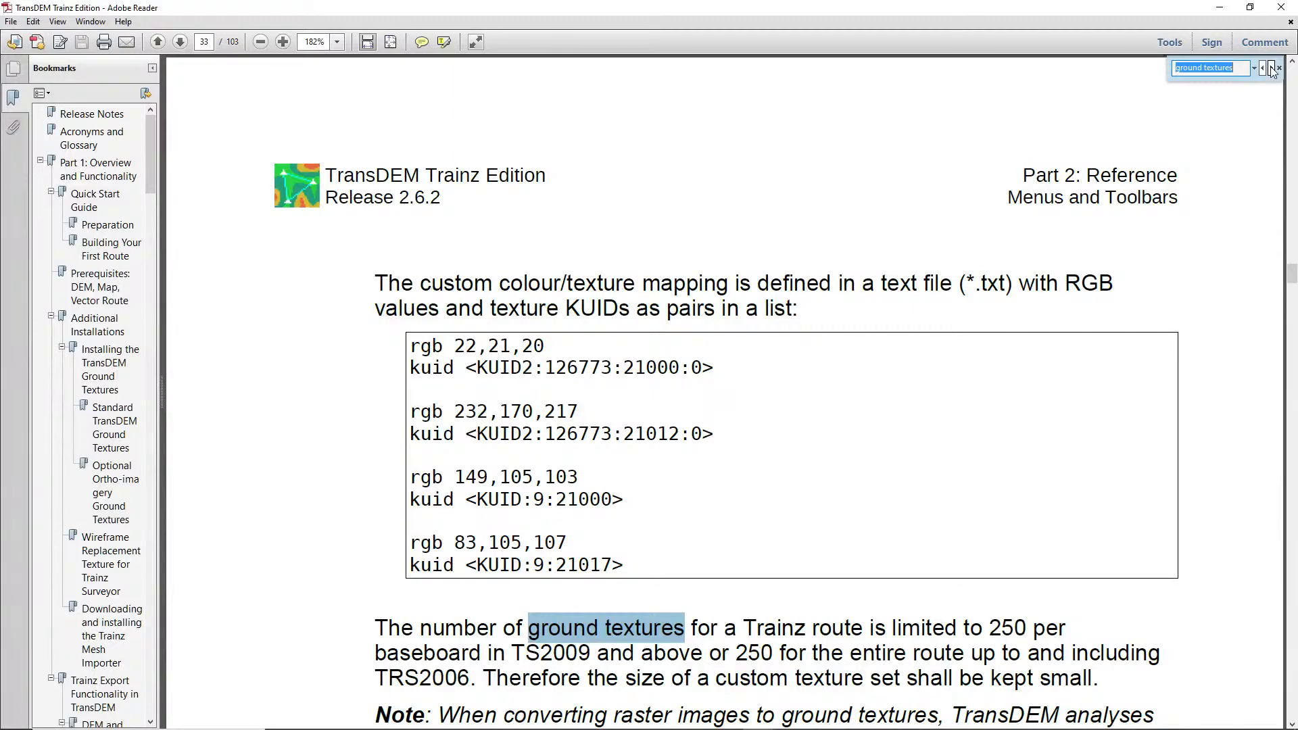
left_click(1271, 68)
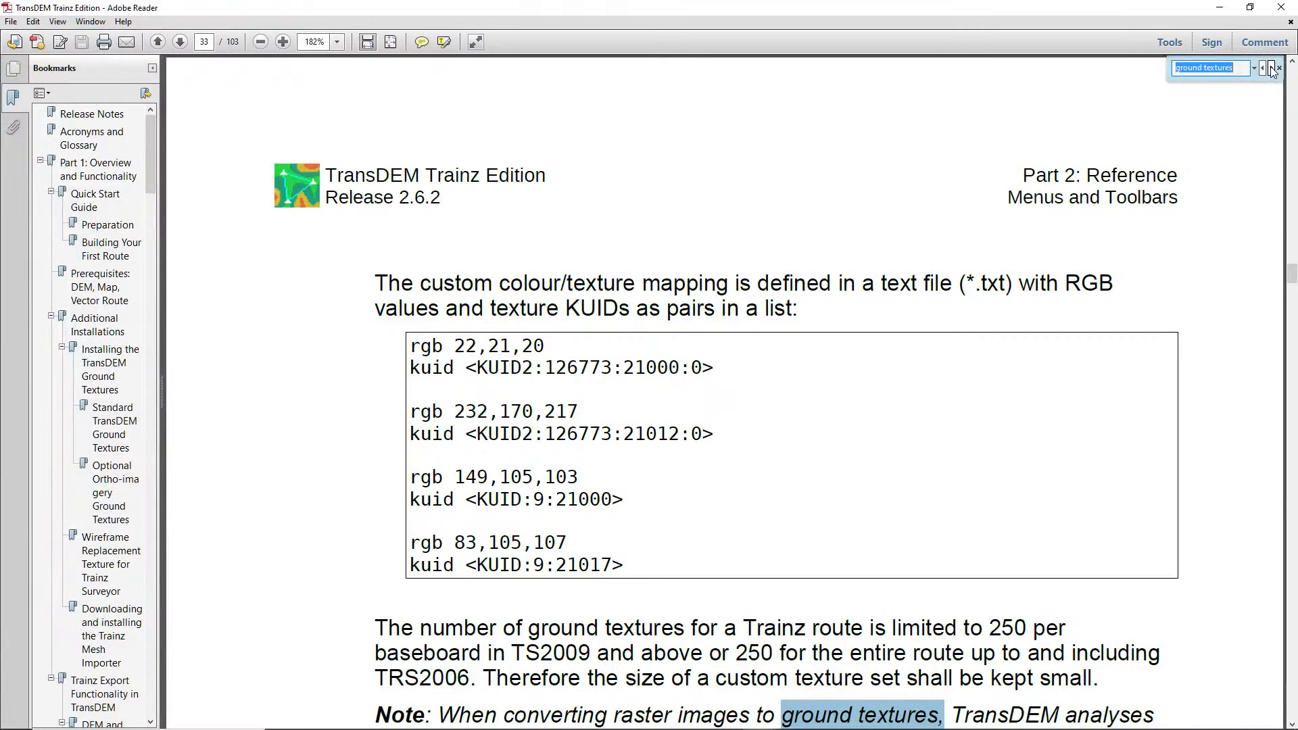
left_click(1271, 67)
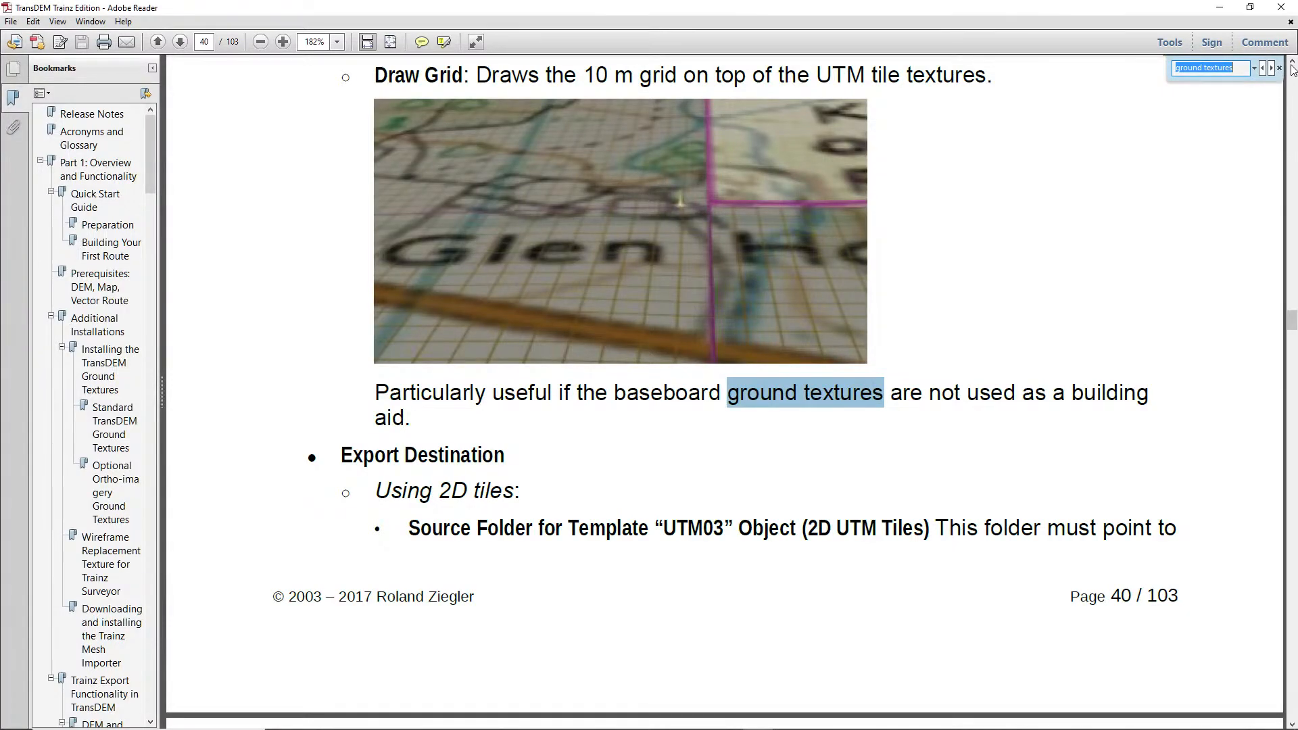
left_click(1293, 64)
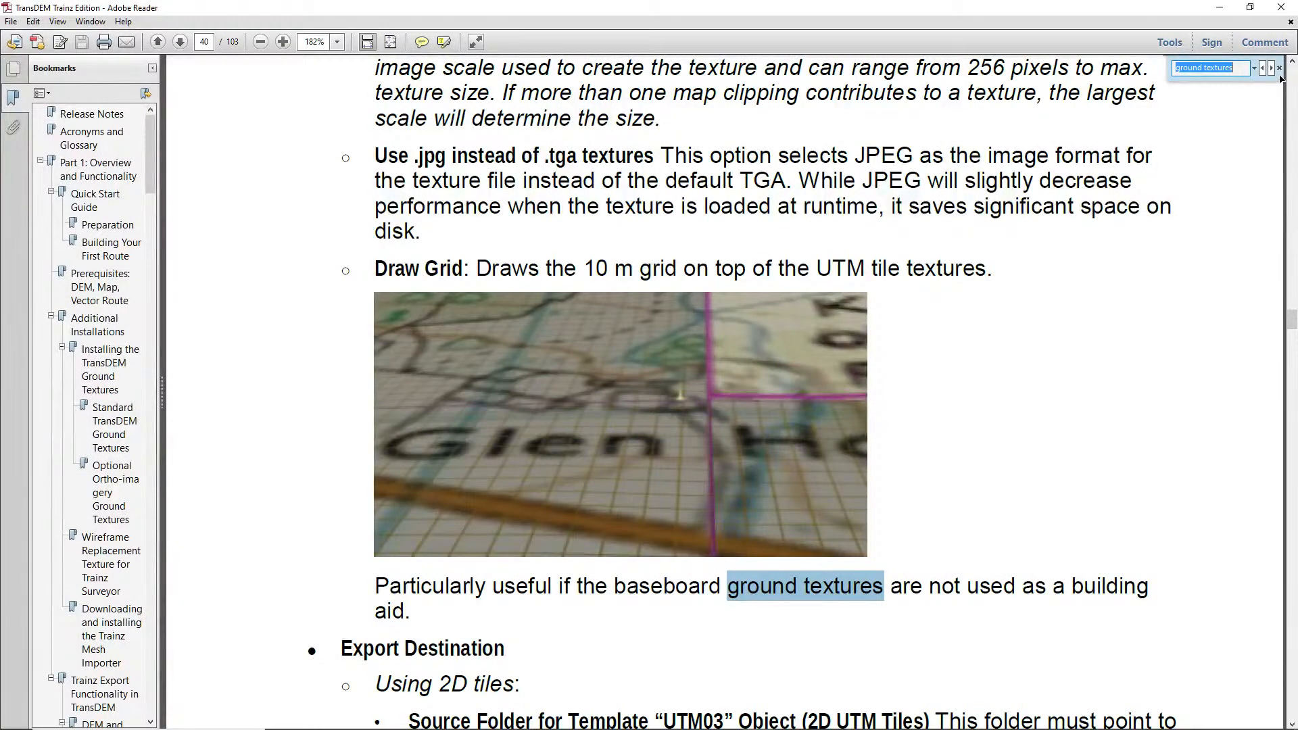
left_click(1272, 68)
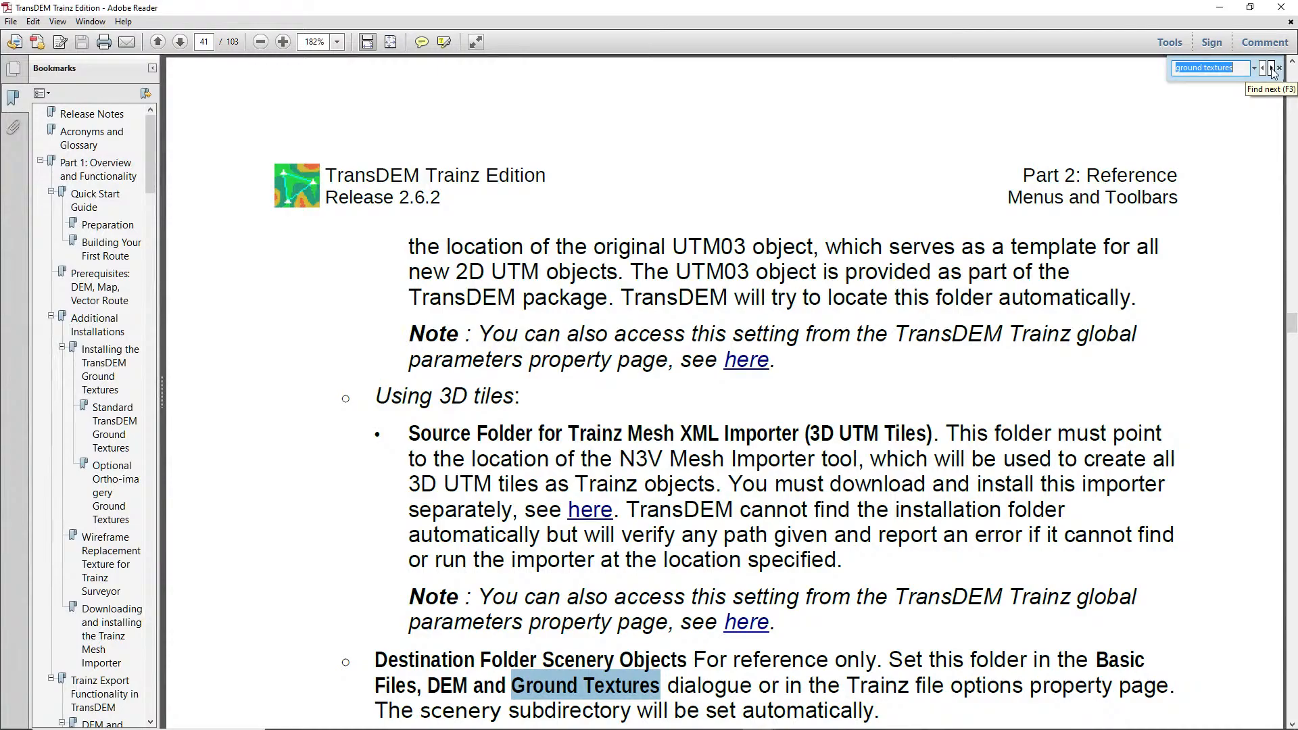
Go through the matches describing the Remove Ground Textures menu item, its dialogue and the Specific KUIDs from file option.
left_click(1272, 68)
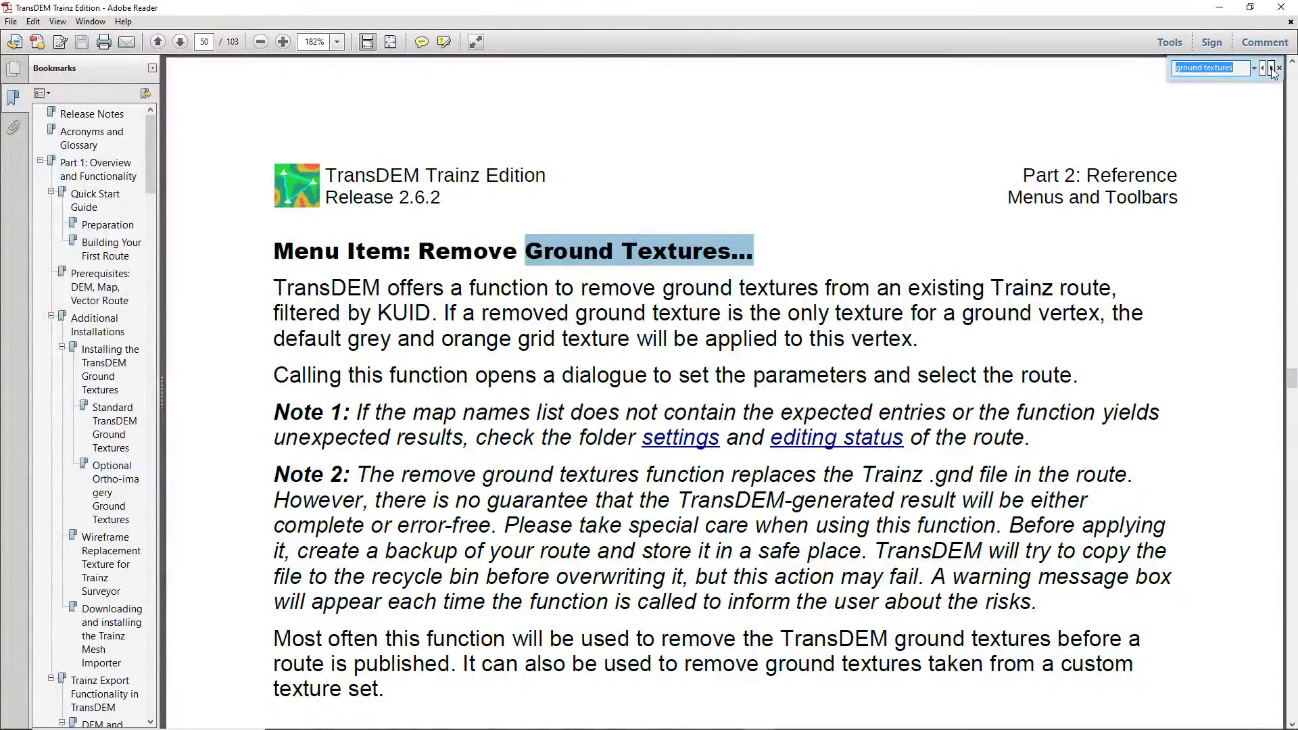
left_click(1272, 68)
left_click(1272, 68)
left_click(1272, 68)
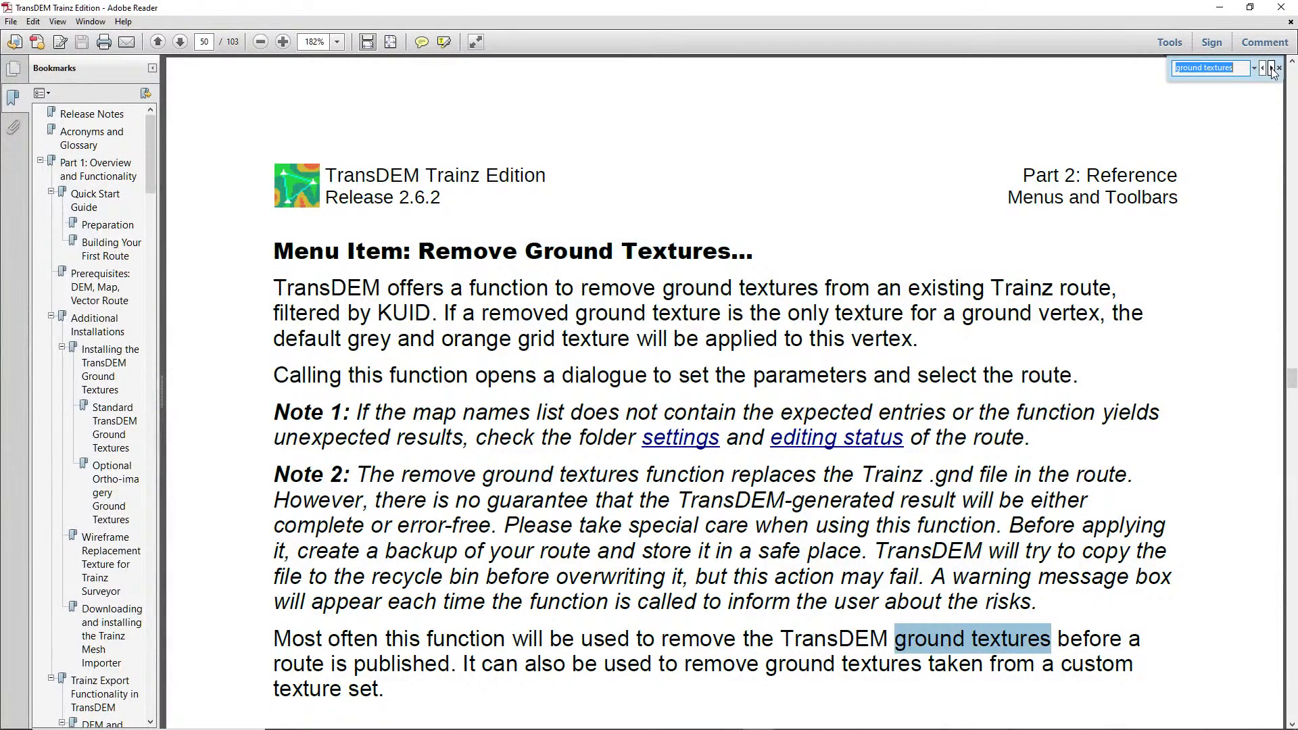
left_click(1272, 68)
left_click(1272, 69)
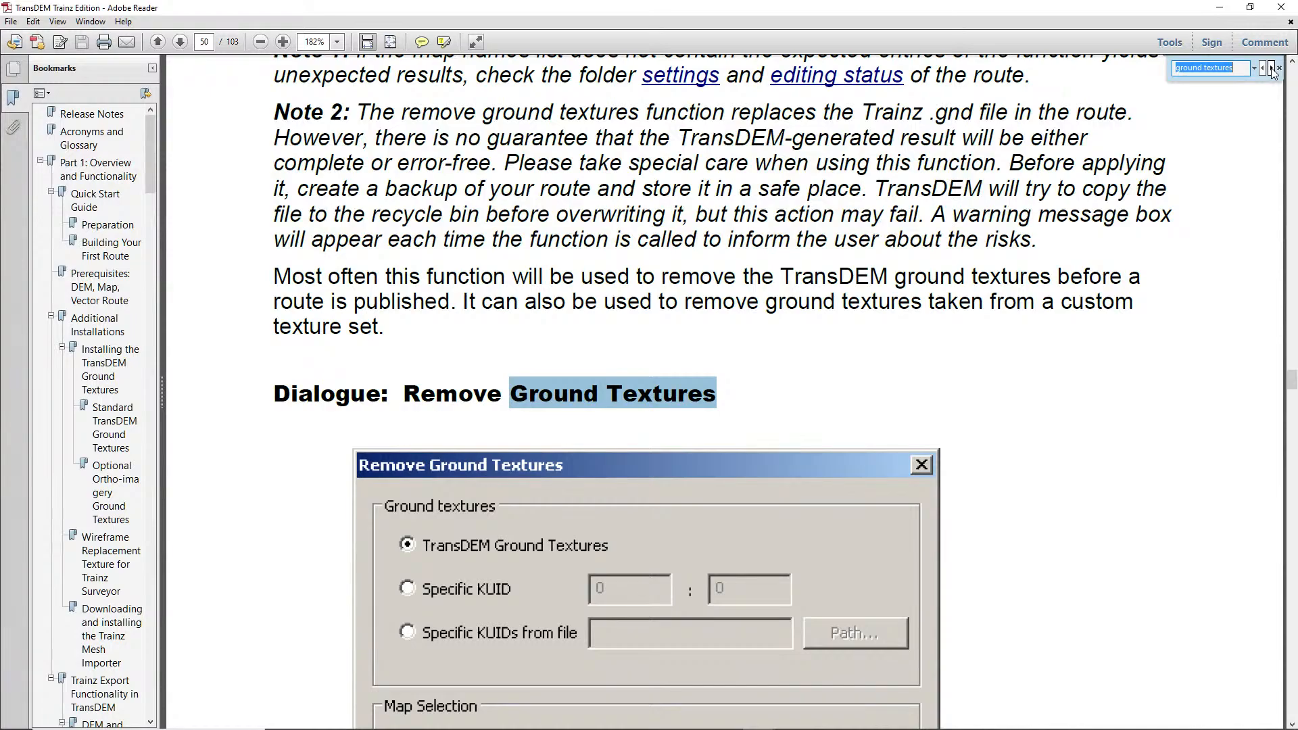
left_click(1272, 68)
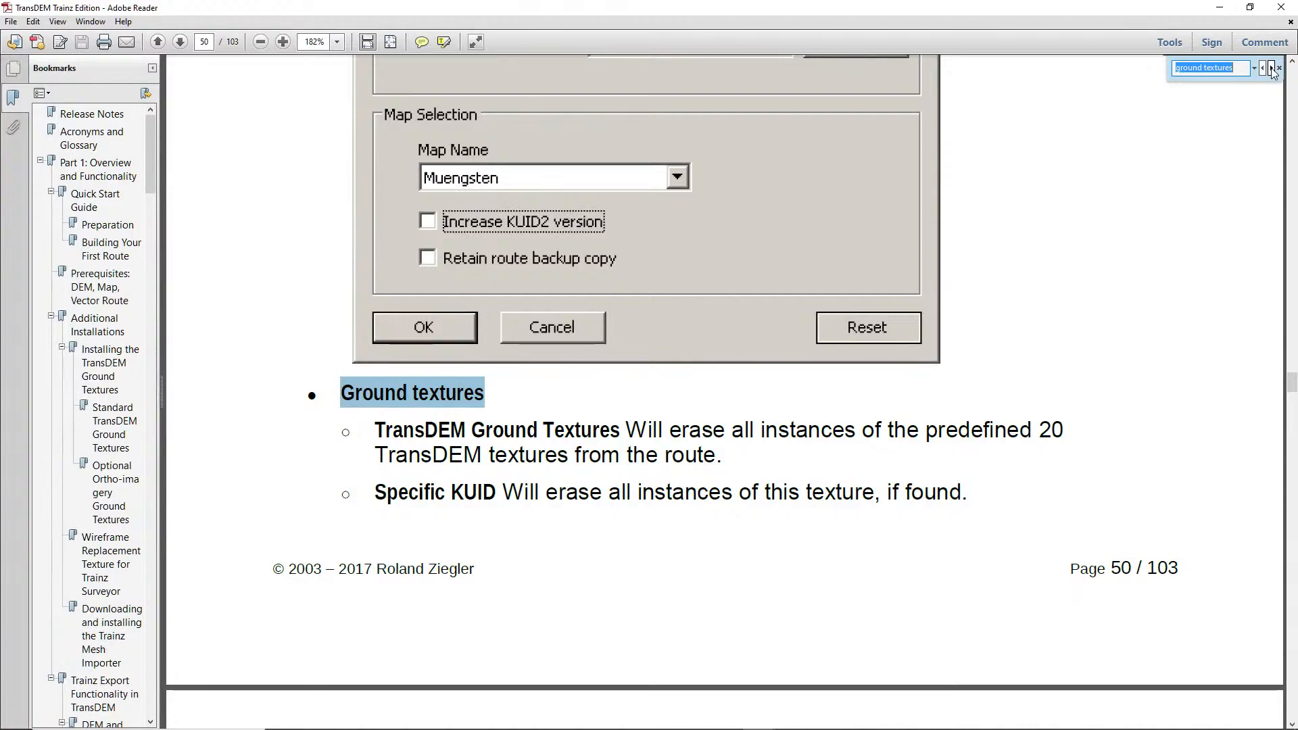
left_click(1271, 68)
left_click(1272, 68)
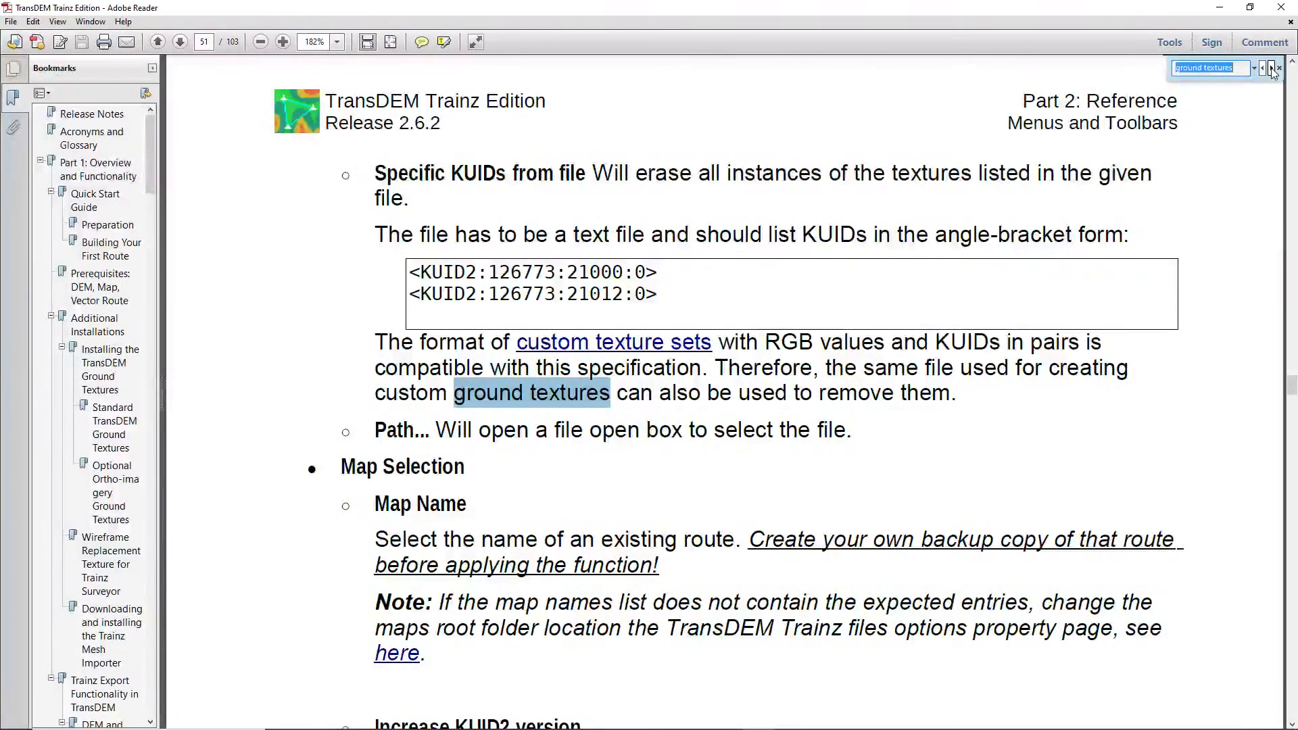
Follow the matches through Further Processing Steps and read the Import TransDEM Ground Textures once section, including its version-specific cdp files.
left_click(1271, 69)
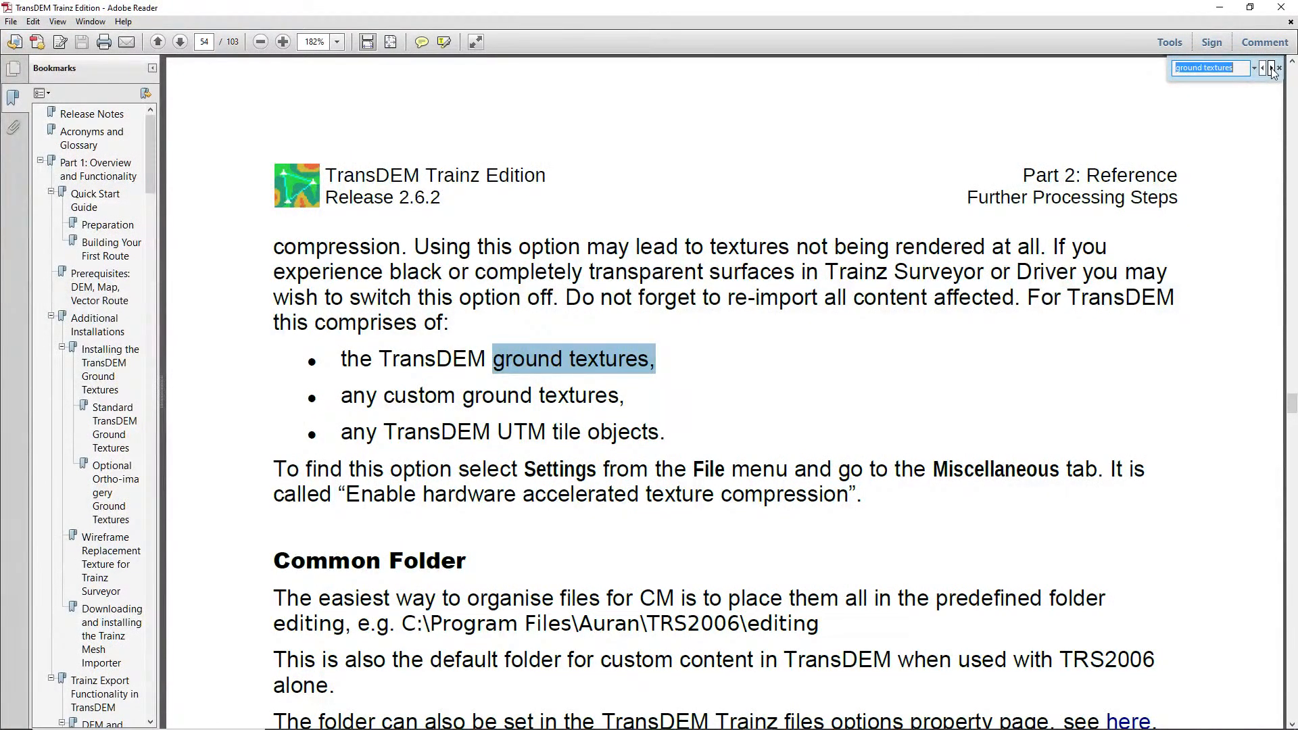
left_click(1271, 68)
left_click(1271, 68)
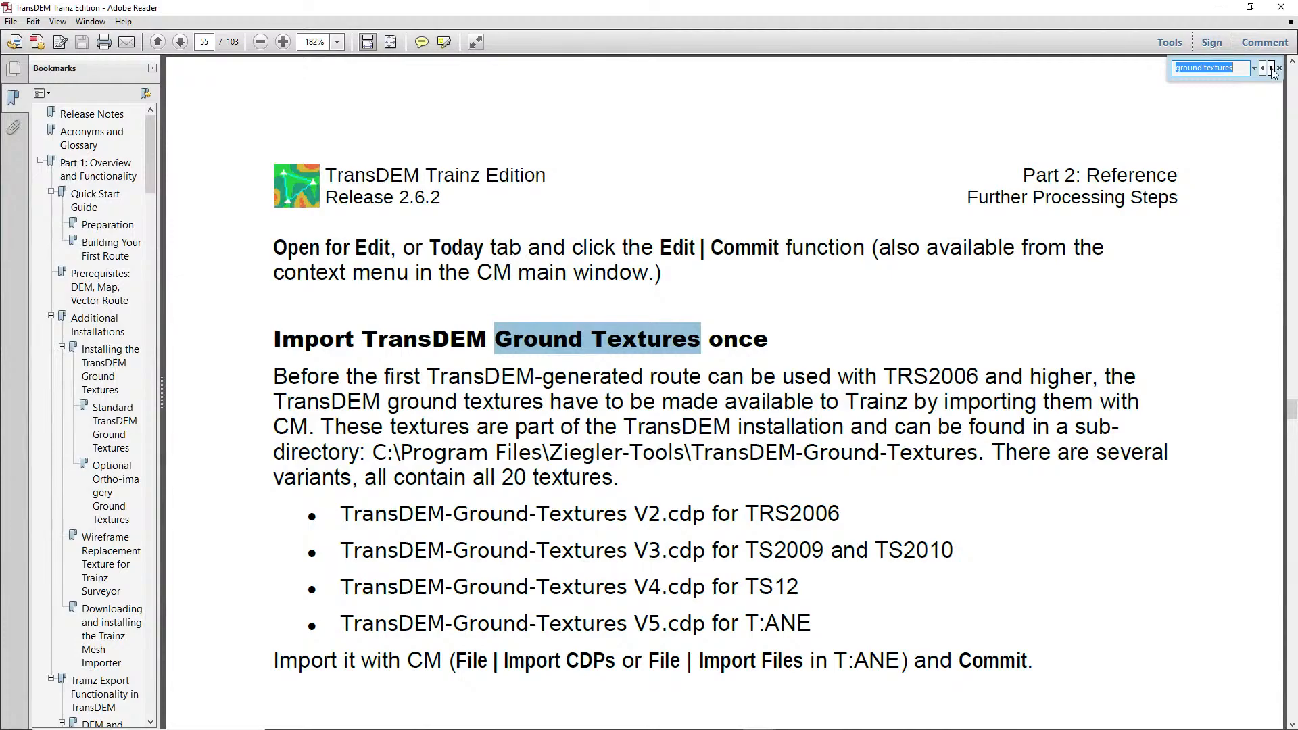
left_click(1271, 69)
left_click(1271, 68)
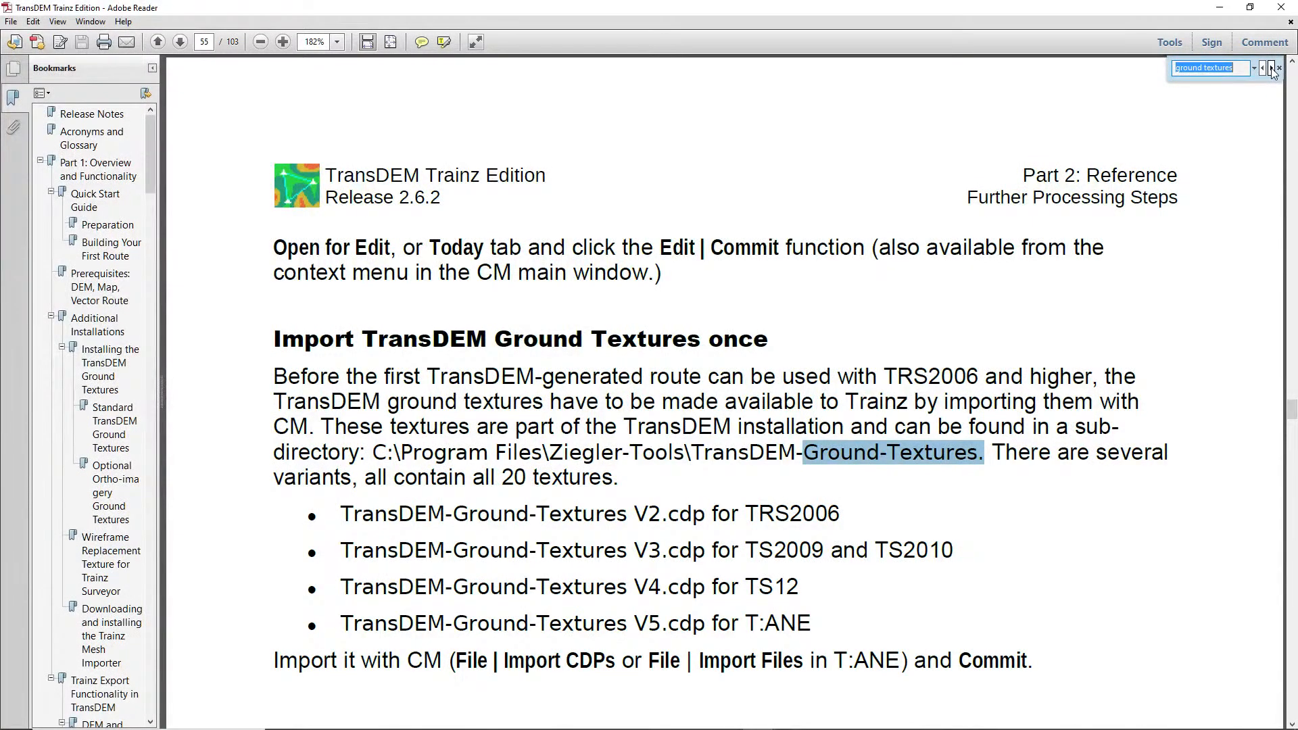
left_click(1272, 68)
left_click(1272, 68)
left_click(1272, 68)
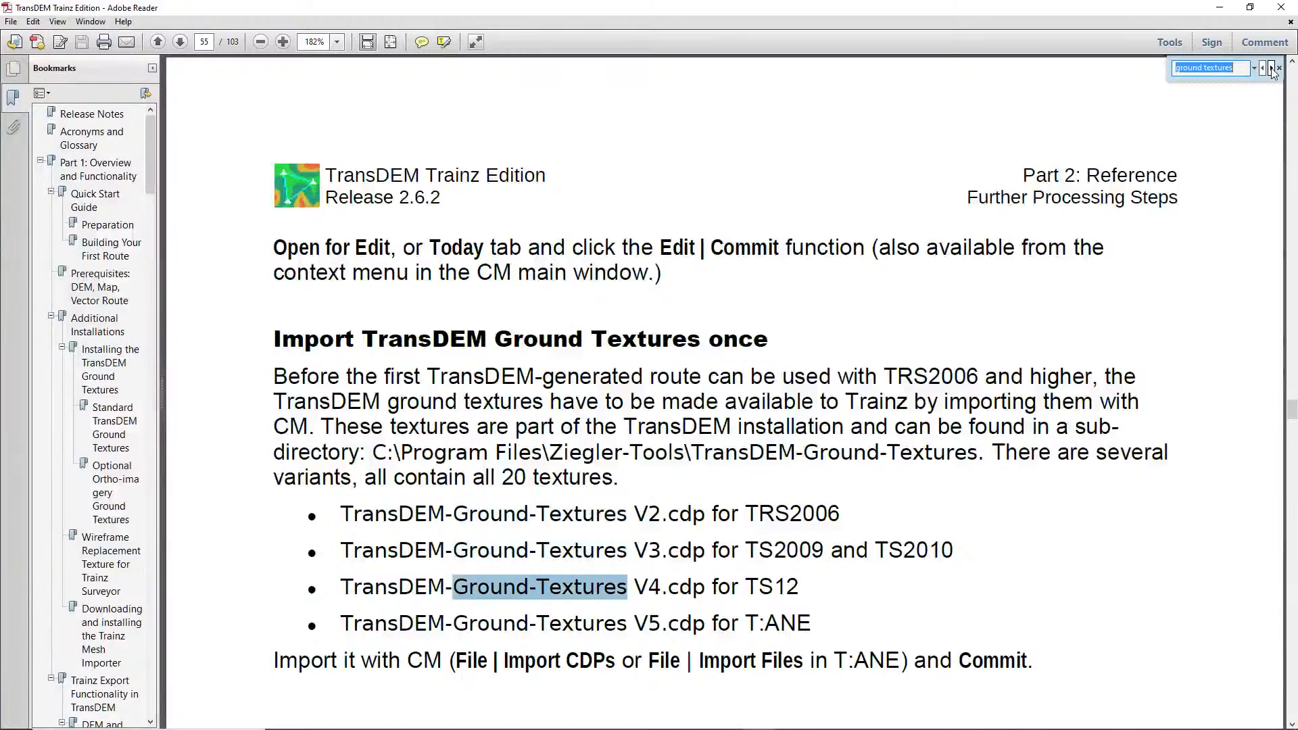
Check the "ground textures" mentions in Tutorial 1: Using the TransDEM Trainz Exporters, up to the UTM tile options on page 63.
left_click(1273, 68)
left_click(1272, 69)
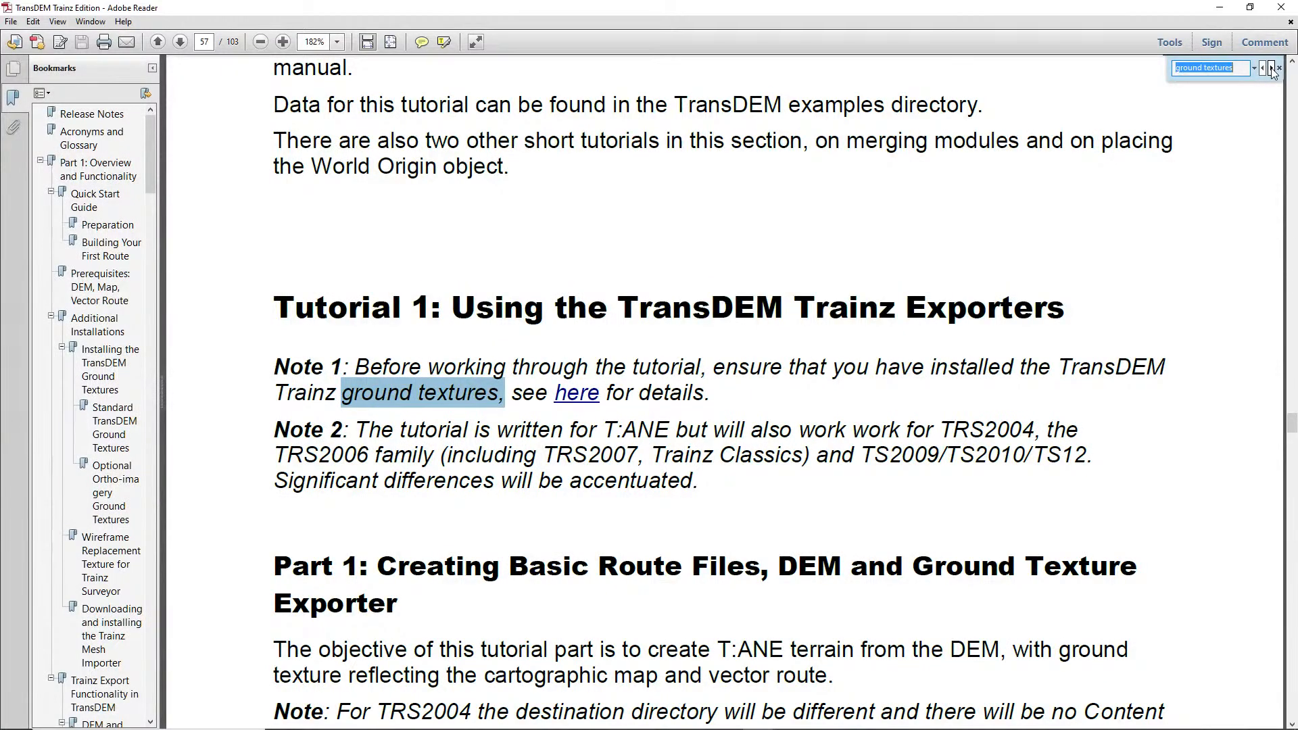
left_click(1272, 69)
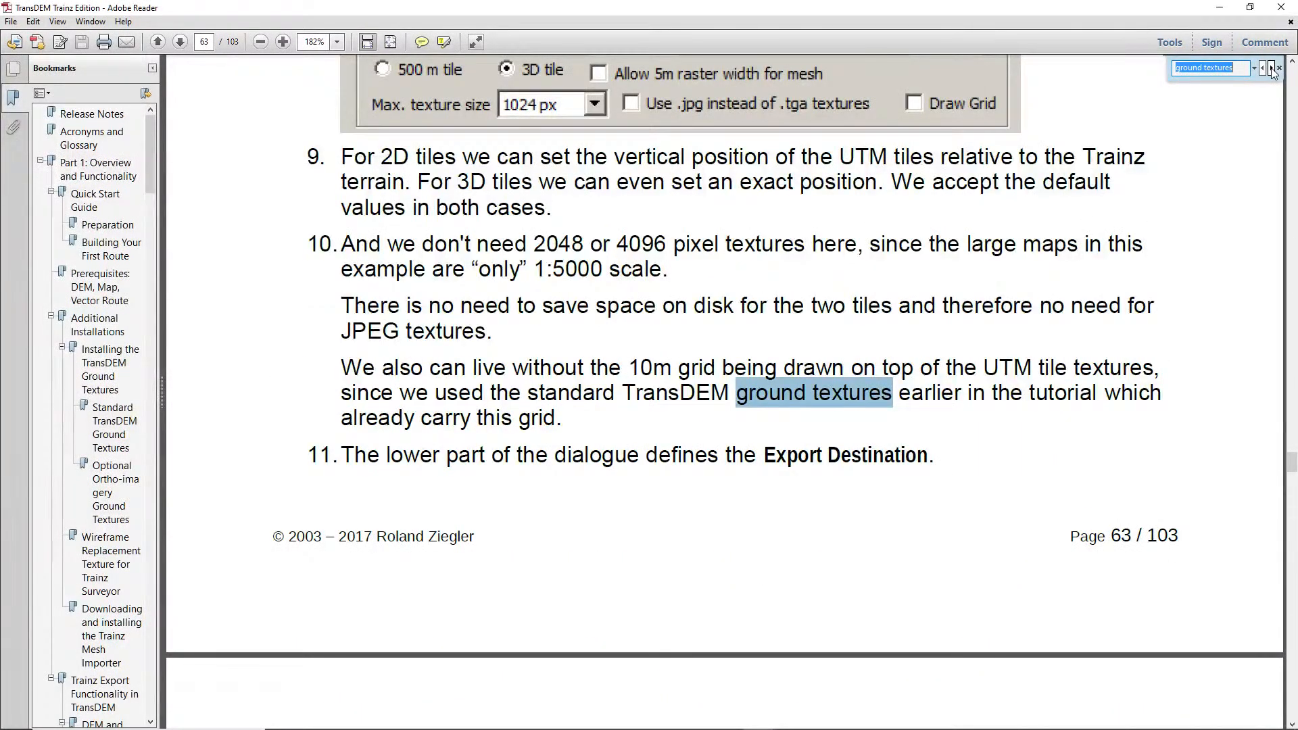
Continue the search around to the Table of Contents and go through its Ground Textures entries to the Remove Ground Textures menu item.
left_click(1272, 68)
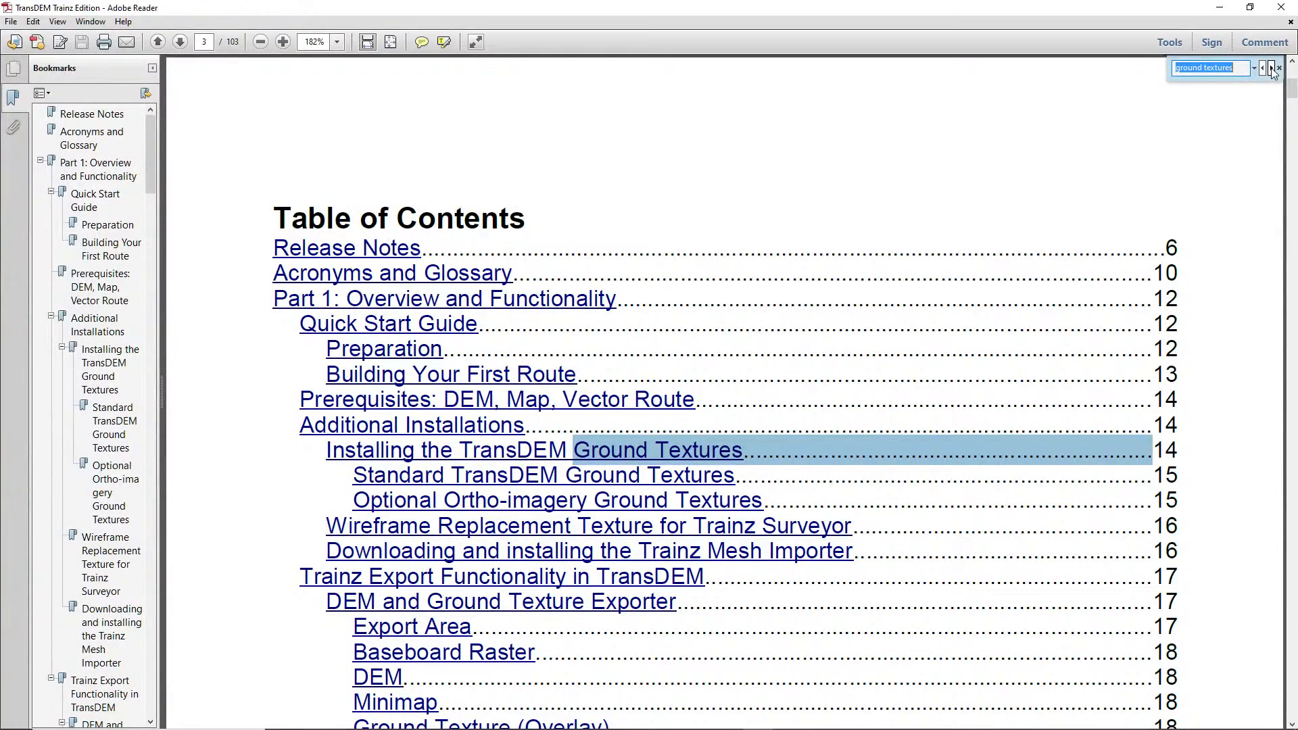
left_click(1272, 69)
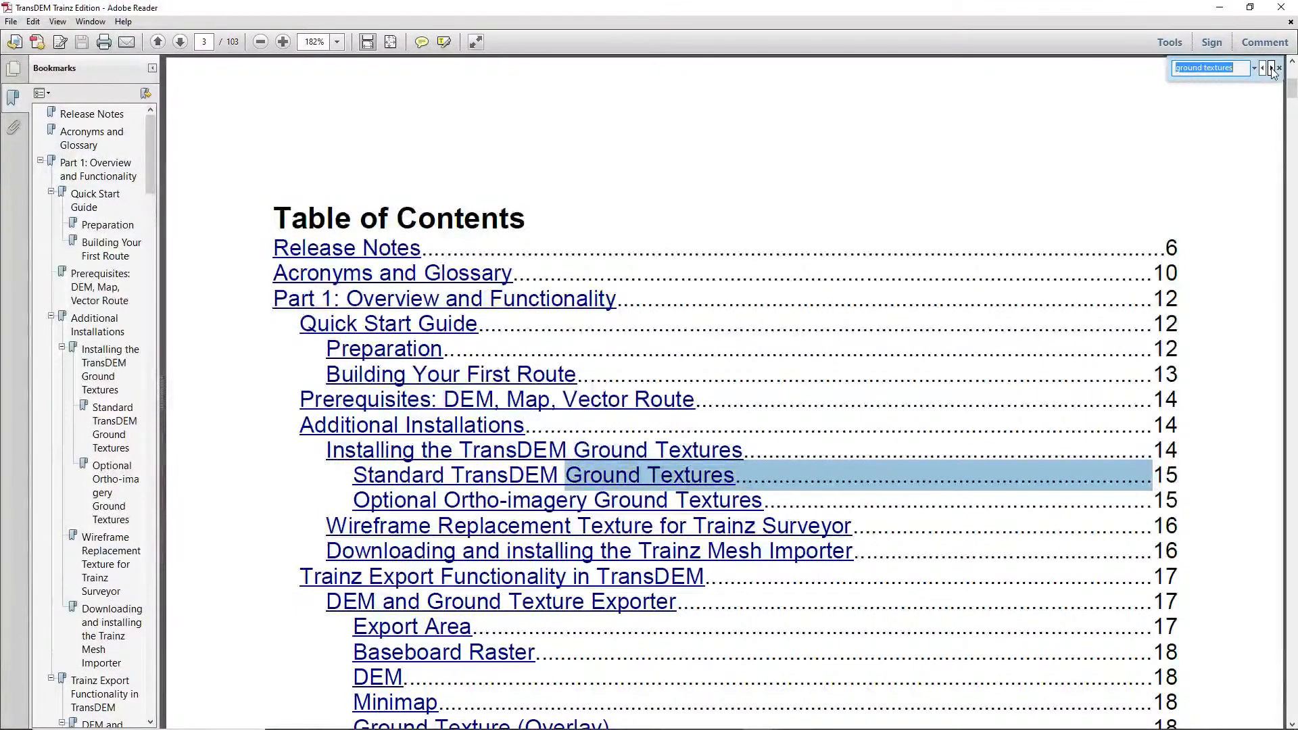
left_click(1272, 69)
left_click(1272, 69)
left_click(1272, 68)
left_click(1272, 68)
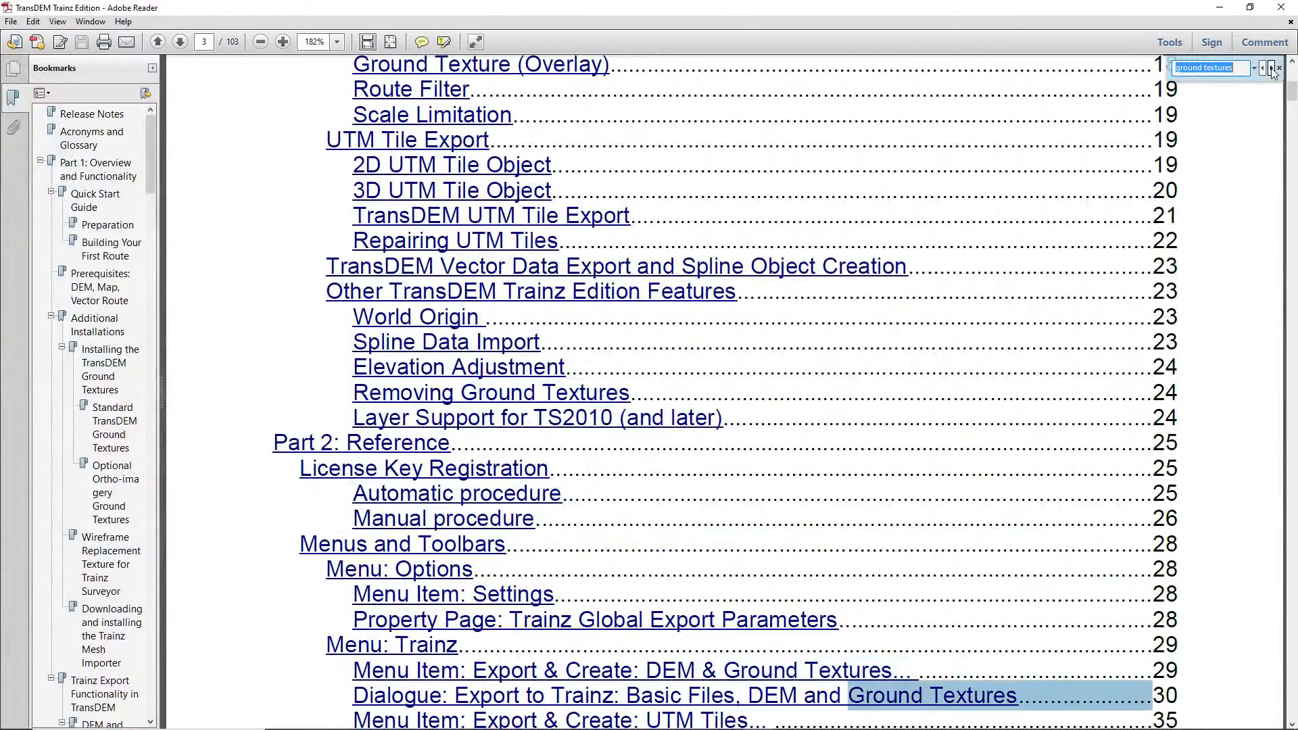
left_click(1272, 68)
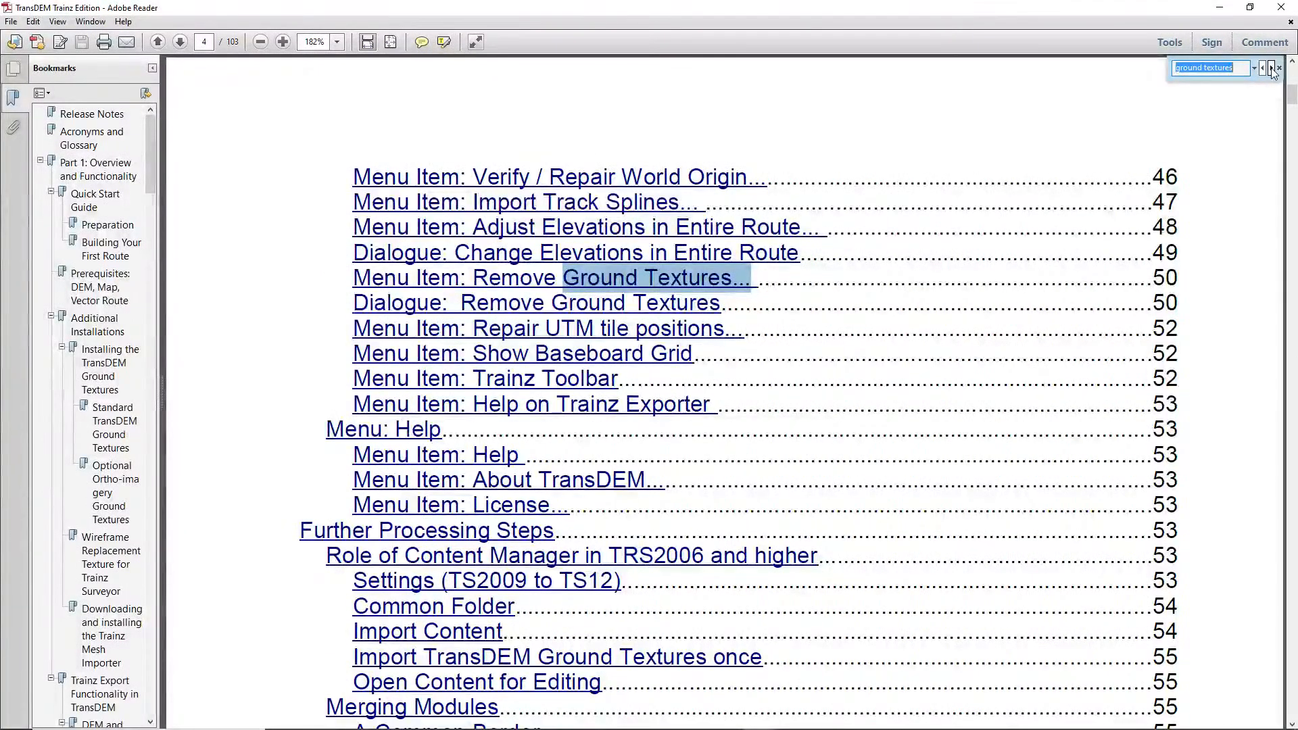
Follow the remaining "ground textures" matches into the Release 2.4.1 notes, close the search and return to TransDEM.
left_click(1272, 68)
left_click(1273, 69)
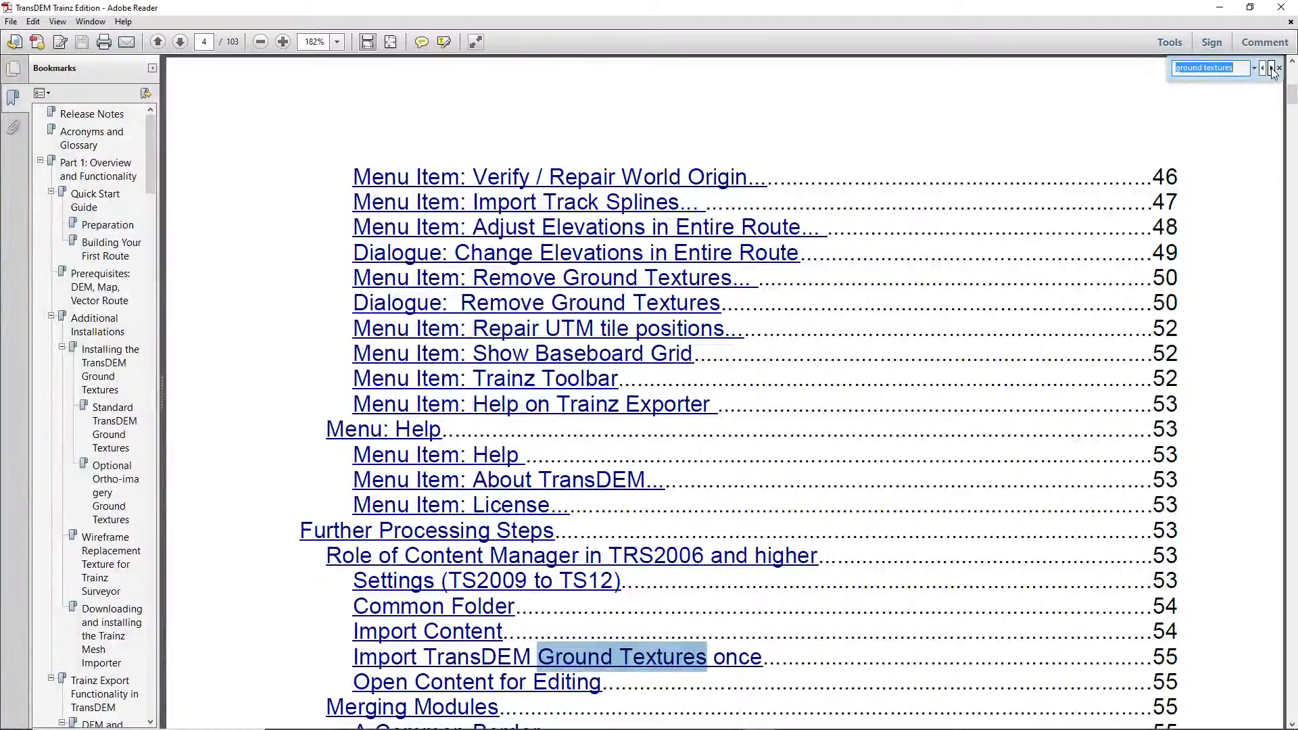
left_click(1272, 69)
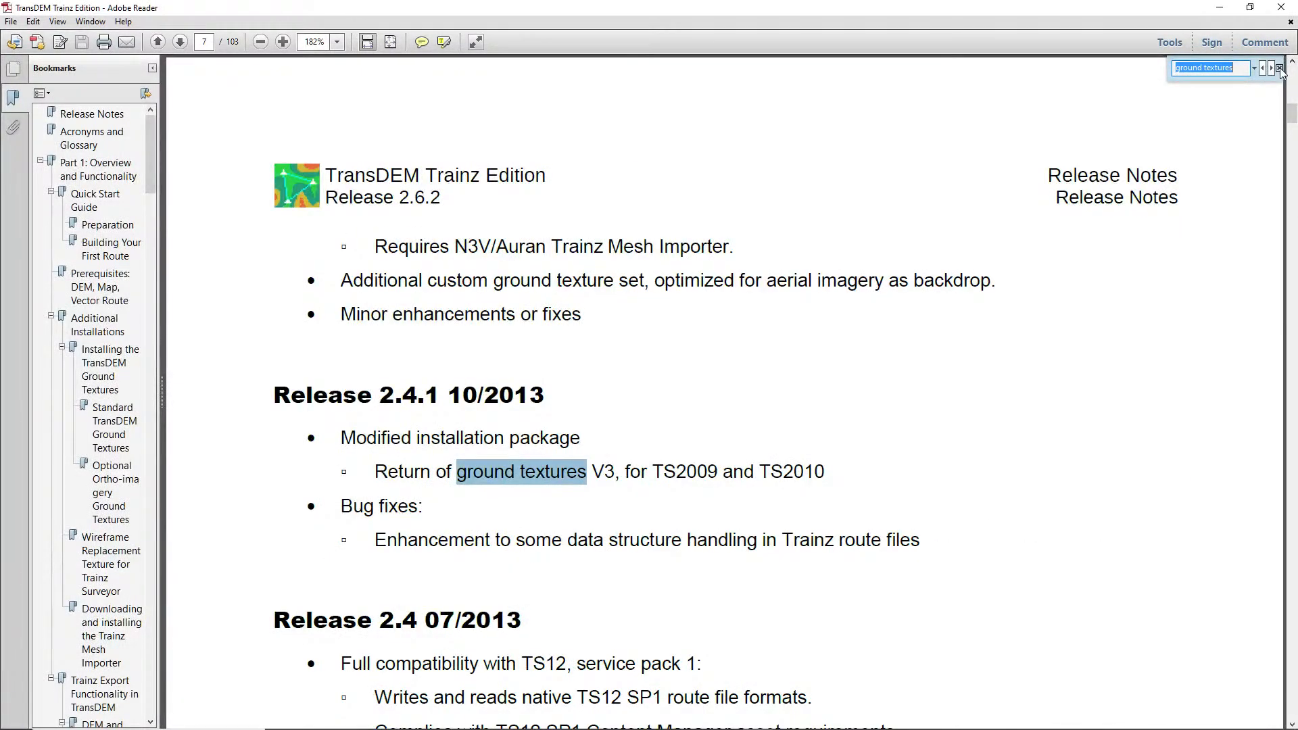
left_click(1280, 69)
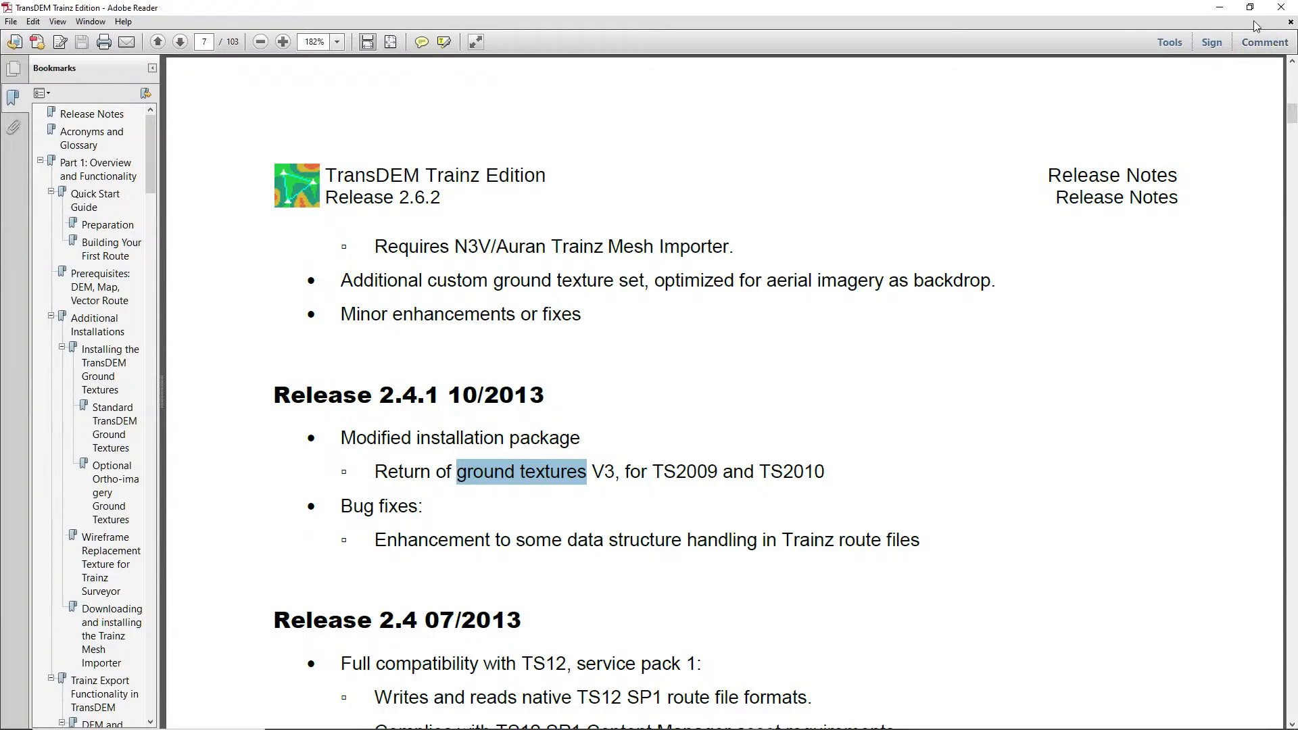
left_click(1223, 9)
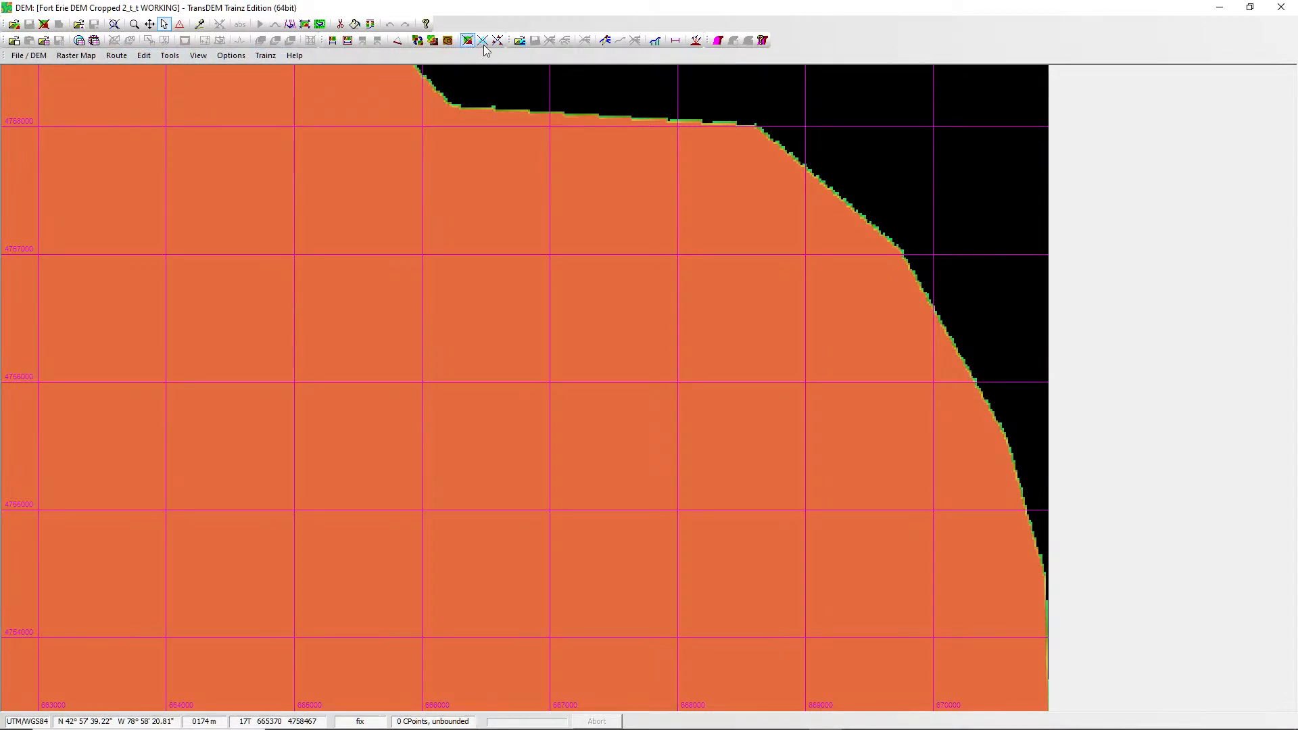
Start a new path on the DEM and draw its outer loop as a long, narrow three-sided strip between grid lines 4756000 and 4755000.
left_click(605, 40)
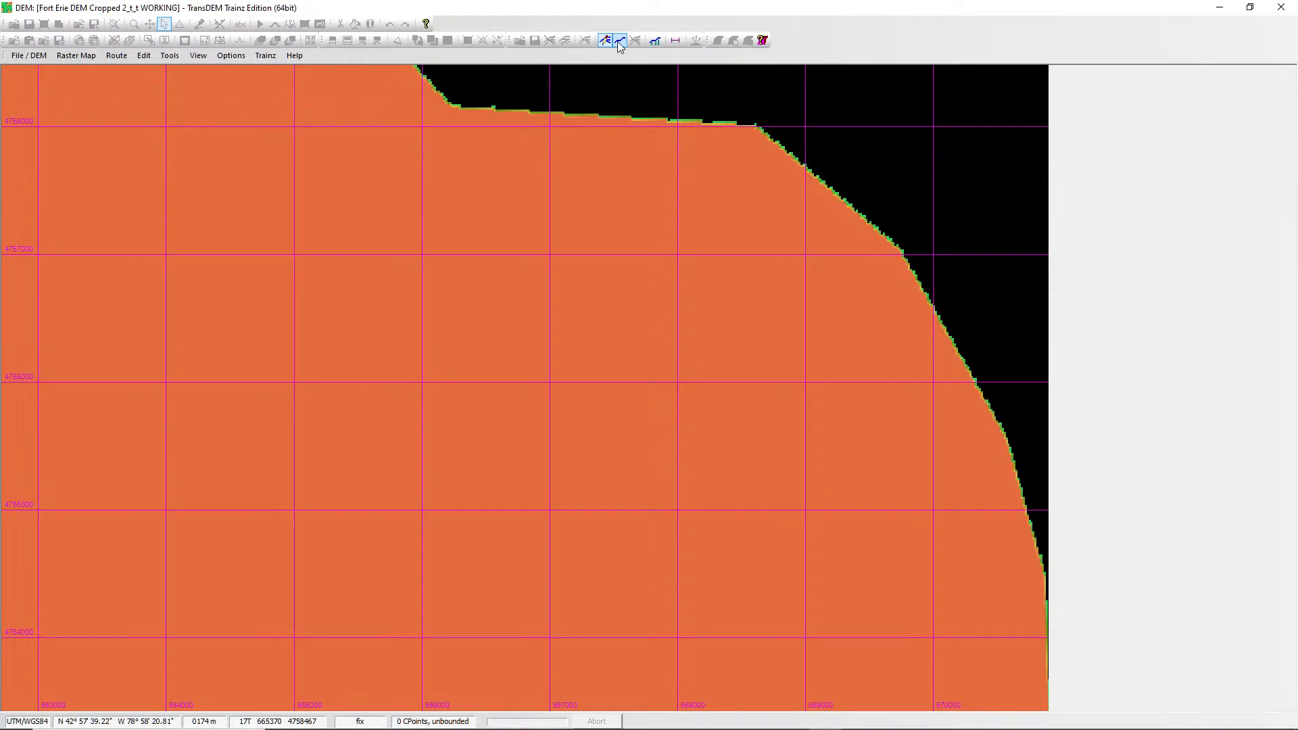
left_click(619, 42)
left_click(970, 387)
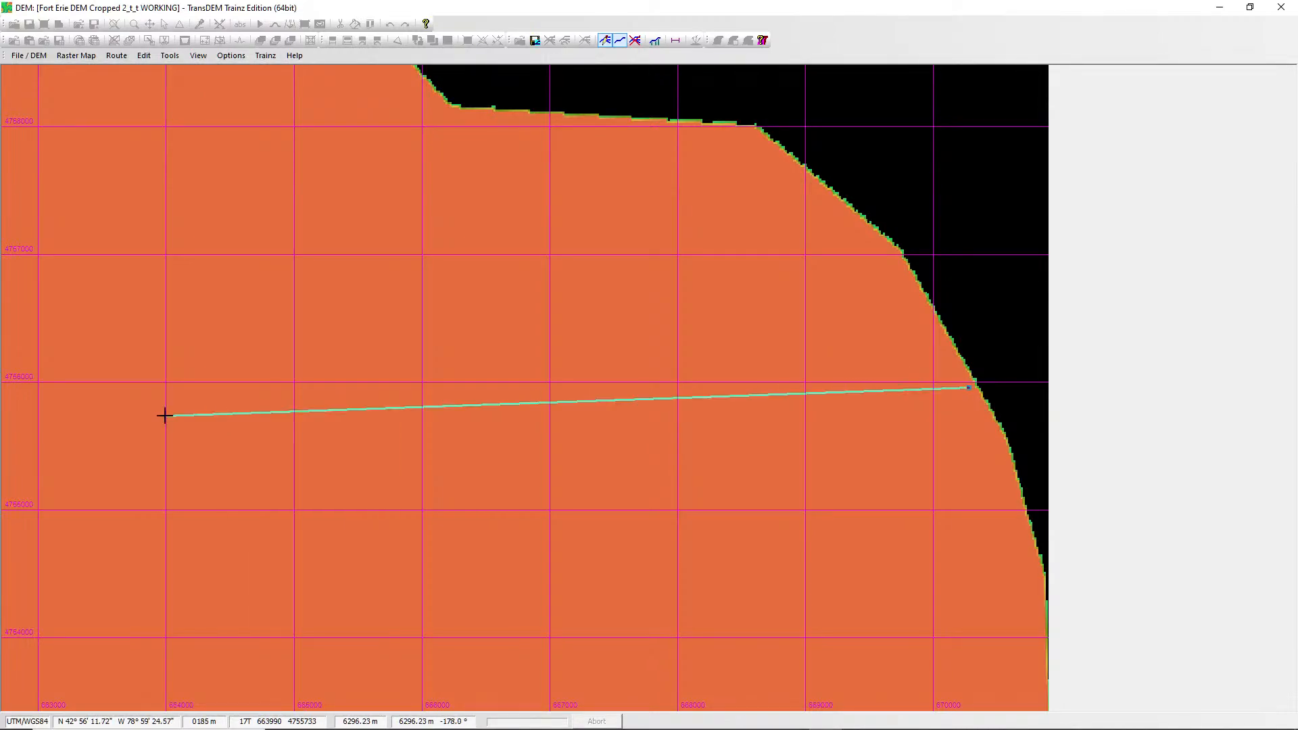
left_click(14, 387)
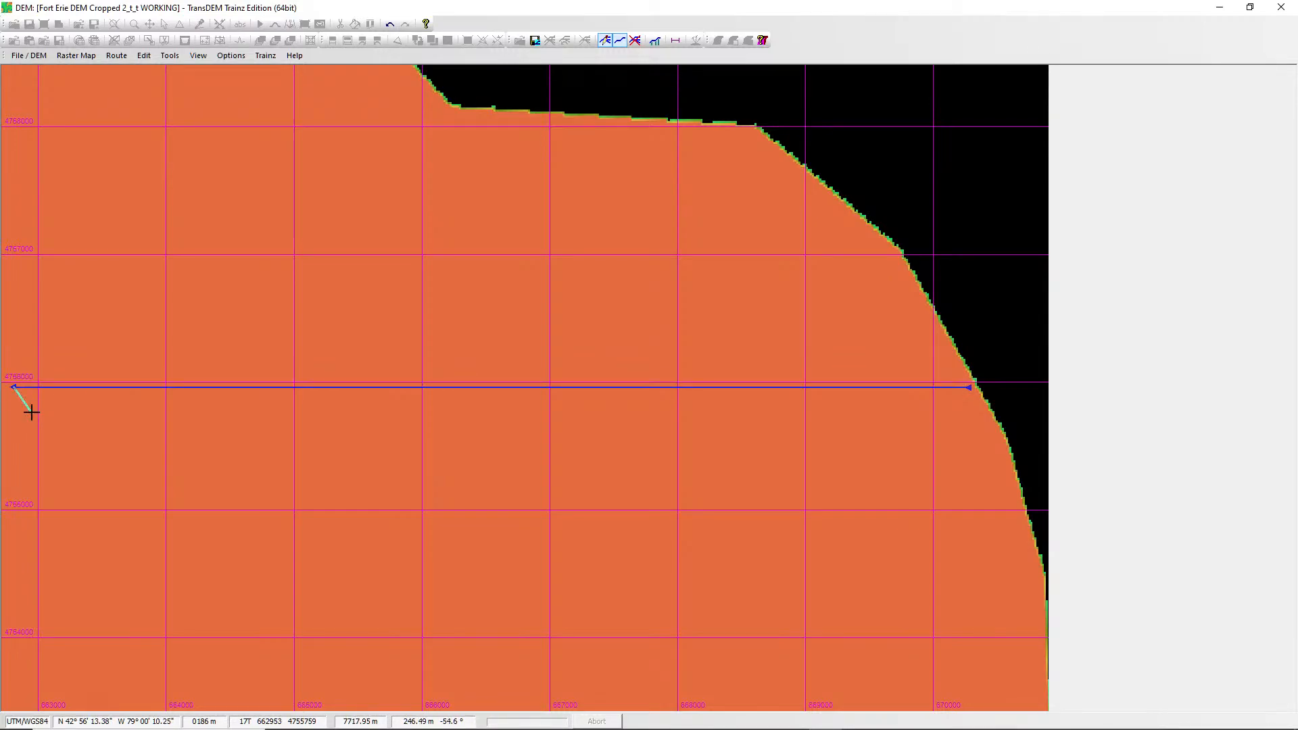
left_click(15, 495)
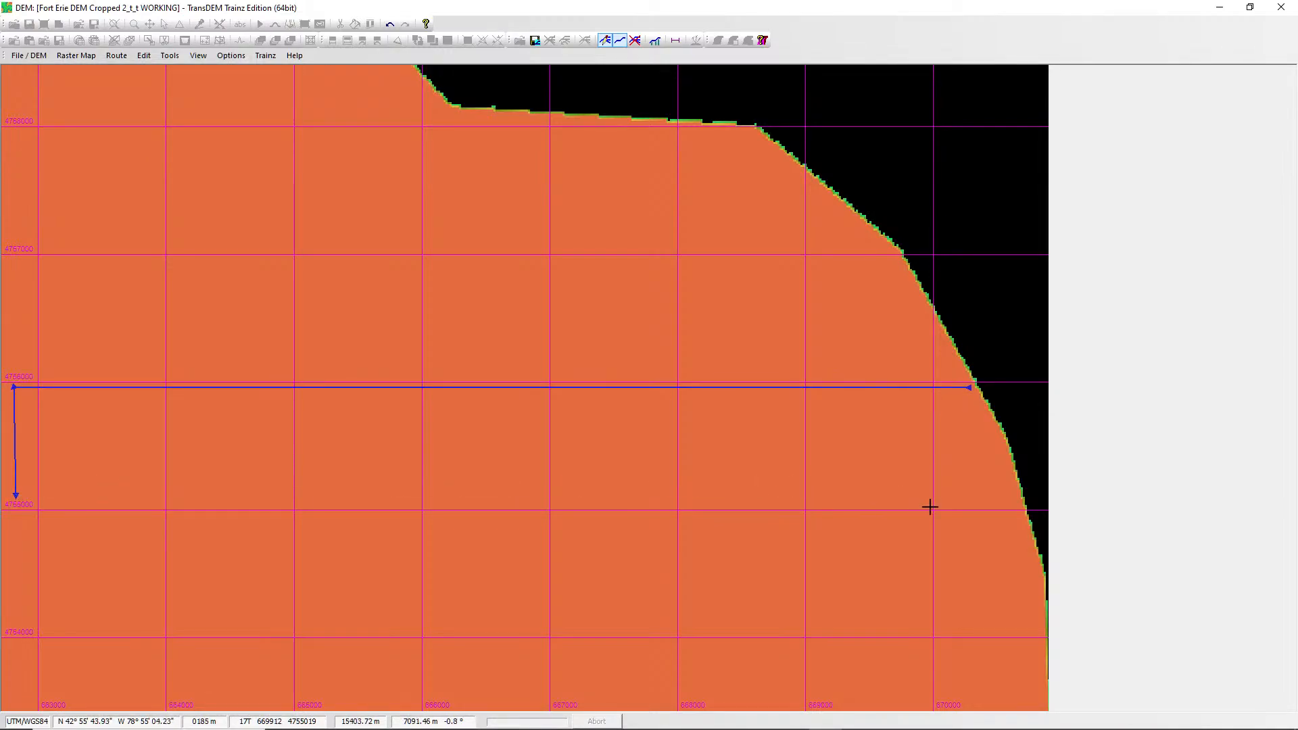
left_click(1004, 497)
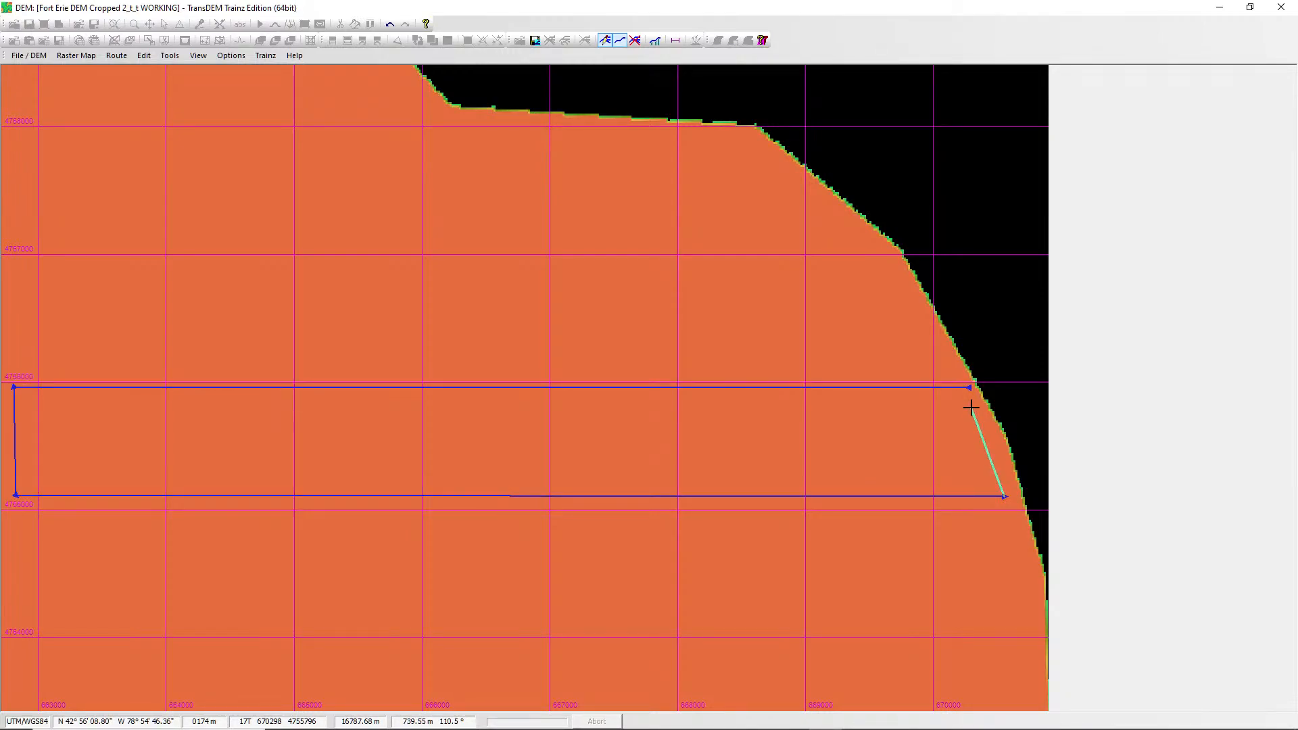
Continue the path as two smaller loops spiralling inward to a total length of about 46 km, and finish path editing.
left_click(972, 407)
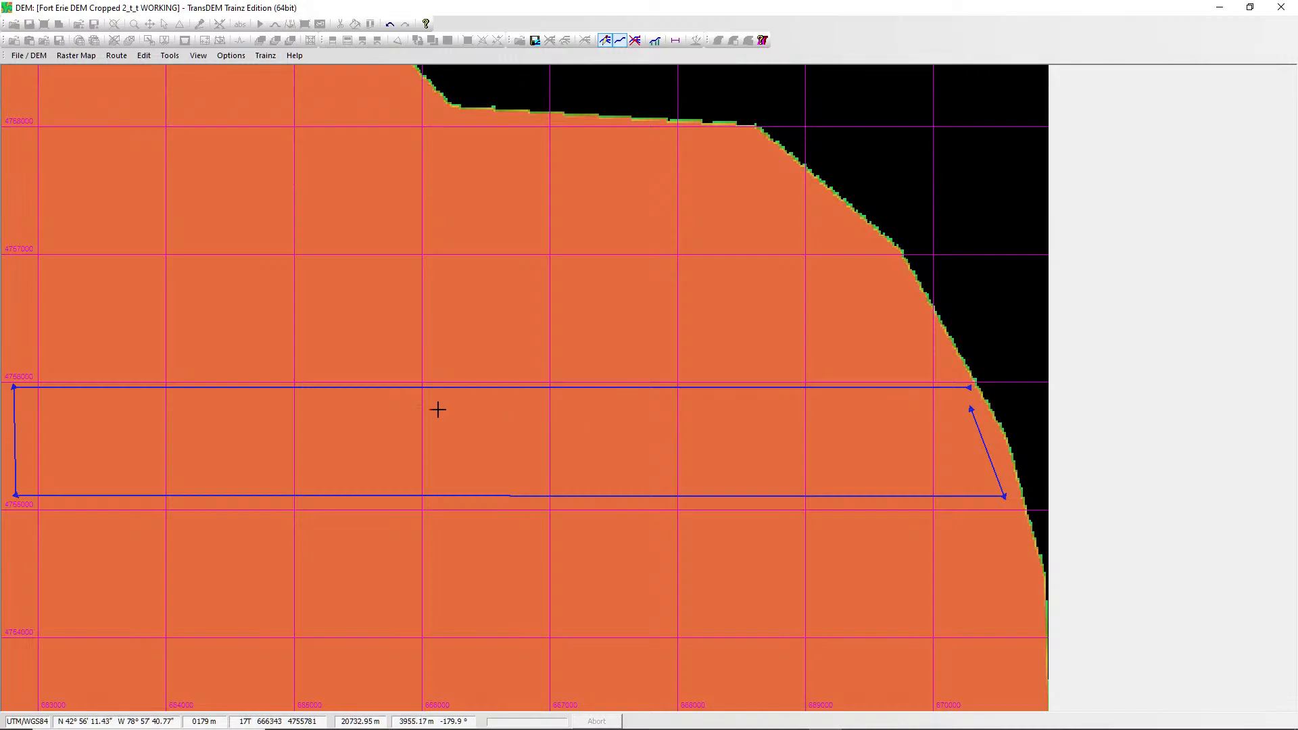
left_click(38, 406)
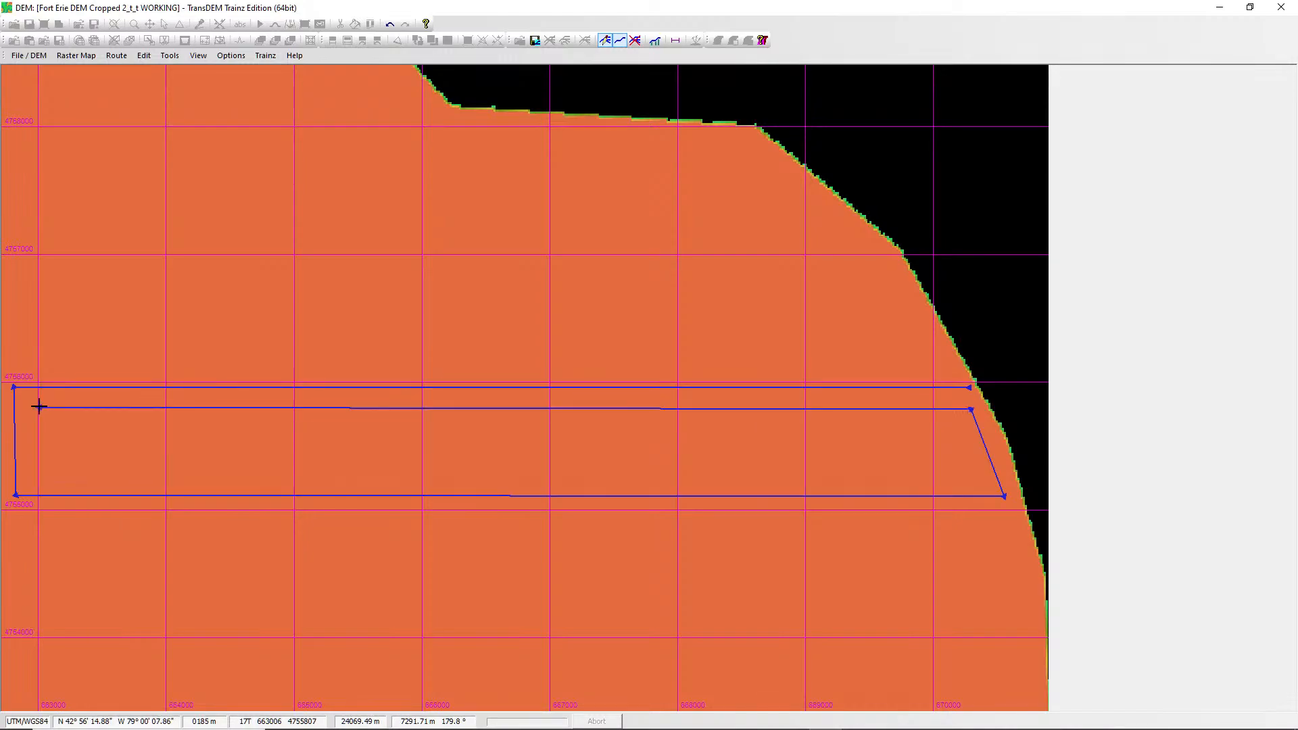
left_click(40, 477)
left_click(964, 478)
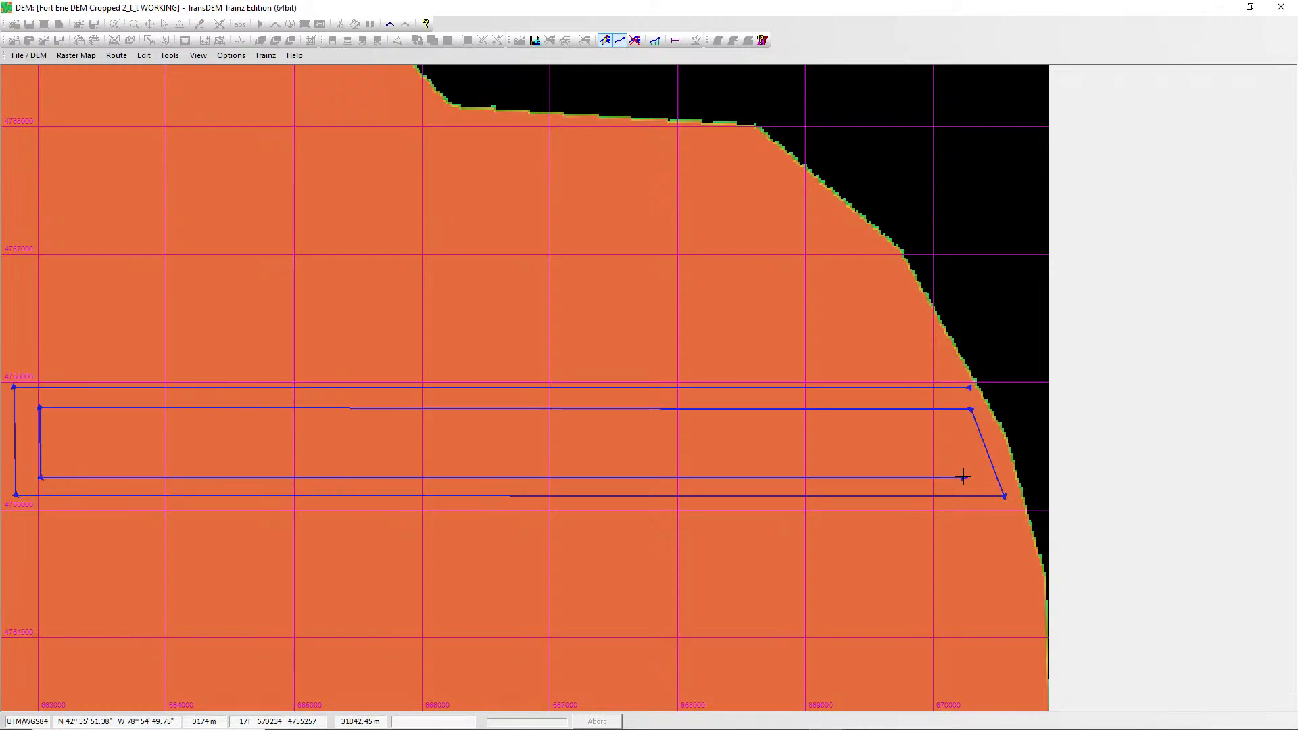
left_click(947, 427)
left_click(71, 426)
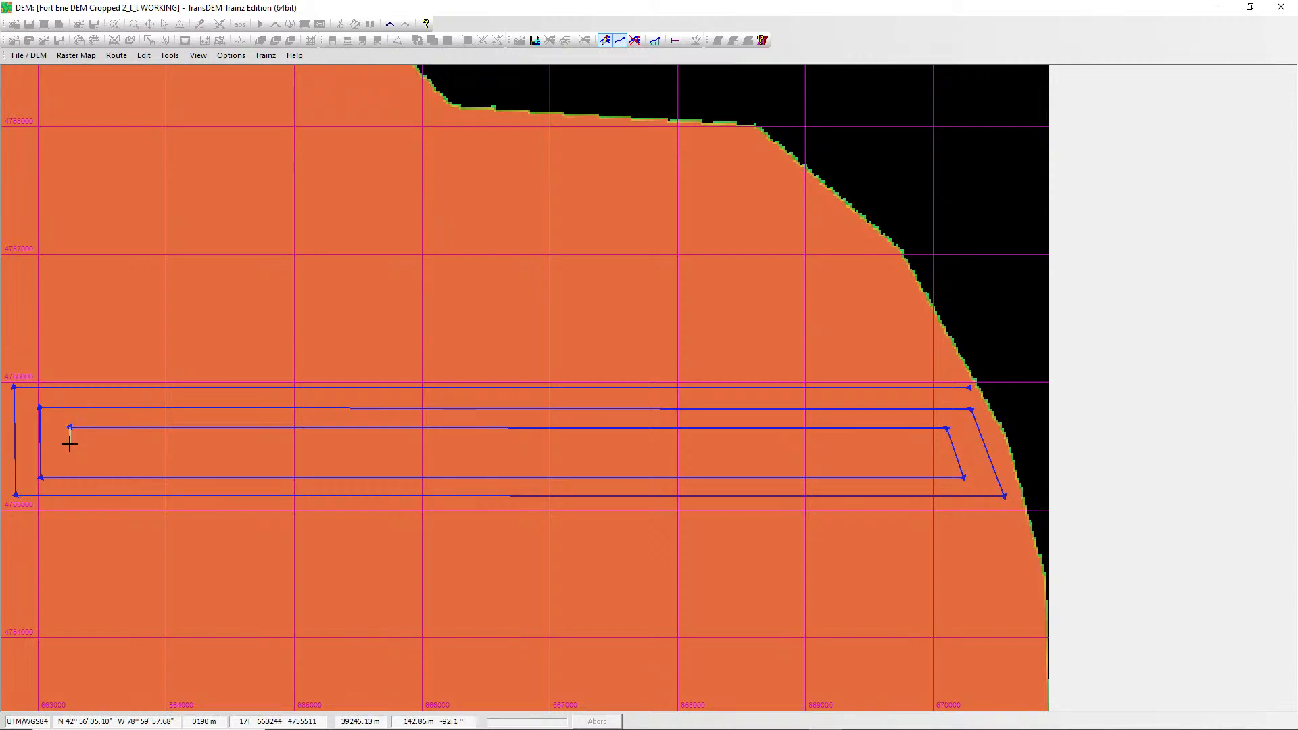
left_click(70, 454)
double_click(928, 450)
right_click(929, 450)
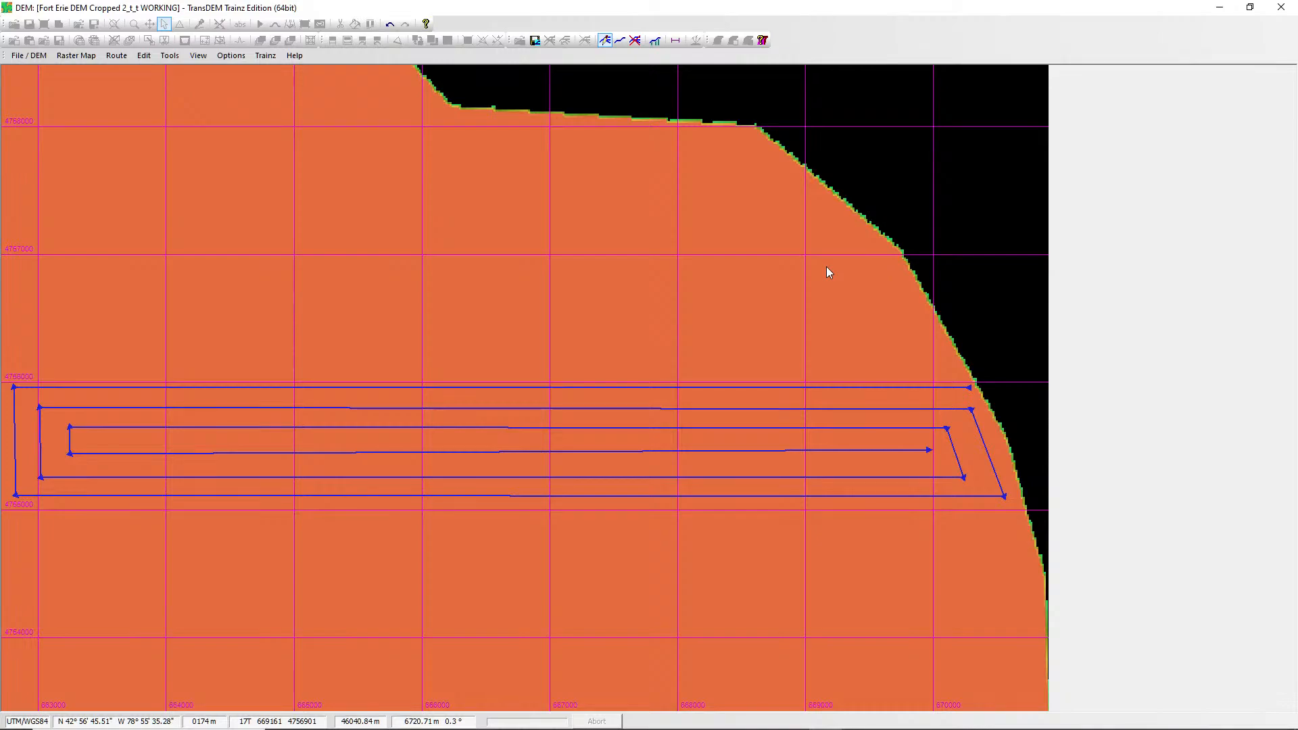
left_click(75, 57)
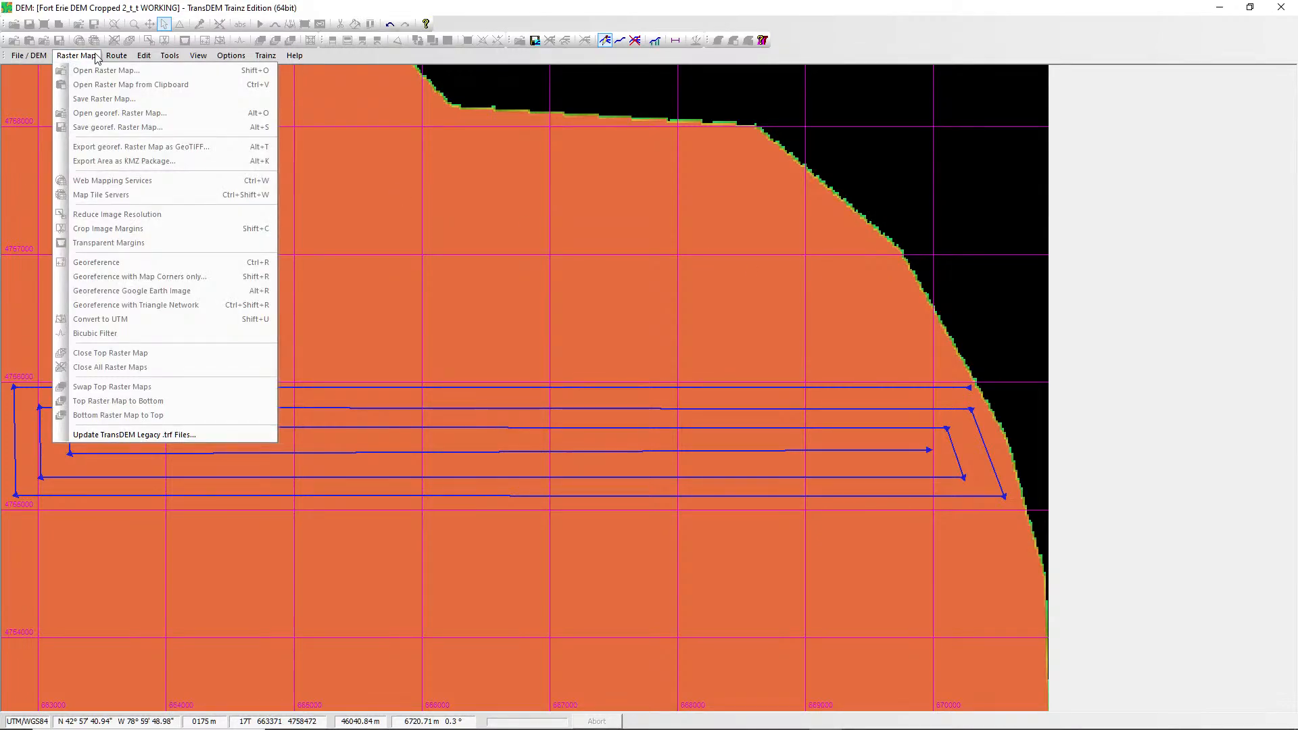
left_click(632, 3)
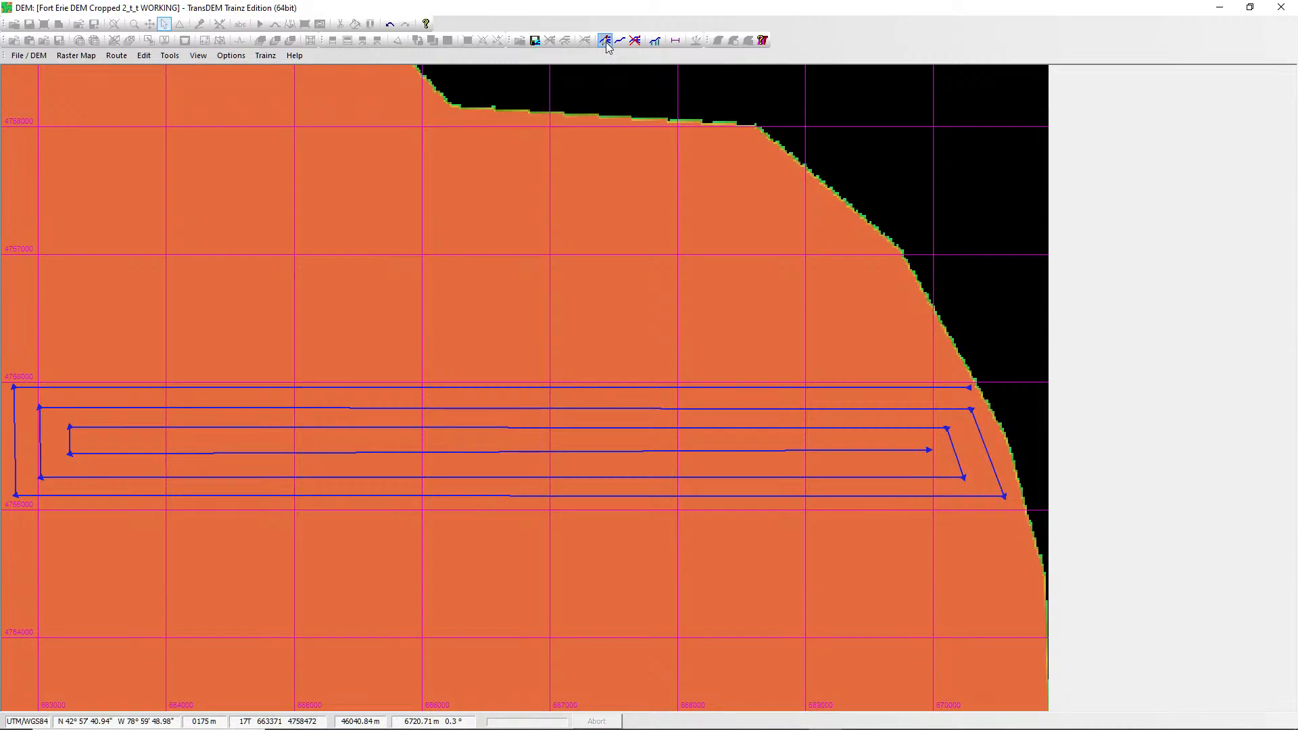
left_click(606, 41)
Open Map Tile Servers with MS Bing (Virt. Earth) as the provider and Orthophoto as the tile type.
left_click(78, 56)
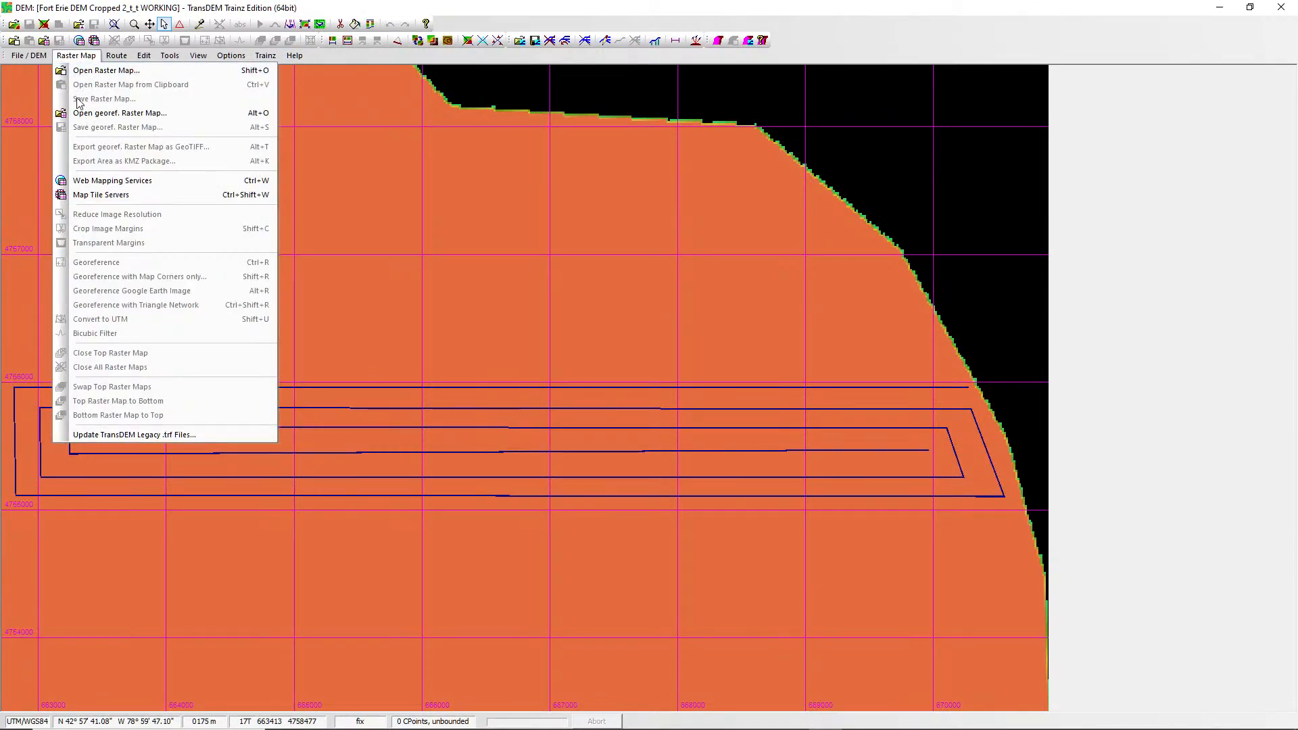
left_click(101, 195)
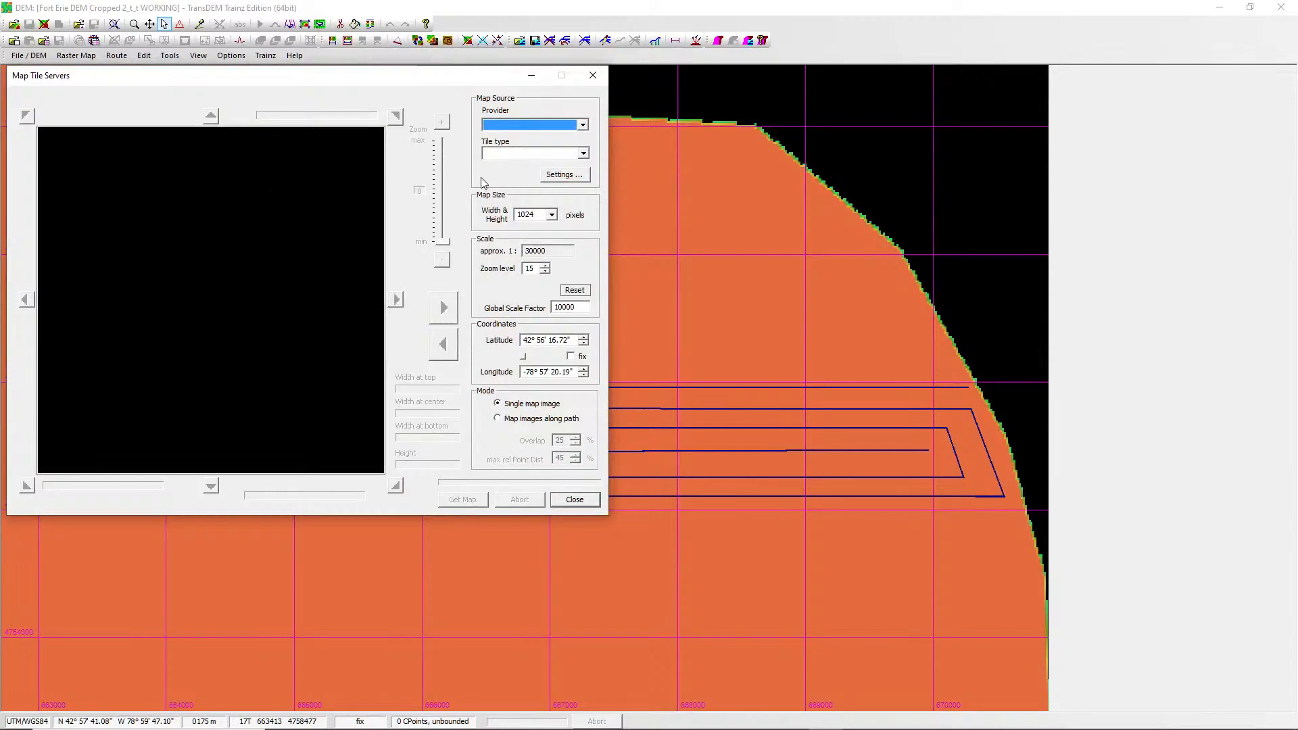
left_click(583, 124)
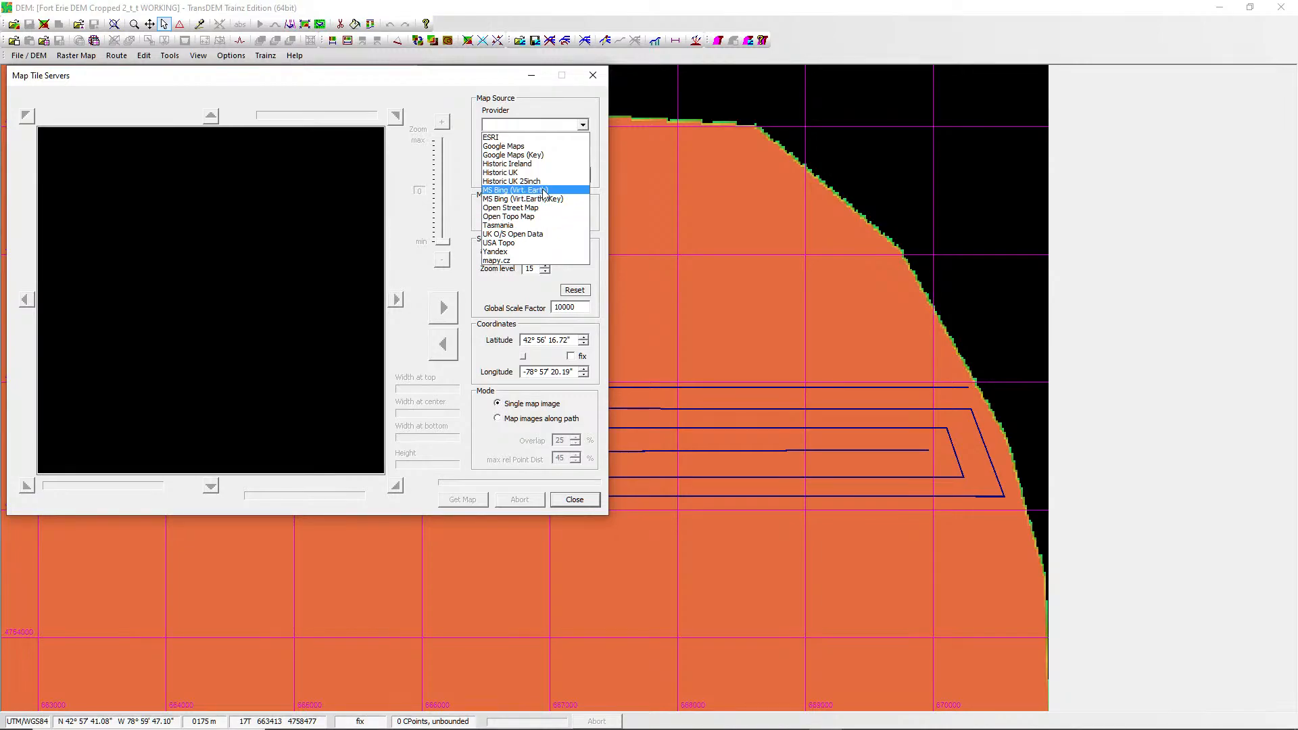
left_click(520, 190)
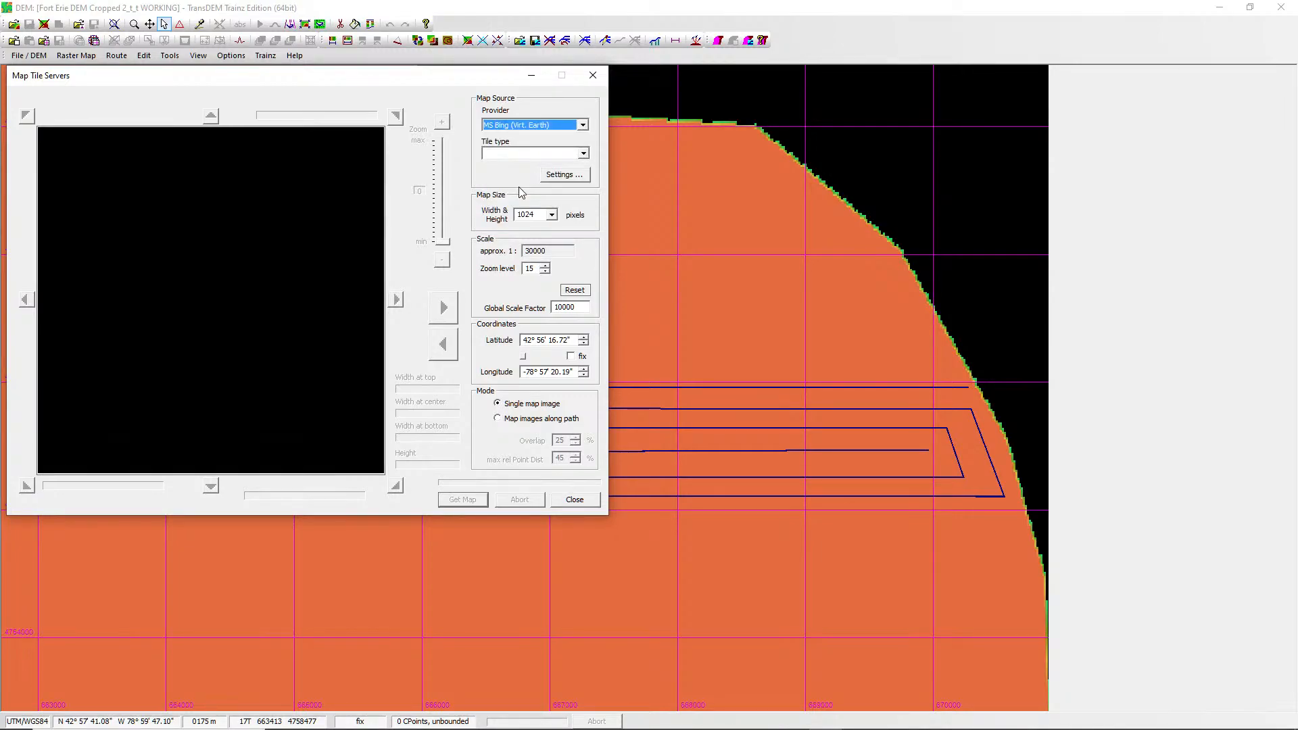
left_click(533, 154)
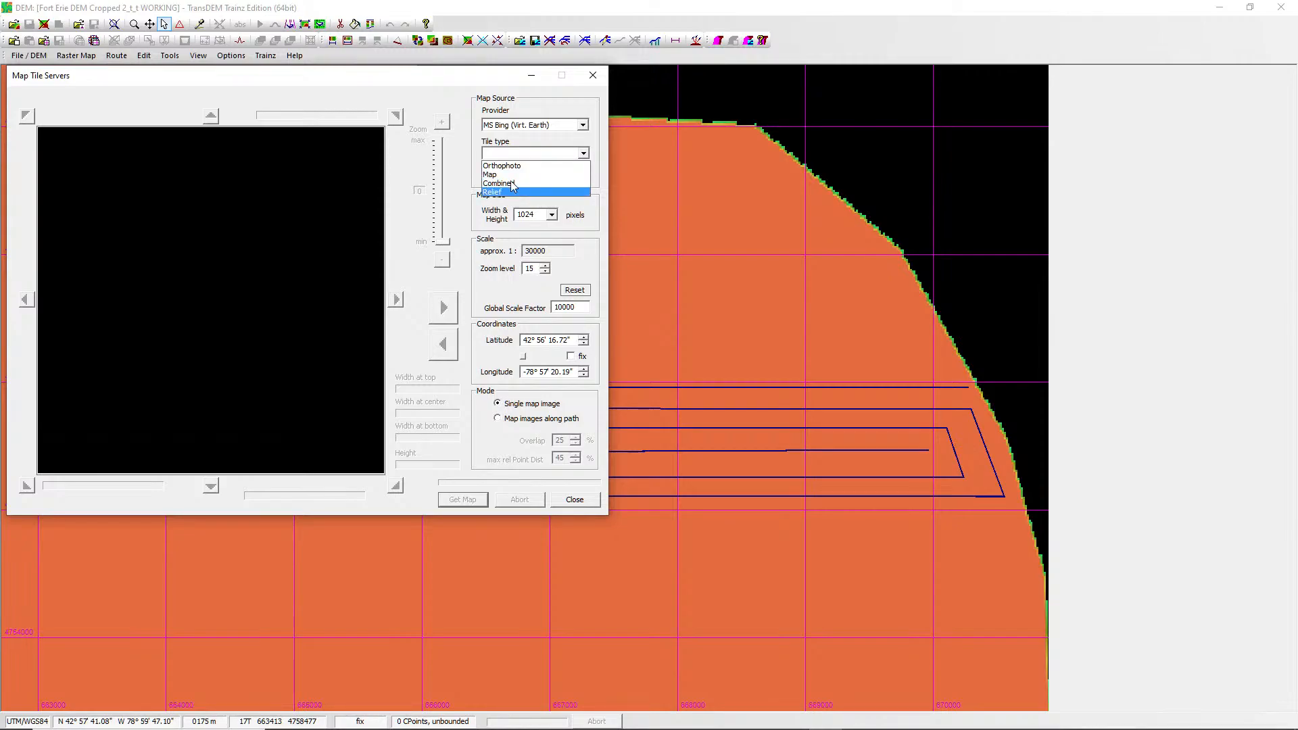
left_click(514, 166)
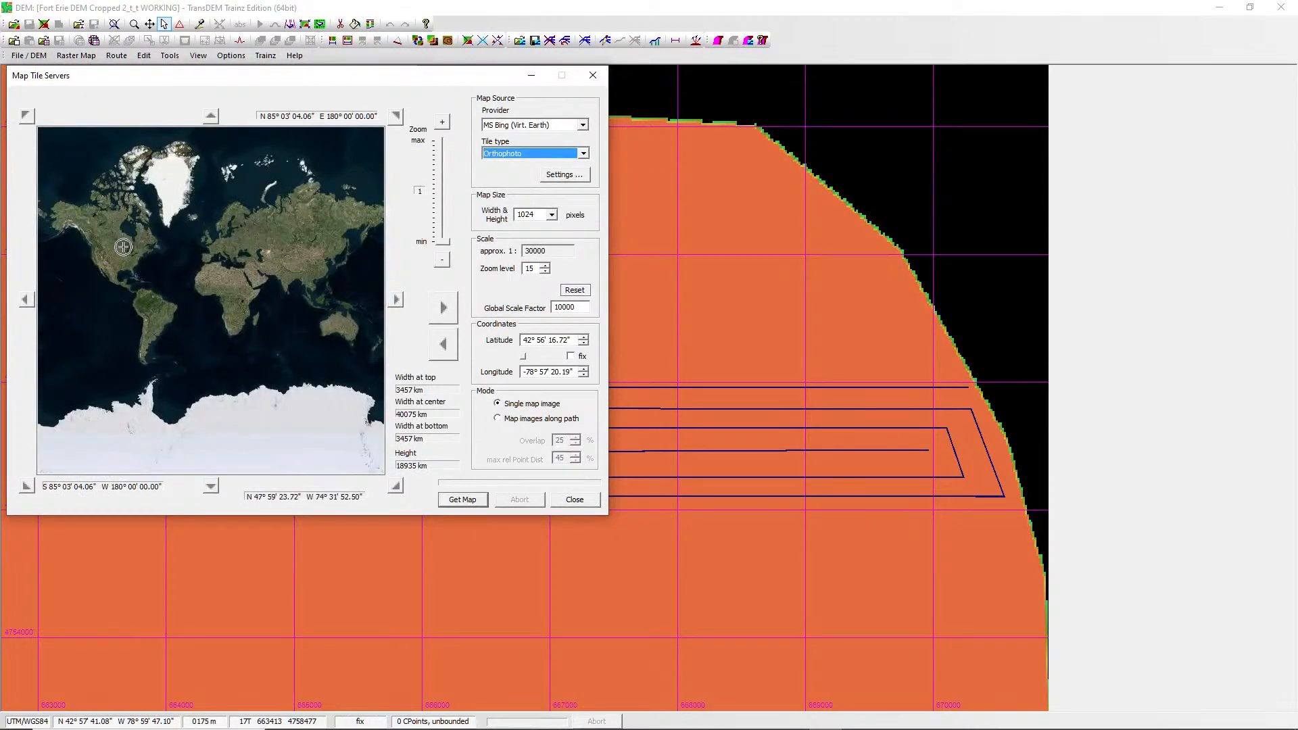
Zoom the orthophoto preview to level 20 over Fort Erie and apply its scale and coordinates to the map request.
scroll(124, 247, "up", 1)
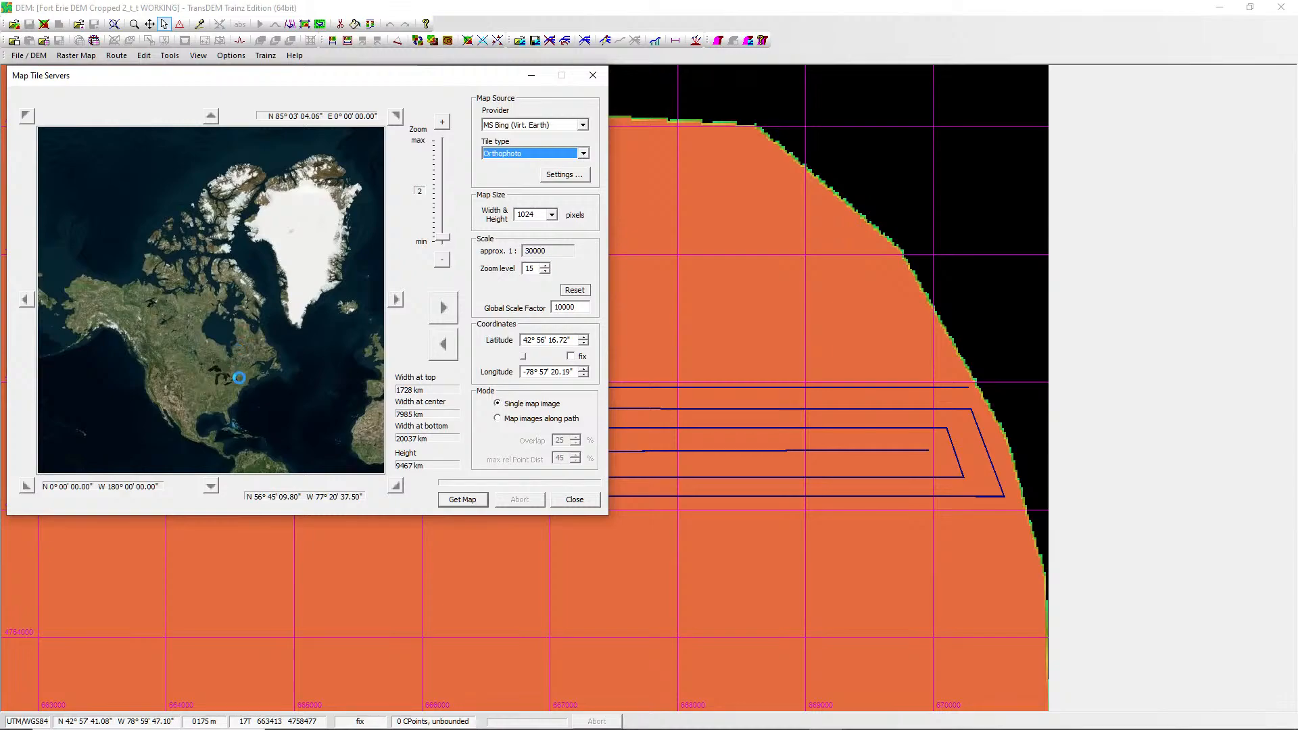
scroll(241, 379, "up", 1)
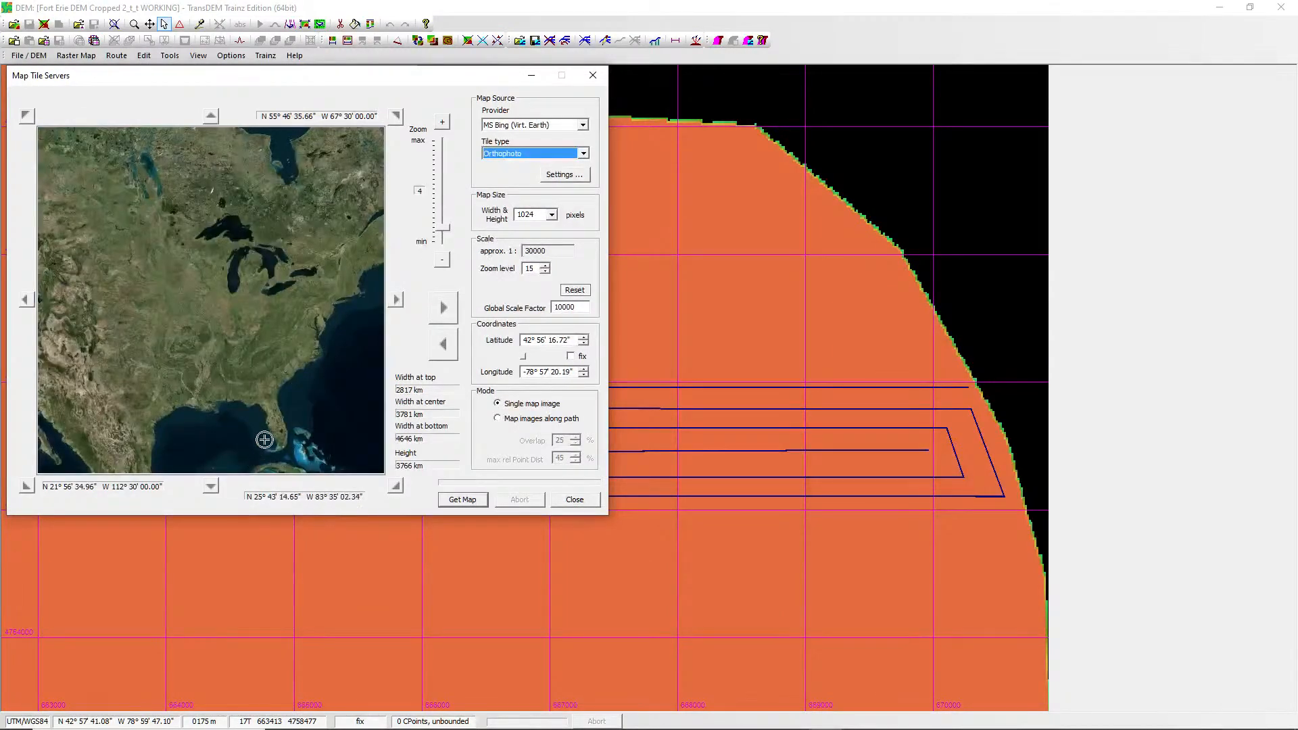
scroll(295, 291, "up", 1)
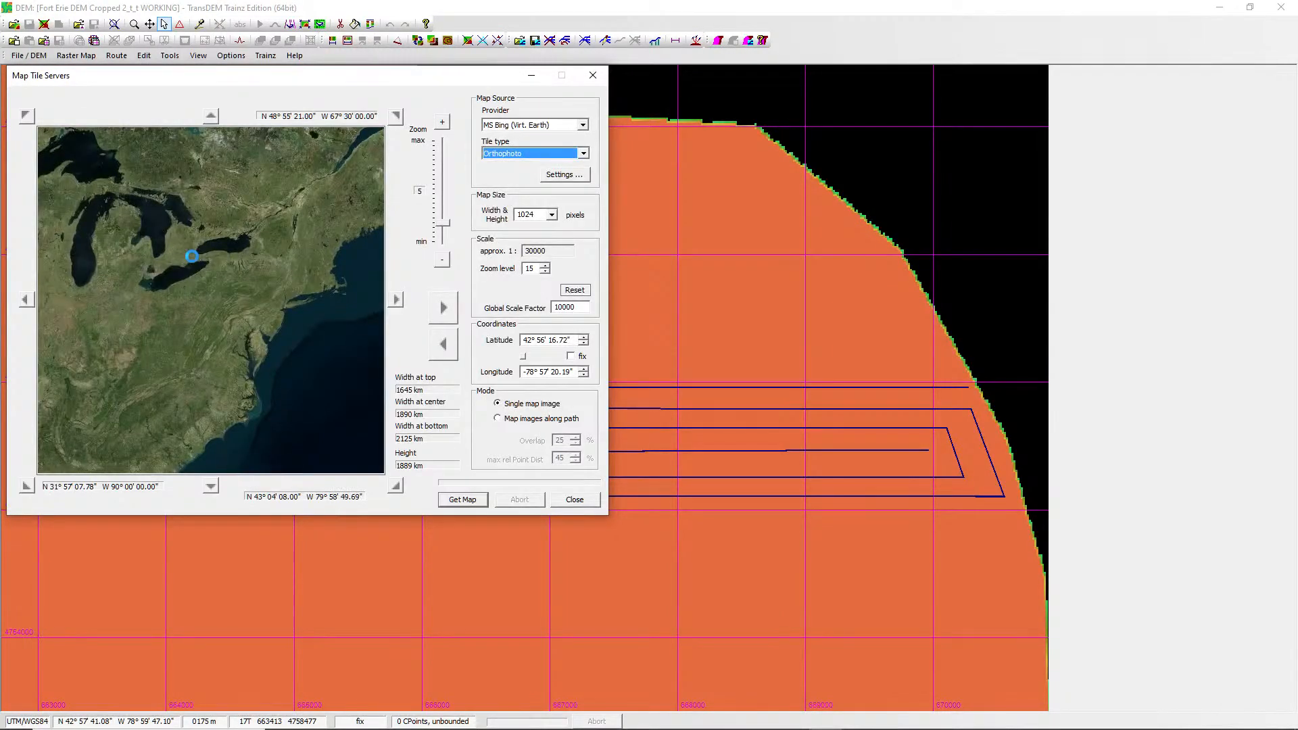
scroll(193, 257, "up", 1)
scroll(204, 386, "up", 1)
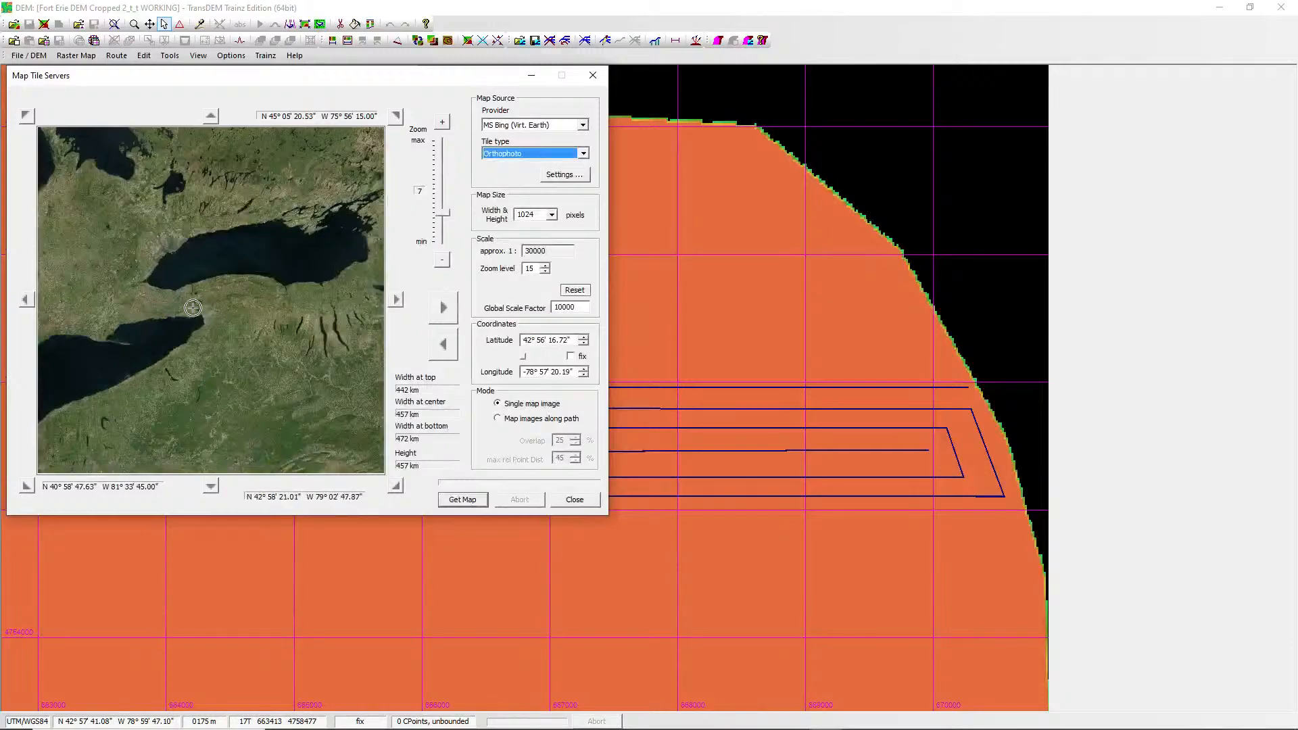
scroll(192, 308, "up", 1)
scroll(163, 304, "up", 1)
scroll(328, 324, "up", 1)
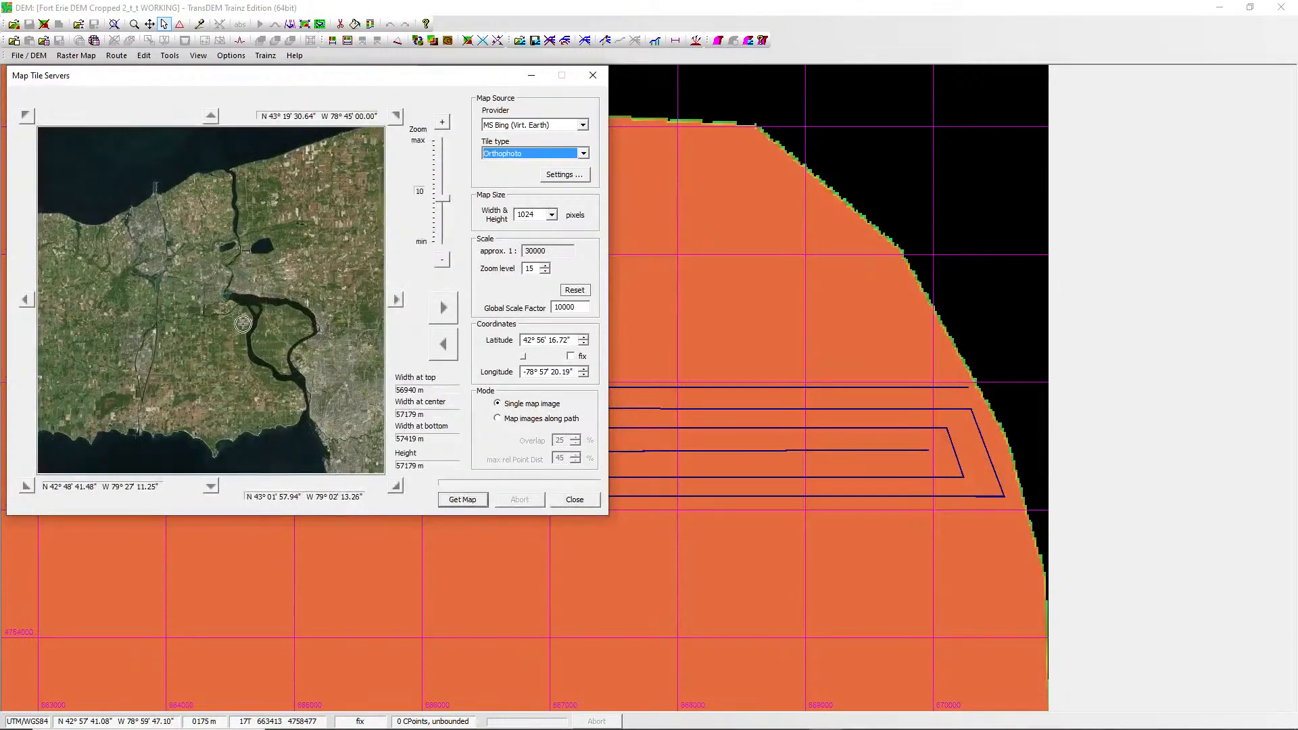
scroll(244, 324, "up", 1)
scroll(343, 443, "up", 1)
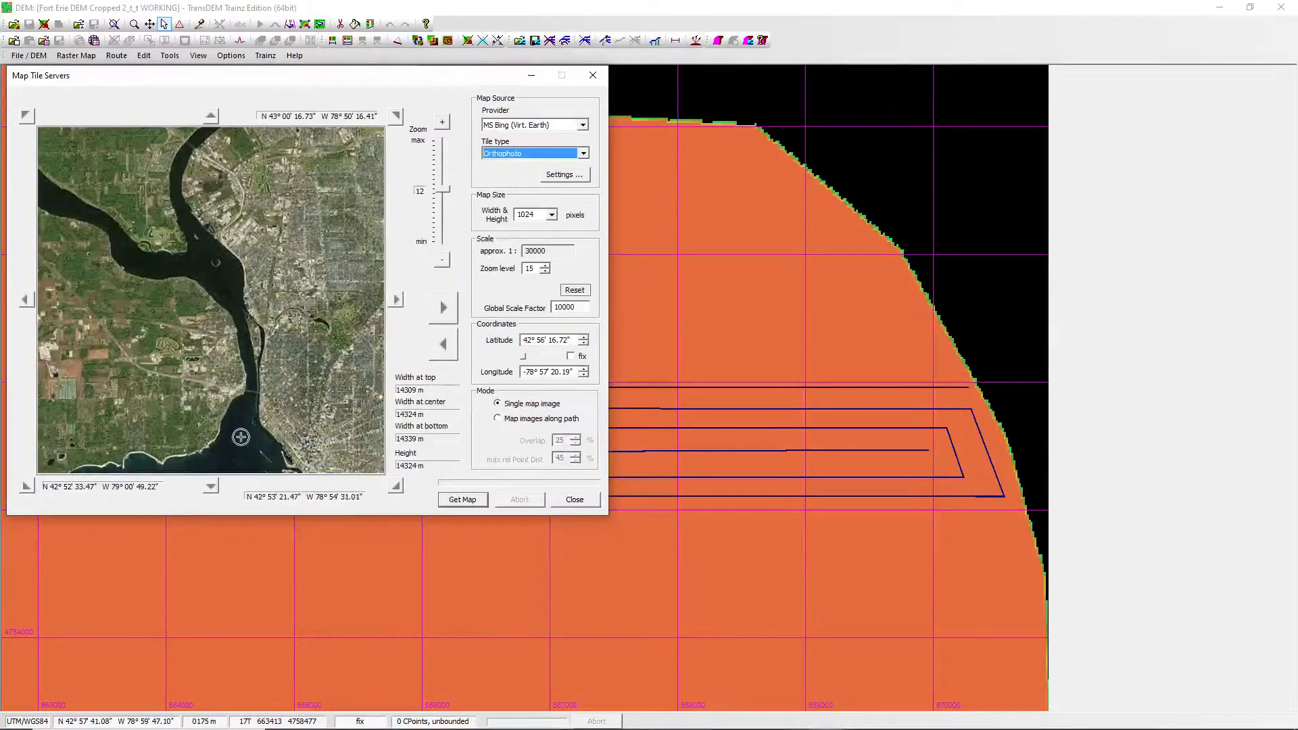
scroll(239, 376, "up", 1)
scroll(234, 252, "up", 1)
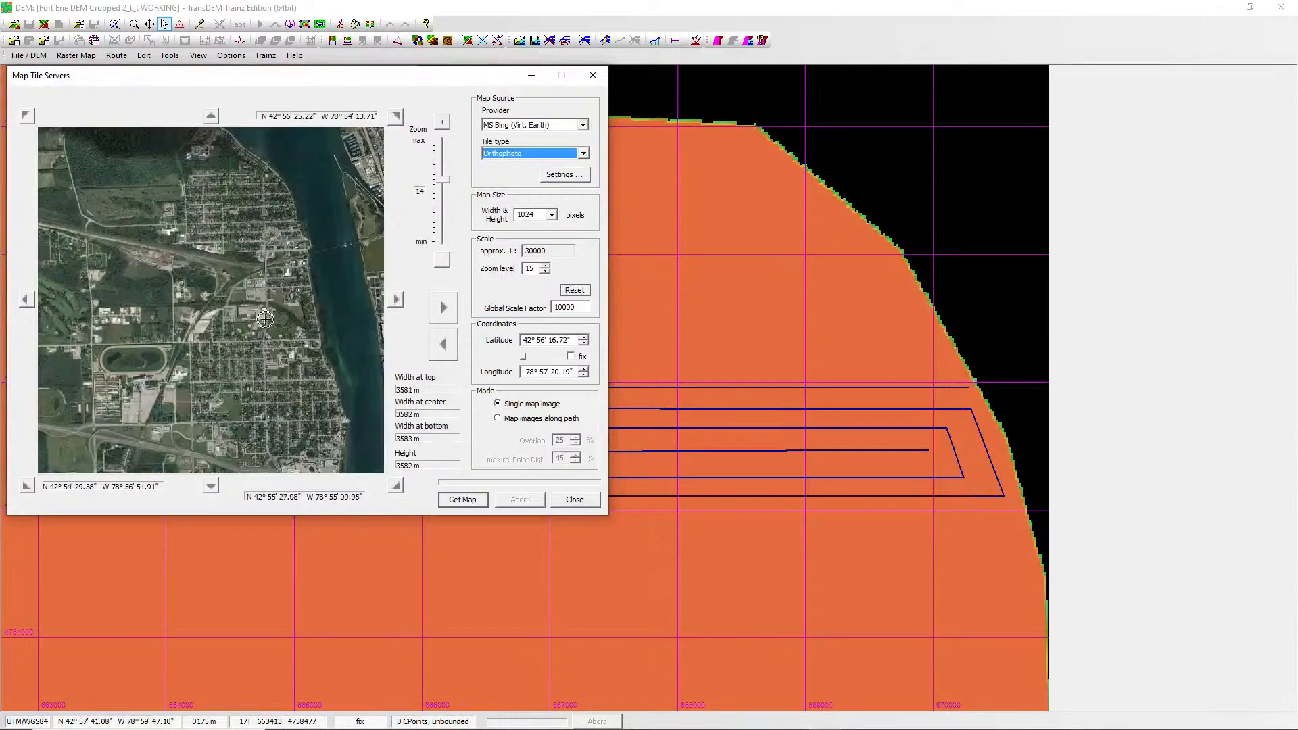
scroll(262, 377, "up", 1)
scroll(199, 317, "up", 1)
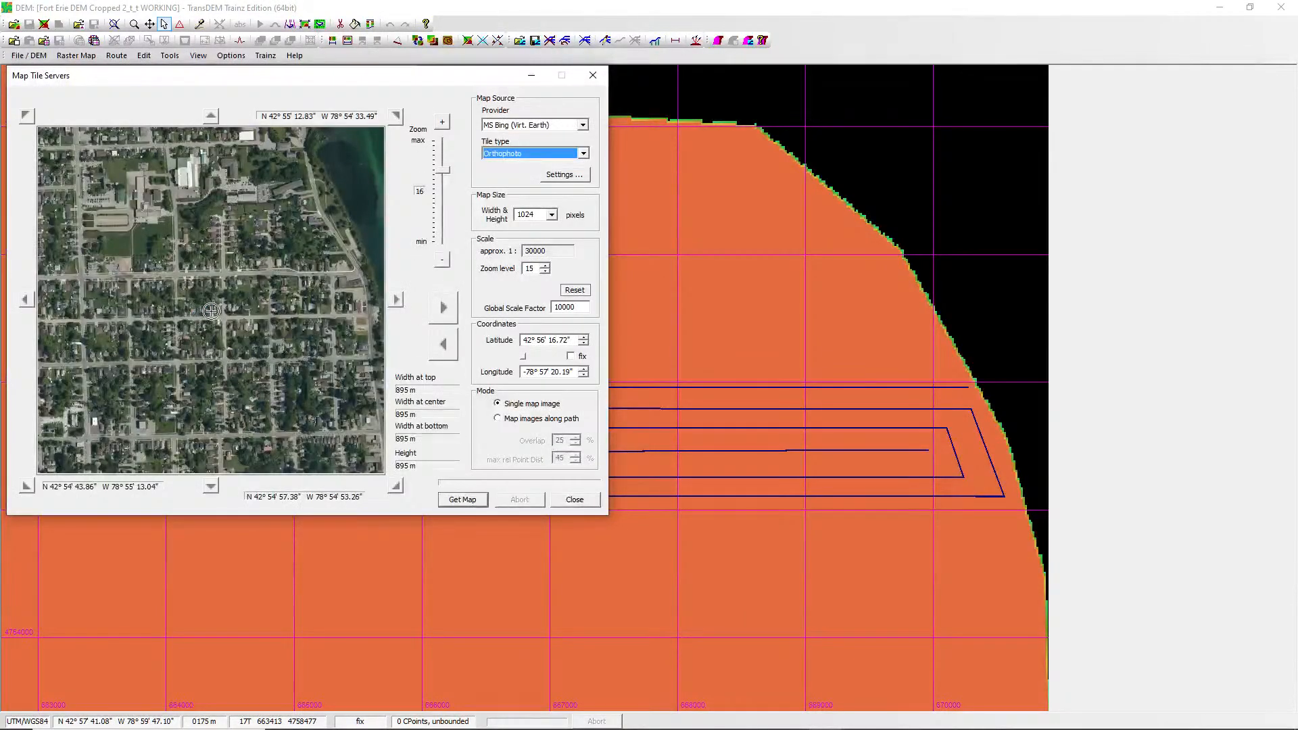
scroll(221, 307, "up", 1)
scroll(221, 307, "up", 1)
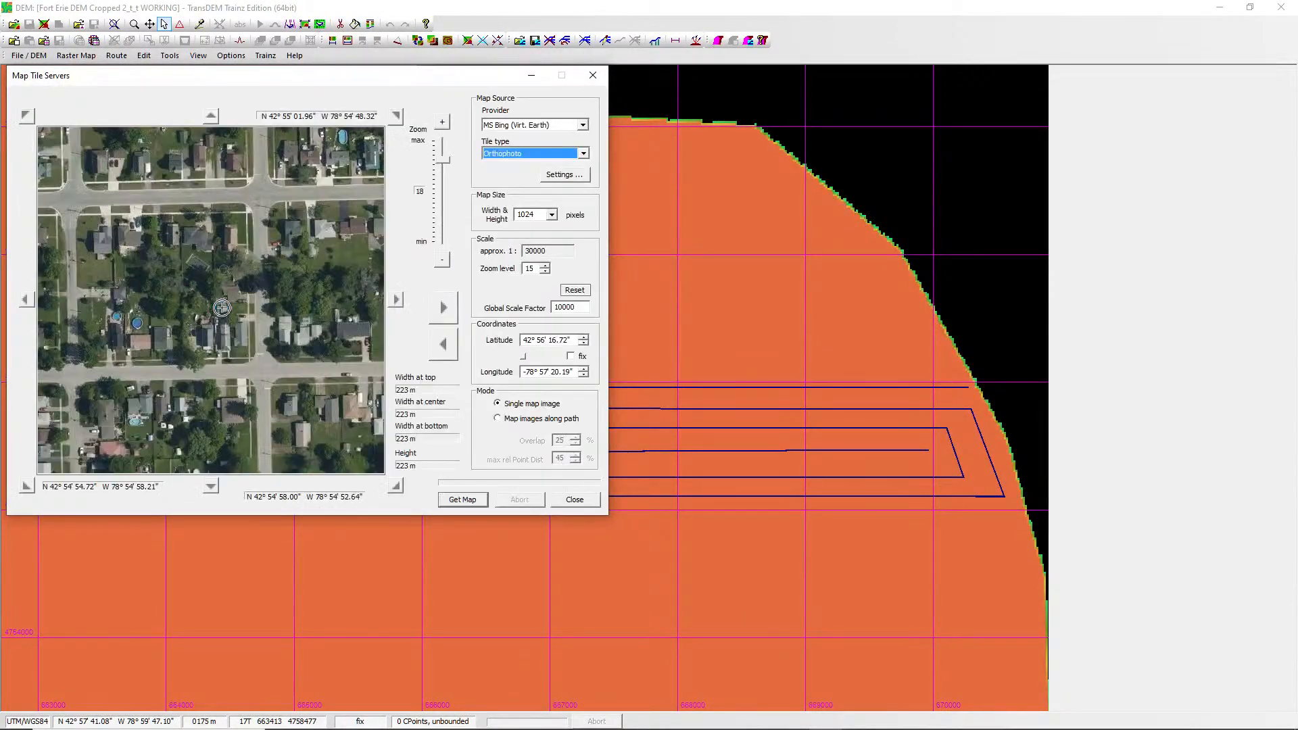
scroll(221, 307, "up", 1)
scroll(221, 308, "up", 1)
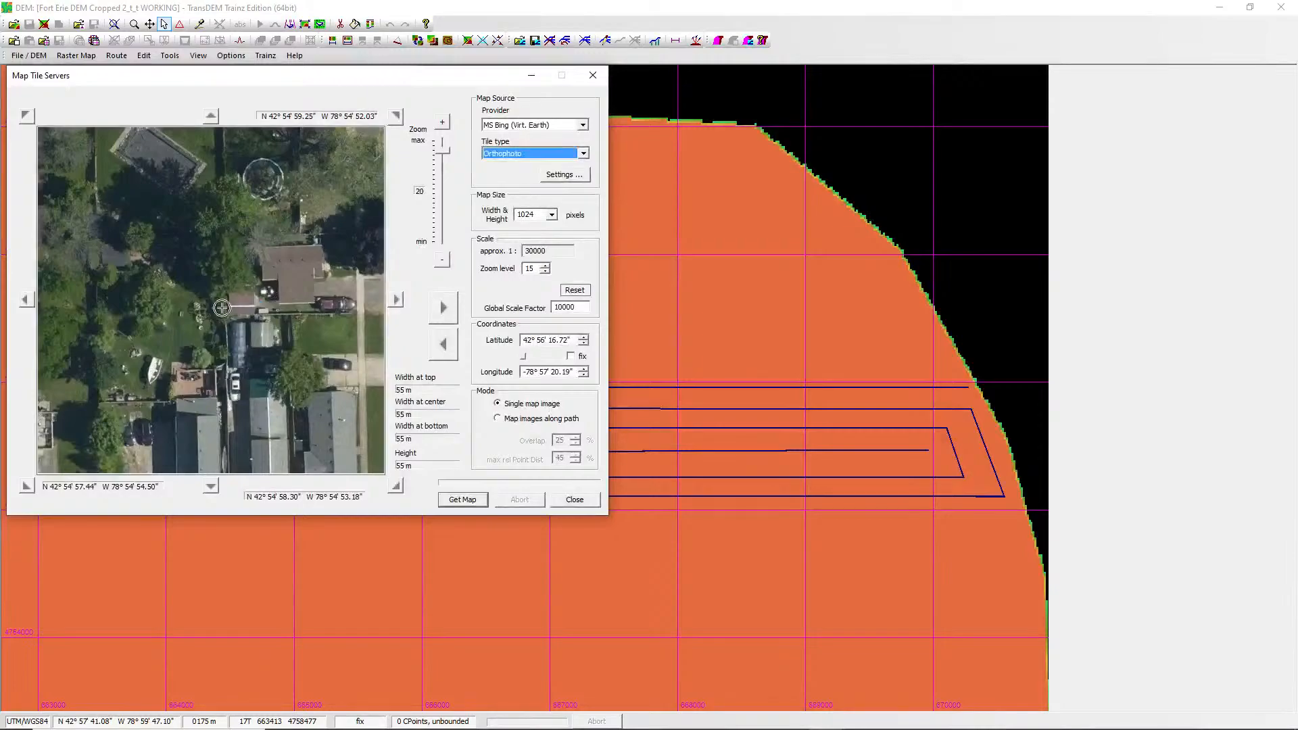
left_click(446, 308)
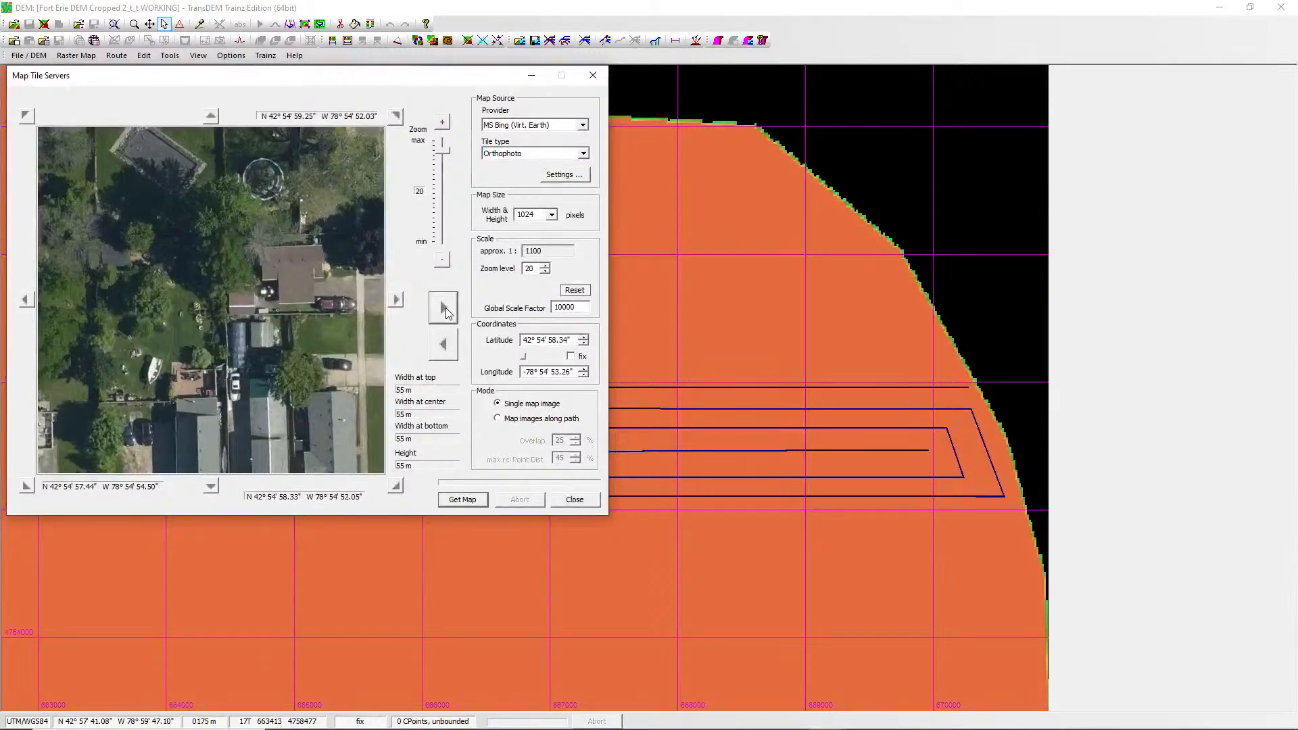
Set the download mode to map images along path, reduce the overlap percentage and move the dialog aside to reveal the path.
left_click(499, 419)
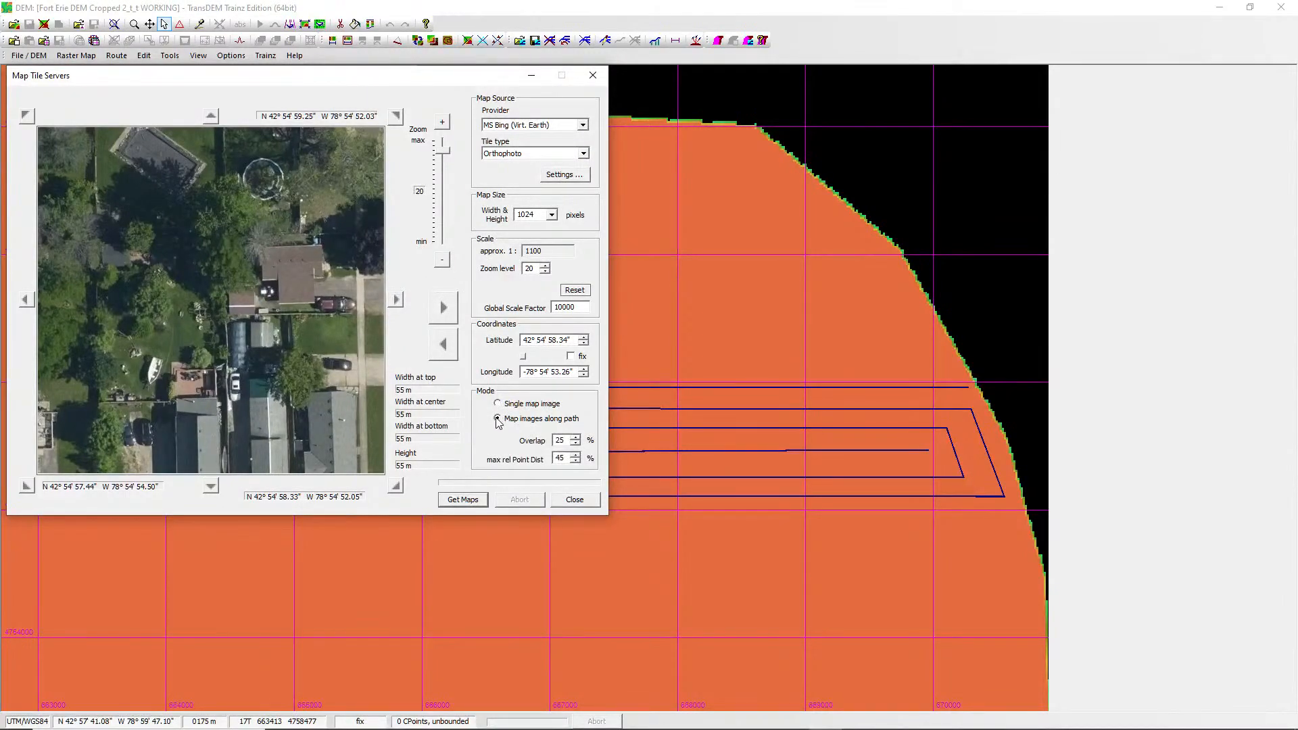
left_click(577, 440)
left_click(577, 441)
left_click_drag(344, 81, 55, 16)
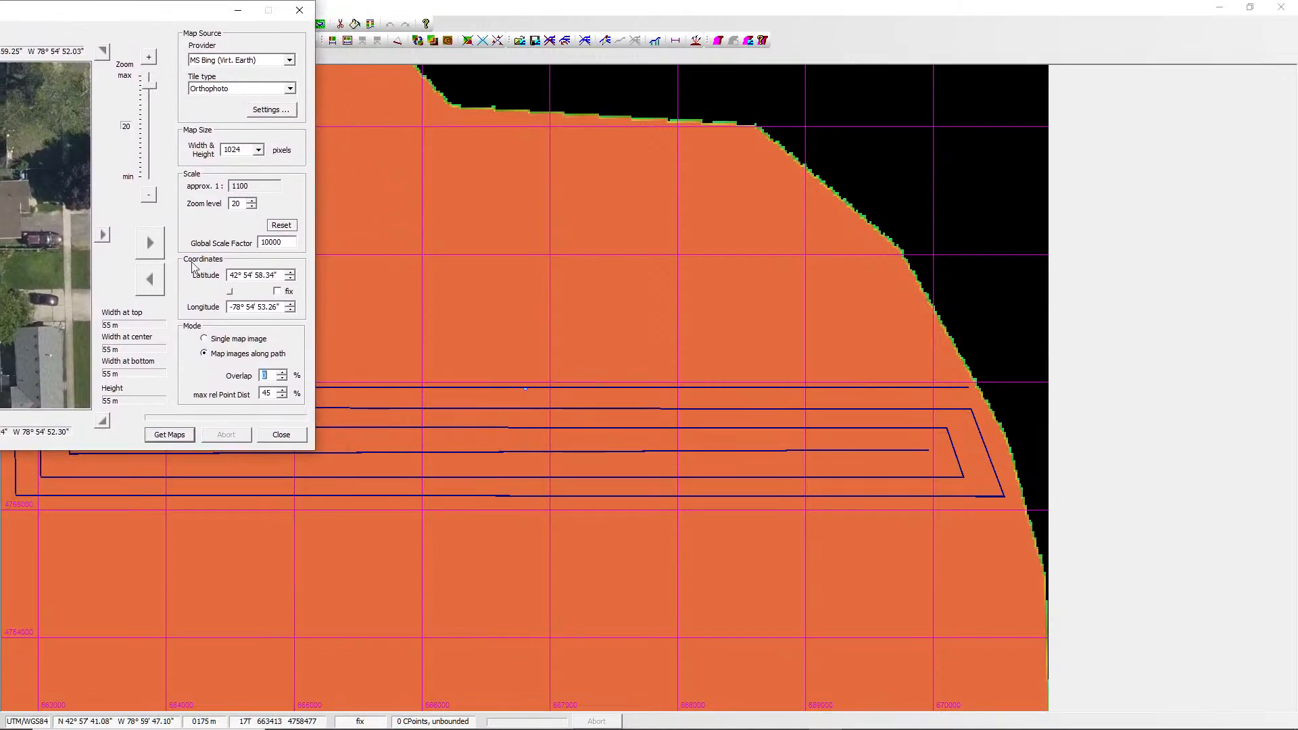
Start downloading the map images along the path, save them under the name tileMap, and move the dialog clear of the path.
left_click(168, 435)
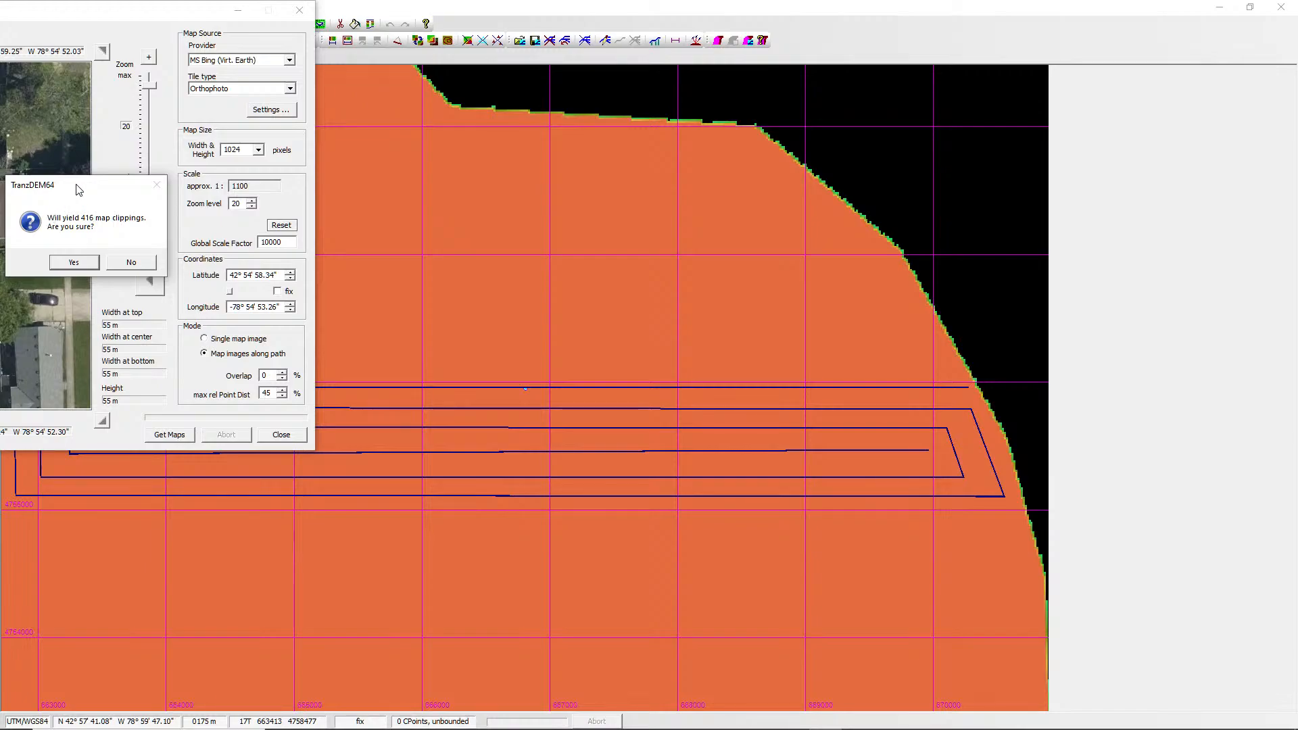
left_click_drag(88, 186, 513, 158)
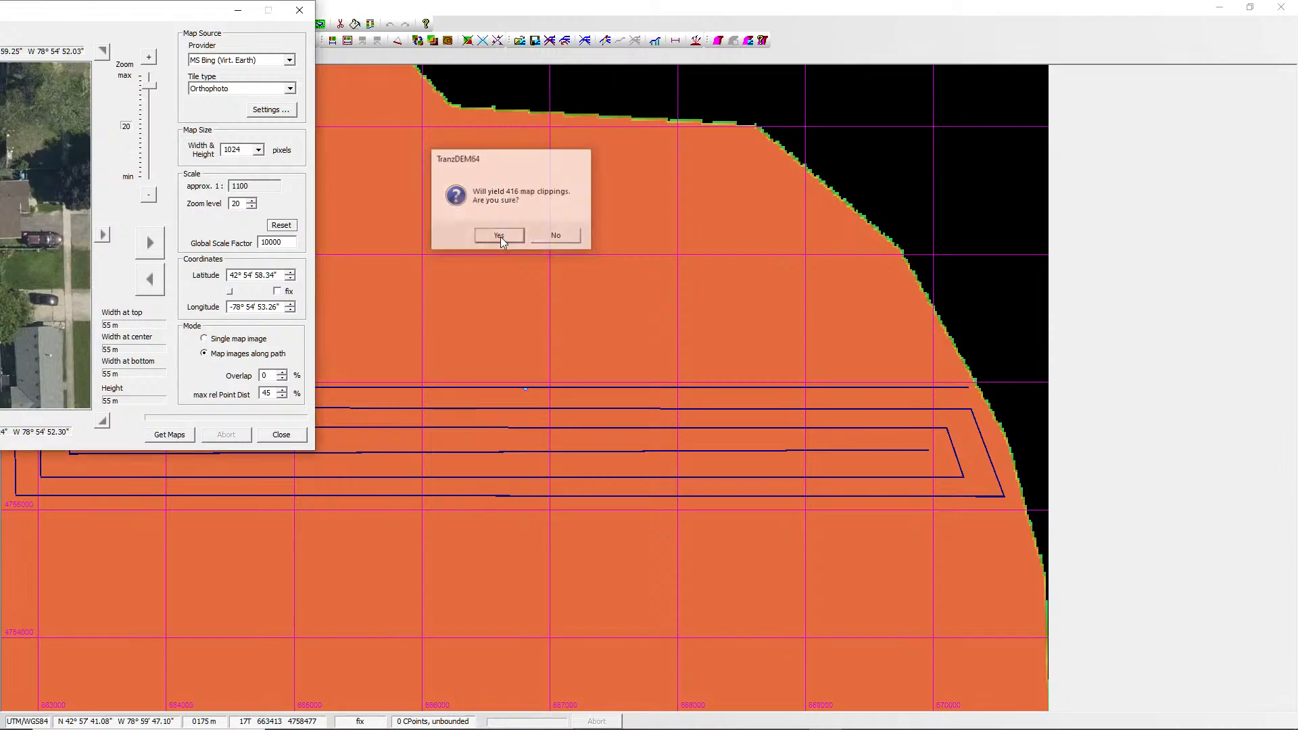
left_click(500, 238)
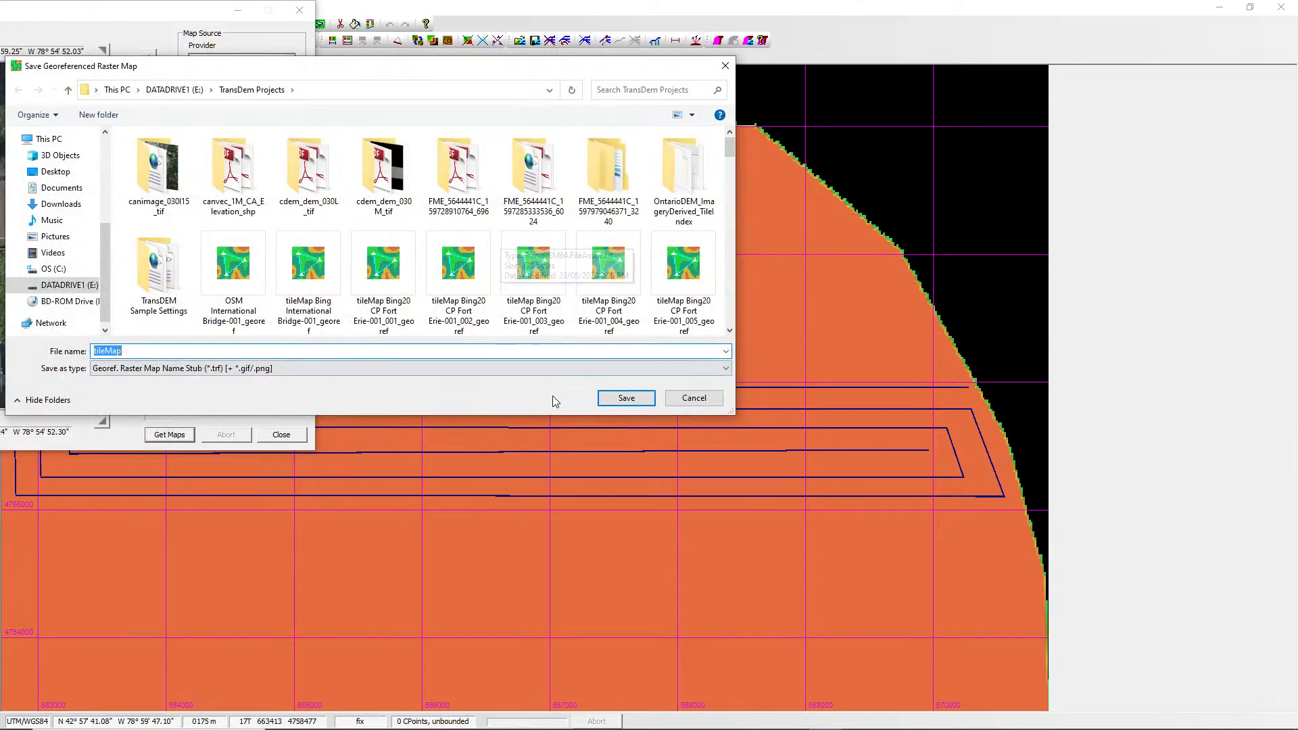
left_click(627, 400)
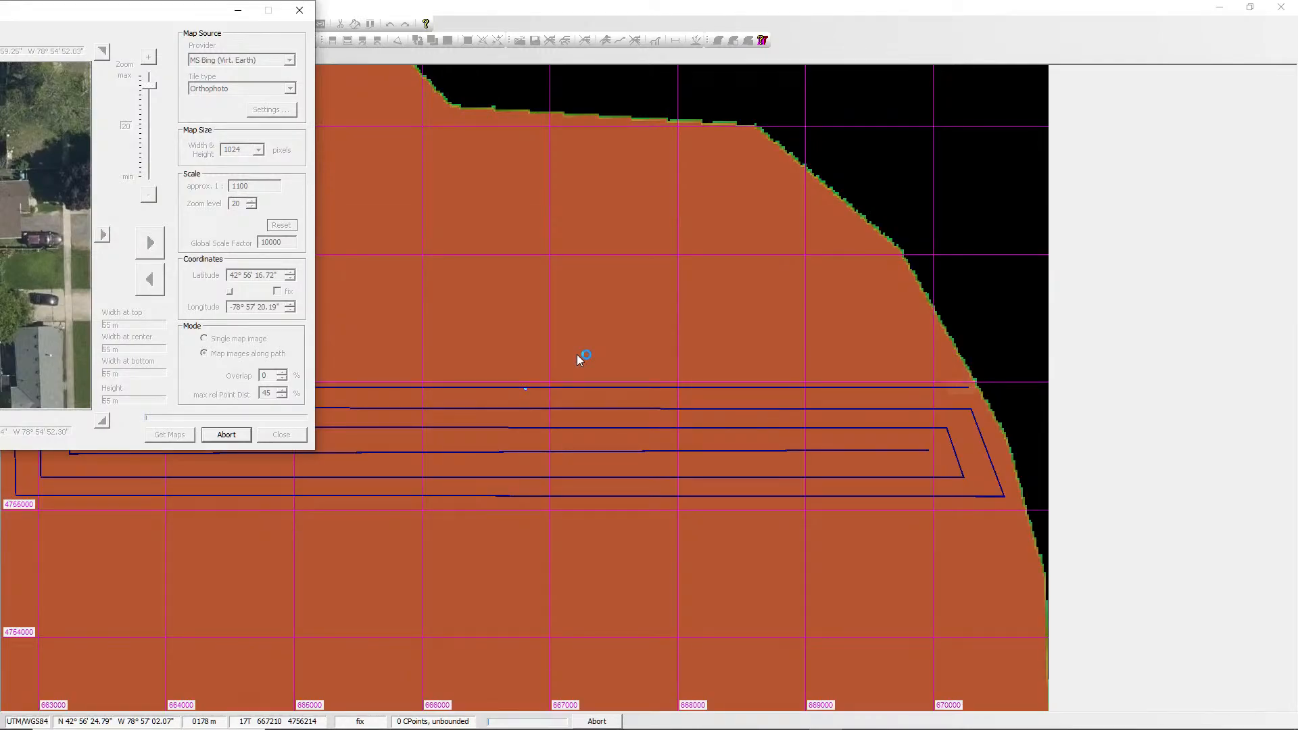
left_click_drag(143, 16, 440, 532)
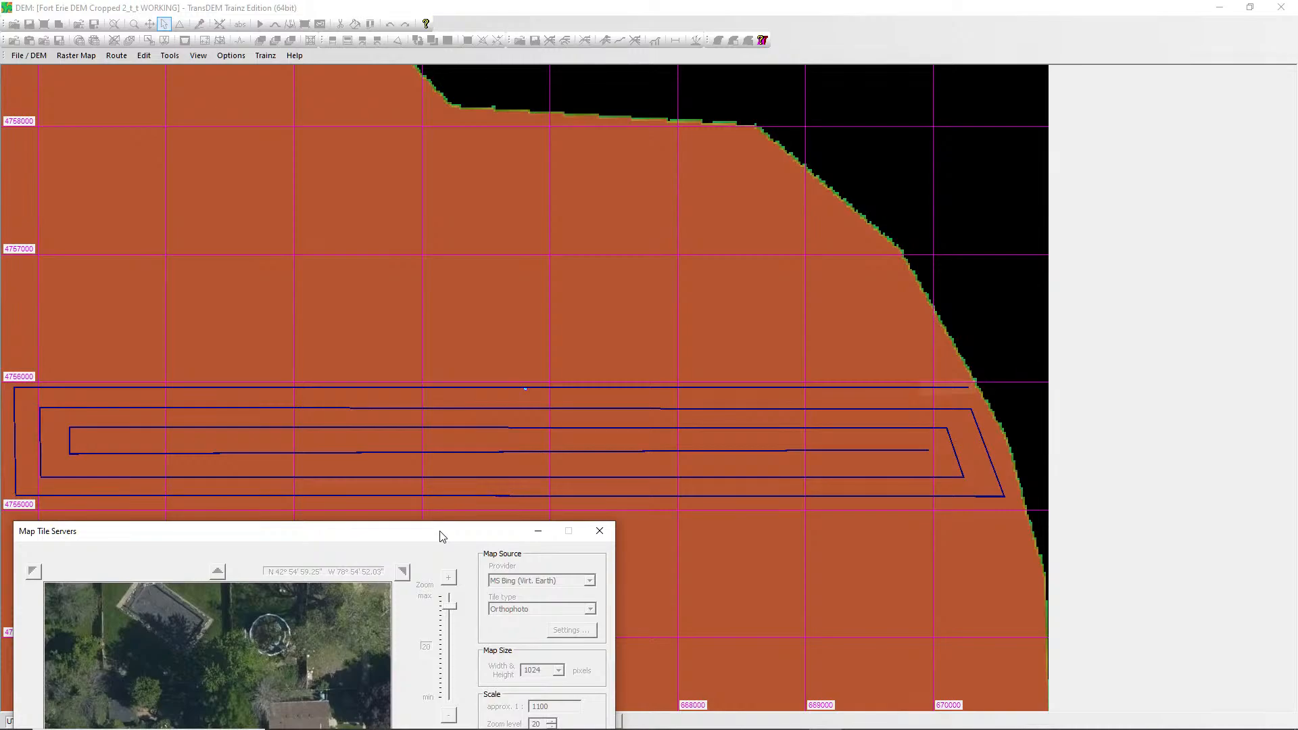
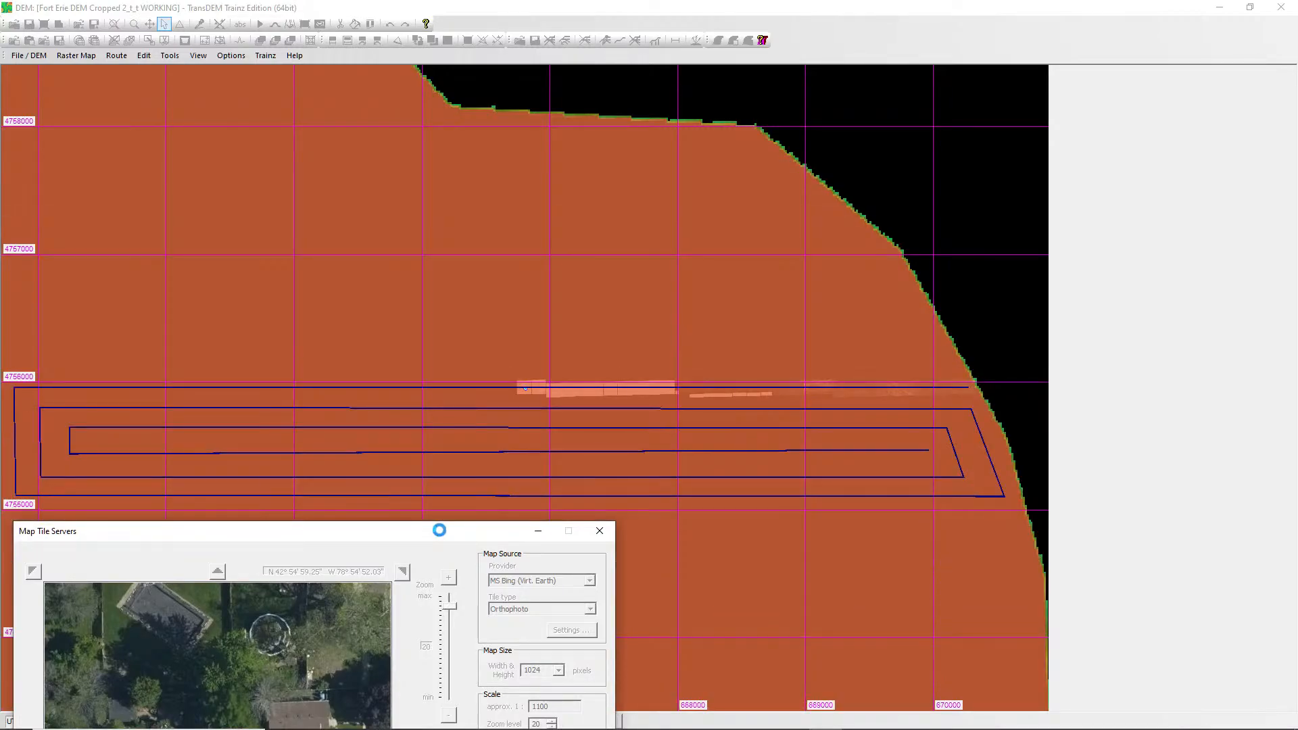
Try to abort the running tile download and reposition the Map Tile Servers dialog over the map.
left_click_drag(443, 537, 91, 161)
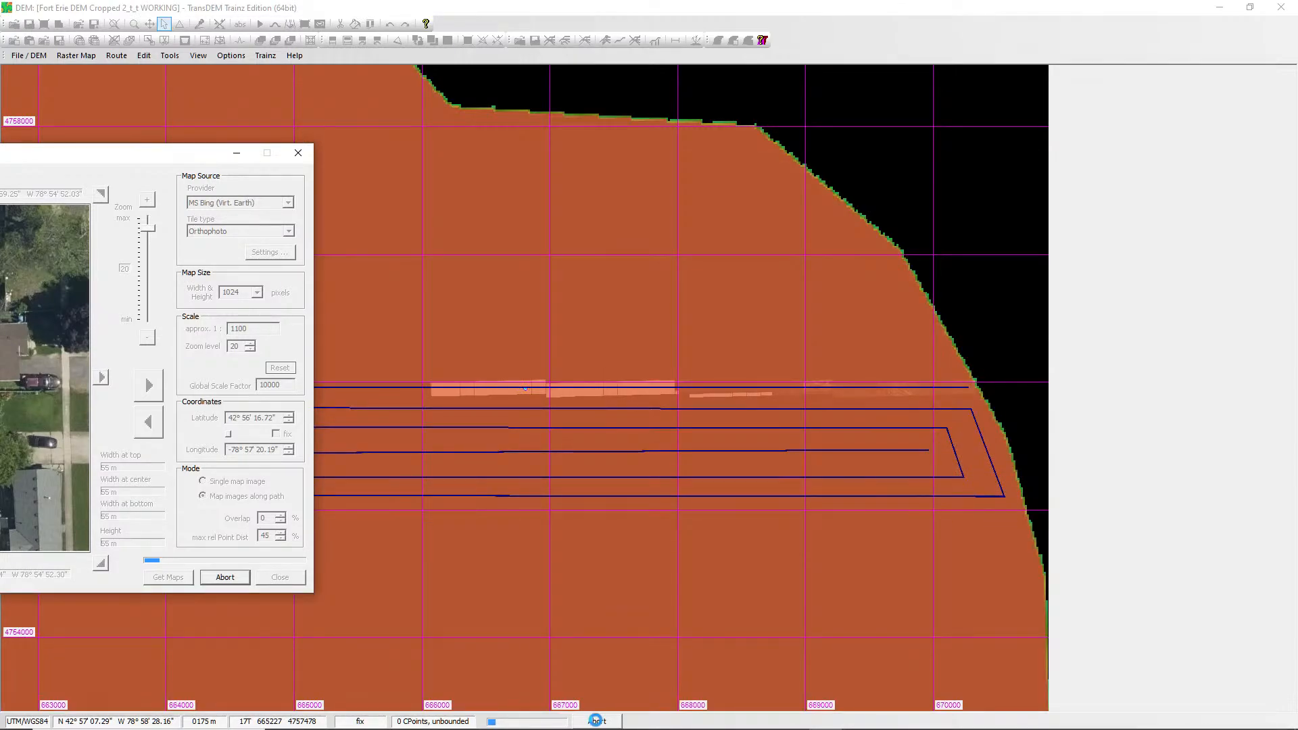
left_click(596, 721)
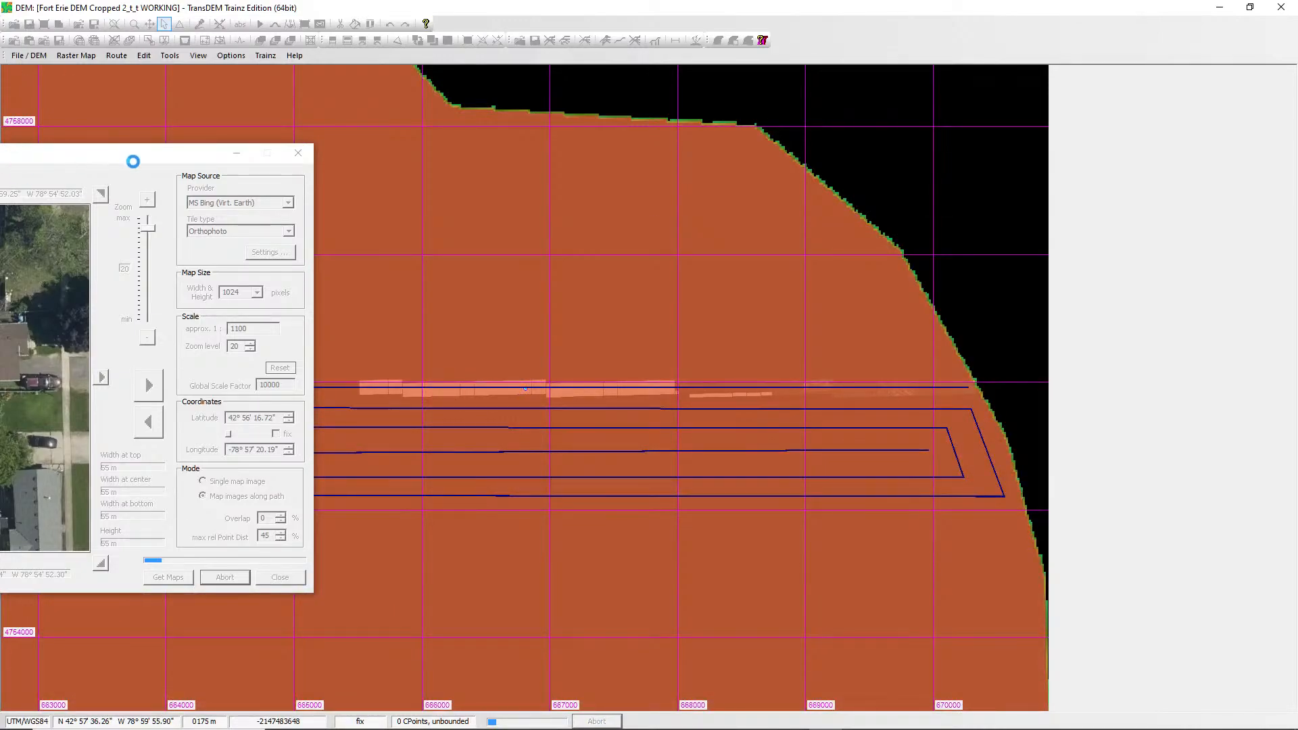
left_click_drag(83, 159, 412, 197)
left_click_drag(410, 338, 454, 520)
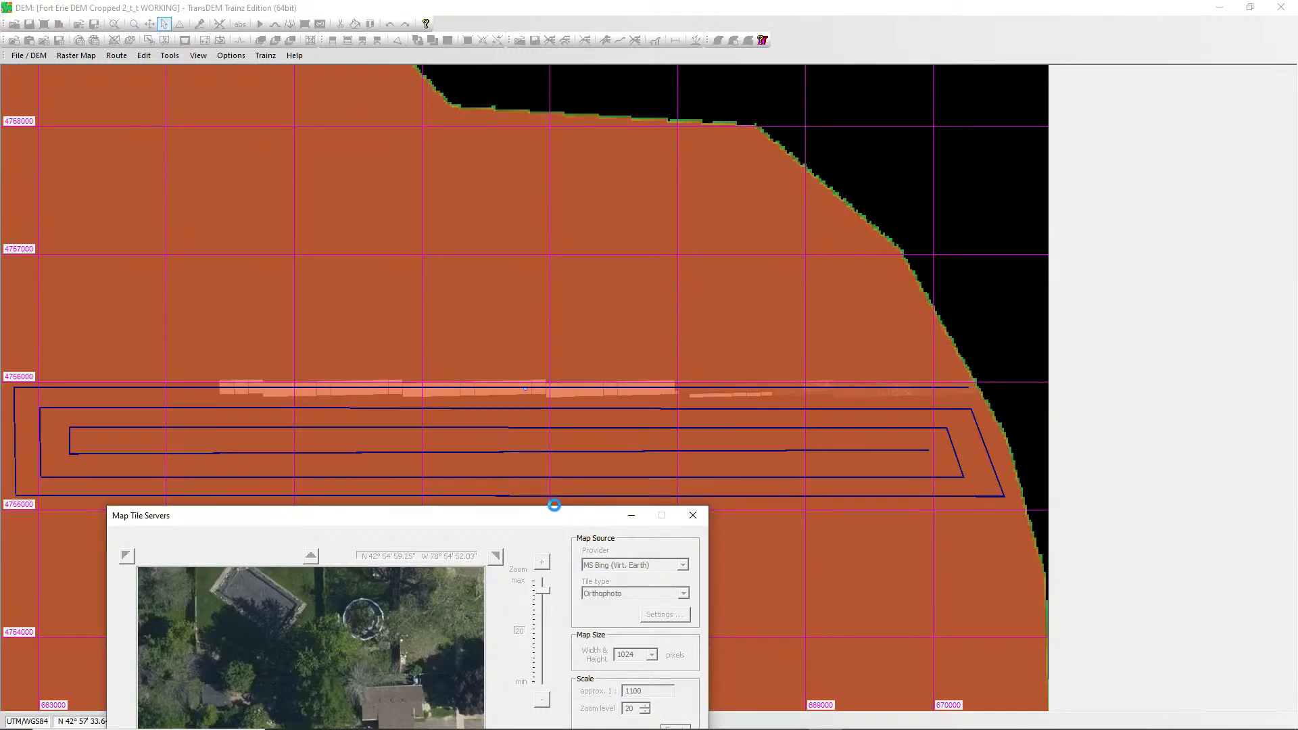
left_click_drag(554, 506, 409, 223)
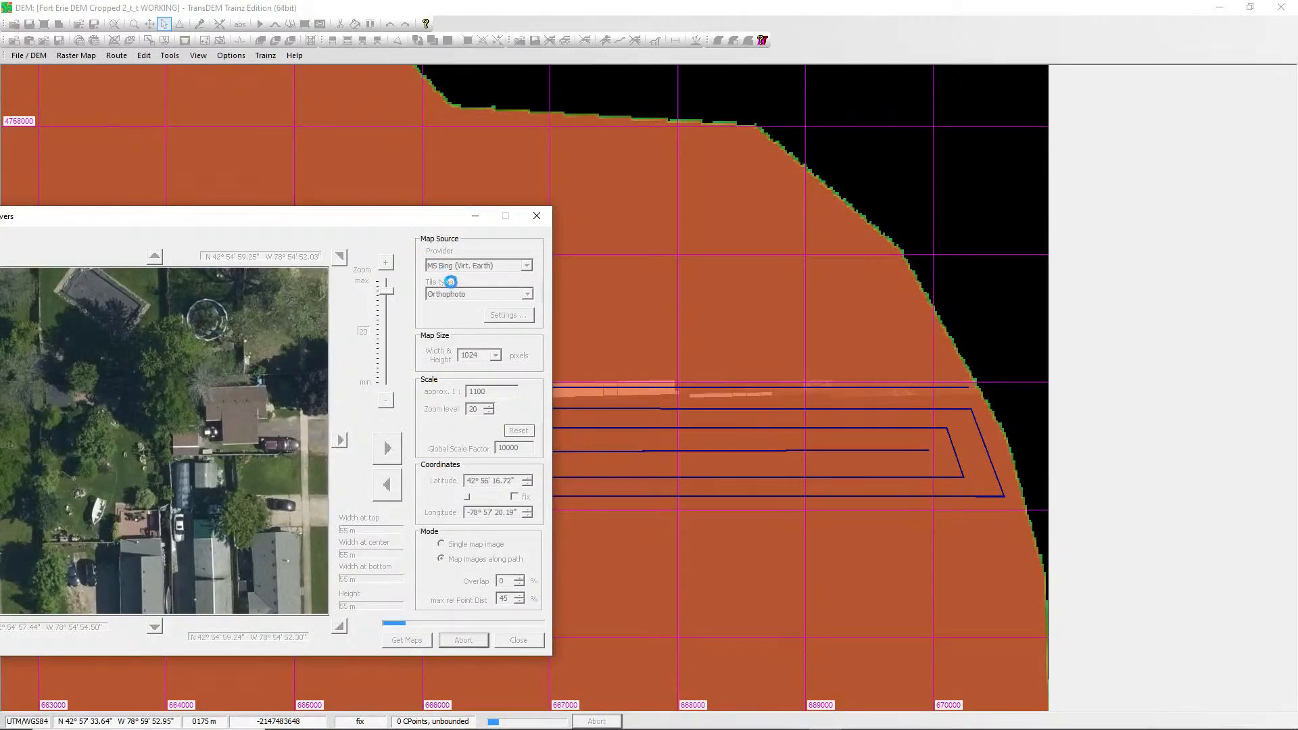
left_click_drag(451, 284, 452, 282)
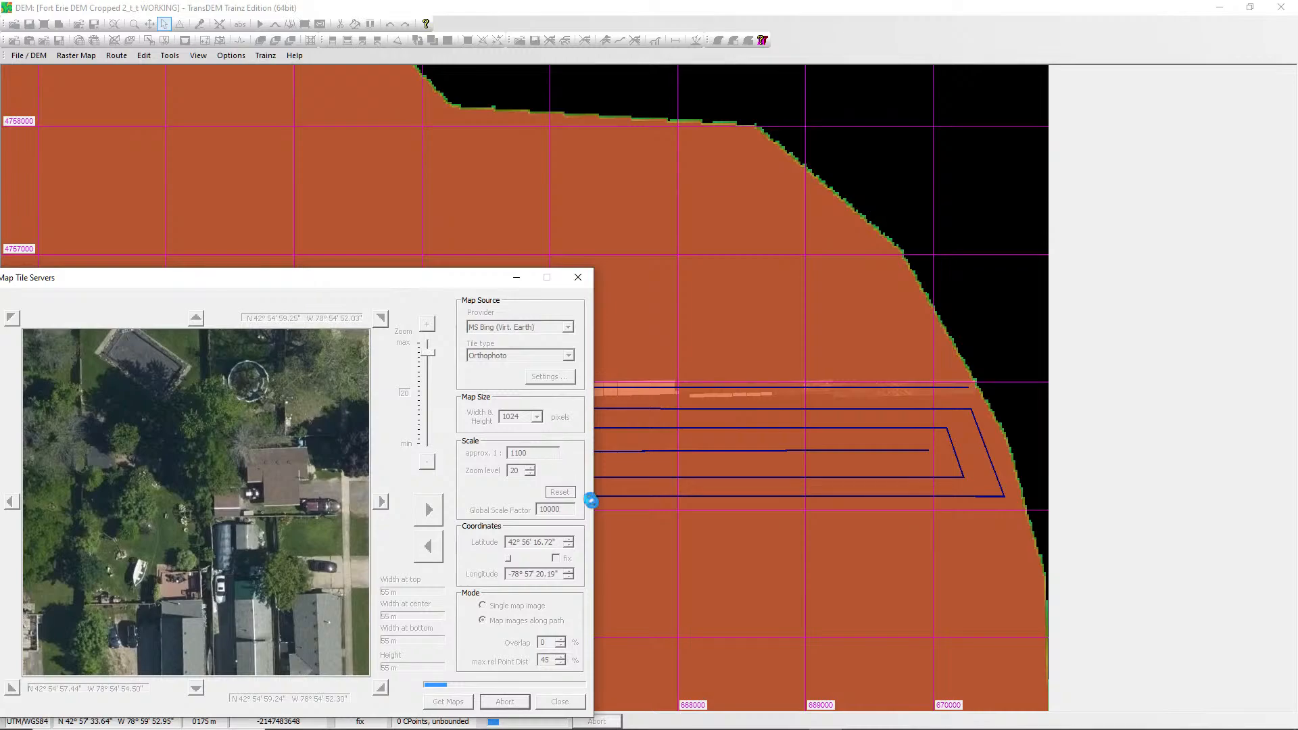
left_click_drag(625, 553, 612, 543)
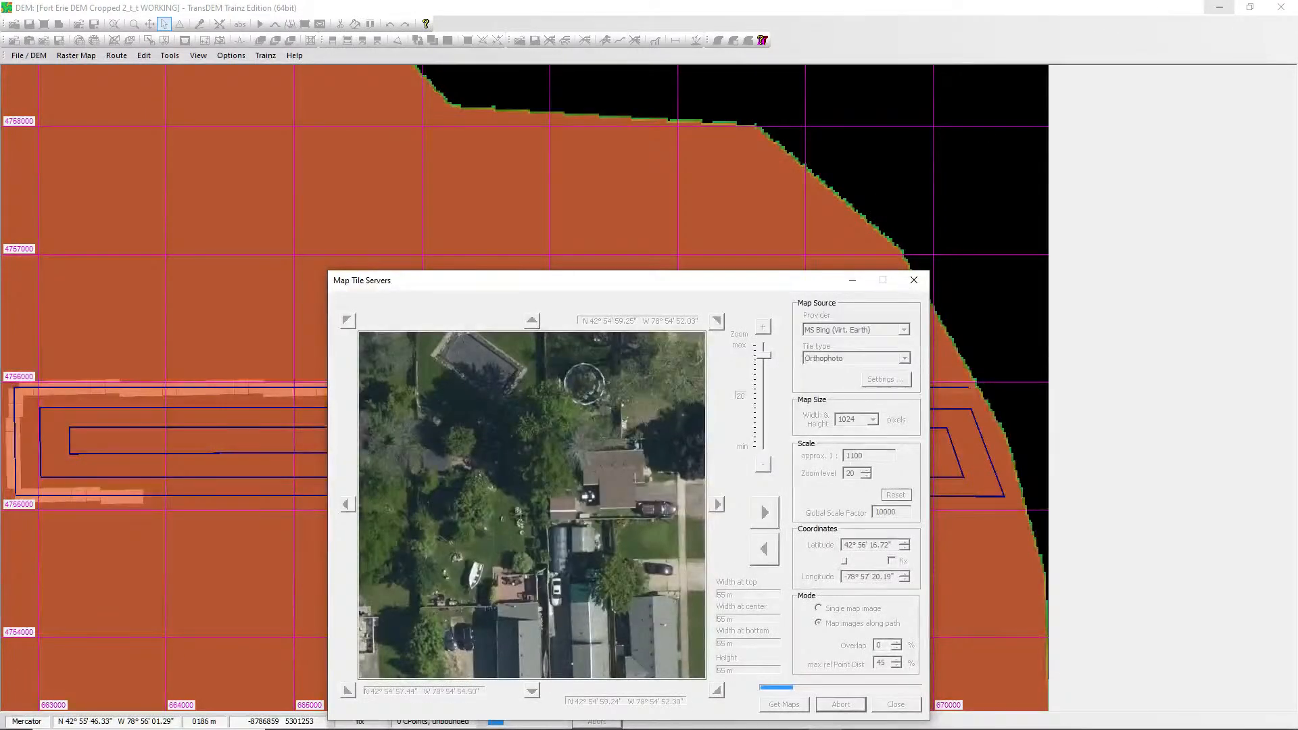
Quit TransDEM during the tile download without saving the modified route.
left_click(1282, 7)
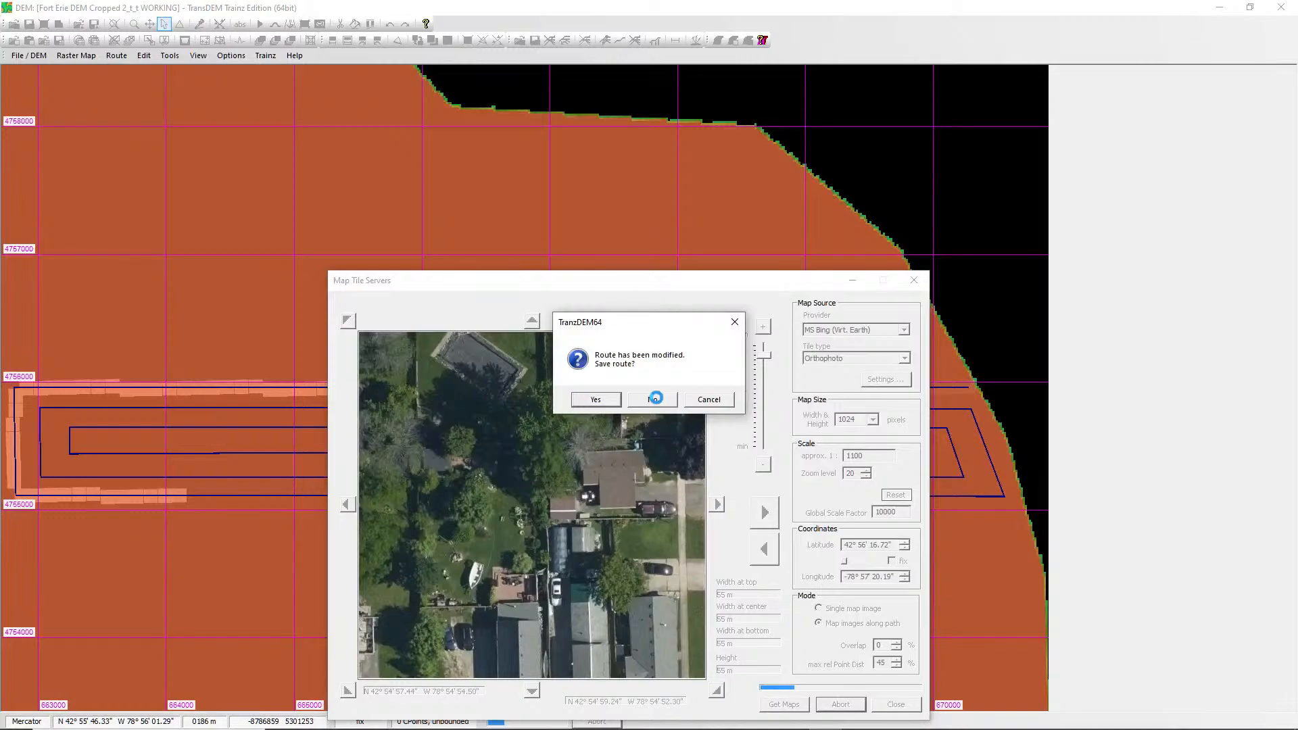
left_click(653, 399)
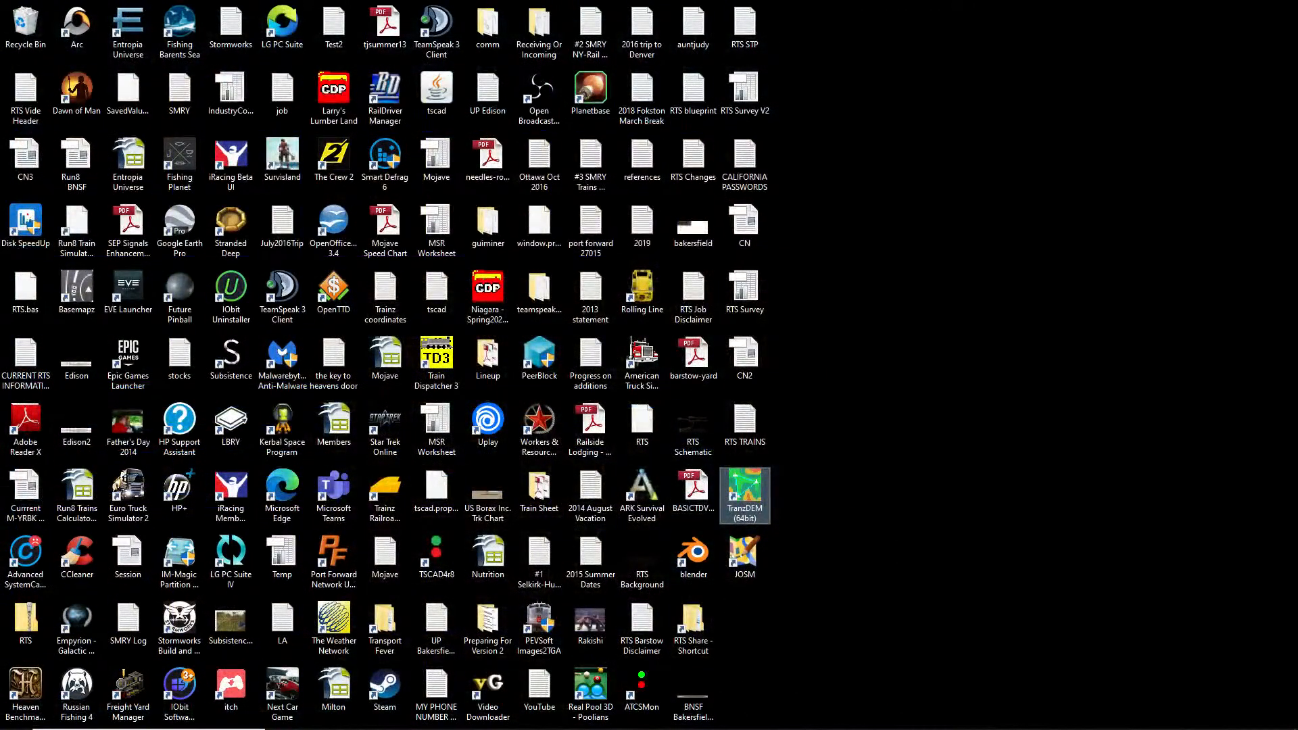
right_click(749, 501)
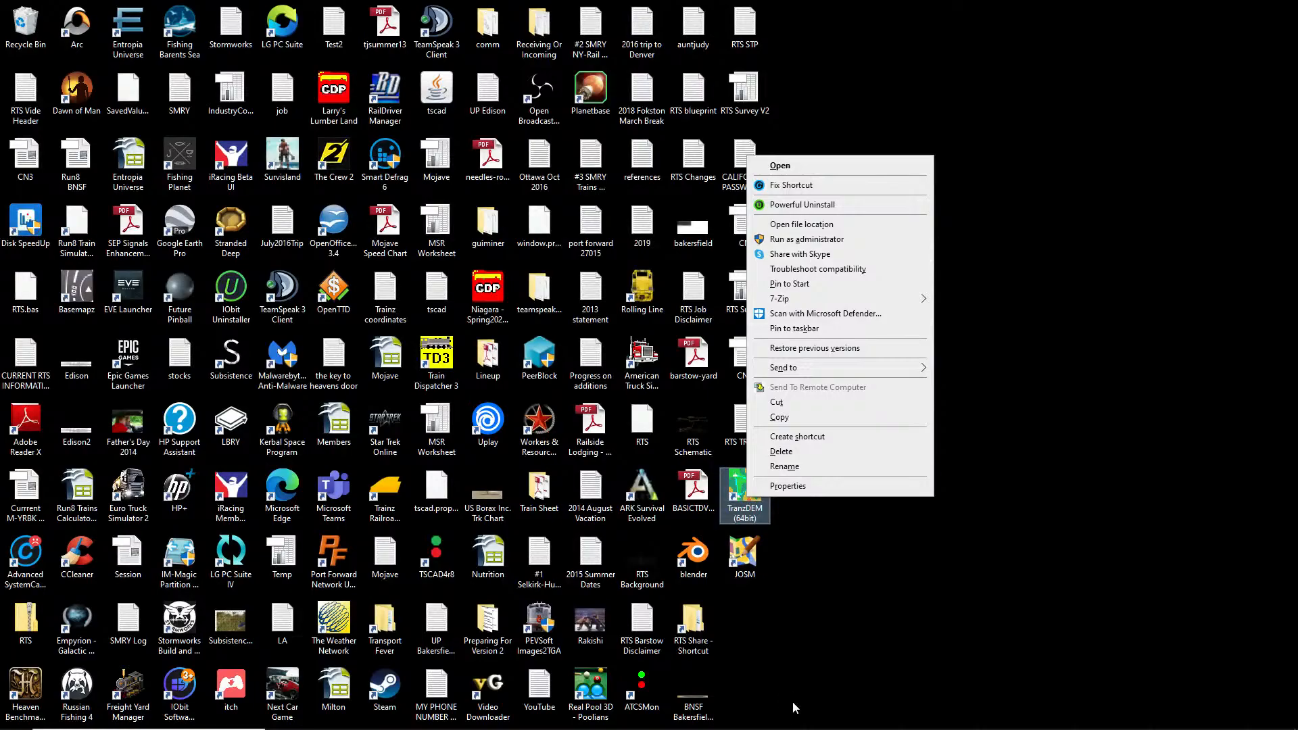
left_click(817, 676)
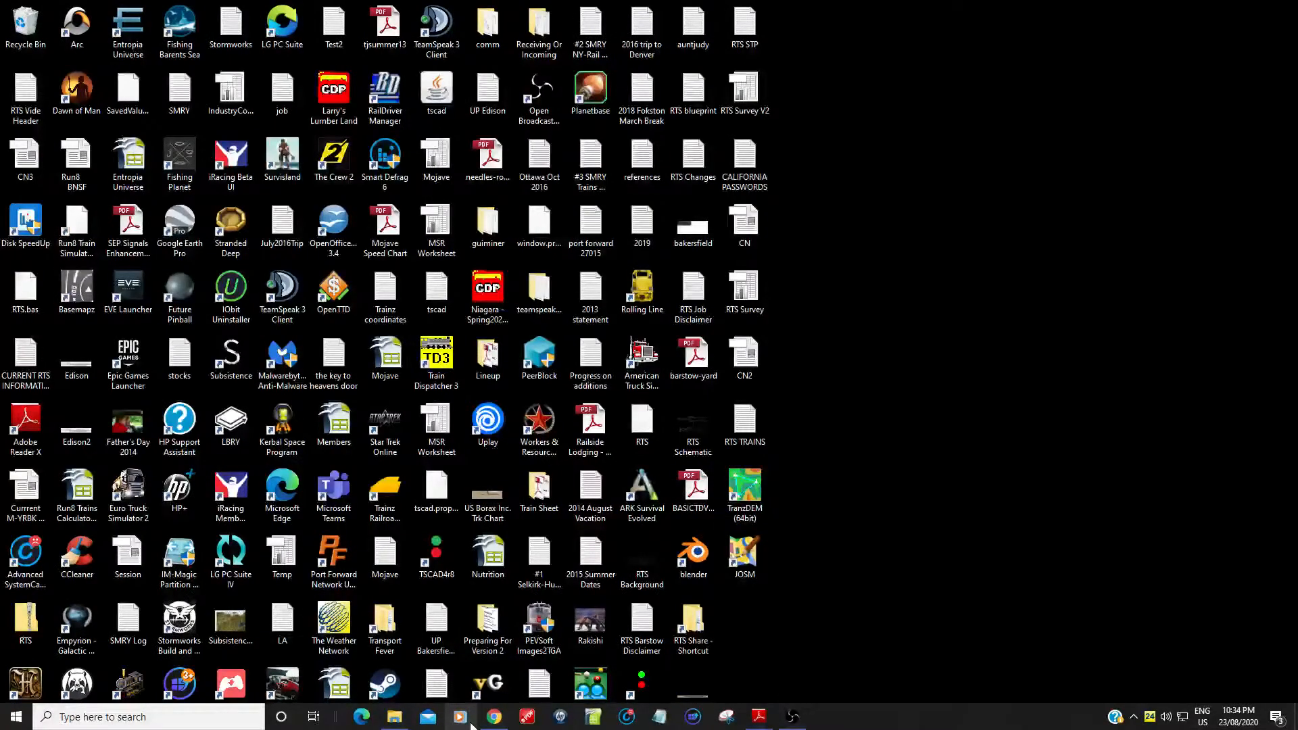
Check the free space of the DATADRIVE1 (E:) drive in File Explorer, and minimize the window.
left_click(397, 722)
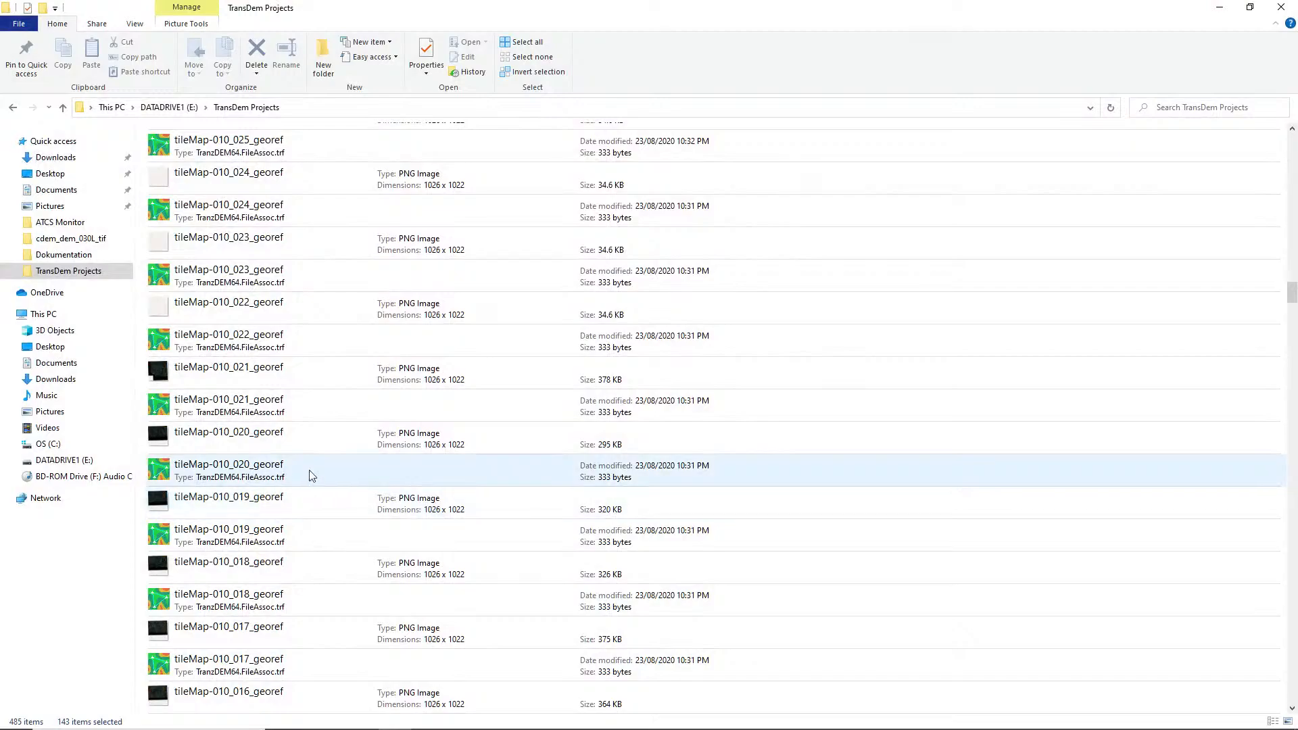
left_click(65, 461)
right_click(78, 464)
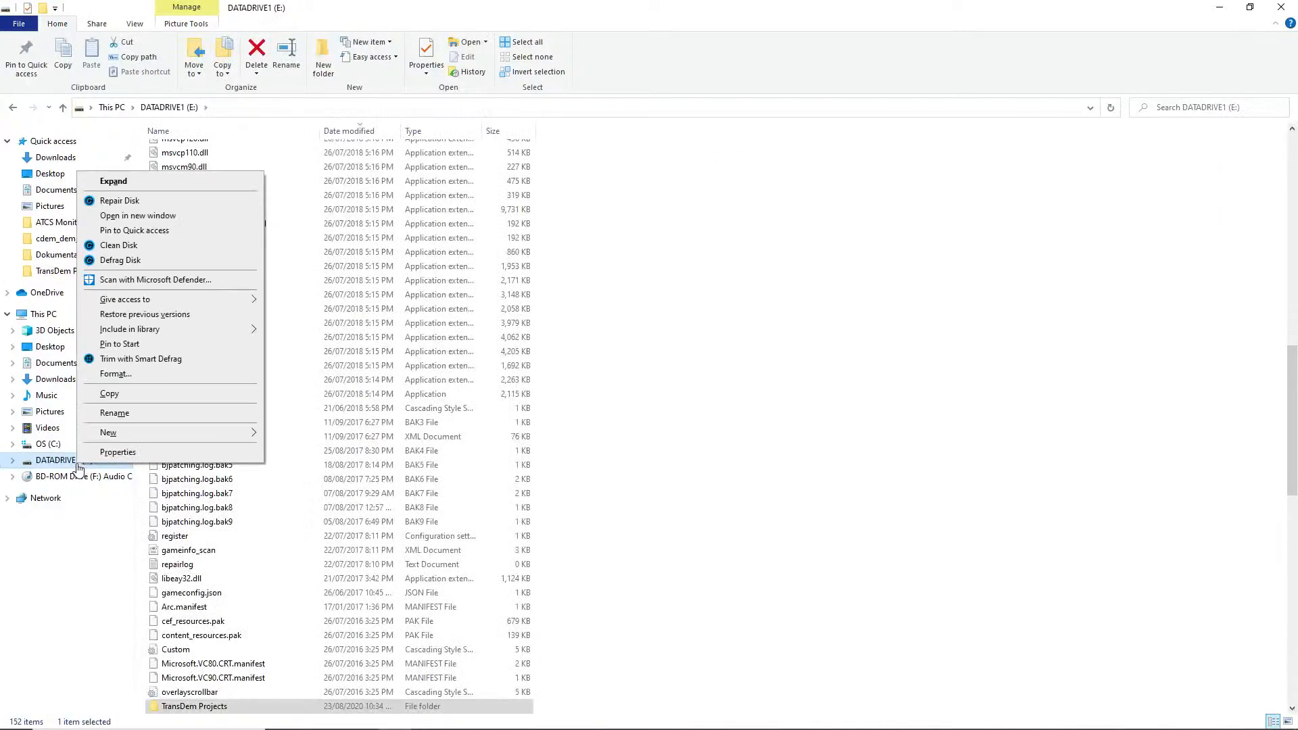
left_click(123, 456)
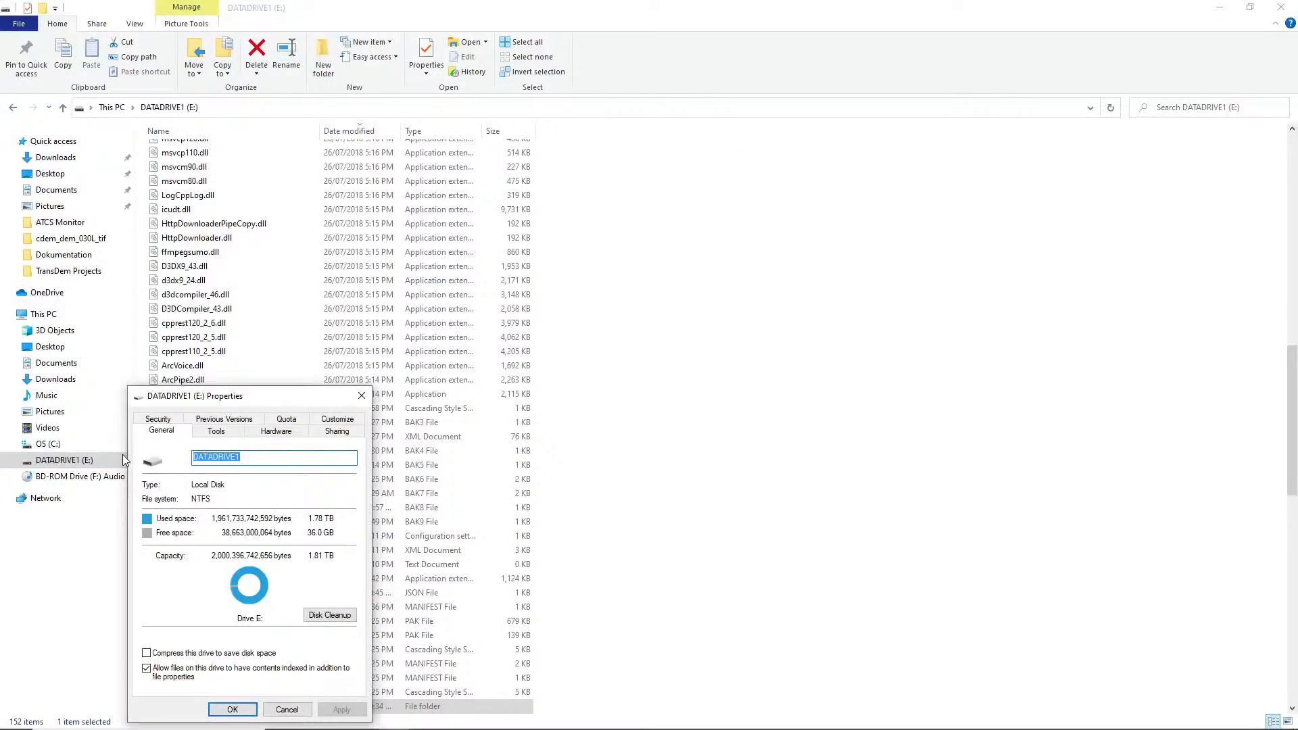
left_click(287, 709)
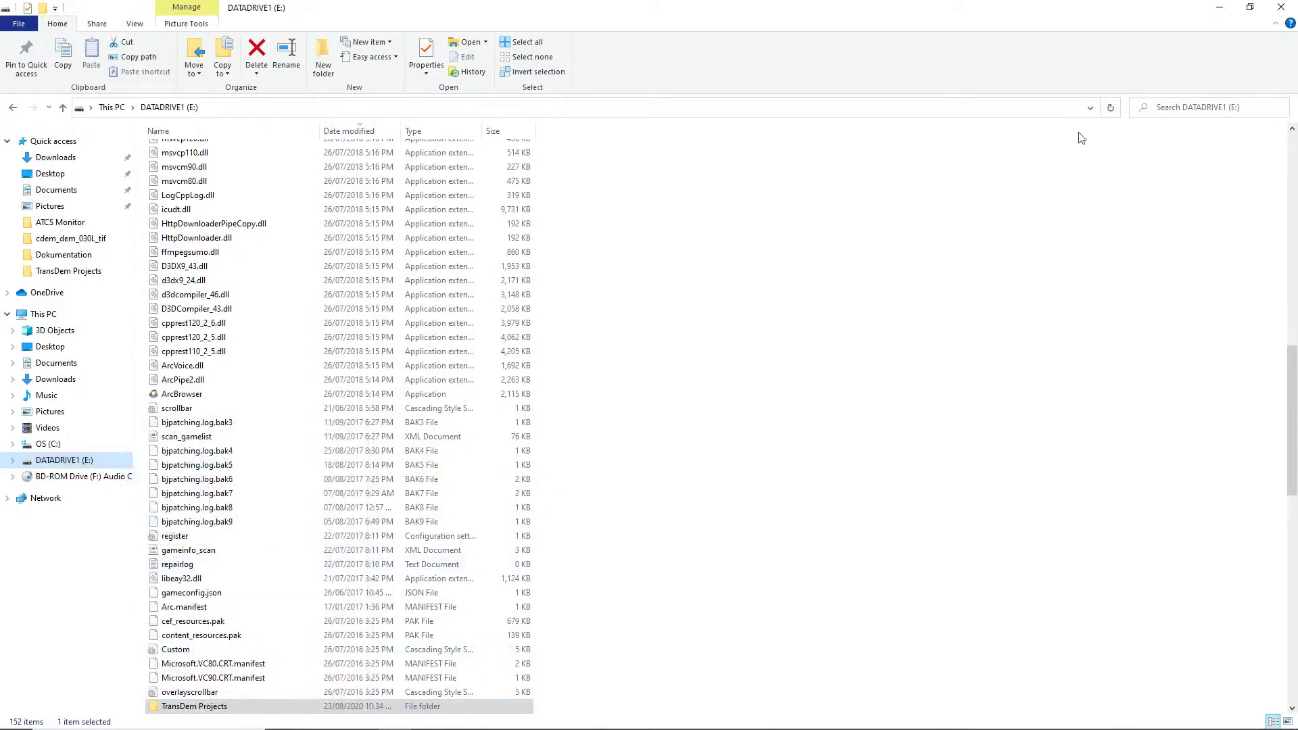
left_click(1219, 7)
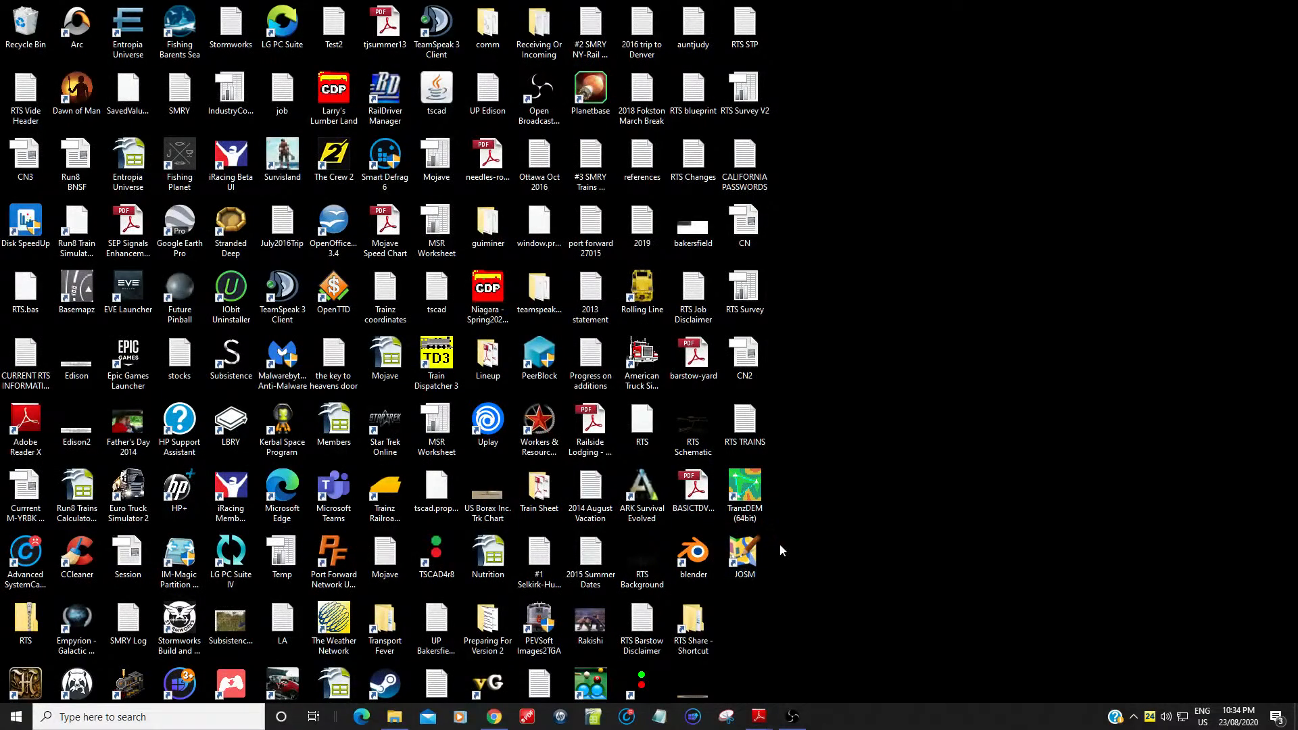
Launch TransDEM from its desktop shortcut as administrator.
left_click(748, 495)
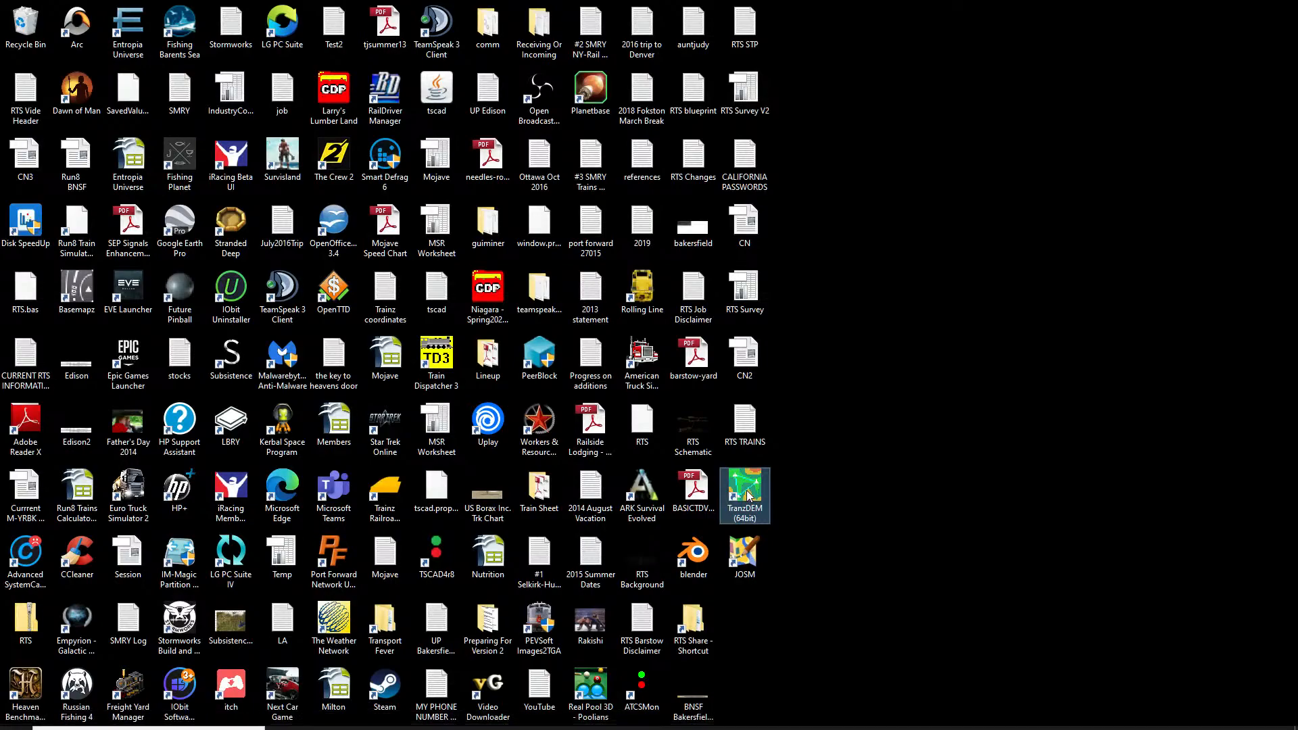
right_click(748, 496)
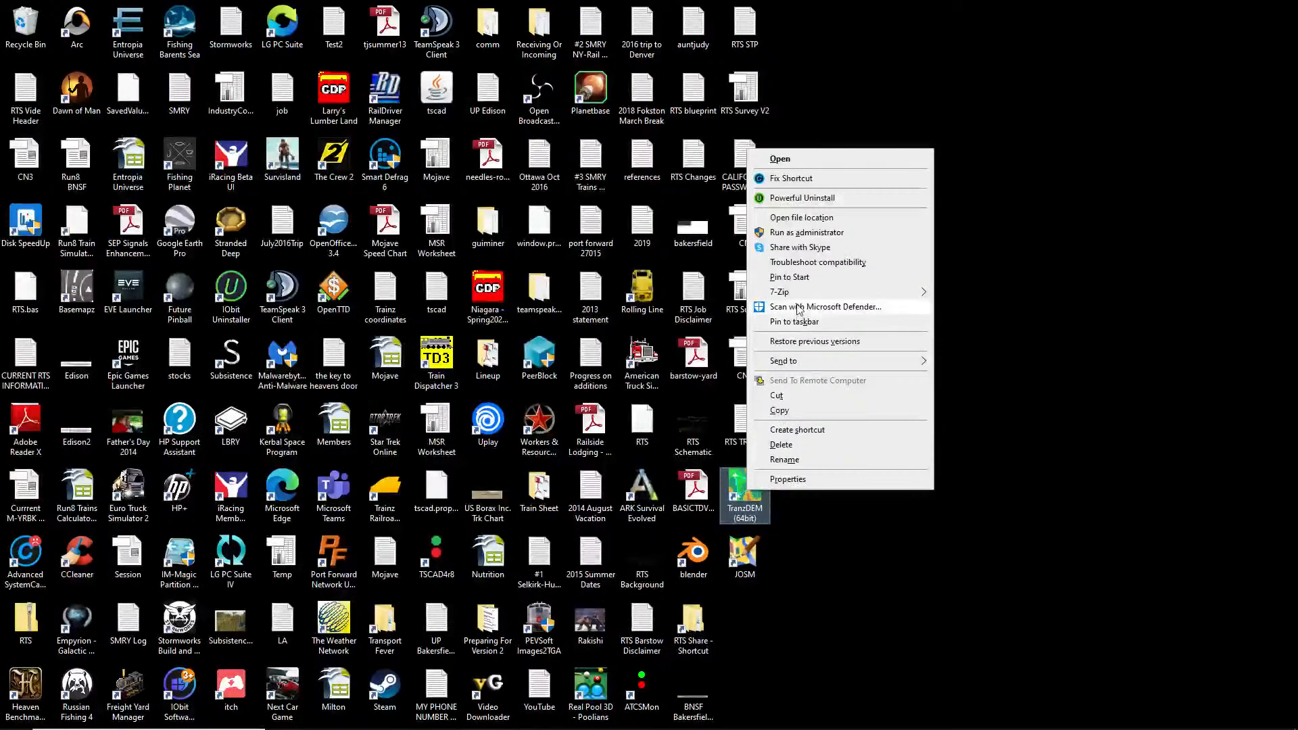
left_click(798, 235)
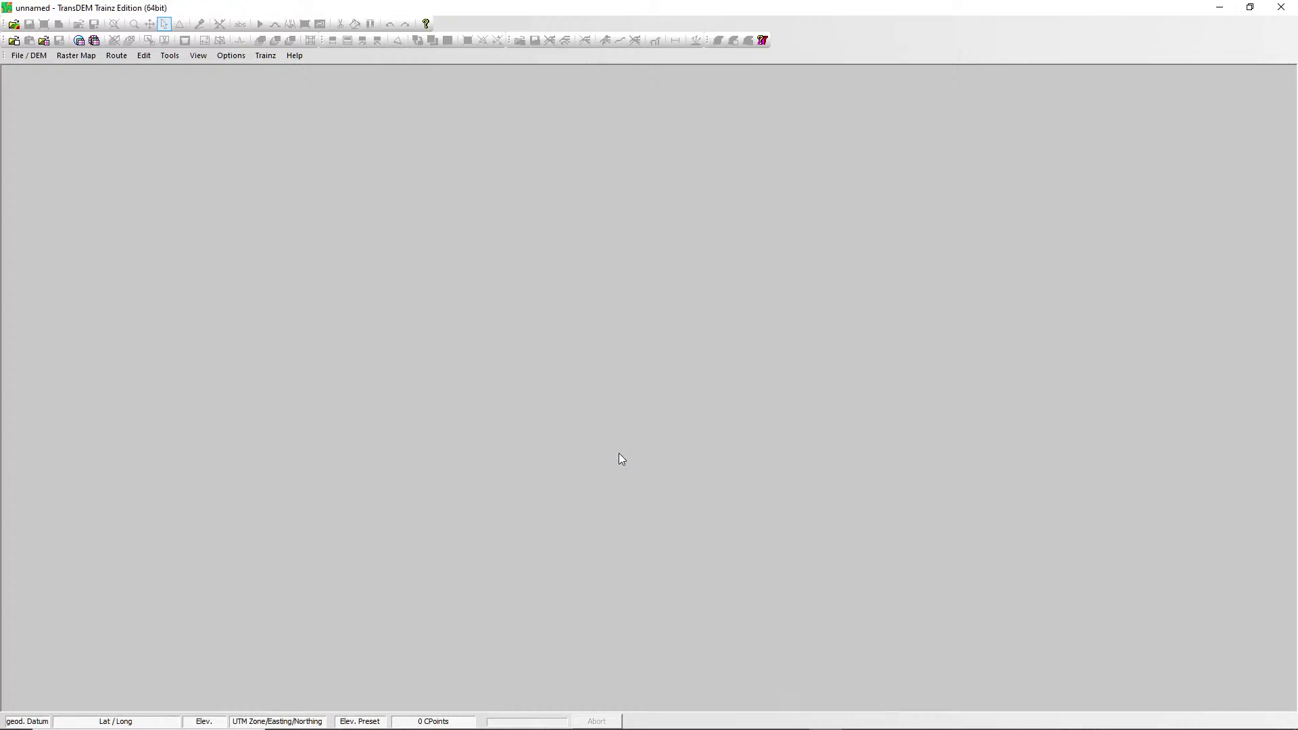
Open the DEM file "Fort Erie DEM Cropped 2_t_t WORKING" from the TransDem Projects folder.
left_click(29, 57)
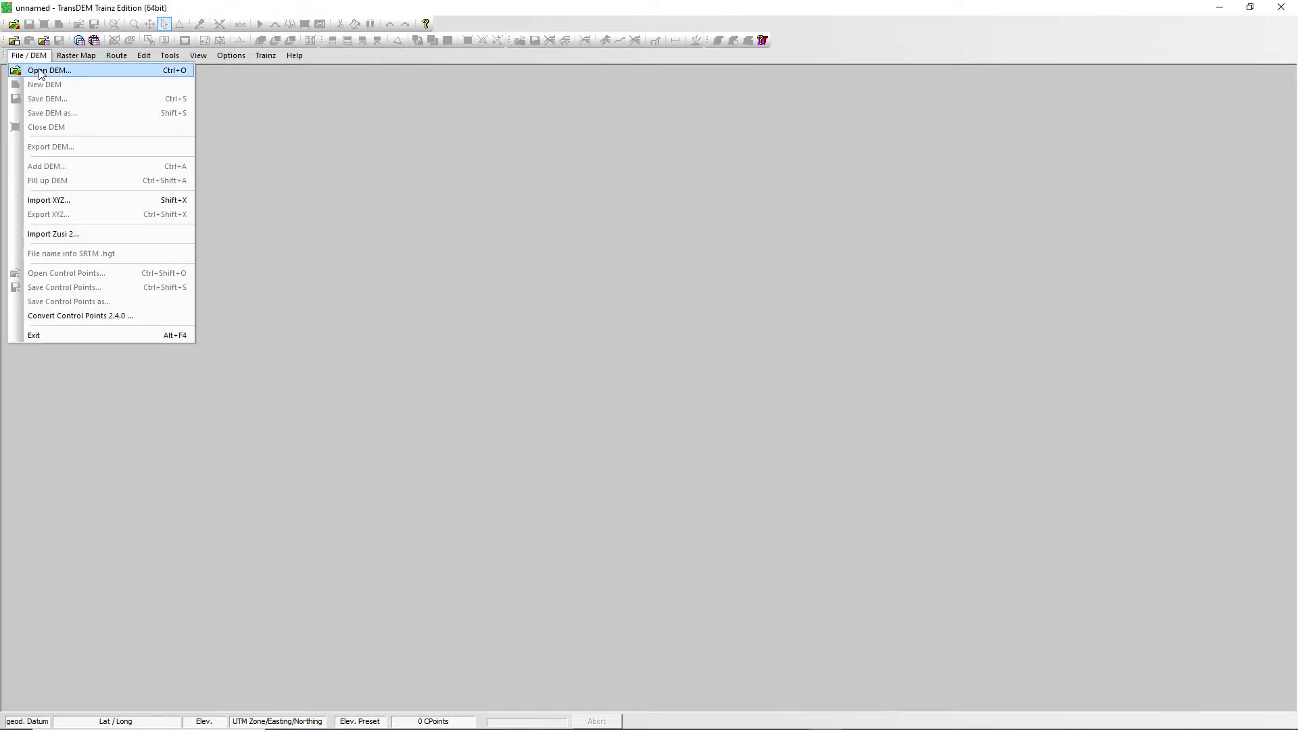
left_click(40, 70)
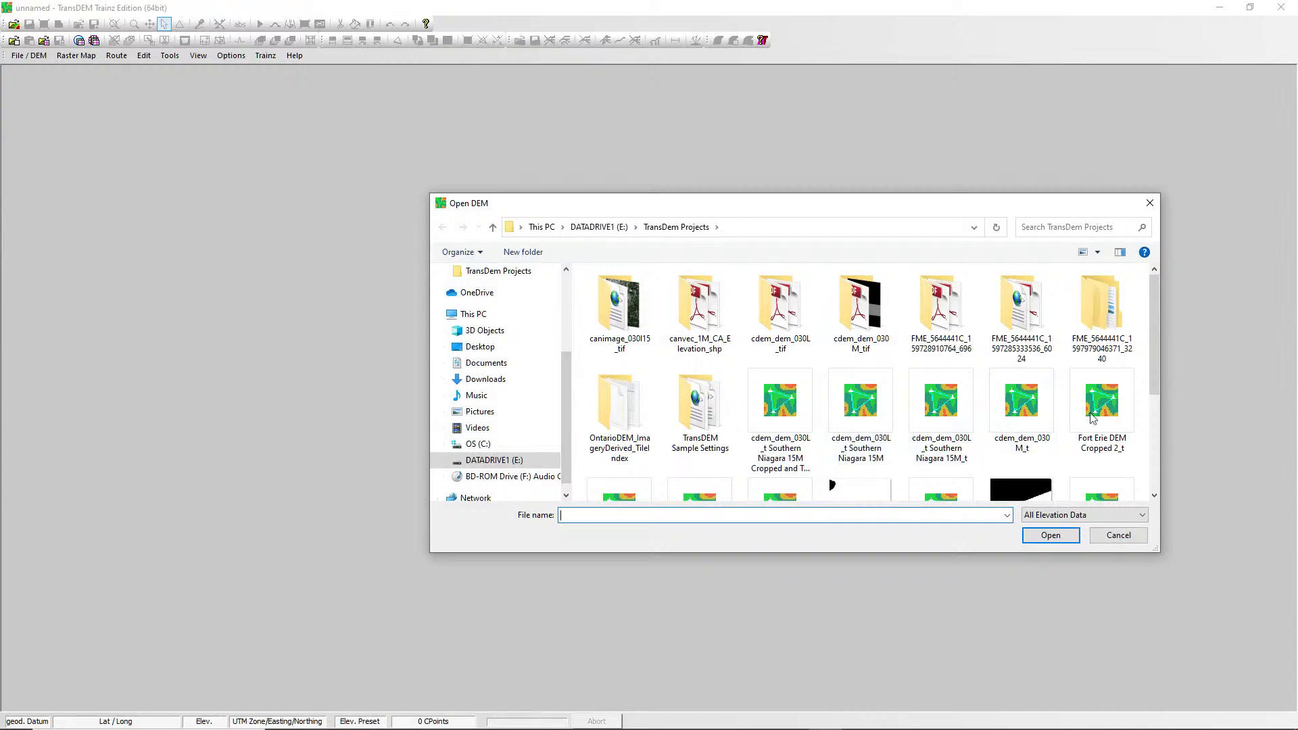
left_click_drag(1155, 368, 1160, 490)
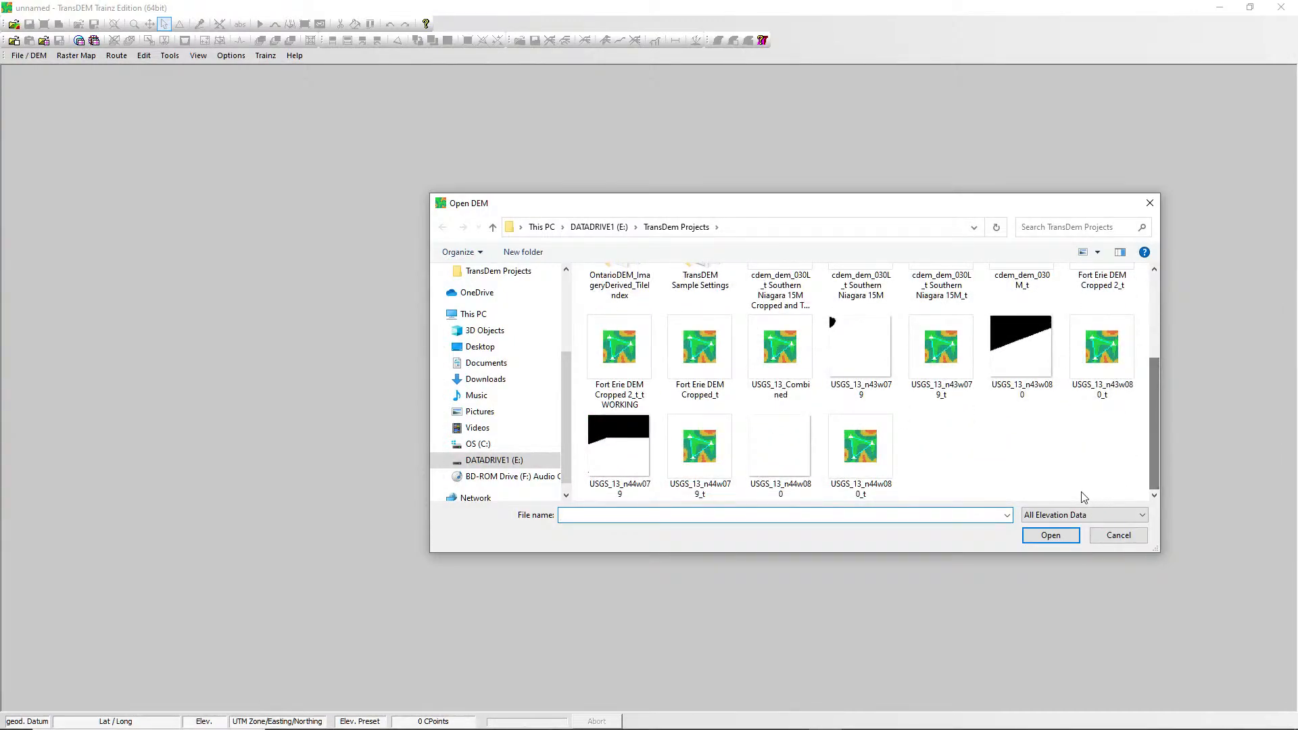
left_click(616, 358)
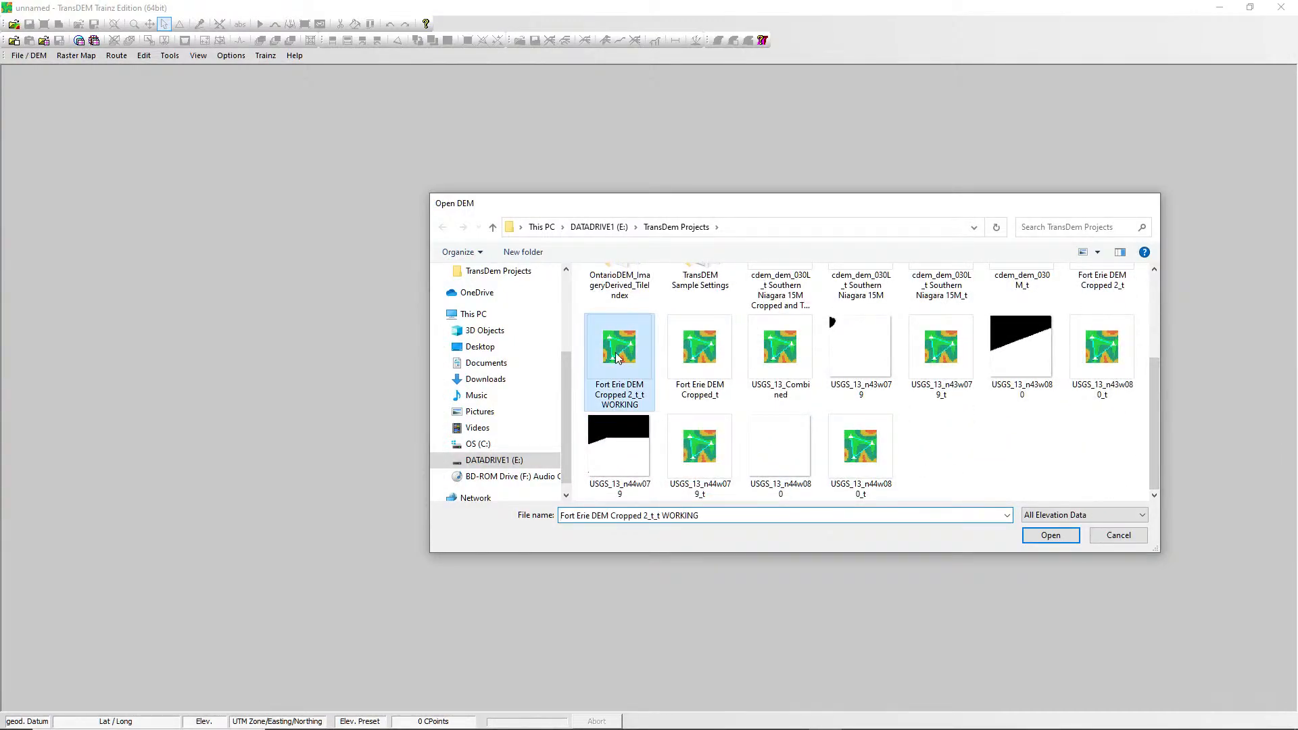
double_click(615, 358)
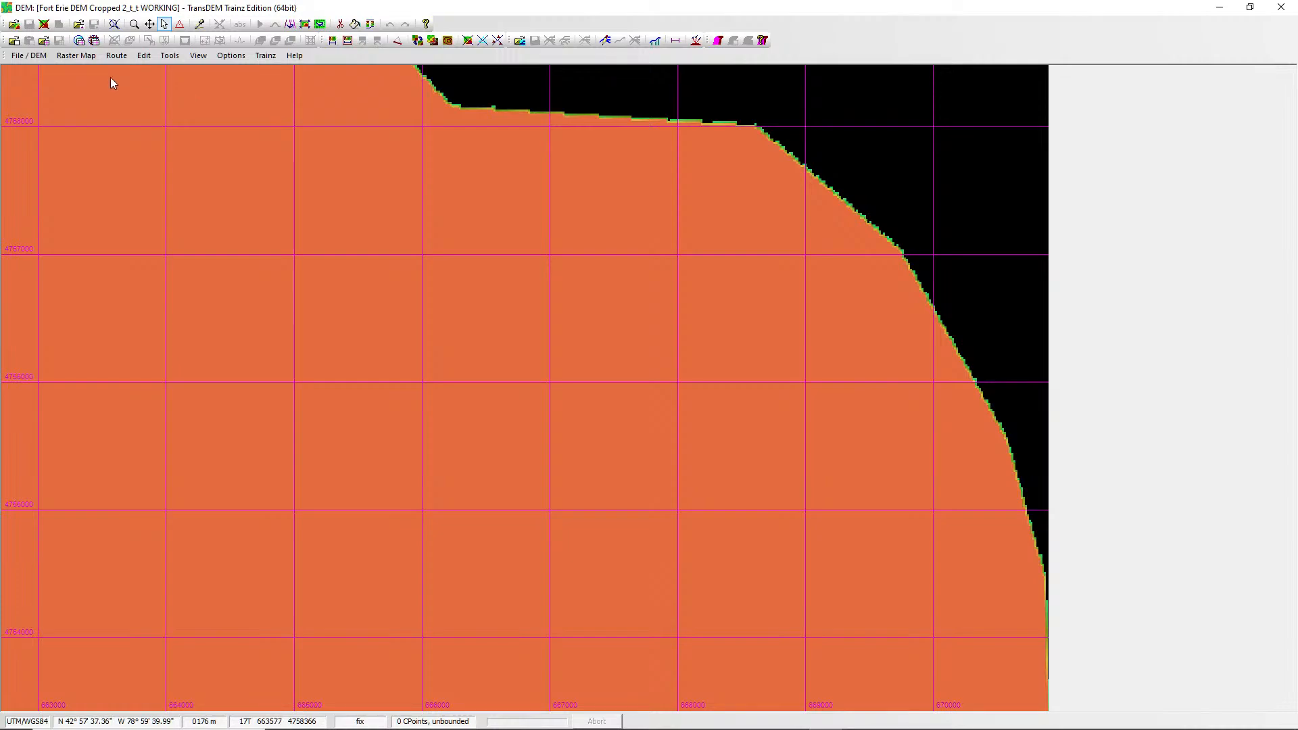
Open Map Tile Servers for the reopened DEM, choosing MS Bing (Virt. Earth) as provider and Orthophoto as tile type.
left_click(85, 57)
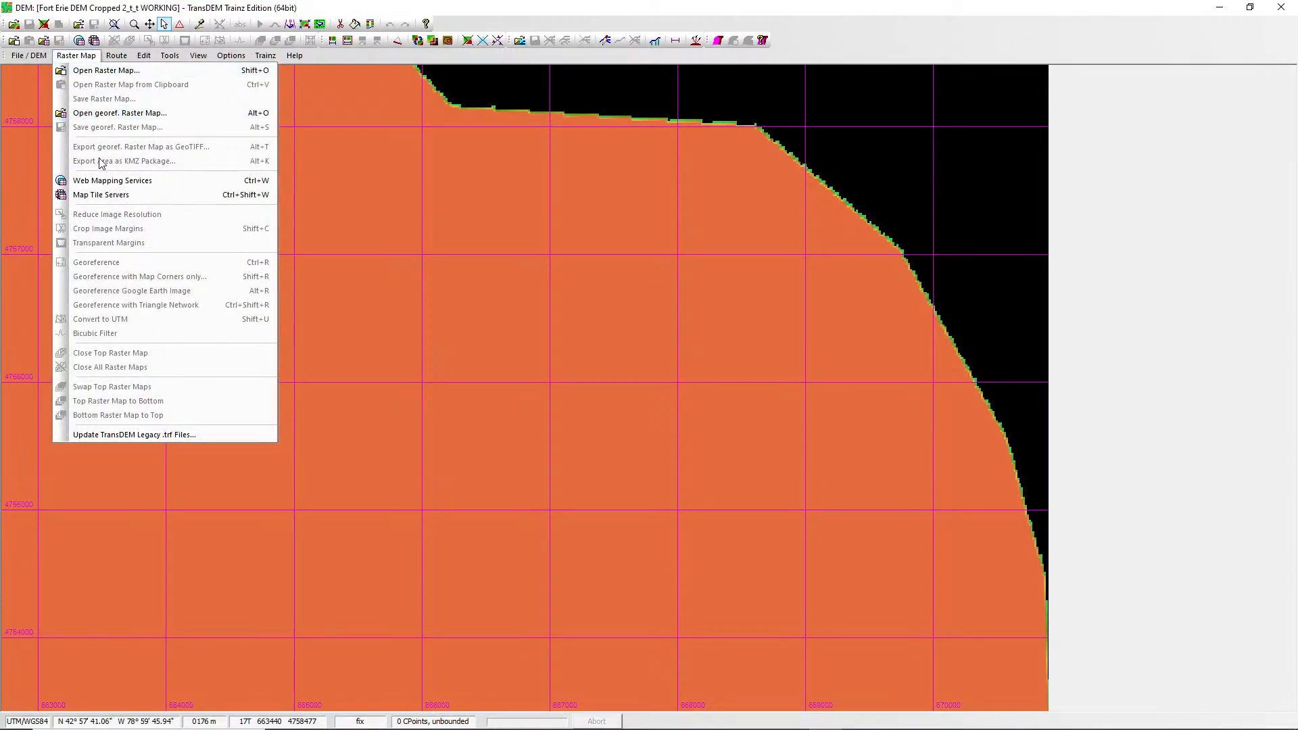
left_click(129, 198)
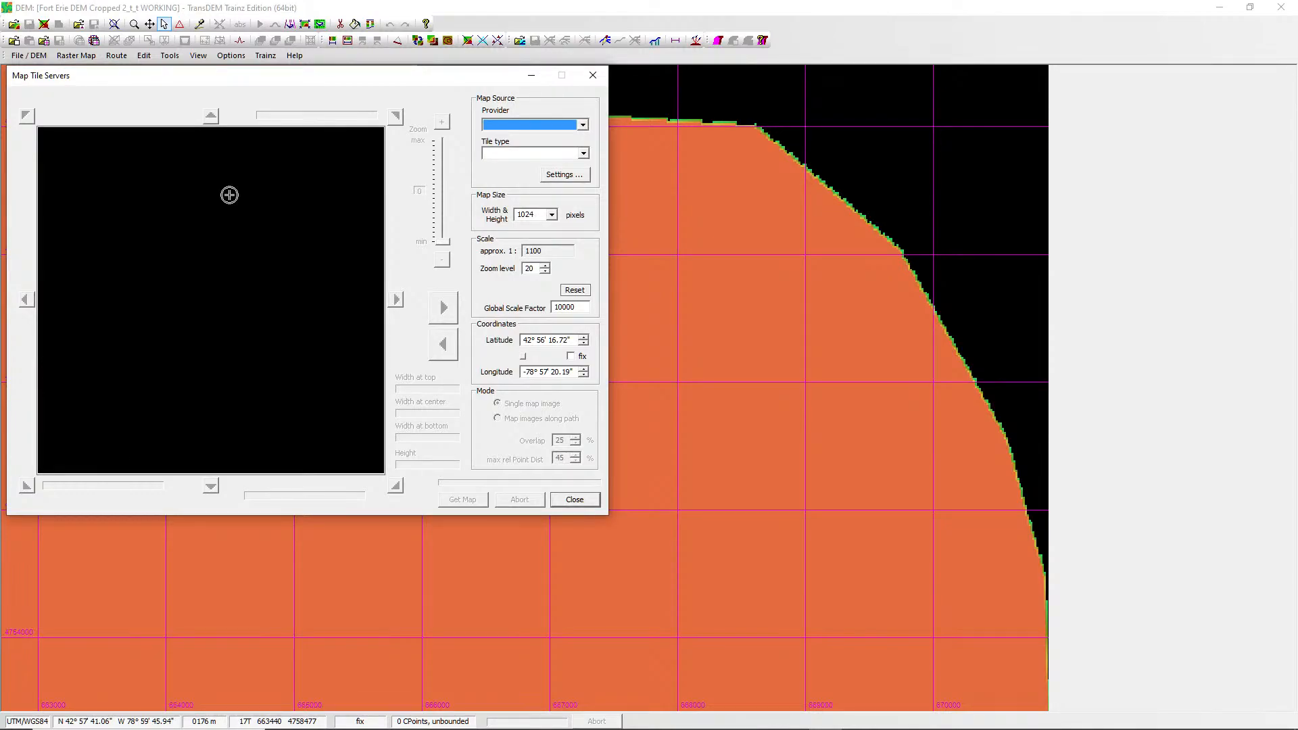
left_click(564, 127)
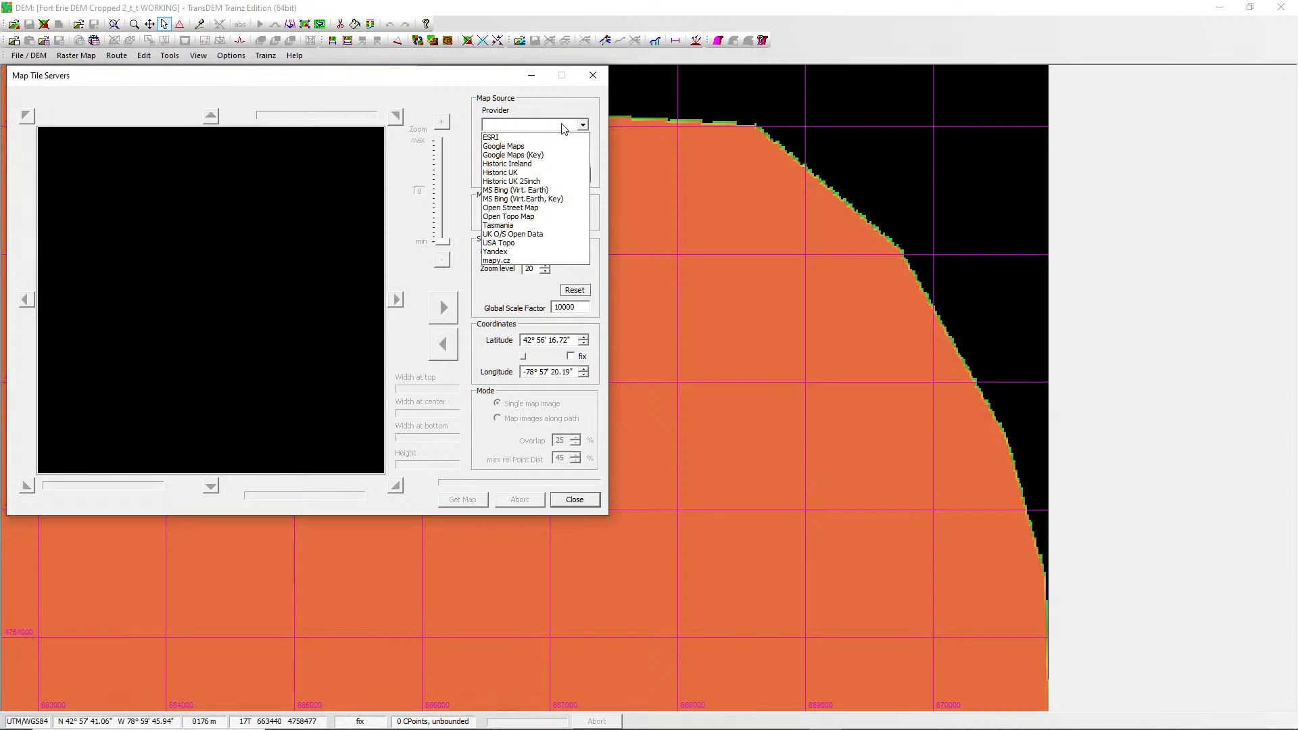
left_click(541, 191)
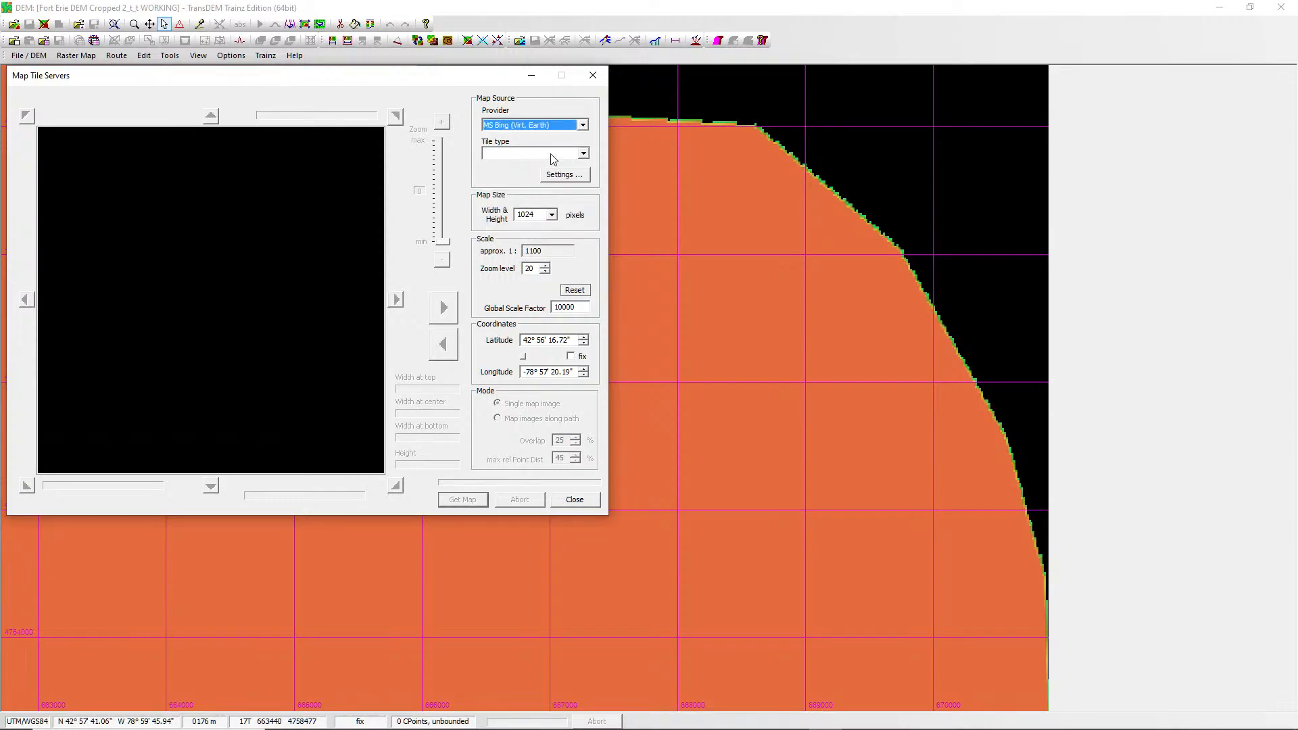
left_click(553, 159)
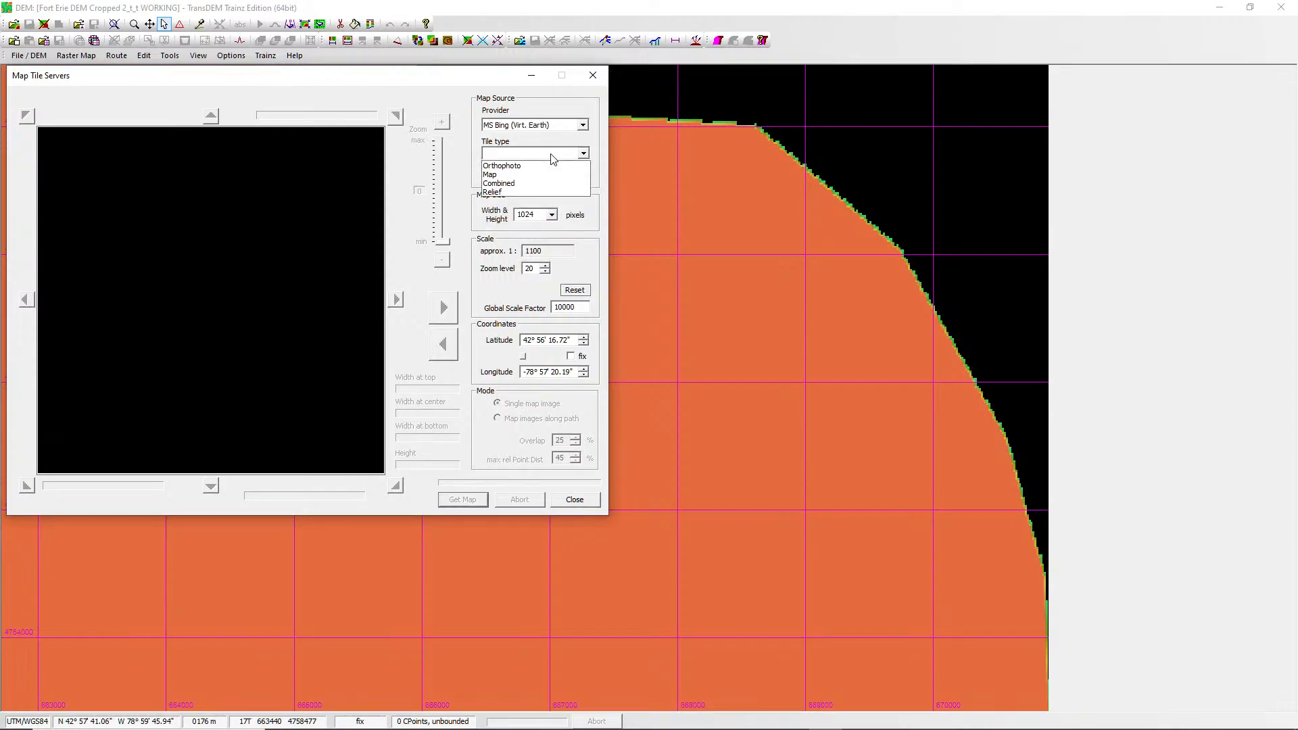
left_click(504, 165)
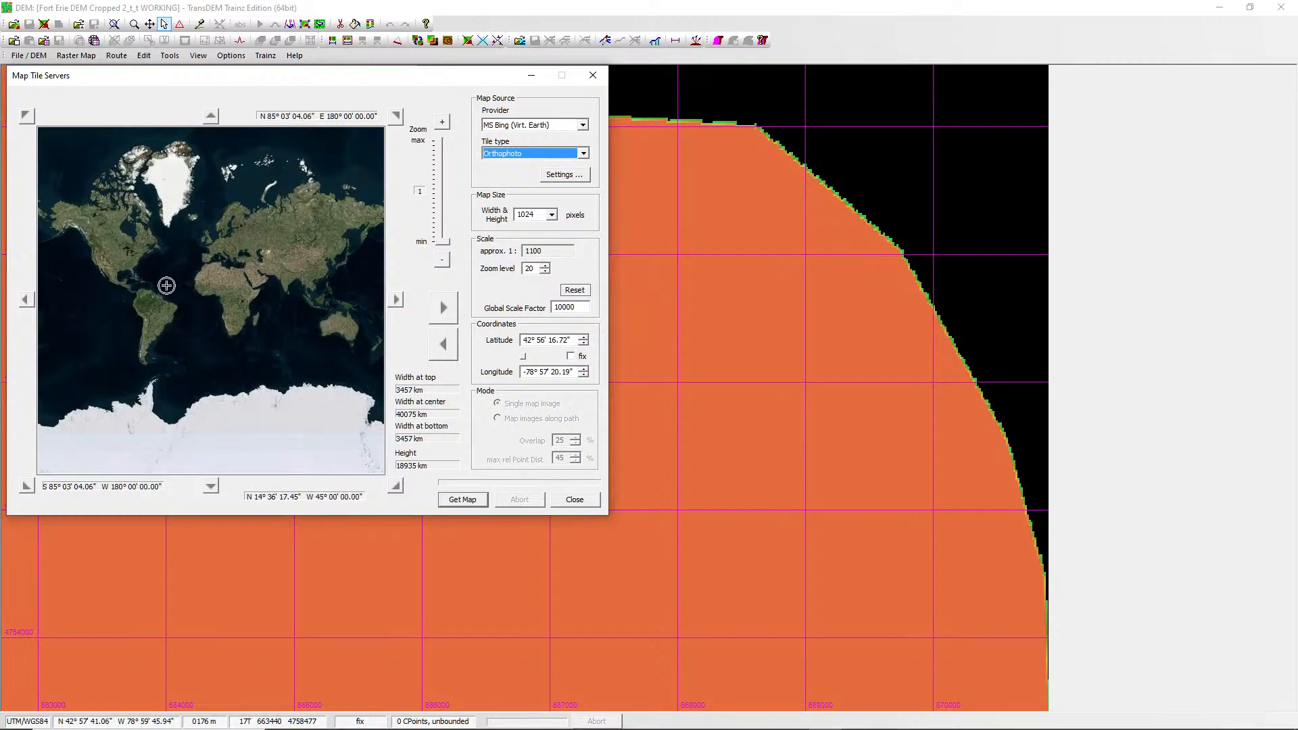
Examine the Bing orthophoto preview from the world view through the Great Lakes into the Niagara River area near Fort Erie, at zoom level 15.
left_click(137, 263)
left_click(217, 214)
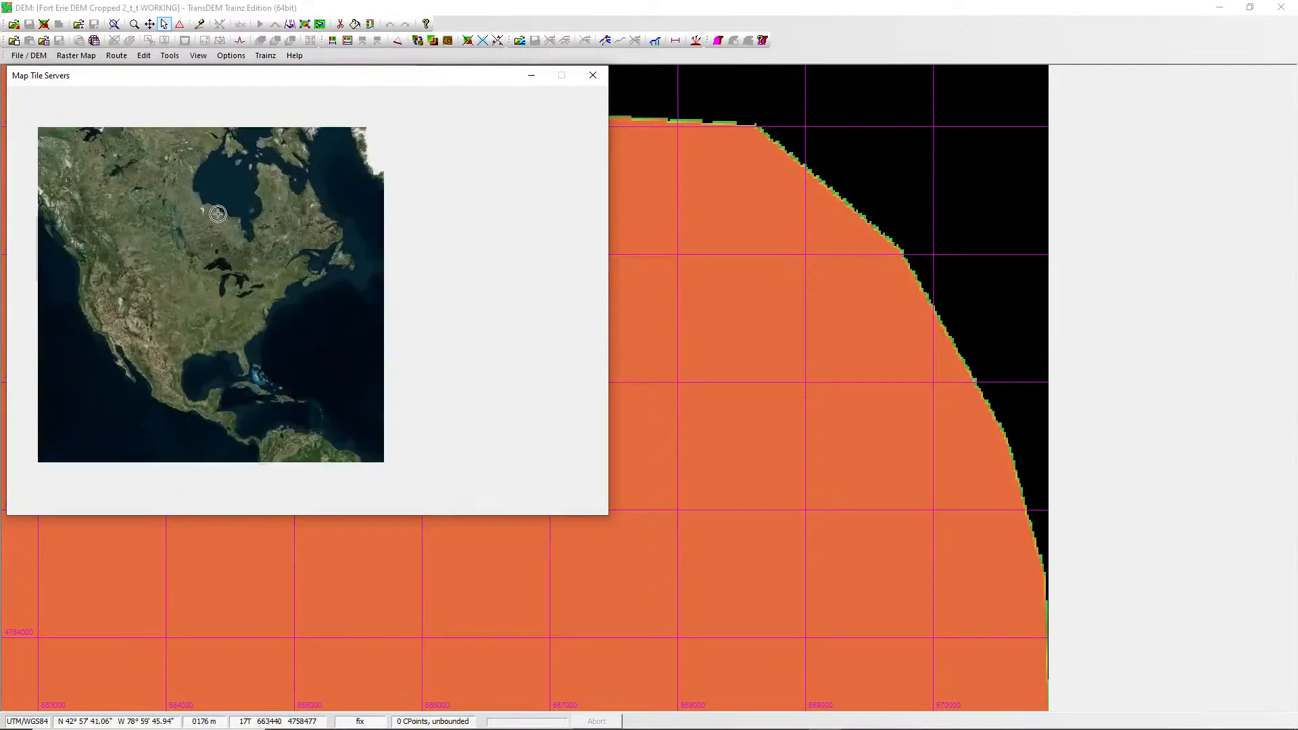
left_click(262, 290)
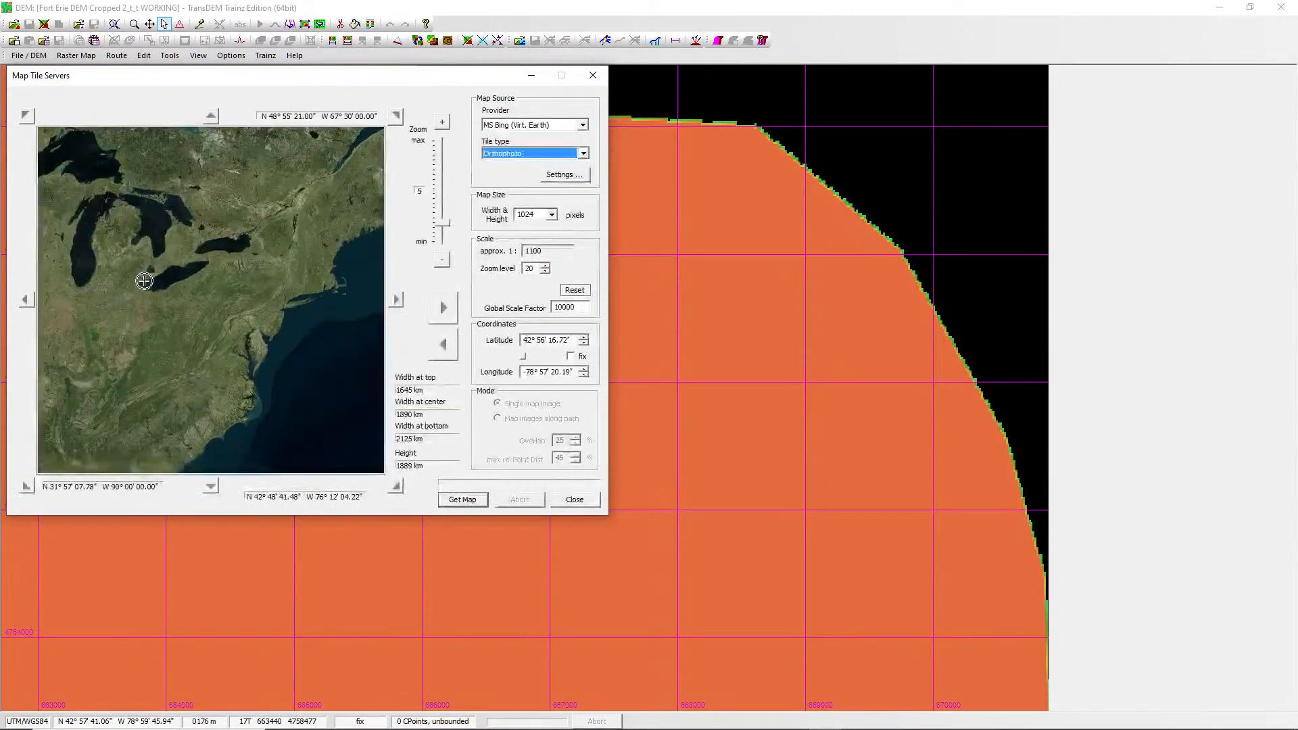
left_click(211, 269)
left_click(203, 210)
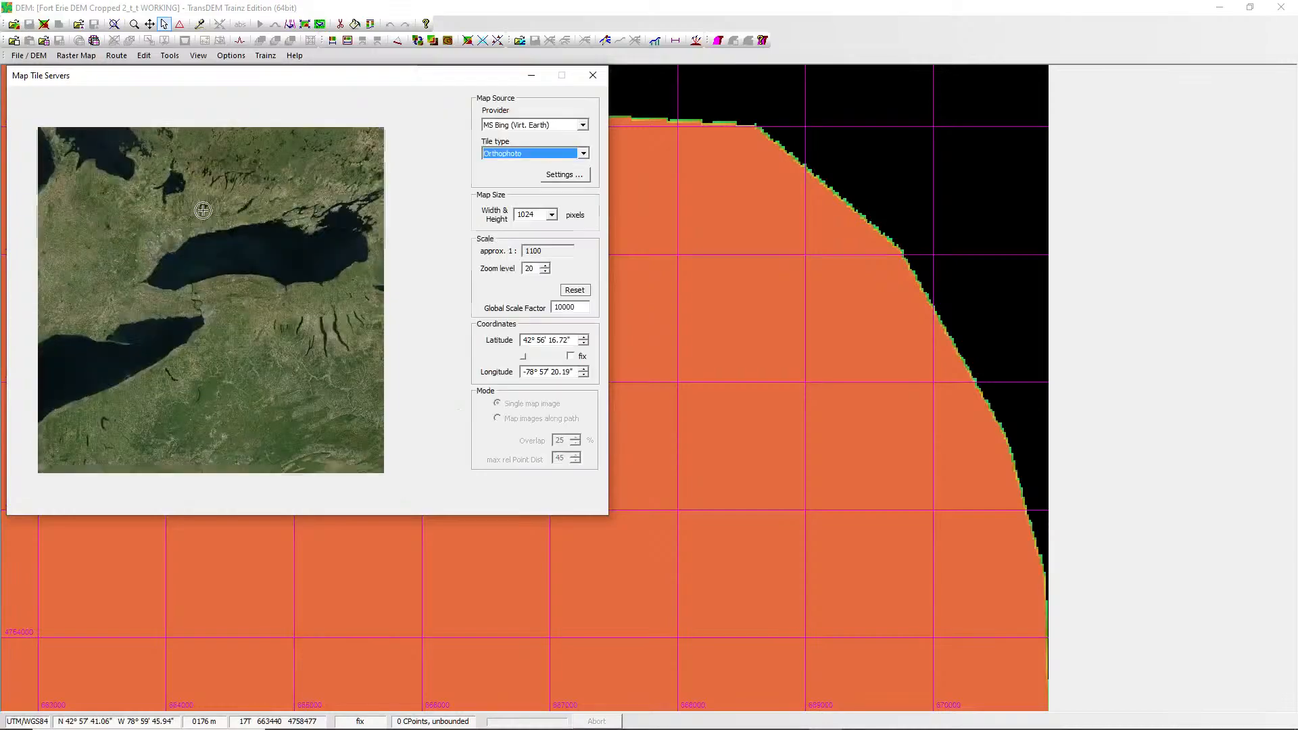
left_click(203, 289)
left_click(186, 312)
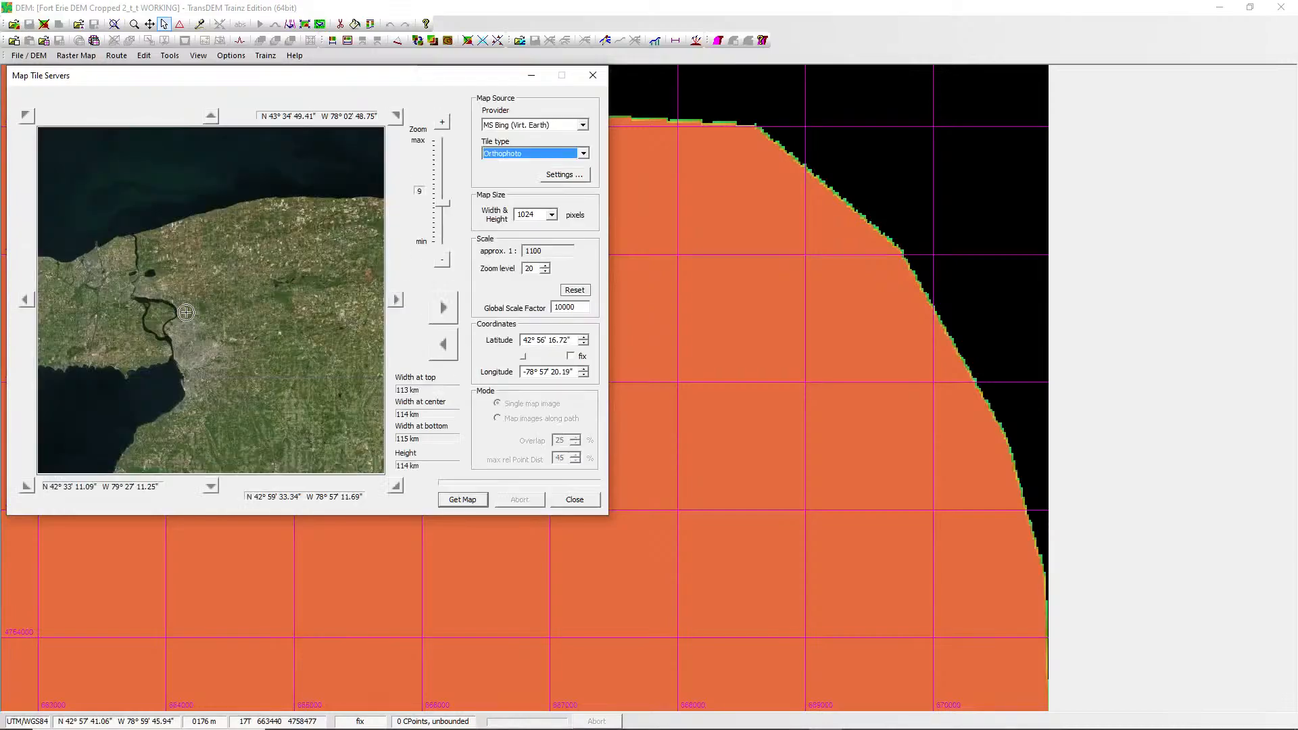
left_click(144, 316)
left_click(255, 313)
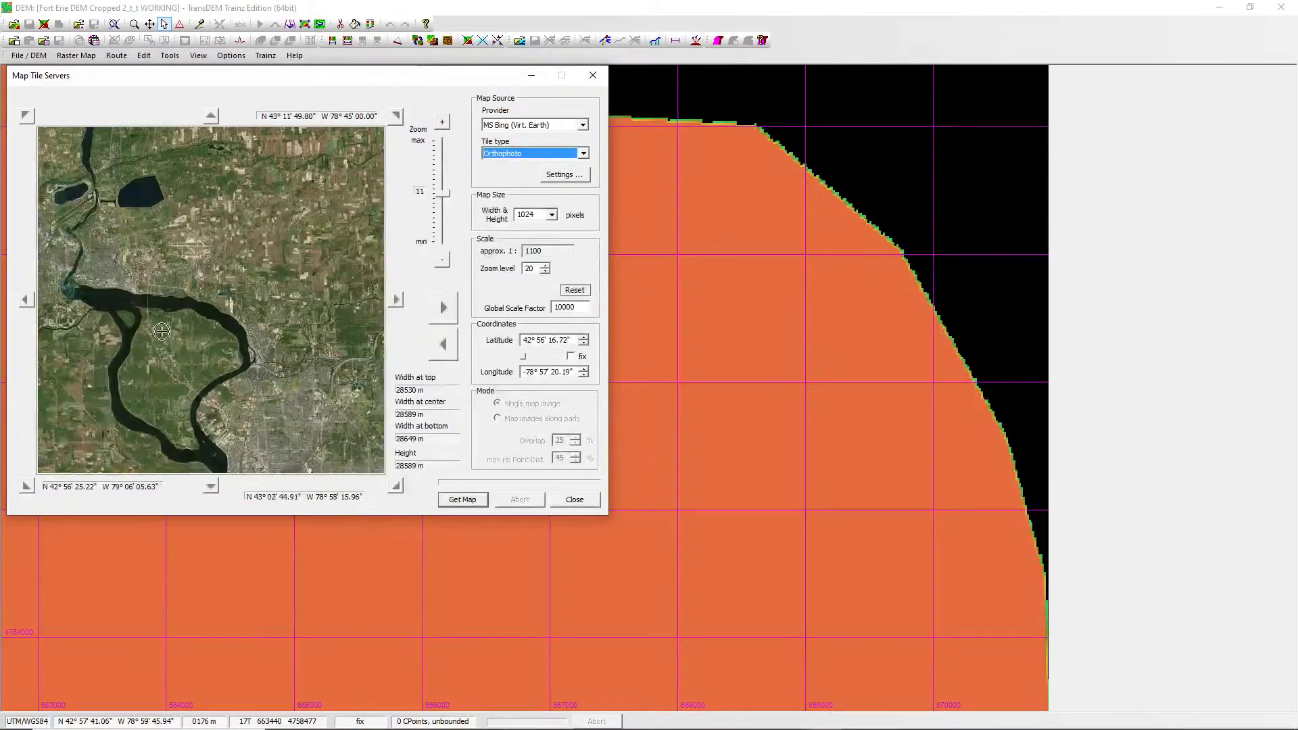
left_click(126, 332)
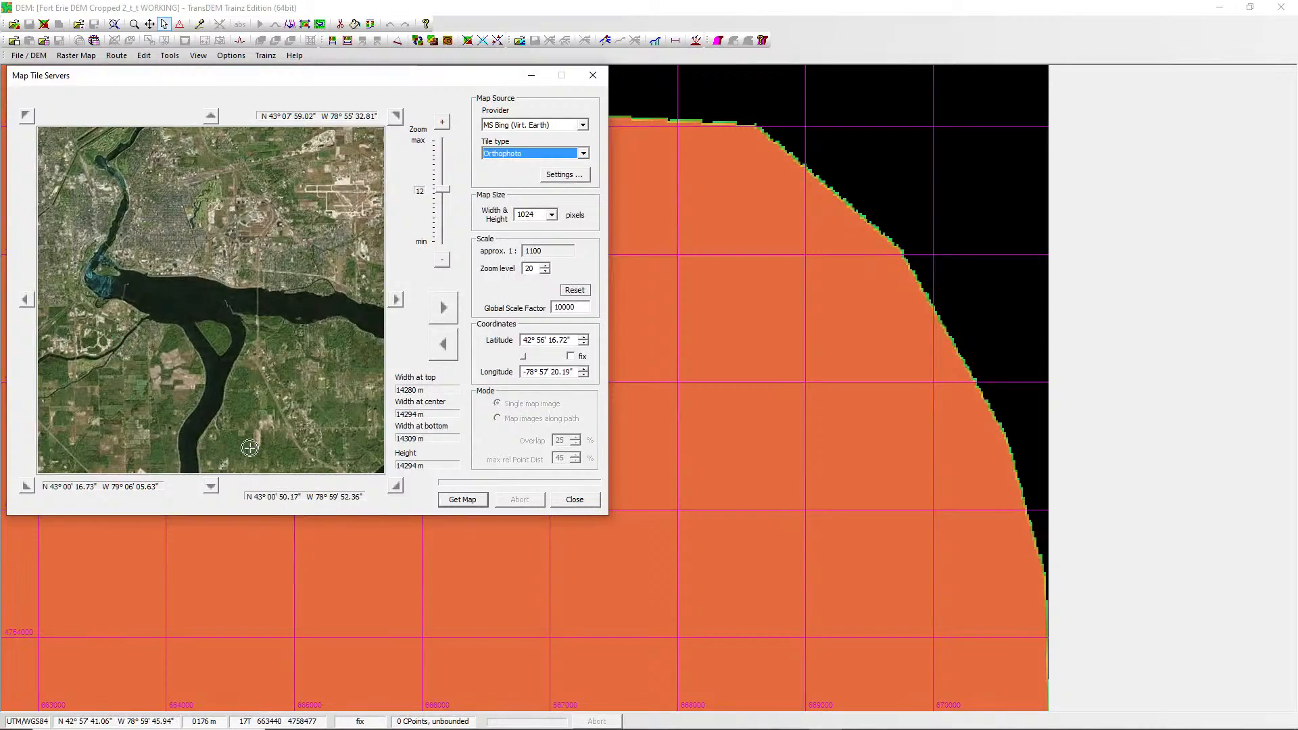
left_click(300, 444)
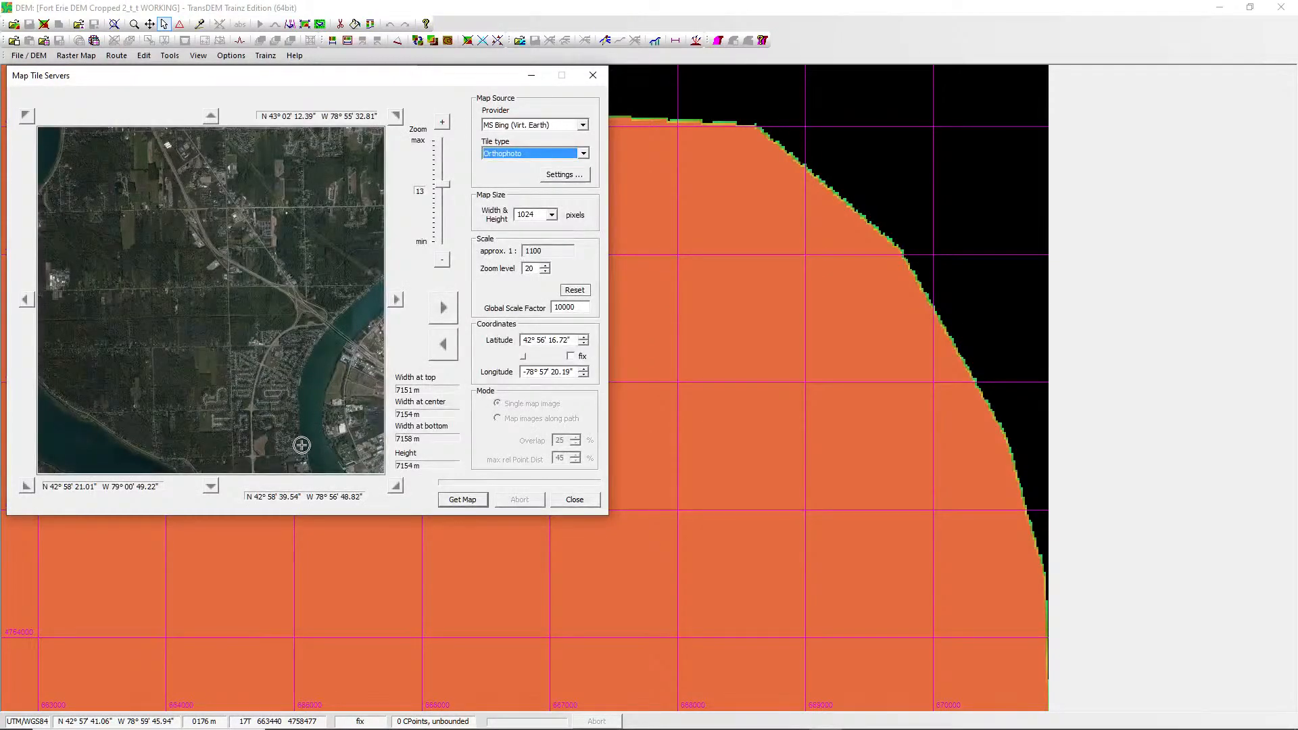
left_click(302, 446)
left_click(278, 448)
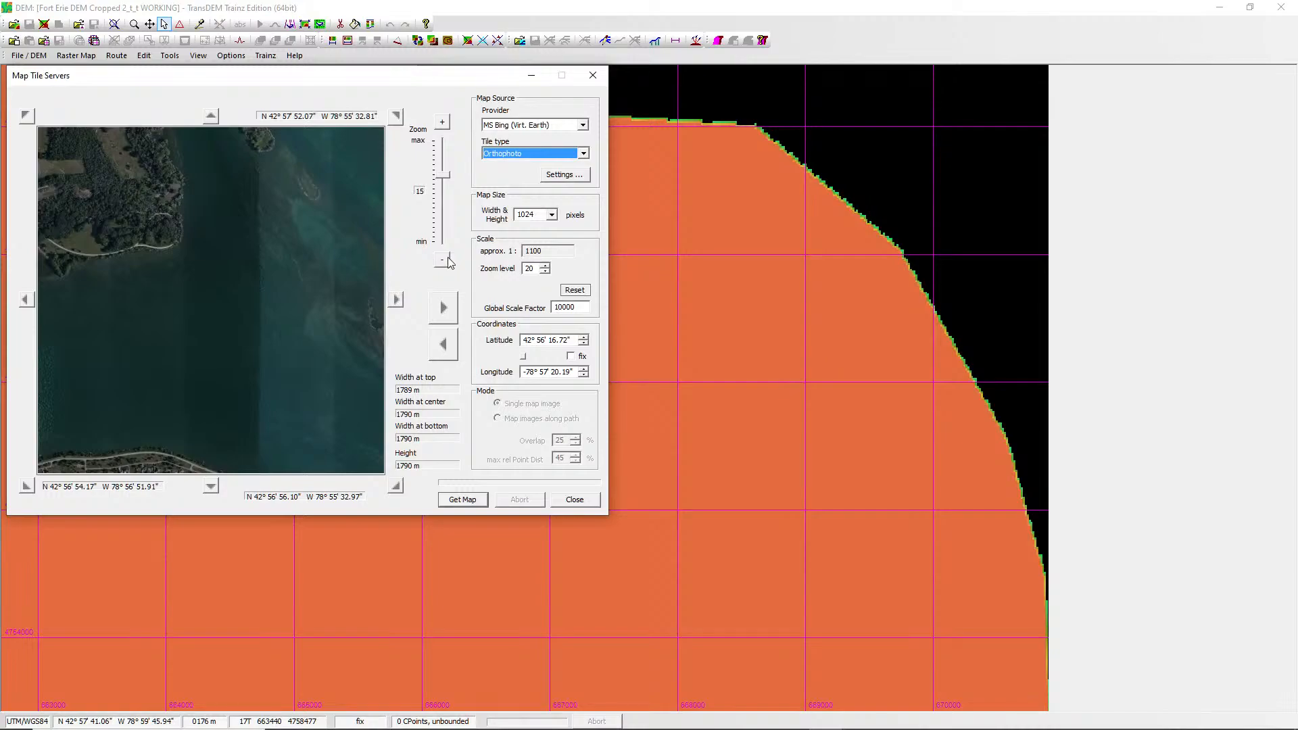
Inspect the Fort Erie orthophoto along the rail line to the railway bridge at the Niagara River shore, up to zoom level 21.
left_click(446, 262)
left_click(446, 261)
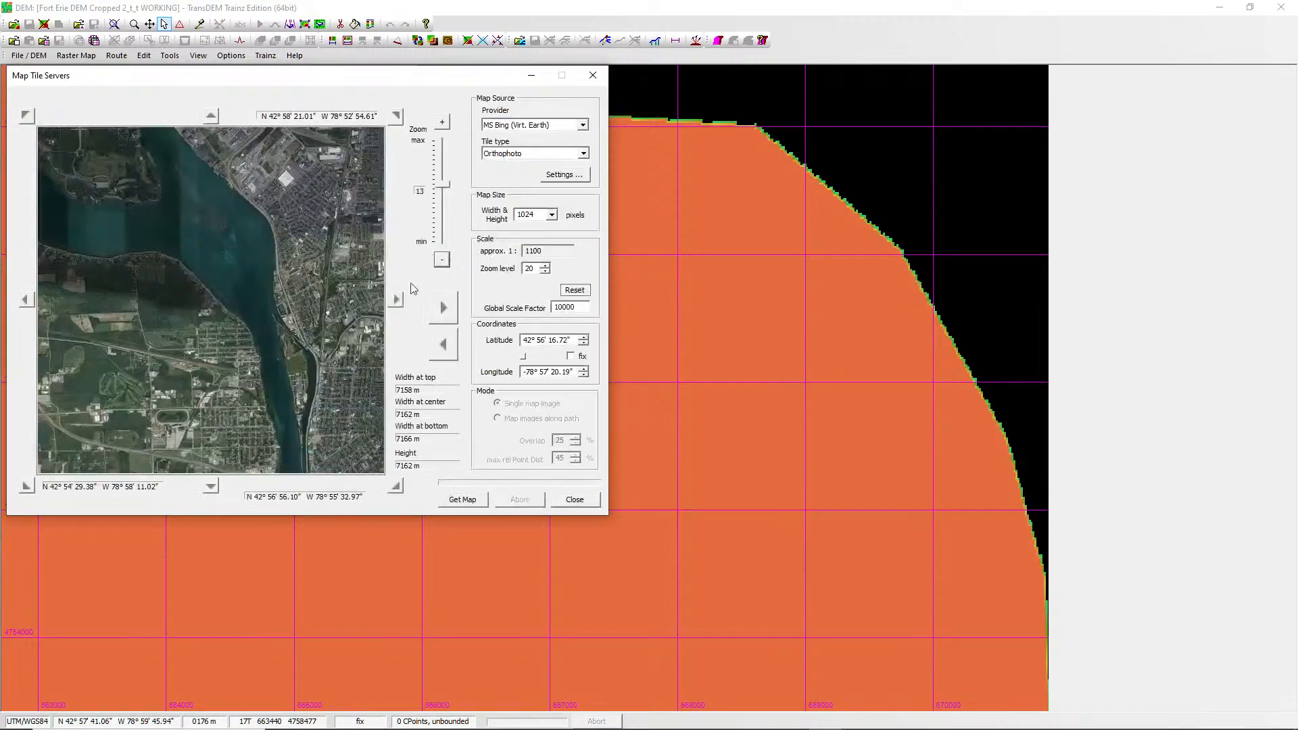
left_click(244, 392)
left_click(246, 279)
left_click(323, 245)
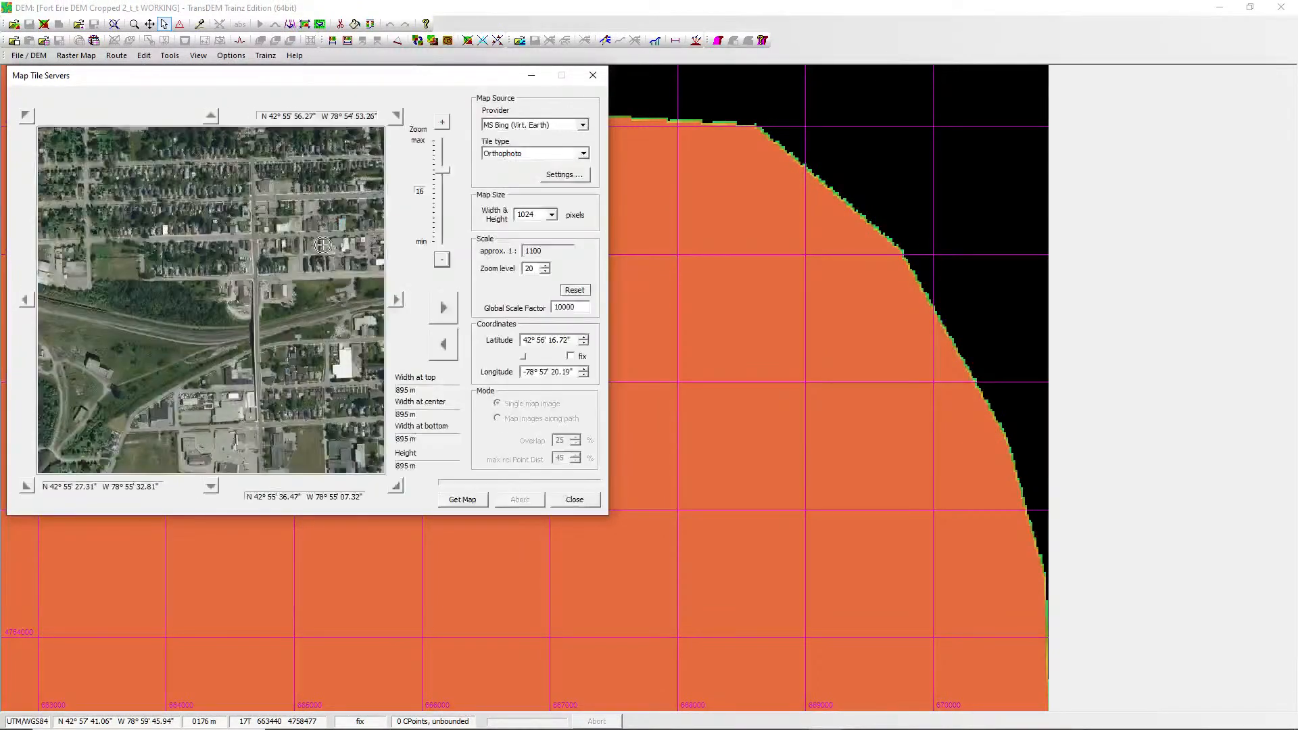
left_click(331, 316)
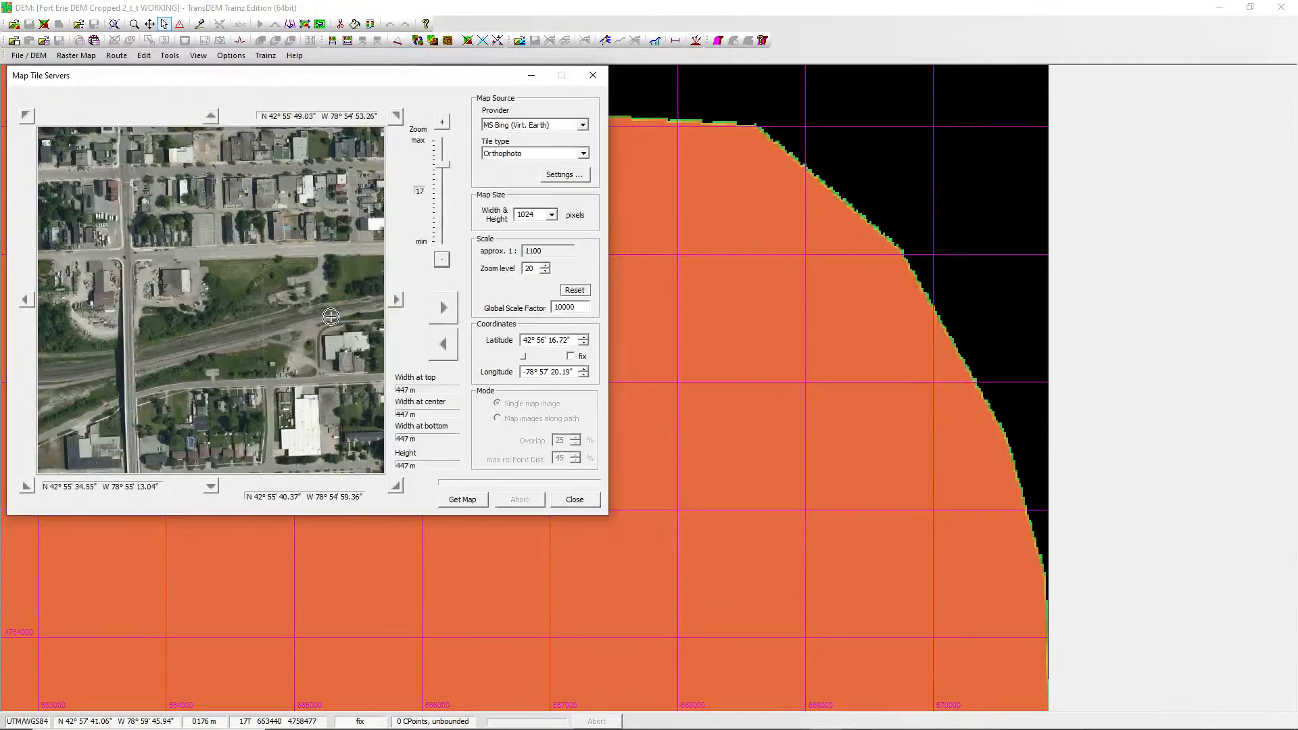
left_click(368, 301)
left_click(349, 267)
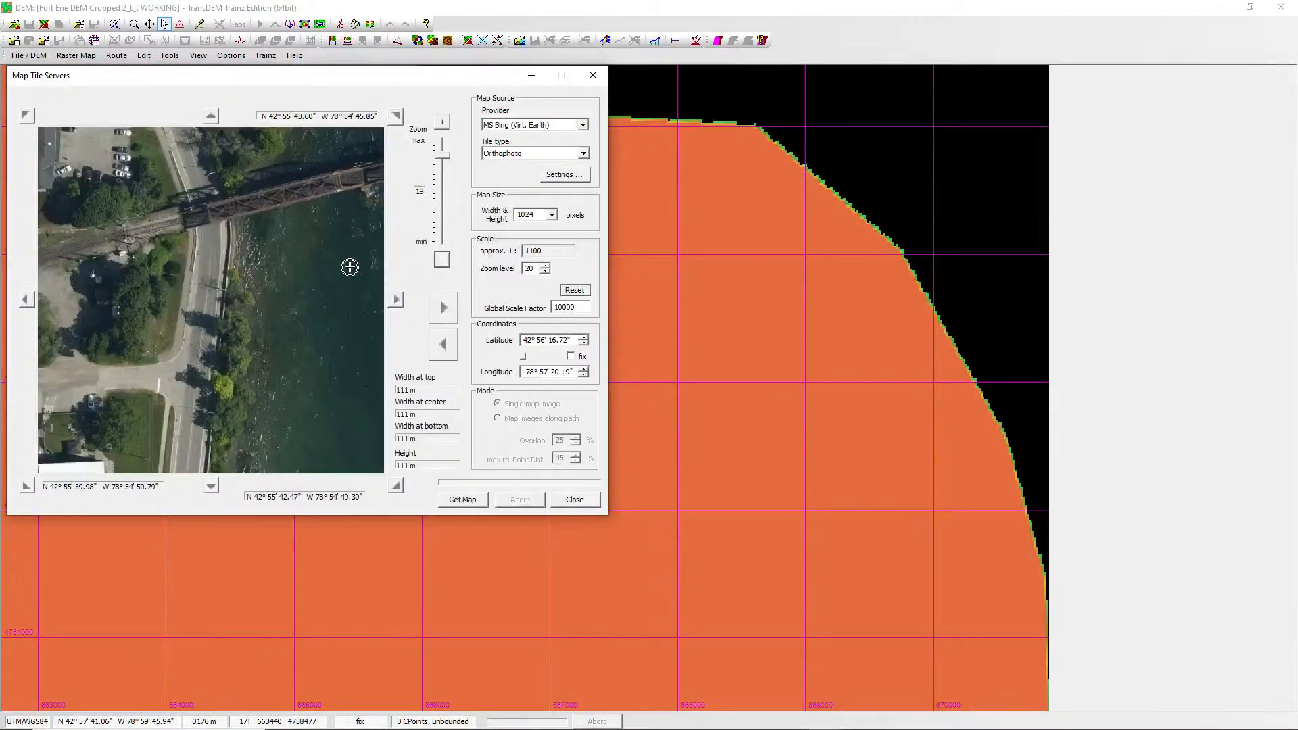
left_click(156, 232)
left_click(276, 318)
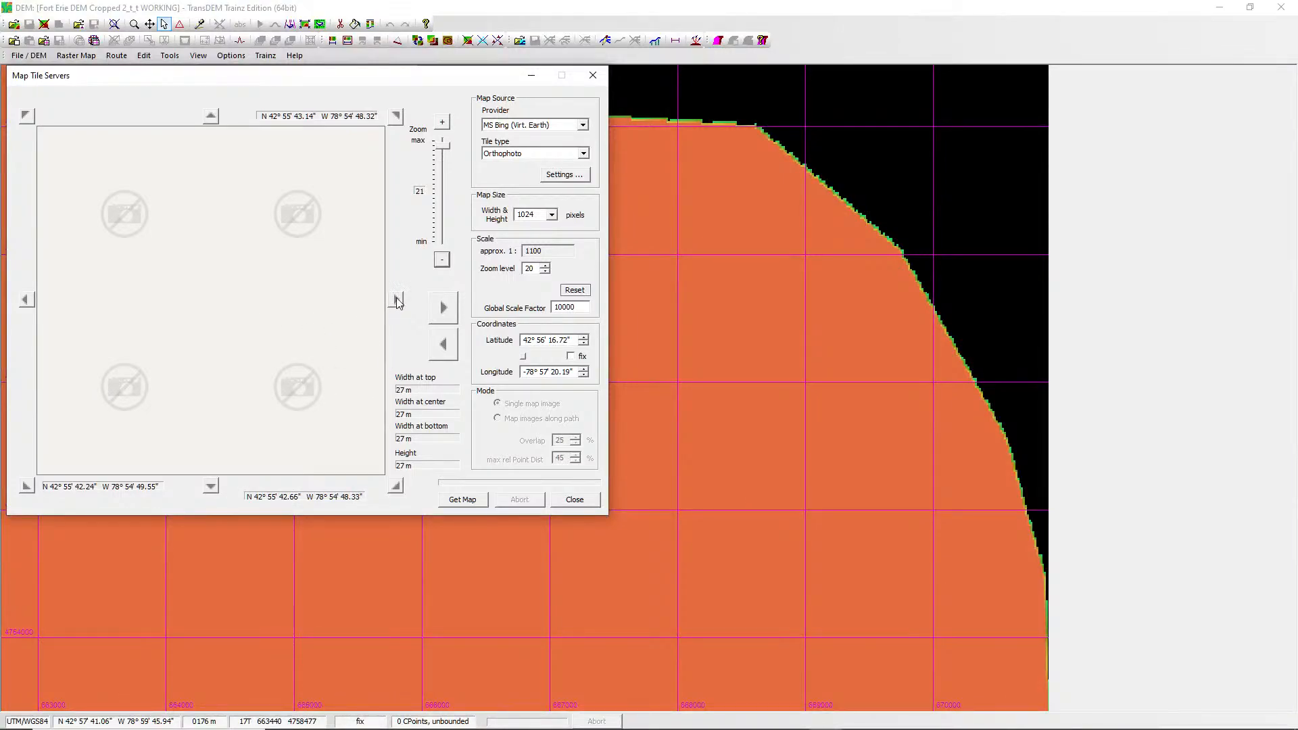
Examine the zoom level 20 imagery westward along the tracks from the railway bridge to the road overpass.
left_click(440, 262)
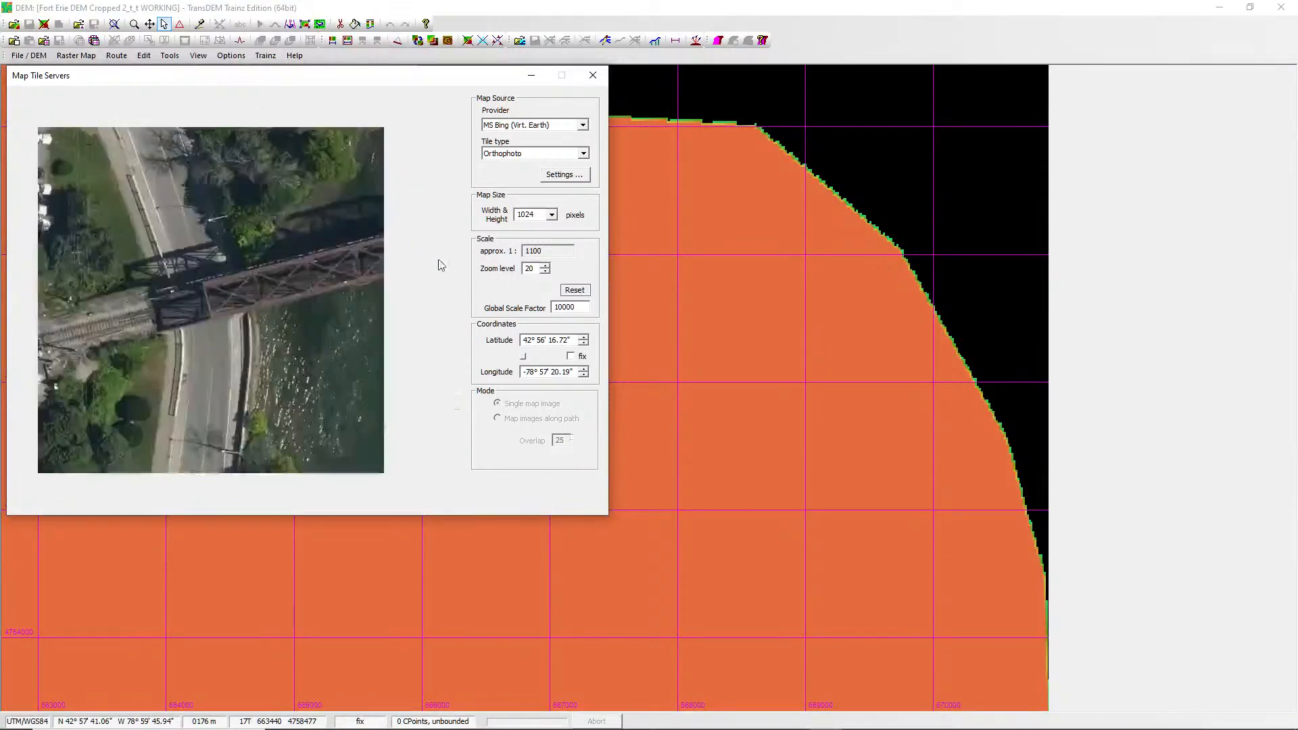
left_click(26, 300)
left_click(25, 299)
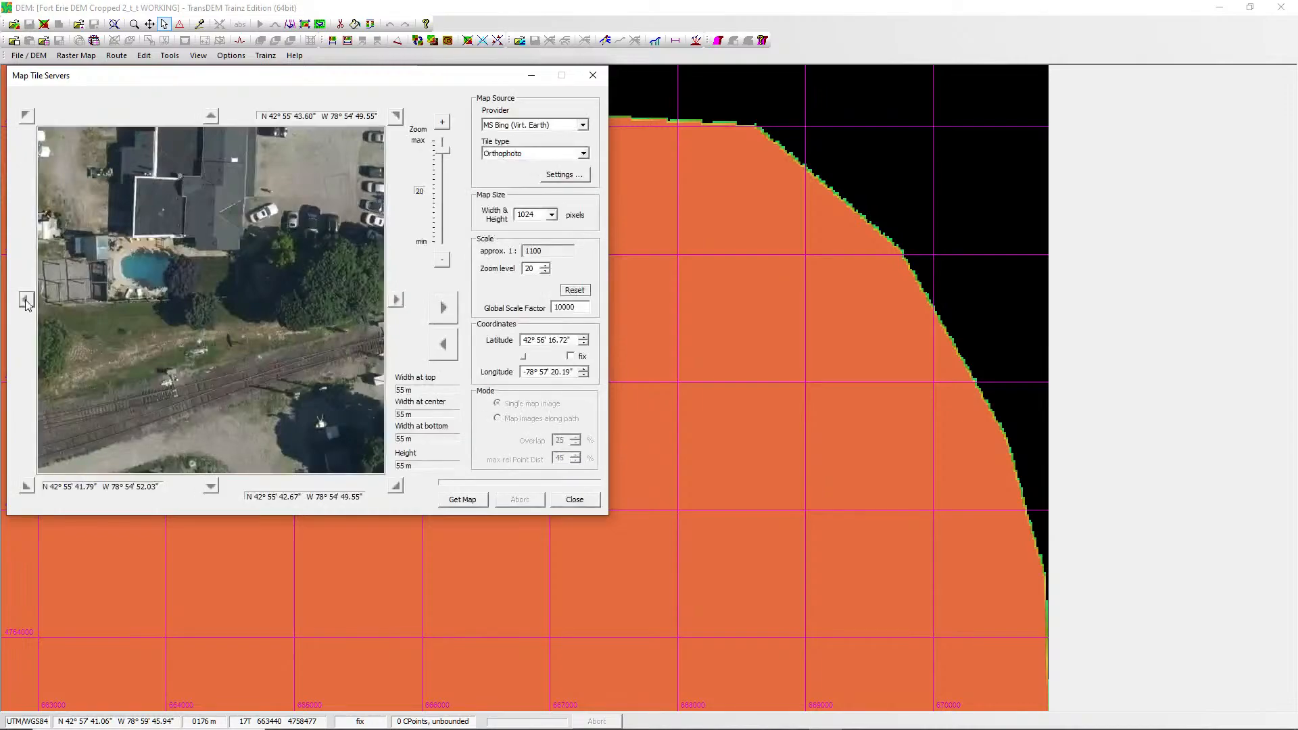
left_click(26, 300)
left_click(26, 299)
left_click(26, 299)
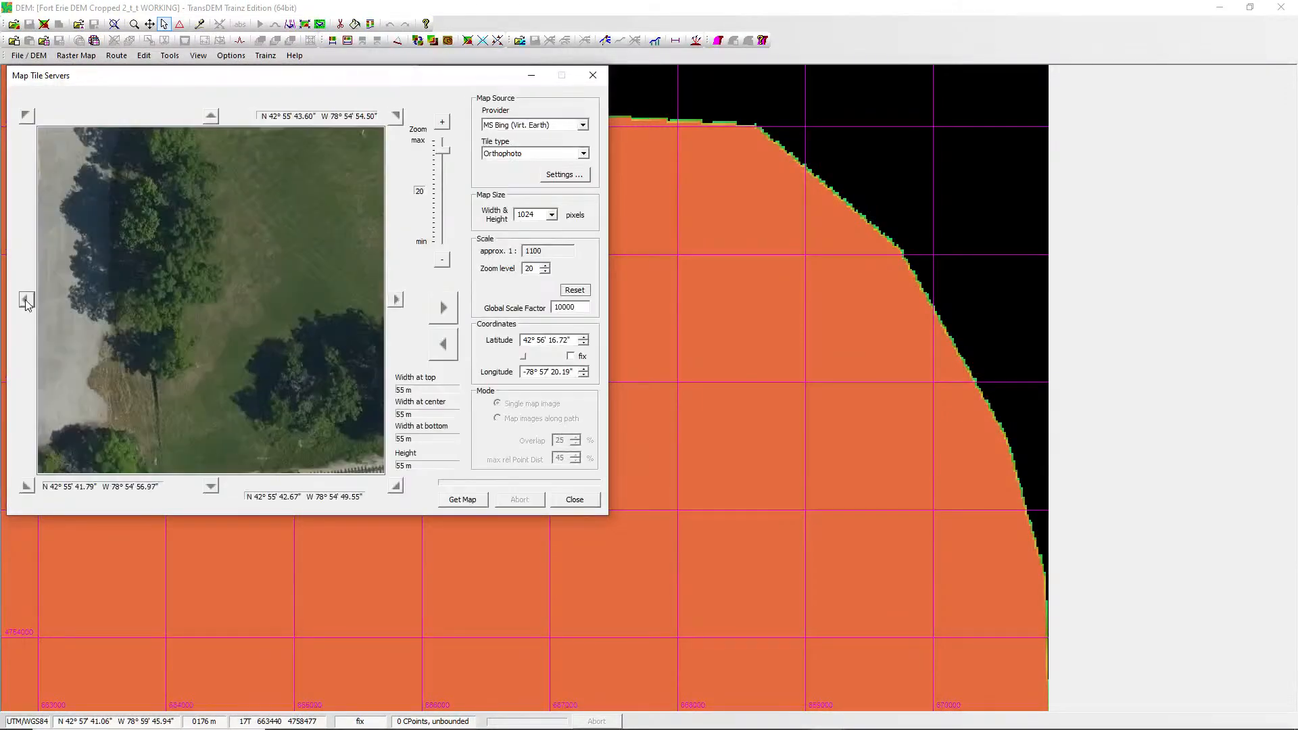
left_click(211, 485)
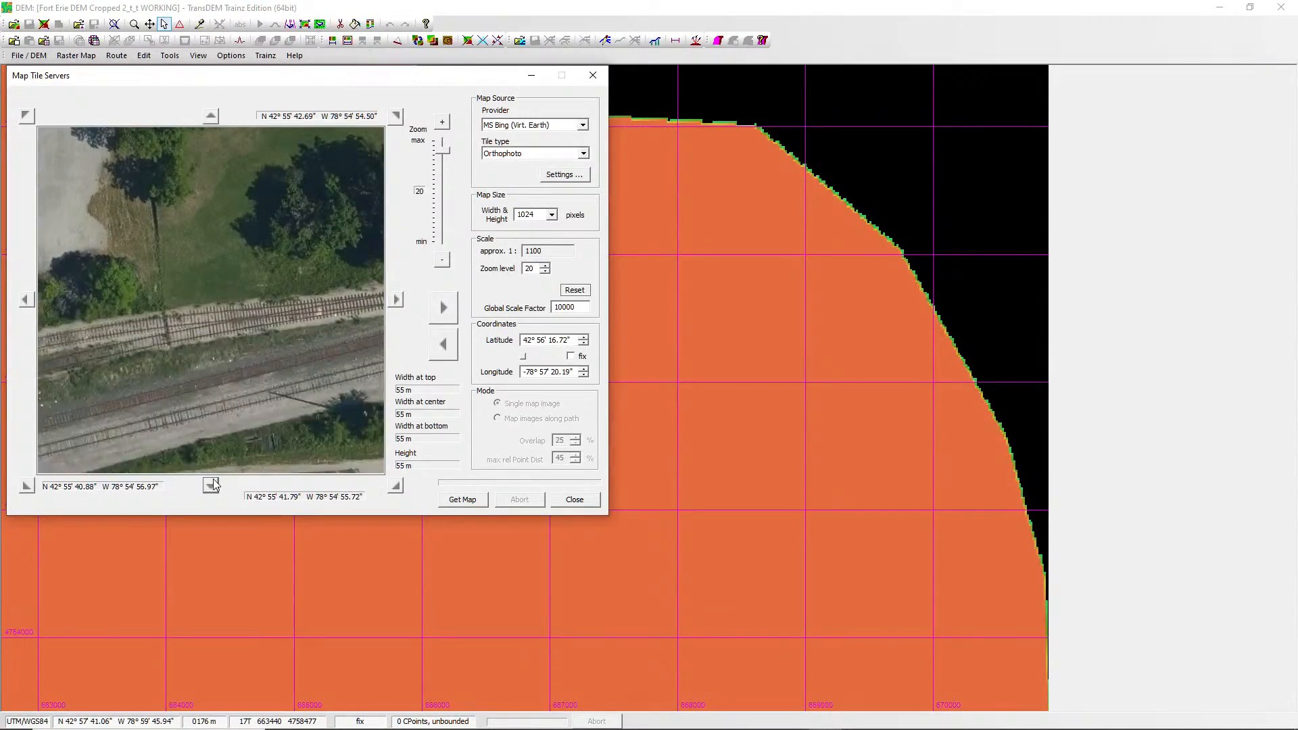
left_click(25, 300)
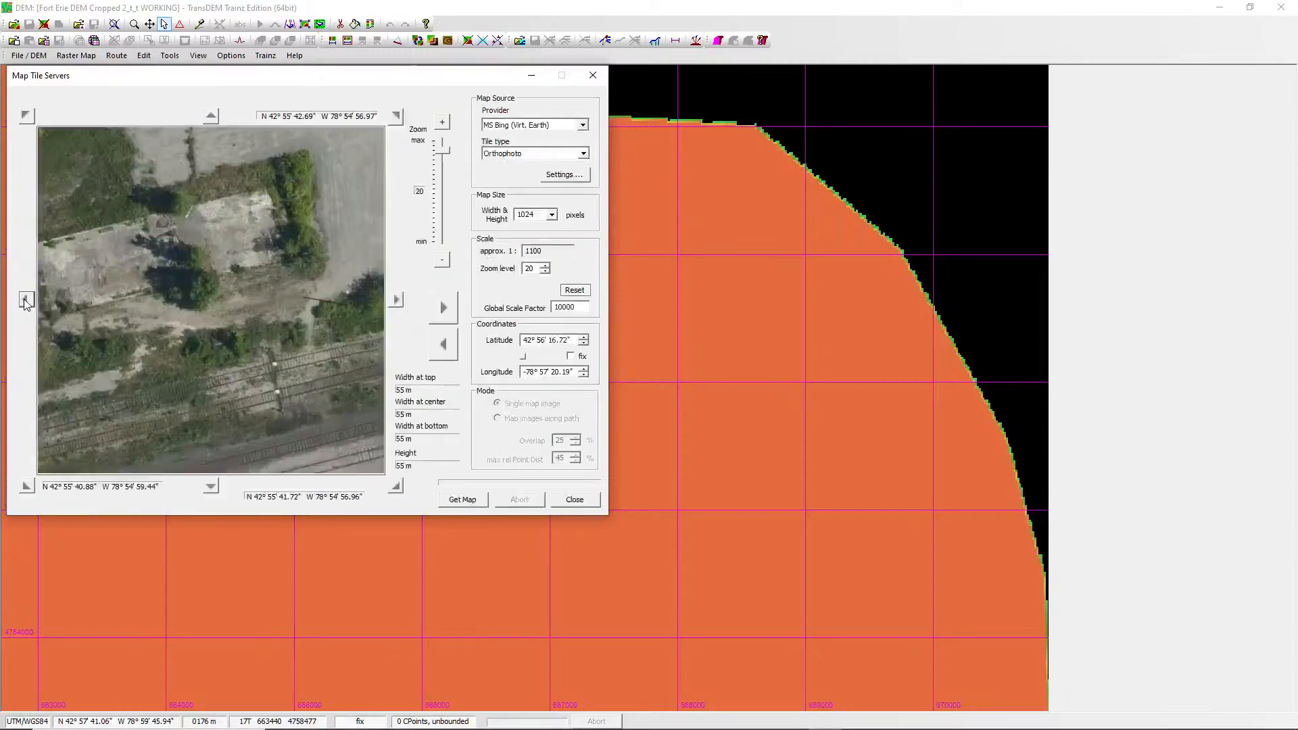
left_click(25, 300)
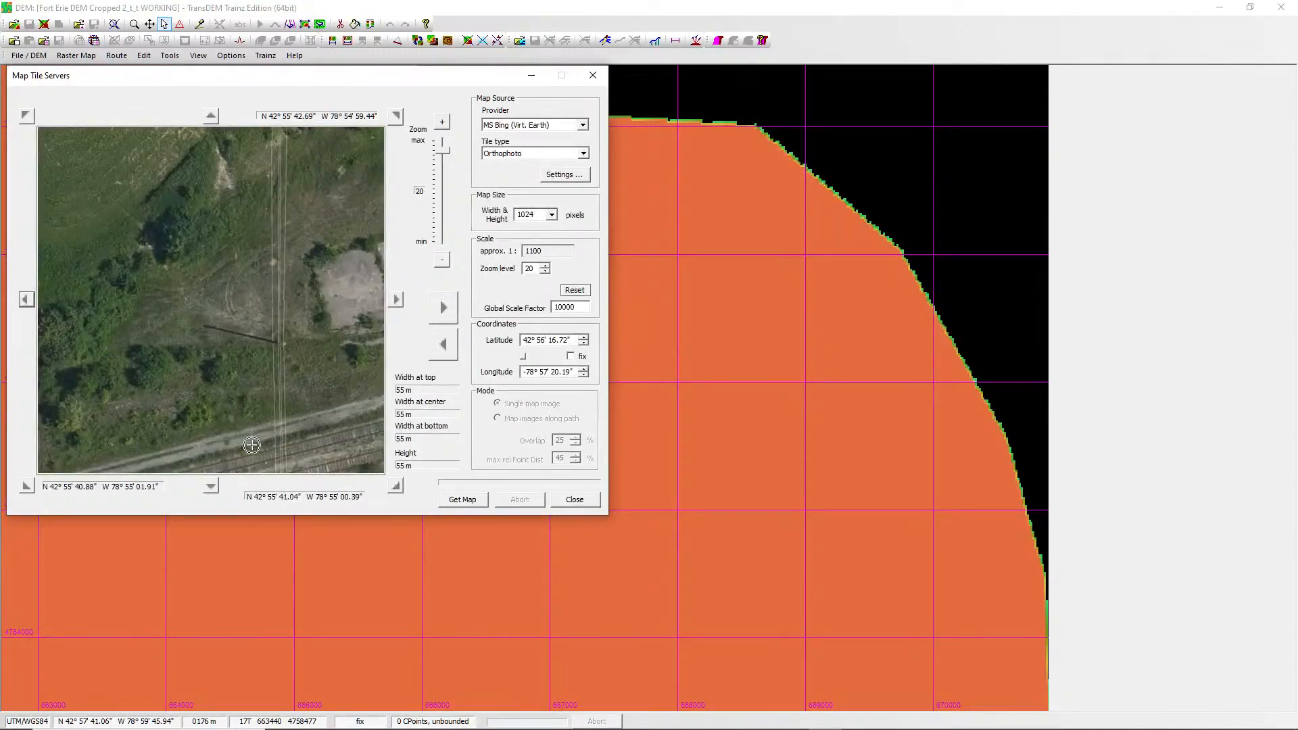
left_click(212, 485)
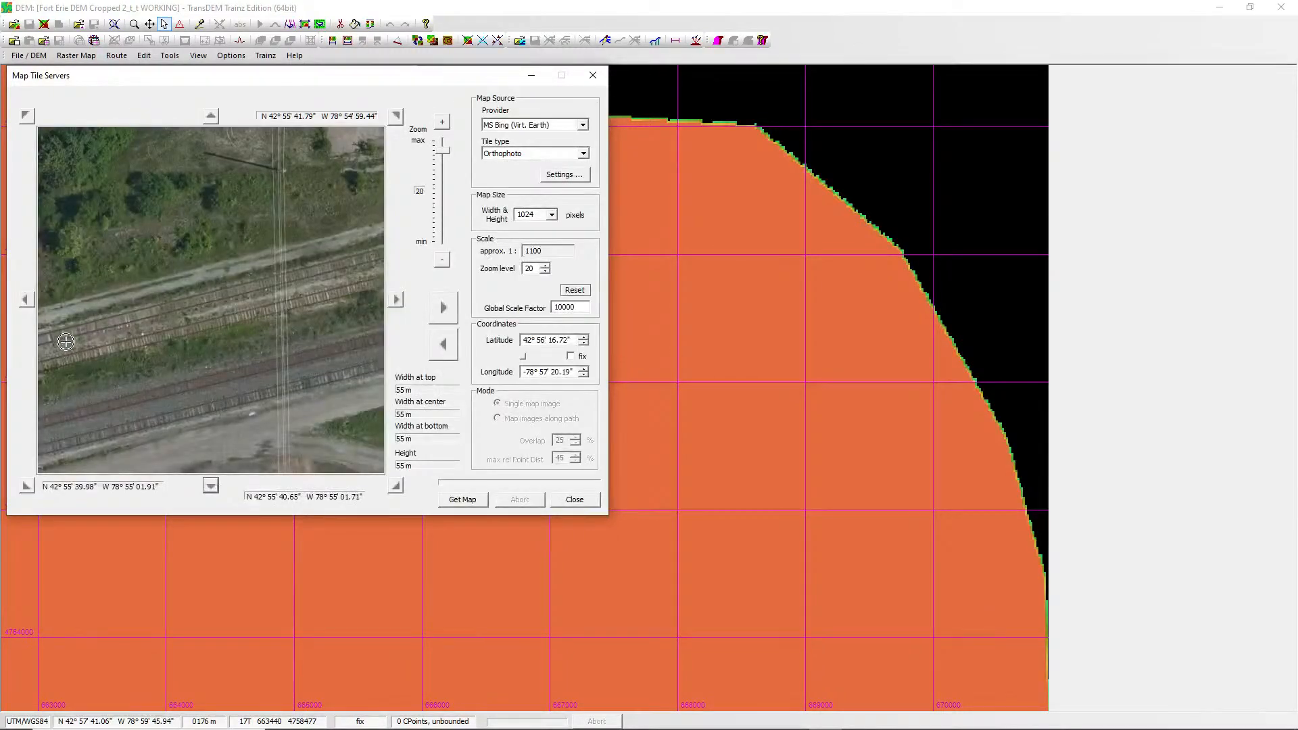
left_click(31, 304)
left_click(31, 305)
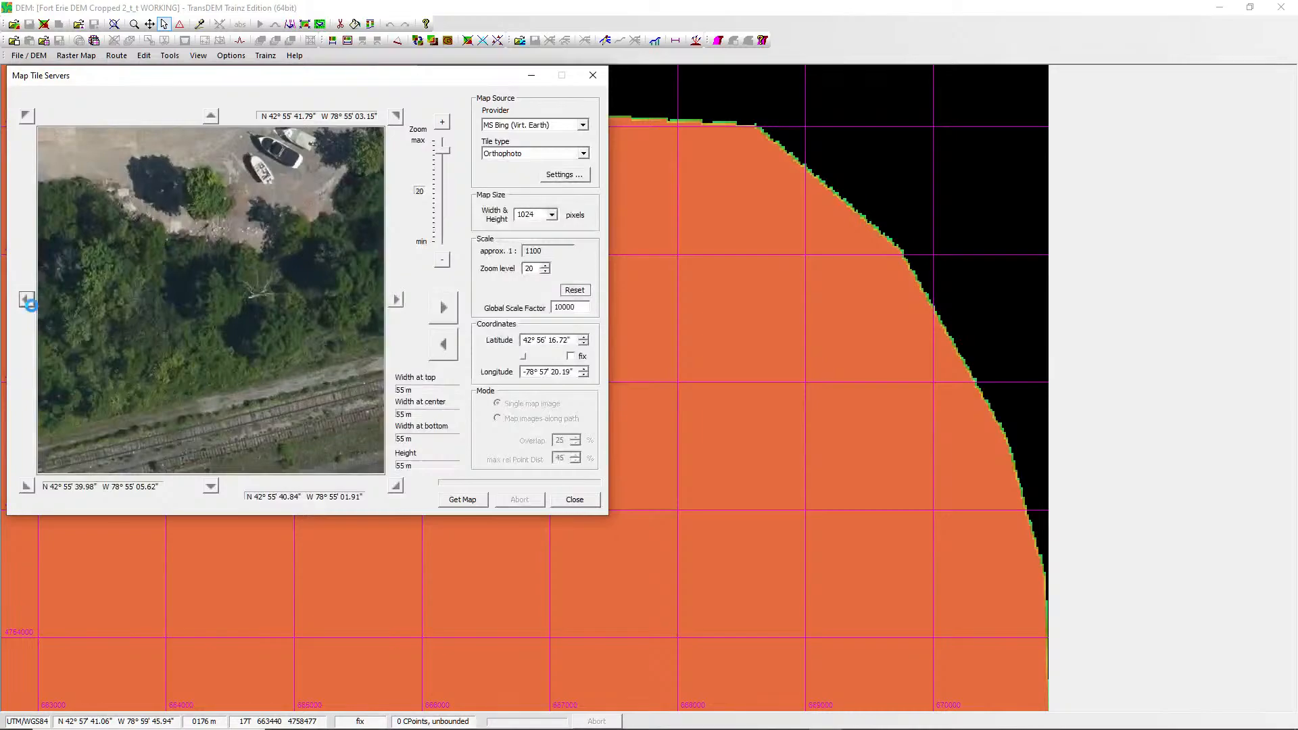
left_click(31, 306)
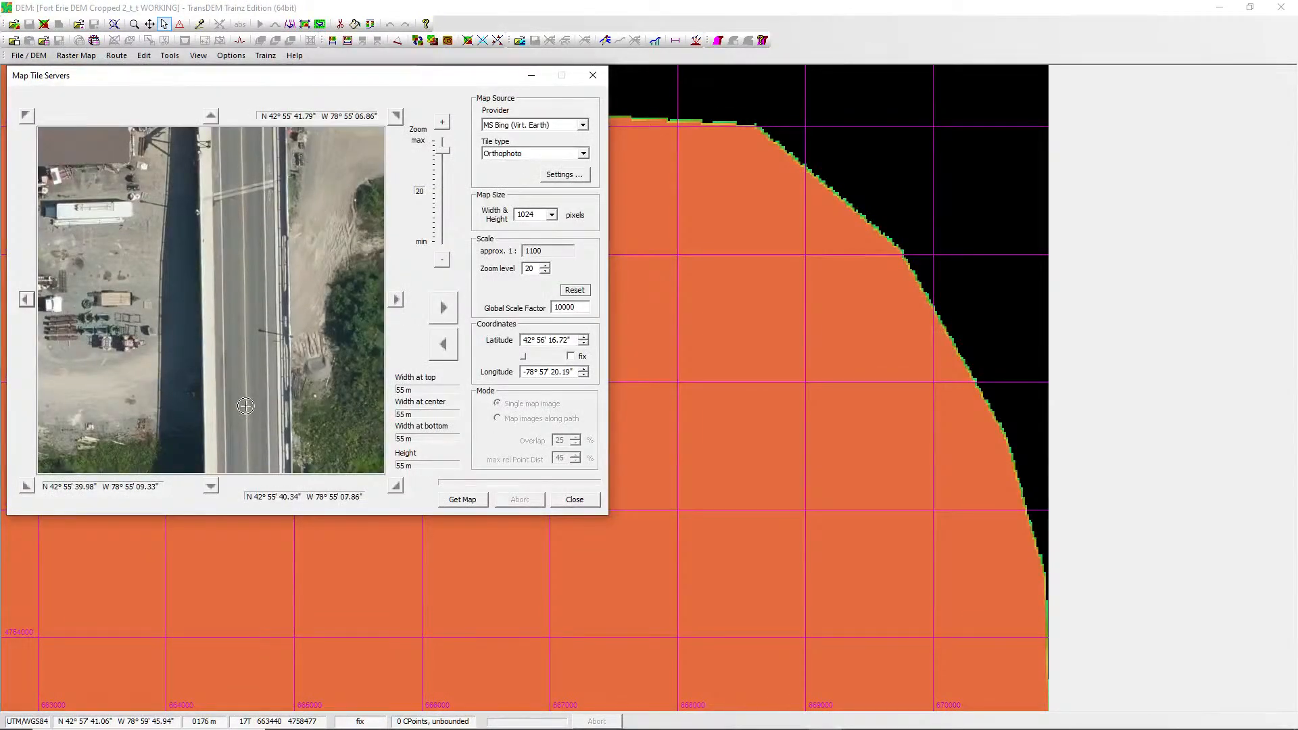
Examine the rail tracks west of the road overpass, beyond the equipment yard, comparing the imagery at zoom levels 19 and 20.
left_click(26, 301)
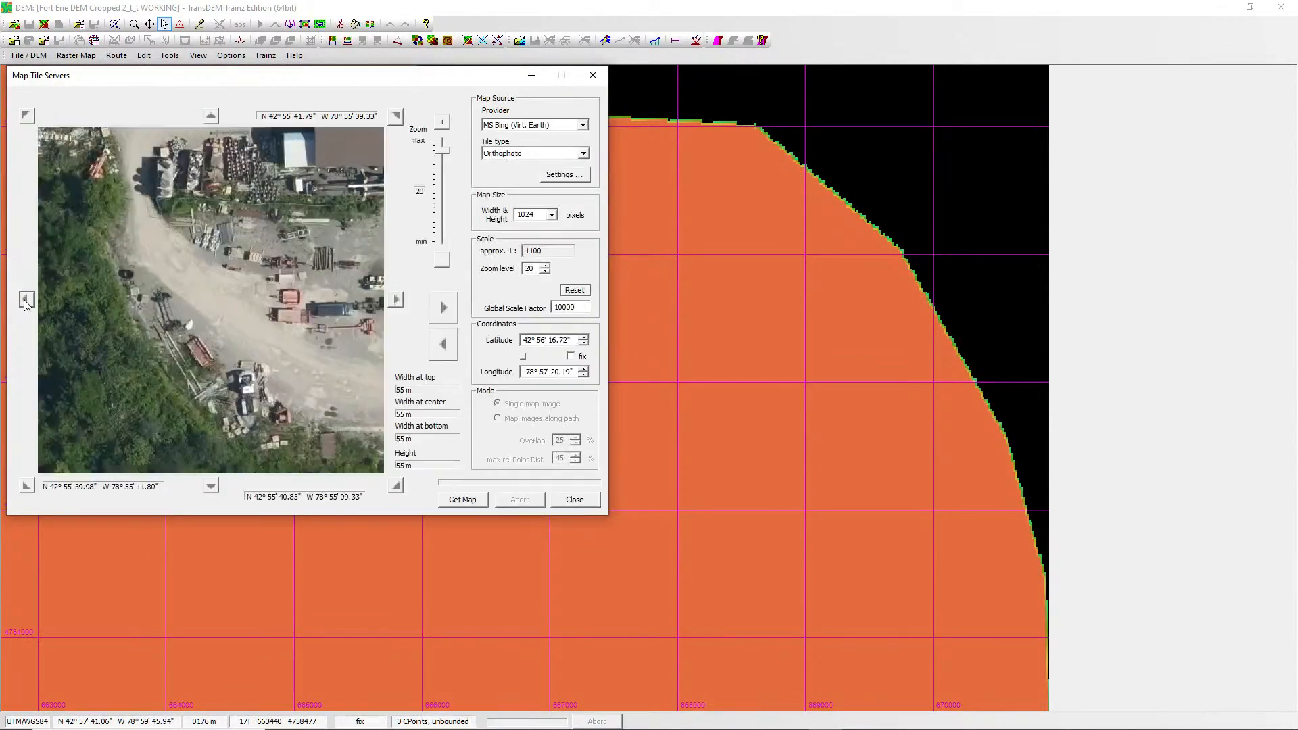
left_click(25, 299)
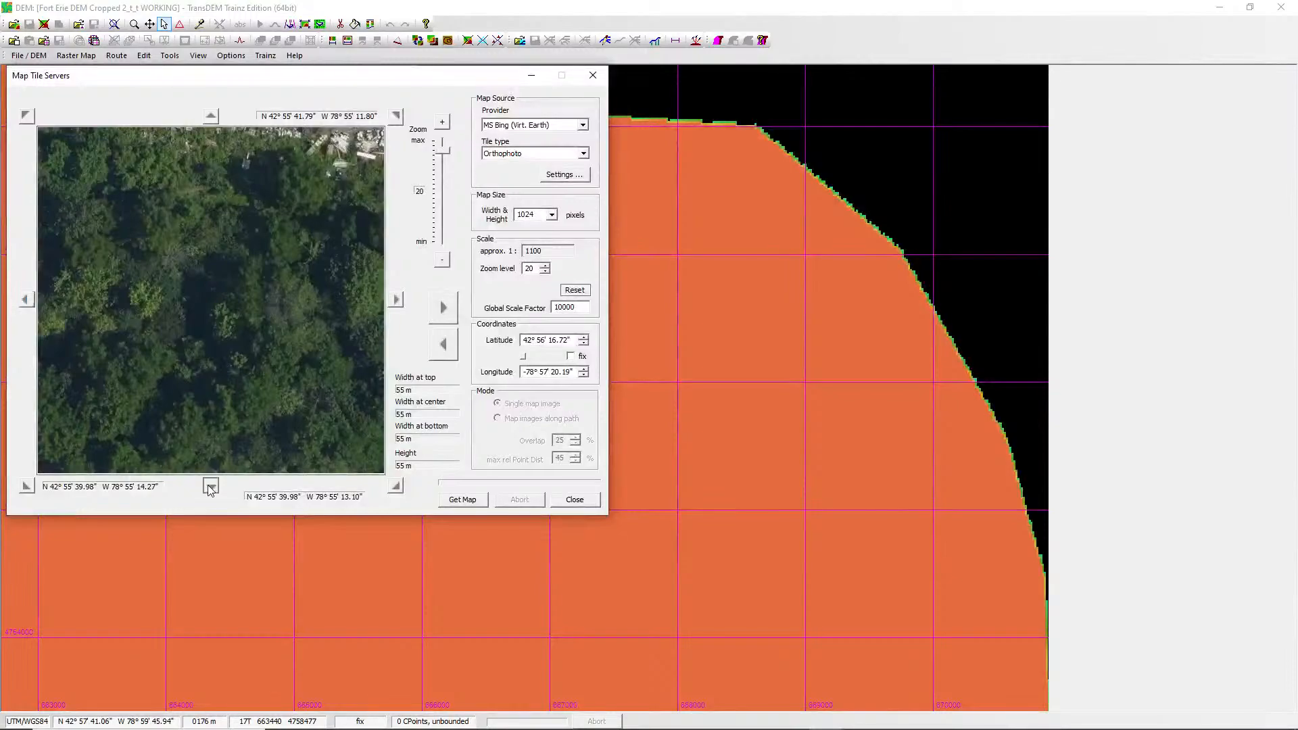
left_click(210, 487)
left_click(211, 487)
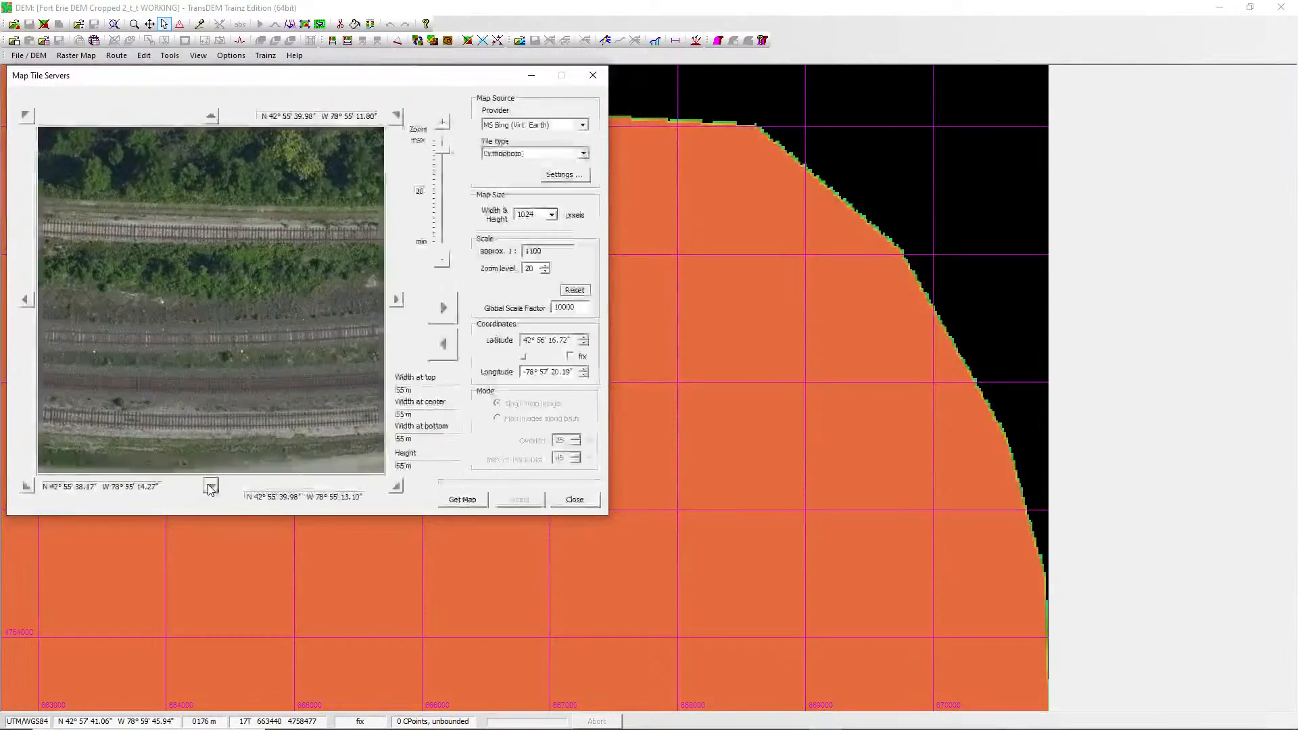
left_click(27, 301)
left_click(27, 301)
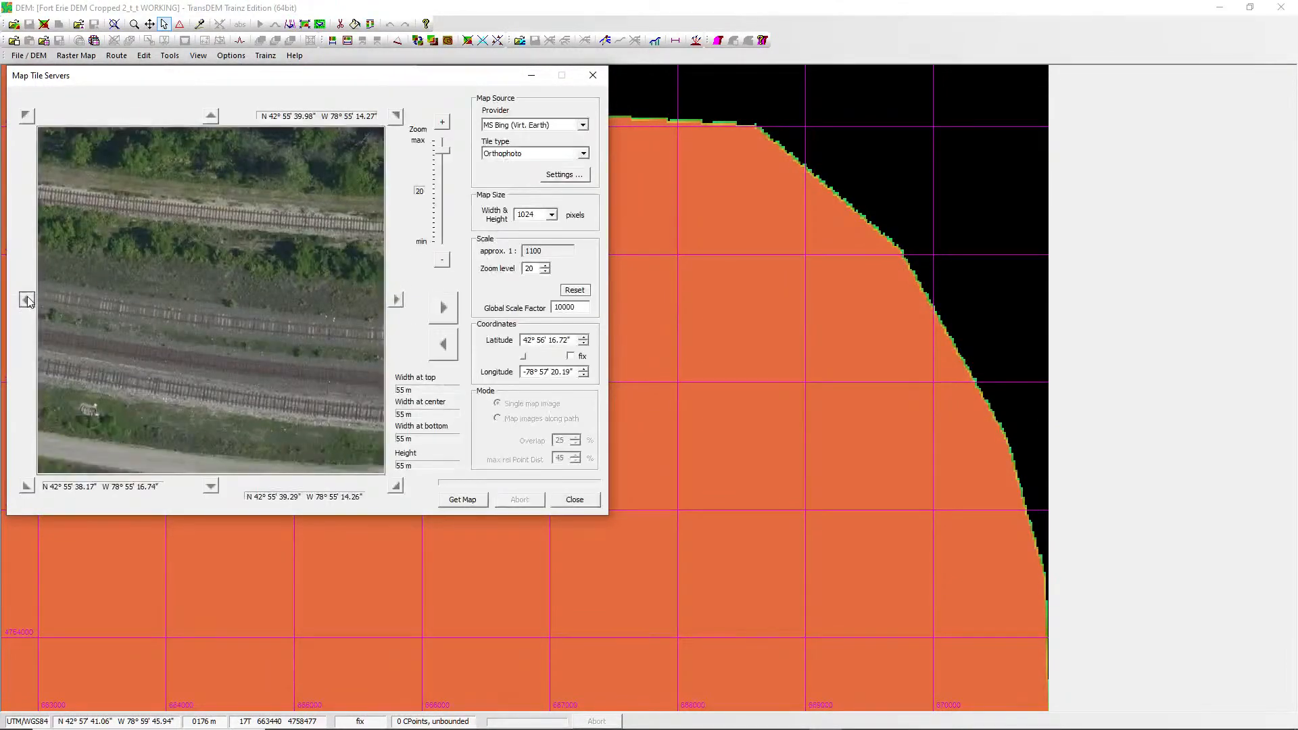
left_click(27, 301)
left_click(27, 301)
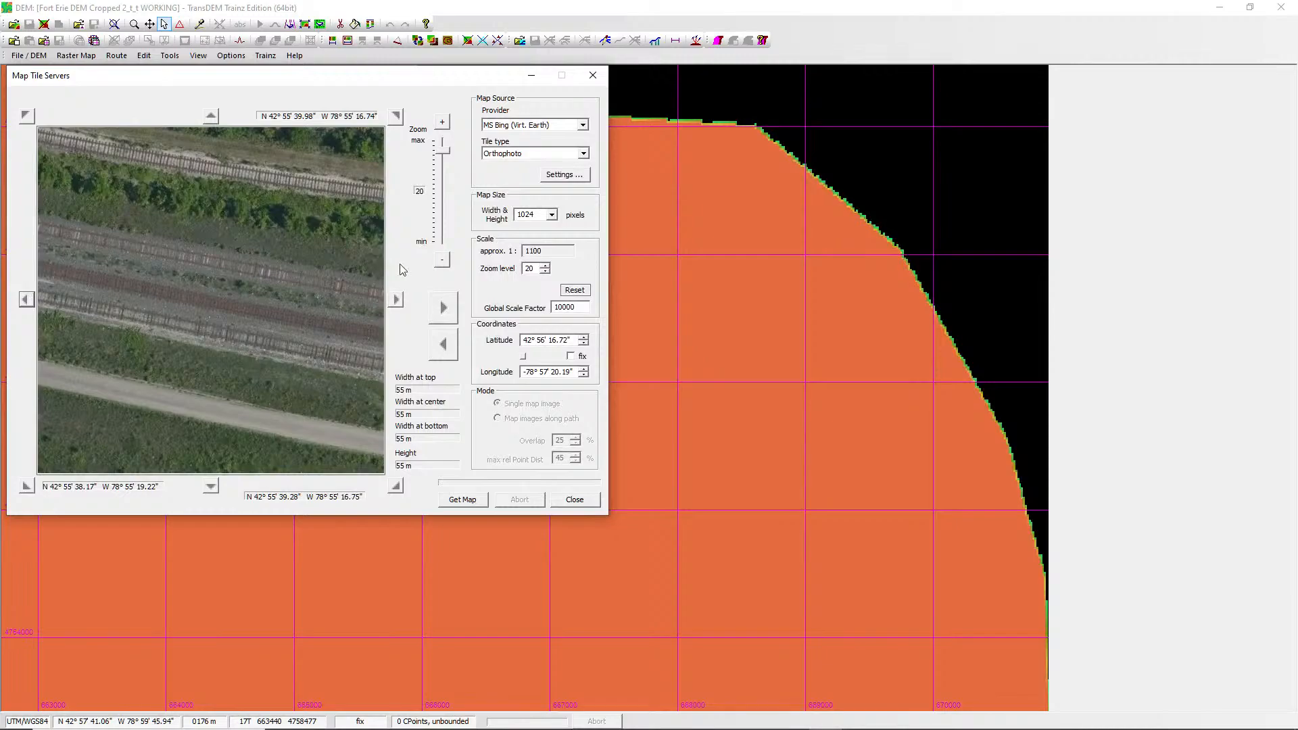
left_click(445, 265)
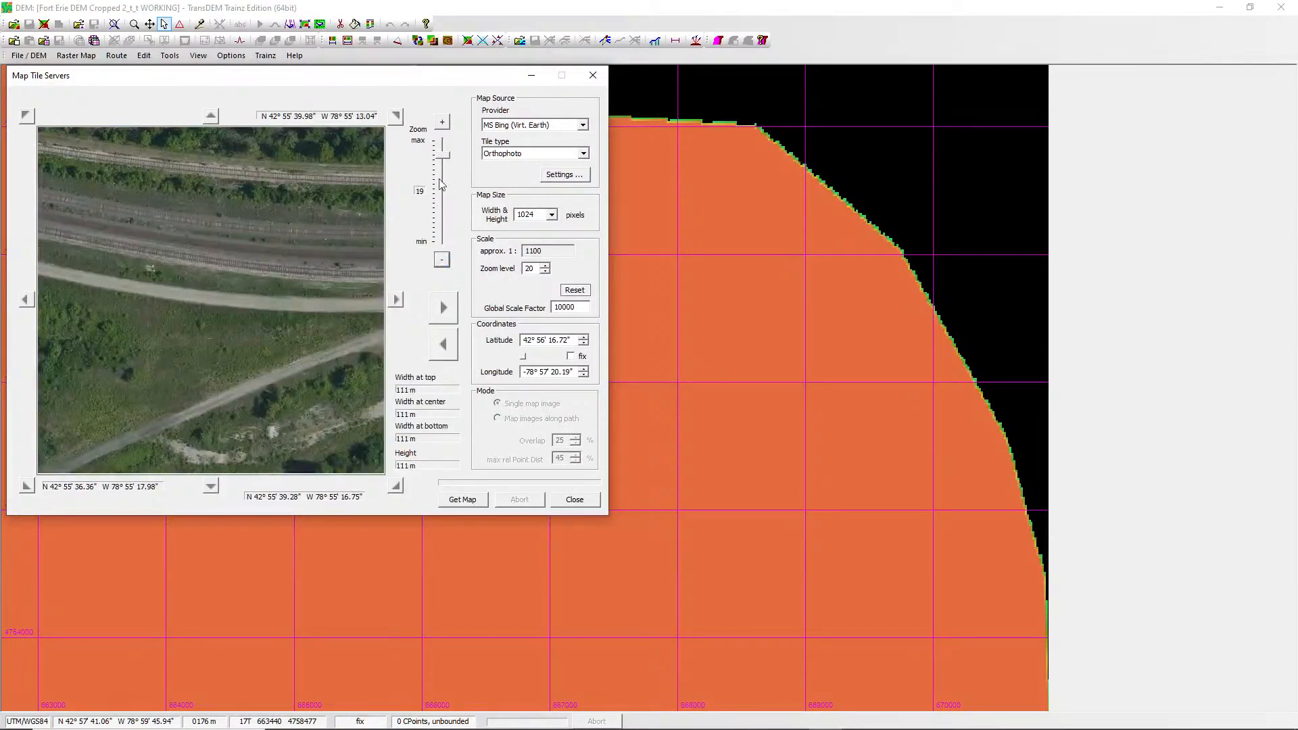
left_click(443, 124)
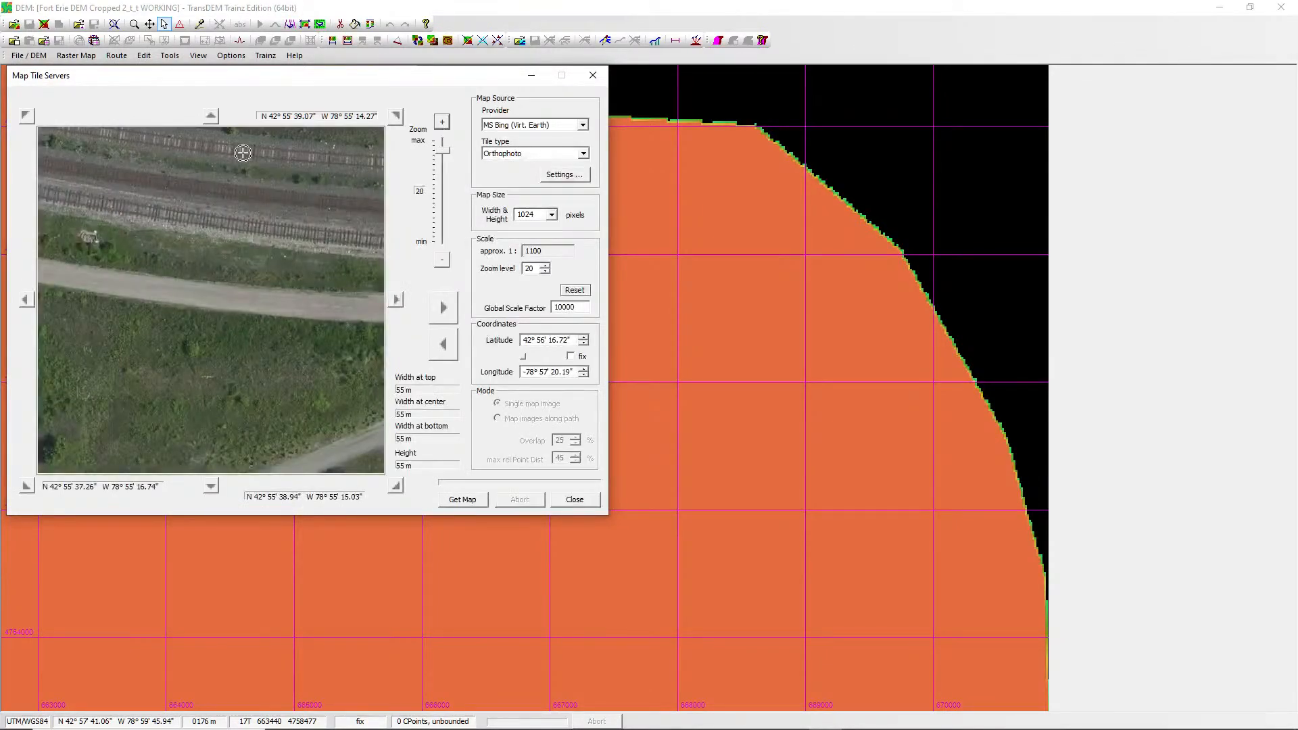
left_click(26, 119)
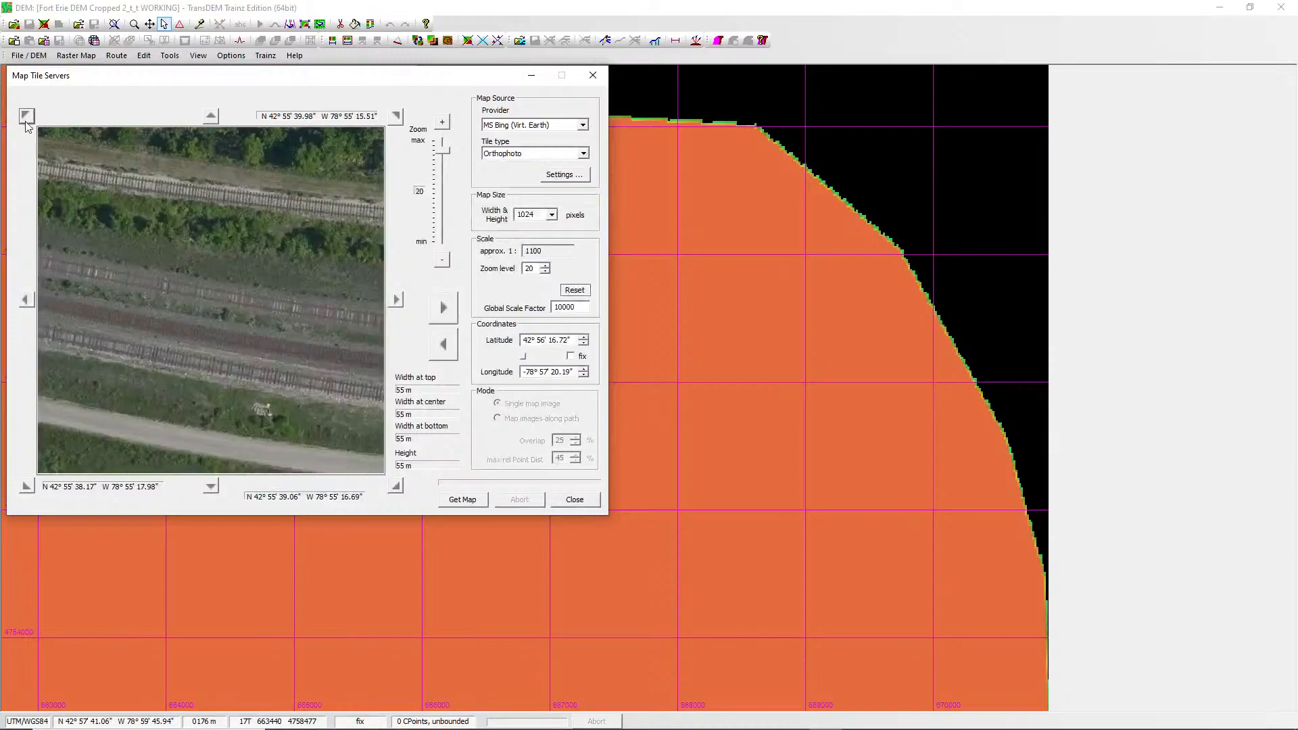
Check how far west along the tracks the zoom level 20 orthophoto coverage extends.
left_click(26, 299)
left_click(27, 300)
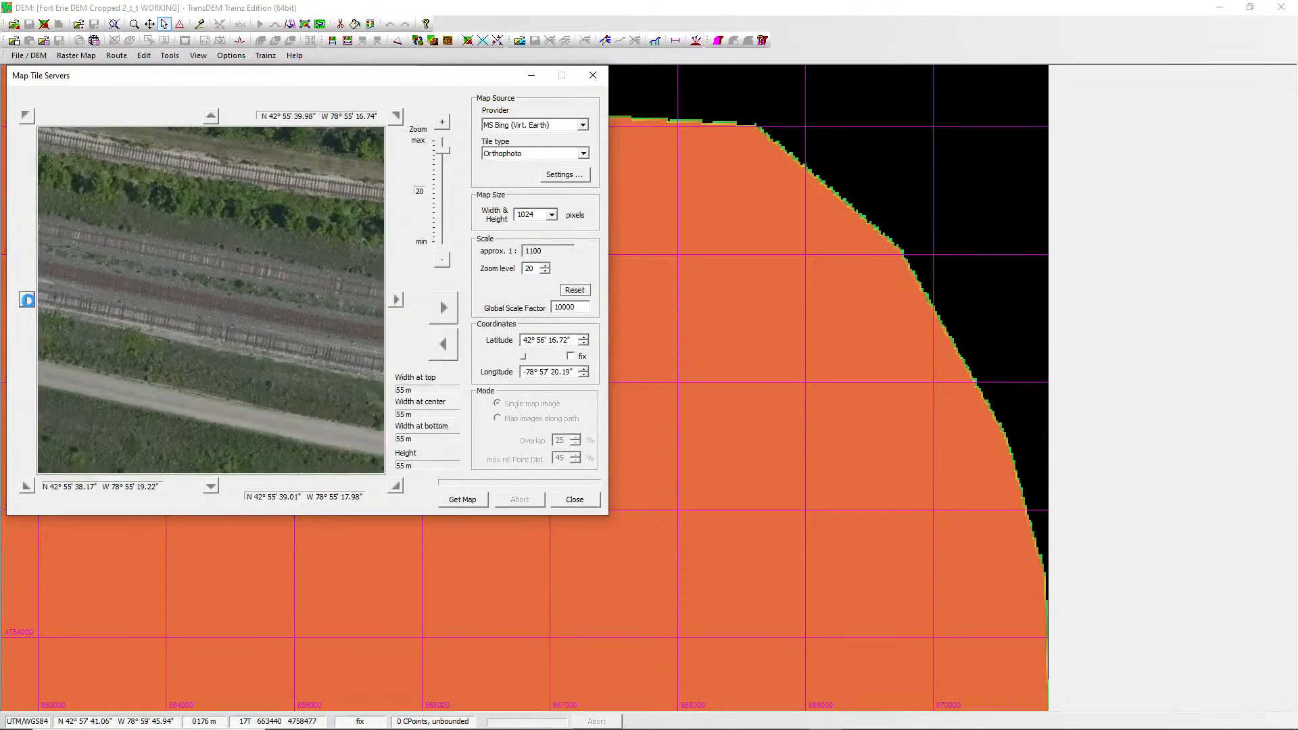
left_click(26, 299)
left_click(26, 300)
left_click(26, 300)
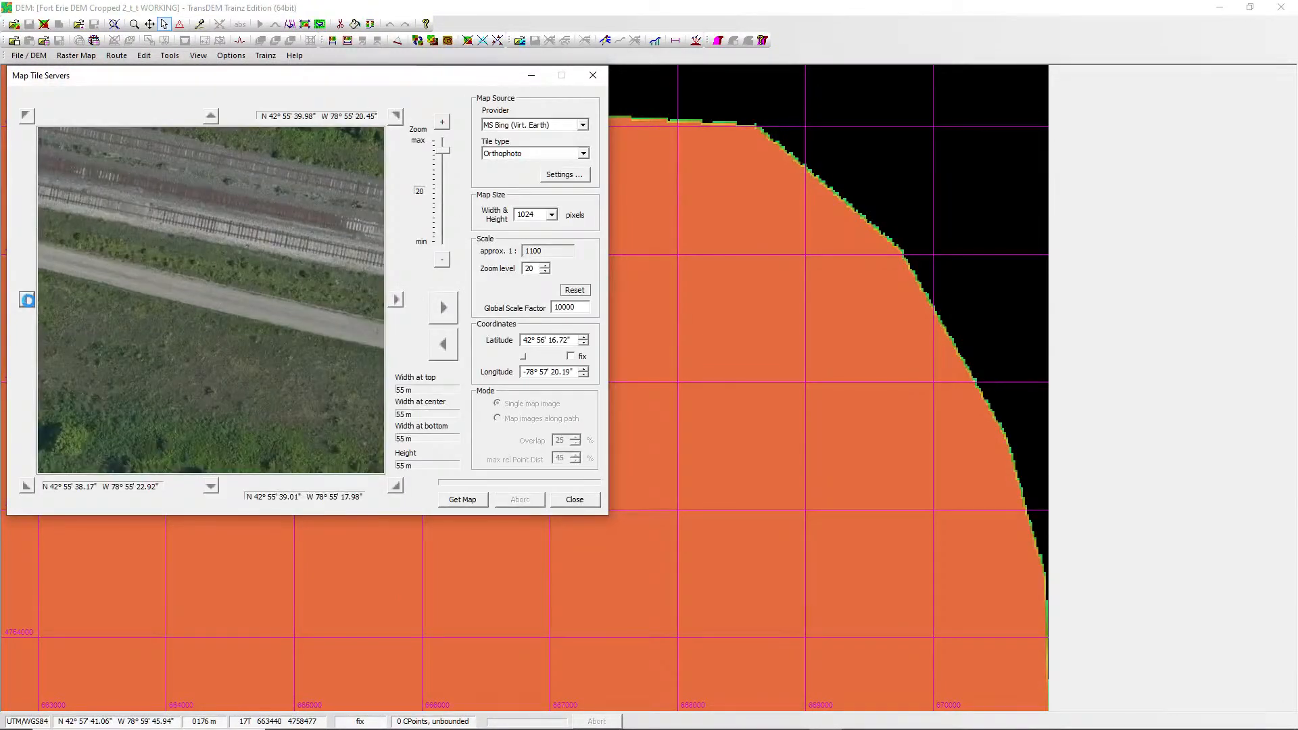
left_click(26, 117)
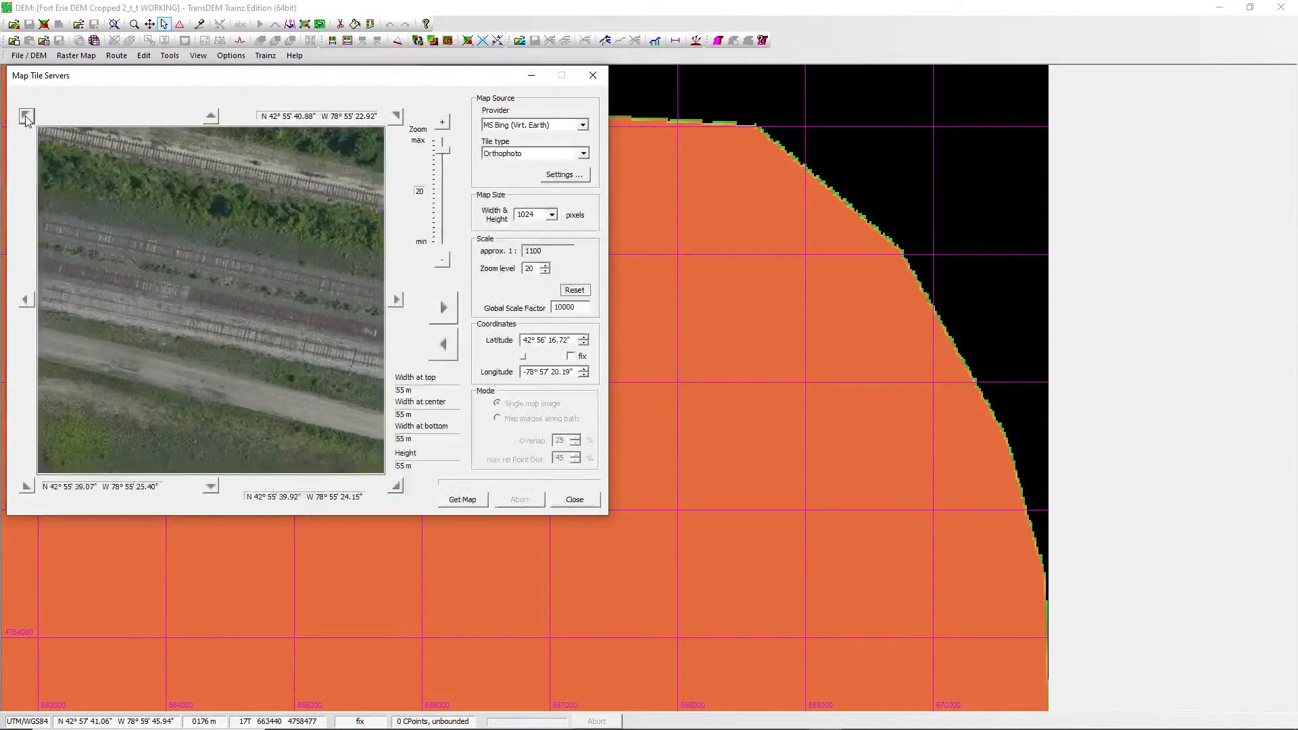
left_click(26, 116)
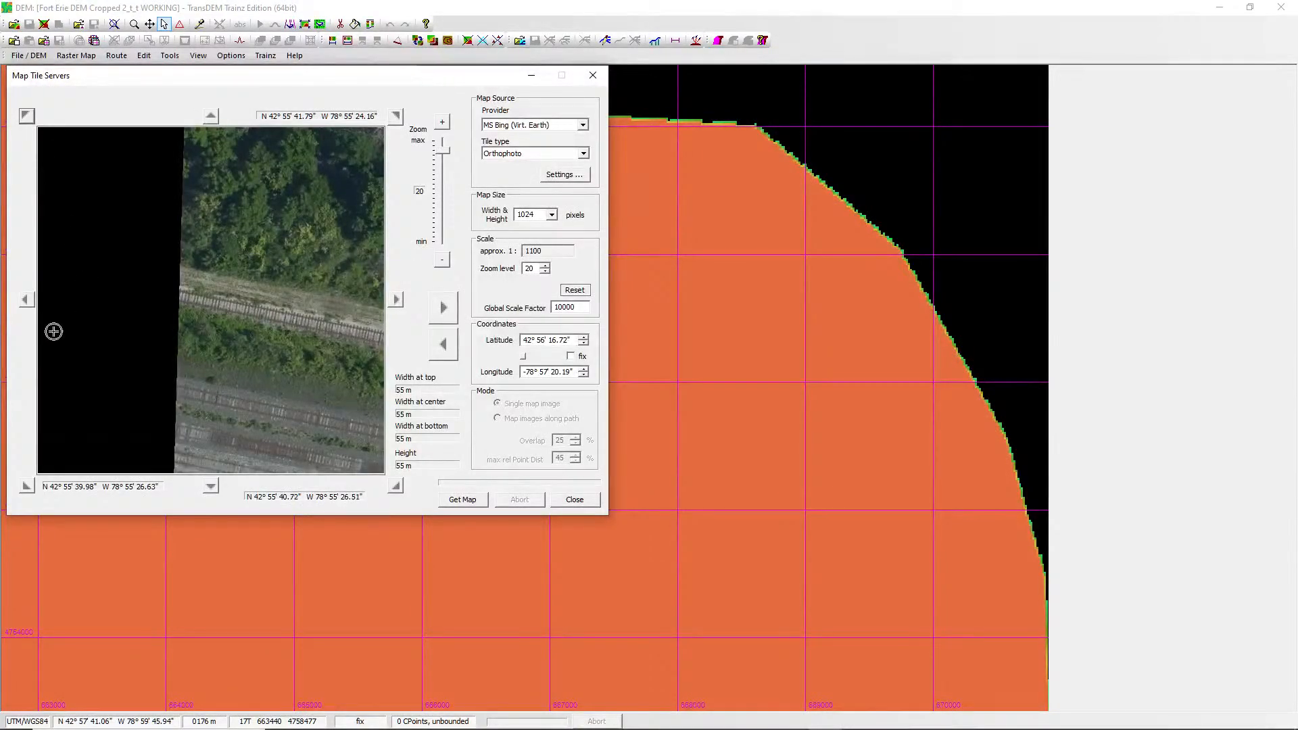
left_click(27, 300)
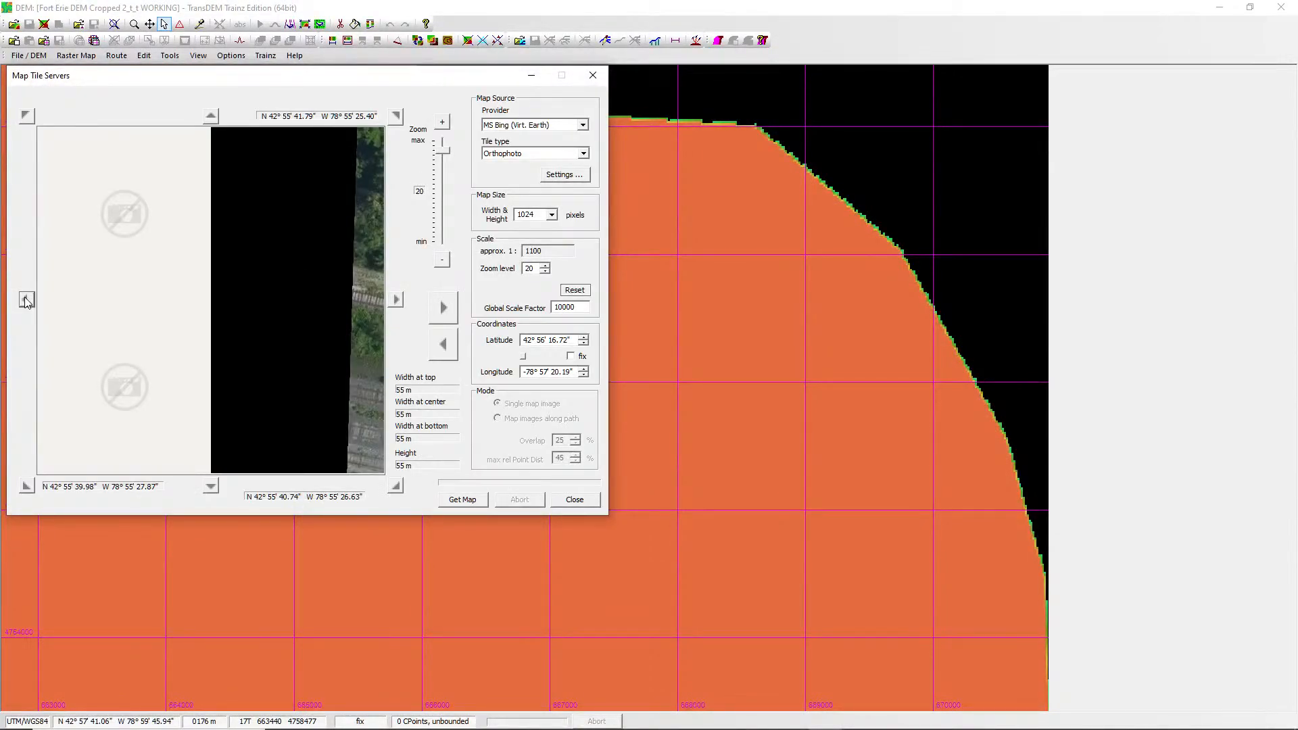
Examine the zoom level 19 orthophoto around the western limit of level 20 coverage, beside the easternmost parked freight cars.
left_click(441, 261)
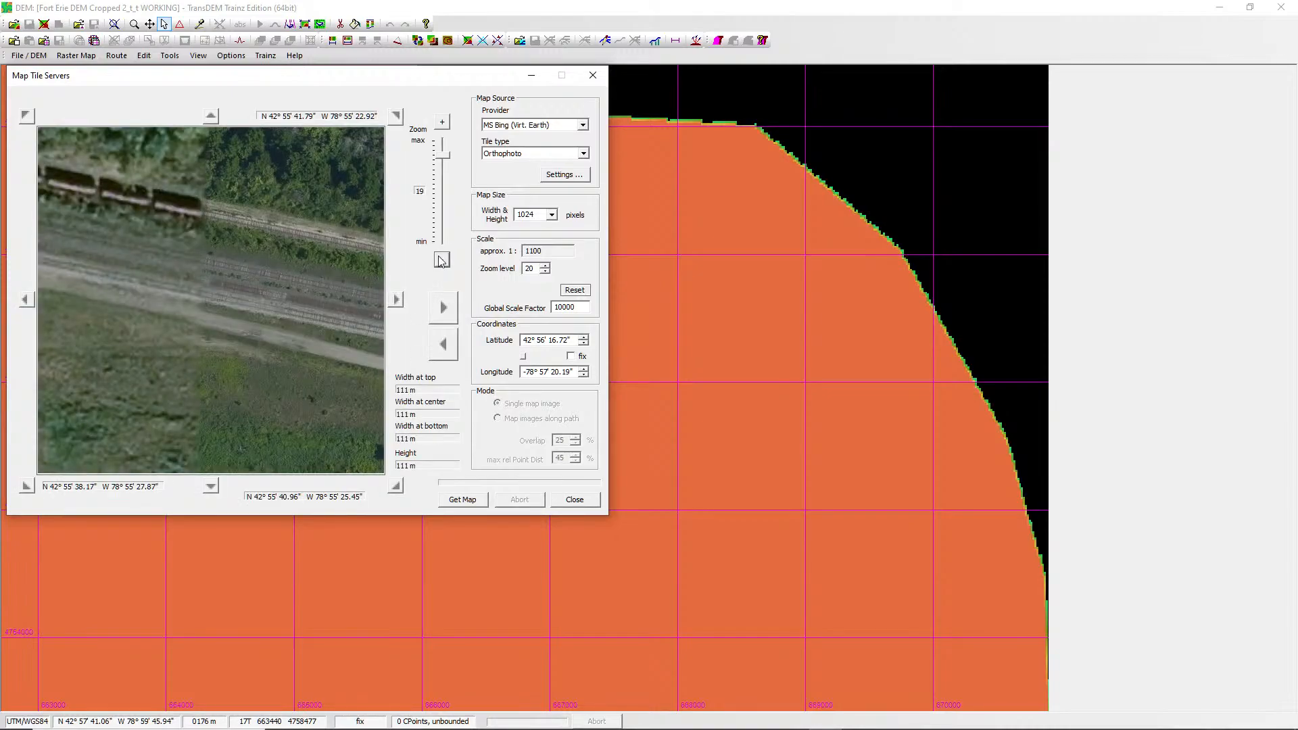
left_click(26, 300)
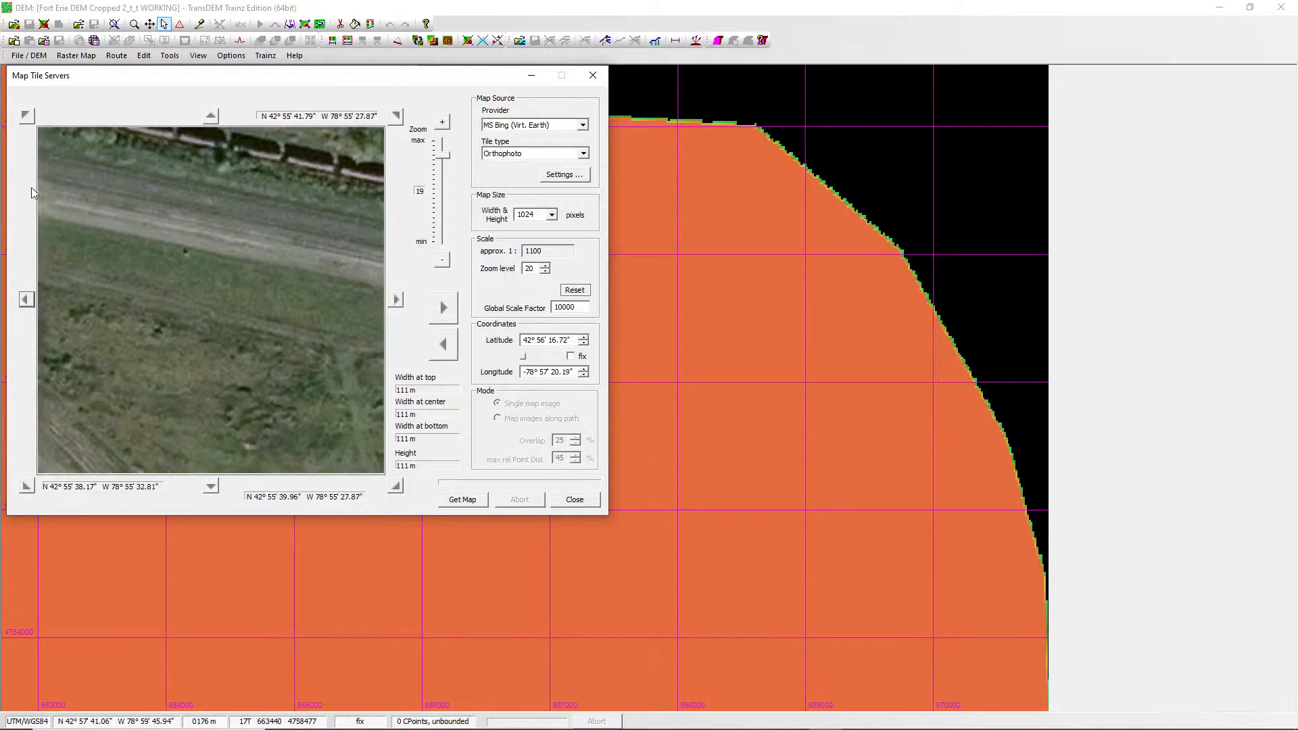
left_click(26, 116)
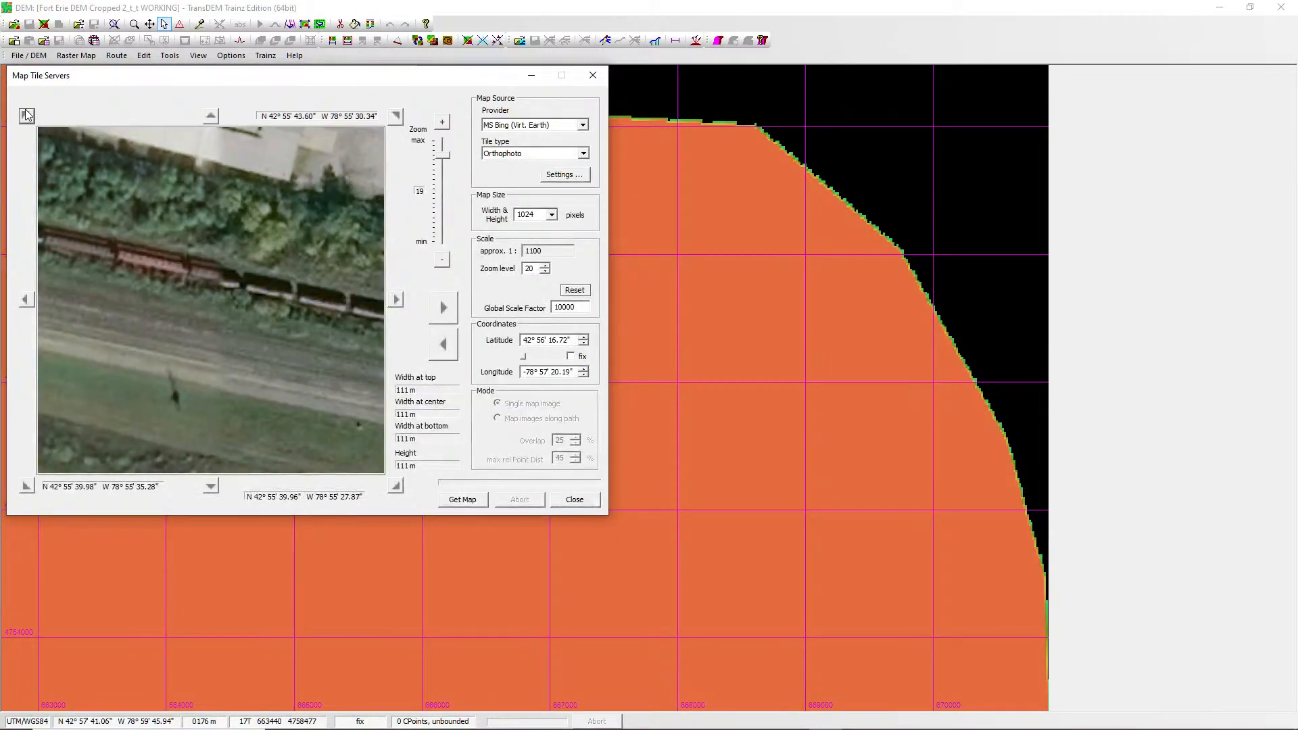
left_click(397, 301)
left_click(396, 302)
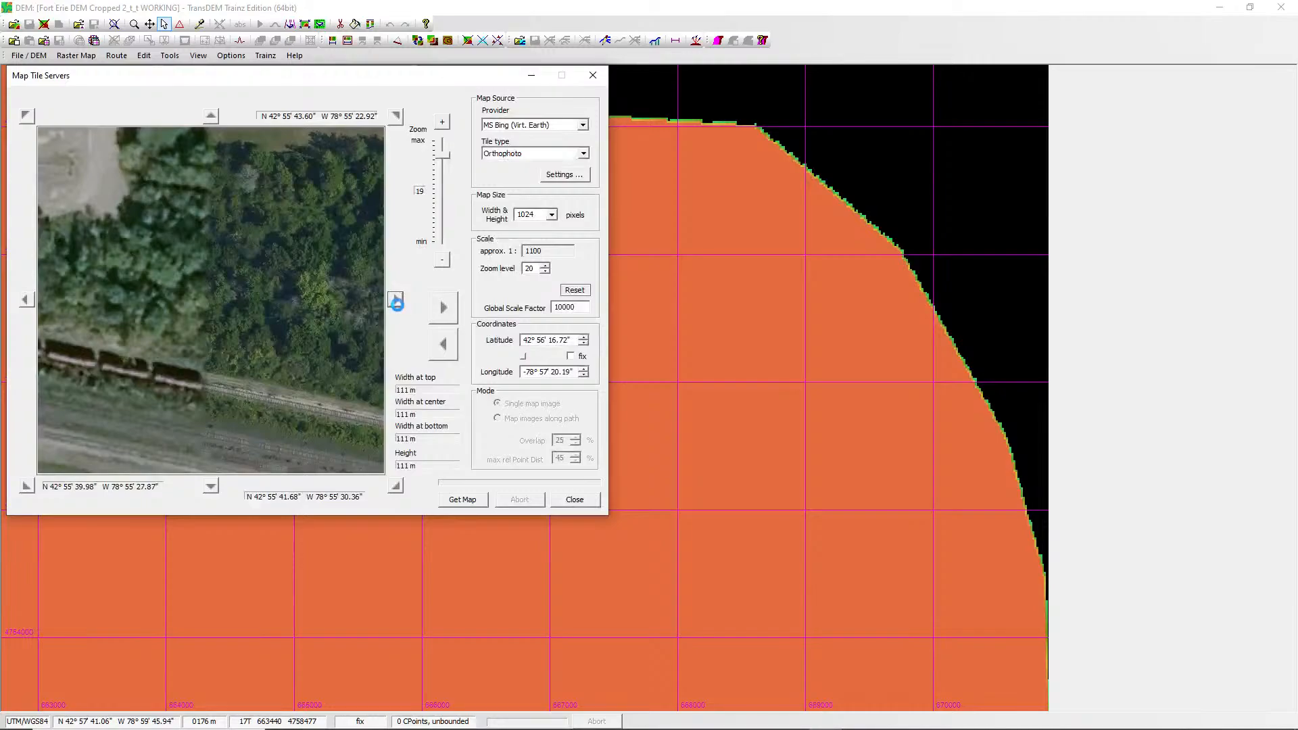
left_click(397, 302)
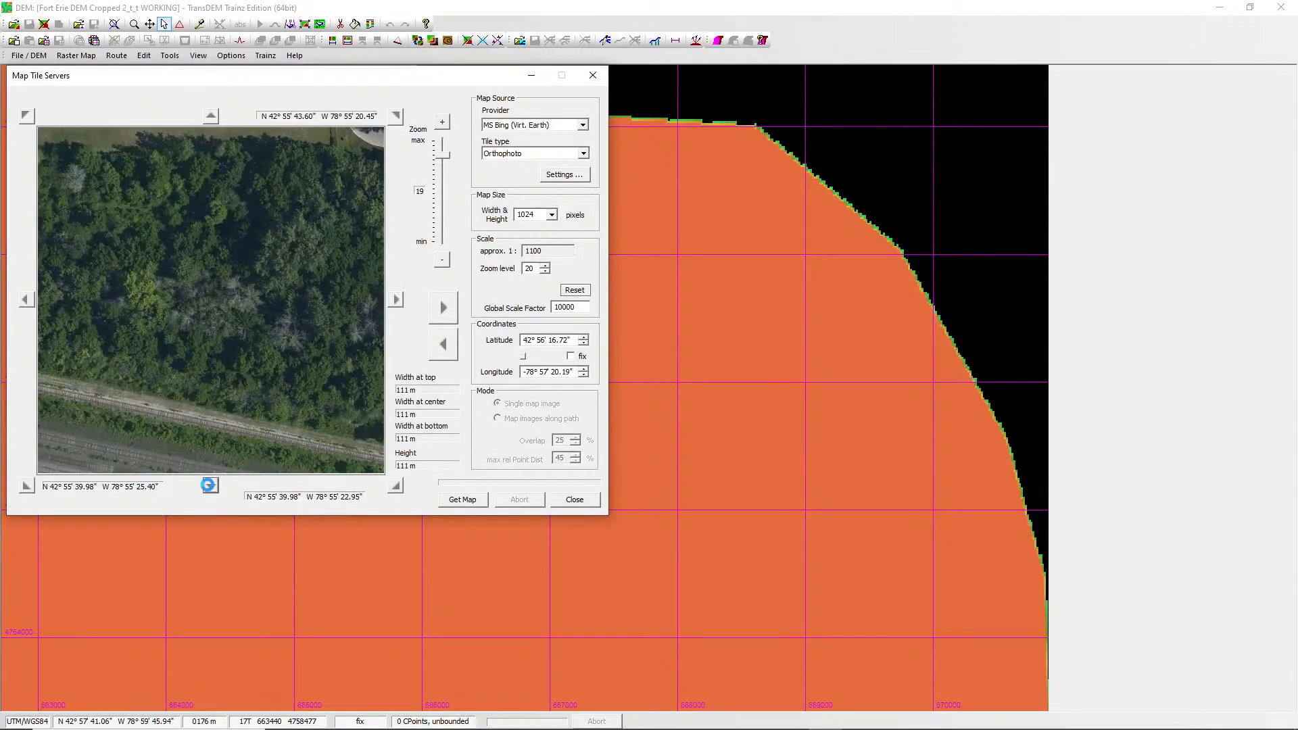
left_click(396, 302)
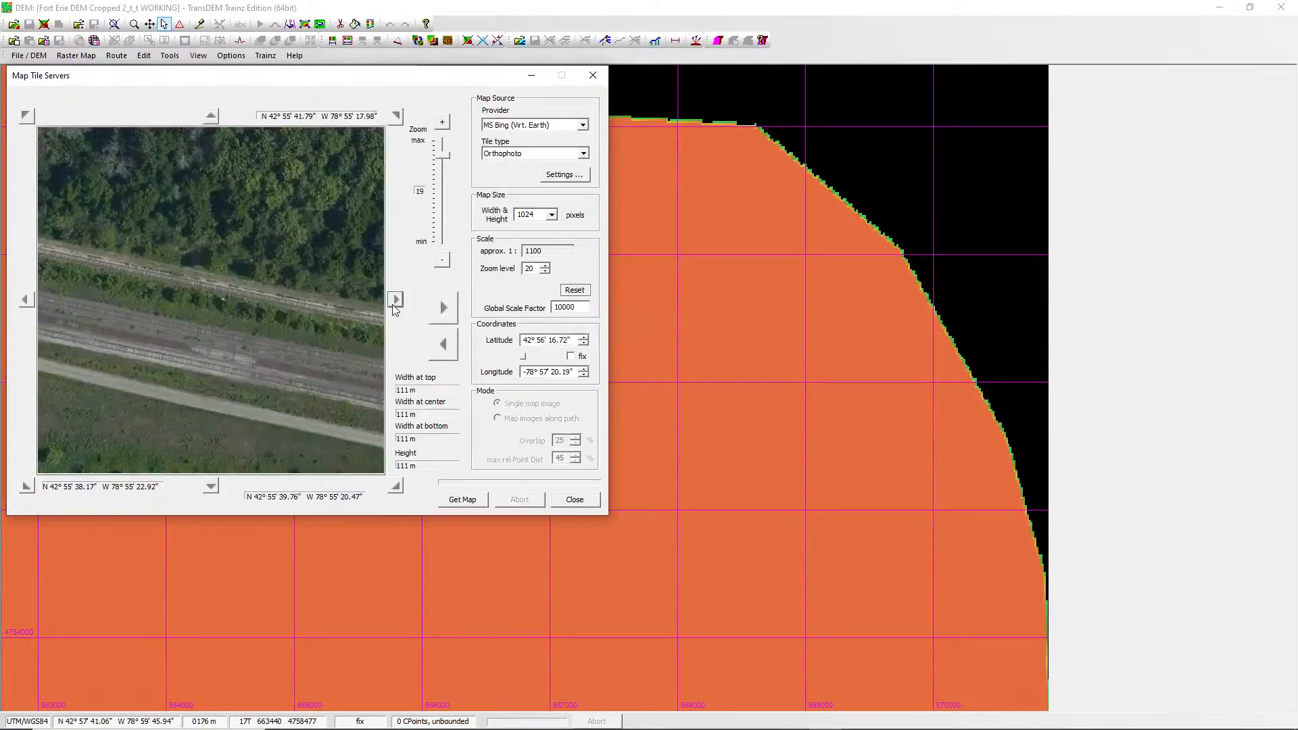
left_click(396, 303)
Examine the zoom level 19 imagery westward along the line of parked freight cars, past the scrapyard south of the tracks.
left_click(26, 301)
left_click(25, 301)
left_click(26, 302)
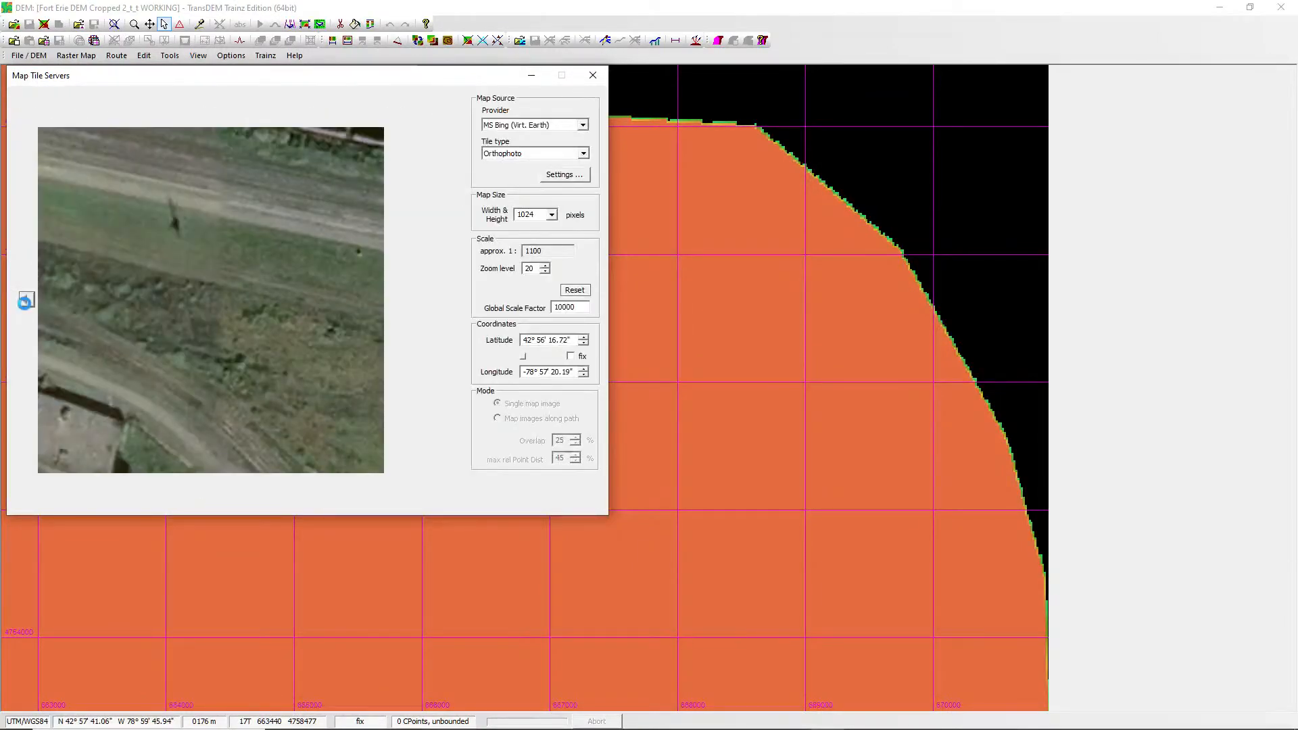
left_click(25, 116)
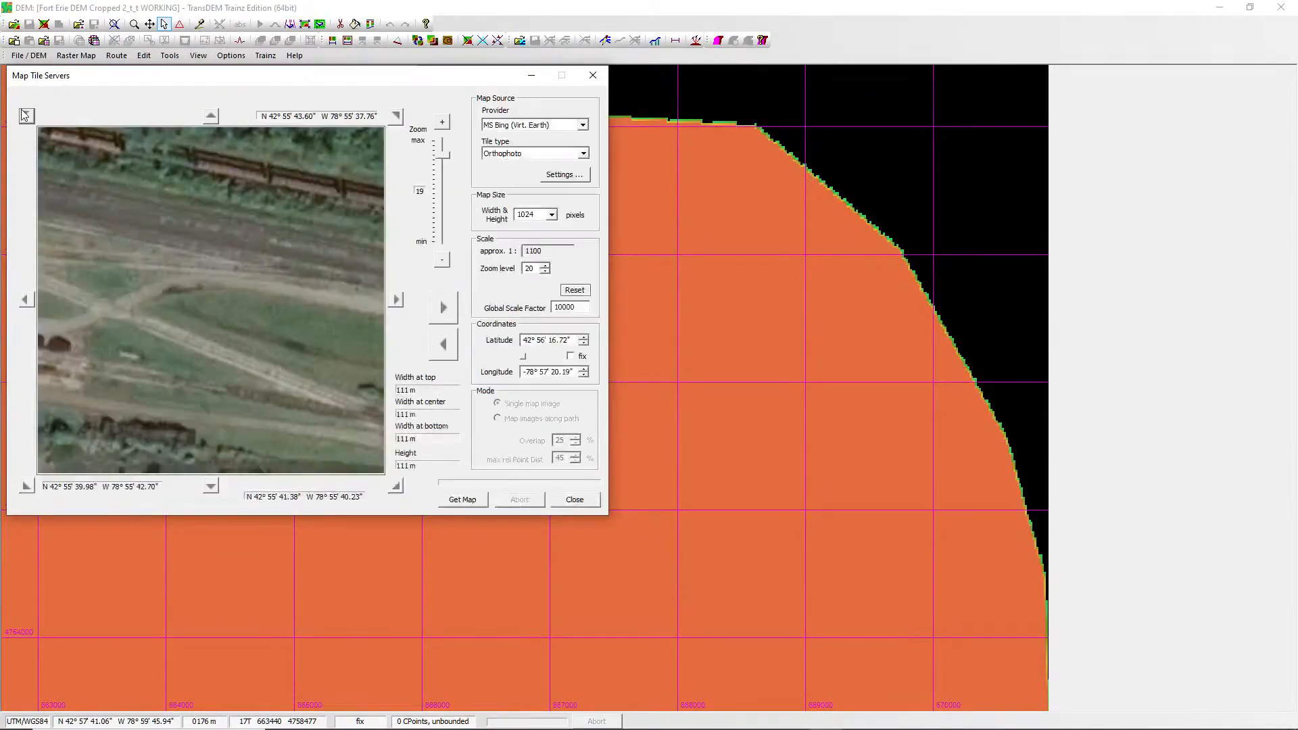
left_click(26, 301)
left_click(25, 302)
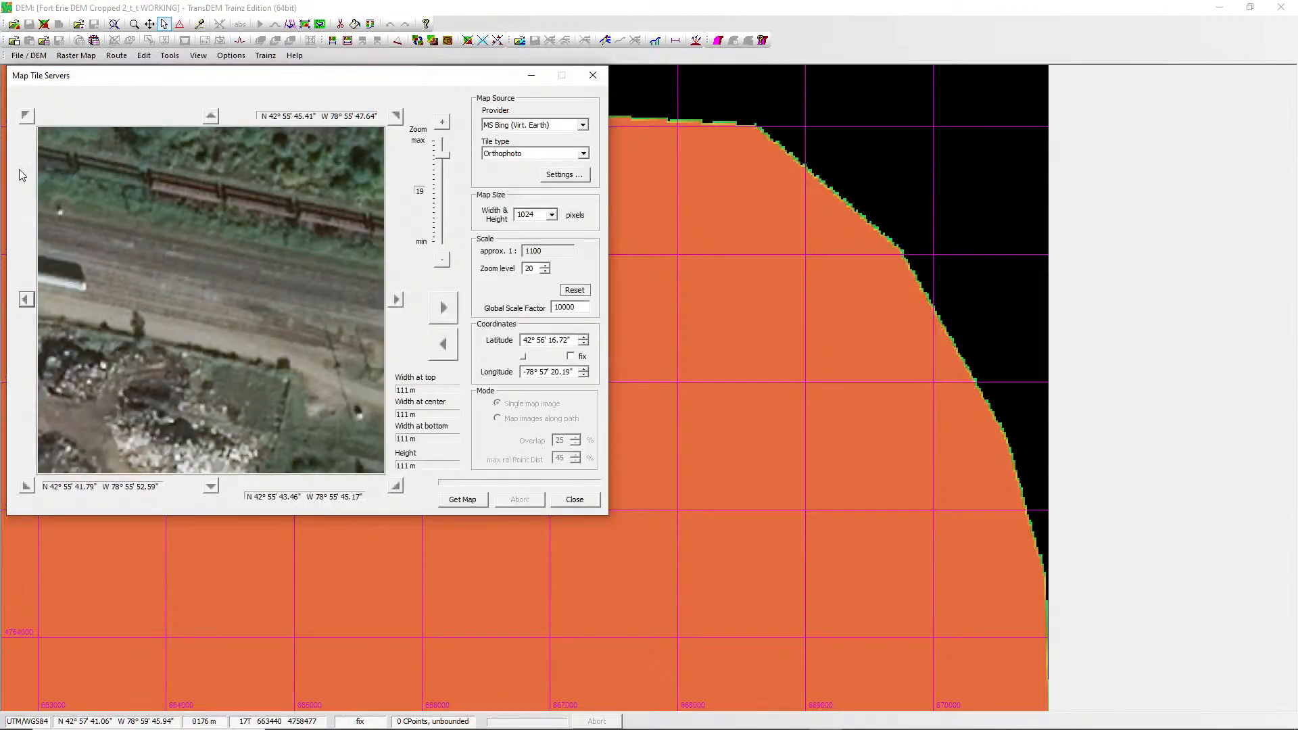
left_click(26, 116)
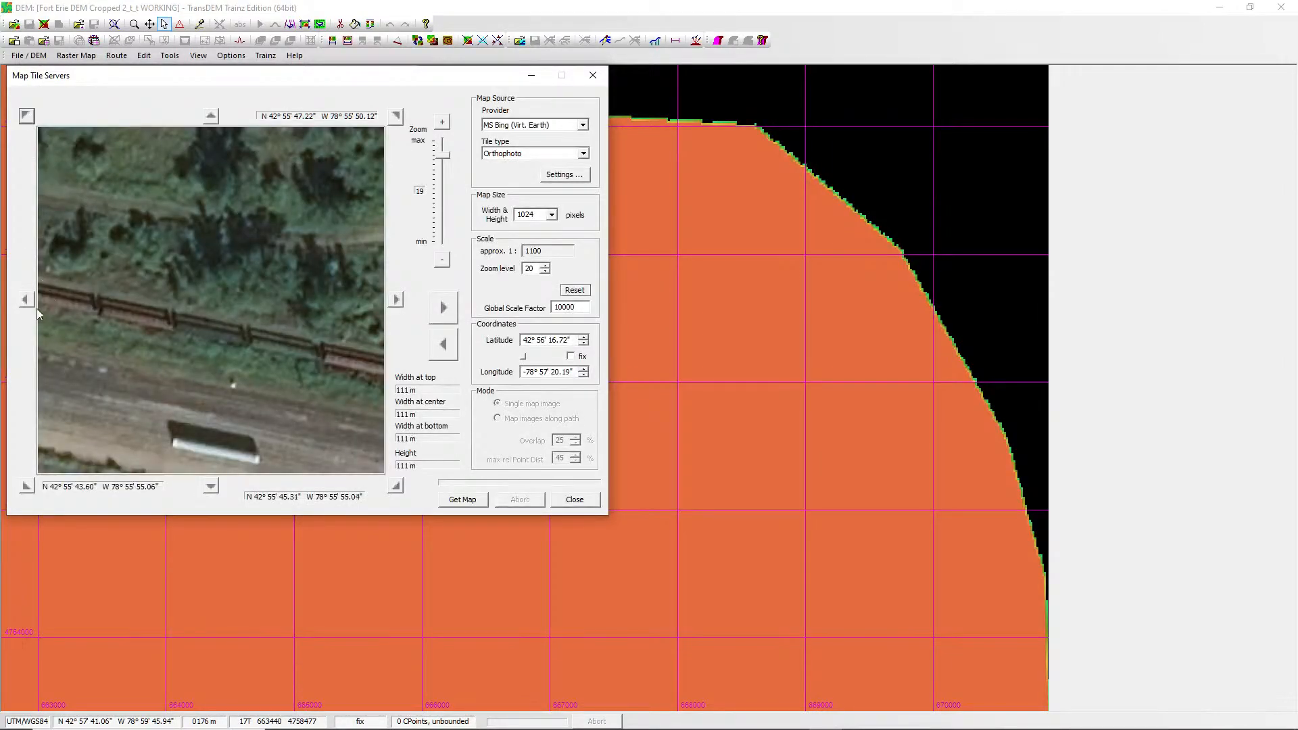
left_click(26, 302)
left_click(24, 302)
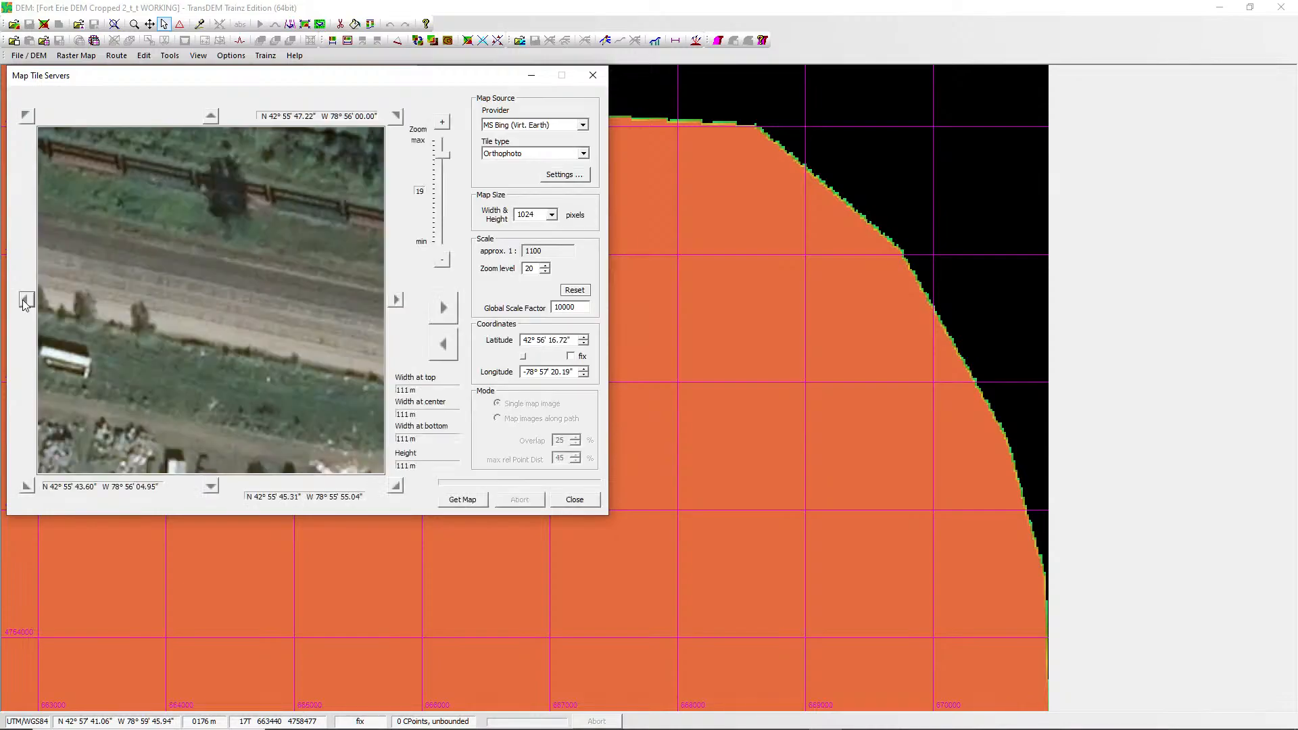
left_click(24, 302)
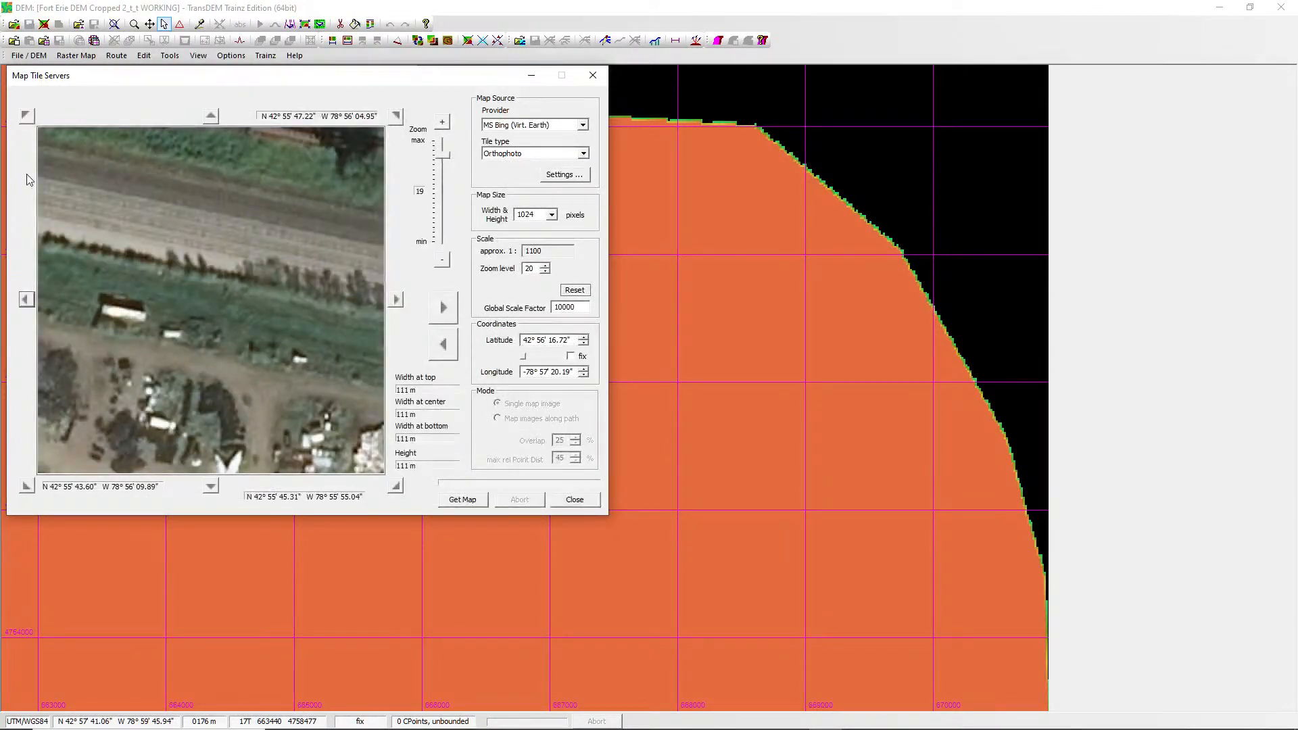
Follow the freight cars farther west at zoom level 19 to the narrow road crossing the rail corridor.
left_click(27, 116)
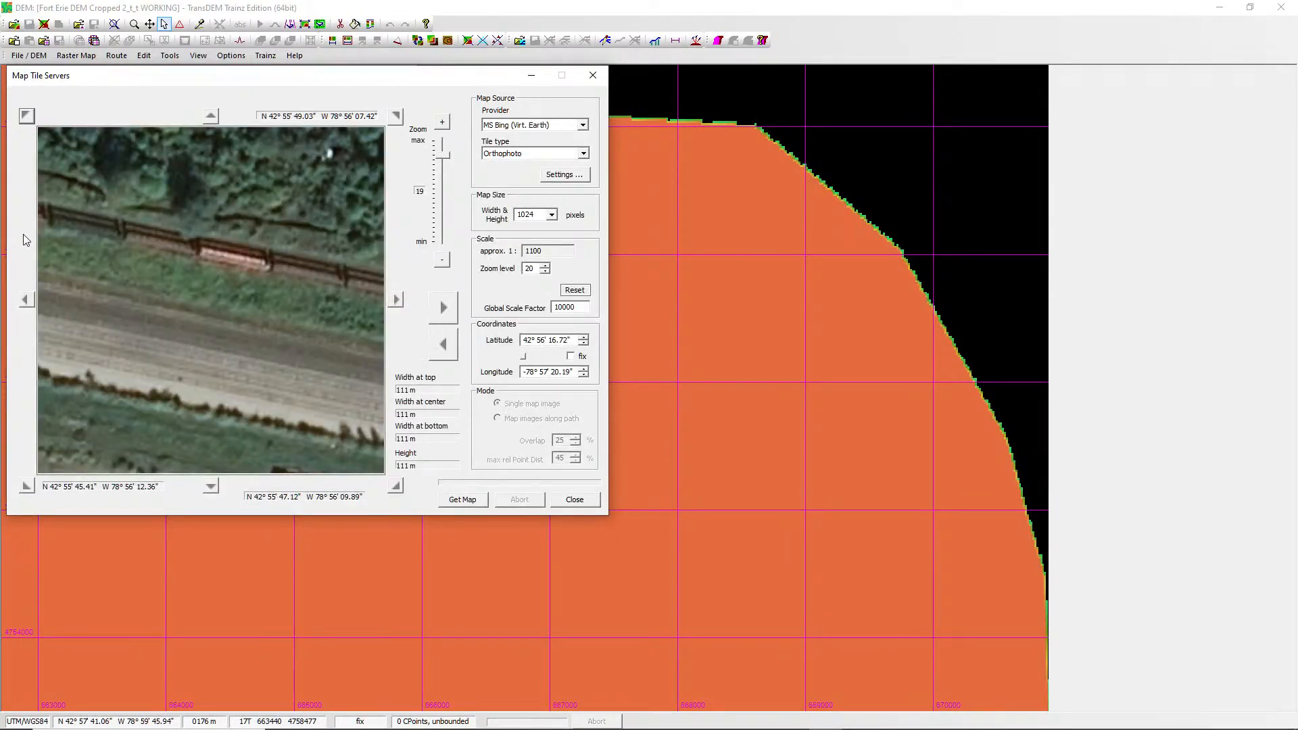
left_click(24, 302)
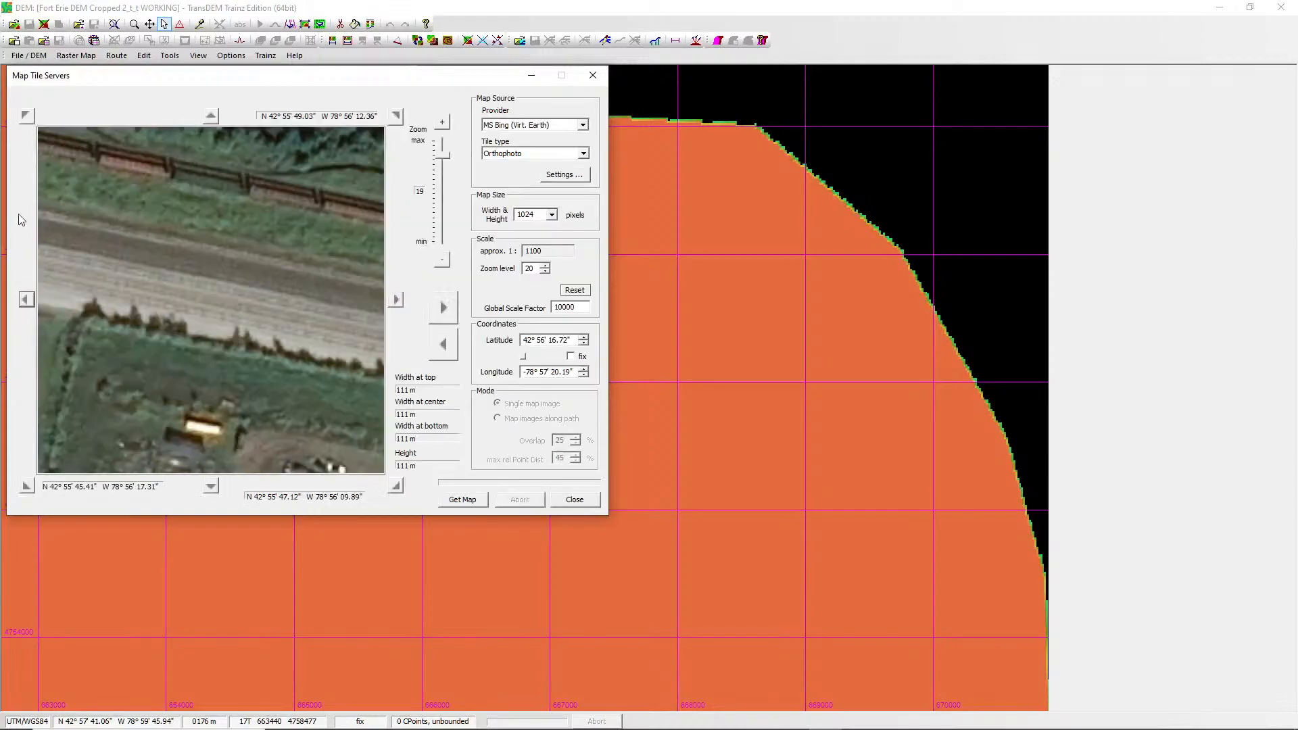
left_click(24, 118)
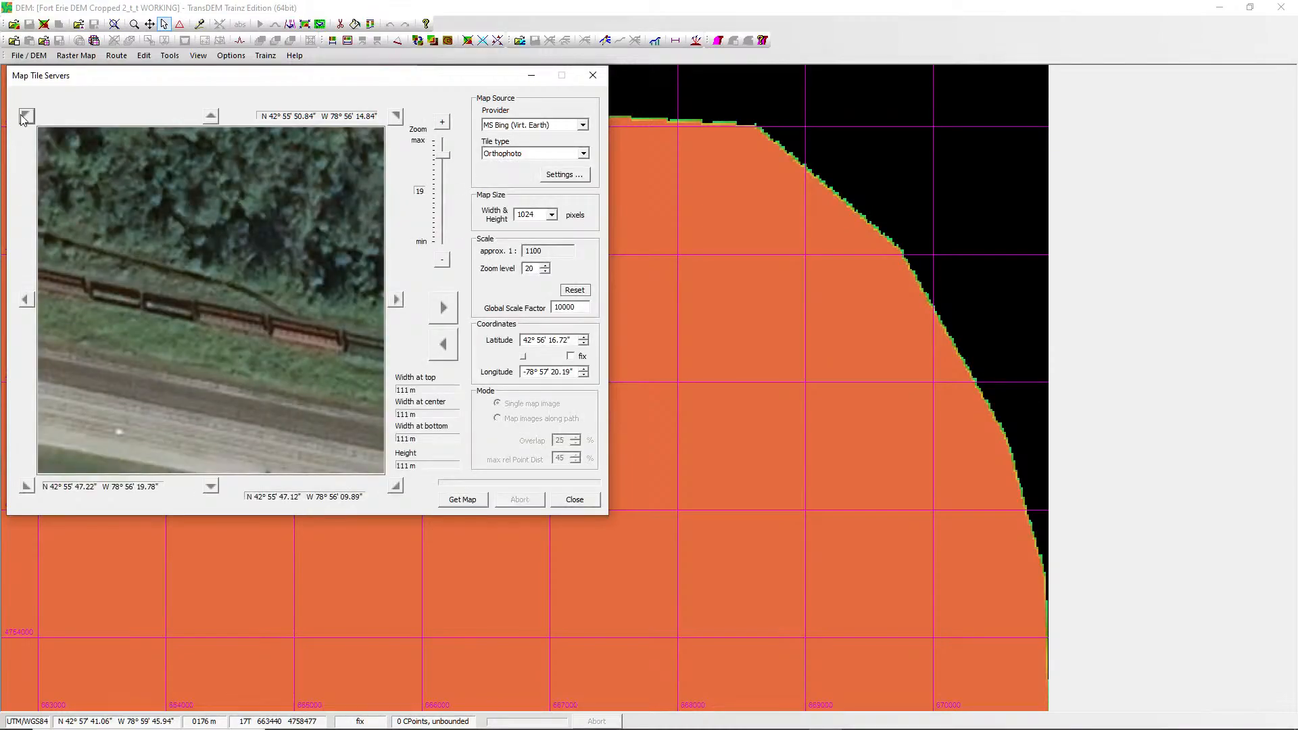
left_click(26, 302)
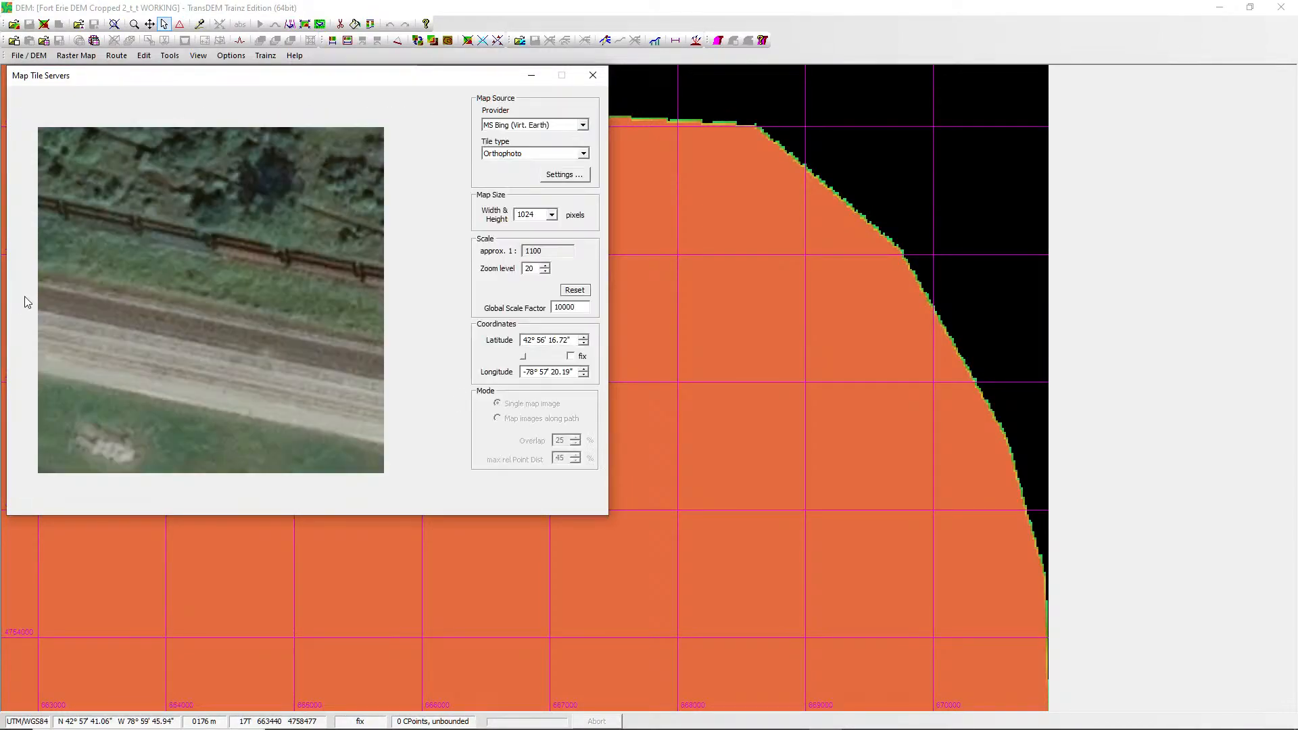
left_click(26, 302)
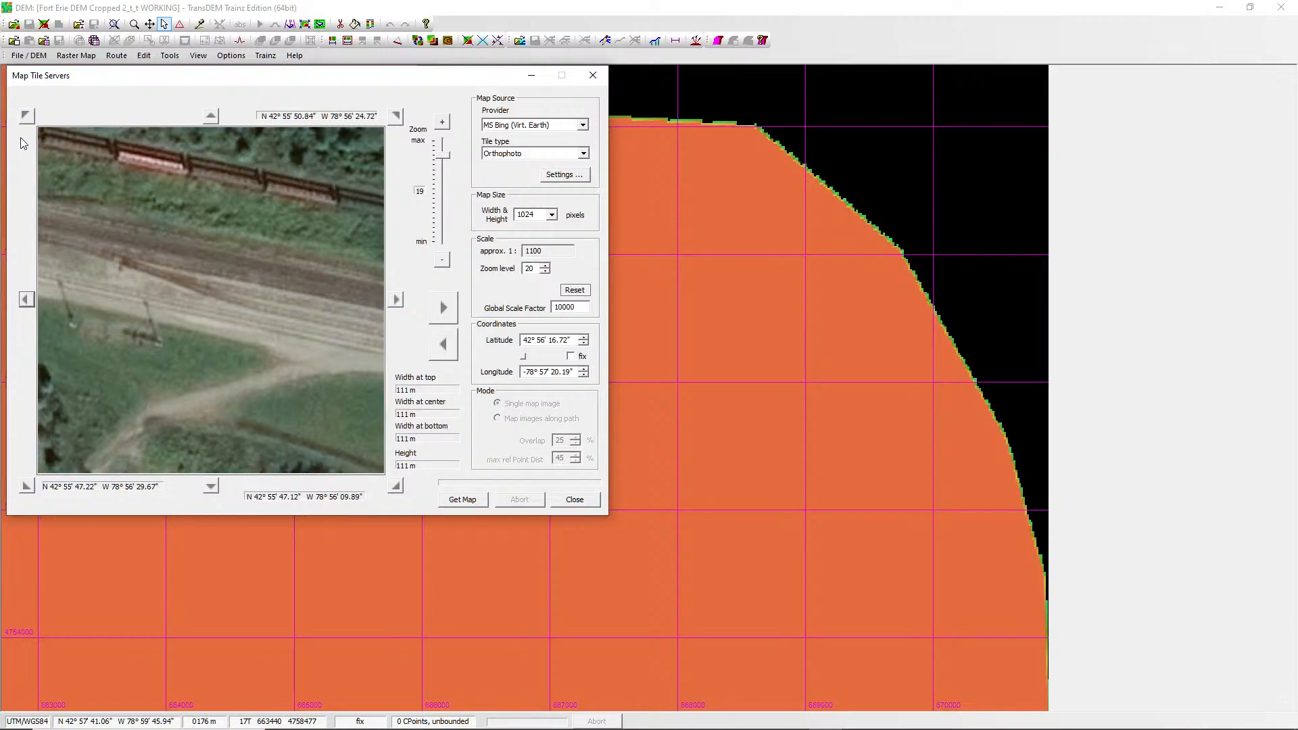
left_click(26, 117)
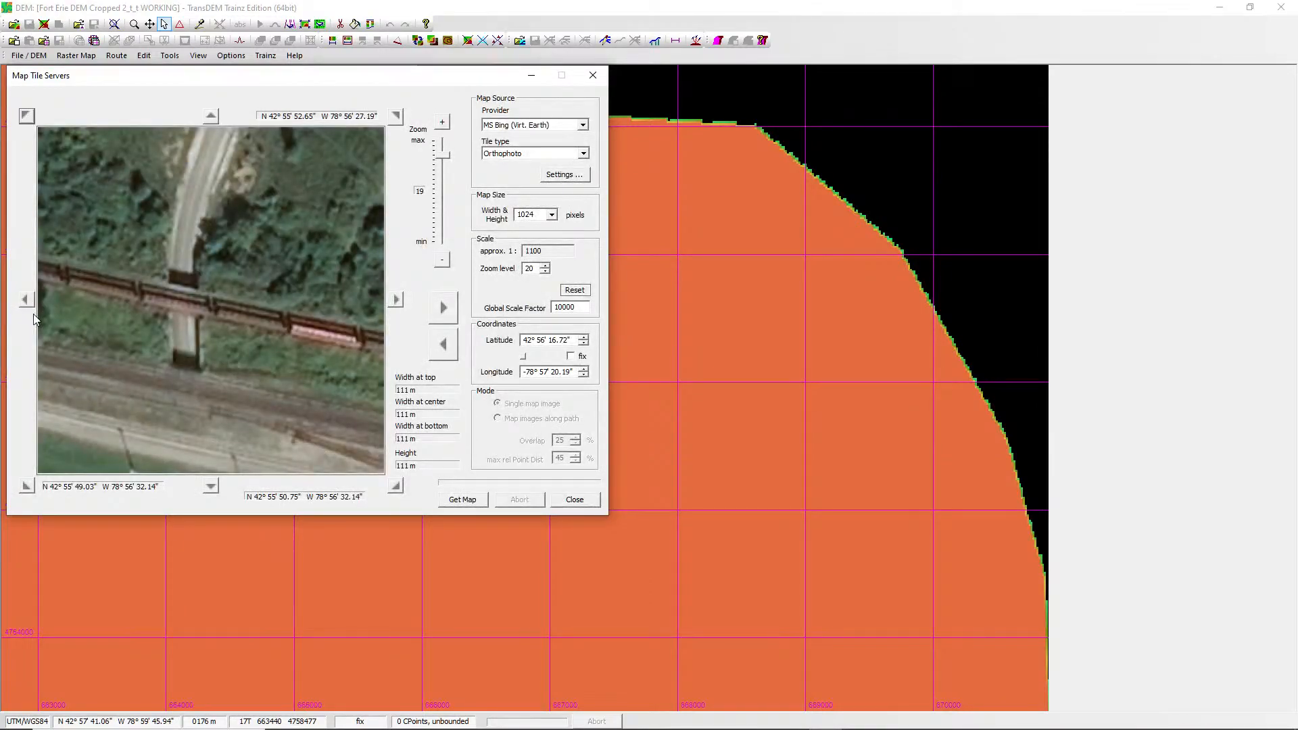
Examine the zoom level 19 imagery west of the narrow road crossing, past the buildings and parked vehicles south of the tracks.
left_click(25, 301)
left_click(25, 302)
left_click(26, 302)
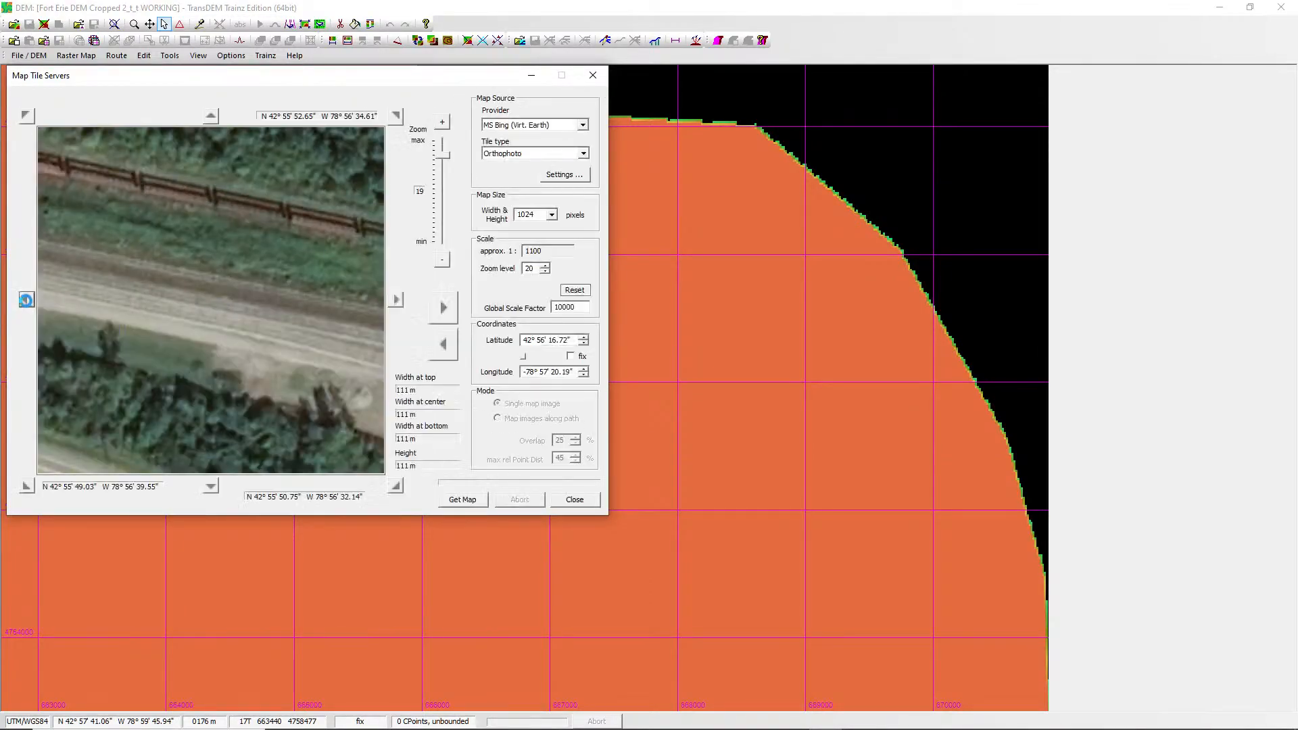
left_click(25, 301)
left_click(26, 301)
left_click(26, 301)
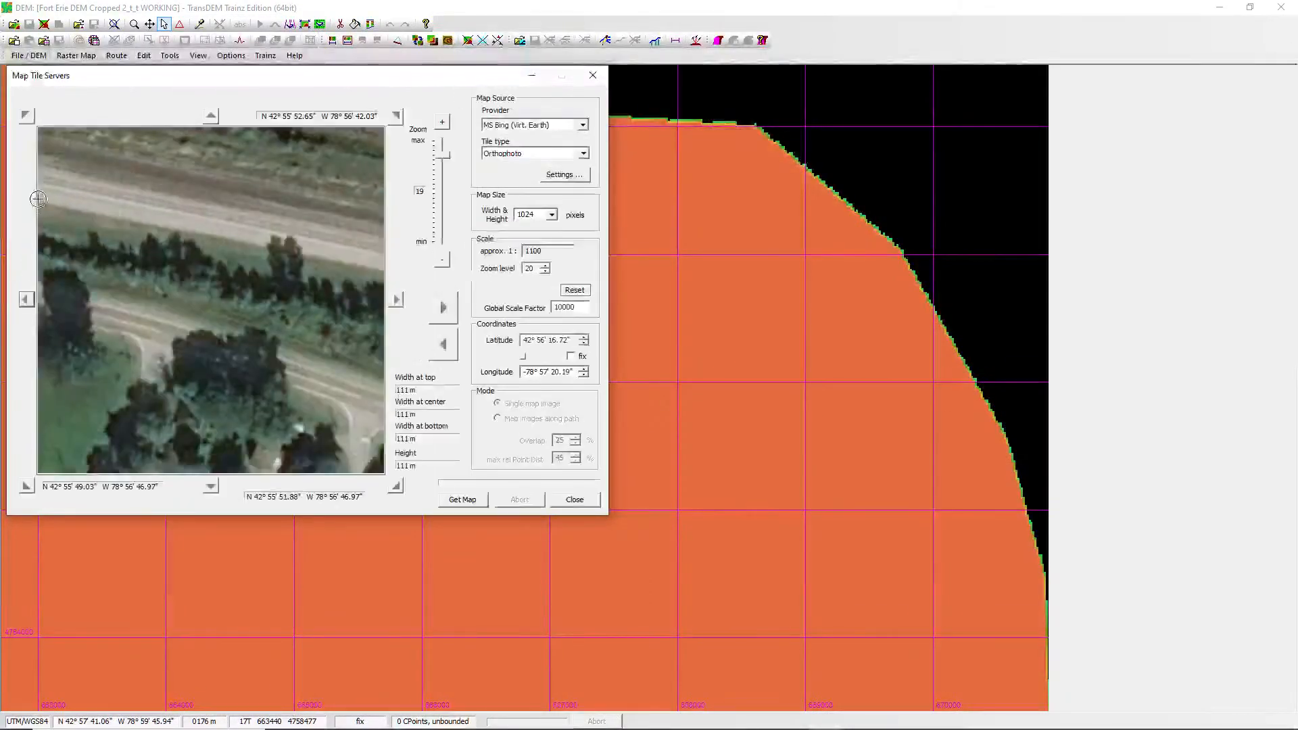
left_click(26, 117)
left_click(25, 300)
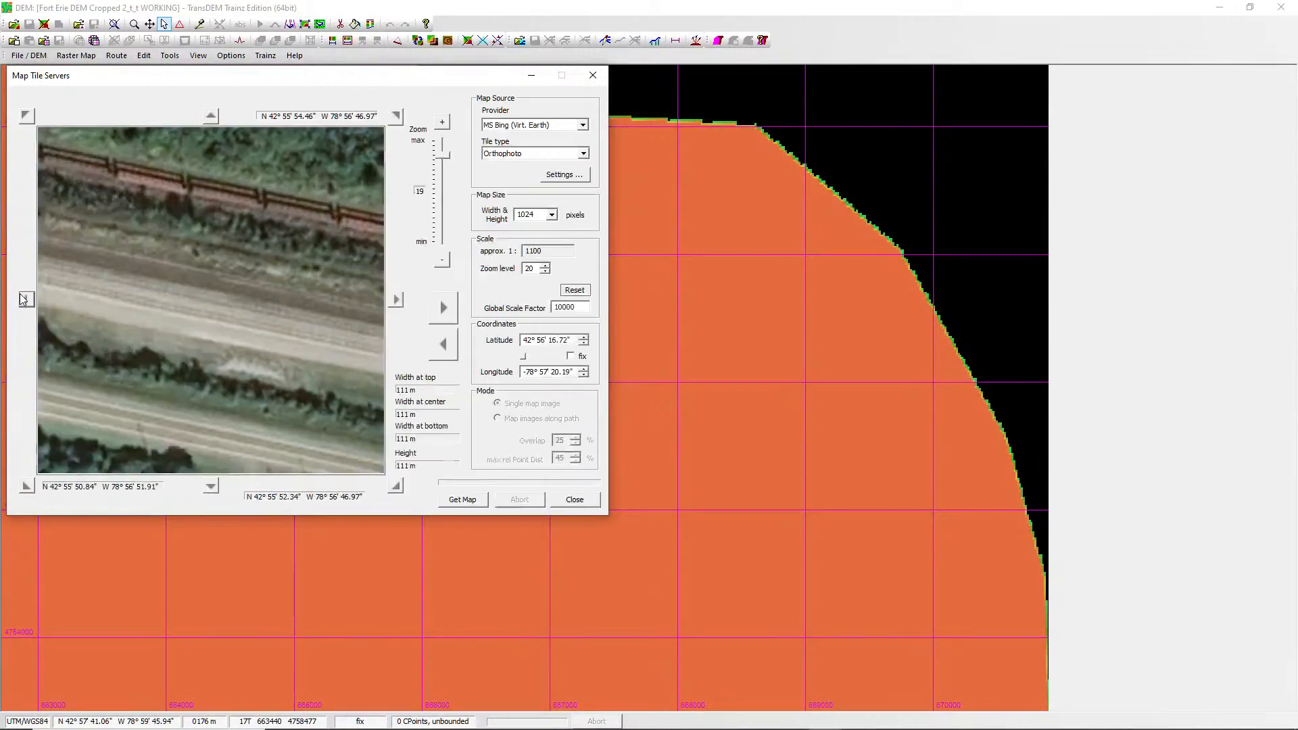
left_click(25, 298)
left_click(25, 299)
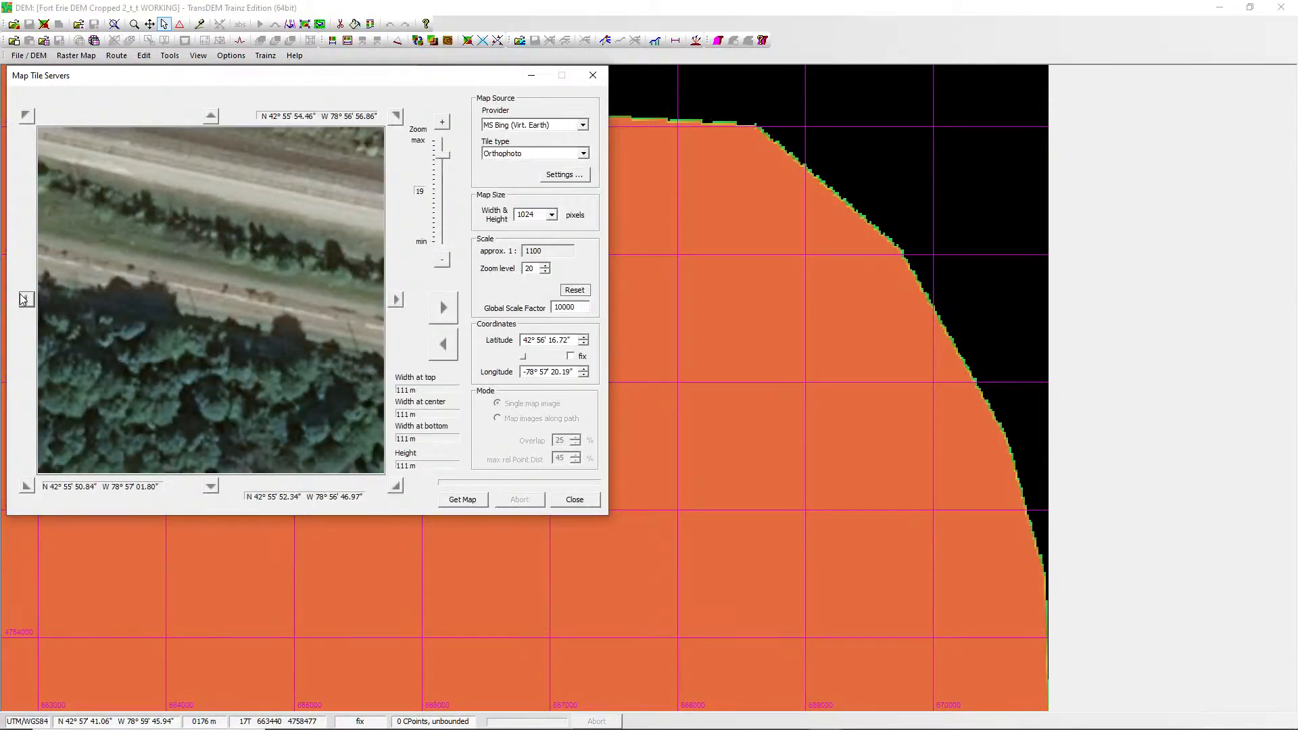
left_click(25, 300)
left_click(24, 300)
left_click(23, 299)
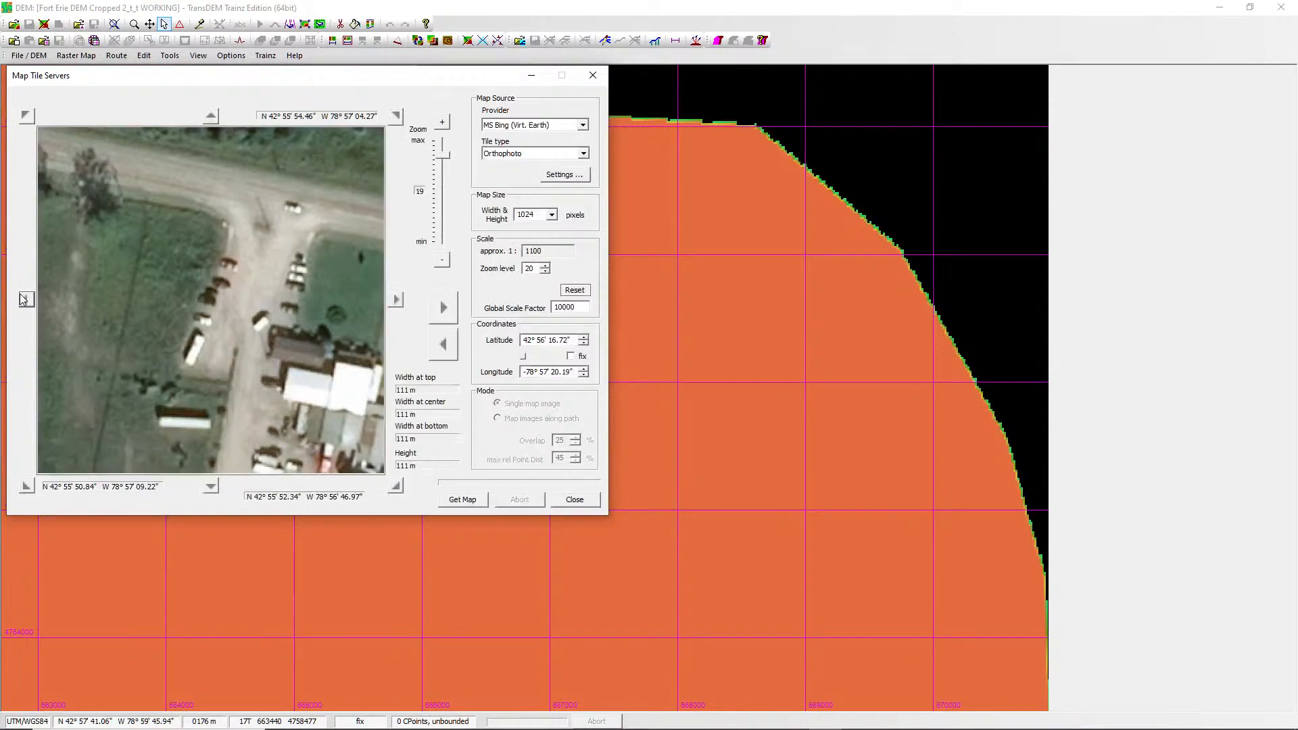
left_click(24, 299)
left_click(25, 116)
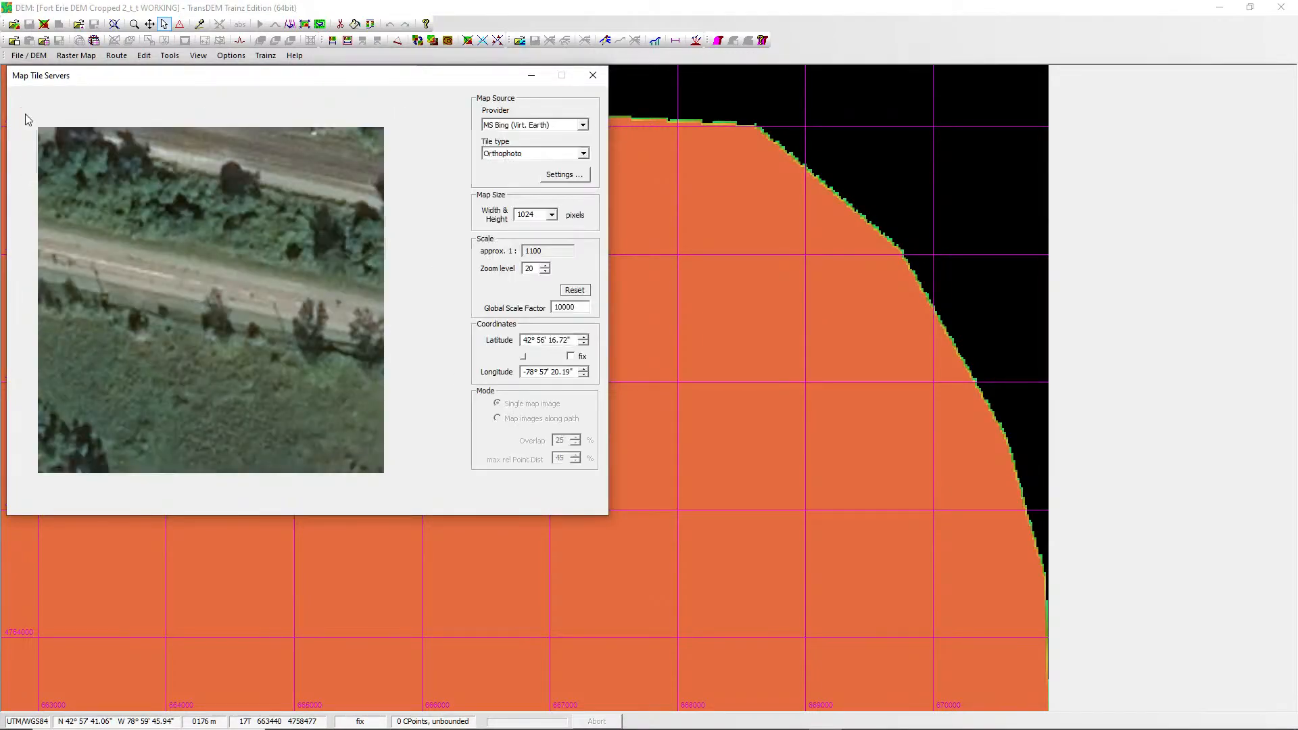
left_click(26, 116)
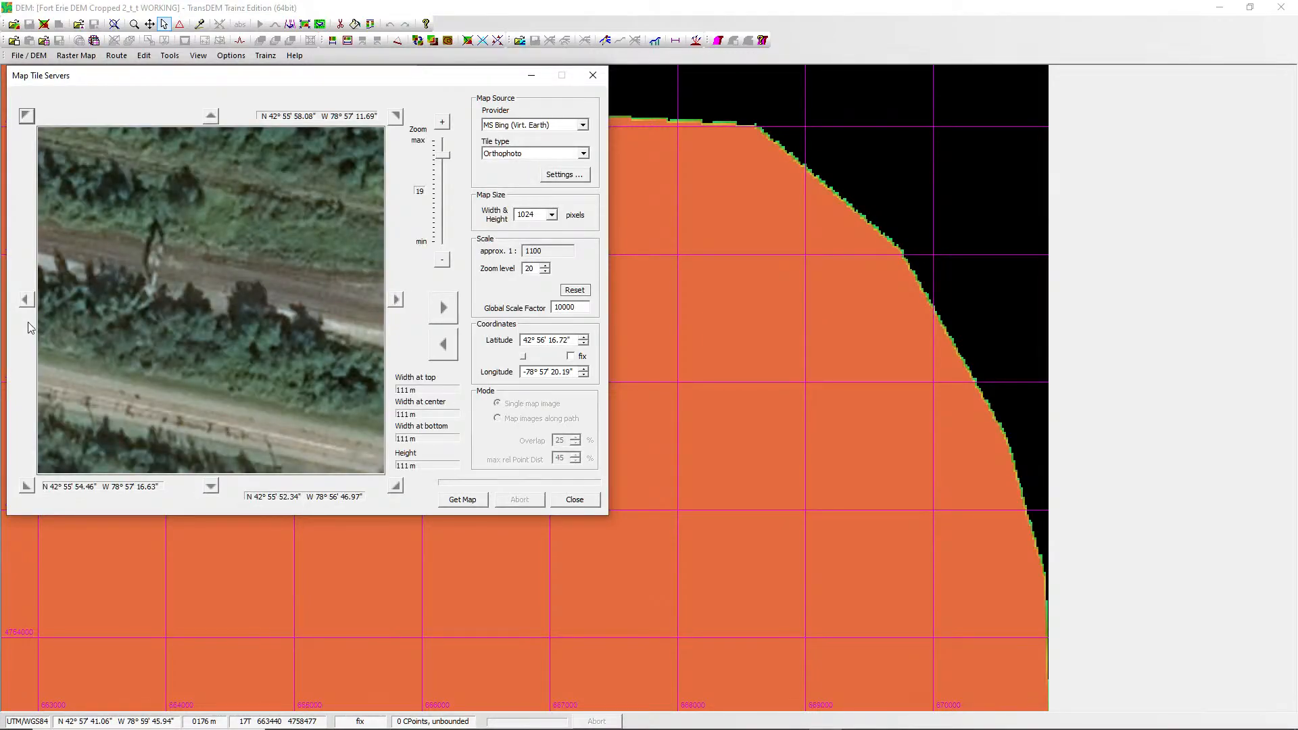
Check the zoom level 19 imagery west past the wooded road junction and northwest to the rail line.
left_click(27, 302)
left_click(28, 304)
left_click(28, 305)
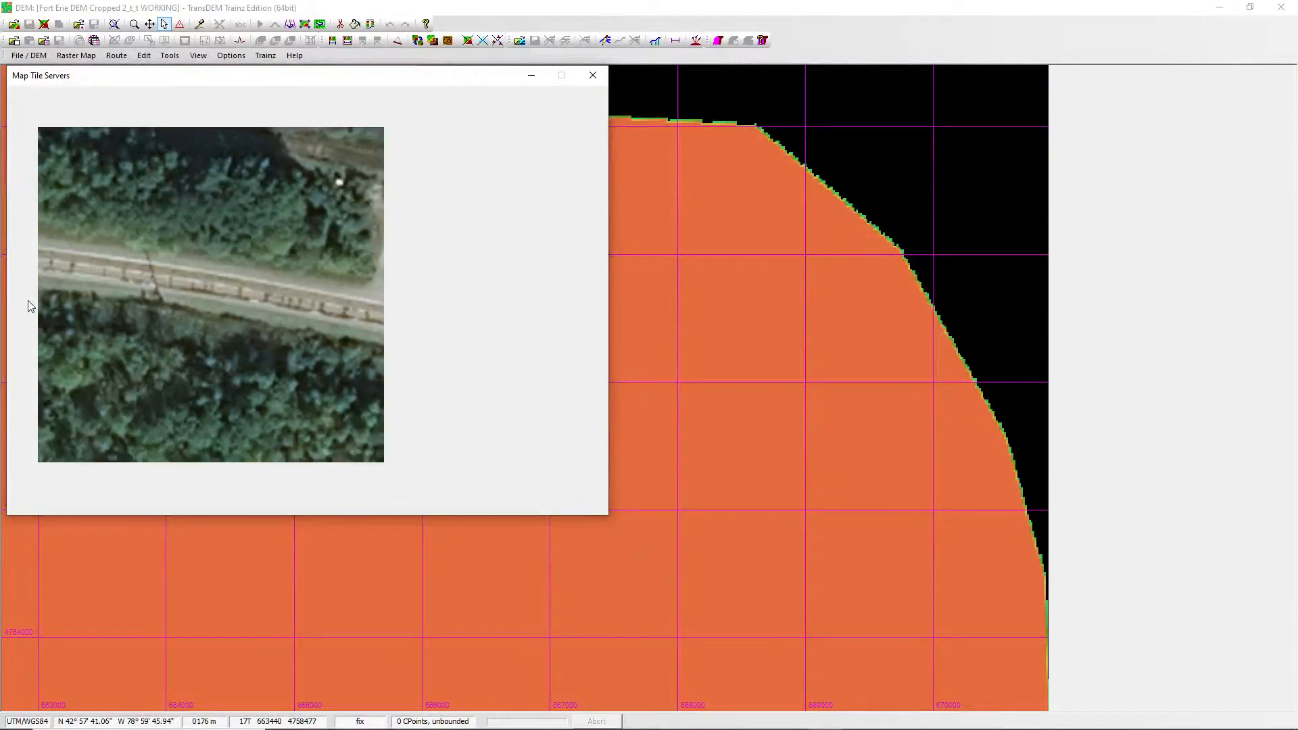
left_click(29, 306)
left_click(29, 305)
left_click(28, 306)
left_click(28, 305)
left_click(29, 306)
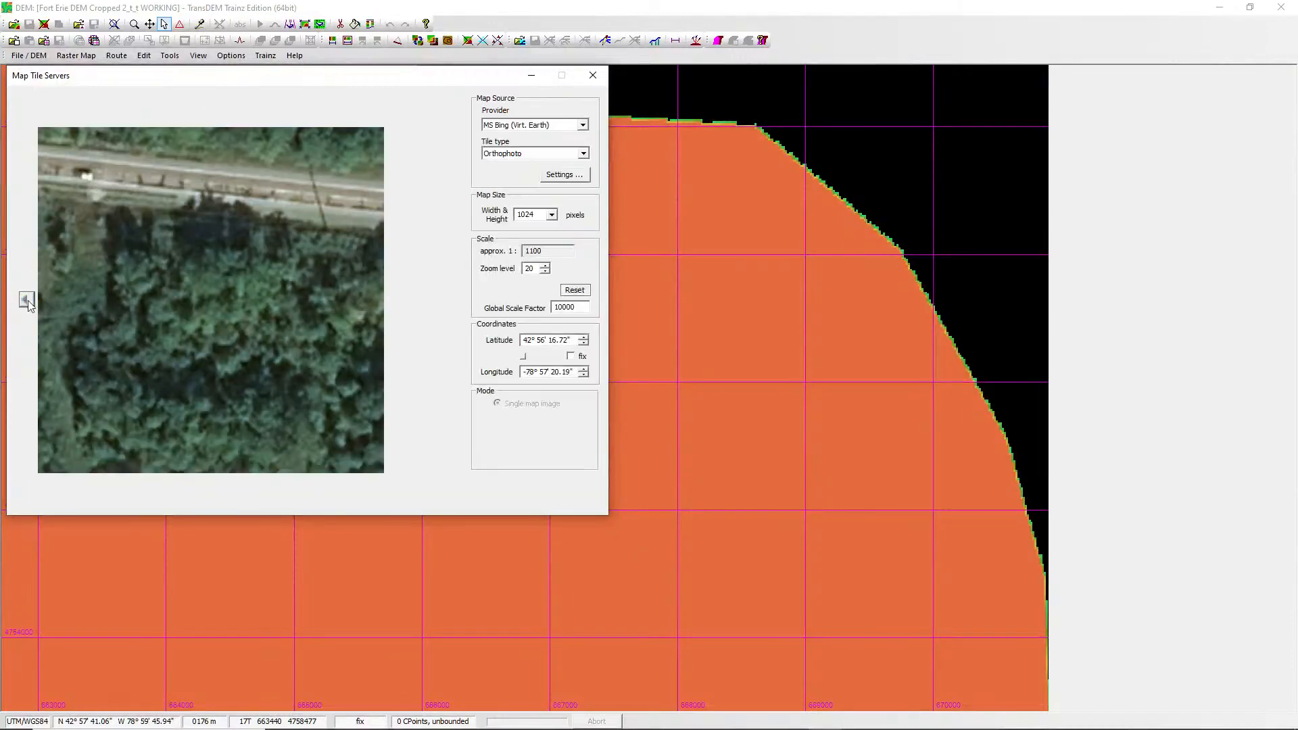
left_click(28, 306)
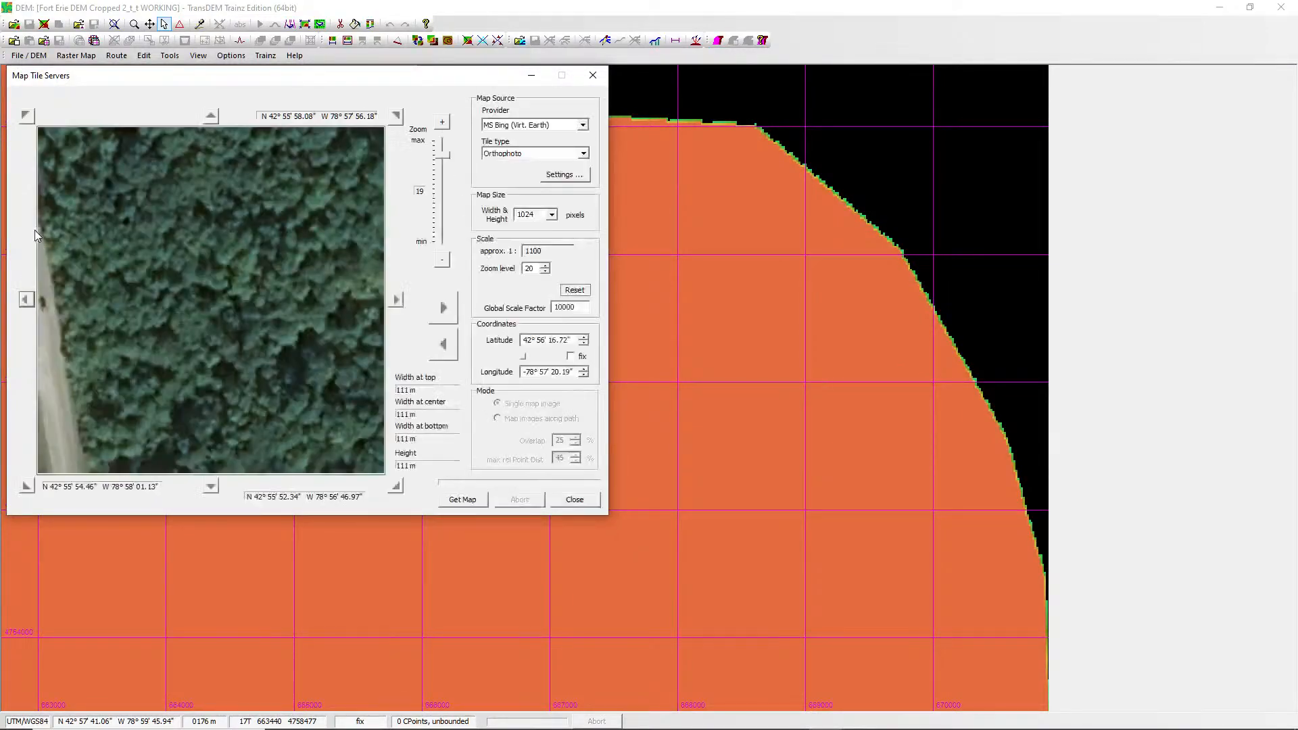
left_click(26, 117)
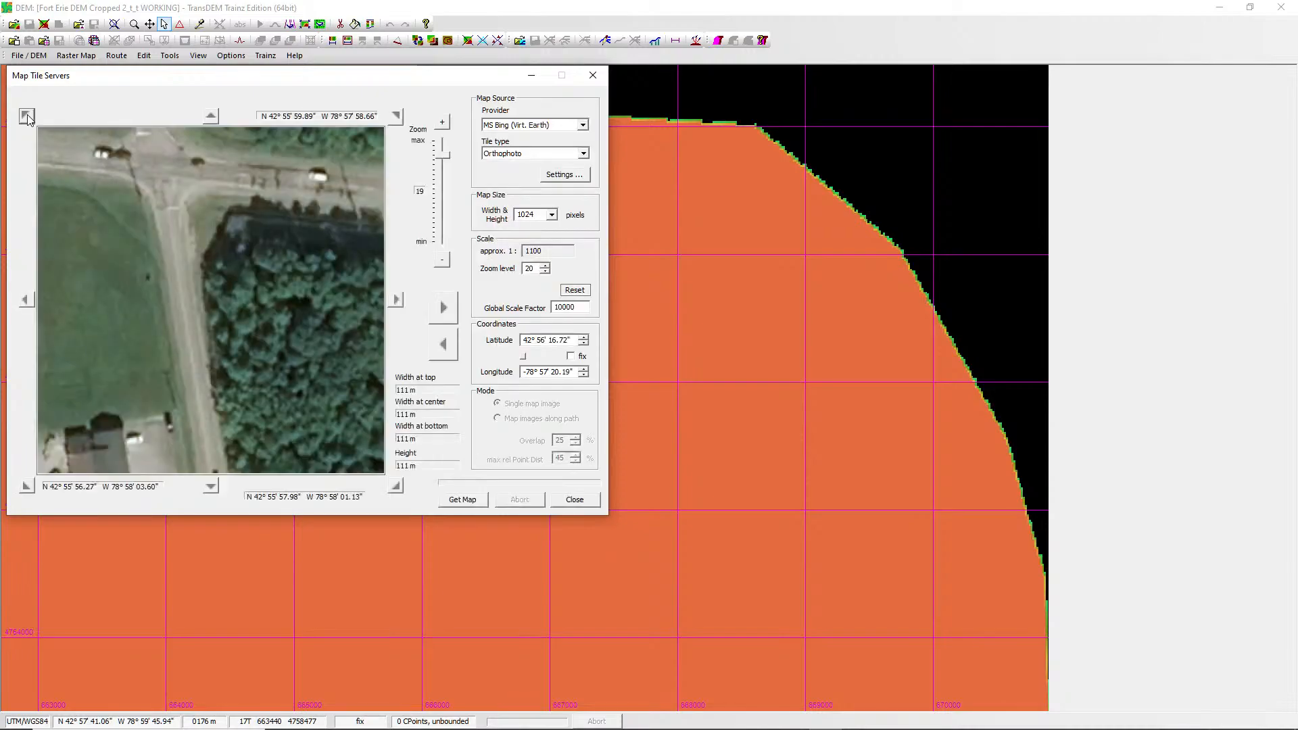
left_click(26, 116)
left_click(27, 116)
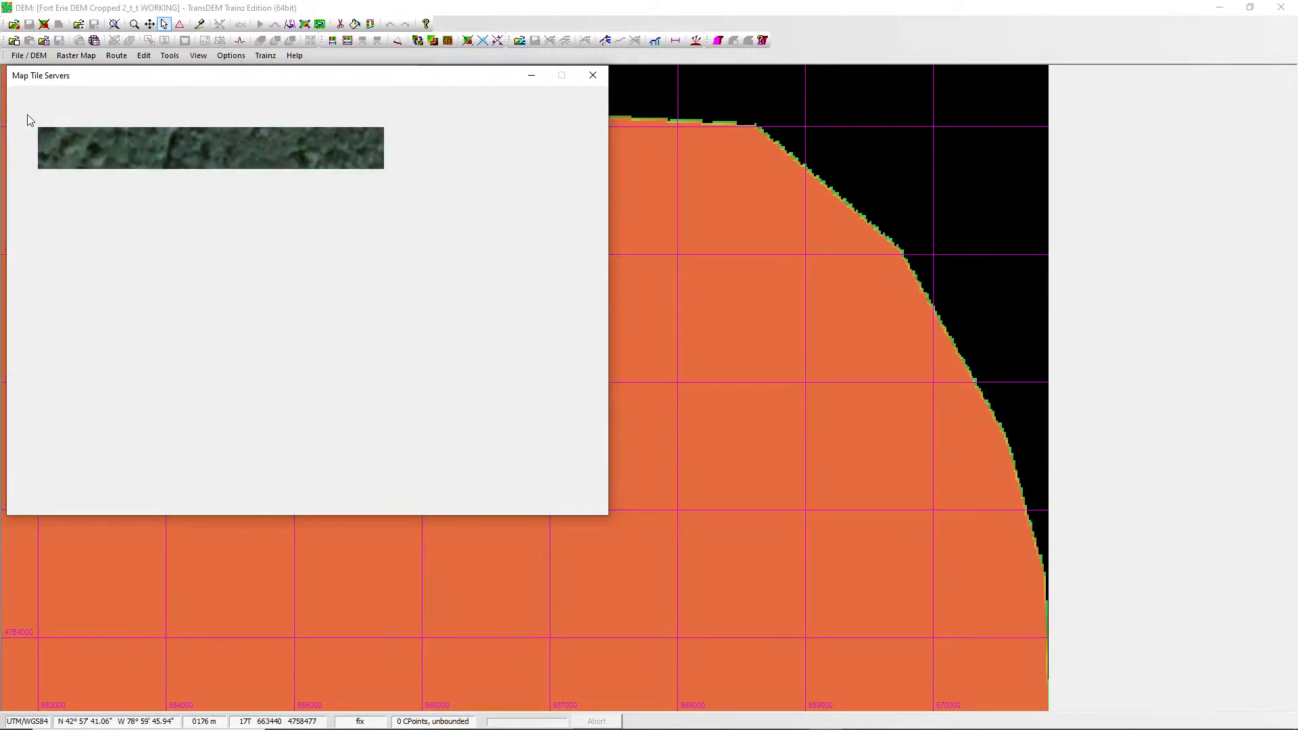
left_click(26, 117)
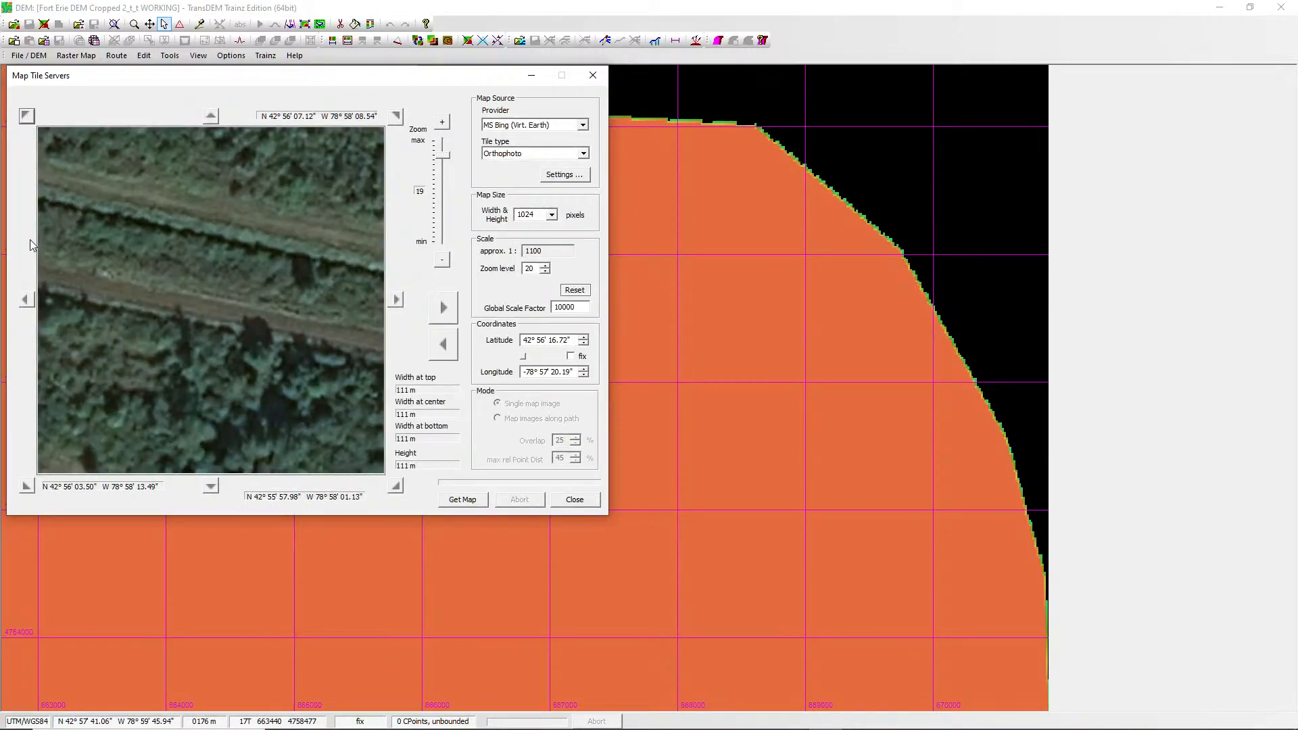
Follow the rail line west past the pond south of the tracks at zoom level 19, recentring northwest onto the tracks.
left_click(27, 299)
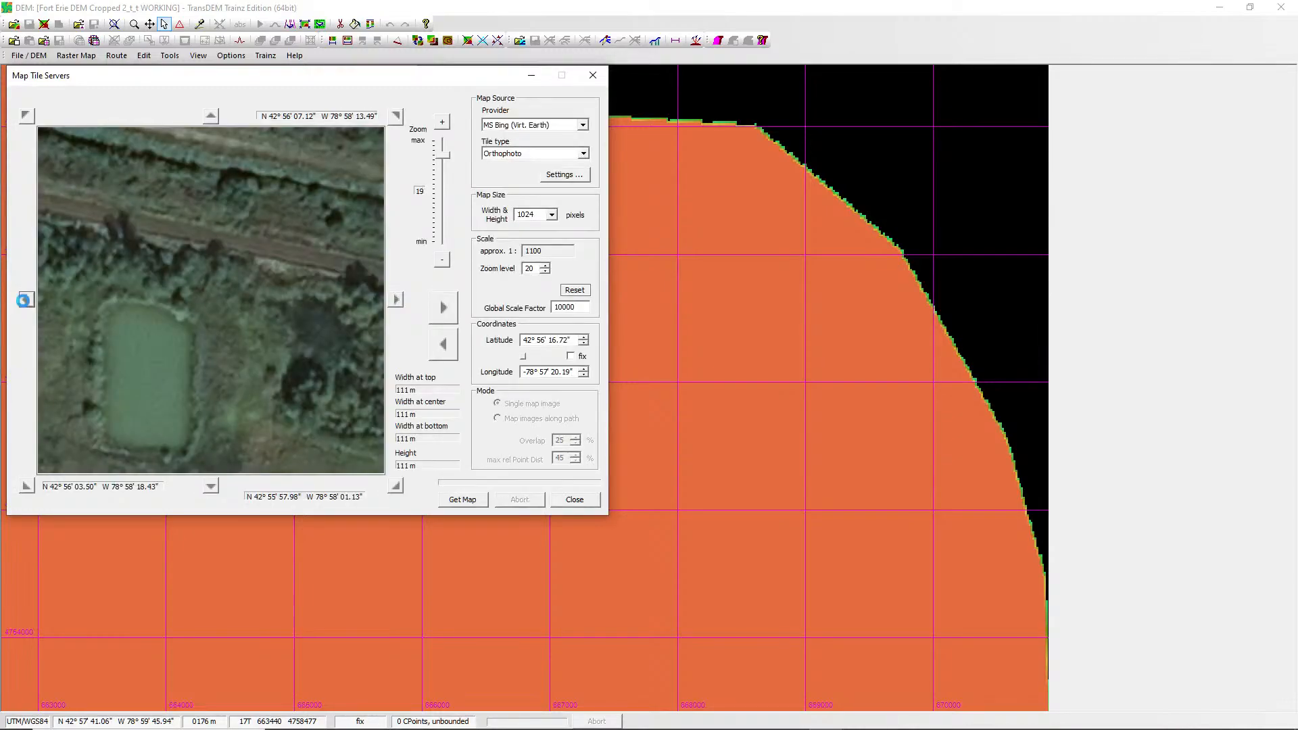
left_click(27, 300)
left_click(27, 299)
left_click(27, 299)
left_click(27, 299)
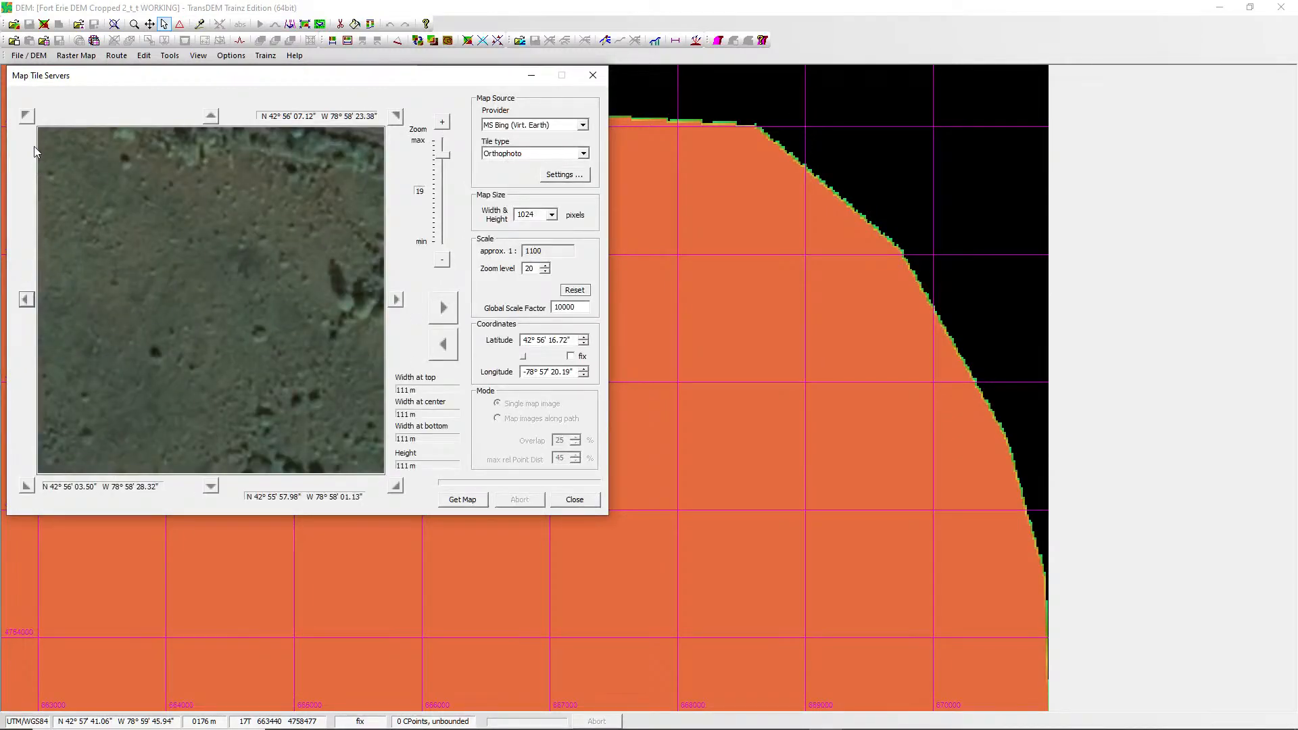
left_click(26, 116)
left_click(27, 116)
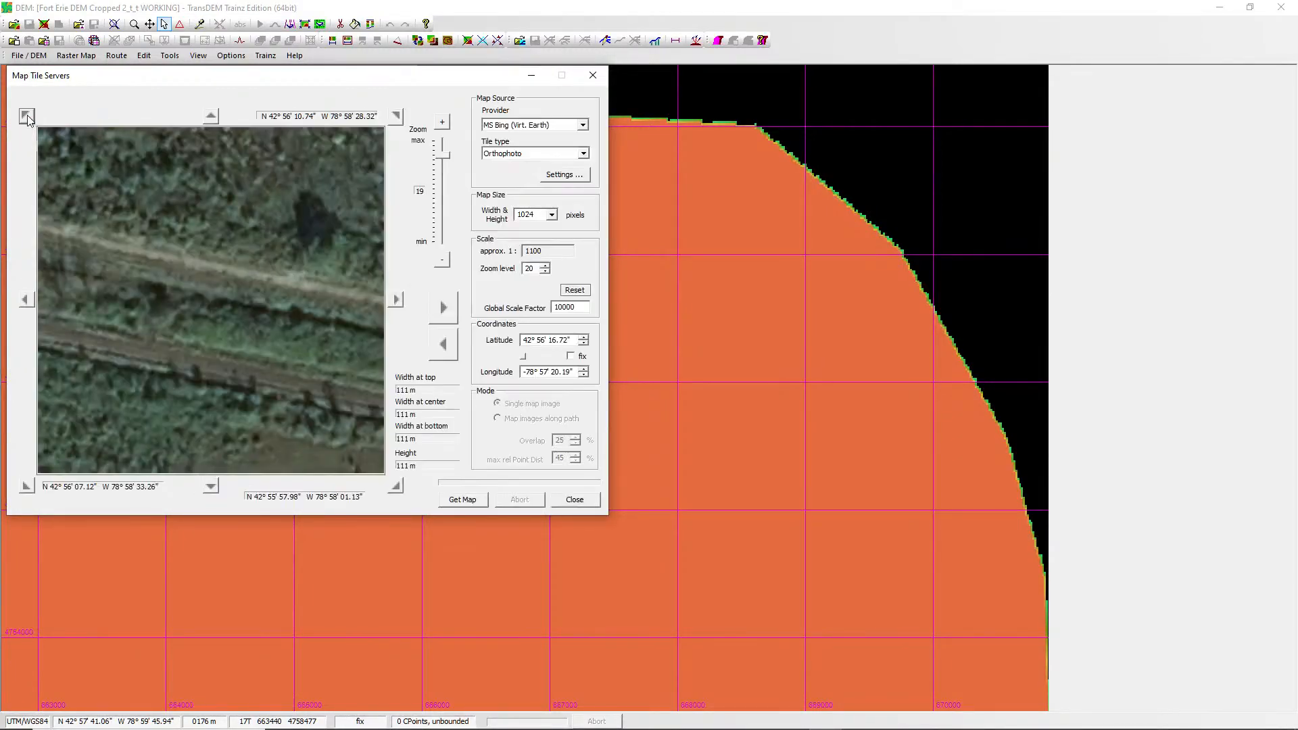
Examine the zoom level 19 imagery along the wooded rail corridor westward and northwest to the curved field edge north of the tracks.
left_click(26, 300)
left_click(26, 299)
left_click(27, 299)
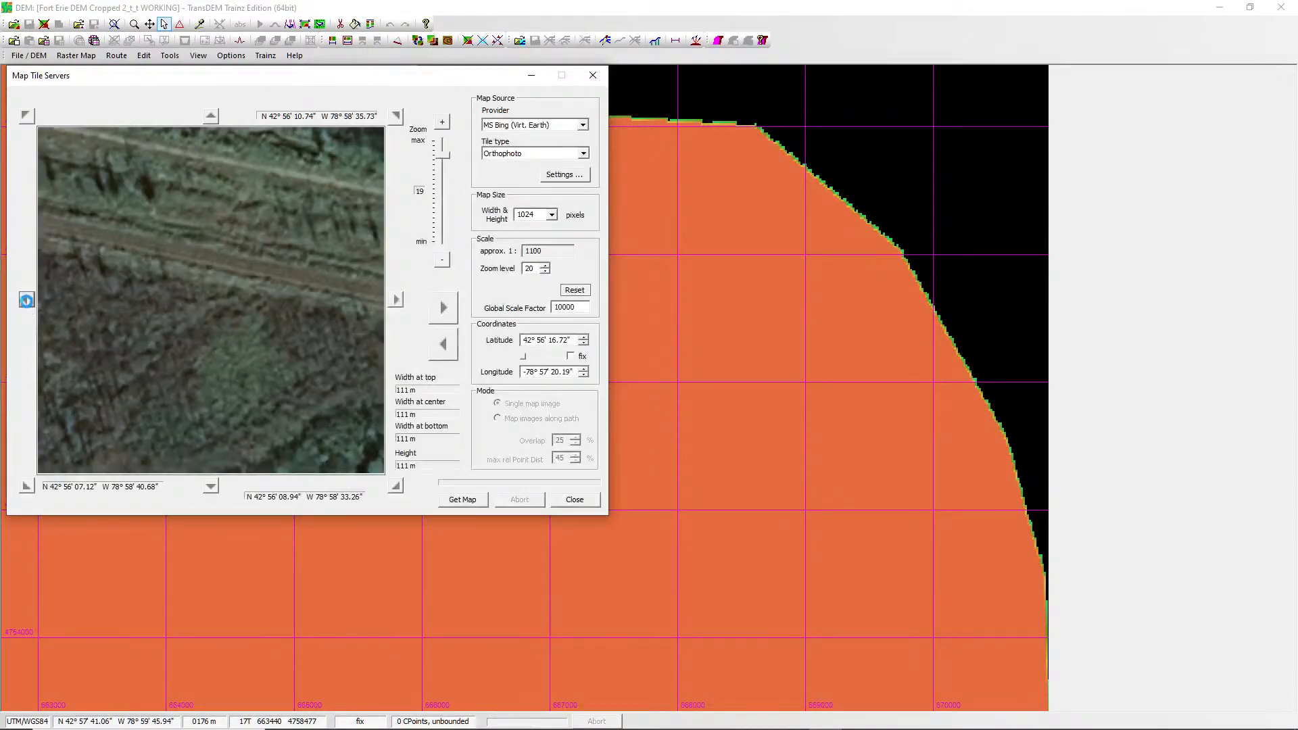
left_click(26, 300)
left_click(27, 300)
left_click(26, 300)
left_click(26, 300)
left_click(26, 300)
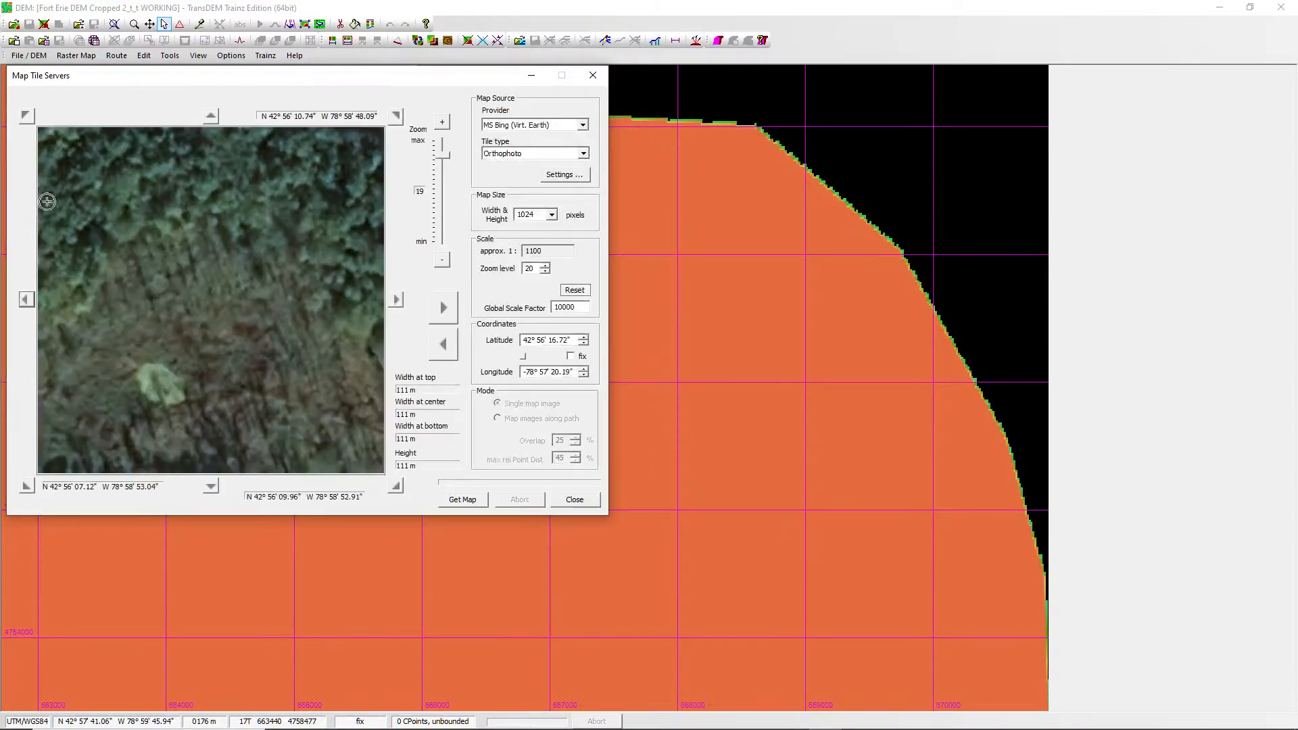
left_click(27, 116)
left_click(26, 117)
left_click(26, 116)
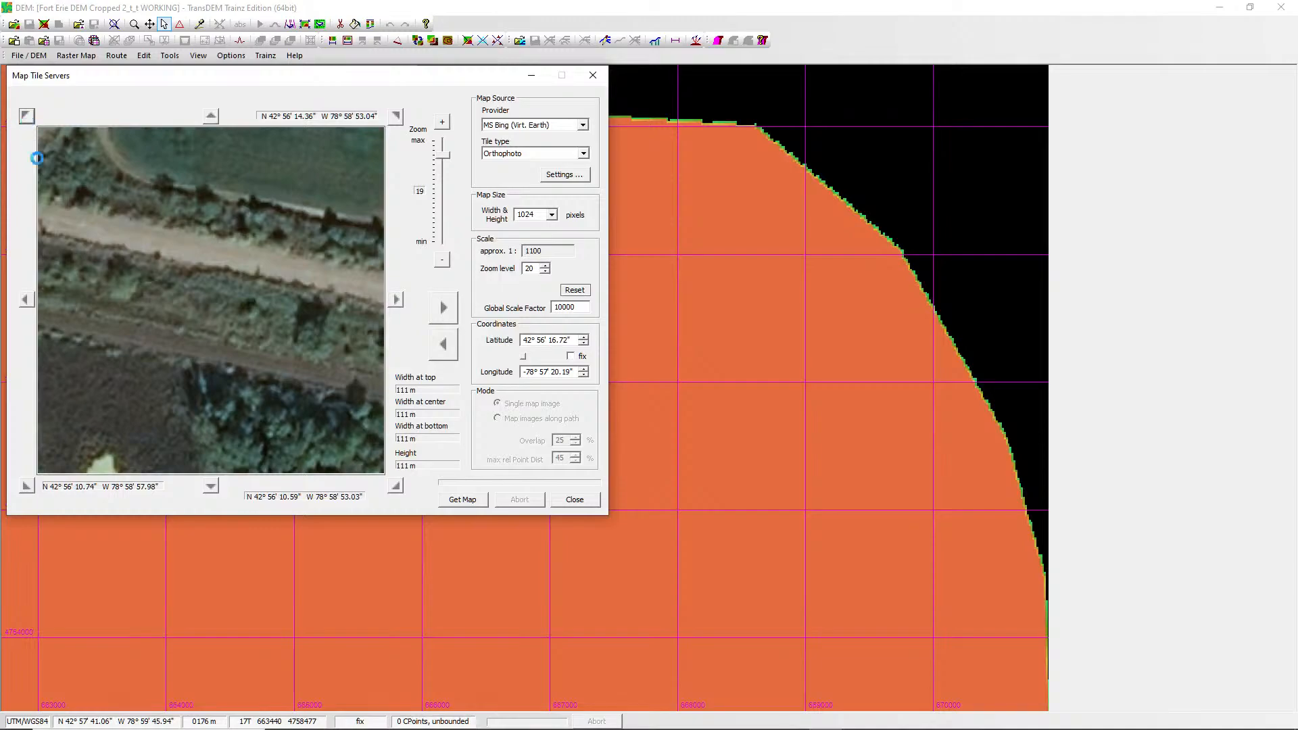
Check the zoom level 19 imagery from the curved field edge west to the divided highway crossing the rail corridor.
left_click(31, 306)
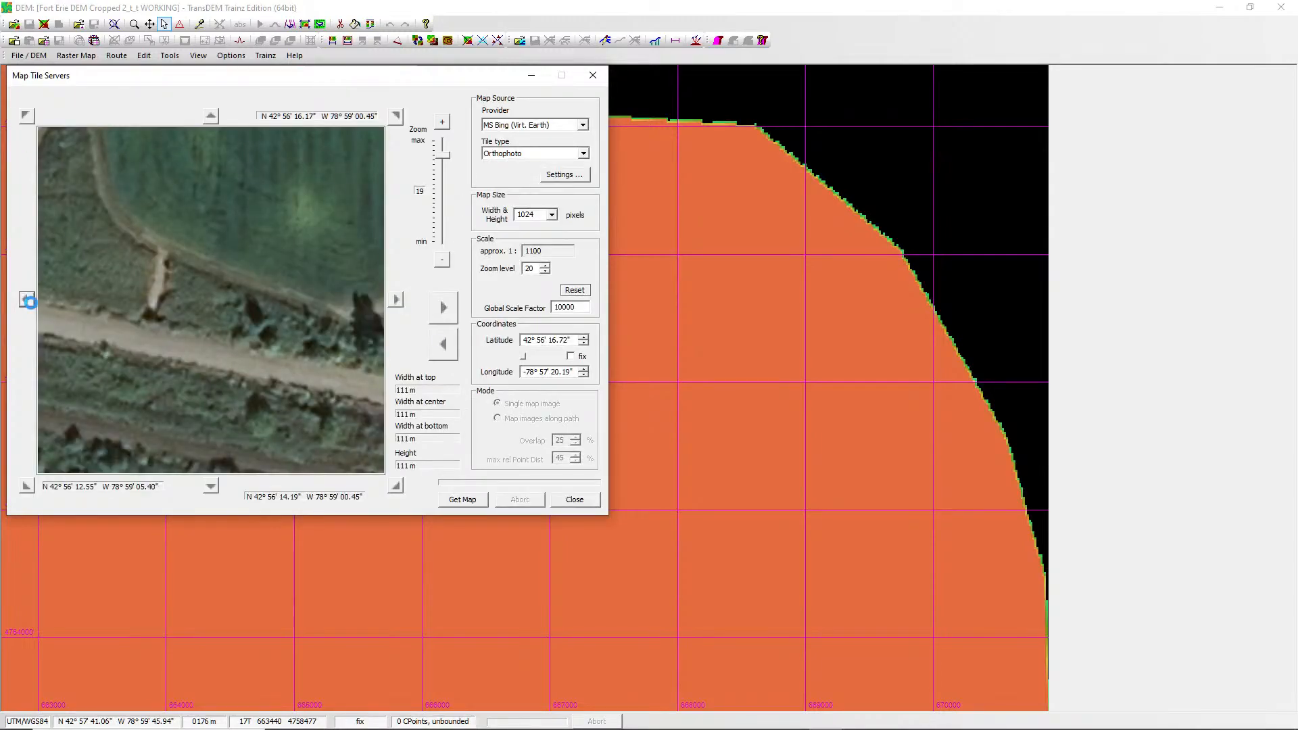
left_click(29, 302)
left_click(30, 302)
left_click(30, 302)
left_click(30, 303)
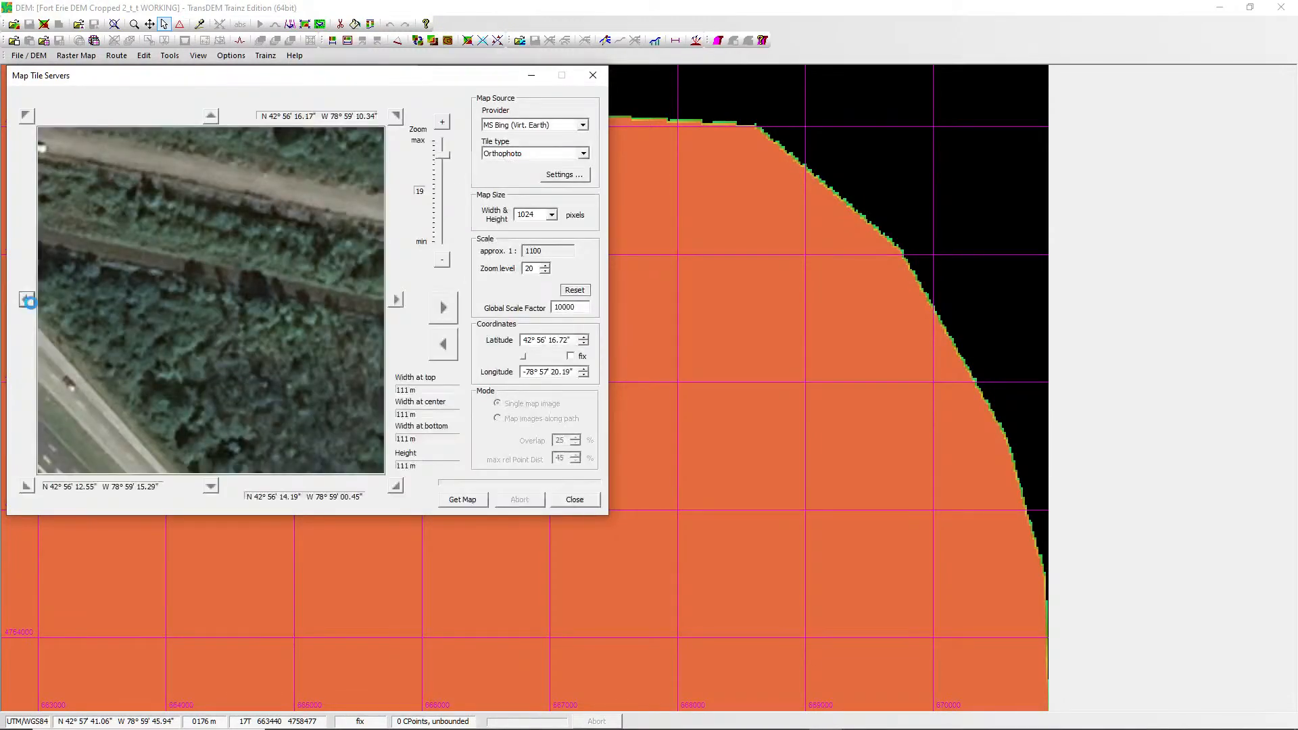
left_click(30, 302)
left_click(27, 117)
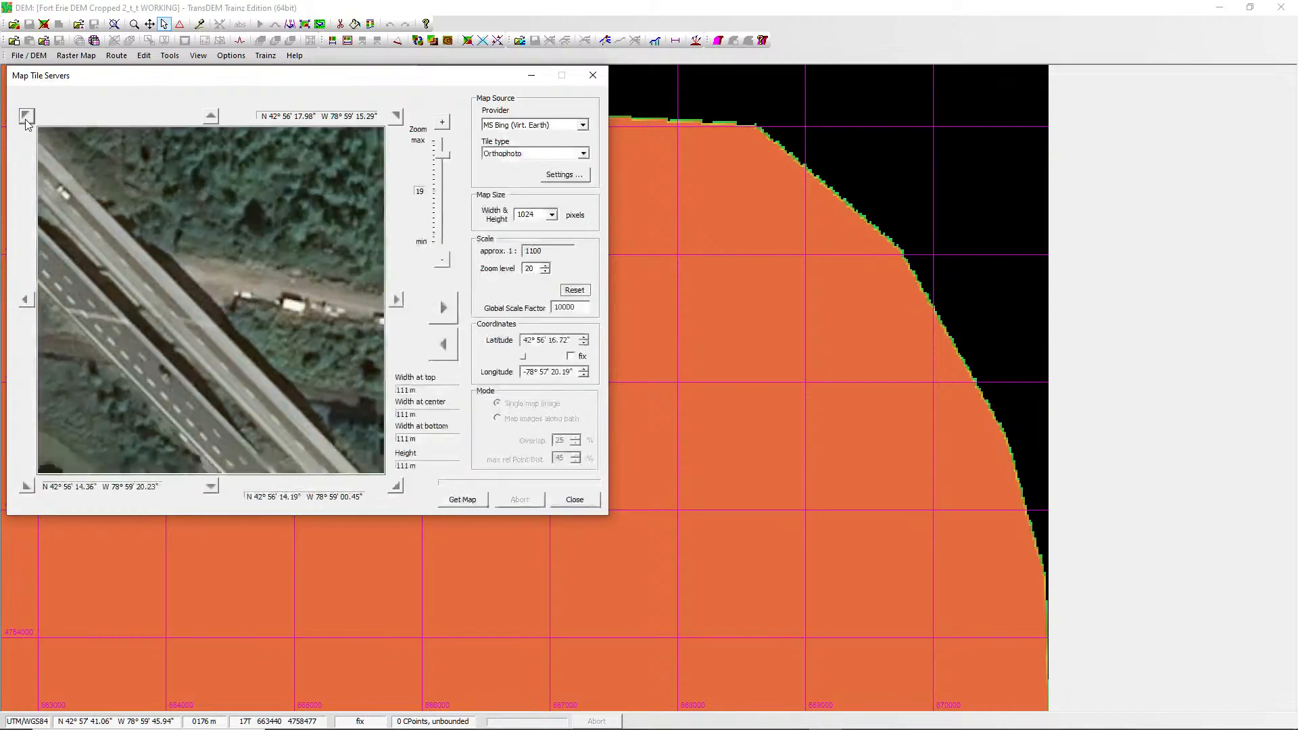
left_click(27, 117)
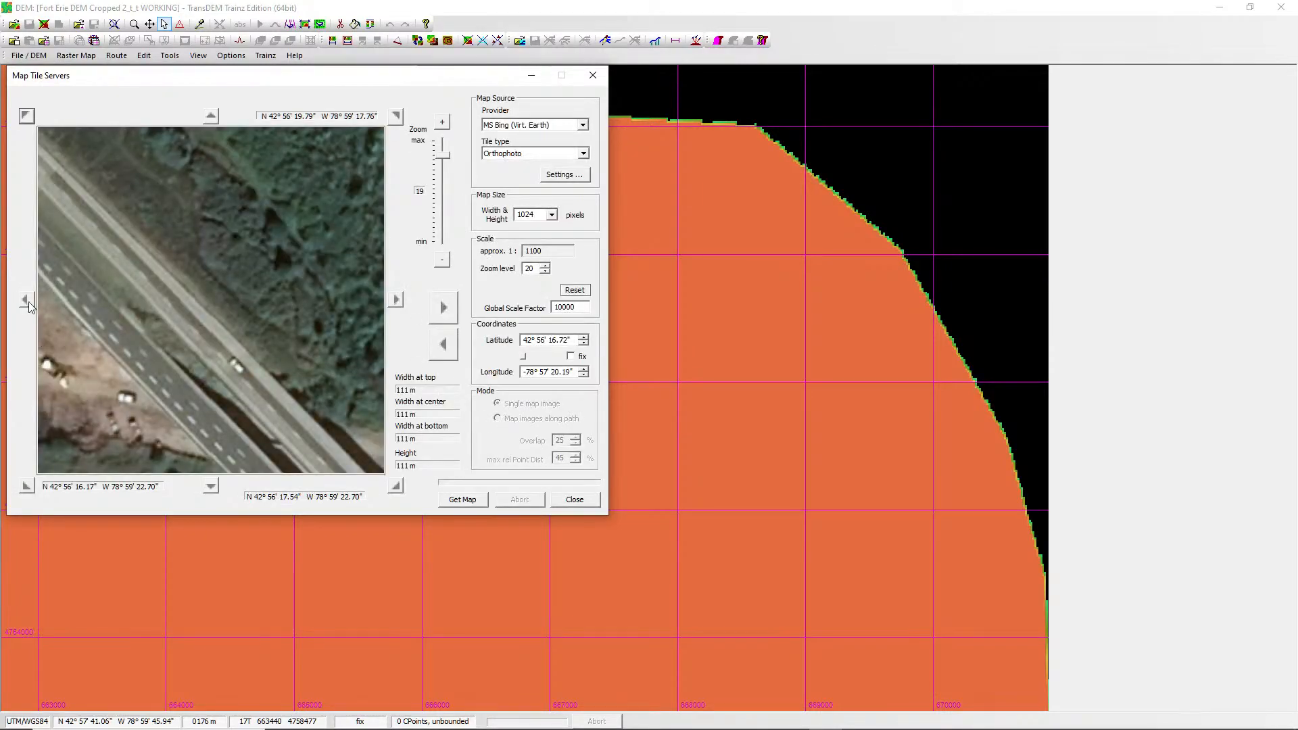
Examine the zoom level 19 imagery west of the highway, past the cleared ground, to the farm track crossing the rail line.
left_click(27, 298)
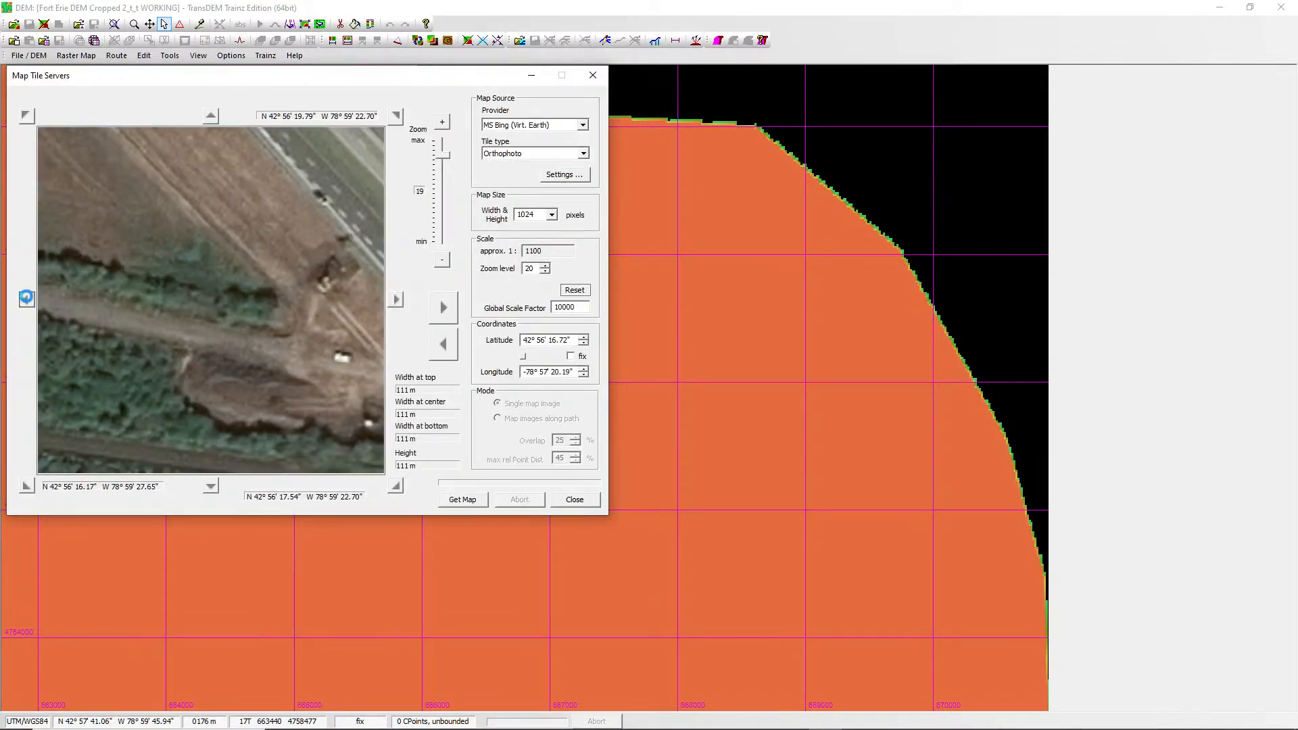
left_click(26, 299)
left_click(26, 298)
left_click(26, 298)
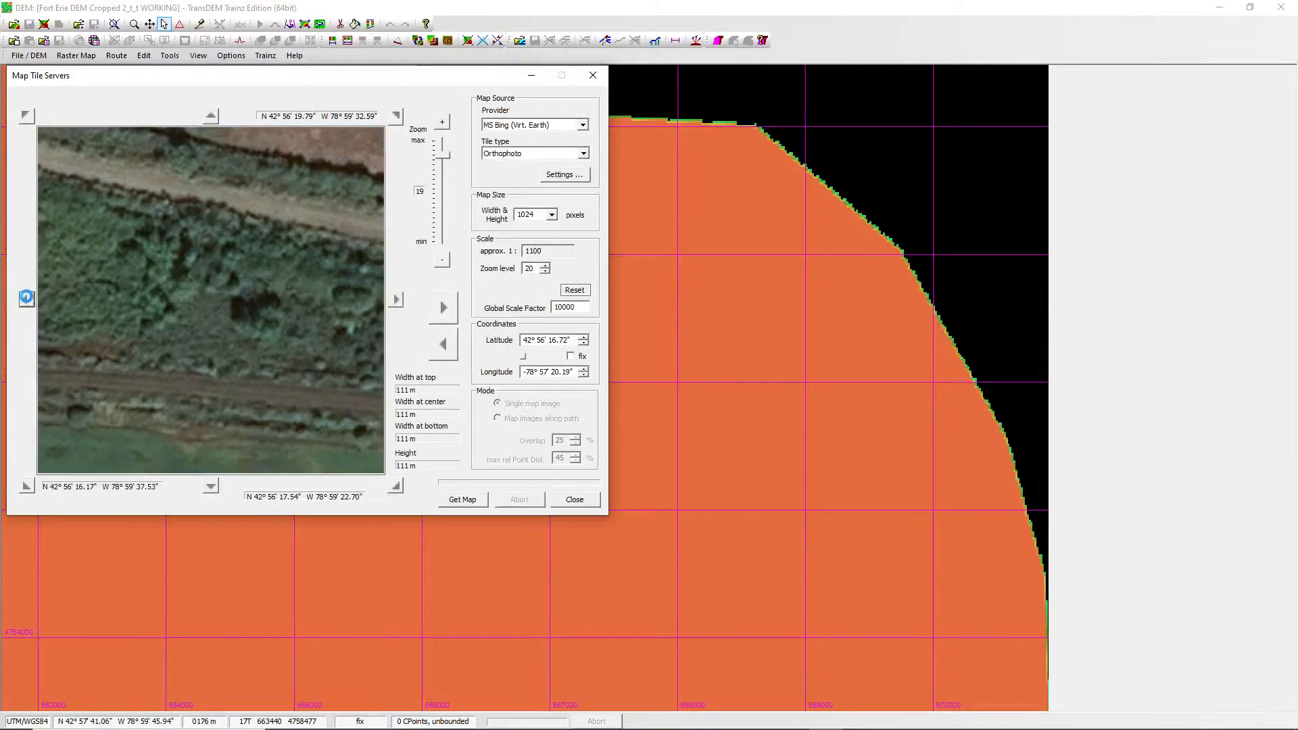
left_click(26, 299)
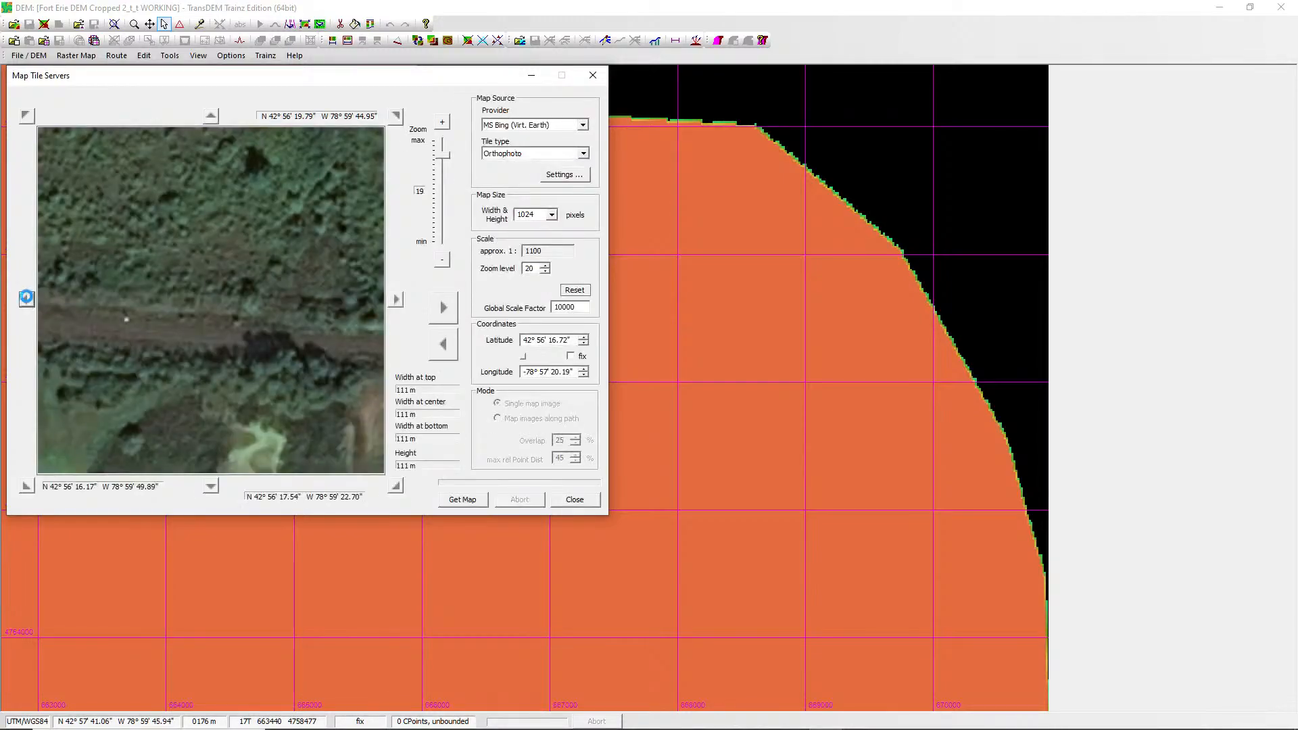
left_click(26, 297)
left_click(27, 297)
left_click(26, 297)
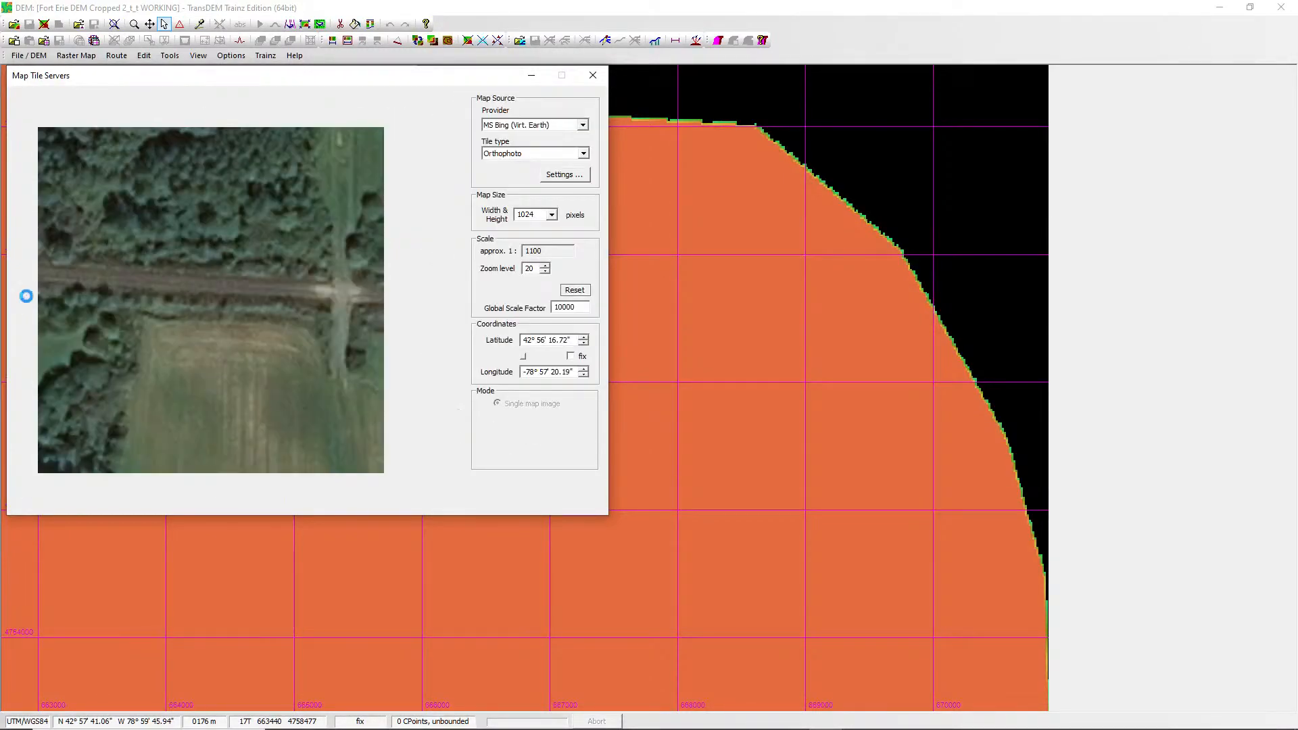
Follow the rail line at zoom level 19 west from the farm track crossing to the open fields south of the tracks.
left_click(26, 298)
left_click(27, 298)
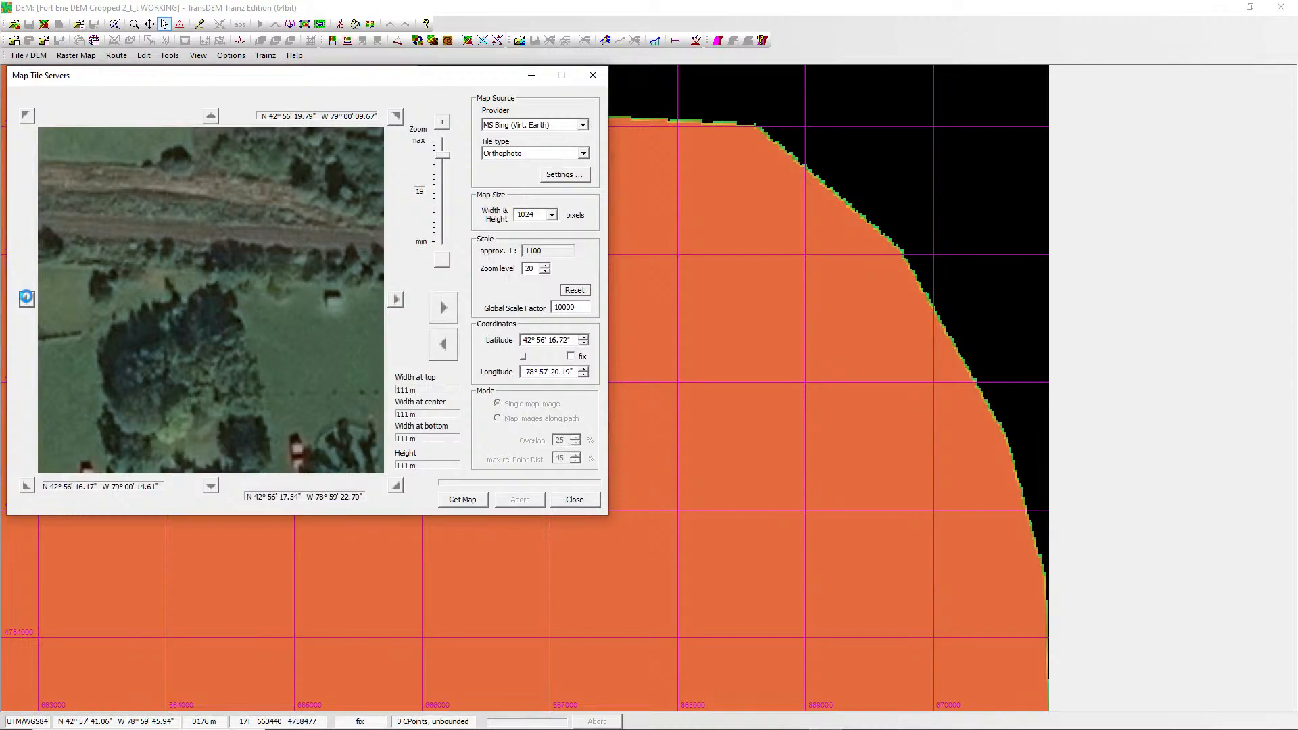
left_click(26, 297)
left_click(27, 297)
left_click(26, 297)
left_click(26, 299)
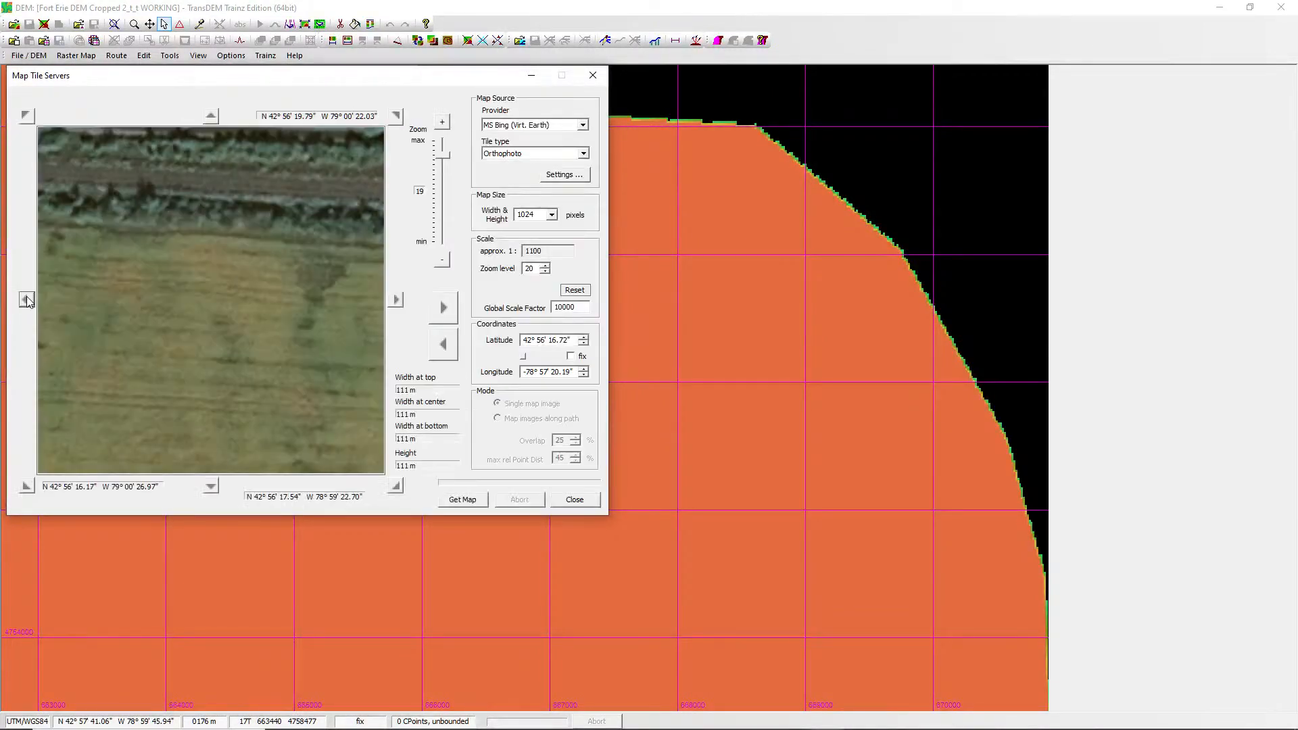
left_click(27, 298)
left_click(26, 298)
left_click(27, 298)
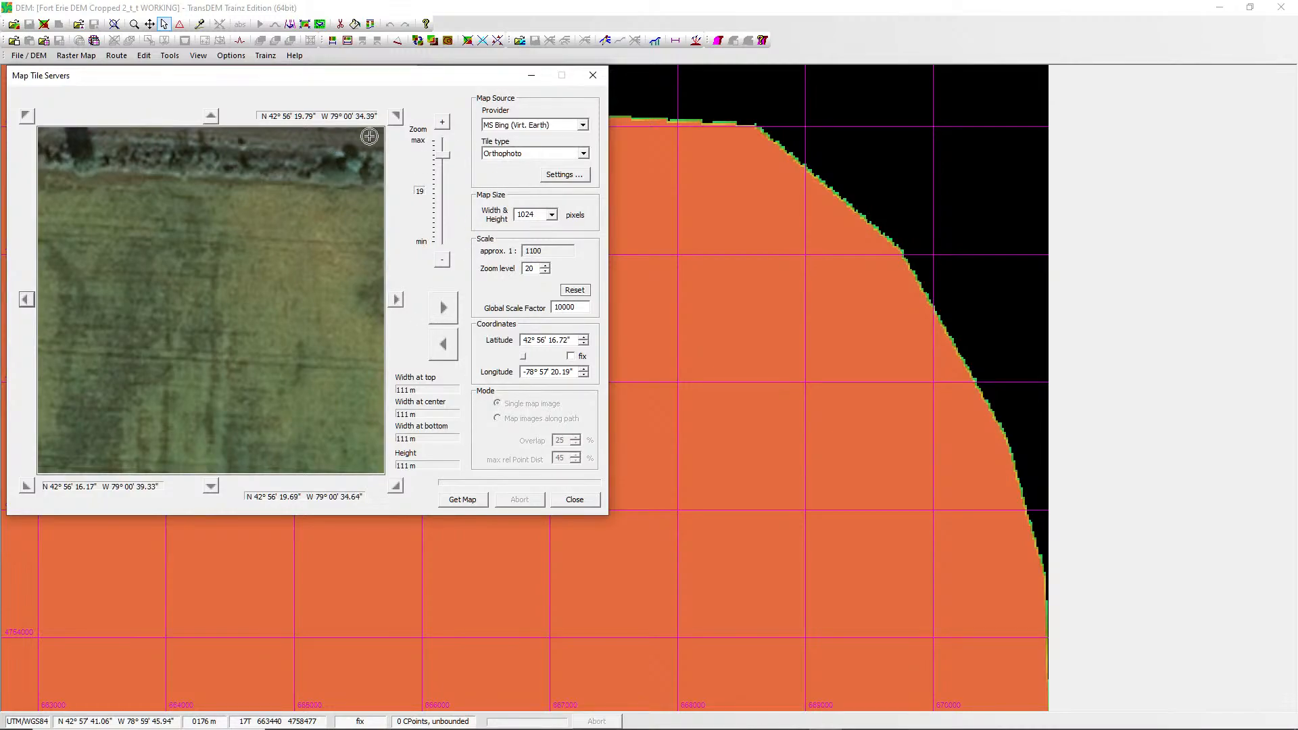
Draw a closed rectangular polyline route about 7.3 km by 0.45 km across the DEM, just below the 4756000 grid line.
left_click(533, 76)
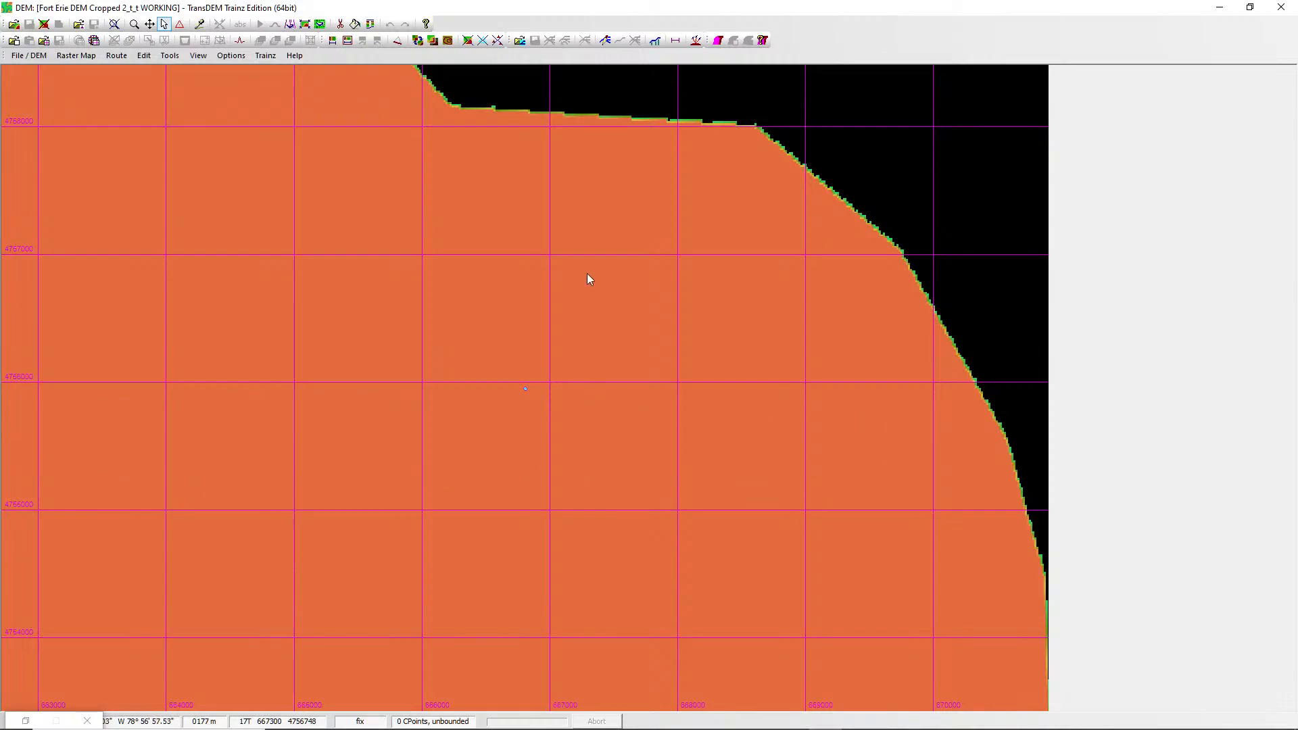
left_click(605, 41)
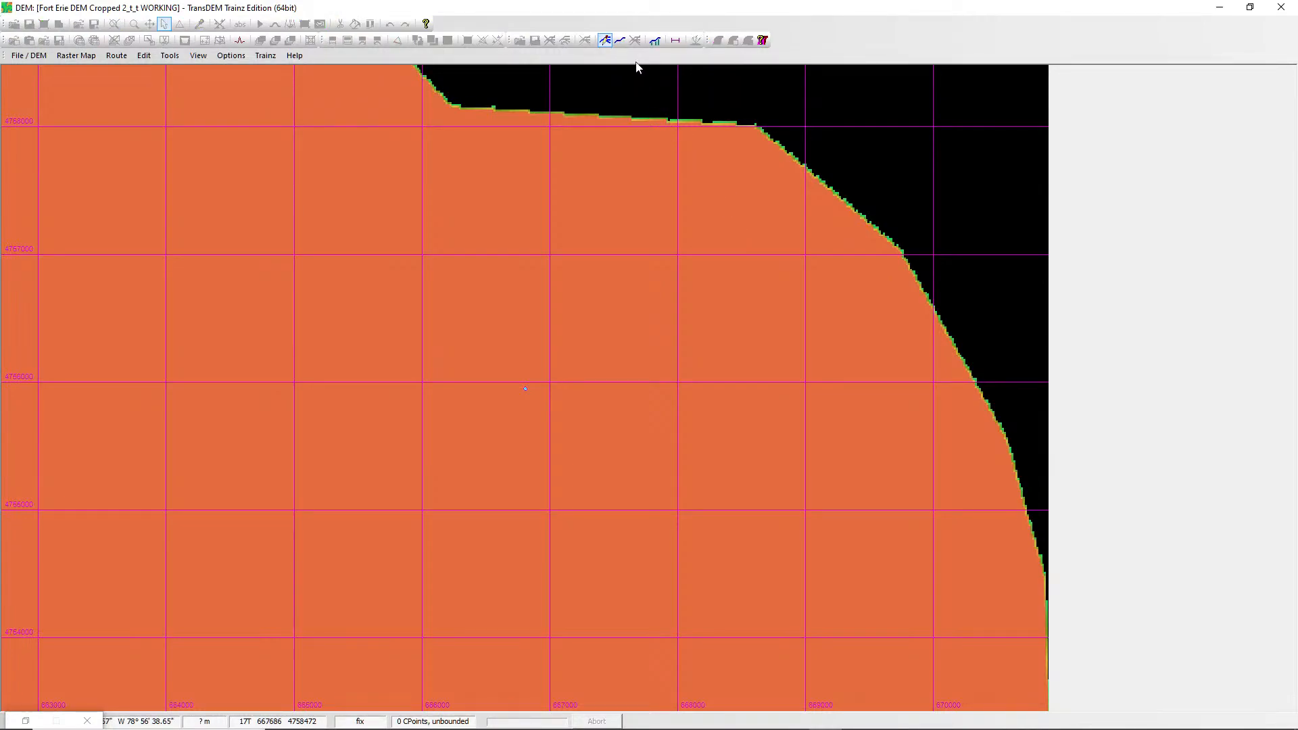
left_click(619, 40)
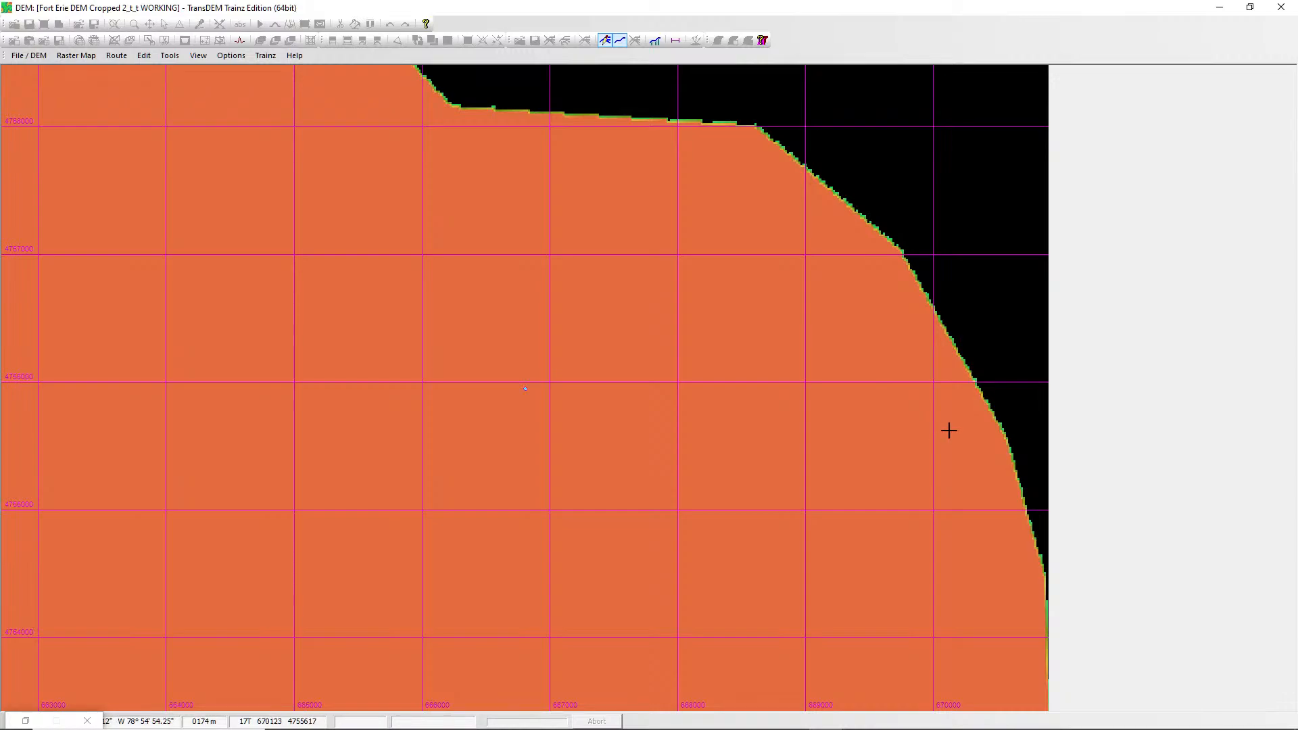
left_click(976, 416)
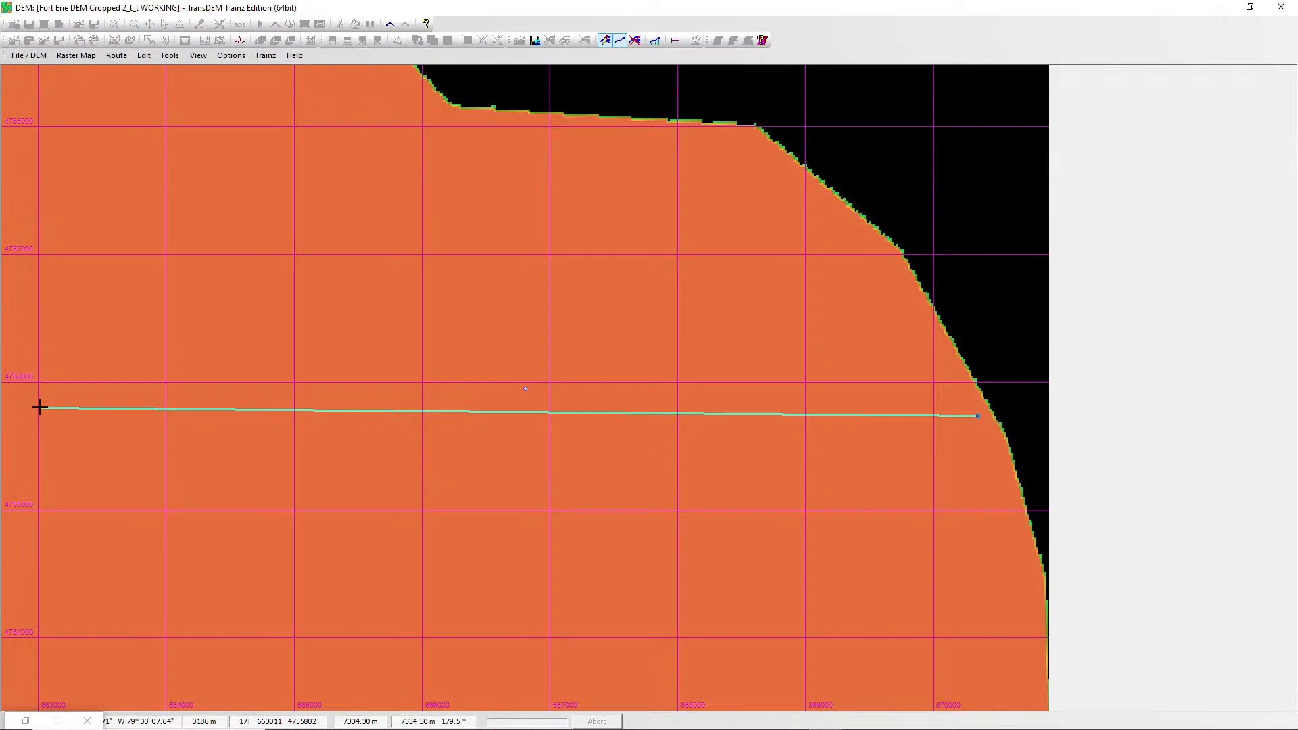
left_click(39, 407)
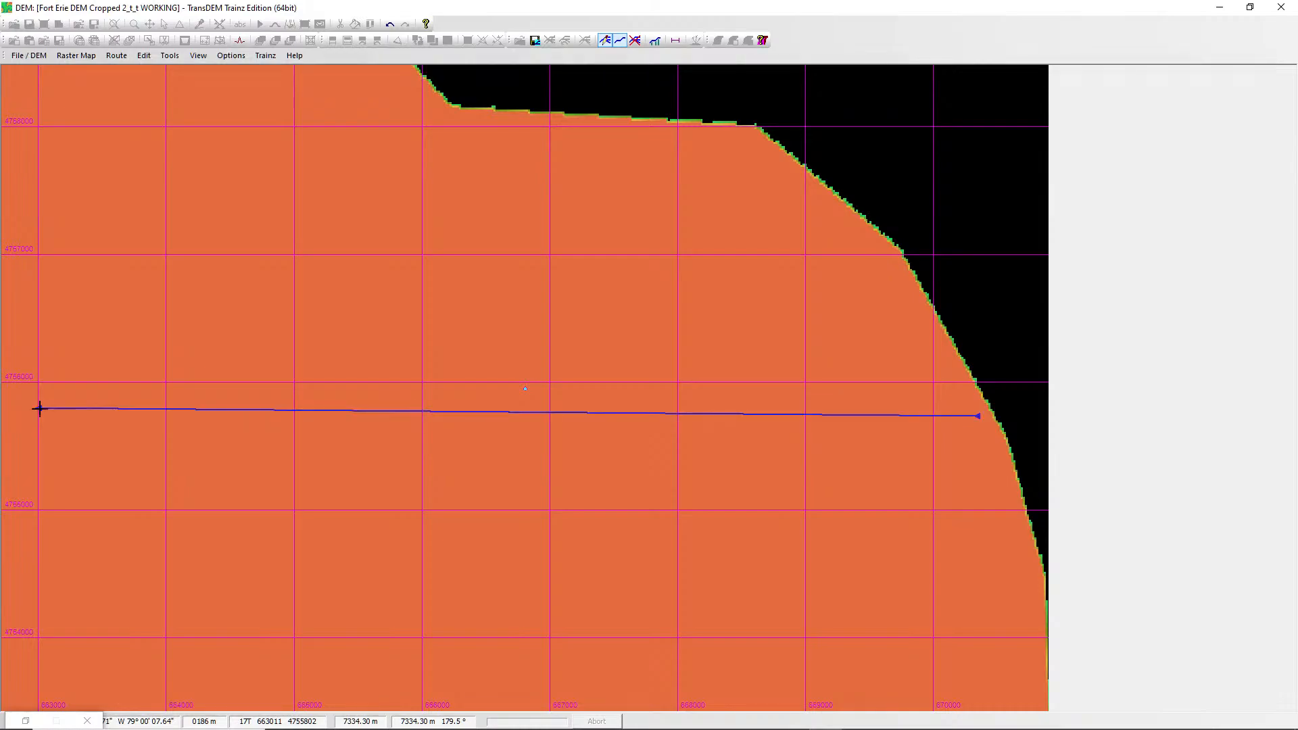
left_click(40, 466)
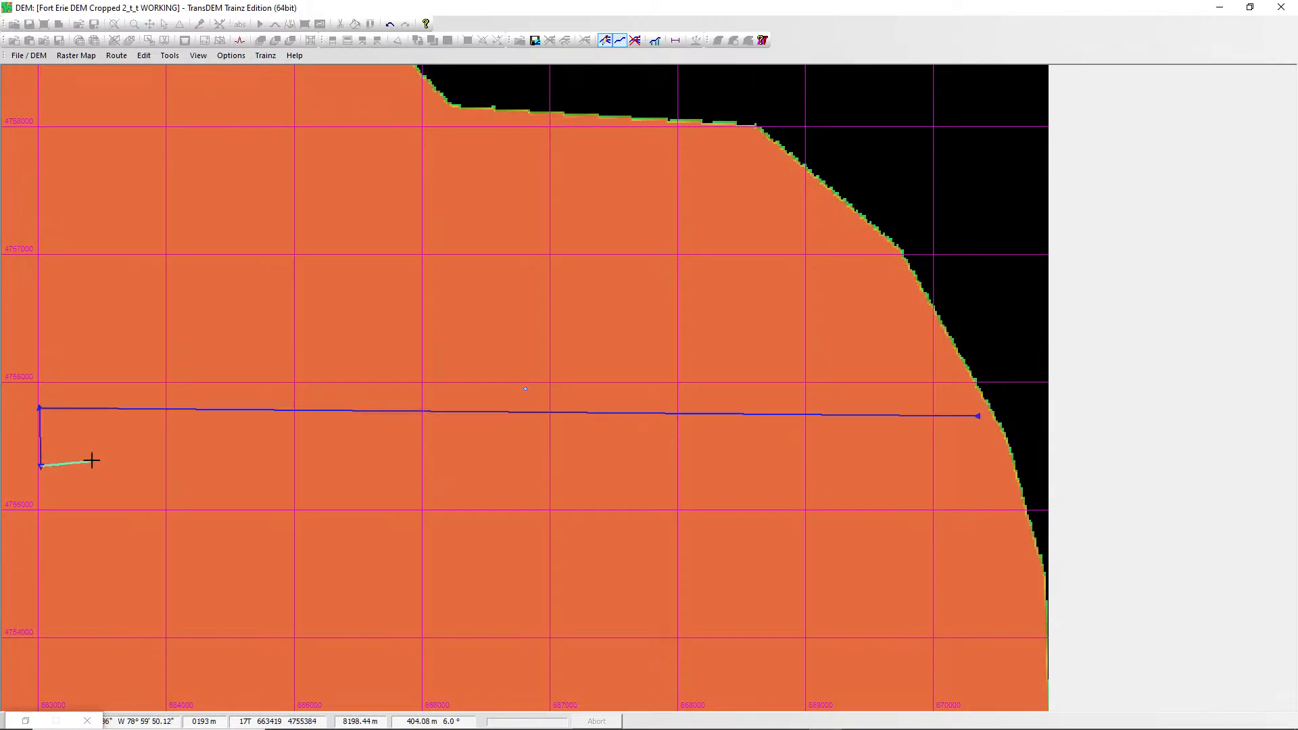
left_click(984, 475)
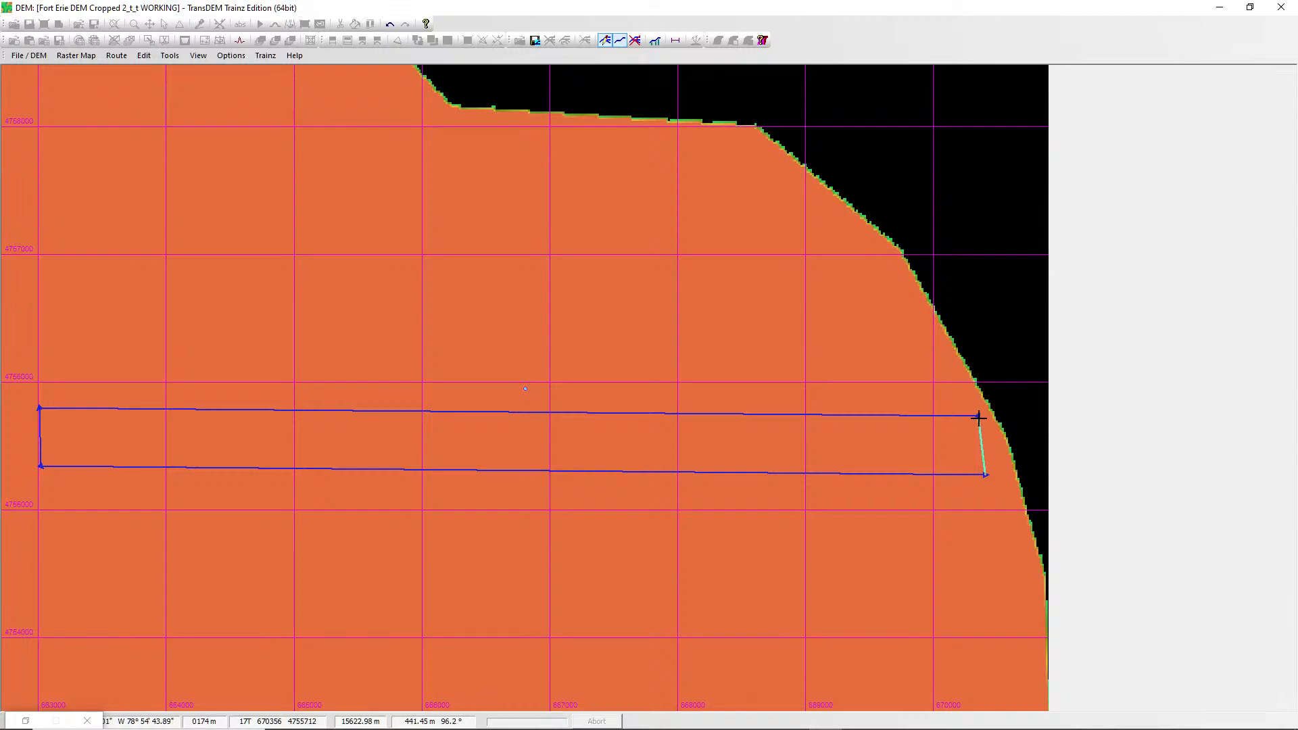
left_click(979, 417)
key("Escape")
left_click(81, 60)
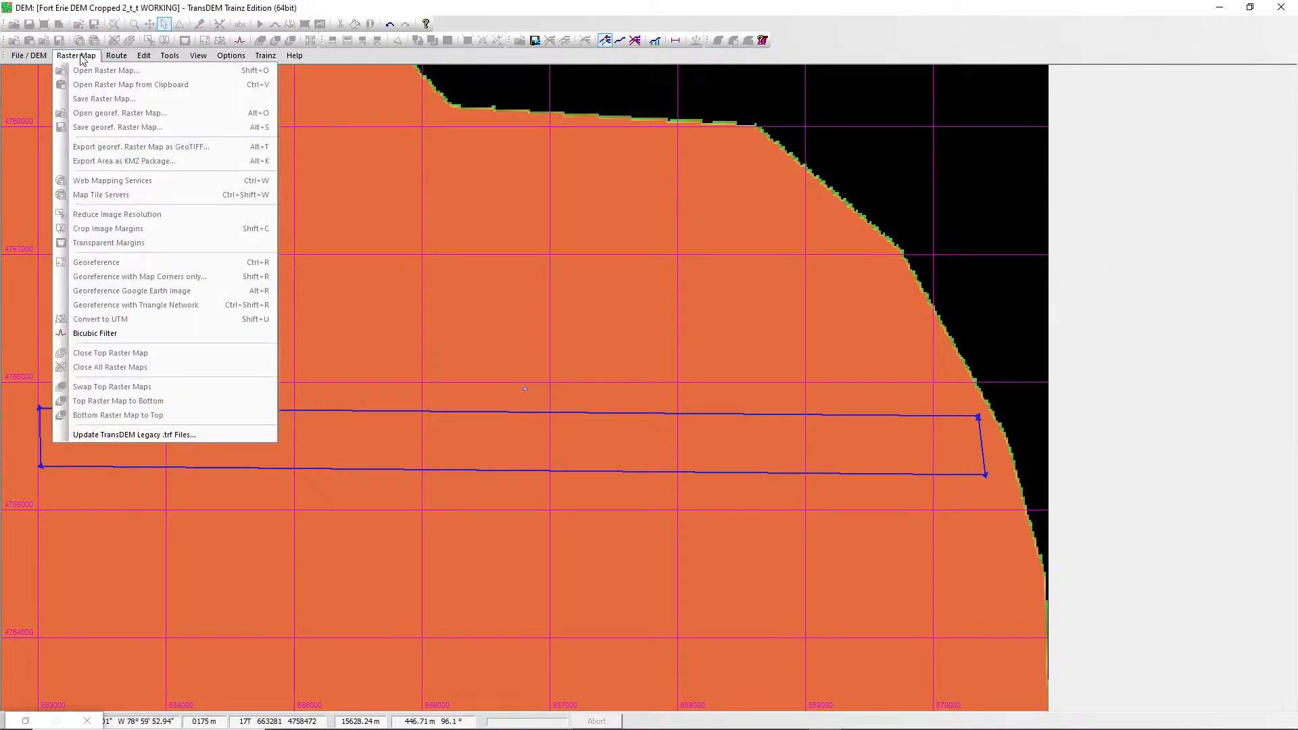
left_click(609, 10)
left_click(608, 38)
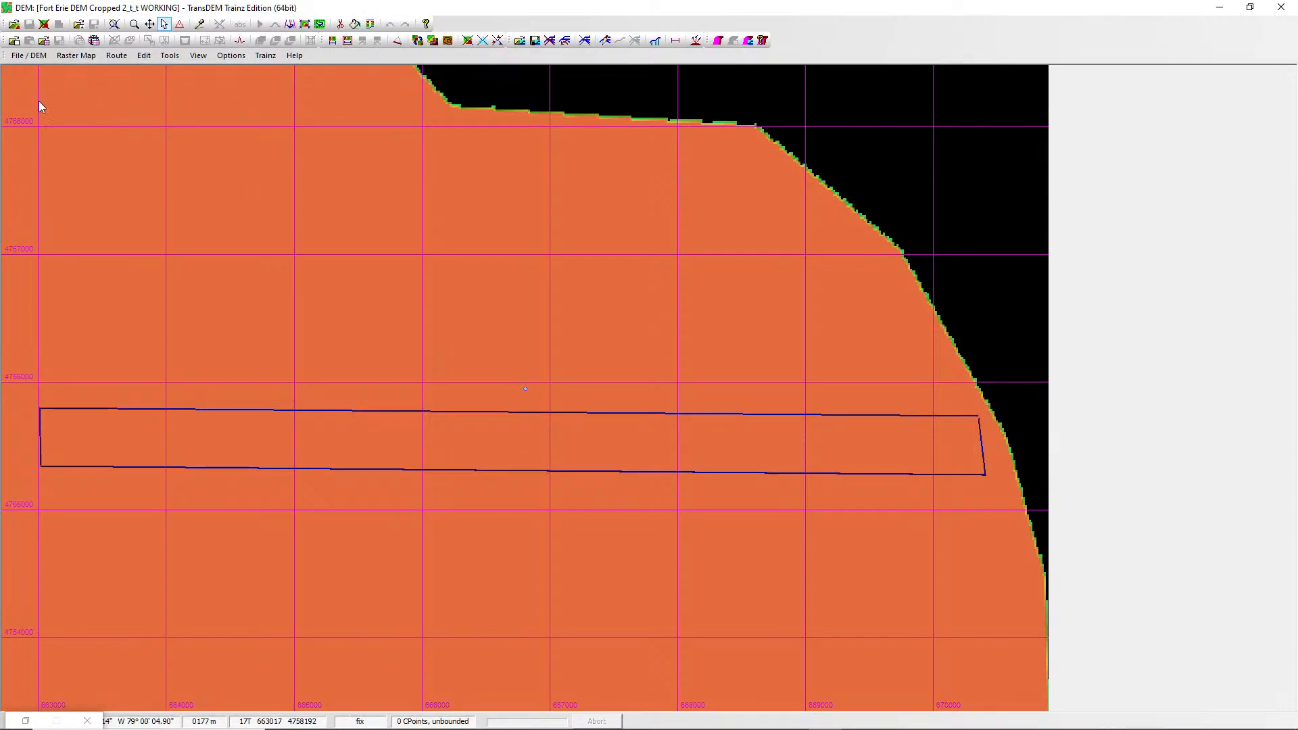
Configure the Map Tile Servers download for zoom level 19 and map images along path with 0% overlap.
left_click(77, 57)
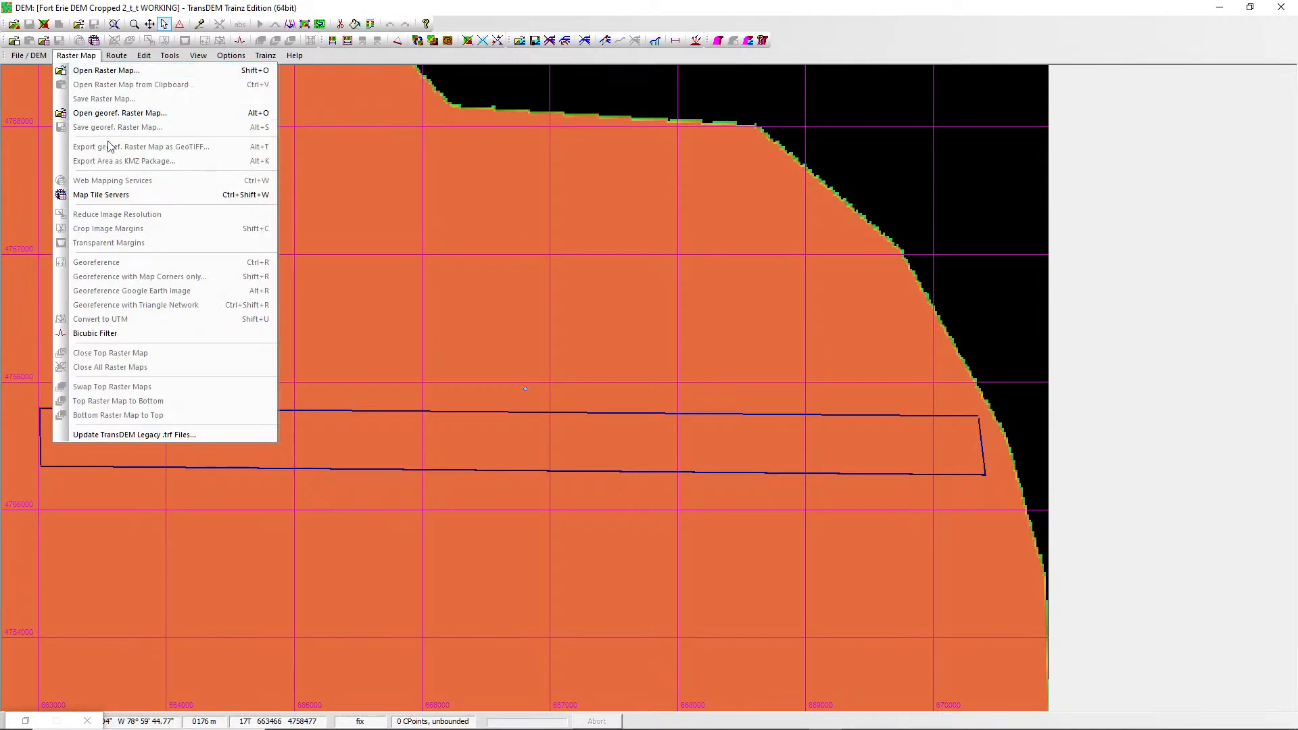
left_click(101, 195)
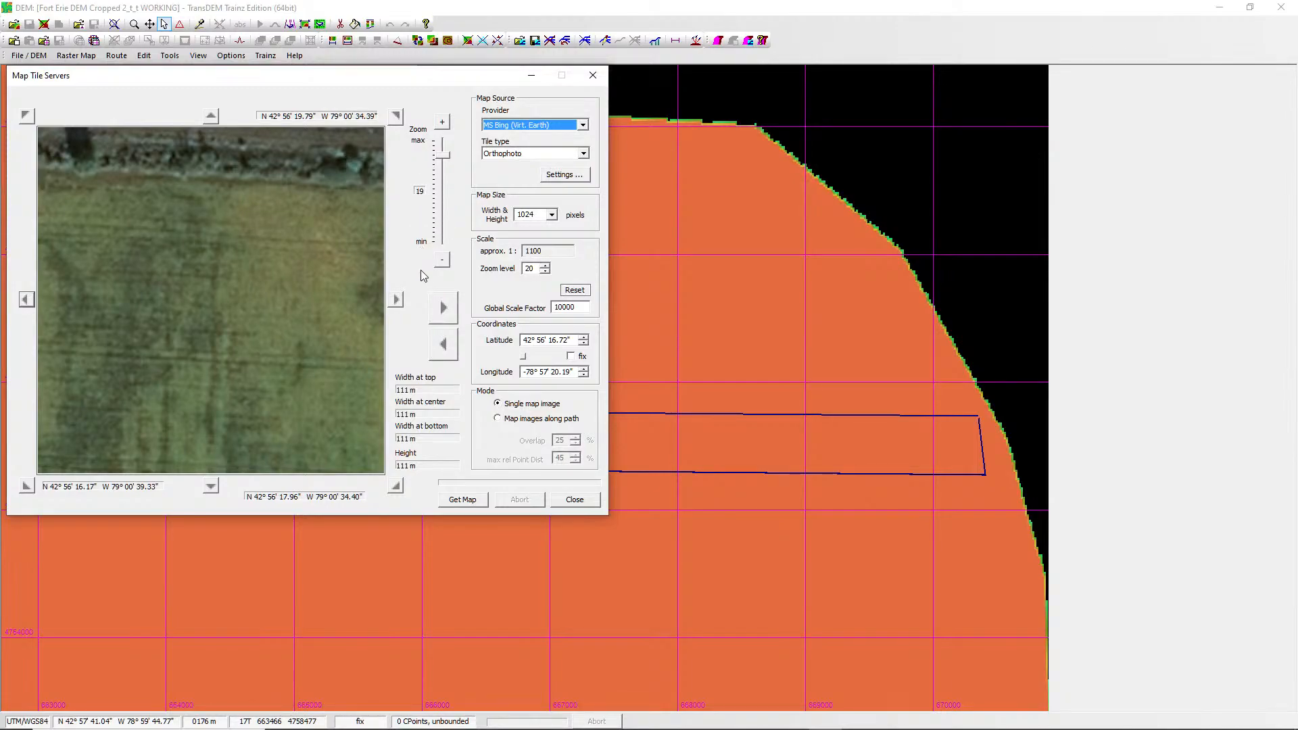
left_click(545, 271)
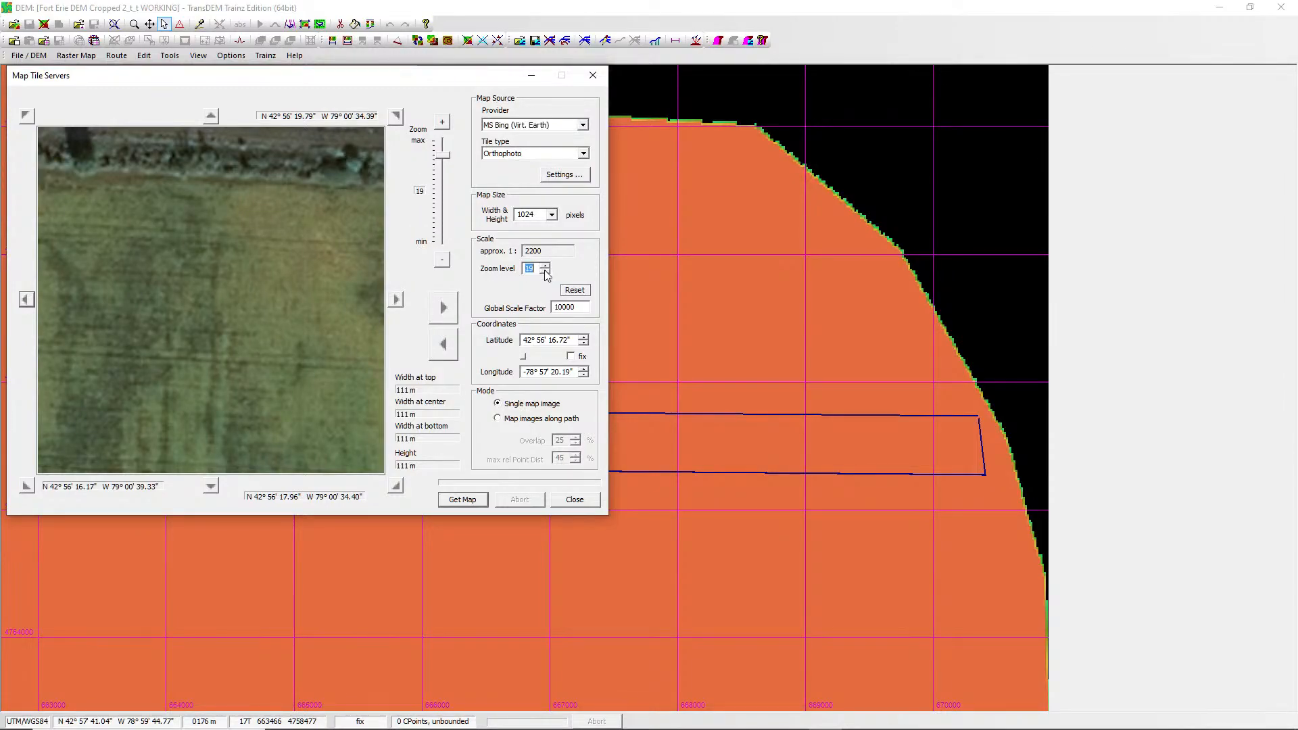
left_click(499, 418)
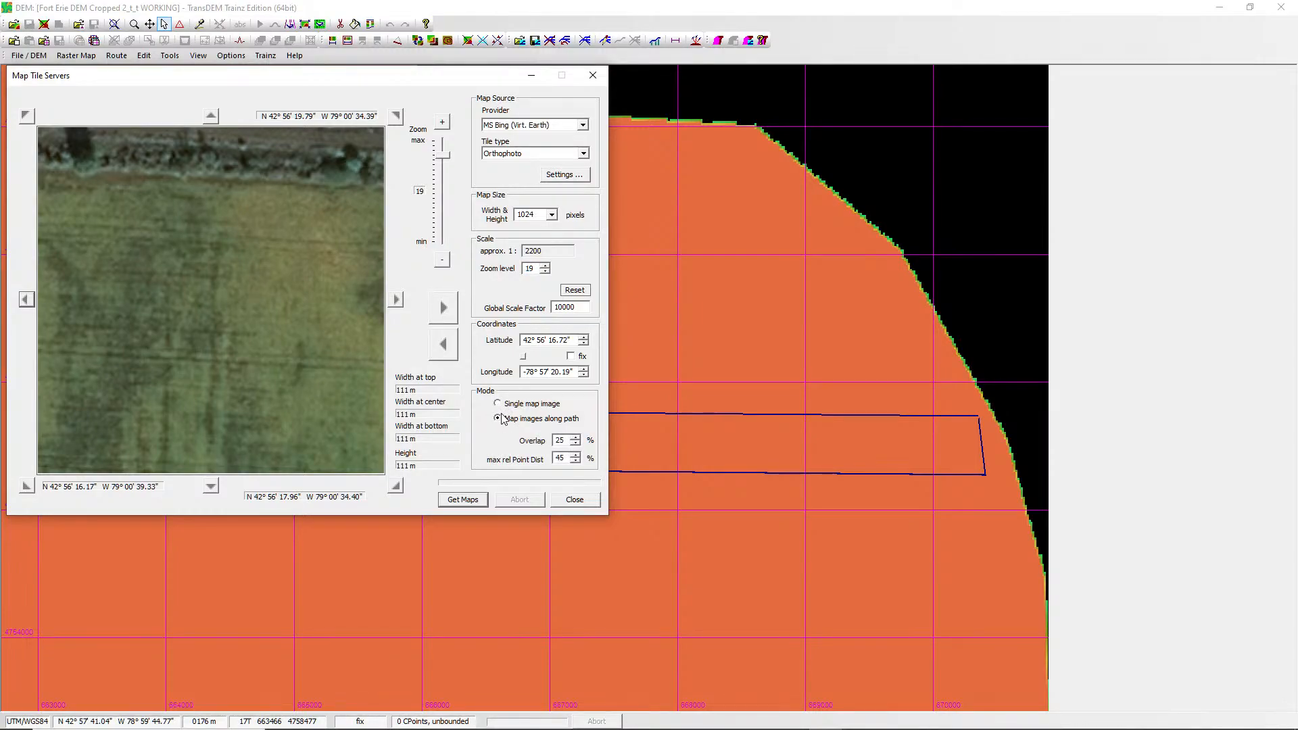
left_click(577, 443)
triple_click(577, 437)
triple_click(577, 437)
triple_click(577, 437)
triple_click(577, 437)
left_click(577, 439)
left_click(577, 437)
left_click(577, 437)
left_click(563, 459)
Download the orthophoto map images along the rectangular route, saving them under the name stub tileMap.
left_click(461, 501)
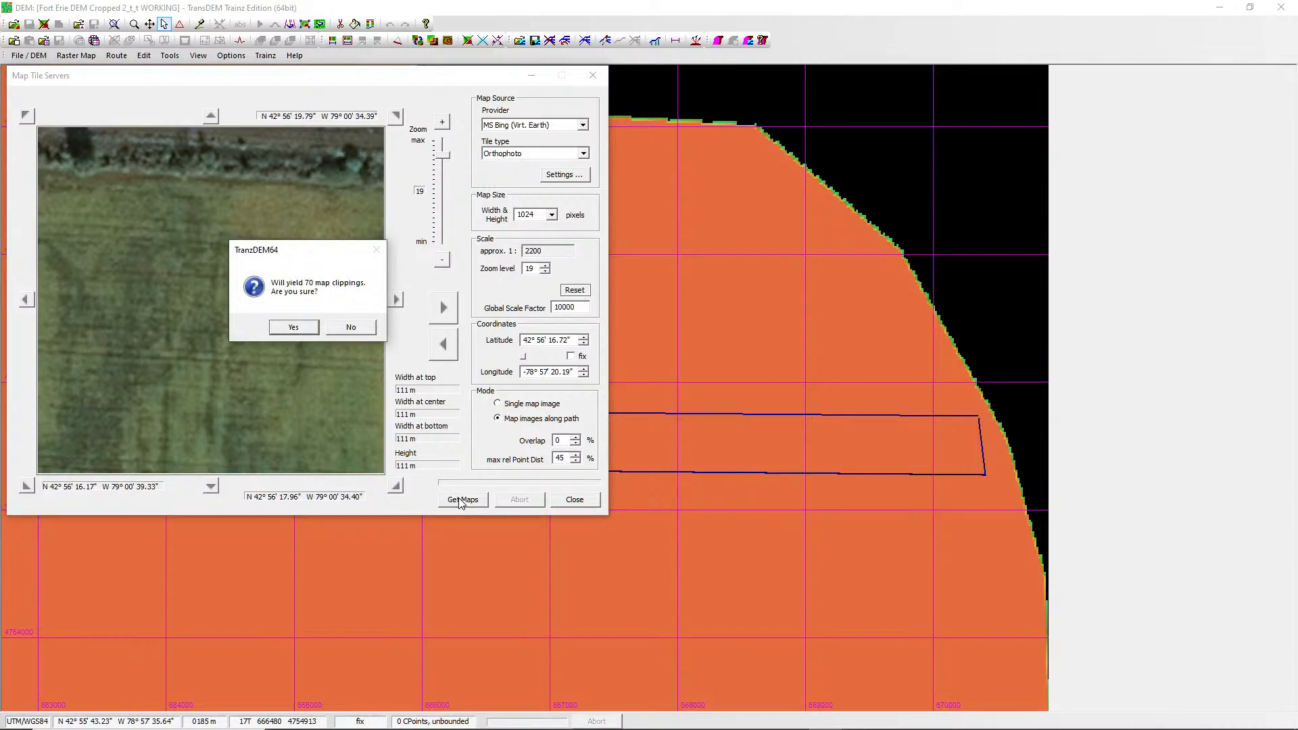
left_click(286, 328)
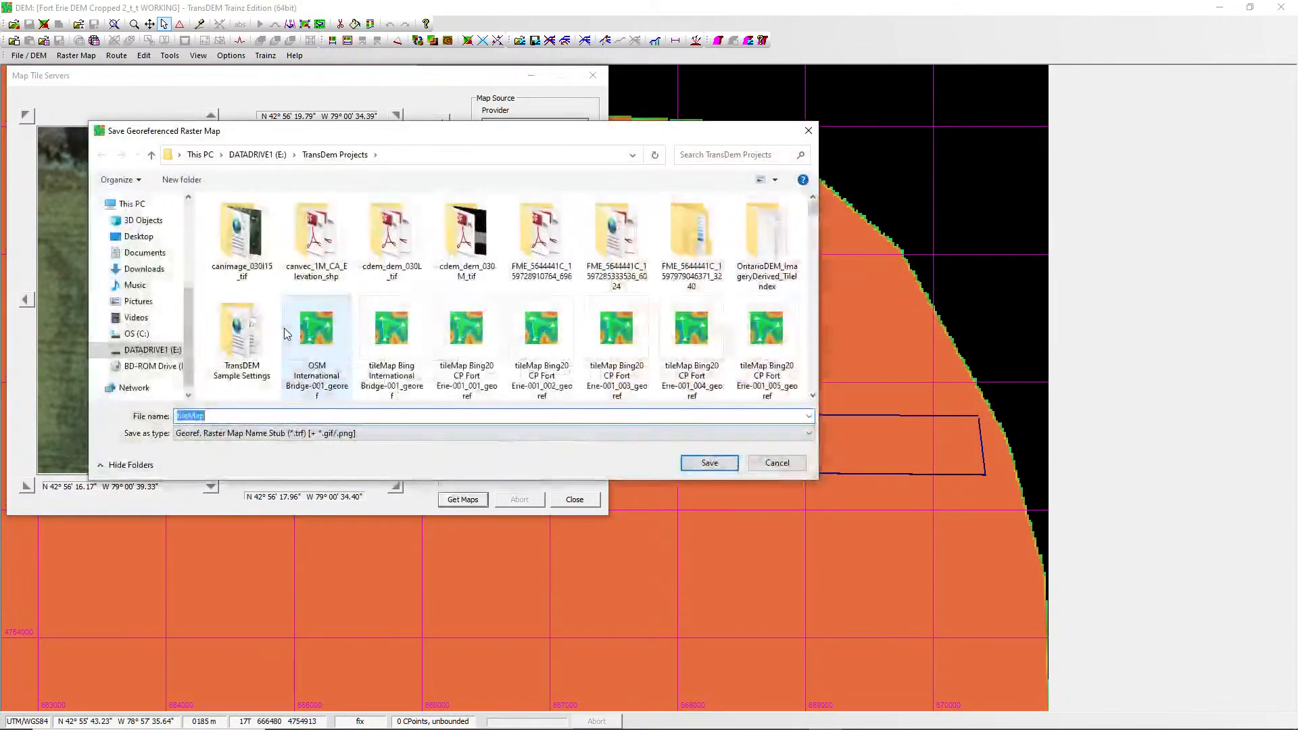
left_click(708, 464)
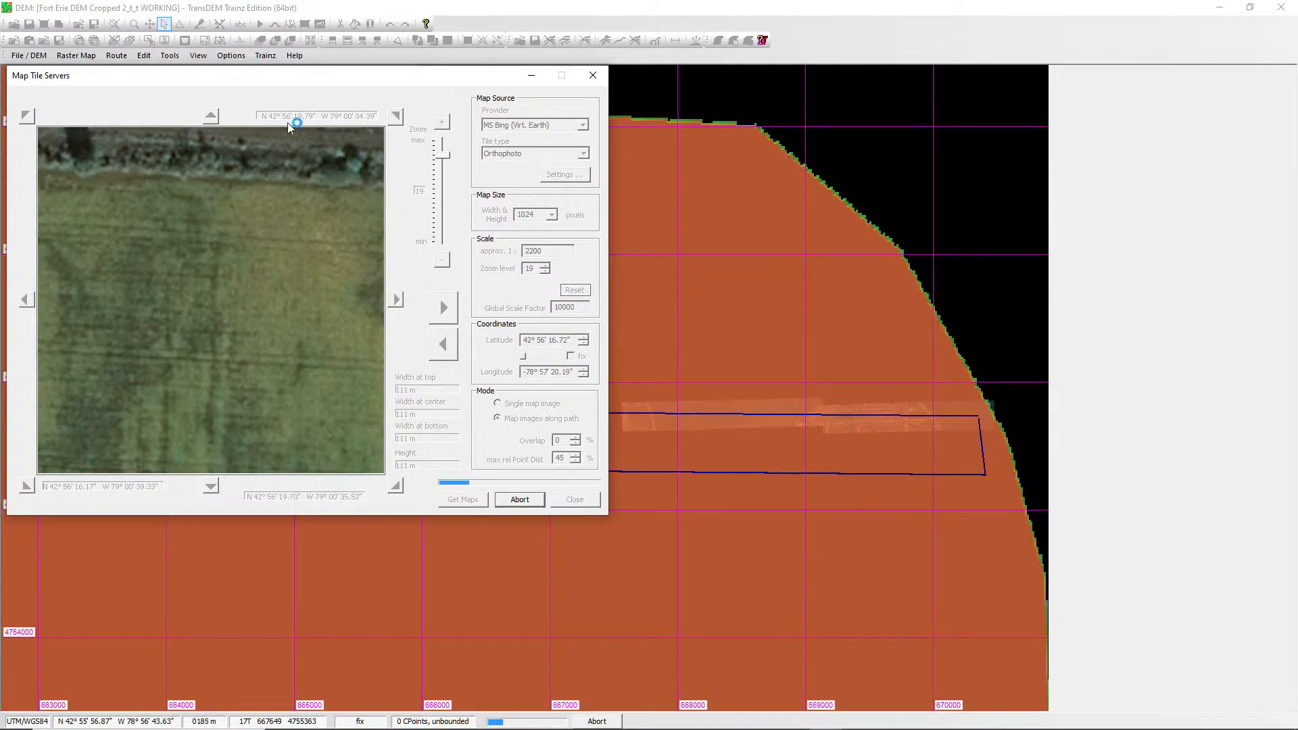
Close all routes, keeping the Map Tile Servers window clear of the downloaded map strips.
left_click_drag(229, 79, 595, 516)
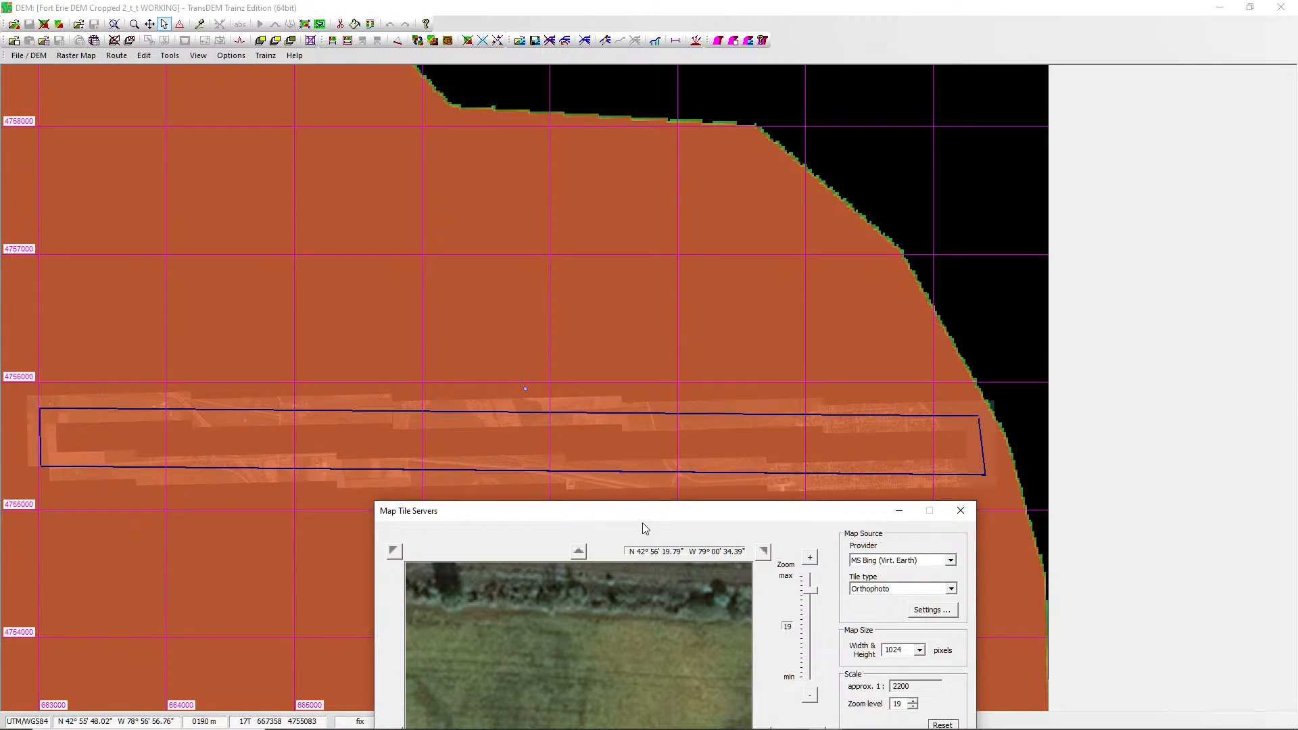
left_click_drag(634, 519, 464, 497)
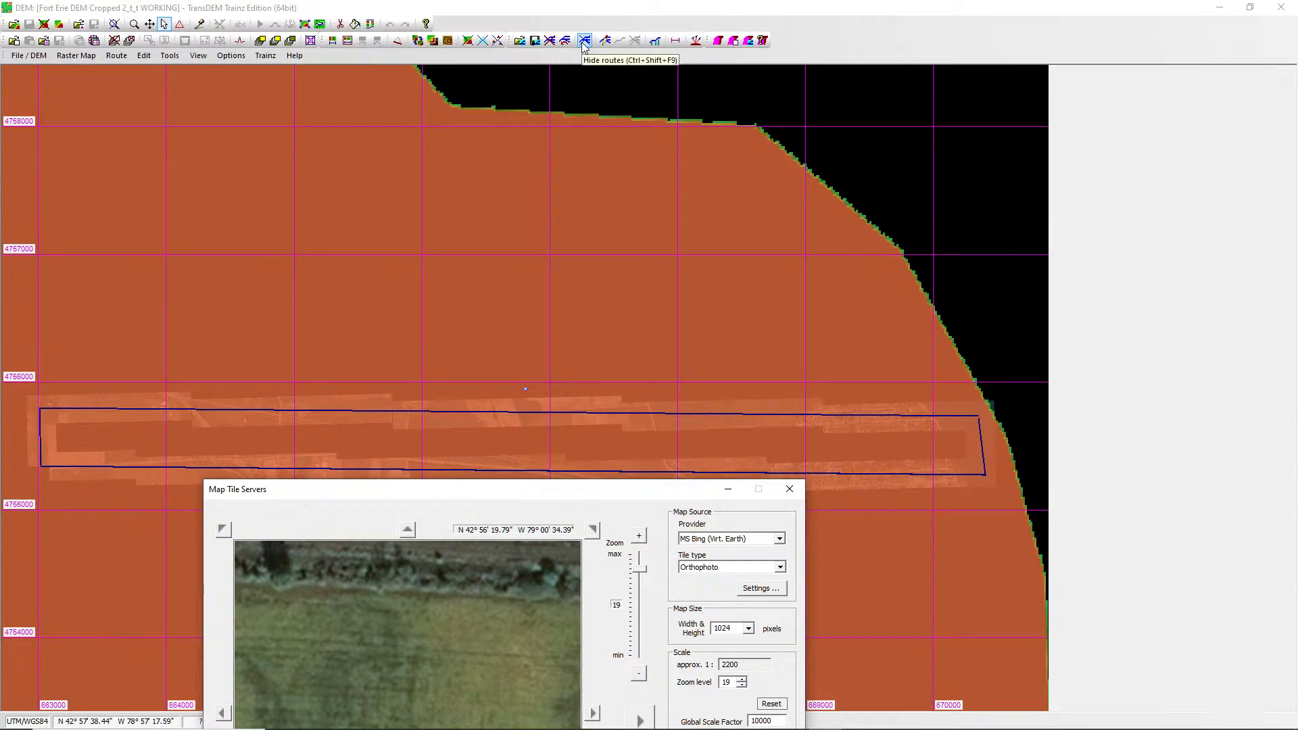
left_click(113, 58)
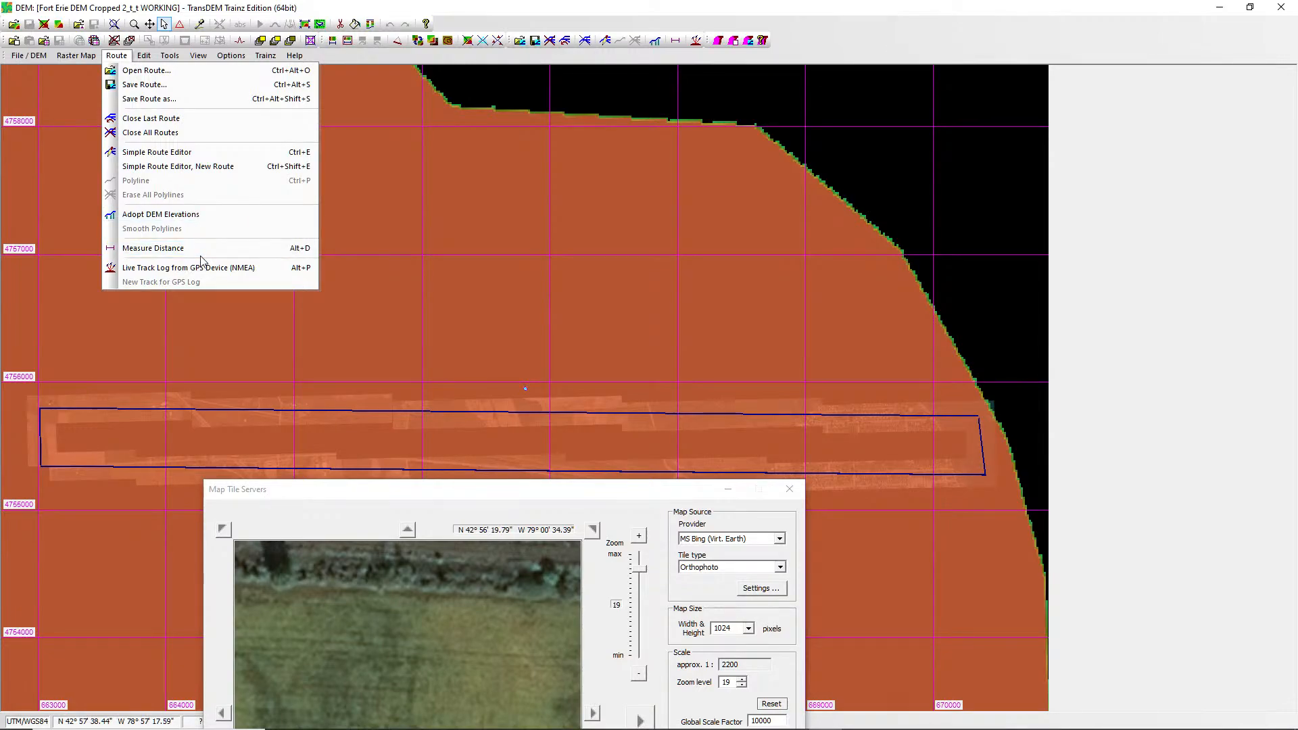
left_click(171, 135)
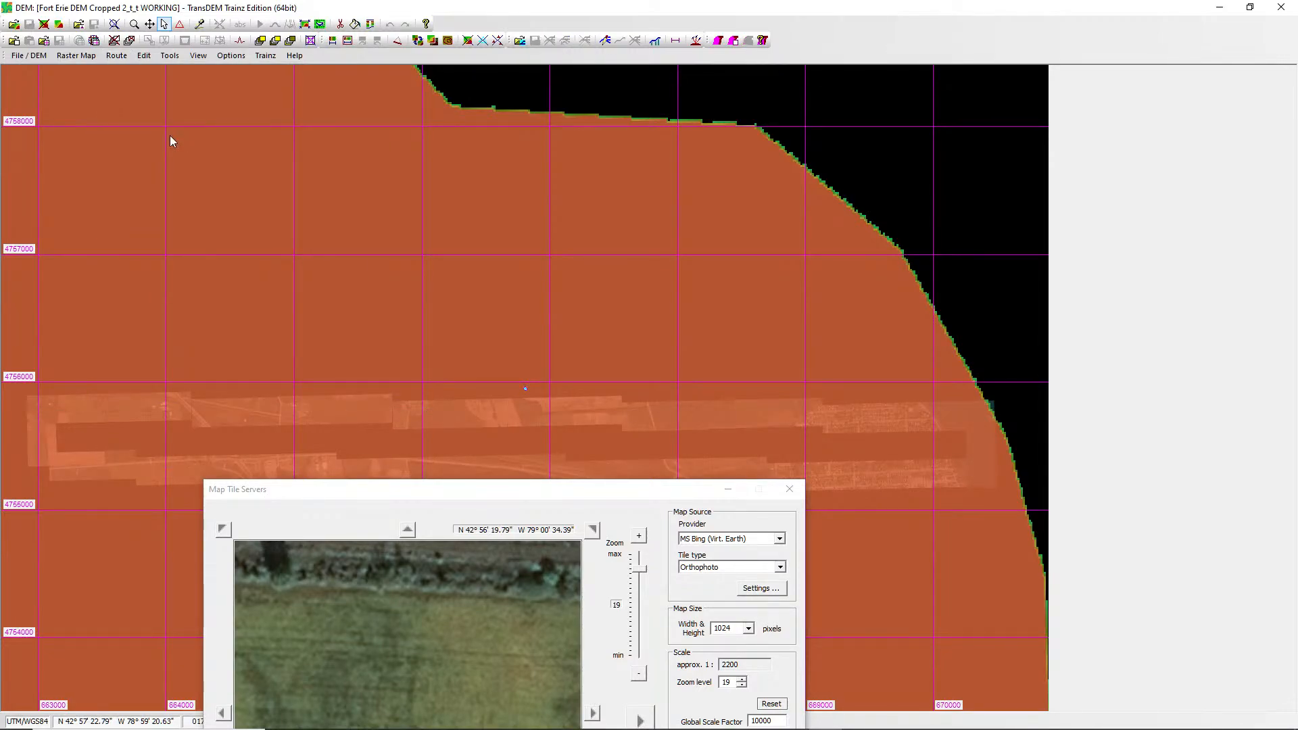
left_click_drag(484, 494, 462, 541)
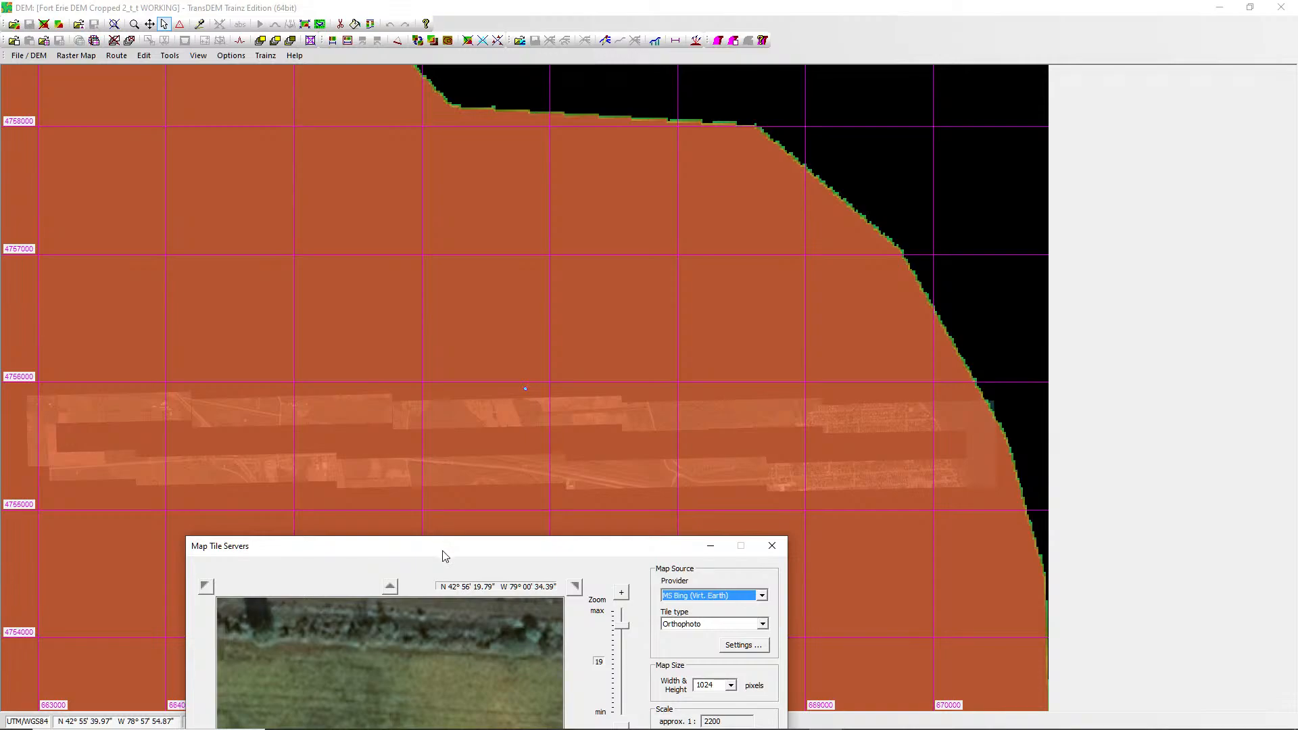
Draw a straight polyline route about 7 km long through the gap between the two map strips and leave the route editor.
left_click(604, 39)
left_click(614, 42)
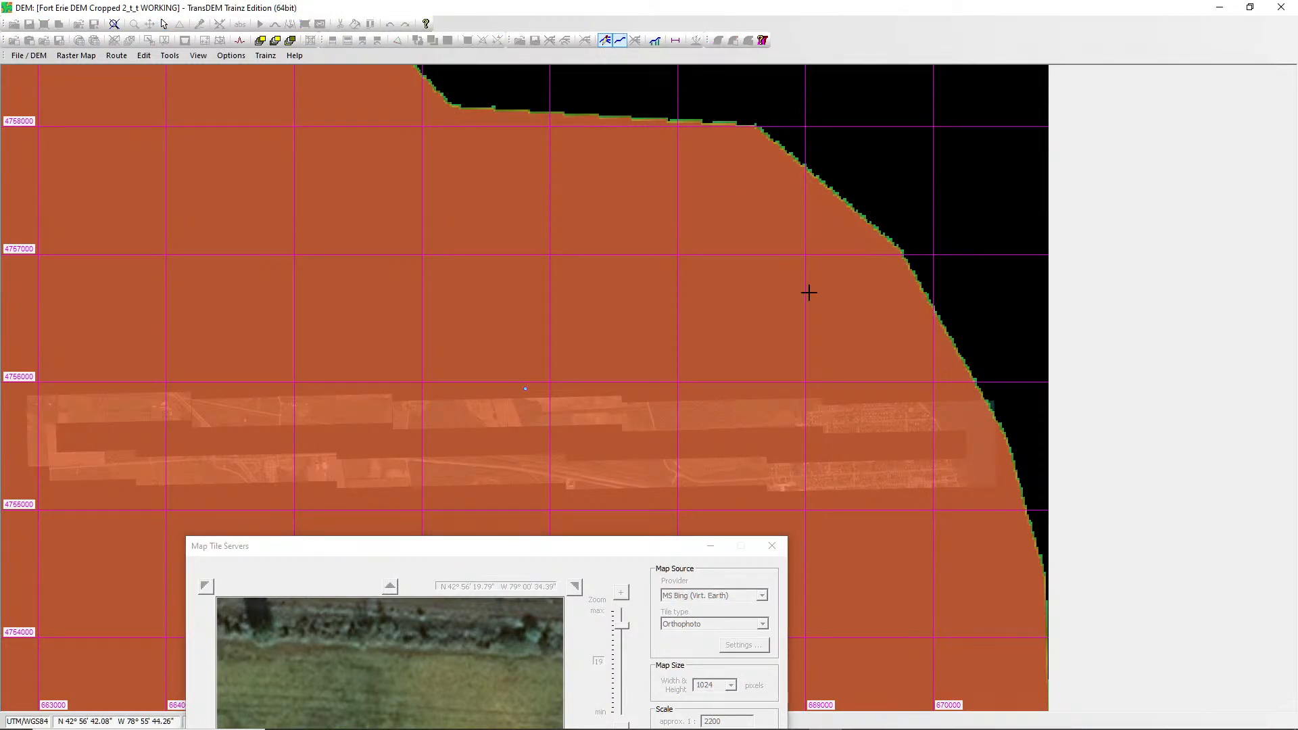
left_click(955, 441)
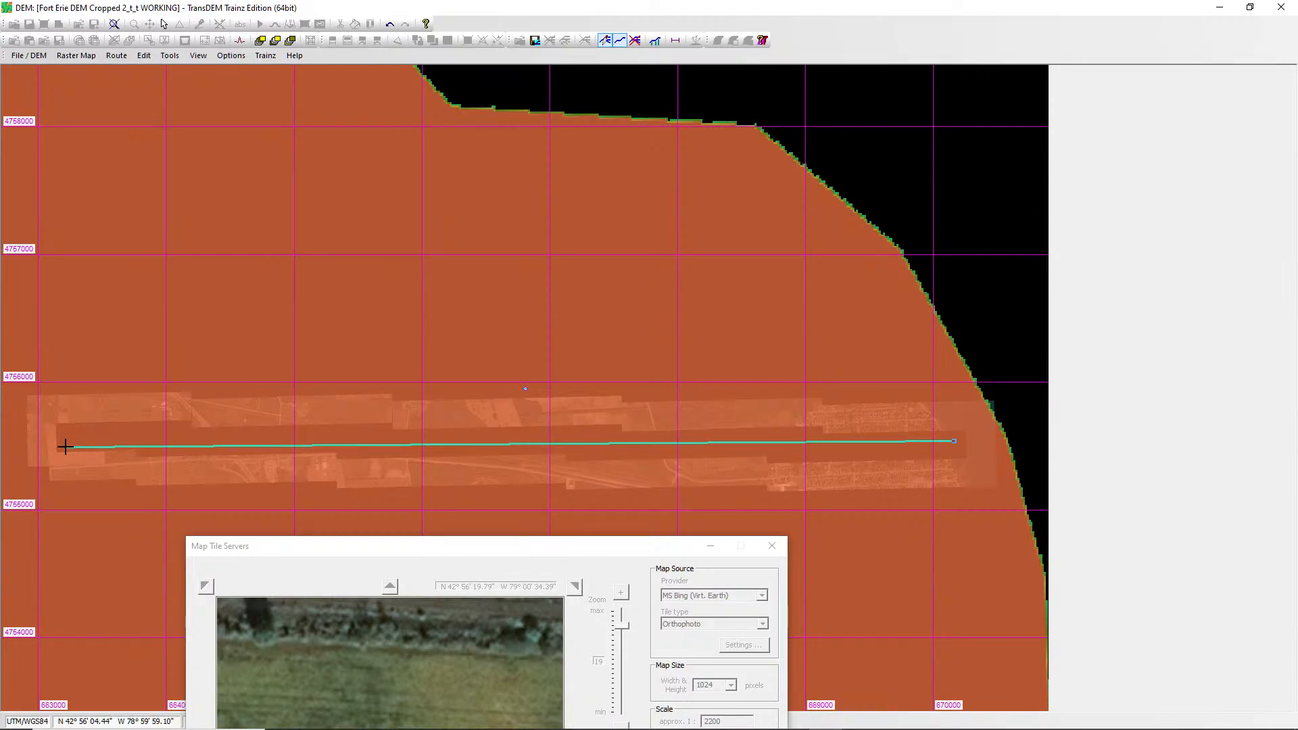
left_click(64, 448)
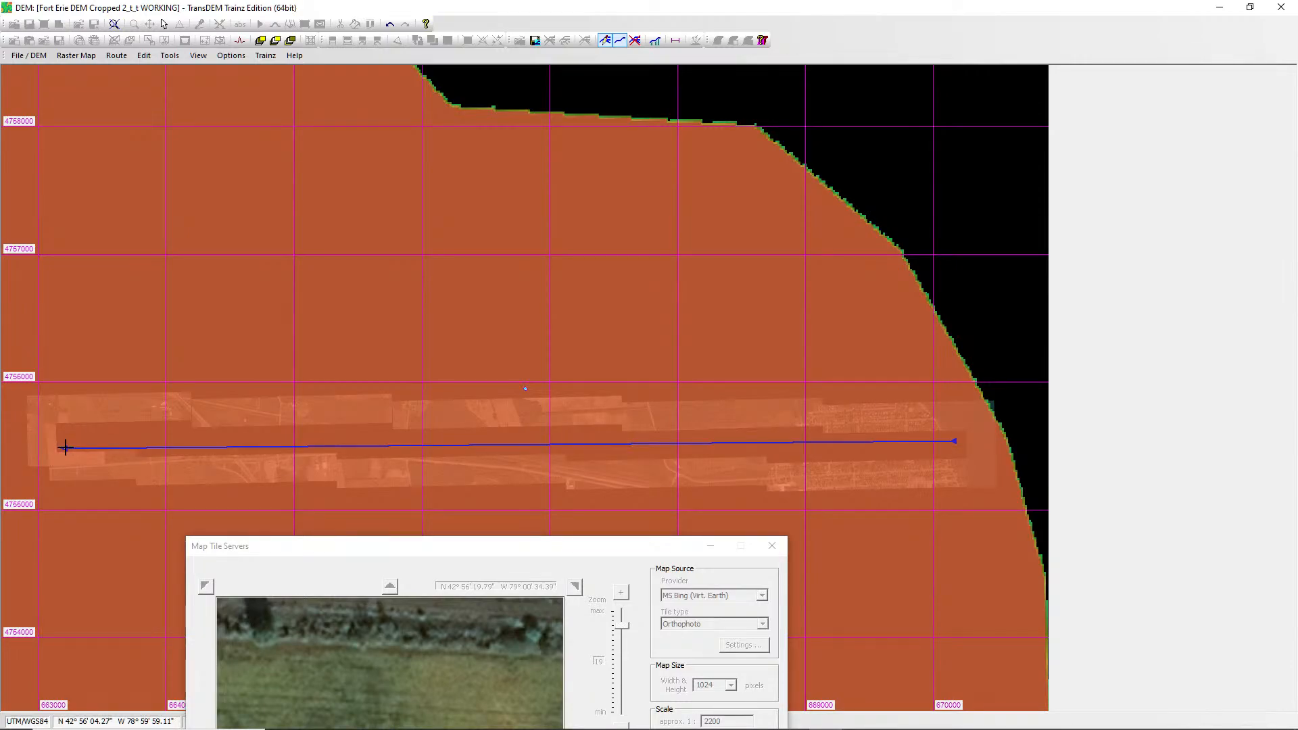
right_click(421, 478)
left_click_drag(467, 544, 358, 261)
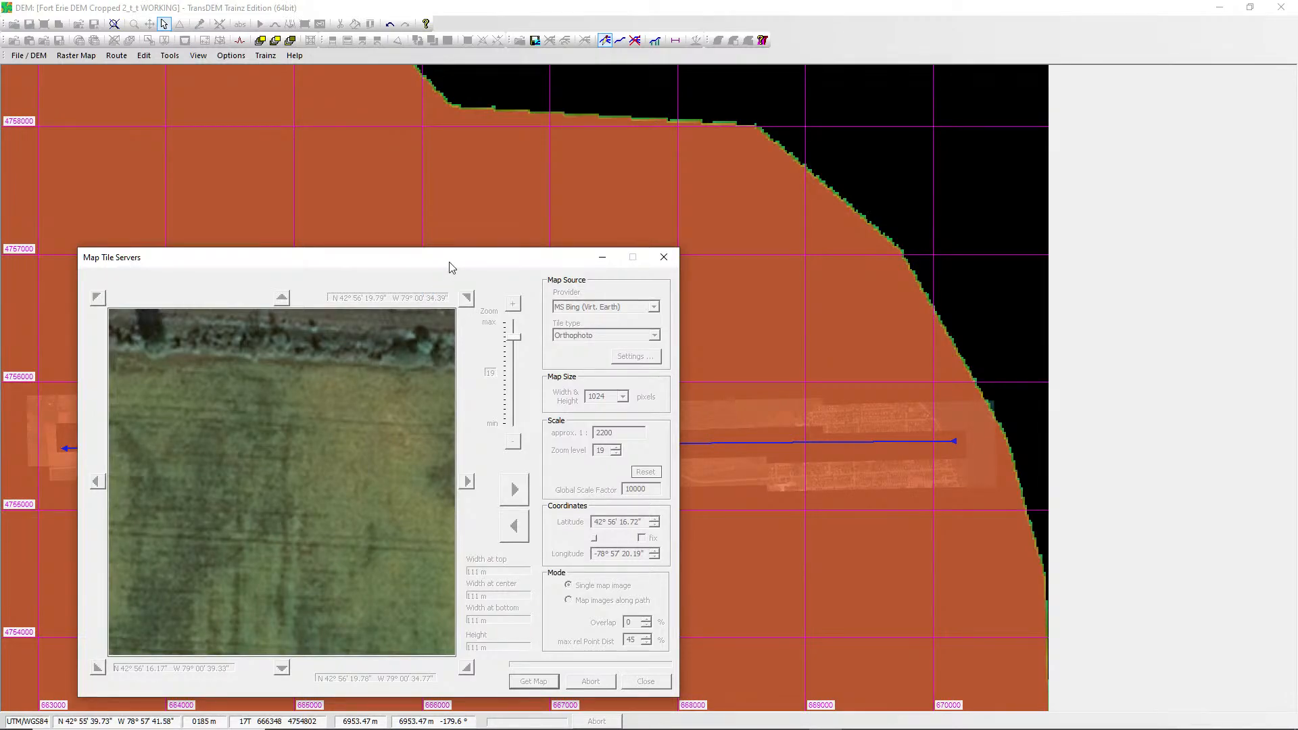
left_click_drag(452, 268, 428, 249)
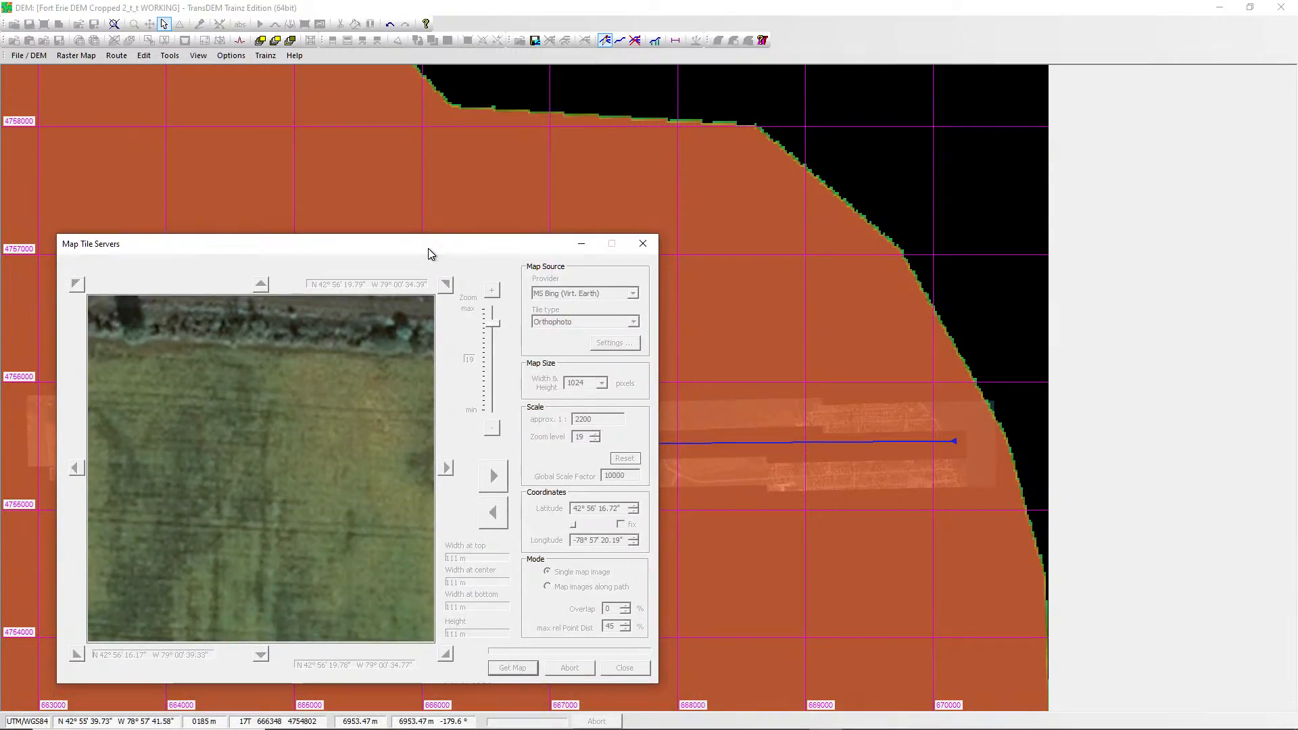
mouse_move(428, 249)
left_mouse_down()
mouse_move(505, 542)
mouse_move(444, 244)
left_mouse_up()
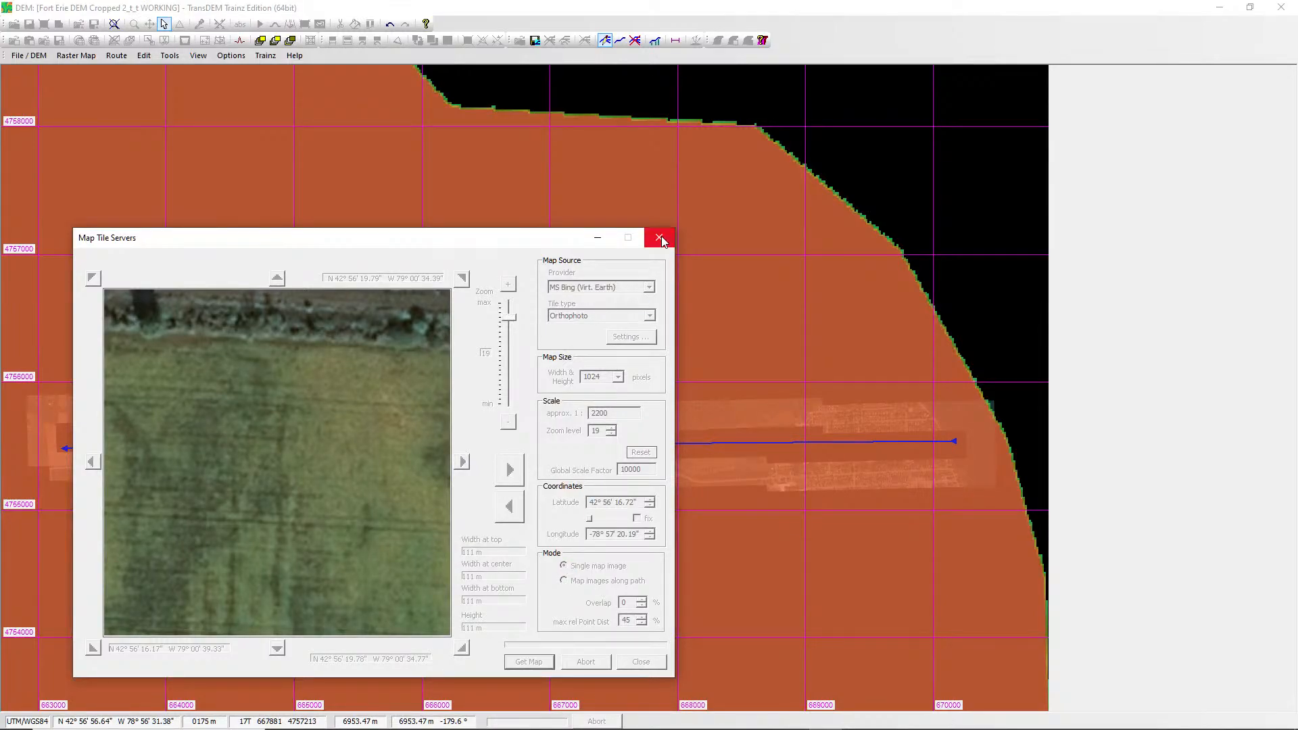
left_click(116, 57)
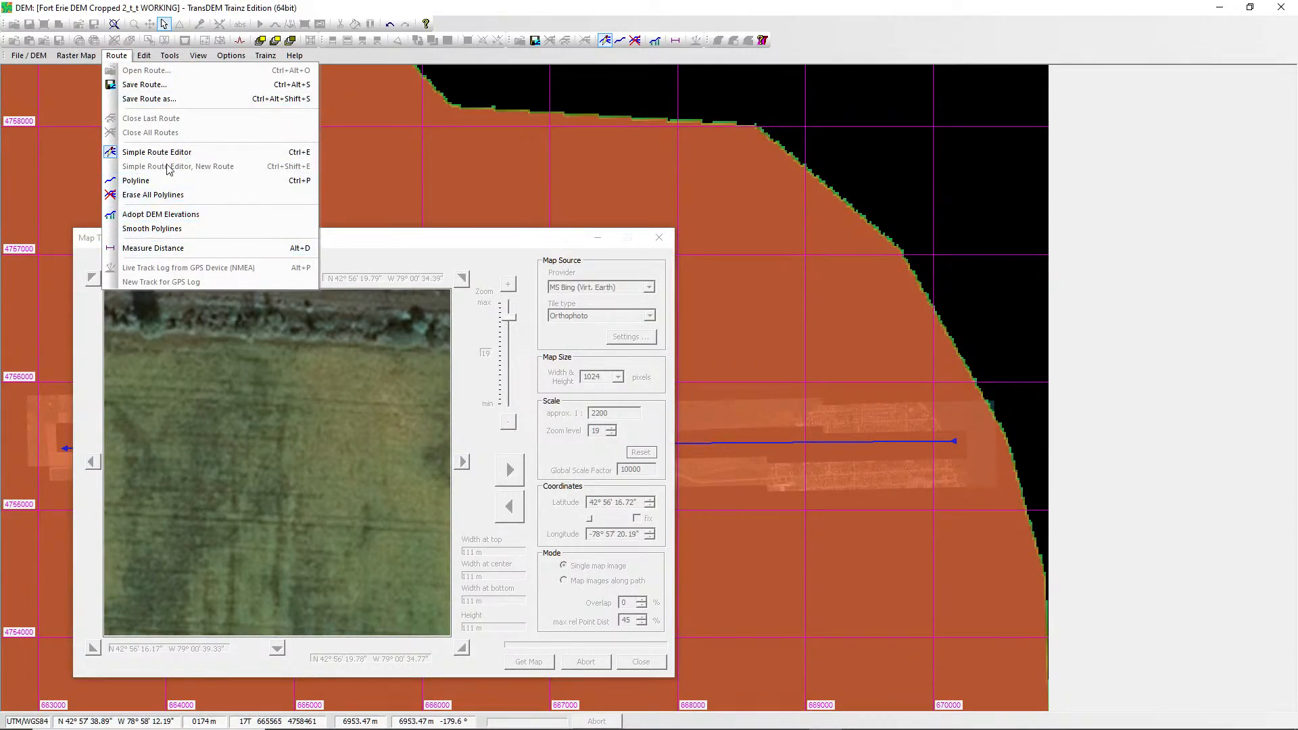
mouse_move(84, 57)
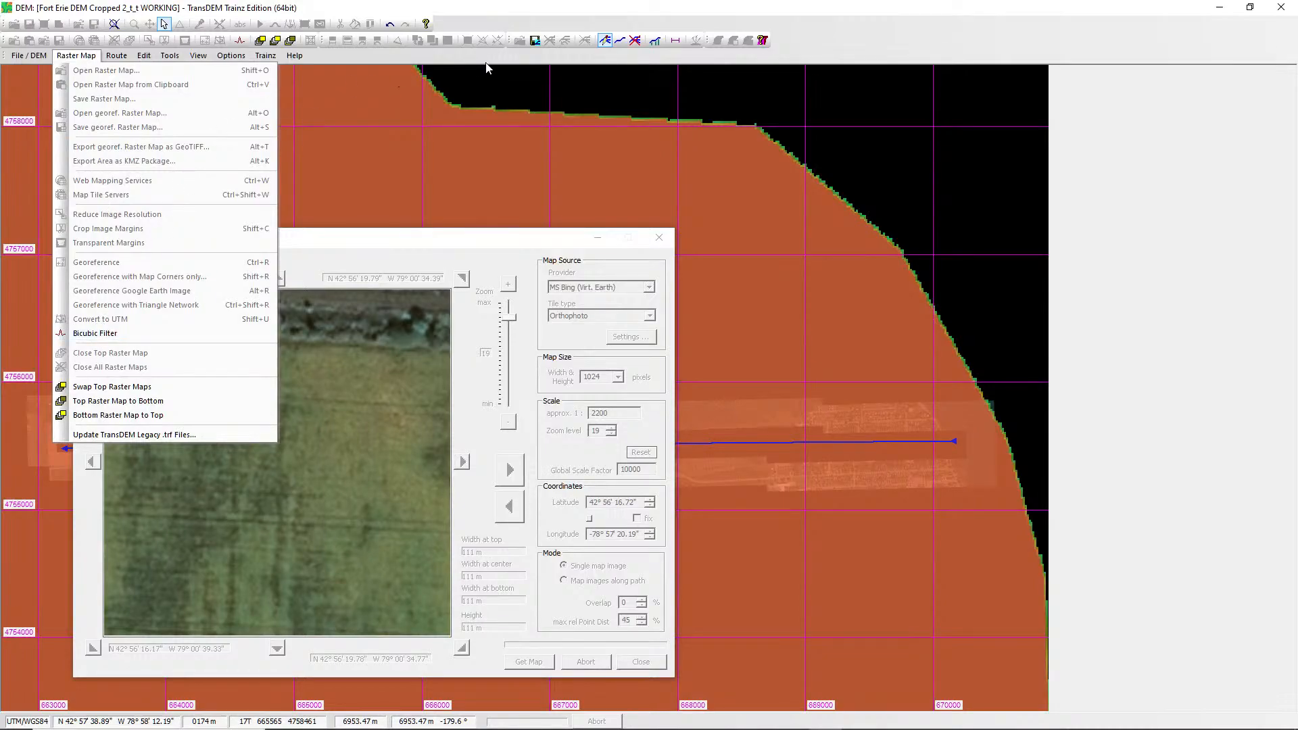
left_click(606, 43)
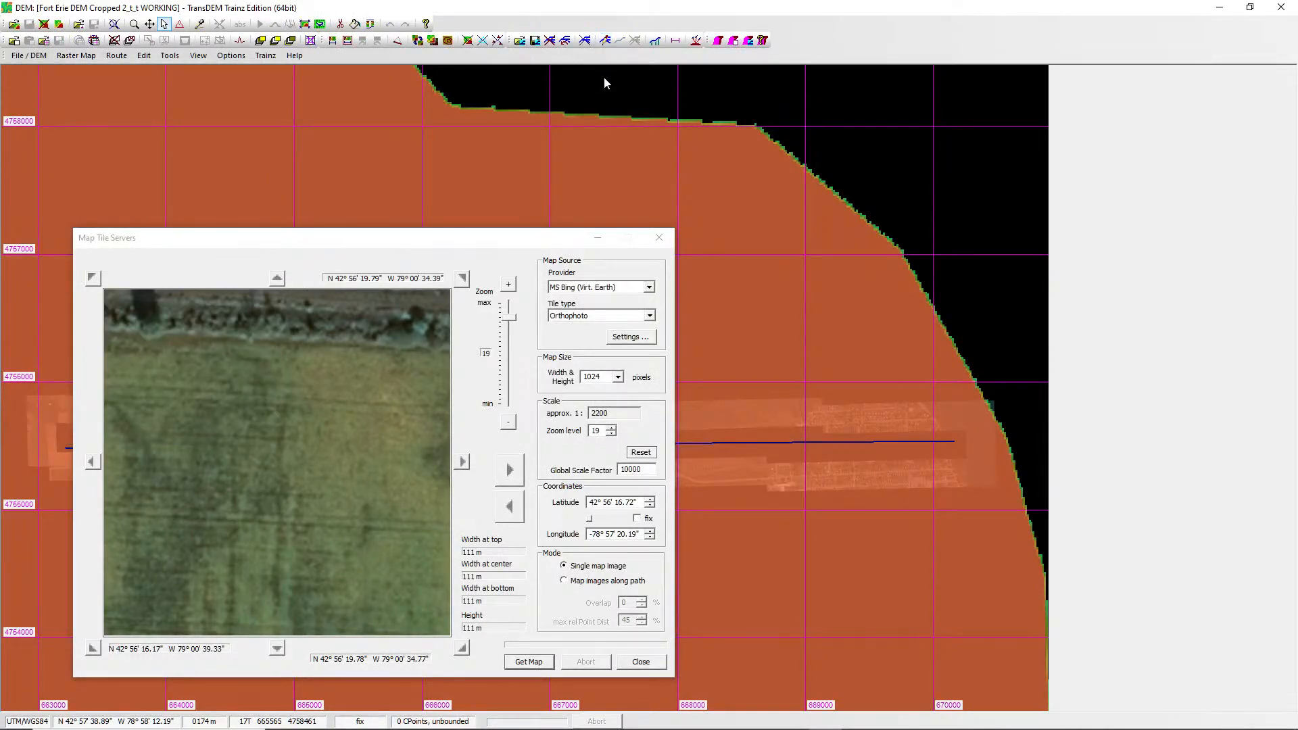
Download map images along the straight route with 0% overlap, saving them under the name stub tileMap.
left_click(567, 590)
left_click(564, 581)
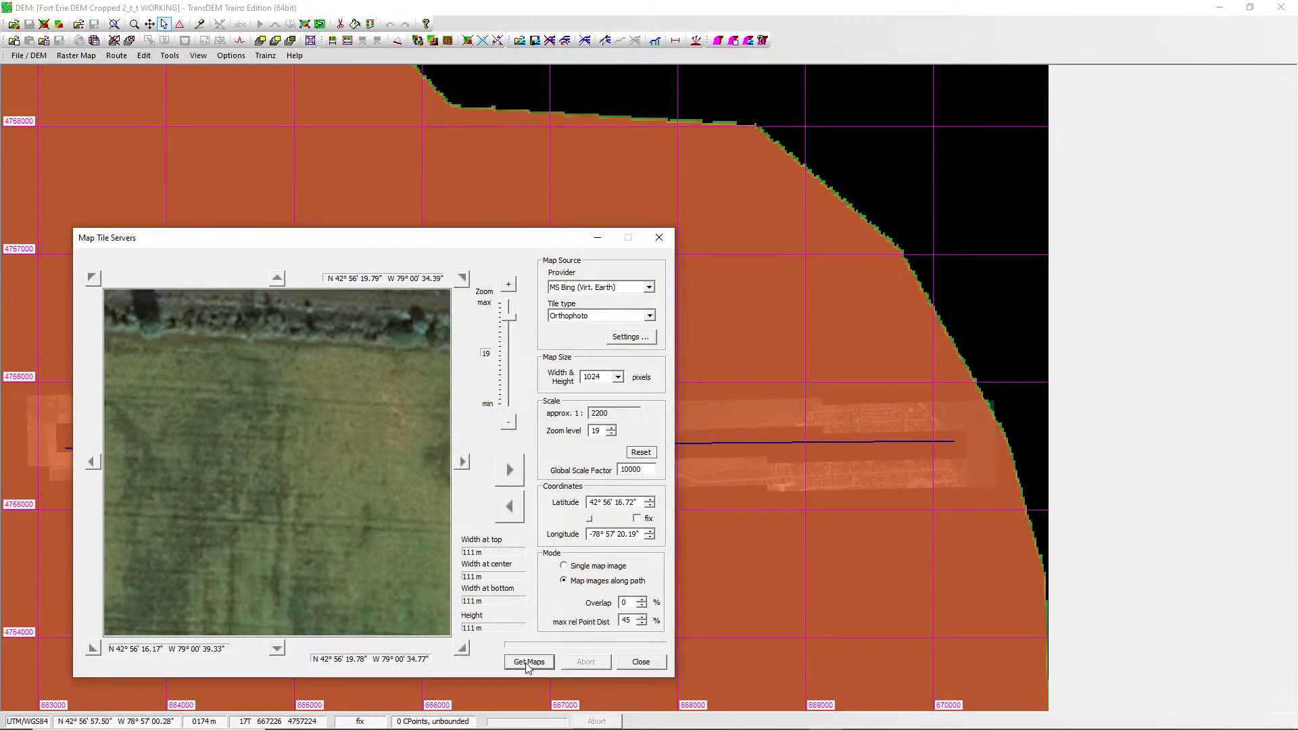
left_click(528, 662)
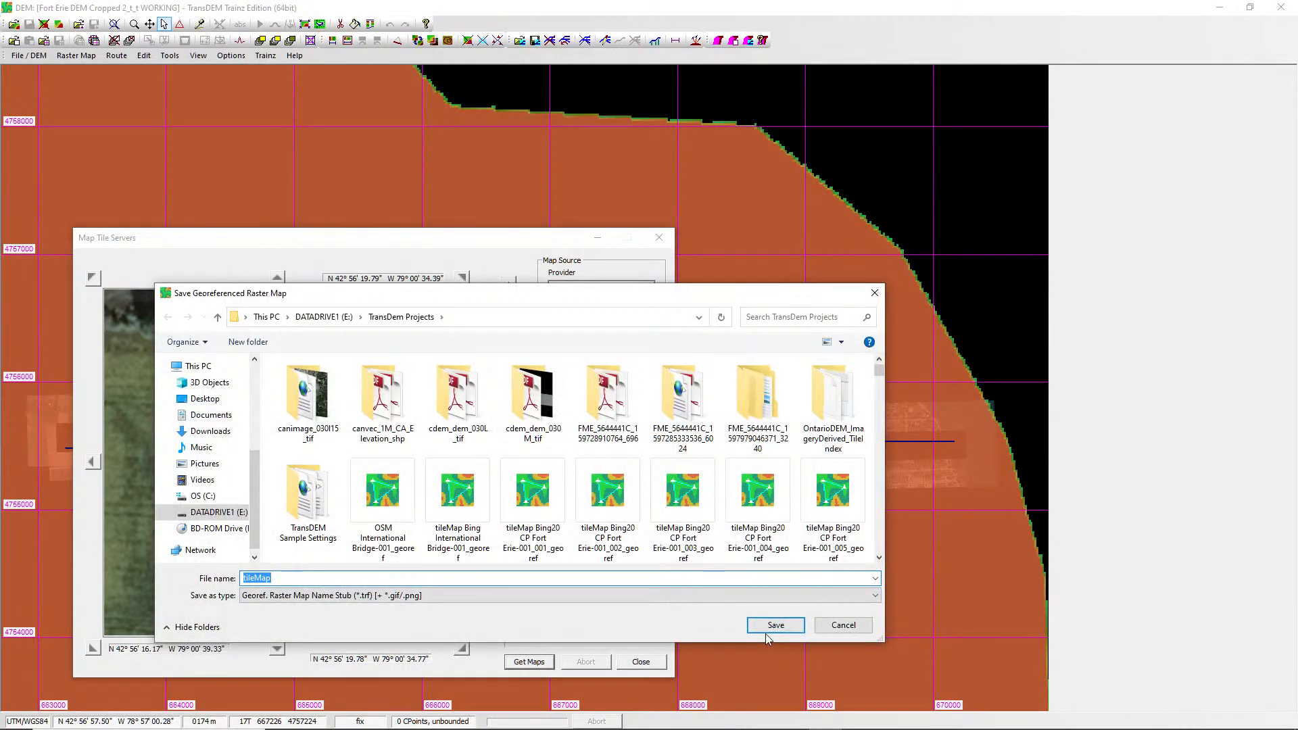
left_click(769, 632)
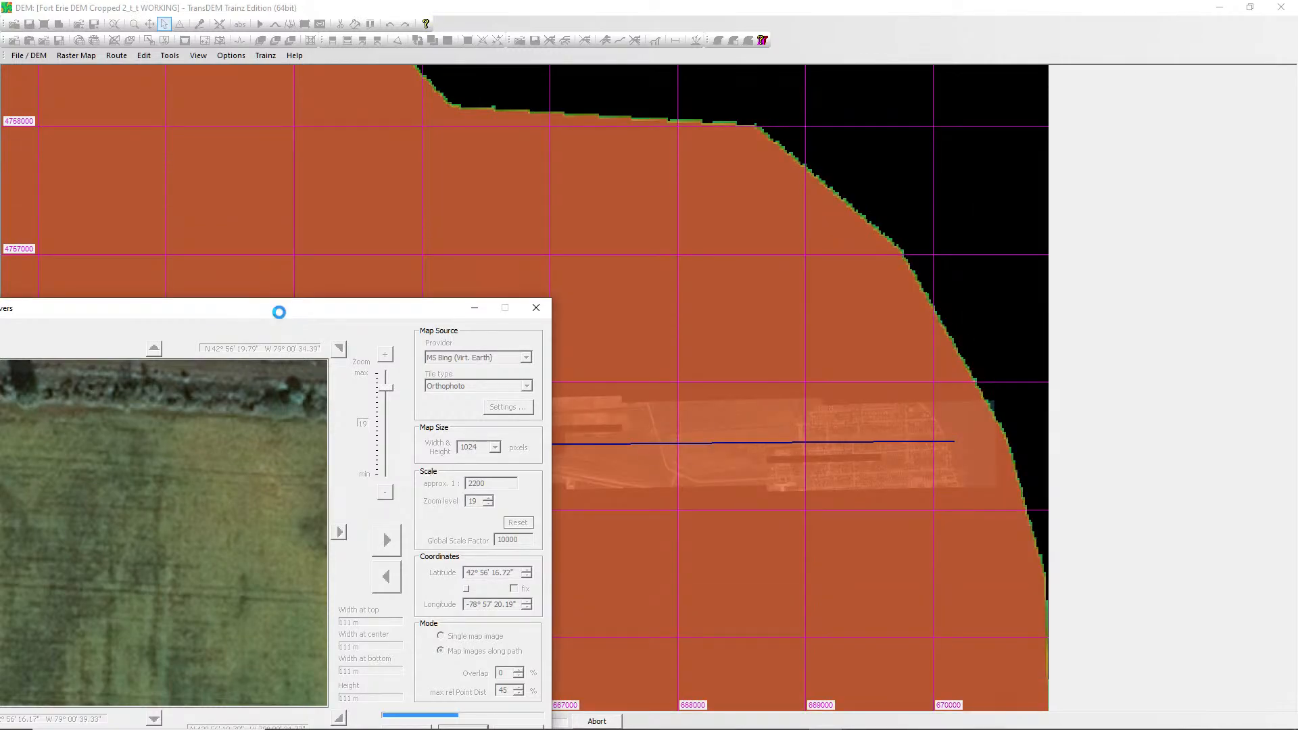
left_click_drag(279, 312, 617, 413)
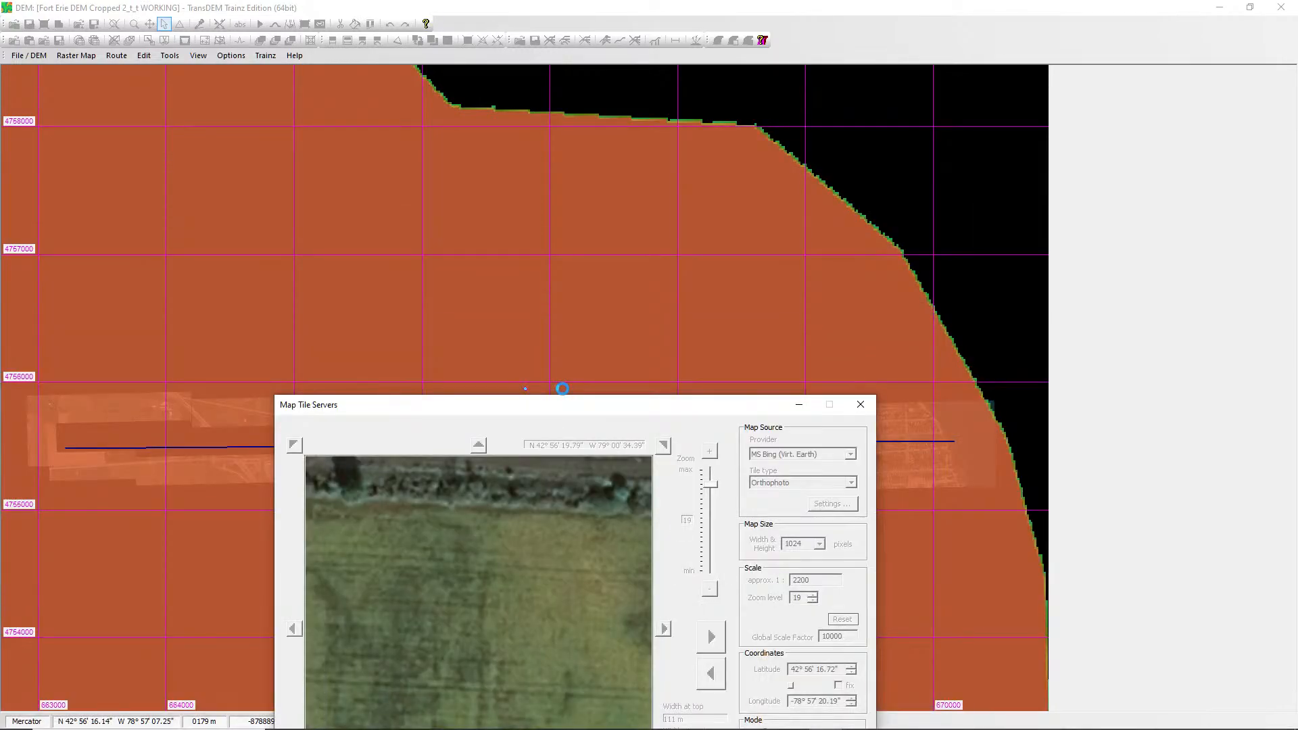
left_click_drag(537, 403, 647, 464)
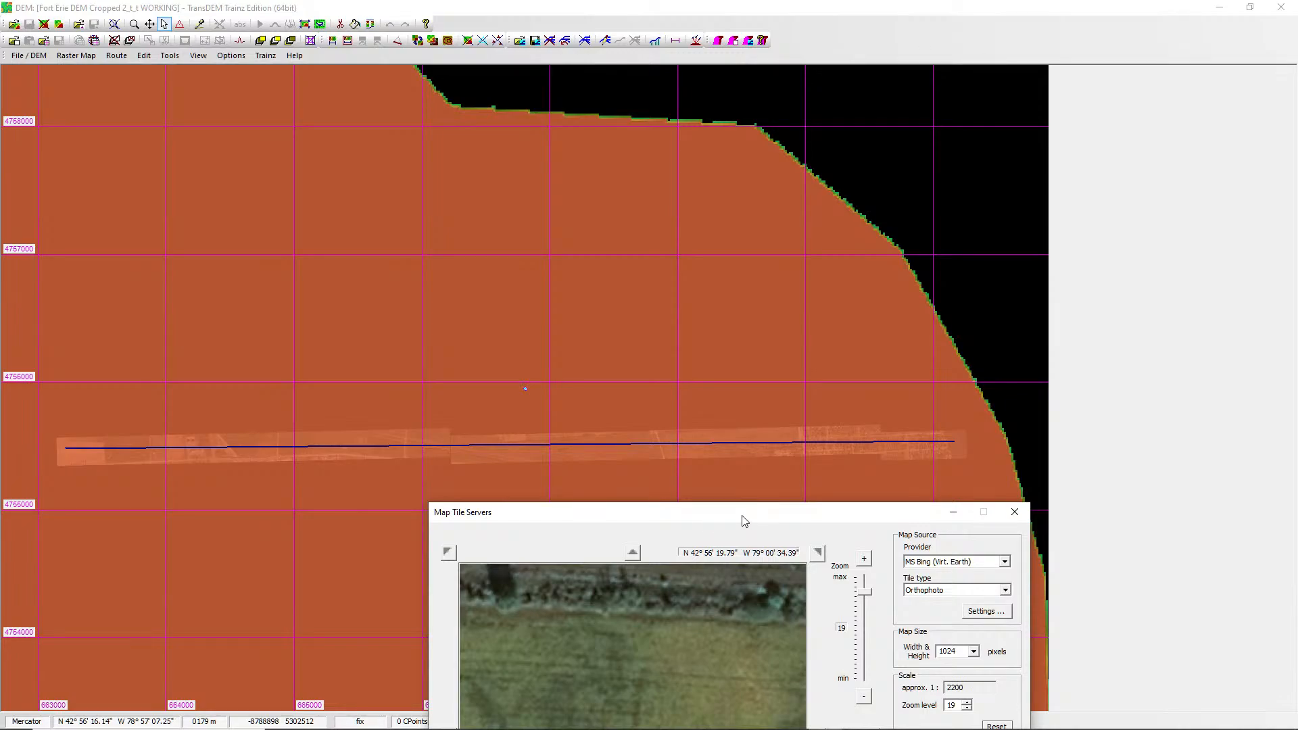
Move the Map Tile Servers window clear of the strip and hide the routes briefly to inspect the downloaded maps, showing them again.
left_click_drag(745, 520, 364, 560)
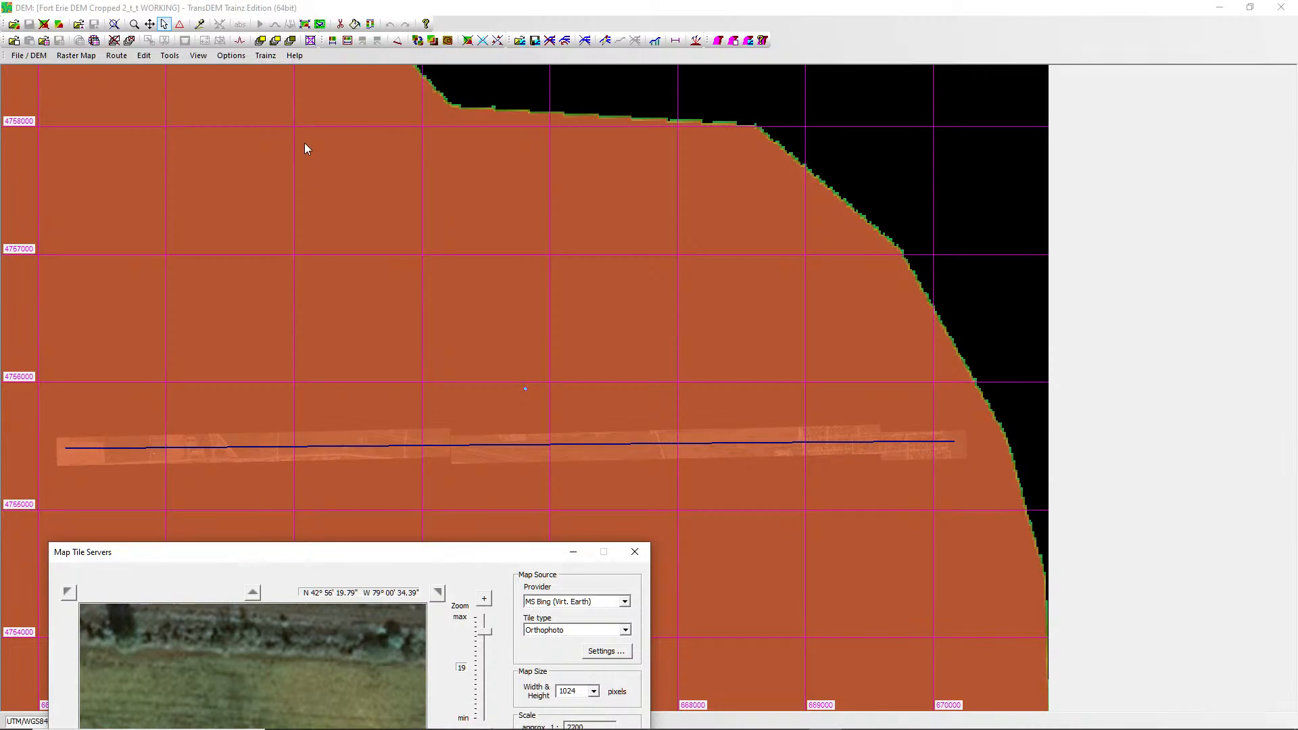
left_click(585, 41)
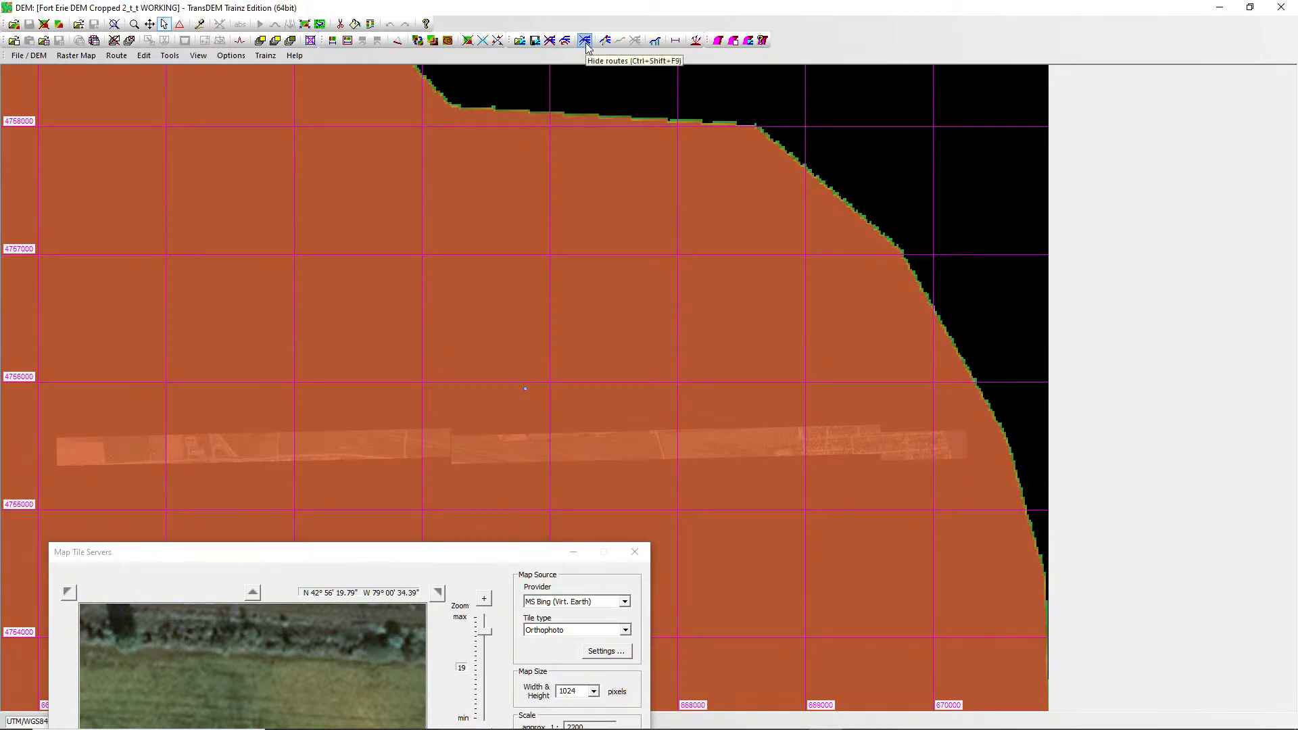
left_click(586, 42)
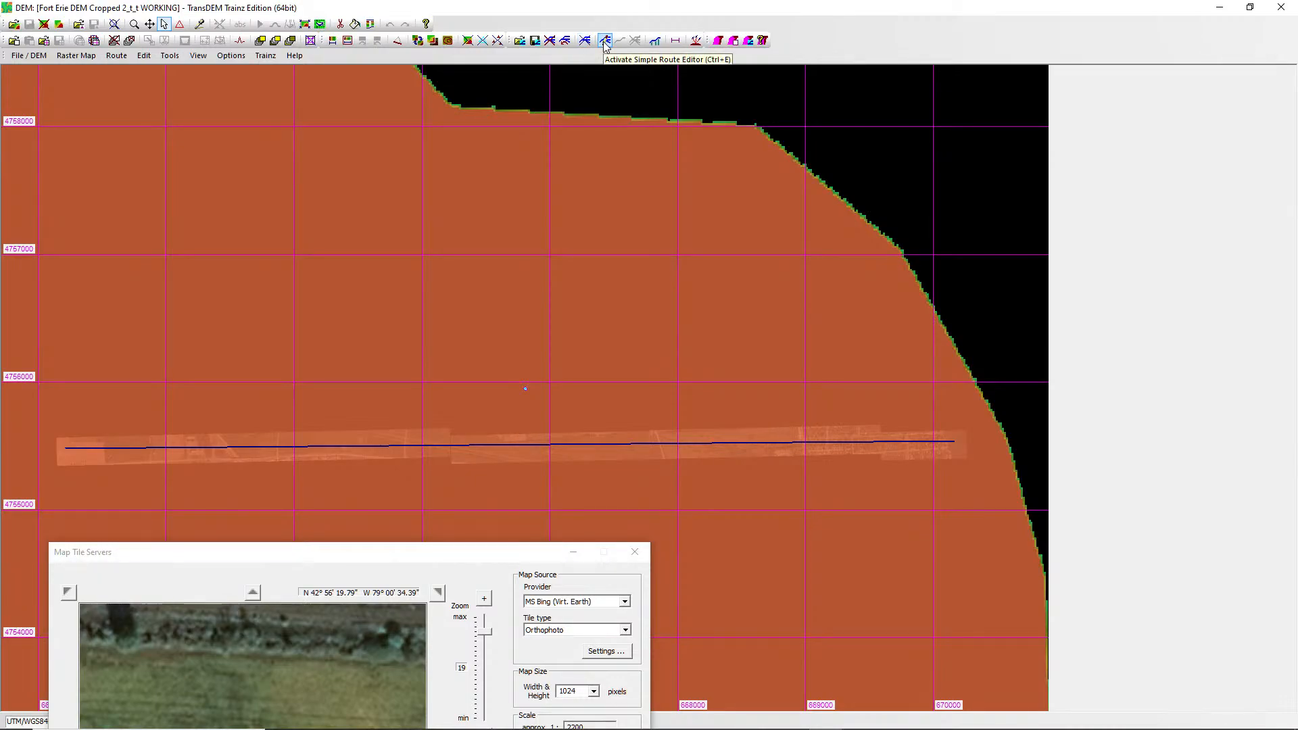
Draw a closed polyline route about 15.7 km long around the existing map strip and leave the route editor.
left_click(606, 40)
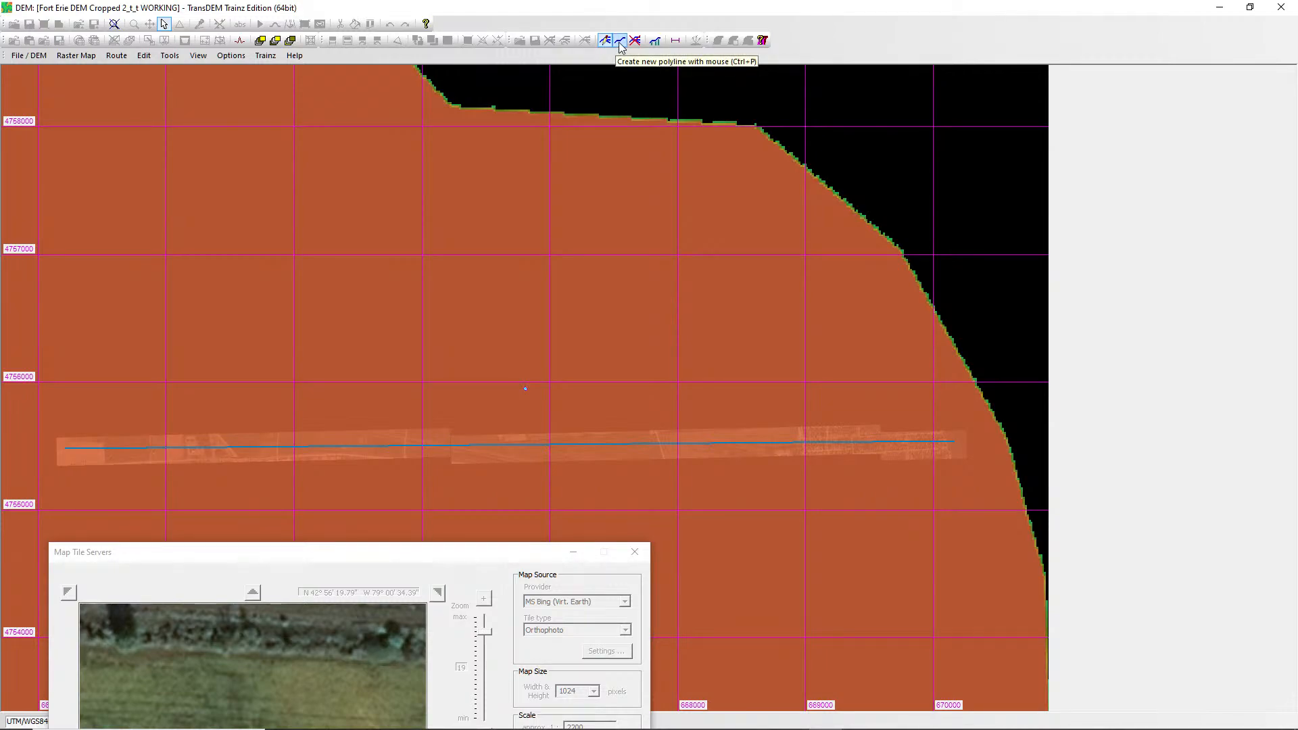
left_click(621, 42)
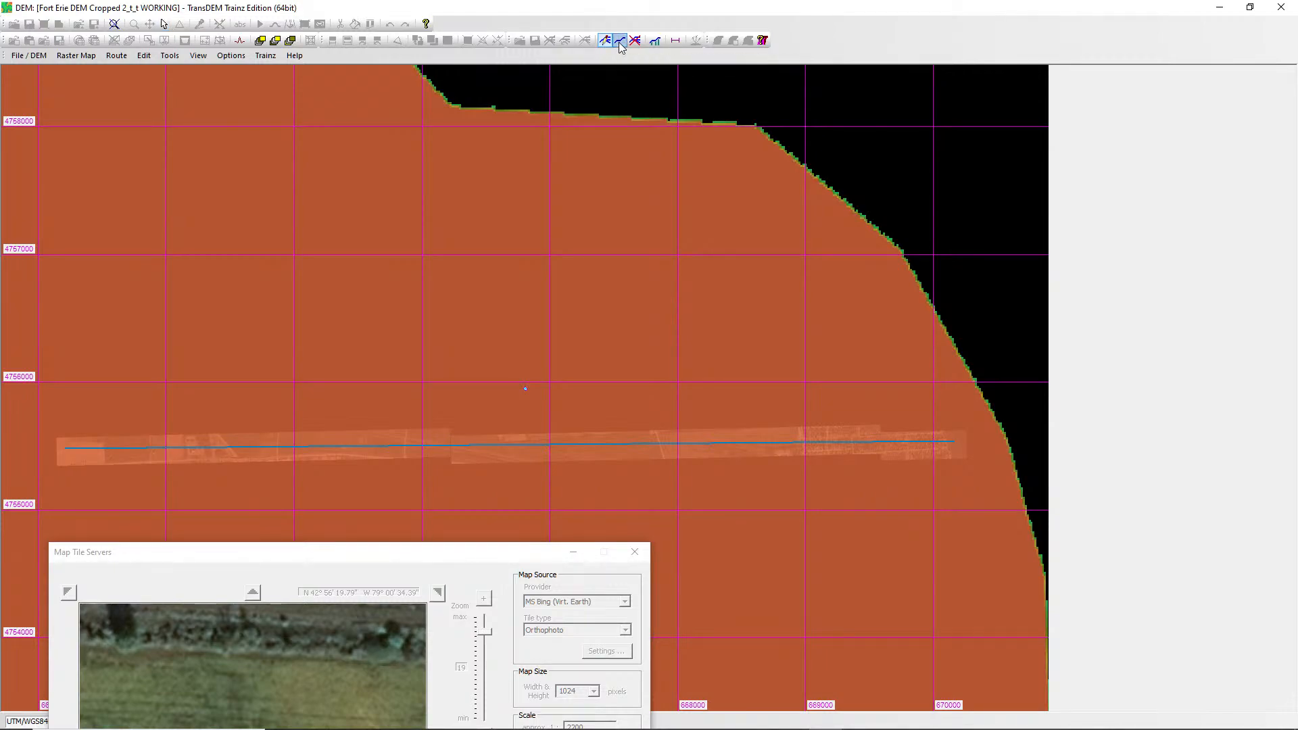
left_click(951, 400)
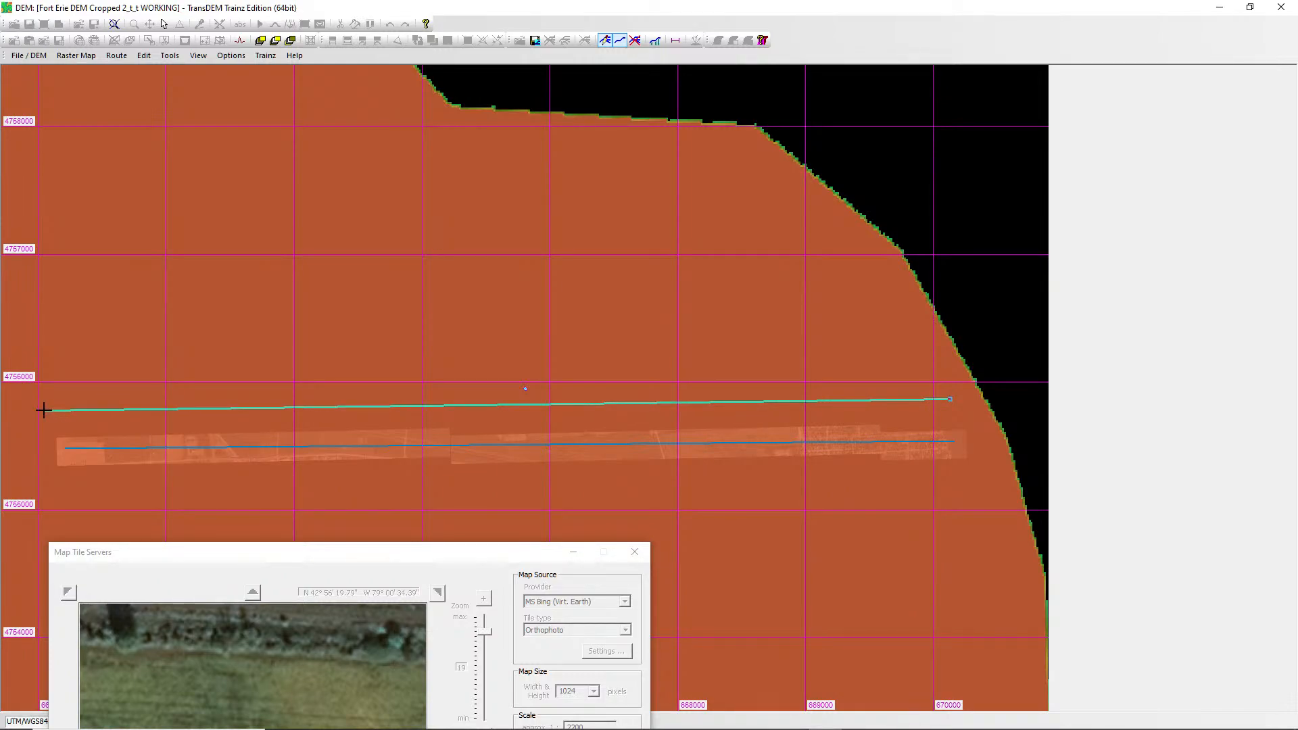
left_click(44, 410)
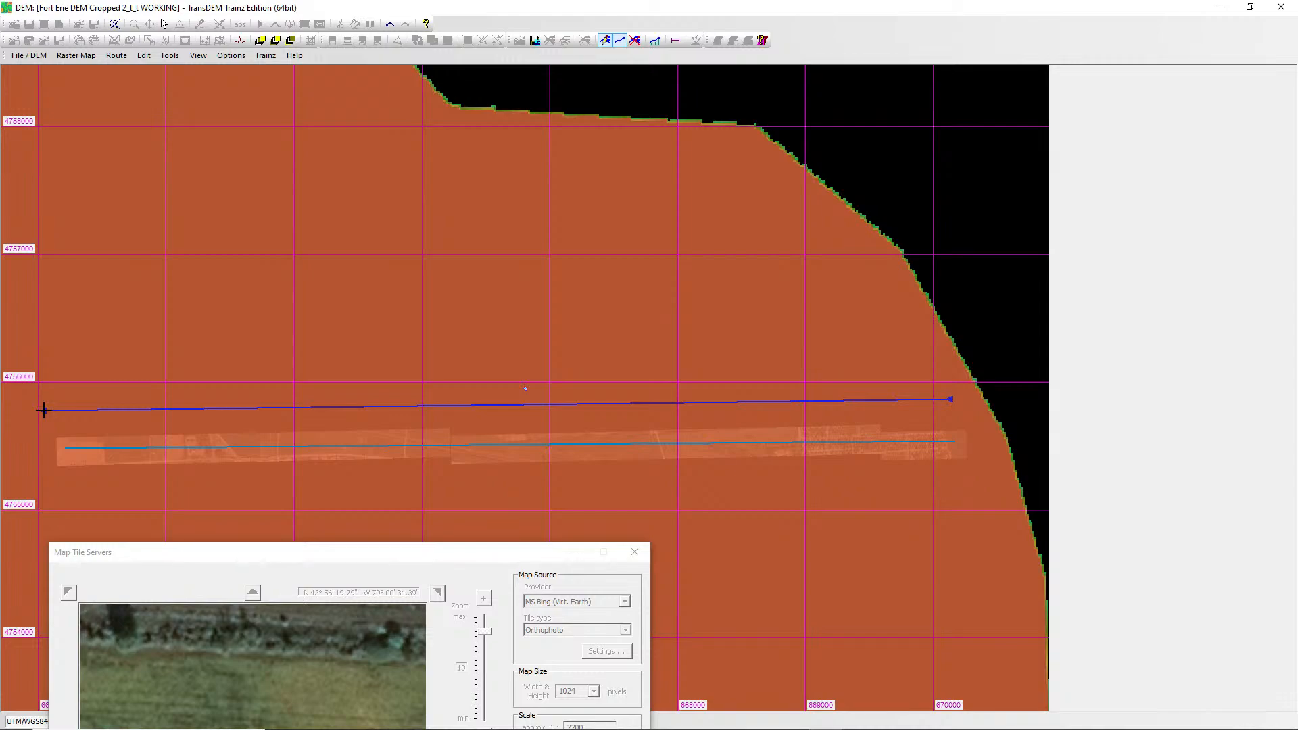
left_click(45, 481)
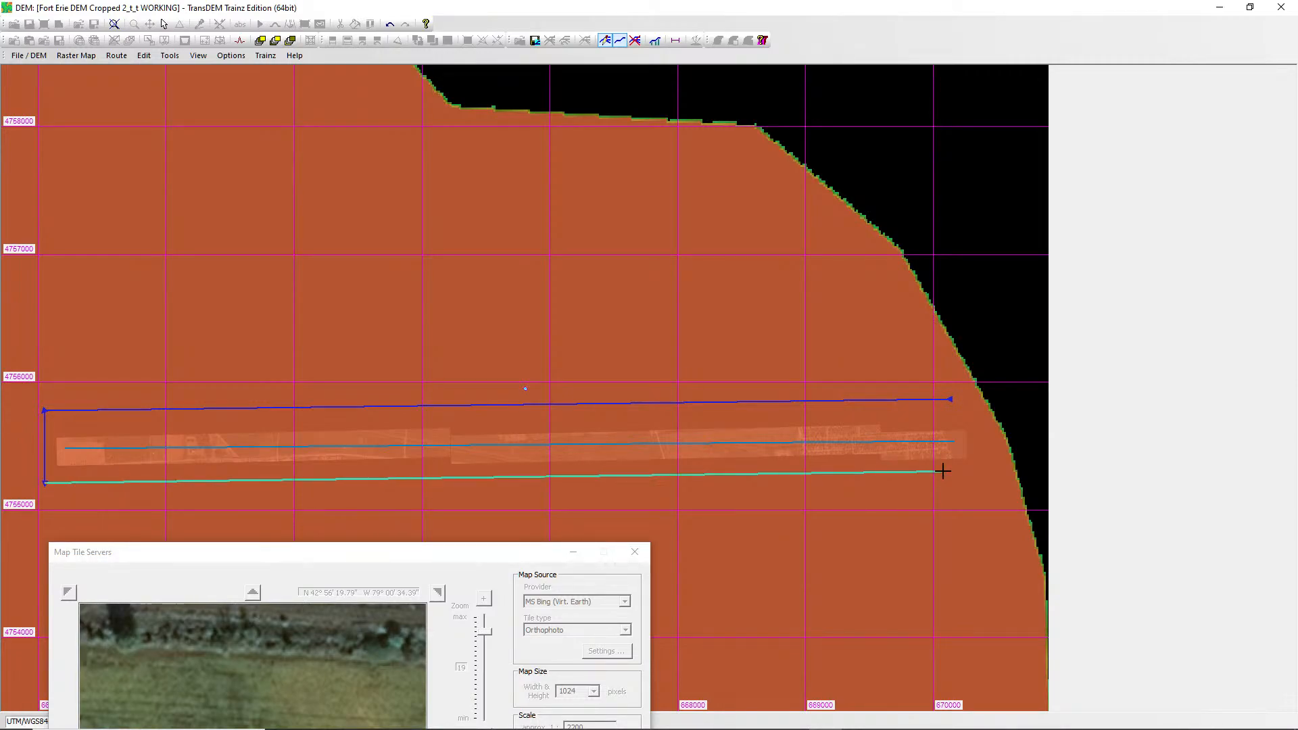
left_click(985, 475)
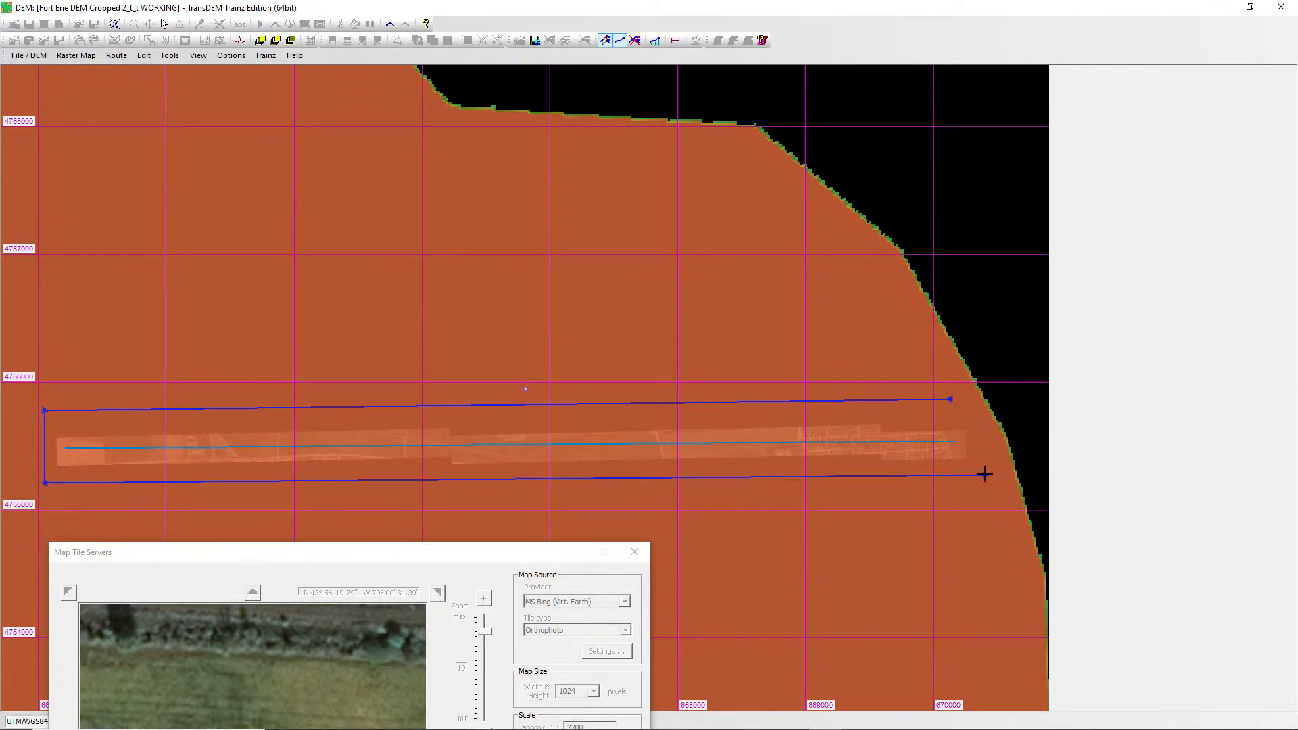
left_click(987, 425)
left_click(953, 399)
right_click(955, 381)
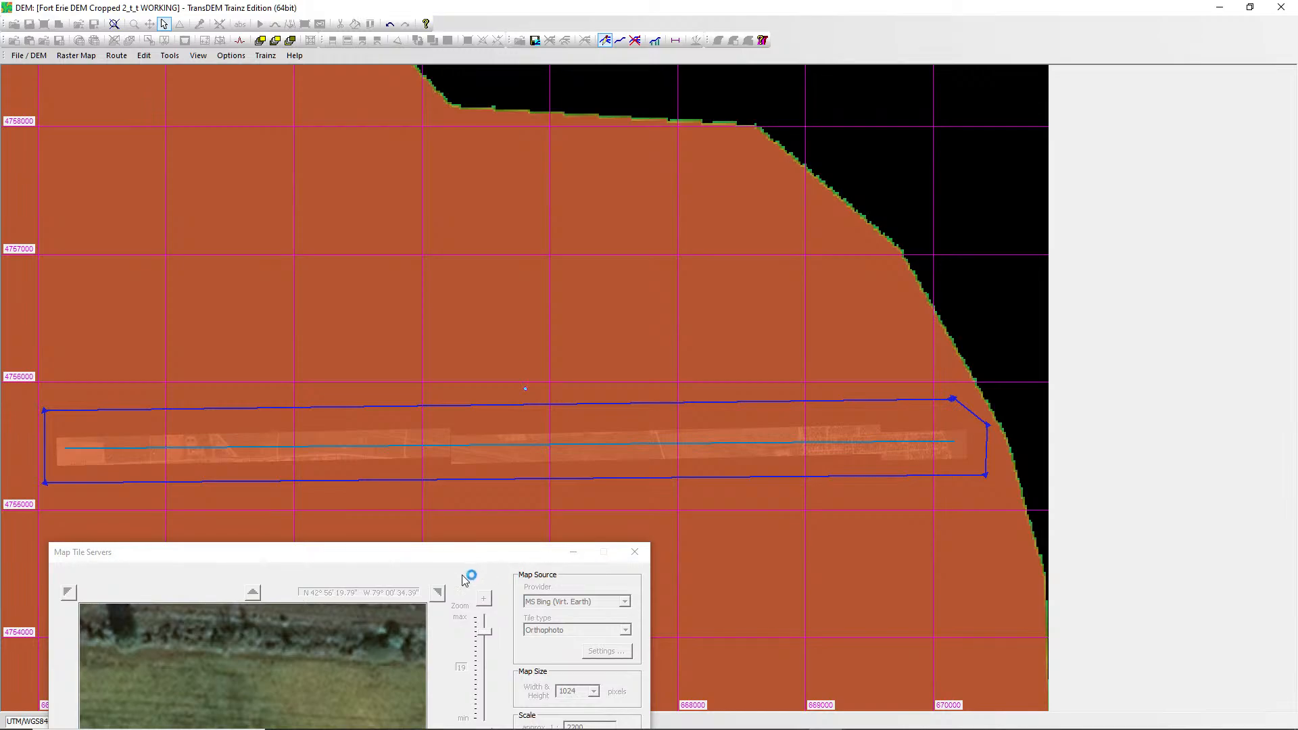
left_click_drag(454, 560, 408, 216)
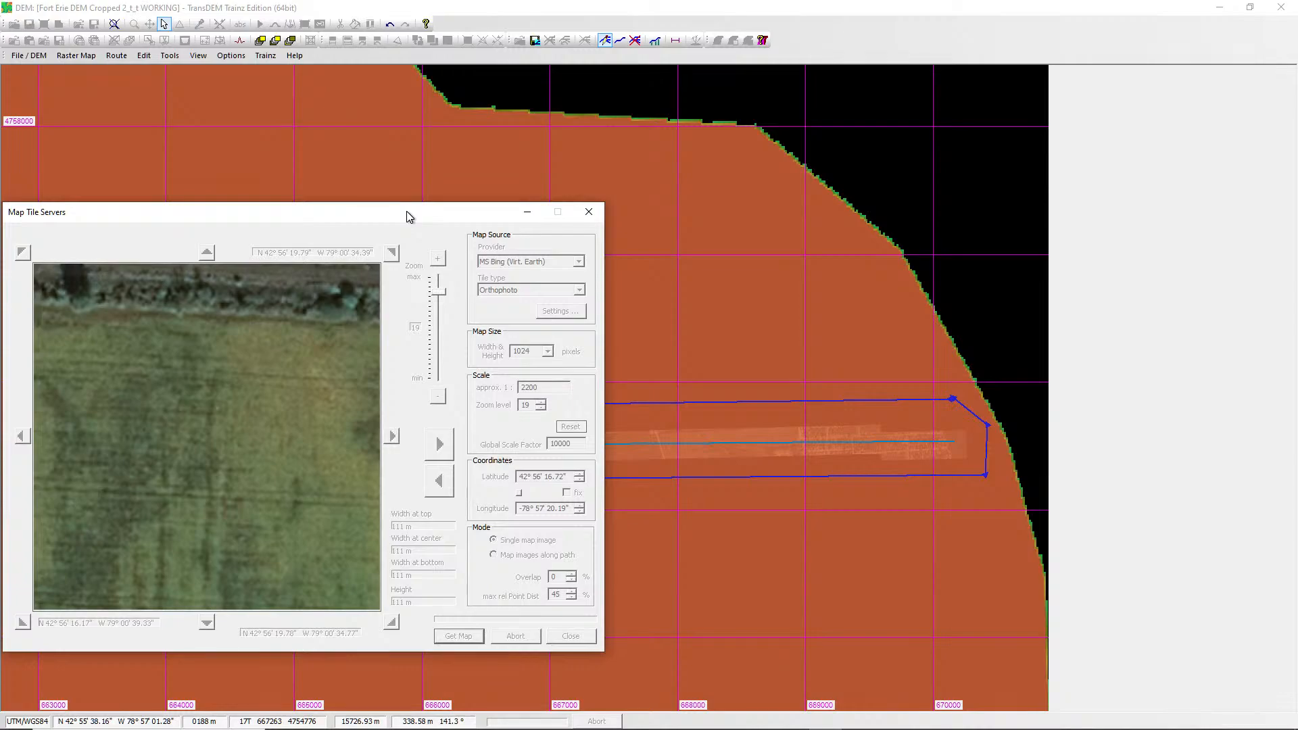
left_click_drag(407, 211, 499, 390)
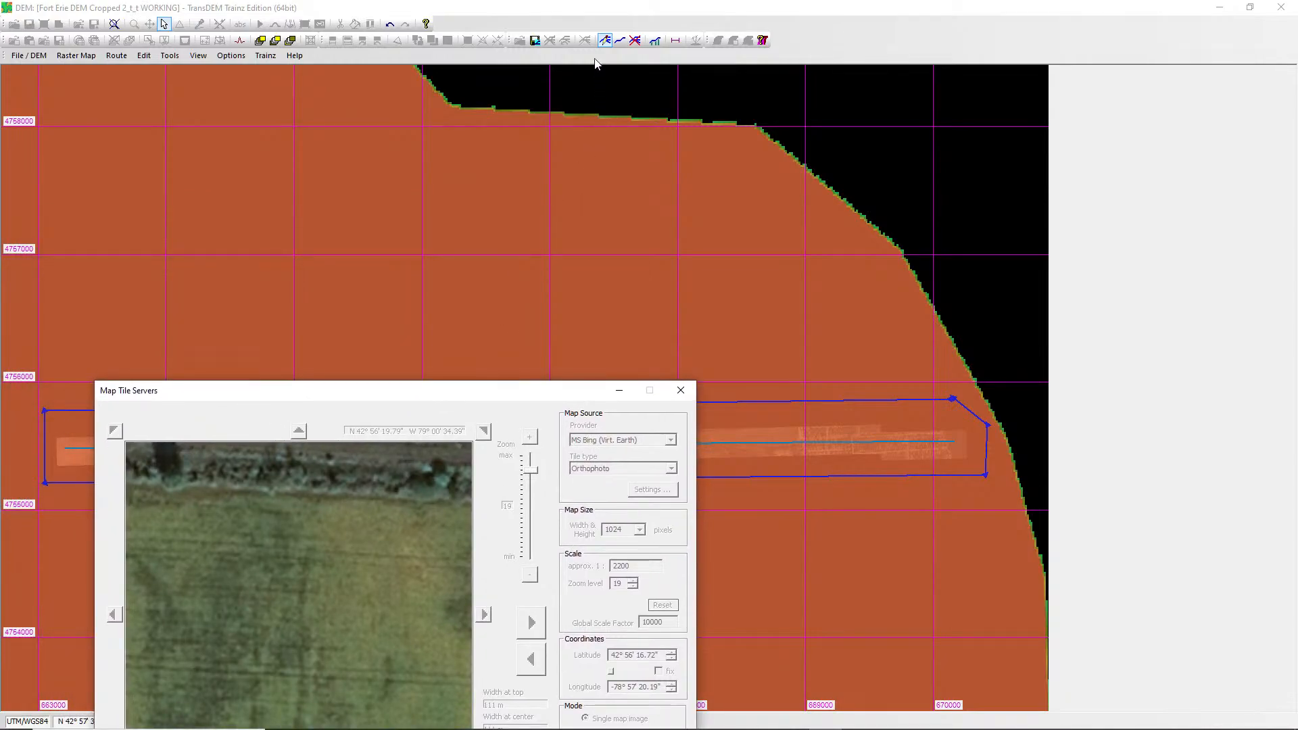
left_click(605, 41)
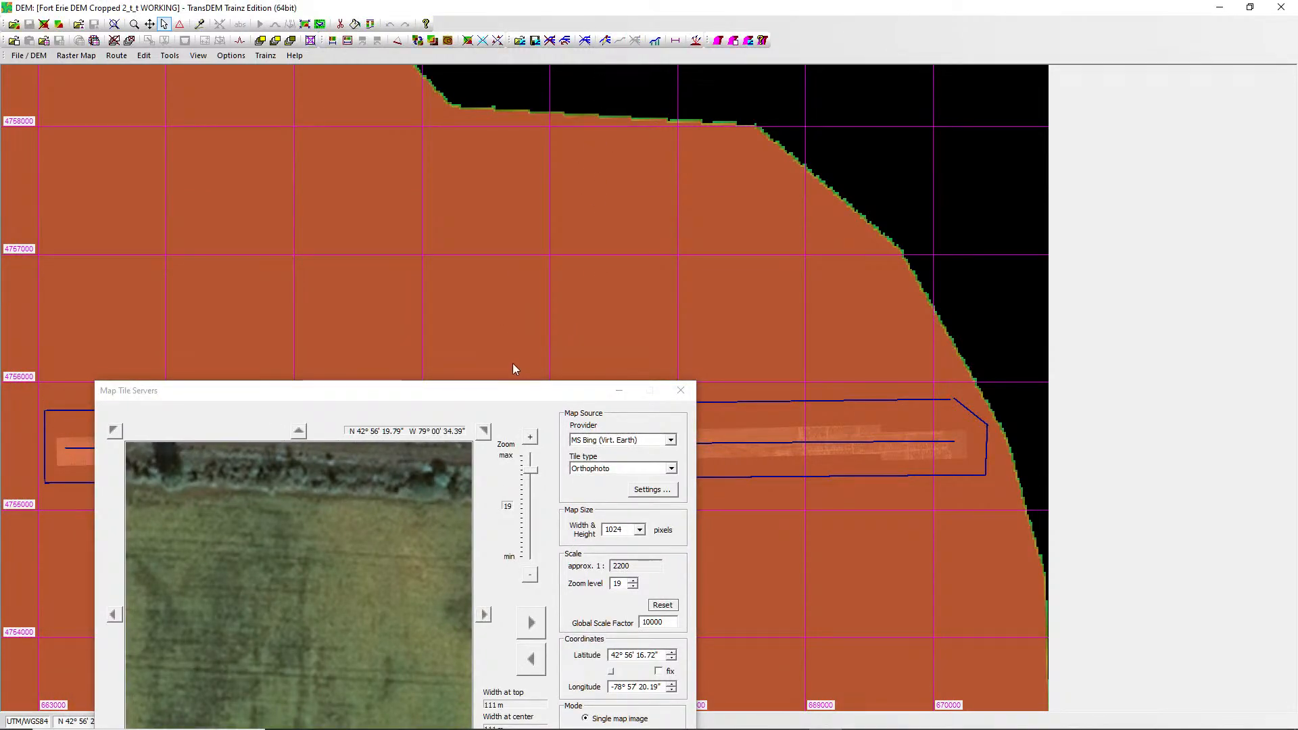
Download map images along the path of the new surrounding route with 25% overlap, saving them under the name stub tileMap.
left_click_drag(482, 393, 383, 160)
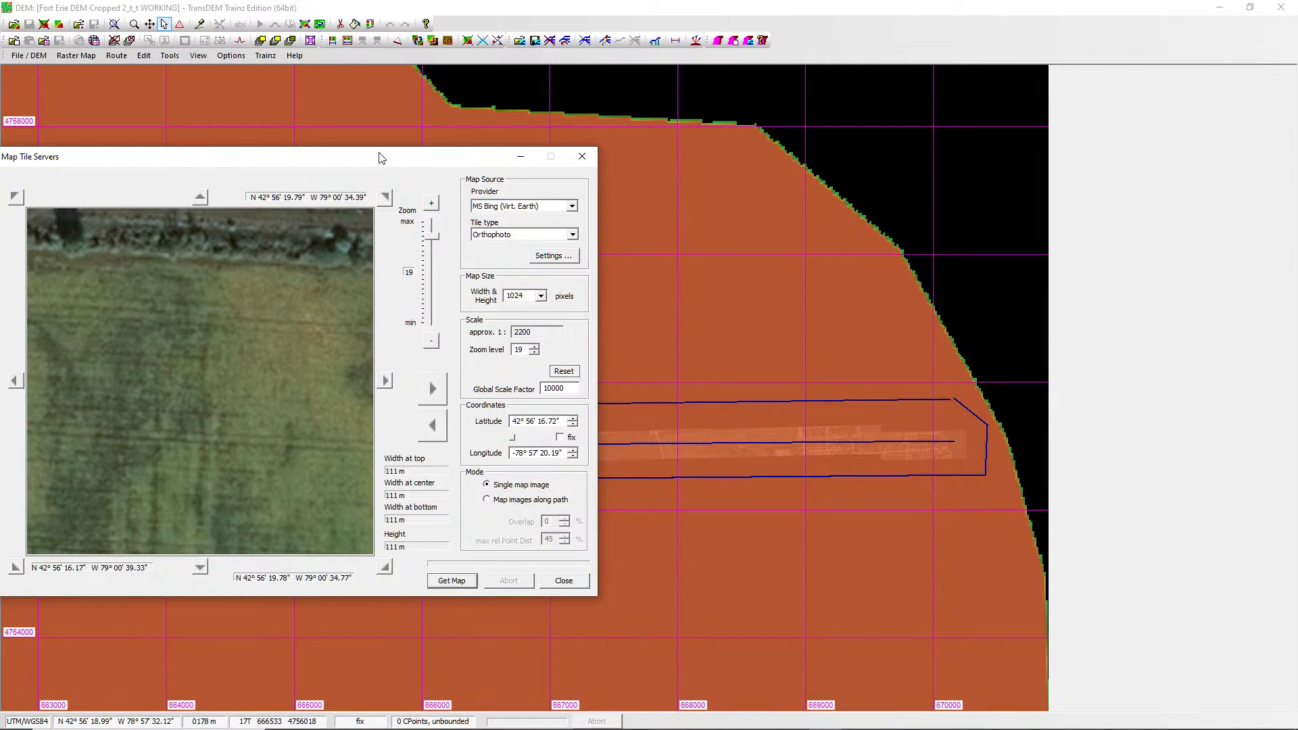
left_click(488, 501)
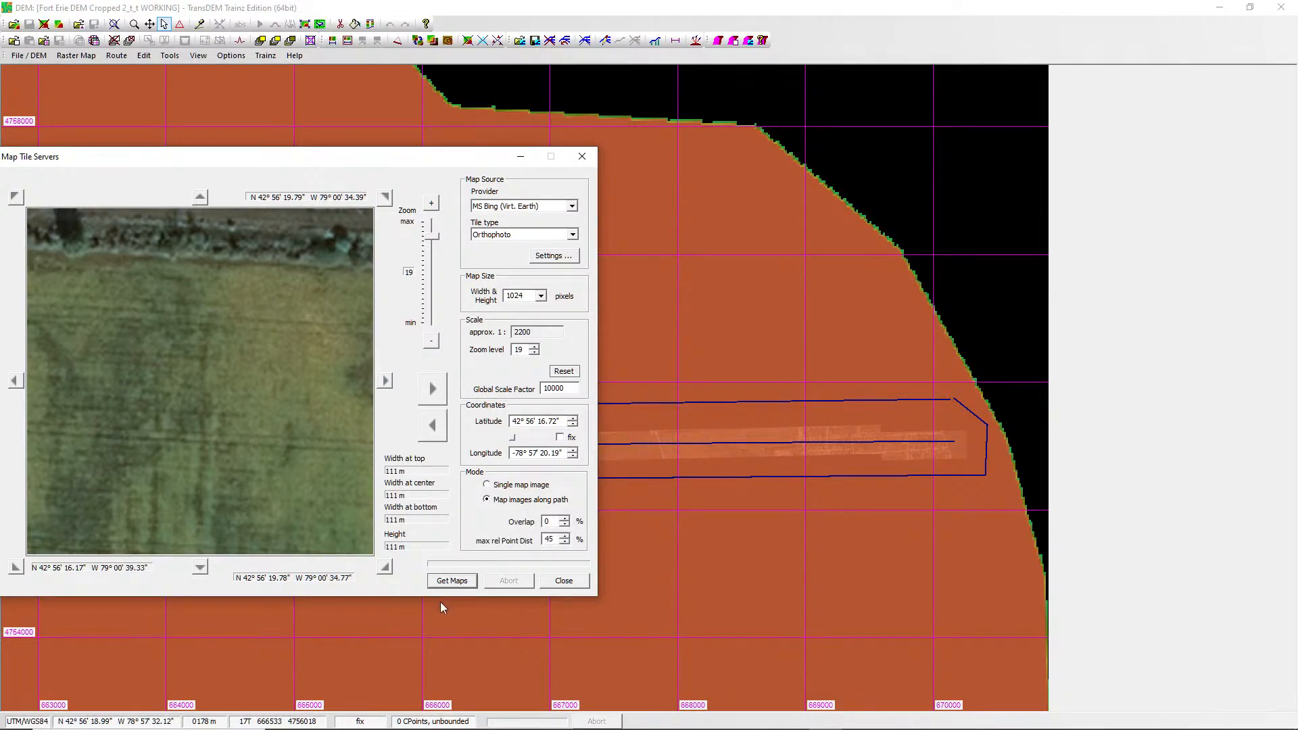
left_click(566, 525)
type("10")
left_click(566, 525)
left_click(566, 525)
left_click(555, 540)
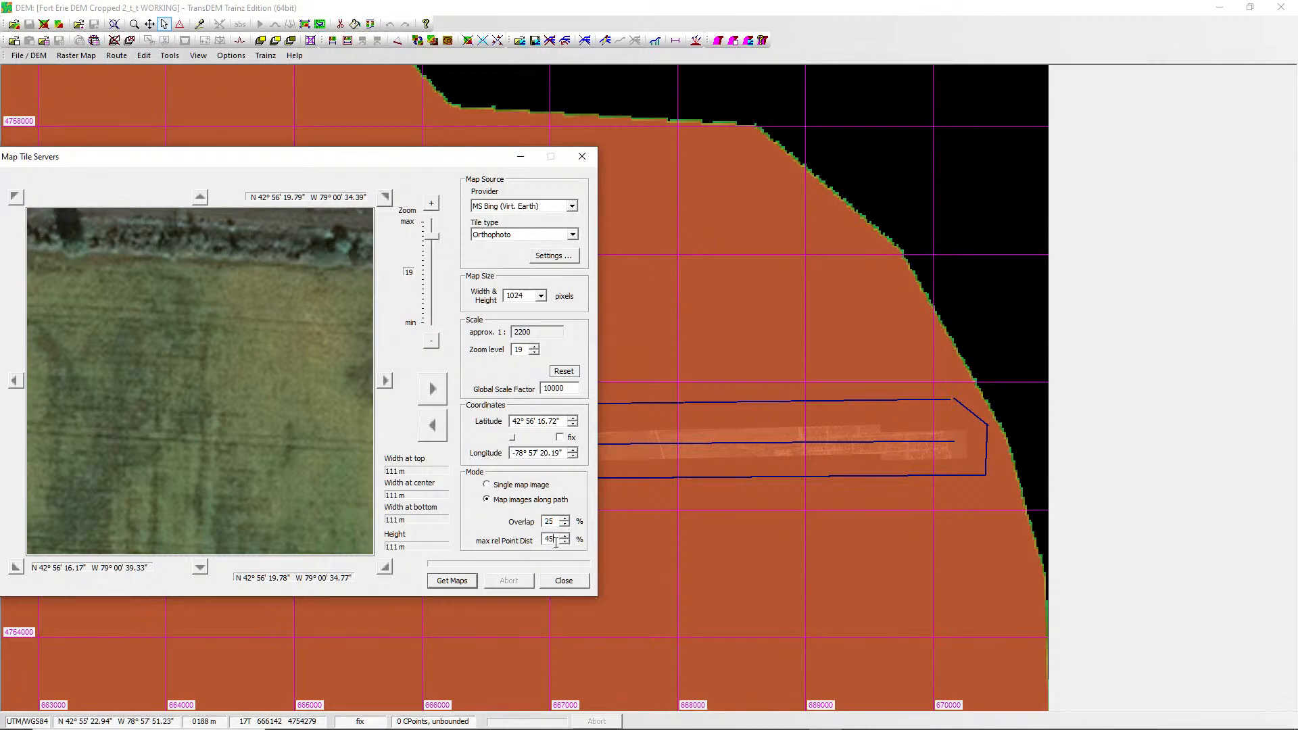
left_click(451, 581)
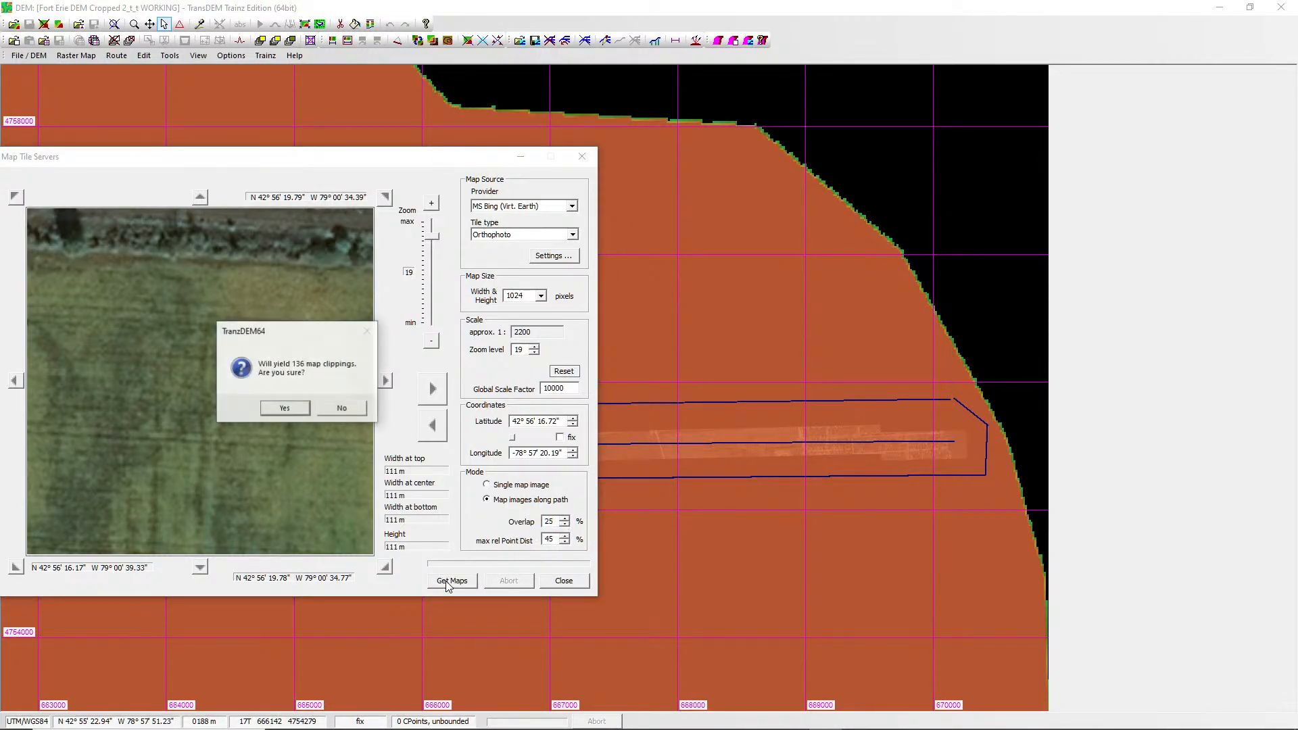
left_click(285, 410)
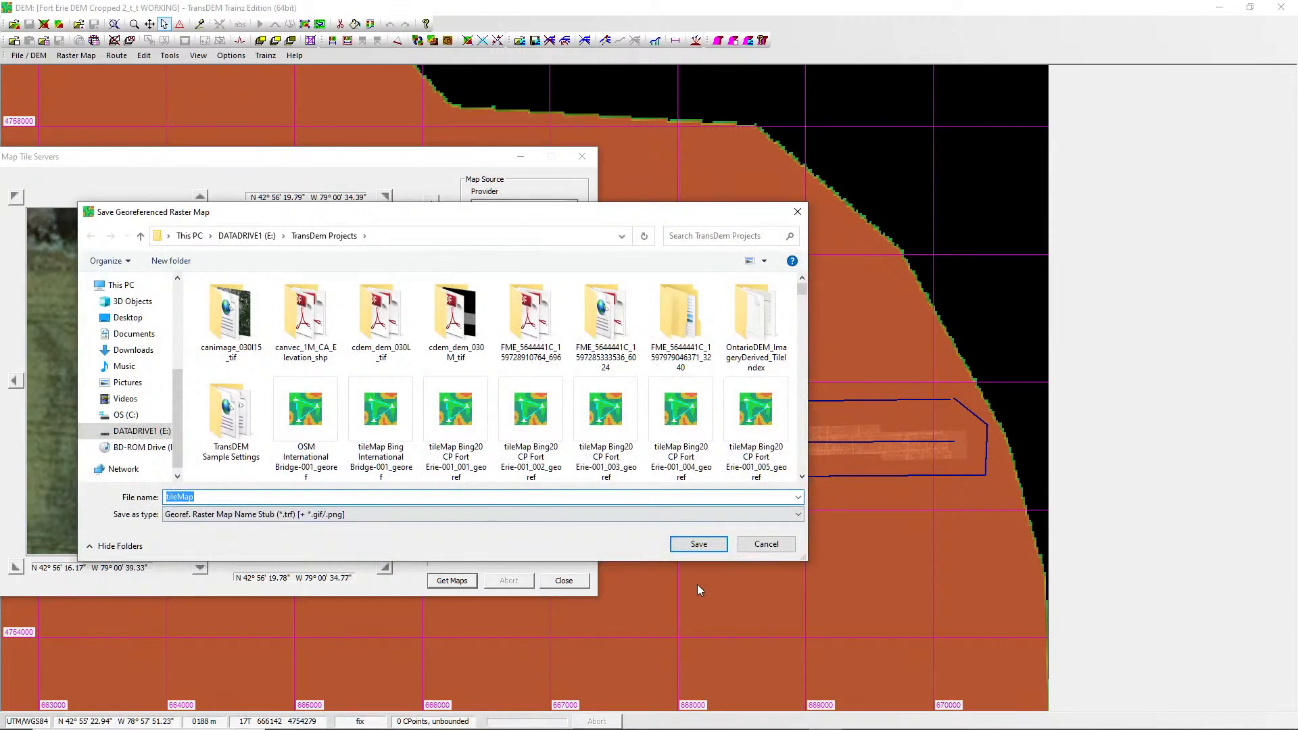
left_click(703, 548)
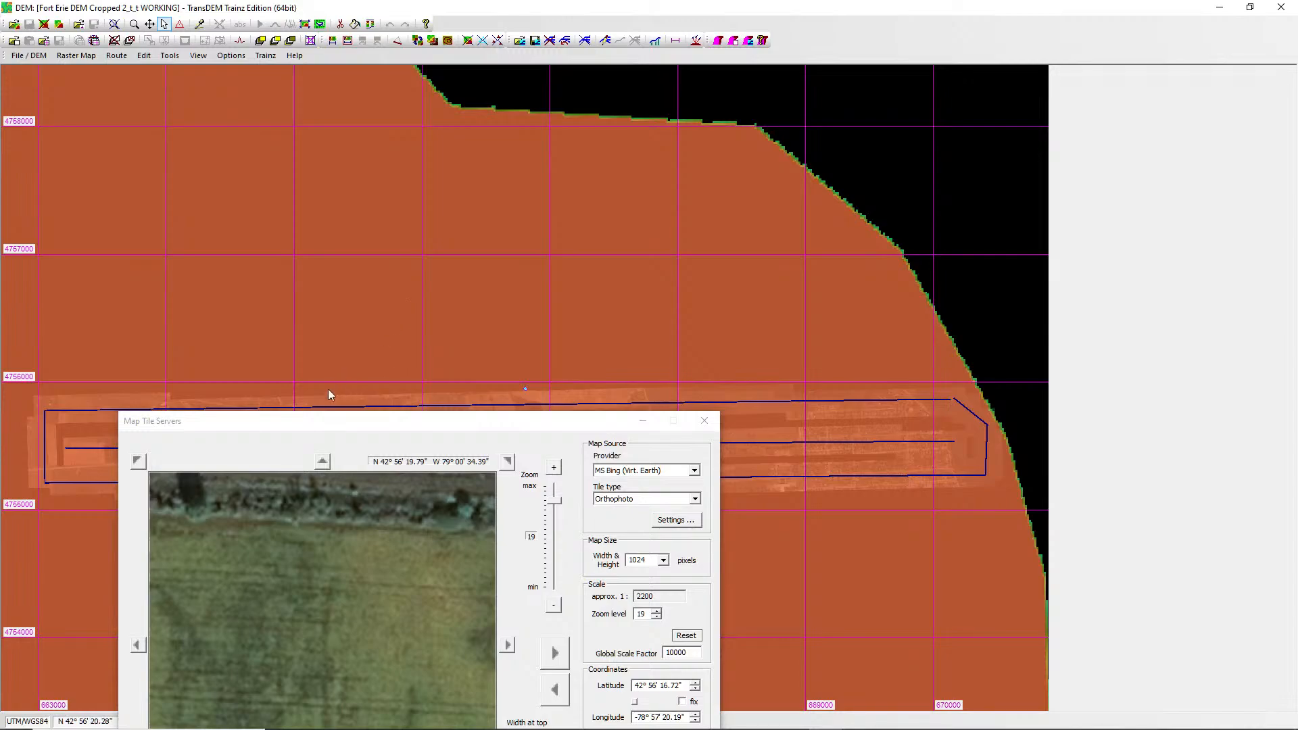
Close the Map Tile Servers window and close all routes.
left_click_drag(328, 422, 552, 574)
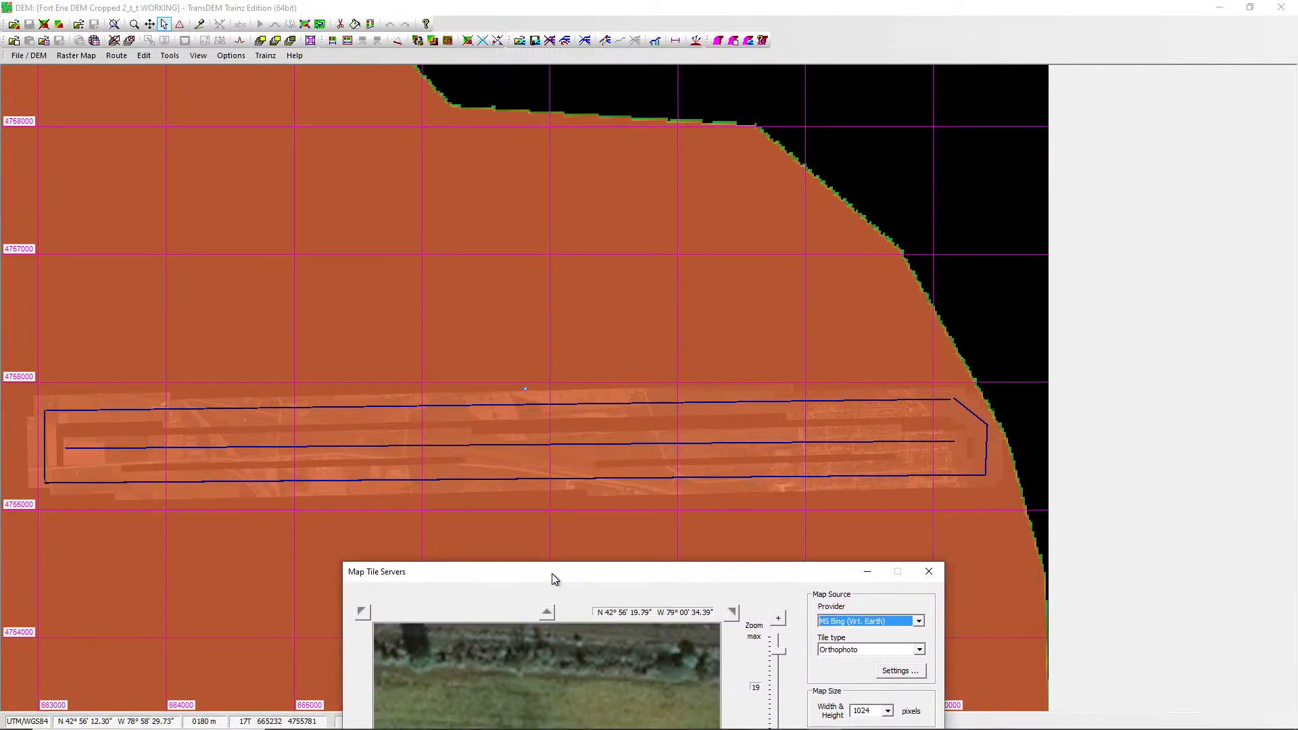
left_click_drag(552, 574, 290, 169)
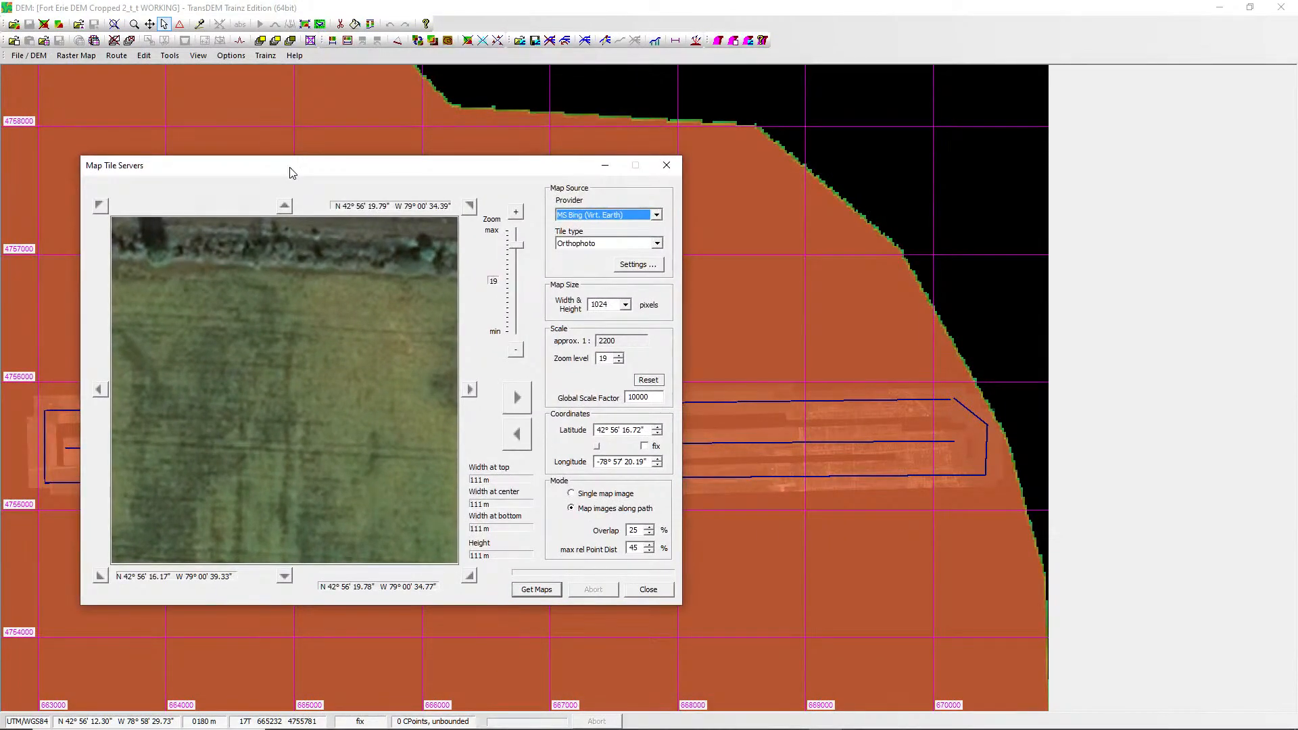
left_click(651, 594)
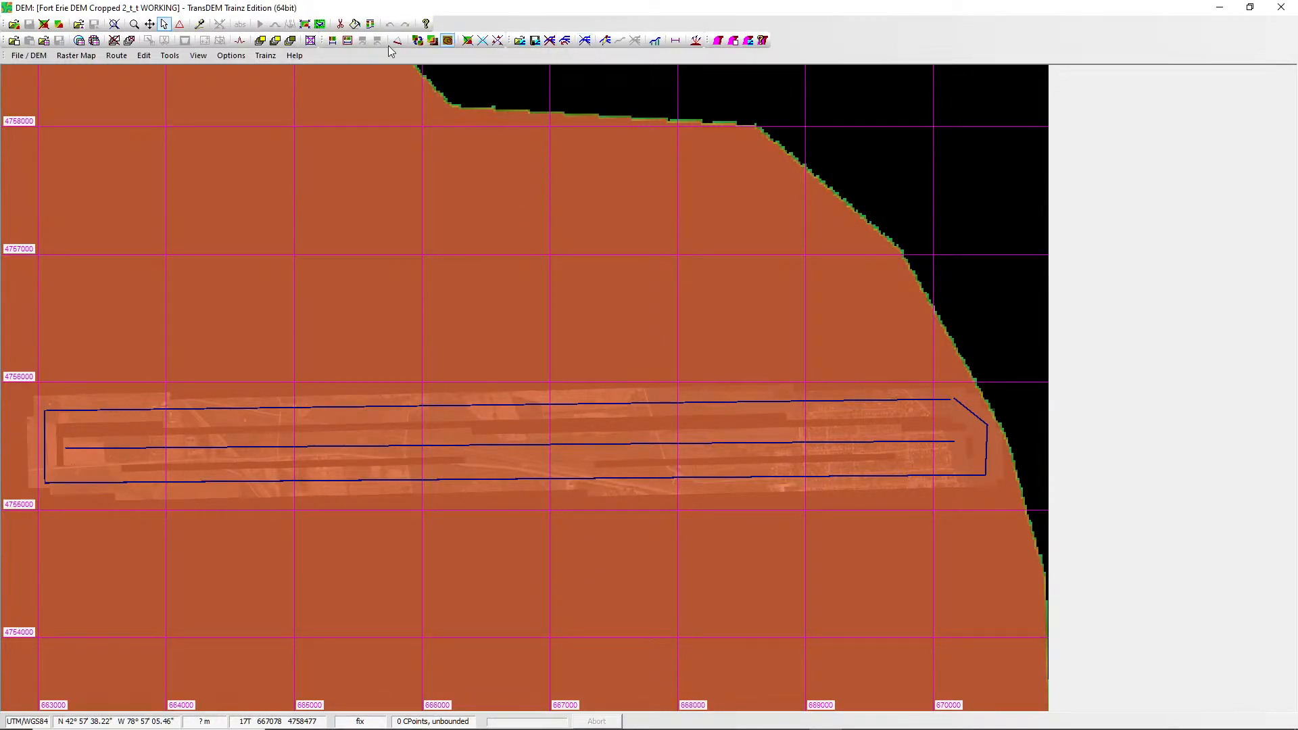
left_click(120, 57)
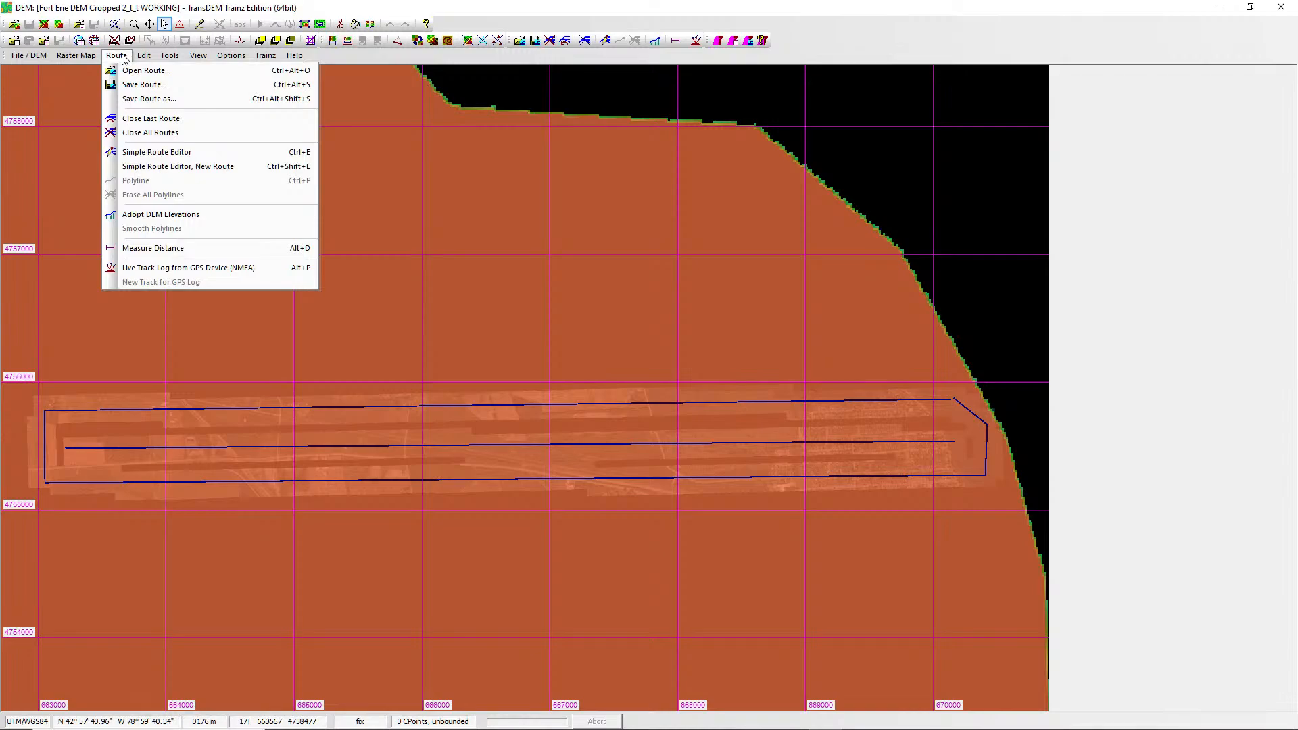
left_click(174, 133)
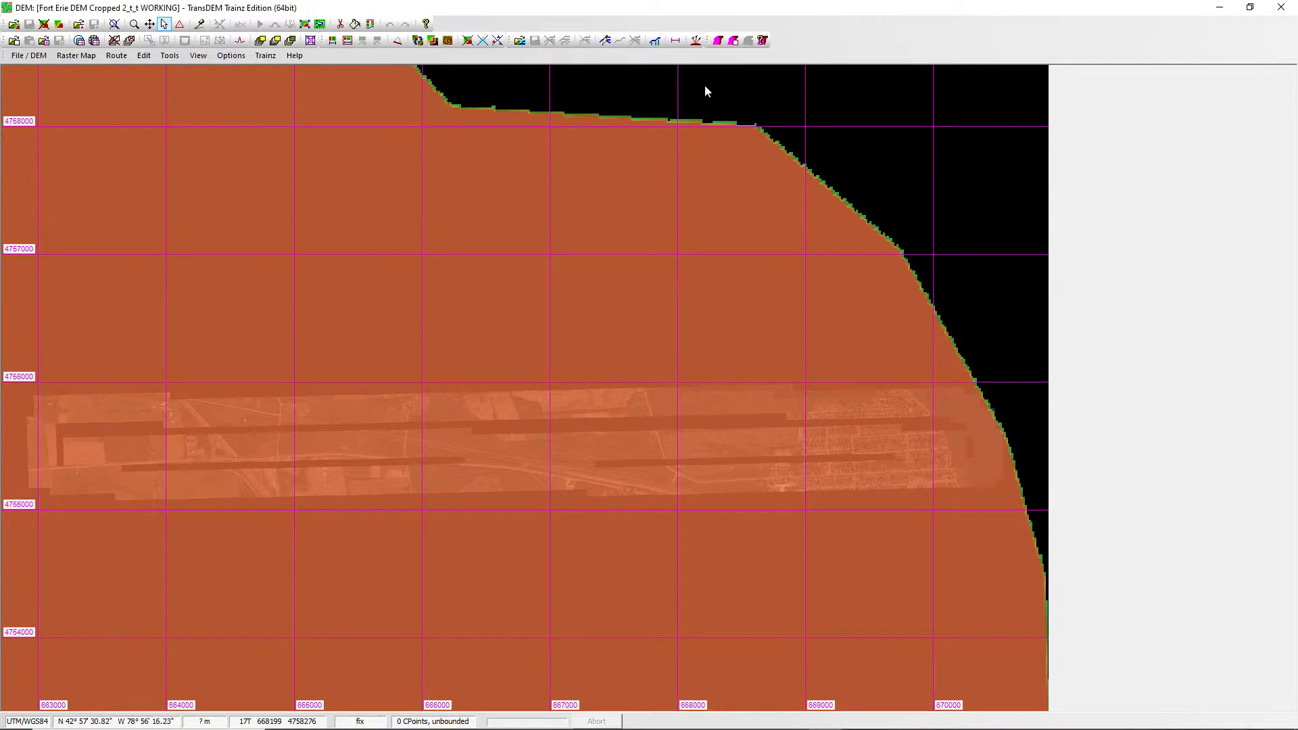
Try to create UTM tile objects for the Trainz map without a rectangular mask.
left_click(733, 40)
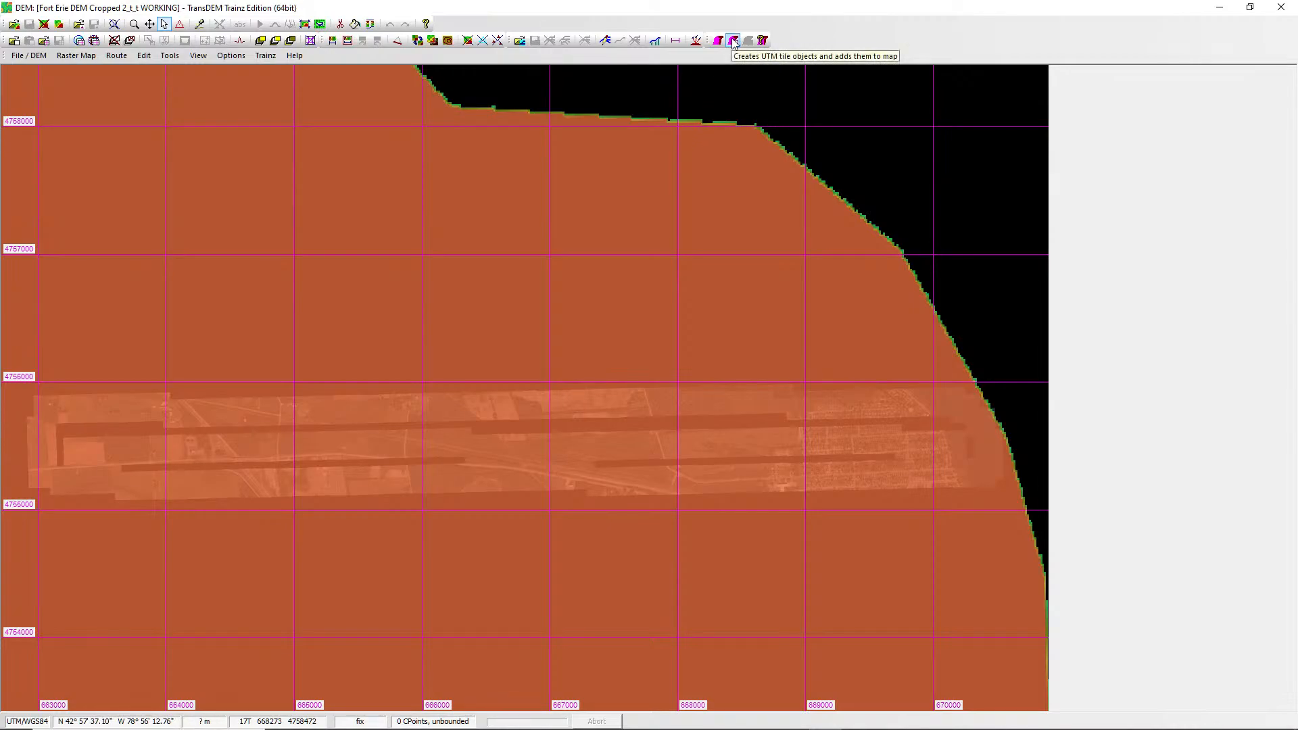
left_click(733, 40)
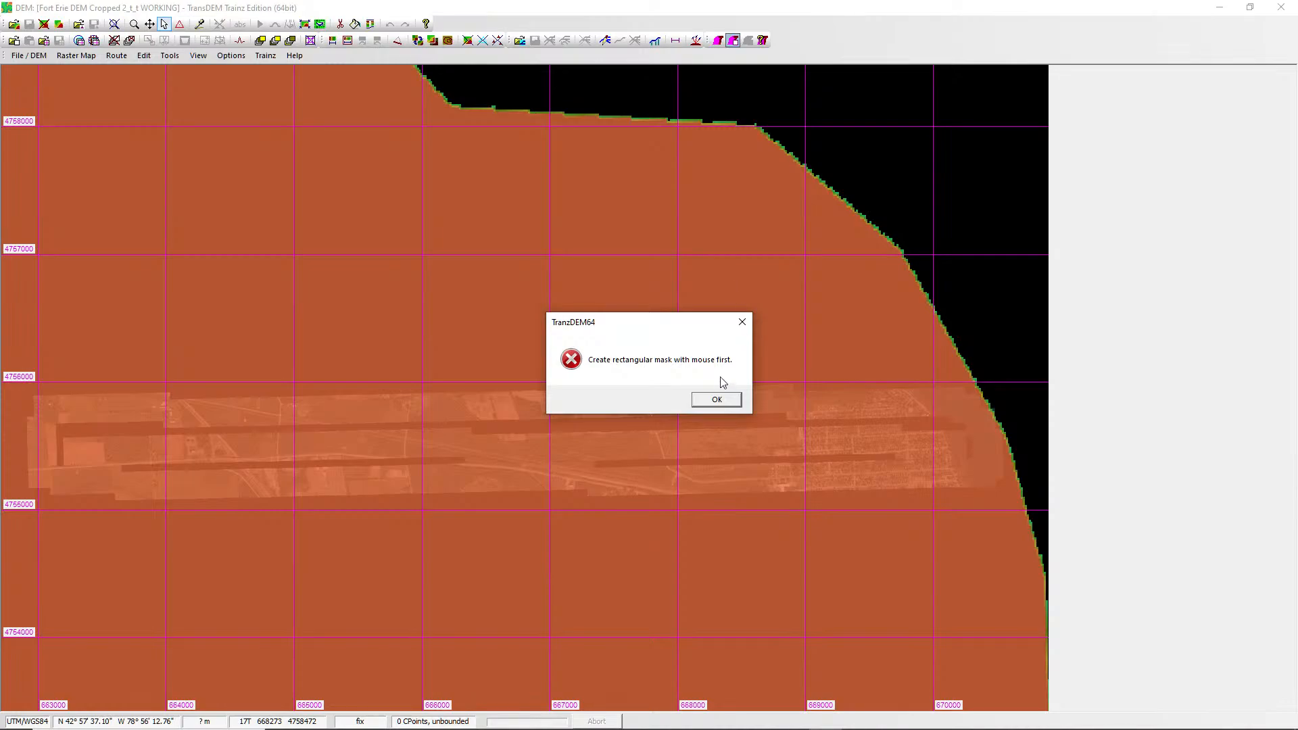
left_click(715, 401)
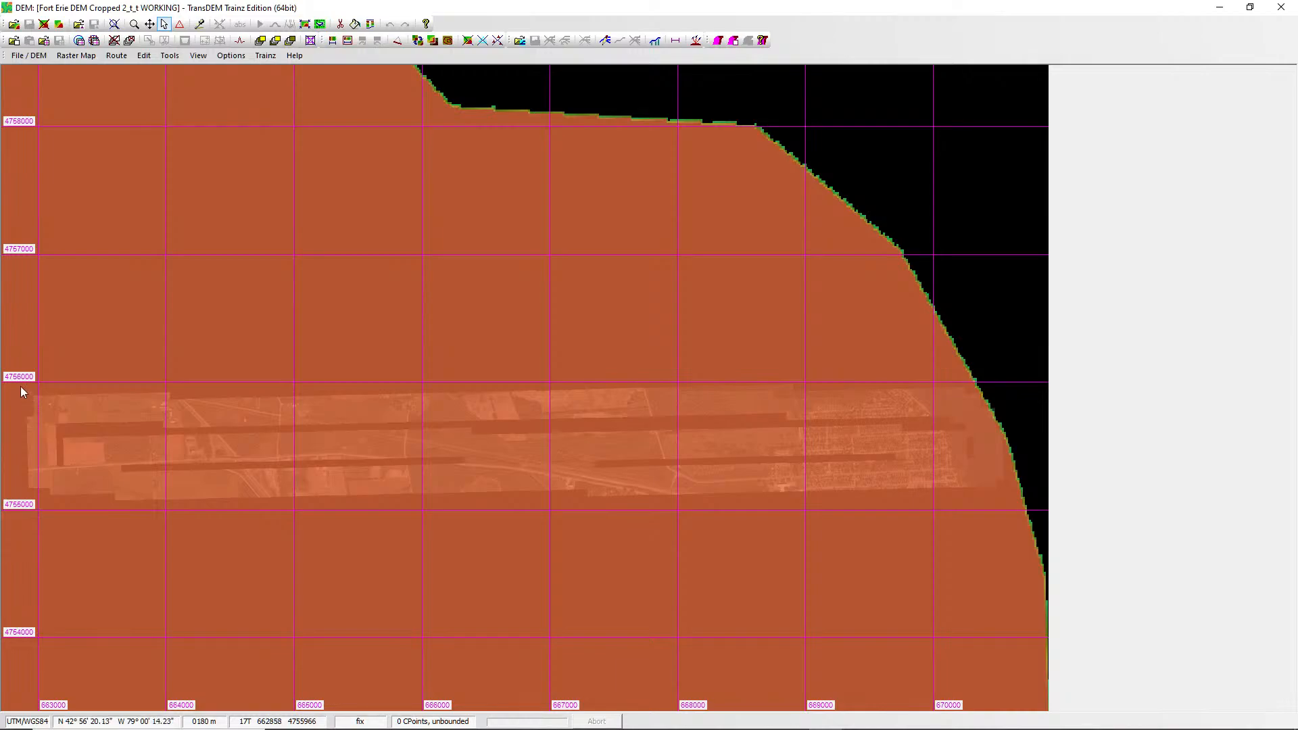
Mask the map strip between northings 4755000 and 4756000 with a rectangle and export its UTM tiles as overlay objects to the map Fort Erie 0823.
left_click_drag(5, 377, 1056, 517)
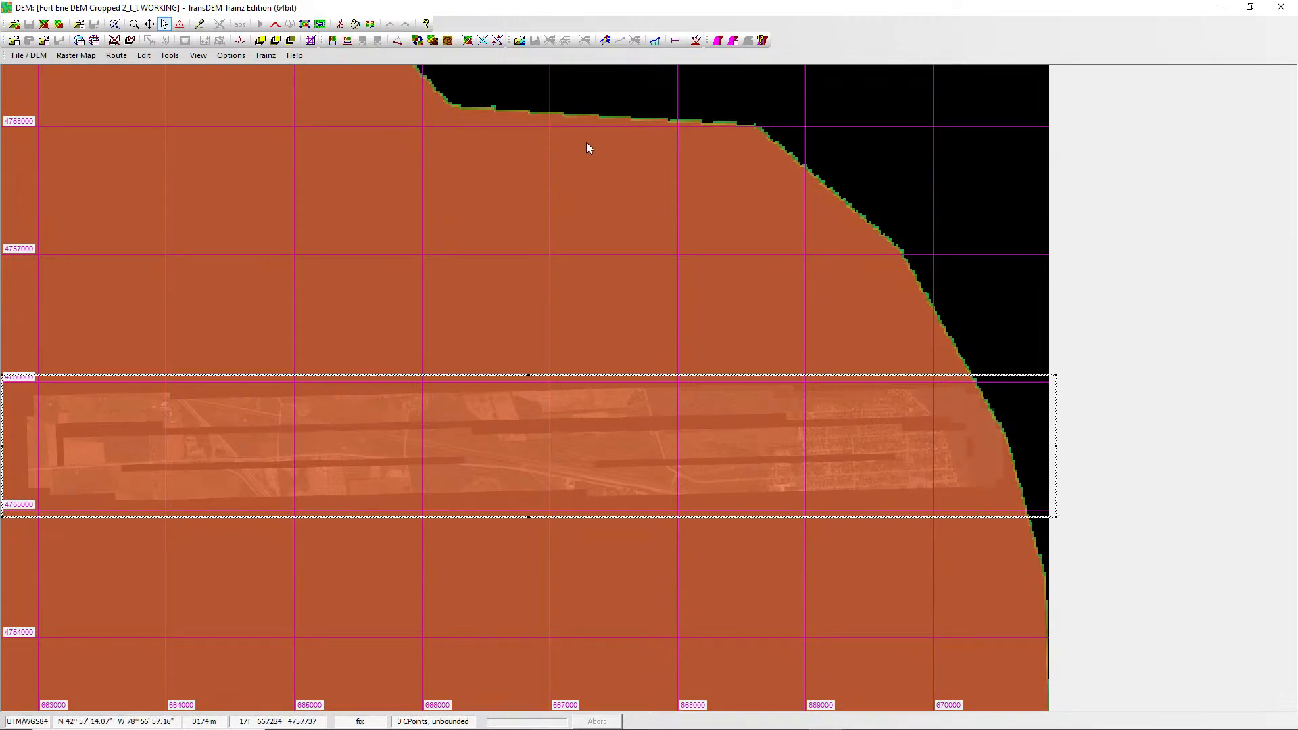
left_click(734, 41)
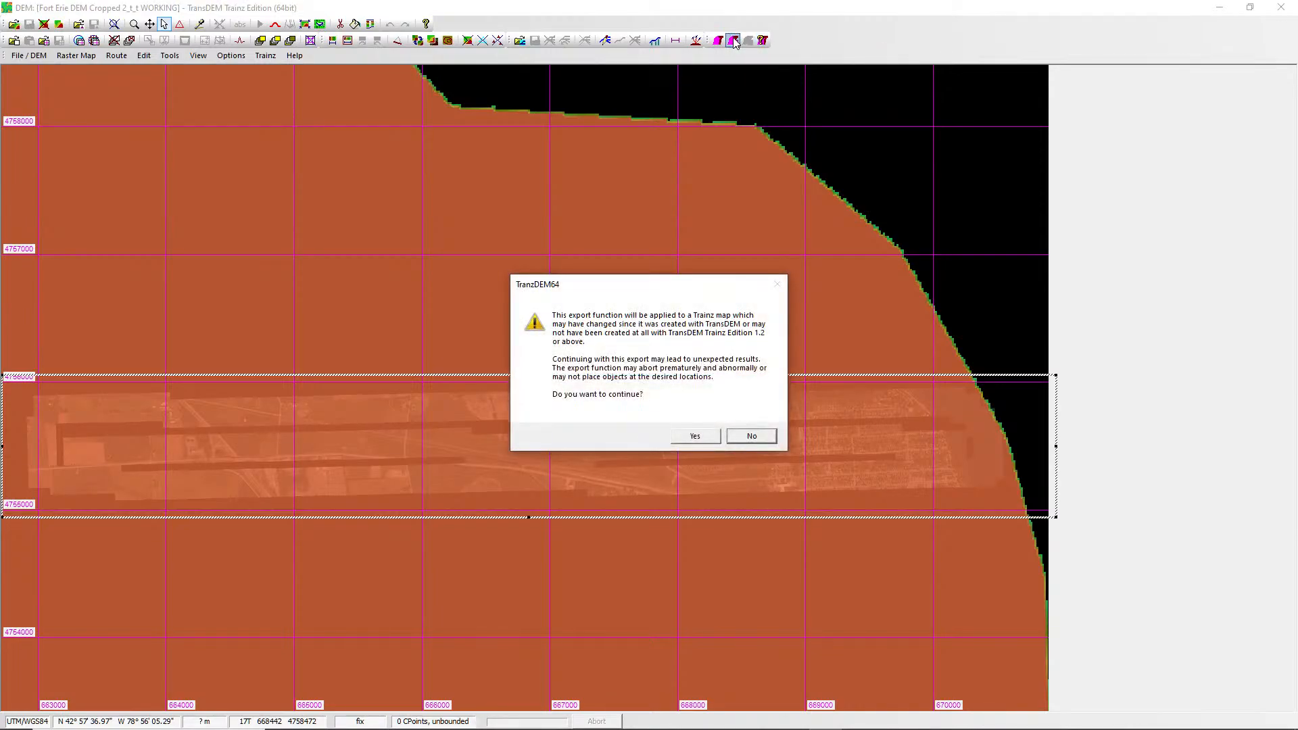
left_click(689, 437)
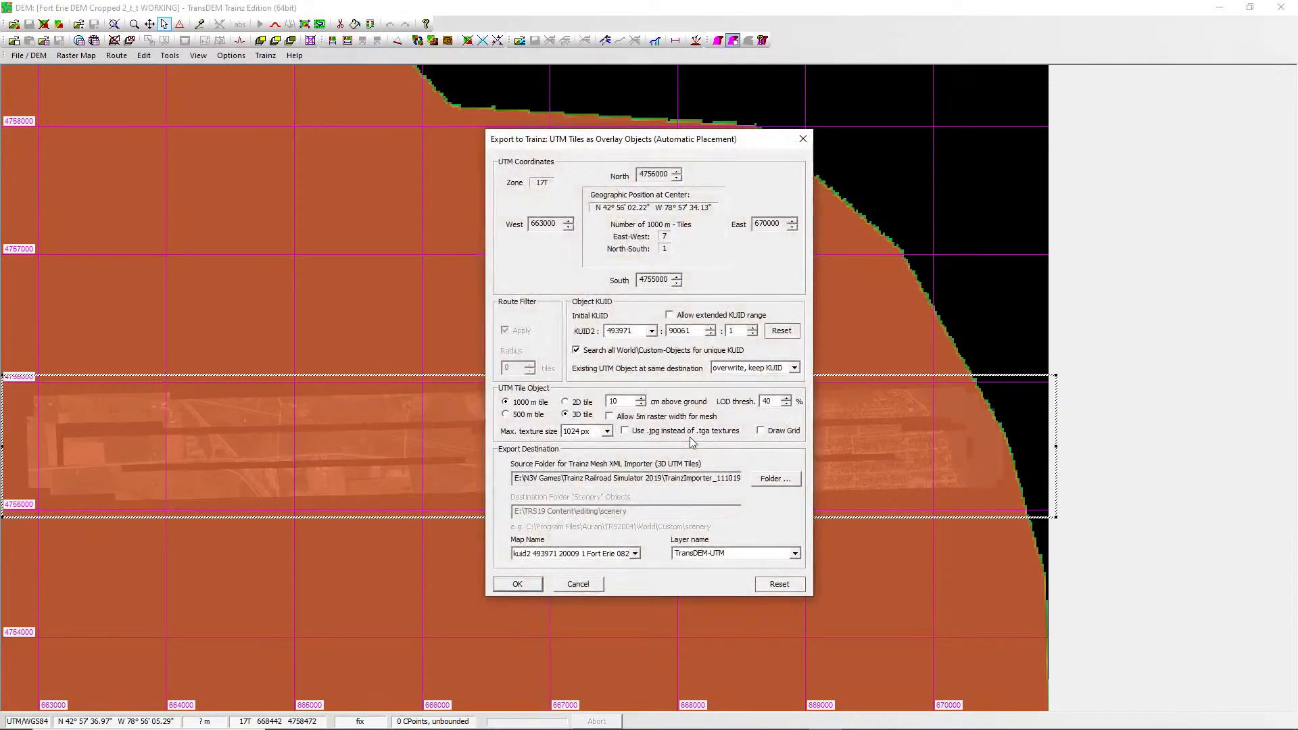
left_click(636, 555)
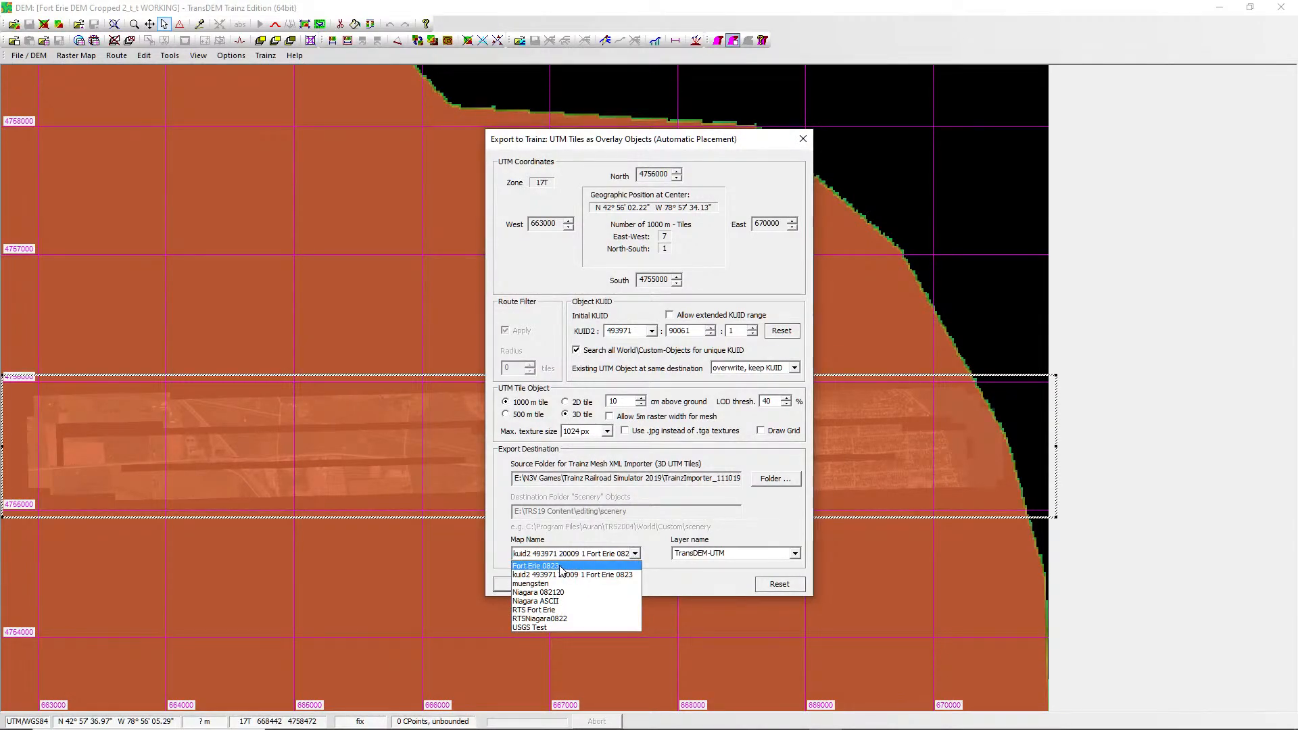
left_click(560, 566)
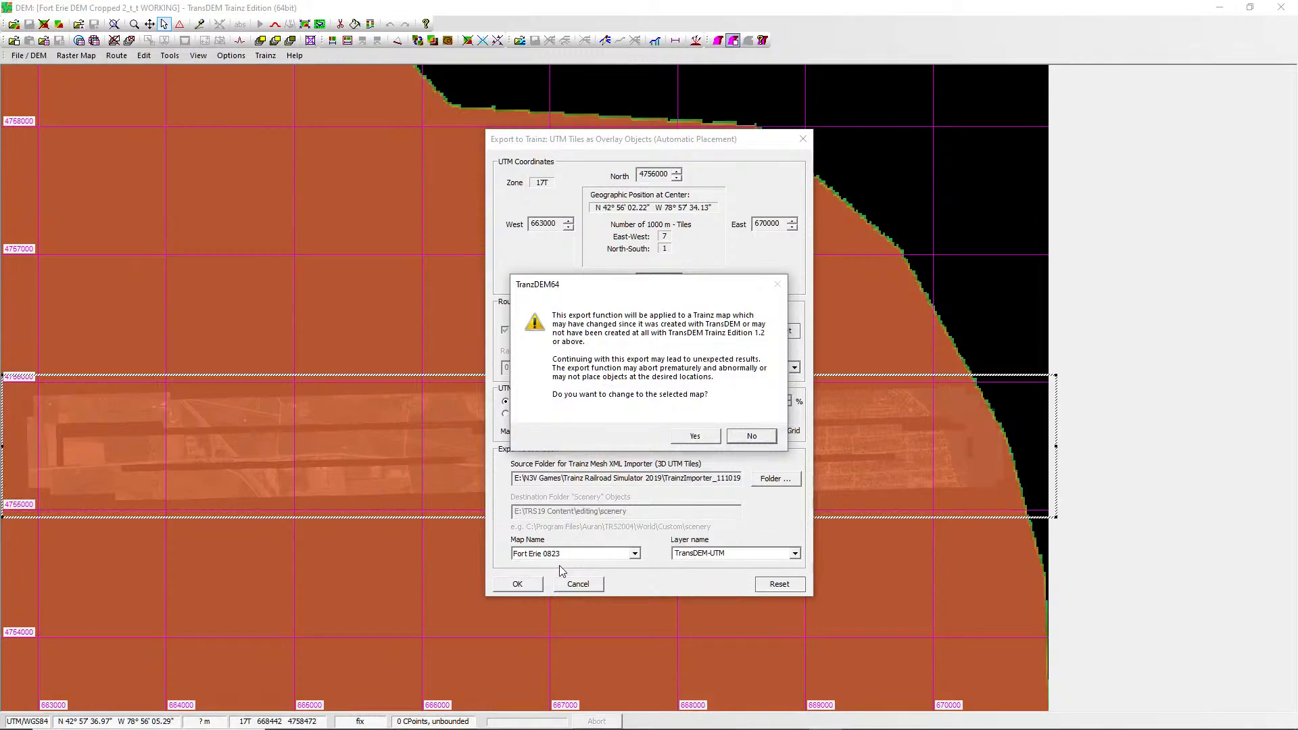
left_click(689, 439)
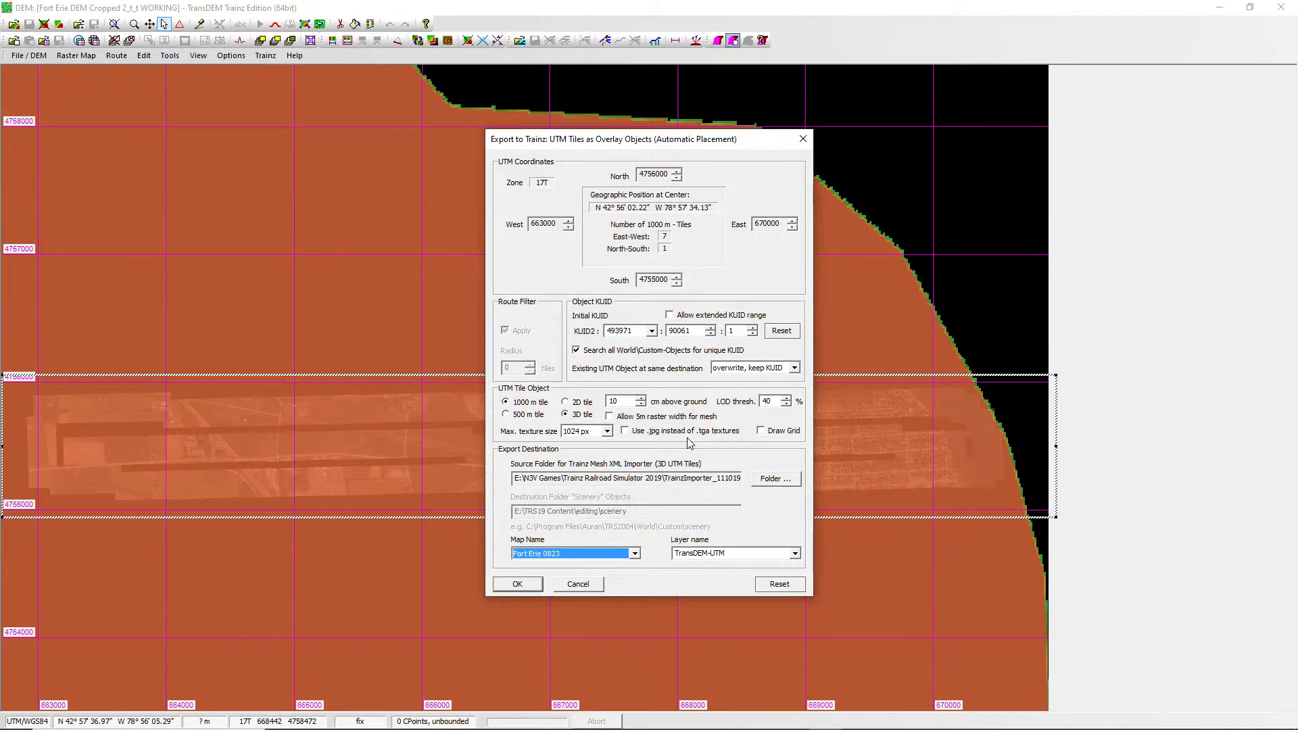
left_click(522, 584)
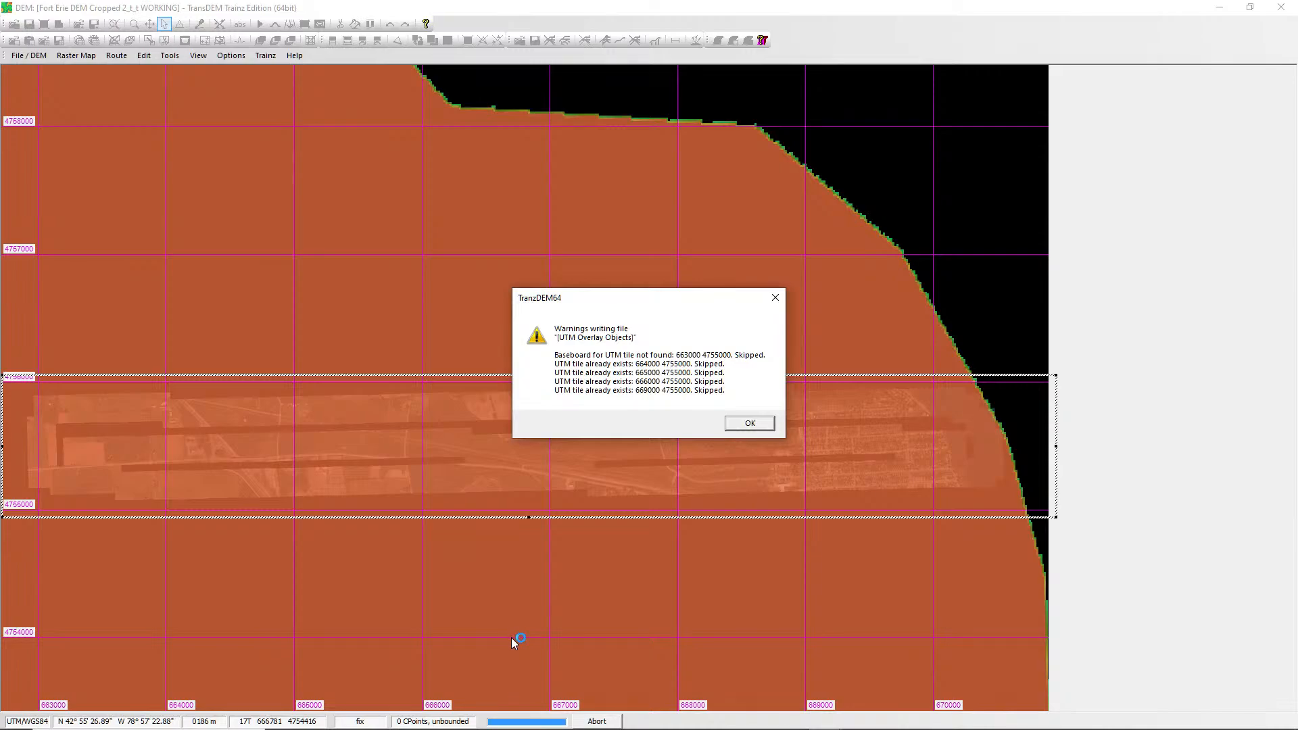
left_click(750, 425)
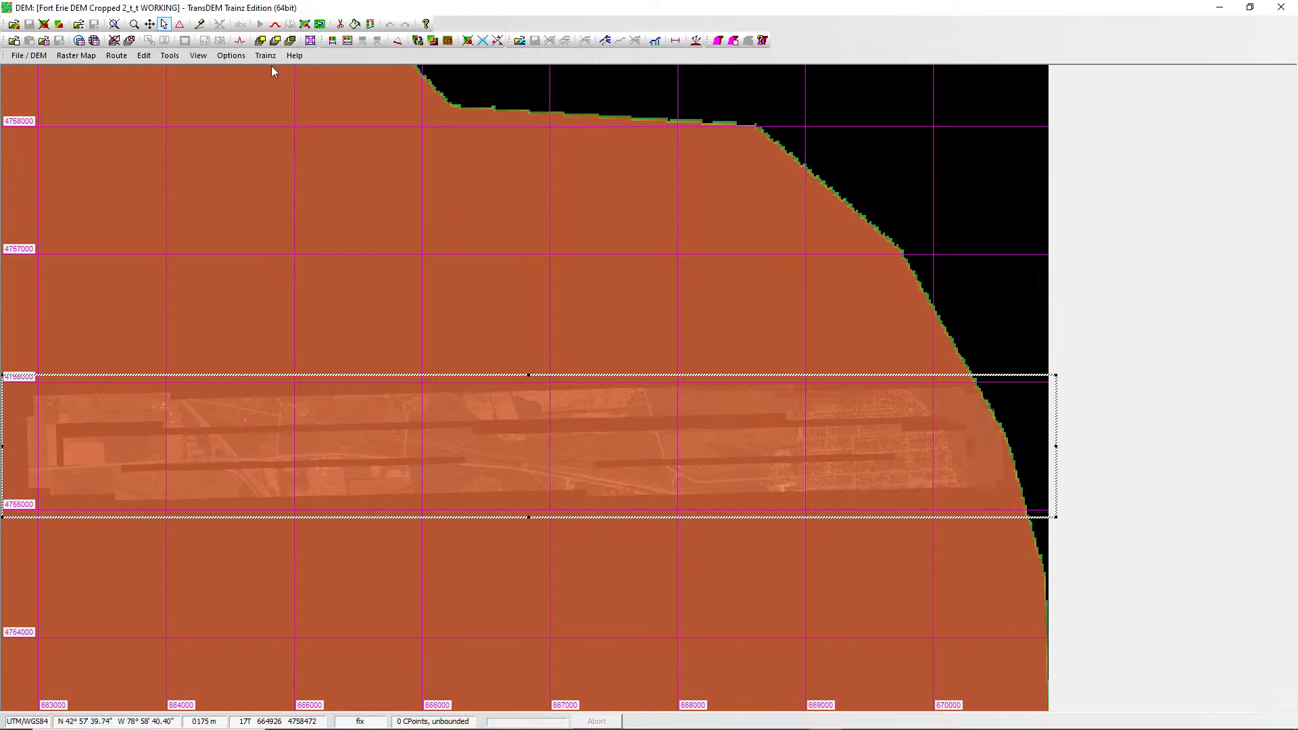
Close TransDEM and check the capacity and free space of drive DATADRIVE1 (E:) in File Explorer.
left_click(1283, 8)
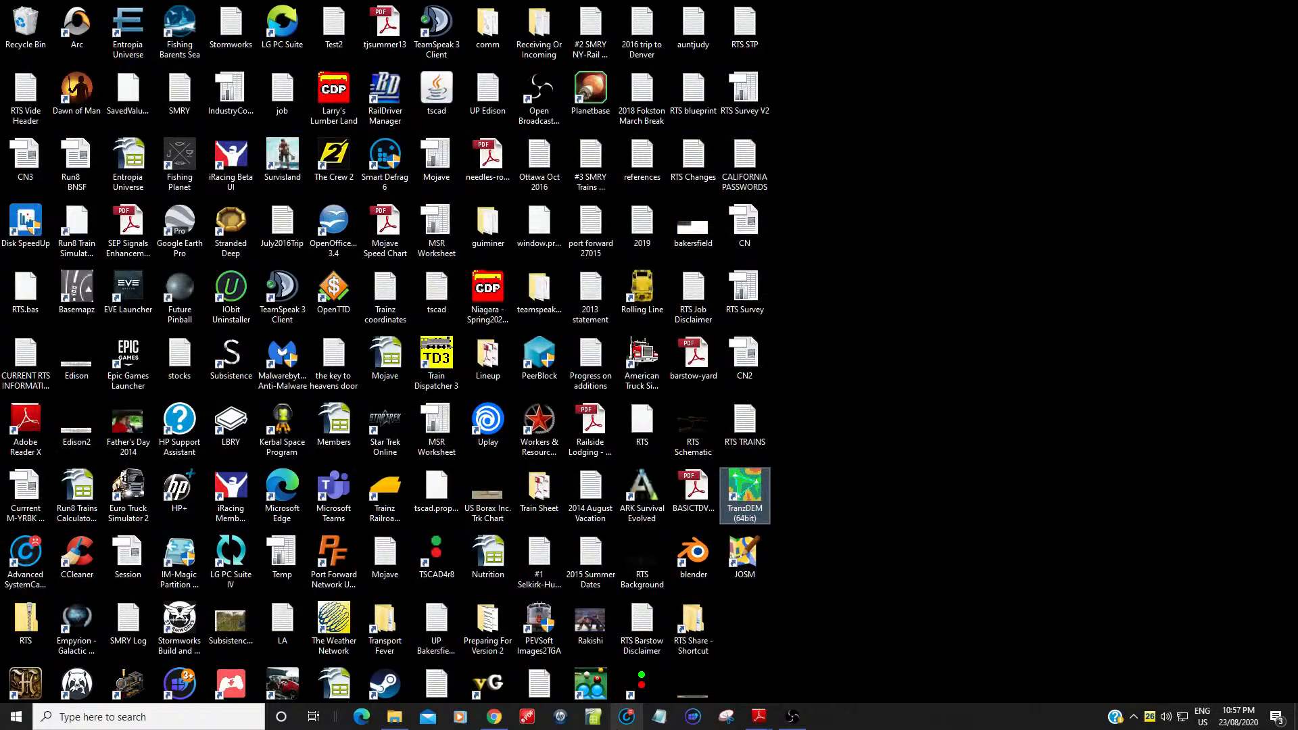
mouse_move(394, 717)
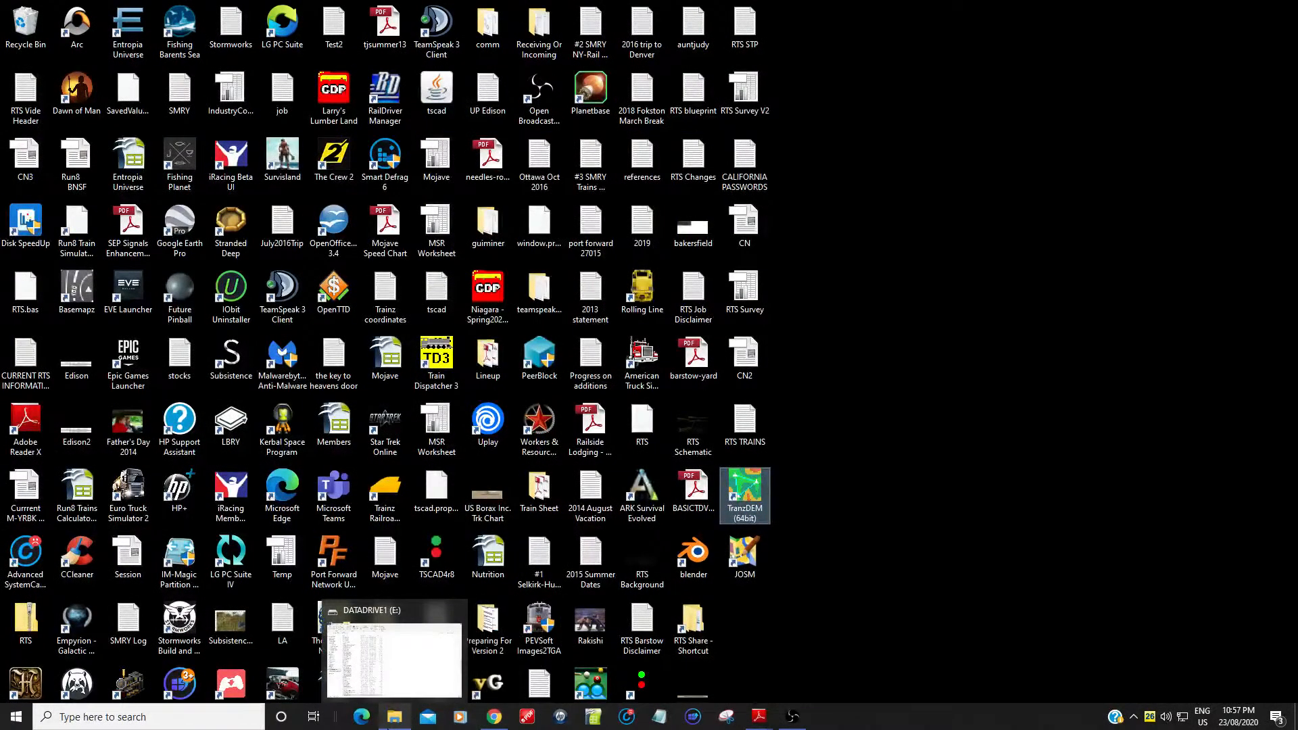
left_click(394, 720)
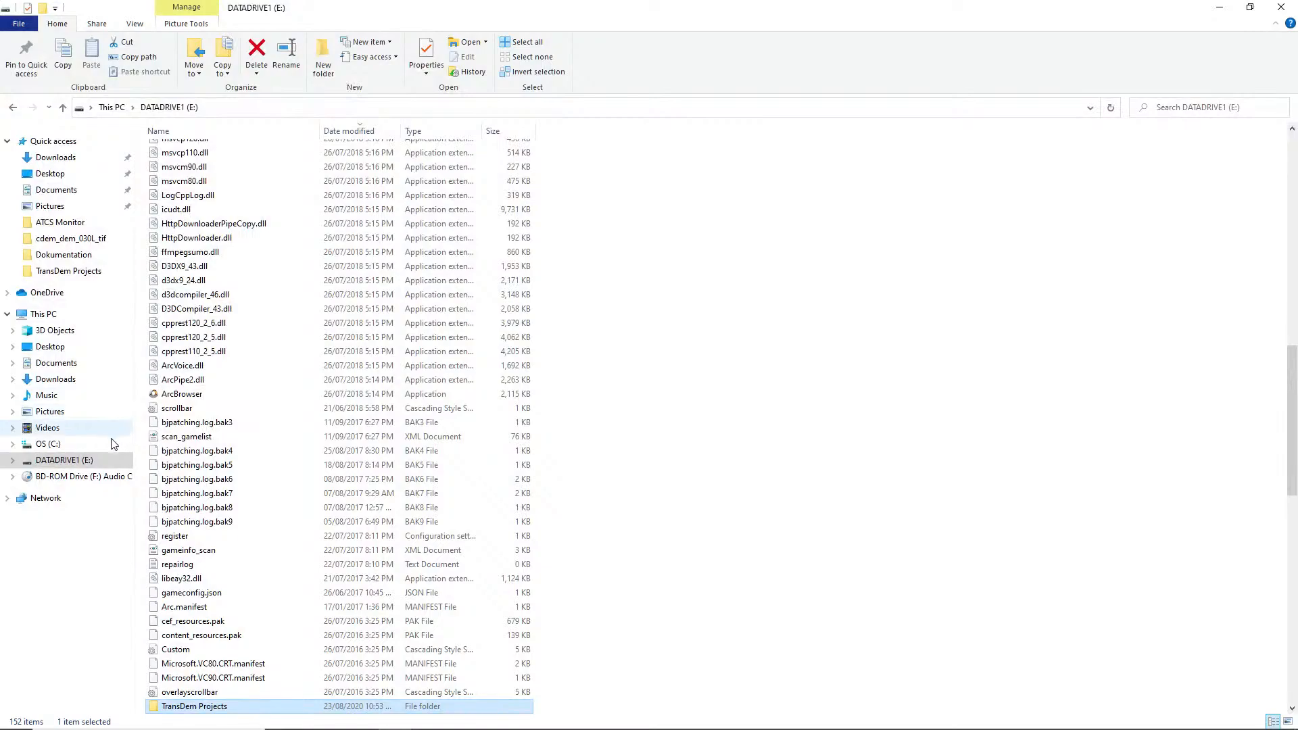
left_click(87, 462)
right_click(87, 462)
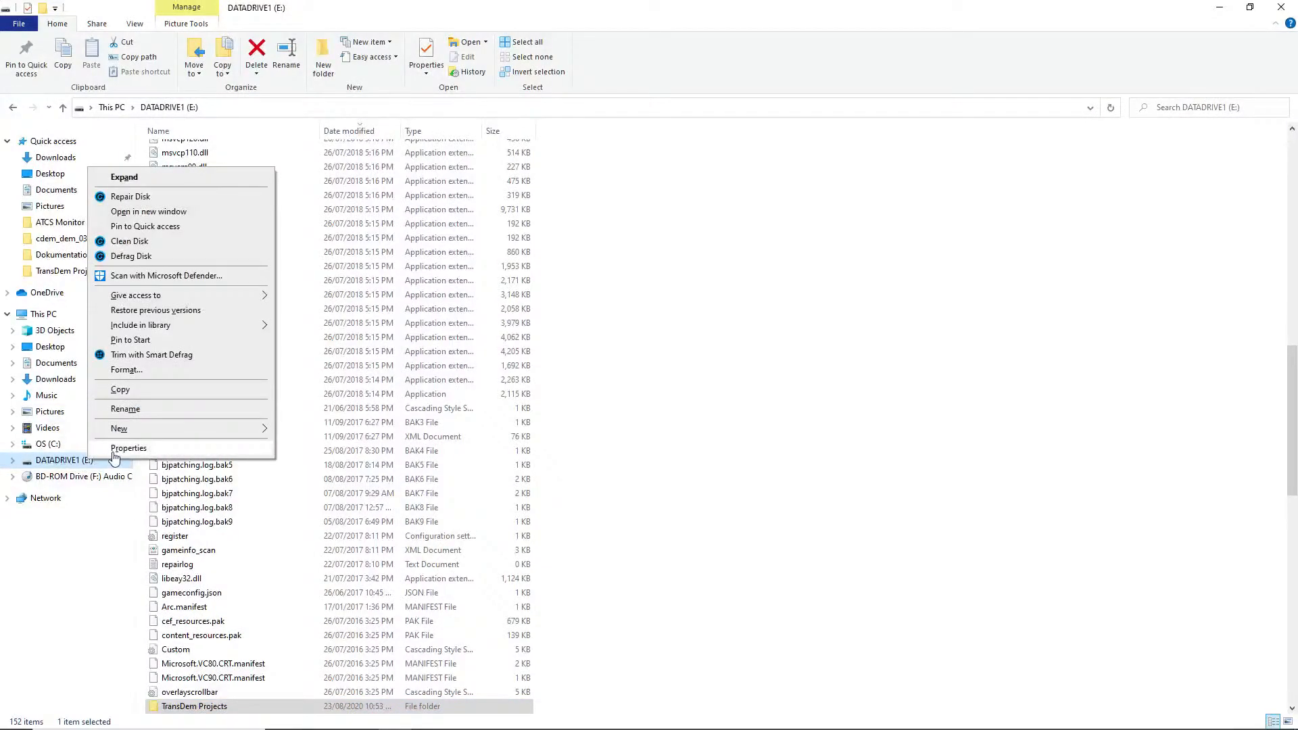
left_click(117, 446)
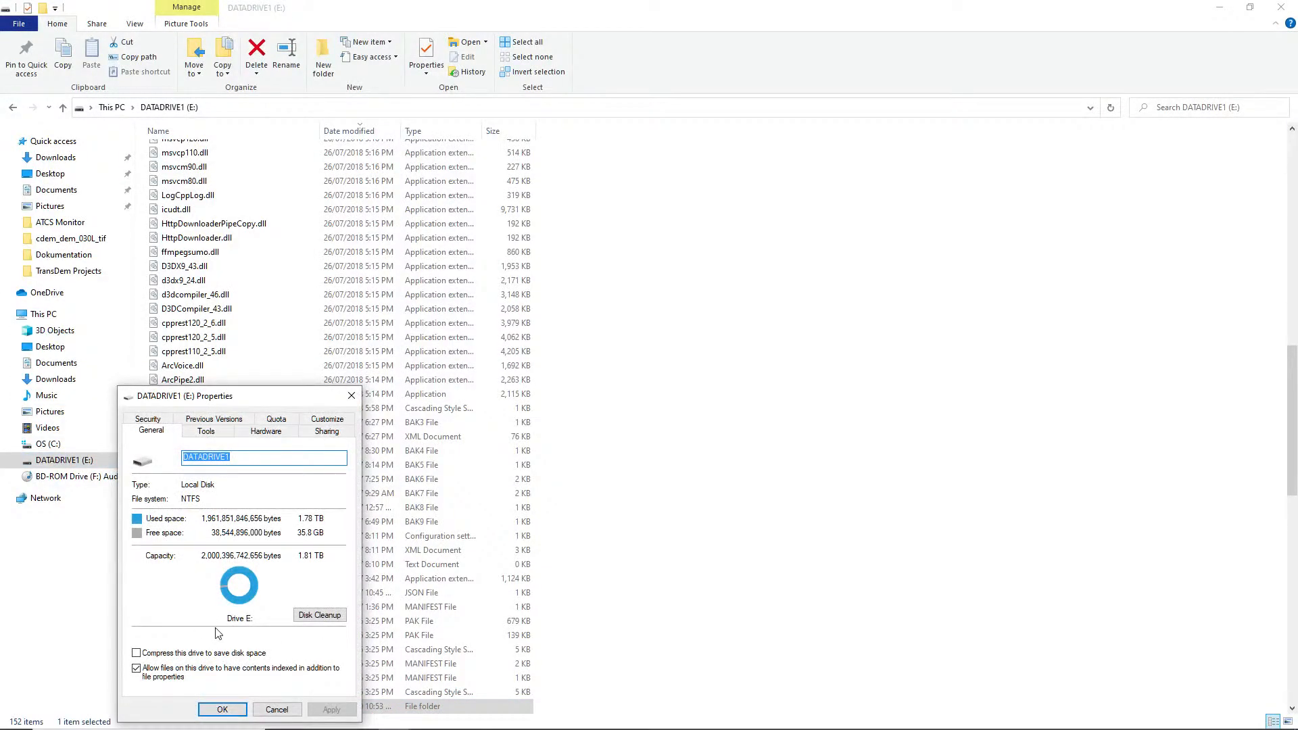
left_click(277, 709)
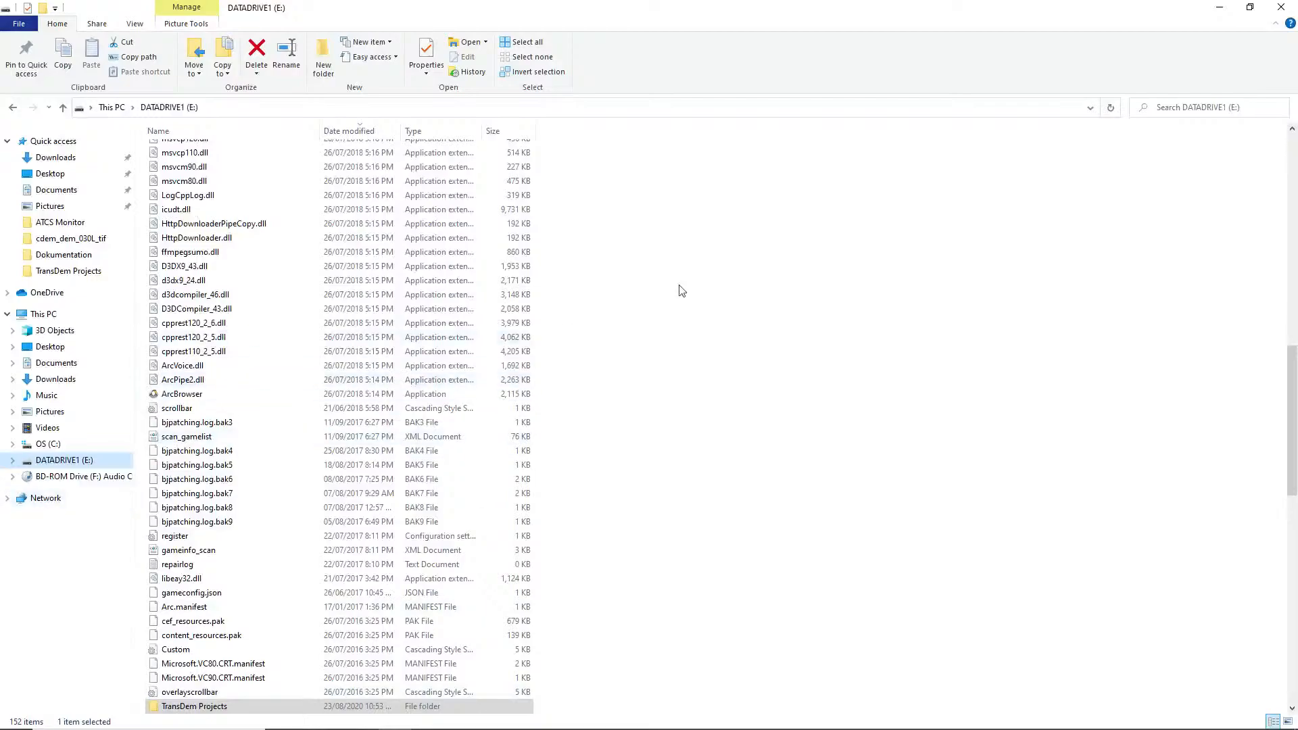
Look in the editing folder of TRS19 Content on drive E: for the exported map and scenery folders, and close File Explorer.
left_click_drag(1291, 419, 1292, 208)
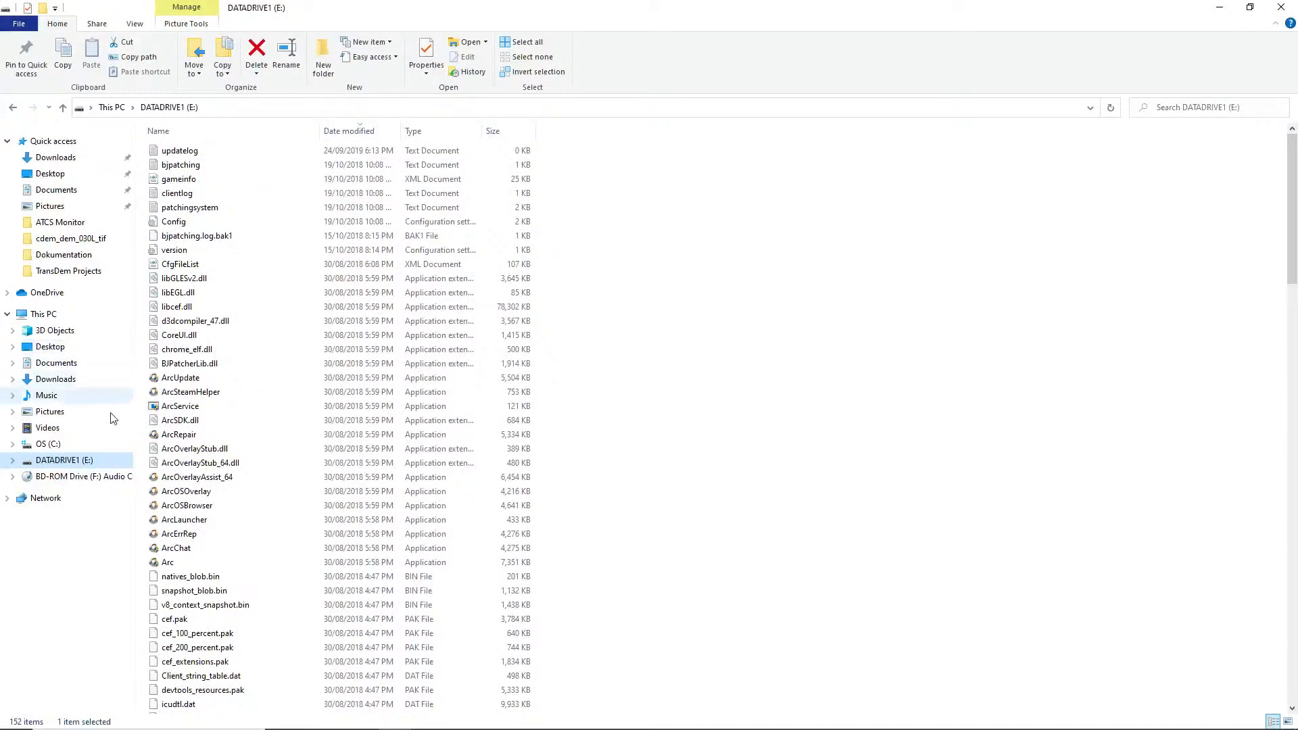
double_click(76, 466)
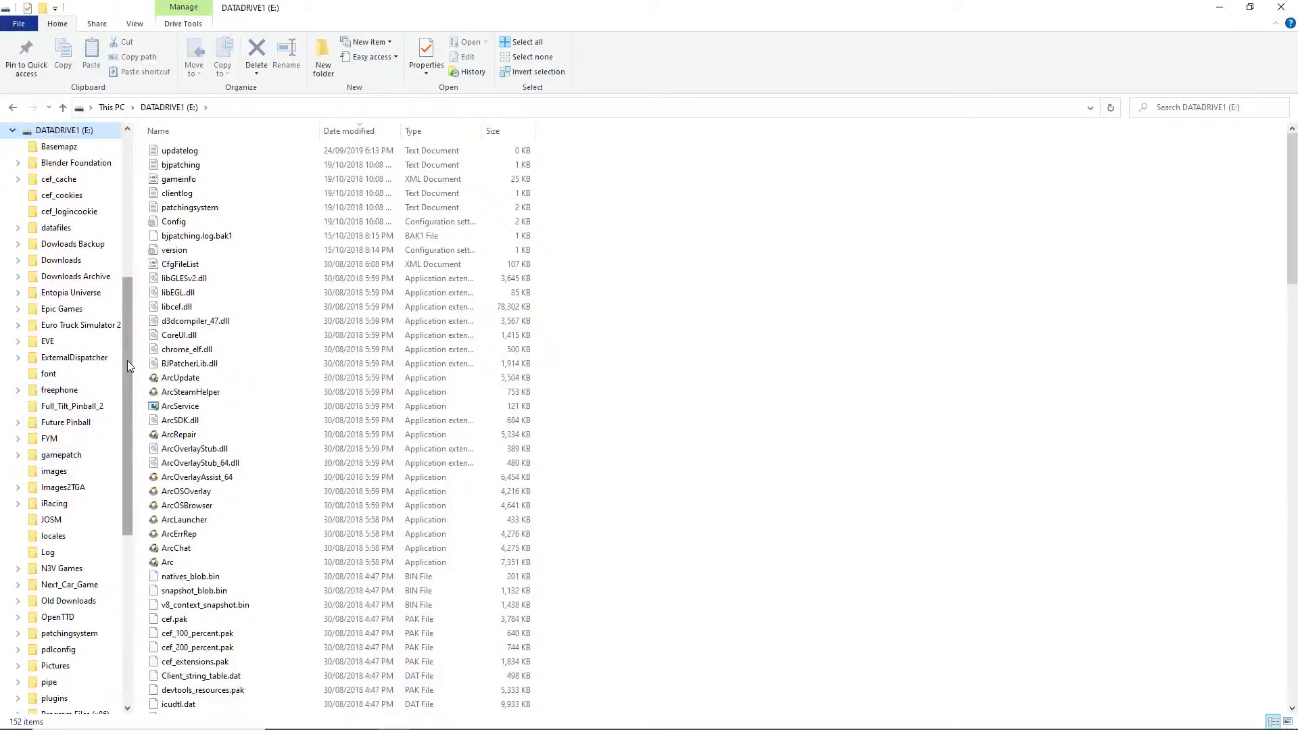
left_click_drag(127, 360, 147, 173)
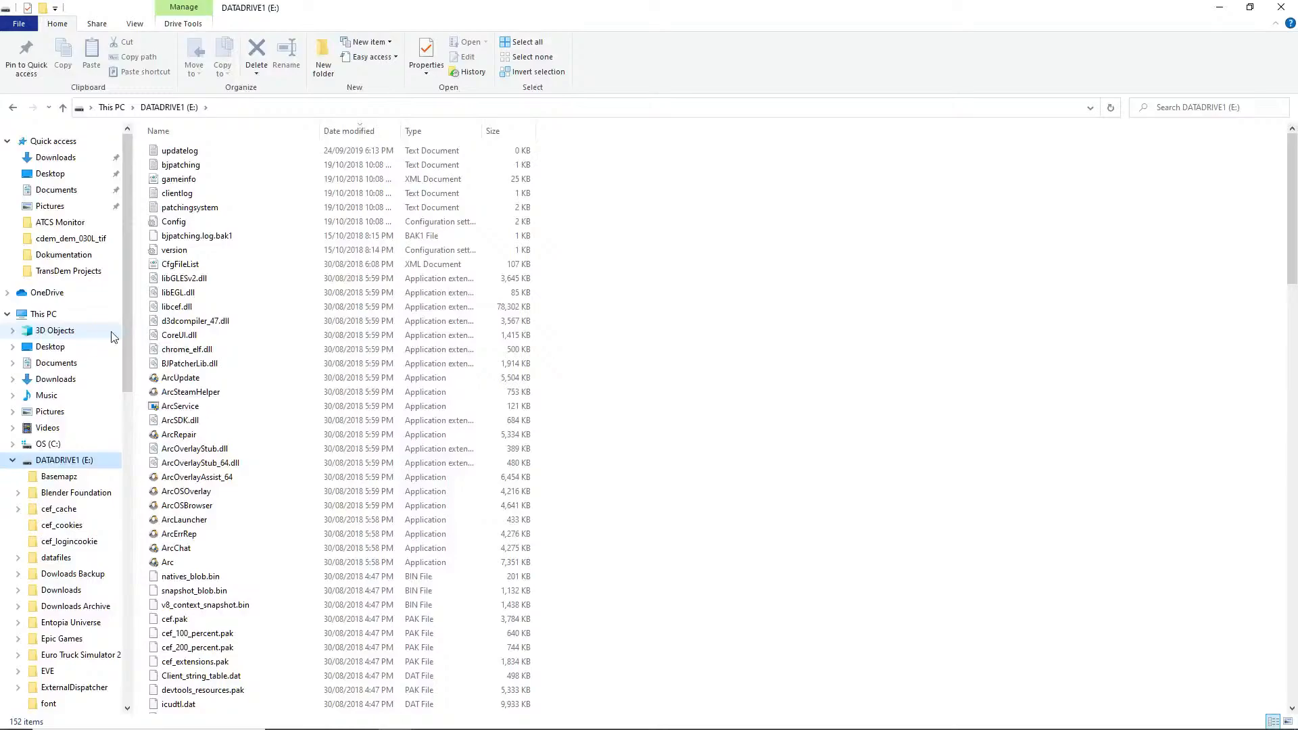
left_click(1293, 406)
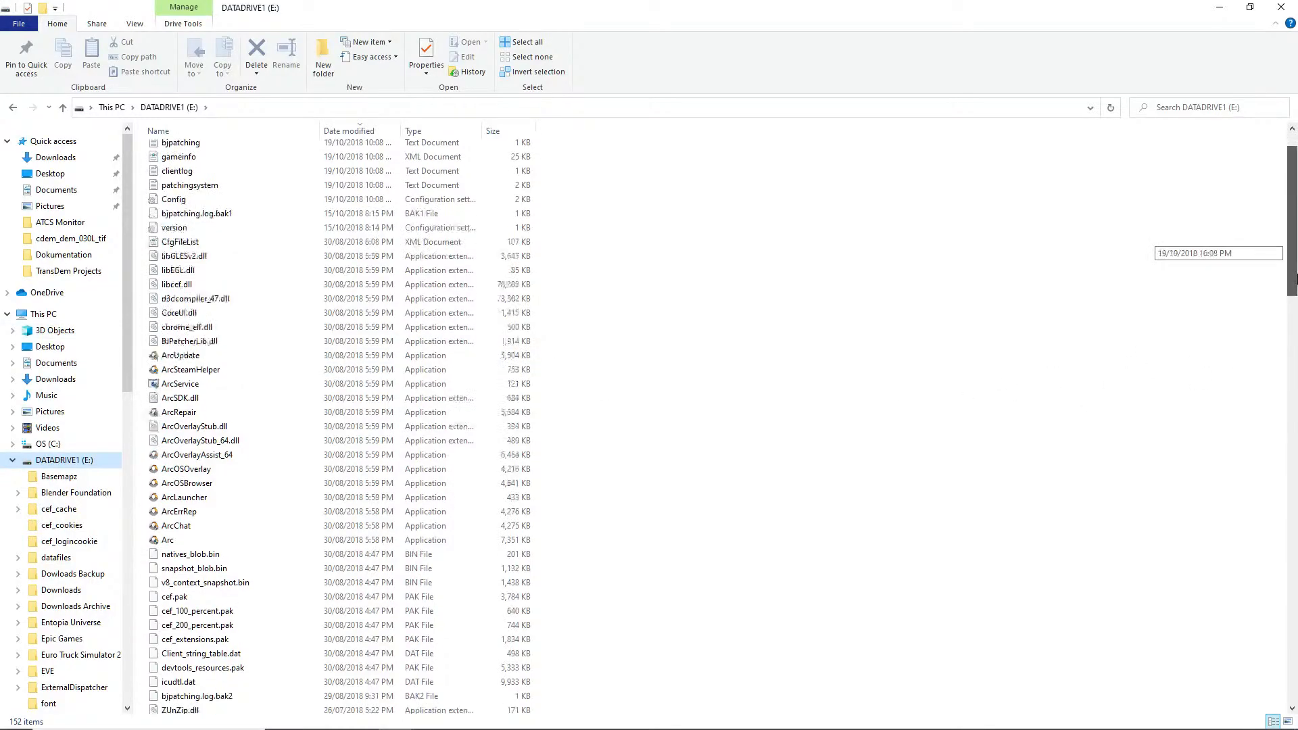
left_click_drag(1293, 406, 1294, 575)
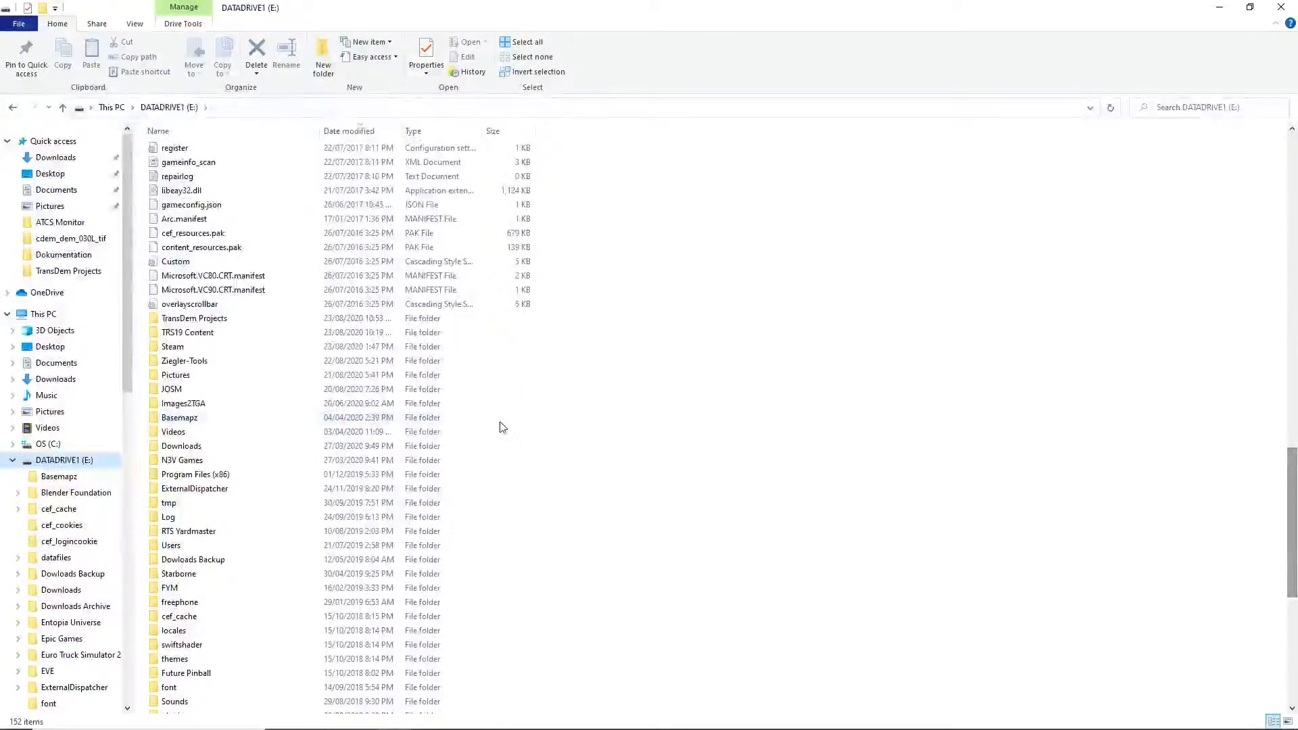
double_click(201, 334)
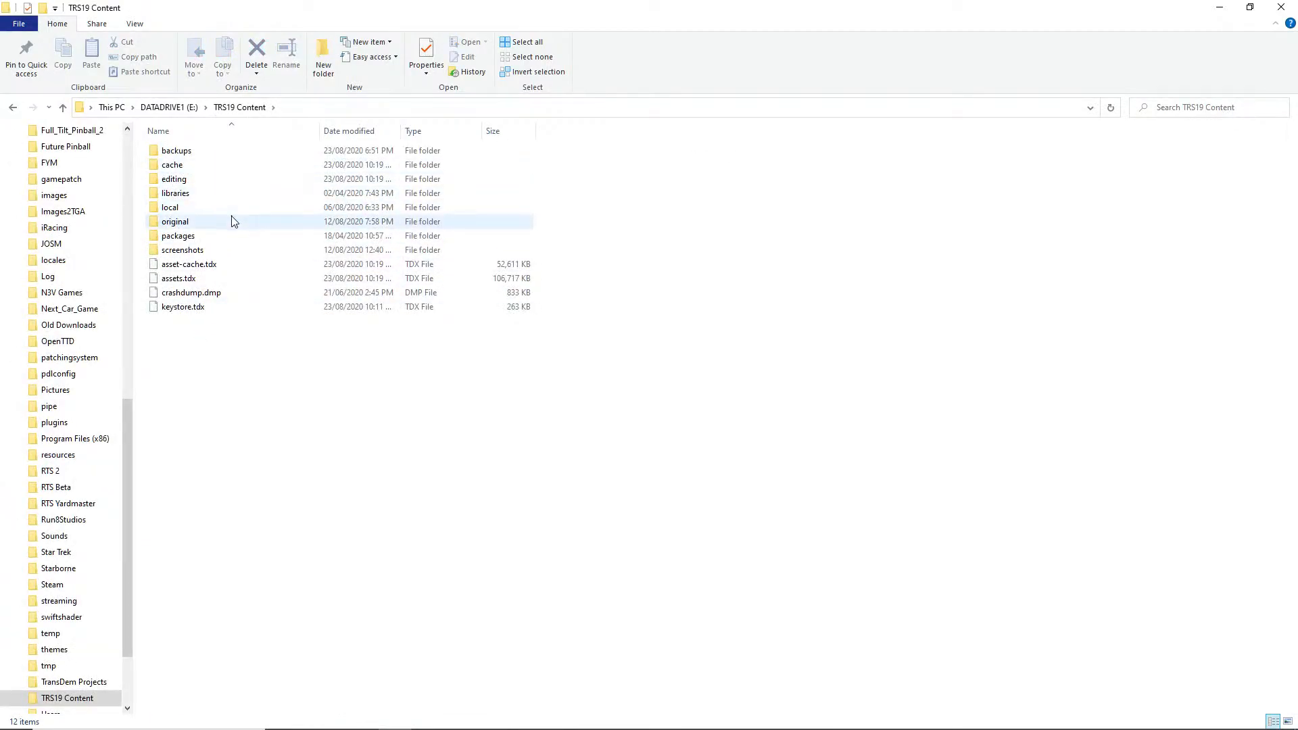
double_click(175, 180)
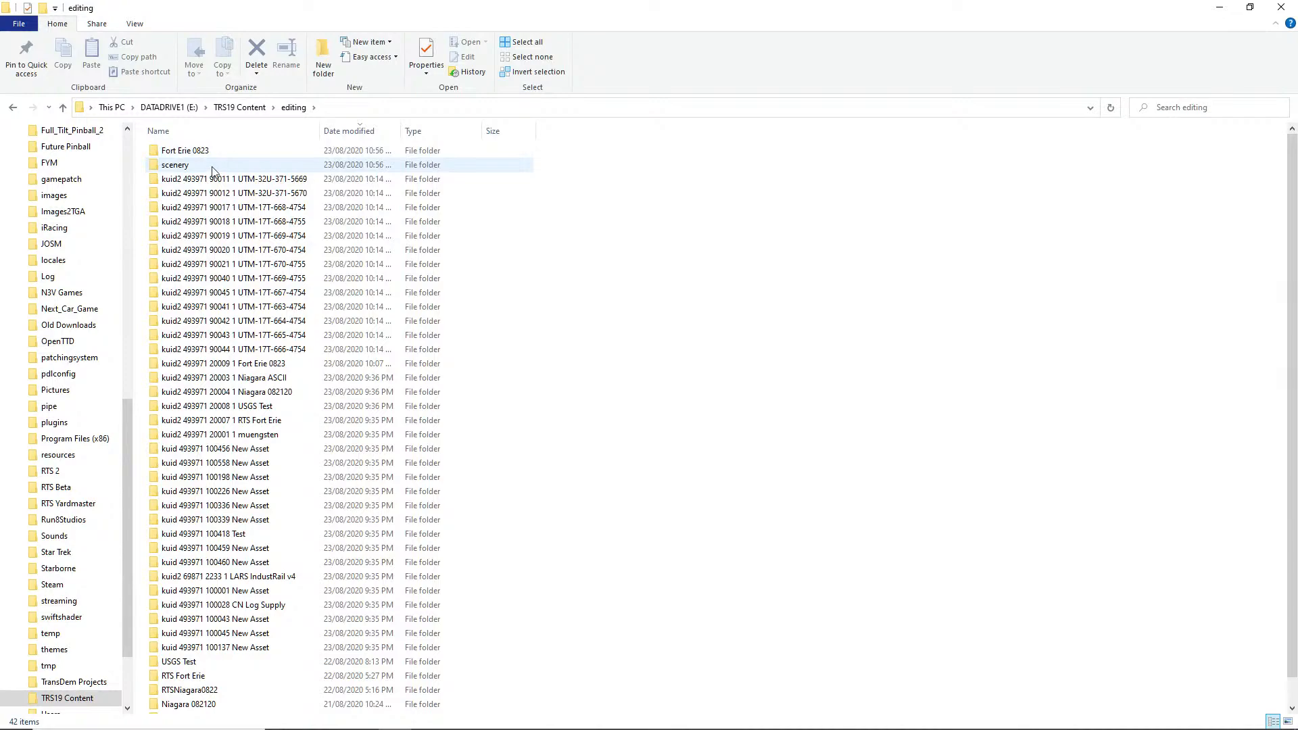
mouse_move(177, 157)
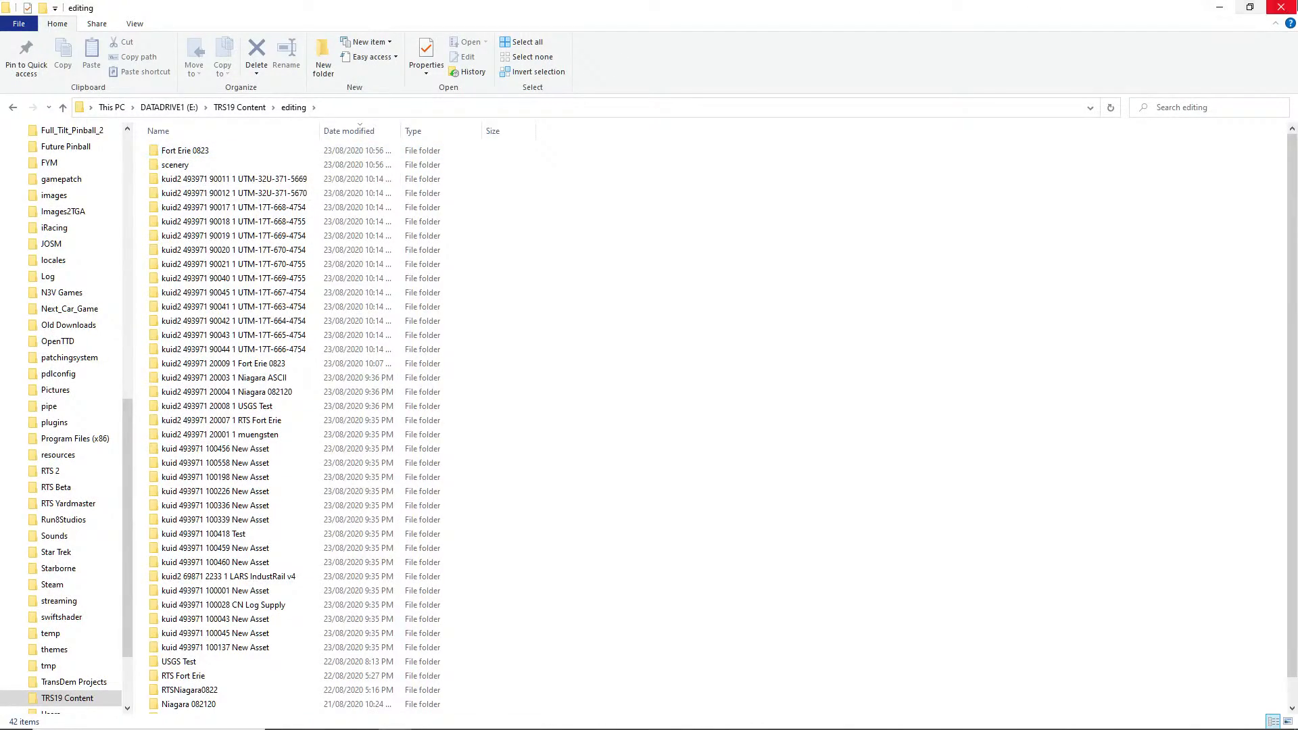
left_click(1281, 8)
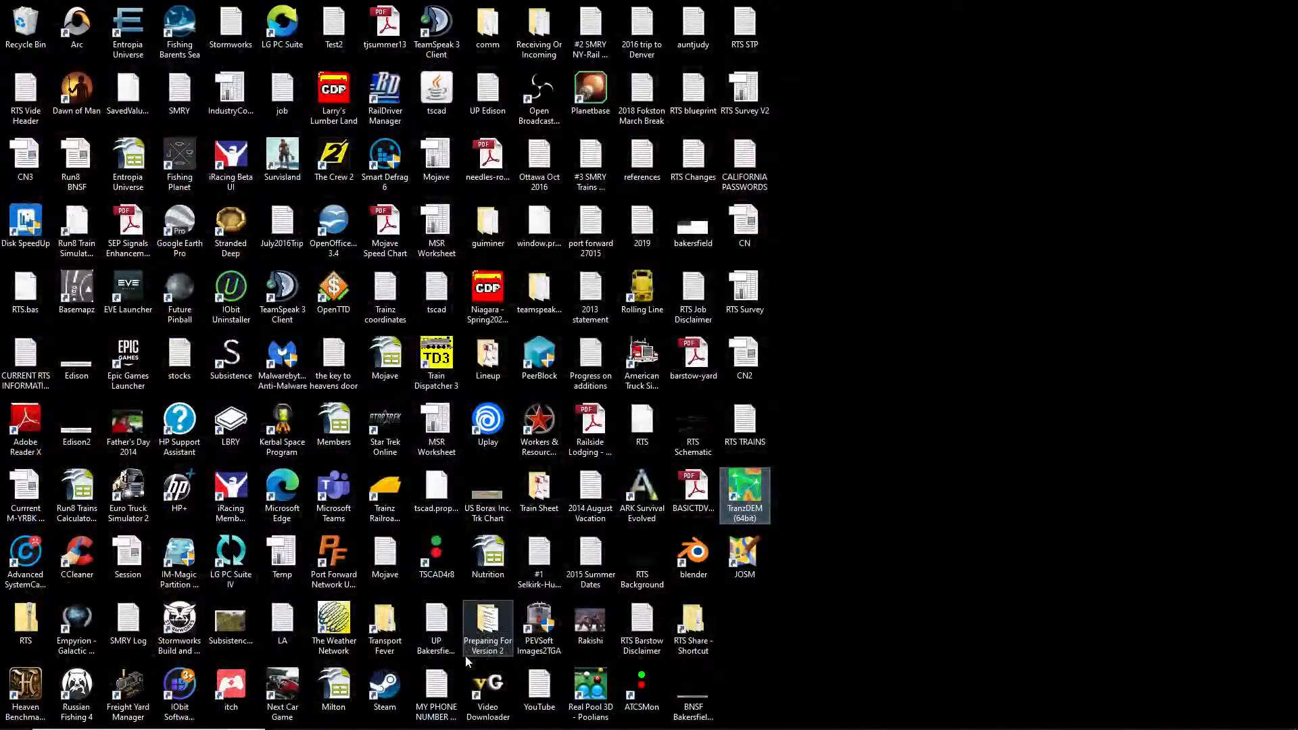
mouse_move(489, 729)
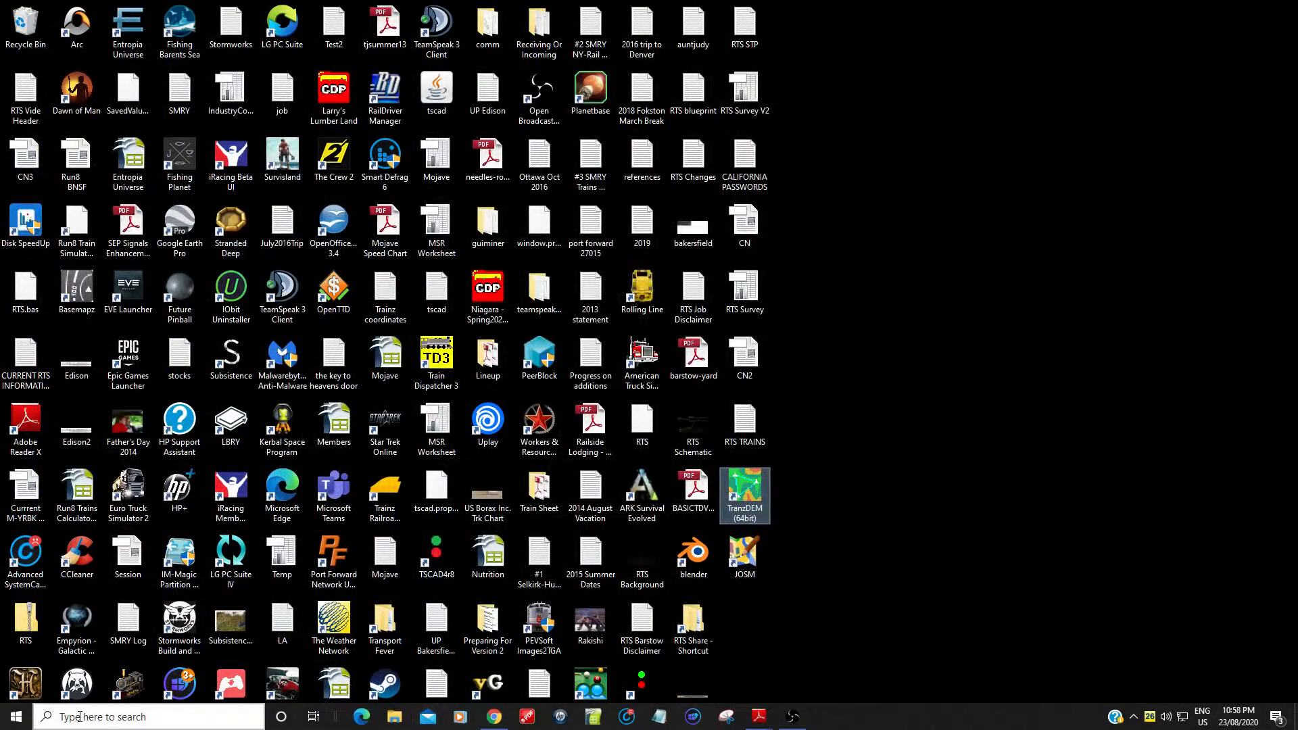
left_click(496, 718)
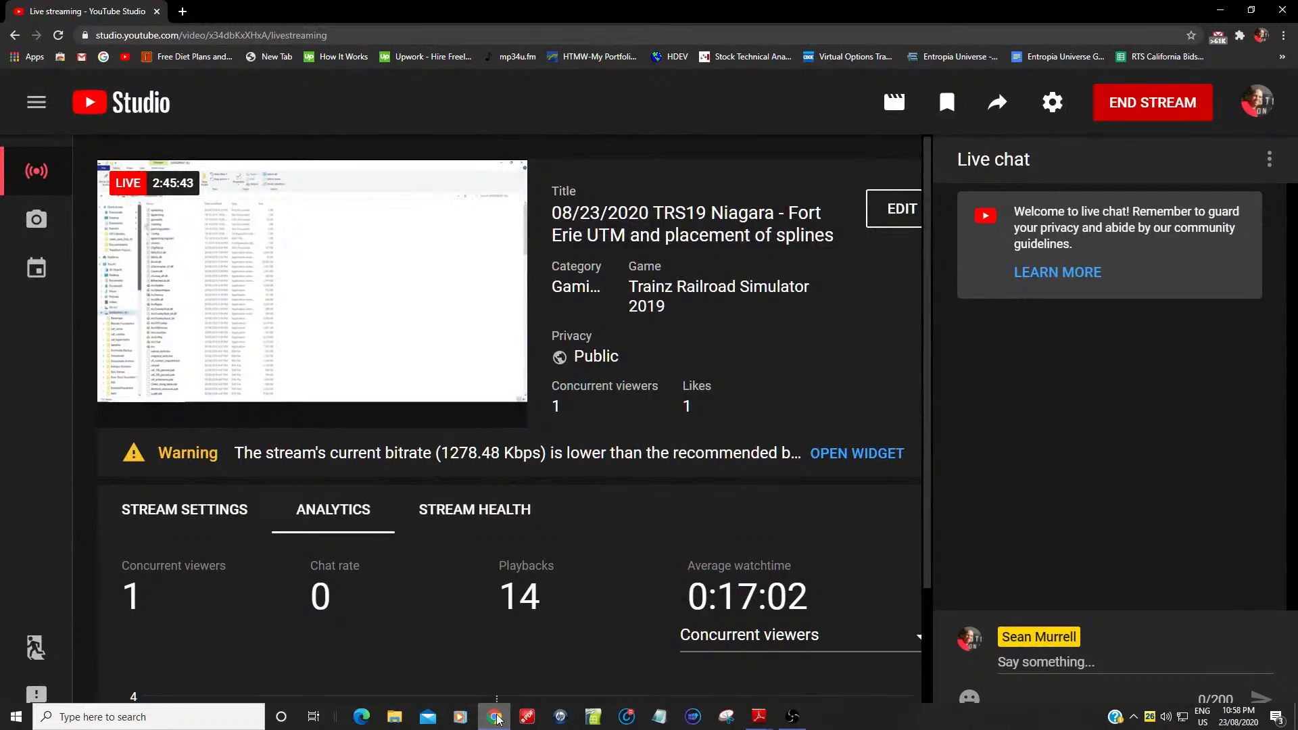
left_click(495, 718)
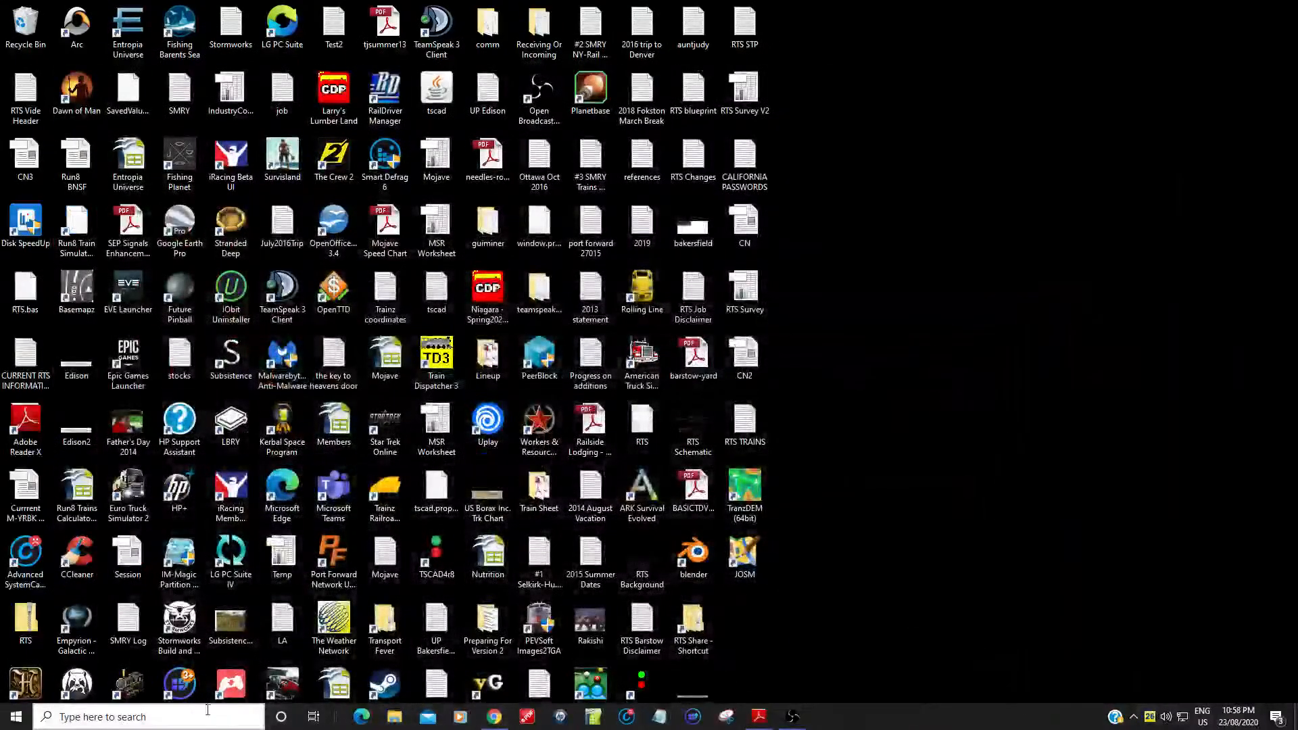
Start Trainz Railroad Simulator 2019 as administrator and open its Content Manager.
right_click(378, 498)
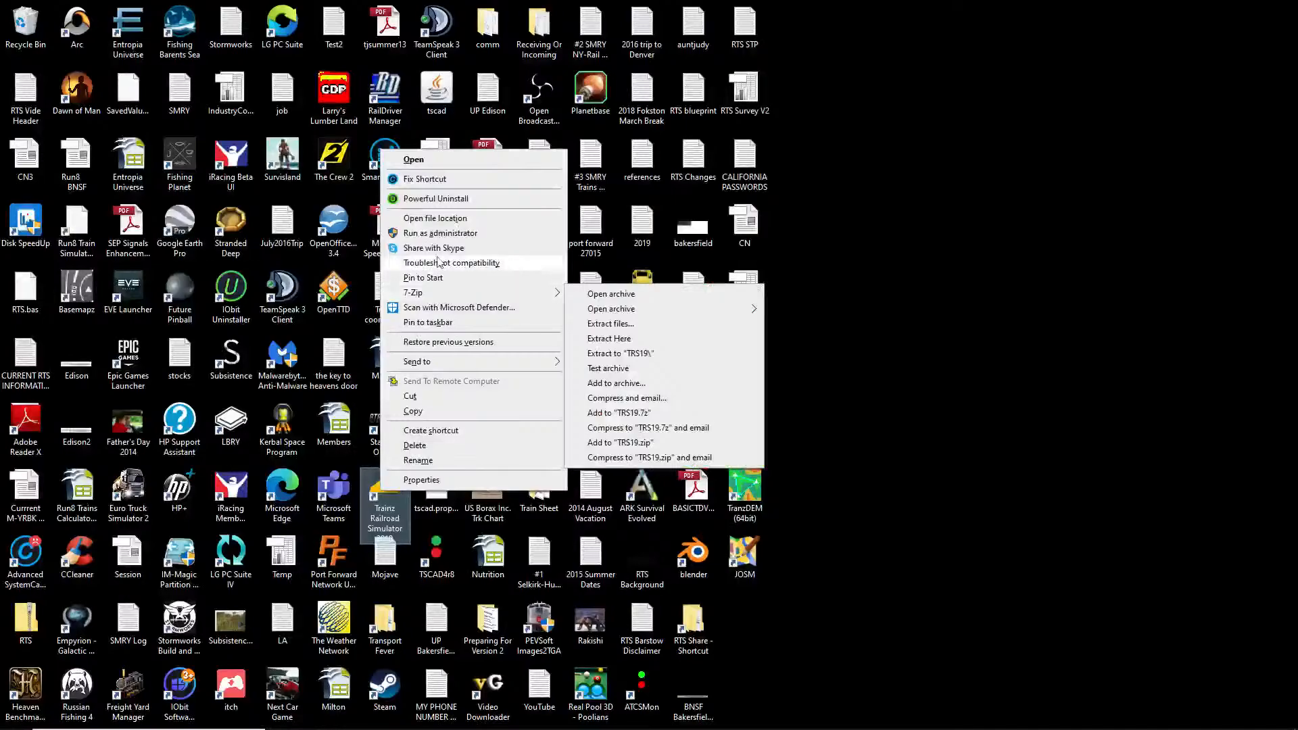
left_click(438, 233)
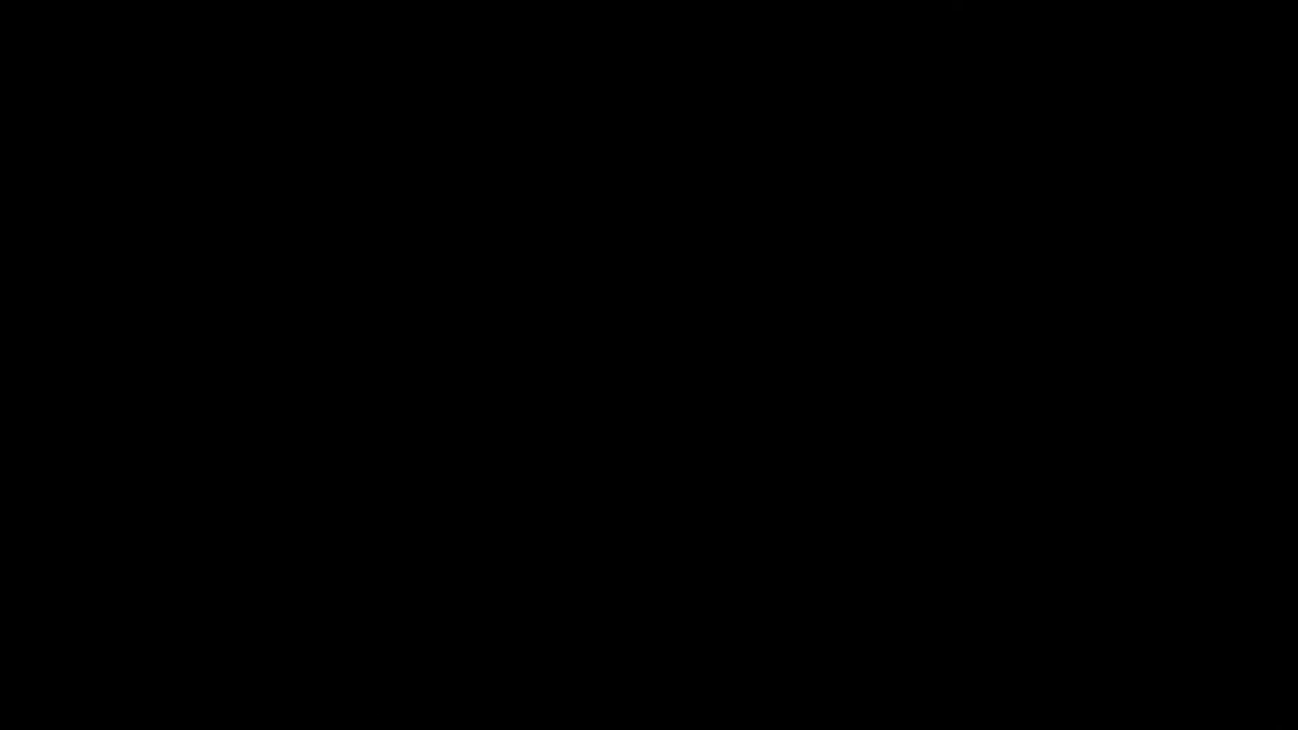
left_click(588, 435)
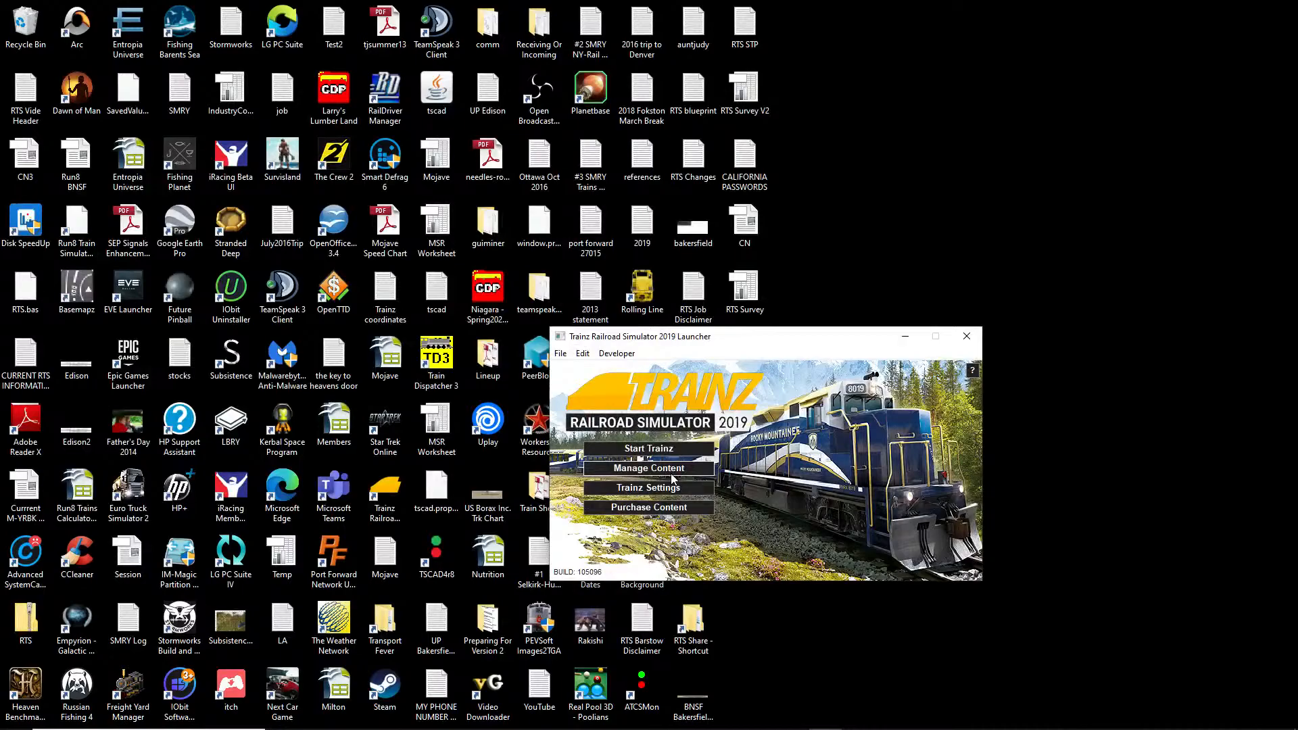
left_click(672, 474)
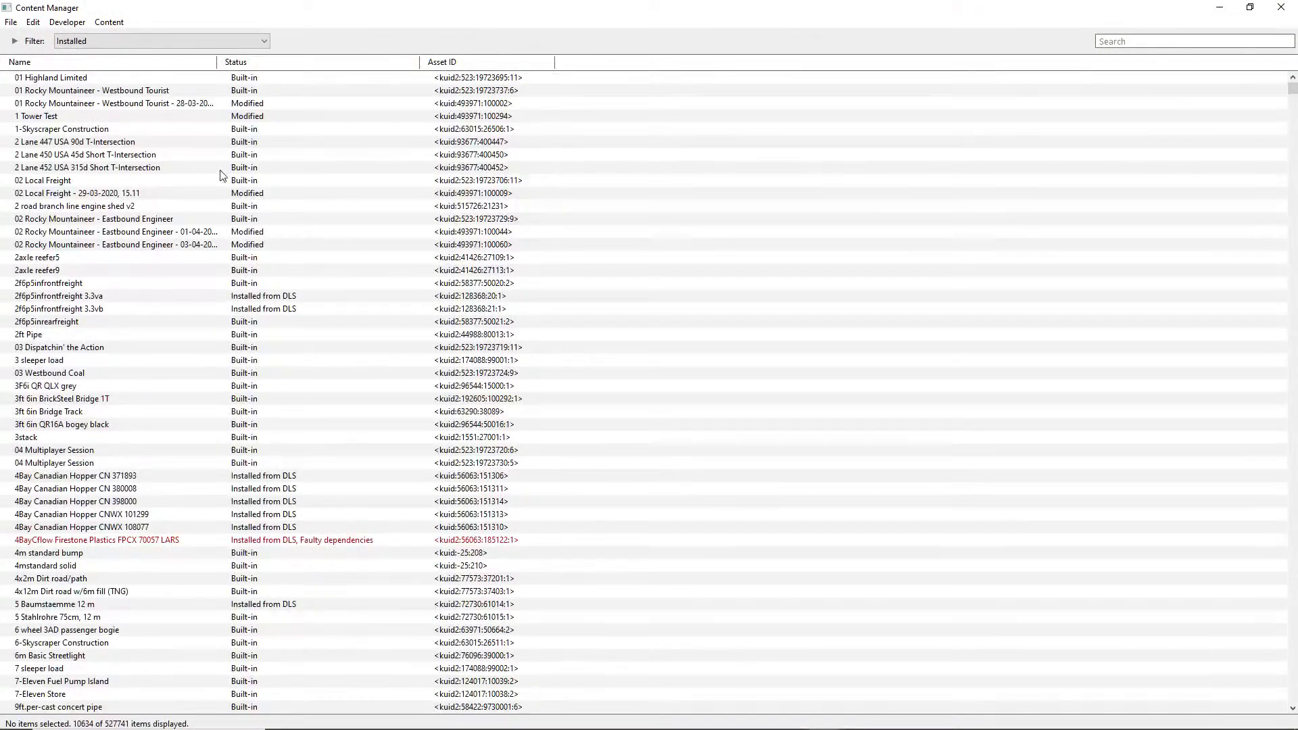
Import the content folder Fort Erie 0823 from TRS19 Content\editing on drive E: and close the task window.
left_click(15, 23)
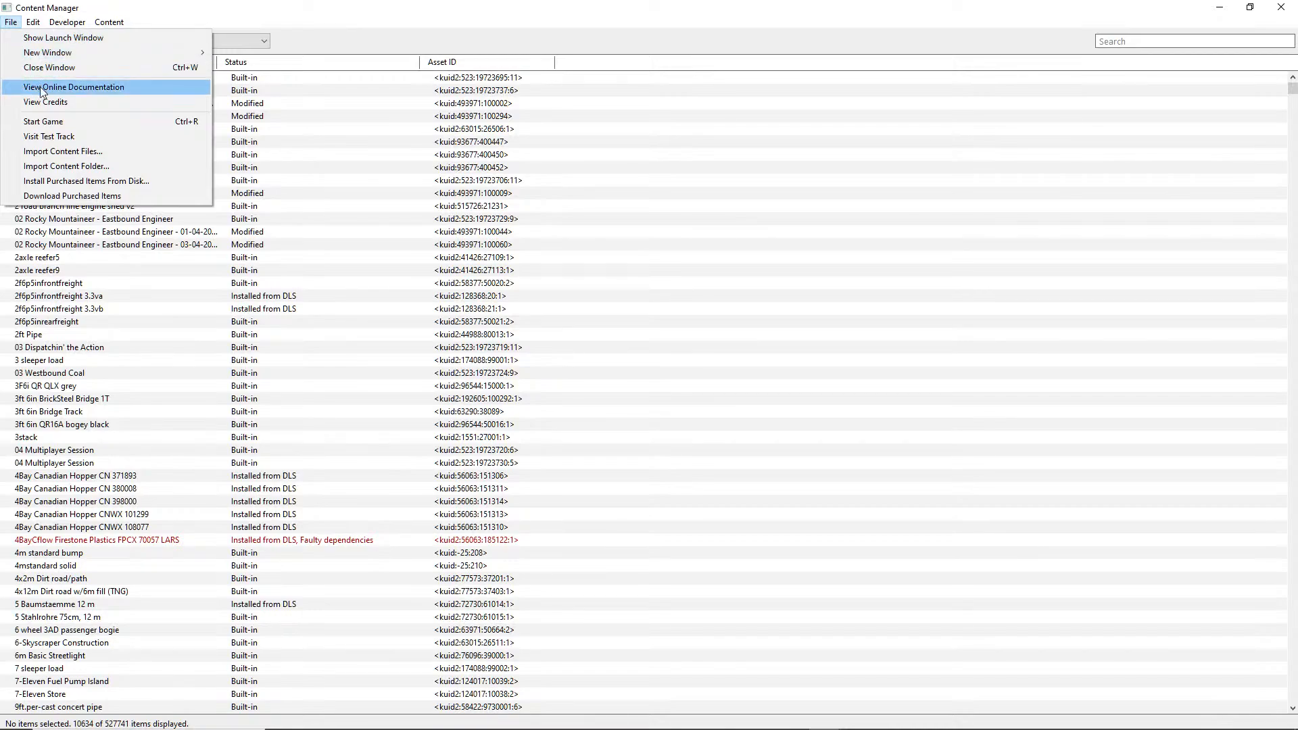
left_click(98, 167)
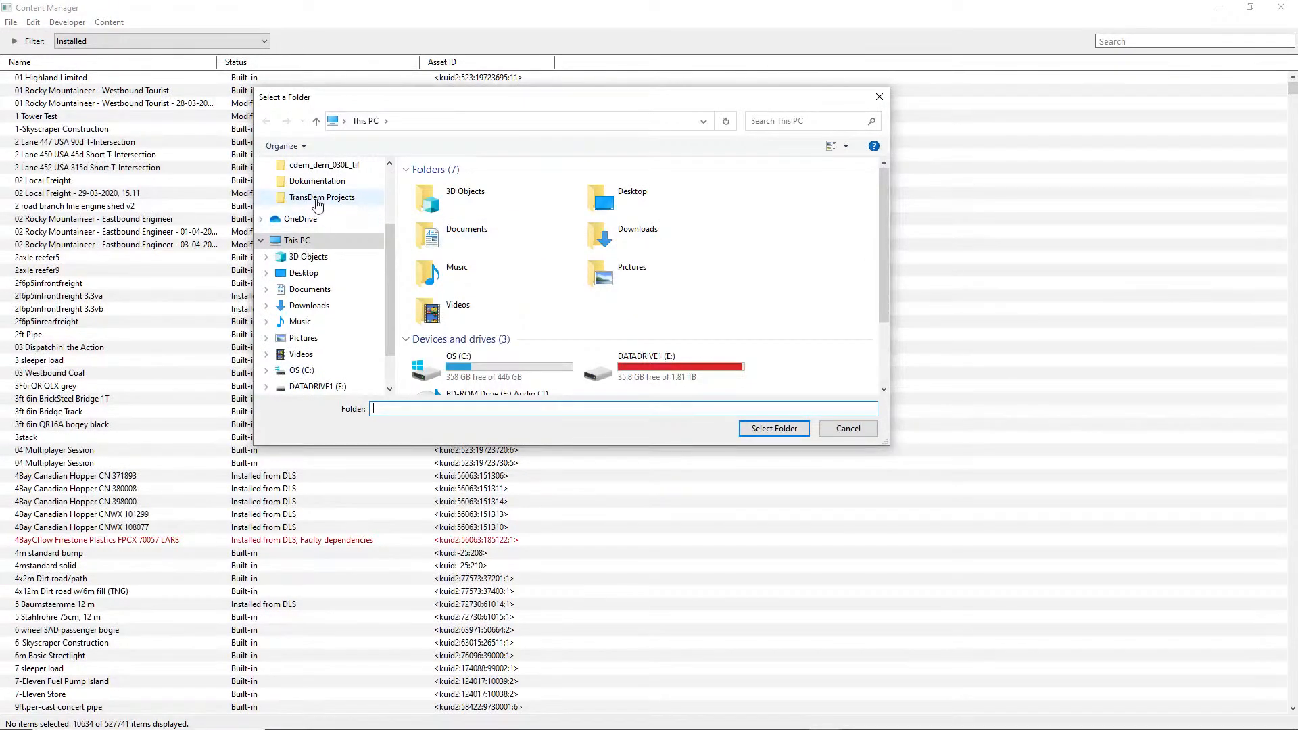
left_click(318, 200)
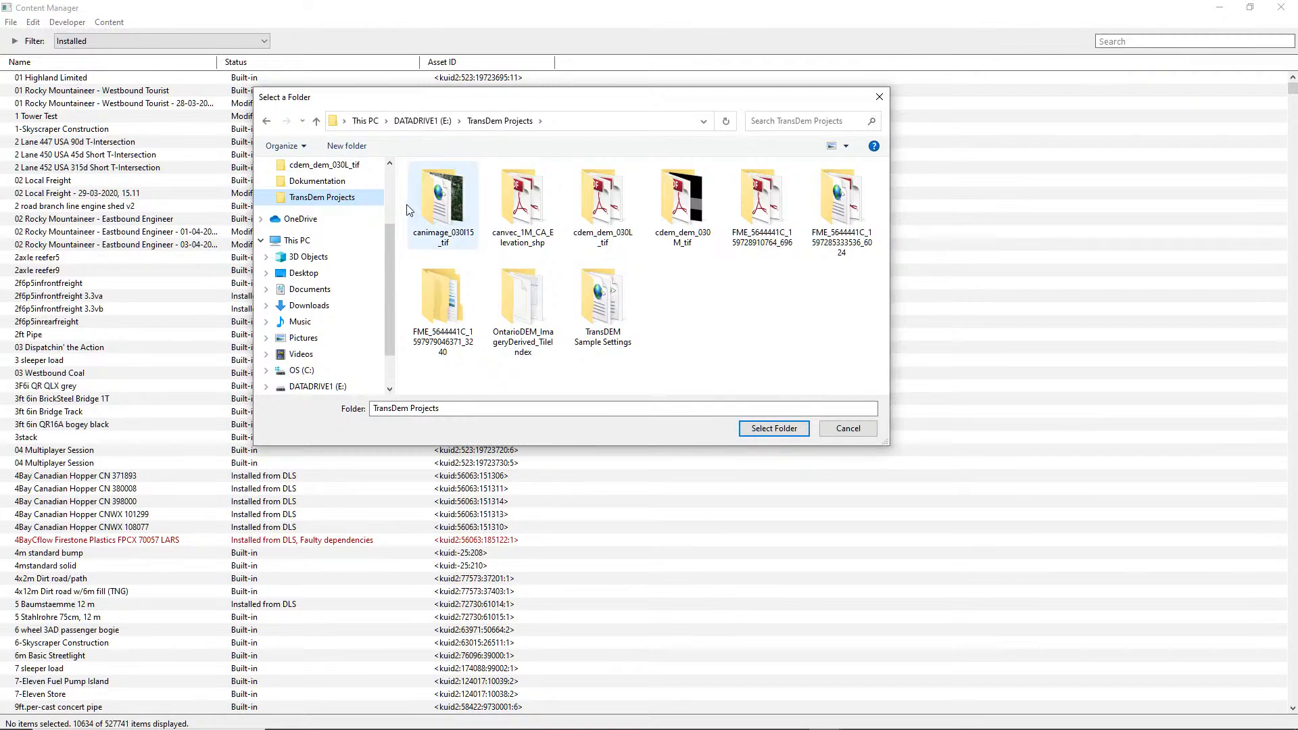
left_click(422, 122)
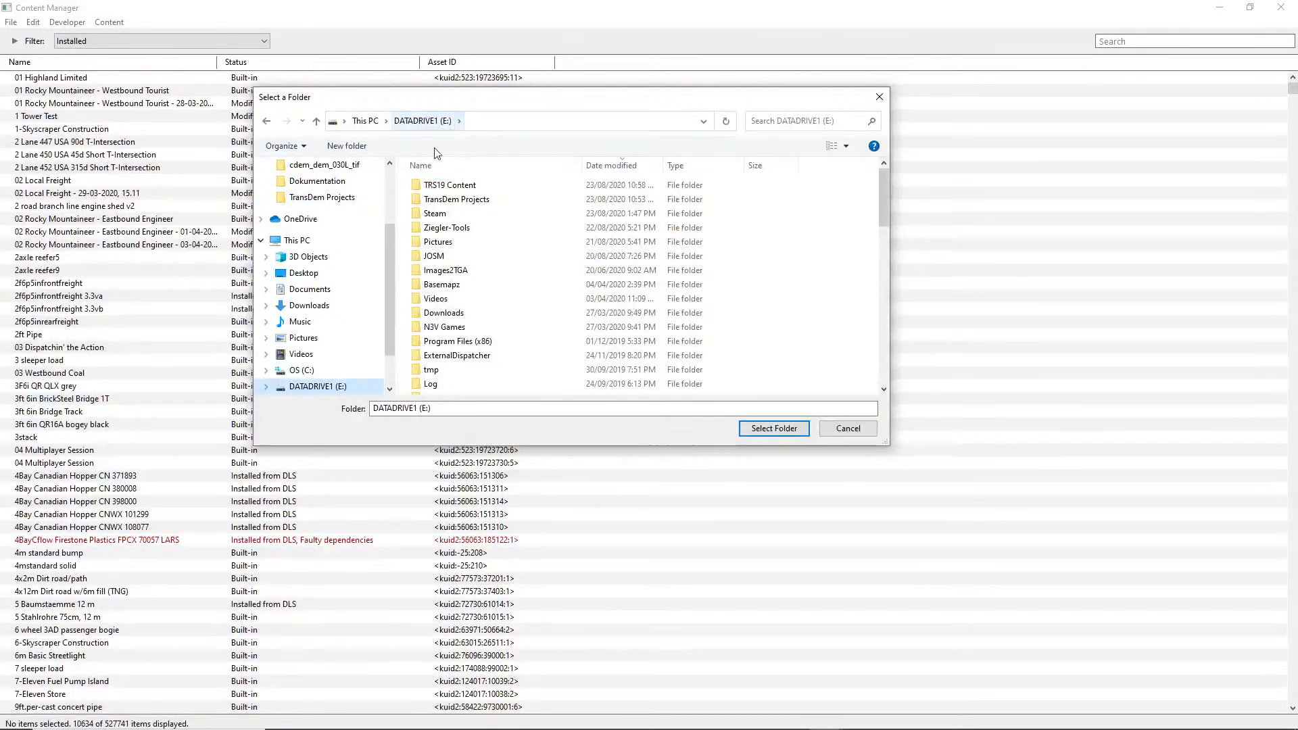
double_click(454, 192)
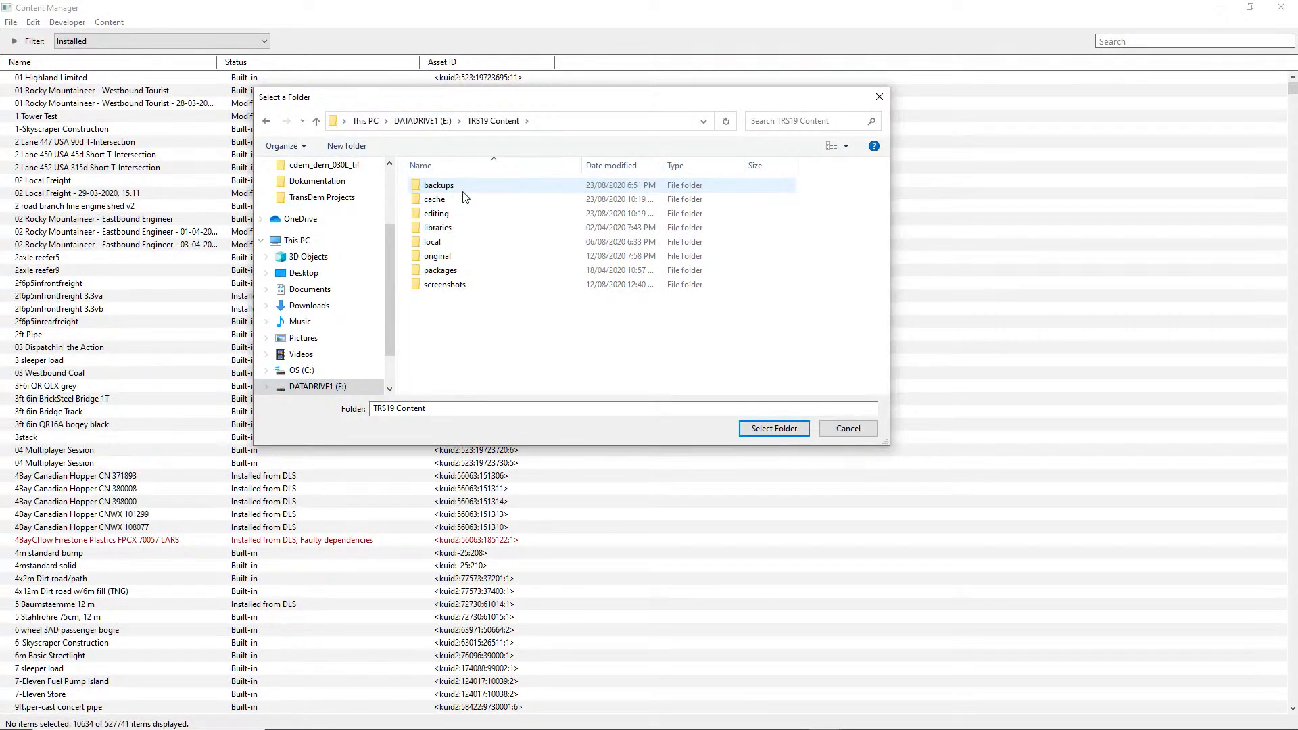
double_click(436, 213)
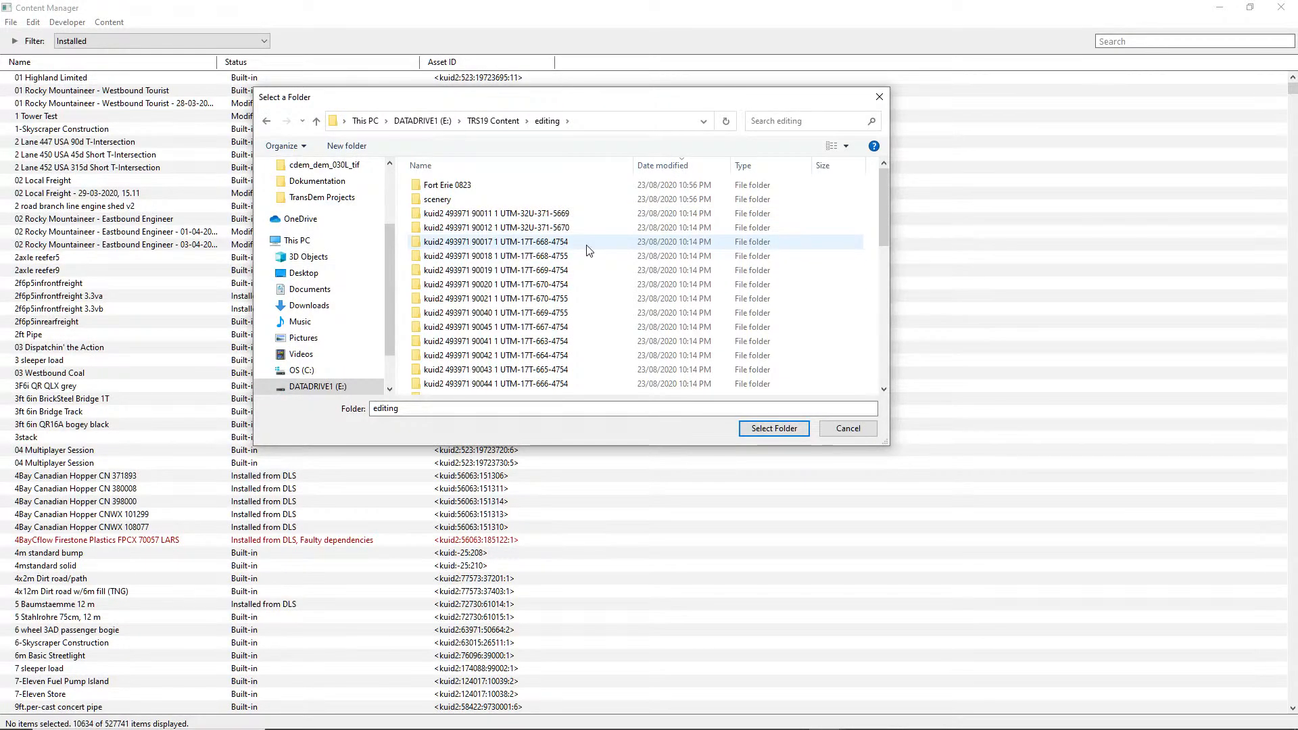
left_click(437, 187)
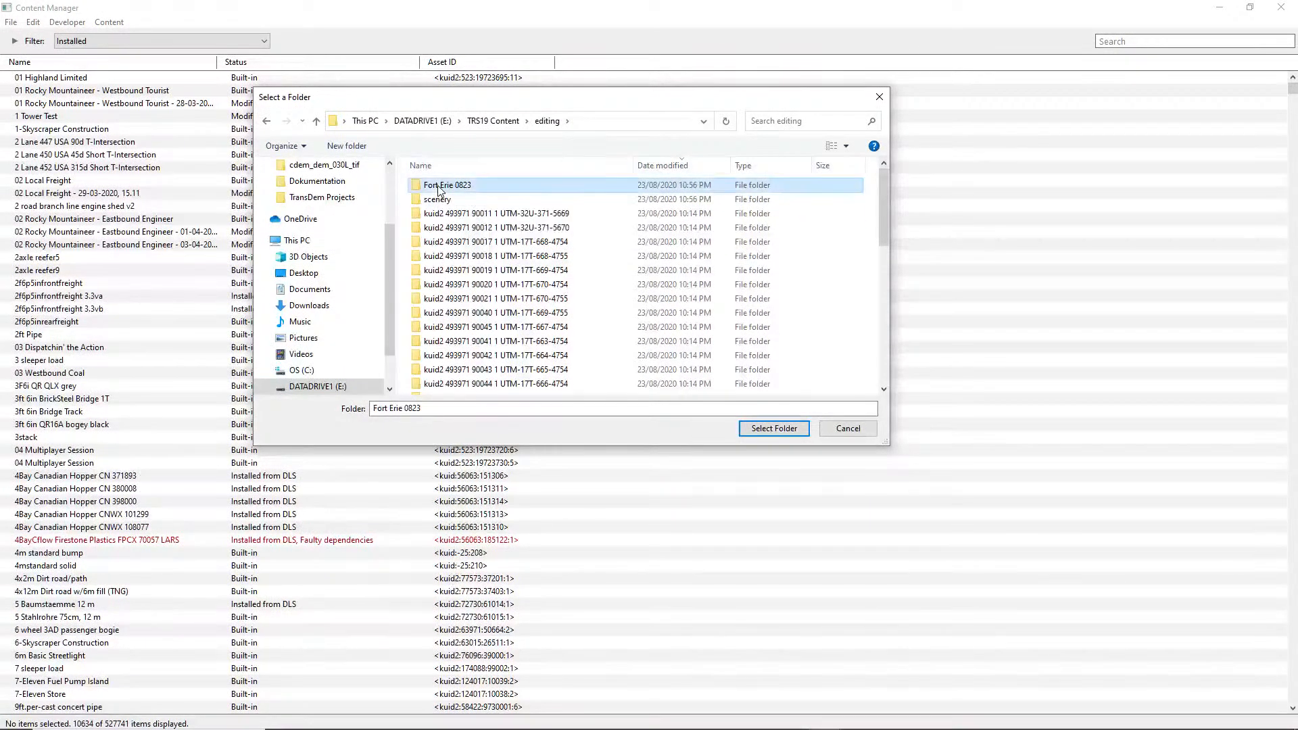
left_click(775, 429)
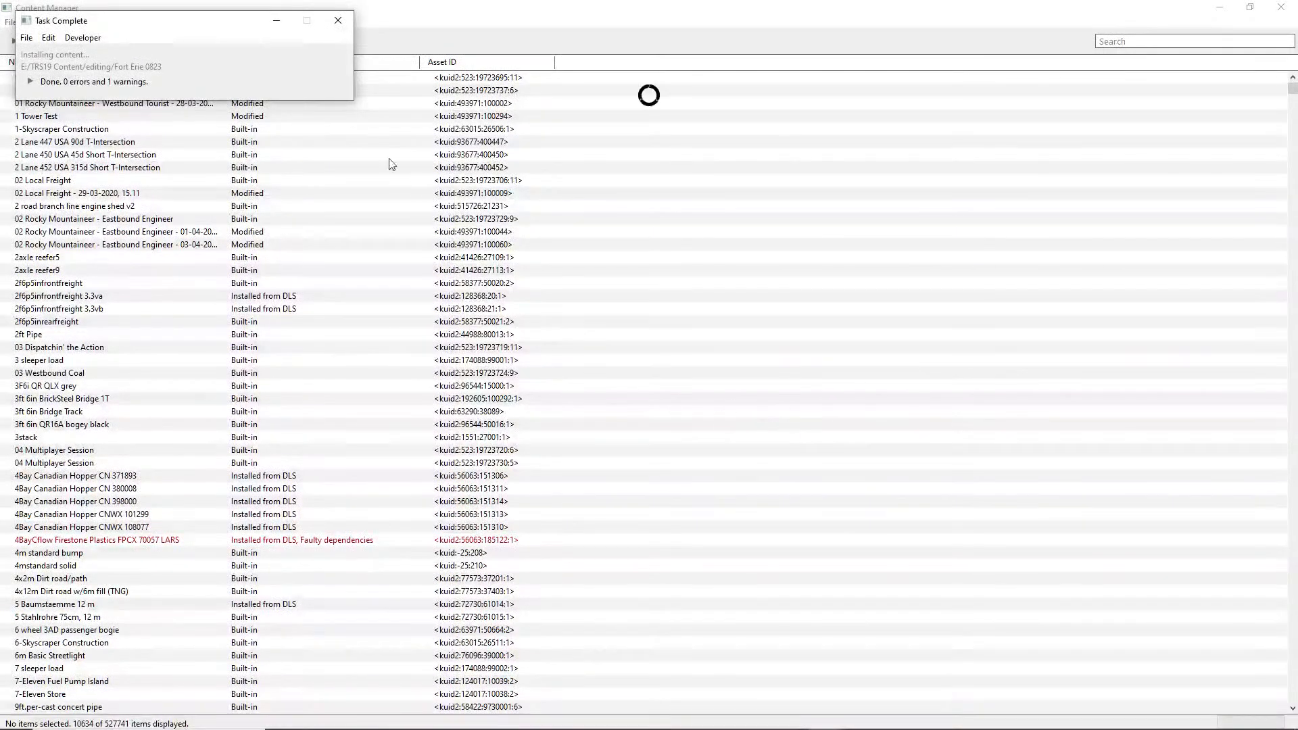
left_click(339, 20)
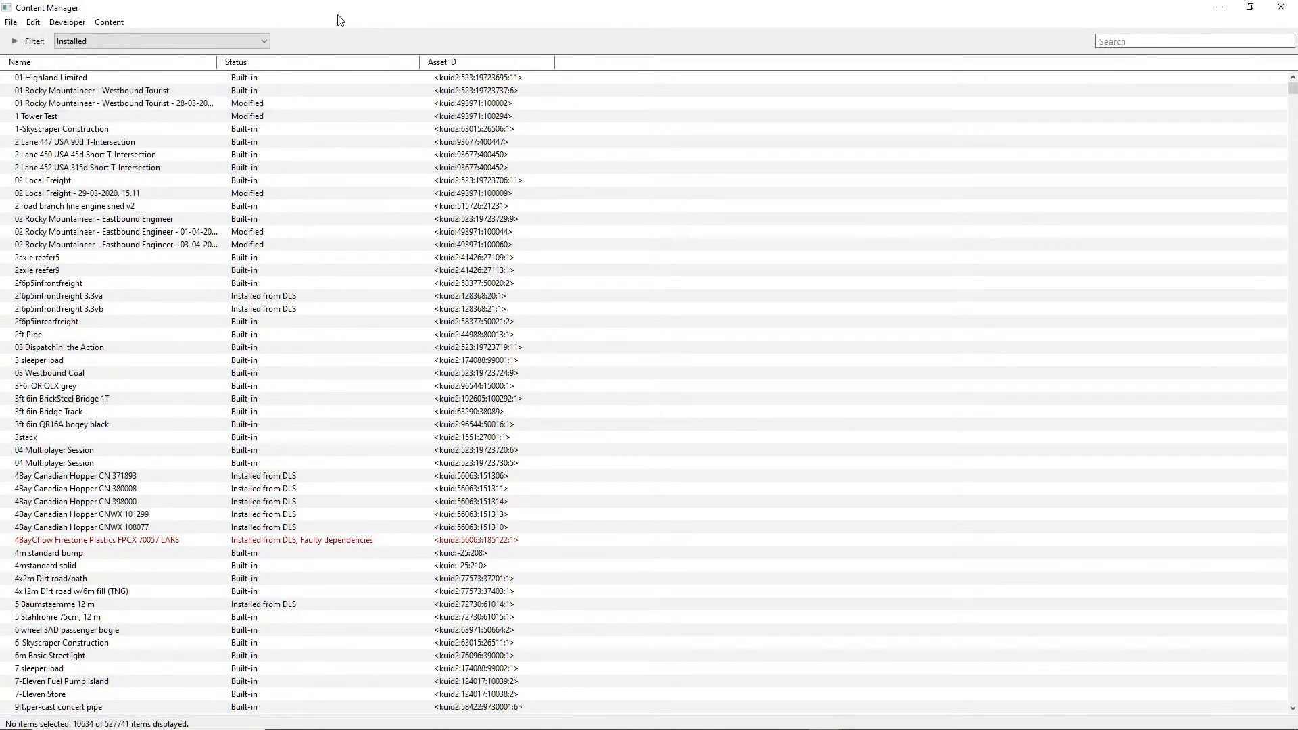
Import the content folder scenery from TRS19 Content\editing on drive E: and close the task window.
left_click(10, 23)
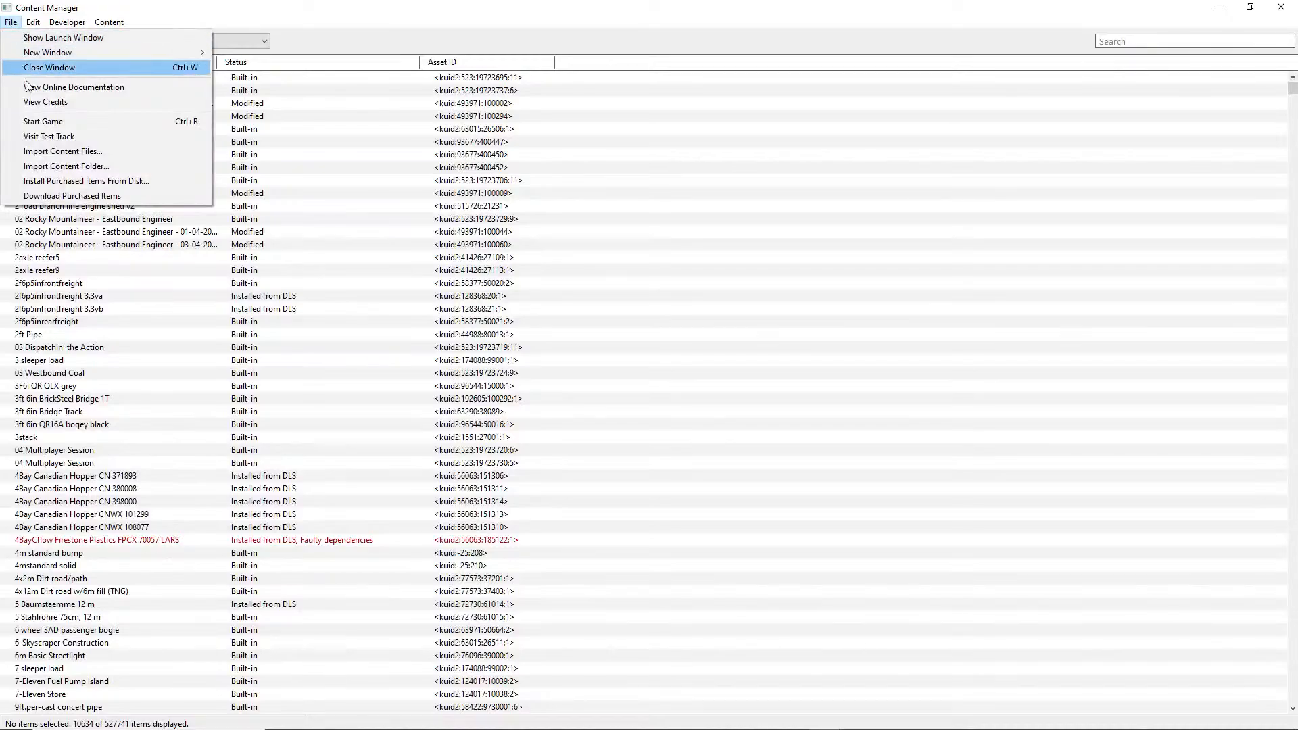
left_click(106, 169)
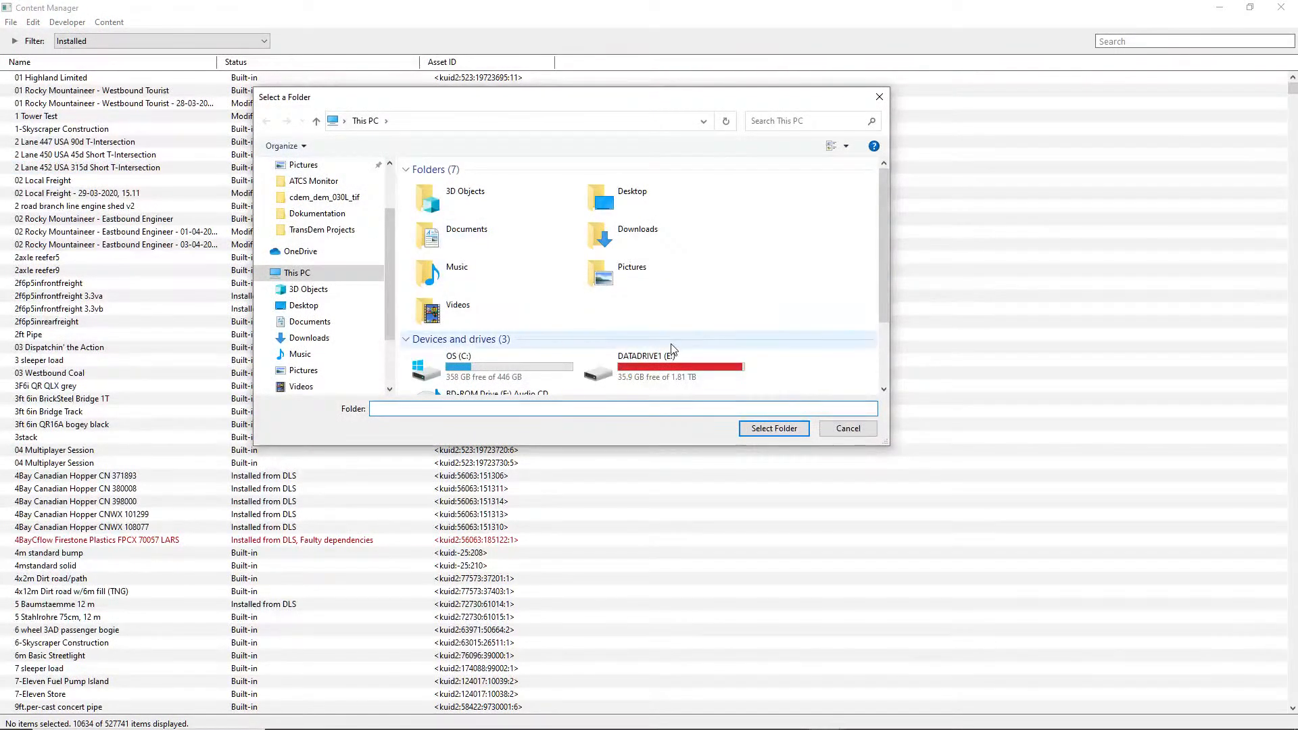
double_click(670, 366)
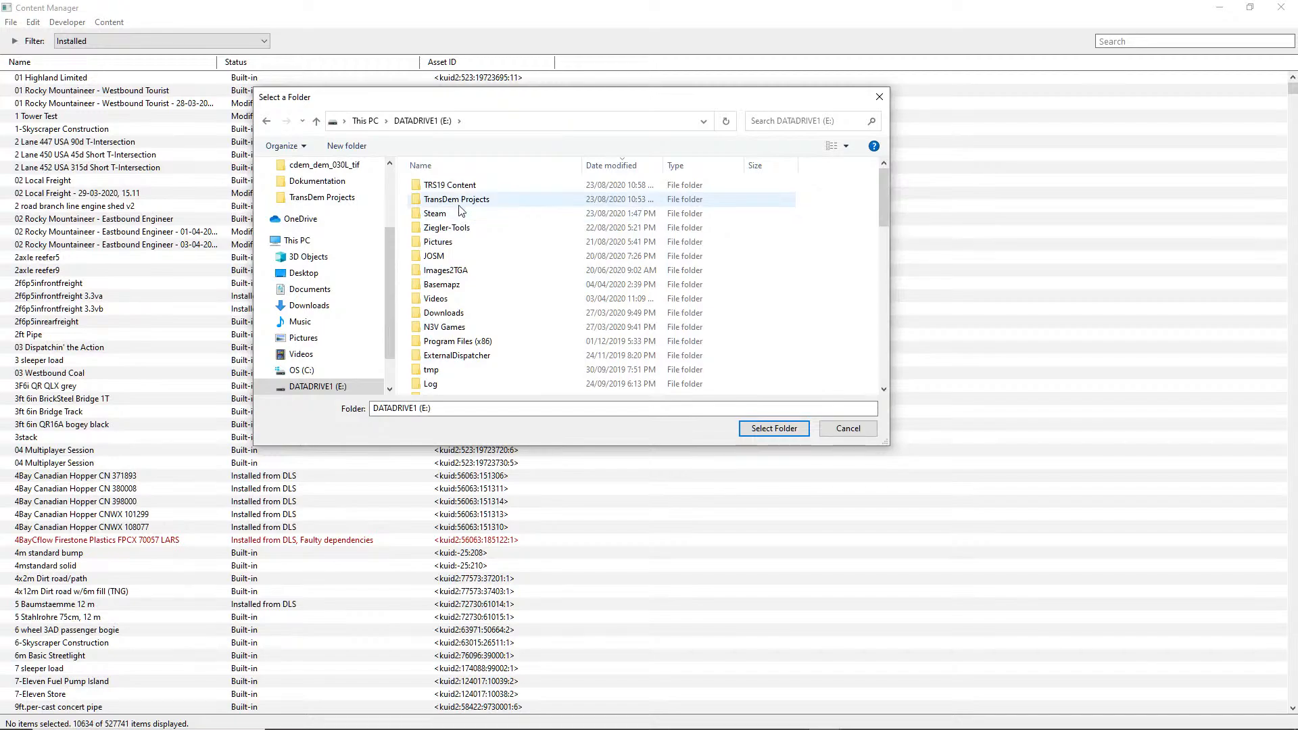
double_click(454, 186)
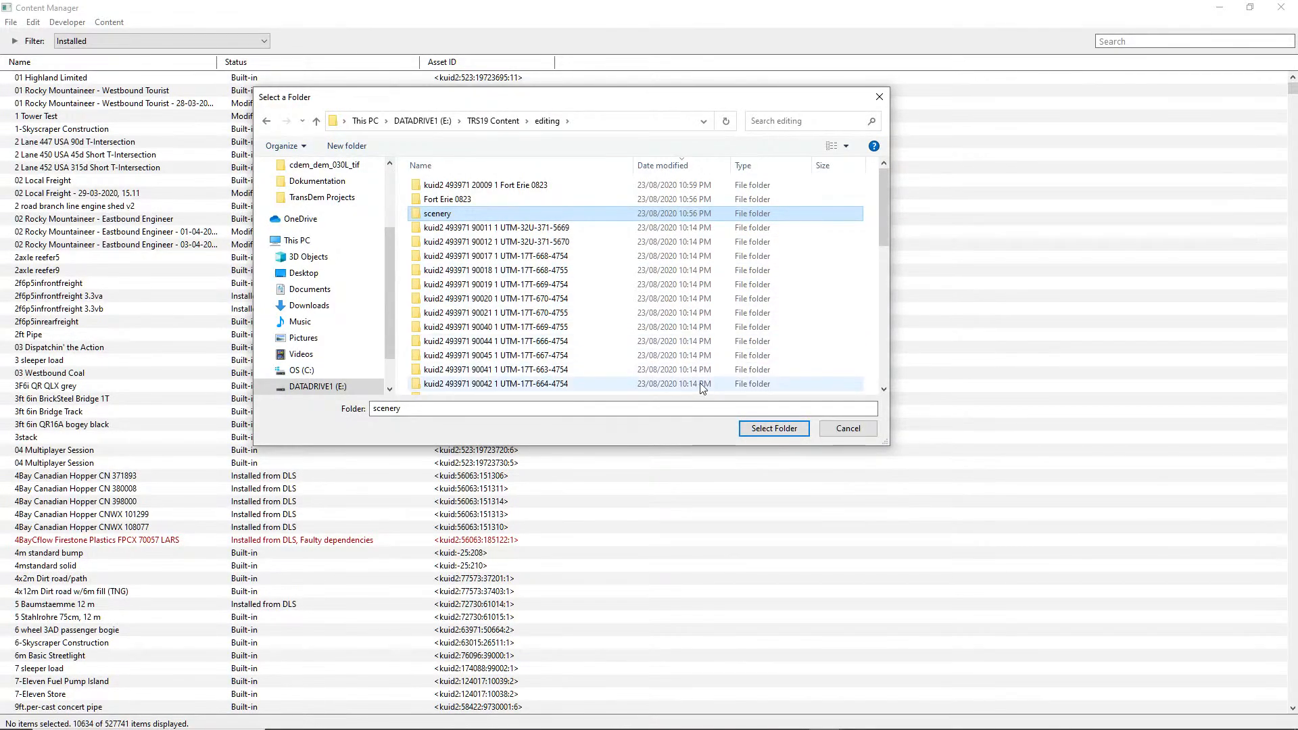
left_click(774, 429)
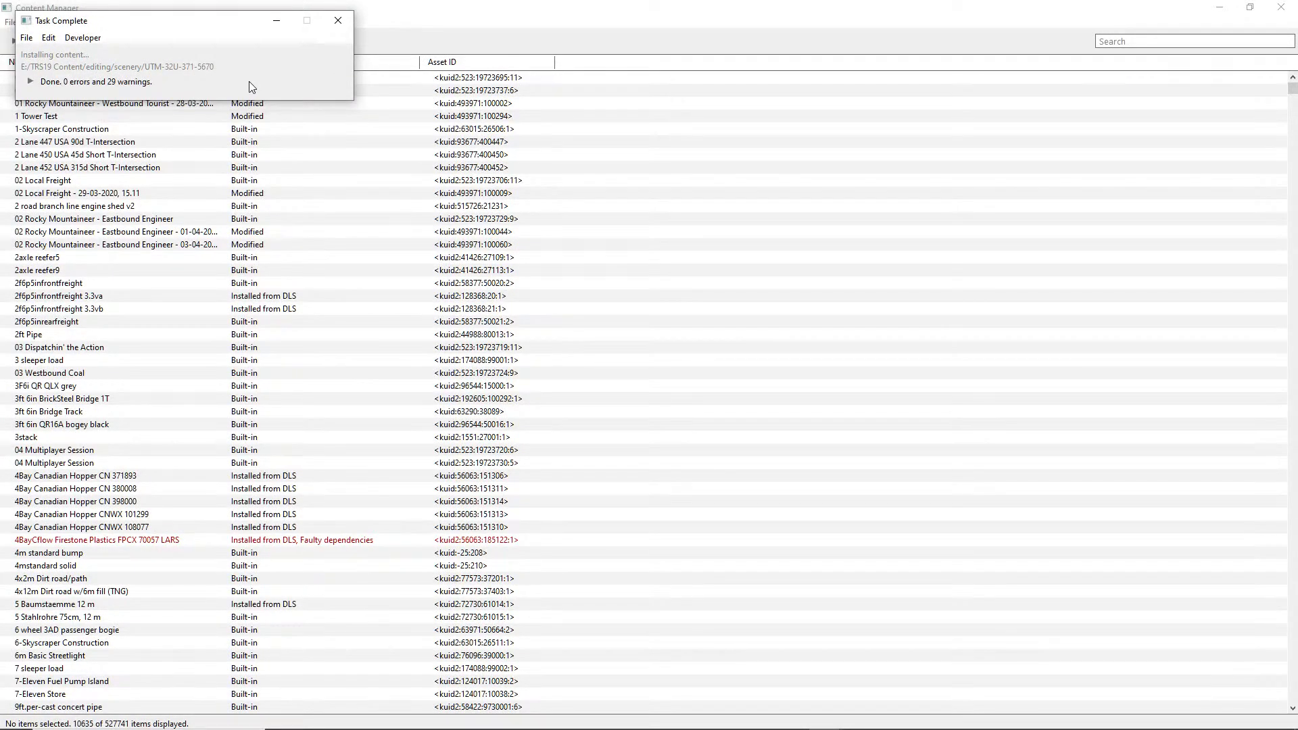
left_click(338, 27)
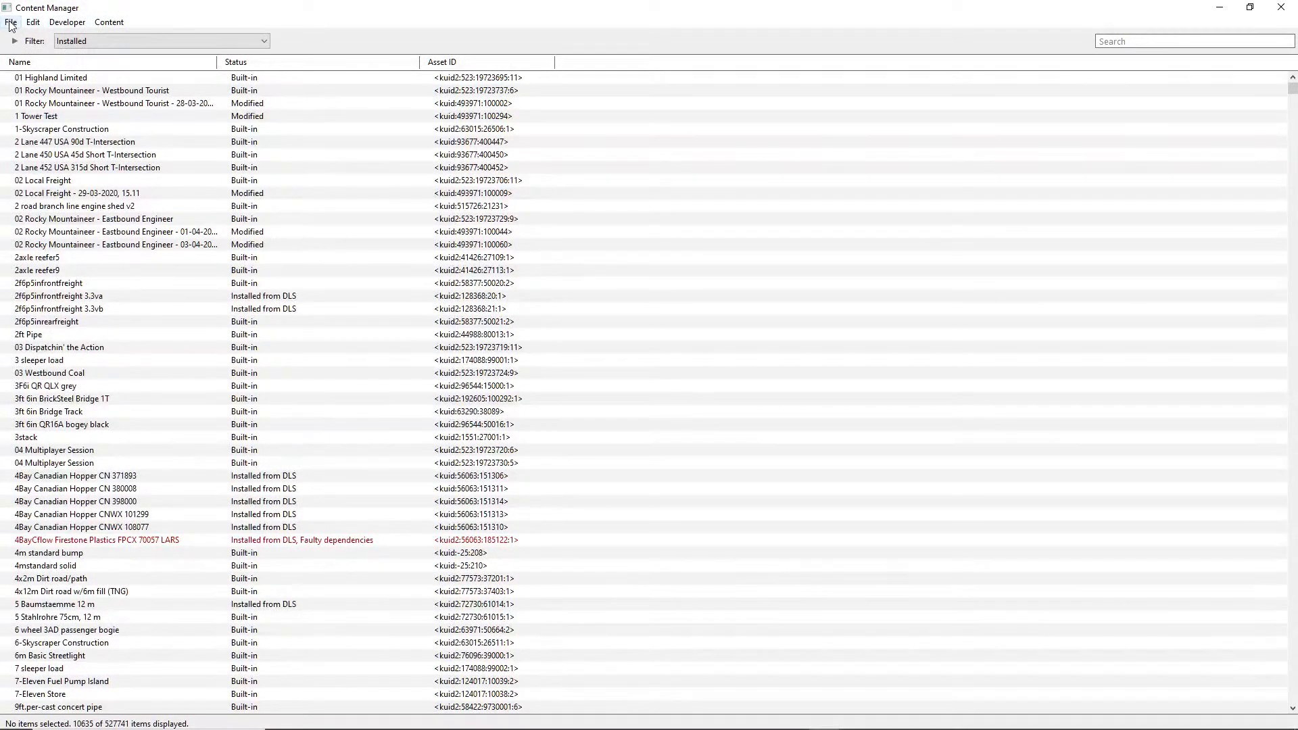
Close Content Manager, then start Trainz and bring up the Driver / Surveyor route selection.
left_click(1282, 9)
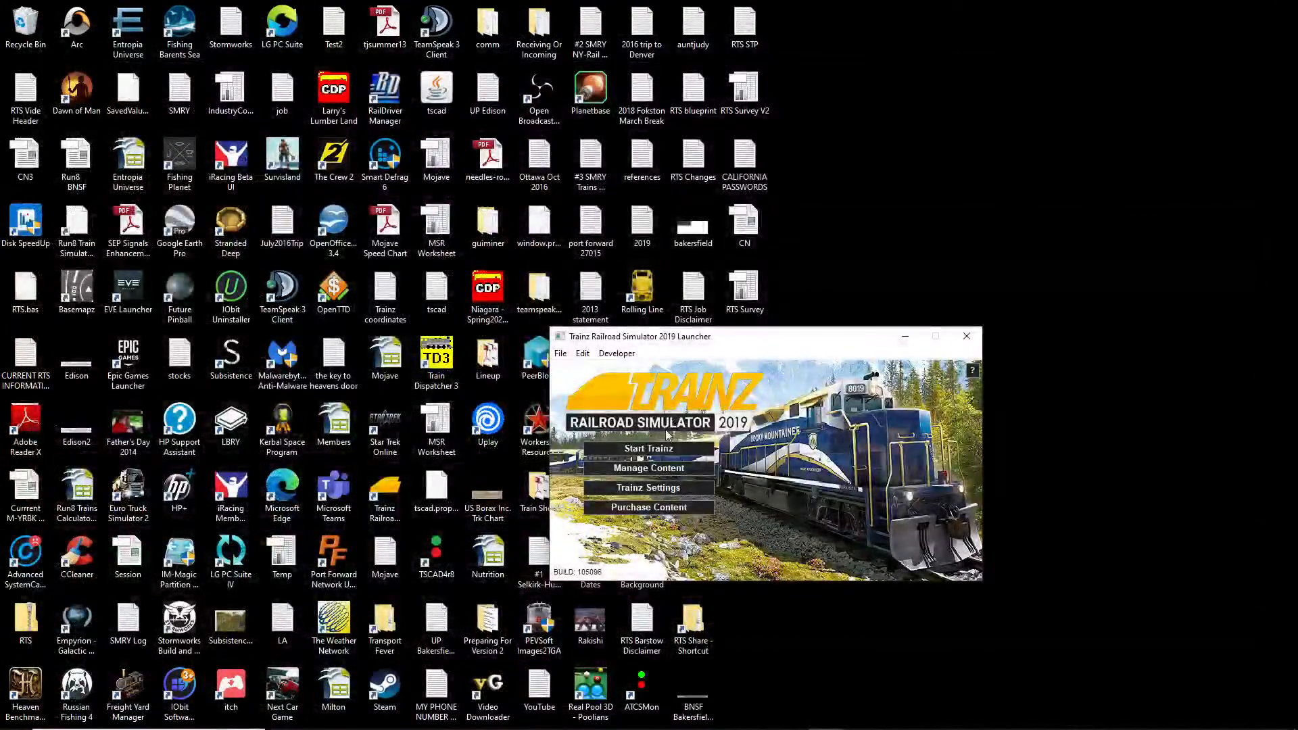
left_click(666, 449)
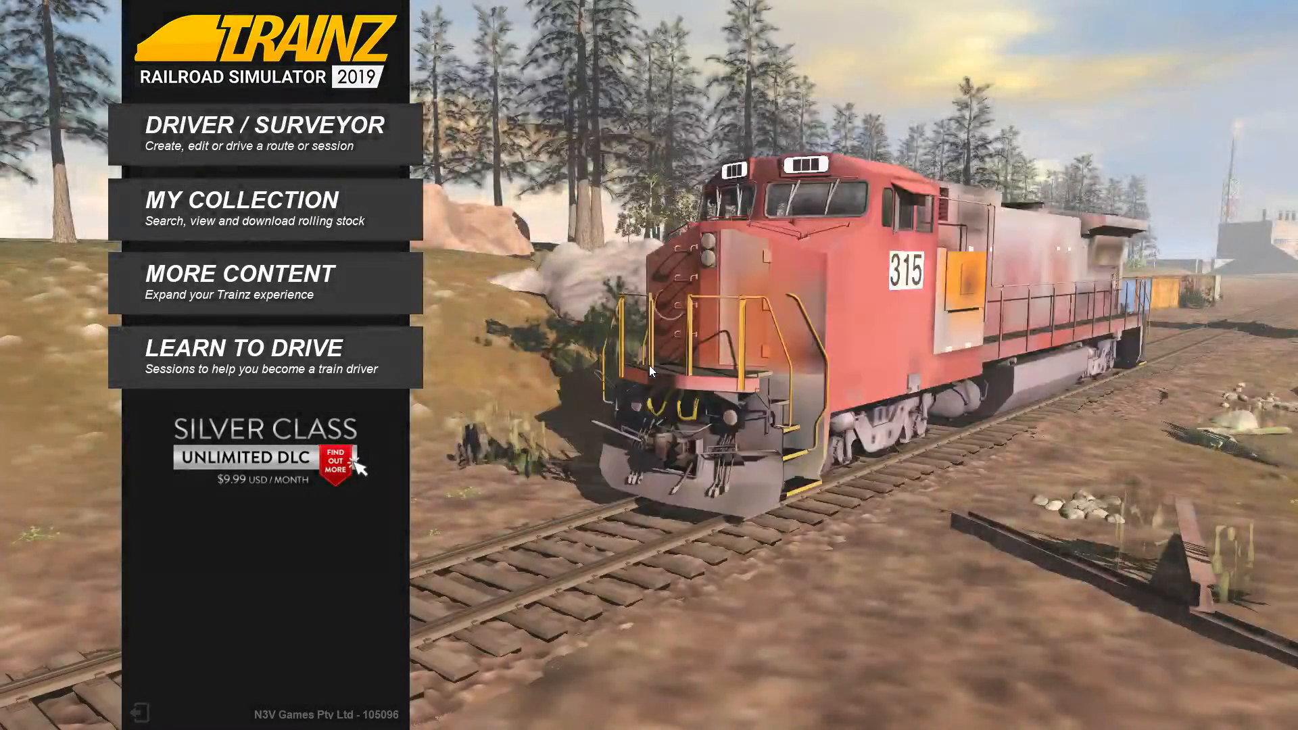
left_click(355, 137)
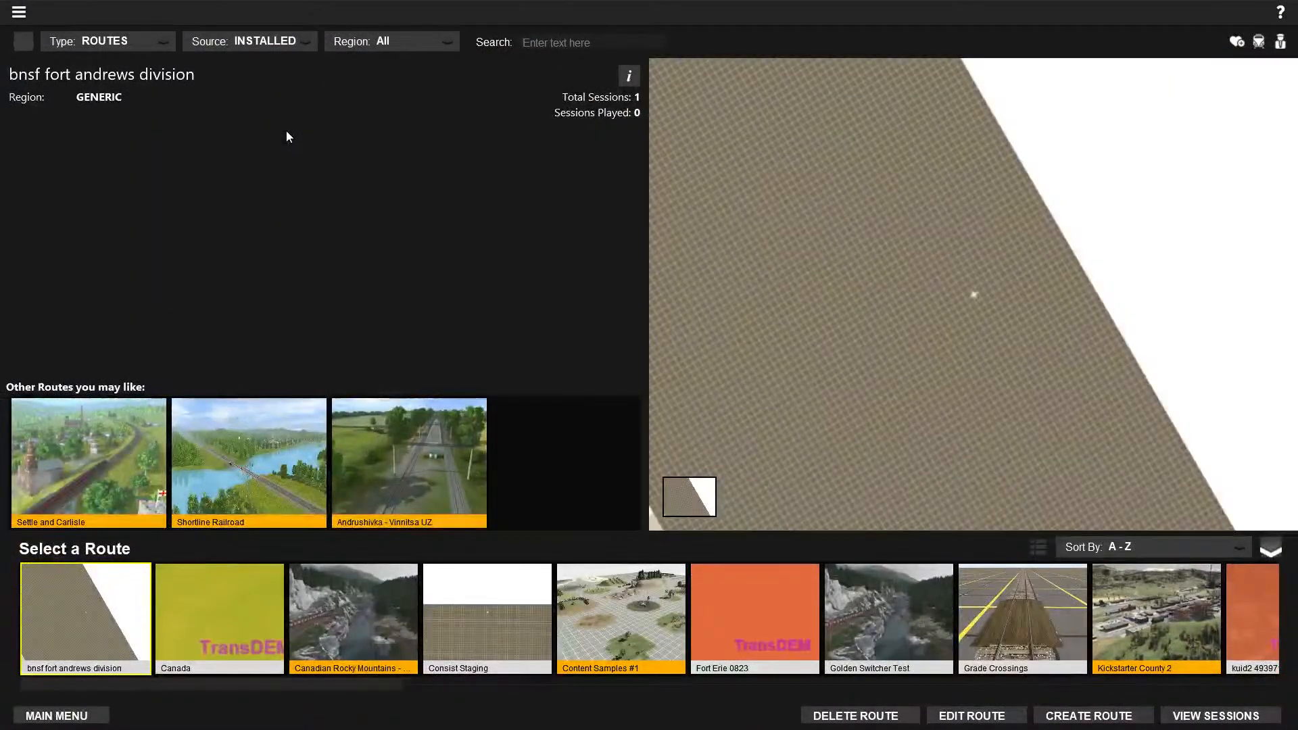
Open the Fort Erie 0823 route for editing, using its unsubmitted changes.
left_click(752, 613)
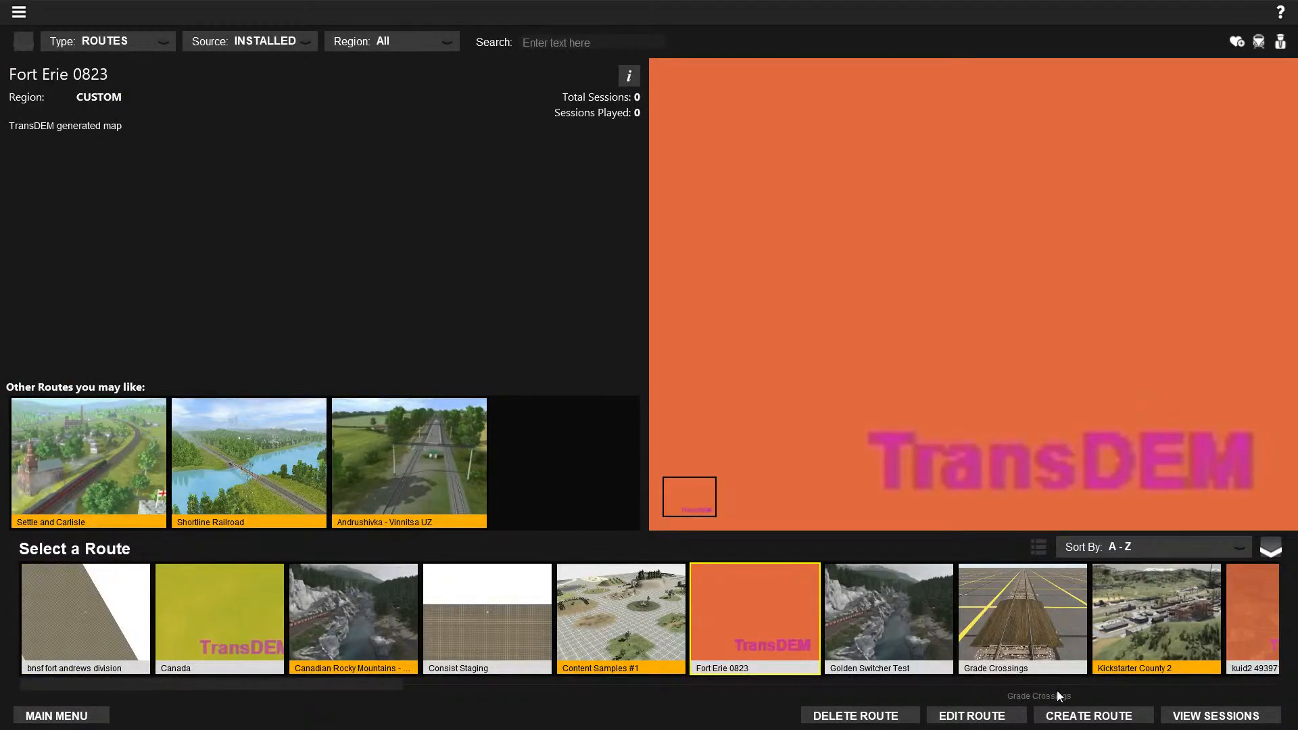
left_click(985, 718)
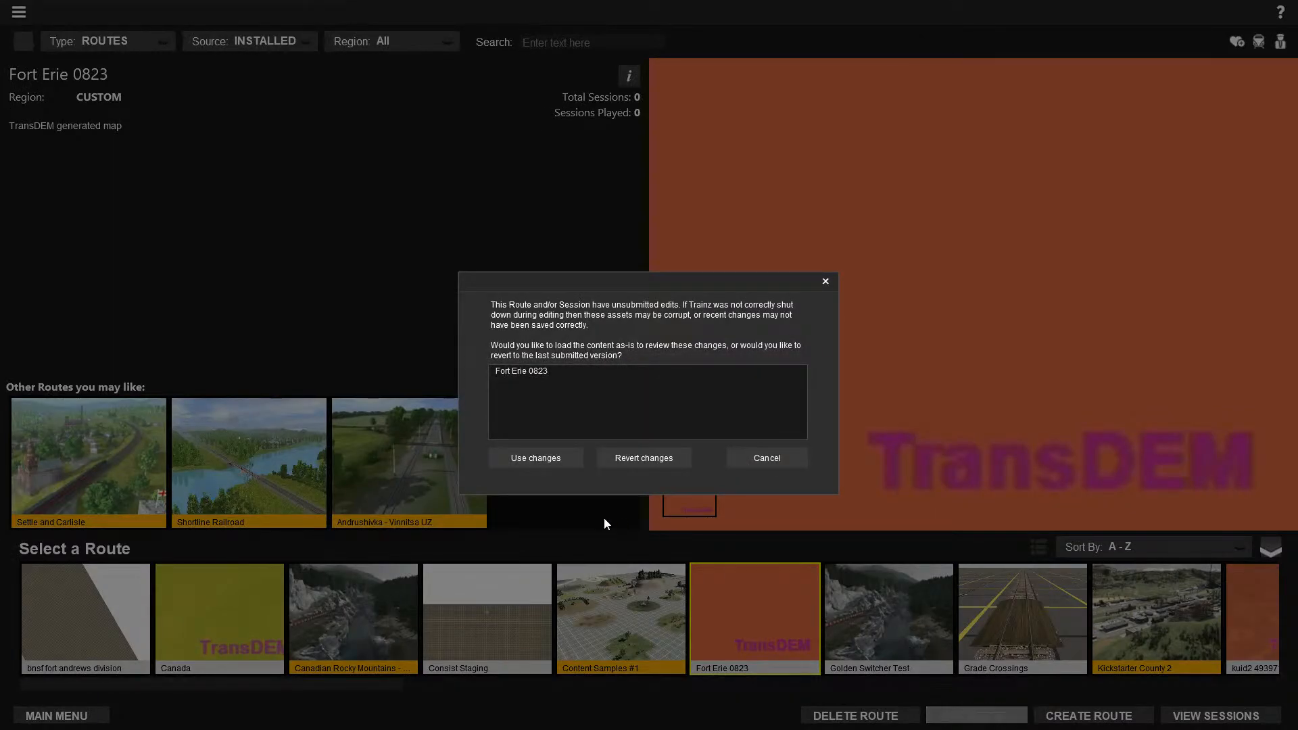
left_click(556, 460)
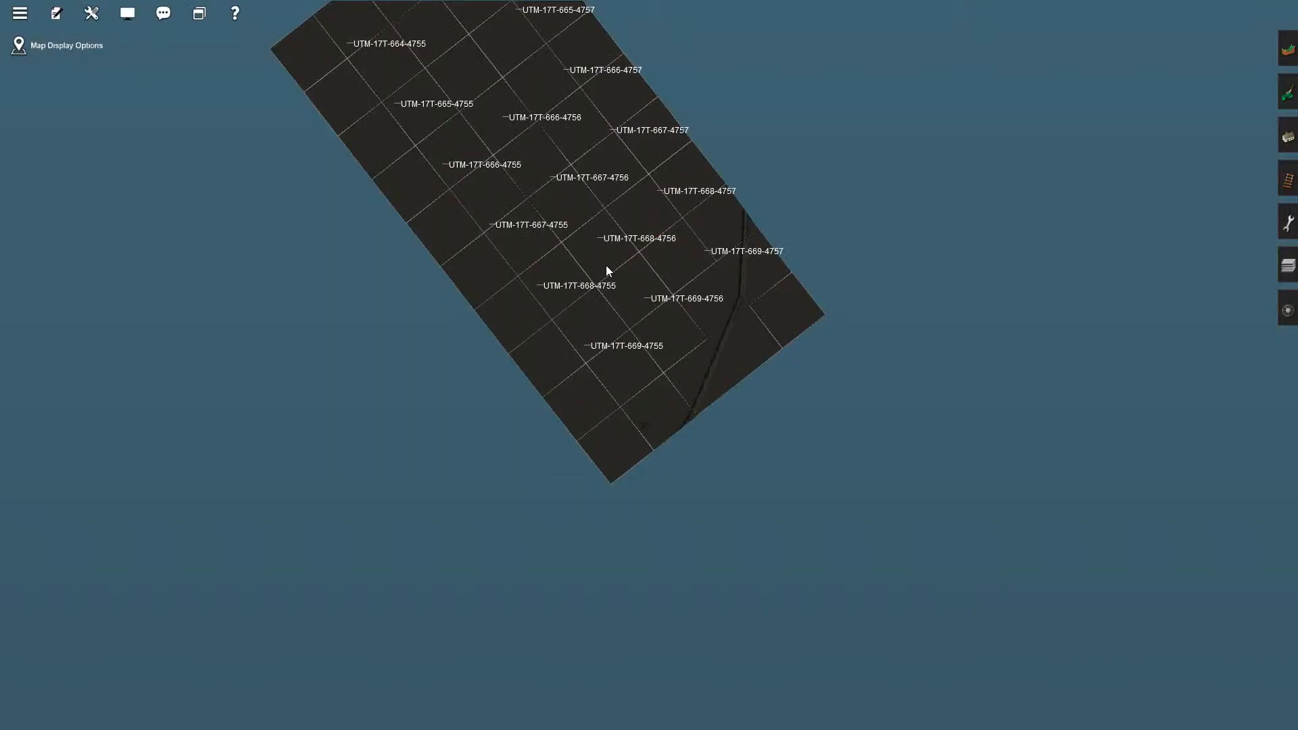
Examine the imported ground imagery from tile UTM-17T-669-4755 to UTM-17T-668-4755 for gaps and mismatched sections, turning the map along the railway.
scroll(606, 272, "up", 5)
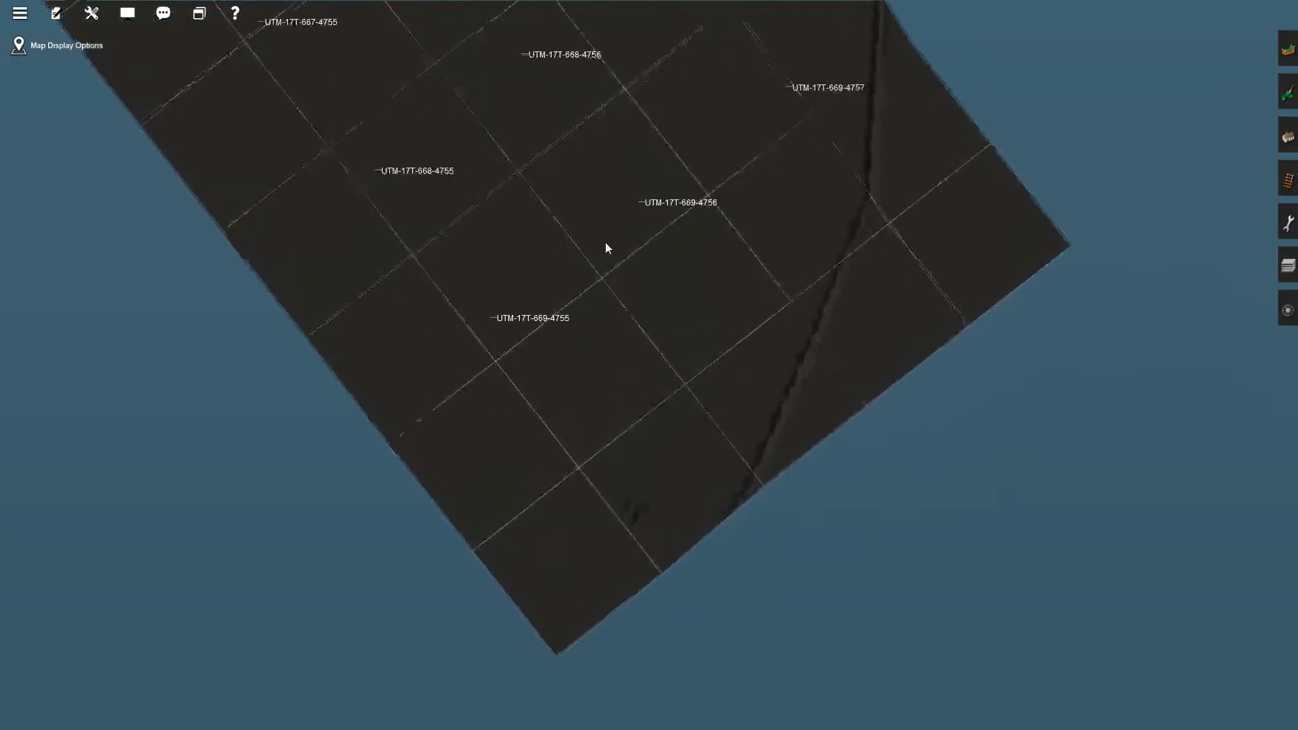
scroll(606, 248, "up", 5)
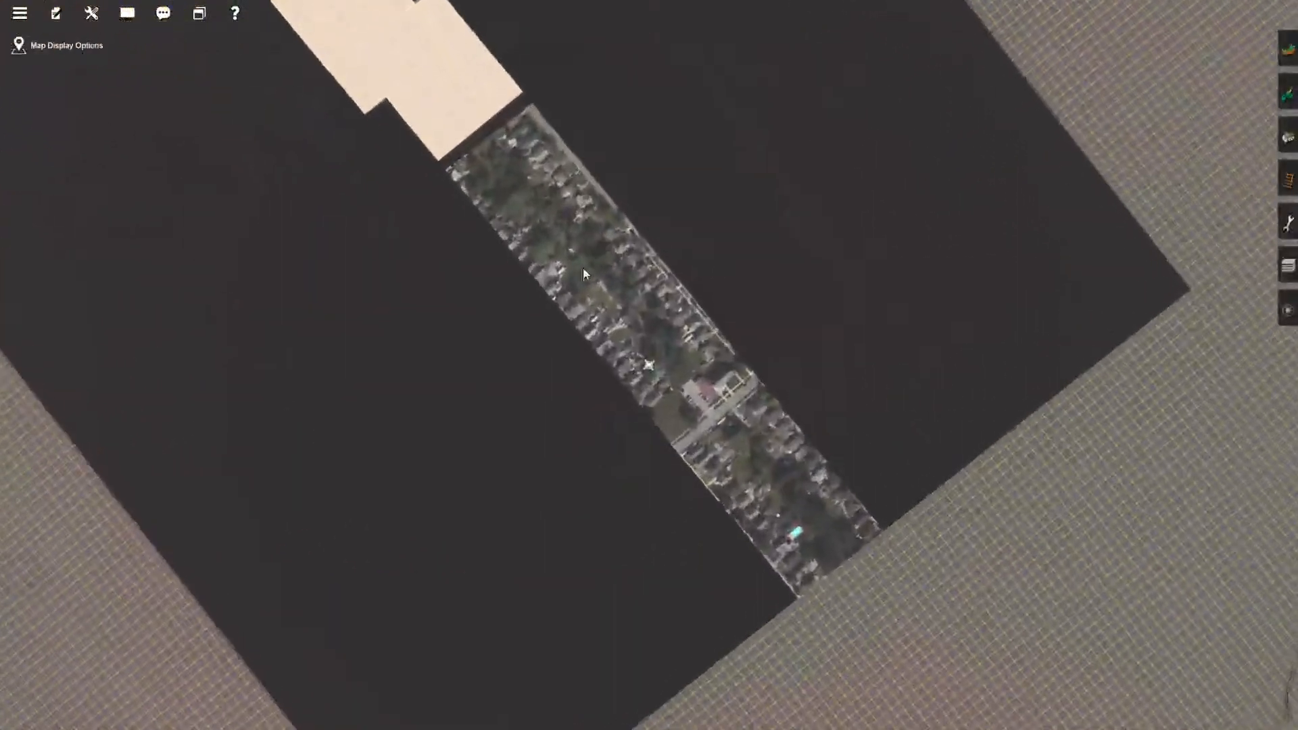
right_click(570, 275)
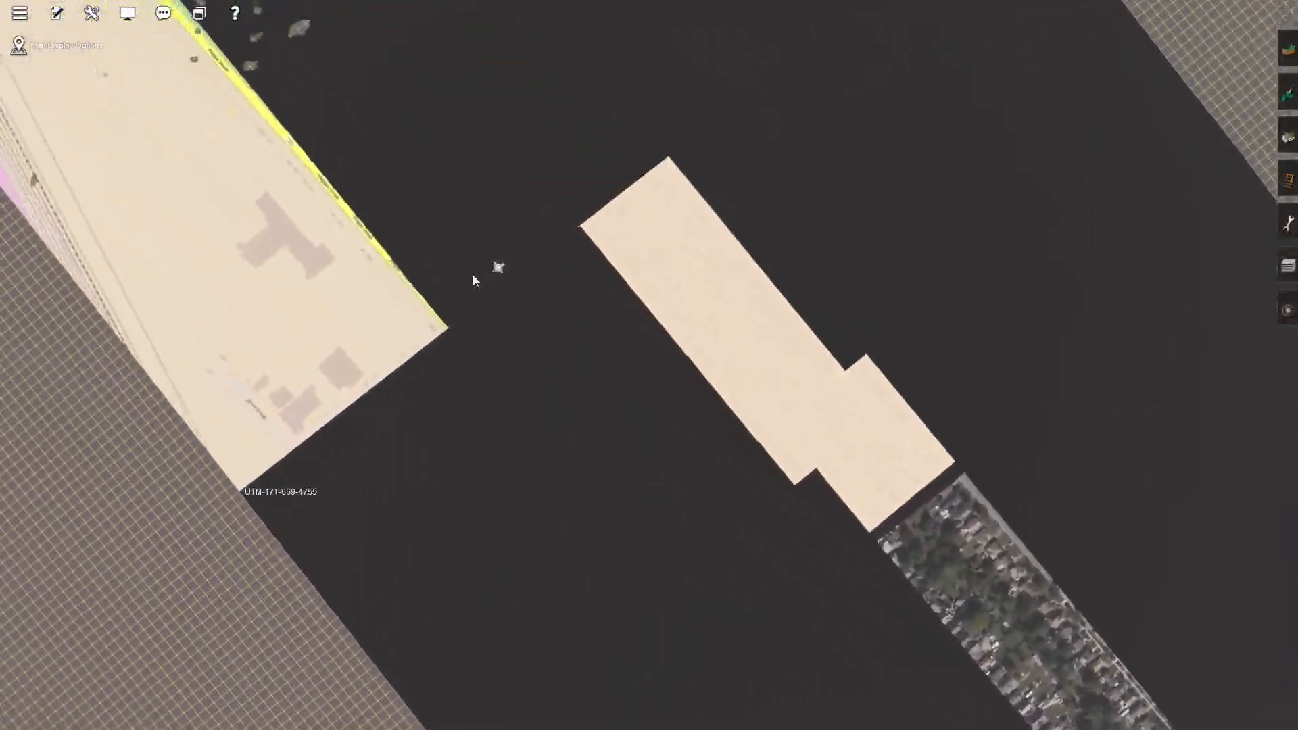
right_click(415, 294)
right_click(484, 233)
right_click(493, 223)
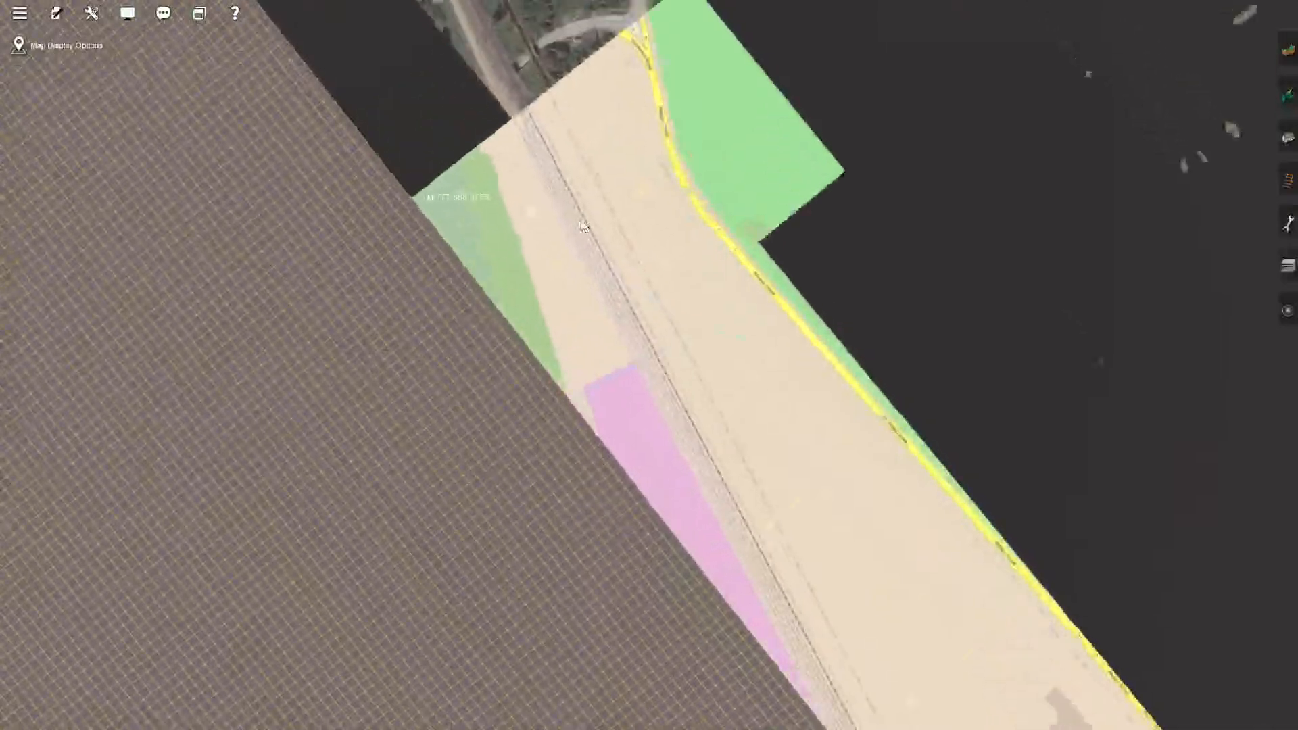
right_click(643, 263)
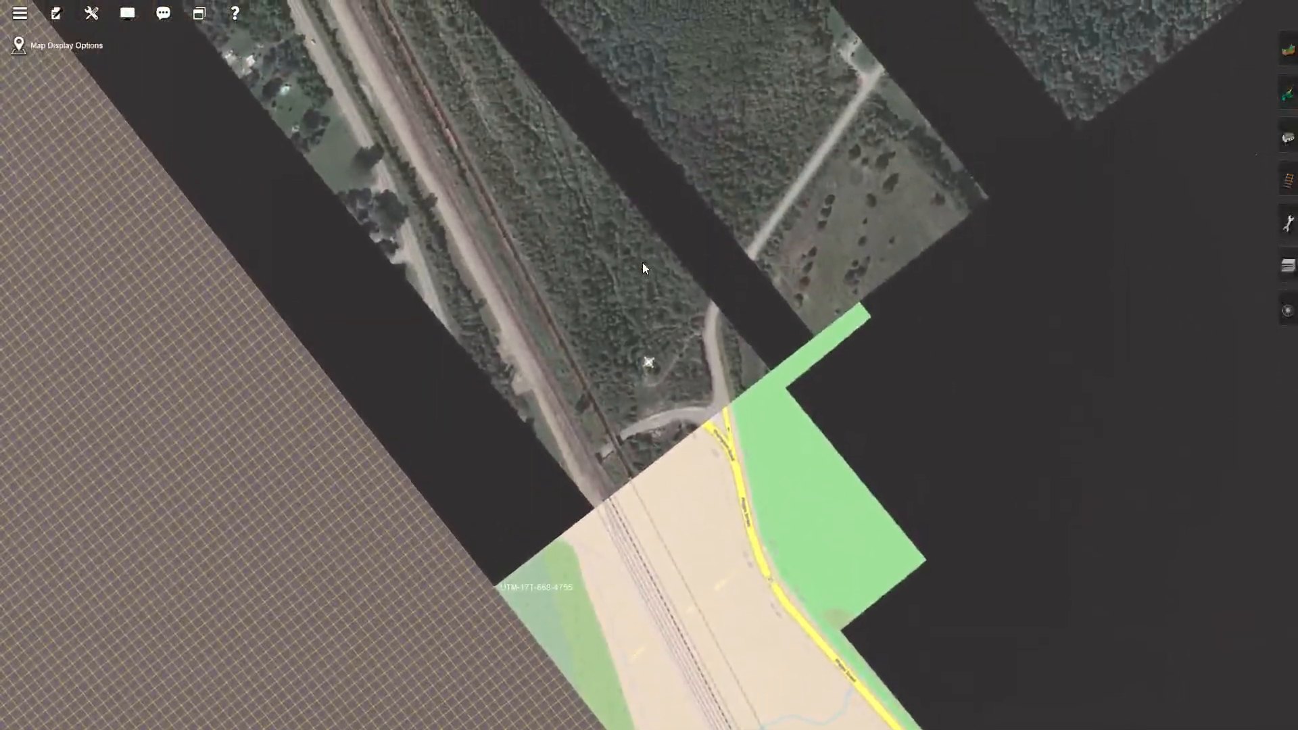
key("Left")
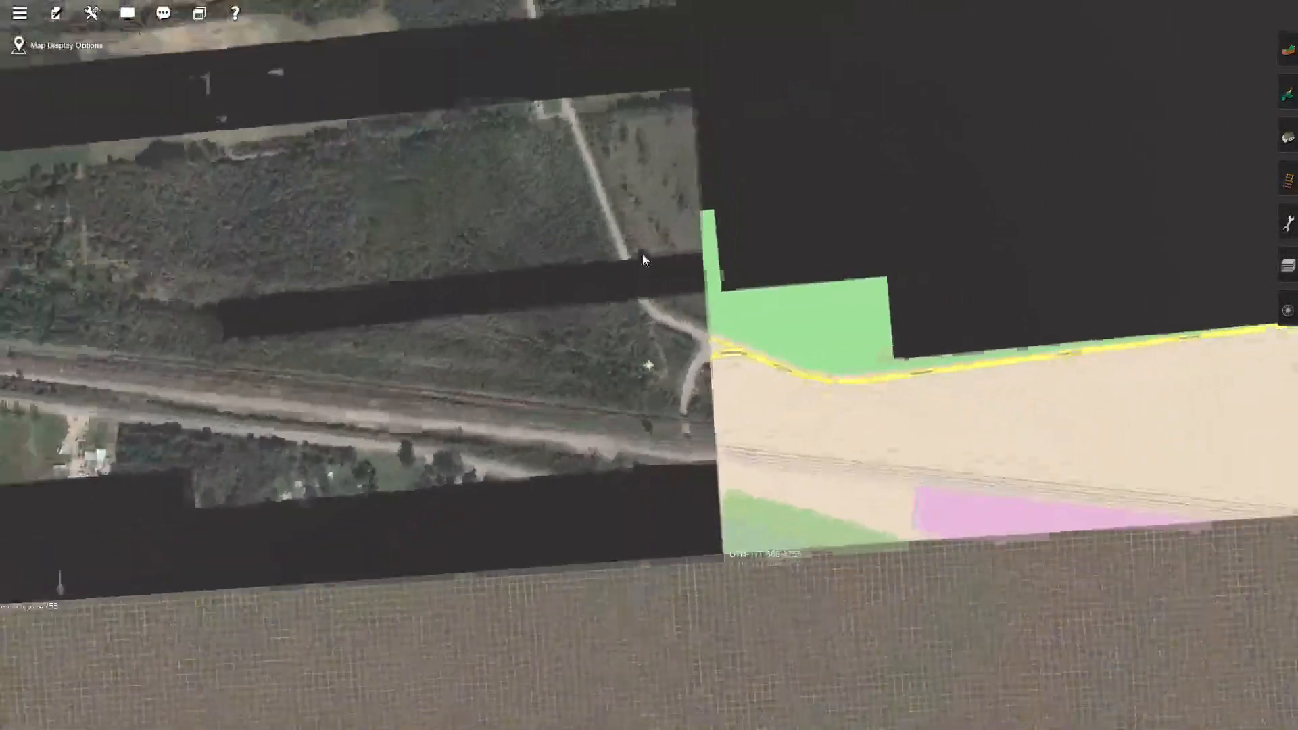
scroll(643, 254, "down", 10)
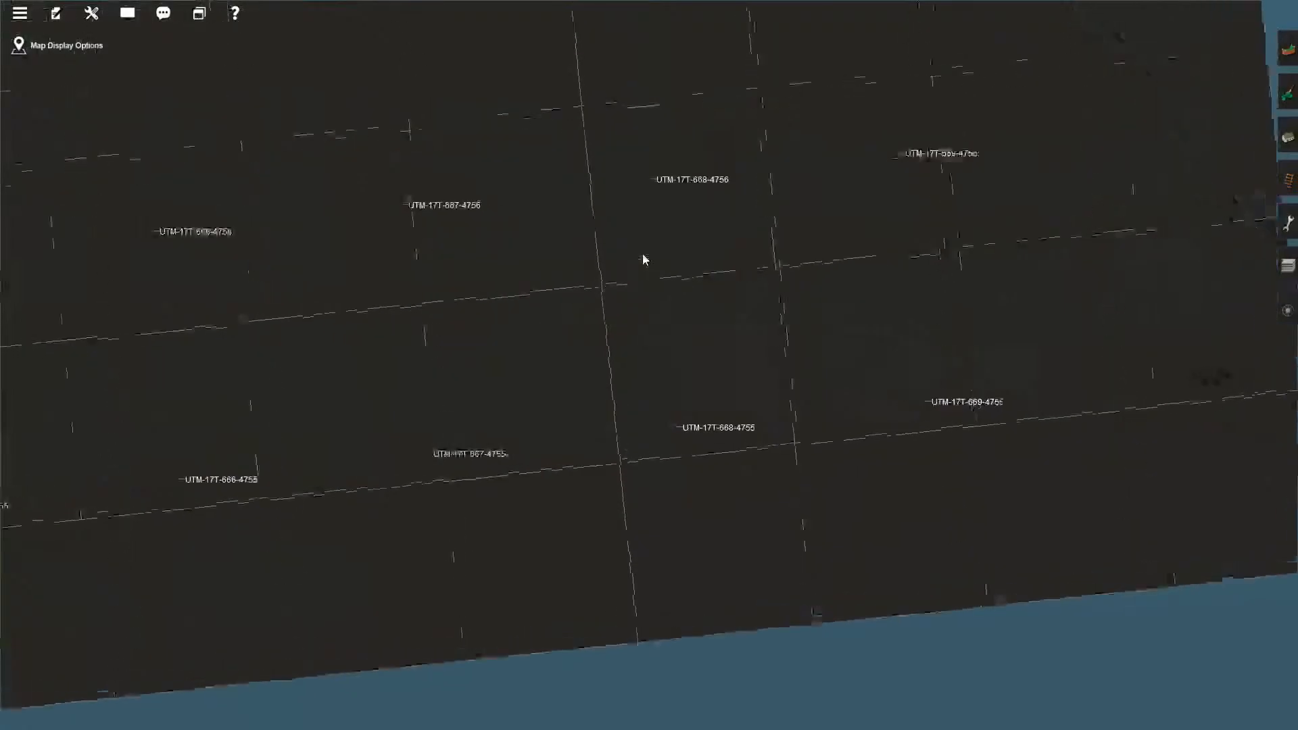
scroll(643, 257, "up", 10)
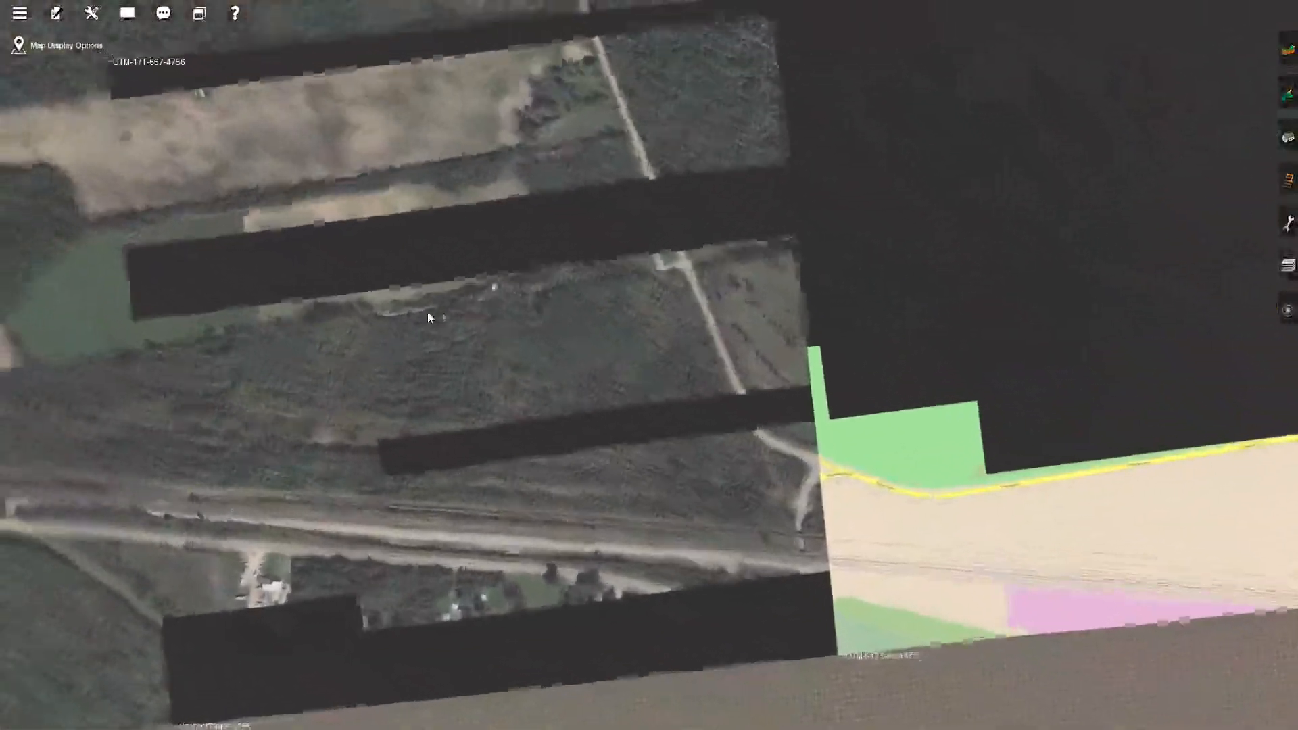
Follow the railway and check the orthophoto coverage from tile UTM-17T-667-4755 through UTM-17T-666-4755 to UTM-17T-664-4755.
scroll(397, 332, "down", 5)
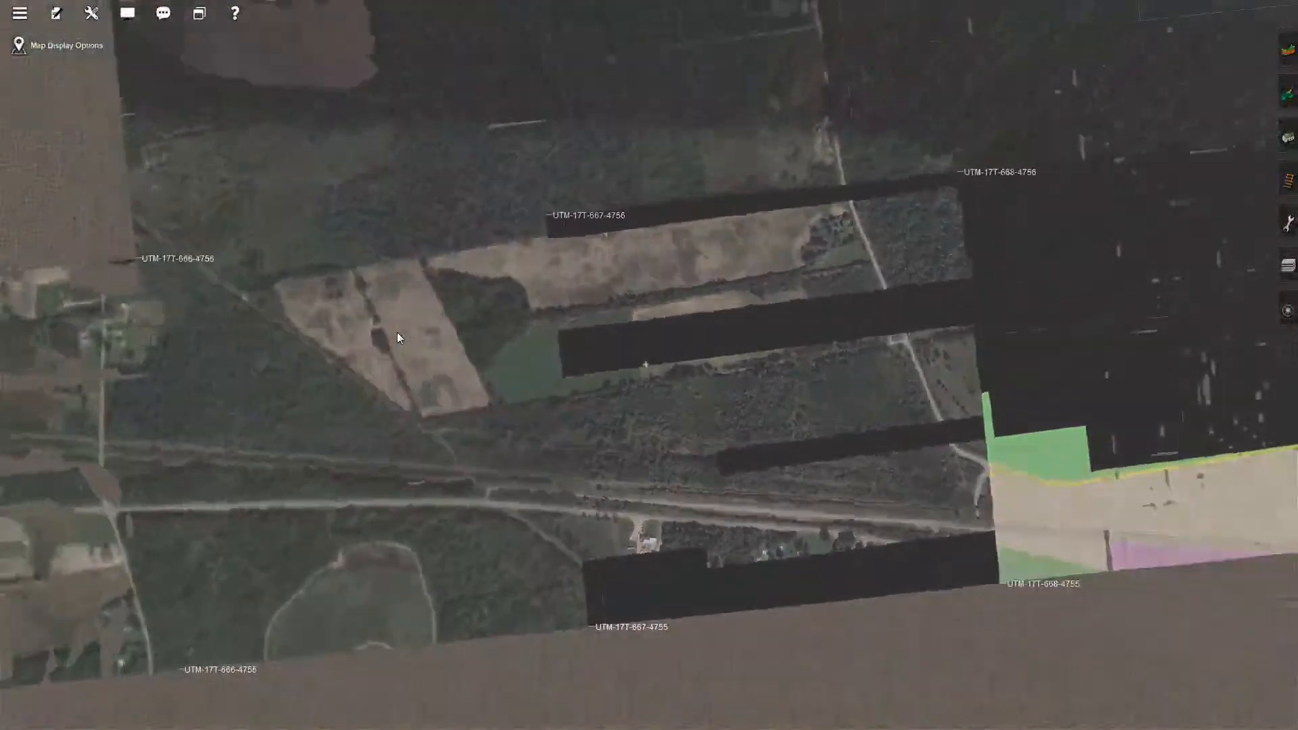
scroll(397, 331, "down", 2)
scroll(396, 331, "up", 4)
right_click(366, 350)
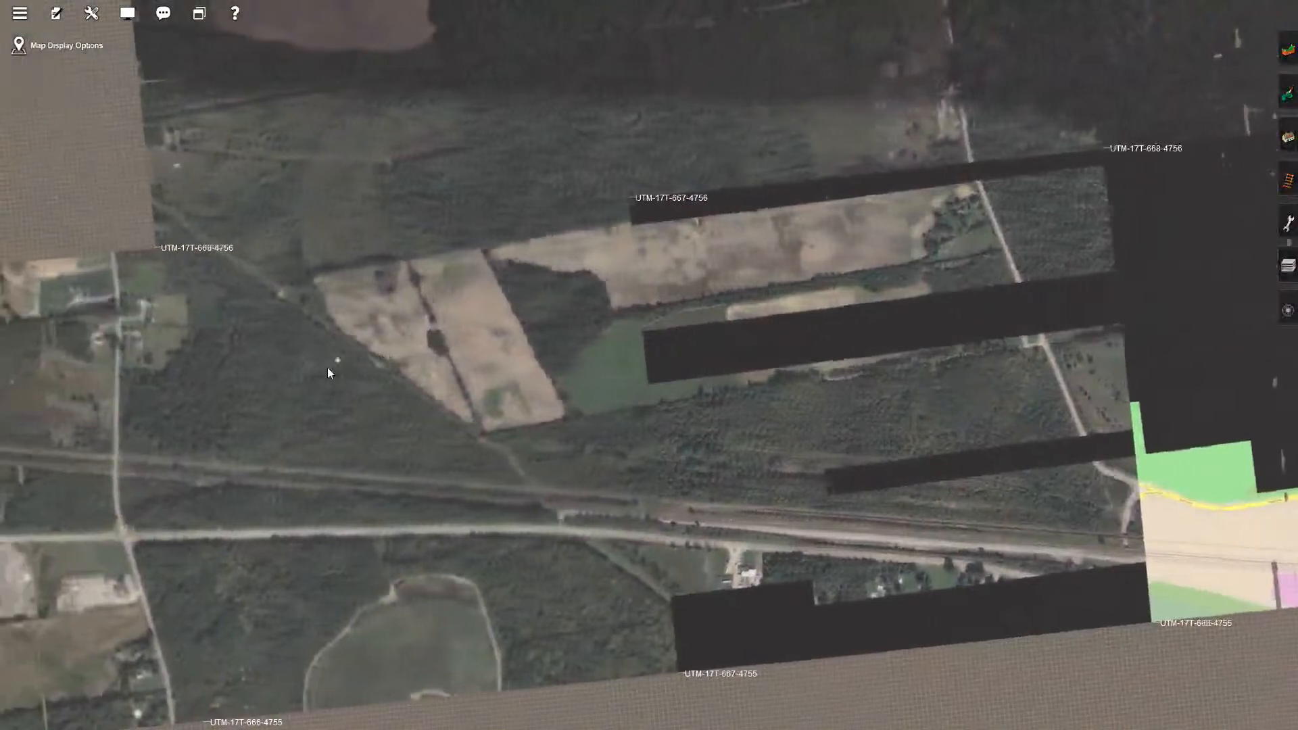
right_click(188, 447)
scroll(188, 448, "down", 1)
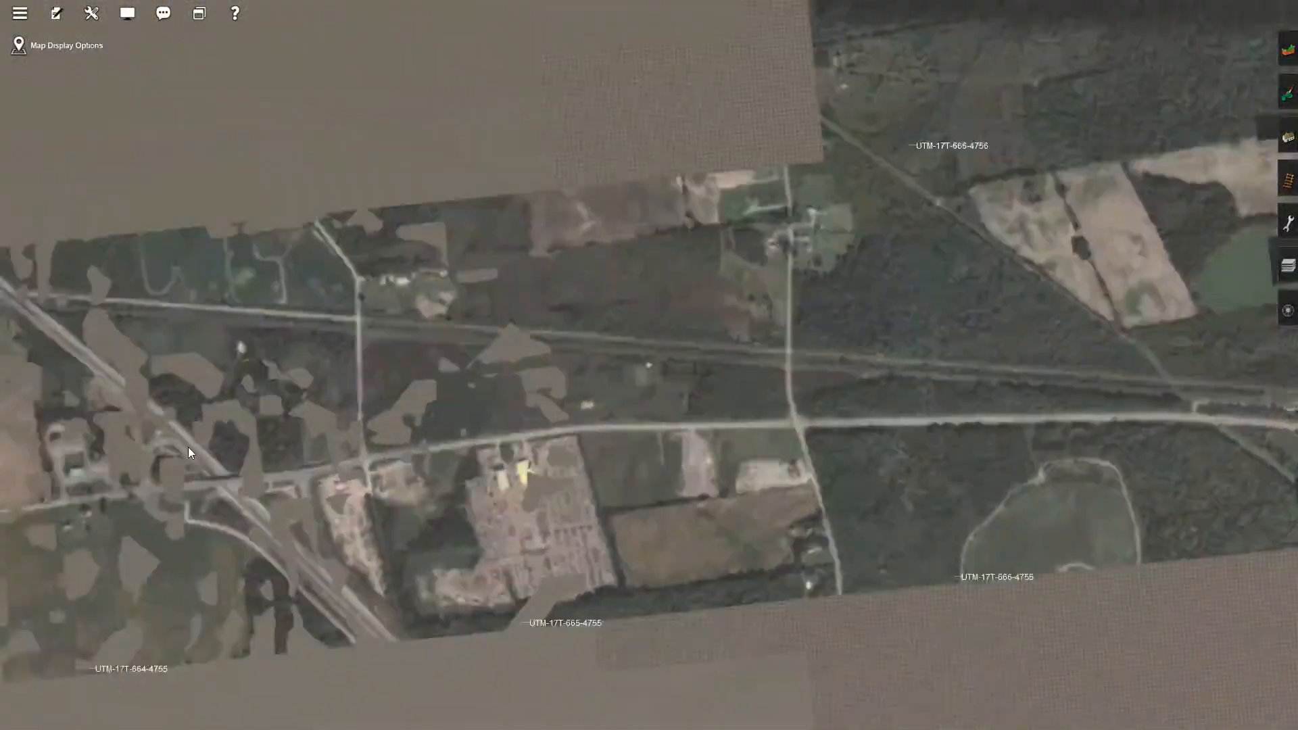
right_click(188, 448)
right_click(196, 446)
right_click(937, 365)
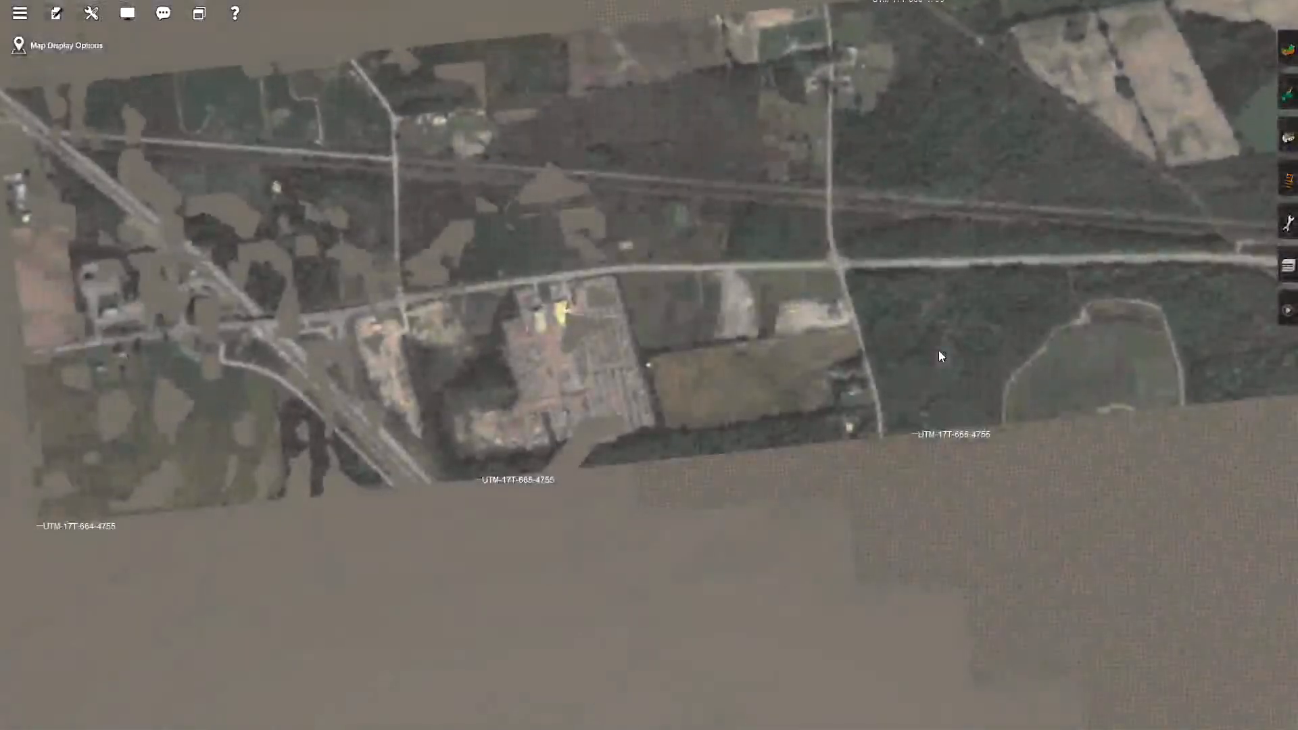
Check the imagery back along the strip from tile UTM-17T-666-4755 to the map edge beyond UTM-17T-669-4756, and around UTM-17T-668-4756.
right_click(938, 350)
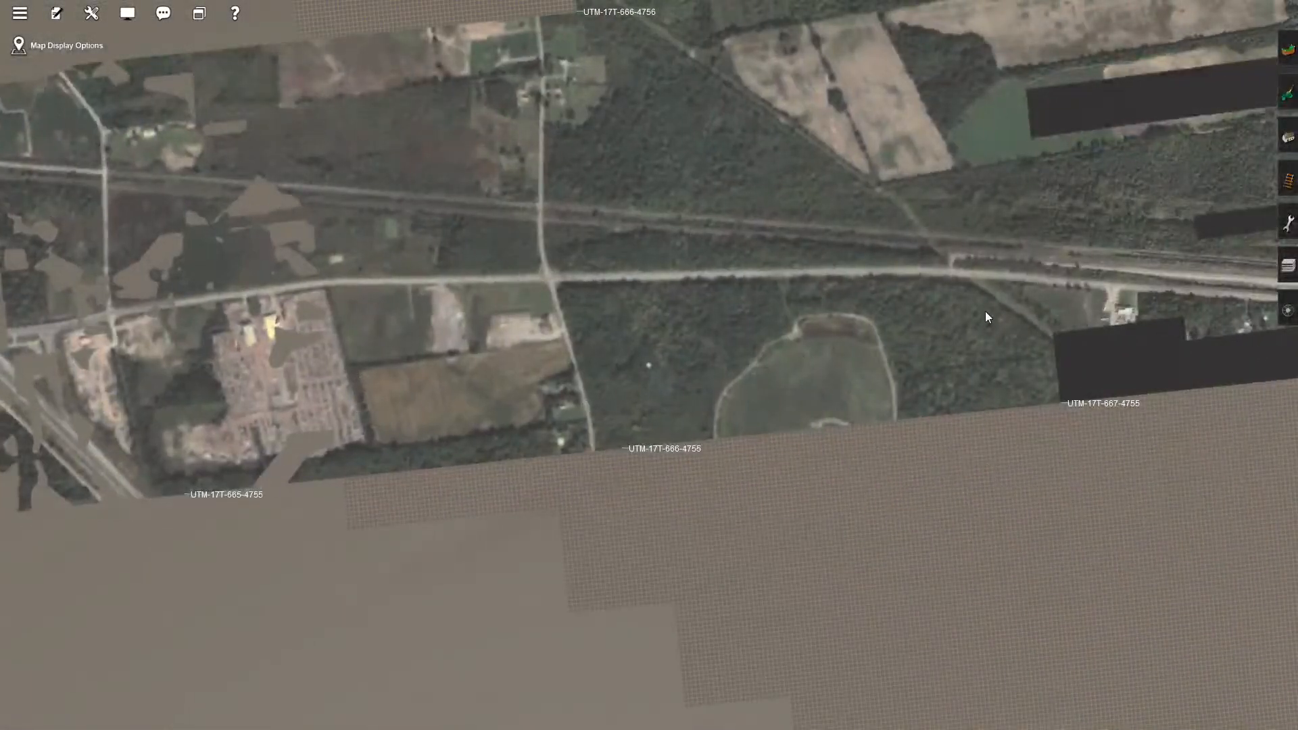
right_click(985, 312)
right_click(985, 312)
right_click(984, 311)
right_click(985, 311)
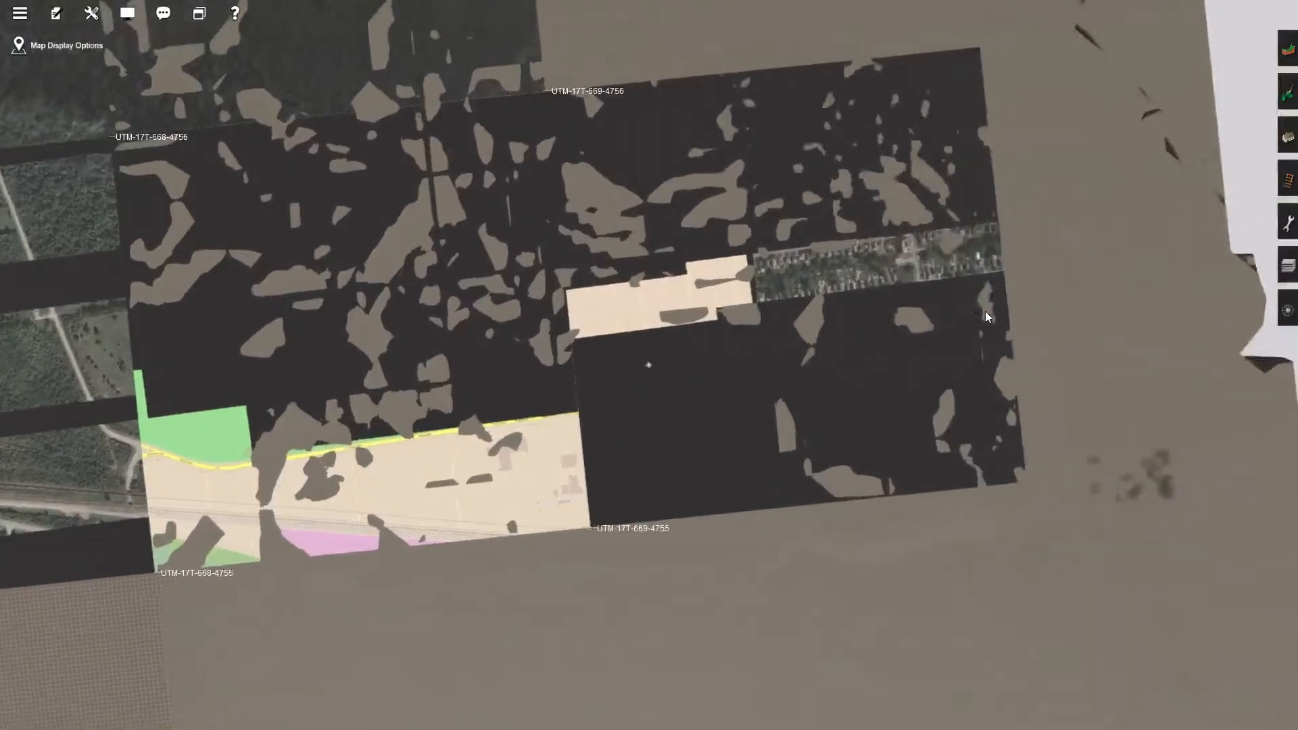
right_click(985, 312)
right_click(810, 312)
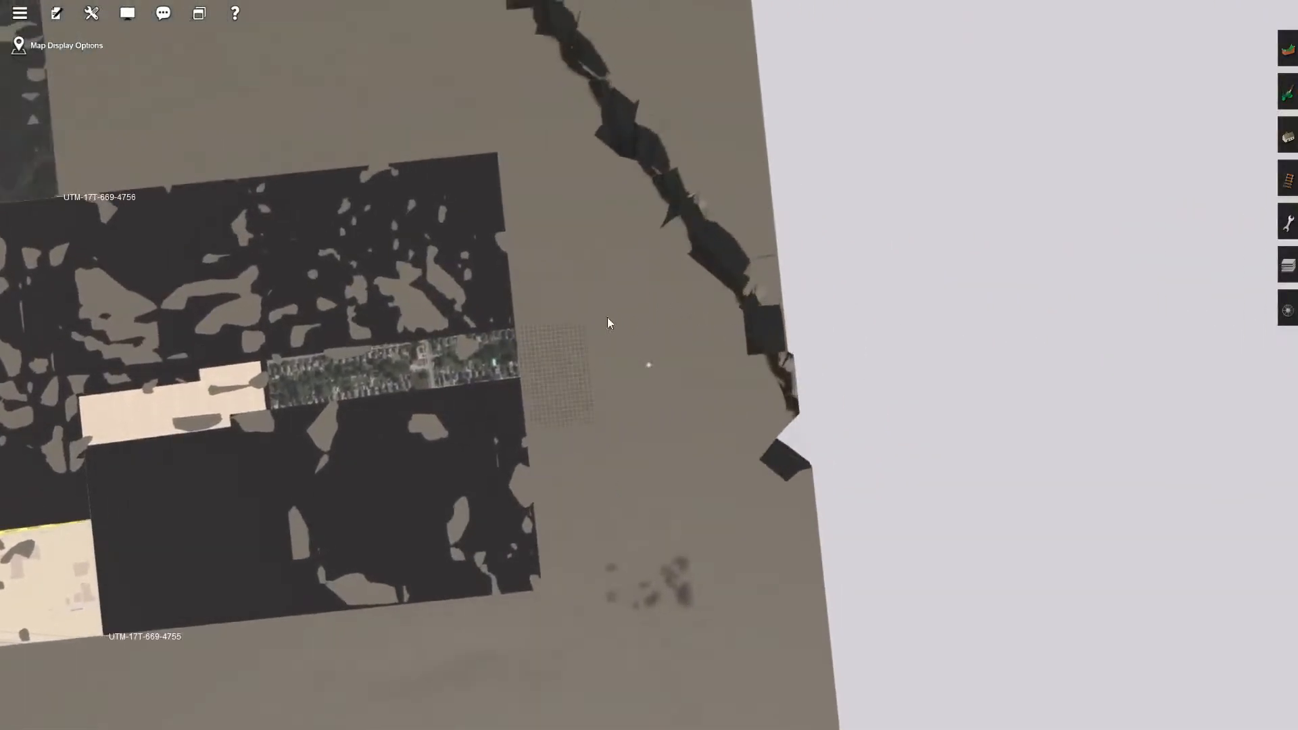
right_click(456, 322)
right_click(456, 322)
right_click(456, 321)
right_click(456, 321)
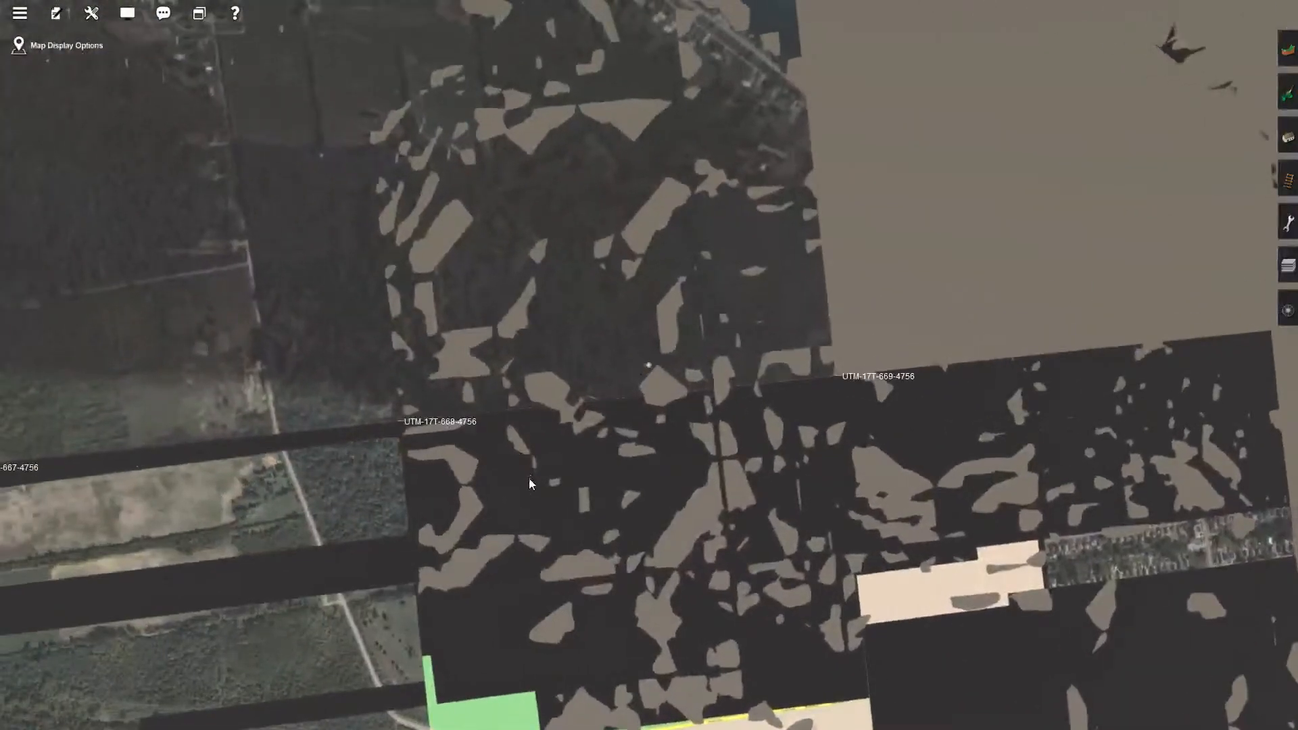
Compare the whole tile layout with a close-up of the railway corridor between tiles UTM-17T-667-4755 and UTM-17T-668-4755.
right_click(532, 491)
right_click(531, 490)
right_click(533, 496)
right_click(672, 406)
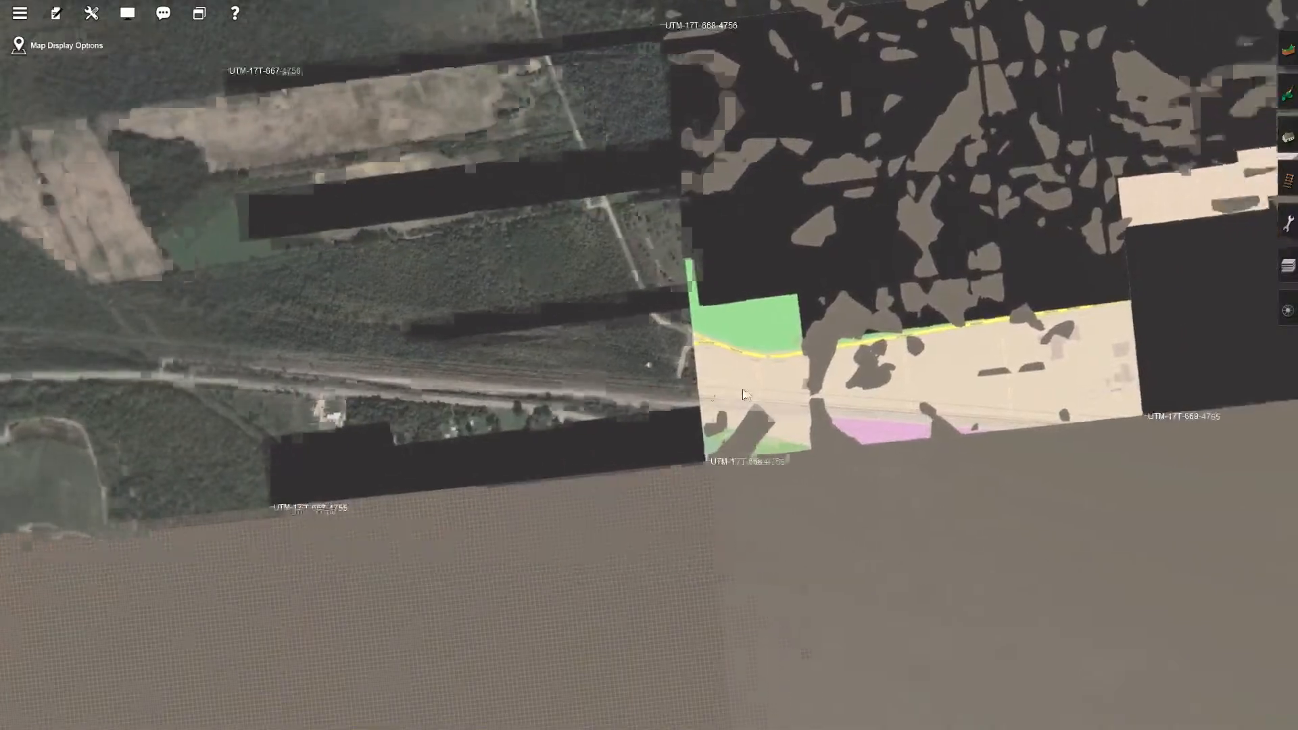
right_click(568, 390)
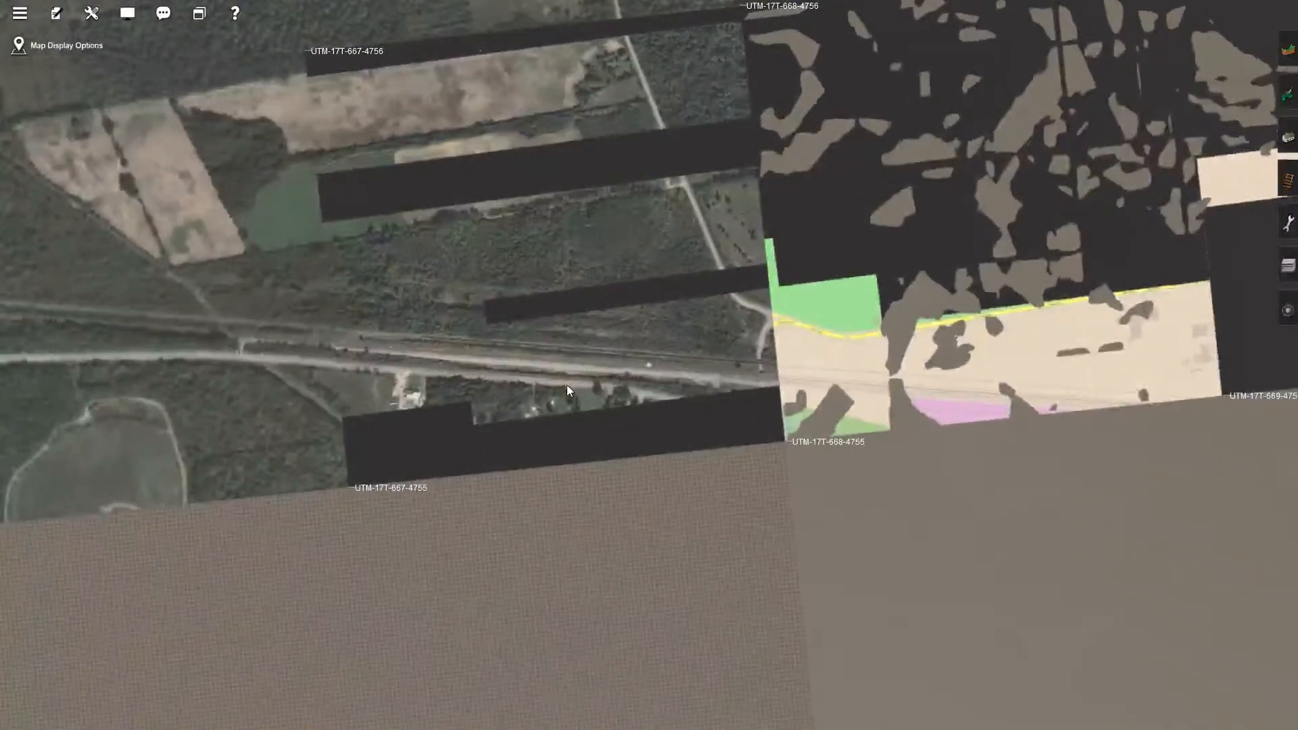
scroll(567, 385, "down", 10)
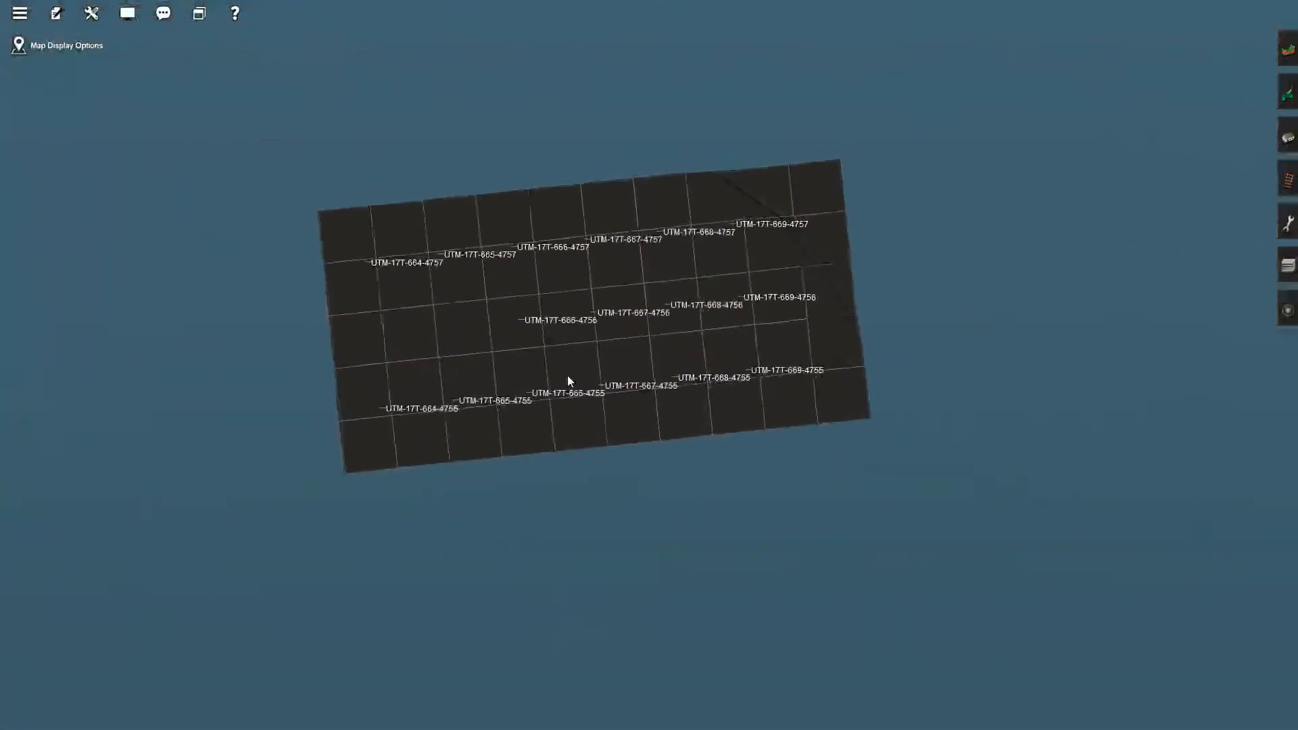
scroll(568, 377, "up", 10)
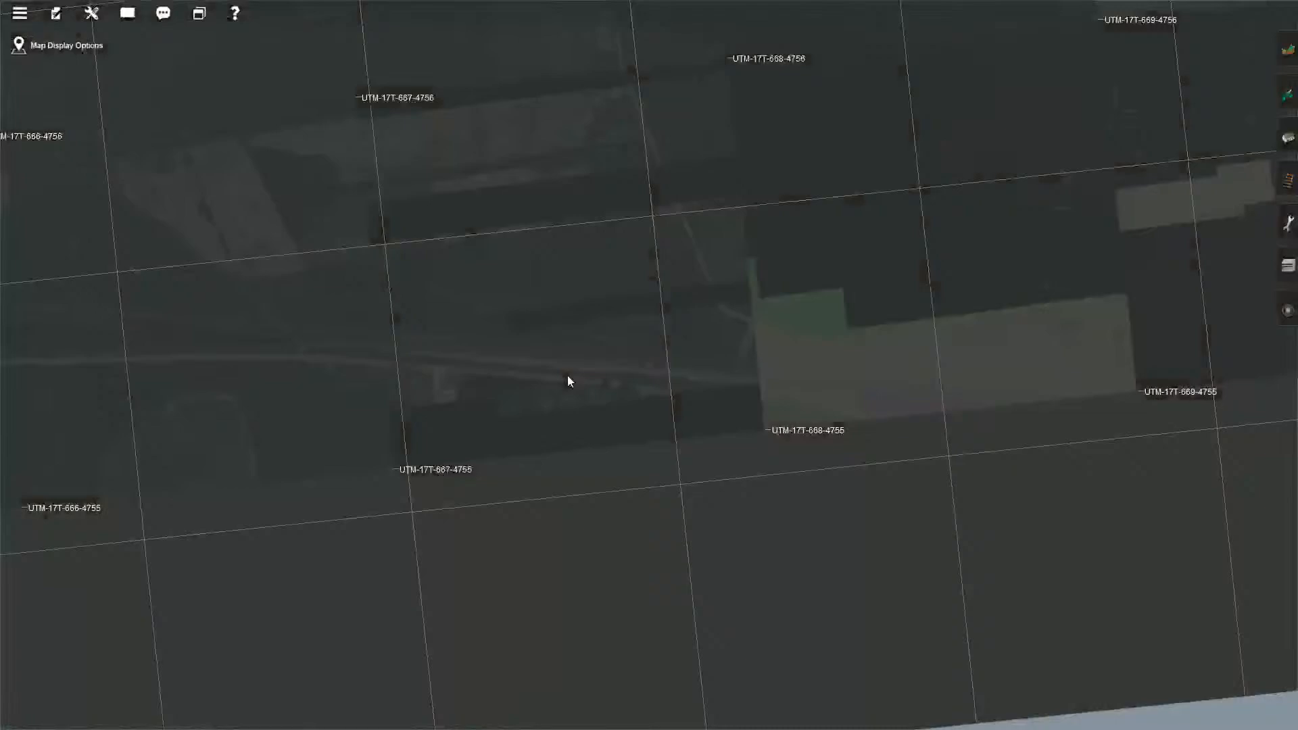
scroll(568, 382, "up", 8)
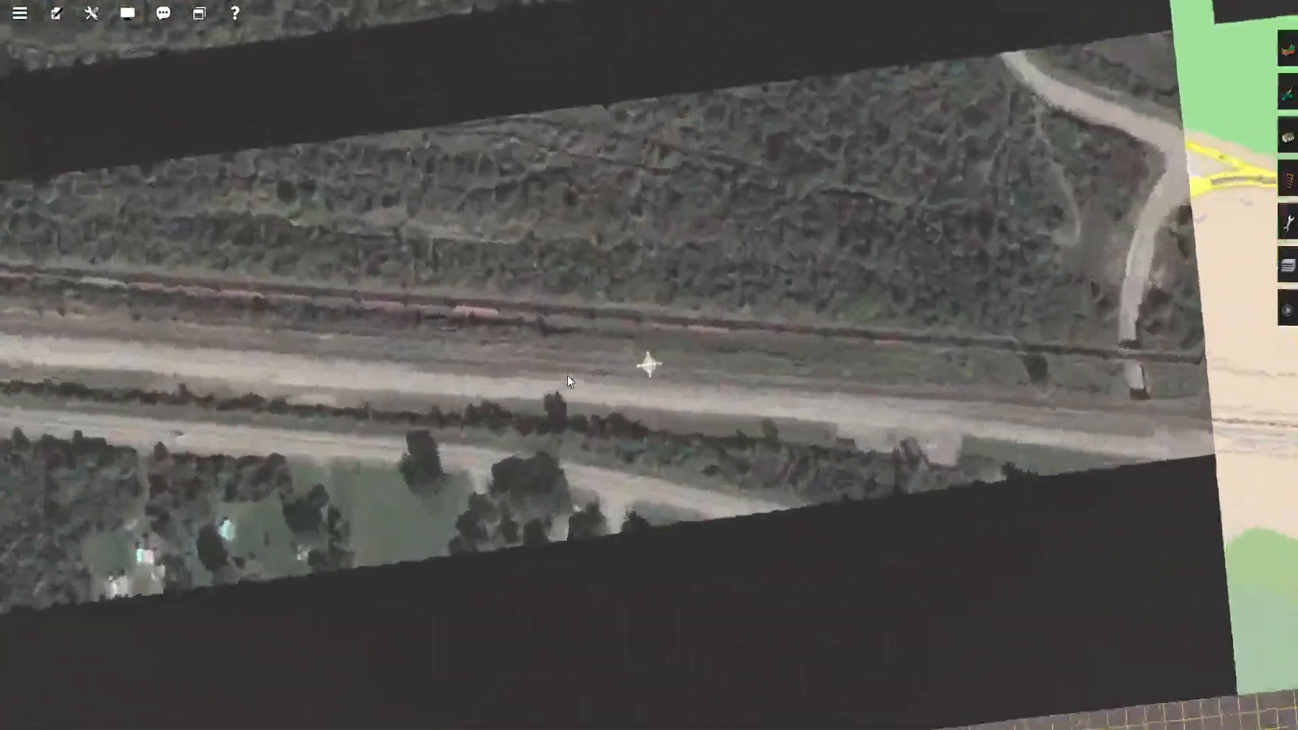
scroll(568, 381, "up", 5)
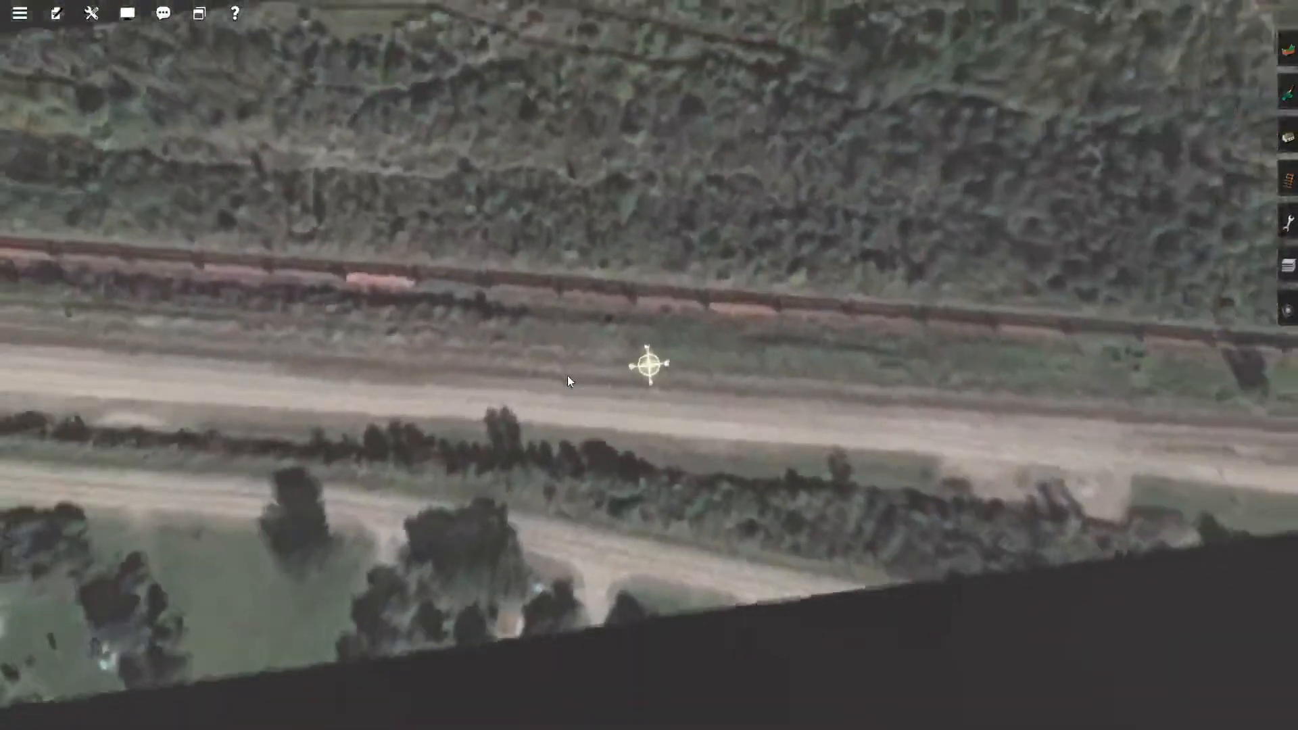
scroll(568, 381, "down", 8)
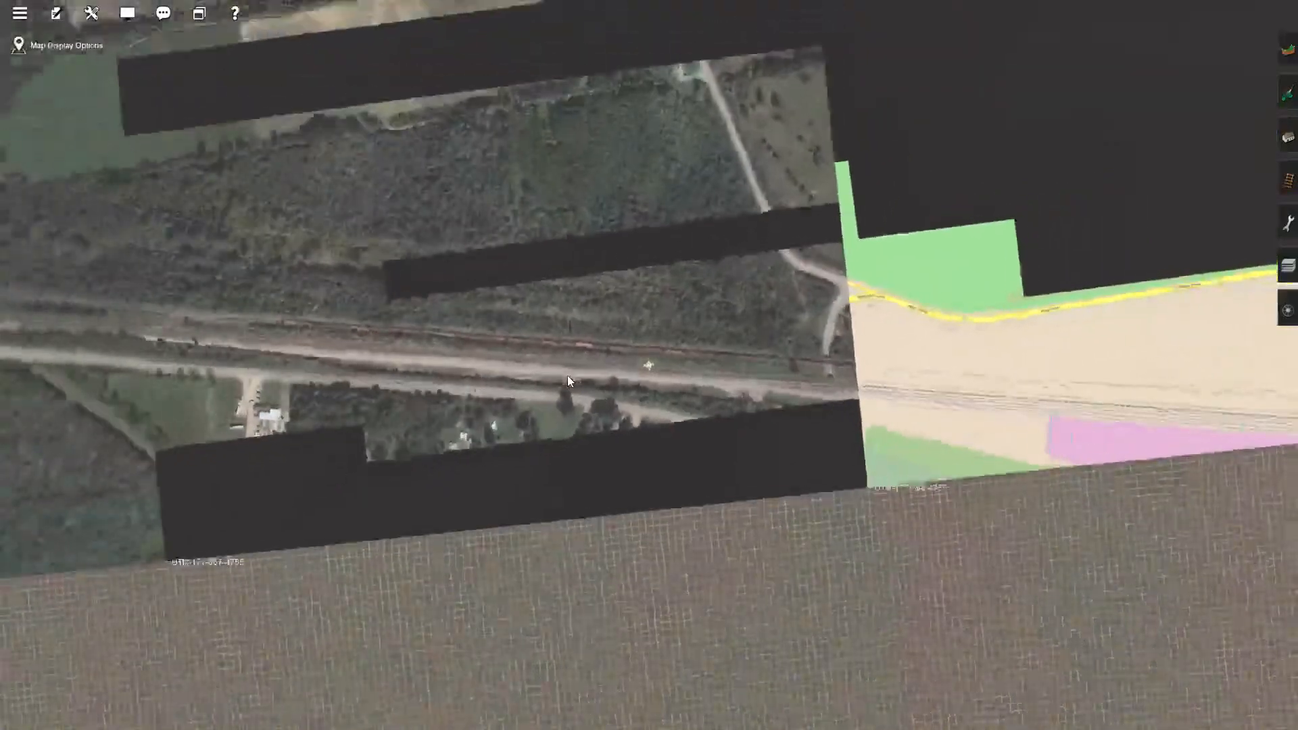
Examine the ground imagery along the railway and road from tile UTM-17T-668-4755 past UTM-17T-667-4755 to the rounded field, including from a low angle.
scroll(569, 381, "down", 3)
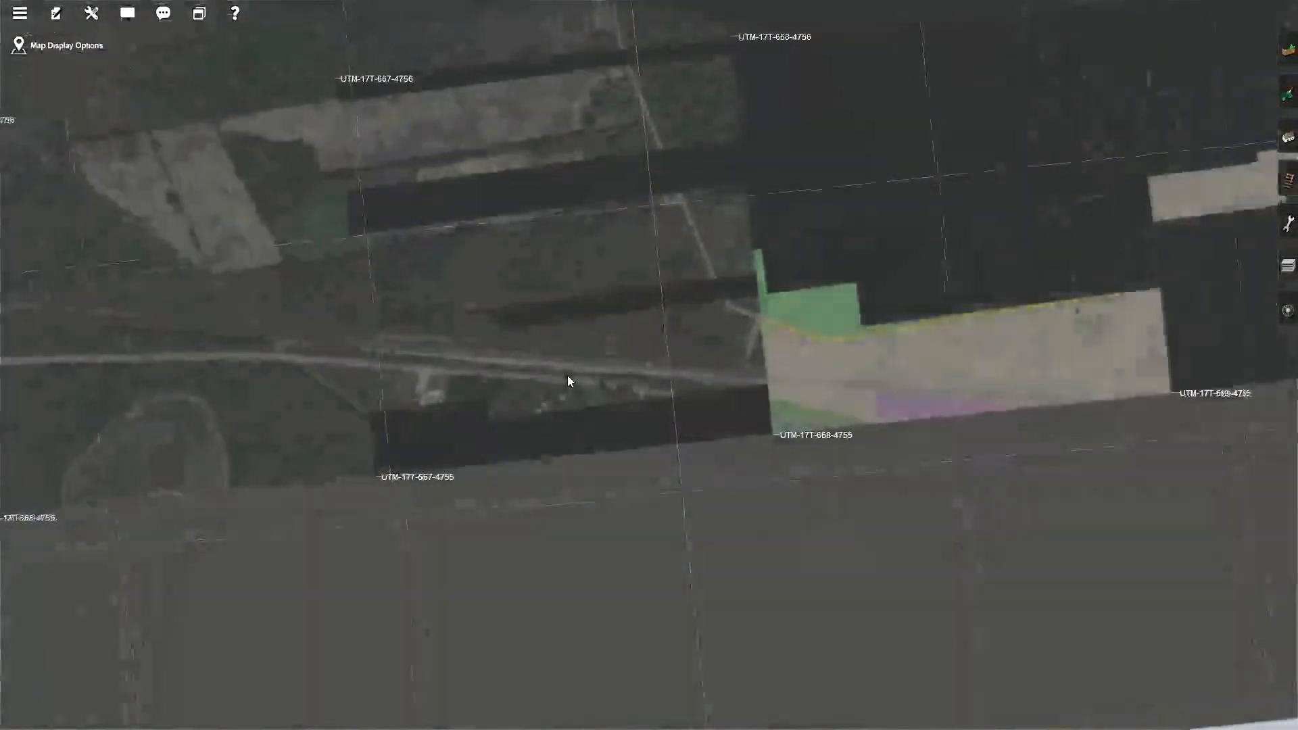
scroll(568, 381, "up", 5)
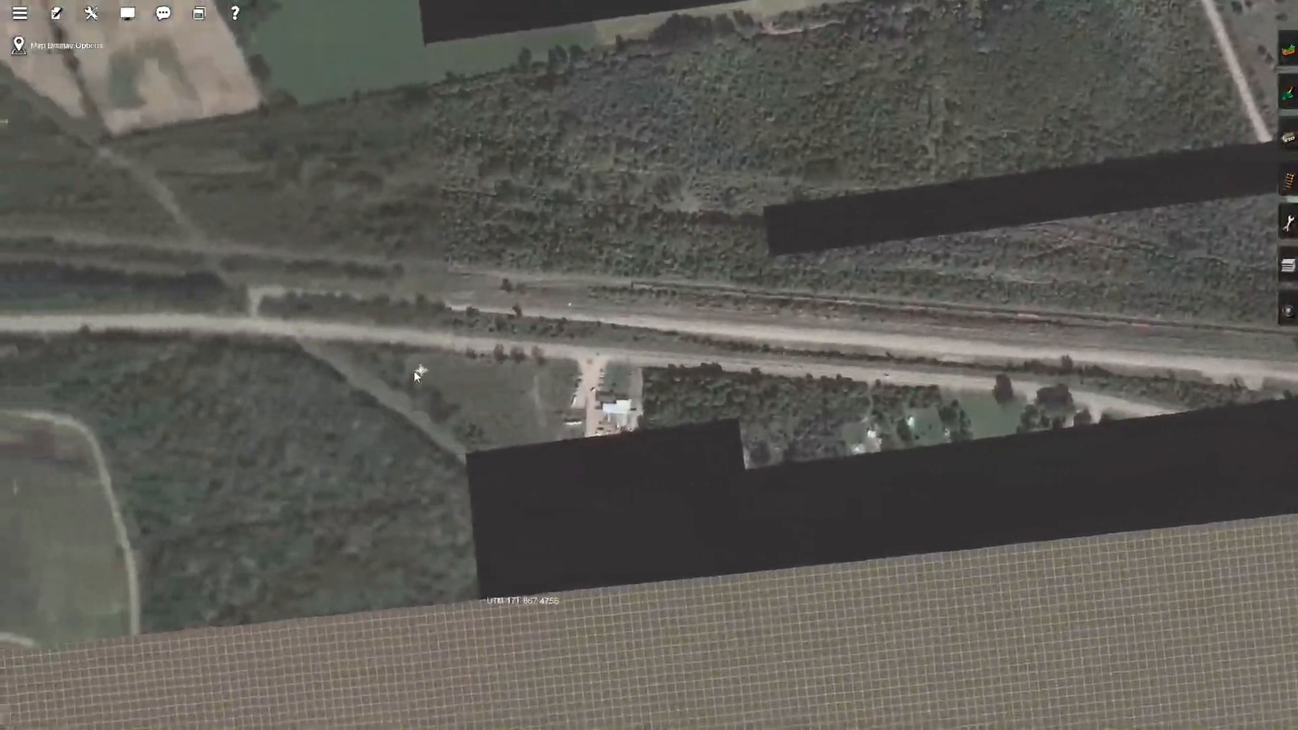
right_click(414, 371)
scroll(414, 372, "down", 3)
scroll(414, 371, "up", 3)
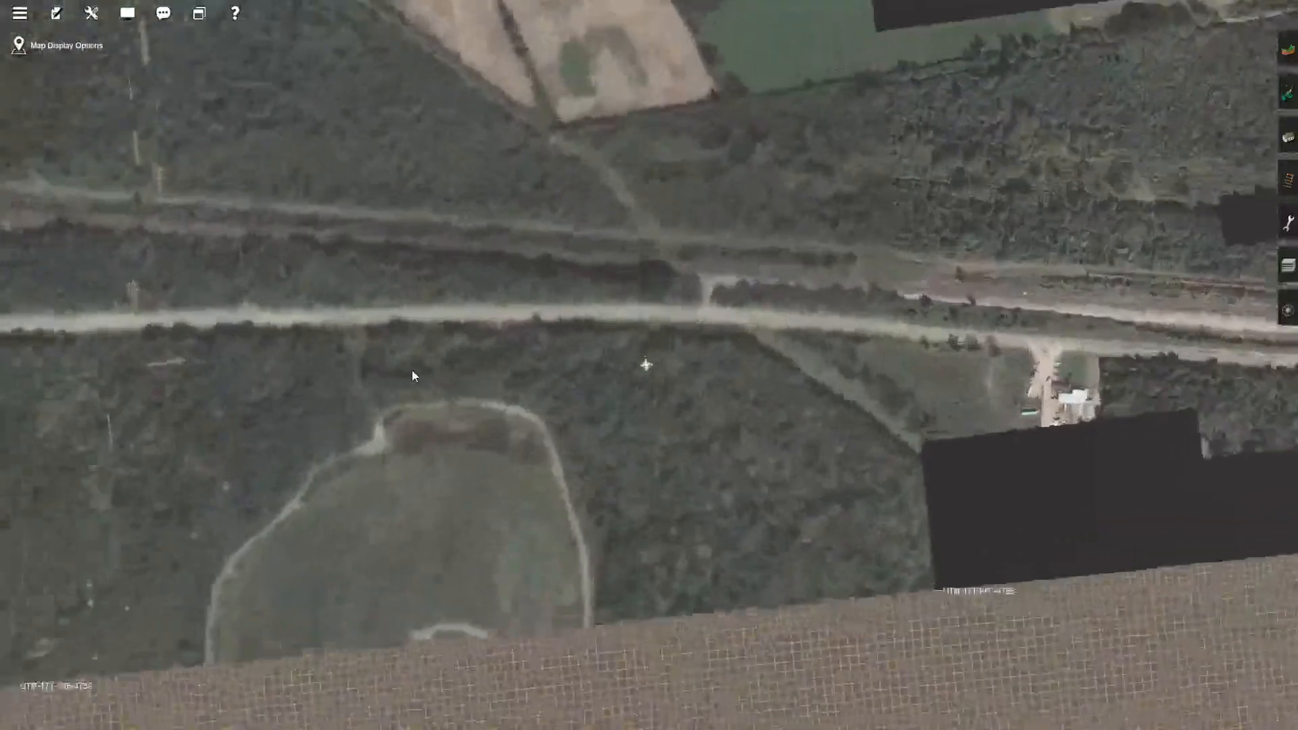
scroll(412, 371, "up", 5)
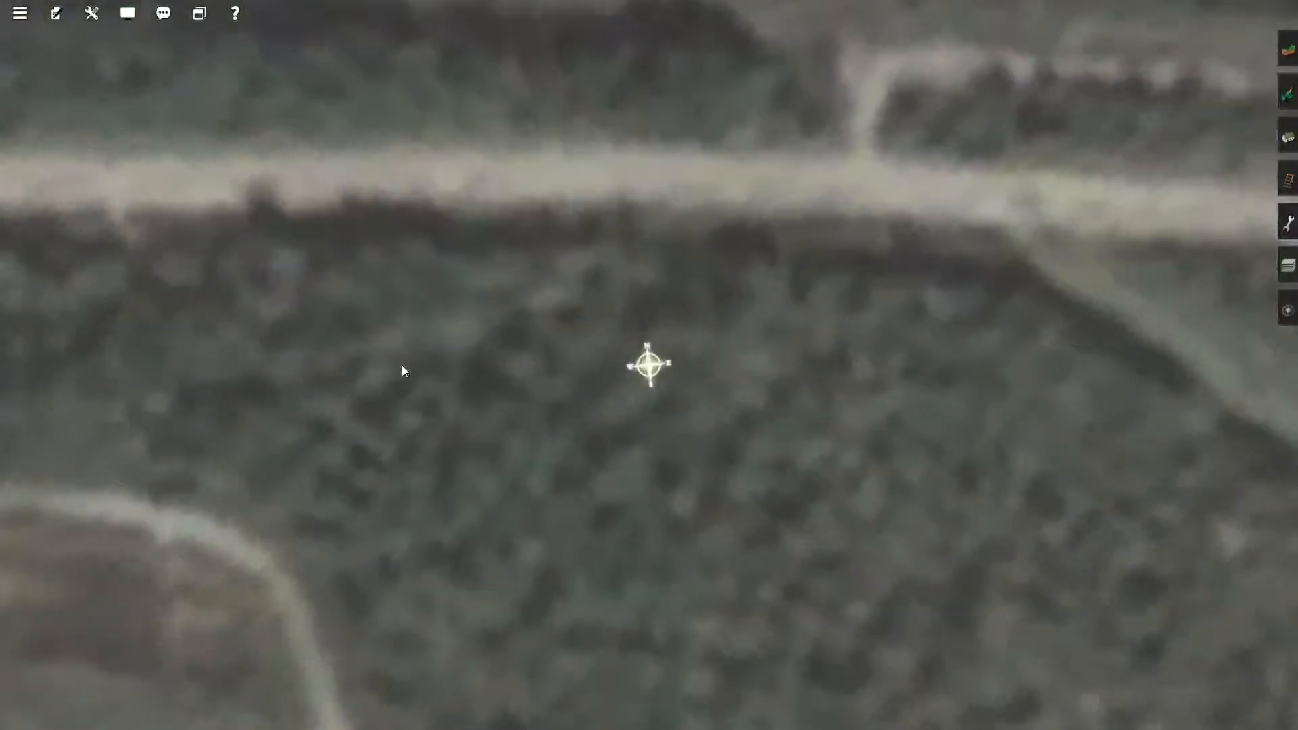
key("Down")
key("Left")
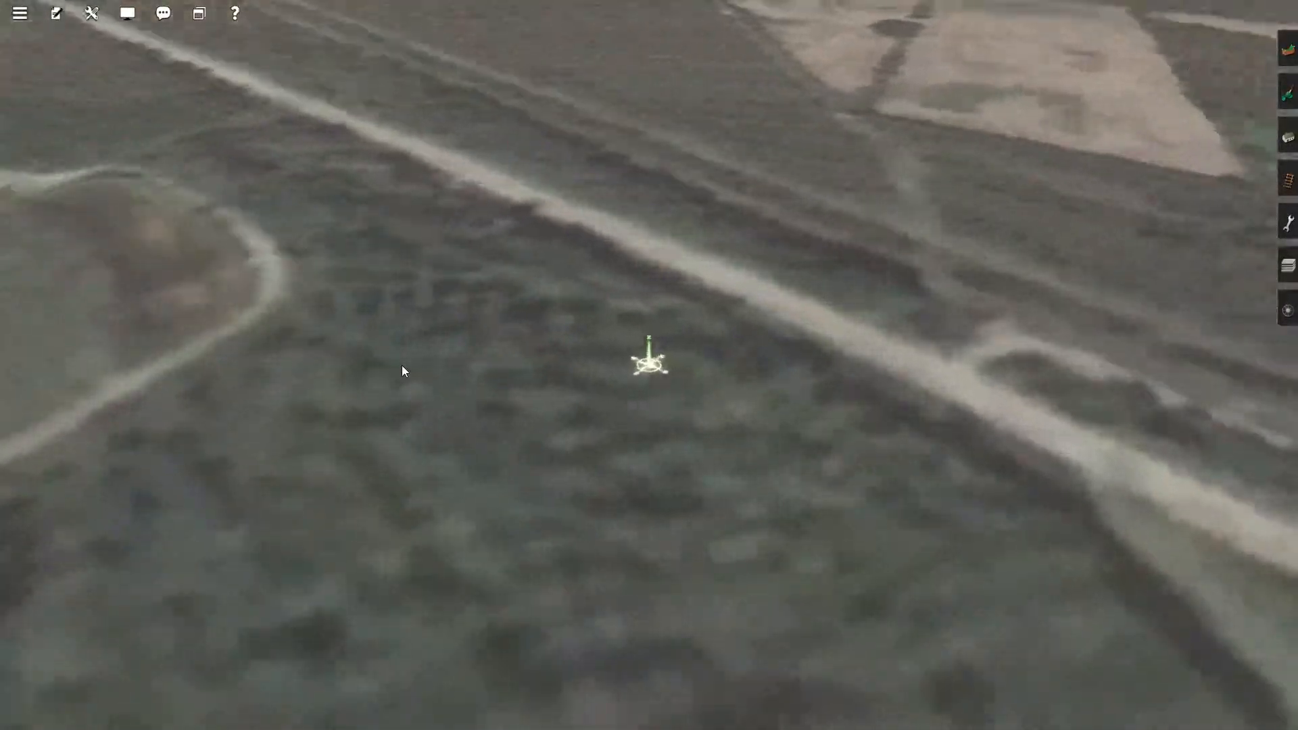
right_click(404, 369)
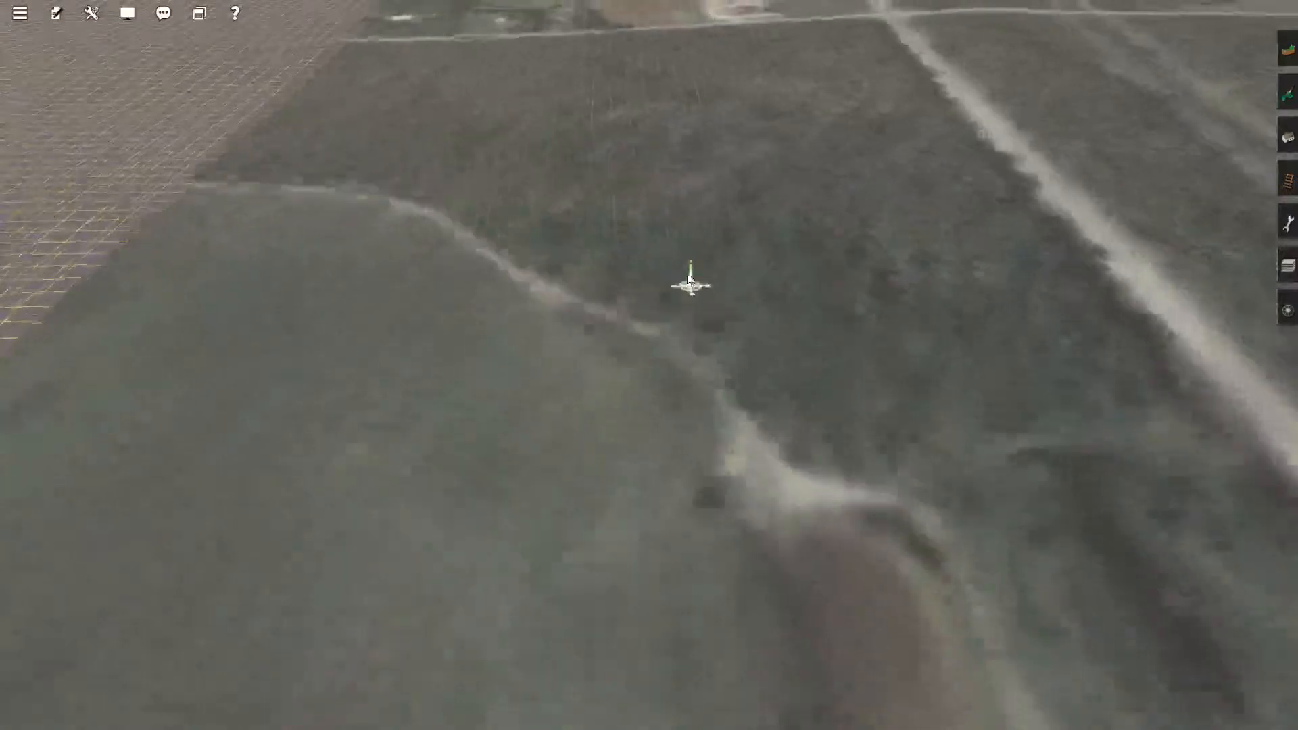
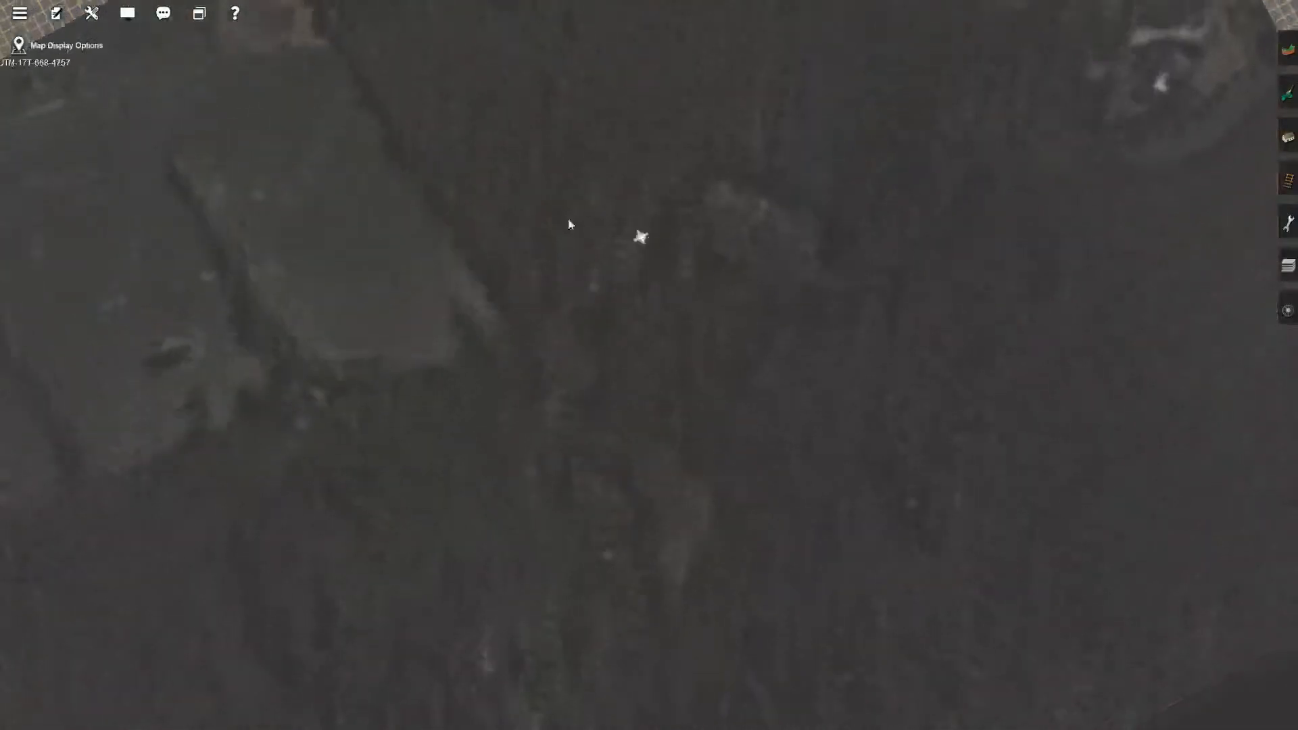
Check the shoreline imagery from tile UTM-17T-668-4757 through UTM-17T-667-4757 to UTM-17T-666-4757, both close up and against the surrounding tiles.
right_click(570, 225)
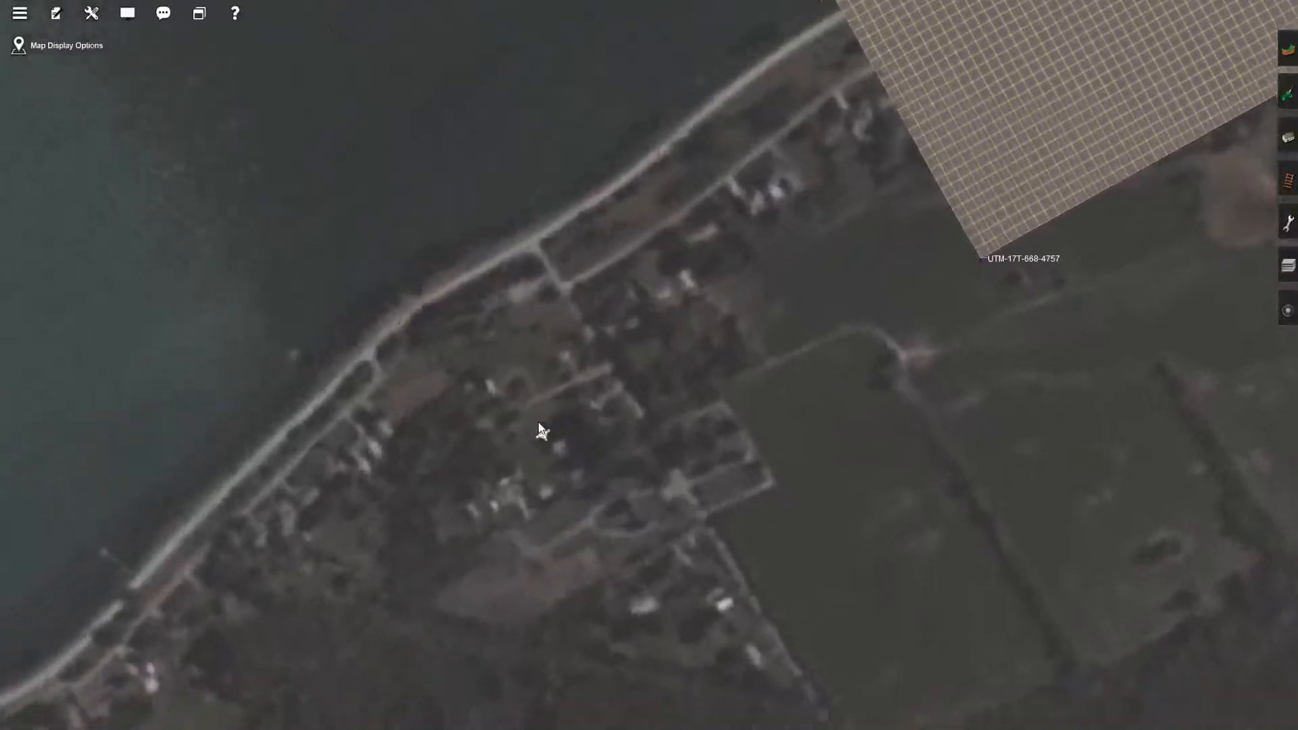
scroll(537, 384, "down", 5)
key("Left")
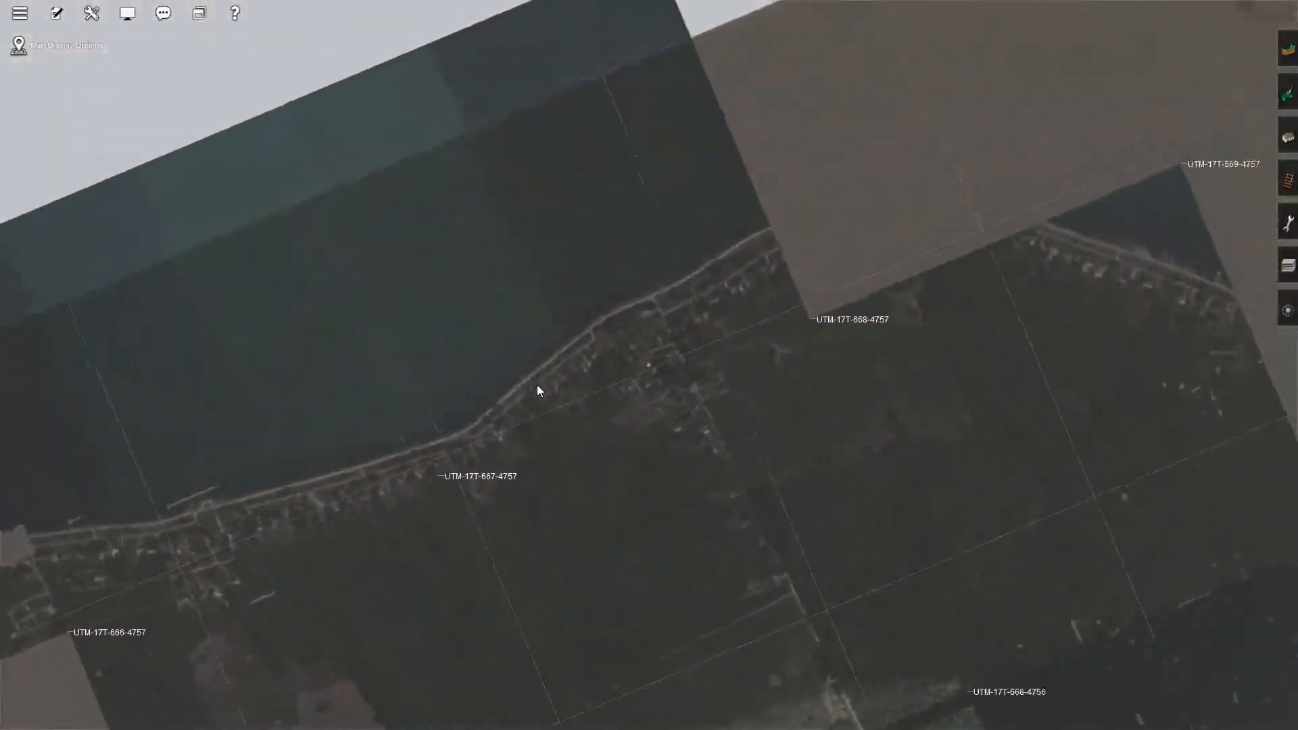
scroll(537, 384, "down", 3)
scroll(537, 384, "up", 4)
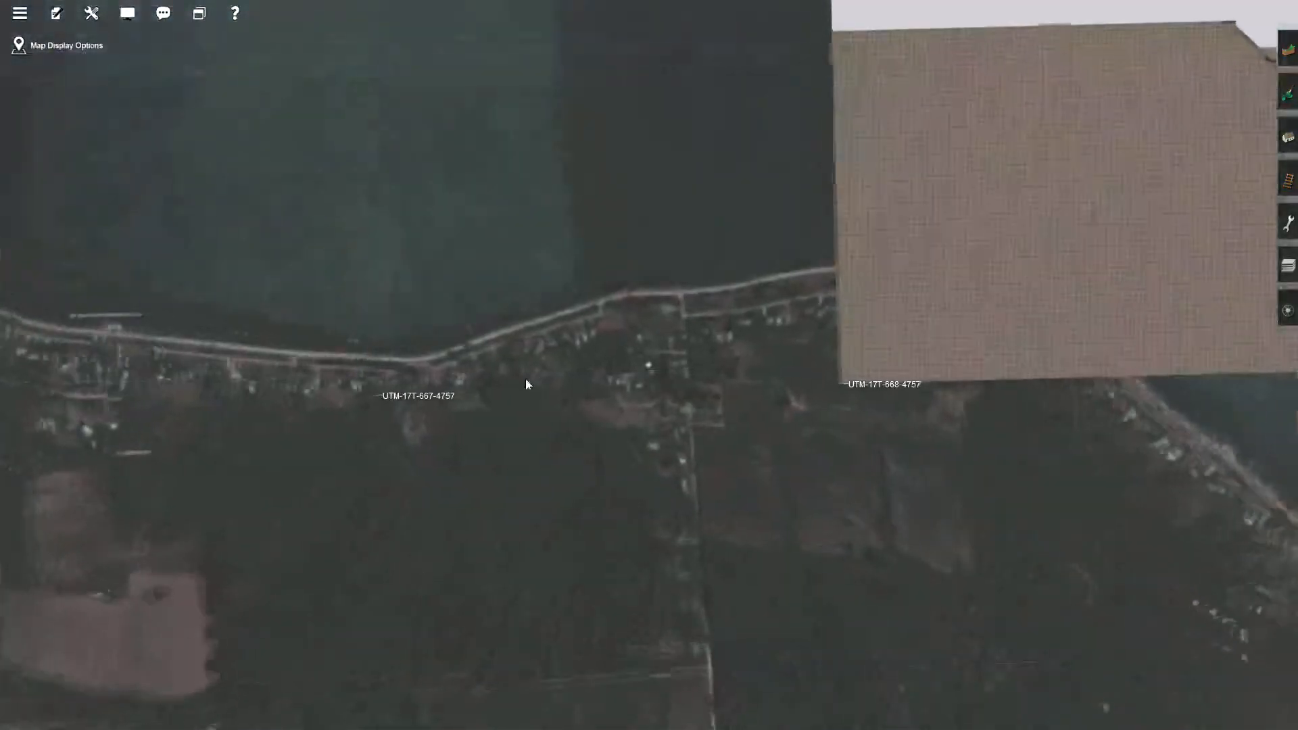
right_click(376, 406)
scroll(318, 371, "up", 3)
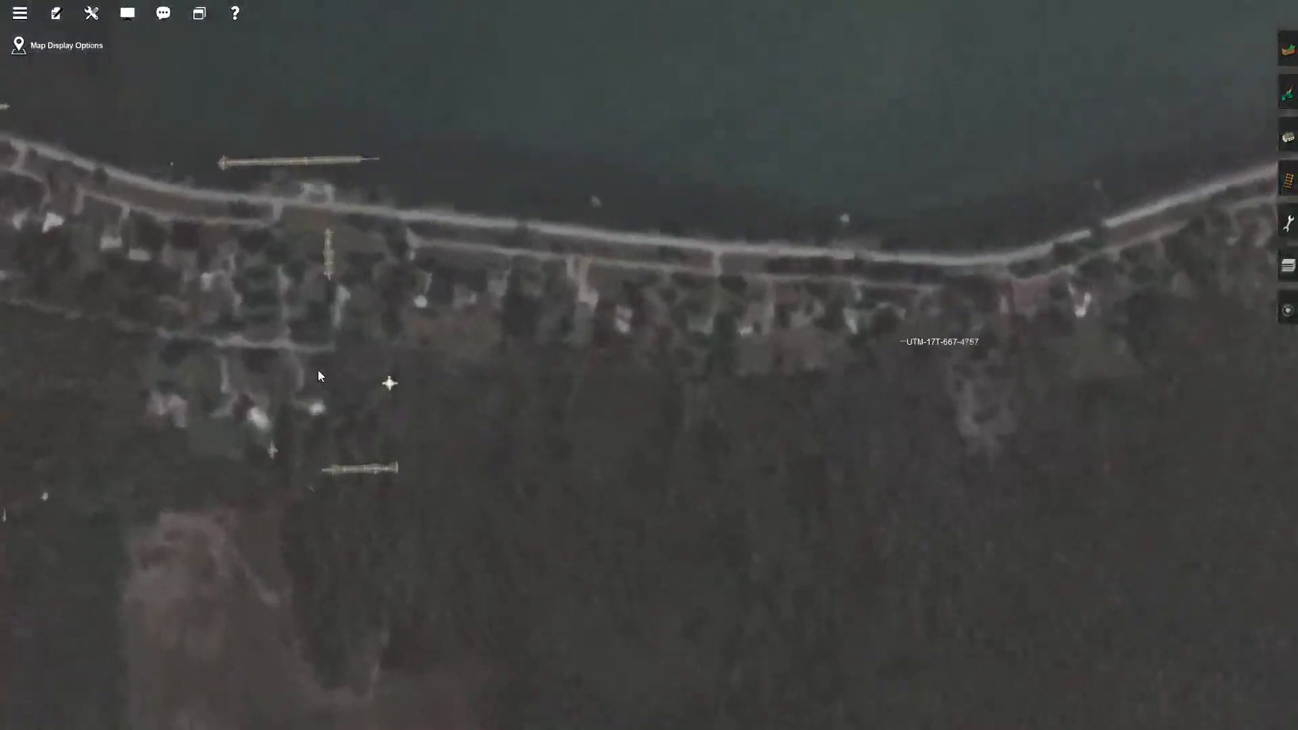
scroll(318, 370, "up", 2)
scroll(328, 356, "up", 4)
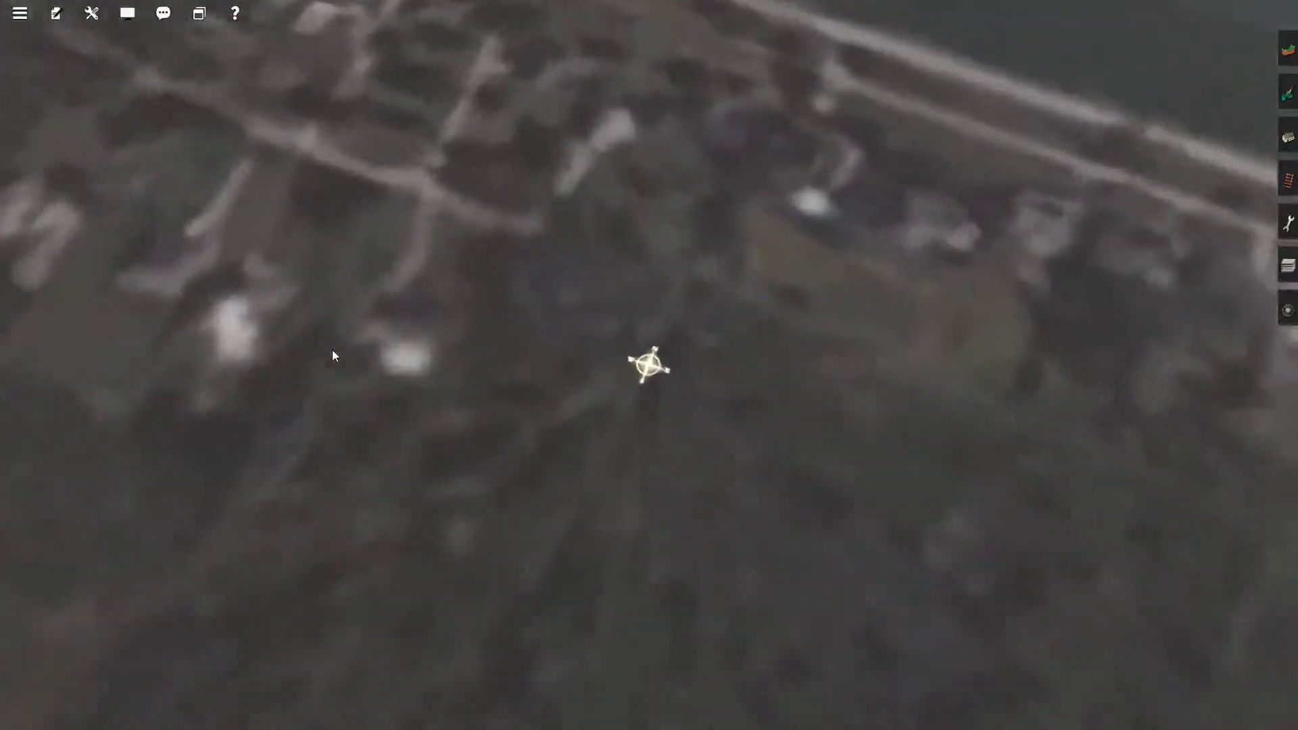
scroll(333, 356, "down", 5)
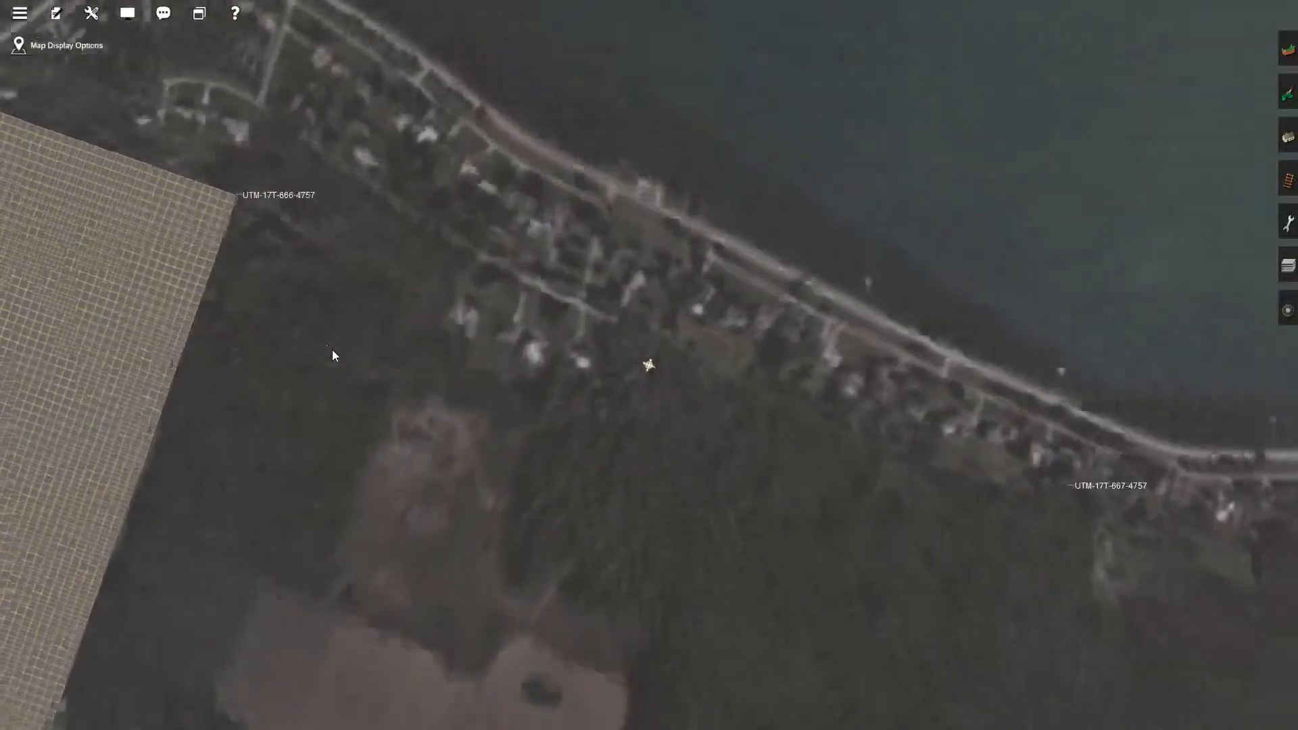
scroll(333, 355, "down", 5)
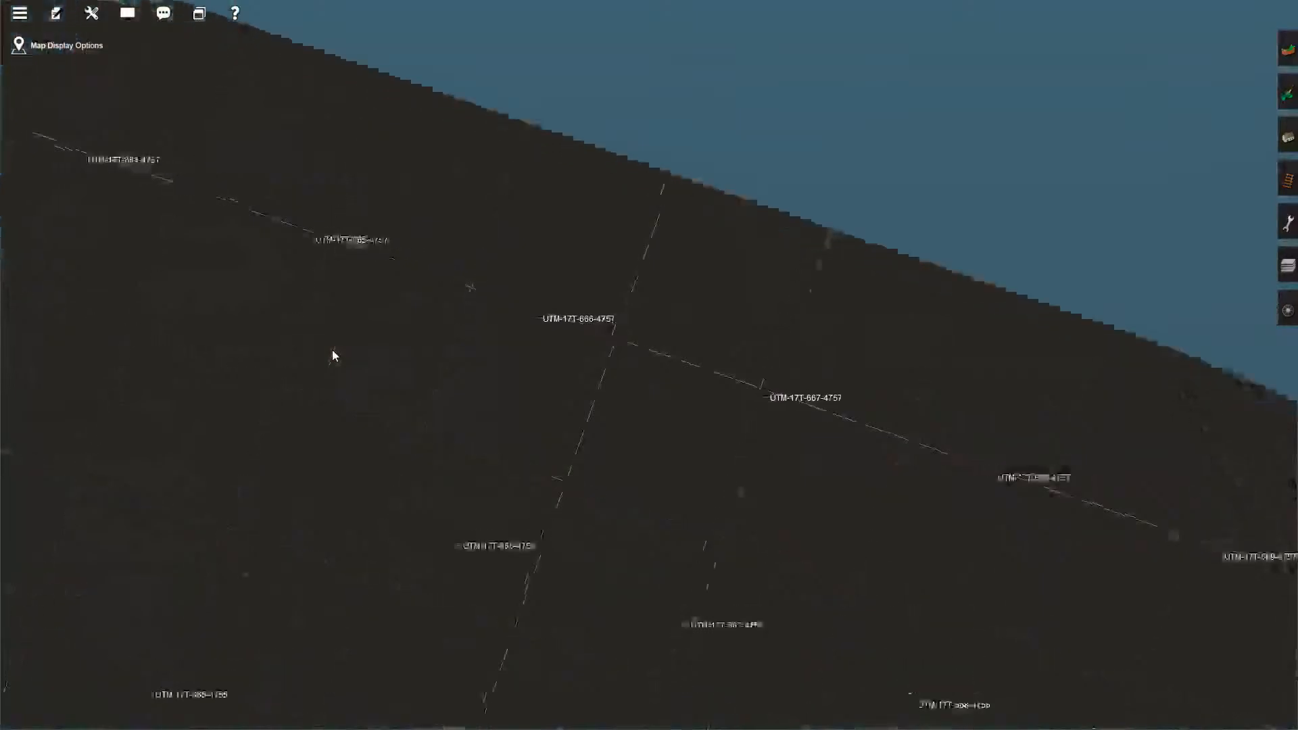
Inspect the orthophoto coverage along the edge of tiles UTM-17T-666-4757, UTM-17T-665-4757 and UTM-17T-664-4757 and compare it with the whole tile layout.
scroll(332, 356, "up", 5)
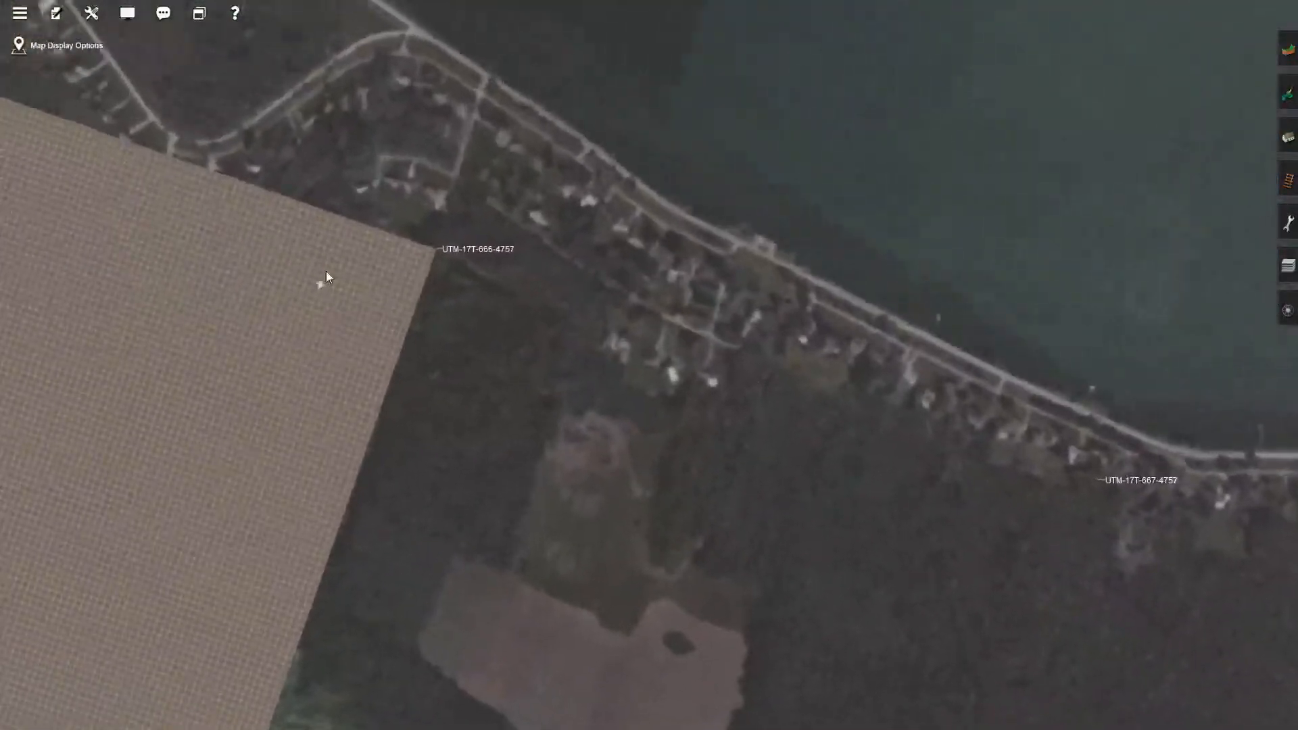
scroll(335, 208, "up", 5)
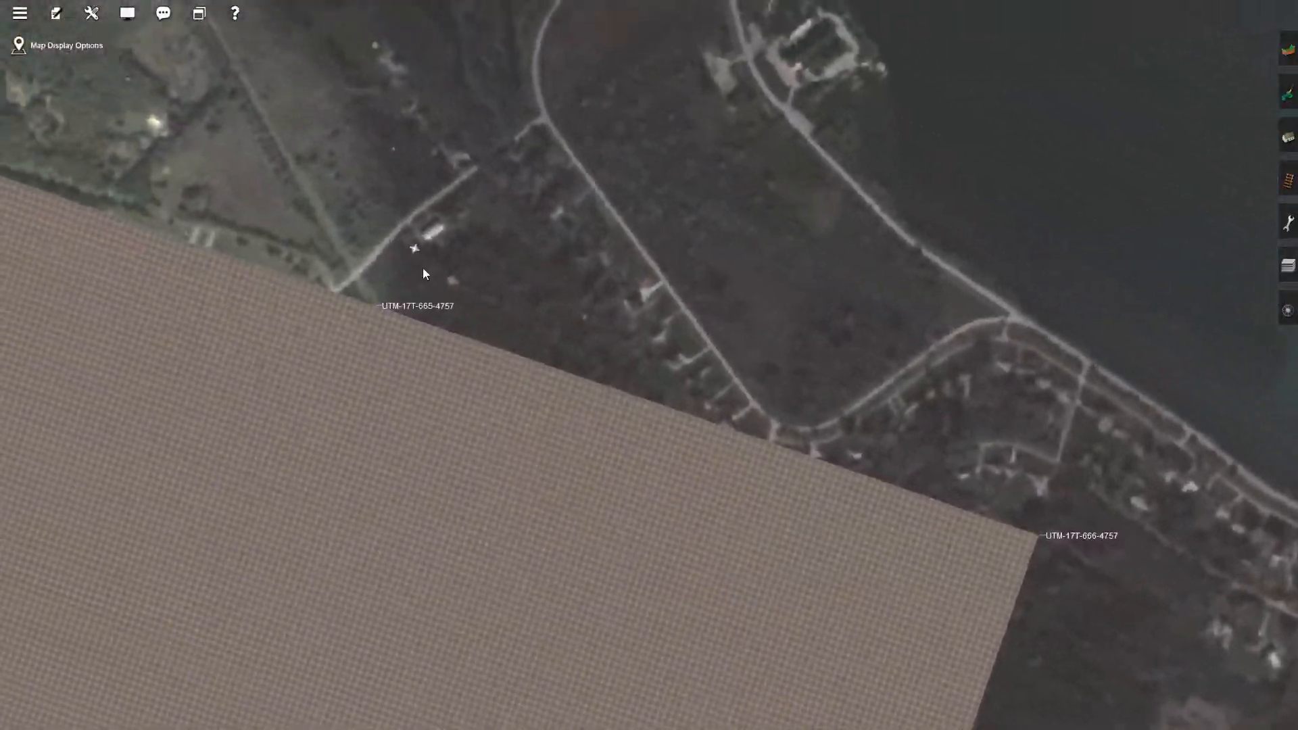
scroll(424, 274, "up", 5)
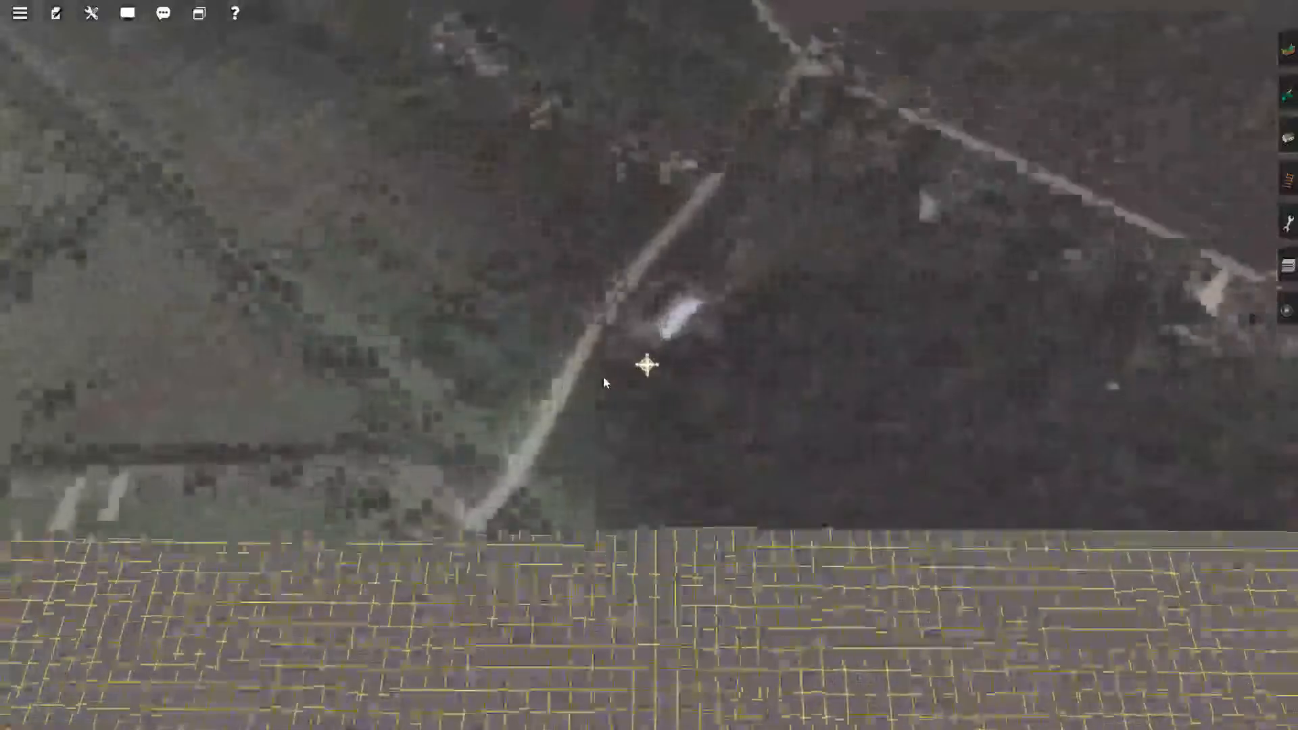
scroll(605, 383, "down", 5)
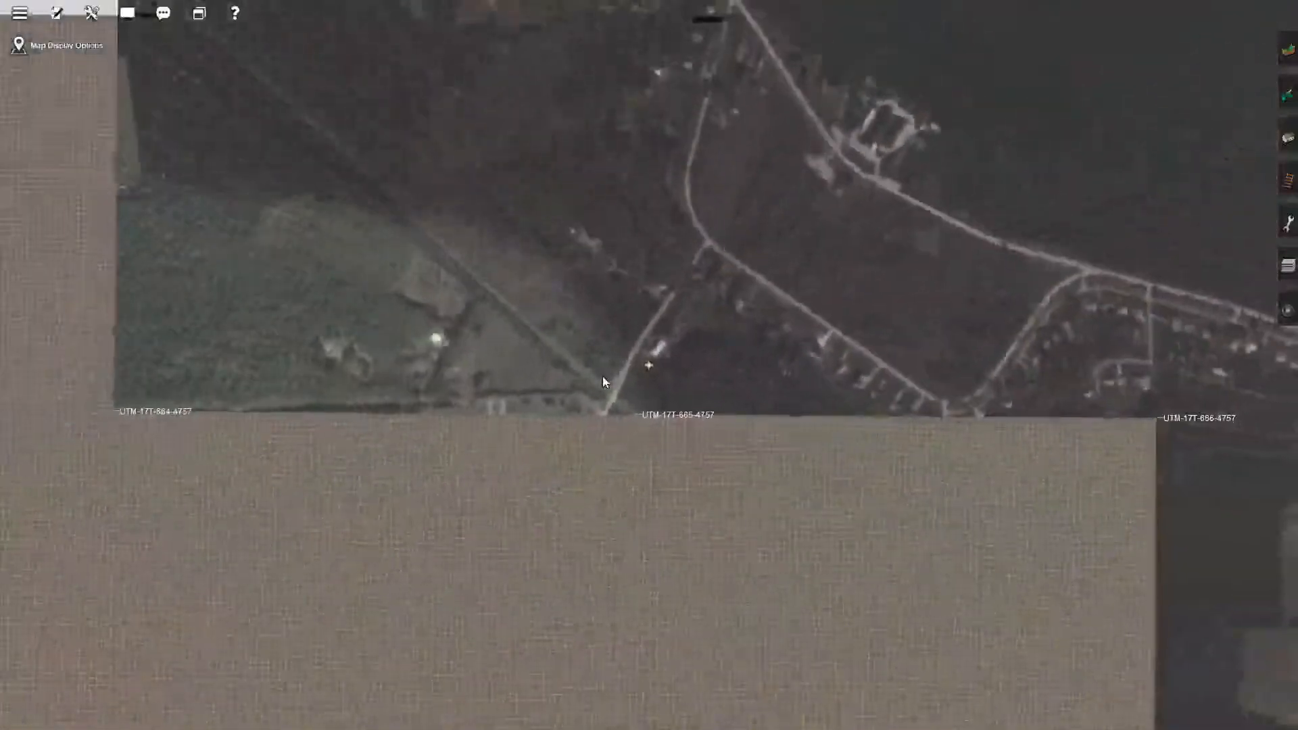
scroll(602, 377, "down", 3)
scroll(603, 378, "up", 4)
right_click(793, 423)
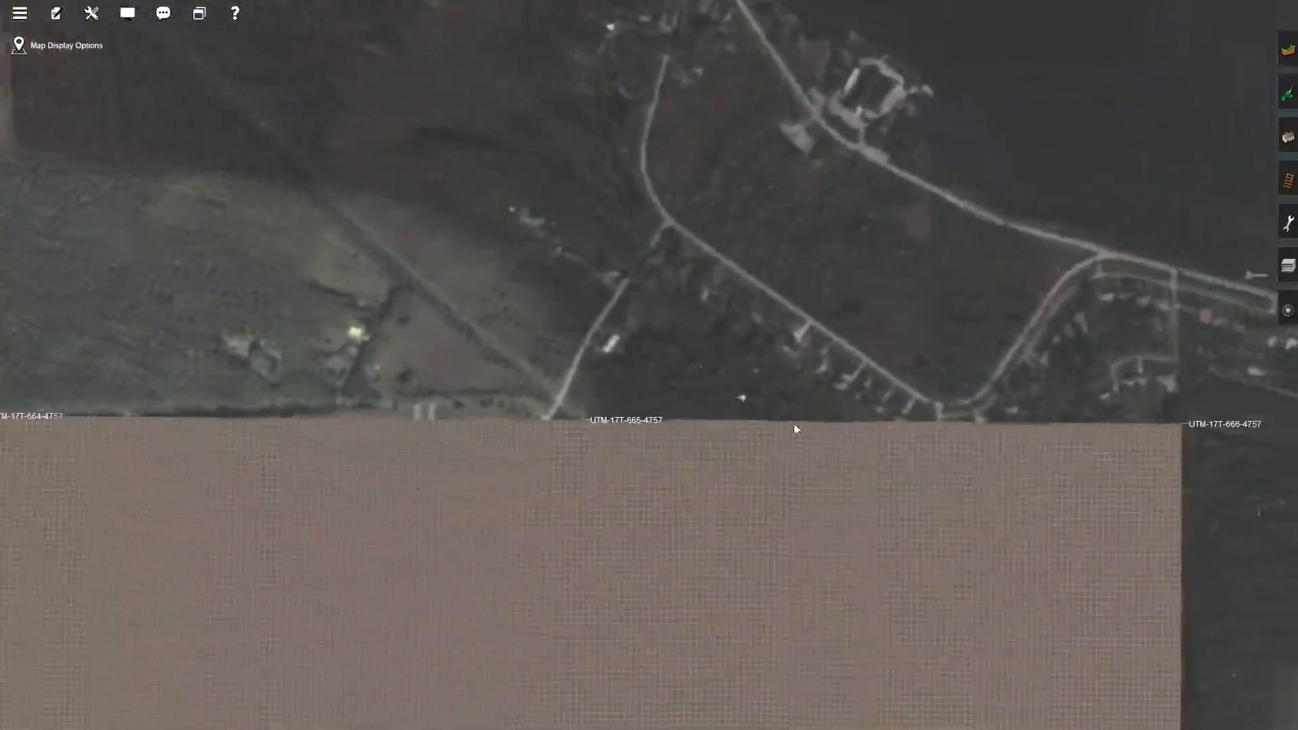
scroll(1021, 476, "down", 3)
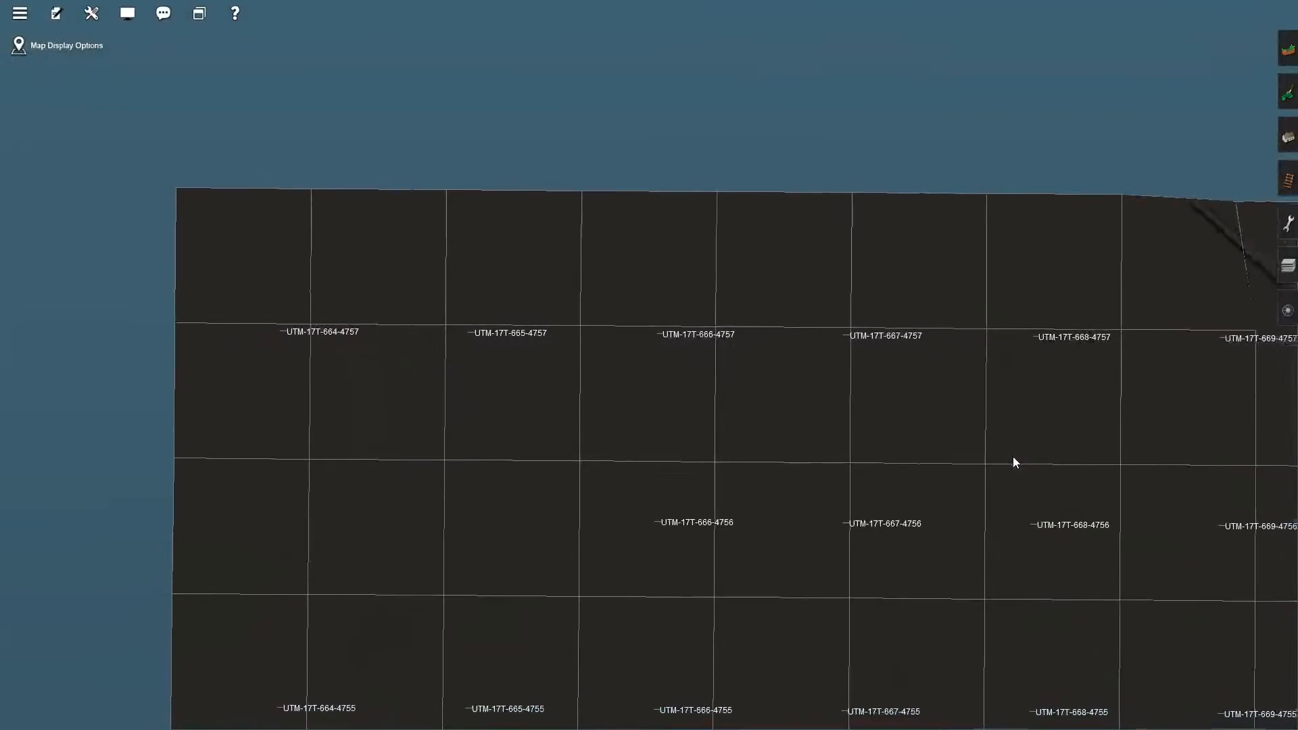
scroll(1013, 457, "up", 3)
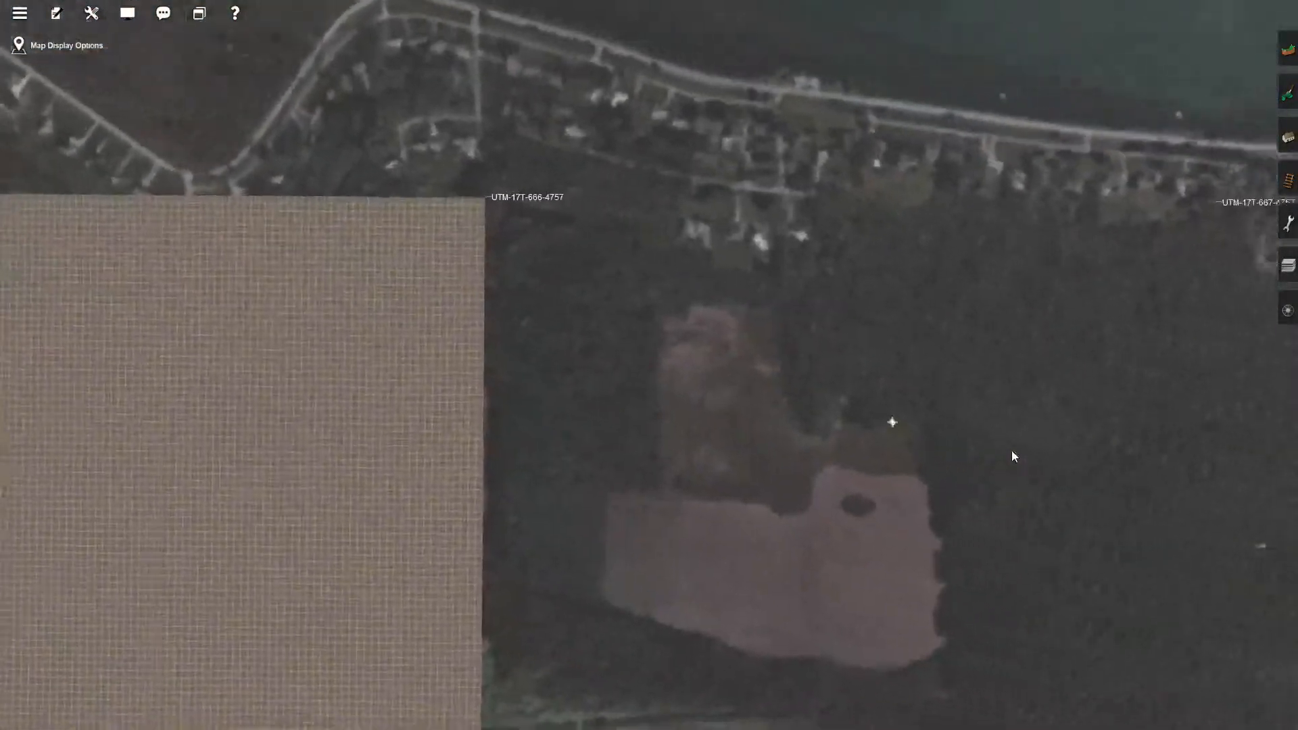
Check the imagery from tile UTM-17T-667-4757 down to the railway corridor at UTM-17T-667-4755, and the residential strip near the map's eastern edge.
right_click(1012, 450)
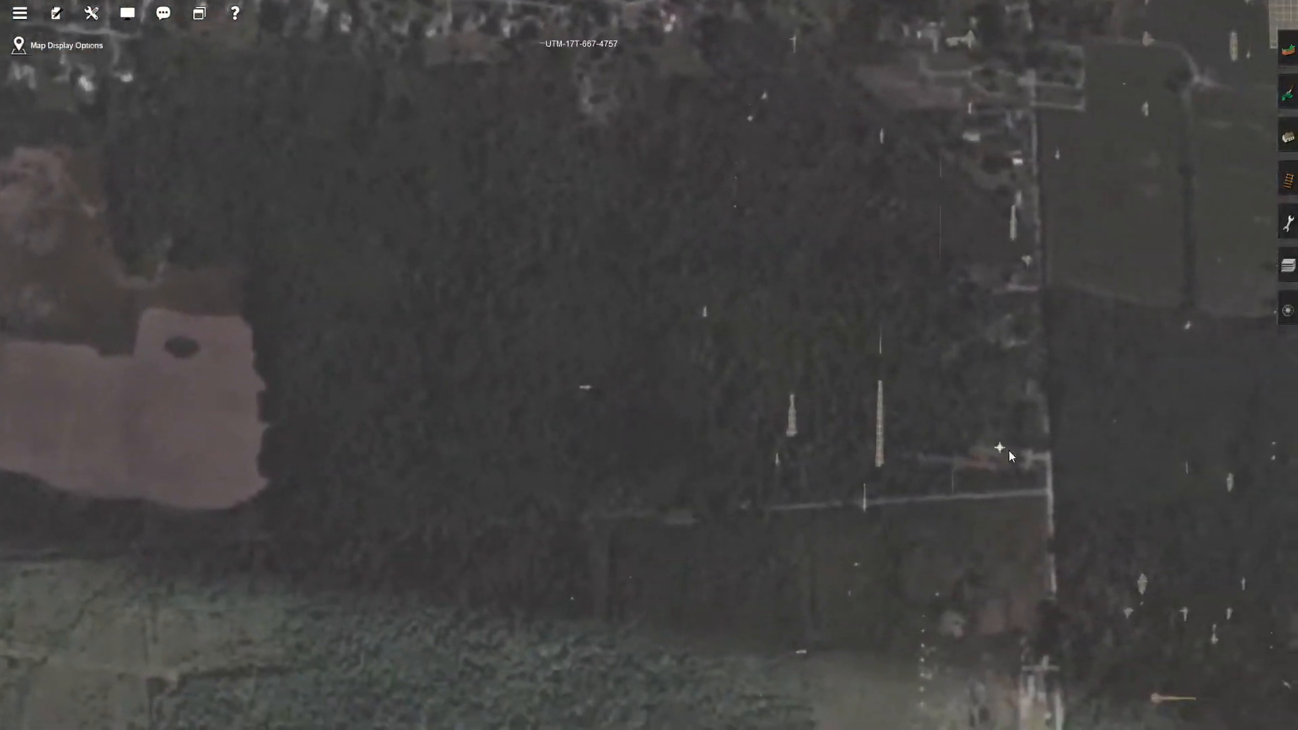
mouse_move(1009, 451)
left_mouse_down()
mouse_move(829, 499)
mouse_move(545, 504)
mouse_move(814, 499)
mouse_move(582, 500)
left_mouse_up()
scroll(606, 461, "down", 3)
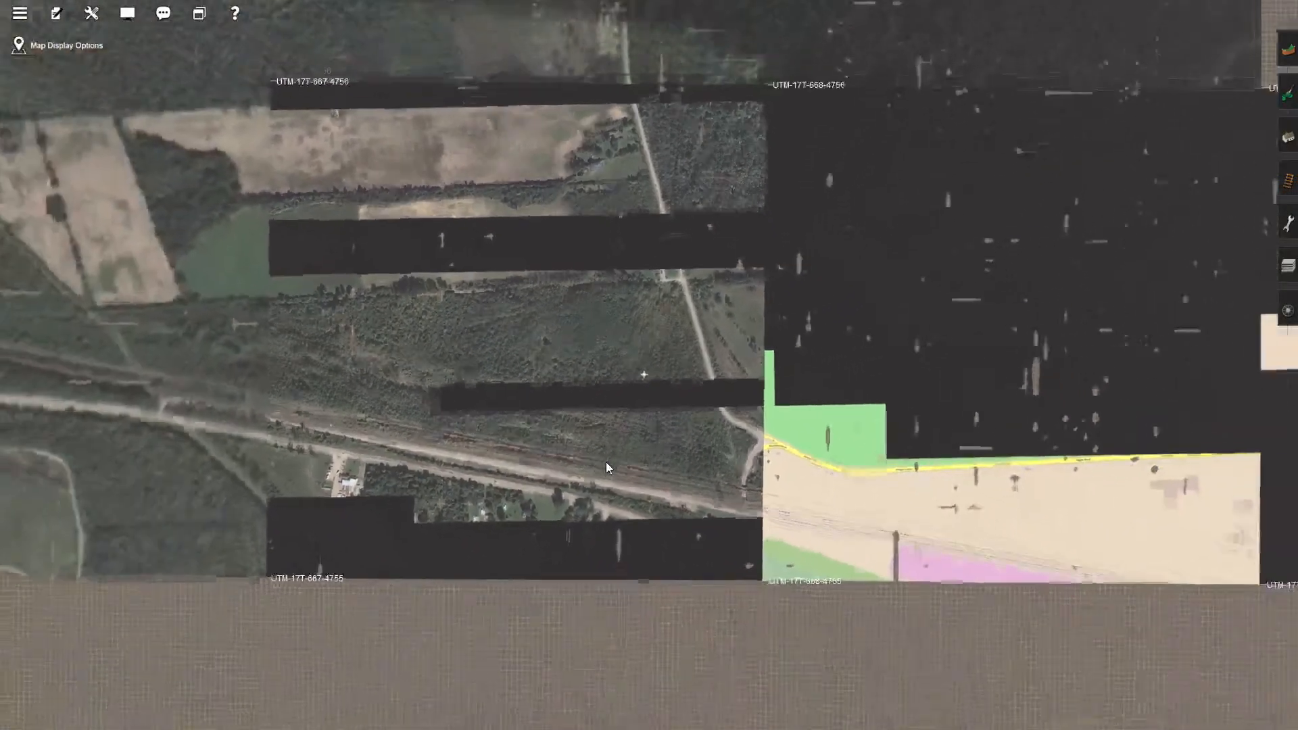
scroll(606, 463, "up", 5)
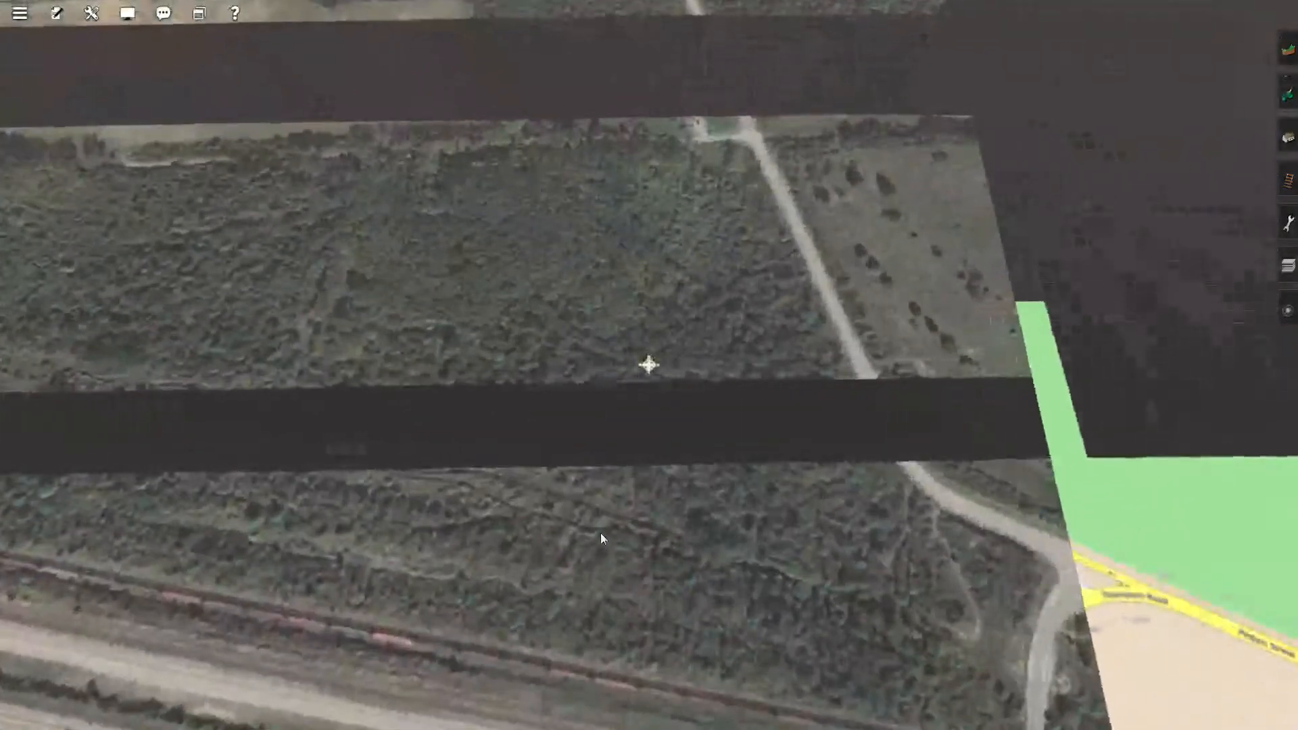
scroll(598, 538, "down", 10)
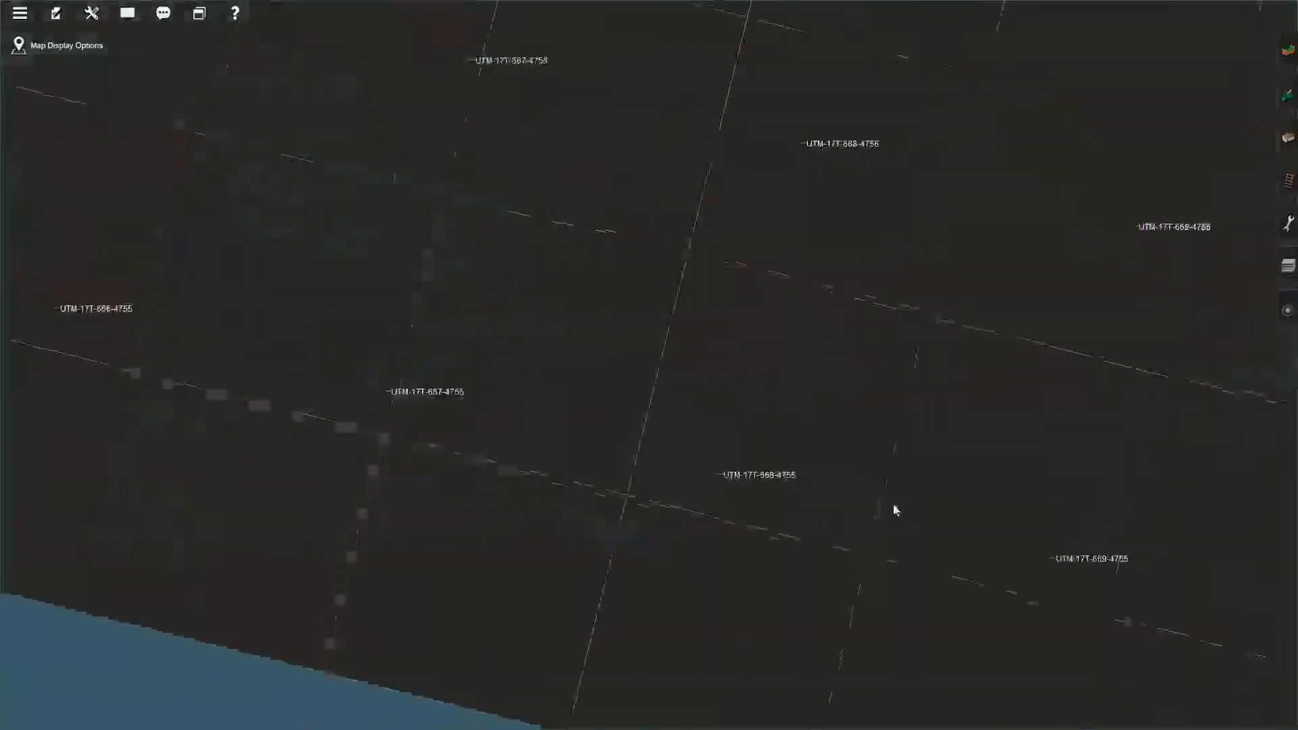
scroll(960, 494, "up", 4)
mouse_move(1015, 494)
left_mouse_down()
mouse_move(1083, 495)
mouse_move(1174, 427)
mouse_move(934, 422)
mouse_move(522, 358)
mouse_move(782, 347)
left_mouse_up()
right_click(1174, 428)
scroll(741, 376, "up", 6)
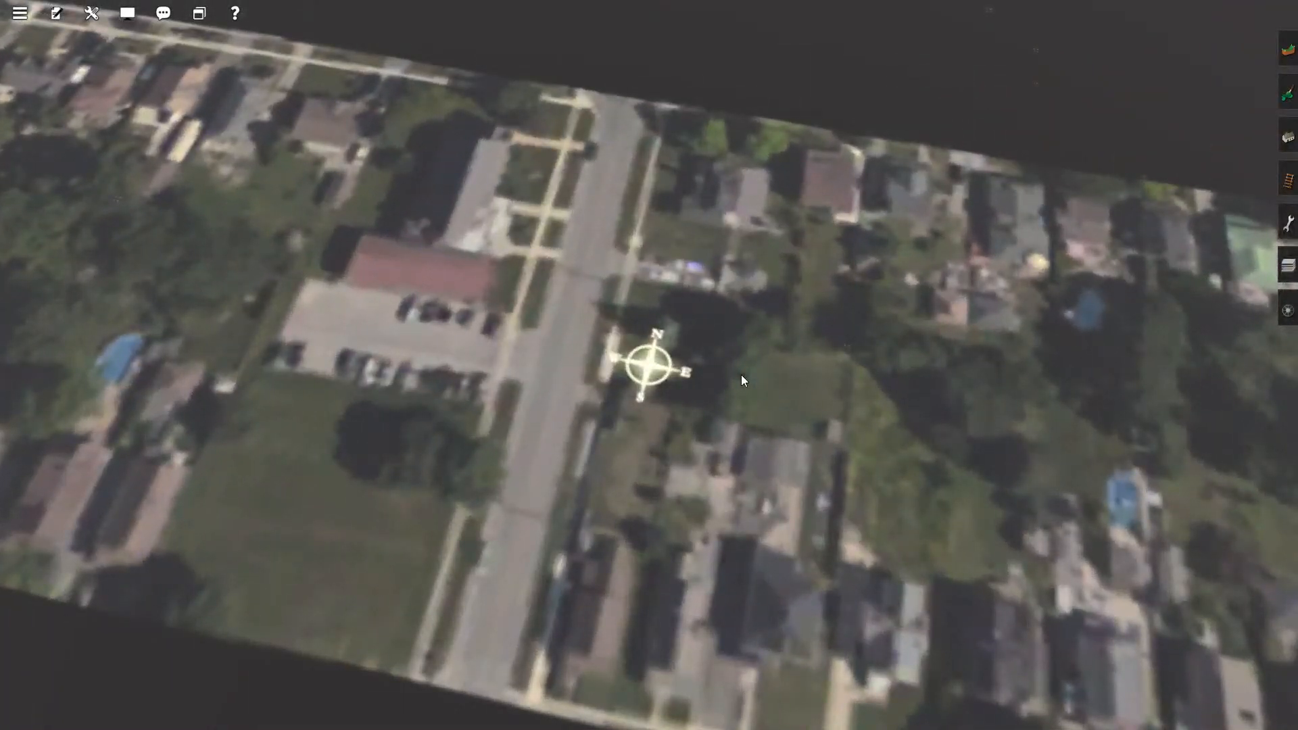
scroll(741, 374, "down", 10)
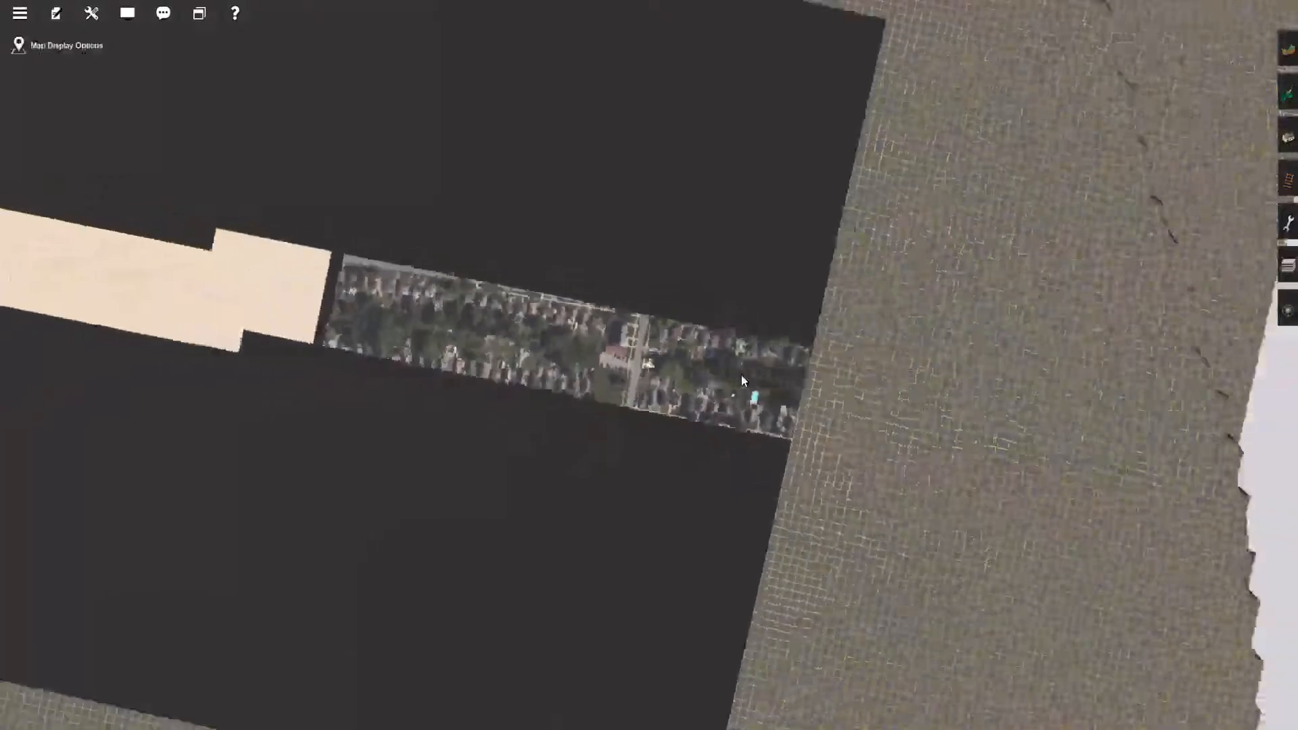
scroll(742, 375, "down", 5)
Examine the road and railway imagery west of tile UTM-17T-667-4755, around the rounded field and the crossroads between UTM-17T-666-4755 and UTM-17T-666-4756.
left_click_drag(469, 403, 695, 373)
scroll(1101, 466, "up", 5)
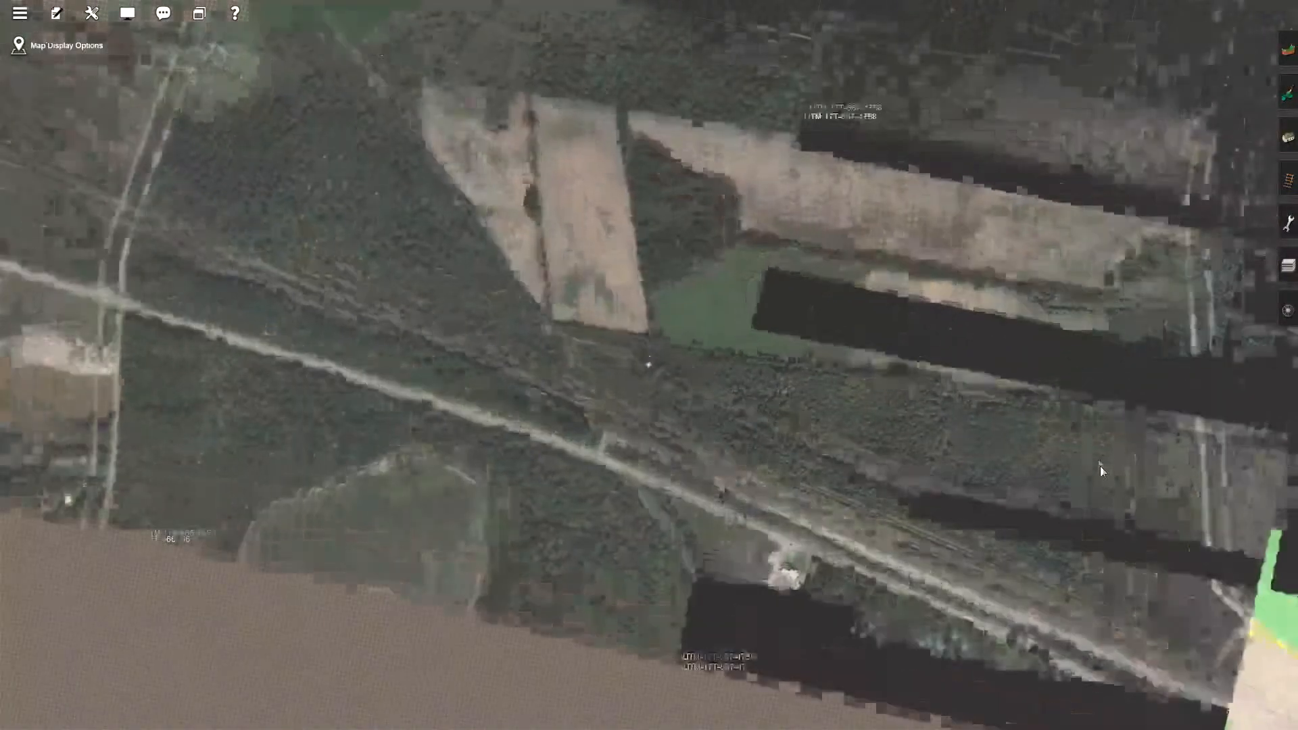
right_click(162, 465)
key("Left")
scroll(214, 357, "up", 5)
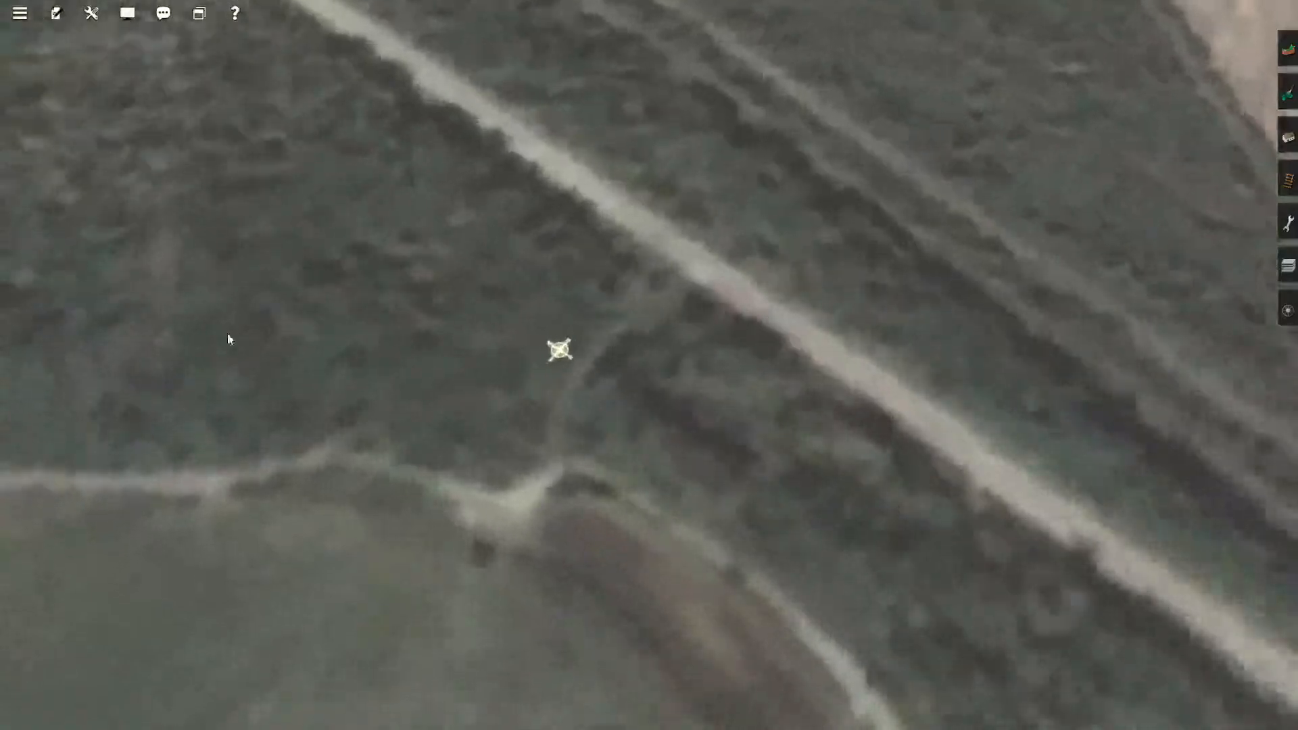
right_click(377, 244)
scroll(713, 244, "down", 5)
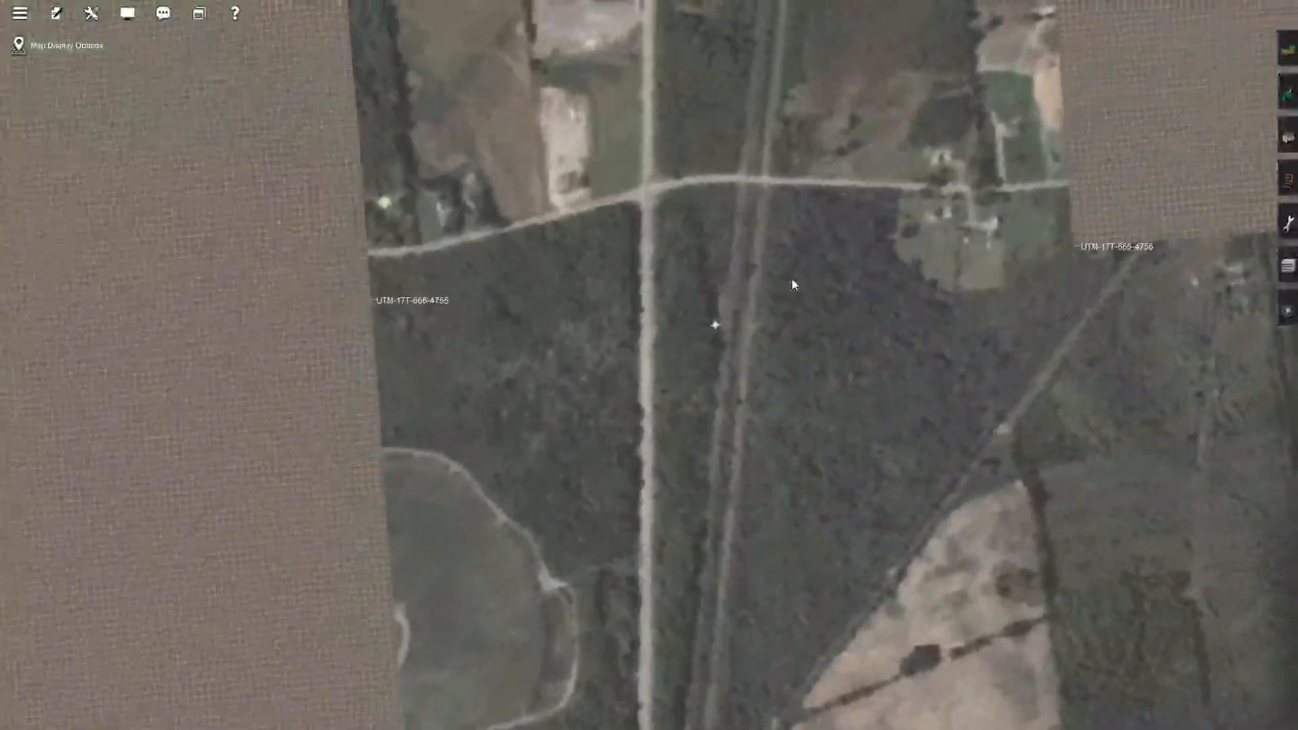
right_click(770, 287)
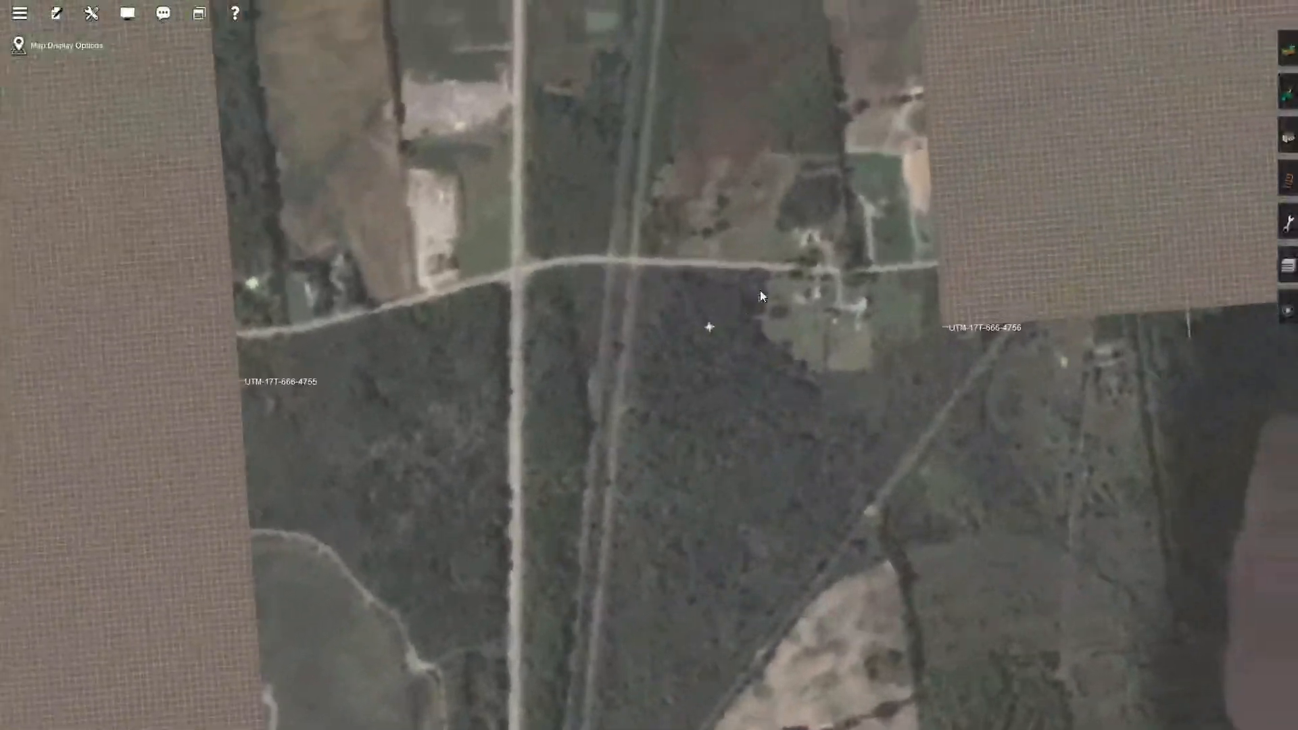
Follow the railway back from tile UTM-17T-666-4755 to UTM-17T-667-4755 and inspect the track and road imagery there close up.
right_click(559, 463)
right_click(621, 568)
right_click(622, 551)
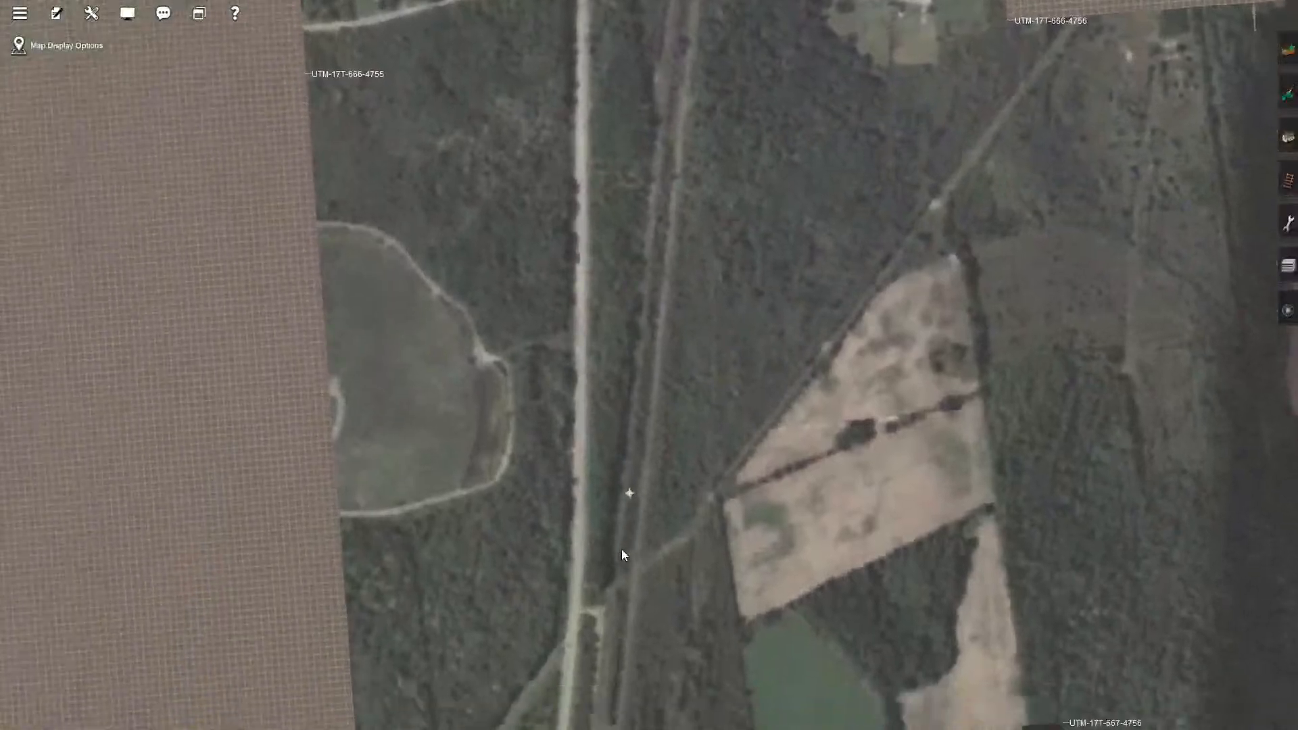
right_click(623, 551)
right_click(622, 551)
right_click(623, 553)
right_click(641, 550)
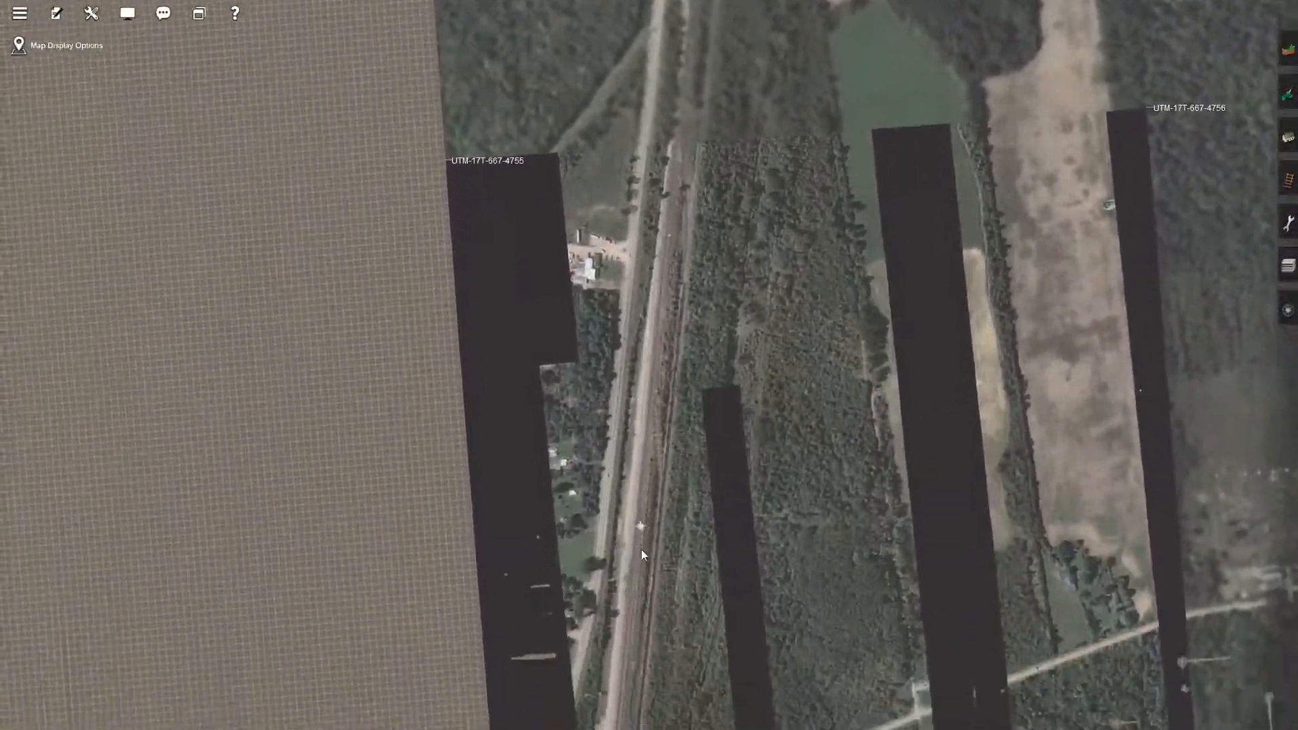
scroll(646, 513, "up", 5)
scroll(634, 487, "up", 5)
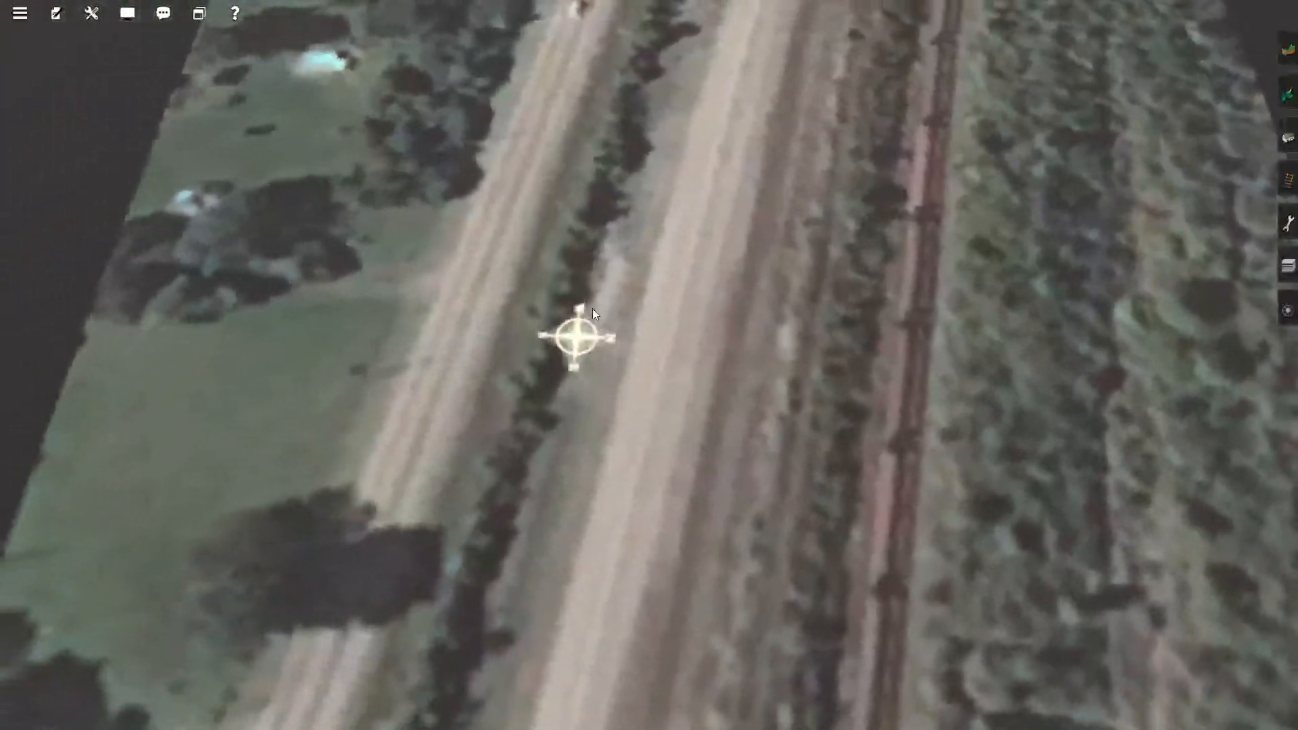
right_click(668, 261)
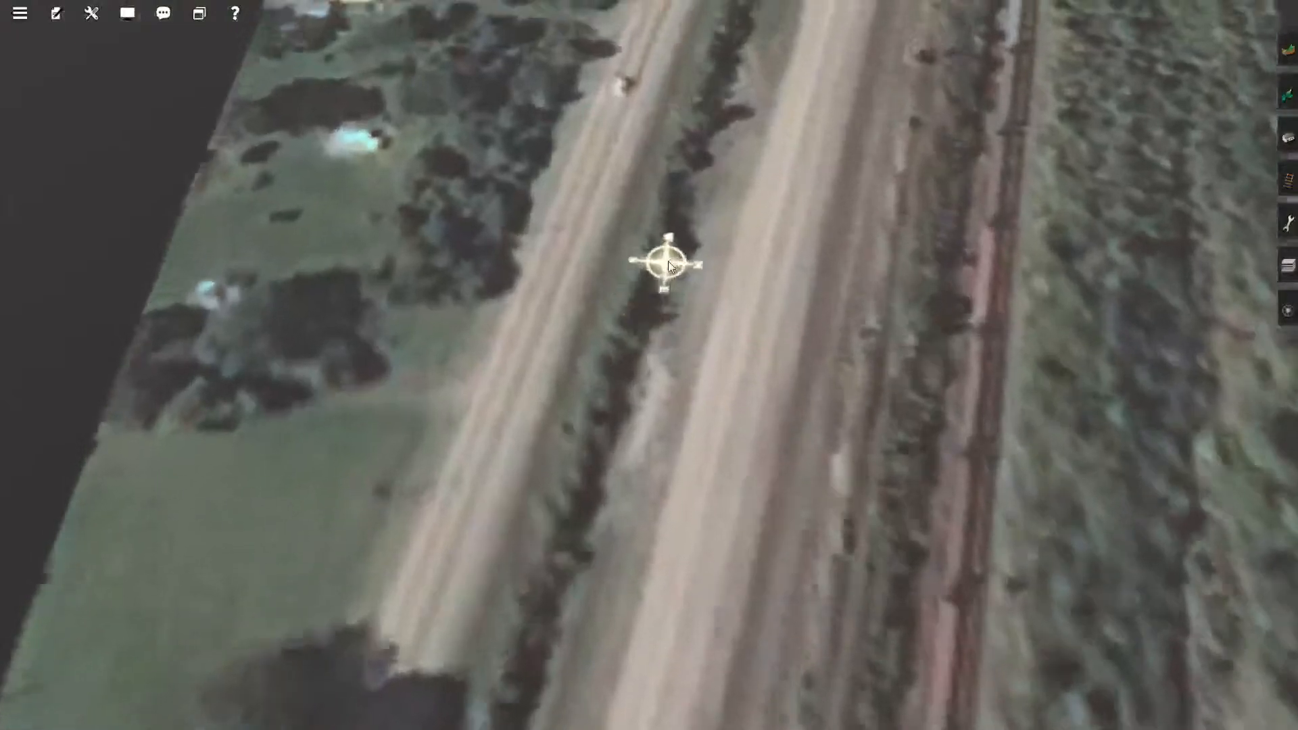
Inspect the parallel road and railway imagery beside the scattered houses in tile UTM-17T-667-4755 from above and at a low angle.
right_click(652, 262)
right_click(642, 273)
key("Left")
key("Down")
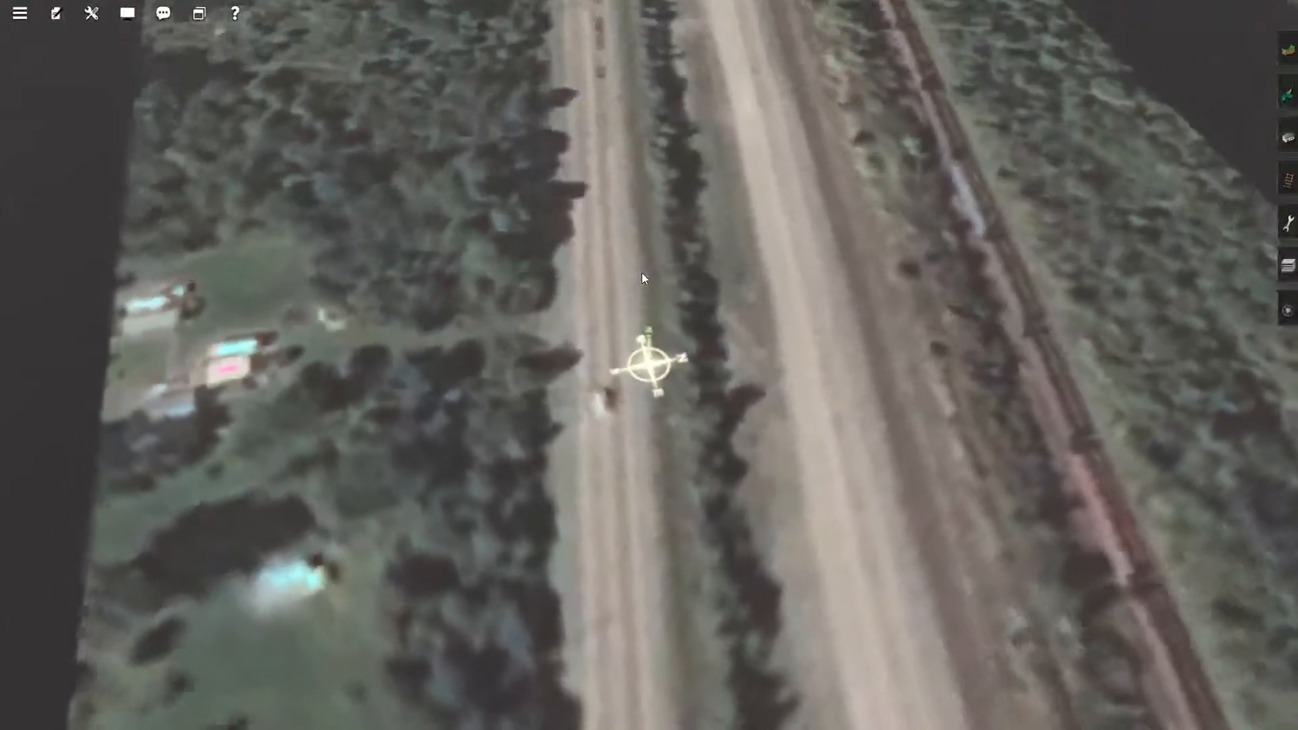
key("Left")
key("Left")
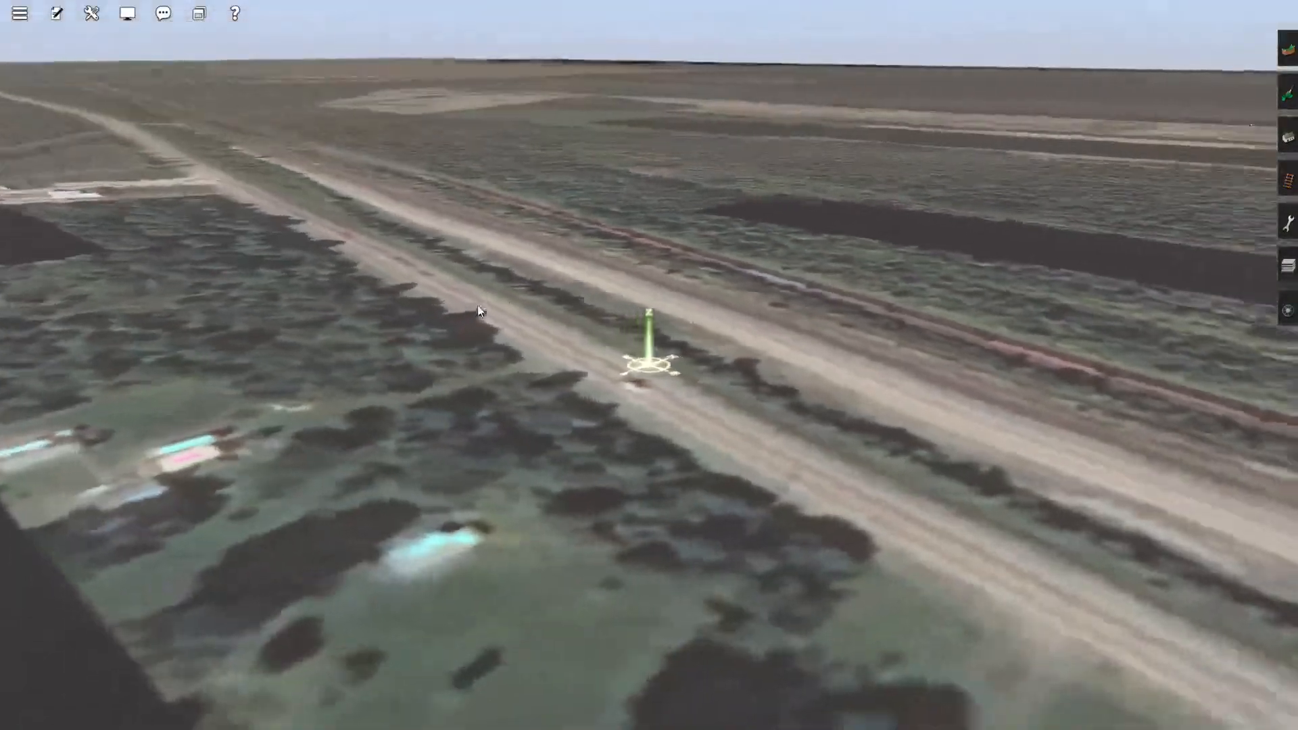
right_click(439, 301)
key("Right")
right_click(759, 368)
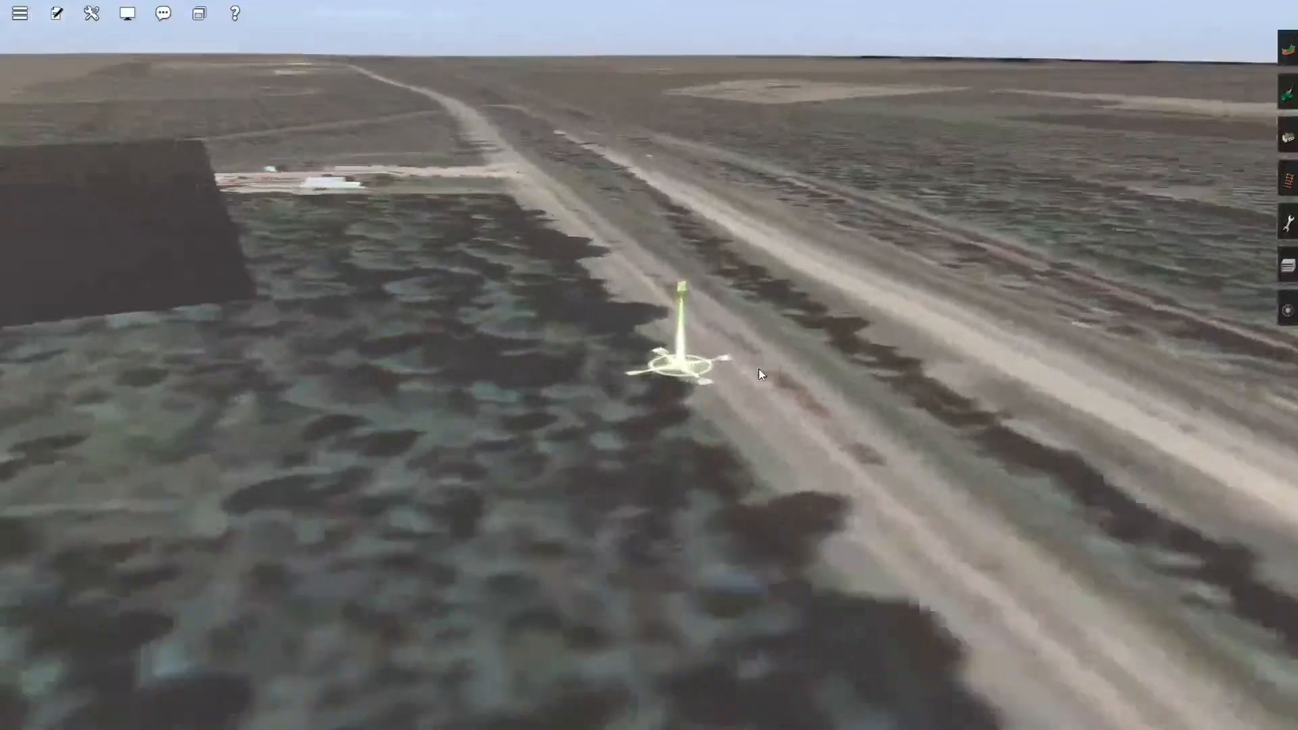
Examine the blank orthophoto areas on both sides of the railway corridor, between the wooded strip and the roadside buildings.
key("Up")
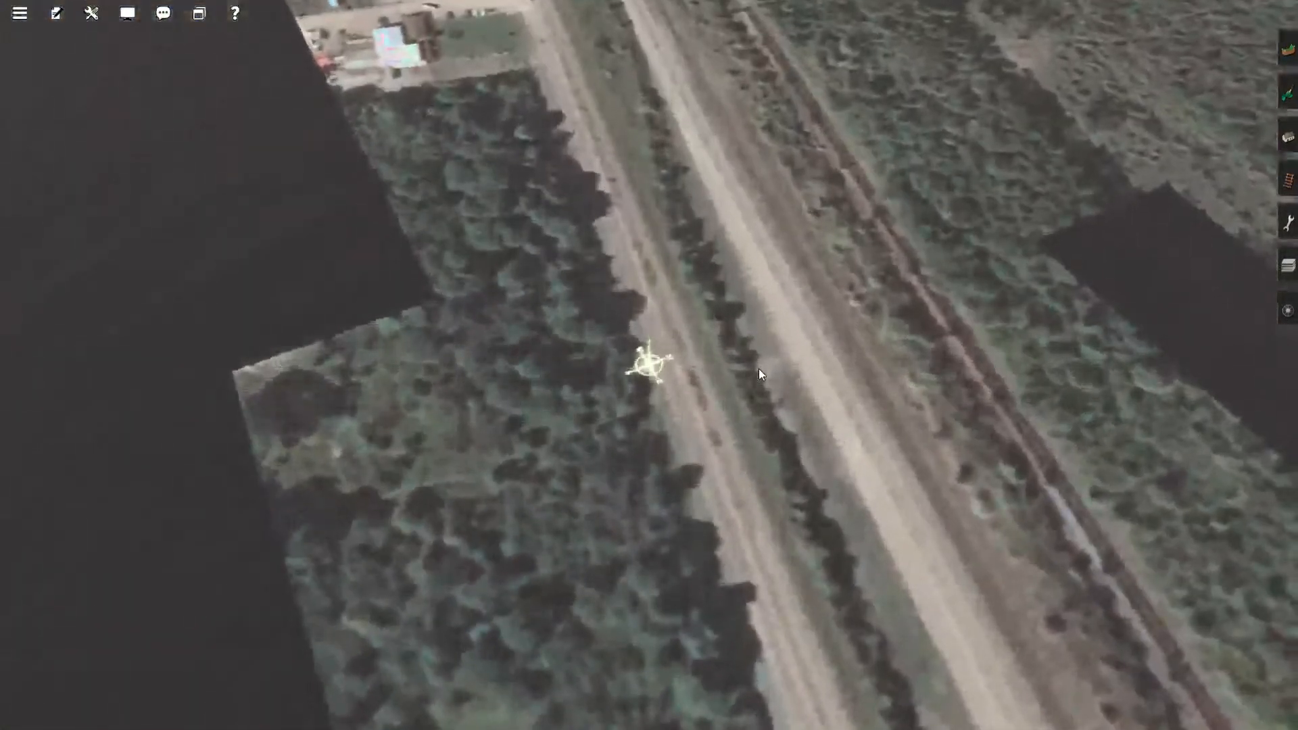
right_click(573, 217)
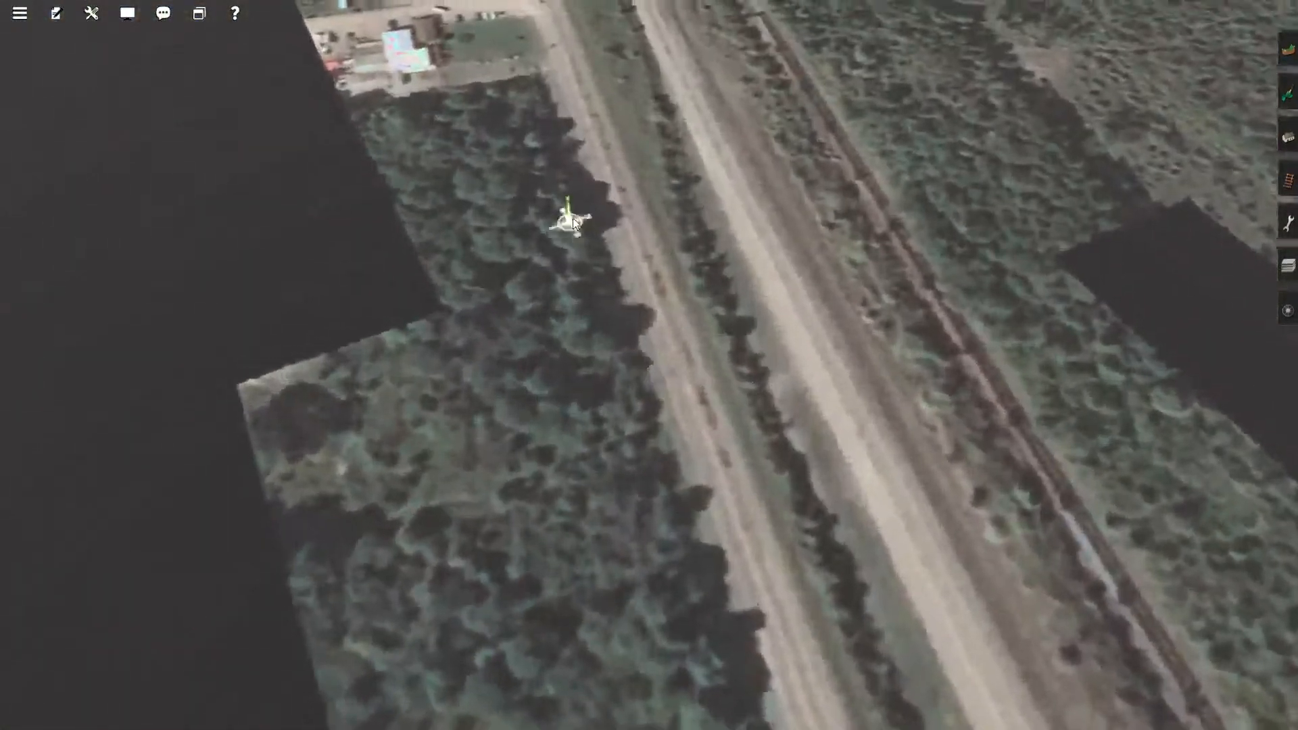
key("Left")
right_click(782, 415)
key("Right")
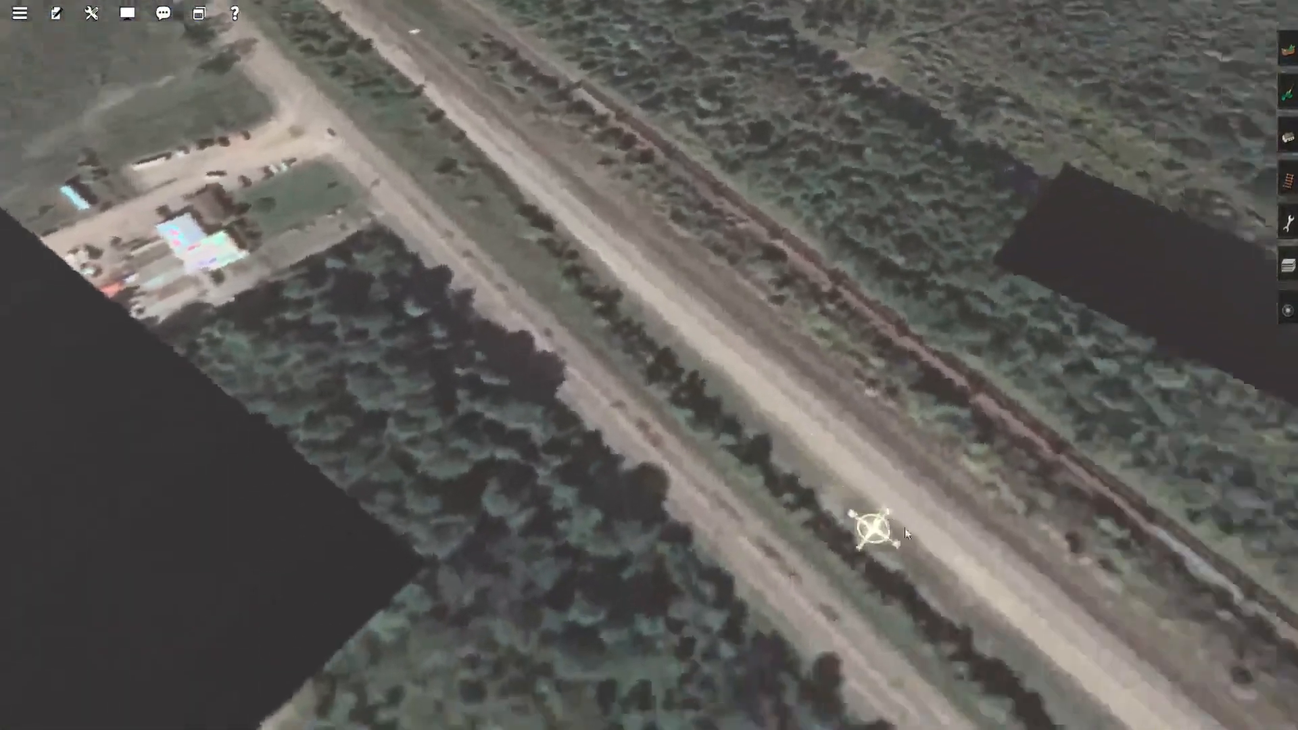
key("Right")
right_click(879, 412)
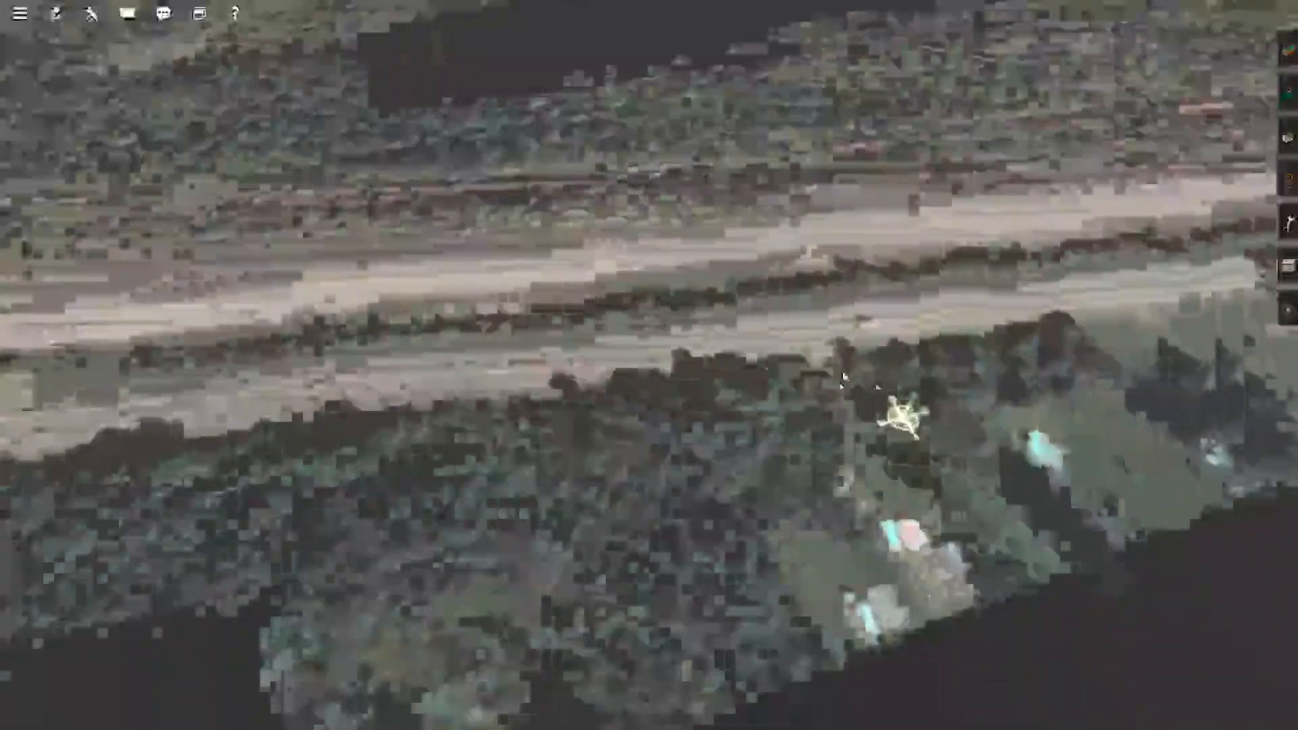
Follow the railway corridor past the houses to the bridge where the orthophoto meets the street map.
right_click(727, 284)
right_click(616, 439)
scroll(614, 452, "up", 5)
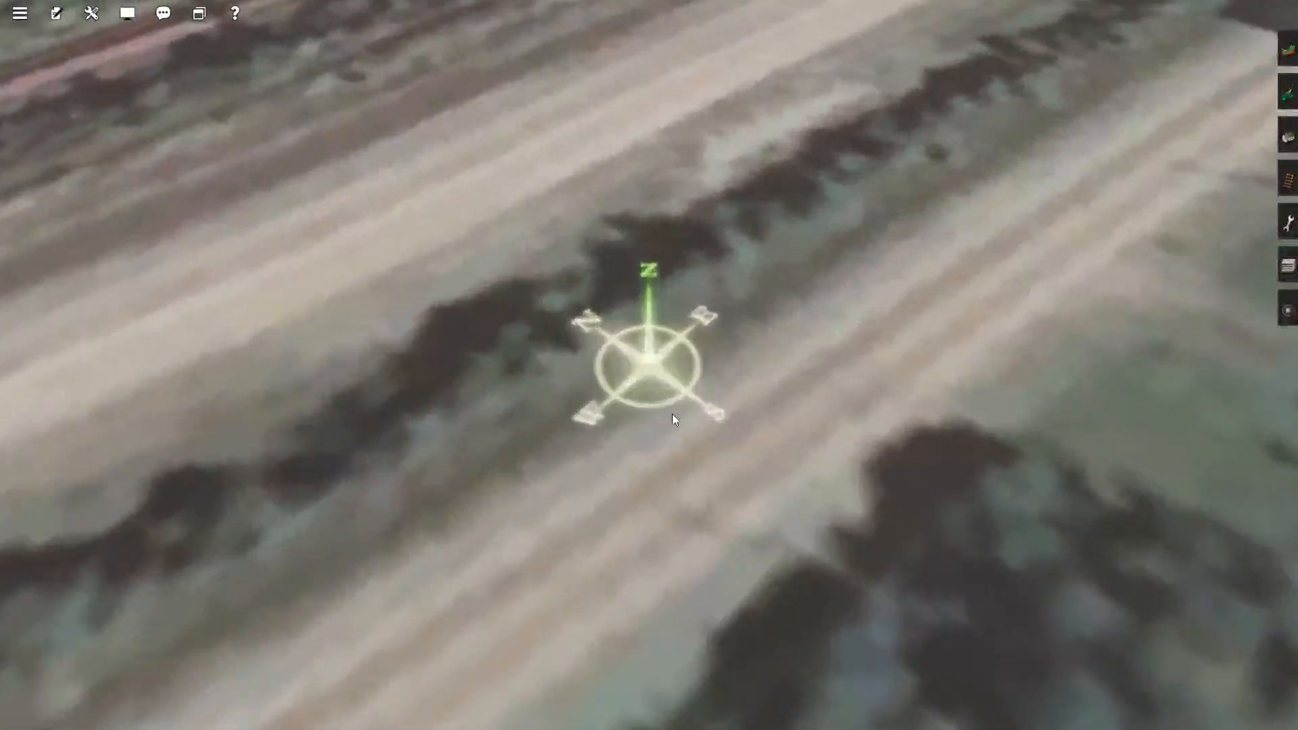
right_click(809, 345)
scroll(732, 218, "down", 10)
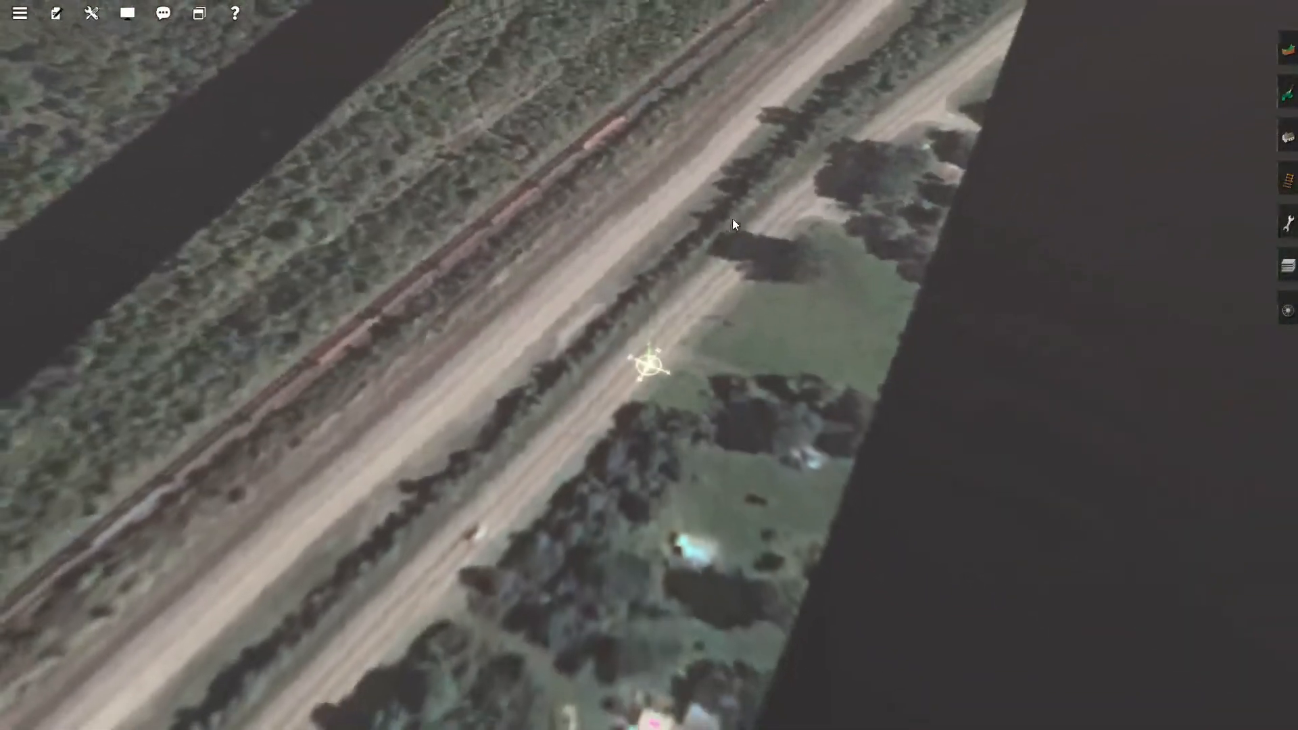
right_click(771, 217)
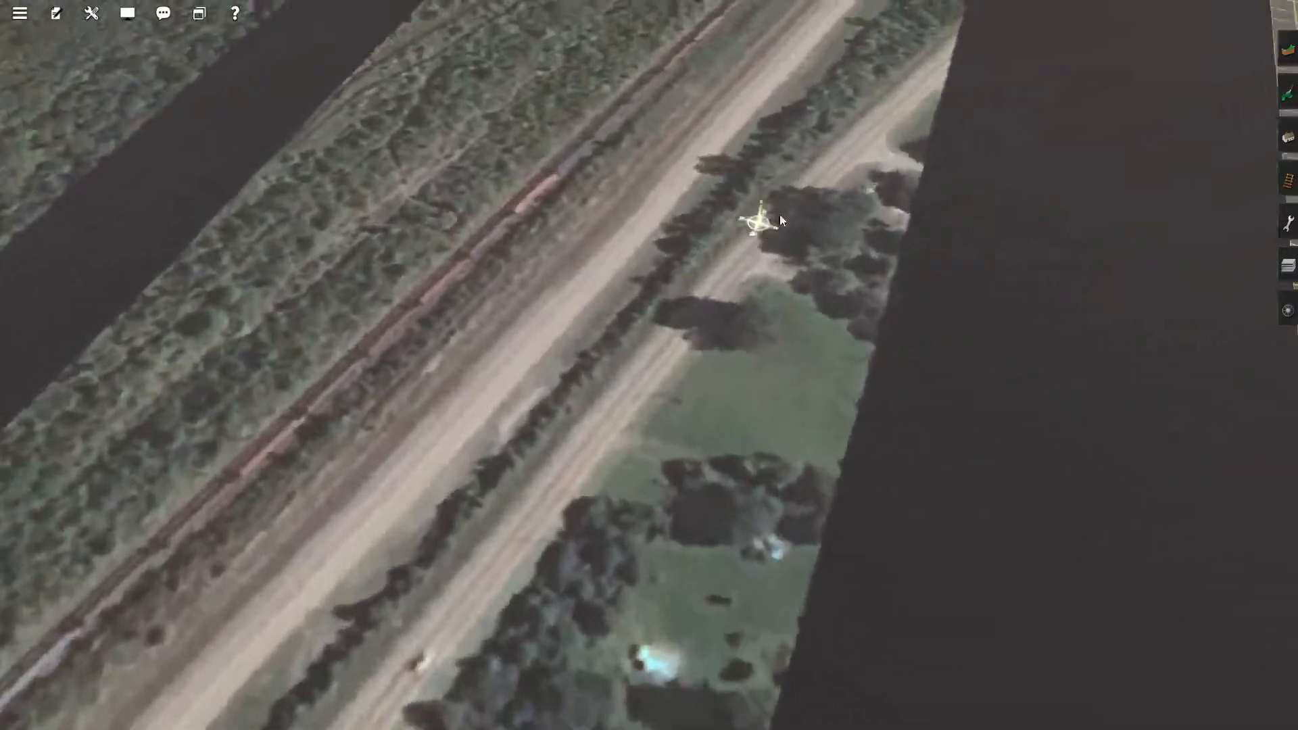
key("Right")
right_click(710, 194)
right_click(618, 288)
right_click(621, 318)
right_click(637, 218)
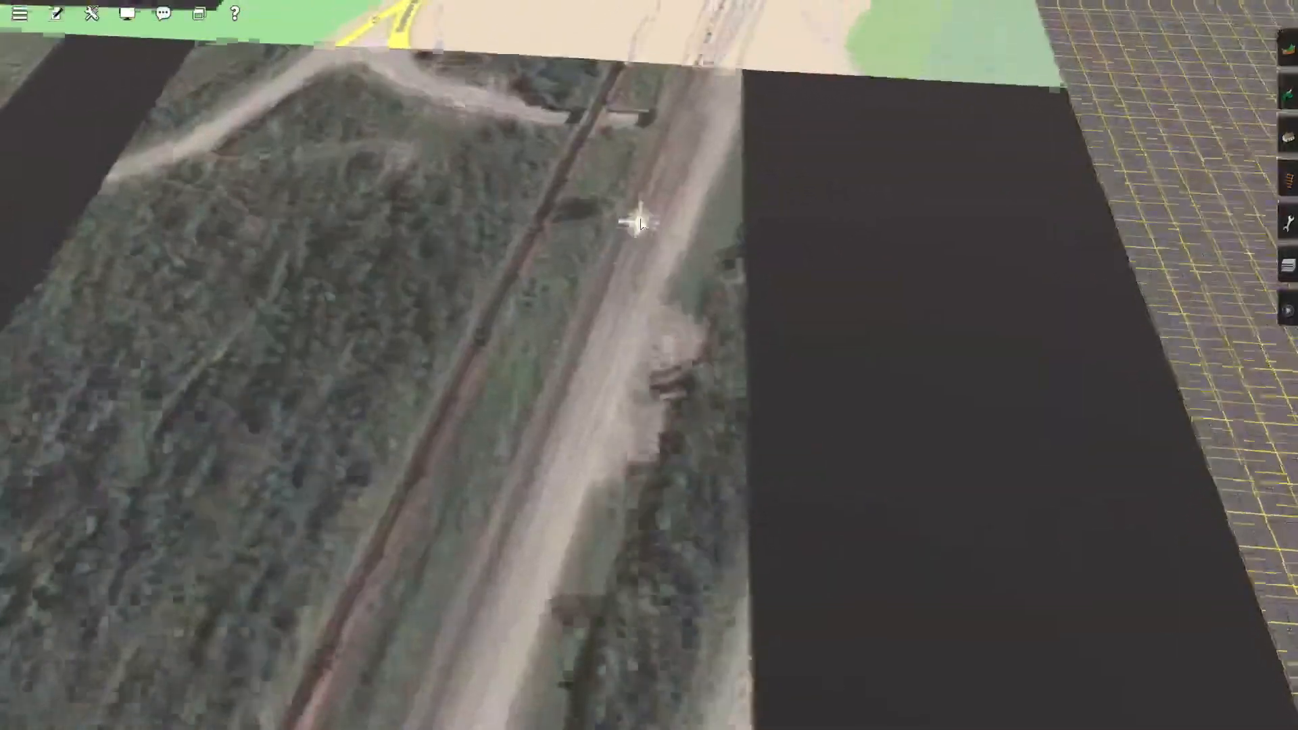
right_click(642, 260)
right_click(642, 325)
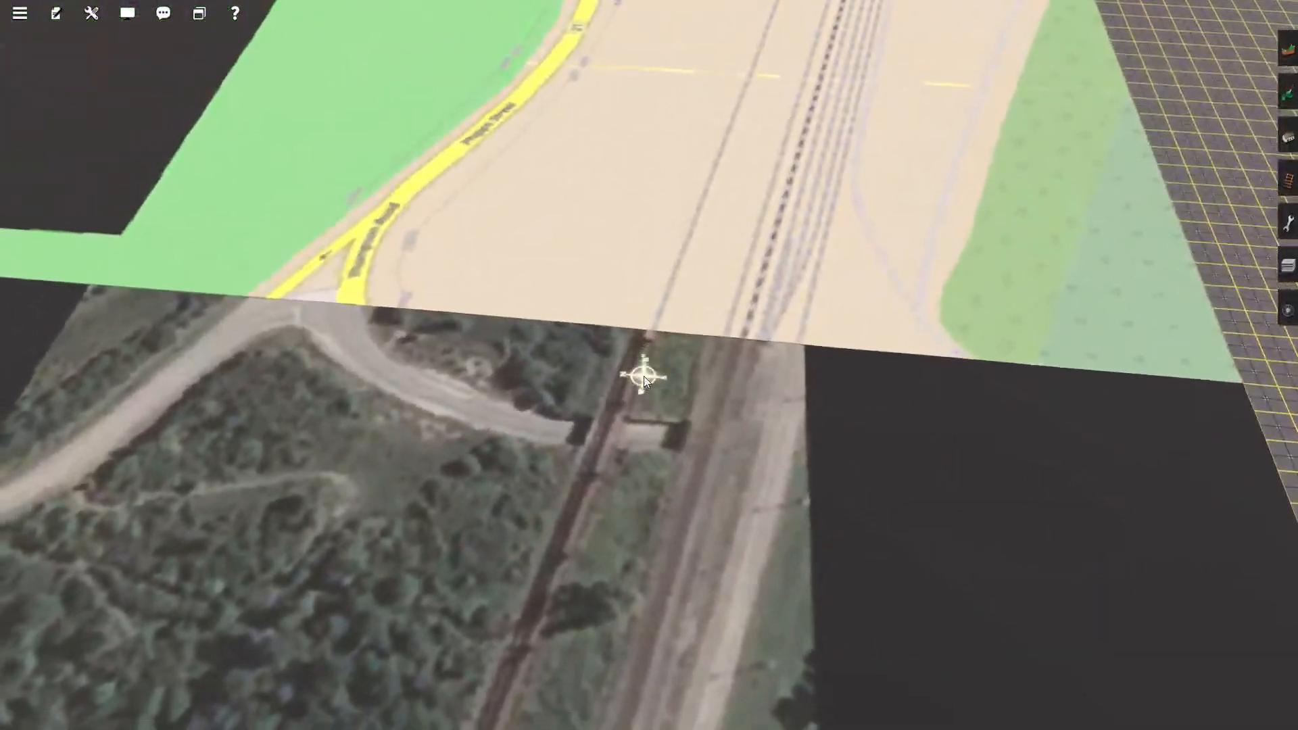
Compare the railway alignment across the boundary between orthophoto and street map, at a low angle and from high above.
key("Left")
key("Down")
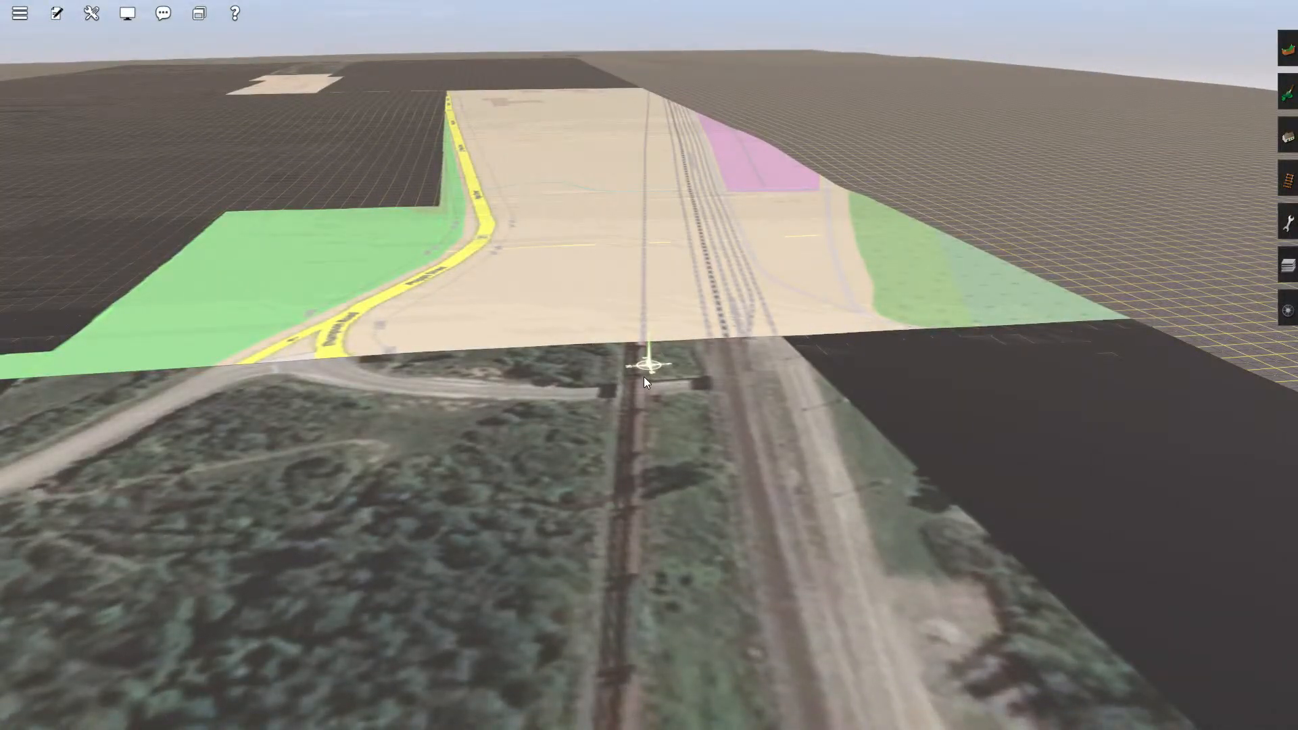
right_click(644, 378)
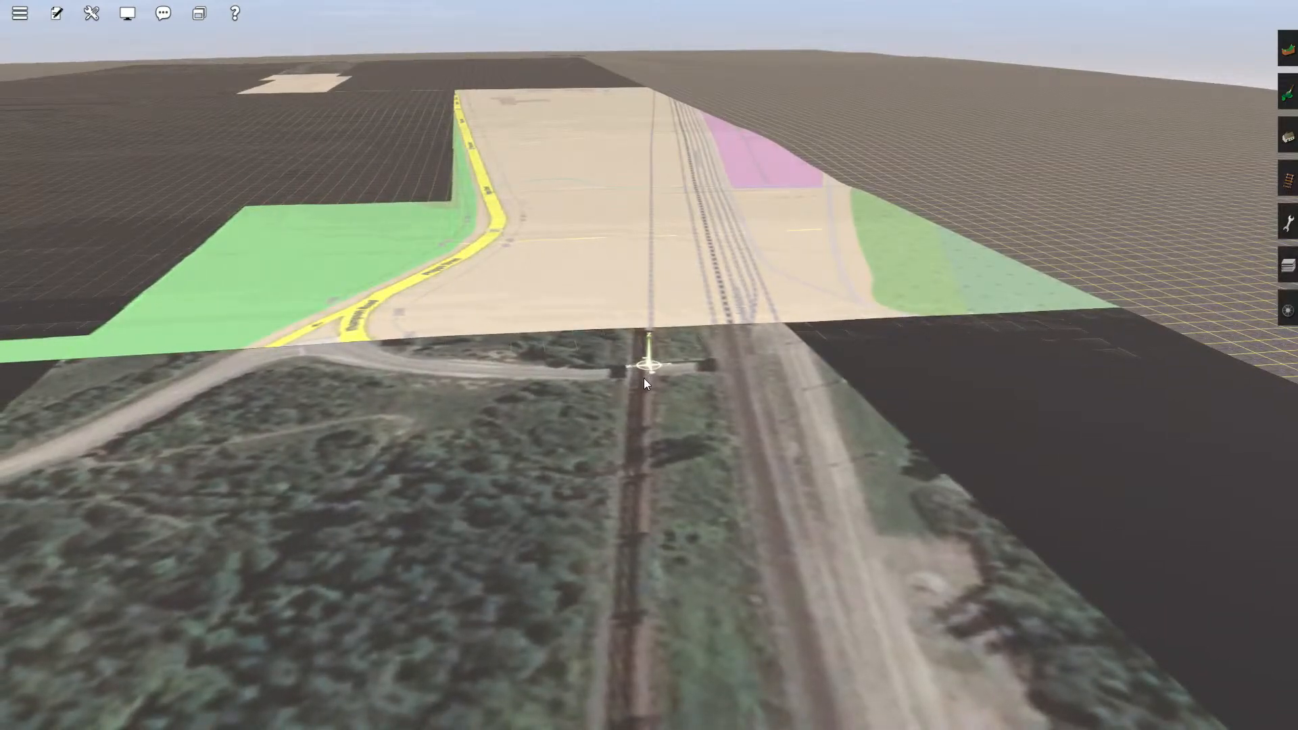
right_click(644, 378)
scroll(670, 357, "down", 10)
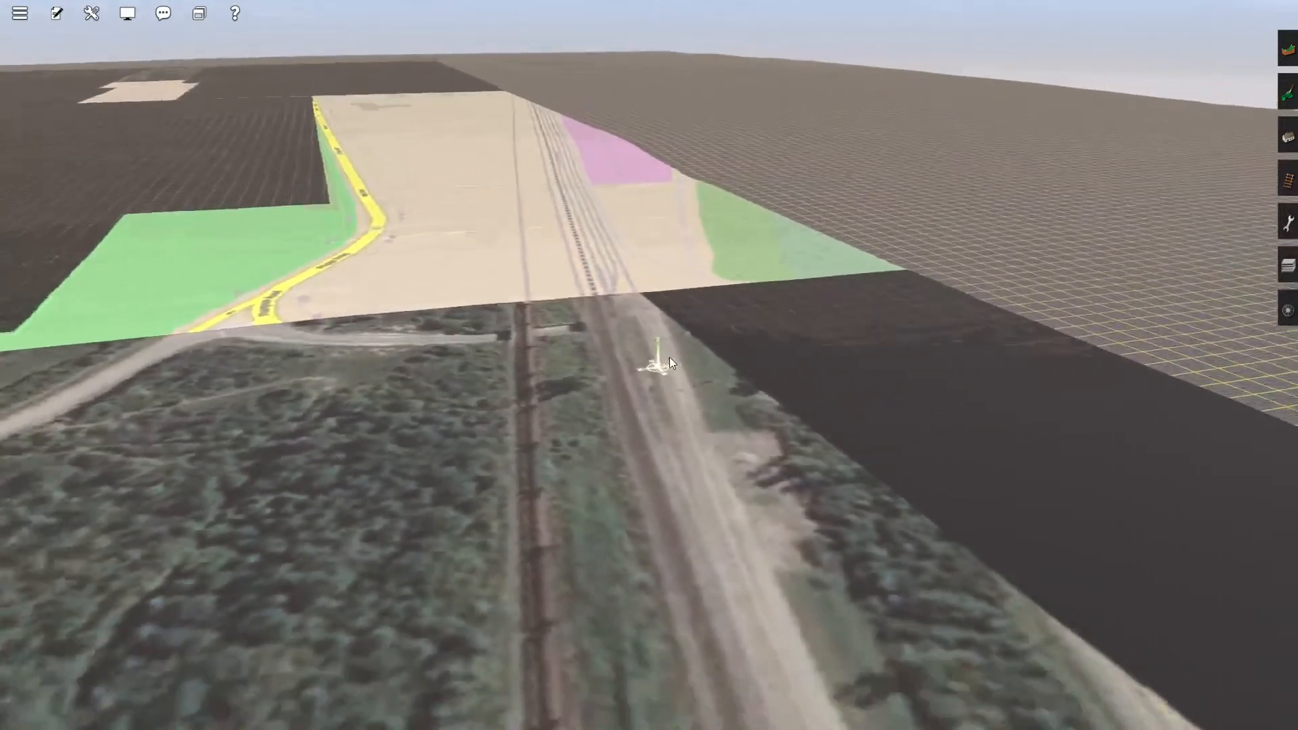
scroll(669, 357, "down", 5)
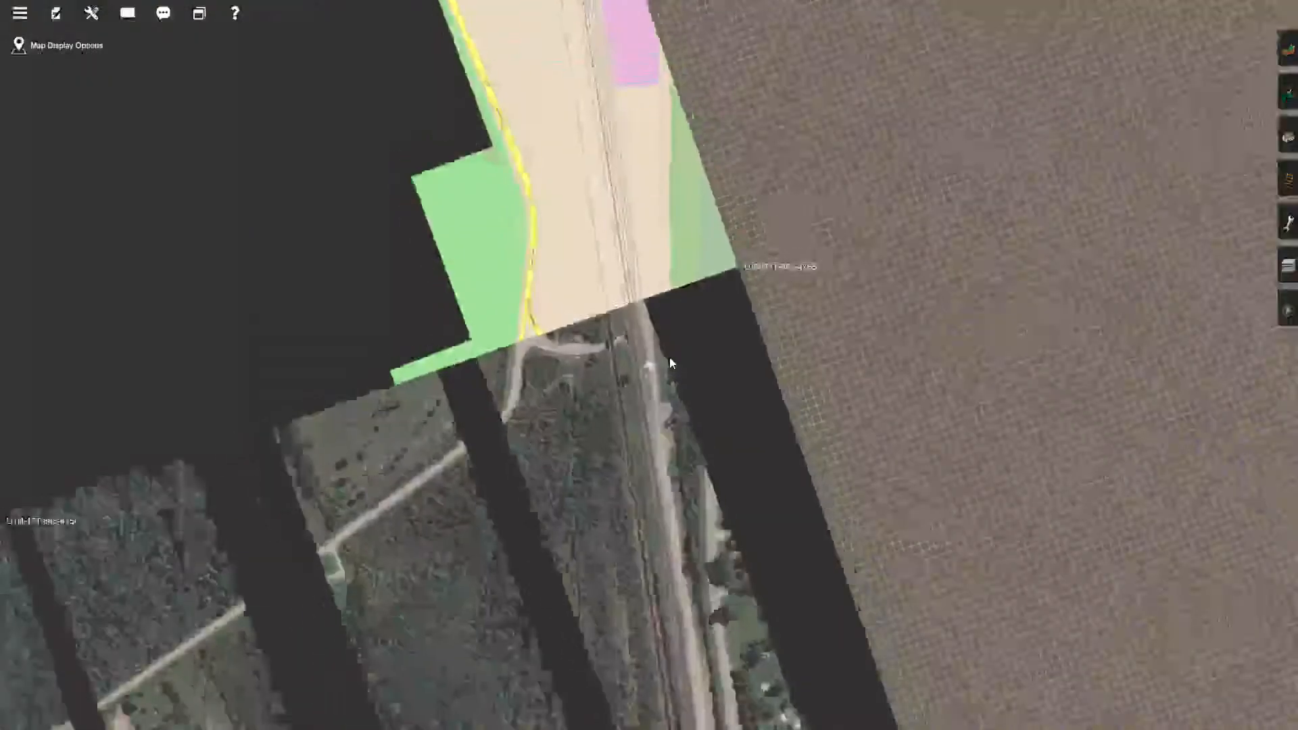
scroll(670, 357, "up", 10)
scroll(670, 357, "up", 4)
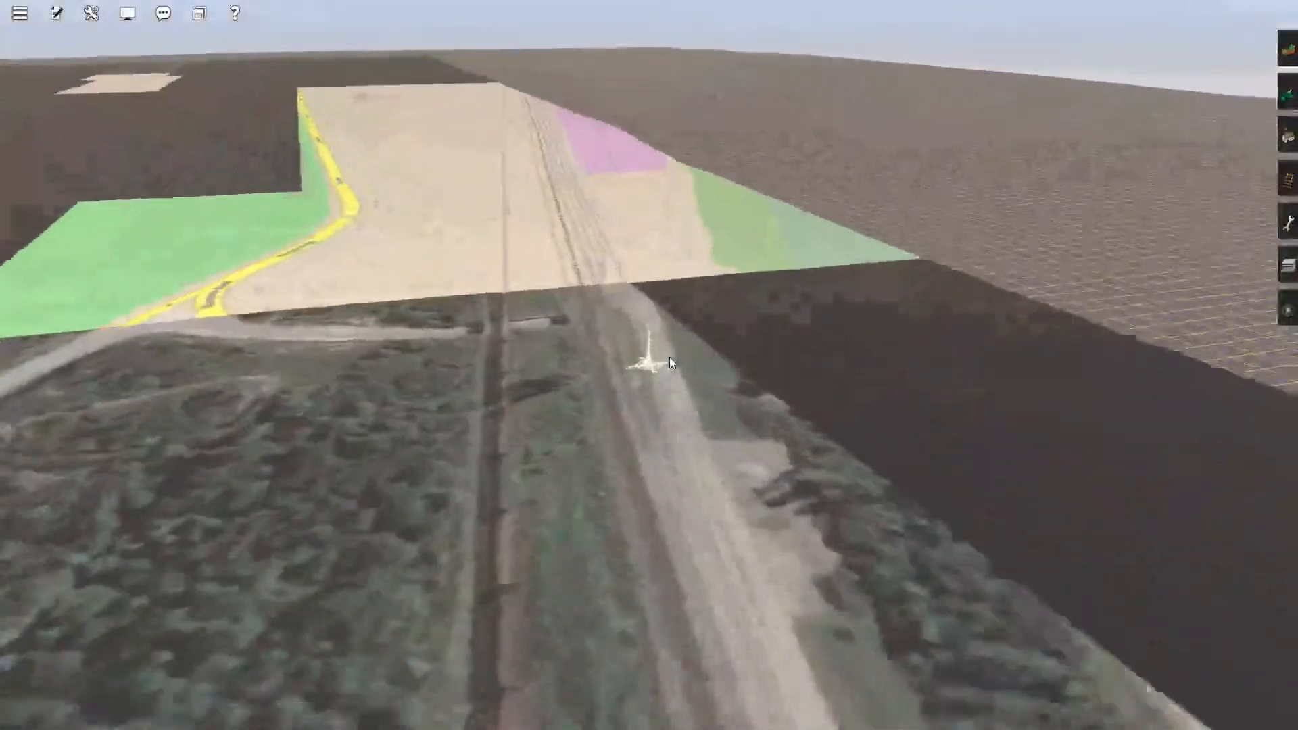
Check the street-map strip between the UTM-17T-668-4755 and UTM-17T-669-4755 tile labels and its junction with the orthophoto.
right_click(669, 354)
left_click_drag(626, 308, 656, 283)
scroll(656, 283, "down", 10)
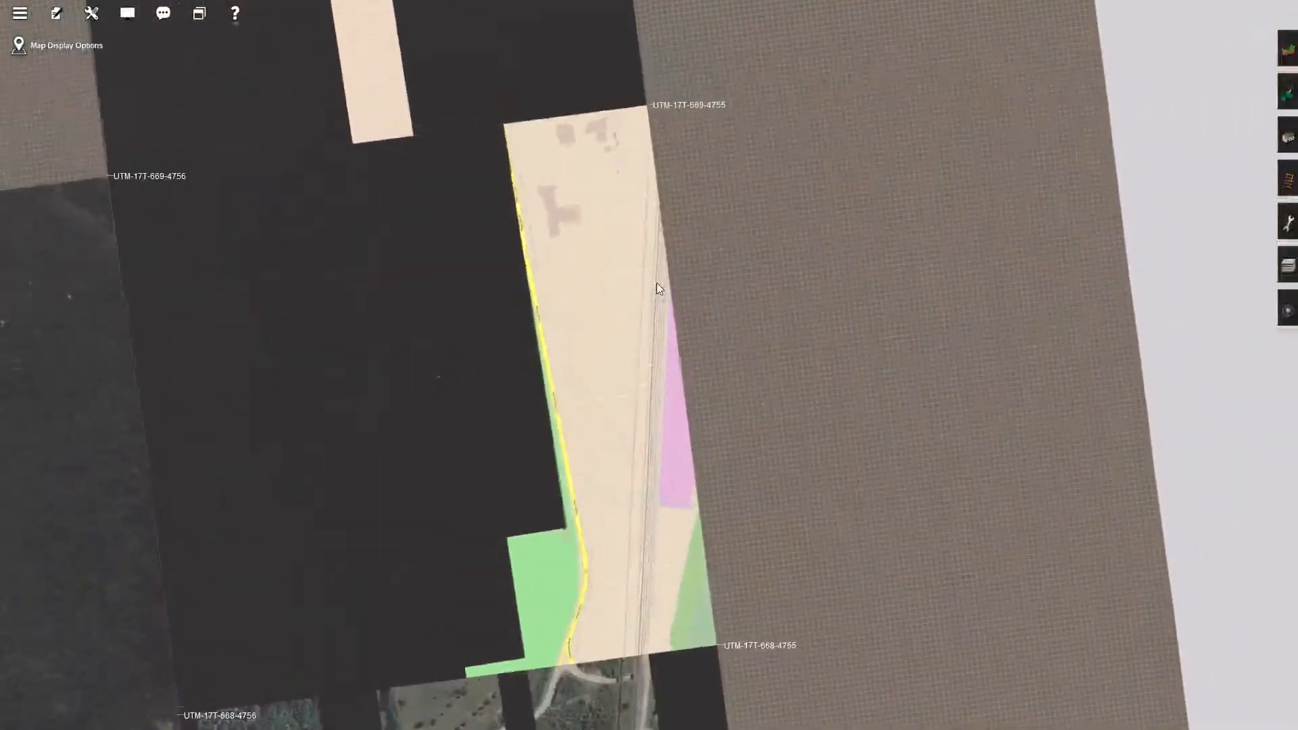
right_click(656, 283)
right_click(627, 370)
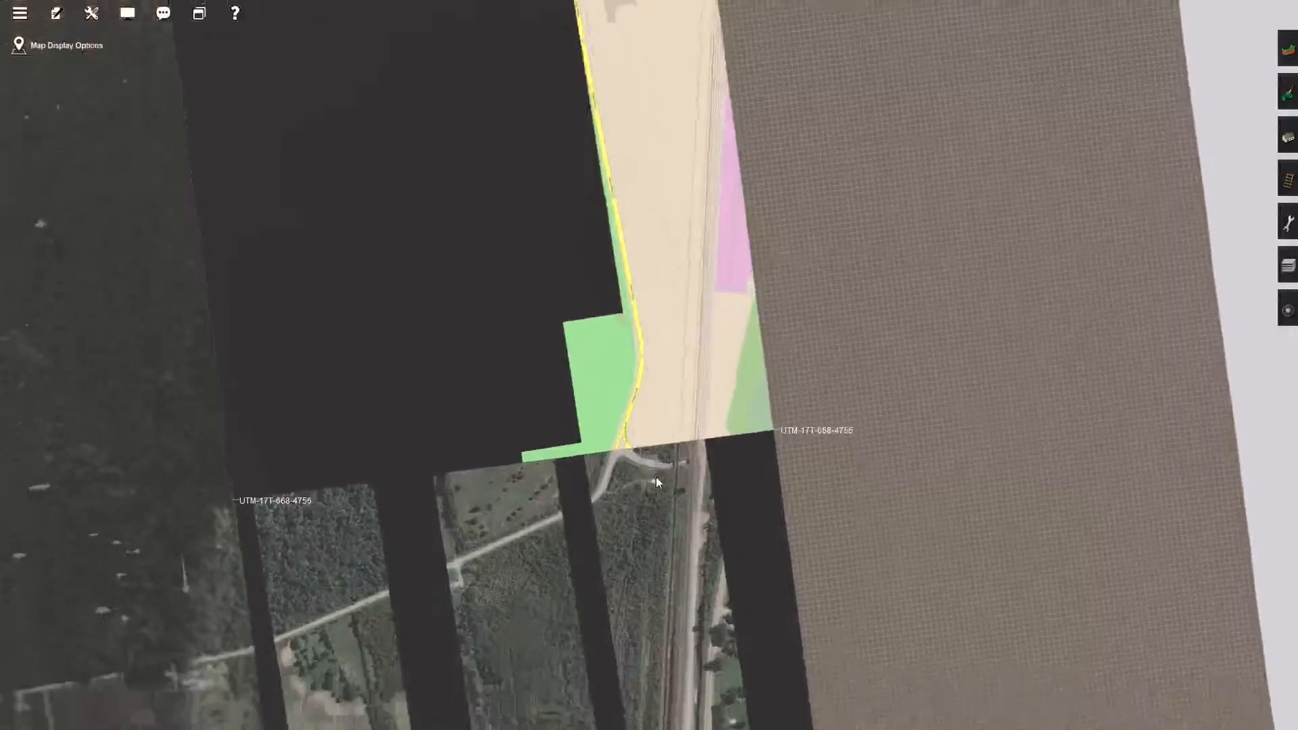
left_click_drag(677, 385, 719, 342)
key("ctrl+m")
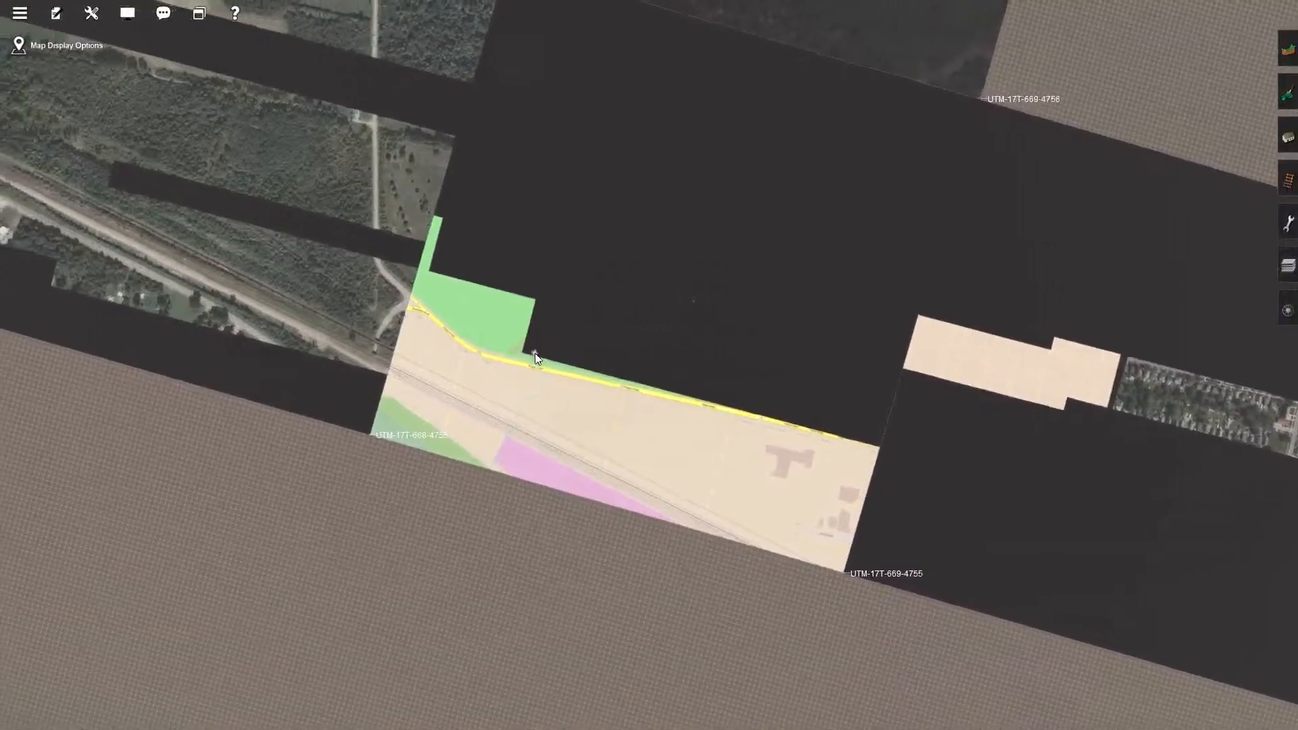
Inspect the railway and side road imagery along the blank strip, from the houses to where the road is cut off.
scroll(465, 289, "up", 5)
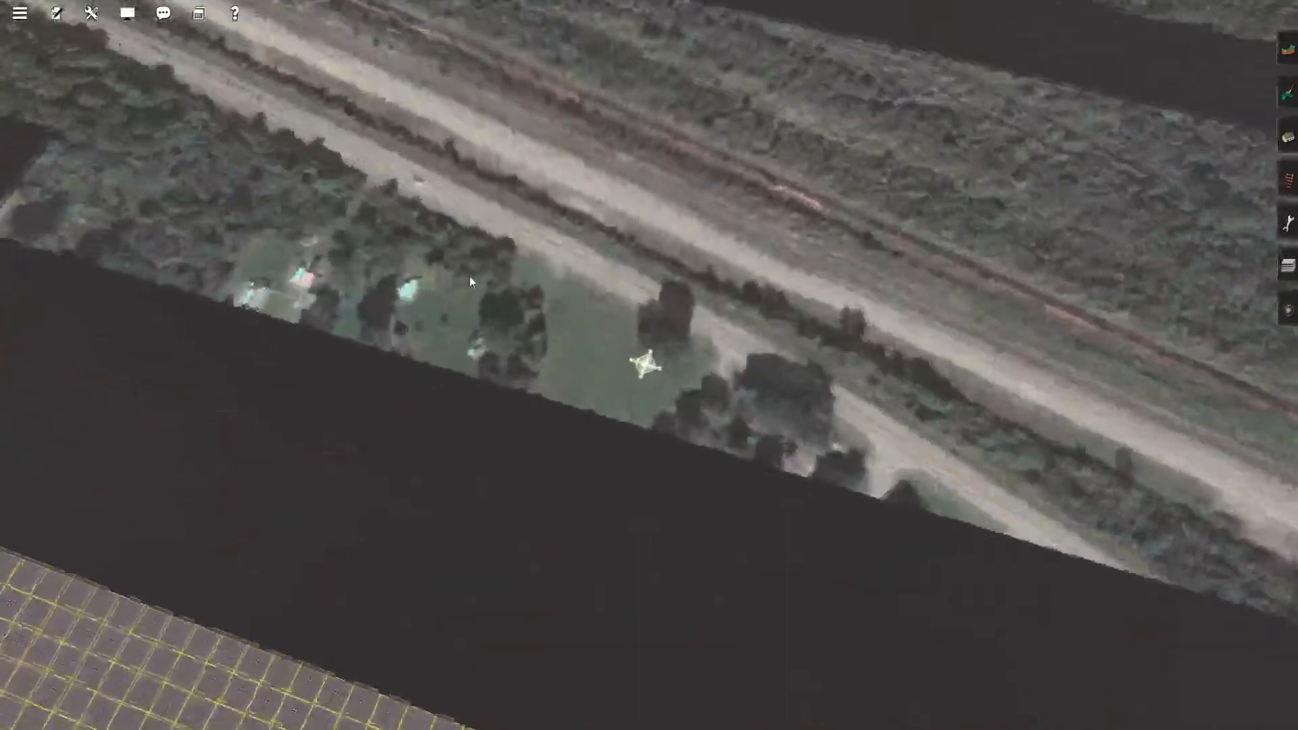
right_click(470, 278)
right_click(806, 369)
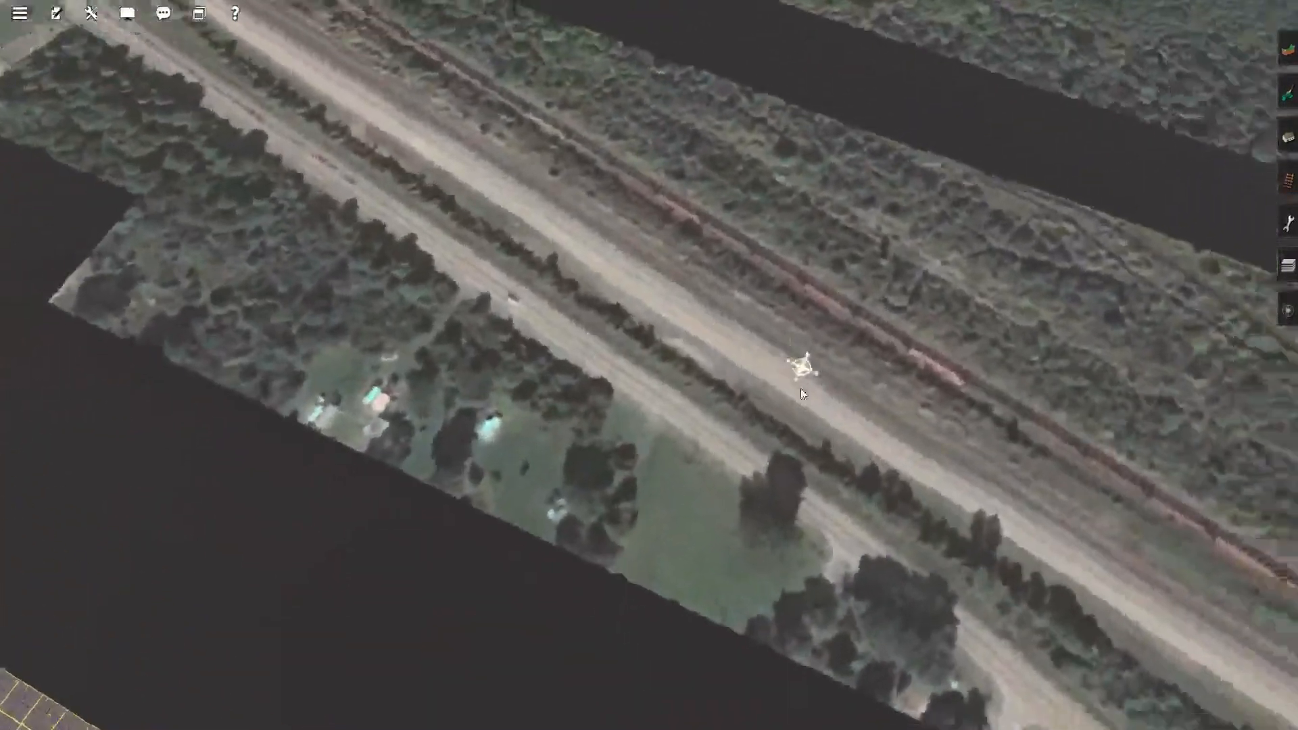
right_click(830, 400)
key("Right")
scroll(830, 400, "up", 3)
scroll(830, 399, "down", 1)
scroll(829, 399, "down", 3)
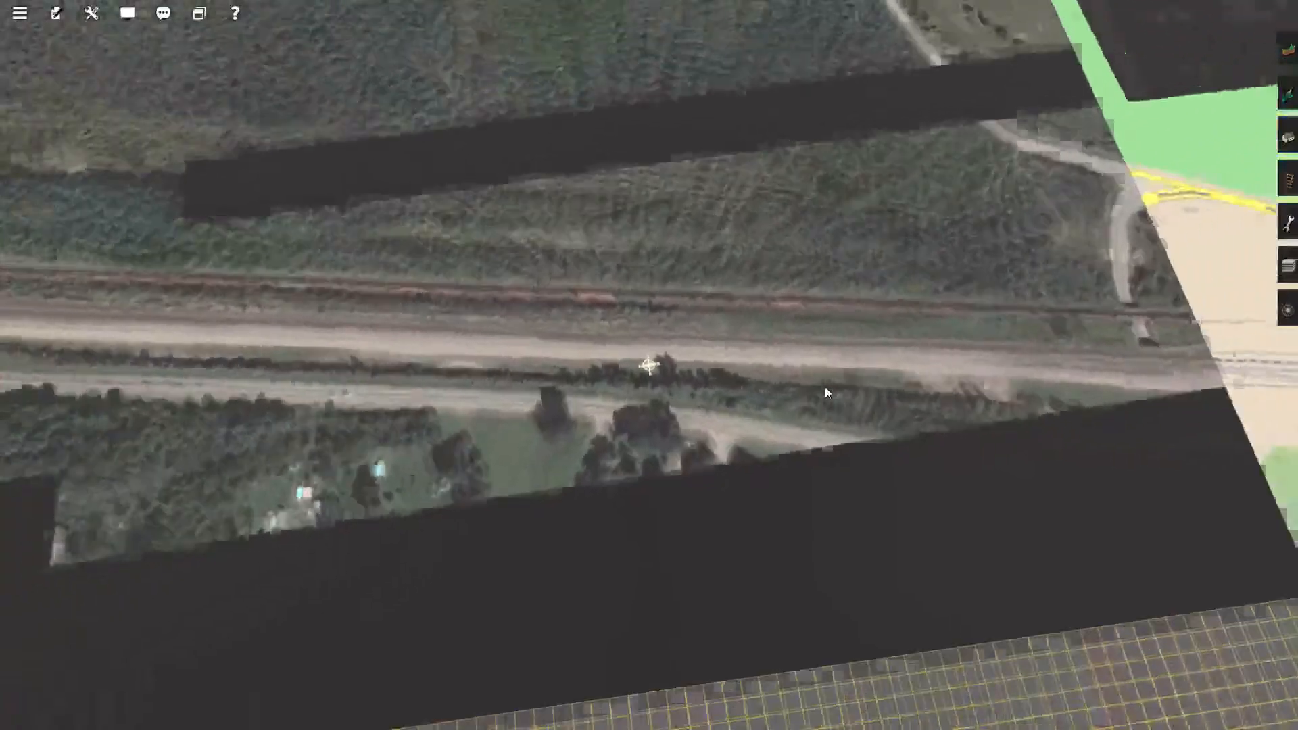
scroll(826, 388, "up", 5)
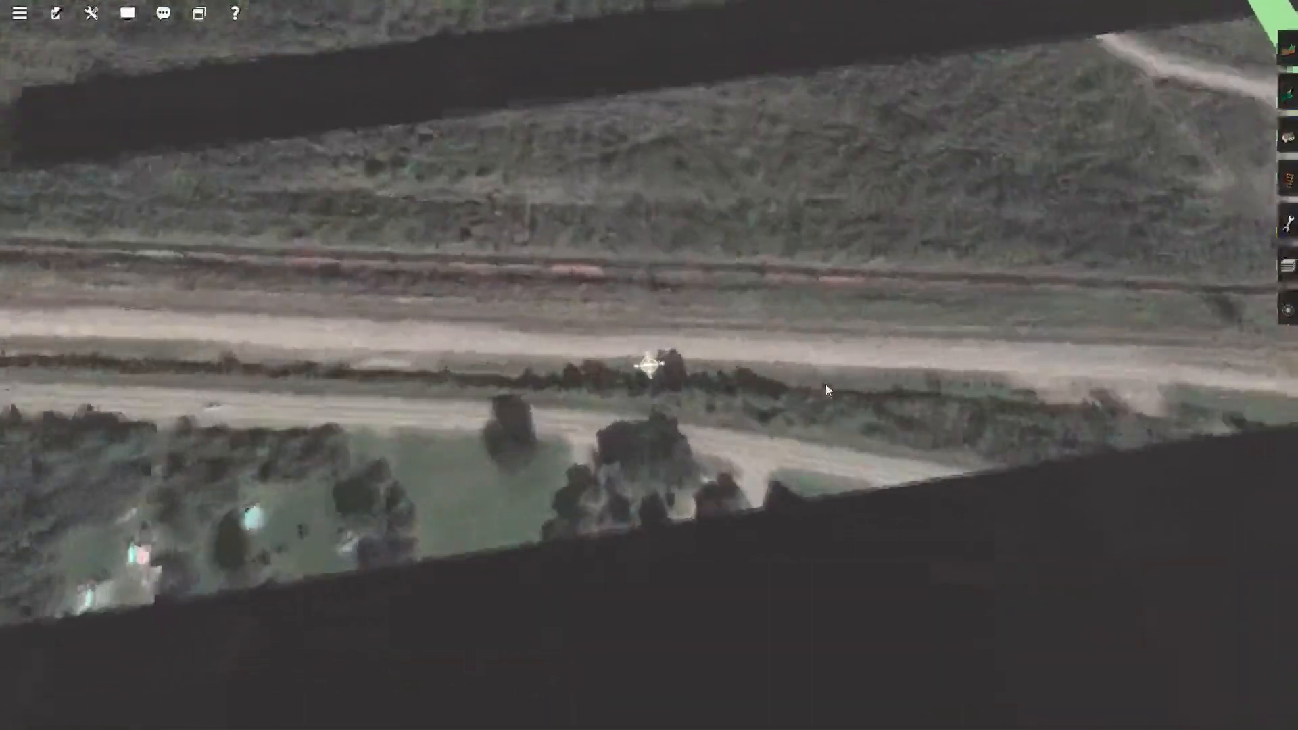
right_click(873, 378)
right_click(994, 351)
key("Right")
right_click(994, 350)
key("Right")
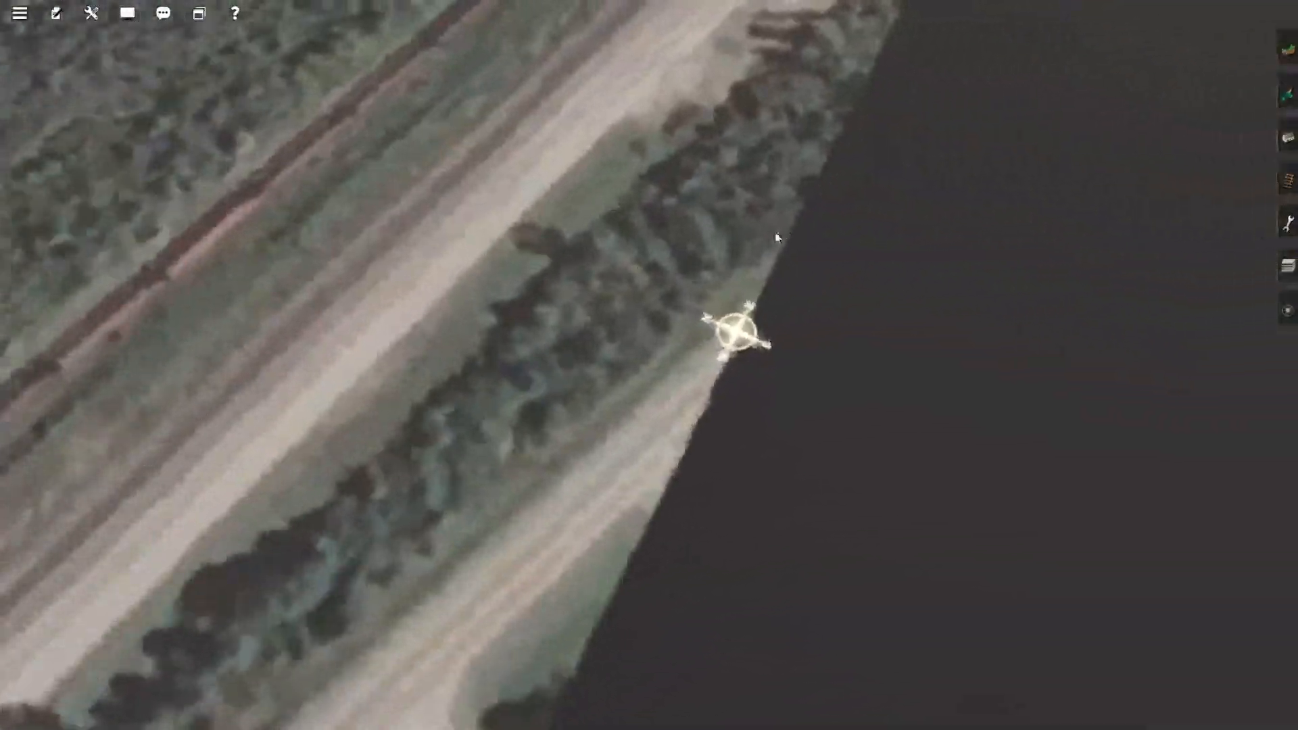
Survey the street-map strip up to UTM-17T-669-4755 and examine the residential orthophoto patch beyond it close up.
scroll(621, 301, "down", 5)
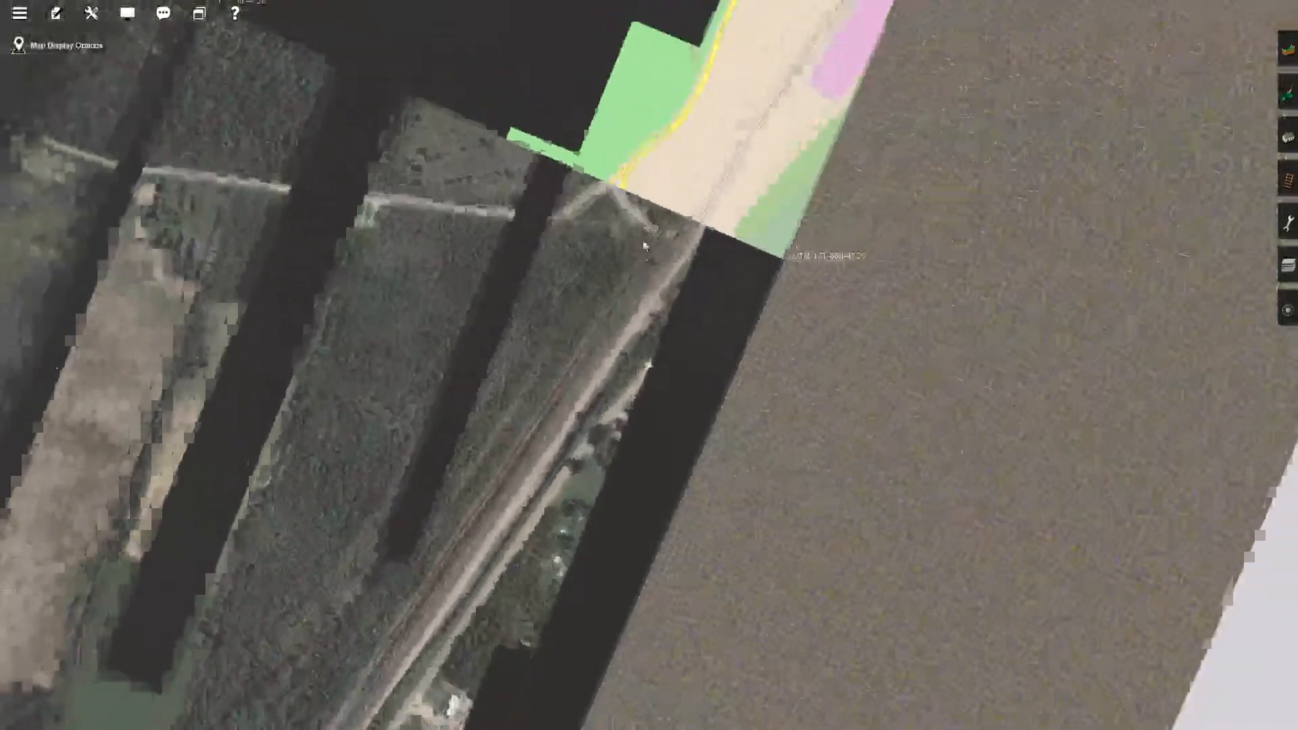
right_click(704, 167)
right_click(744, 144)
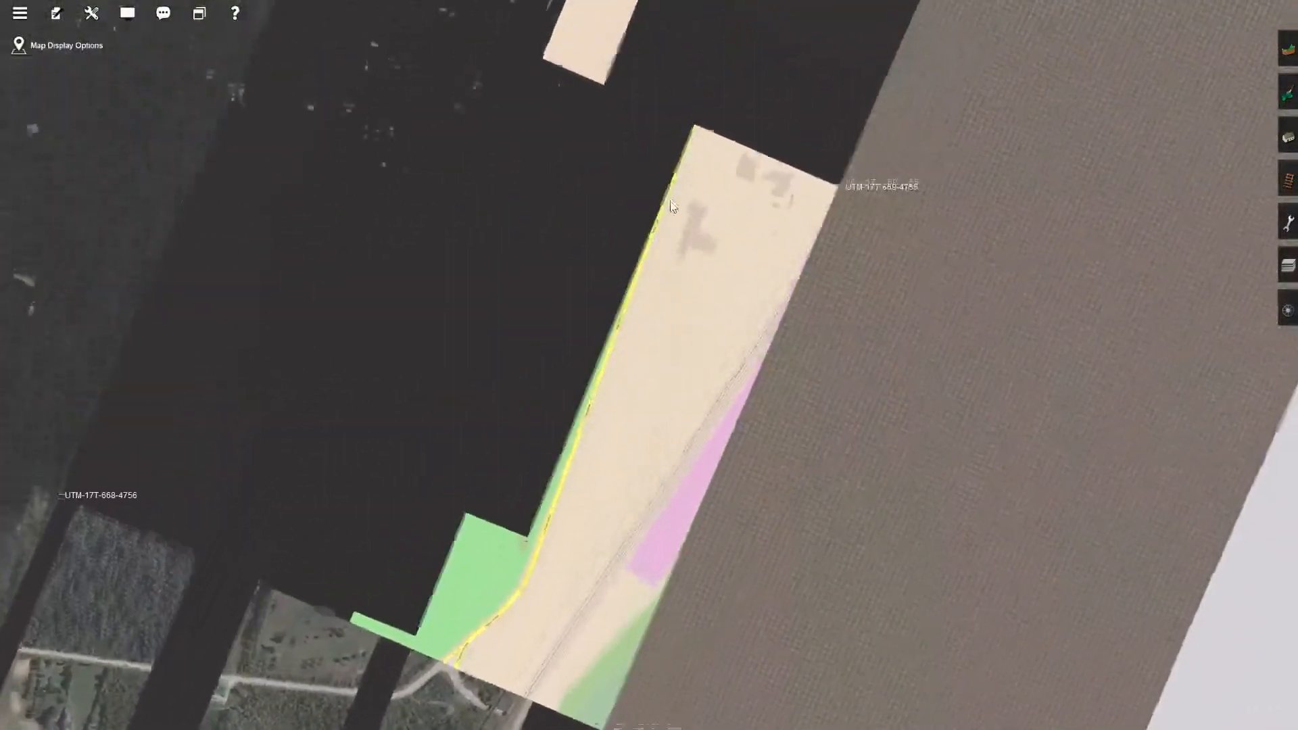
scroll(675, 181, "up", 10)
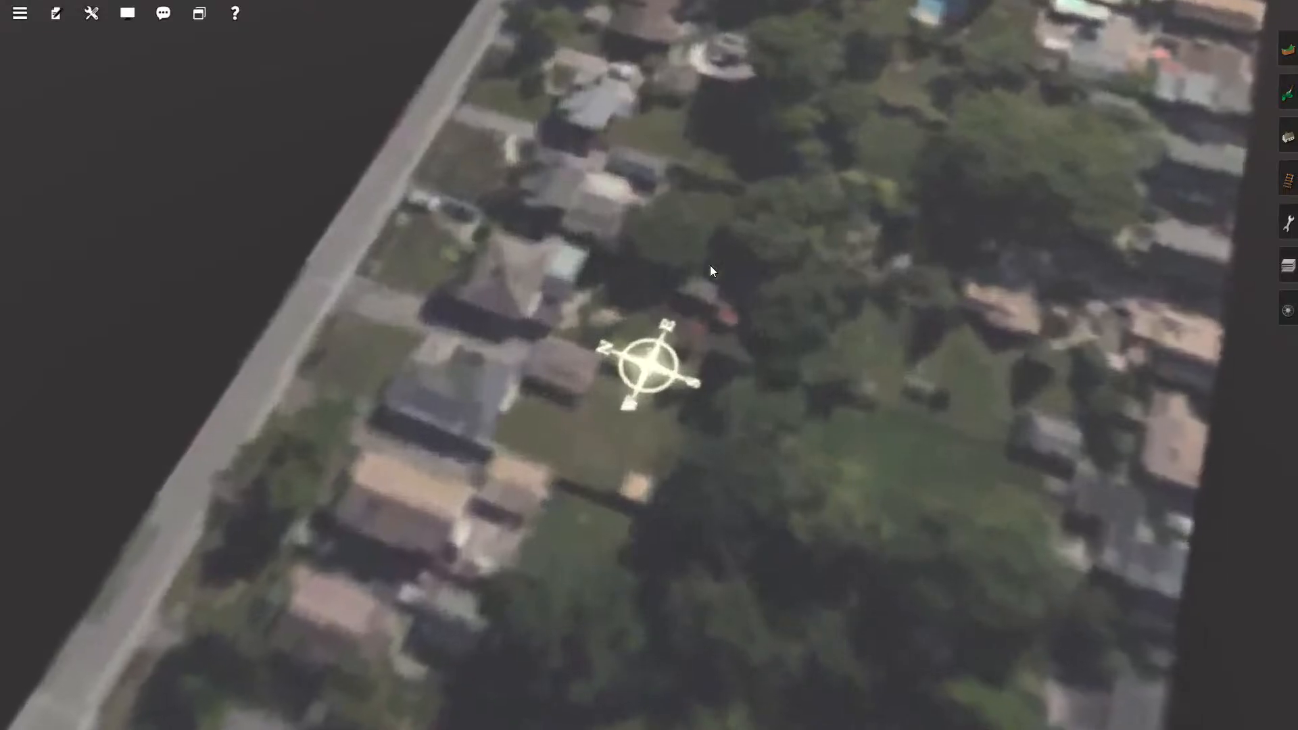
right_click(749, 160)
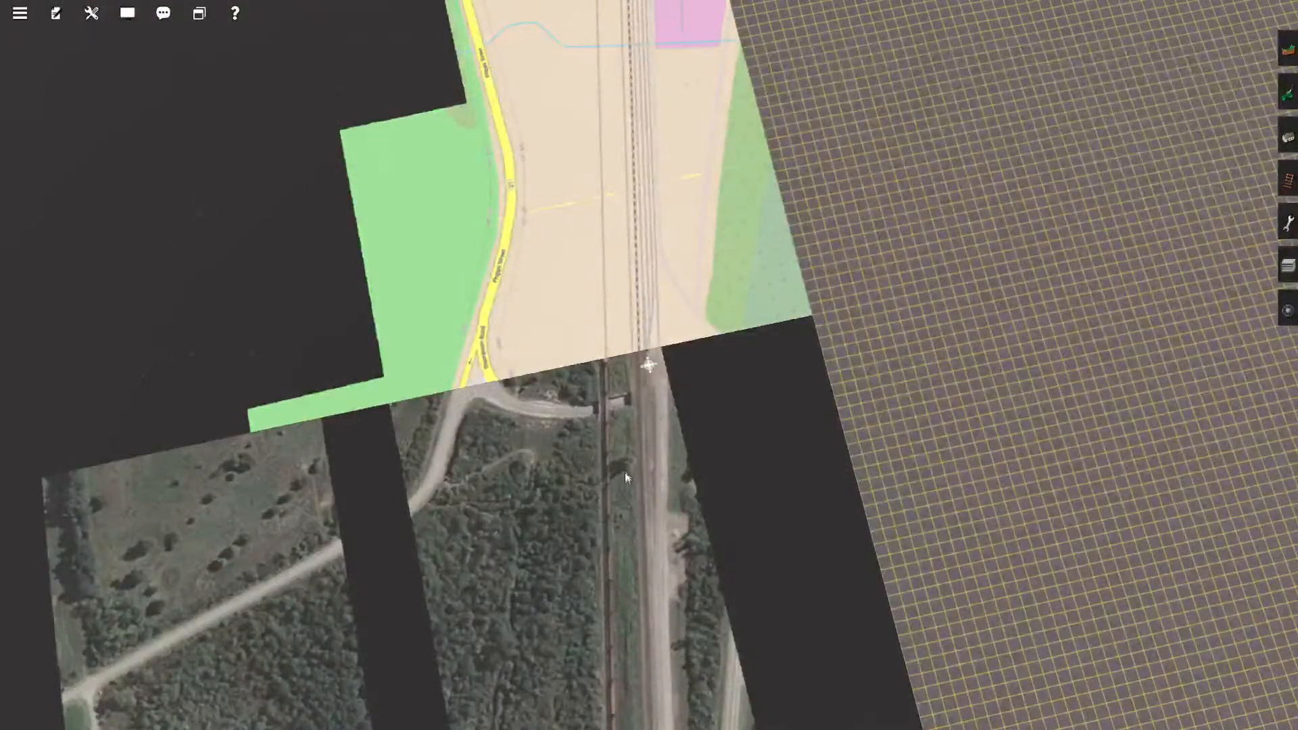
Follow the railway from the street-map boundary at UTM-17T-668-4755 past UTM-17T-667-4755 and examine the ground imagery at a low angle.
scroll(628, 477, "down", 2)
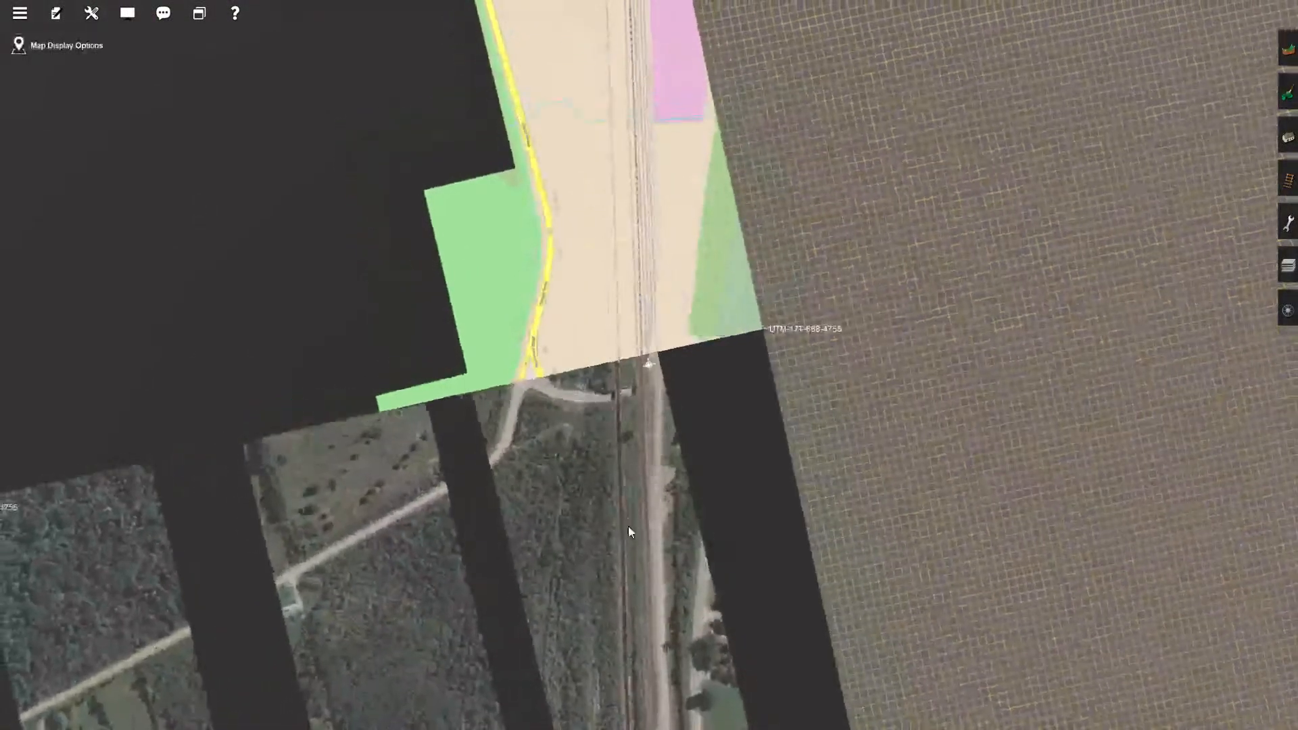
right_click(629, 531)
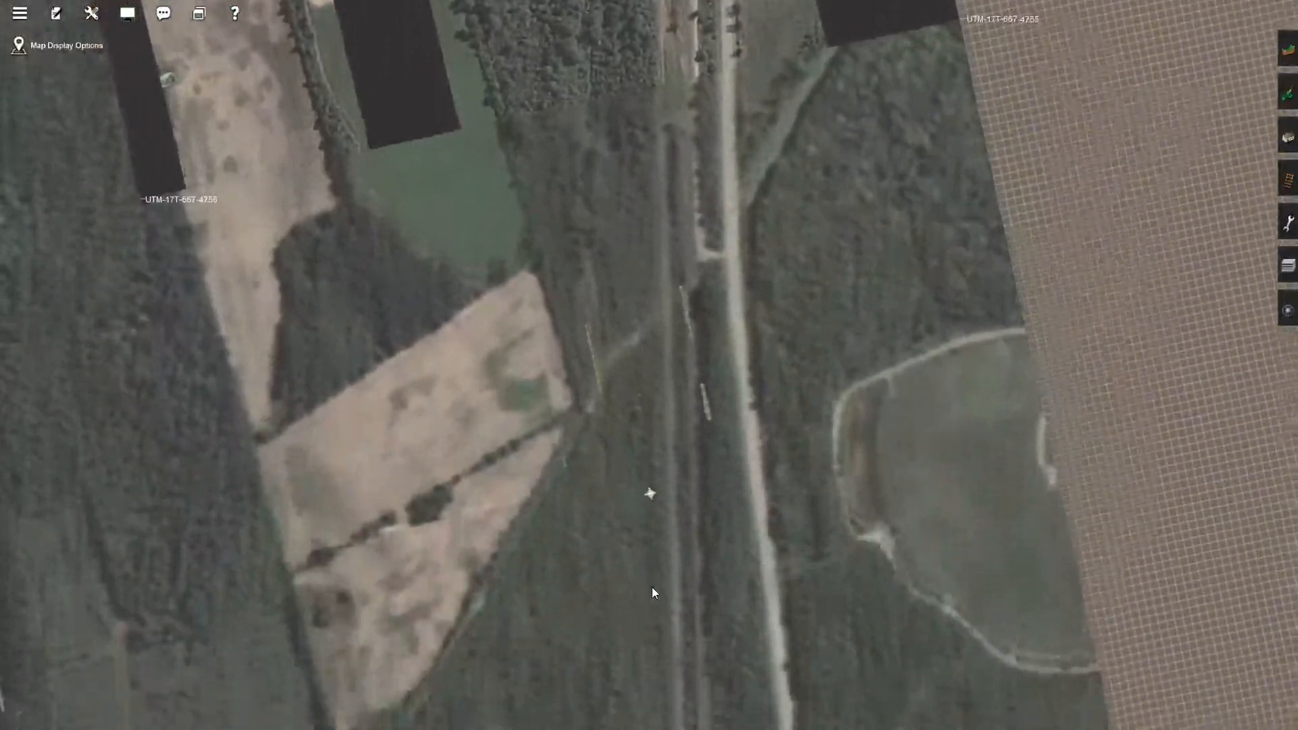
right_click(652, 588)
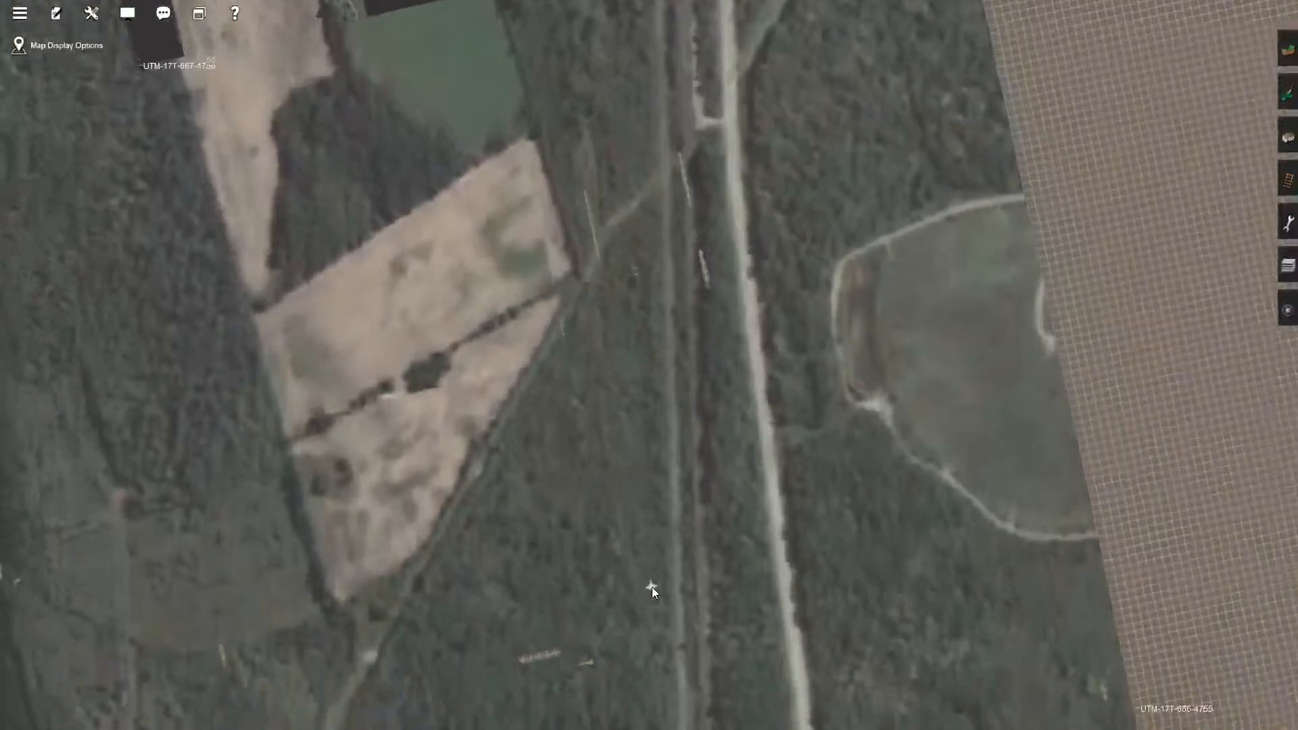
scroll(723, 584, "up", 5)
scroll(720, 561, "up", 8)
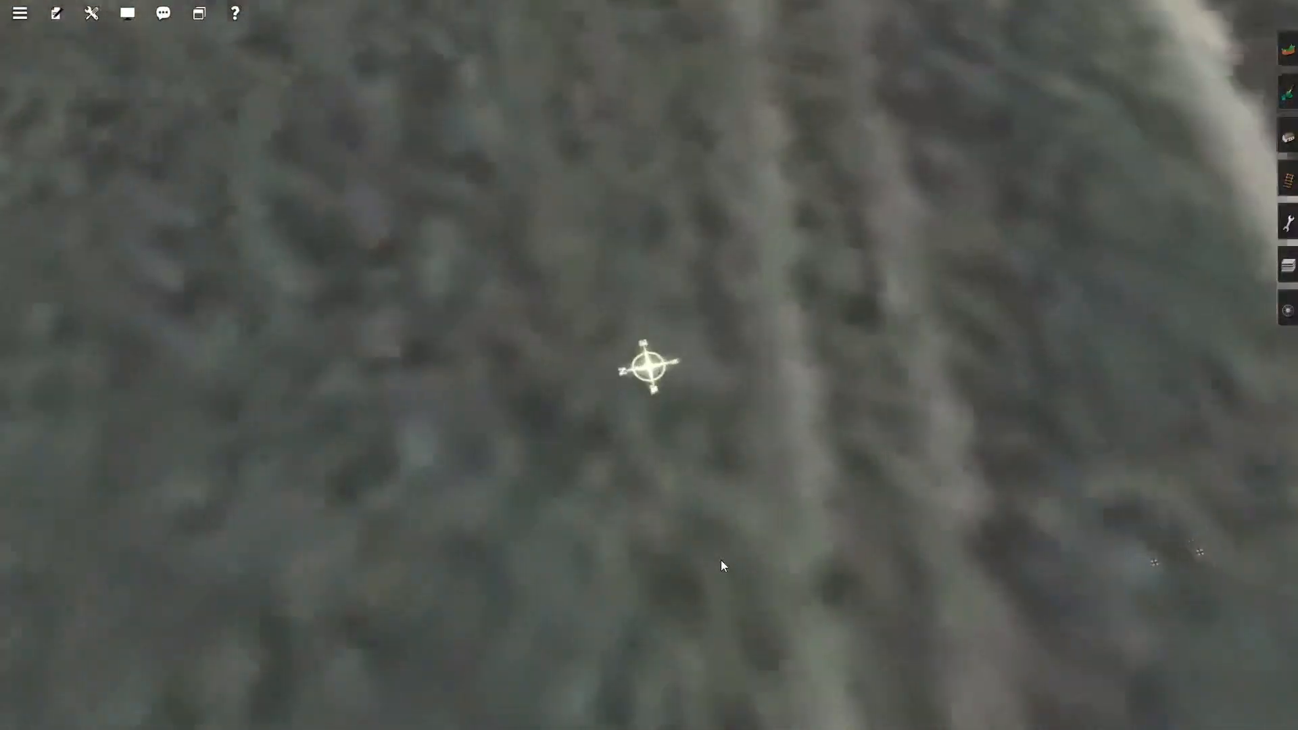
key("Down")
scroll(721, 557, "up", 5)
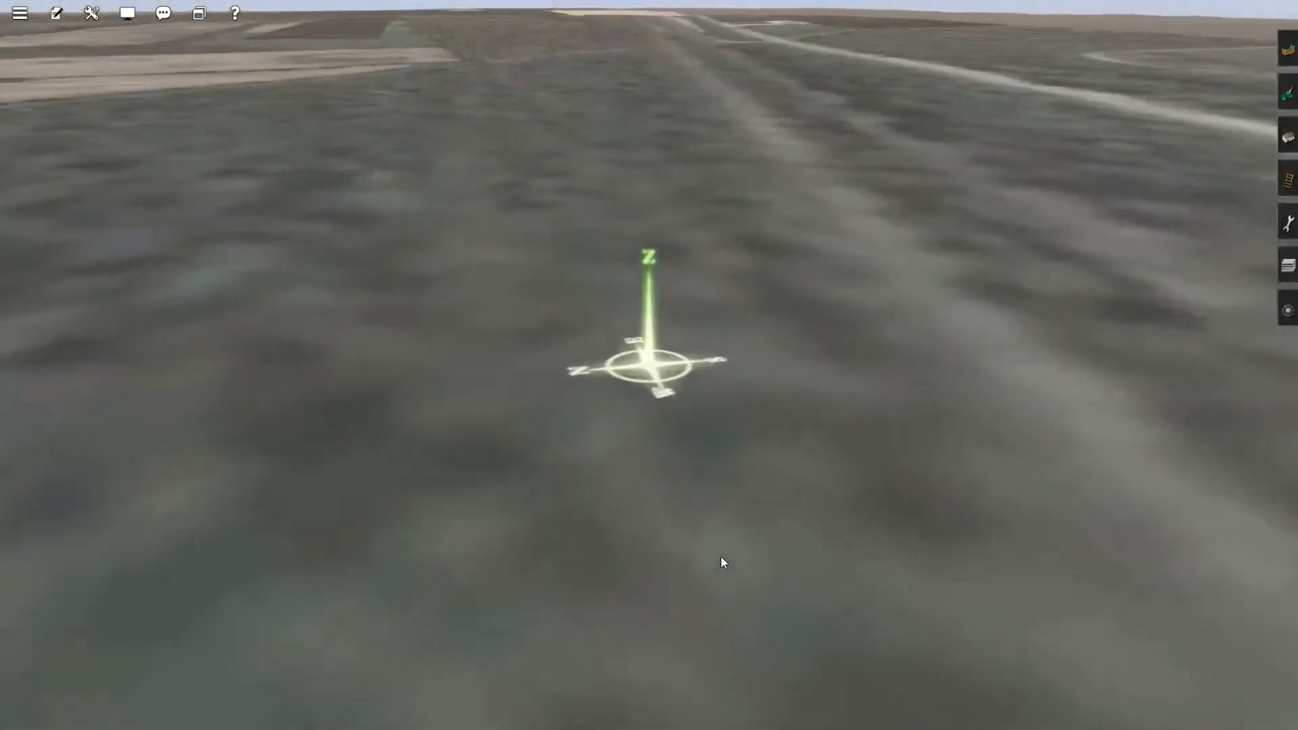
key("Down")
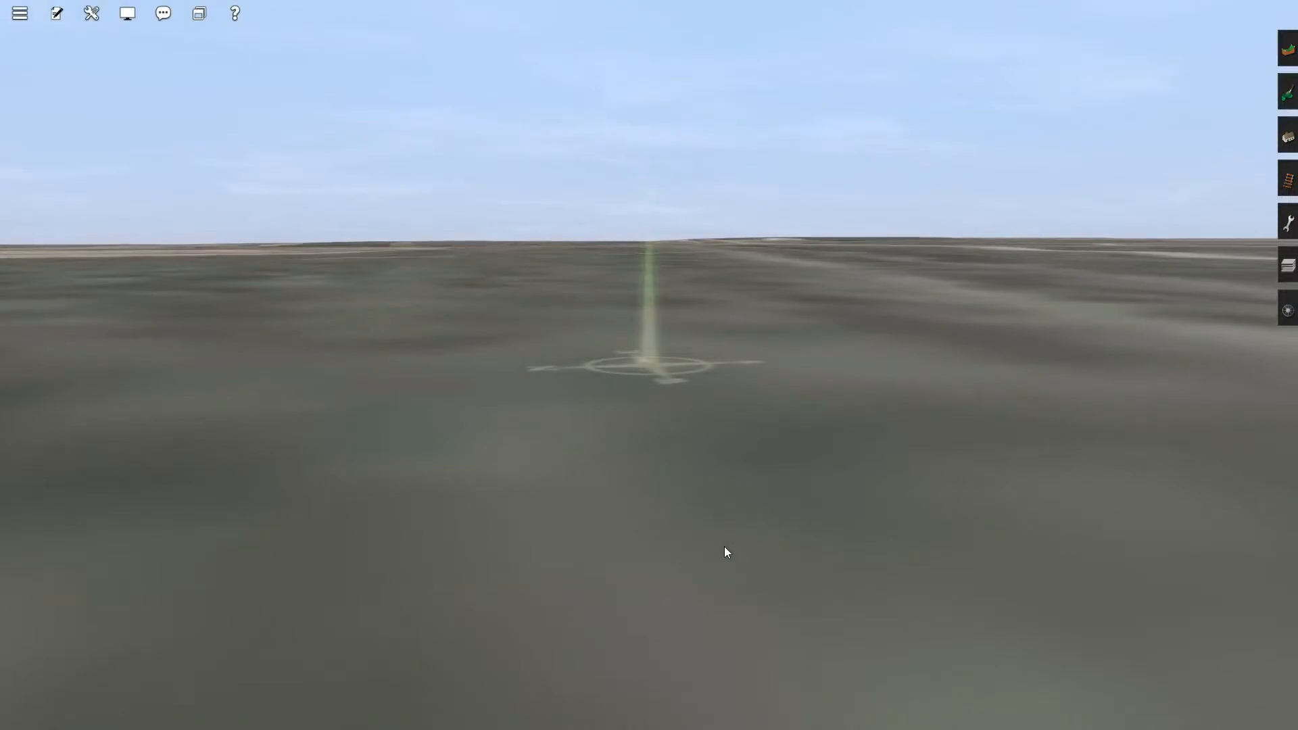
Examine the dark orthophoto ground imagery at ground level while crossing the terrain towards the coloured street-map area.
scroll(724, 546, "up", 3)
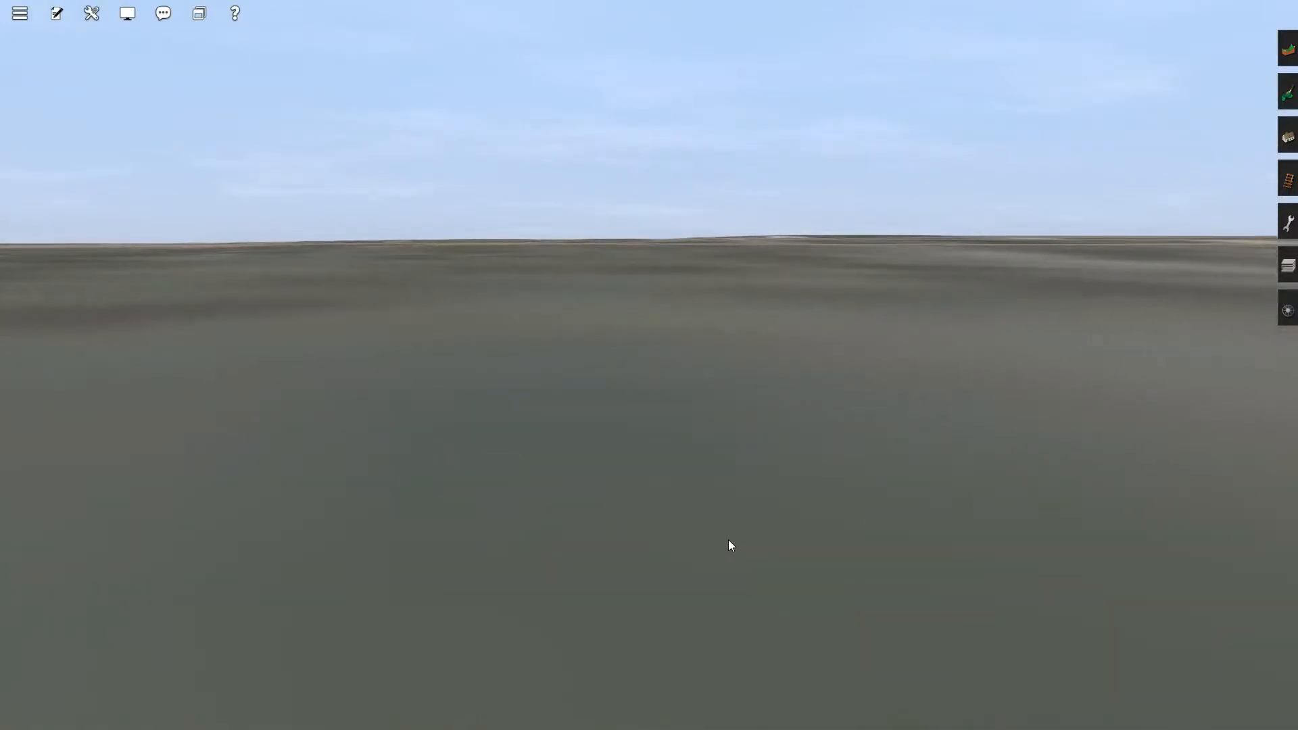
key("Down")
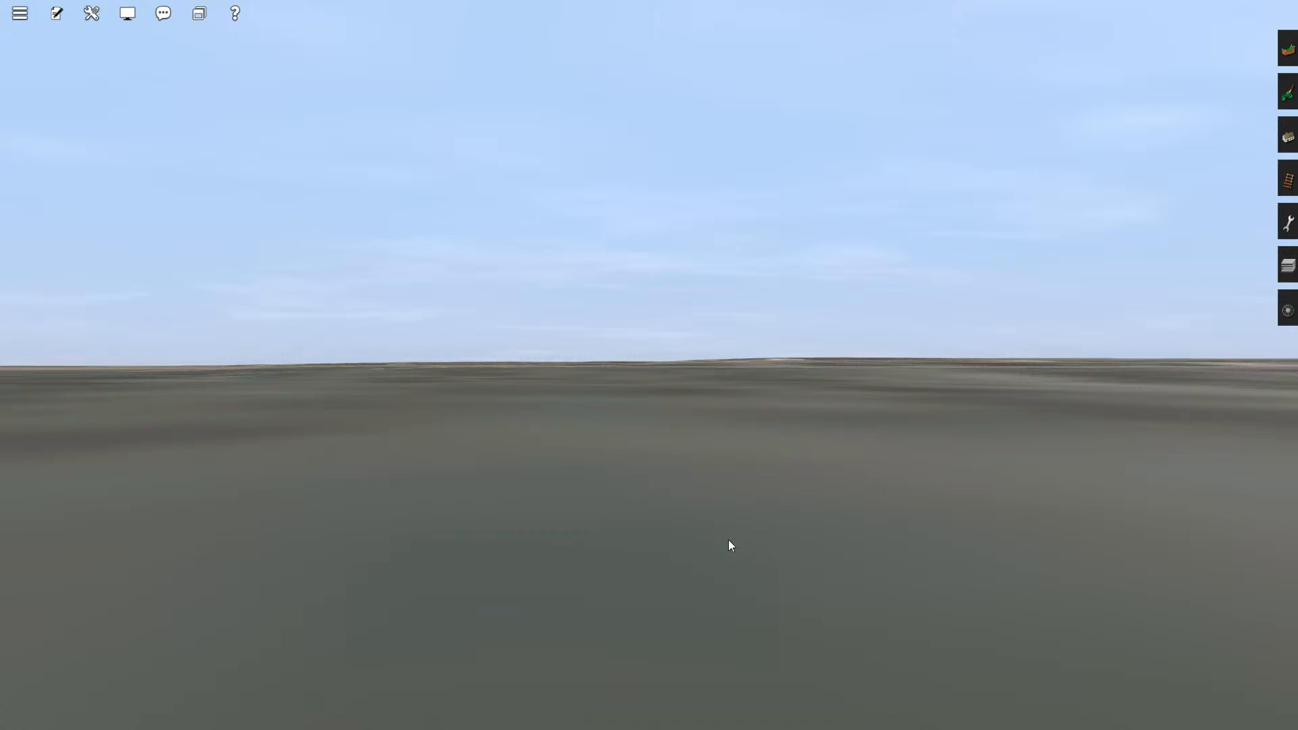
right_click(729, 421)
right_click(672, 401)
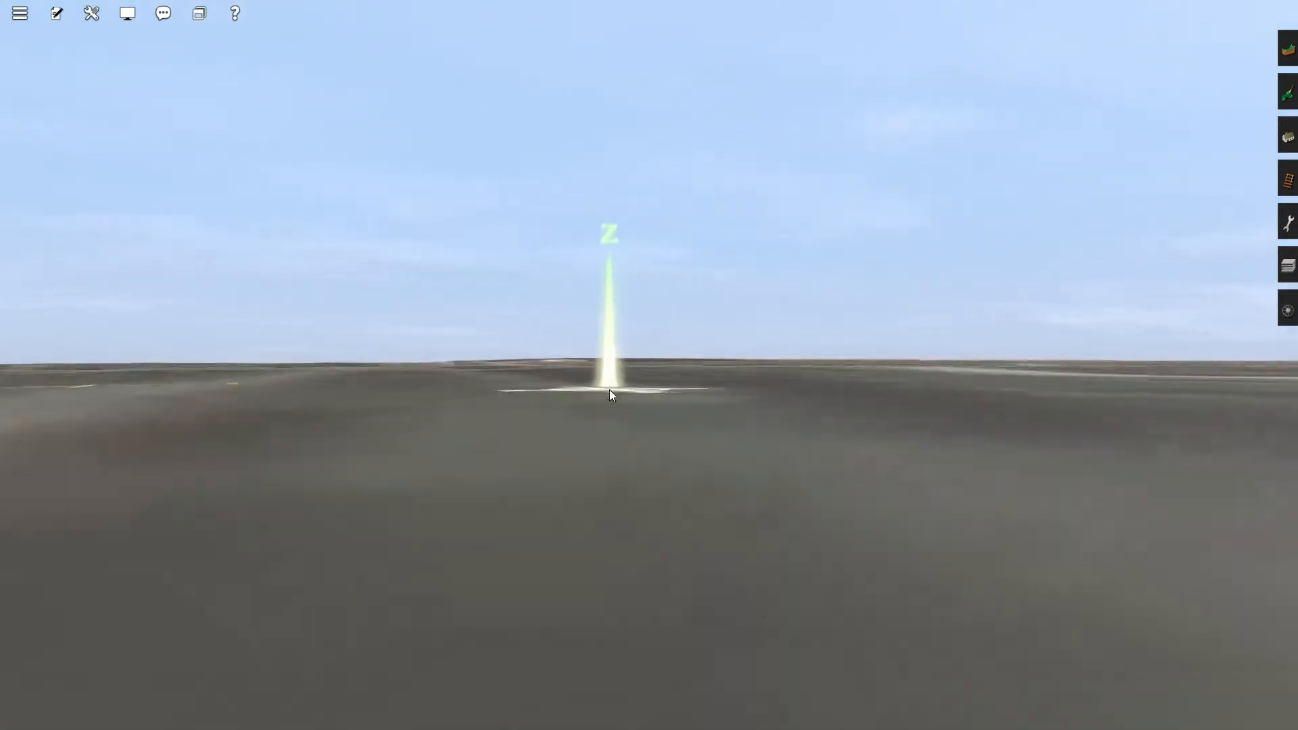
right_click(610, 390)
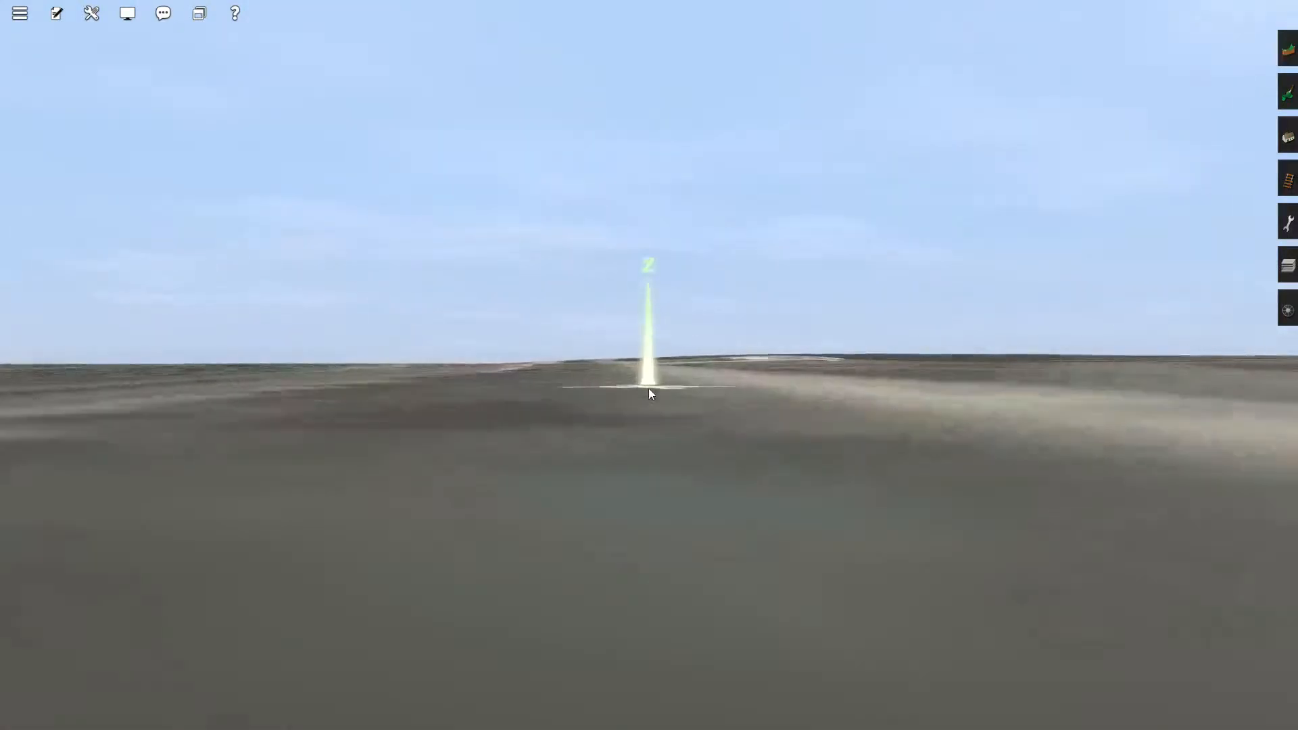
right_click(644, 392)
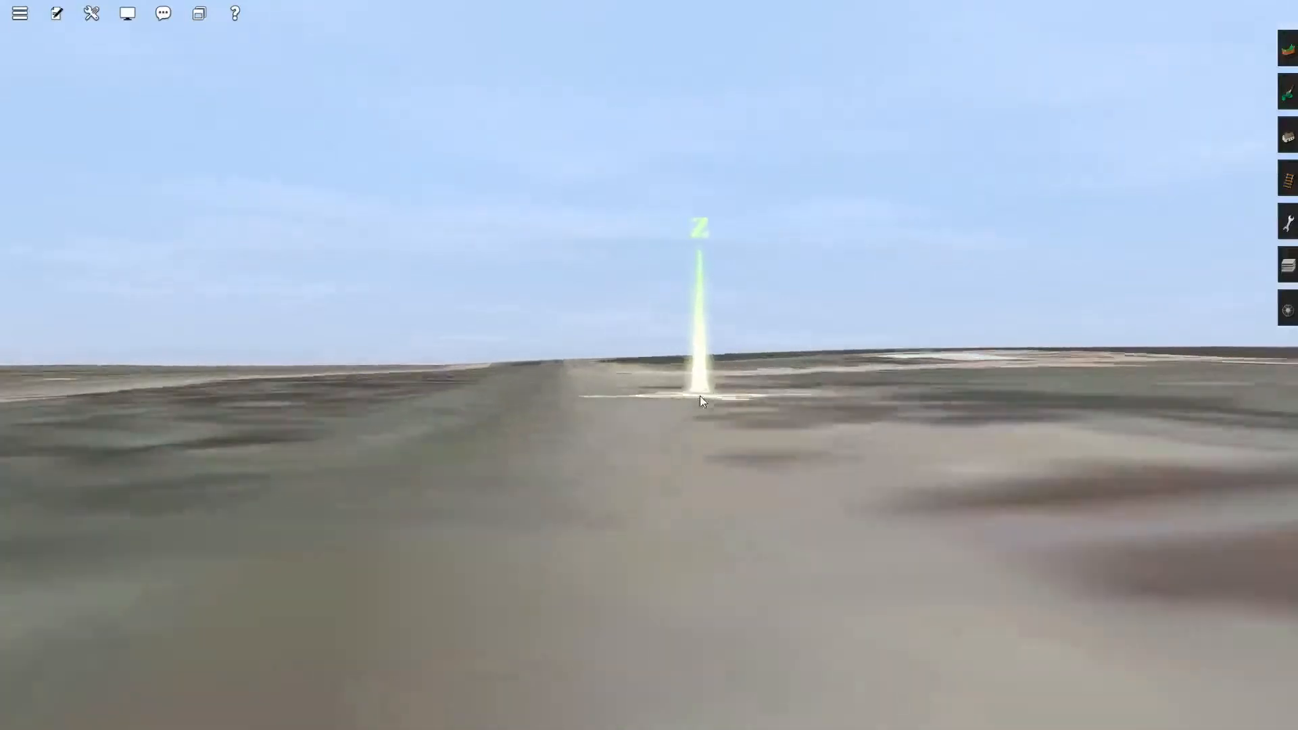
right_click(700, 397)
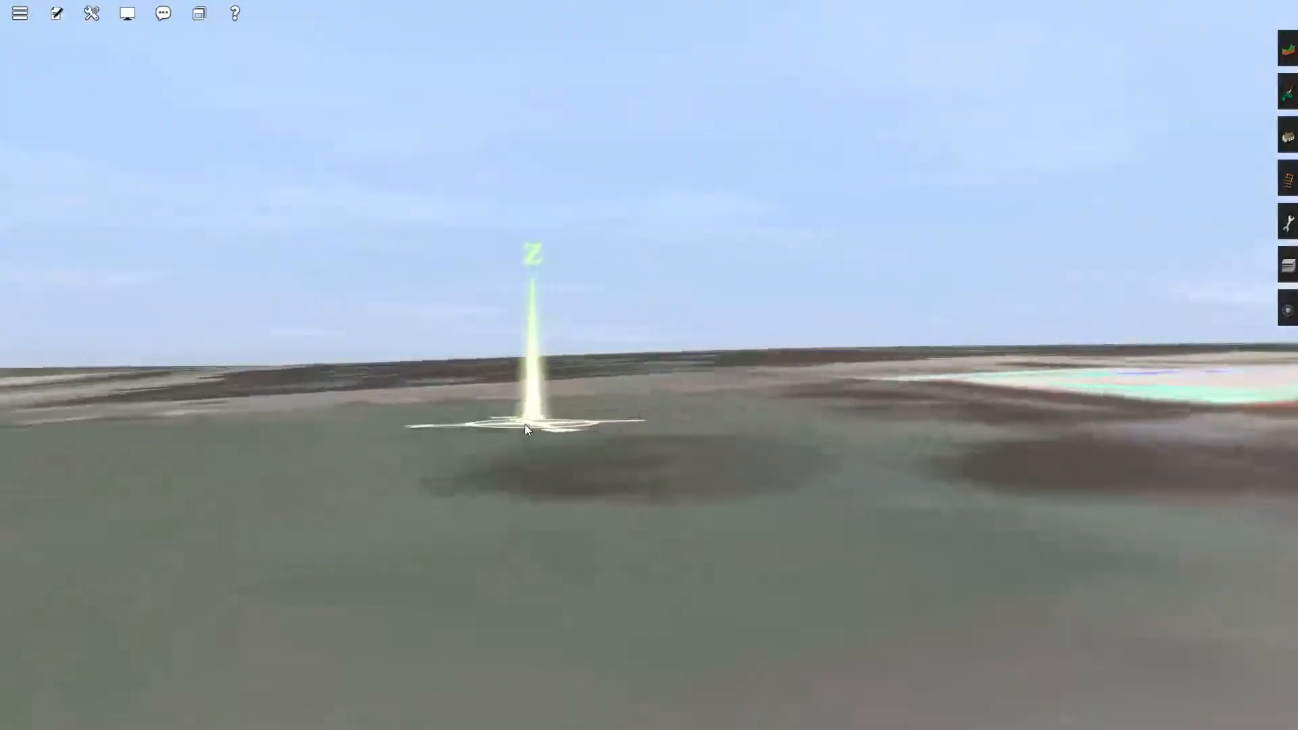
right_click(525, 425)
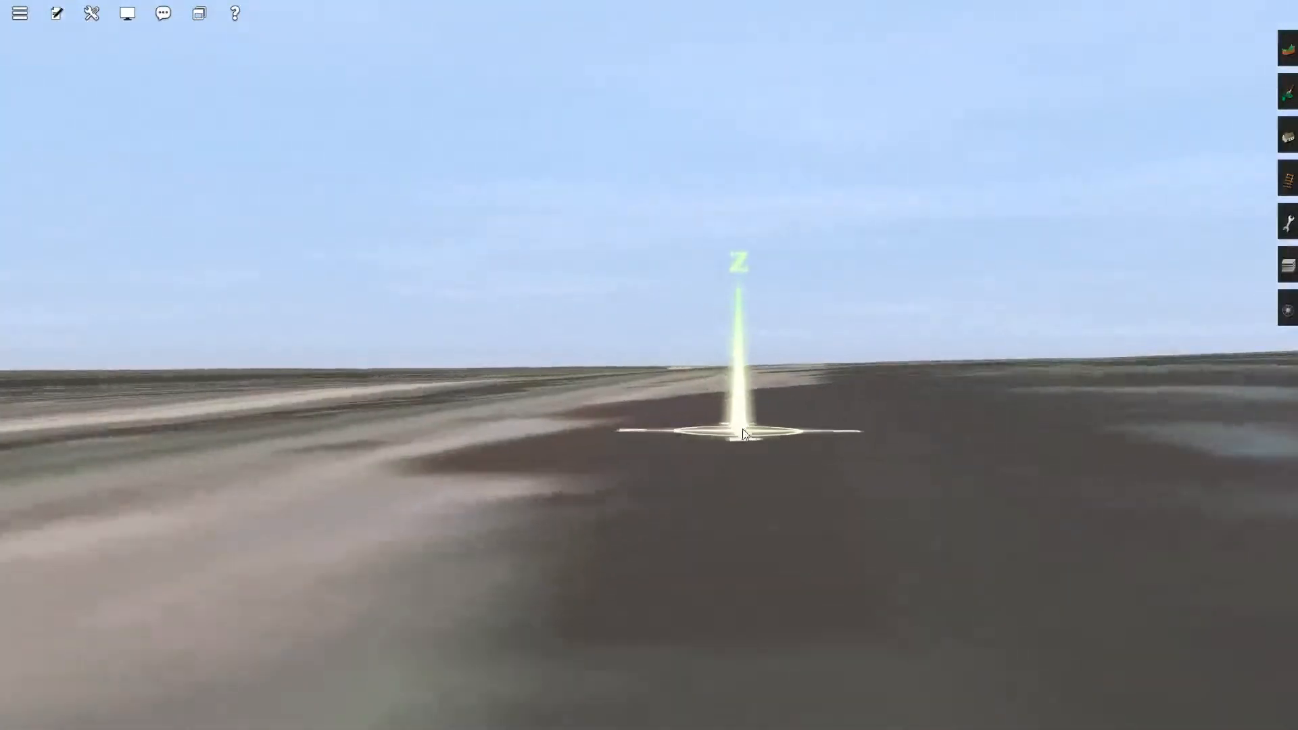
right_click(744, 429)
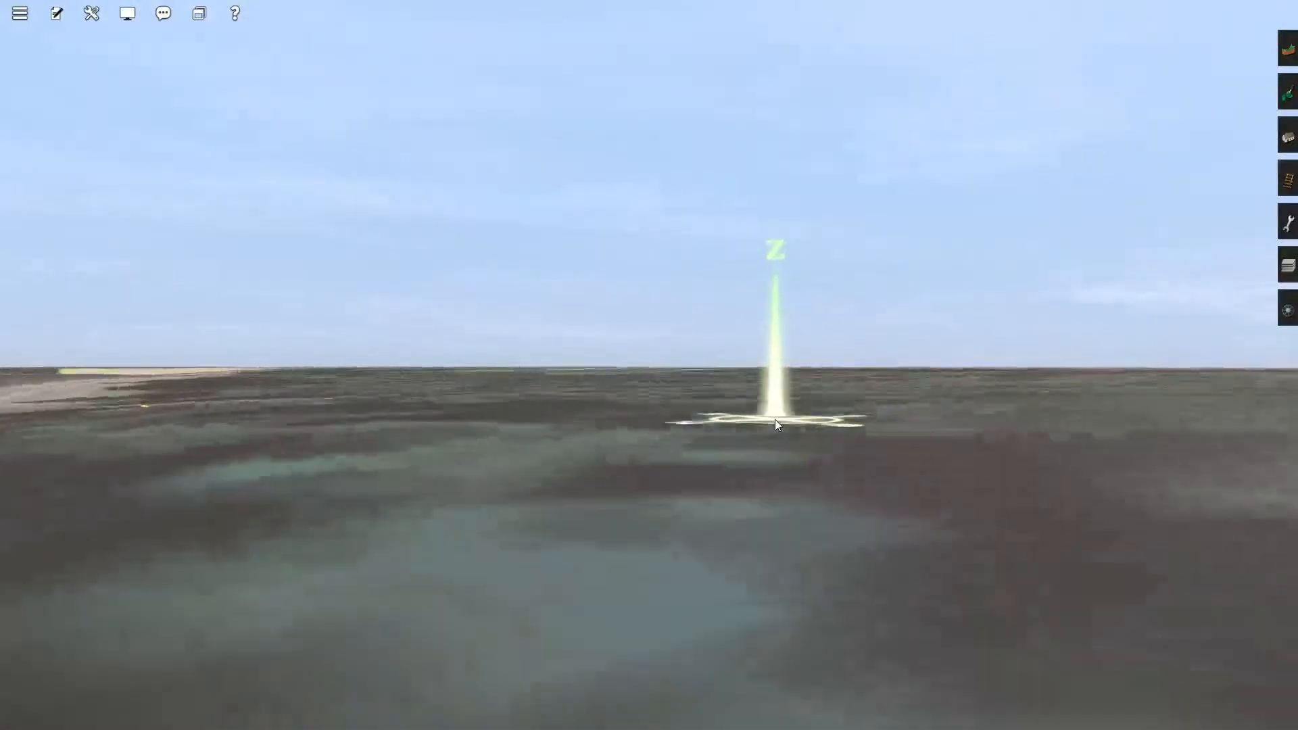
right_click(716, 414)
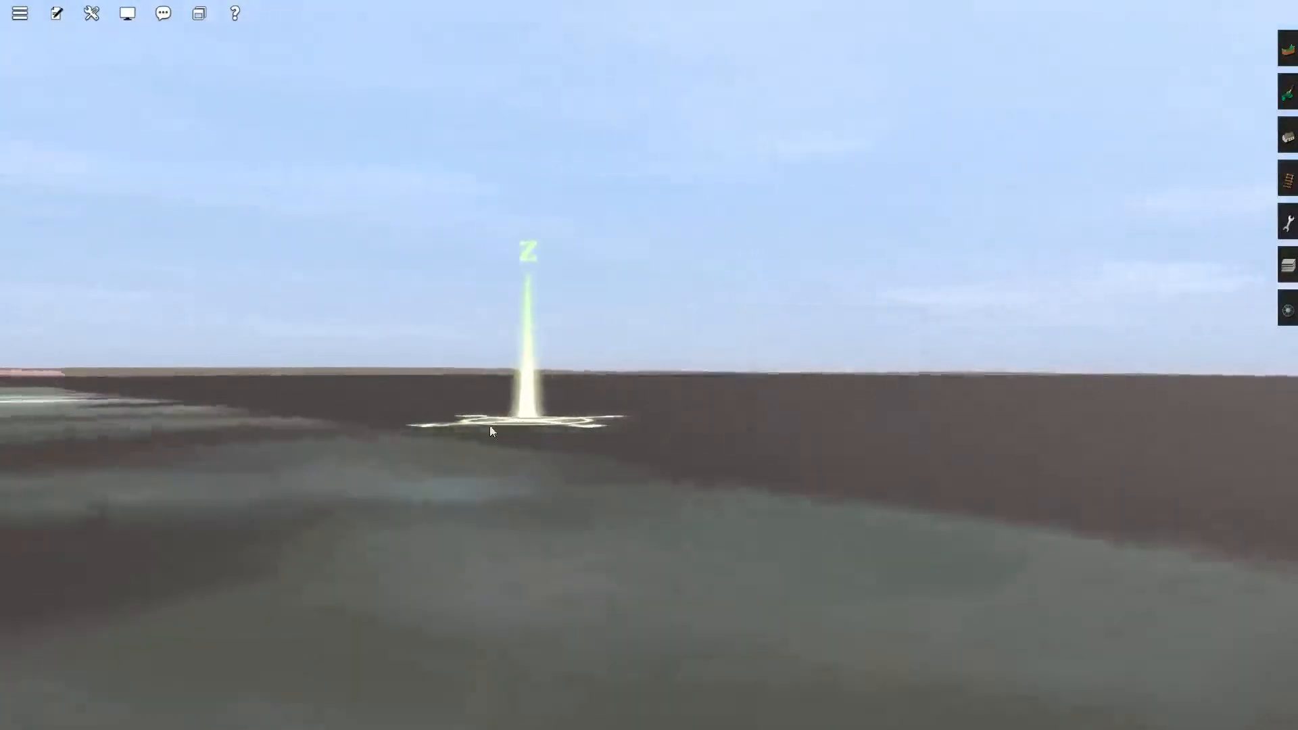
right_click(472, 432)
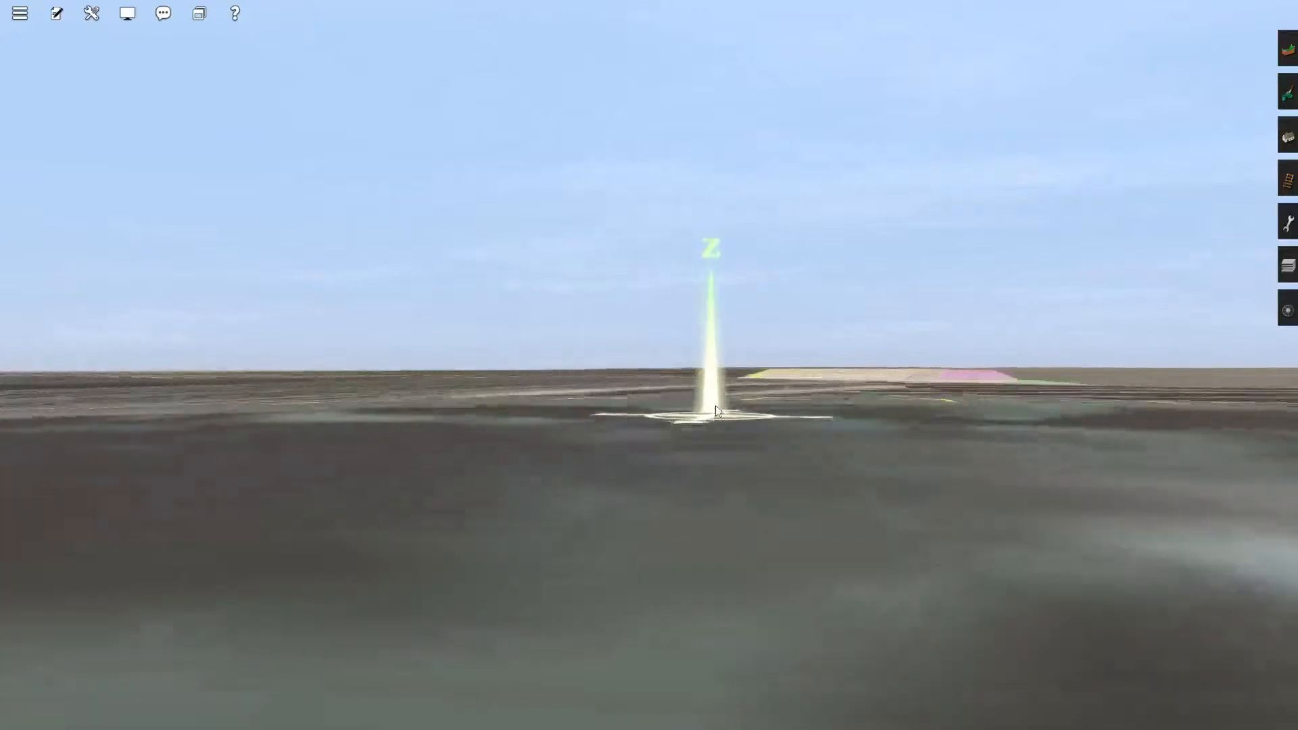
Follow the street-map strip at ground level past the pink area to its edge against the blank terrain near Jarvis Street.
right_click(717, 391)
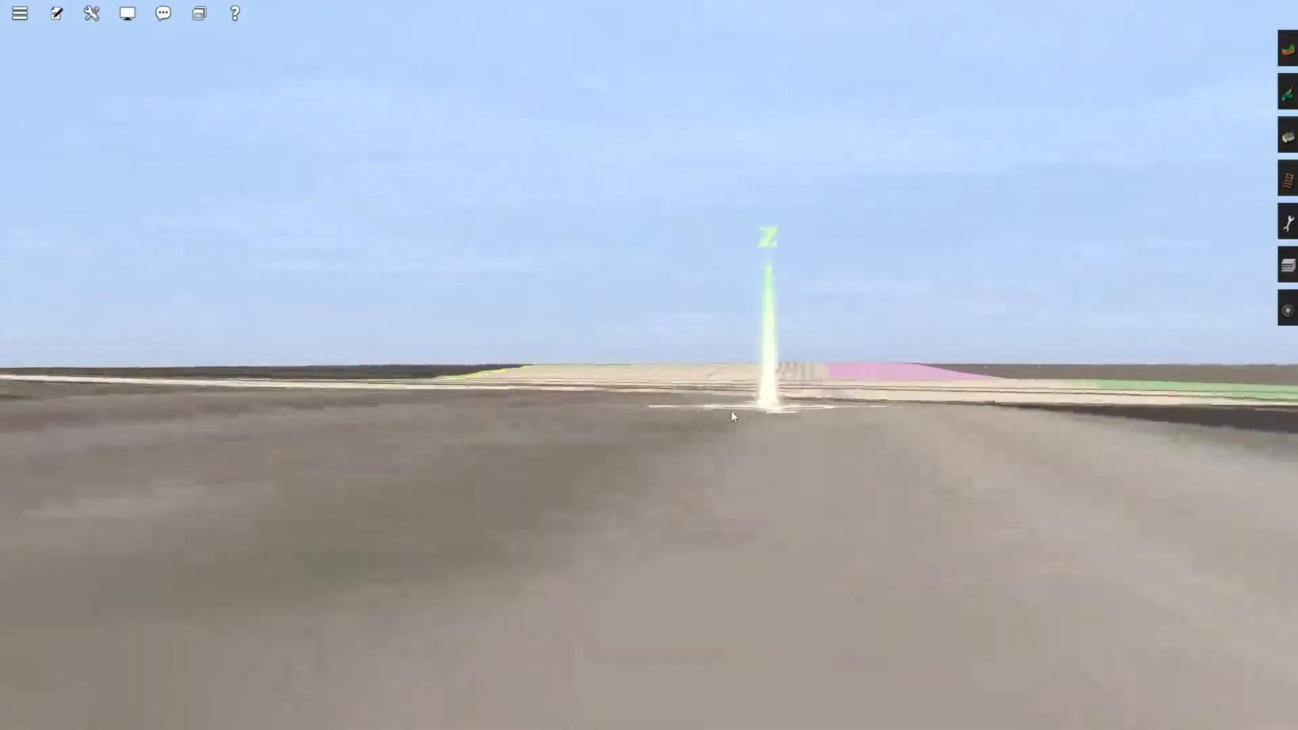
right_click(687, 409)
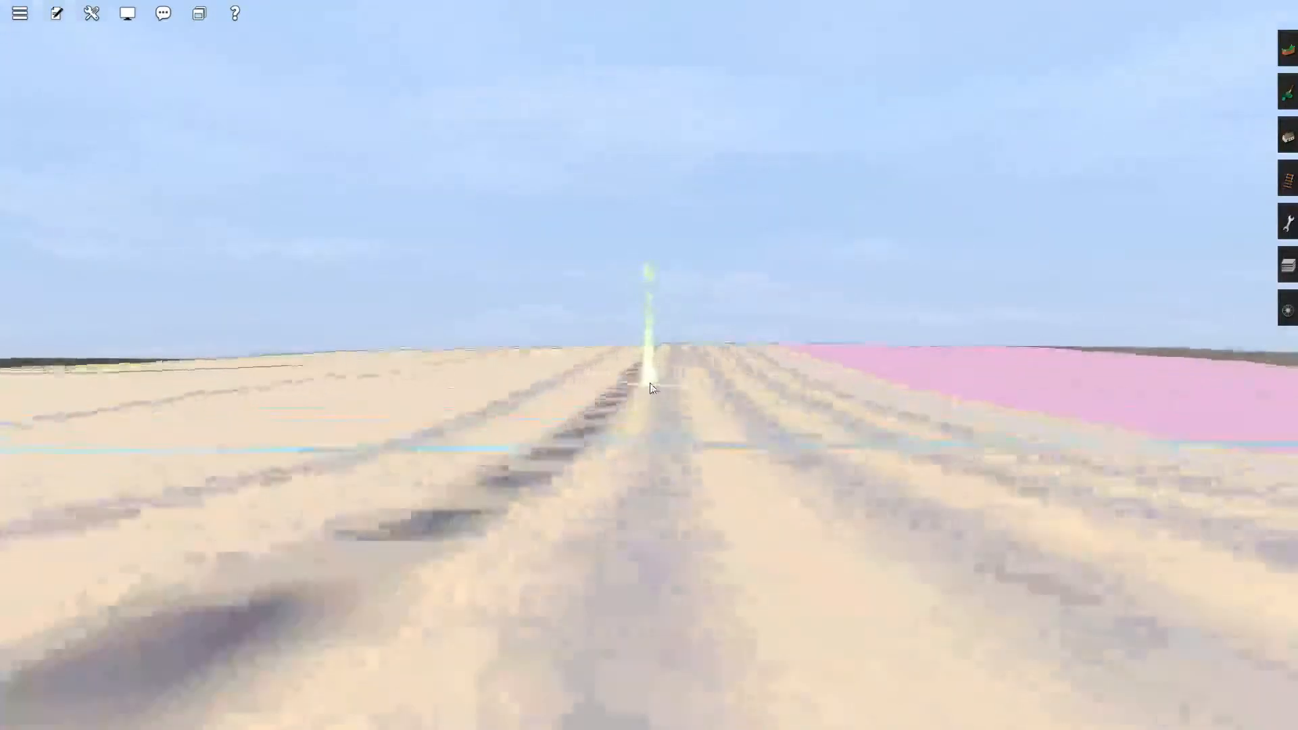
right_click(653, 387)
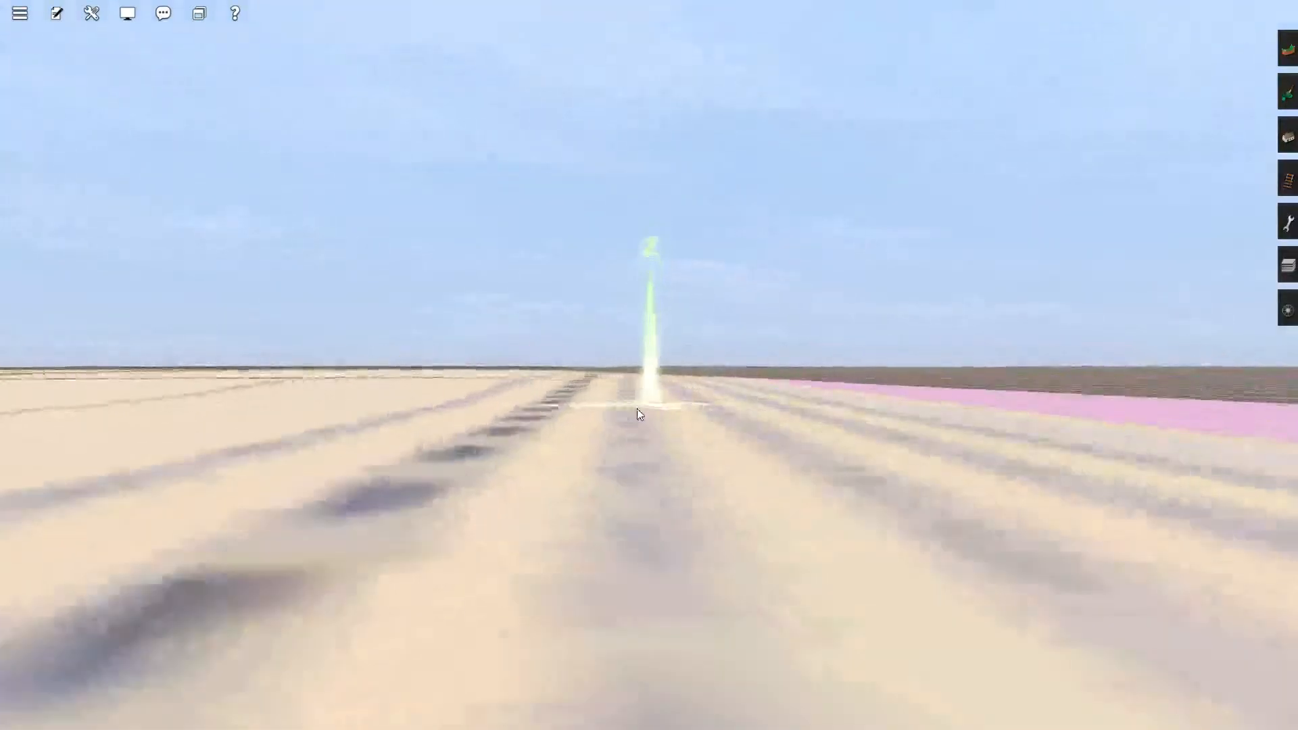
right_click(638, 409)
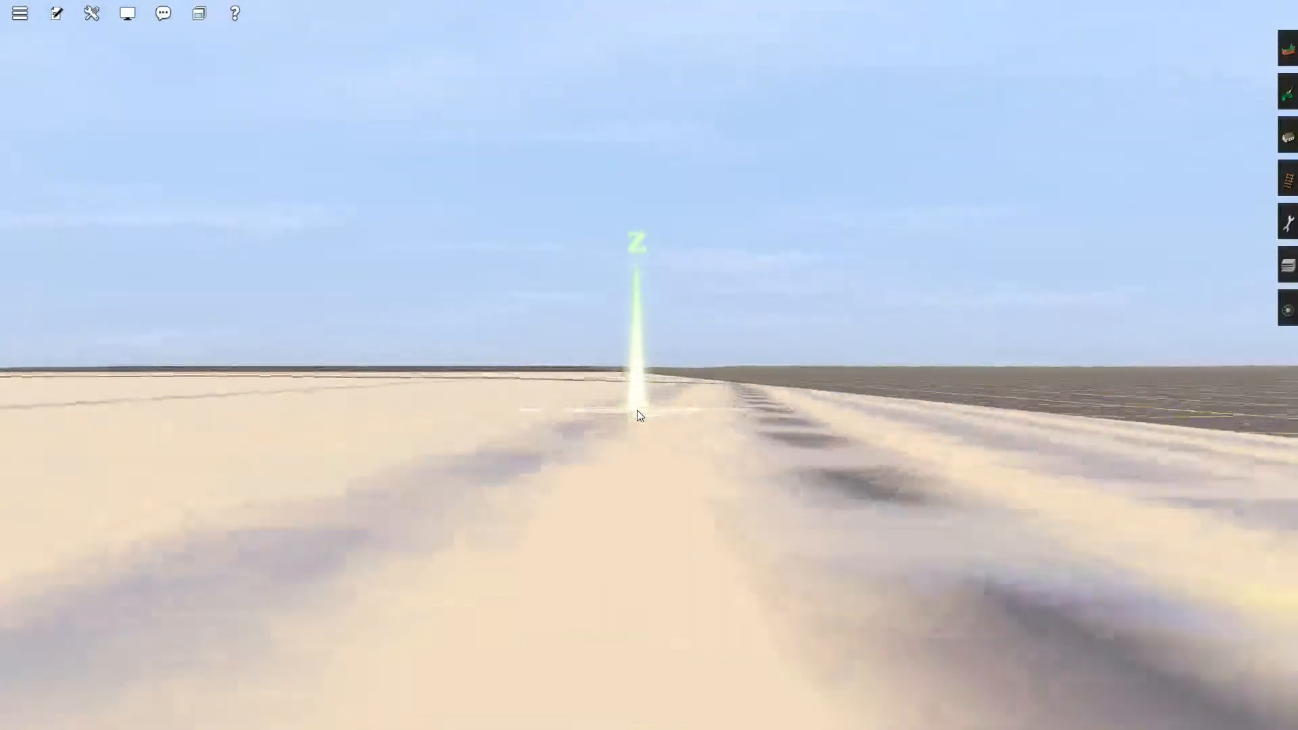
right_click(658, 409)
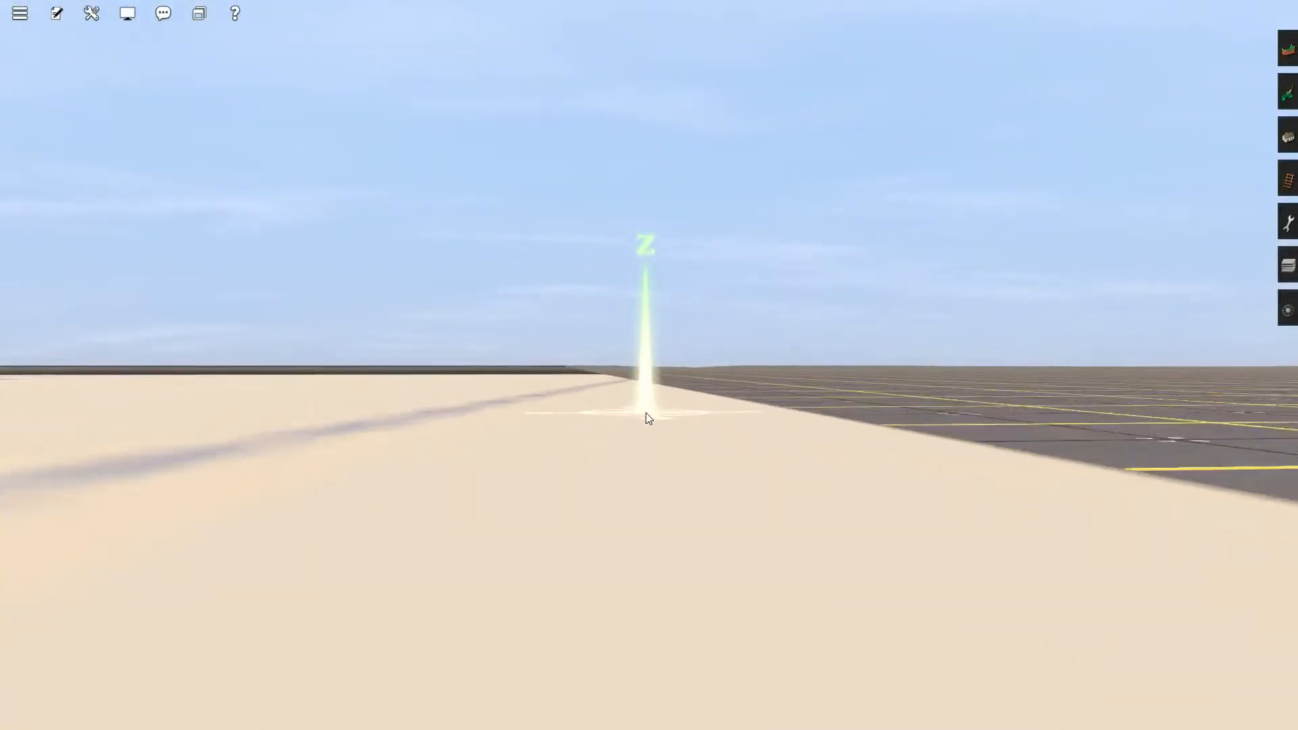
right_click(622, 408)
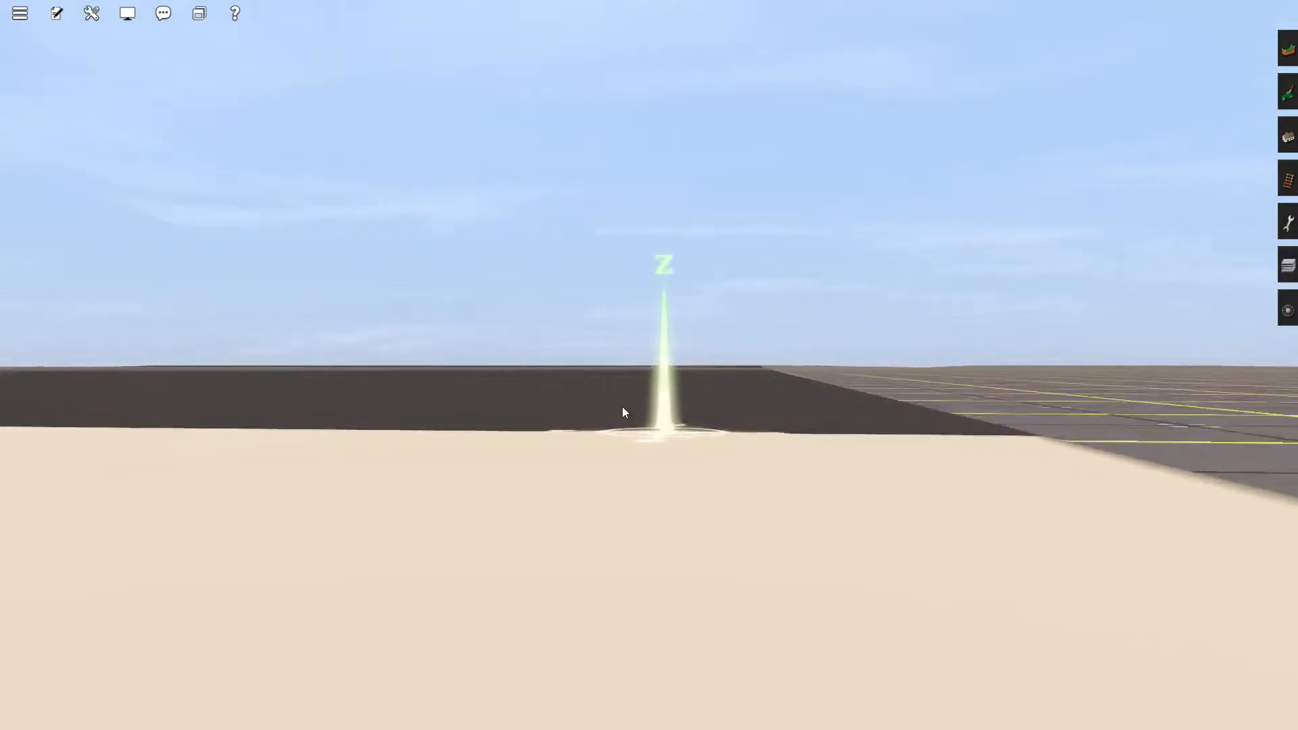
right_click(704, 410)
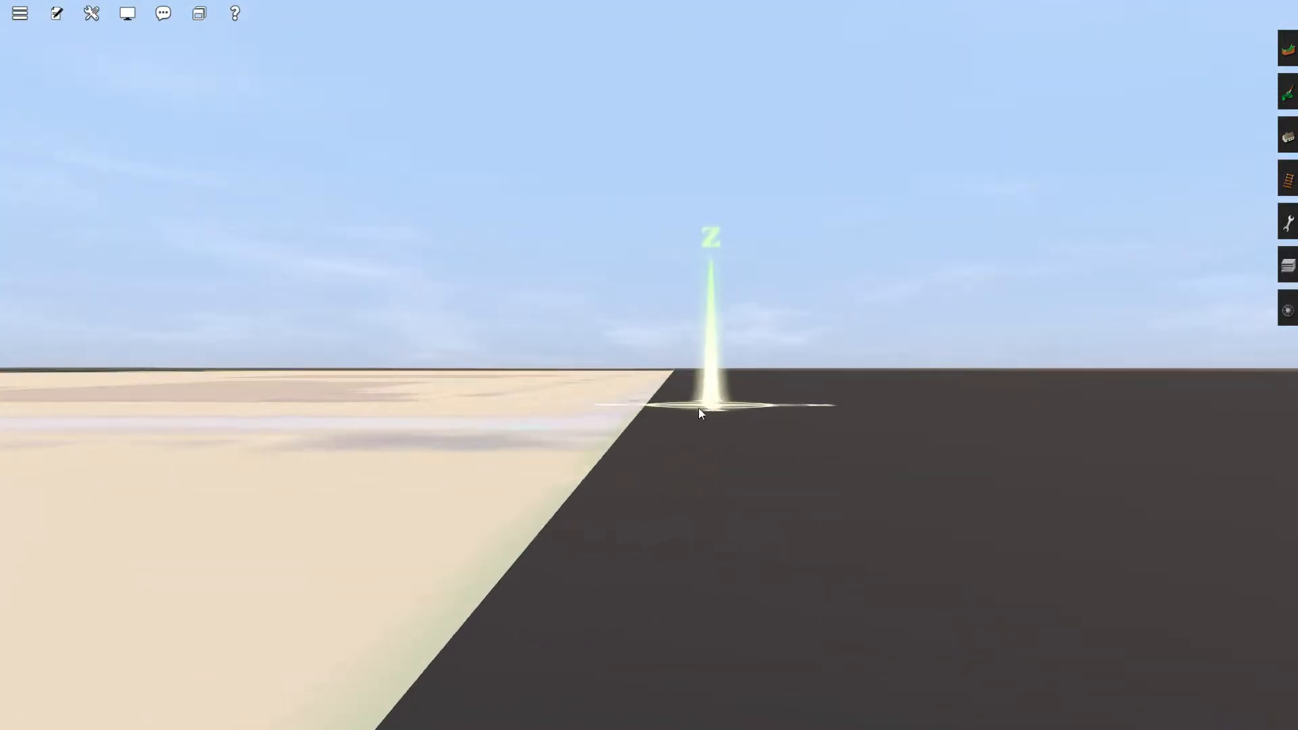
right_click(587, 484)
right_click(640, 439)
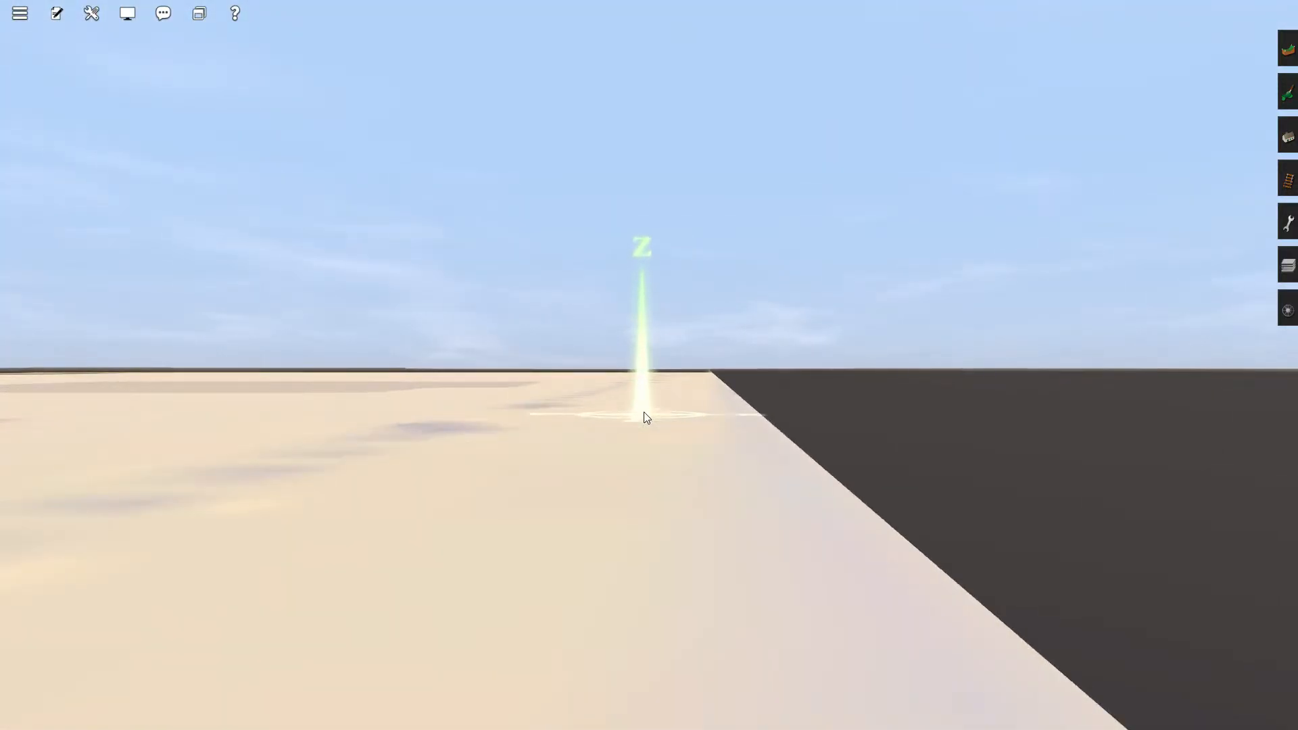
right_click(661, 592)
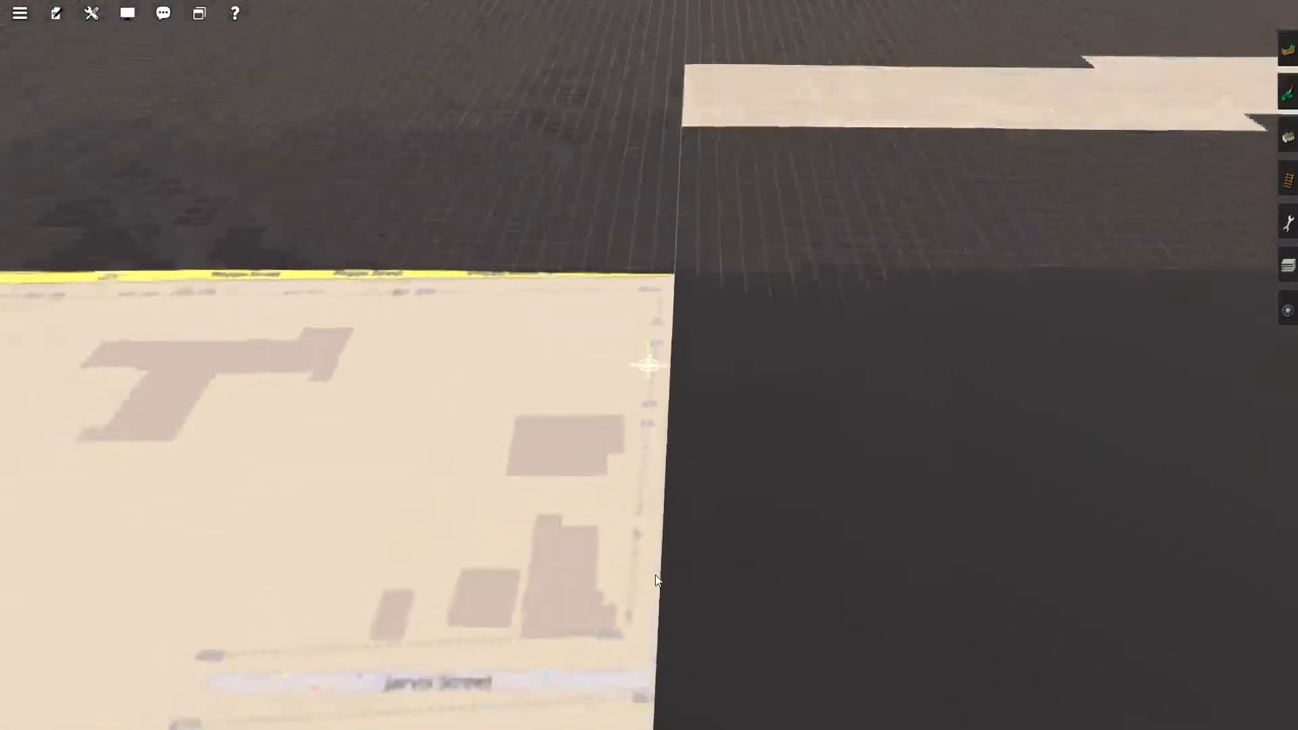
Survey the ground from the street-map corner to the detached residential orthophoto patch and inspect the patch's far end by the swimming pool.
scroll(656, 574, "down", 3)
right_click(640, 588)
right_click(635, 561)
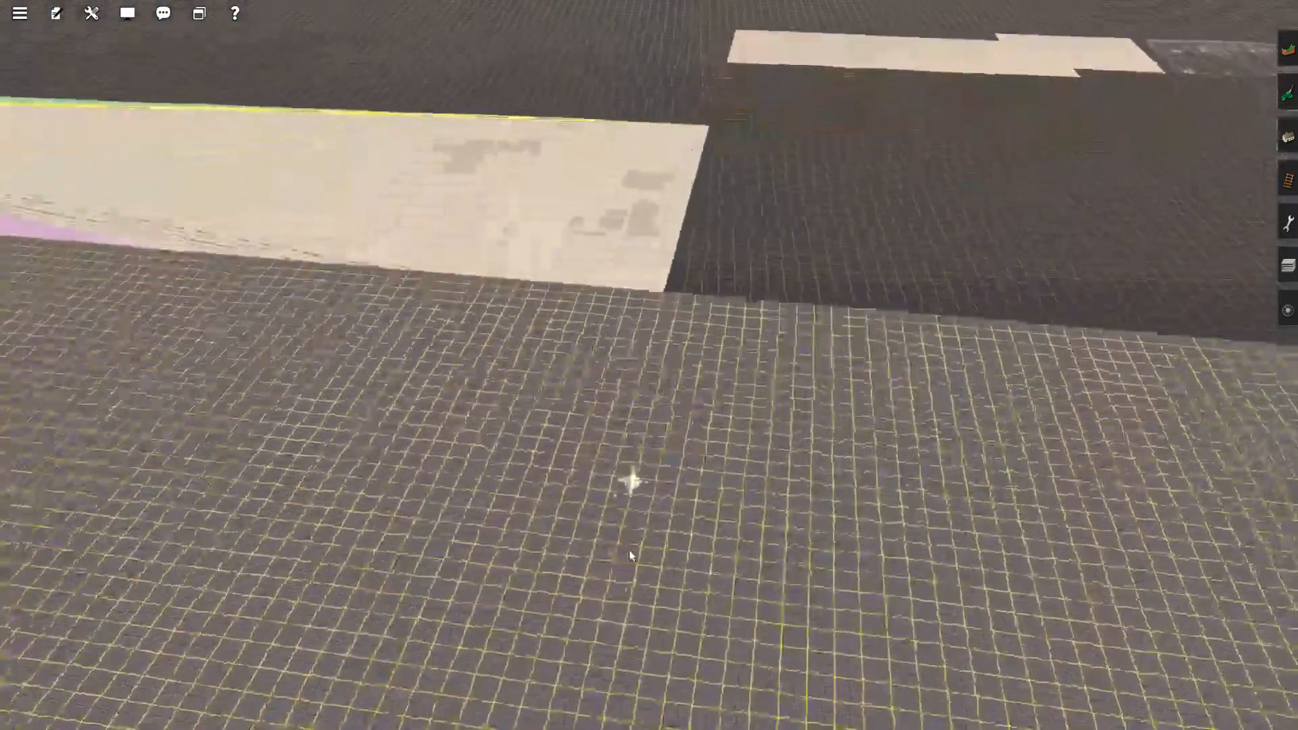
right_click(778, 437)
right_click(700, 255)
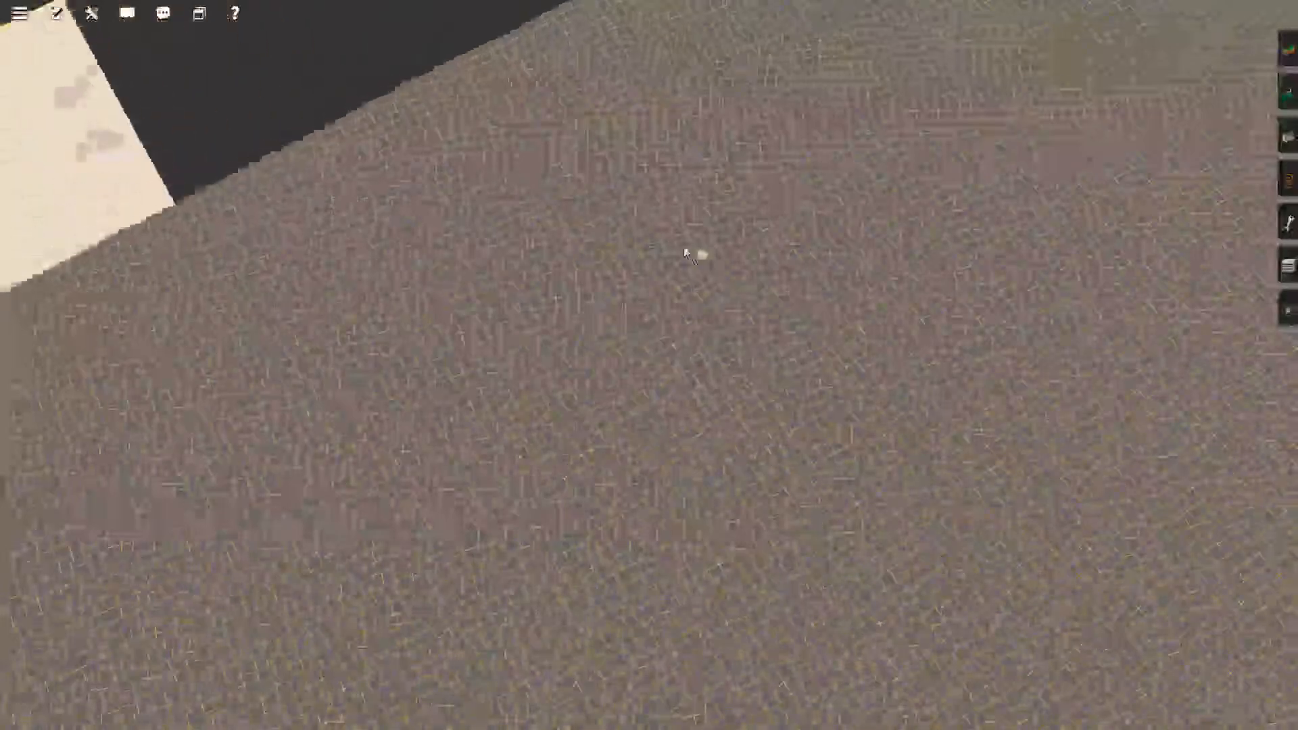
right_click(561, 183)
right_click(603, 145)
right_click(681, 160)
right_click(875, 173)
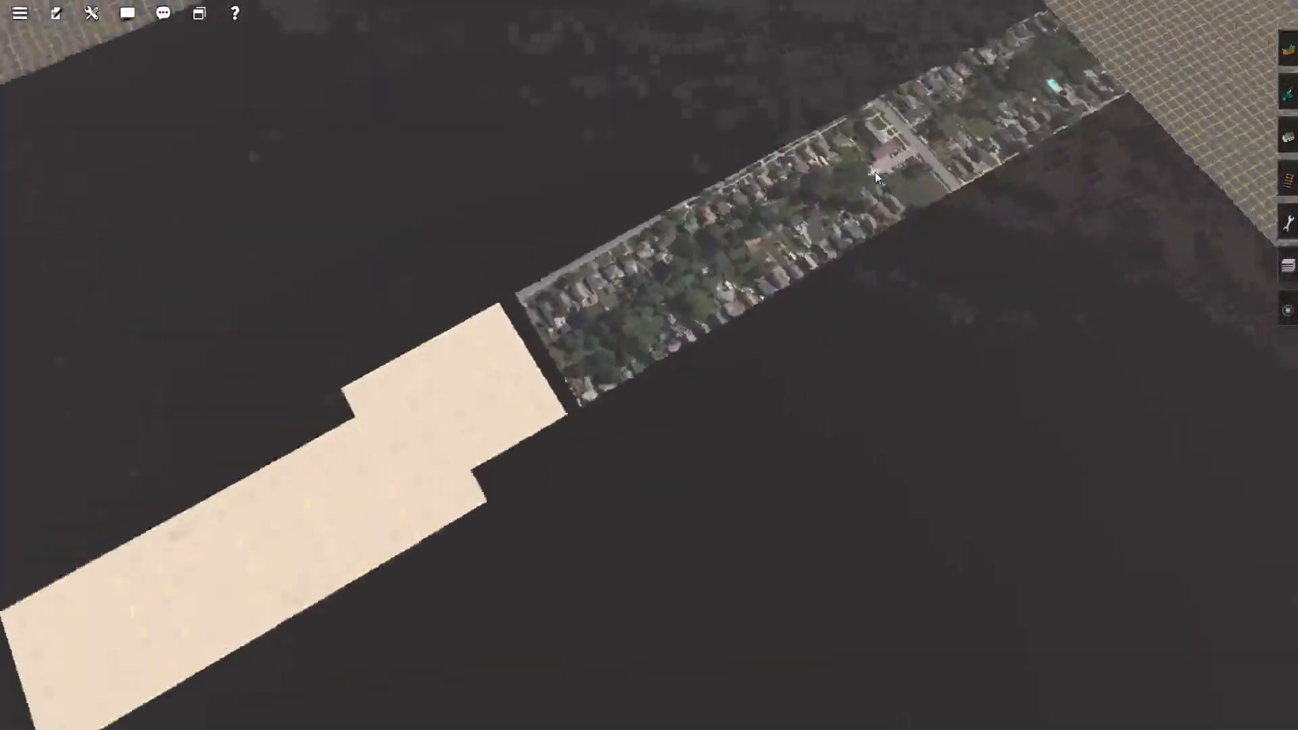
right_click(758, 205)
key("Down")
scroll(622, 208, "up", 5)
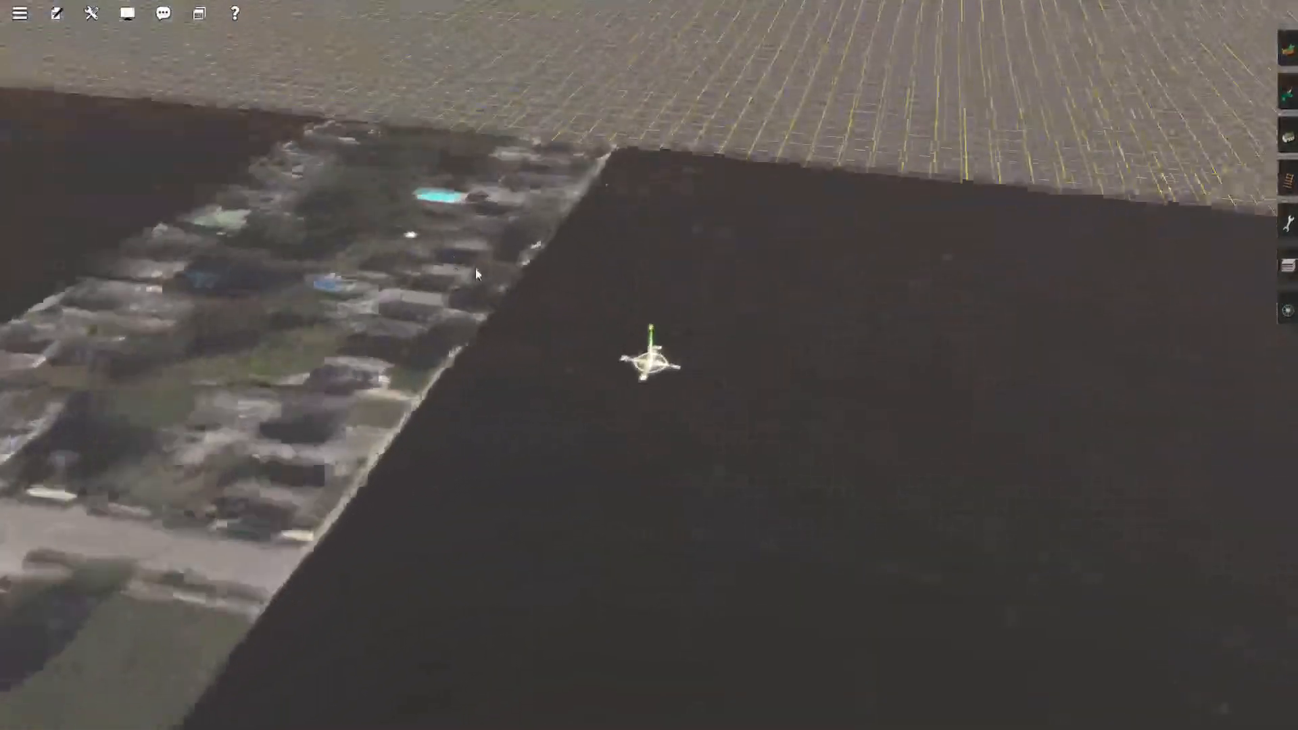
right_click(456, 230)
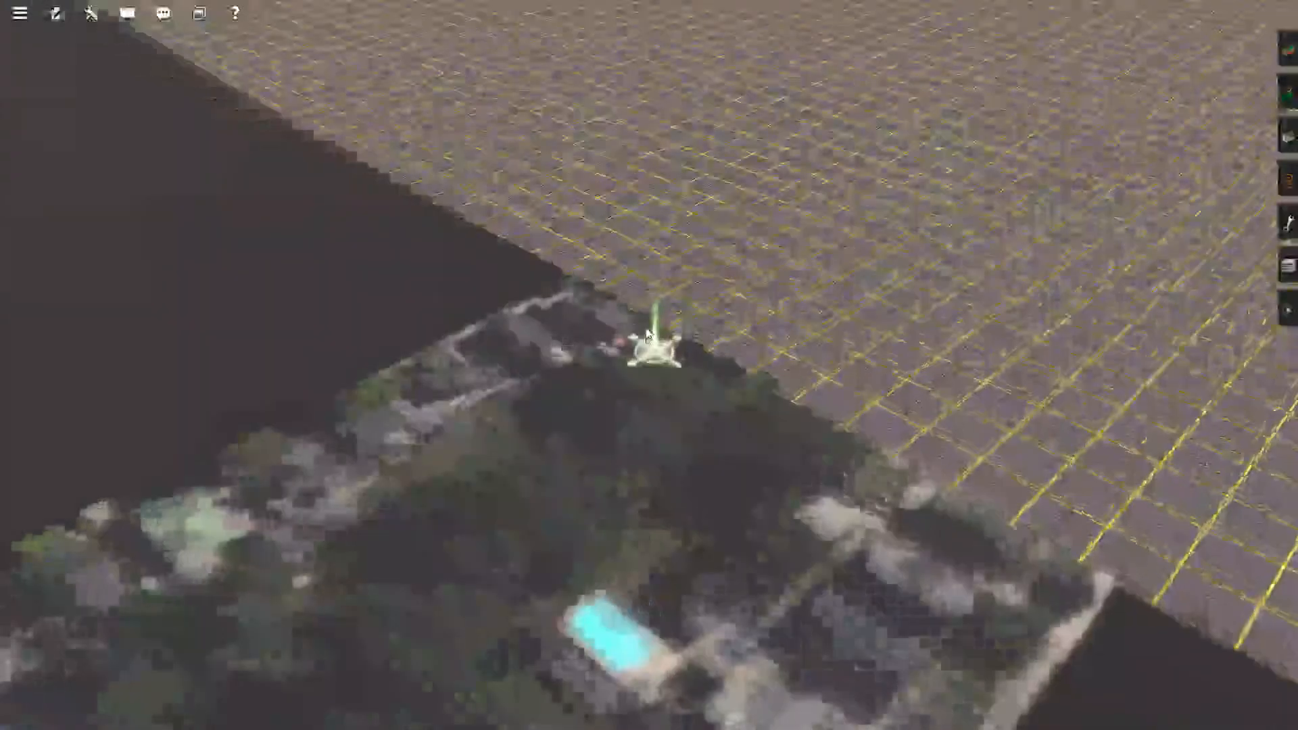
scroll(647, 328, "down", 10)
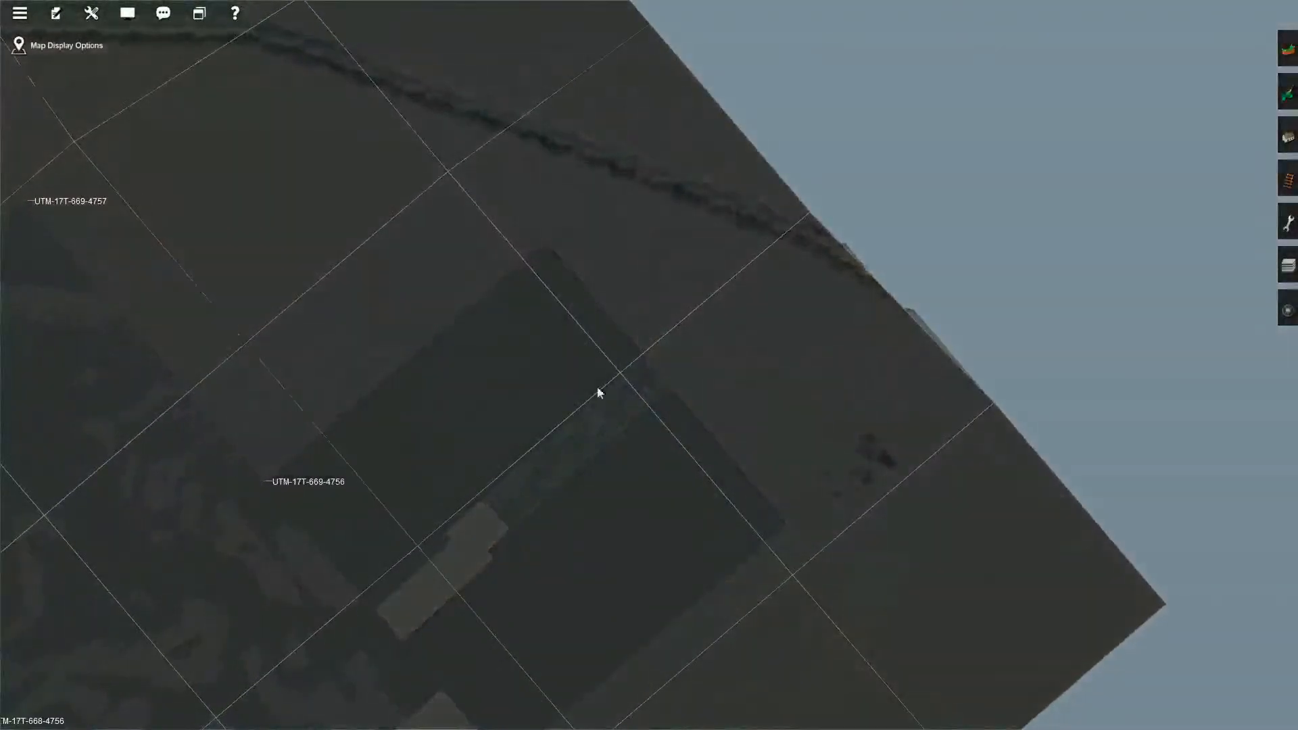
Check the orthophoto around UTM-17T-669-4756 and examine the shoreline road and water close up where the imagery meets the bare grid.
scroll(600, 389, "up", 5)
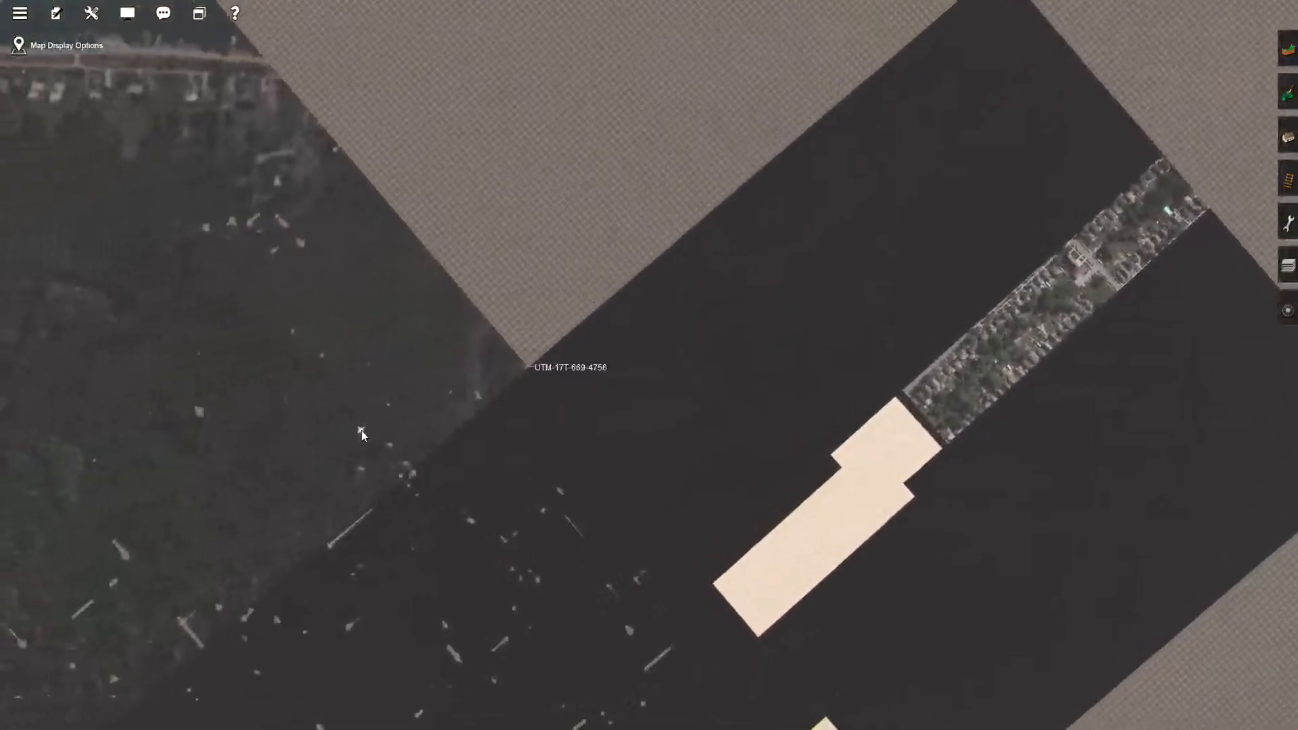
key("Left")
right_click(520, 244)
scroll(579, 238, "up", 5)
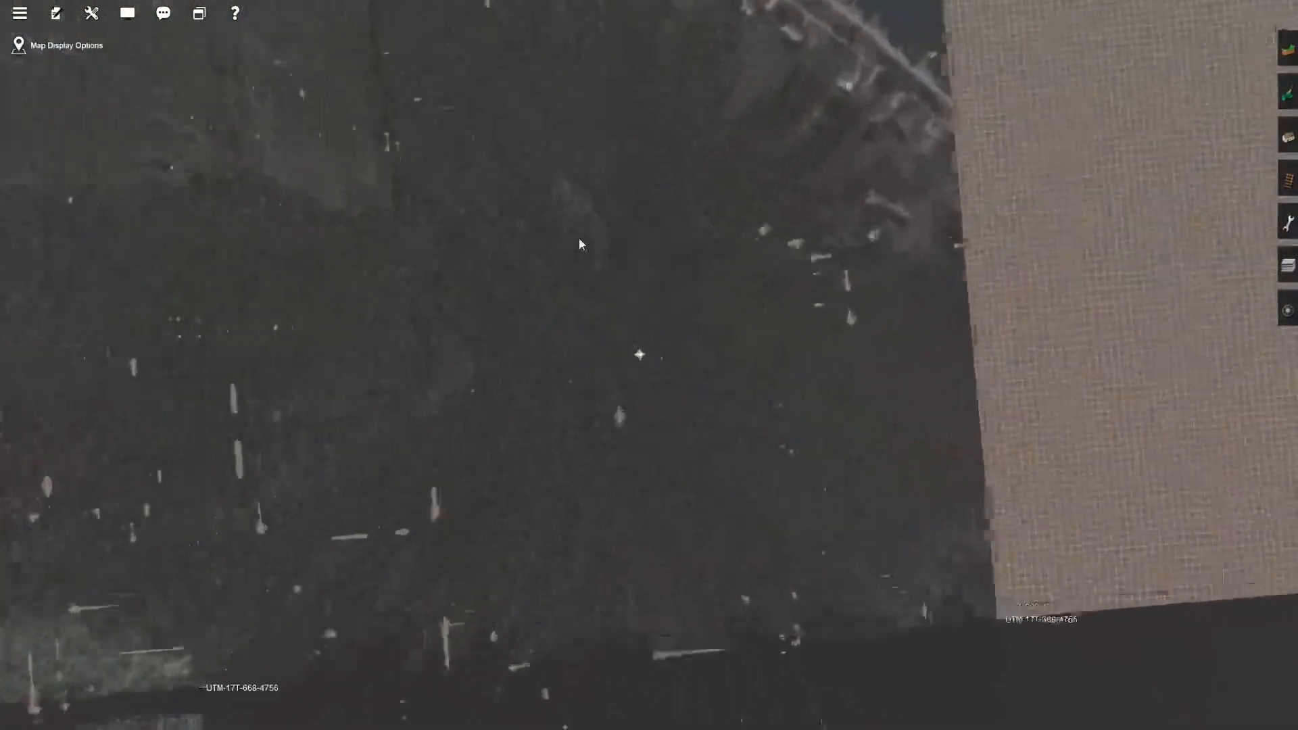
key("Down")
right_click(703, 211)
scroll(702, 254, "up", 5)
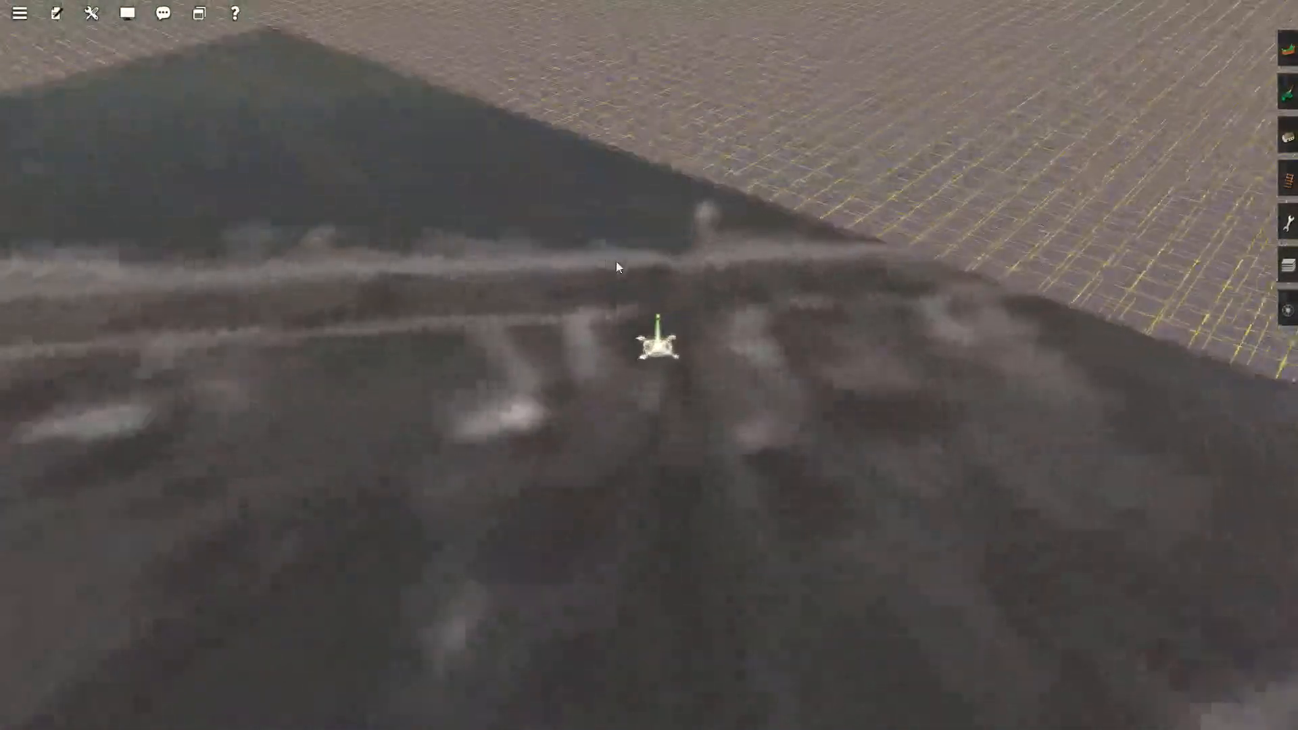
scroll(615, 261, "up", 4)
right_click(551, 157)
right_click(505, 214)
key("Left")
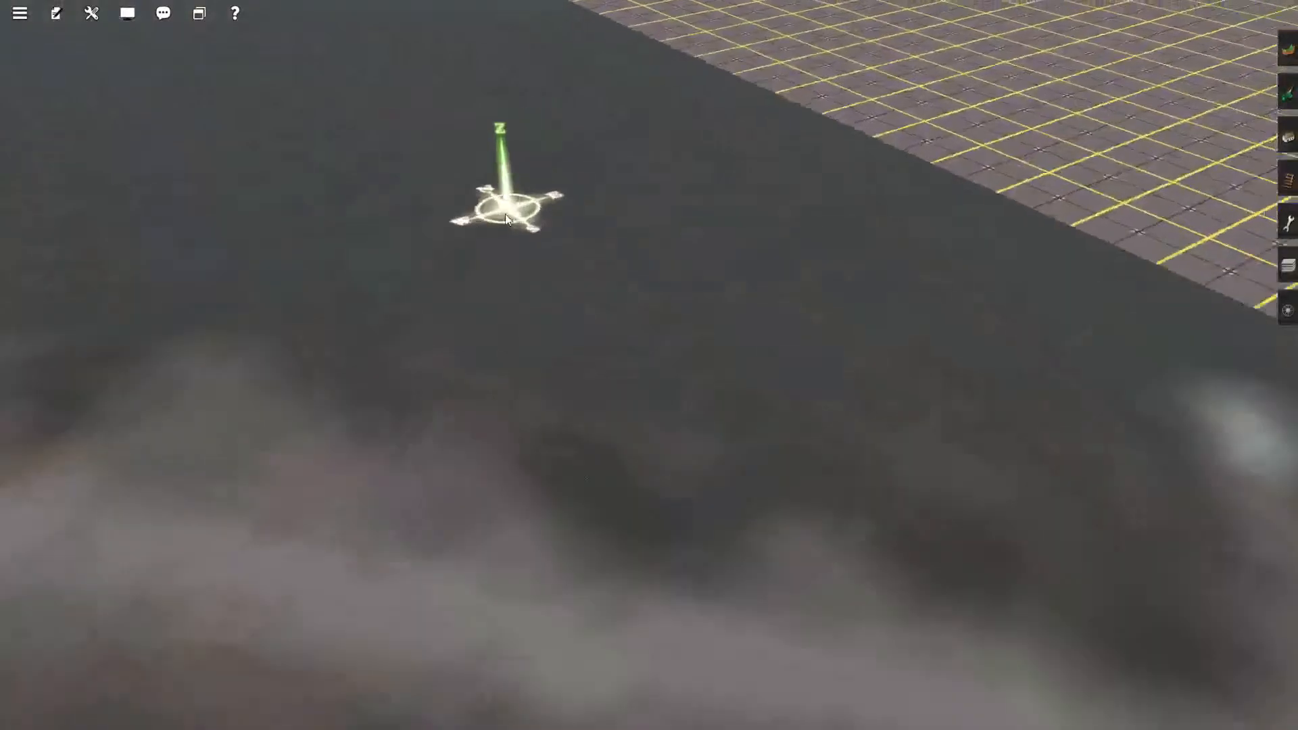
Inspect the triangular water corner at UTM-17T-669-4757 and survey the shoreline imagery past UTM-17T-668-4757 and UTM-17T-667-4757.
scroll(504, 217, "down", 5)
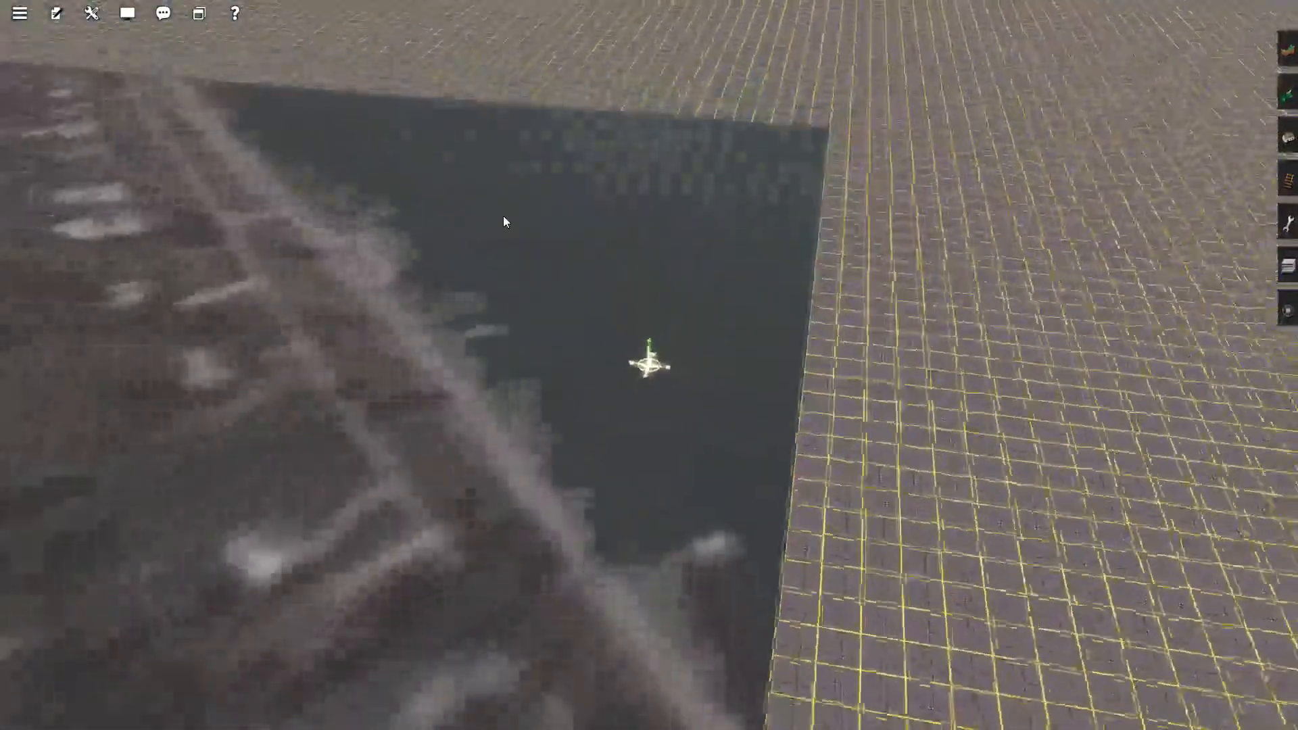
scroll(504, 217, "down", 3)
scroll(504, 218, "up", 4)
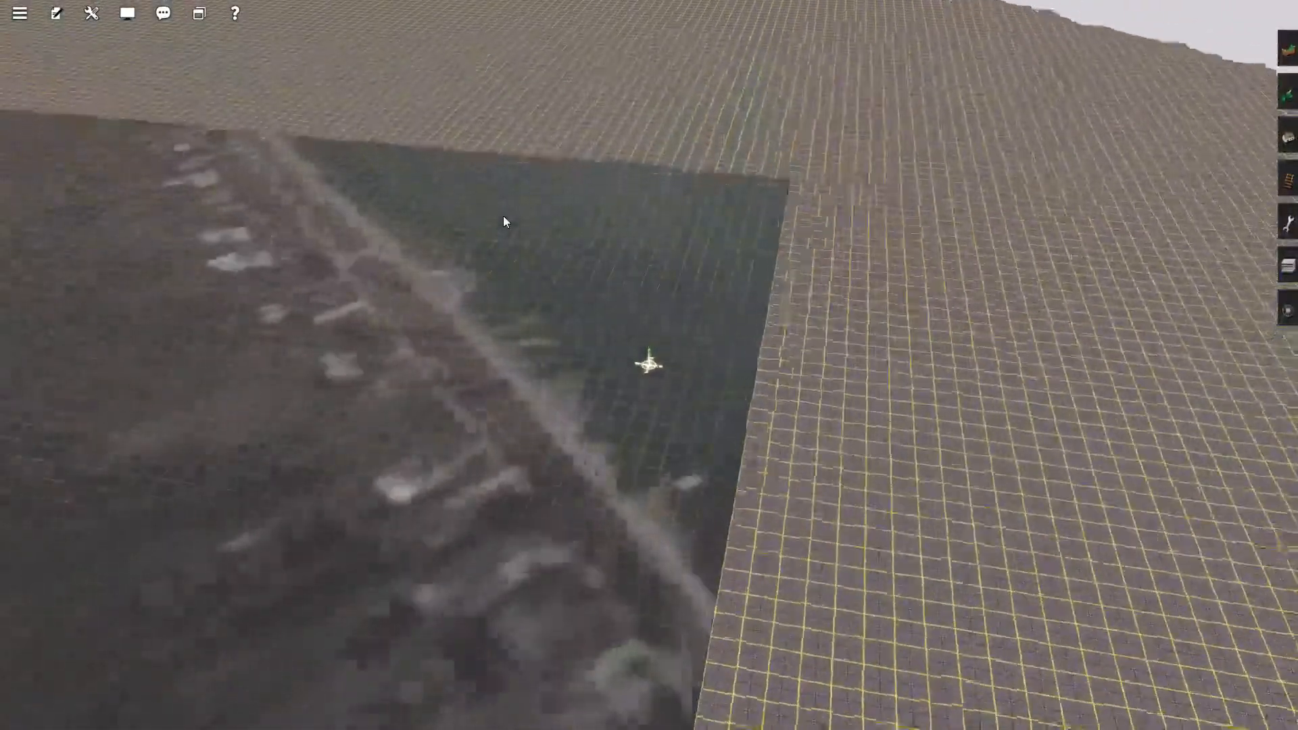
scroll(504, 218, "down", 5)
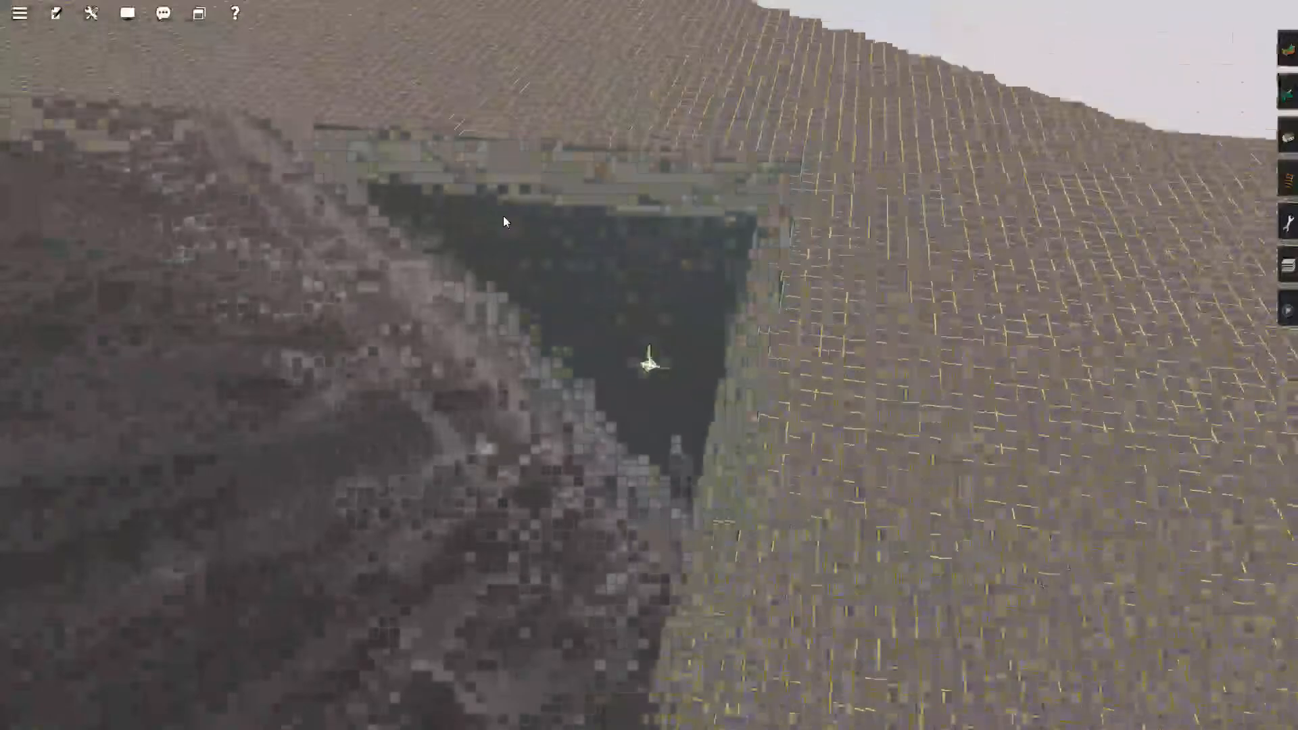
scroll(504, 218, "down", 5)
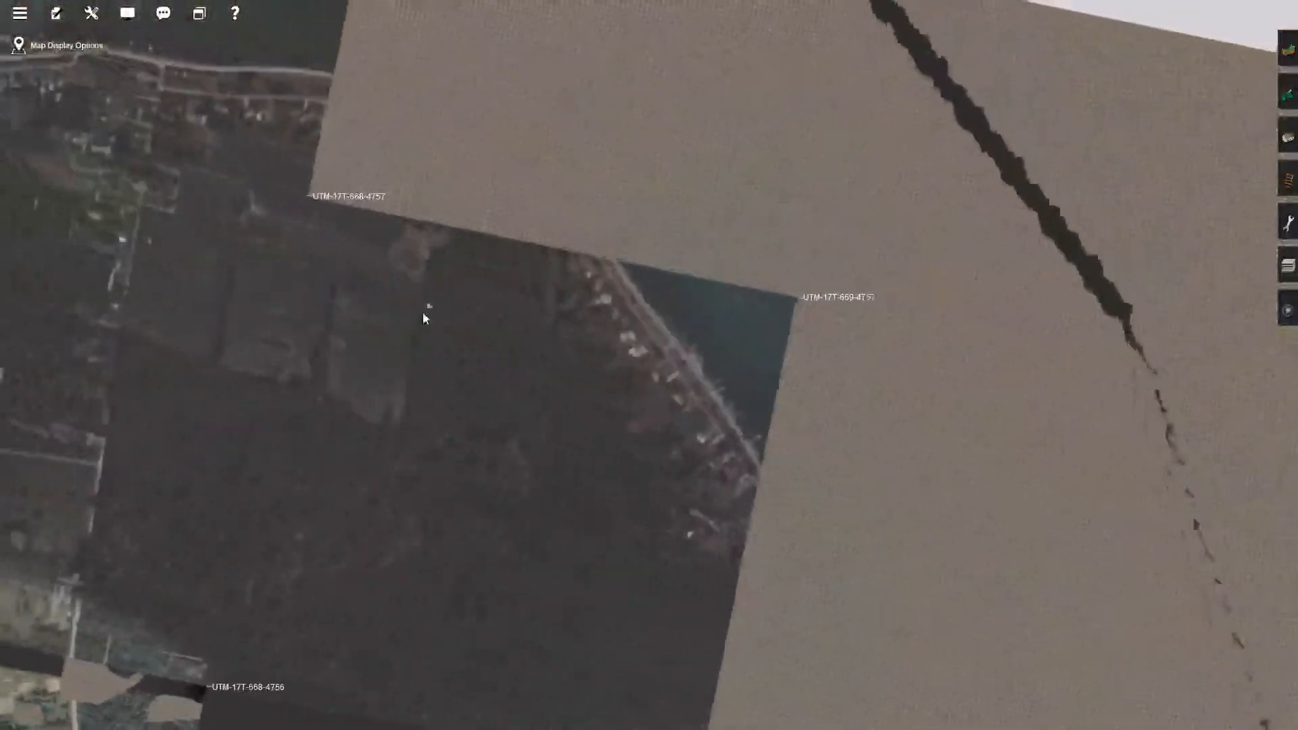
right_click(432, 258)
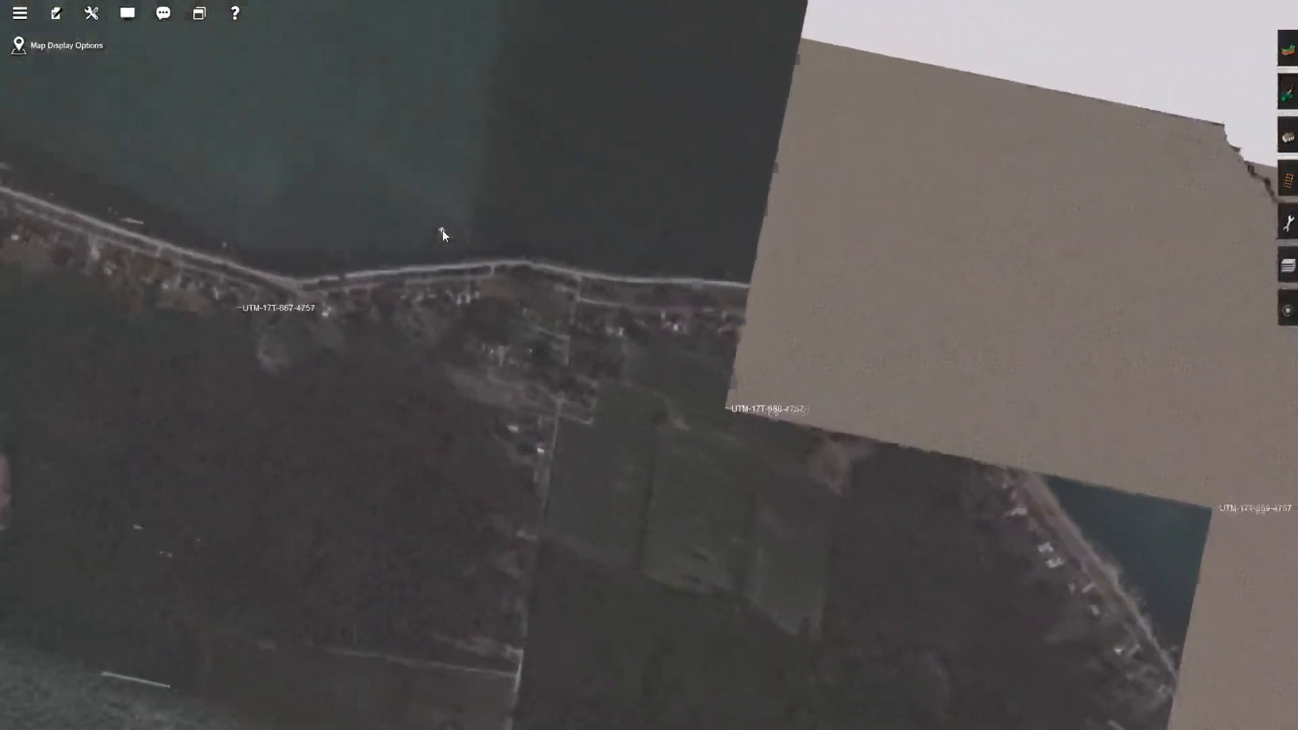
key("Left")
right_click(406, 262)
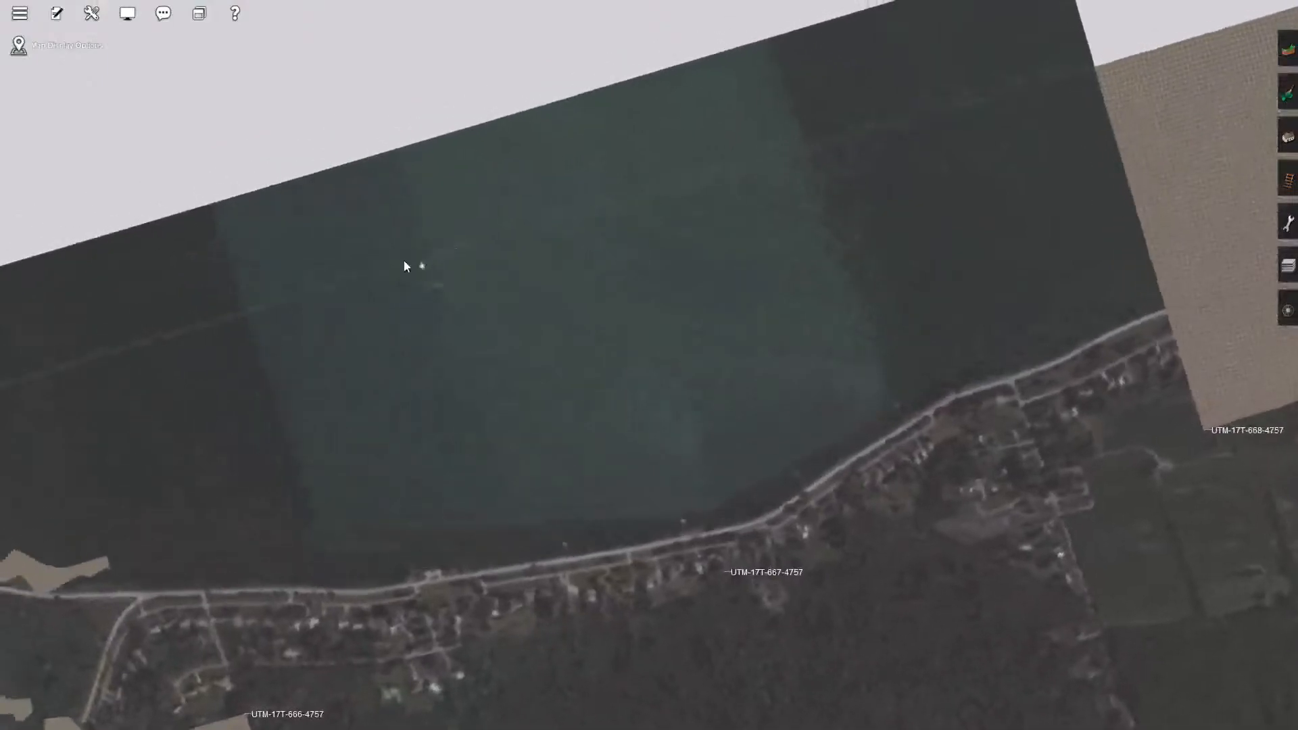
Survey the shoreline orthophoto from UTM-17T-667-4757 to the map's edge at UTM-17T-664-4757, including the bare terrain around it.
key("Right")
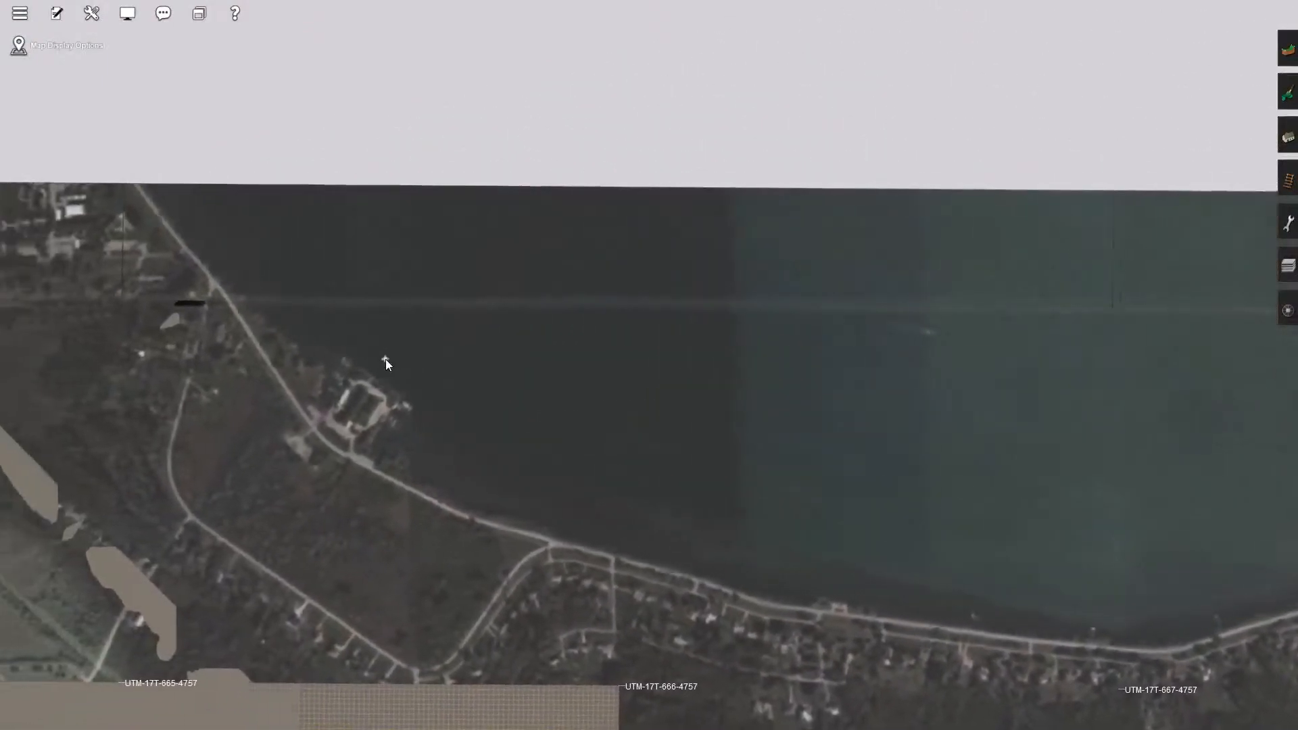
scroll(390, 350, "down", 2)
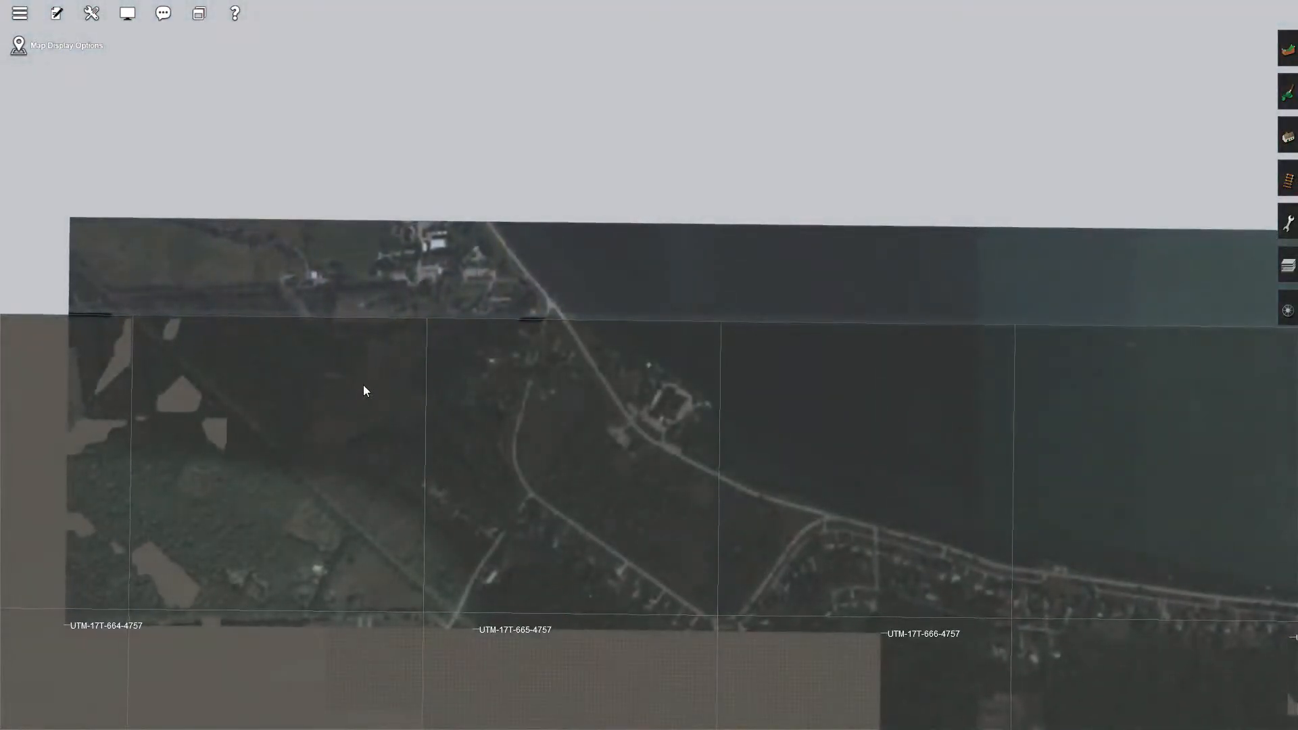
right_click(363, 387)
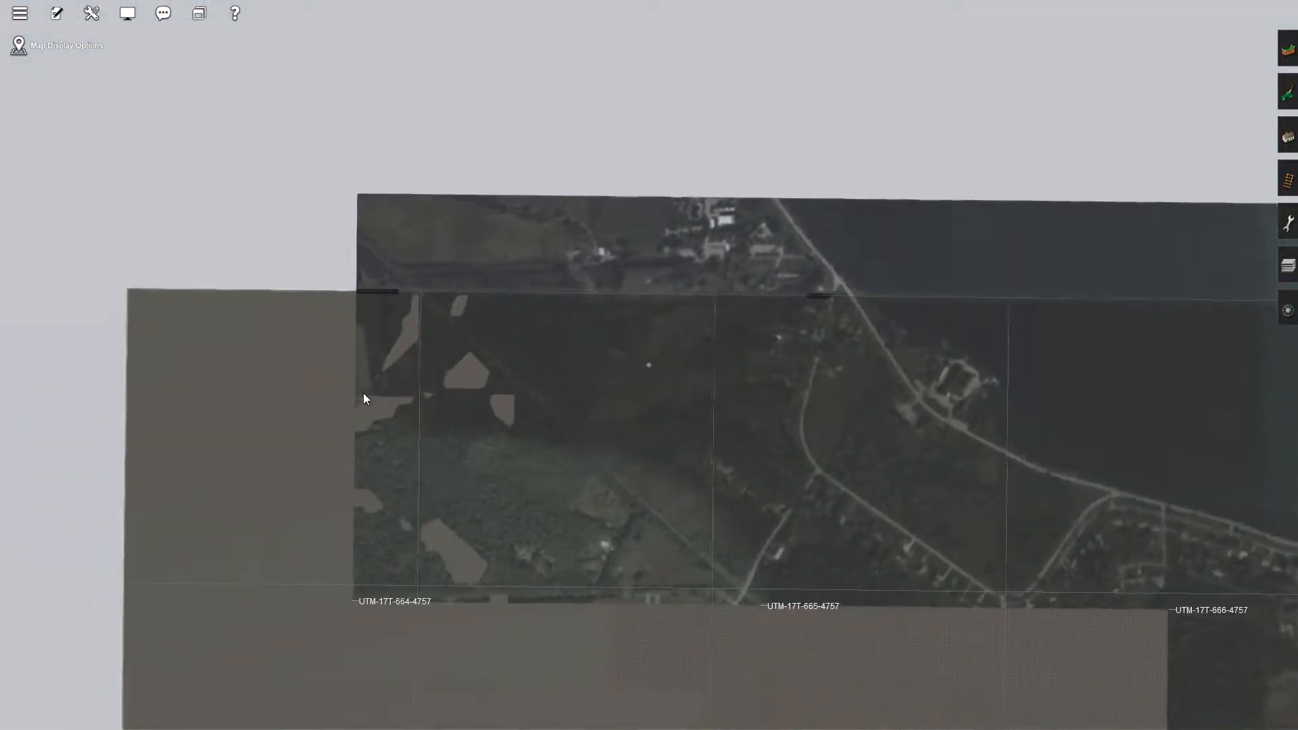
right_click(537, 432)
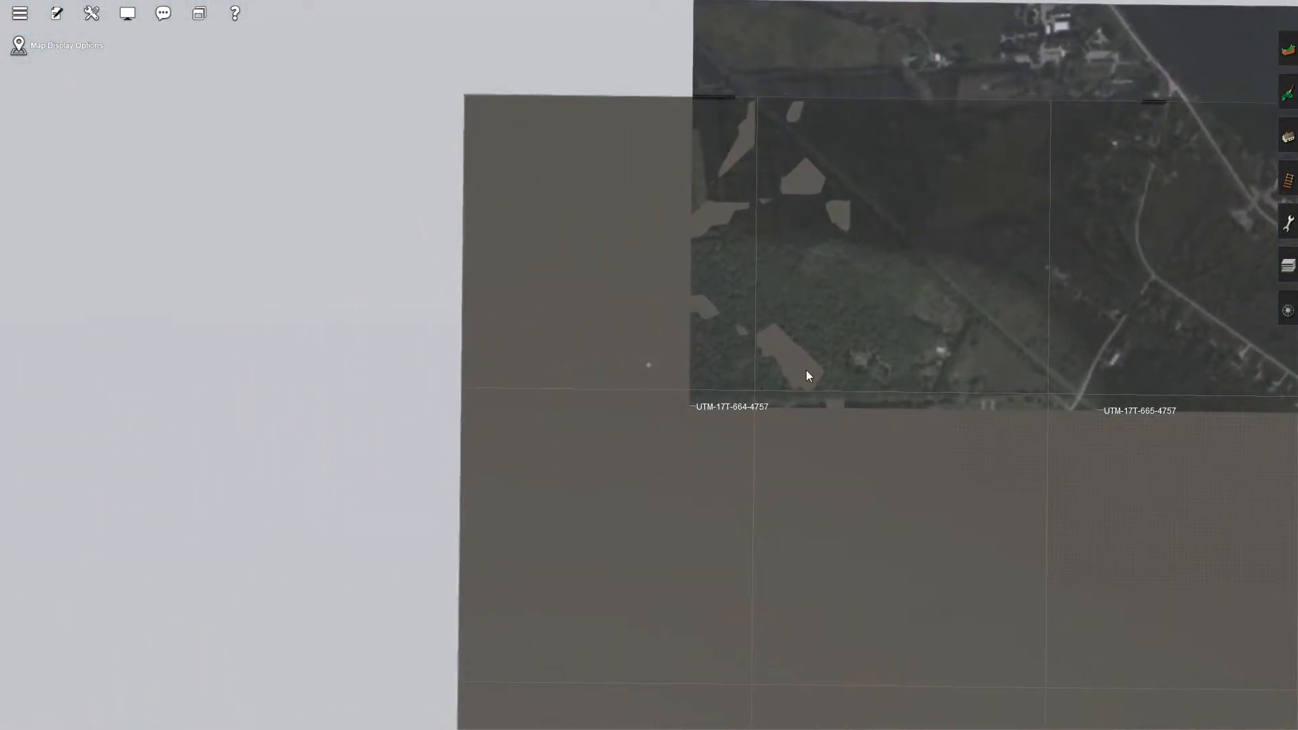
right_click(889, 338)
right_click(889, 338)
right_click(890, 335)
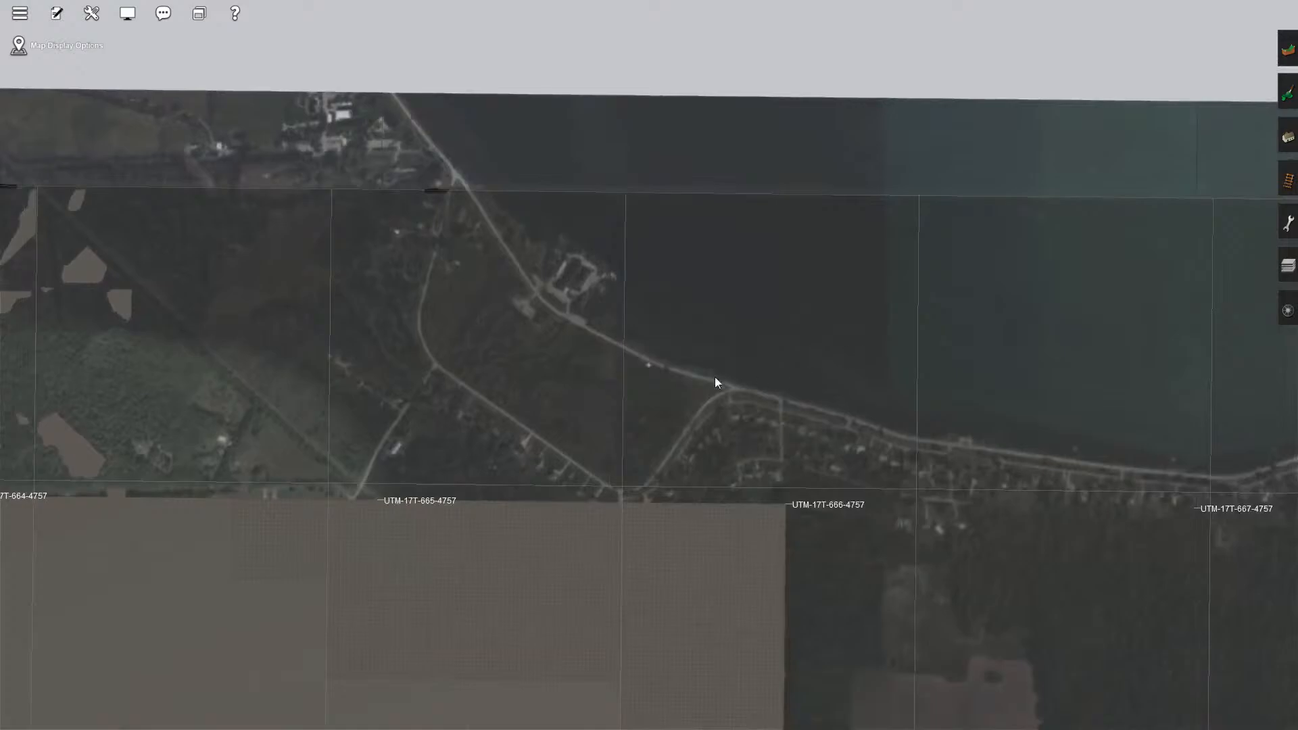
Examine the shoreline road between UTM-17T-665-4757 and UTM-17T-666-4757 close up for orthophoto sharpness.
scroll(693, 372, "up", 3)
scroll(690, 365, "up", 10)
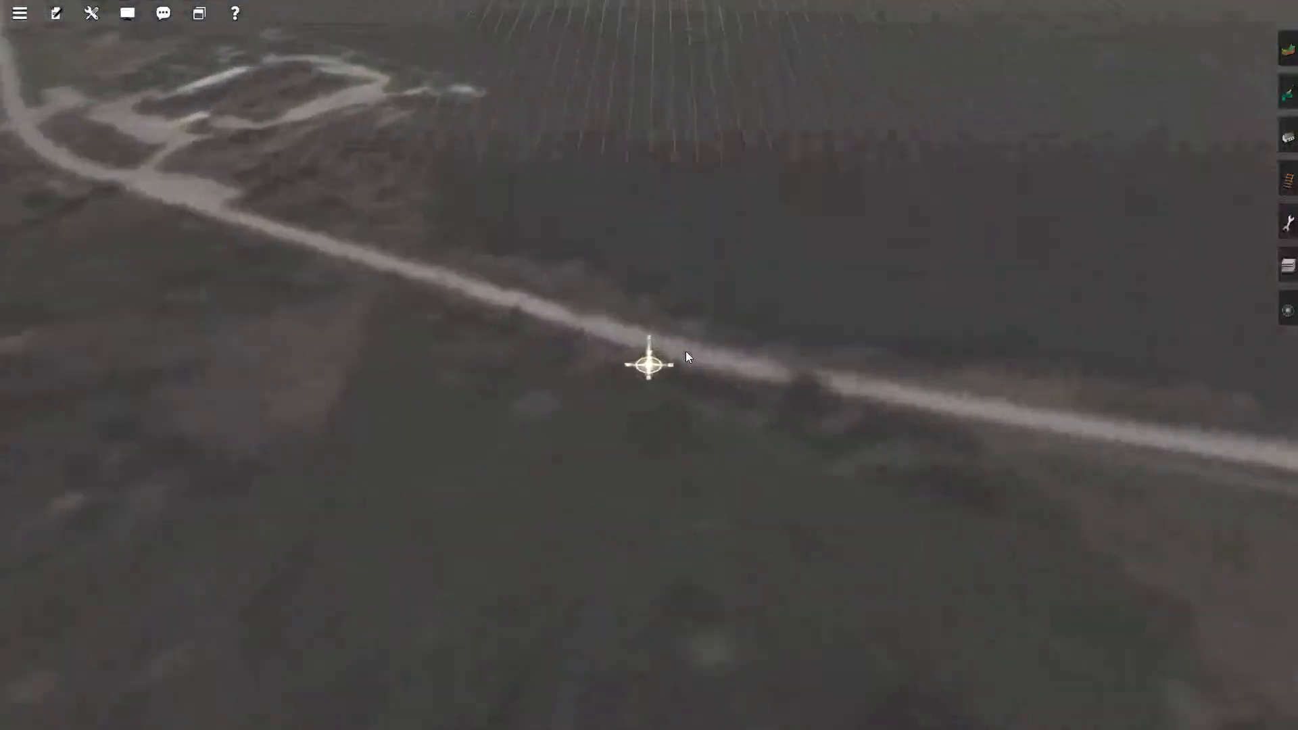
scroll(686, 351, "down", 5)
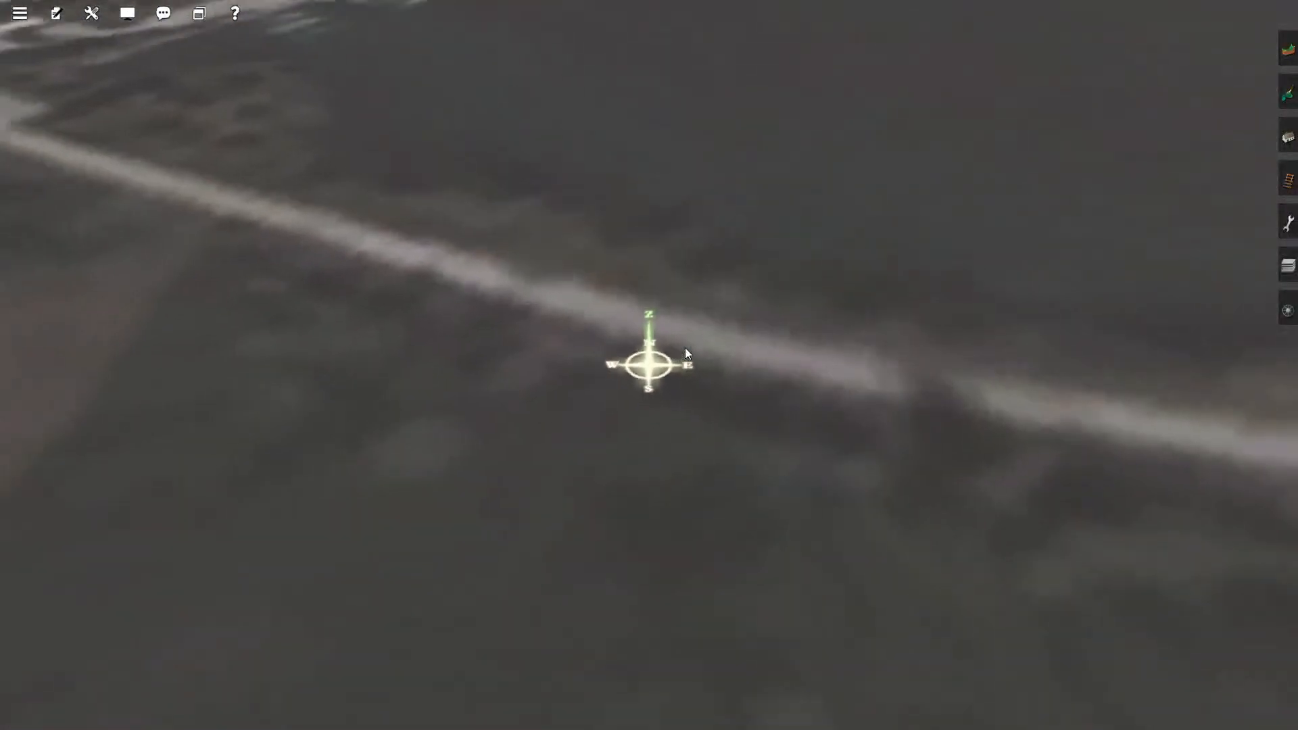
scroll(684, 348, "down", 5)
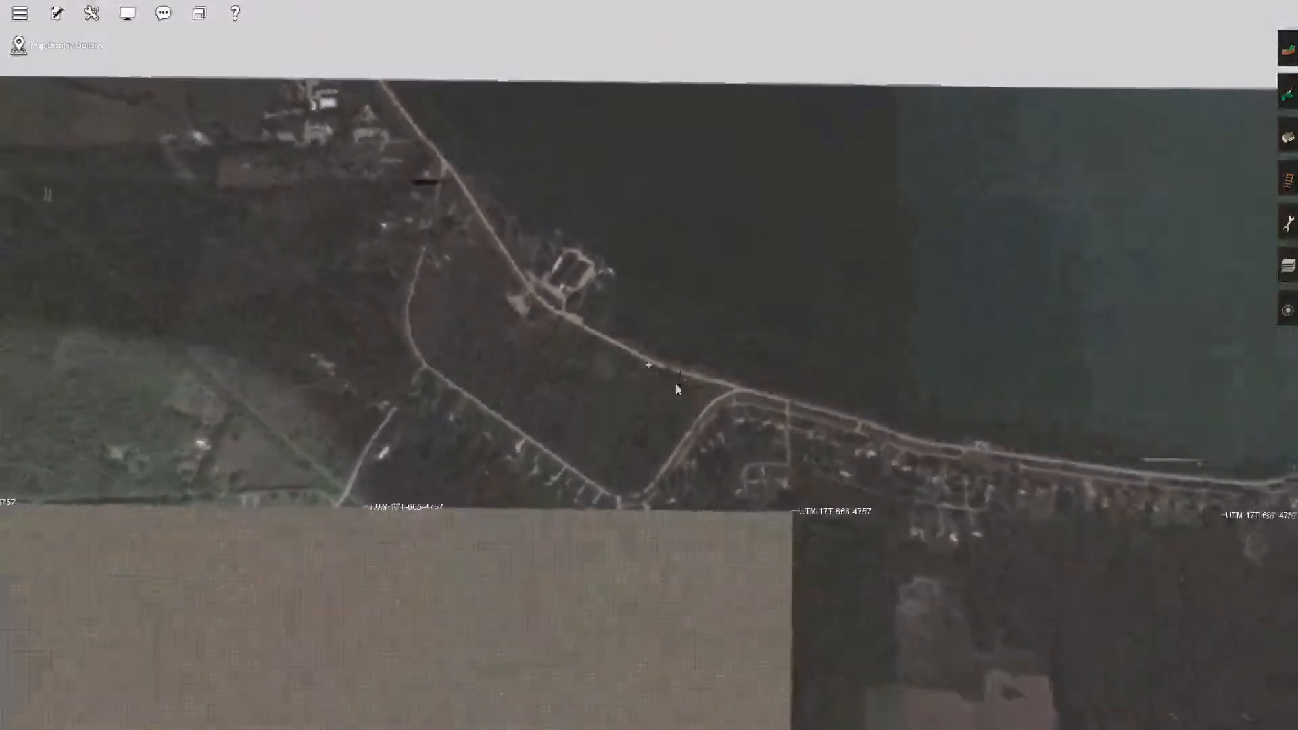
Inspect the farm fields, railway corridor and blank strips around UTM-17T-666-4756 and UTM-17T-667-4756.
right_click(712, 475)
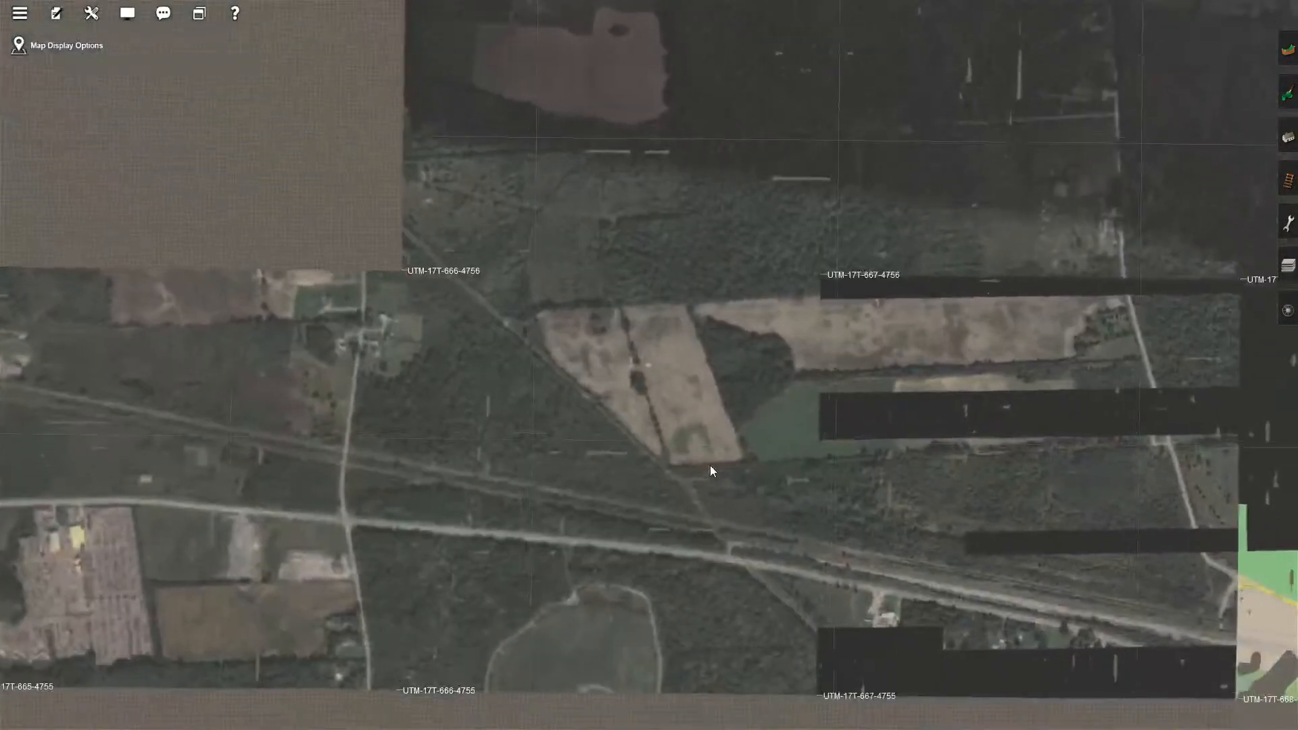
scroll(709, 457, "down", 2)
scroll(709, 453, "up", 5)
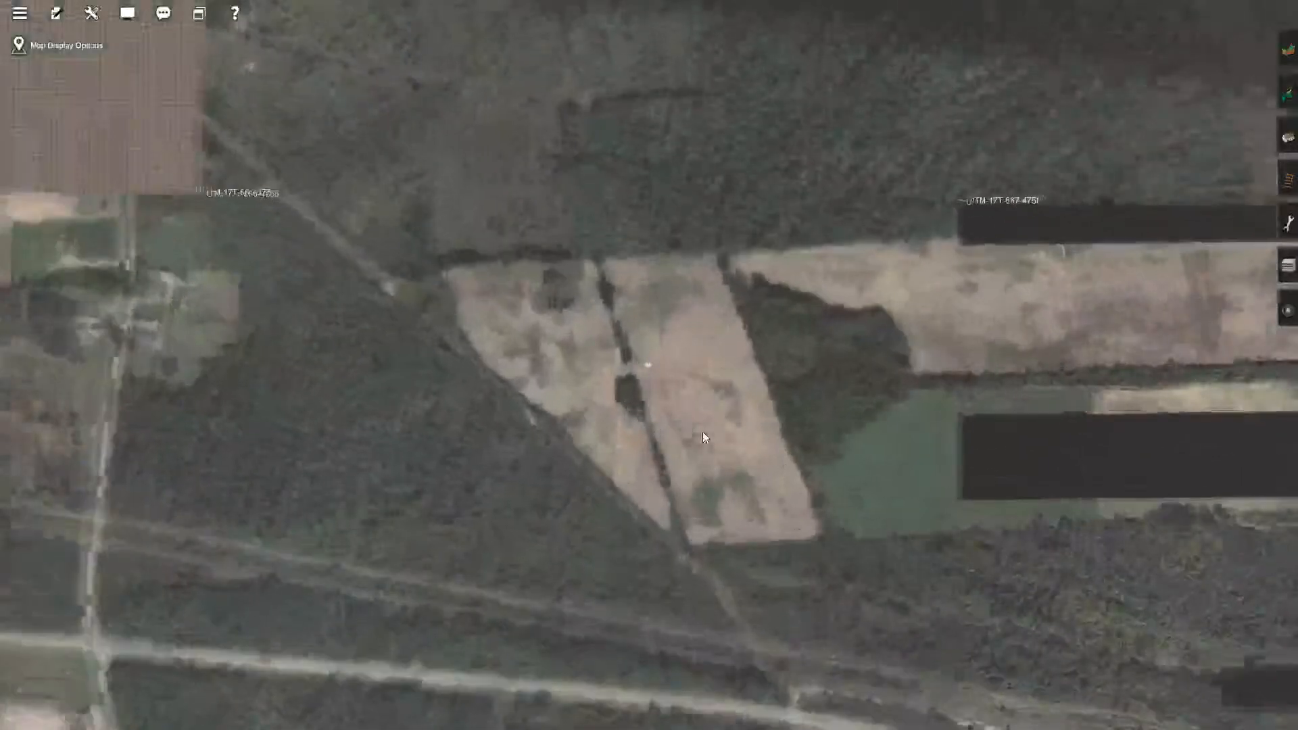
scroll(703, 432, "down", 5)
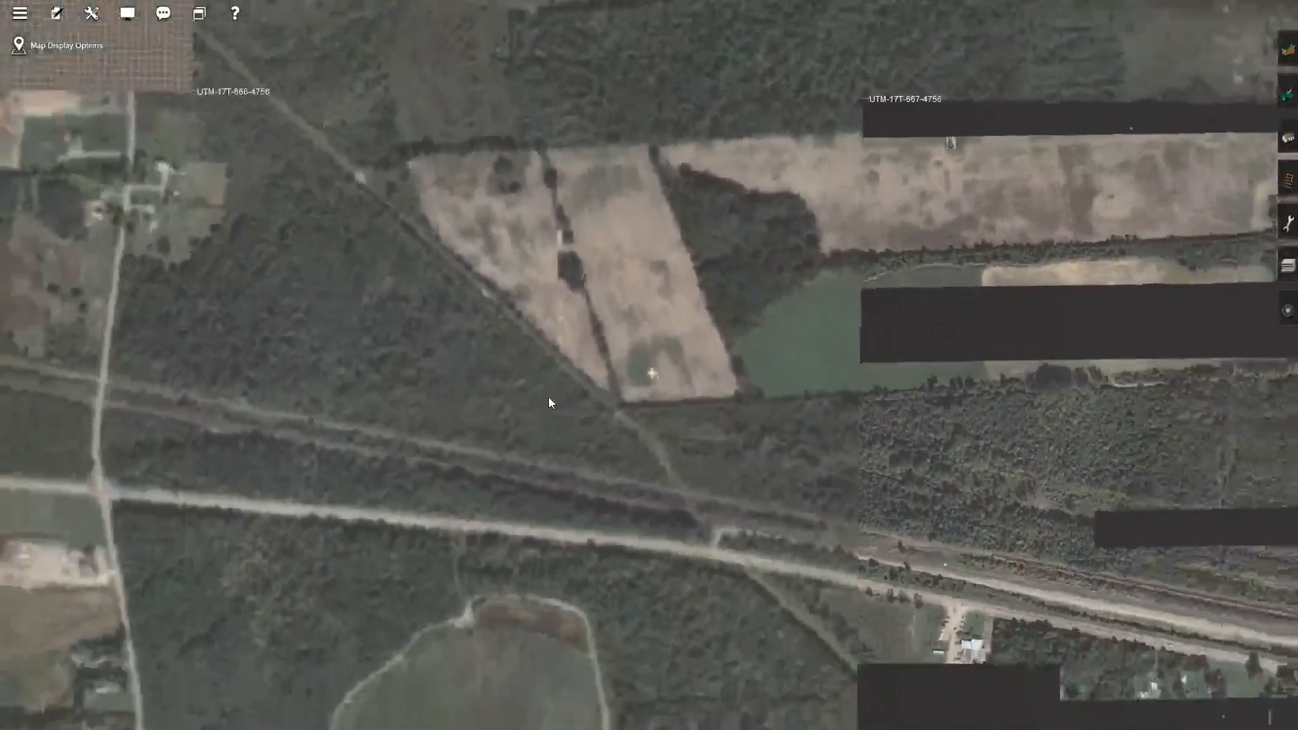
scroll(550, 378, "up", 4)
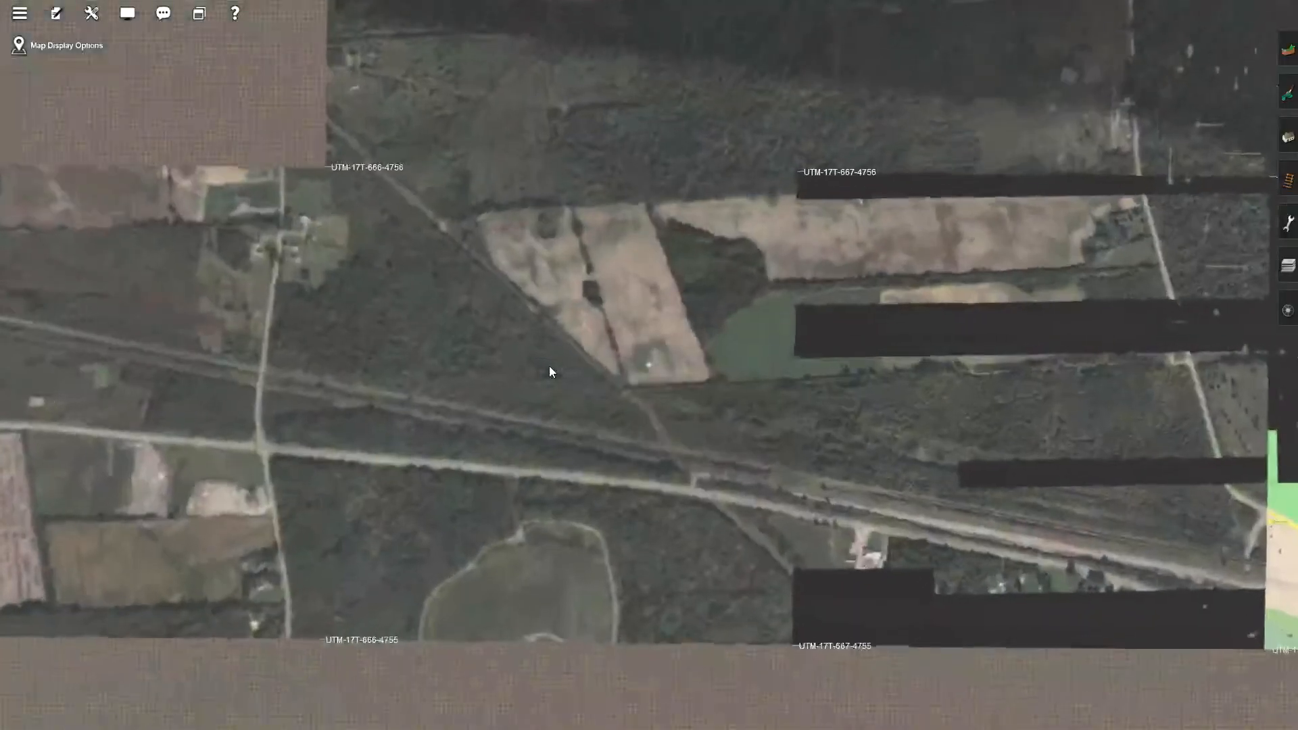
Exit Surveyor without saving the route changes.
left_click(21, 14)
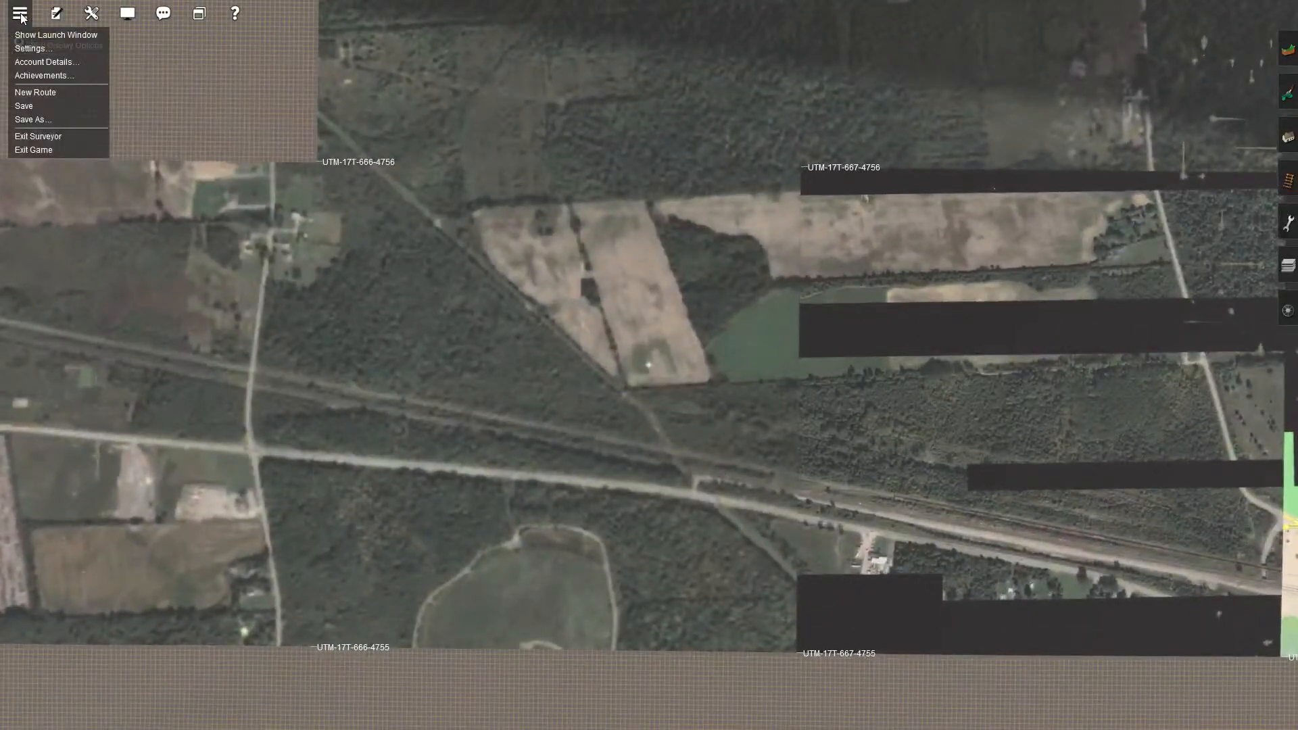
left_click(38, 137)
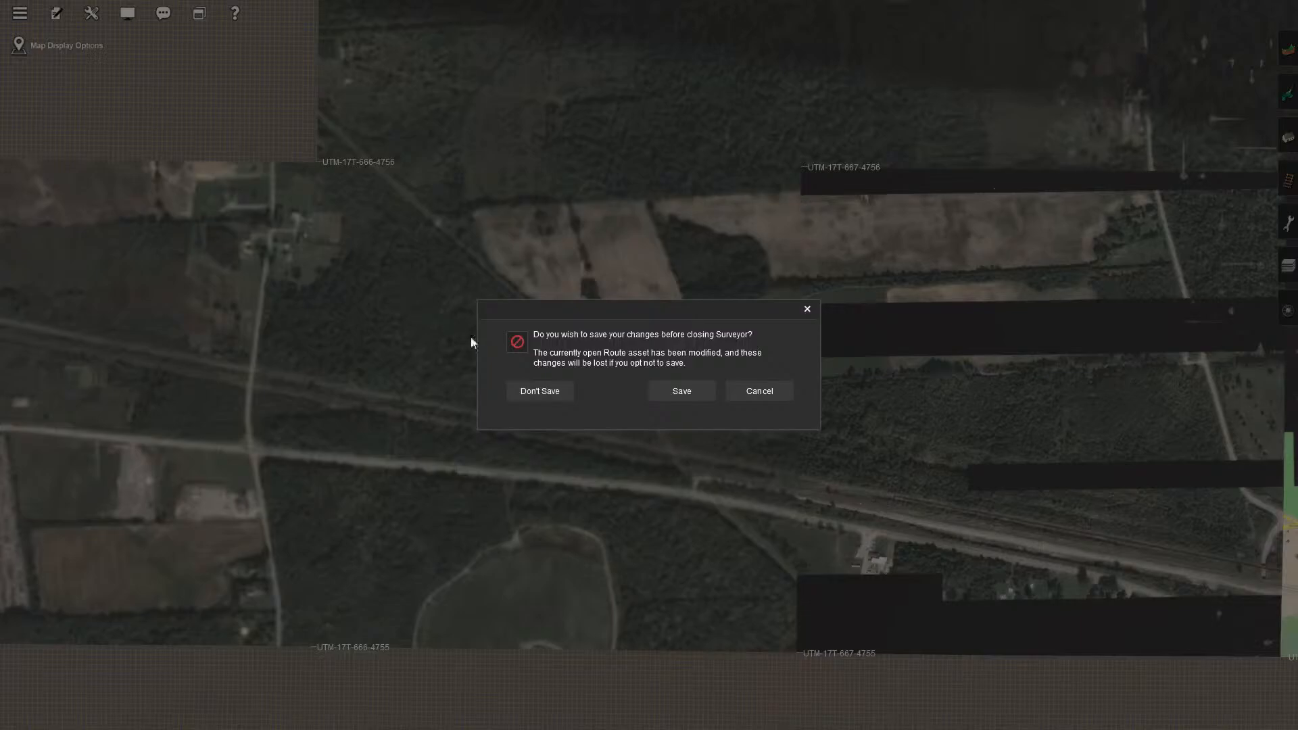
left_click(541, 392)
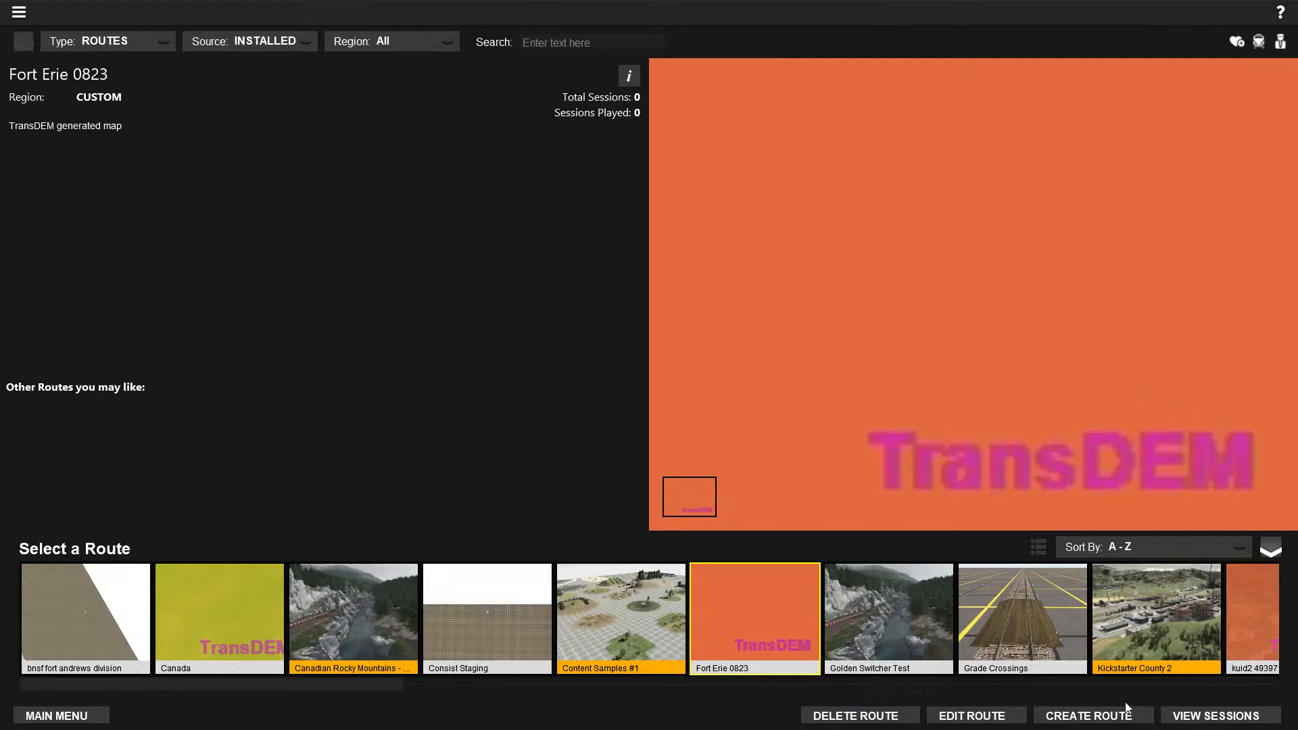
Start the Quick Drive session of the Fort Erie 0823 route, loading it with its unsubmitted changes.
left_click(1191, 721)
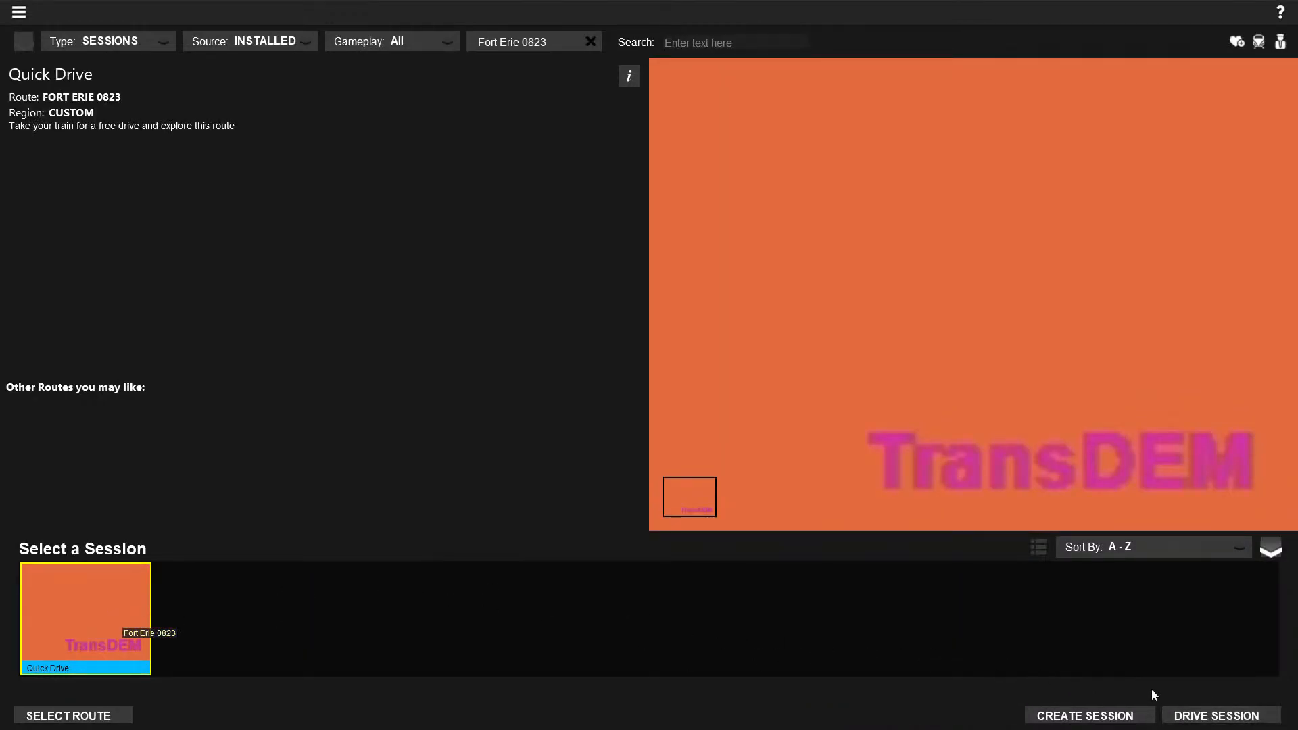
left_click(1208, 723)
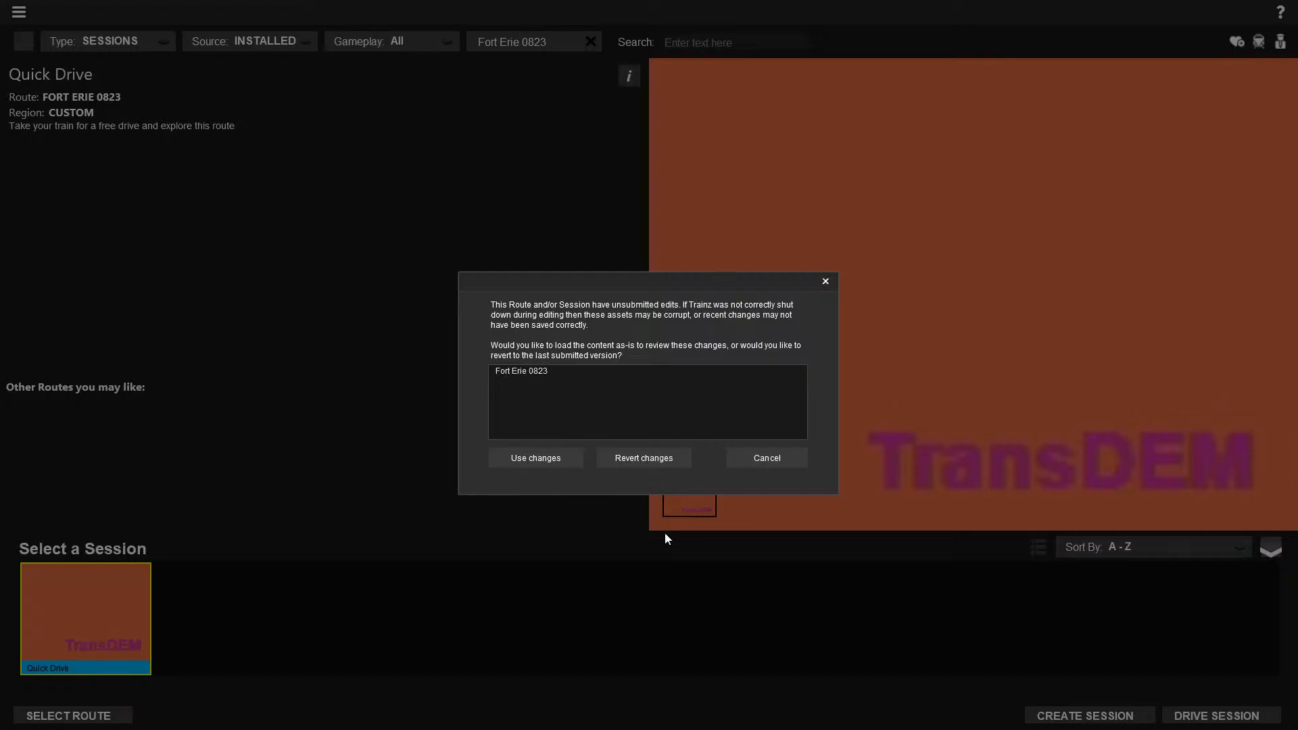
left_click(534, 460)
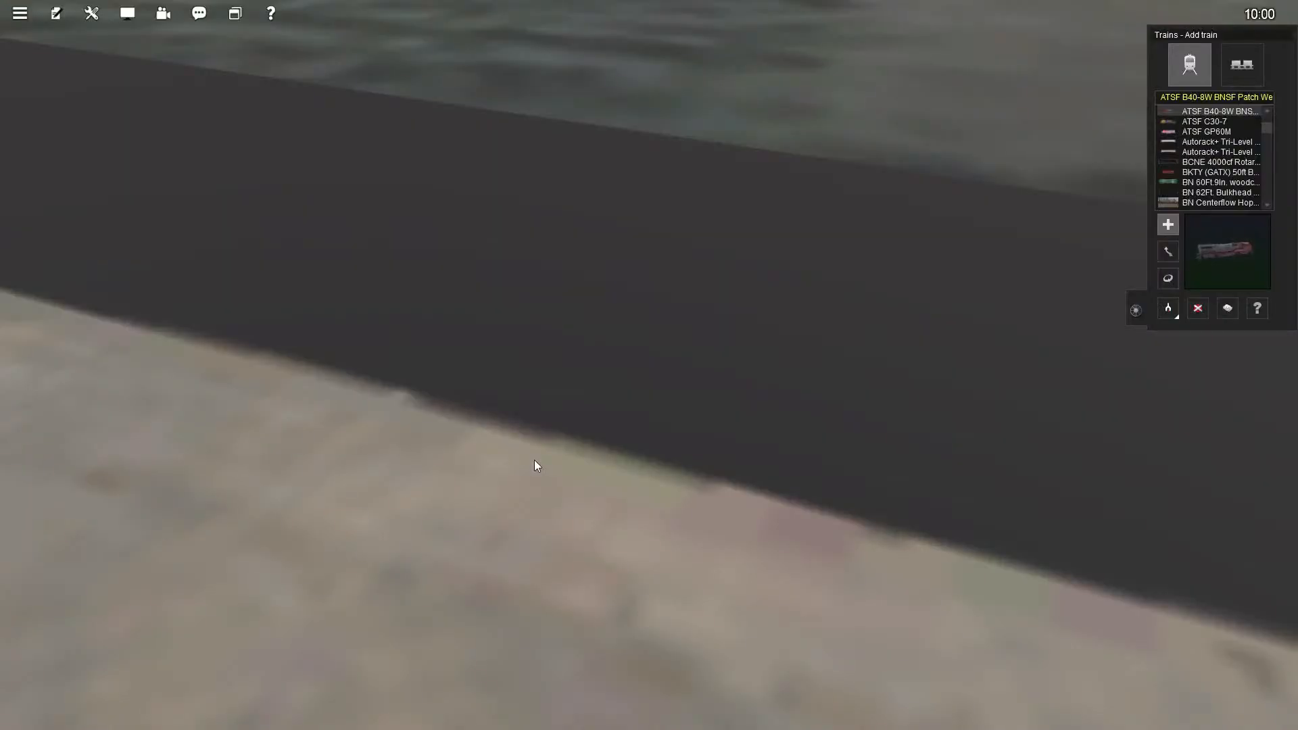
Inspect the field imagery and blank strips from overhead and at ground level, and hide the add-train palette.
scroll(542, 379, "down", 10)
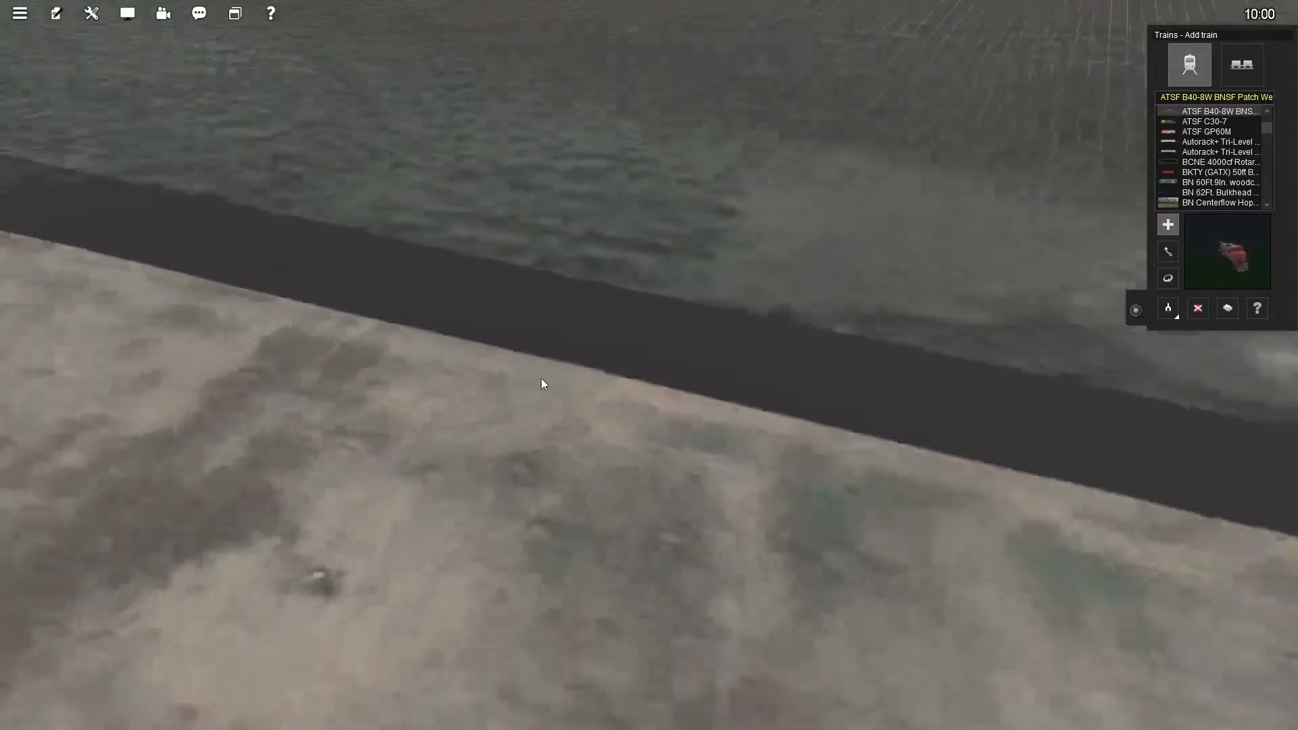
scroll(542, 379, "down", 10)
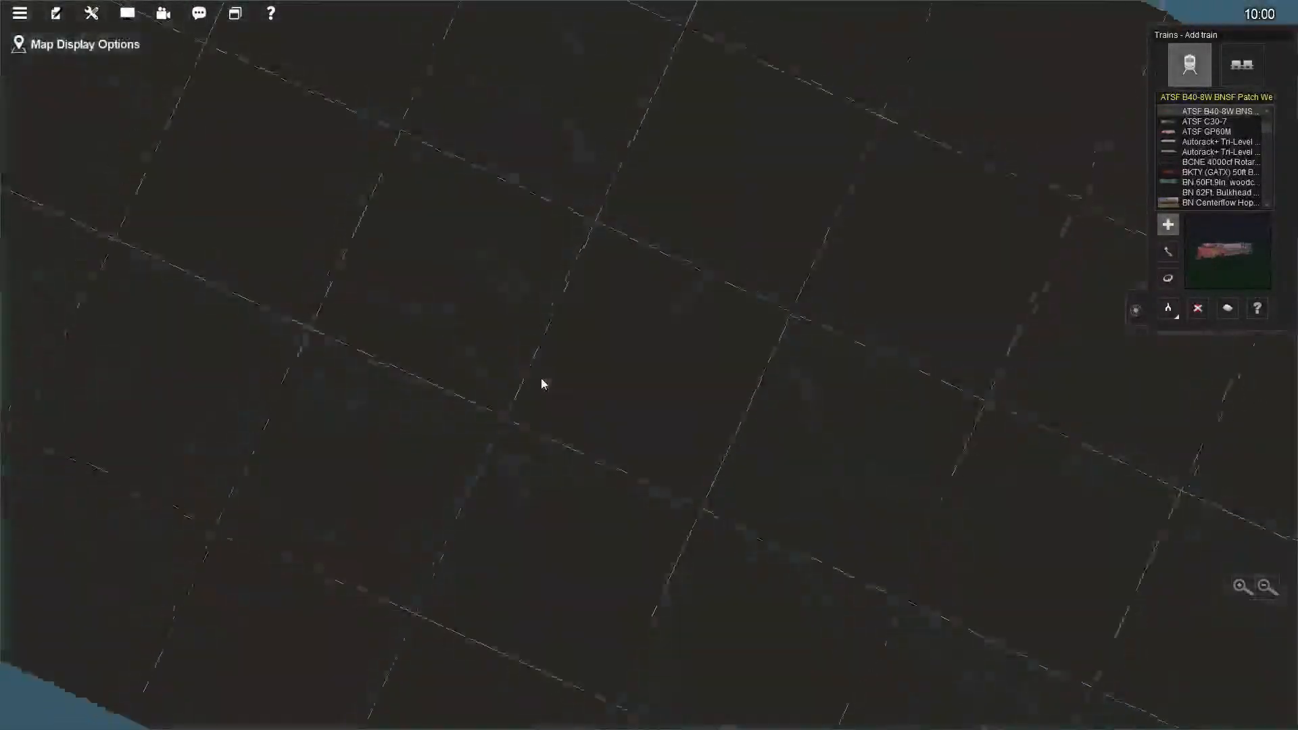
scroll(541, 380, "up", 10)
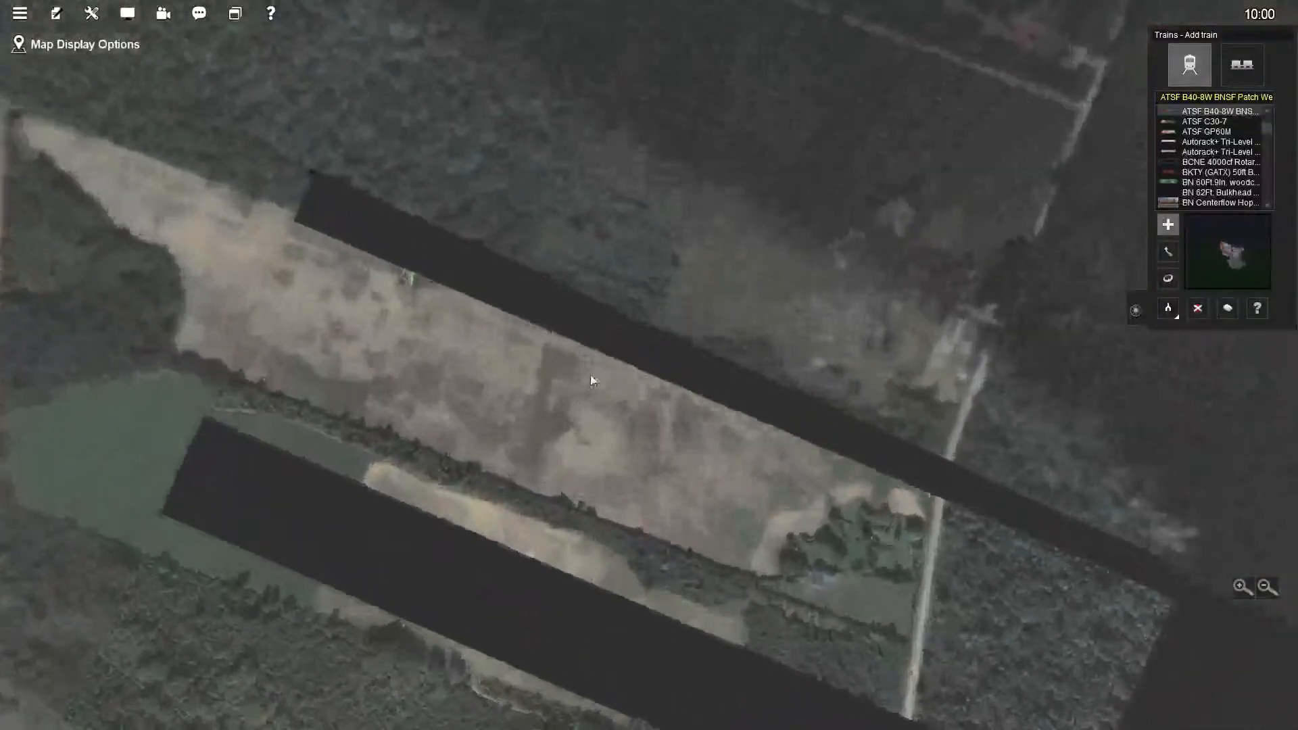
scroll(960, 328, "up", 3)
scroll(966, 338, "up", 10)
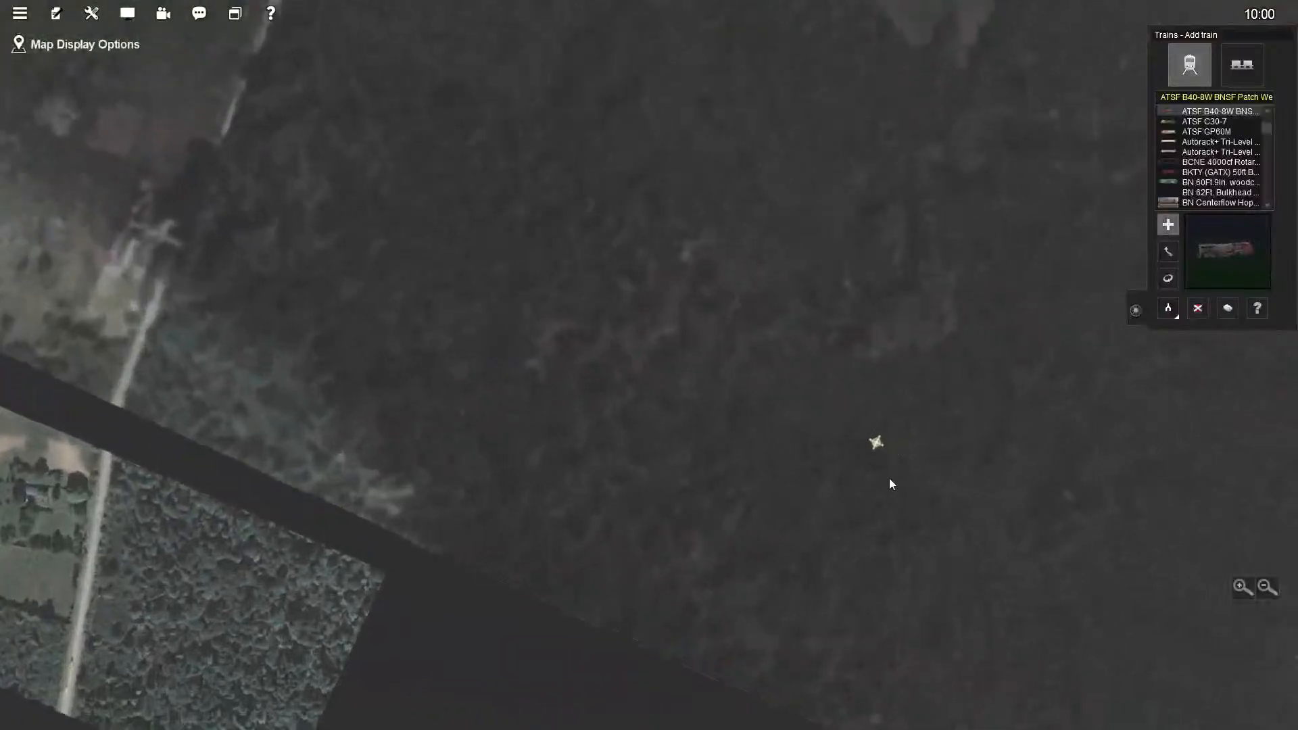
scroll(879, 445, "up", 3)
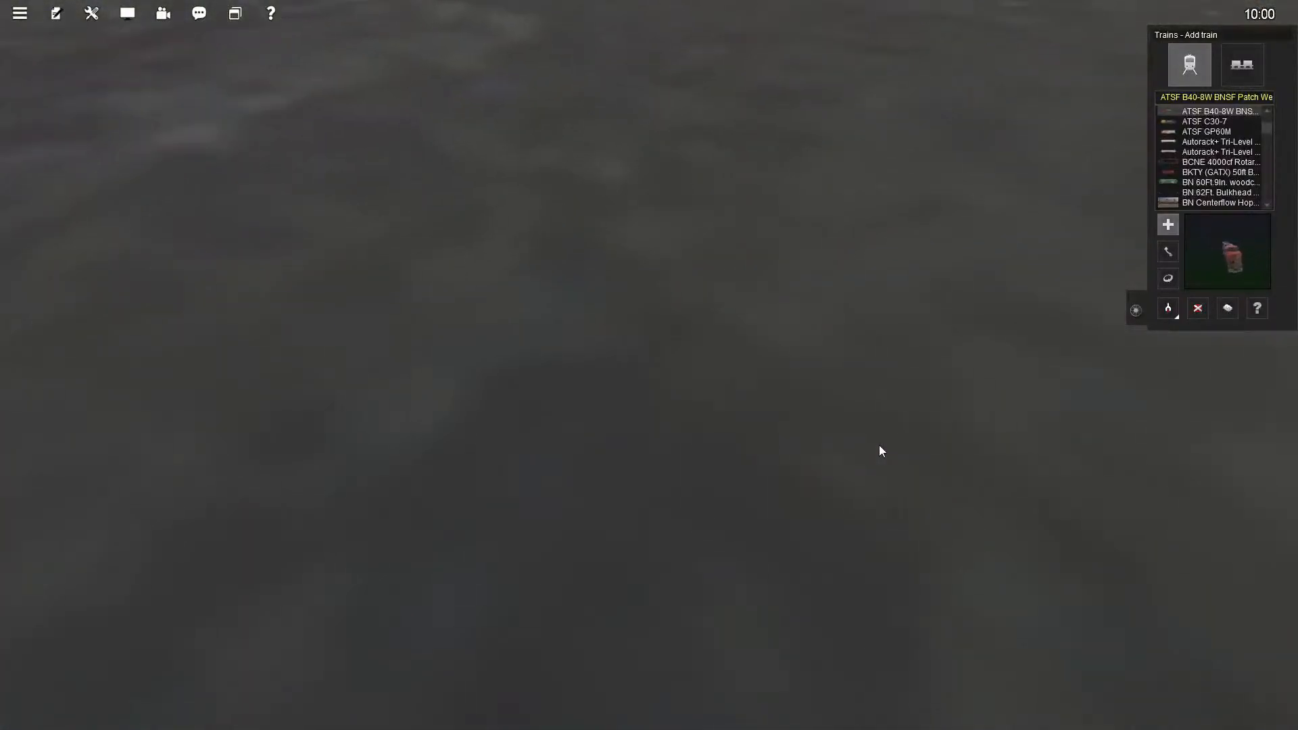
key("Down")
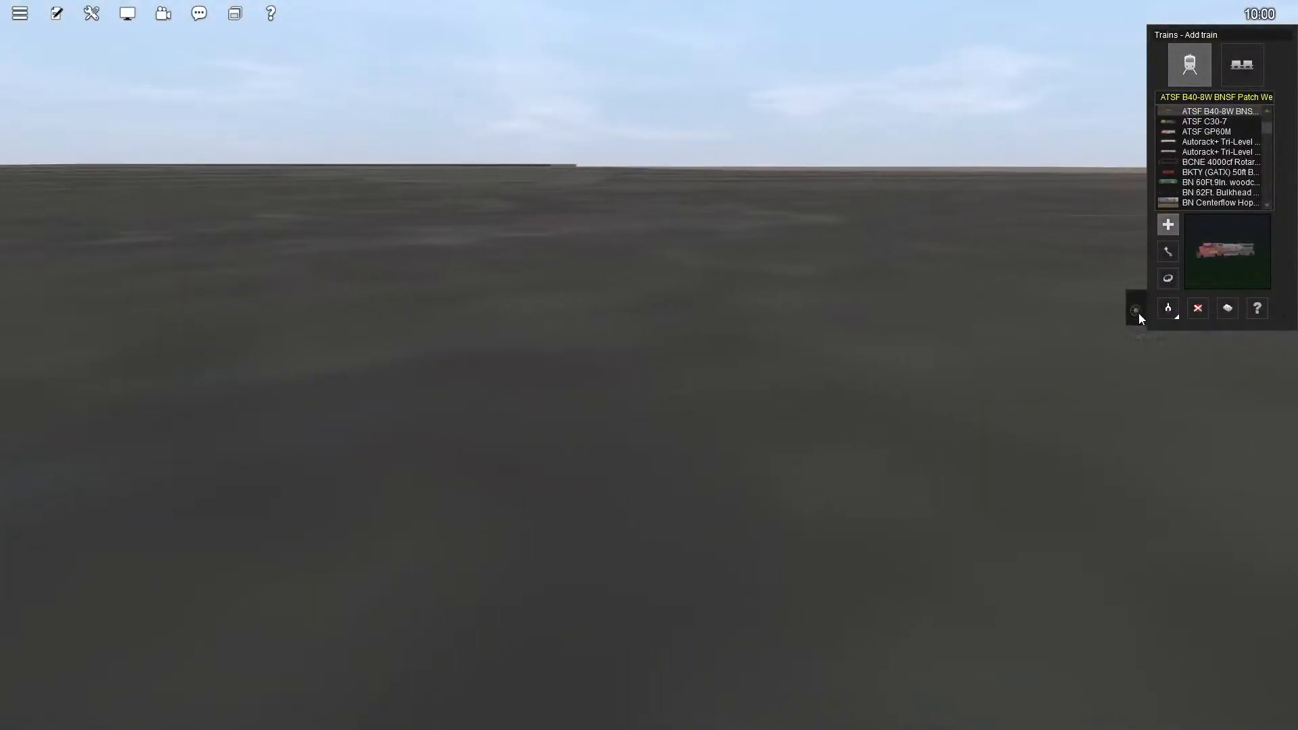
left_click(1137, 312)
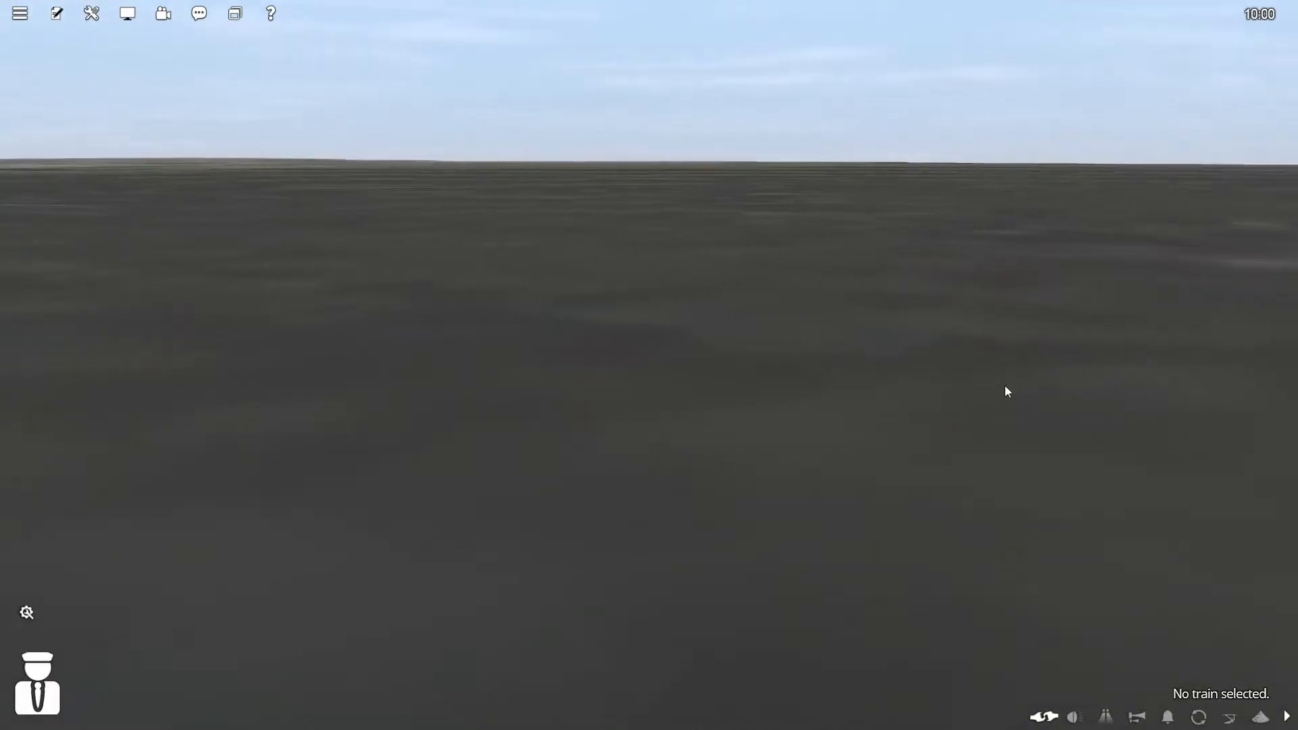
Survey the orthophoto and street-map strip from overhead, checking where they meet the blank terrain and the map's edge.
key("Up")
scroll(1005, 385, "down", 5)
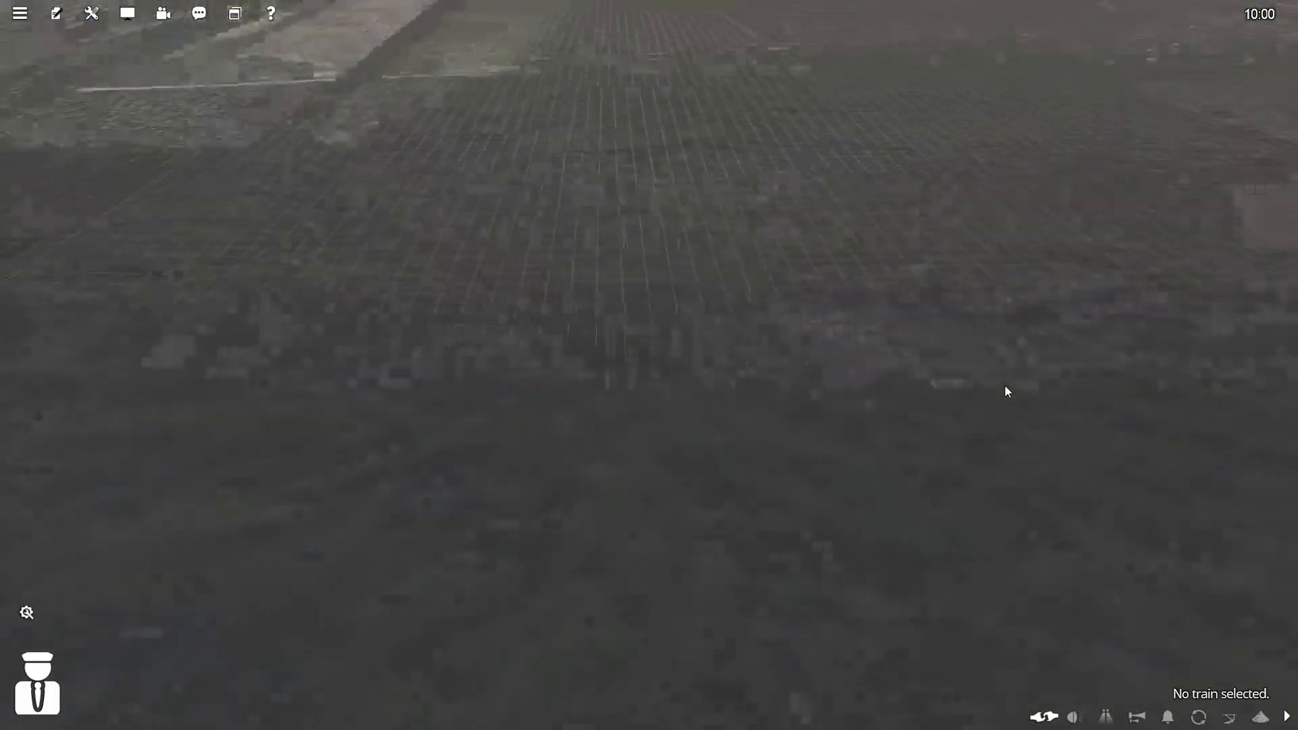
scroll(1005, 391, "down", 3)
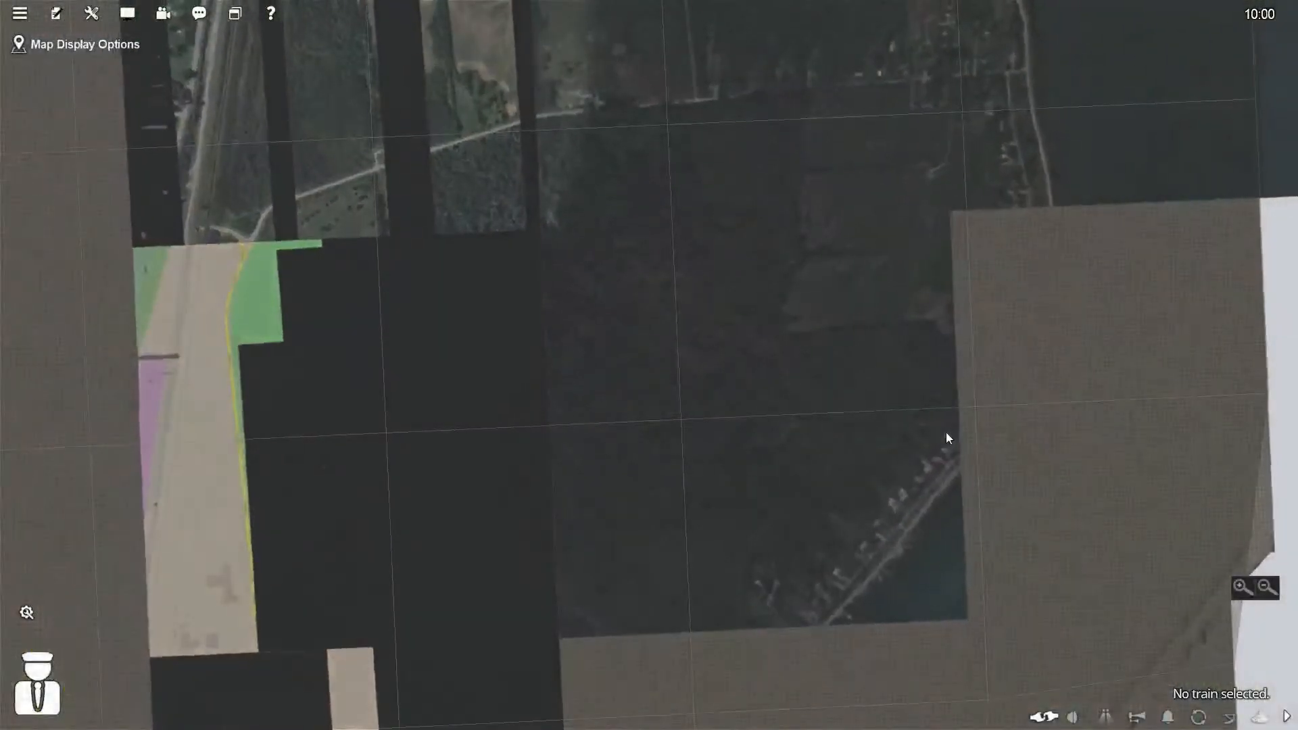
right_click(948, 209)
right_click(207, 399)
right_click(201, 390)
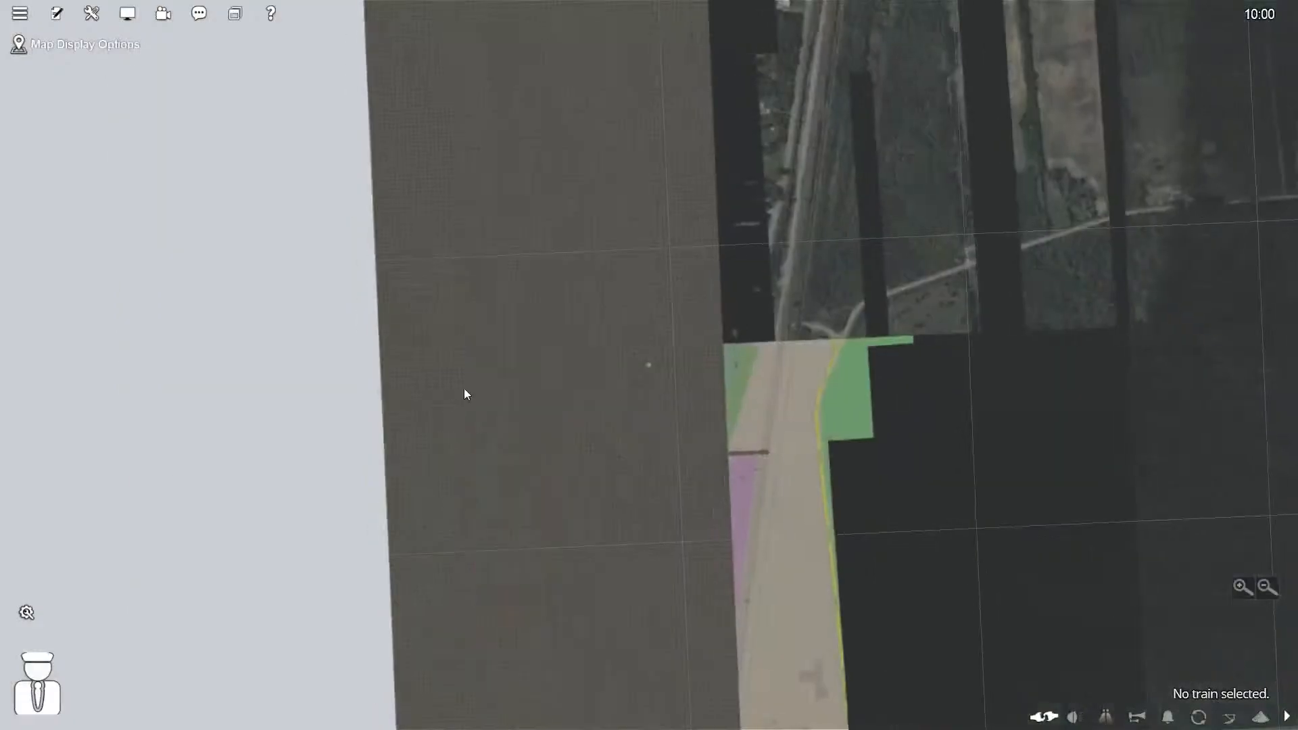
scroll(760, 330, "up", 3)
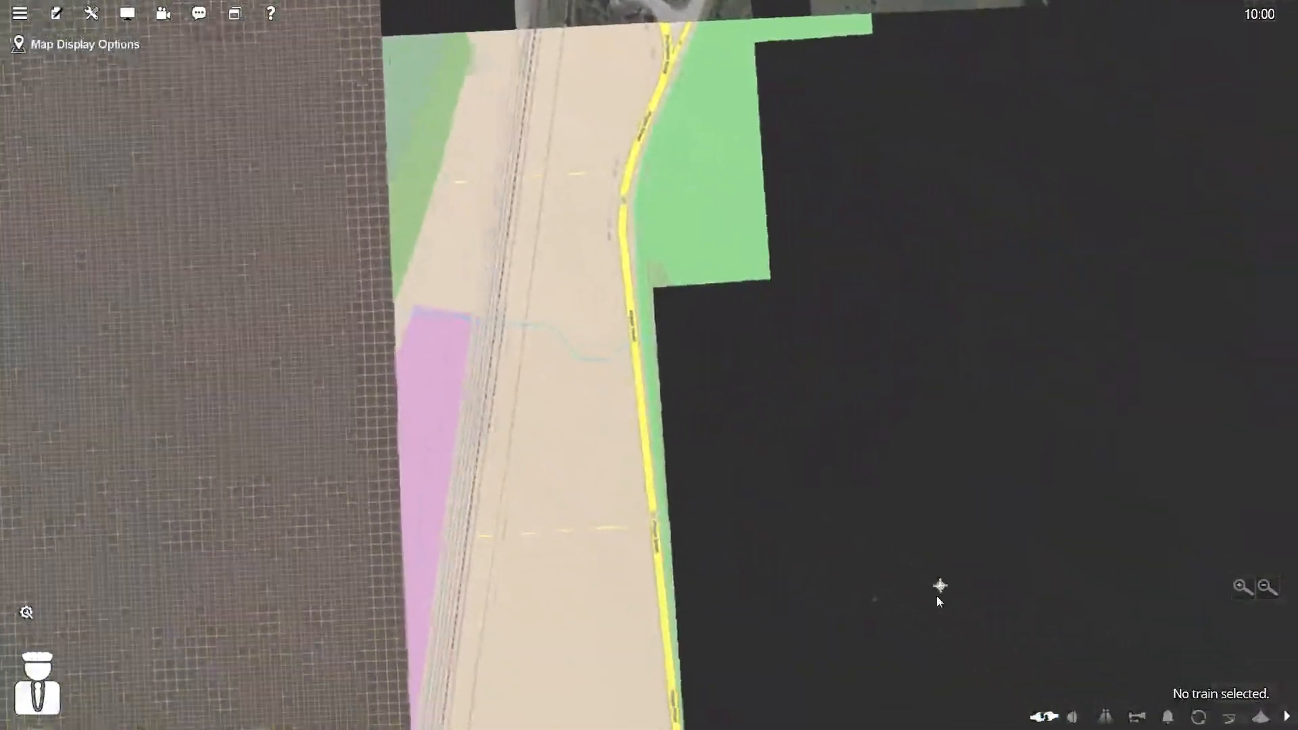
left_click_drag(937, 597, 785, 606)
left_click_drag(866, 534, 632, 238)
Approach the detached residential orthophoto patch in the 3D view and examine the ground beside its swimming pool.
key("ctrl+m")
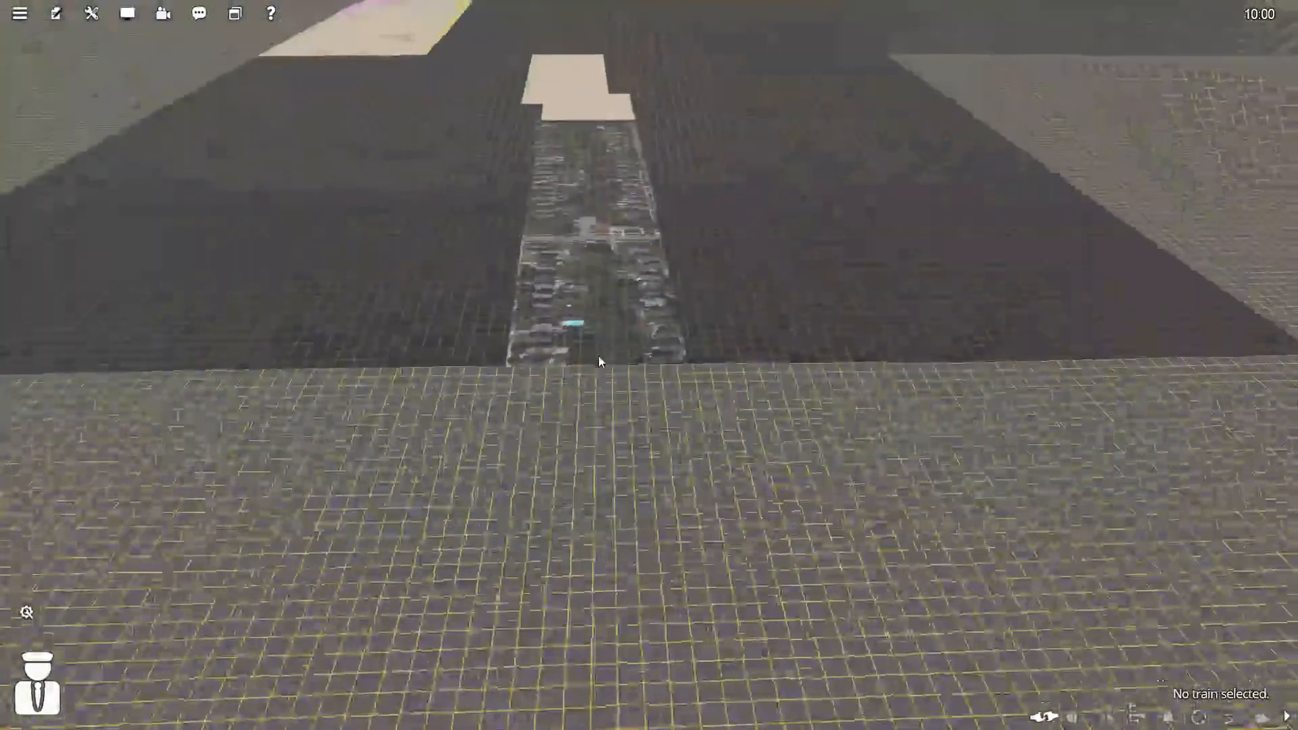
key("Left")
scroll(623, 368, "up", 5)
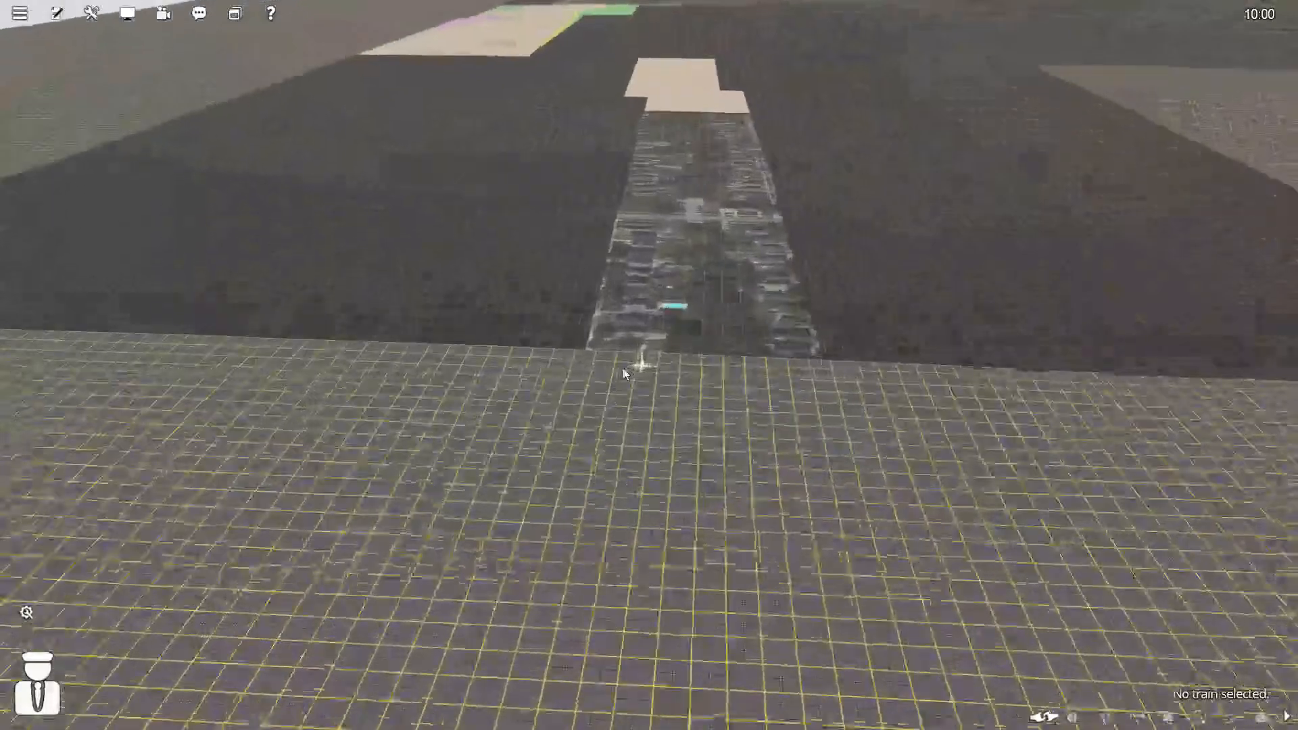
scroll(670, 351, "up", 6)
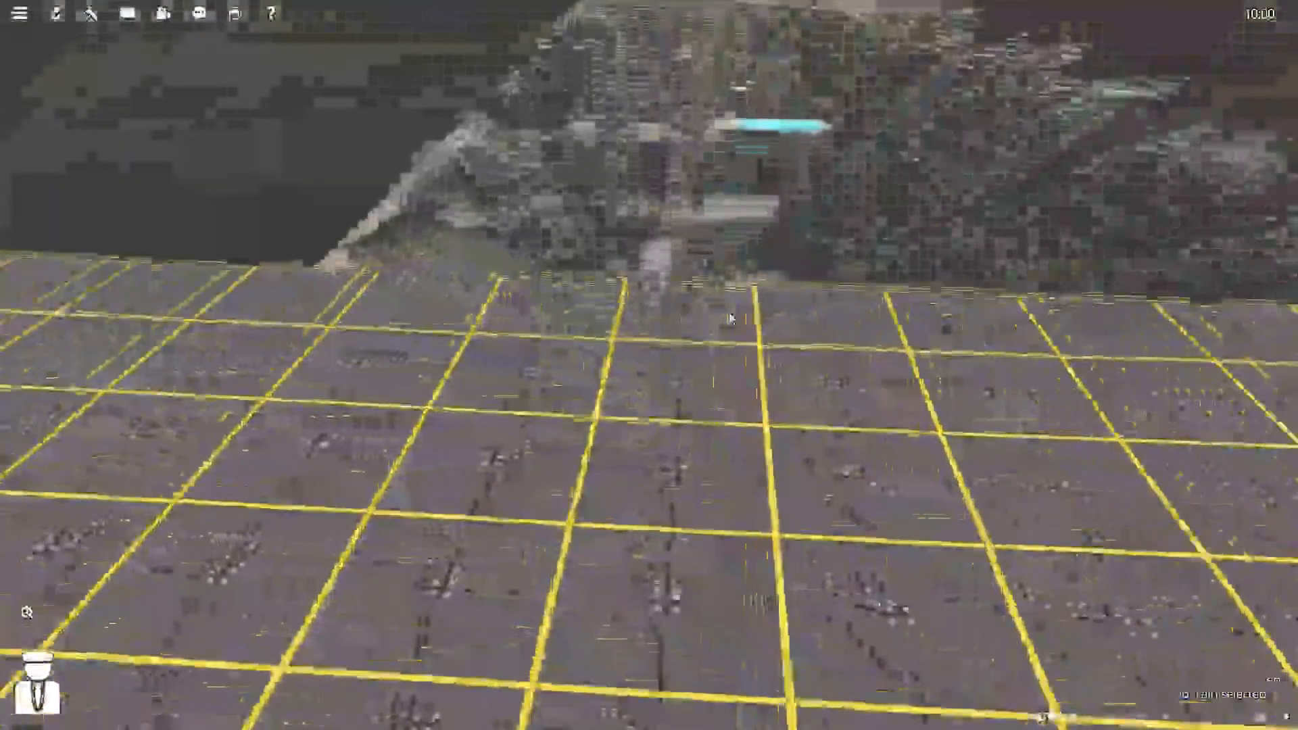
scroll(728, 269, "up", 8)
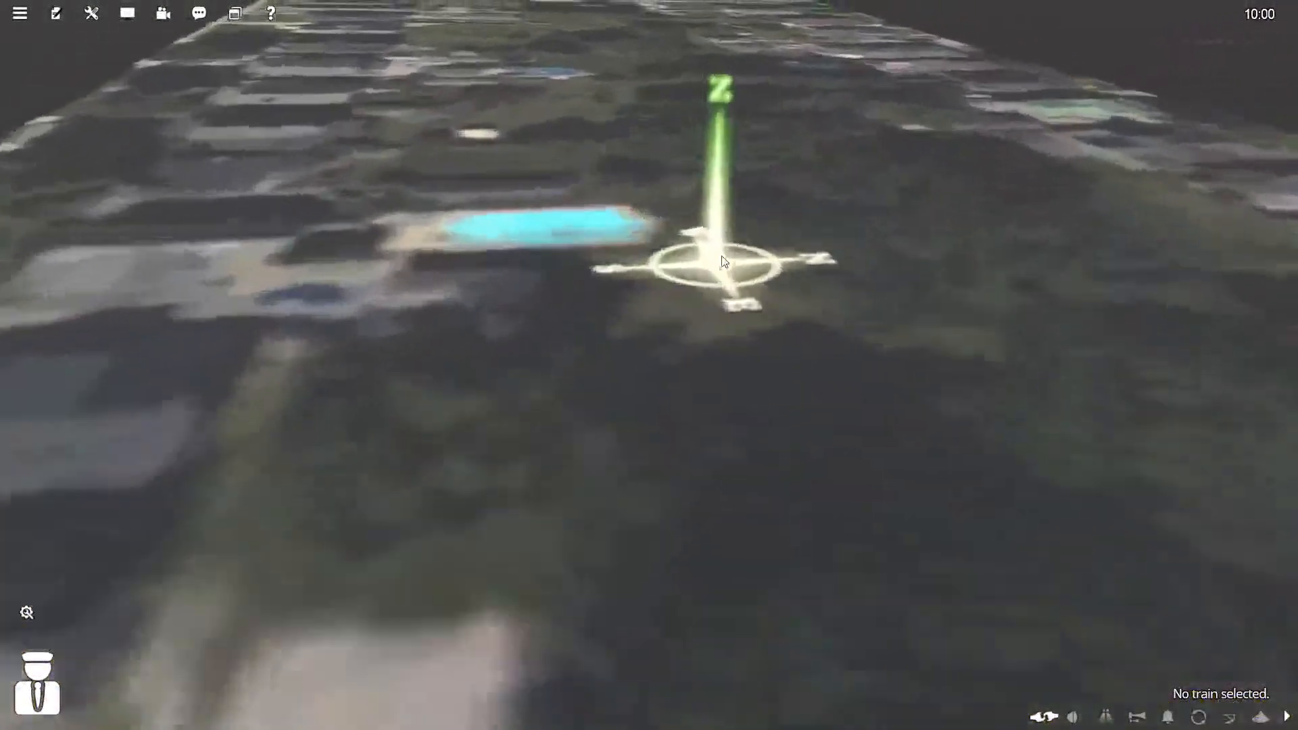
Follow the residential street to the patch's far end and view the imagery boundary from ground level.
mouse_move(724, 262)
left_mouse_down()
mouse_move(551, 226)
mouse_move(670, 195)
mouse_move(641, 217)
mouse_move(791, 302)
mouse_move(738, 426)
mouse_move(707, 457)
left_mouse_up()
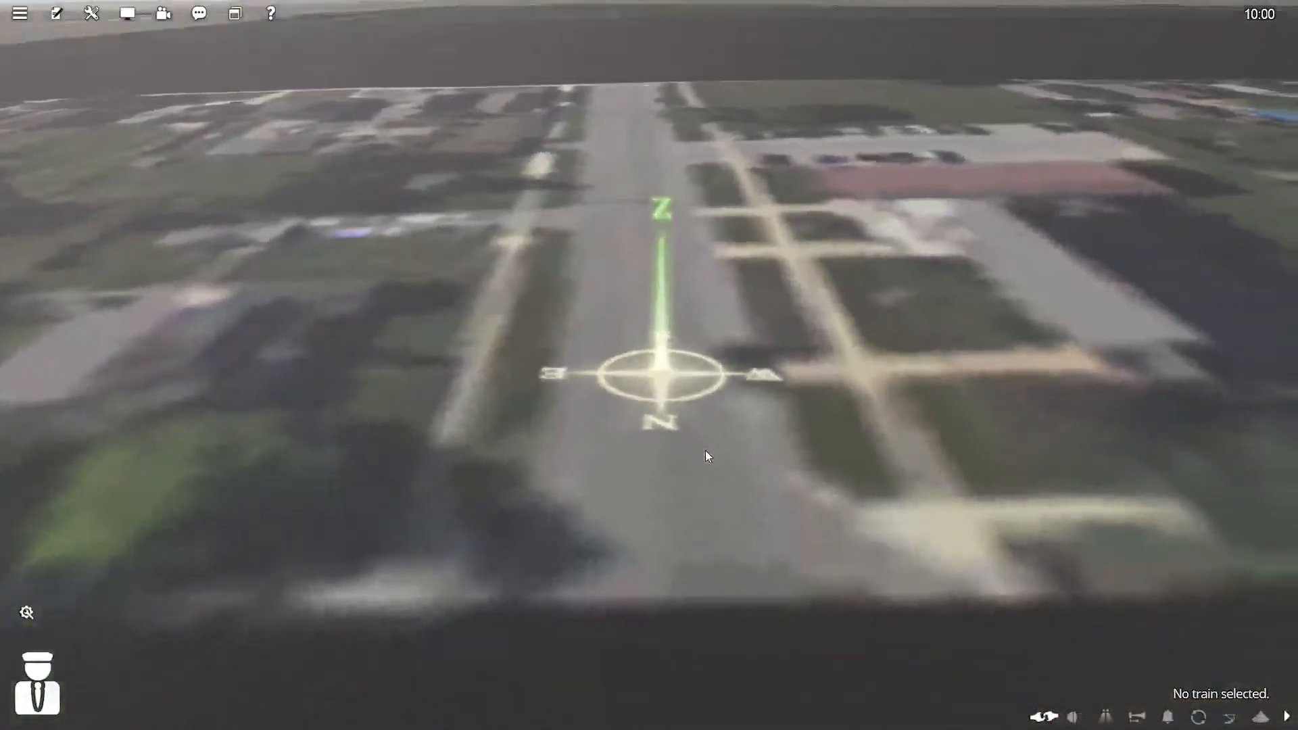
key("4")
key("Left")
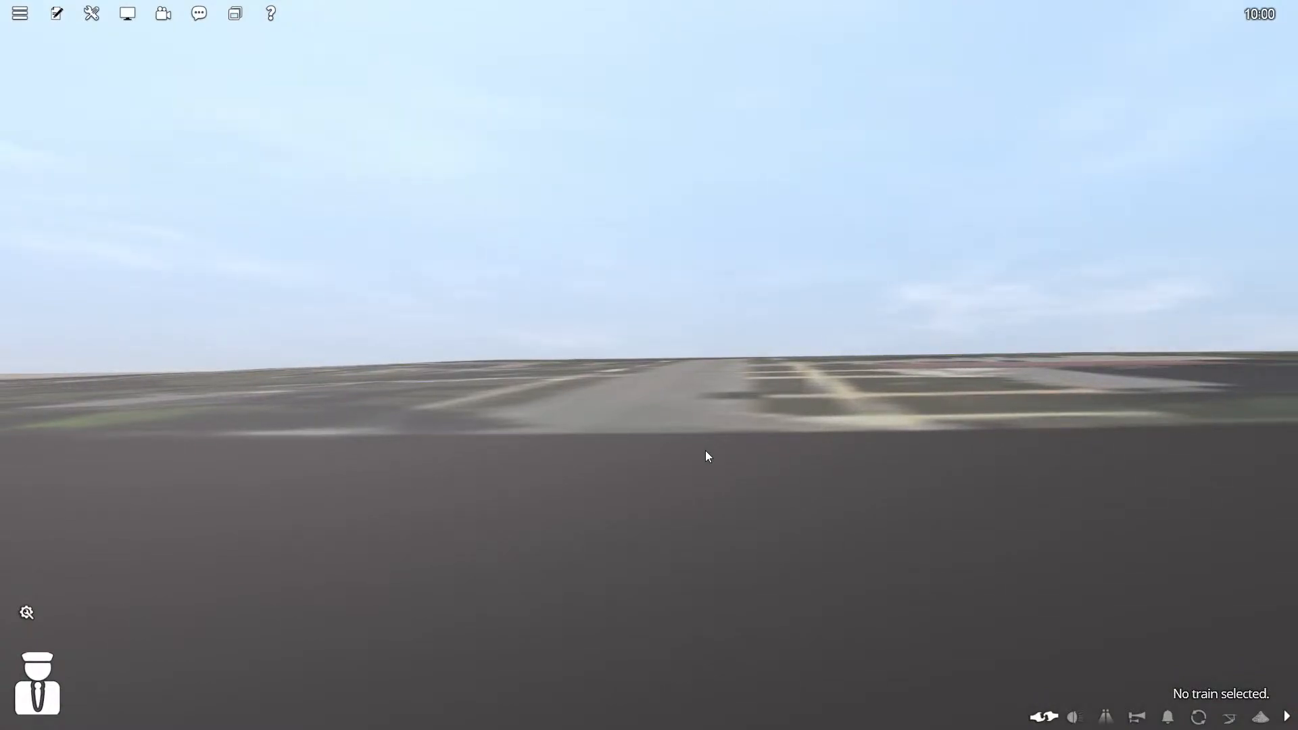
Examine both ends of the residential street where the orthophoto patch meets the blank terrain, from low overhead and ground level.
key("Up")
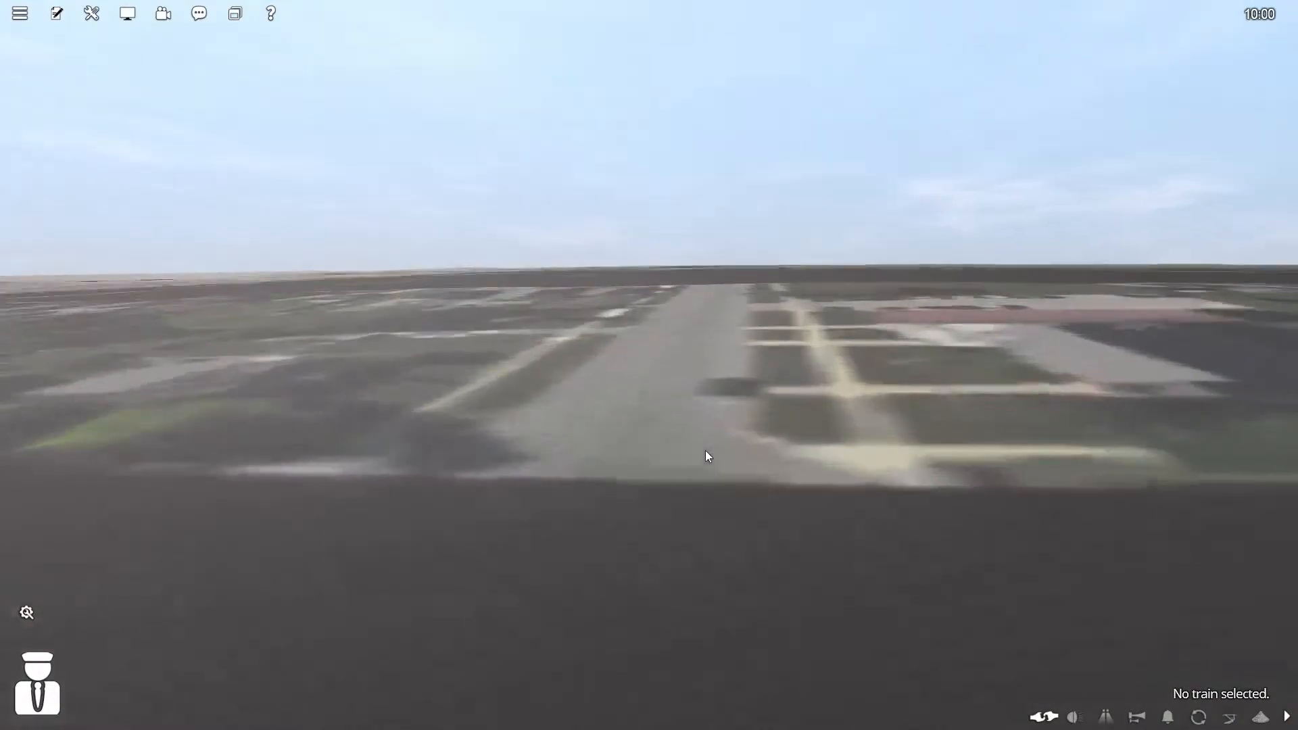
key("Down")
key("Up")
mouse_move(706, 450)
left_mouse_down()
mouse_move(710, 397)
mouse_move(672, 295)
mouse_move(655, 282)
mouse_move(636, 289)
left_mouse_up()
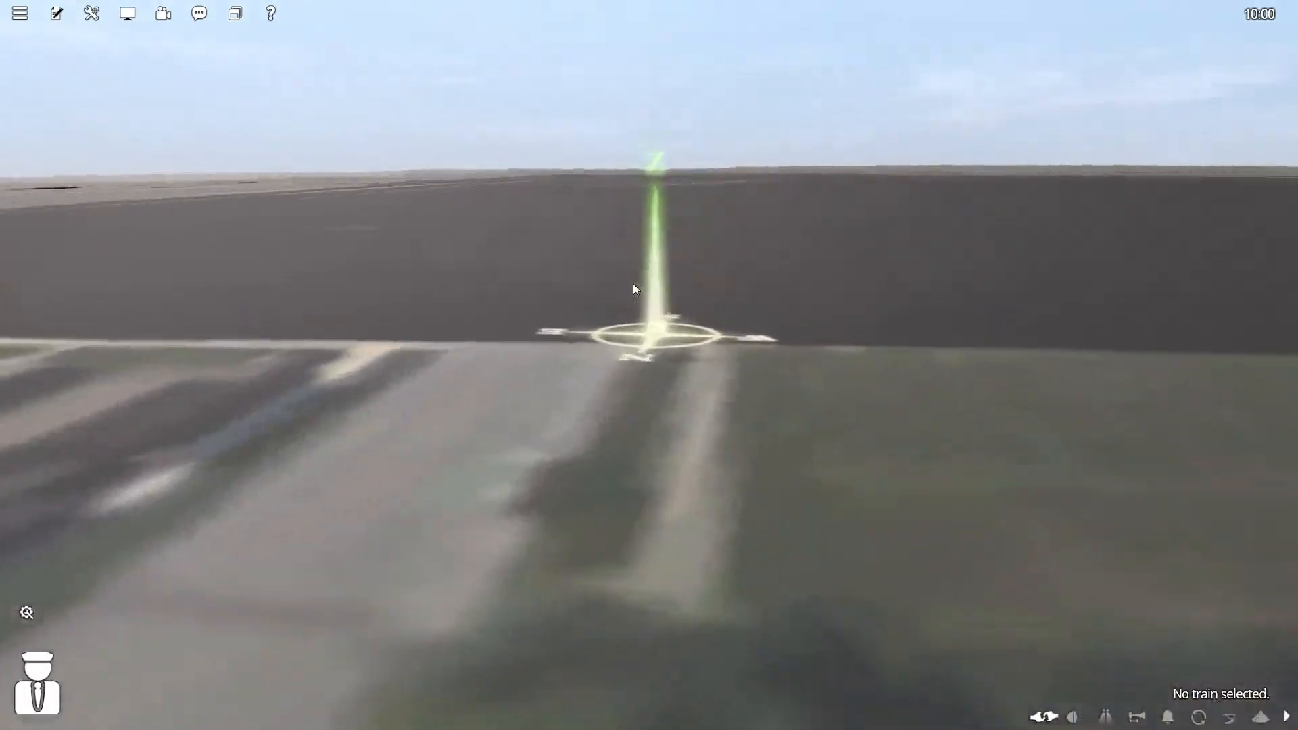
key("Left")
key("Left")
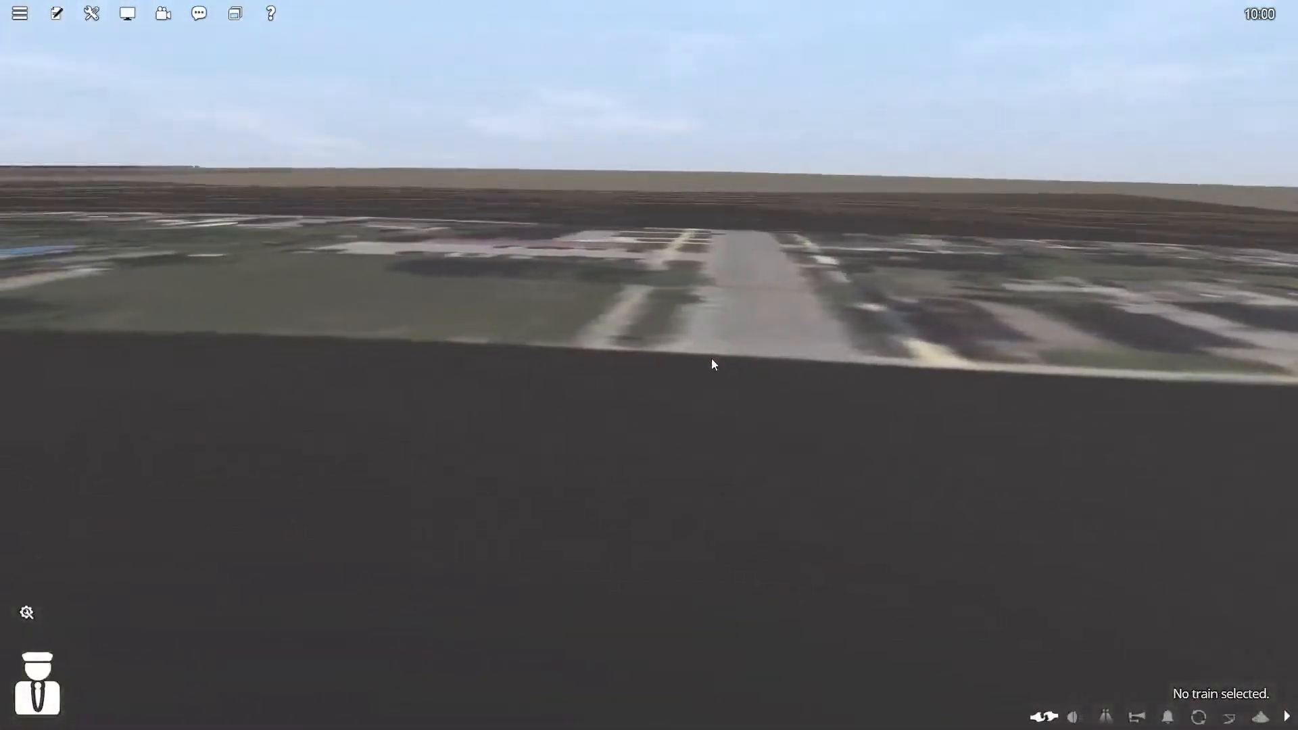
scroll(888, 394, "up", 4)
left_click(893, 395)
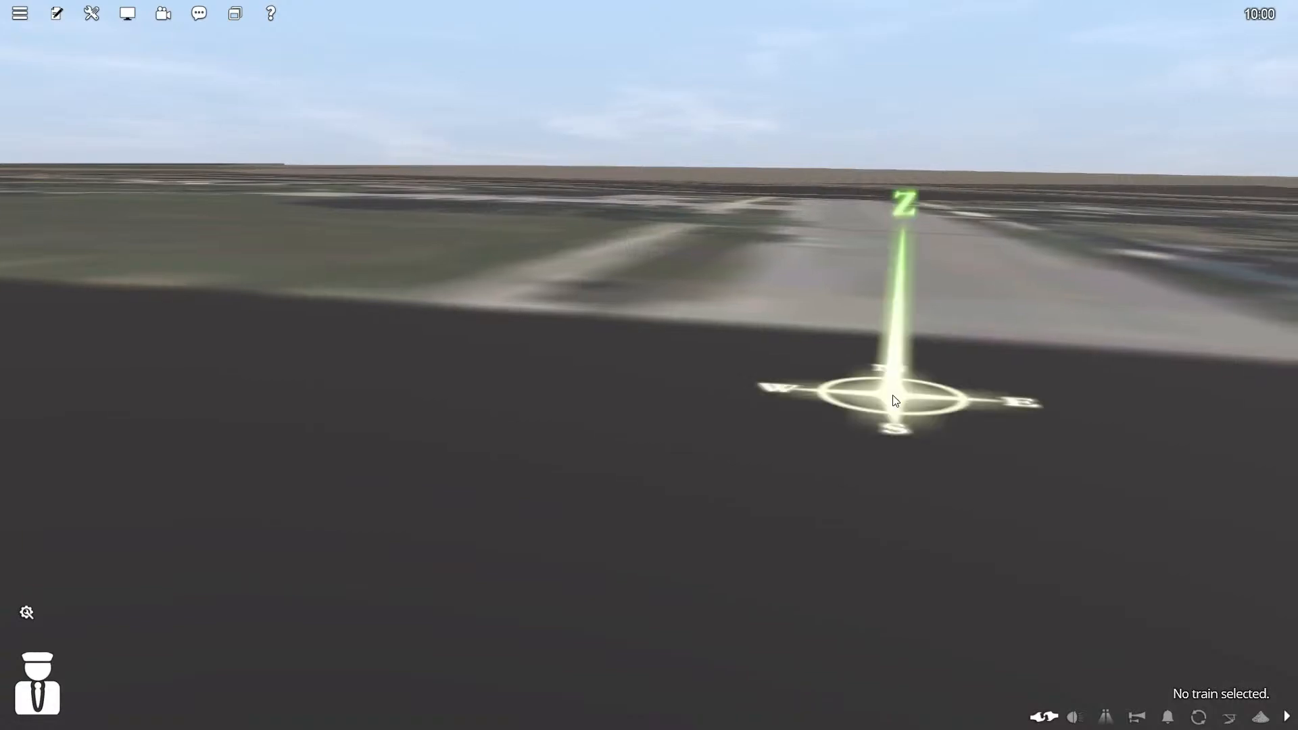
key("Down")
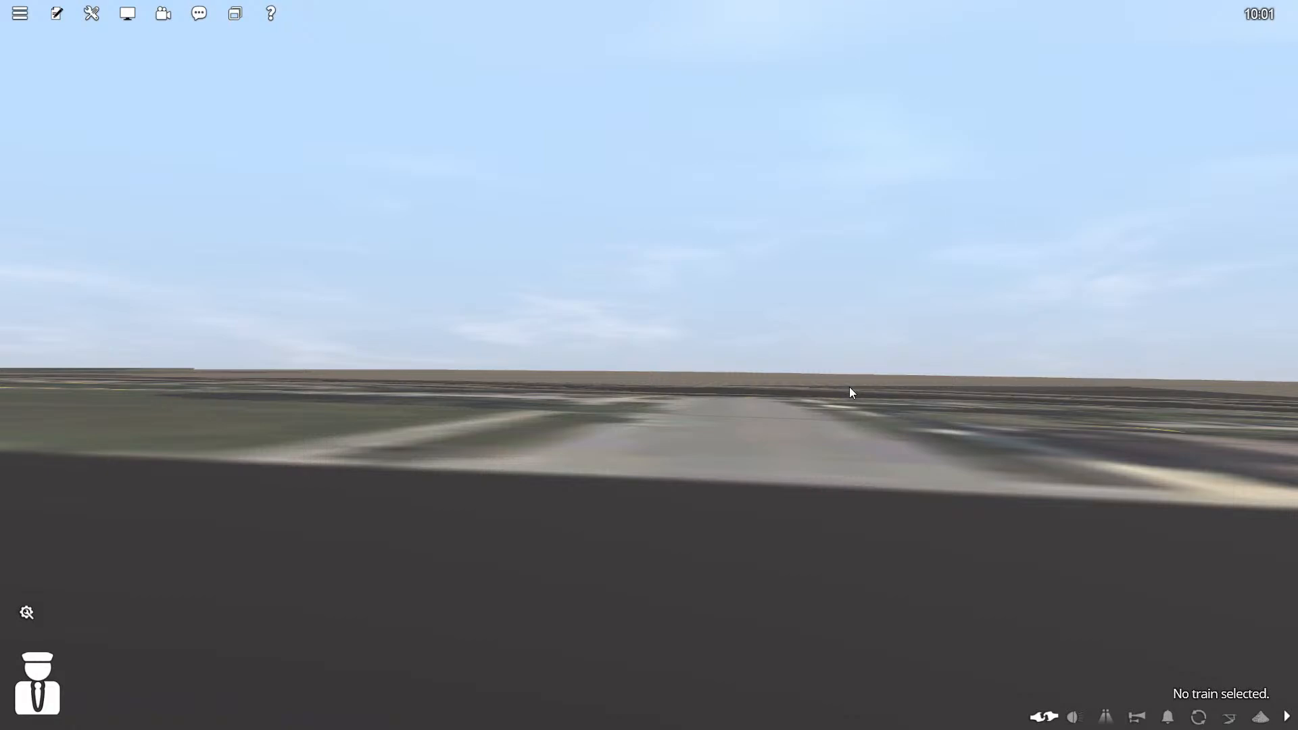
left_click(850, 392)
left_click(476, 514)
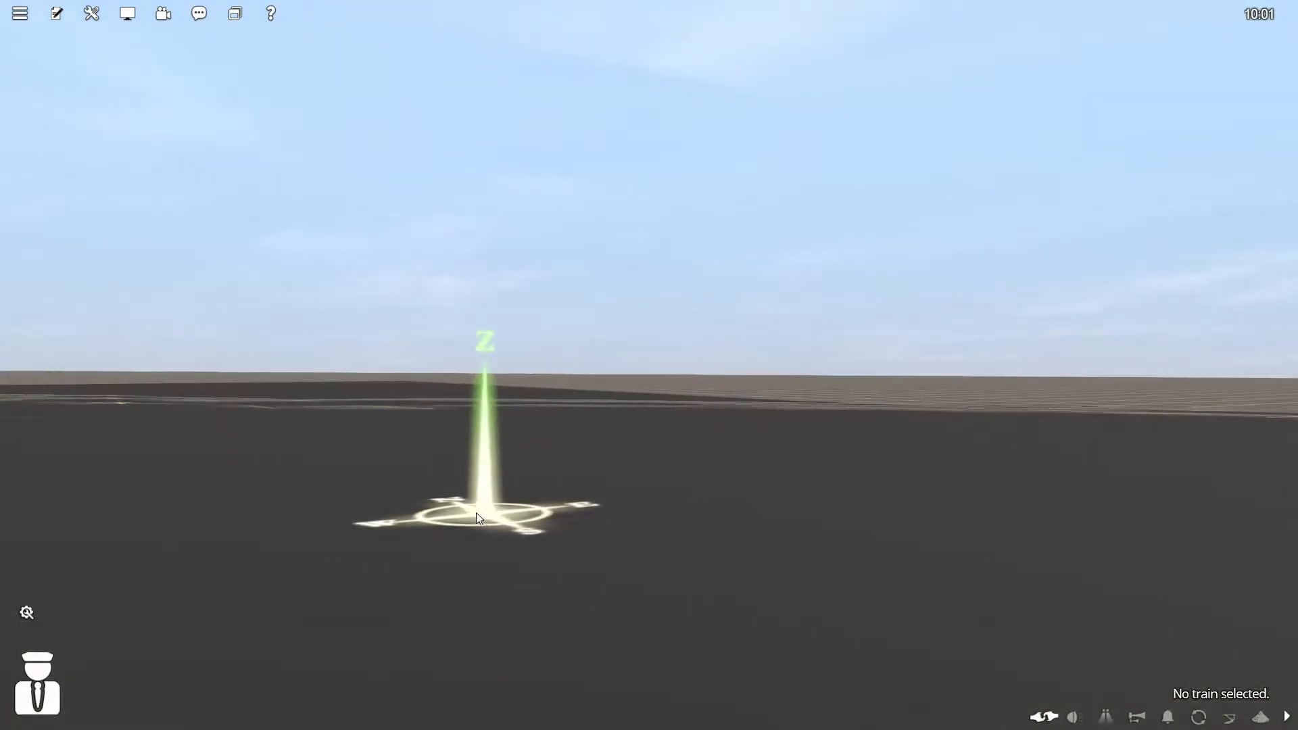
Survey the imagery patches and blank gaps in the overhead map, from the residential patch to the street-map strip and railway orthophotos.
key("m")
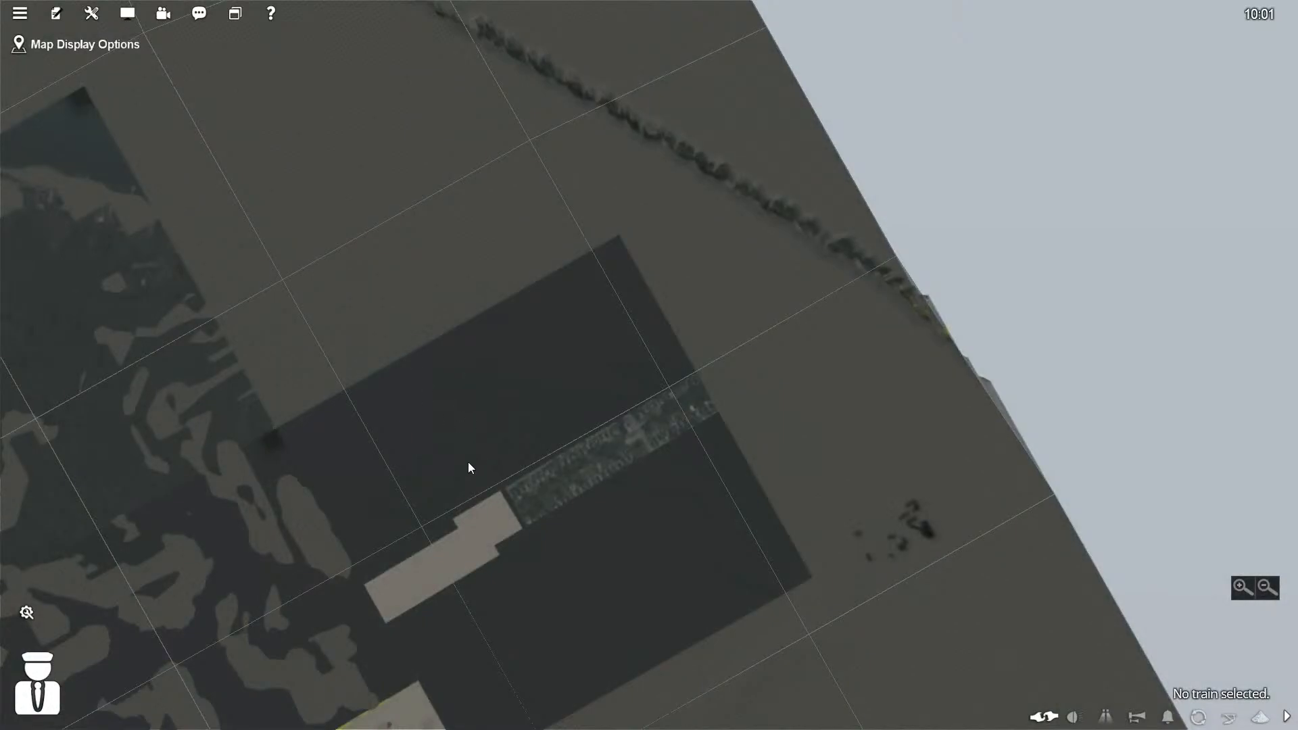
right_click(554, 580)
right_click(525, 579)
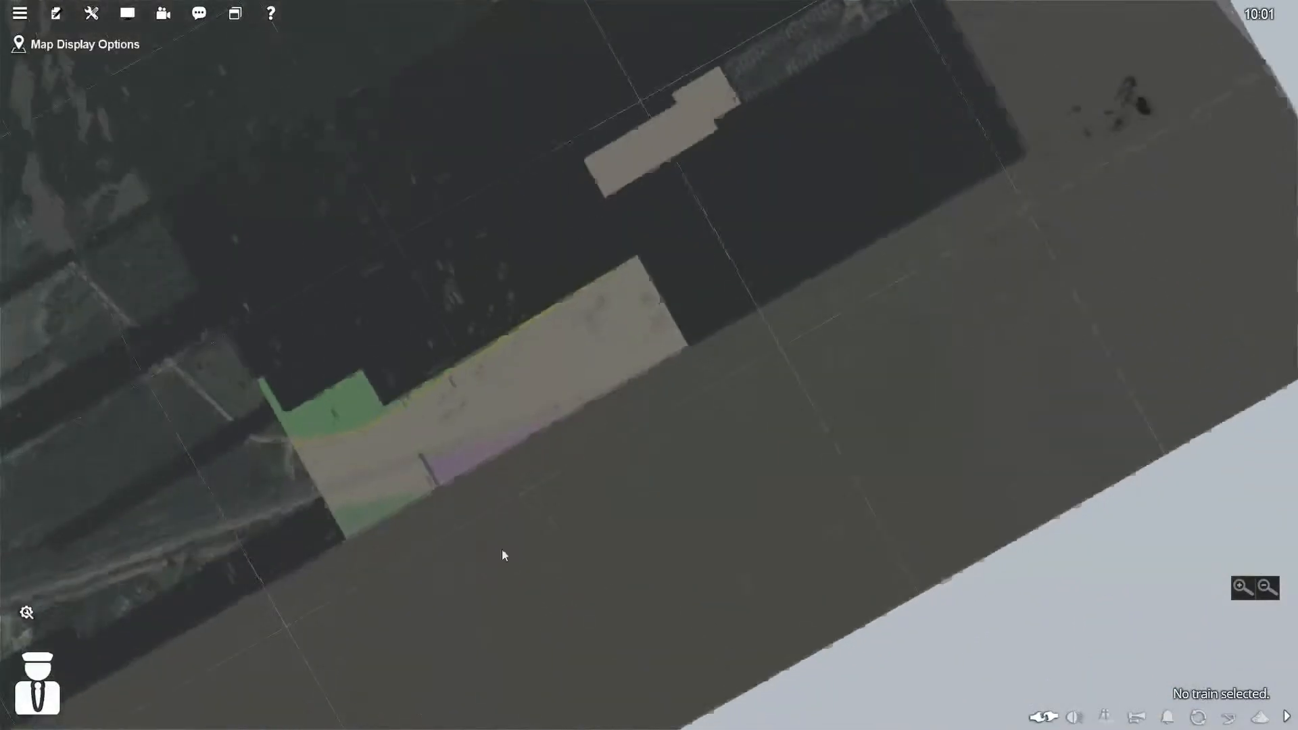
right_click(424, 424)
right_click(422, 425)
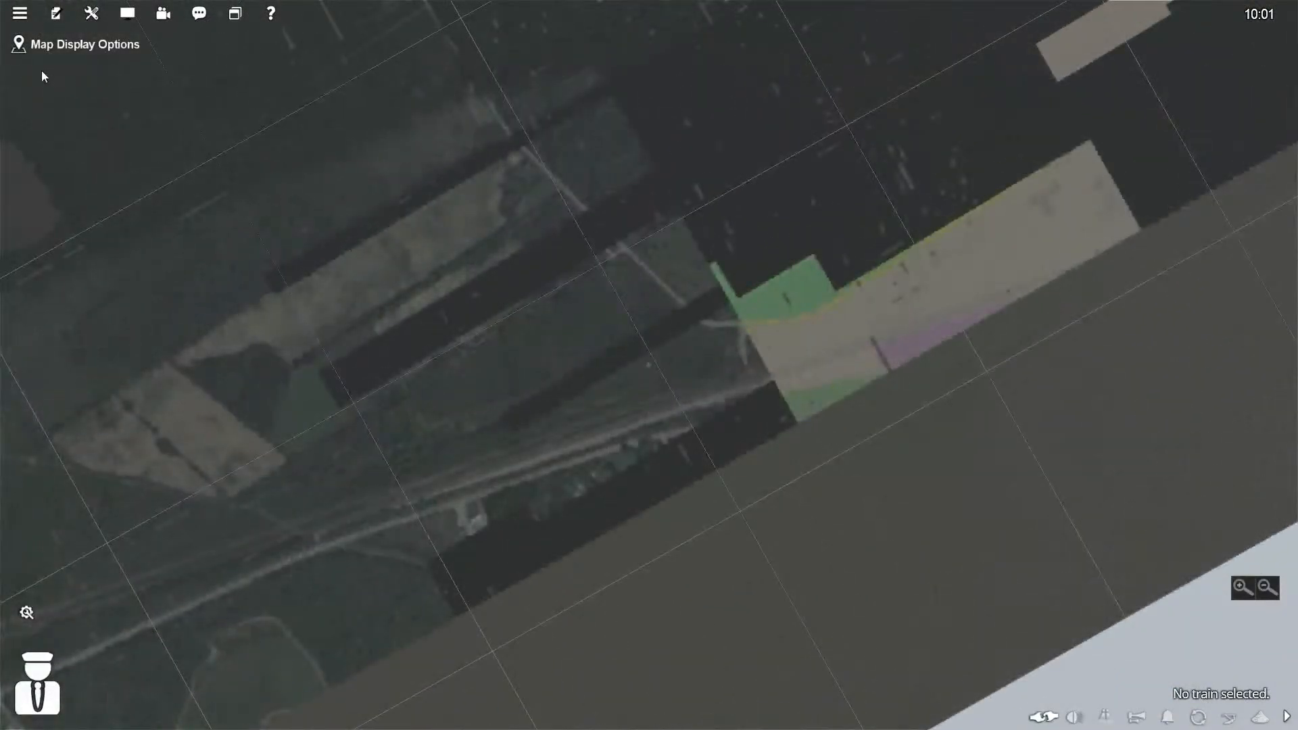
Exit the game without saving the session and close the Trainz launcher.
left_click(20, 13)
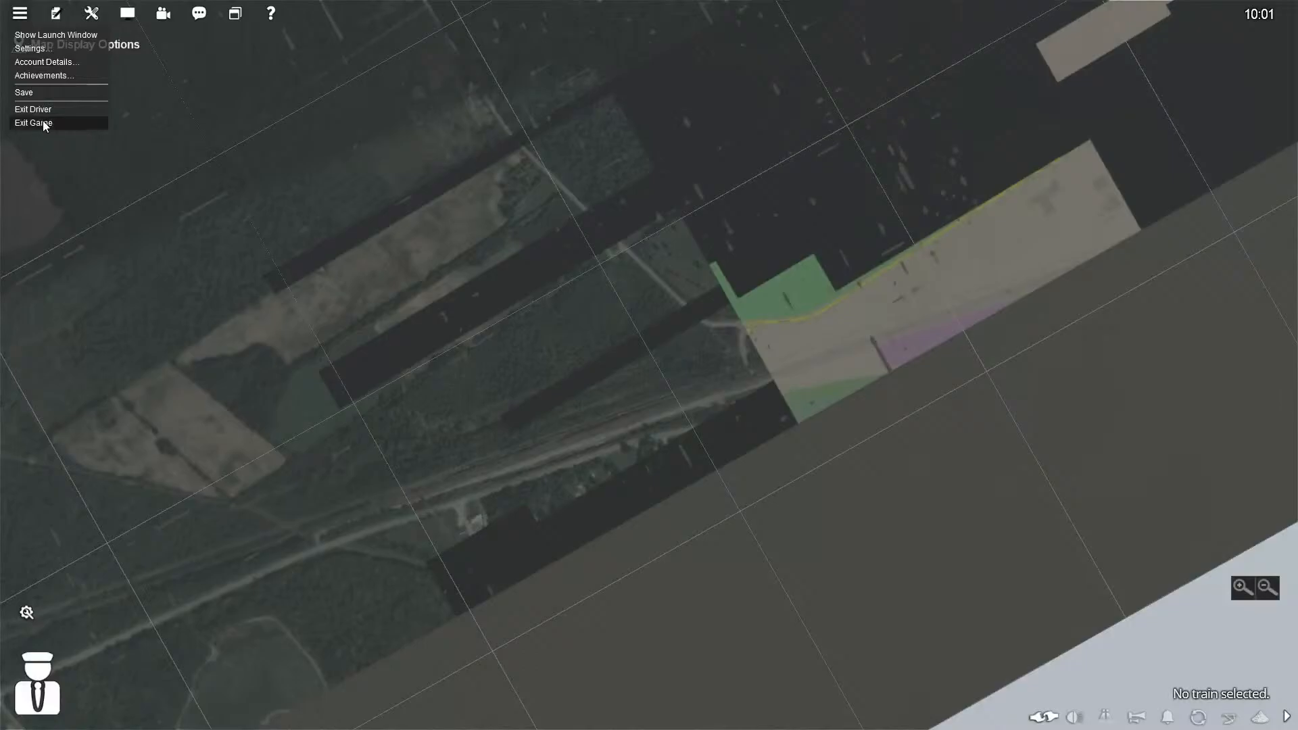
left_click(43, 123)
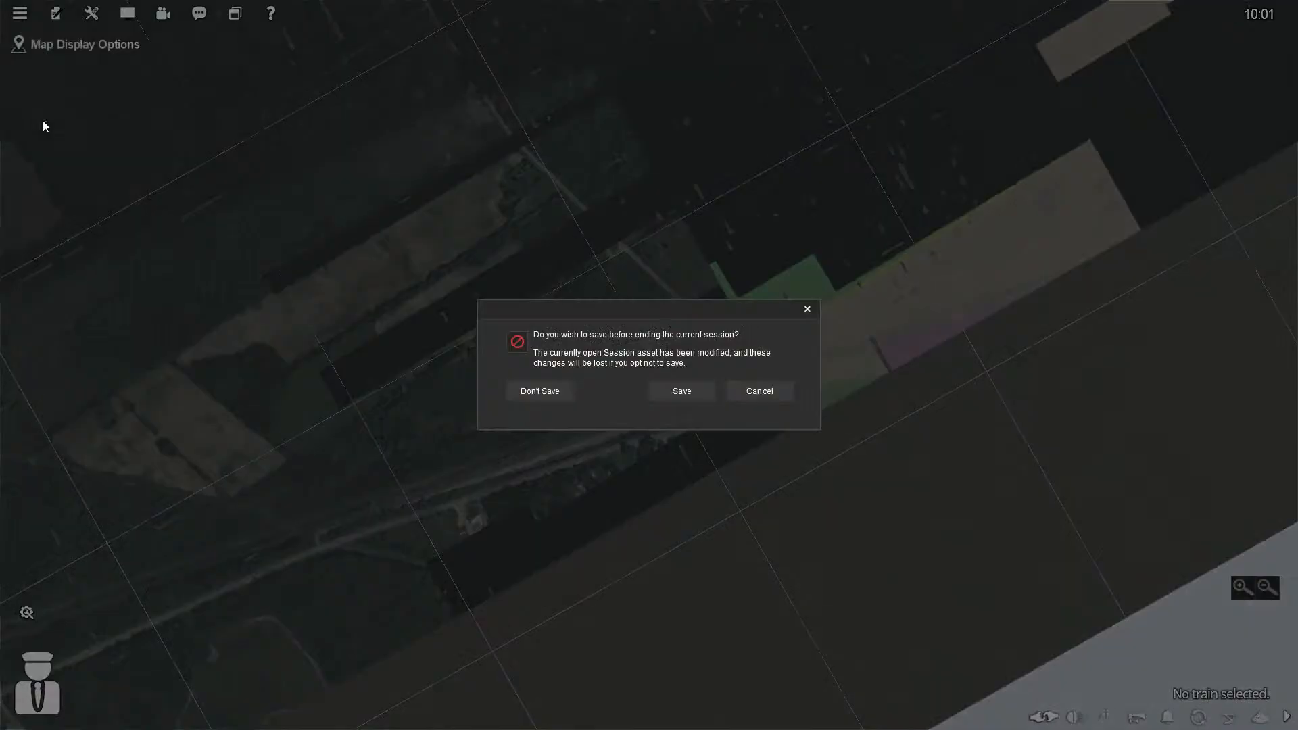
left_click(540, 391)
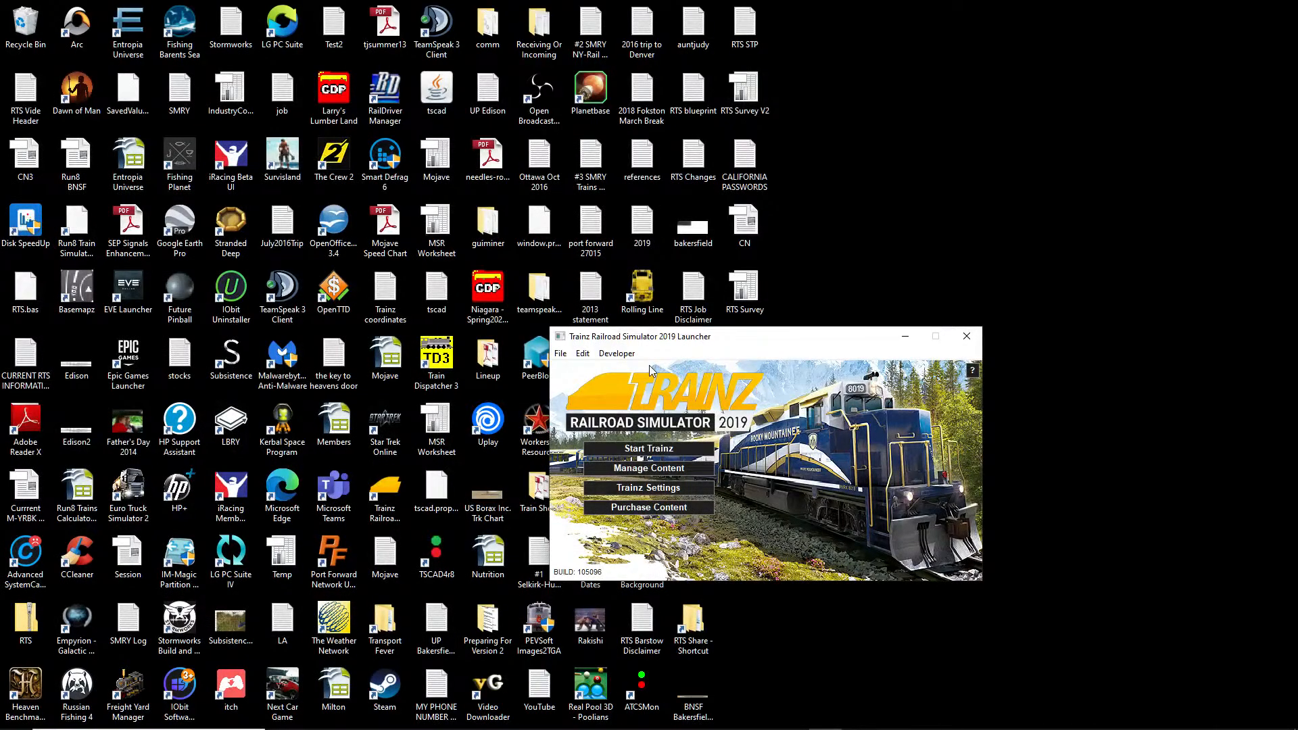
left_click(971, 336)
Start TransDEM (64bit) from the desktop with administrator rights.
mouse_move(759, 717)
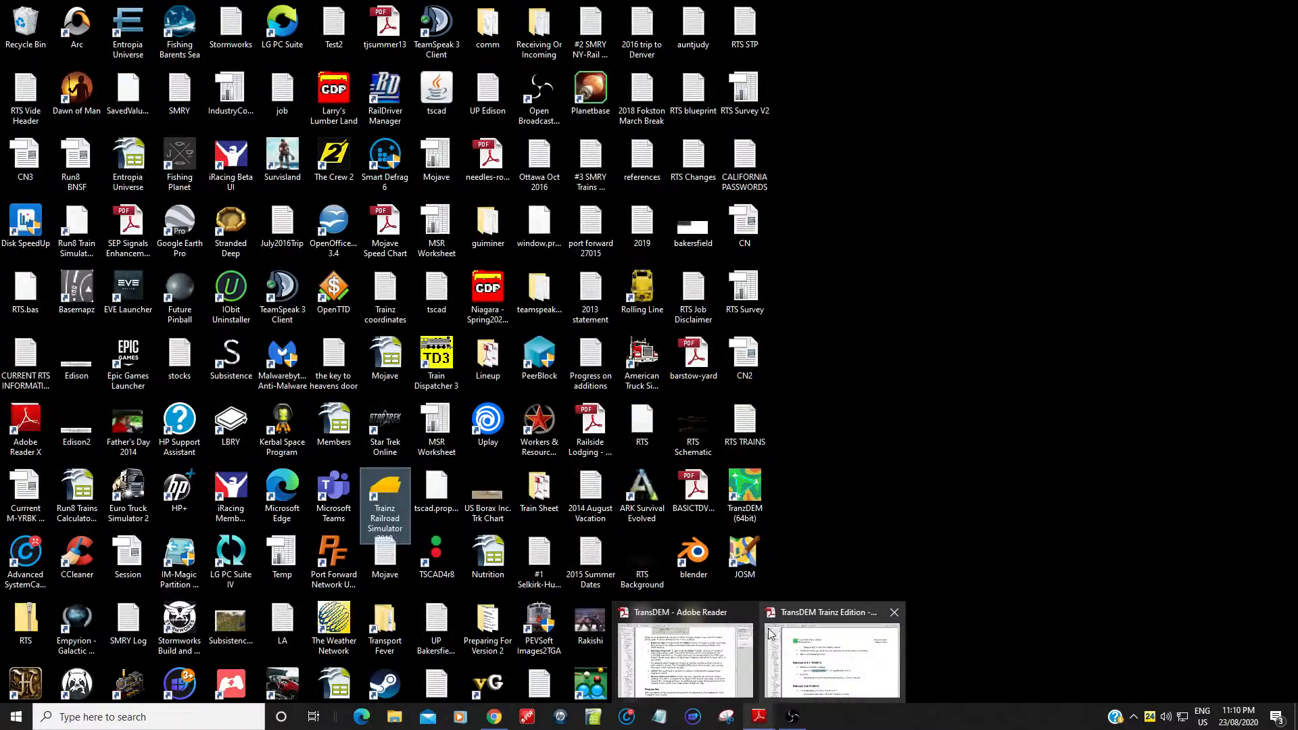
right_click(747, 492)
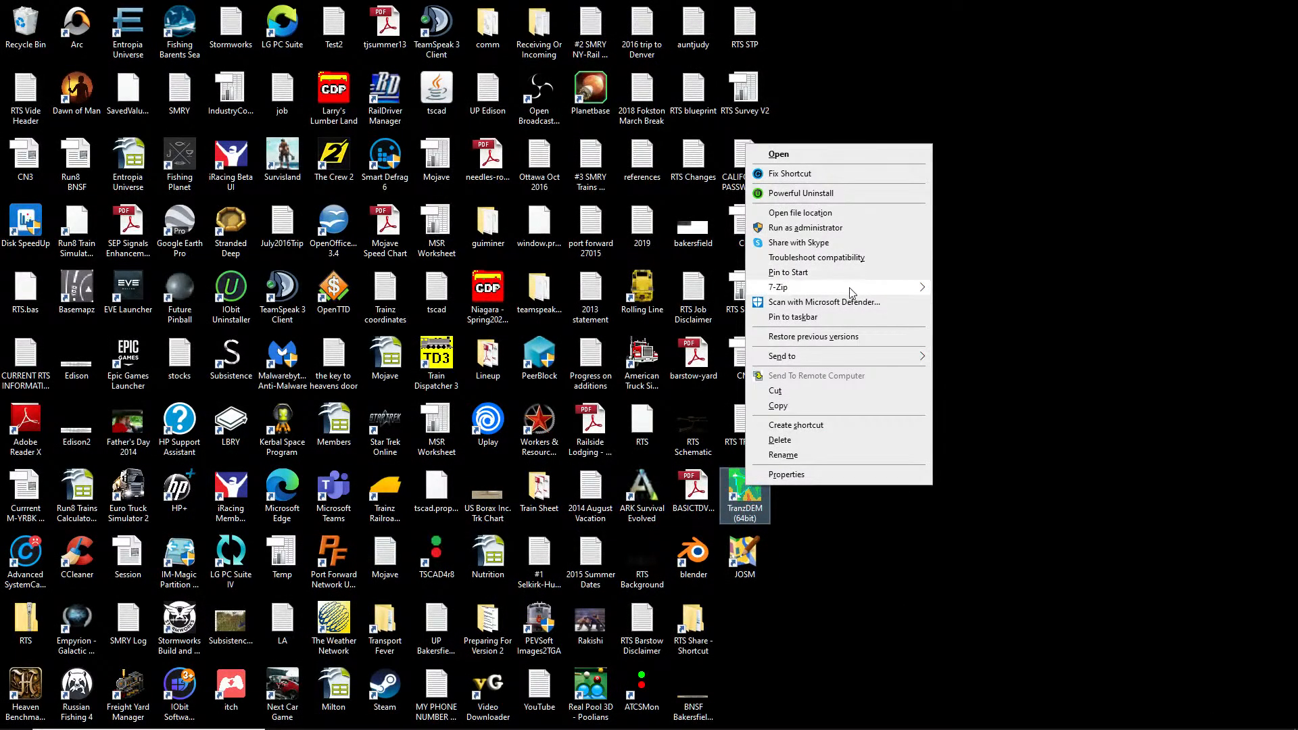
left_click(822, 230)
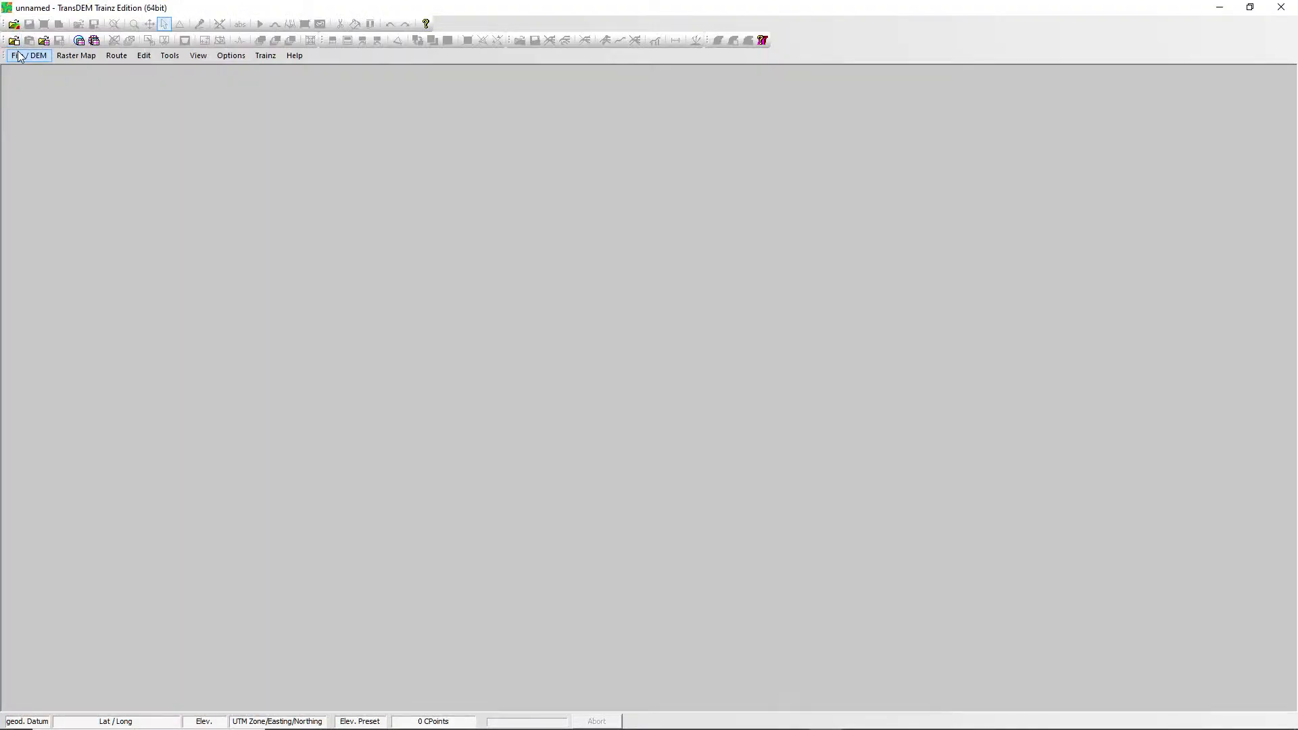
Open the DEM "cdem_dem_030L_t Southern Niagara 15M Cropped and Tiled" from the TransDem Projects folder.
left_click(28, 56)
left_click(55, 71)
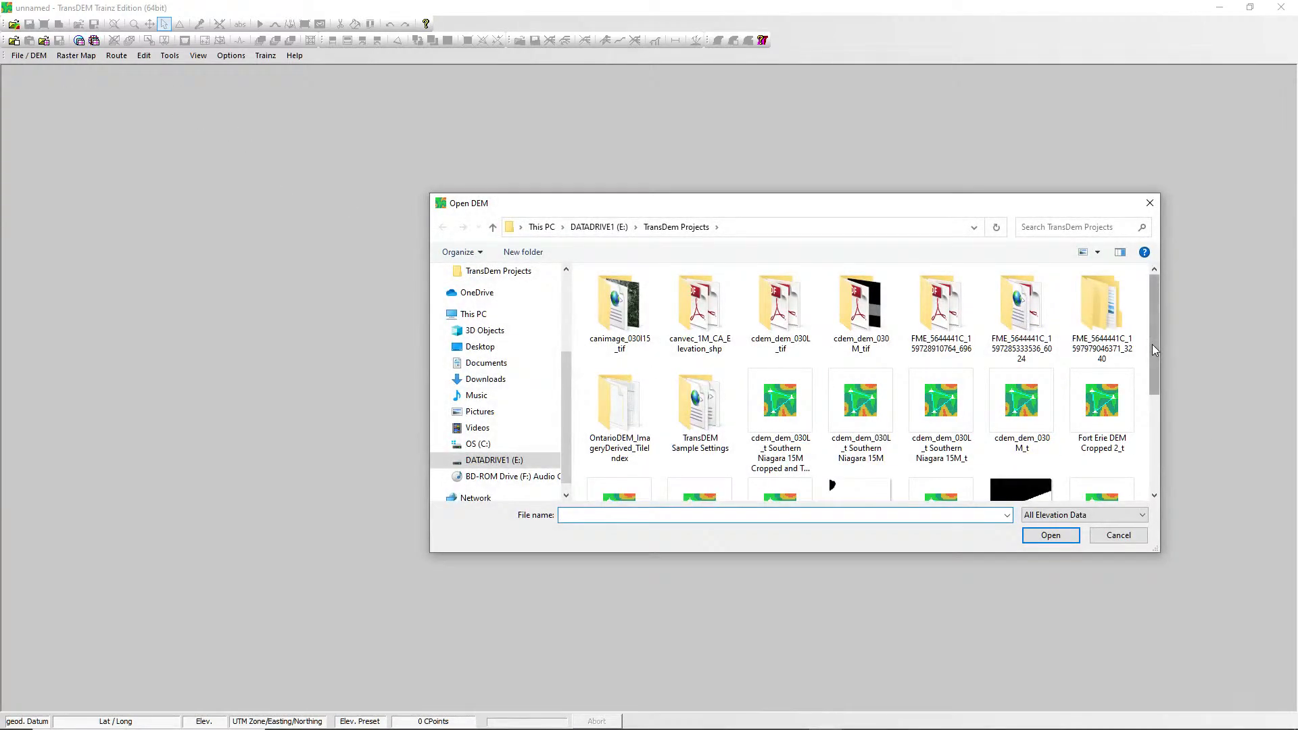
left_click_drag(1153, 343, 1172, 457)
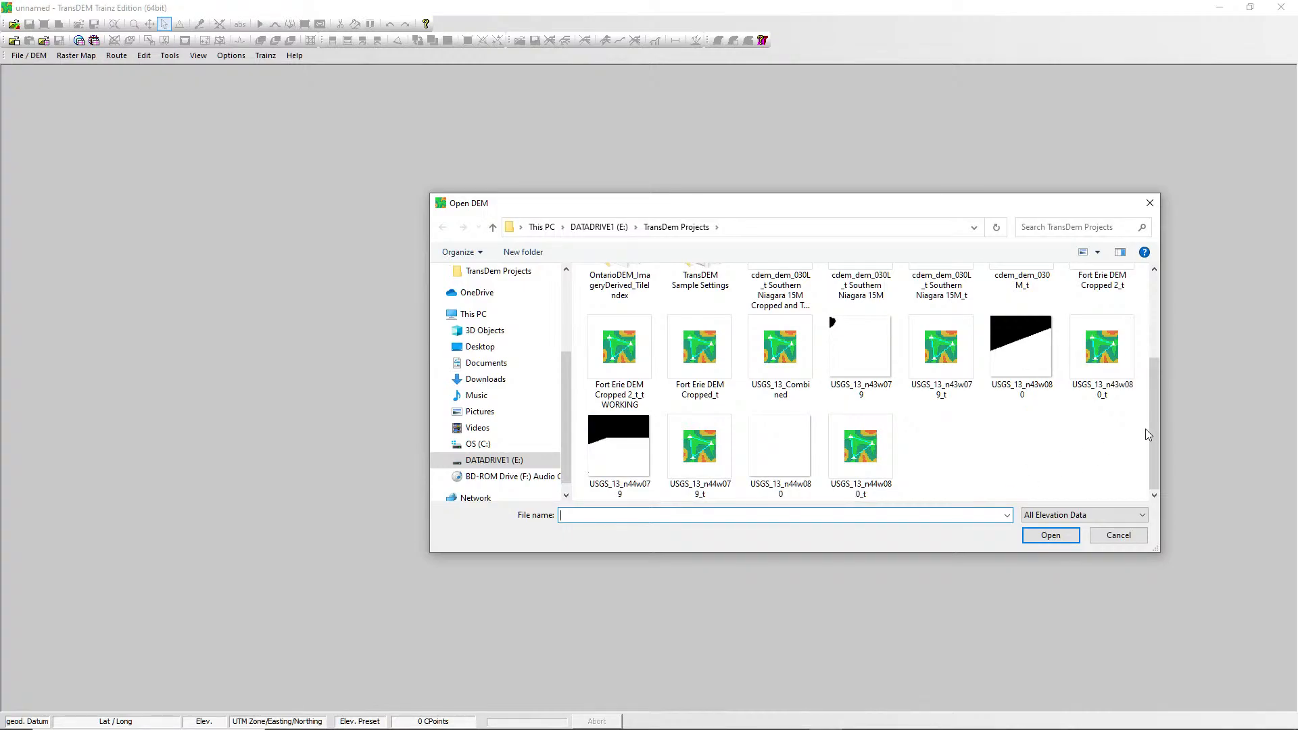
left_click_drag(1154, 425, 1153, 322)
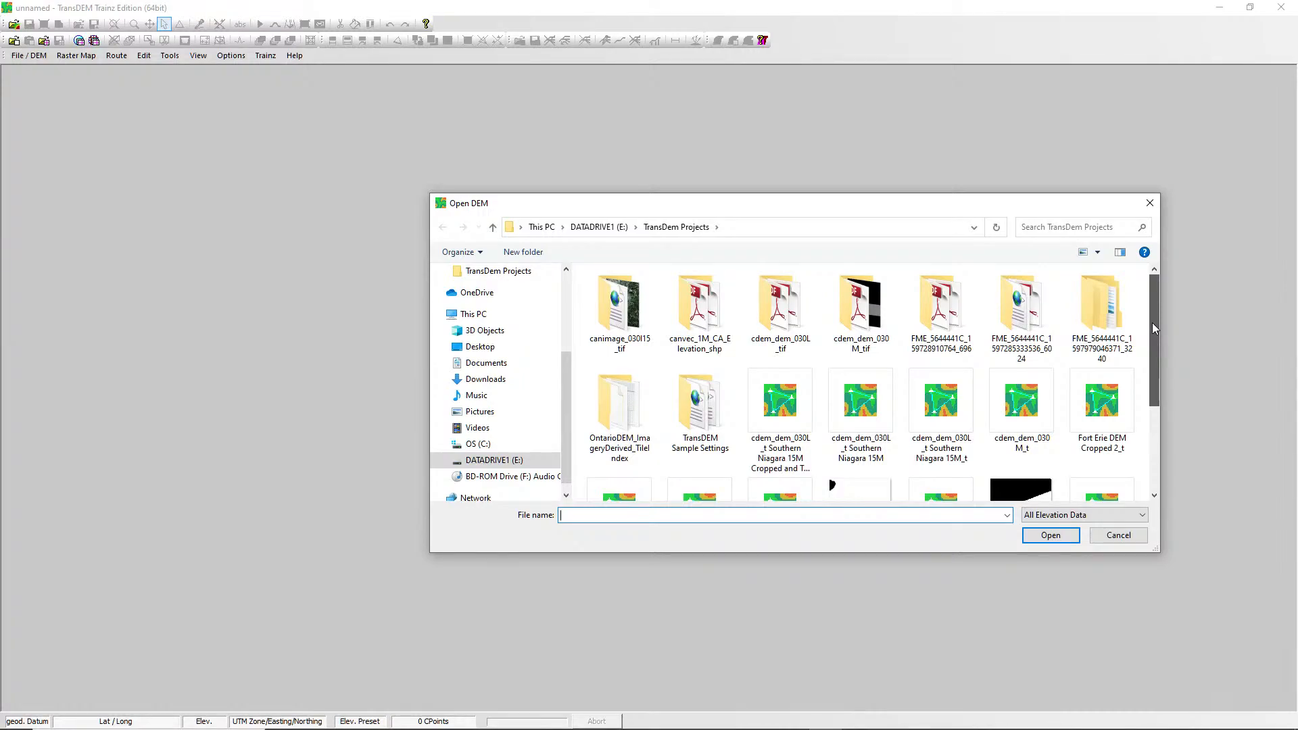
left_click_drag(1152, 322, 1150, 456)
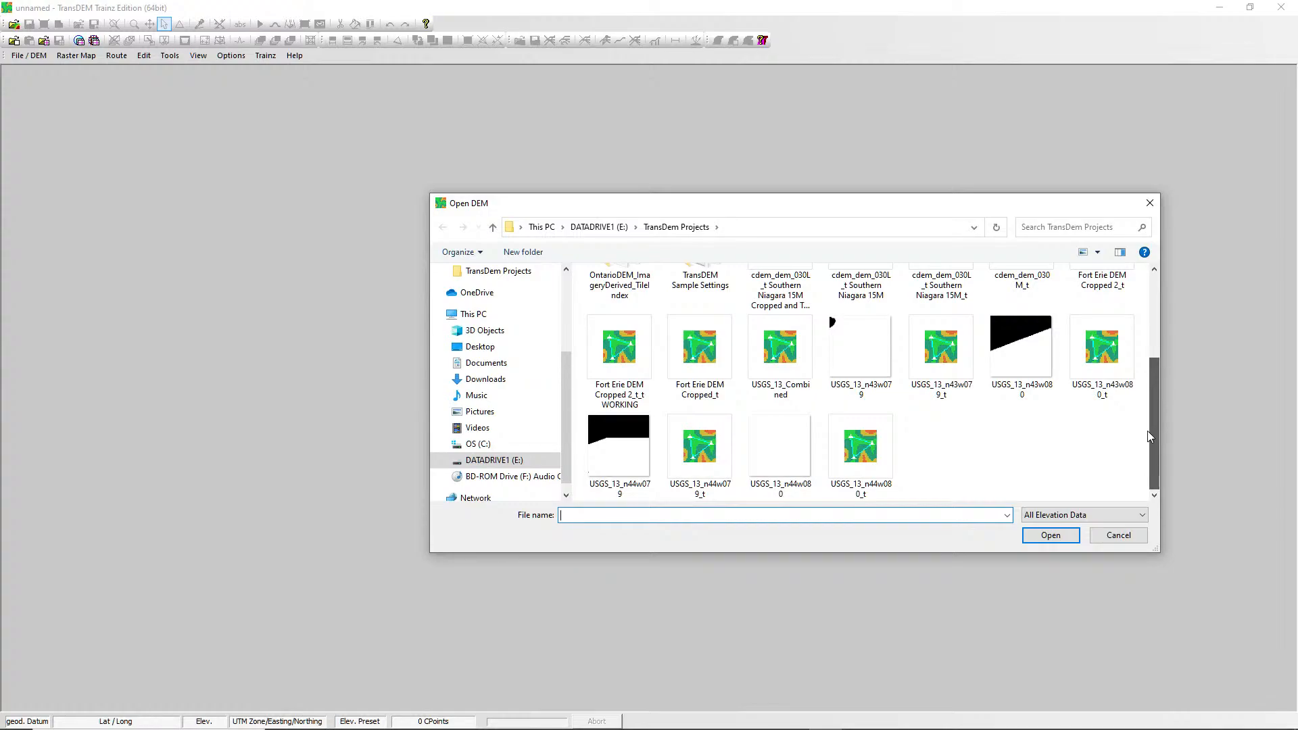
left_click_drag(1147, 432, 1152, 366)
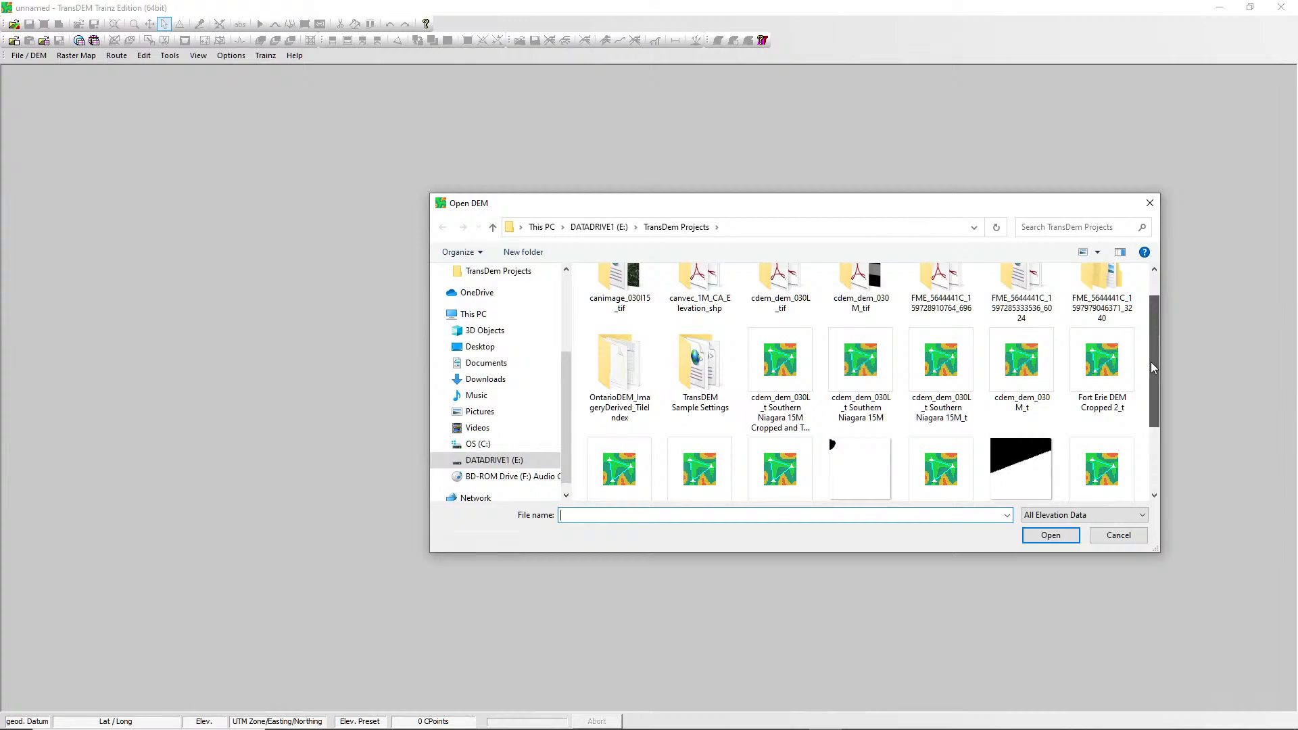
left_click(787, 378)
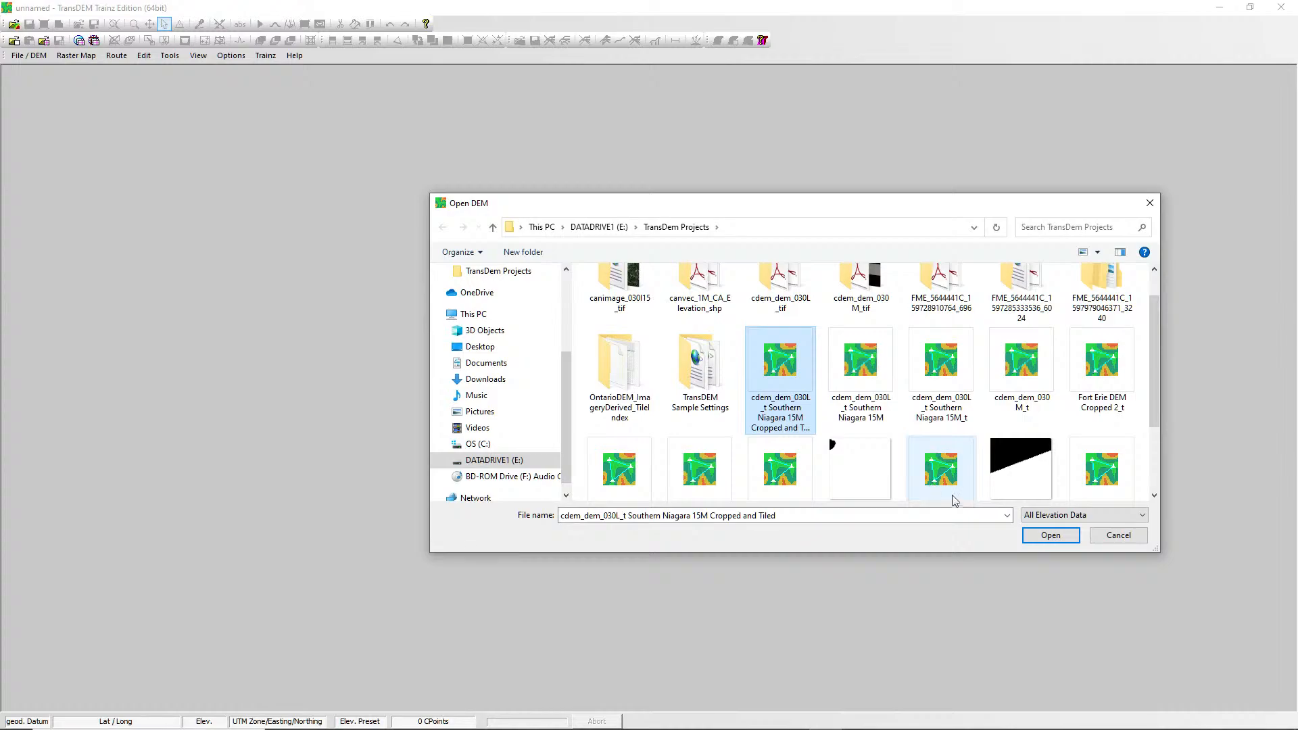
left_click(1046, 537)
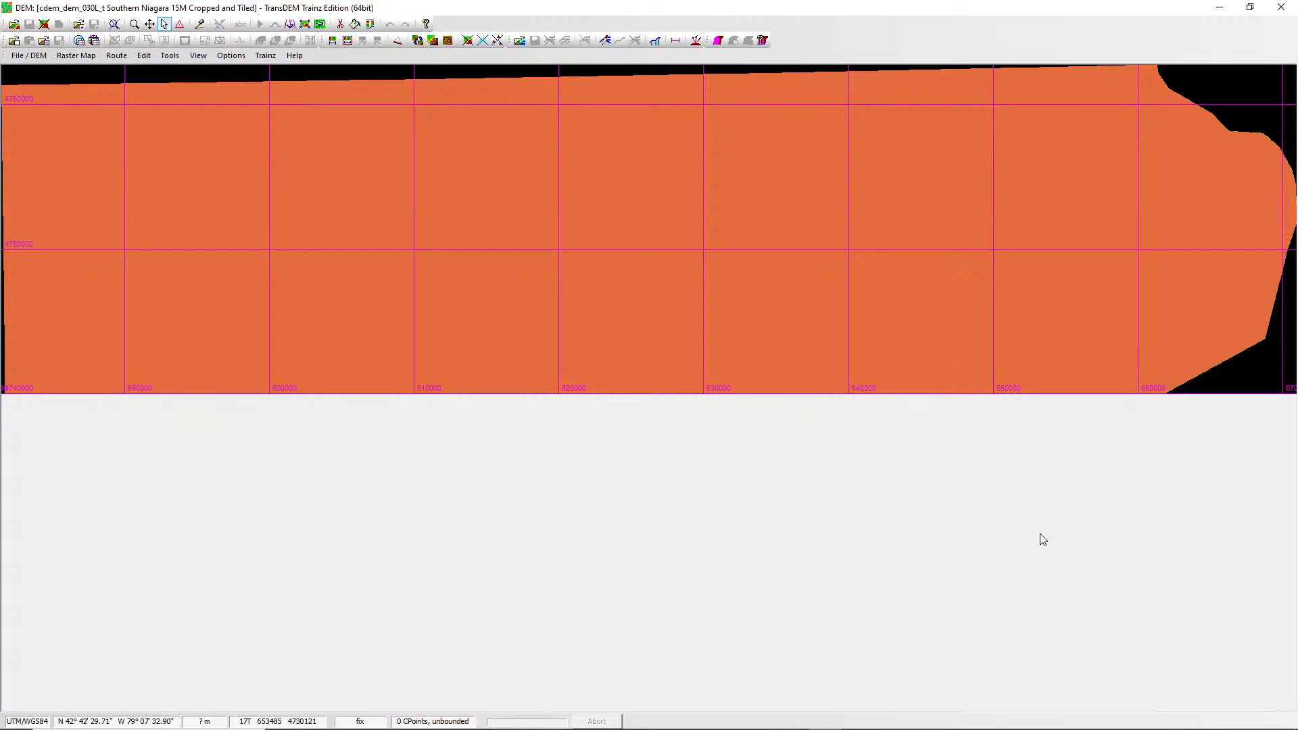
left_click(30, 58)
mouse_move(75, 56)
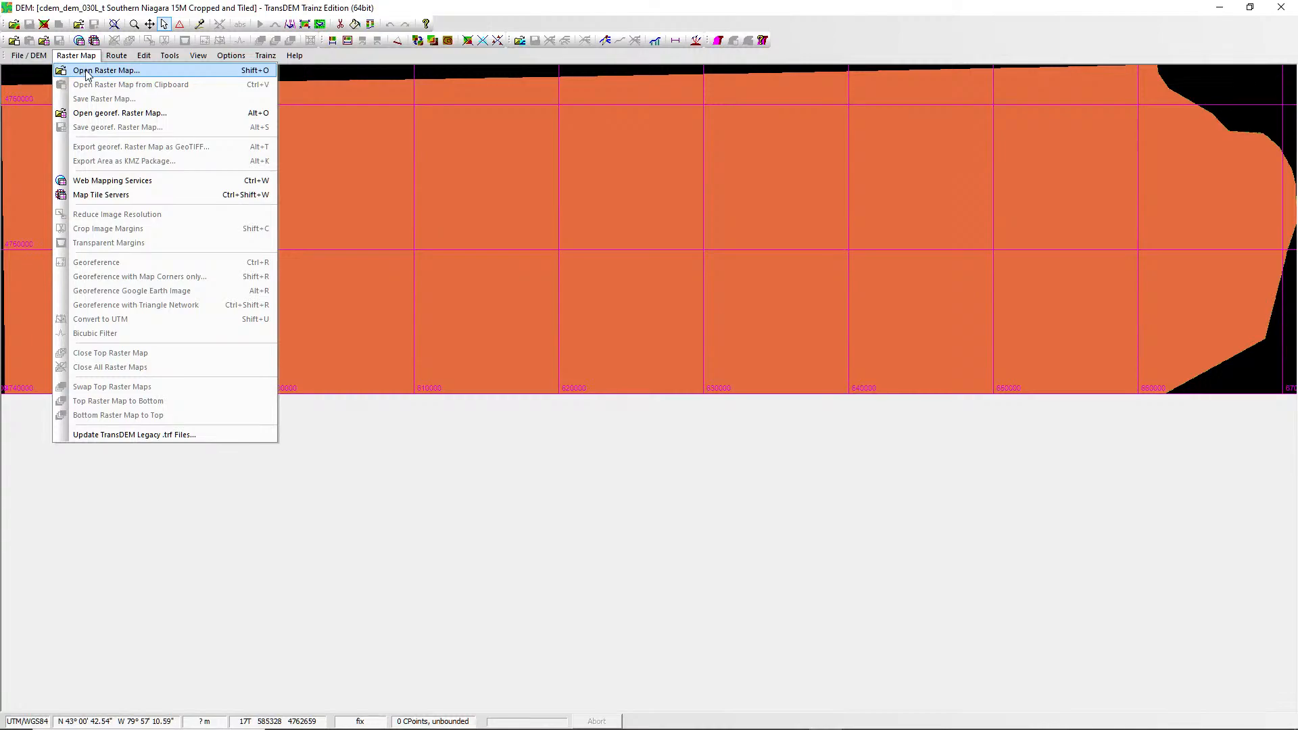
left_click(87, 73)
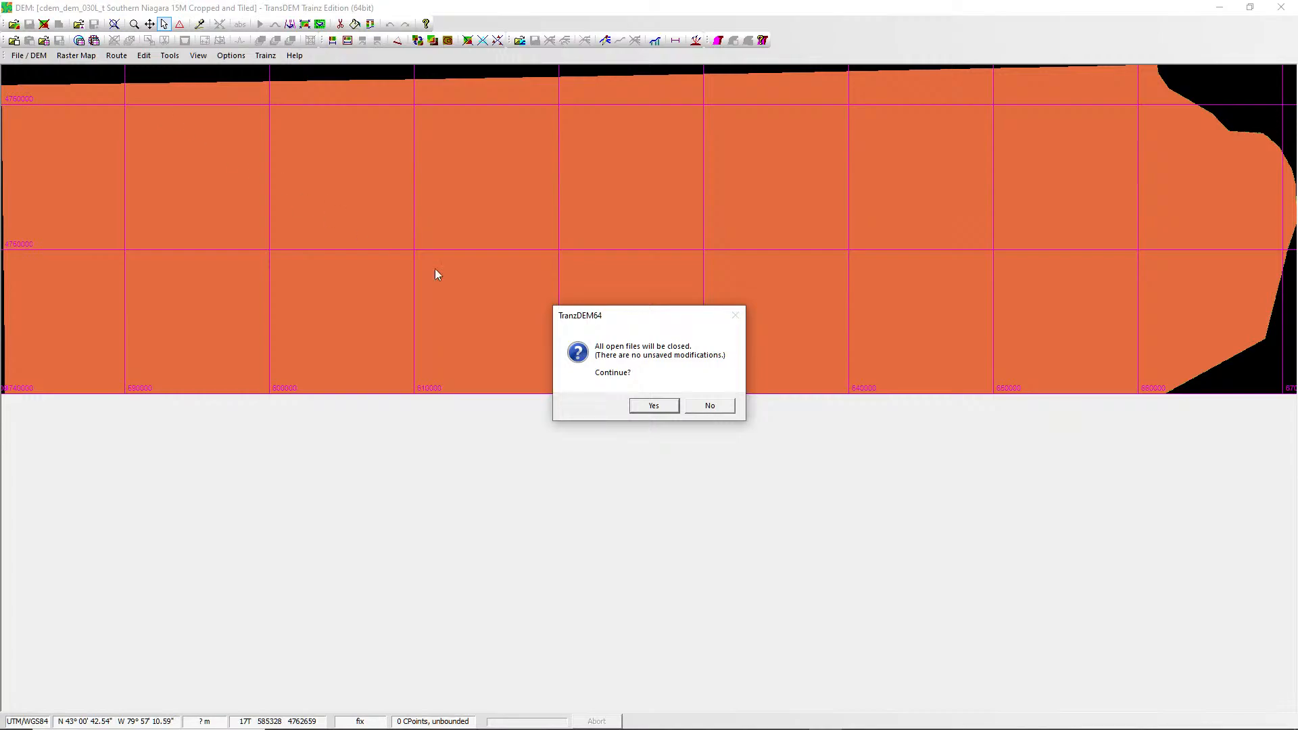
left_click(710, 408)
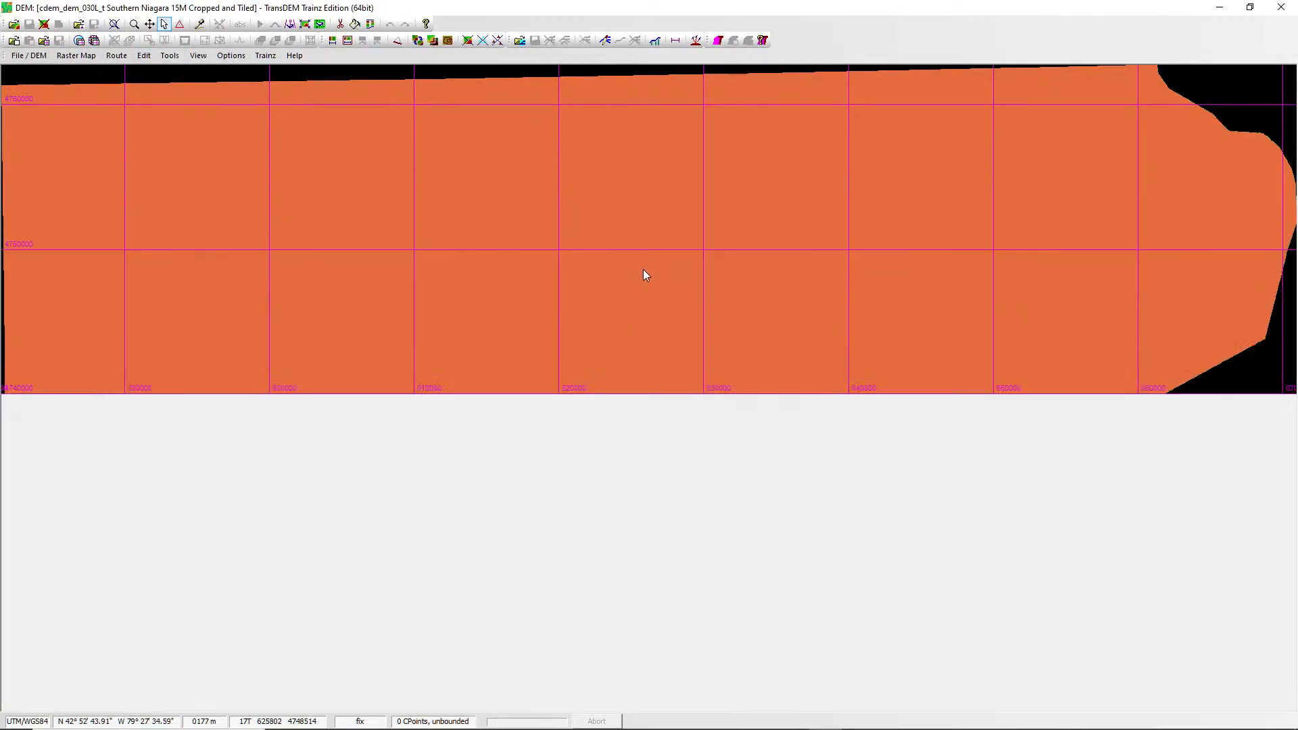
Inspect the Southern Niagara terrain elevations at closer range and close the DEM.
scroll(643, 270, "up", 3)
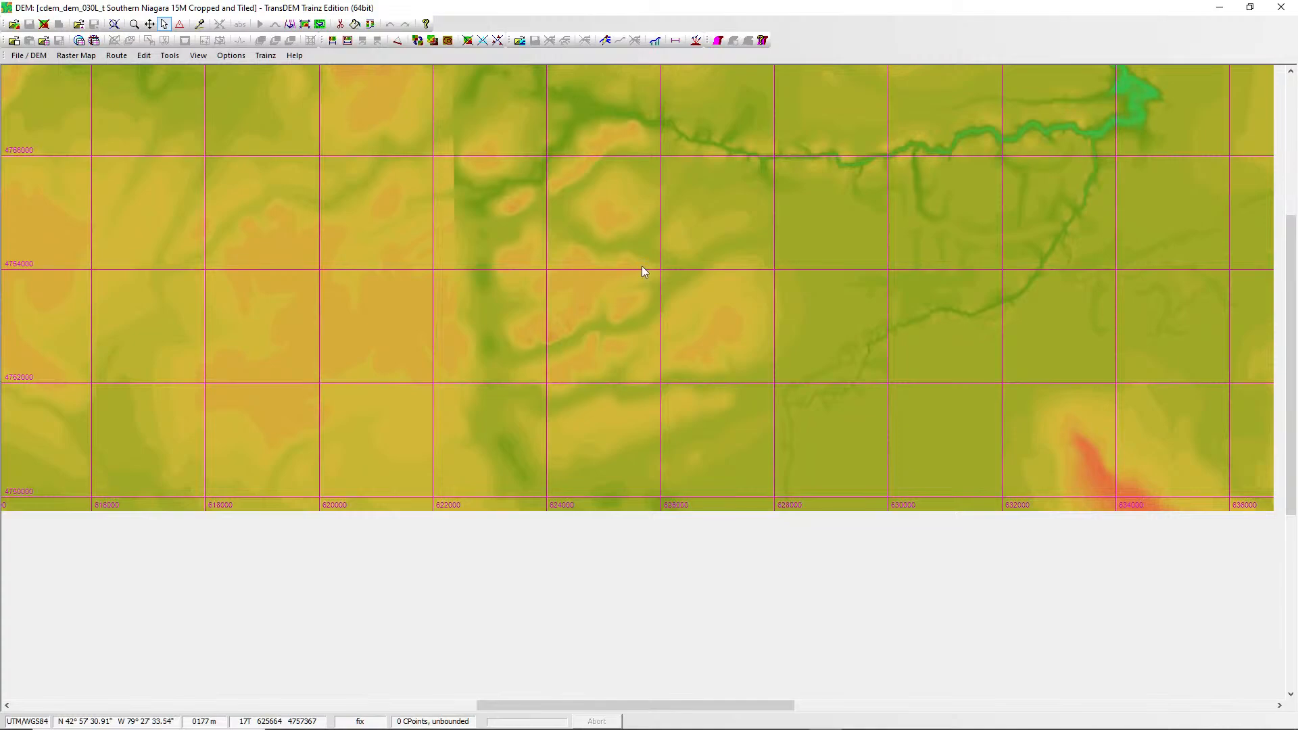
scroll(643, 267, "down", 1)
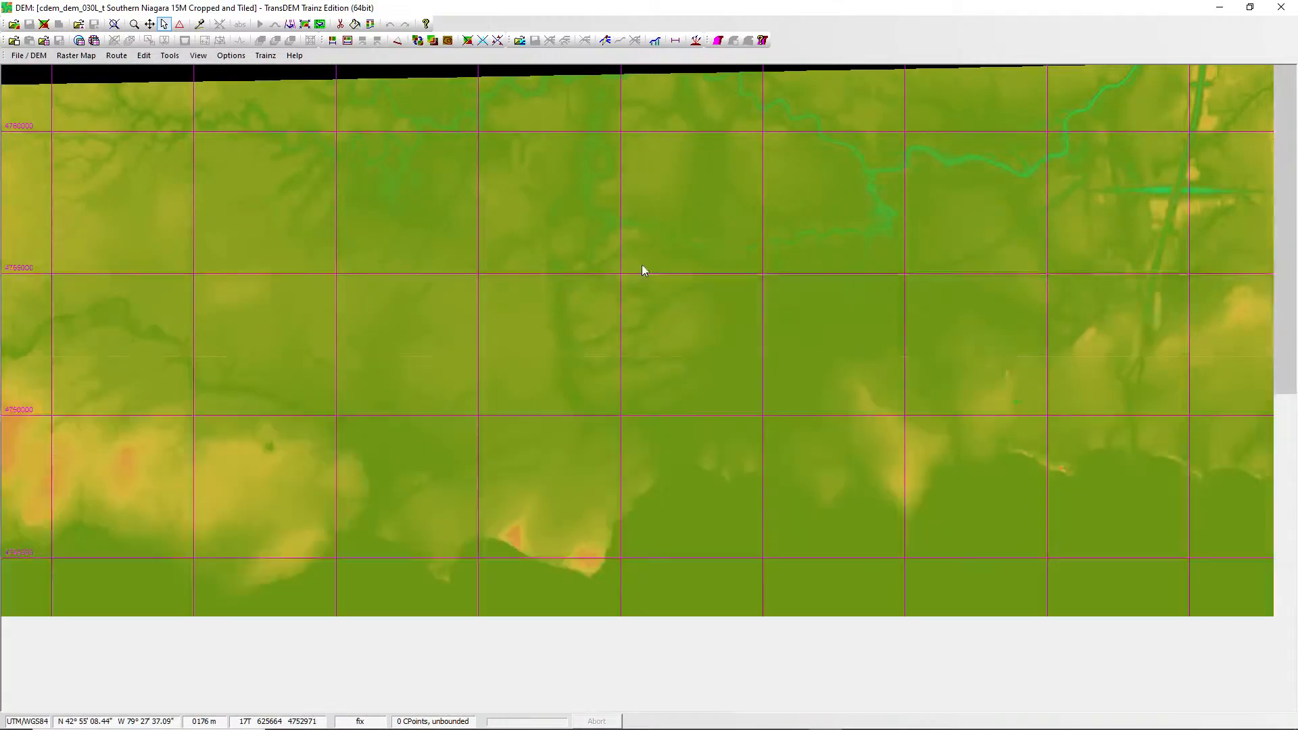
scroll(643, 270, "down", 1)
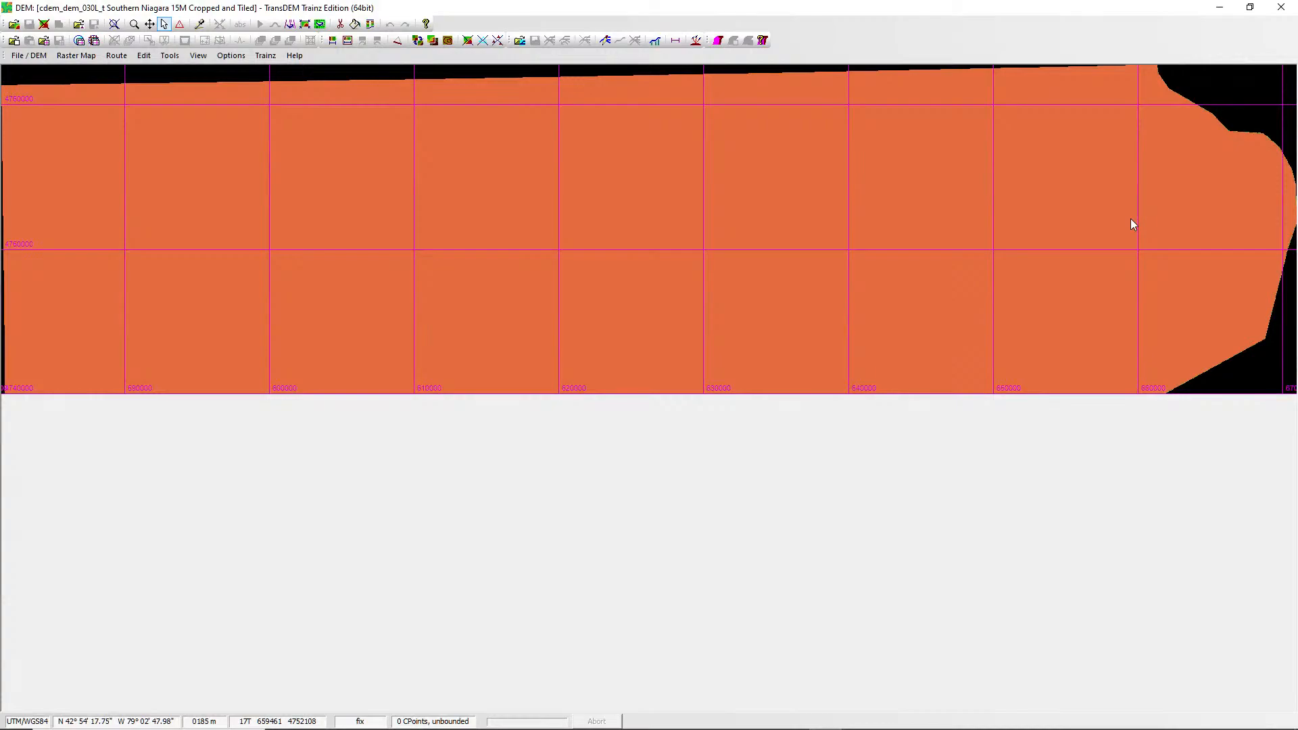
left_click(23, 58)
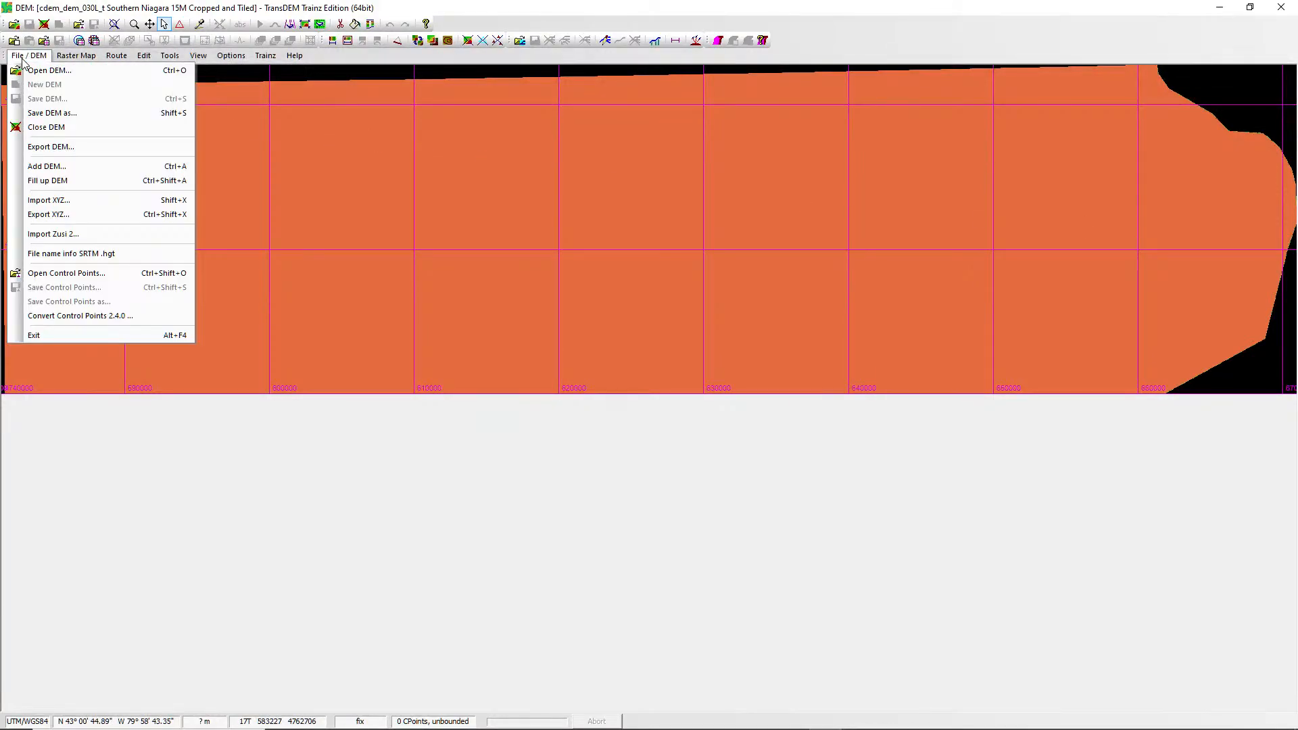
left_click(39, 129)
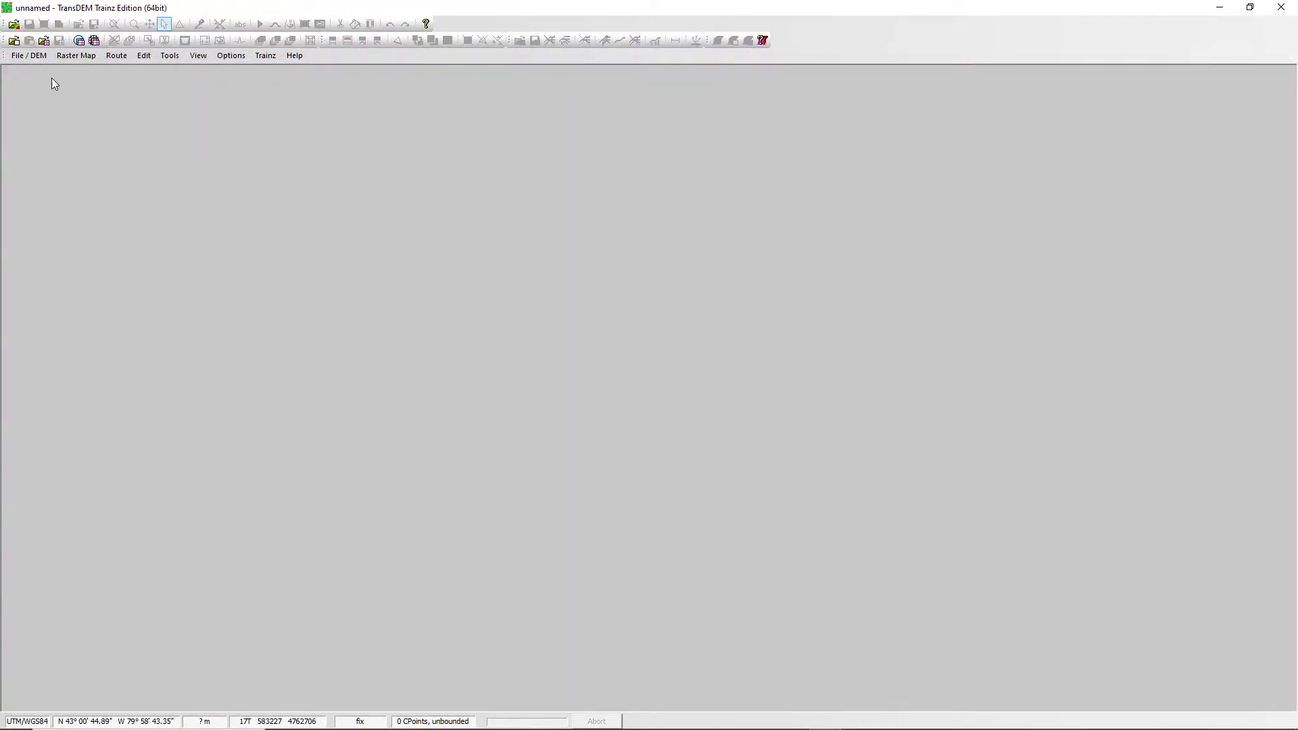
Browse the raster maps in the TransDem Projects folder and examine the blank georeferenced tiles from tileMap-010_087 back to tileMap-010_082.
left_click(67, 56)
left_click(74, 67)
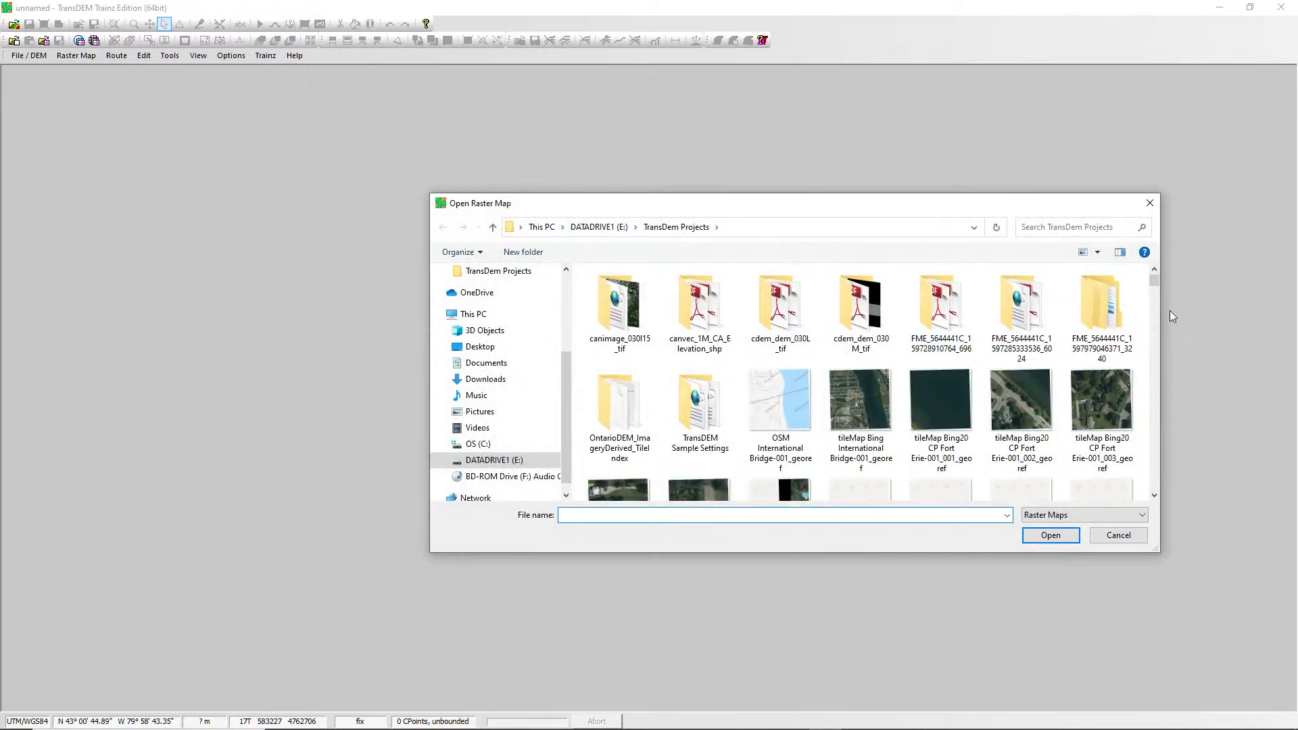
left_click_drag(1152, 276, 1162, 488)
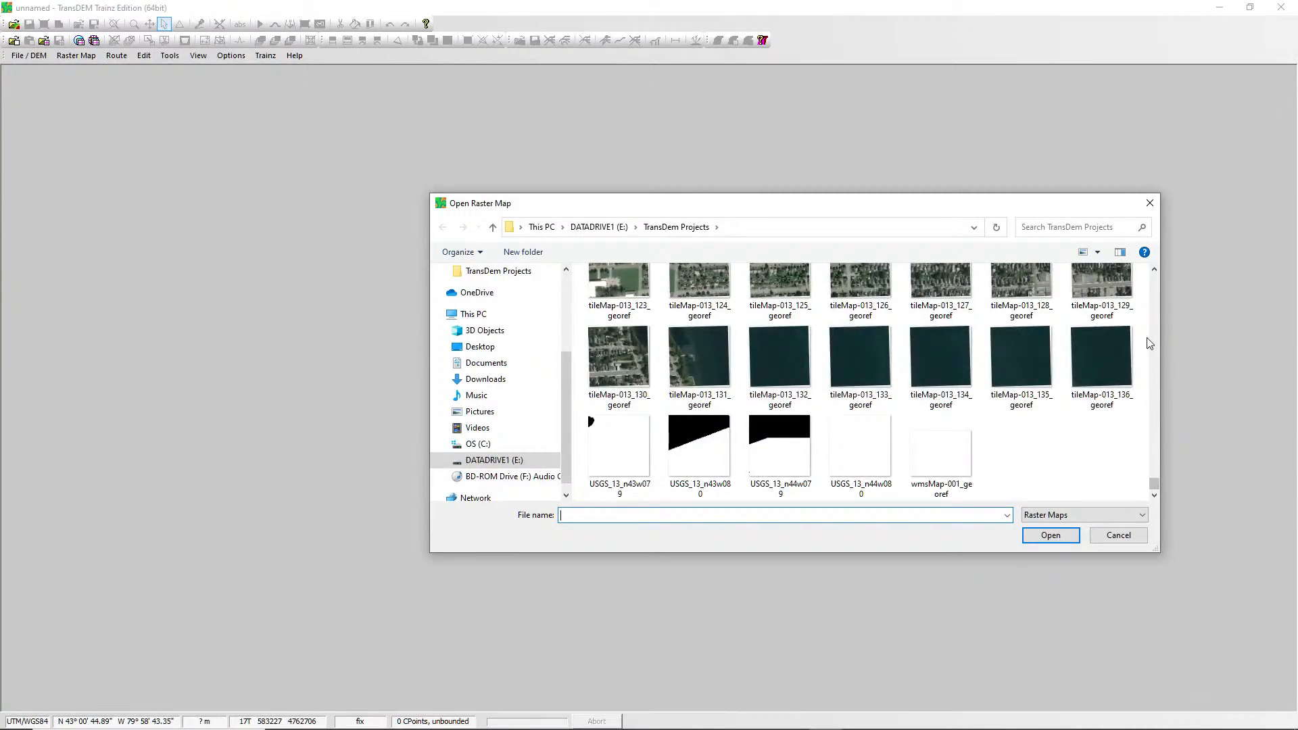
left_click(1153, 270)
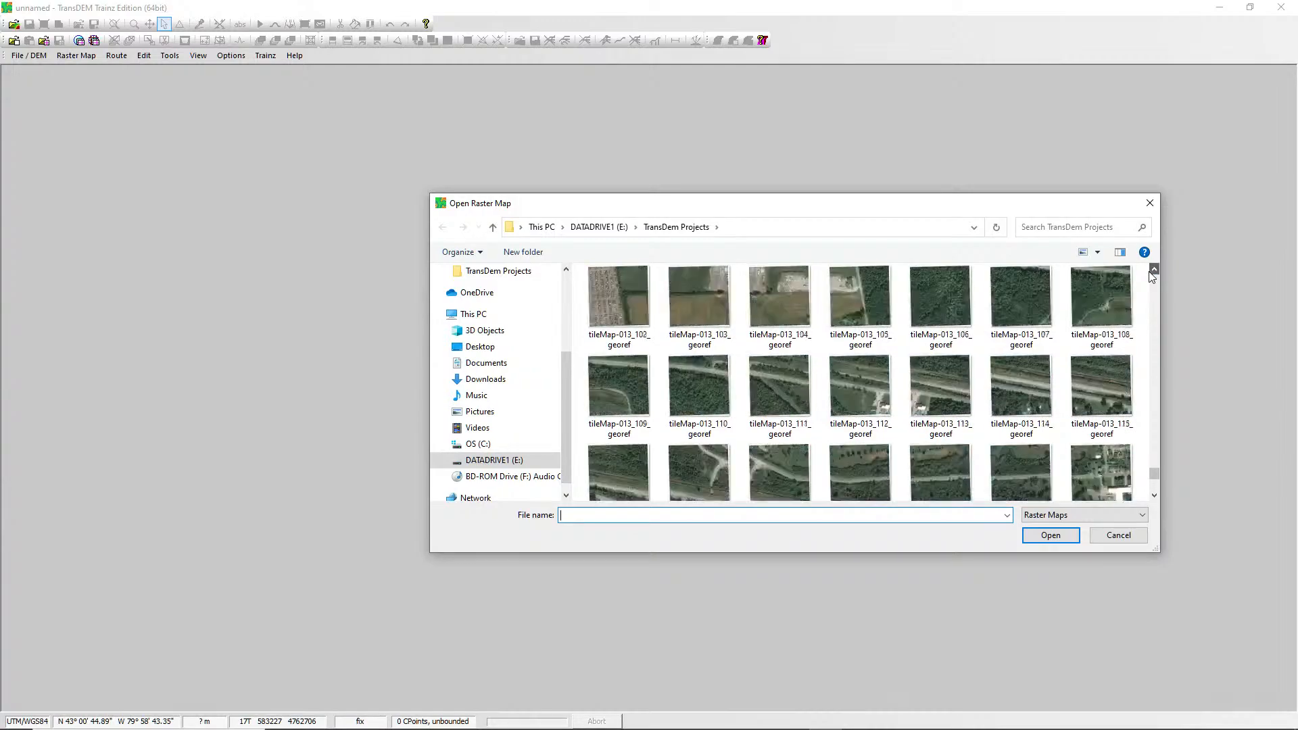
left_click_drag(1151, 274, 1151, 277)
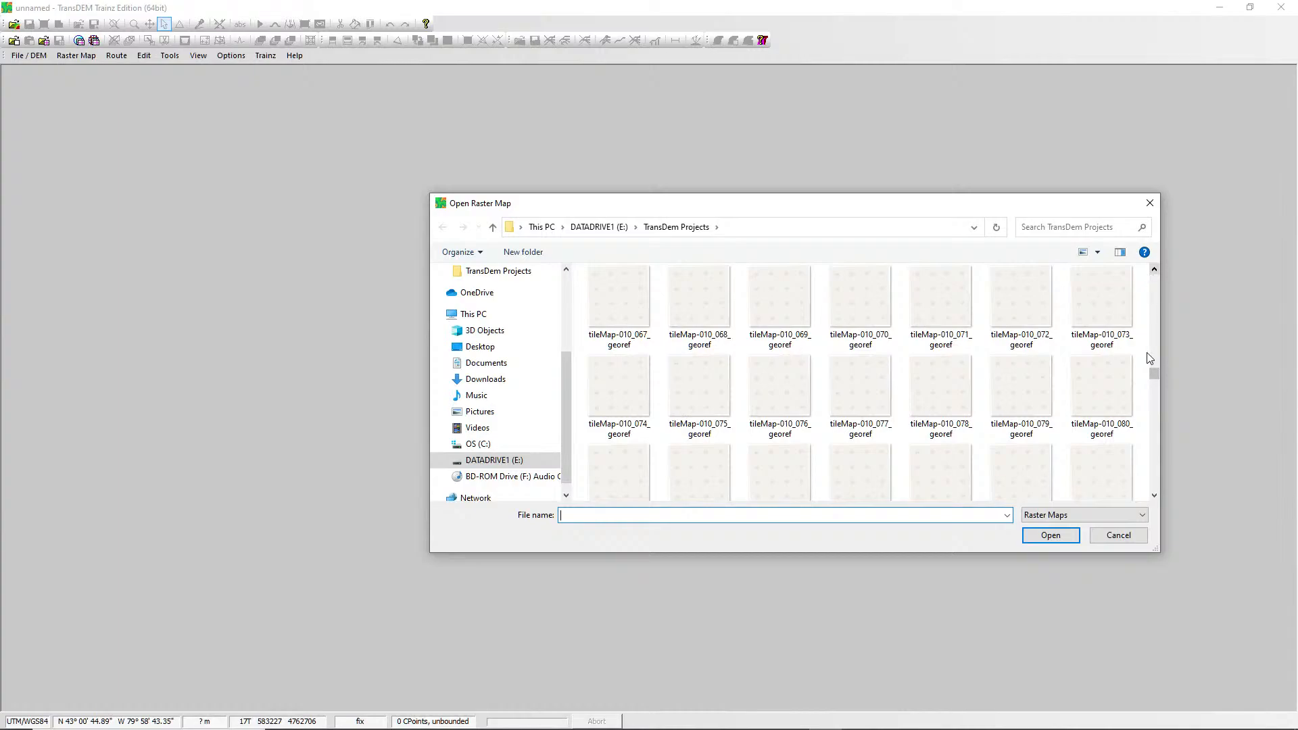
left_click(1154, 494)
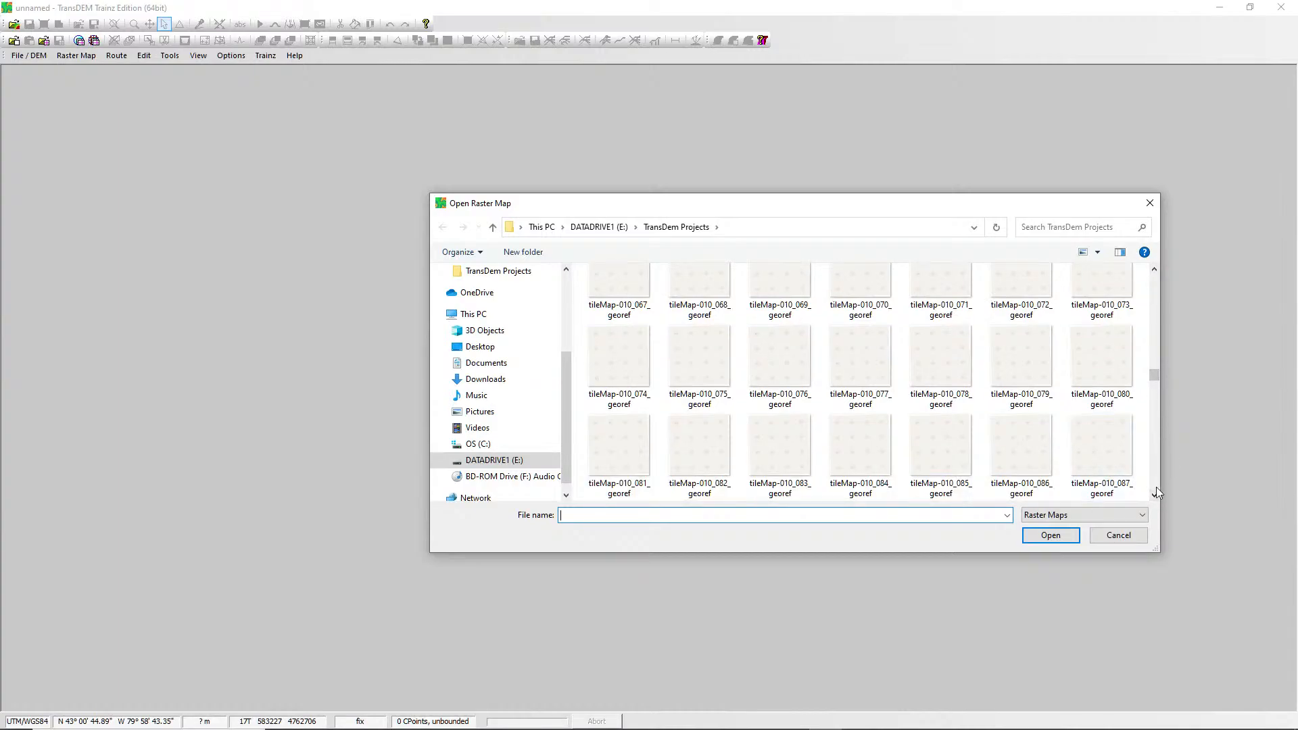
left_click(1154, 495)
left_click(1099, 369)
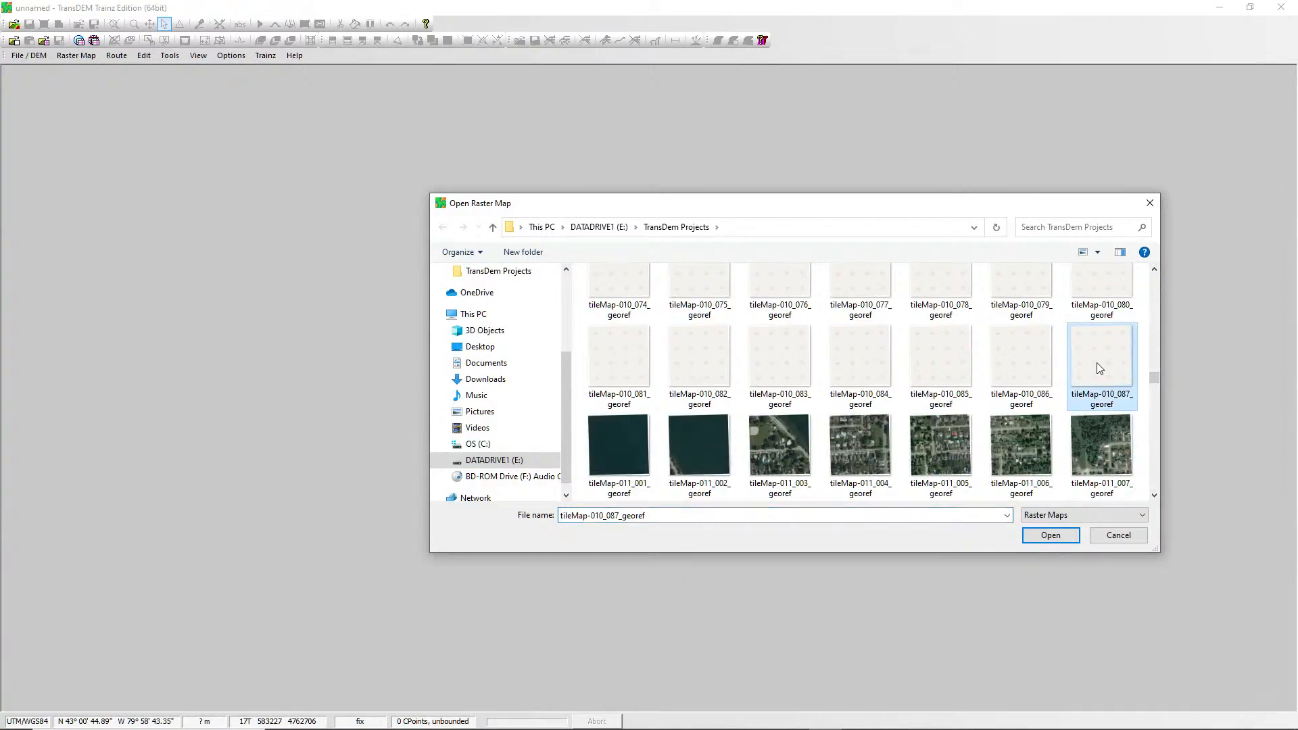
key("Left")
key("Left")
key("Left")
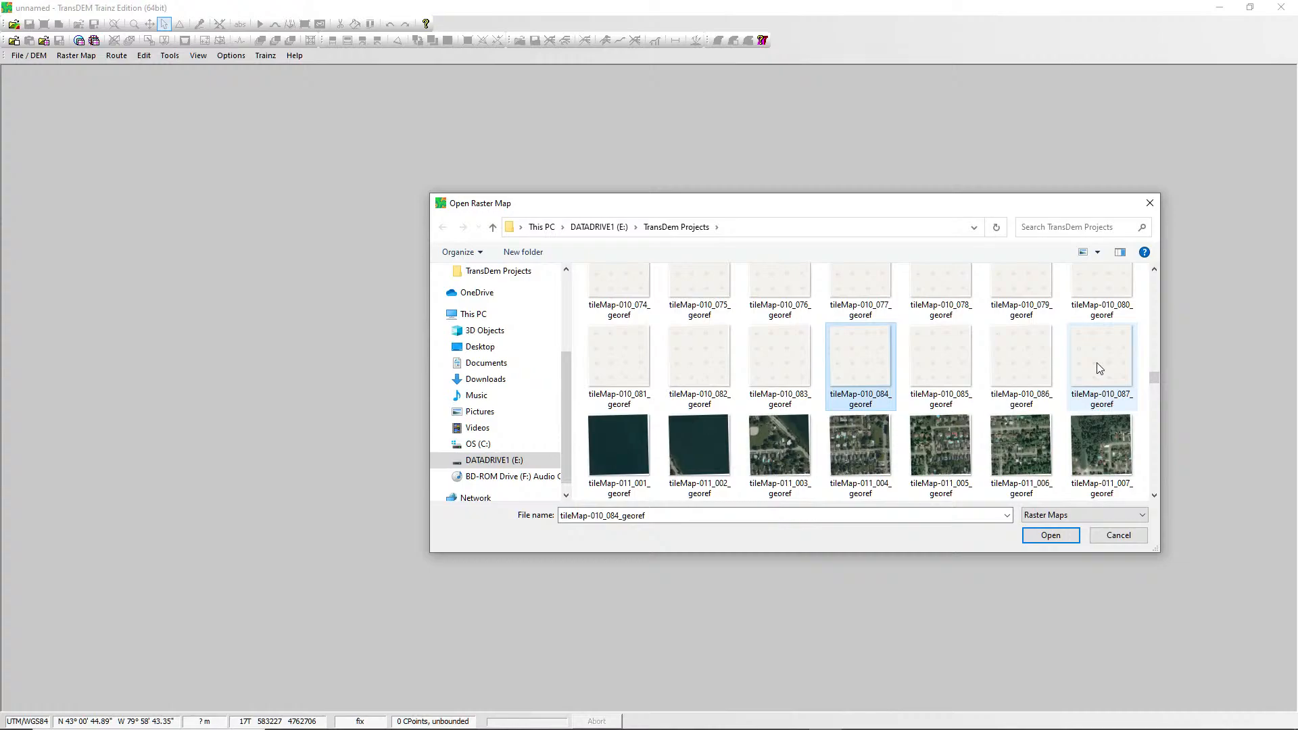
key("Left")
key("Left")
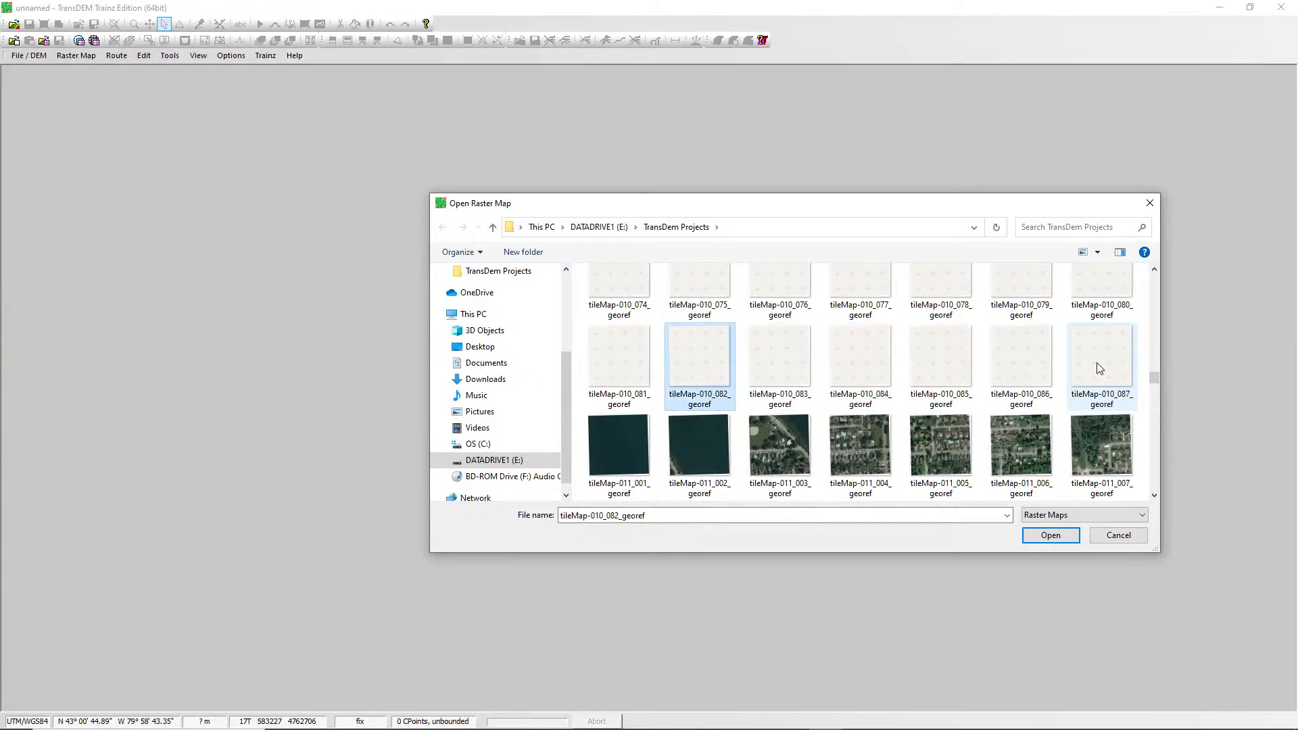
Review the remaining raster map thumbnails back through the tileMap, OSM and Bing sets to the folder's beginning, and leave without opening one.
left_click(1155, 270)
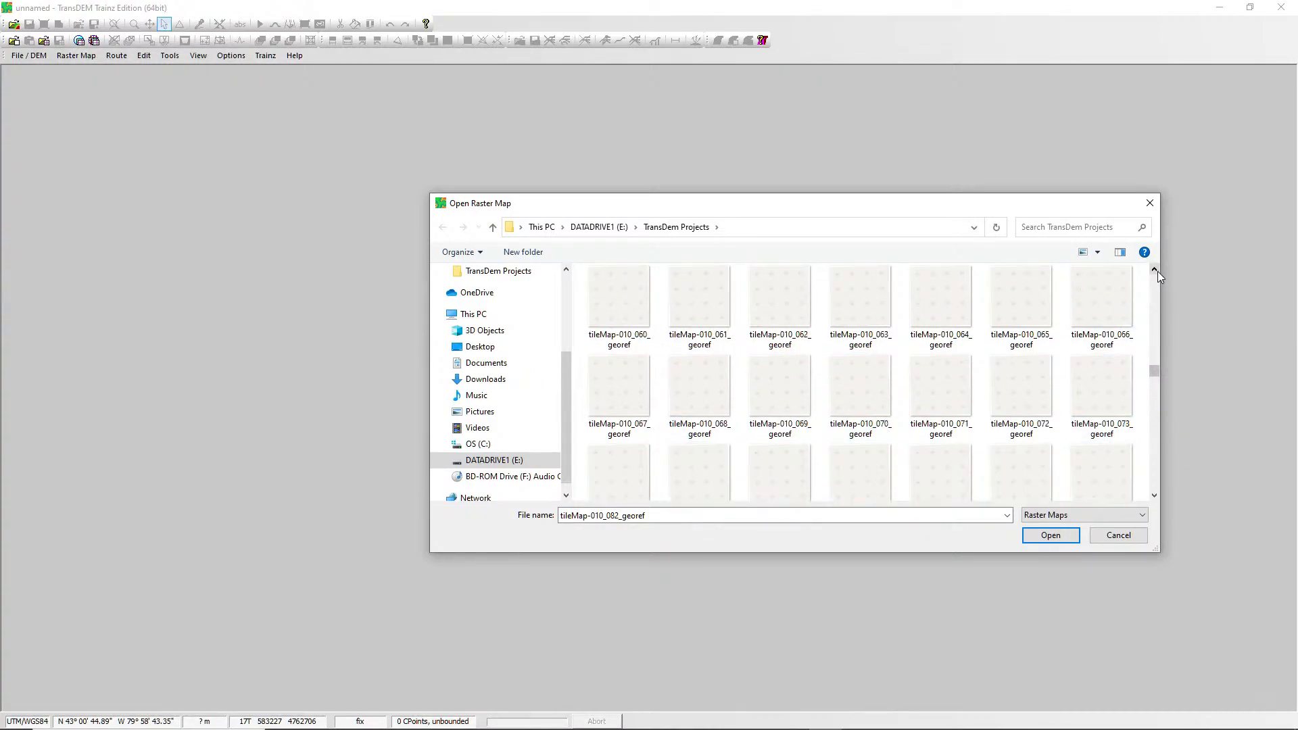
left_click(1155, 270)
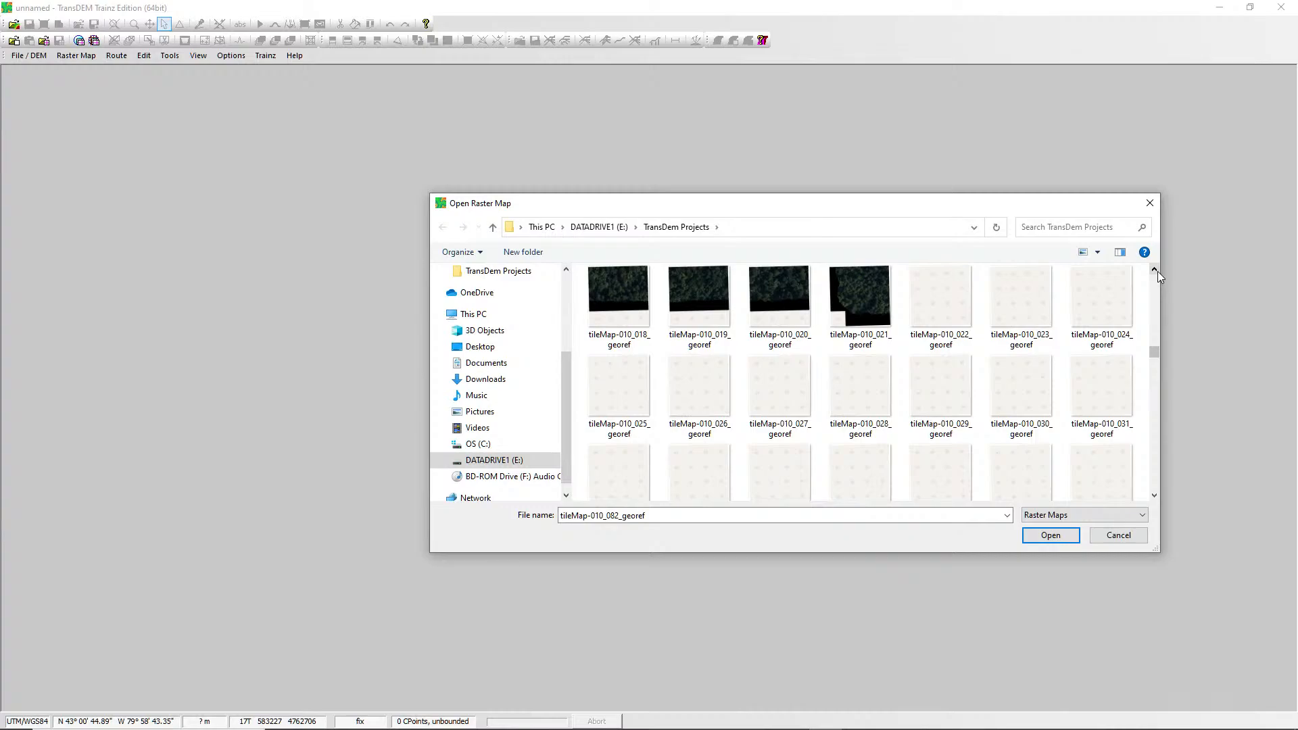
left_click(1156, 270)
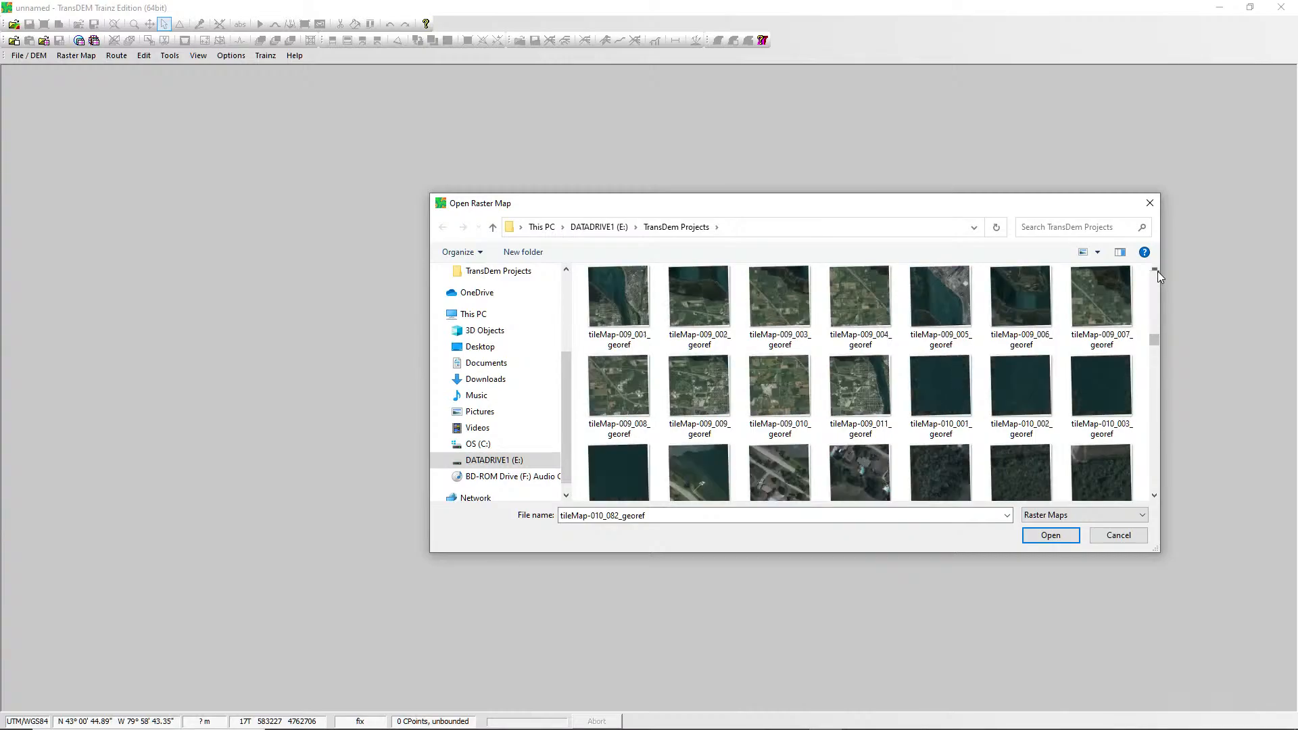
left_click(1158, 271)
left_click(1158, 271)
left_click(1158, 271)
left_click(1158, 271)
left_click(1158, 271)
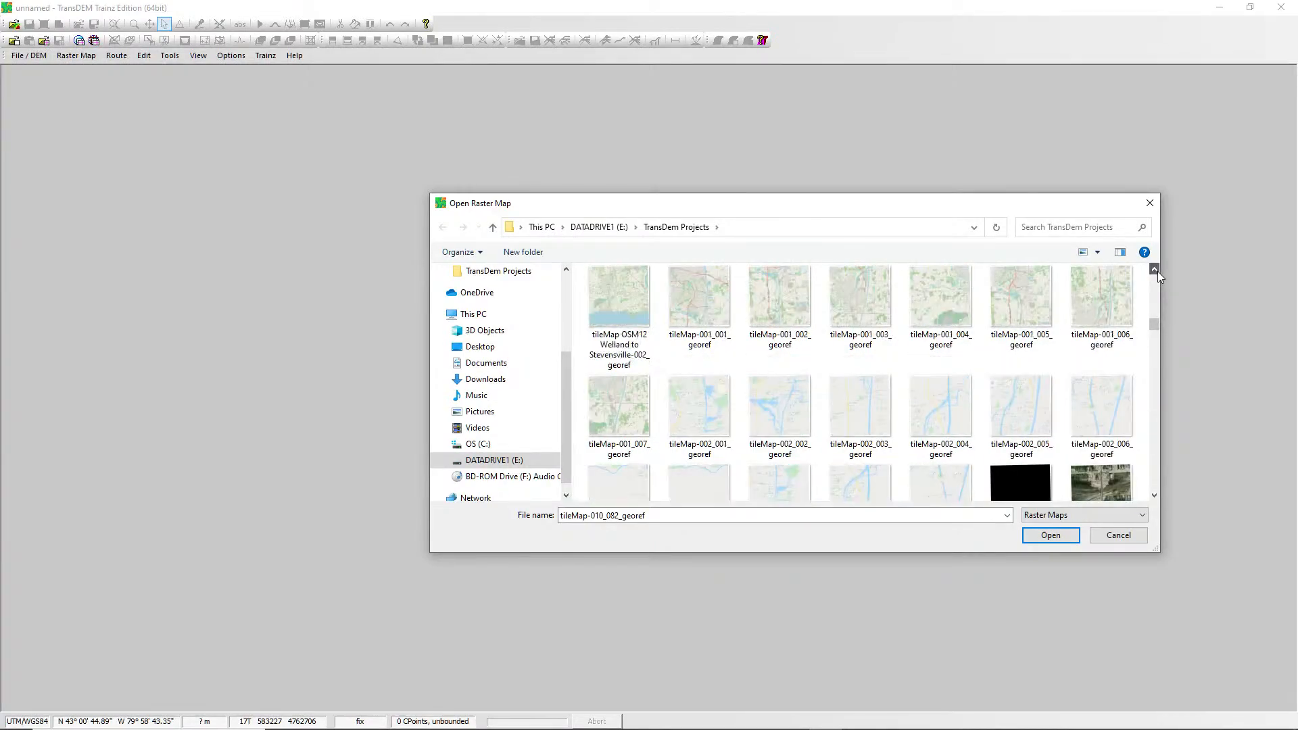
left_click(1158, 271)
left_click(1158, 270)
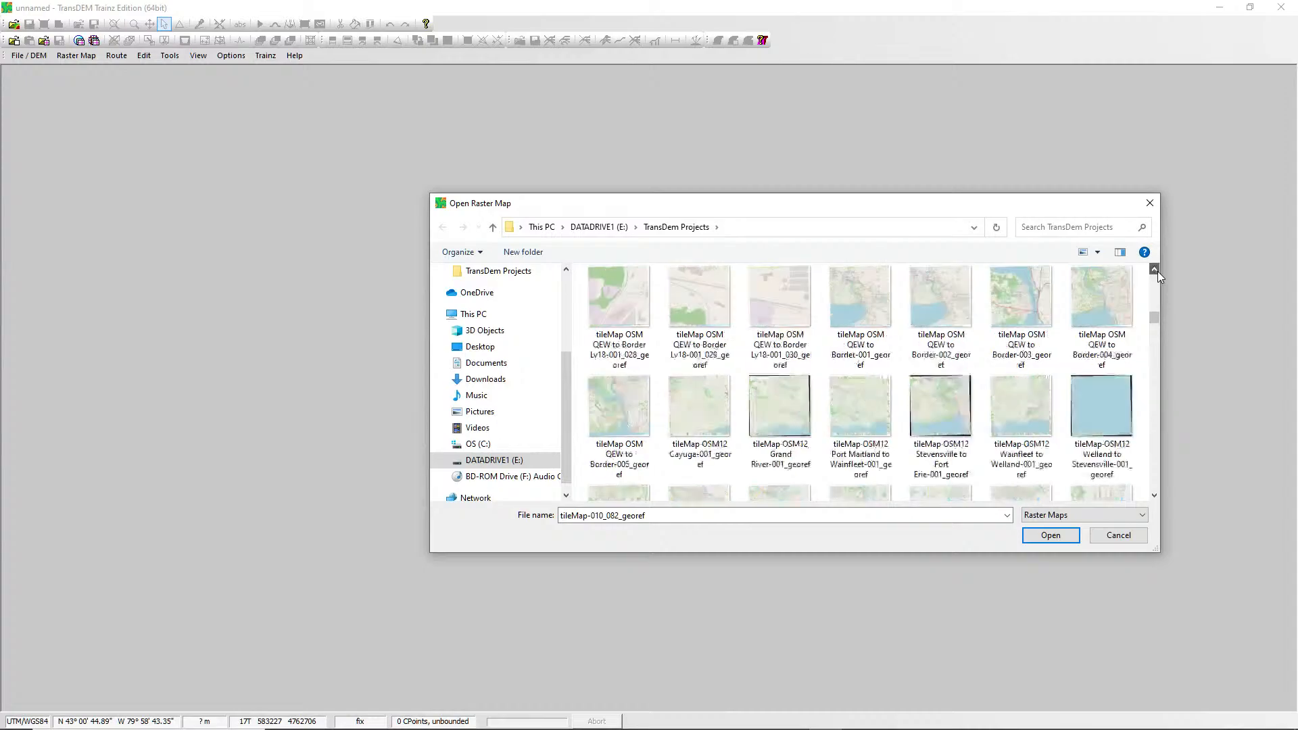
left_click(1158, 271)
left_click(1158, 271)
left_click(1158, 271)
left_click(1158, 271)
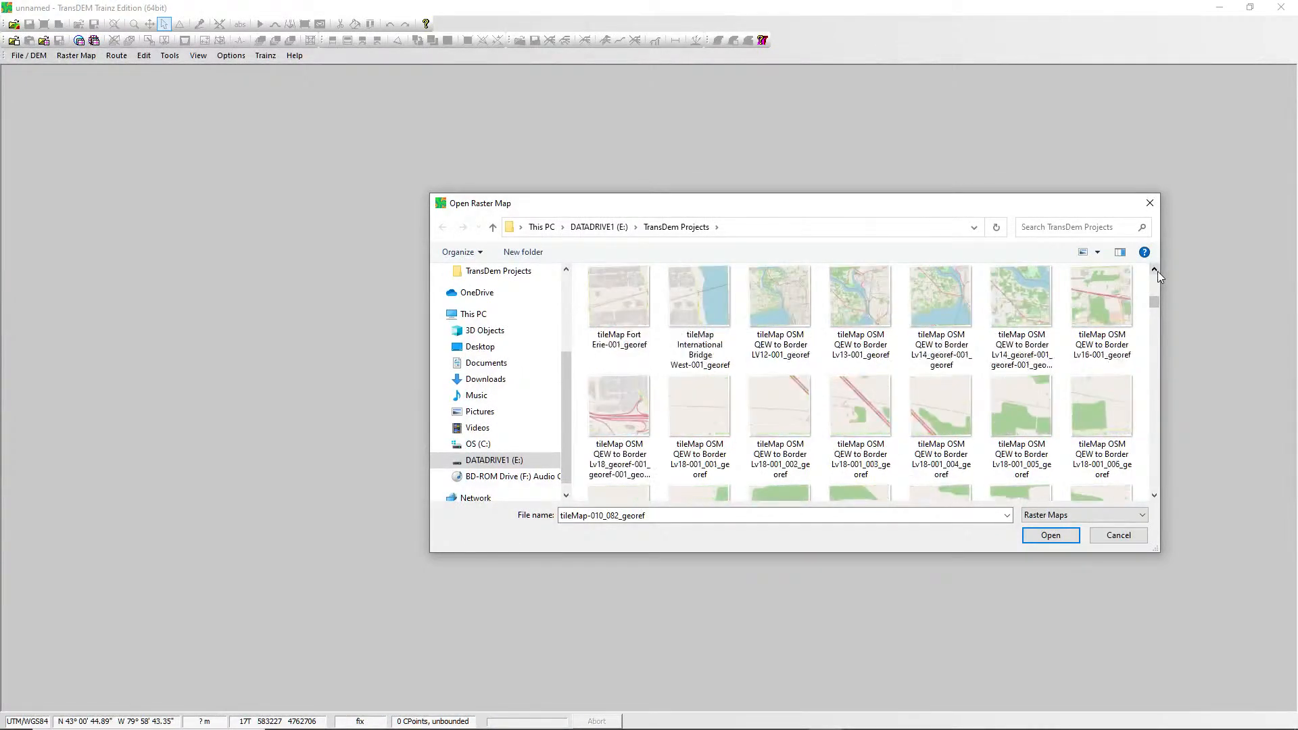
left_click(1158, 270)
left_click(1158, 270)
left_click(1158, 270)
left_click(1158, 271)
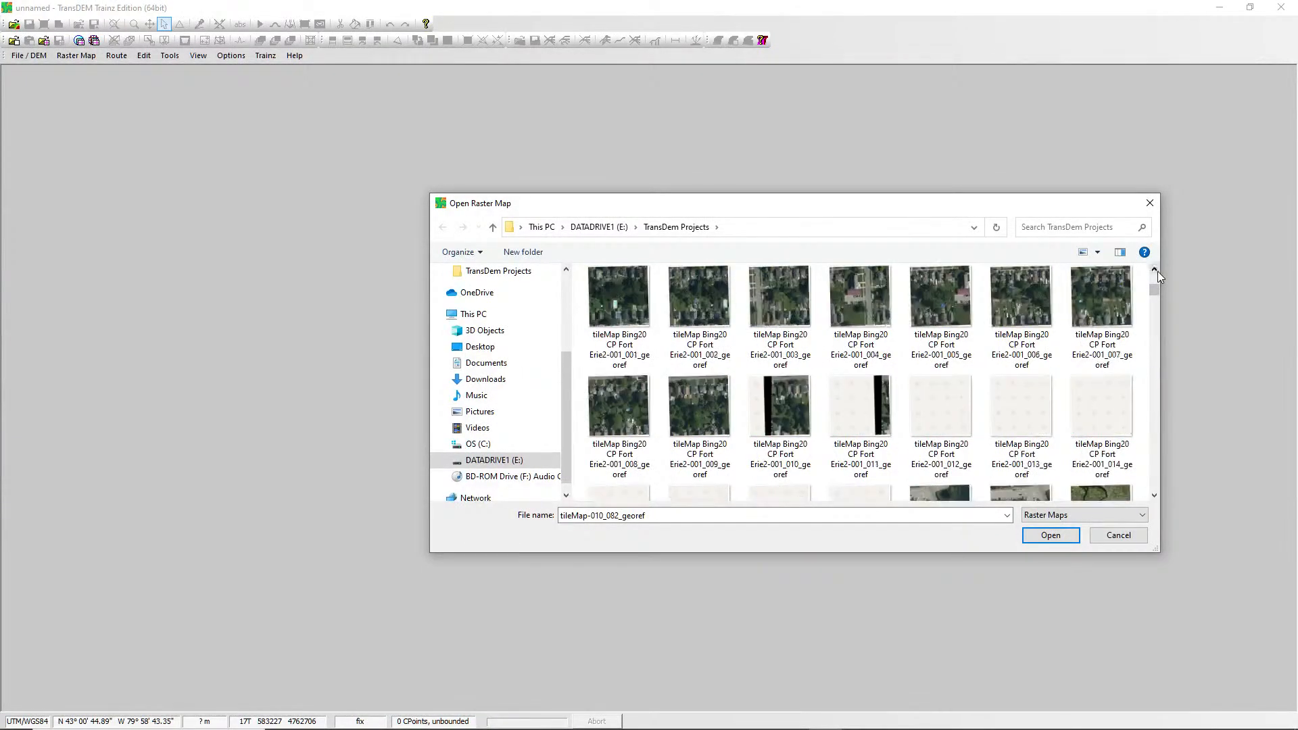
left_click(1158, 271)
left_click(1158, 270)
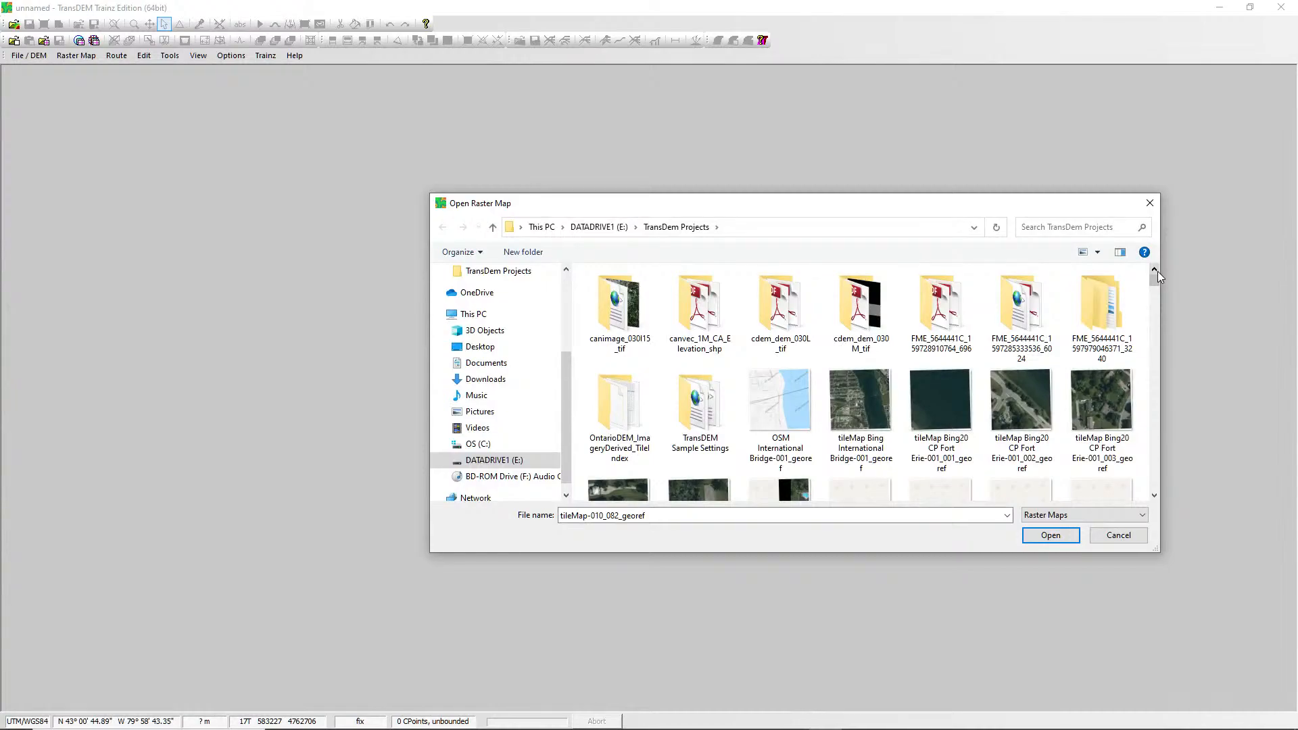
left_click(1127, 540)
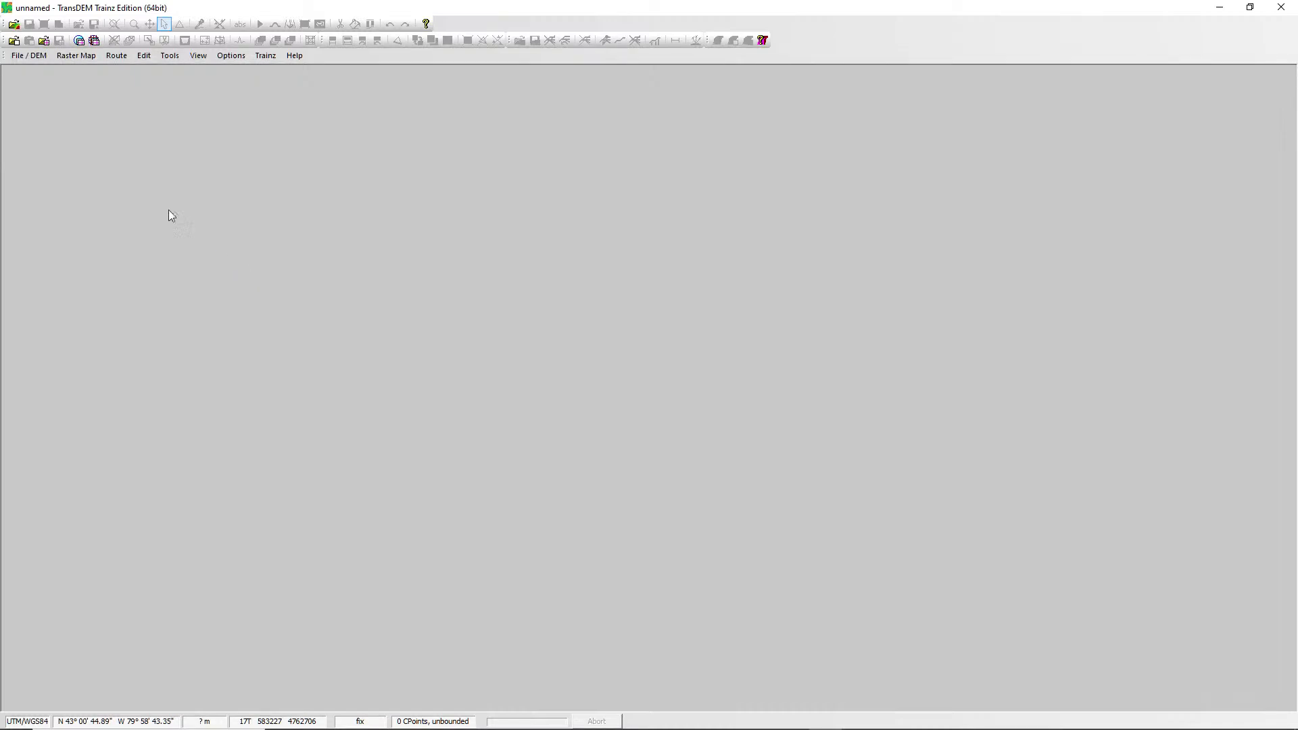
Exit TransDEM, switch to YouTube Studio in Chrome and end the live stream.
left_click(24, 56)
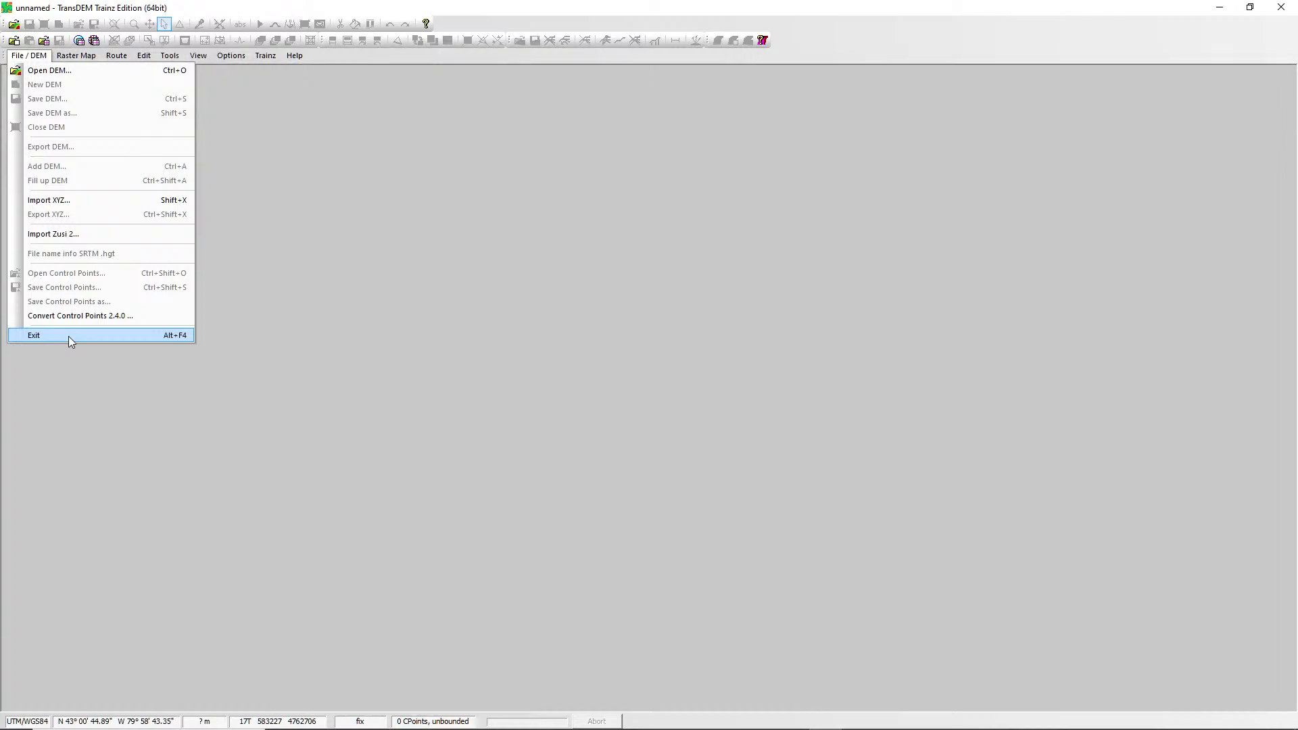
left_click(71, 336)
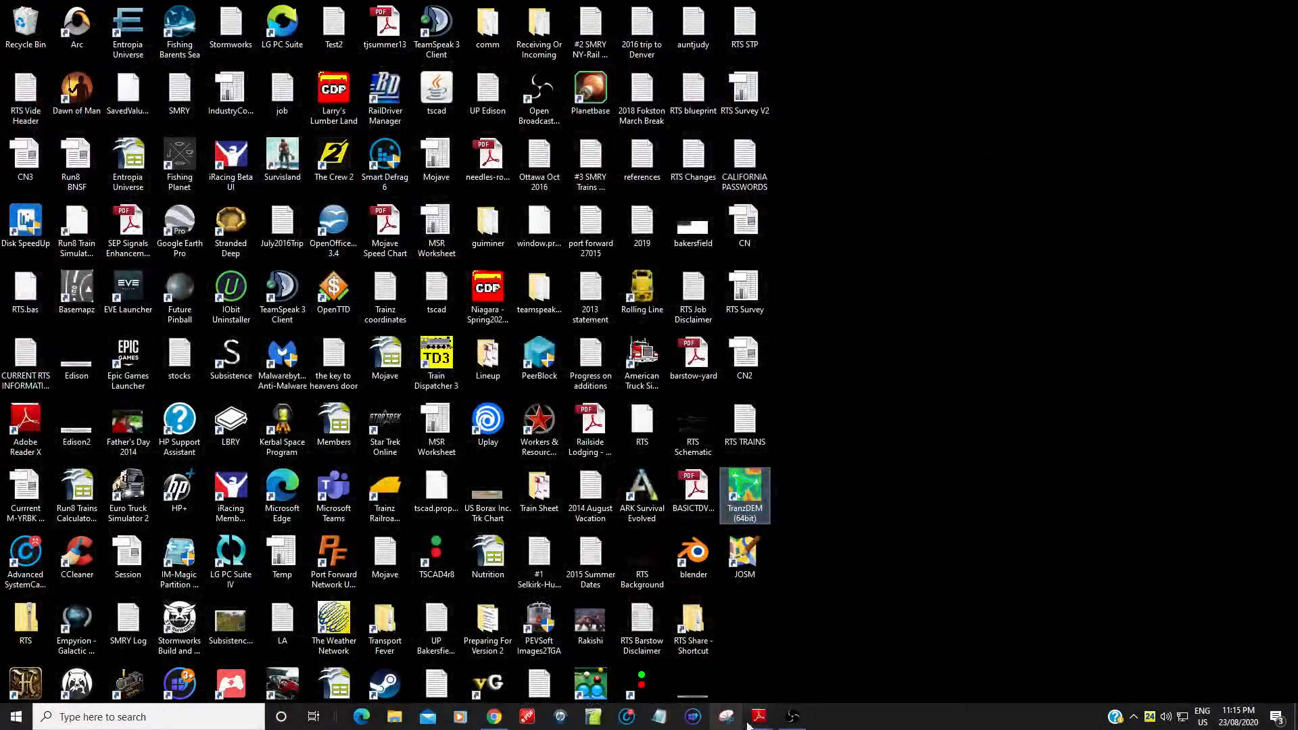
left_click(494, 717)
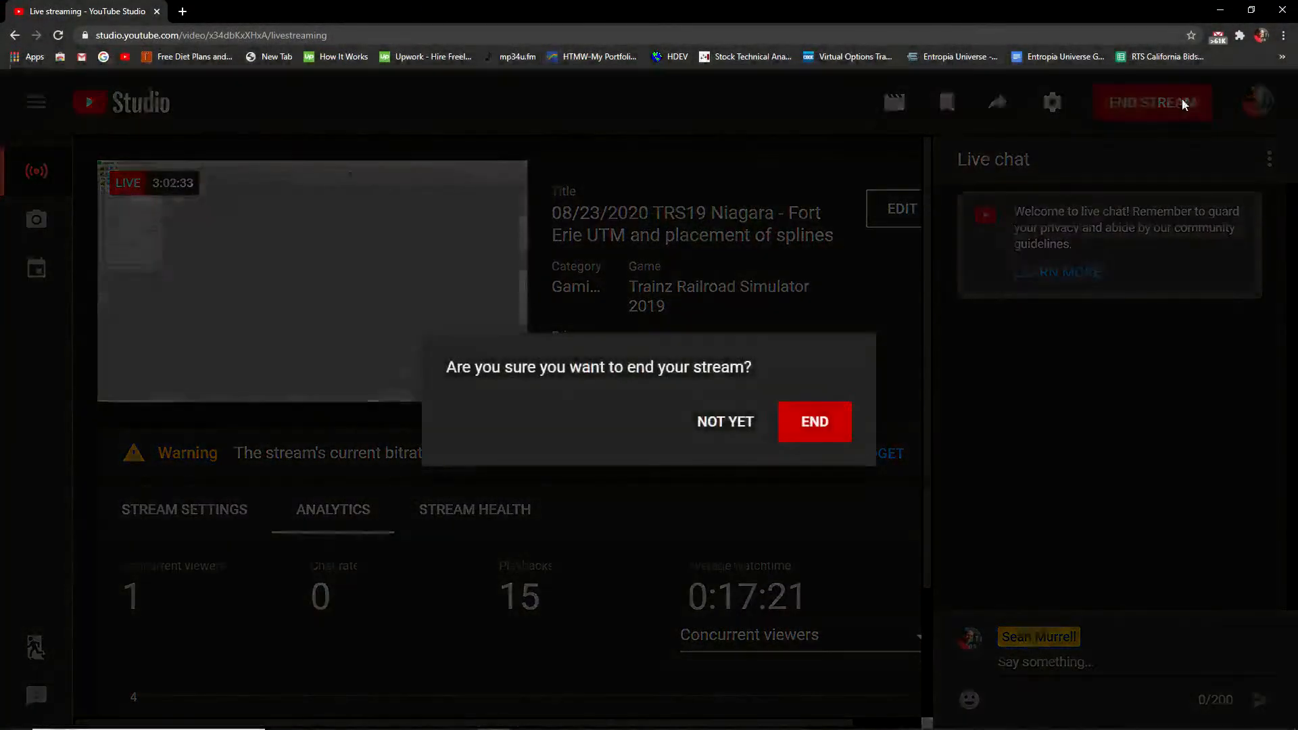
left_click(1153, 102)
left_click(826, 422)
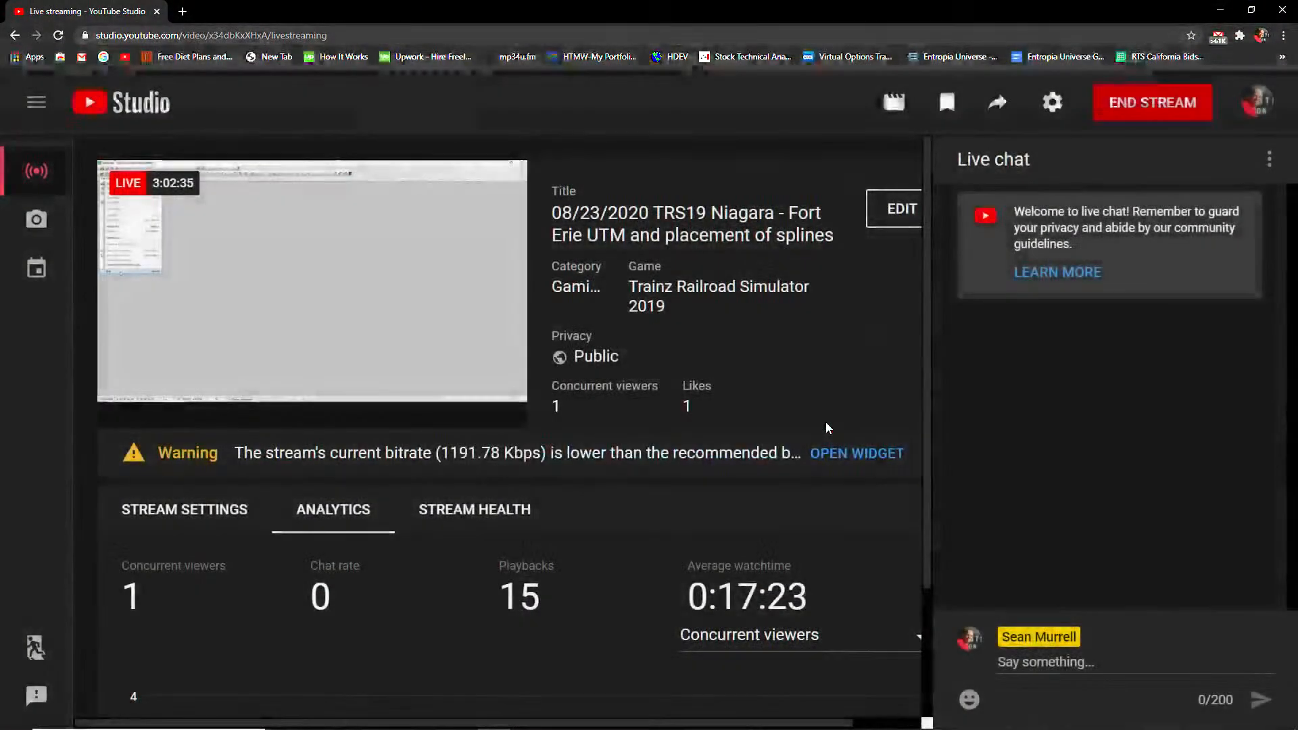